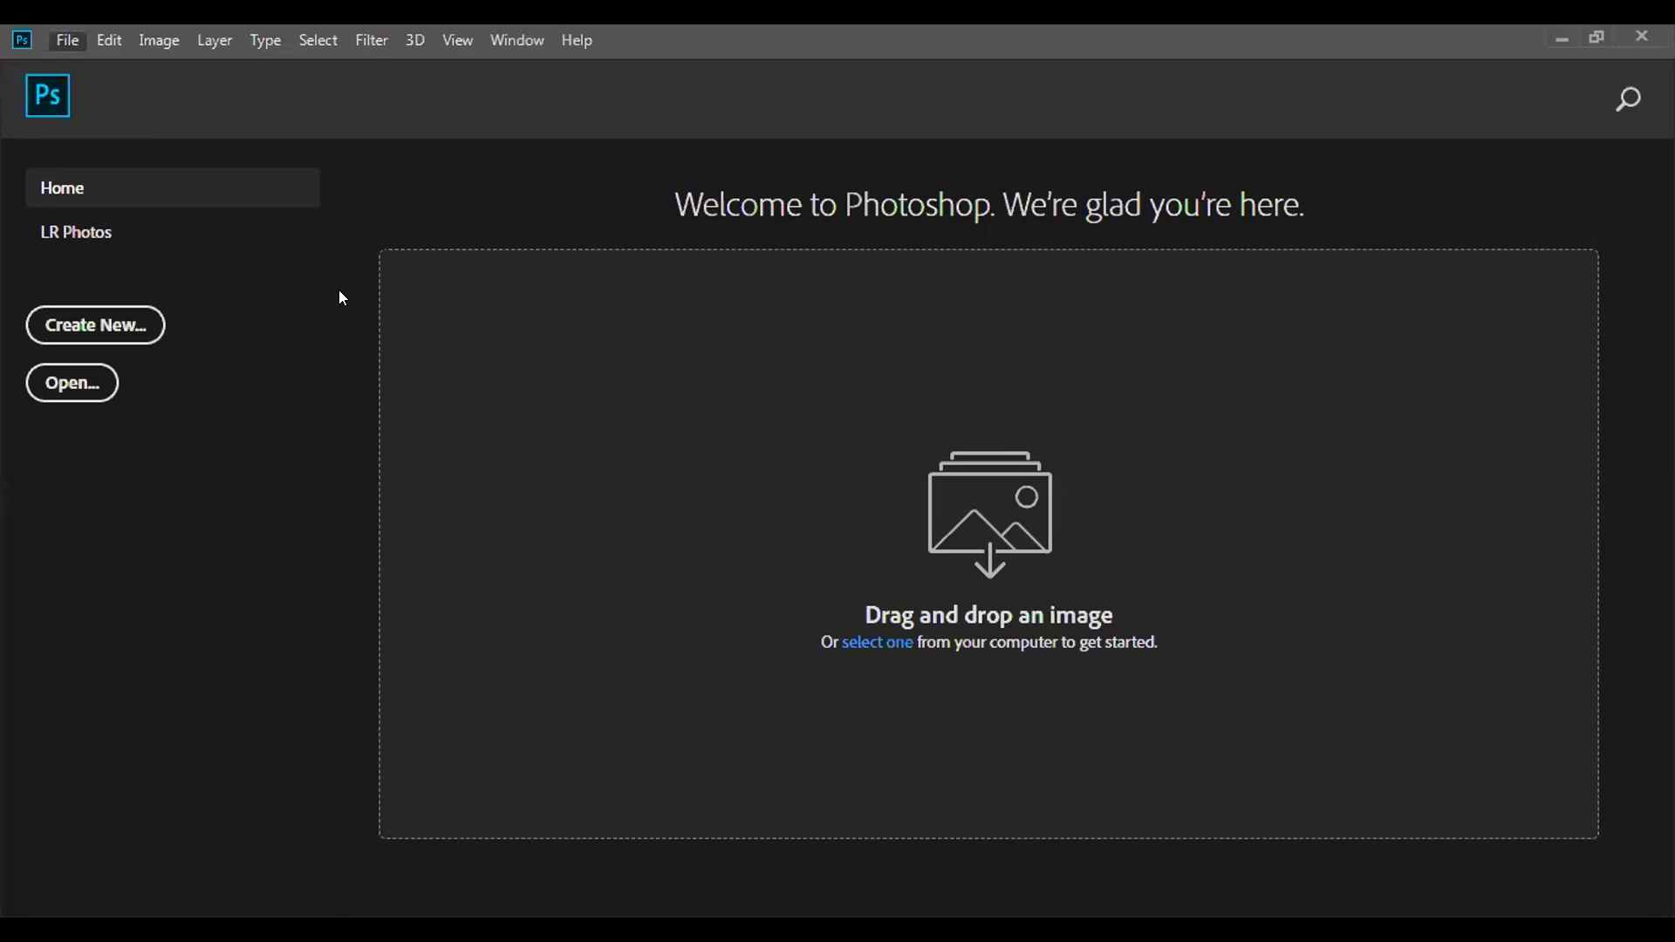
Open the row of photos from Downloads\New folder as separate documents.
{"action": "key", "text": "ctrl+o"}
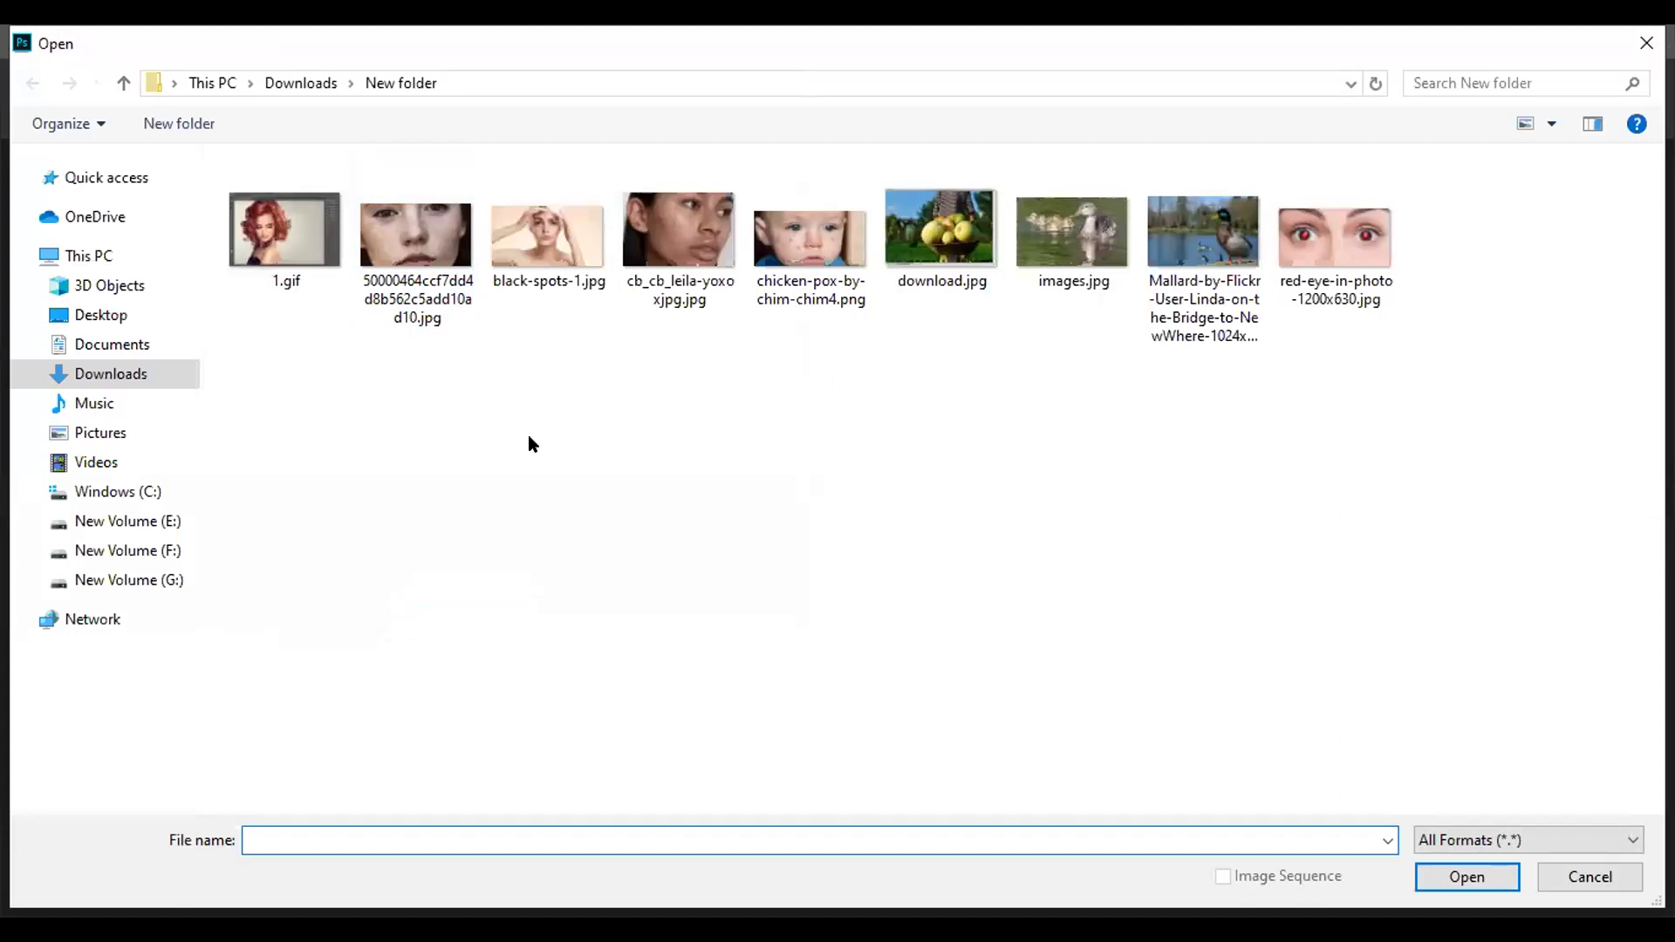
{"action": "left_click_drag", "start_coordinate": [527, 435], "coordinate": [401, 210]}
{"action": "left_click_drag", "start_coordinate": [371, 376], "coordinate": [1318, 206]}
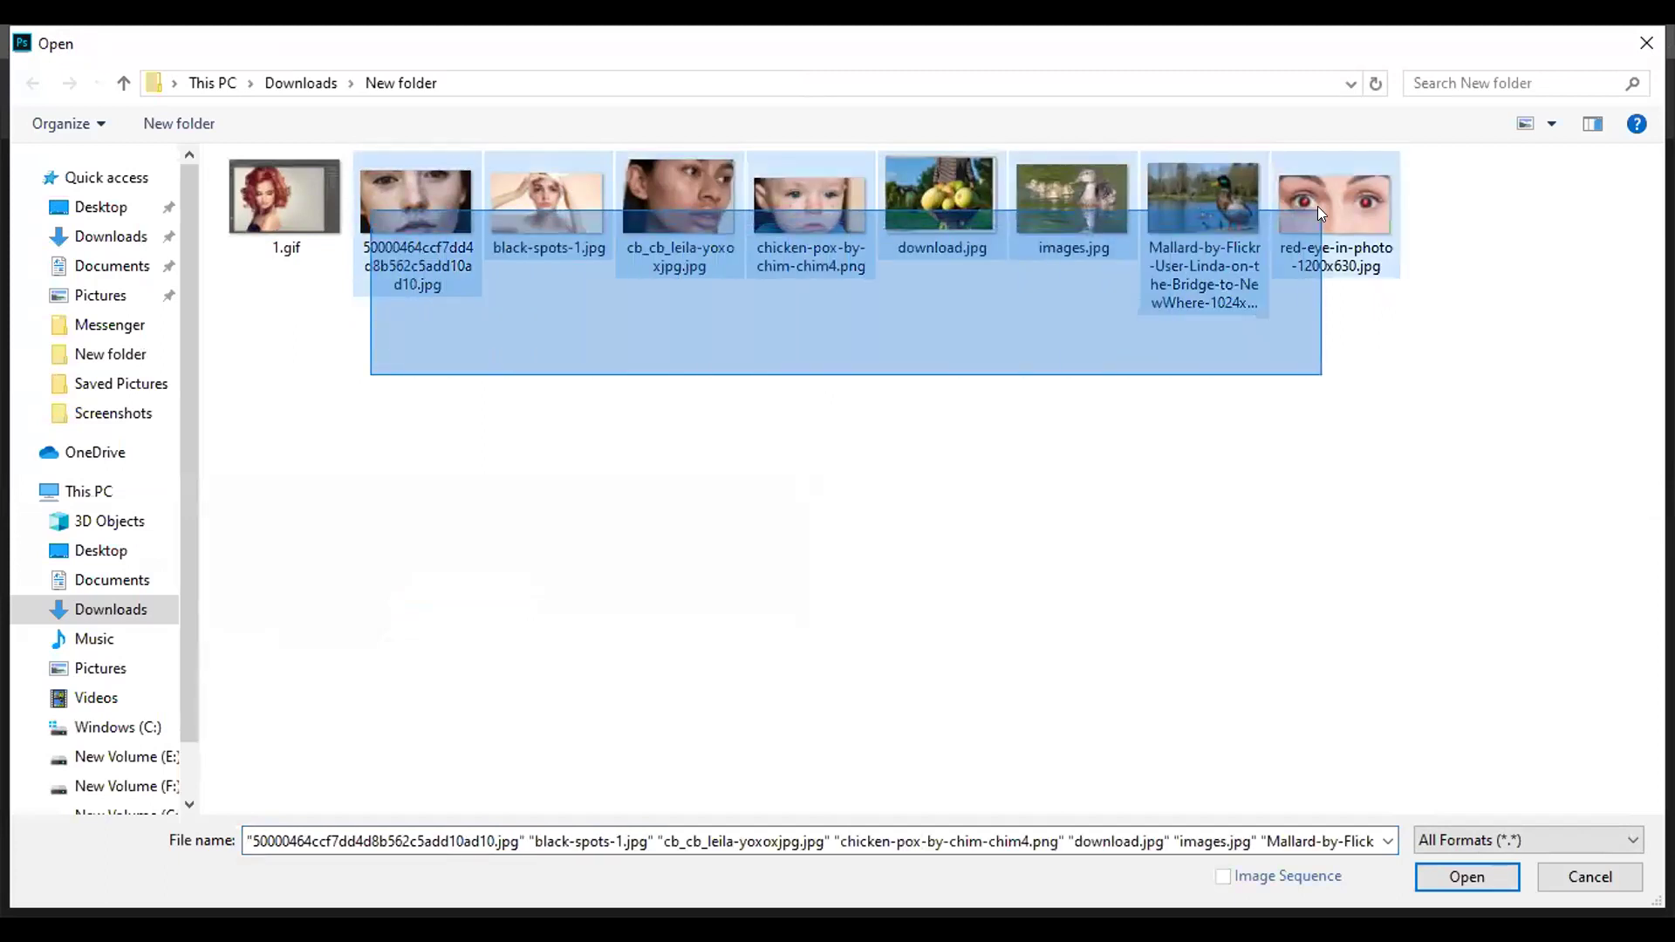
{"action": "left_click", "coordinate": [1441, 874]}
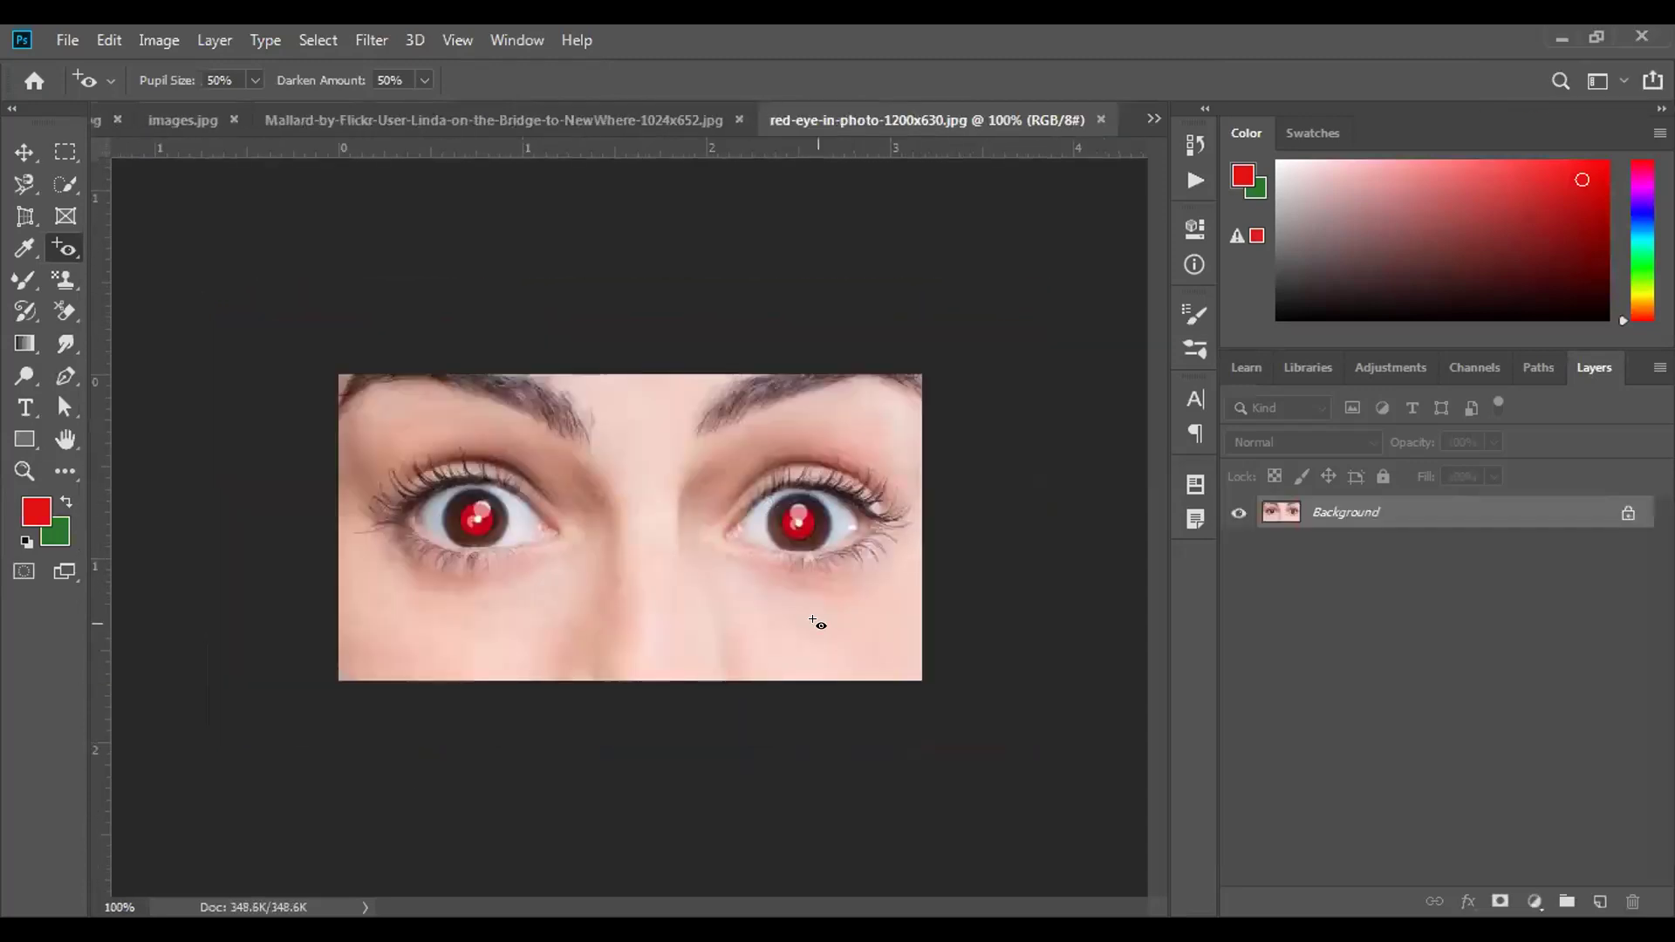
Bring the wheelbarrow photo download.jpg to the front and zoom in on it.
{"action": "left_click", "coordinate": [496, 108]}
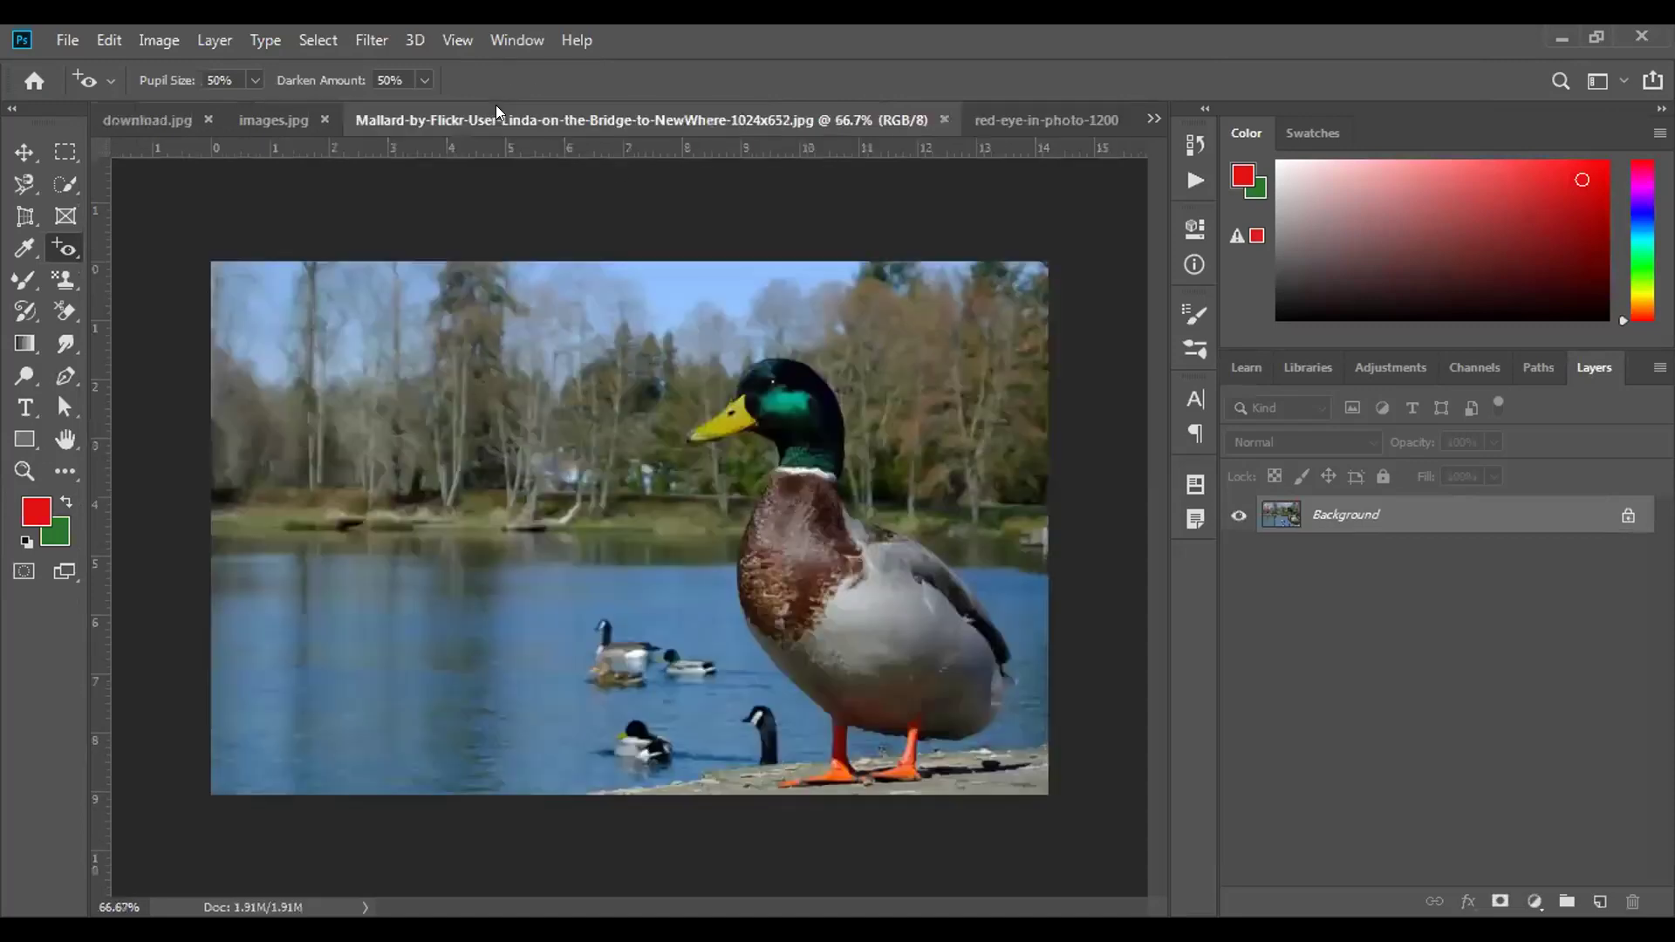
{"action": "left_click", "coordinate": [296, 124]}
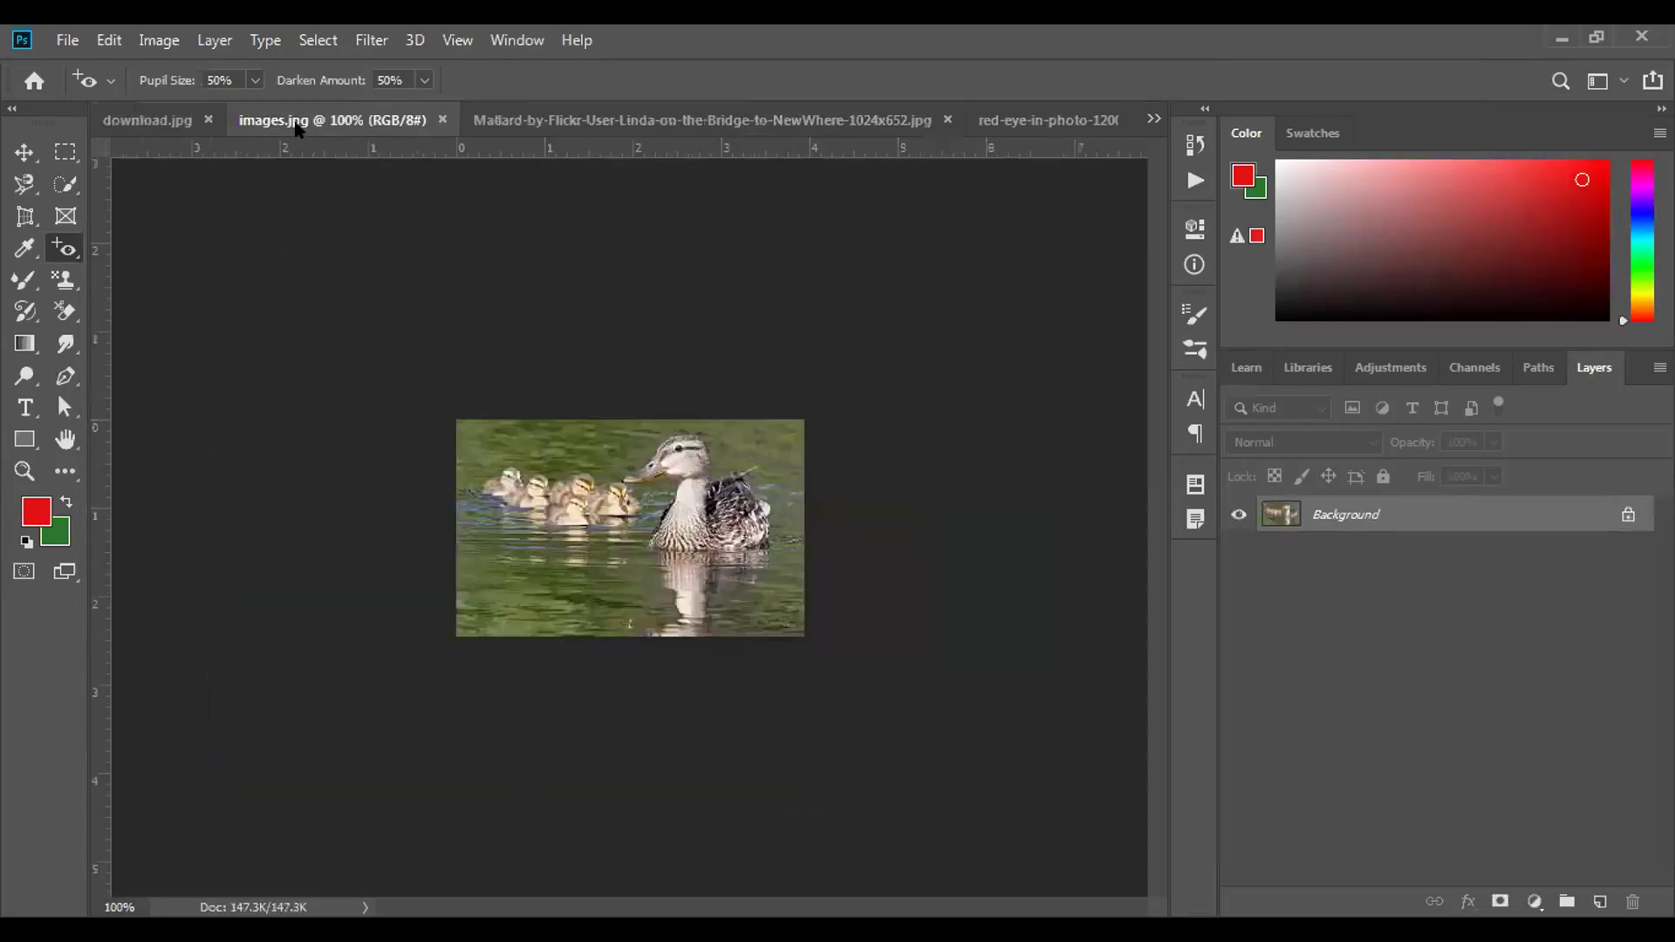
{"action": "left_click", "coordinate": [187, 115]}
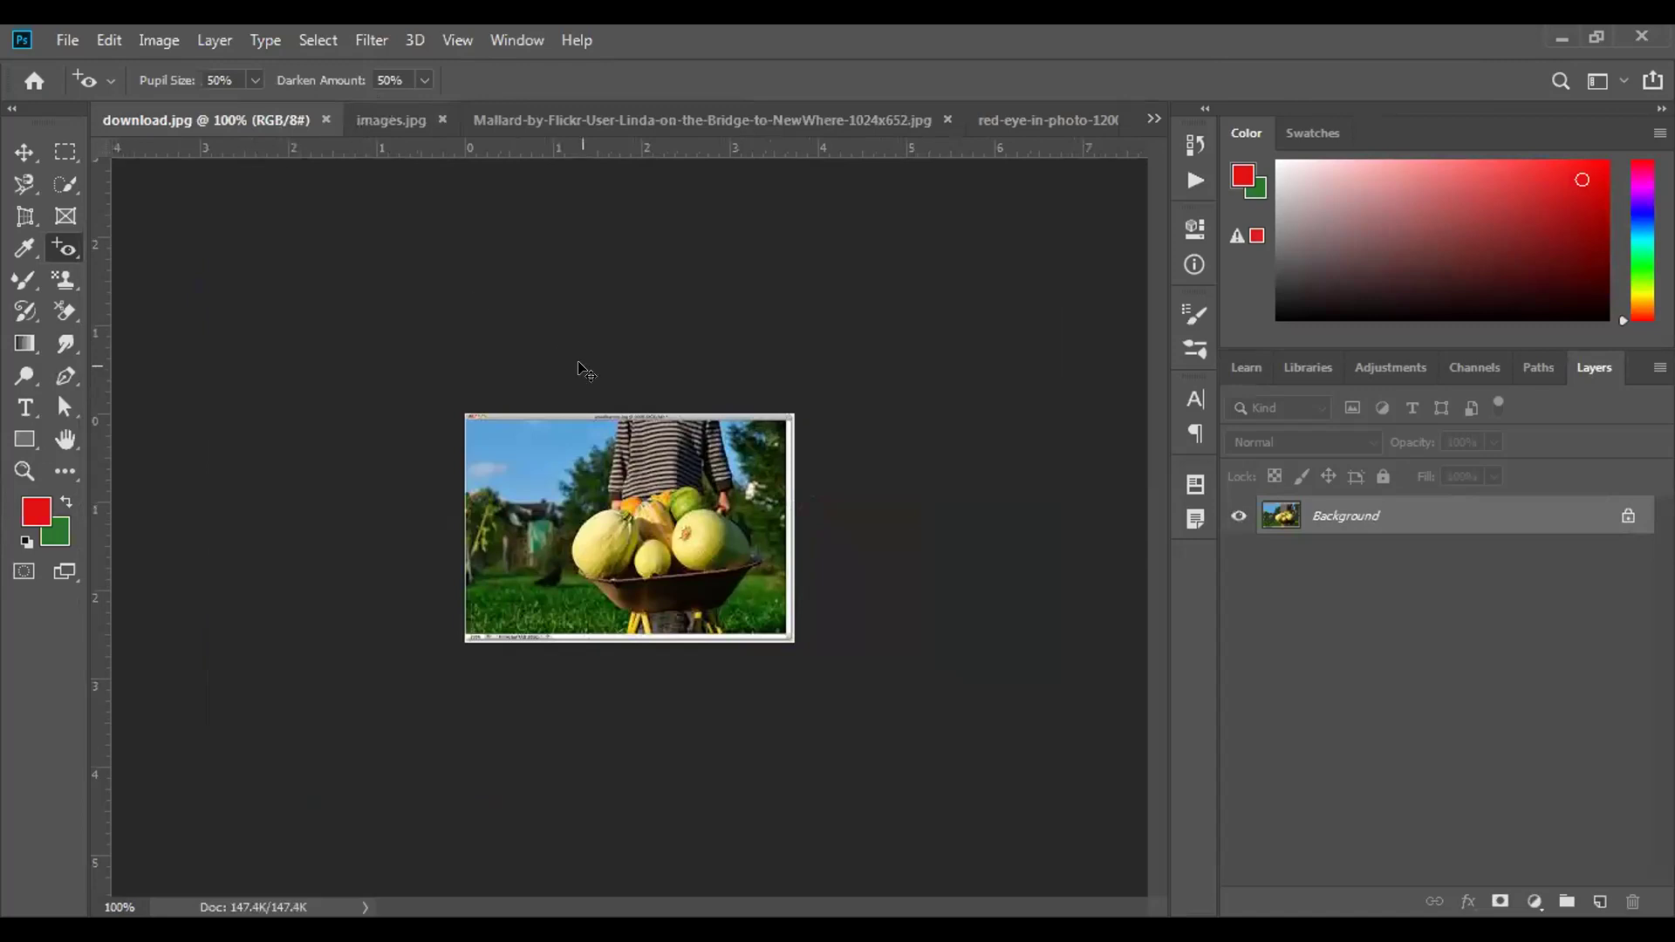
{"action": "key", "text": "ctrl+plus"}
{"action": "key", "text": "ctrl+plus"}
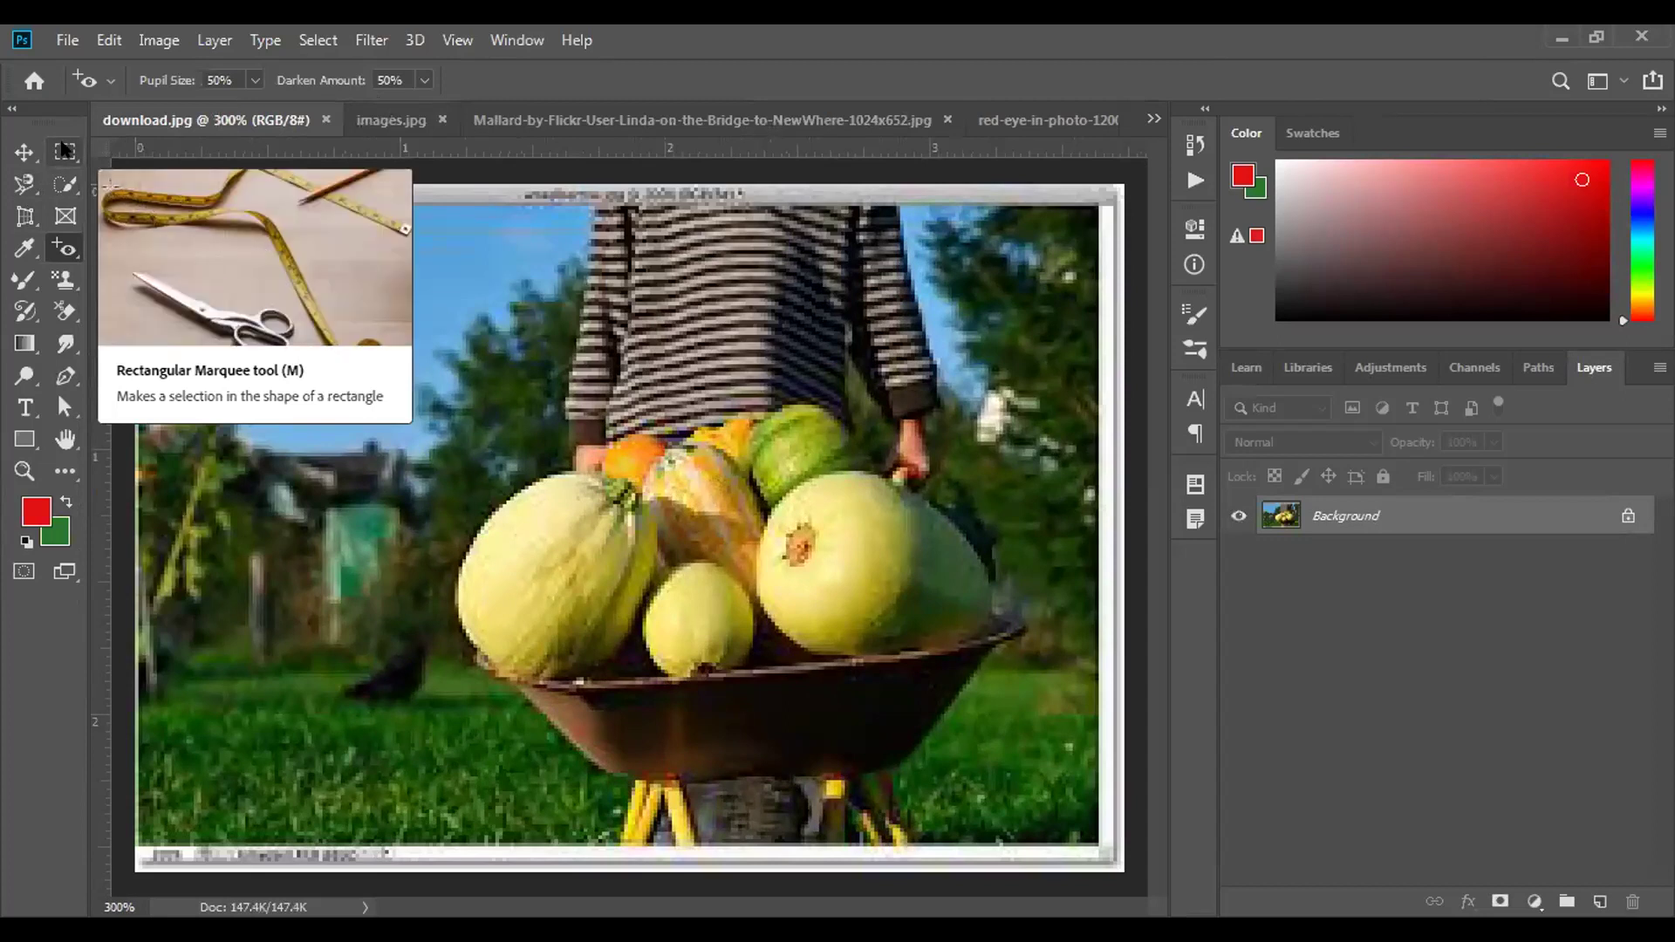
Unlock the Background as Layer 0, duplicate it to Layer 0 copy, and hide Layer 0.
{"action": "left_click", "coordinate": [65, 150]}
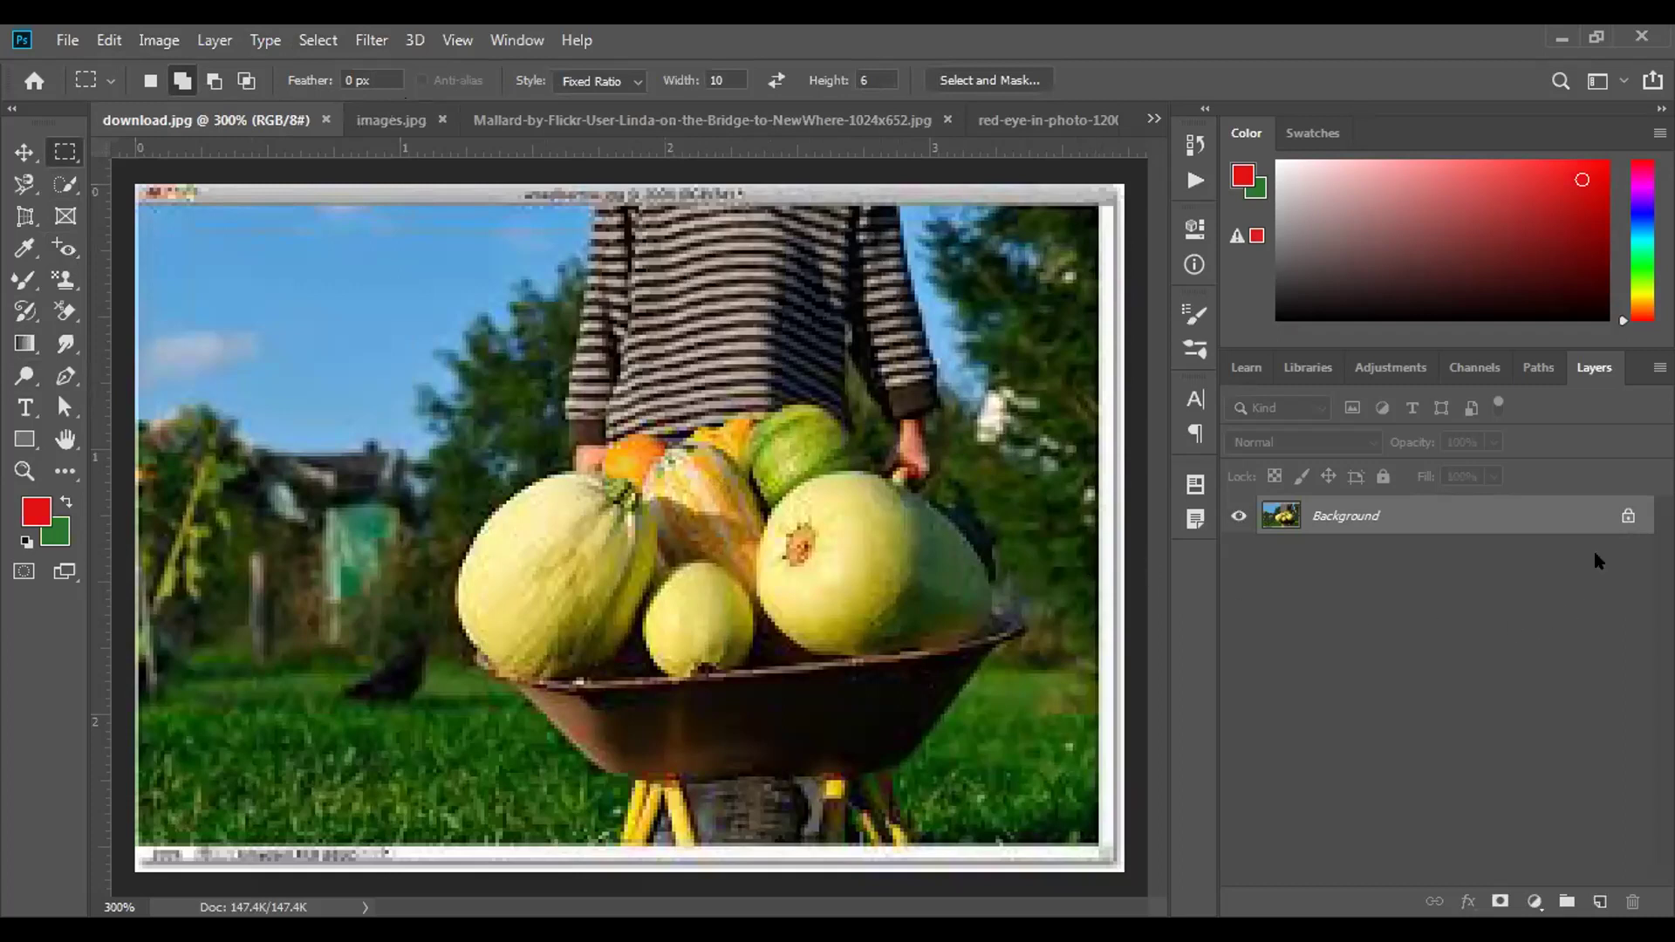
{"action": "left_click", "coordinate": [1623, 515]}
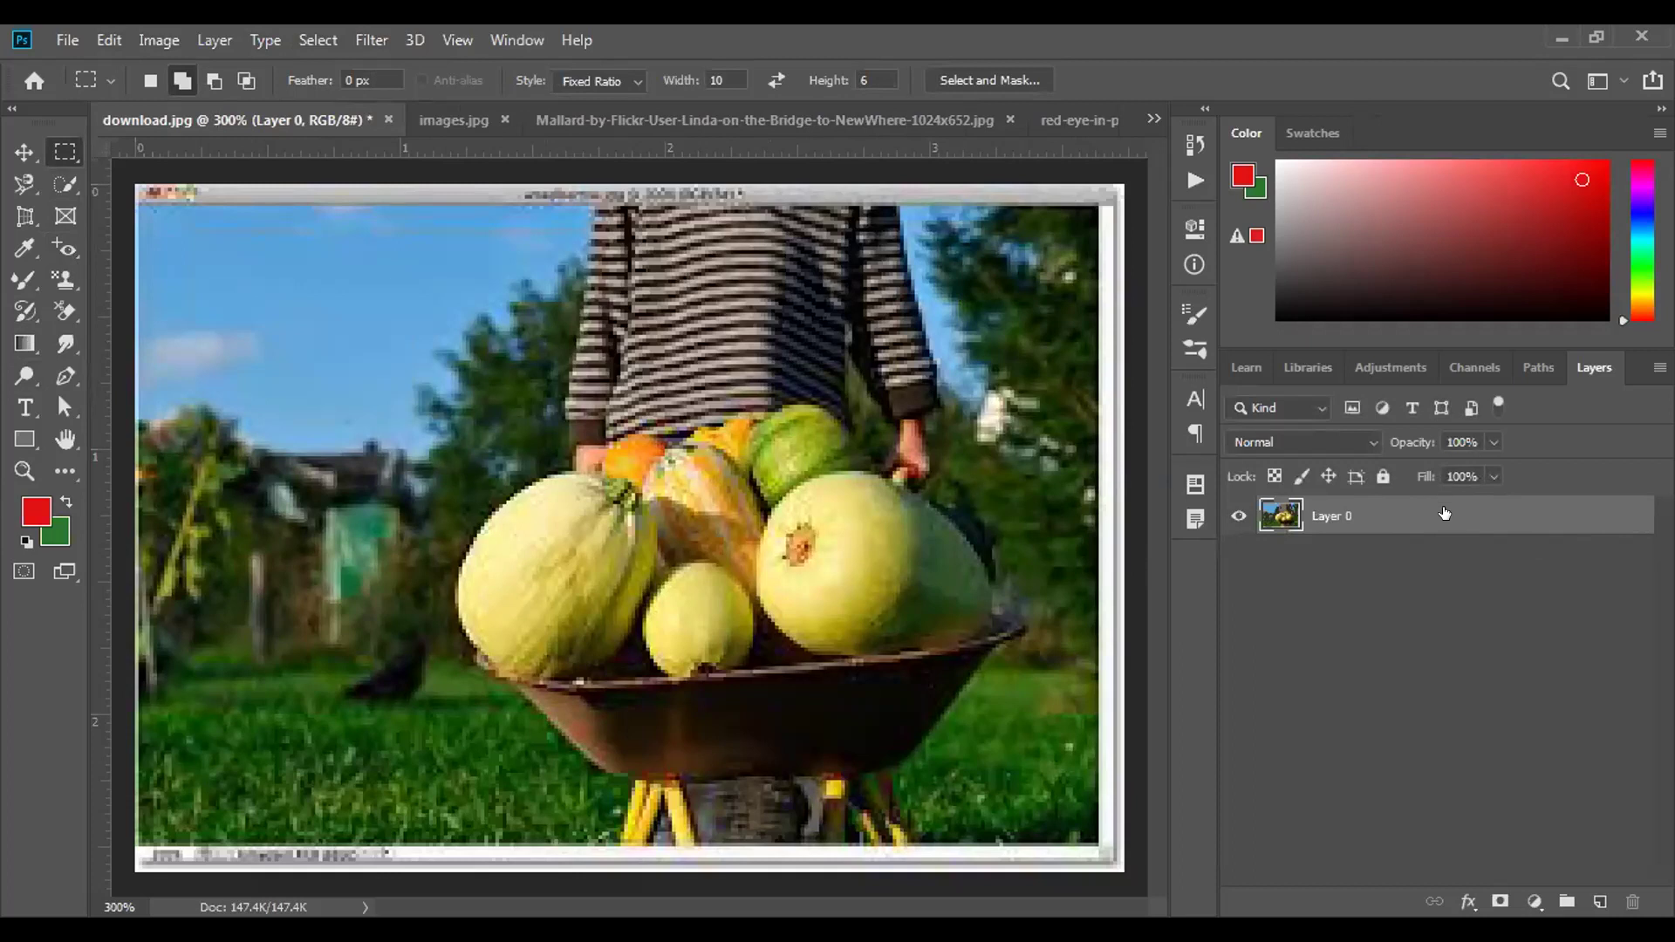
{"action": "left_click_drag", "start_coordinate": [1445, 513], "coordinate": [1598, 901]}
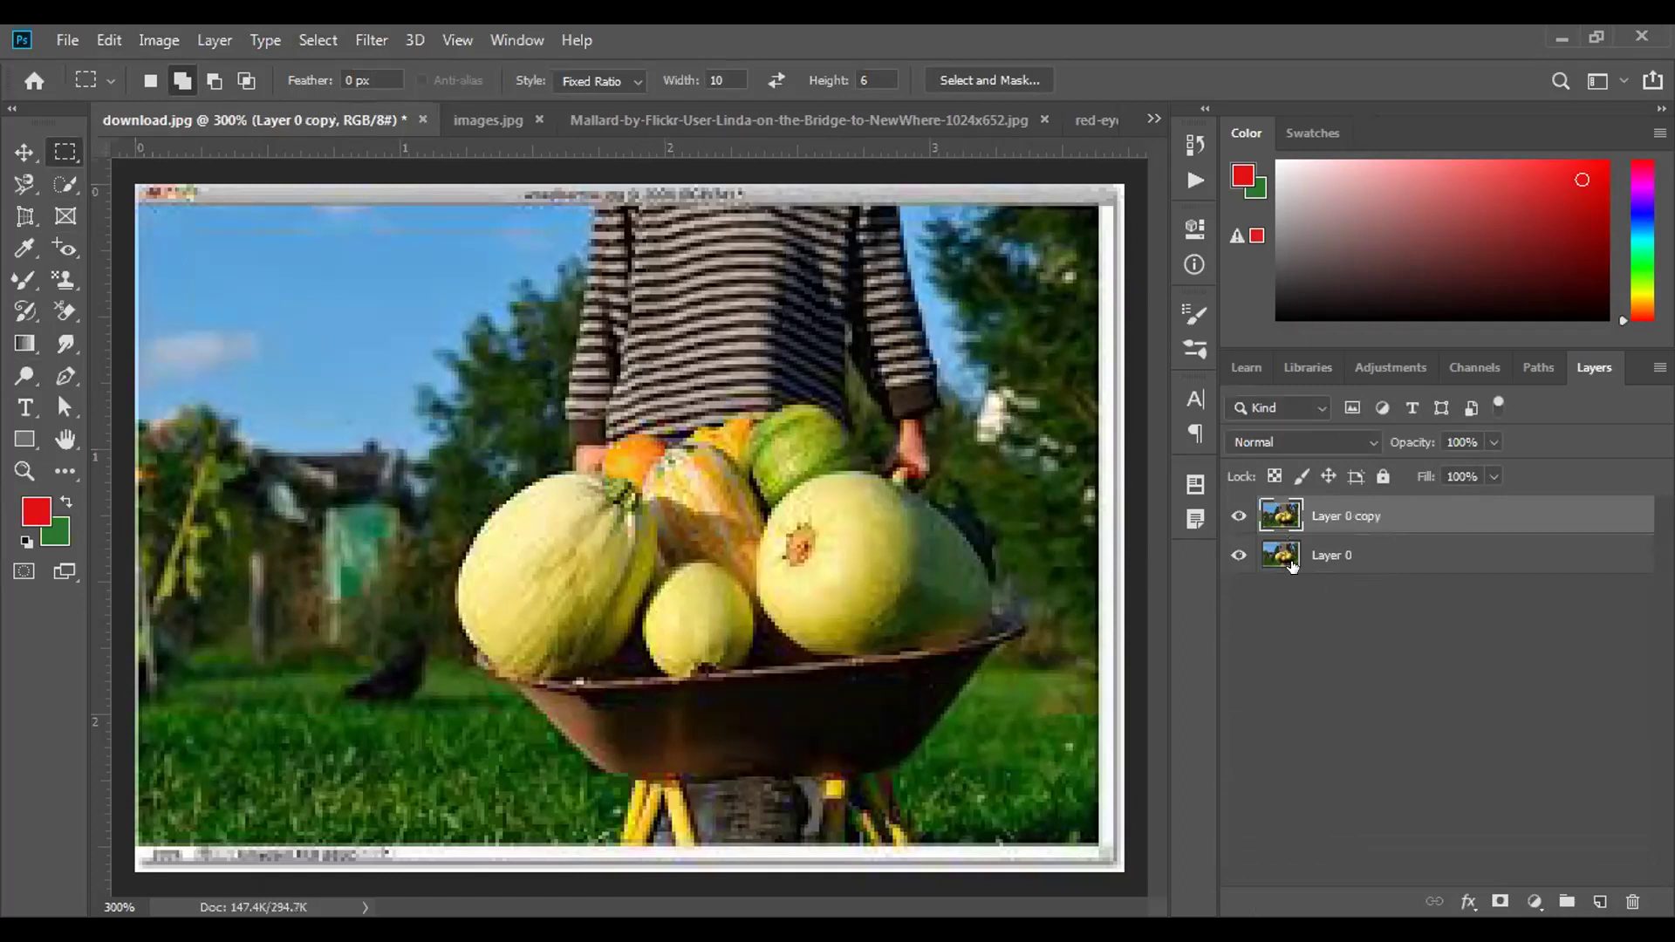
{"action": "left_click", "coordinate": [1236, 554]}
Draw a rectangular marquee selection around the vegetables in the wheelbarrow.
{"action": "left_click", "coordinate": [62, 155]}
{"action": "right_click", "coordinate": [62, 154]}
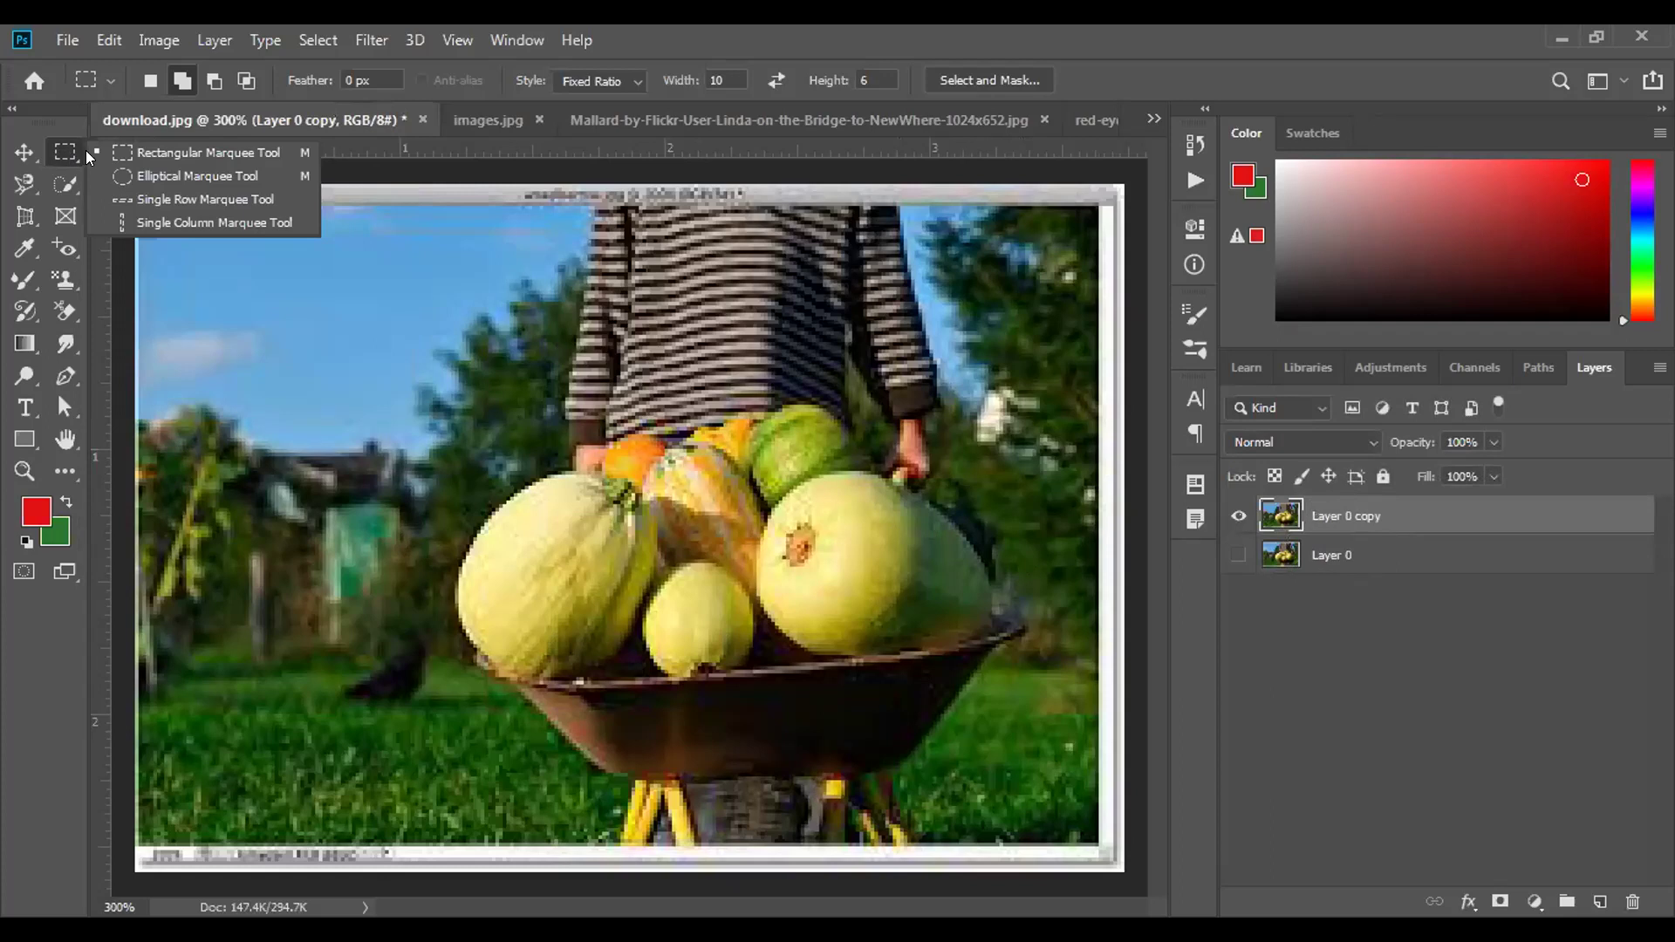
{"action": "left_click", "coordinate": [130, 154]}
{"action": "left_click_drag", "start_coordinate": [437, 425], "coordinate": [884, 691]}
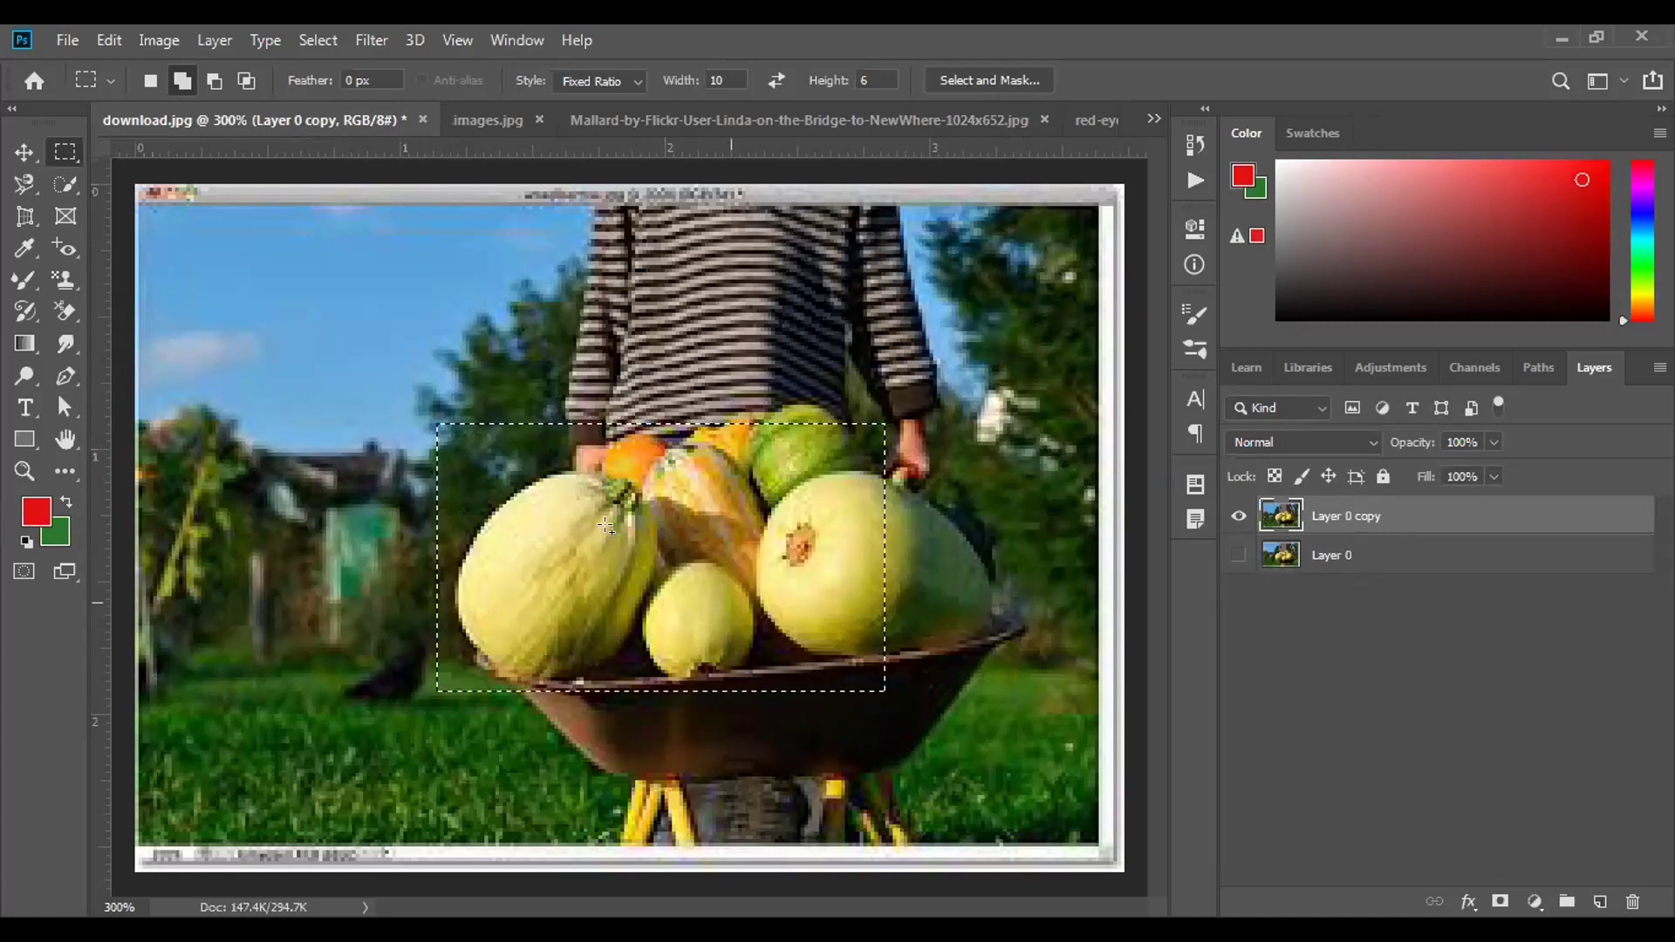
Drag the selected vegetables up-left with the Move tool, then undo the move.
{"action": "left_click", "coordinate": [24, 152]}
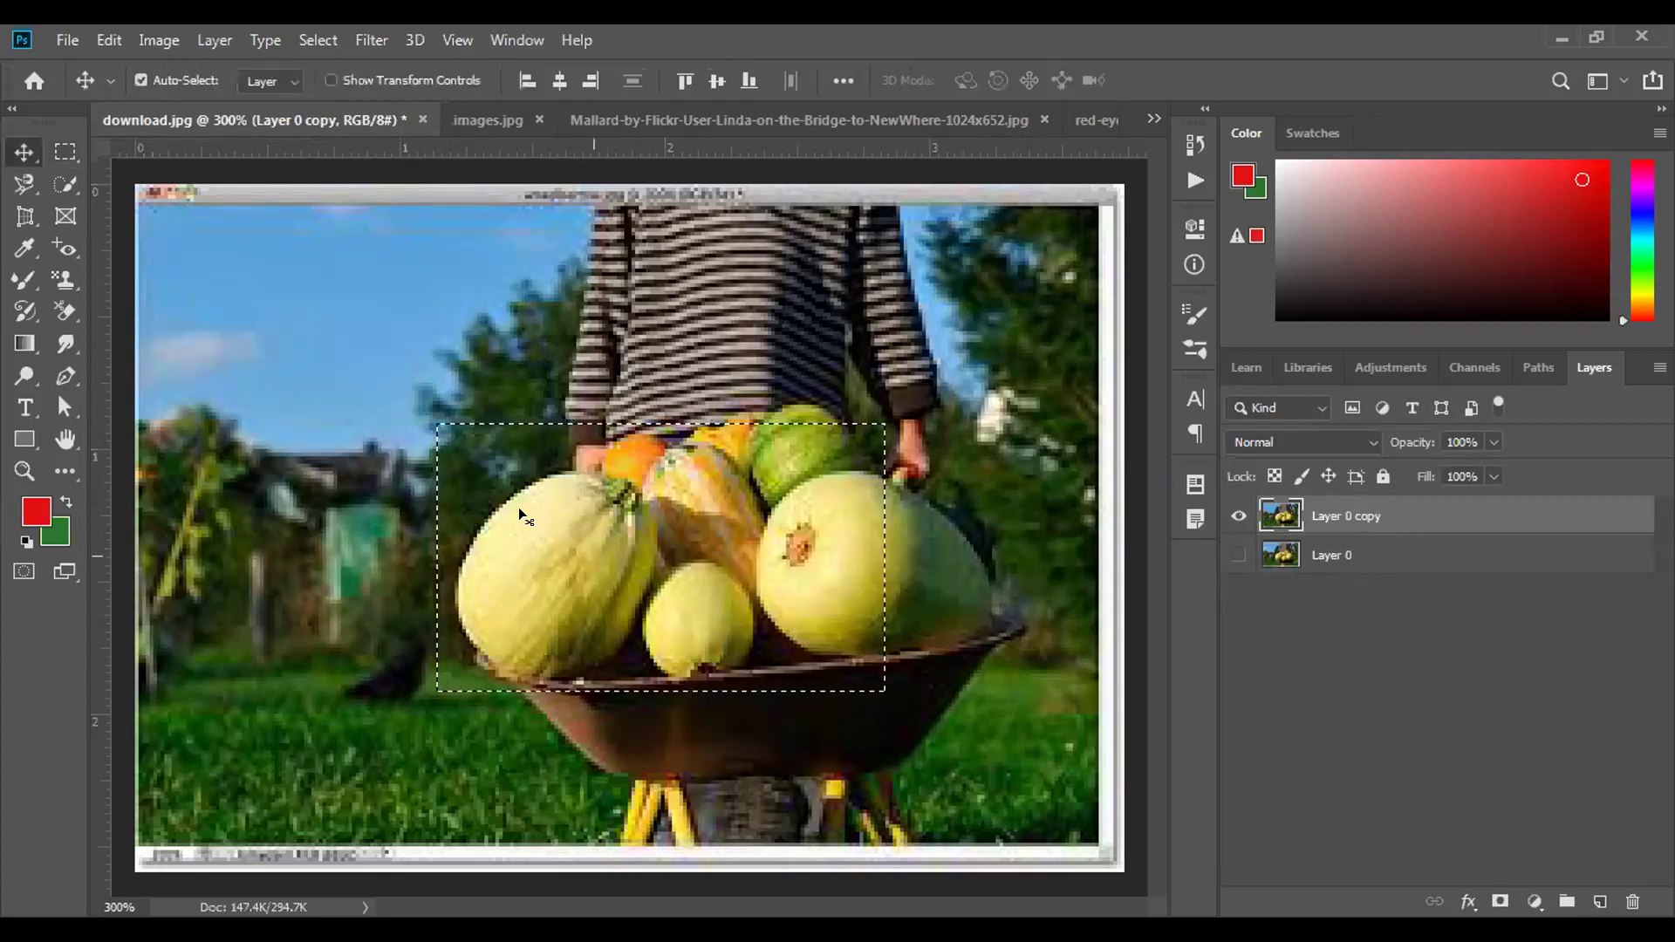
{"action": "left_click_drag", "start_coordinate": [656, 588], "coordinate": [500, 493]}
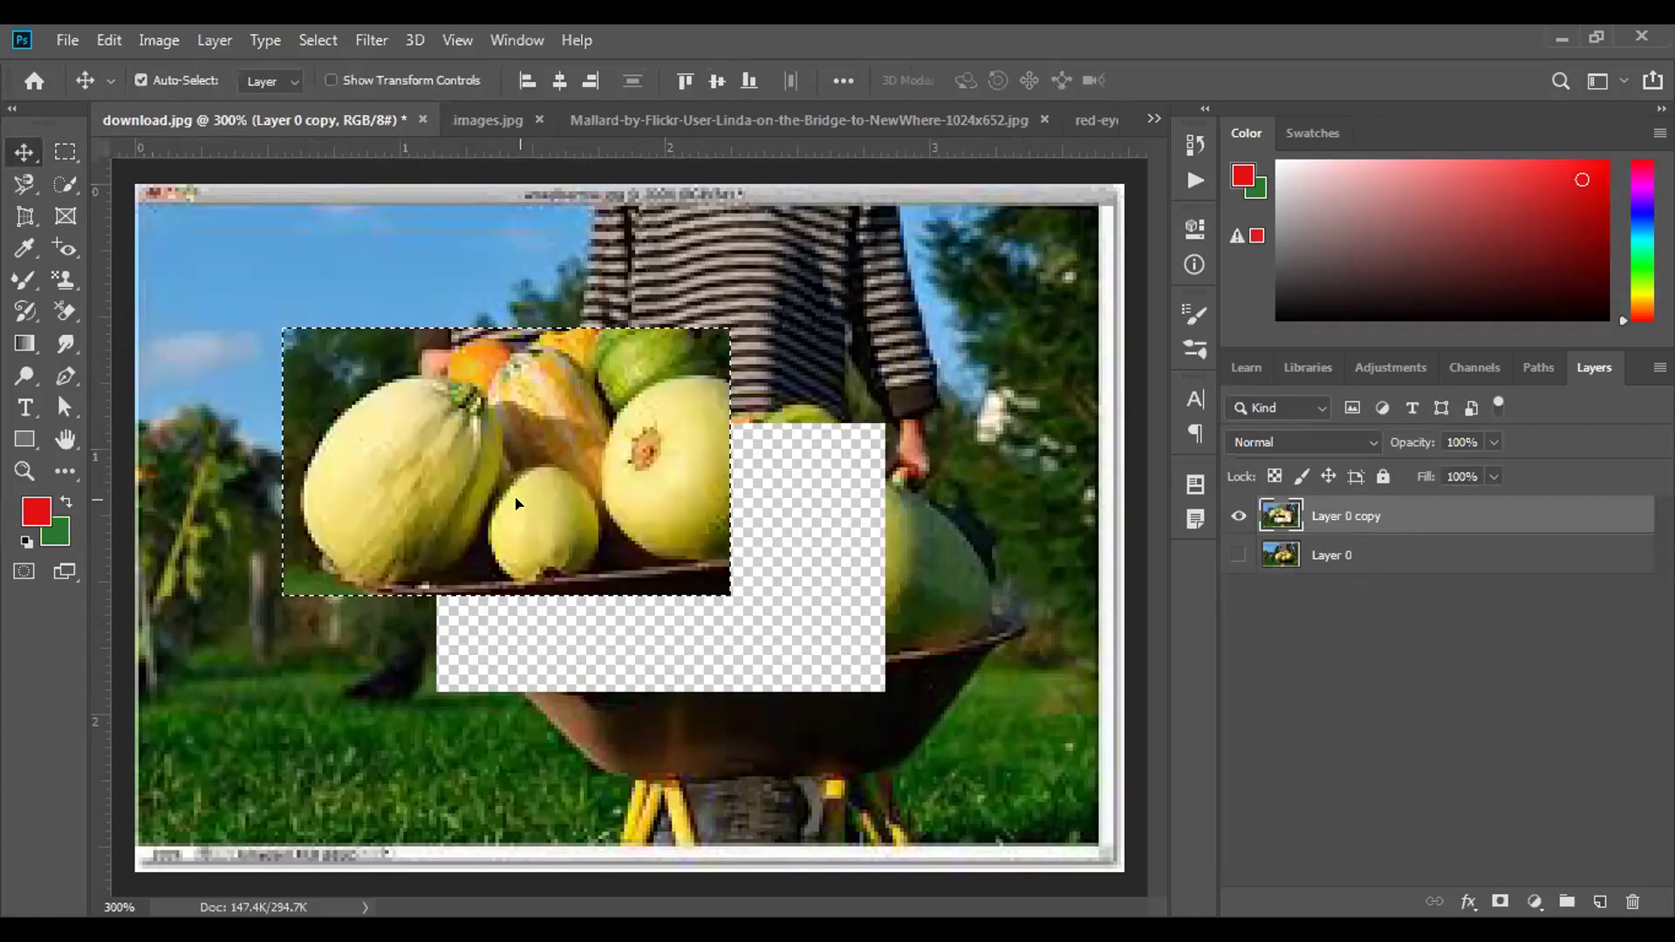
{"action": "left_click_drag", "start_coordinate": [397, 426], "coordinate": [397, 427]}
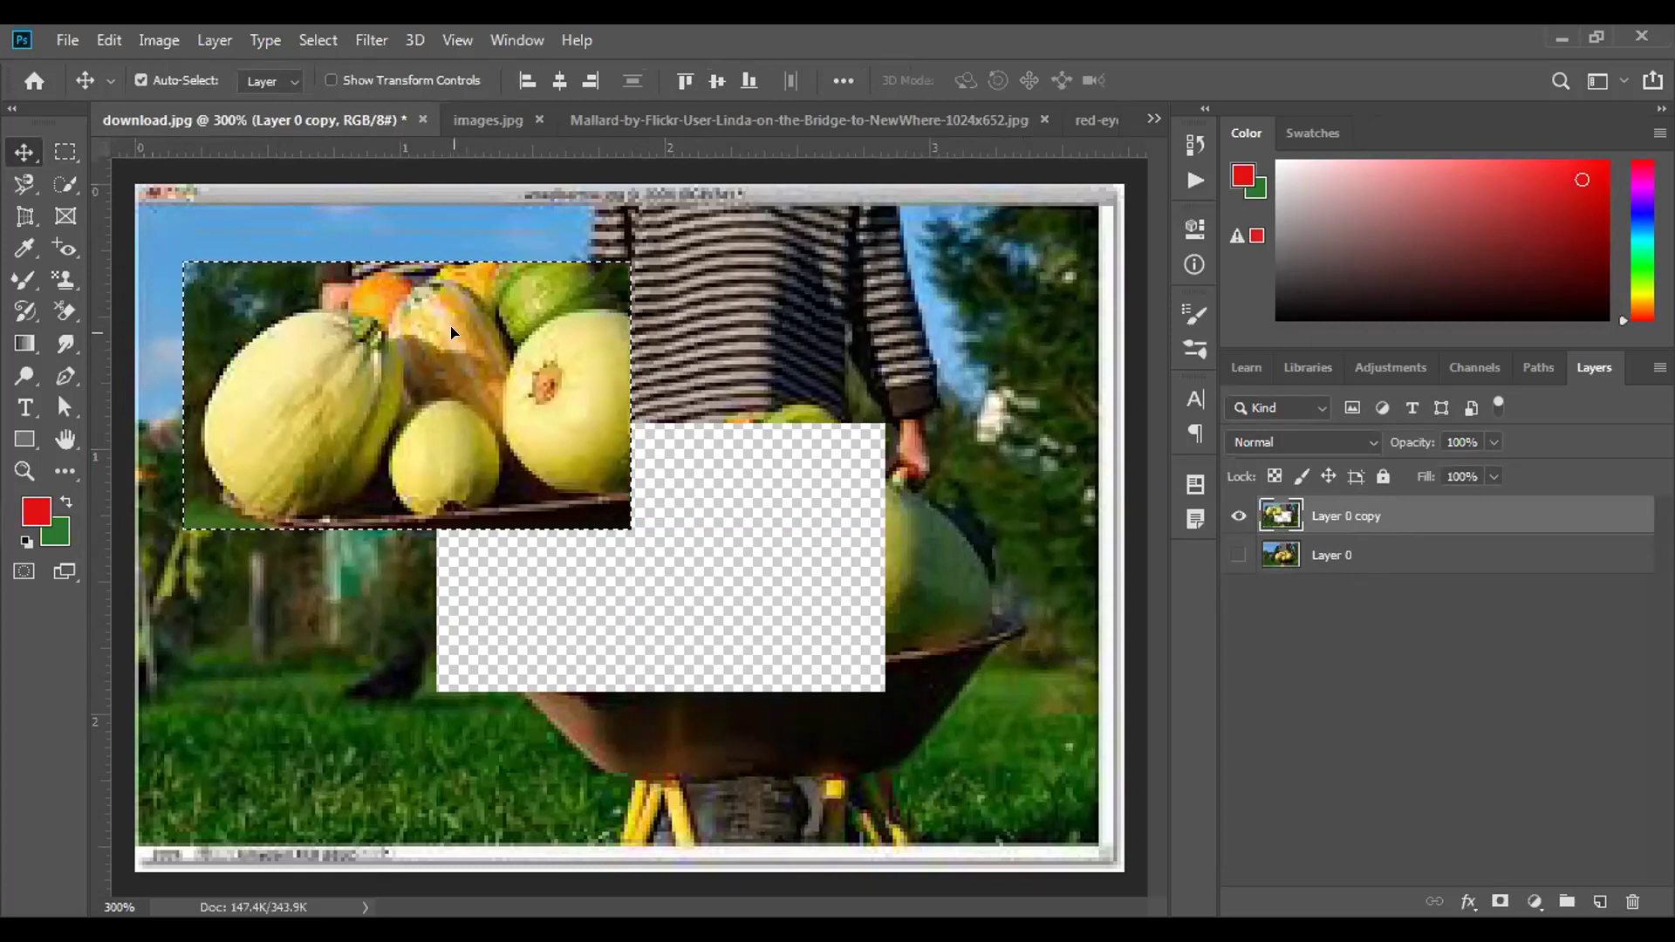
{"action": "key", "text": "ctrl+z"}
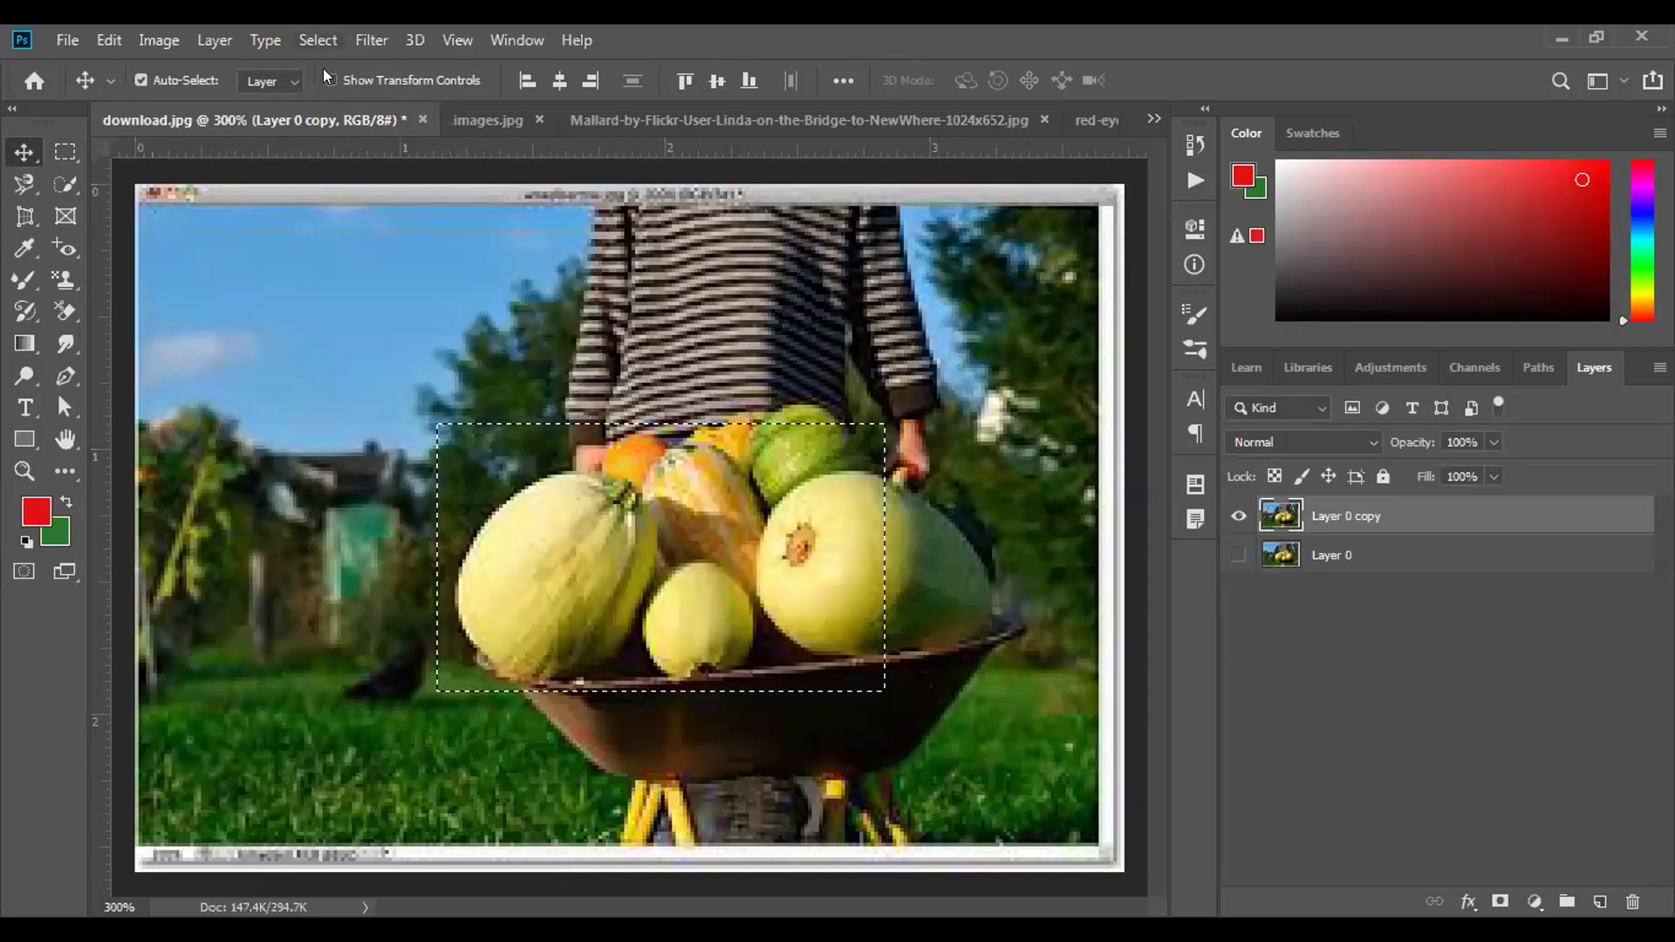
{"action": "left_click", "coordinate": [317, 40]}
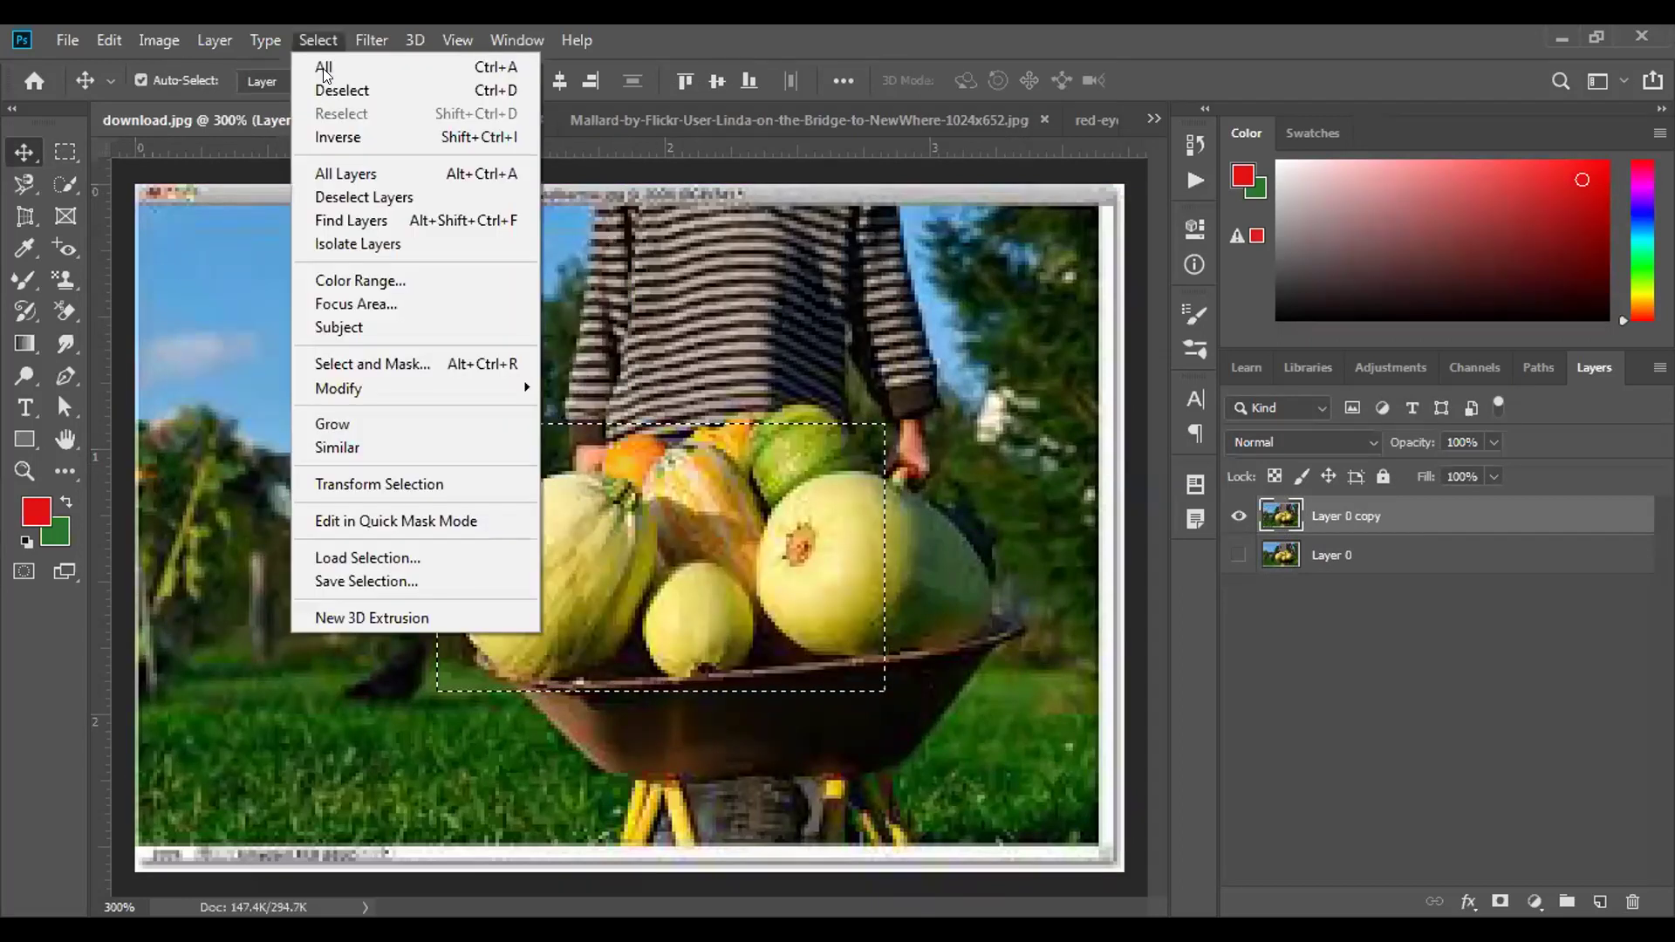
{"action": "left_click", "coordinate": [353, 137]}
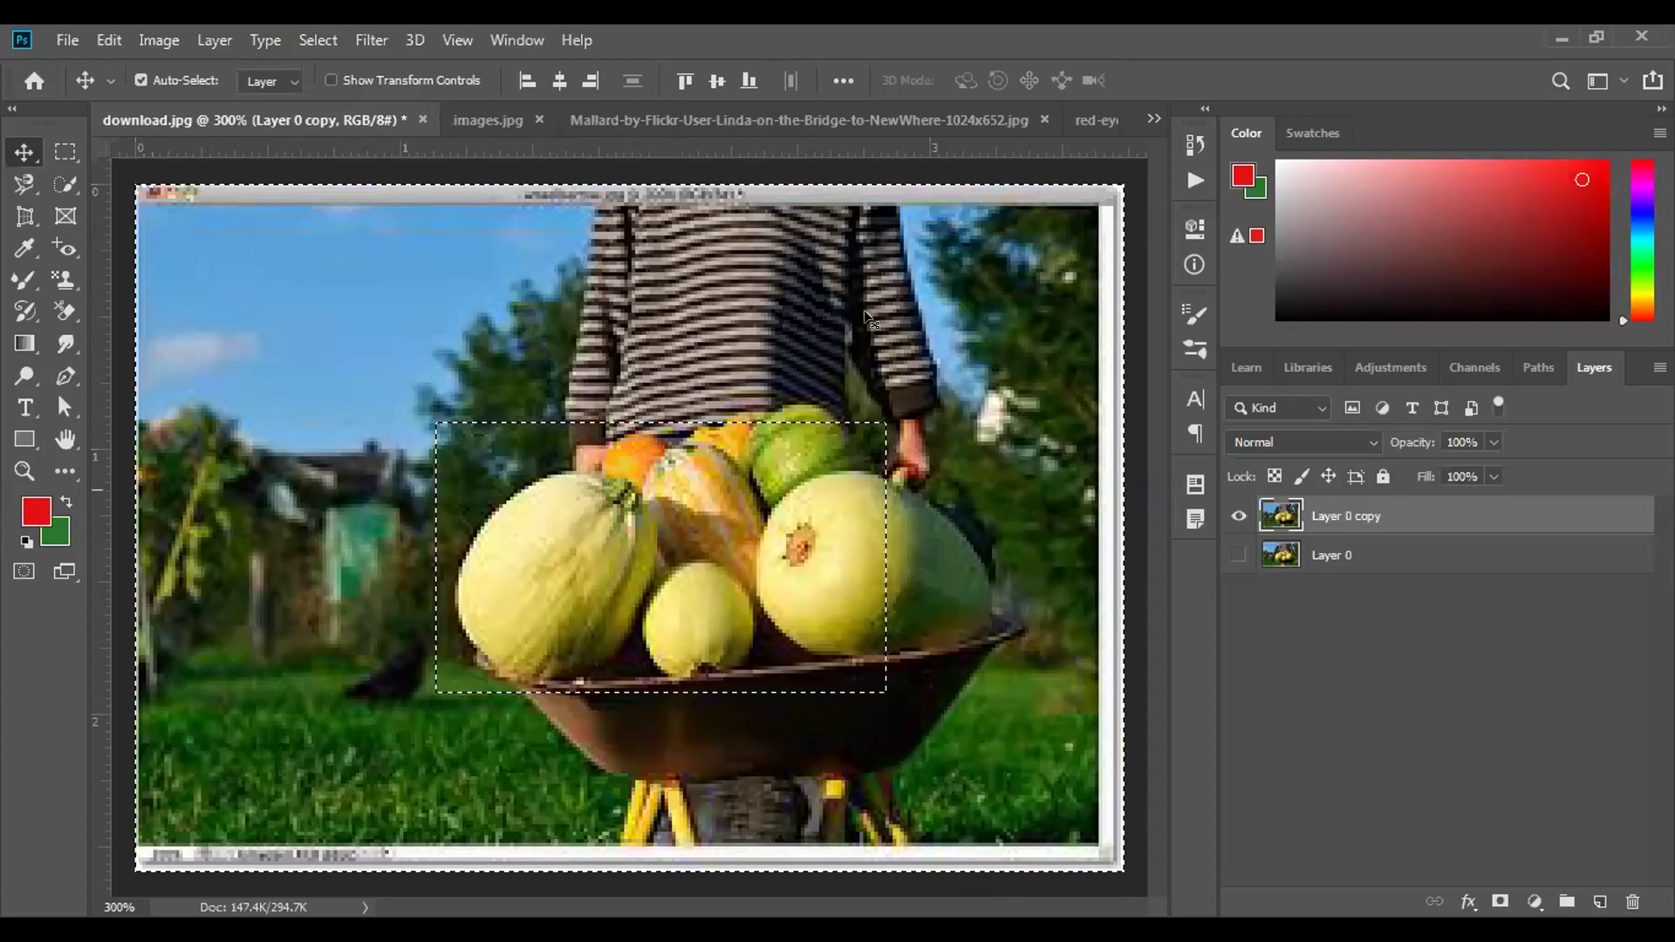
{"action": "key", "text": "Delete"}
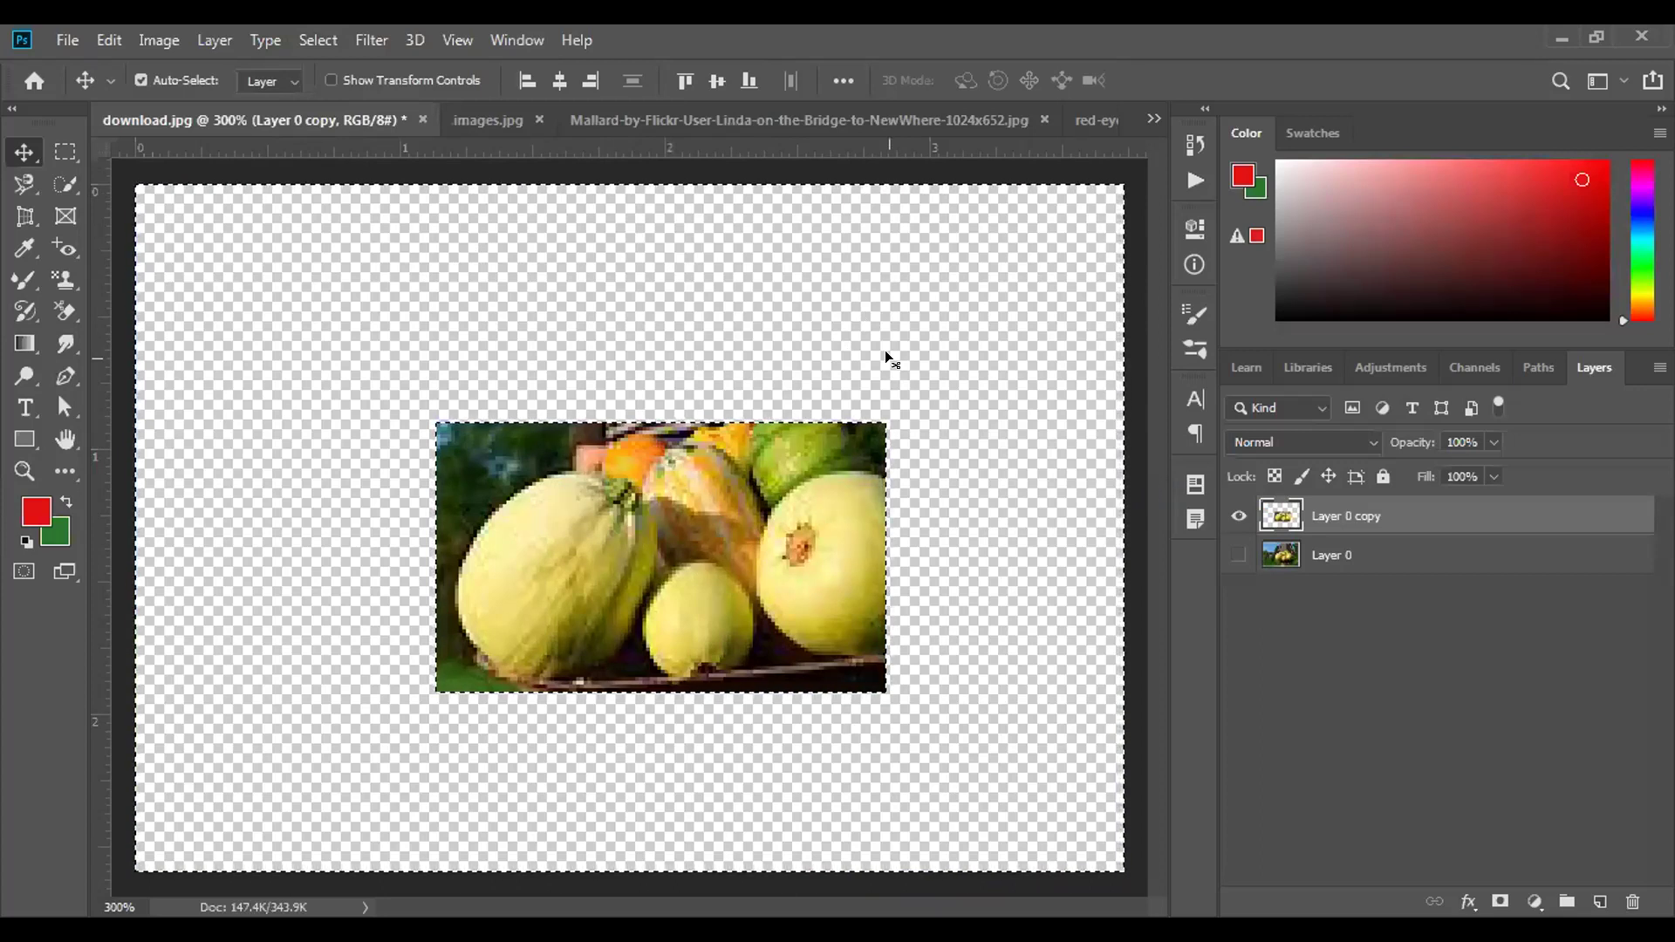
{"action": "key", "text": "ctrl+z"}
{"action": "key", "text": "ctrl+z"}
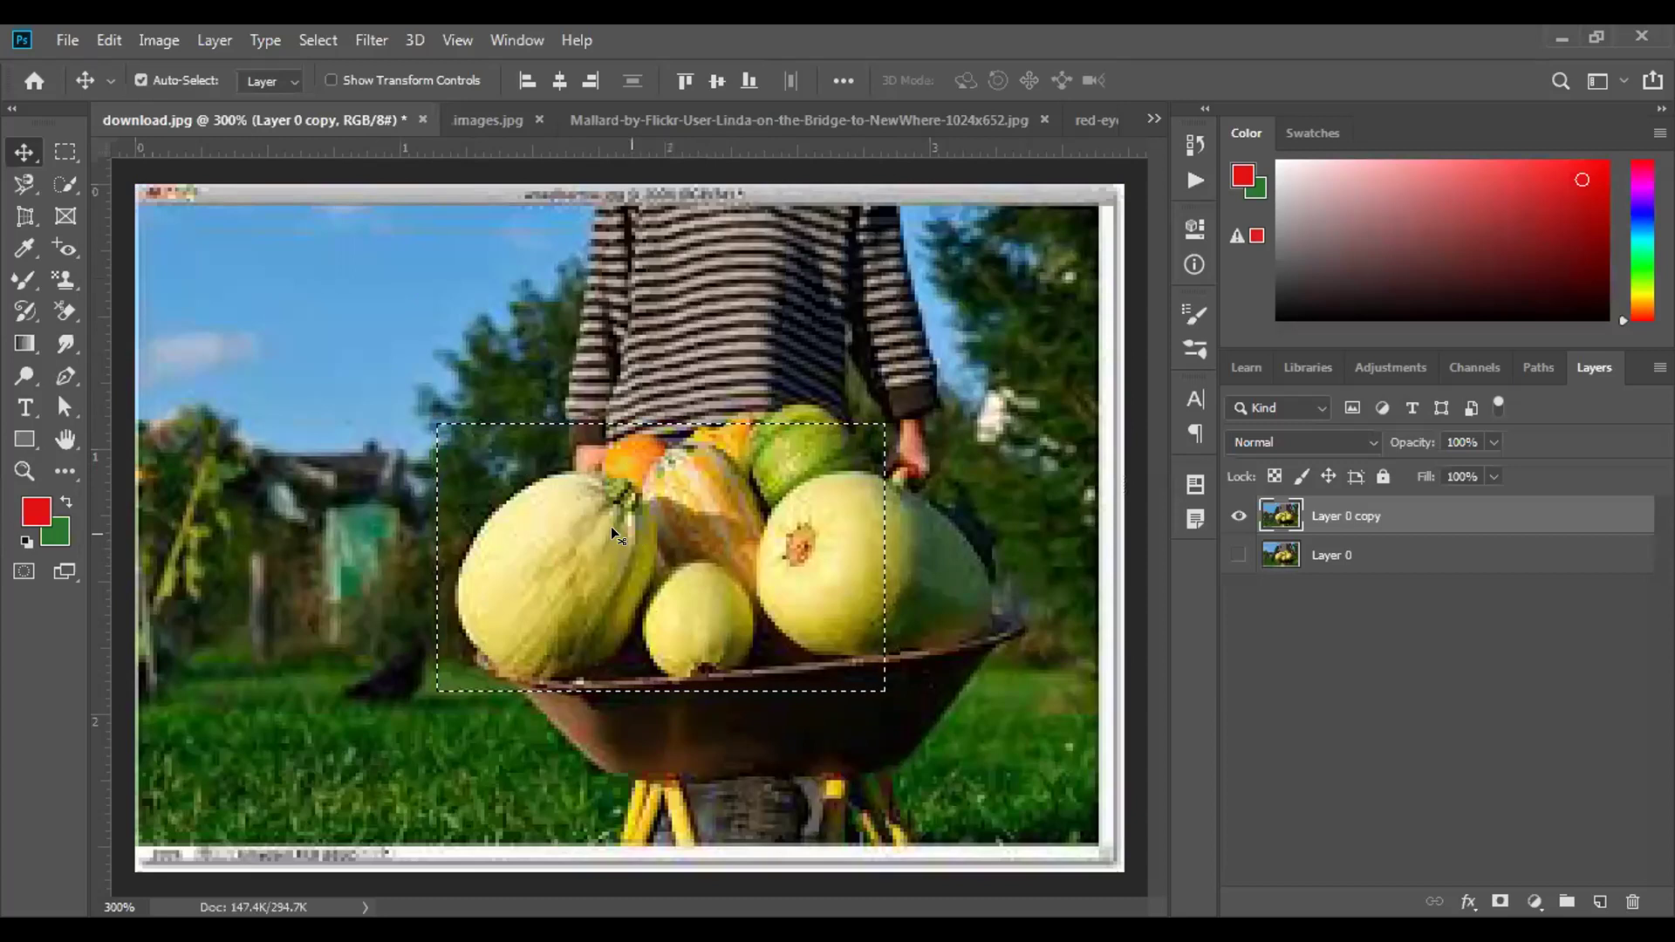
{"action": "key", "text": "Delete"}
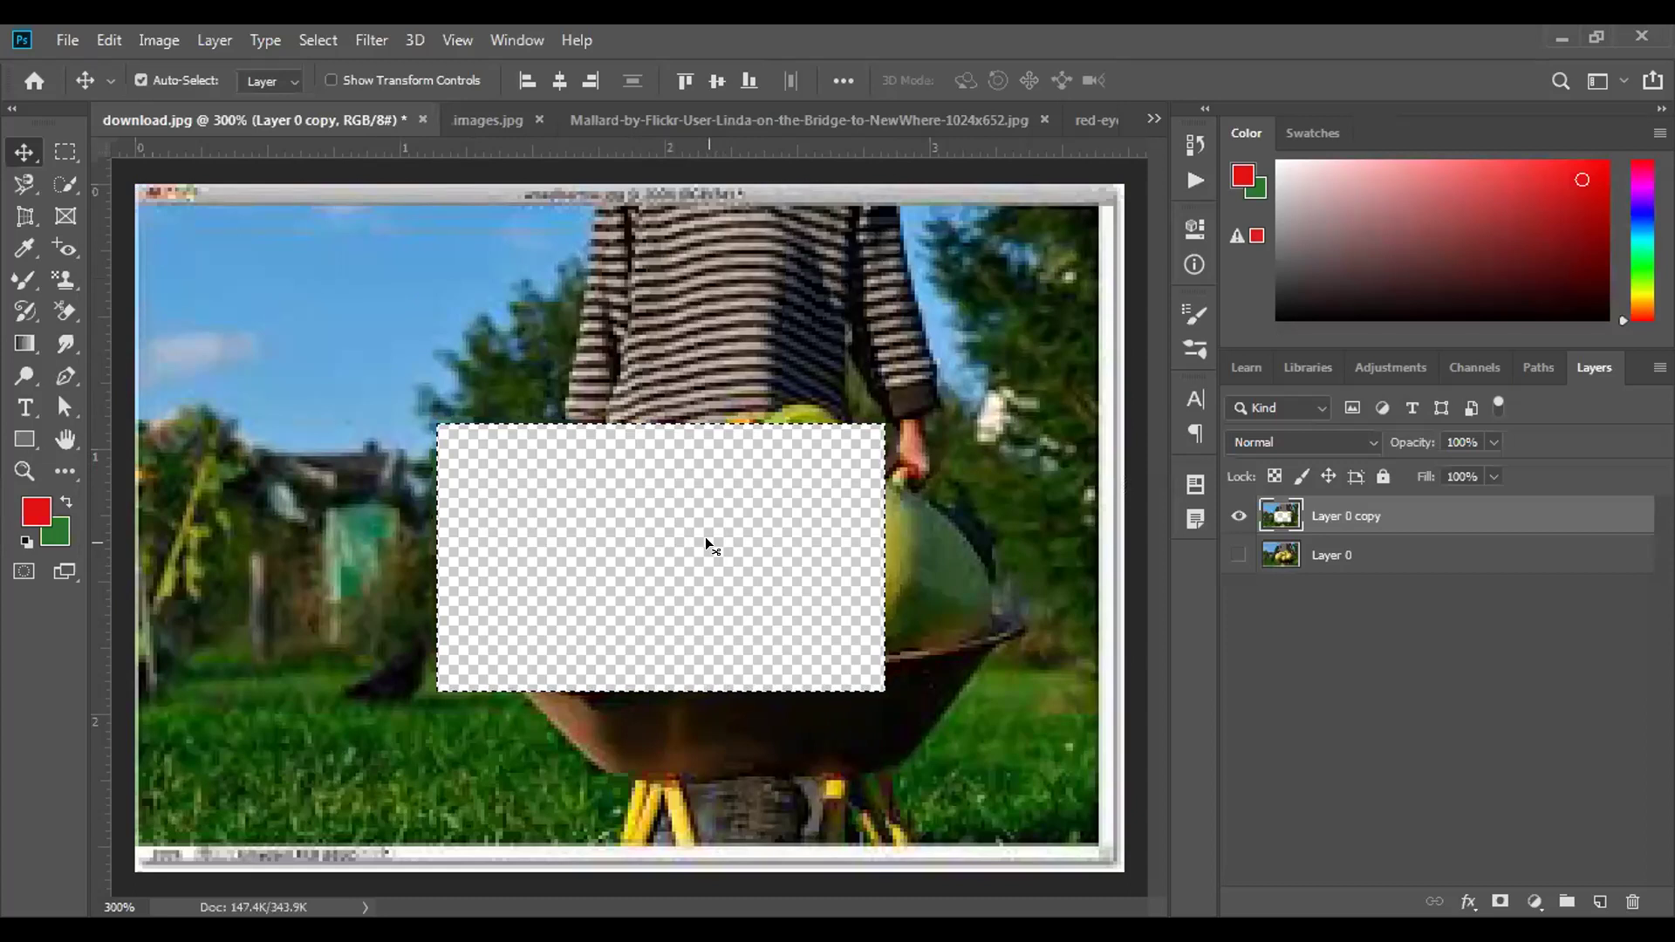
{"action": "key", "text": "ctrl"}
{"action": "key", "text": "ctrl+z"}
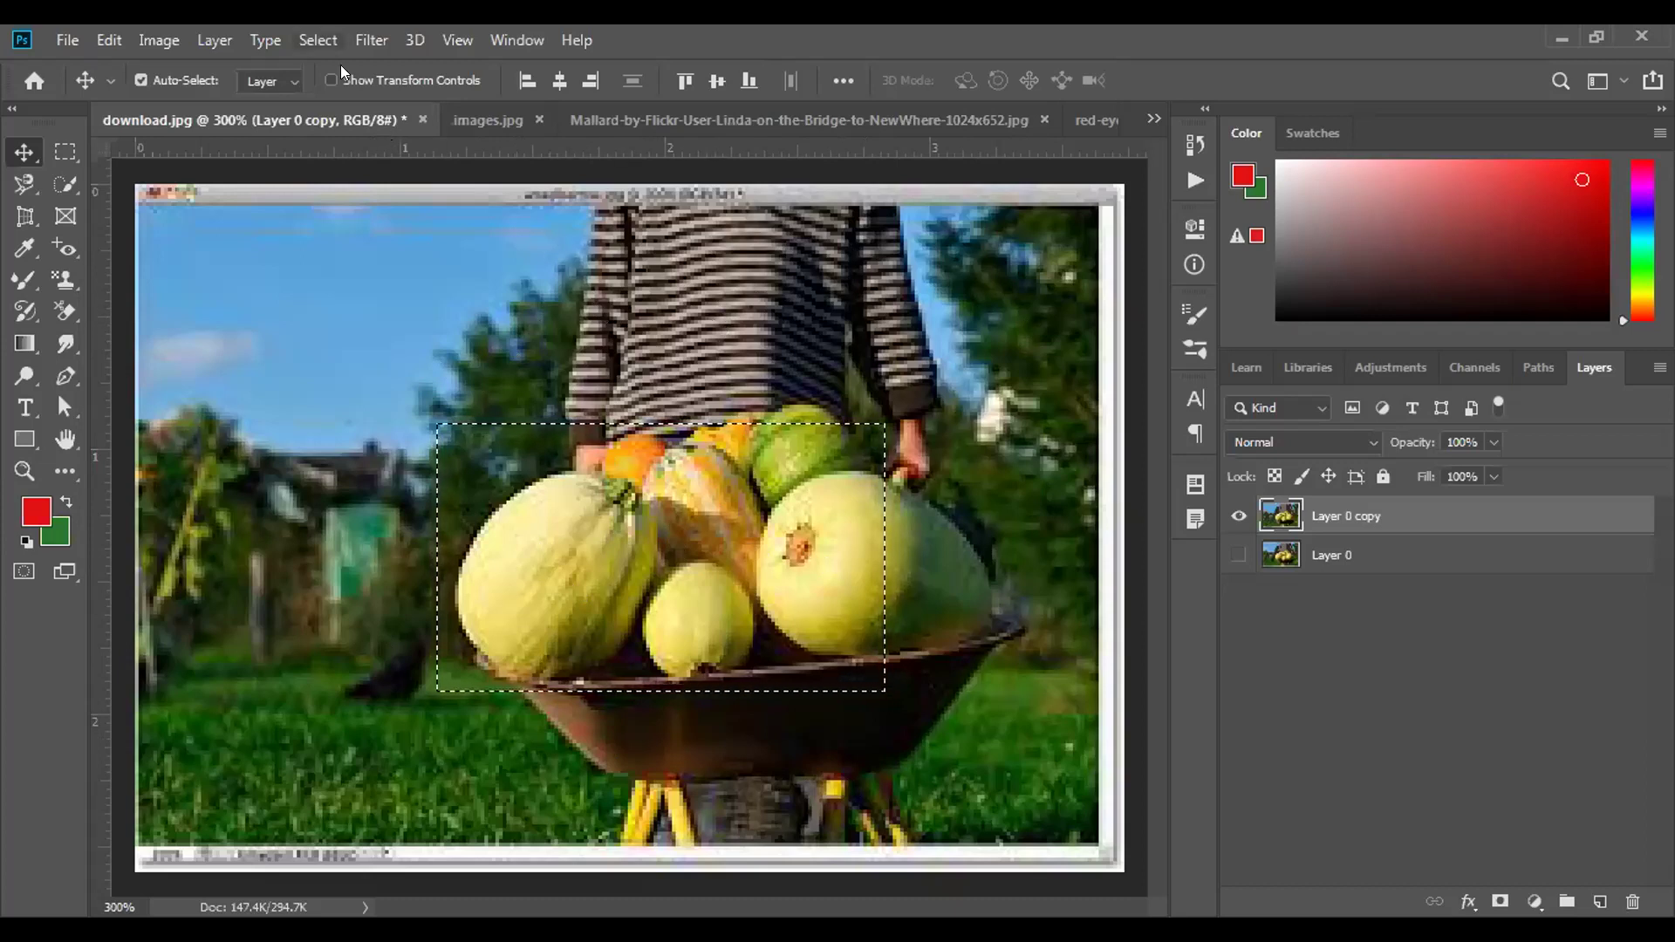
{"action": "left_click", "coordinate": [318, 40]}
{"action": "left_click", "coordinate": [340, 138]}
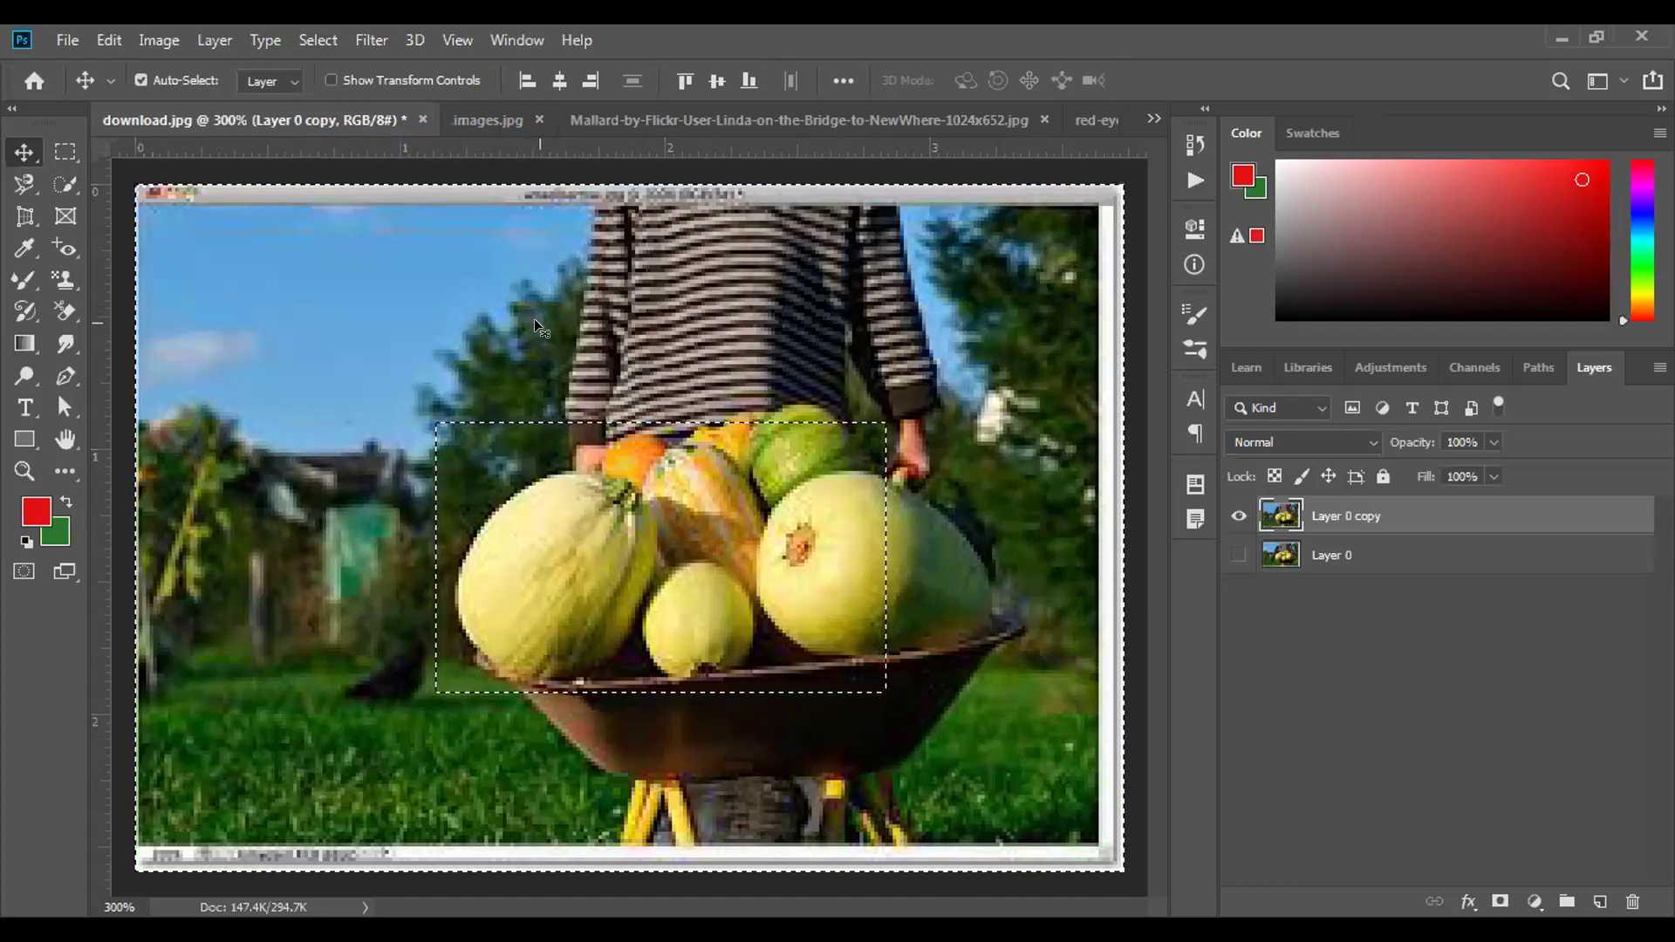
{"action": "key", "text": "Delete"}
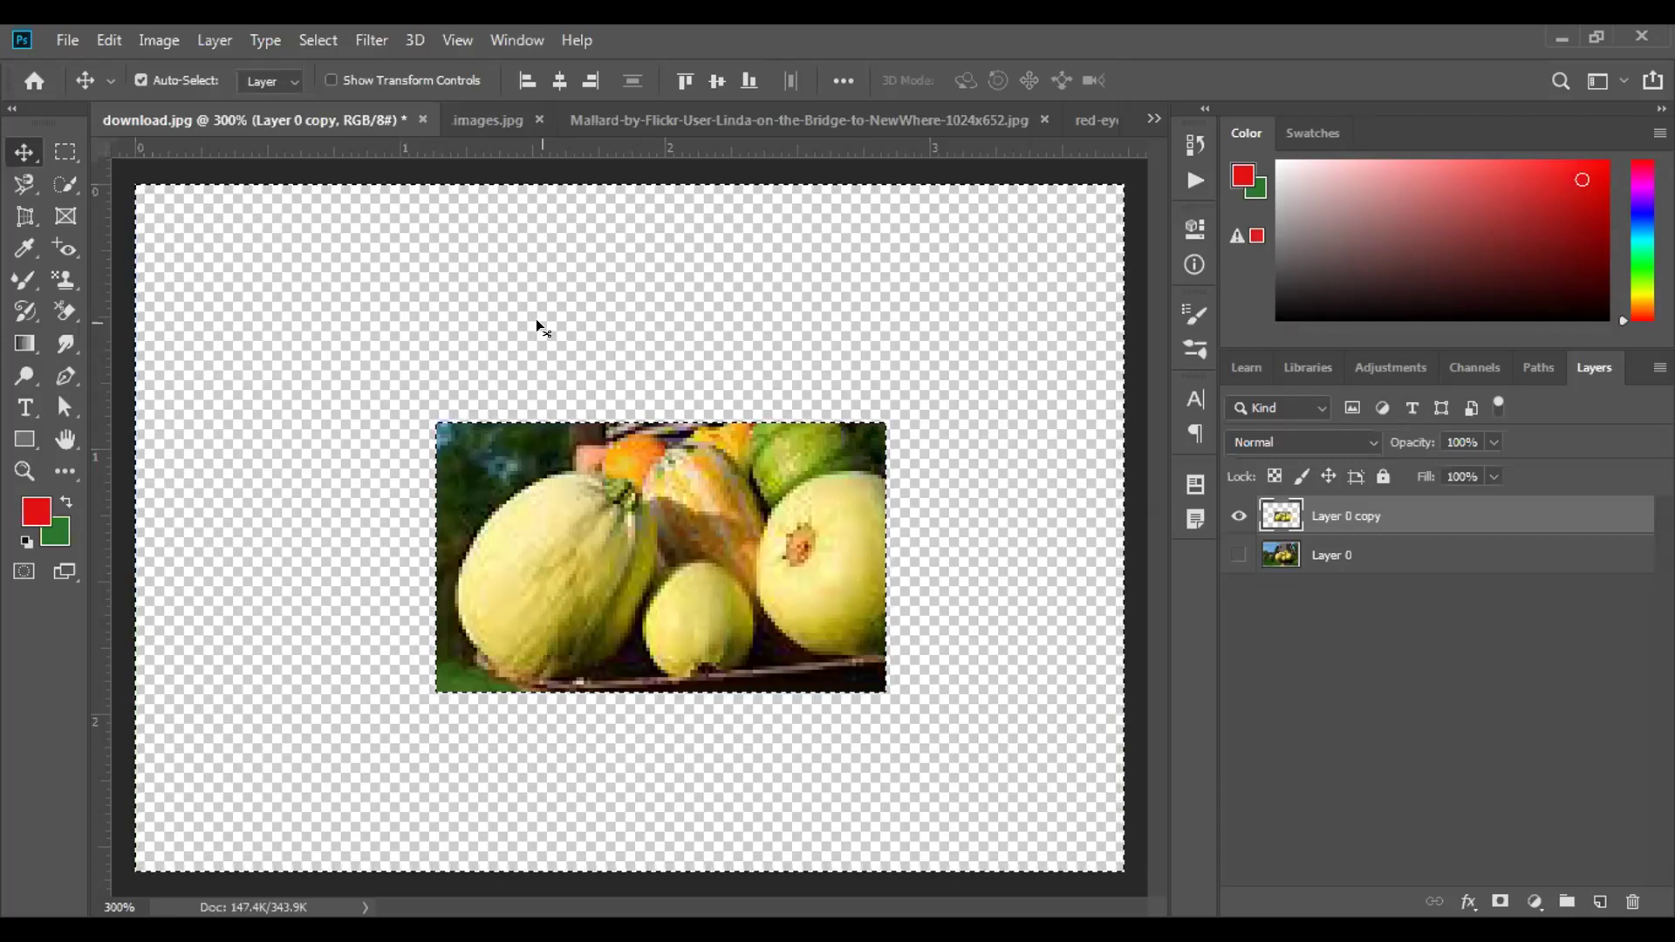
{"action": "key", "text": "ctrl+z"}
{"action": "key", "text": "ctrl+z"}
{"action": "key", "text": "ctrl+z"}
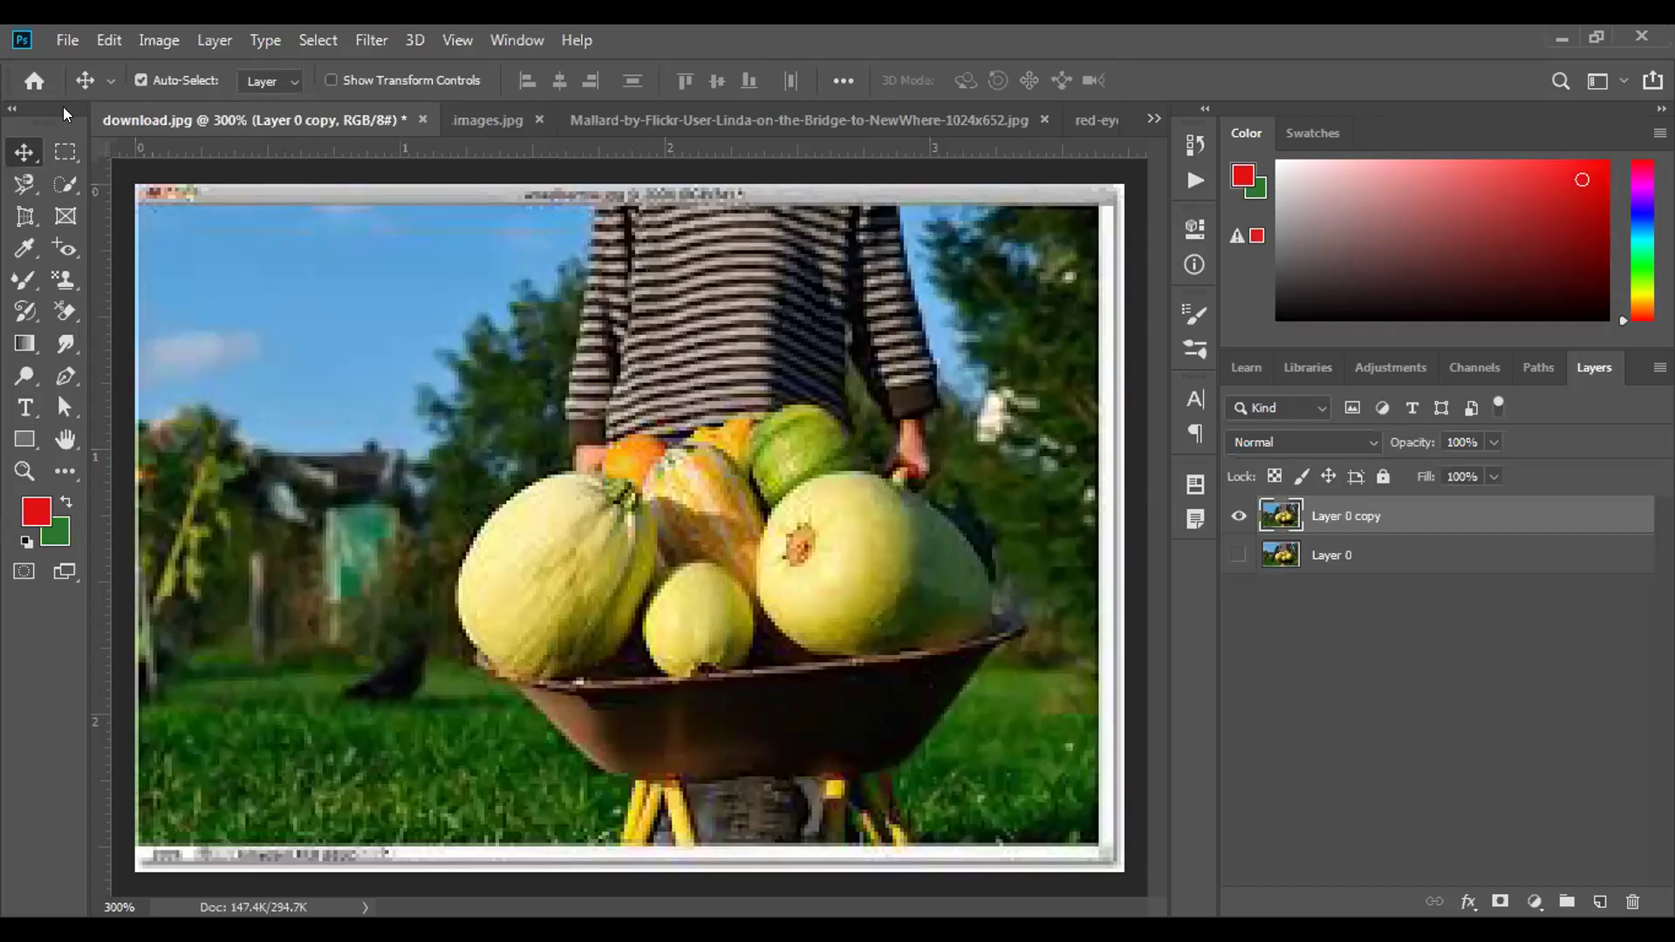
Delete an elliptical area over the vegetables, then undo to restore it.
{"action": "left_click_drag", "start_coordinate": [64, 152], "coordinate": [150, 177]}
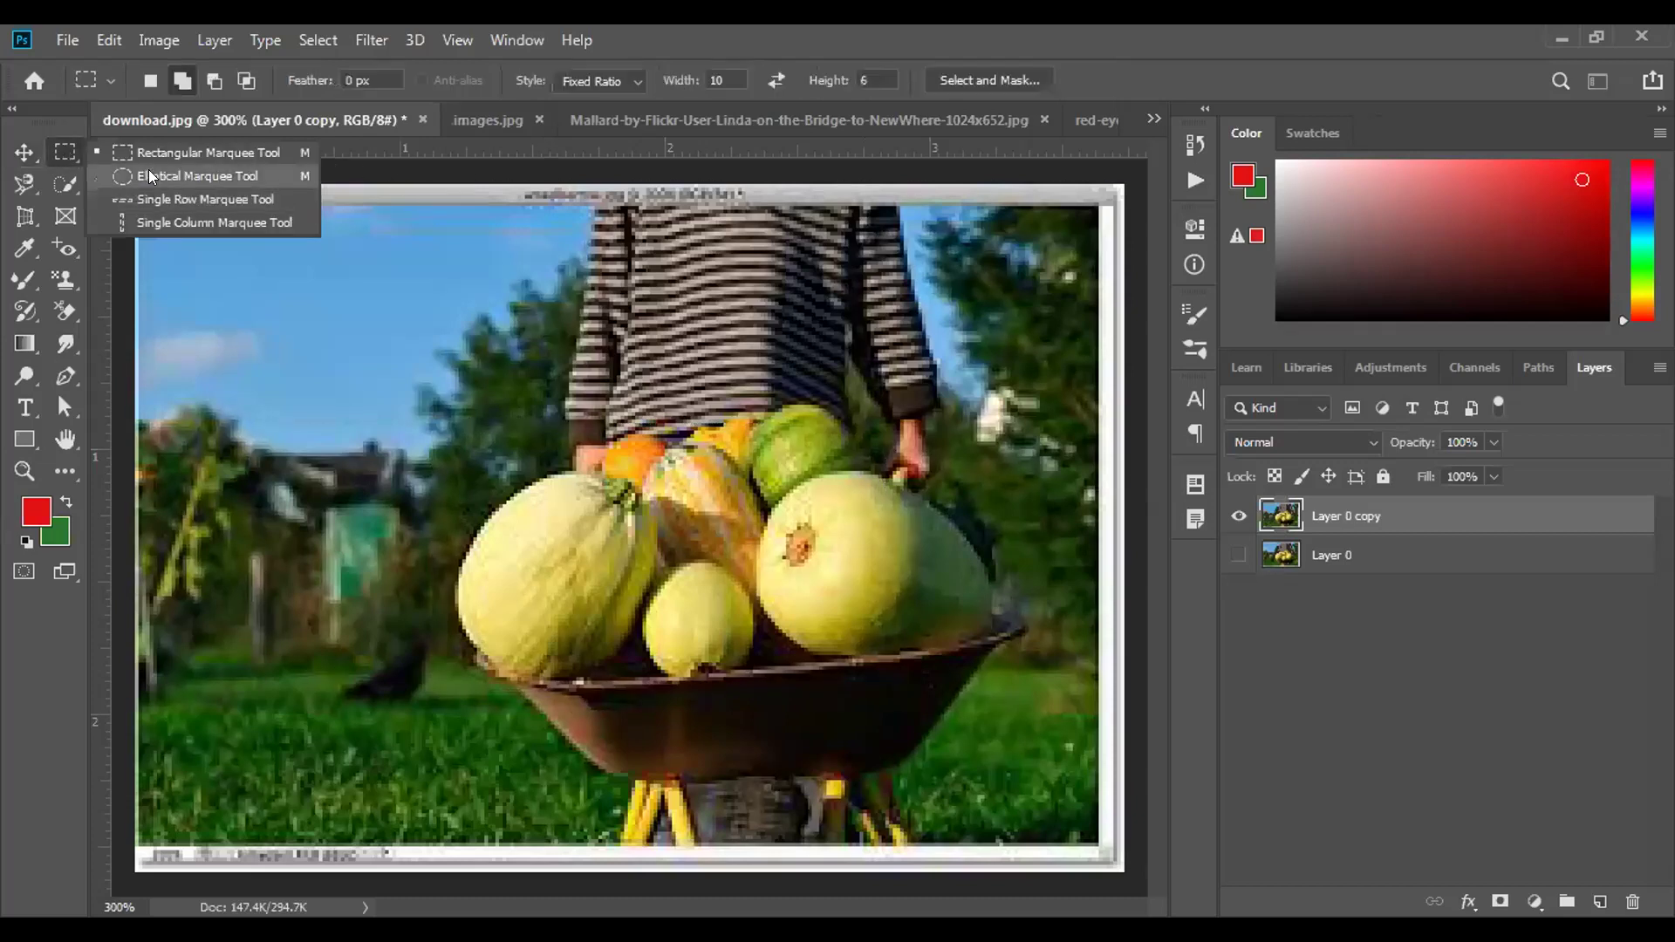
{"action": "left_click_drag", "start_coordinate": [510, 432], "coordinate": [996, 695]}
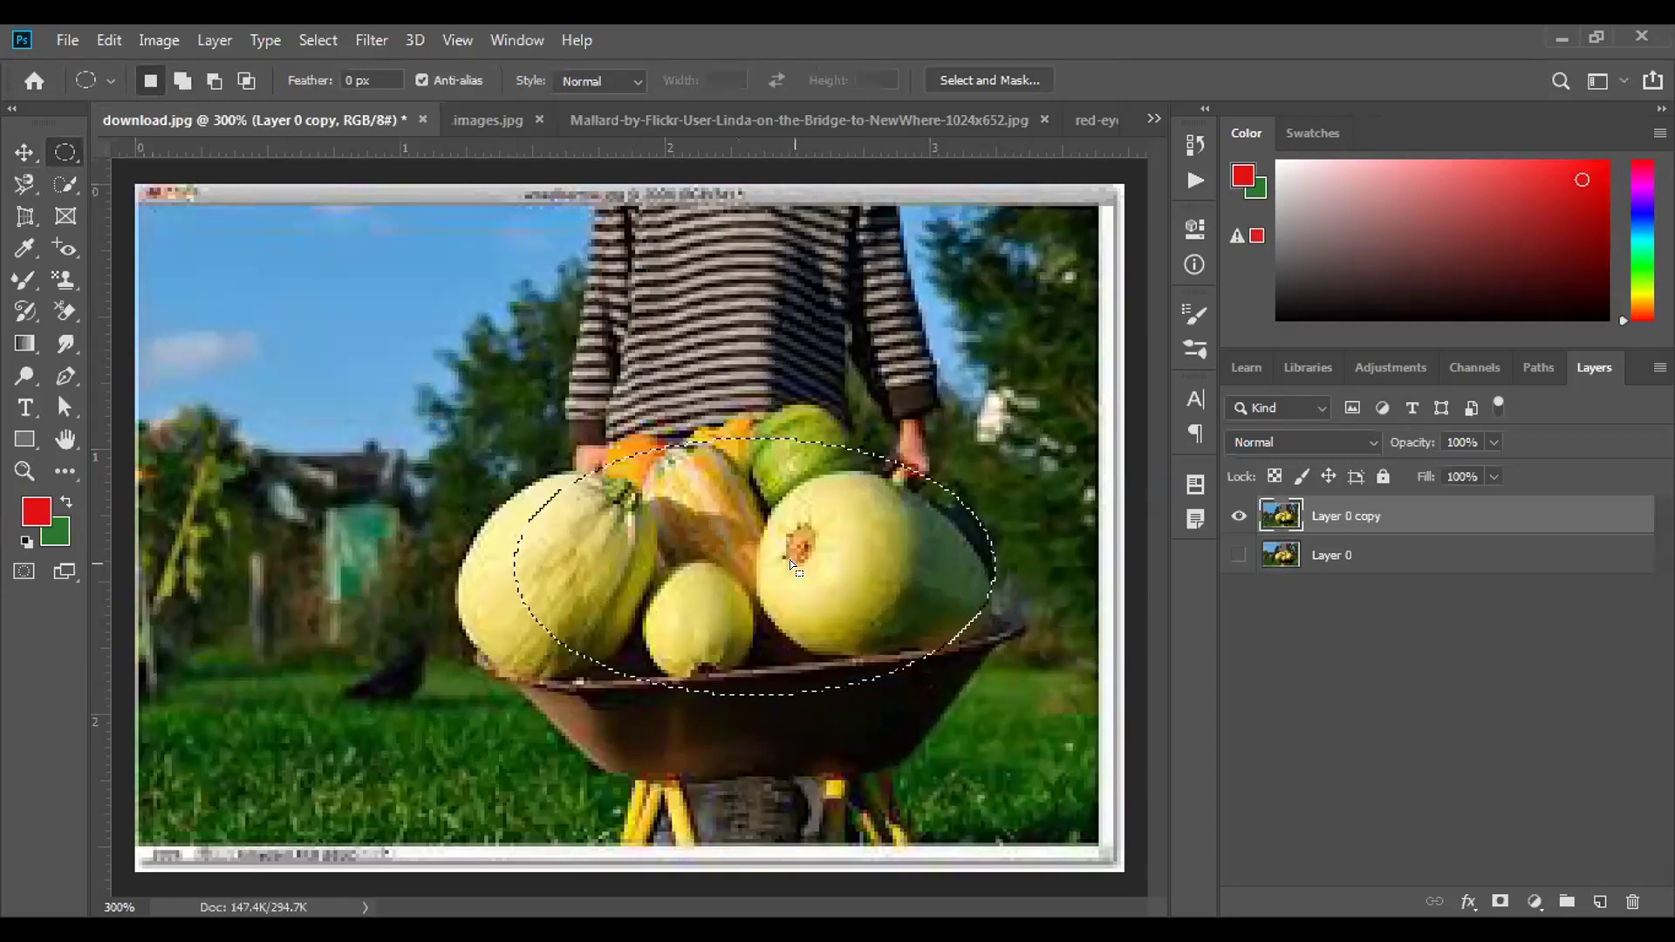
{"action": "key", "text": "Delete"}
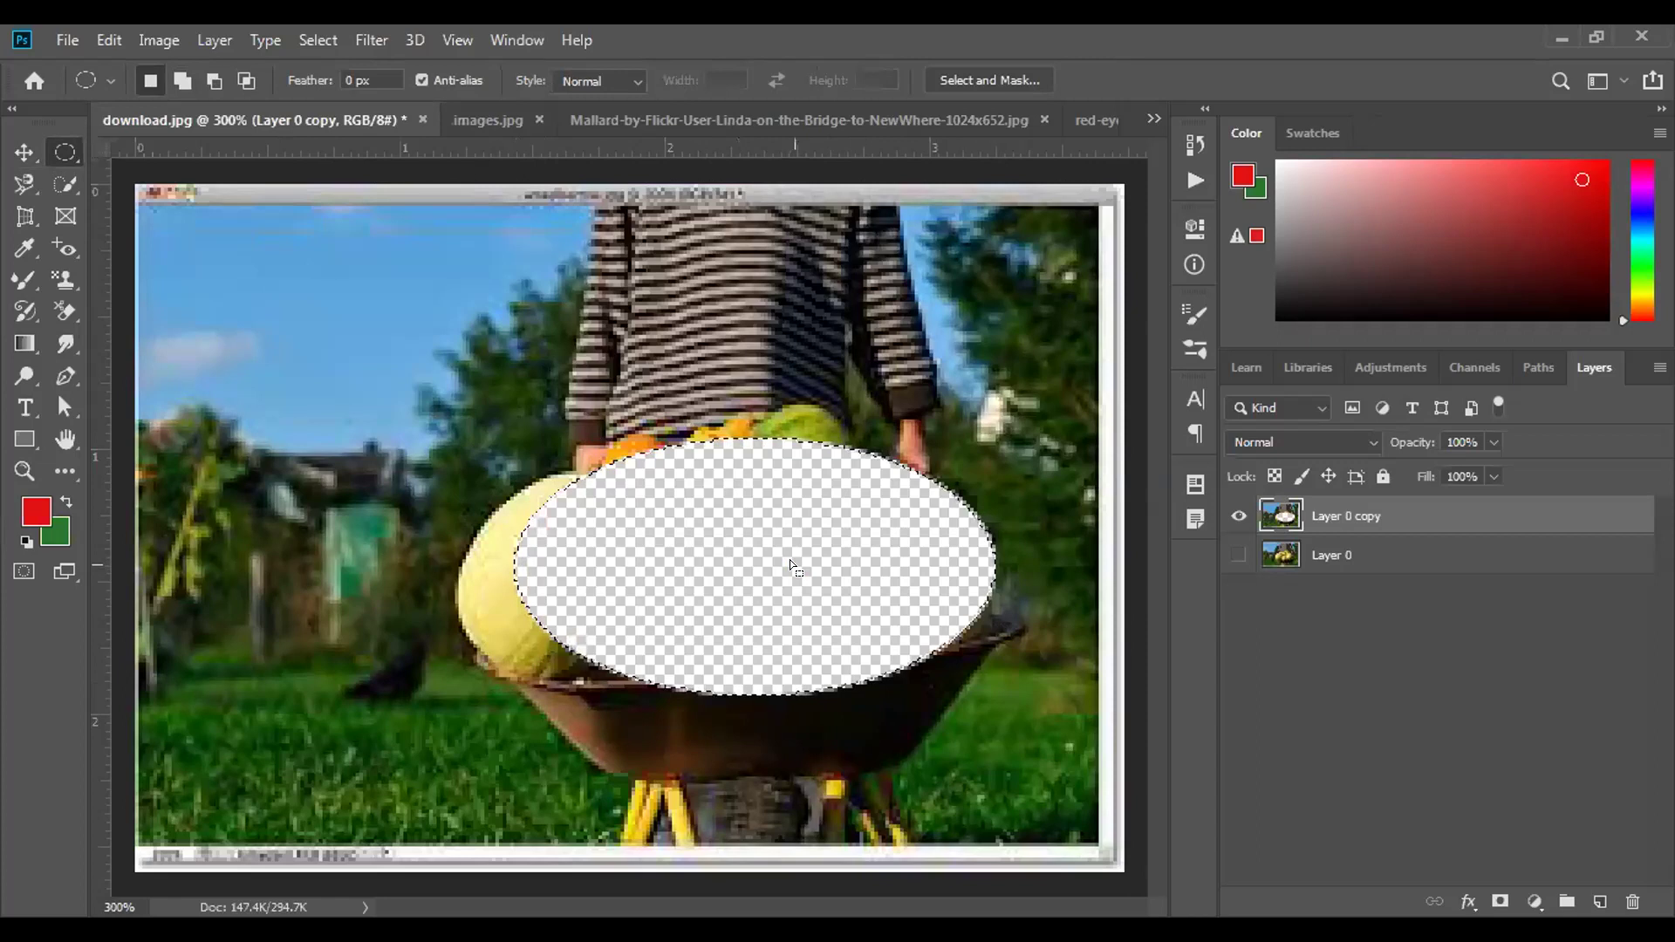
{"action": "key", "text": "ctrl+d"}
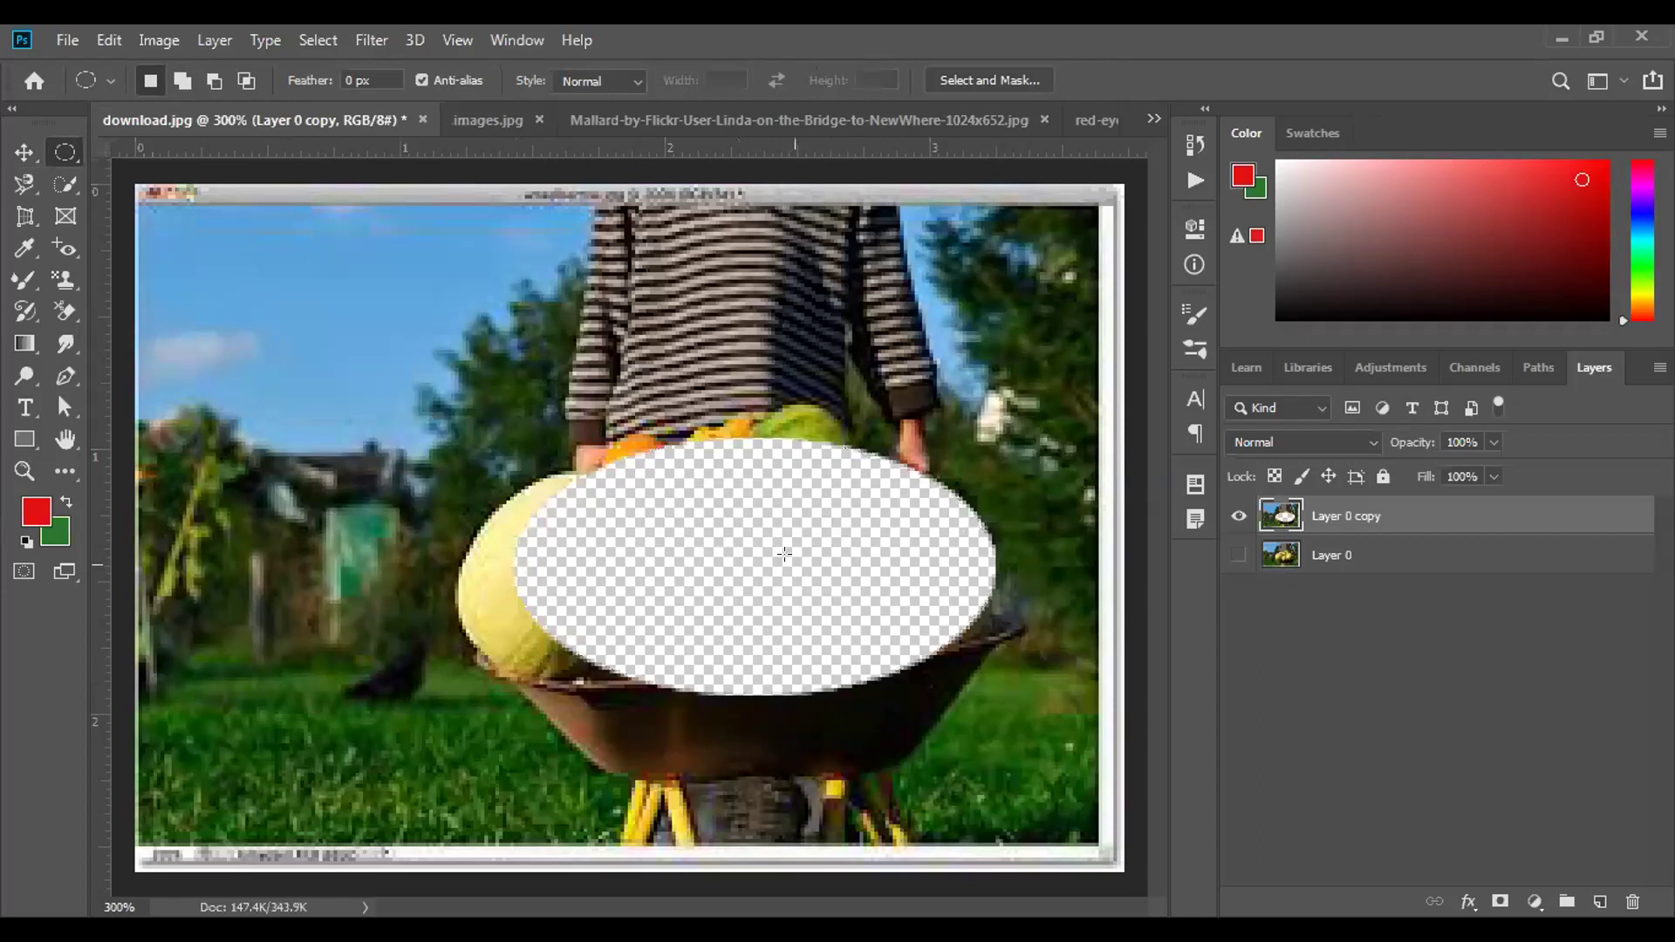
{"action": "key", "text": "ctrl+z"}
{"action": "key", "text": "ctrl+z"}
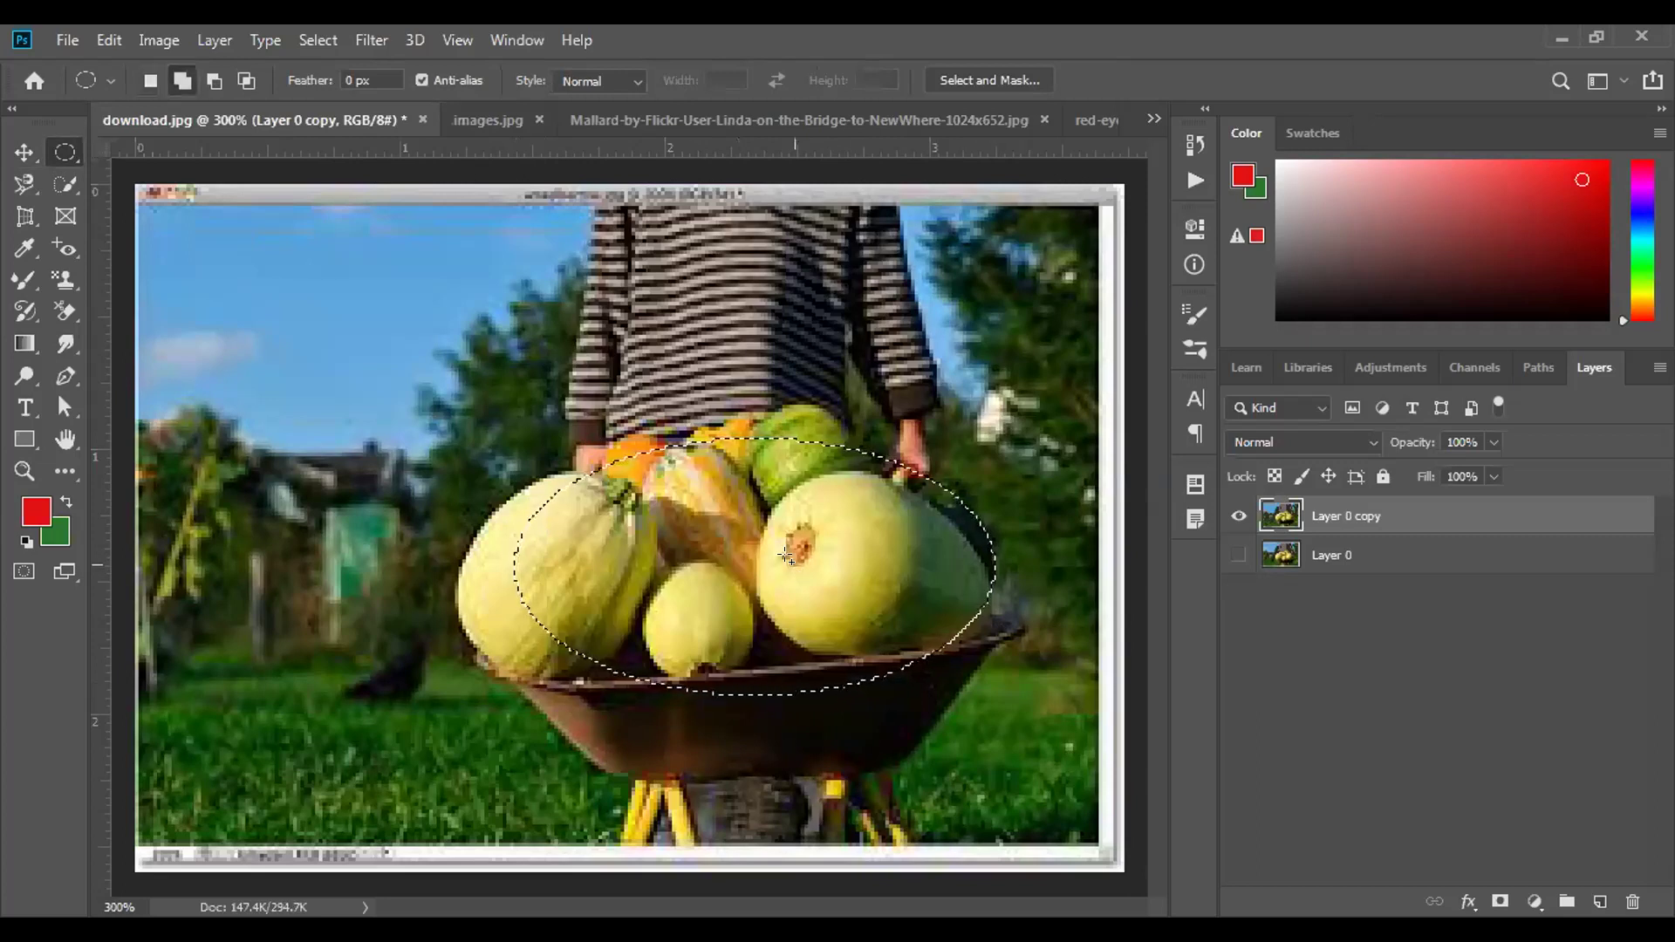
Invert the oval selection and erase the outside, then undo and deselect.
{"action": "key", "text": "ctrl+shift+i"}
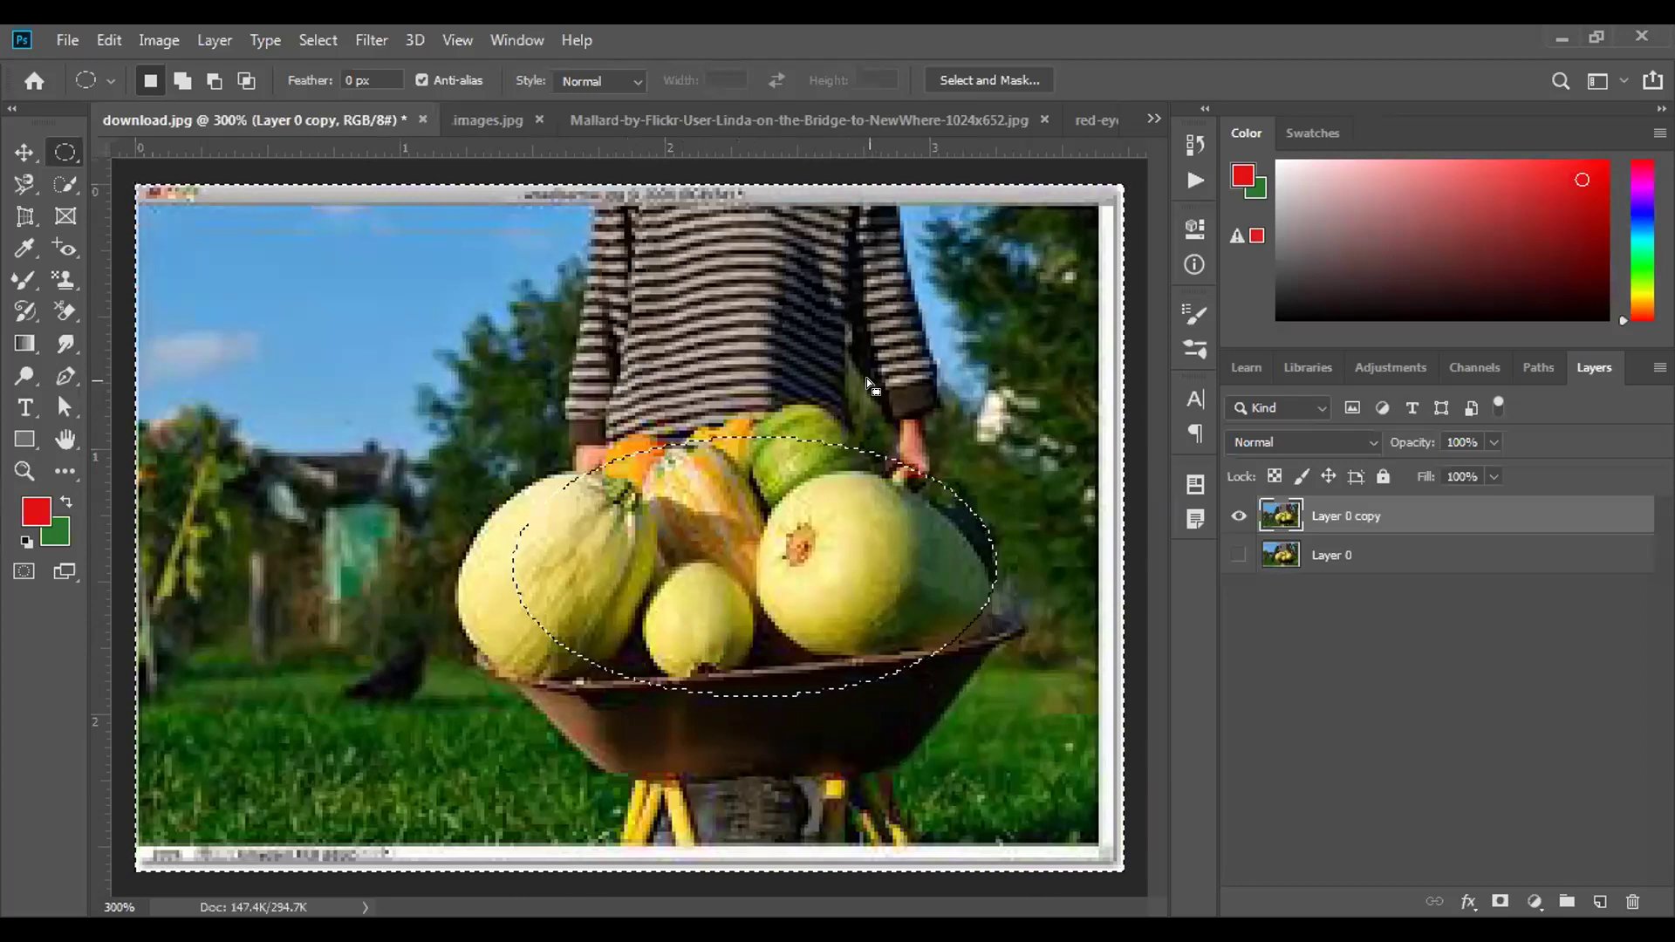
{"action": "key", "text": "Delete"}
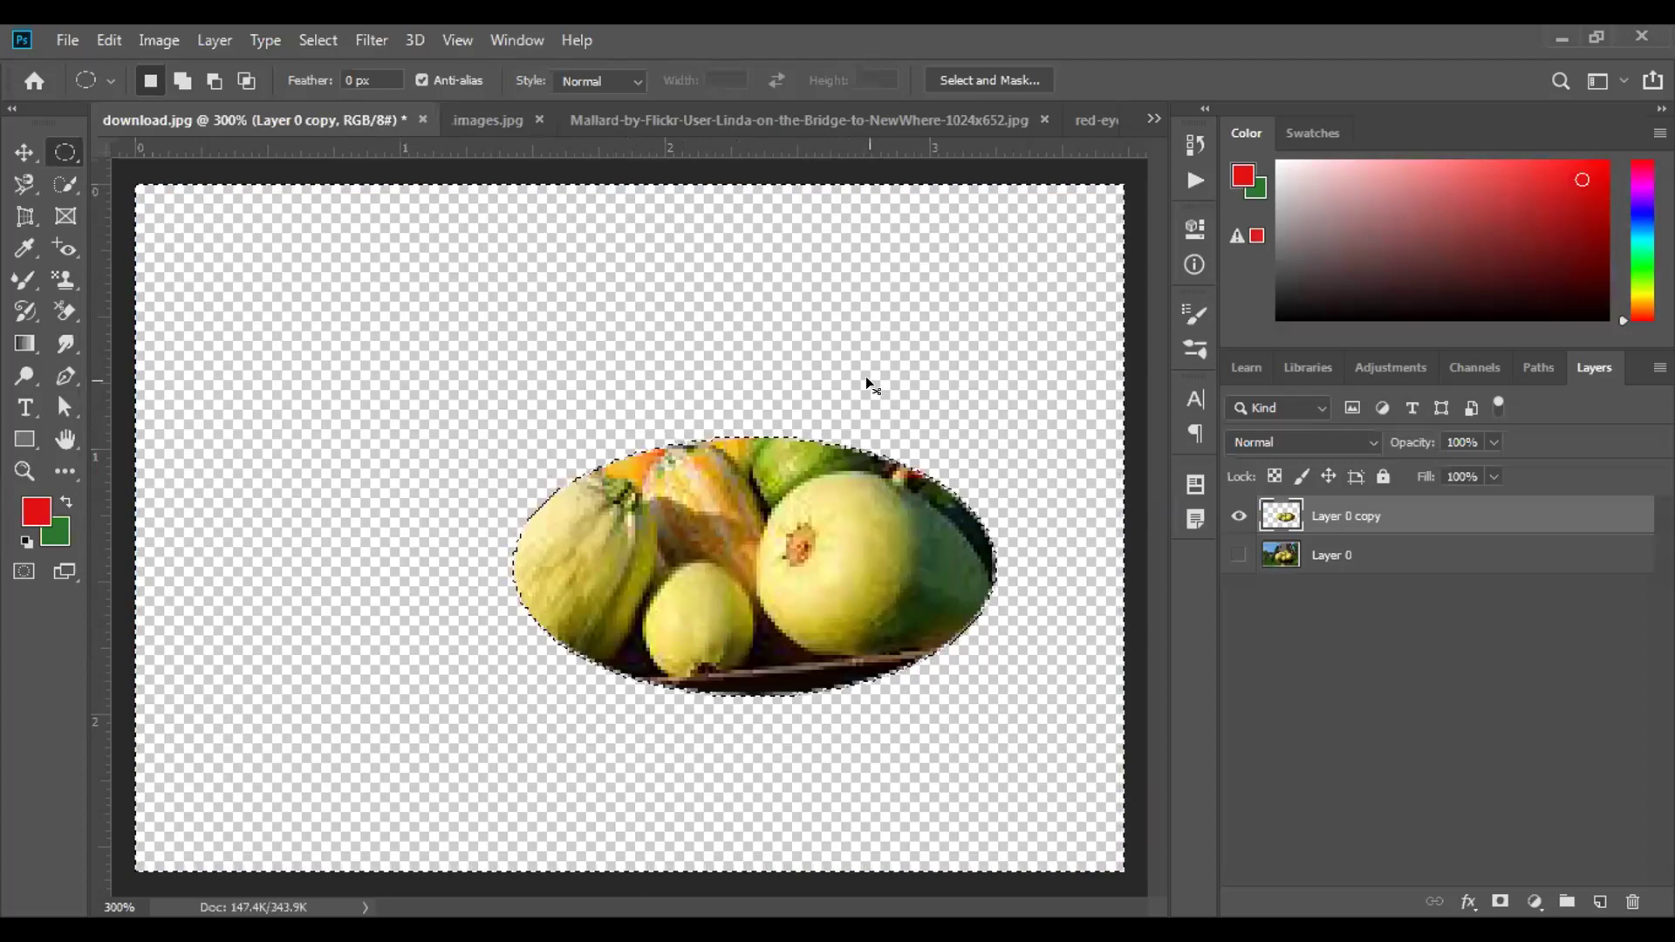
{"action": "key", "text": "ctrl+z"}
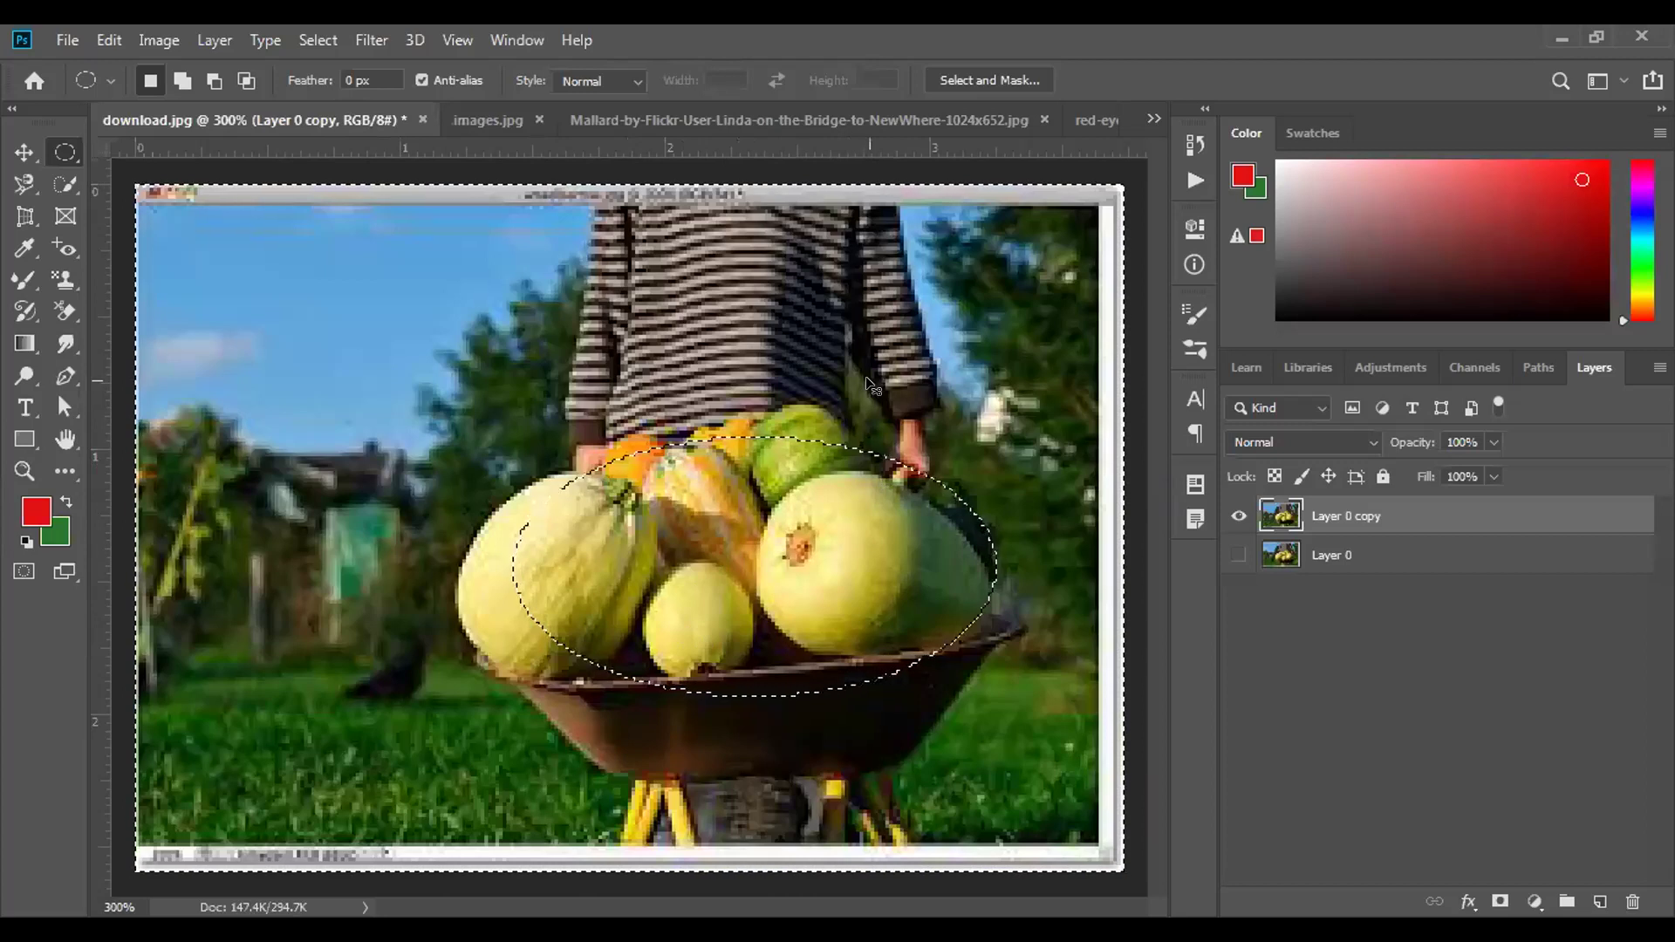
{"action": "key", "text": "ctrl+d"}
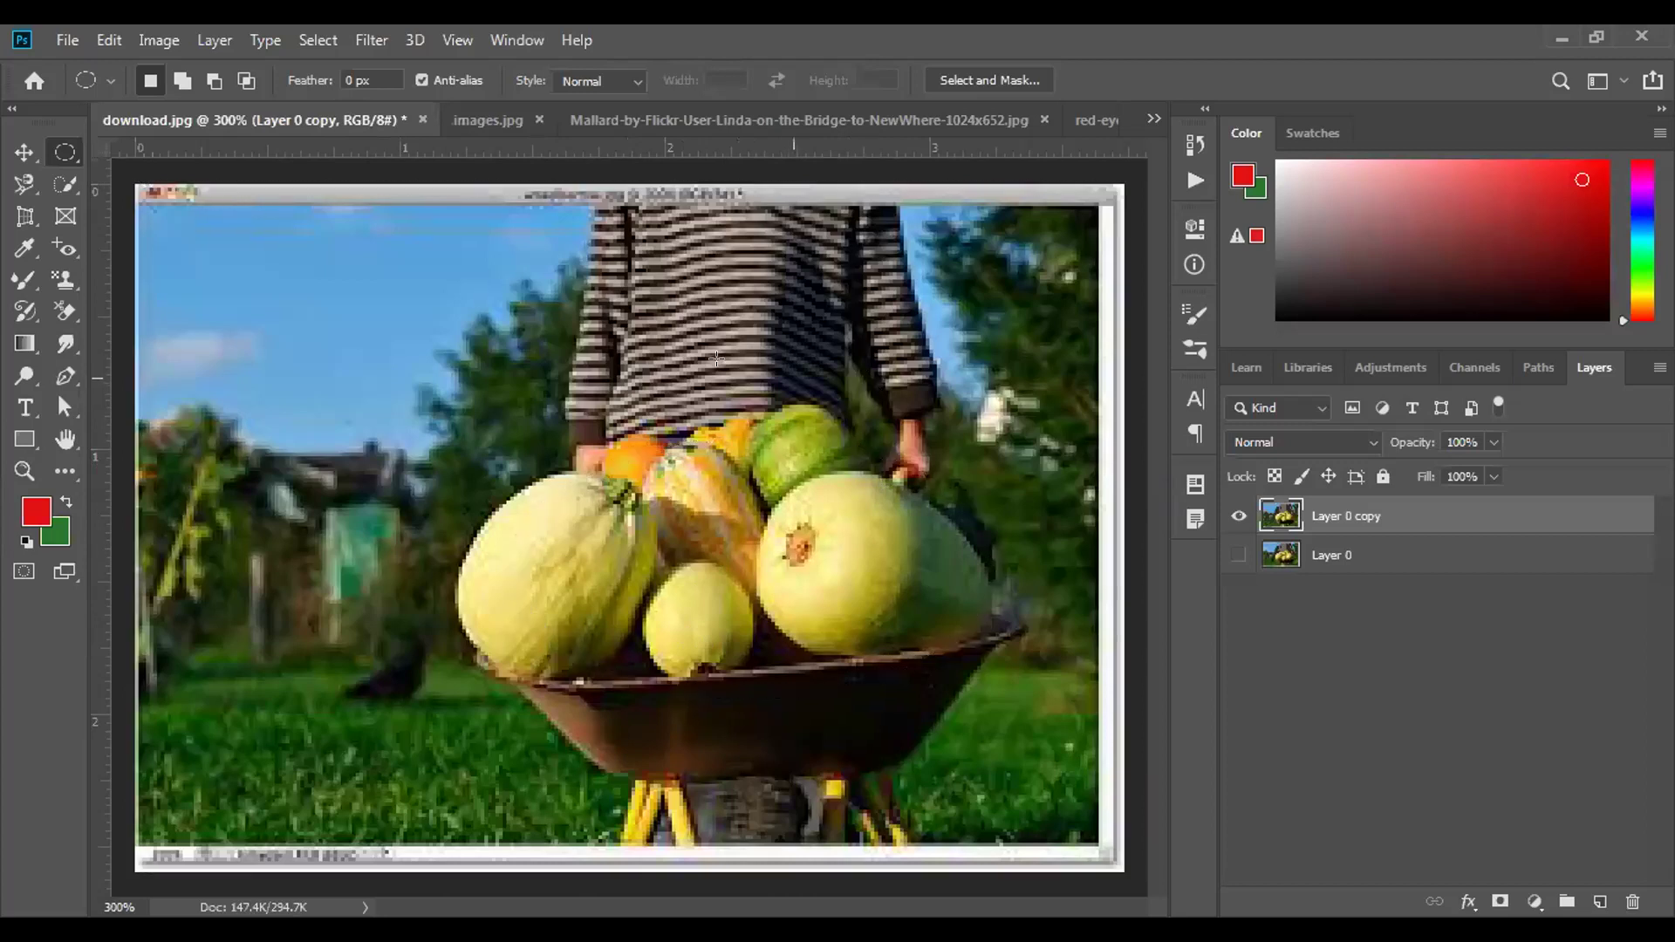
Fill a one-pixel Single Row selection with red to draw a horizontal line.
{"action": "right_click", "coordinate": [67, 150]}
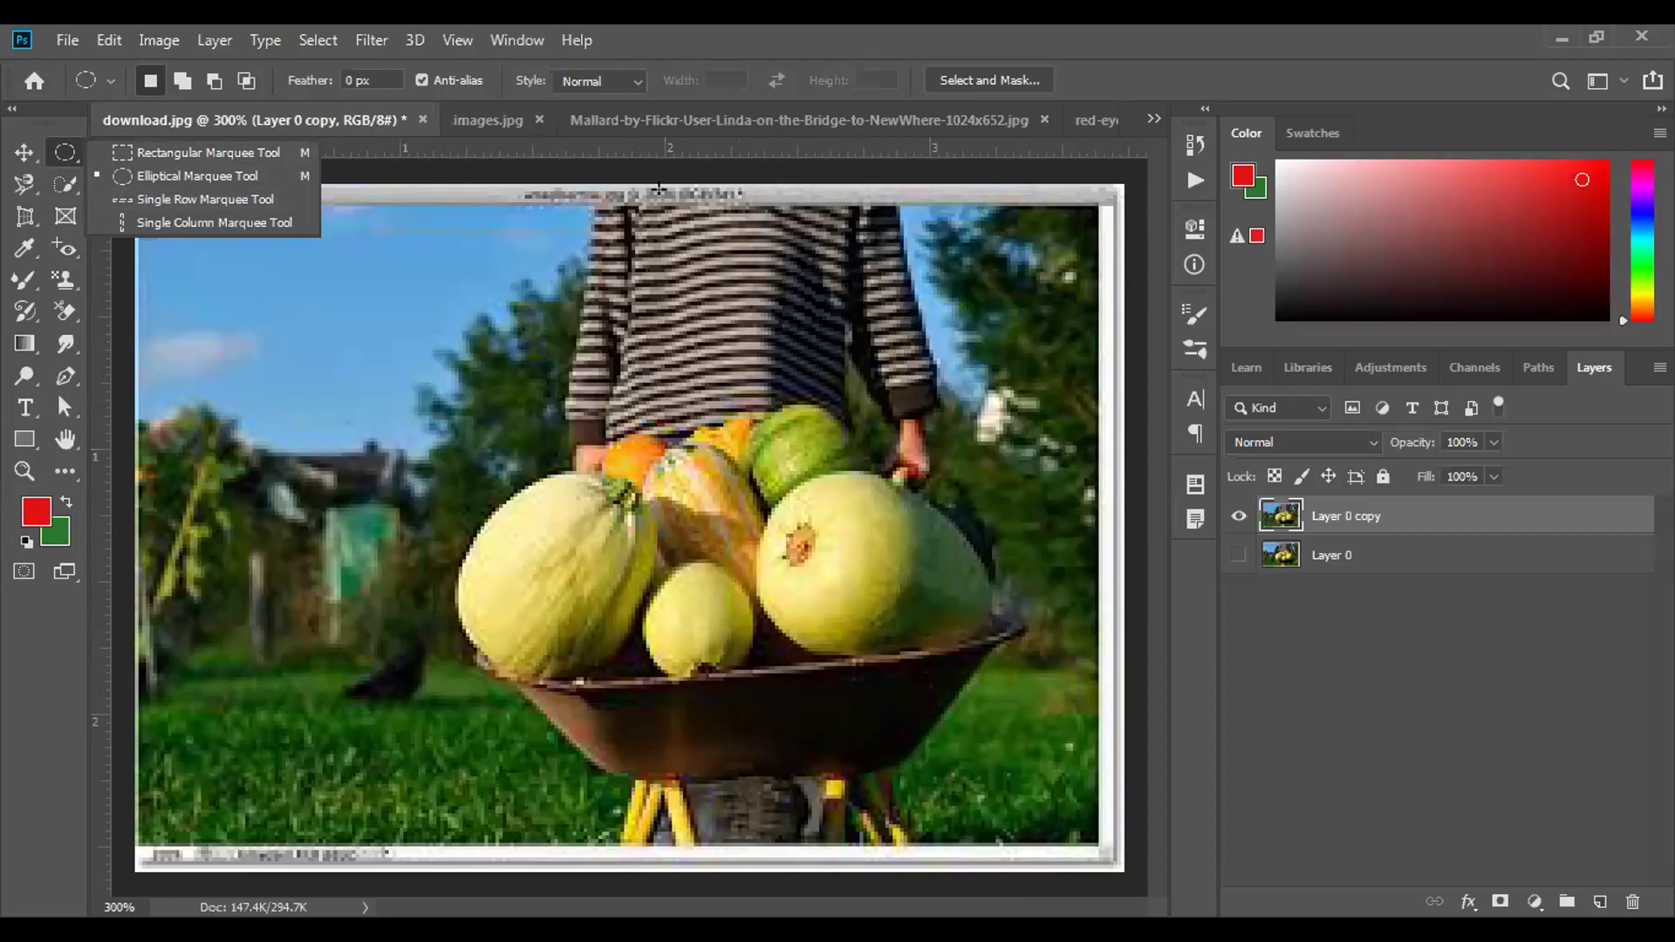
{"action": "left_click", "coordinate": [61, 152]}
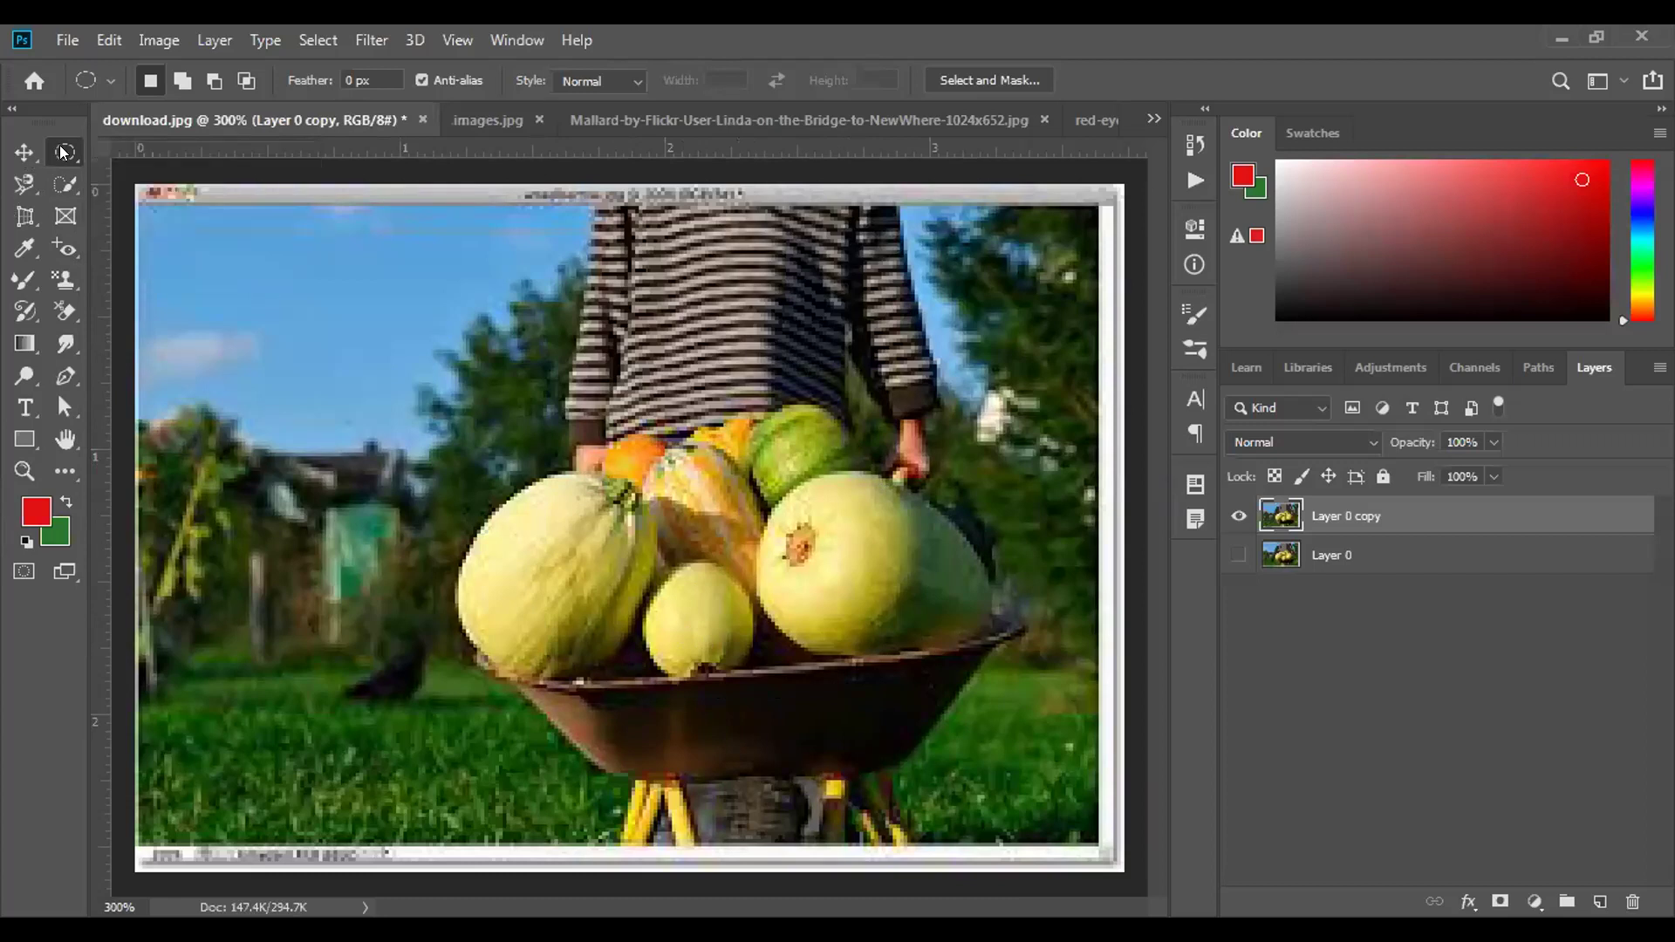
{"action": "right_click", "coordinate": [62, 151]}
{"action": "left_click", "coordinate": [124, 198]}
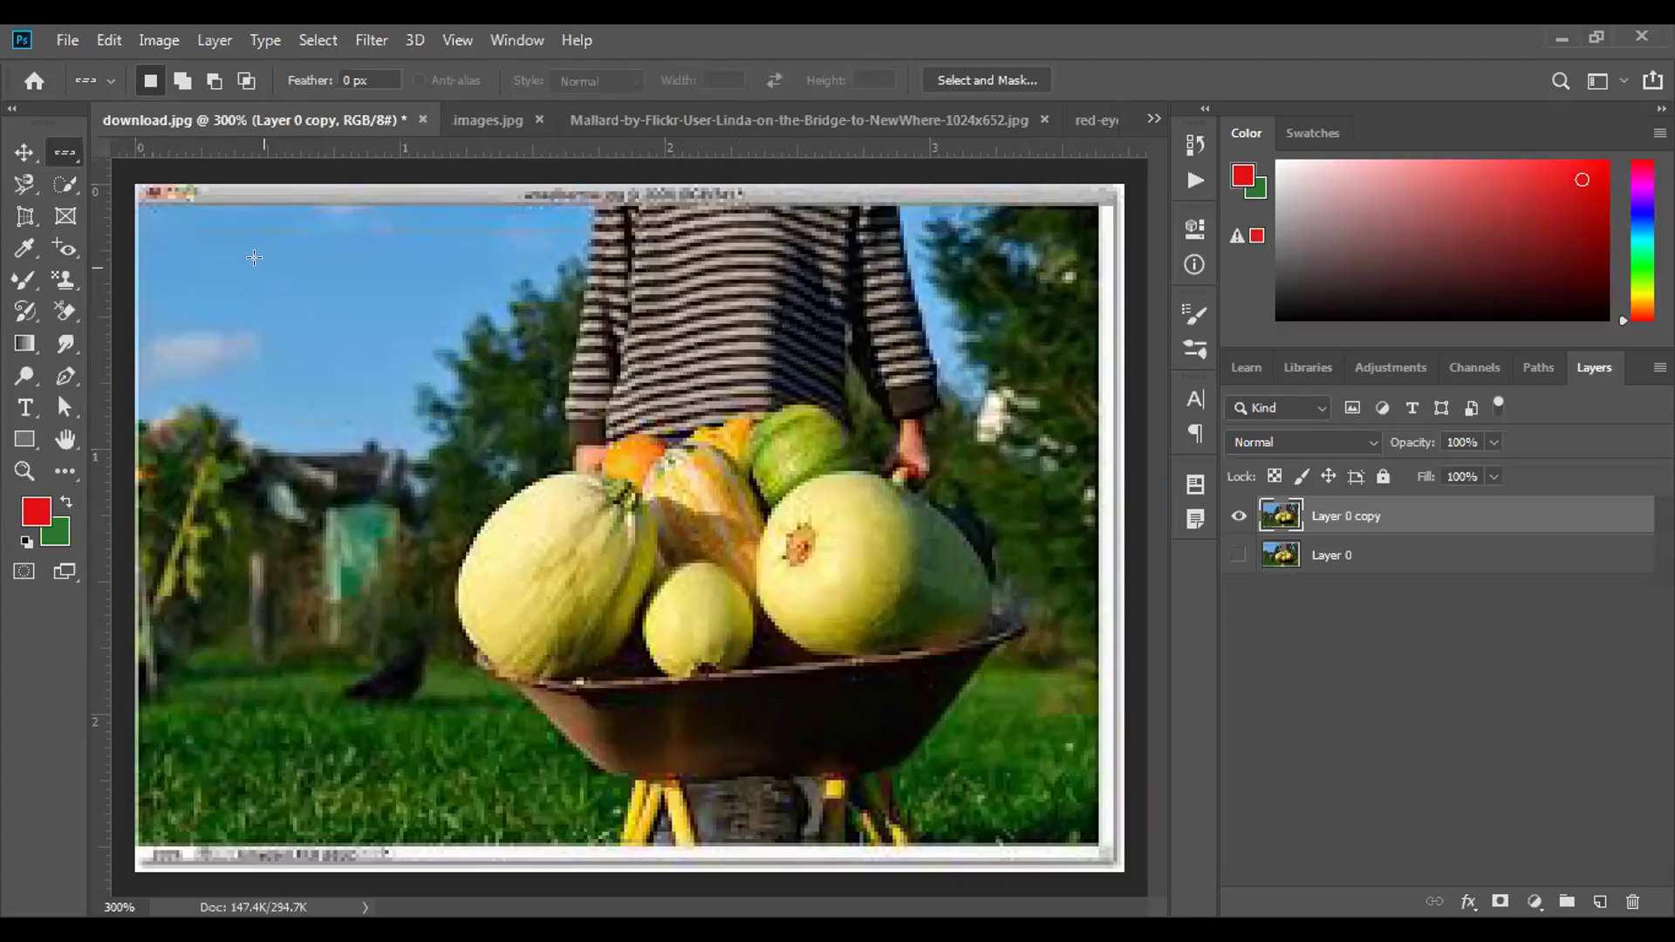
{"action": "left_click", "coordinate": [392, 278]}
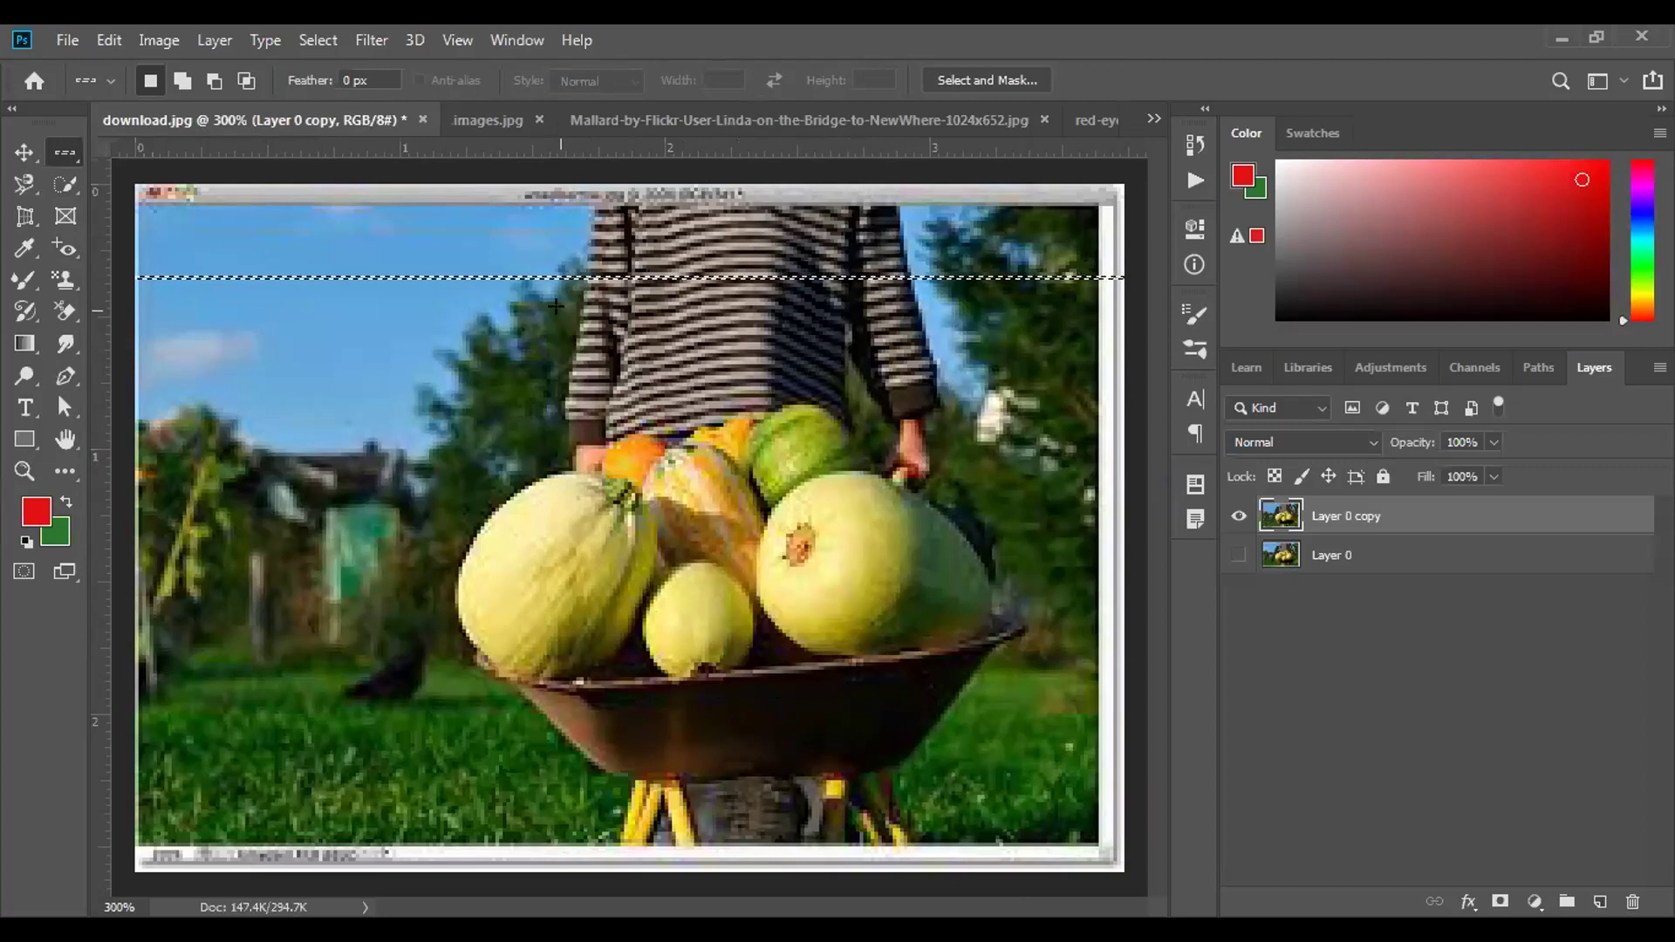
{"action": "key", "text": "alt+BackSpace"}
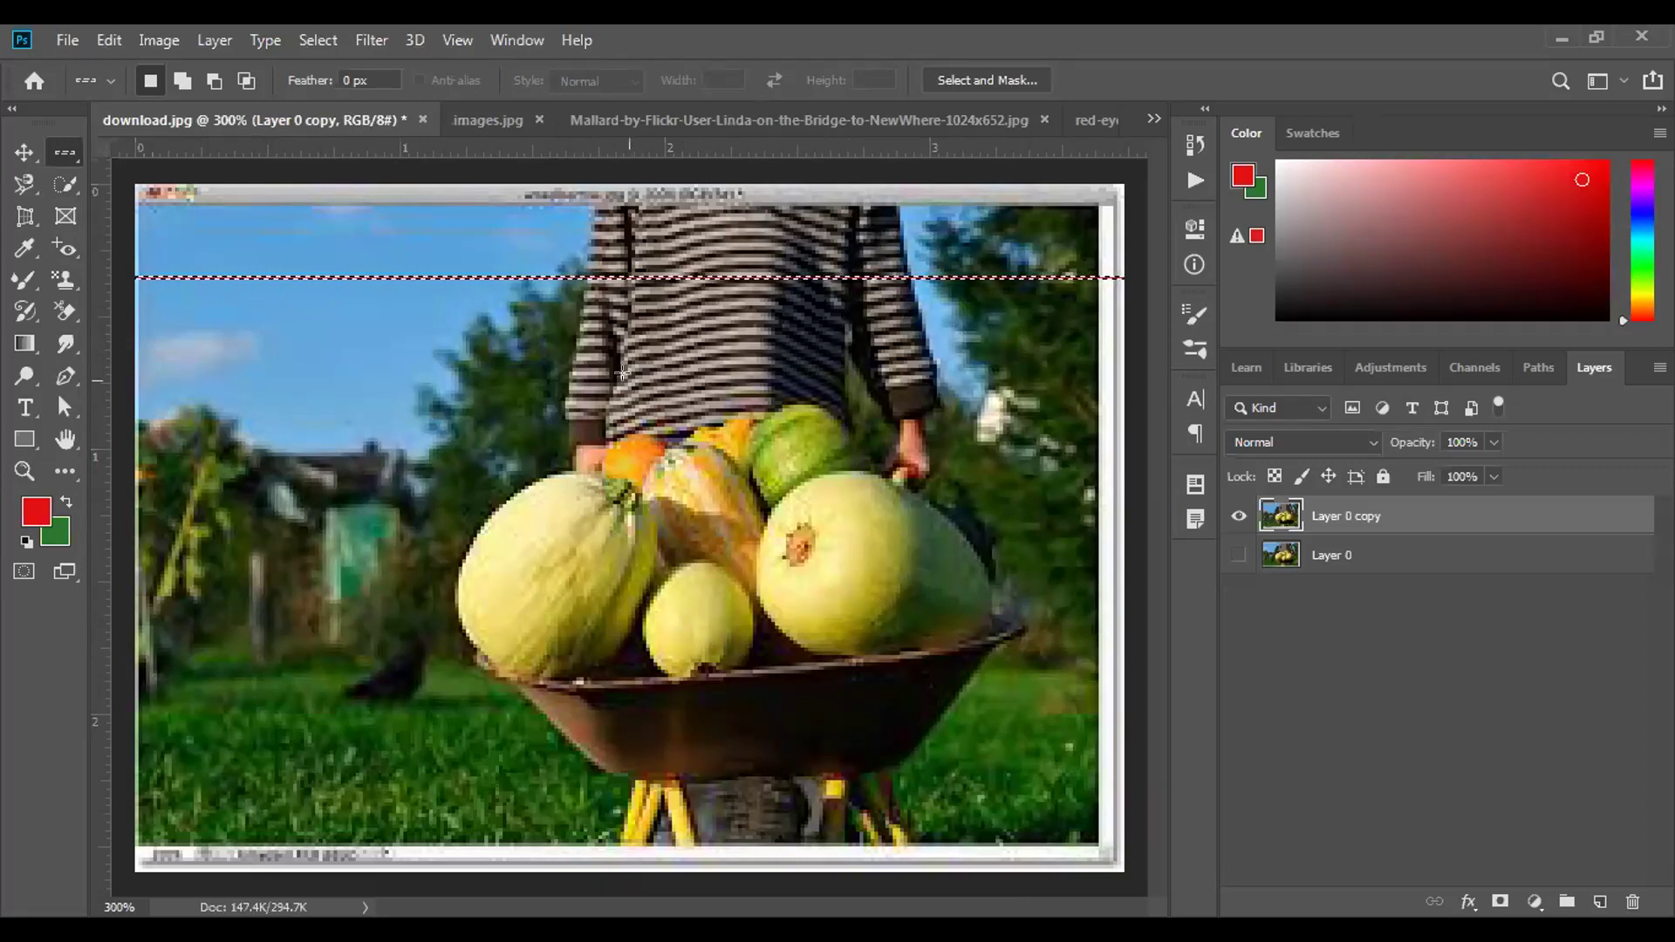
{"action": "key", "text": "ctrl+d"}
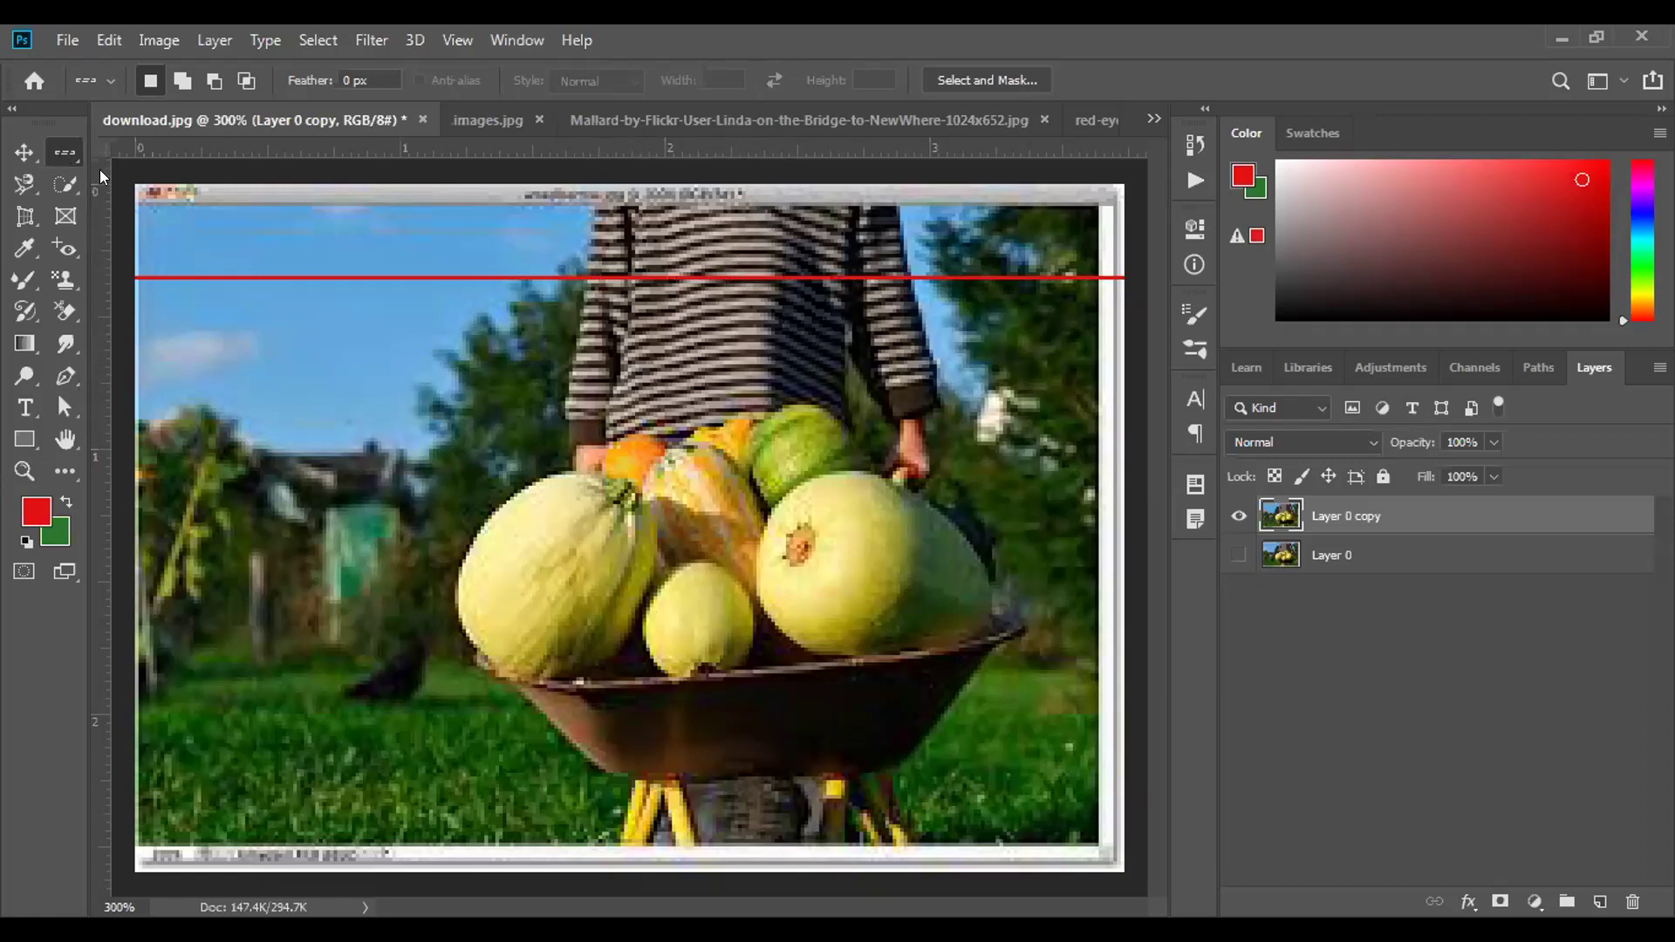
Draw a red one-pixel vertical line with Single Column Marquee, then undo the red lines.
{"action": "right_click", "coordinate": [66, 154]}
{"action": "left_click", "coordinate": [140, 211]}
{"action": "left_click", "coordinate": [219, 348]}
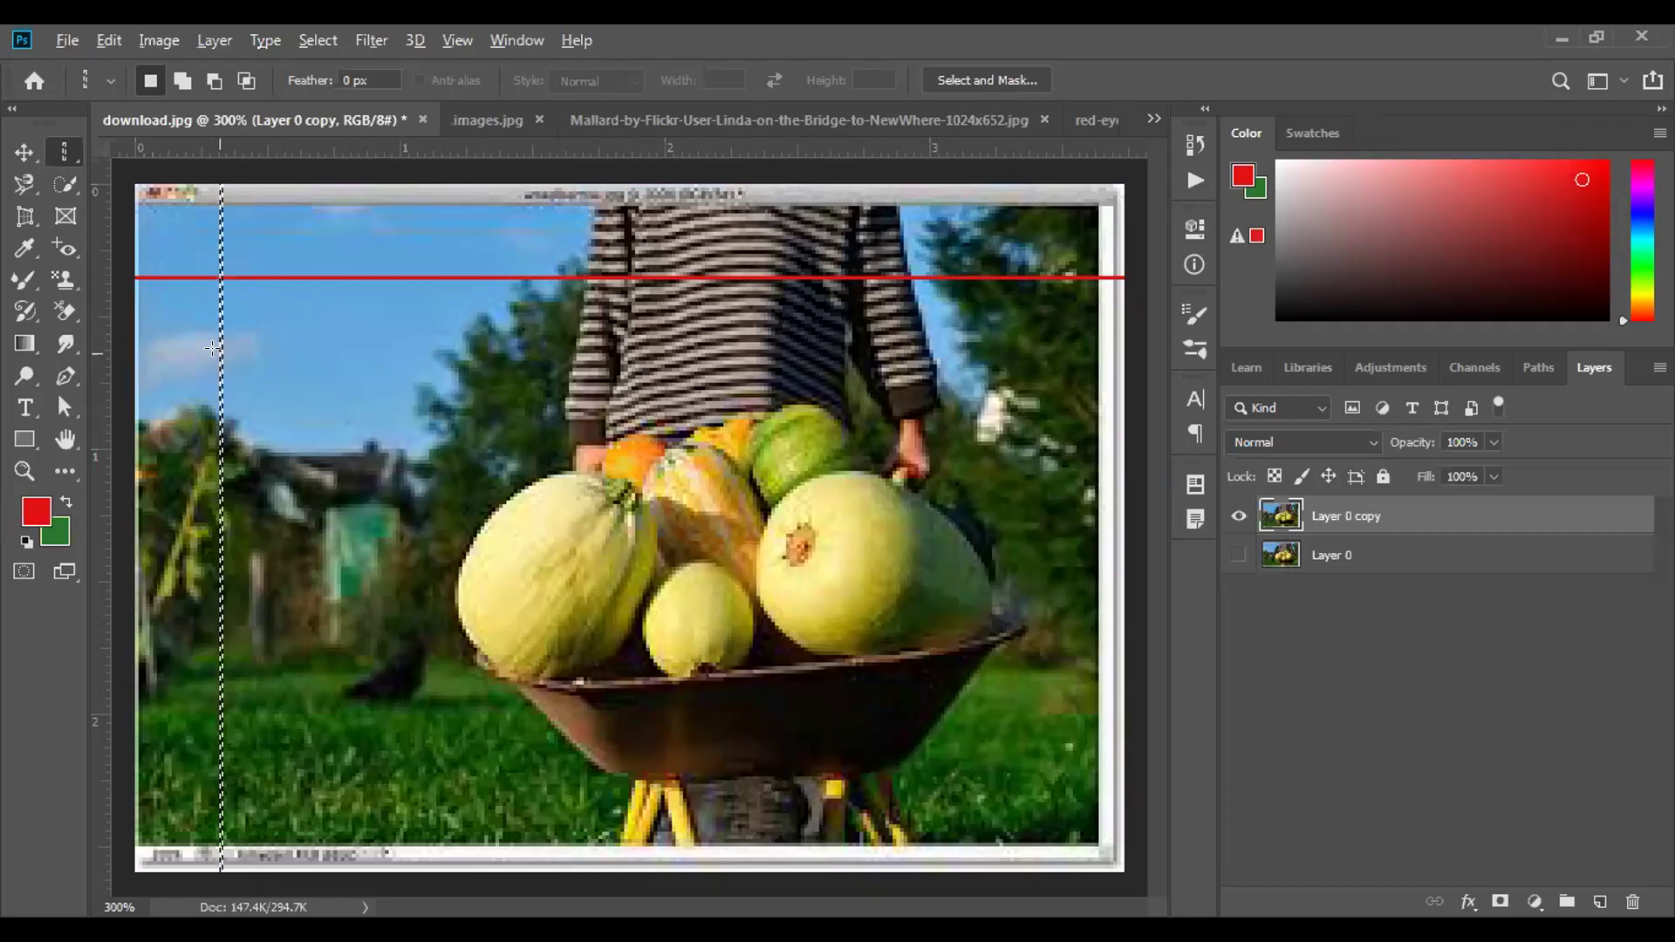
{"action": "key", "text": "alt+BackSpace"}
{"action": "key", "text": "ctrl+d"}
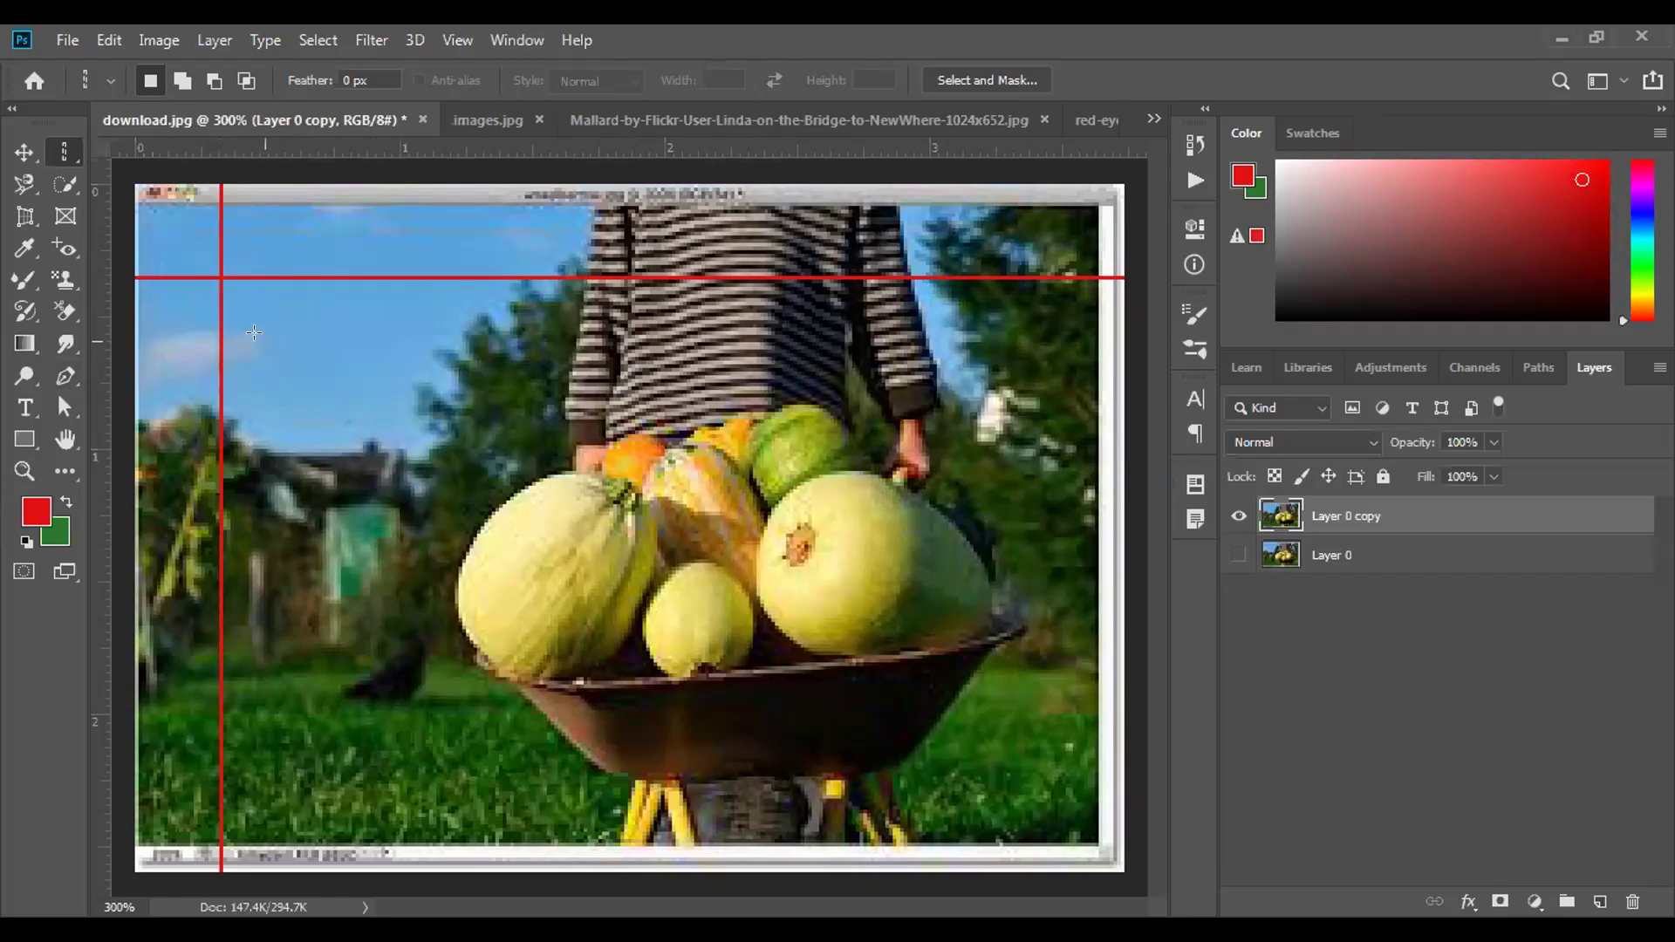
{"action": "key", "text": "ctrl+z"}
{"action": "key", "text": "ctrl+z"}
{"action": "key", "text": "ctrl+z"}
{"action": "key", "text": "ctrl+z"}
{"action": "key", "text": "ctrl+z"}
{"action": "key", "text": "ctrl+z"}
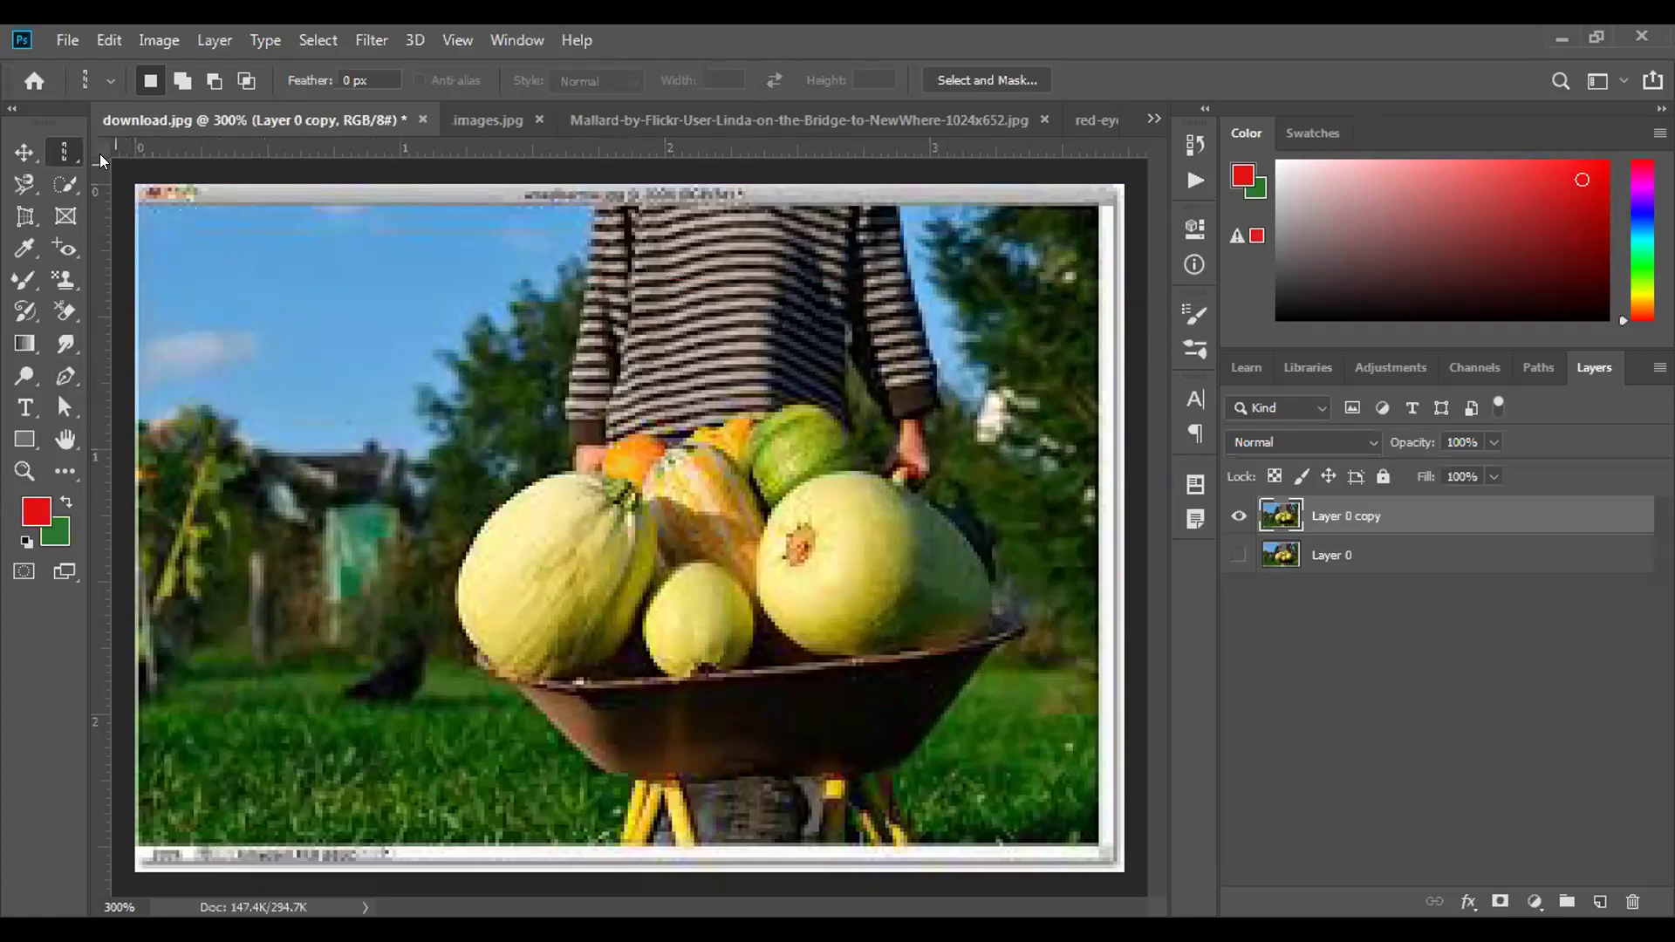
Draw a 10:6 rectangle left of the pumpkins and add three more over the vegetables.
{"action": "right_click", "coordinate": [63, 155]}
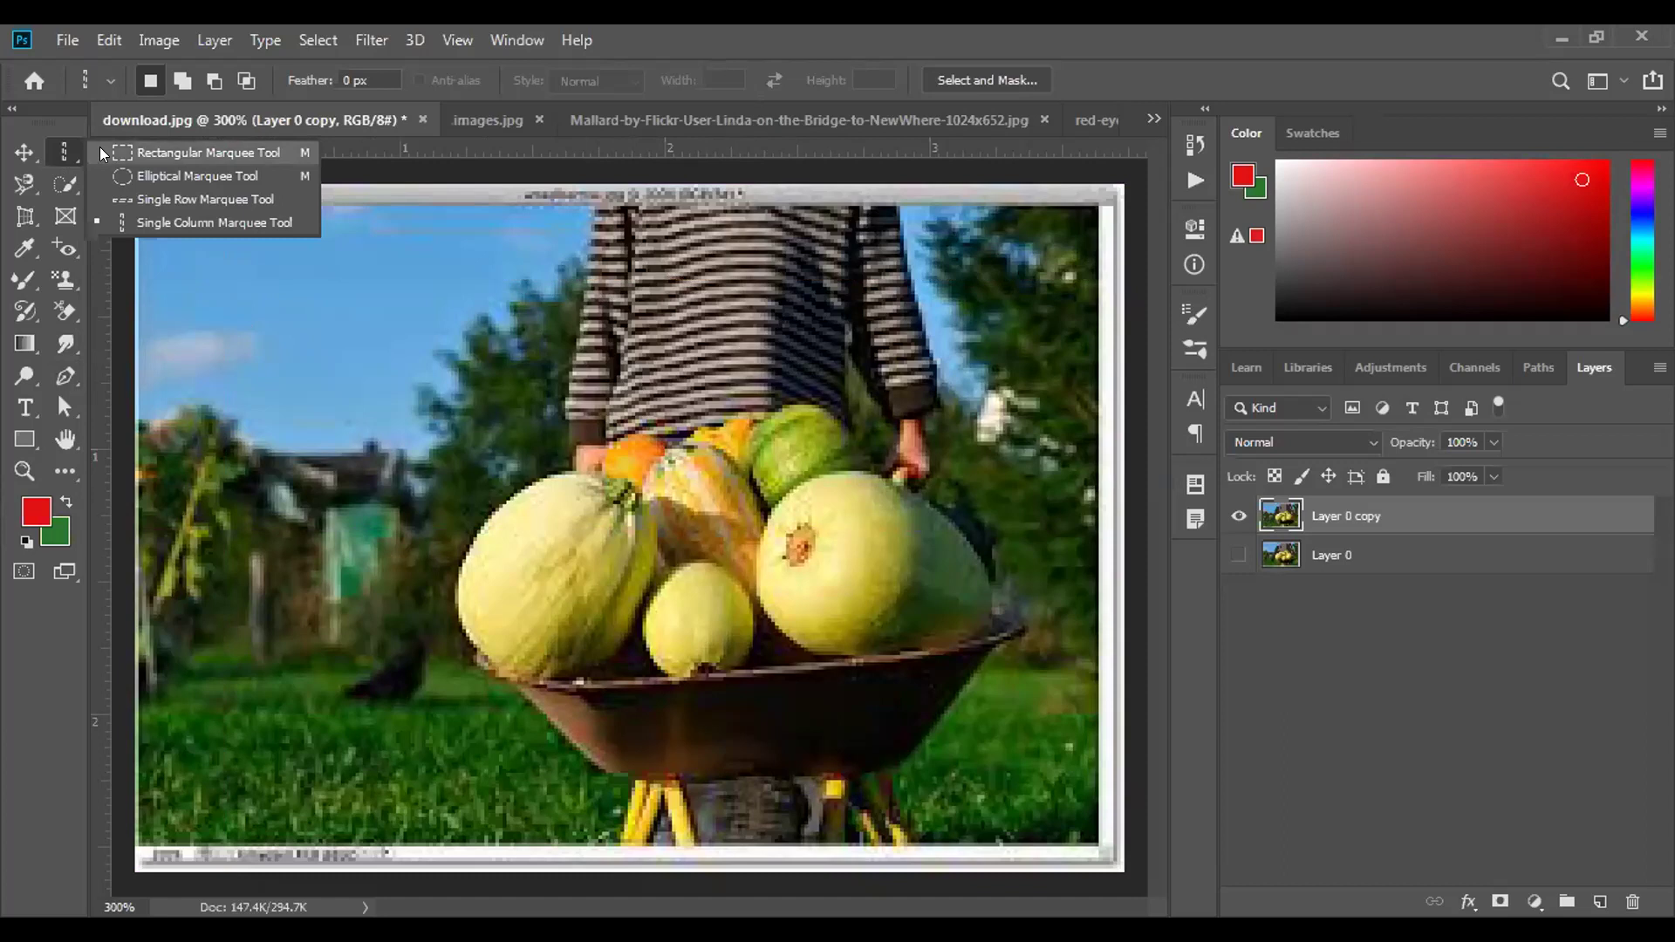
{"action": "left_click", "coordinate": [100, 146]}
{"action": "left_click_drag", "start_coordinate": [389, 368], "coordinate": [644, 602]}
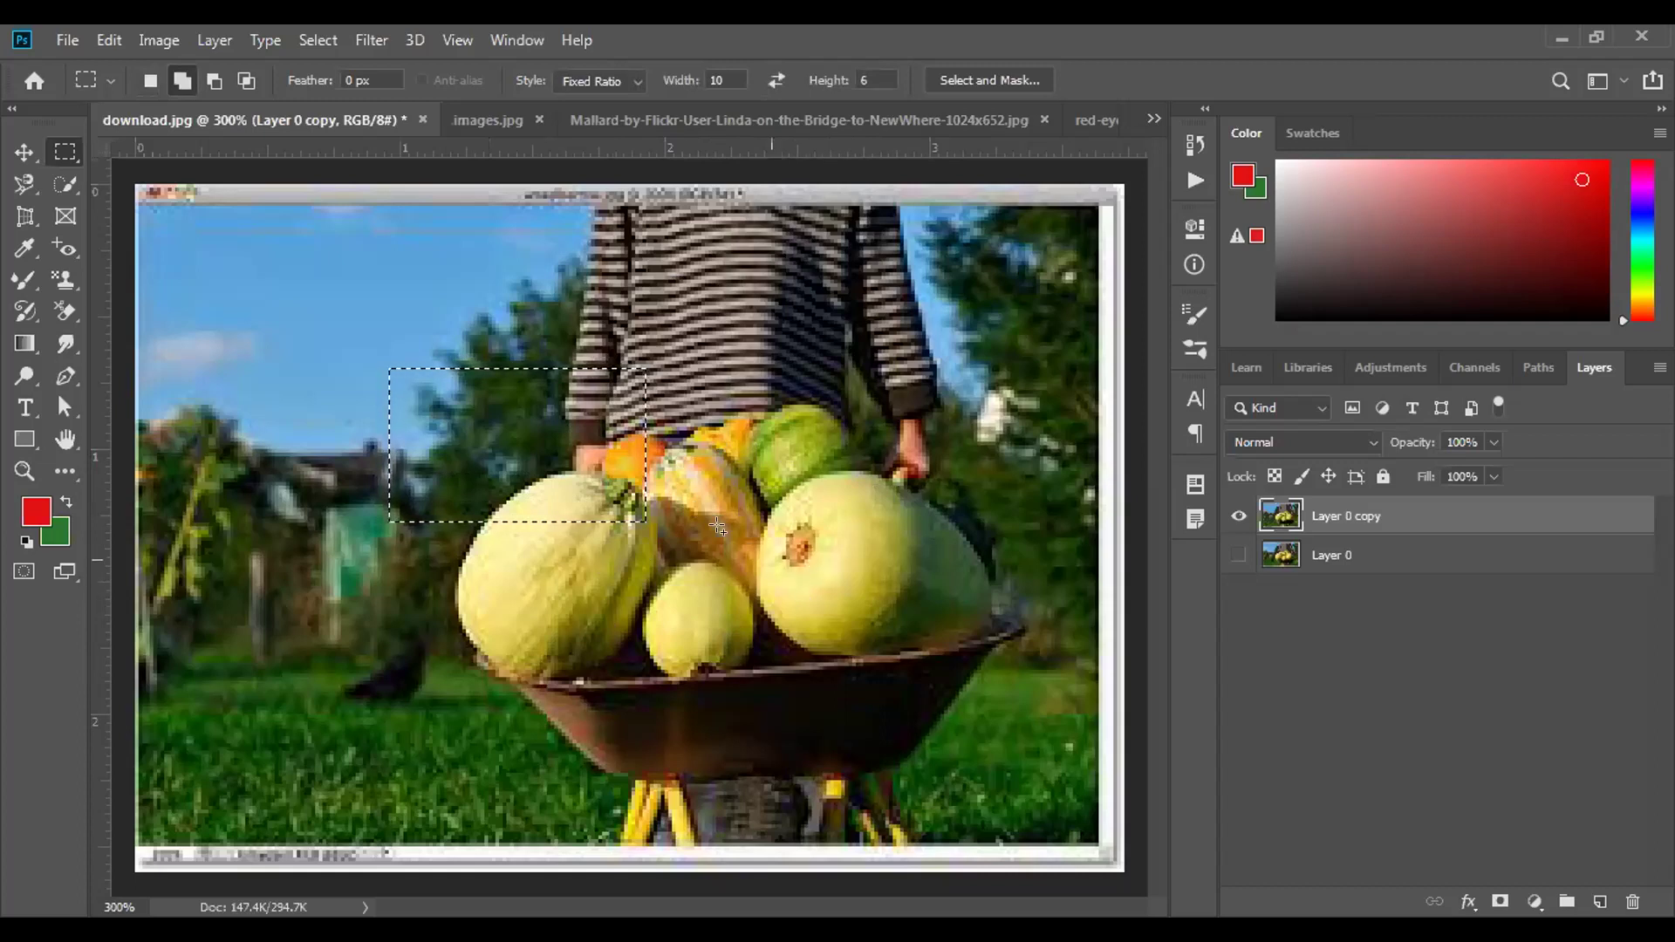
{"action": "left_click", "coordinate": [181, 80]}
{"action": "left_click_drag", "start_coordinate": [588, 438], "coordinate": [994, 743]}
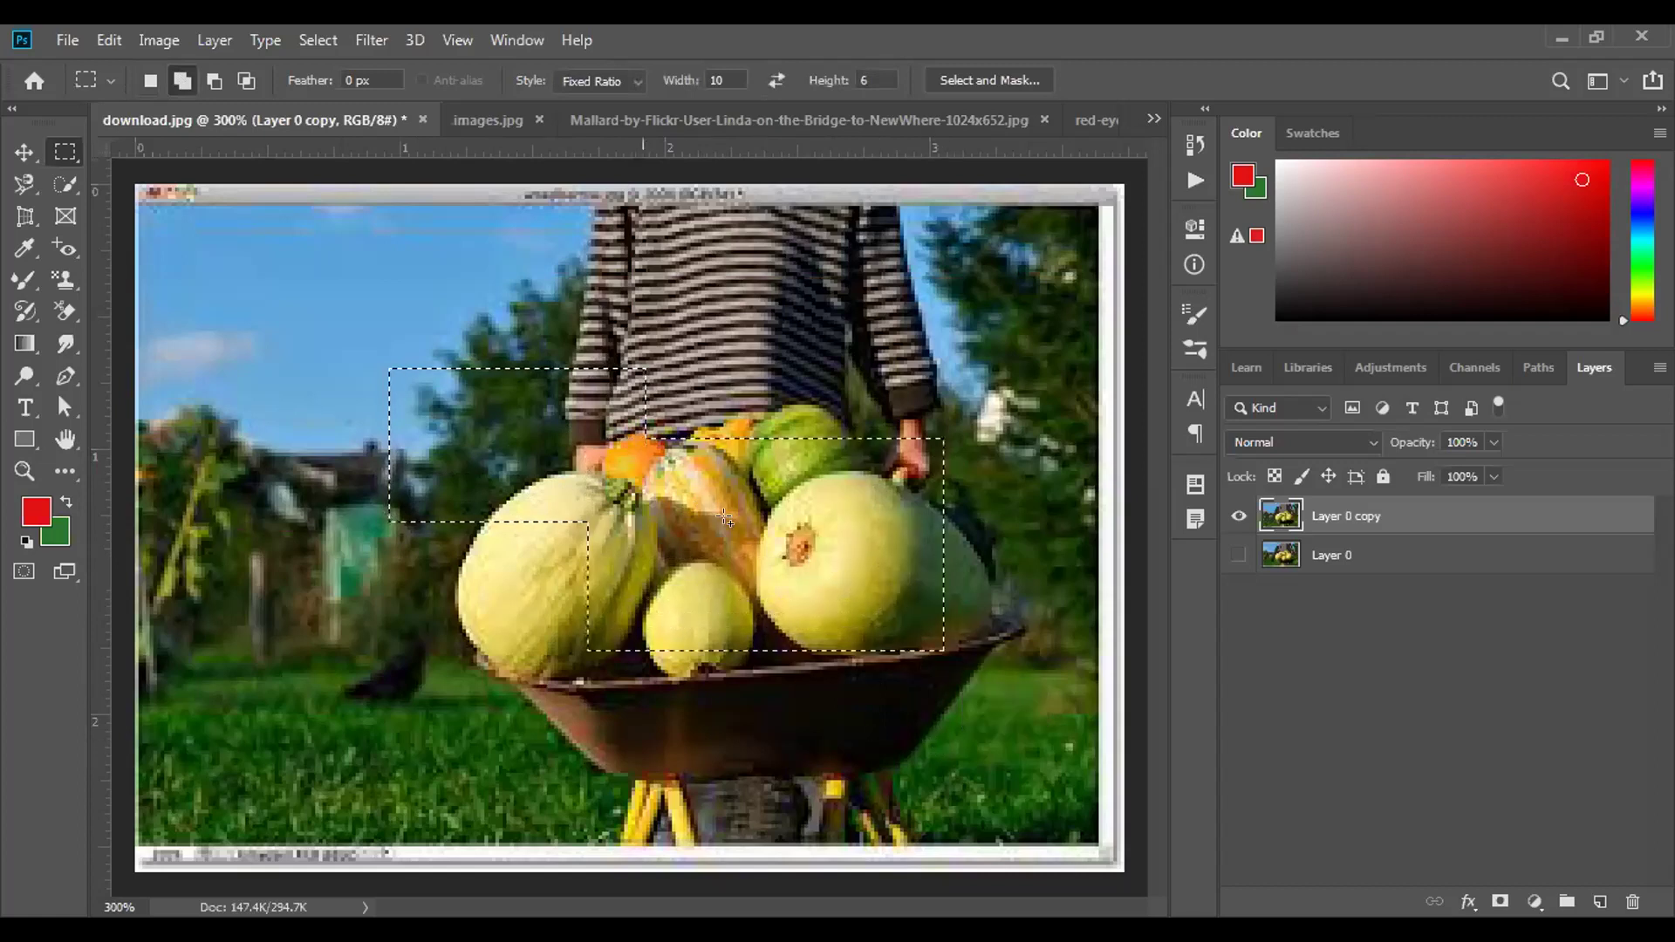
{"action": "left_click_drag", "start_coordinate": [558, 299], "coordinate": [1010, 570]}
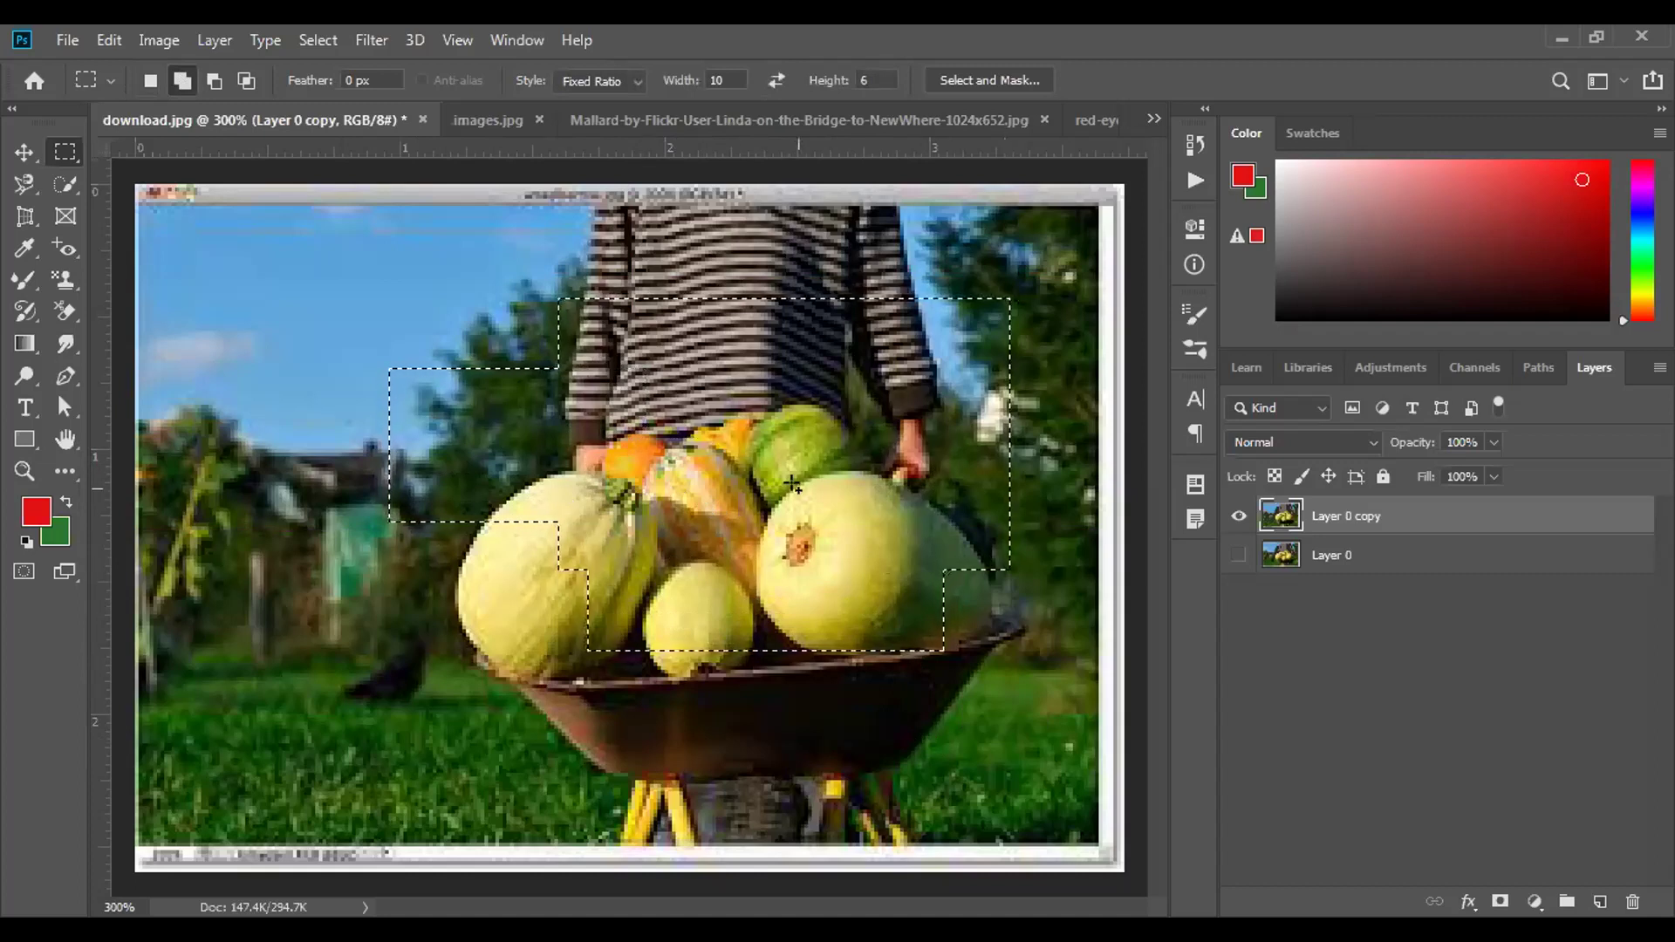
{"action": "left_click_drag", "start_coordinate": [452, 492], "coordinate": [587, 573]}
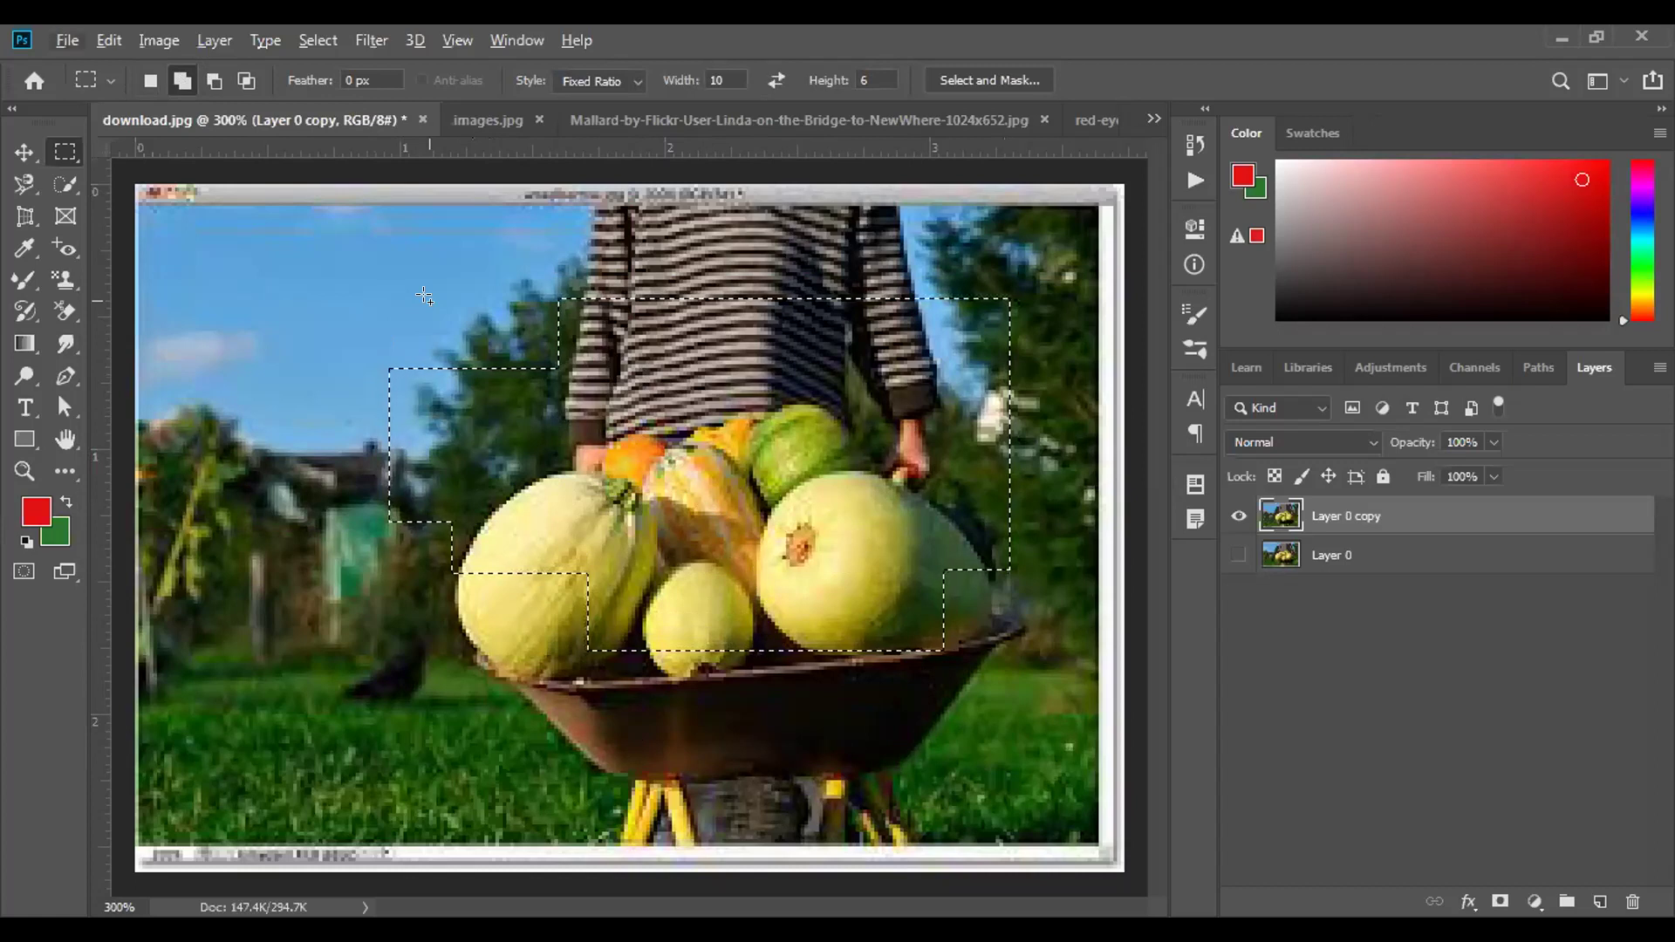
Subtract rectangles from the selection's upper-left and left steps, then deselect.
{"action": "key", "text": "alt"}
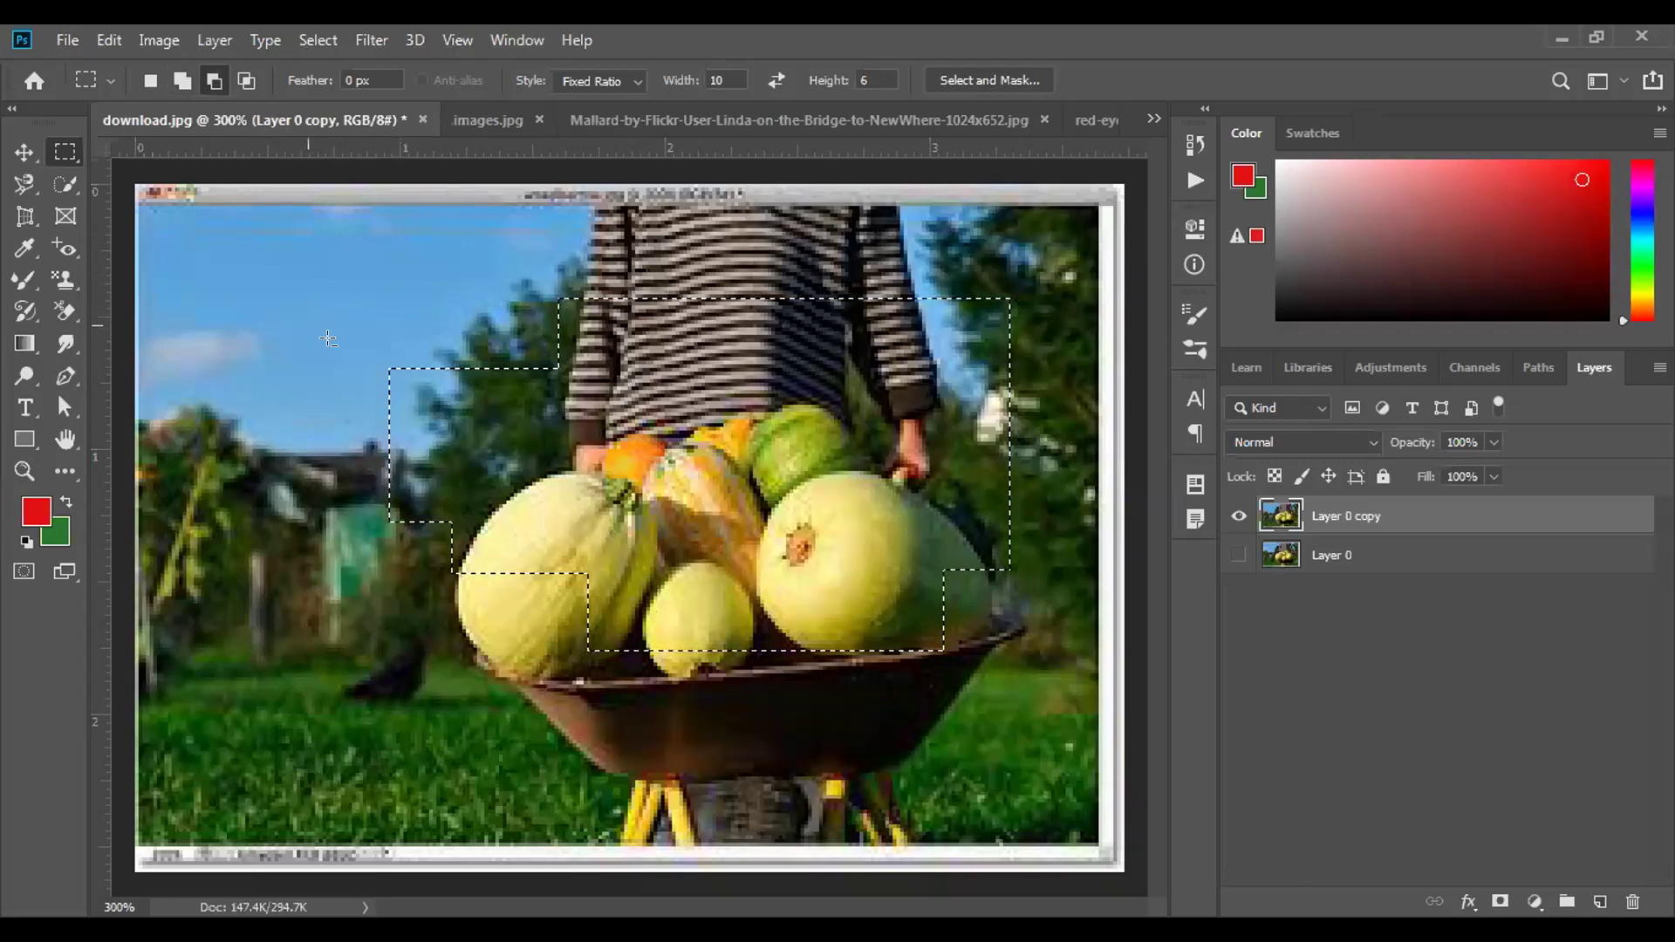
{"action": "left_click_drag", "start_coordinate": [565, 544], "coordinate": [581, 487]}
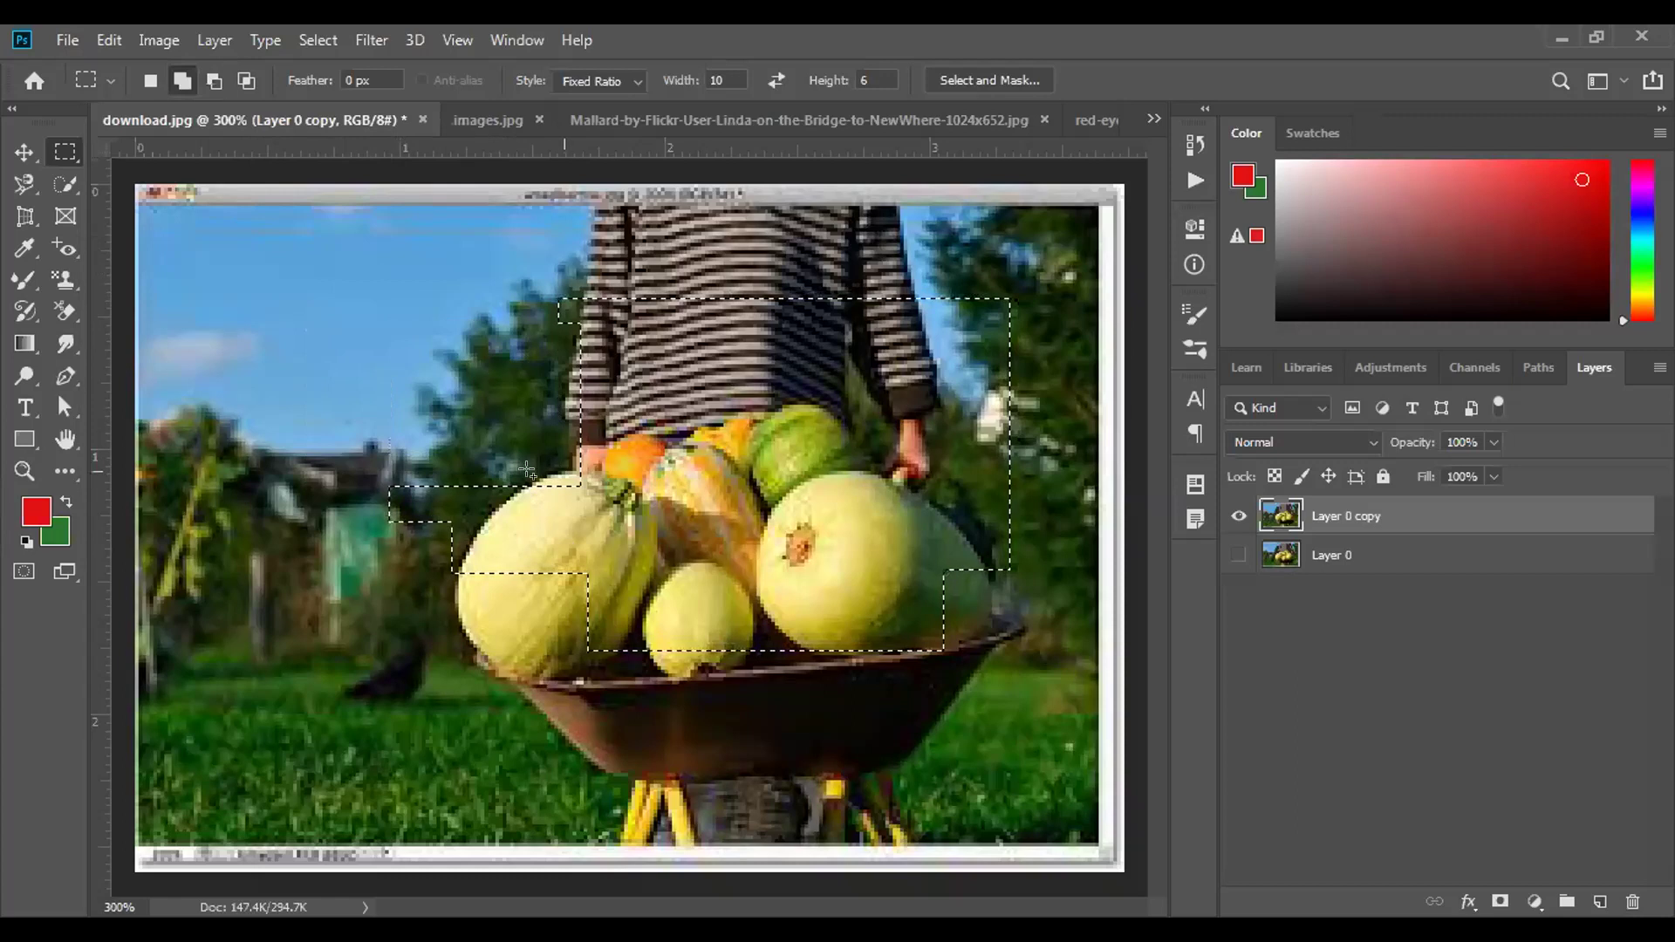
{"action": "key", "text": "alt"}
{"action": "left_click_drag", "start_coordinate": [371, 418], "coordinate": [563, 657]}
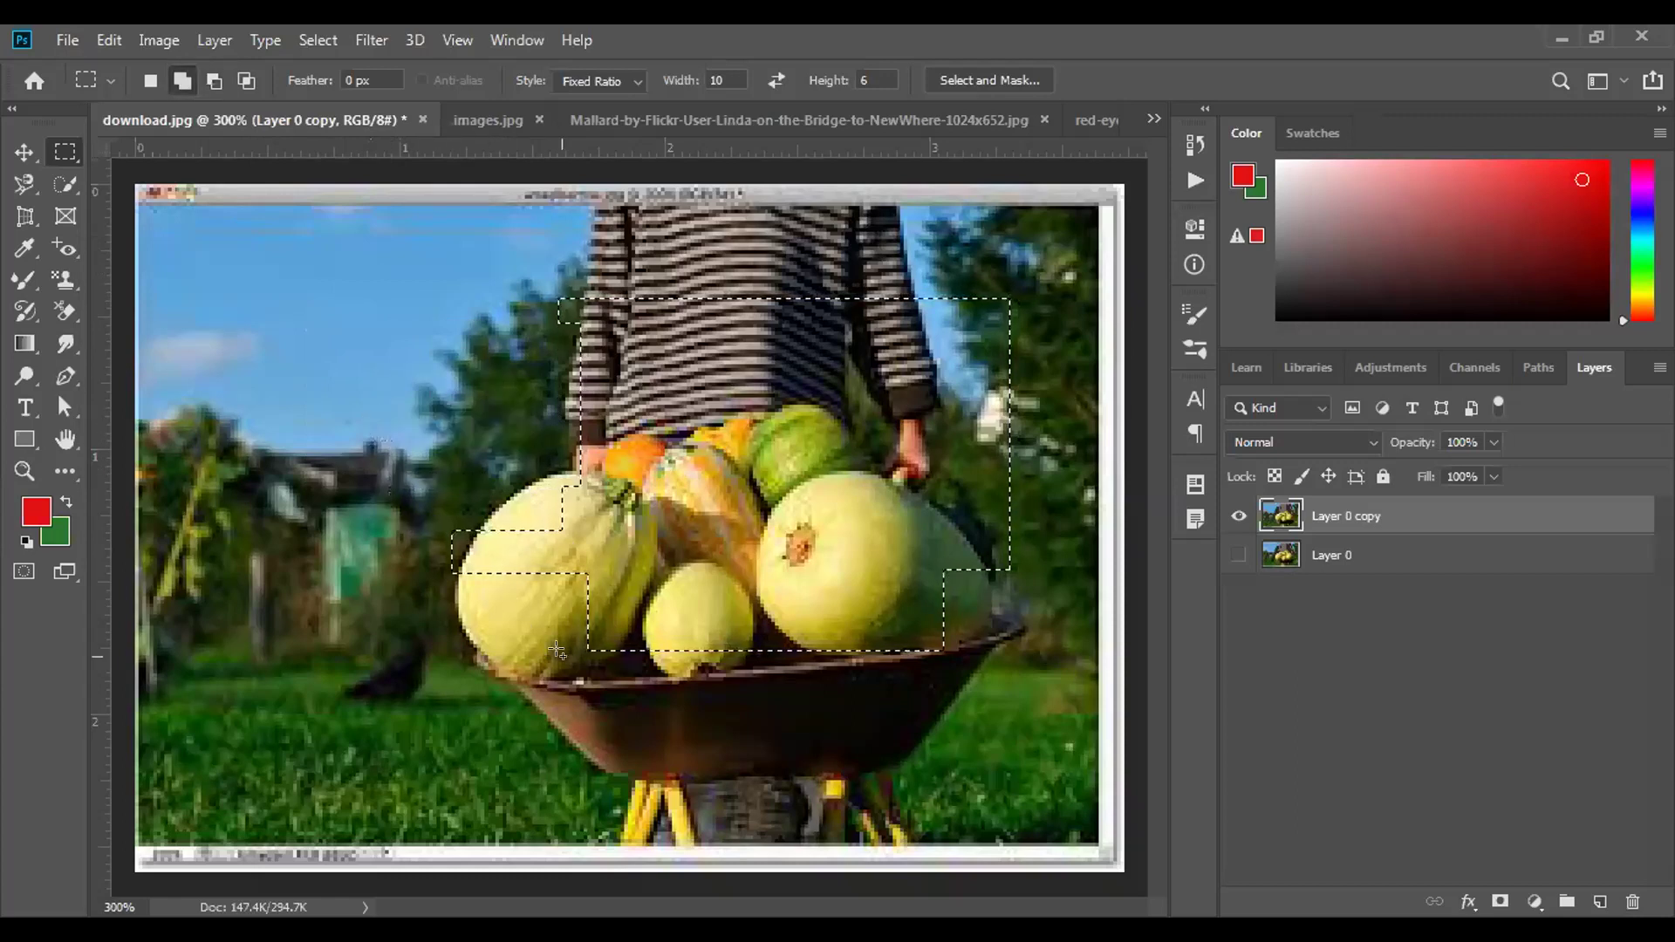
{"action": "left_click_drag", "start_coordinate": [468, 473], "coordinate": [565, 645]}
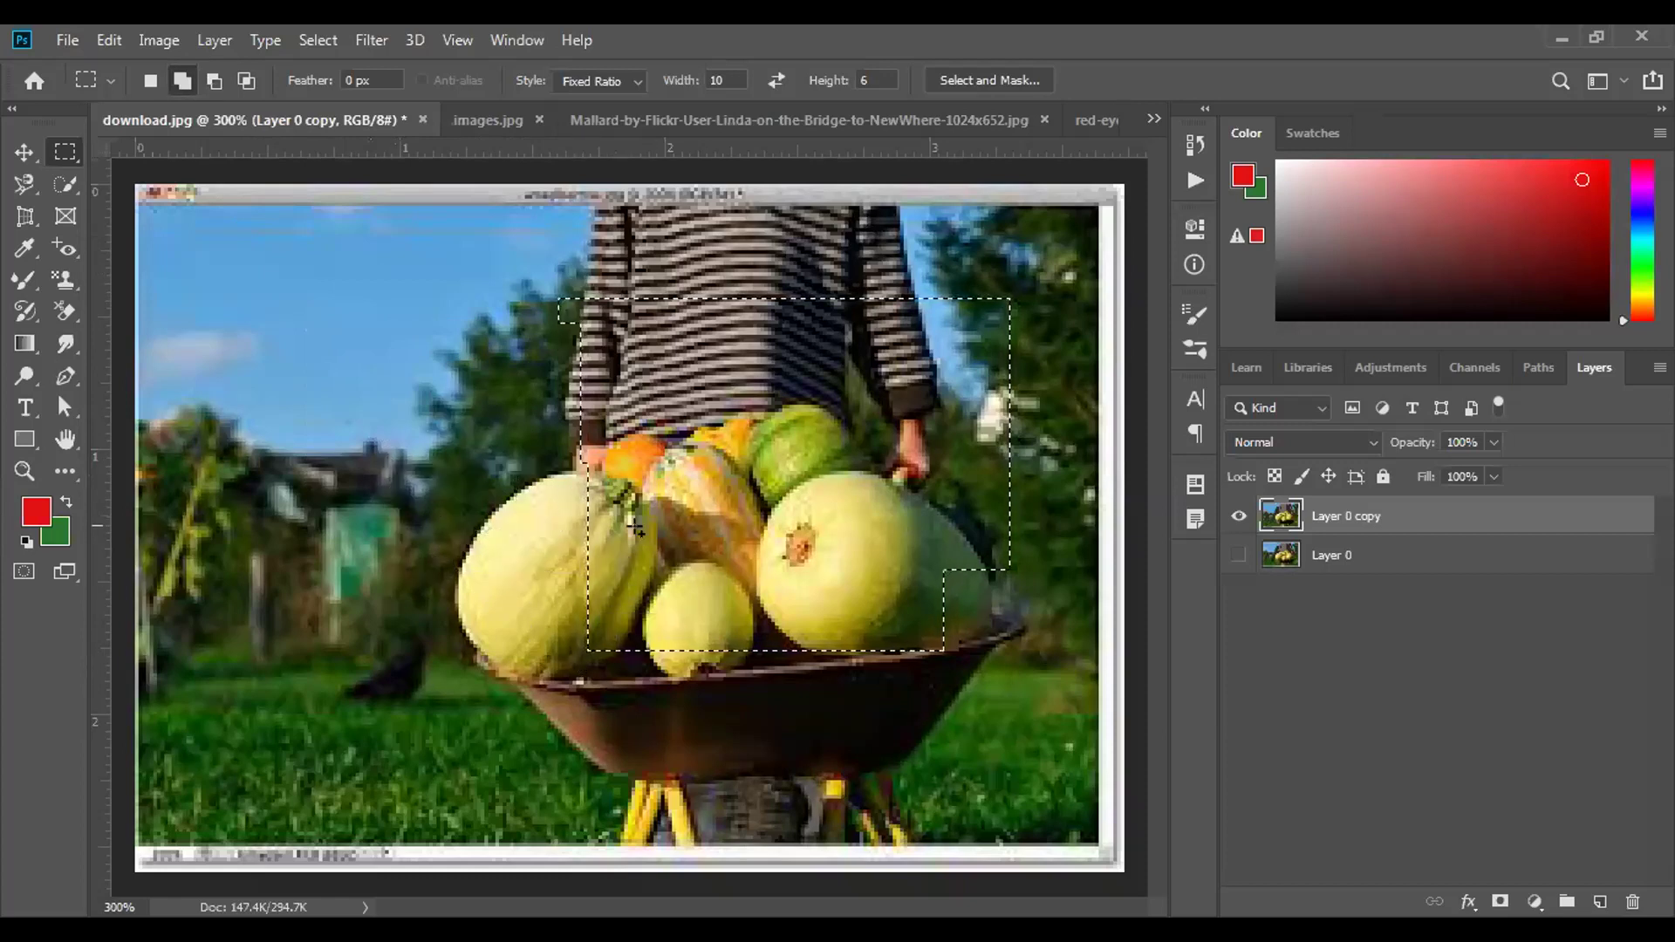
{"action": "left_click", "coordinate": [602, 497]}
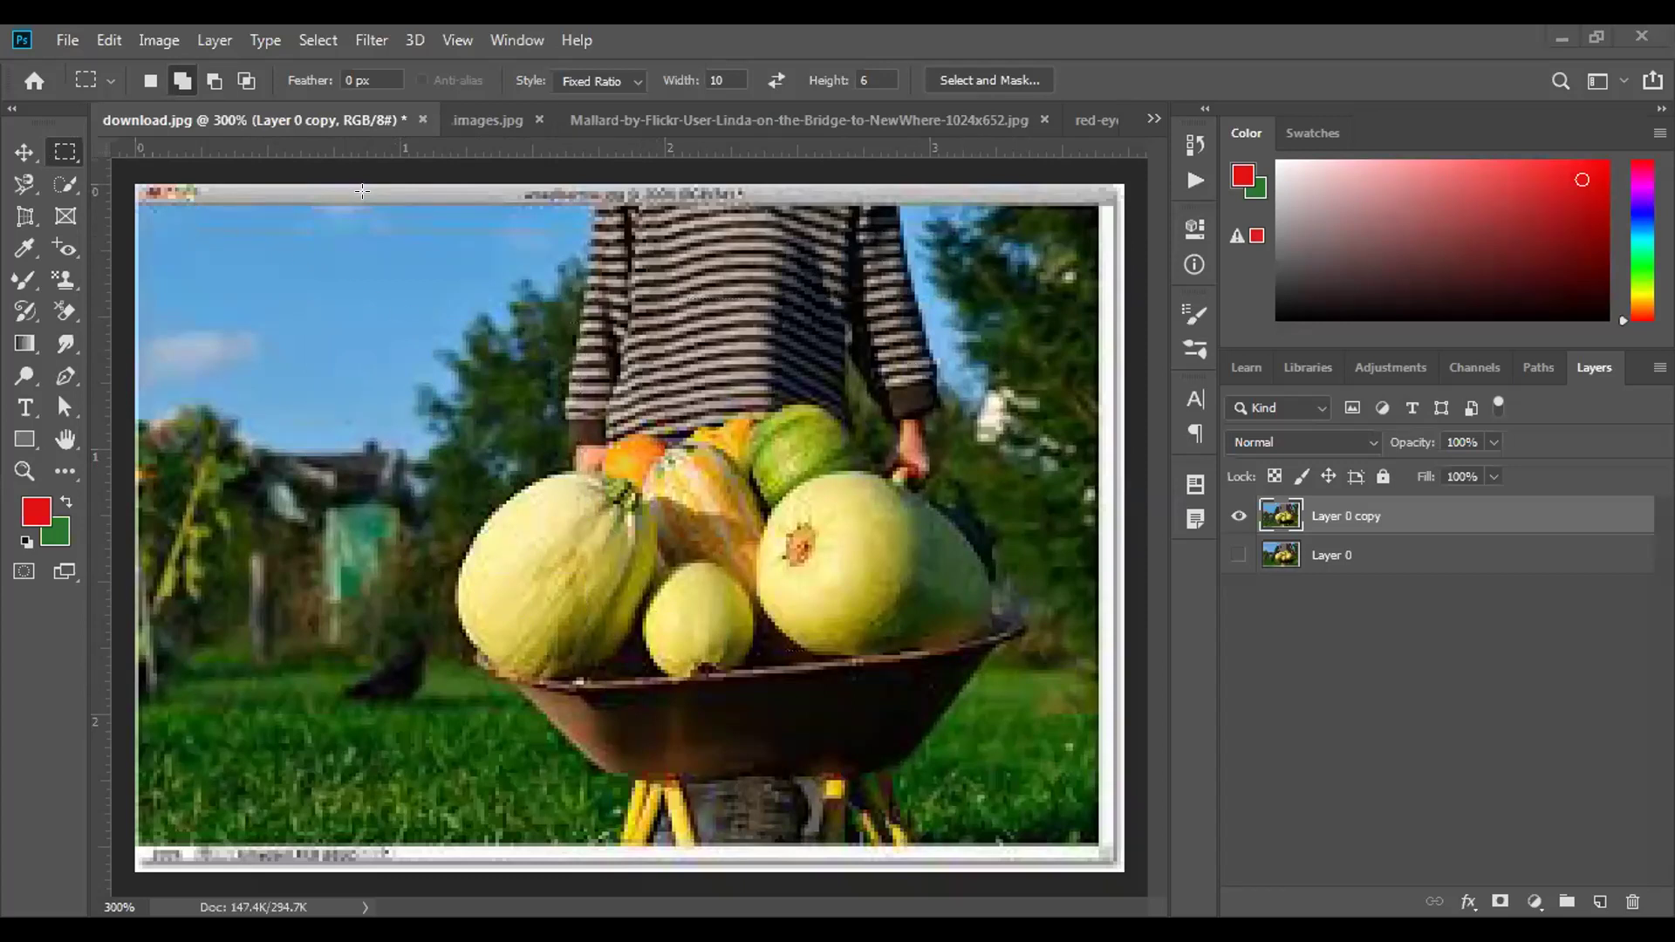
Switch to the freehand Lasso tool and trace briefly along the left pumpkin's edge.
{"action": "left_click", "coordinate": [24, 178]}
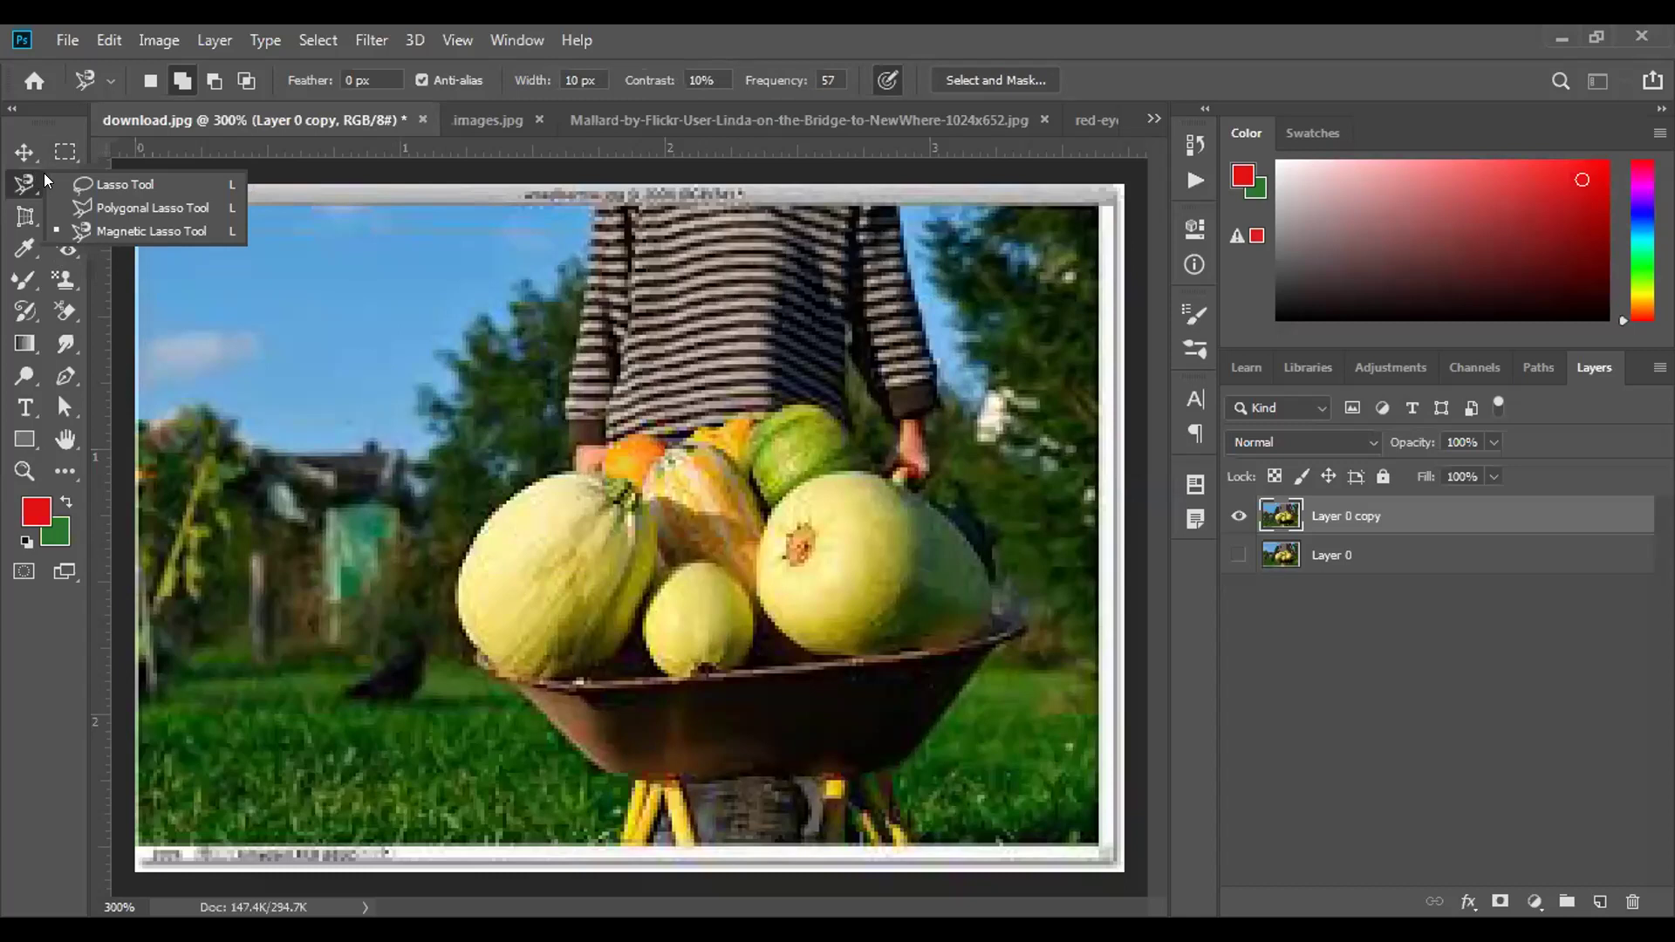
{"action": "left_click", "coordinate": [122, 184]}
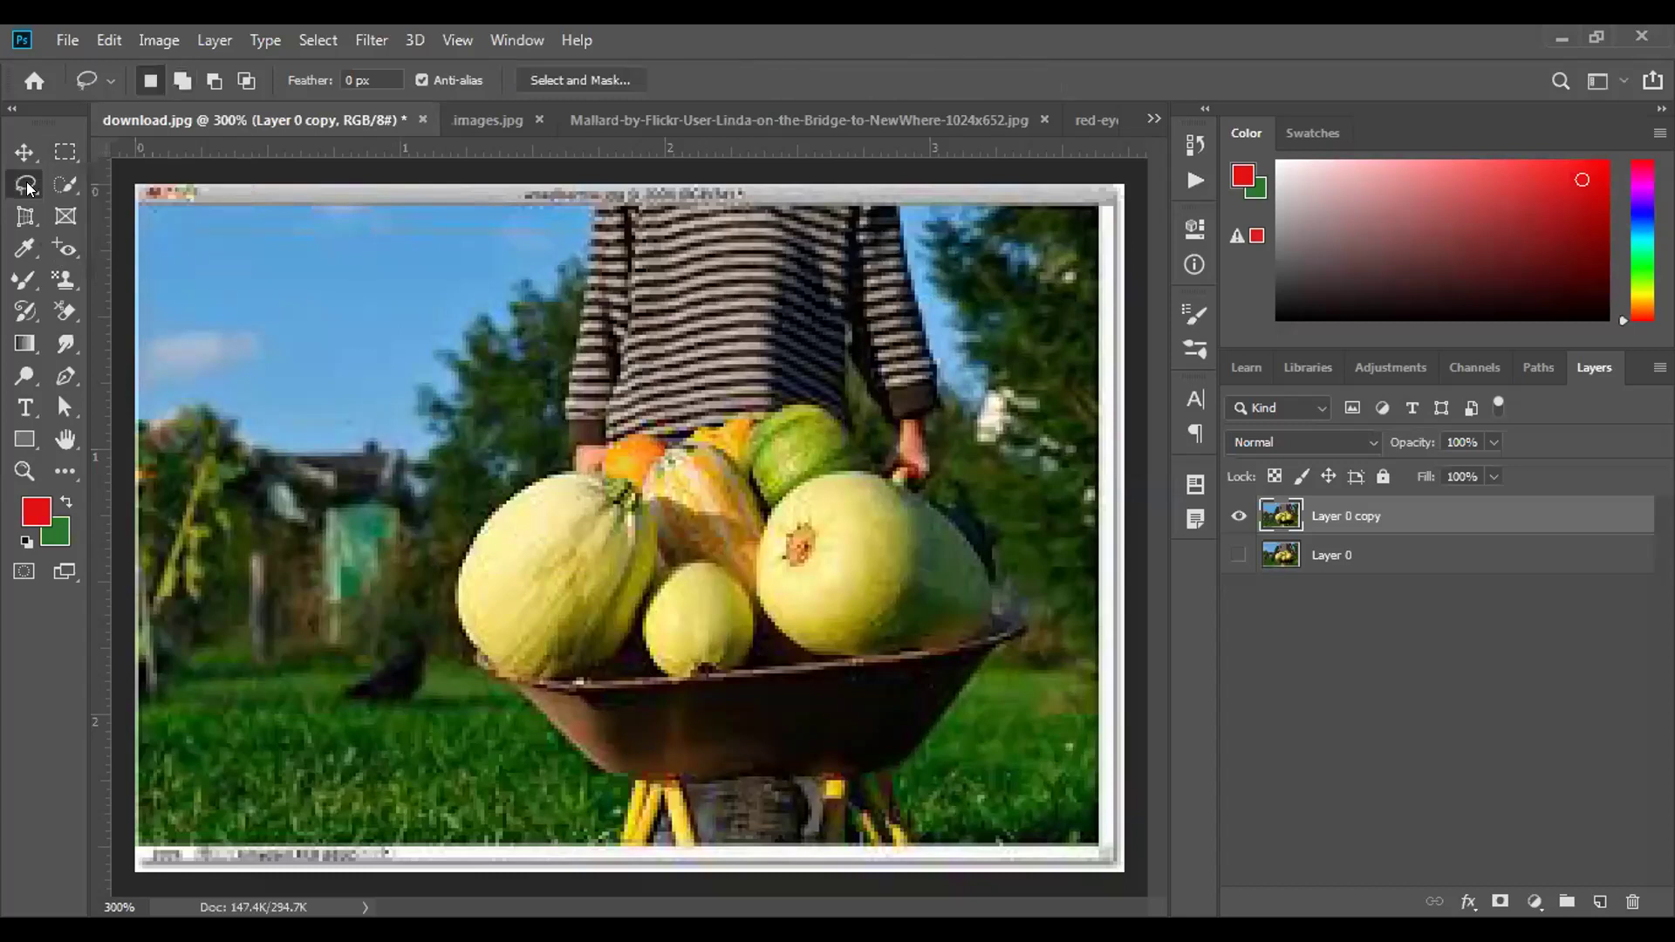
{"action": "left_click", "coordinate": [28, 187]}
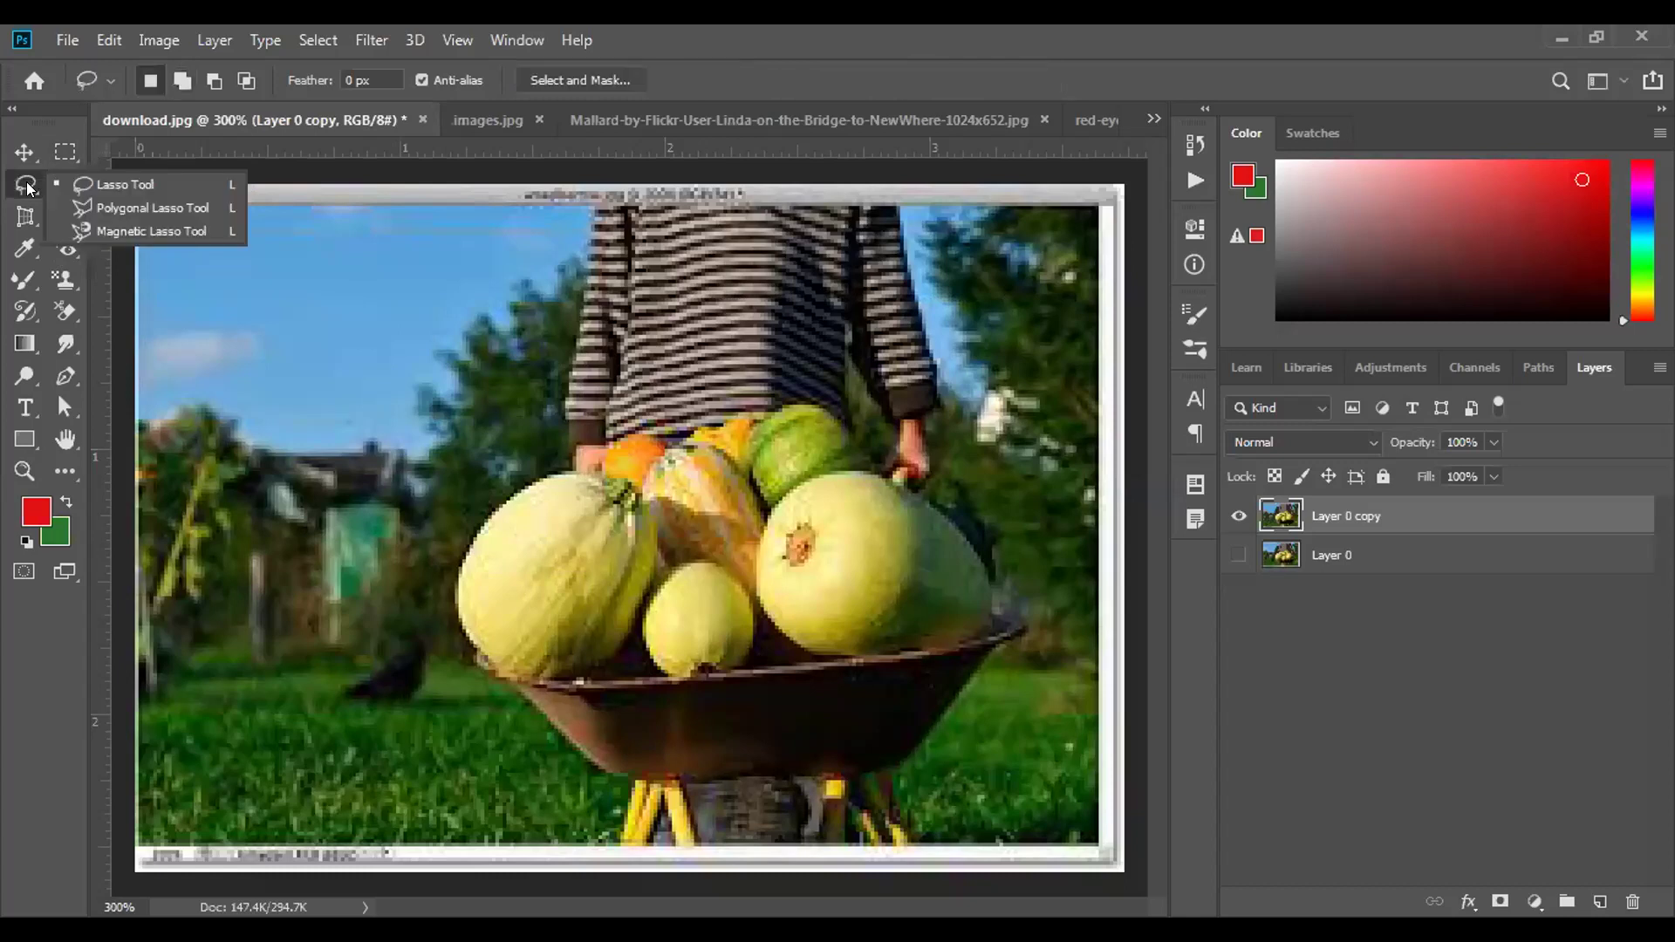
{"action": "left_click", "coordinate": [560, 264]}
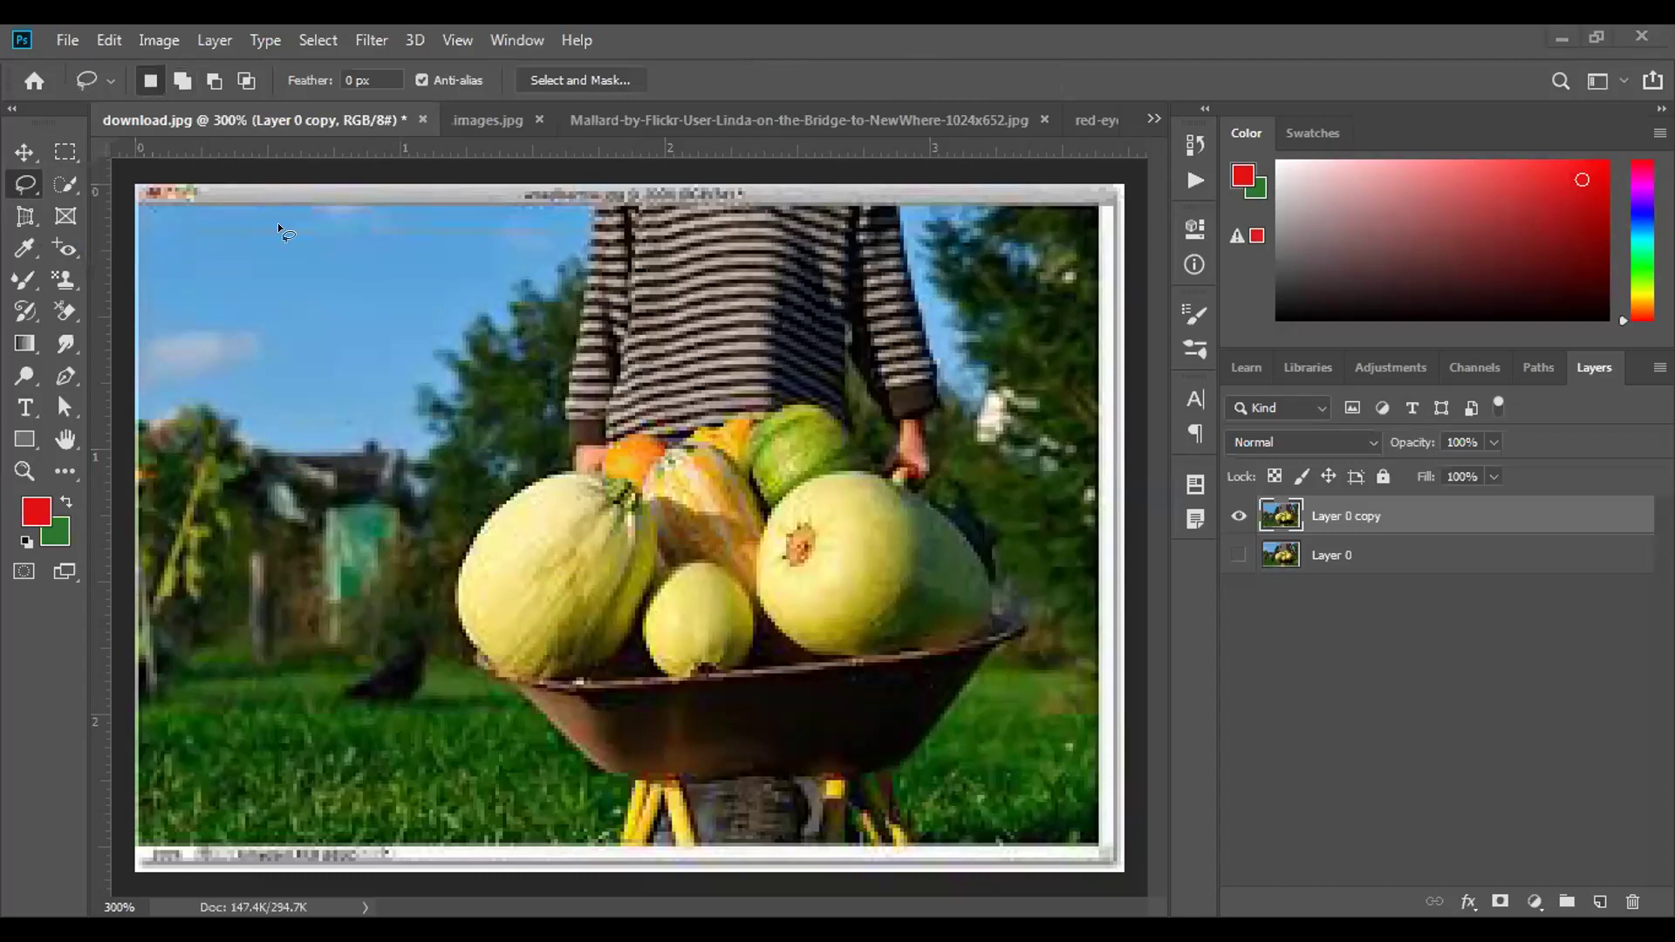
{"action": "left_click", "coordinate": [27, 178]}
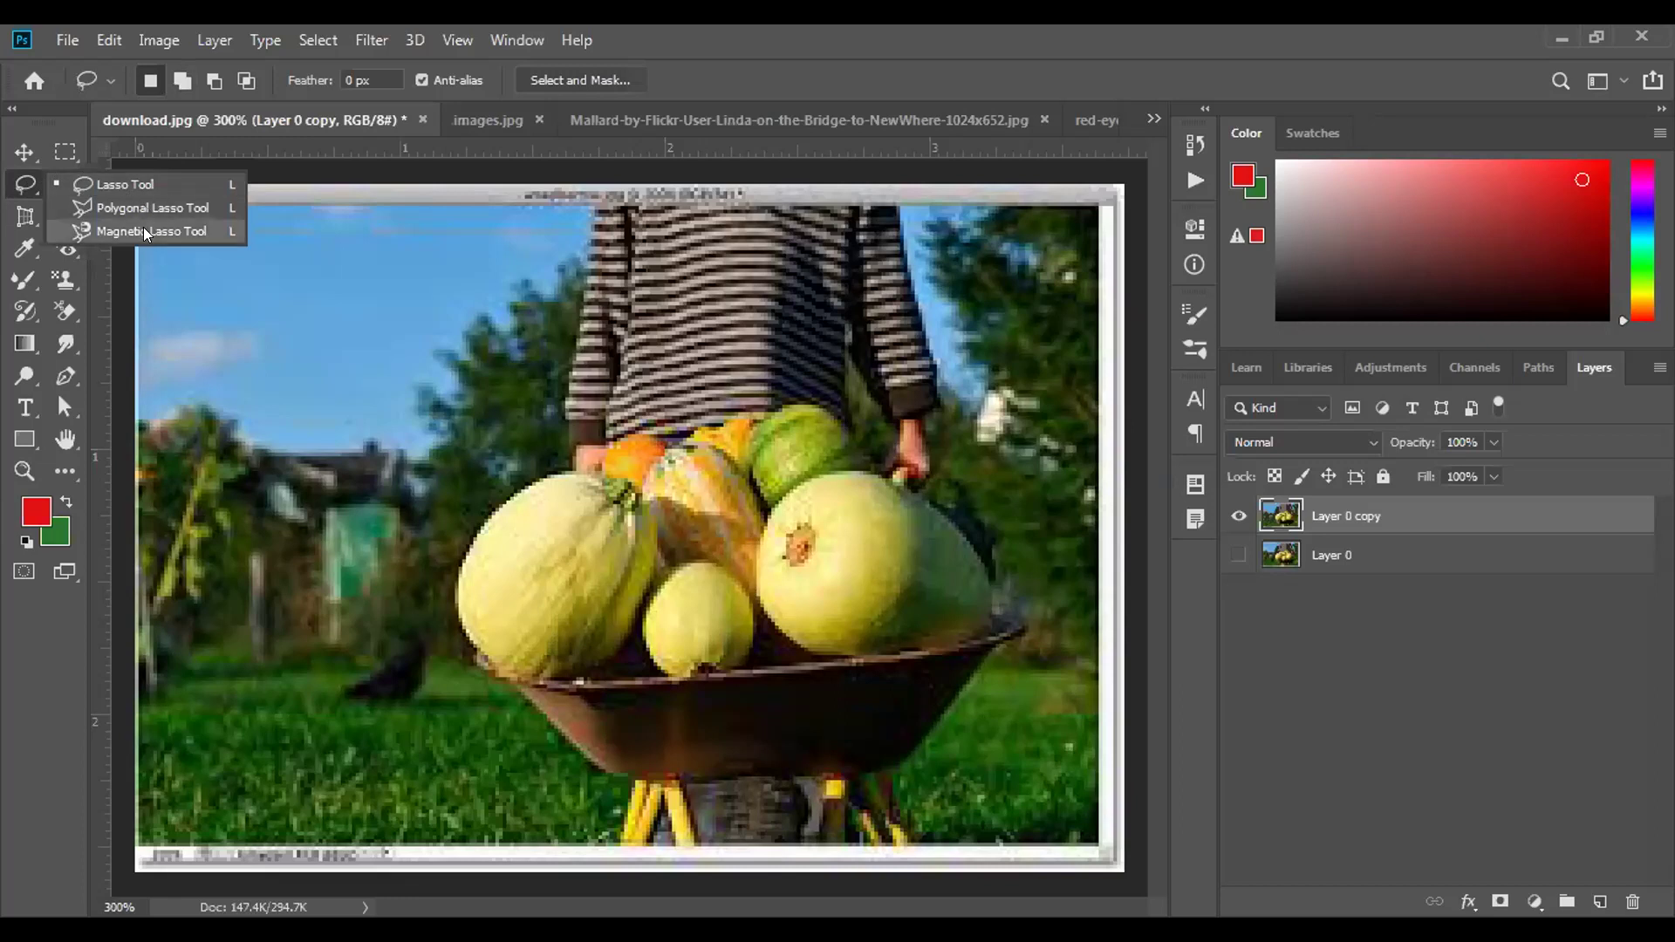
{"action": "left_click", "coordinate": [167, 183]}
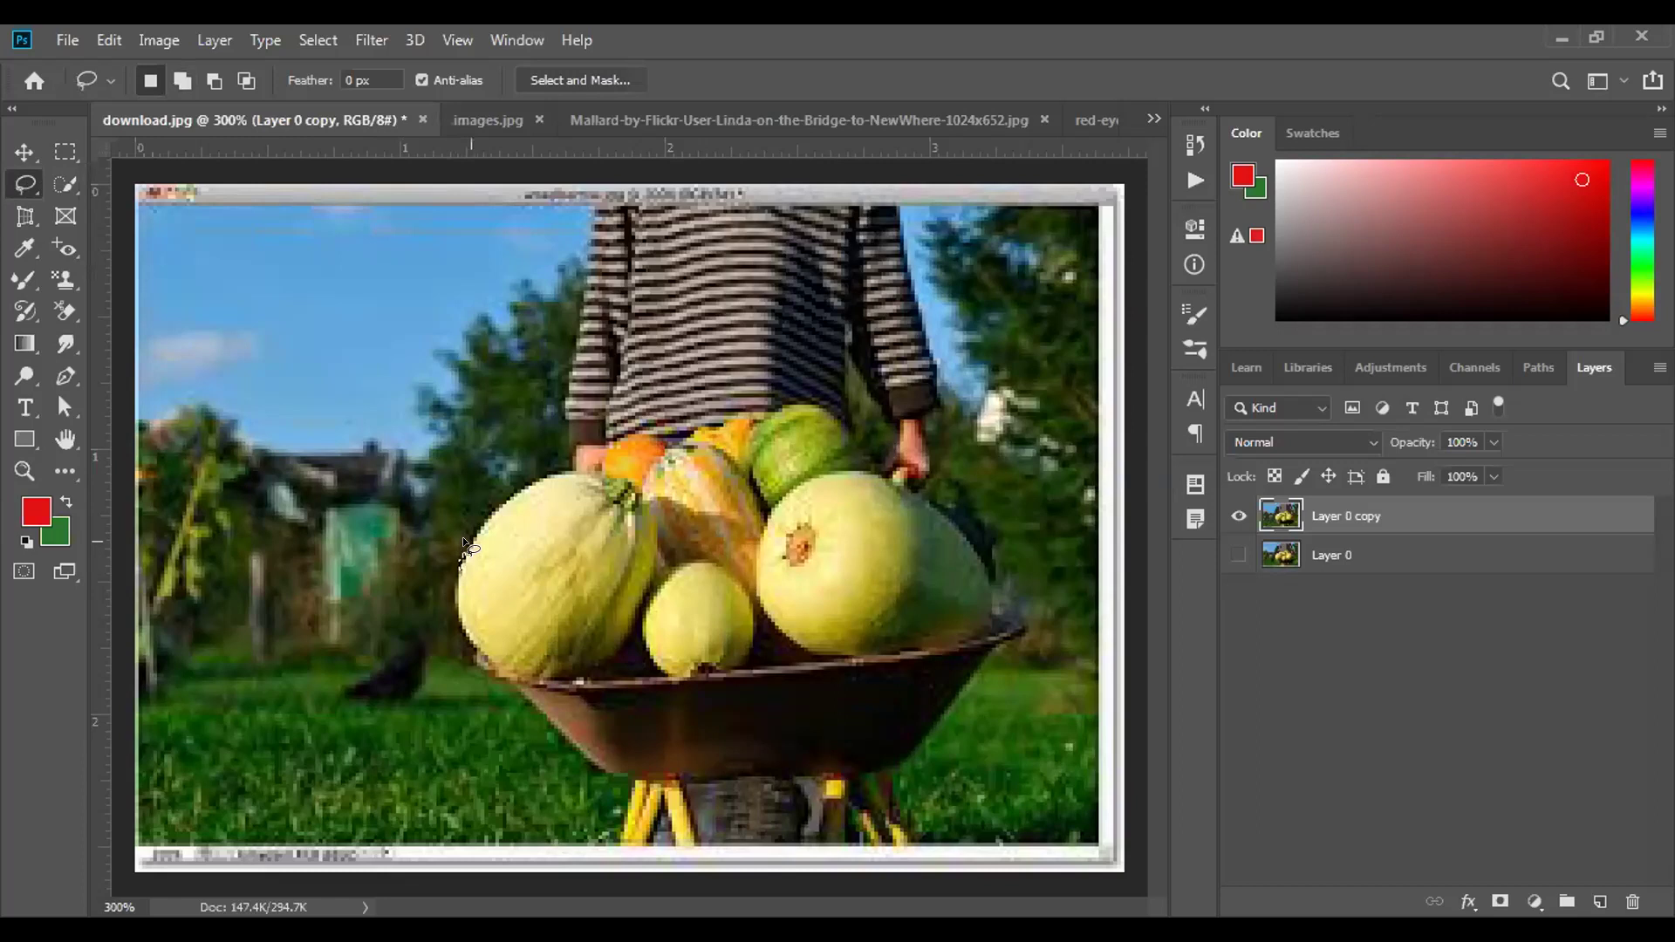
{"action": "left_click_drag", "start_coordinate": [462, 567], "coordinate": [463, 548]}
Open the Save As window and cancel it without saving.
{"action": "key", "text": "ctrl+shift+s"}
{"action": "type", "text": "d"}
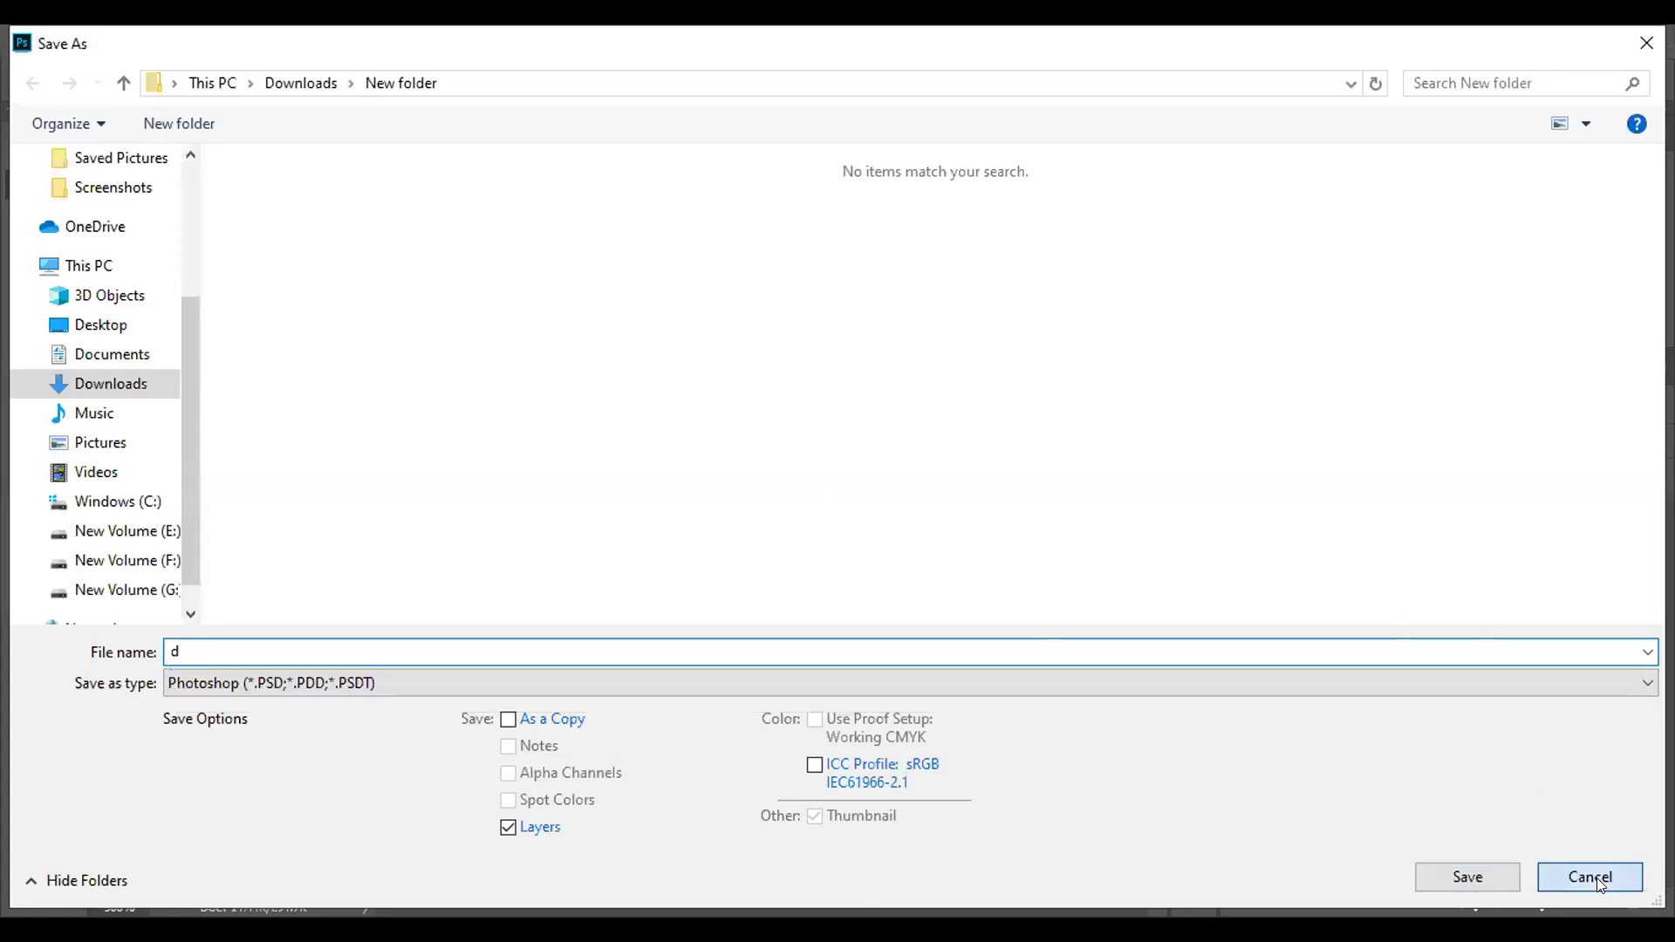
{"action": "left_click", "coordinate": [1597, 879]}
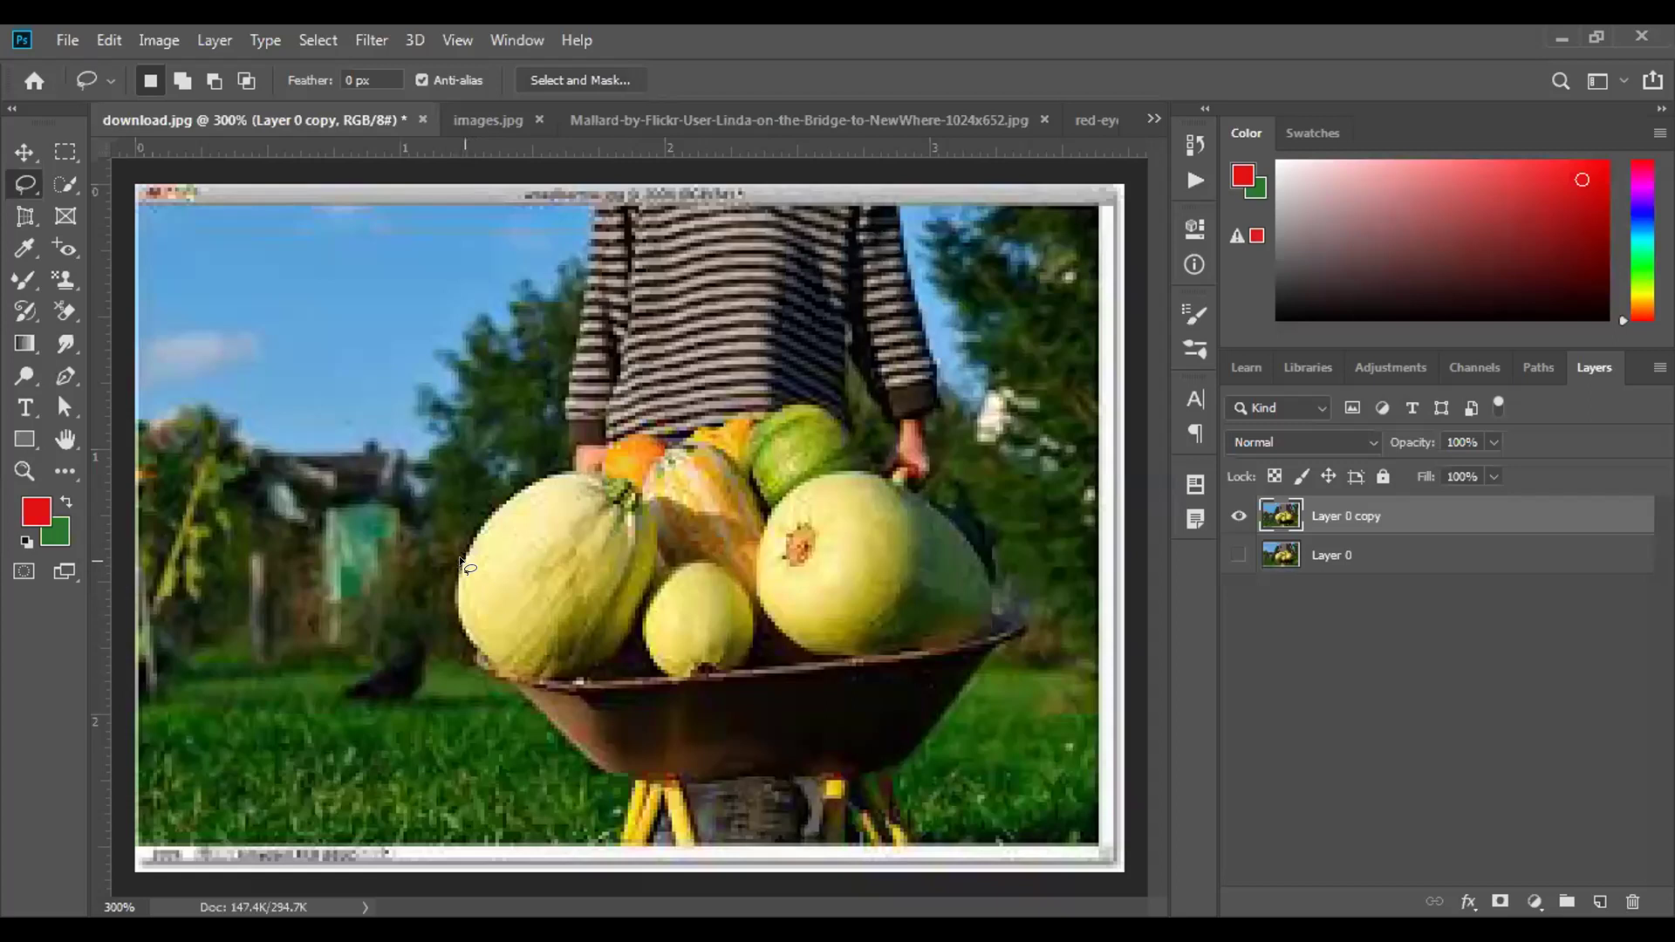
Lasso around the melons and gourds, closing the outline up the big melon's left edge.
{"action": "mouse_move", "coordinate": [482, 513]}
{"action": "left_mouse_down"}
{"action": "mouse_move", "coordinate": [601, 465]}
{"action": "mouse_move", "coordinate": [637, 426]}
{"action": "mouse_move", "coordinate": [678, 445]}
{"action": "mouse_move", "coordinate": [808, 402]}
{"action": "mouse_move", "coordinate": [849, 432]}
{"action": "mouse_move", "coordinate": [856, 468]}
{"action": "mouse_move", "coordinate": [932, 509]}
{"action": "left_mouse_up"}
{"action": "mouse_move", "coordinate": [974, 563]}
{"action": "left_mouse_down"}
{"action": "mouse_move", "coordinate": [993, 587]}
{"action": "mouse_move", "coordinate": [978, 644]}
{"action": "mouse_move", "coordinate": [611, 673]}
{"action": "left_mouse_up"}
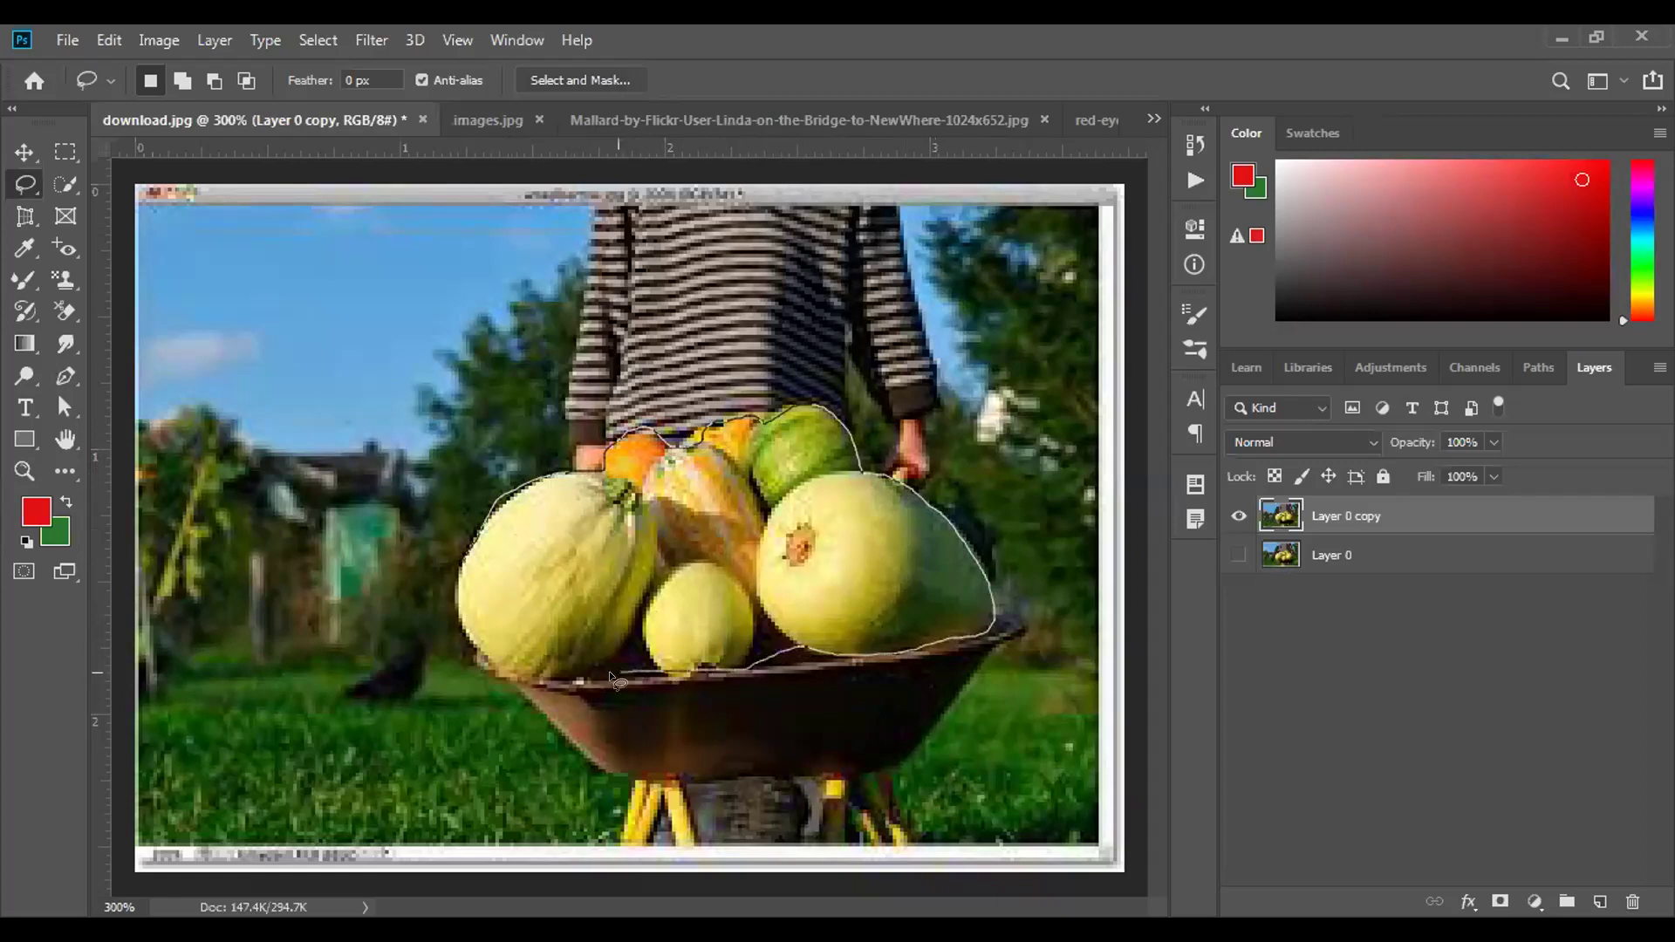
{"action": "mouse_move", "coordinate": [466, 648]}
{"action": "left_mouse_down"}
{"action": "mouse_move", "coordinate": [456, 567]}
{"action": "mouse_move", "coordinate": [474, 536]}
{"action": "left_mouse_up"}
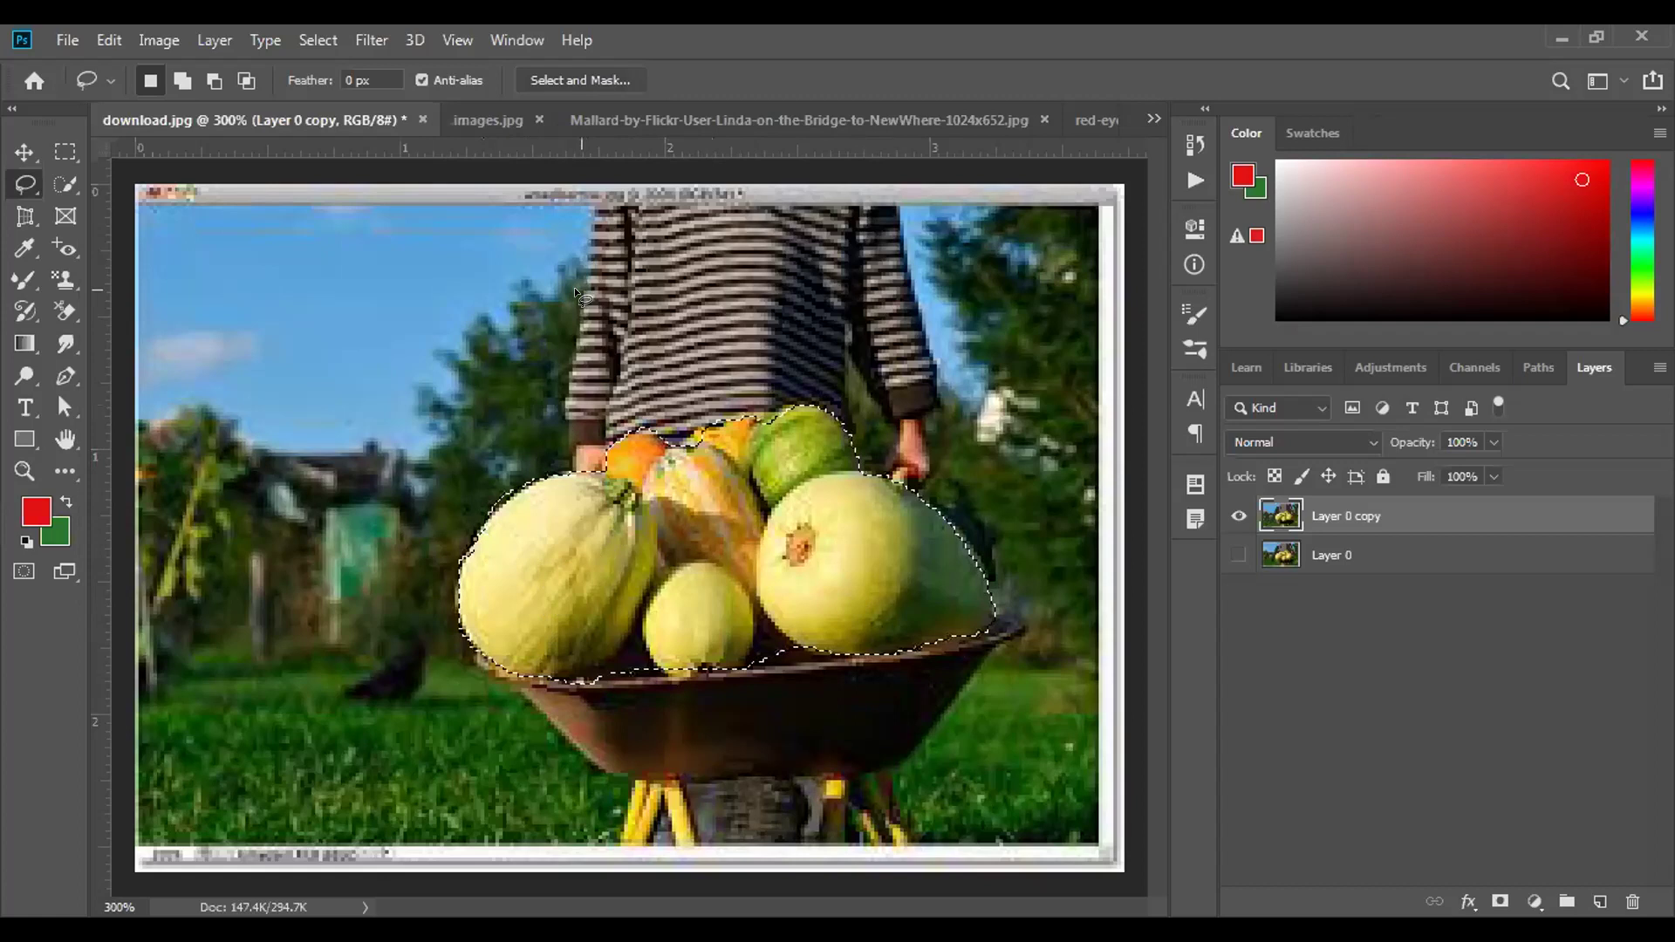
{"action": "key", "text": "shift"}
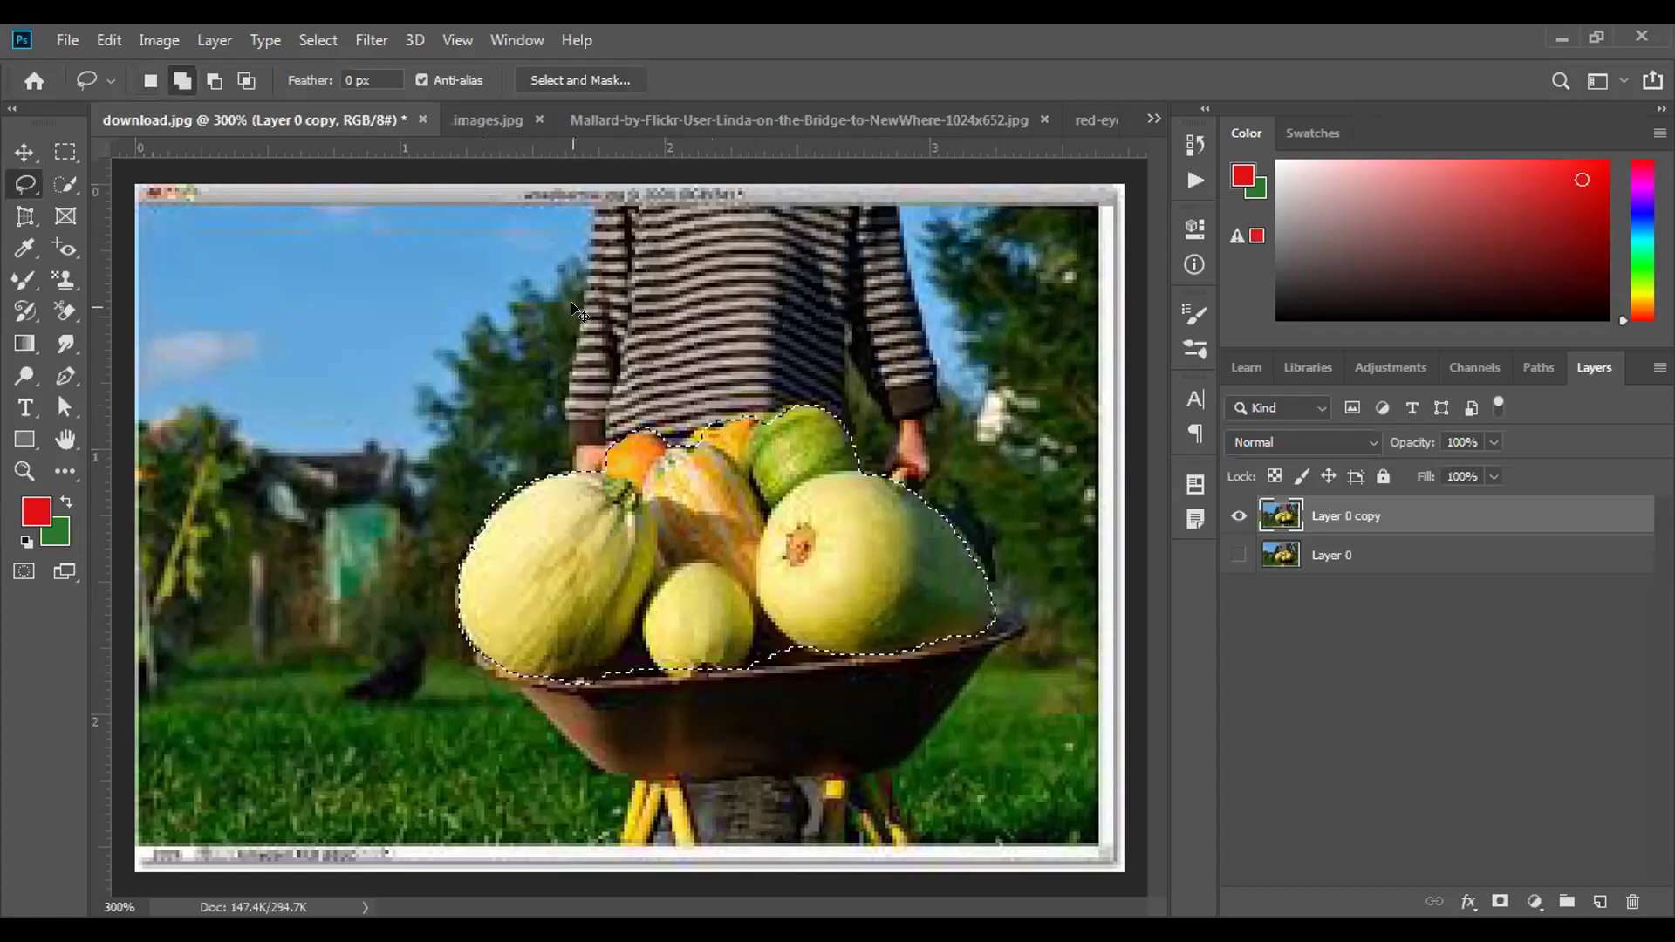
{"action": "key", "text": "ctrl+shift+i"}
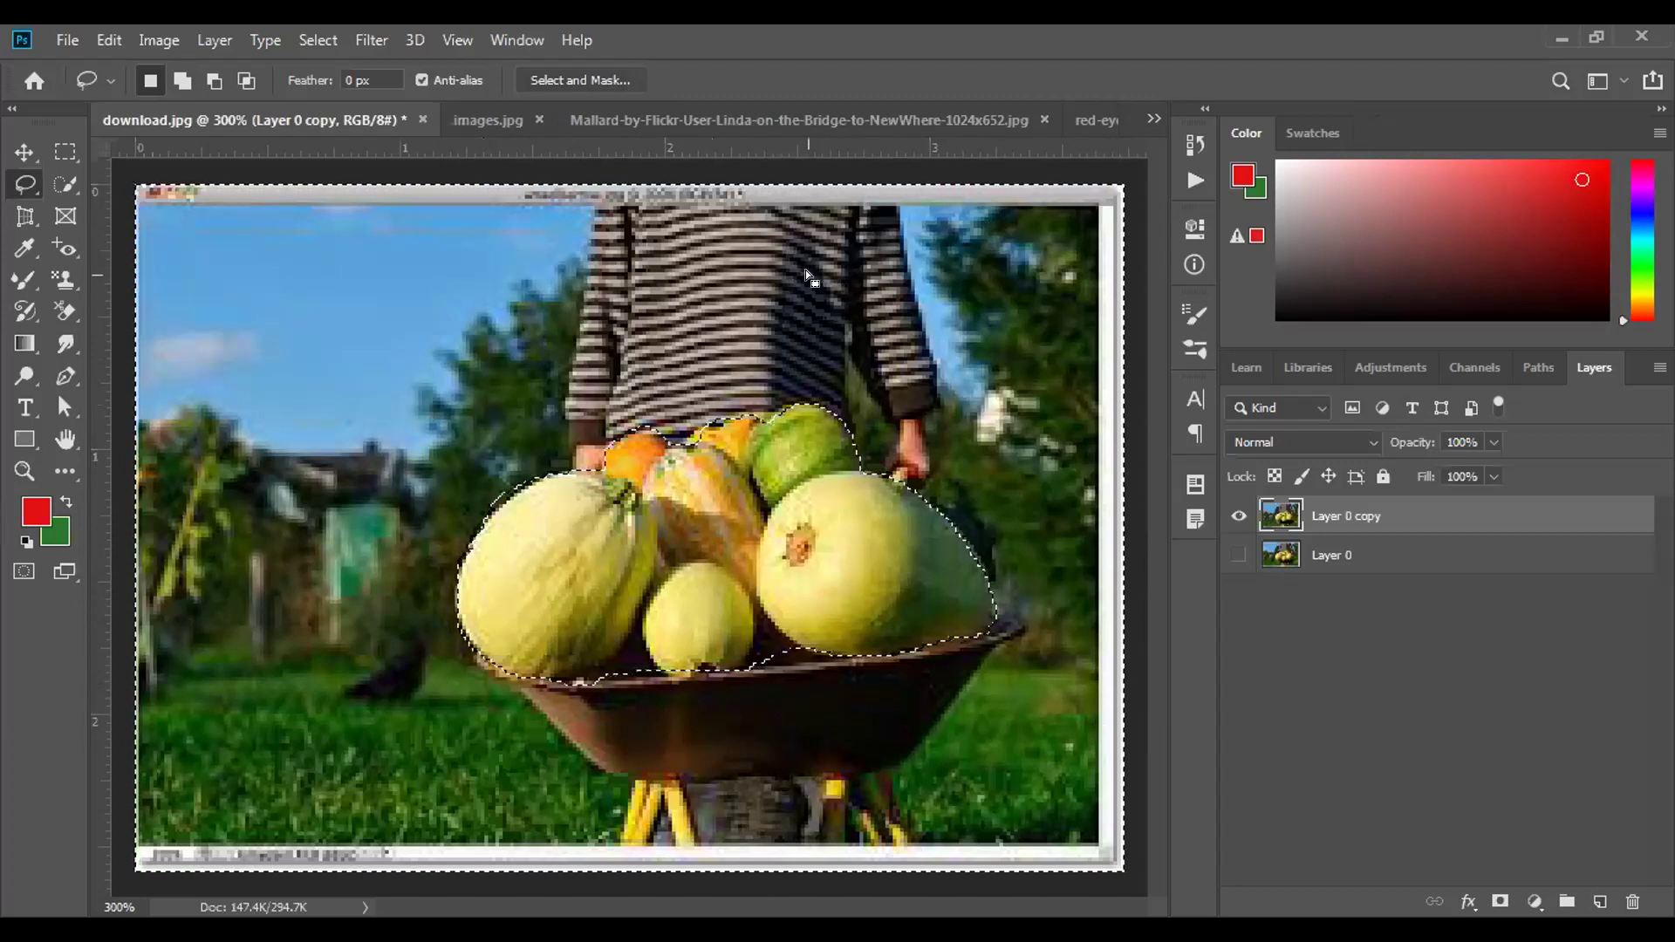
{"action": "key", "text": "Delete"}
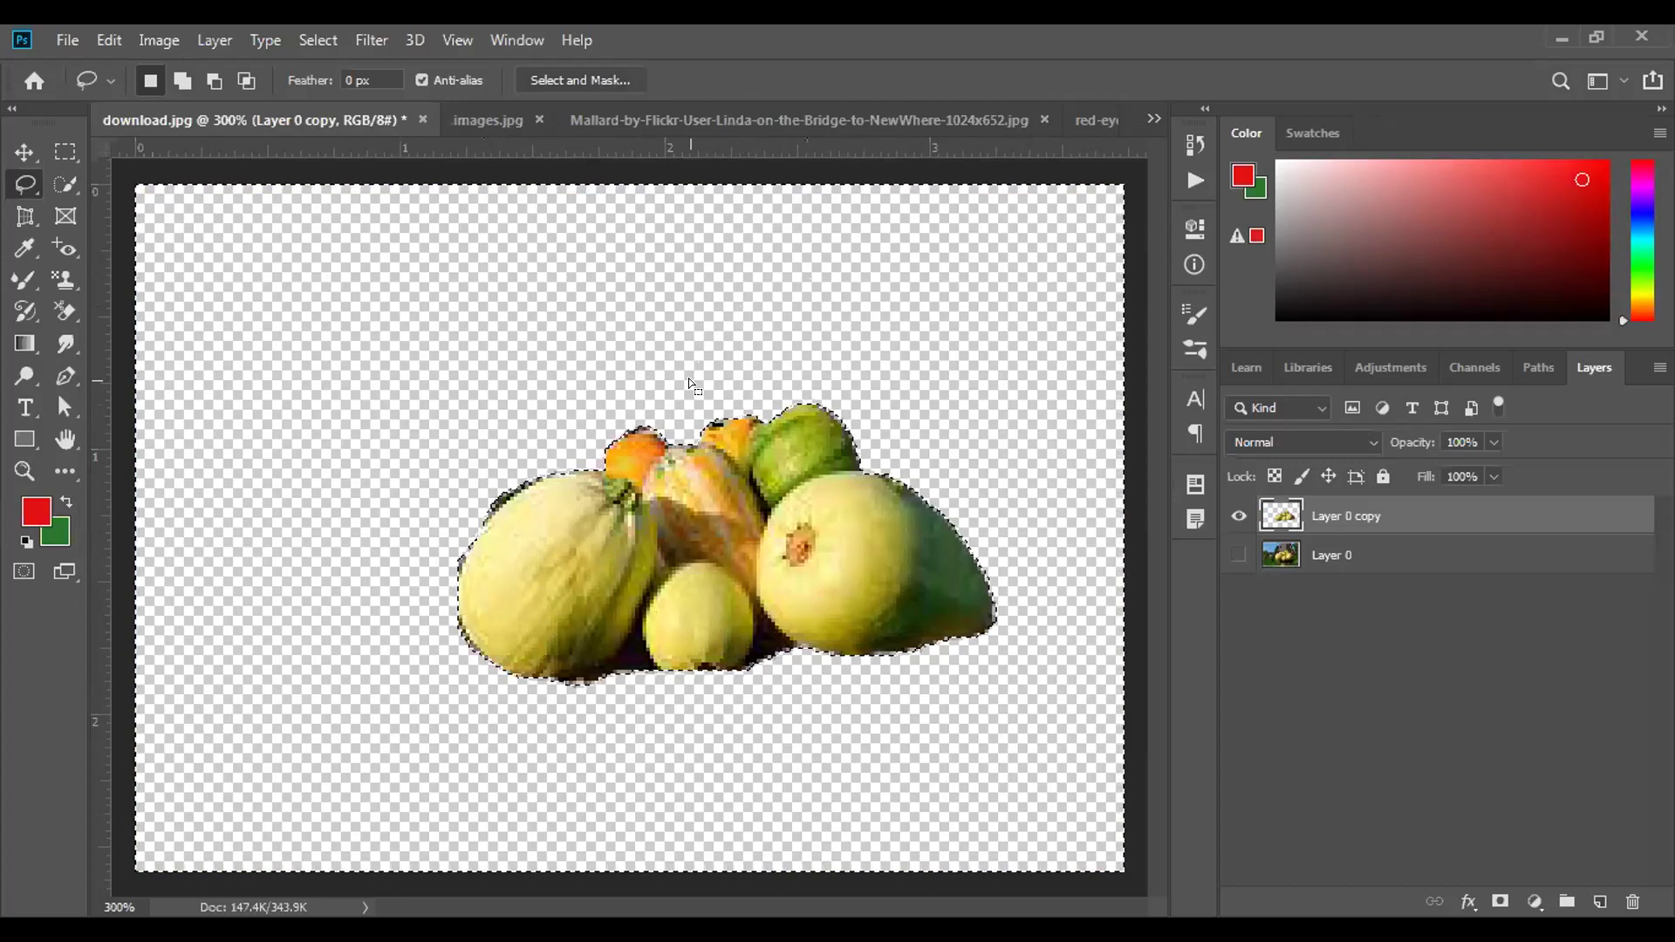
{"action": "key", "text": "ctrl+z"}
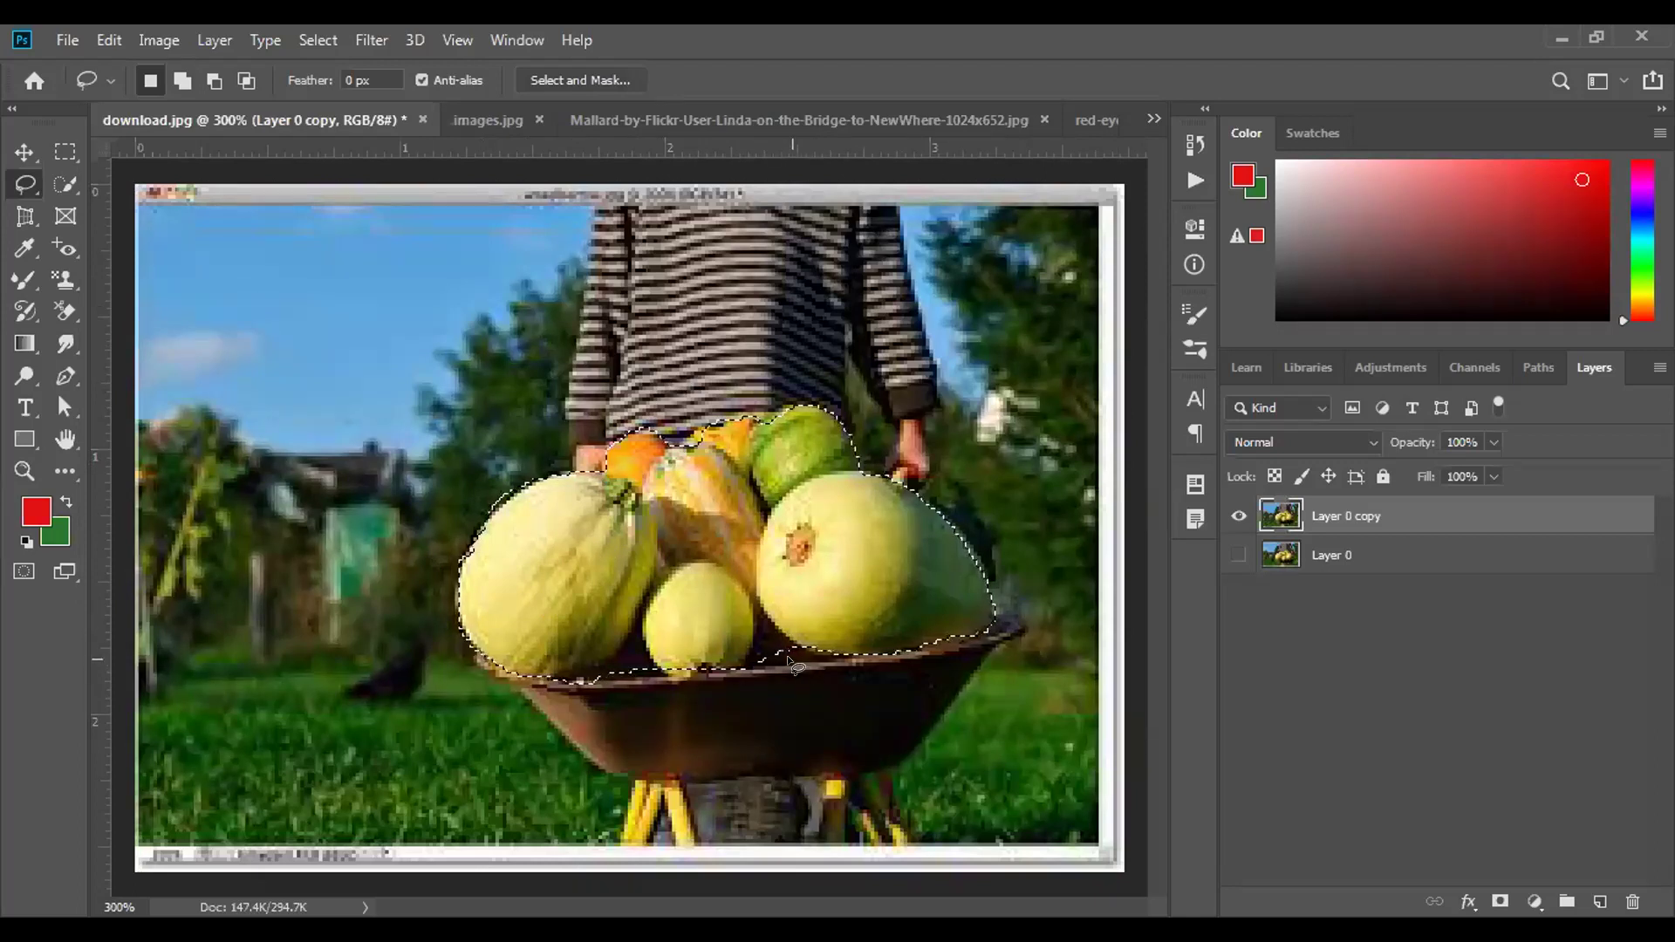
Set the Lasso to Add to selection and trace around the wheelbarrow's dark tray to include it.
{"action": "left_click", "coordinate": [182, 84]}
{"action": "mouse_move", "coordinate": [791, 620]}
{"action": "left_mouse_down"}
{"action": "mouse_move", "coordinate": [756, 640]}
{"action": "mouse_move", "coordinate": [756, 666]}
{"action": "mouse_move", "coordinate": [844, 665]}
{"action": "mouse_move", "coordinate": [849, 646]}
{"action": "mouse_move", "coordinate": [782, 627]}
{"action": "left_mouse_up"}
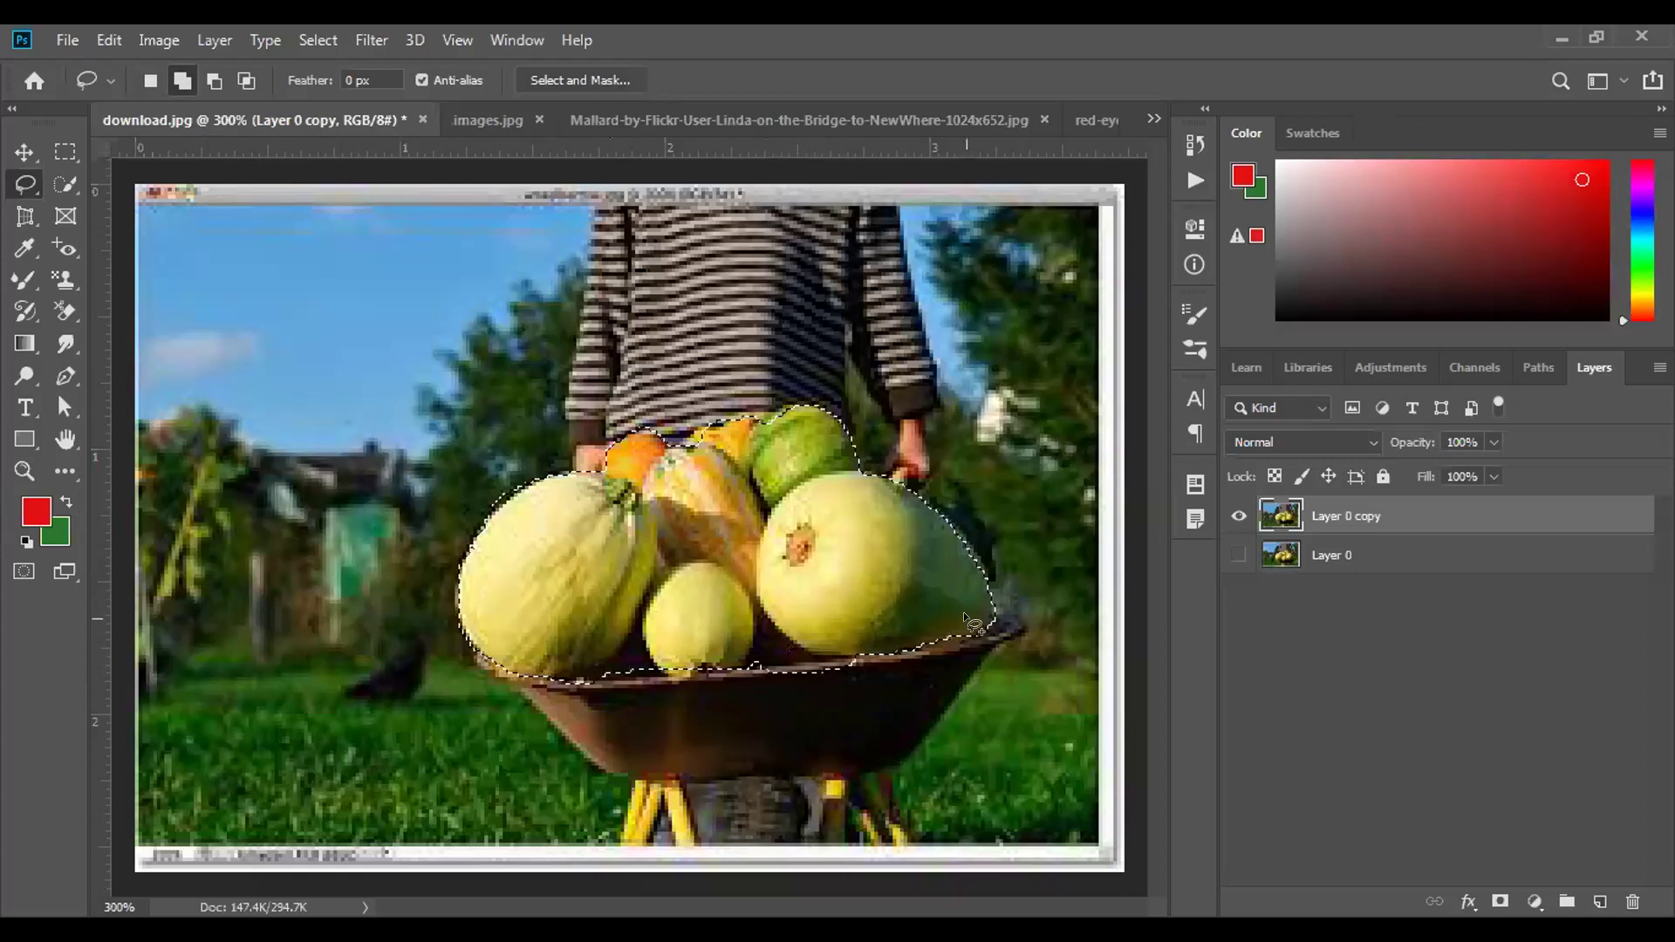
{"action": "mouse_move", "coordinate": [985, 587]}
{"action": "left_mouse_down"}
{"action": "mouse_move", "coordinate": [1014, 643]}
{"action": "mouse_move", "coordinate": [973, 643]}
{"action": "mouse_move", "coordinate": [965, 614]}
{"action": "mouse_move", "coordinate": [985, 588]}
{"action": "mouse_move", "coordinate": [929, 724]}
{"action": "mouse_move", "coordinate": [887, 752]}
{"action": "mouse_move", "coordinate": [711, 723]}
{"action": "mouse_move", "coordinate": [659, 673]}
{"action": "left_mouse_up"}
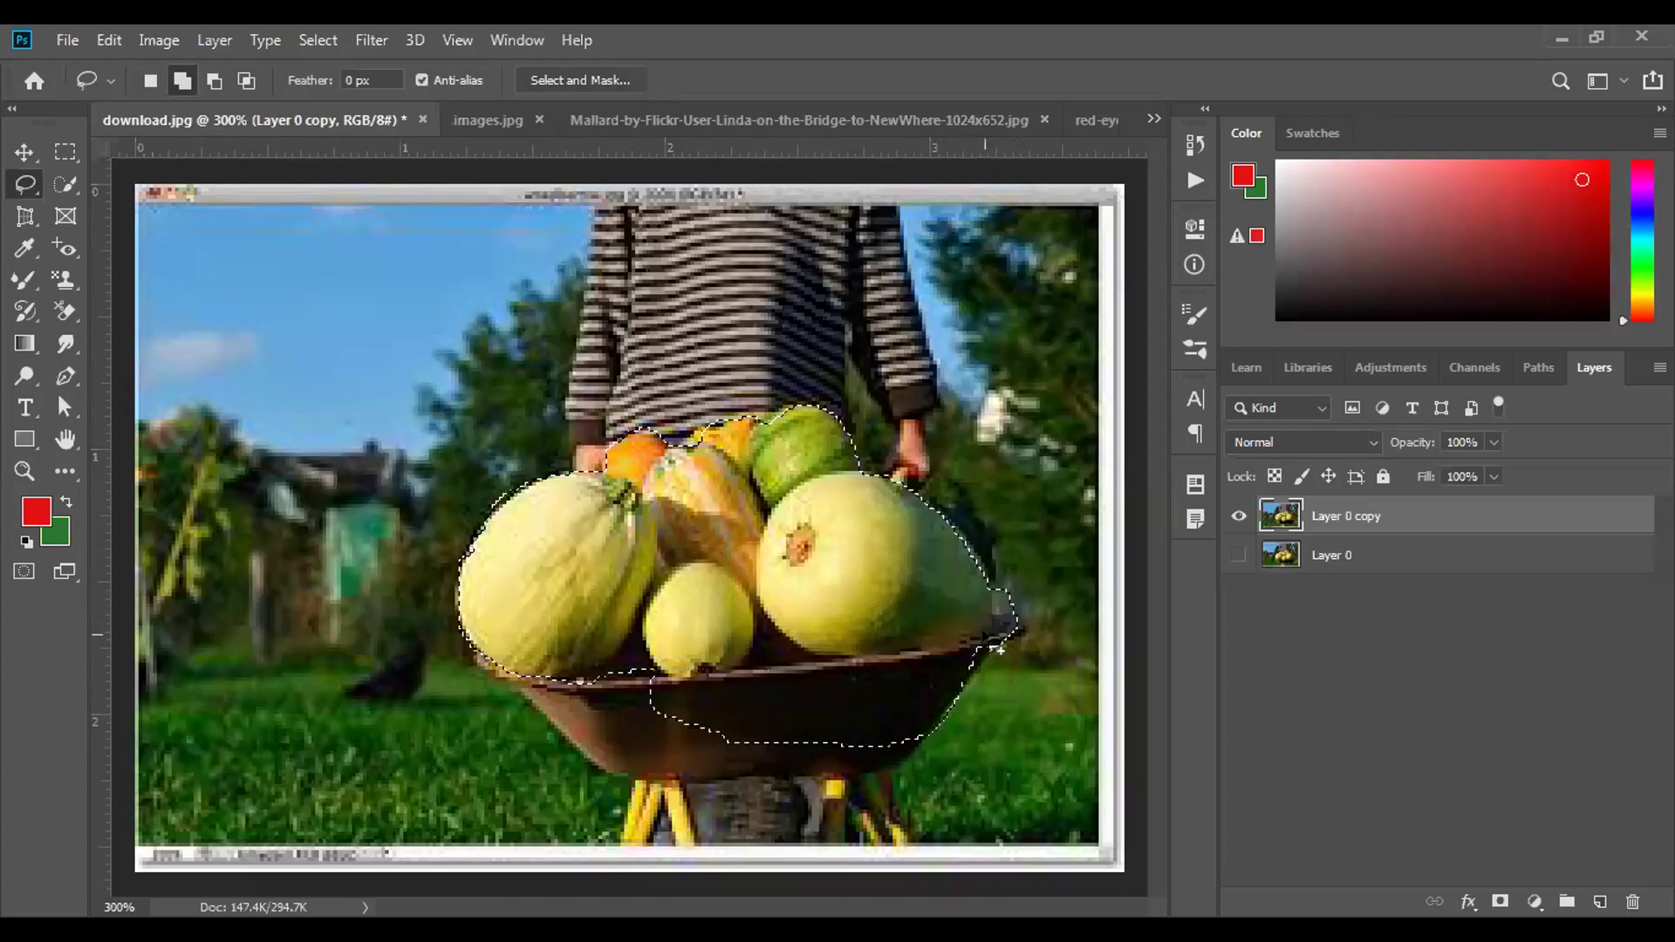
{"action": "left_click_drag", "start_coordinate": [619, 640], "coordinate": [532, 698]}
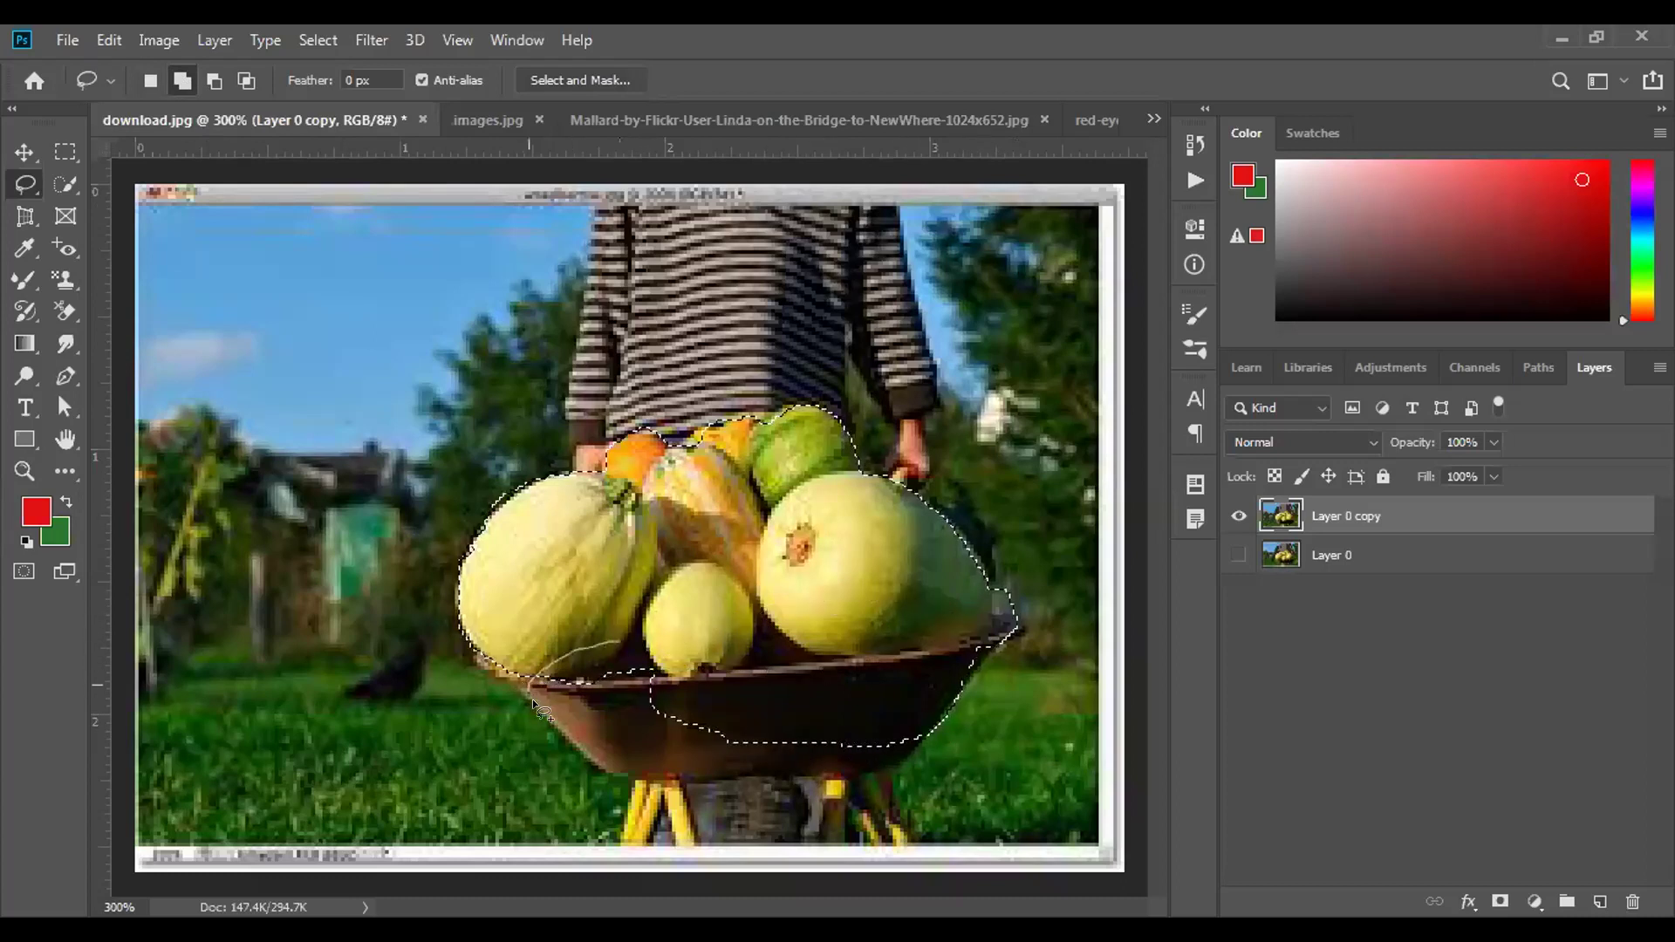
{"action": "mouse_move", "coordinate": [679, 777]}
{"action": "left_mouse_down"}
{"action": "mouse_move", "coordinate": [718, 724]}
{"action": "mouse_move", "coordinate": [641, 650]}
{"action": "mouse_move", "coordinate": [610, 668]}
{"action": "left_mouse_up"}
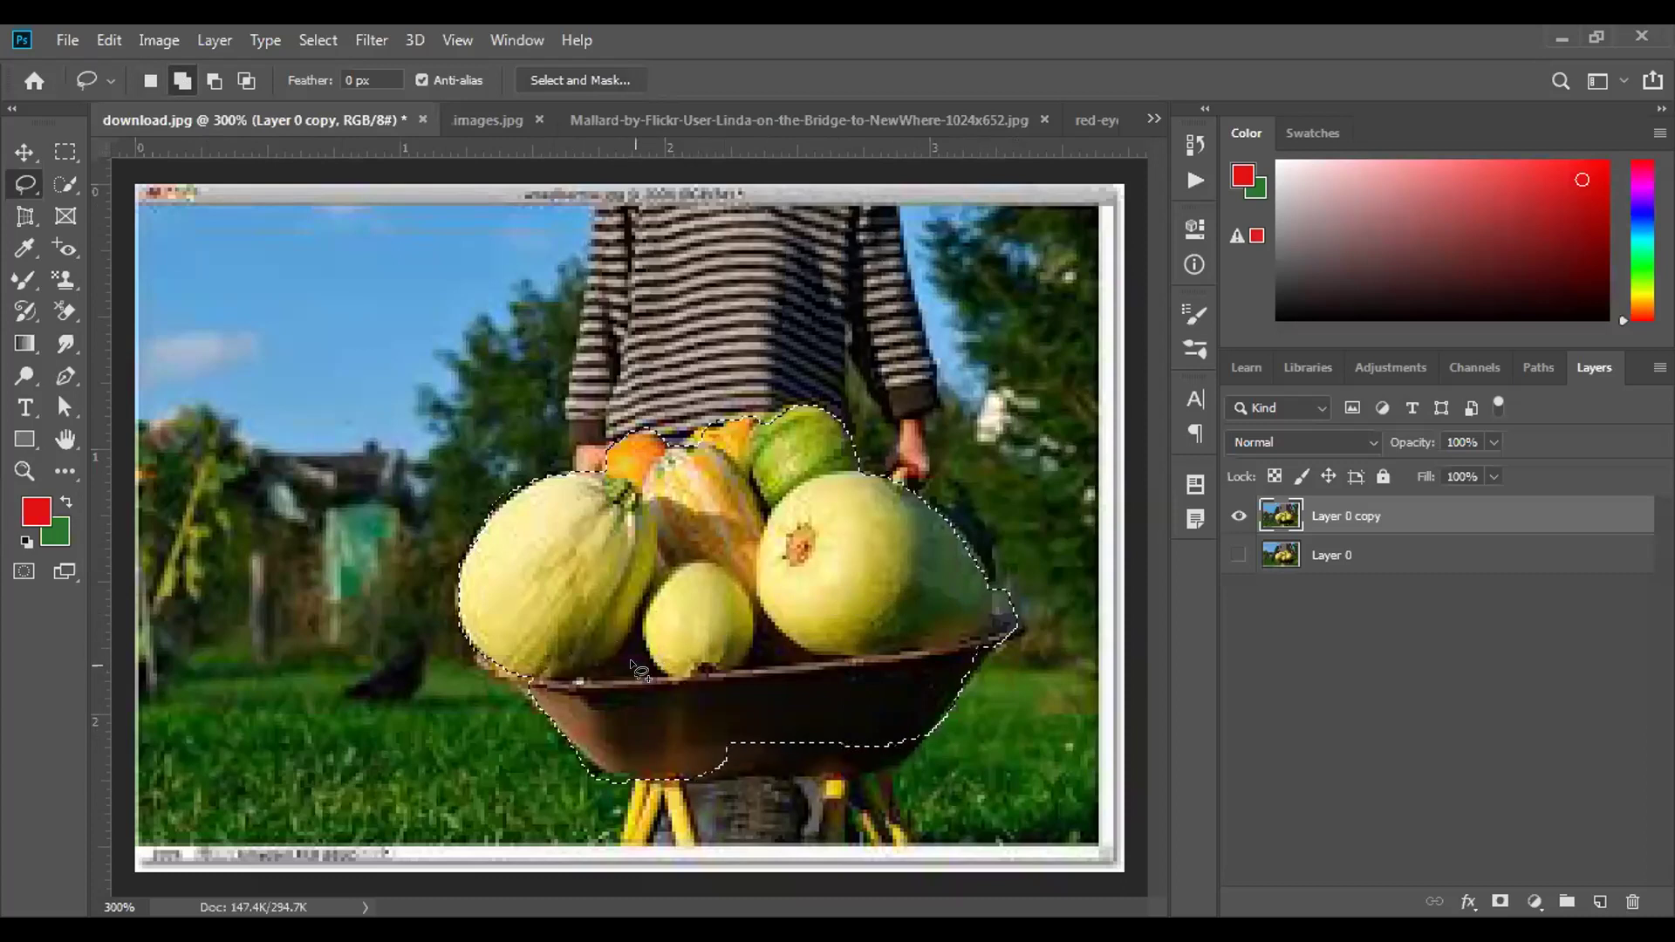
{"action": "scroll", "coordinate": [649, 663], "scroll_direction": "up", "scroll_amount": 2}
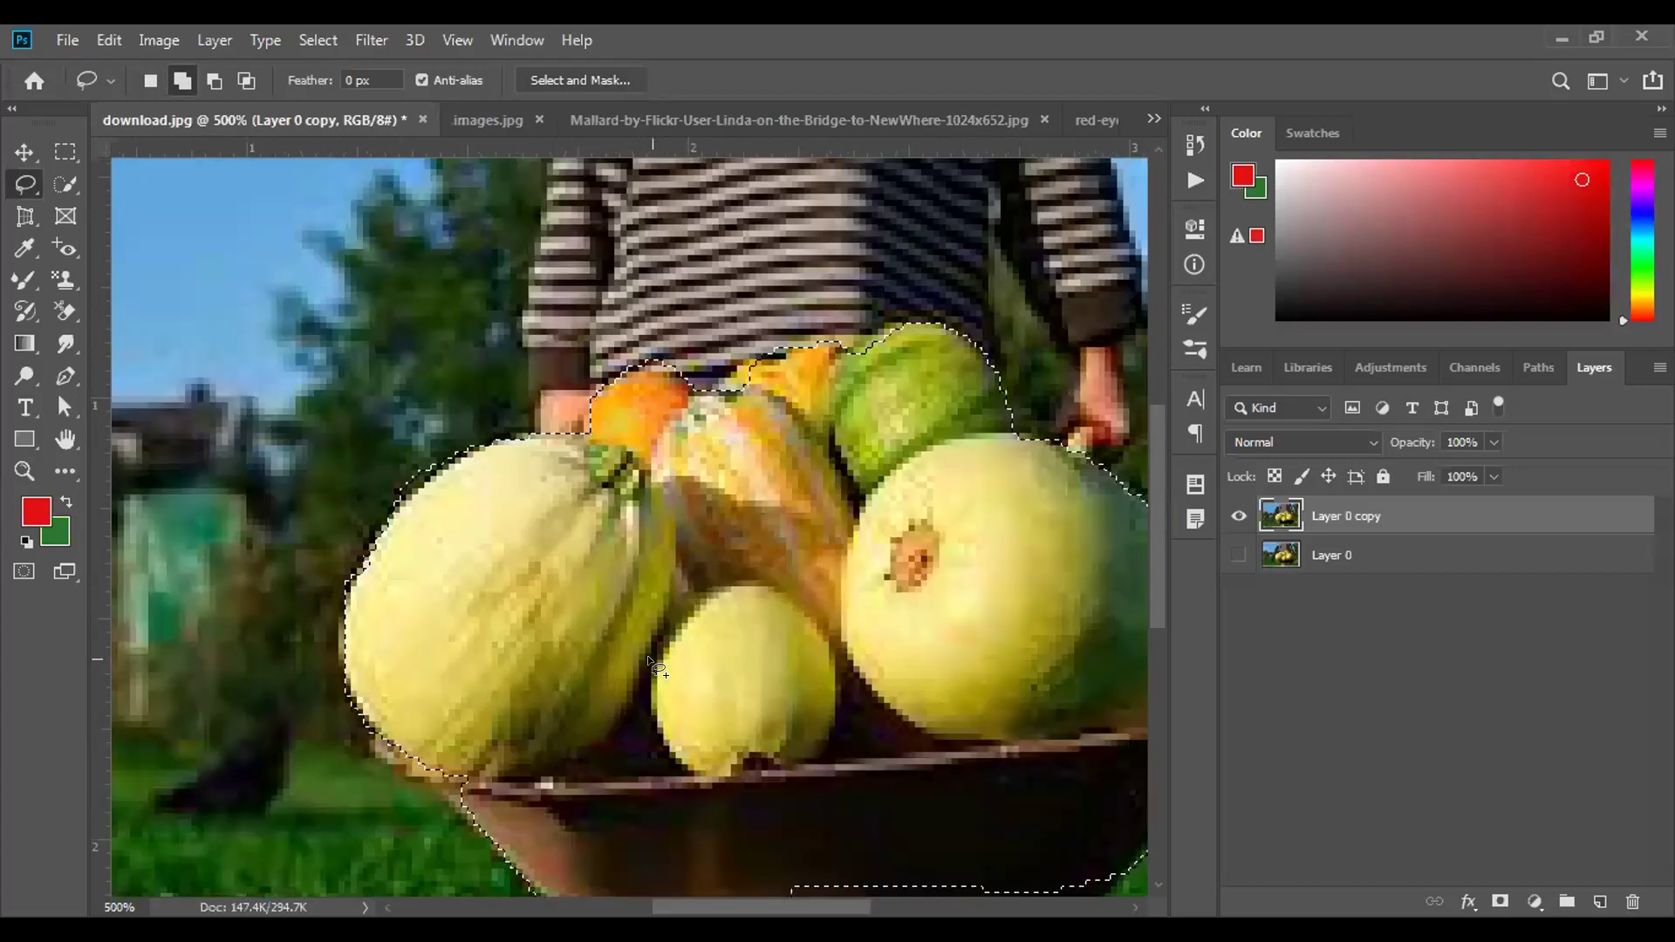
{"action": "mouse_move", "coordinate": [643, 650]}
{"action": "left_mouse_down"}
{"action": "mouse_move", "coordinate": [582, 567]}
{"action": "mouse_move", "coordinate": [392, 419]}
{"action": "mouse_move", "coordinate": [362, 451]}
{"action": "mouse_move", "coordinate": [526, 514]}
{"action": "mouse_move", "coordinate": [462, 521]}
{"action": "left_mouse_up"}
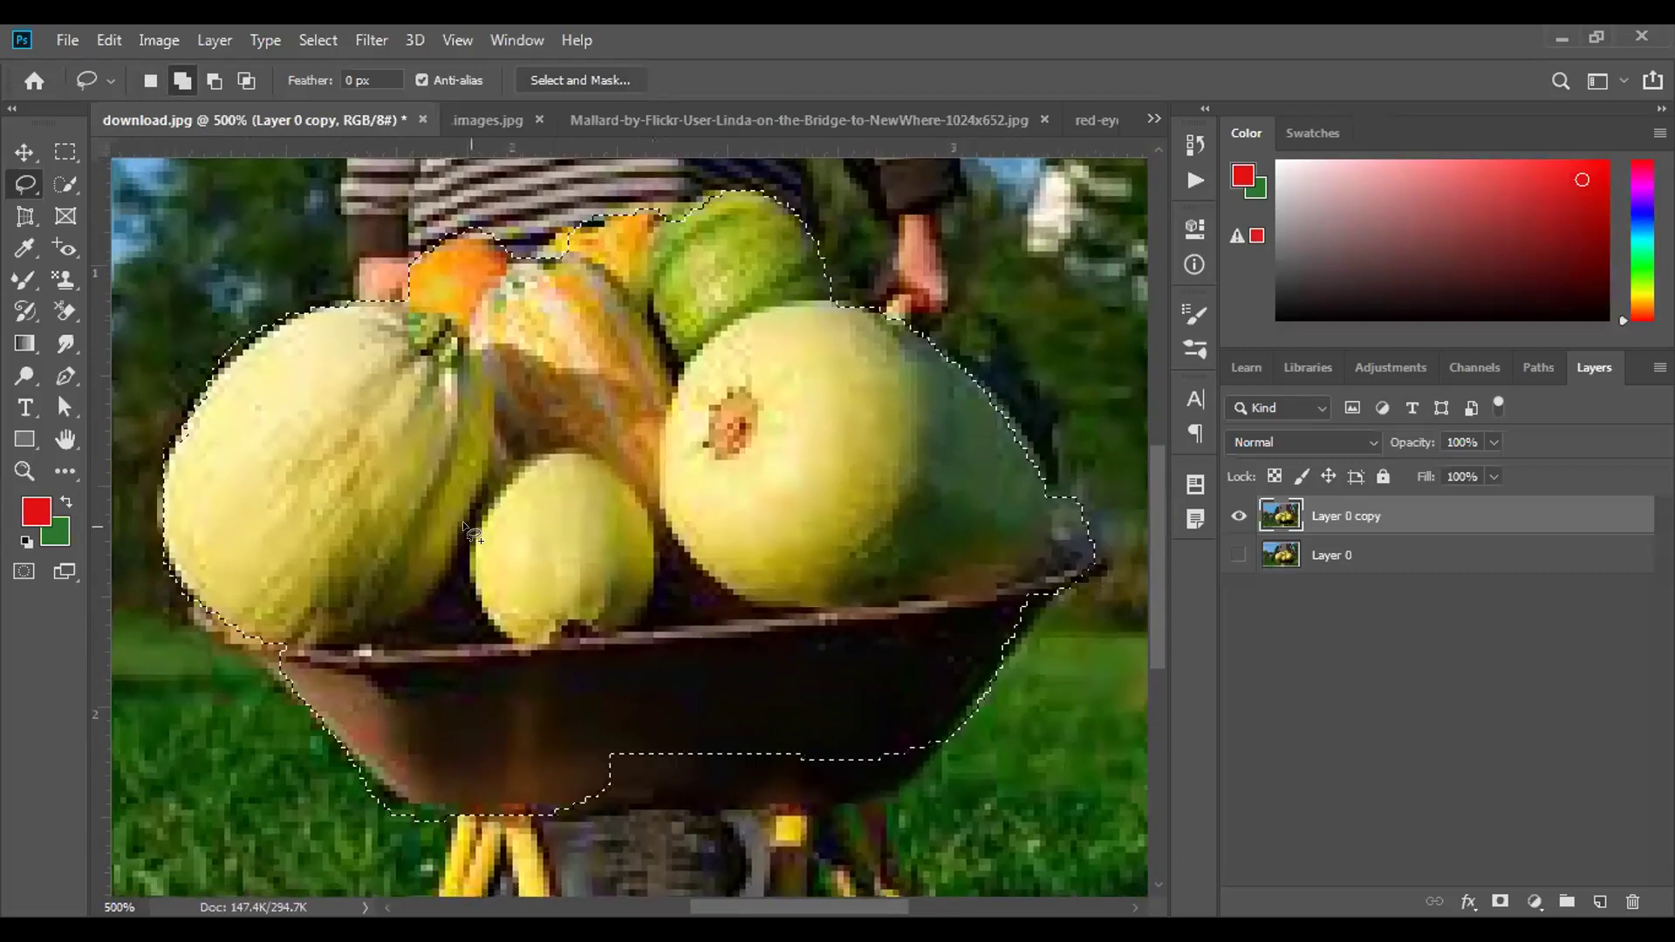
{"action": "mouse_move", "coordinate": [716, 716]}
{"action": "left_mouse_down"}
{"action": "mouse_move", "coordinate": [679, 698]}
{"action": "mouse_move", "coordinate": [574, 723]}
{"action": "mouse_move", "coordinate": [572, 772]}
{"action": "mouse_move", "coordinate": [654, 796]}
{"action": "mouse_move", "coordinate": [730, 774]}
{"action": "mouse_move", "coordinate": [721, 721]}
{"action": "left_mouse_up"}
{"action": "mouse_move", "coordinate": [833, 737]}
{"action": "left_mouse_down"}
{"action": "mouse_move", "coordinate": [766, 726]}
{"action": "mouse_move", "coordinate": [816, 802]}
{"action": "mouse_move", "coordinate": [881, 768]}
{"action": "mouse_move", "coordinate": [831, 731]}
{"action": "mouse_move", "coordinate": [877, 789]}
{"action": "mouse_move", "coordinate": [930, 750]}
{"action": "mouse_move", "coordinate": [916, 737]}
{"action": "left_mouse_up"}
Subtract the stray bump and excess along the selection's bottom so it follows the tray's underside.
{"action": "key", "text": "alt"}
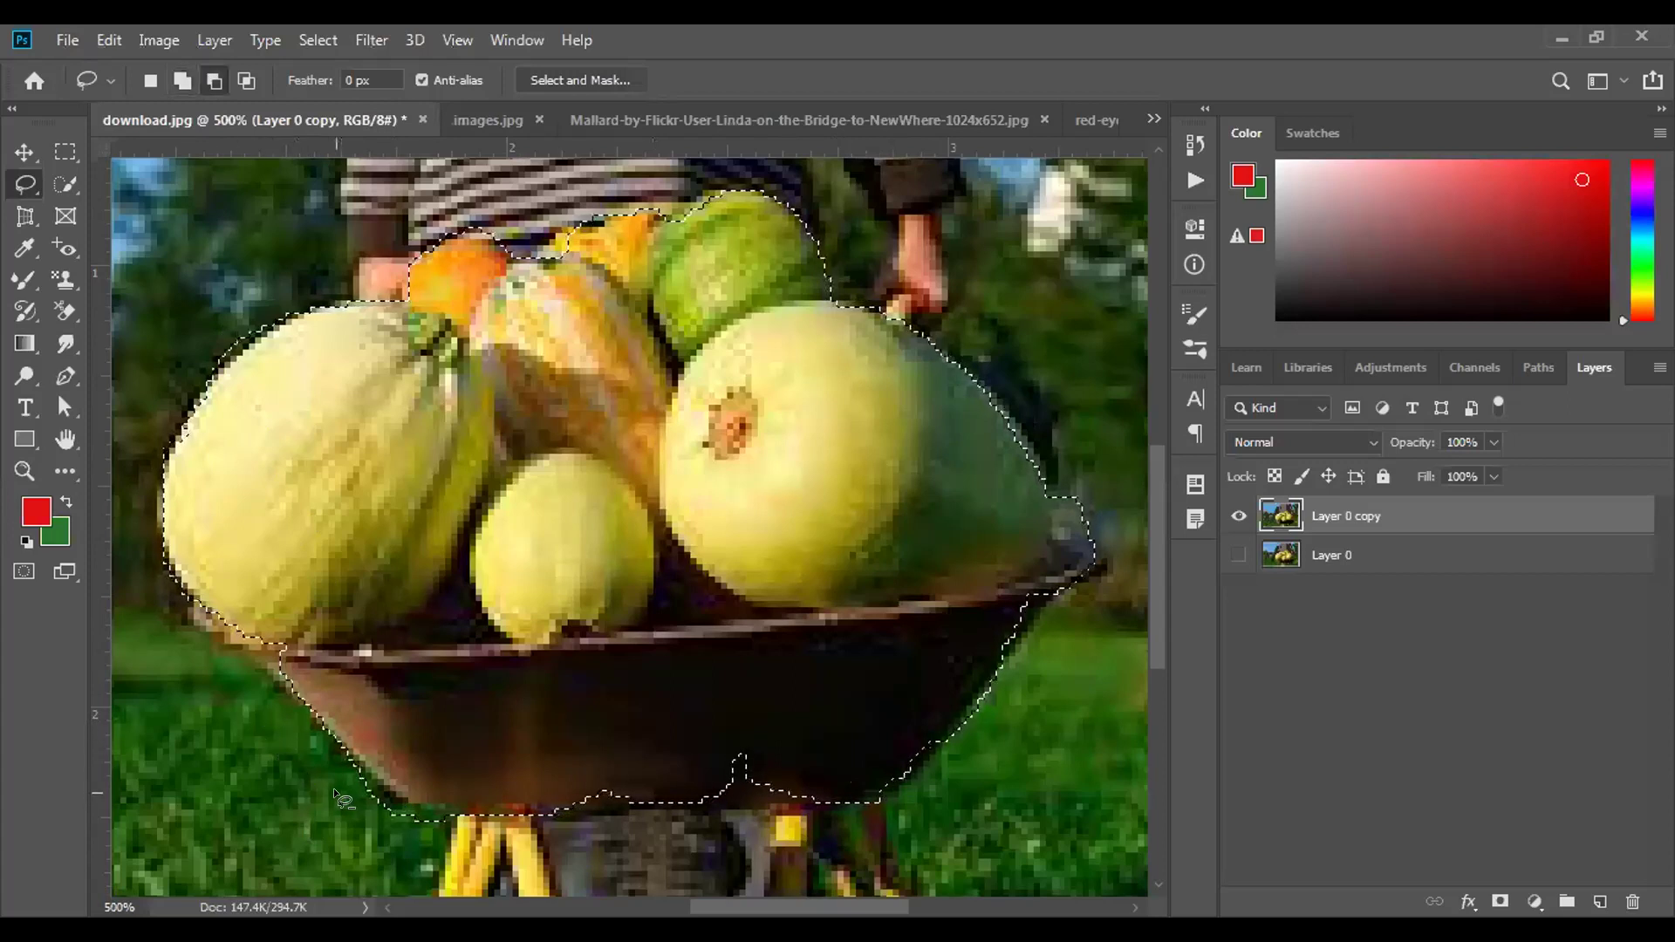
{"action": "mouse_move", "coordinate": [339, 792]}
{"action": "left_mouse_down"}
{"action": "mouse_move", "coordinate": [447, 821]}
{"action": "mouse_move", "coordinate": [408, 839]}
{"action": "mouse_move", "coordinate": [344, 799]}
{"action": "left_mouse_up"}
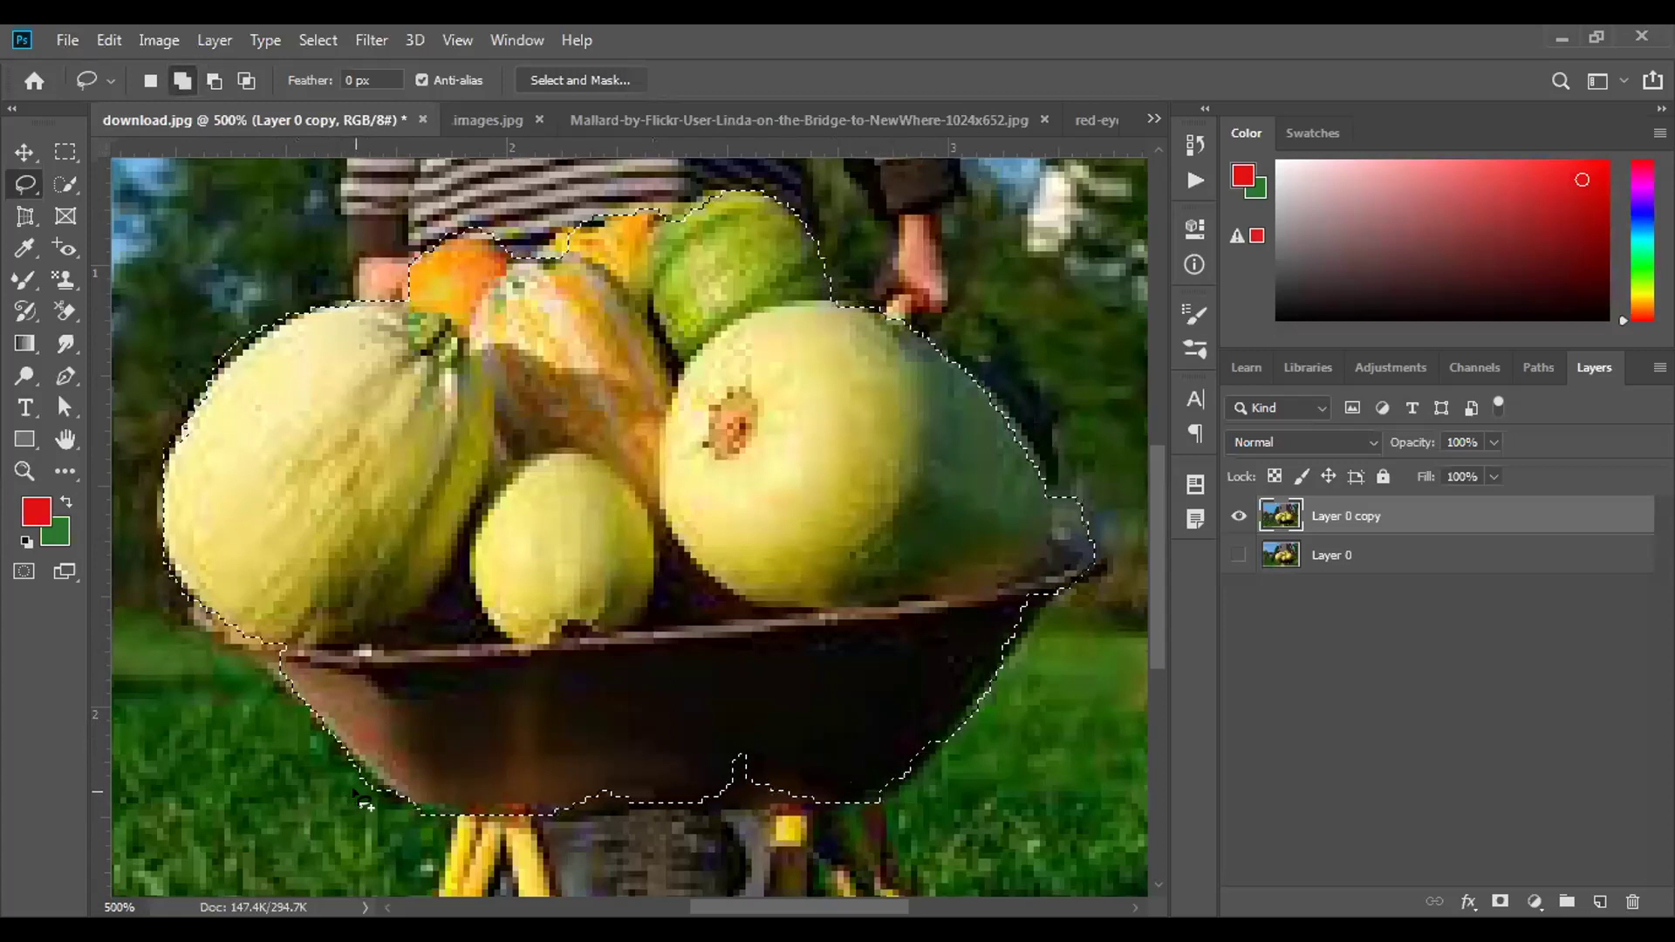
{"action": "mouse_move", "coordinate": [760, 714]}
{"action": "left_mouse_down"}
{"action": "mouse_move", "coordinate": [707, 735]}
{"action": "mouse_move", "coordinate": [698, 783]}
{"action": "mouse_move", "coordinate": [767, 798]}
{"action": "mouse_move", "coordinate": [787, 786]}
{"action": "mouse_move", "coordinate": [750, 718]}
{"action": "left_mouse_up"}
{"action": "mouse_move", "coordinate": [563, 769]}
{"action": "left_mouse_down"}
{"action": "mouse_move", "coordinate": [537, 789]}
{"action": "mouse_move", "coordinate": [650, 813]}
{"action": "mouse_move", "coordinate": [616, 777]}
{"action": "mouse_move", "coordinate": [565, 771]}
{"action": "mouse_move", "coordinate": [590, 775]}
{"action": "left_mouse_up"}
{"action": "mouse_move", "coordinate": [1012, 589]}
{"action": "left_mouse_down"}
{"action": "mouse_move", "coordinate": [988, 654]}
{"action": "mouse_move", "coordinate": [1042, 605]}
{"action": "mouse_move", "coordinate": [1012, 587]}
{"action": "left_mouse_up"}
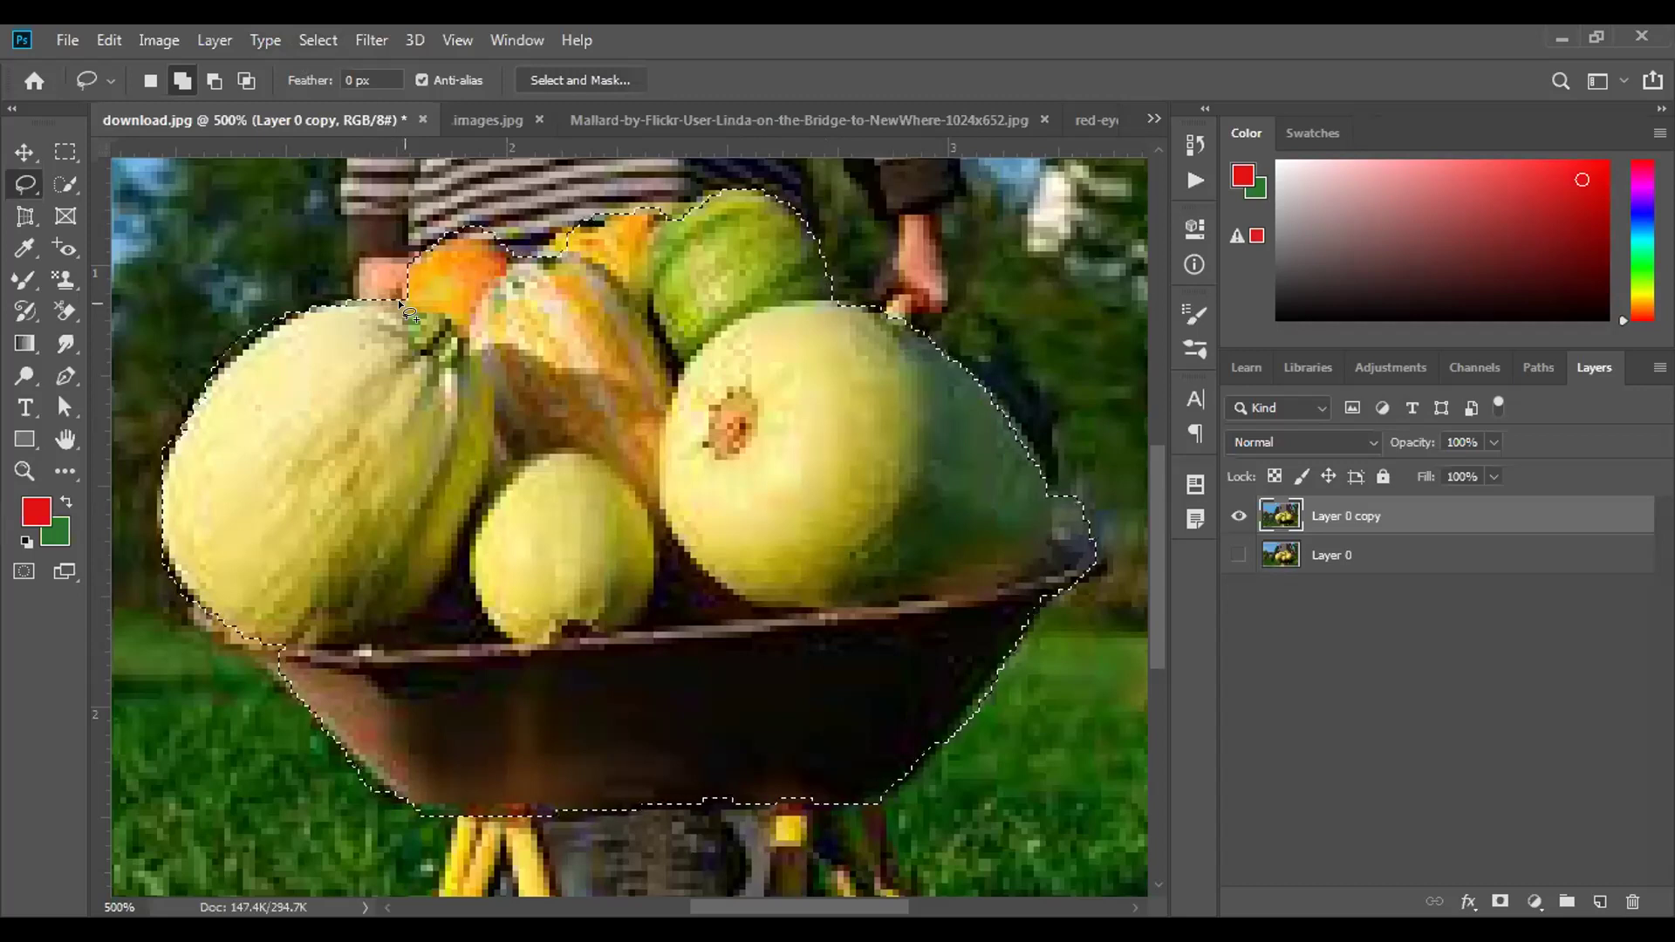
Test the cut by inverting and deleting the background, then undo, deselect and zoom out.
{"action": "key", "text": "ctrl+shift+i"}
{"action": "key", "text": "Delete"}
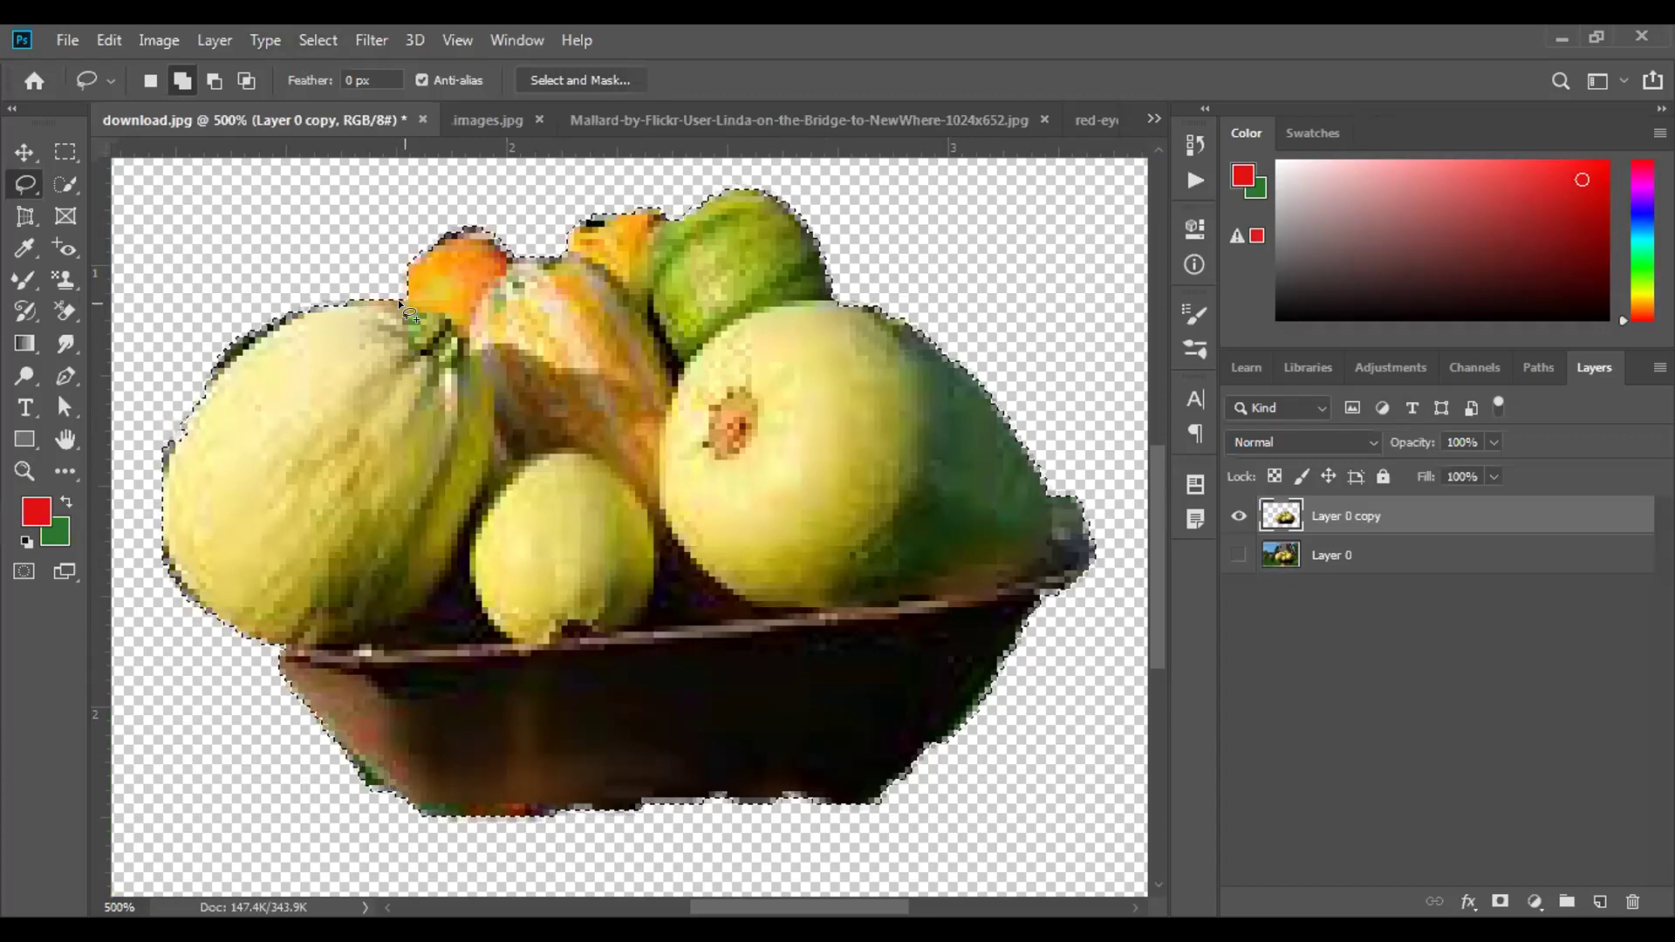
{"action": "key", "text": "ctrl+z"}
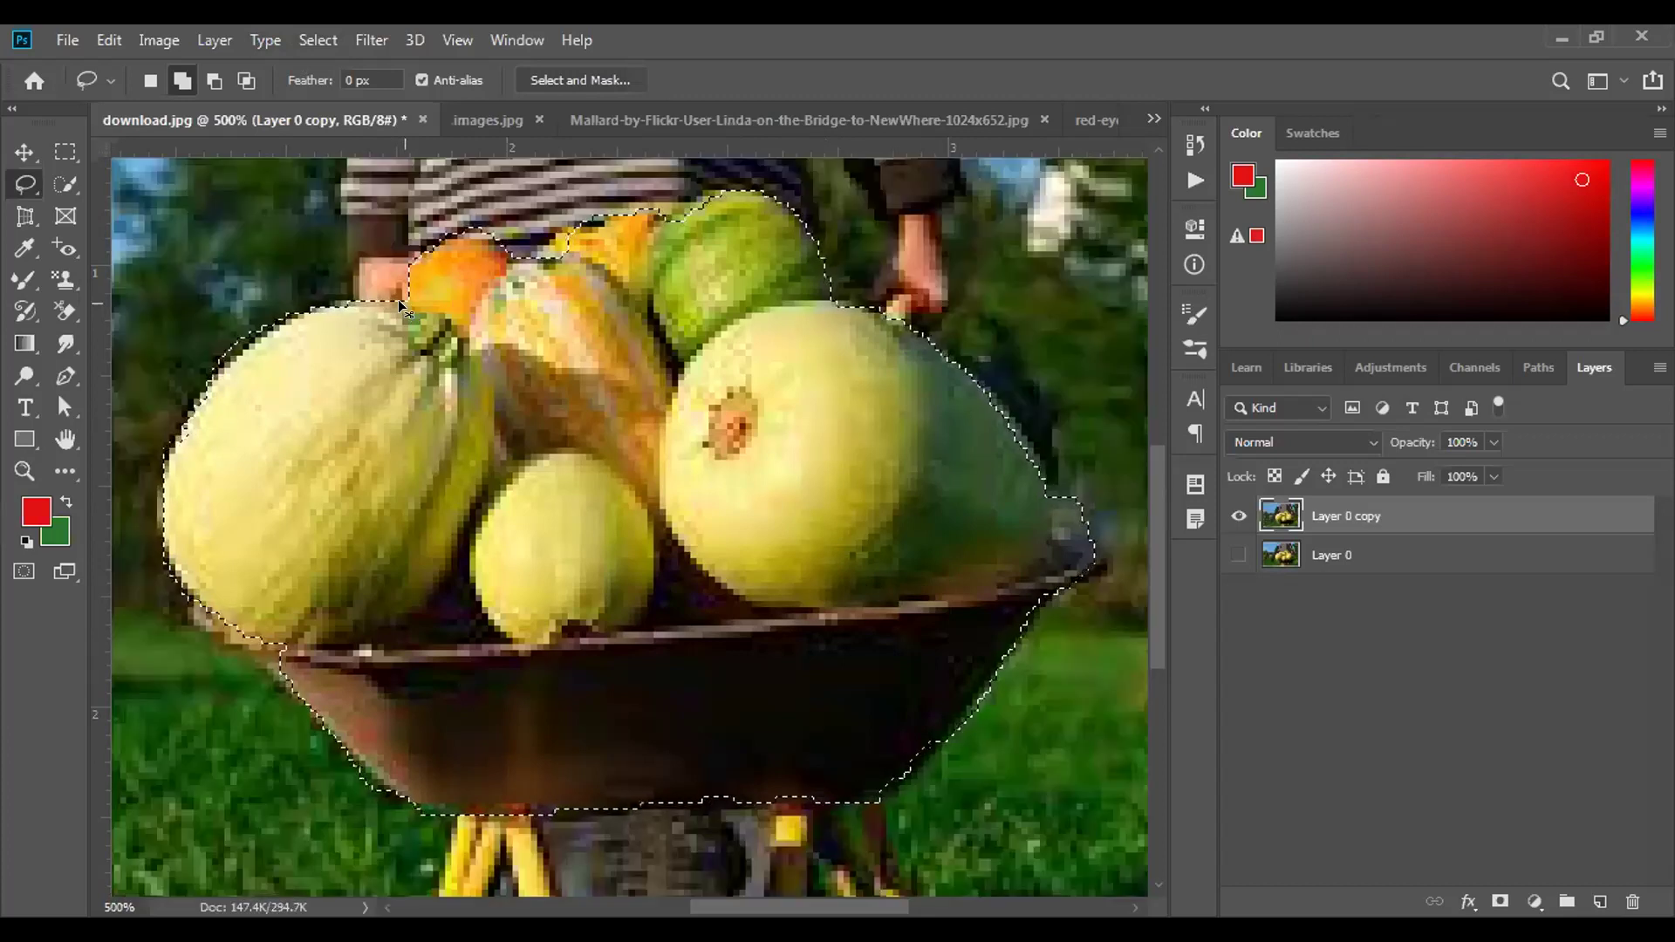
{"action": "key", "text": "ctrl+d"}
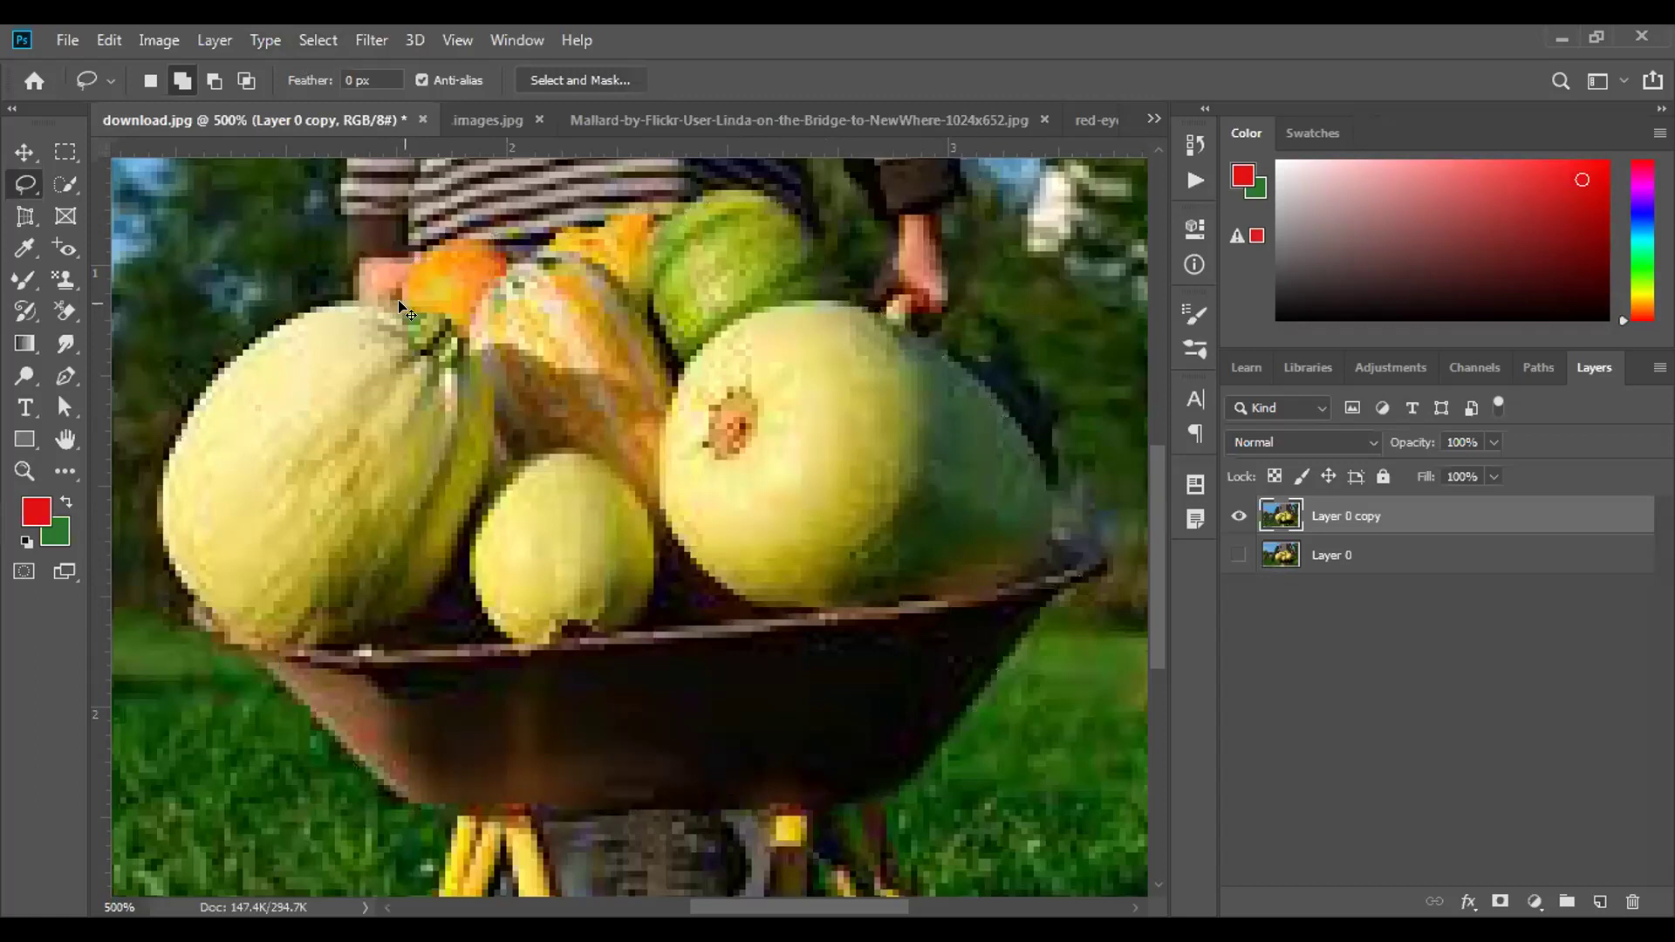
{"action": "key", "text": "ctrl+minus"}
{"action": "key", "text": "ctrl+minus"}
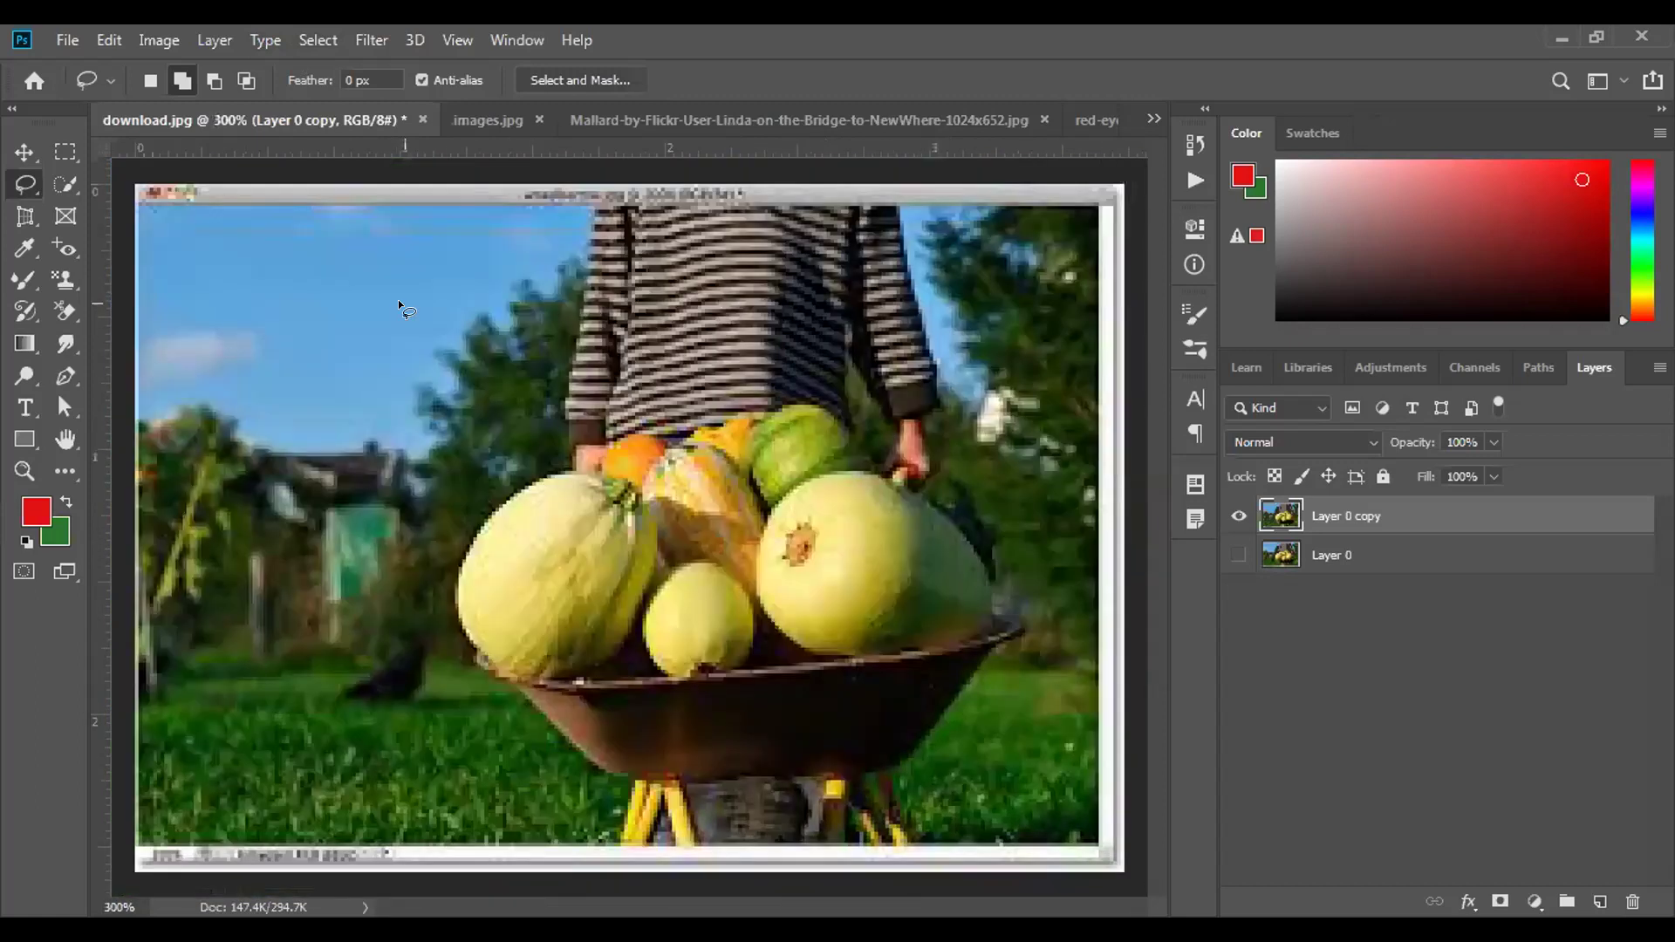
With the Polygonal Lasso Tool, place corners along the melon, orange gourd and green melon tops.
{"action": "right_click", "coordinate": [26, 175]}
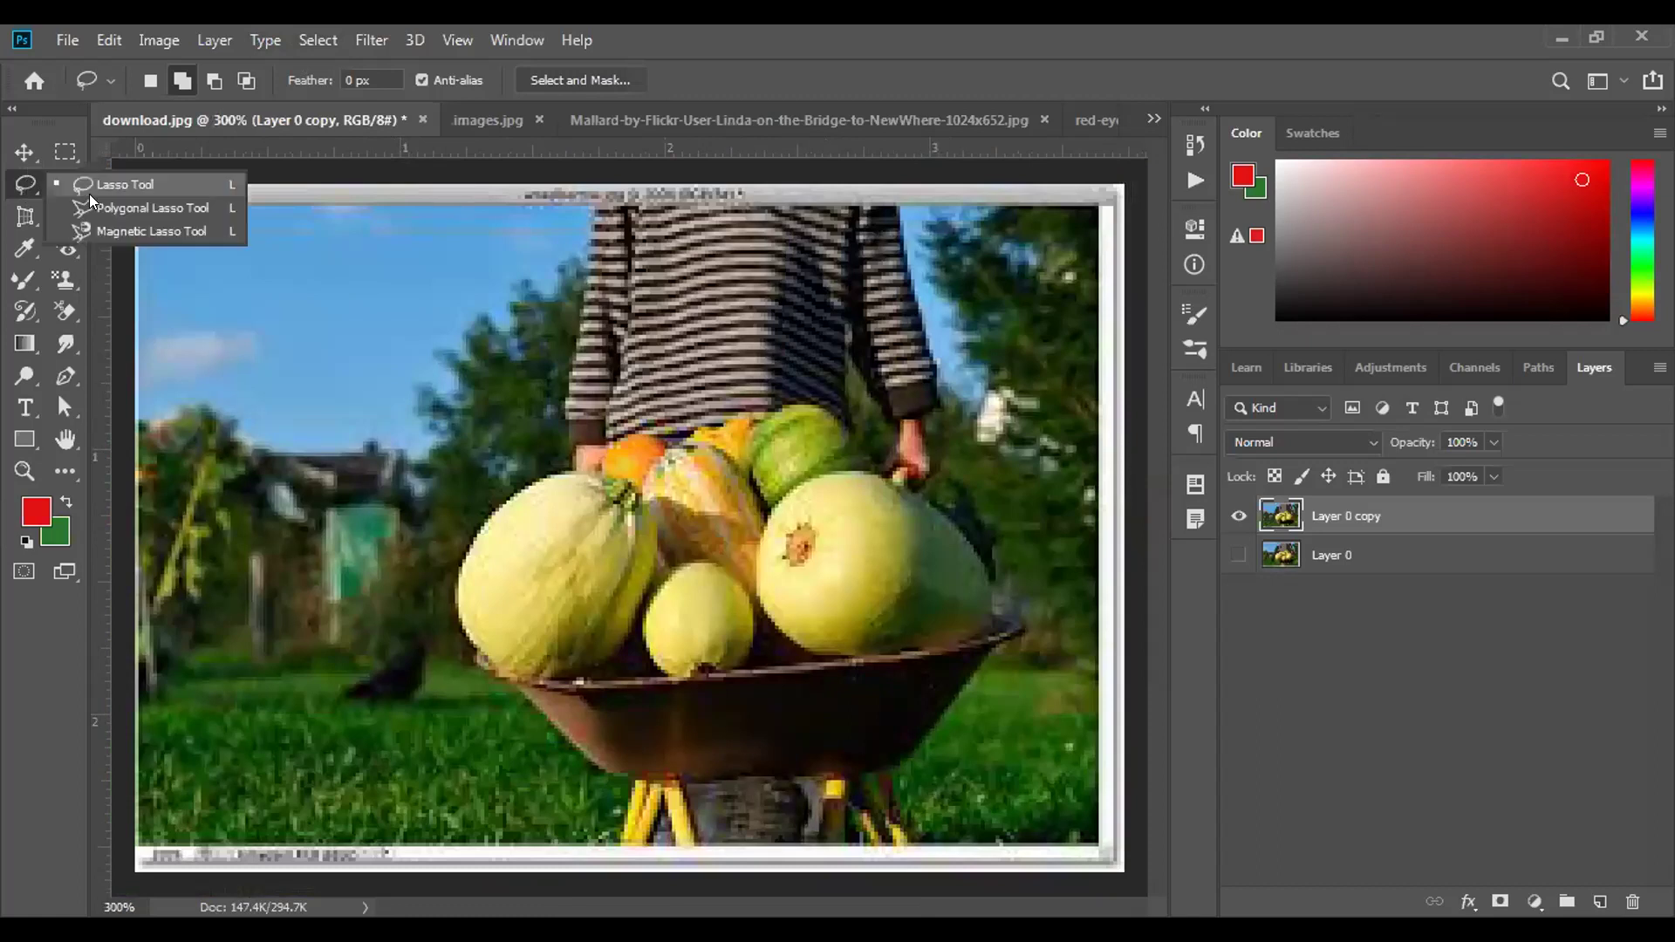
{"action": "left_click", "coordinate": [110, 208]}
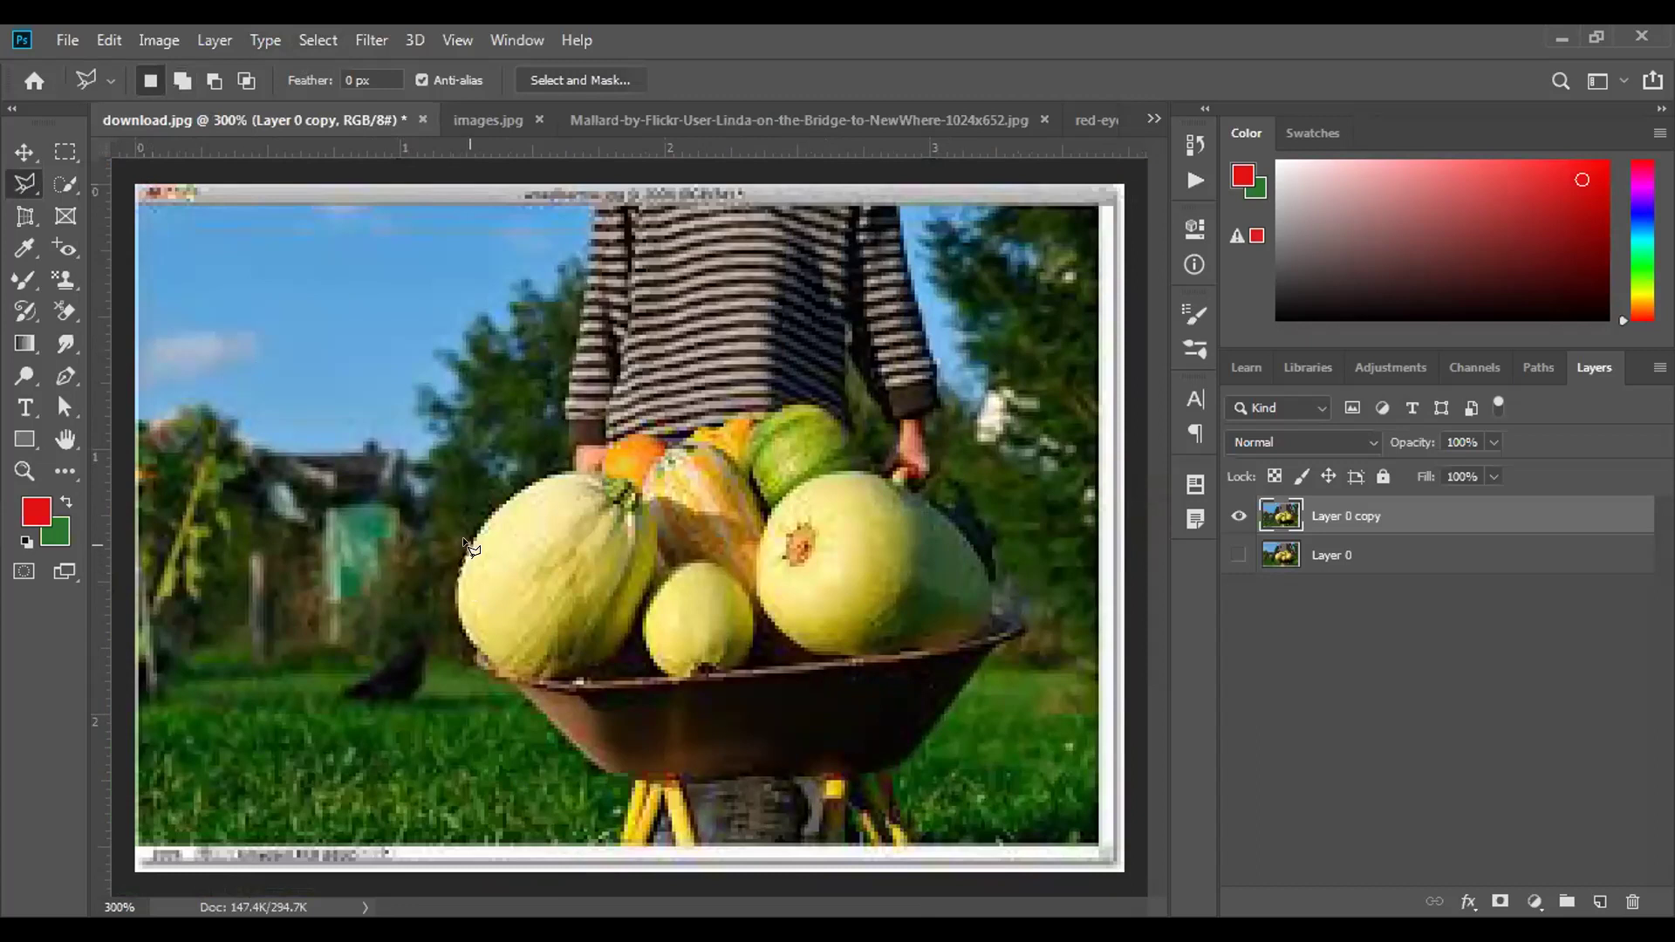
{"action": "left_click", "coordinate": [541, 478]}
{"action": "left_click", "coordinate": [600, 470]}
{"action": "left_click", "coordinate": [771, 424]}
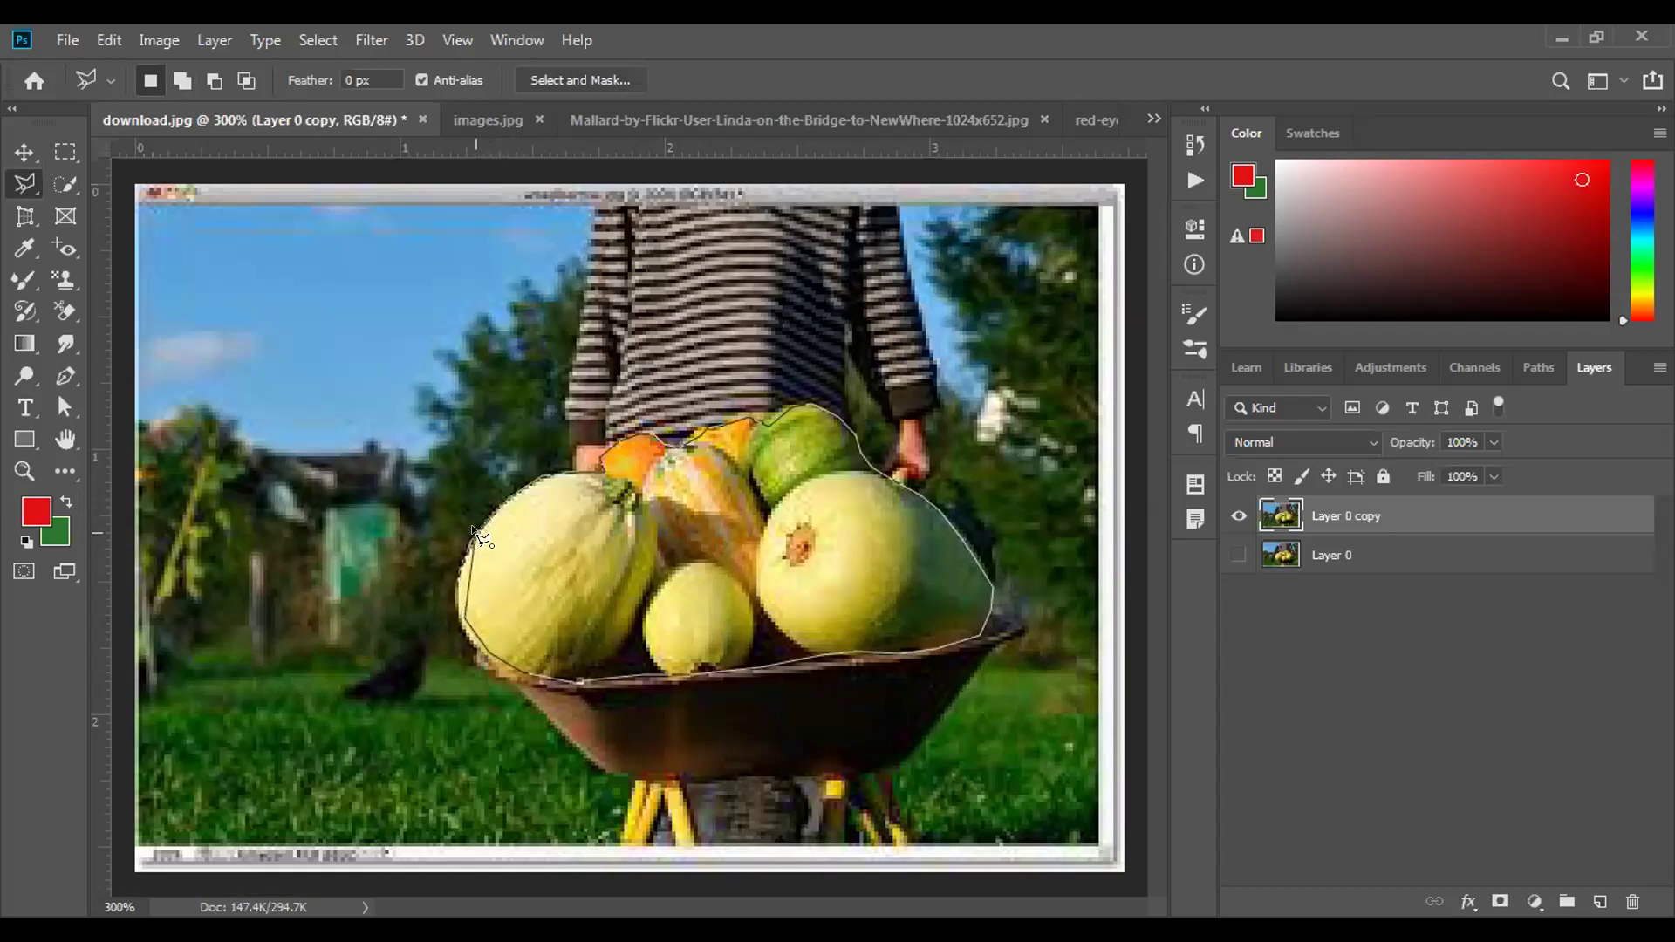
Finish the Polygonal Lasso outline around the melons and gourds and close it at the start point.
{"action": "scroll", "coordinate": [472, 529], "scroll_direction": "up", "scroll_amount": 1}
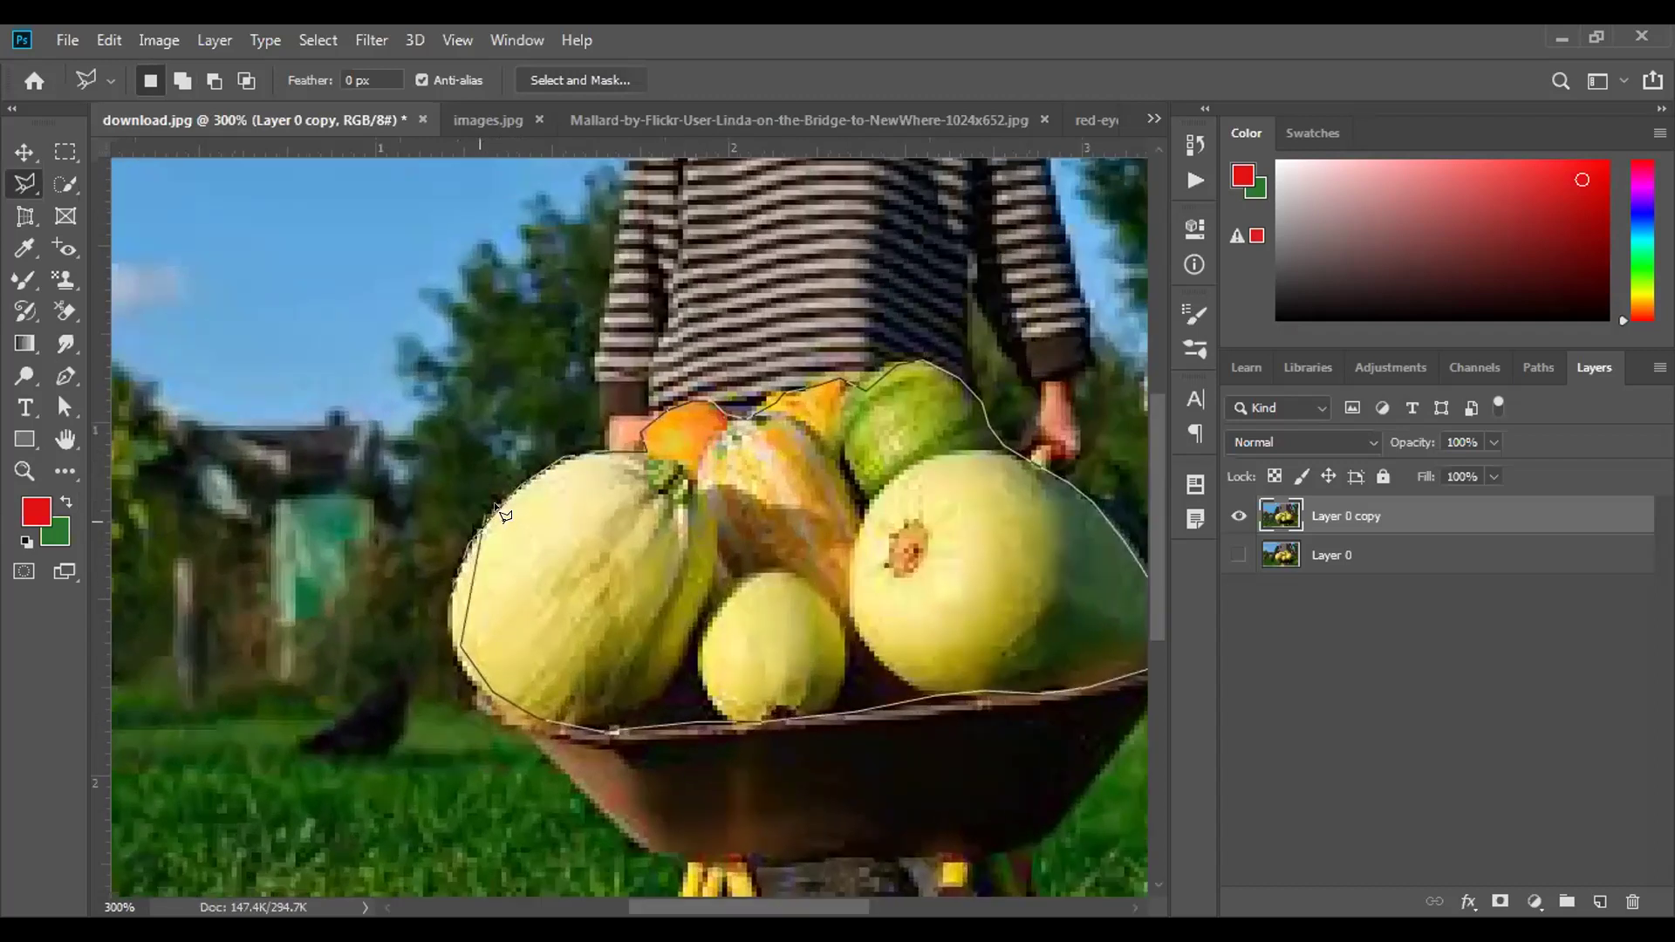
{"action": "scroll", "coordinate": [472, 569], "scroll_direction": "down", "scroll_amount": 3}
{"action": "scroll", "coordinate": [465, 567], "scroll_direction": "up", "scroll_amount": 3}
{"action": "scroll", "coordinate": [469, 566], "scroll_direction": "down", "scroll_amount": 3}
{"action": "scroll", "coordinate": [470, 567], "scroll_direction": "up", "scroll_amount": 3}
{"action": "scroll", "coordinate": [471, 567], "scroll_direction": "down", "scroll_amount": 3}
{"action": "scroll", "coordinate": [467, 550], "scroll_direction": "up", "scroll_amount": 3}
{"action": "scroll", "coordinate": [469, 567], "scroll_direction": "down", "scroll_amount": 3}
{"action": "scroll", "coordinate": [471, 567], "scroll_direction": "up", "scroll_amount": 3}
{"action": "scroll", "coordinate": [440, 558], "scroll_direction": "down", "scroll_amount": 3}
{"action": "scroll", "coordinate": [481, 673], "scroll_direction": "up", "scroll_amount": 3}
{"action": "scroll", "coordinate": [459, 637], "scroll_direction": "up", "scroll_amount": 4}
{"action": "scroll", "coordinate": [459, 640], "scroll_direction": "down", "scroll_amount": 3}
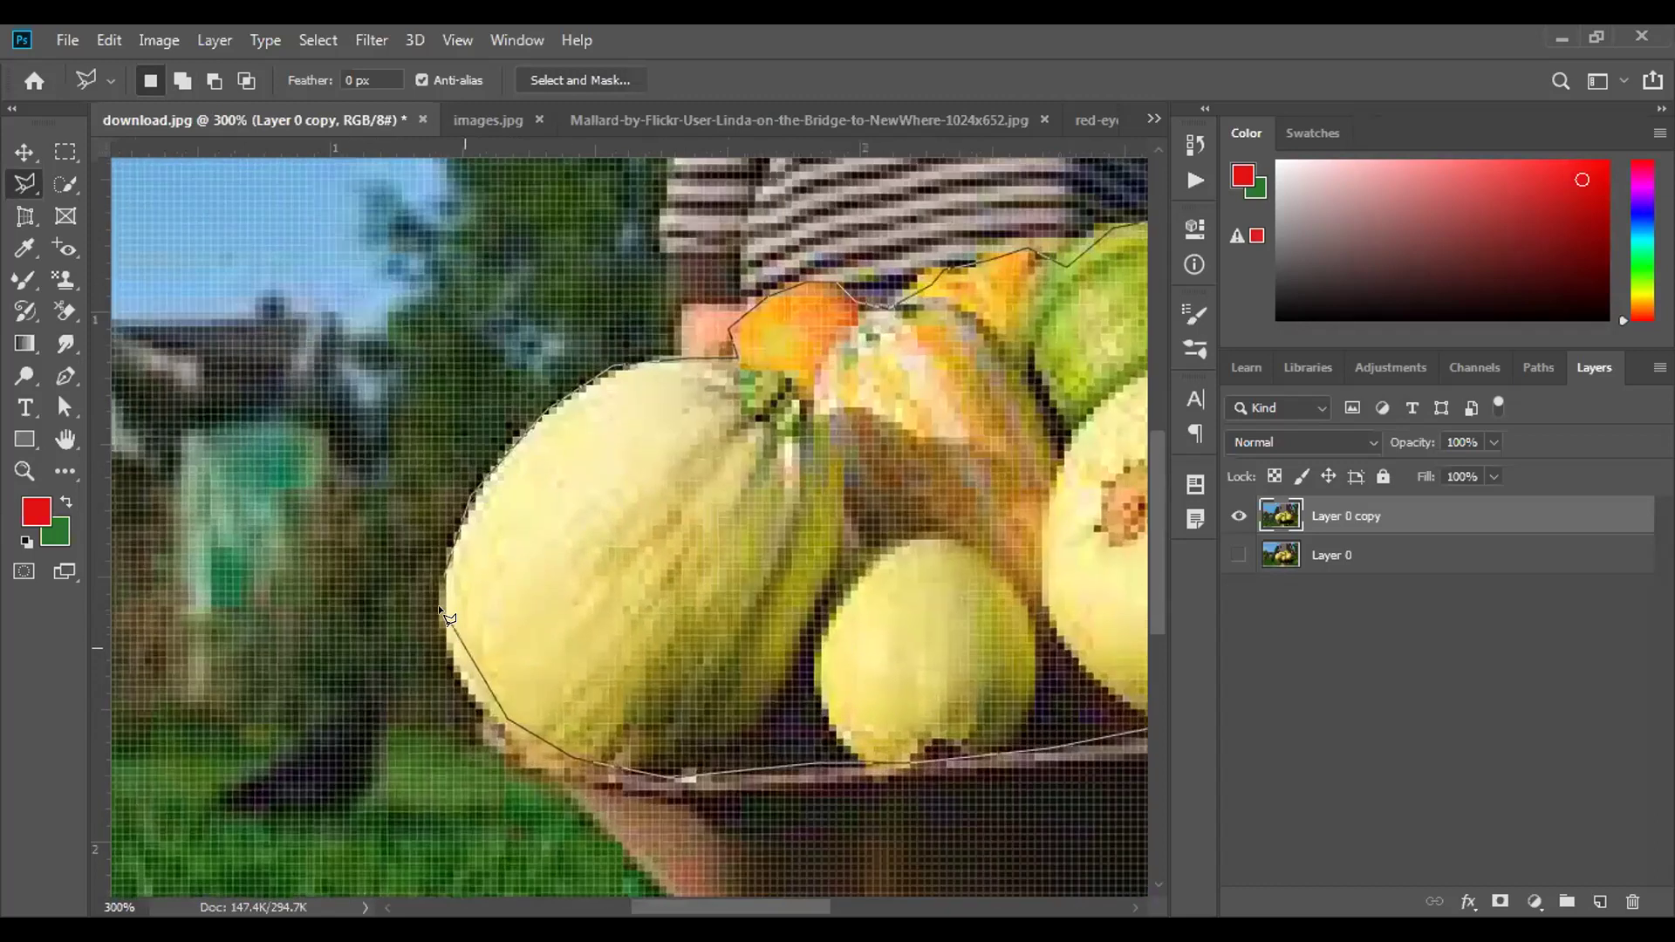
{"action": "scroll", "coordinate": [436, 564], "scroll_direction": "up", "scroll_amount": 3}
{"action": "scroll", "coordinate": [438, 564], "scroll_direction": "down", "scroll_amount": 3}
{"action": "scroll", "coordinate": [438, 576], "scroll_direction": "up", "scroll_amount": 3}
{"action": "scroll", "coordinate": [438, 575], "scroll_direction": "down", "scroll_amount": 3}
{"action": "scroll", "coordinate": [439, 578], "scroll_direction": "up", "scroll_amount": 3}
{"action": "scroll", "coordinate": [458, 682], "scroll_direction": "down", "scroll_amount": 3}
{"action": "scroll", "coordinate": [441, 624], "scroll_direction": "up", "scroll_amount": 3}
{"action": "left_click", "coordinate": [448, 585]}
{"action": "scroll", "coordinate": [449, 587], "scroll_direction": "down", "scroll_amount": 3}
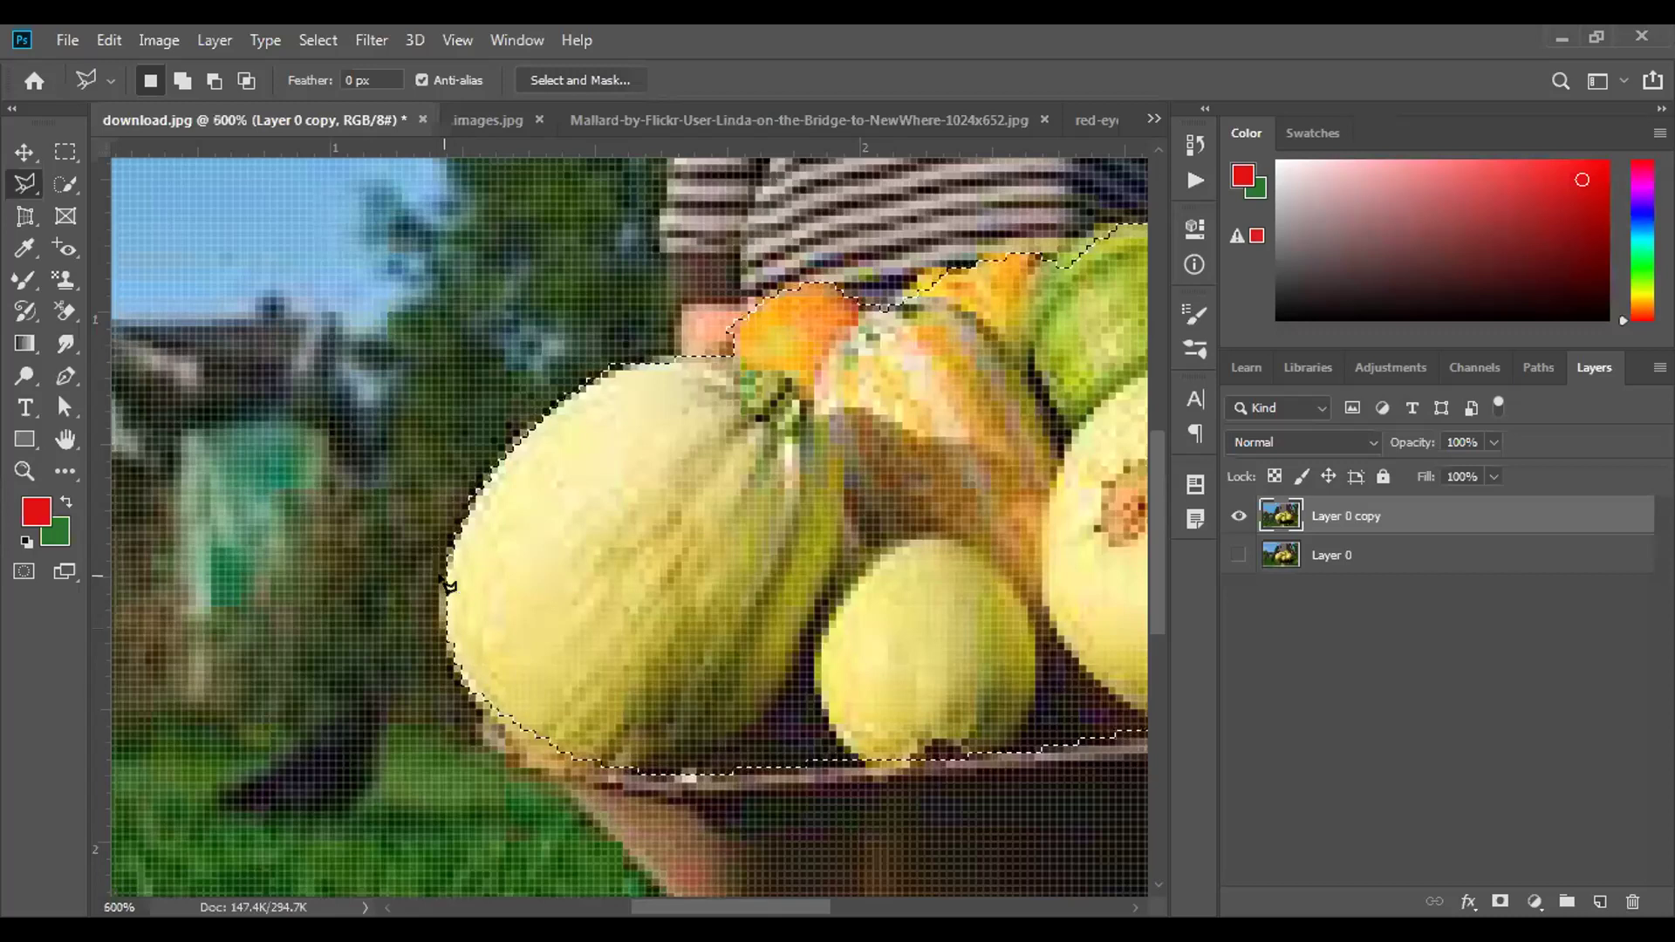
{"action": "scroll", "coordinate": [475, 546], "scroll_direction": "up", "scroll_amount": 3}
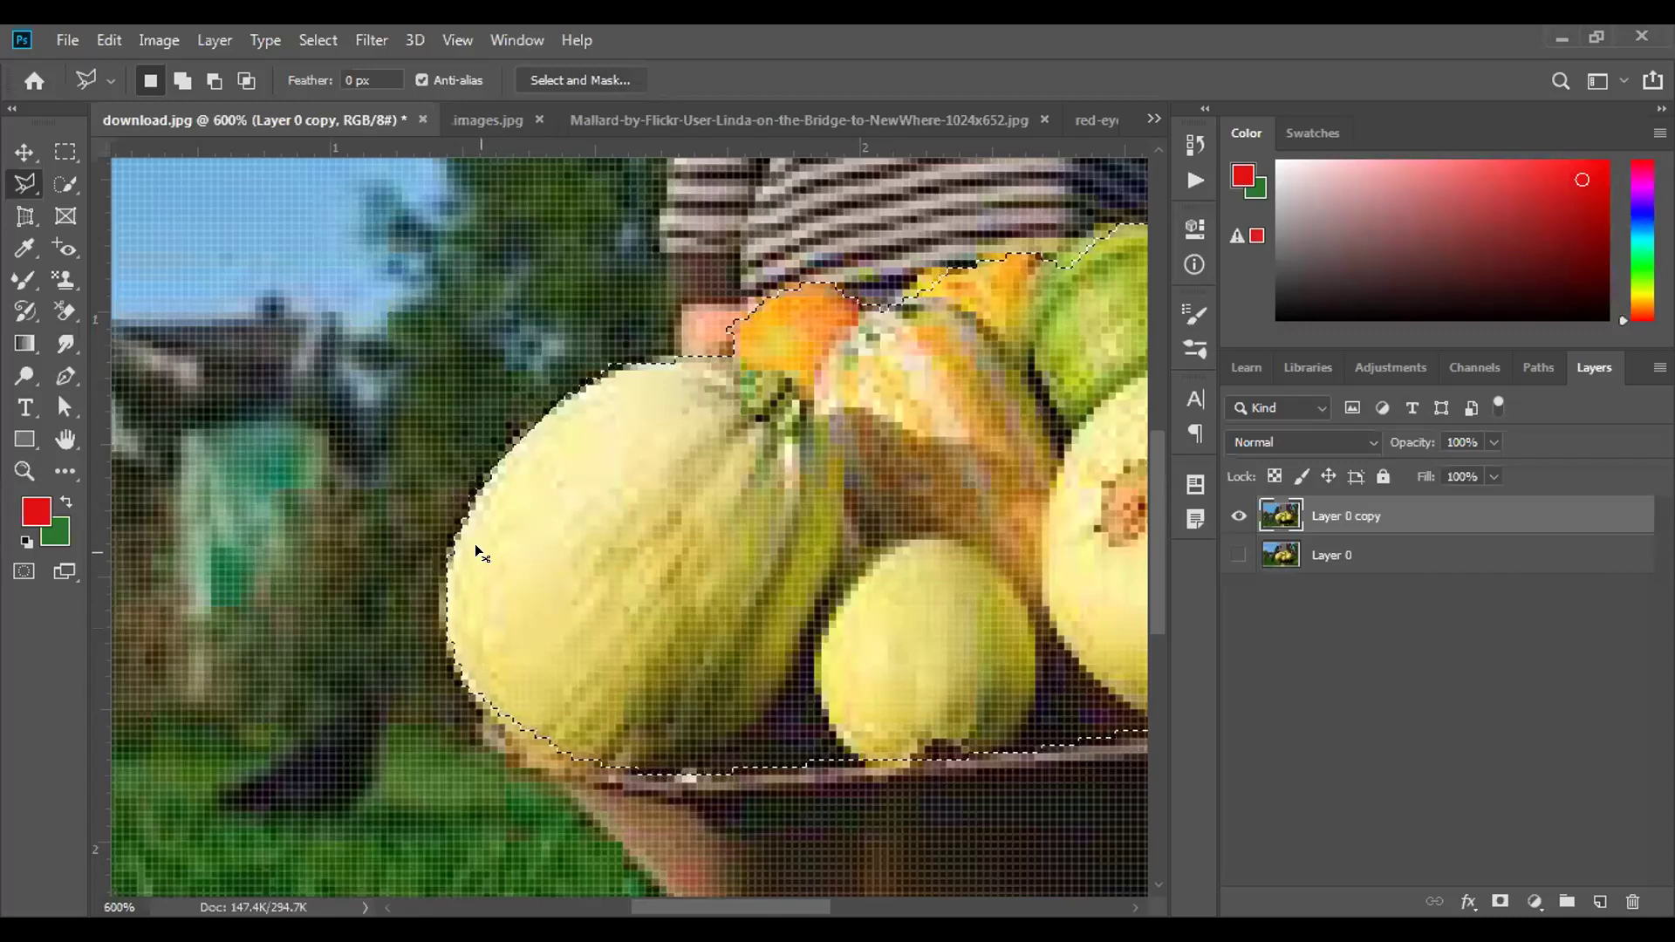
{"action": "scroll", "coordinate": [475, 547], "scroll_direction": "down", "scroll_amount": 1}
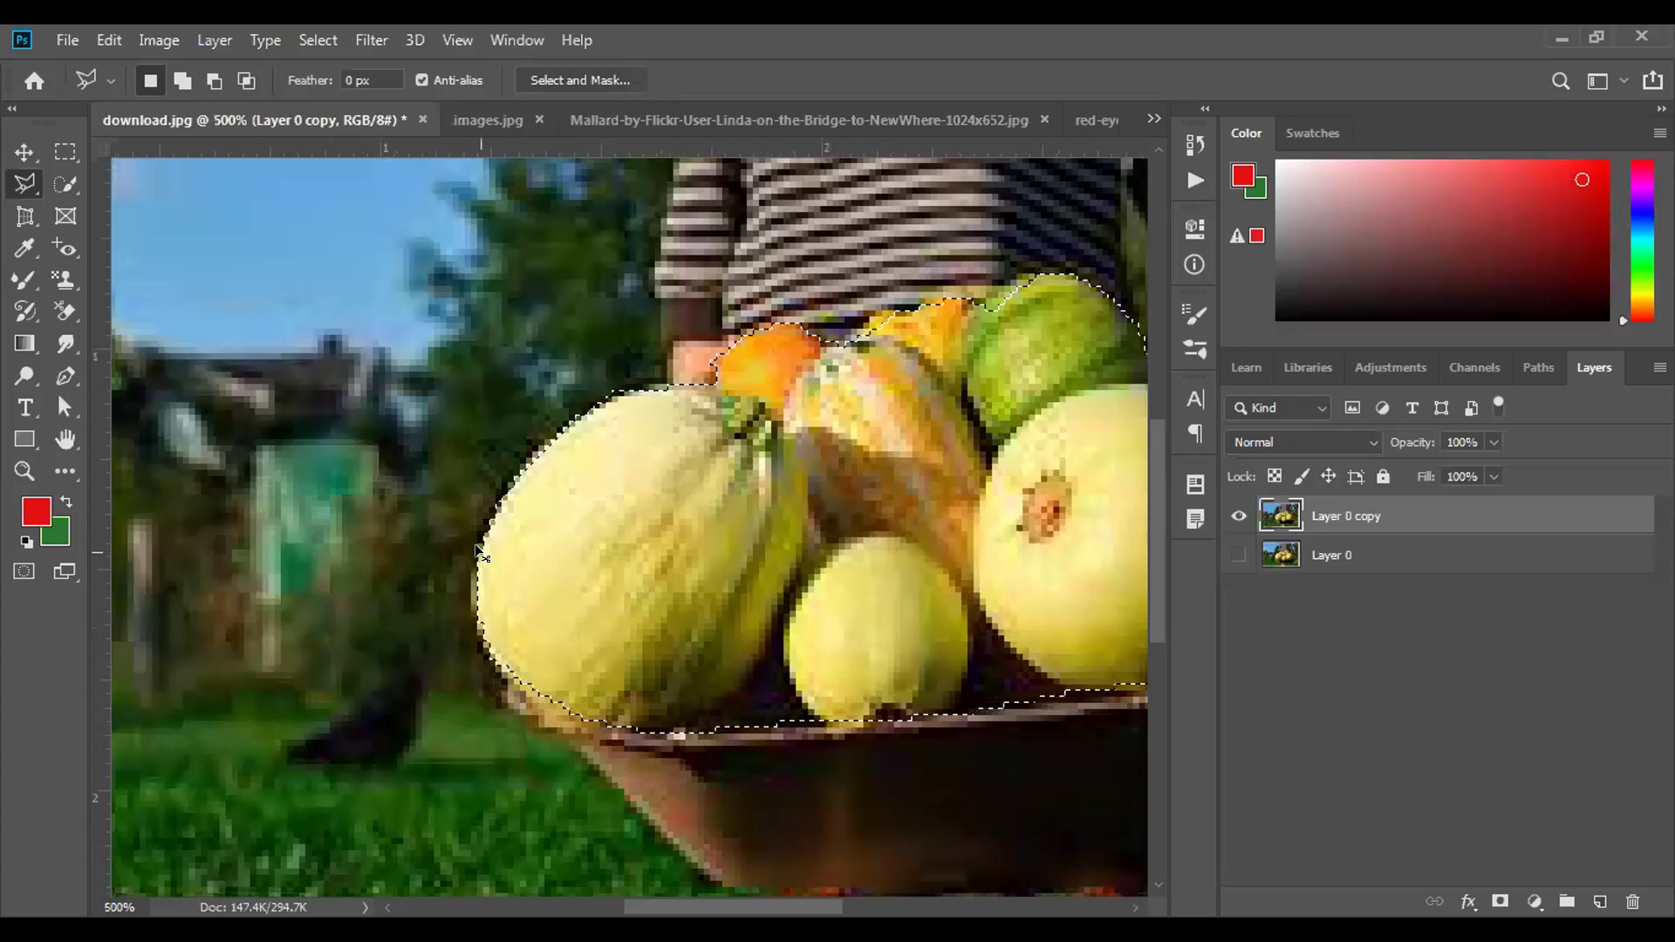
{"action": "scroll", "coordinate": [475, 546], "scroll_direction": "down", "scroll_amount": 1}
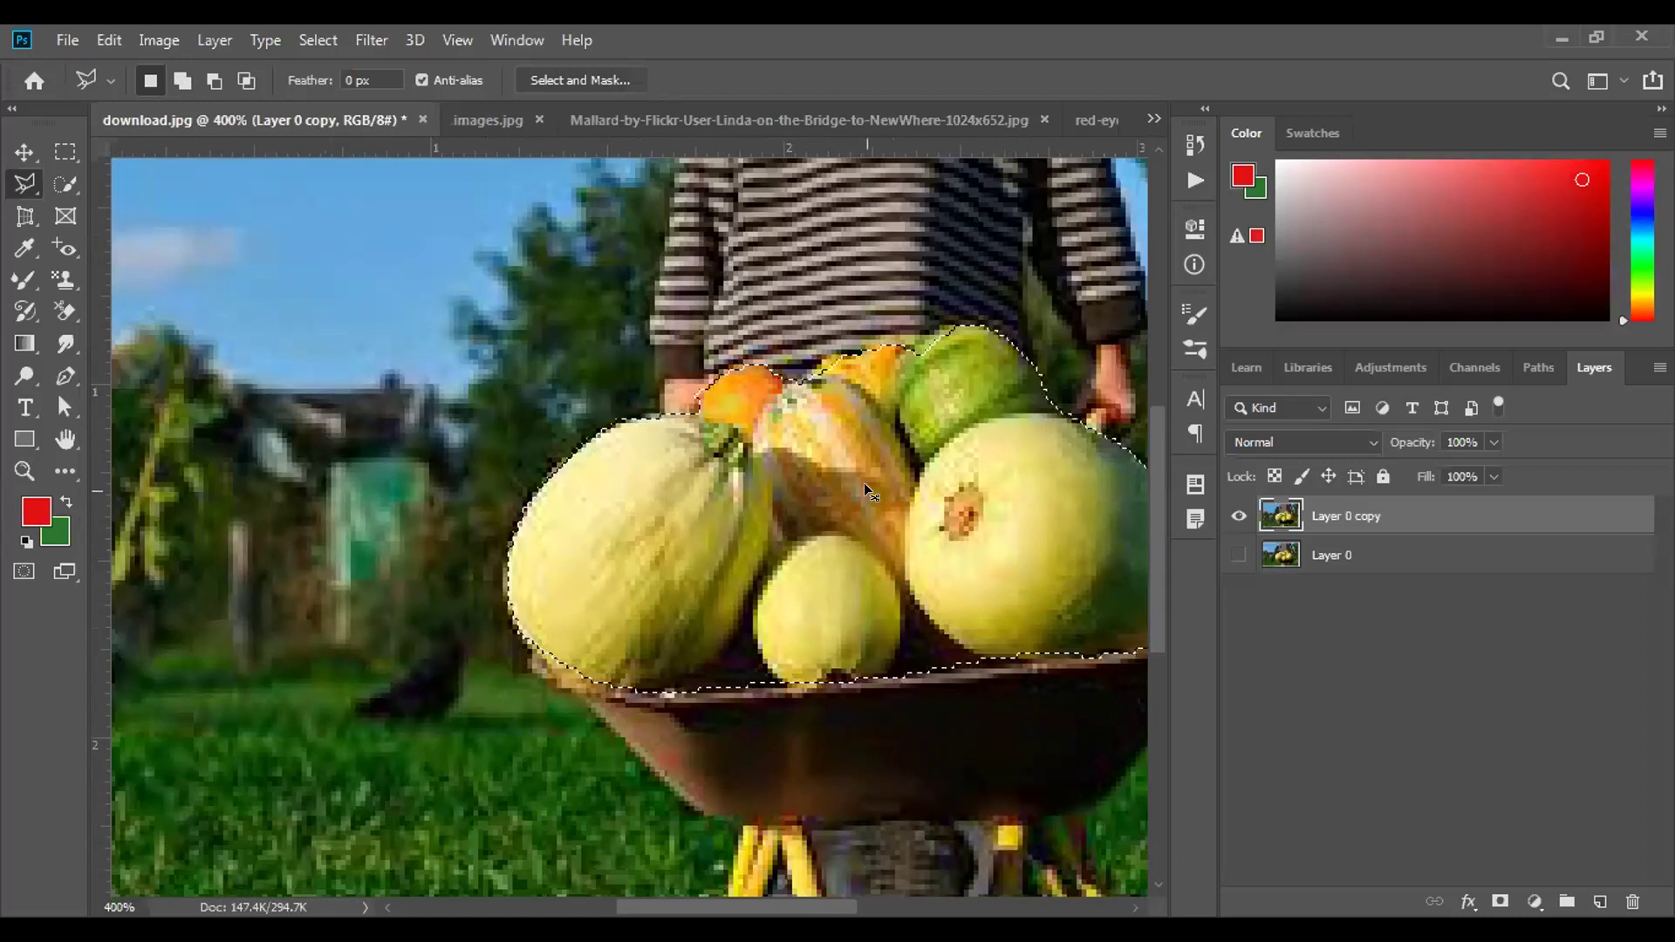
Deselect, switch to the Magnetic Lasso Tool, and begin tracing at the left melon's edge.
{"action": "key", "text": "ctrl+d"}
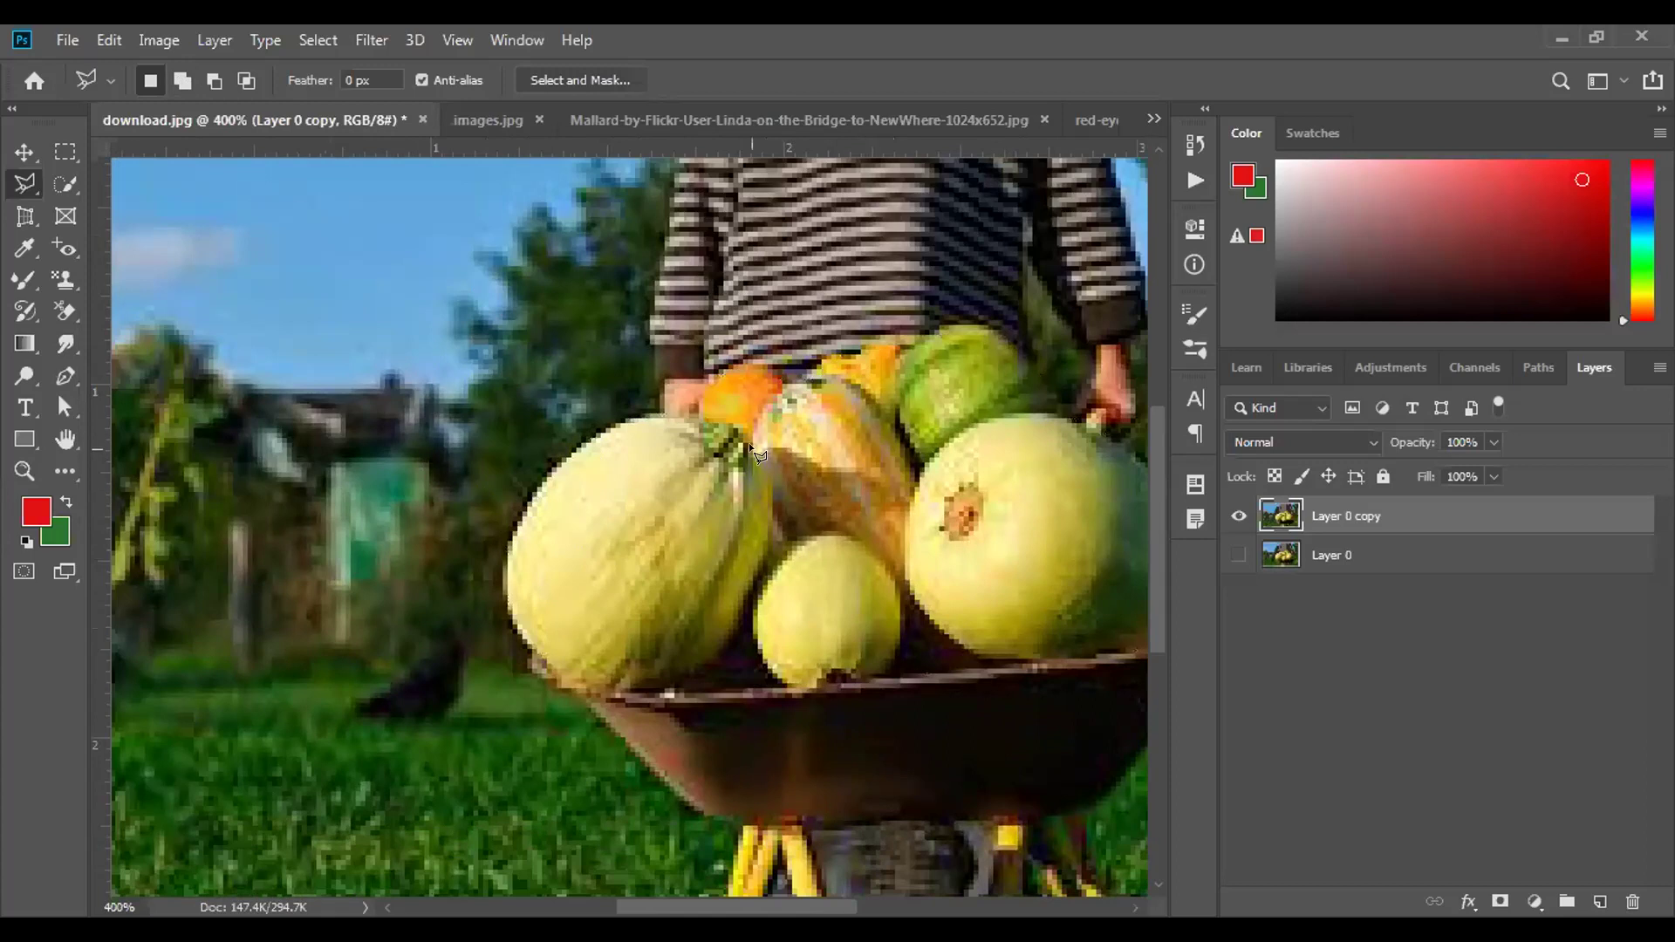
{"action": "scroll", "coordinate": [733, 457], "scroll_direction": "right", "scroll_amount": 5}
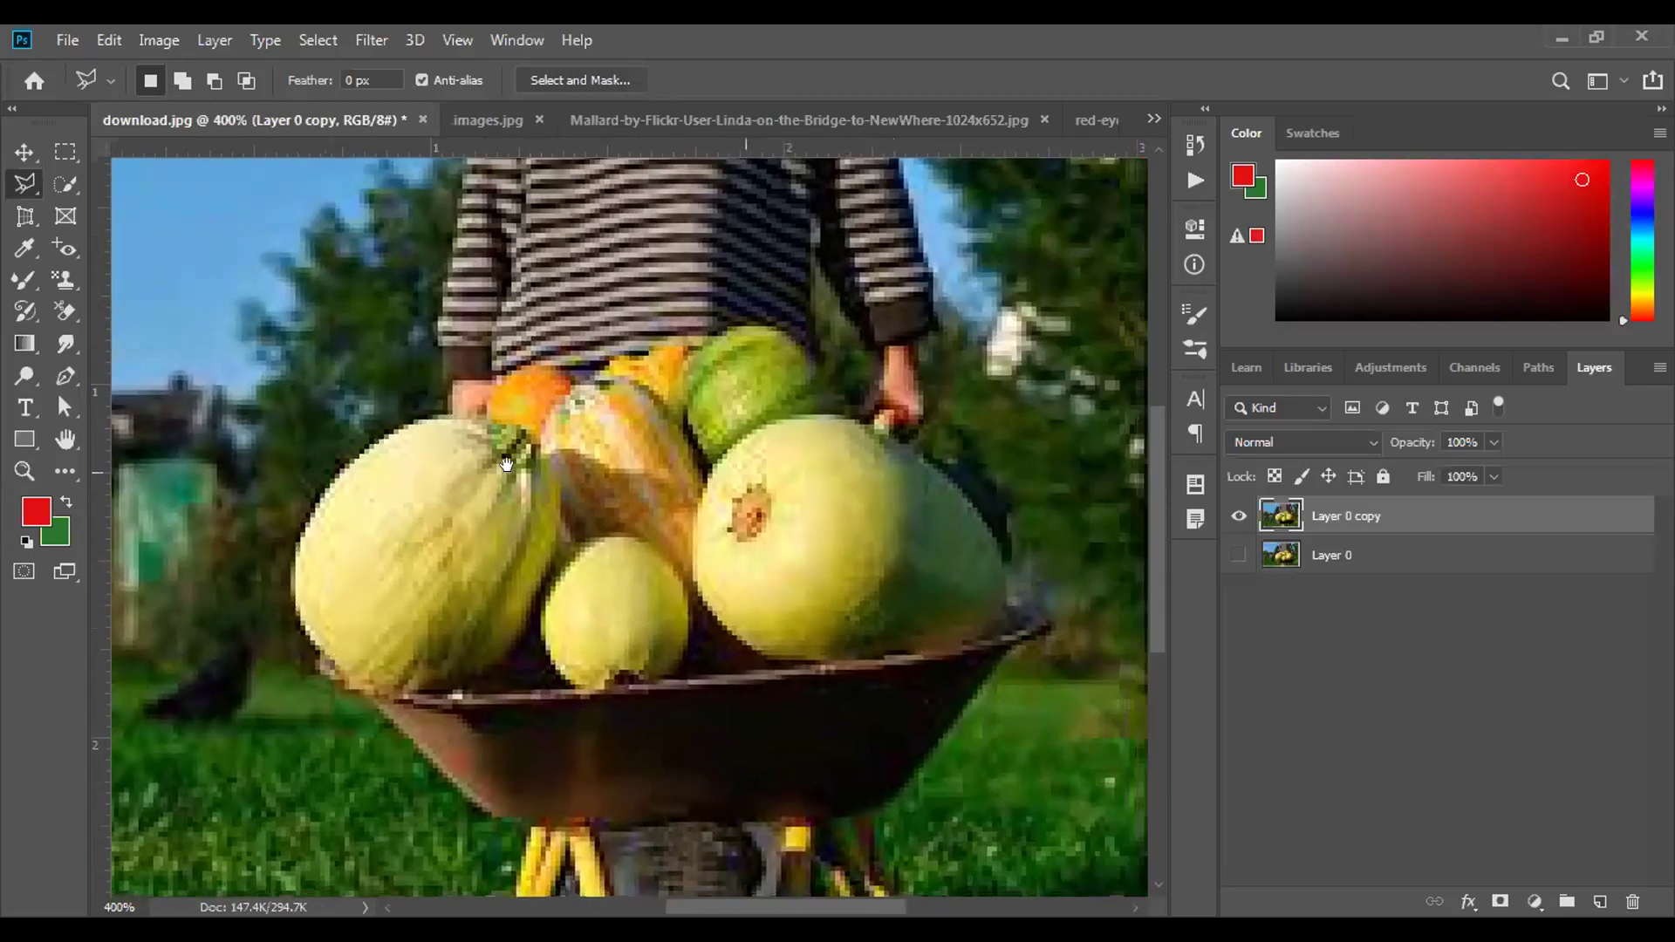
{"action": "right_click", "coordinate": [25, 192]}
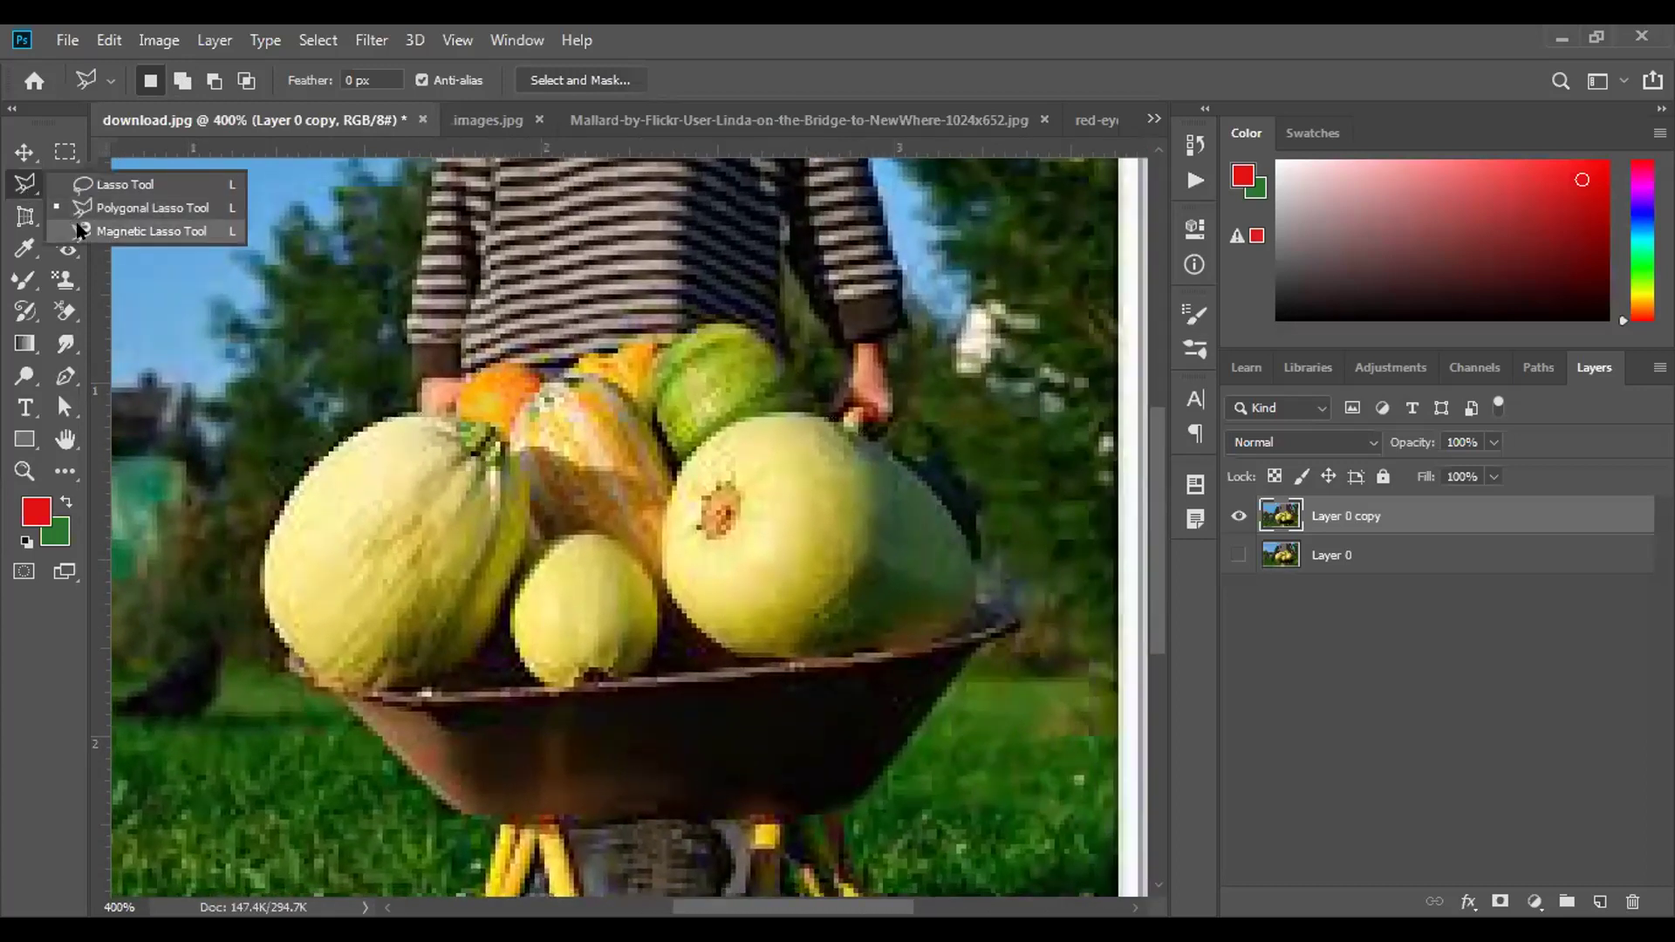
{"action": "left_click", "coordinate": [140, 230]}
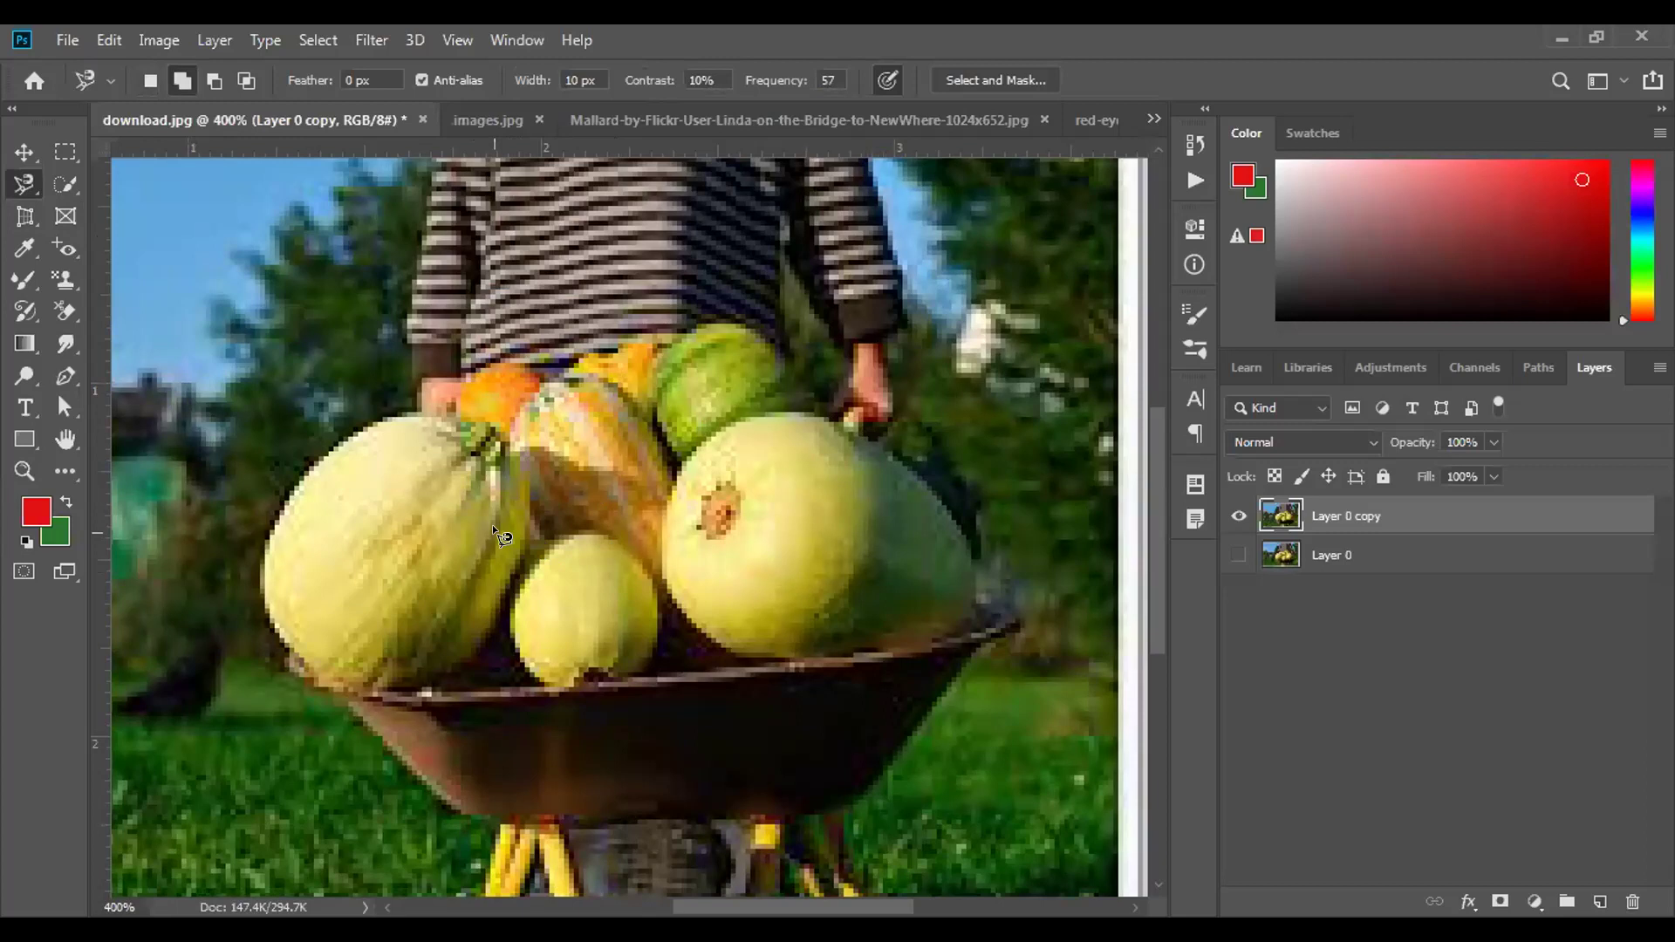
{"action": "left_click", "coordinate": [274, 629]}
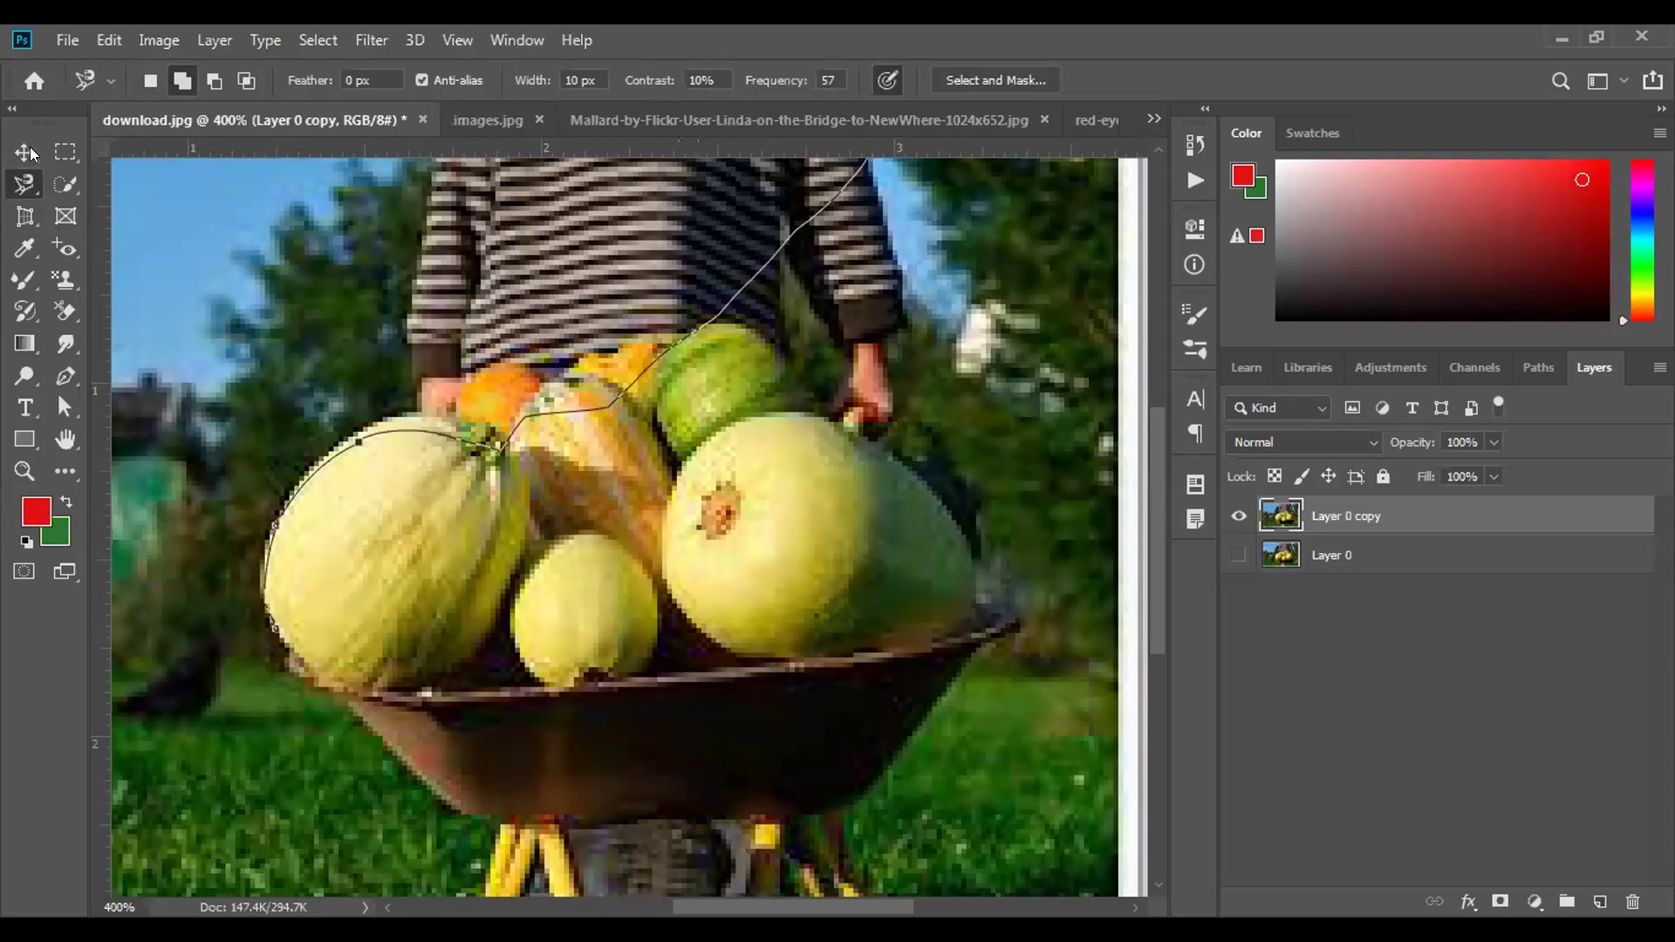
Cancel the stray path and trace a fresh Magnetic Lasso outline closed around the left melon.
{"action": "key", "text": "Escape"}
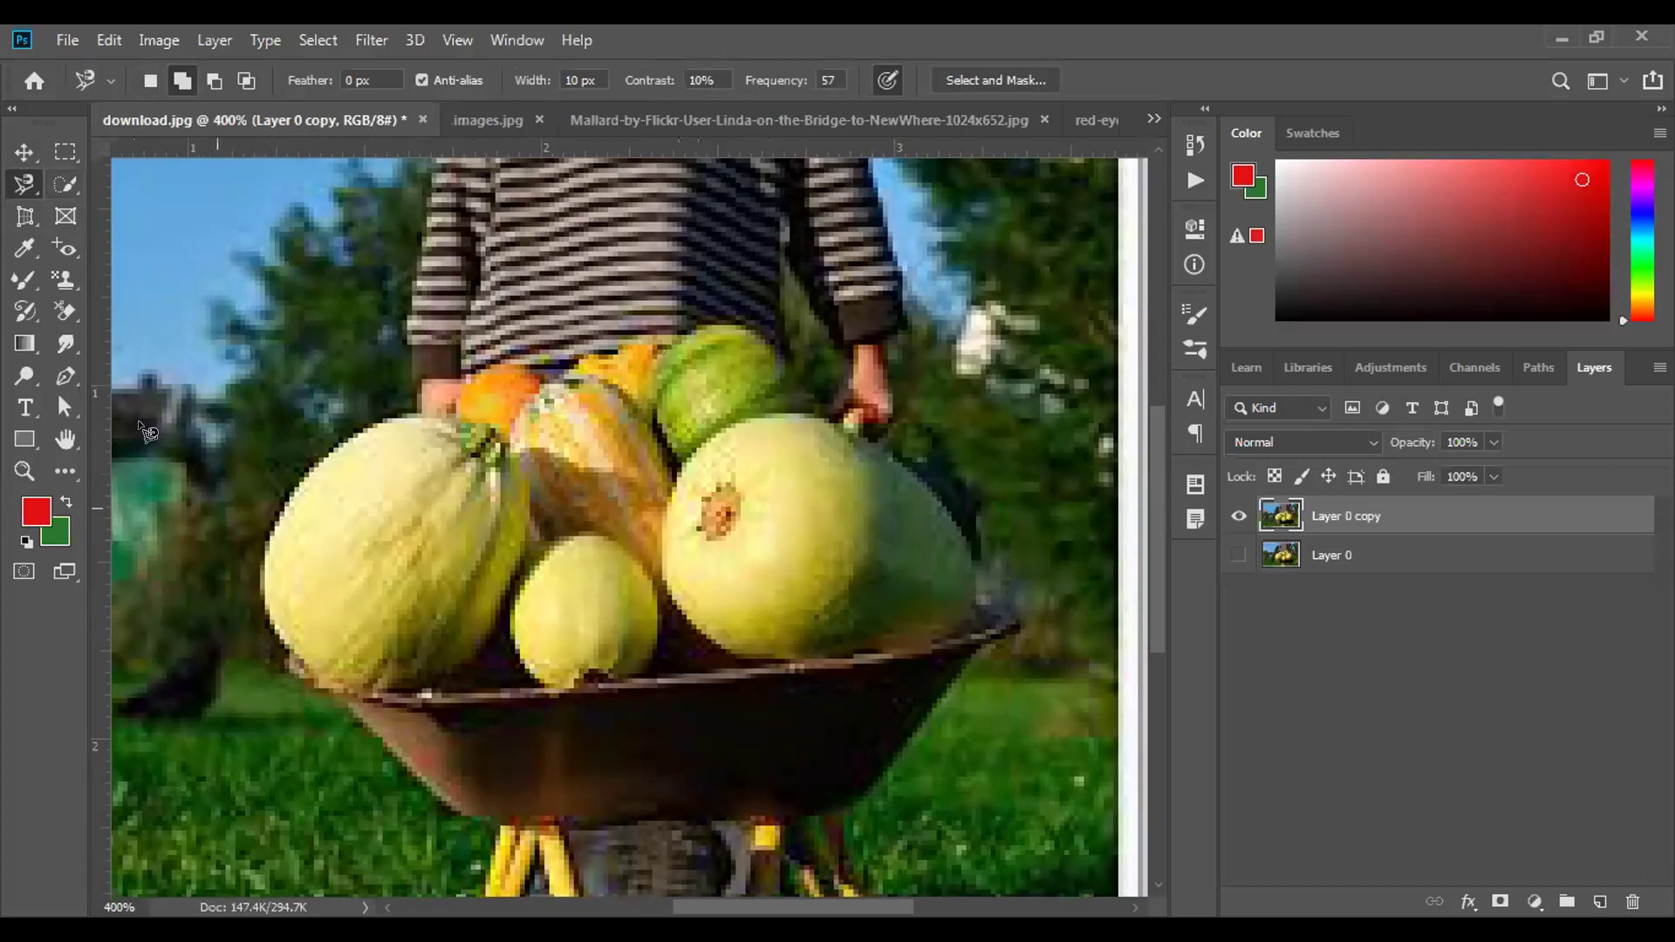
{"action": "left_click", "coordinate": [266, 542]}
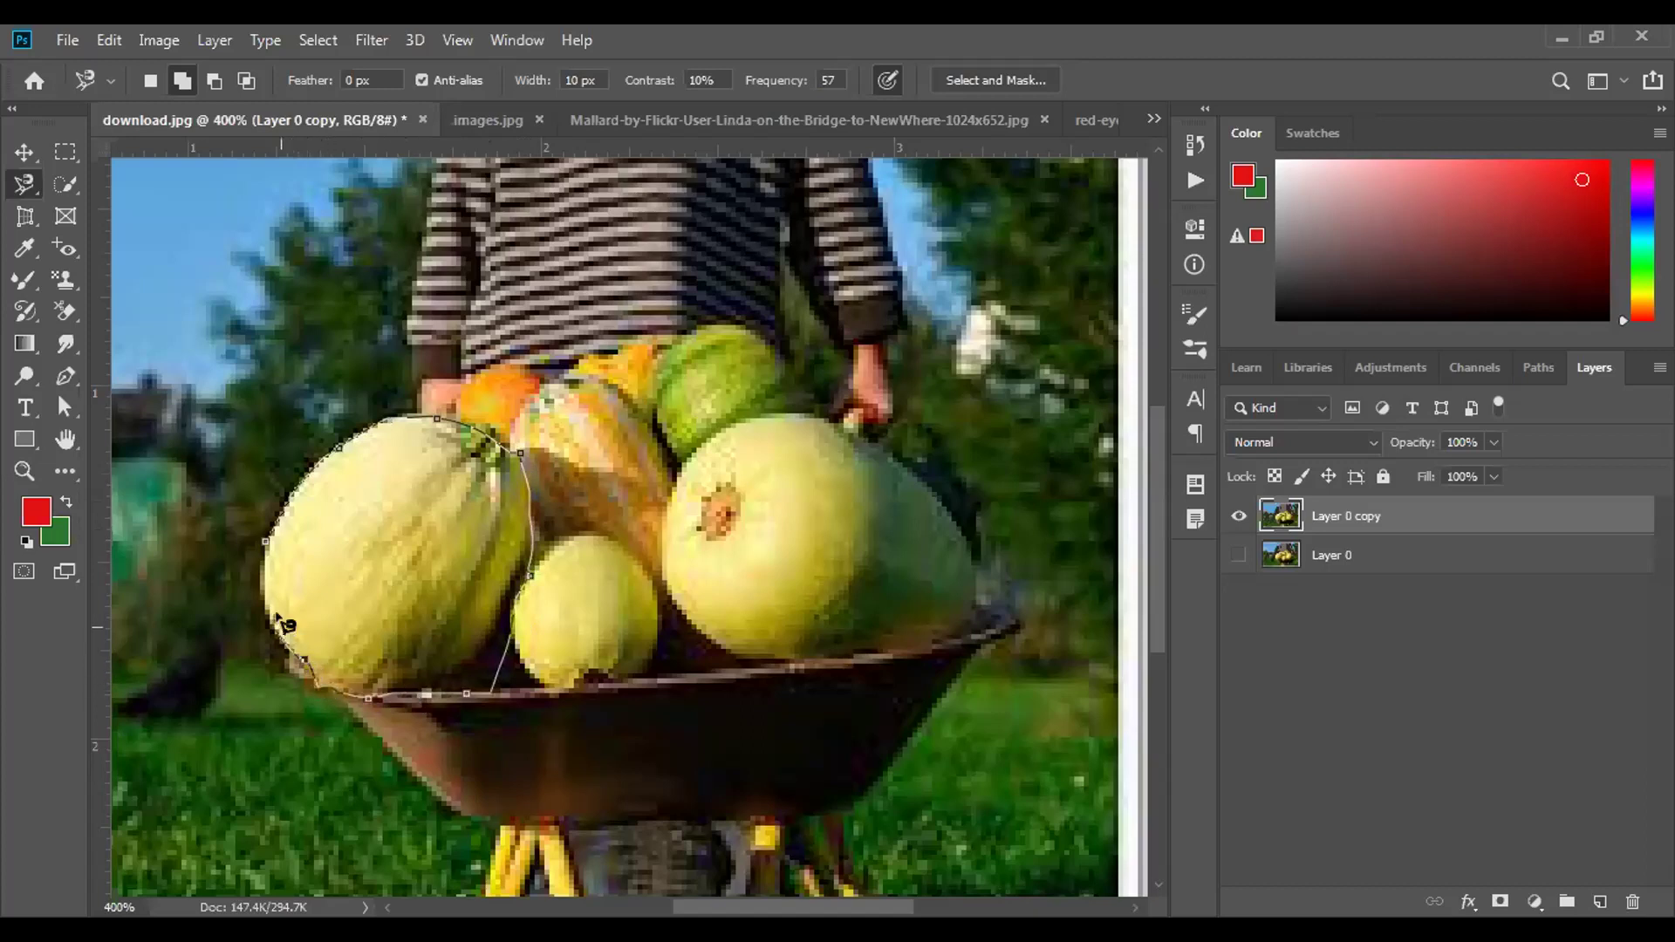
{"action": "left_click", "coordinate": [270, 547]}
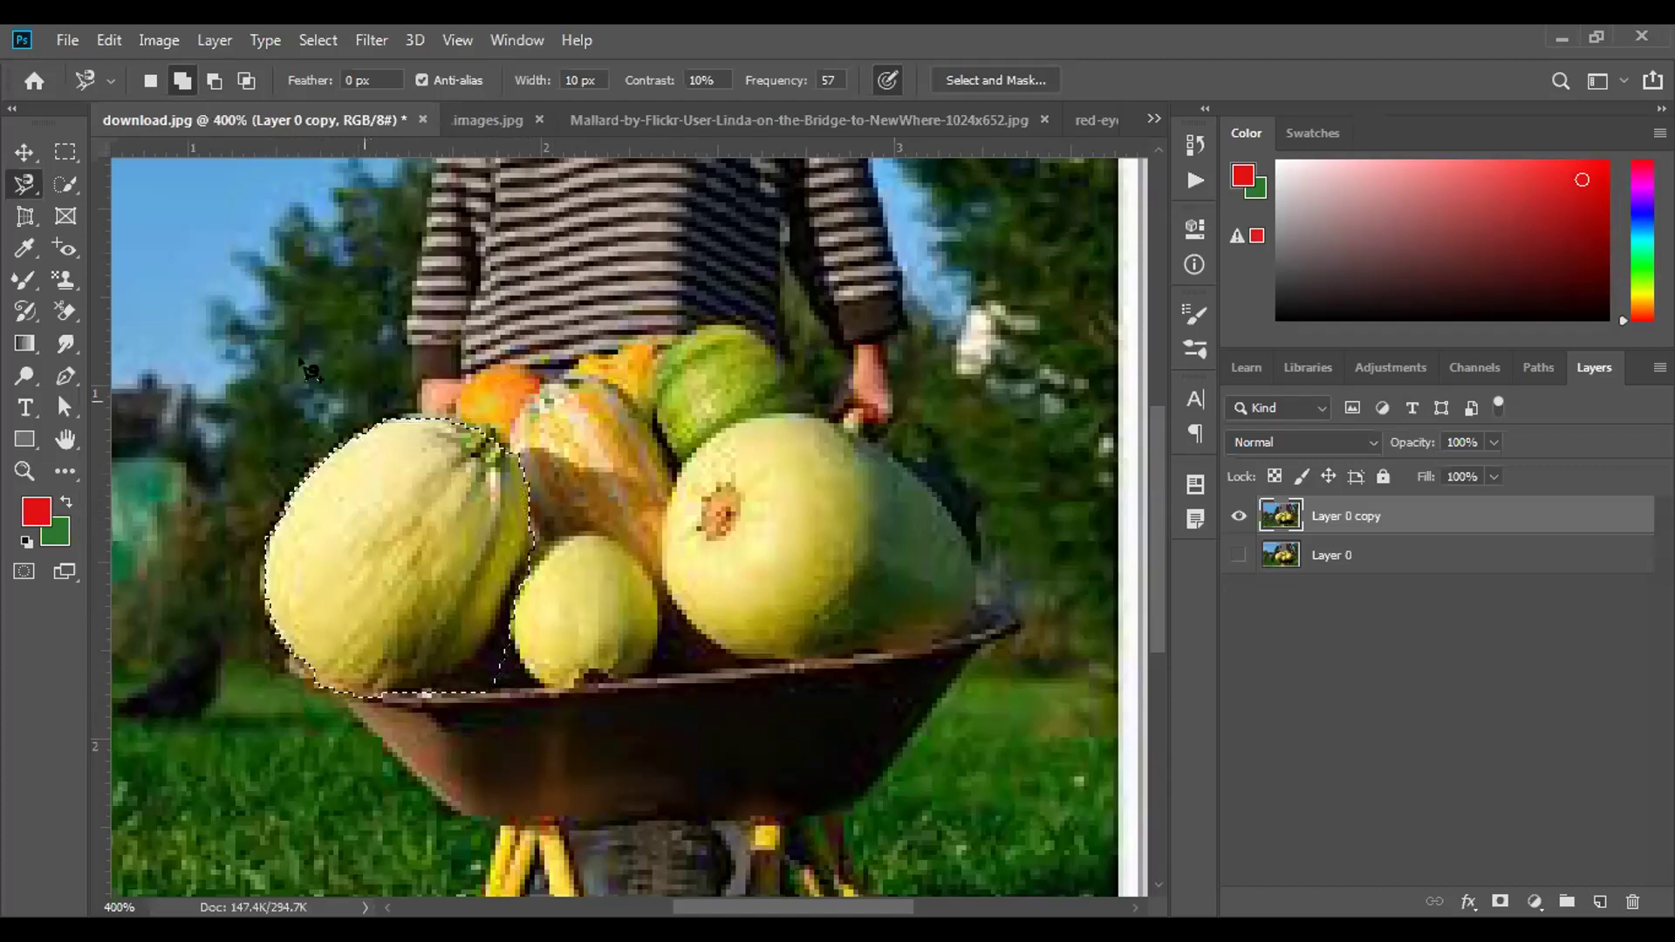
Subtract a small area along the left melon's lower edge, cancelling a second unfinished outline.
{"action": "left_click", "coordinate": [213, 80]}
{"action": "left_click", "coordinate": [525, 649]}
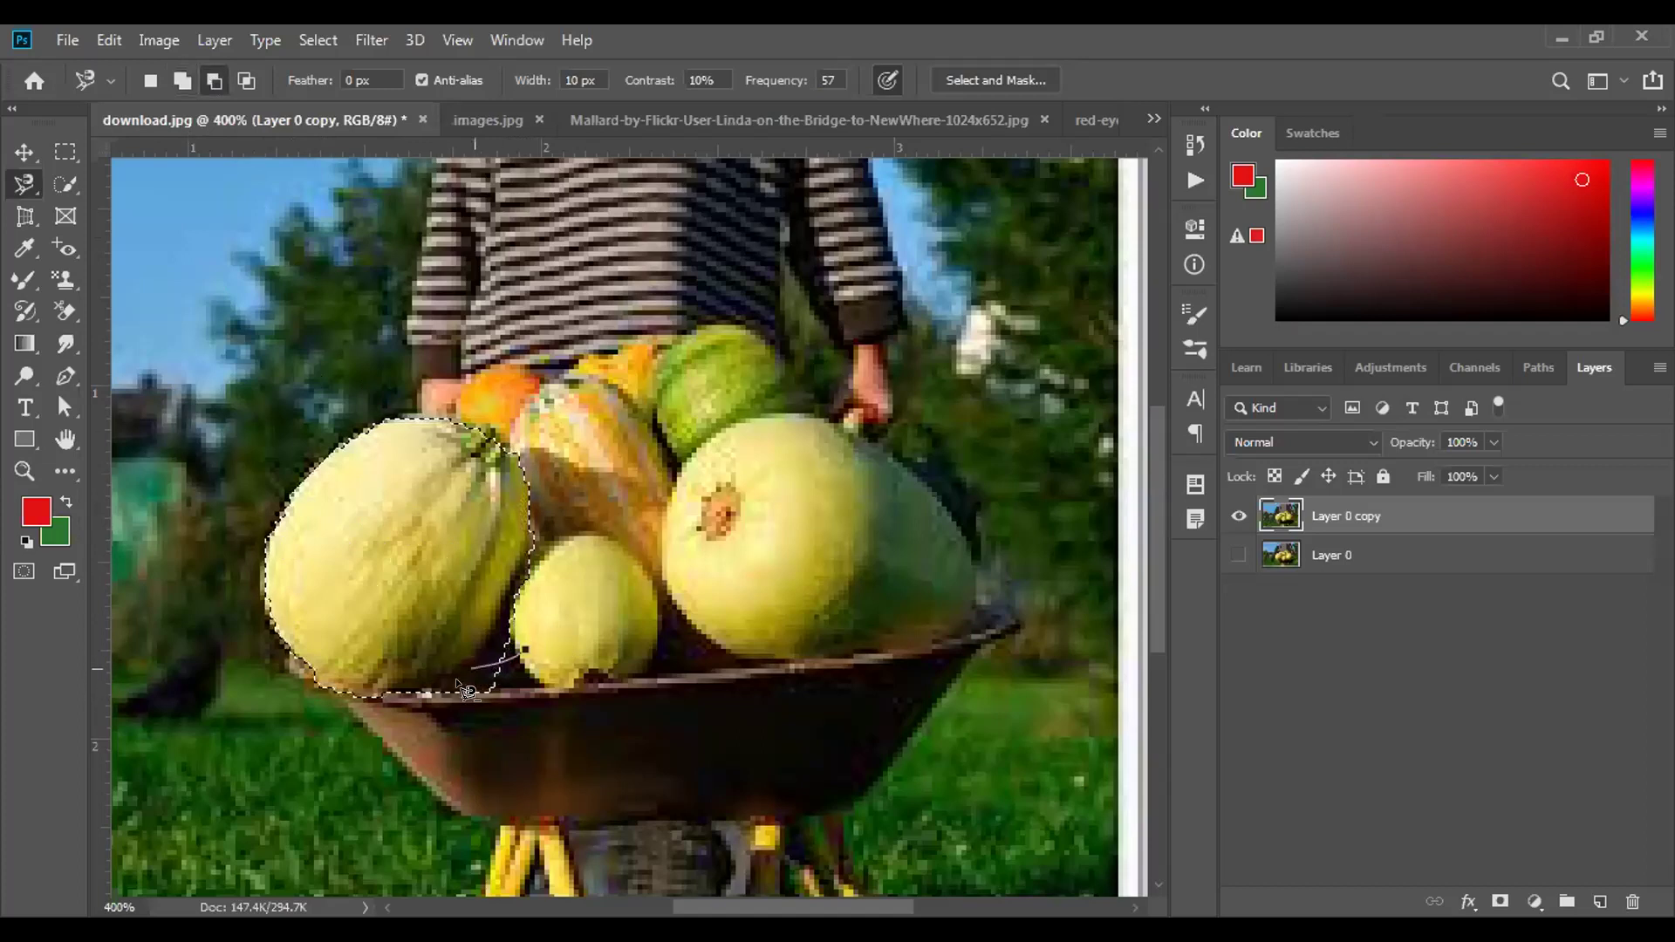
{"action": "left_click", "coordinate": [527, 649]}
{"action": "left_click", "coordinate": [499, 660]}
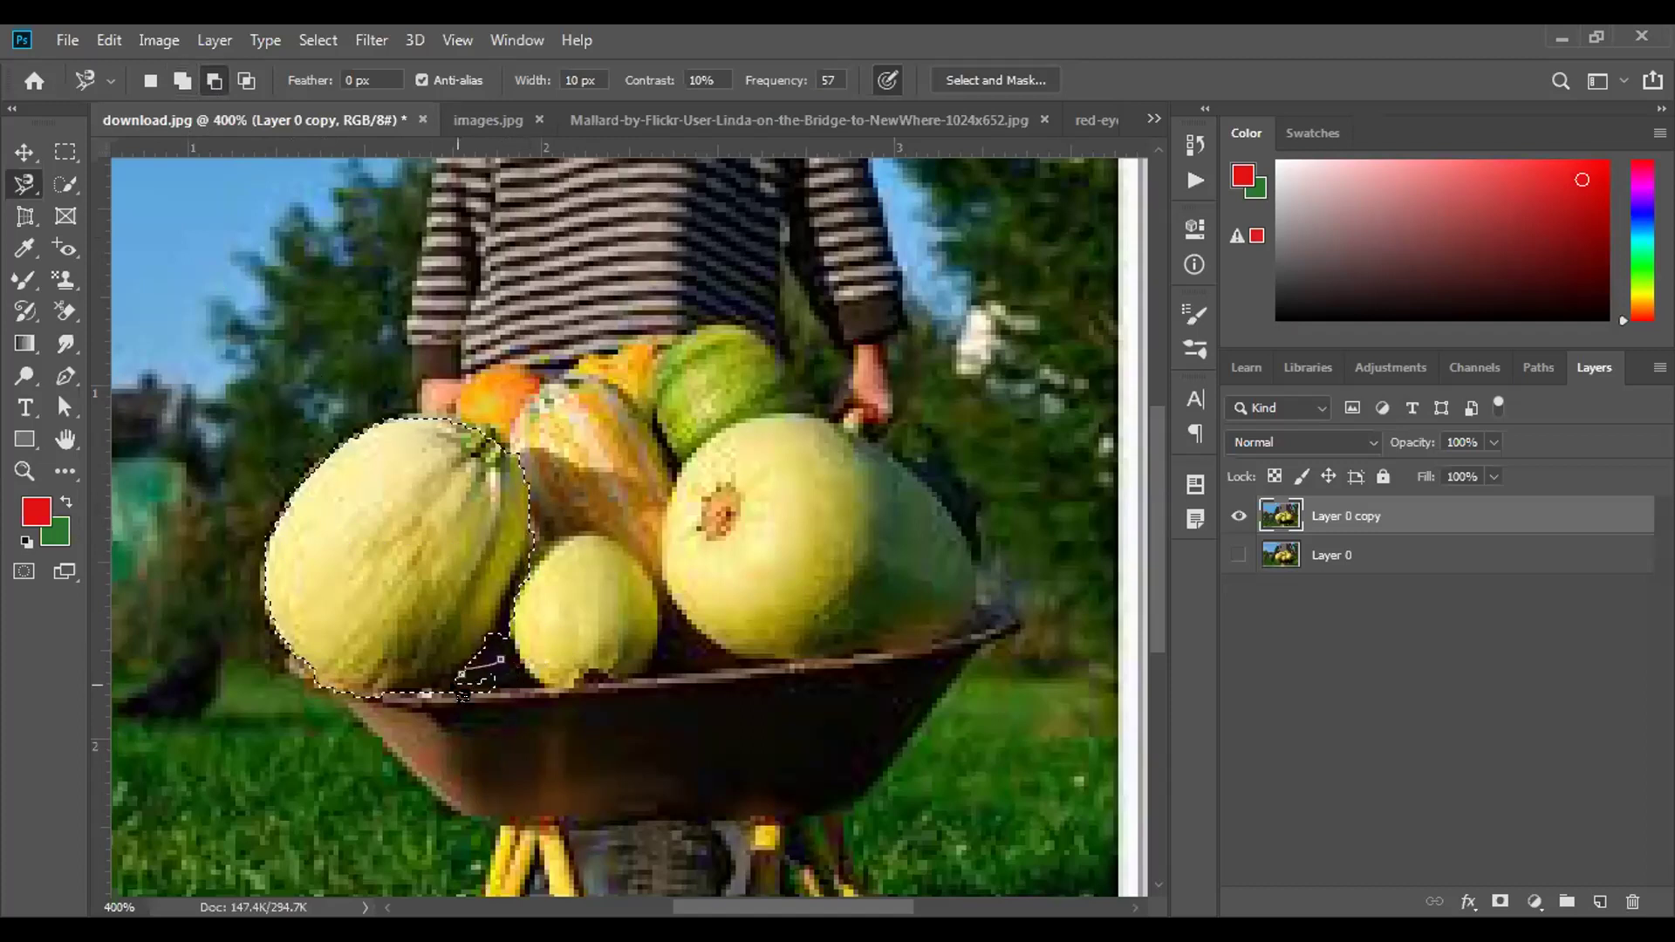
{"action": "key", "text": "Escape"}
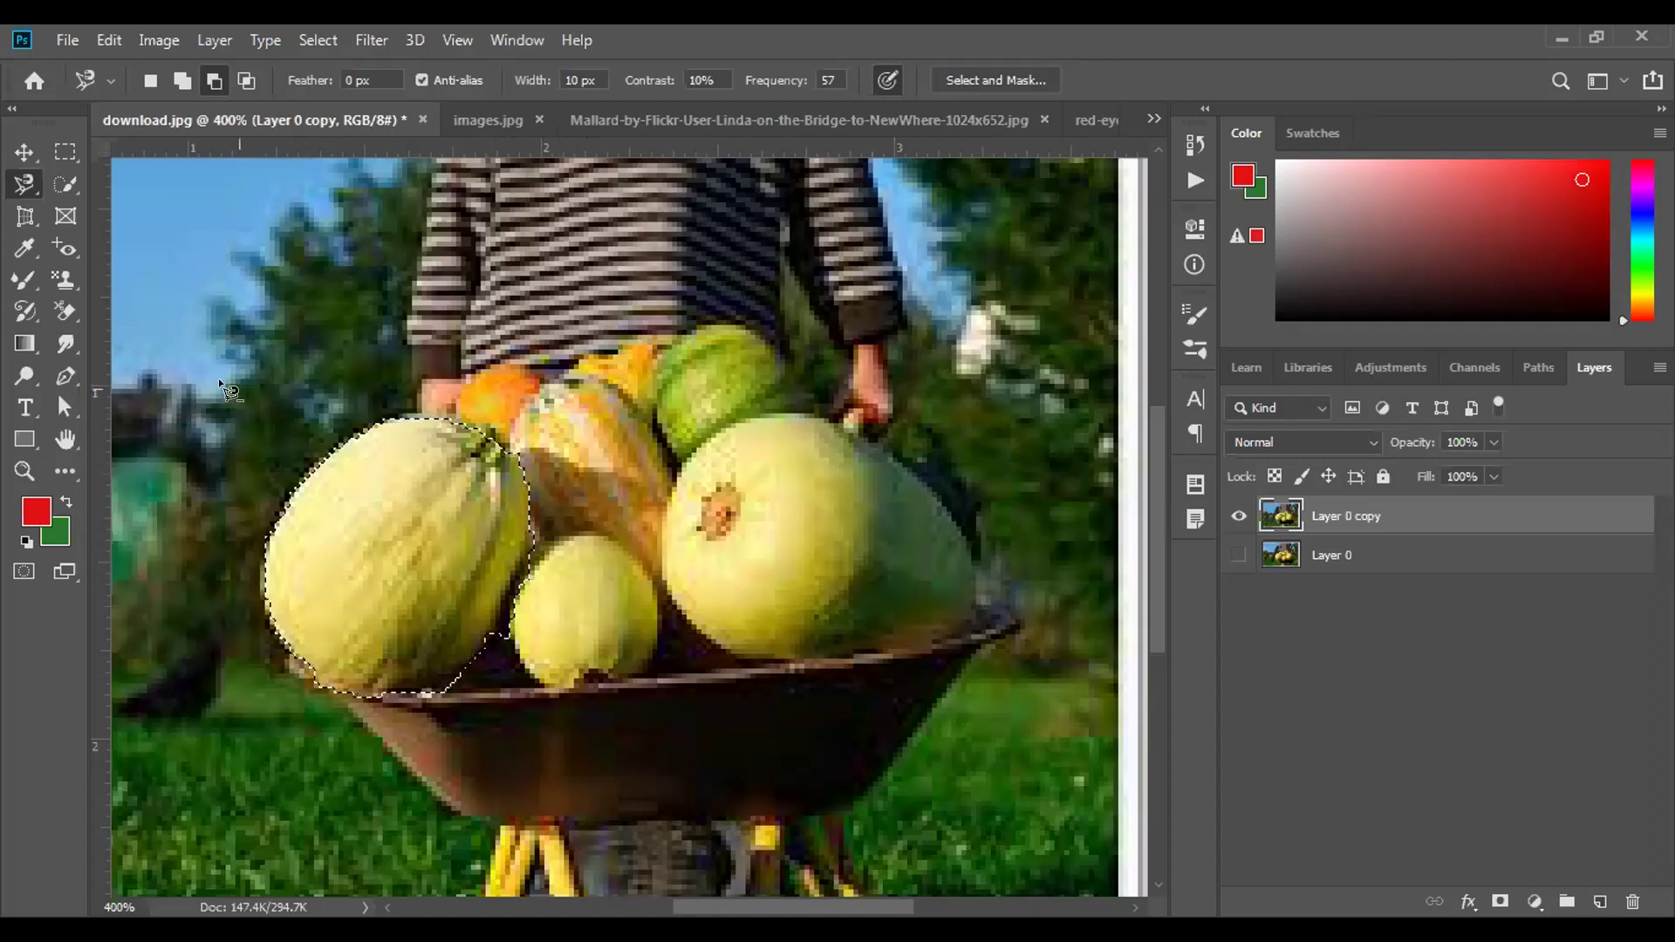
{"action": "left_click", "coordinate": [24, 183]}
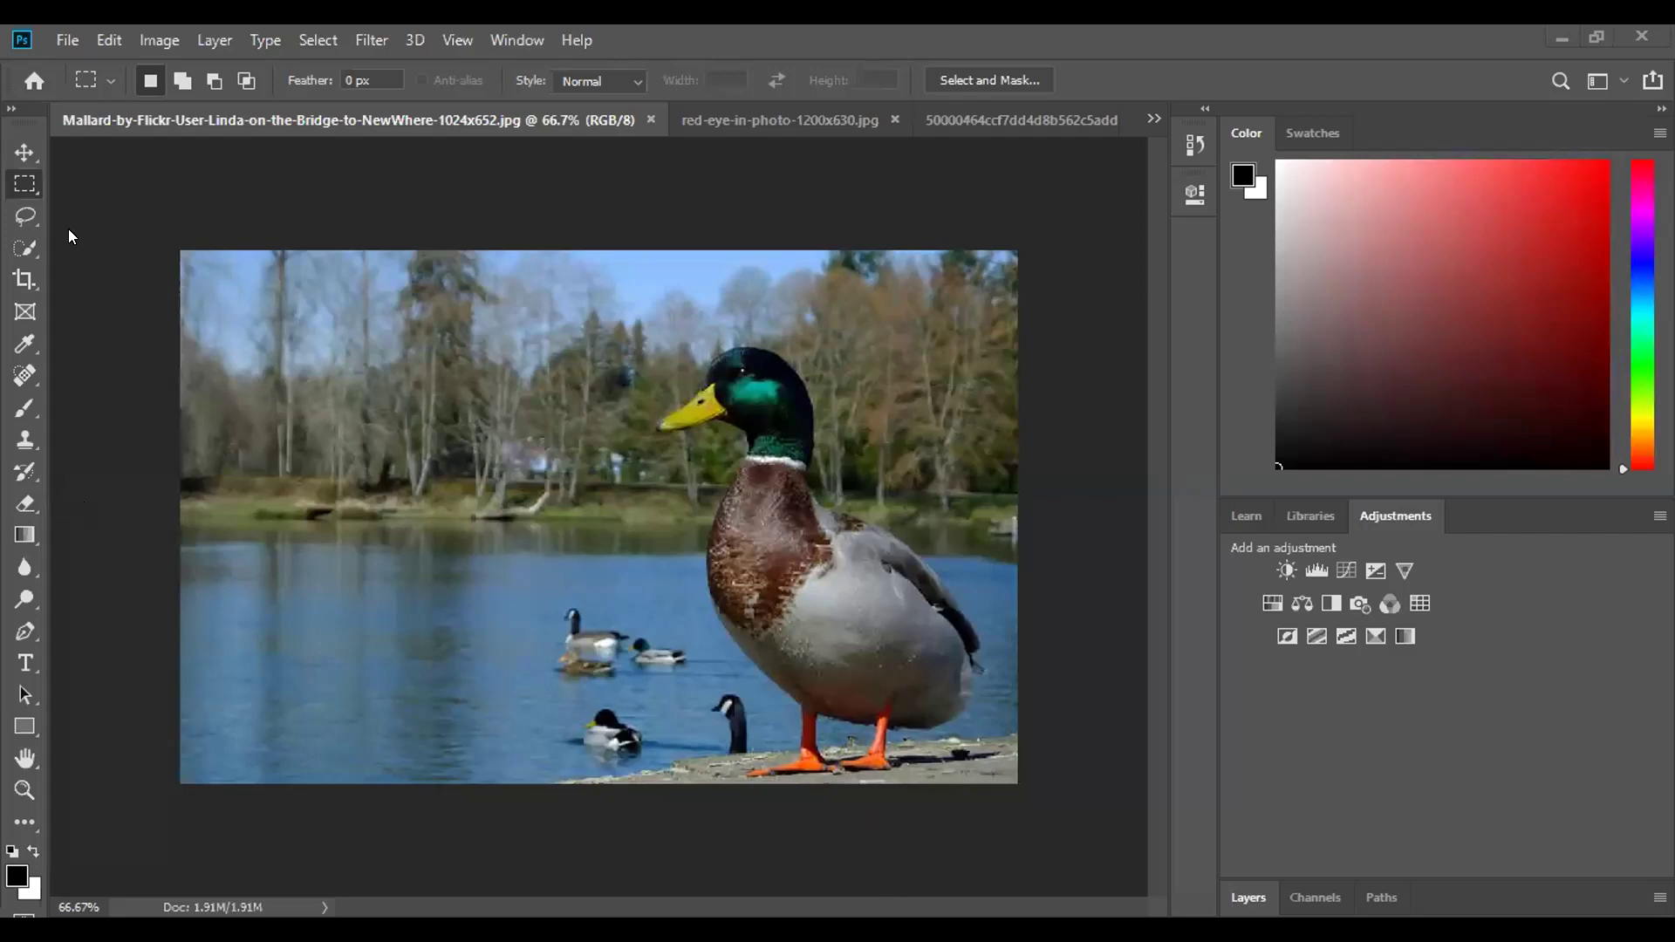
Switch the toolbar to a two-column layout.
{"action": "left_click", "coordinate": [12, 109]}
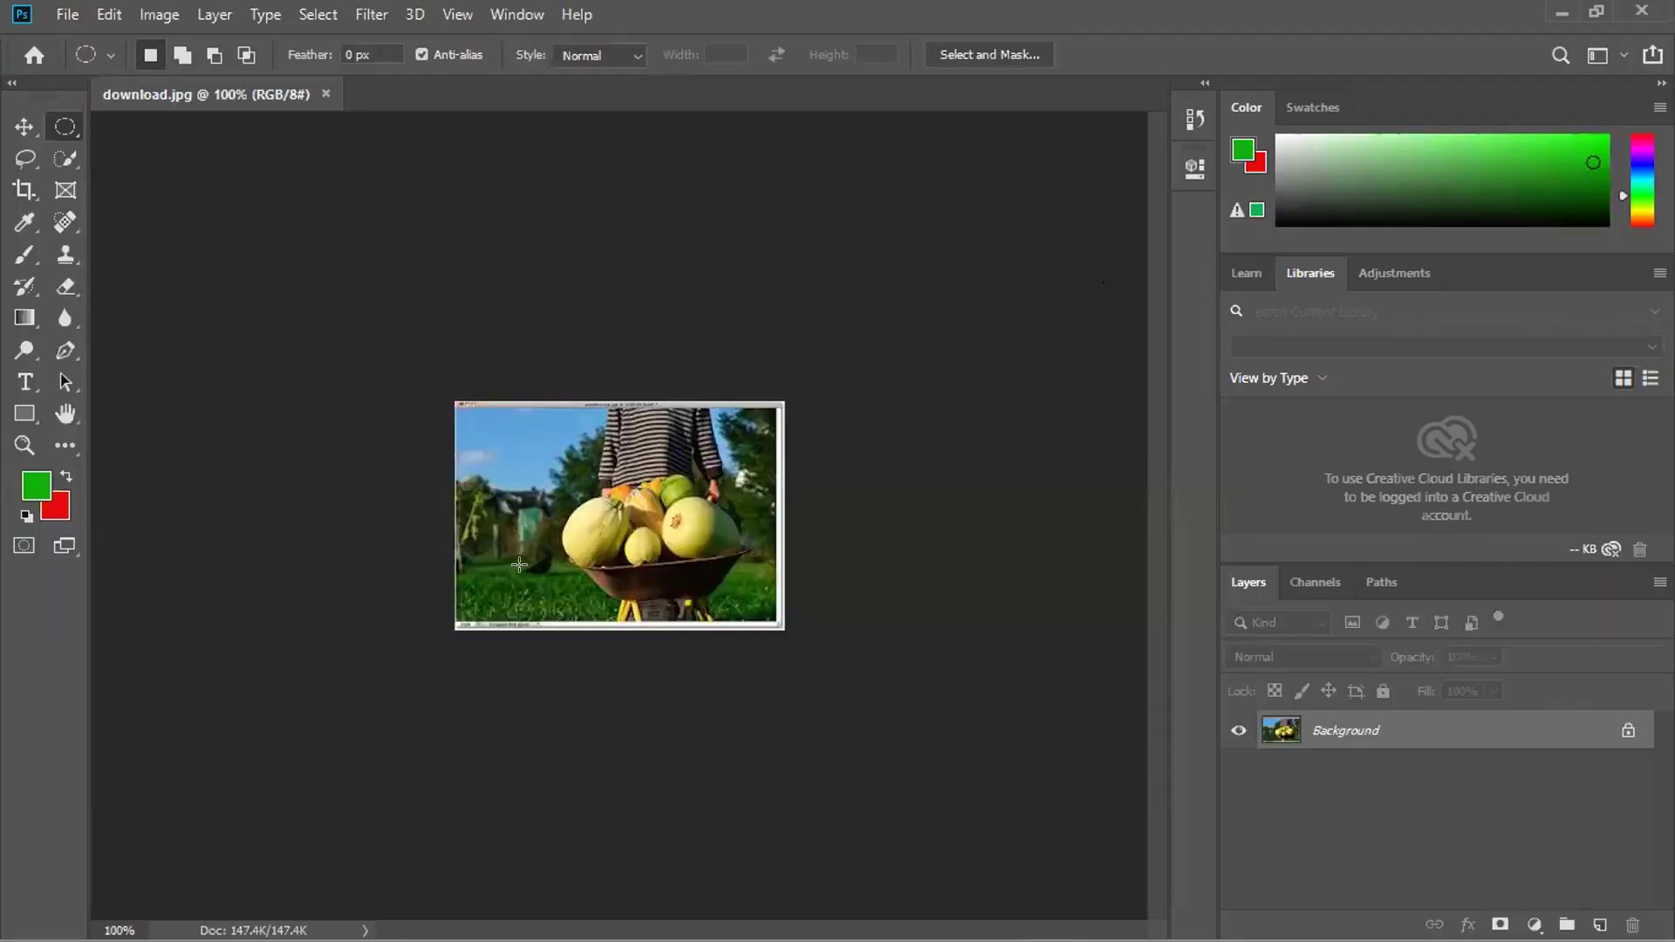
Zoom in on the wheelbarrow photo to about 314%.
{"action": "scroll", "coordinate": [526, 548], "scroll_direction": "up", "scroll_amount": 3}
{"action": "scroll", "coordinate": [529, 545], "scroll_direction": "up", "scroll_amount": 5}
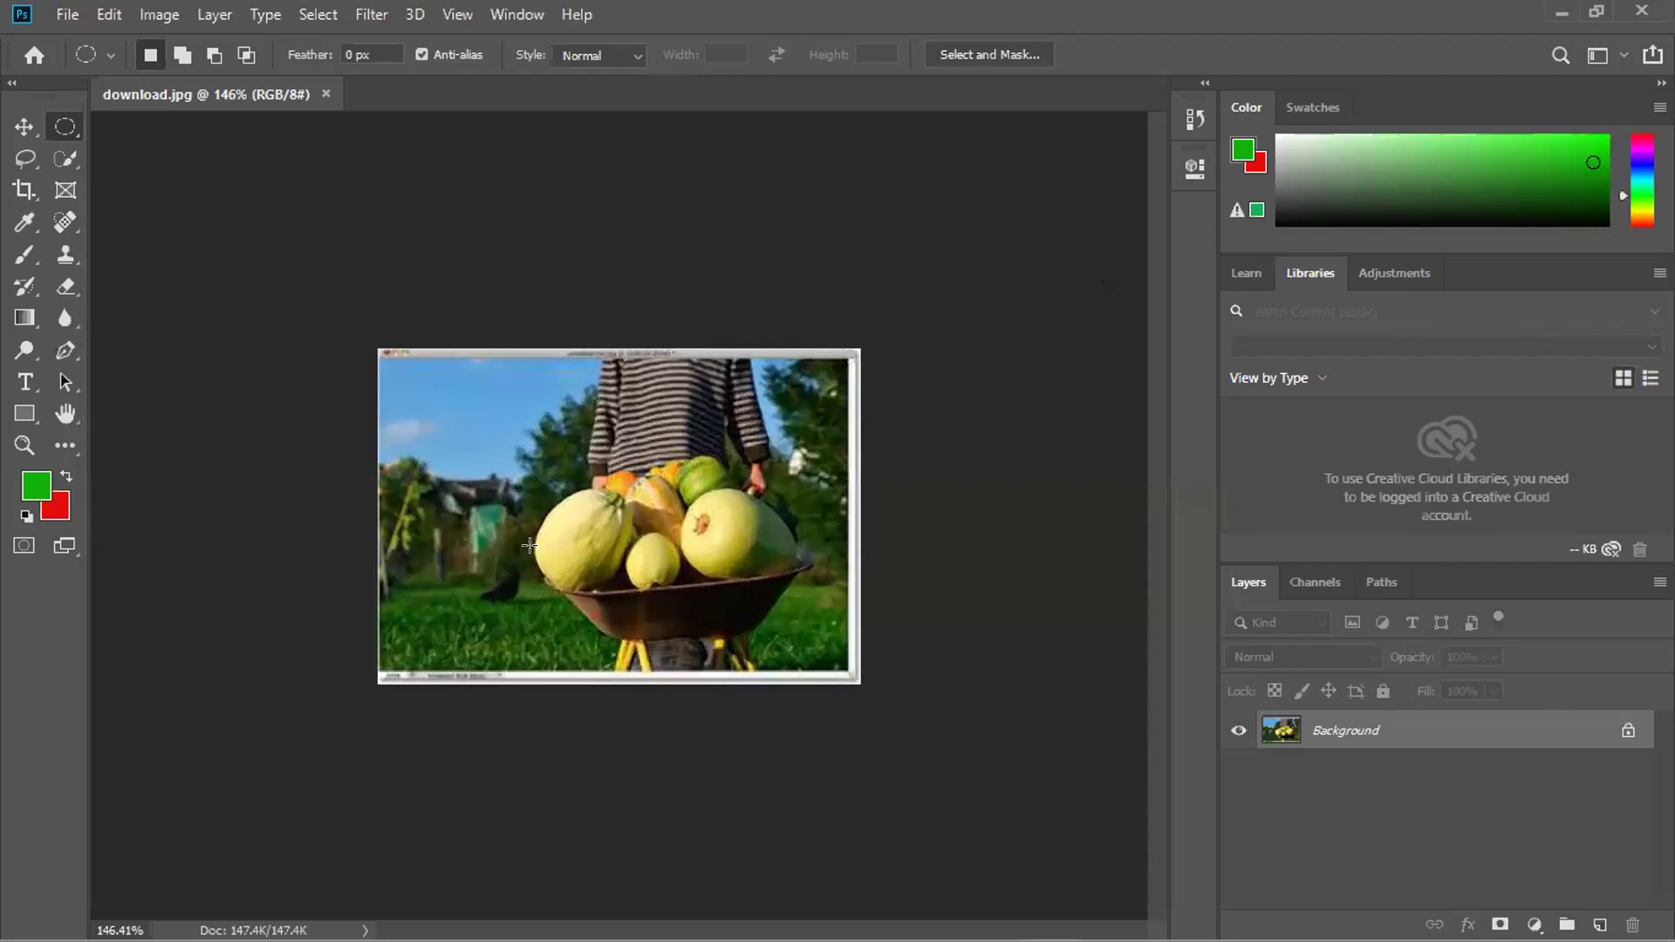
{"action": "scroll", "coordinate": [530, 545], "scroll_direction": "up", "scroll_amount": 2}
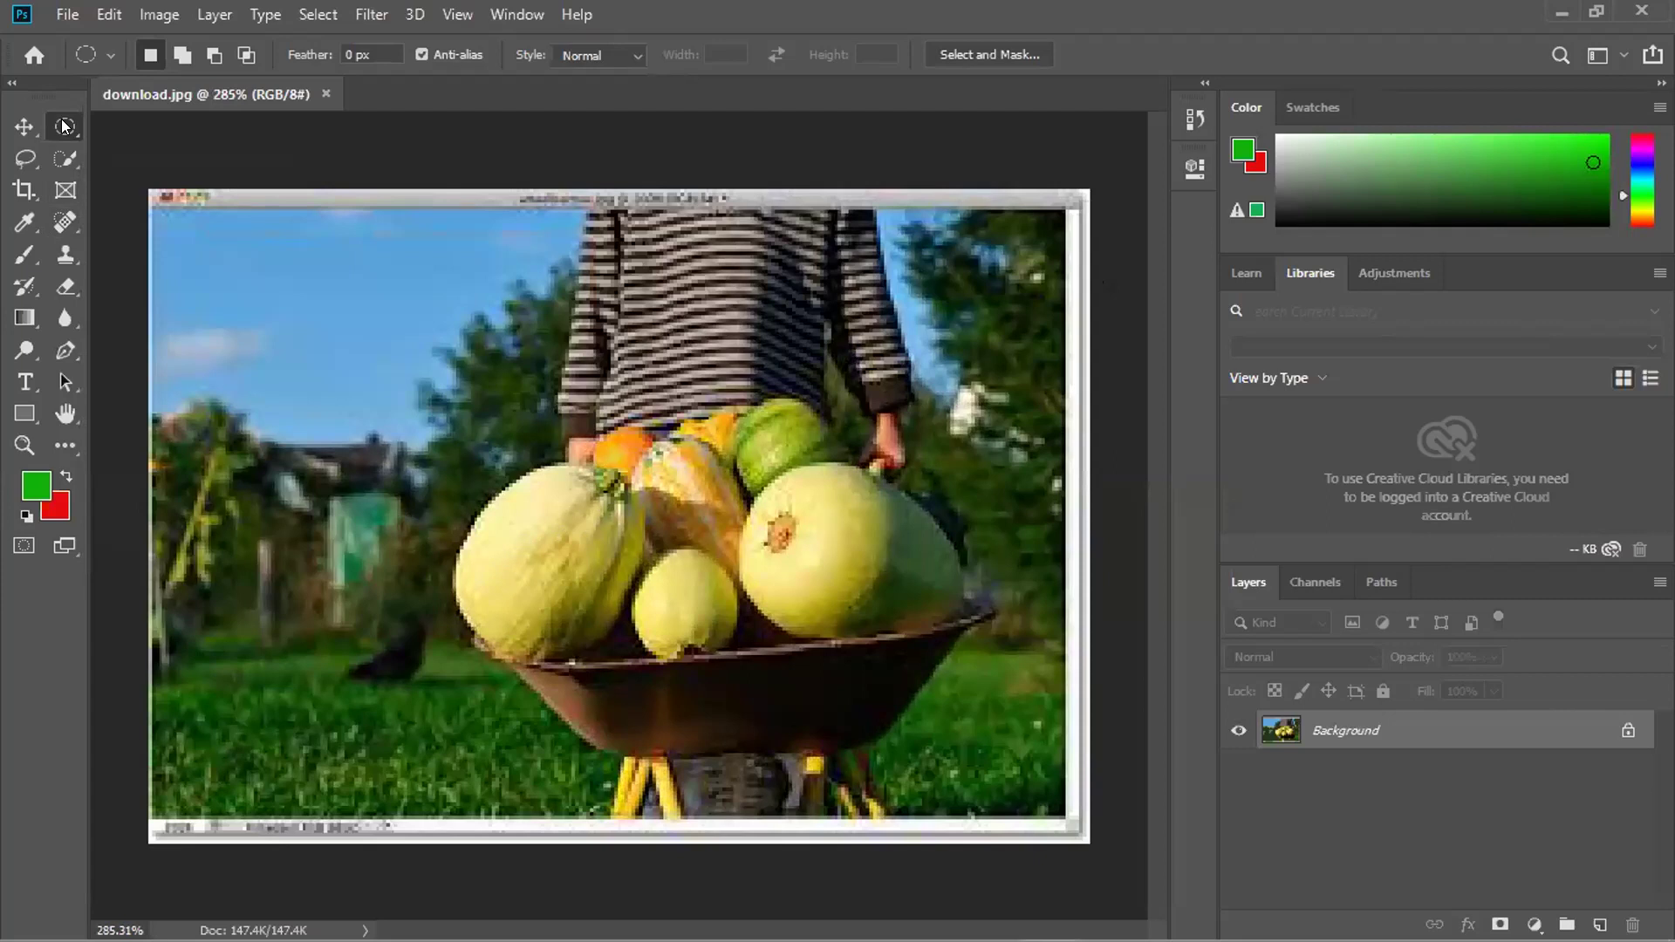
{"action": "scroll", "coordinate": [584, 585], "scroll_direction": "up", "scroll_amount": 1}
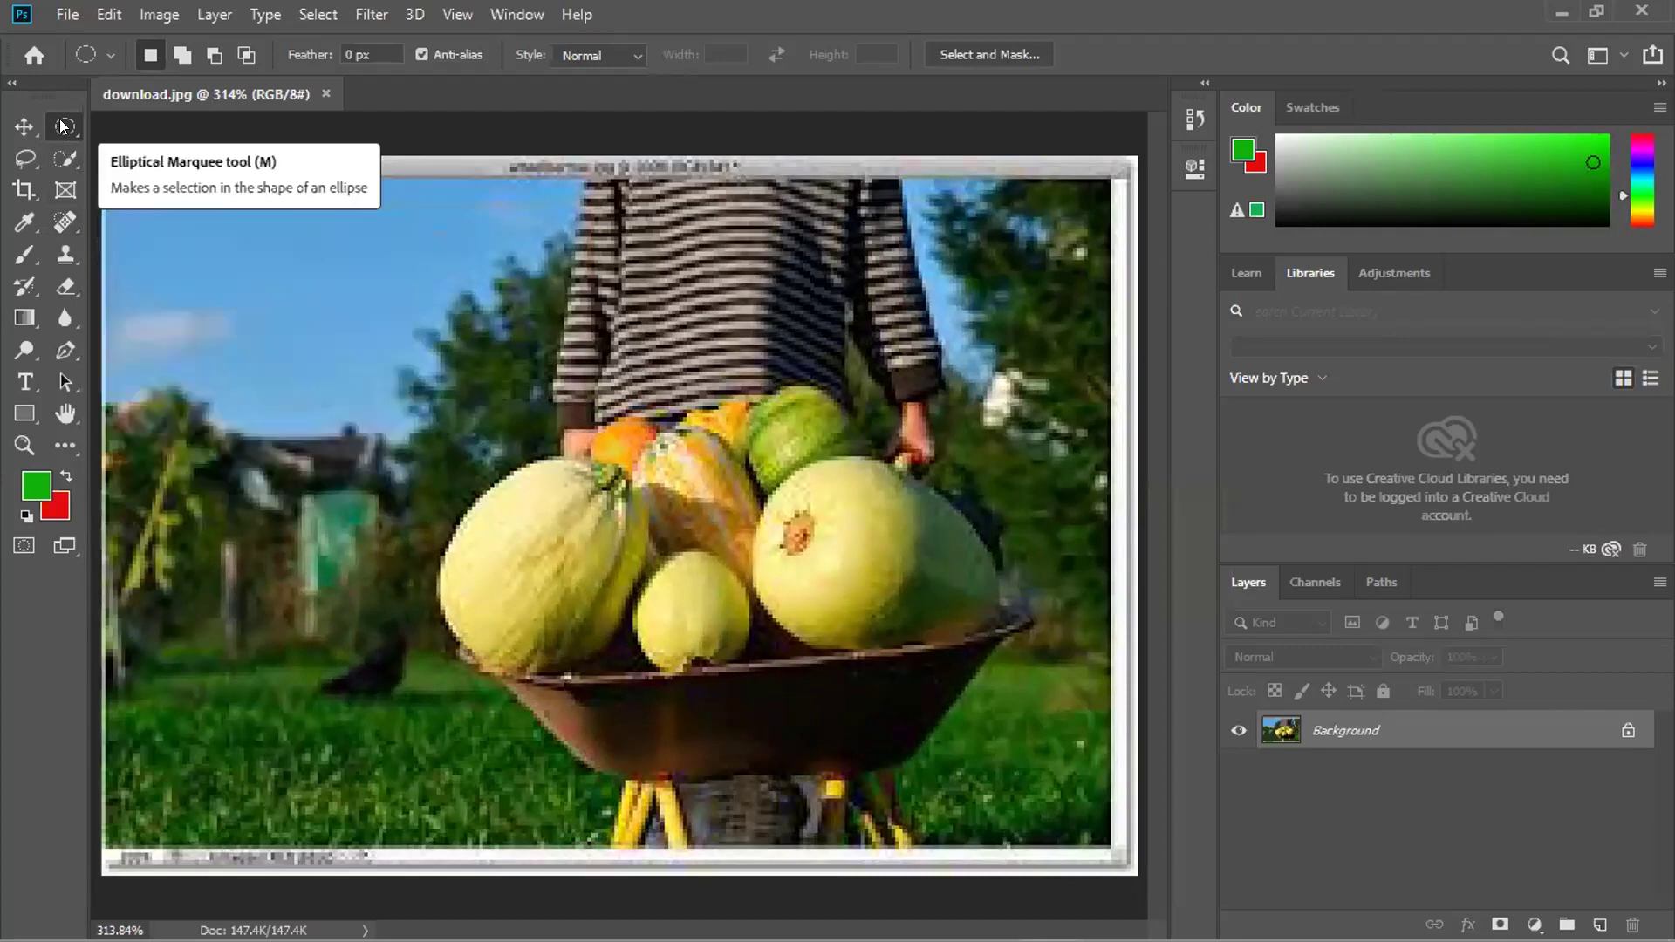
Trace a Lasso outline around the heap of melons and gourds in the wheelbarrow.
{"action": "left_click", "coordinate": [17, 157]}
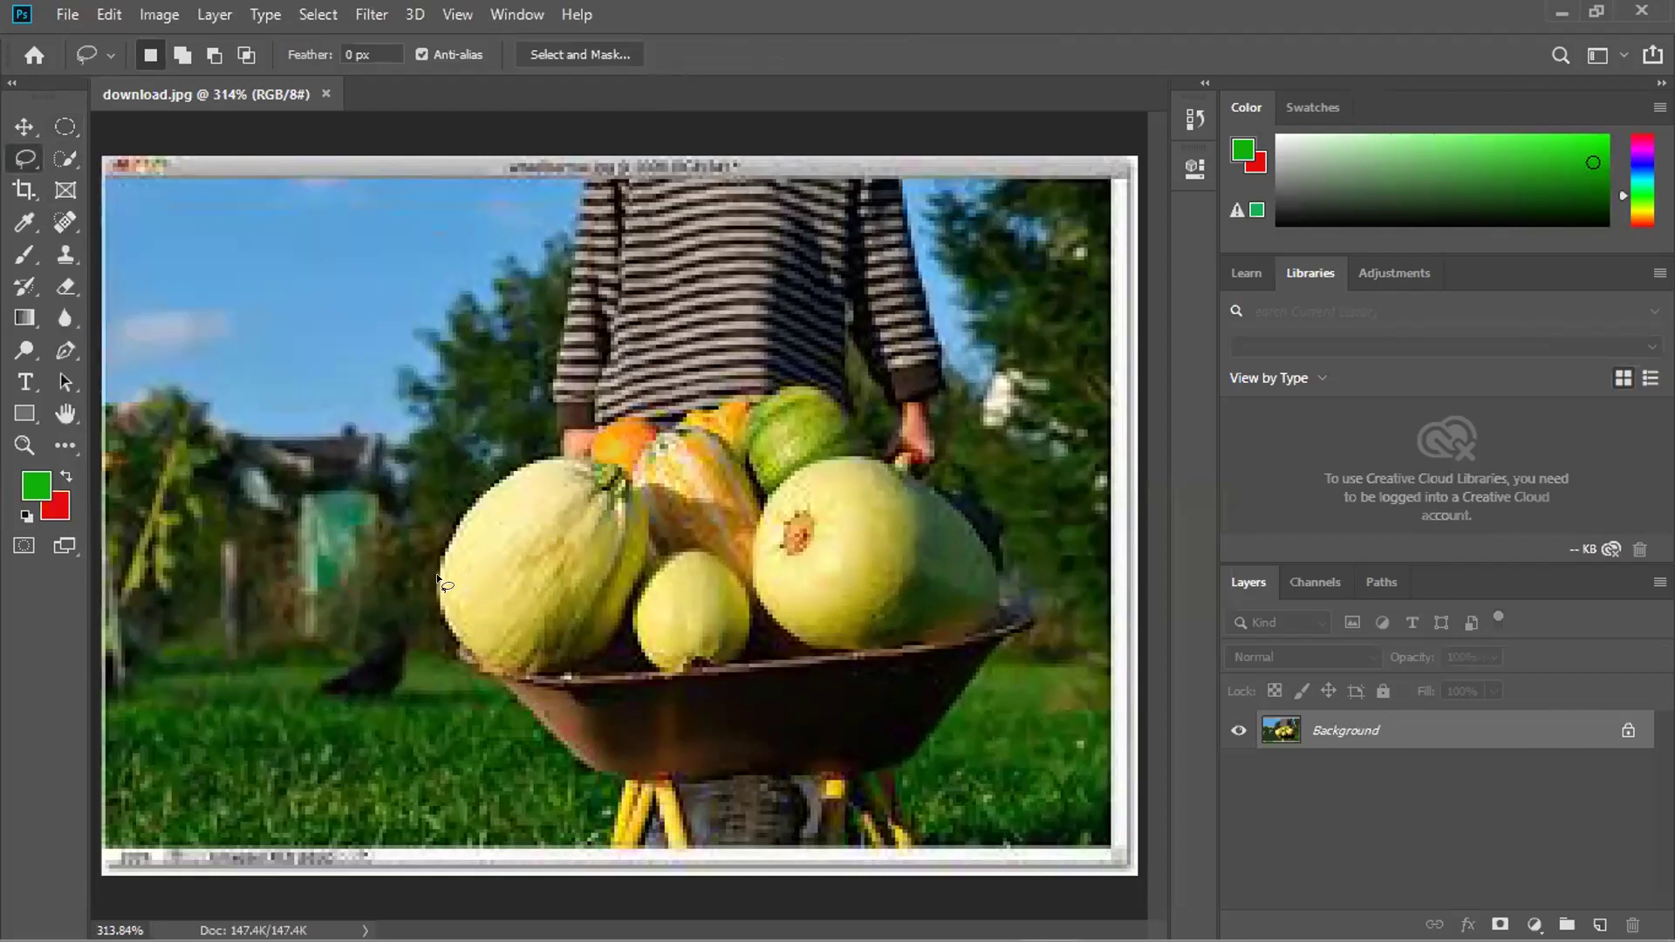
{"action": "mouse_move", "coordinate": [450, 551]}
{"action": "left_mouse_down"}
{"action": "mouse_move", "coordinate": [523, 462]}
{"action": "mouse_move", "coordinate": [570, 456]}
{"action": "left_mouse_up"}
{"action": "left_click_drag", "start_coordinate": [678, 434], "coordinate": [710, 403]}
{"action": "mouse_move", "coordinate": [813, 385]}
{"action": "left_mouse_down"}
{"action": "mouse_move", "coordinate": [969, 513]}
{"action": "mouse_move", "coordinate": [1005, 562]}
{"action": "mouse_move", "coordinate": [990, 616]}
{"action": "mouse_move", "coordinate": [906, 652]}
{"action": "mouse_move", "coordinate": [785, 647]}
{"action": "mouse_move", "coordinate": [756, 615]}
{"action": "mouse_move", "coordinate": [756, 639]}
{"action": "mouse_move", "coordinate": [709, 668]}
{"action": "mouse_move", "coordinate": [634, 656]}
{"action": "mouse_move", "coordinate": [558, 679]}
{"action": "mouse_move", "coordinate": [471, 655]}
{"action": "mouse_move", "coordinate": [438, 623]}
{"action": "mouse_move", "coordinate": [438, 579]}
{"action": "left_mouse_up"}
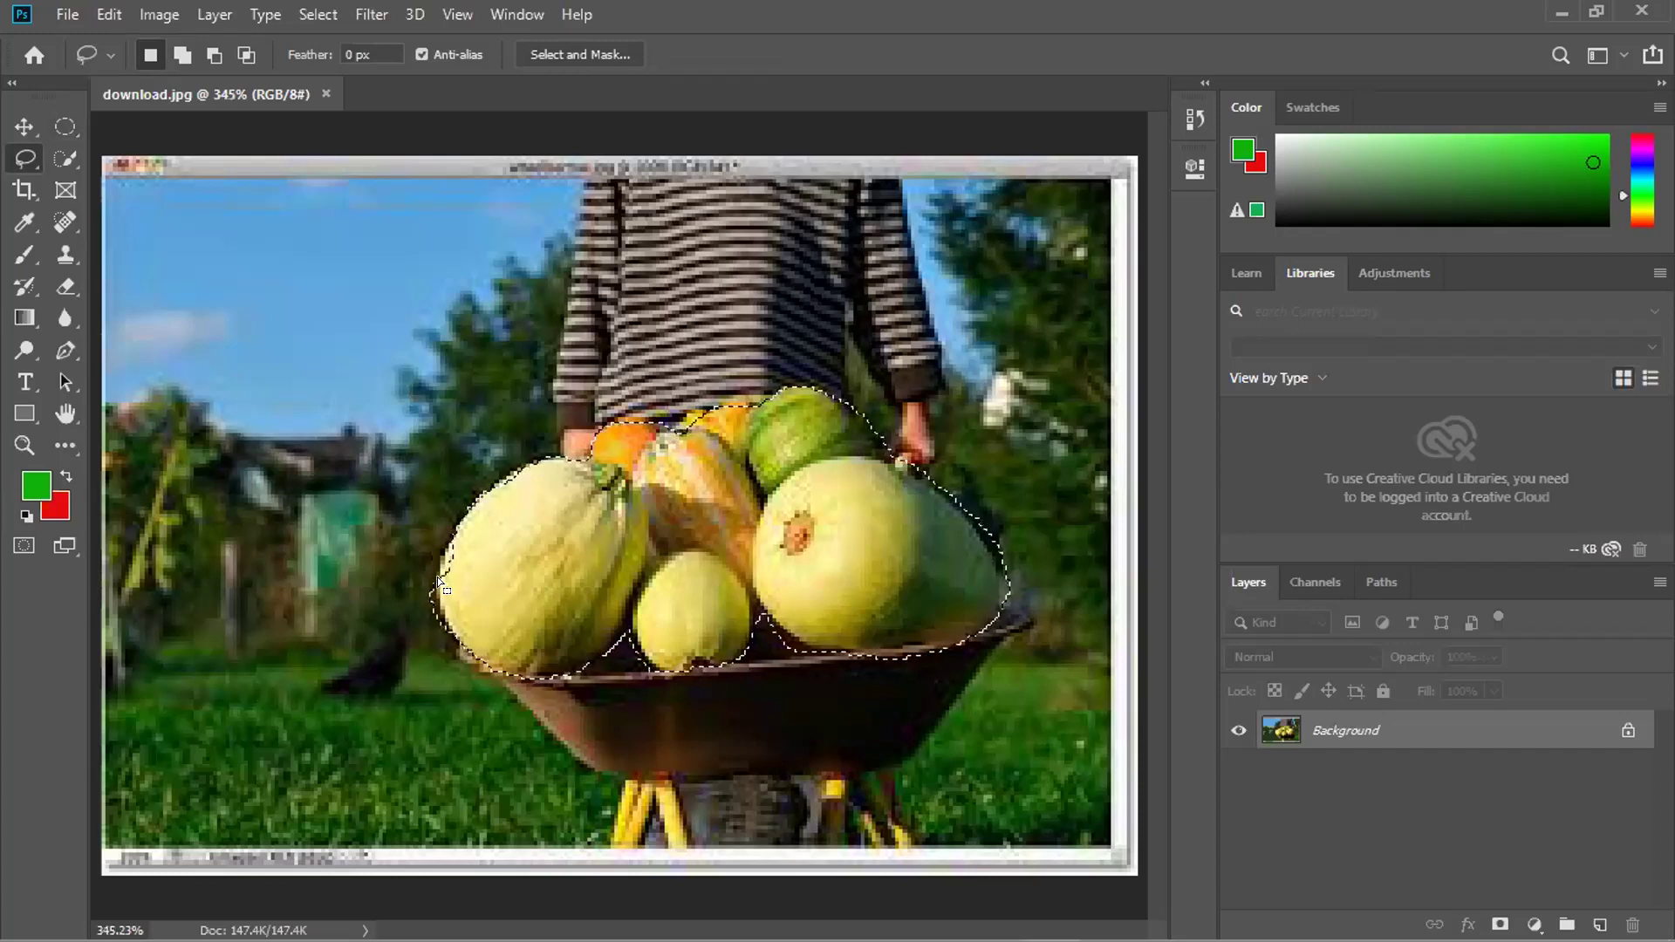
Zoom to check the selection, then open and cancel the Fill dialog twice.
{"action": "scroll", "coordinate": [437, 578], "scroll_direction": "up", "scroll_amount": 2}
{"action": "scroll", "coordinate": [437, 577], "scroll_direction": "down", "scroll_amount": 2}
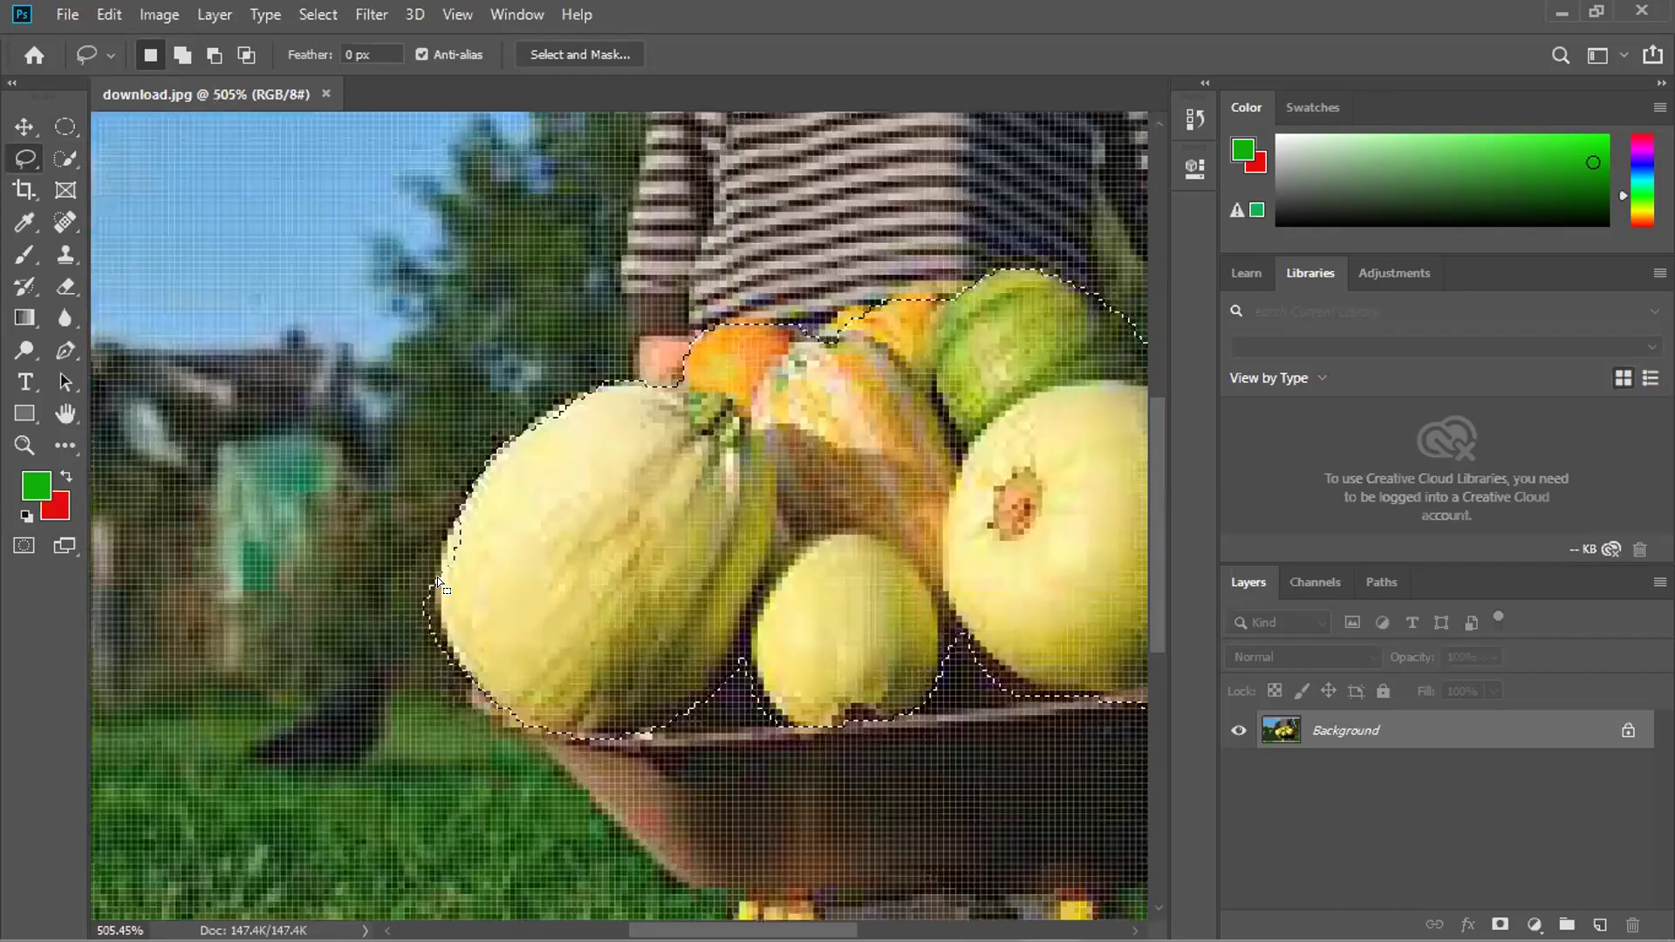
{"action": "scroll", "coordinate": [829, 541], "scroll_direction": "down", "scroll_amount": 1}
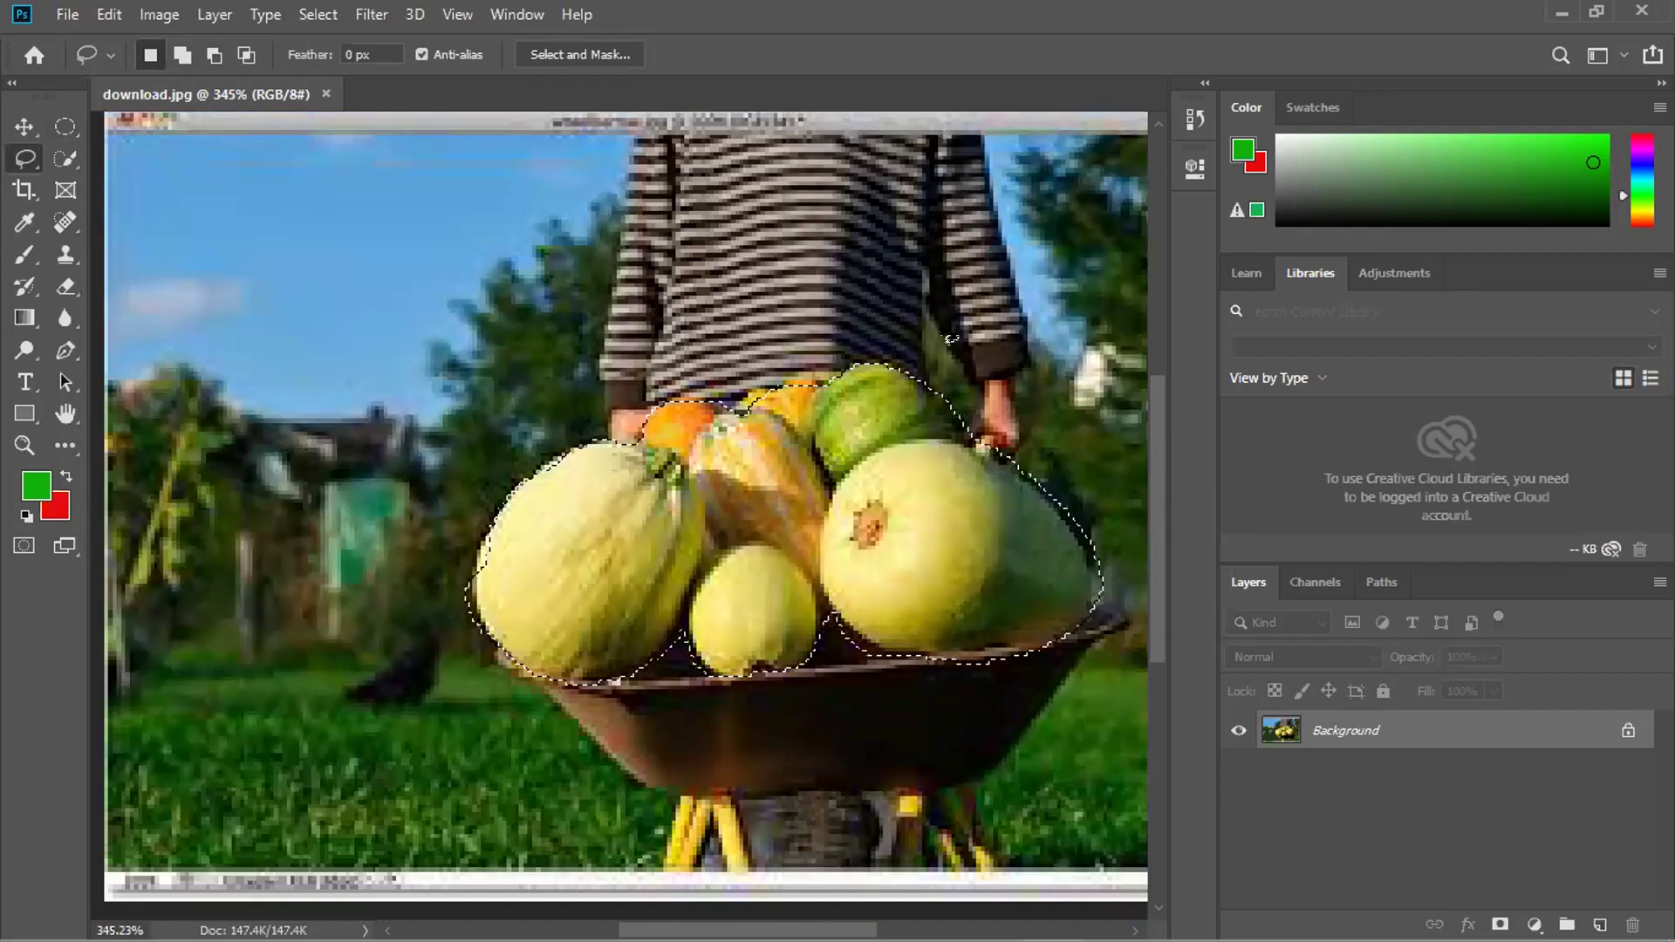
{"action": "key", "text": "shift+F5"}
{"action": "left_click", "coordinate": [1021, 180]}
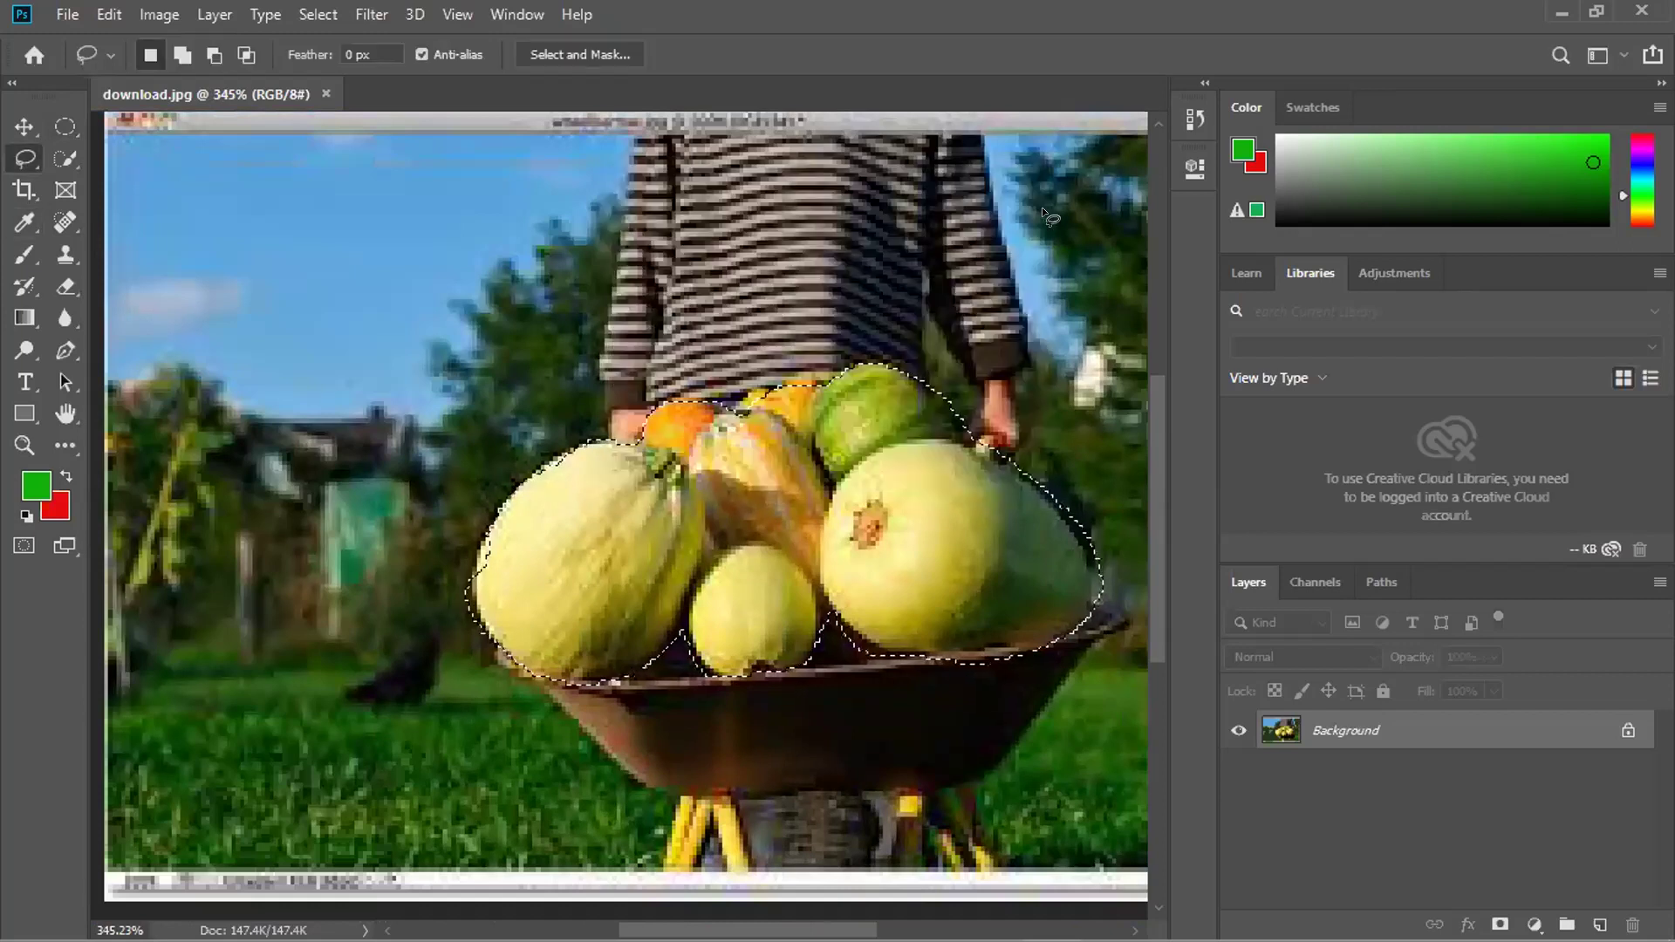
{"action": "key", "text": "shift+F5"}
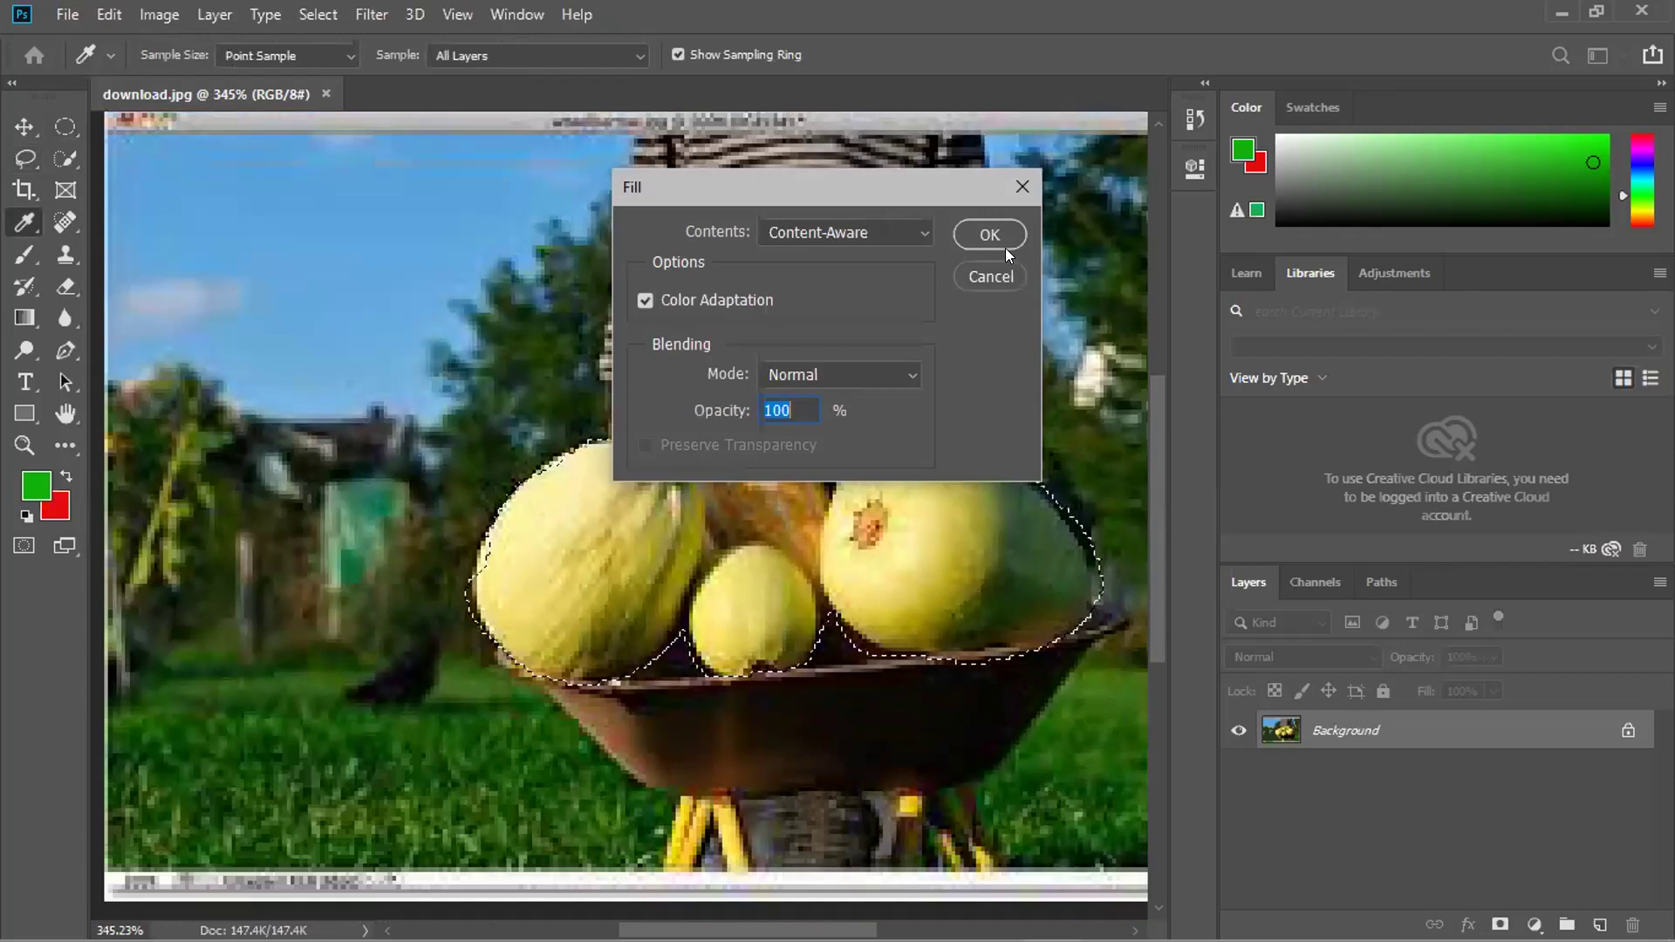
{"action": "left_click", "coordinate": [1021, 187]}
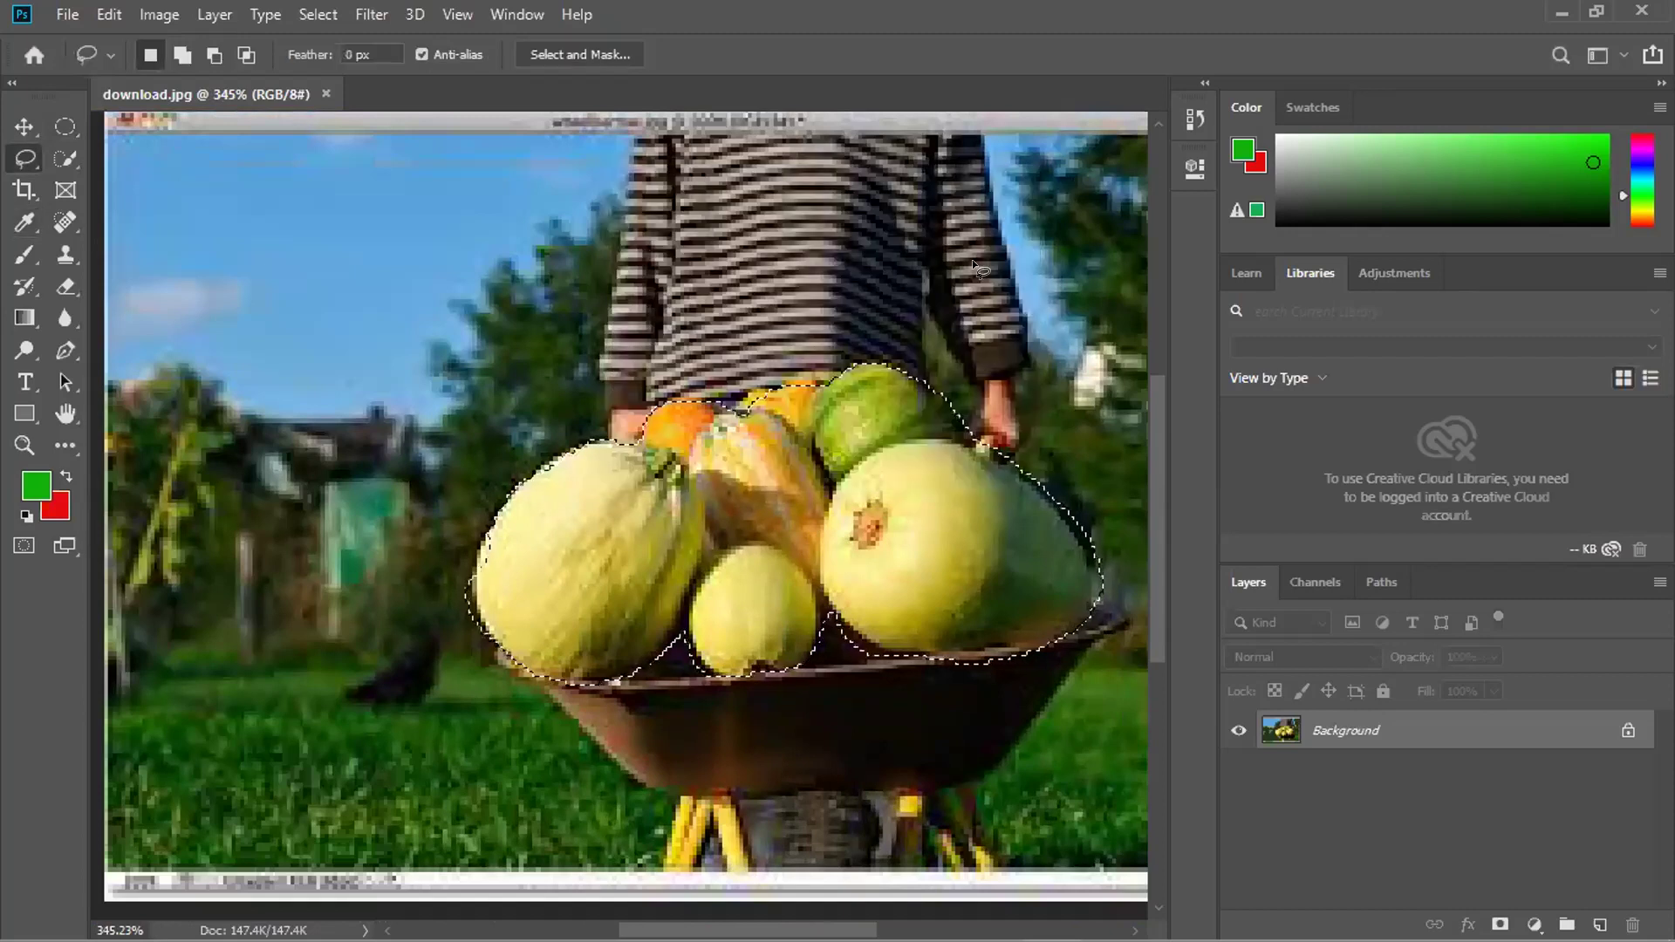
Reopen Fill, keep Content-Aware as the contents, and cancel without filling.
{"action": "left_click", "coordinate": [25, 127]}
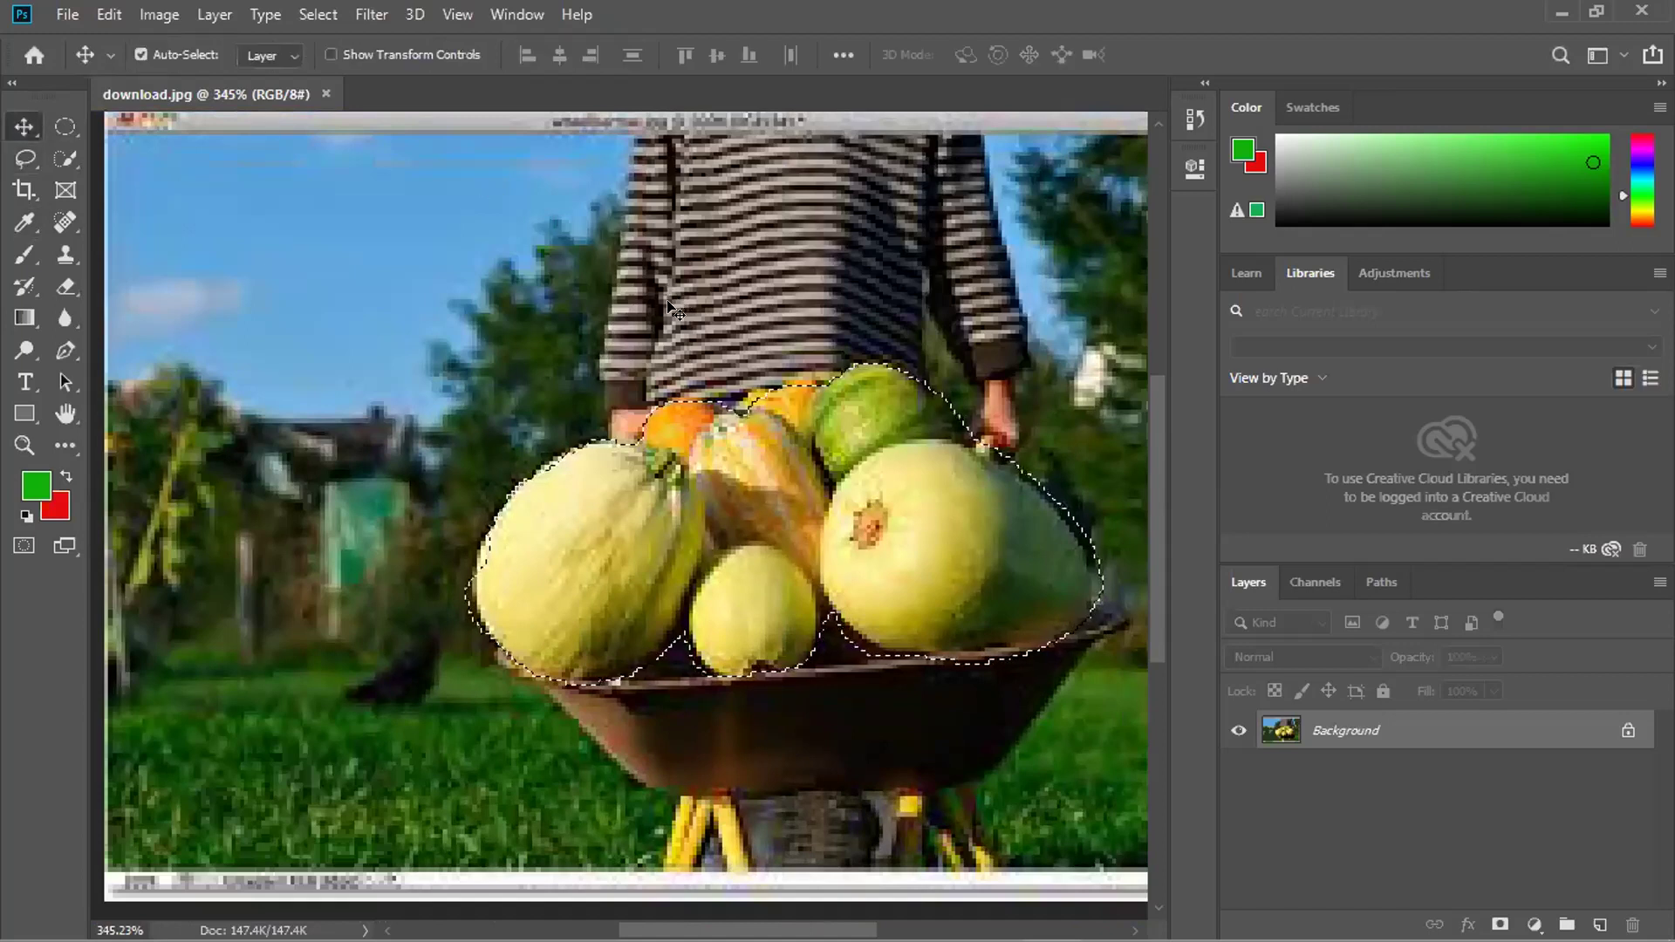
{"action": "key", "text": "shift+BackSpace"}
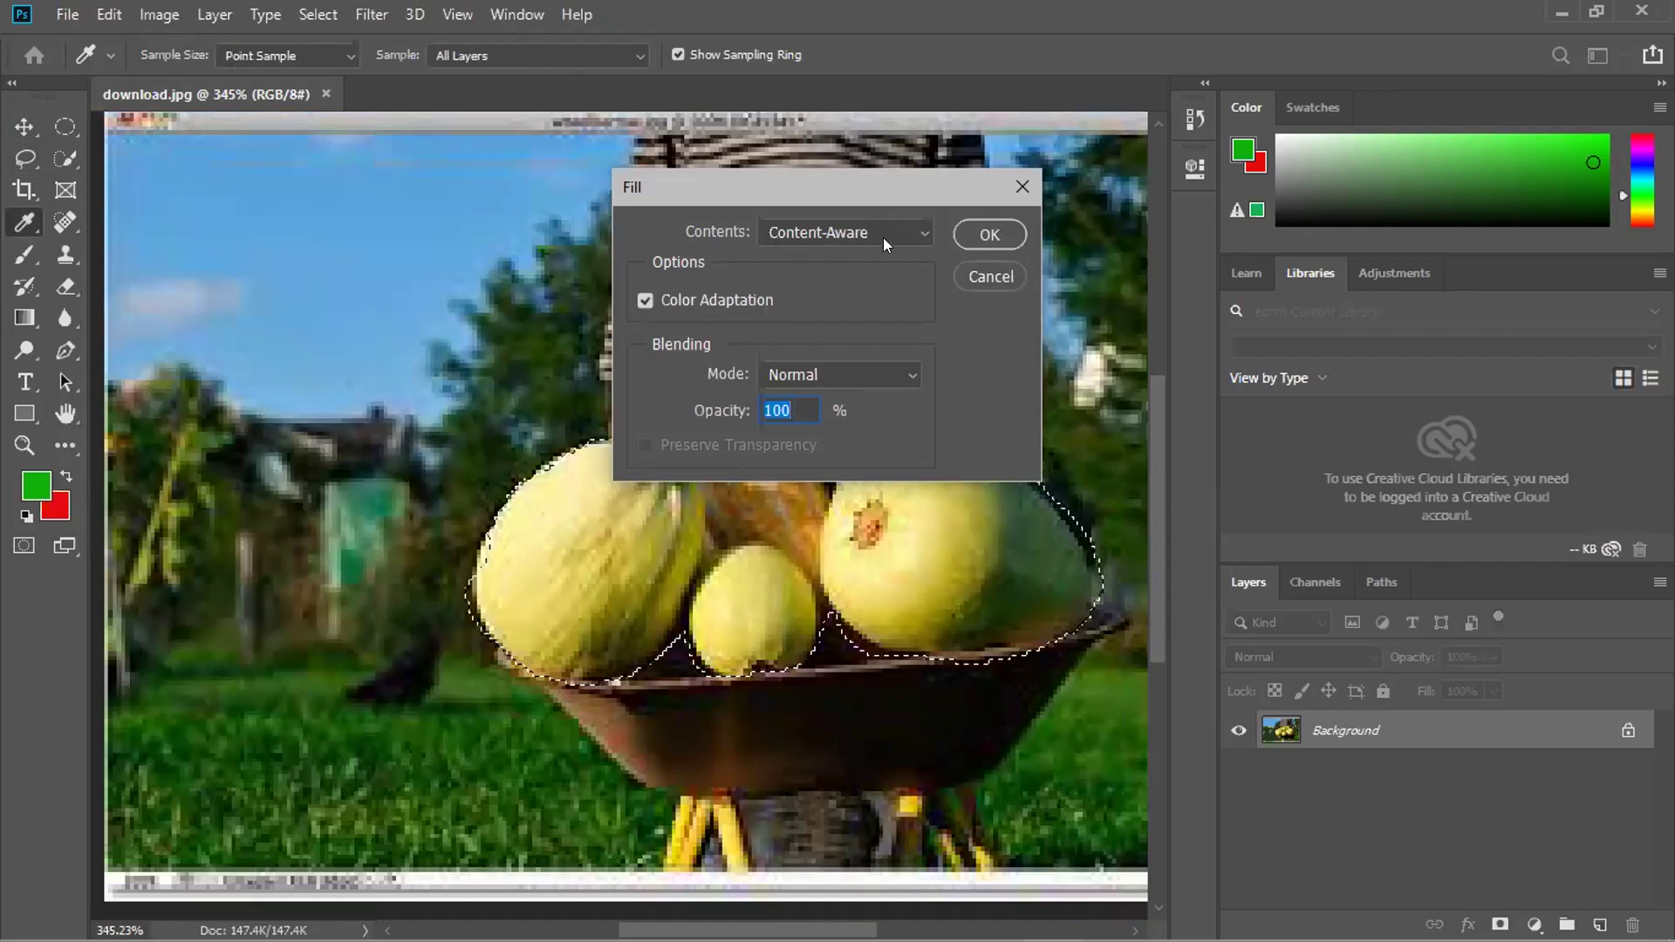
{"action": "left_click", "coordinate": [925, 226]}
{"action": "left_click", "coordinate": [926, 225]}
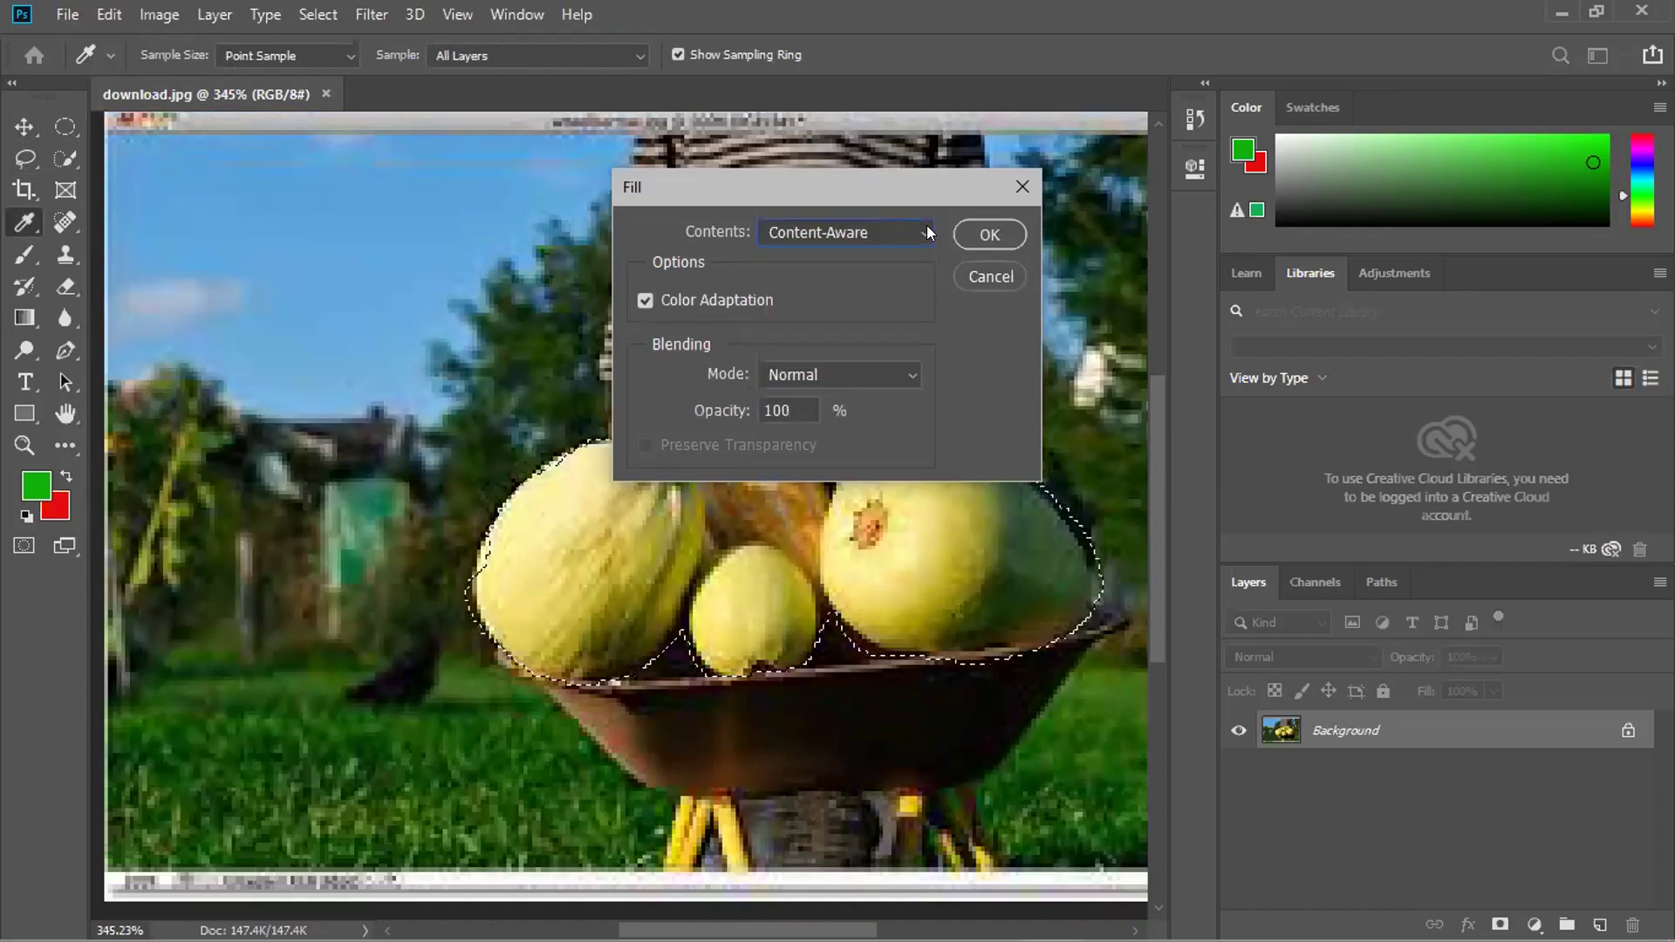
{"action": "left_click", "coordinate": [1014, 187]}
{"action": "key", "text": "v"}
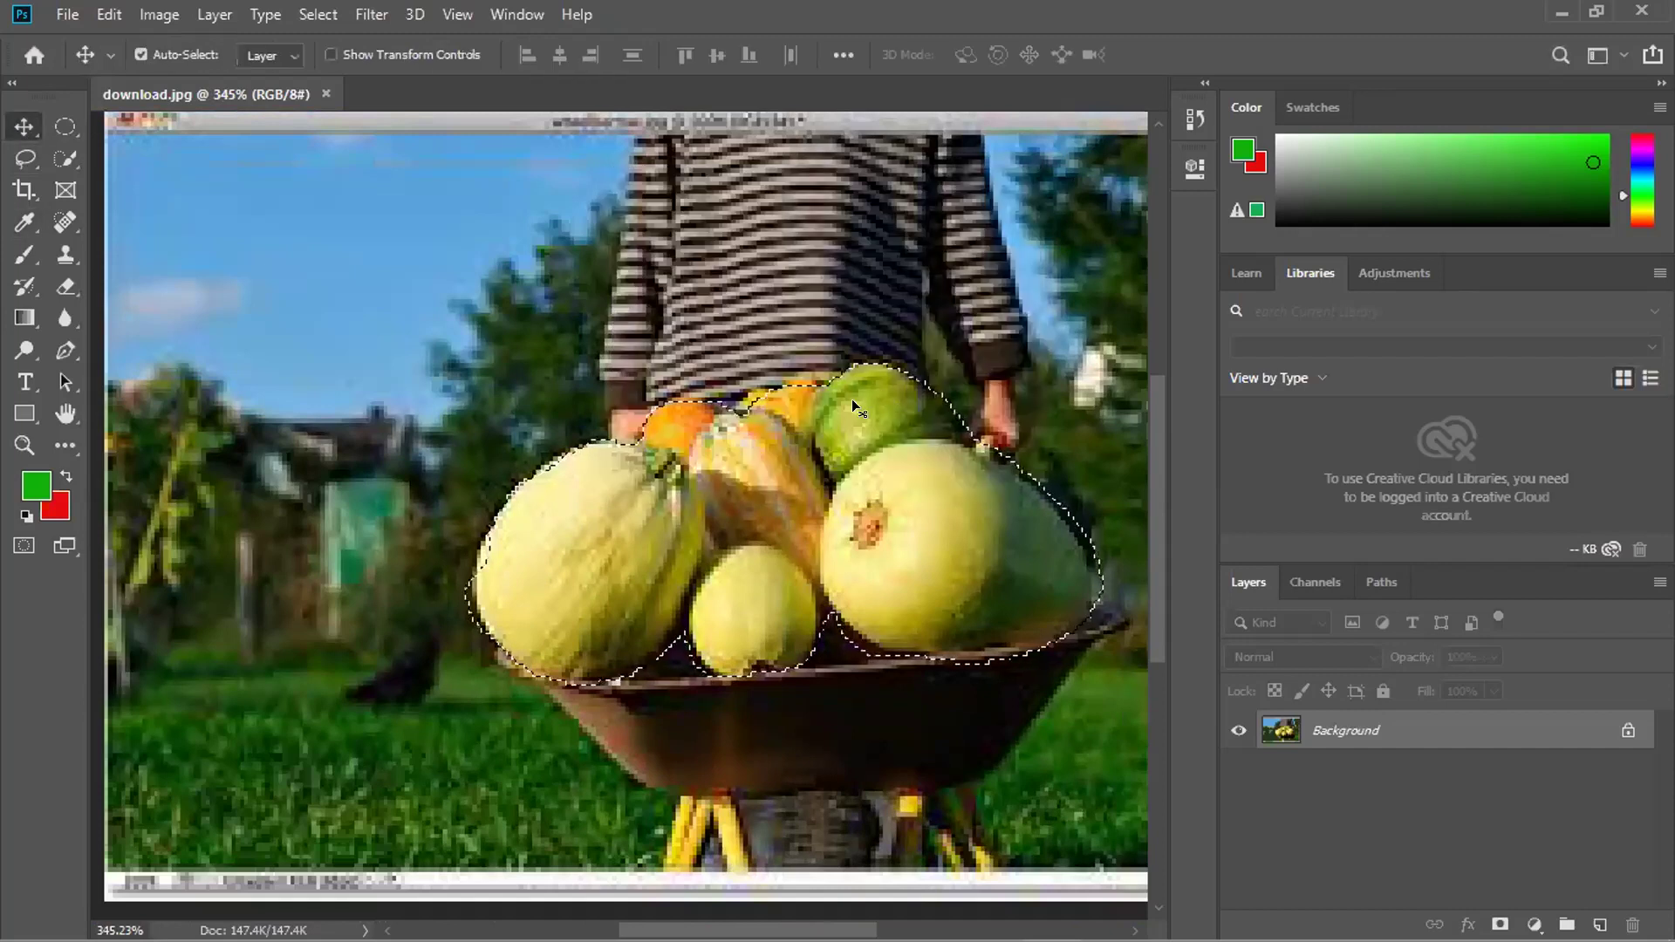
Invert the selection to everything but the vegetables and bring up Fill again.
{"action": "key", "text": "ctrl+shift+i"}
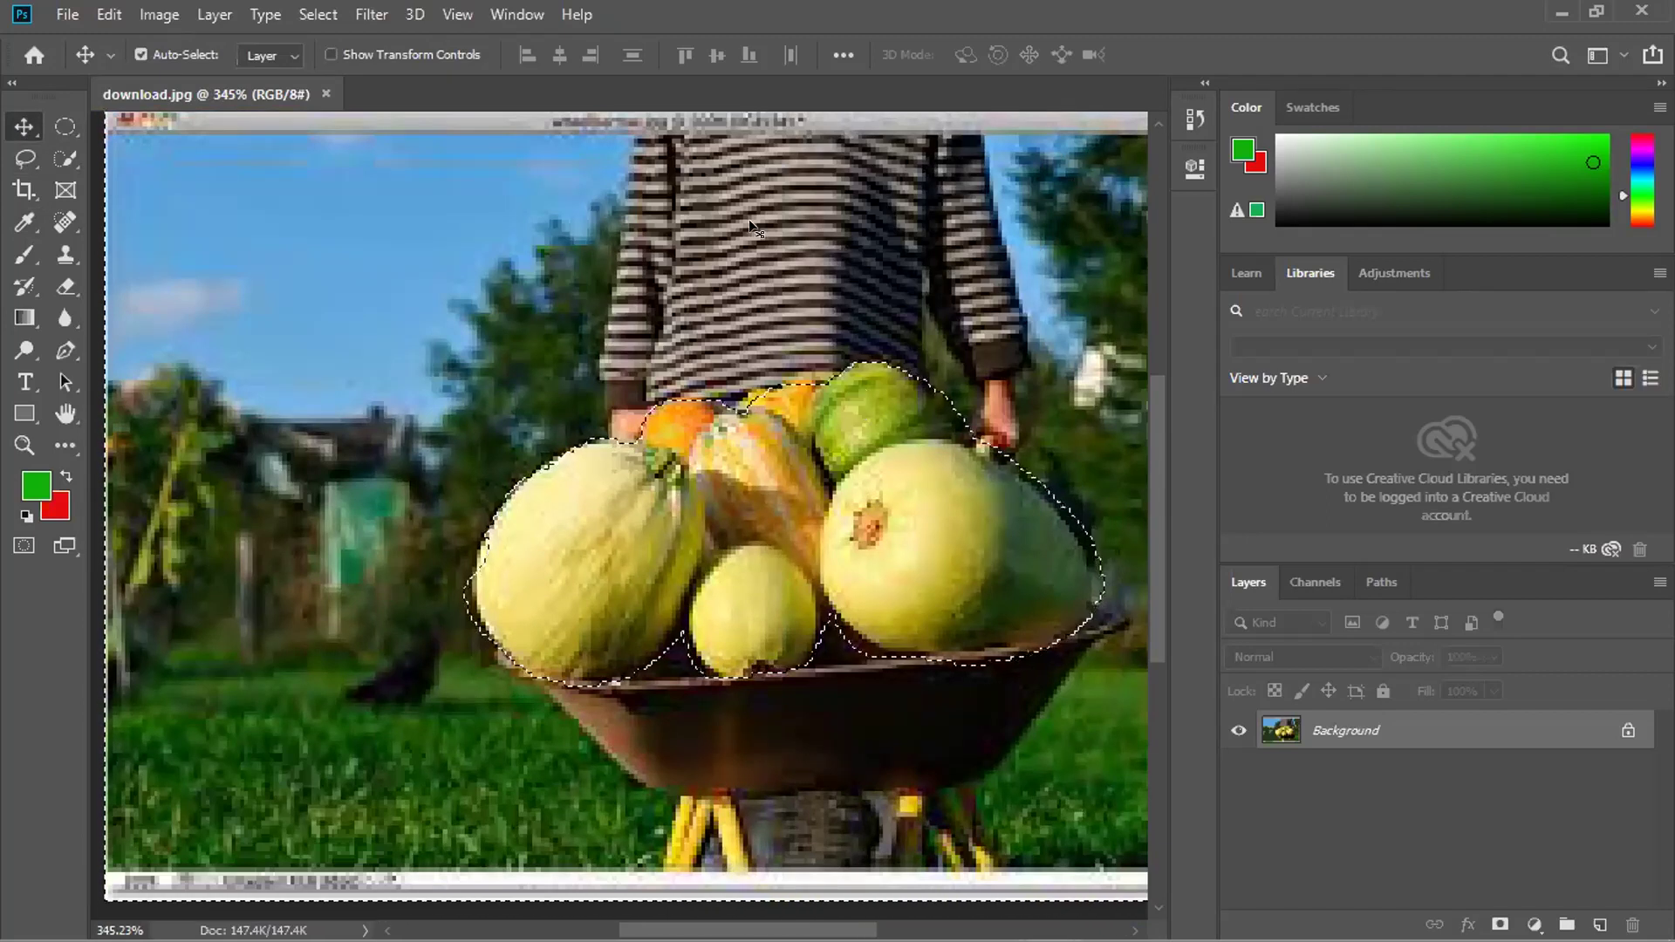
{"action": "key", "text": "shift+F5"}
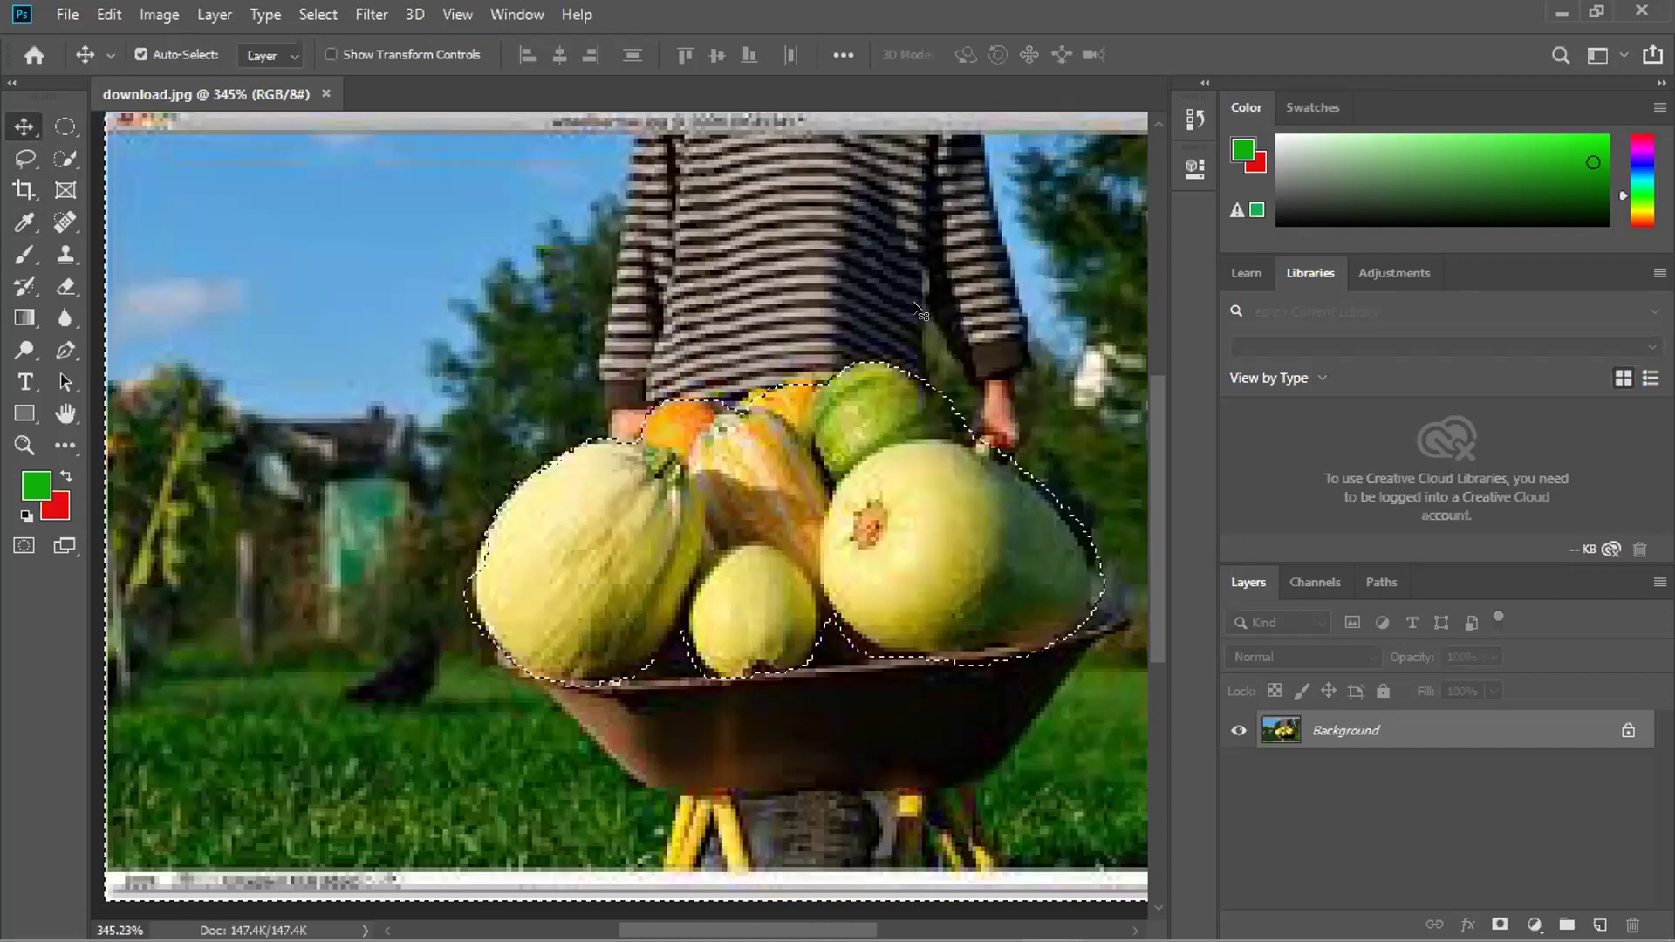
{"action": "scroll", "coordinate": [877, 359], "scroll_direction": "down", "scroll_amount": 1}
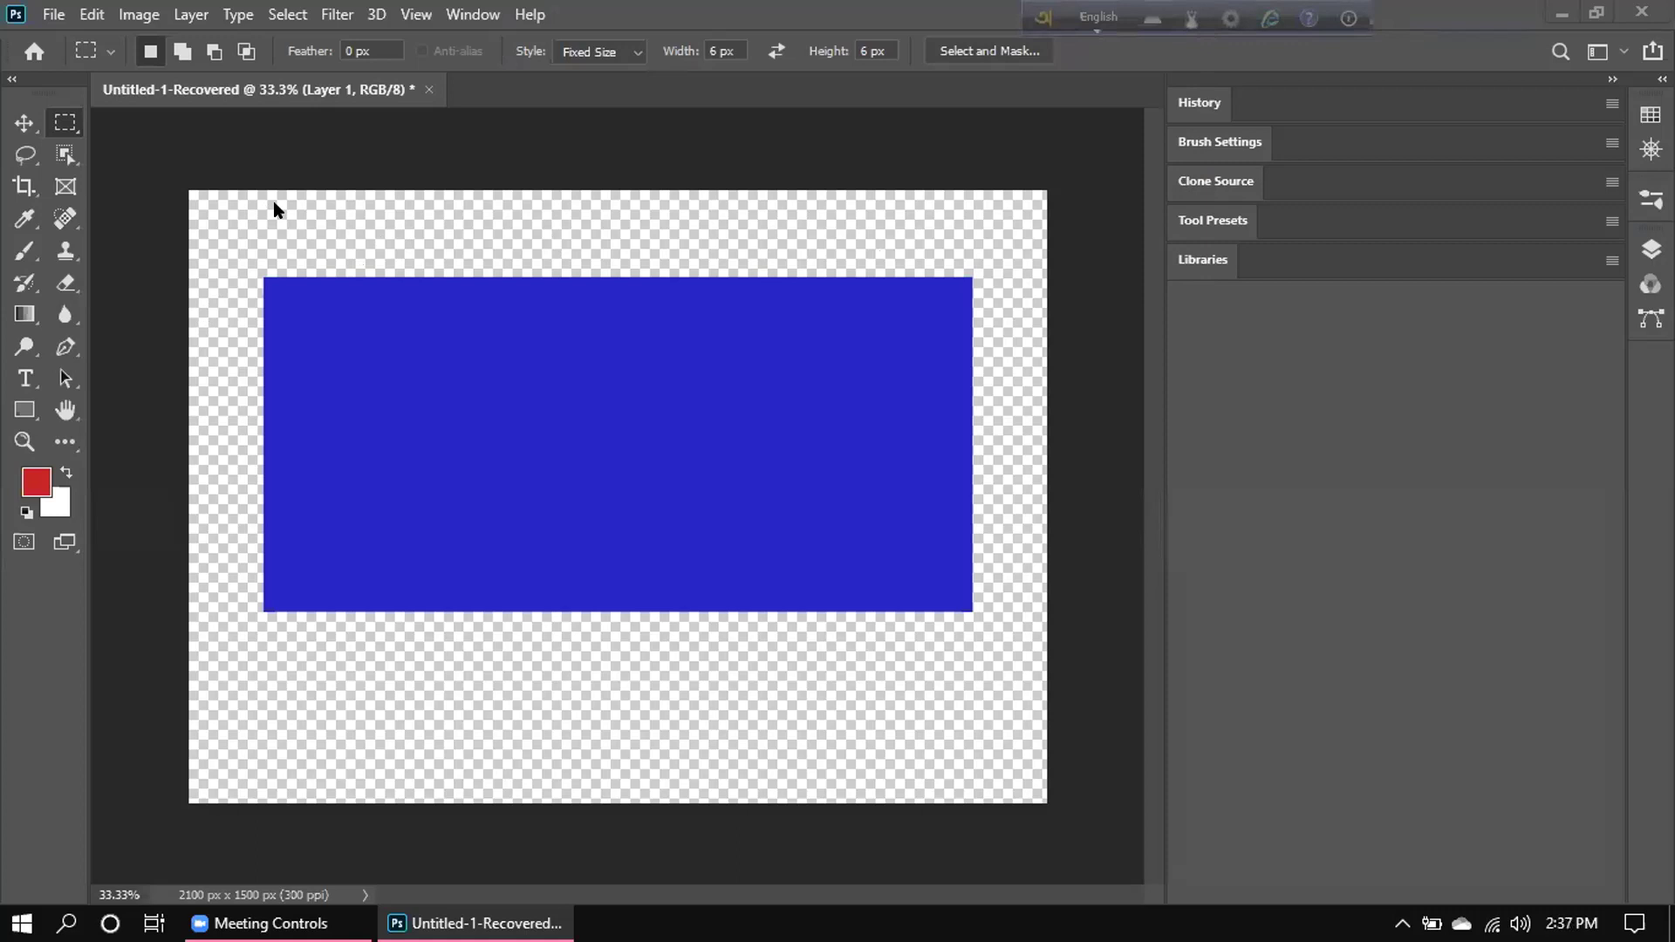
Browse the Open dialog to Downloads and back, close it, then duplicate the download layer.
{"action": "left_click", "coordinate": [53, 13]}
{"action": "left_click", "coordinate": [85, 62]}
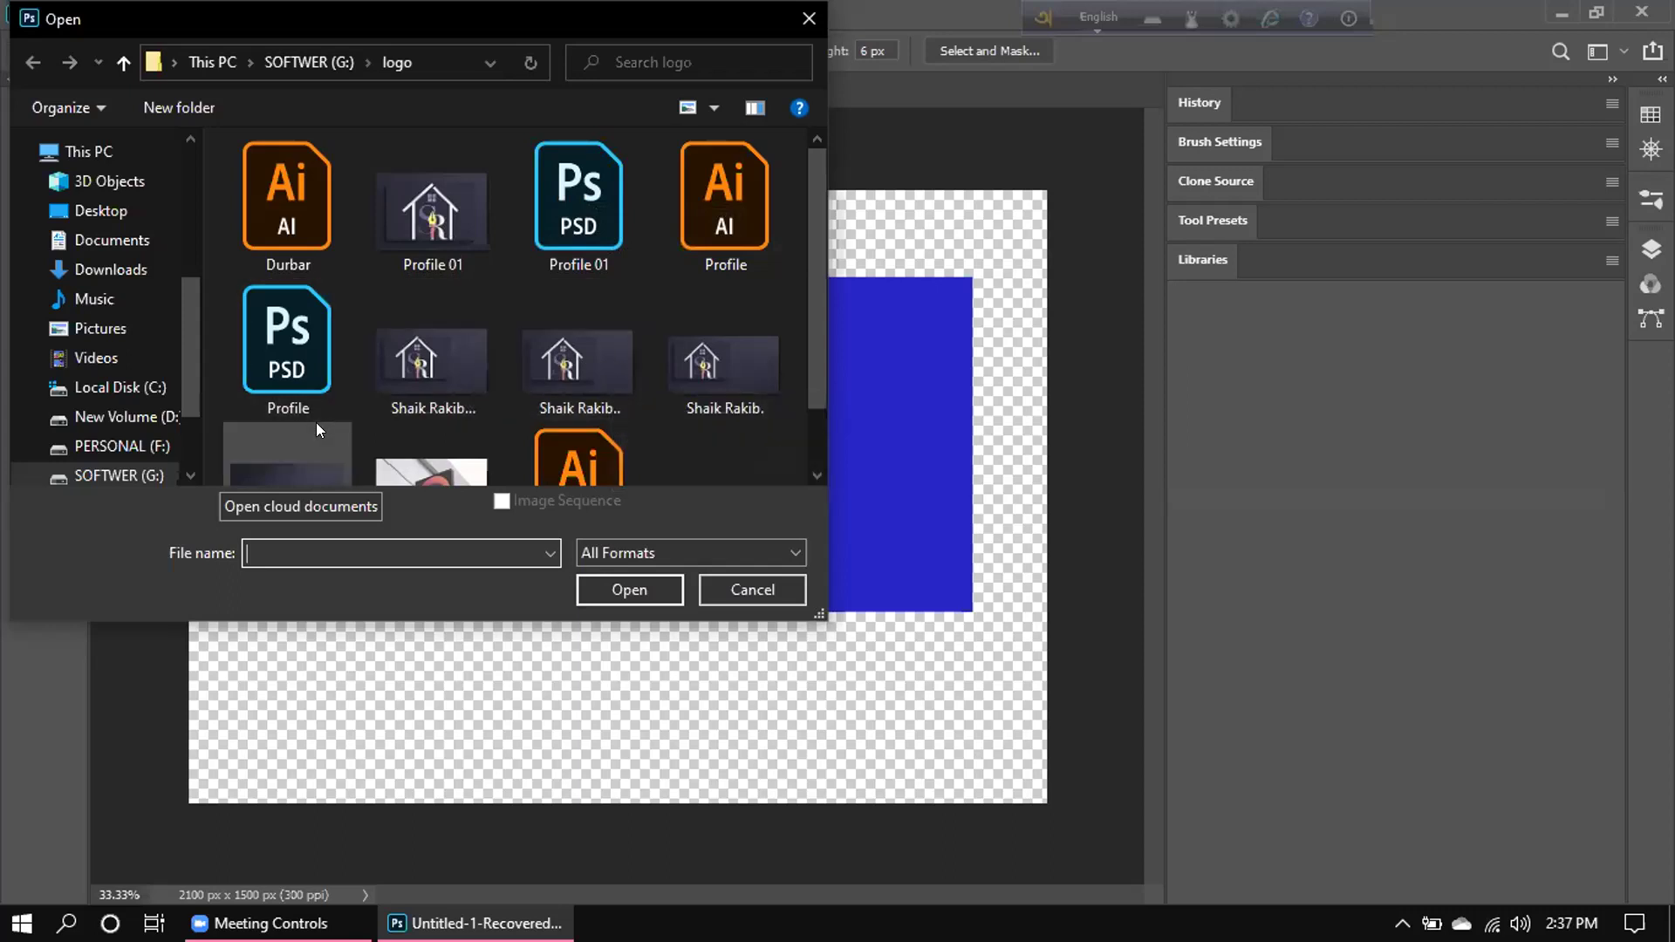
{"action": "left_click", "coordinate": [91, 266]}
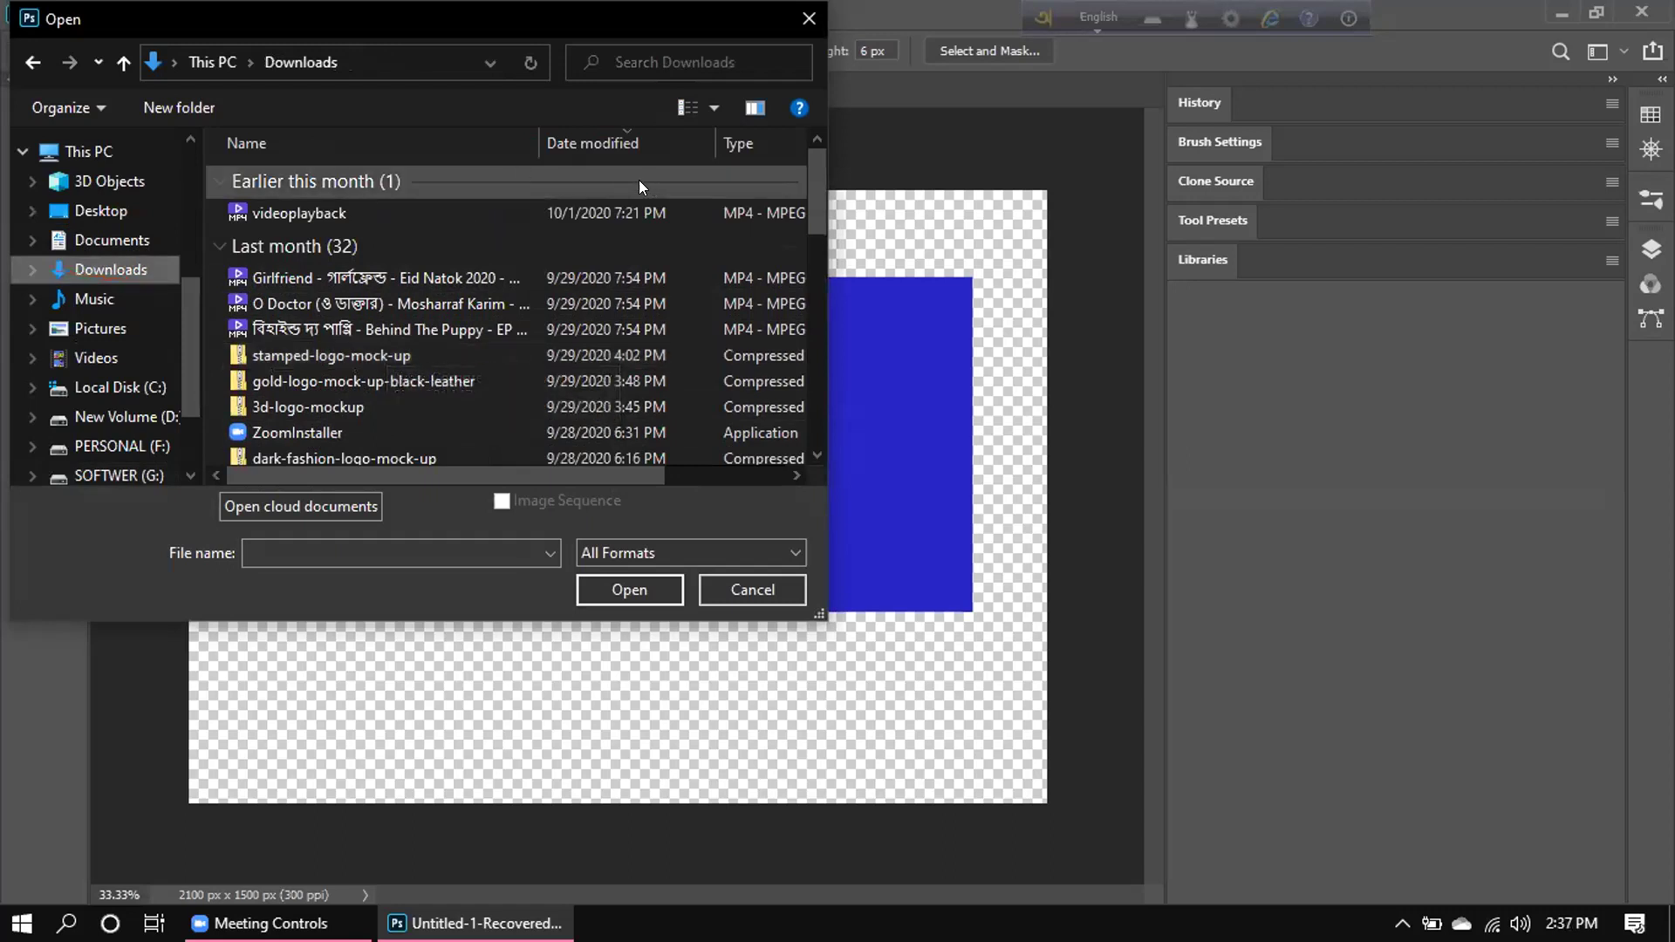
{"action": "left_click", "coordinate": [32, 62]}
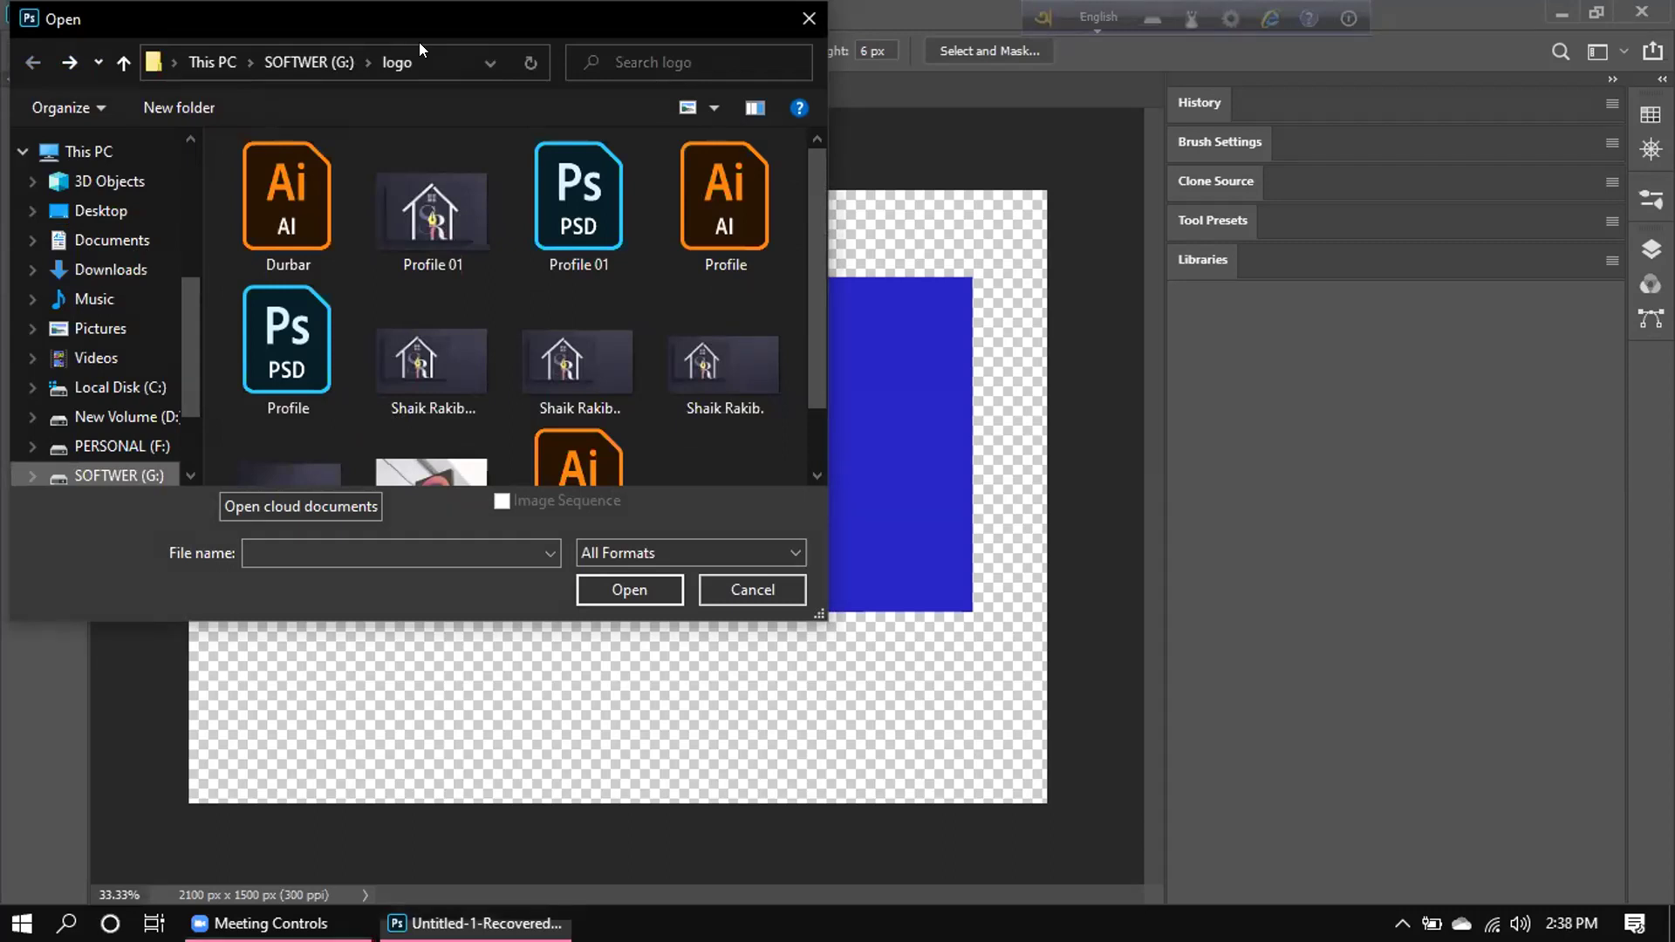
{"action": "left_click", "coordinate": [807, 18]}
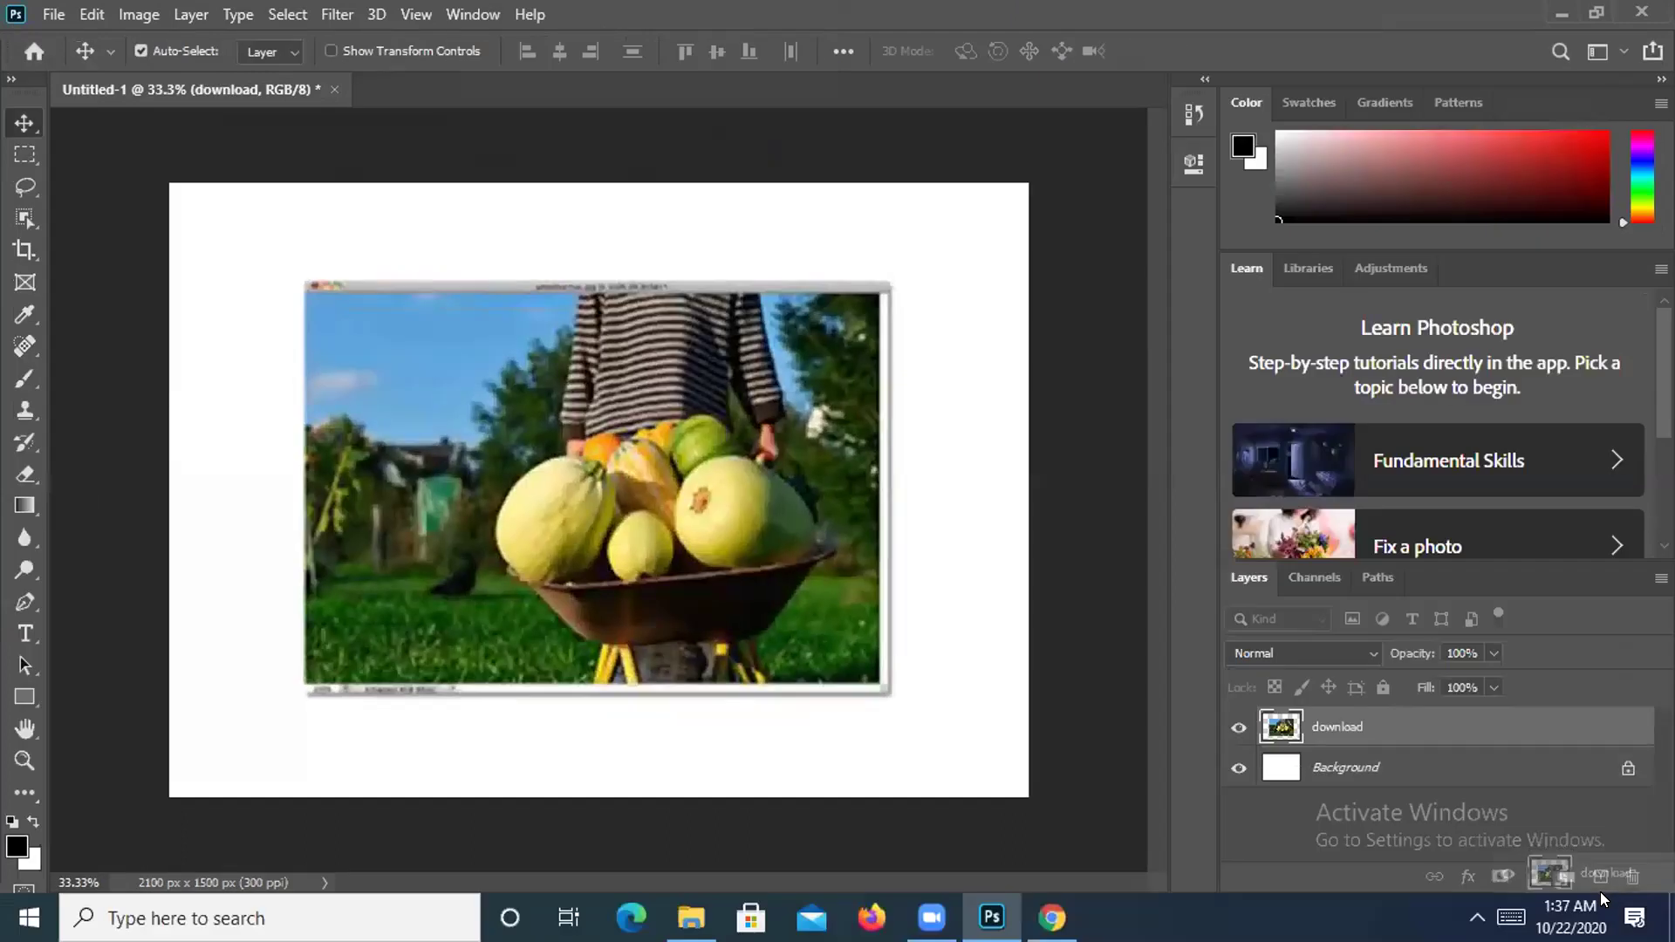
{"action": "left_click_drag", "start_coordinate": [1600, 891], "coordinate": [1598, 886]}
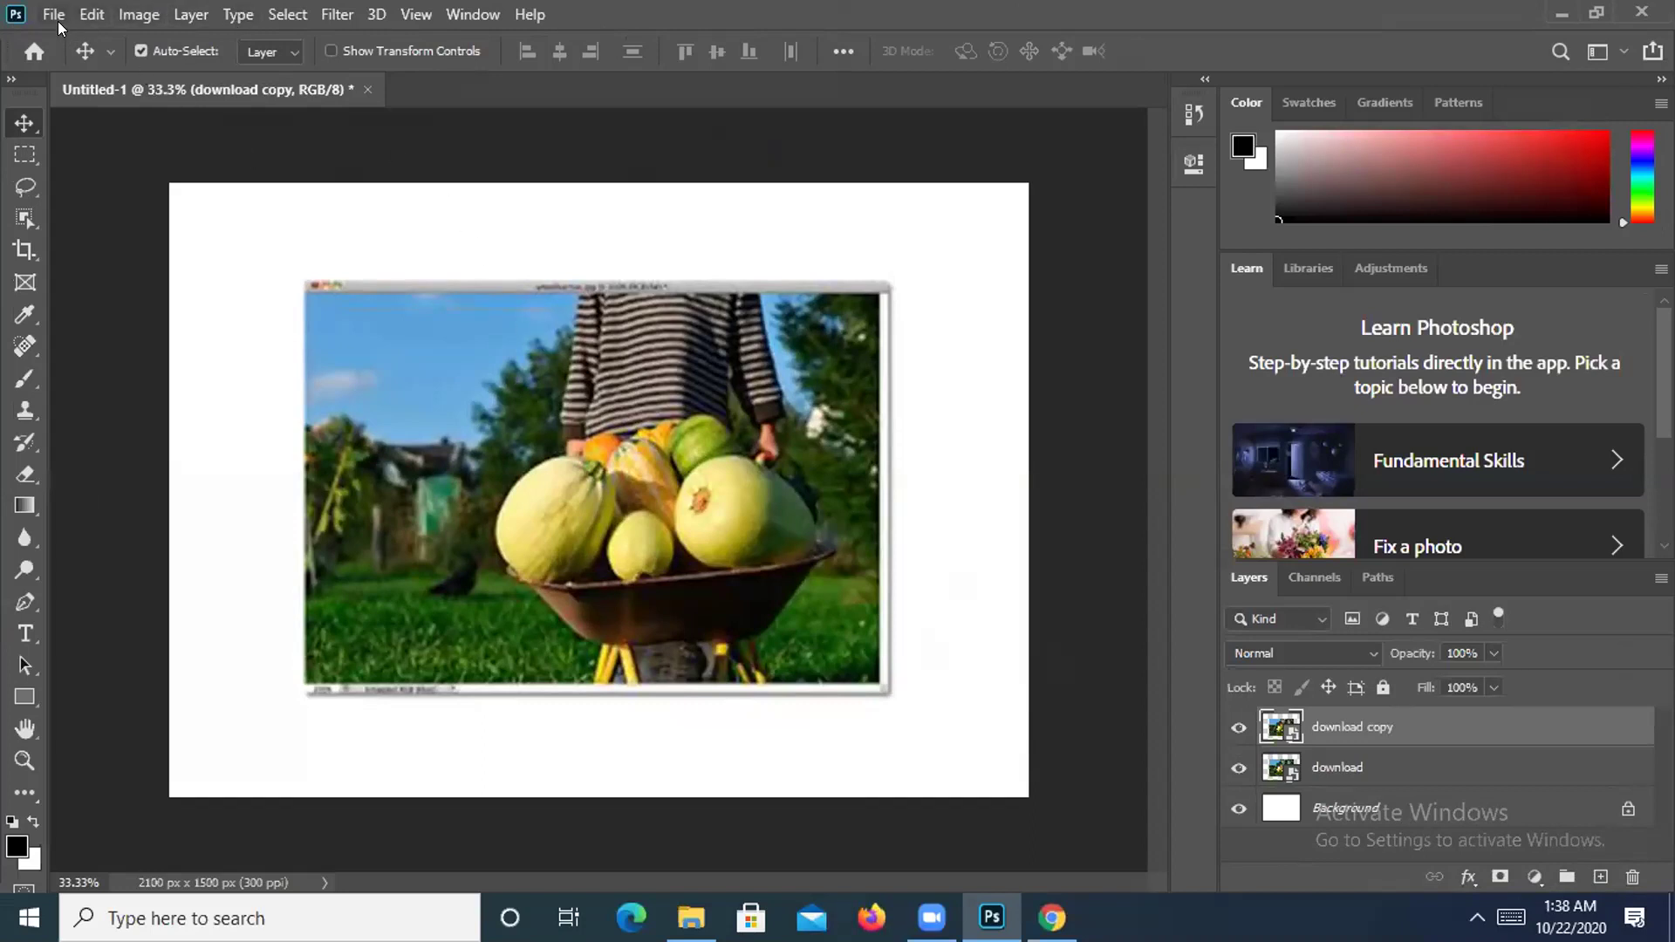
Convert the download copy smart-object layer to pixels with Rasterize Layer.
{"action": "right_click", "coordinate": [1340, 731]}
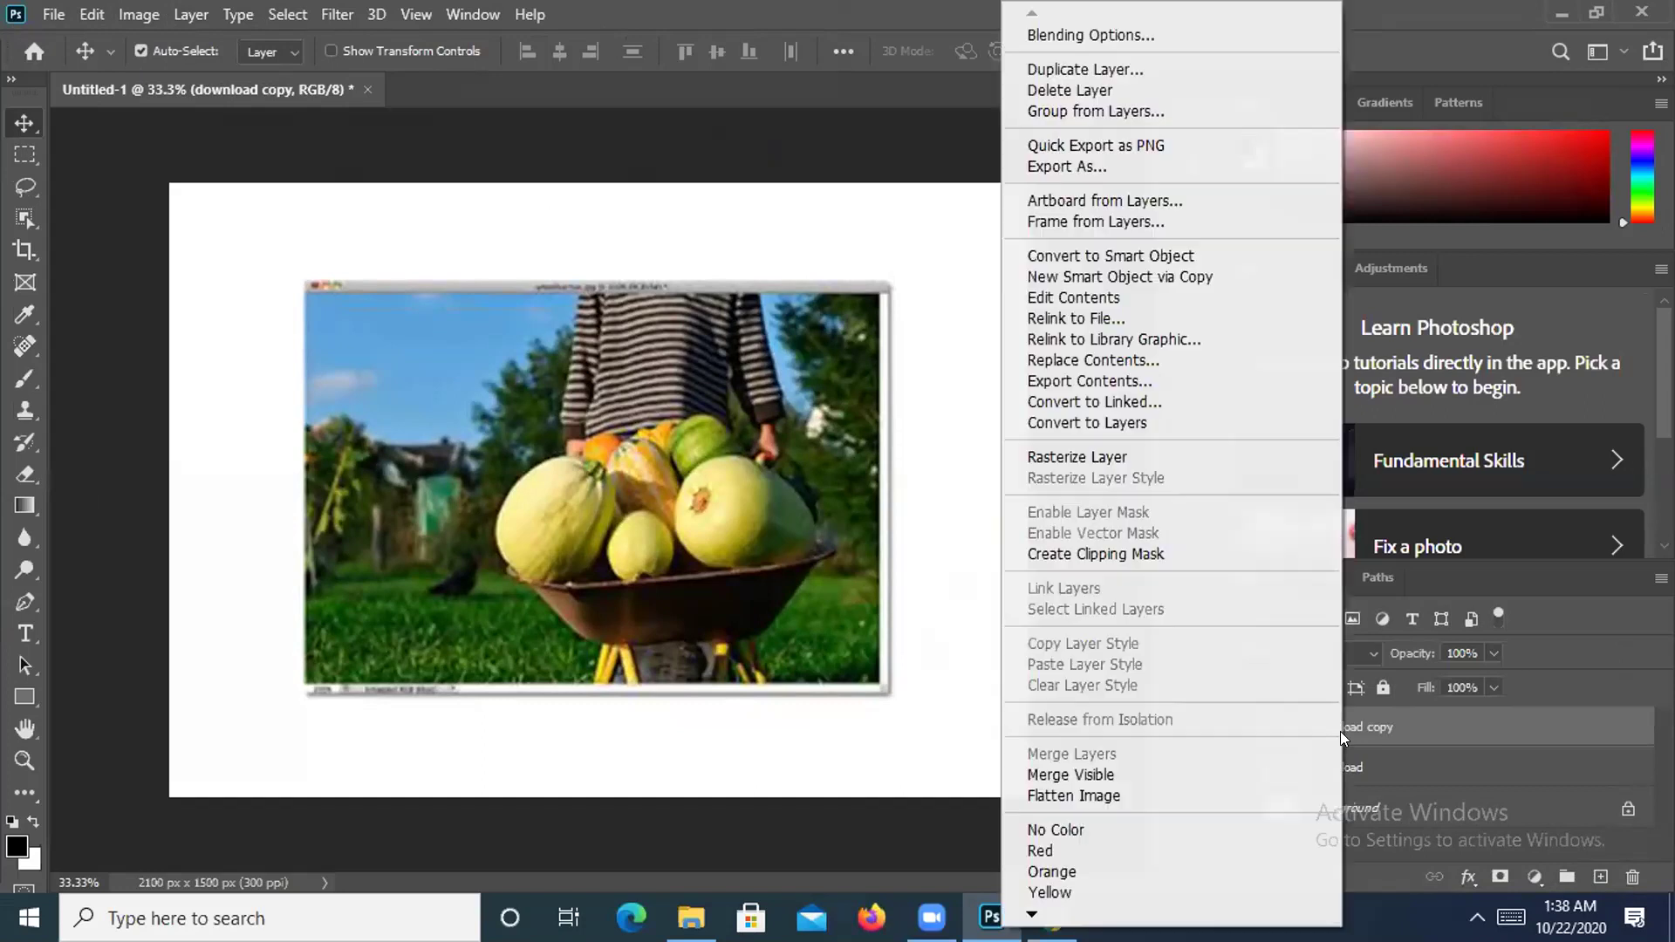
{"action": "key", "text": "Escape"}
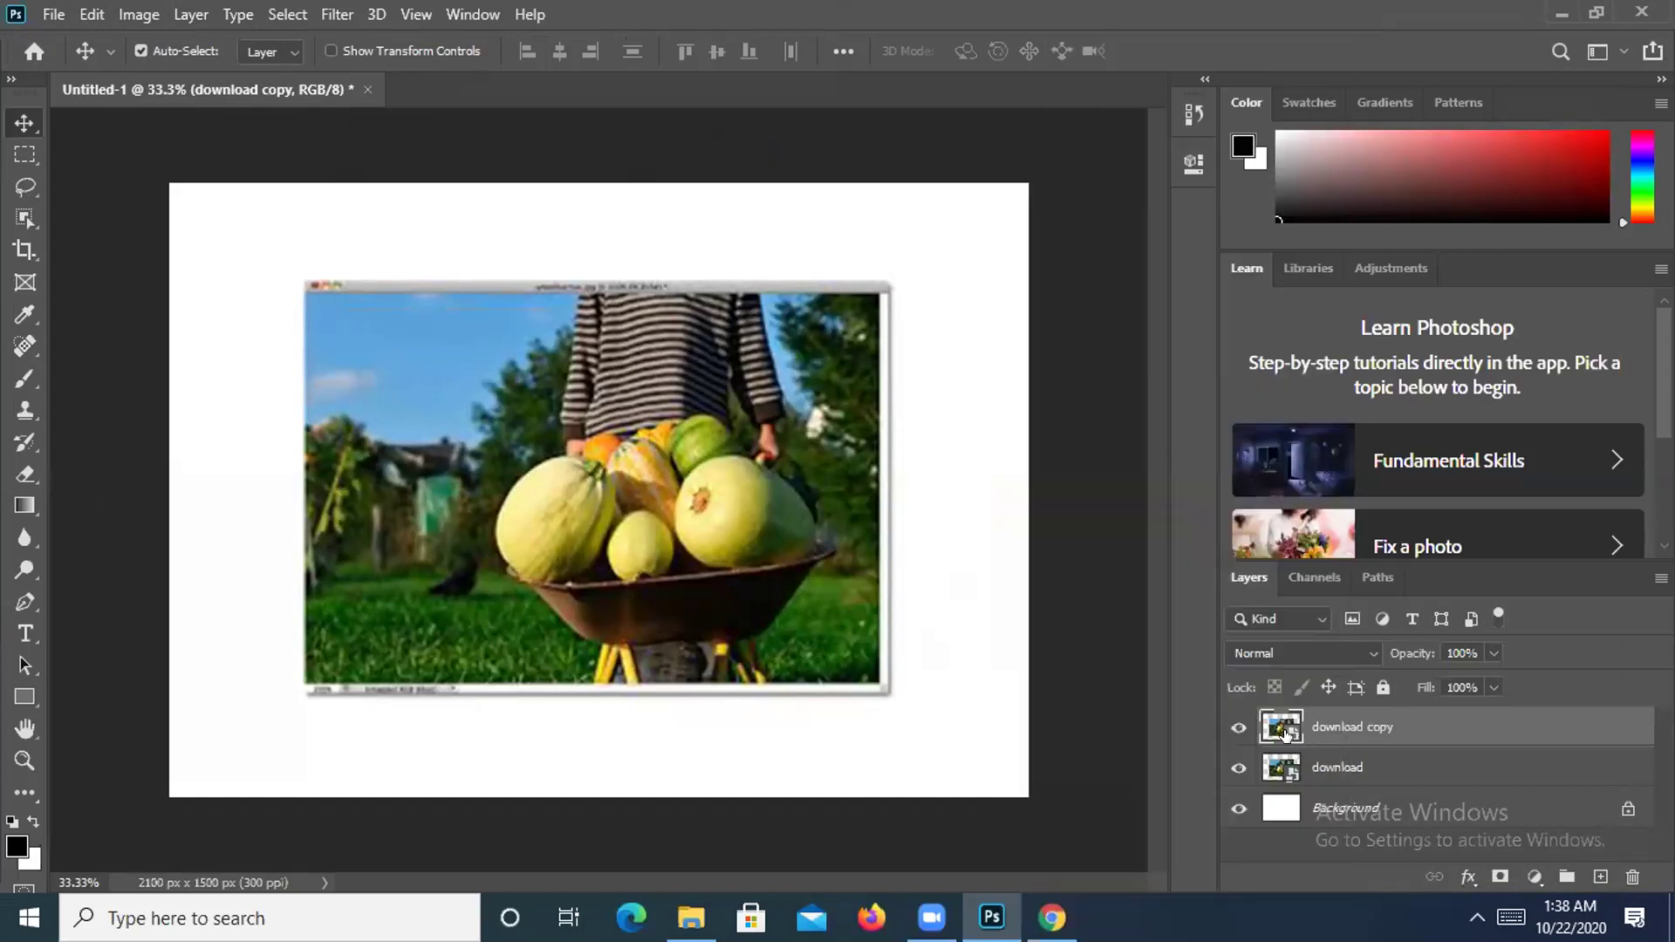
{"action": "right_click", "coordinate": [1272, 734]}
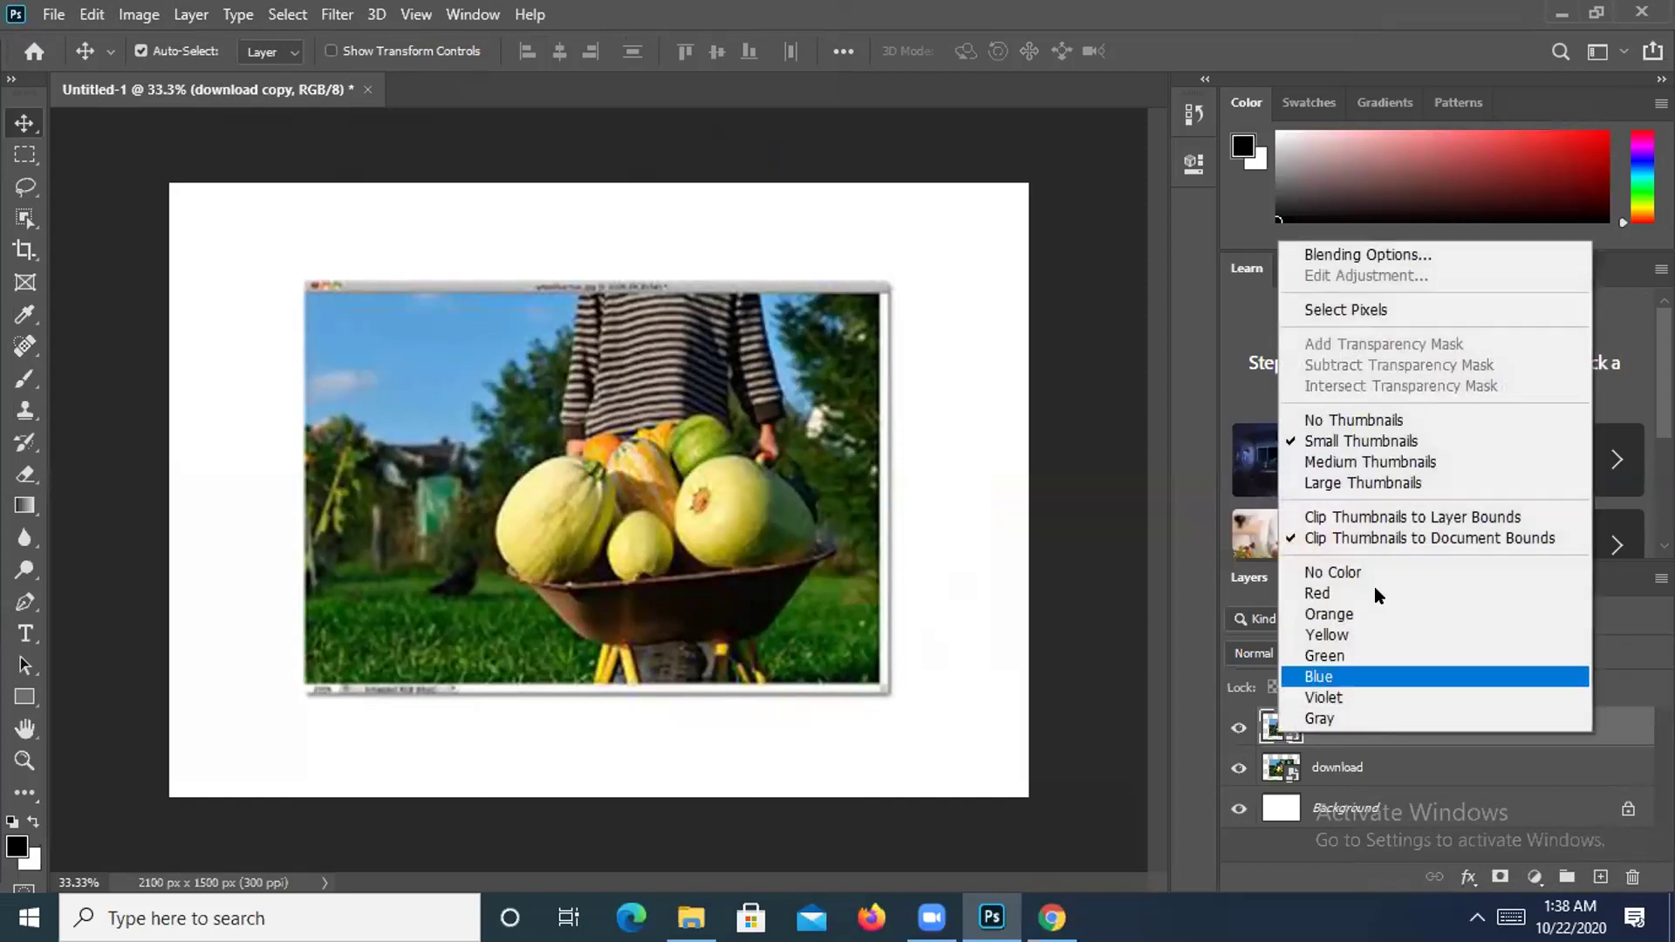
{"action": "left_click", "coordinate": [1441, 740]}
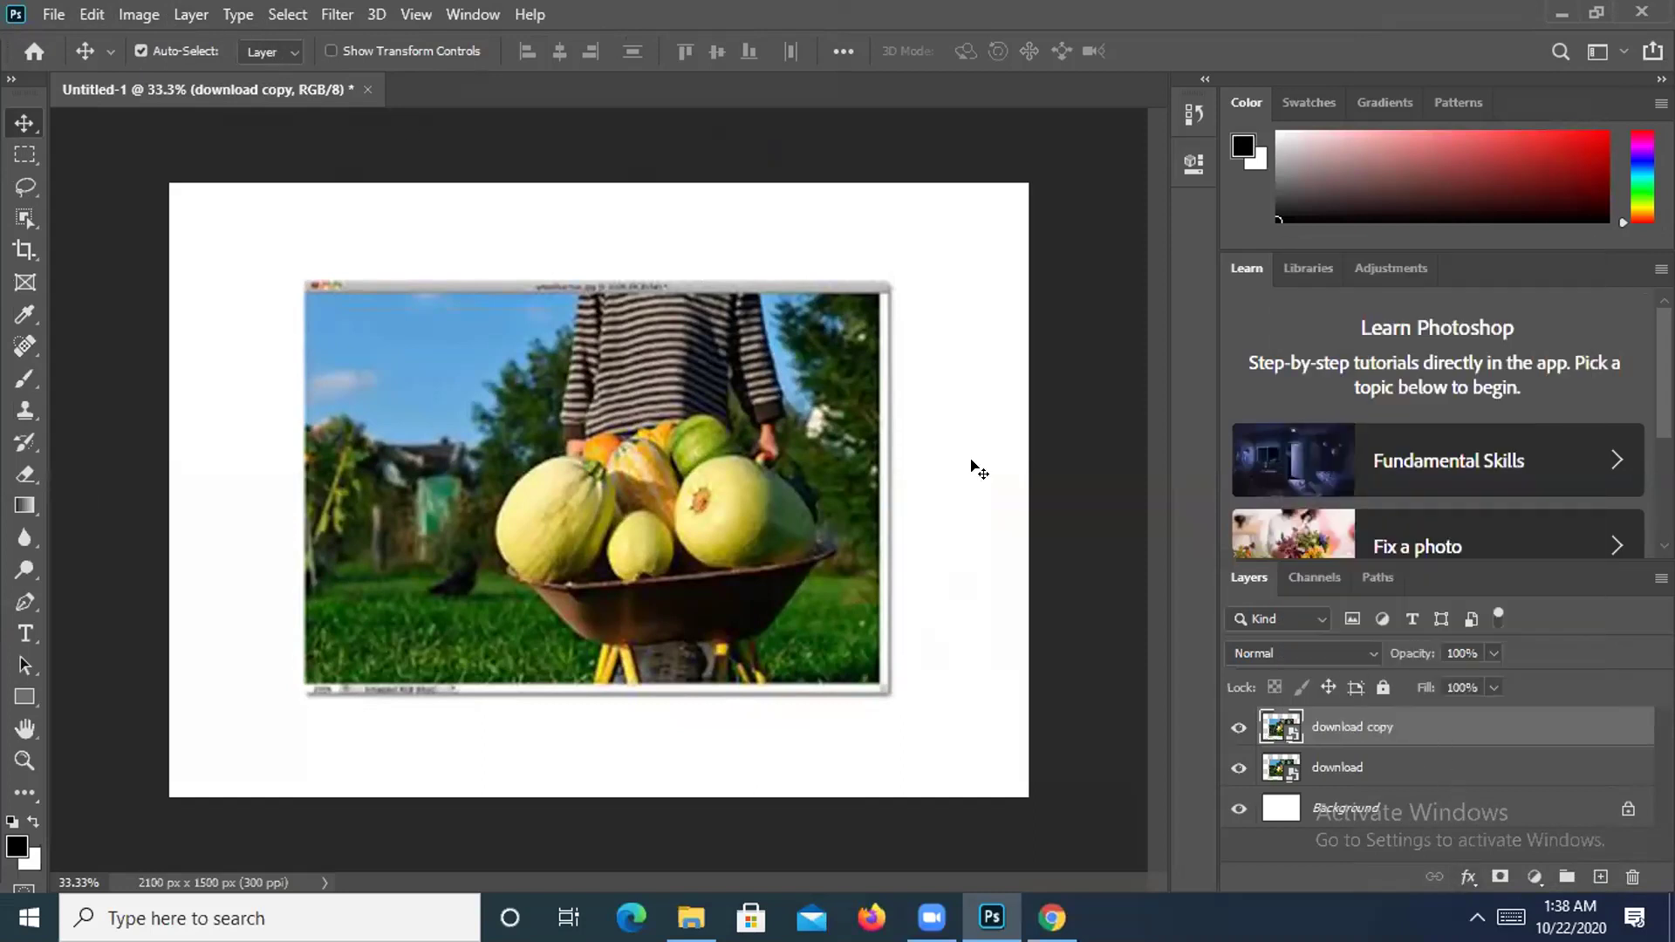
{"action": "right_click", "coordinate": [573, 374]}
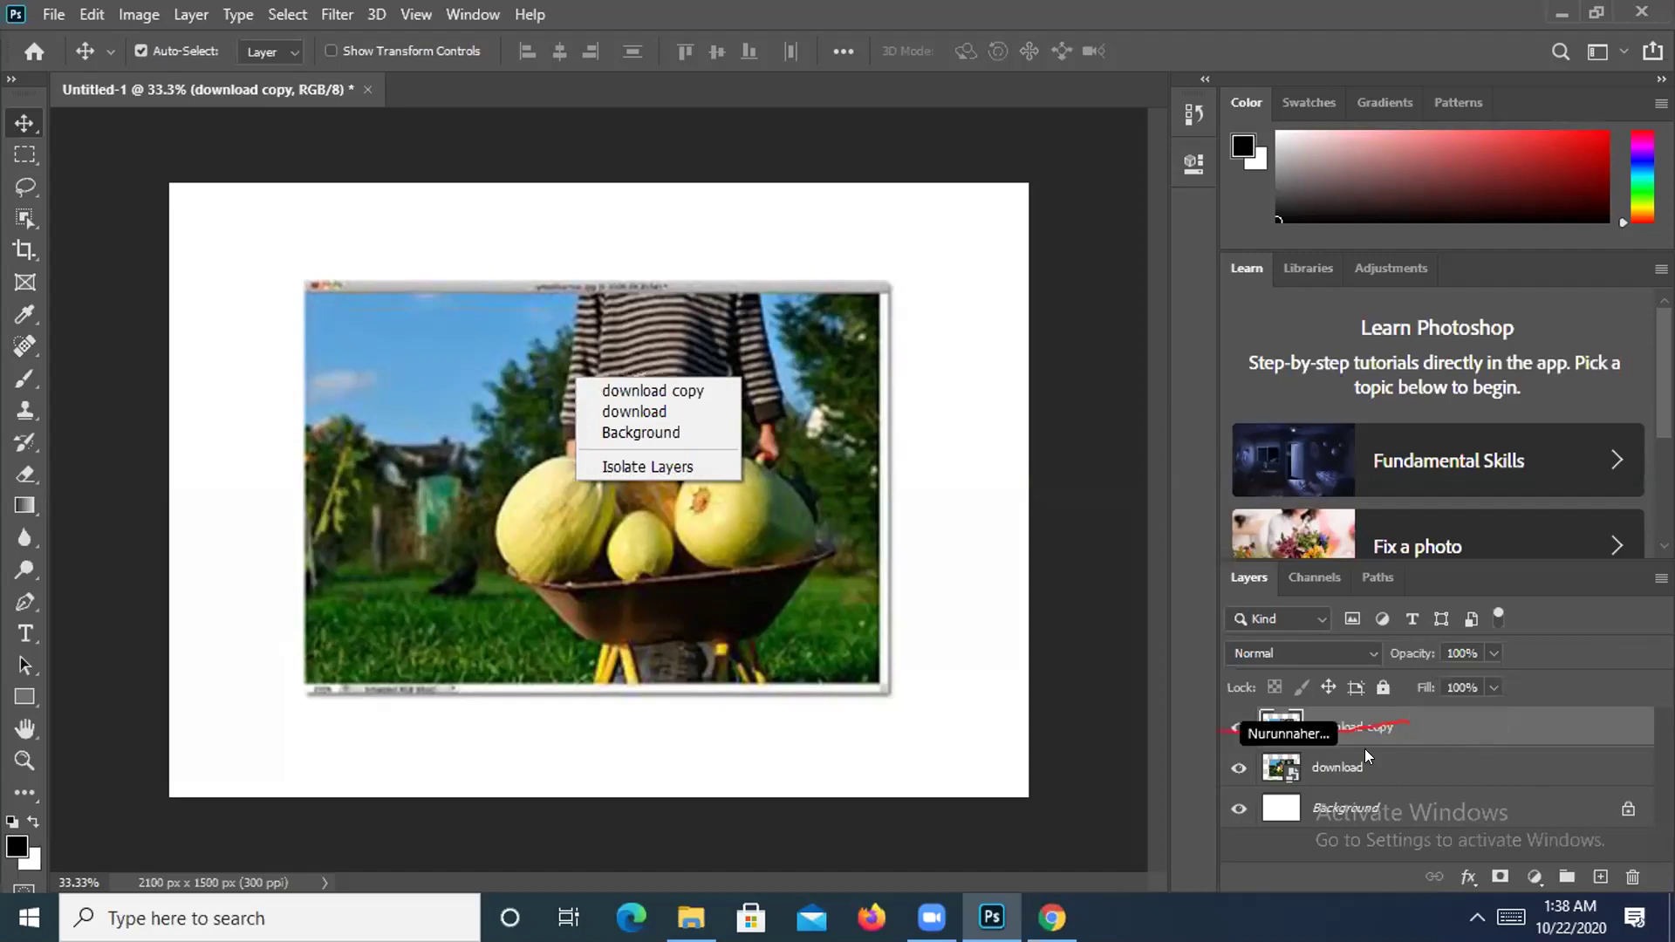
{"action": "right_click", "coordinate": [1365, 726]}
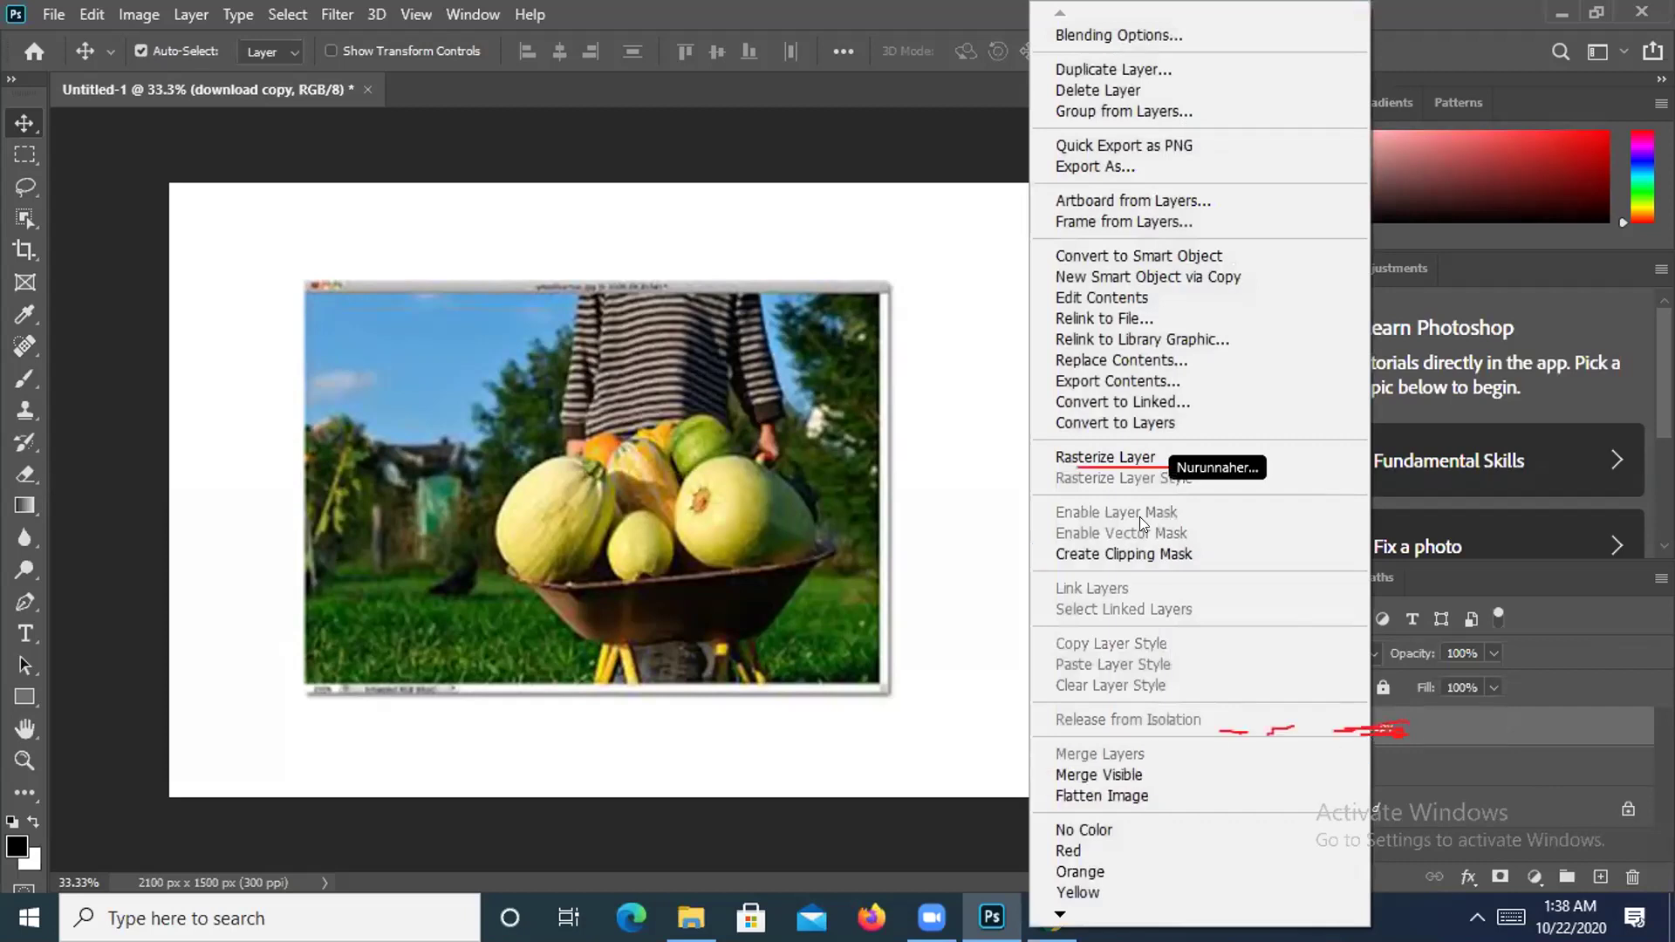
{"action": "left_click", "coordinate": [1118, 456]}
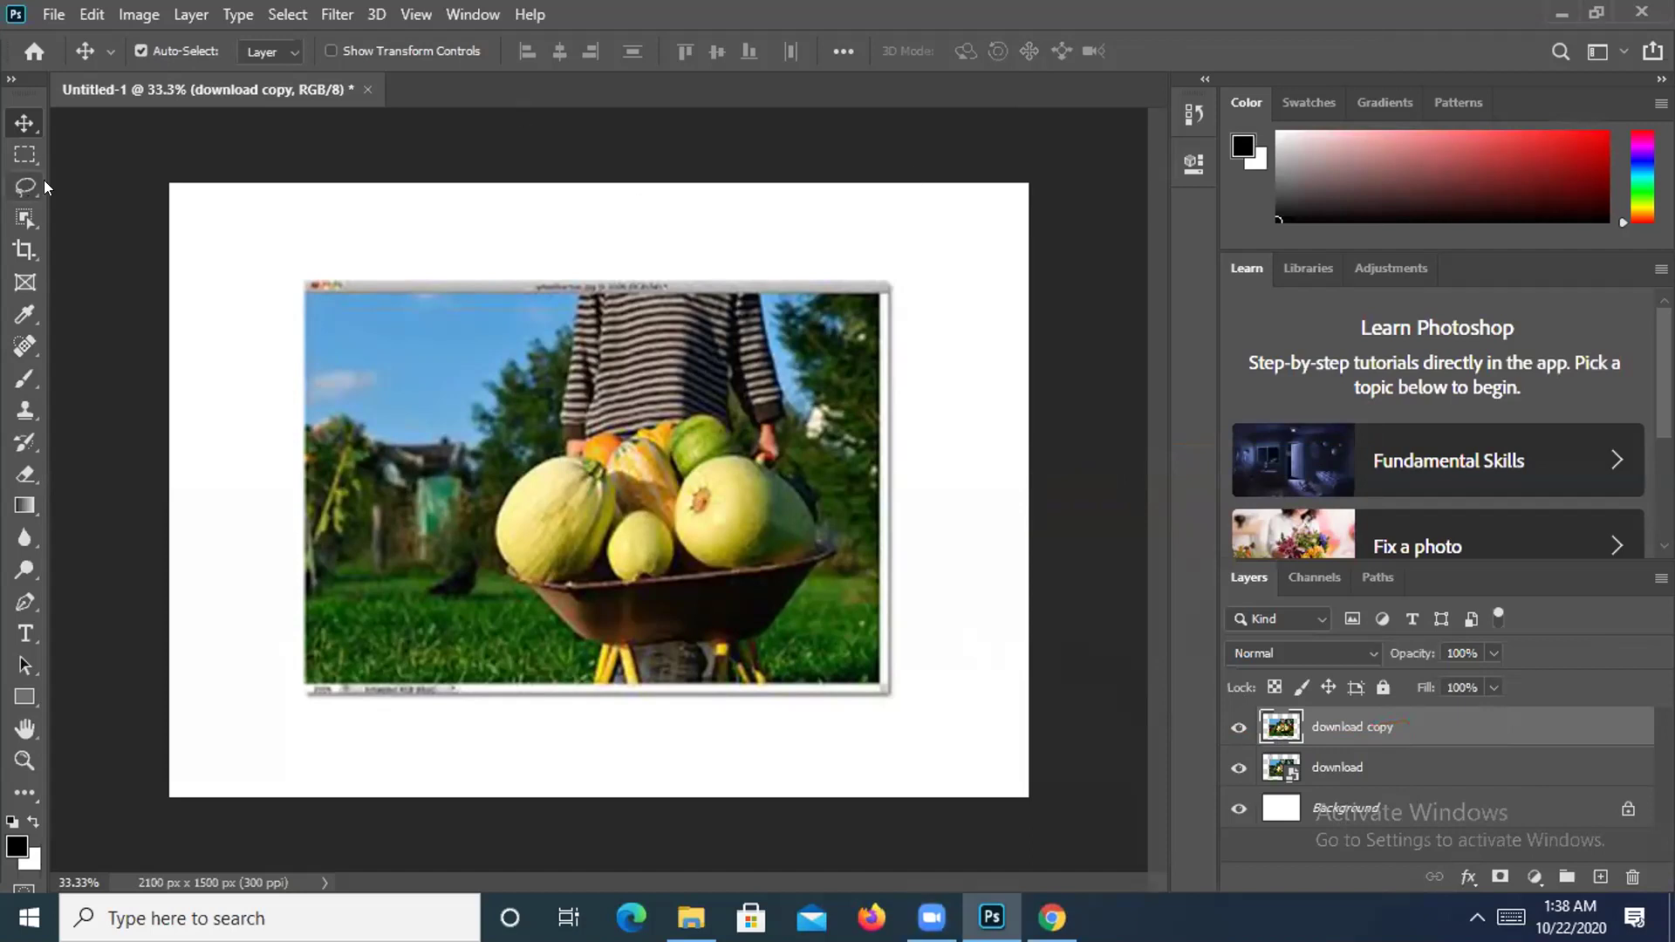
Zoom to 50% and lasso around the outer edge of the melon heap.
{"action": "key", "text": "ctrl+plus"}
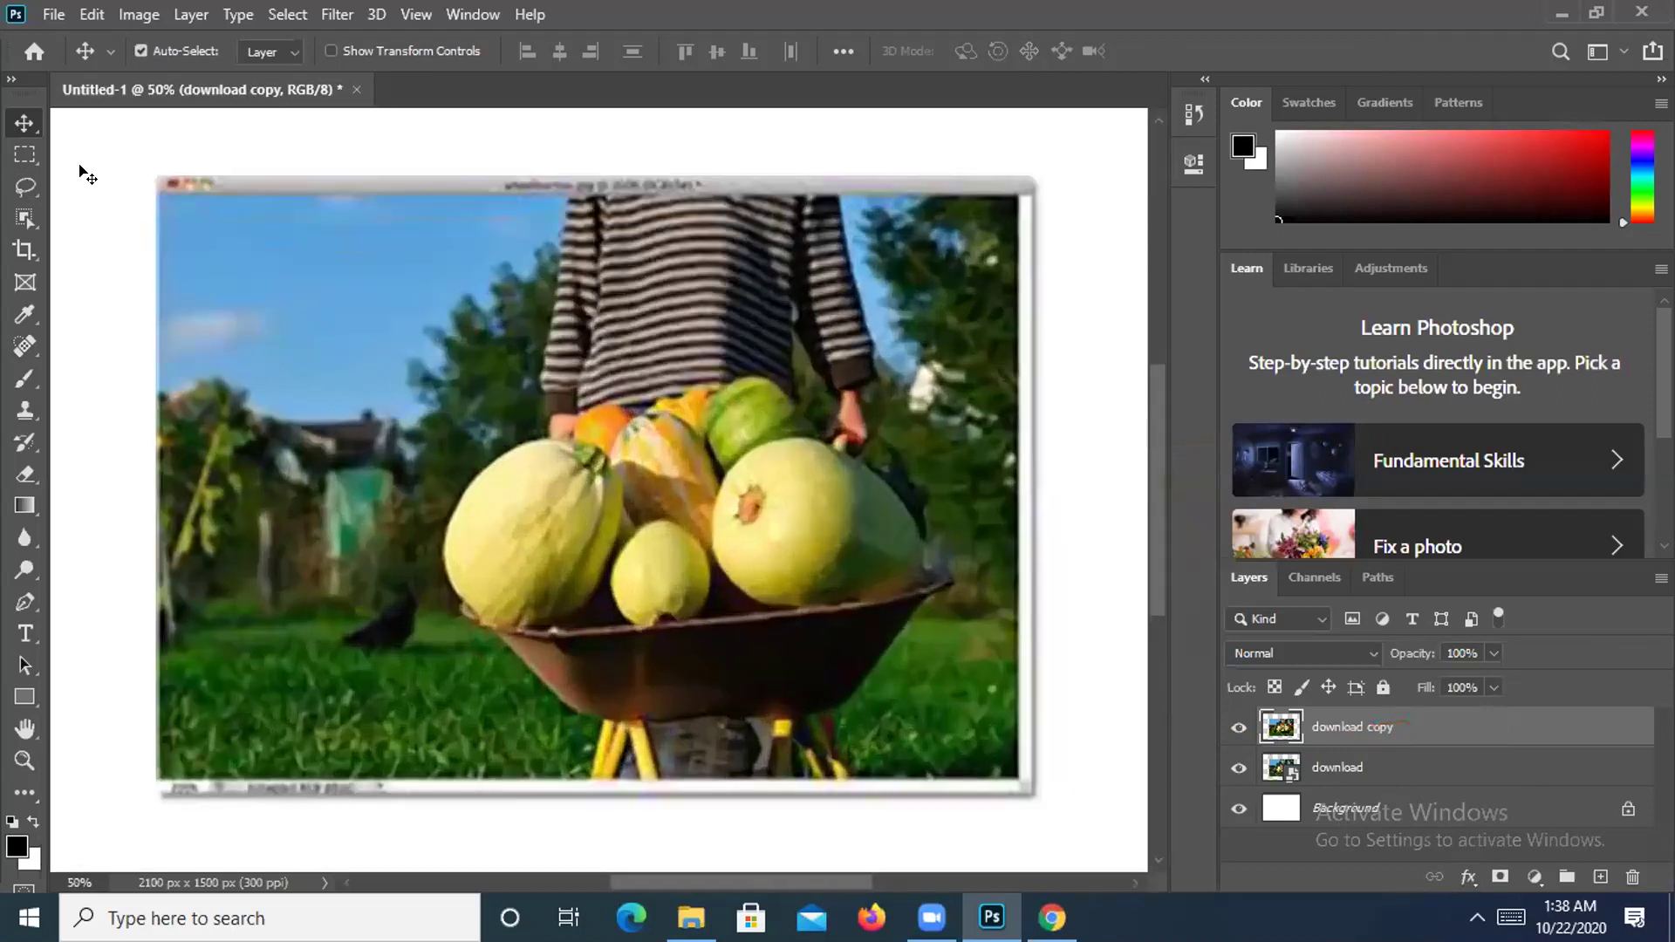
{"action": "left_click", "coordinate": [26, 187]}
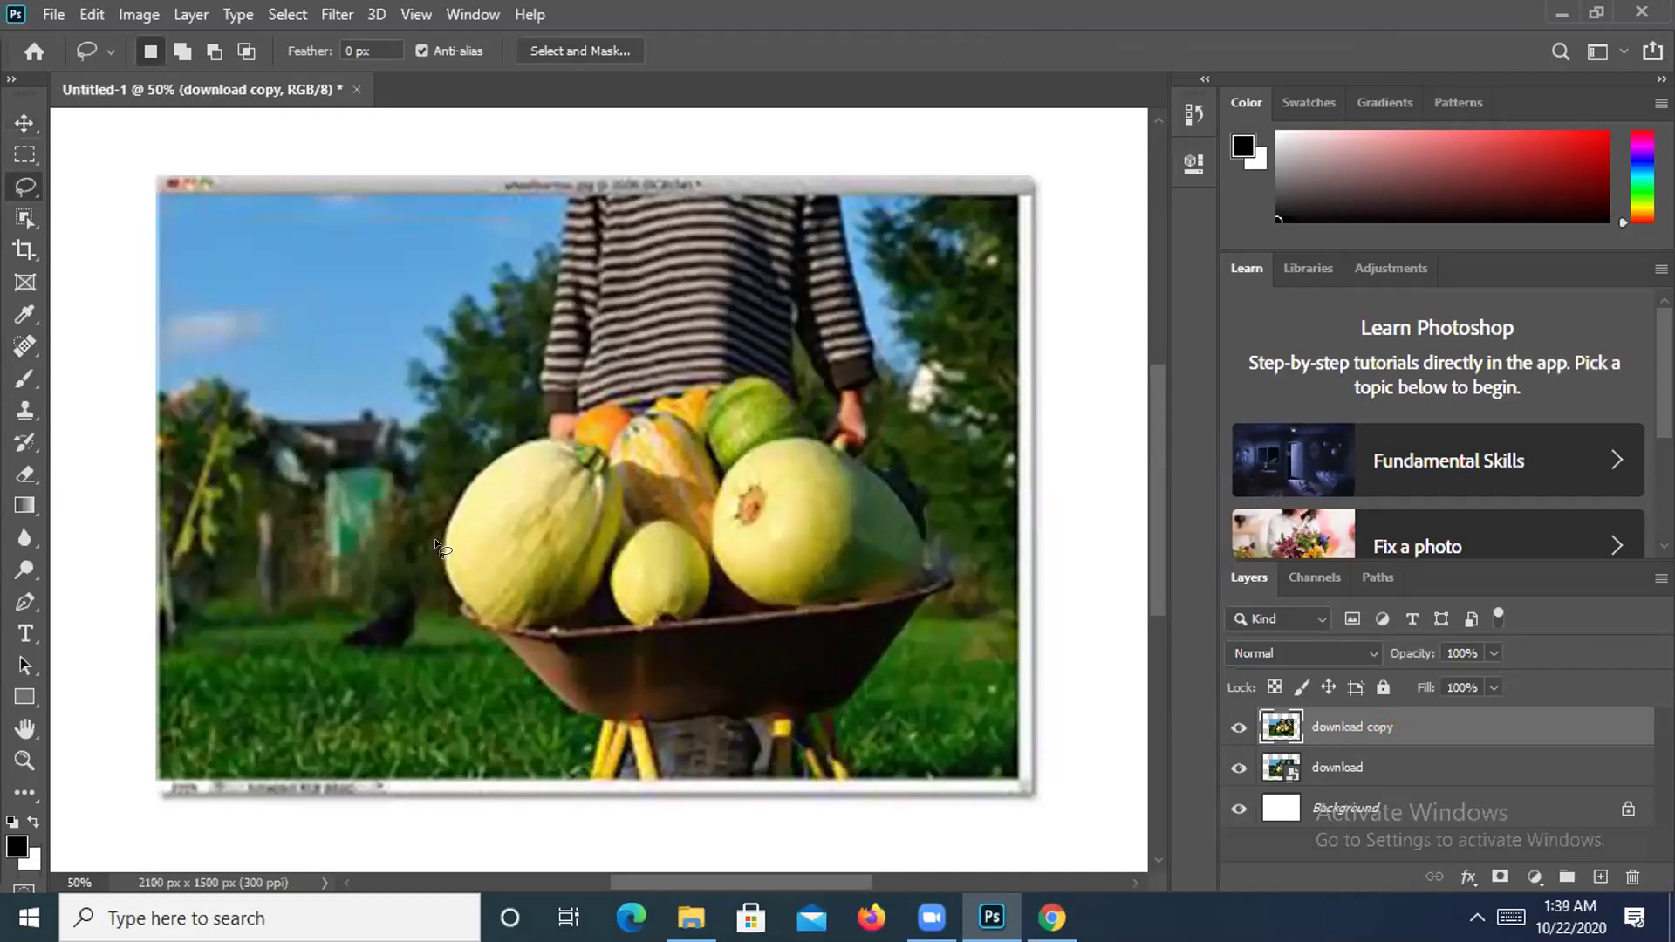
{"action": "mouse_move", "coordinate": [438, 532]}
{"action": "left_mouse_down"}
{"action": "mouse_move", "coordinate": [458, 484]}
{"action": "mouse_move", "coordinate": [537, 442]}
{"action": "left_mouse_up"}
{"action": "left_click_drag", "start_coordinate": [796, 406], "coordinate": [807, 408]}
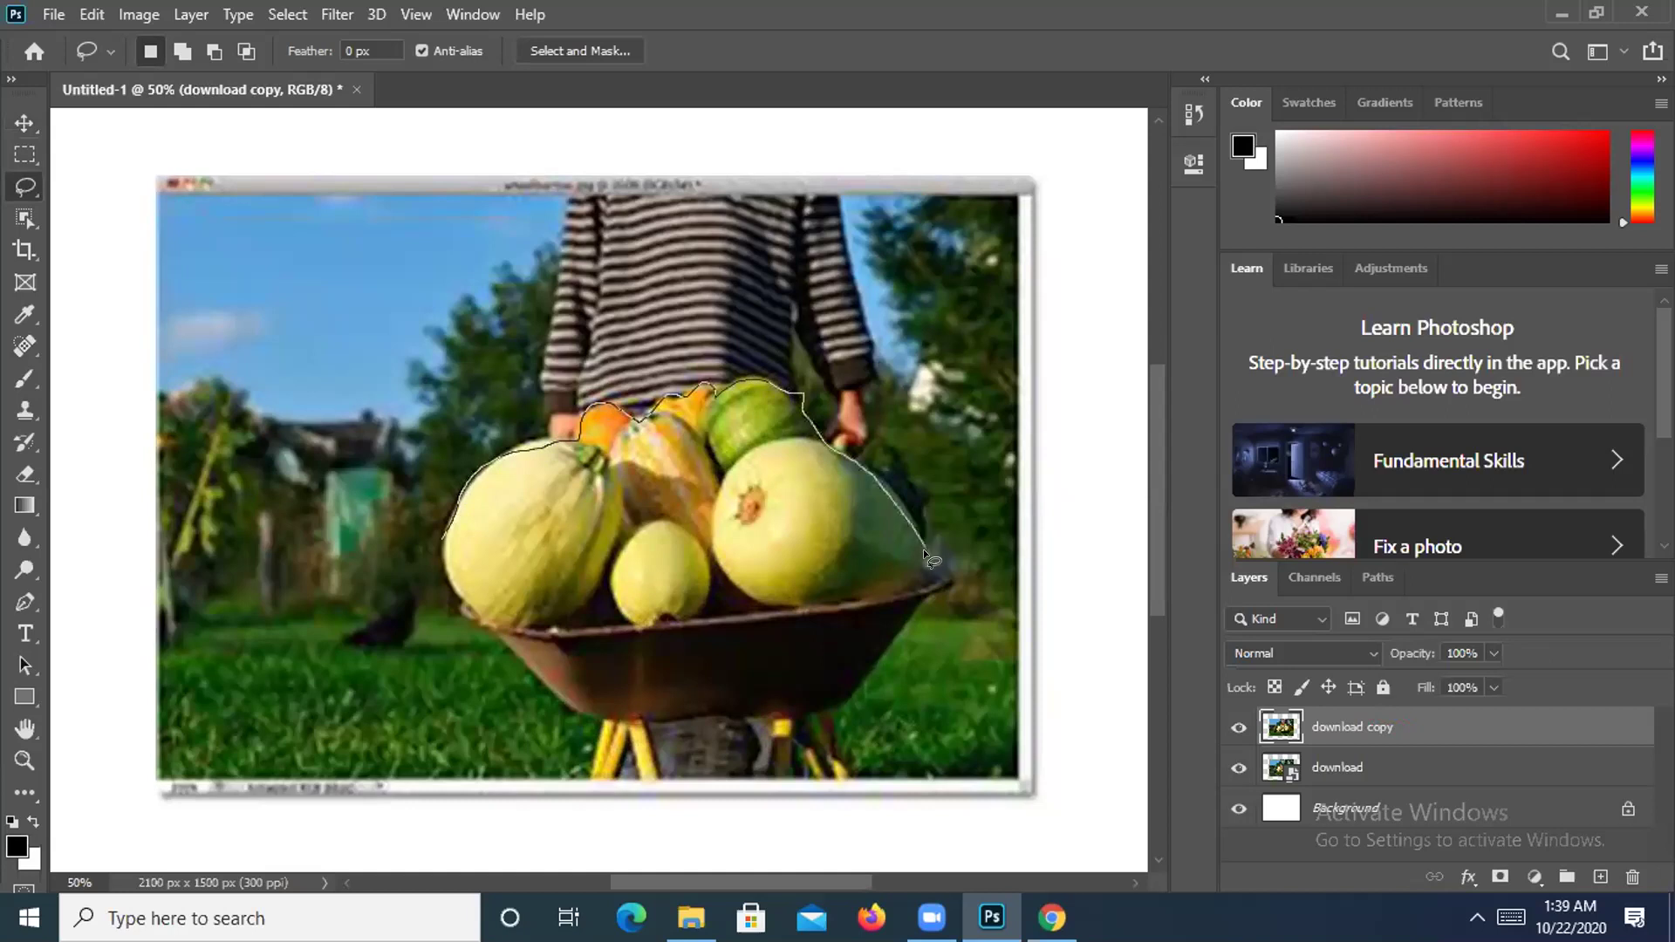
{"action": "mouse_move", "coordinate": [923, 579]}
{"action": "left_mouse_down"}
{"action": "mouse_move", "coordinate": [734, 602]}
{"action": "mouse_move", "coordinate": [714, 577]}
{"action": "left_mouse_up"}
{"action": "left_click_drag", "start_coordinate": [618, 615], "coordinate": [596, 578]}
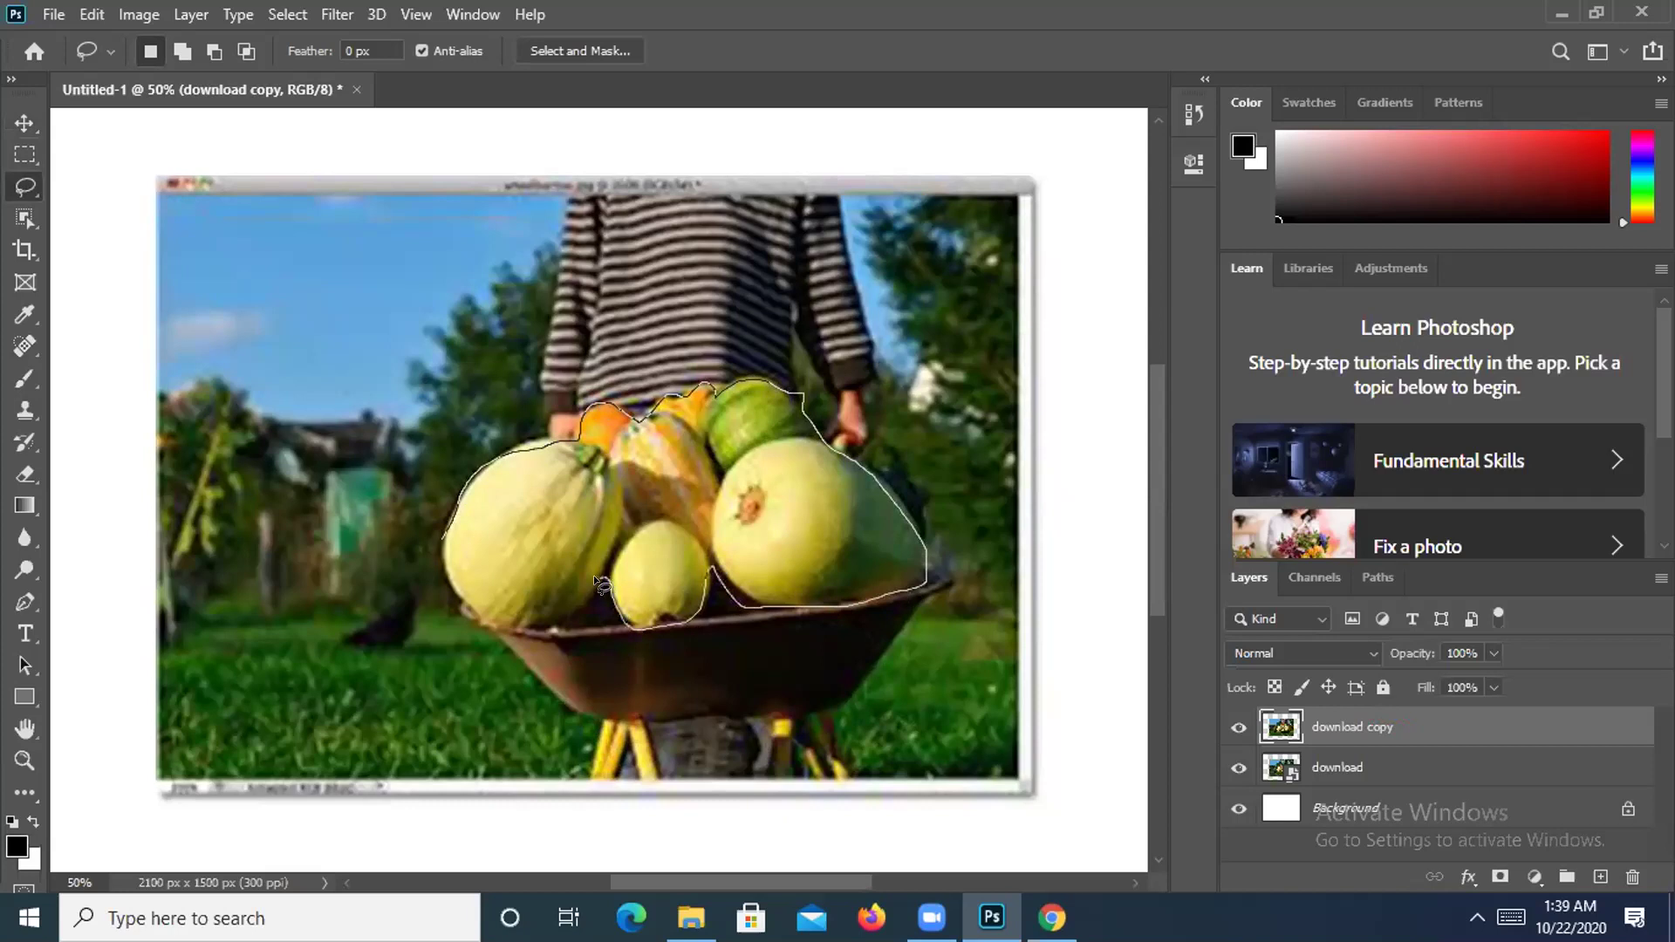
{"action": "left_click_drag", "start_coordinate": [520, 619], "coordinate": [455, 598]}
{"action": "left_click_drag", "start_coordinate": [436, 532], "coordinate": [437, 534]}
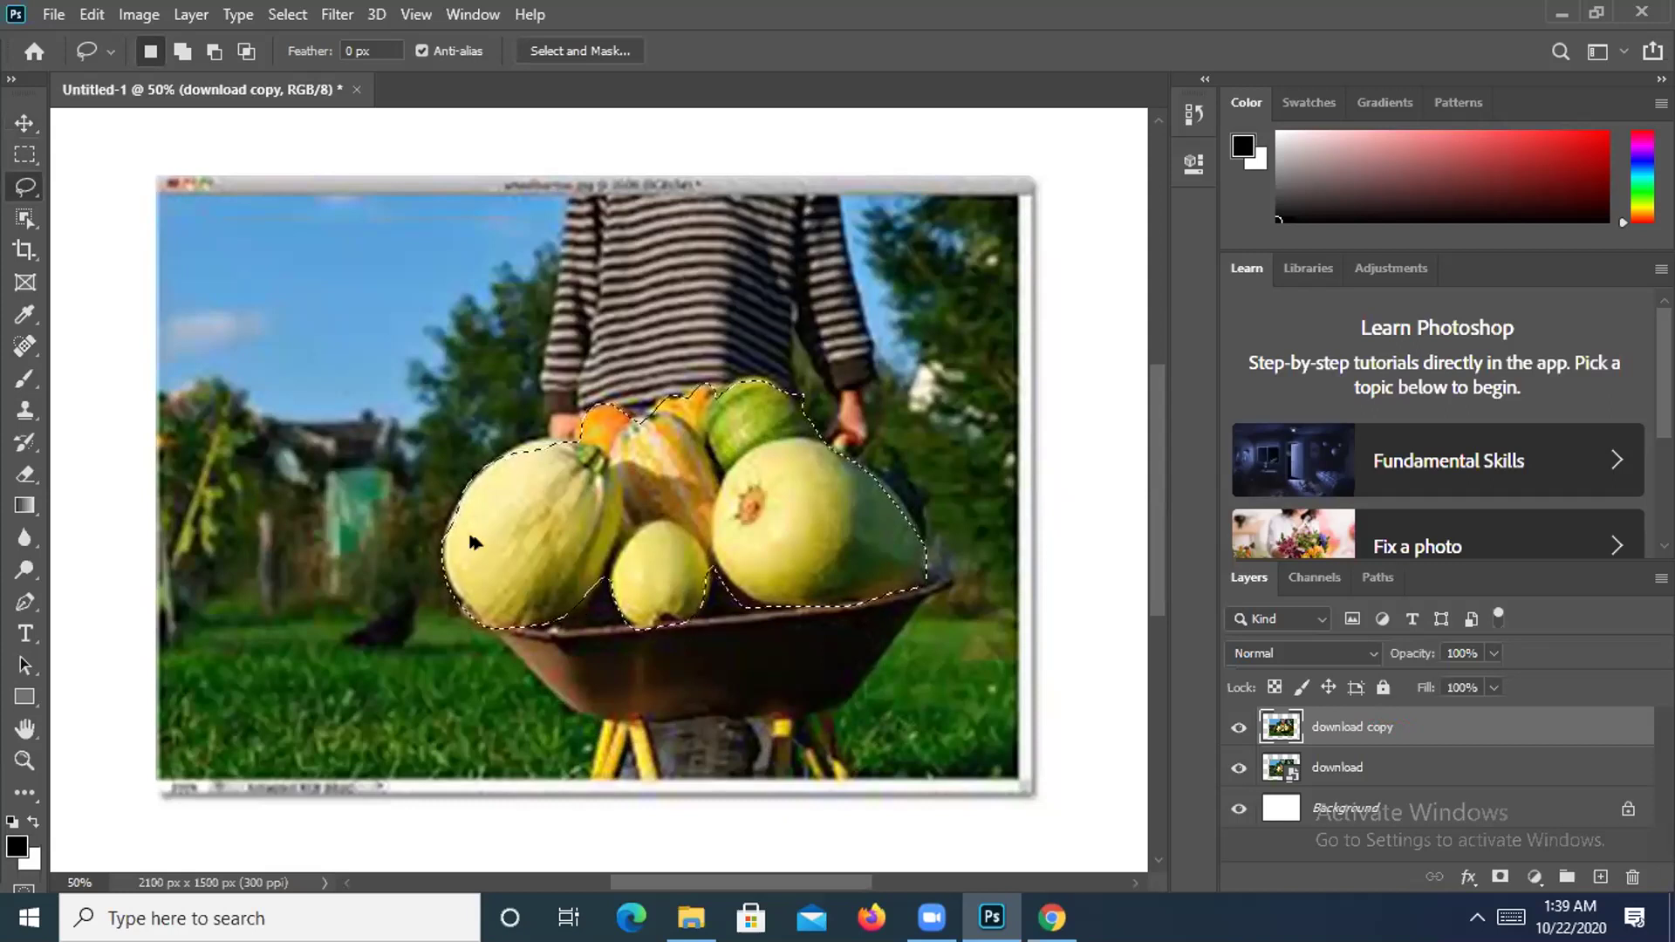
{"action": "key", "text": "ctrl+alt+i"}
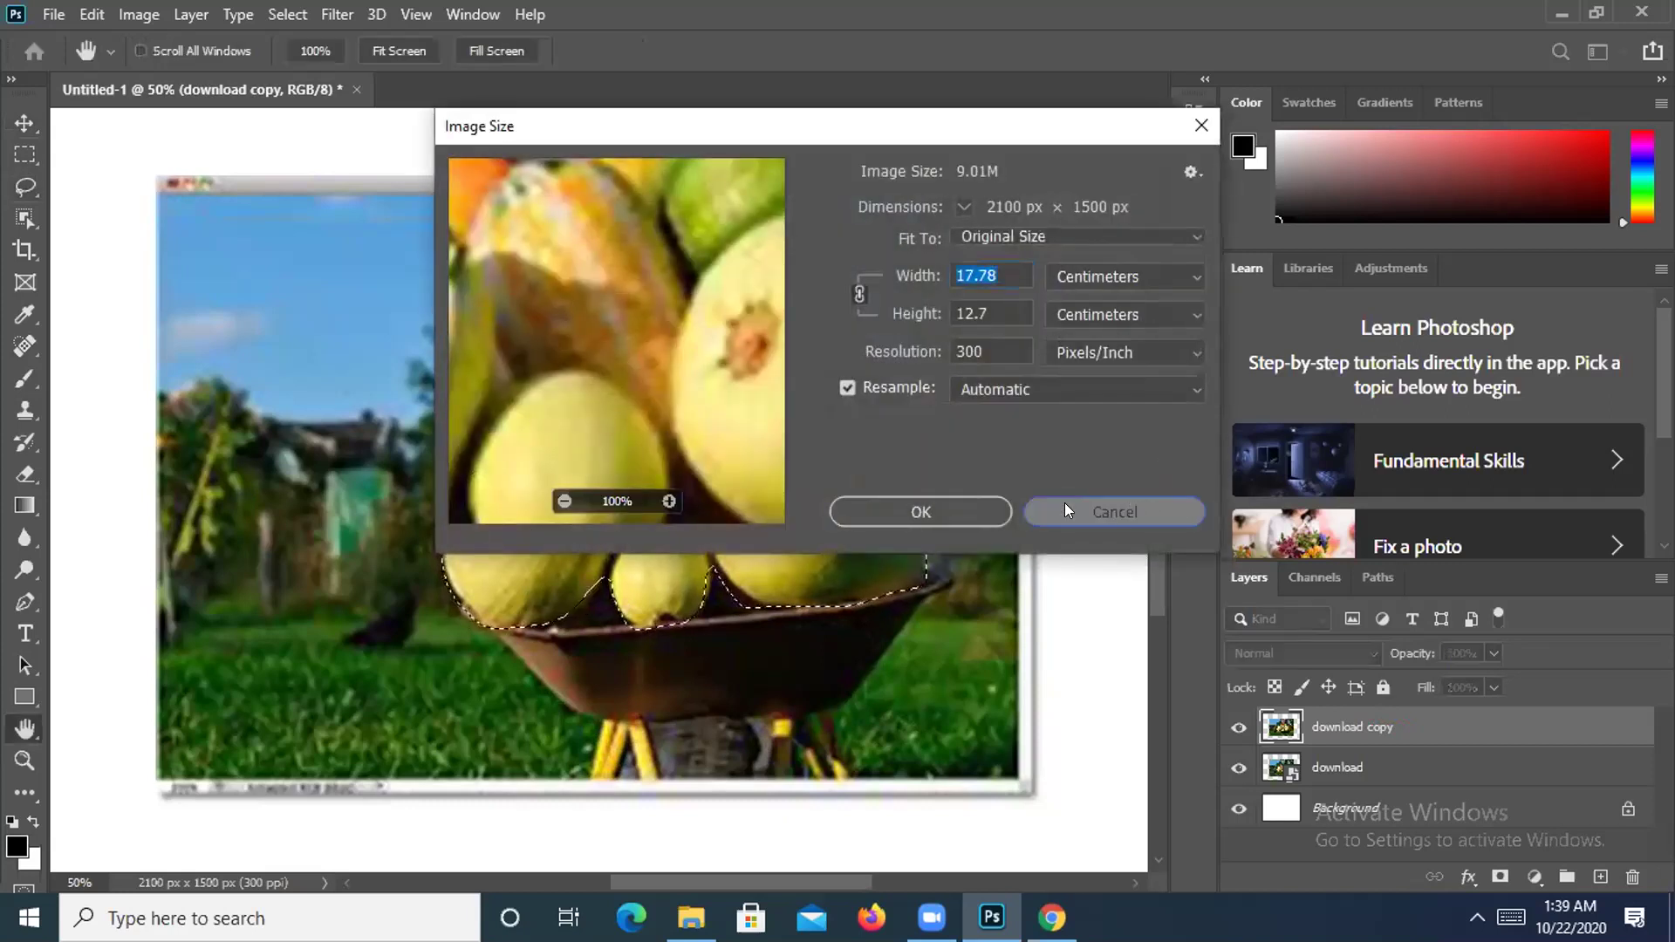
Cancel the Image Size dialog and invert the melon selection with Select > Inverse.
{"action": "left_click", "coordinate": [1067, 506]}
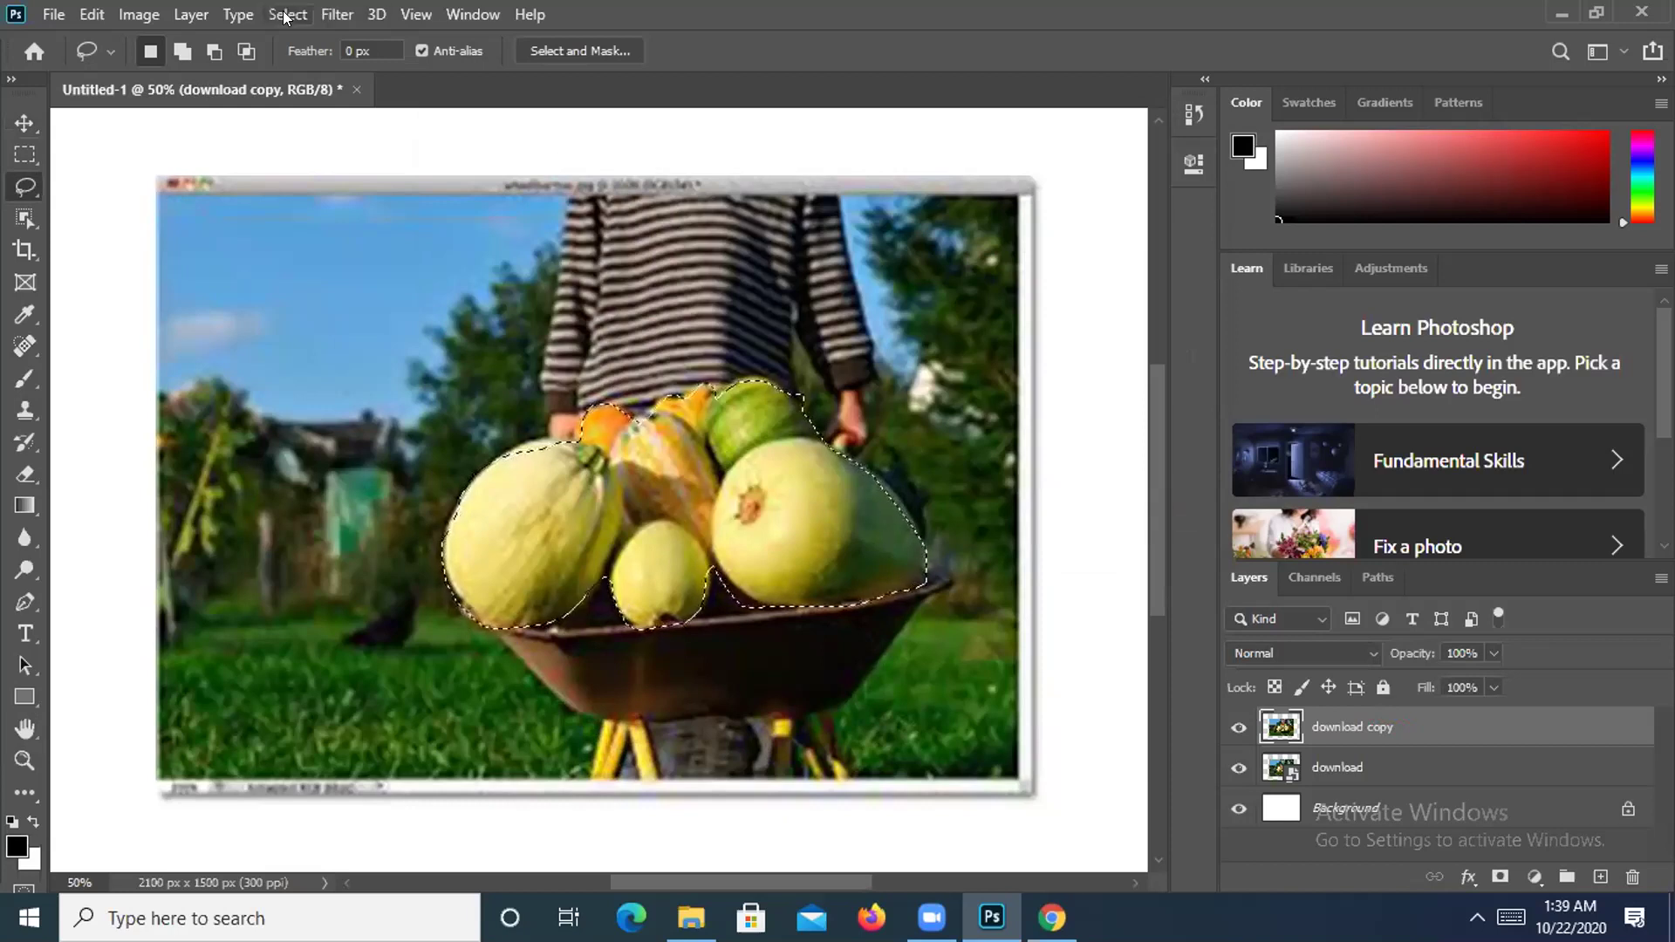
{"action": "left_click", "coordinate": [288, 14]}
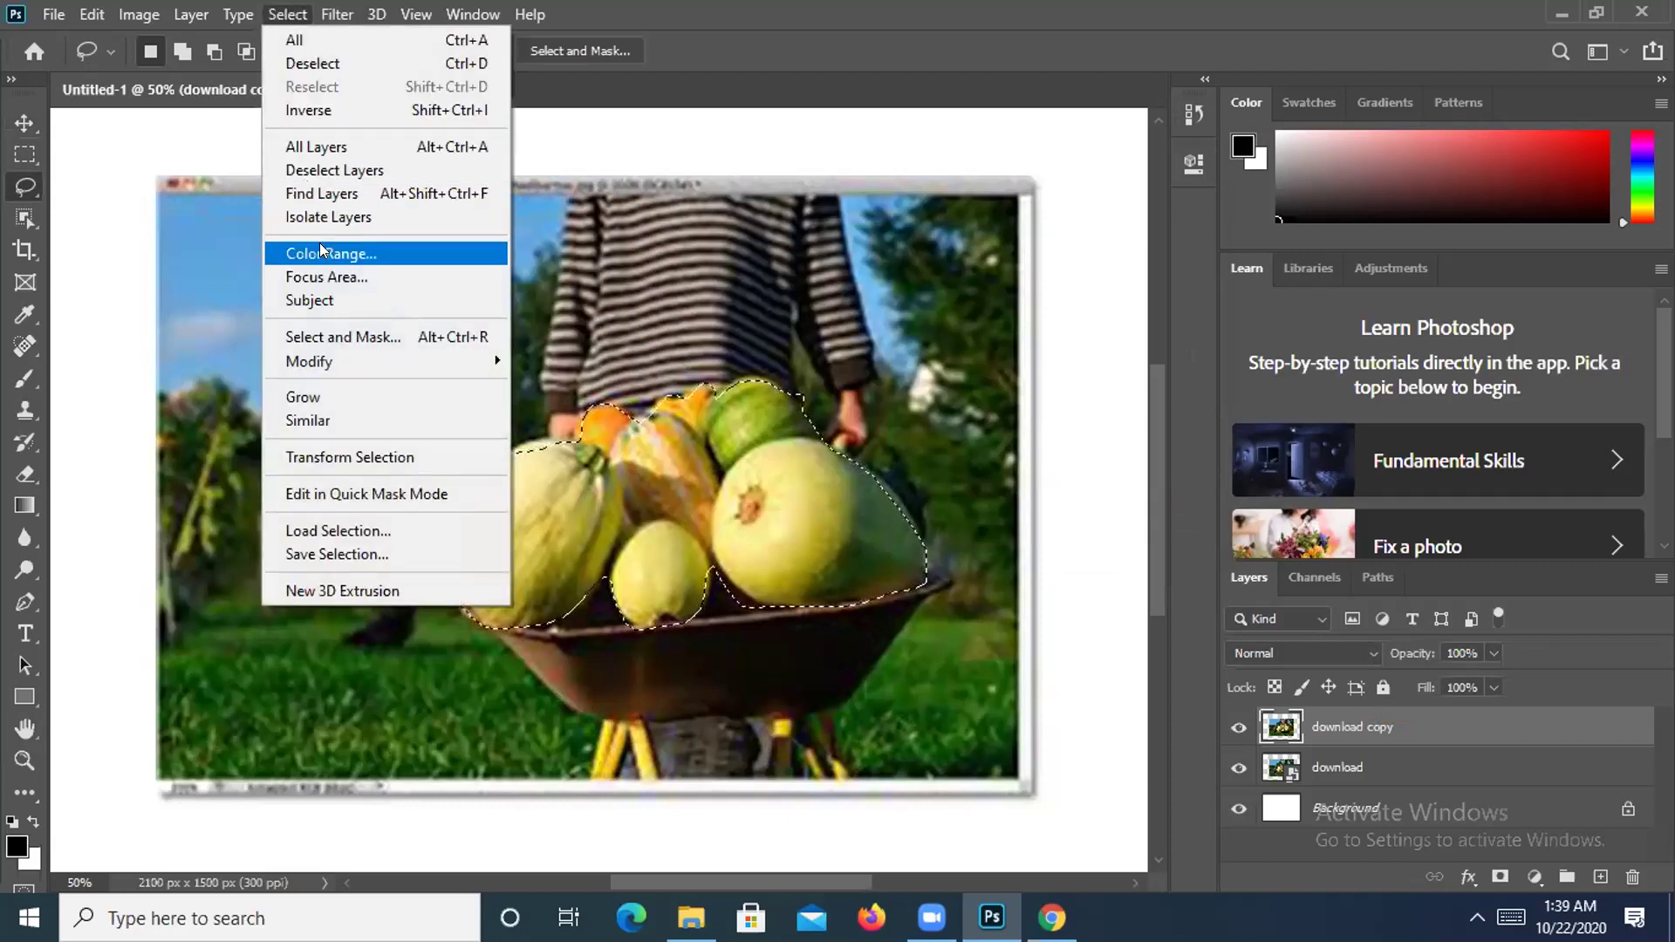
{"action": "left_click", "coordinate": [338, 111]}
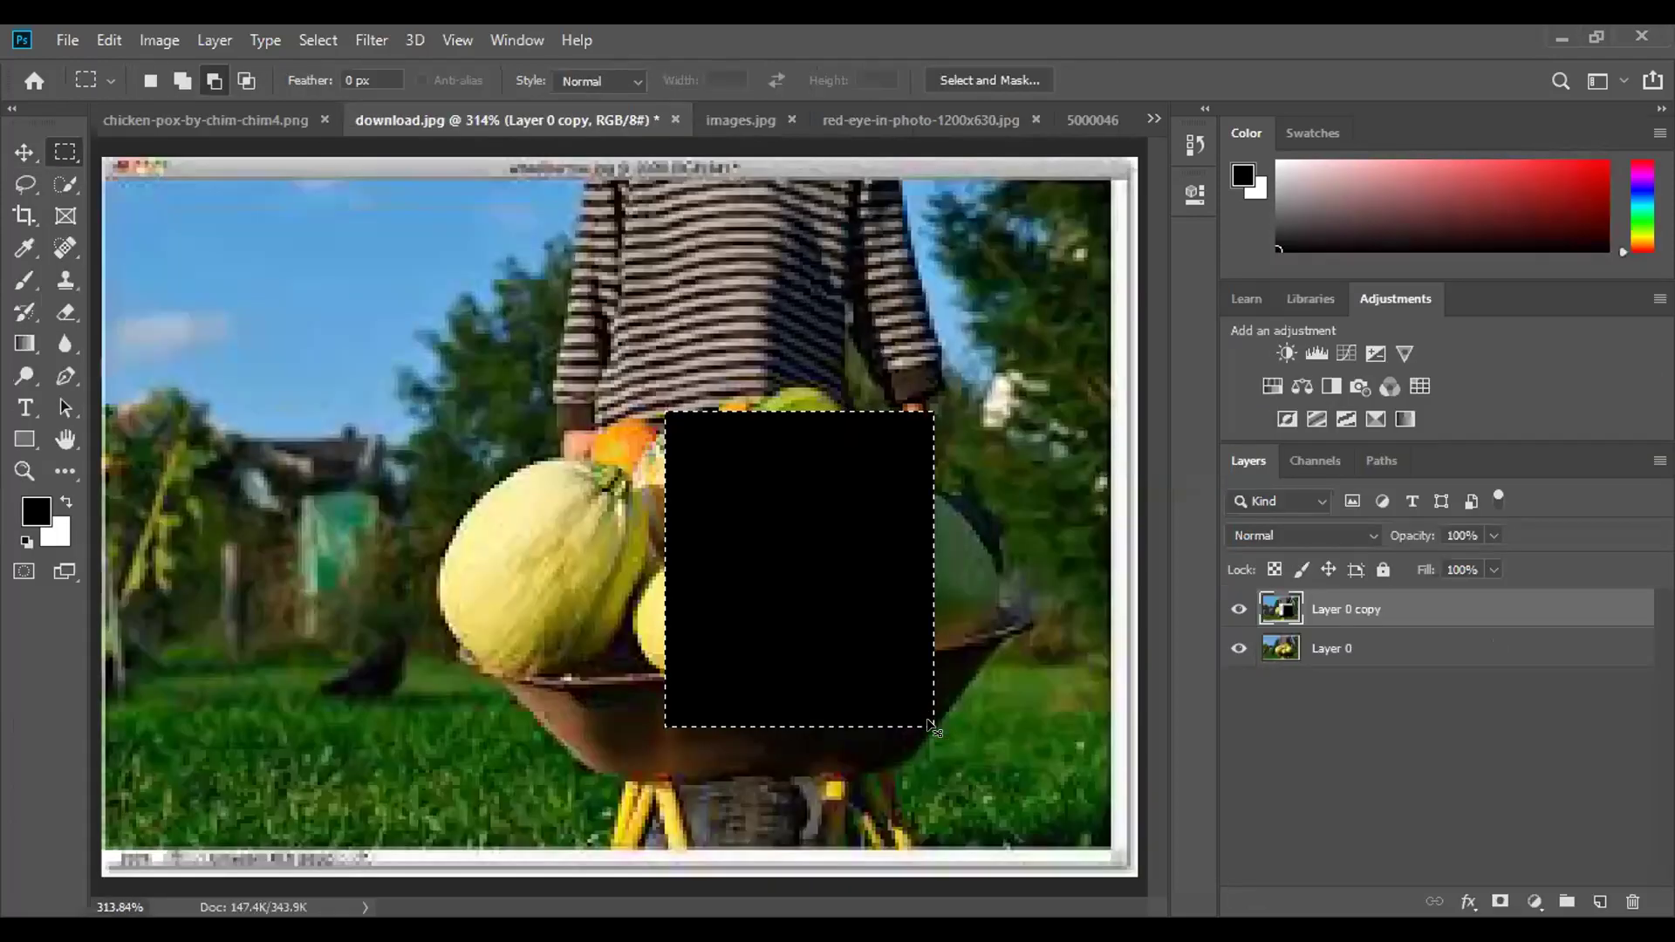
Remove the black fill and delete the Layer 0 copy layer, confirming Yes.
{"action": "key", "text": "Delete"}
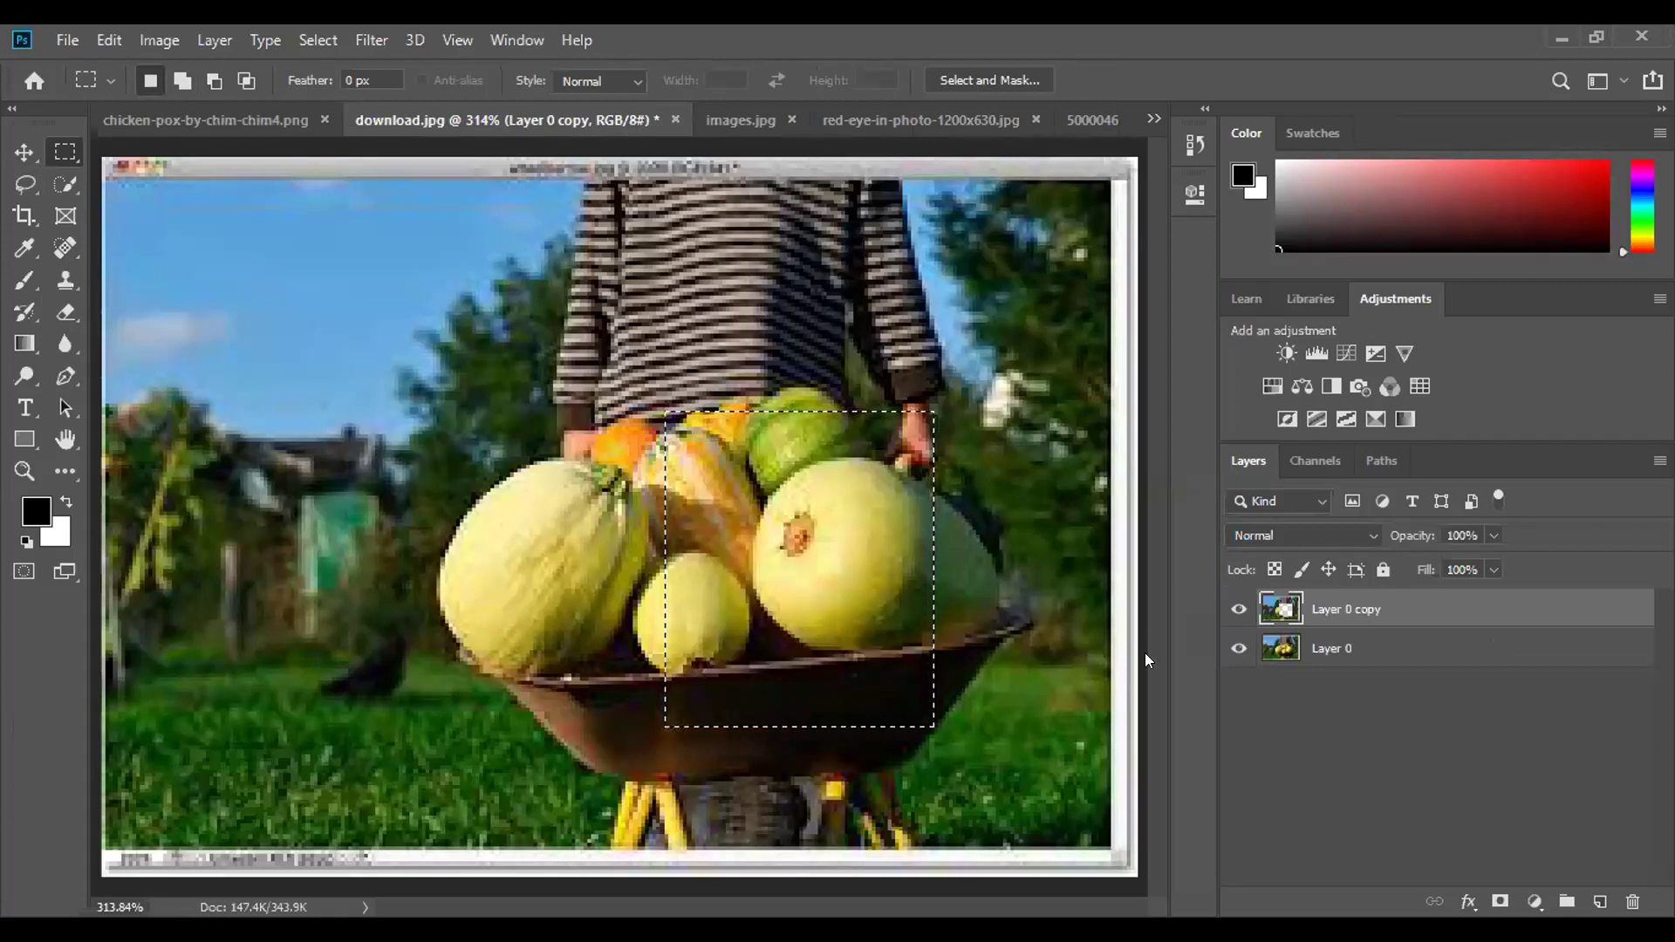
{"action": "left_click", "coordinate": [1632, 901]}
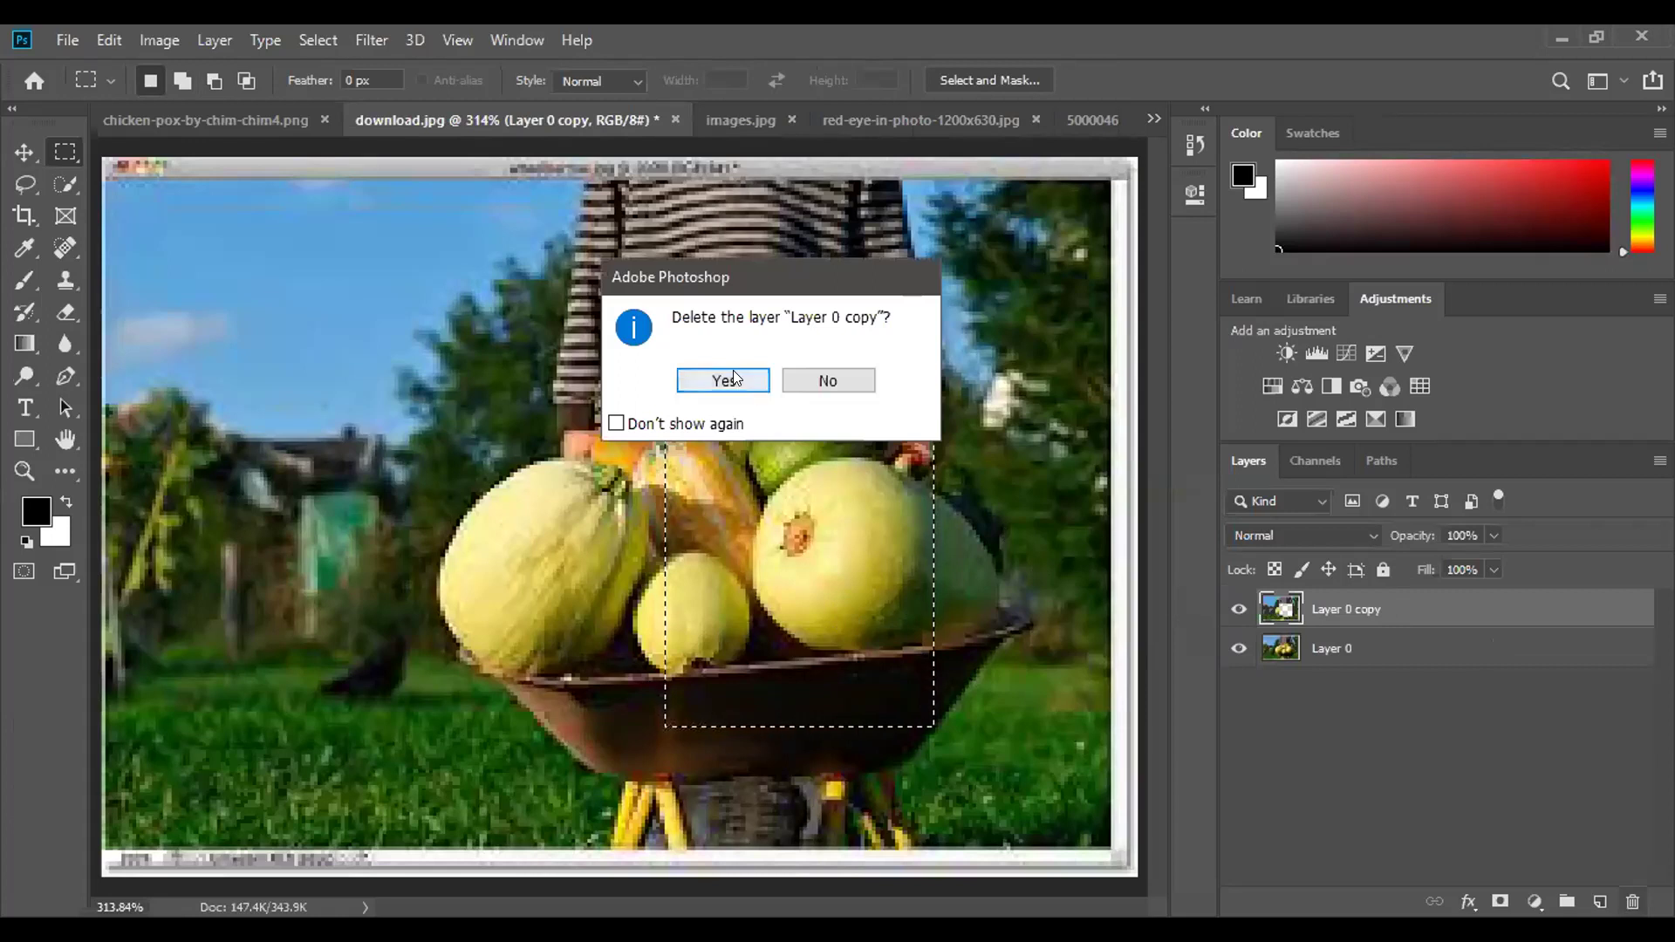
{"action": "left_click", "coordinate": [723, 381]}
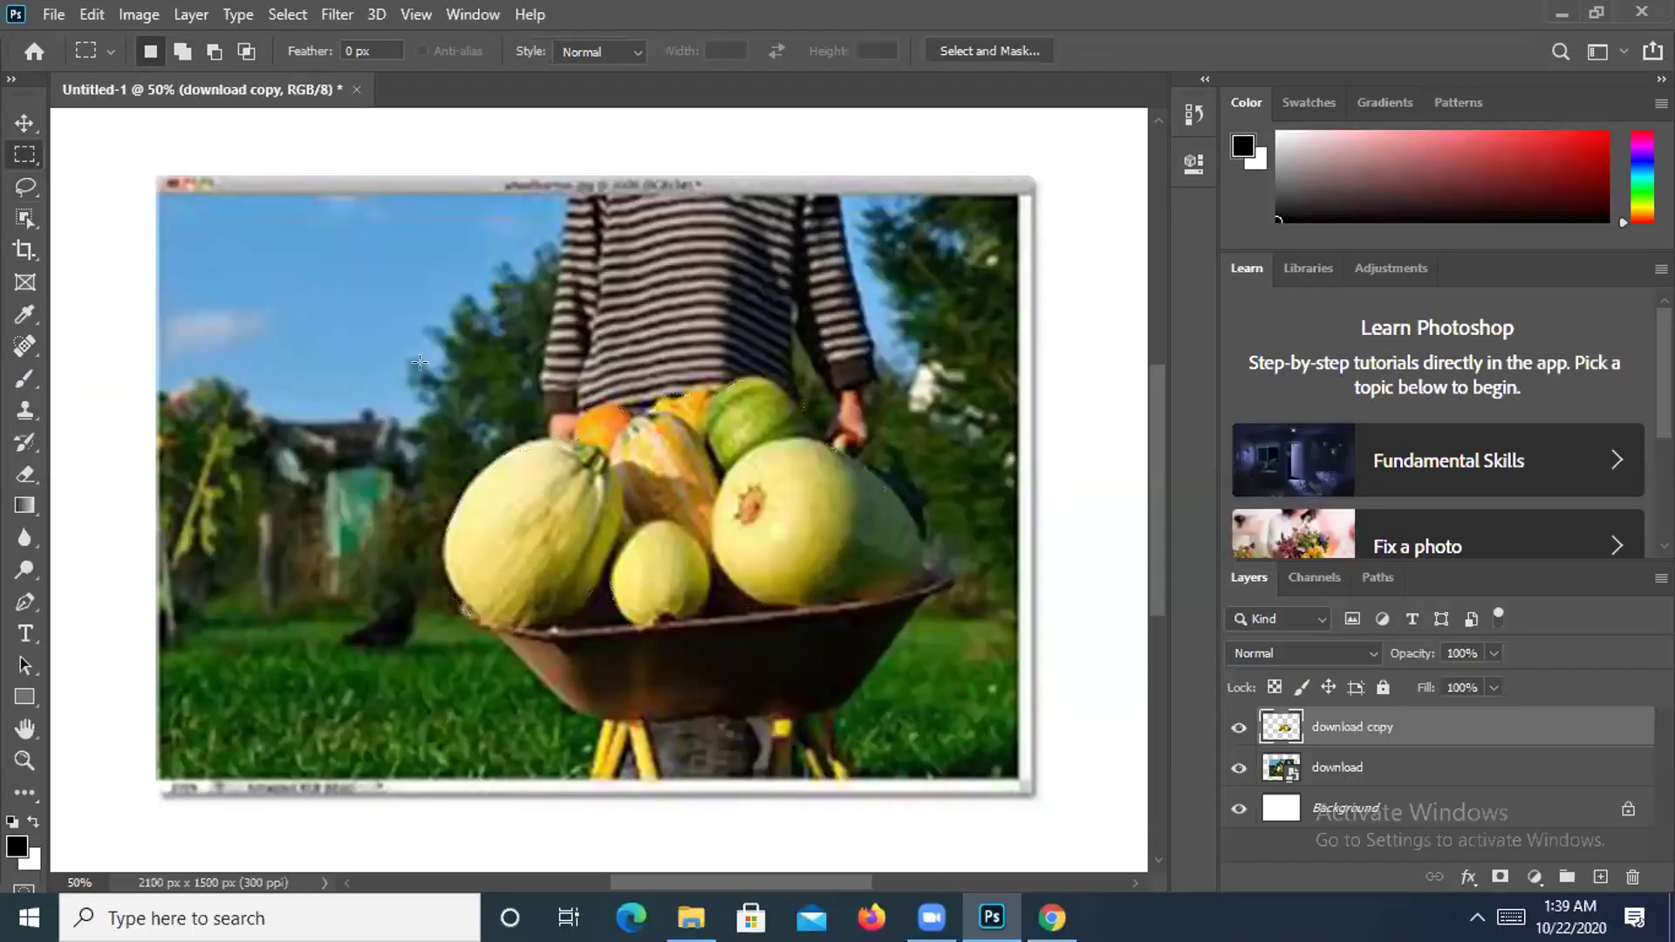
Lasso the wheelbarrow vegetables and invert the selection via Select > Inverse.
{"action": "left_click", "coordinate": [28, 187]}
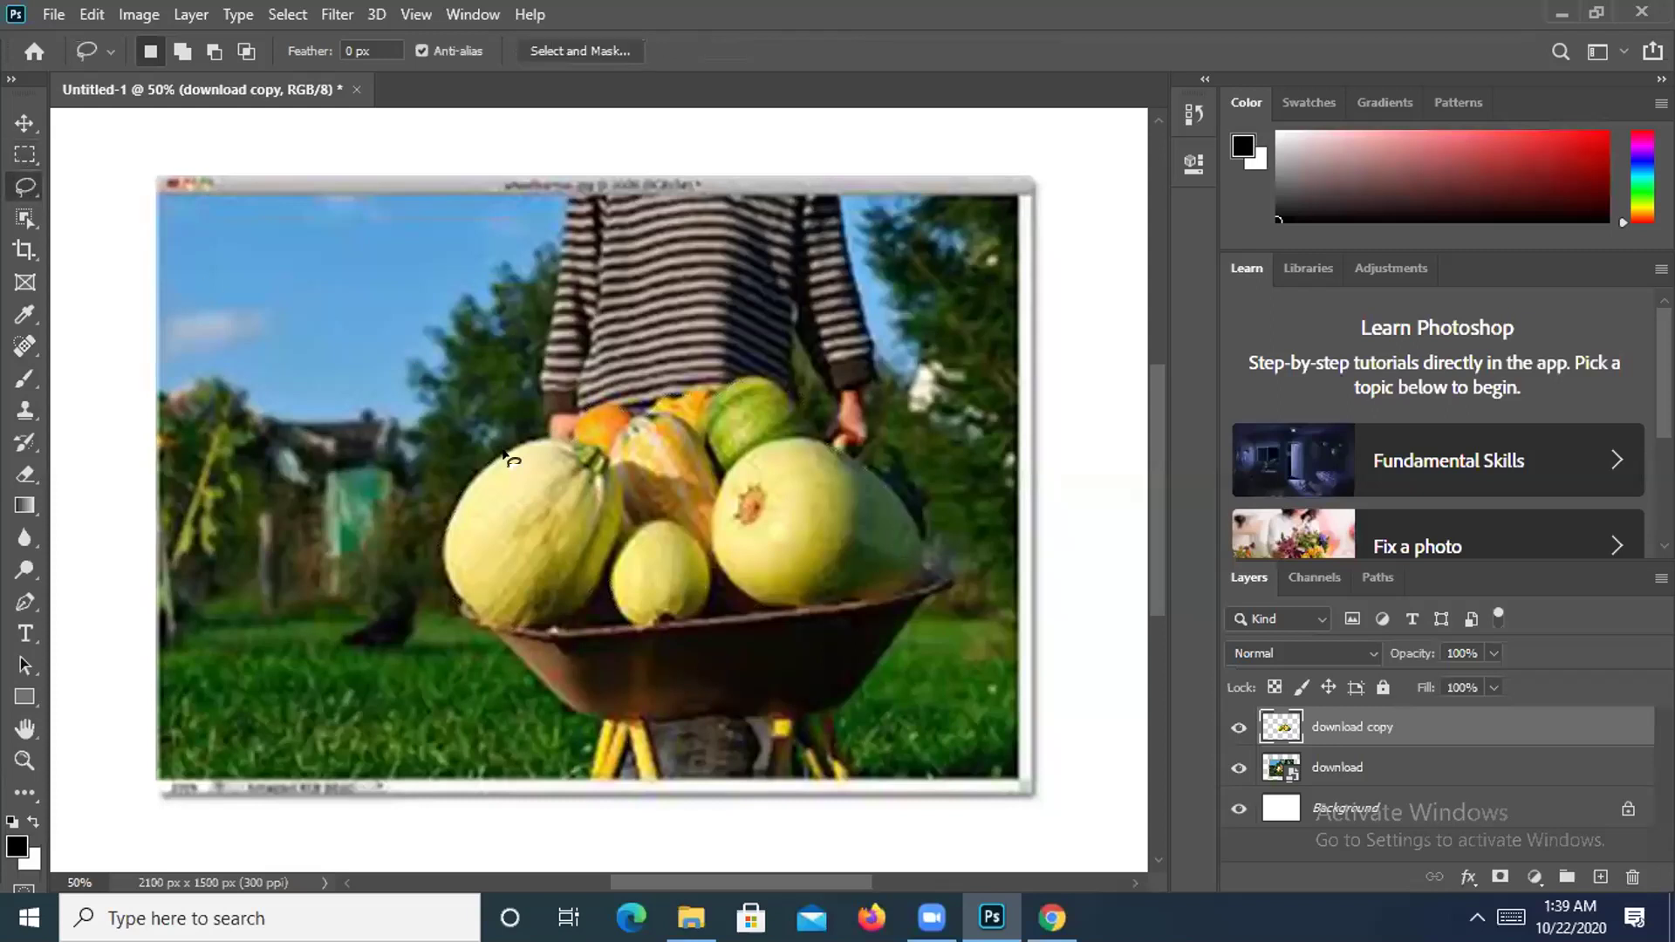
{"action": "mouse_move", "coordinate": [503, 456]}
{"action": "left_mouse_down"}
{"action": "mouse_move", "coordinate": [668, 405]}
{"action": "mouse_move", "coordinate": [511, 458]}
{"action": "left_mouse_up"}
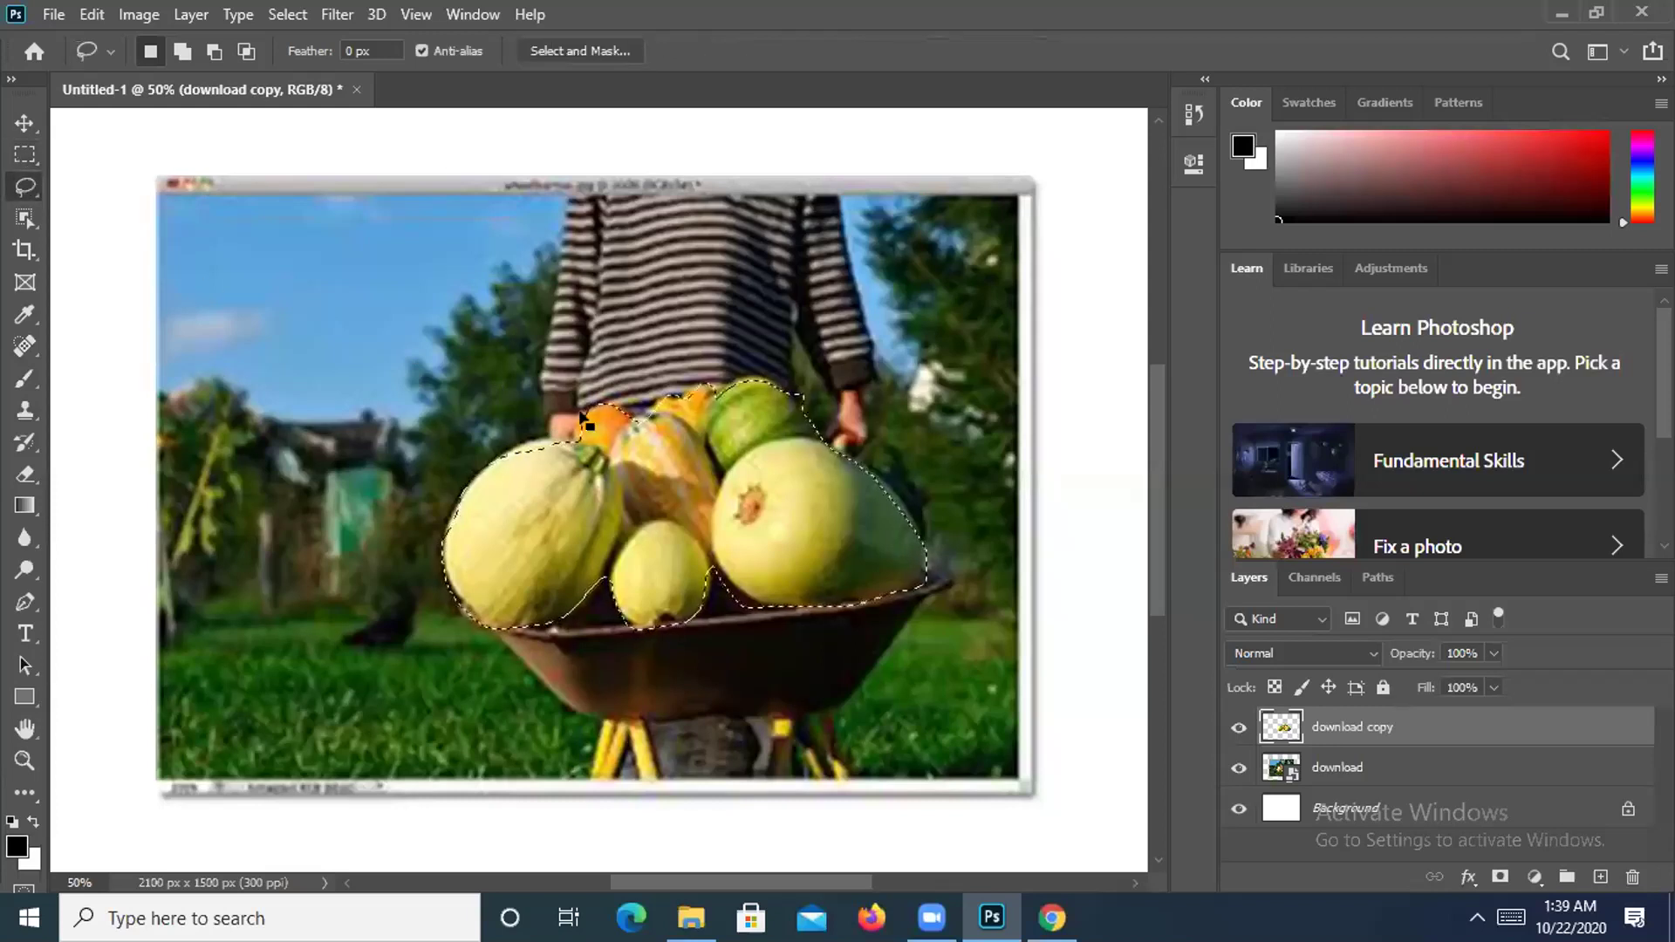
{"action": "left_click", "coordinate": [286, 15]}
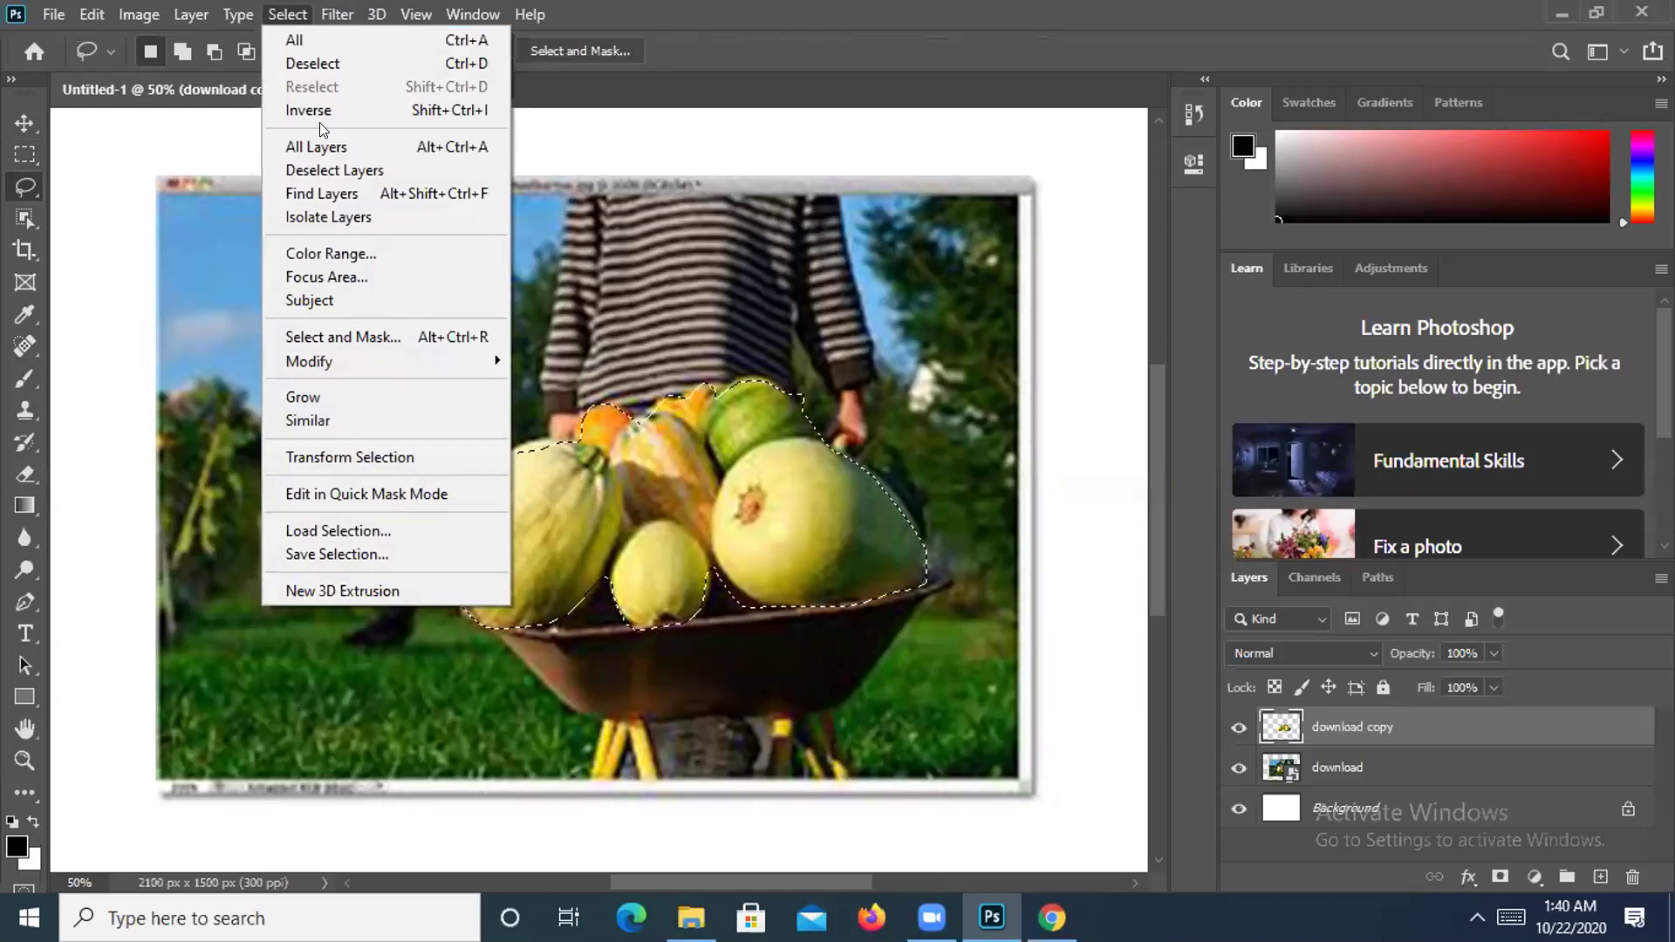
{"action": "left_click", "coordinate": [314, 108]}
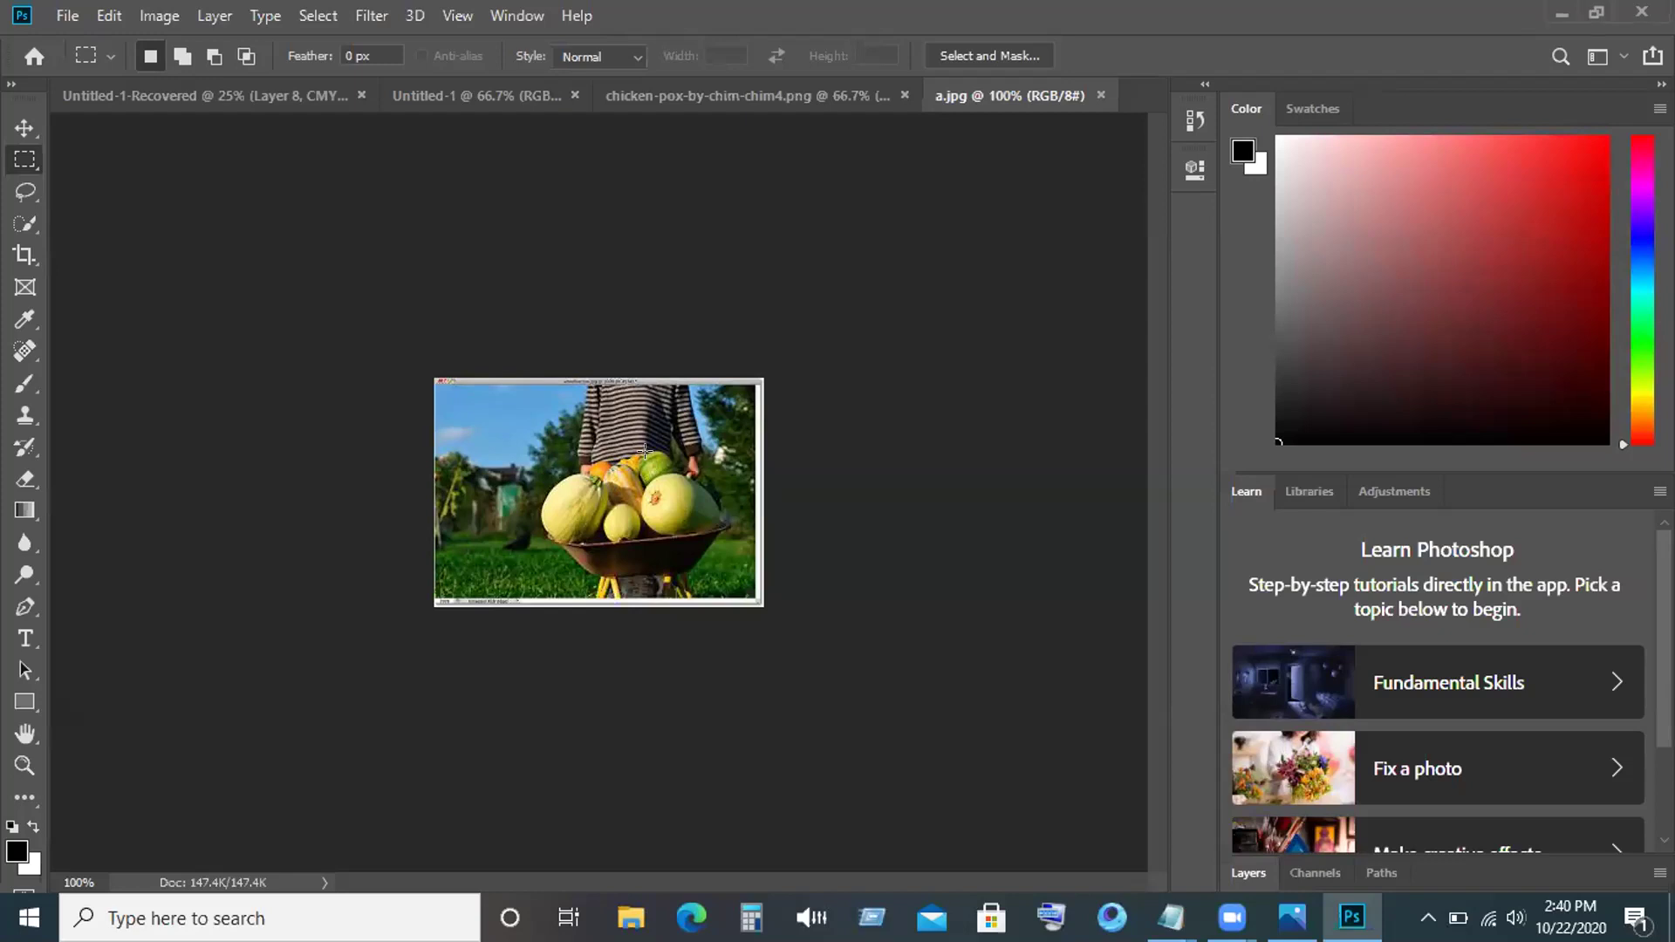
Select the Move tool, zoom around the photo, and switch between Swatches and Color.
{"action": "left_click", "coordinate": [24, 127]}
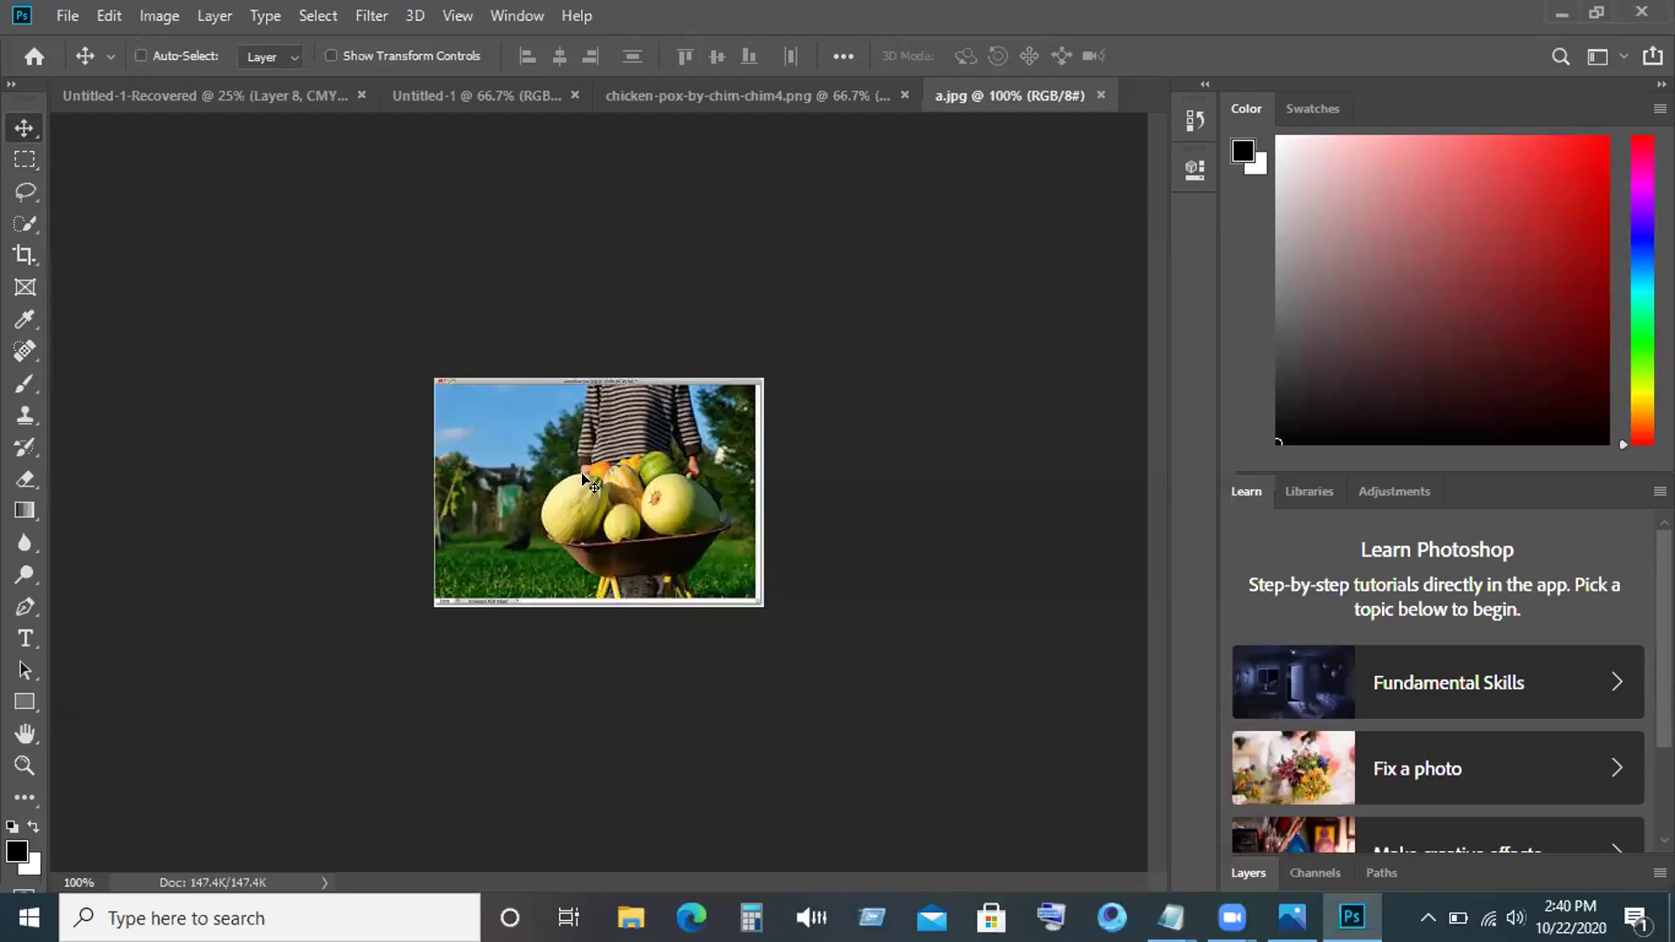
{"action": "scroll", "coordinate": [587, 480], "scroll_direction": "up", "scroll_amount": 5, "text": "alt"}
{"action": "key", "text": "ctrl"}
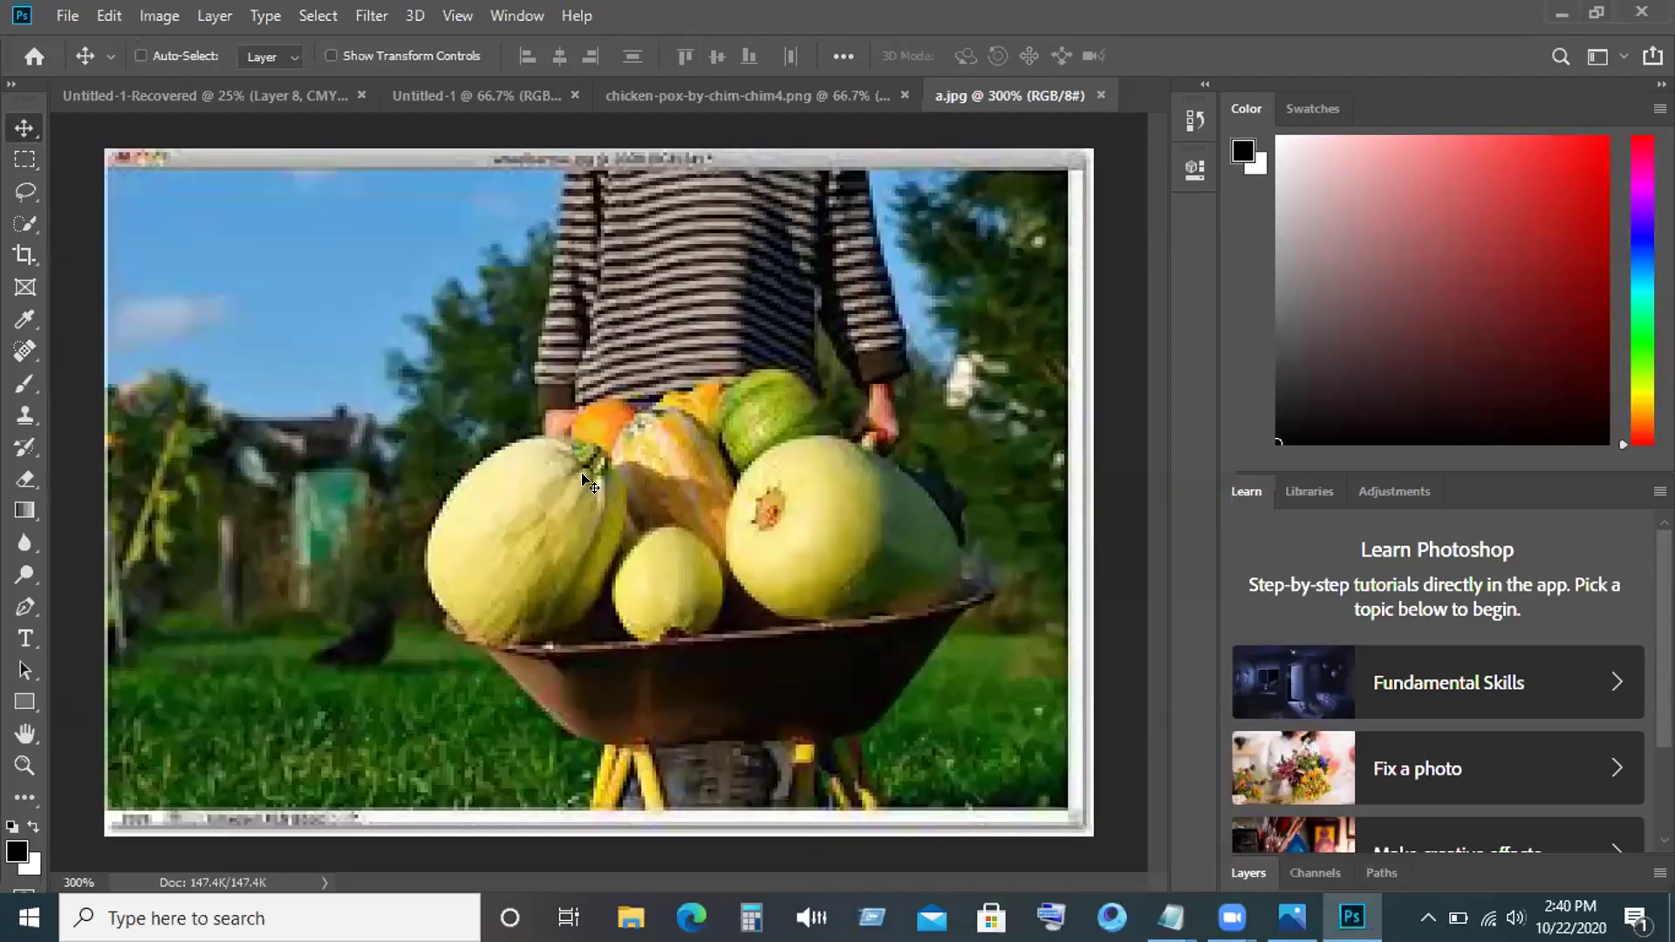
{"action": "key", "text": "ctrl"}
{"action": "scroll", "coordinate": [587, 480], "scroll_direction": "up", "scroll_amount": 1, "text": "alt"}
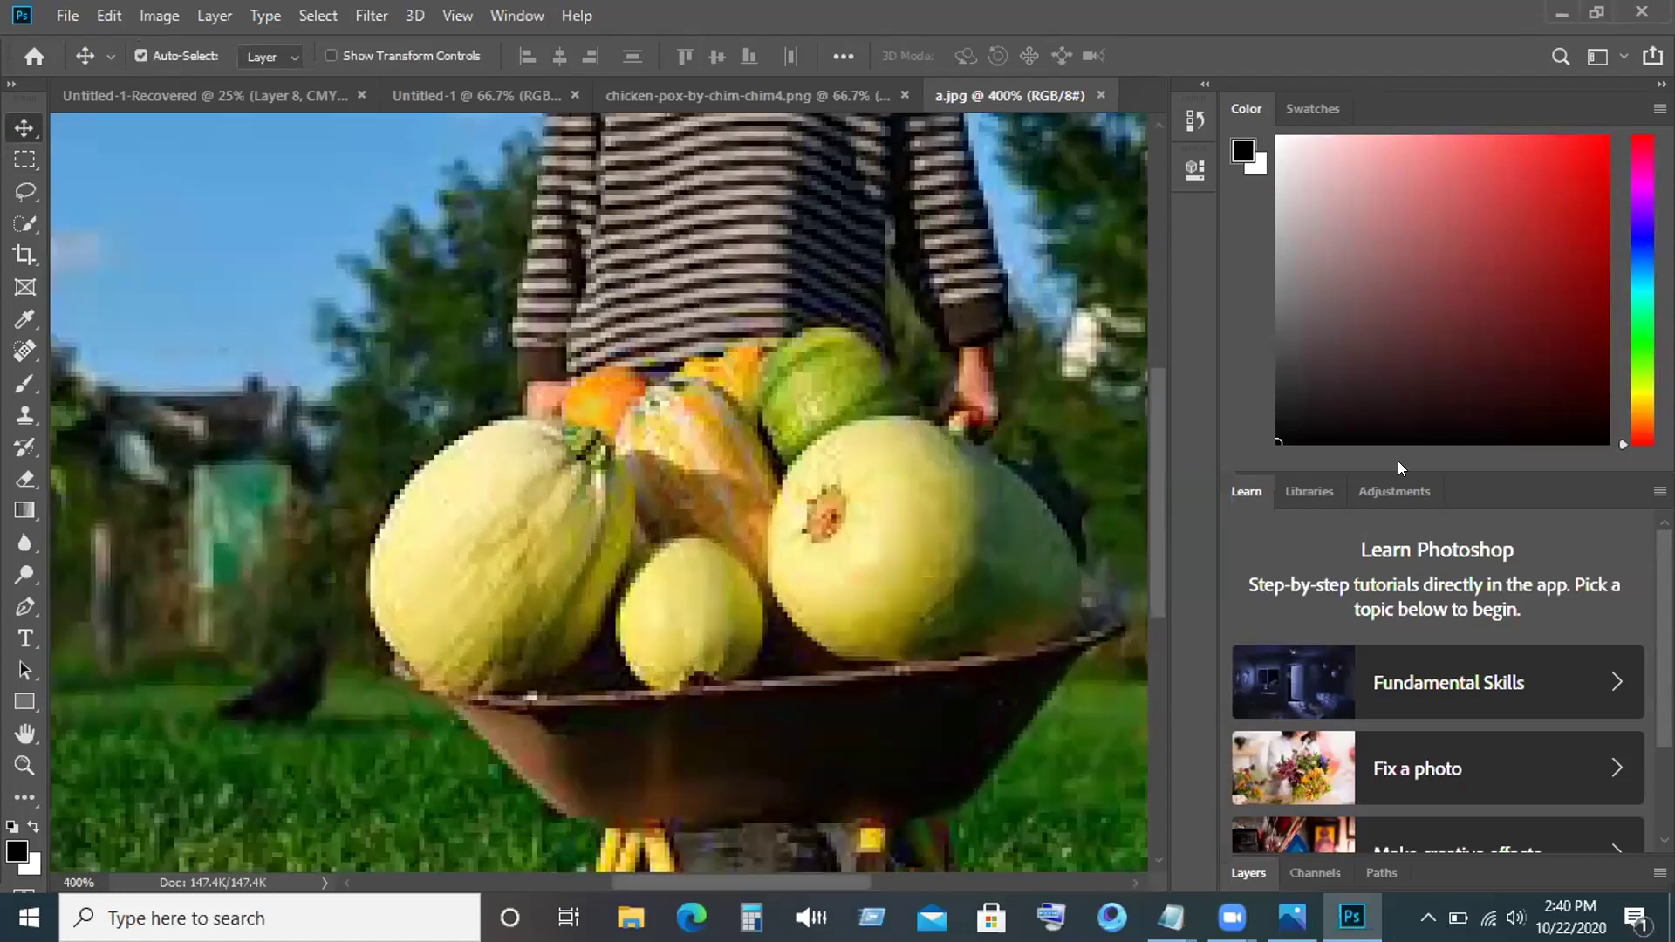
{"action": "scroll", "coordinate": [1397, 471], "scroll_direction": "down", "scroll_amount": 1}
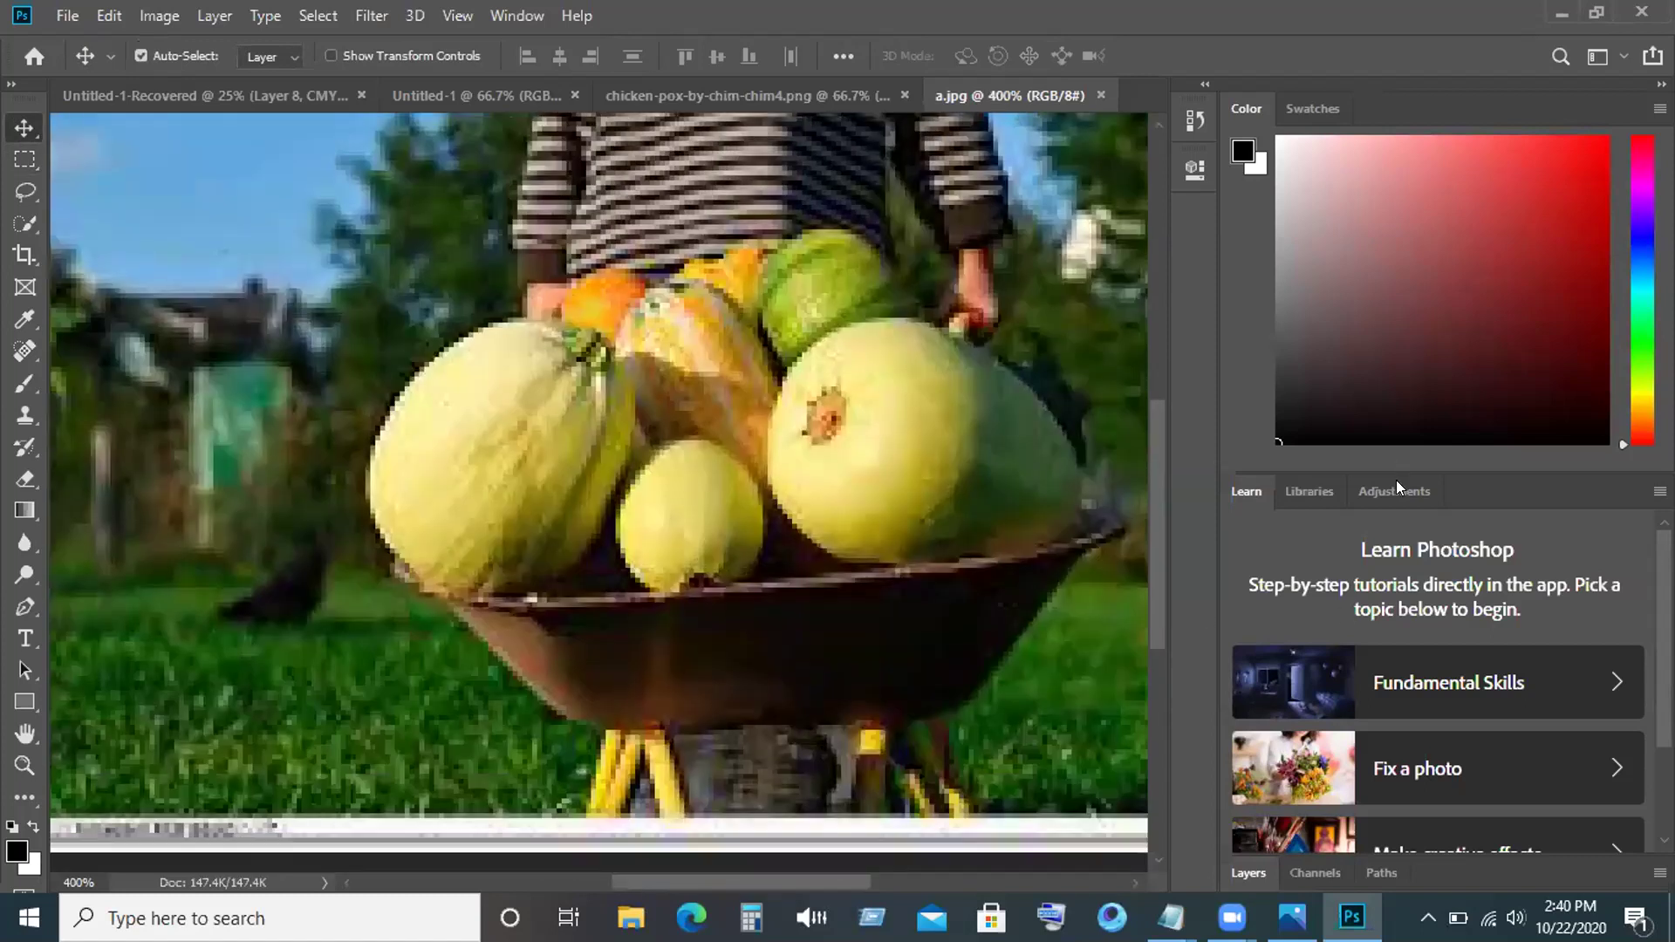
{"action": "left_click", "coordinate": [1317, 106]}
{"action": "left_click", "coordinate": [1228, 106]}
{"action": "scroll", "coordinate": [1344, 654], "scroll_direction": "down", "scroll_amount": 2}
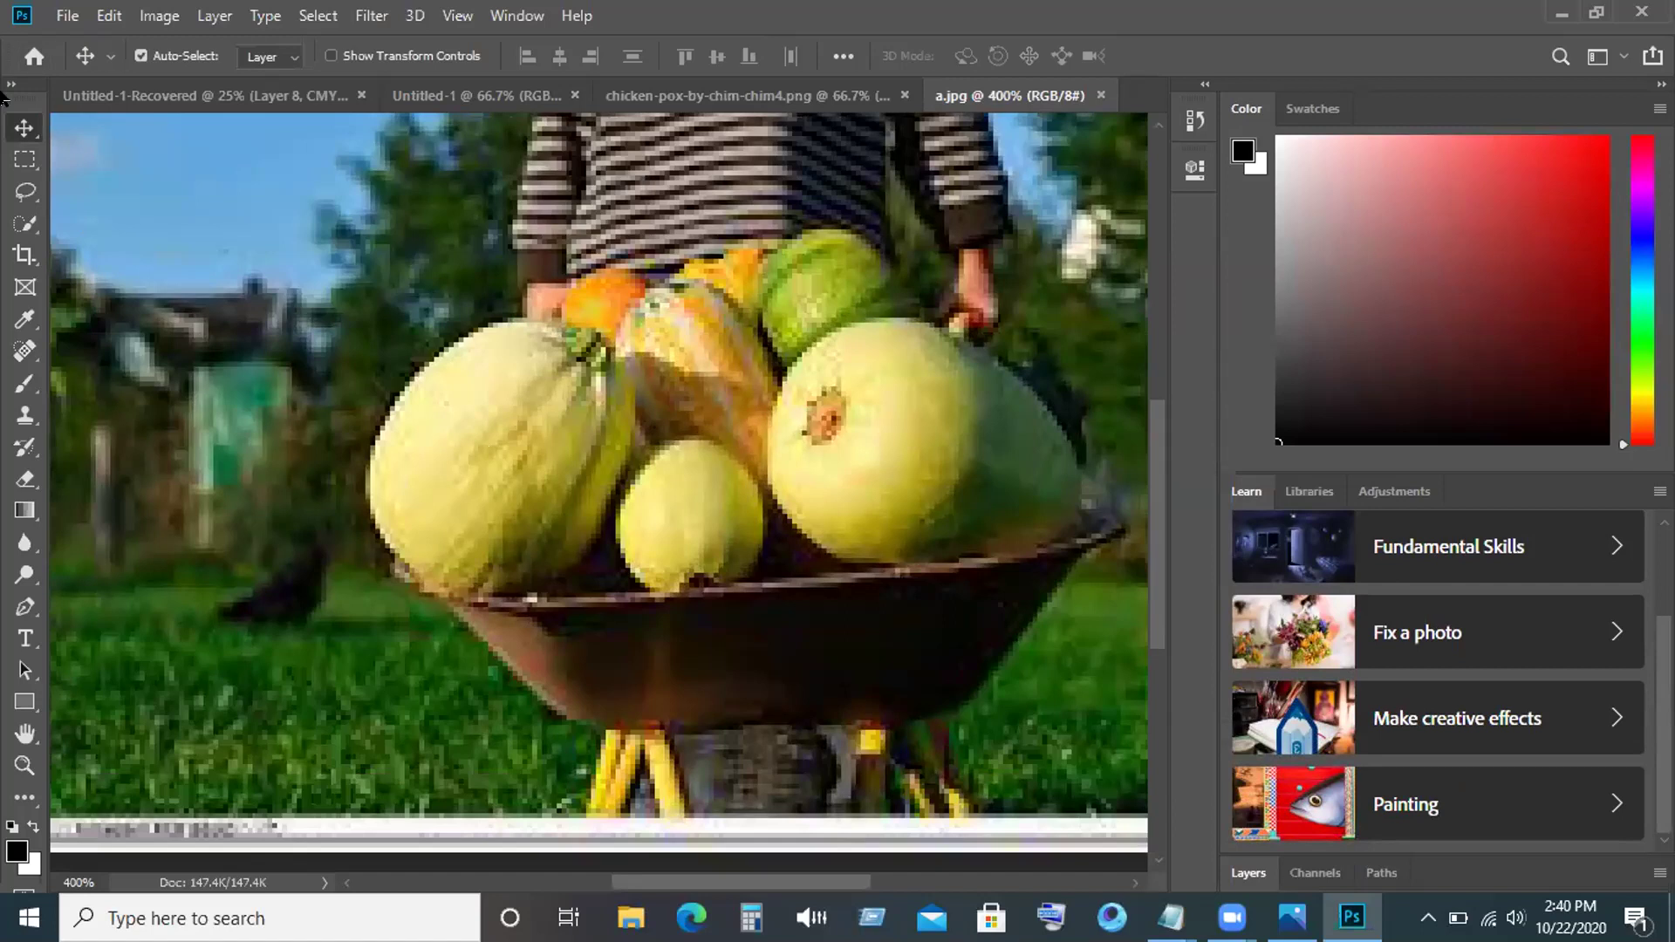
Show the toolbar in two columns, expand and collapse the dock, then show Layers.
{"action": "left_click", "coordinate": [9, 87]}
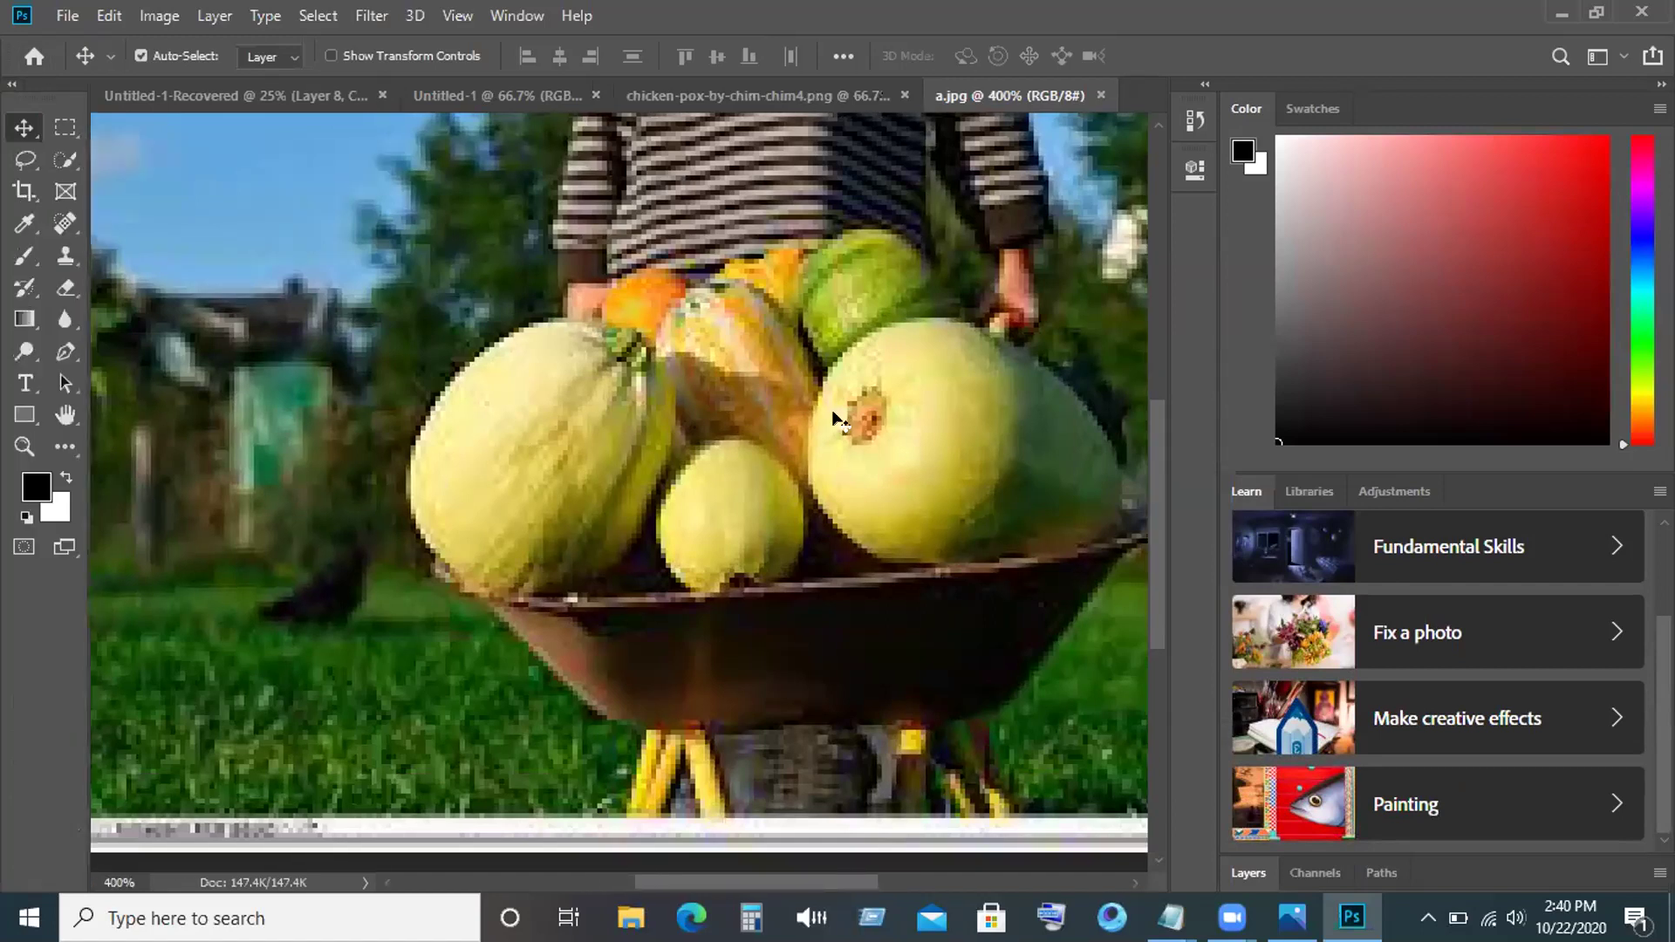
{"action": "left_click", "coordinate": [1206, 87]}
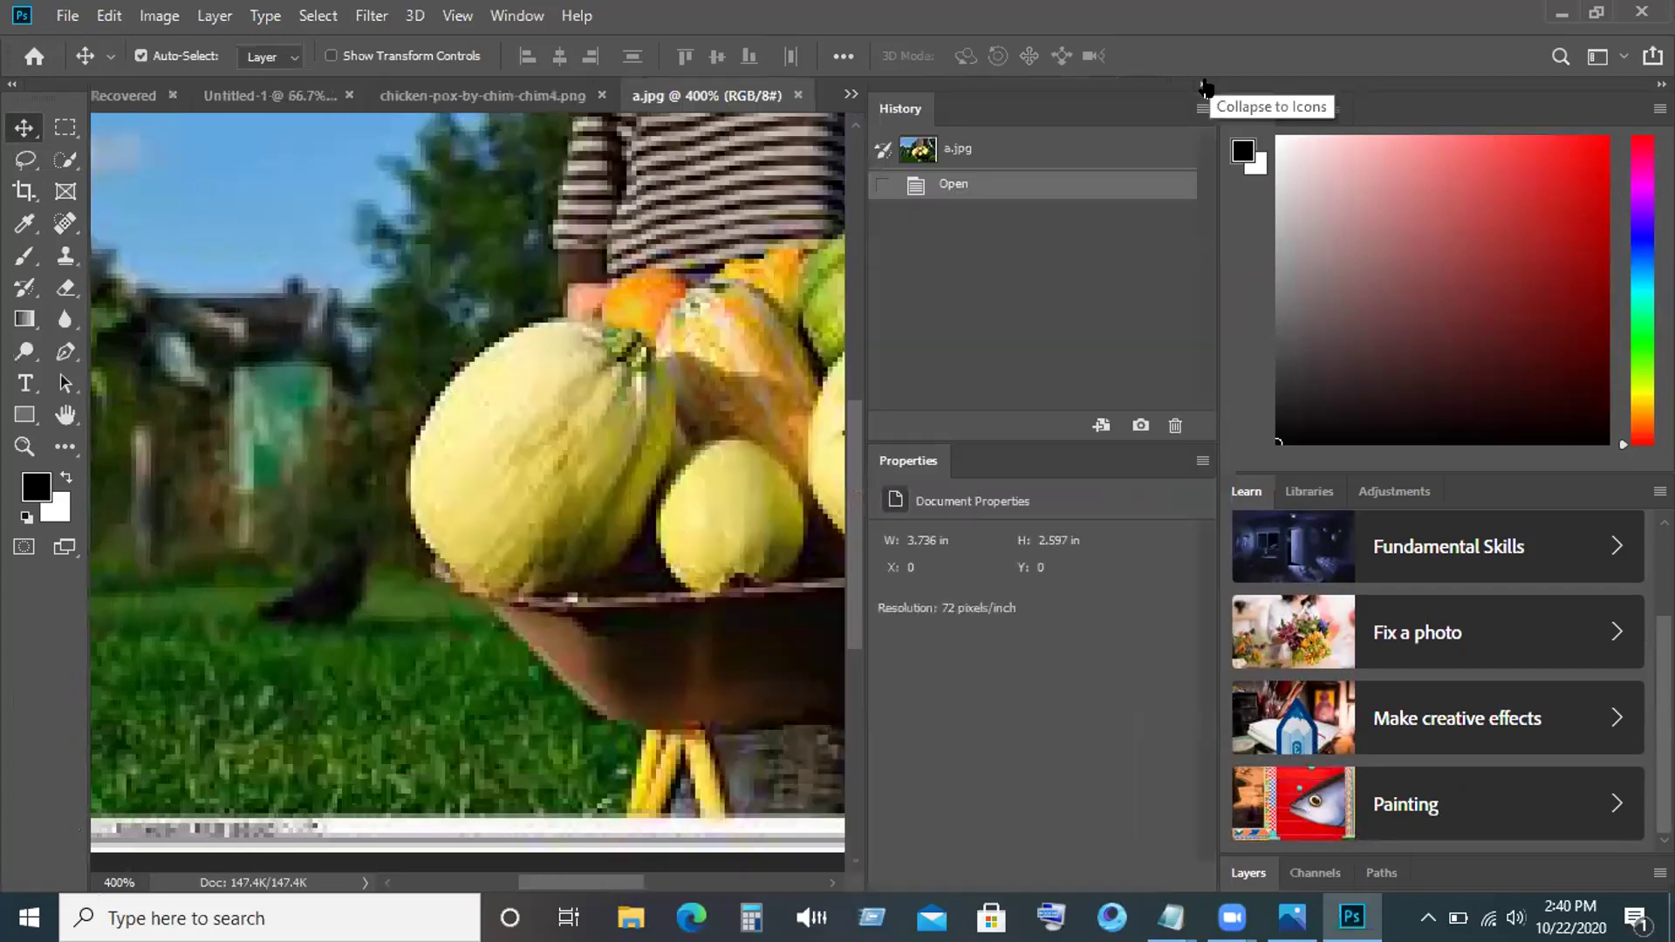
{"action": "left_click", "coordinate": [1206, 86]}
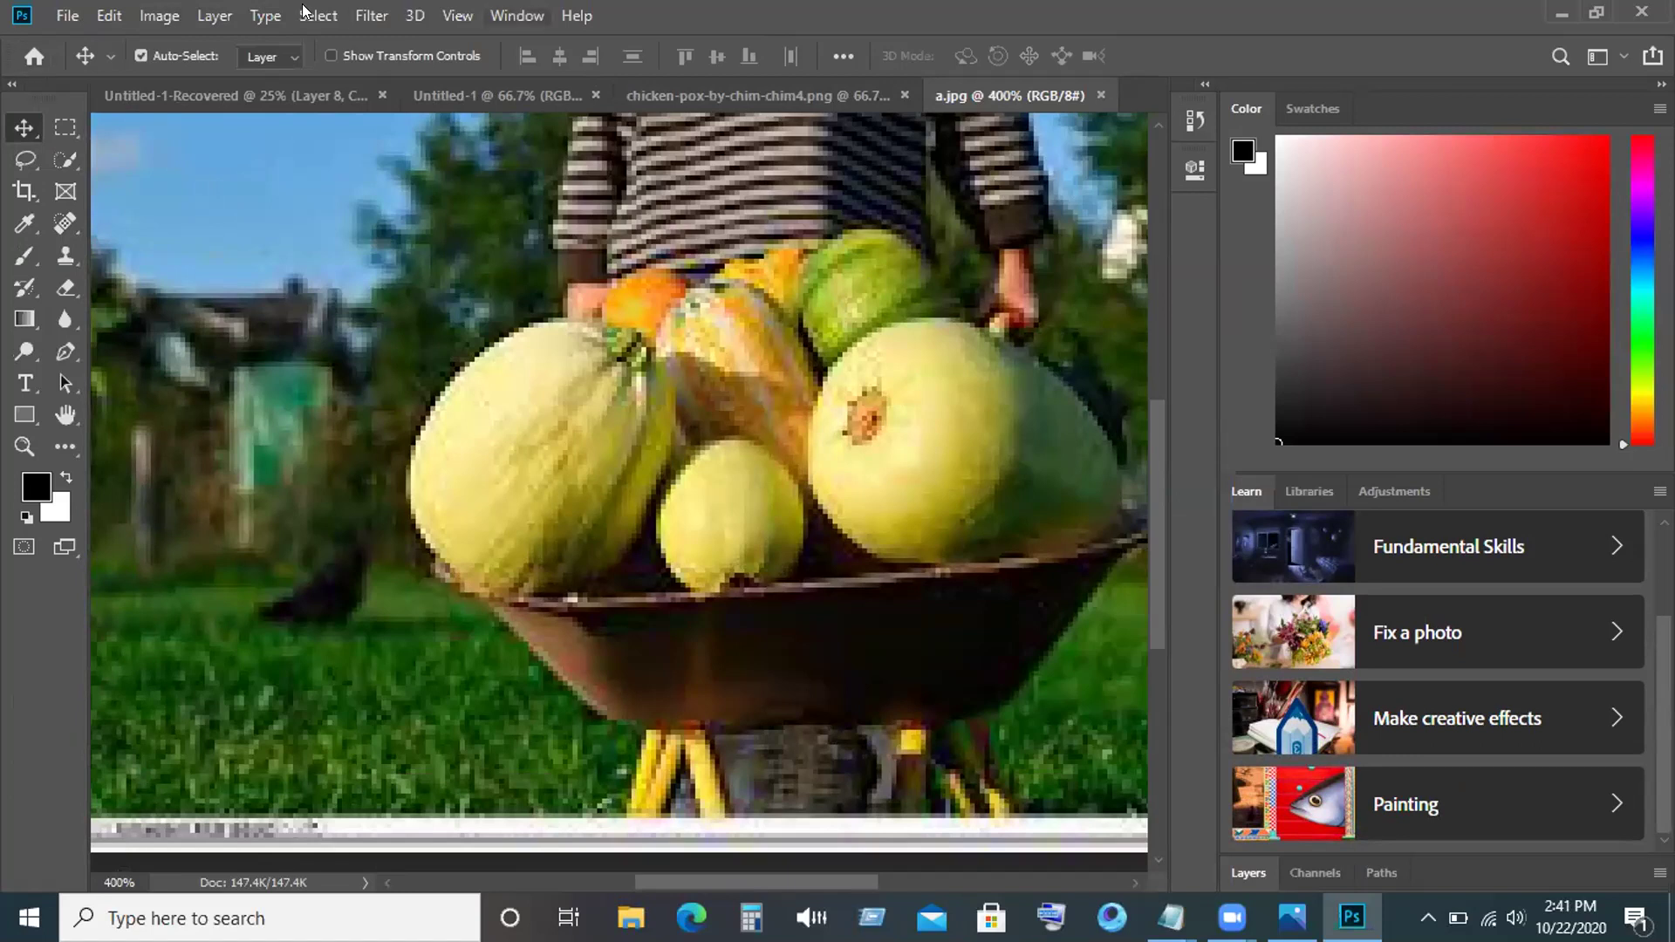
{"action": "left_click", "coordinate": [517, 15]}
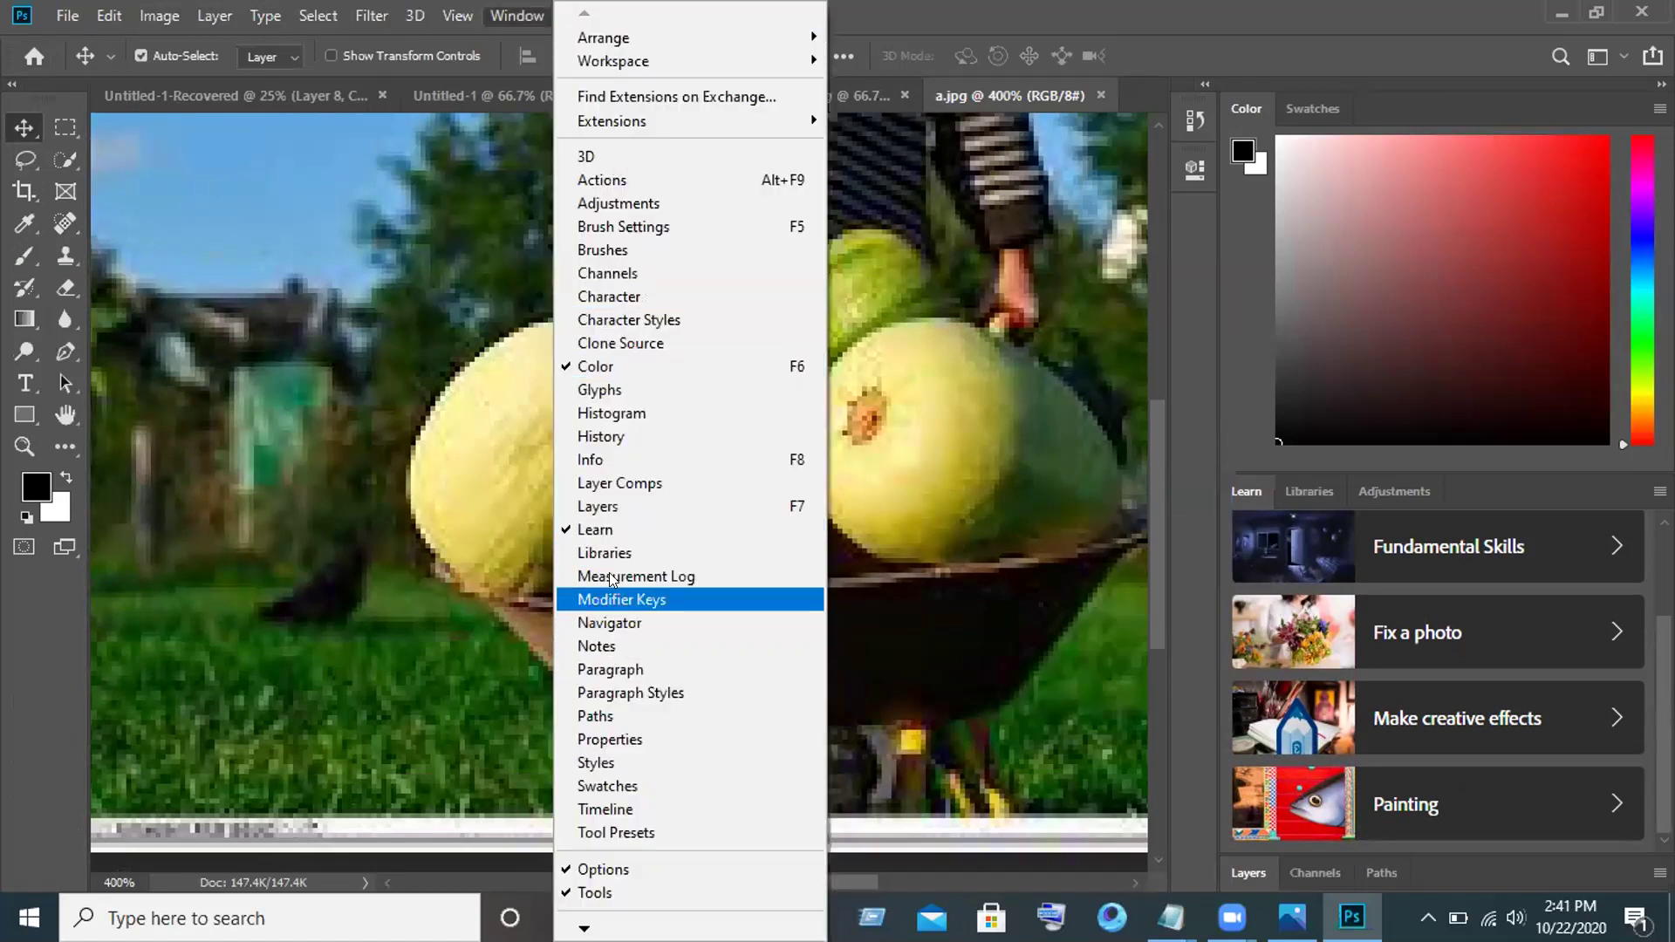
{"action": "left_click", "coordinate": [631, 507]}
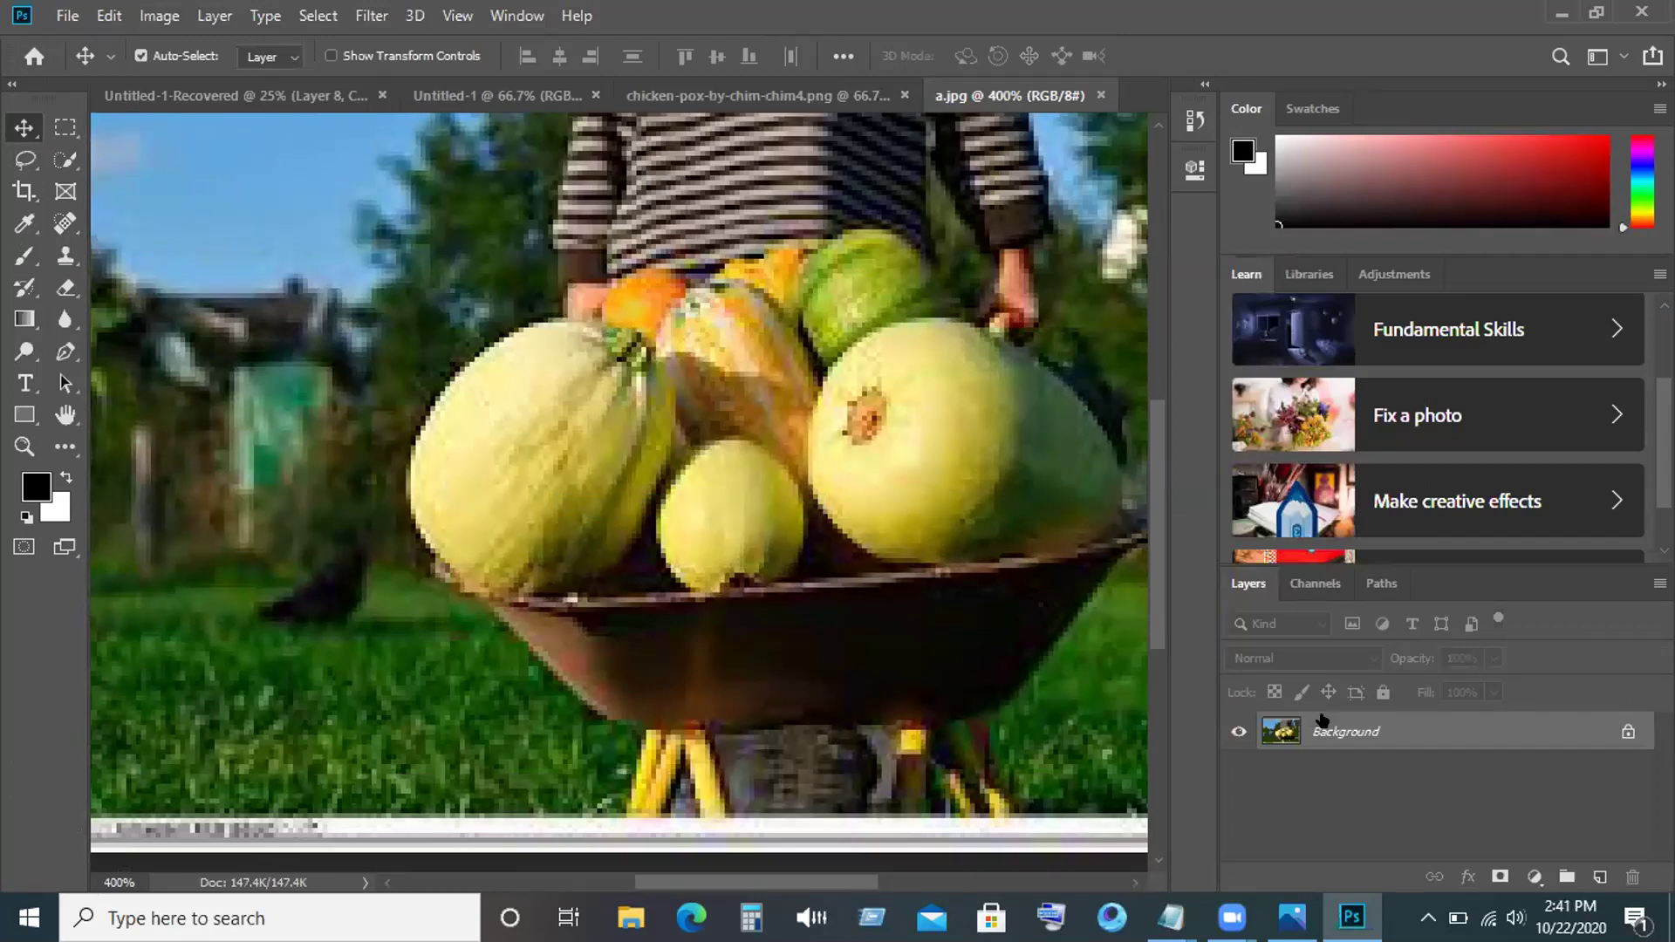
Unlock the Background layer so it becomes Layer 0.
{"action": "right_click", "coordinate": [1323, 726]}
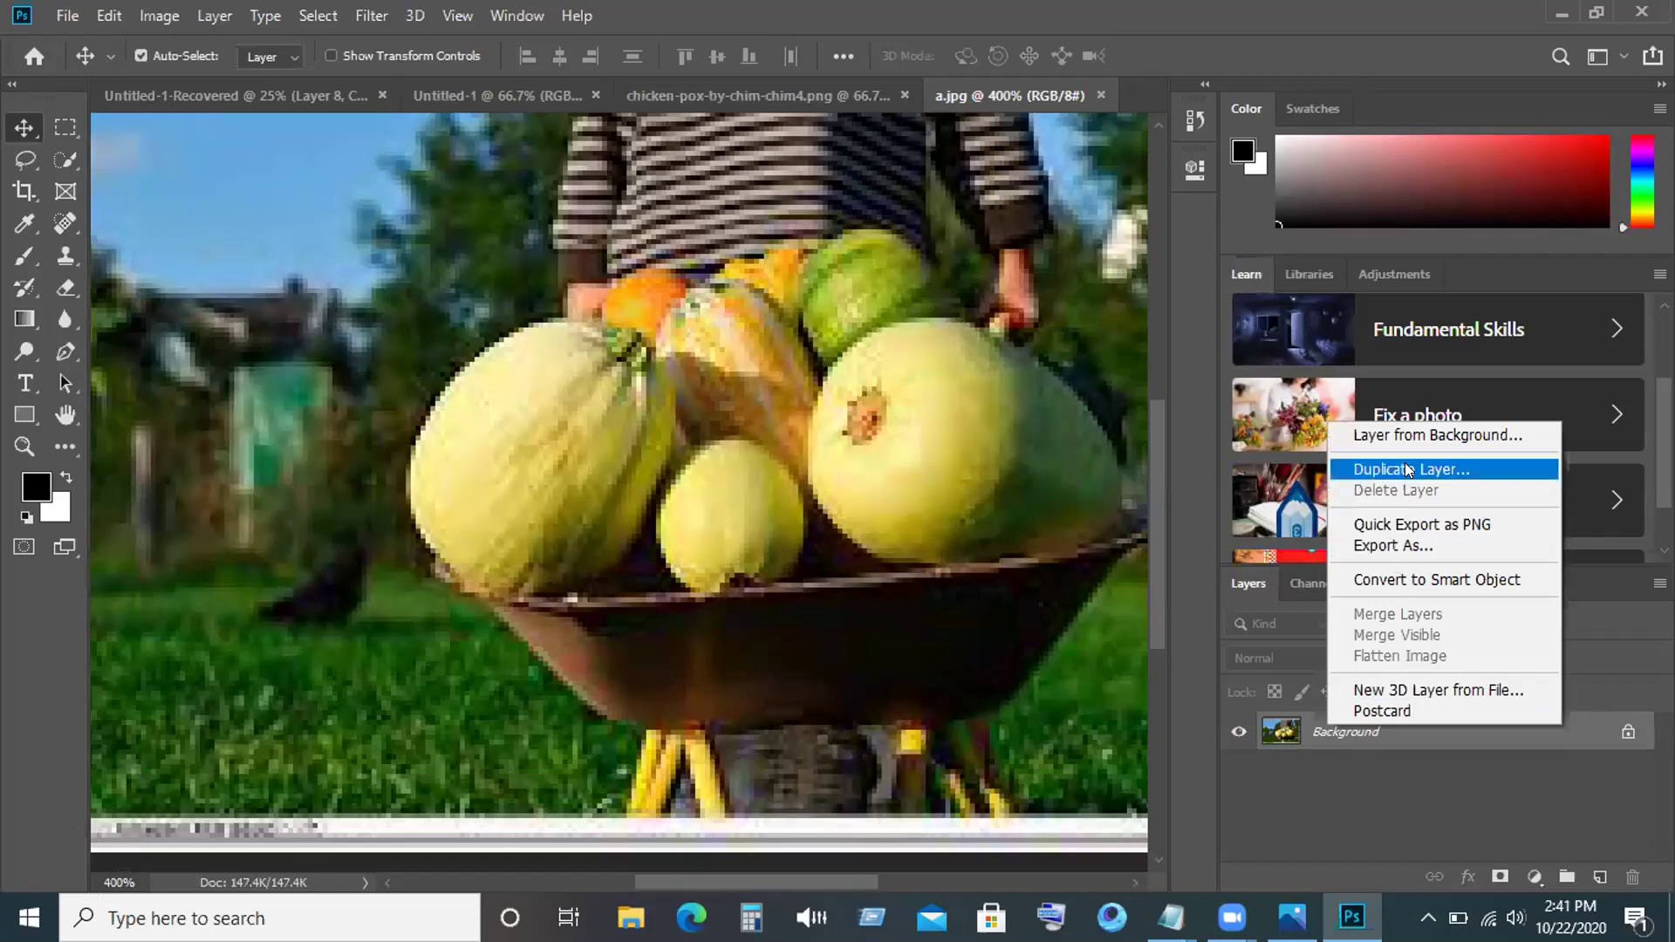
{"action": "left_click", "coordinate": [1346, 801]}
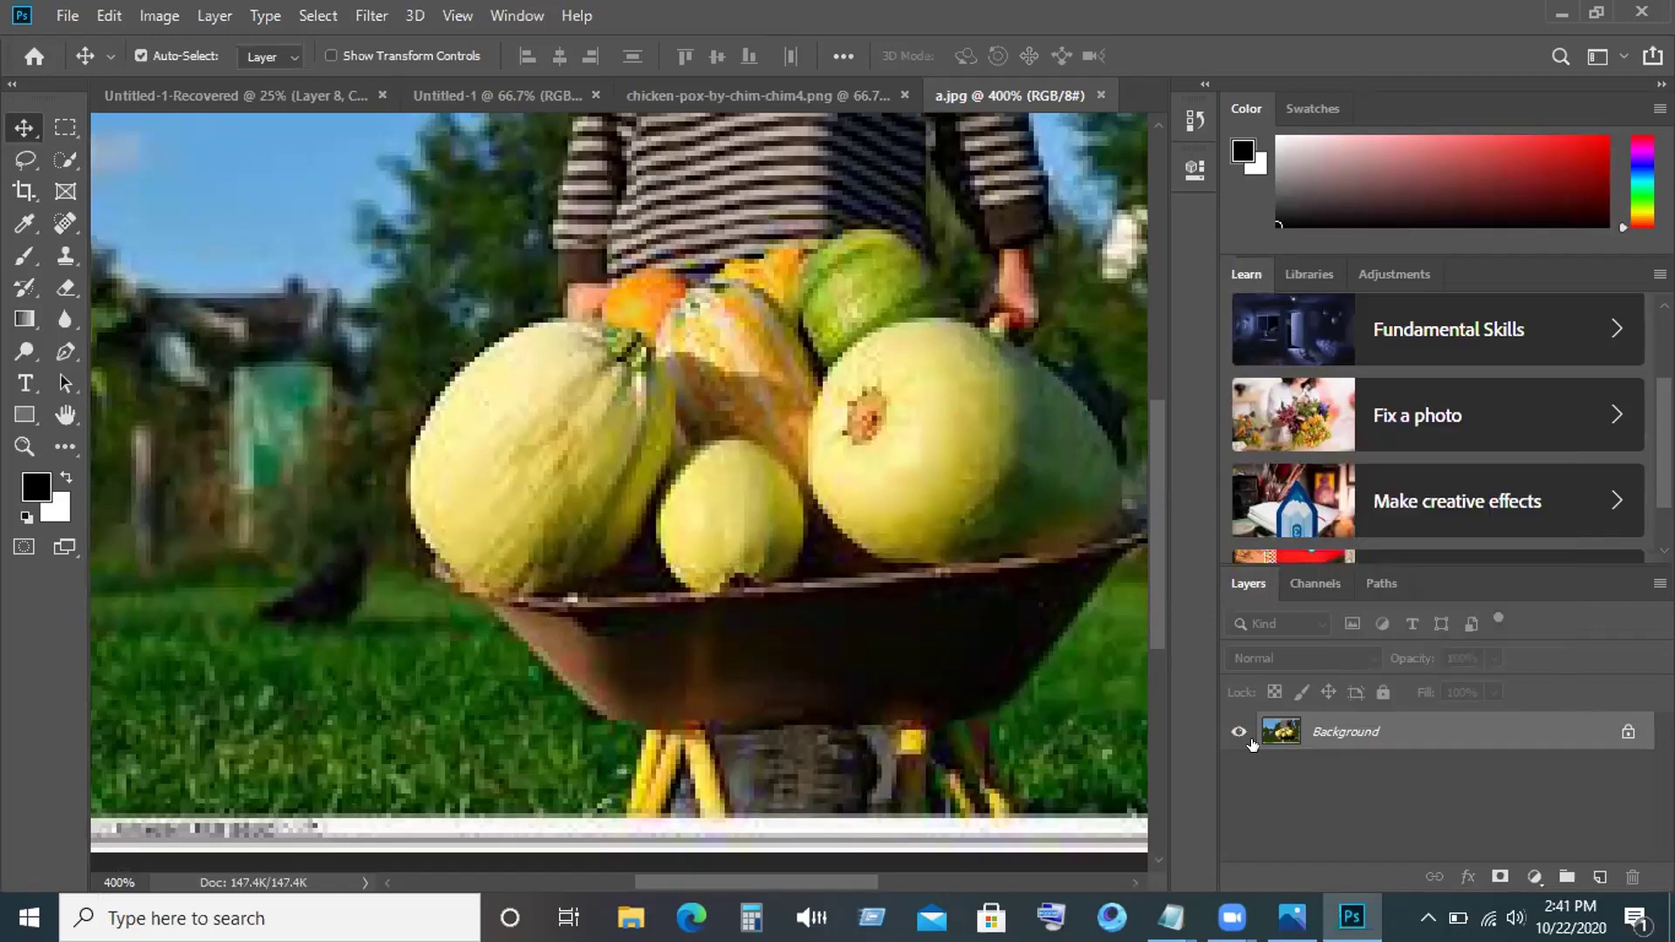
{"action": "left_click", "coordinate": [1625, 726]}
Duplicate Layer 0 as Layer 0 copy and hide the original Layer 0.
{"action": "right_click", "coordinate": [1309, 724]}
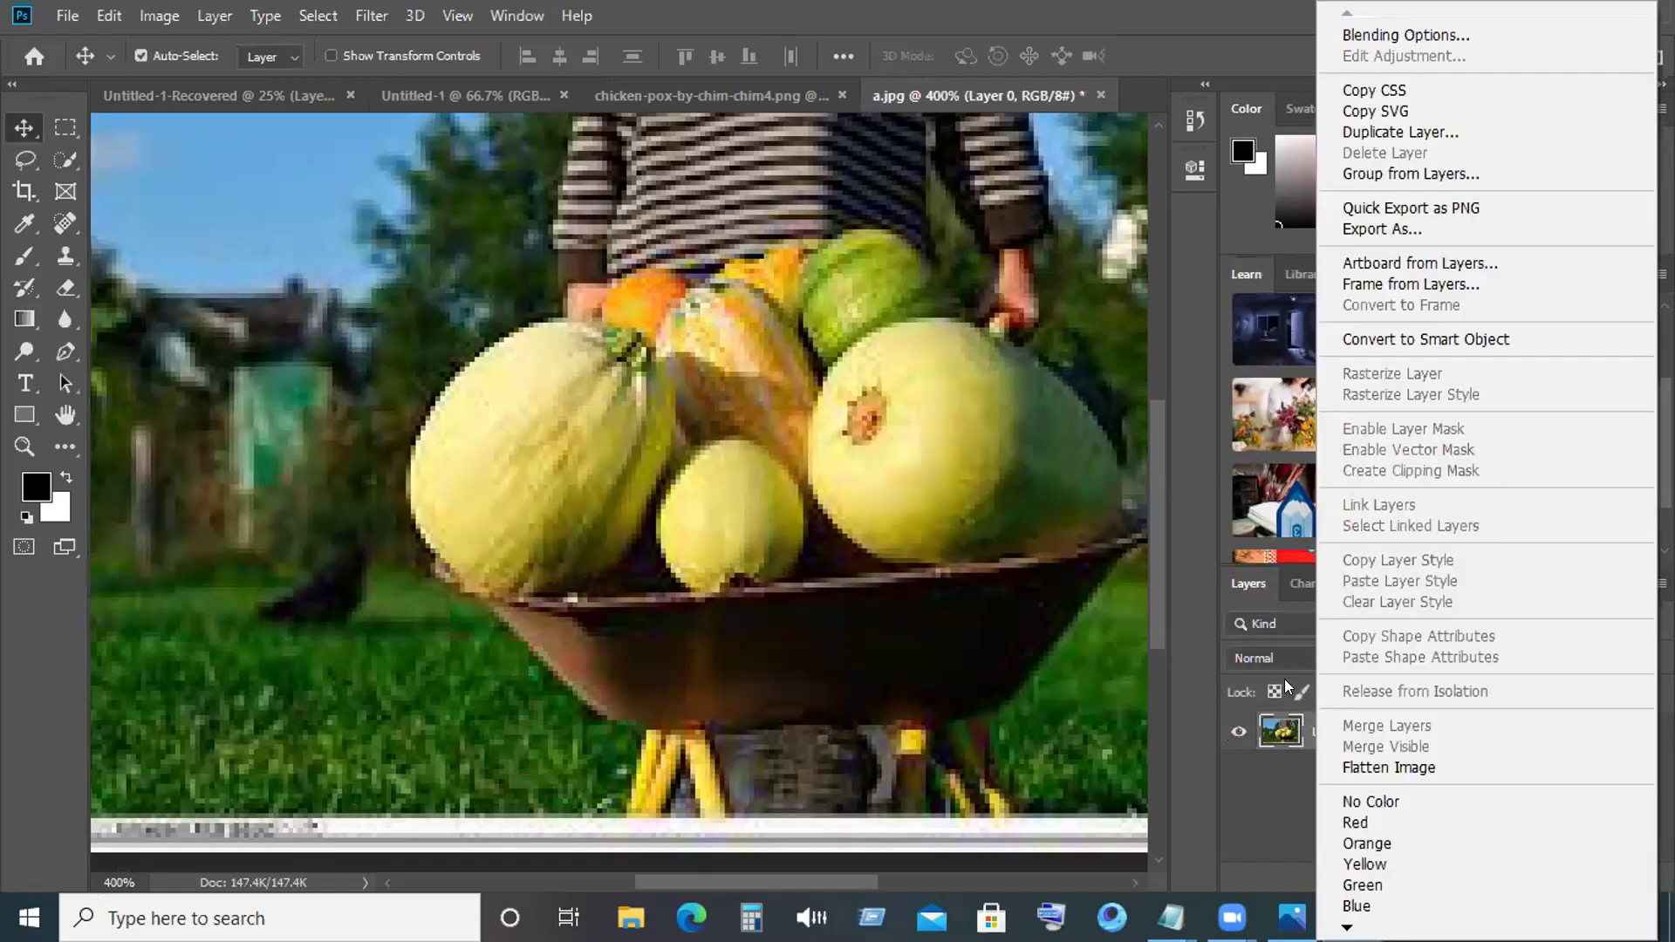
{"action": "left_click", "coordinate": [1271, 801]}
{"action": "right_click", "coordinate": [1345, 737]}
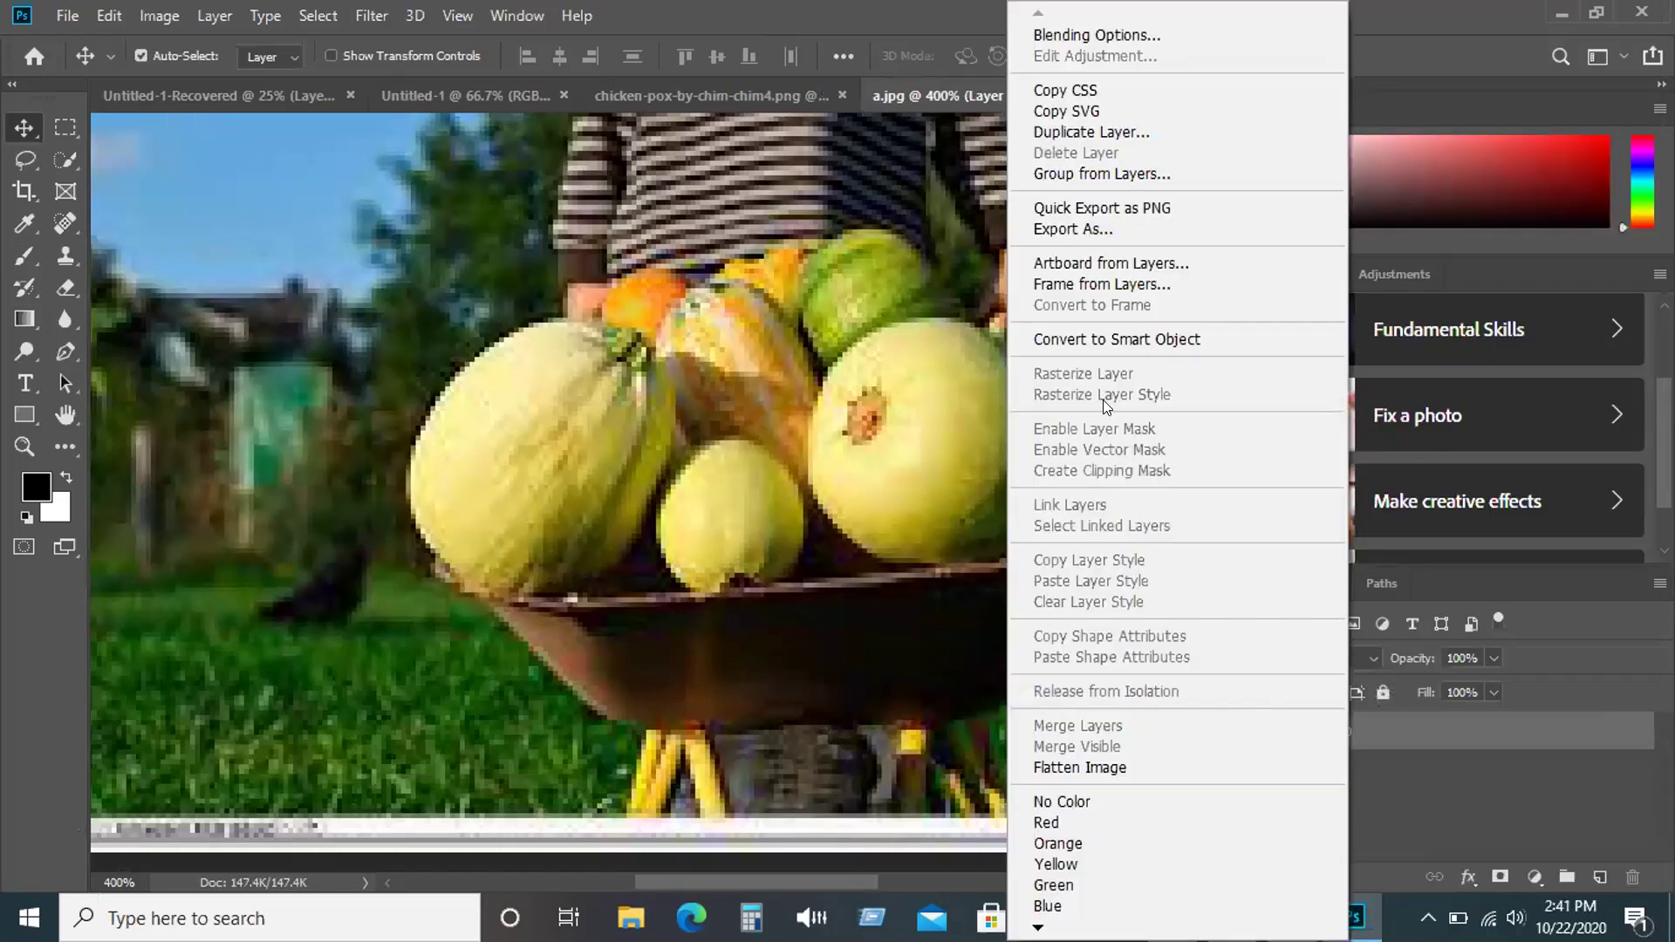
{"action": "left_click", "coordinate": [1094, 133]}
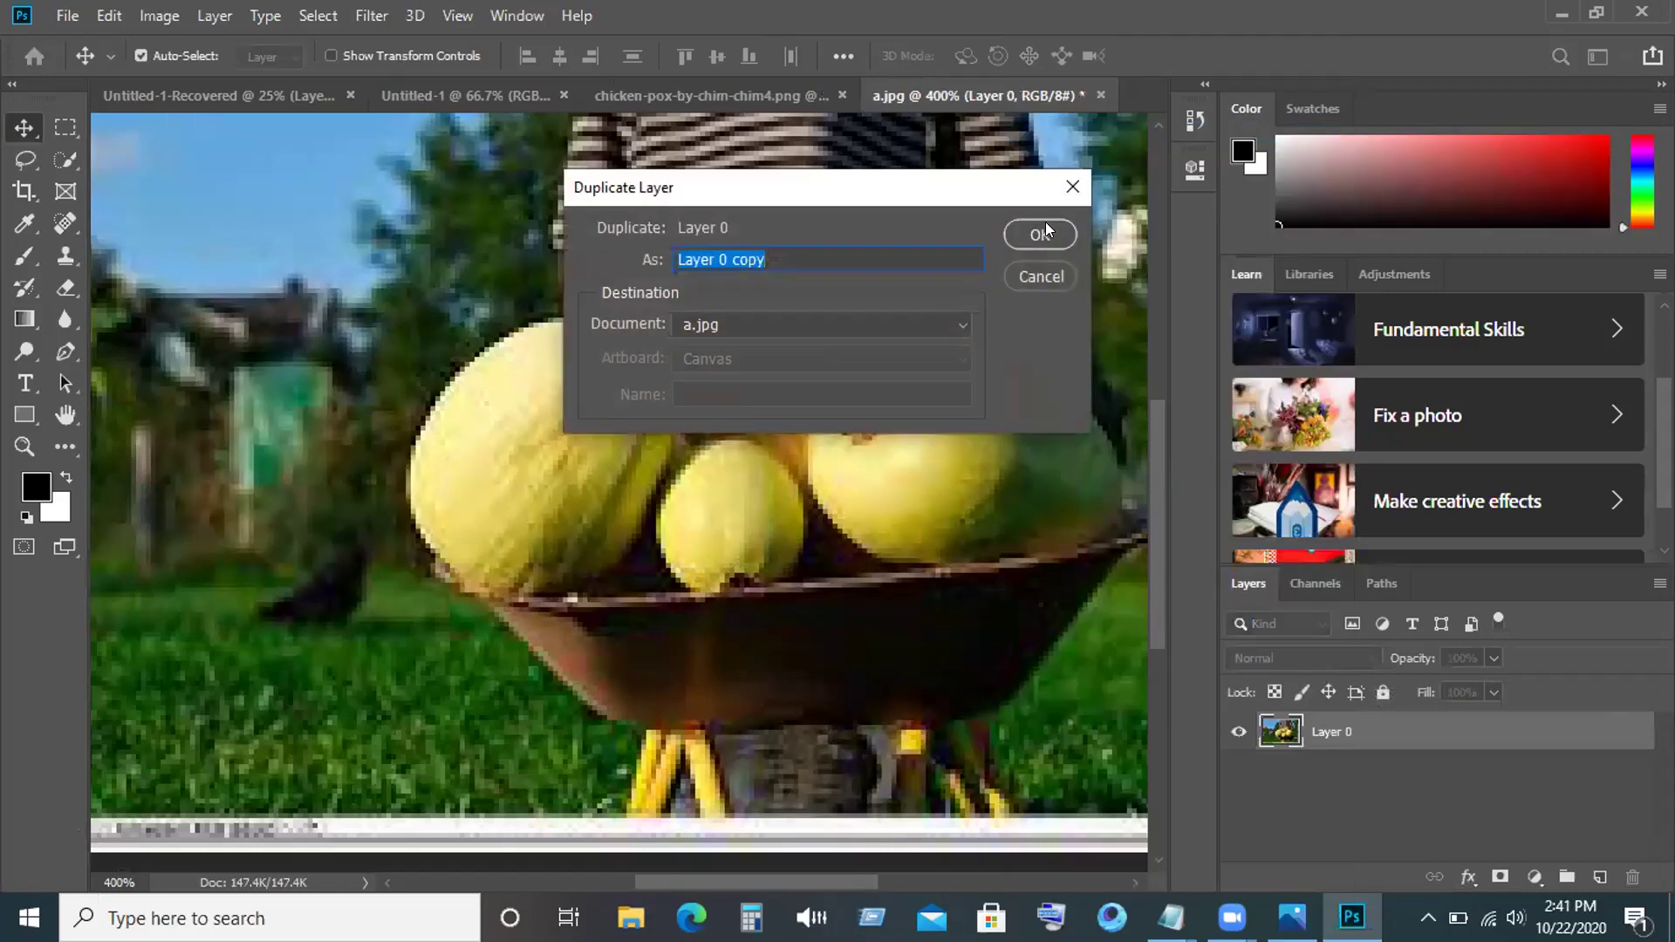
{"action": "left_click", "coordinate": [1051, 229]}
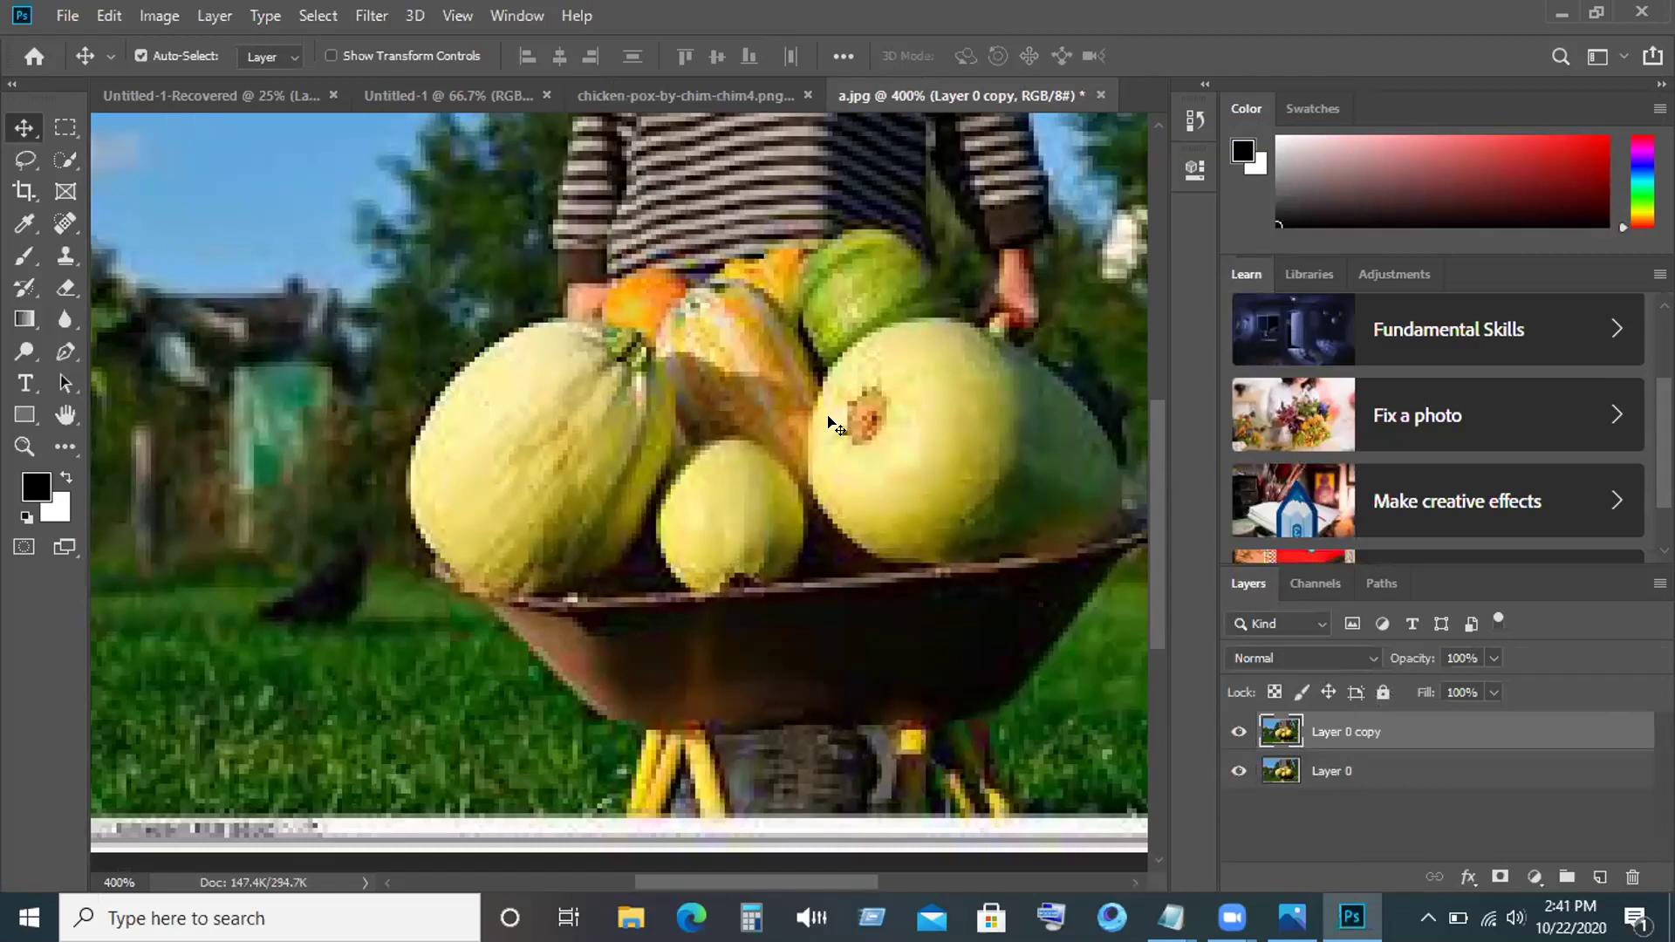
{"action": "left_click", "coordinate": [1239, 771]}
Draw a rectangular marquee around the wheelbarrow and vegetables.
{"action": "left_click", "coordinate": [50, 127]}
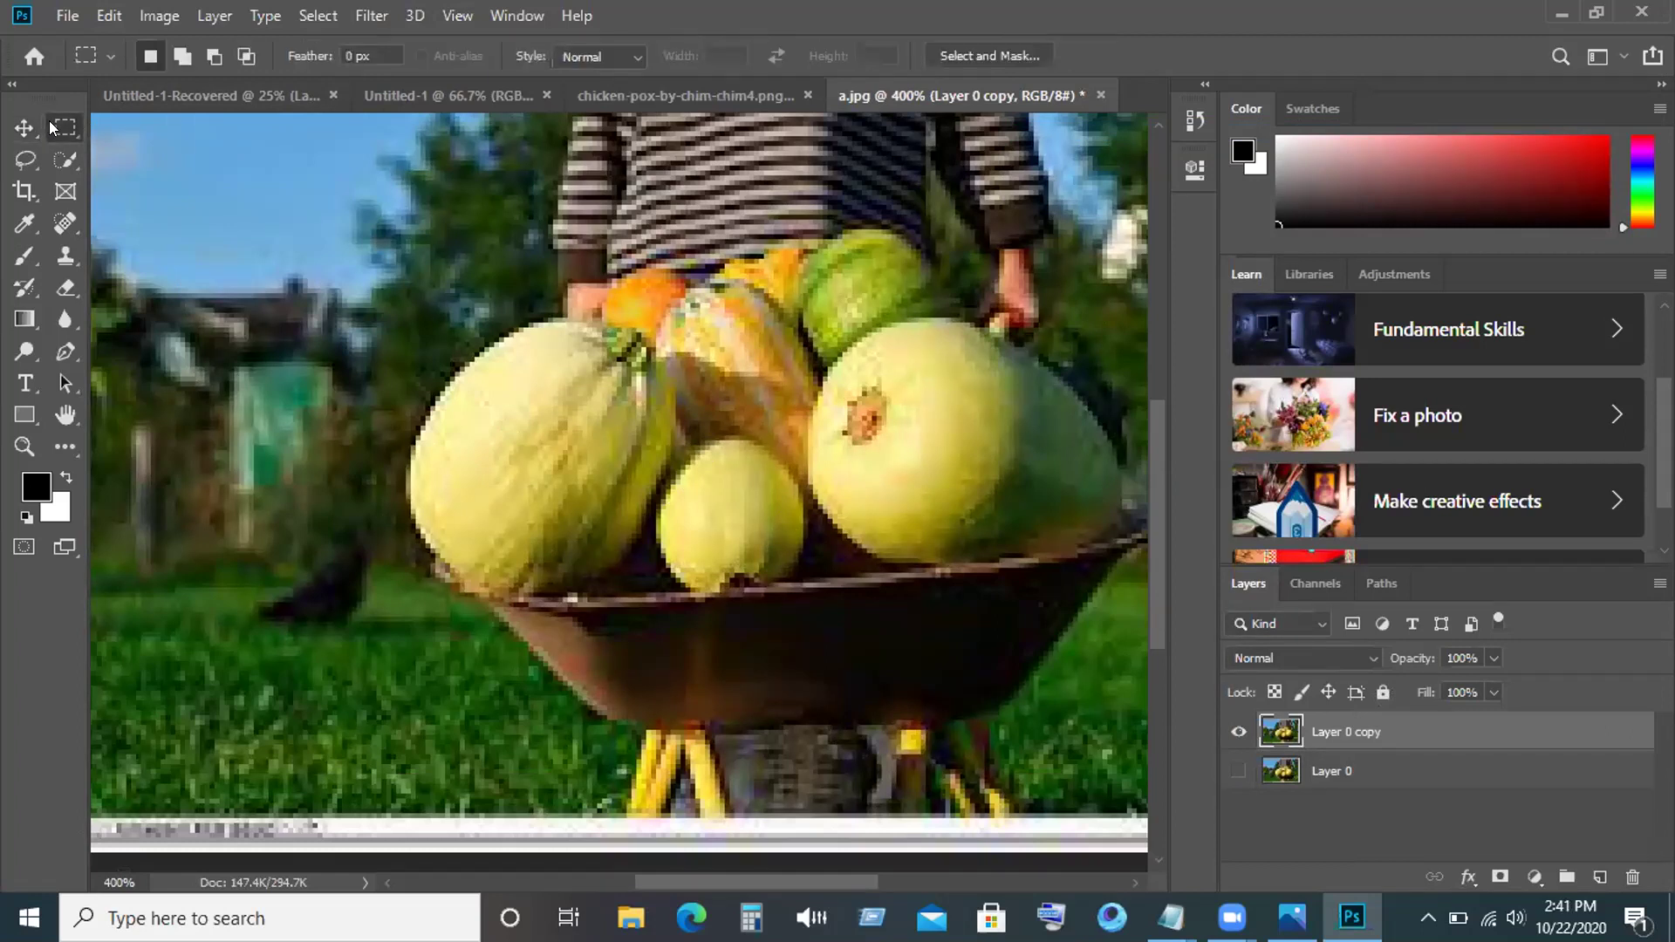
{"action": "right_click", "coordinate": [51, 128]}
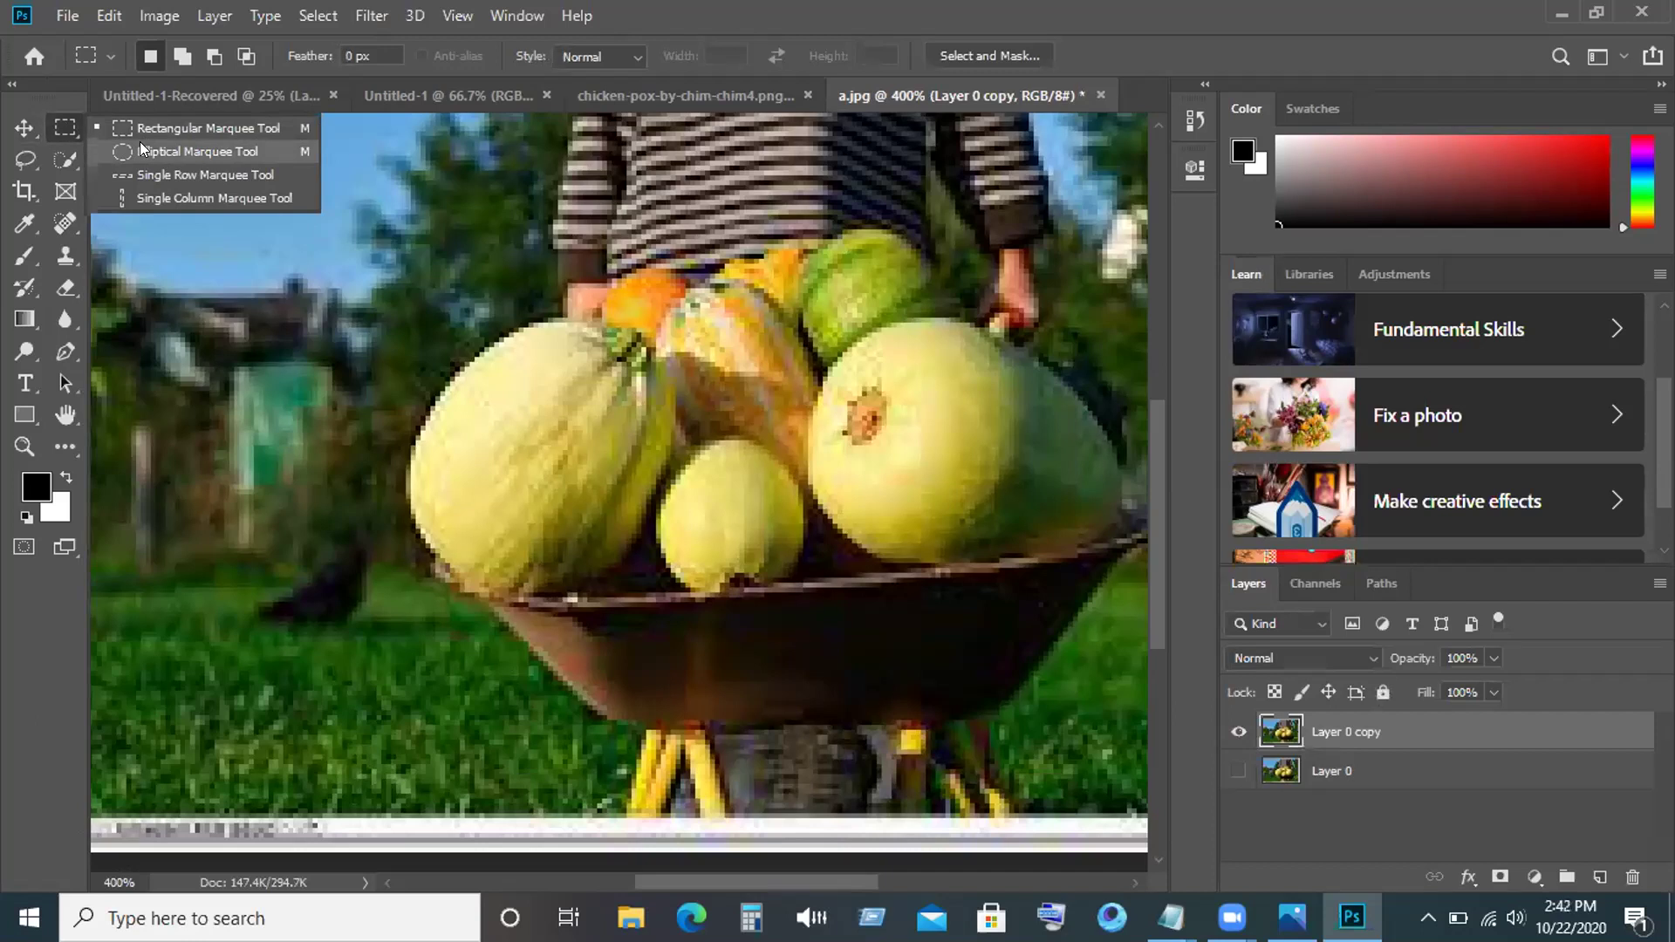
{"action": "left_click", "coordinate": [161, 131]}
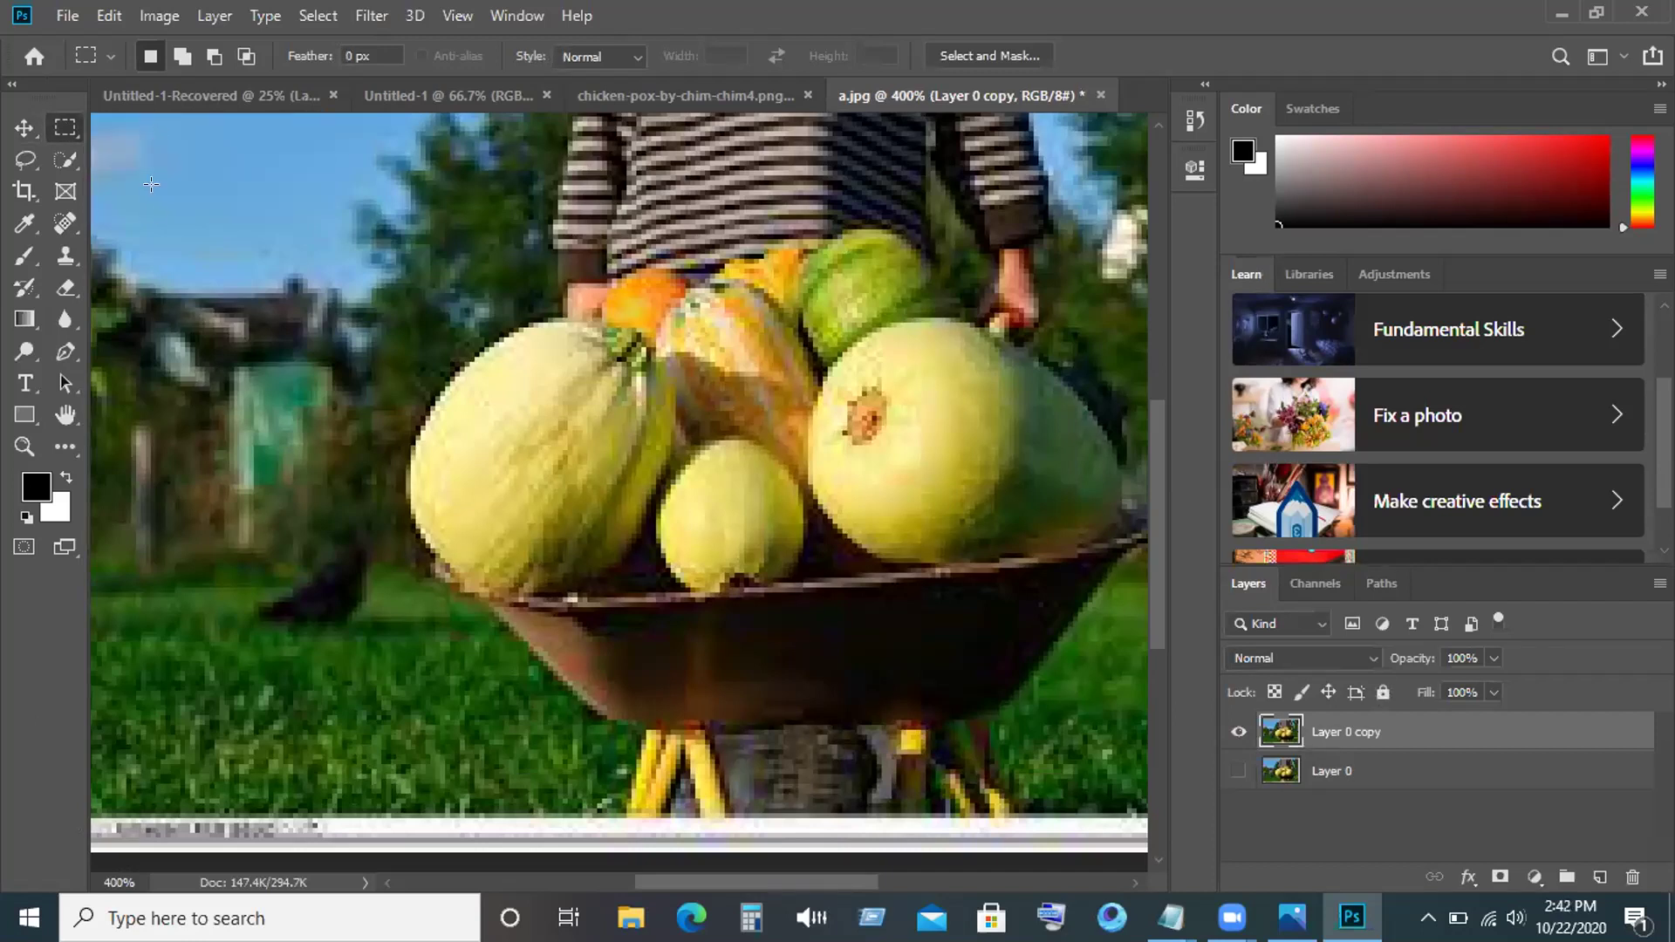
{"action": "left_click_drag", "start_coordinate": [203, 215], "coordinate": [1128, 721]}
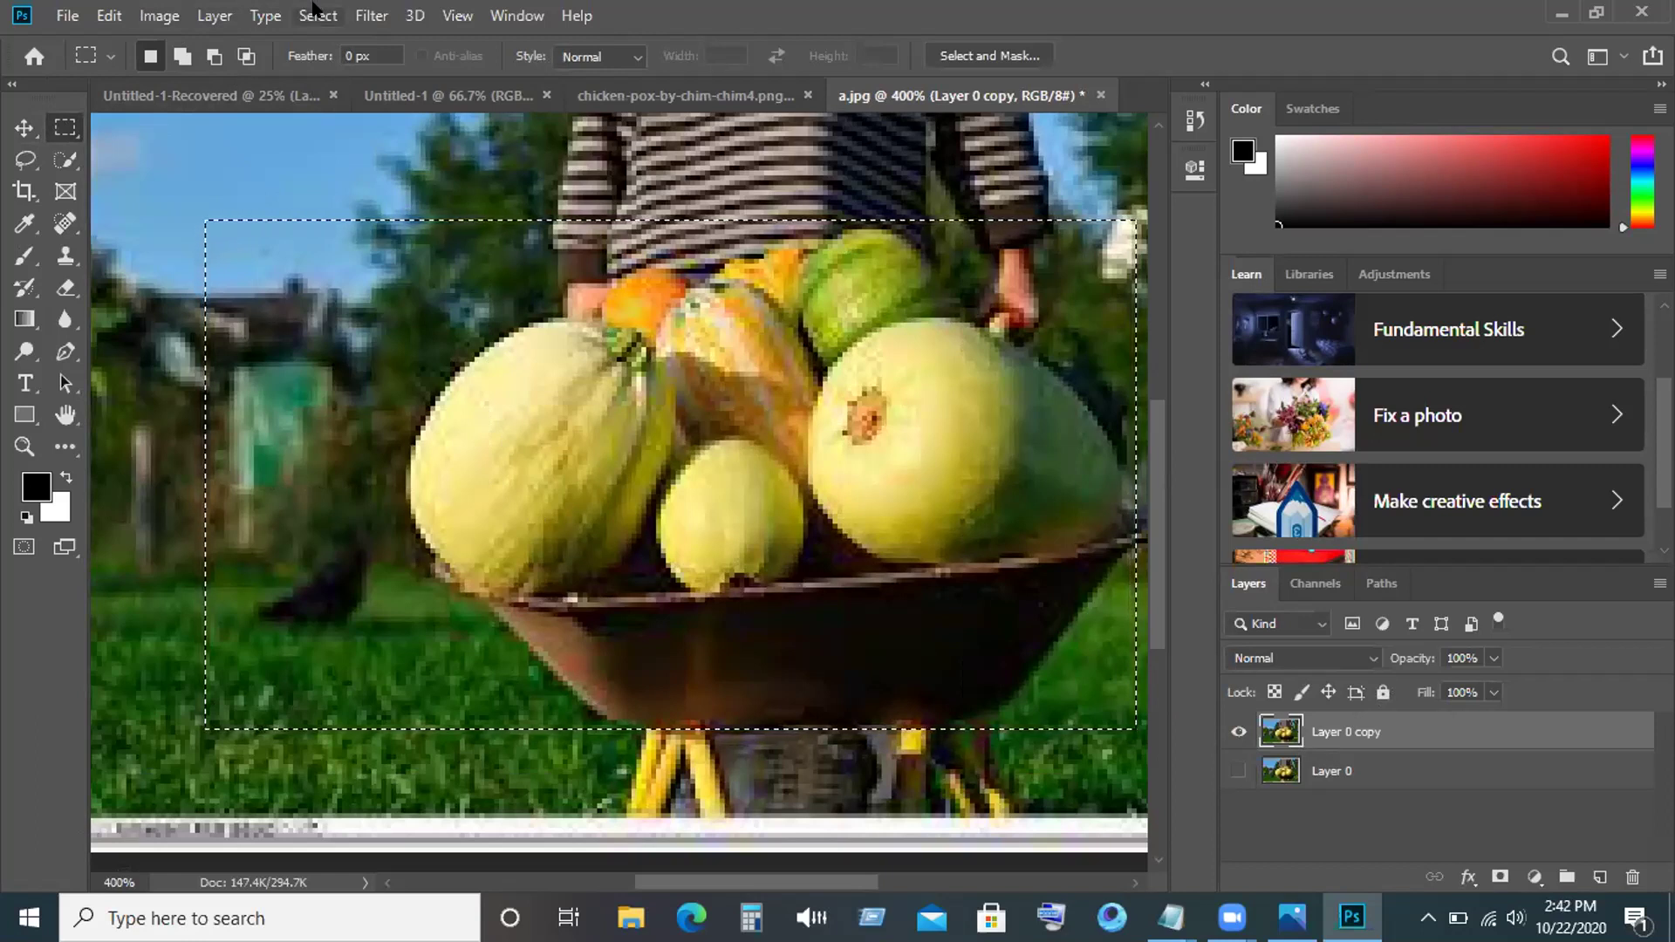
Invert the selection and delete everything outside the rectangle on Layer 0 copy.
{"action": "left_click", "coordinate": [312, 10]}
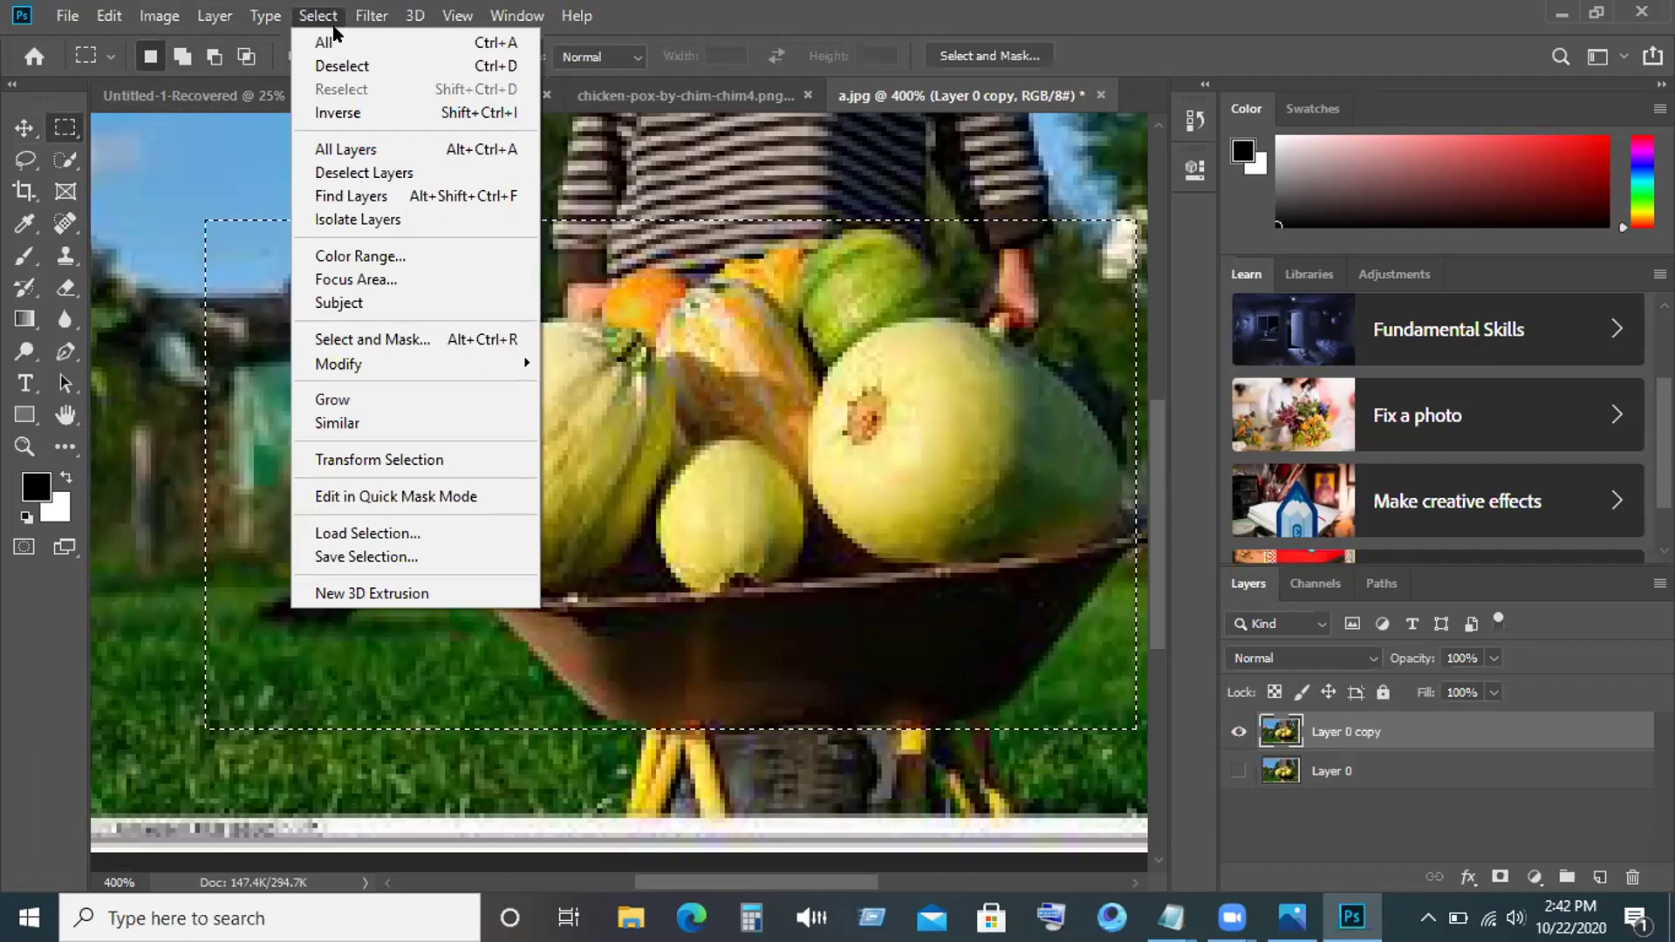
{"action": "left_click", "coordinate": [346, 111]}
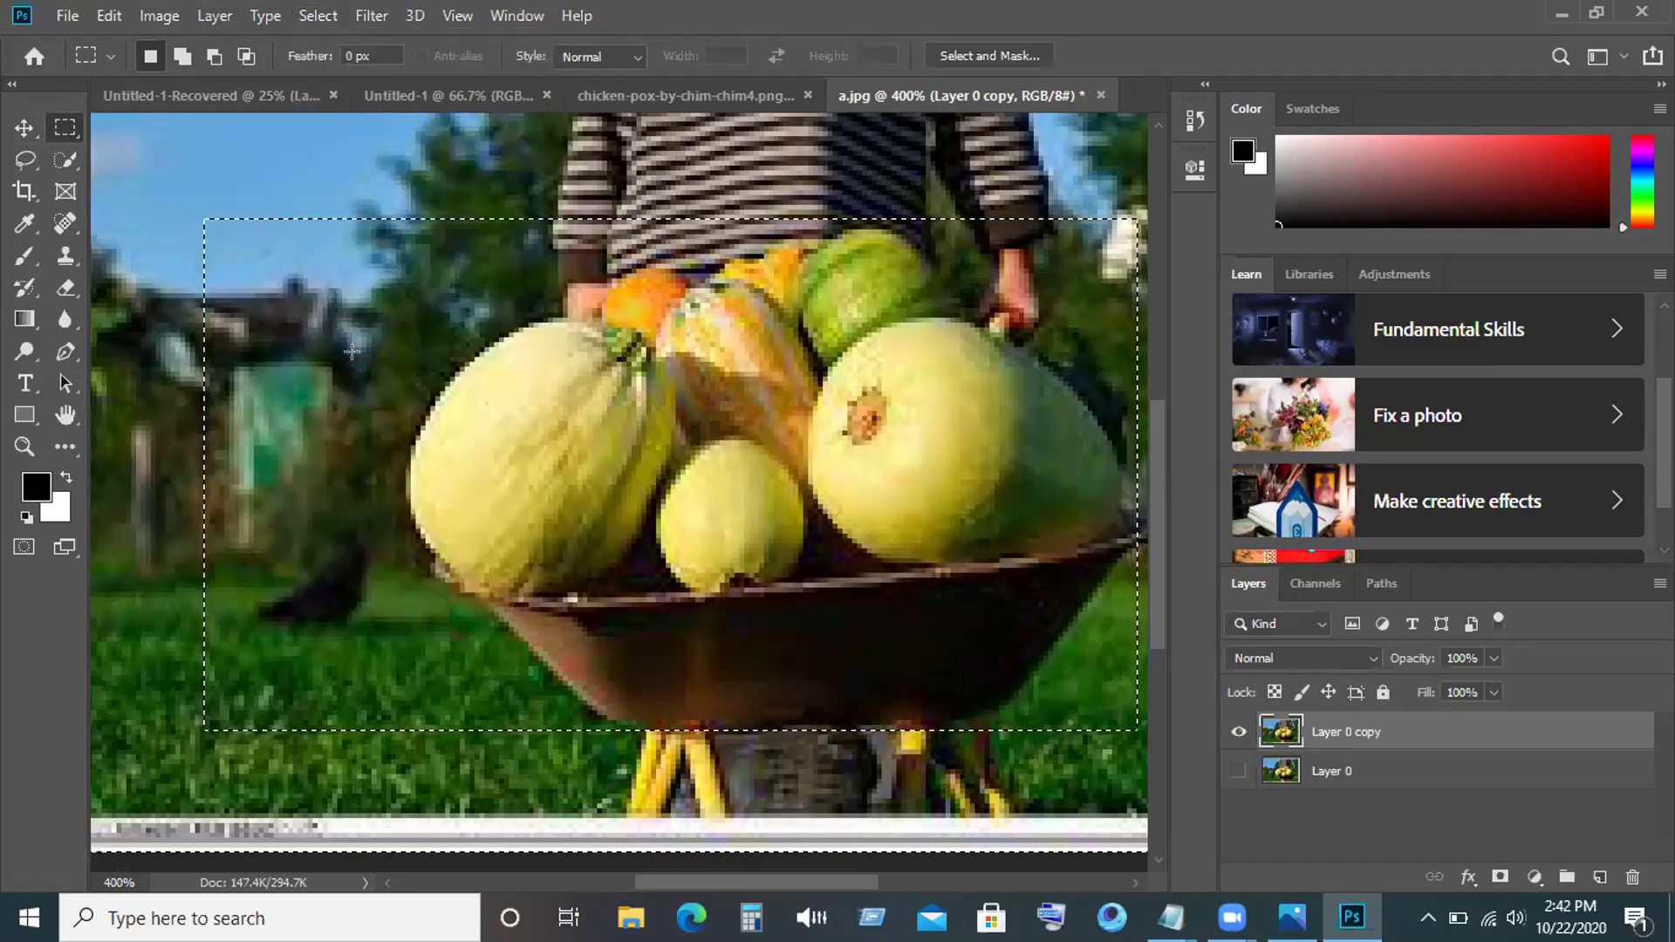
{"action": "key", "text": "Delete"}
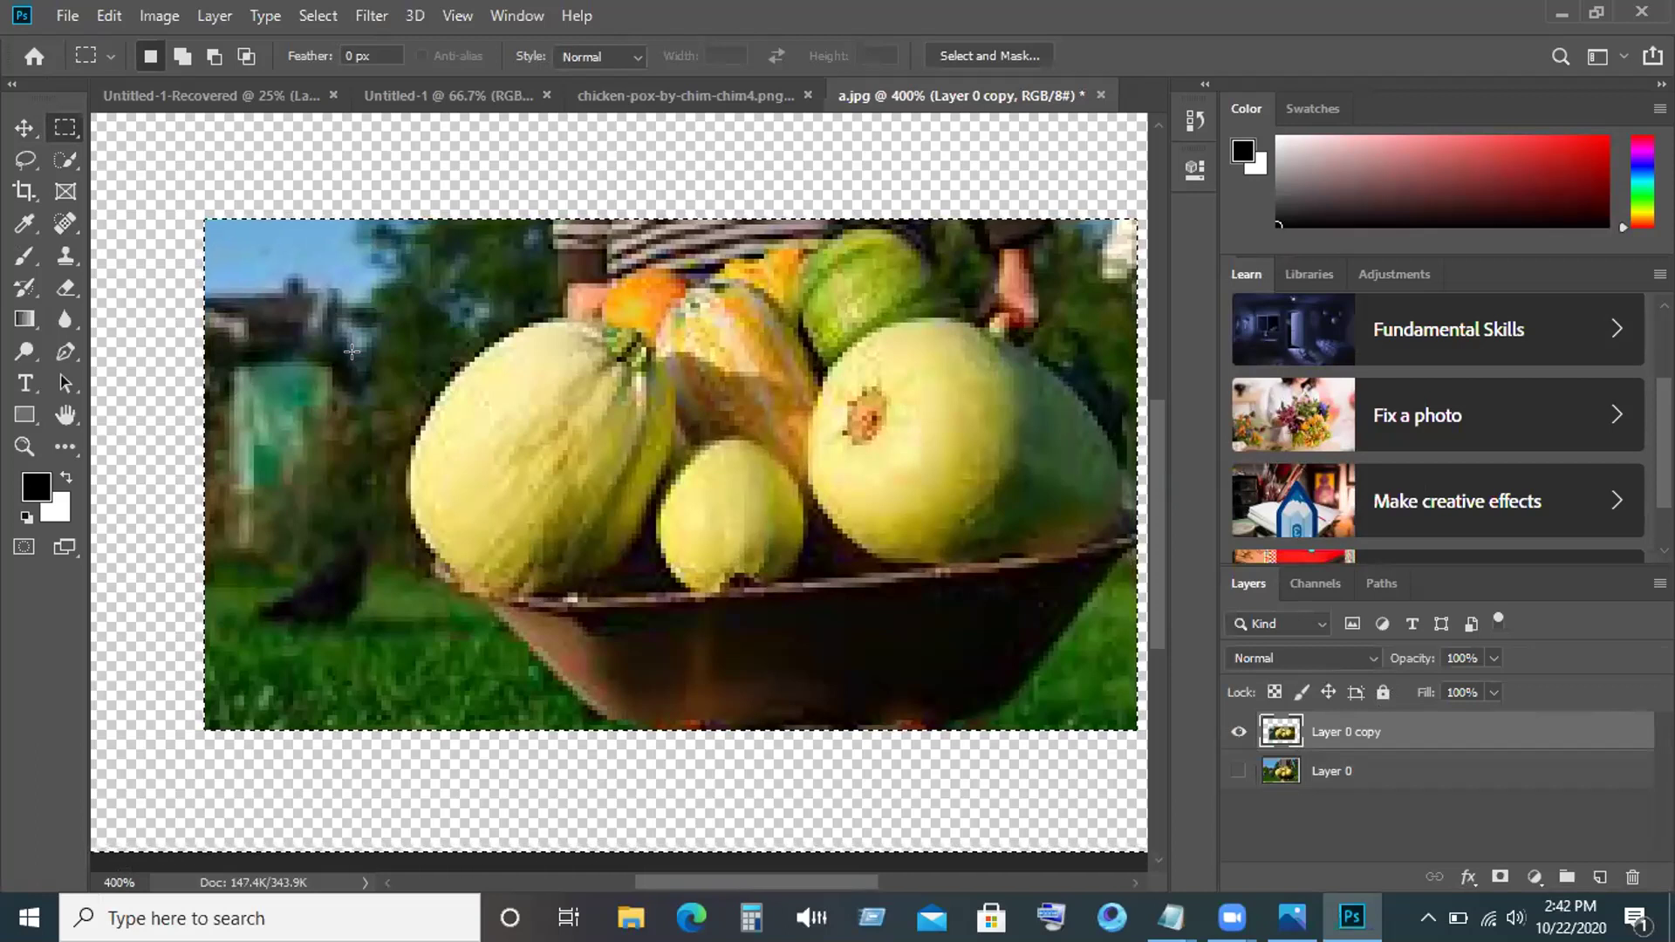
{"action": "key", "text": "shift"}
{"action": "key", "text": "shift"}
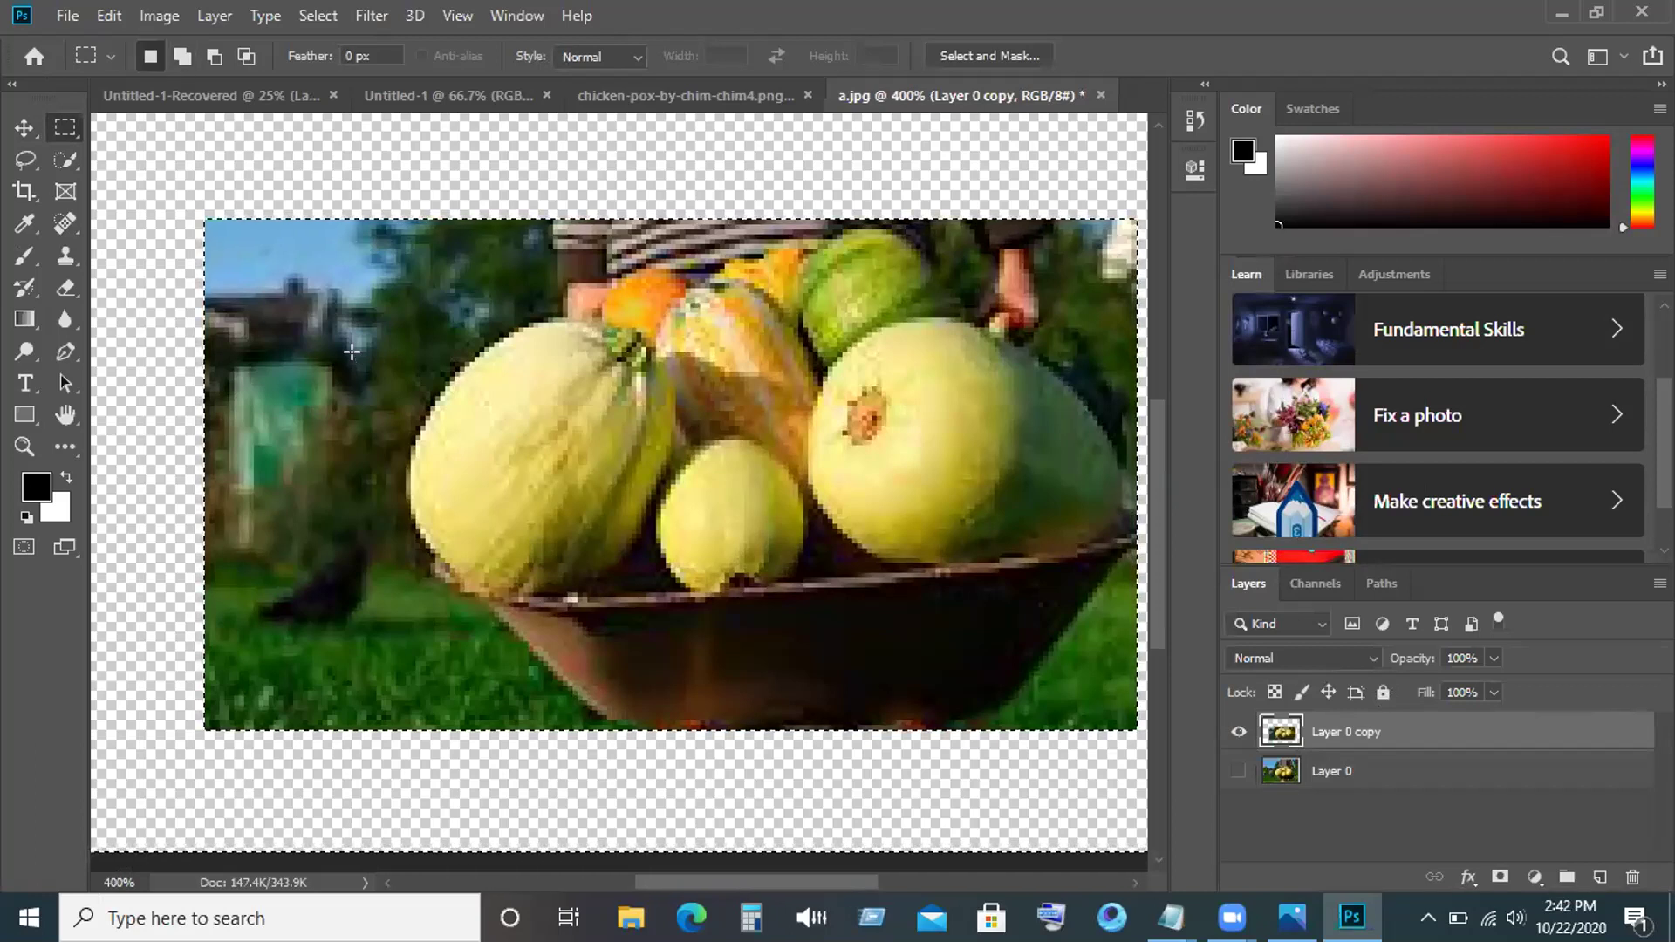
{"action": "key", "text": "z"}
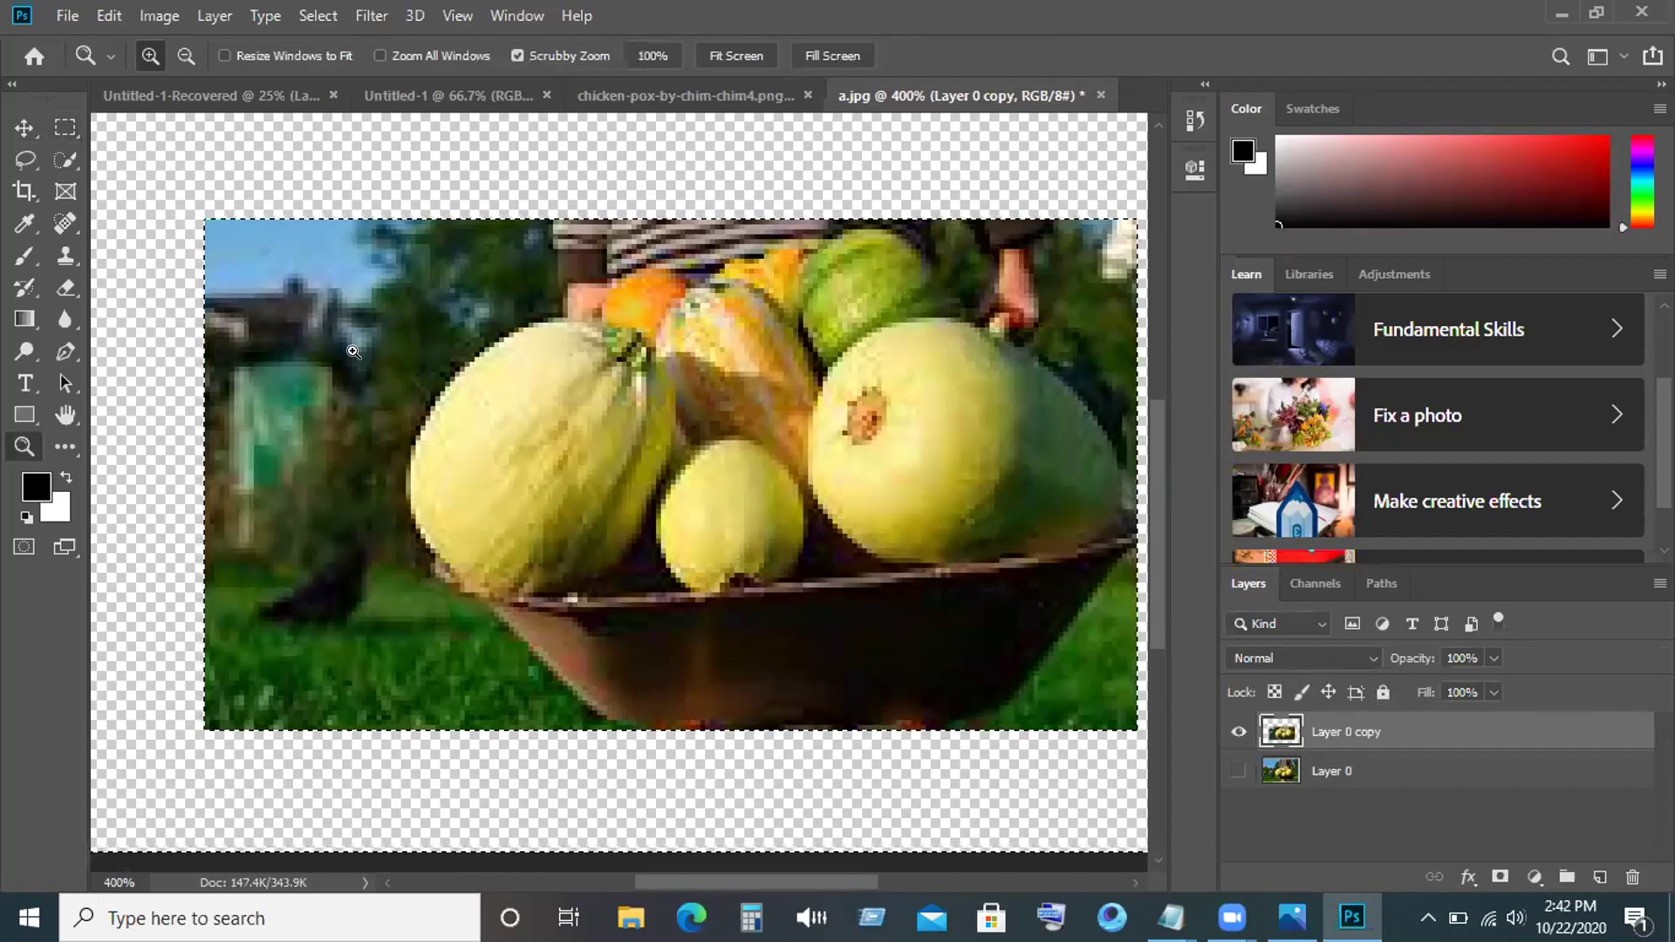
Undo the rectangle deletion, then zoom in on the vegetables and back out.
{"action": "key", "text": "ctrl+z"}
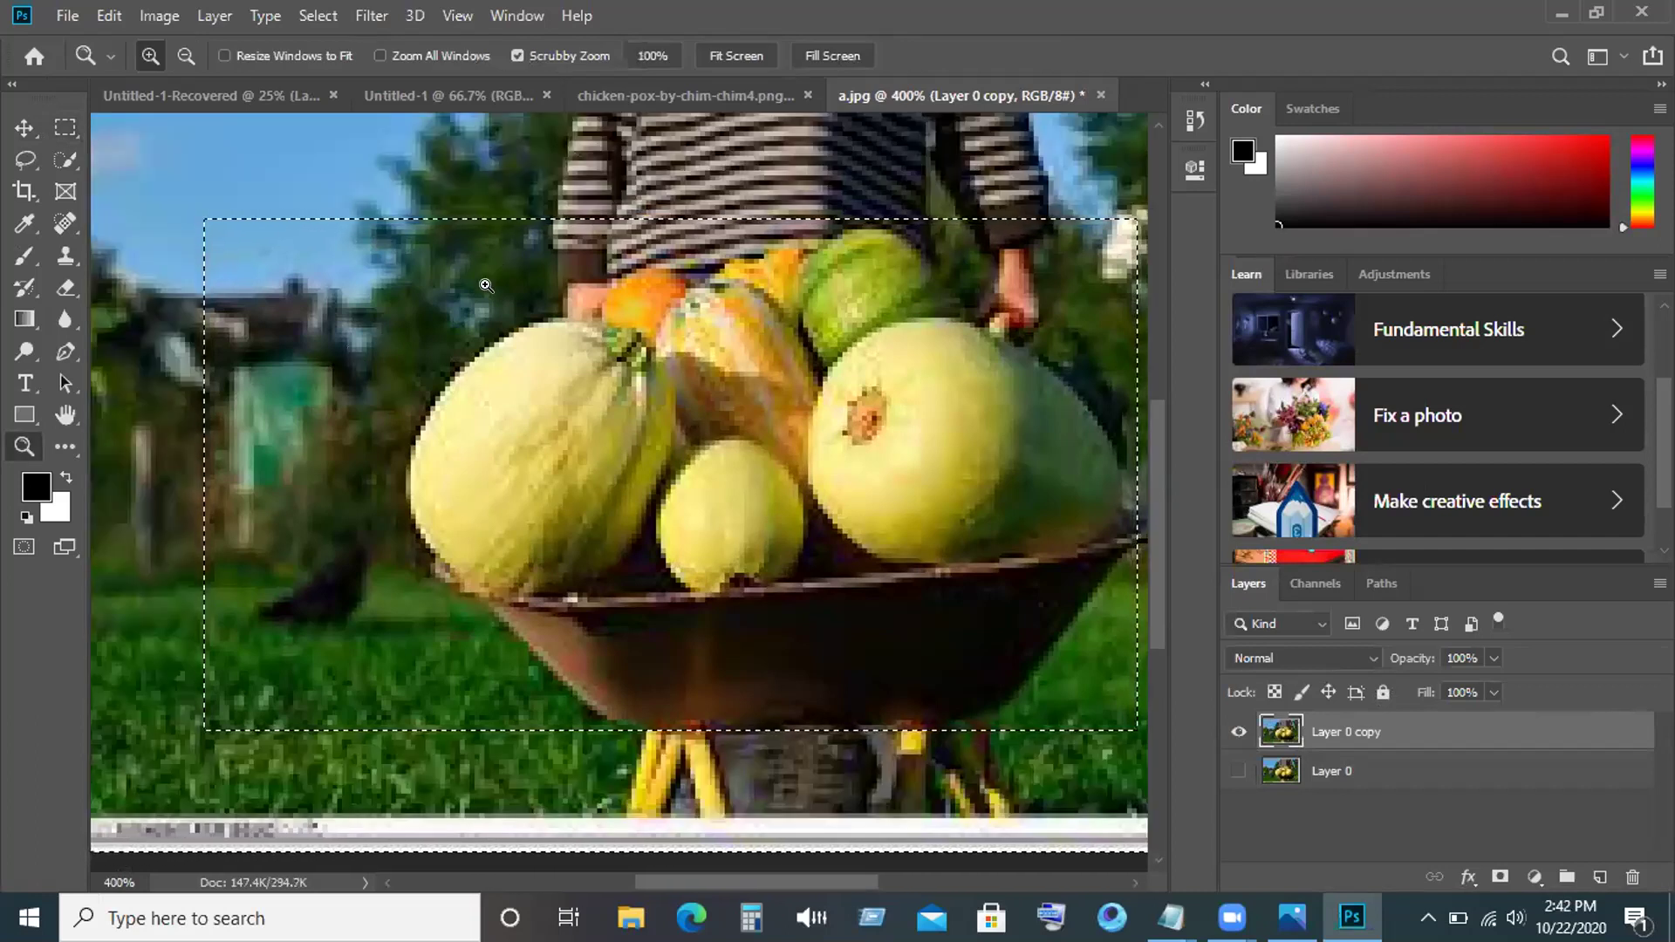
{"action": "left_click", "coordinate": [487, 288]}
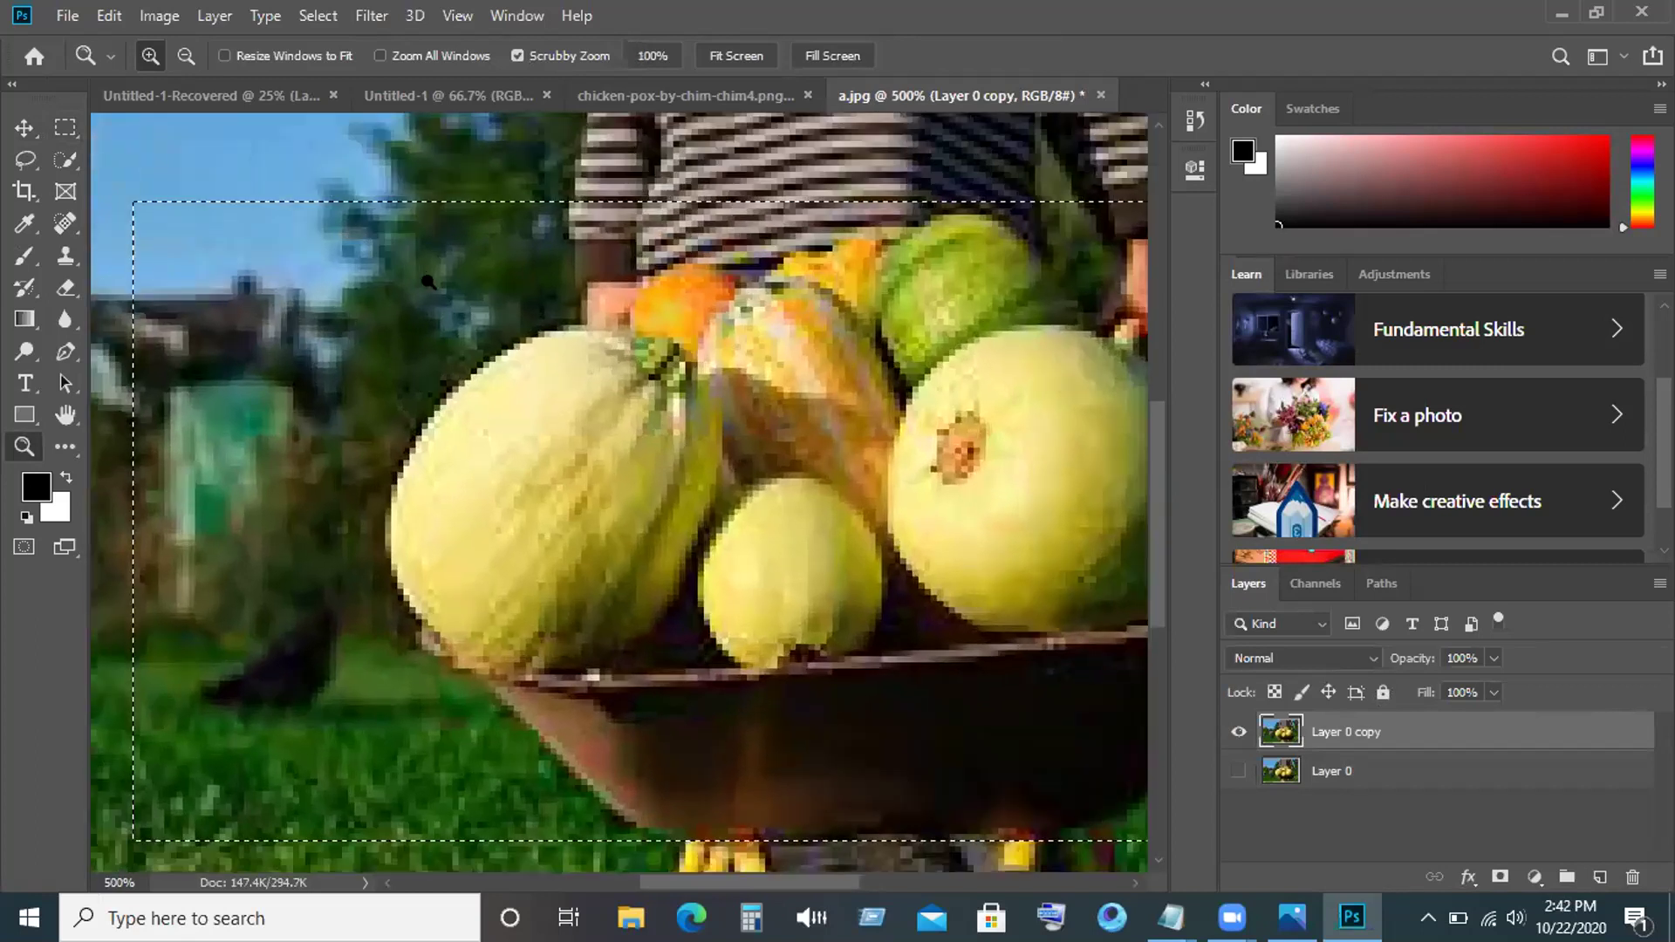
{"action": "left_click", "coordinate": [428, 282]}
{"action": "left_click", "coordinate": [427, 281]}
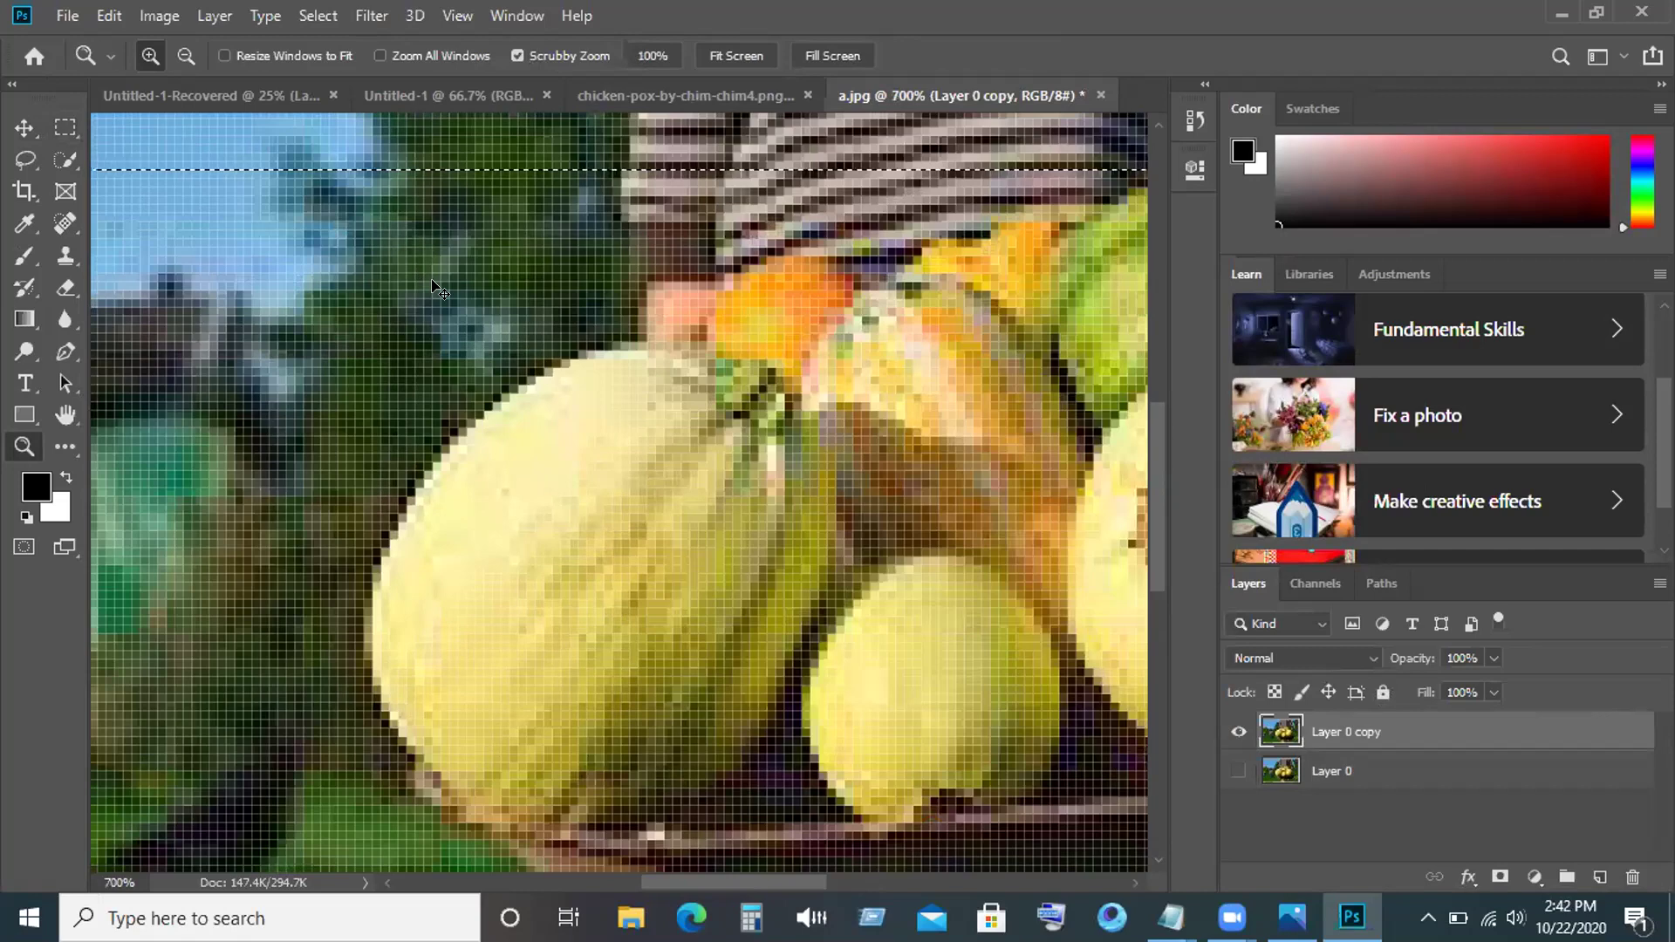
{"action": "key", "text": "ctrl+minus"}
{"action": "key", "text": "ctrl+minus"}
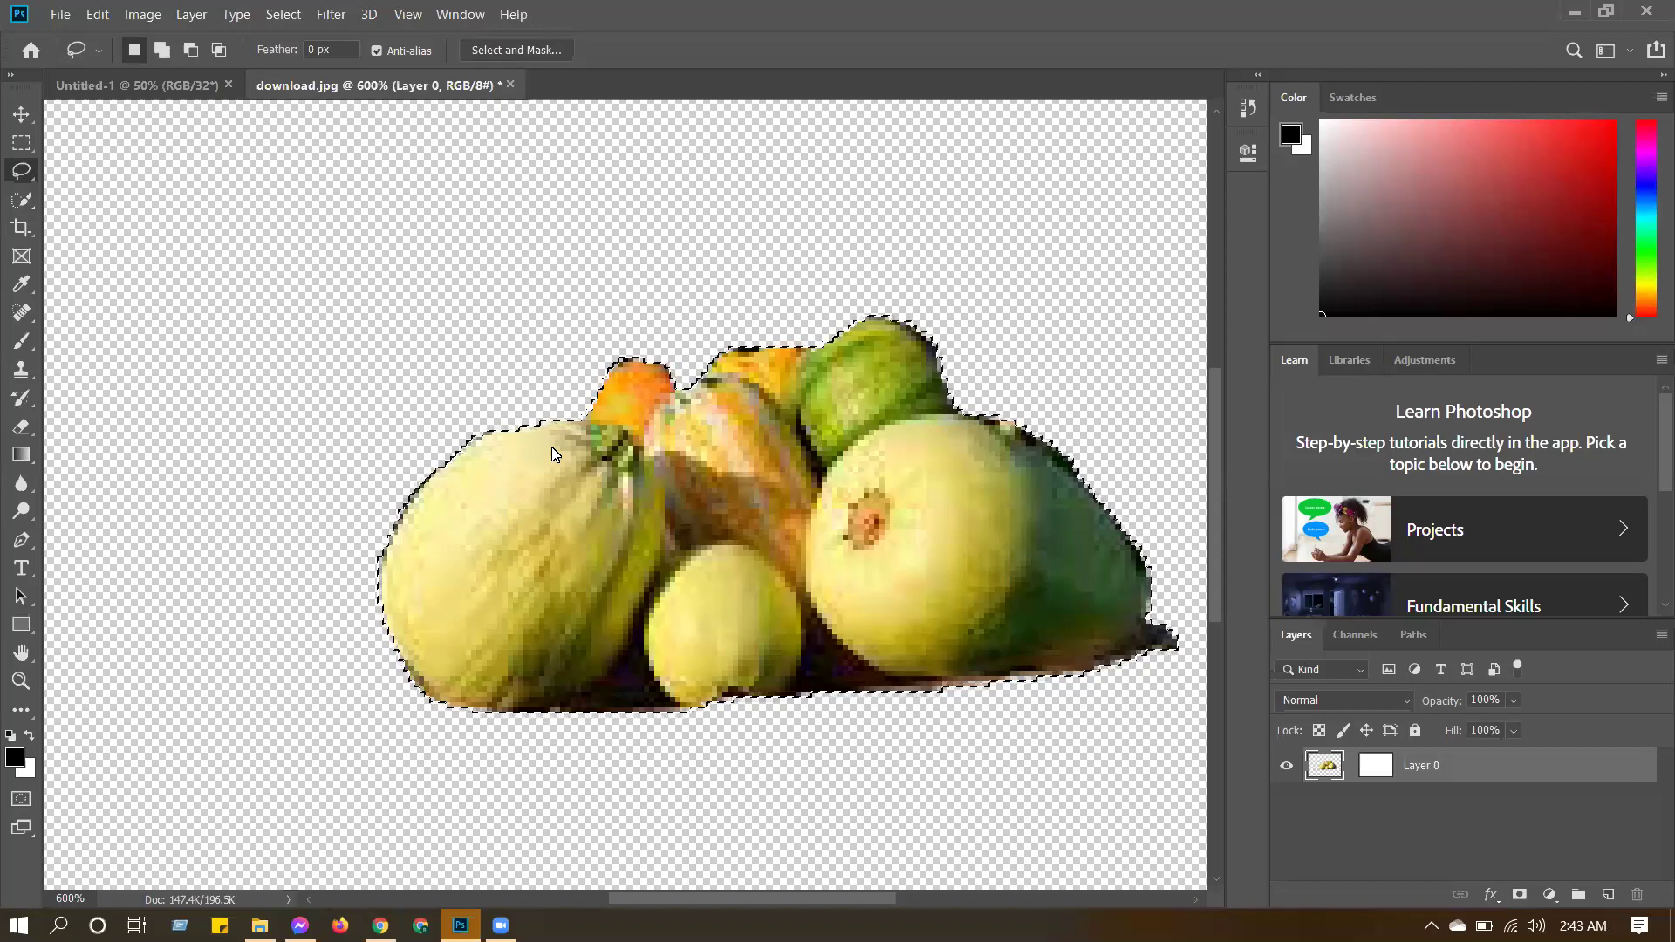
Undo again to bring back the deleted background around the vegetables.
{"action": "right_click", "coordinate": [455, 333]}
{"action": "left_click", "coordinate": [571, 311]}
{"action": "left_click", "coordinate": [109, 16]}
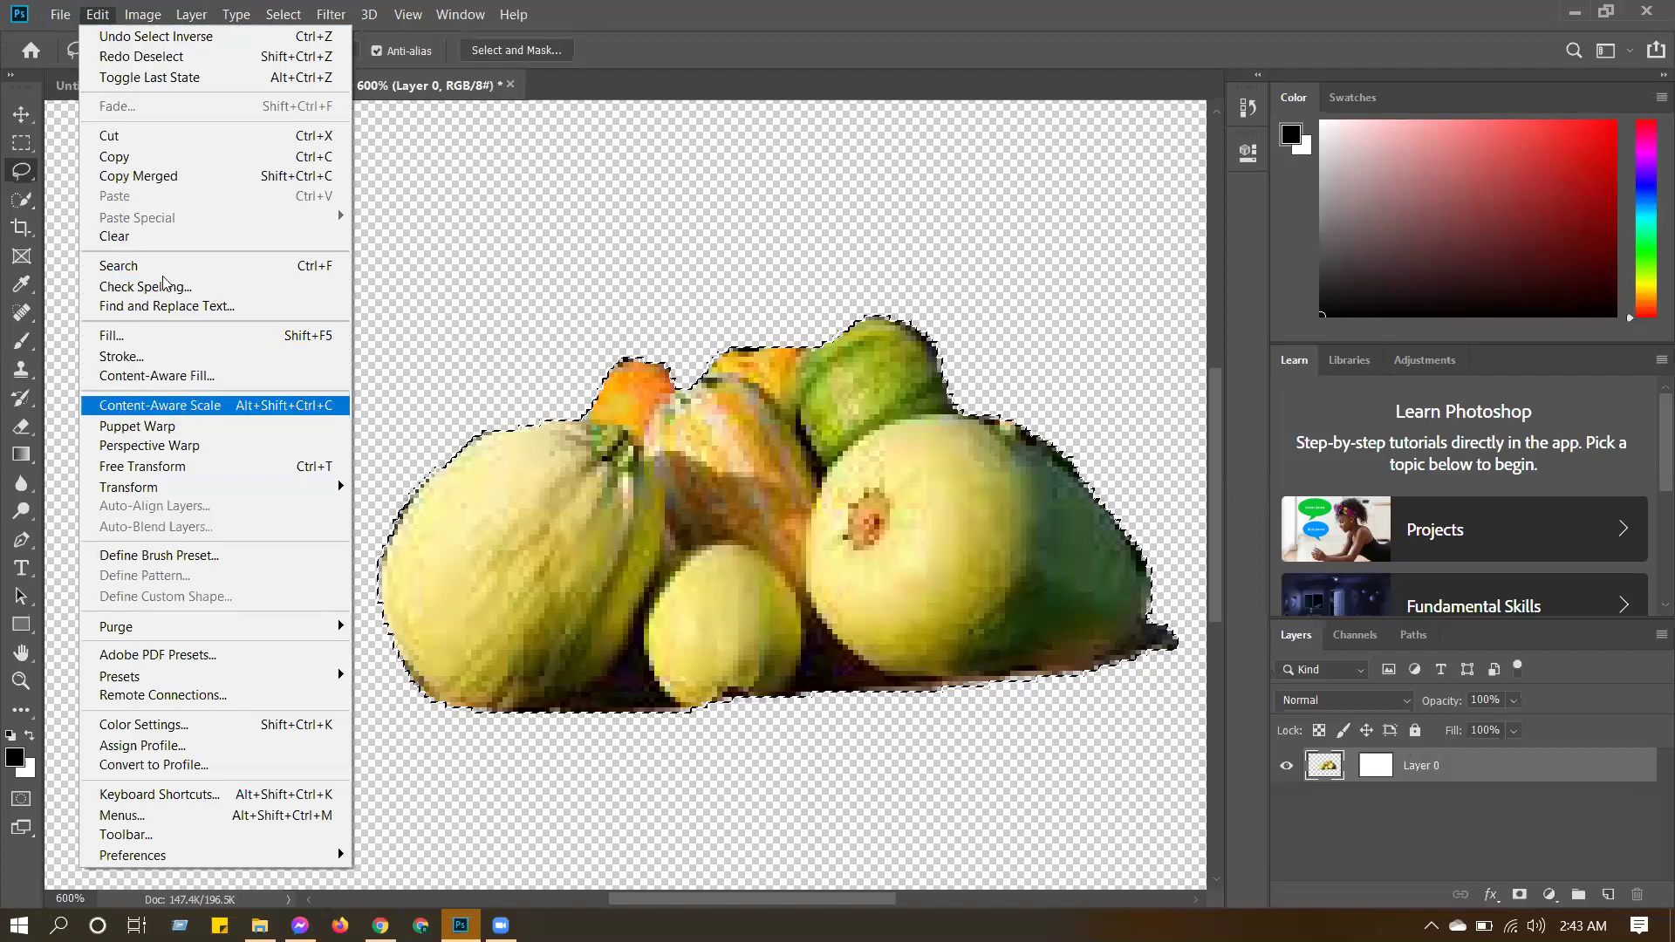
{"action": "left_click", "coordinate": [566, 263]}
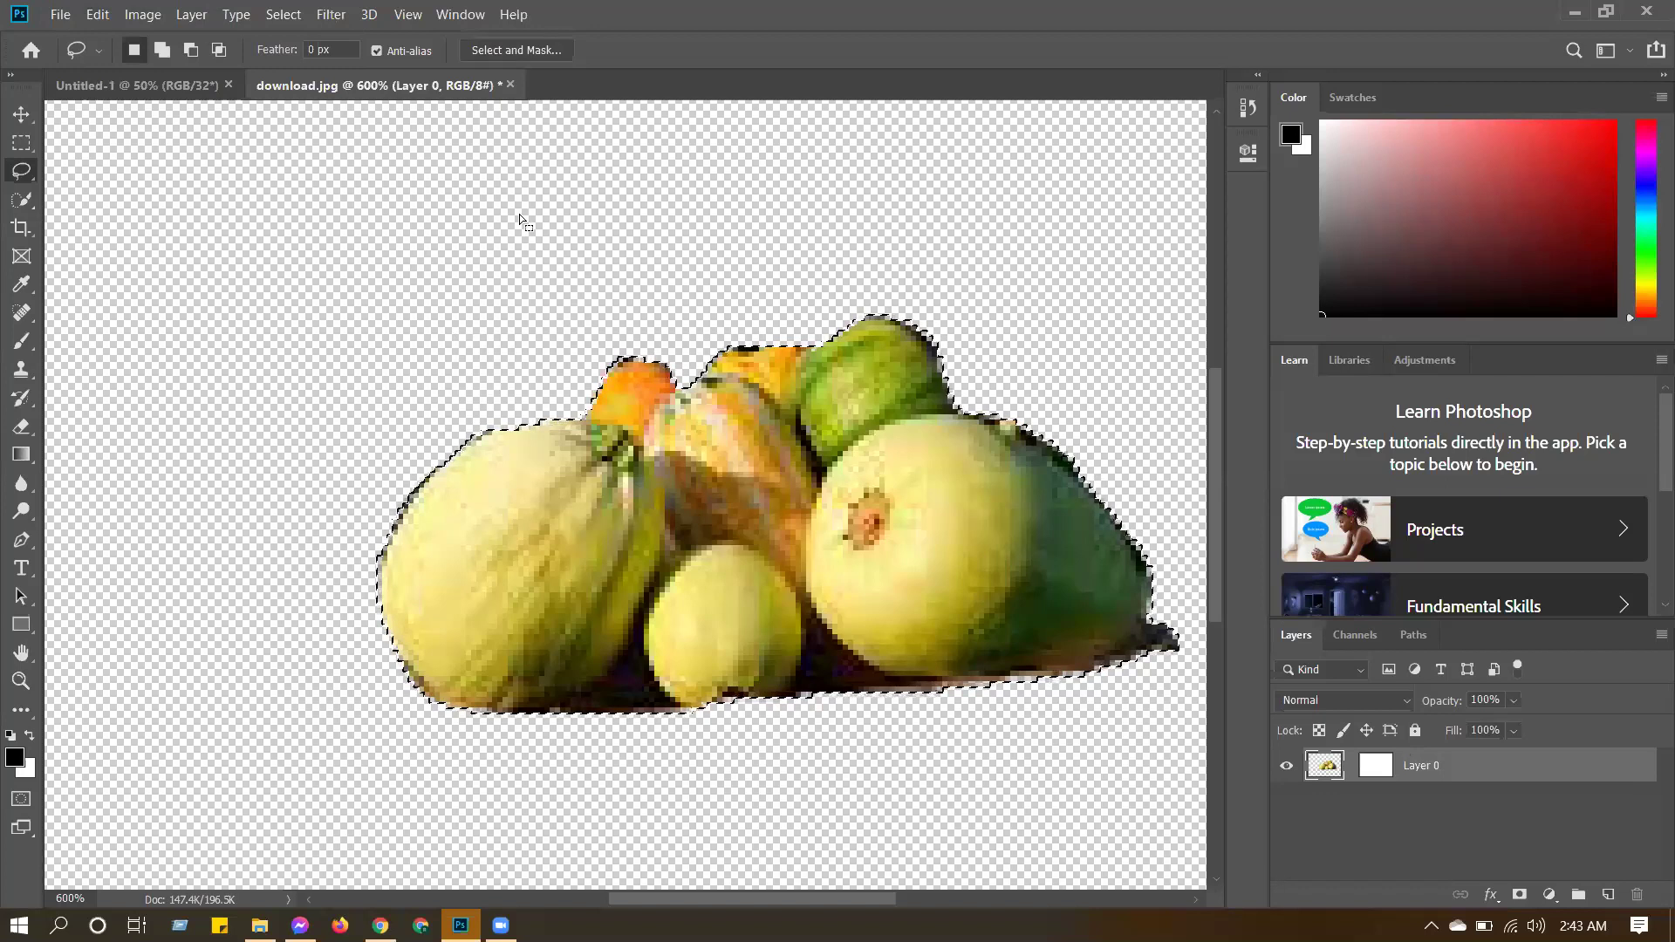
{"action": "key", "text": "ctrl+z"}
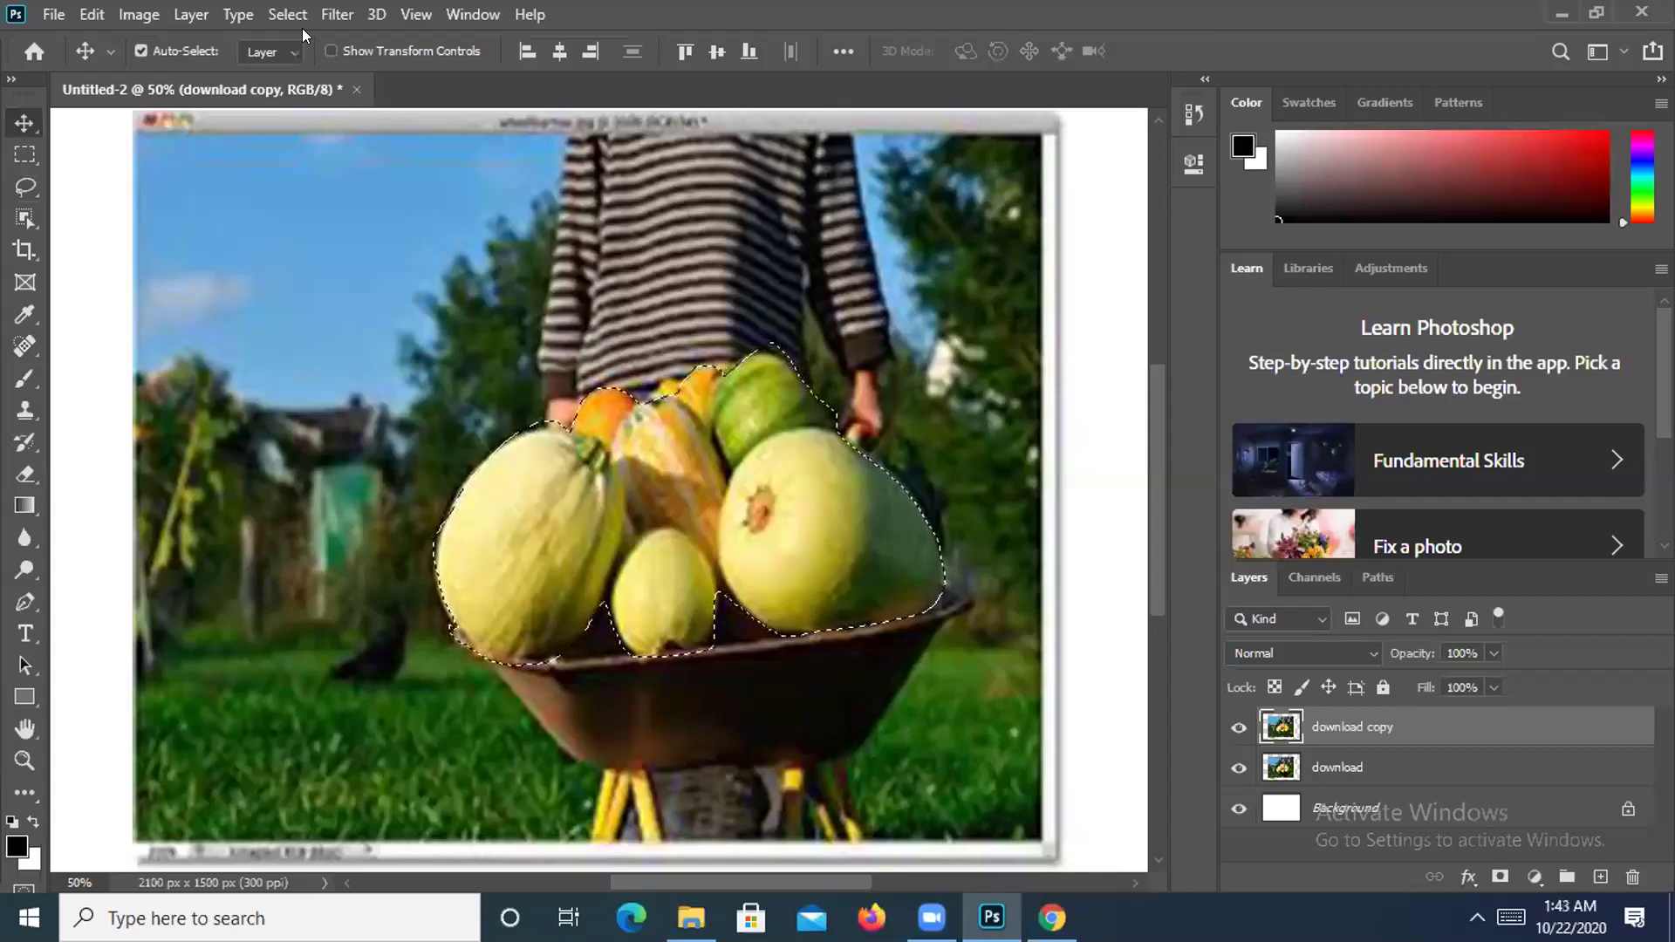
{"action": "left_click", "coordinate": [290, 15]}
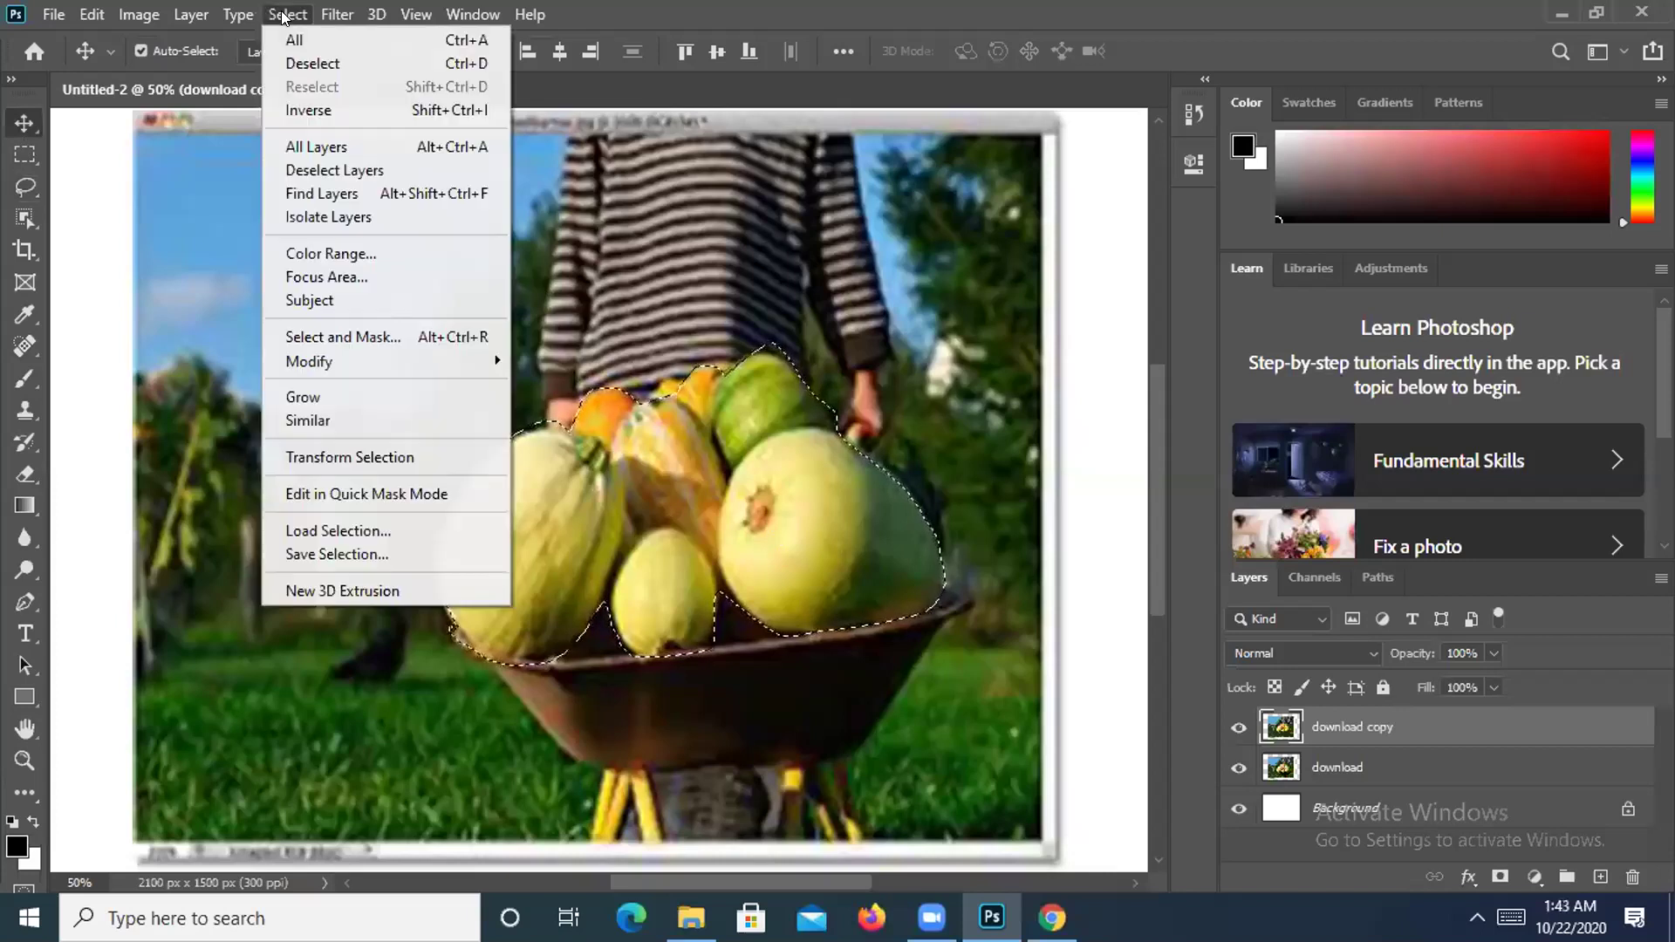
{"action": "left_click", "coordinate": [312, 111]}
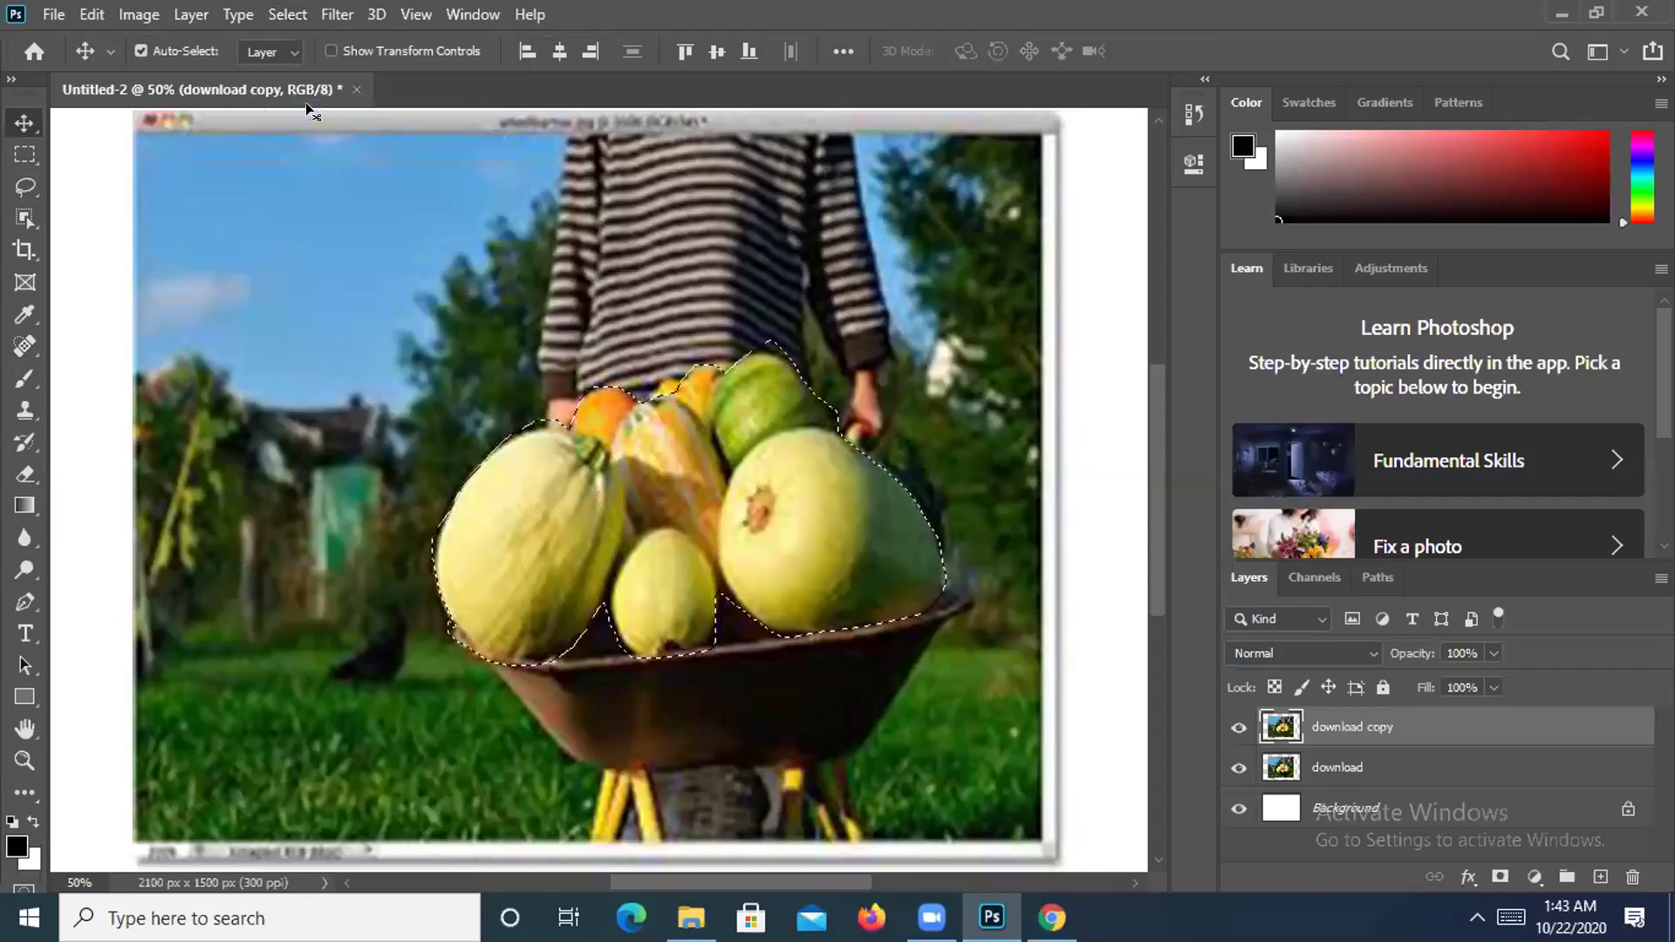
{"action": "key", "text": "ctrl"}
{"action": "key", "text": "ctrl+minus"}
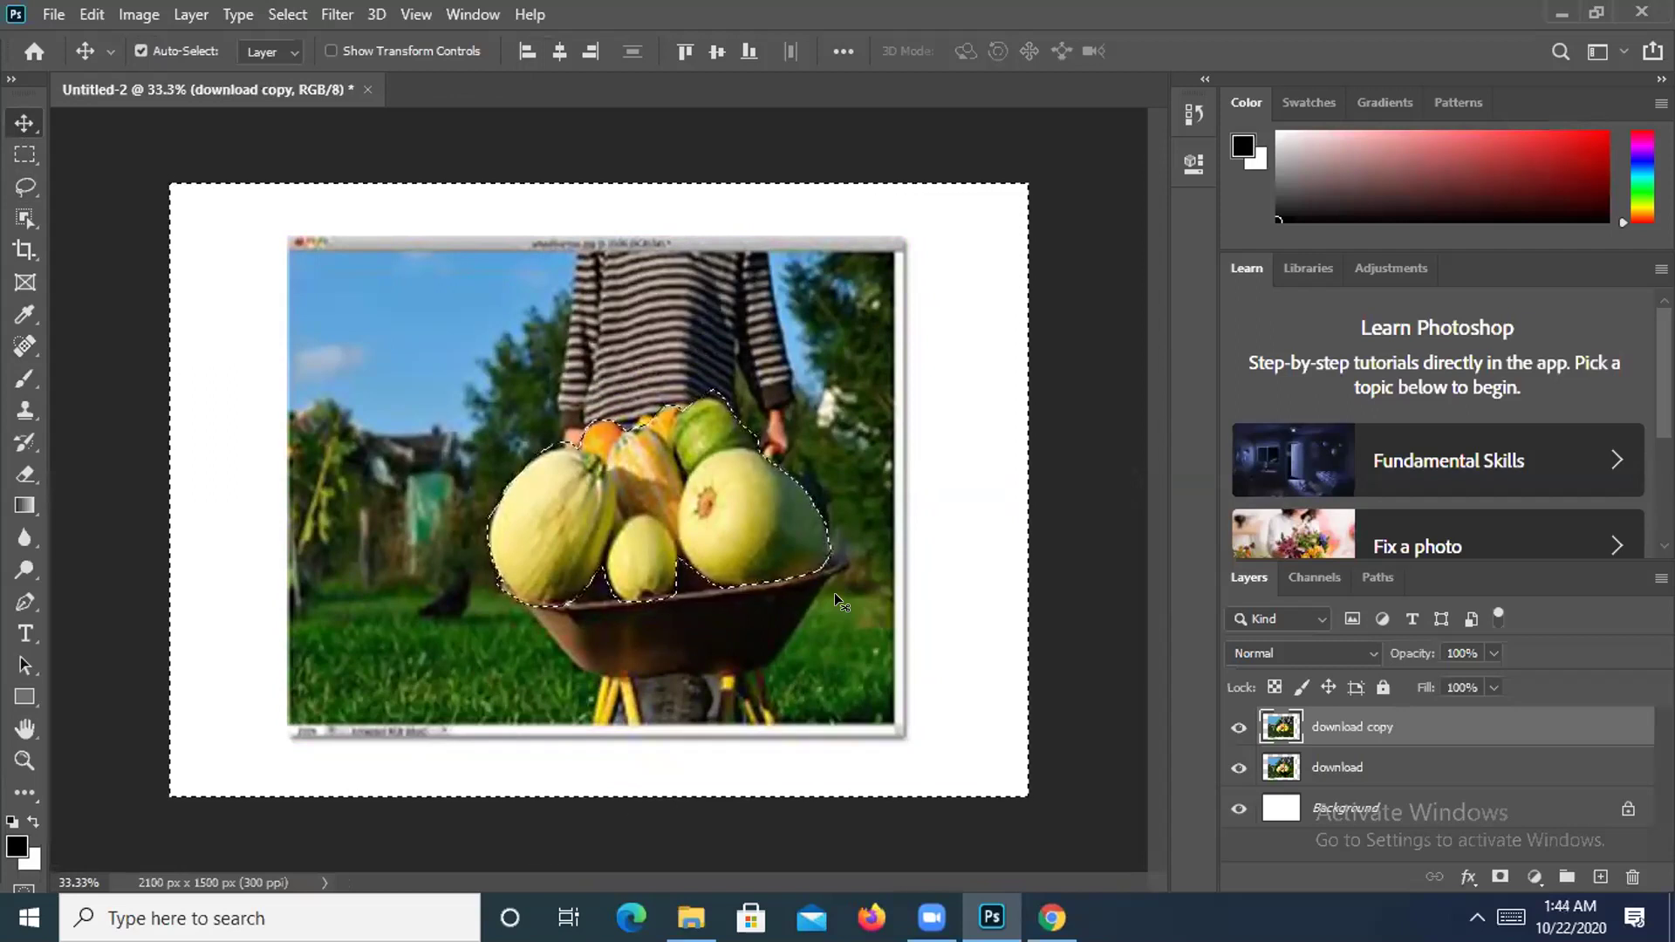
{"action": "key", "text": "Delete"}
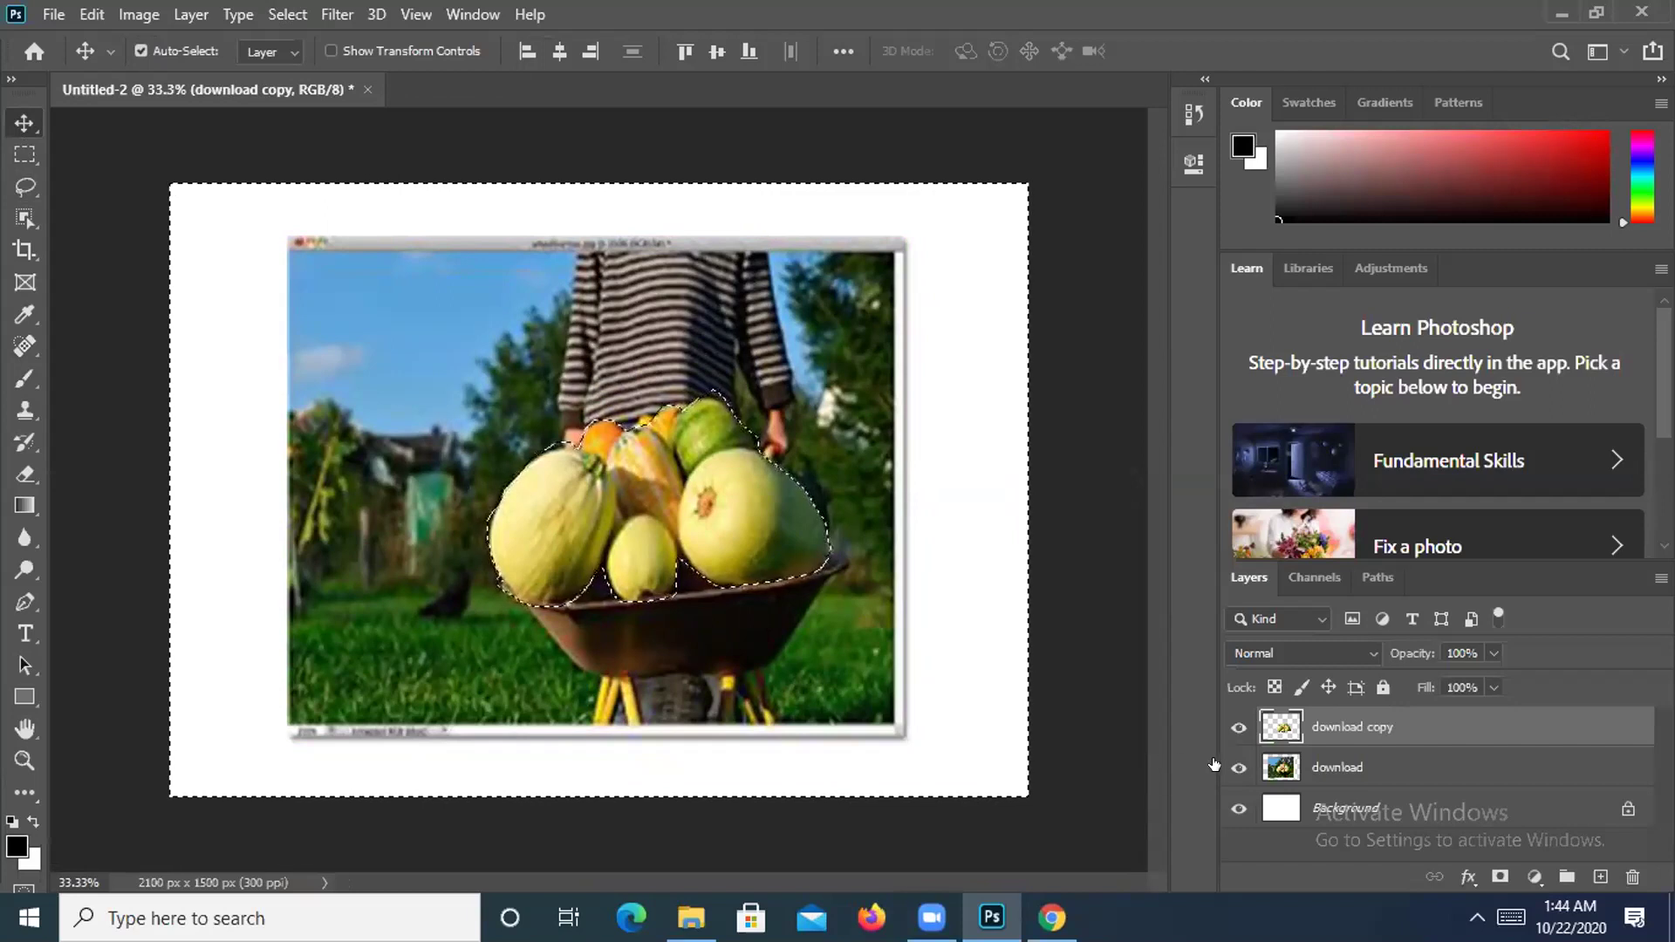
{"action": "left_click", "coordinate": [1235, 769]}
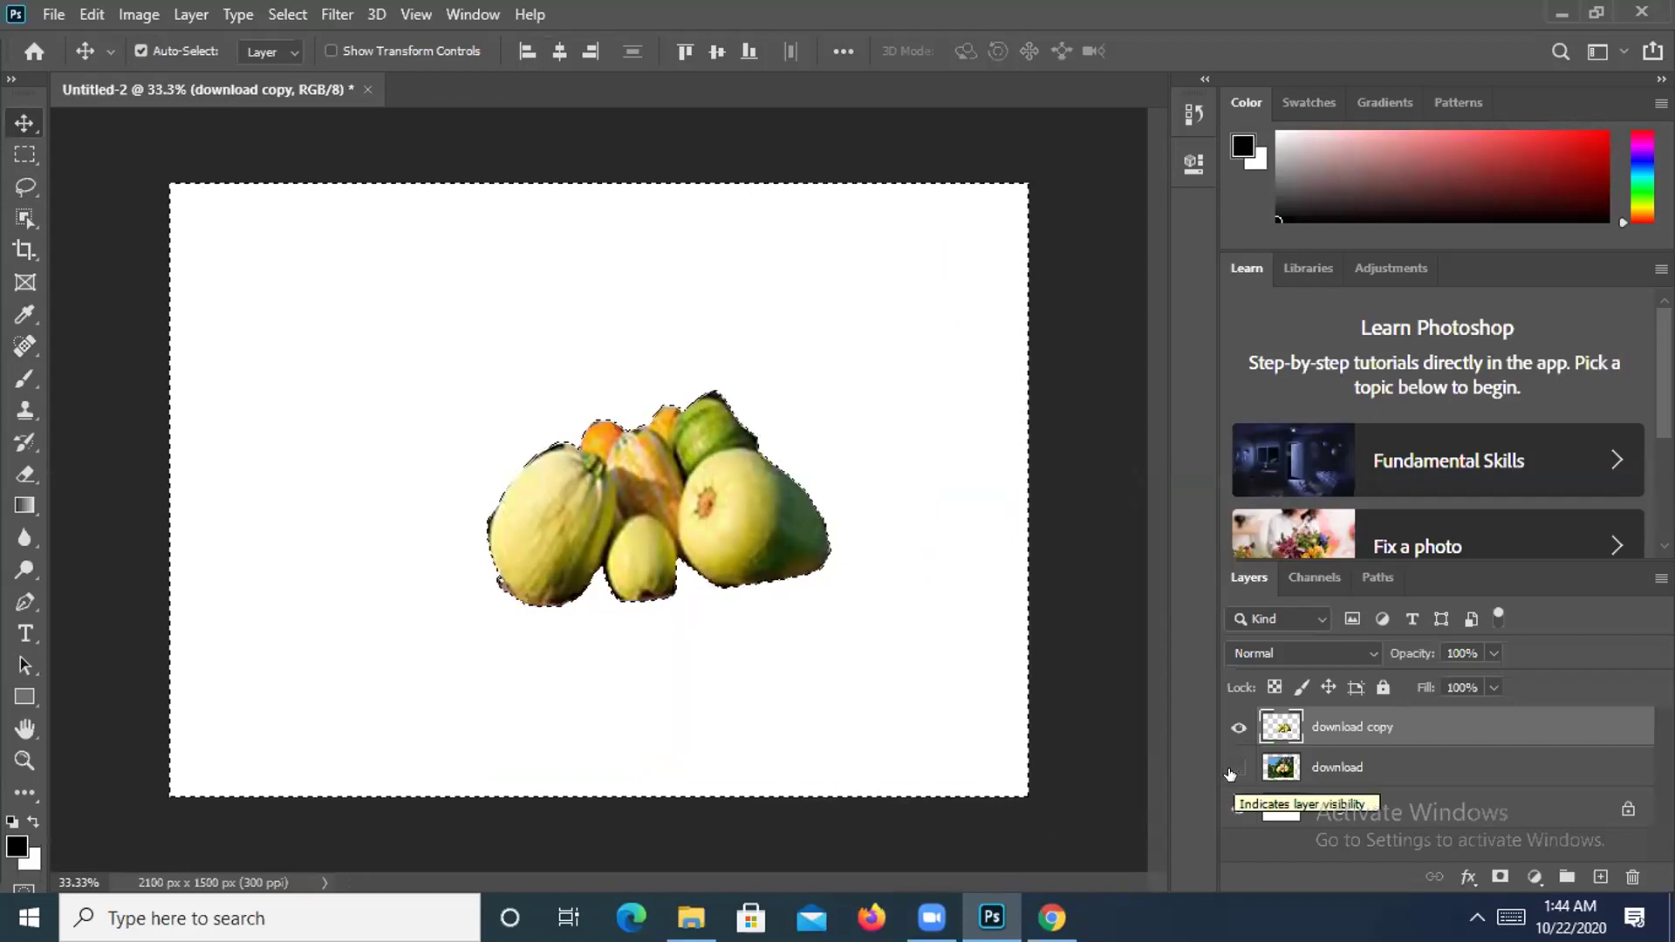
{"action": "left_click", "coordinate": [1236, 770]}
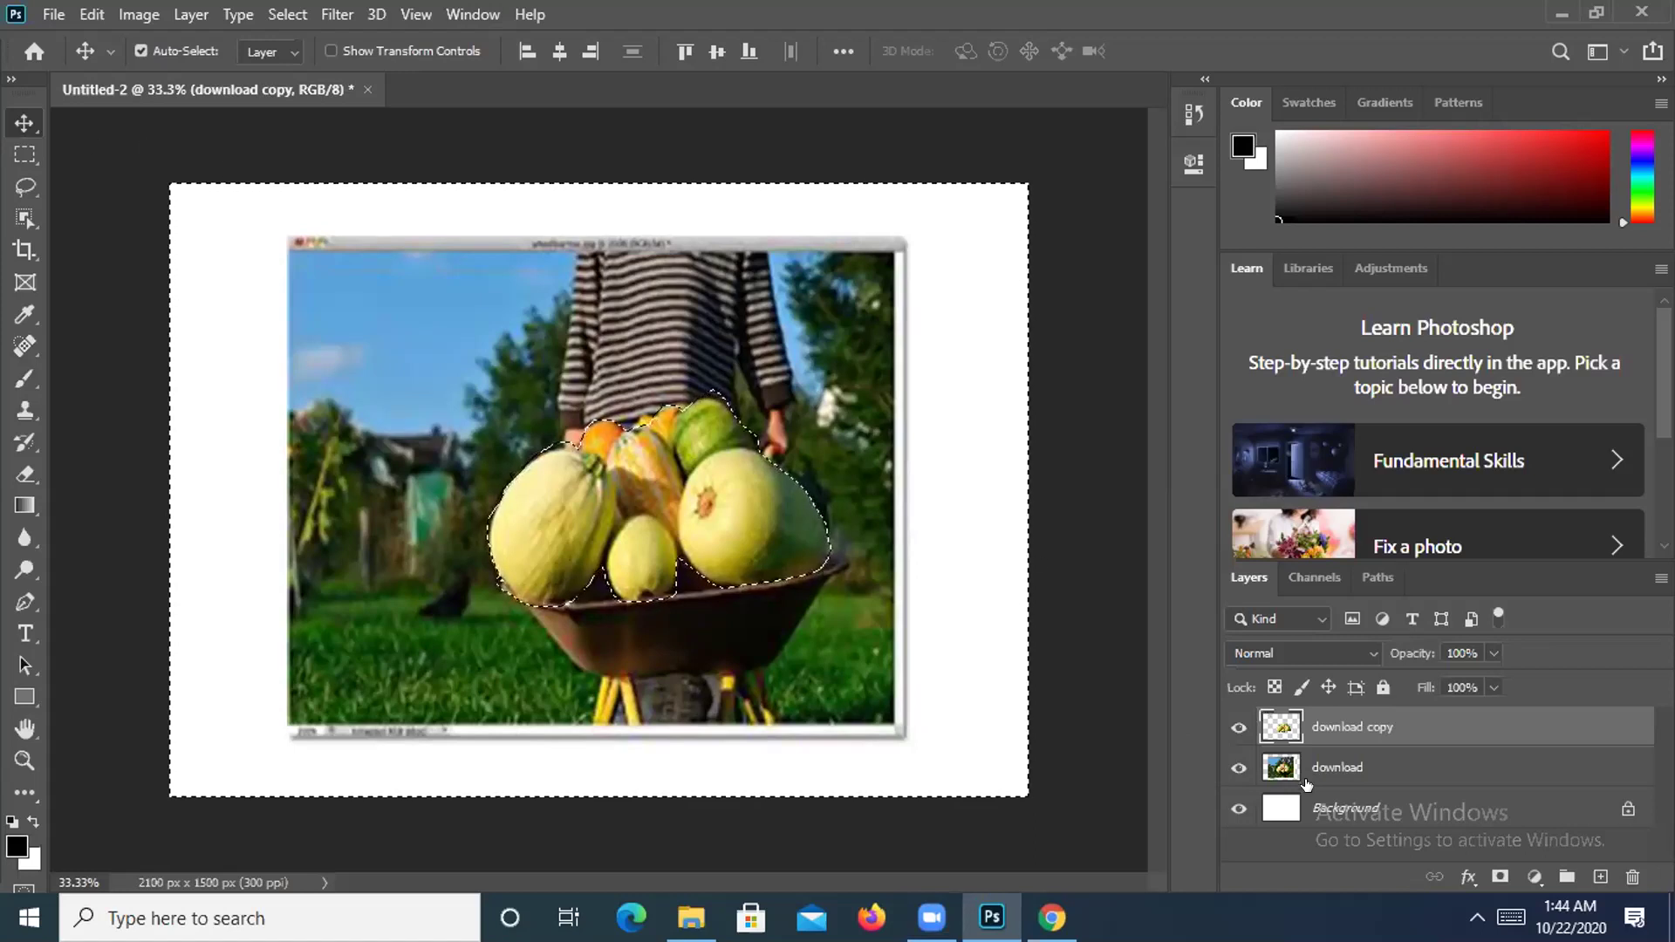
{"action": "left_click", "coordinate": [1239, 808]}
{"action": "left_click", "coordinate": [1239, 808]}
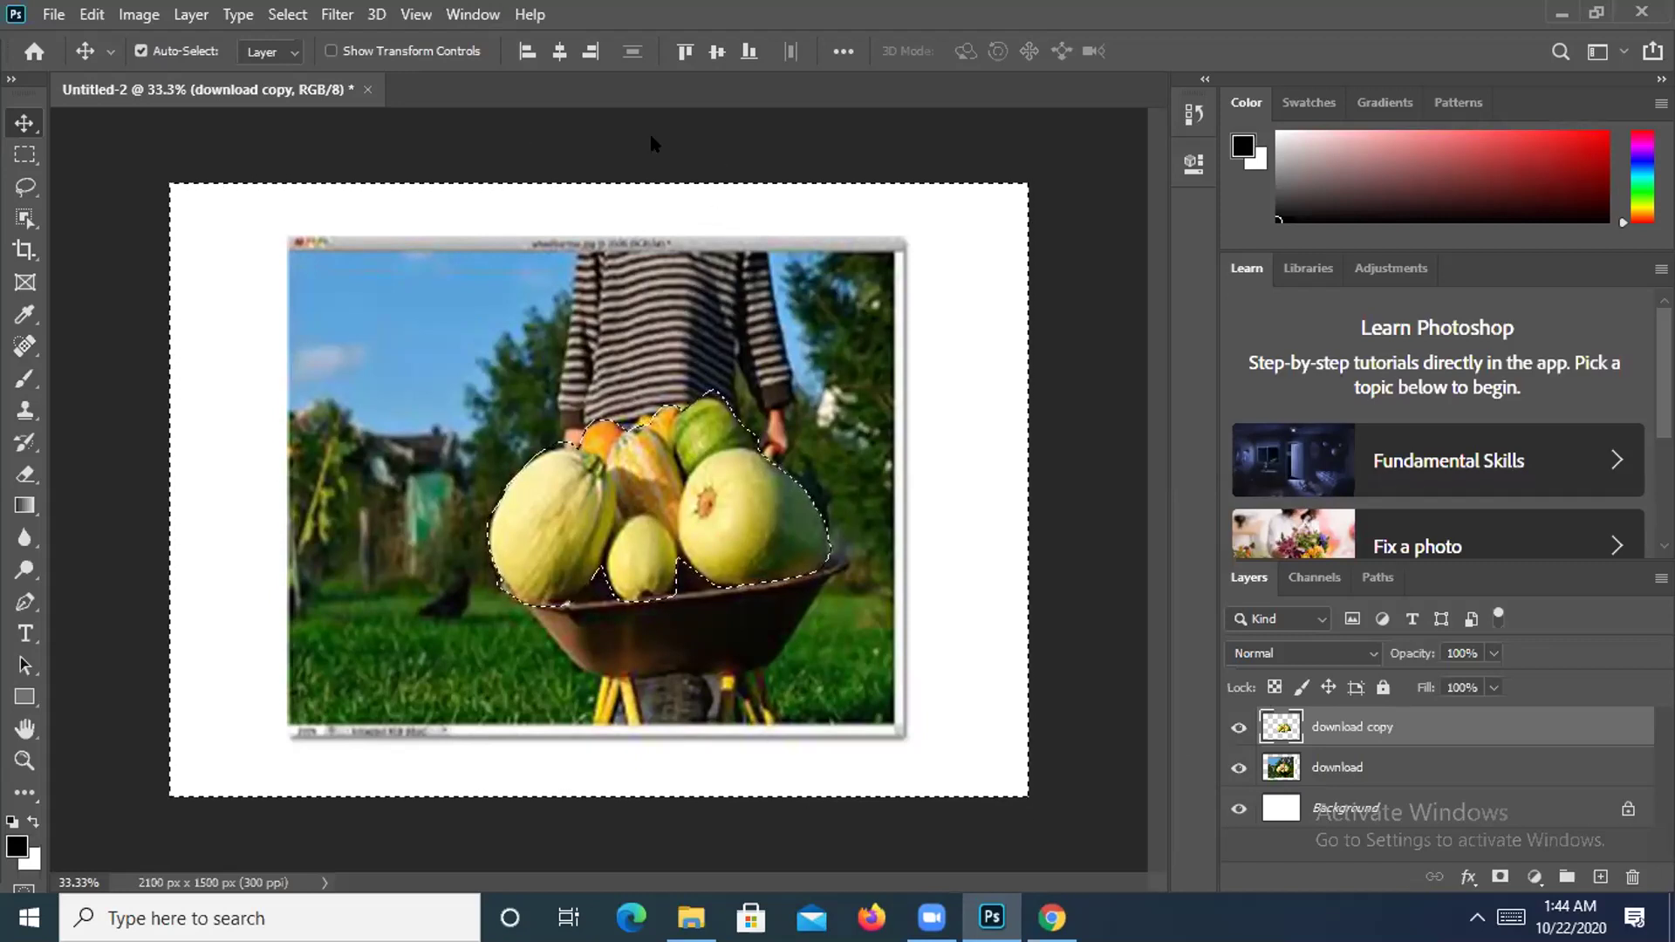
Deselect everything in the document.
{"action": "key", "text": "ctrl+d"}
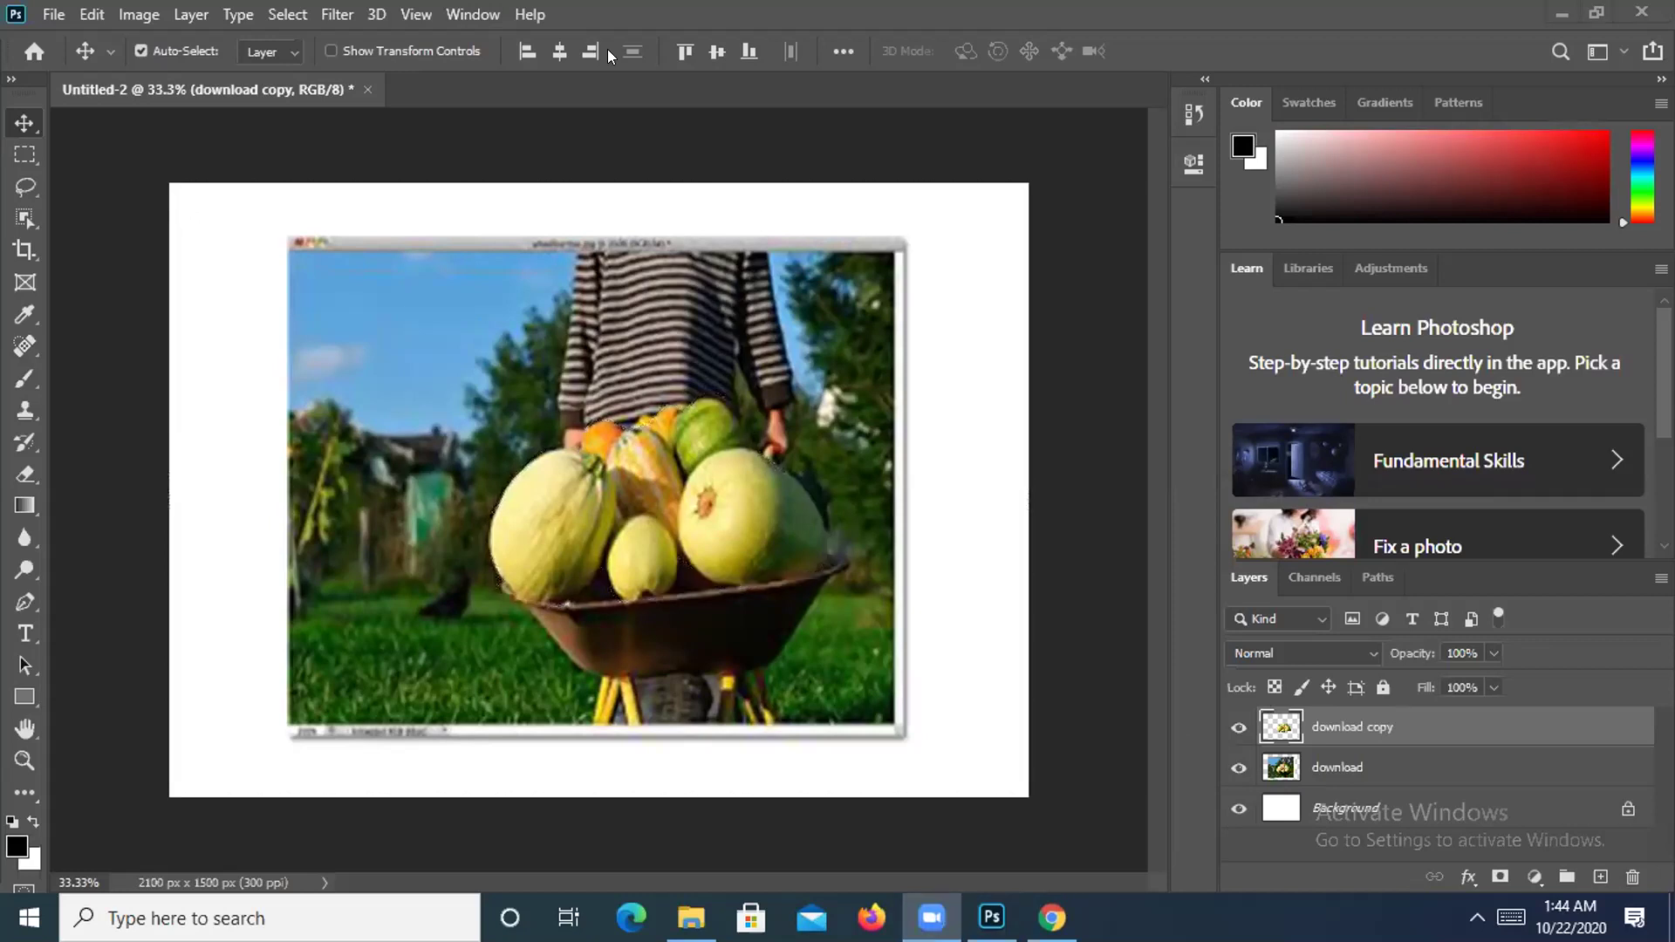
{"action": "key", "text": "ctrl+z"}
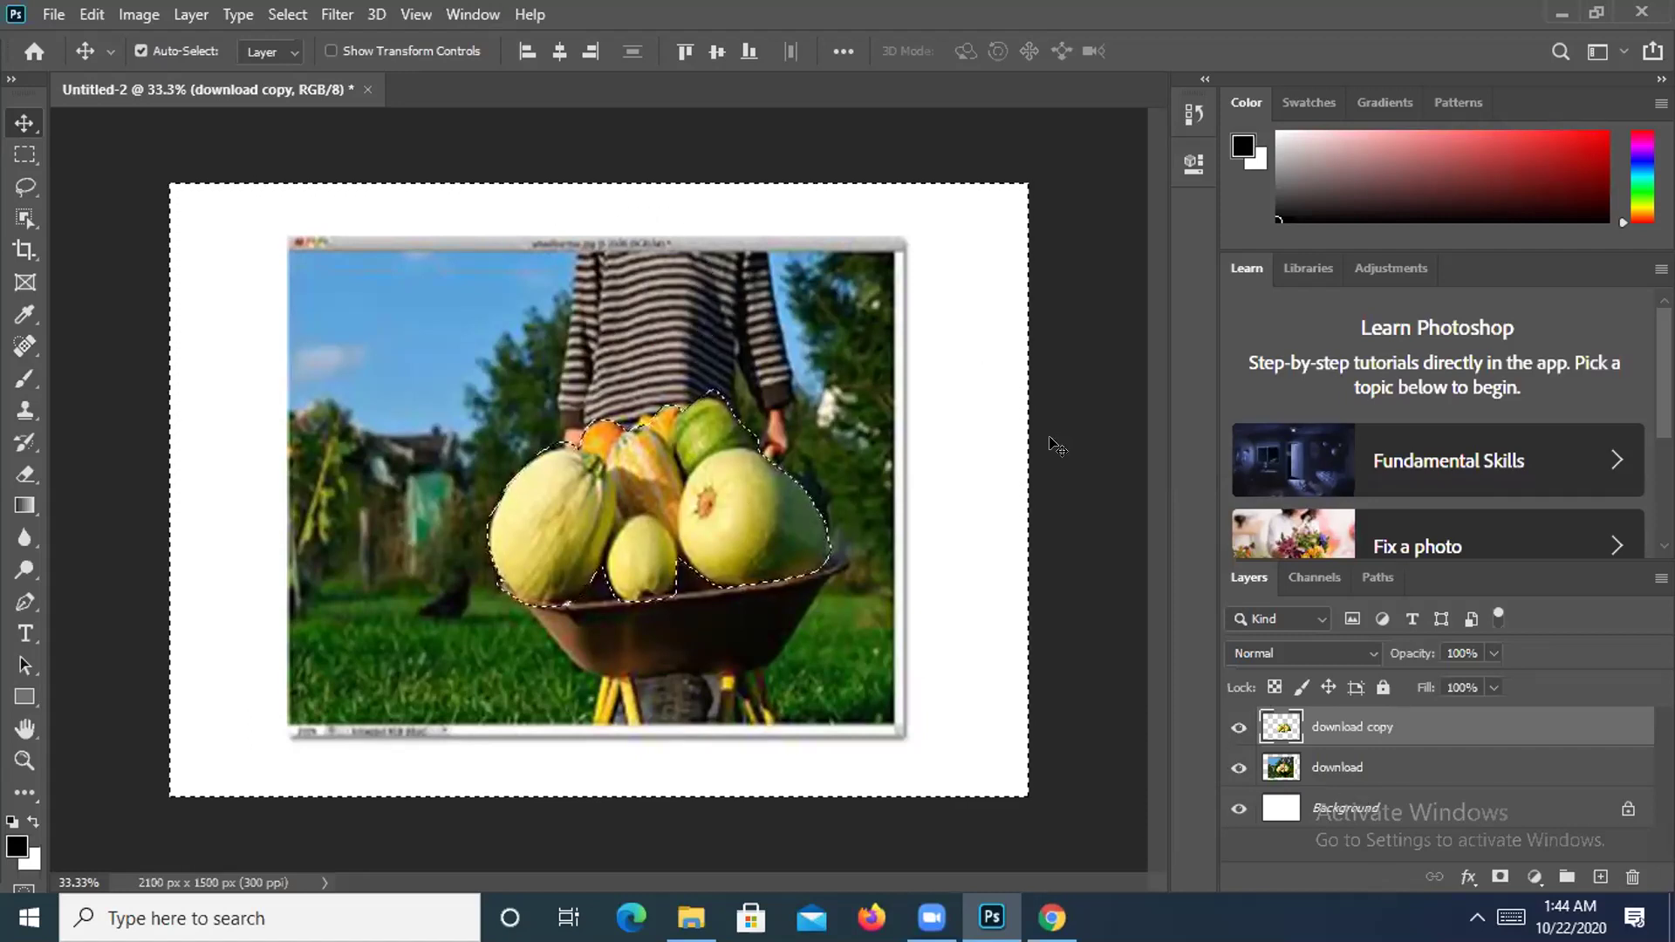
{"action": "key", "text": "ctrl+d"}
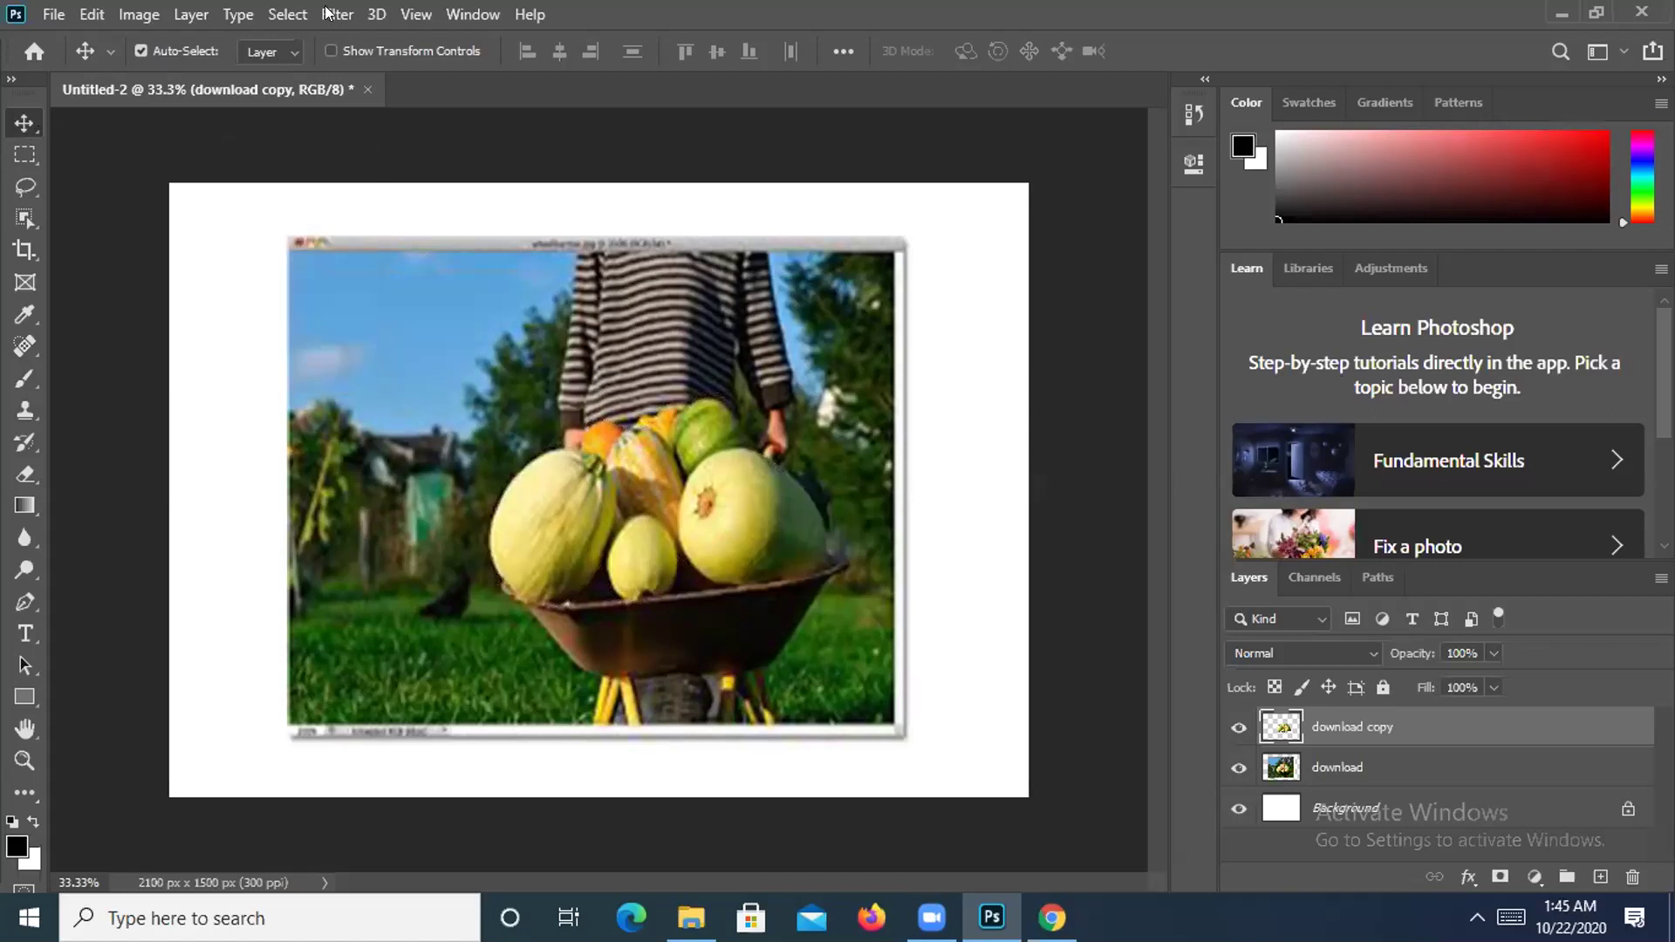
{"action": "left_click", "coordinate": [298, 12]}
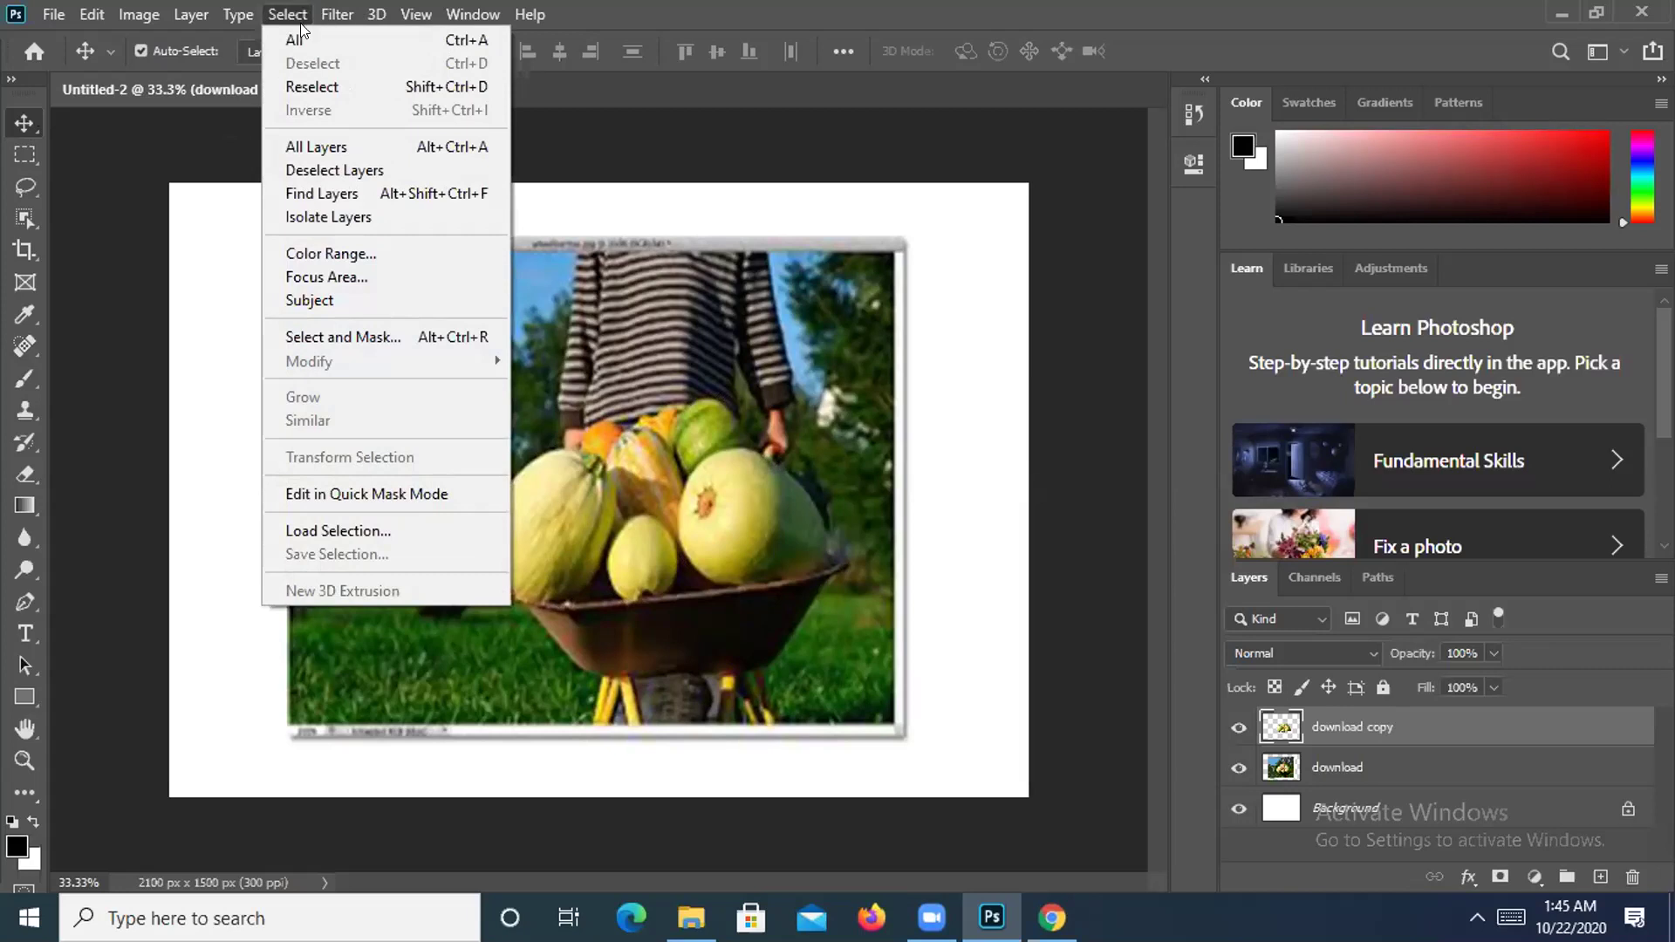
{"action": "left_click", "coordinate": [1005, 343]}
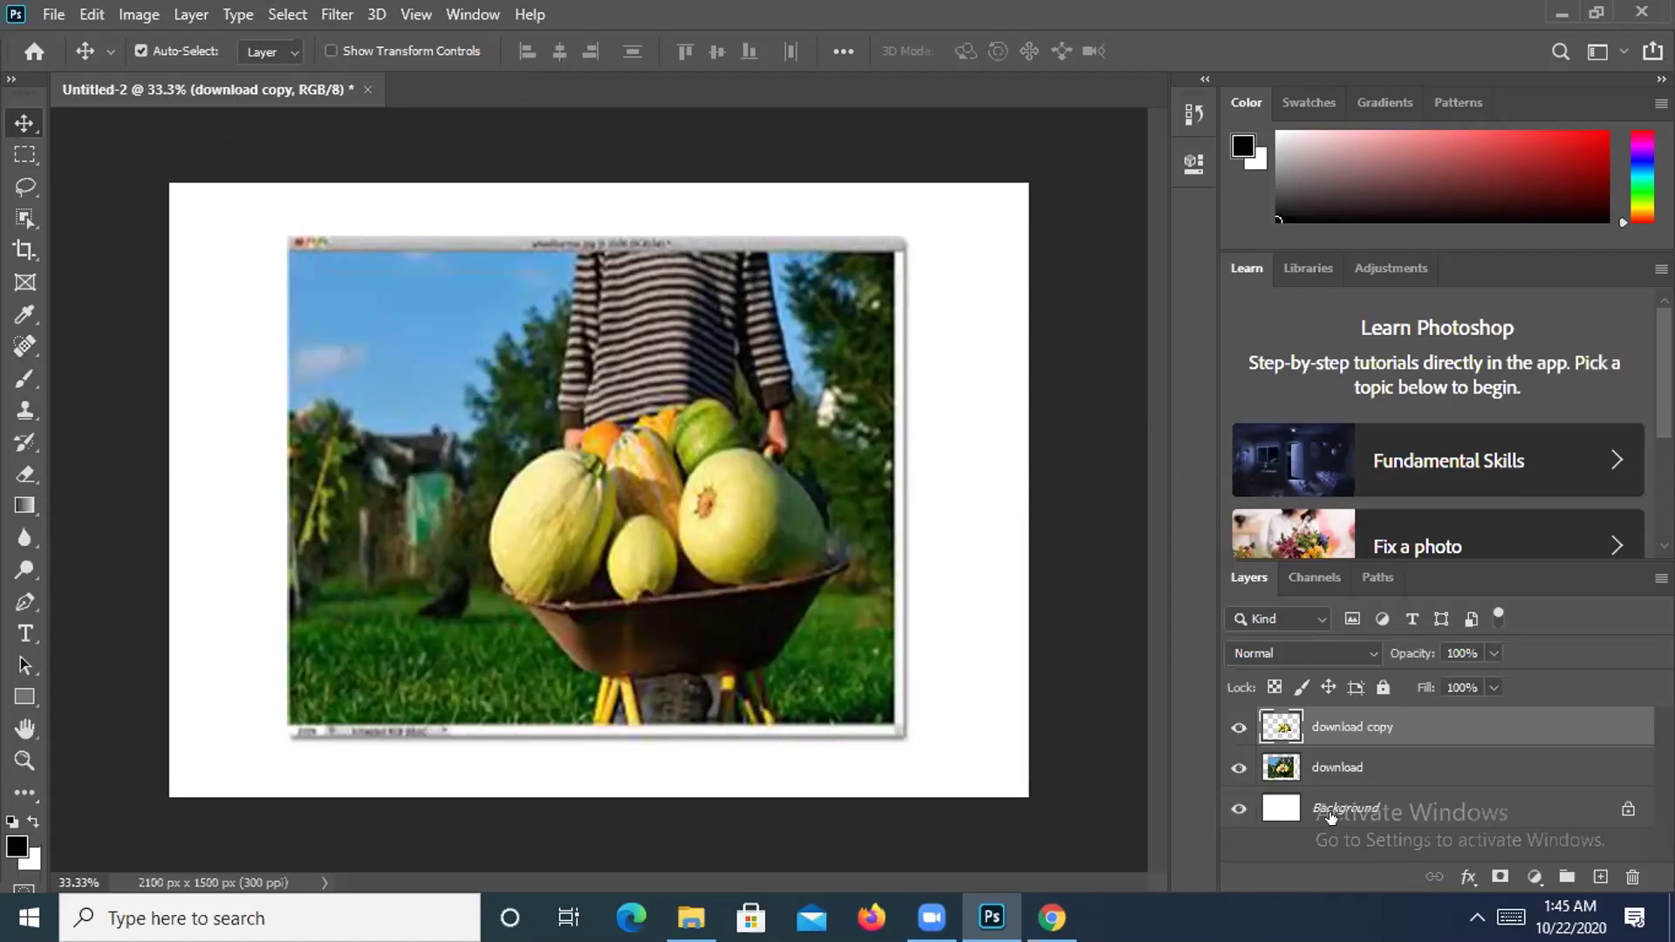
Hide the Background and download layers so only the cut-out vegetables show.
{"action": "left_click", "coordinate": [1232, 805]}
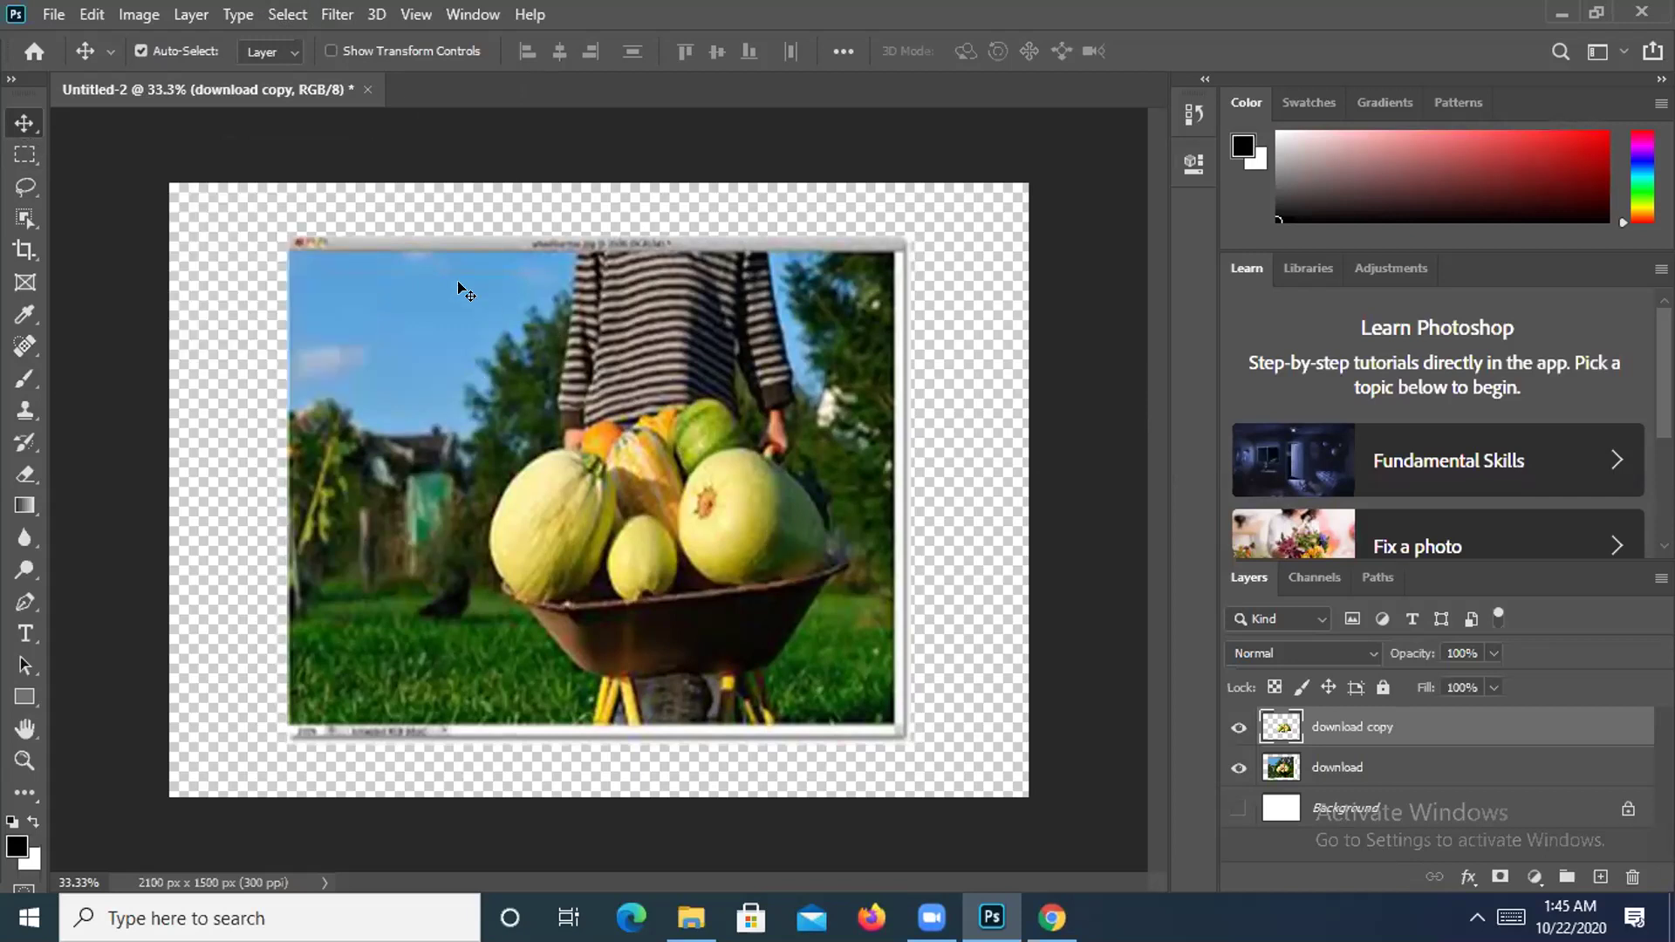
{"action": "left_click", "coordinate": [1238, 769]}
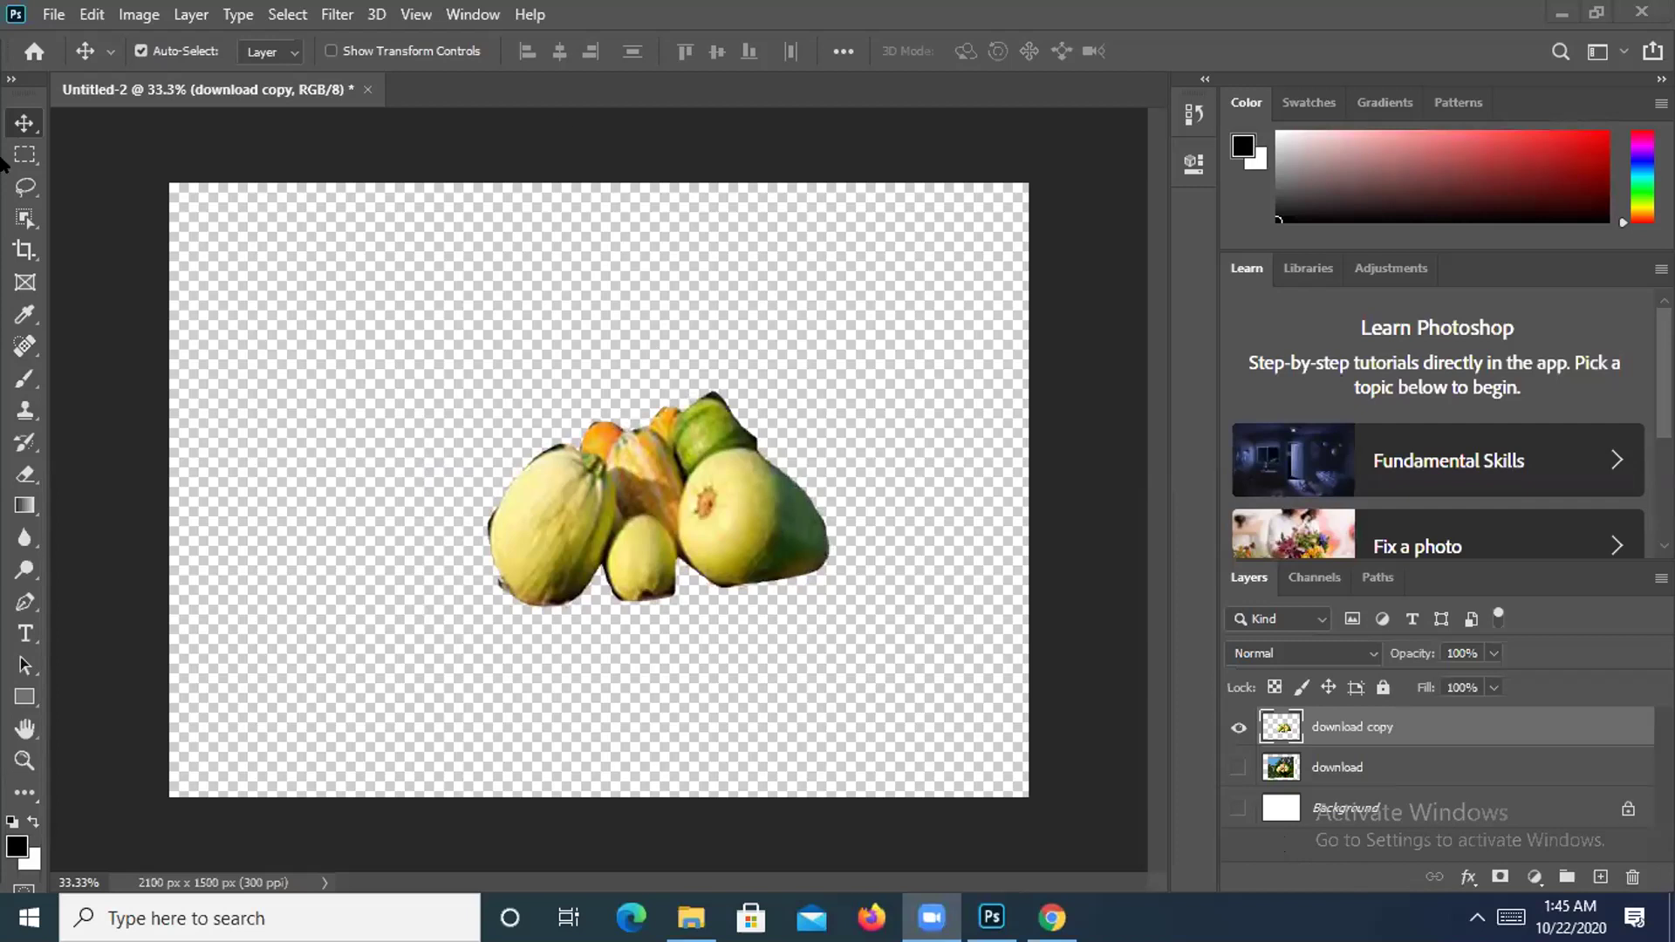
{"action": "left_click", "coordinate": [33, 118]}
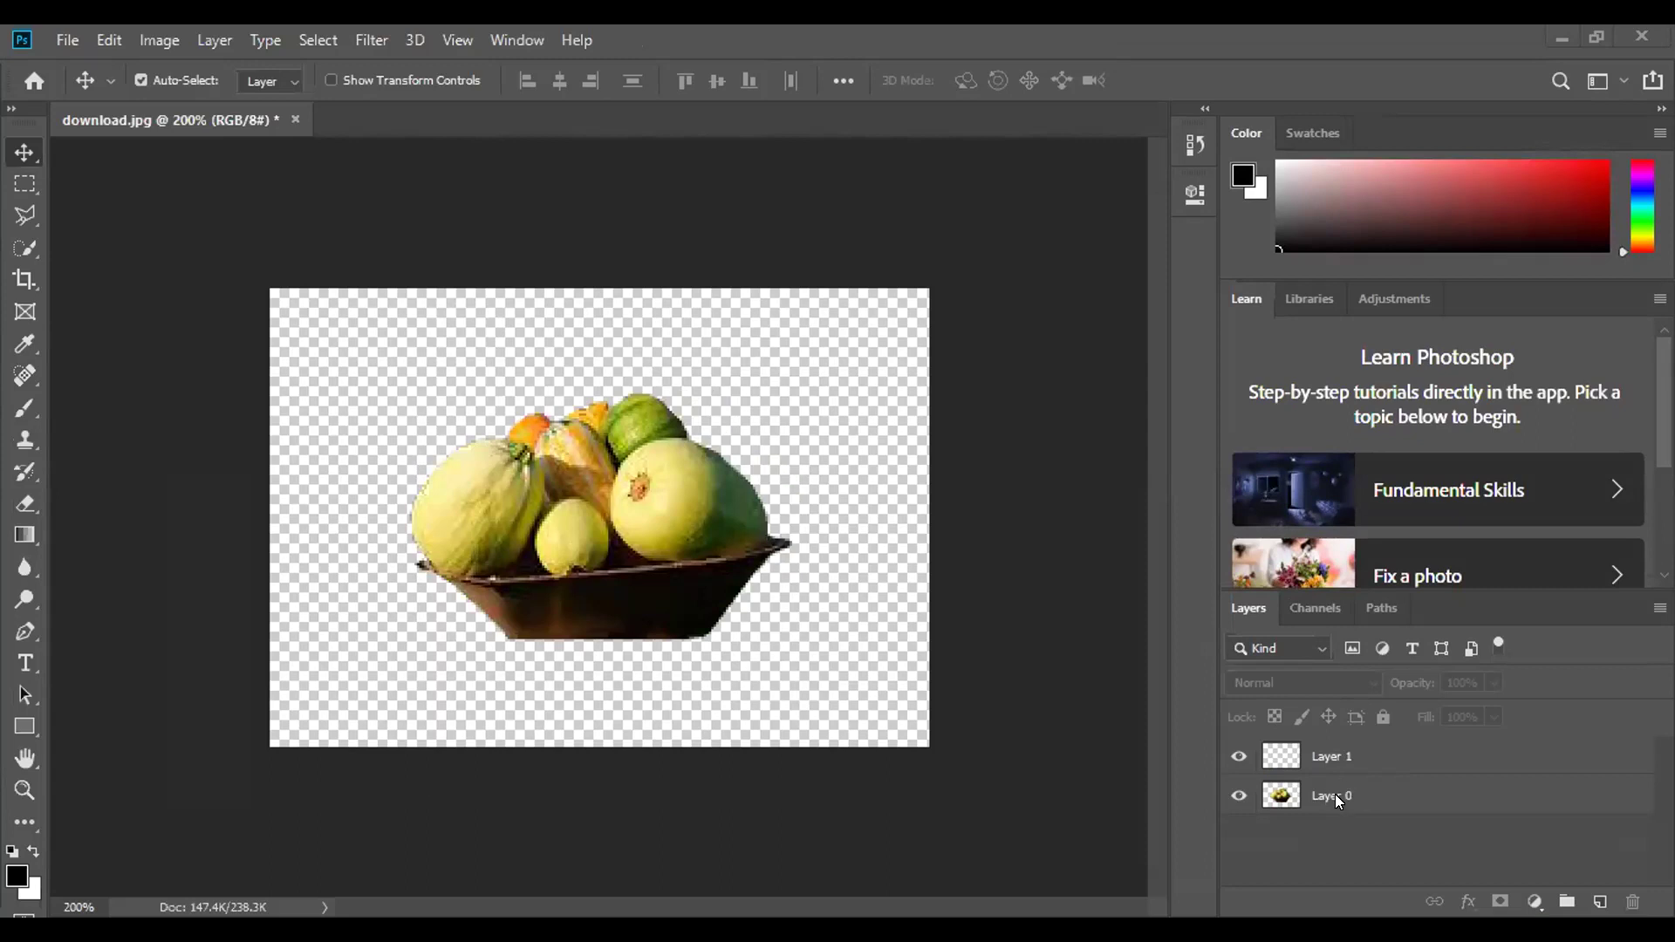
Select the empty Layer 1 in the Layers panel and delete it.
{"action": "left_click", "coordinate": [1330, 757]}
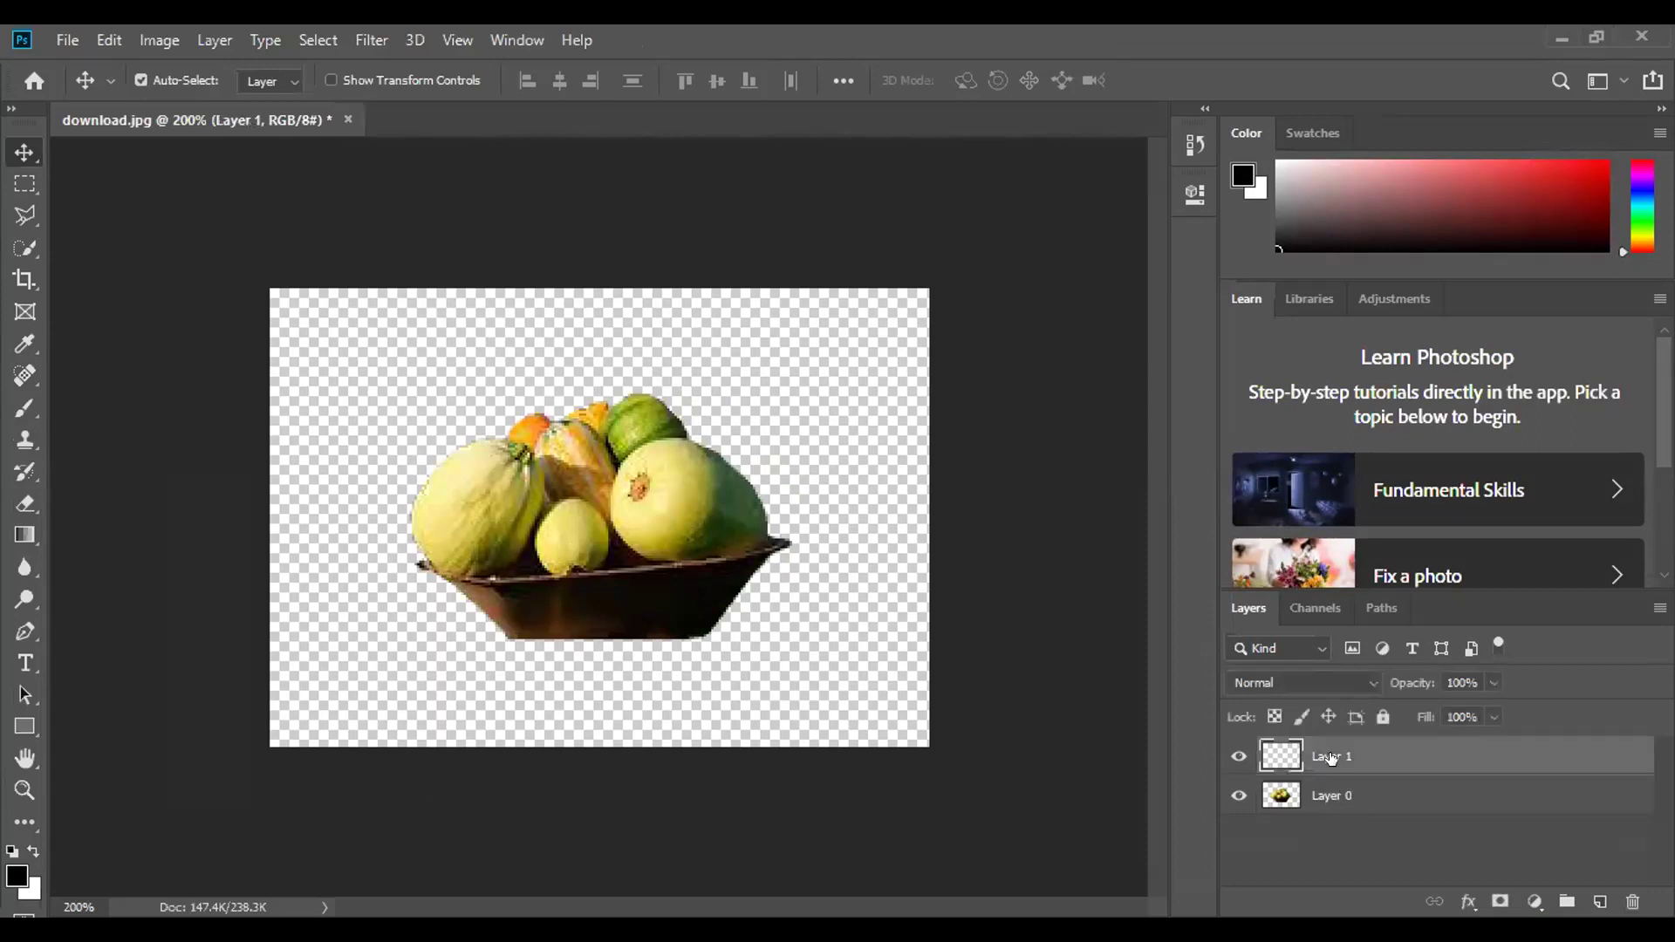
{"action": "key", "text": "Delete"}
{"action": "left_click", "coordinate": [1016, 731]}
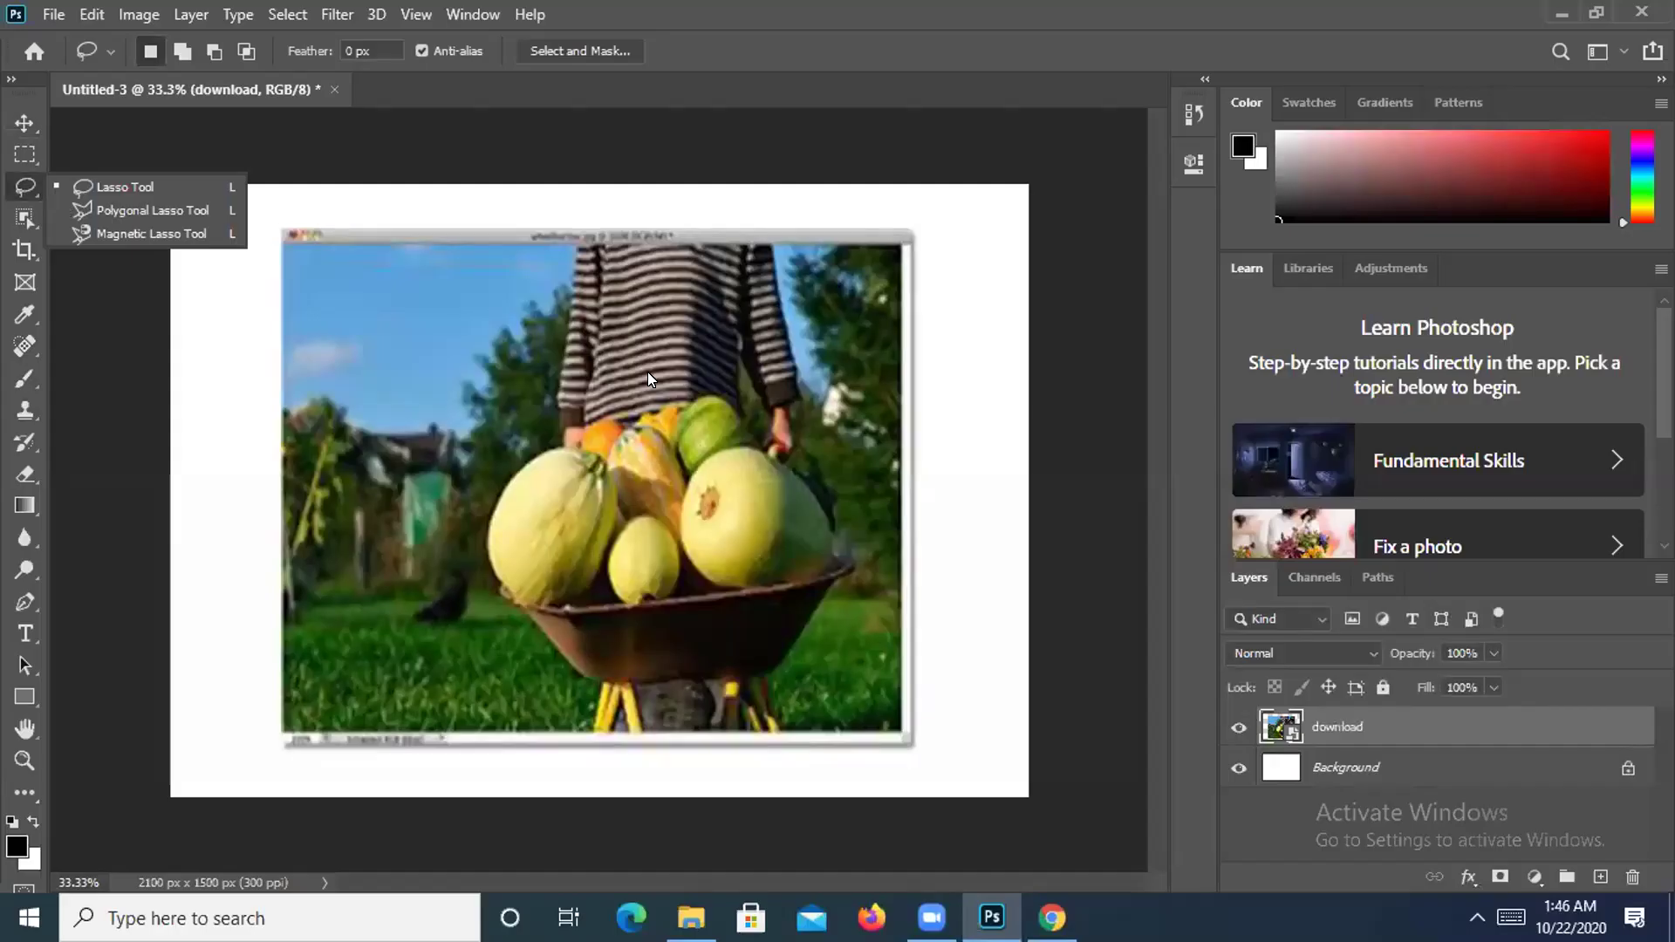
With the Polygonal Lasso, anchor points along the melons' lower edge, top and right edge.
{"action": "left_click", "coordinate": [142, 206]}
{"action": "key", "text": "ctrl+plus"}
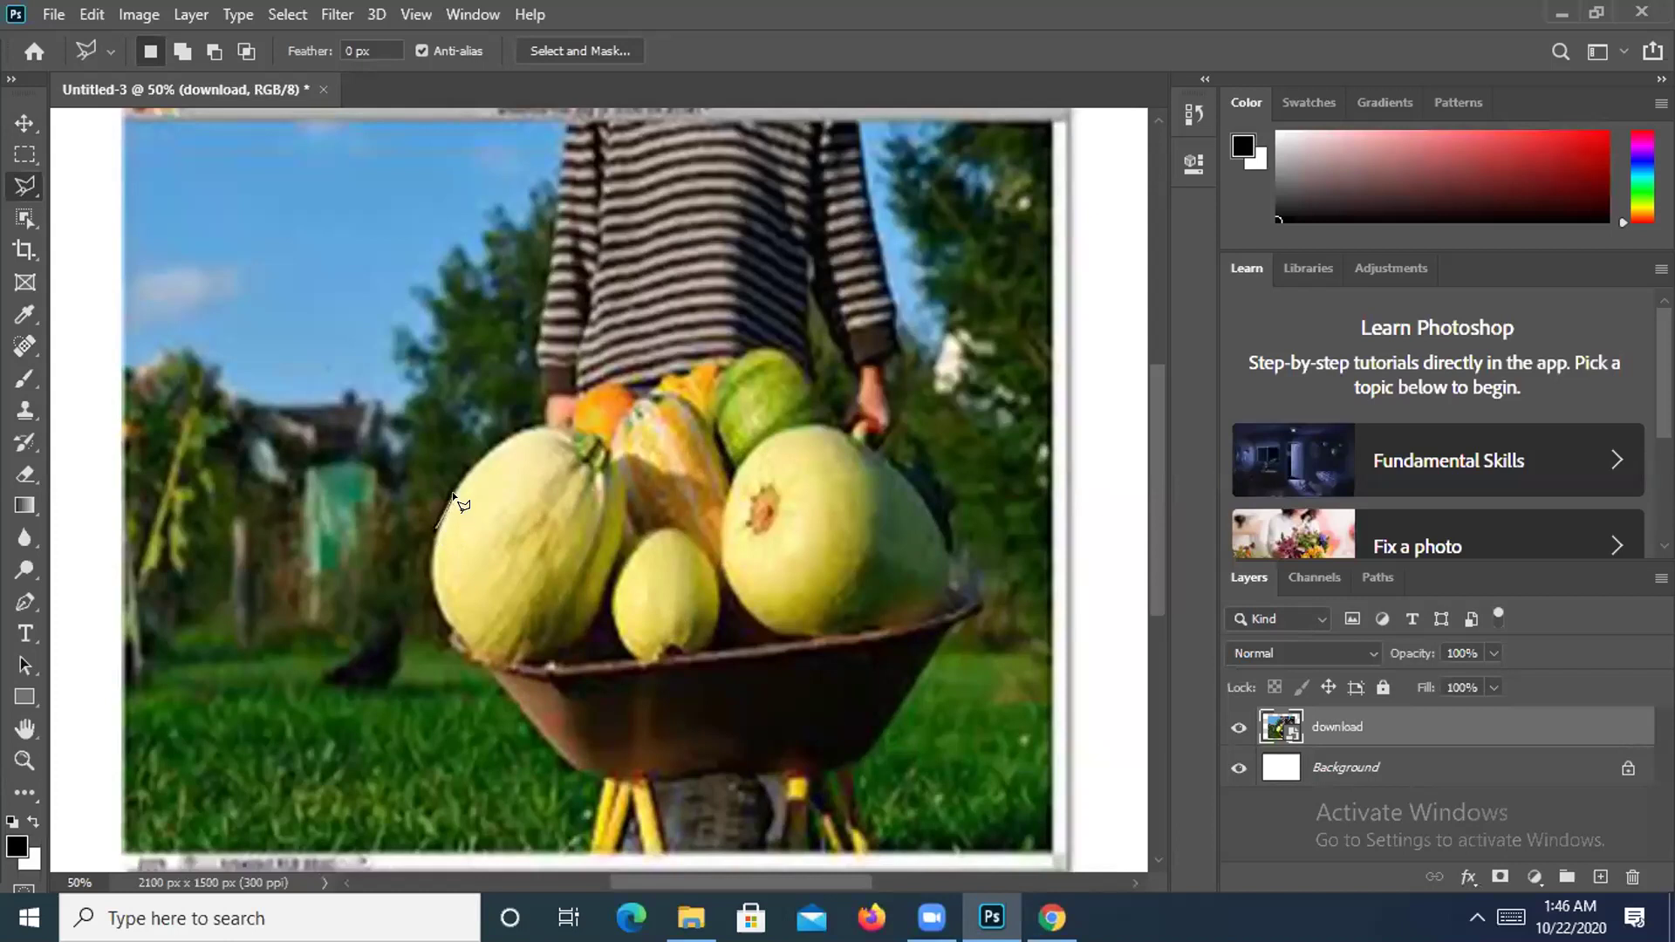
{"action": "left_click", "coordinate": [476, 456]}
{"action": "left_click", "coordinate": [796, 361]}
{"action": "left_click", "coordinate": [874, 453]}
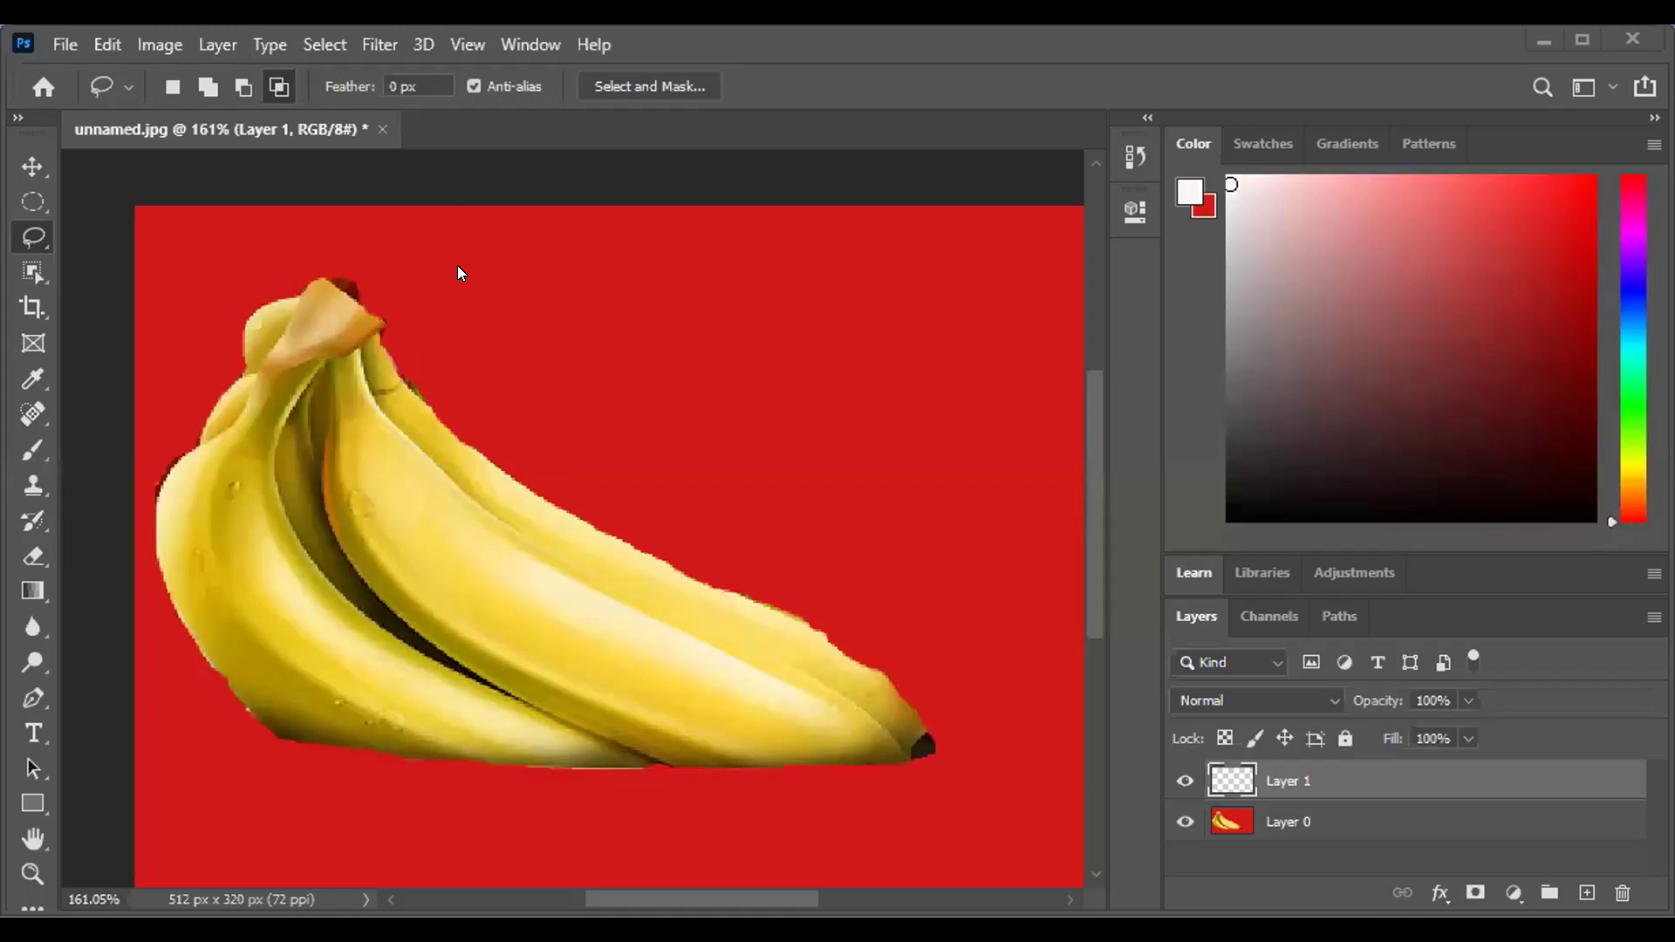
Load Layer 1's pixels as a selection, then deselect it.
{"action": "scroll", "coordinate": [835, 419], "scroll_direction": "up", "scroll_amount": 2}
{"action": "scroll", "coordinate": [834, 418], "scroll_direction": "down", "scroll_amount": 1}
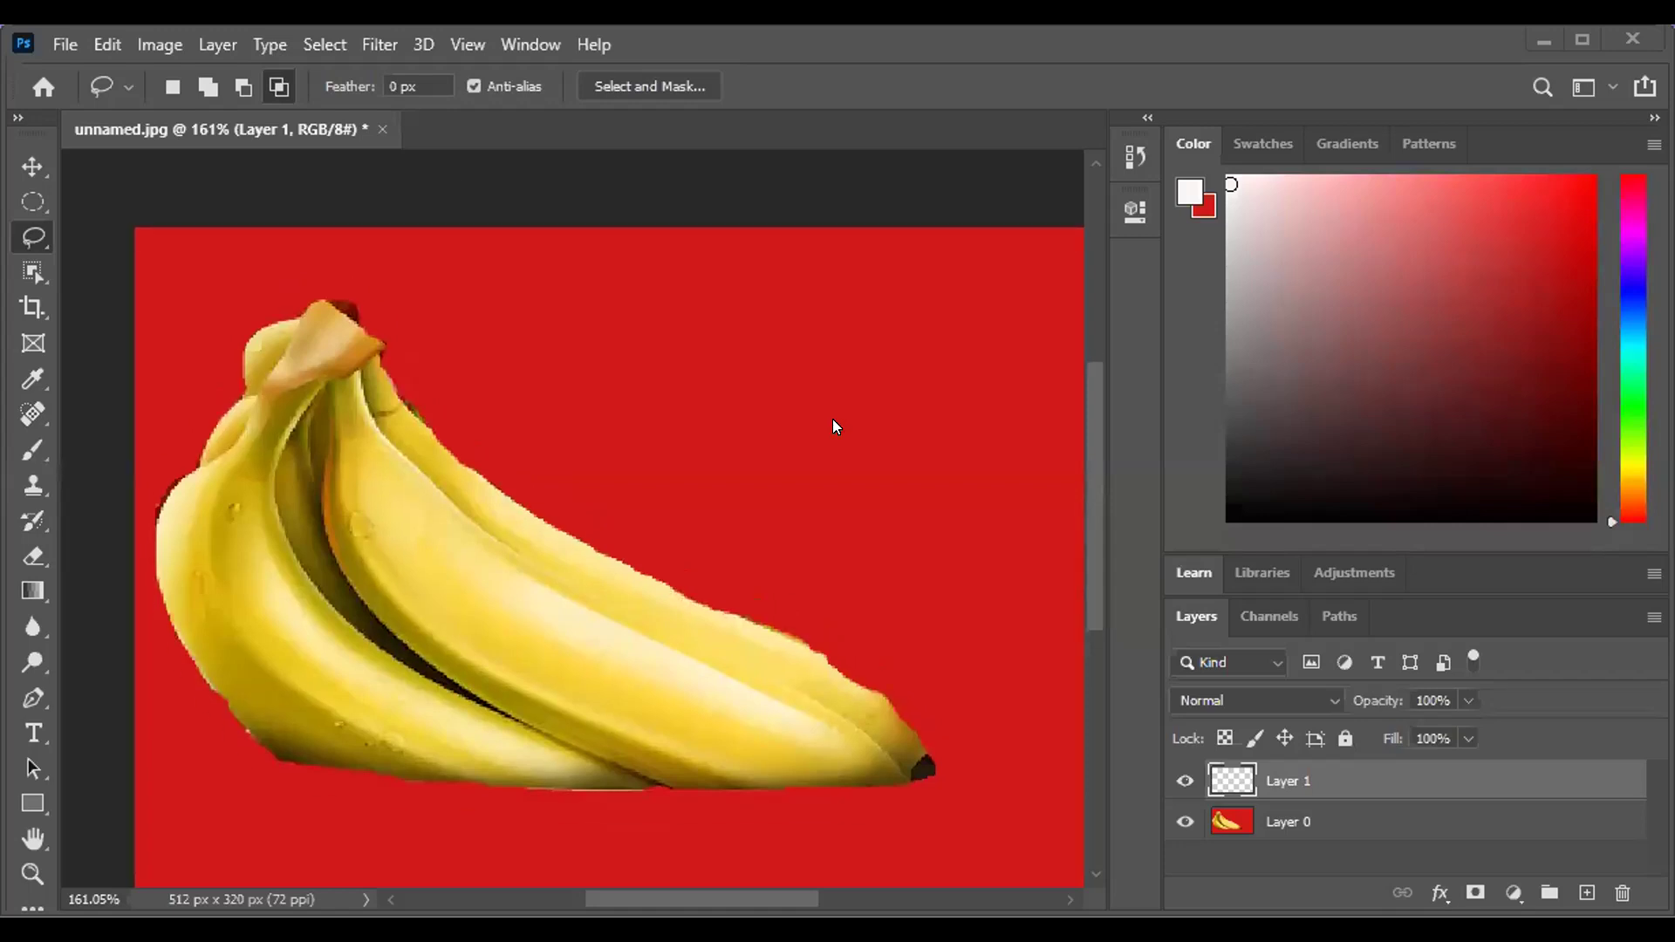
{"action": "scroll", "coordinate": [834, 425], "scroll_direction": "down", "scroll_amount": 2}
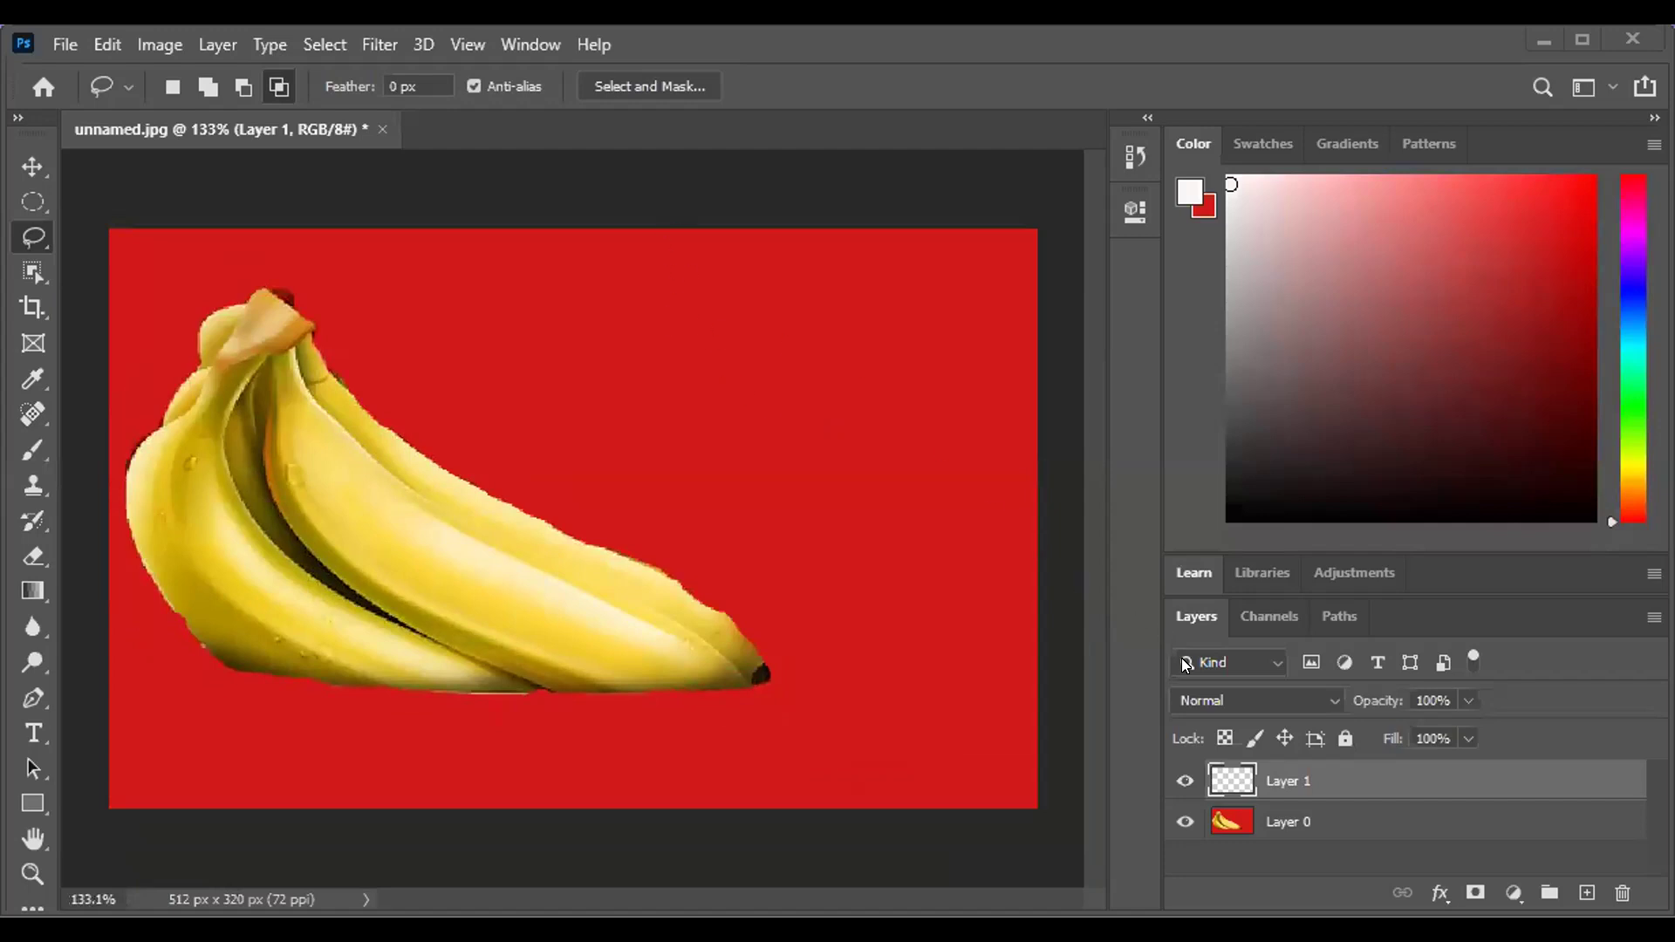
{"action": "left_click", "coordinate": [1229, 774], "text": "ctrl"}
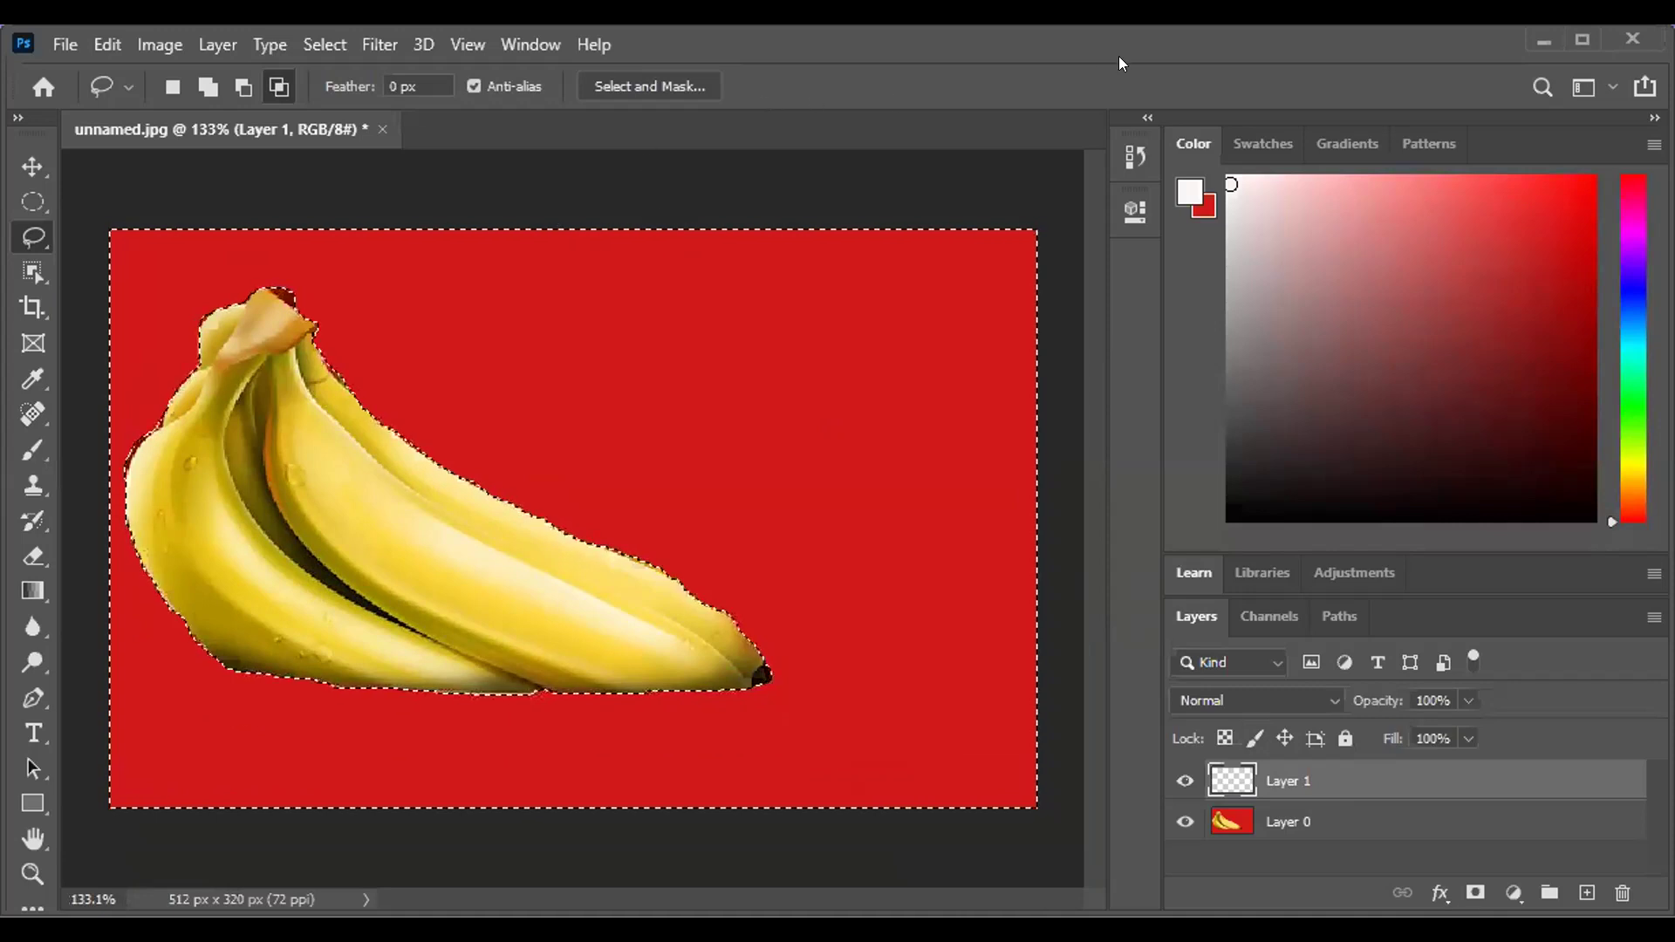
{"action": "key", "text": "ctrl+d"}
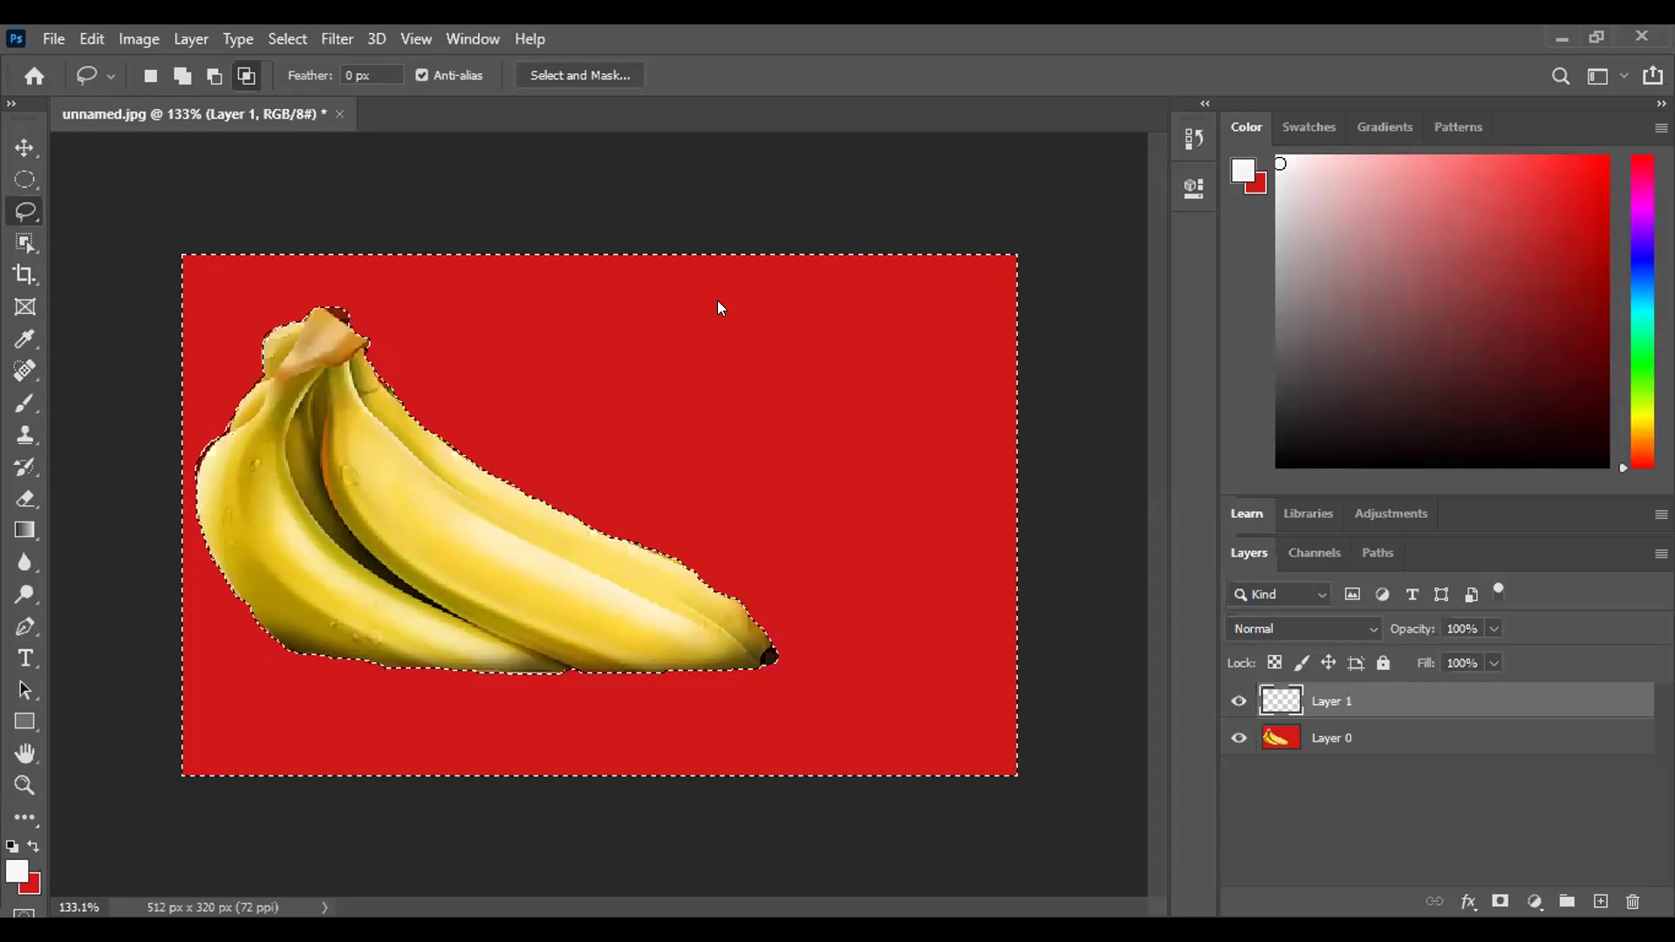
Close the unnamed.jpg document with Ctrl+W.
{"action": "right_click", "coordinate": [1279, 696]}
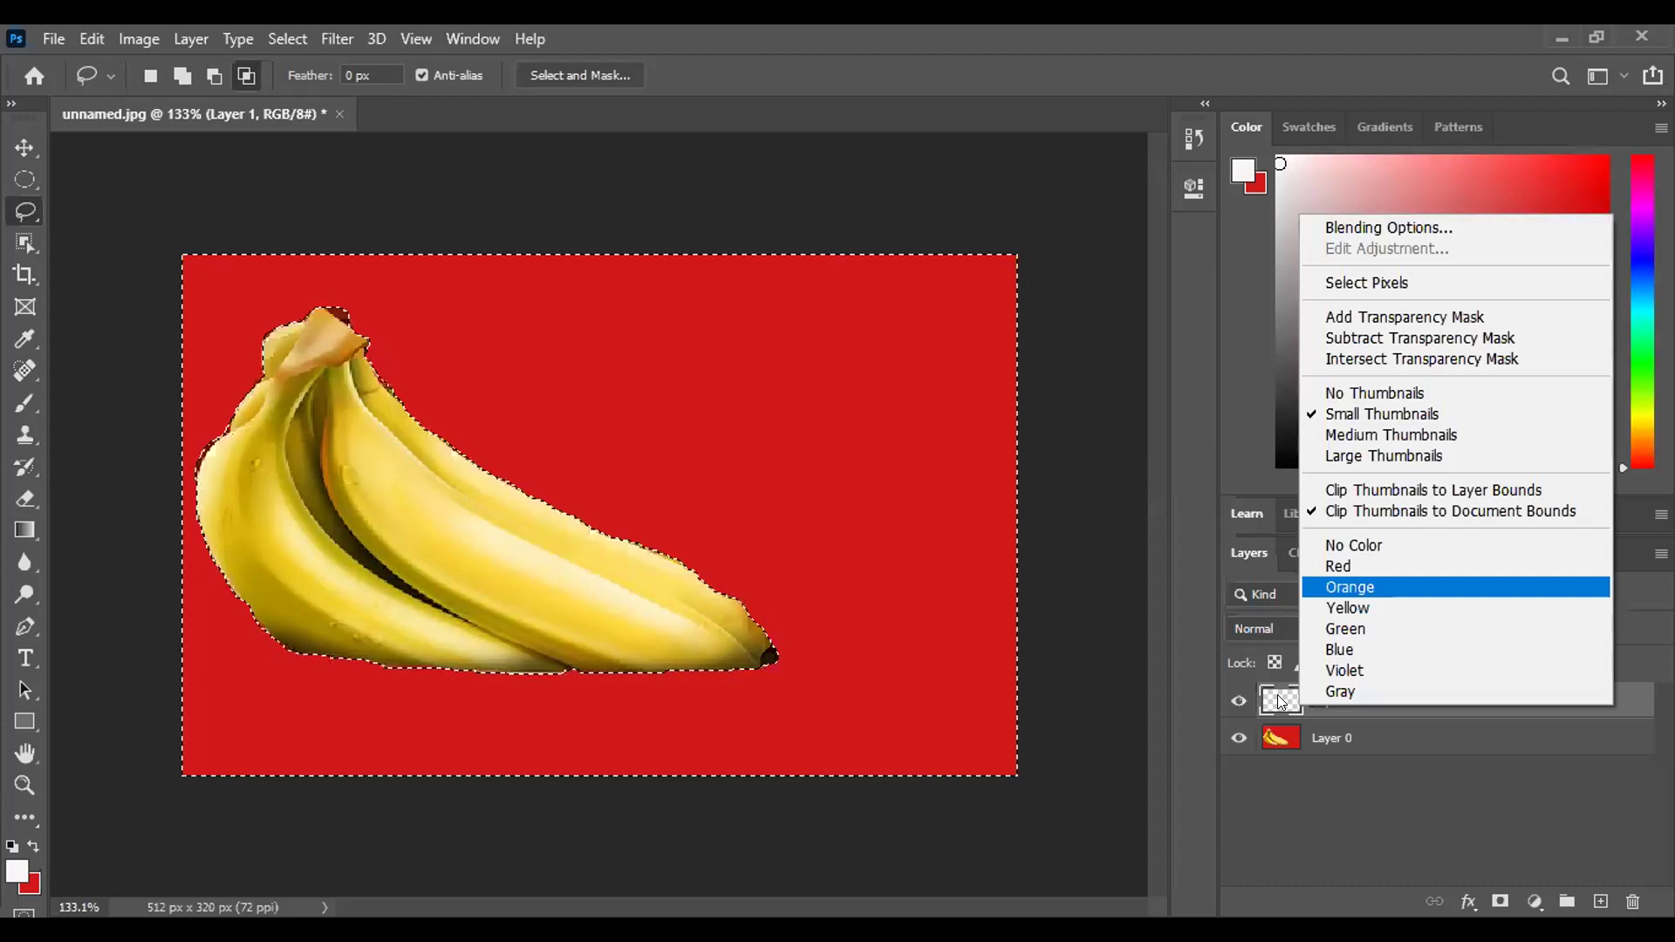
{"action": "key", "text": "Escape"}
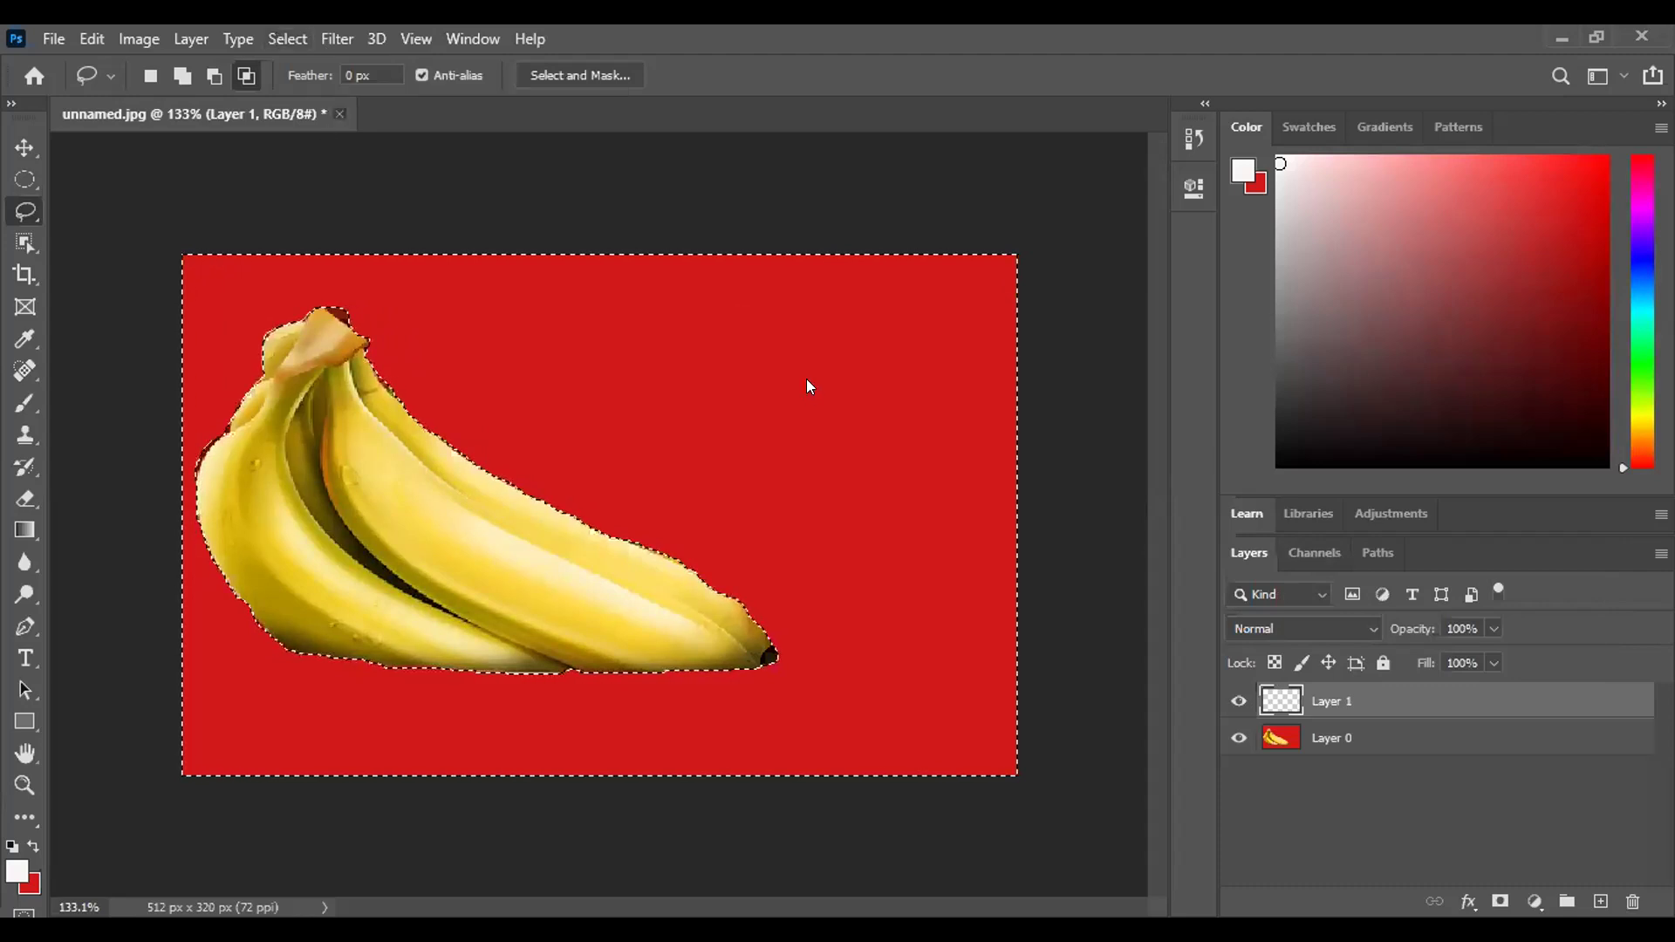
{"action": "key", "text": "ctrl+w"}
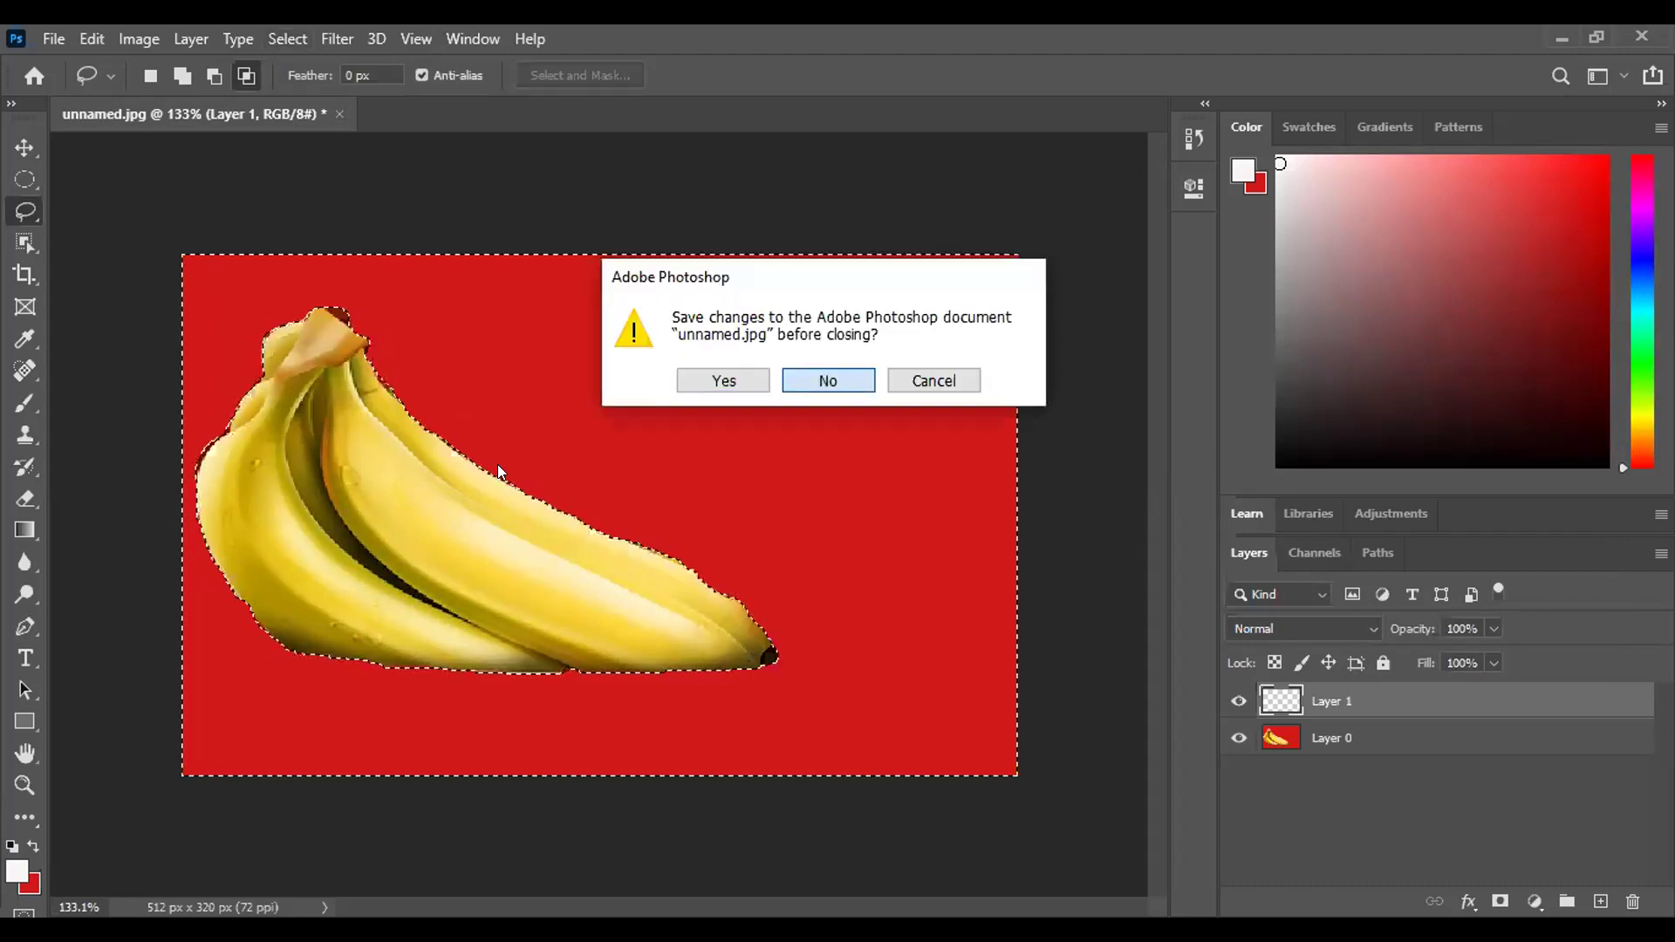
Discard changes to unnamed.jpg, reopen it from Recent files, and zoom in on the basket.
{"action": "key", "text": "Return"}
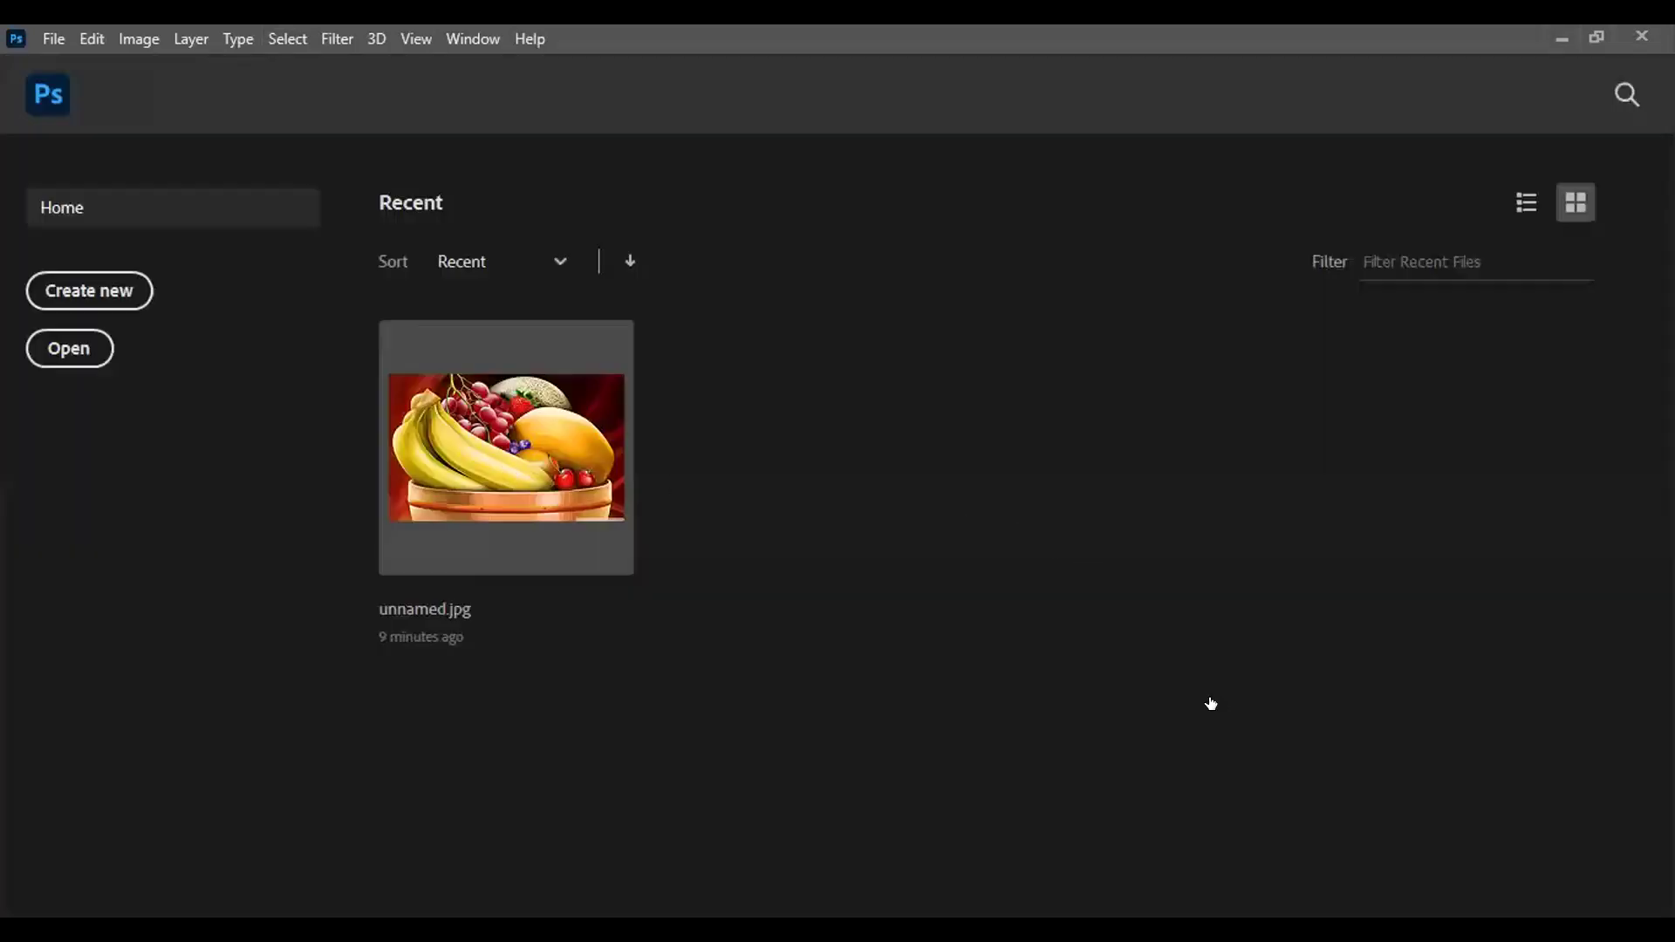
{"action": "key", "text": "Escape"}
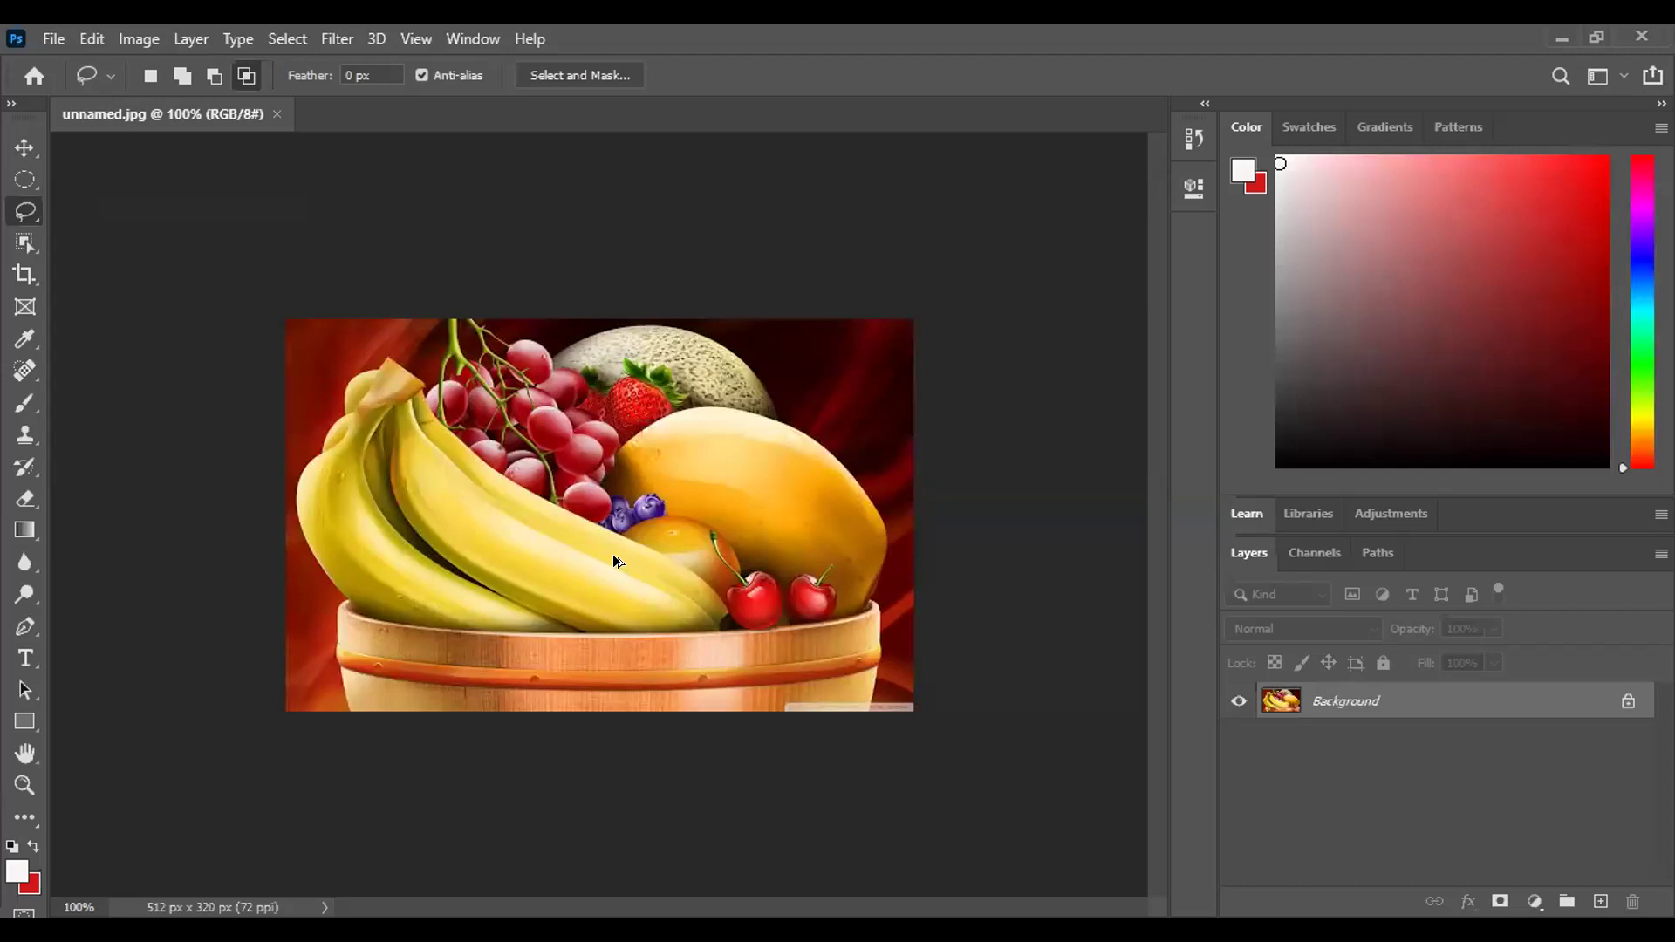
{"action": "scroll", "coordinate": [613, 553], "scroll_direction": "up", "scroll_amount": 1}
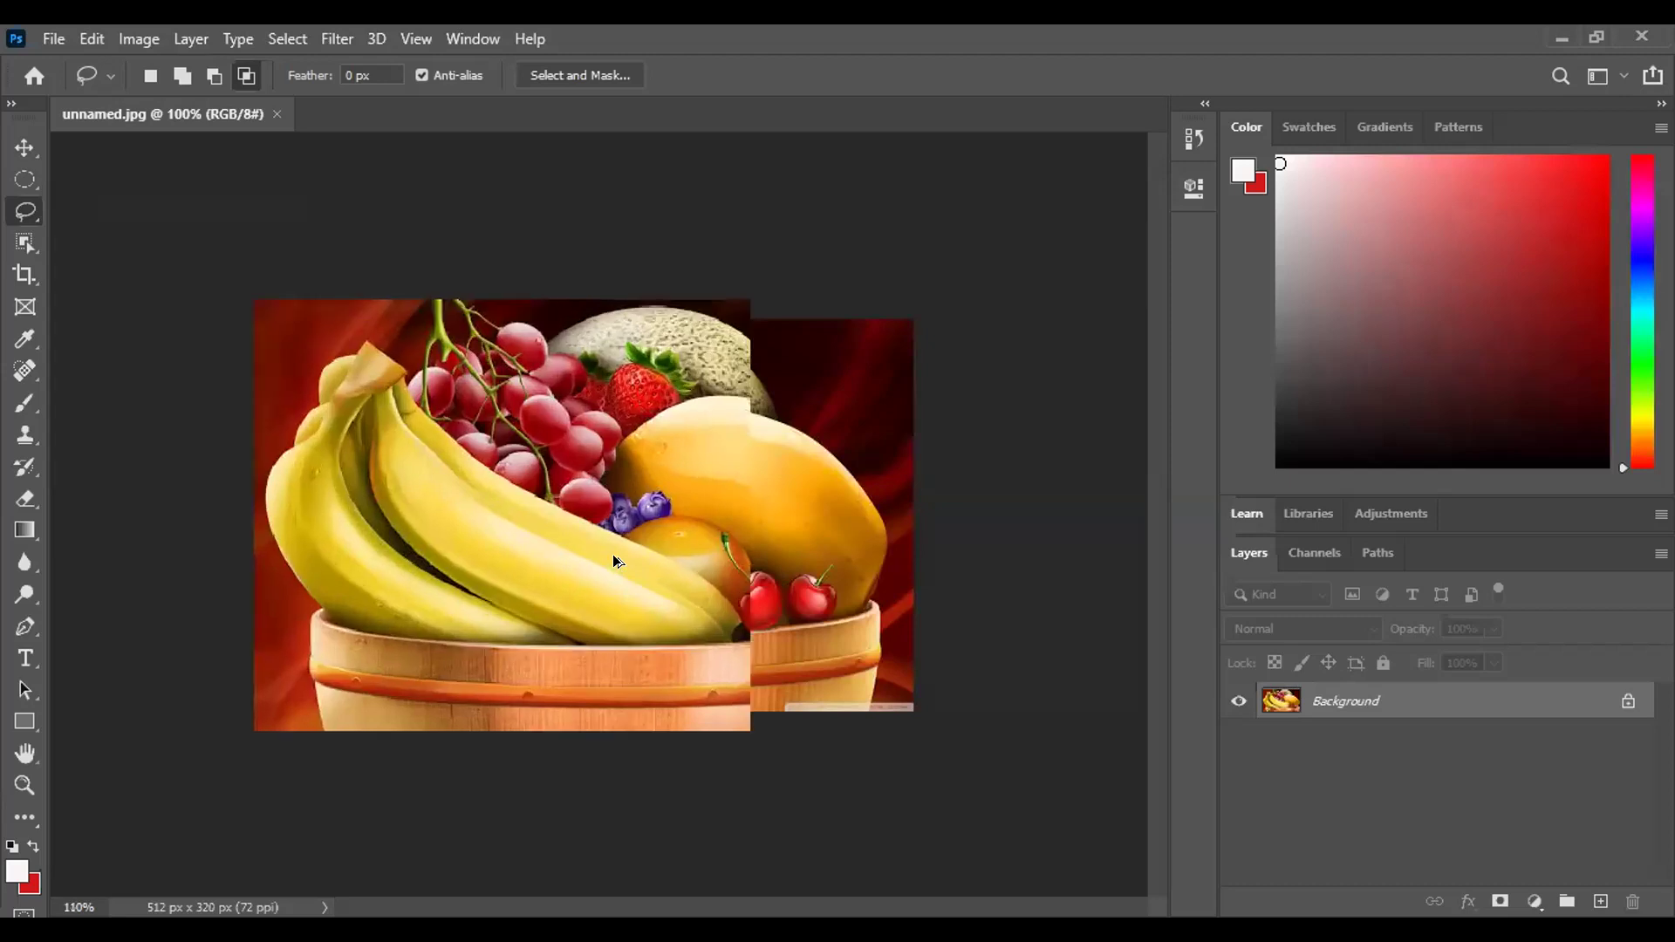
{"action": "scroll", "coordinate": [614, 556], "scroll_direction": "up", "scroll_amount": 1}
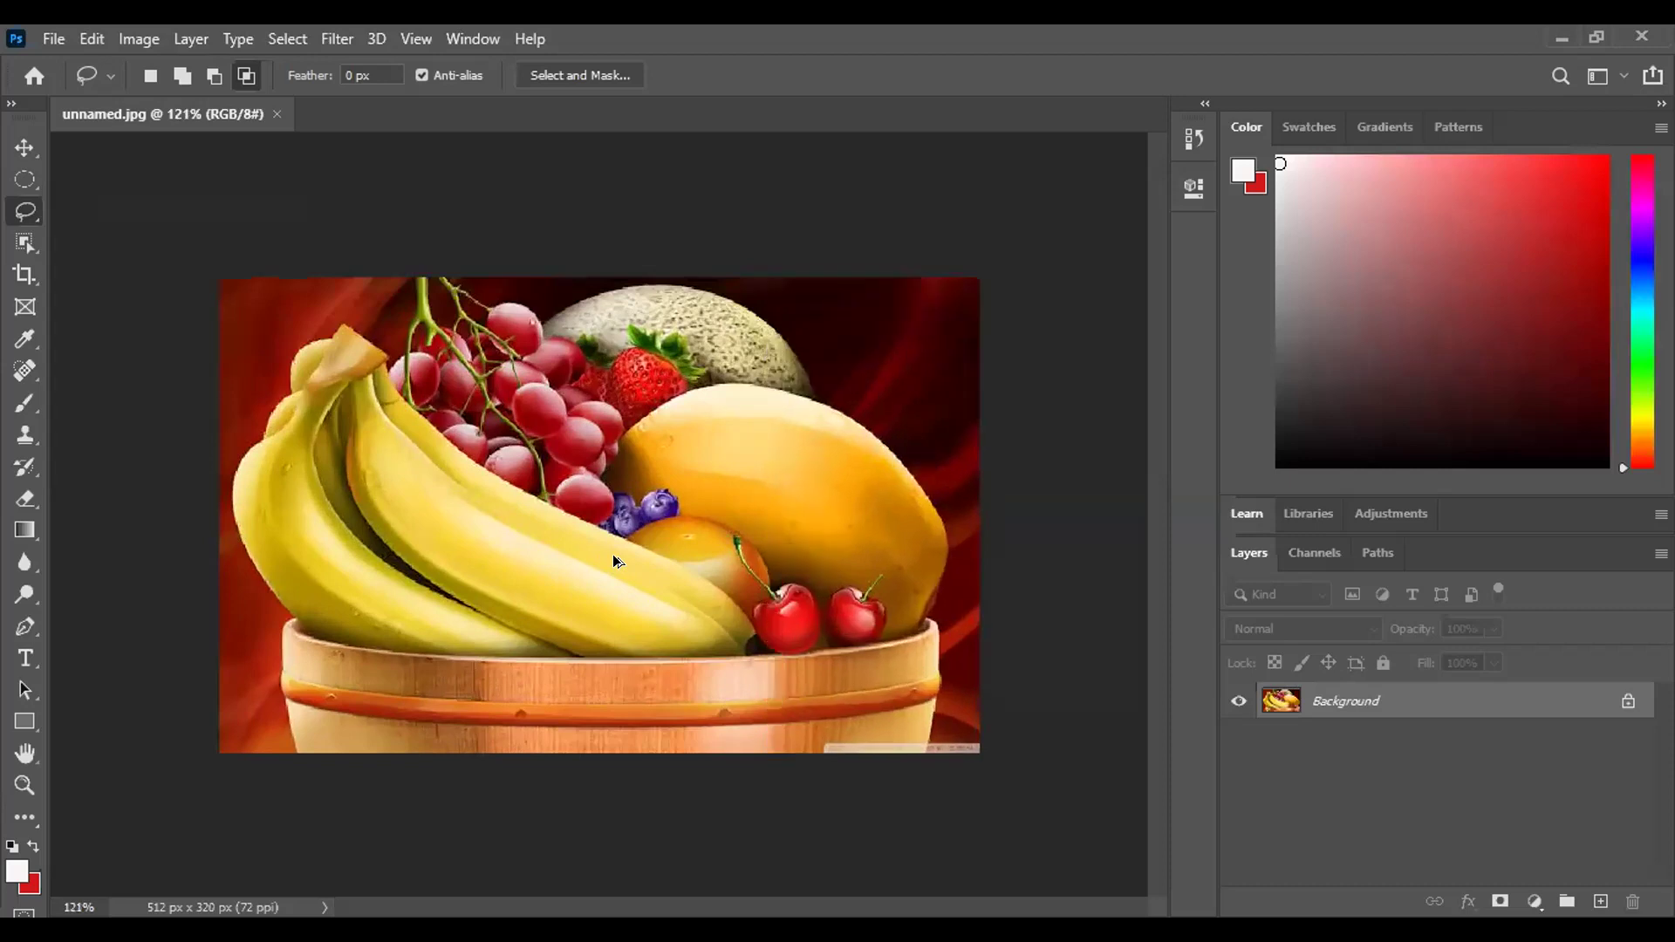
{"action": "scroll", "coordinate": [613, 560], "scroll_direction": "up", "scroll_amount": 1}
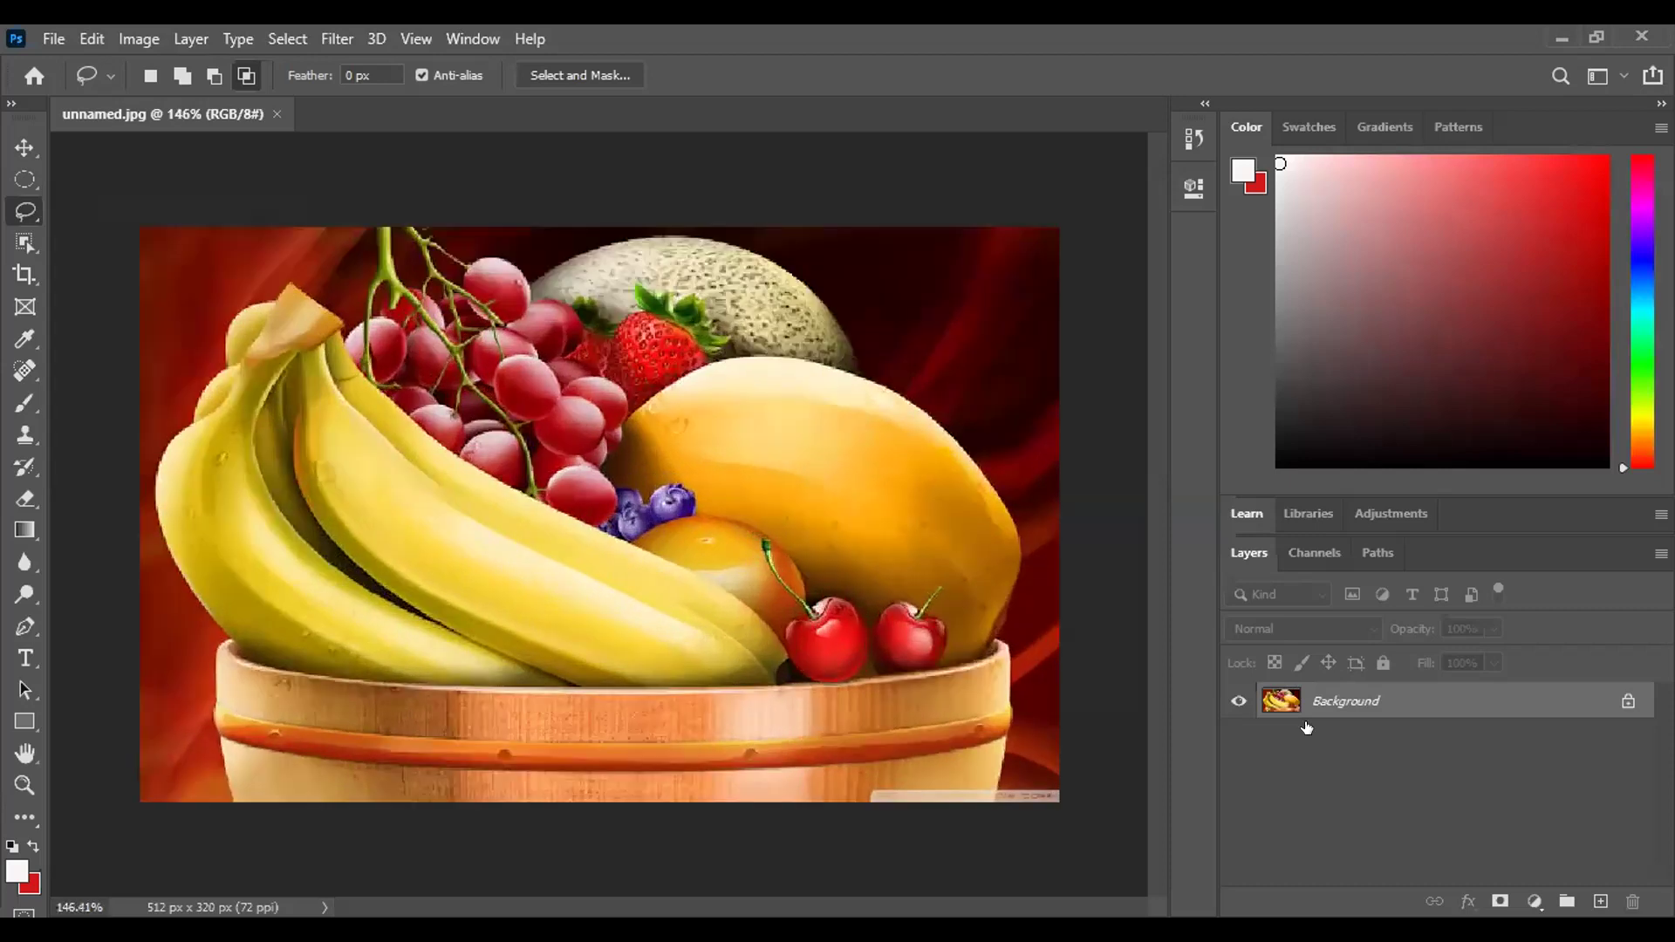
{"action": "scroll", "coordinate": [323, 628], "scroll_direction": "up", "scroll_amount": 1}
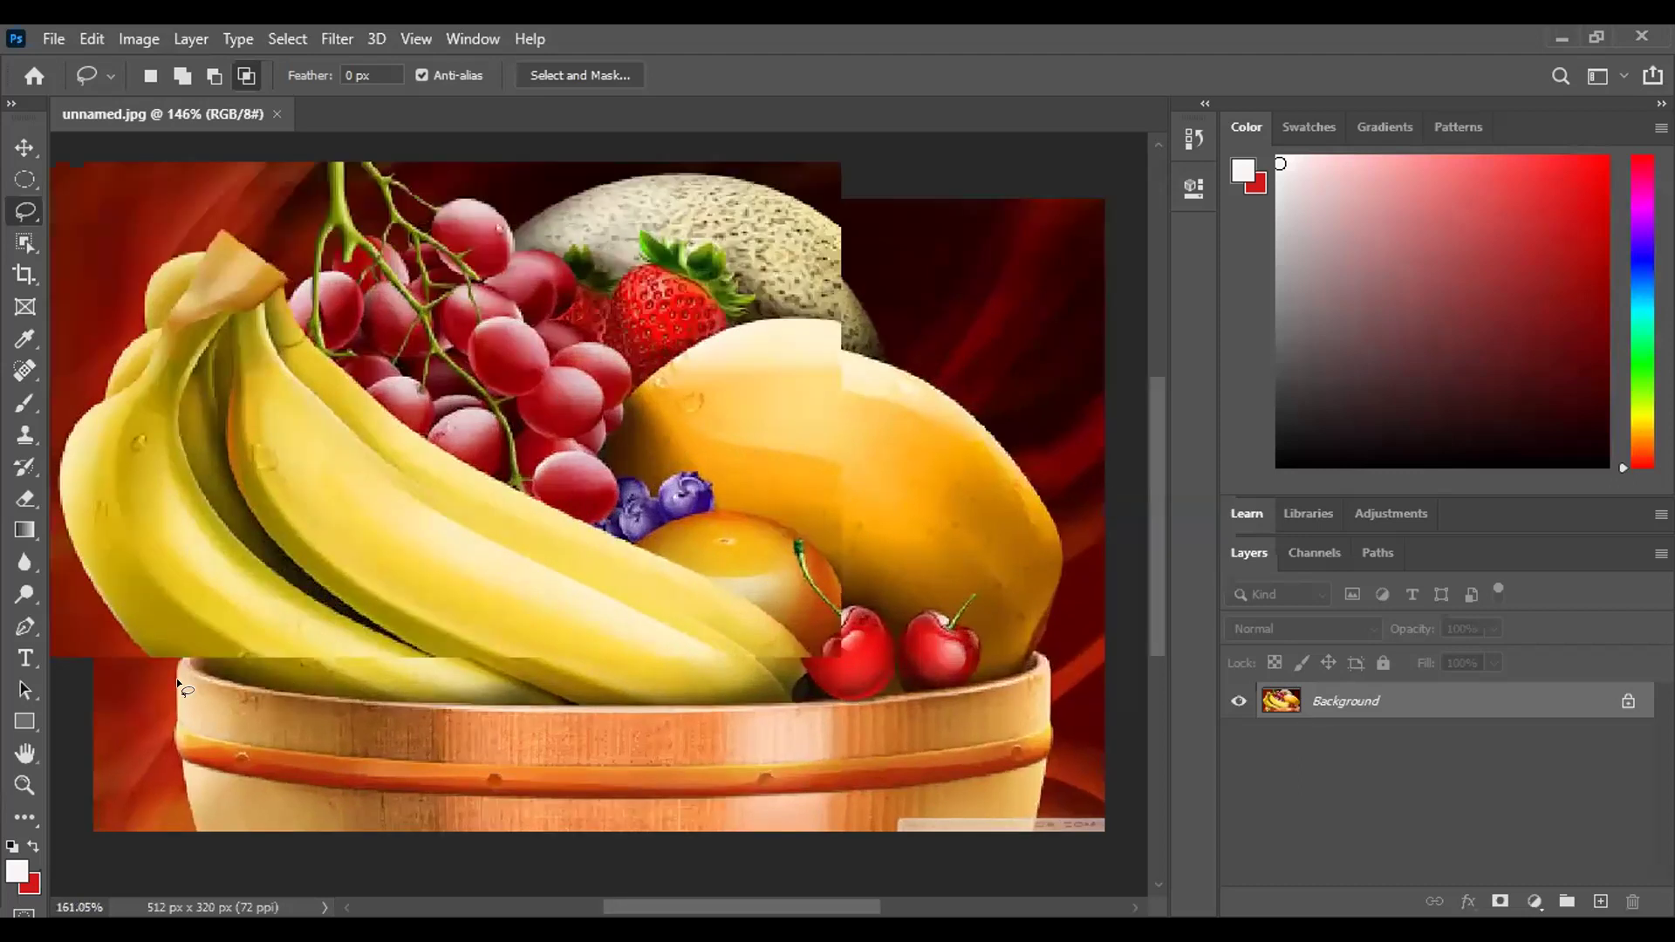
{"action": "scroll", "coordinate": [183, 663], "scroll_direction": "up", "scroll_amount": 1}
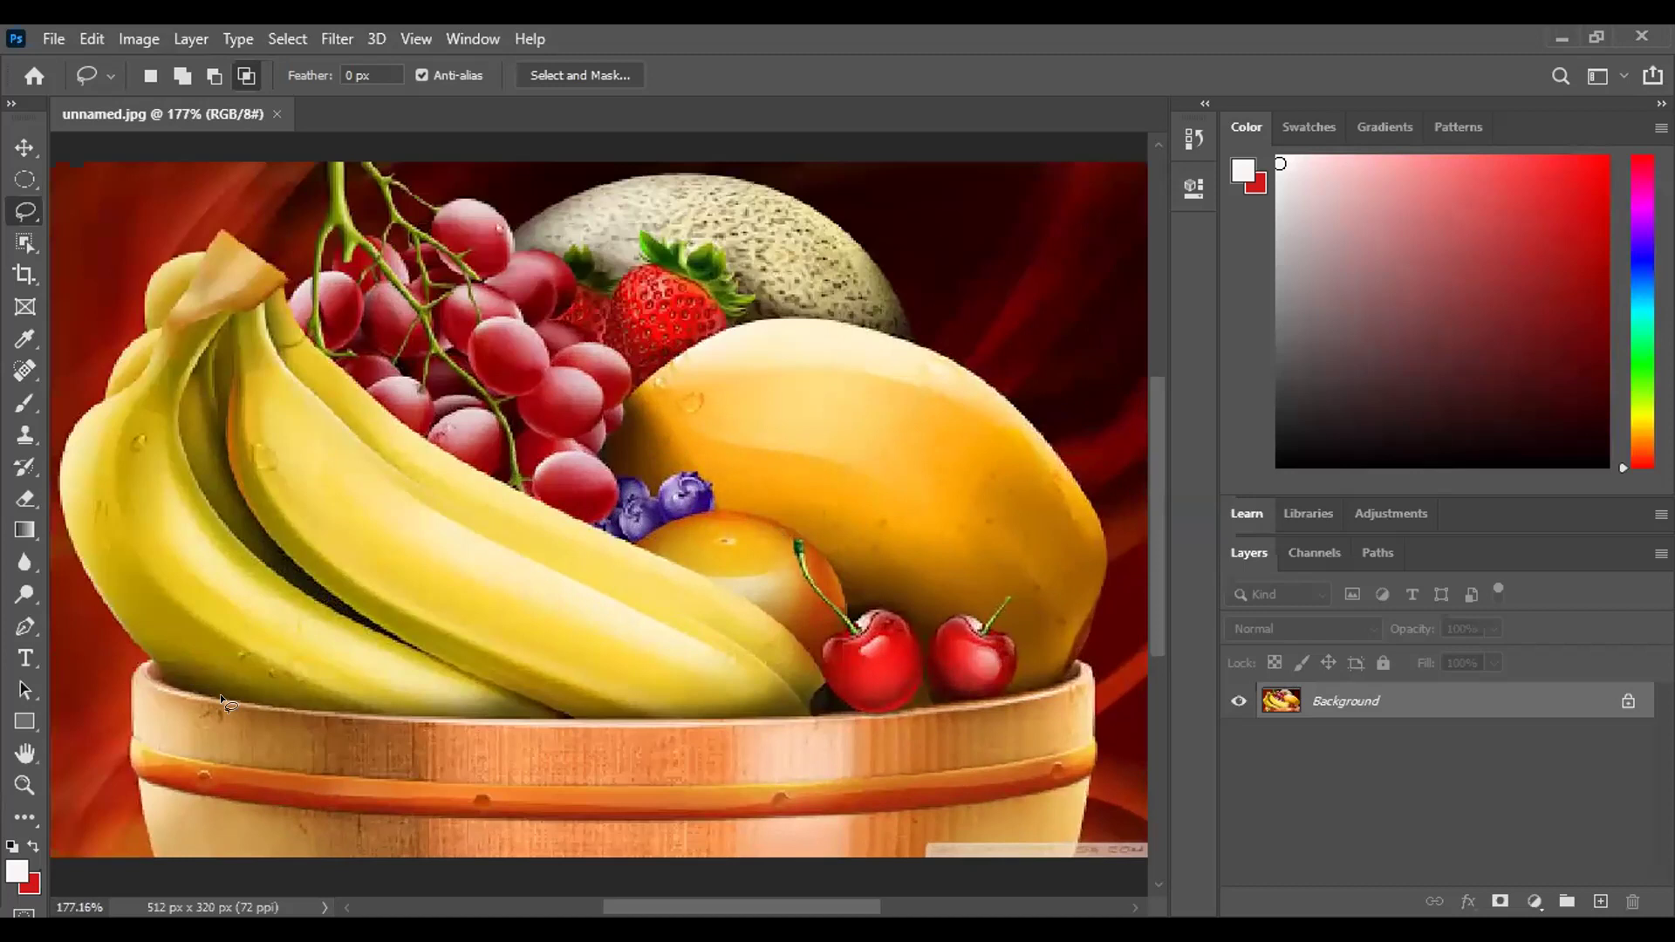
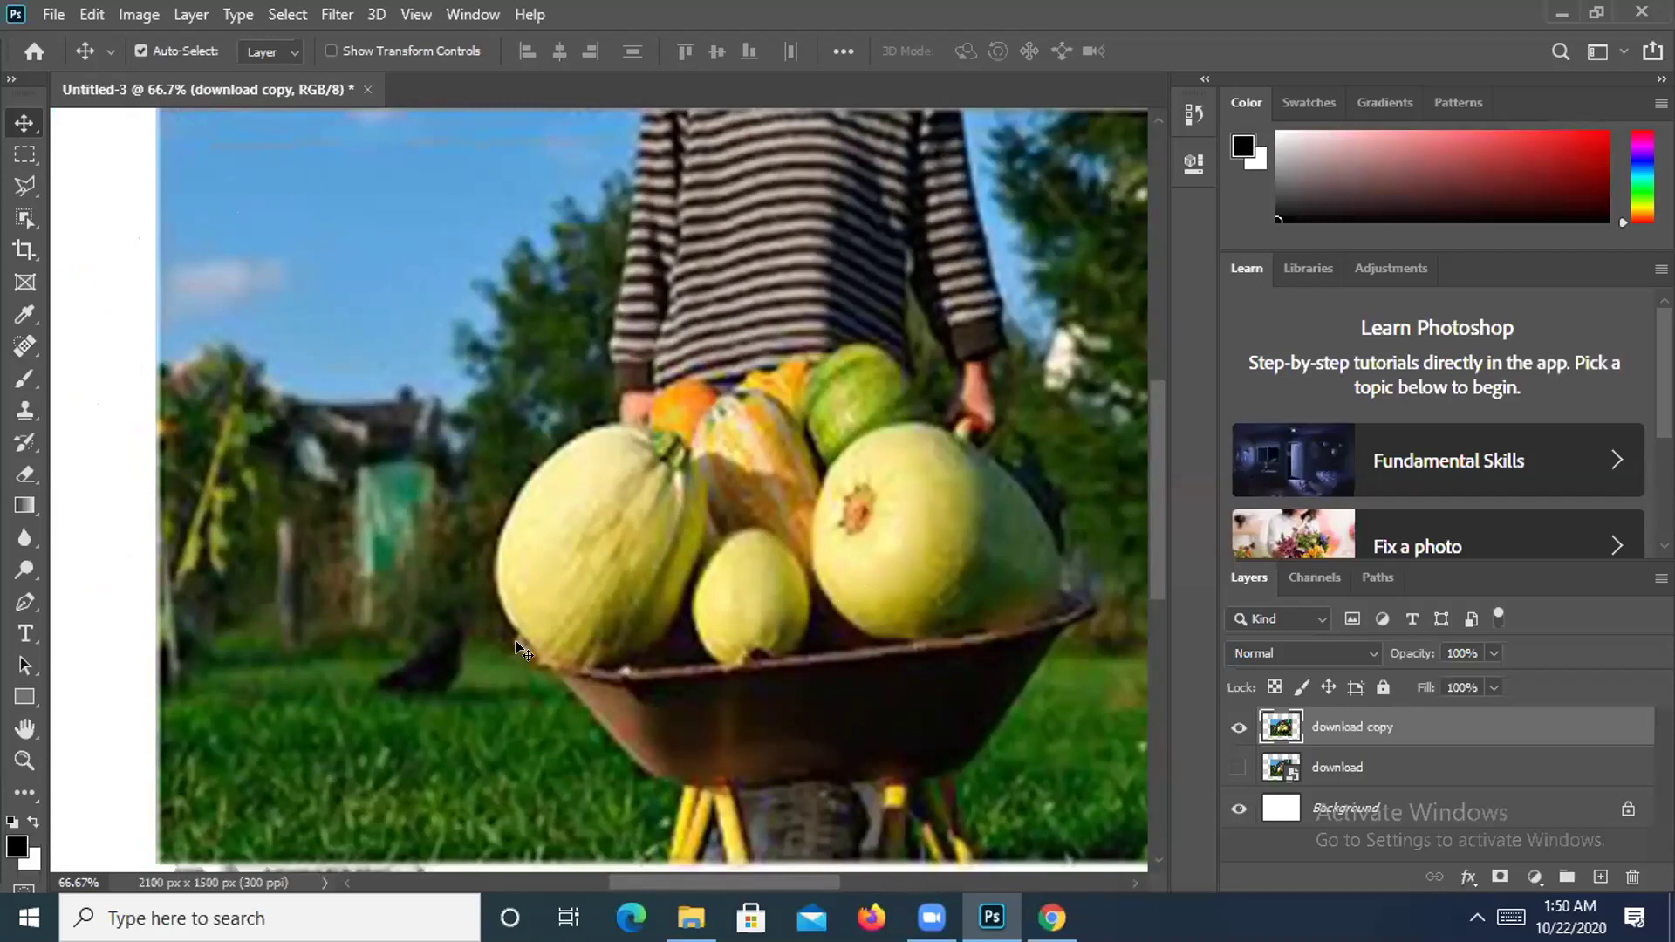
Zoom out to fit the photo and reselect the wheelbarrow vegetables with Ctrl+Shift+D.
{"action": "key", "text": "ctrl+minus"}
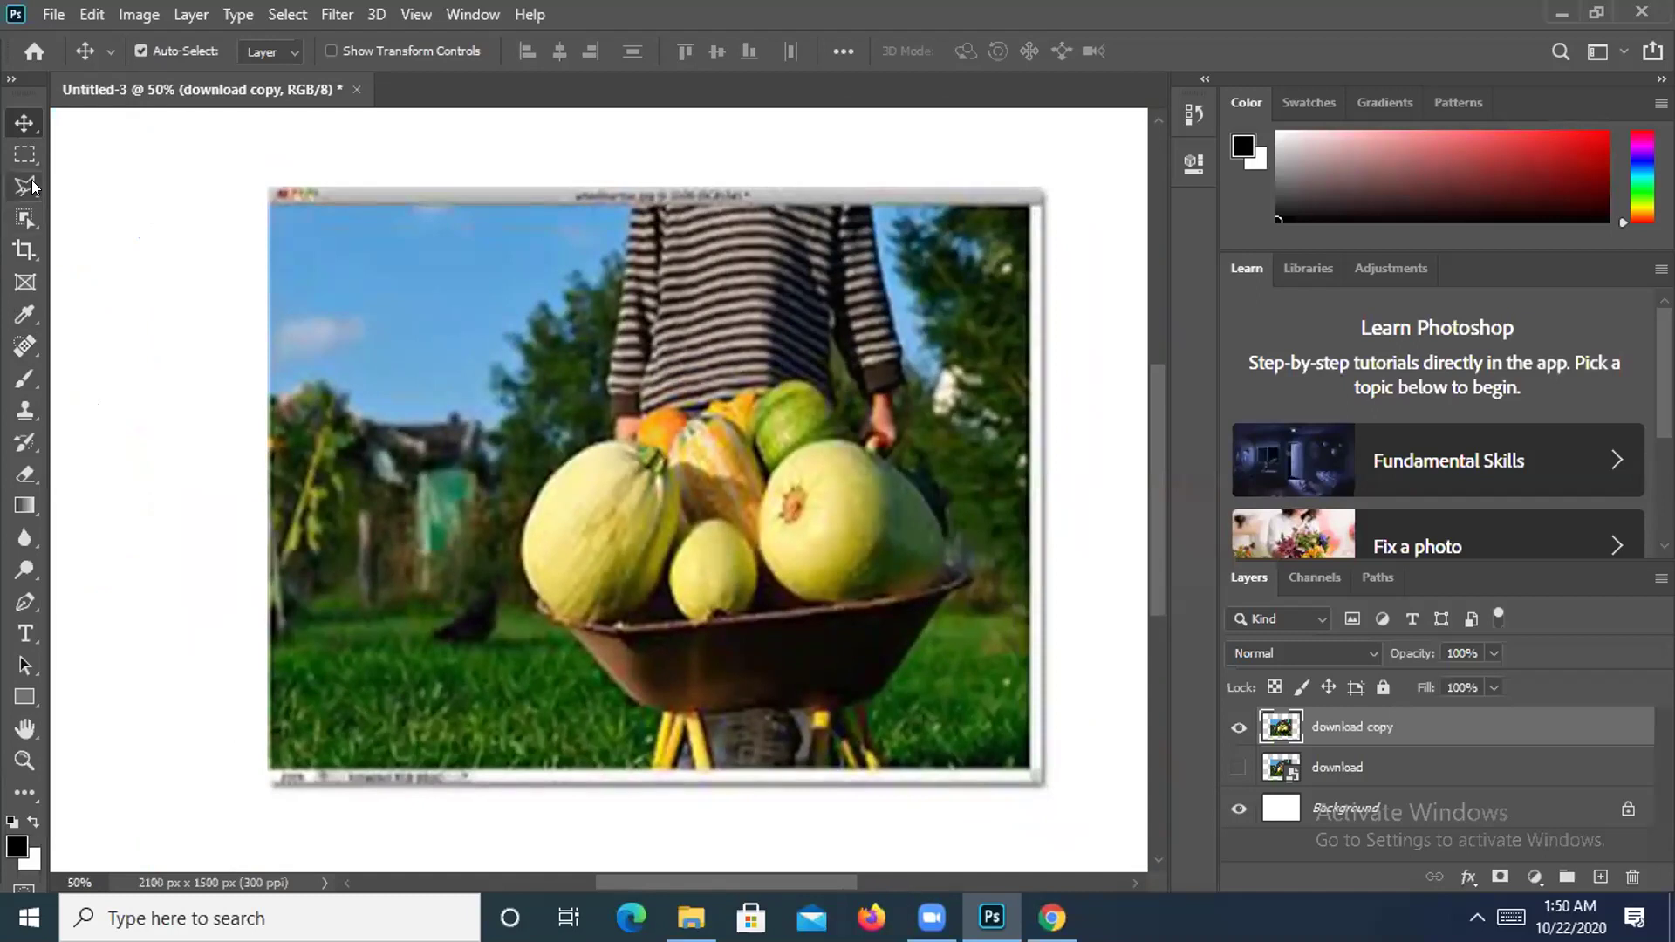
{"action": "left_click", "coordinate": [26, 186]}
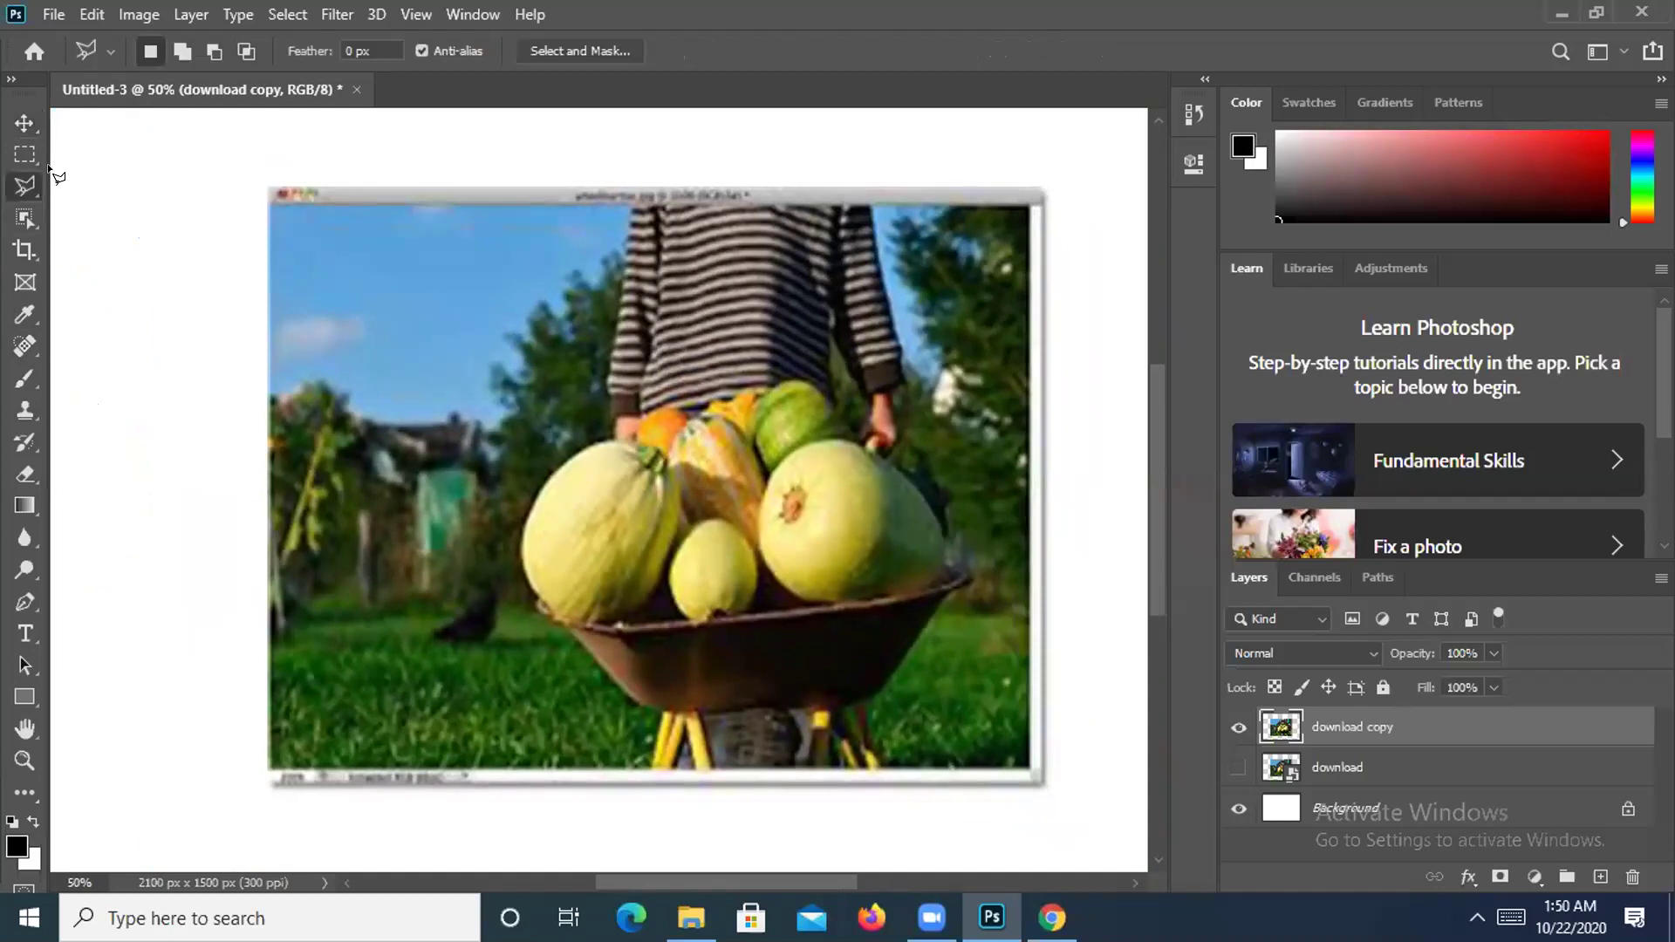
{"action": "left_click", "coordinate": [23, 123]}
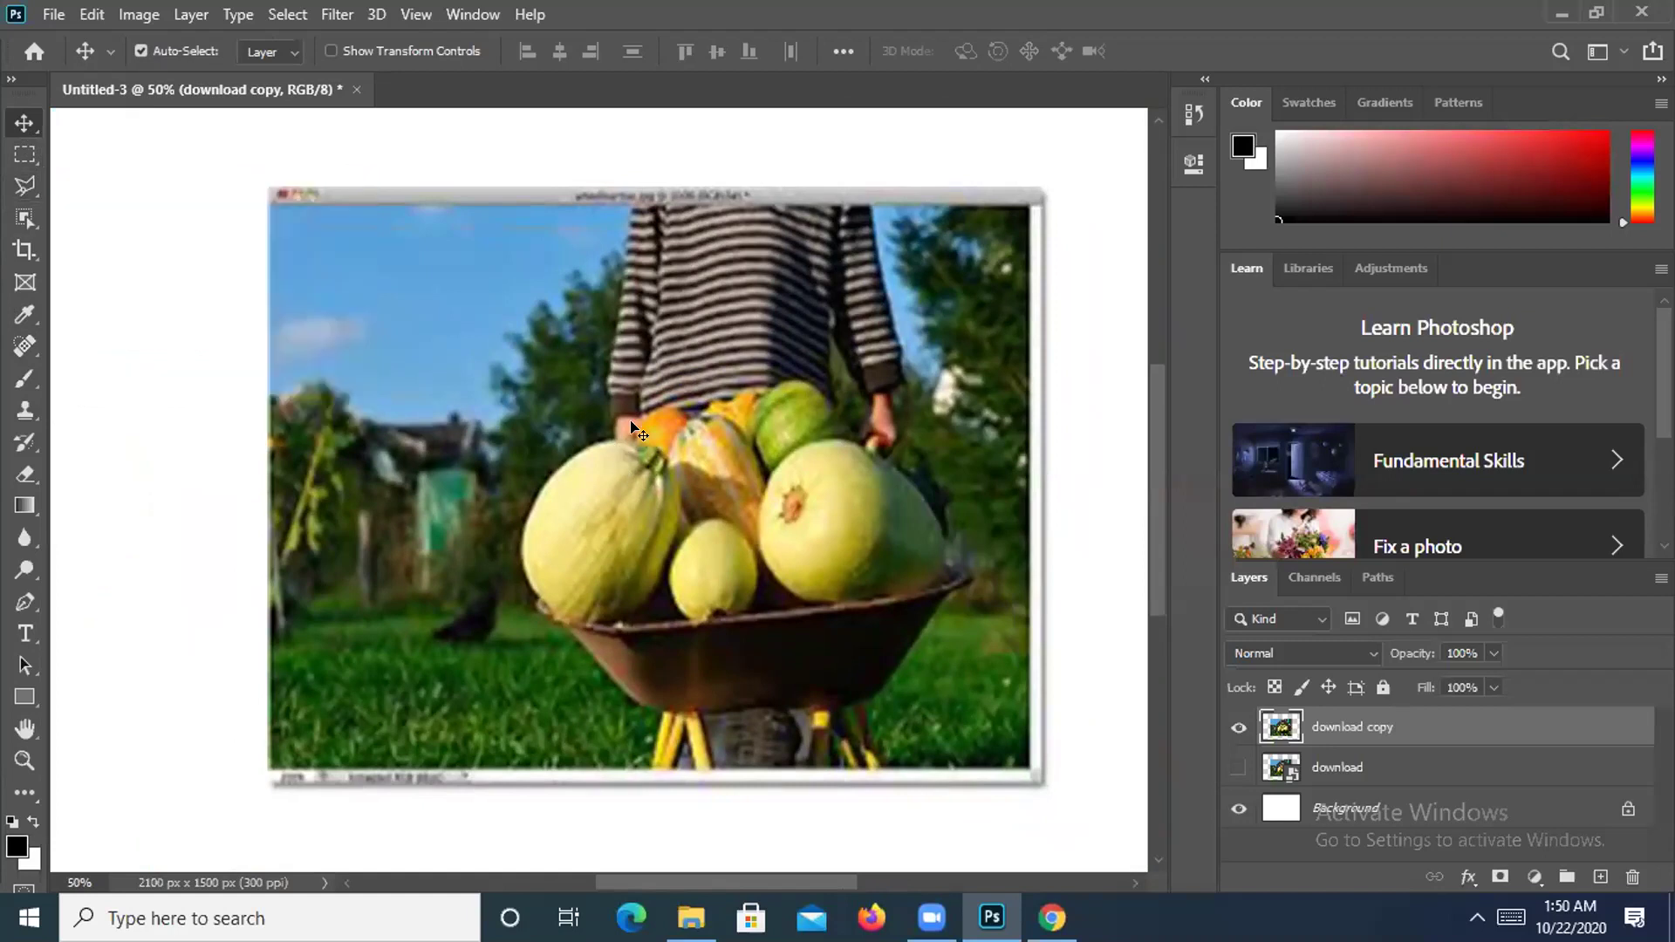
{"action": "key", "text": "ctrl+shift+d"}
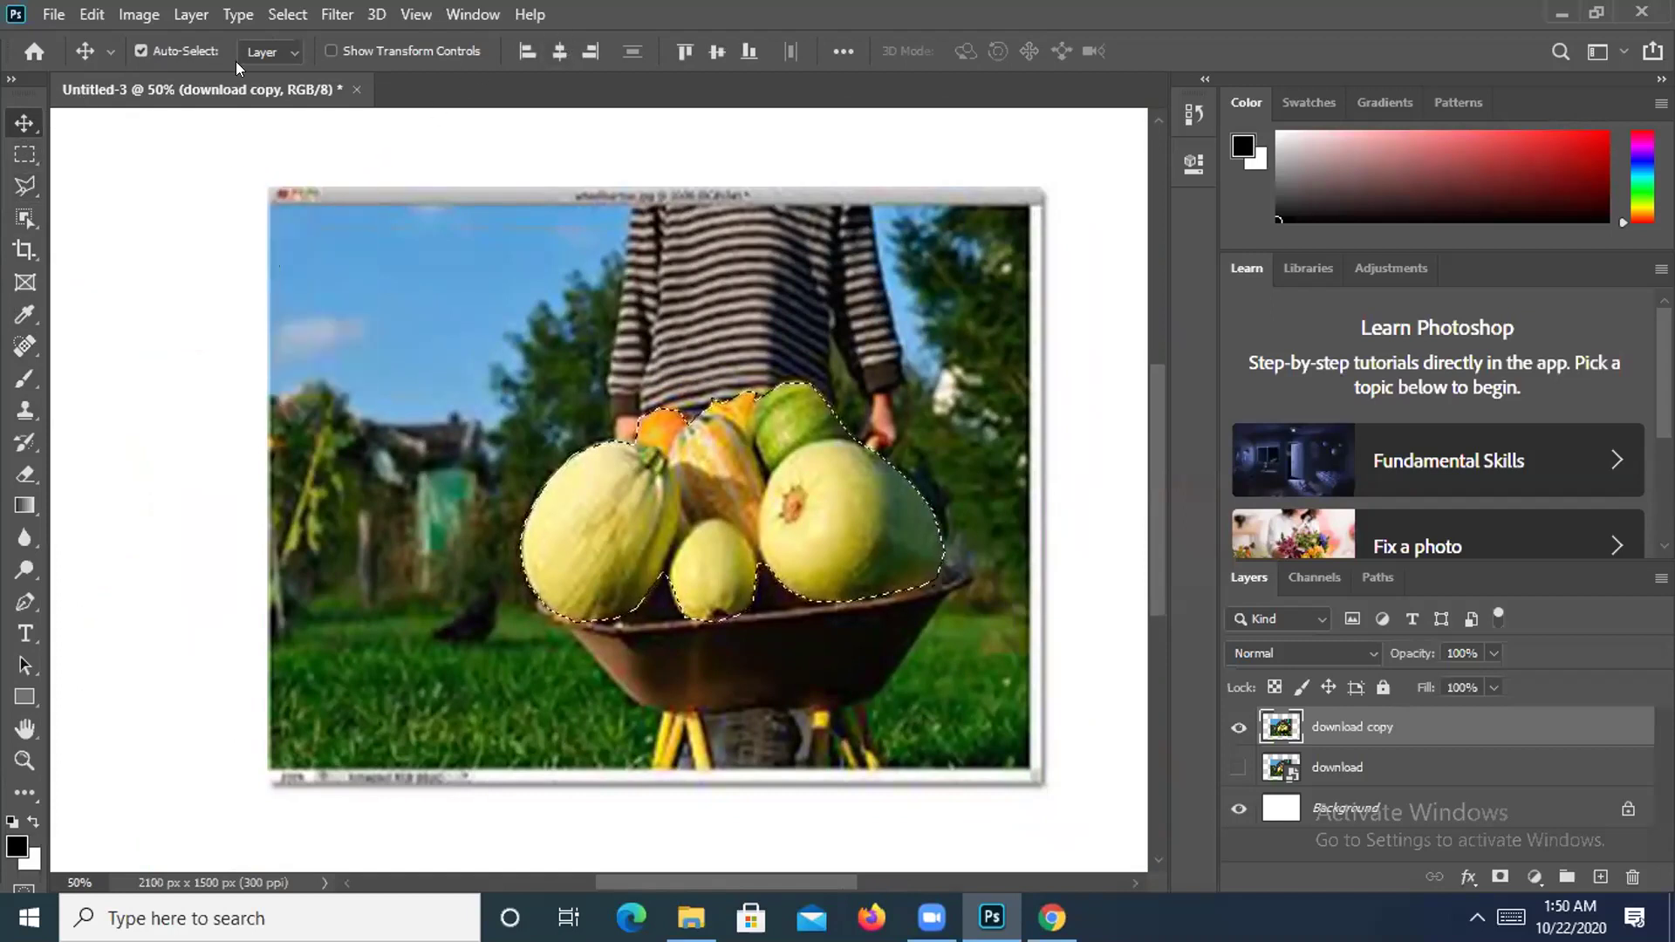
Check the Tool Presets picker, then choose the Rectangular Marquee tool.
{"action": "left_click", "coordinate": [110, 53]}
{"action": "left_click", "coordinate": [108, 52]}
{"action": "left_click", "coordinate": [16, 155]}
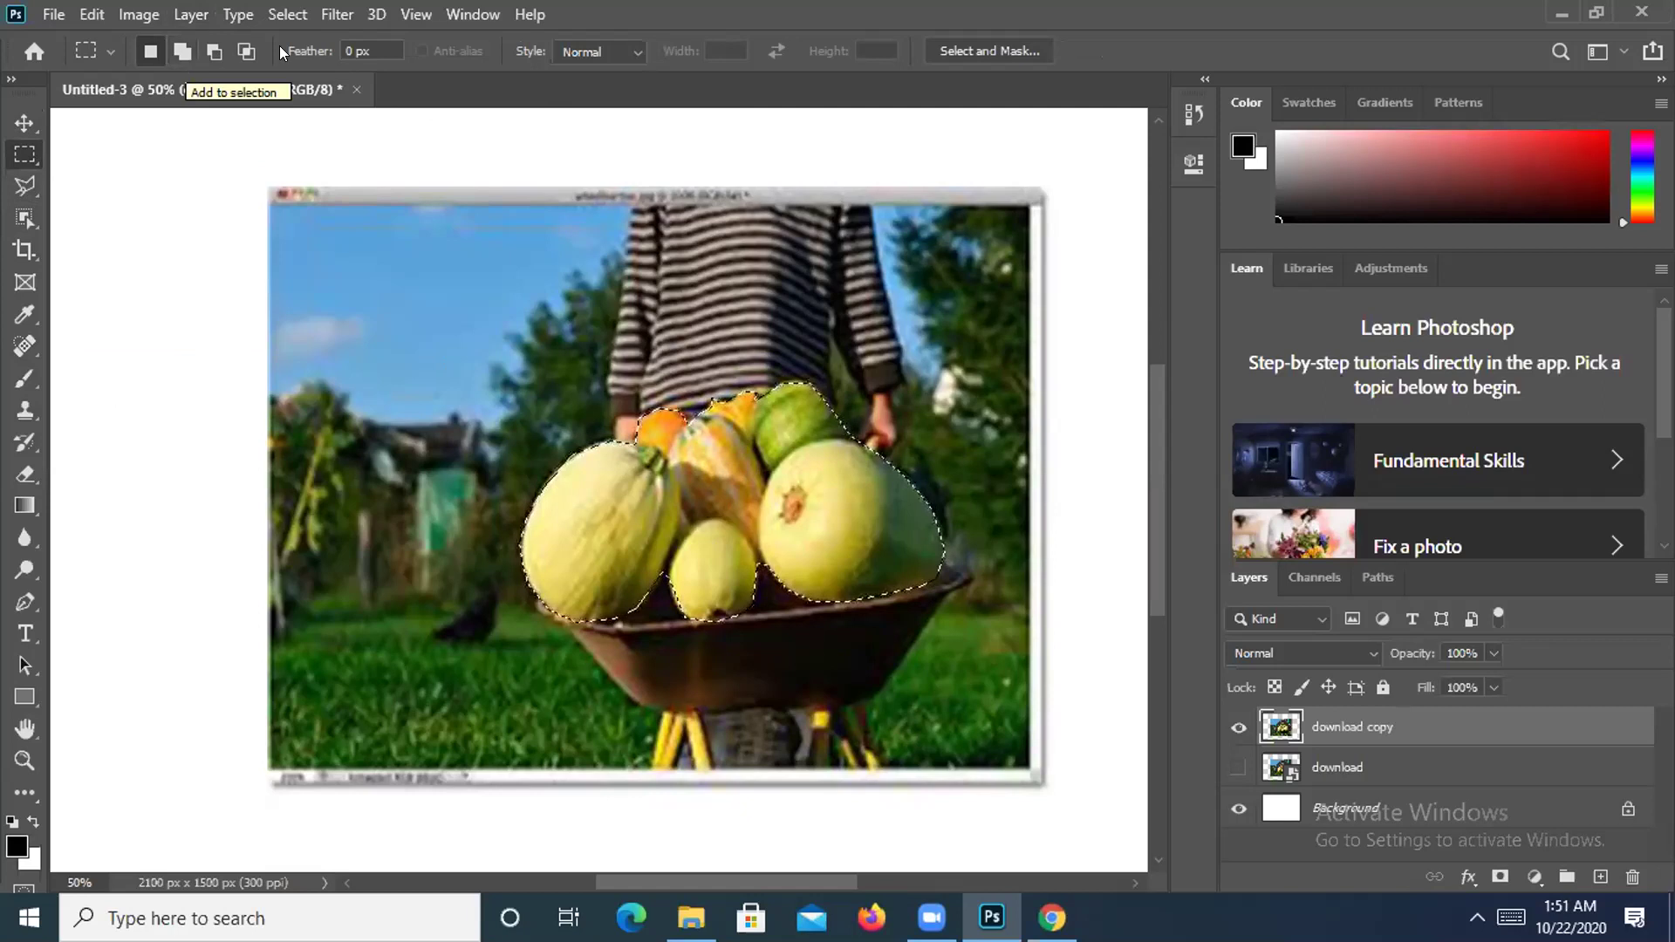
Restore the vegetable selection and add a marquee strip by the small gourd.
{"action": "key", "text": "ctrl+d"}
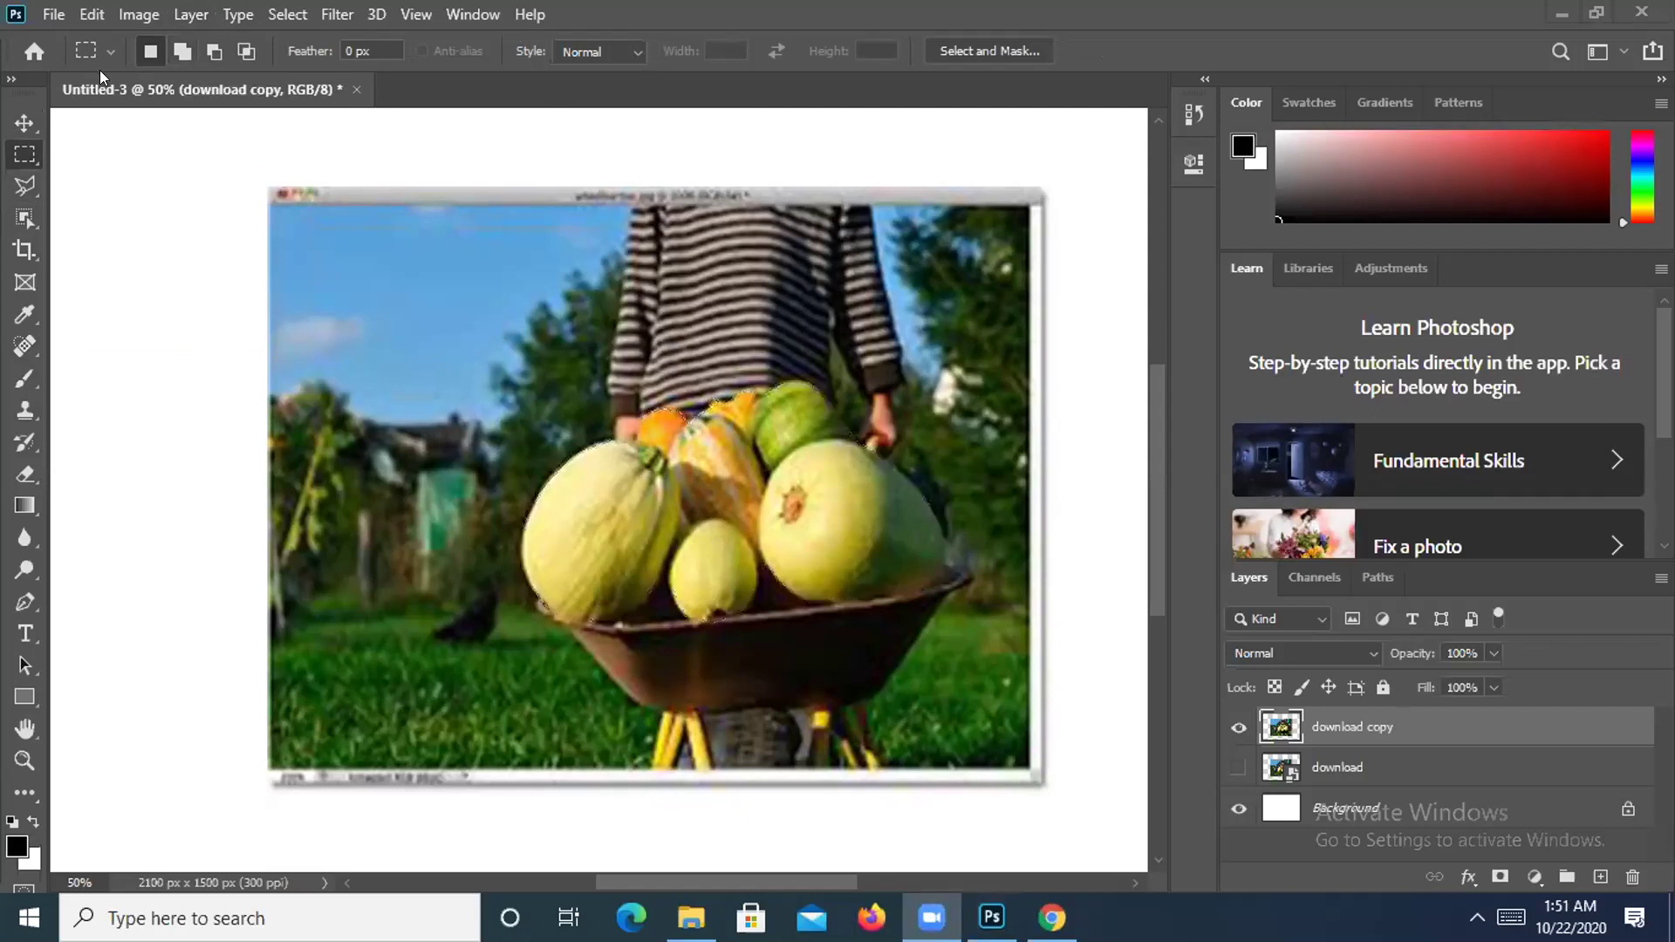
{"action": "key", "text": "ctrl+z"}
{"action": "left_click", "coordinate": [172, 49]}
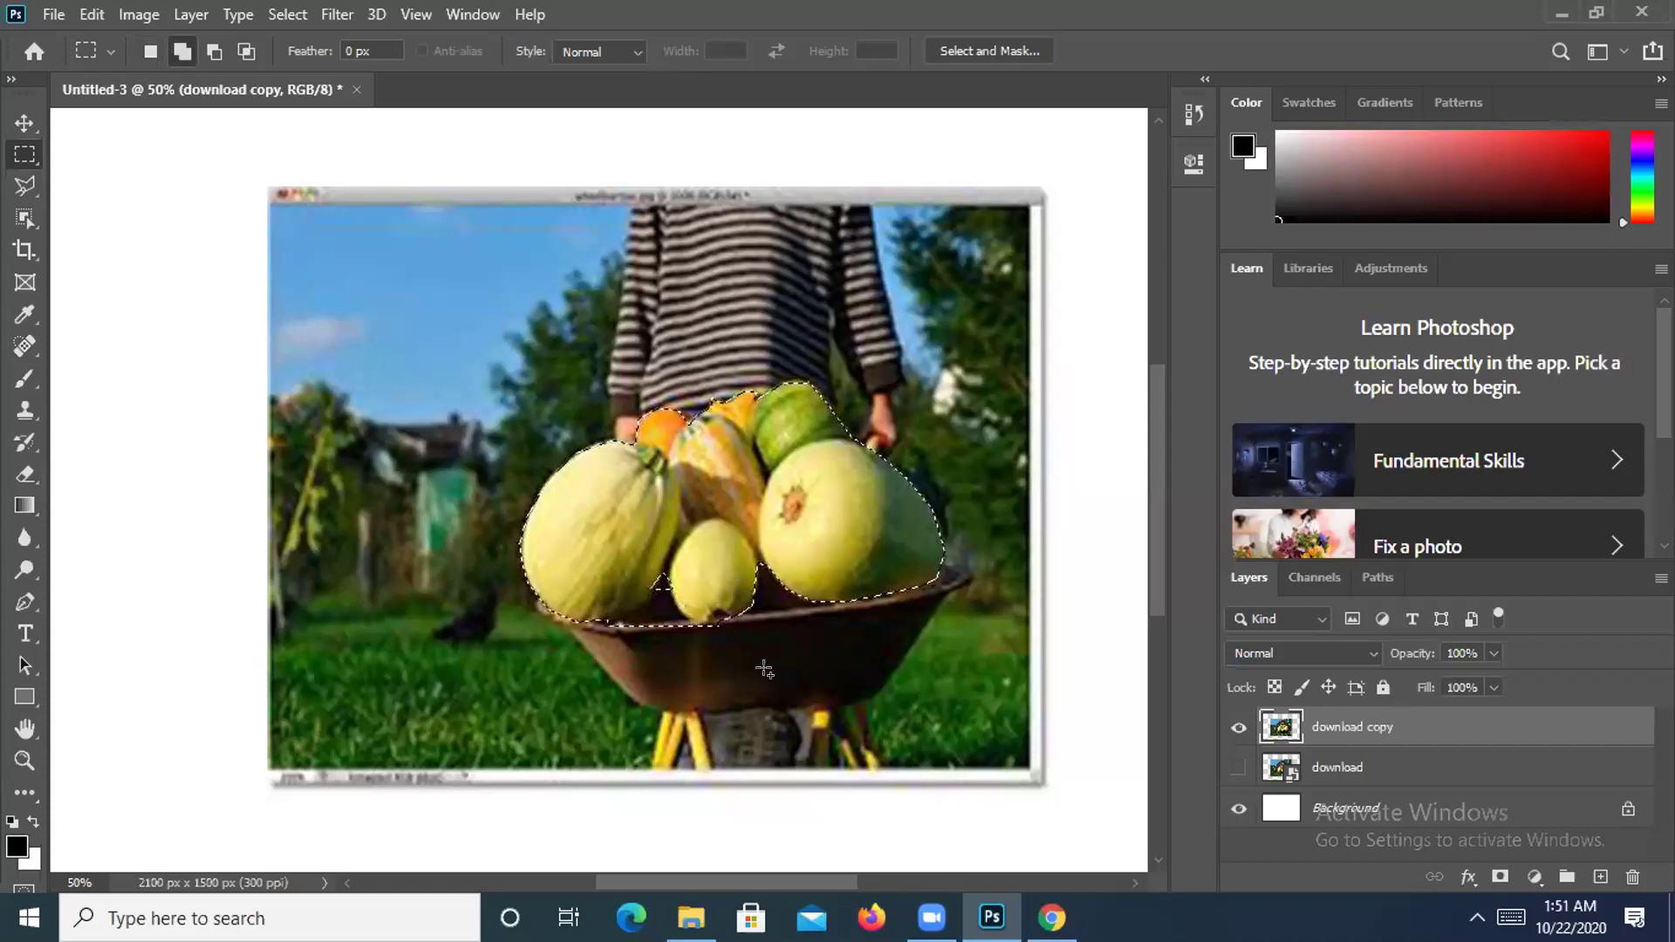
{"action": "left_click_drag", "start_coordinate": [665, 565], "coordinate": [685, 594]}
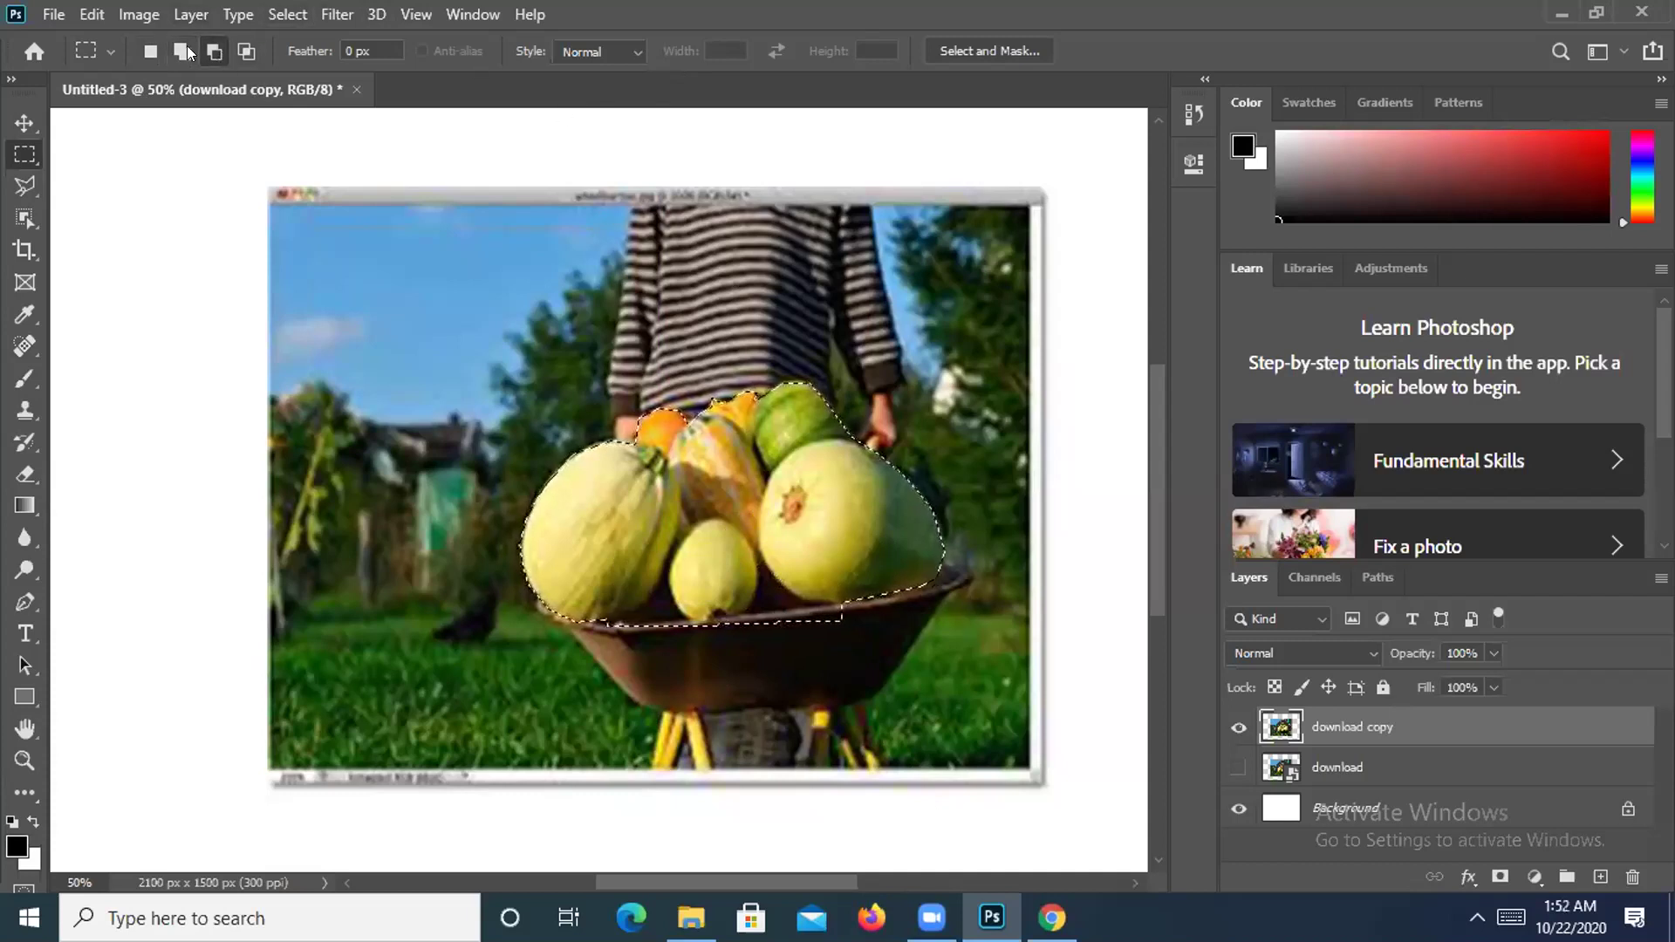
Subtract a small notch from the selection's lower edge with Alt-drags.
{"action": "key", "text": "alt"}
{"action": "left_click_drag", "start_coordinate": [838, 602], "coordinate": [801, 617]}
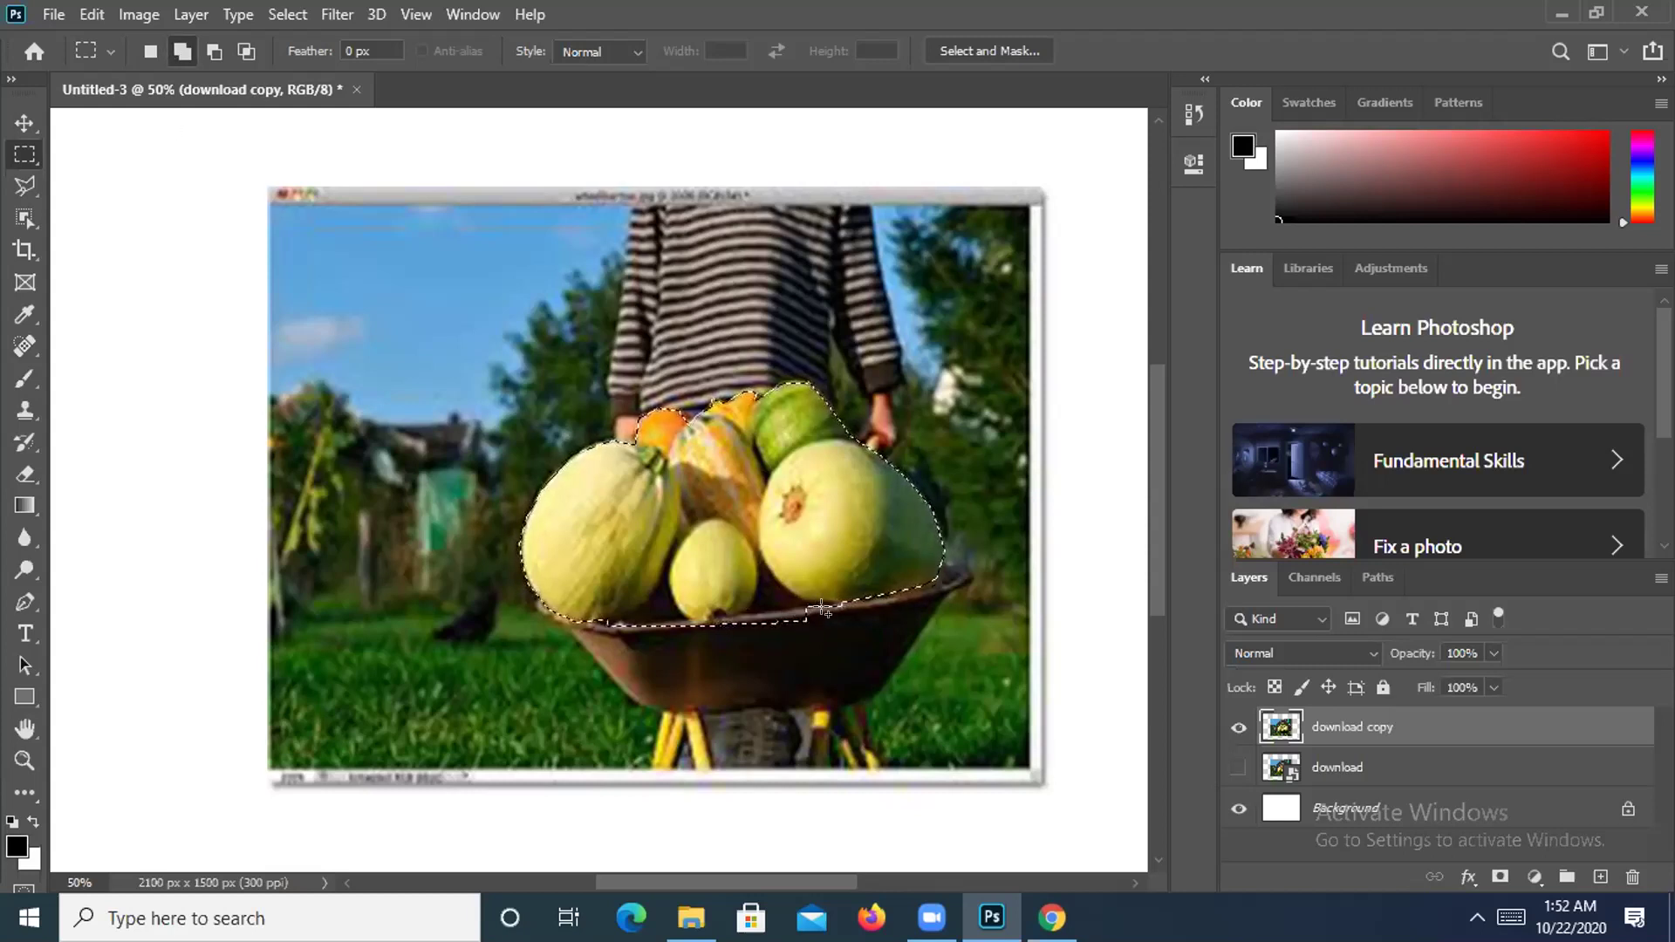
{"action": "key", "text": "alt"}
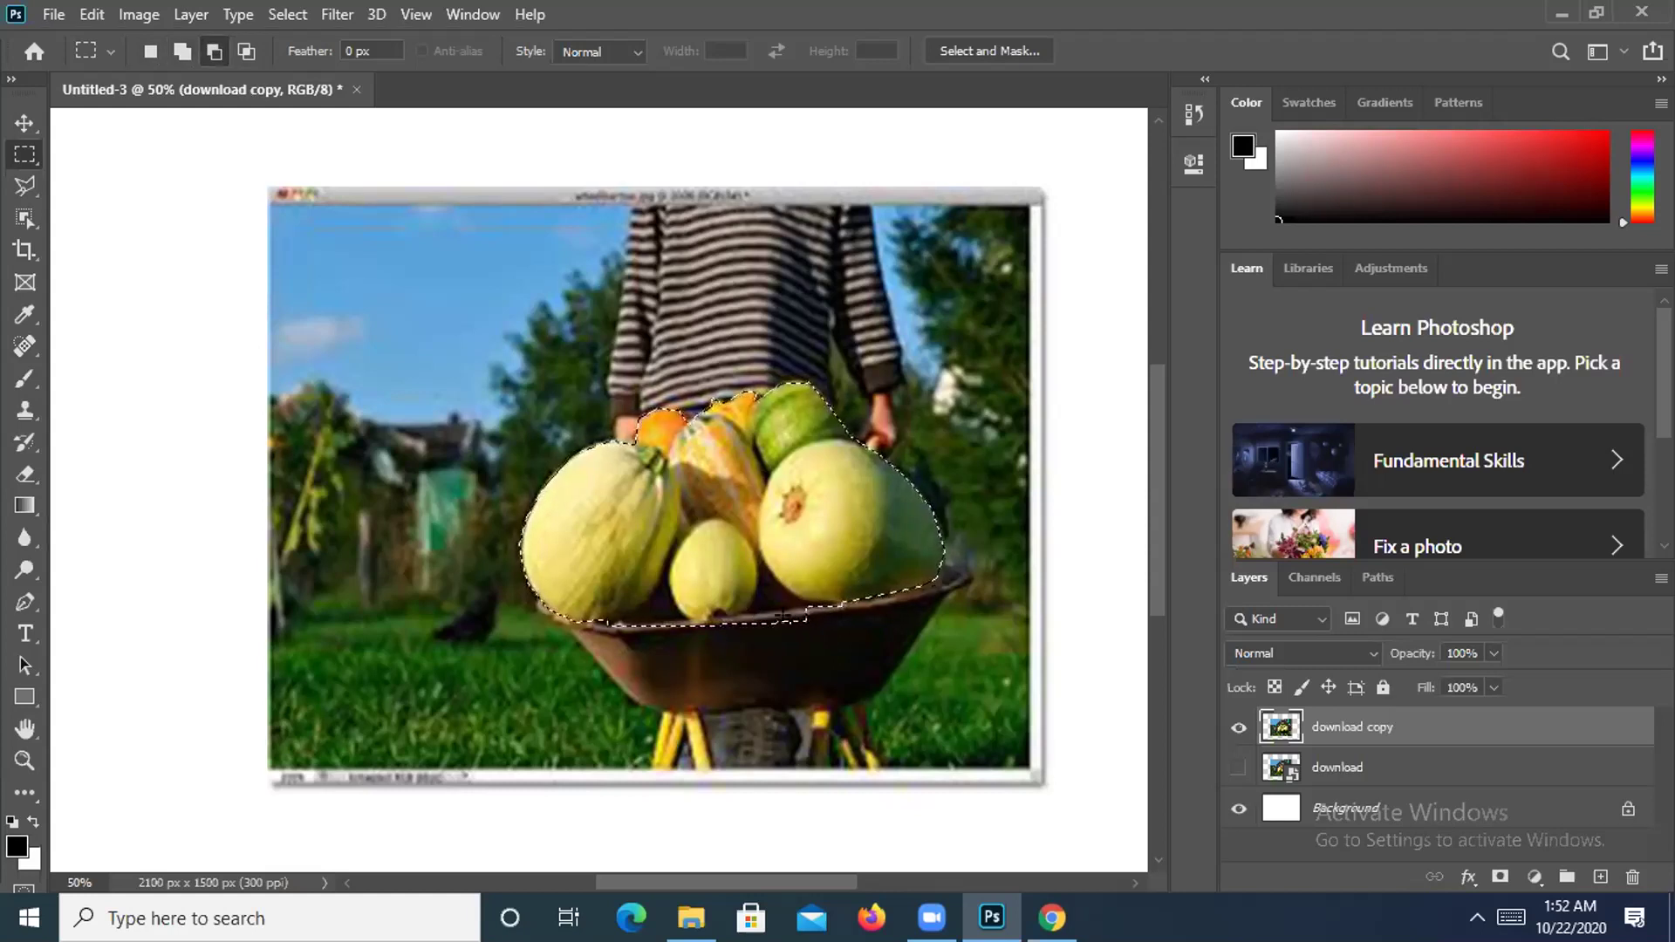
{"action": "left_click_drag", "start_coordinate": [797, 611], "coordinate": [799, 613]}
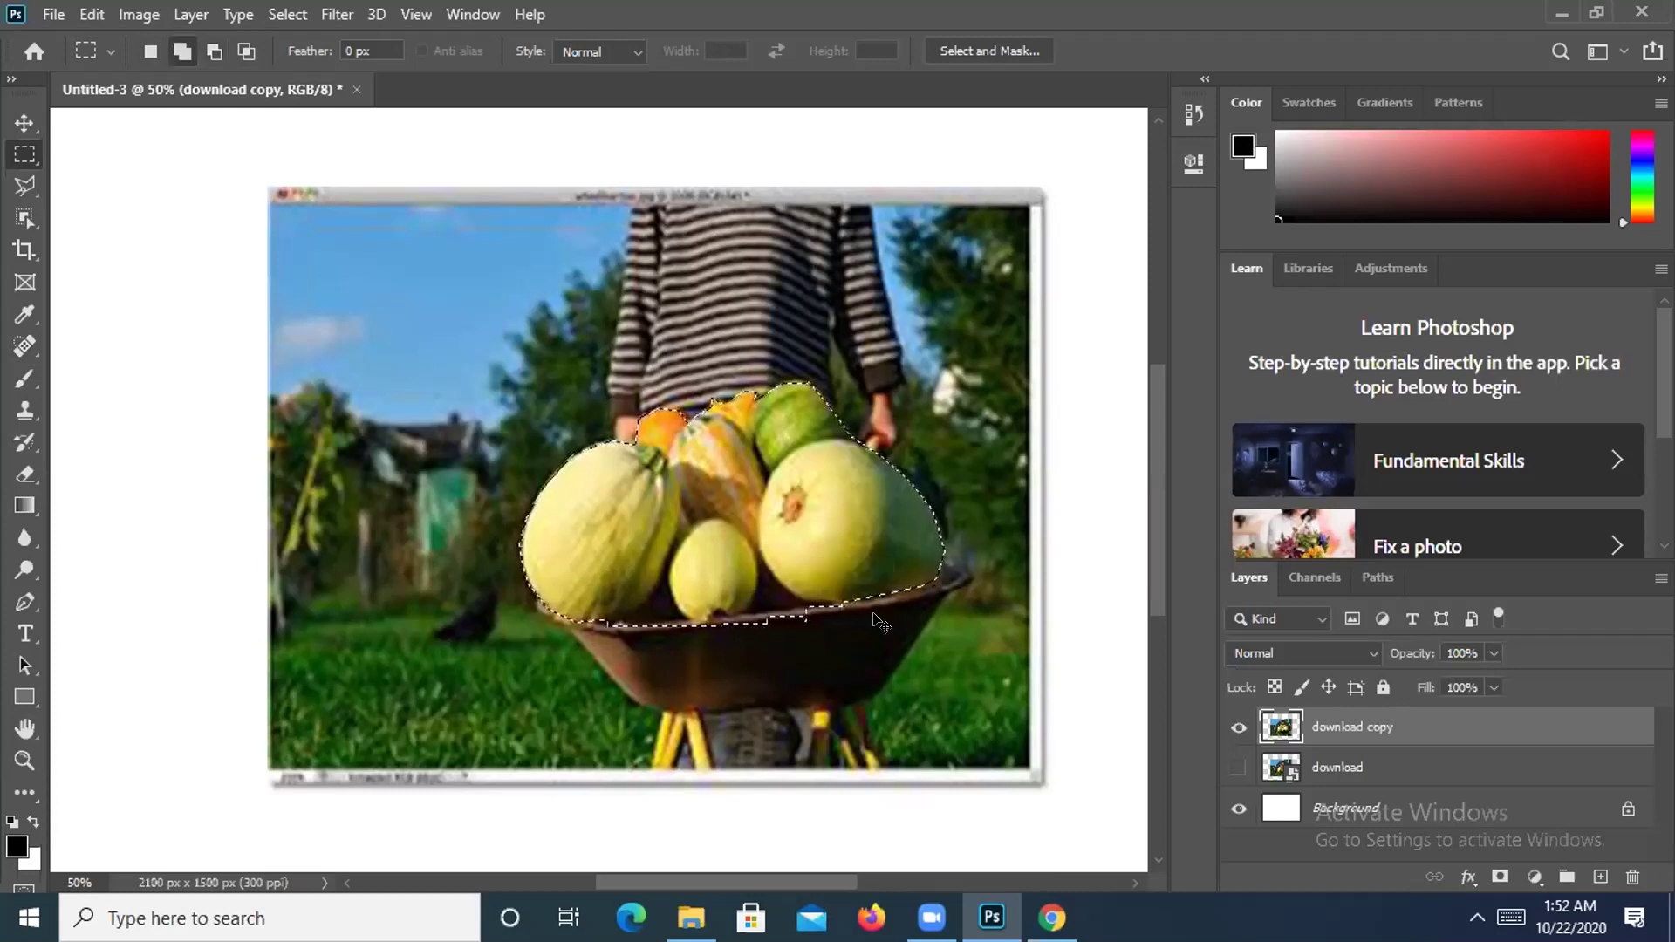
{"action": "left_click", "coordinate": [24, 123]}
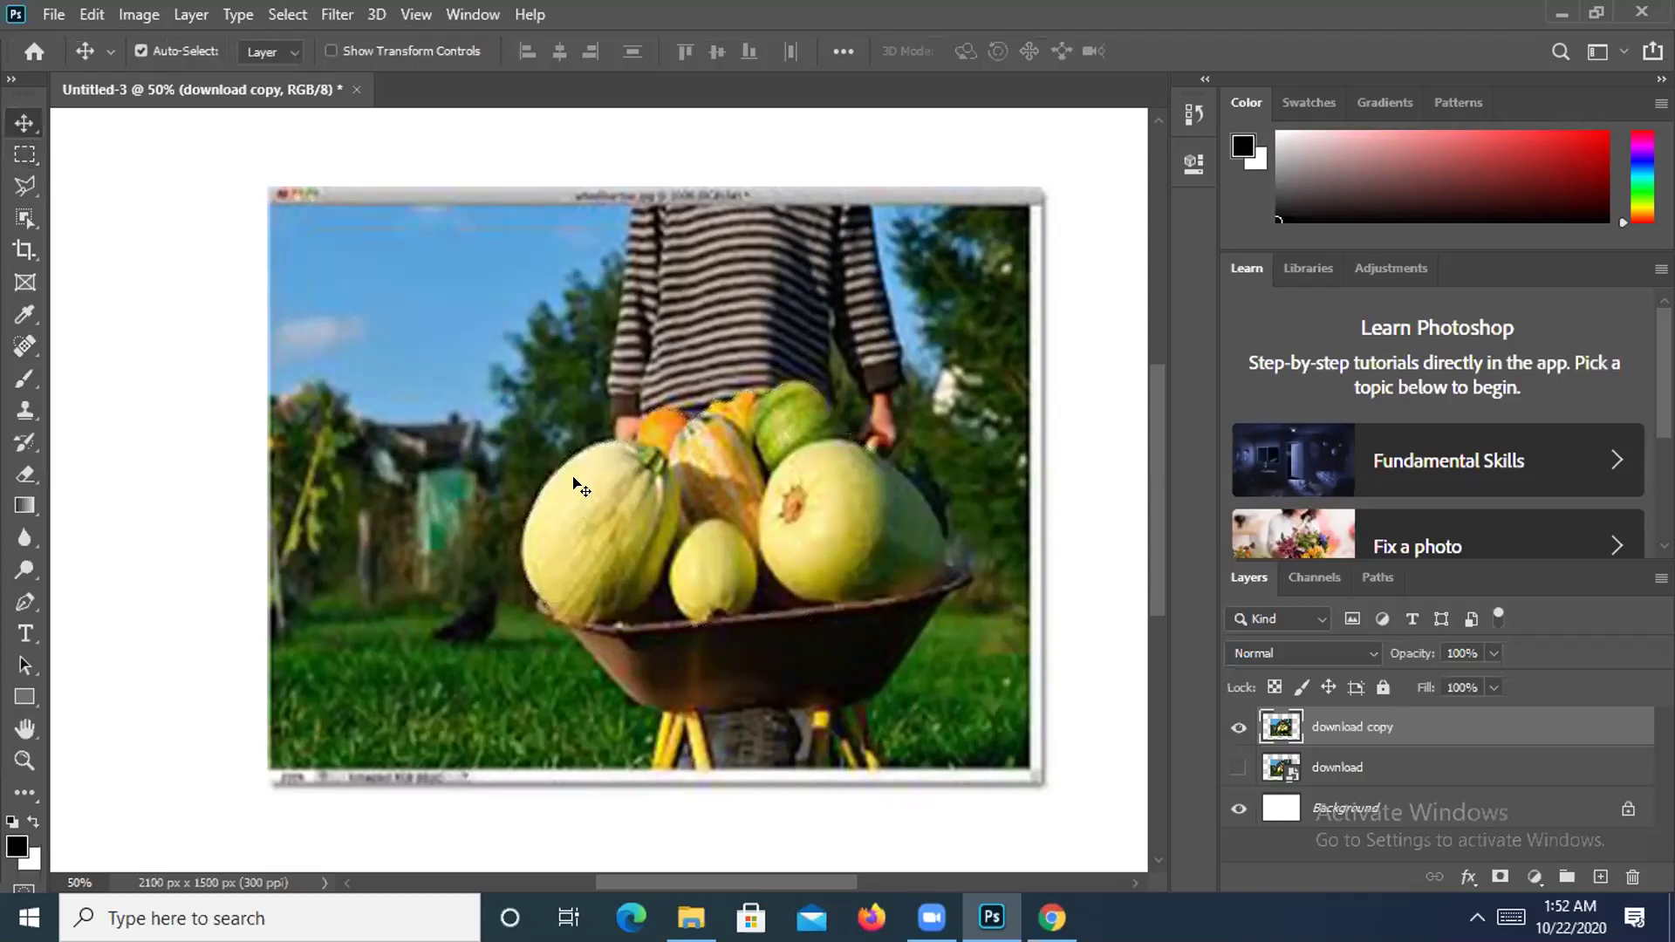
Reselect the vegetables and apply Select > Inverse so everything else is selected.
{"action": "left_click", "coordinate": [24, 154]}
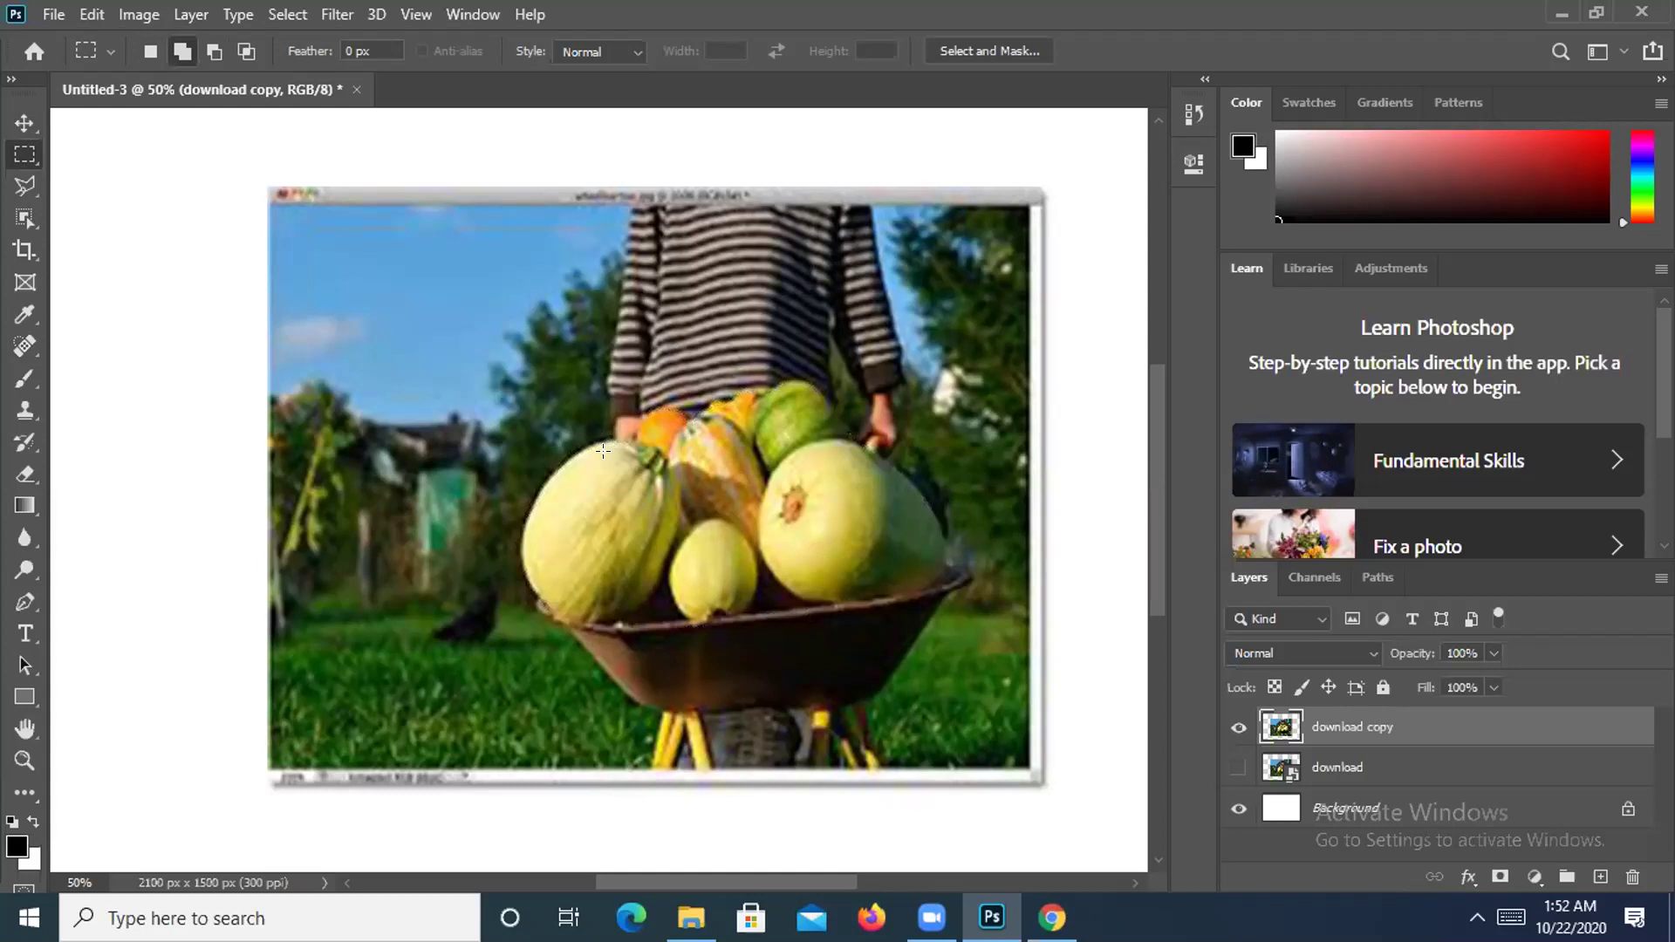
{"action": "left_click", "coordinate": [25, 185]}
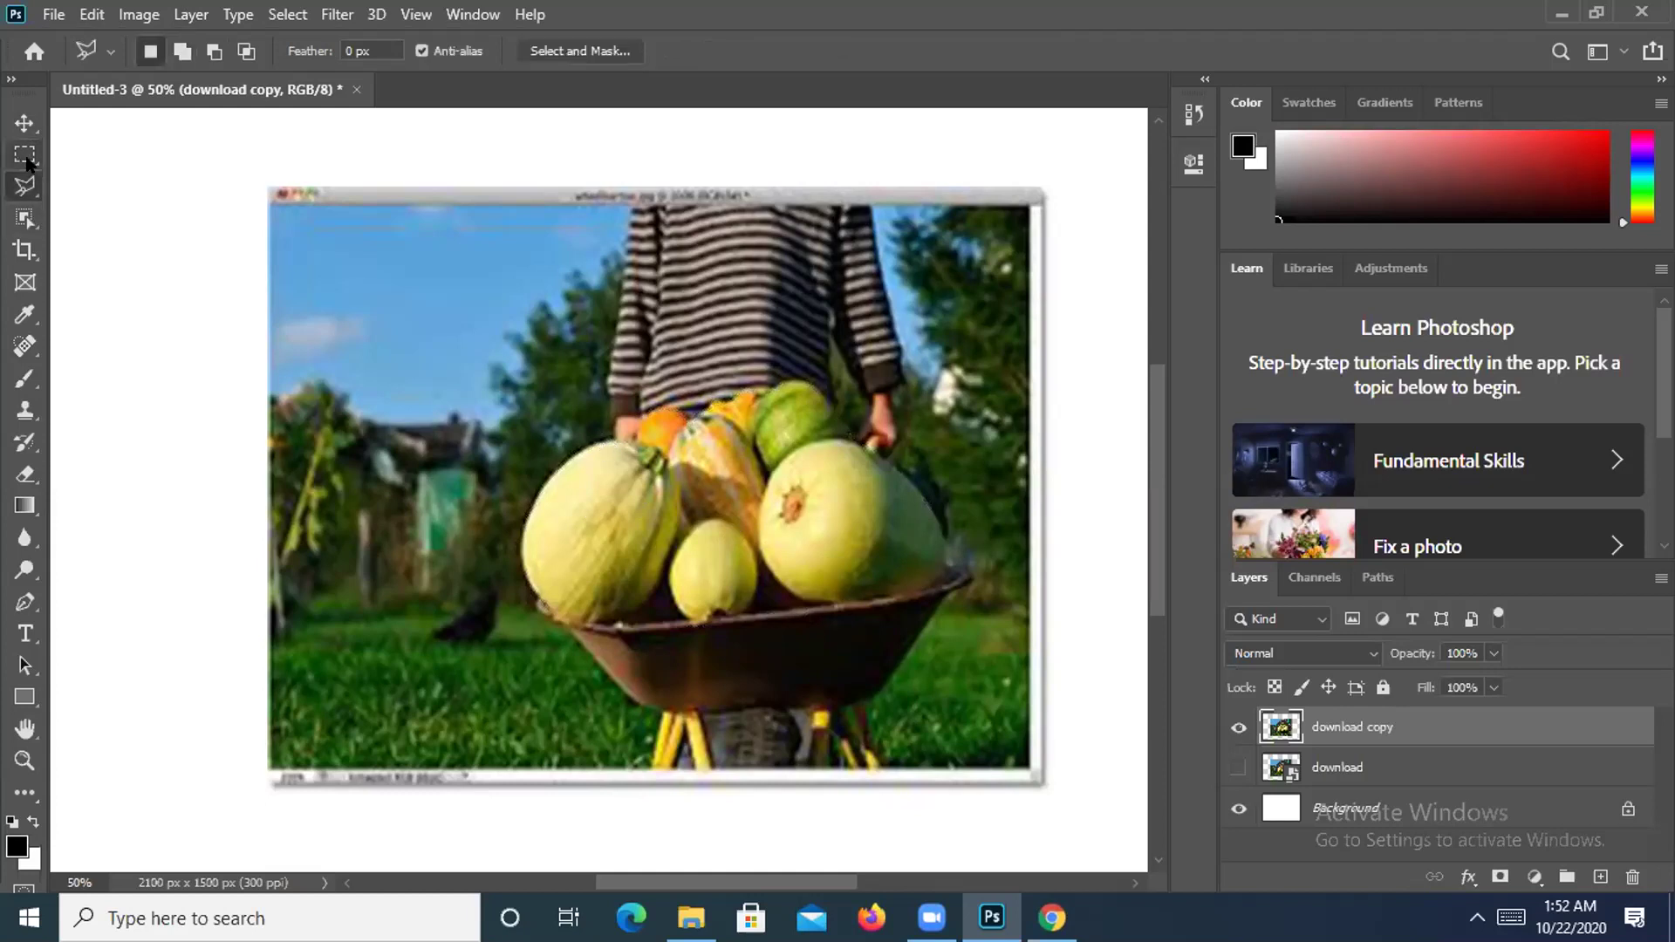
{"action": "left_click", "coordinate": [27, 159]}
{"action": "key", "text": "ctrl+shift+d"}
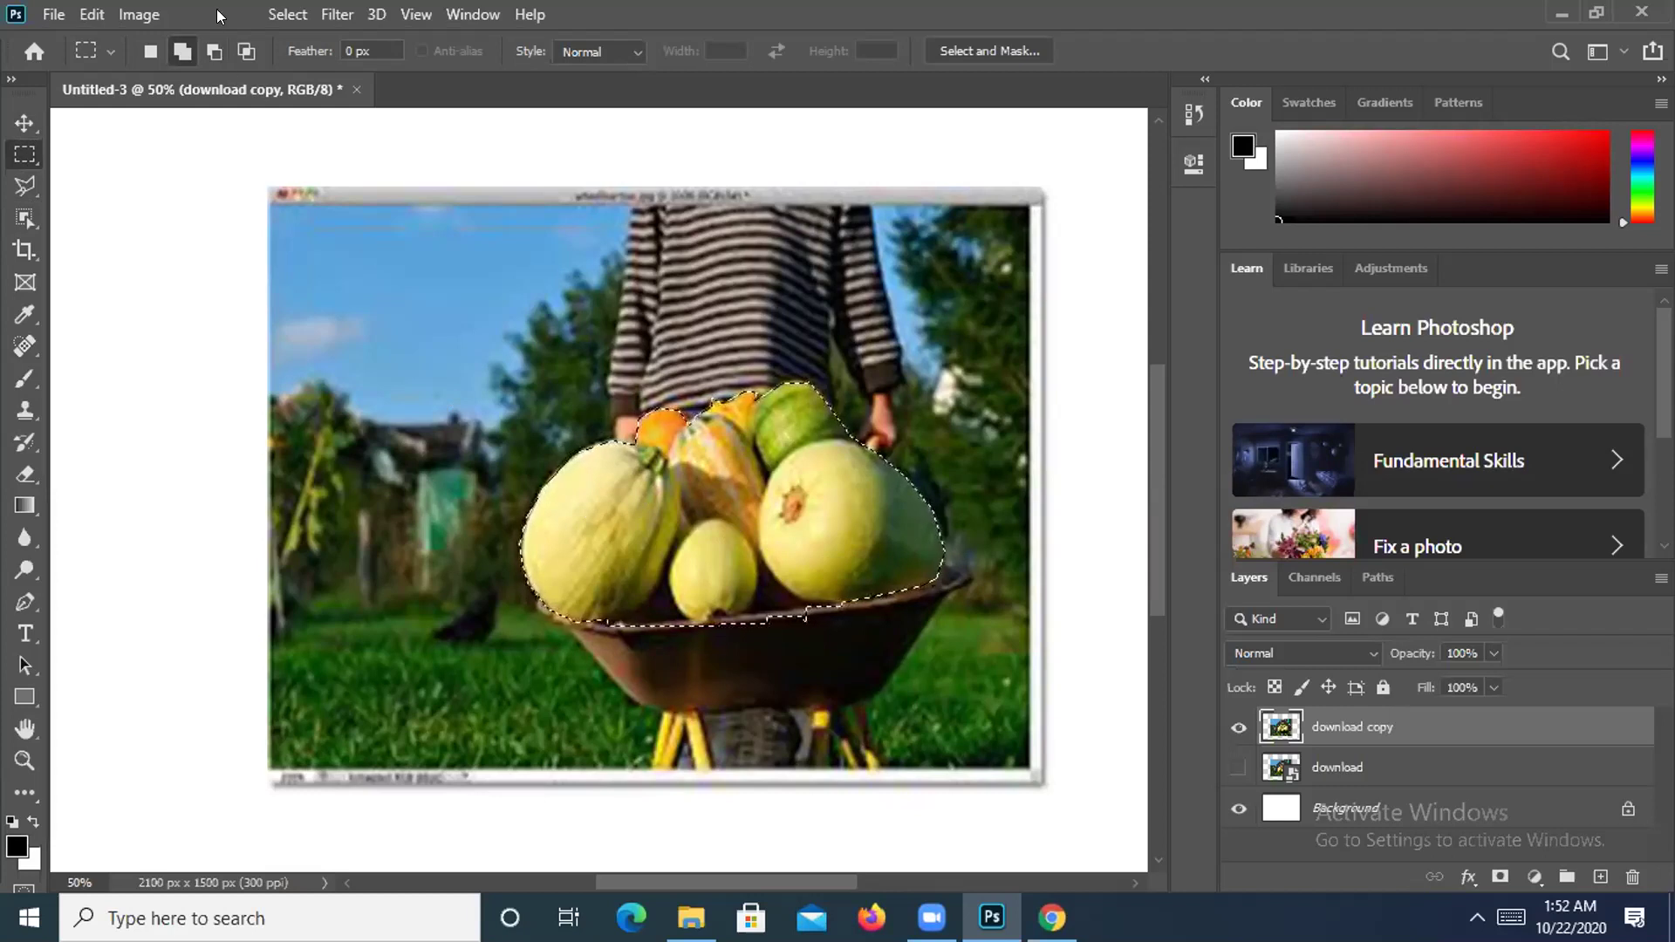
{"action": "left_click", "coordinate": [288, 12]}
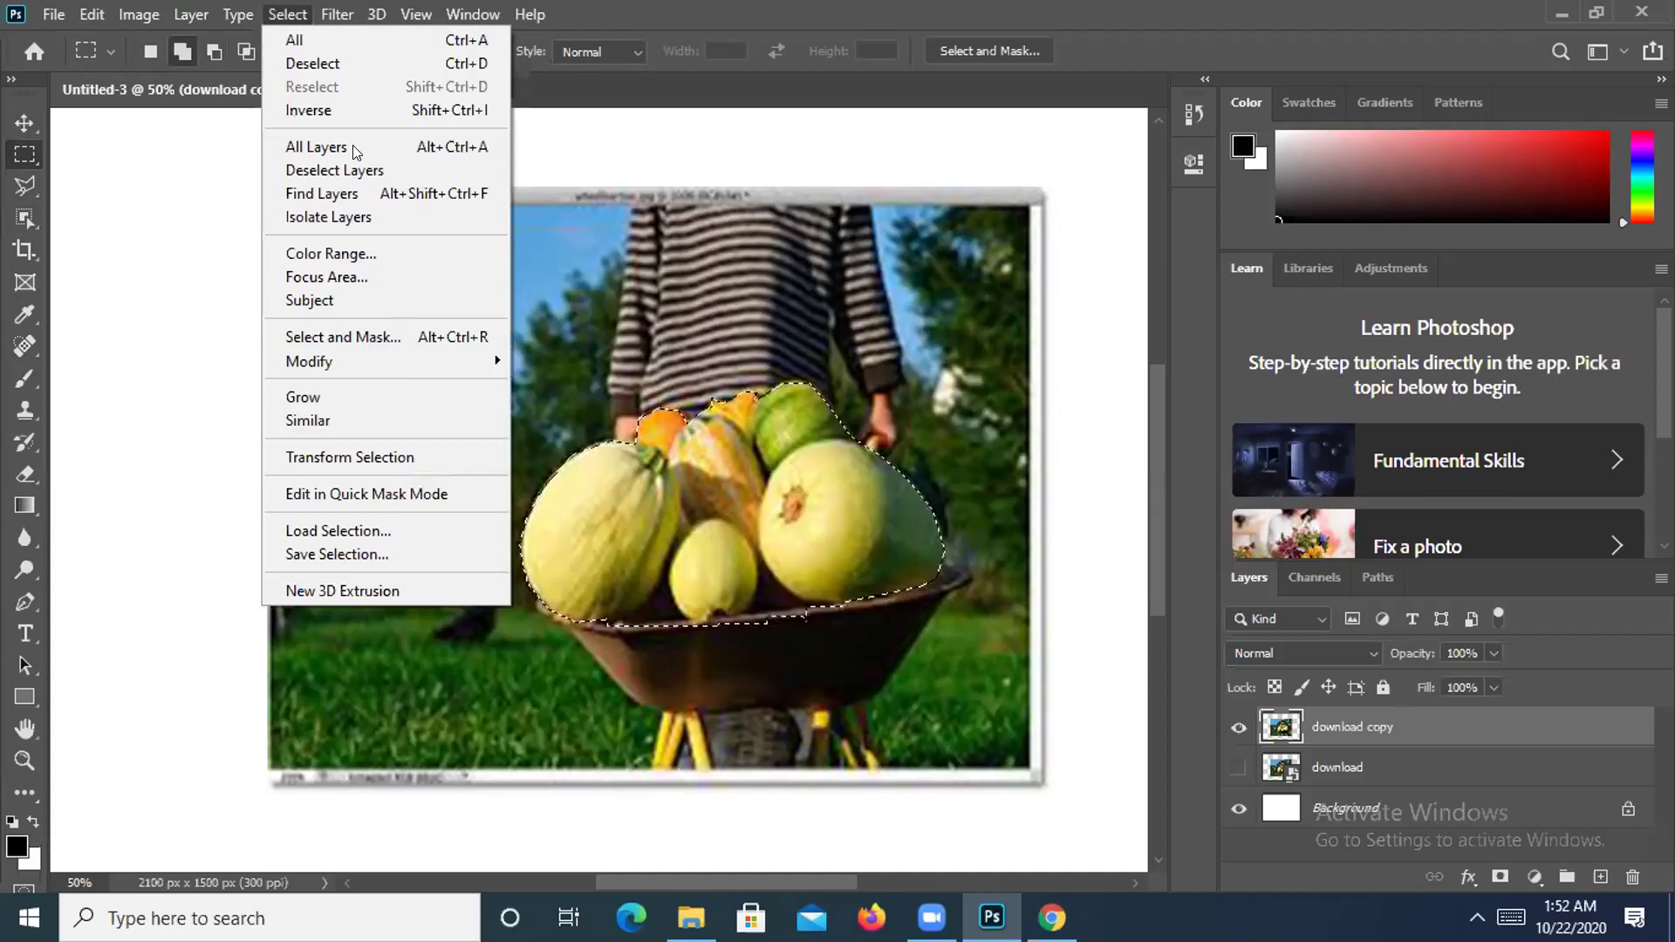
{"action": "left_click", "coordinate": [323, 110]}
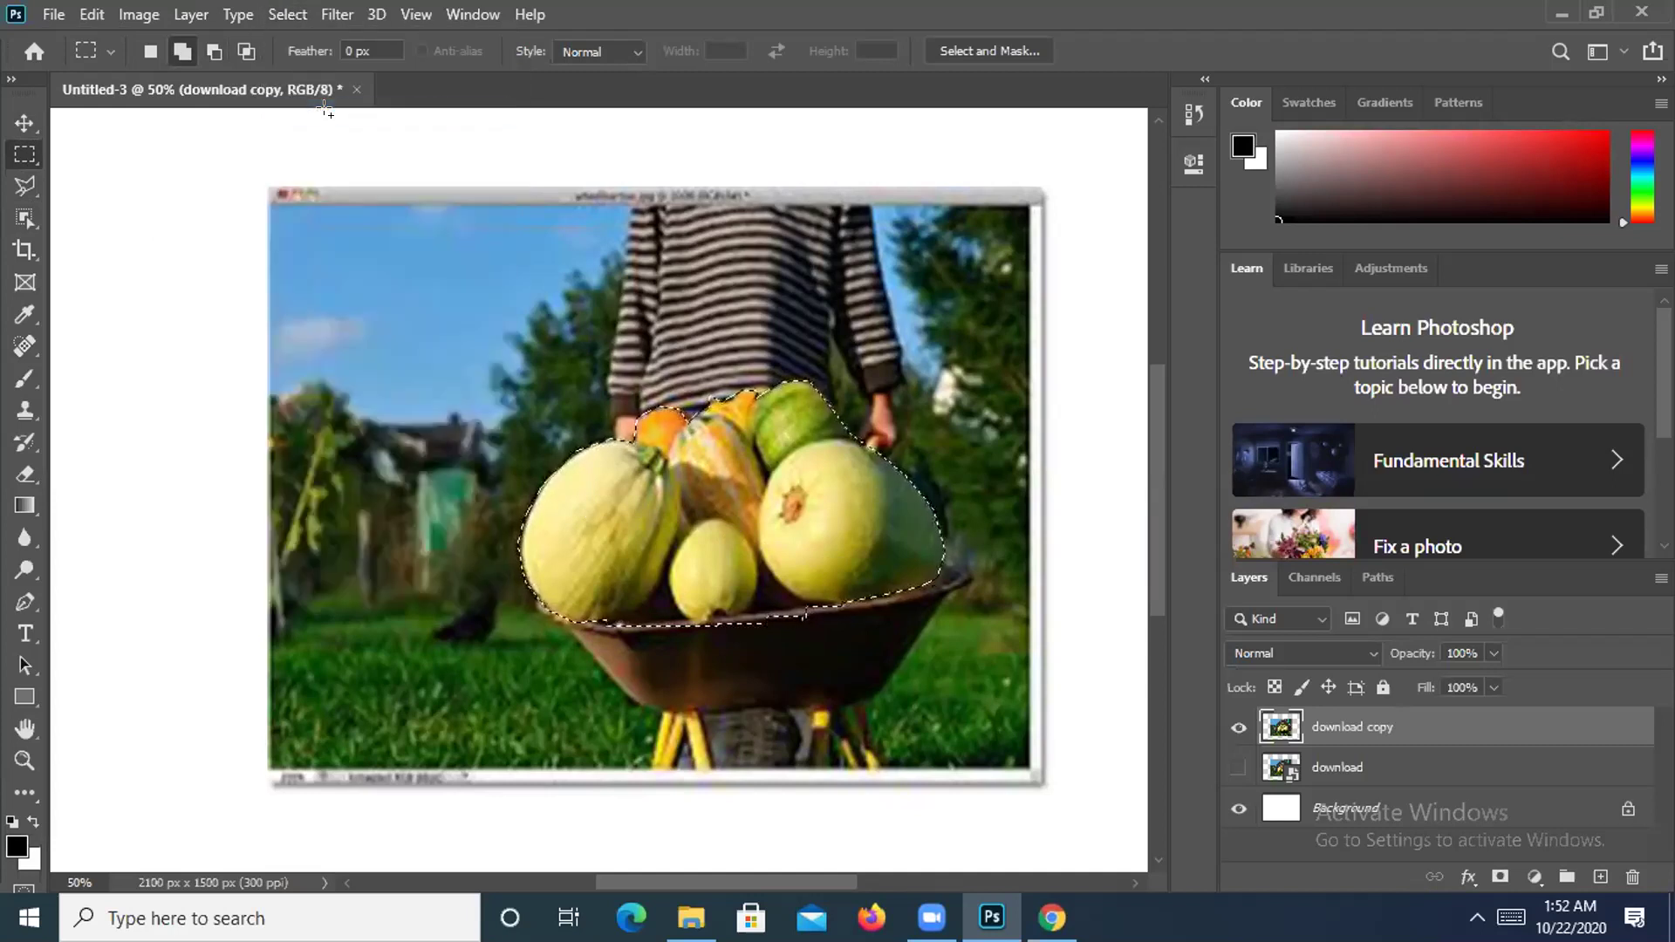
{"action": "key", "text": "ctrl+minus"}
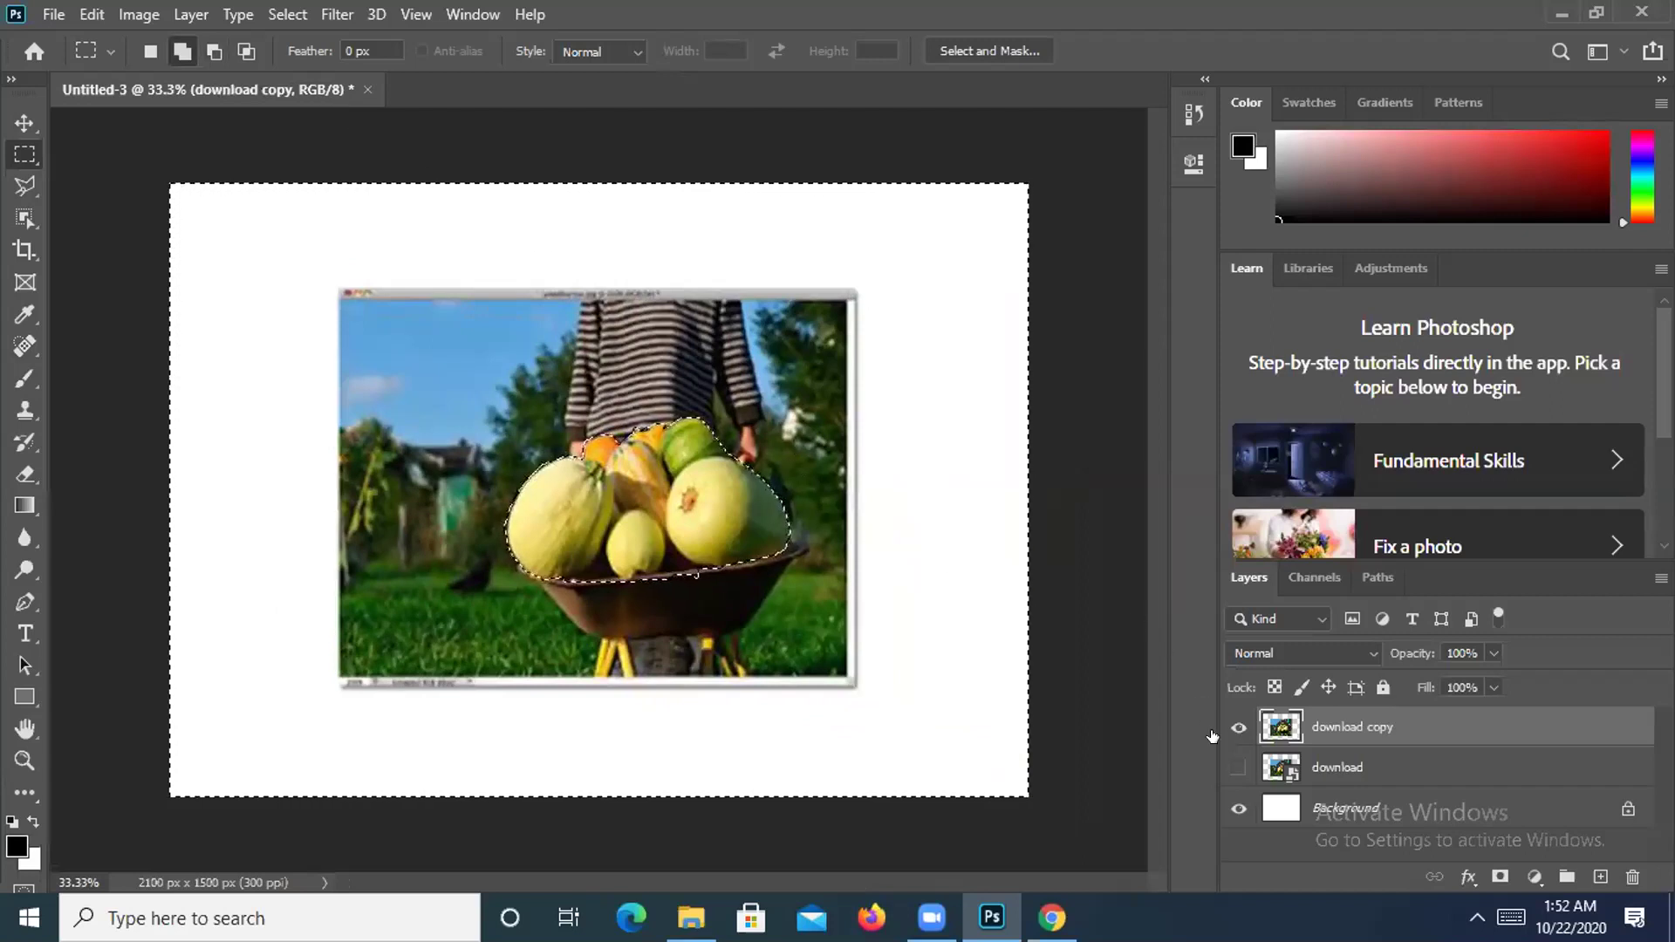
{"action": "key", "text": "Delete"}
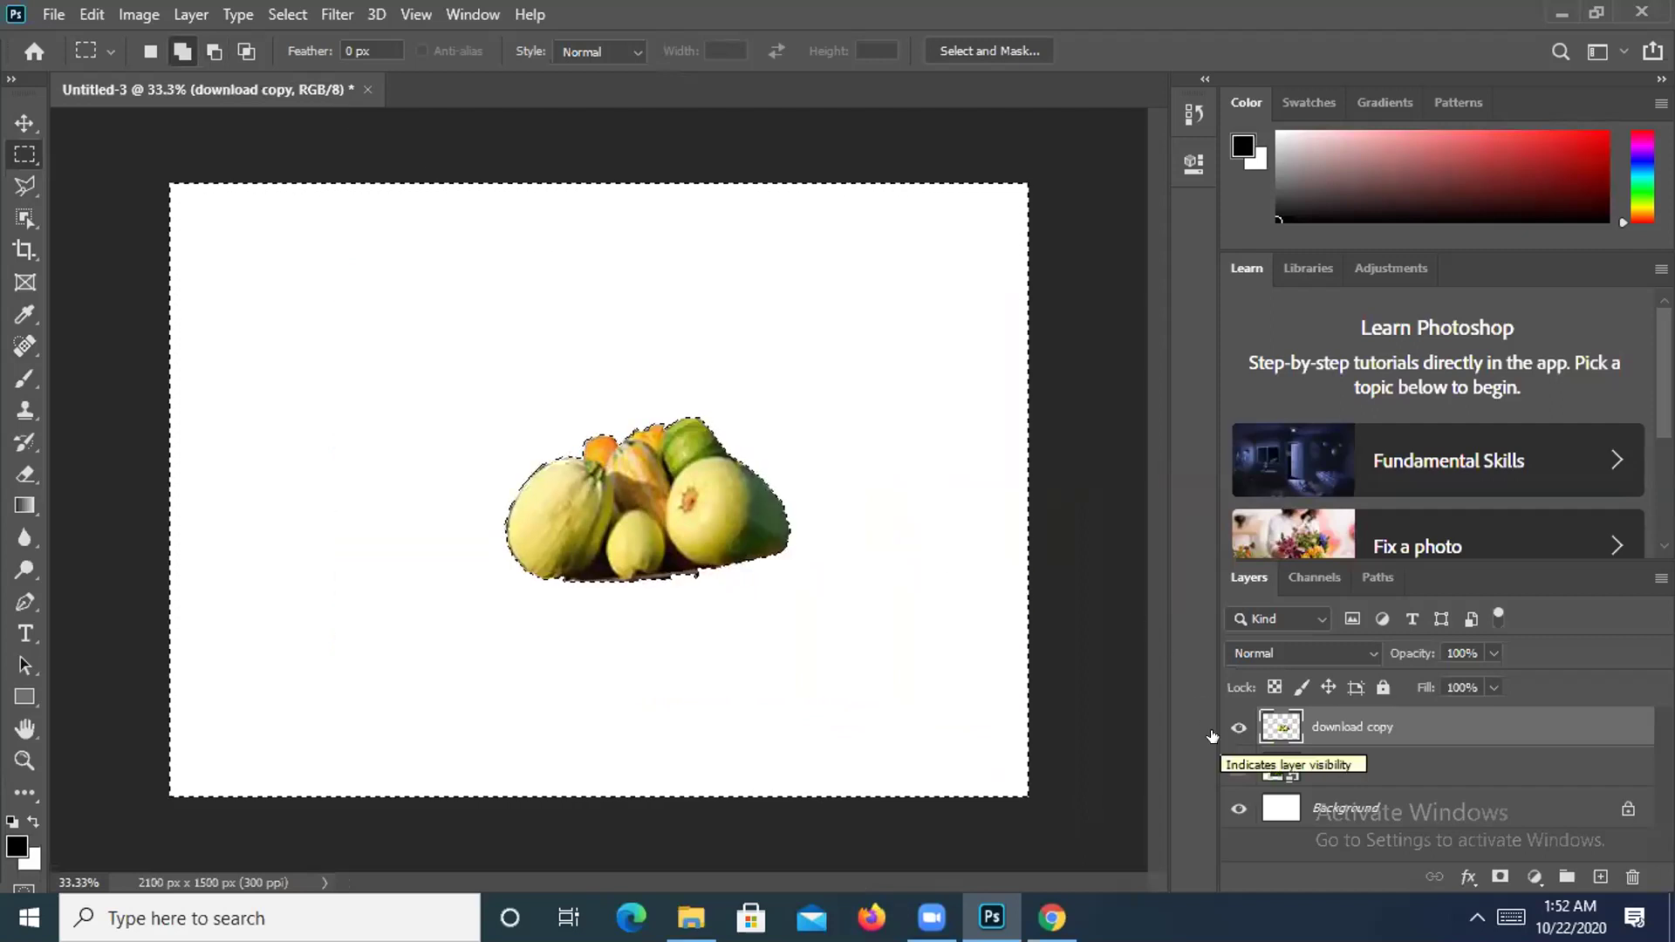
{"action": "left_click", "coordinate": [1238, 810]}
{"action": "left_click", "coordinate": [1238, 811]}
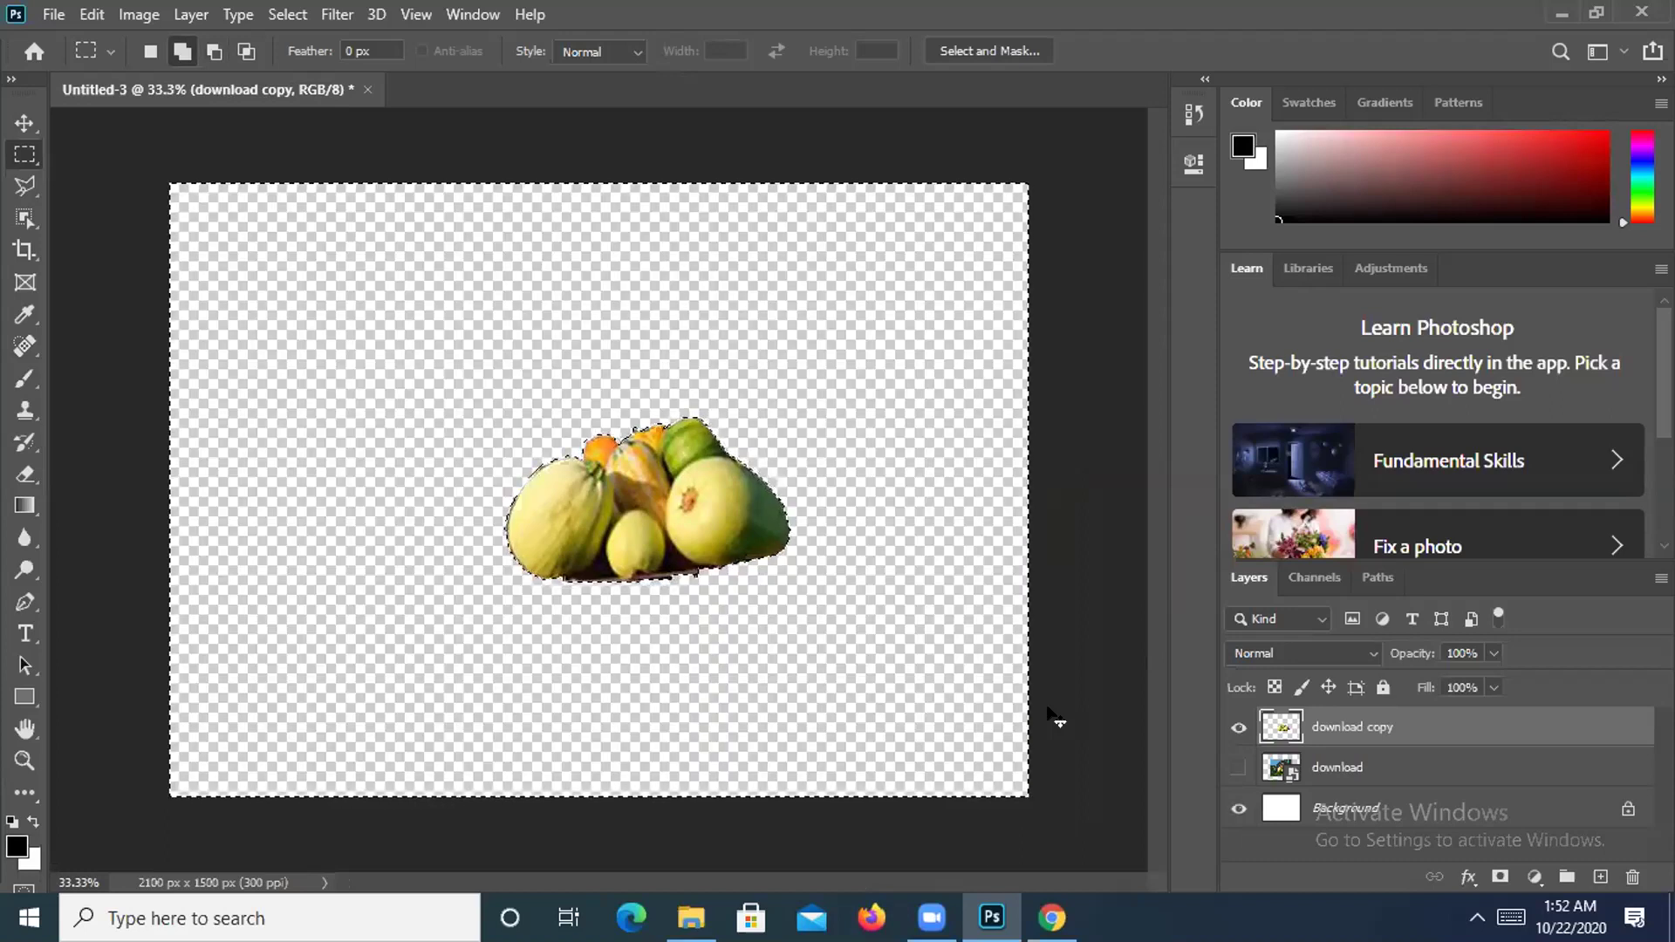
{"action": "key", "text": "ctrl+z"}
{"action": "key", "text": "ctrl+z"}
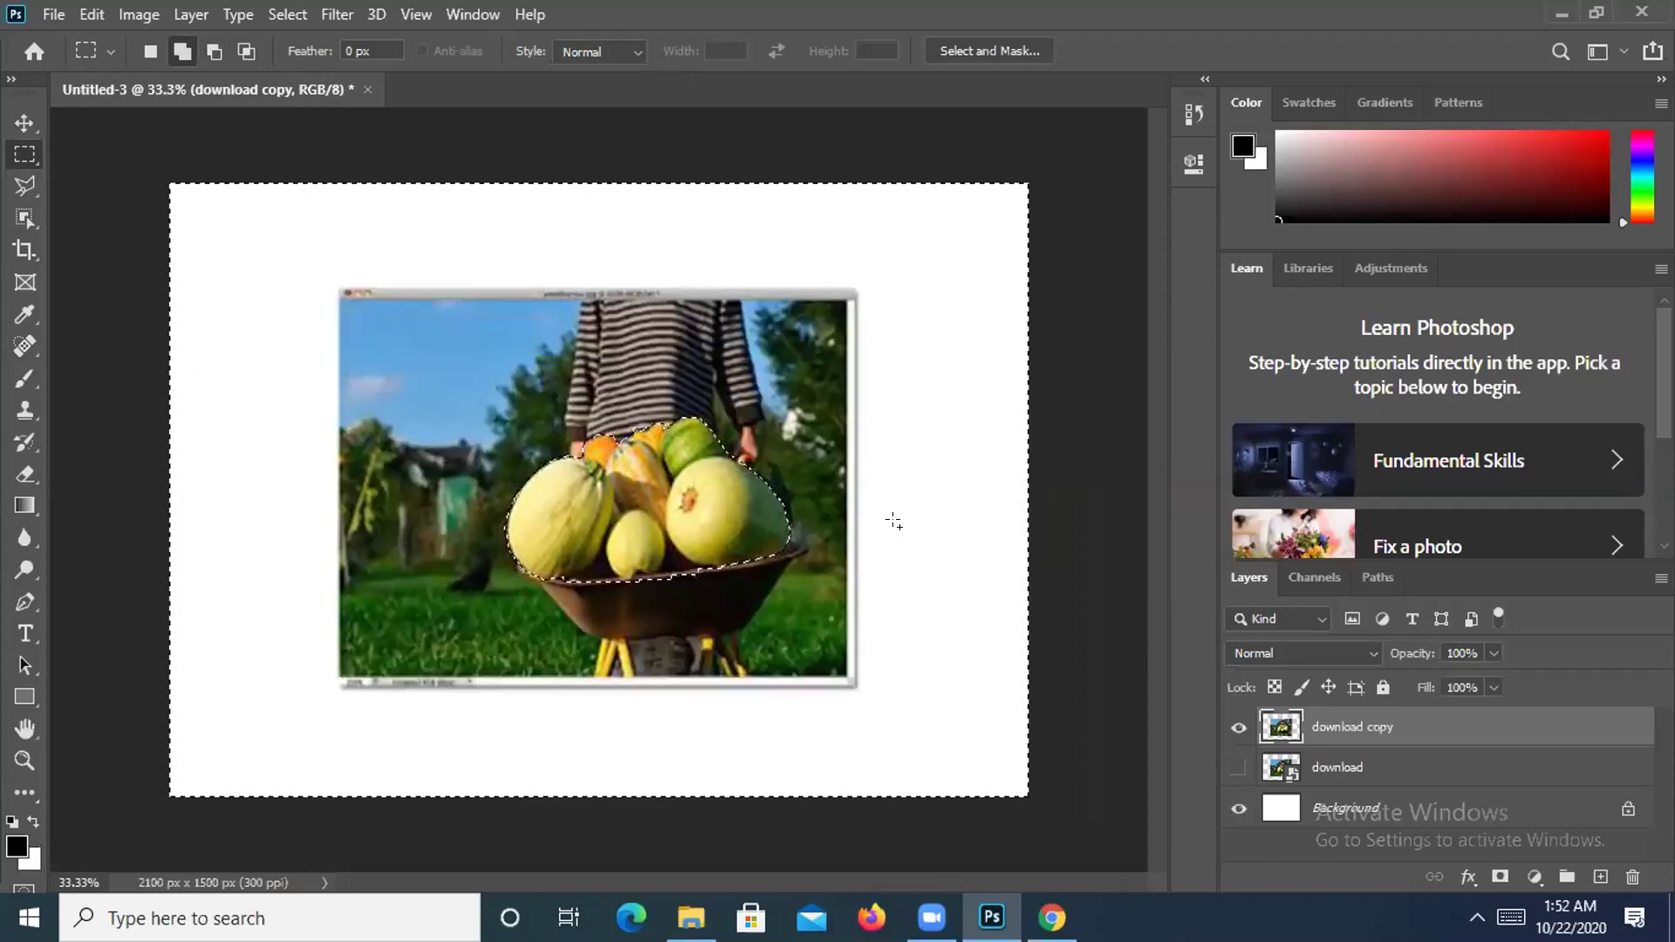
{"action": "key", "text": "ctrl+plus"}
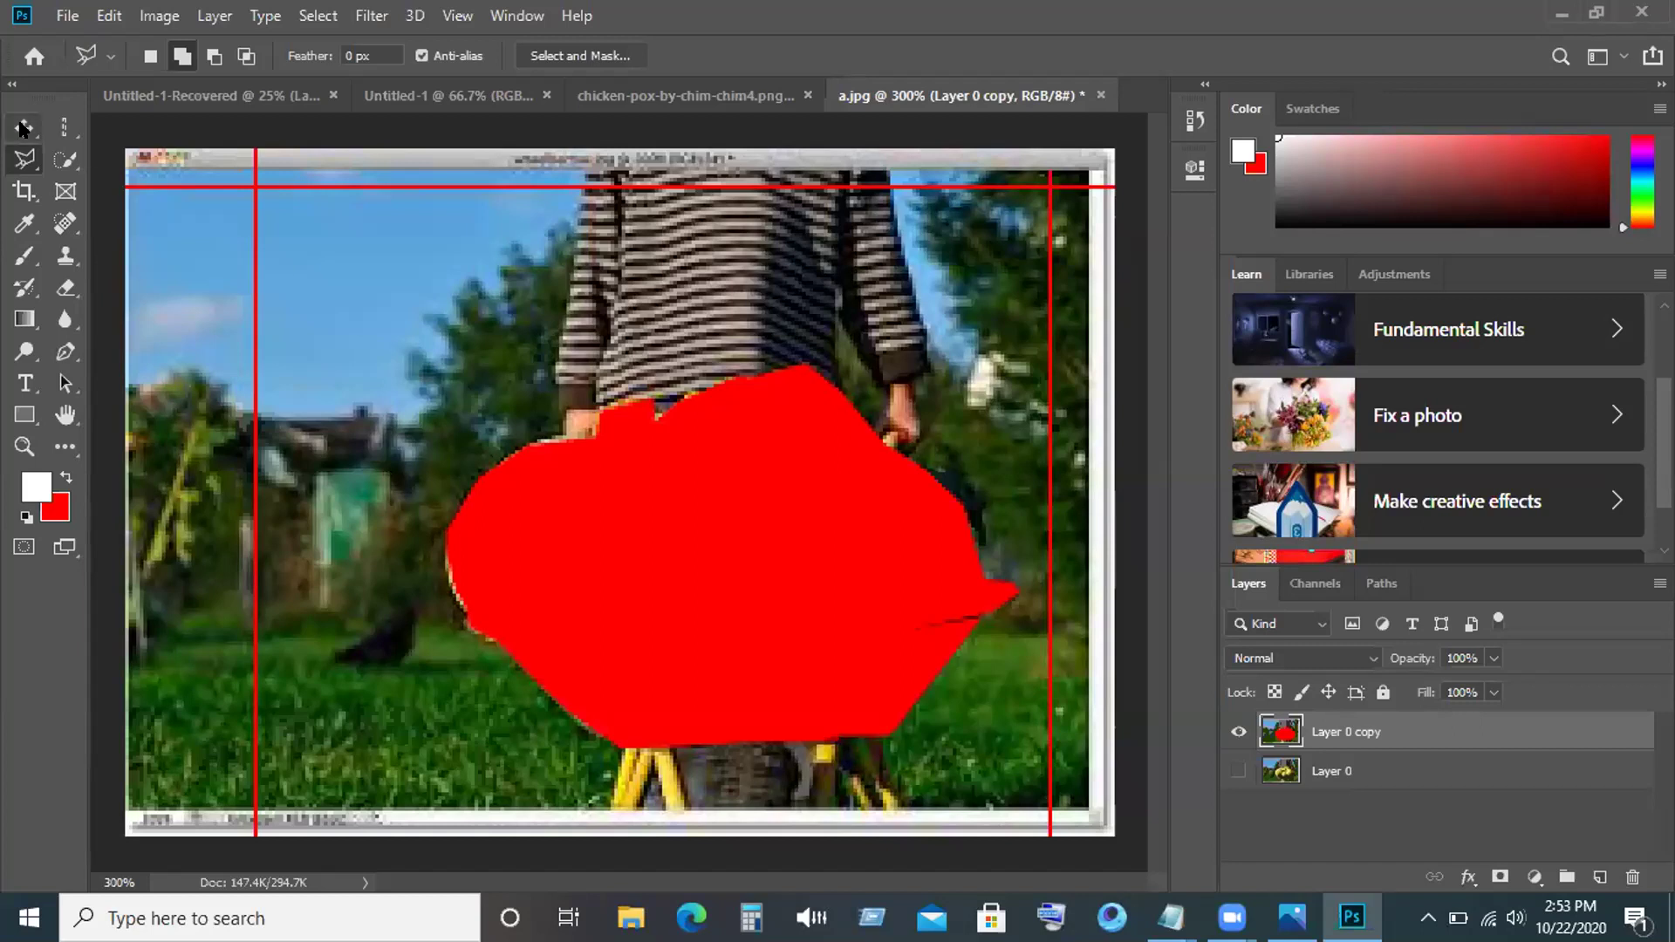
Undo the red fill on the wheelbarrow vegetables and clear the selection.
{"action": "left_click", "coordinate": [24, 128]}
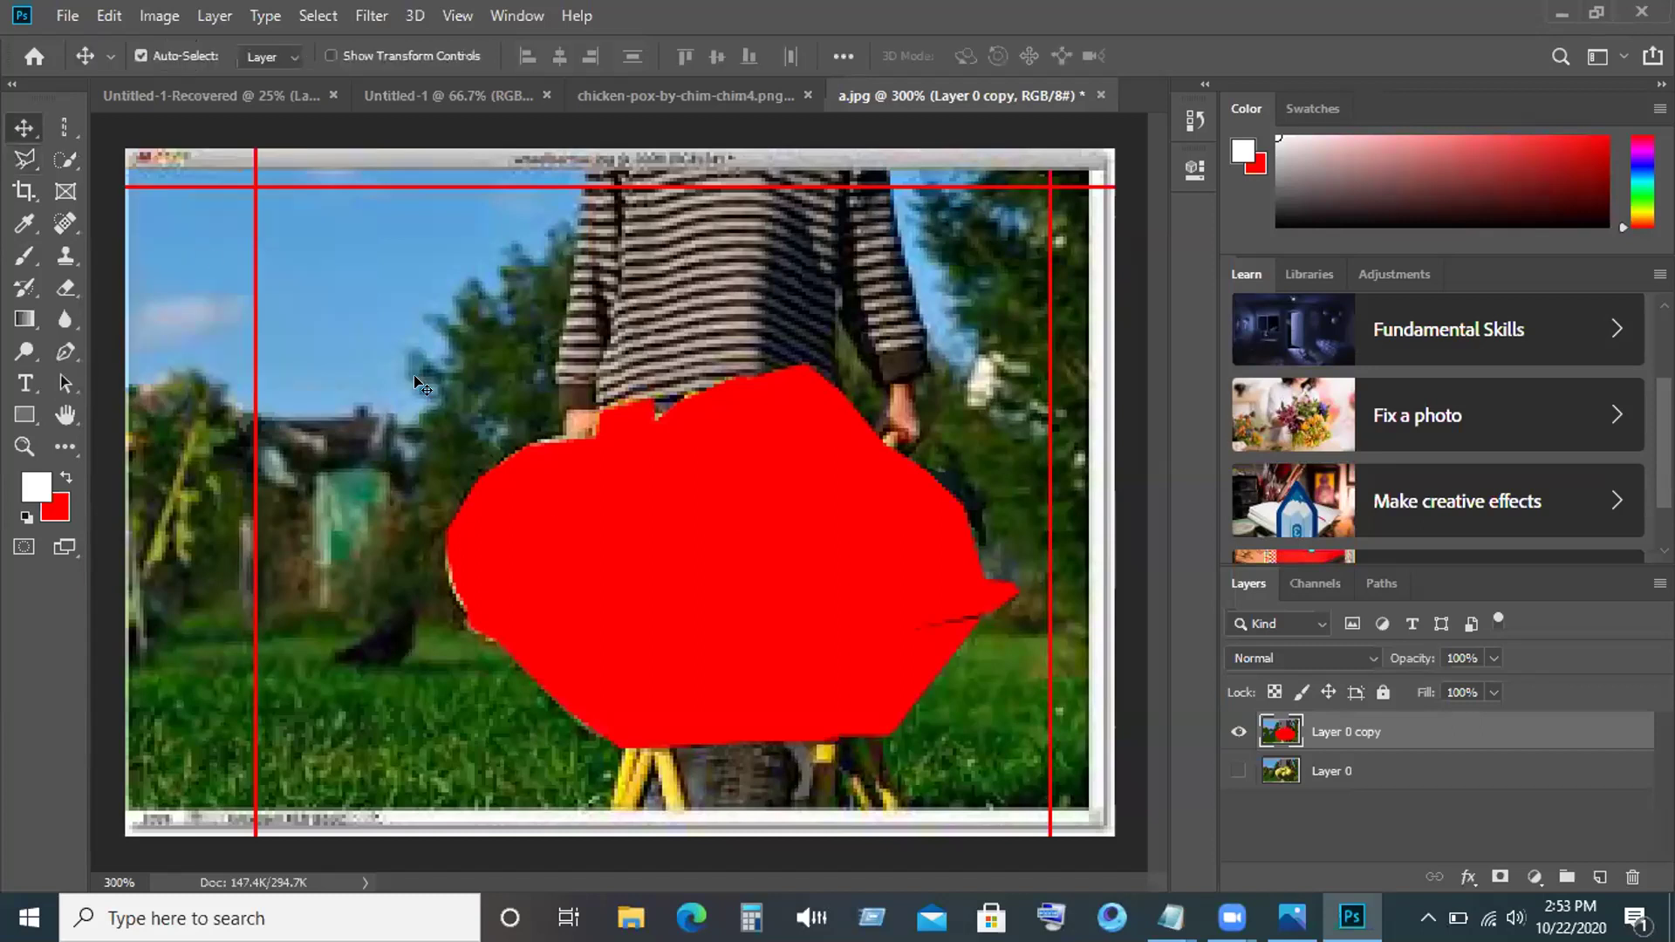
{"action": "left_click", "coordinate": [660, 583], "text": "ctrl"}
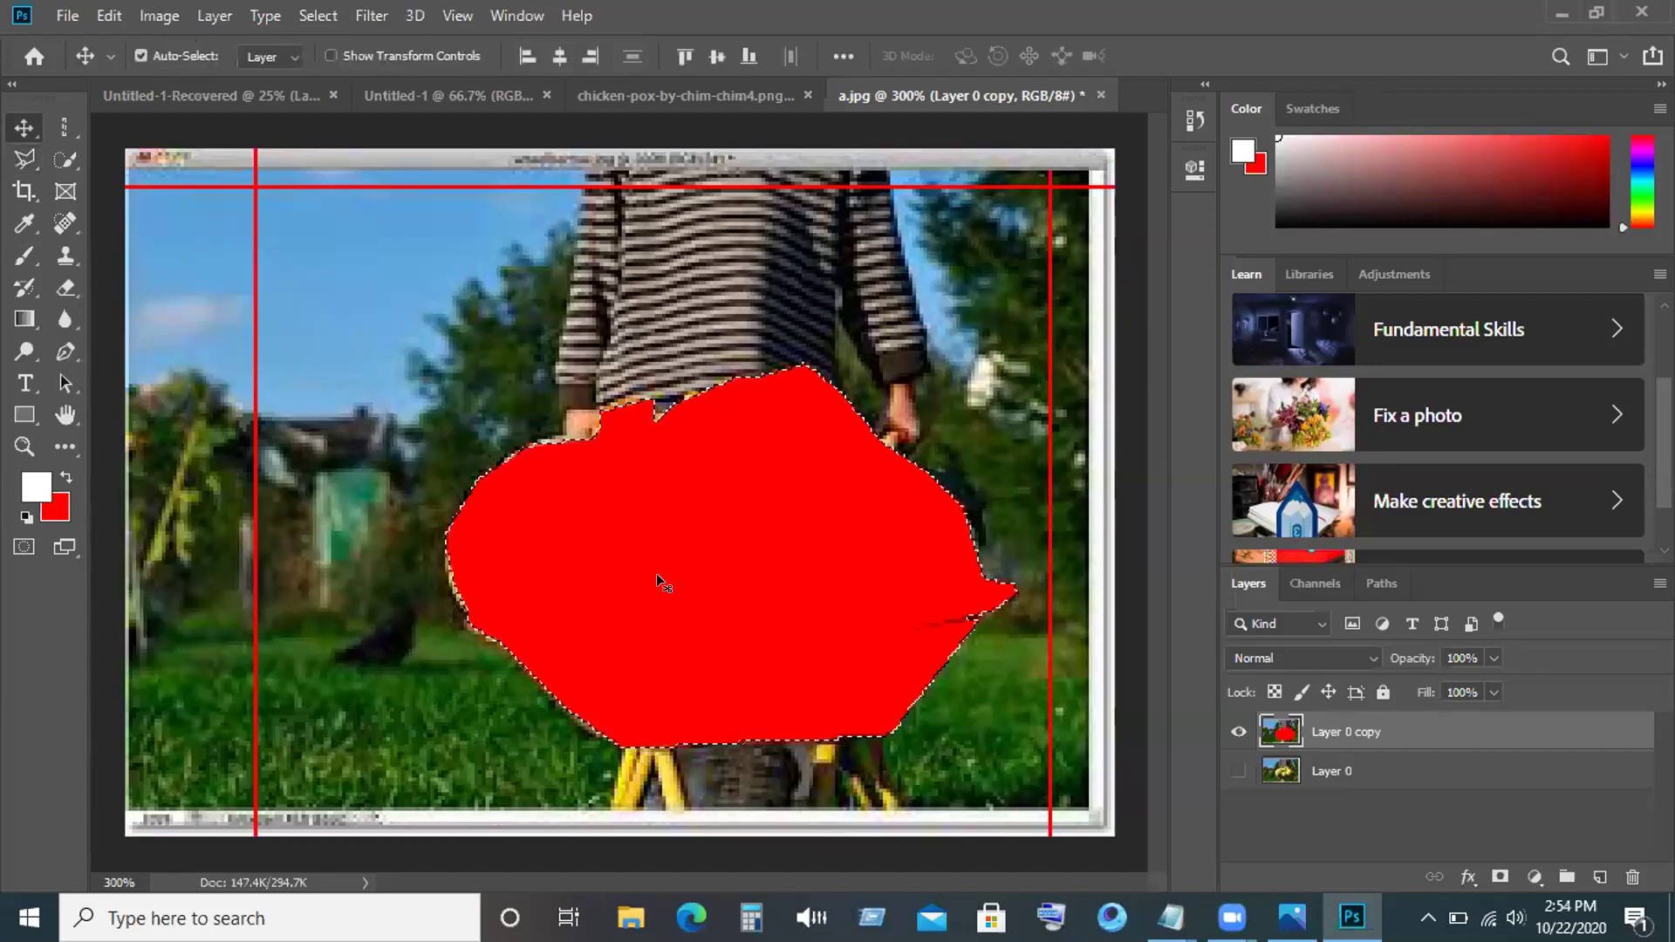
{"action": "key", "text": "ctrl+z"}
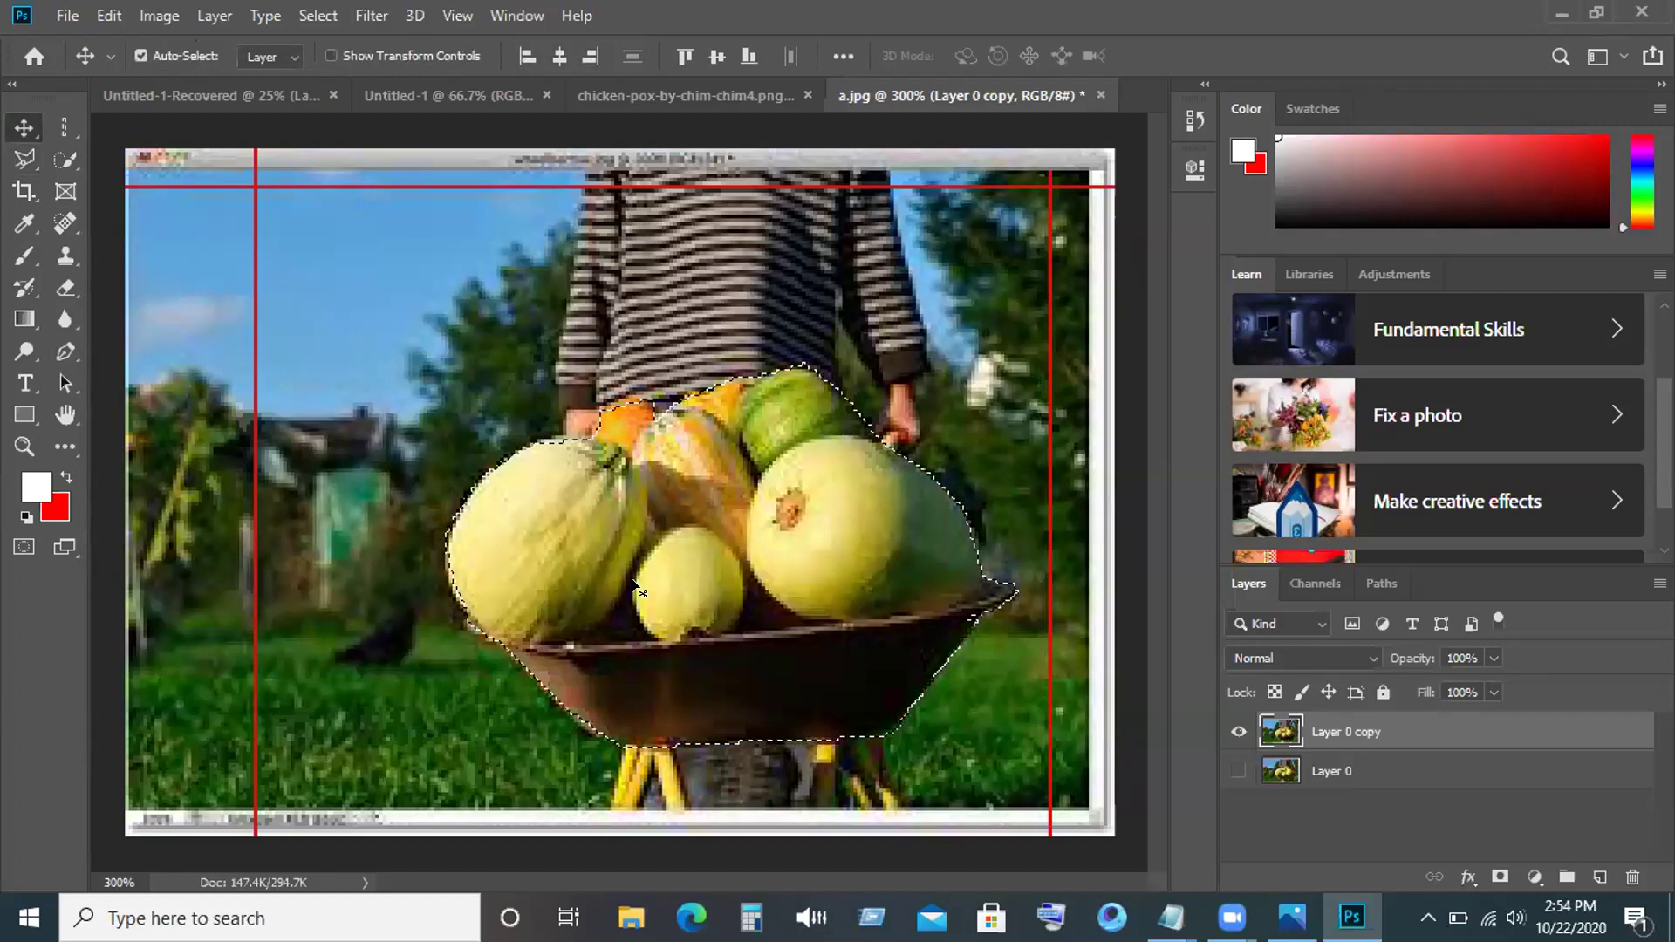
{"action": "key", "text": "ctrl+d"}
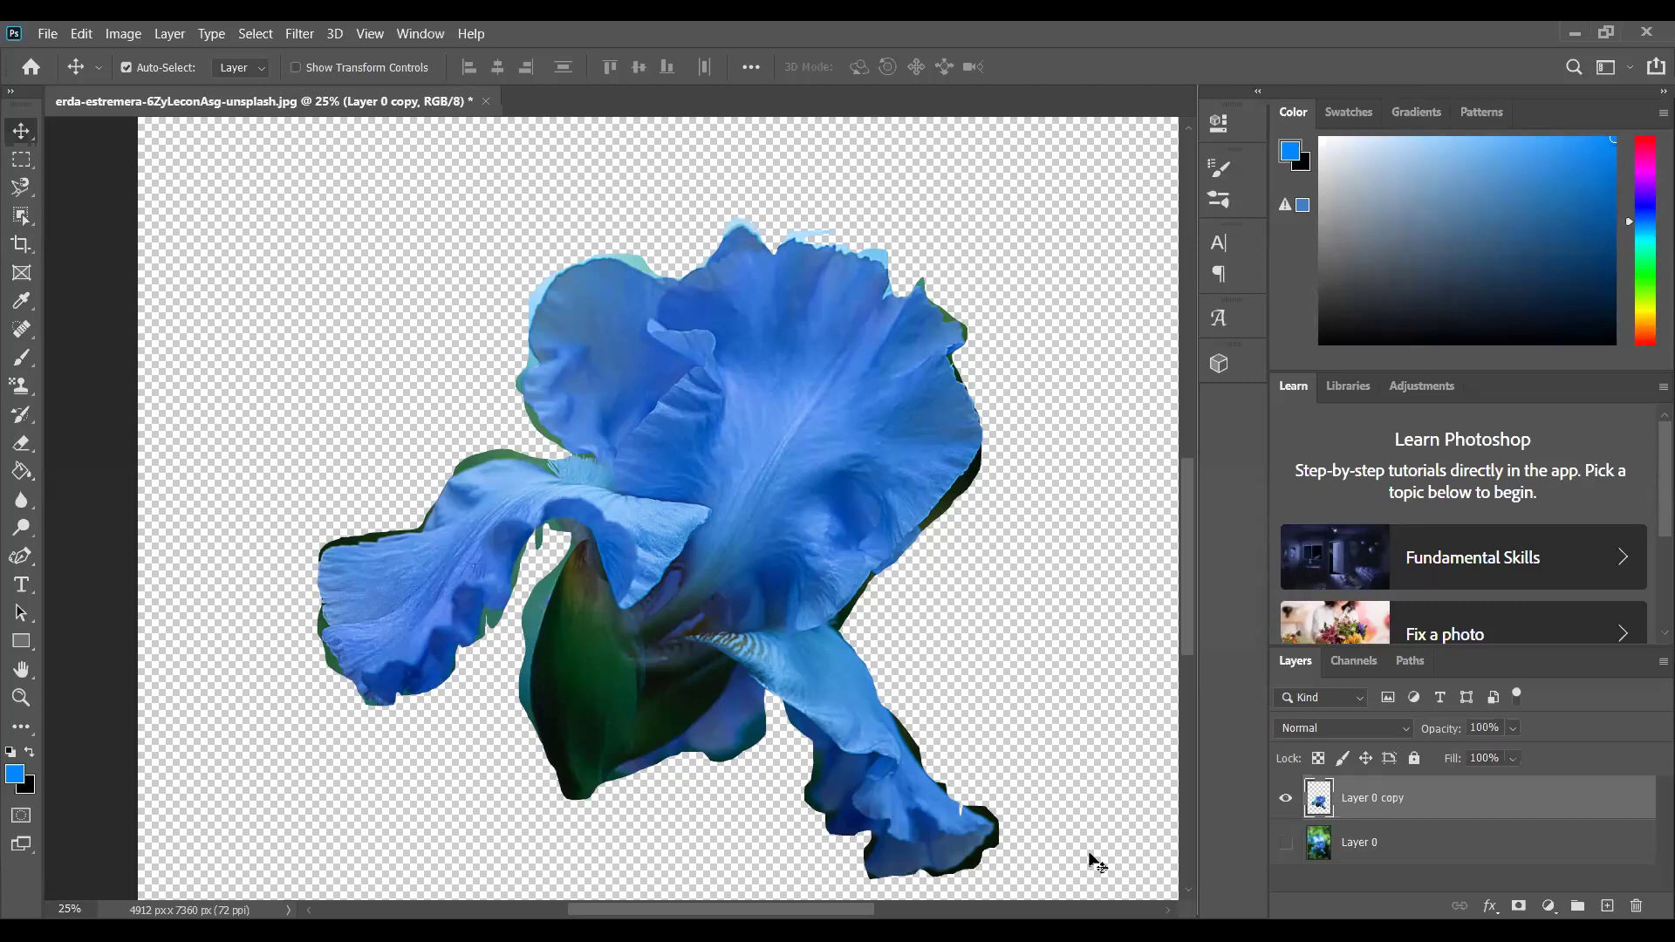
Briefly show Layer 0 behind the iris cutout, then hide it again.
{"action": "left_click", "coordinate": [1286, 843]}
{"action": "left_click", "coordinate": [1286, 843]}
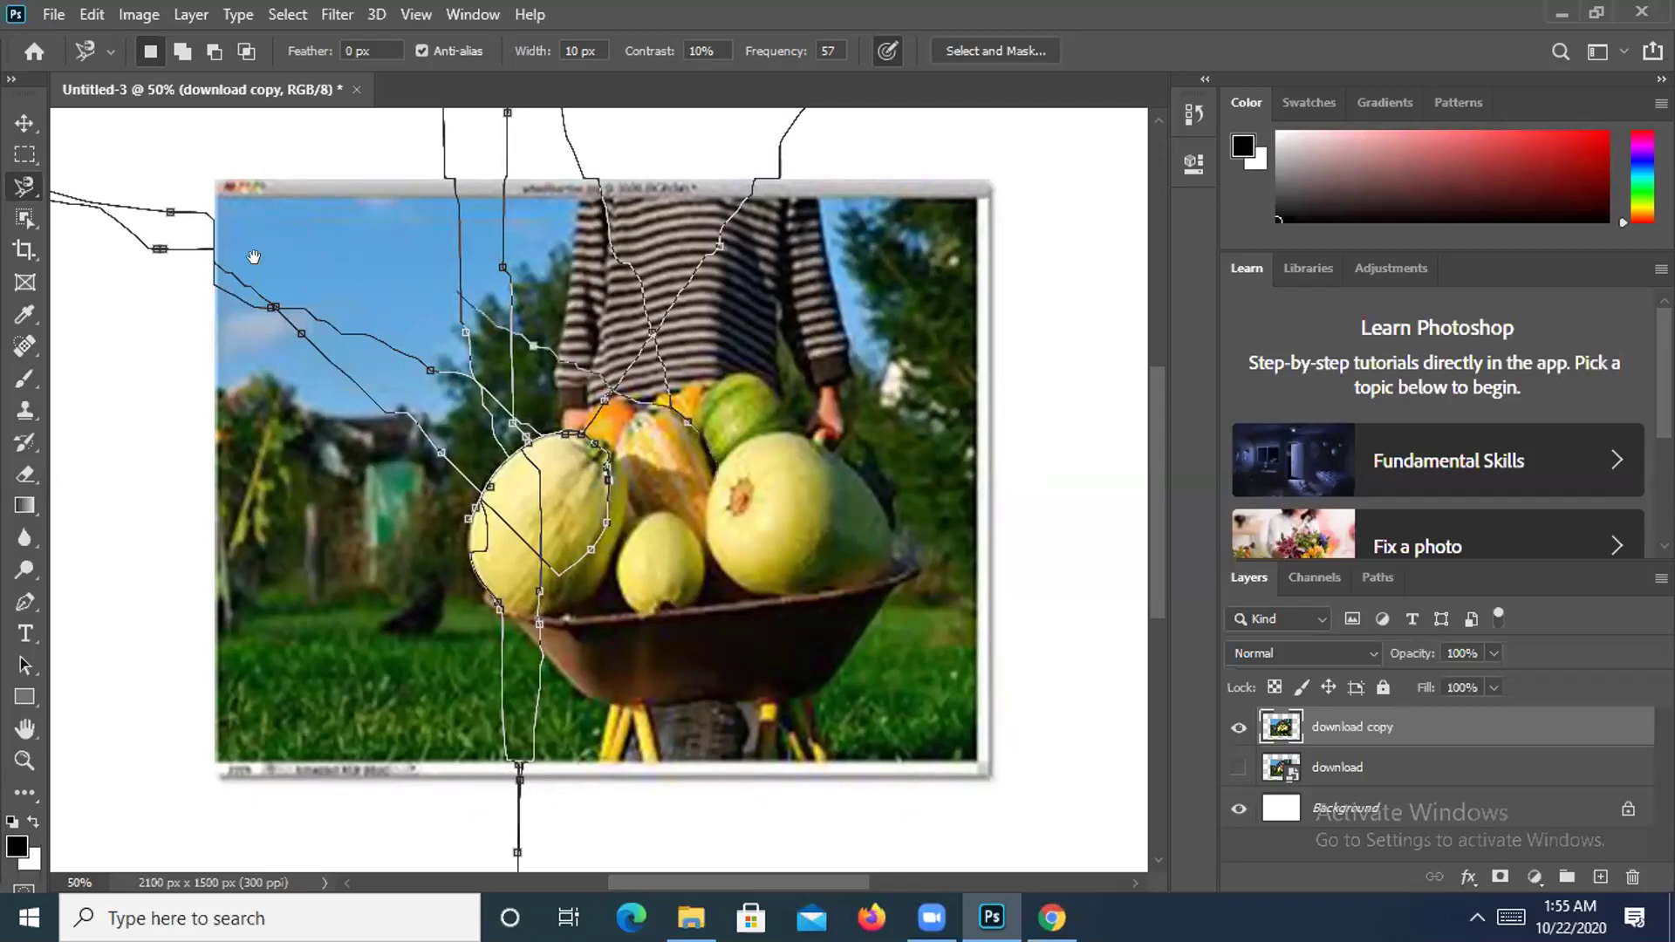
Discard the messy wheelbarrow selection and reselect the Magnetic Lasso tool.
{"action": "left_click", "coordinate": [25, 153]}
{"action": "left_click", "coordinate": [184, 207]}
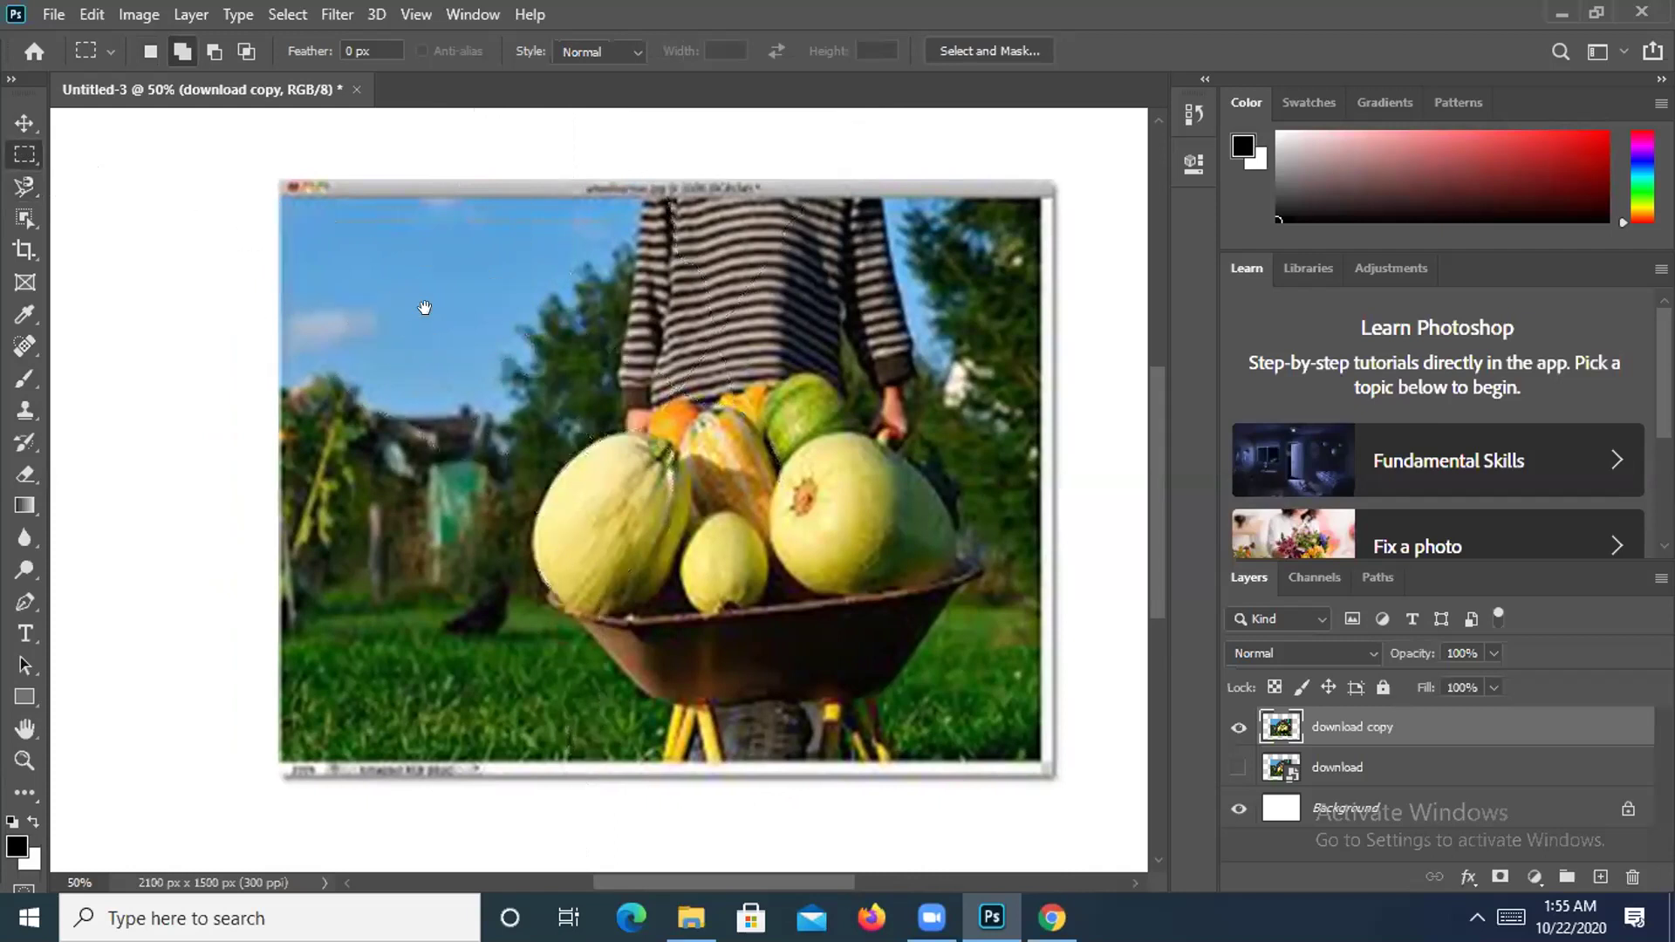
{"action": "left_click_drag", "start_coordinate": [423, 311], "coordinate": [348, 343]}
{"action": "left_click", "coordinate": [13, 188]}
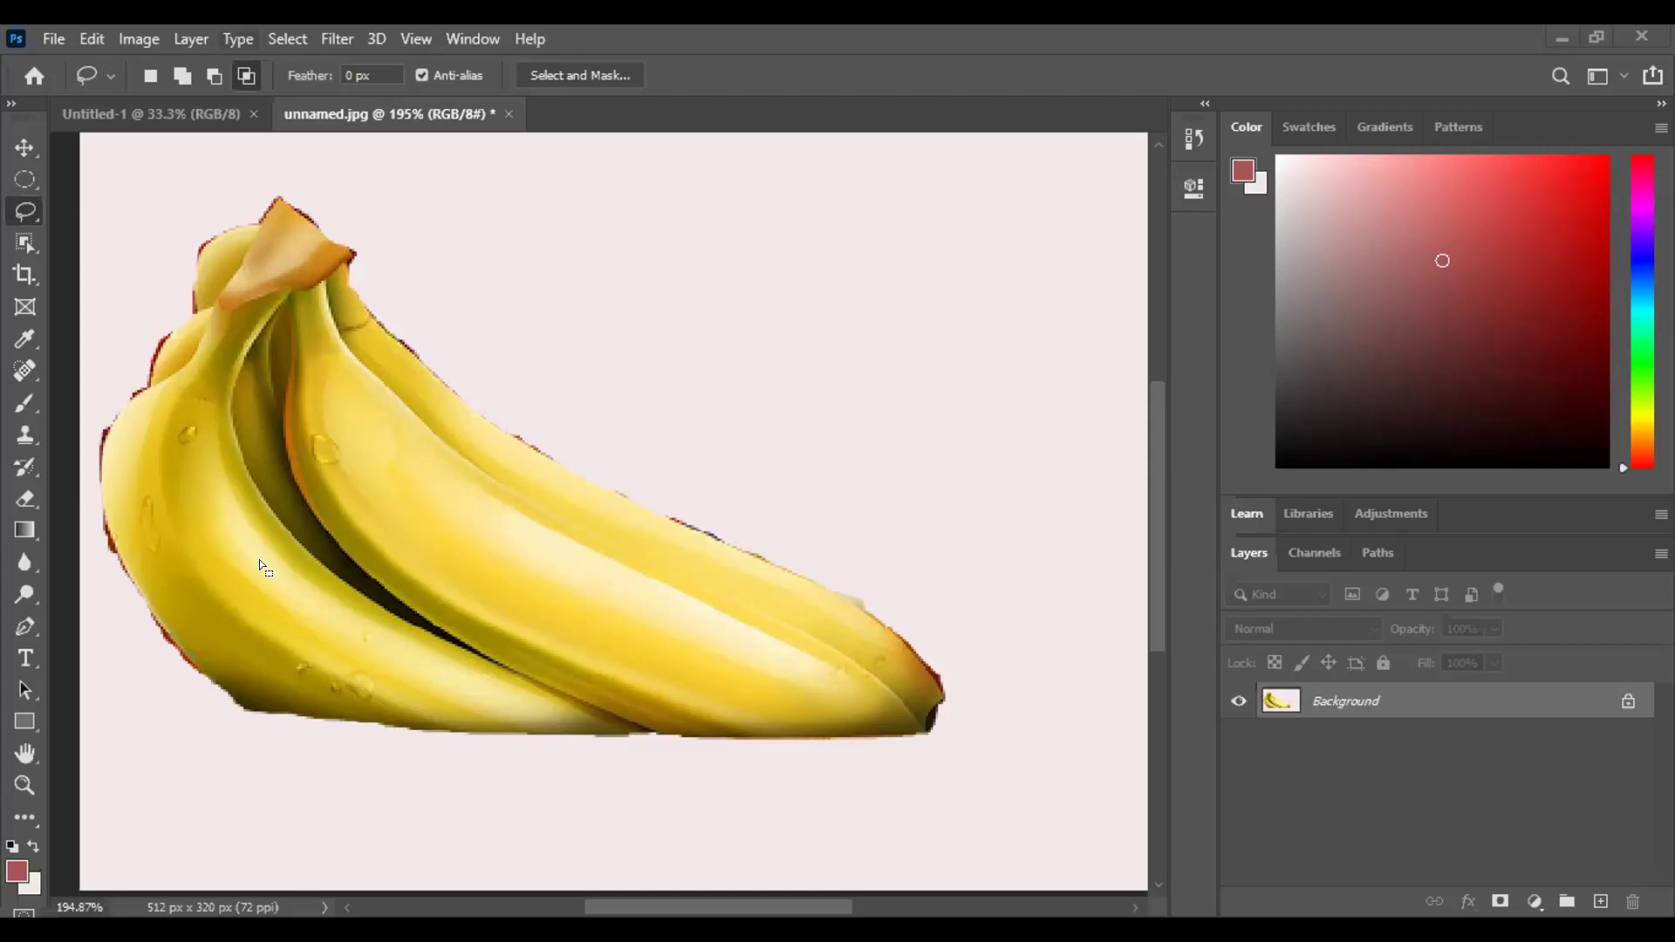
Invert the selection, then undo the background clearing to restore the full fruit scene.
{"action": "key", "text": "ctrl+shift+i"}
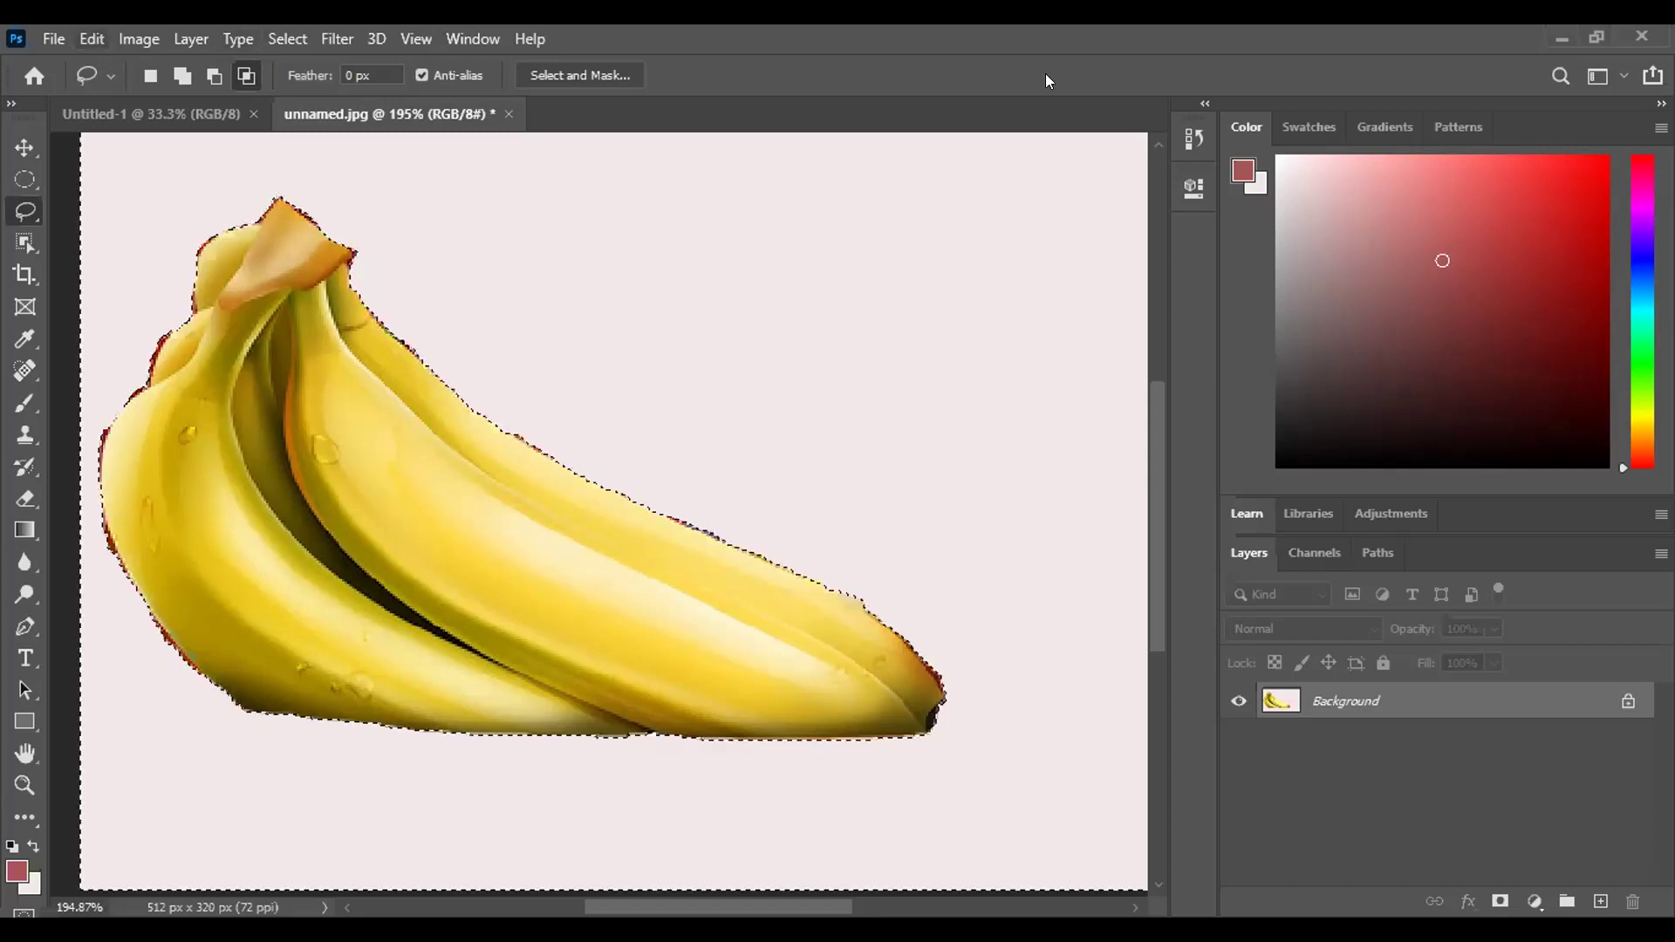
{"action": "left_click", "coordinate": [91, 39]}
{"action": "left_click", "coordinate": [131, 56]}
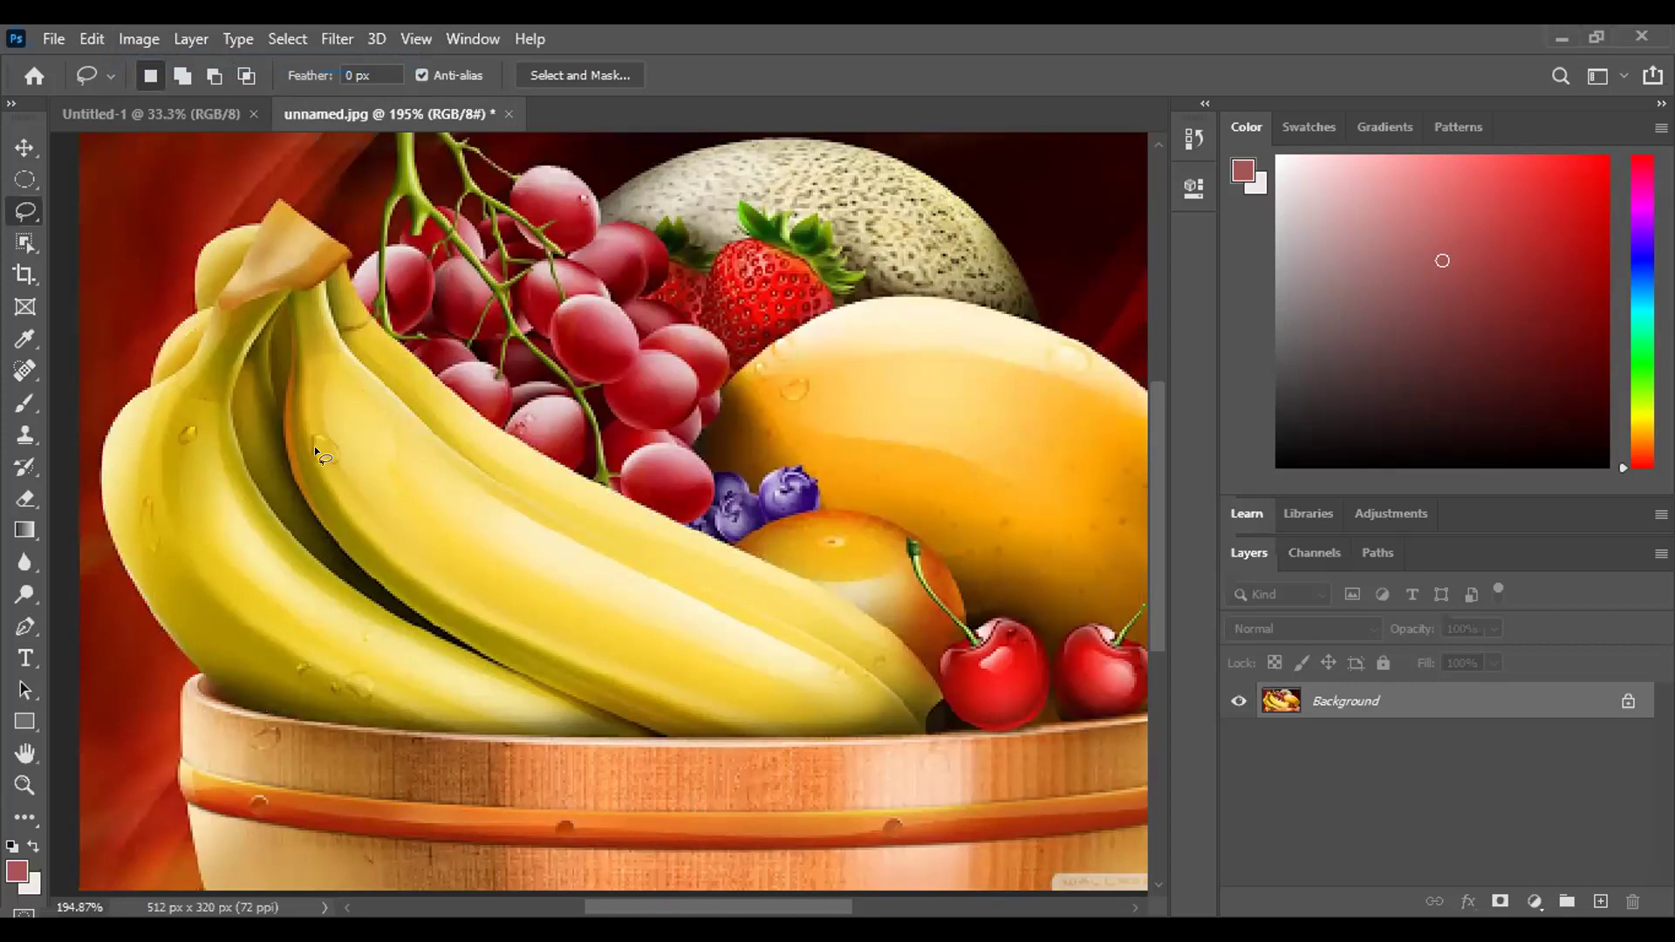
{"action": "key", "text": "z"}
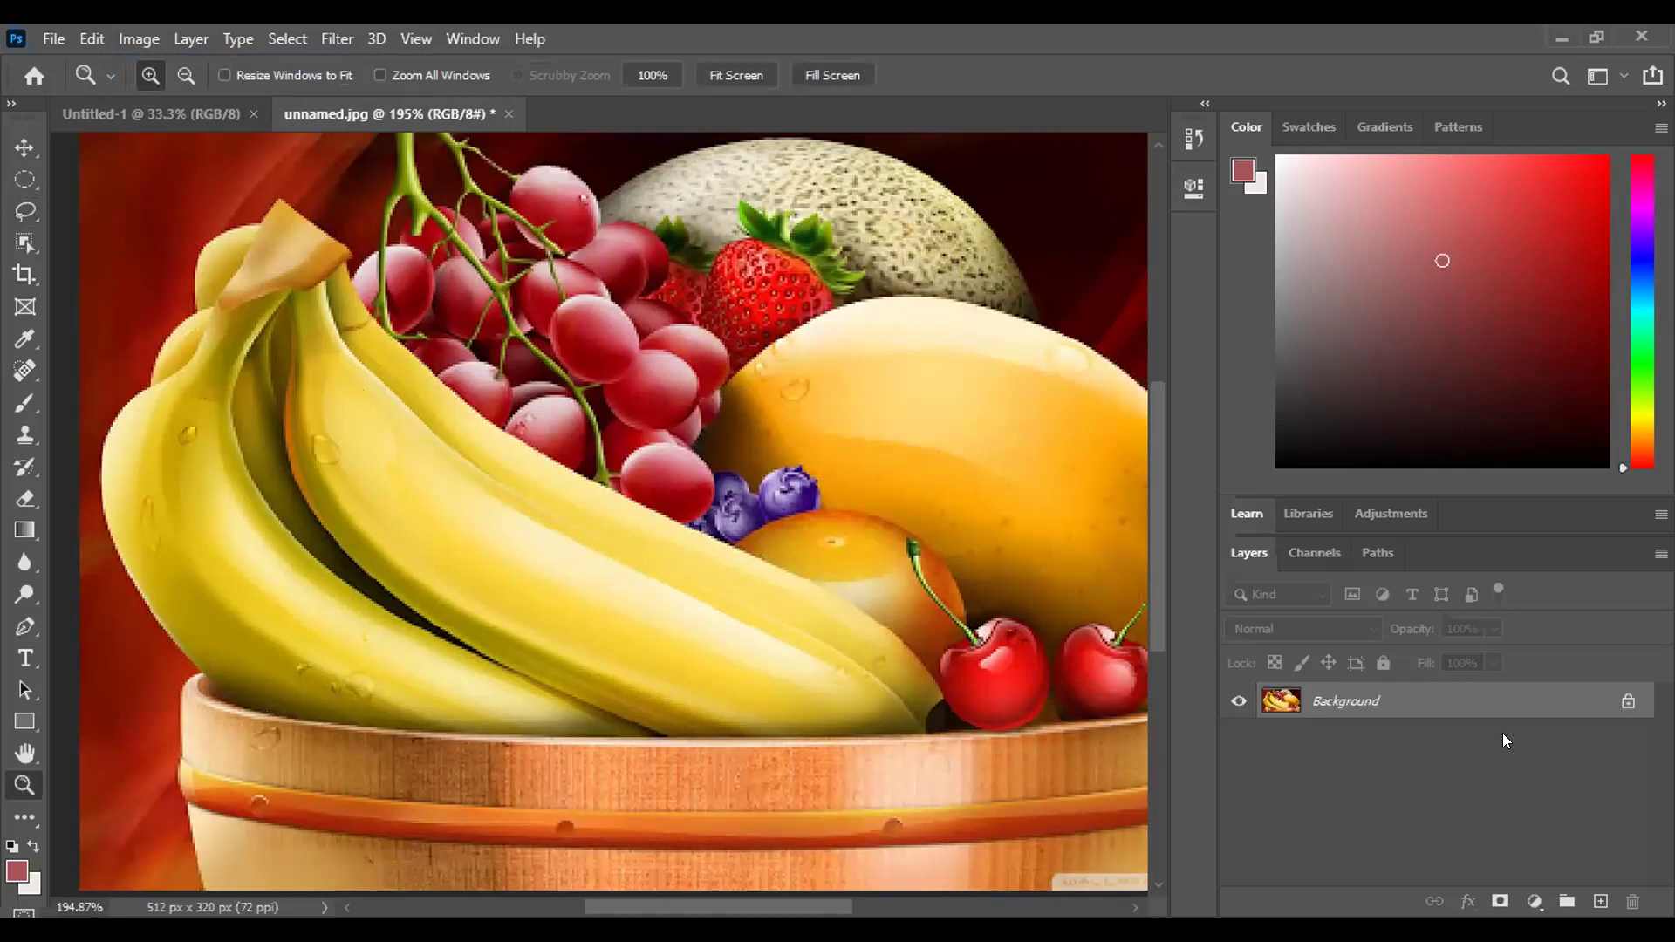
Unlock the fruit picture's Background into a regular Layer 0.
{"action": "left_click", "coordinate": [1626, 703]}
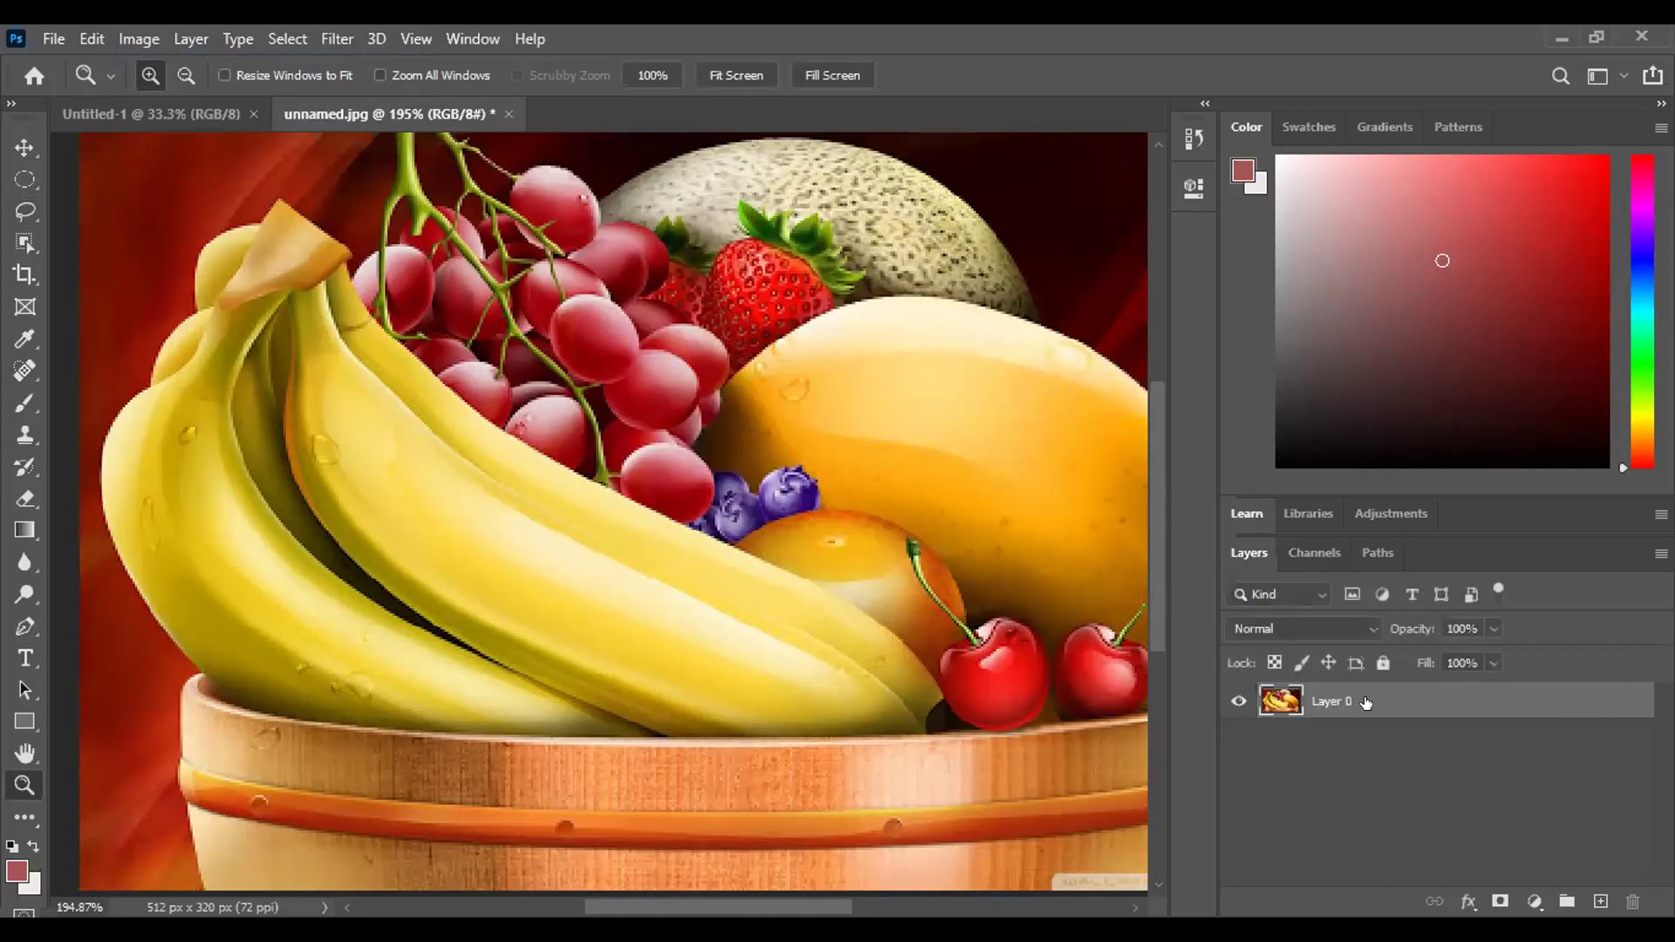
{"action": "key", "text": "h"}
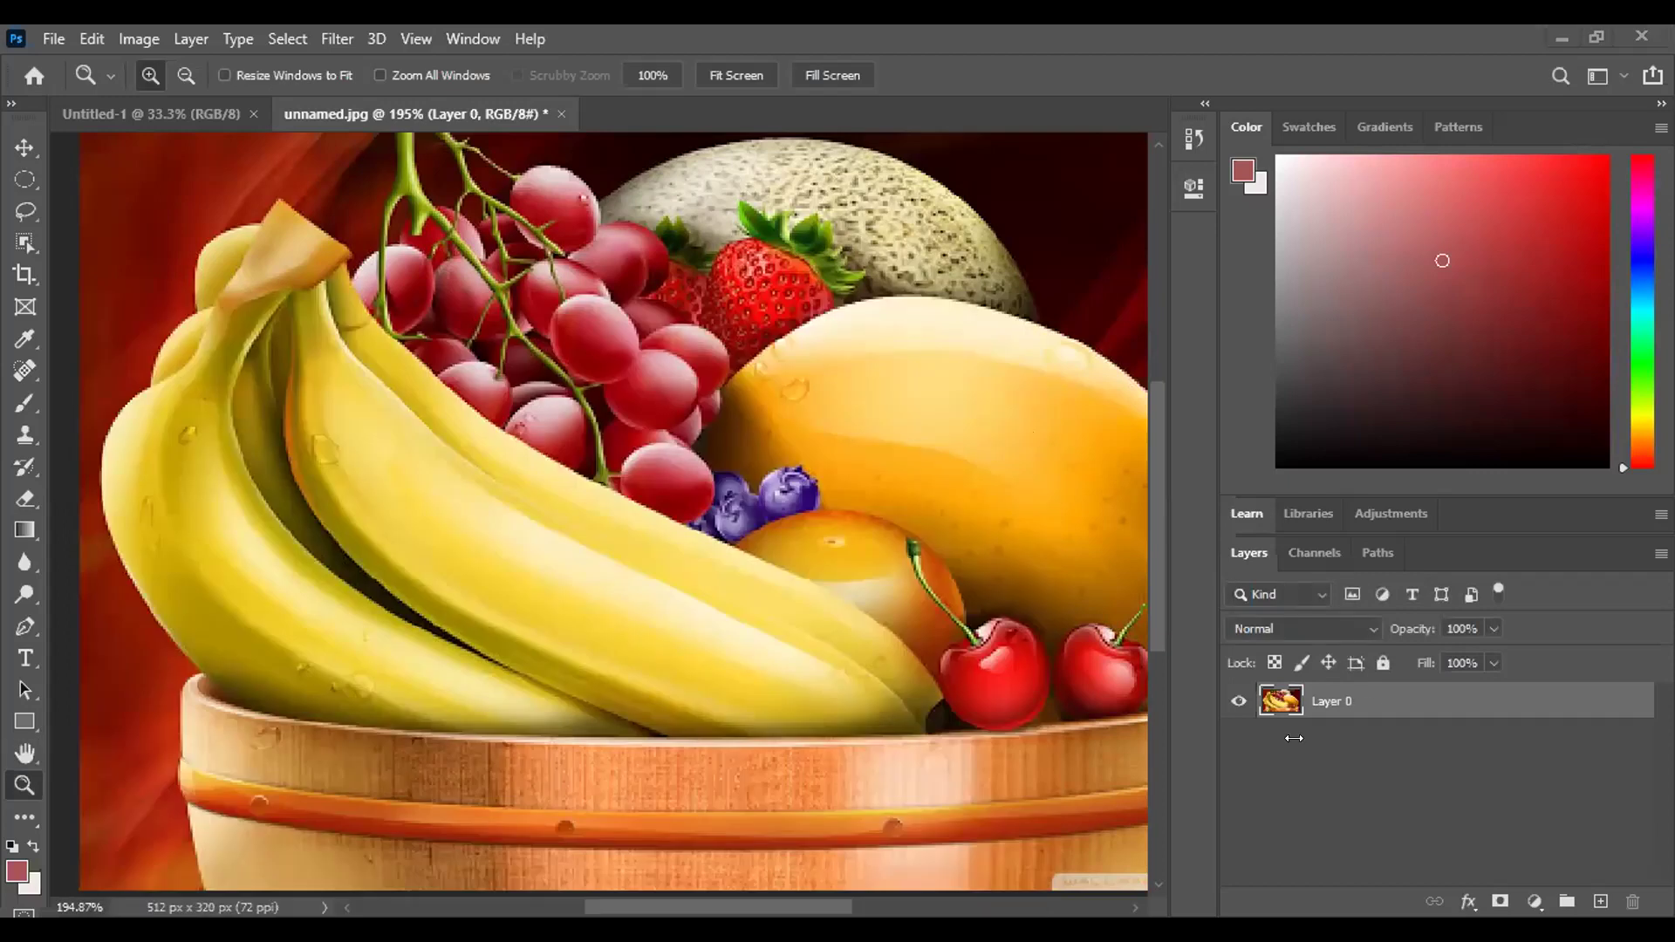
{"action": "right_click", "coordinate": [1377, 701]}
{"action": "key", "text": "Escape"}
Duplicate Layer 0 as Layer 0 copy and hide the original Layer 0.
{"action": "left_click_drag", "start_coordinate": [1348, 702], "coordinate": [1601, 901]}
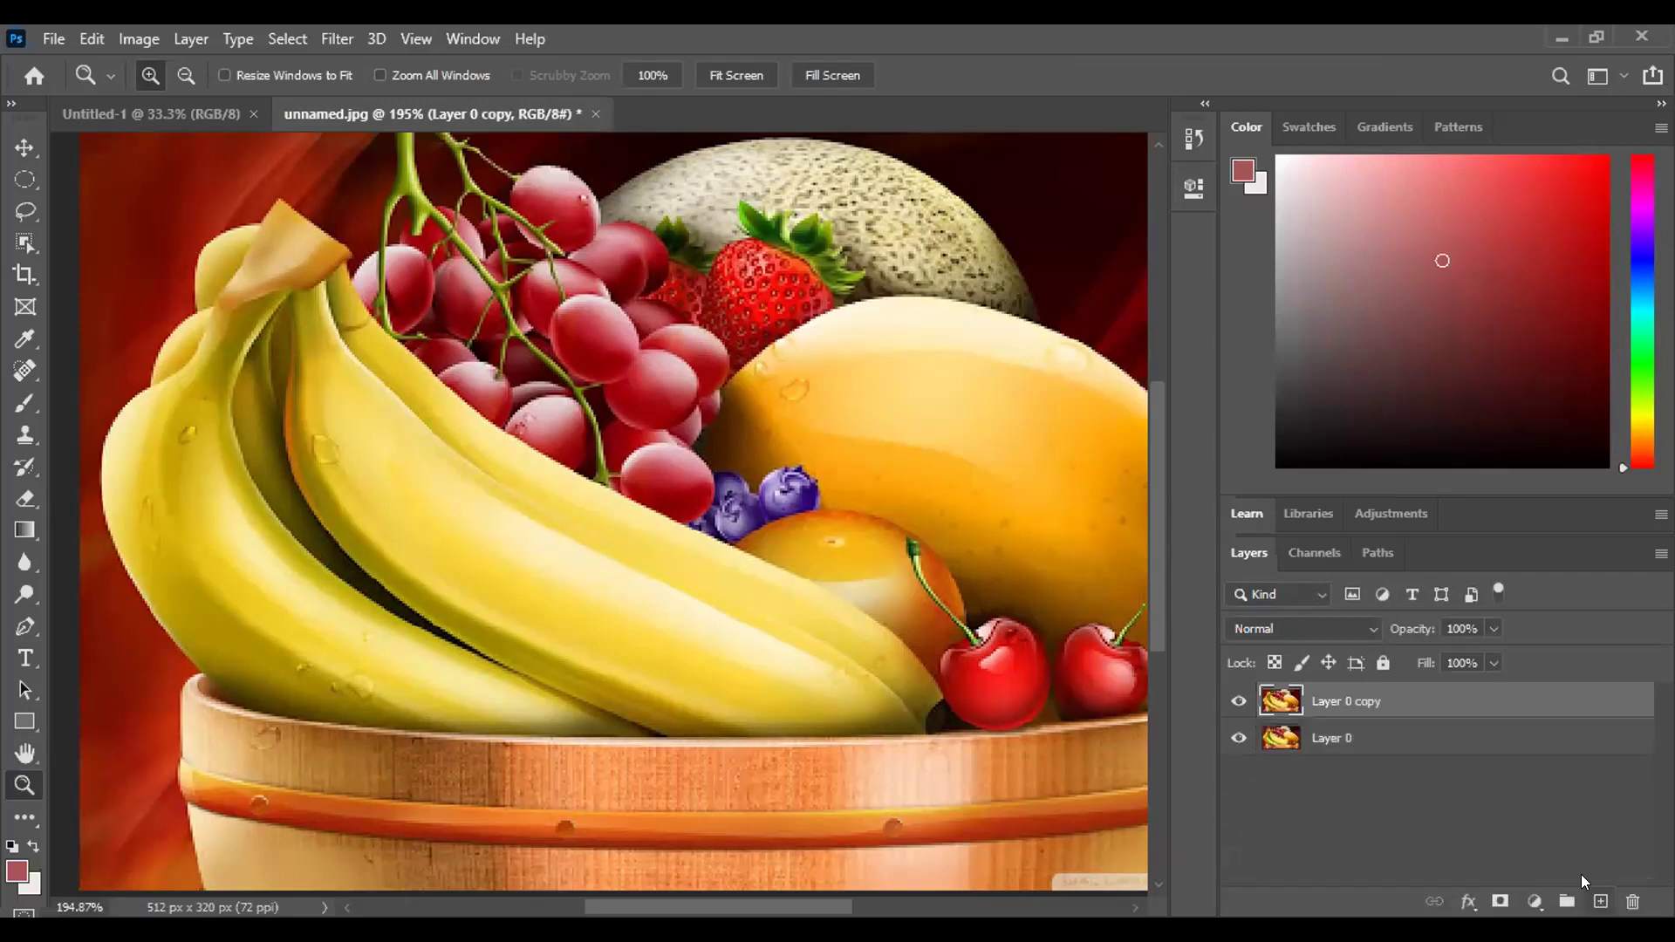
{"action": "double_click", "coordinate": [1348, 739]}
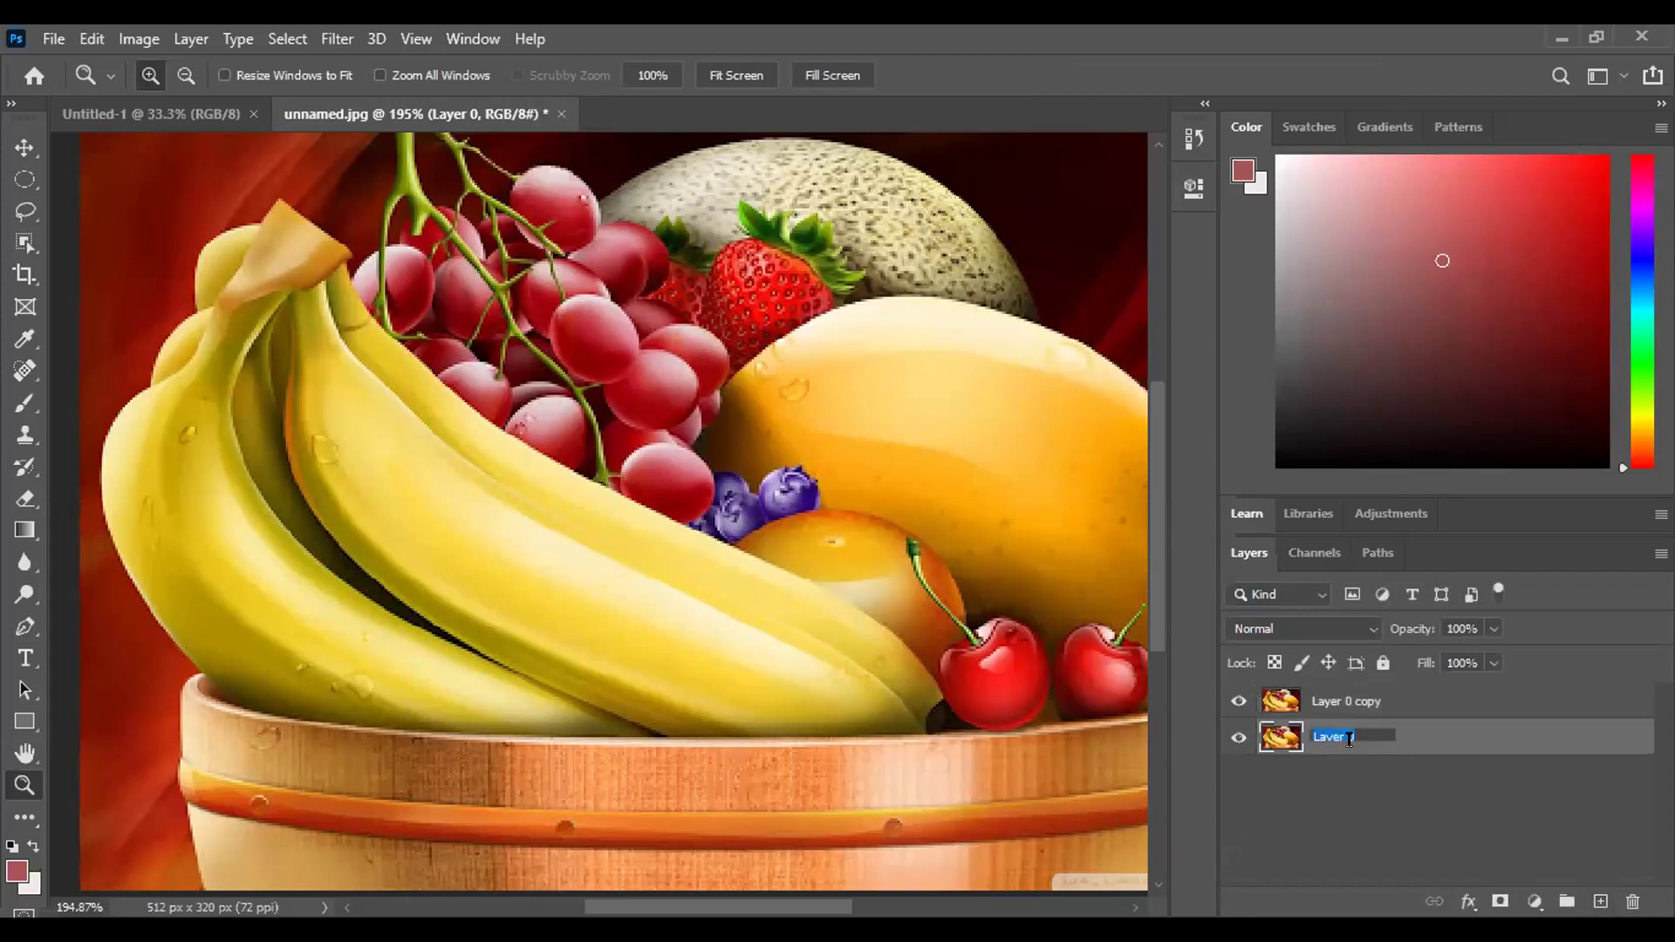
{"action": "left_click", "coordinate": [1236, 739]}
{"action": "left_click", "coordinate": [1238, 739]}
{"action": "left_click", "coordinate": [1237, 739]}
{"action": "left_click", "coordinate": [1238, 739]}
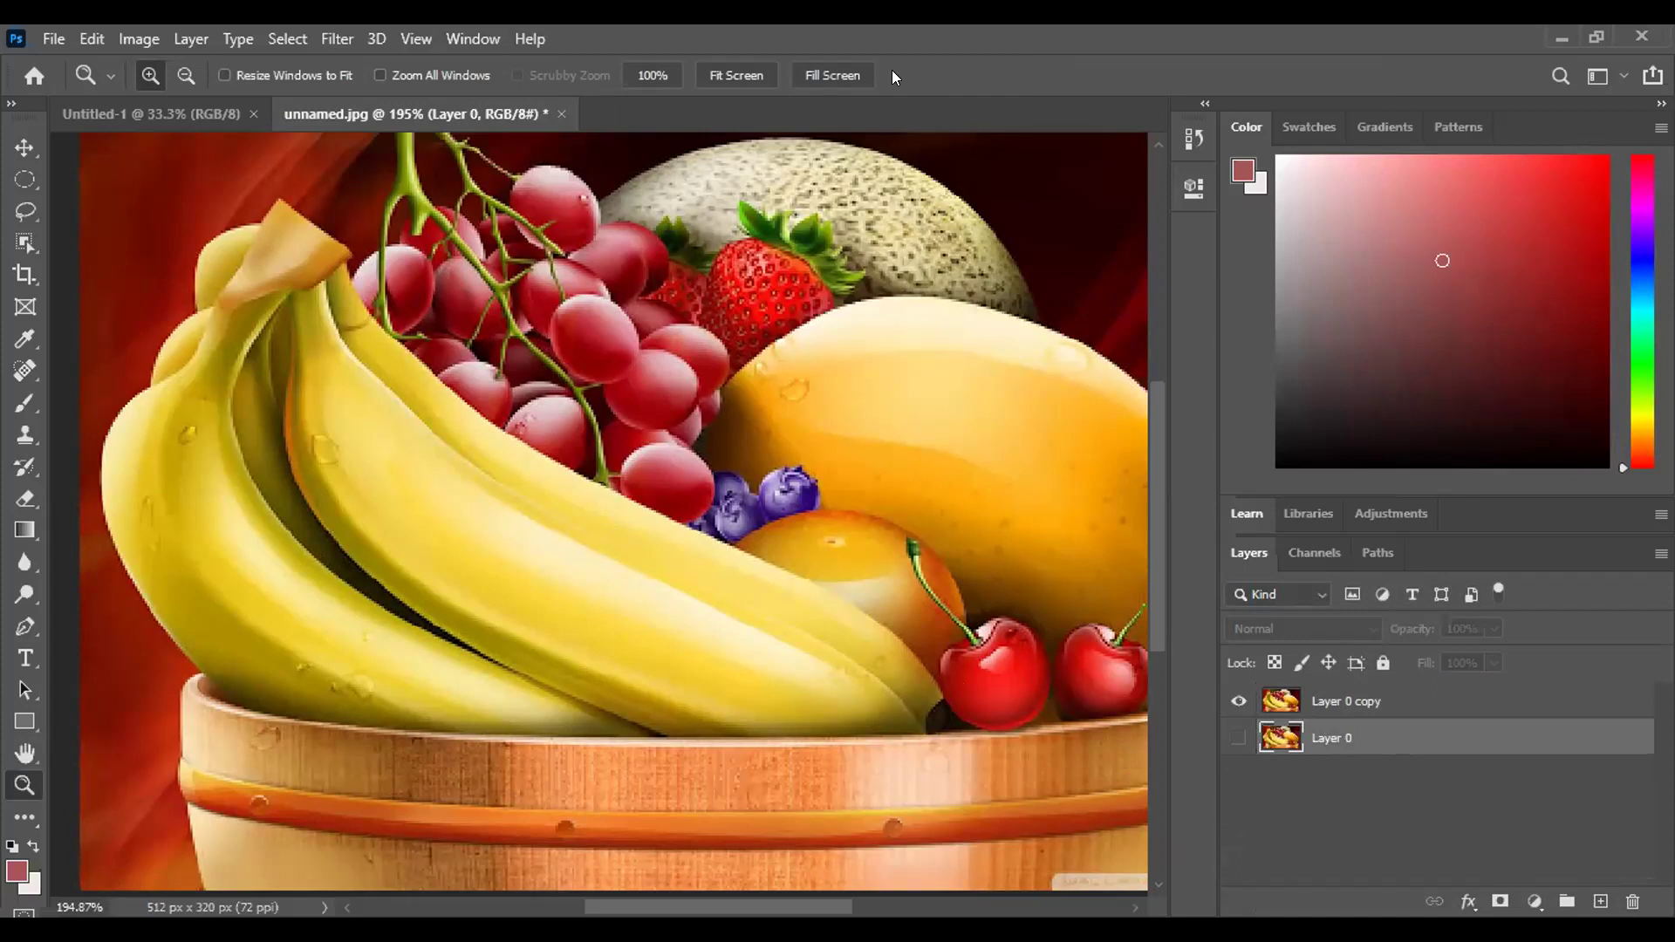
Switch from the Lasso Tool to the Polygonal Lasso Tool in the lasso flyout.
{"action": "left_click", "coordinate": [12, 212]}
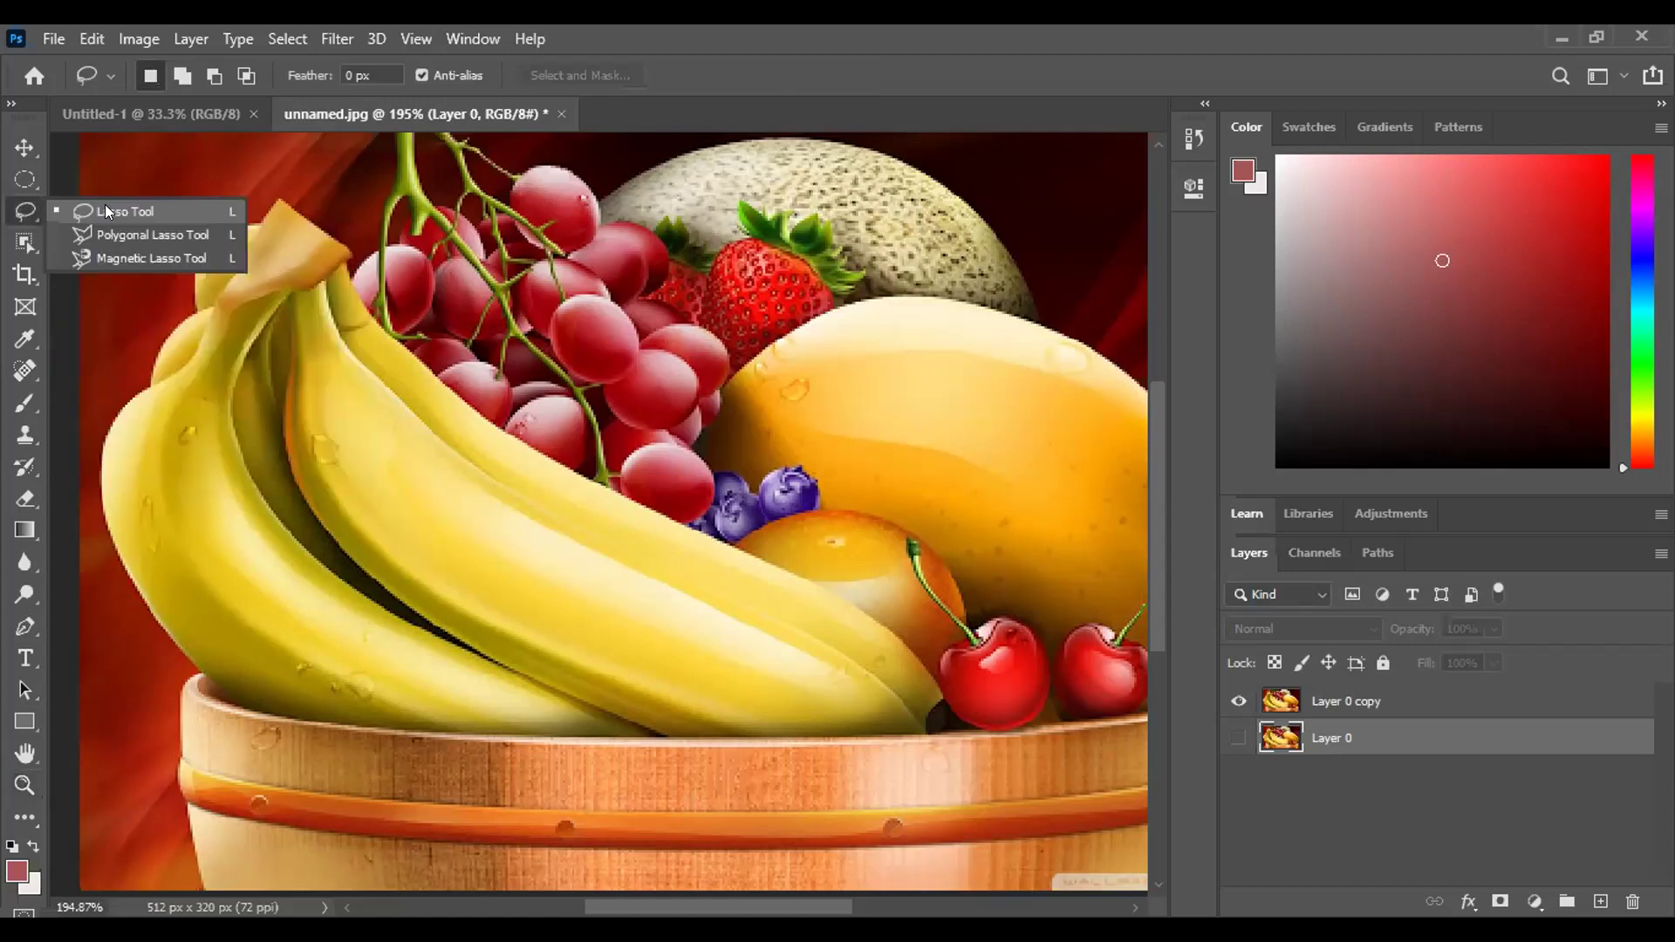
{"action": "left_click", "coordinate": [105, 204]}
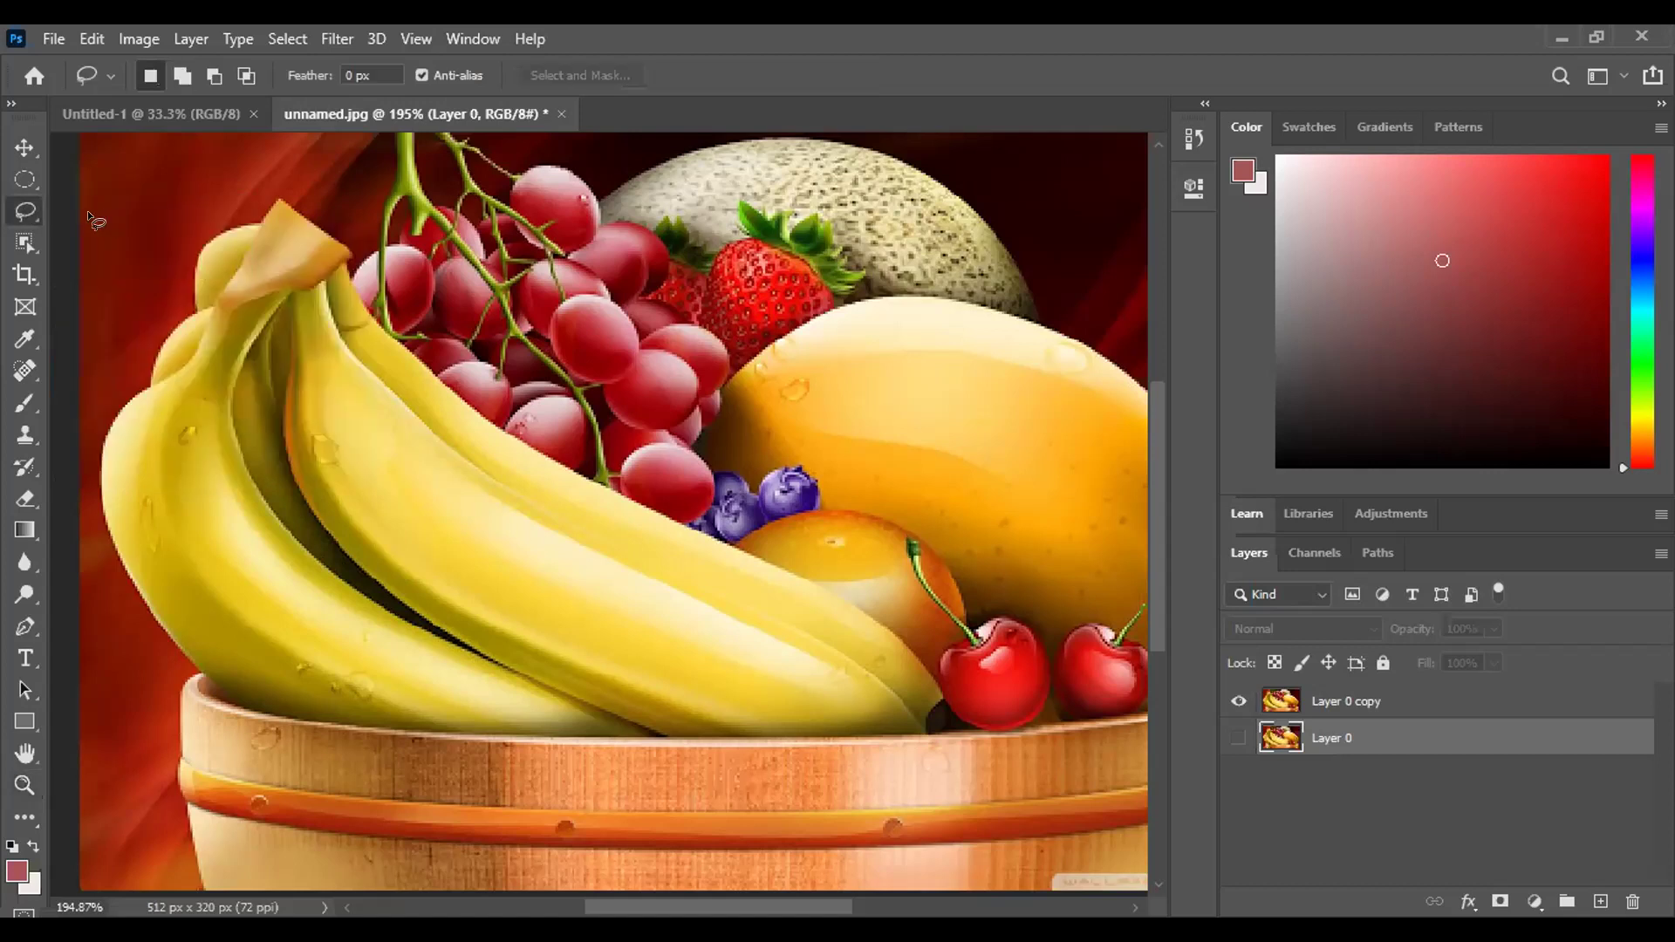
{"action": "left_click", "coordinate": [24, 211]}
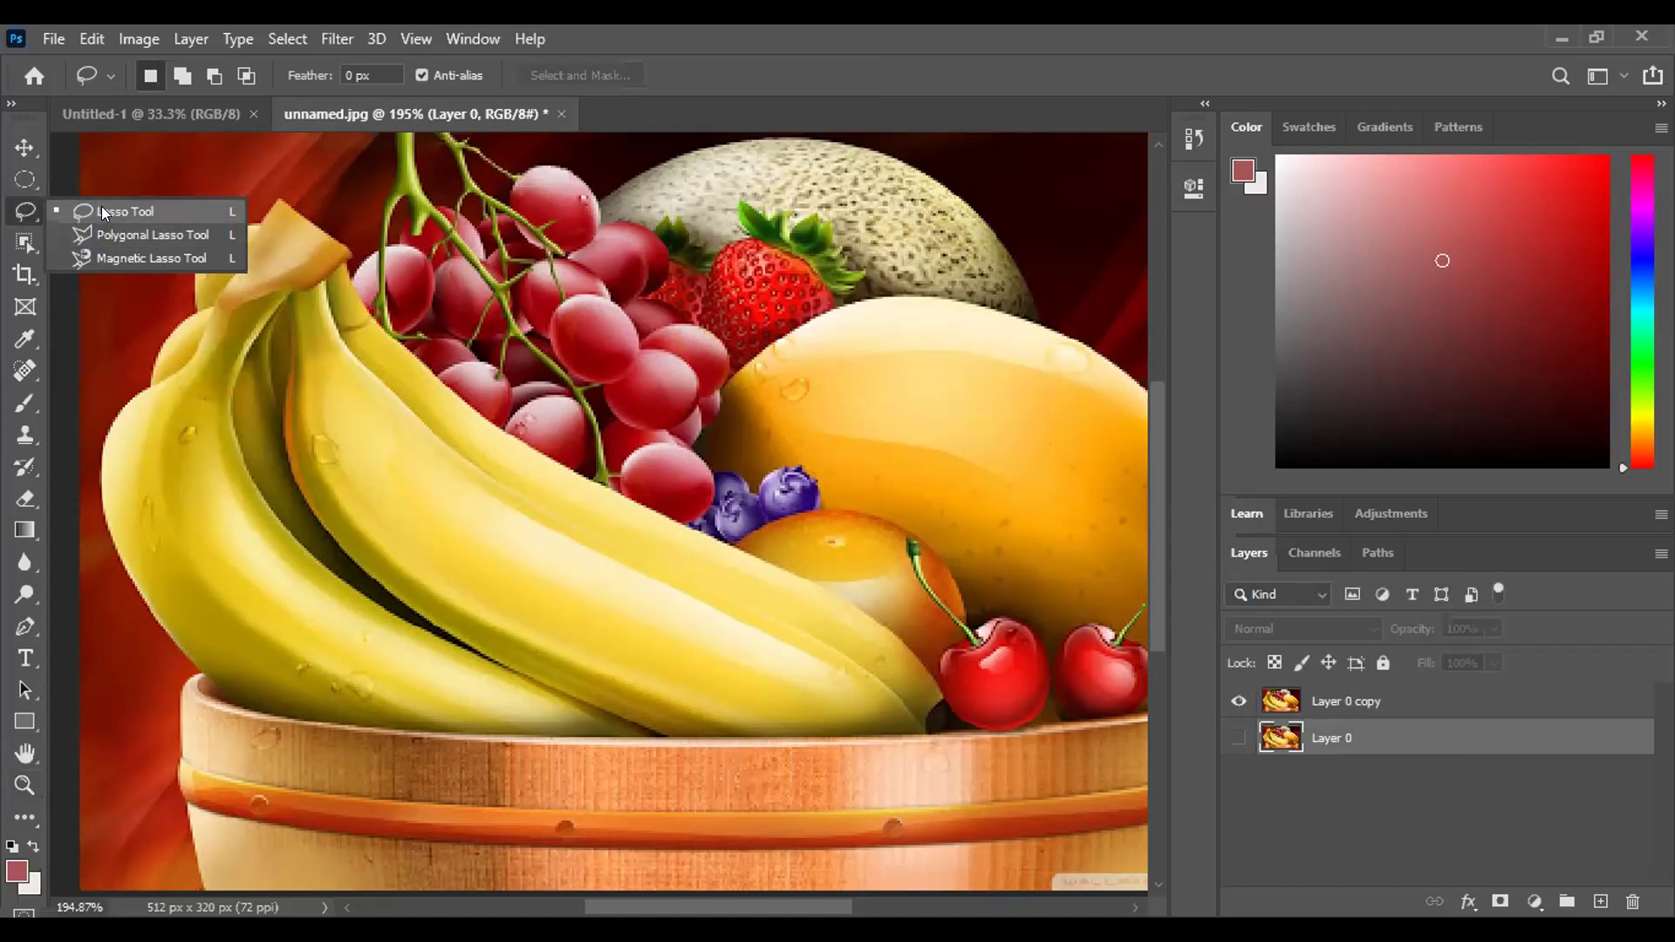
{"action": "left_click", "coordinate": [101, 211]}
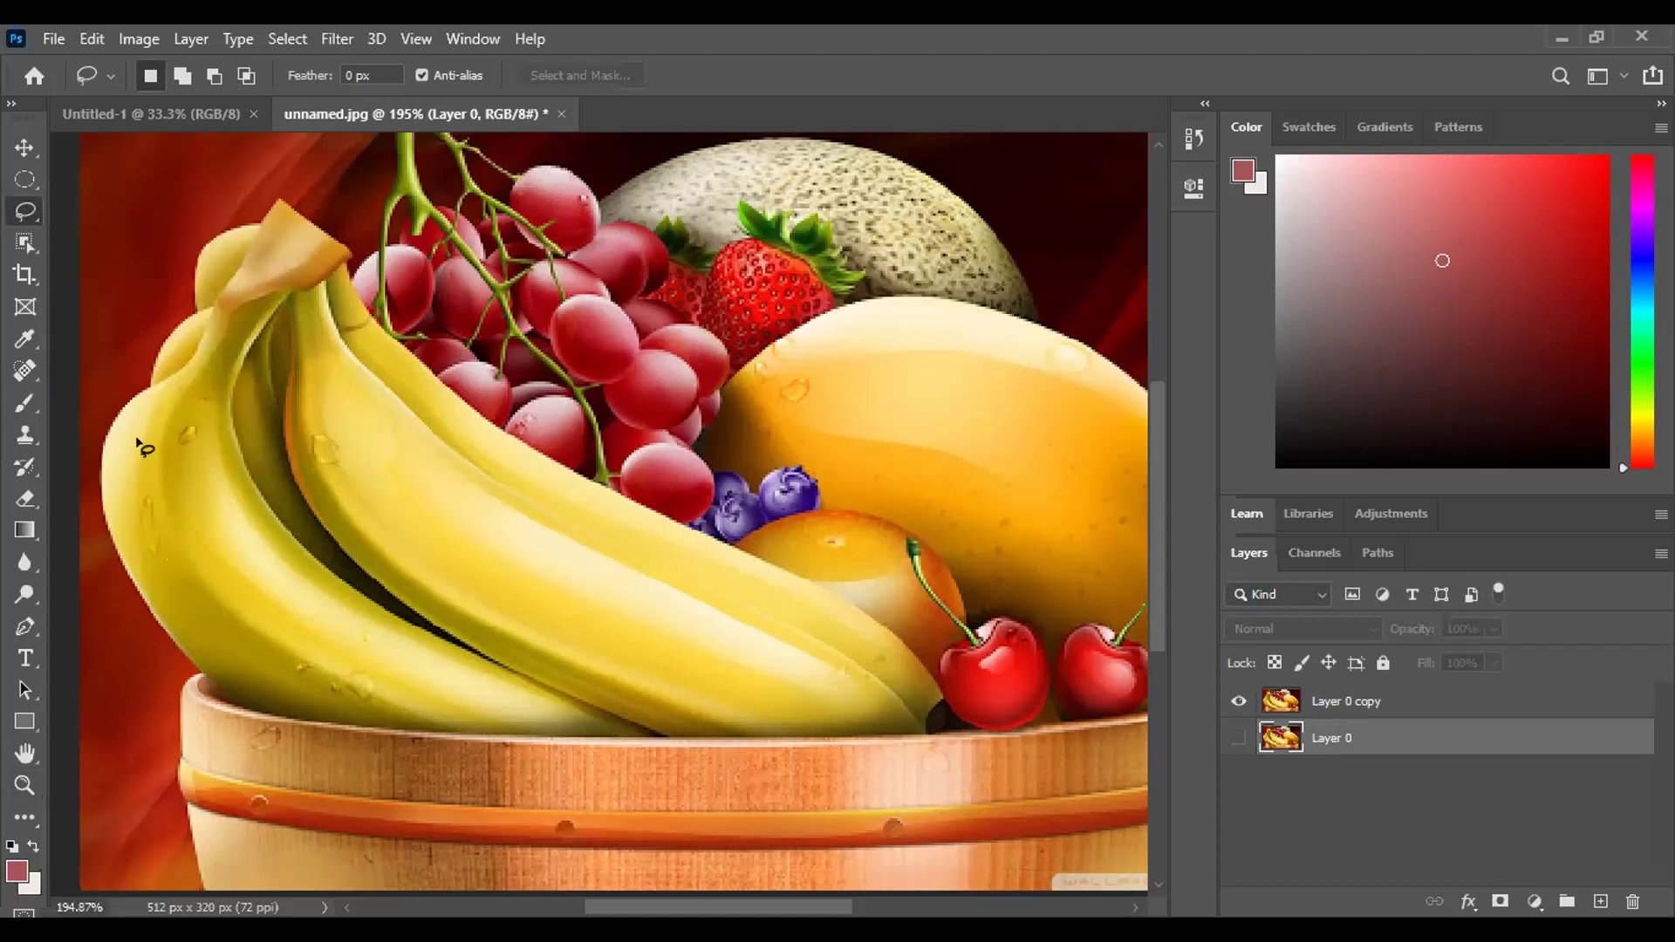
{"action": "right_click", "coordinate": [28, 216]}
{"action": "left_click", "coordinate": [98, 232]}
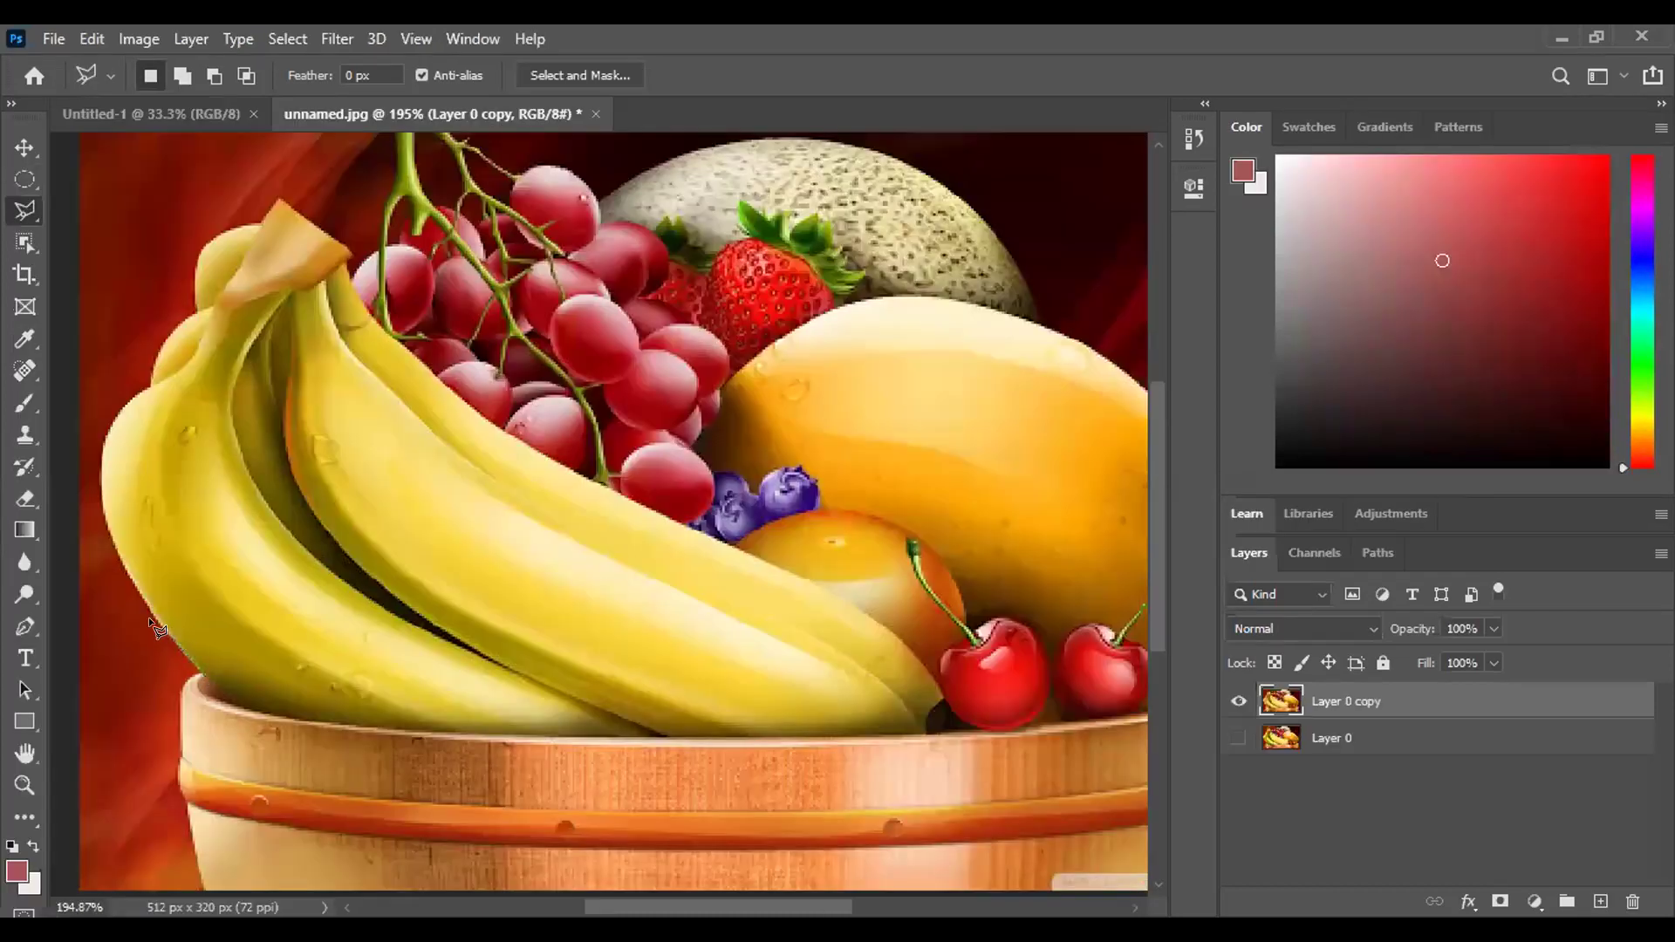
Try duplicating the layer with Ctrl+J and dismiss the no-pixels warnings, turning them off.
{"action": "key", "text": "ctrl+j"}
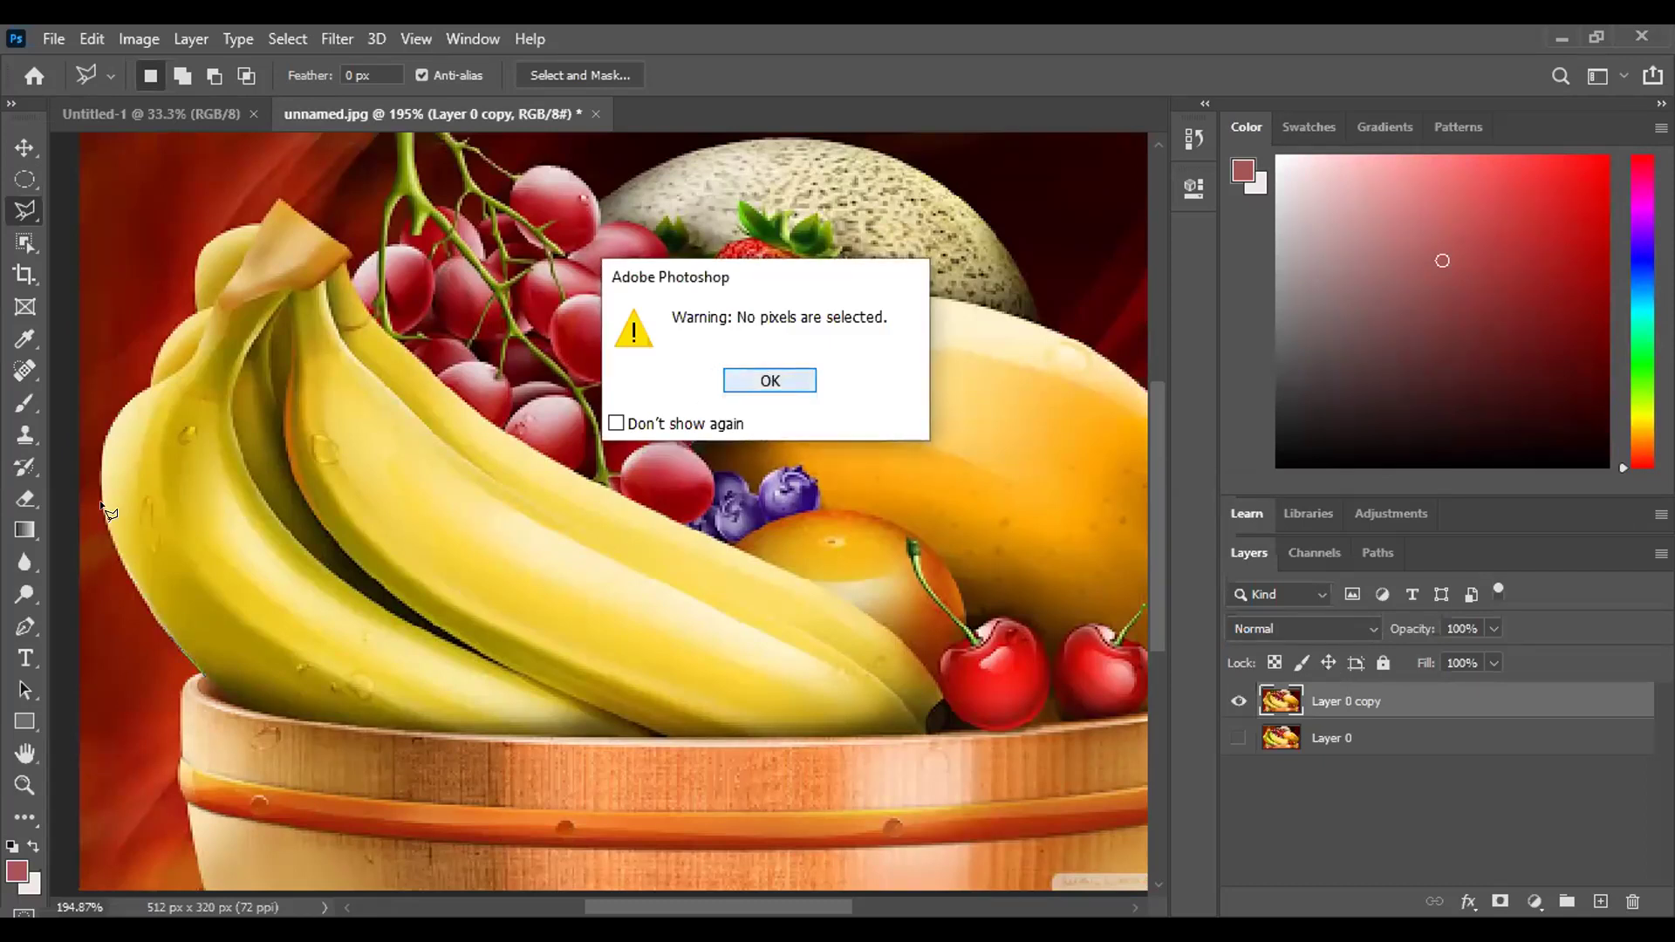
{"action": "key", "text": "Return"}
{"action": "scroll", "coordinate": [140, 464], "scroll_direction": "right", "scroll_amount": 5}
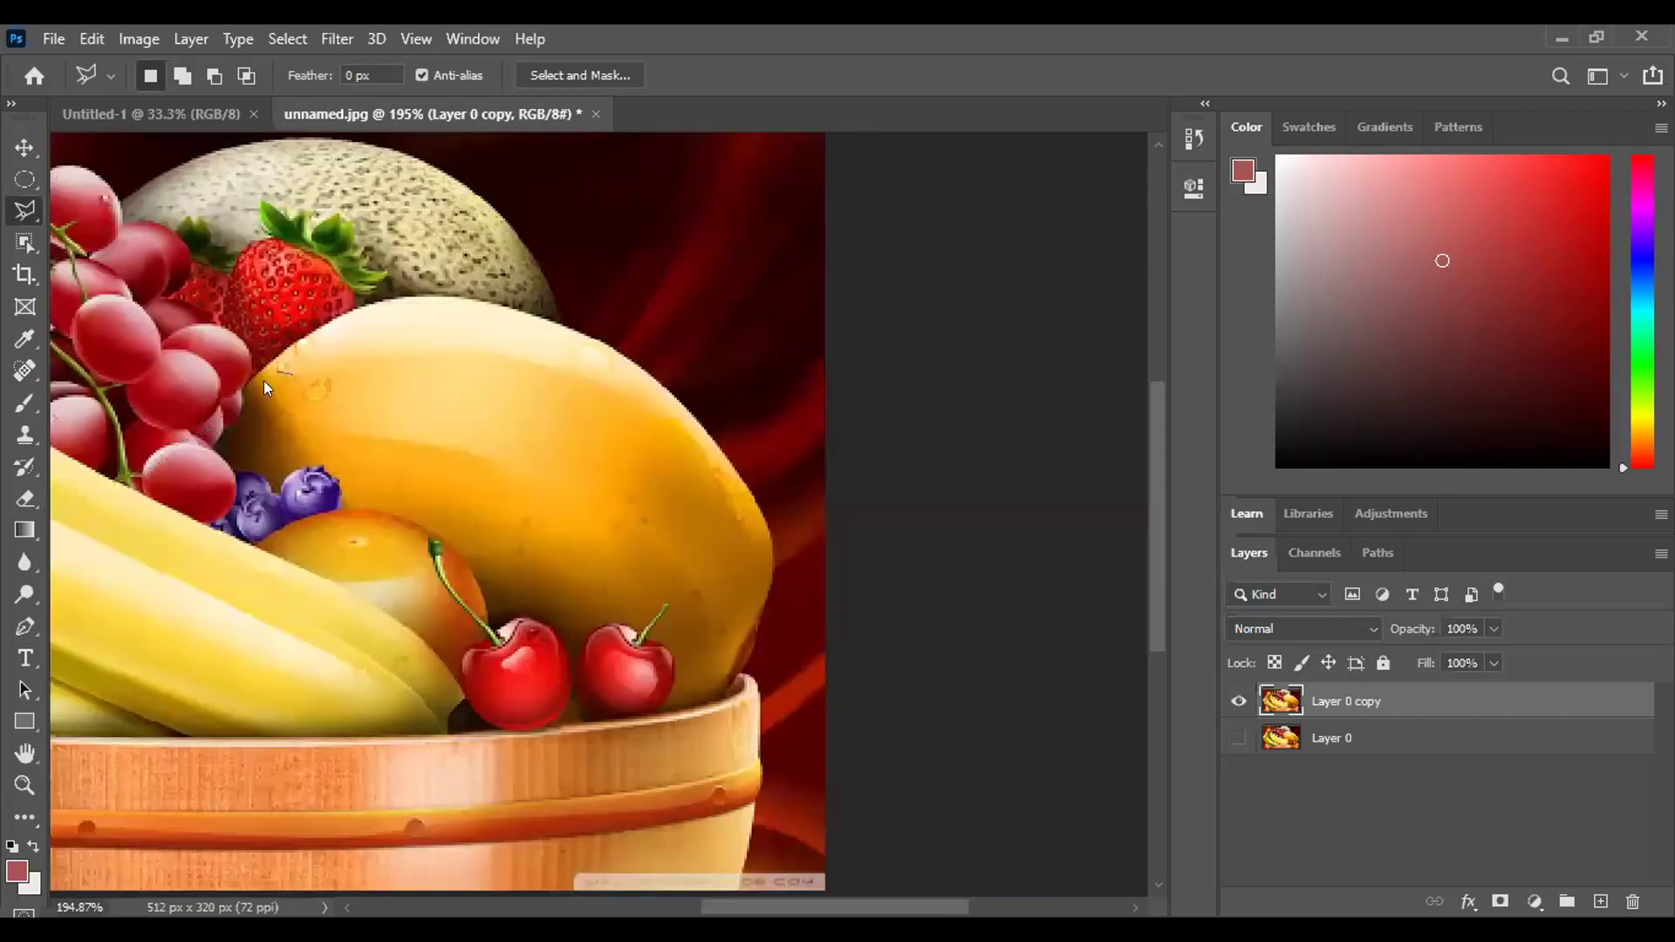
{"action": "double_click", "coordinate": [888, 304]}
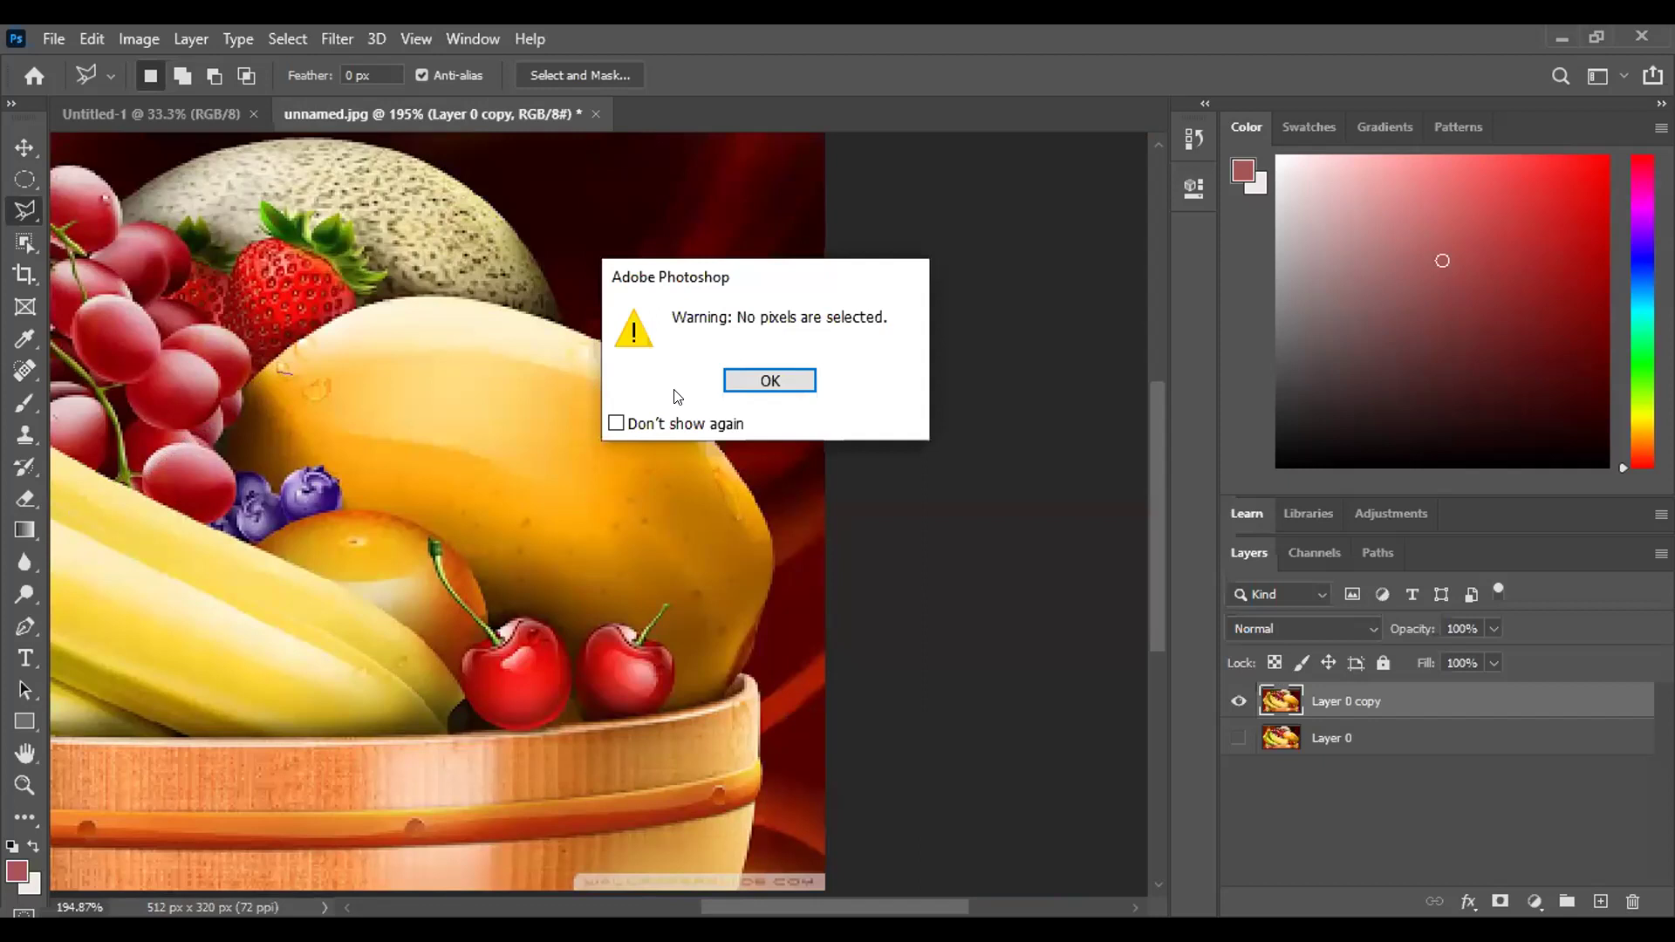
{"action": "left_click", "coordinate": [616, 424]}
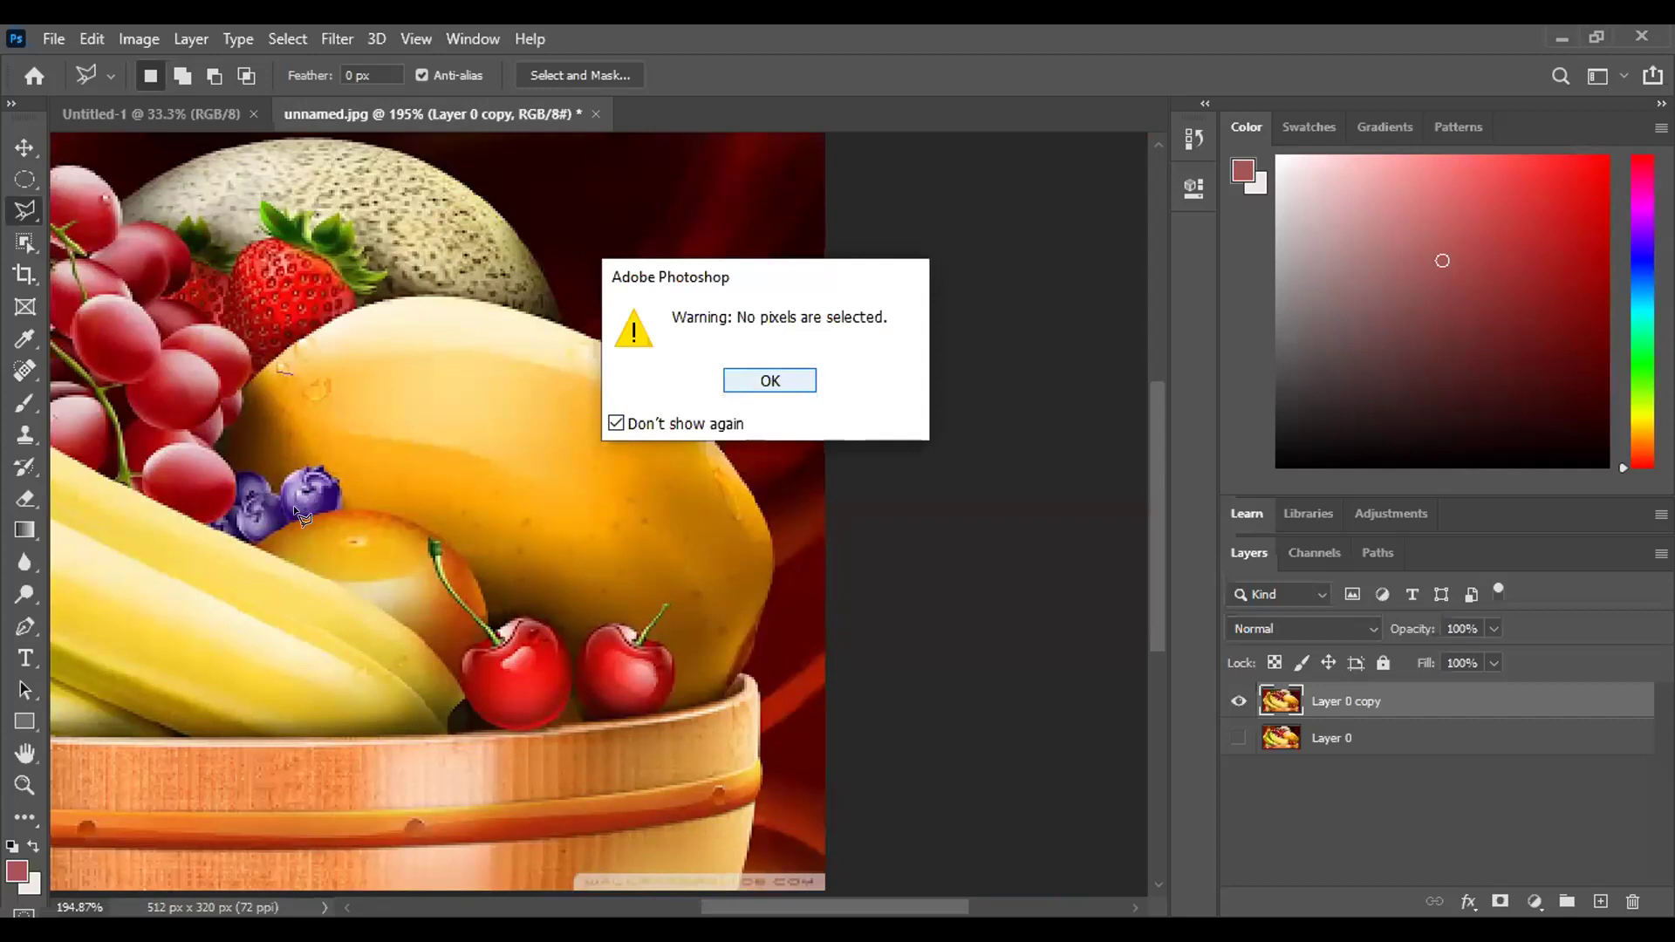
{"action": "key", "text": "space"}
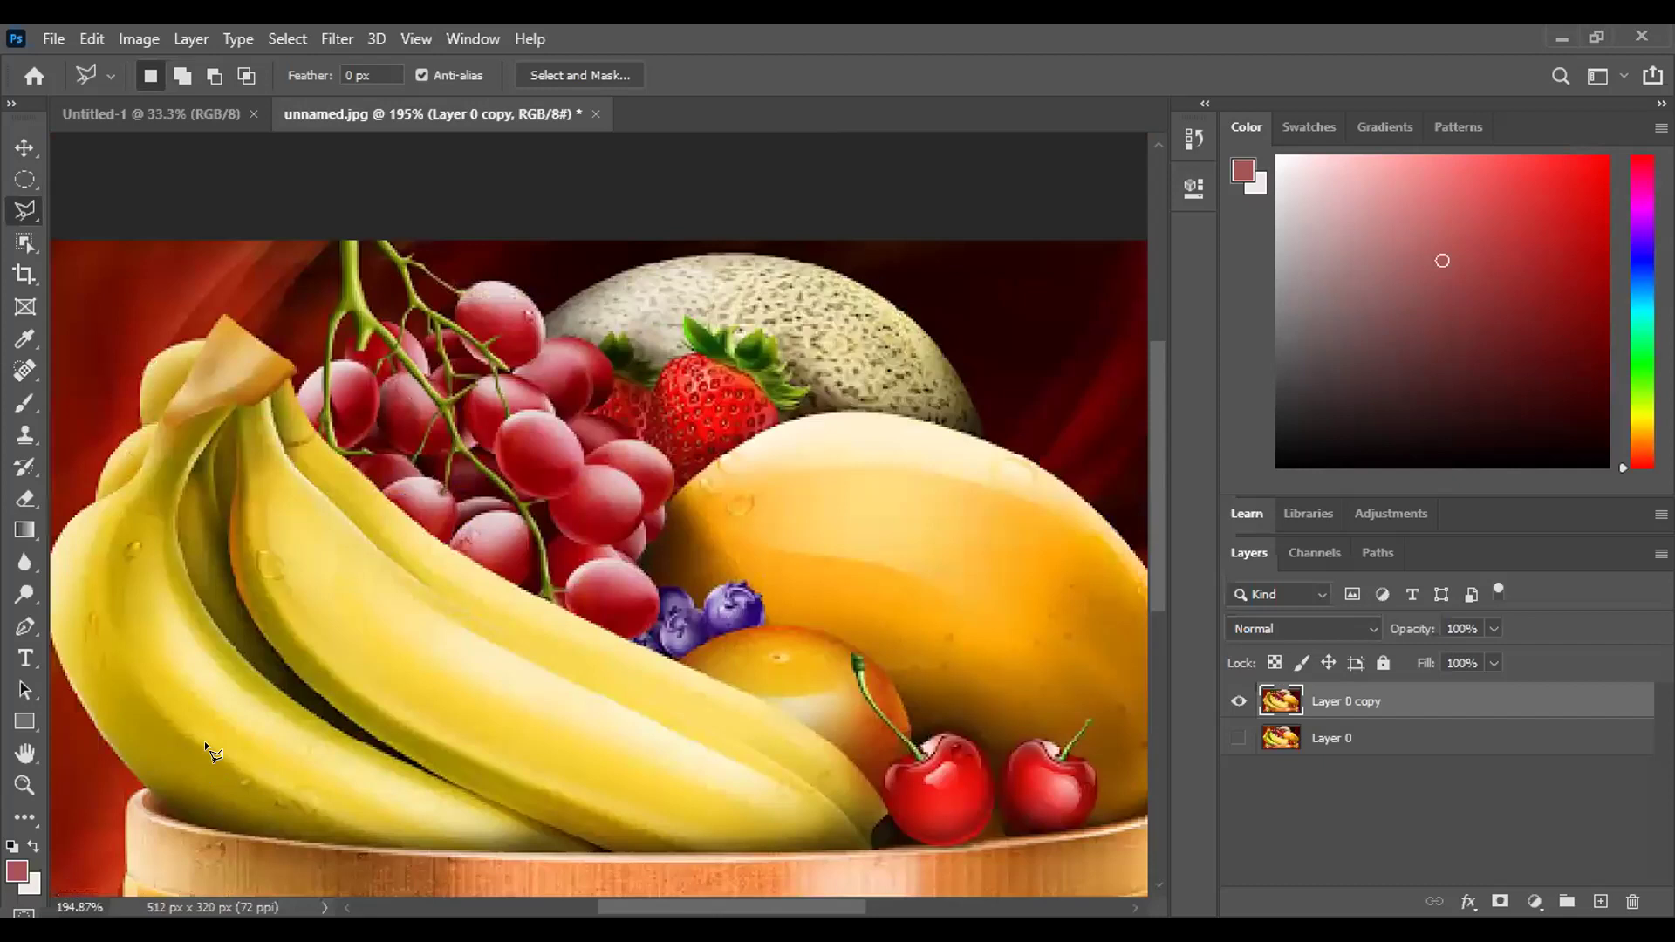
Discard the first outline and close a polygonal selection along the banana's left edge.
{"action": "scroll", "coordinate": [201, 741], "scroll_direction": "down", "scroll_amount": 1}
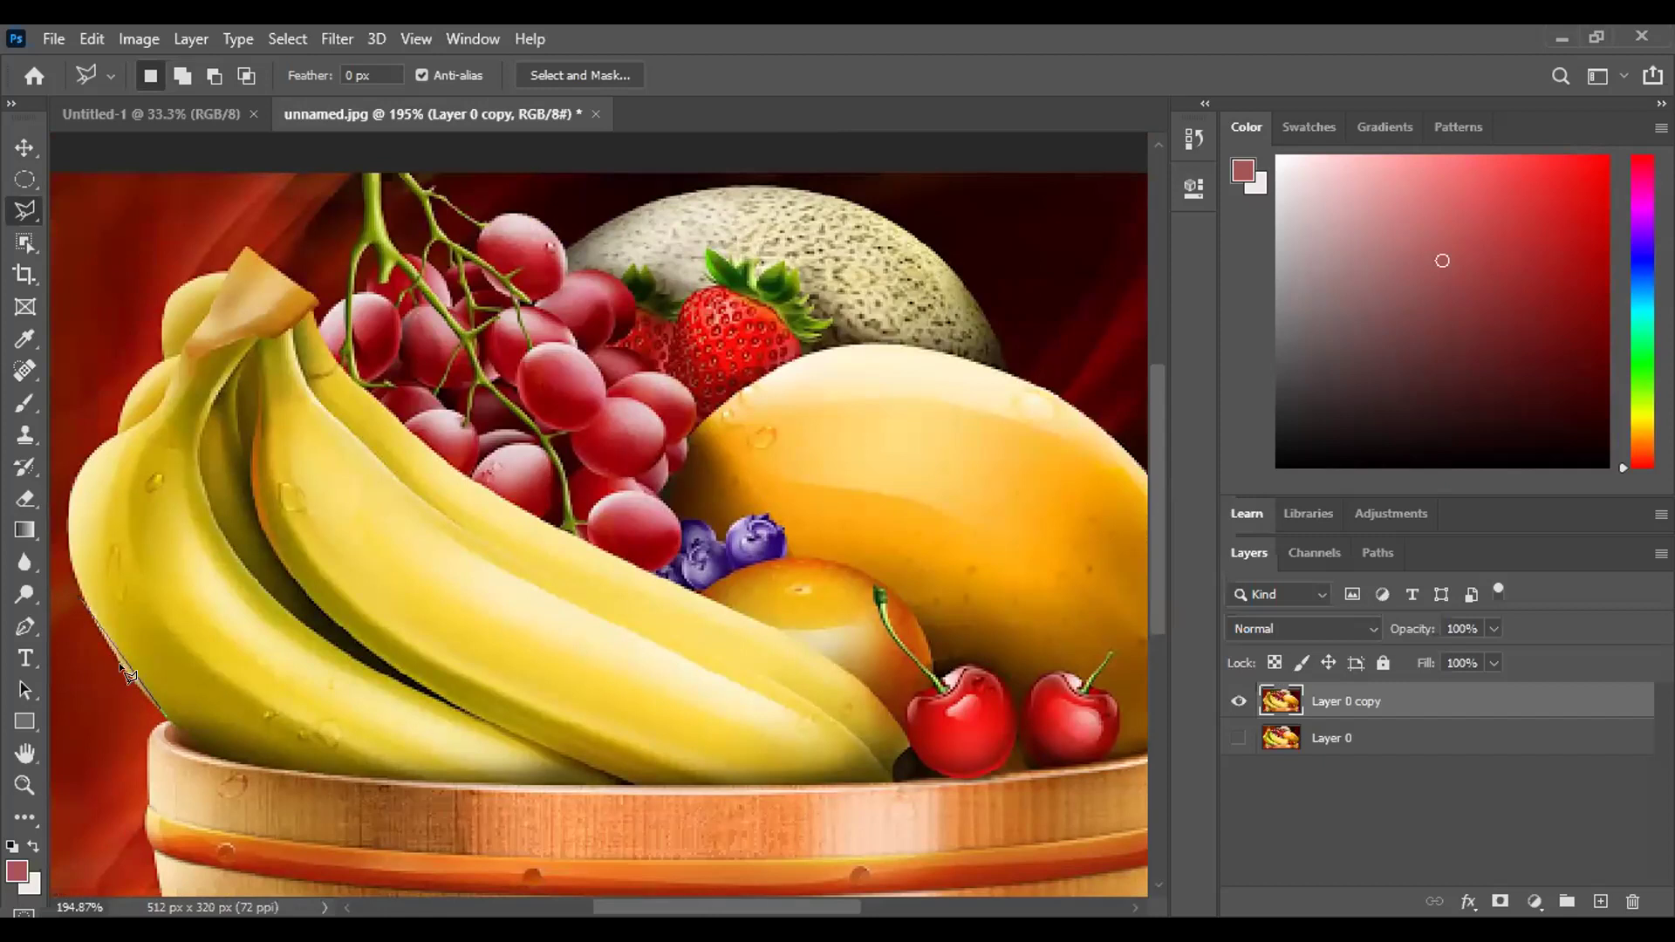
{"action": "key", "text": "Escape"}
{"action": "left_click", "coordinate": [84, 604]}
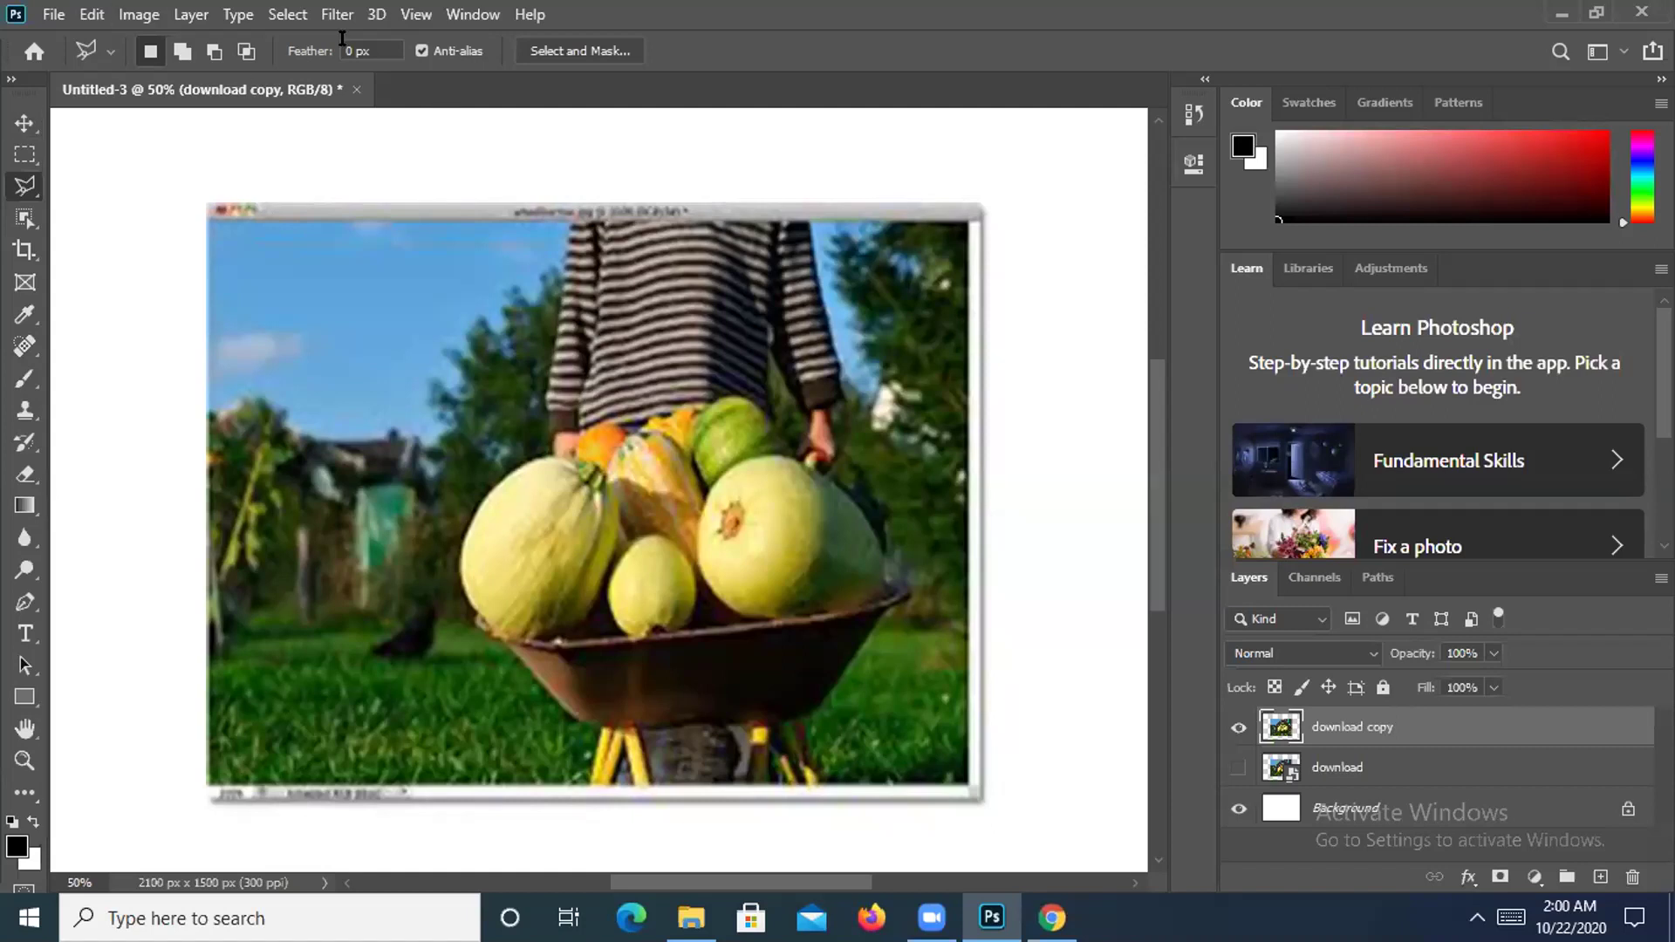
Start a Magnetic Lasso trace along the melon edge in the fruit-basket document.
{"action": "left_click", "coordinate": [484, 495]}
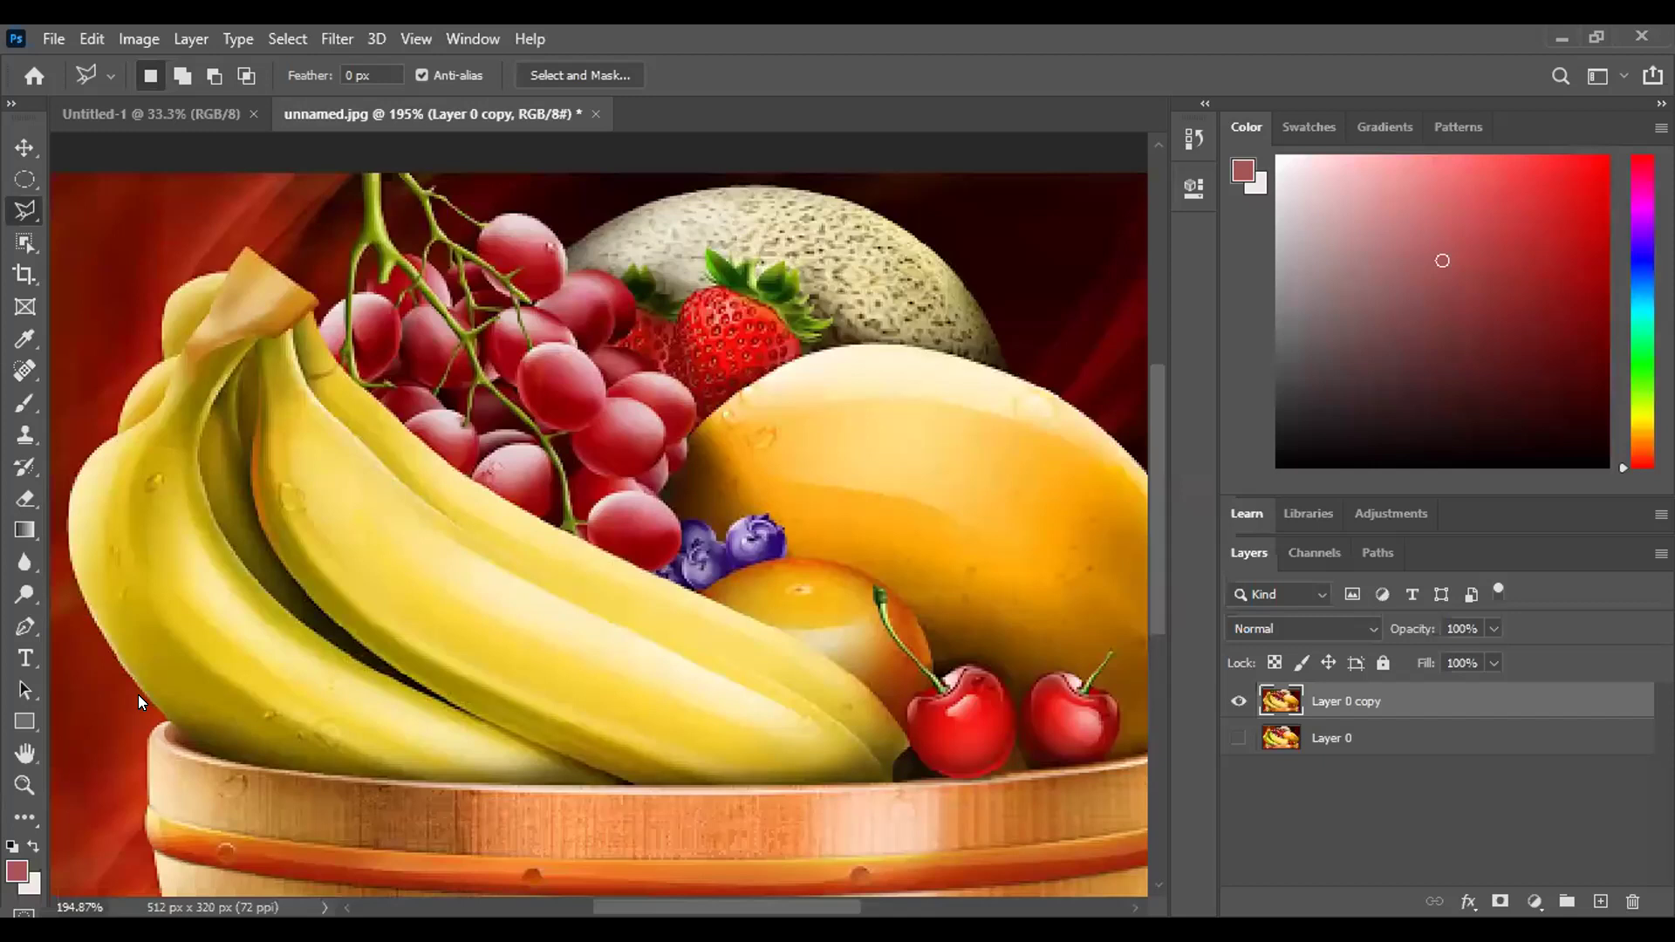
Trace a freehand Lasso outline around the vegetable pile and wheelbarrow tub until it closes.
{"action": "key", "text": "shift+l"}
{"action": "left_click_drag", "start_coordinate": [66, 532], "coordinate": [162, 356]}
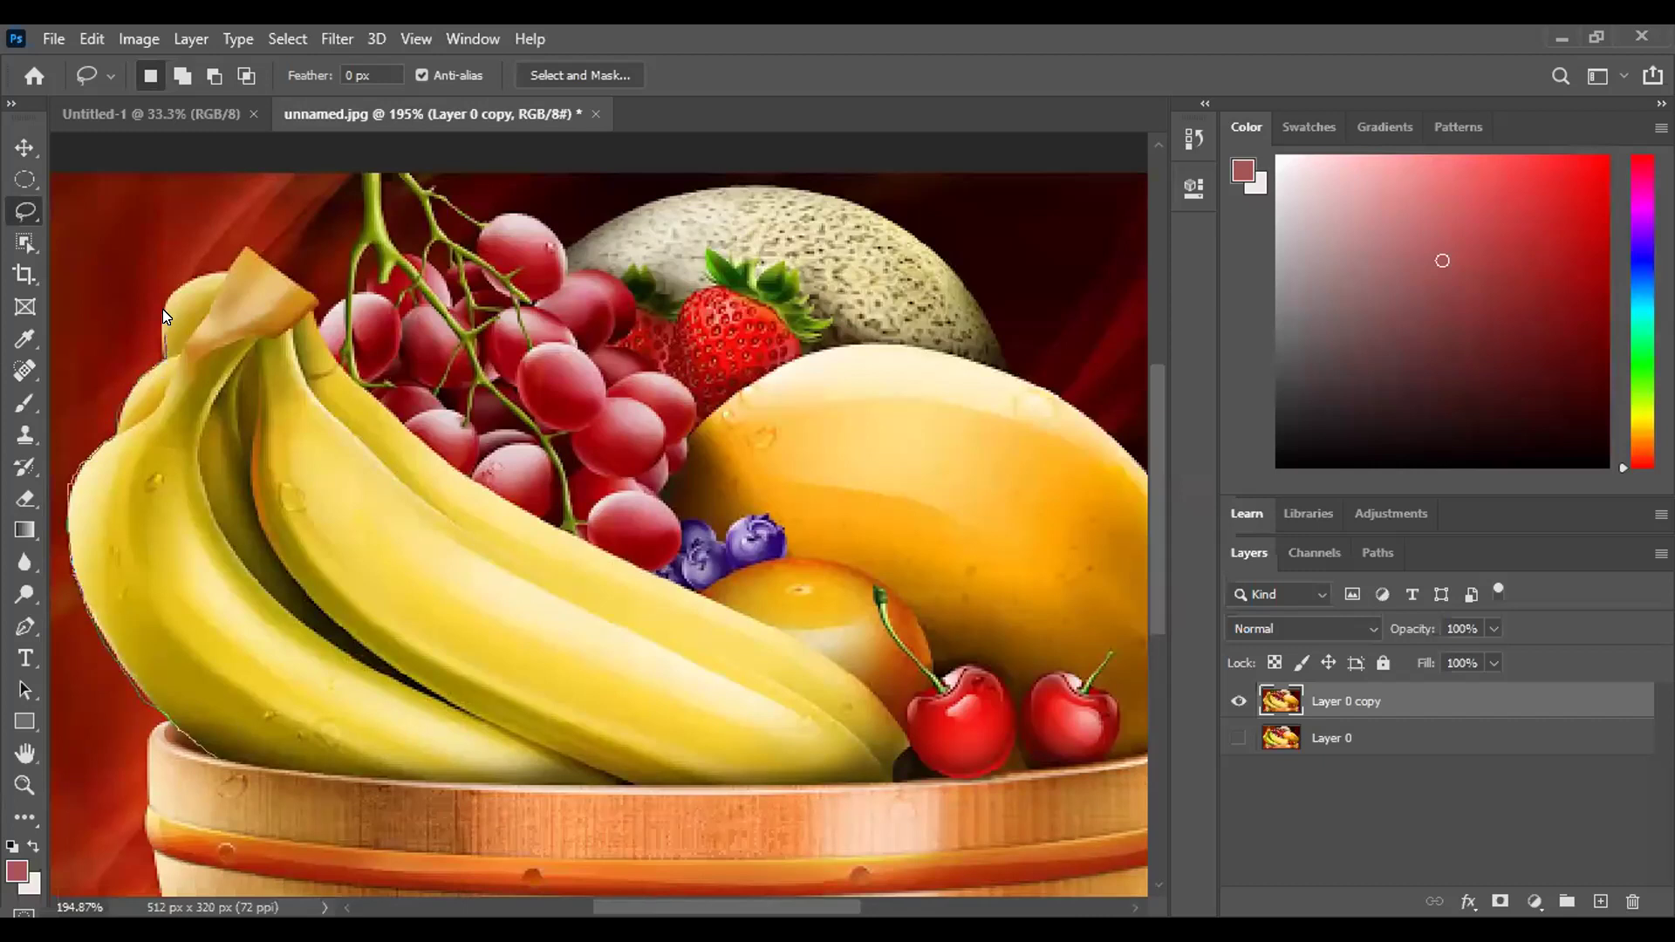
{"action": "mouse_move", "coordinate": [163, 308]}
{"action": "left_mouse_down"}
{"action": "mouse_move", "coordinate": [186, 275]}
{"action": "mouse_move", "coordinate": [216, 275]}
{"action": "left_mouse_up"}
{"action": "left_click_drag", "start_coordinate": [263, 262], "coordinate": [286, 277]}
{"action": "left_click_drag", "start_coordinate": [613, 551], "coordinate": [829, 657]}
{"action": "left_click_drag", "start_coordinate": [831, 663], "coordinate": [844, 670]}
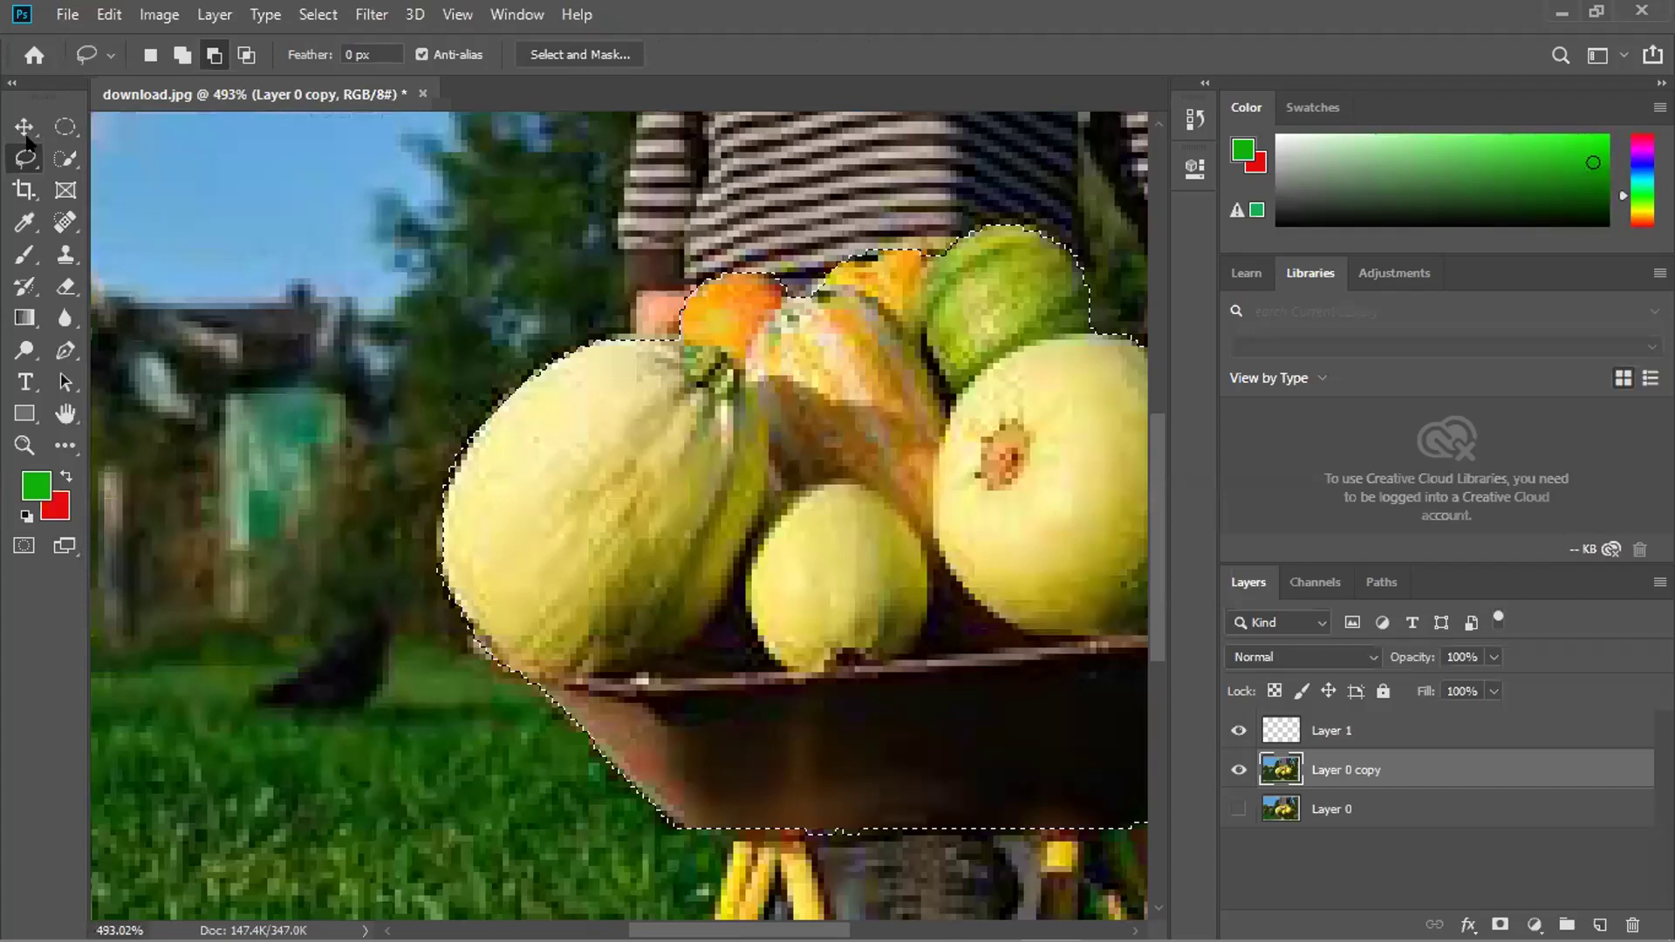
Invert the selection onto the background, test-delete it, undo, and return to the Lasso.
{"action": "left_click", "coordinate": [23, 126]}
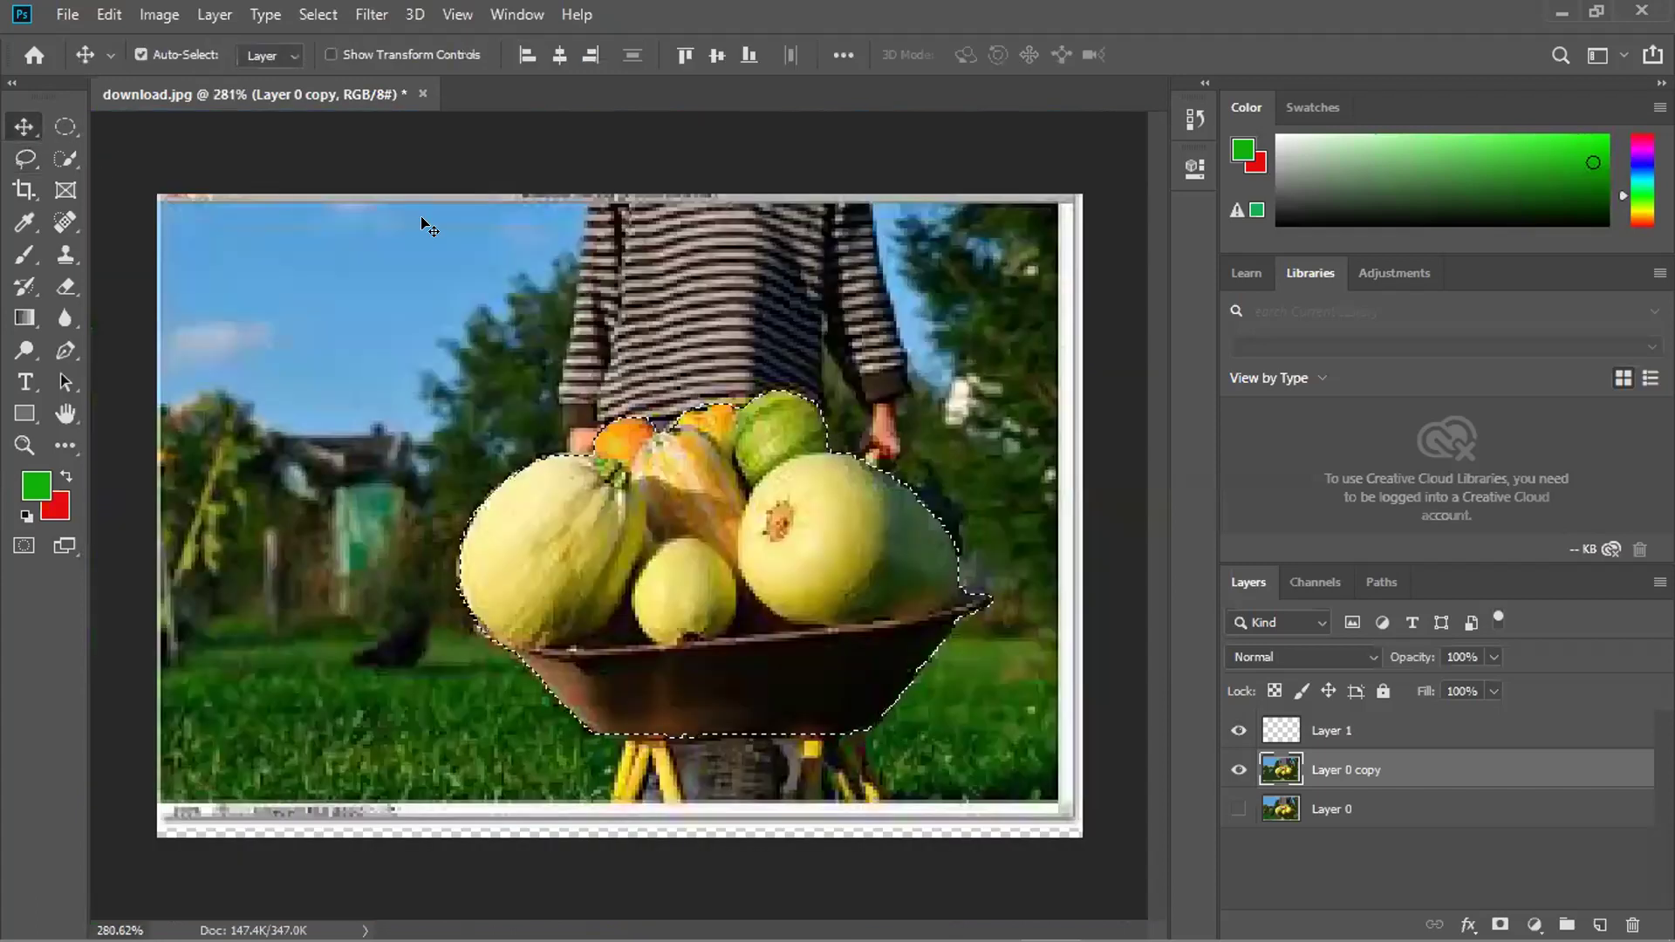
{"action": "key", "text": "ctrl"}
{"action": "key", "text": "ctrl+shift+i"}
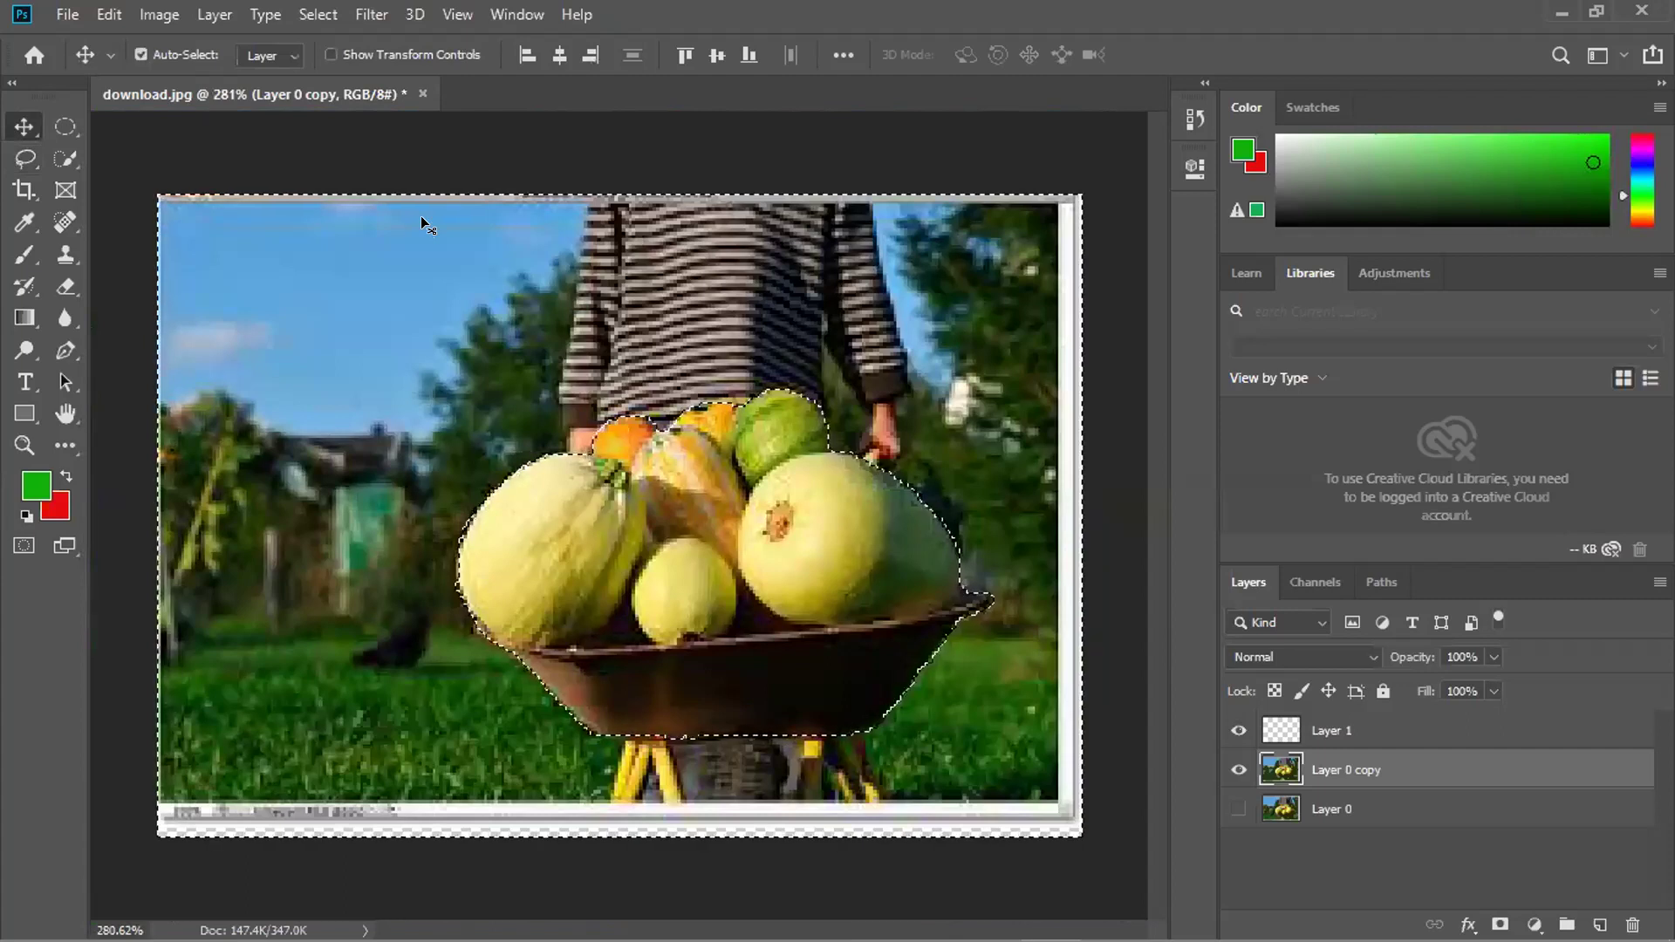
{"action": "key", "text": "Delete"}
{"action": "key", "text": "ctrl+z"}
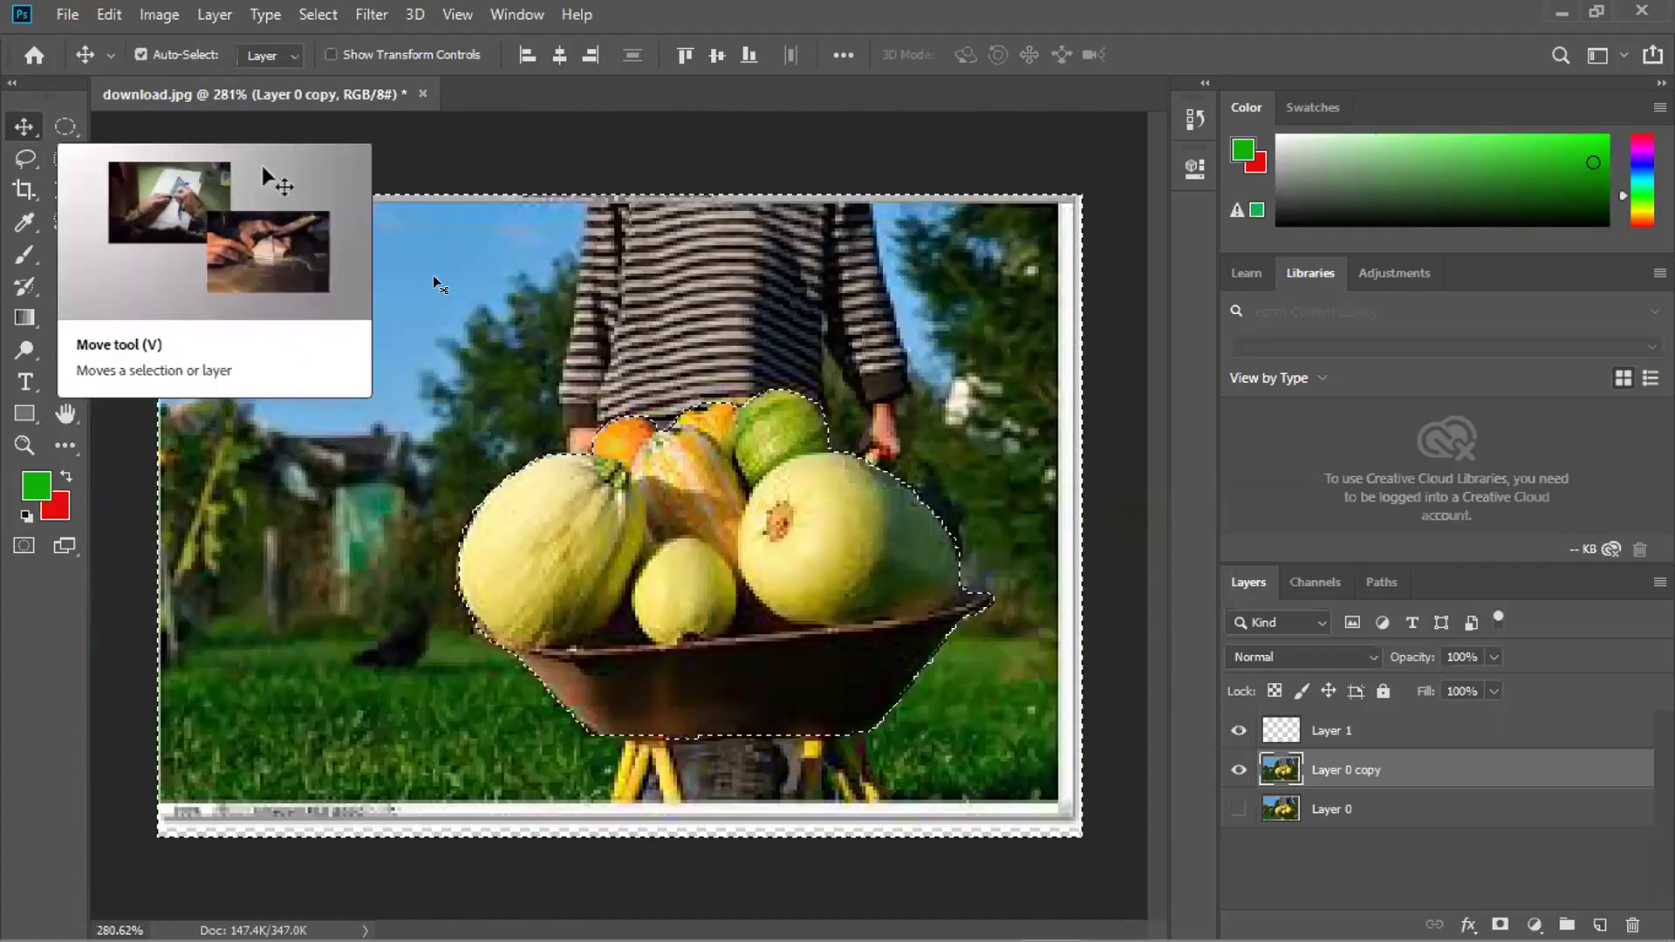
{"action": "key", "text": "ctrl"}
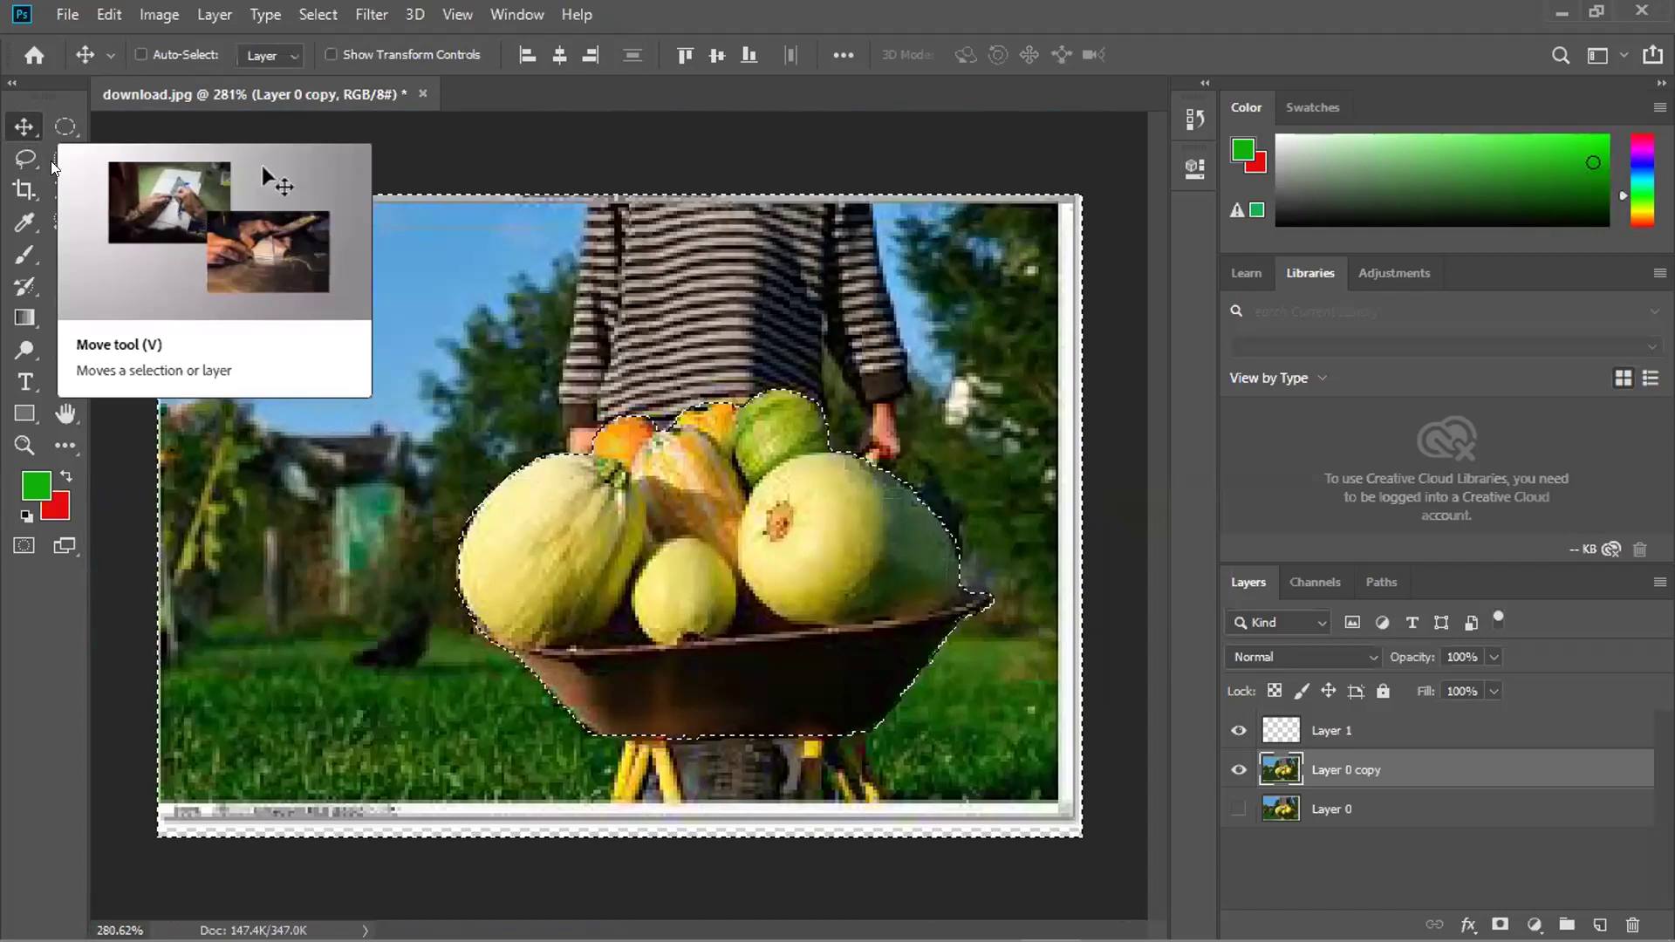
{"action": "key", "text": "l"}
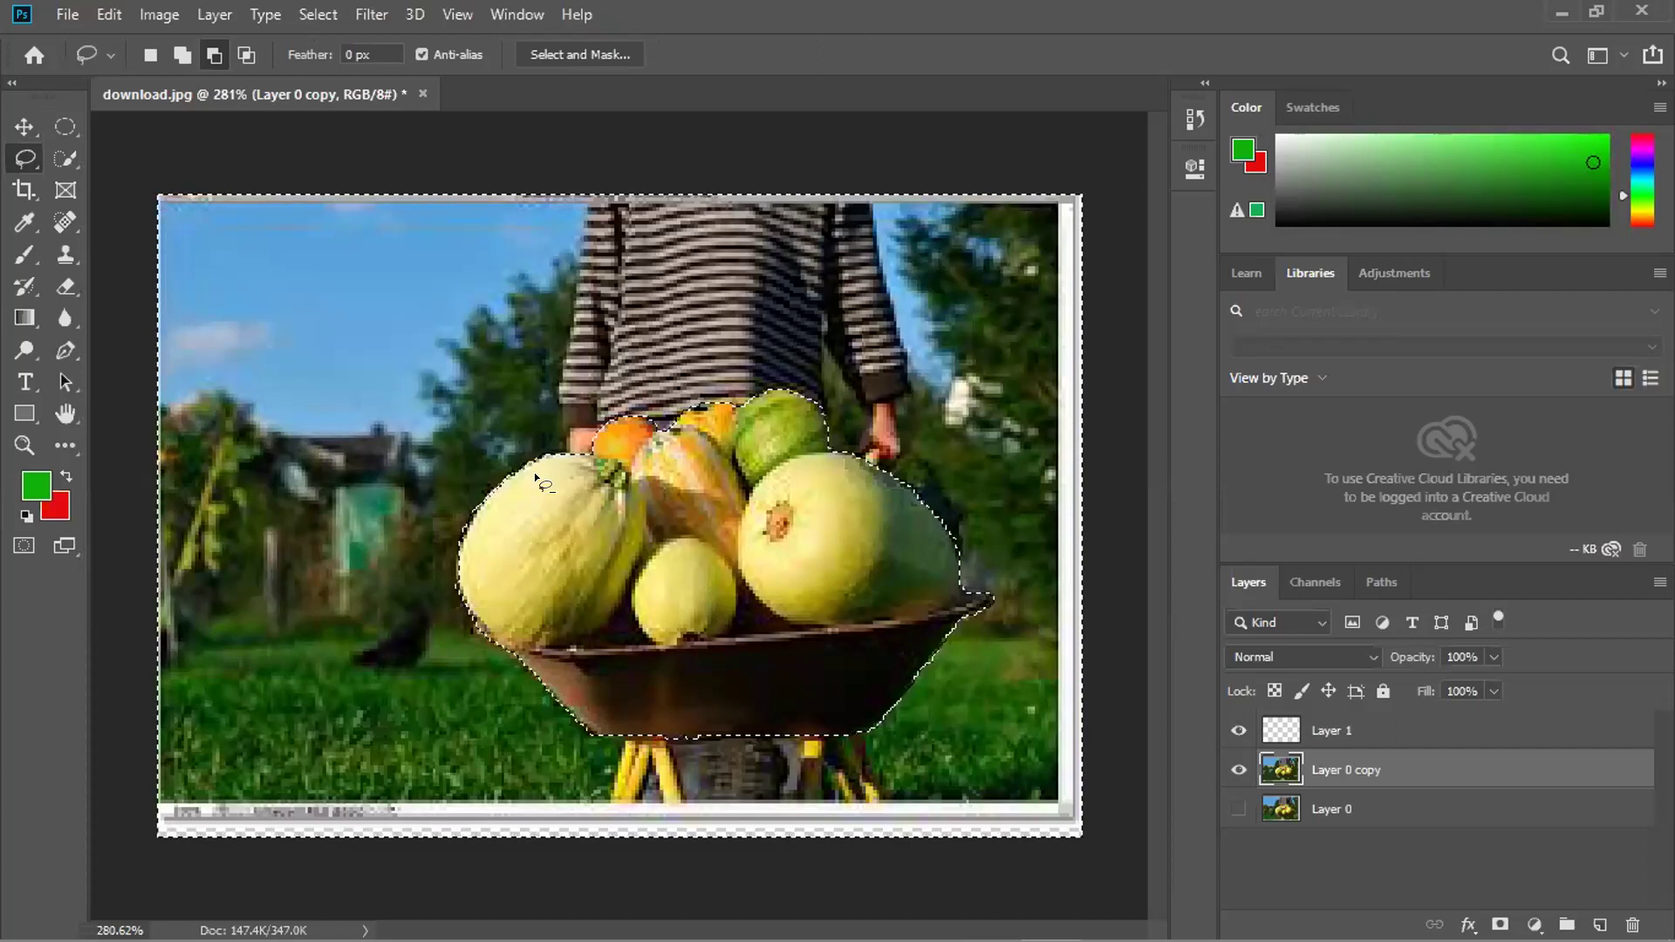
Zoom in and refine the Lasso selection along the melon's lower edge.
{"action": "scroll", "coordinate": [576, 489], "scroll_direction": "up", "scroll_amount": 2}
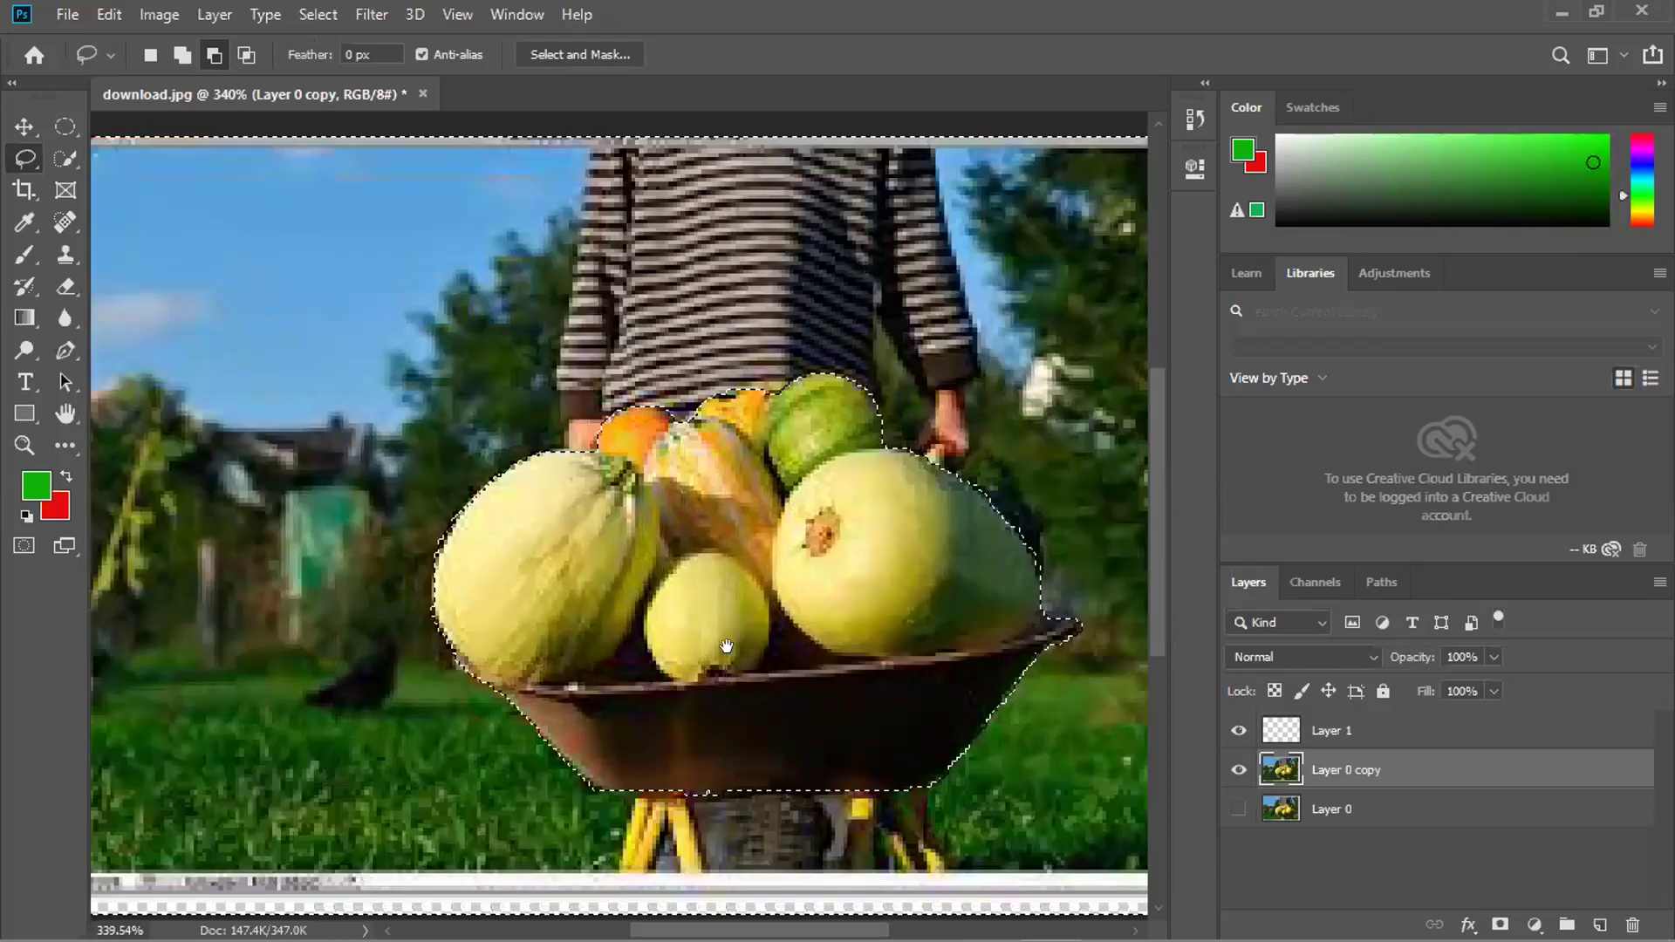
{"action": "scroll", "coordinate": [546, 471], "scroll_direction": "up", "scroll_amount": 1}
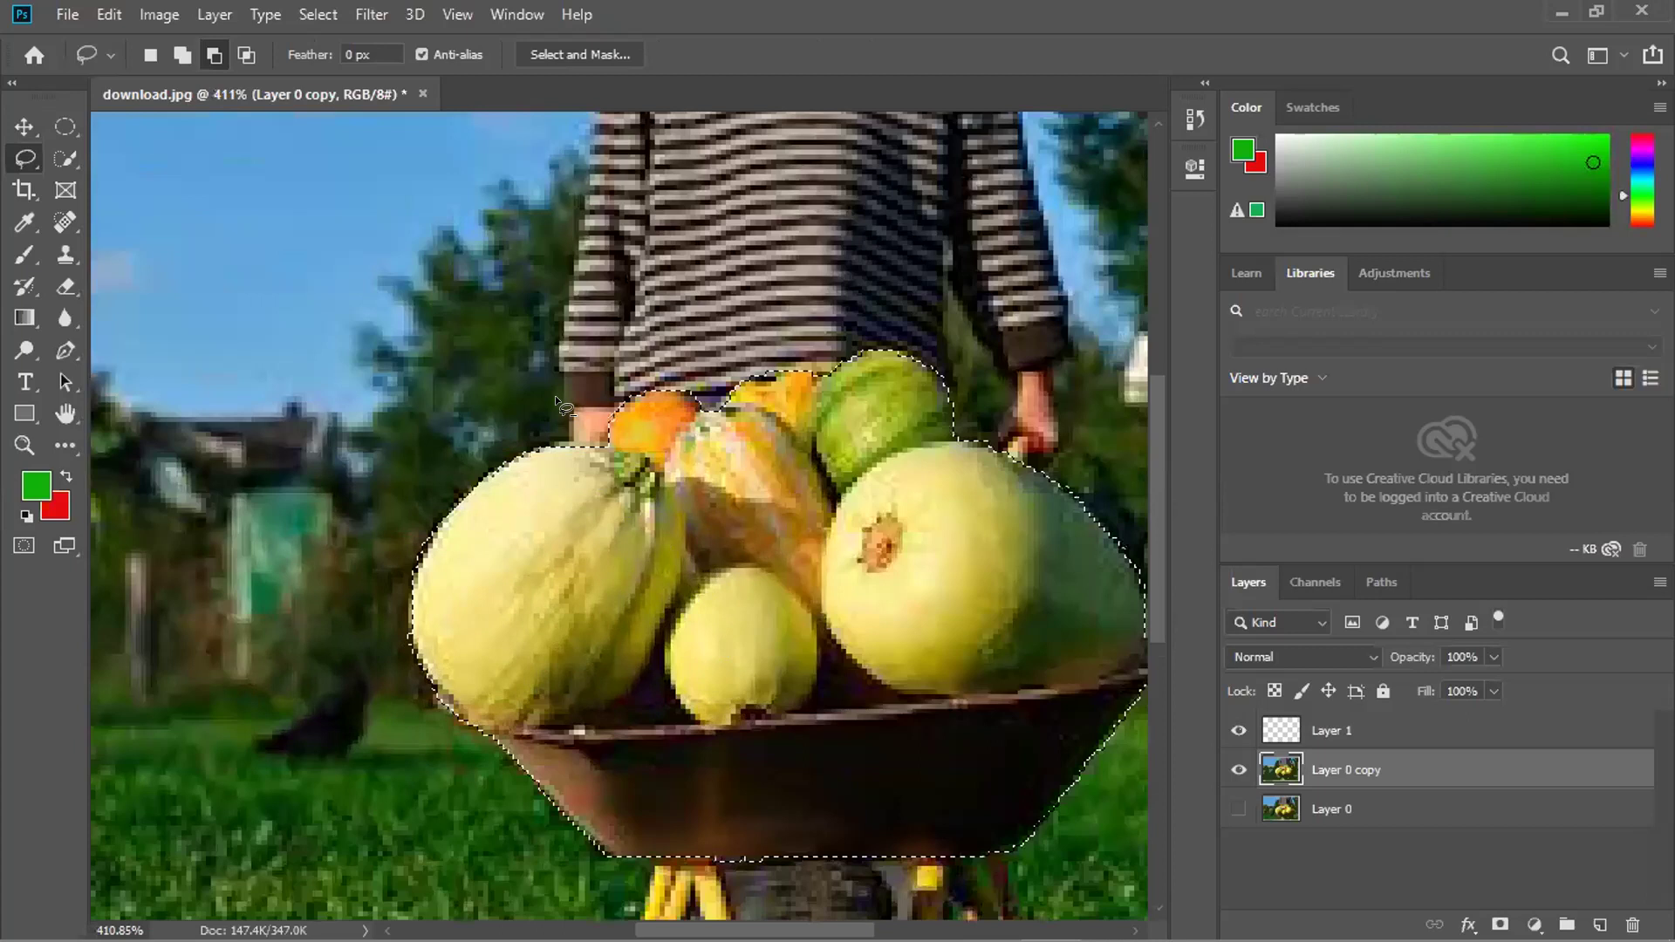
{"action": "scroll", "coordinate": [555, 395], "scroll_direction": "down", "scroll_amount": 2}
{"action": "scroll", "coordinate": [555, 395], "scroll_direction": "down", "scroll_amount": 1}
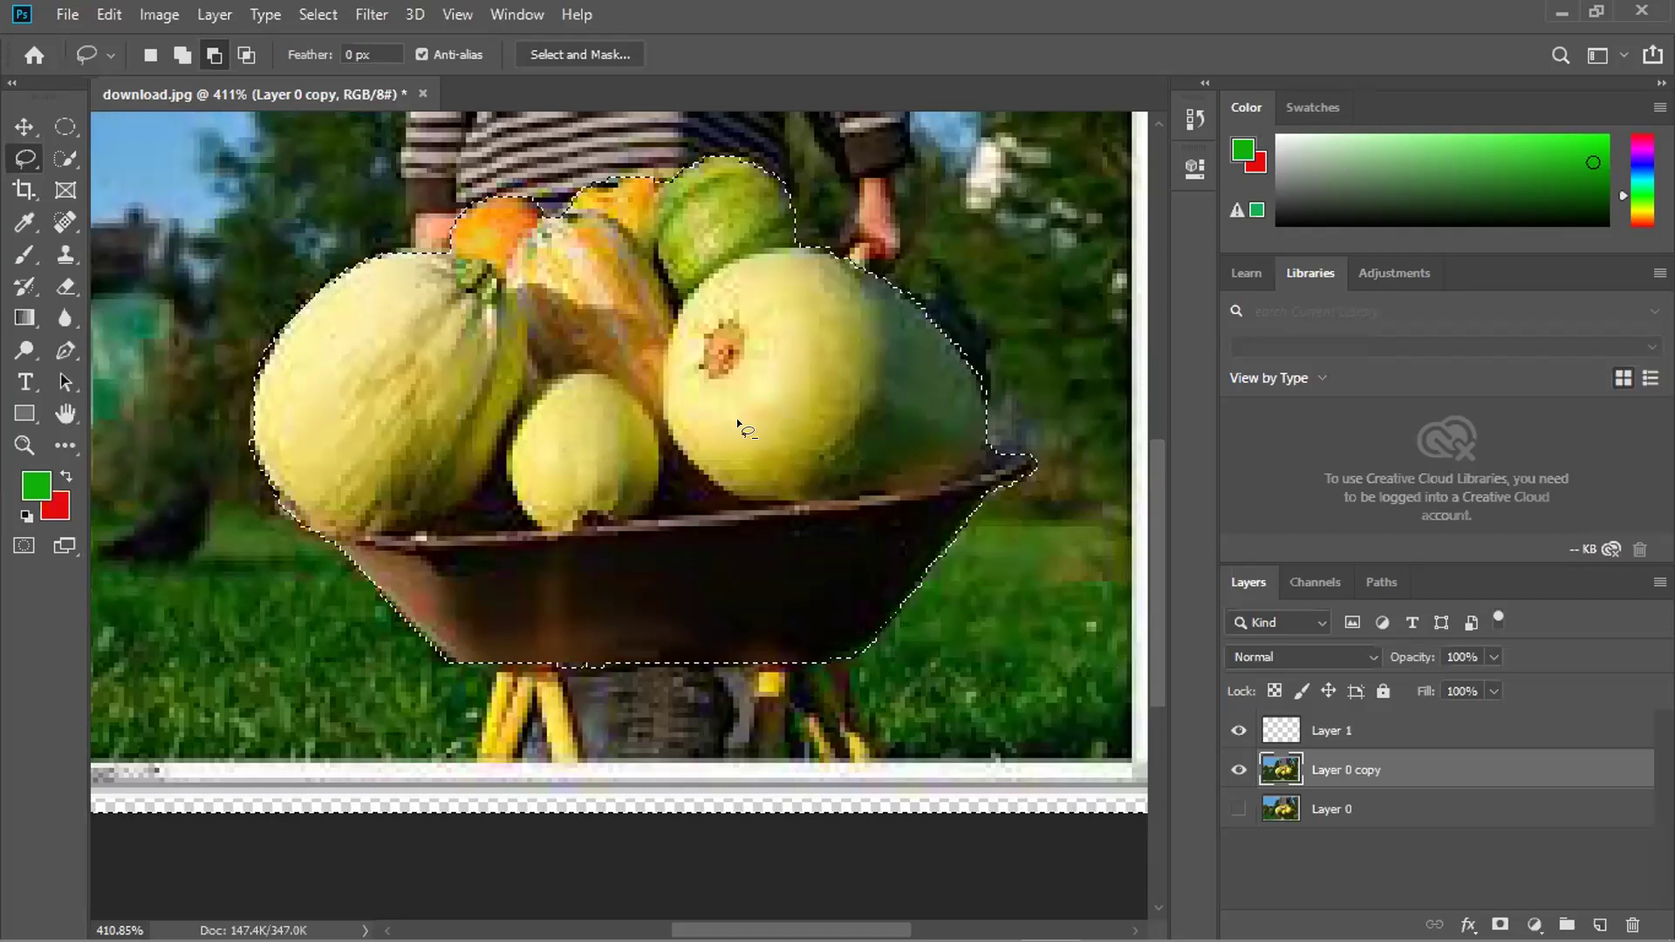
{"action": "scroll", "coordinate": [737, 417], "scroll_direction": "up", "scroll_amount": 2}
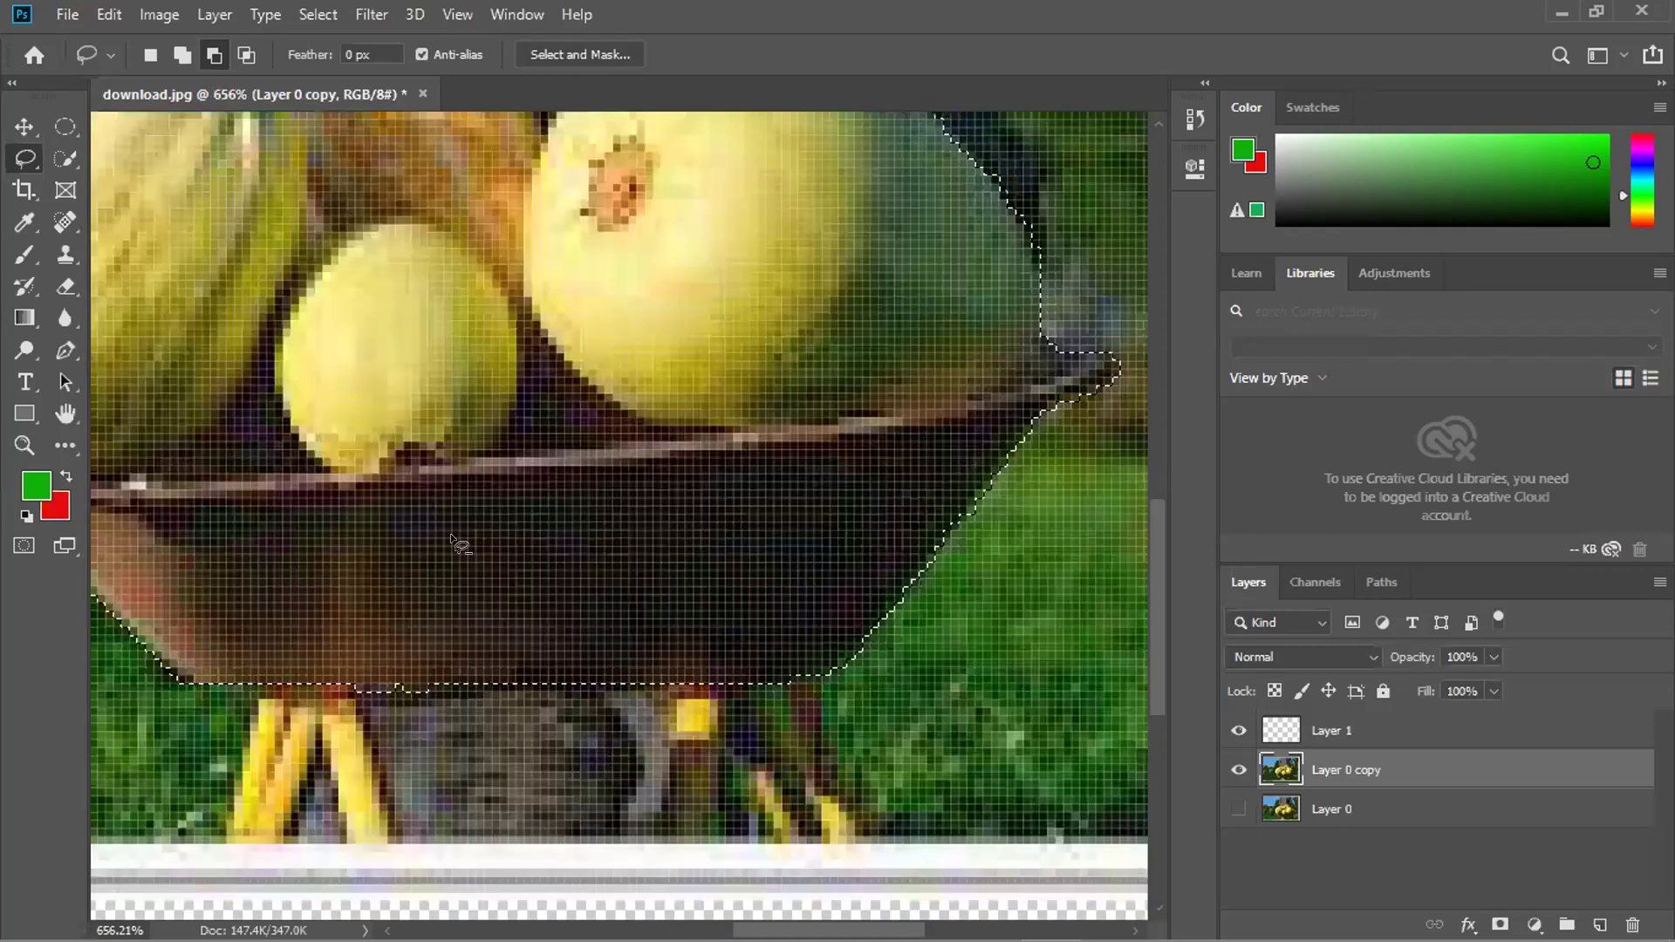
{"action": "scroll", "coordinate": [267, 674], "scroll_direction": "up", "scroll_amount": 5}
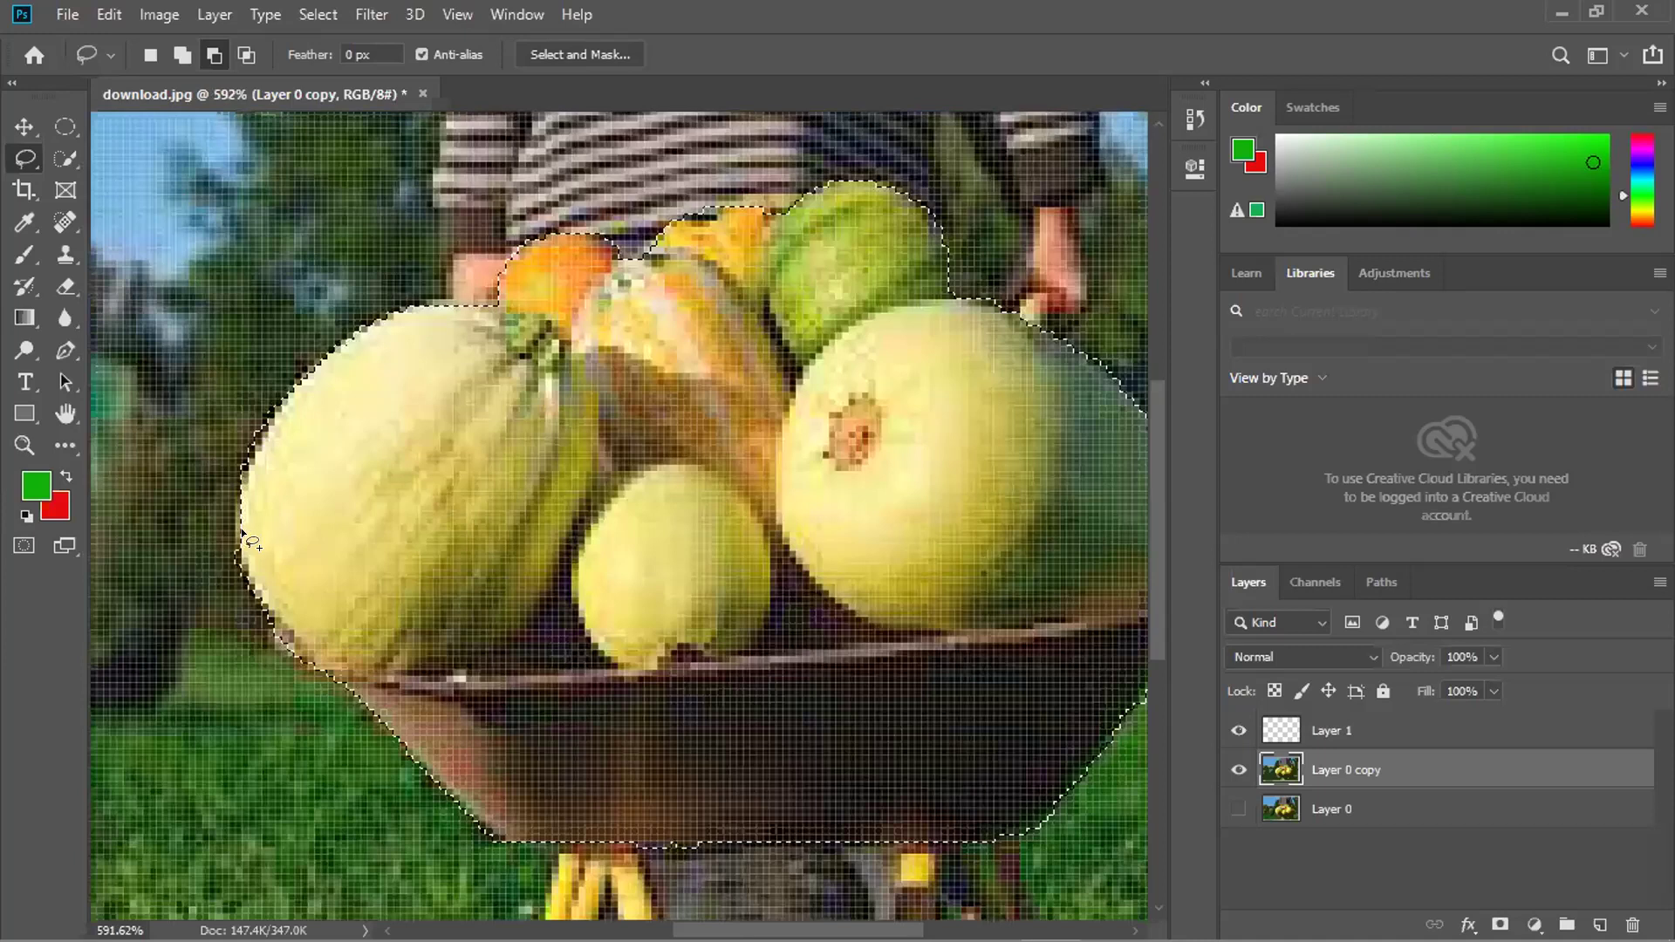
{"action": "scroll", "coordinate": [241, 527], "scroll_direction": "up", "scroll_amount": 5}
{"action": "mouse_move", "coordinate": [255, 529]}
{"action": "left_mouse_down"}
{"action": "mouse_move", "coordinate": [358, 653]}
{"action": "mouse_move", "coordinate": [268, 599]}
{"action": "mouse_move", "coordinate": [235, 538]}
{"action": "mouse_move", "coordinate": [242, 519]}
{"action": "mouse_move", "coordinate": [246, 558]}
{"action": "left_mouse_up"}
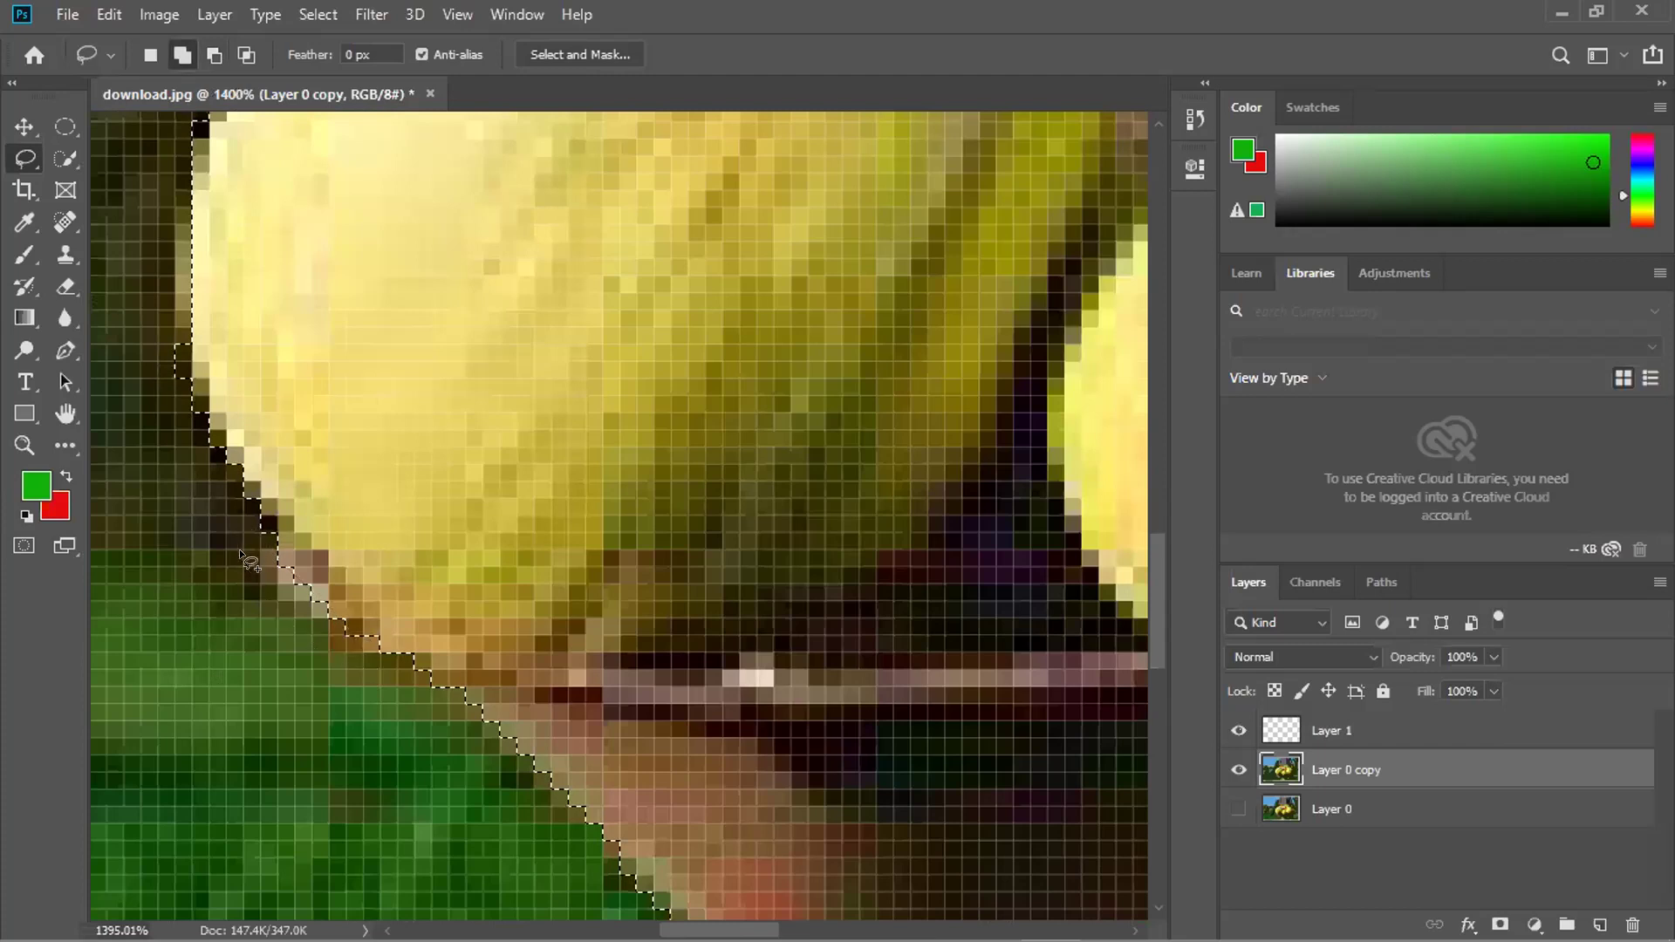
{"action": "scroll", "coordinate": [452, 709], "scroll_direction": "down", "scroll_amount": 2}
{"action": "scroll", "coordinate": [452, 708], "scroll_direction": "down", "scroll_amount": 1}
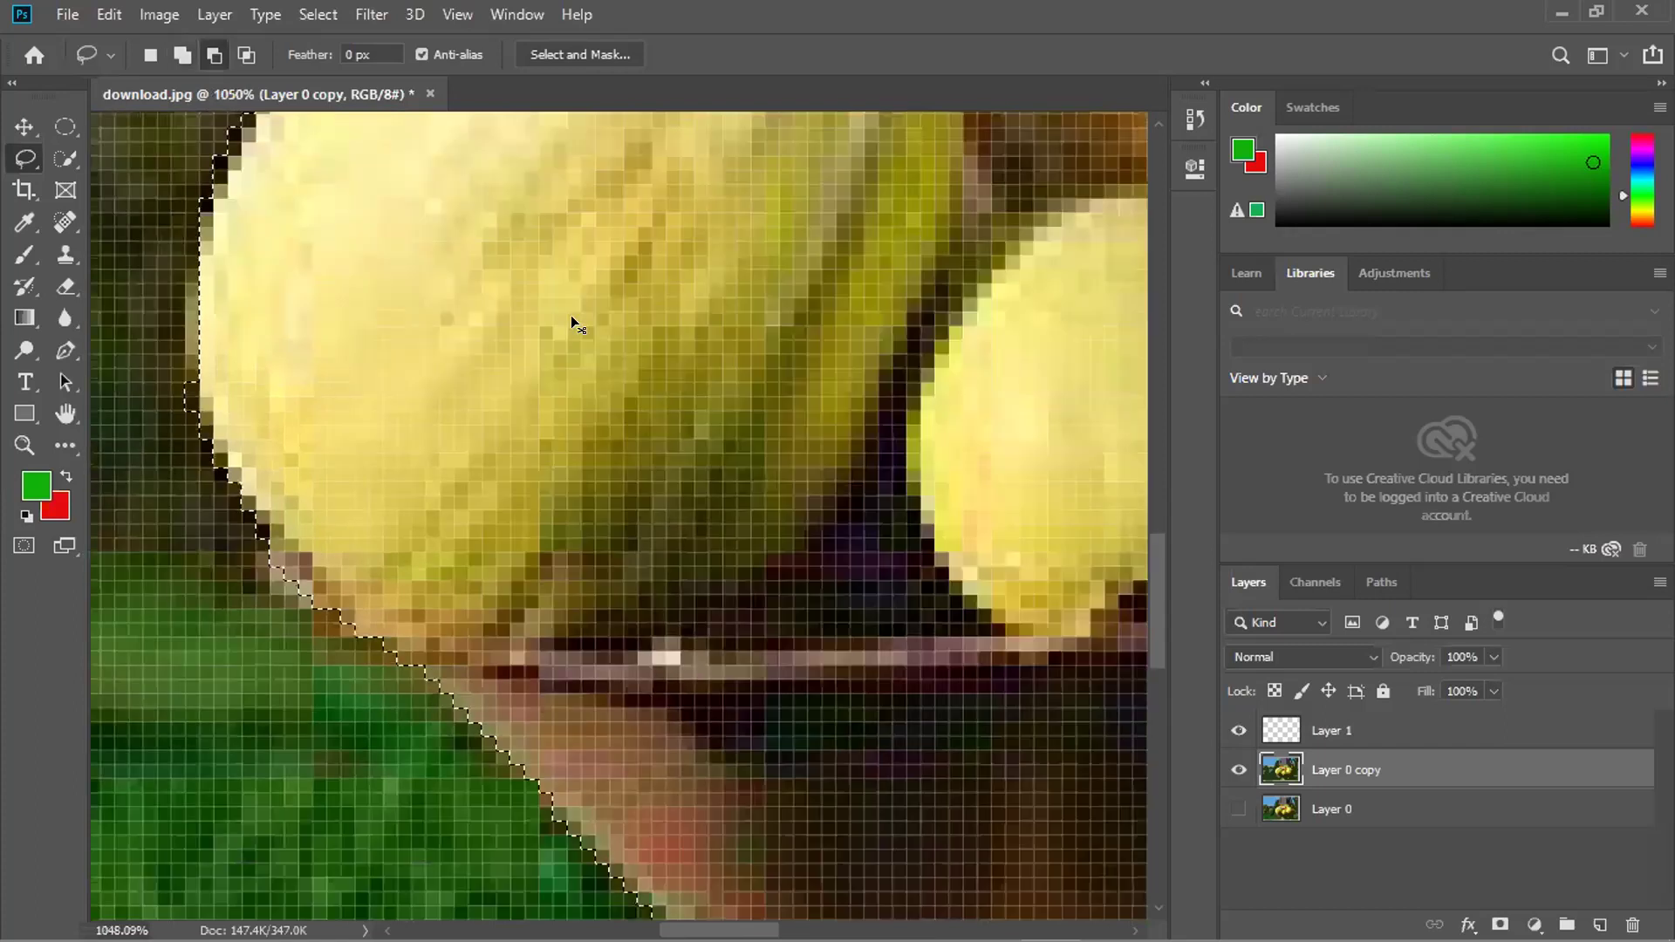
{"action": "scroll", "coordinate": [571, 319], "scroll_direction": "down", "scroll_amount": 1}
{"action": "scroll", "coordinate": [592, 343], "scroll_direction": "down", "scroll_amount": 1}
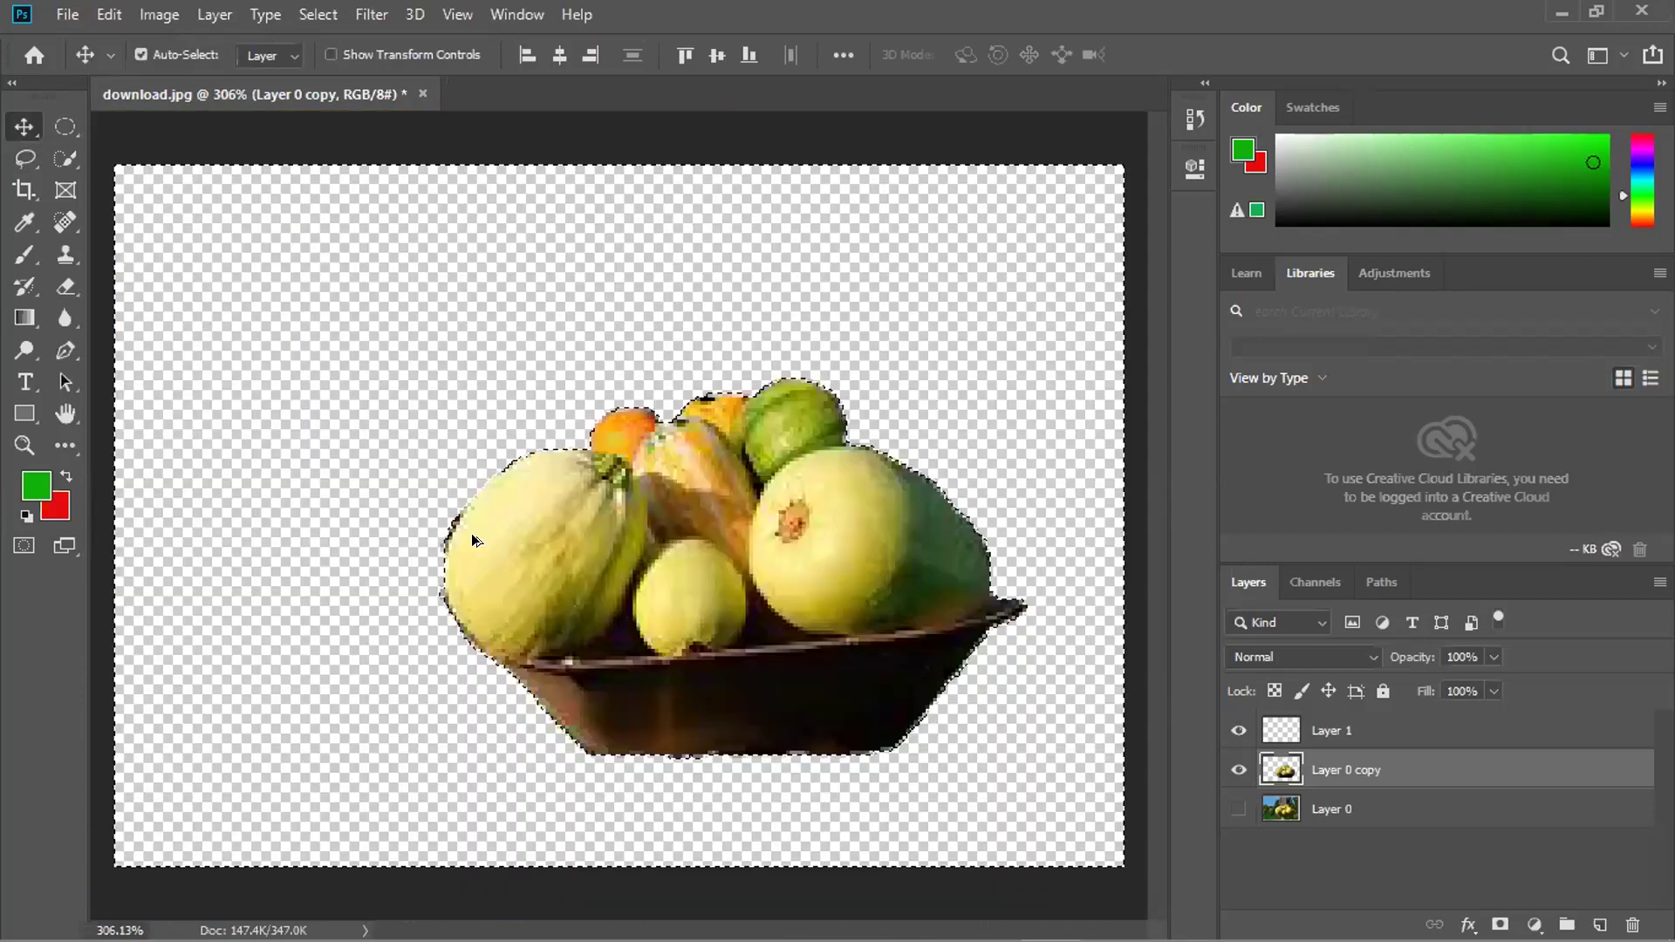
Undo the background deletion and keep Layer 0 copy as the working layer.
{"action": "scroll", "coordinate": [472, 540], "scroll_direction": "up", "scroll_amount": 4}
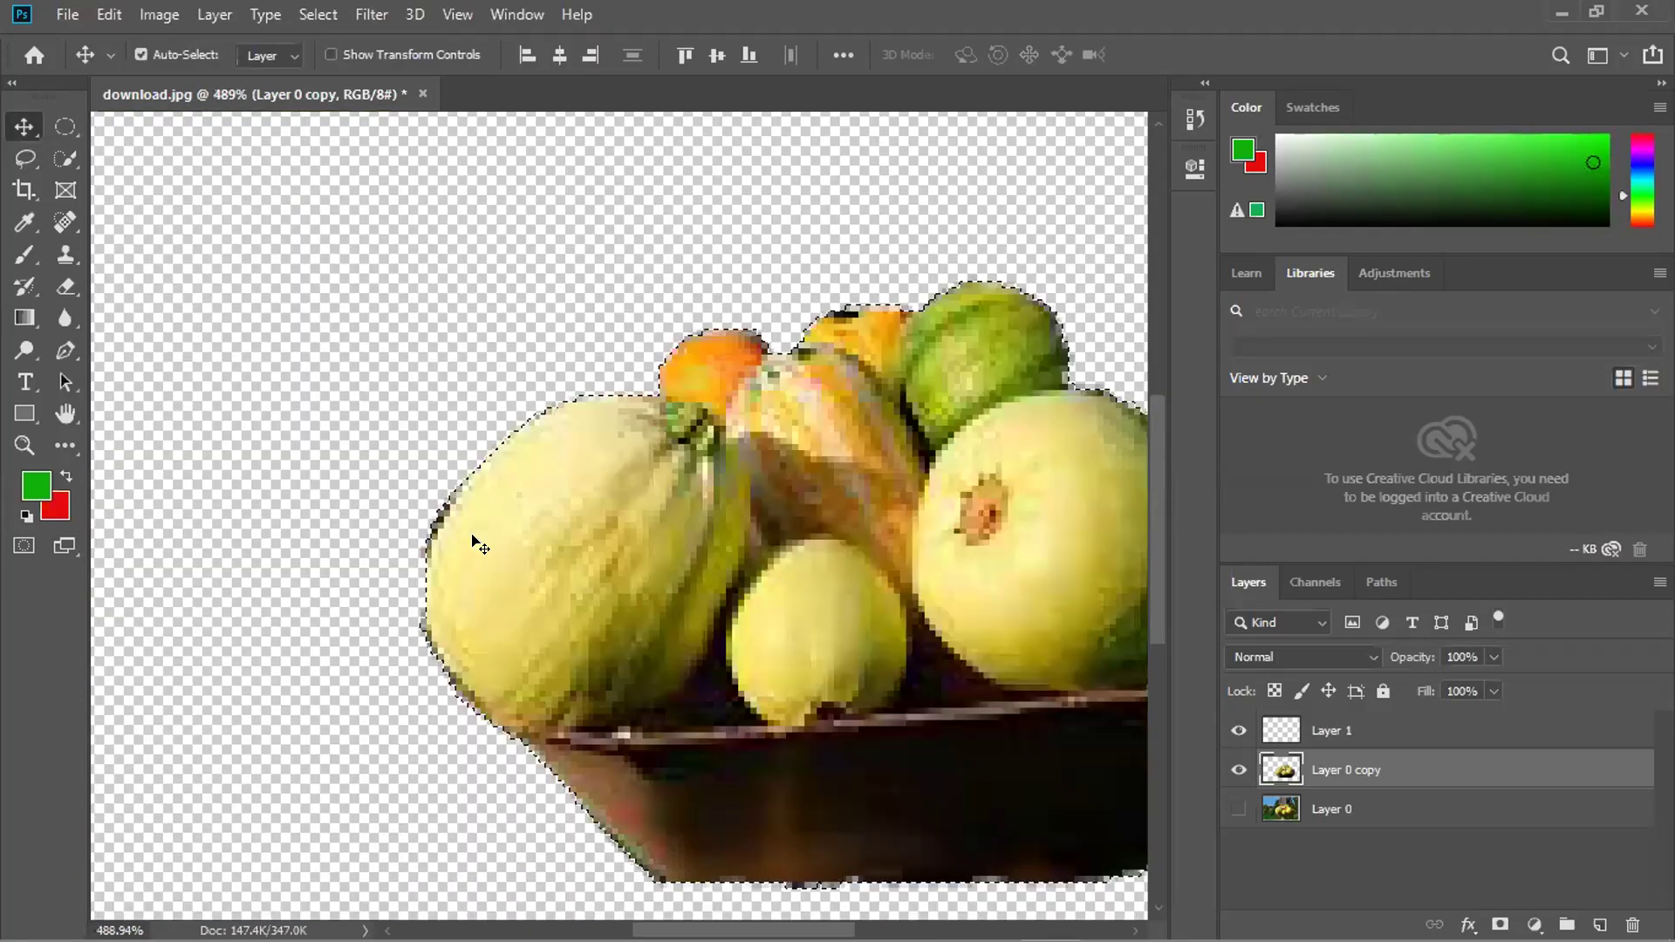
{"action": "scroll", "coordinate": [479, 546], "scroll_direction": "up", "scroll_amount": 2}
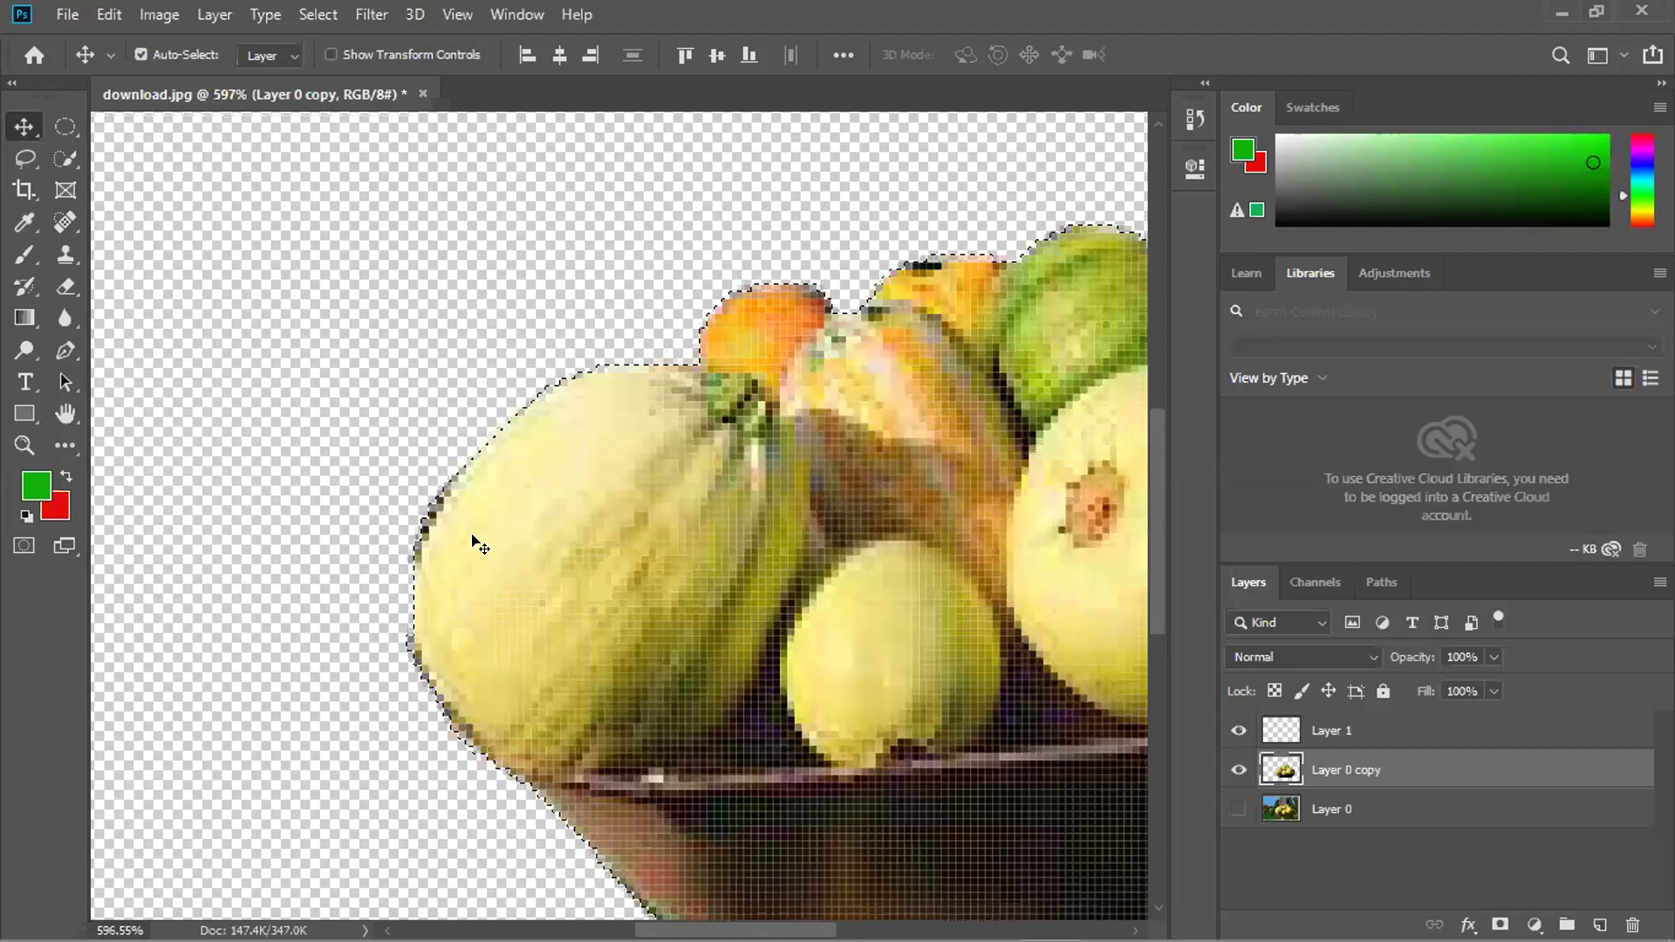
{"action": "scroll", "coordinate": [479, 546], "scroll_direction": "down", "scroll_amount": 4}
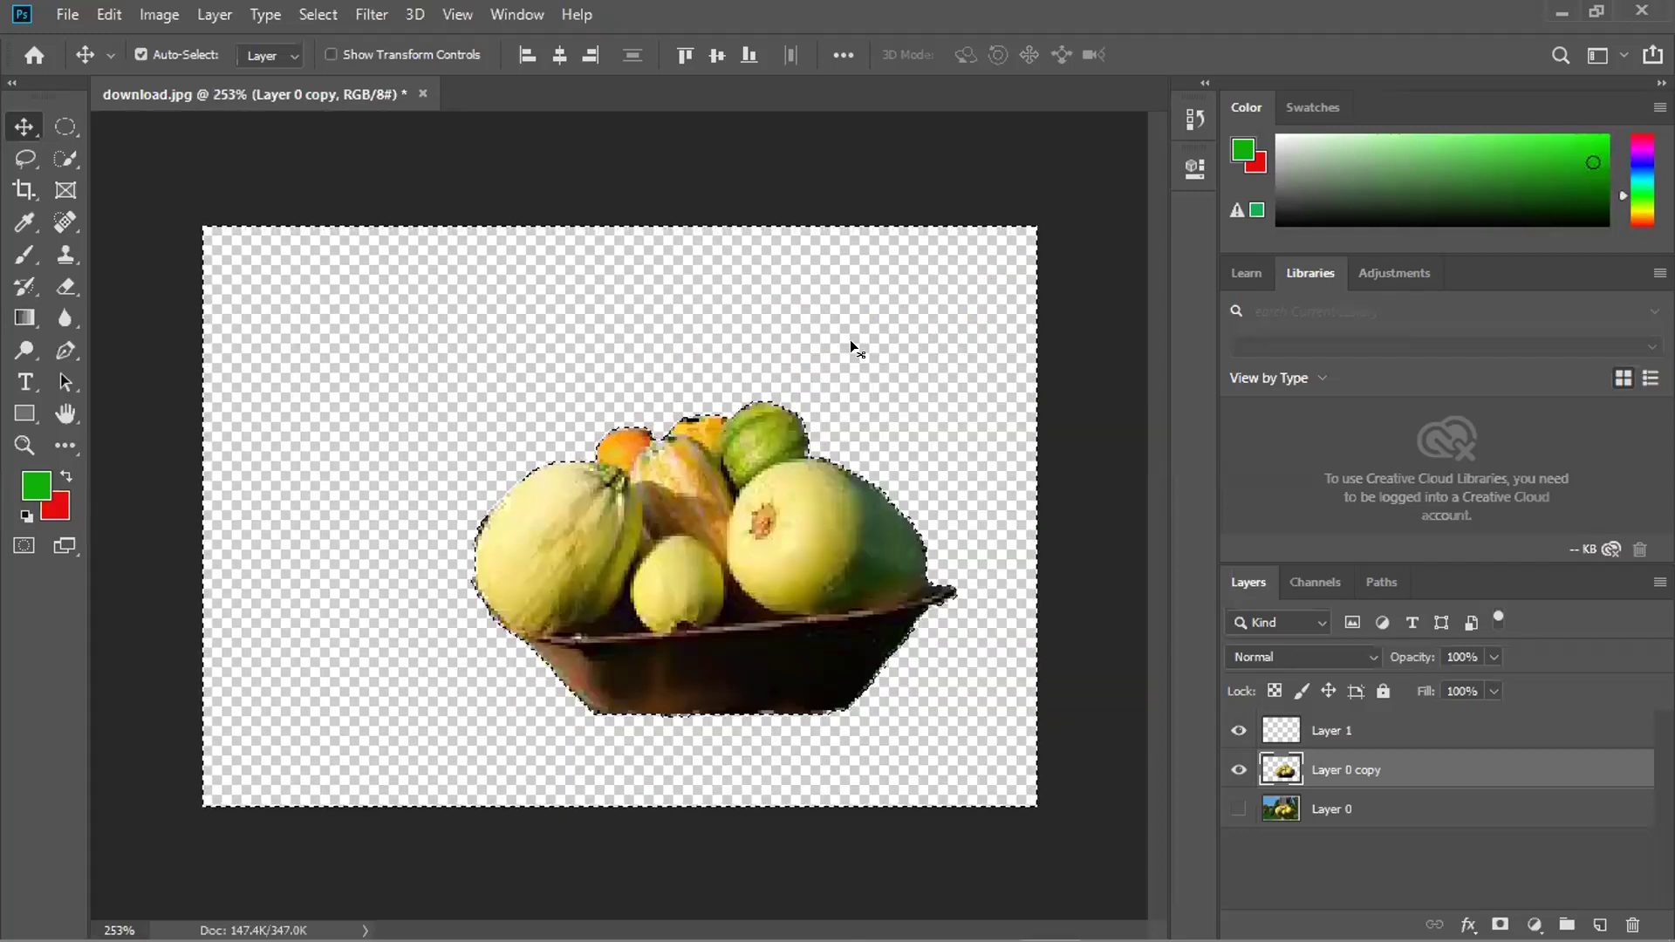
{"action": "key", "text": "ctrl"}
{"action": "key", "text": "ctrl+z"}
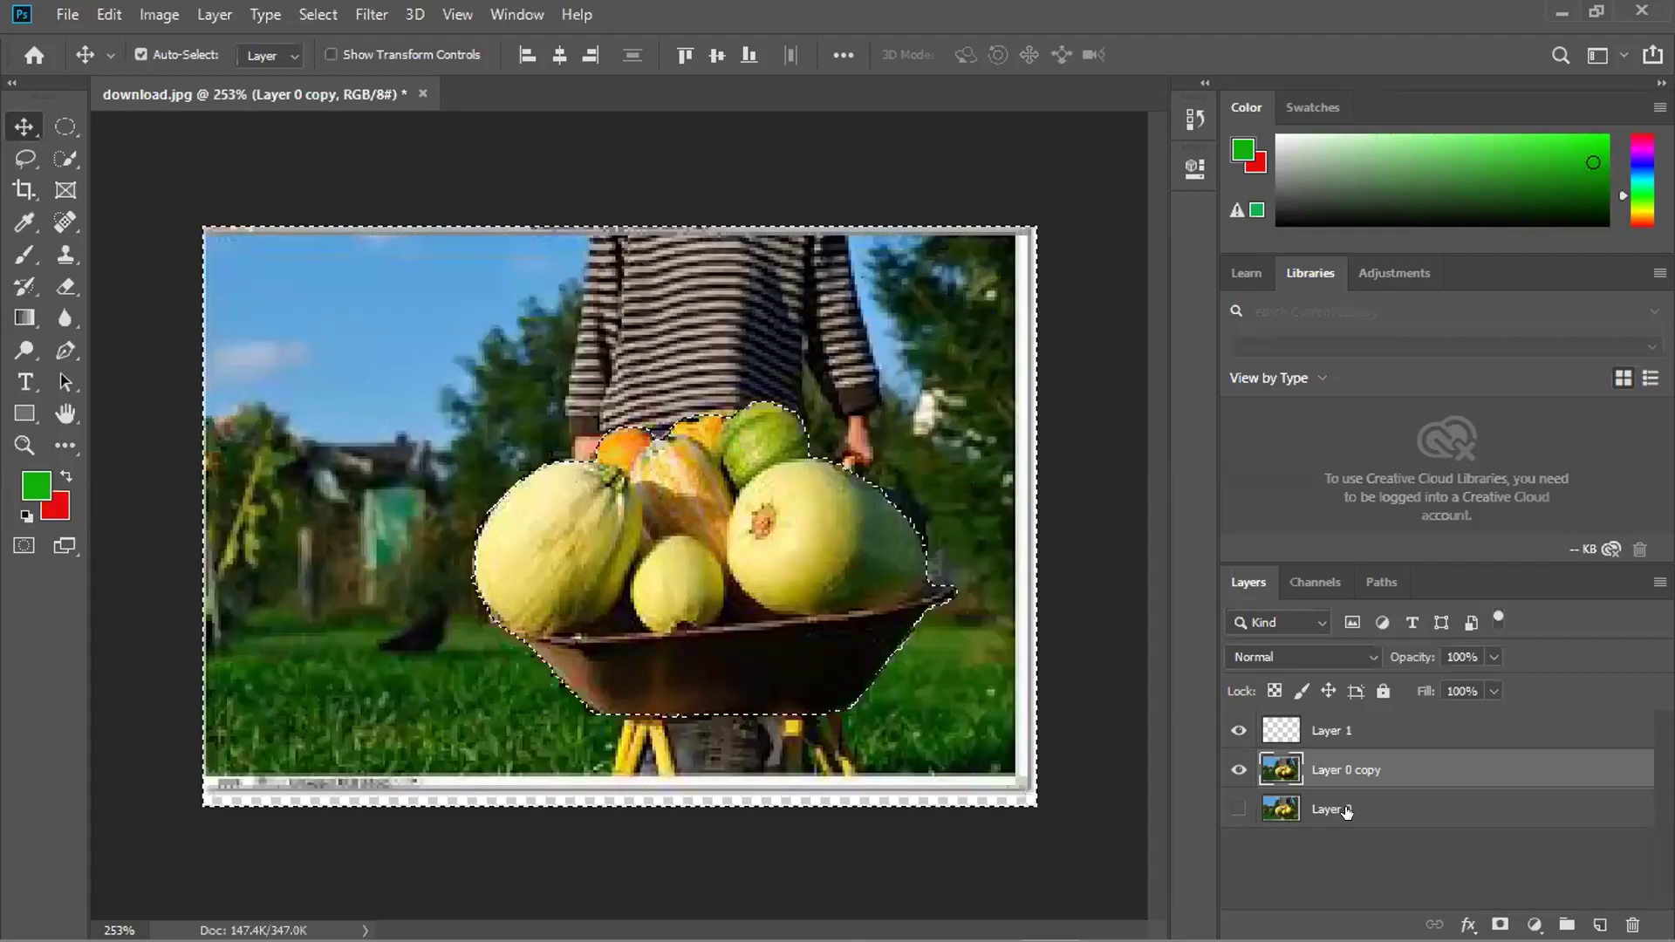
{"action": "left_click", "coordinate": [1331, 809]}
{"action": "left_click", "coordinate": [1330, 764]}
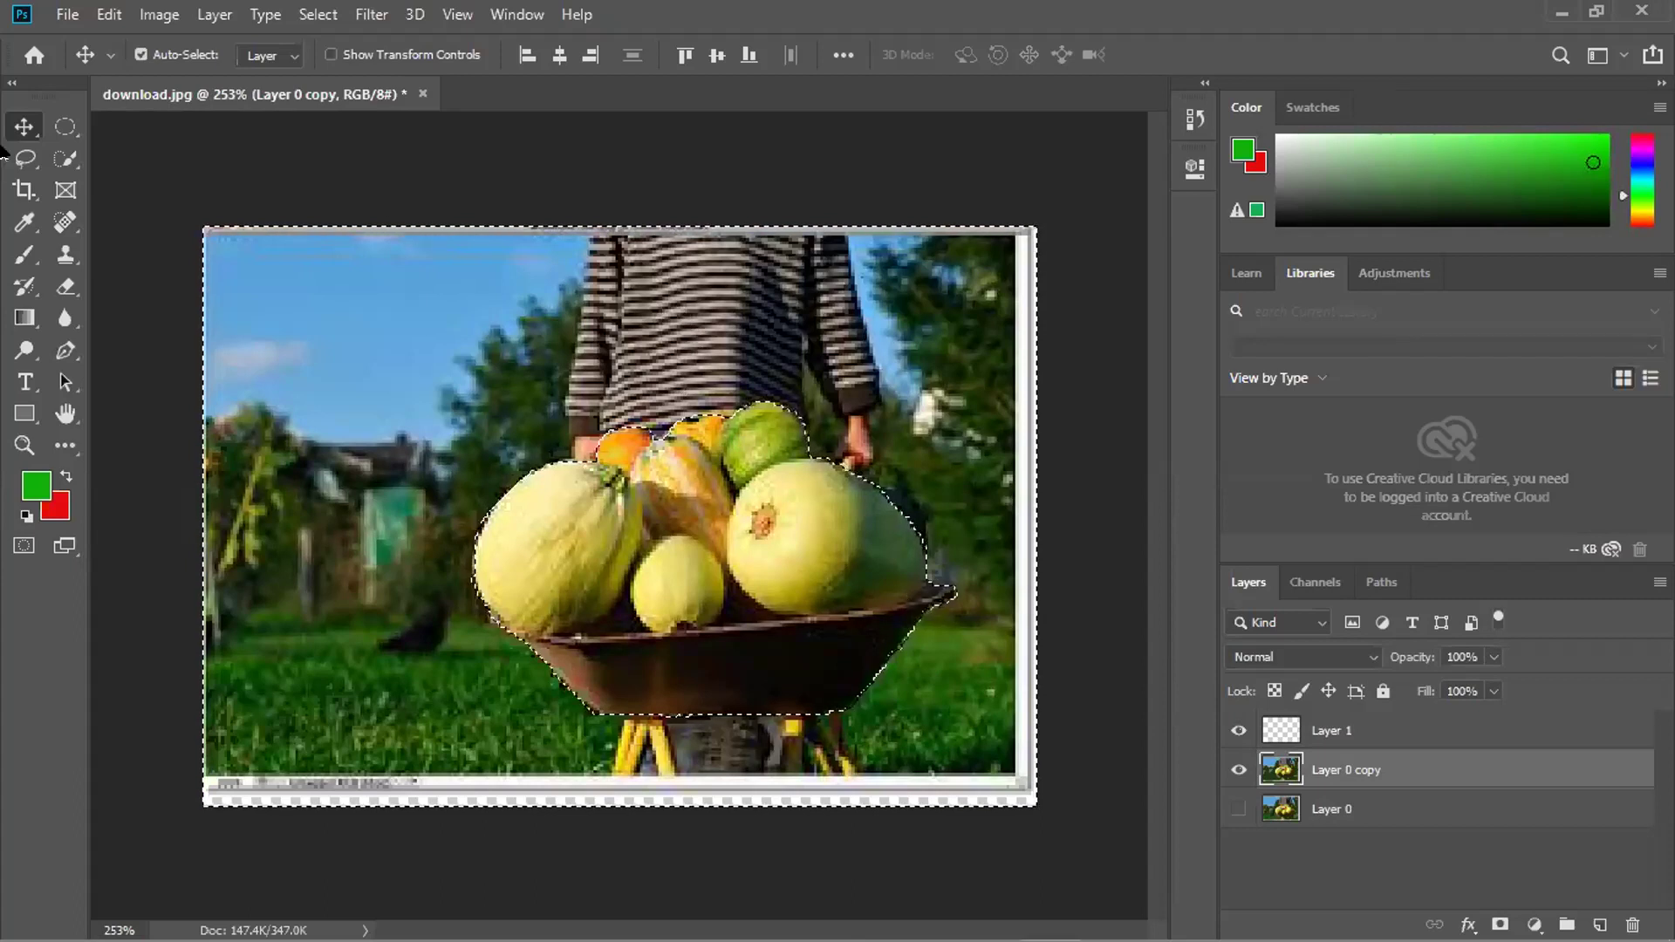
Select the freehand Lasso tool in the toolbar.
{"action": "left_click", "coordinate": [29, 150]}
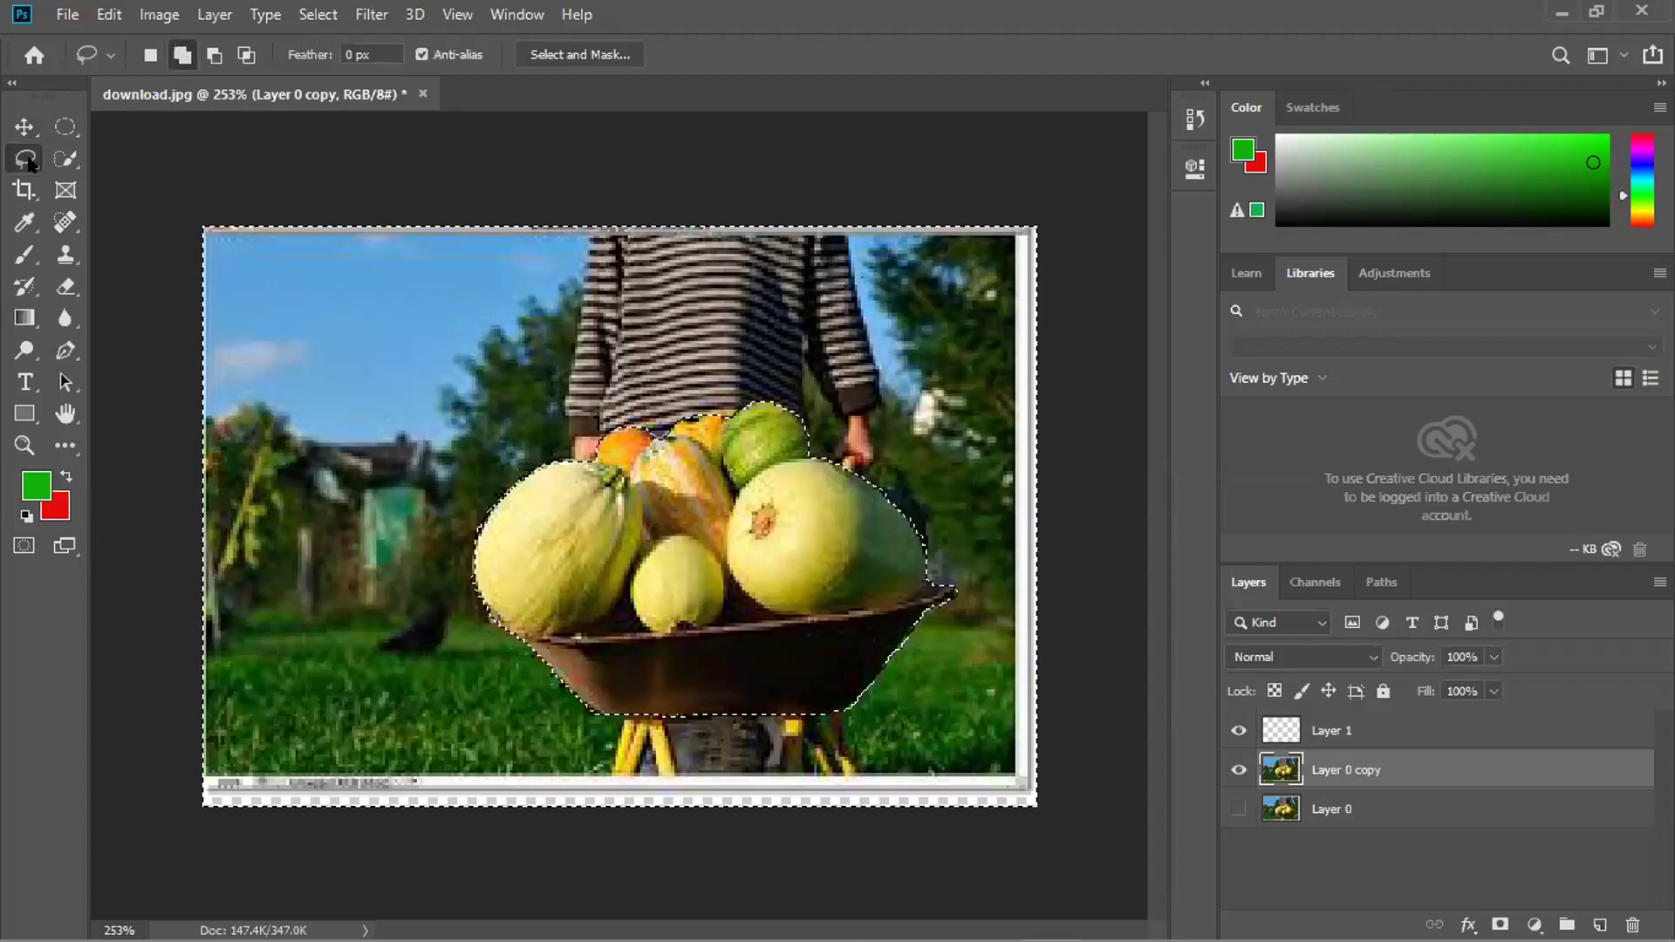
Restore the deleted fruit-basket background, clear the banana selection, and cancel the unfinished trace.
{"action": "right_click", "coordinate": [29, 164]}
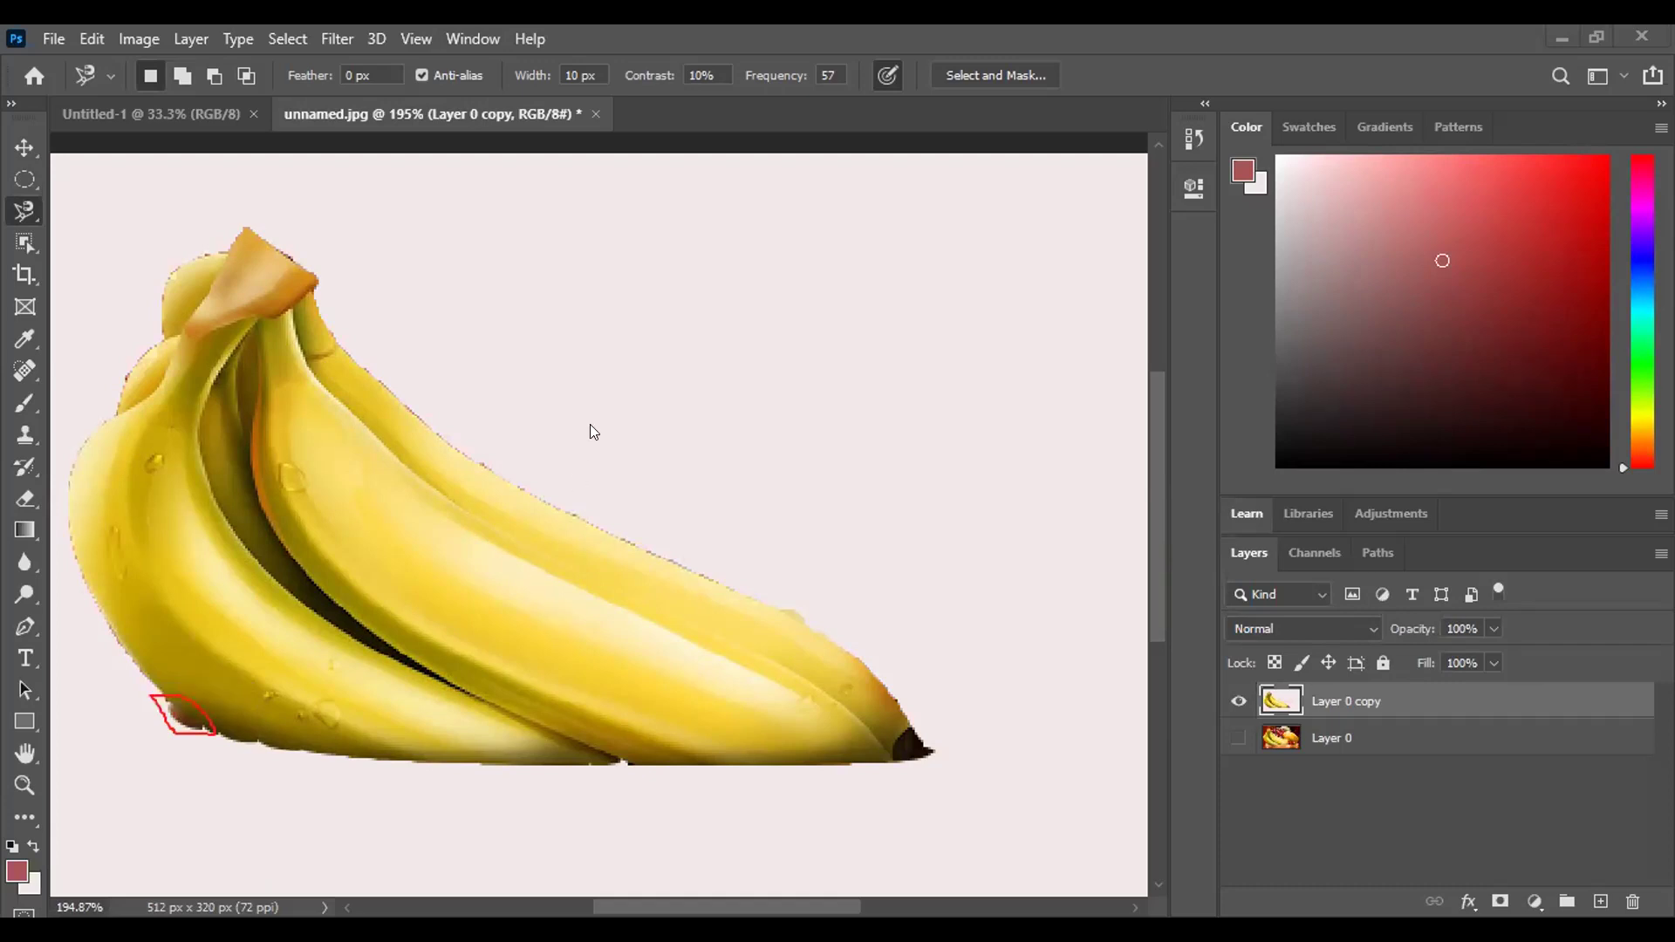
{"action": "key", "text": "ctrl+shift+i"}
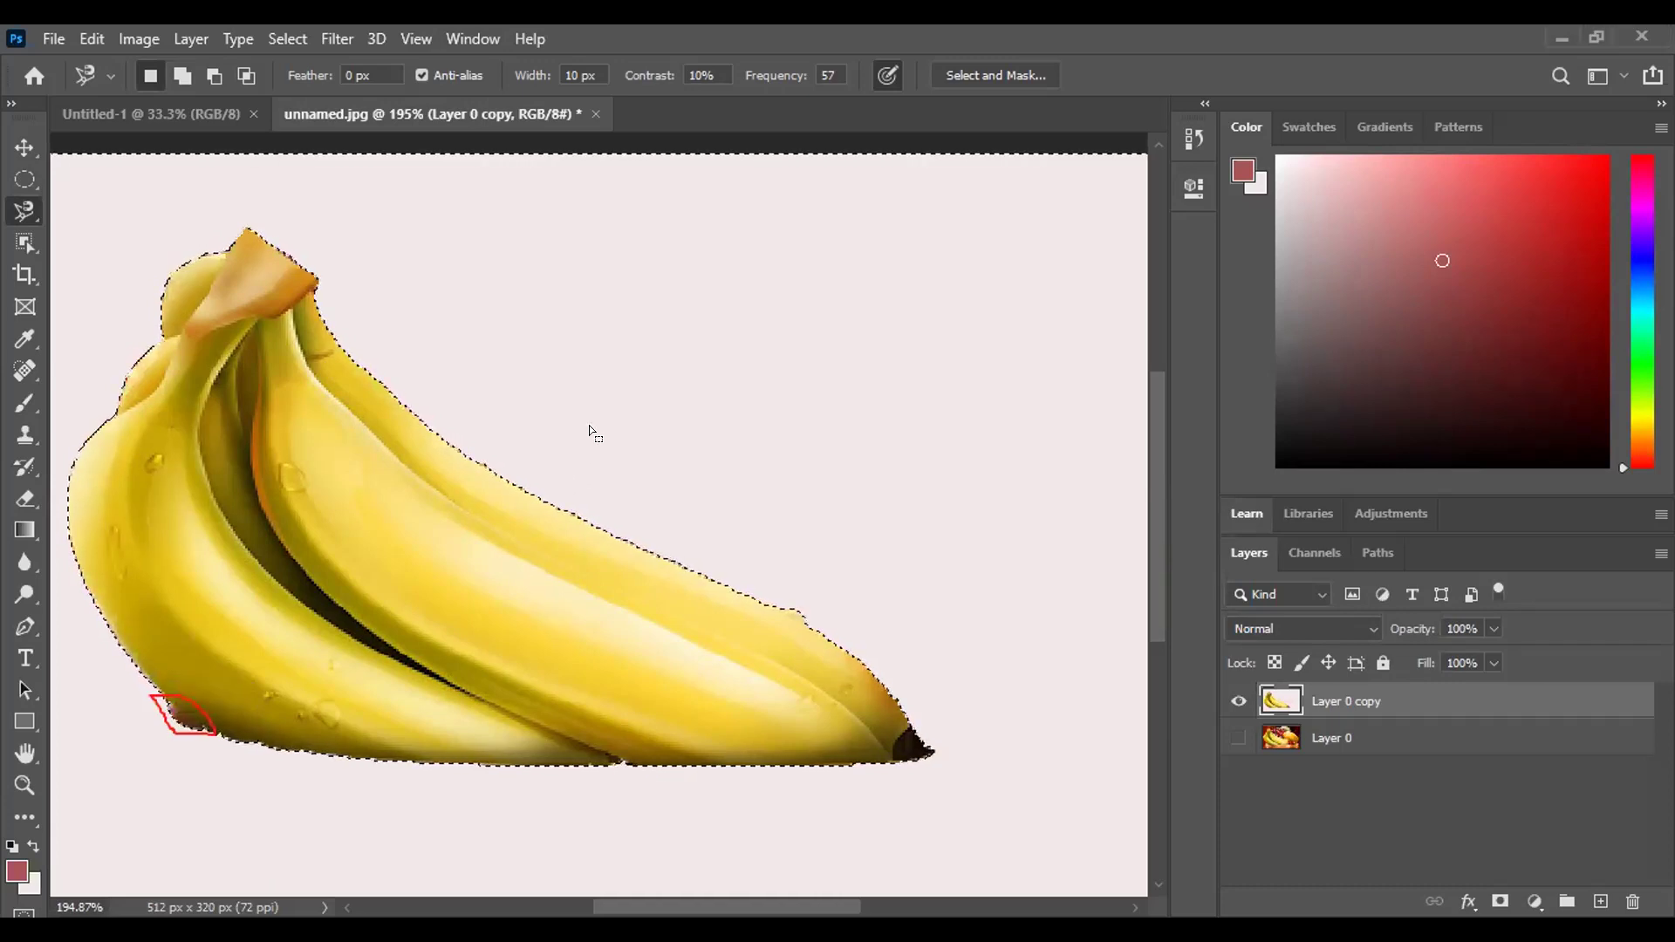
{"action": "key", "text": "ctrl+z"}
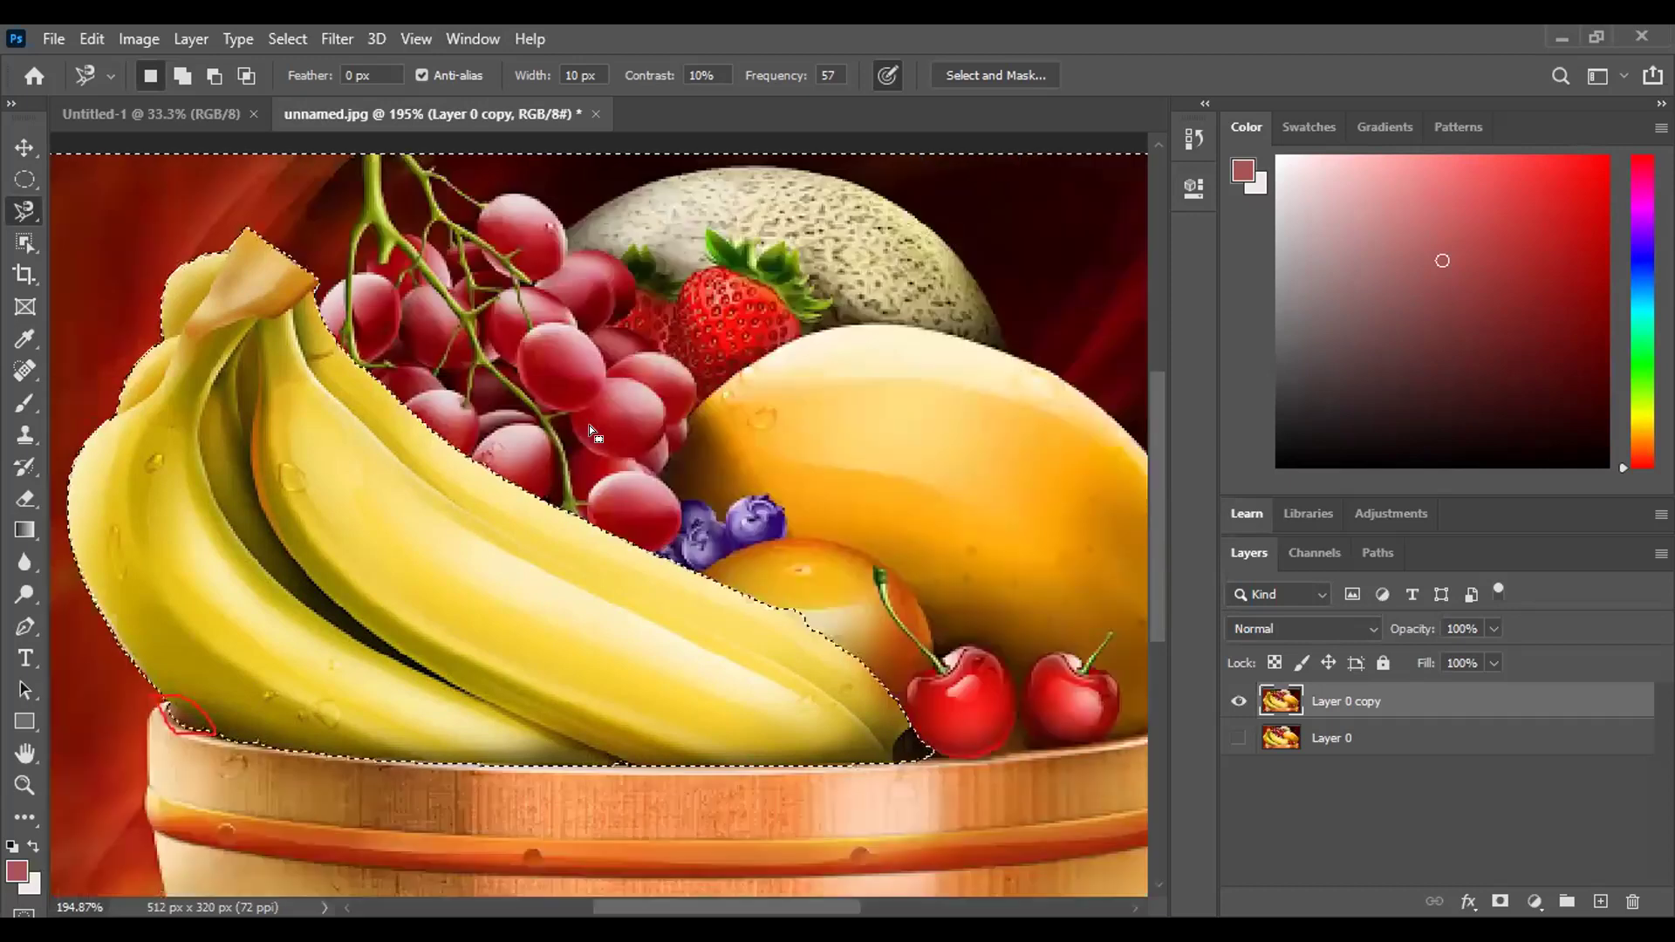
{"action": "key", "text": "ctrl+shift+i"}
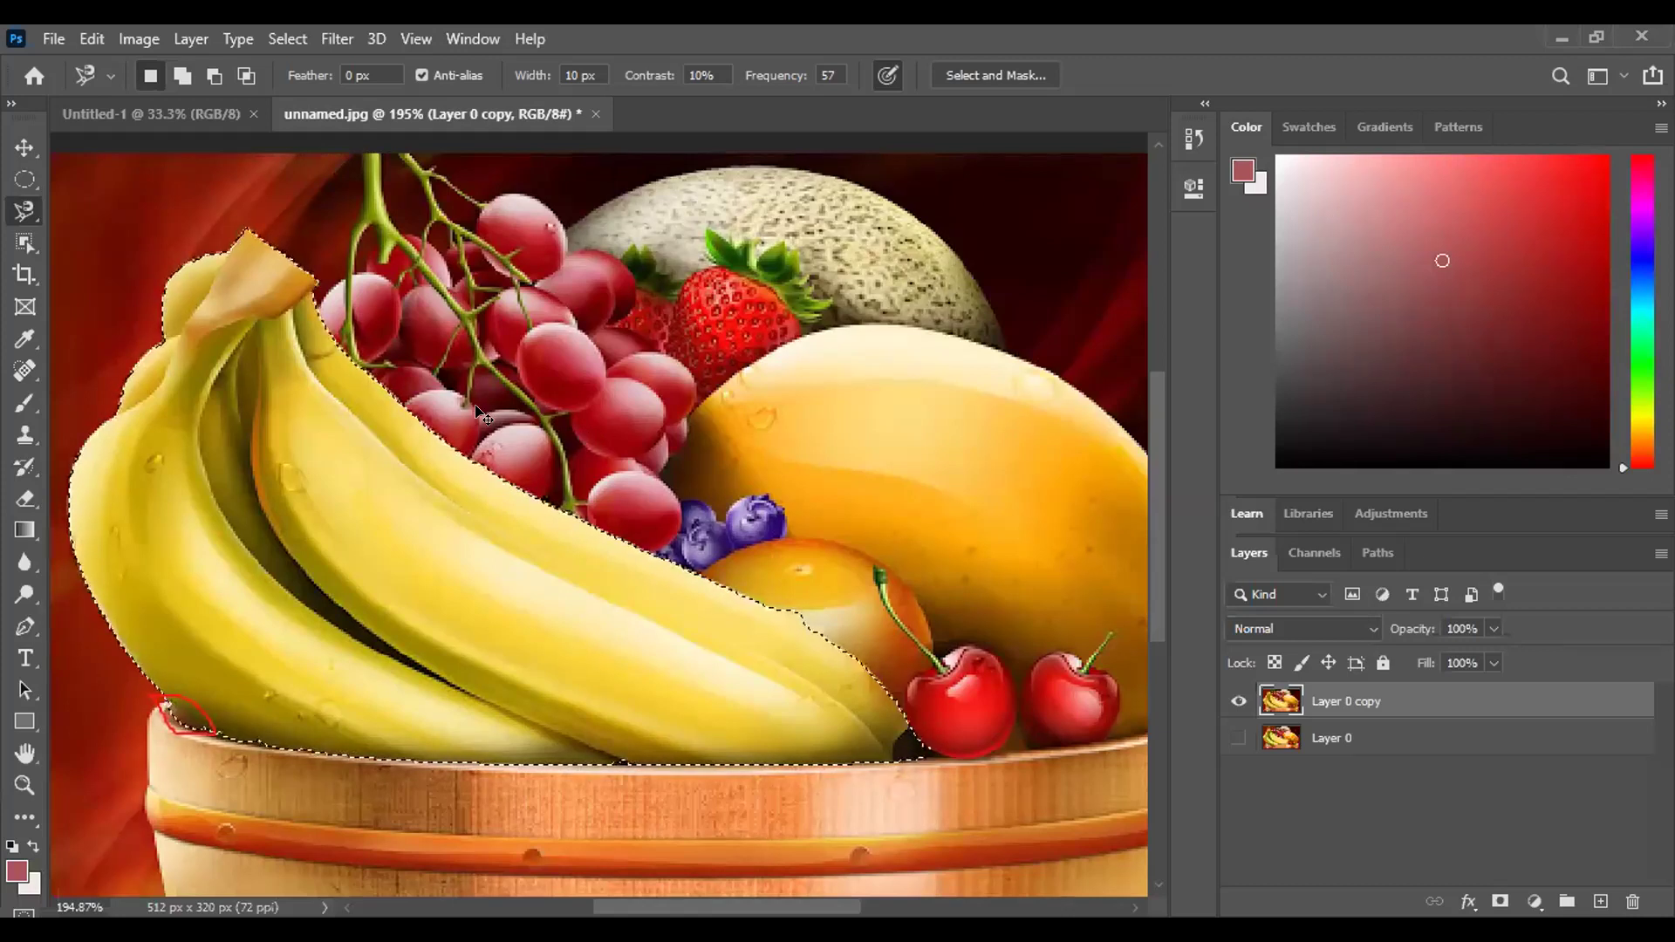
{"action": "key", "text": "ctrl+d"}
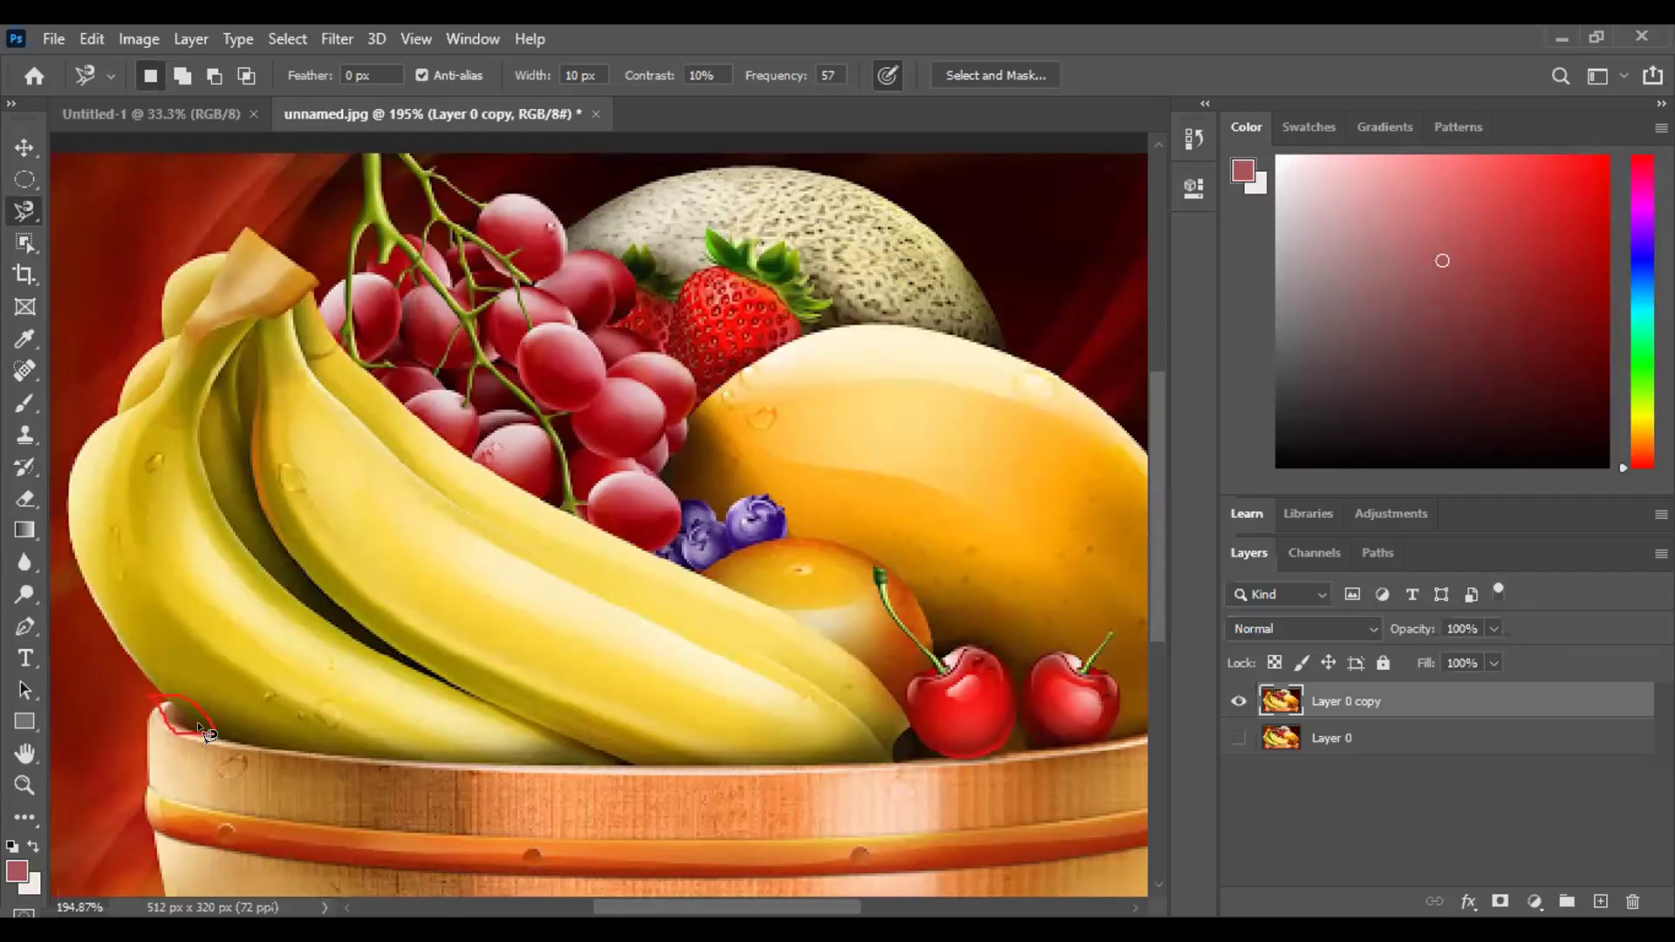
{"action": "key", "text": "Escape"}
{"action": "key", "text": "Escape"}
Close the trial outline into a banana selection, then deselect and cancel it.
{"action": "double_click", "coordinate": [161, 343]}
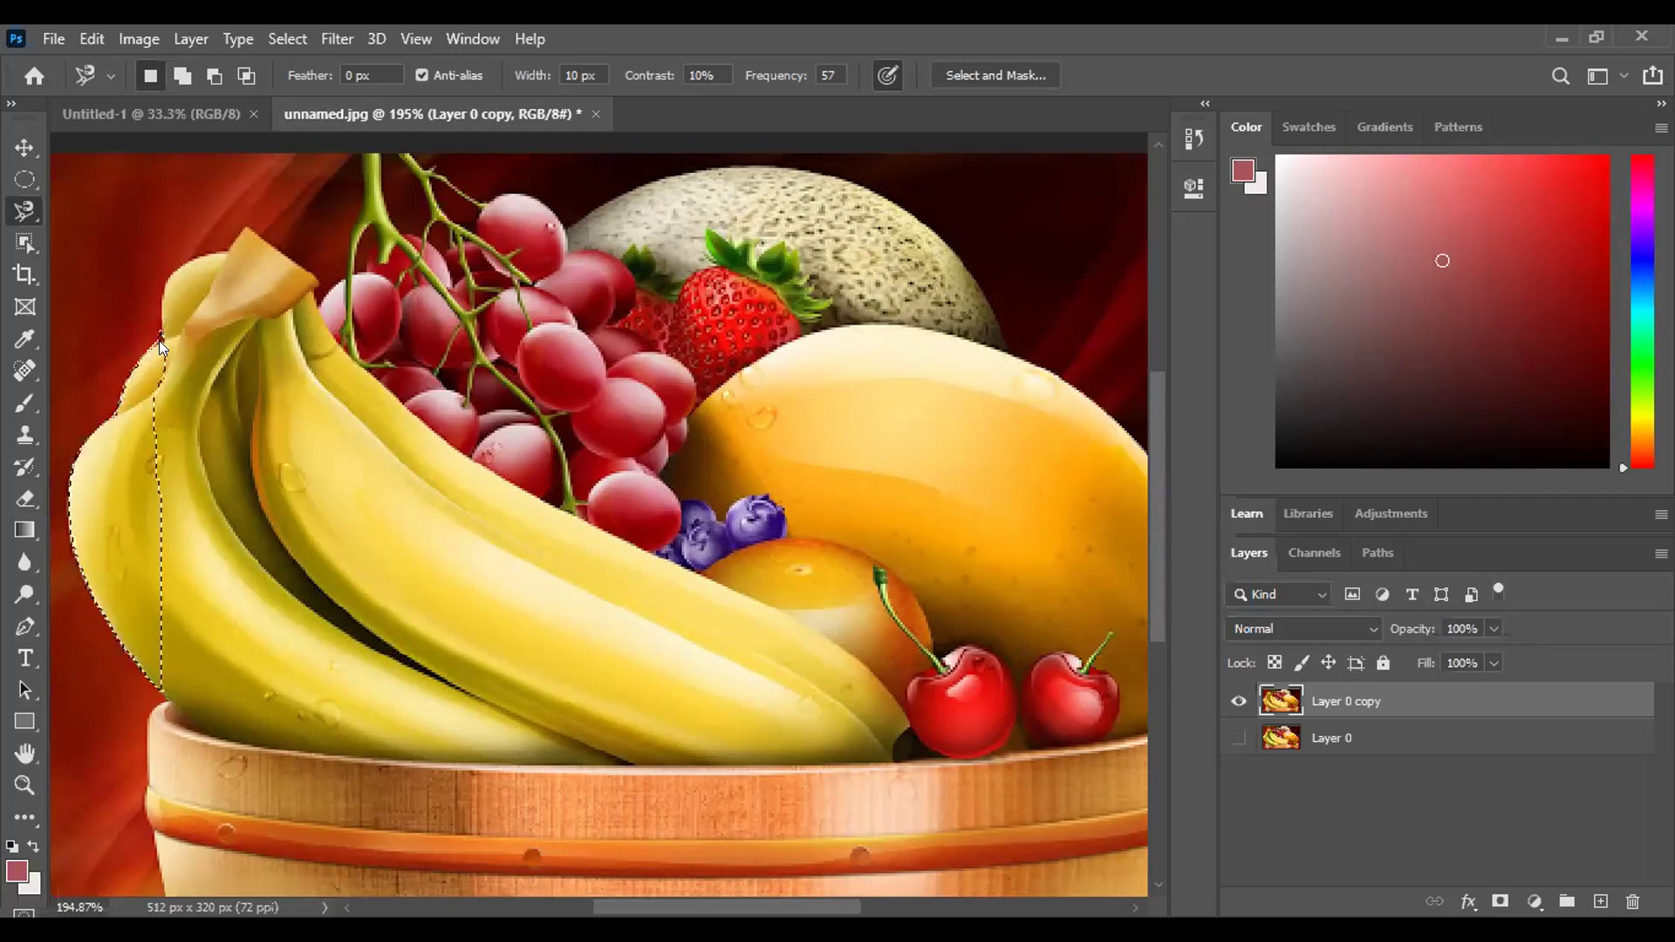
{"action": "key", "text": "ctrl+d"}
{"action": "key", "text": "Escape"}
Zoom to 300% on the lower bananas at the basket rim.
{"action": "key", "text": "z"}
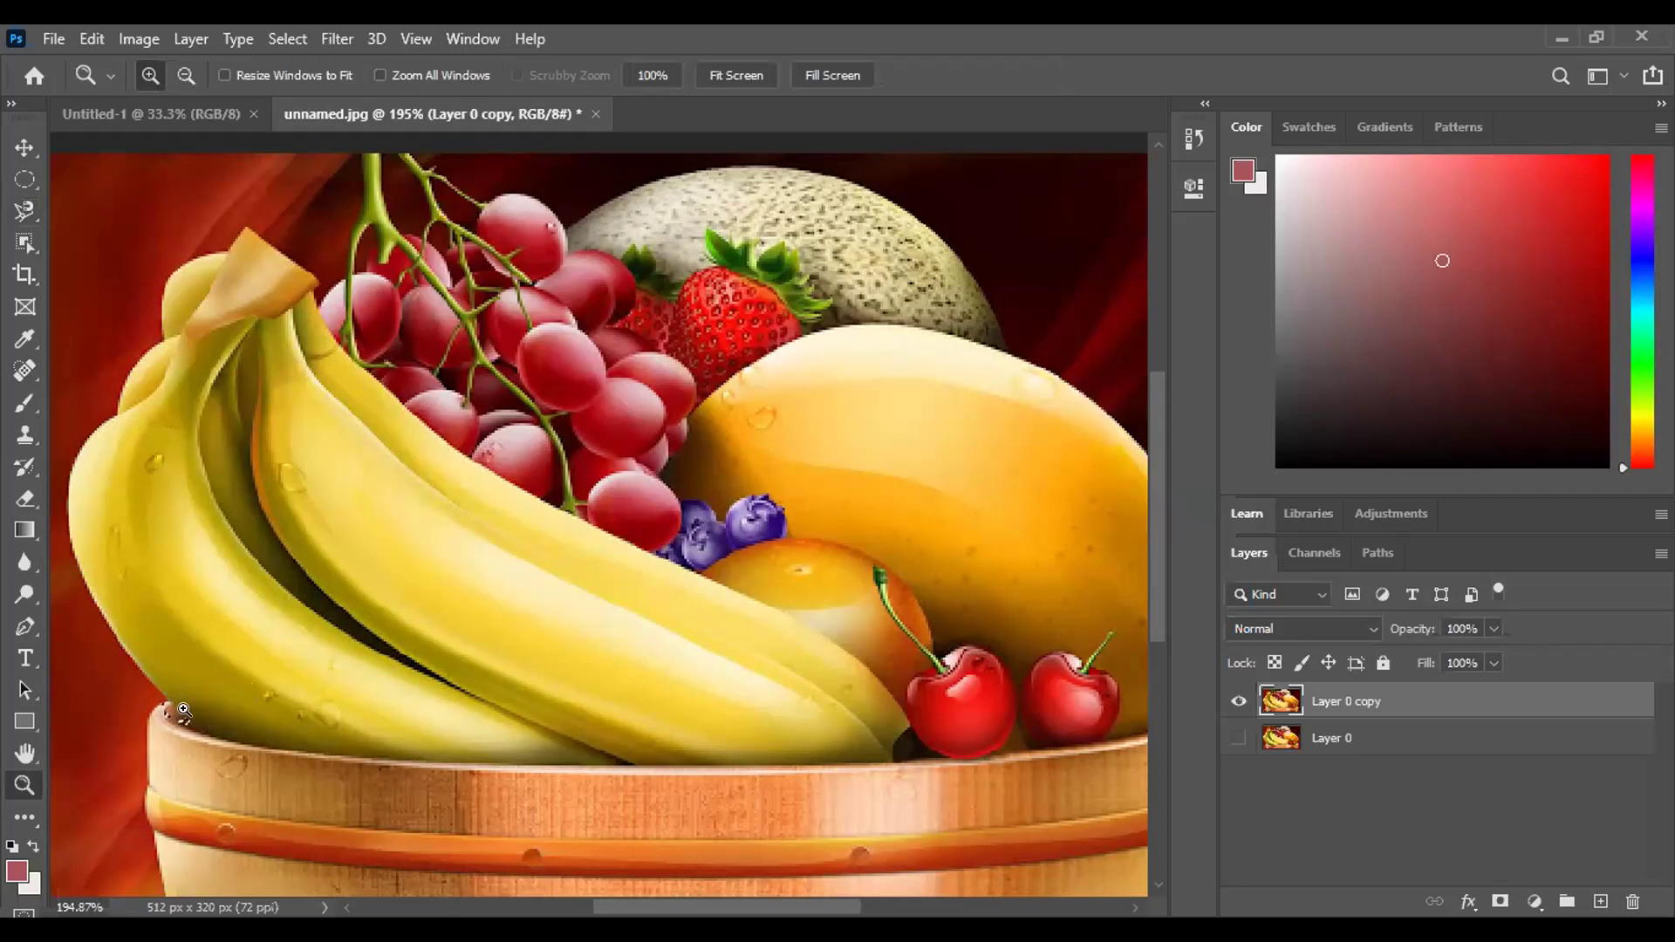
{"action": "left_click", "coordinate": [183, 711]}
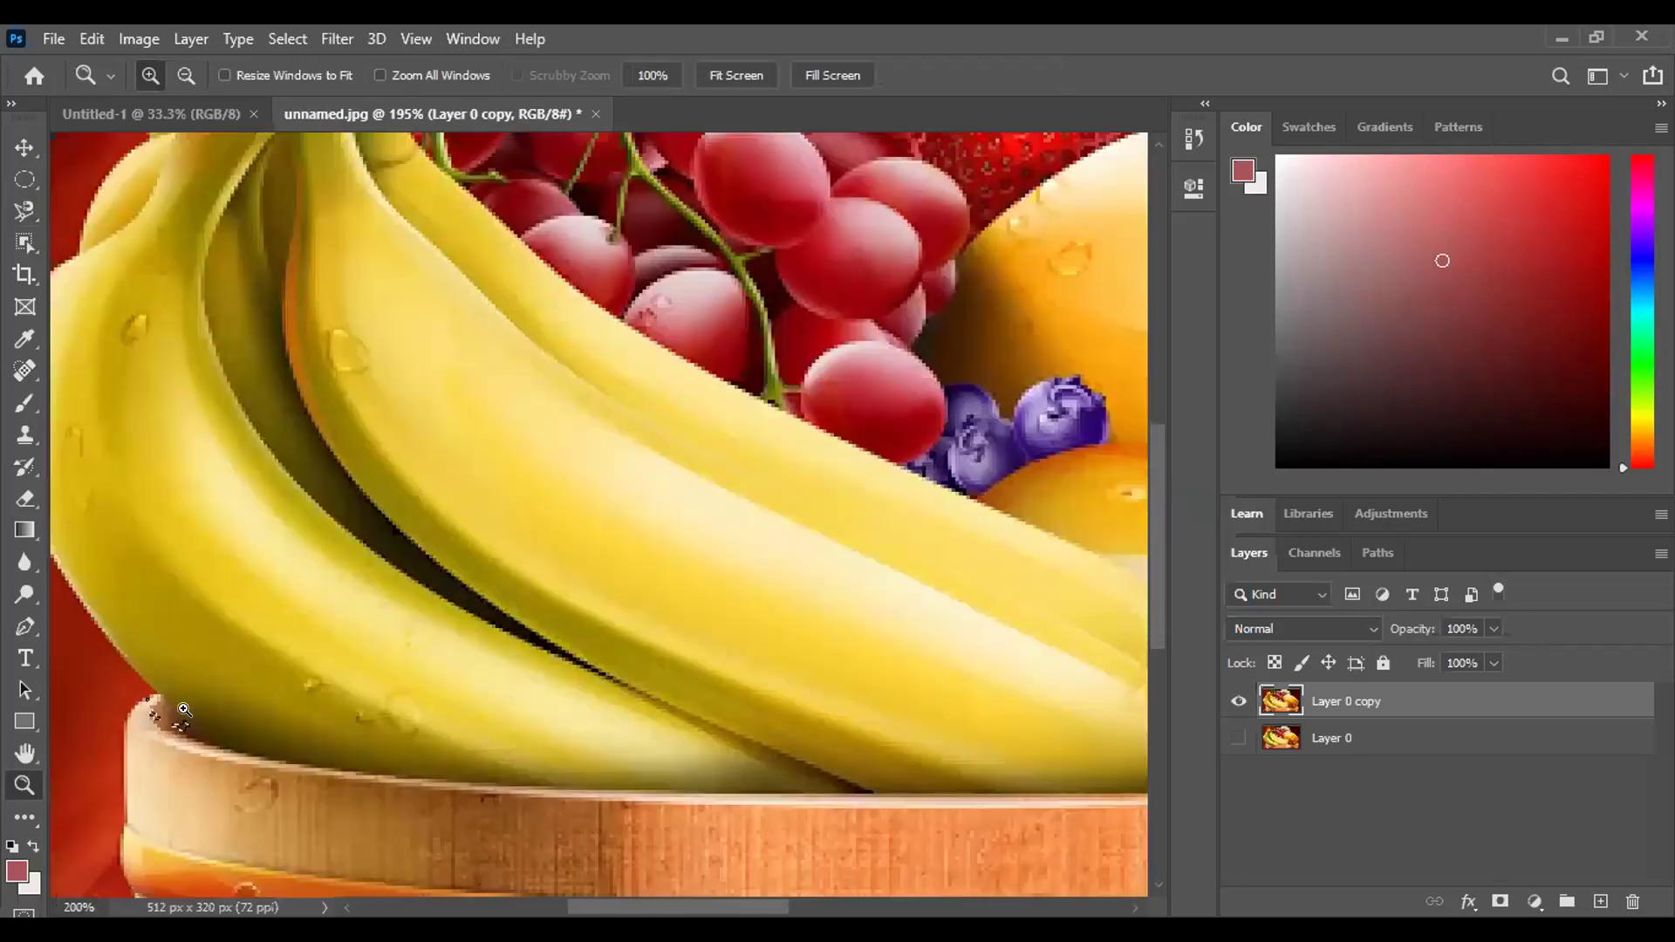
{"action": "left_click", "coordinate": [188, 717]}
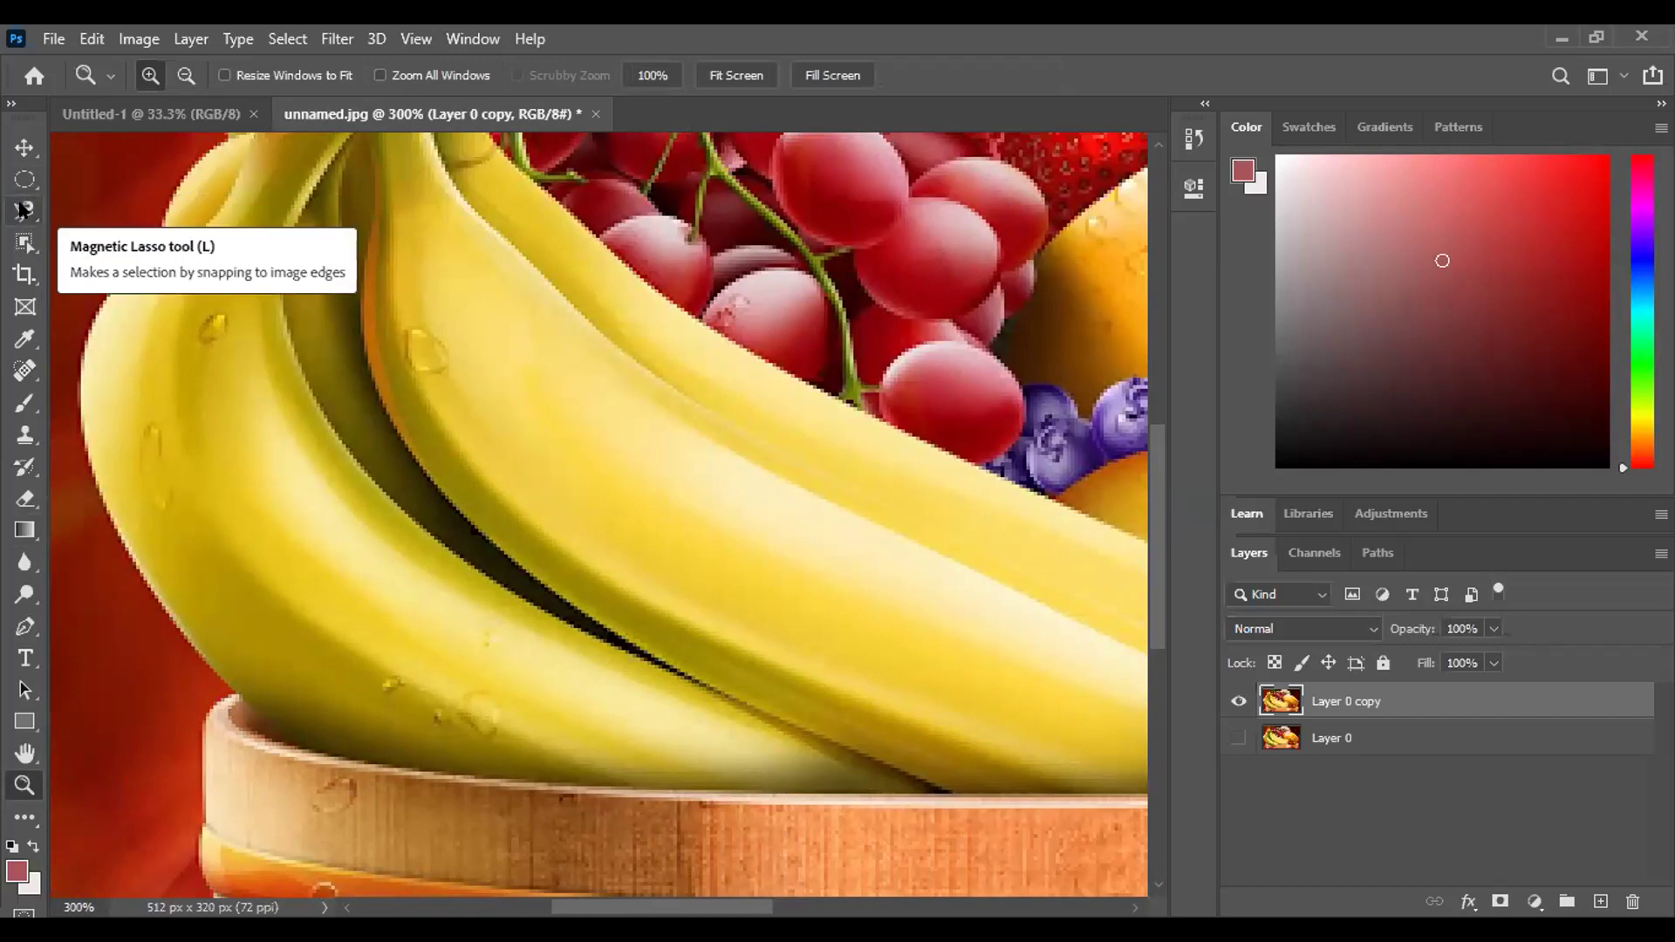
Close a Magnetic Lasso outline around the left banana, then deselect it.
{"action": "left_click", "coordinate": [21, 210]}
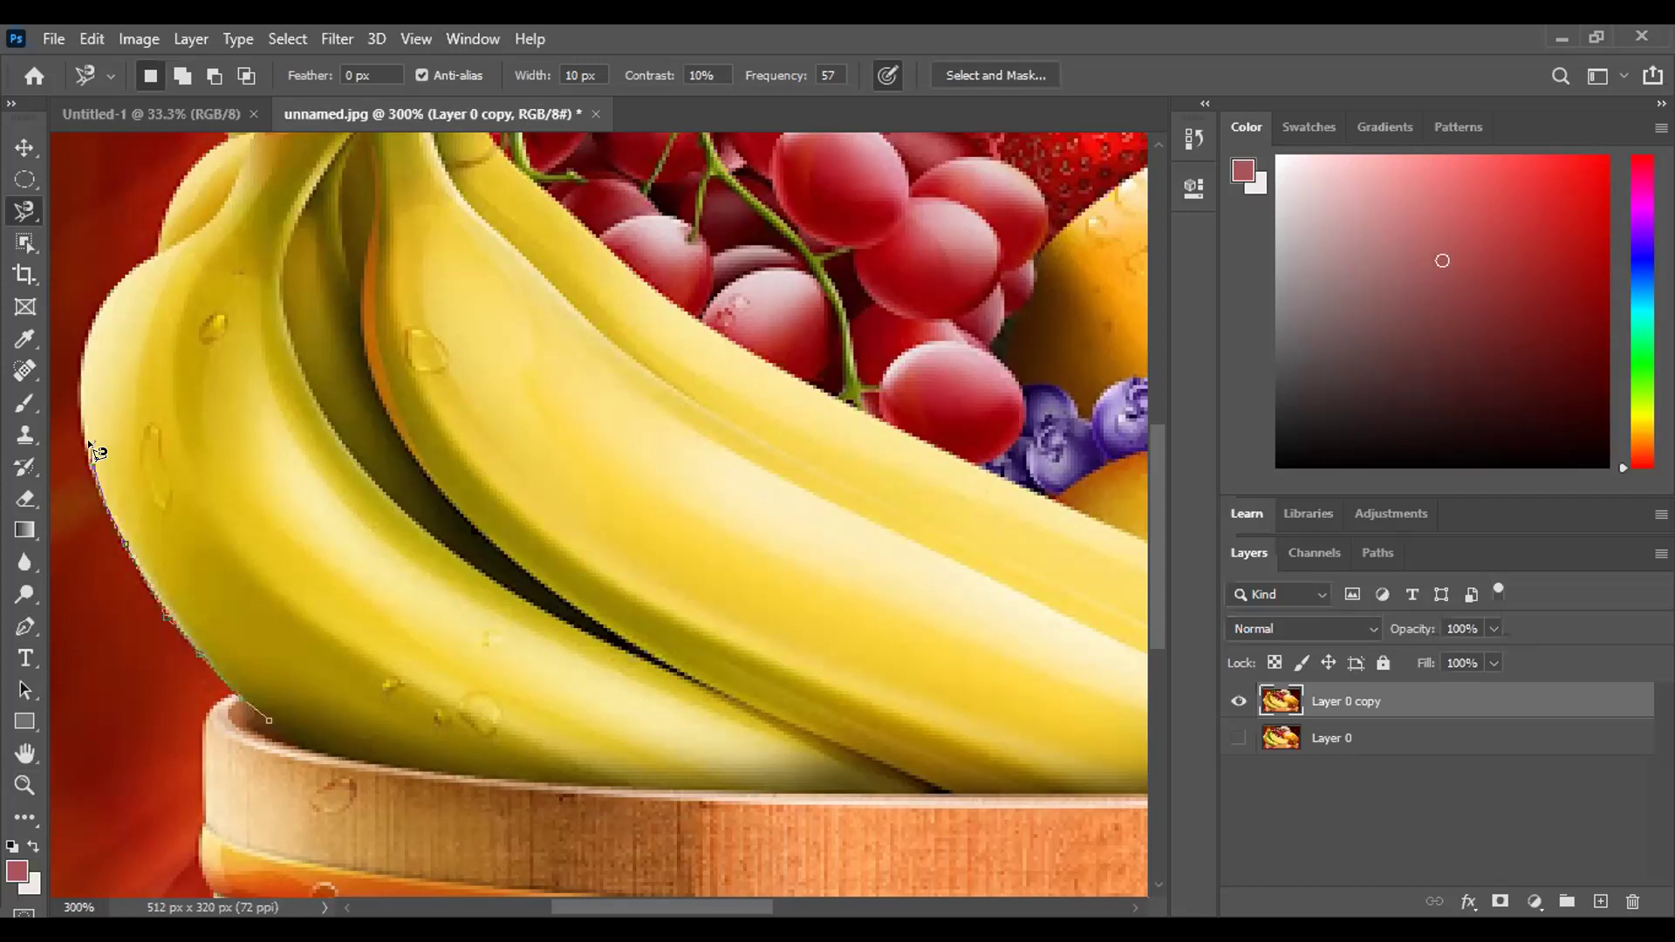
{"action": "double_click", "coordinate": [127, 280]}
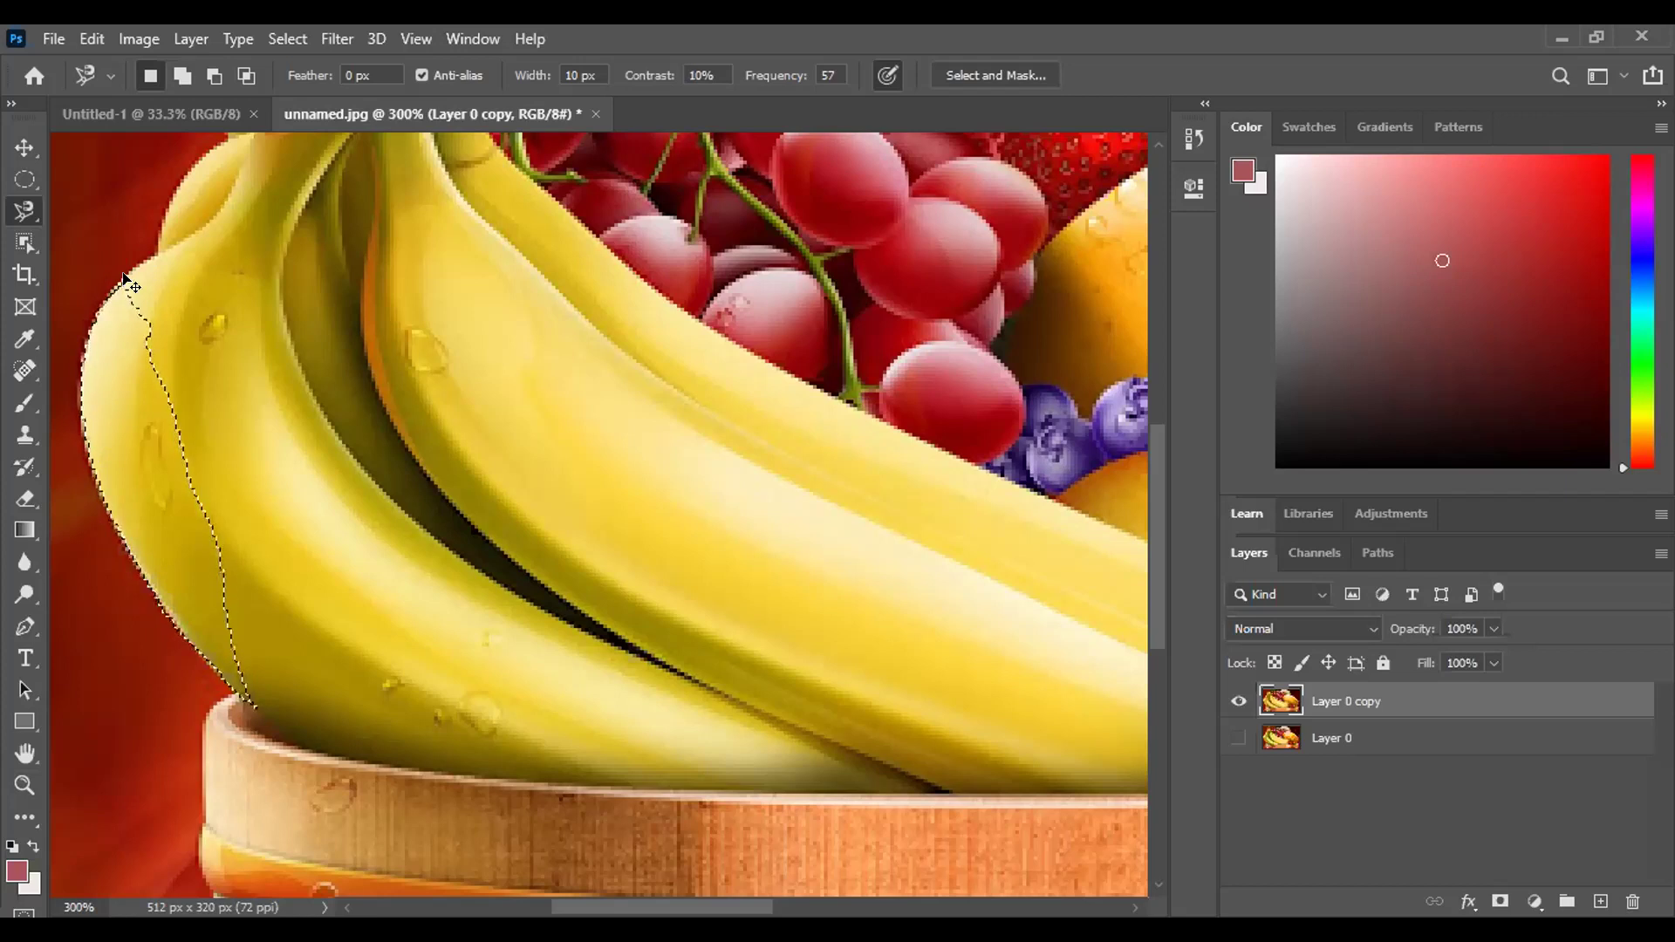
{"action": "key", "text": "ctrl+d"}
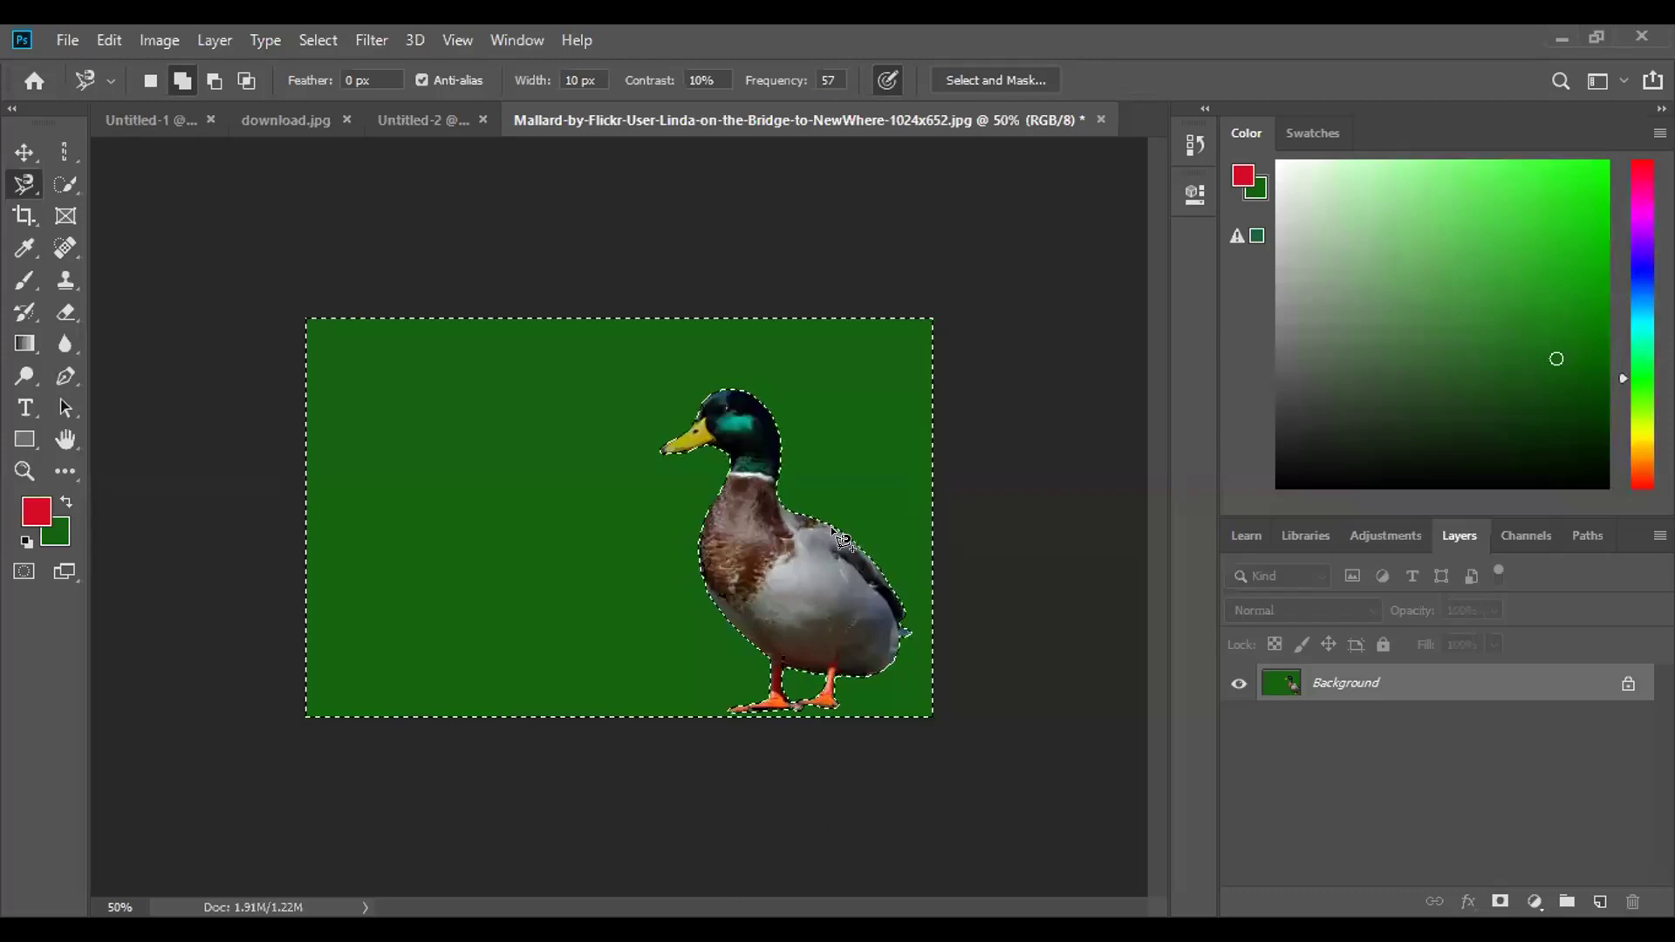
Check the duck at 100% zoom, zoom back out, and add an empty Layer 1.
{"action": "key", "text": "ctrl+plus"}
{"action": "key", "text": "ctrl+plus"}
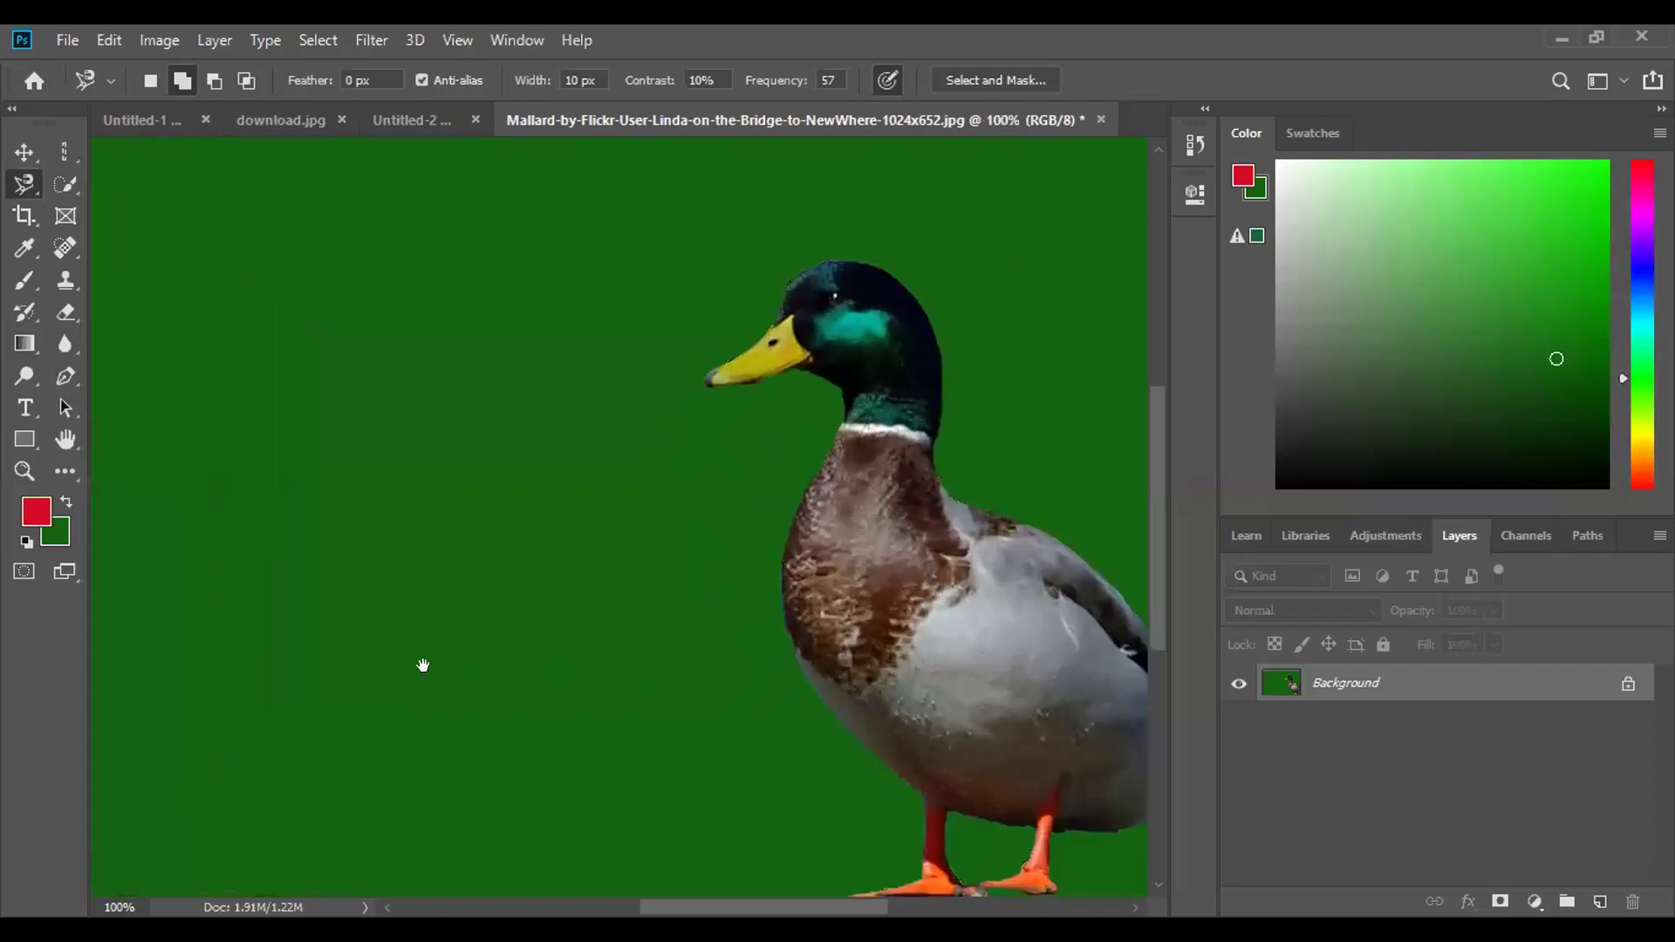
{"action": "scroll", "coordinate": [422, 666], "scroll_direction": "right", "scroll_amount": 5}
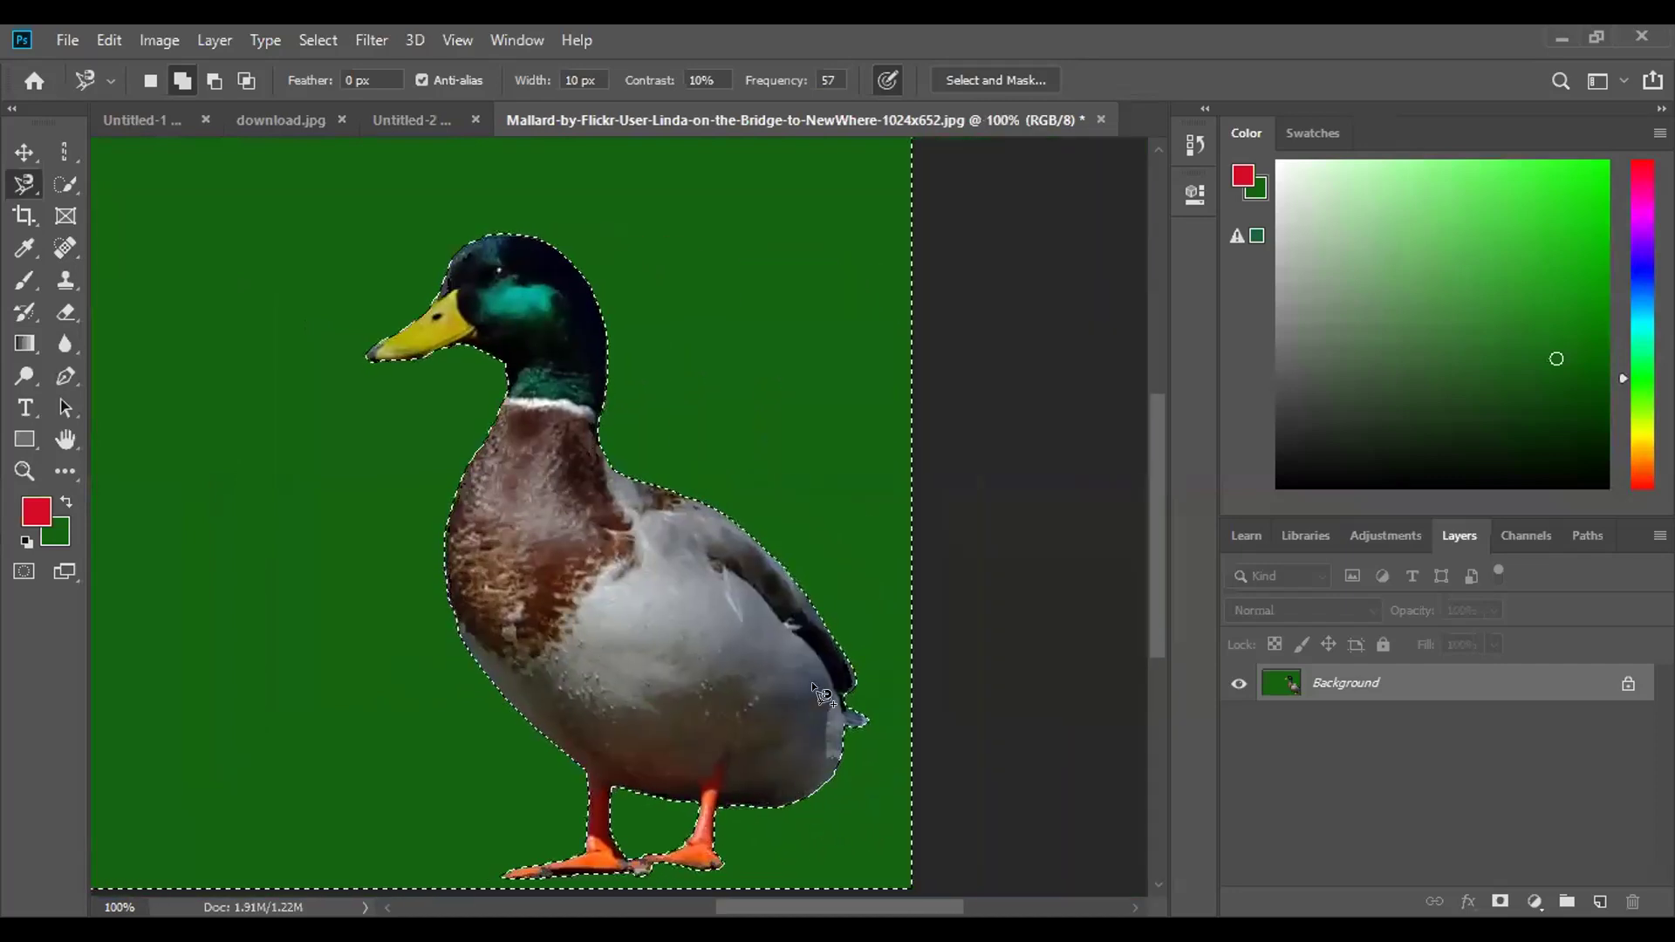
{"action": "key", "text": "ctrl+minus"}
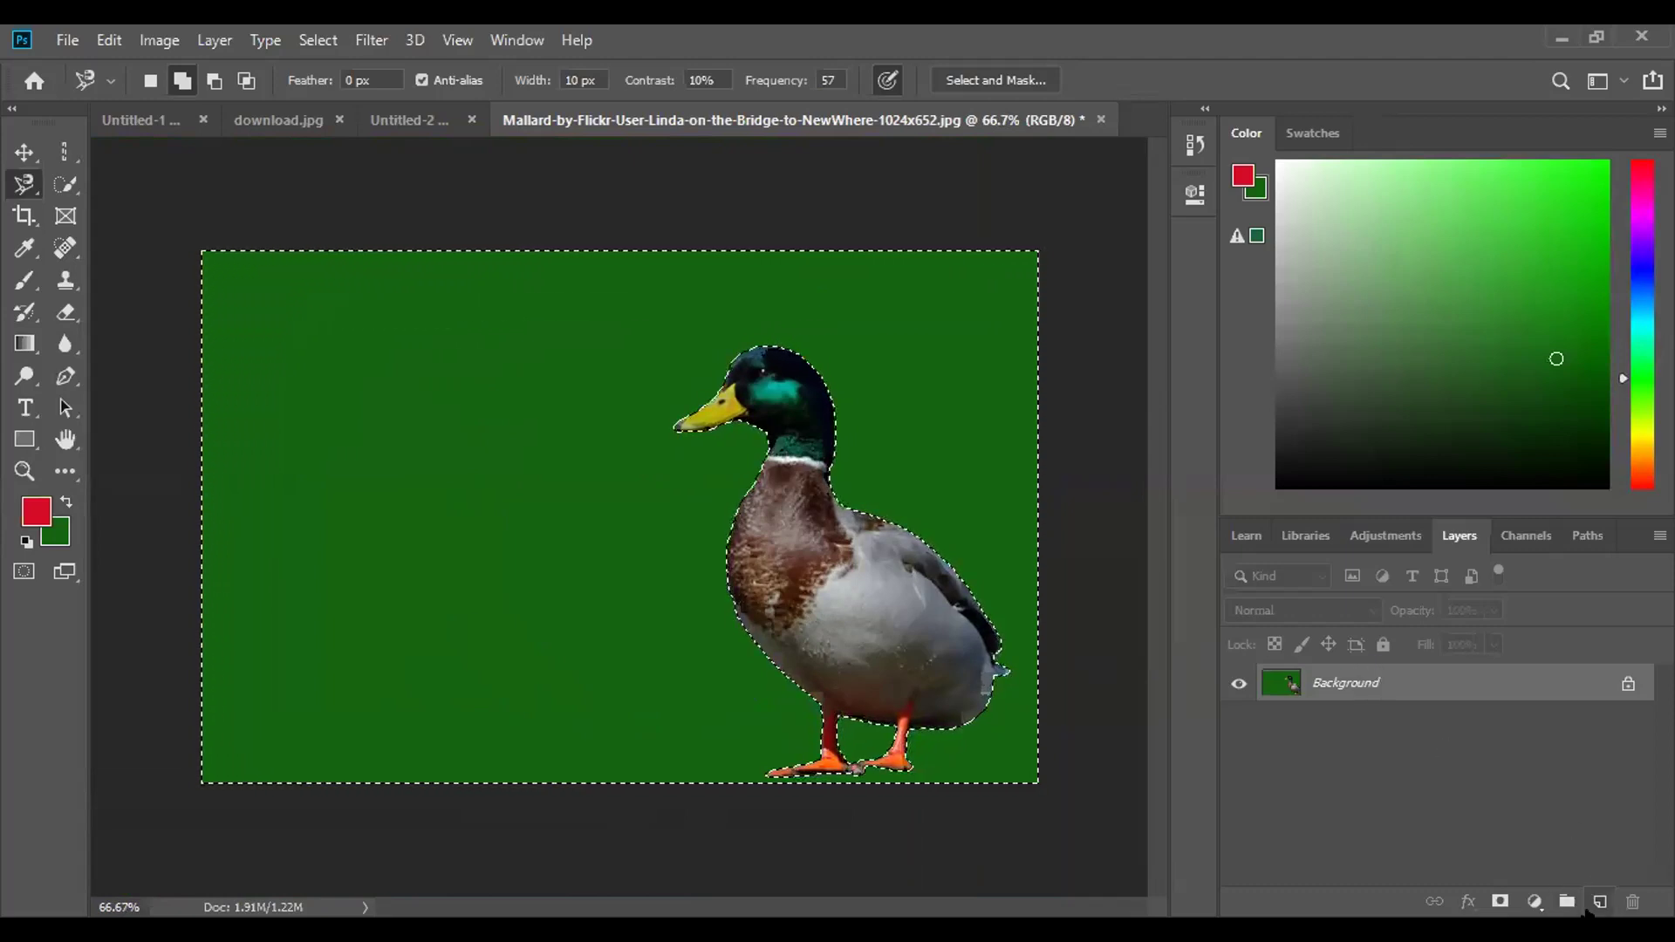
{"action": "left_click", "coordinate": [1600, 902]}
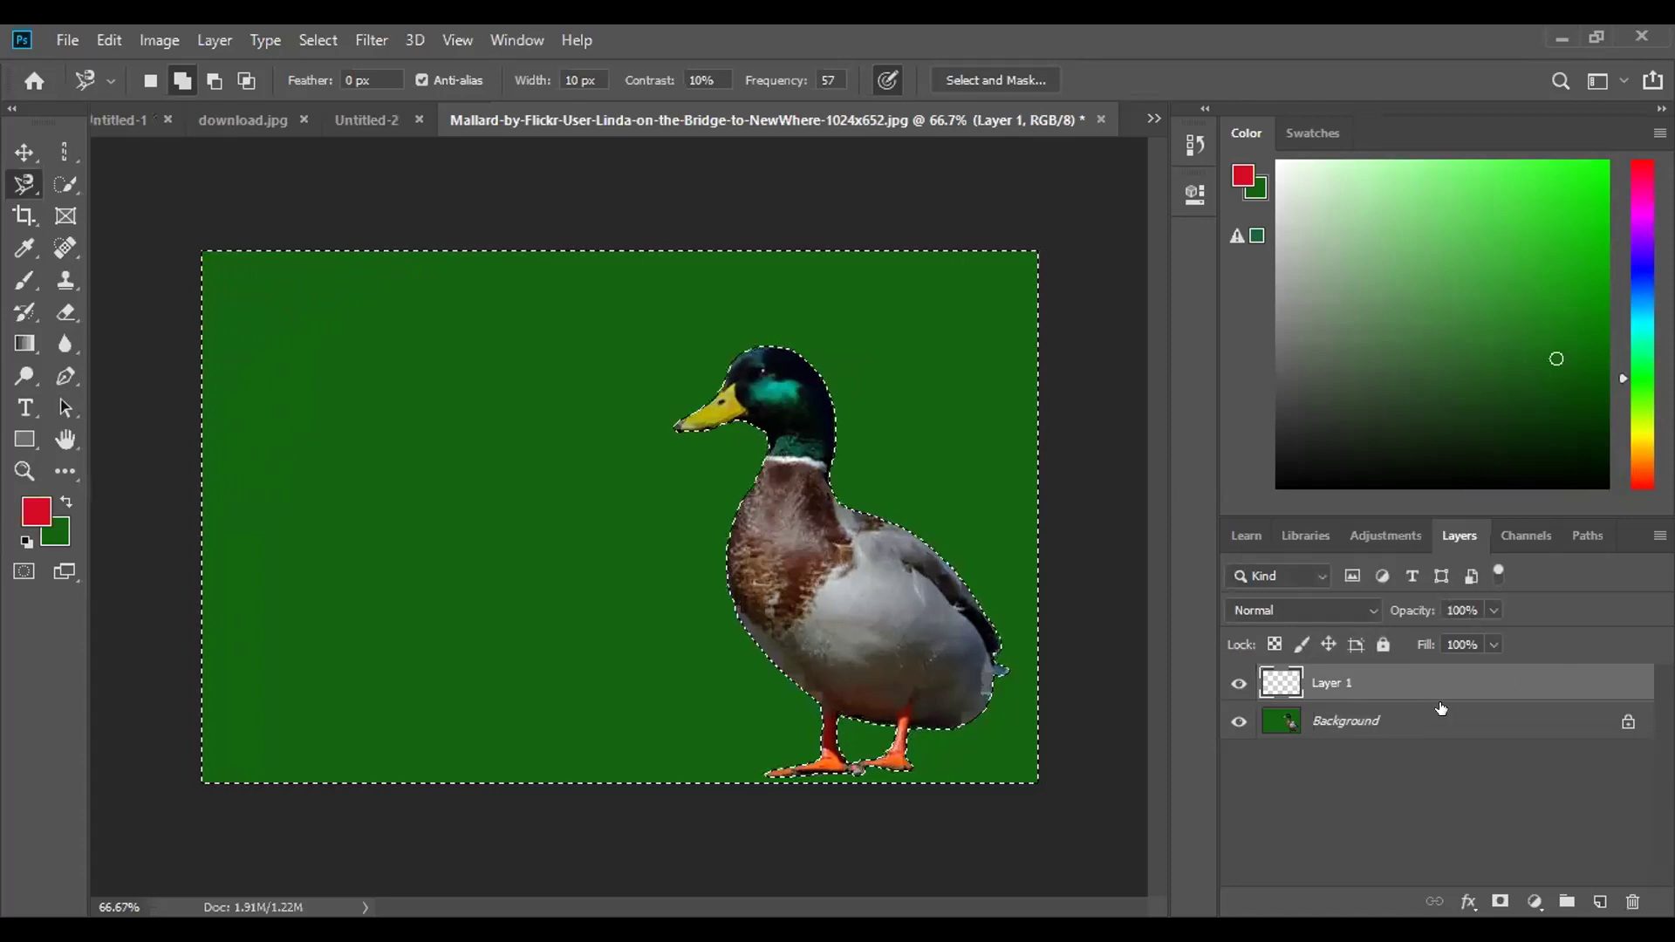
Delete the empty Layer 1 and deselect the duck outline.
{"action": "left_click_drag", "start_coordinate": [1483, 680], "coordinate": [1634, 899]}
{"action": "left_click", "coordinate": [1635, 899]}
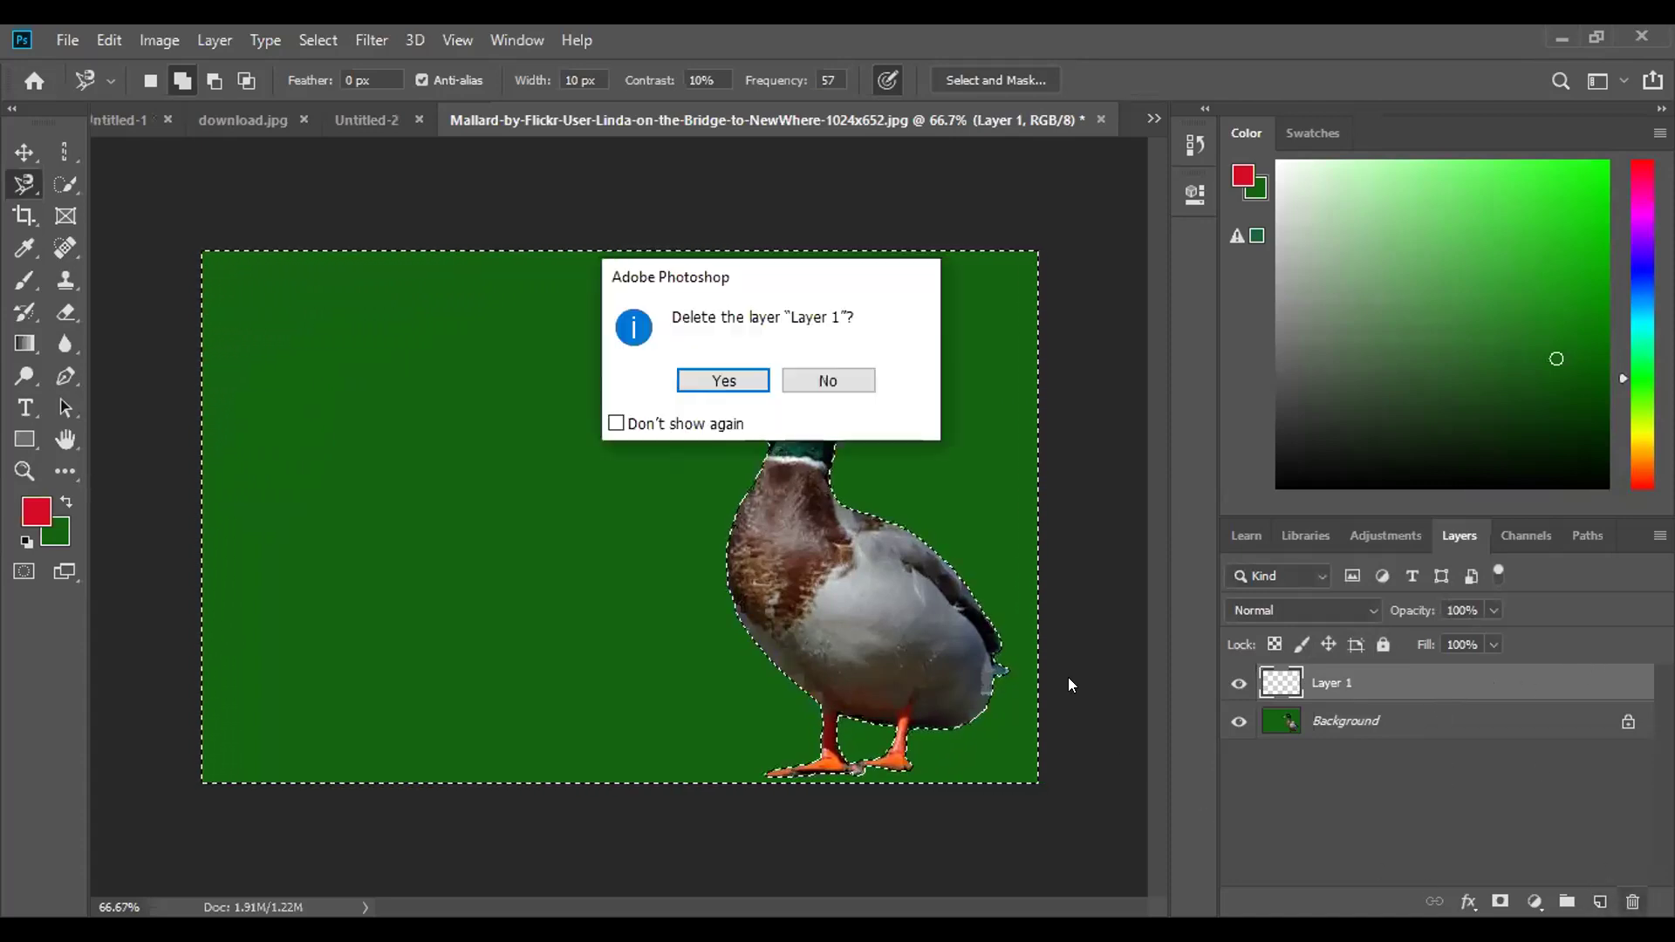
{"action": "left_click", "coordinate": [721, 377]}
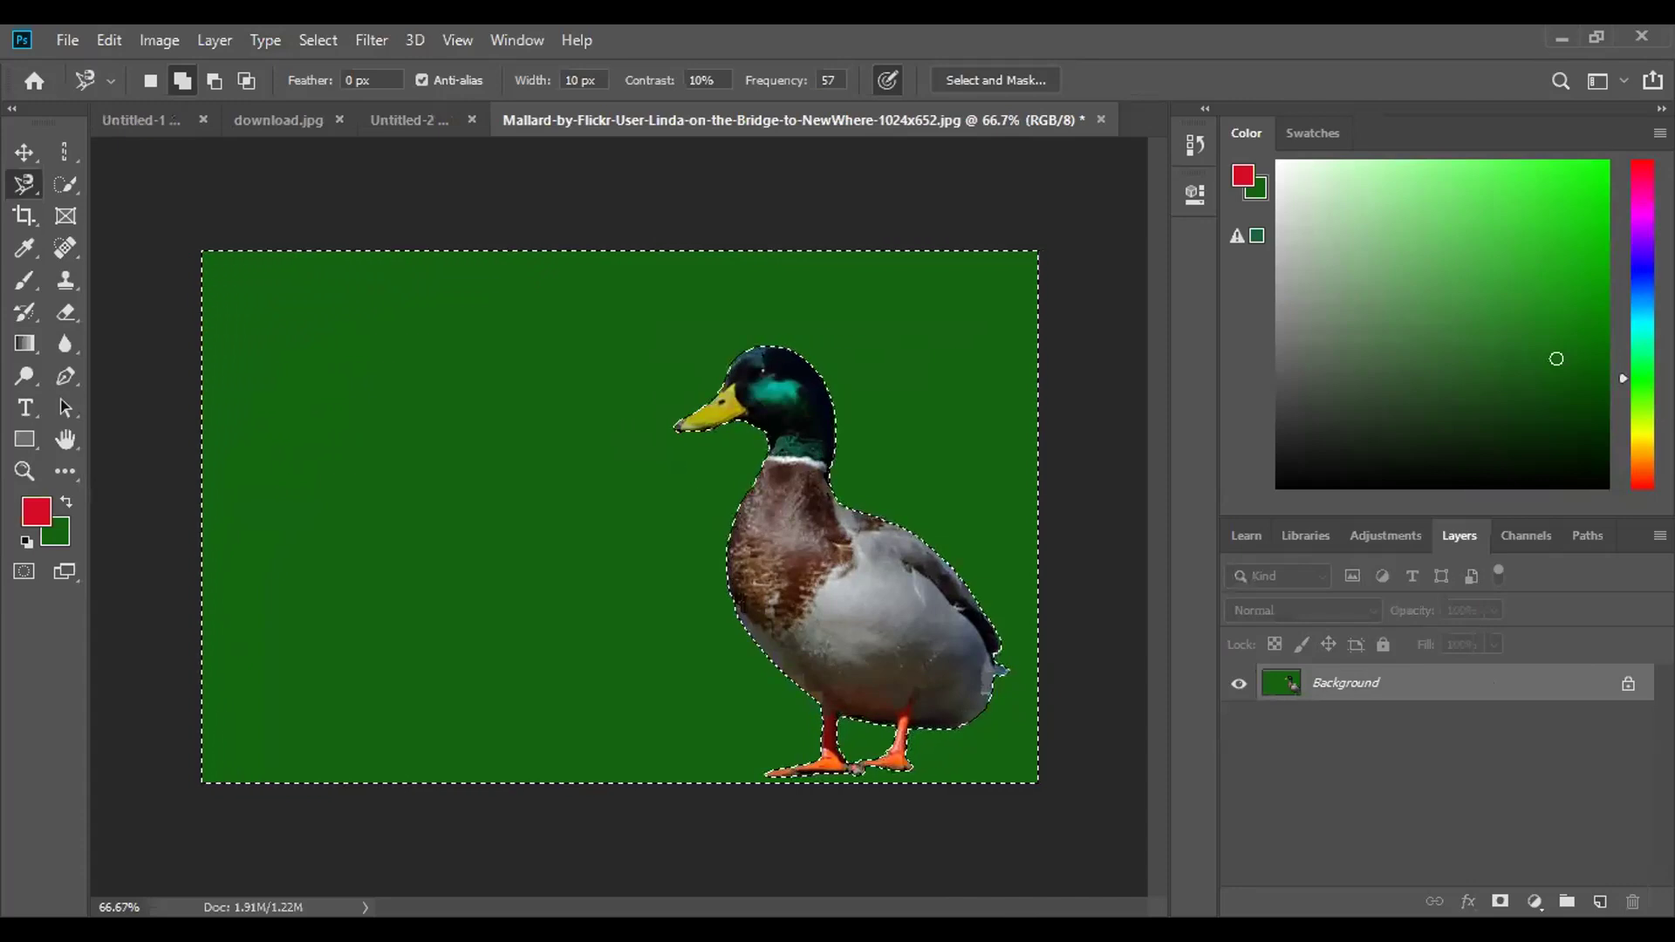
{"action": "key", "text": "ctrl+d"}
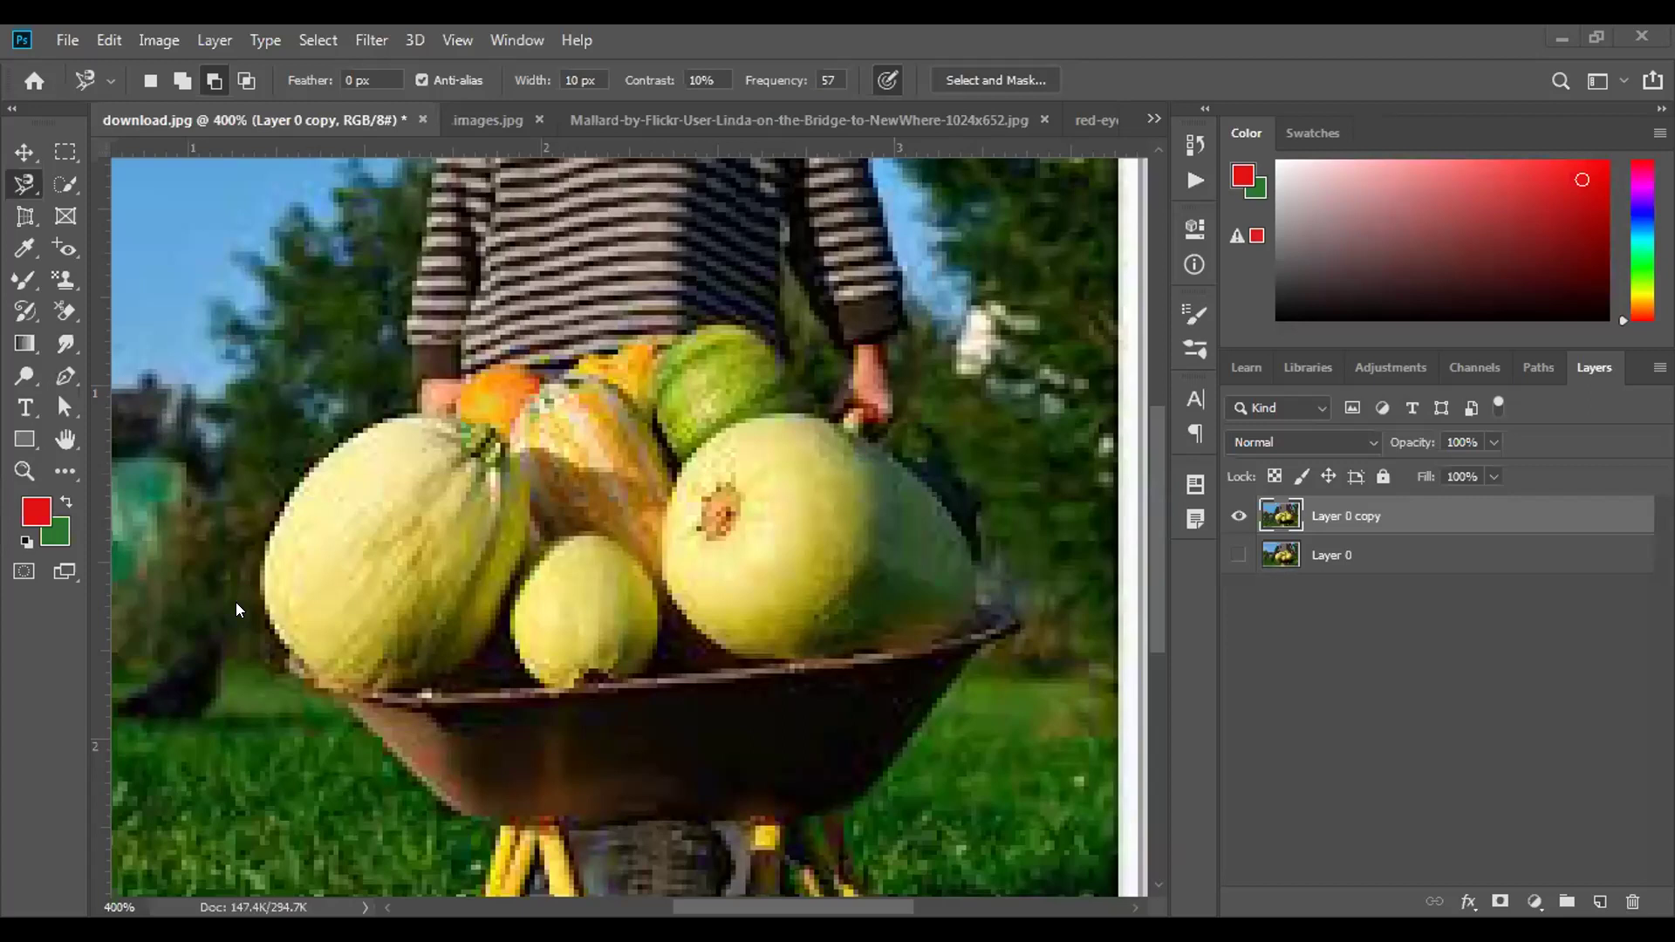
Switch to the Quick Selection Tool and clear the trial left melon selection.
{"action": "key", "text": "ctrl+shift+d"}
{"action": "left_click", "coordinate": [61, 177]}
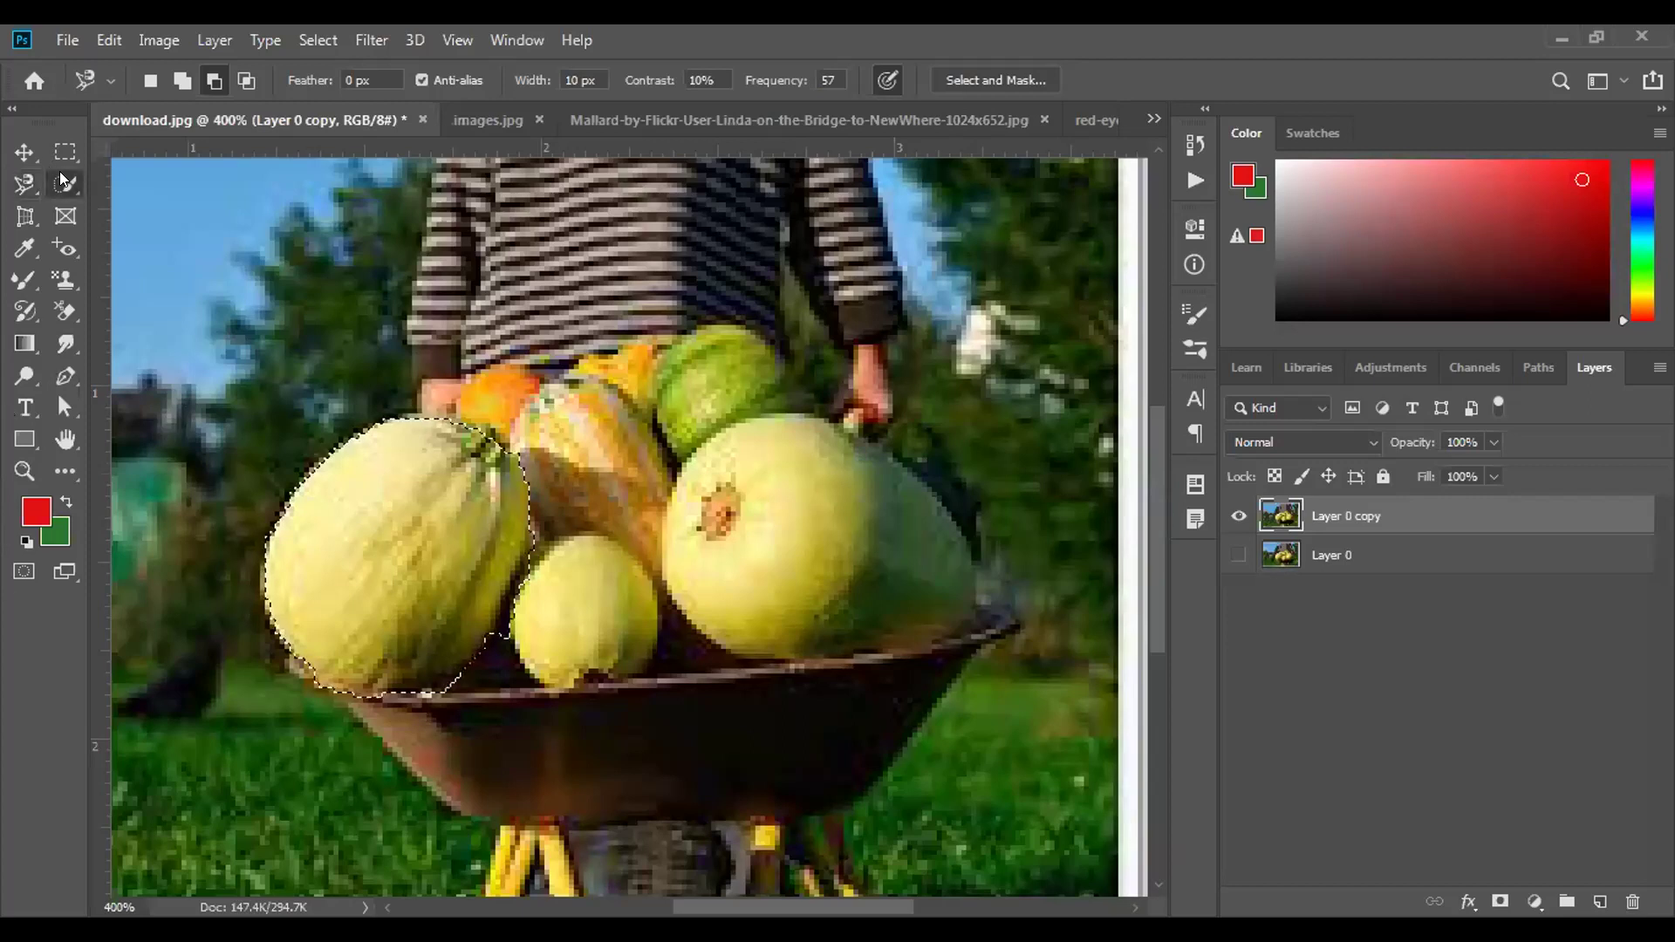
{"action": "left_click", "coordinate": [61, 177]}
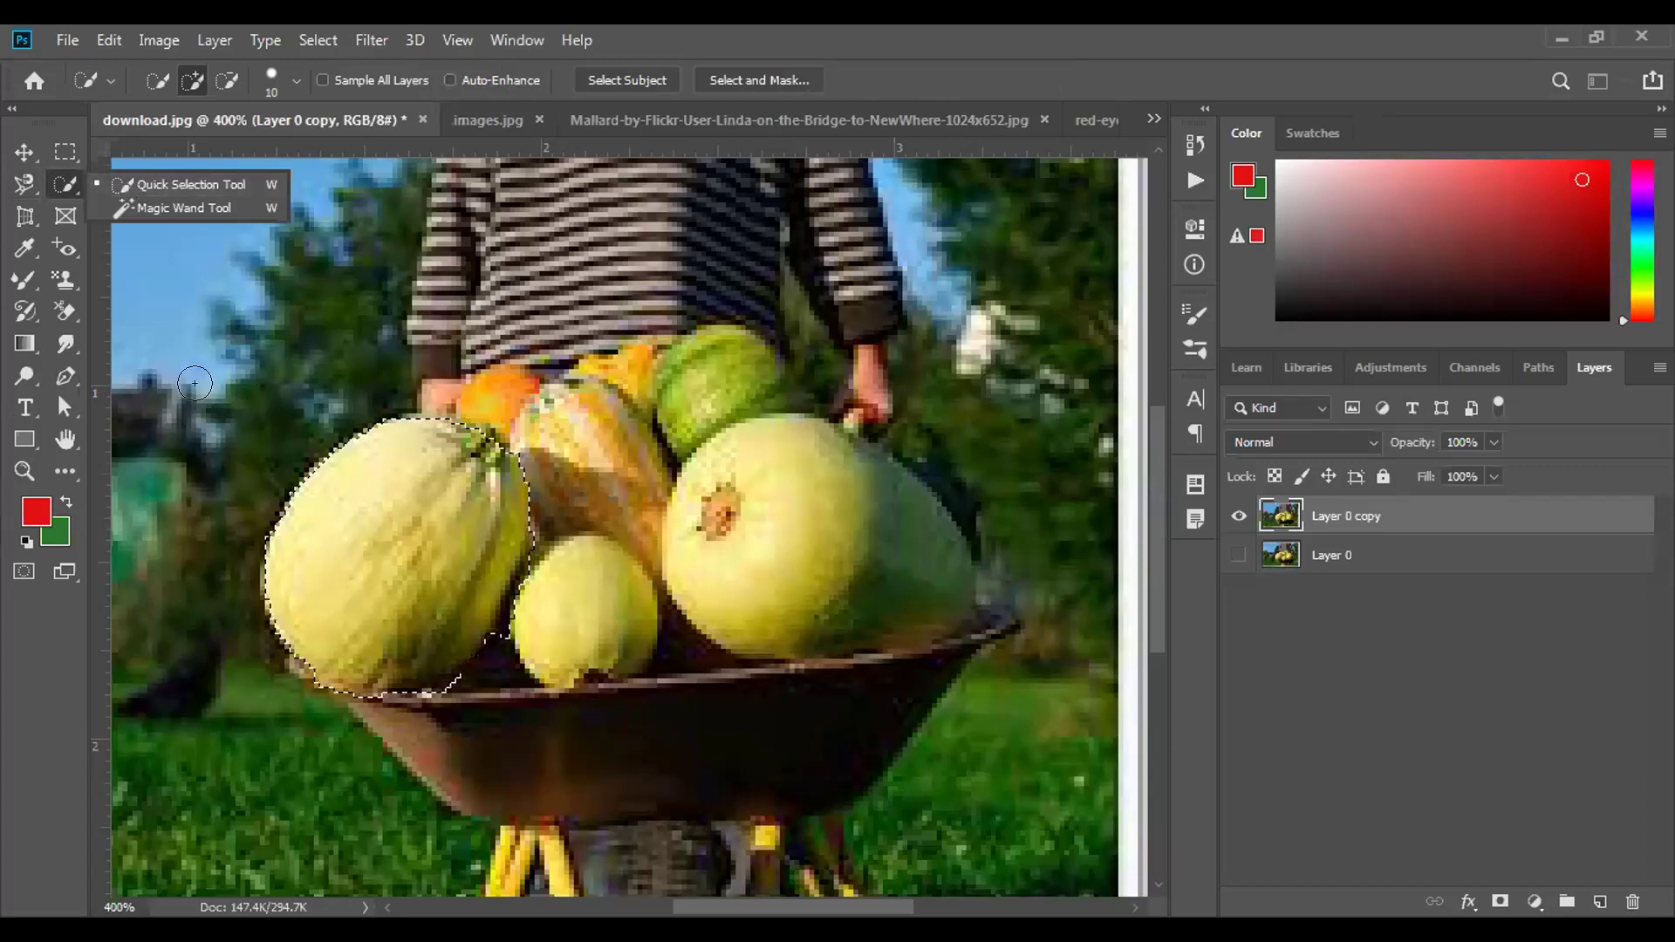
{"action": "left_click", "coordinate": [227, 382]}
{"action": "key", "text": "ctrl+d"}
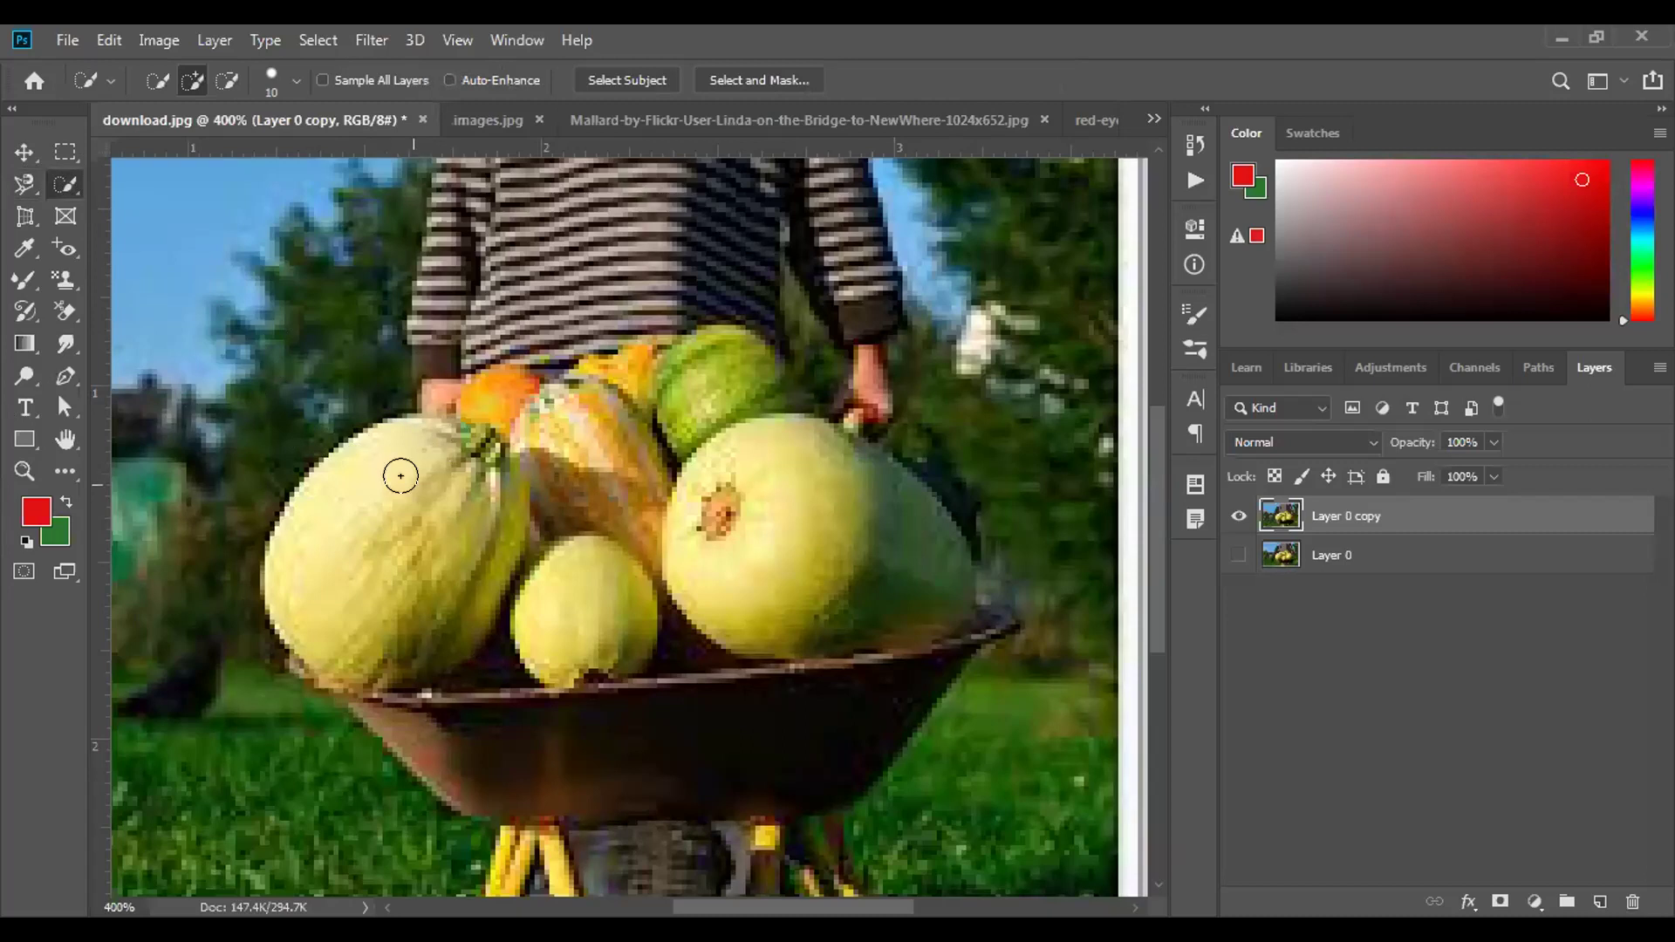
Set the Quick Selection brush size to 12 px in the brush settings.
{"action": "left_click", "coordinate": [286, 82]}
{"action": "left_click", "coordinate": [190, 150]}
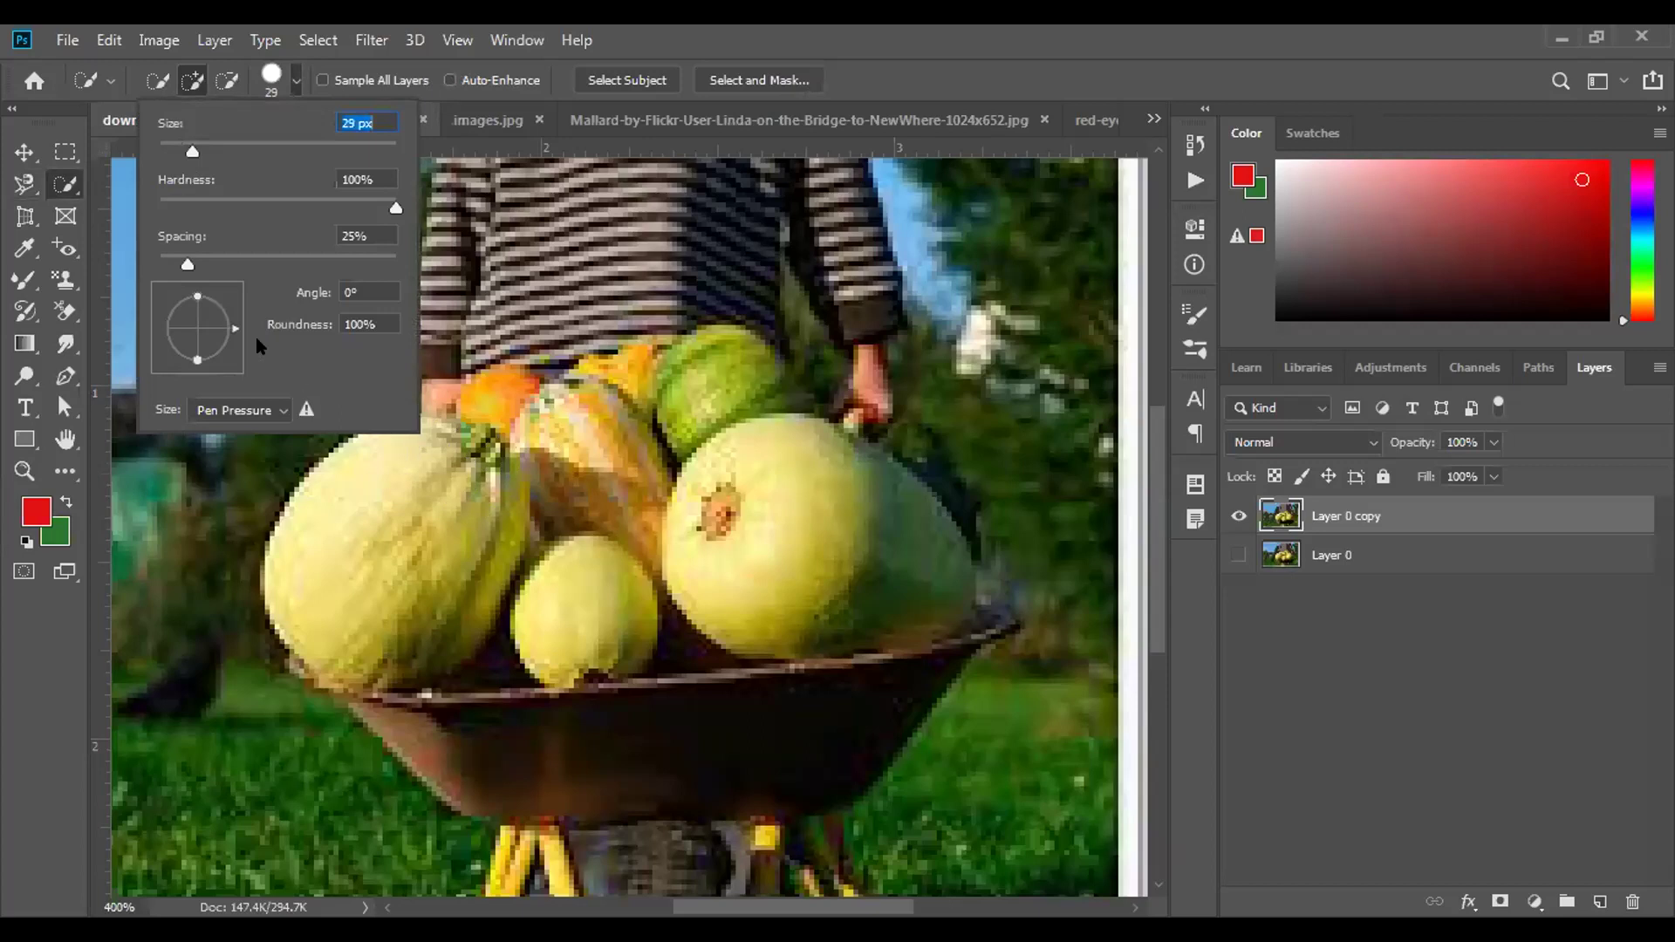
{"action": "left_click", "coordinate": [172, 151]}
{"action": "type", "text": "]]]]"}
{"action": "key", "text": "BackSpace"}
{"action": "key", "text": "BackSpace"}
{"action": "key", "text": "BackSpace"}
{"action": "key", "text": "BackSpace"}
{"action": "key", "text": "Return"}
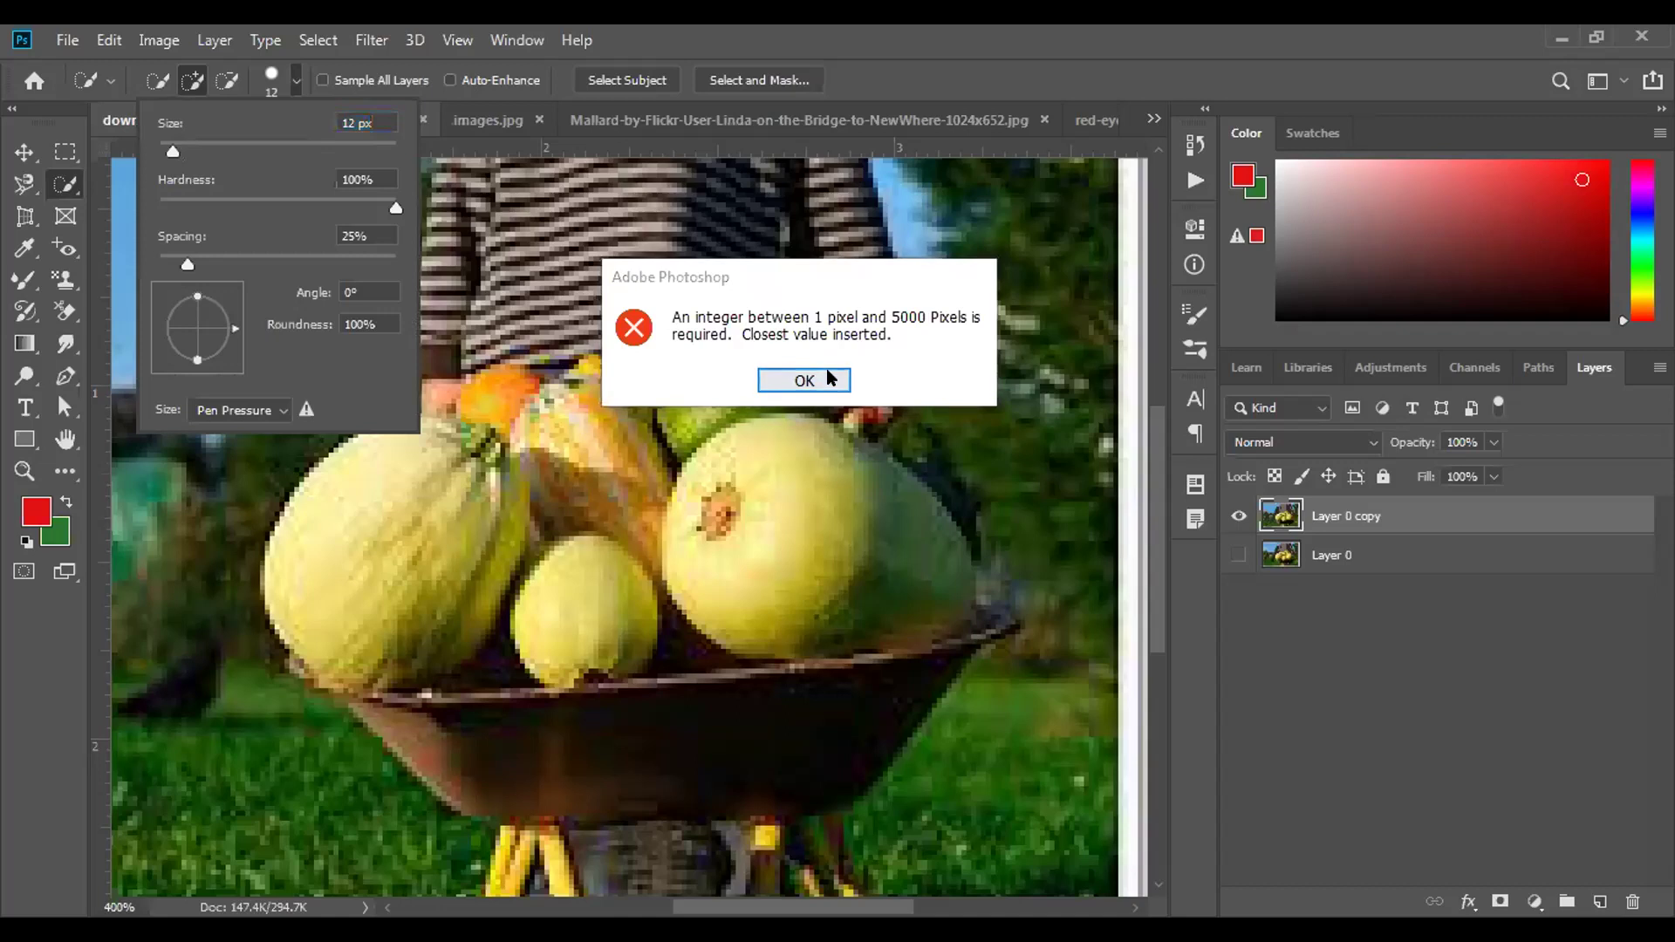
{"action": "key", "text": "Return"}
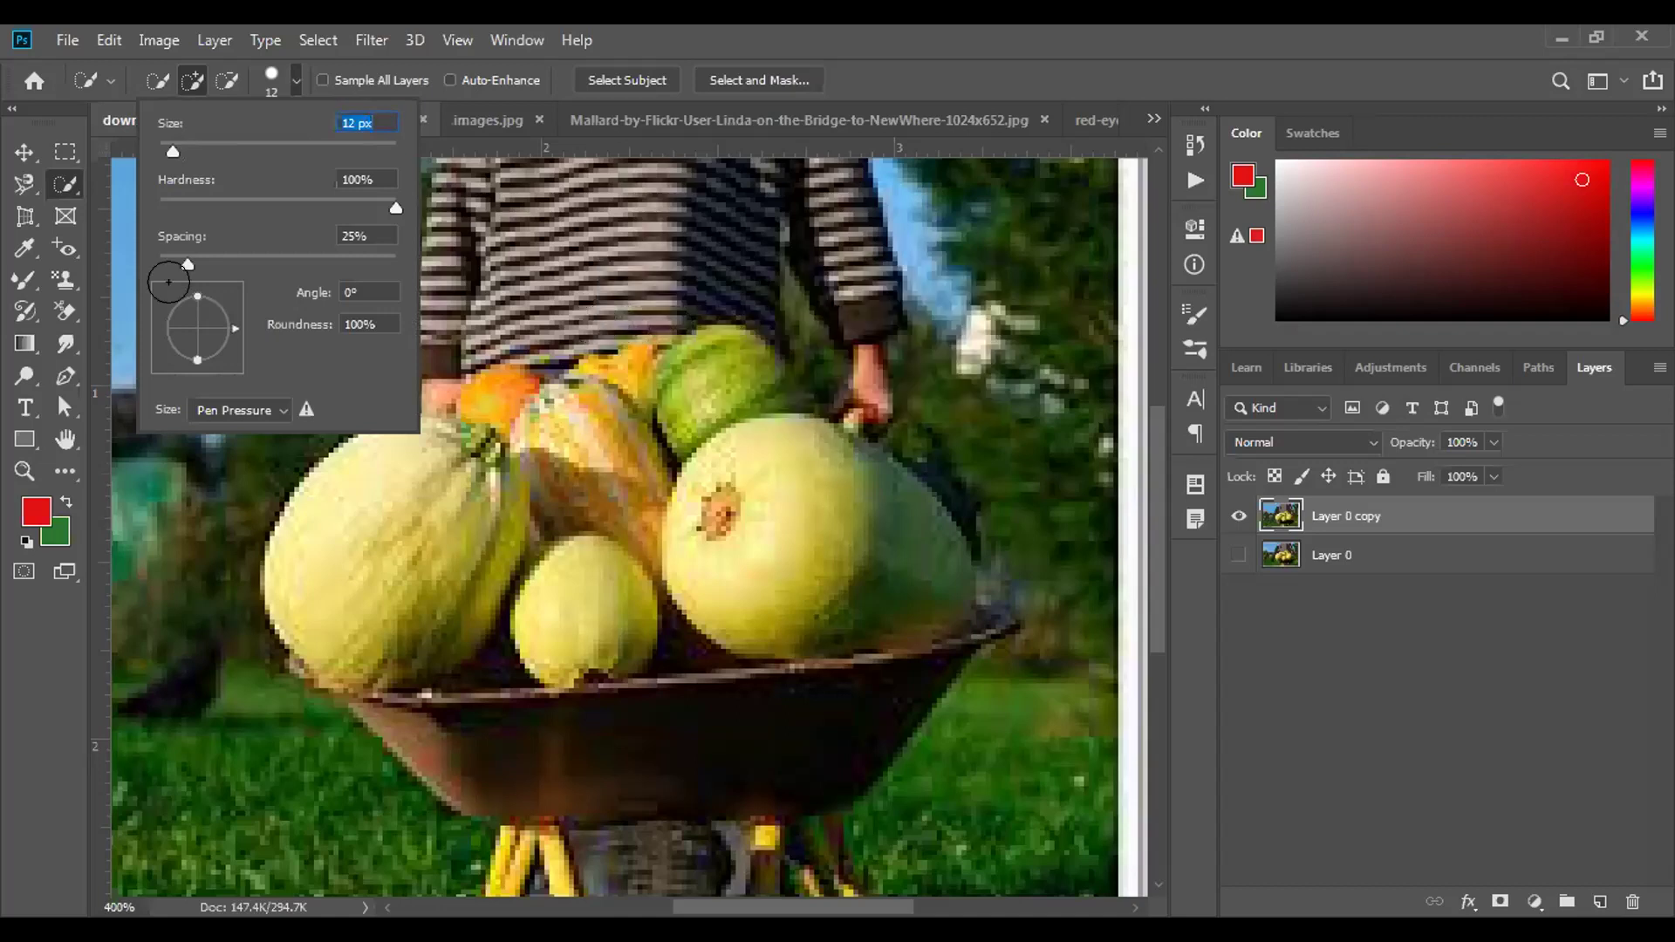
{"action": "key", "text": "Return"}
Clear the trial gourd selection and set the brush to 10 px with the bracket keys.
{"action": "left_click", "coordinate": [600, 468]}
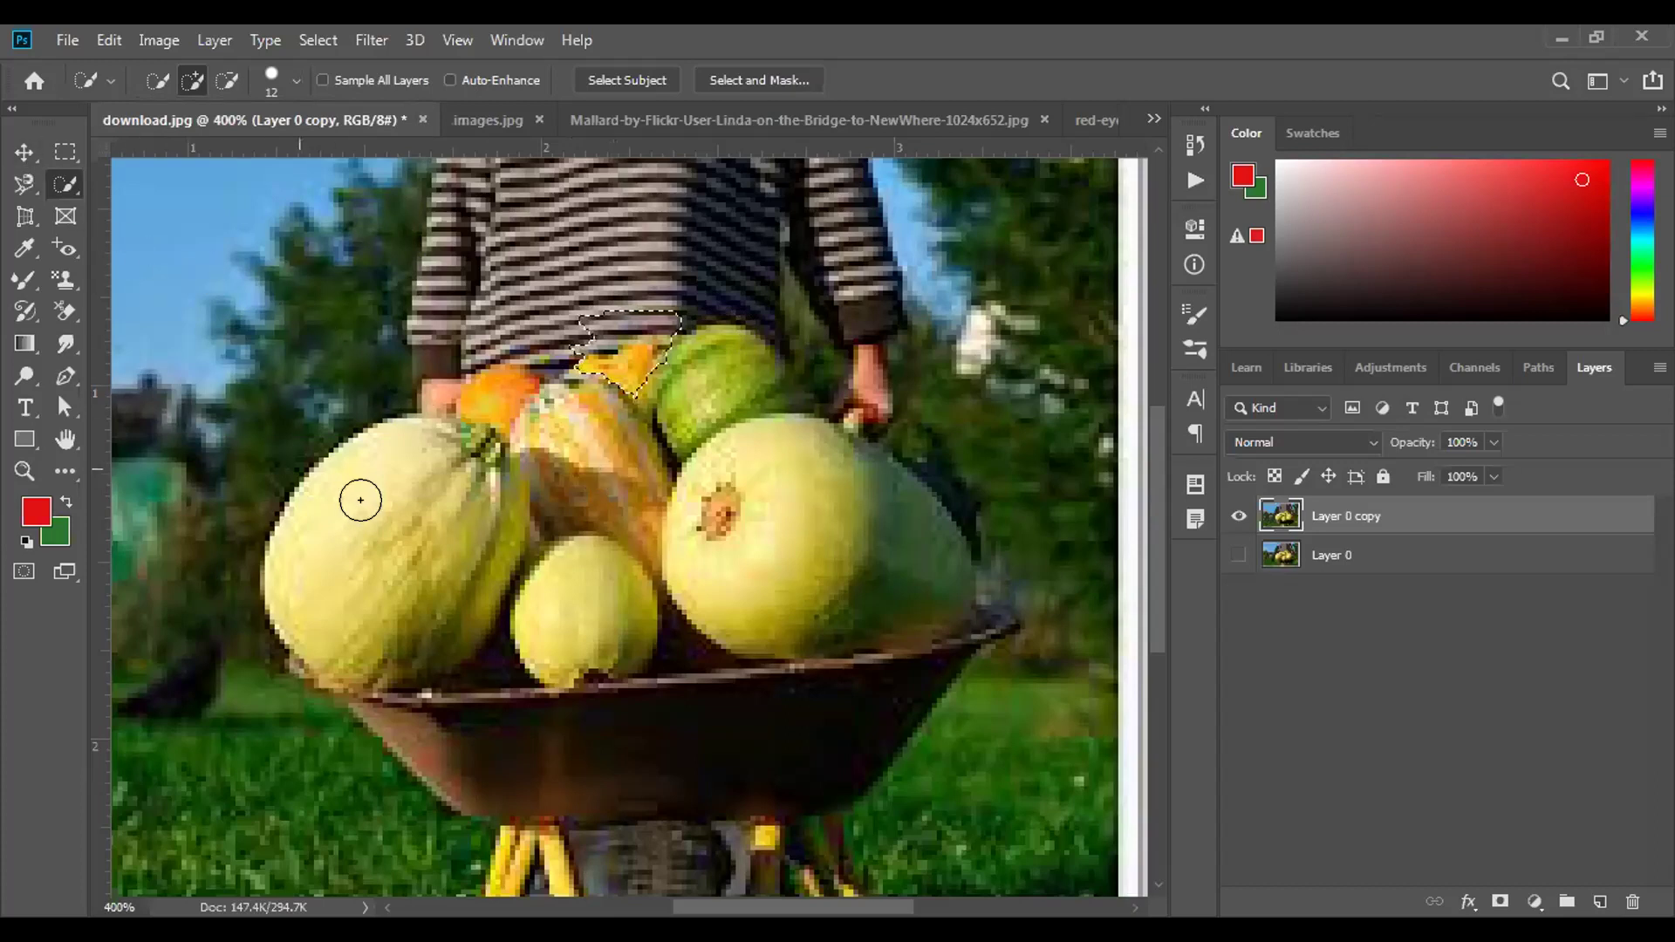
{"action": "key", "text": "ctrl+d"}
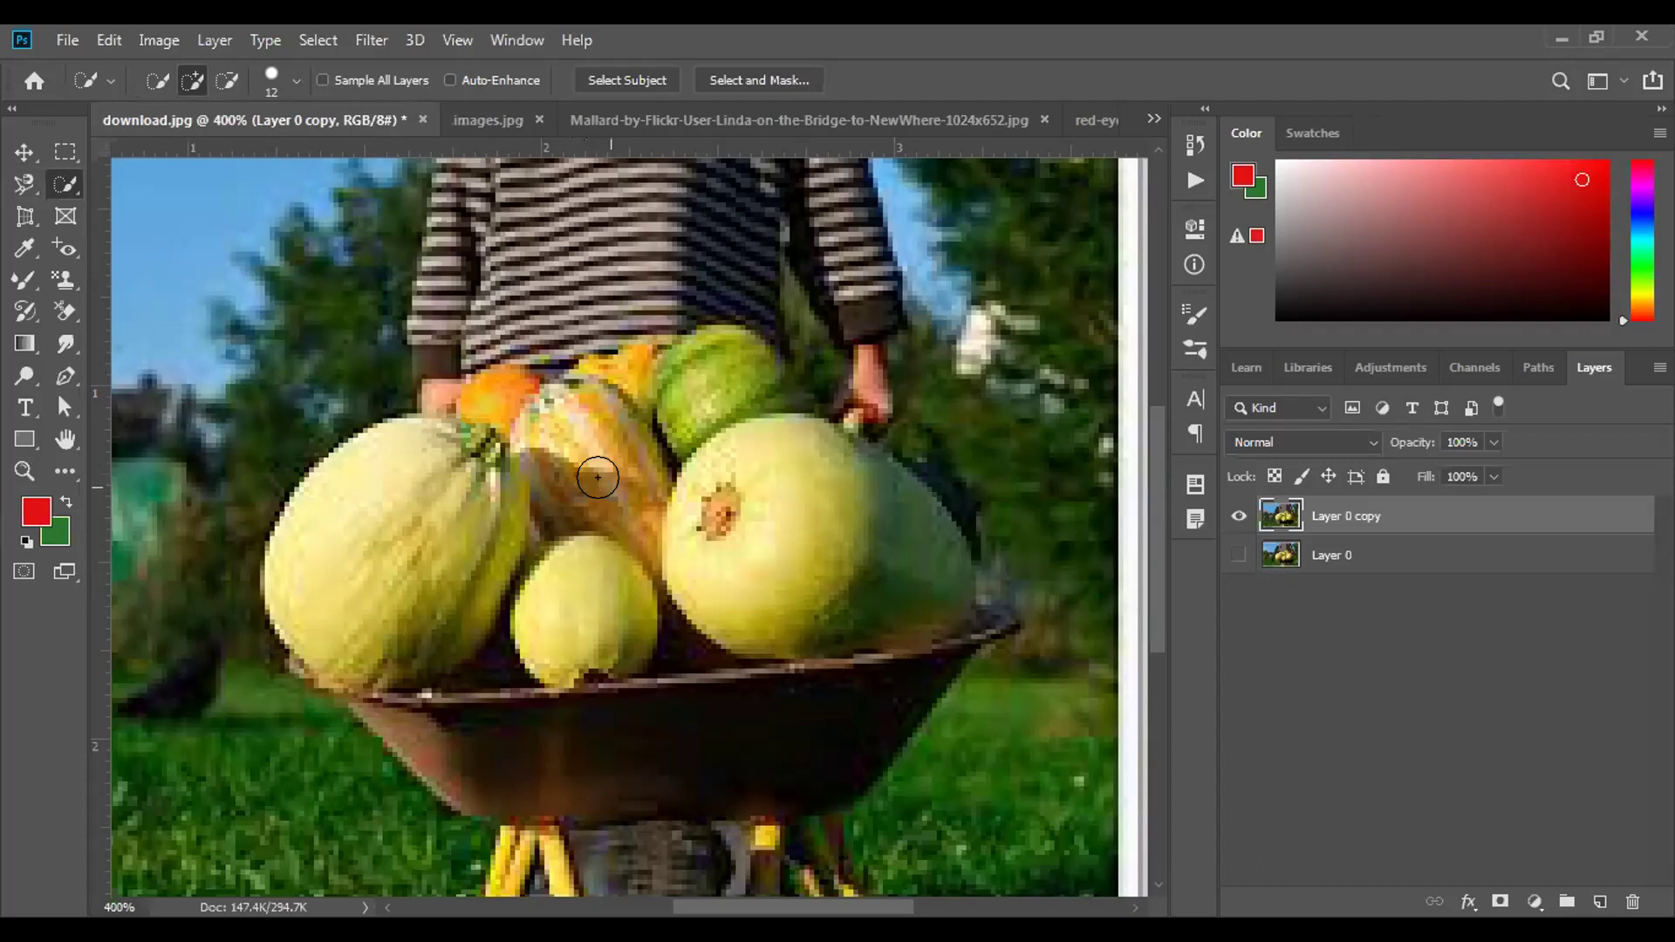
{"action": "key", "text": "bracketright"}
{"action": "key", "text": "bracketright"}
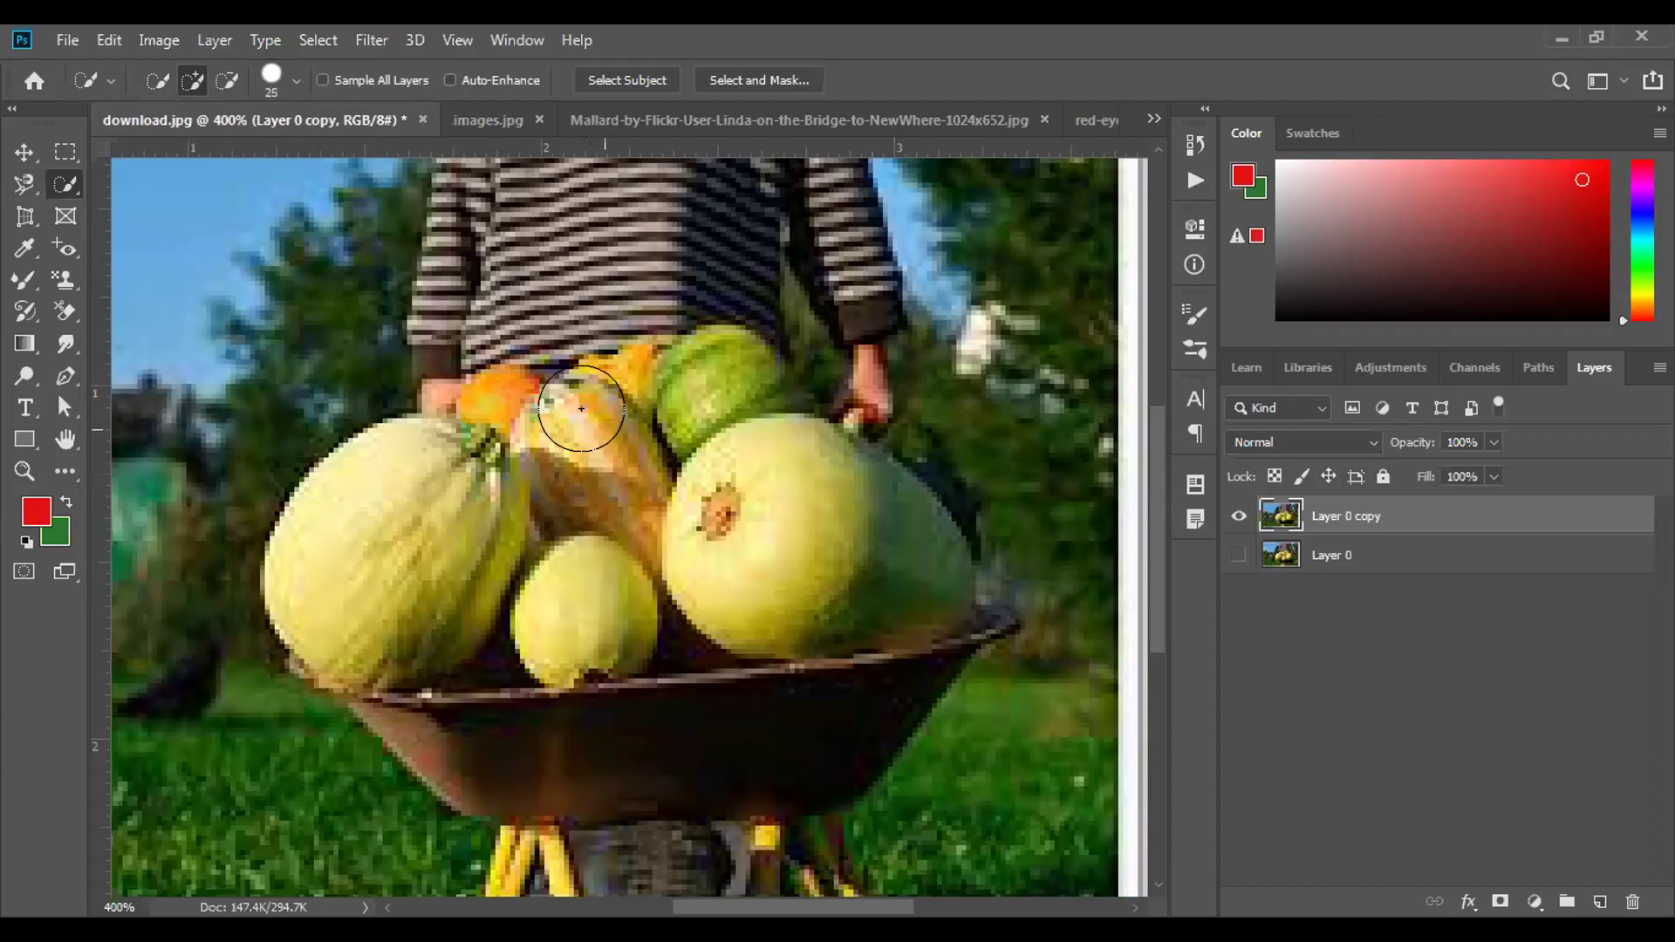
{"action": "key", "text": "bracketleft"}
{"action": "key", "text": "bracketleft"}
{"action": "key", "text": "bracketleft"}
{"action": "key", "text": "bracketleft"}
Brush a selection over the melons, gourds and the right wheelbarrow rim.
{"action": "mouse_move", "coordinate": [331, 435]}
{"action": "left_mouse_down"}
{"action": "mouse_move", "coordinate": [418, 524]}
{"action": "mouse_move", "coordinate": [402, 514]}
{"action": "left_mouse_up"}
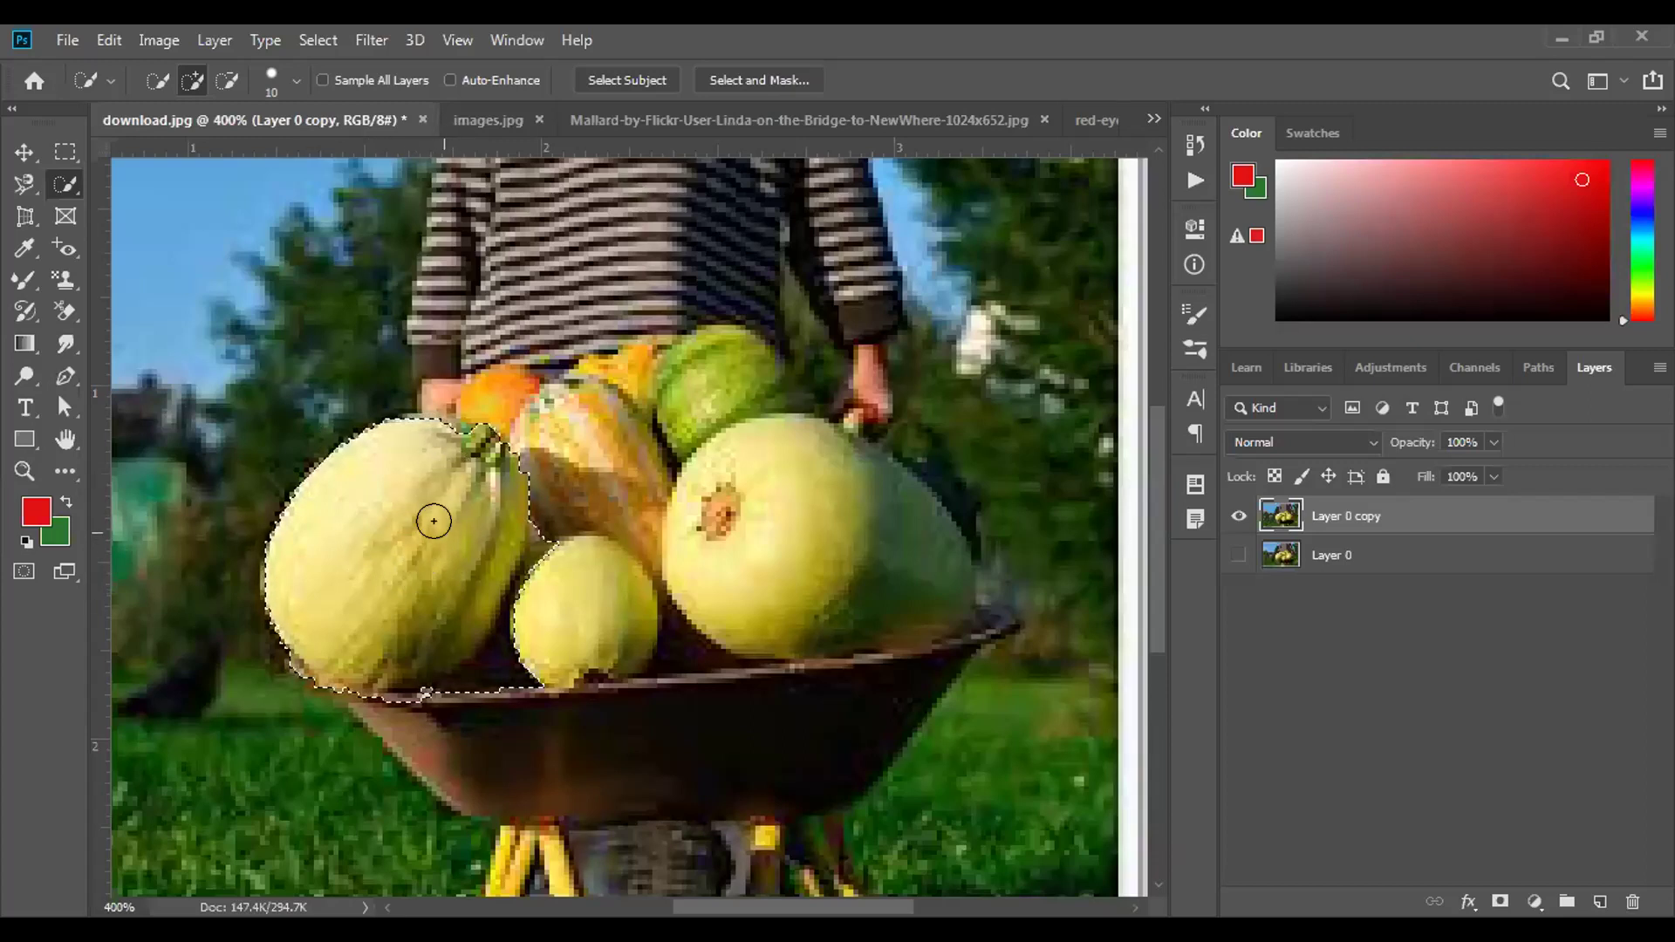
{"action": "mouse_move", "coordinate": [436, 518]}
{"action": "left_mouse_down"}
{"action": "mouse_move", "coordinate": [524, 488]}
{"action": "mouse_move", "coordinate": [510, 454]}
{"action": "mouse_move", "coordinate": [563, 428]}
{"action": "mouse_move", "coordinate": [672, 410]}
{"action": "mouse_move", "coordinate": [733, 375]}
{"action": "mouse_move", "coordinate": [789, 463]}
{"action": "mouse_move", "coordinate": [827, 482]}
{"action": "mouse_move", "coordinate": [790, 410]}
{"action": "mouse_move", "coordinate": [744, 437]}
{"action": "mouse_move", "coordinate": [579, 573]}
{"action": "mouse_move", "coordinate": [598, 580]}
{"action": "mouse_move", "coordinate": [593, 676]}
{"action": "mouse_move", "coordinate": [471, 698]}
{"action": "mouse_move", "coordinate": [496, 734]}
{"action": "left_mouse_up"}
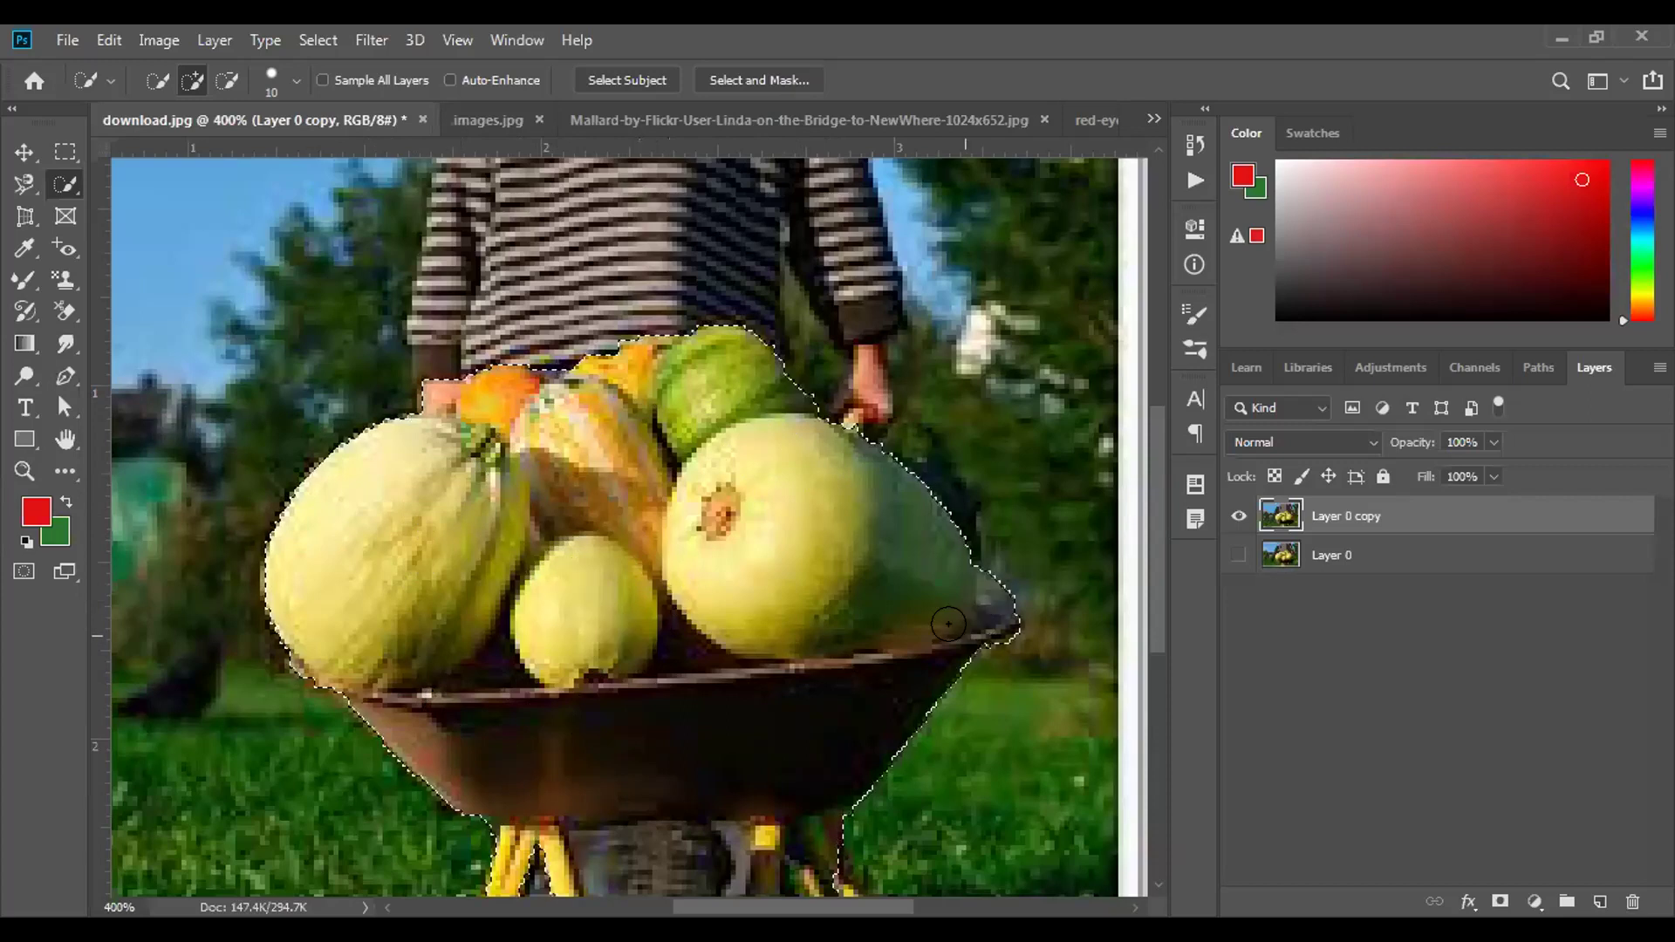
{"action": "left_click", "coordinate": [746, 582]}
{"action": "left_click", "coordinate": [746, 618]}
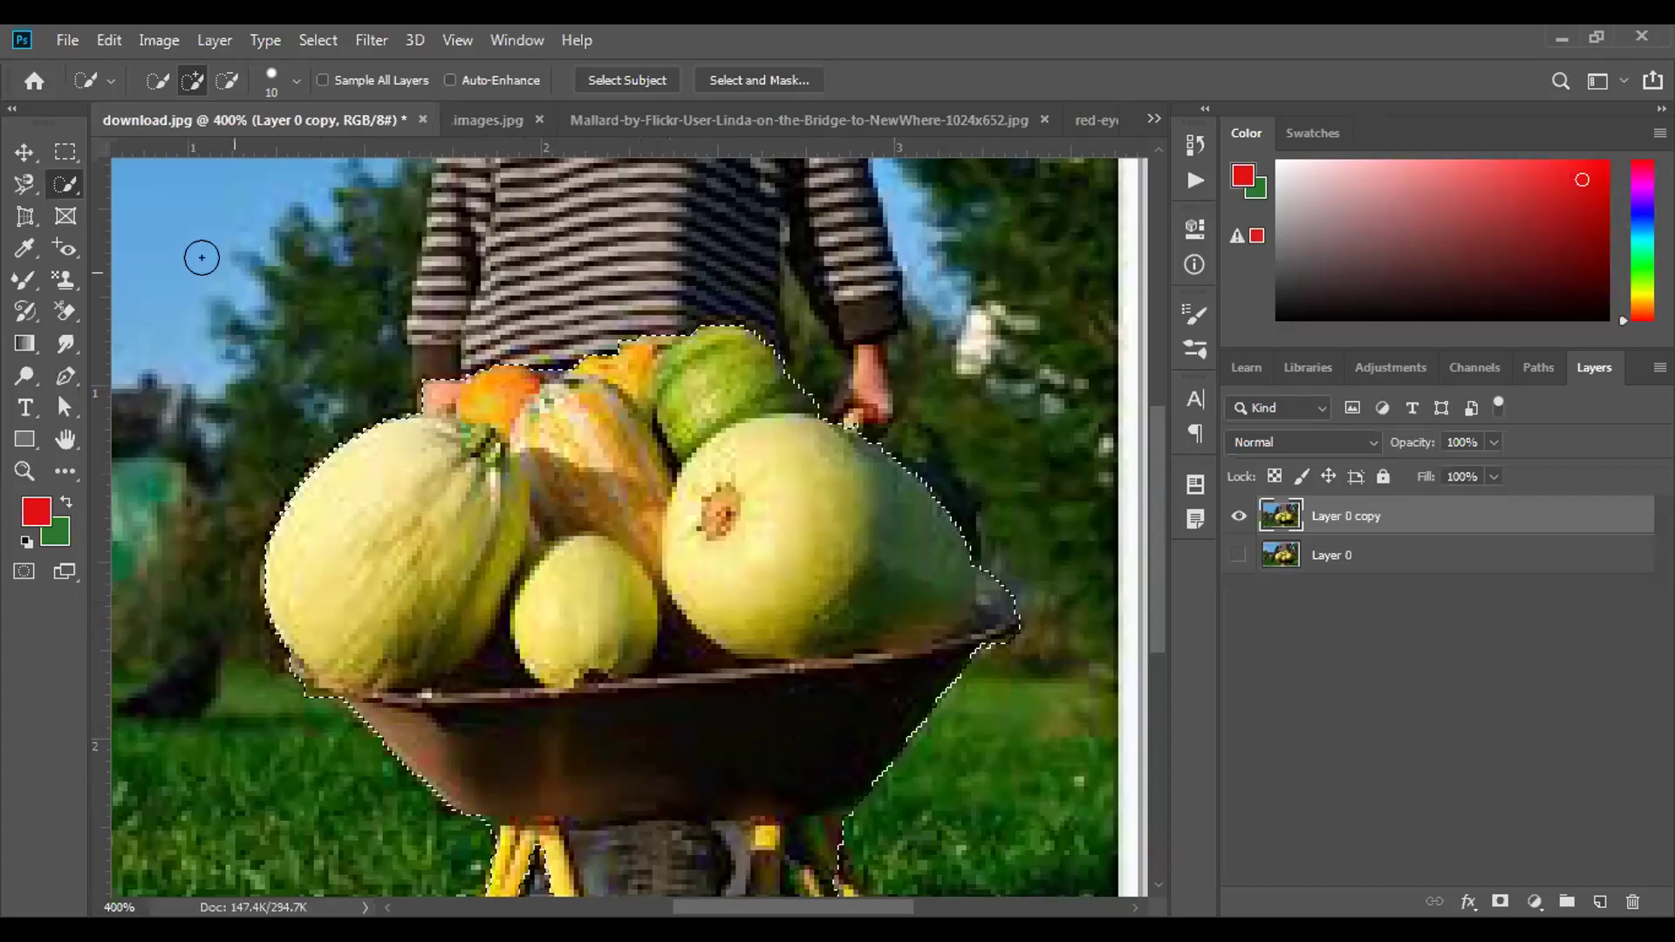
Switch to subtract mode at brush size 5 and trim the edge above the orange squash.
{"action": "left_click", "coordinate": [225, 80]}
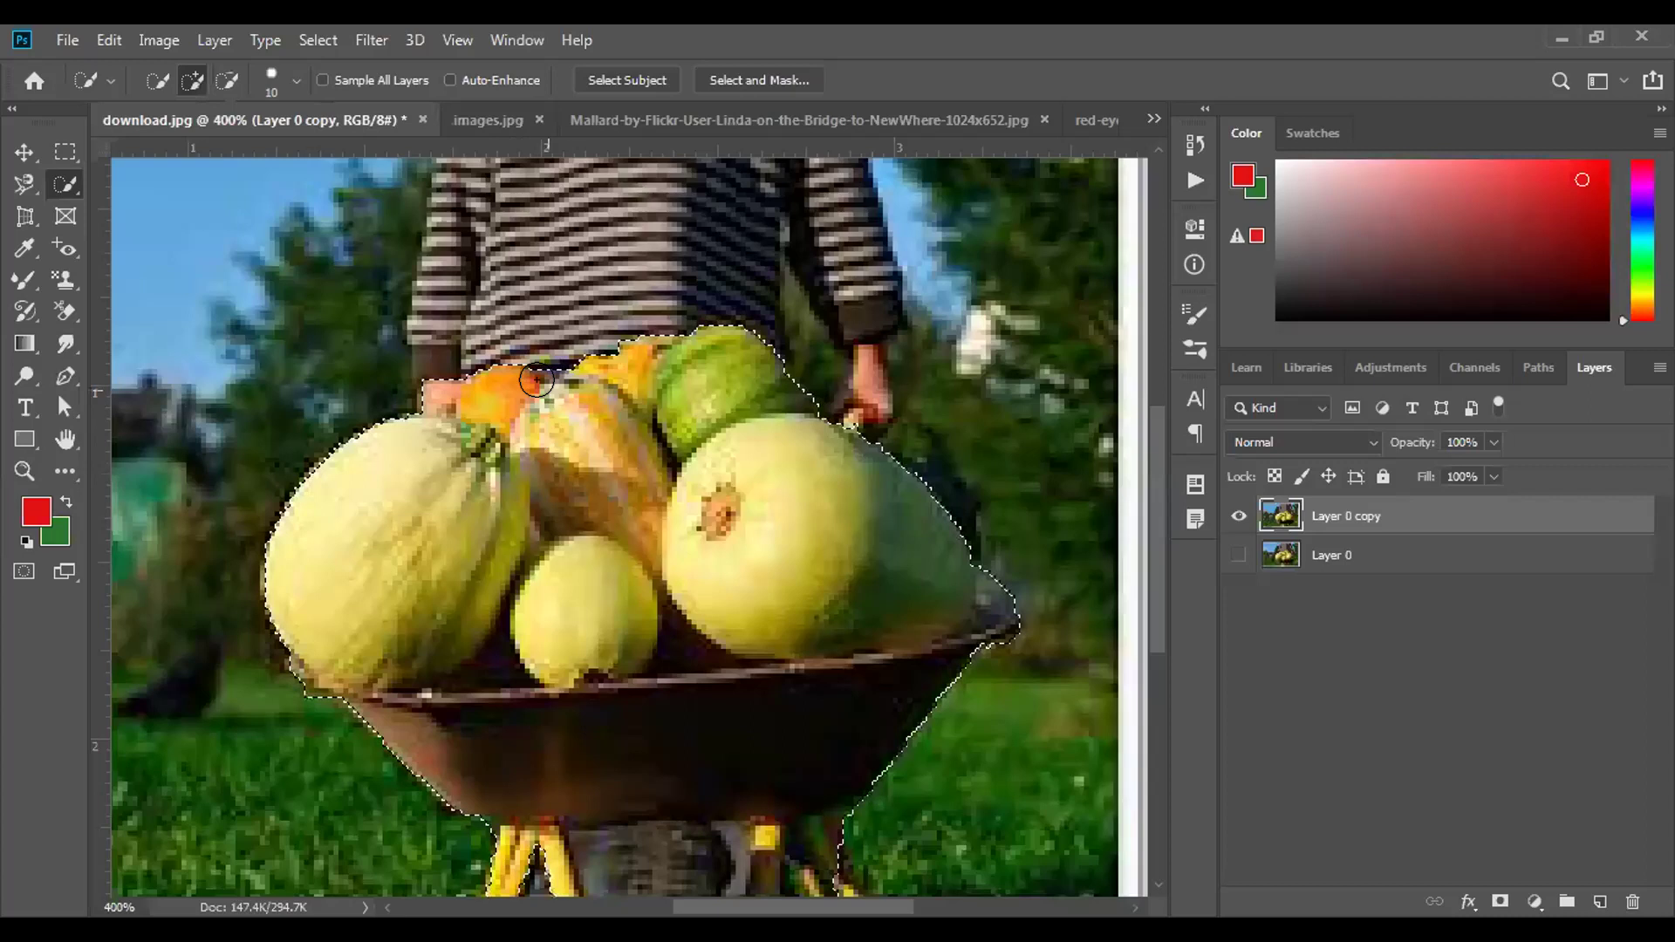
{"action": "key", "text": "bracketleft"}
{"action": "key", "text": "bracketleft"}
{"action": "key", "text": "bracketleft"}
{"action": "key", "text": "bracketleft"}
{"action": "key", "text": "bracketleft"}
{"action": "key", "text": "bracketleft"}
{"action": "left_click_drag", "start_coordinate": [543, 358], "coordinate": [541, 388], "text": "alt"}
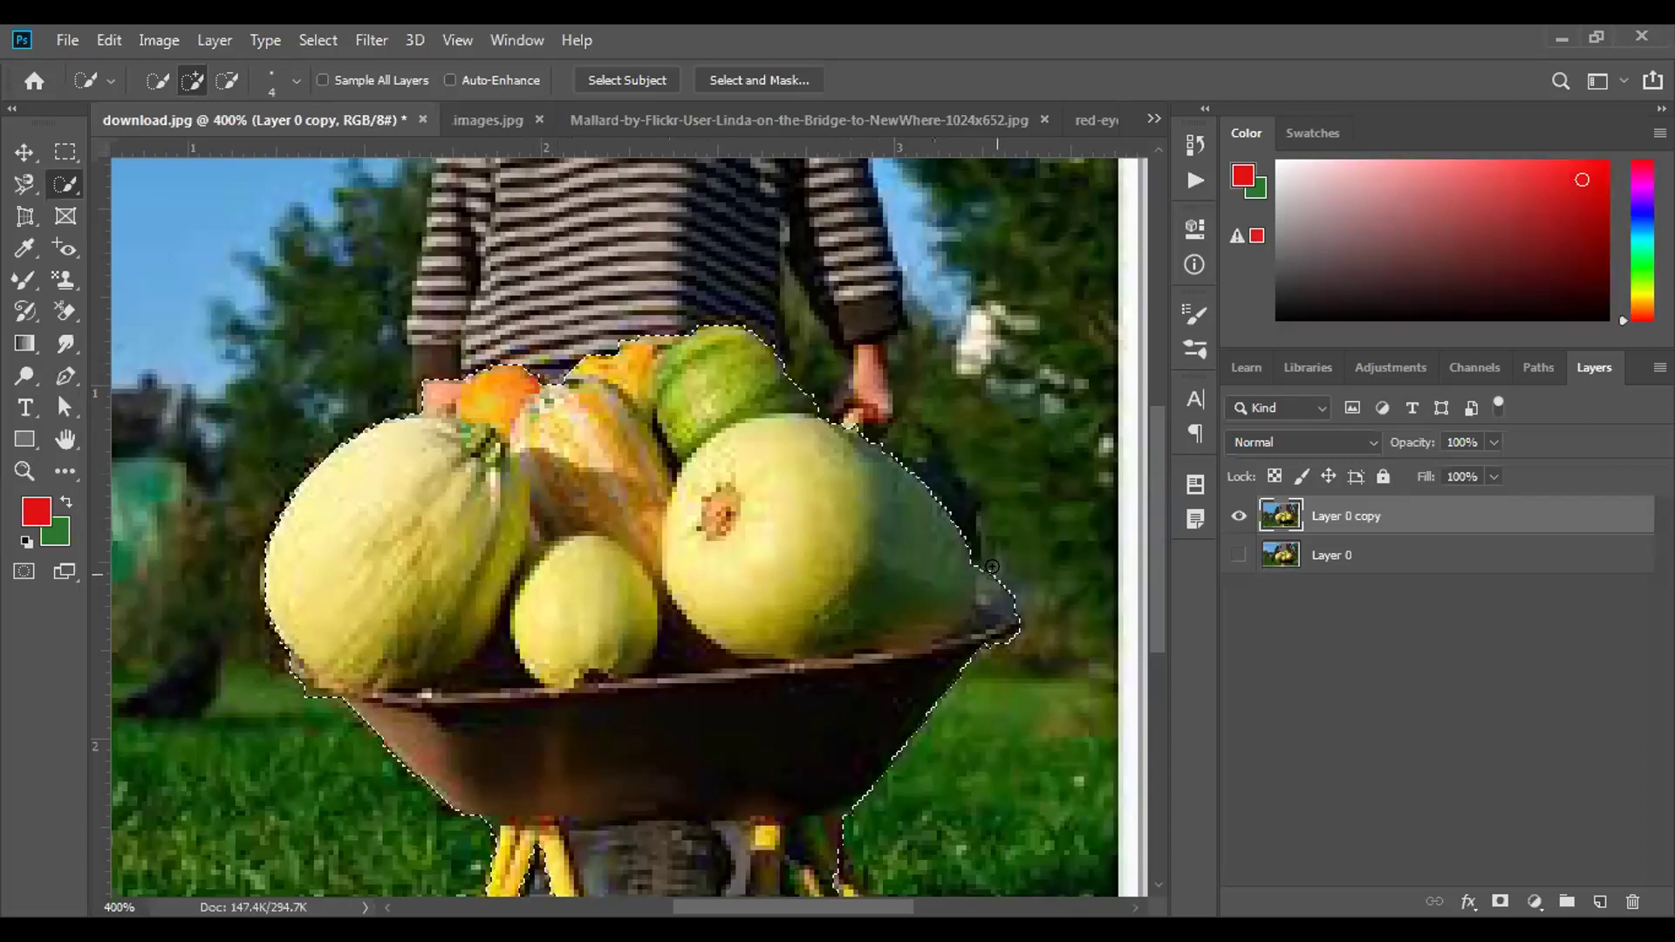
{"action": "key", "text": "alt"}
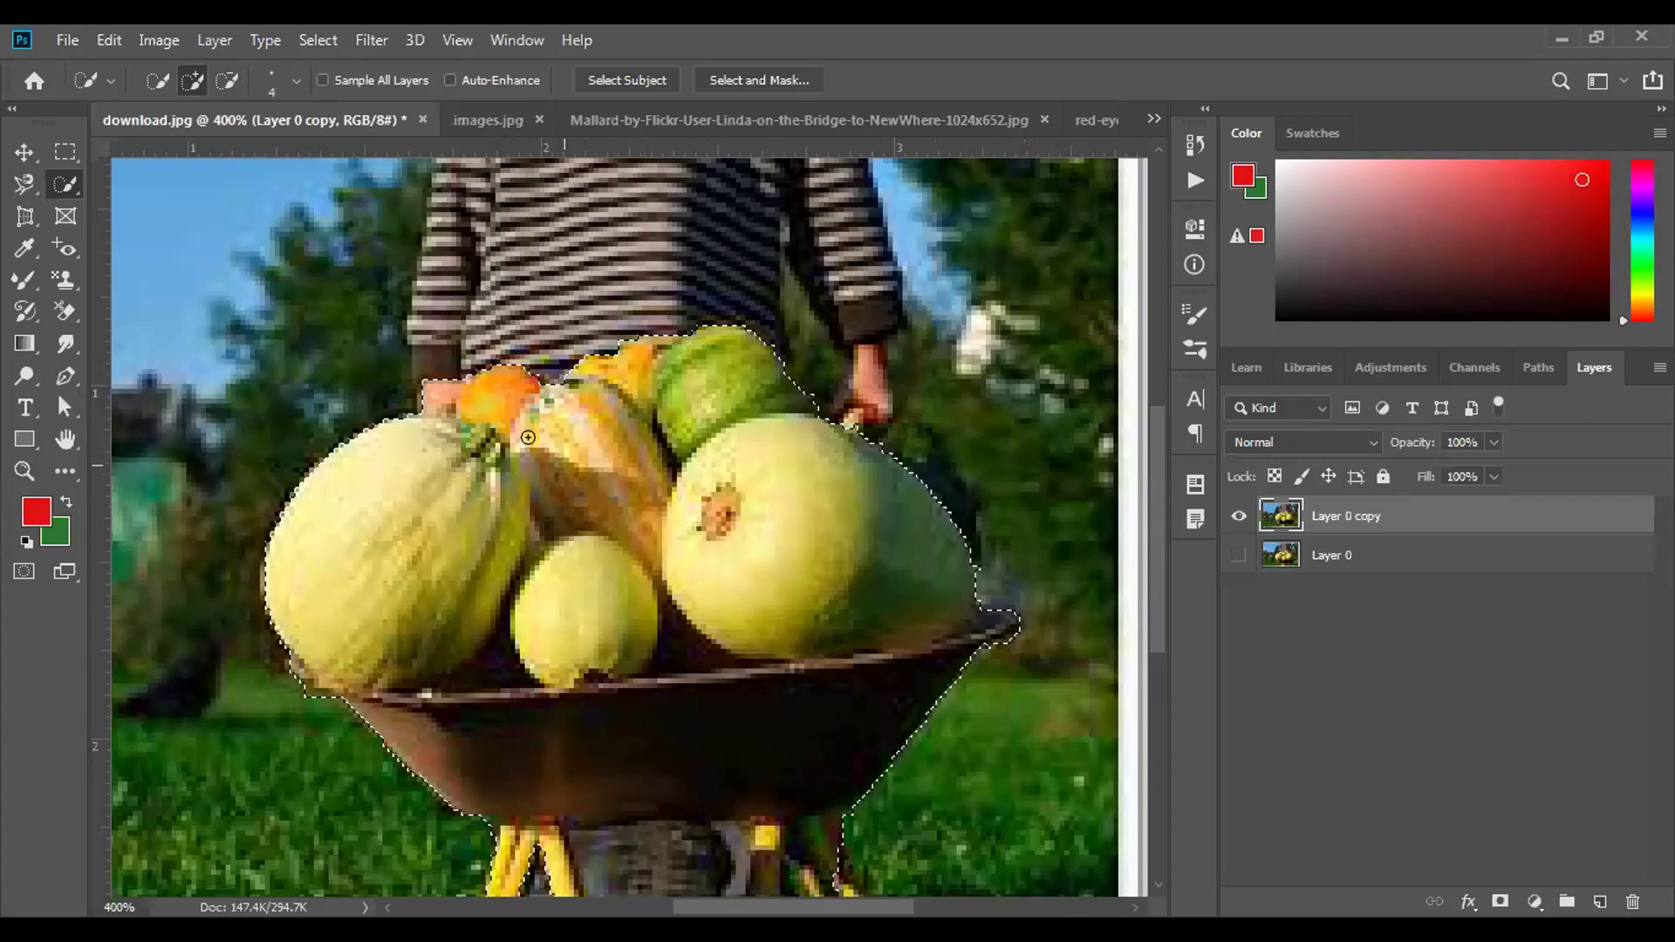
Deselect the vegetables and bring up the selection tool group to reach the Magic Wand.
{"action": "right_click", "coordinate": [63, 189]}
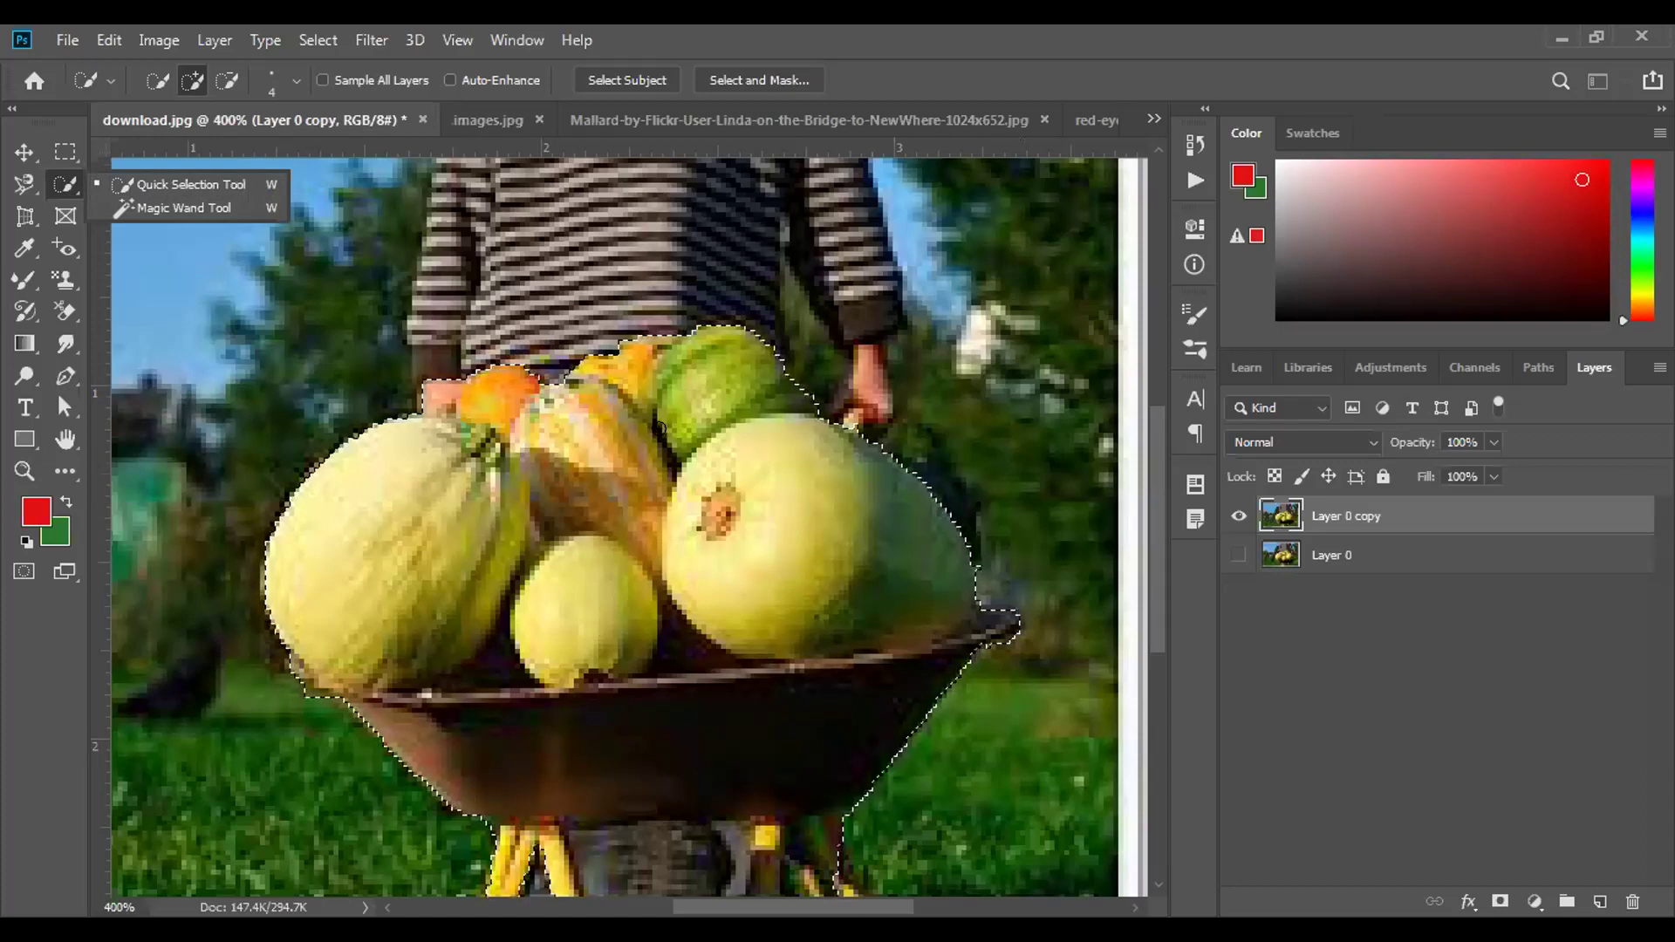
{"action": "key", "text": "ctrl+d"}
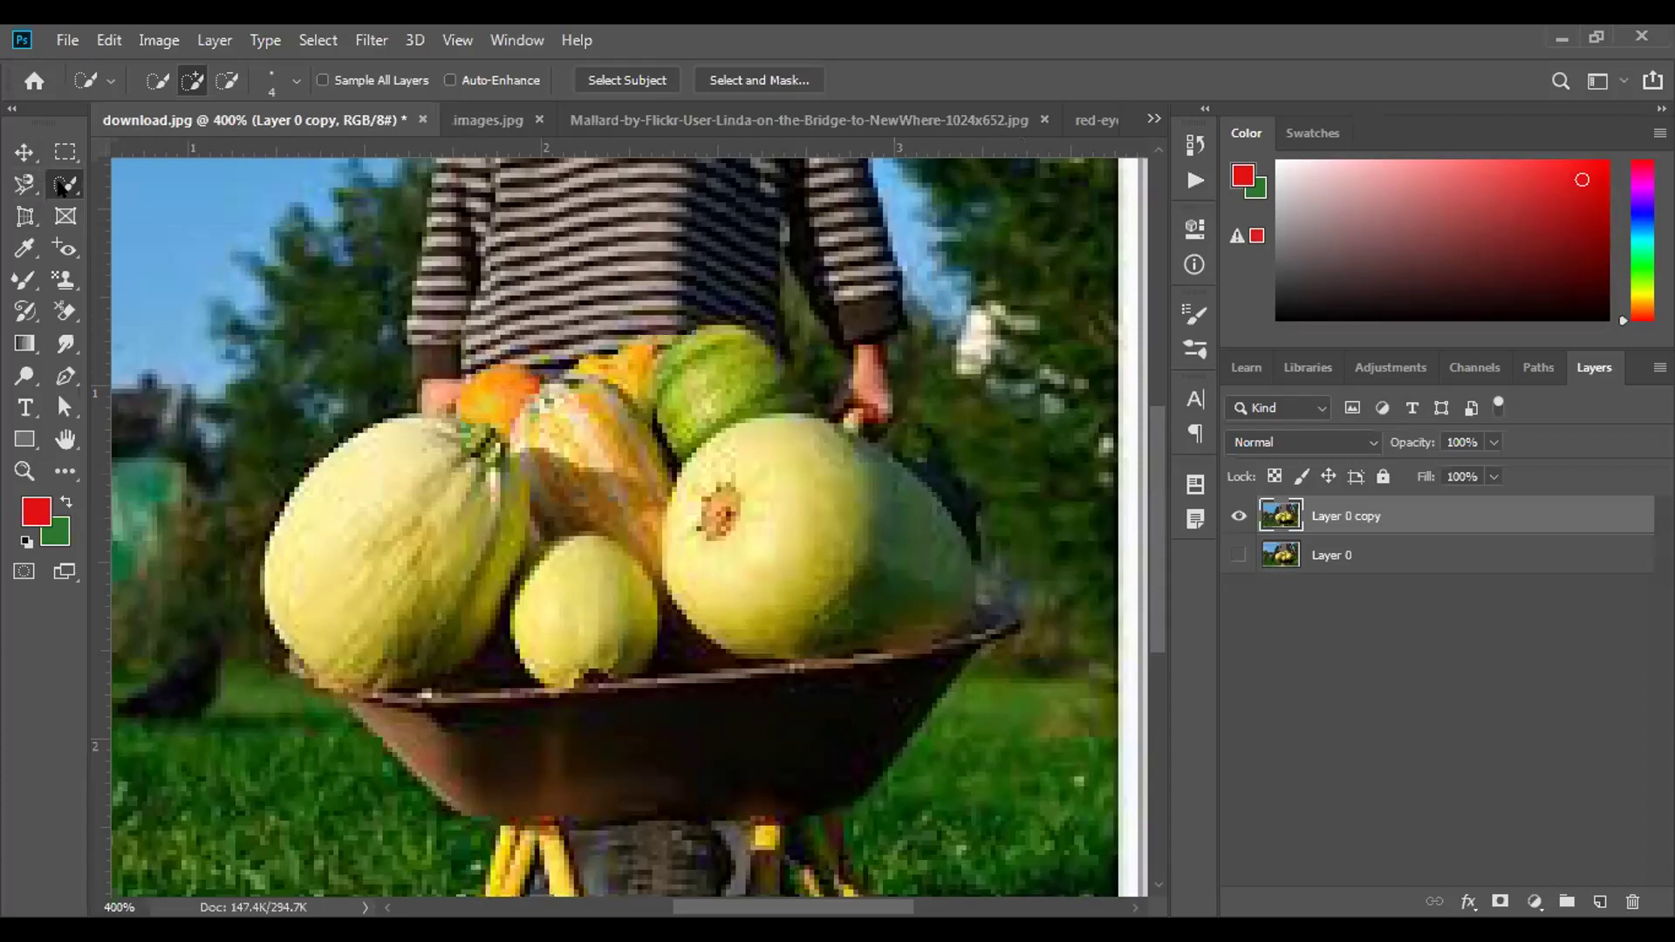
{"action": "right_click", "coordinate": [79, 198]}
Pick the Magic Wand, set Tolerance to 10, and click the left melon.
{"action": "left_click", "coordinate": [138, 216]}
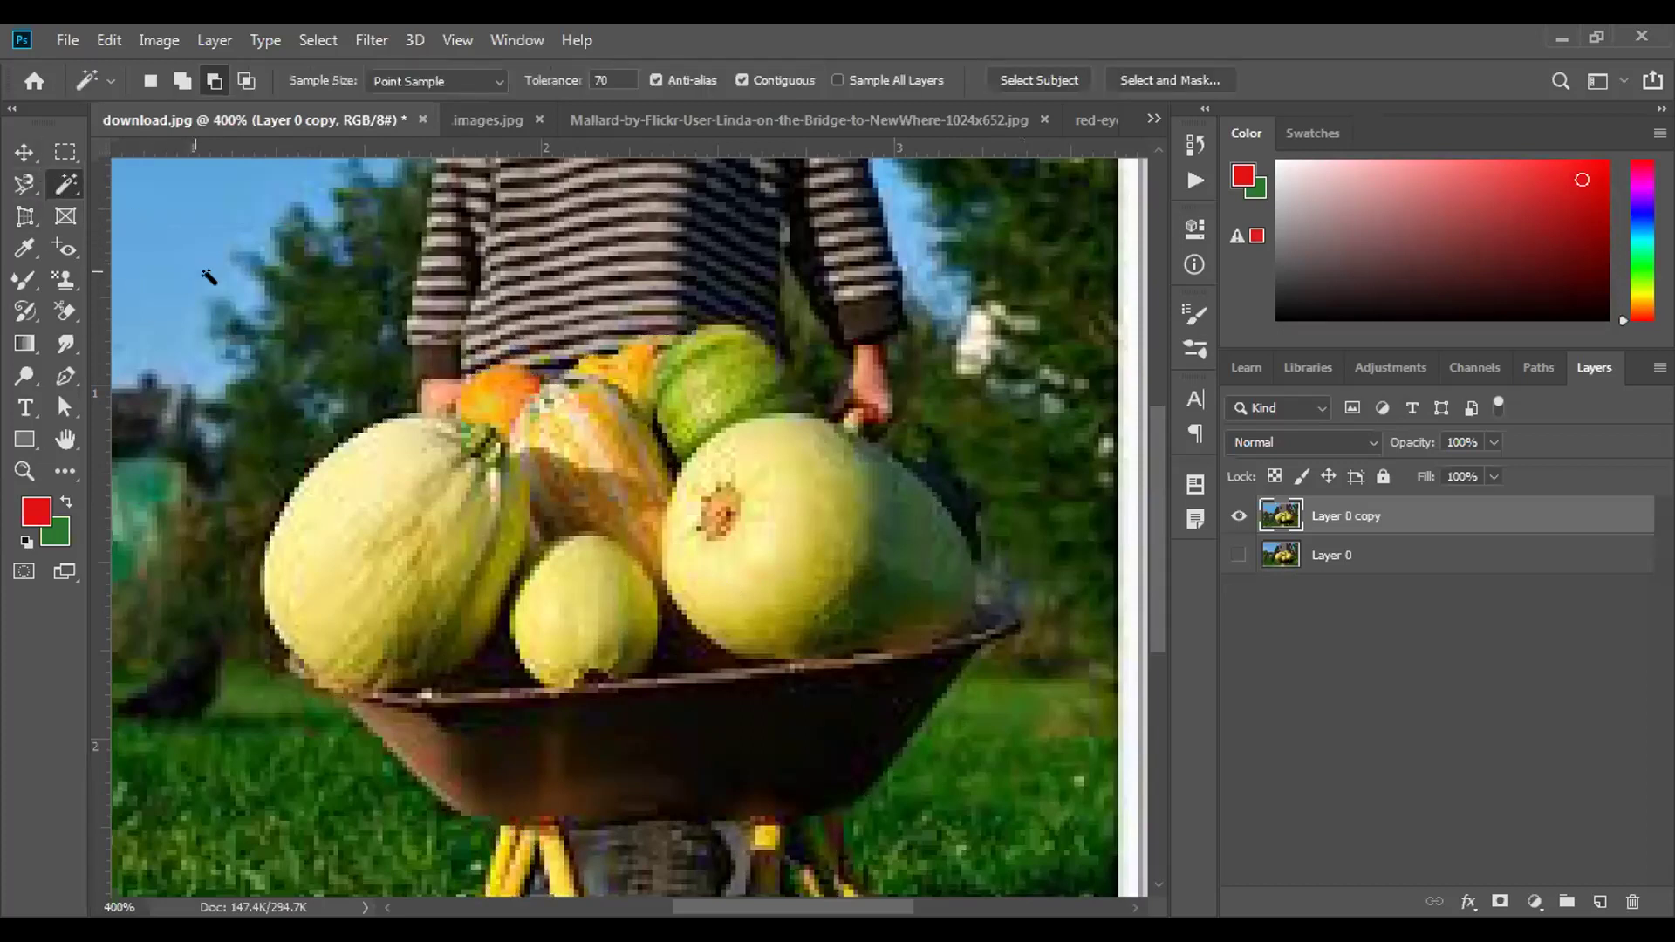
{"action": "left_click", "coordinate": [621, 72]}
{"action": "key", "text": "BackSpace"}
{"action": "type", "text": "10"}
{"action": "left_click", "coordinate": [410, 471]}
Raise Tolerance to 50, click the left melon again, and dismiss the warning.
{"action": "left_click", "coordinate": [620, 77]}
{"action": "key", "text": "BackSpace"}
{"action": "key", "text": "BackSpace"}
{"action": "type", "text": "50"}
{"action": "left_click", "coordinate": [395, 486]}
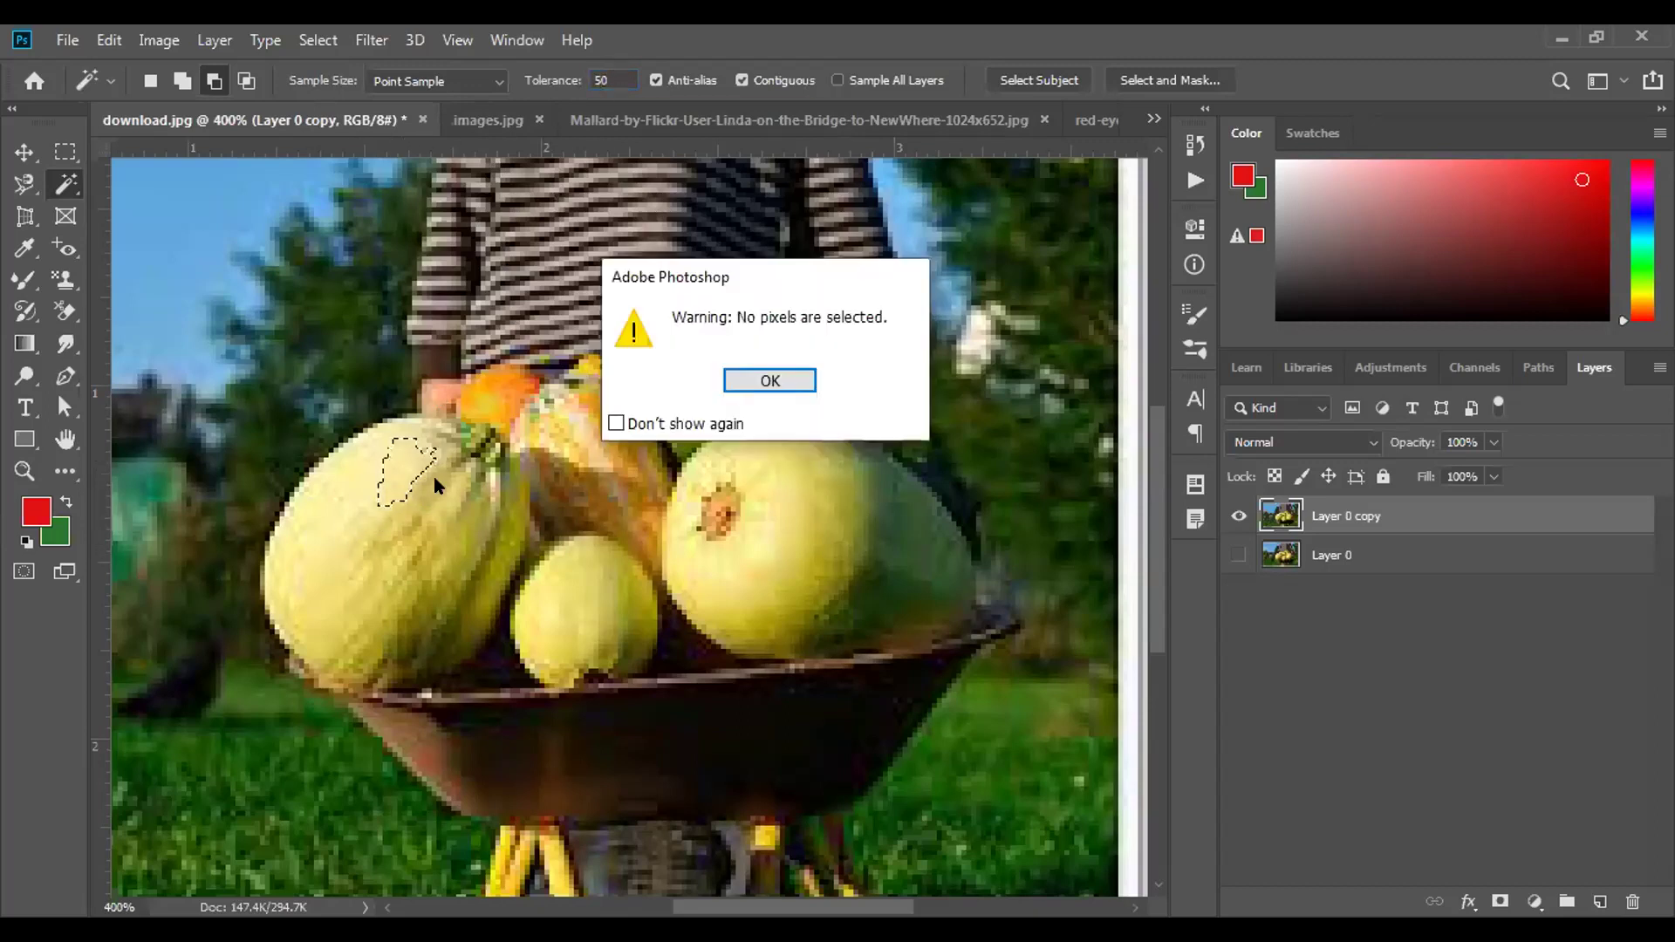
{"action": "left_click", "coordinate": [764, 379]}
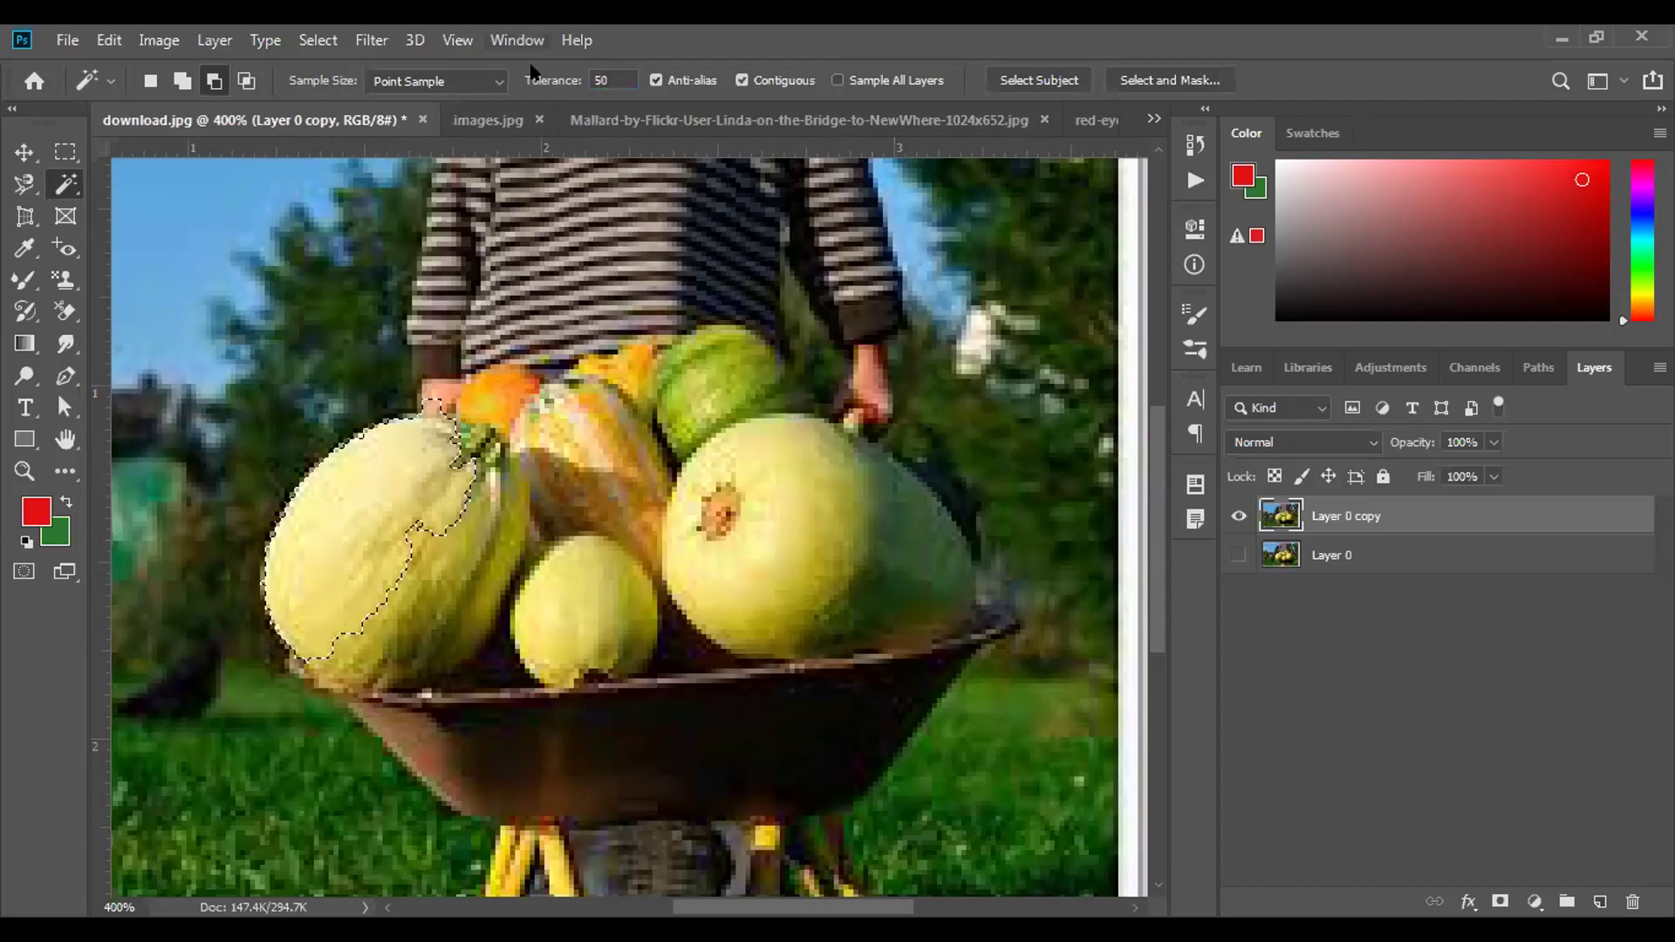
Set Tolerance to 100, reselect from the left melon, then switch to the Move Tool.
{"action": "left_click", "coordinate": [618, 77]}
{"action": "key", "text": "BackSpace"}
{"action": "key", "text": "BackSpace"}
{"action": "type", "text": "100"}
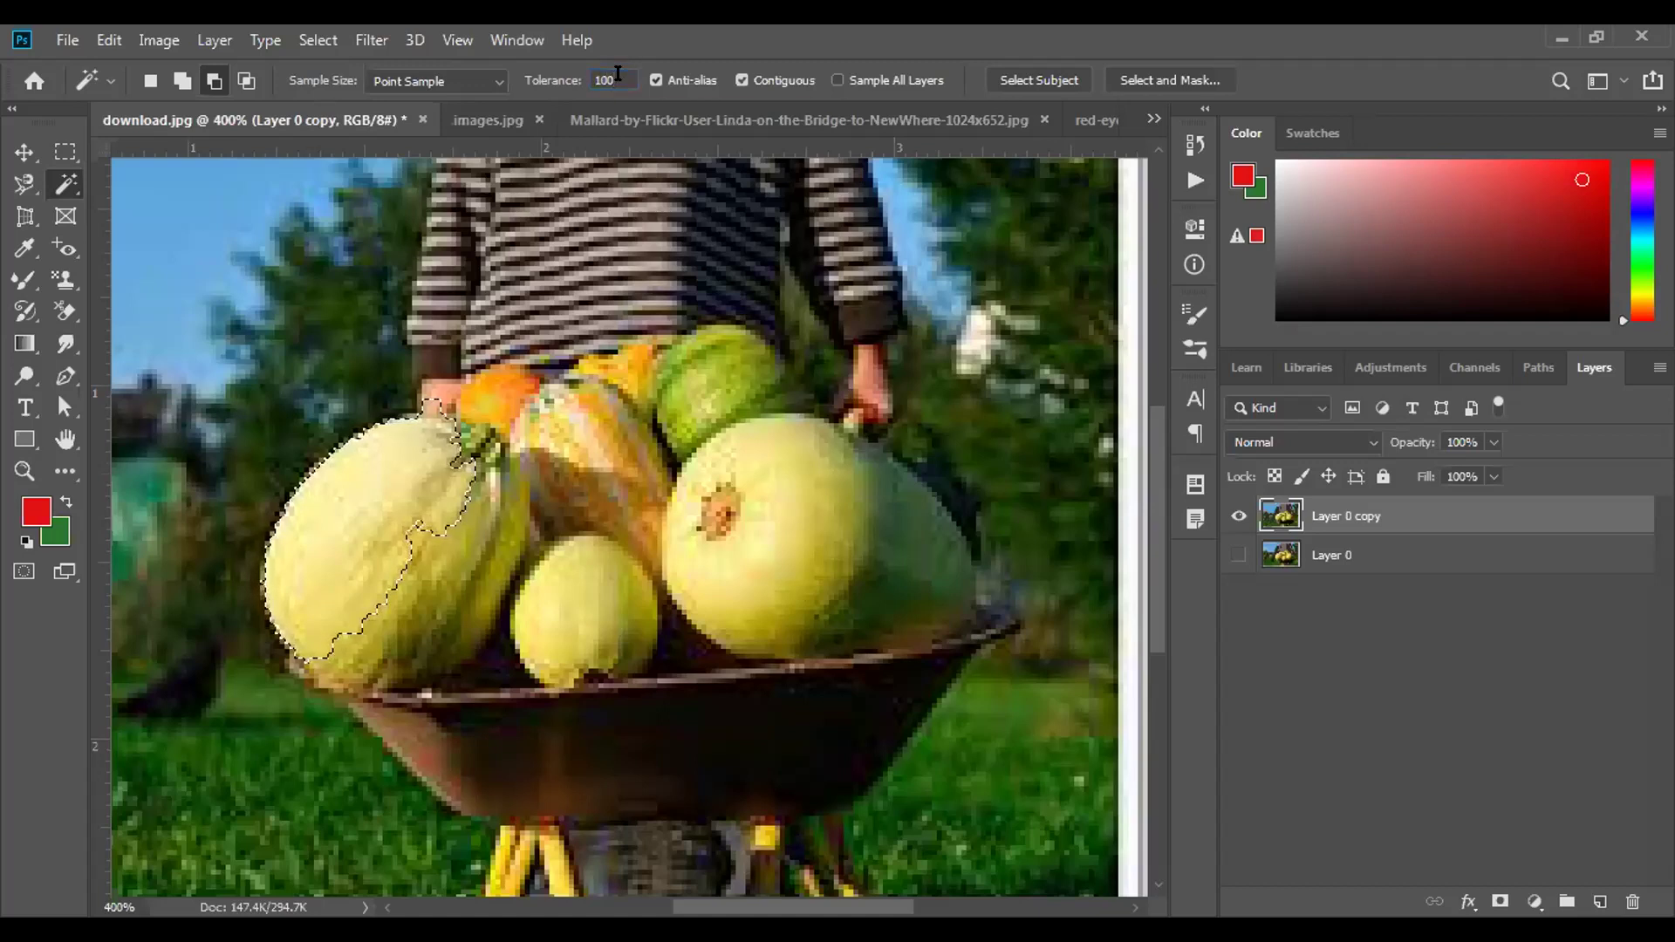
{"action": "key", "text": "ctrl+d"}
{"action": "left_click", "coordinate": [421, 543]}
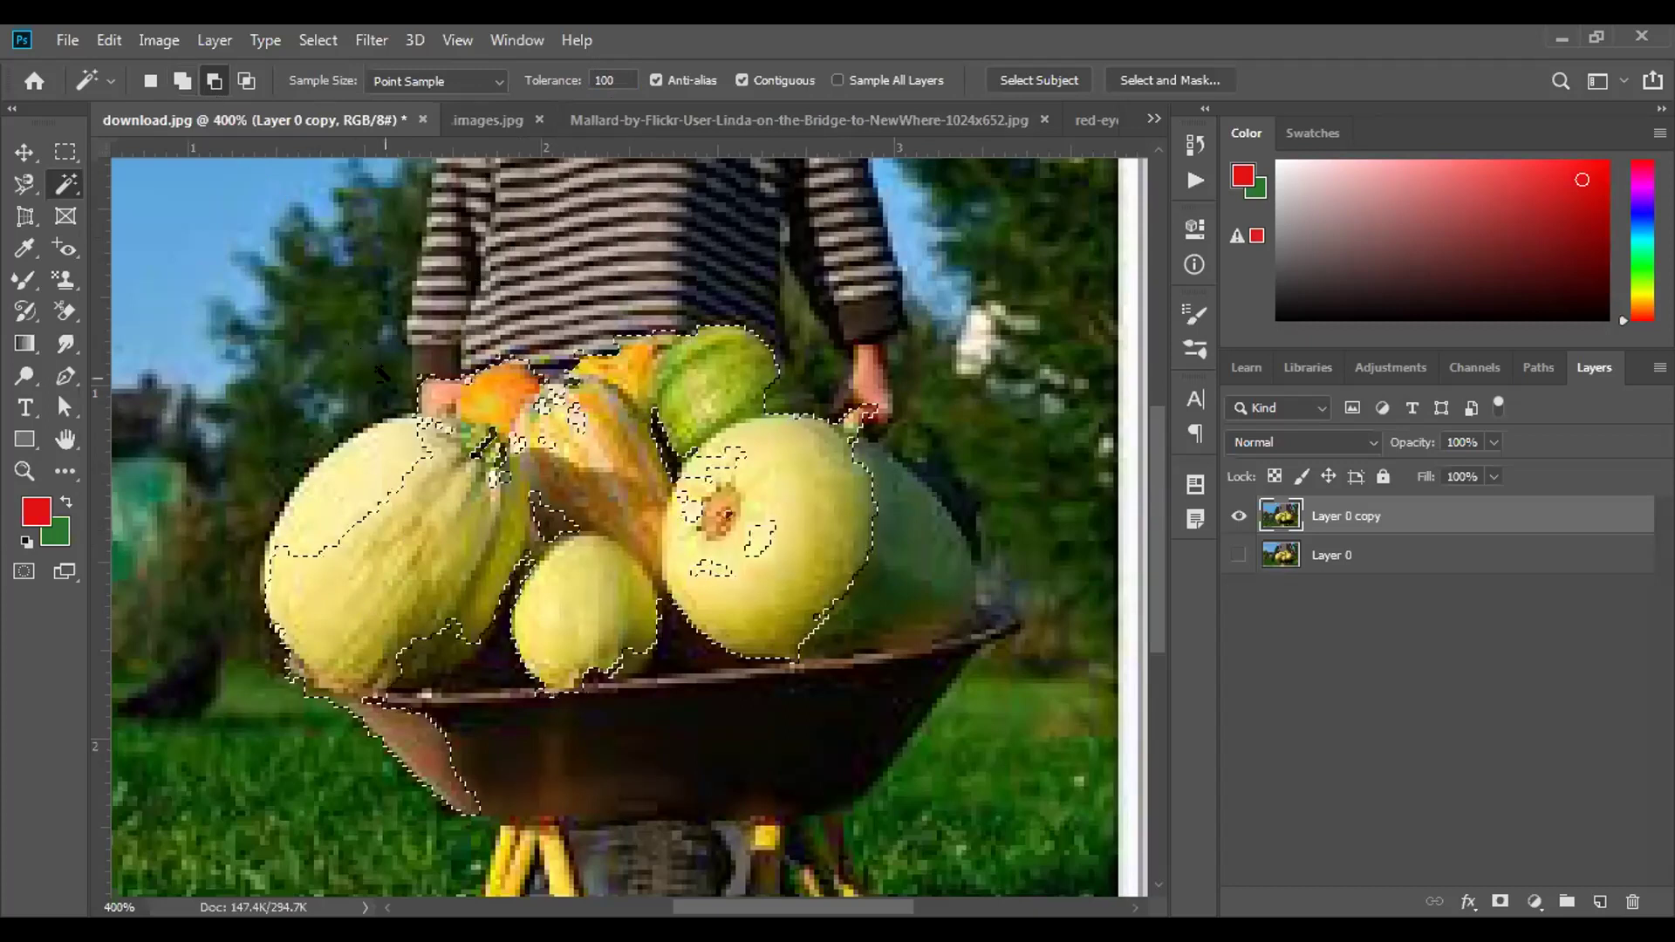
{"action": "right_click", "coordinate": [59, 183]}
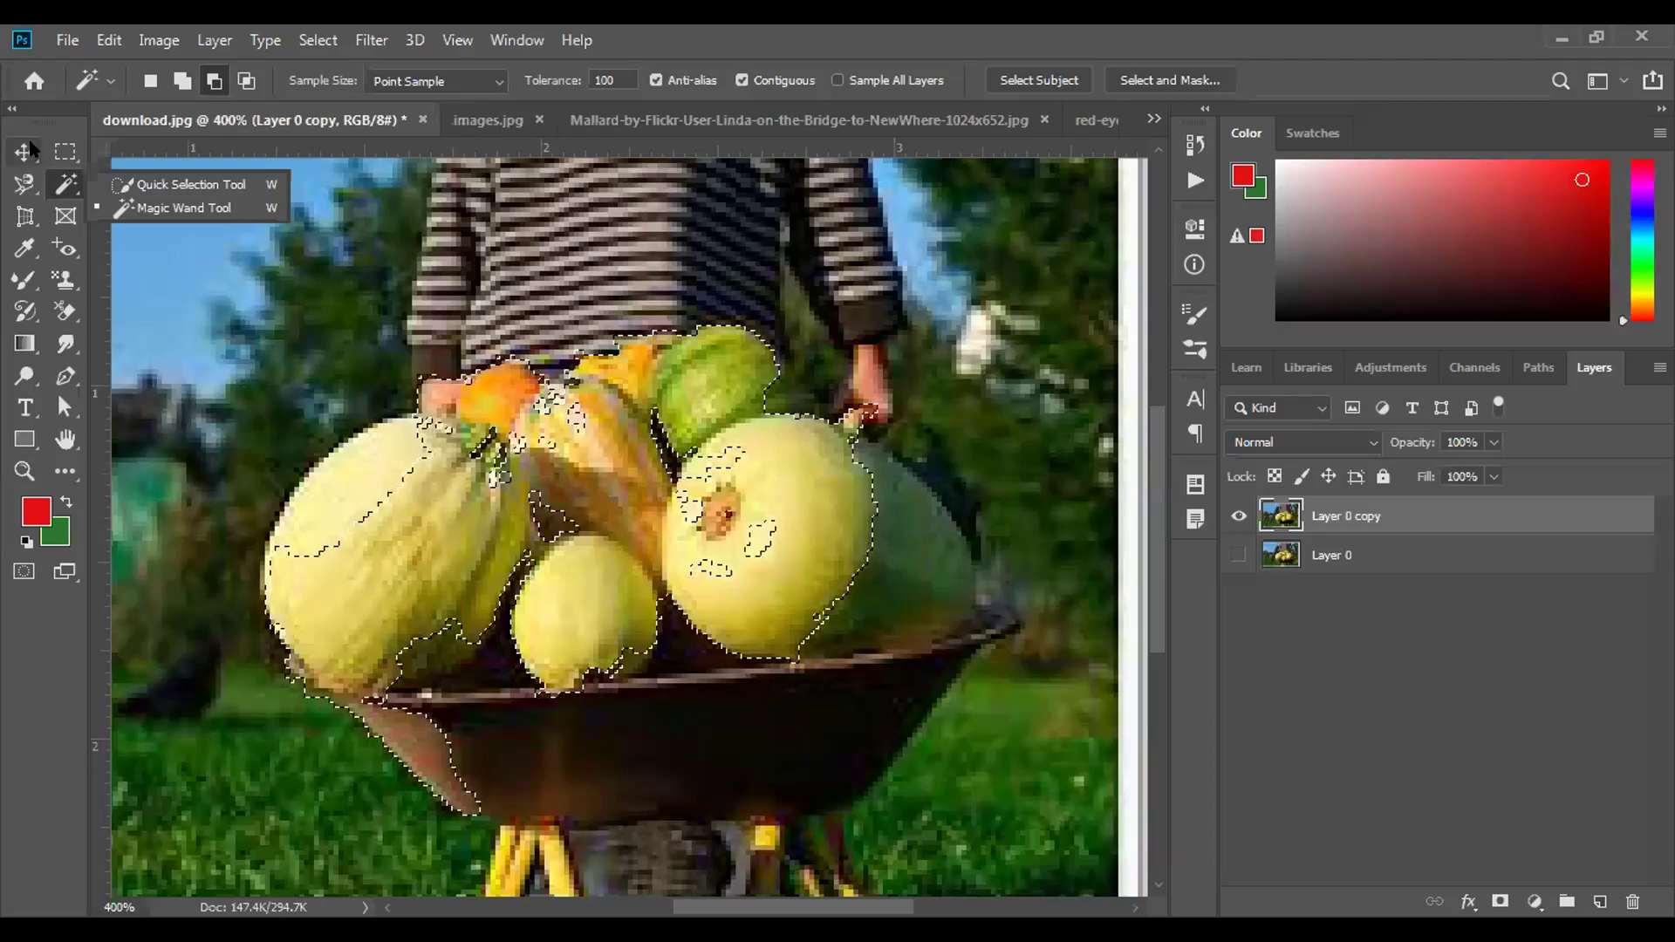
{"action": "left_click", "coordinate": [26, 155]}
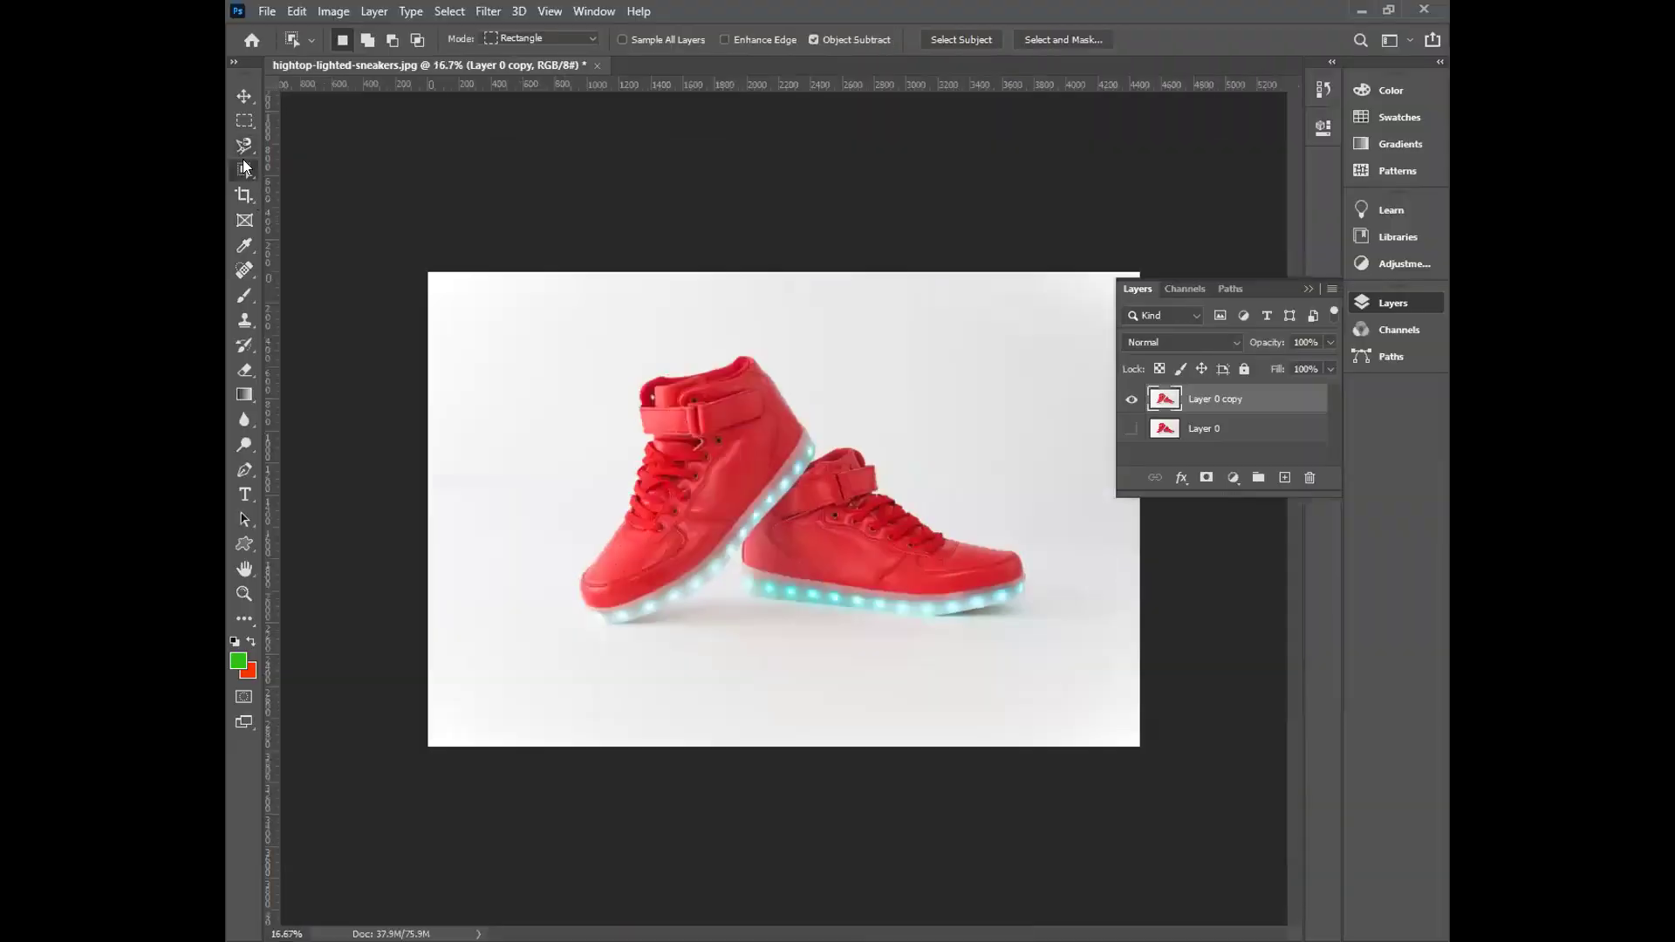
Select both red sneakers with the Quick Selection Tool at brush size 30.
{"action": "right_click", "coordinate": [244, 170]}
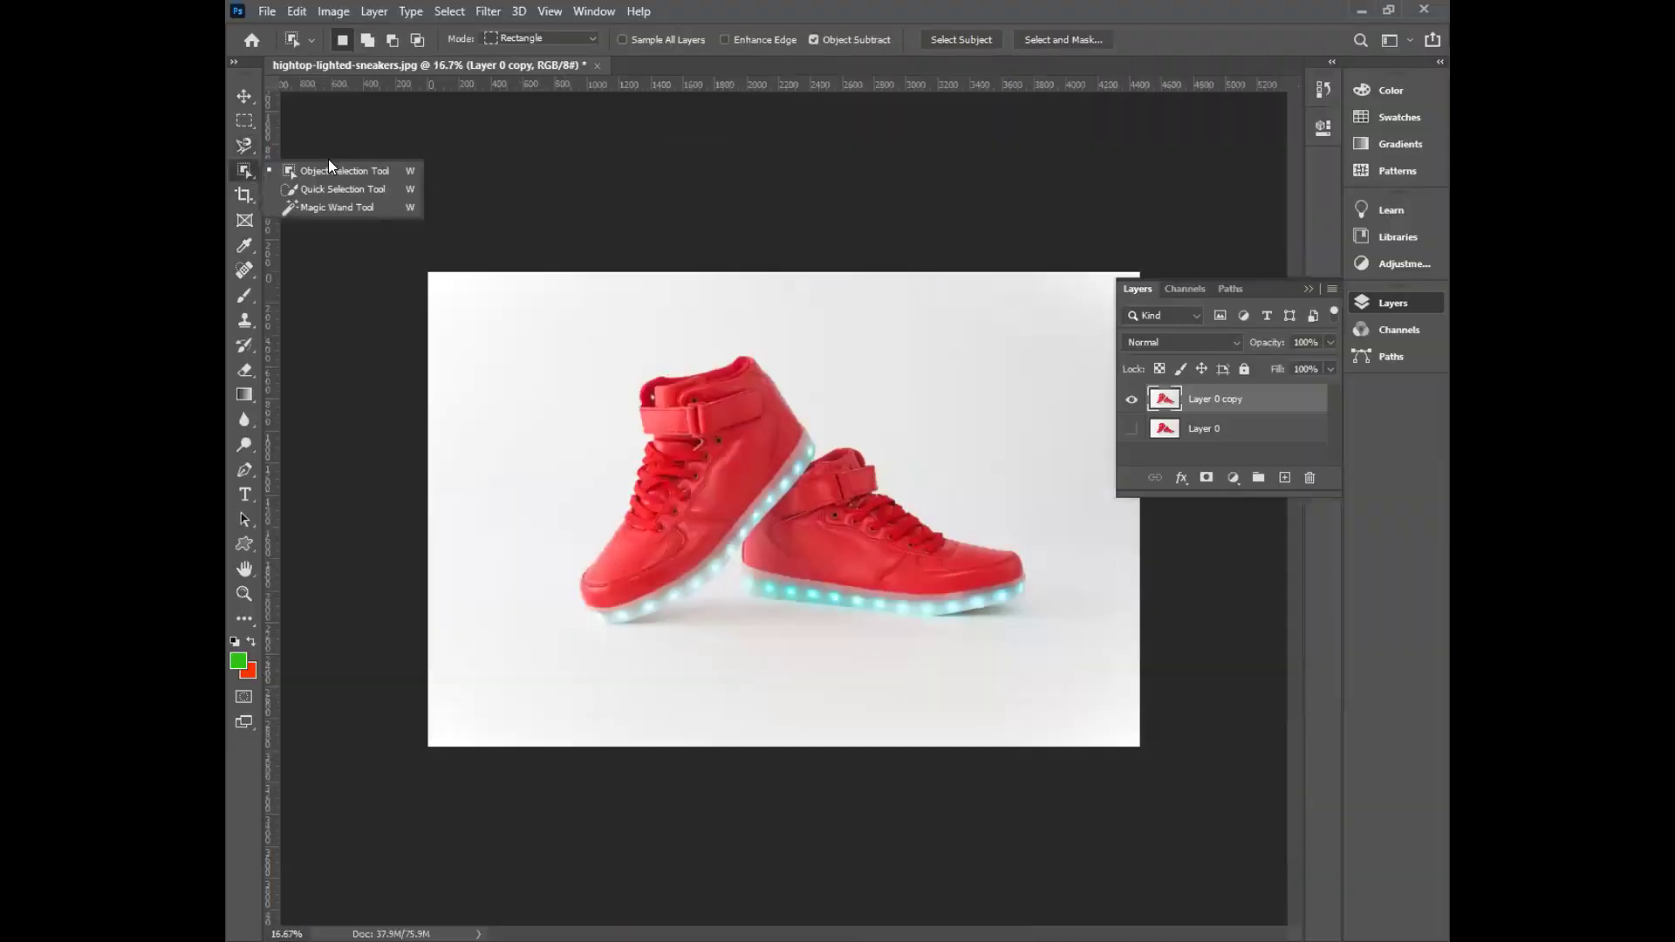
{"action": "left_click", "coordinate": [241, 171]}
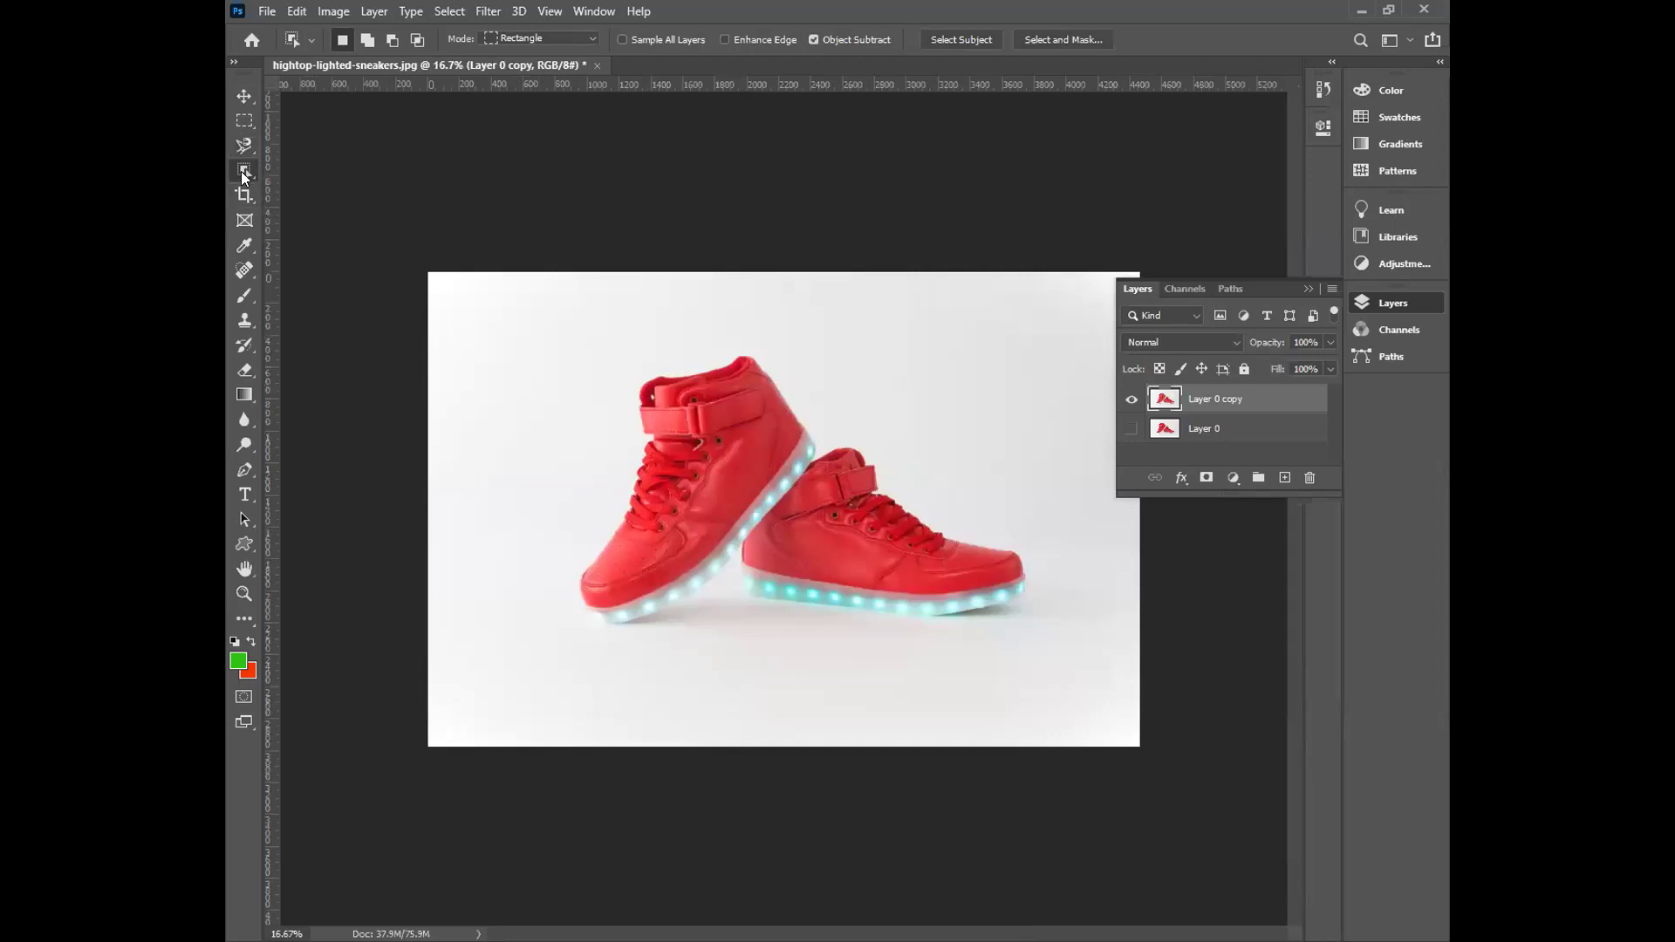
{"action": "right_click", "coordinate": [245, 170]}
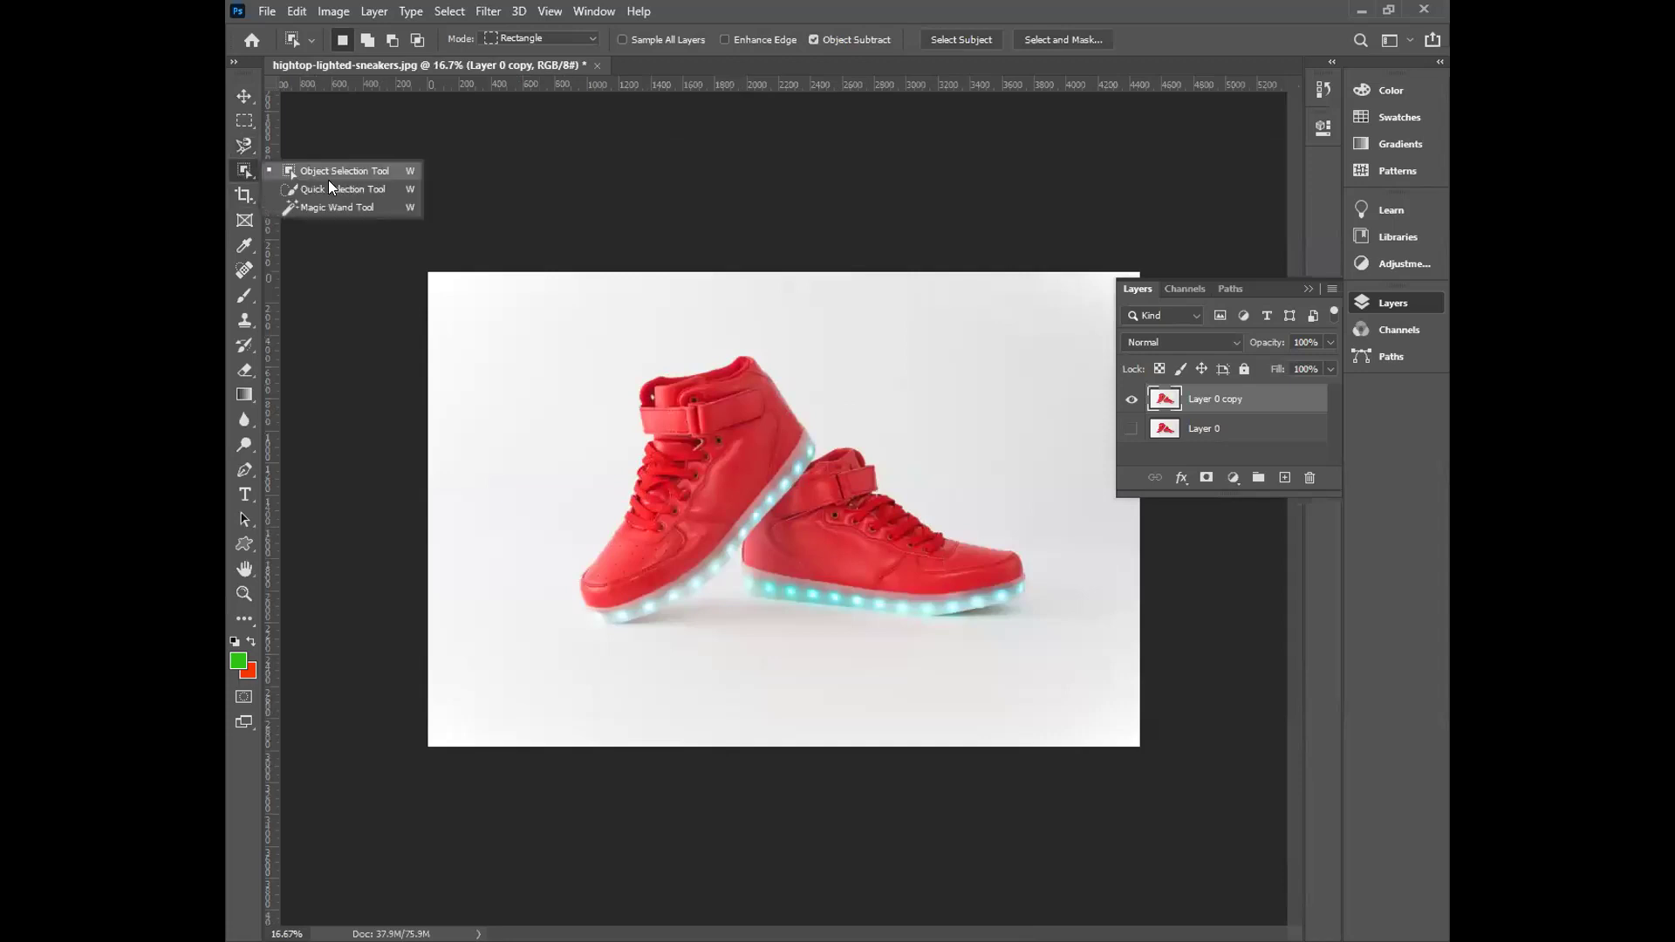
{"action": "left_click", "coordinate": [328, 182]}
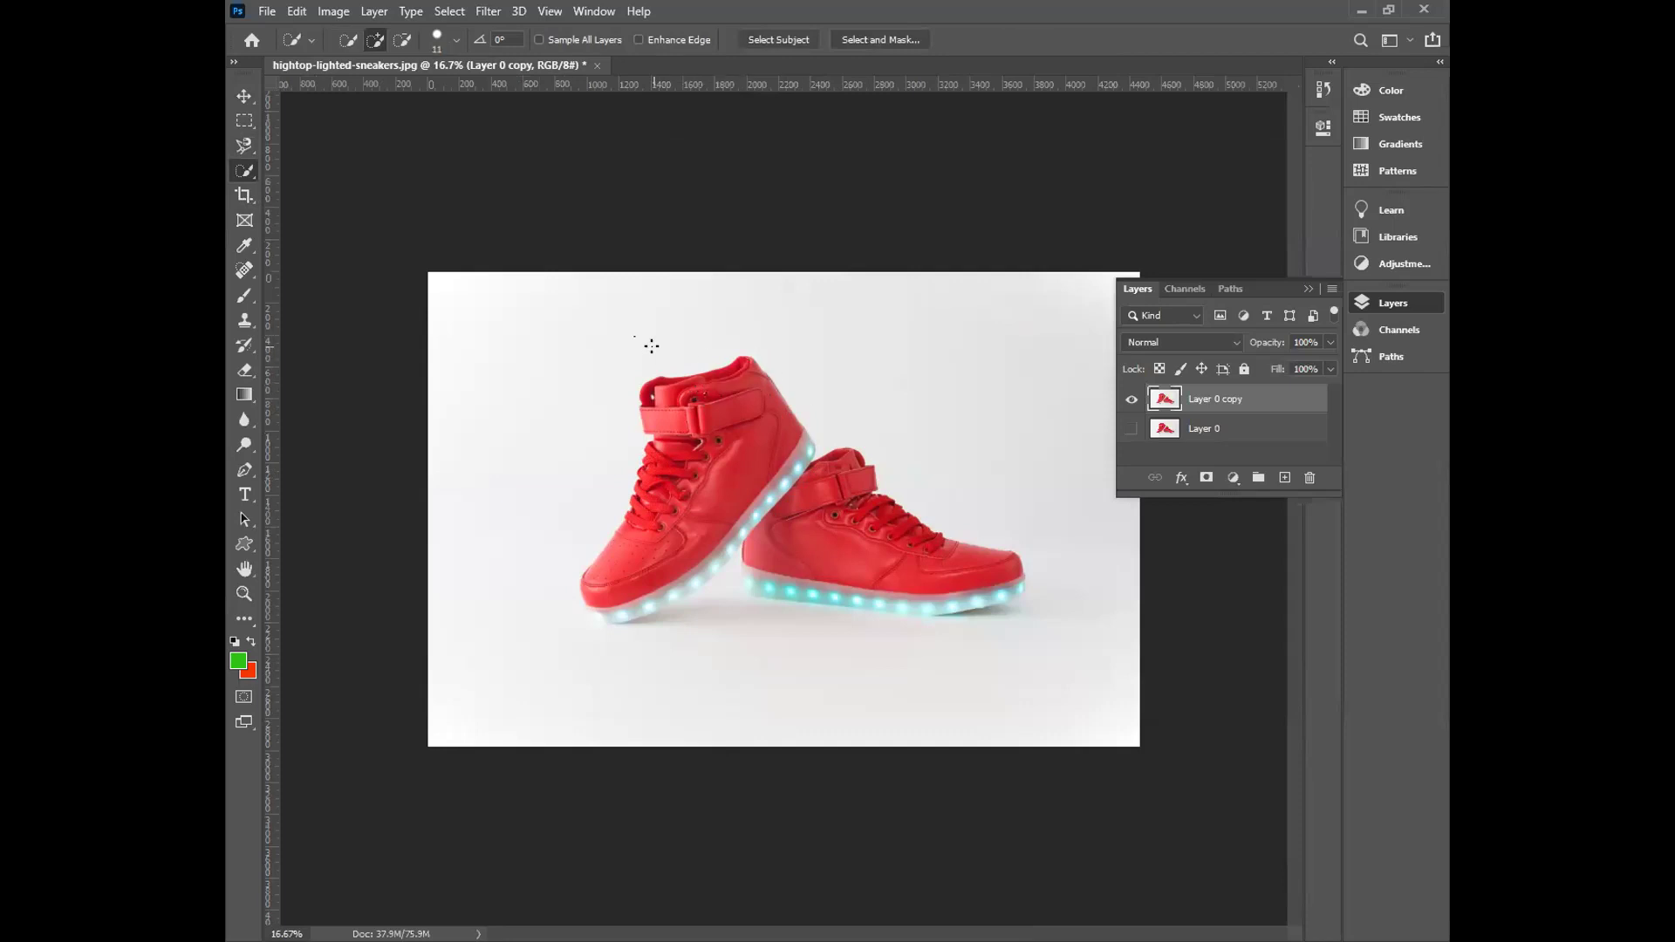
{"action": "key", "text": "bracketright"}
{"action": "key", "text": "bracketright"}
{"action": "key", "text": "bracketright"}
{"action": "key", "text": "bracketright"}
{"action": "mouse_move", "coordinate": [693, 373]}
{"action": "left_mouse_down"}
{"action": "mouse_move", "coordinate": [746, 358]}
{"action": "mouse_move", "coordinate": [799, 450]}
{"action": "mouse_move", "coordinate": [873, 485]}
{"action": "mouse_move", "coordinate": [973, 600]}
{"action": "mouse_move", "coordinate": [1013, 588]}
{"action": "mouse_move", "coordinate": [755, 583]}
{"action": "mouse_move", "coordinate": [742, 411]}
{"action": "left_mouse_up"}
{"action": "mouse_move", "coordinate": [713, 548]}
{"action": "left_mouse_down"}
{"action": "mouse_move", "coordinate": [665, 582]}
{"action": "mouse_move", "coordinate": [616, 575]}
{"action": "mouse_move", "coordinate": [633, 592]}
{"action": "mouse_move", "coordinate": [708, 559]}
{"action": "left_mouse_up"}
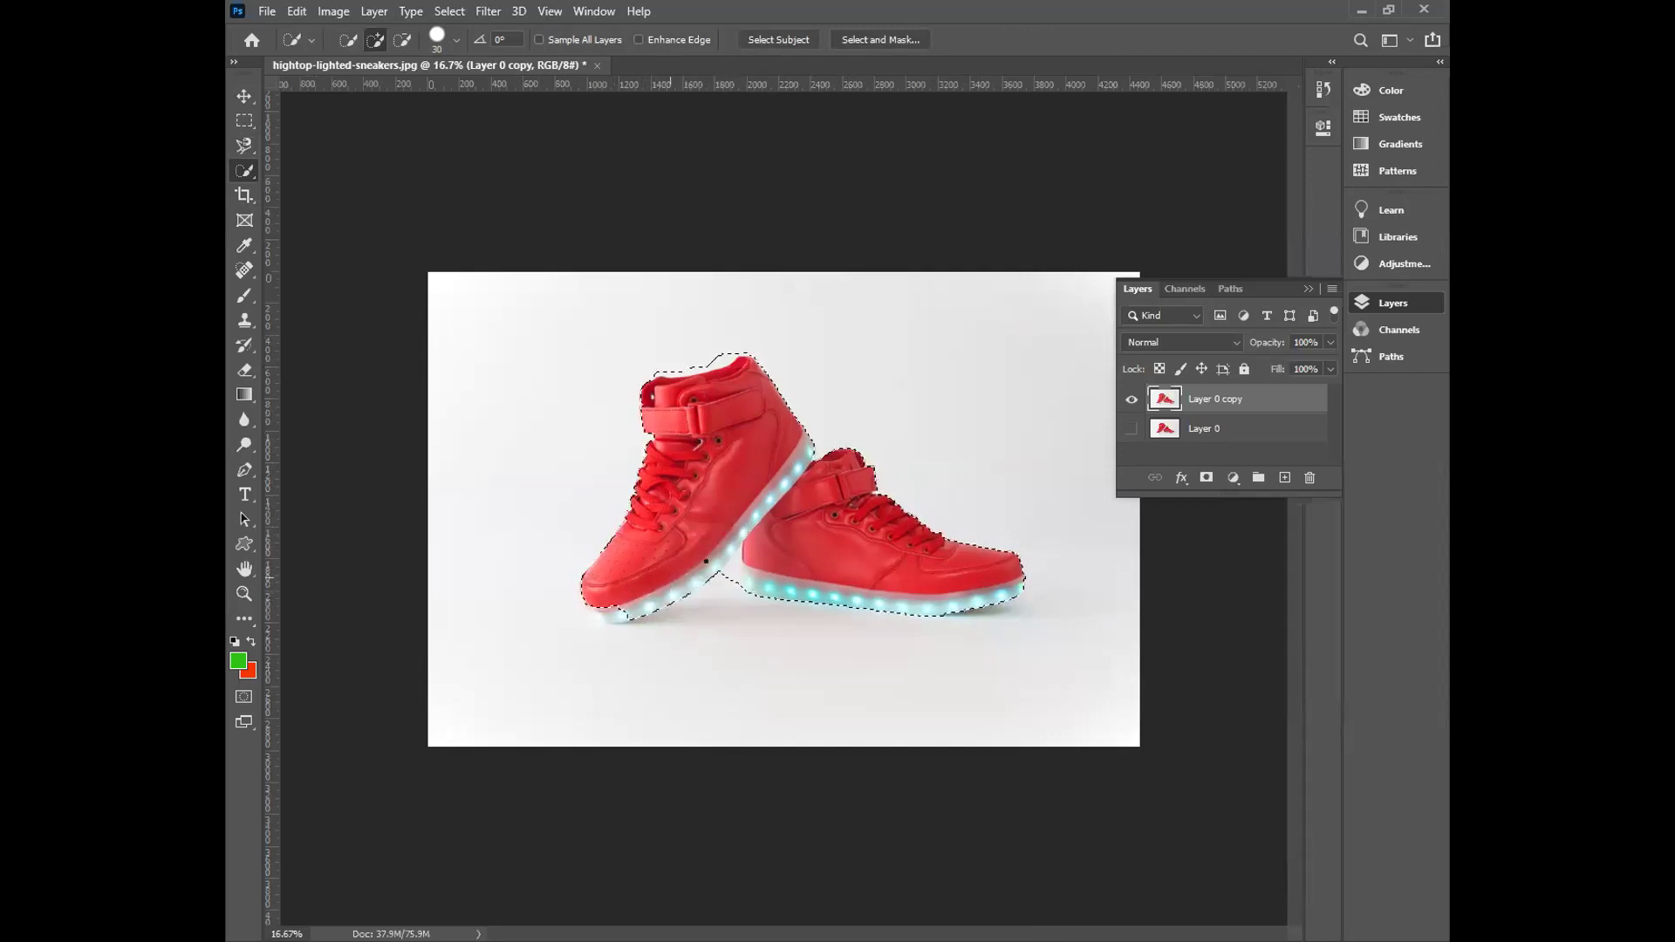
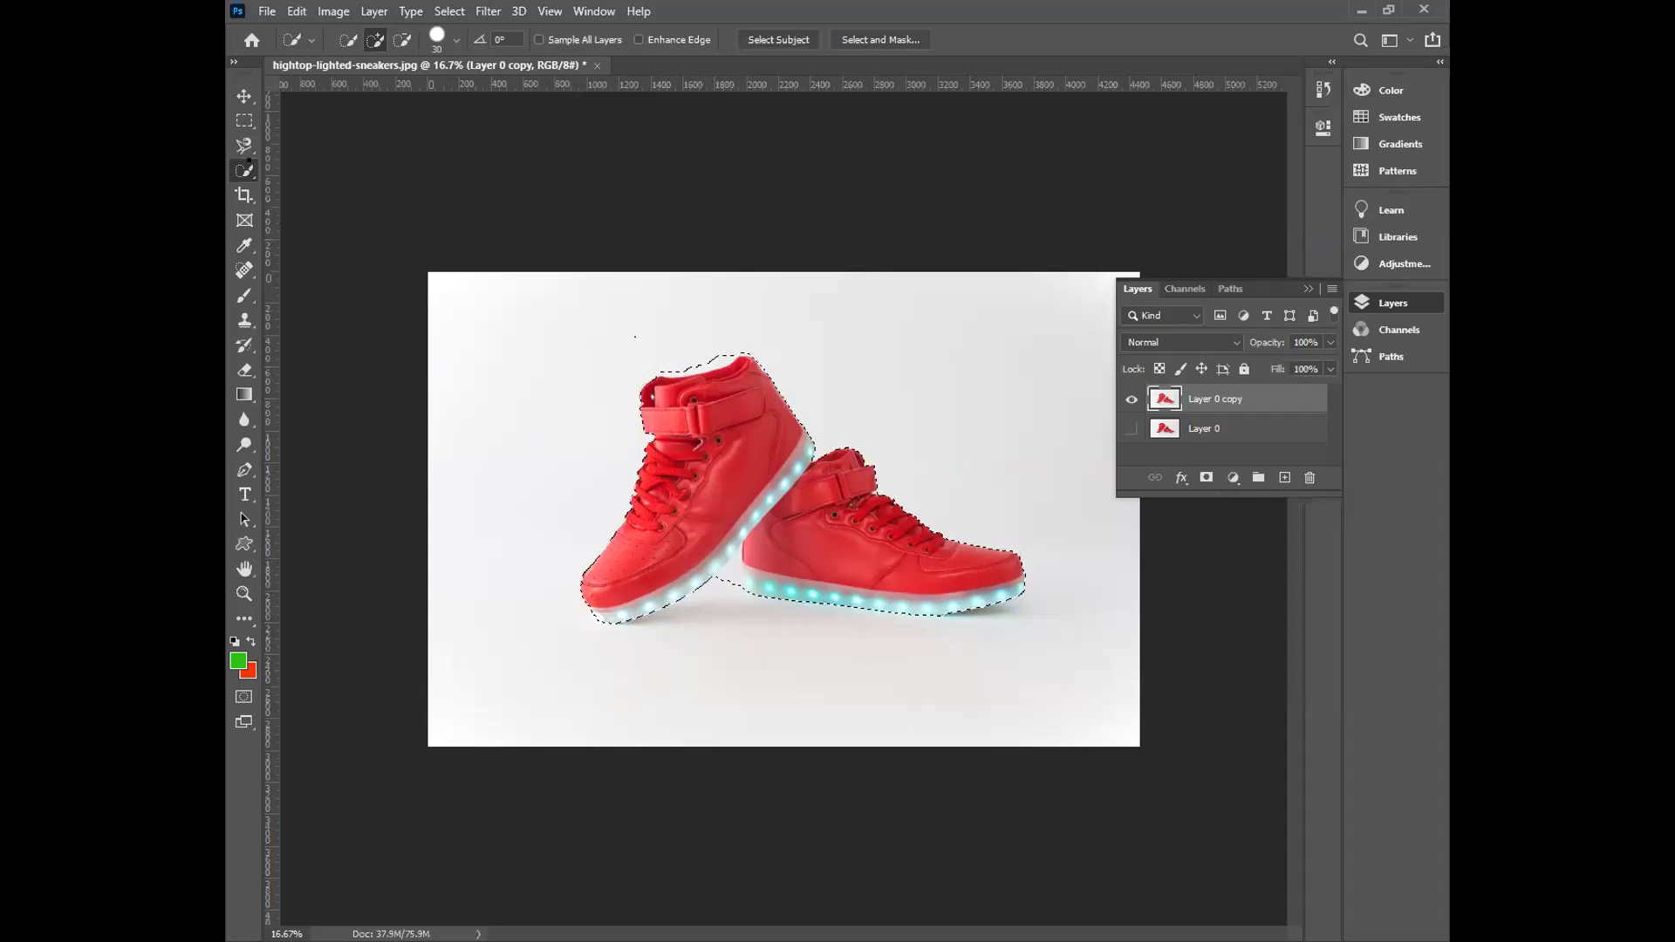
Put Quick Selection in Subtract mode and zoom in on the left sneaker's collar.
{"action": "left_click", "coordinate": [403, 40]}
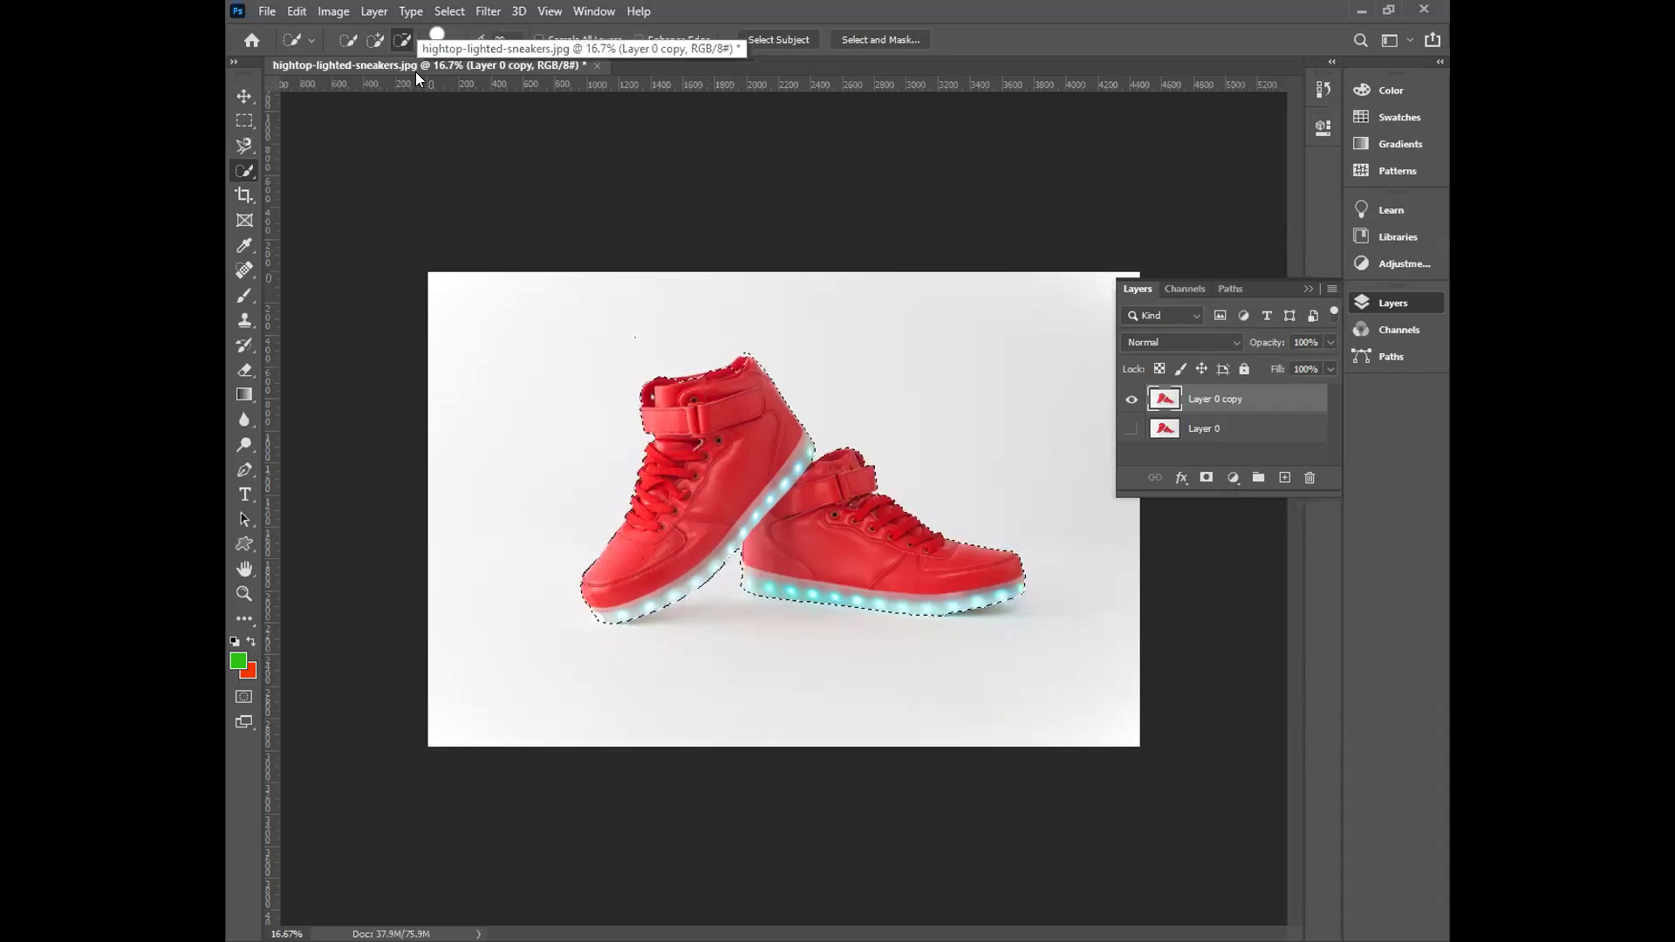
{"action": "key", "text": "ctrl+plus"}
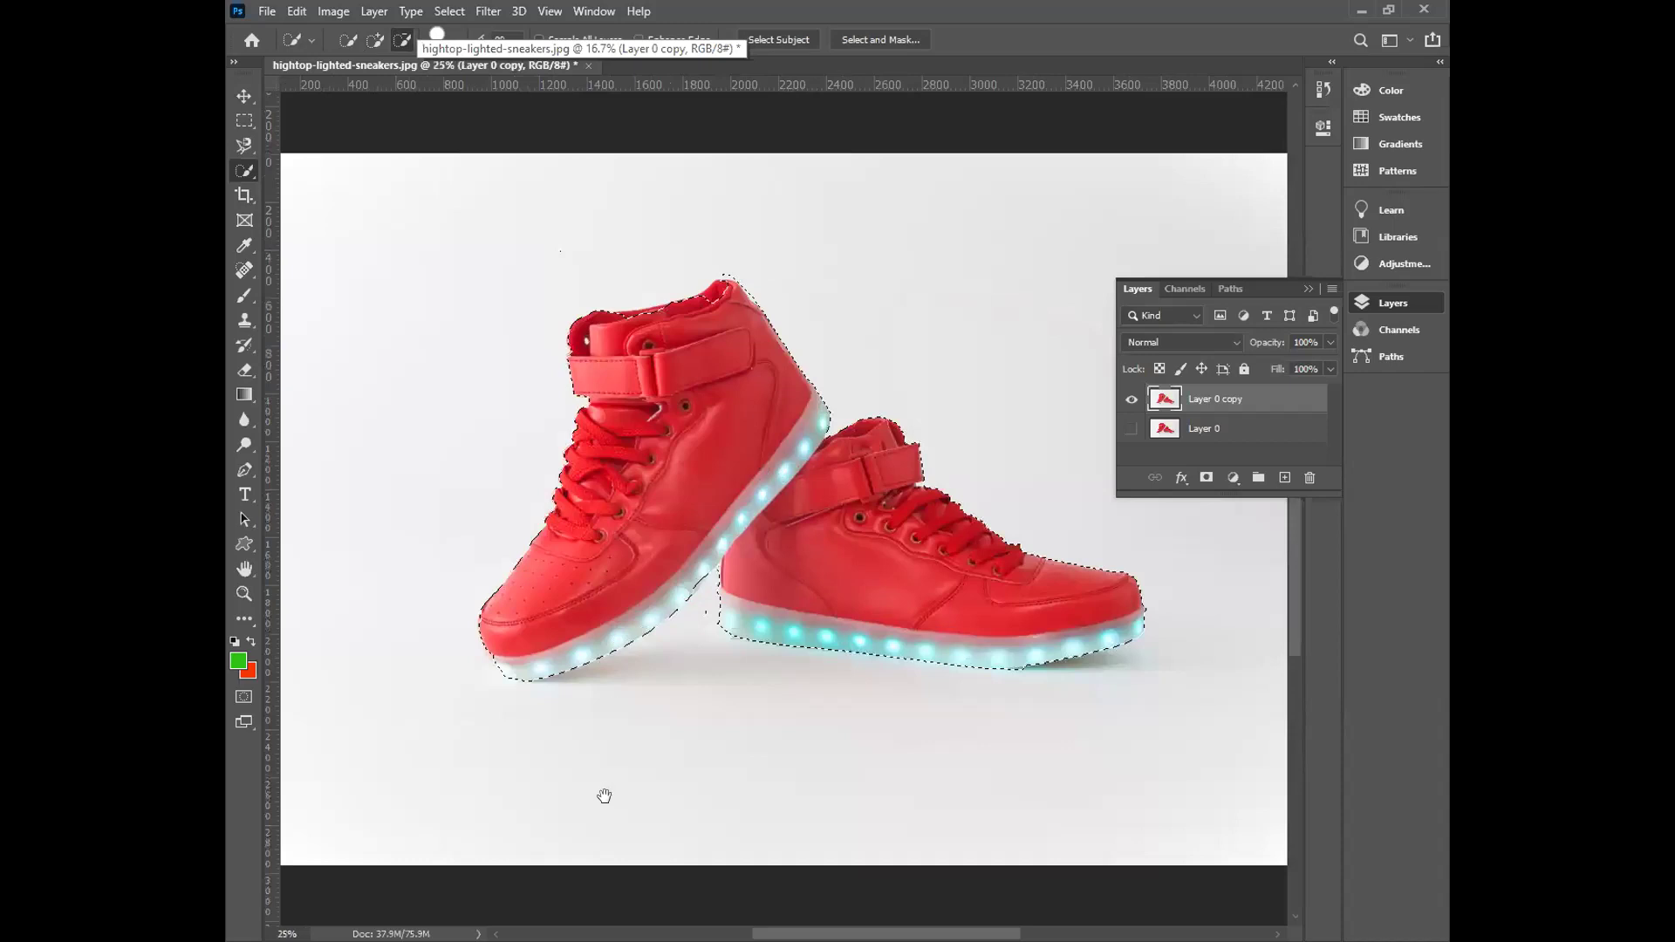
{"action": "key", "text": "ctrl+d"}
{"action": "key", "text": "ctrl+plus"}
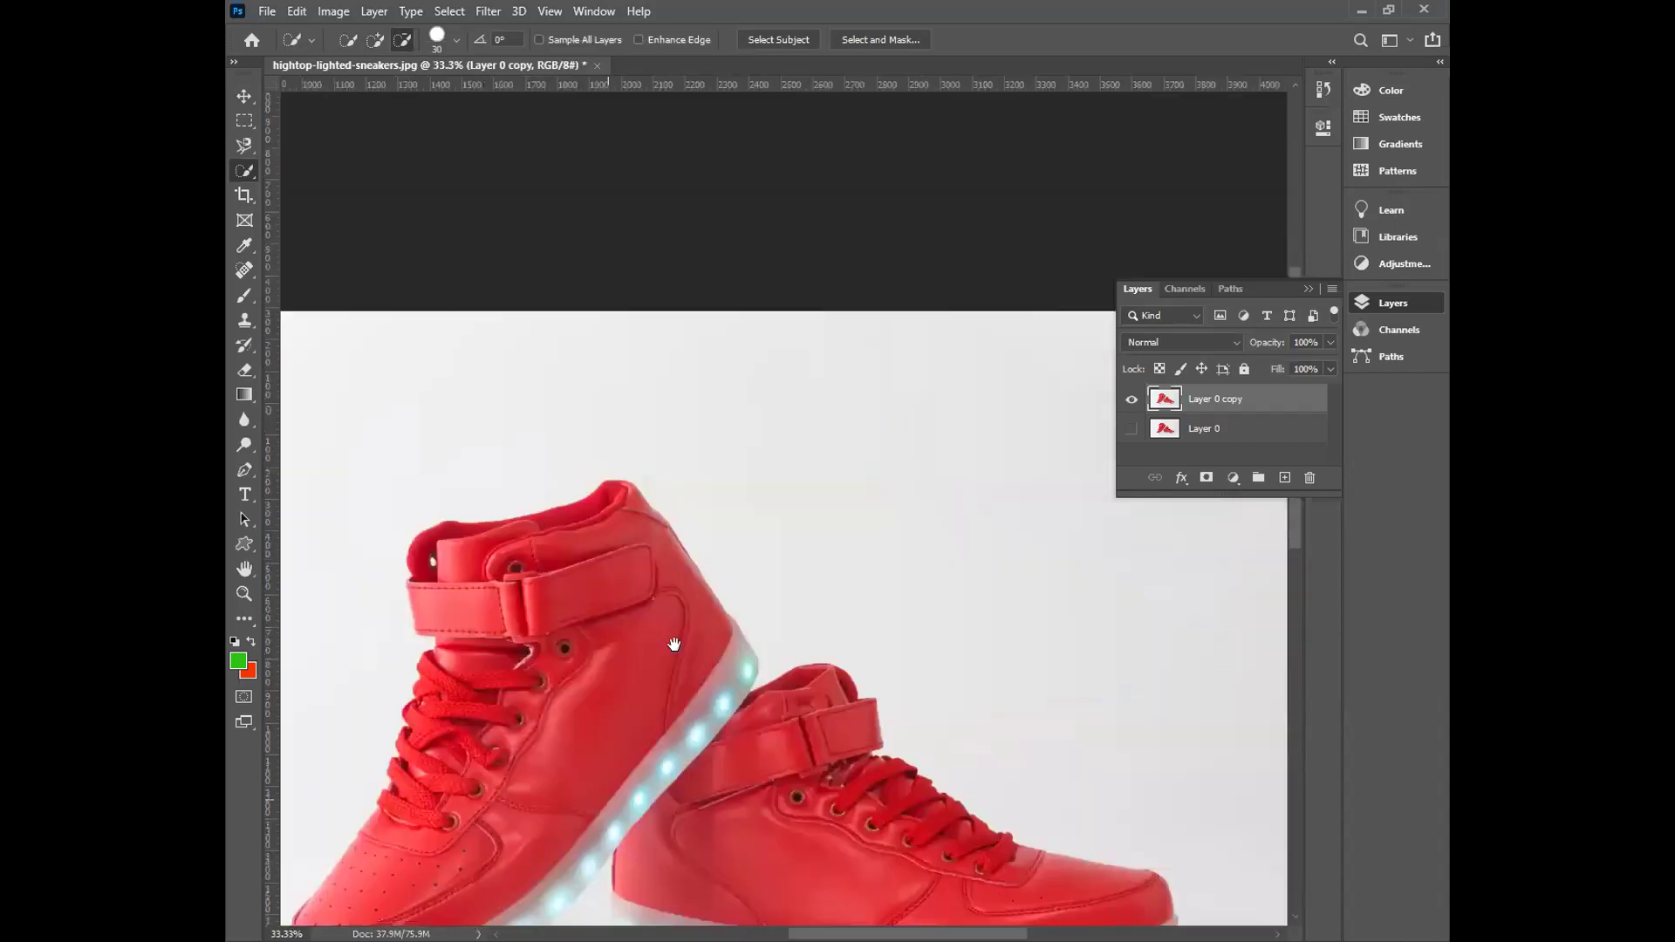
{"action": "key", "text": "ctrl+z"}
{"action": "left_click_drag", "start_coordinate": [674, 644], "coordinate": [729, 801]}
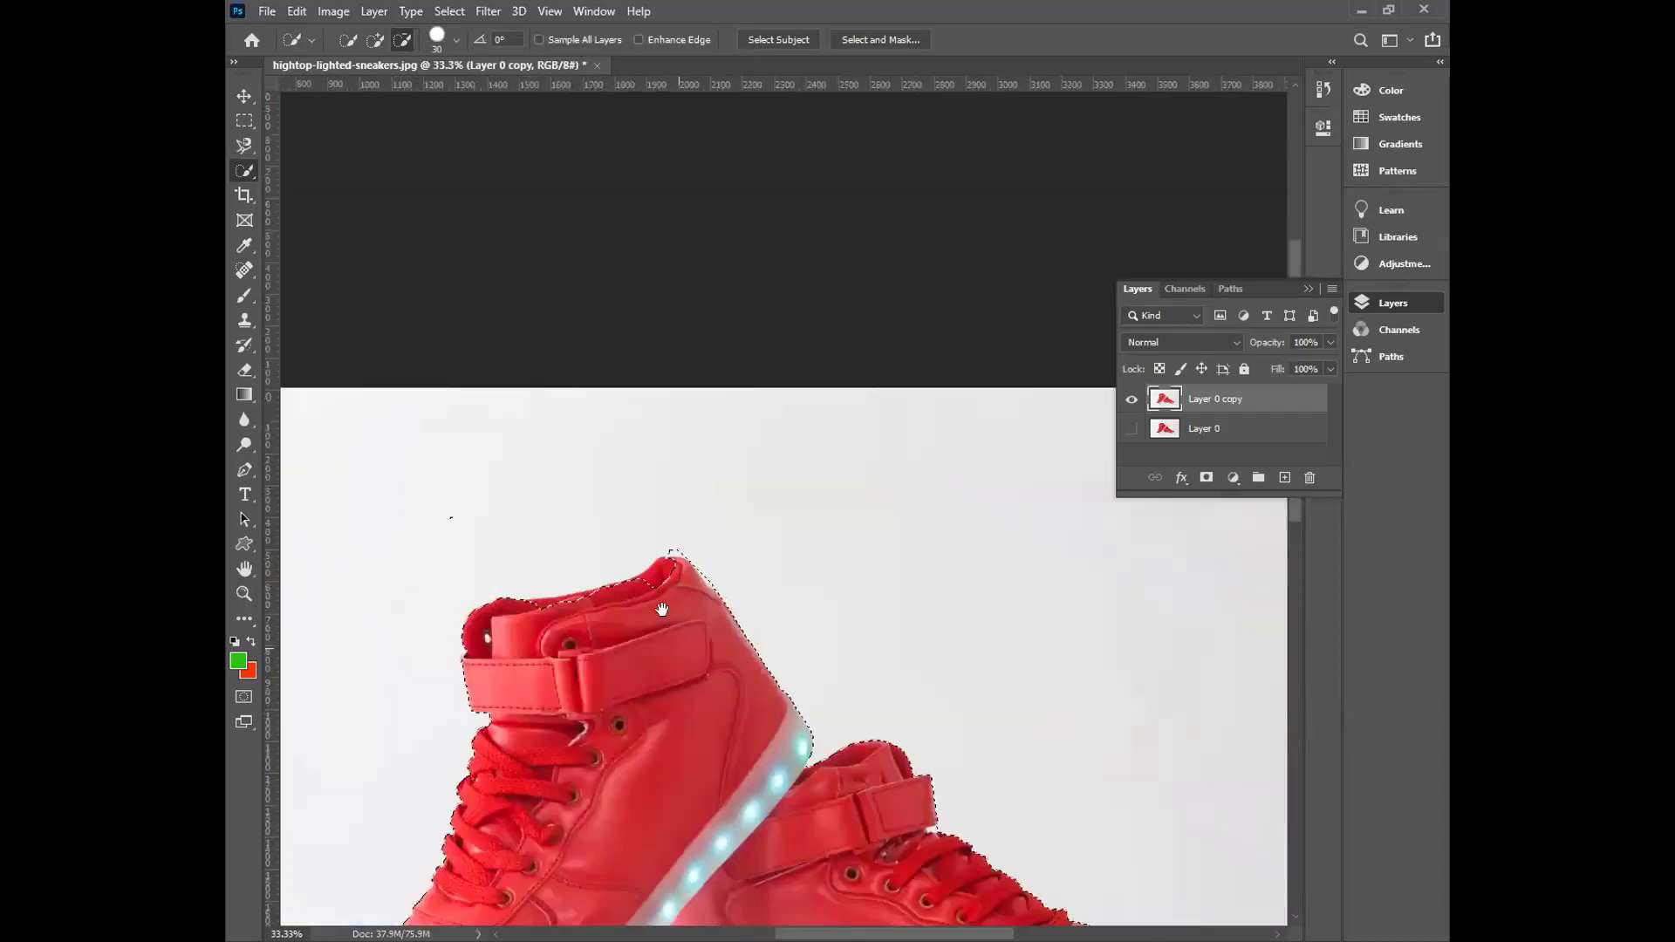
{"action": "left_click_drag", "start_coordinate": [795, 670], "coordinate": [896, 723]}
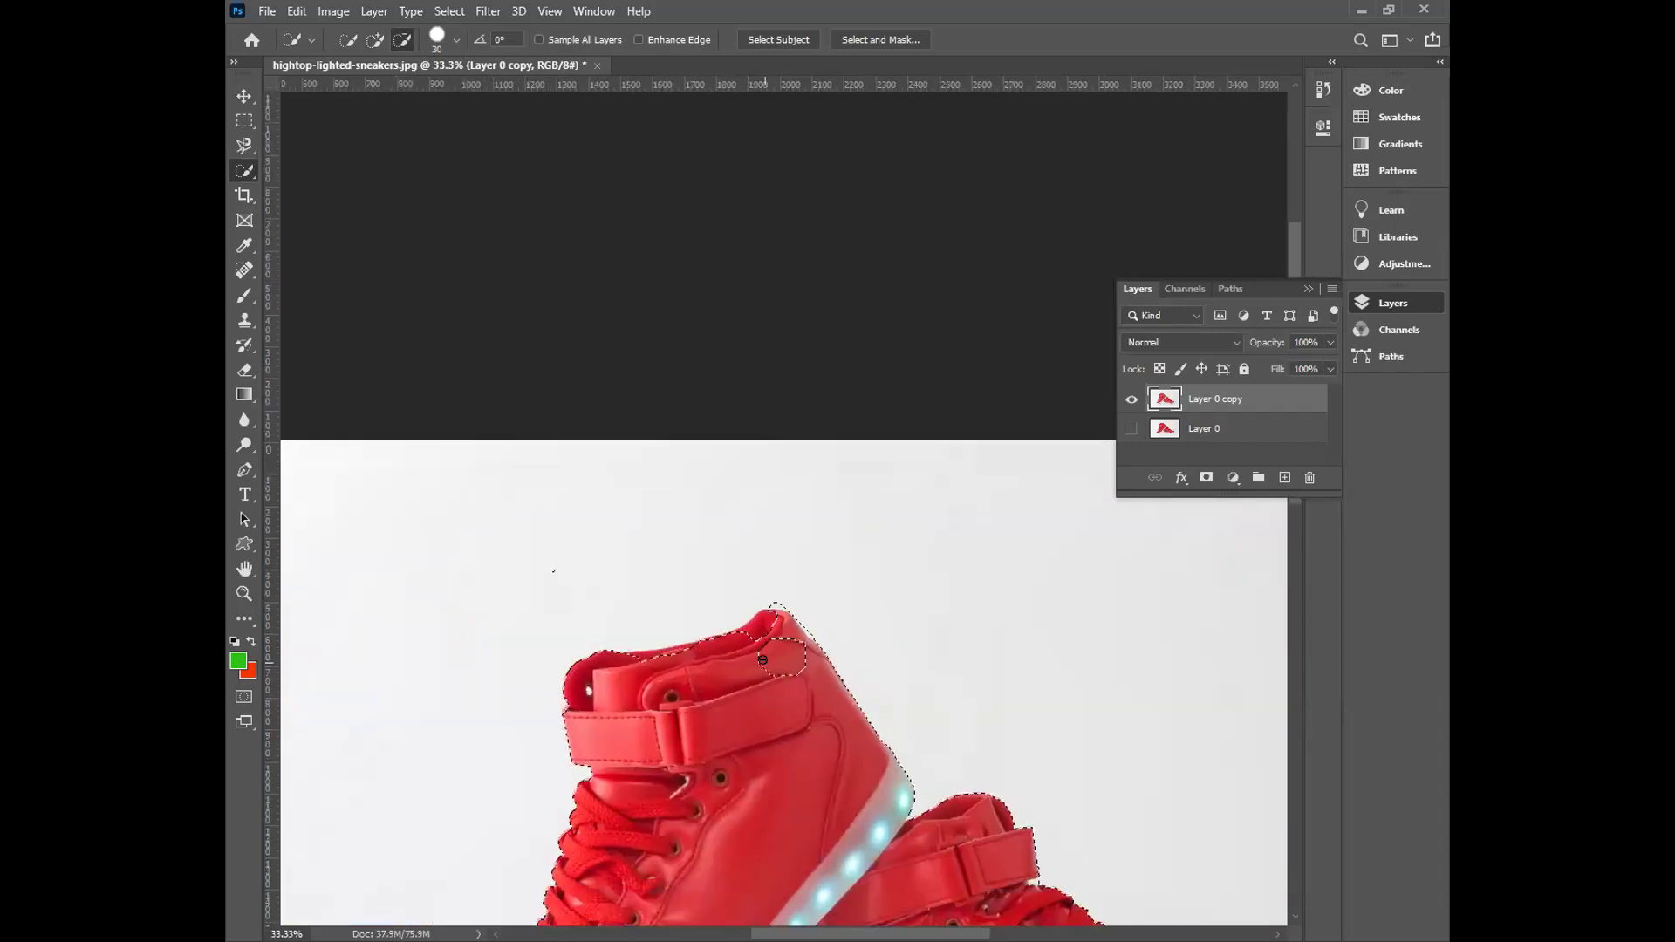
Remove the background patch at the left shoe's top from the selection.
{"action": "left_click", "coordinate": [767, 666], "text": "alt"}
{"action": "key", "text": "ctrl+plus"}
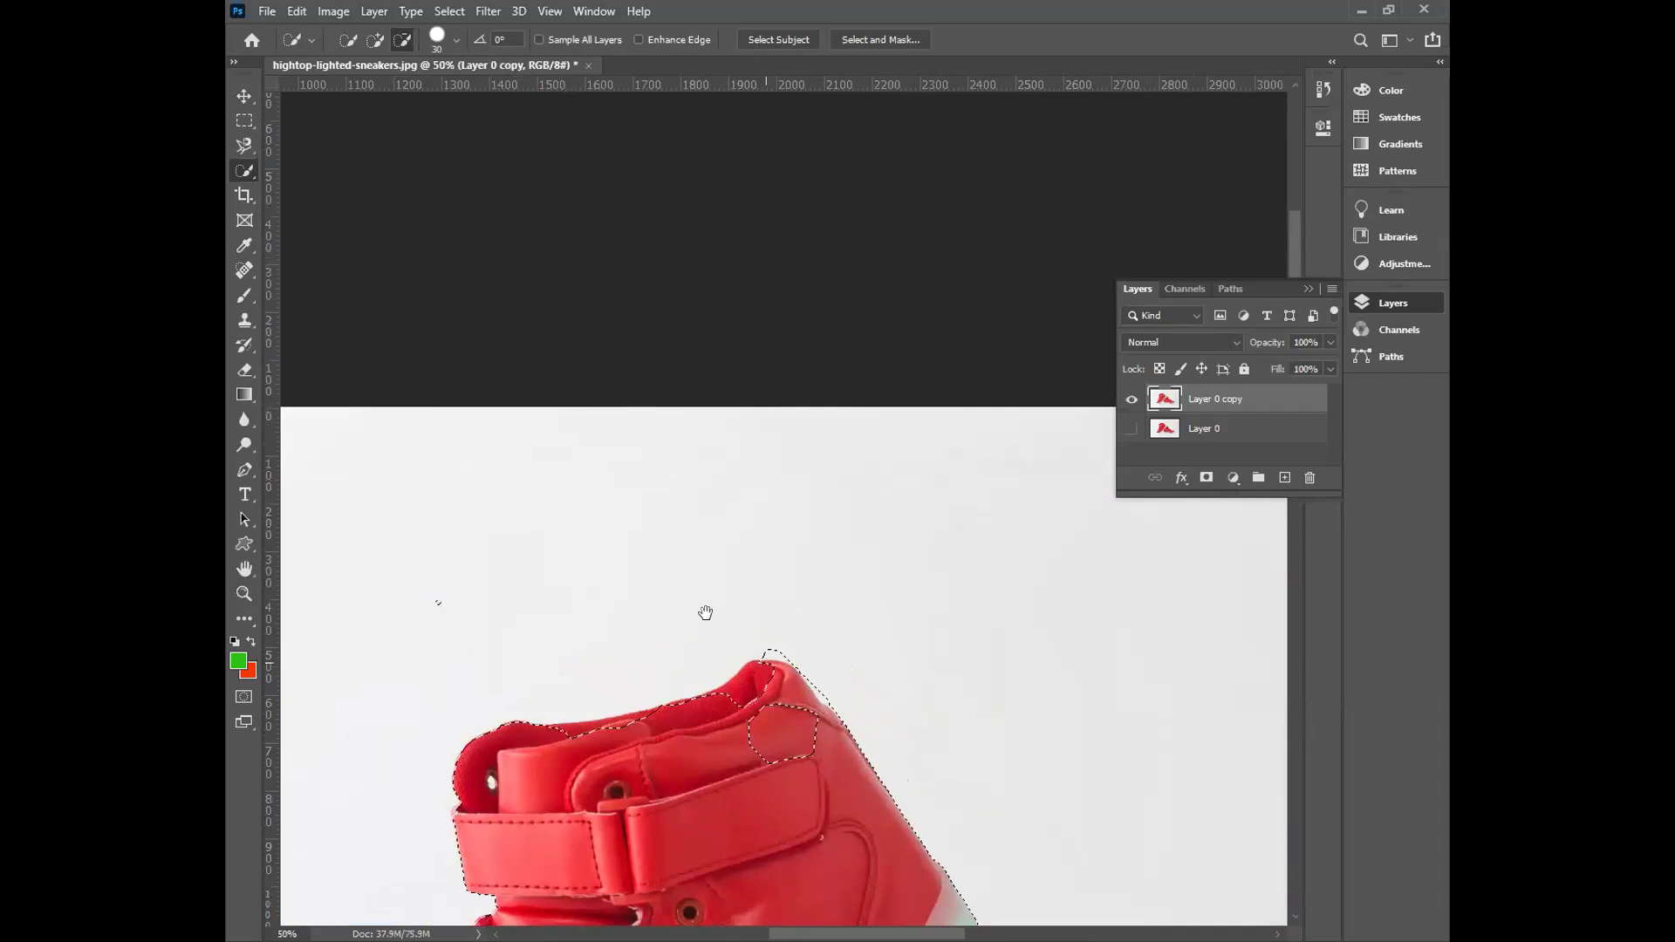
{"action": "key", "text": "ctrl+plus"}
{"action": "scroll", "coordinate": [759, 627], "scroll_direction": "down", "scroll_amount": 3}
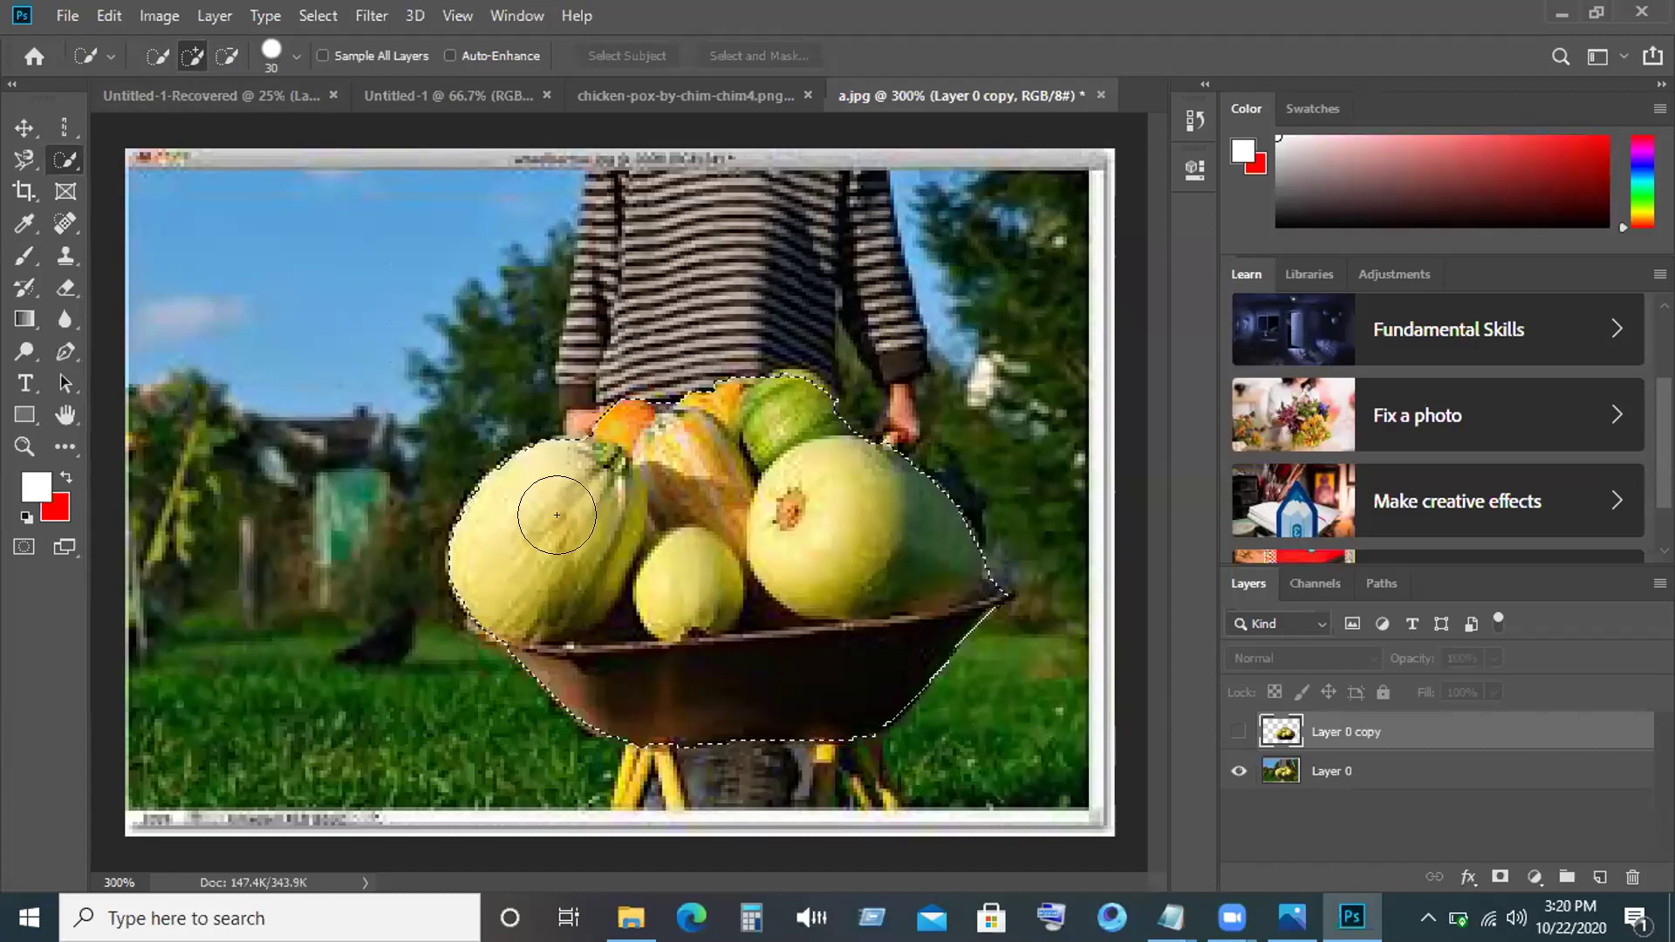
Shrink the Quick Selection brush and extend the selection over the green squash top.
{"action": "key", "text": "bracketleft"}
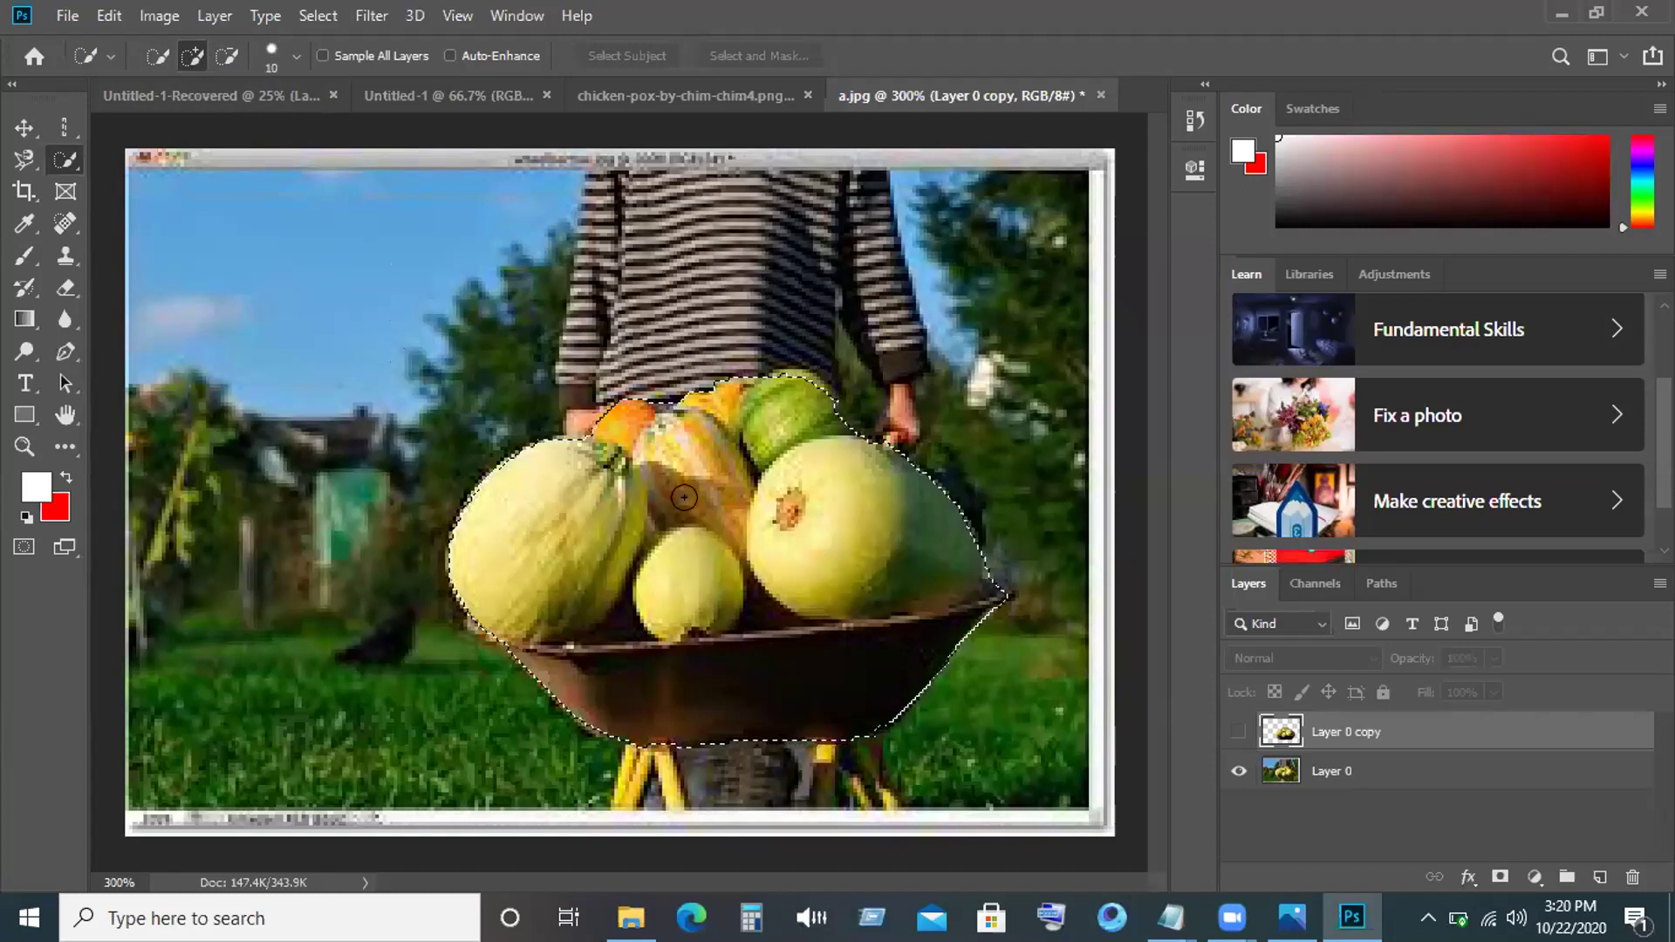
{"action": "left_click", "coordinate": [800, 370]}
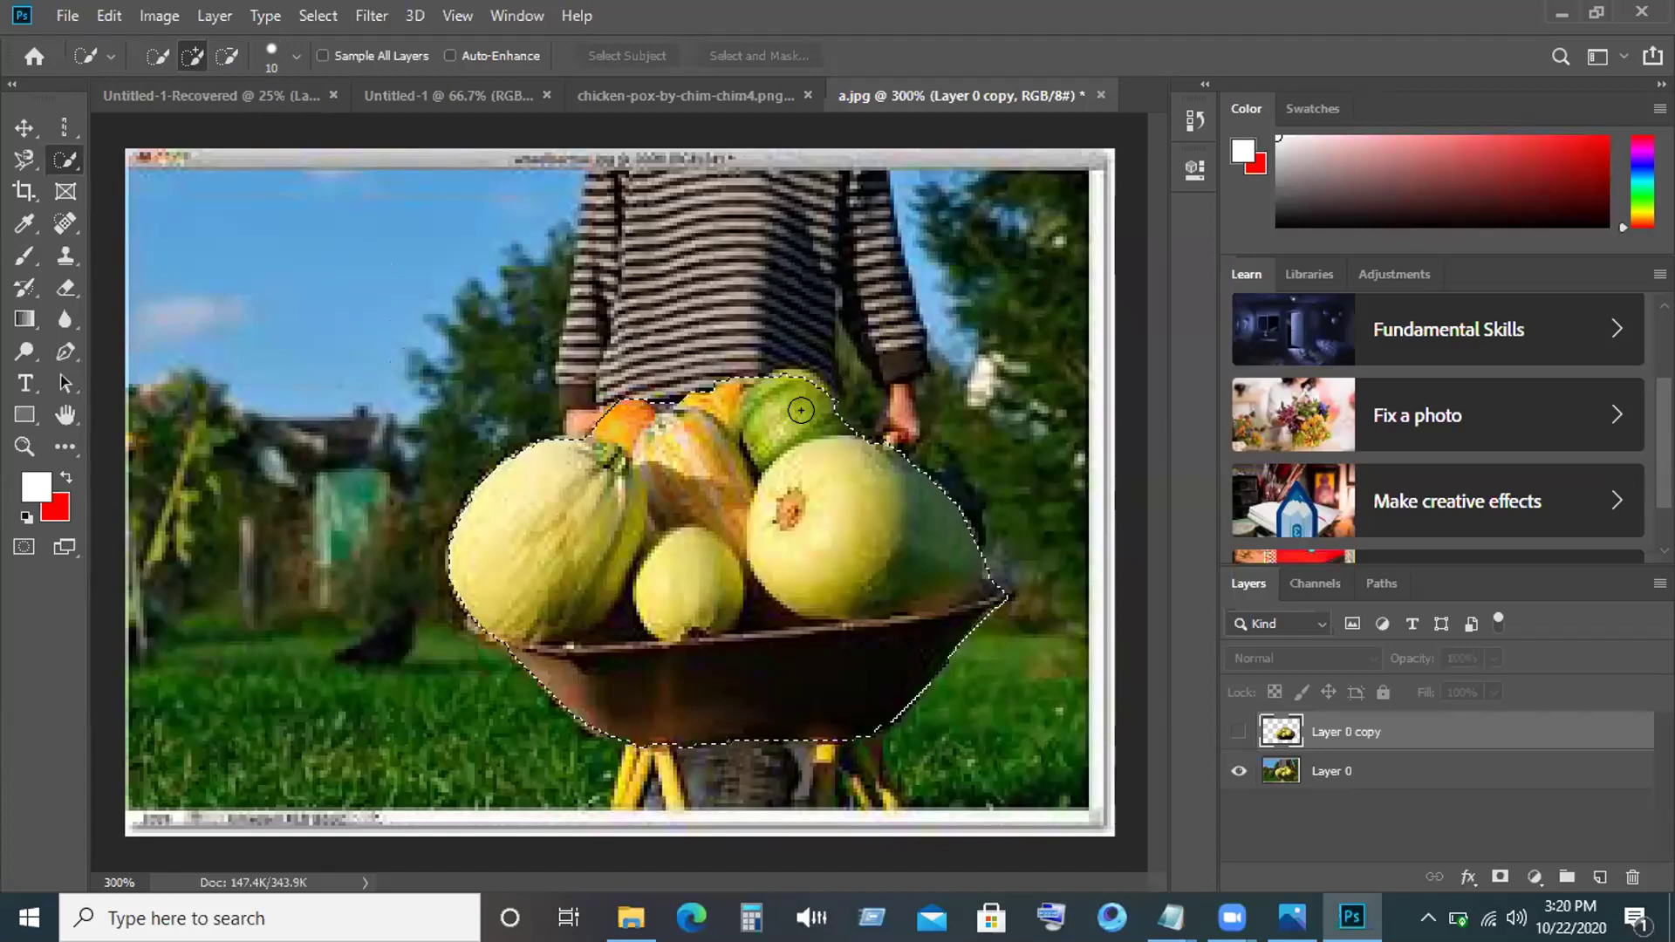
{"action": "left_click", "coordinate": [810, 367]}
{"action": "key", "text": "ctrl+z"}
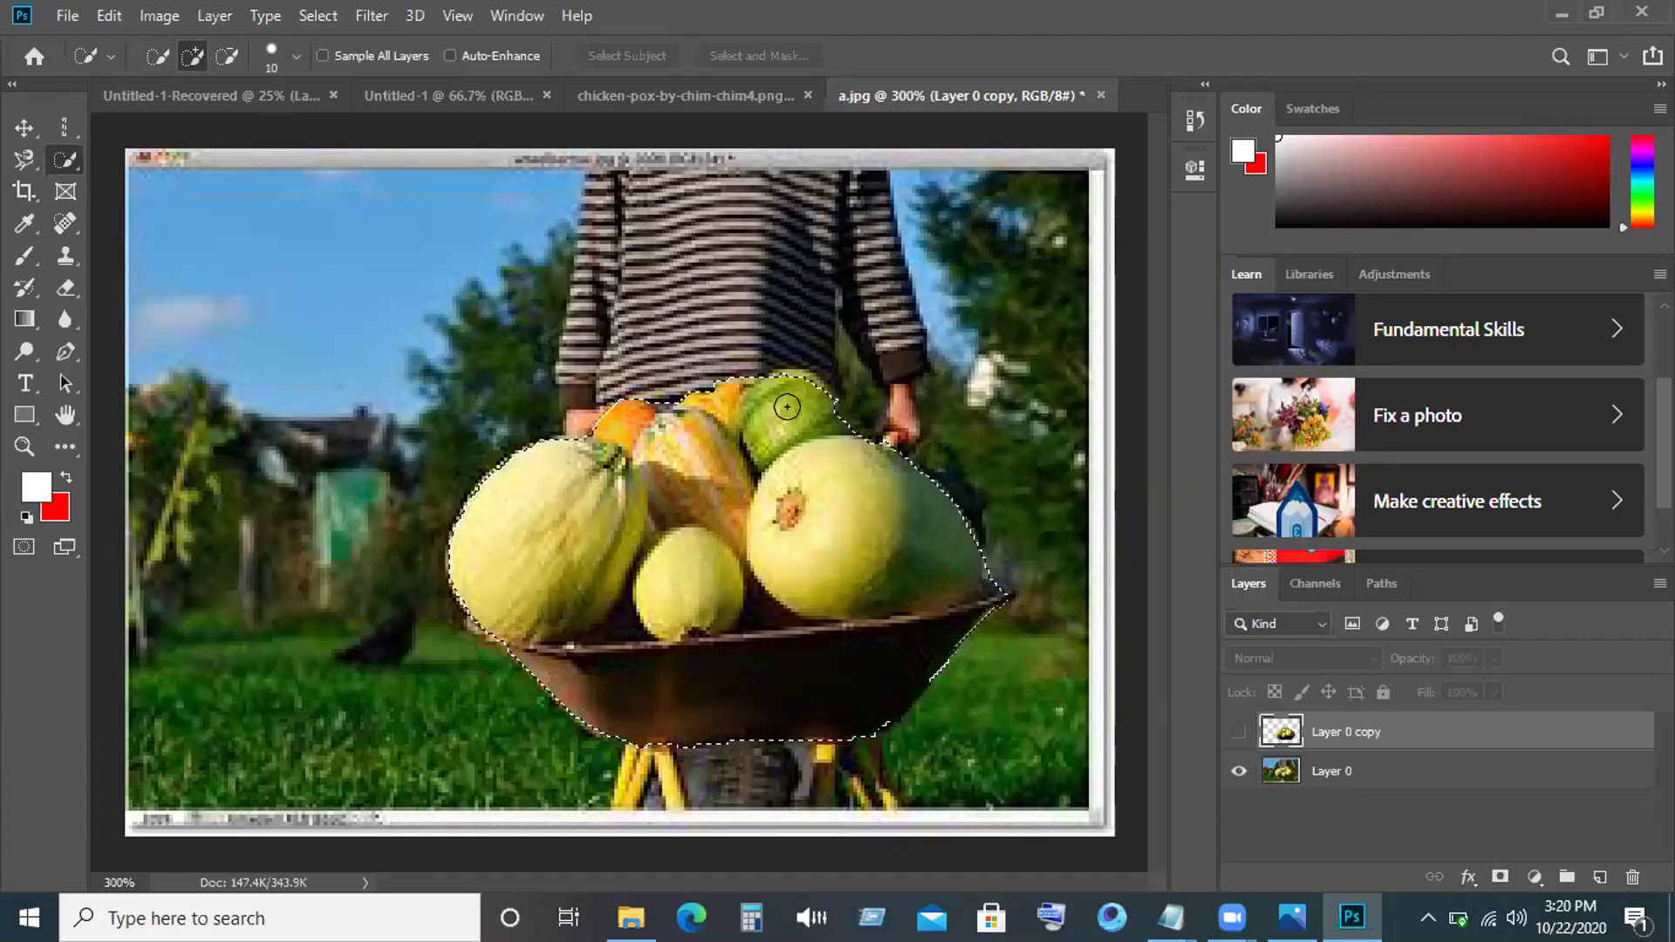
{"action": "left_click", "coordinate": [787, 399]}
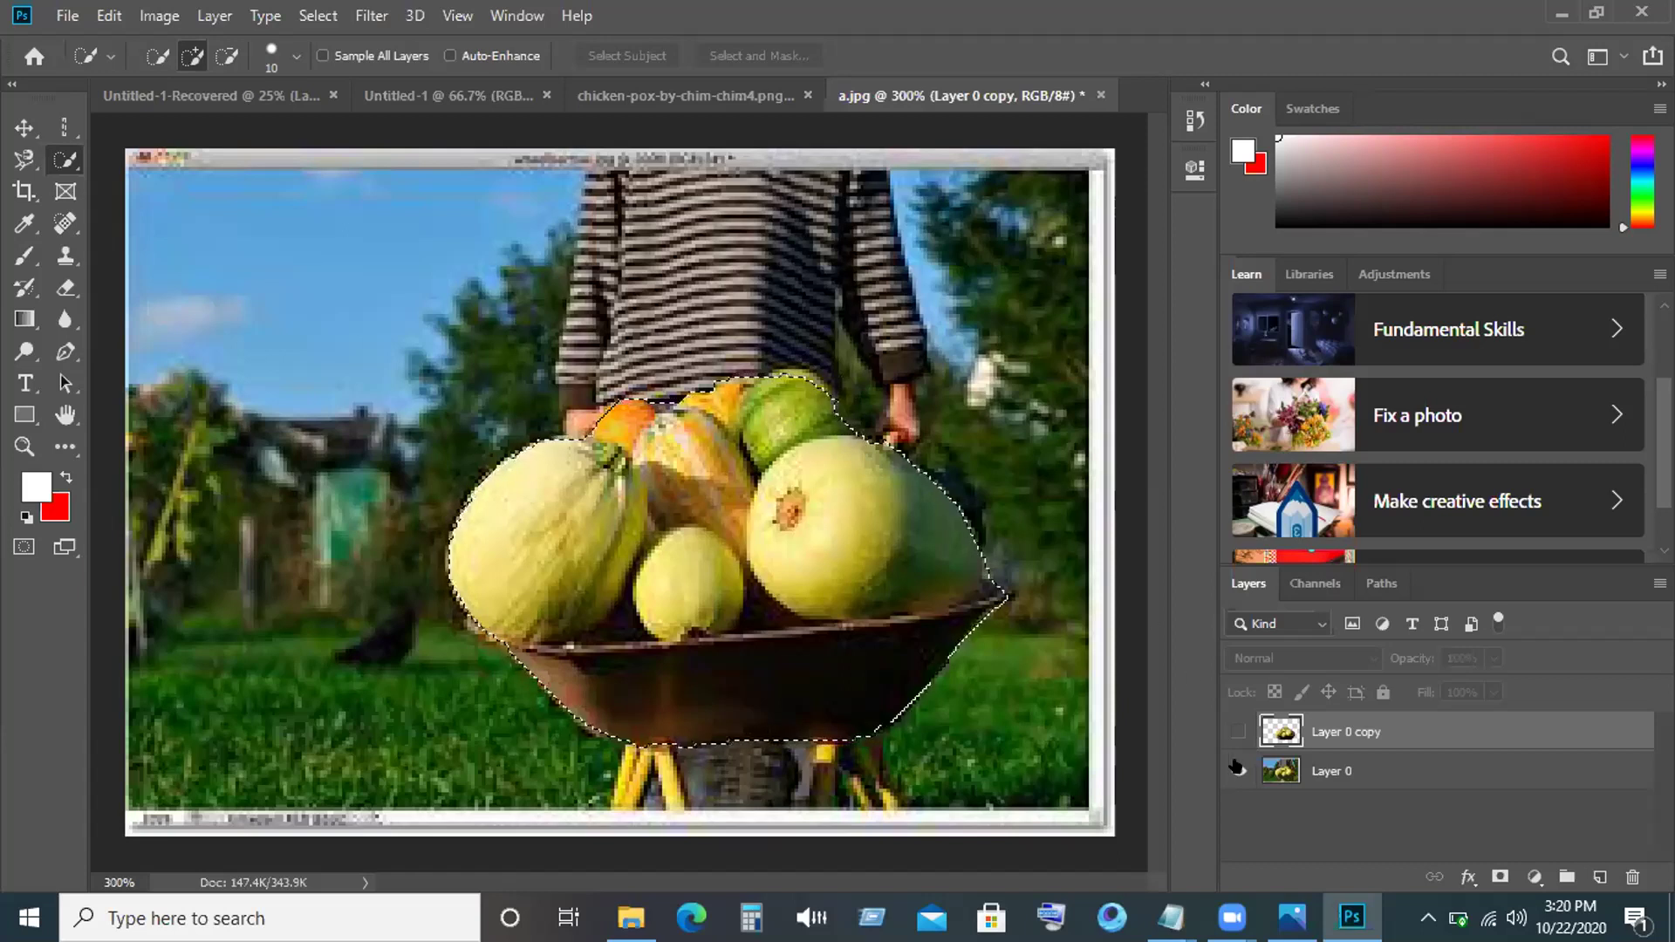
With Layer 0 active, add the area above the green gourd and subtract the thin spike.
{"action": "left_click", "coordinate": [1313, 772]}
{"action": "mouse_move", "coordinate": [803, 374]}
{"action": "left_mouse_down"}
{"action": "mouse_move", "coordinate": [824, 349]}
{"action": "mouse_move", "coordinate": [796, 385]}
{"action": "left_mouse_up"}
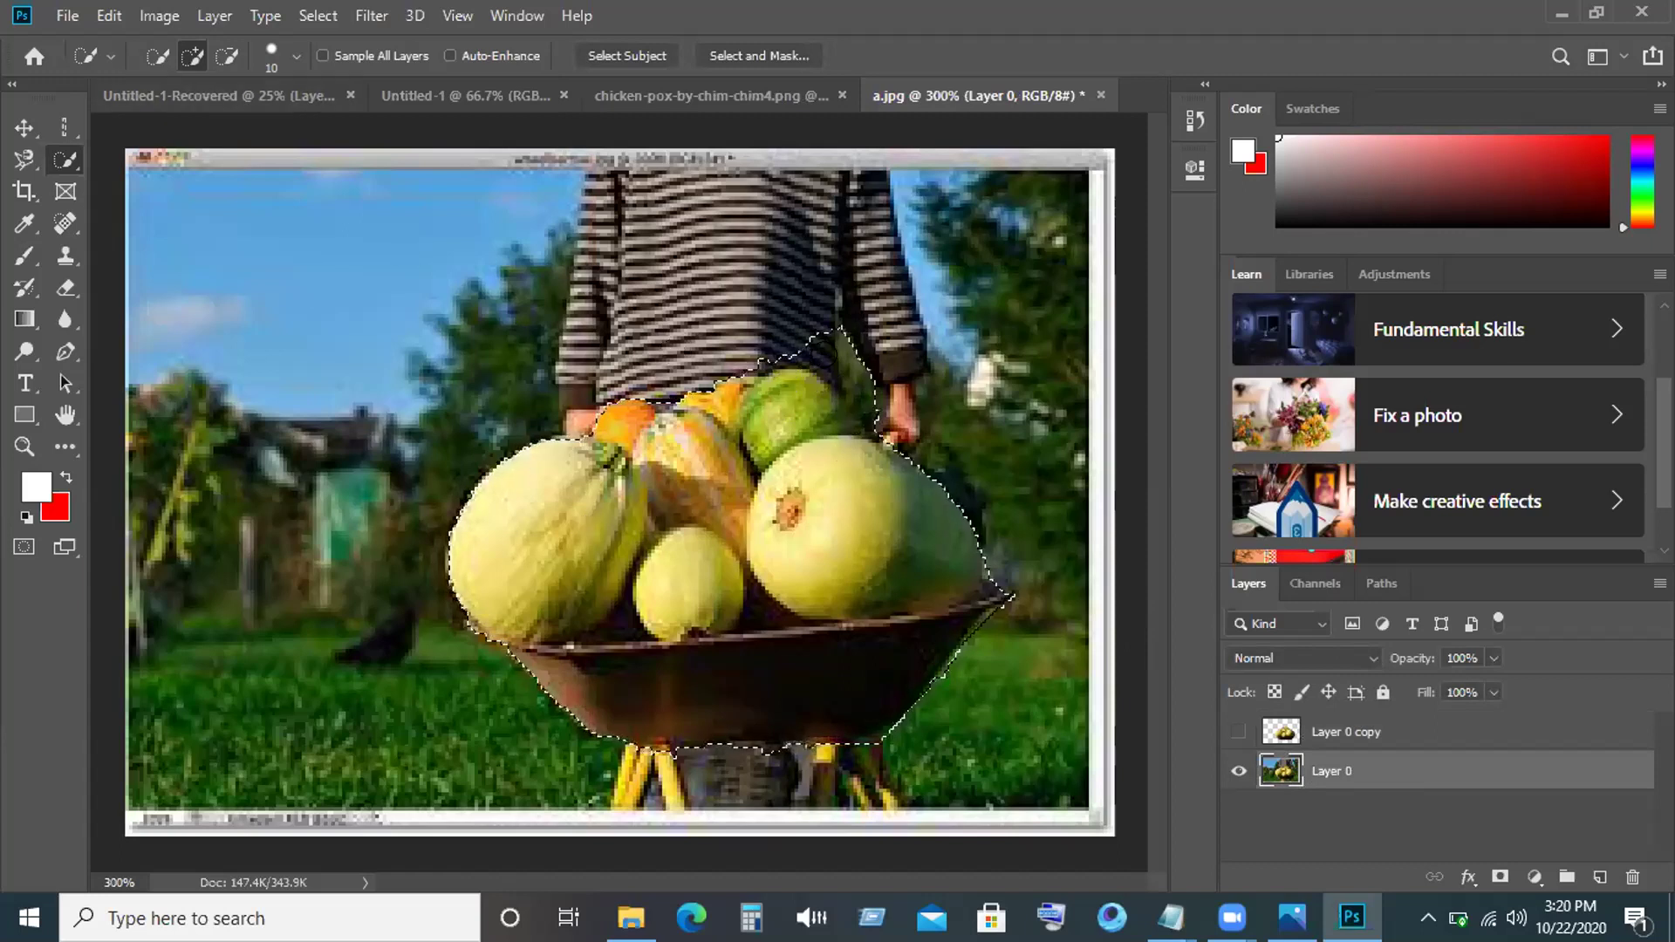
{"action": "left_click", "coordinate": [842, 349], "text": "alt"}
{"action": "mouse_move", "coordinate": [829, 342]}
{"action": "left_mouse_down"}
{"action": "mouse_move", "coordinate": [868, 406]}
{"action": "mouse_move", "coordinate": [807, 339]}
{"action": "mouse_move", "coordinate": [776, 363]}
{"action": "left_mouse_up"}
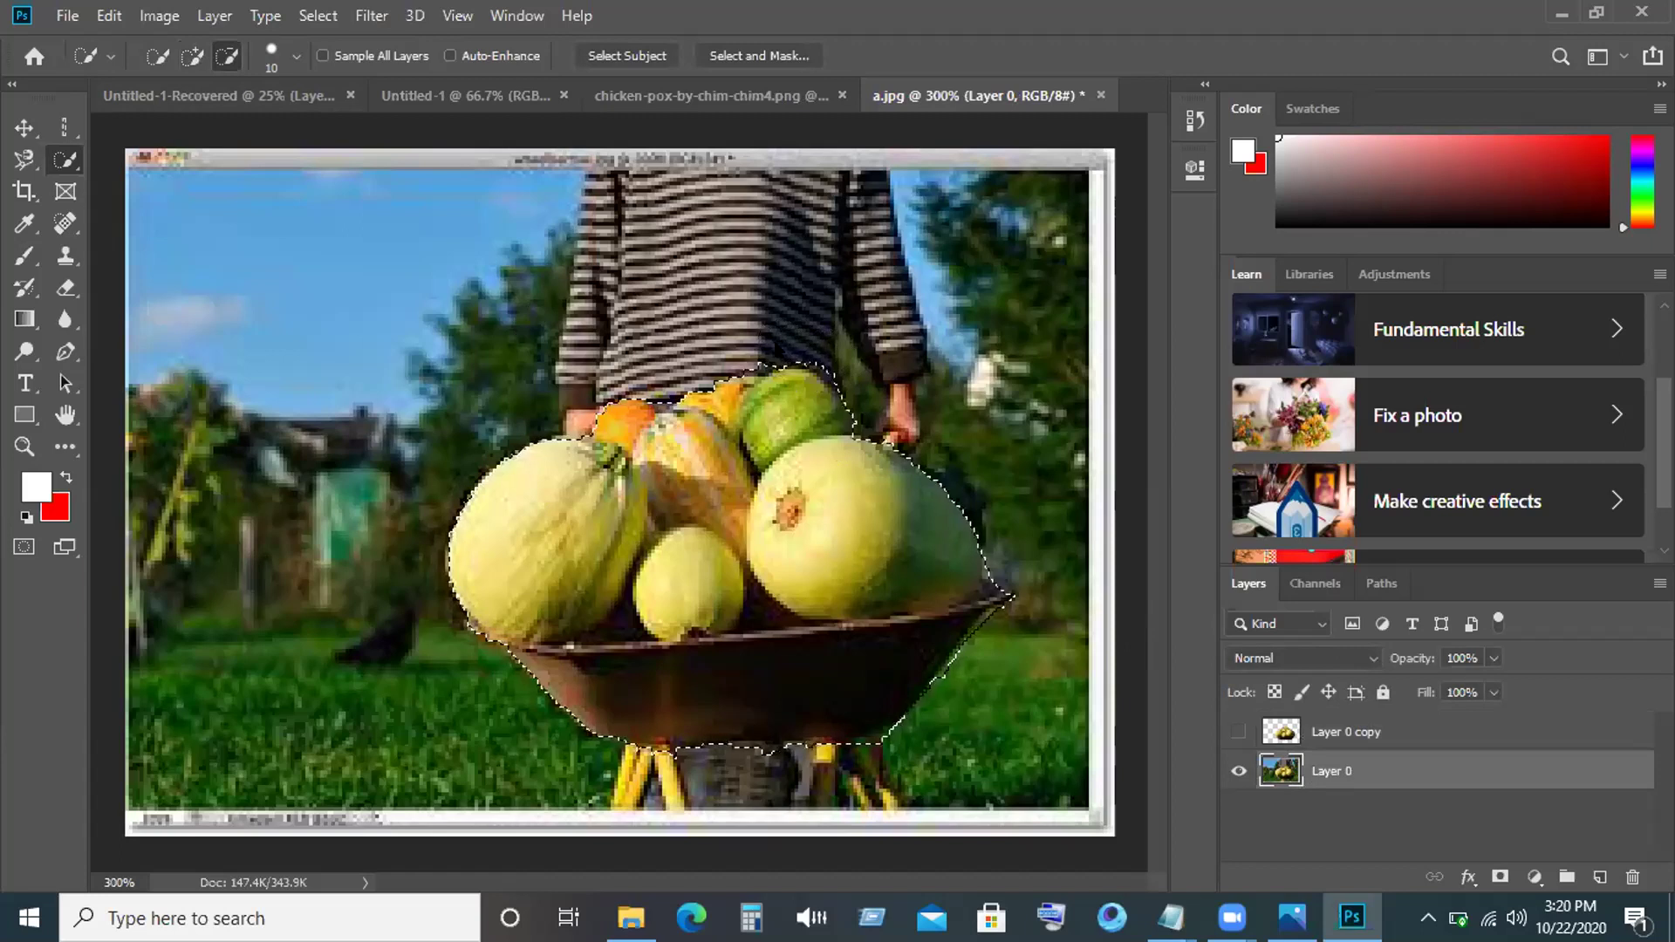
{"action": "key", "text": "alt"}
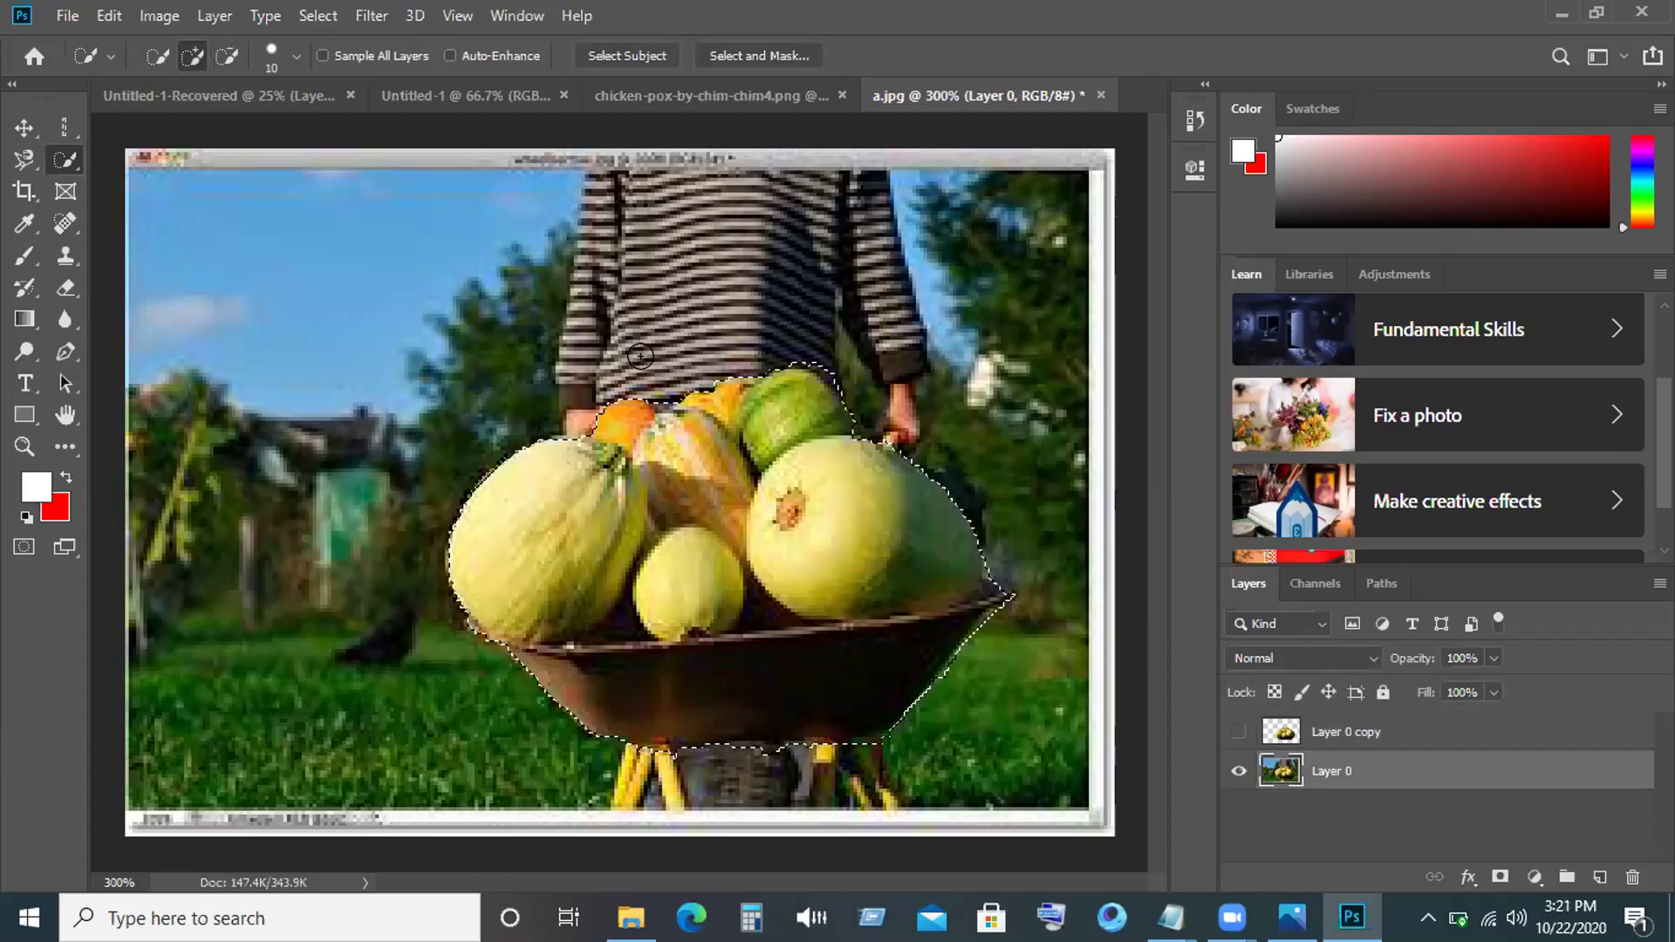
Invert the selection and delete the background, then undo the deletion.
{"action": "left_click", "coordinate": [313, 15]}
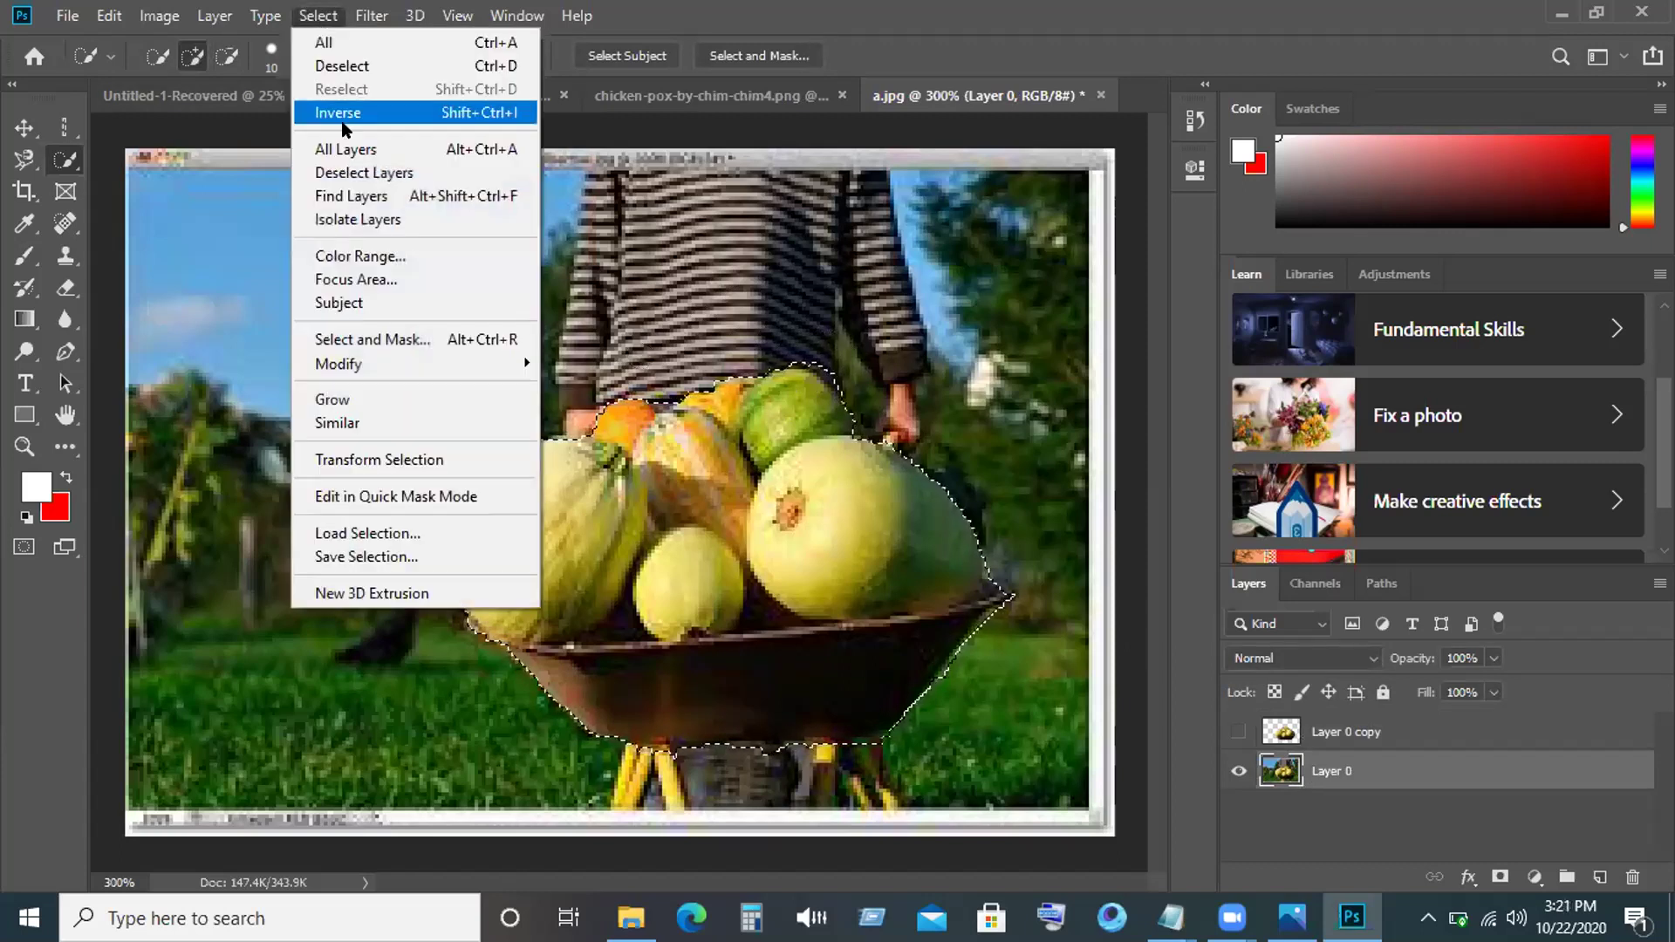
{"action": "left_click", "coordinate": [340, 117]}
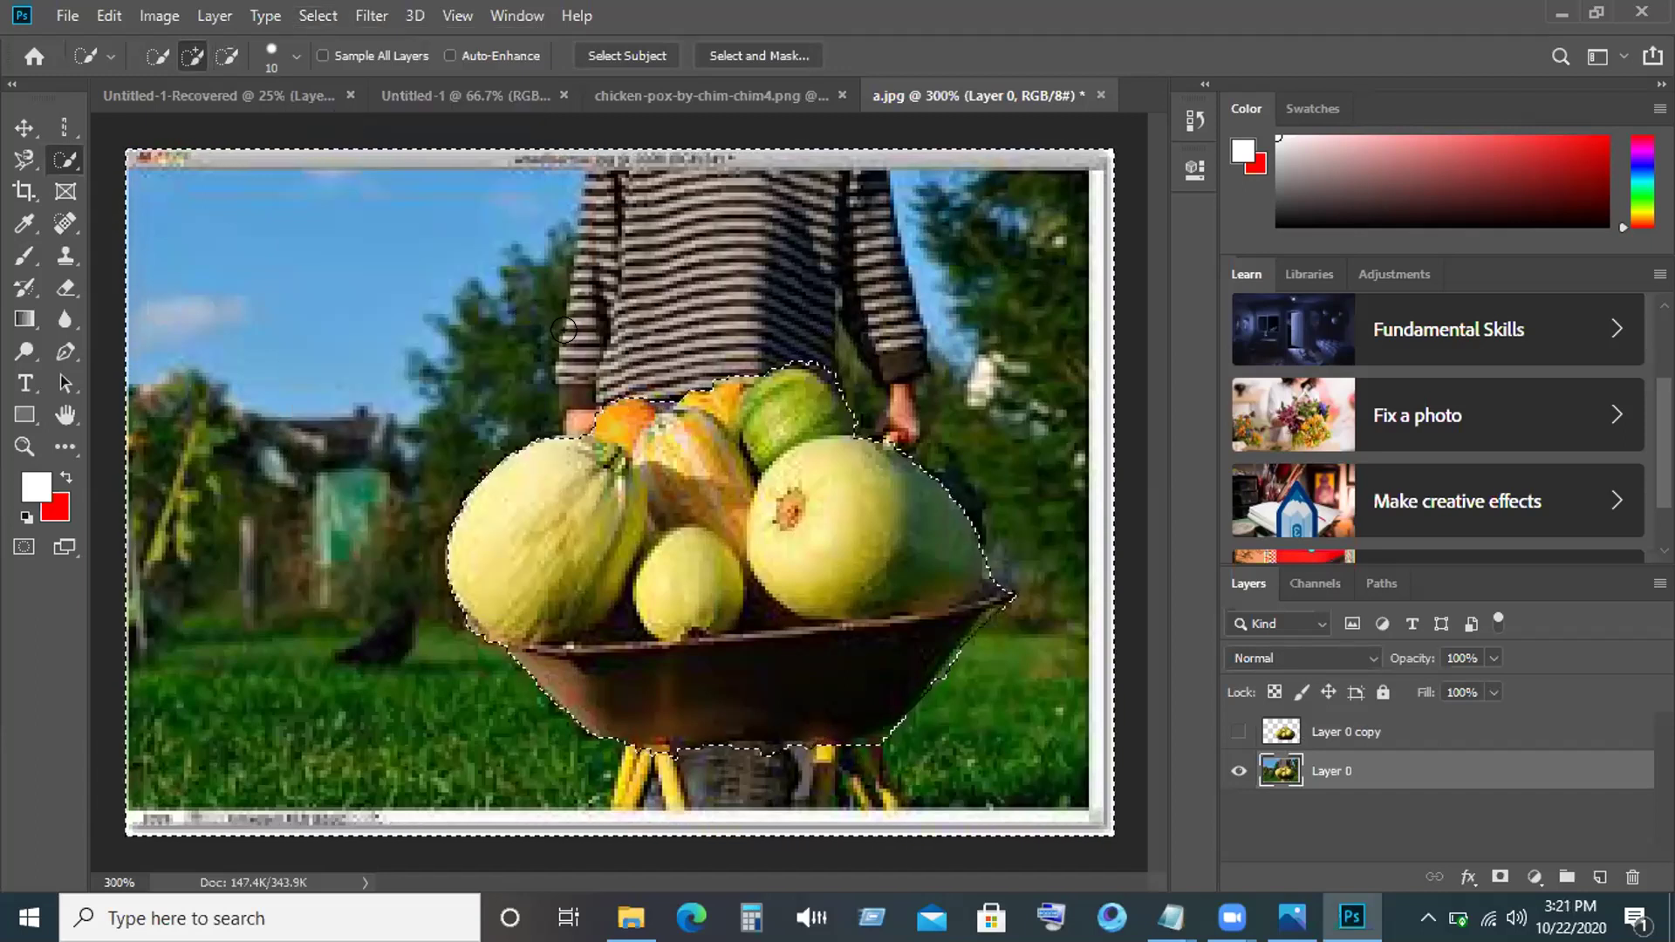
{"action": "key", "text": "Delete"}
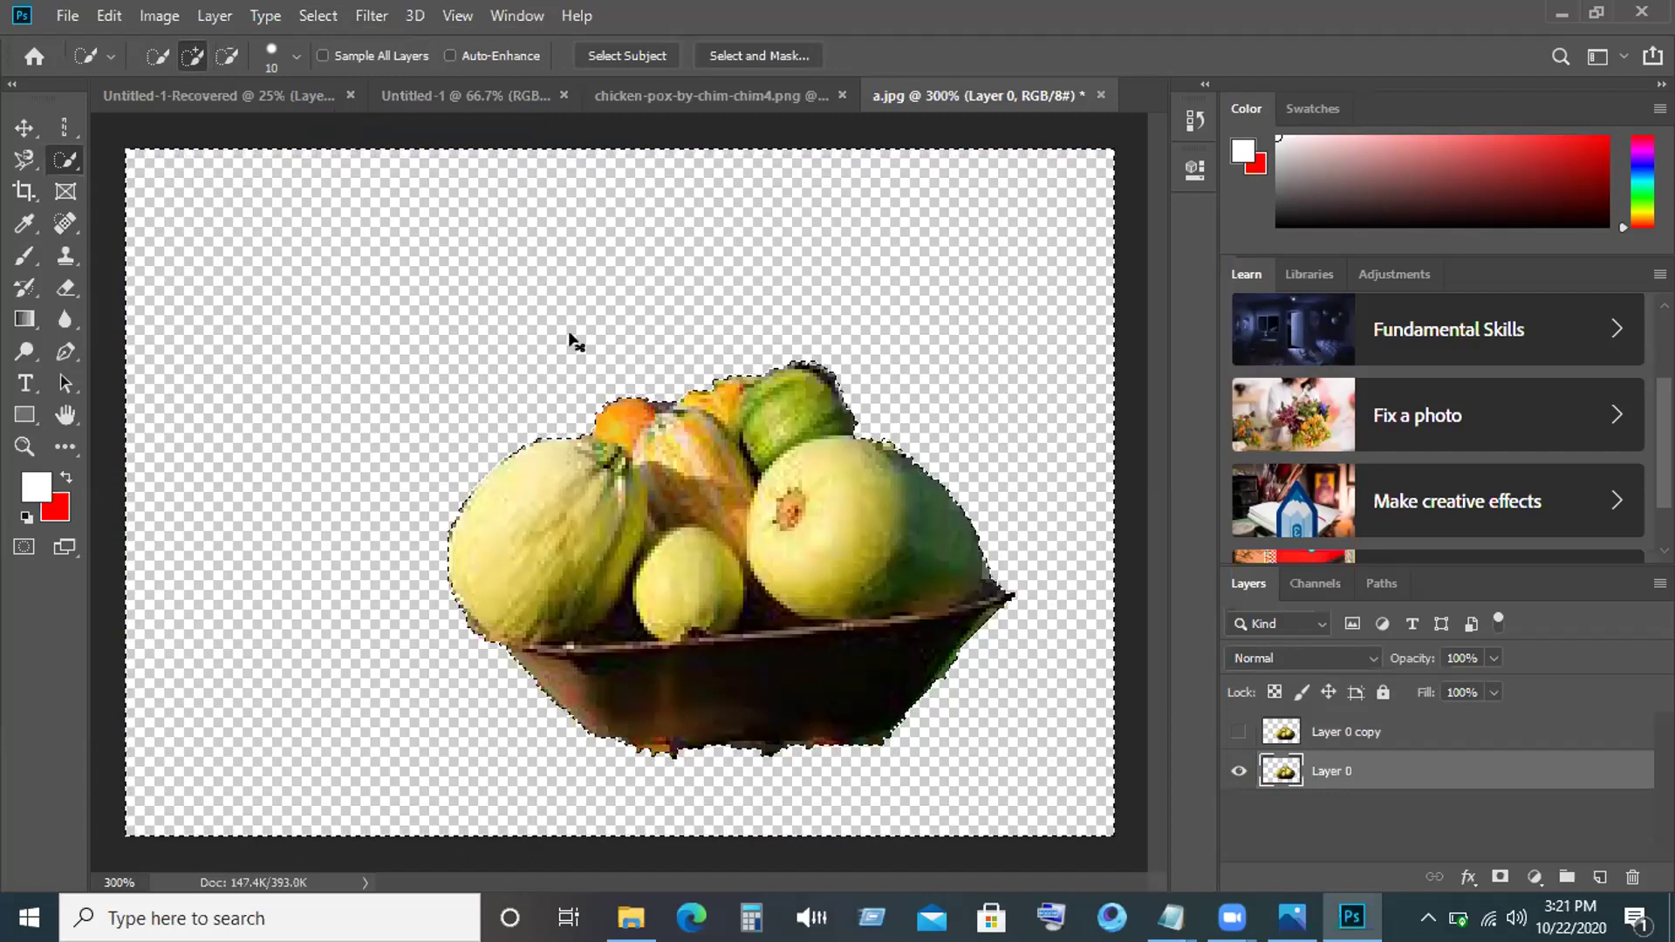
{"action": "key", "text": "ctrl+z"}
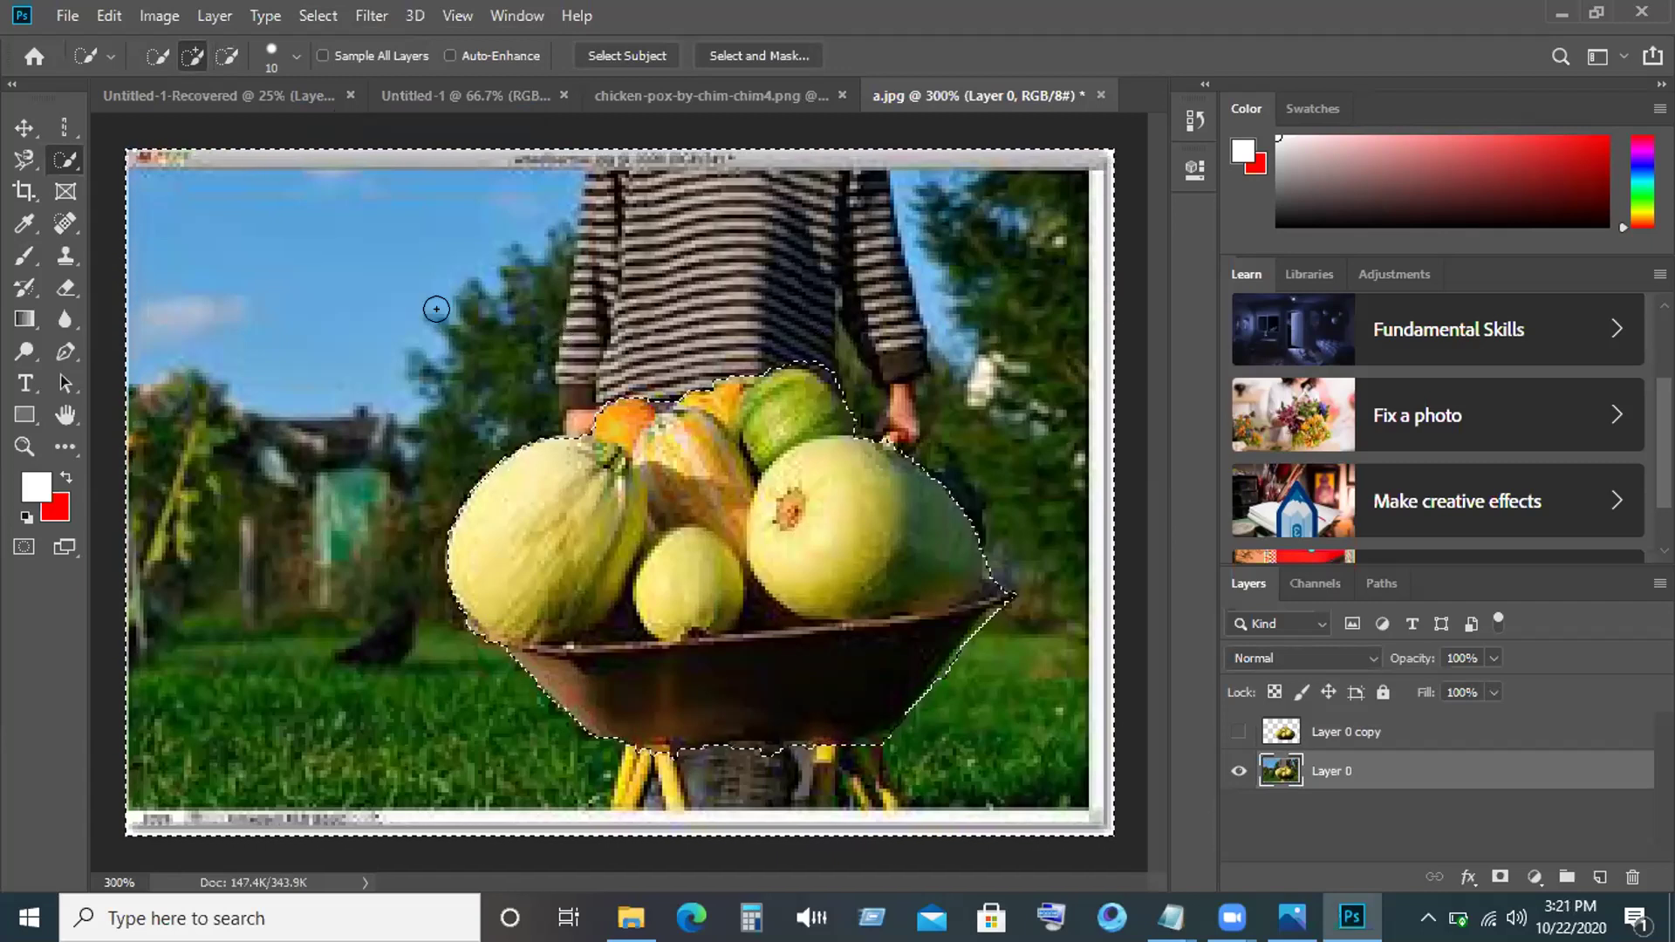
Leave the selection tool unchanged and clear the current selection.
{"action": "right_click", "coordinate": [66, 159]}
{"action": "left_click", "coordinate": [357, 393]}
{"action": "key", "text": "ctrl+d"}
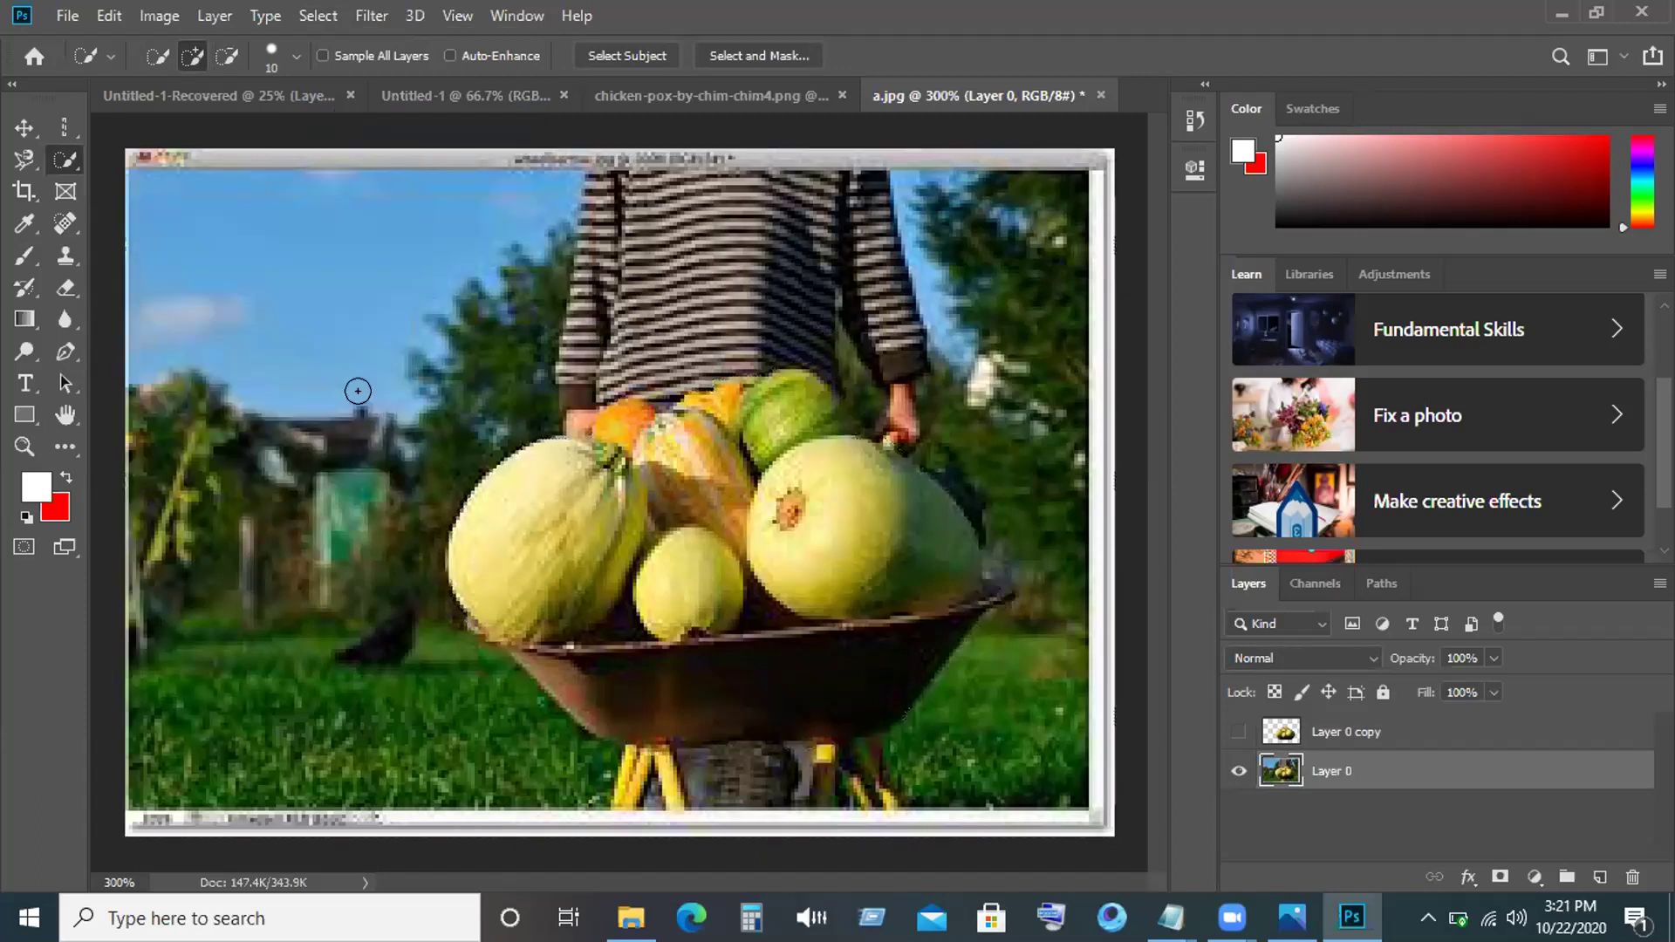
Switch to the Magic Wand and sample the big melon at several points.
{"action": "right_click", "coordinate": [65, 159]}
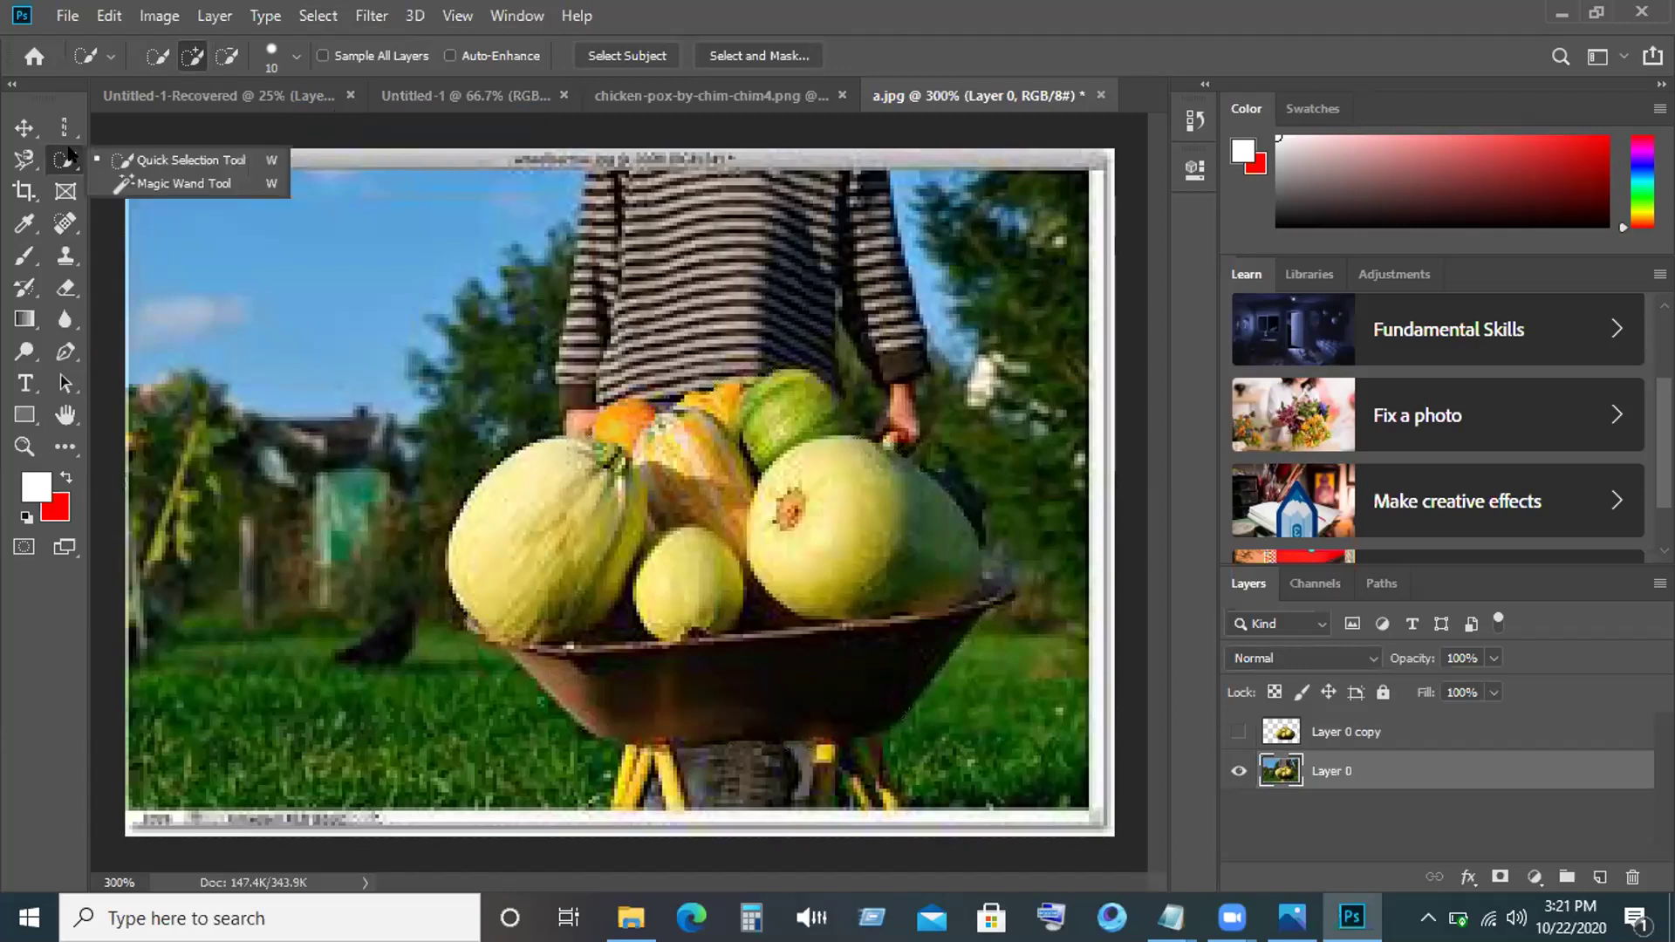
{"action": "left_click", "coordinate": [148, 185]}
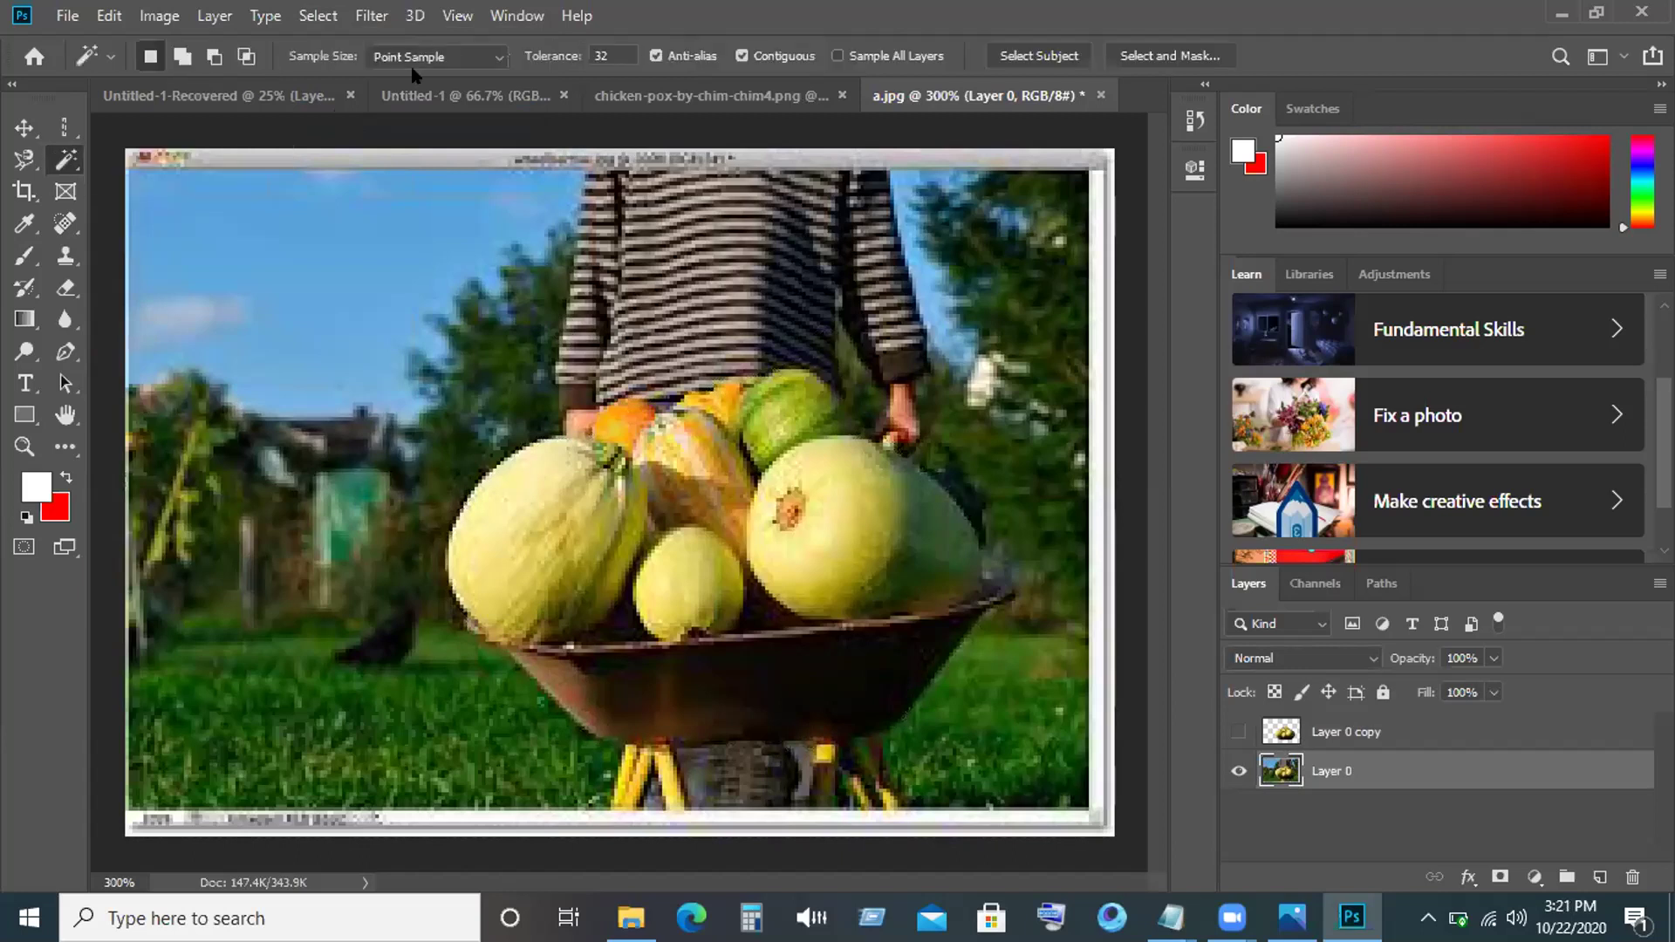
{"action": "left_click", "coordinate": [515, 503]}
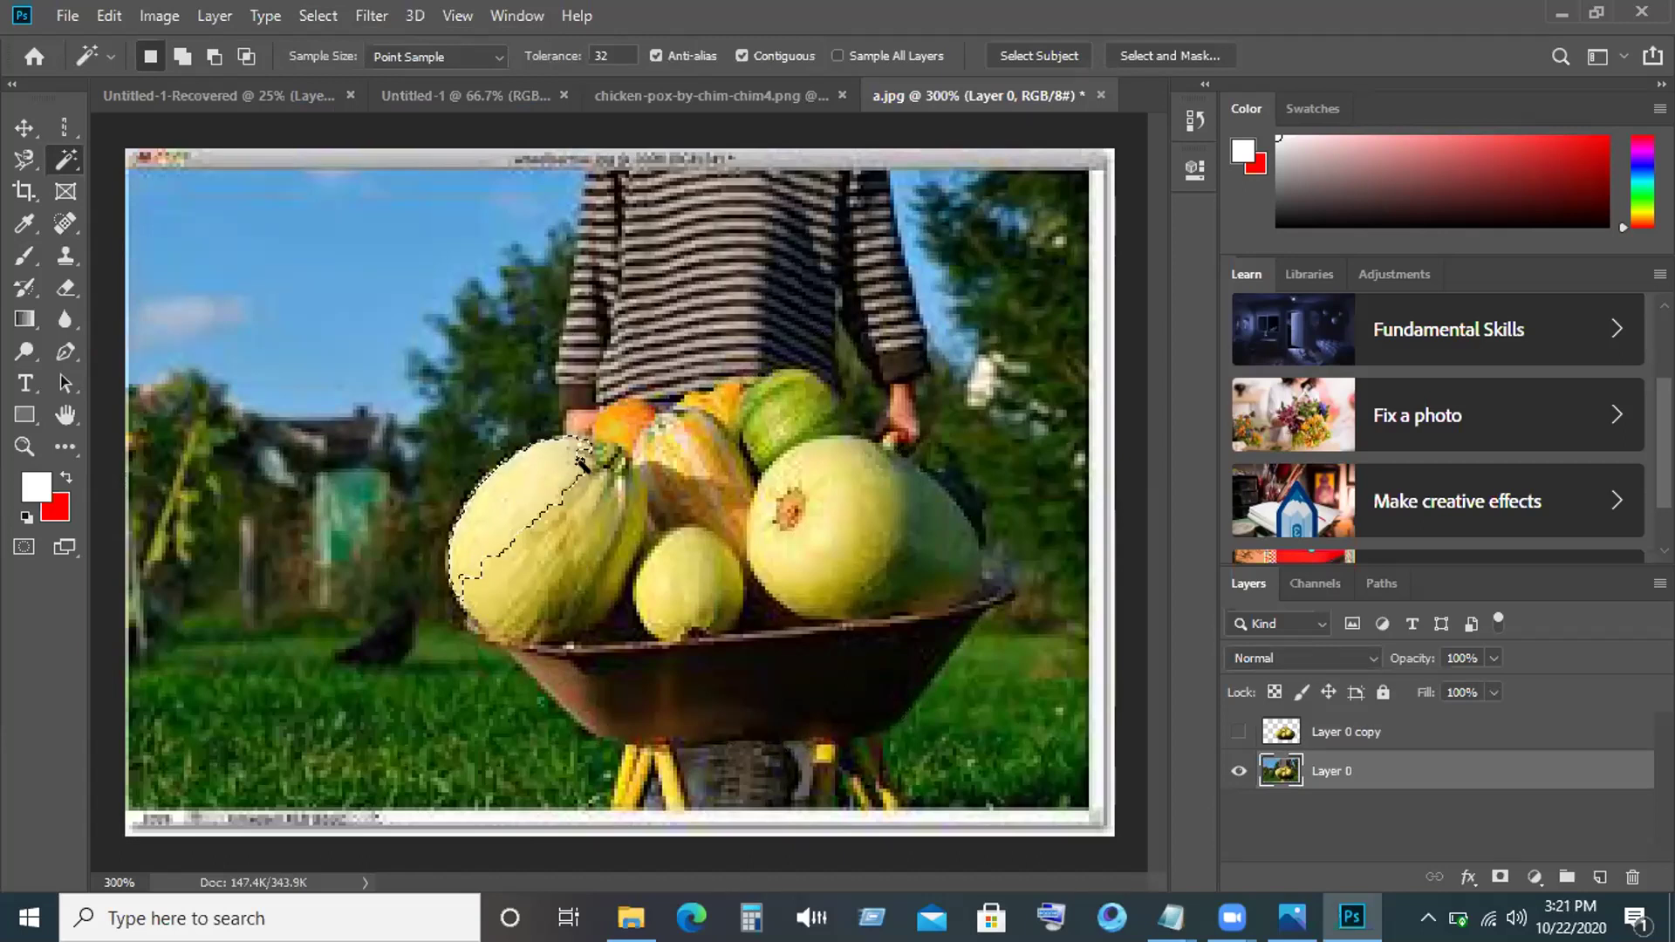
{"action": "left_click", "coordinate": [582, 470]}
{"action": "left_click", "coordinate": [522, 518]}
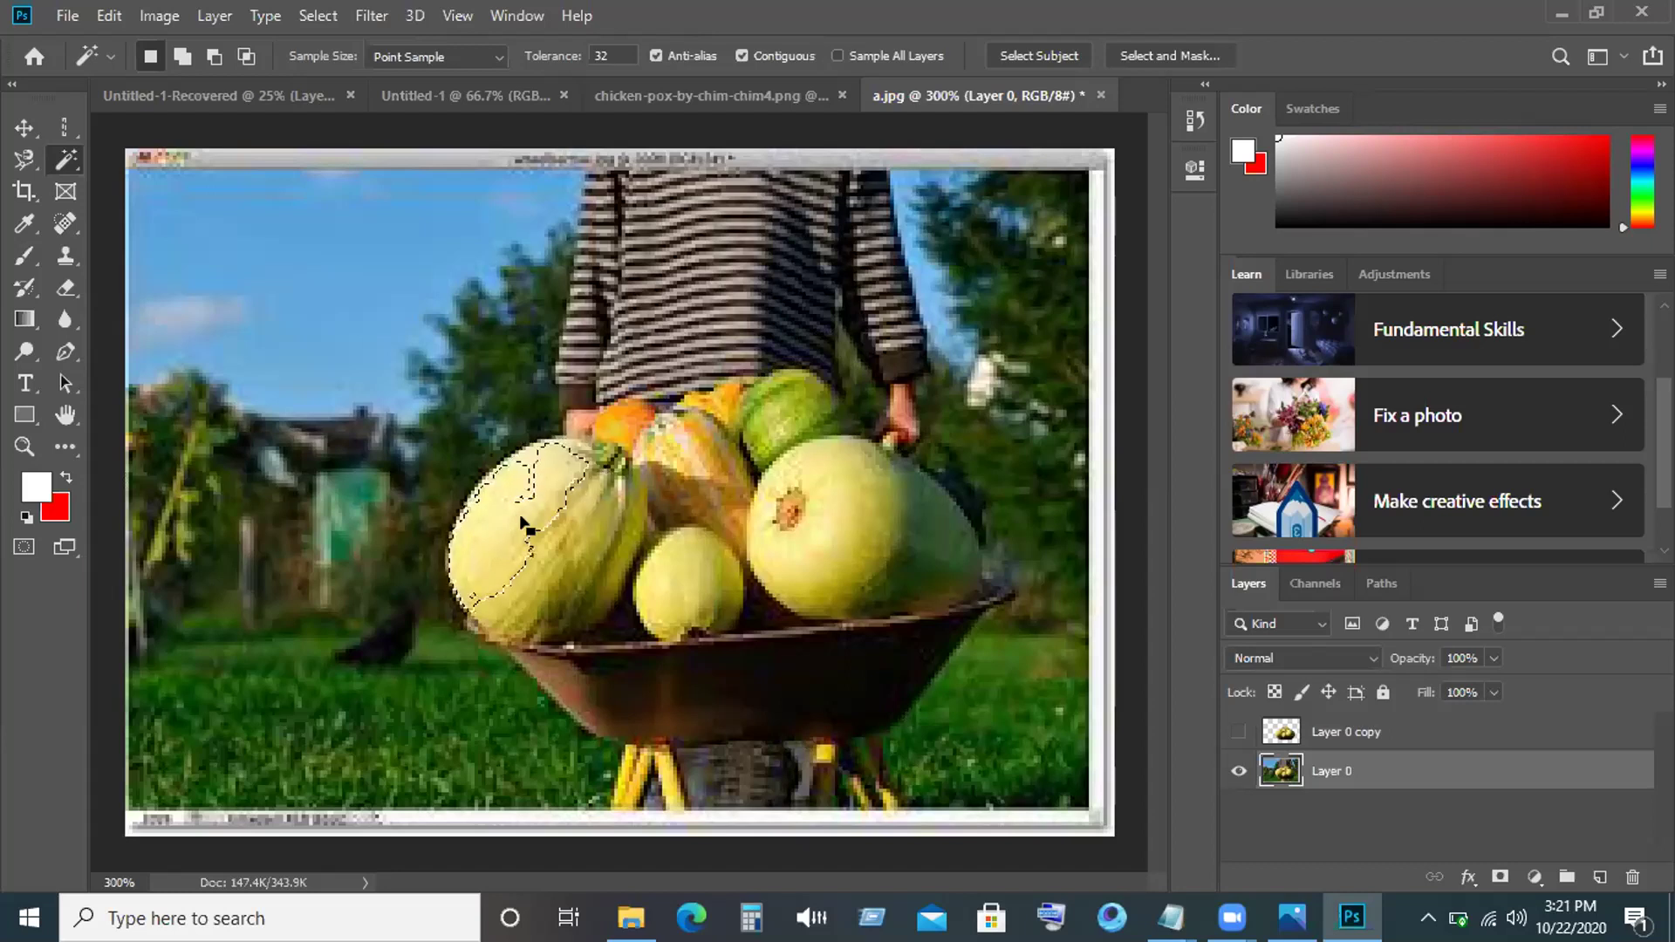
{"action": "left_click", "coordinate": [609, 524]}
{"action": "left_click", "coordinate": [551, 523]}
{"action": "left_click", "coordinate": [568, 487]}
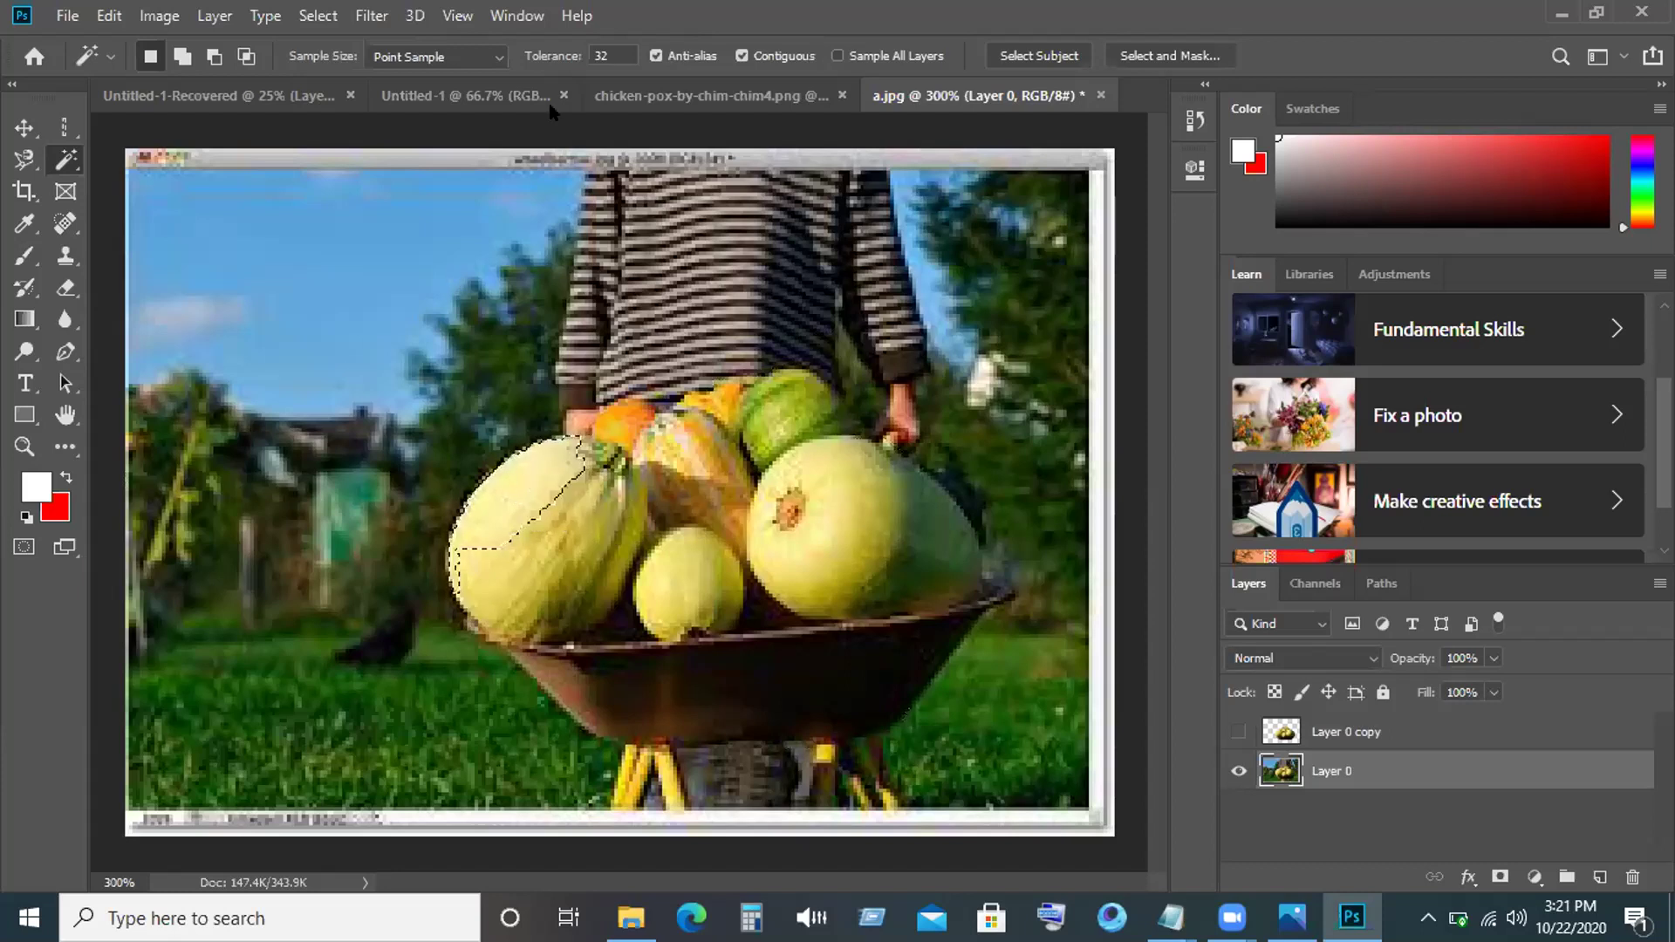
Set the Magic Wand tolerance to 200 and select the melon's upper-left part again.
{"action": "double_click", "coordinate": [609, 52]}
{"action": "type", "text": "3"}
{"action": "key", "text": "BackSpace"}
{"action": "type", "text": "1"}
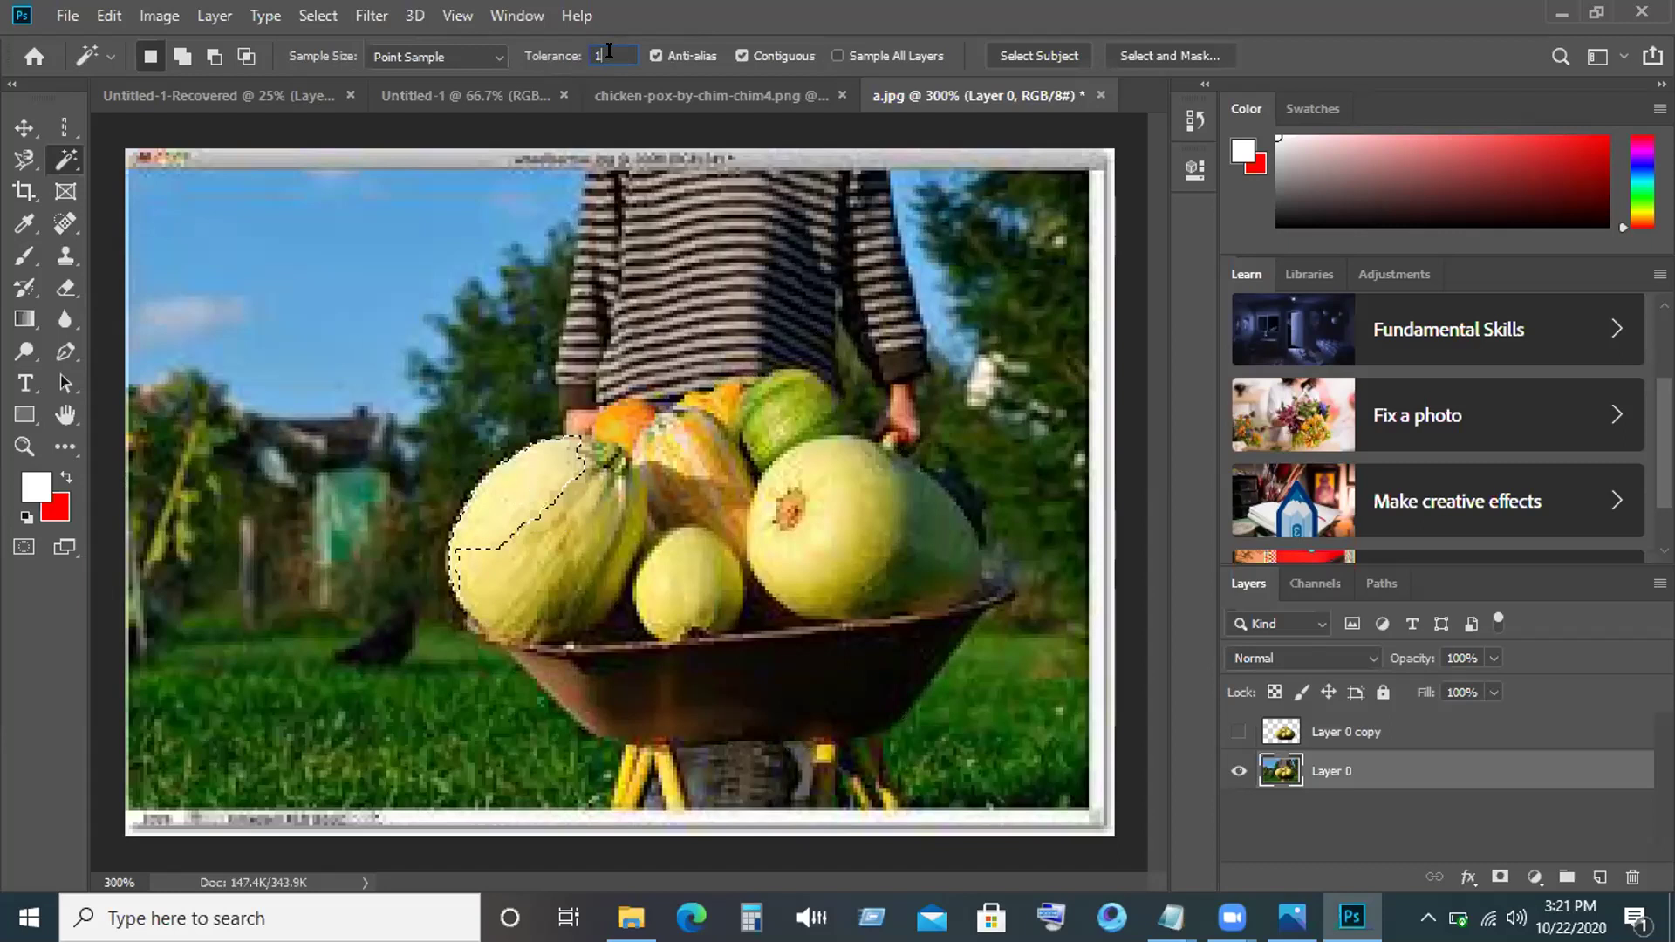
{"action": "key", "text": "BackSpace"}
{"action": "type", "text": "20"}
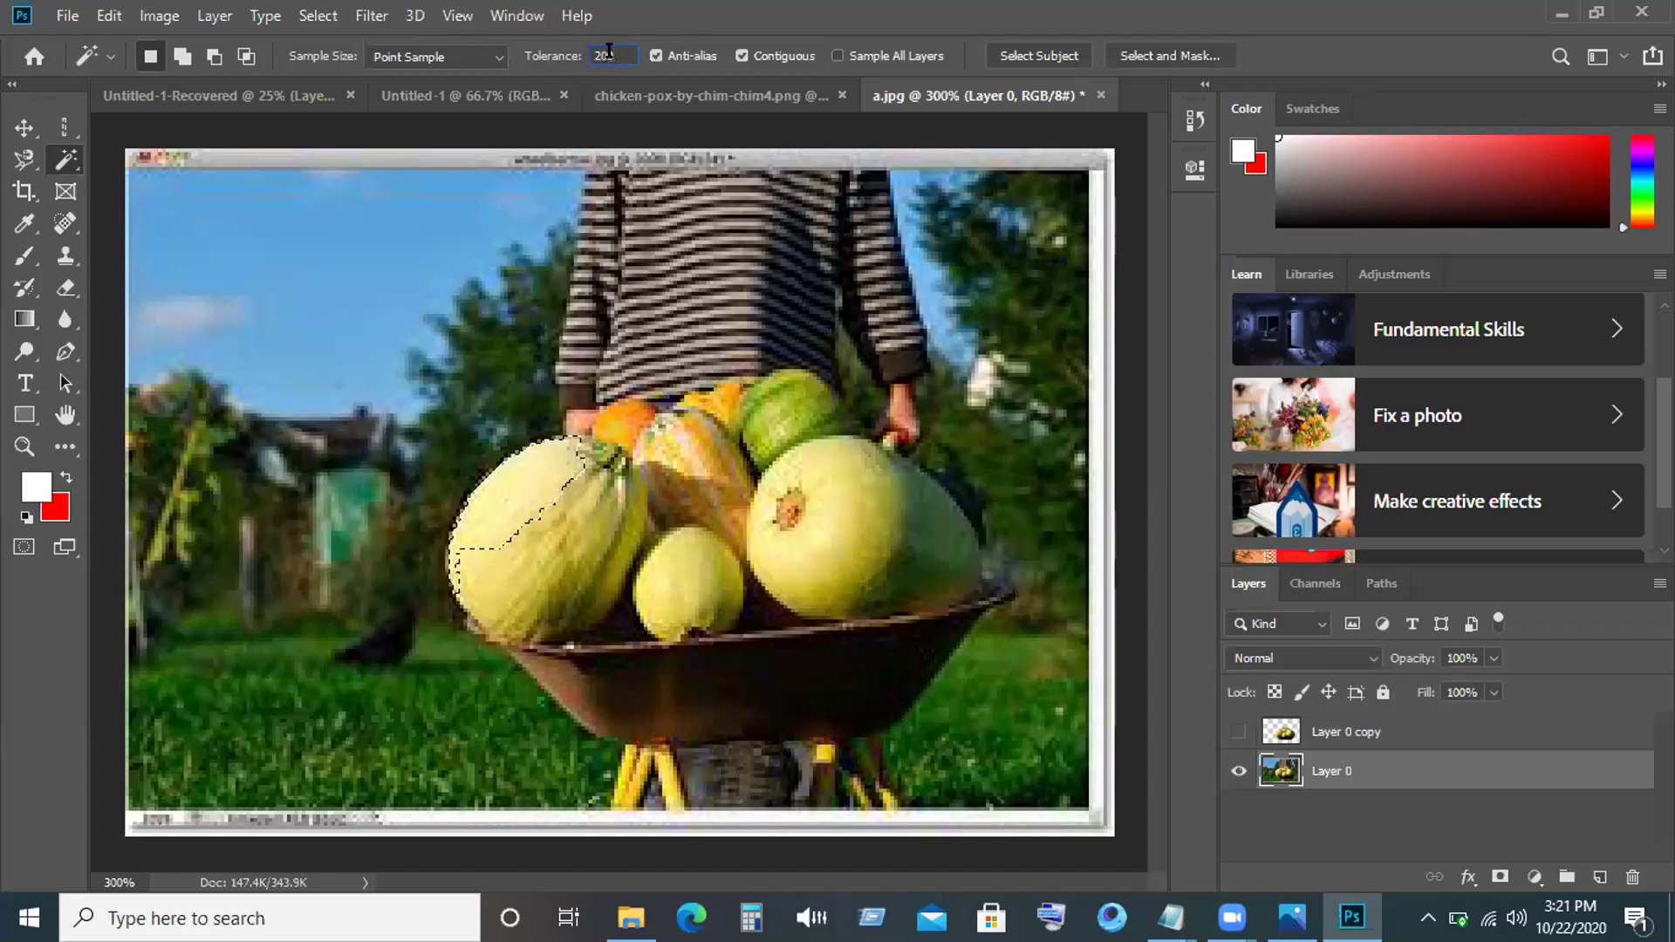
{"action": "type", "text": "0"}
{"action": "left_click", "coordinate": [558, 227]}
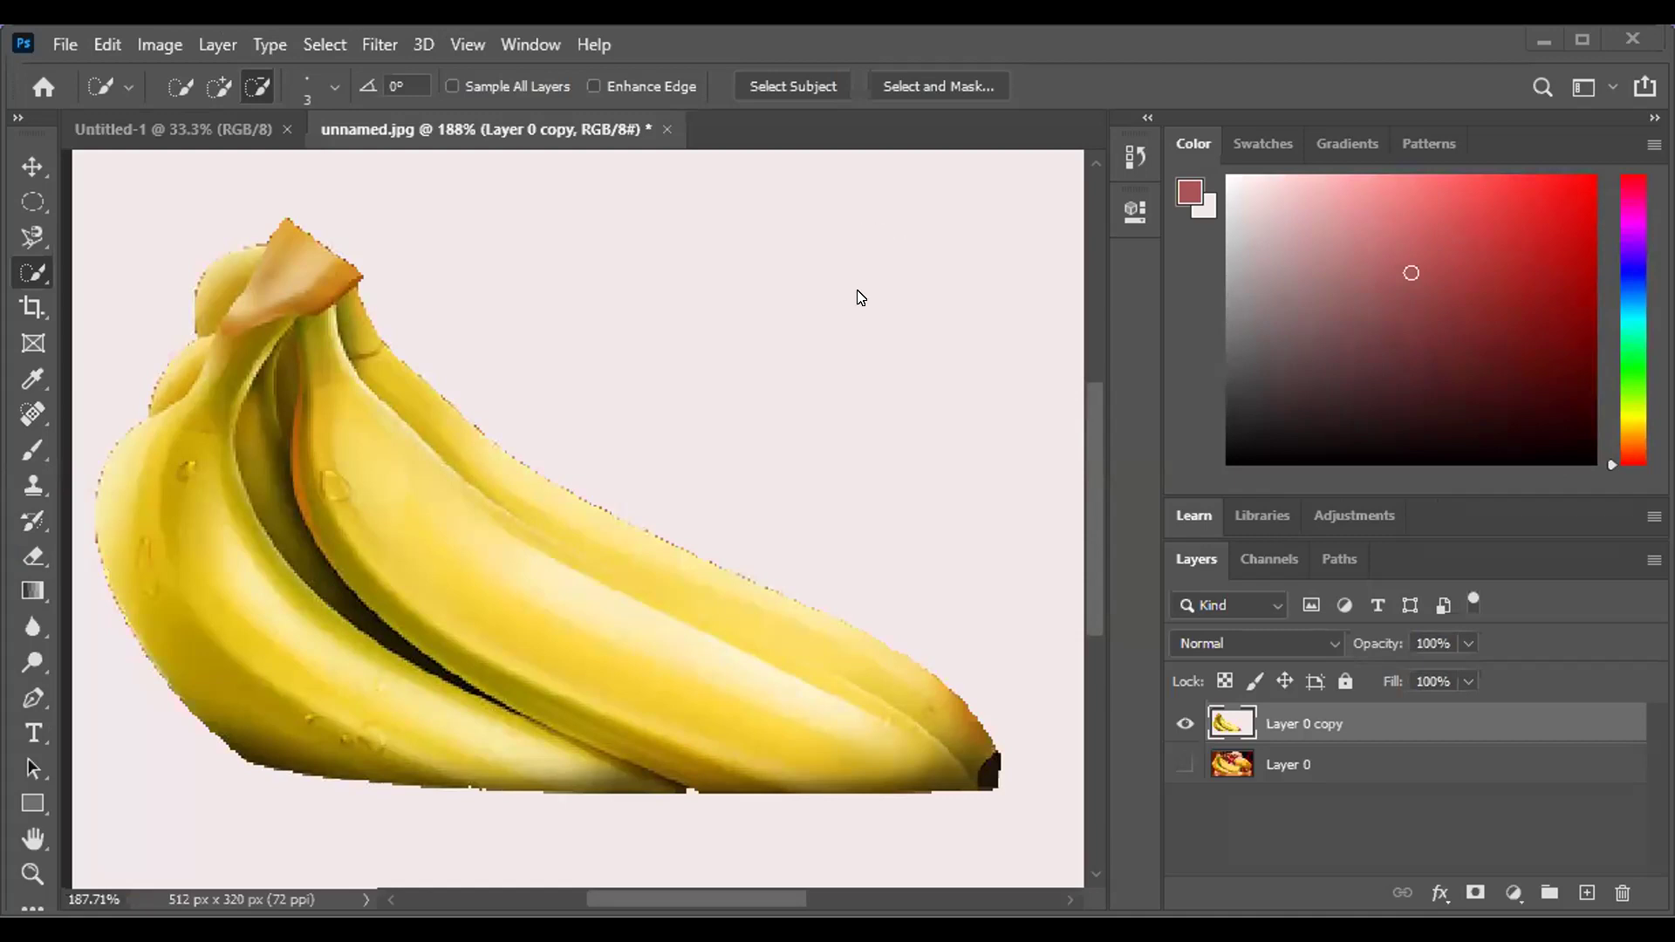
Fit the whole image in the window with Ctrl+0.
{"action": "key", "text": "ctrl+0"}
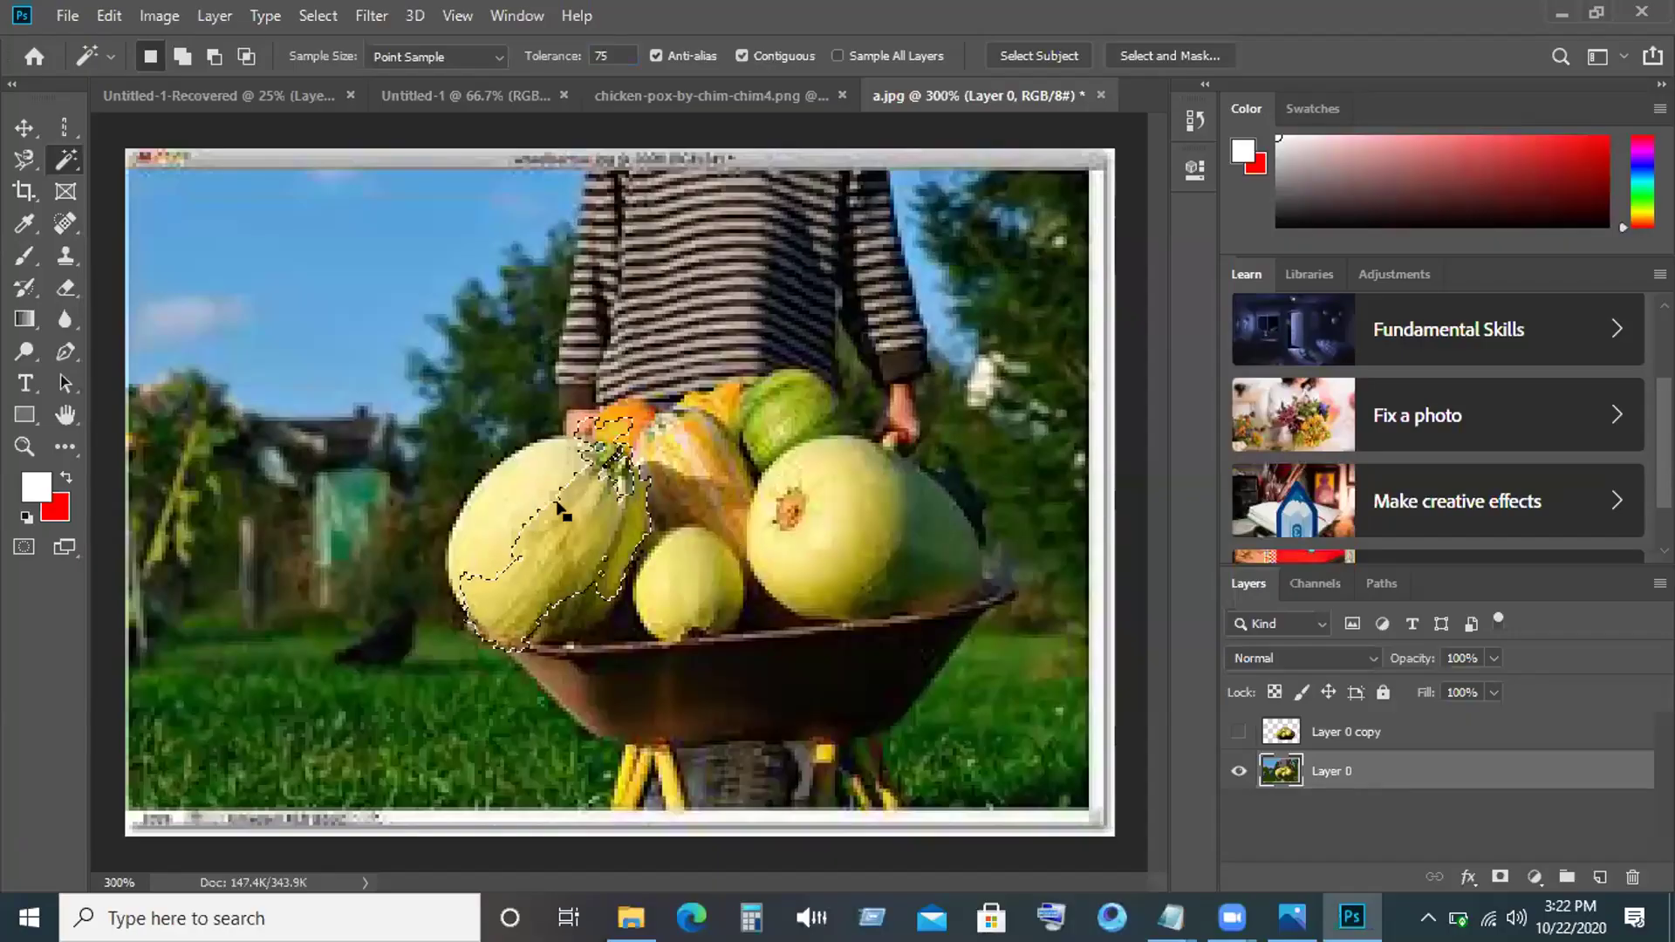
Set the tolerance to 100 and select the left melon with the gourds behind.
{"action": "left_click", "coordinate": [617, 52]}
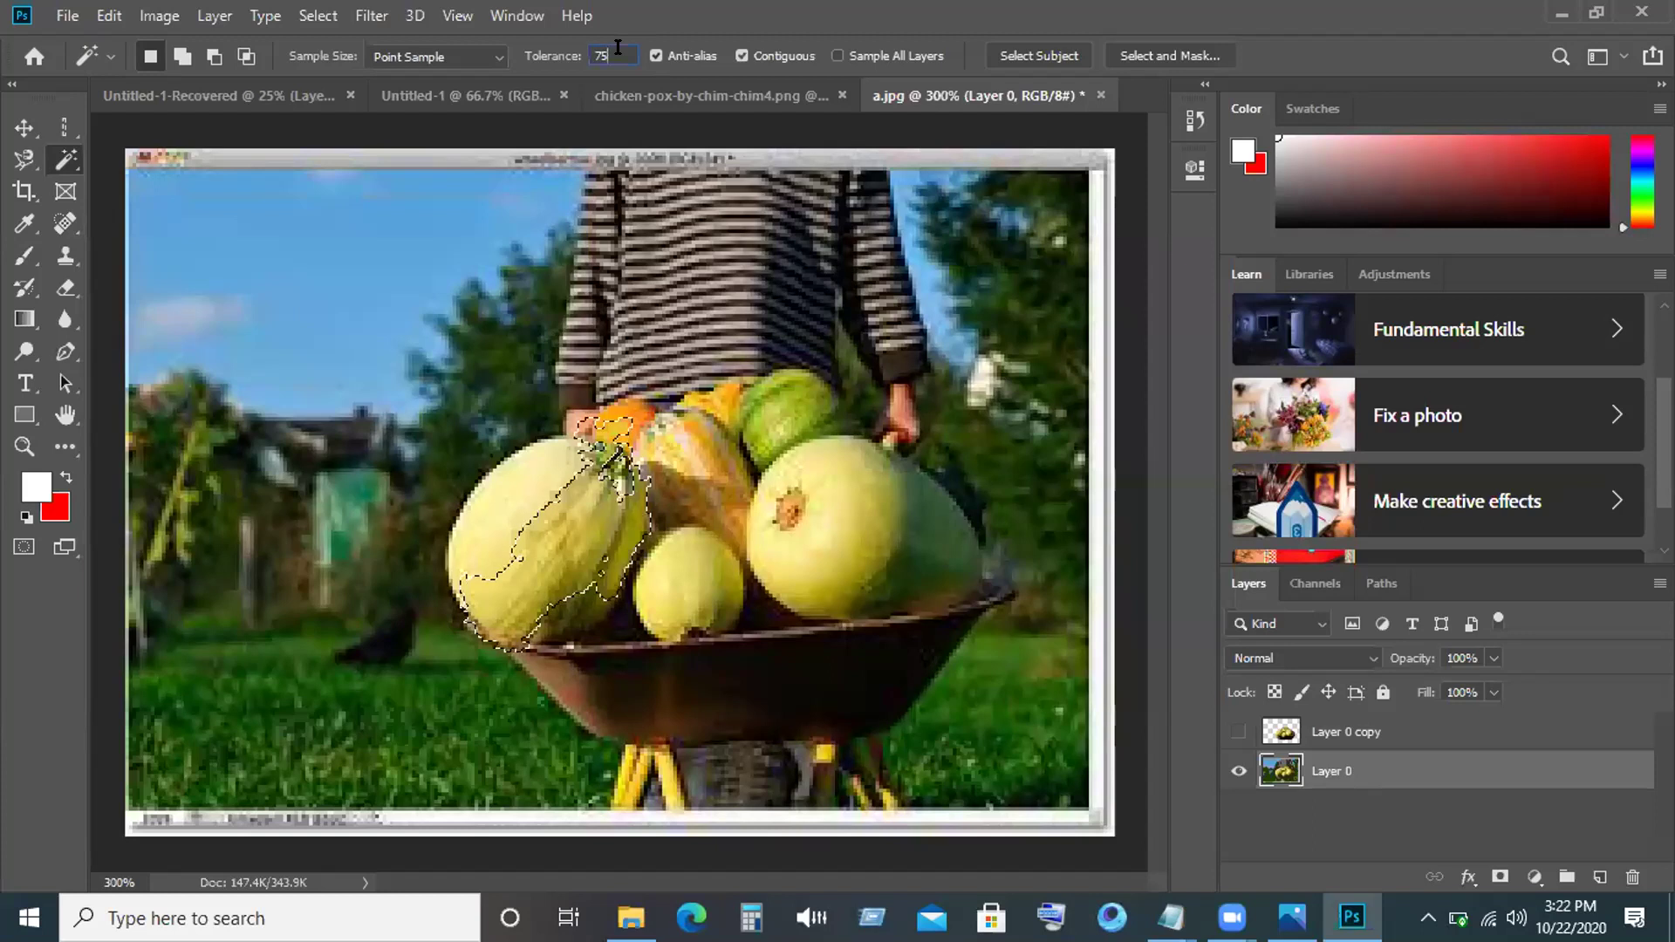
{"action": "key", "text": "BackSpace"}
{"action": "key", "text": "BackSpace"}
{"action": "type", "text": "100"}
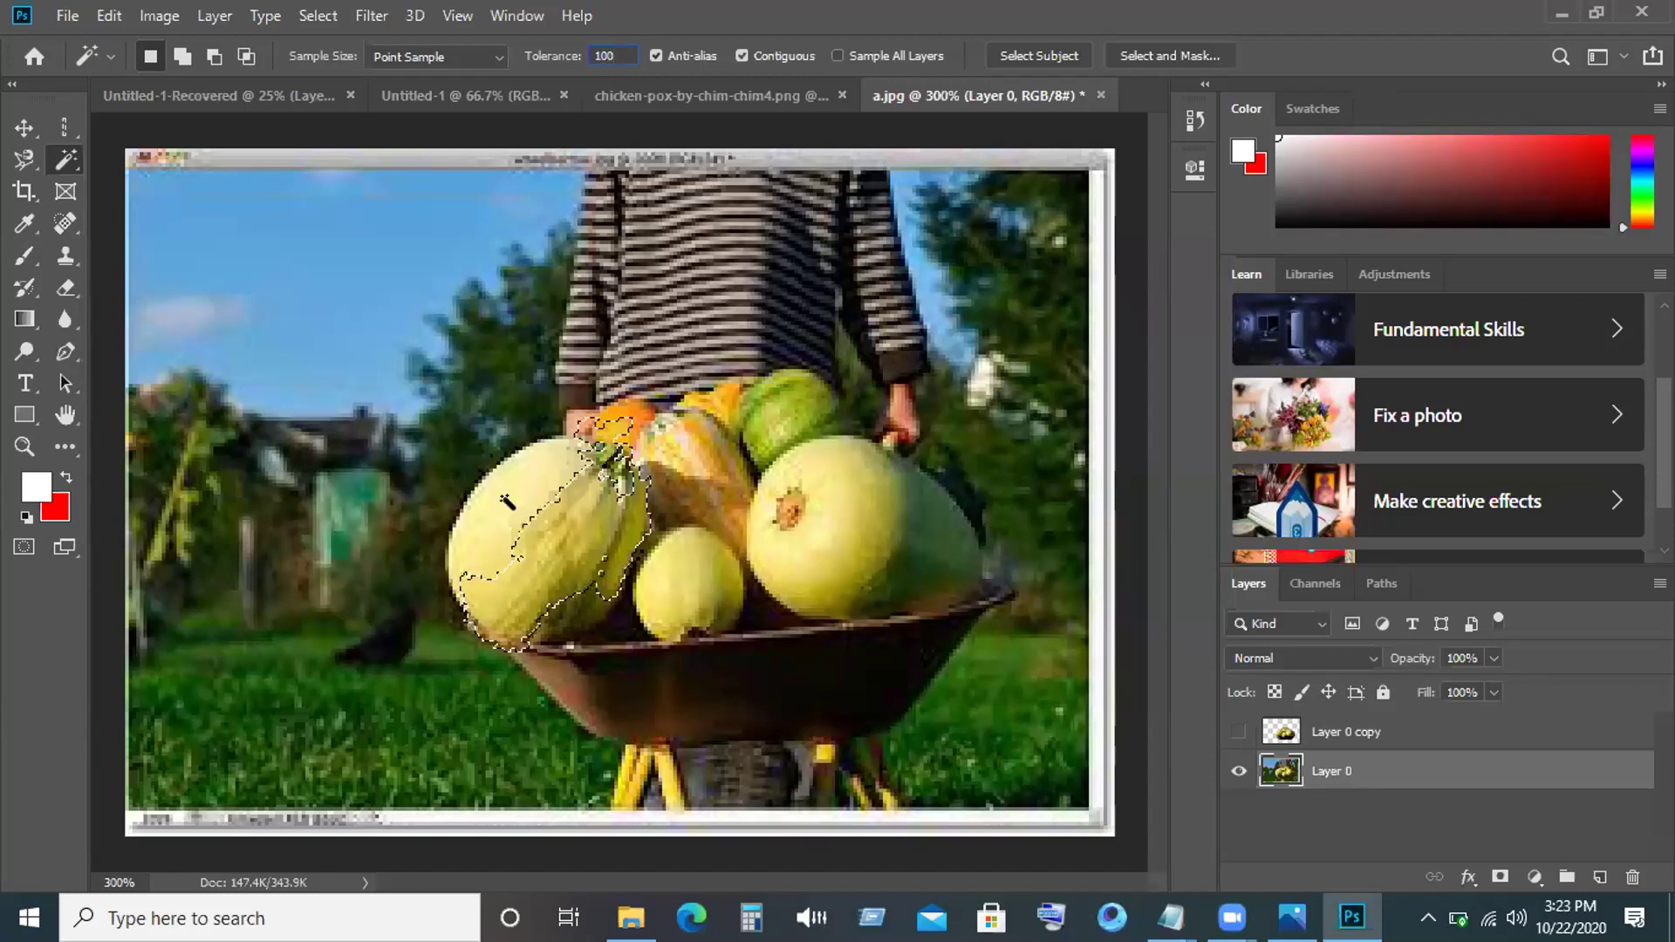
{"action": "left_click", "coordinate": [532, 506]}
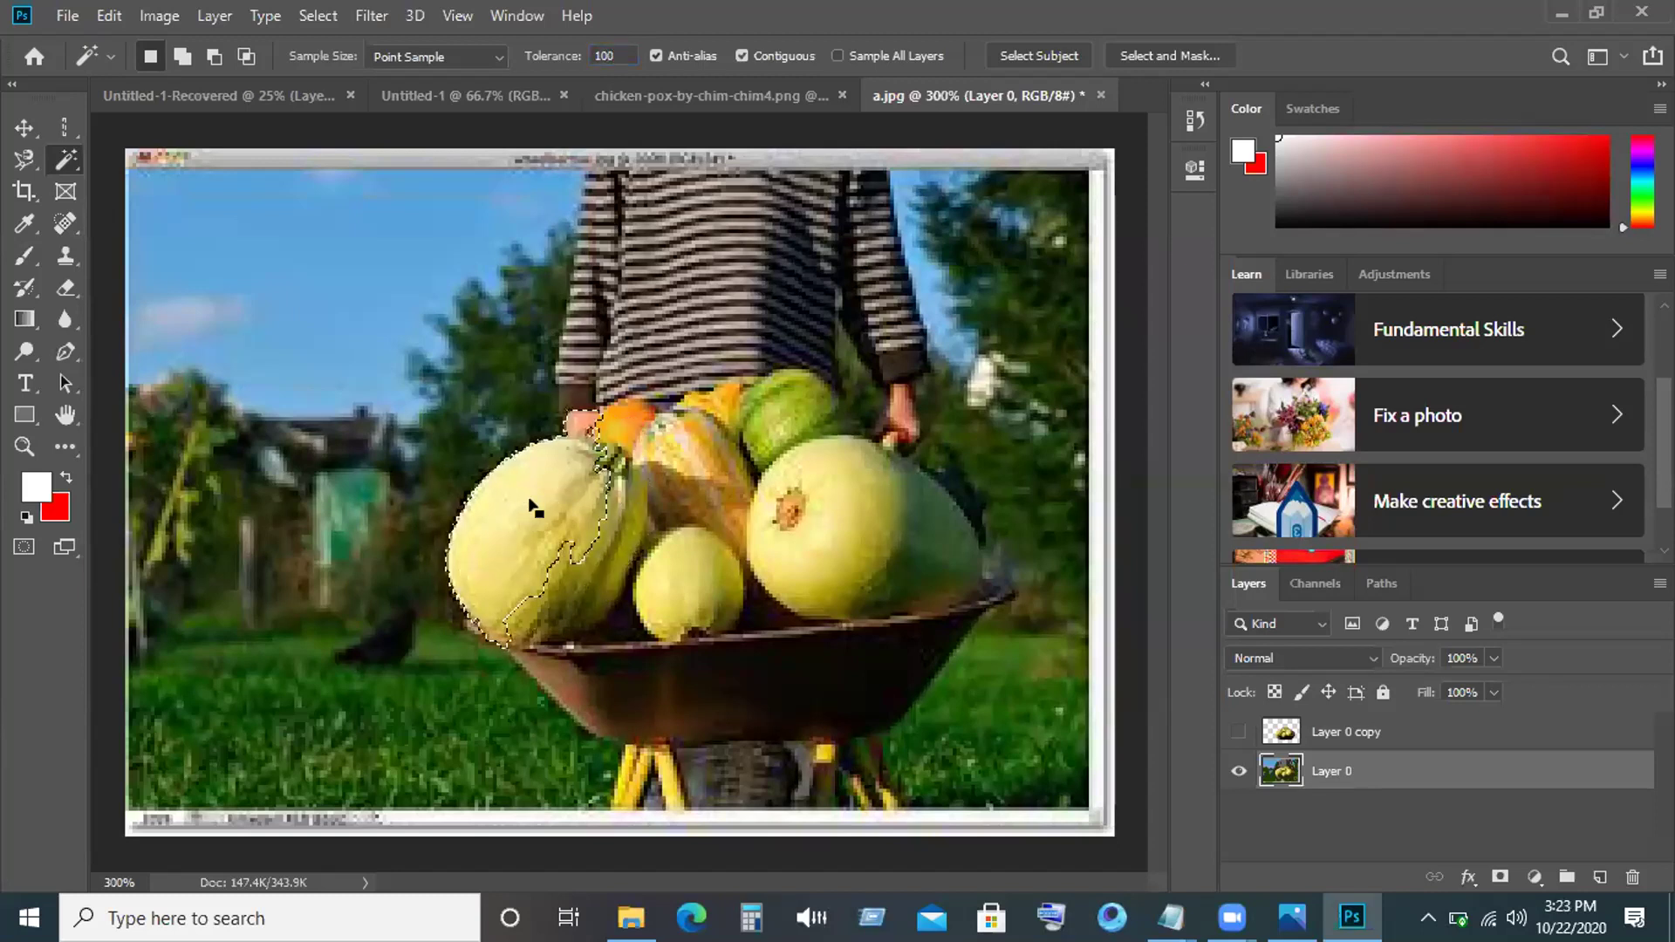
{"action": "left_click", "coordinate": [540, 509], "text": "shift"}
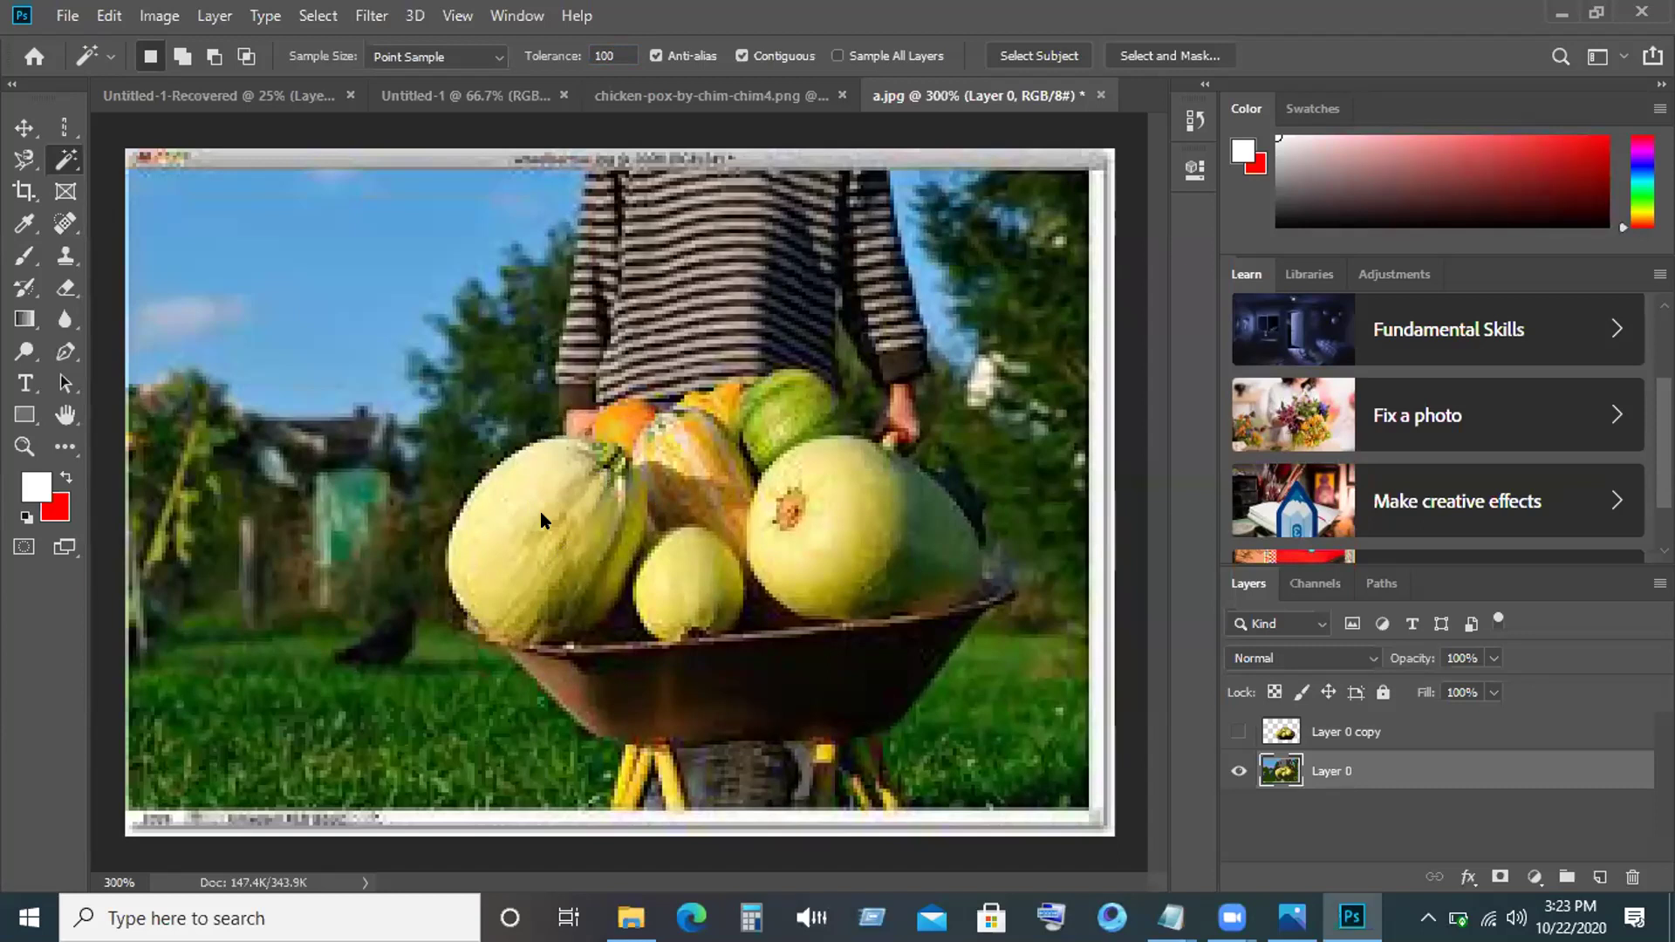
{"action": "left_click", "coordinate": [542, 518]}
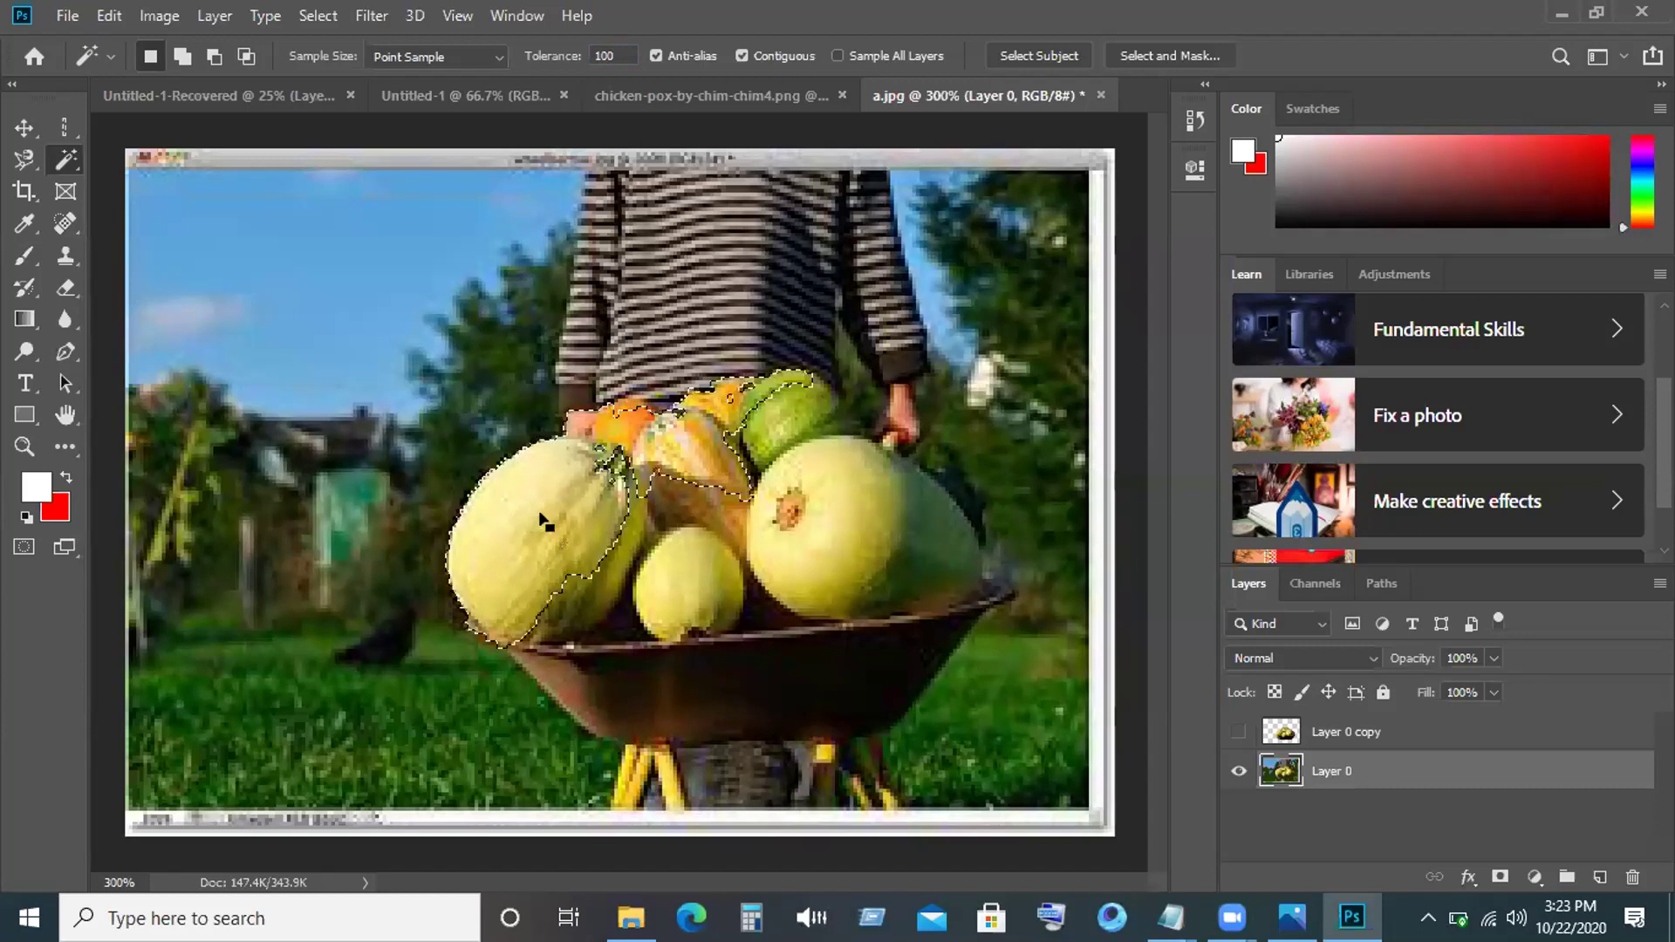
Try tolerance 150, discard the oversized selection and resample the left gourd.
{"action": "left_click", "coordinate": [618, 54]}
{"action": "key", "text": "BackSpace"}
{"action": "key", "text": "BackSpace"}
{"action": "key", "text": "BackSpace"}
{"action": "type", "text": "150"}
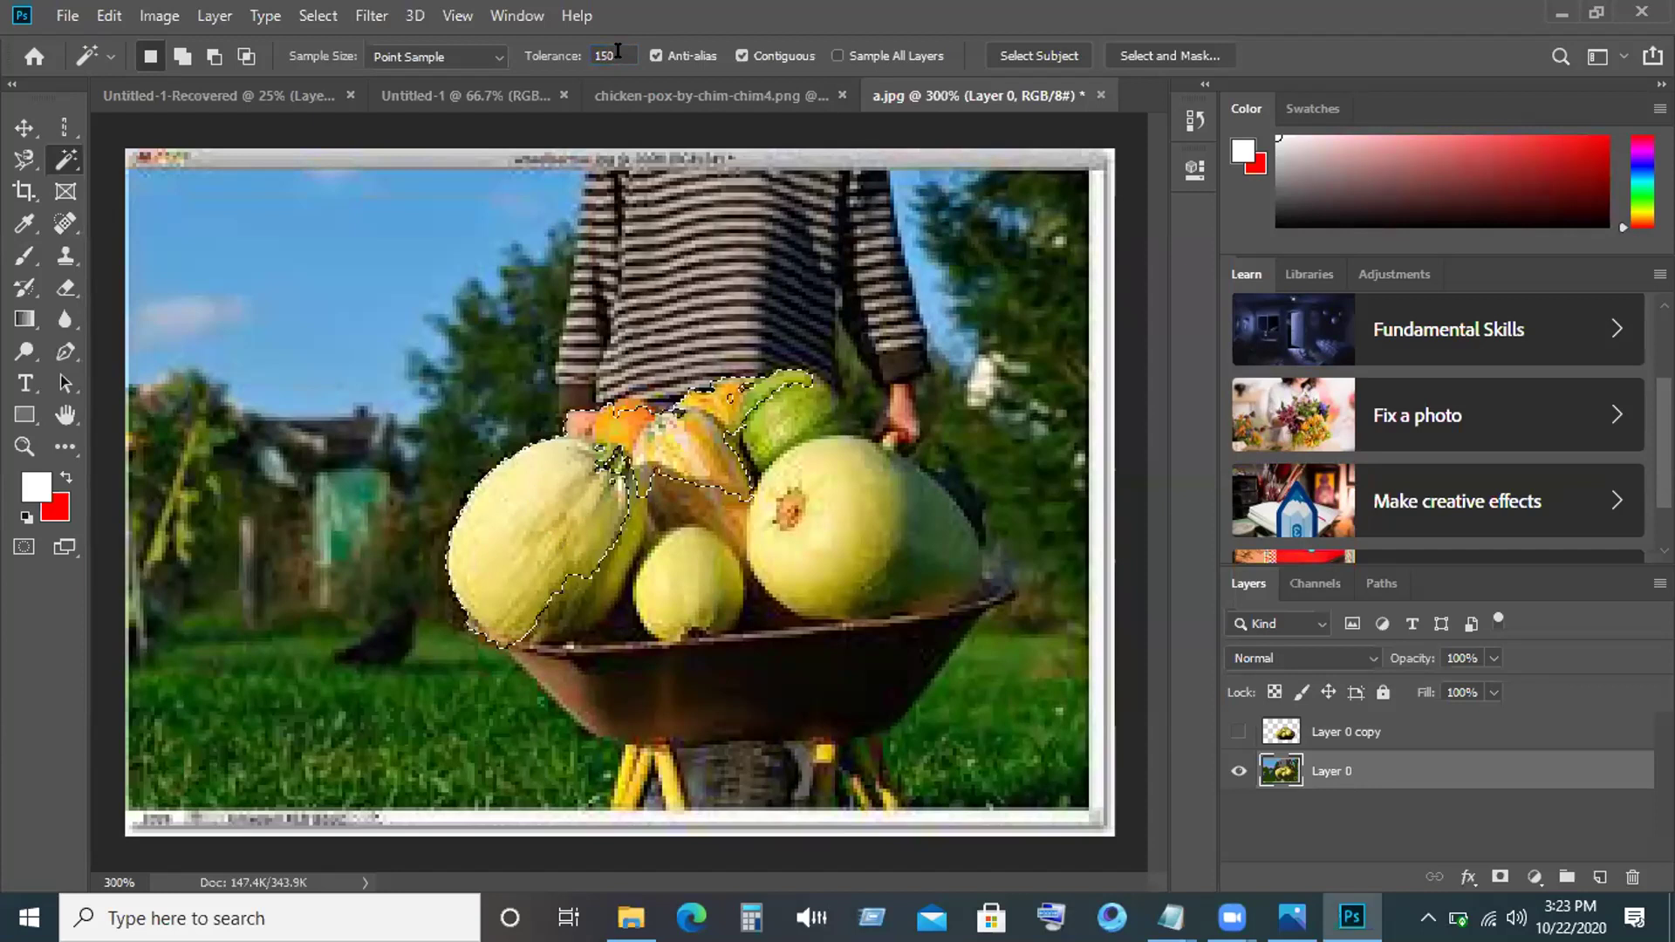
{"action": "left_click", "coordinate": [637, 695]}
{"action": "key", "text": "ctrl+d"}
{"action": "left_click", "coordinate": [610, 537]}
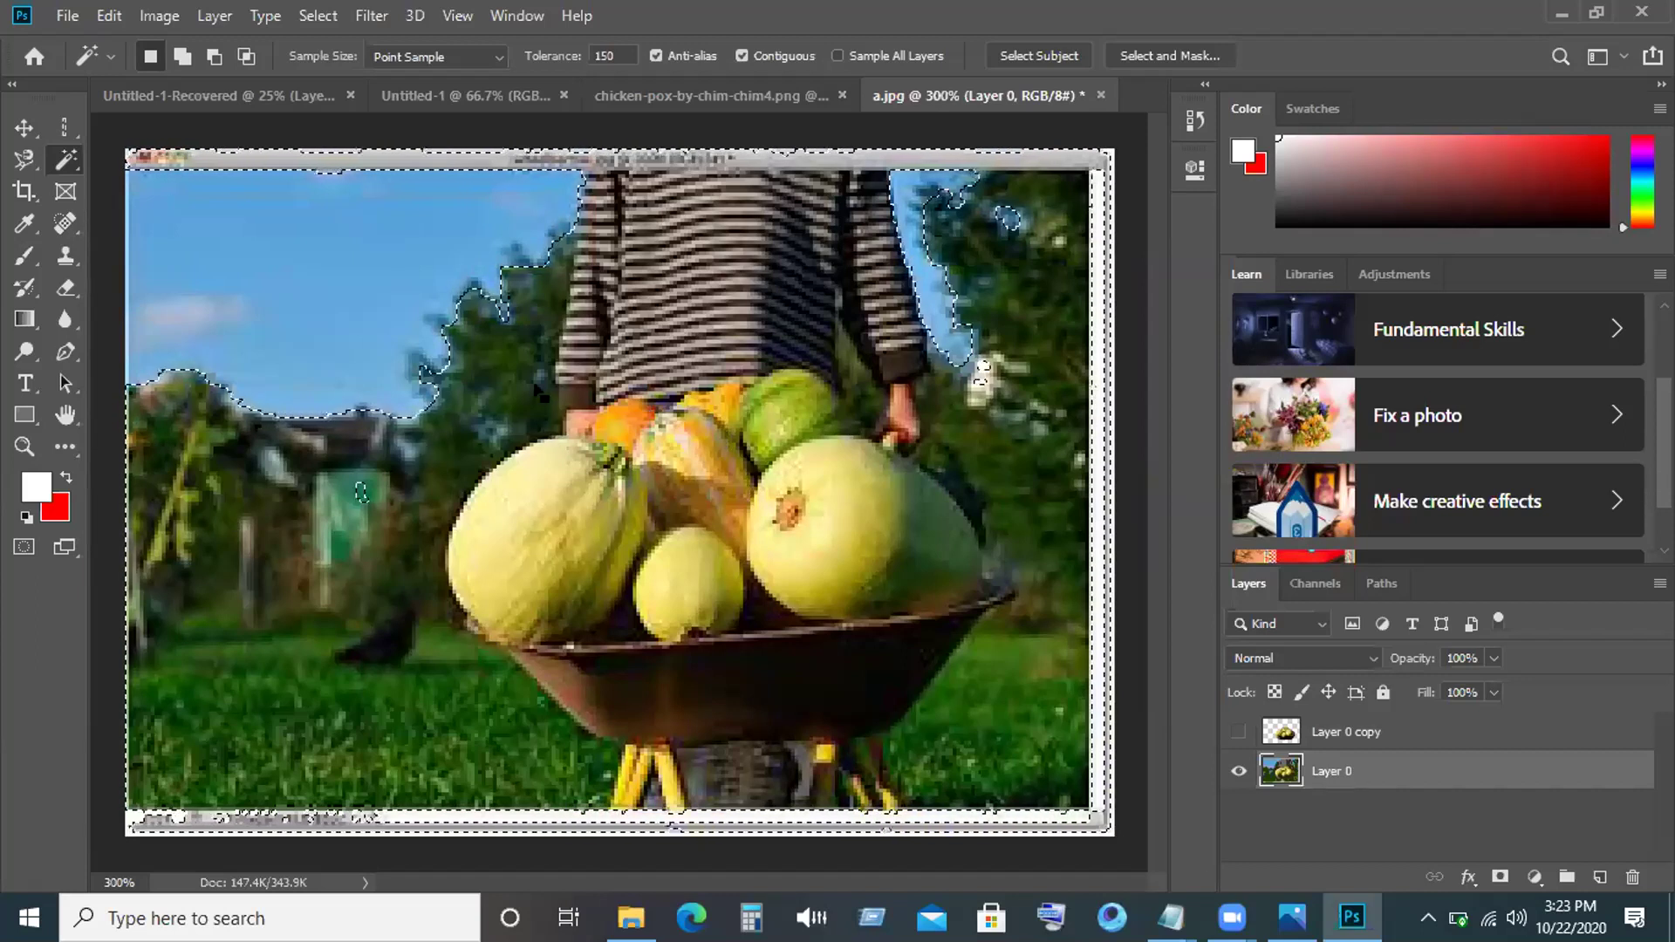
Deselect and reselect the melon pile at tolerance 100, dismissing a battery notification.
{"action": "left_click", "coordinate": [317, 15]}
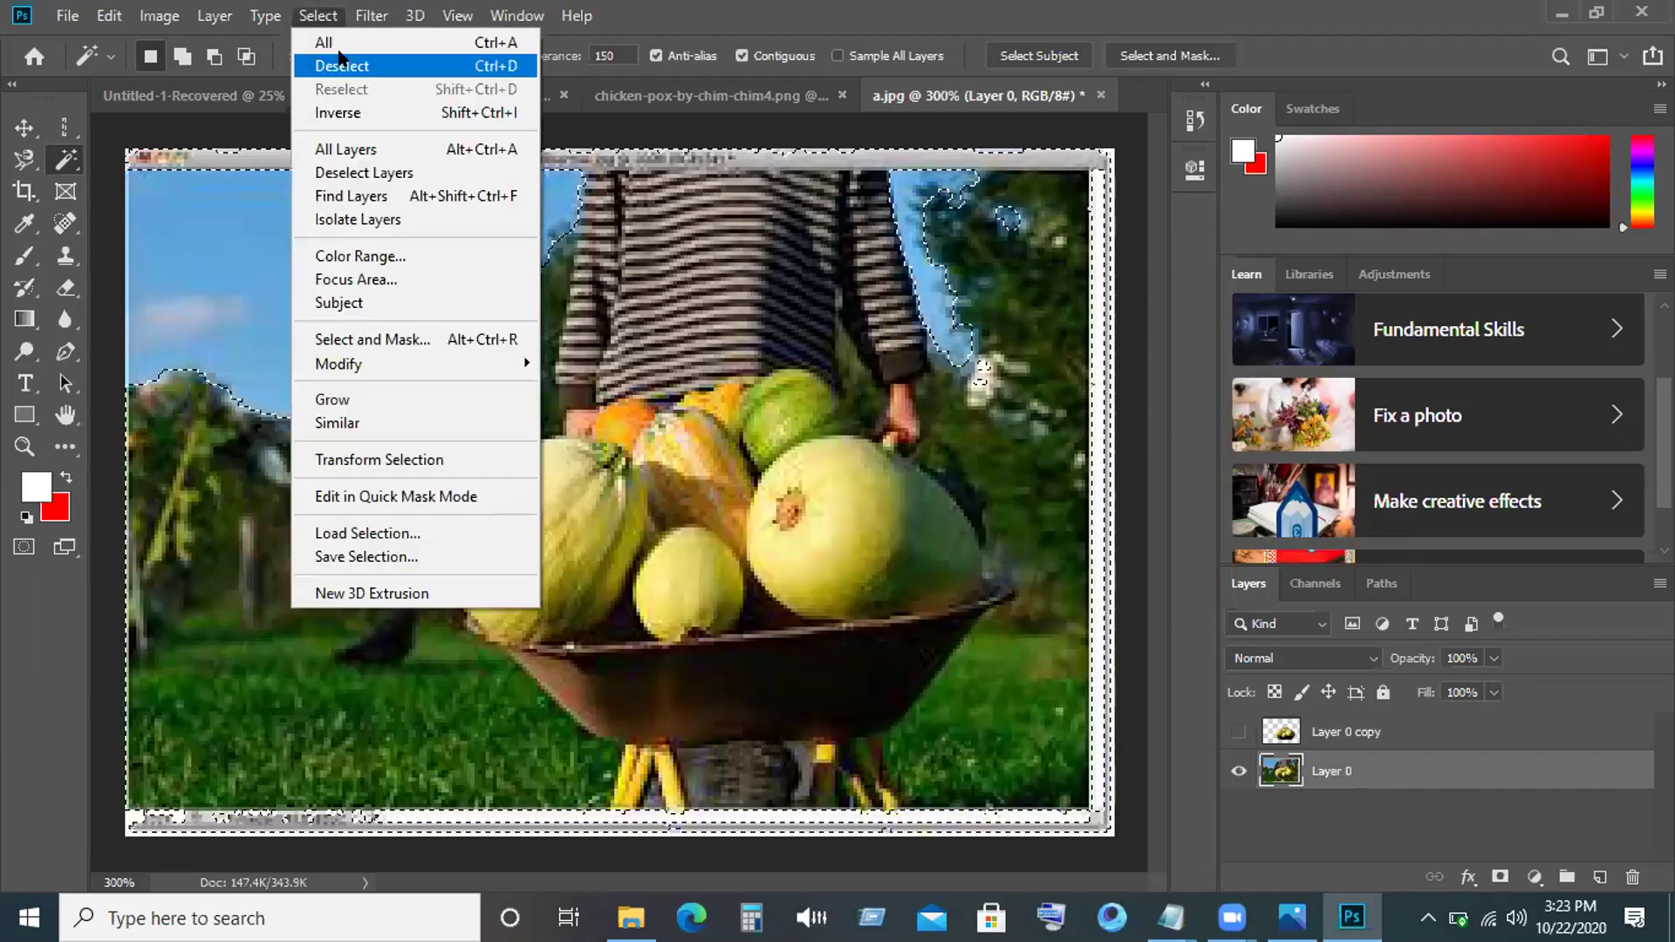
{"action": "left_click", "coordinate": [341, 63]}
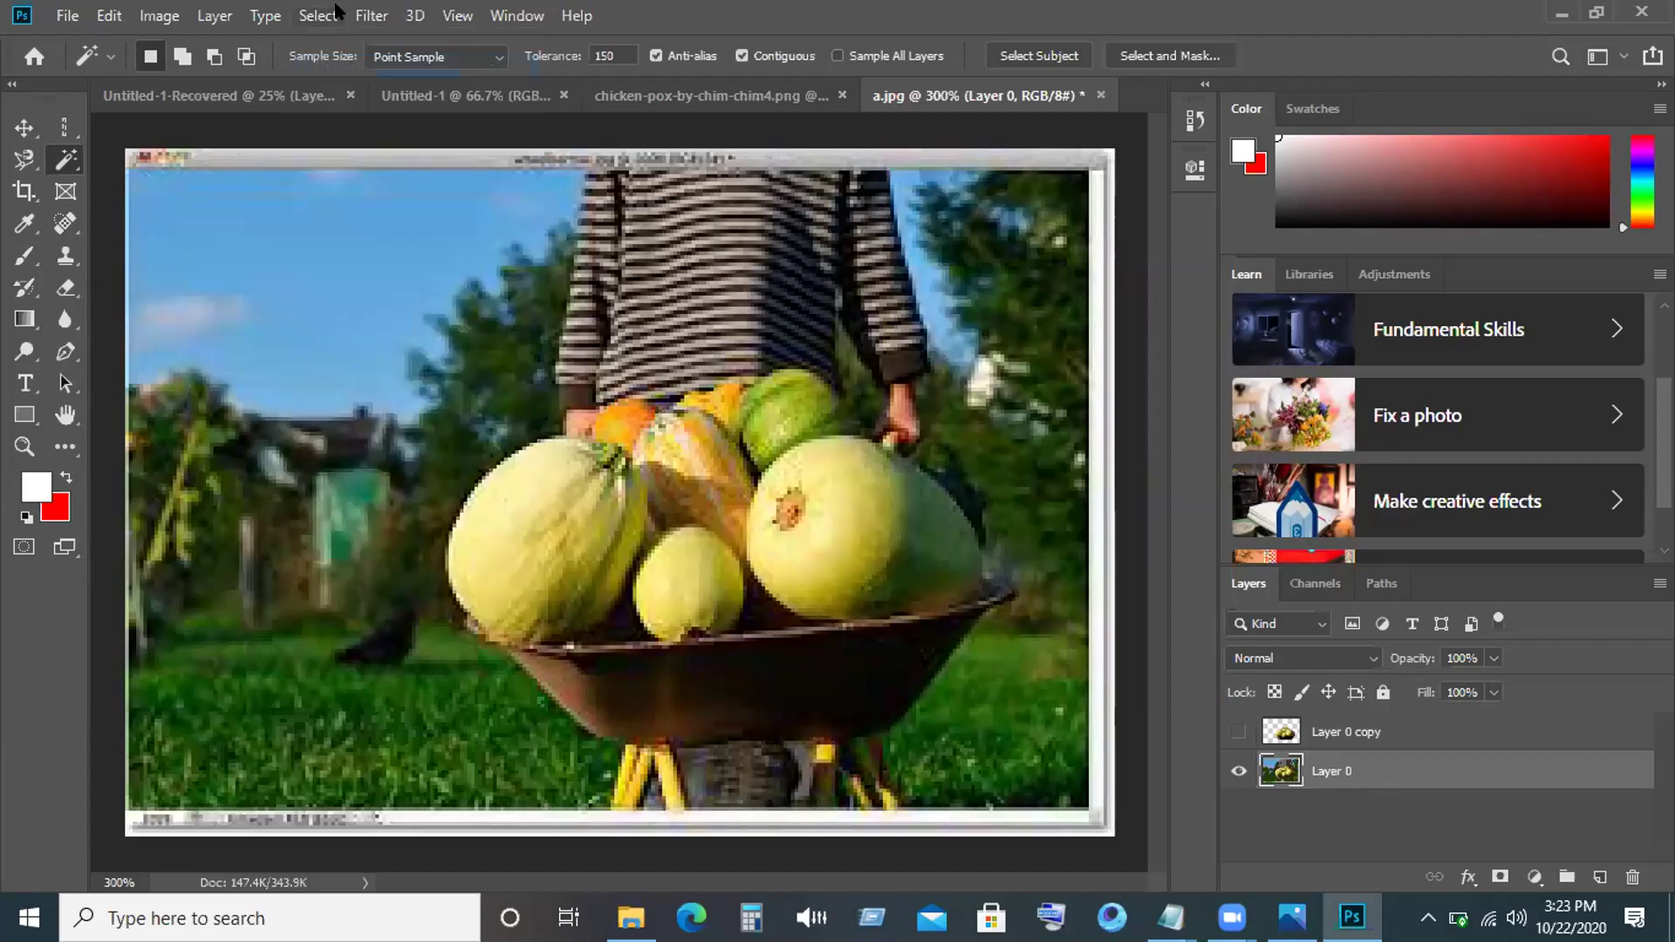
{"action": "left_click", "coordinate": [552, 501]}
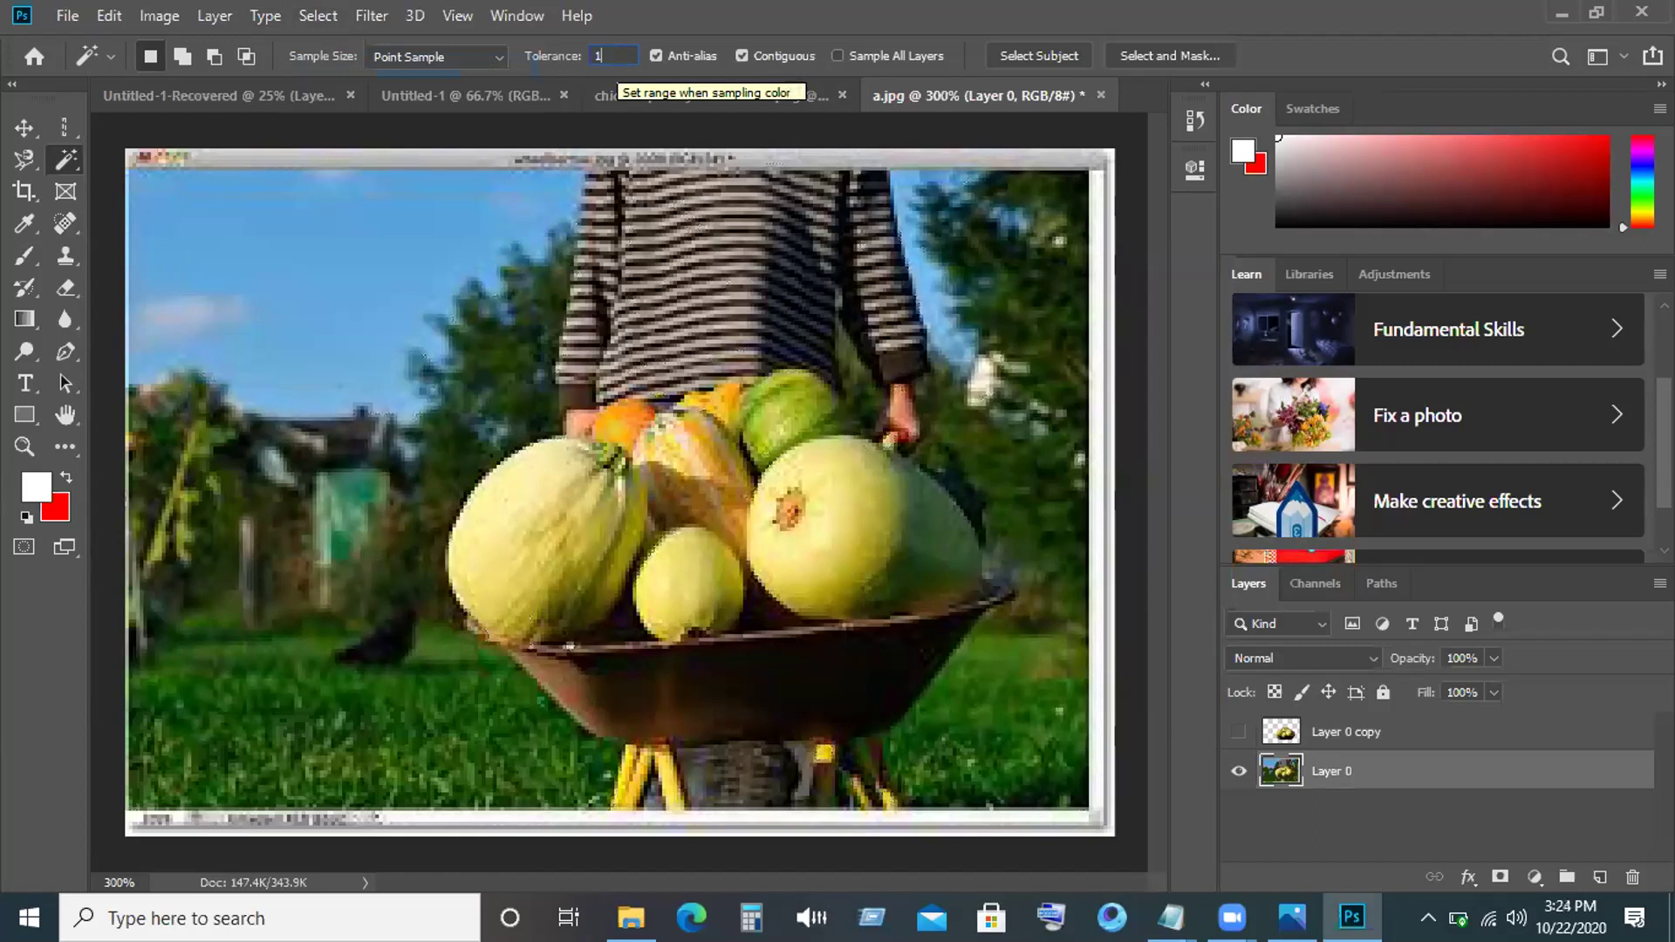
{"action": "type", "text": "00"}
{"action": "left_click", "coordinate": [541, 516]}
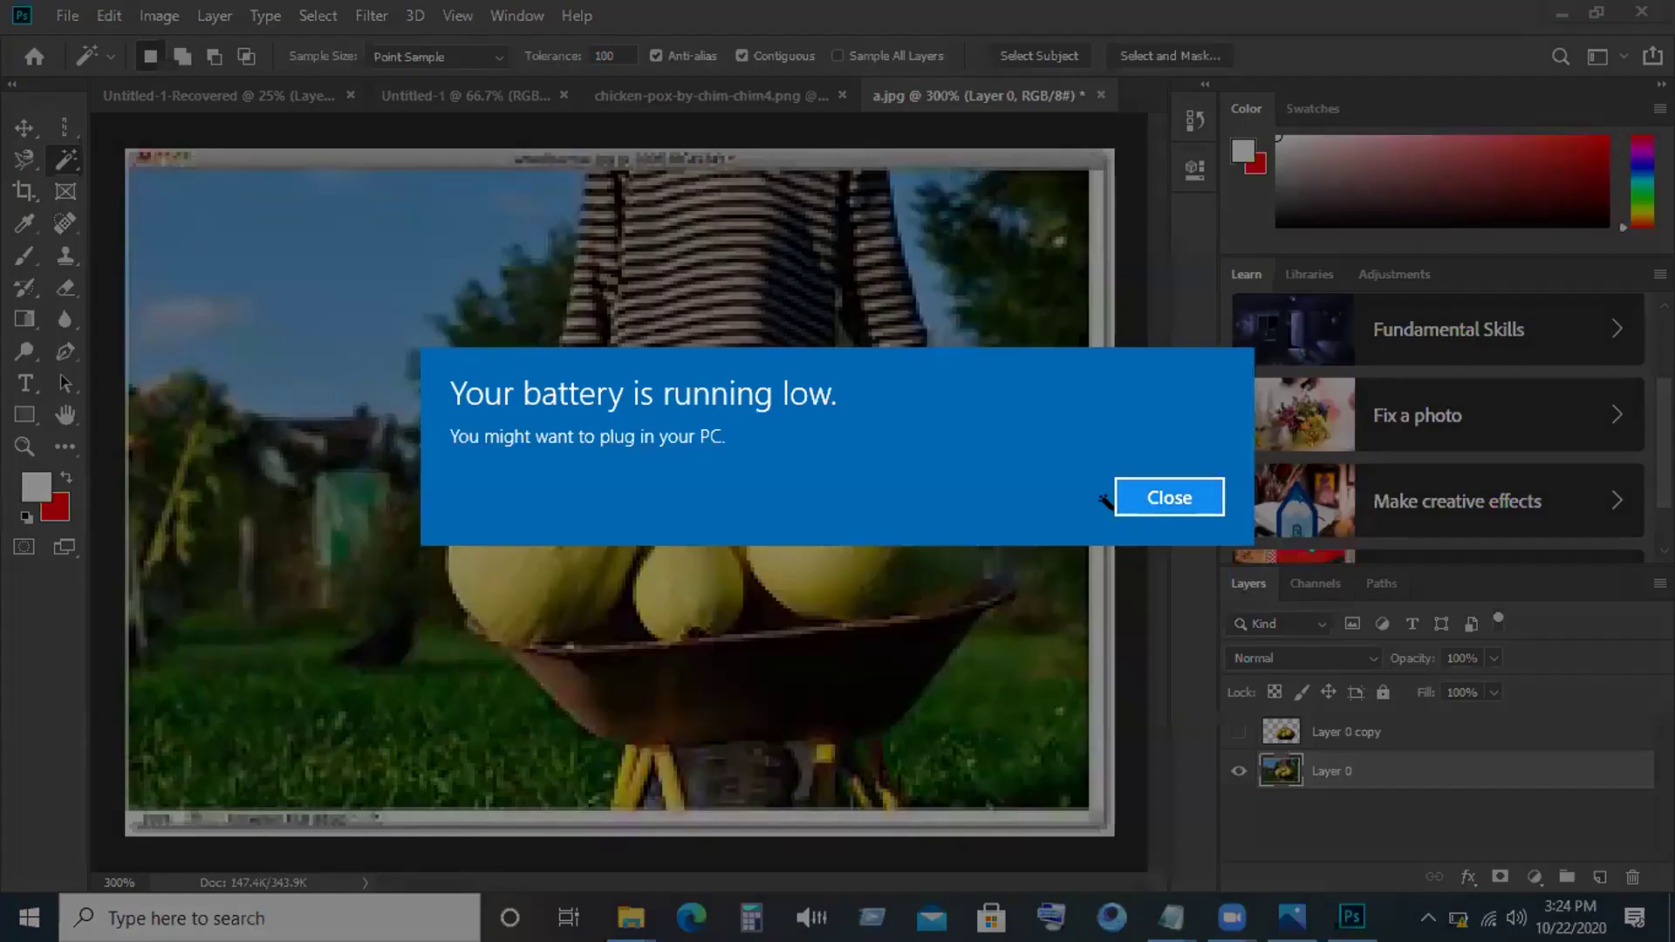
{"action": "left_click", "coordinate": [1125, 493]}
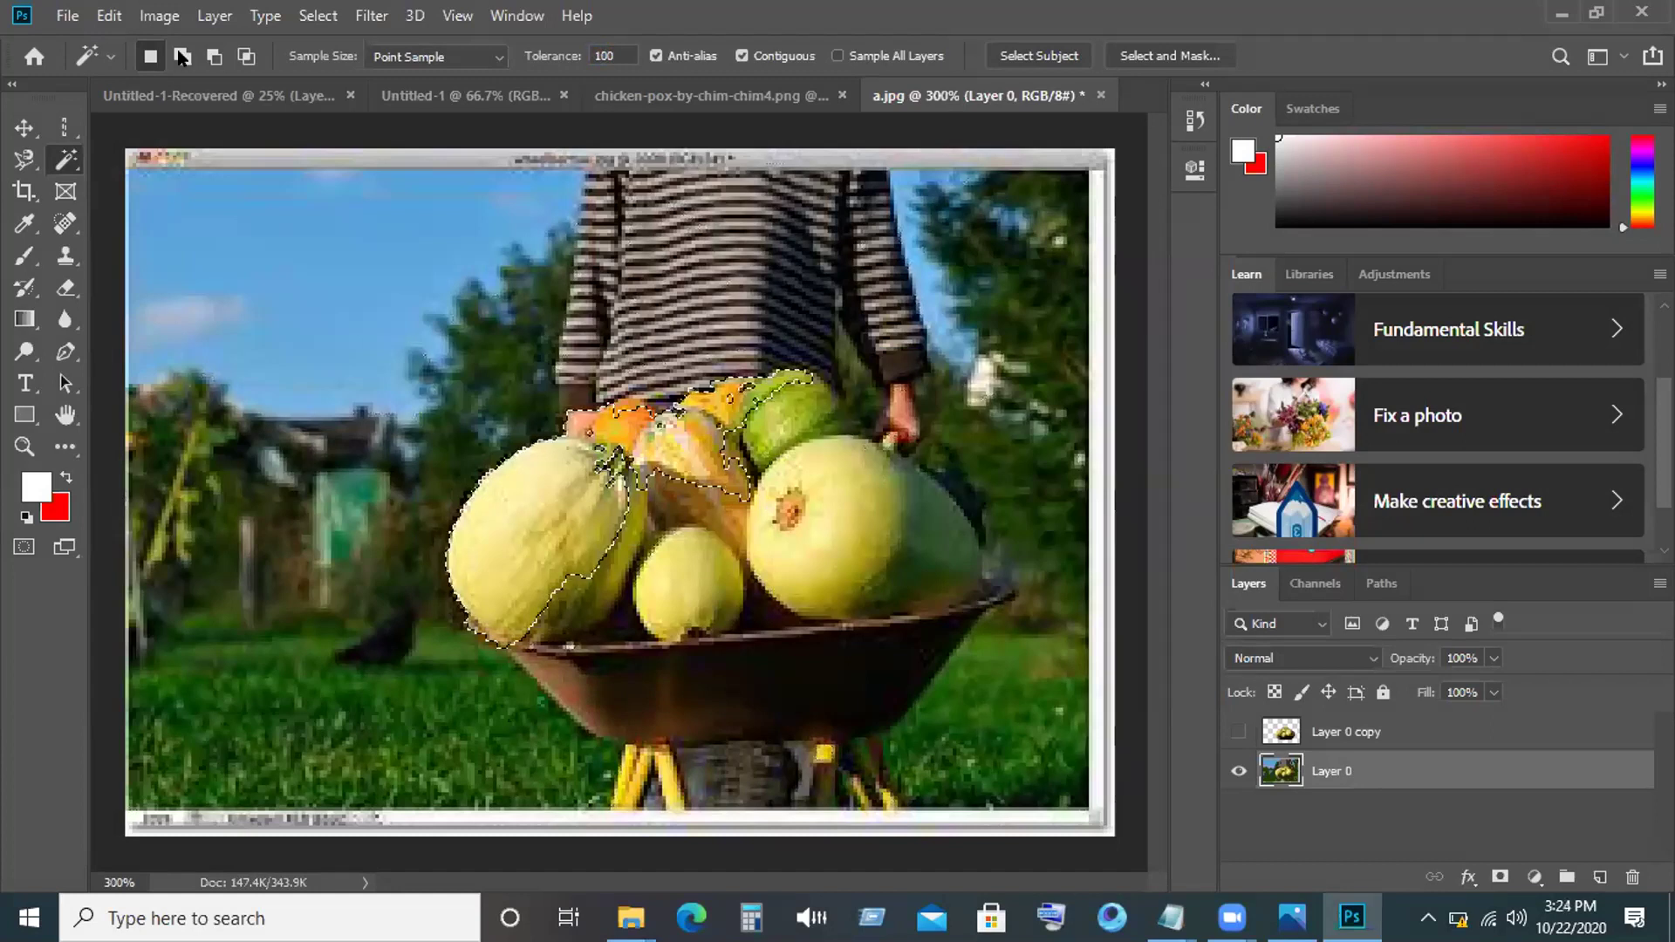
Add the central and right melons in Add mode, then clear and reselect the melons.
{"action": "left_click", "coordinate": [182, 58]}
{"action": "left_click", "coordinate": [689, 576]}
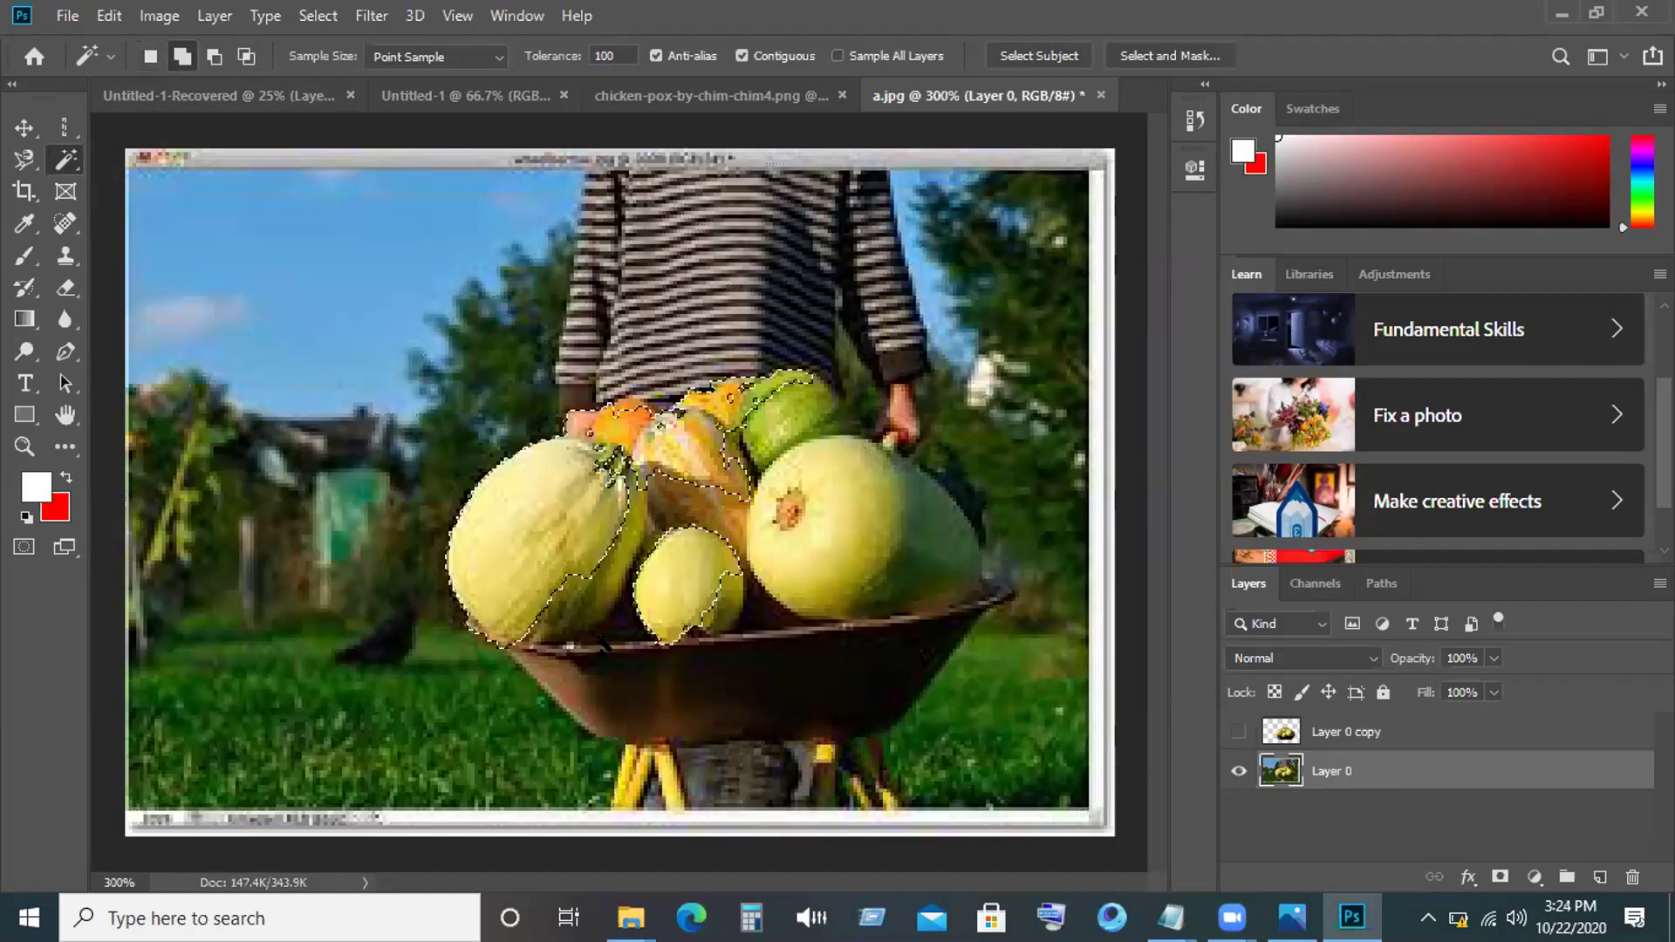
{"action": "left_click", "coordinate": [616, 594]}
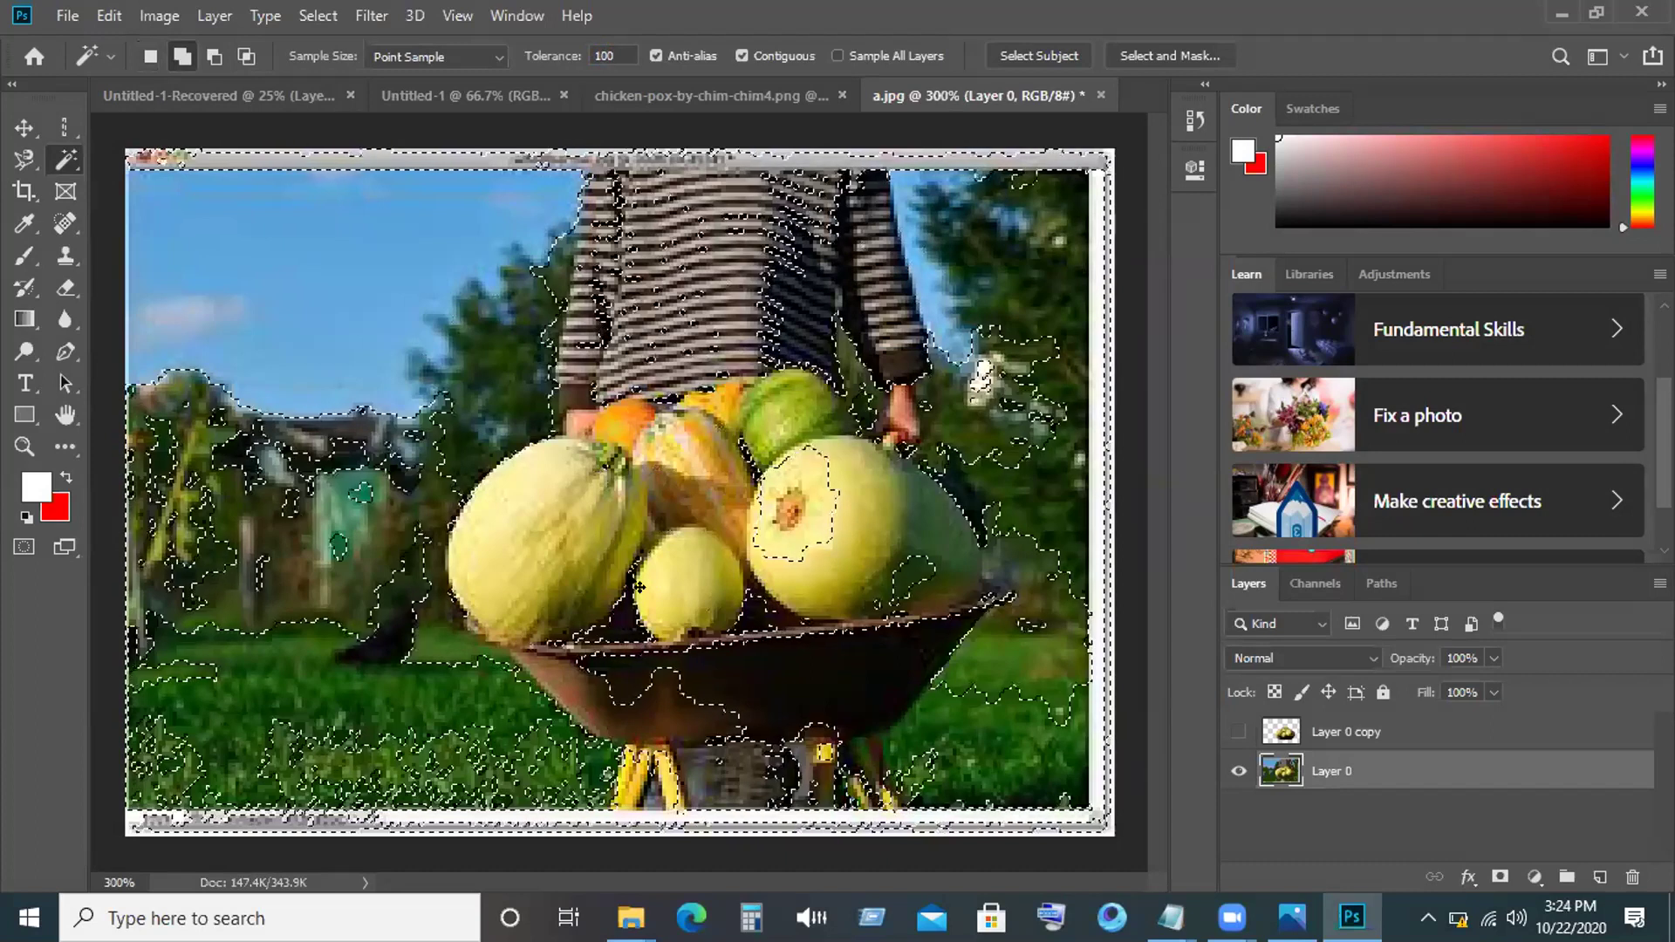
{"action": "key", "text": "ctrl+d"}
{"action": "left_click", "coordinate": [555, 523]}
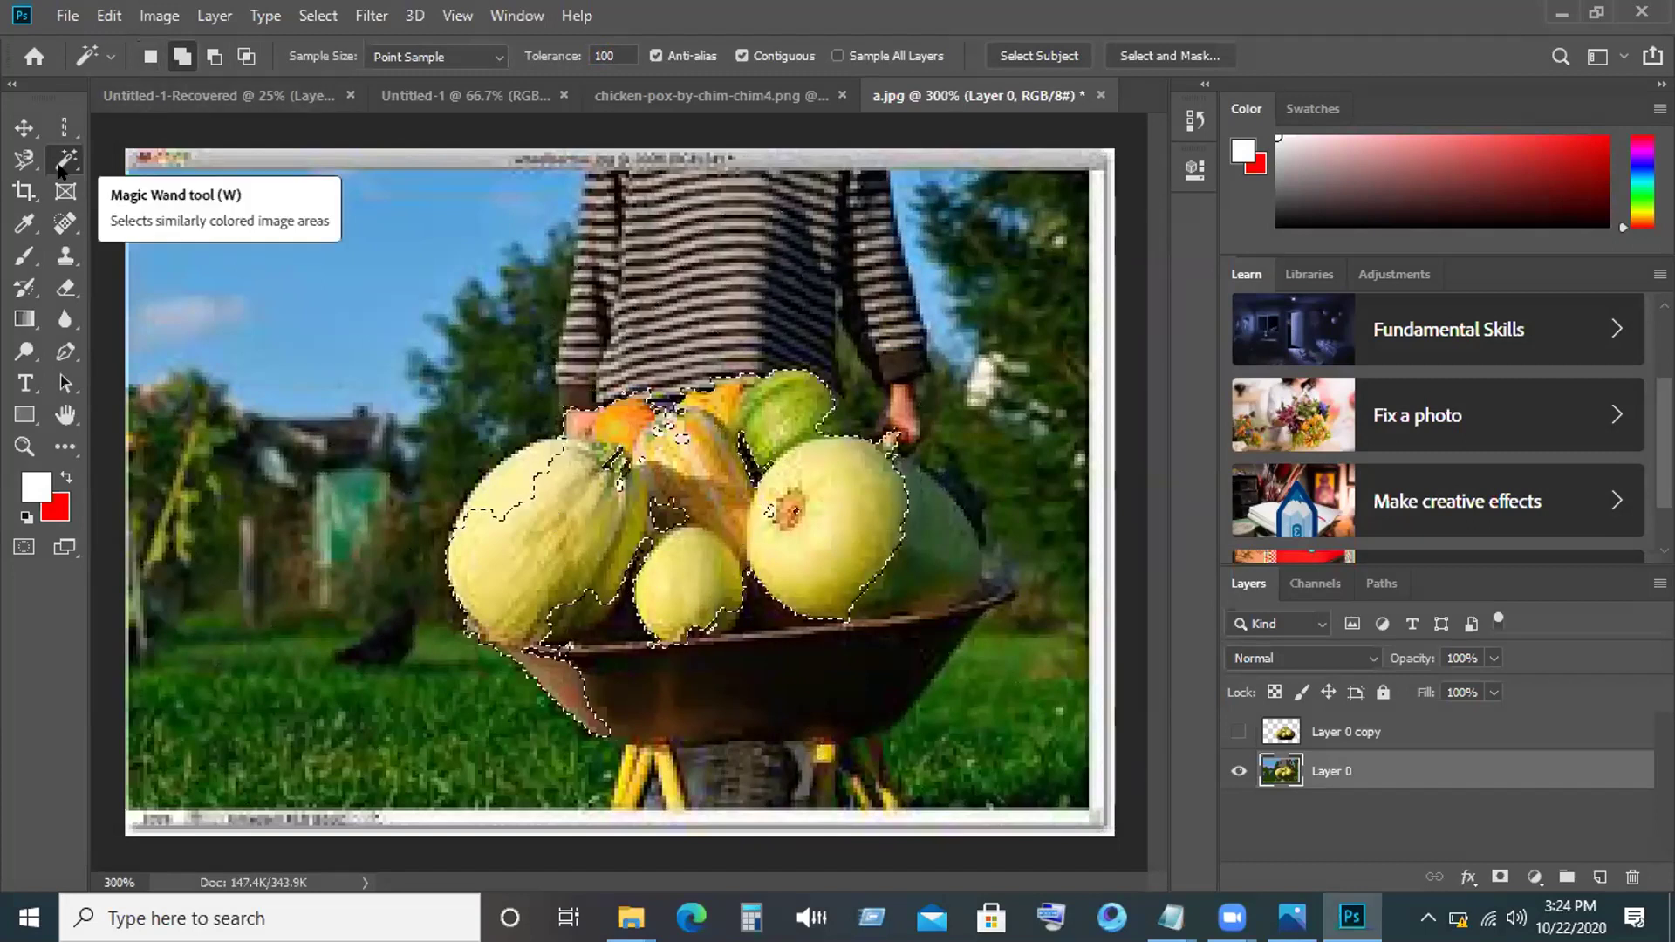
Trace a freehand Lasso outline around the right melon to add it to the squash selection.
{"action": "left_click", "coordinate": [25, 160]}
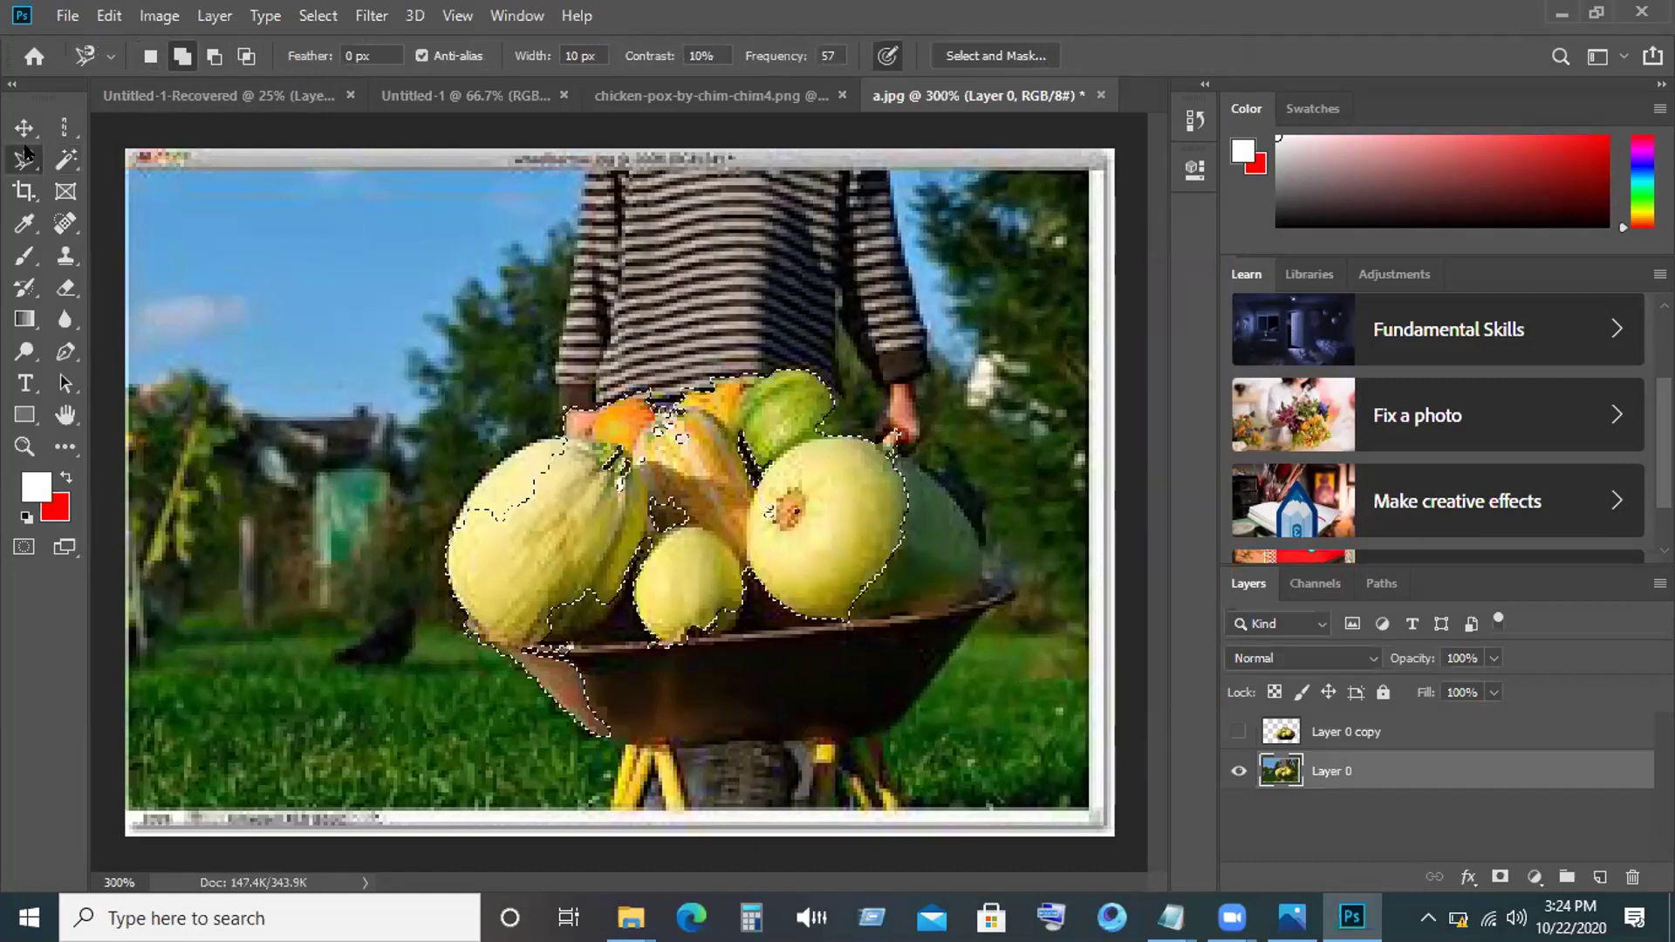
{"action": "right_click", "coordinate": [26, 161]}
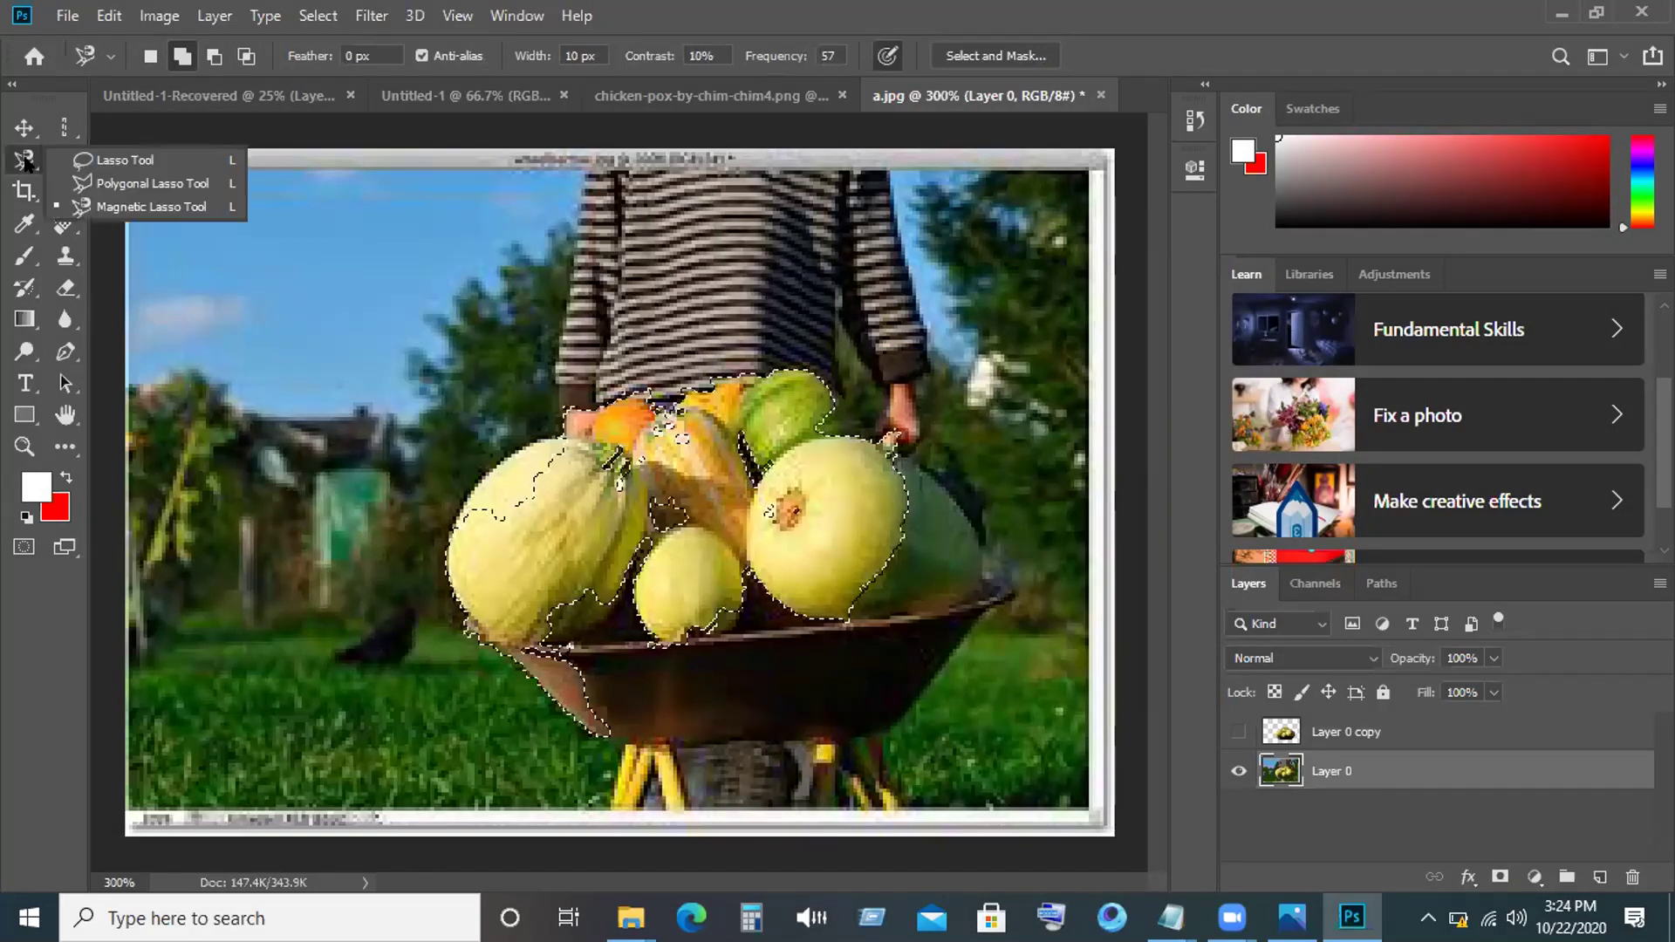
{"action": "left_click", "coordinate": [120, 164]}
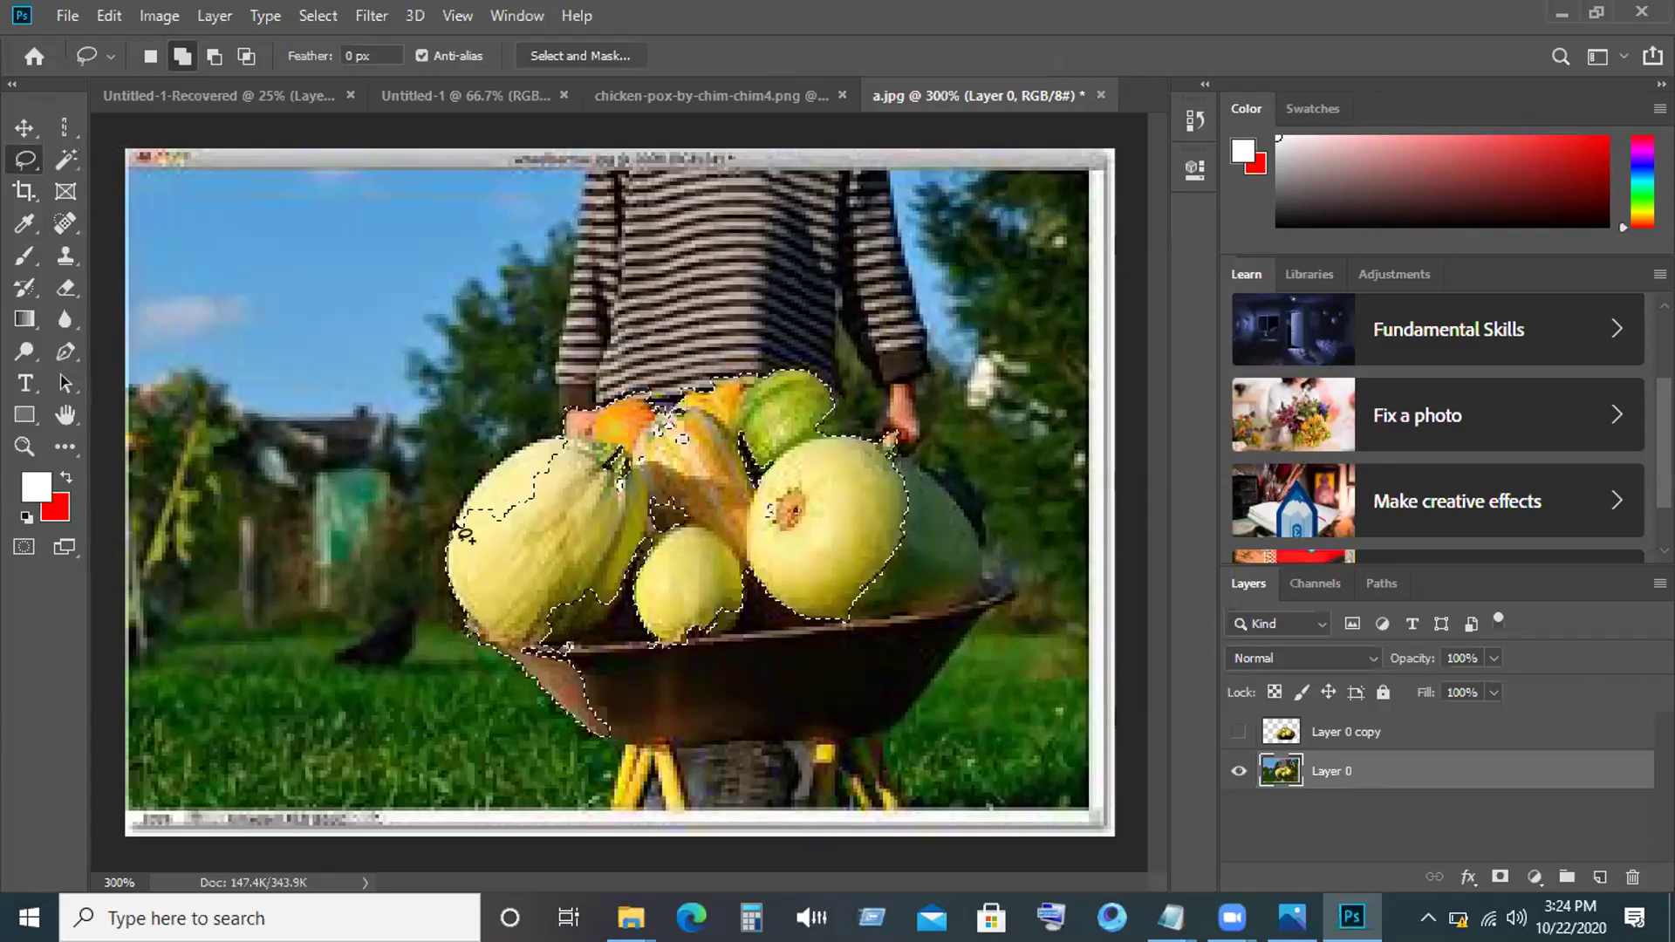
{"action": "mouse_move", "coordinate": [470, 522]}
{"action": "left_mouse_down"}
{"action": "mouse_move", "coordinate": [490, 486]}
{"action": "mouse_move", "coordinate": [565, 442]}
{"action": "mouse_move", "coordinate": [667, 410]}
{"action": "left_mouse_up"}
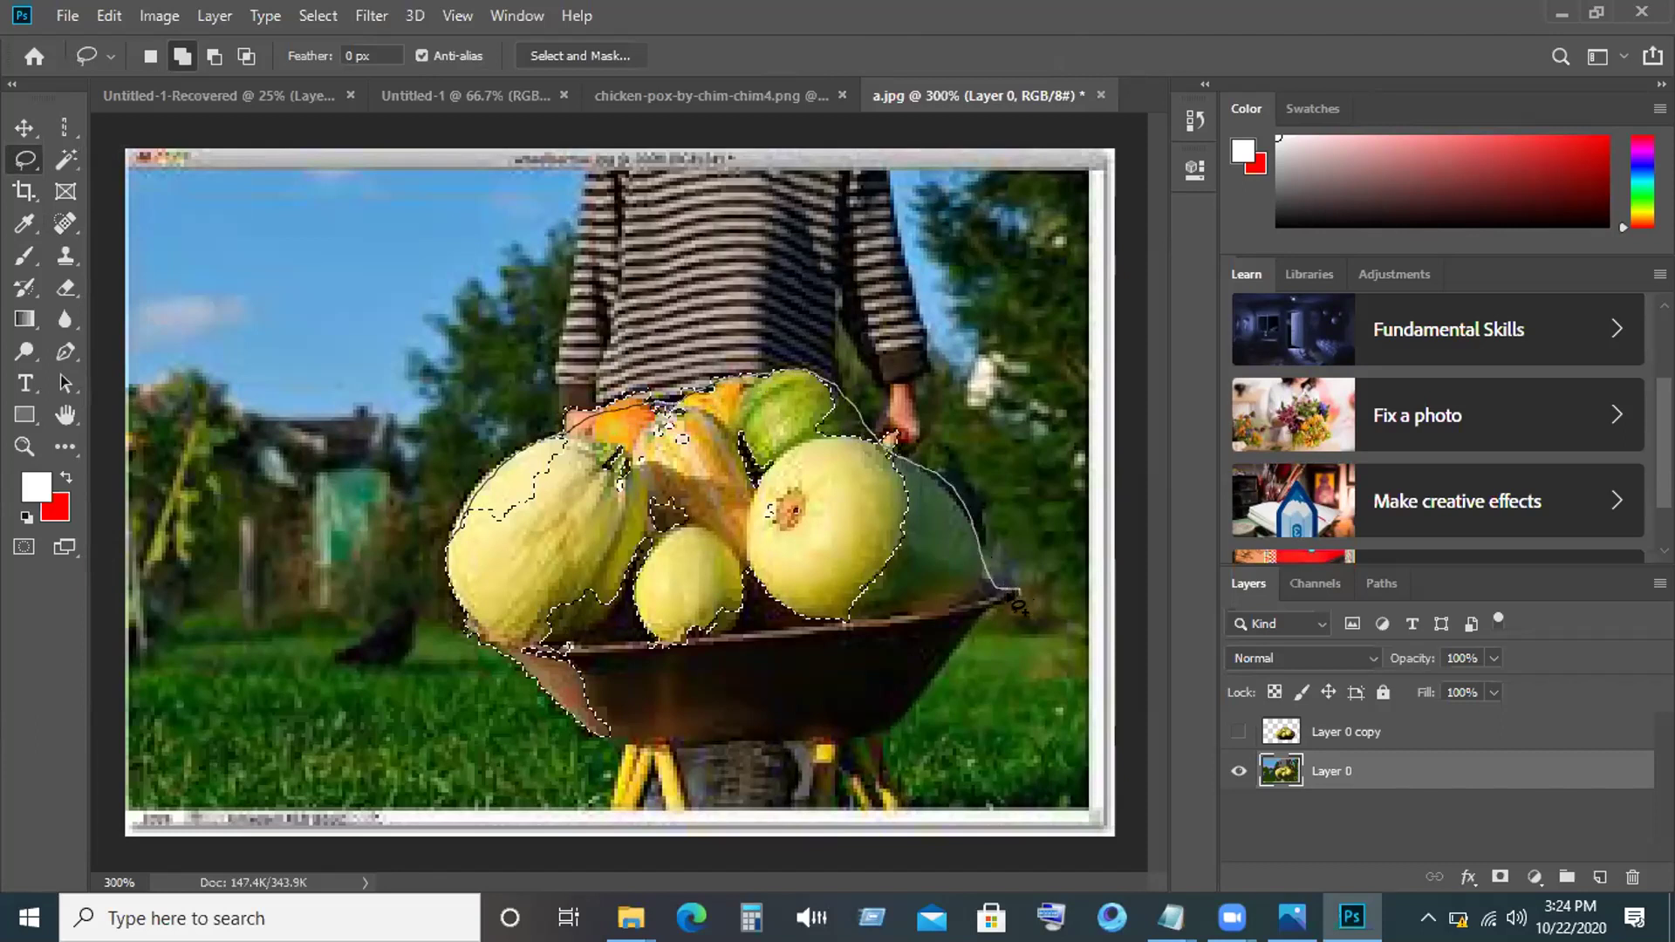
{"action": "left_click_drag", "start_coordinate": [1012, 602], "coordinate": [556, 587]}
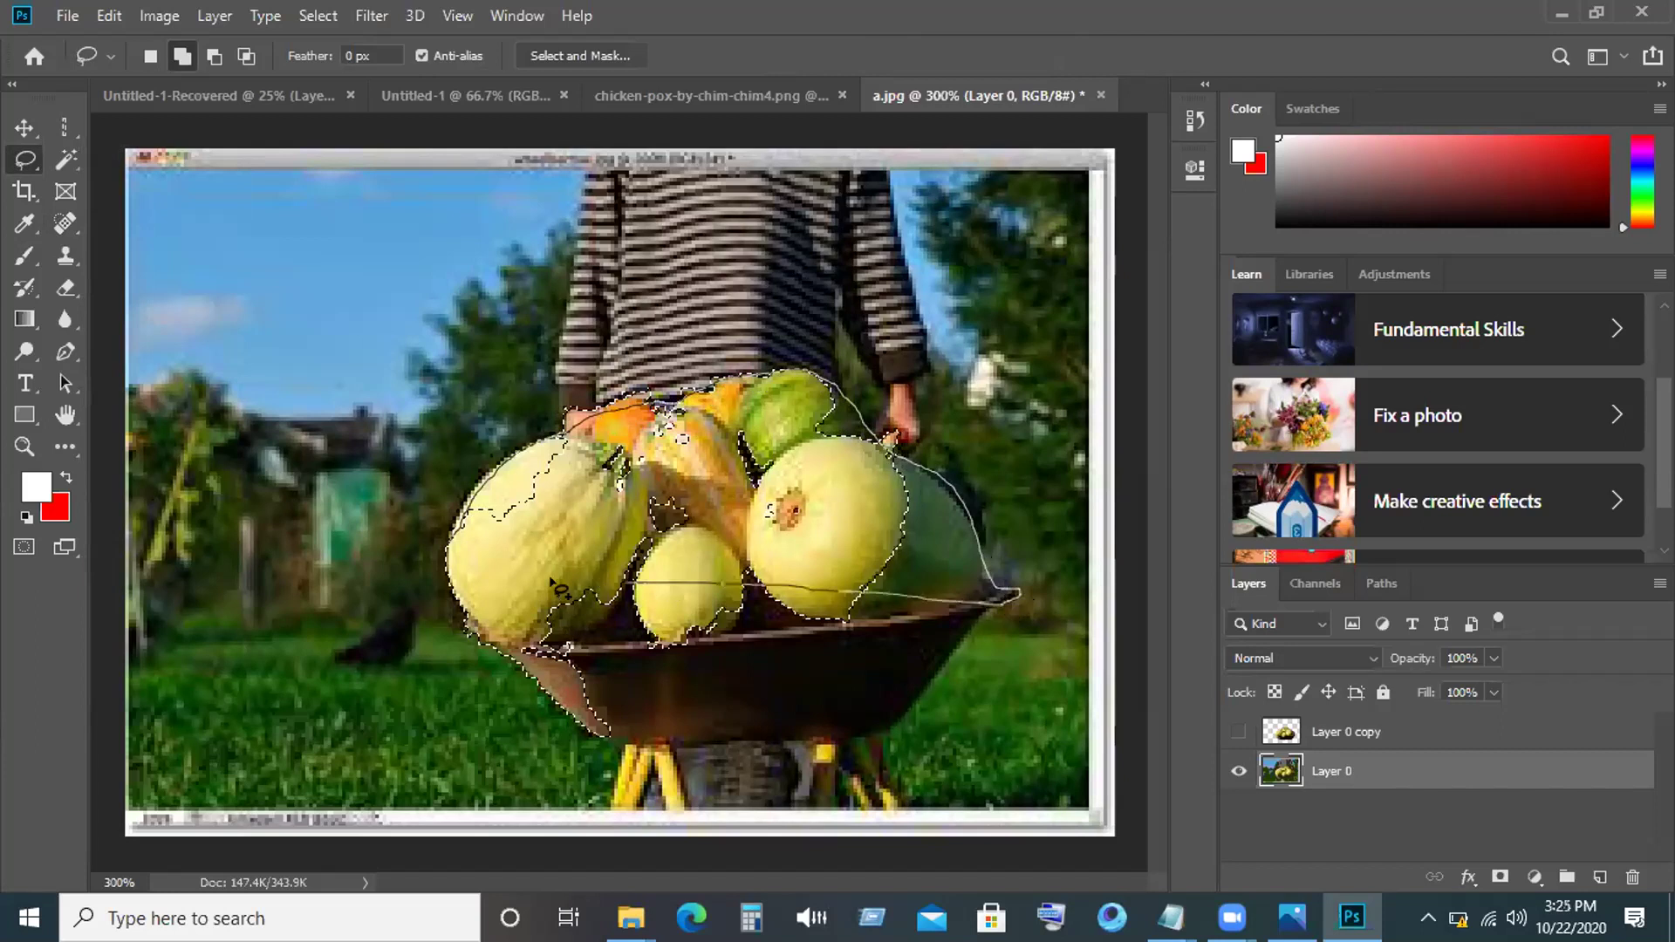
{"action": "left_click_drag", "start_coordinate": [456, 531], "coordinate": [454, 525]}
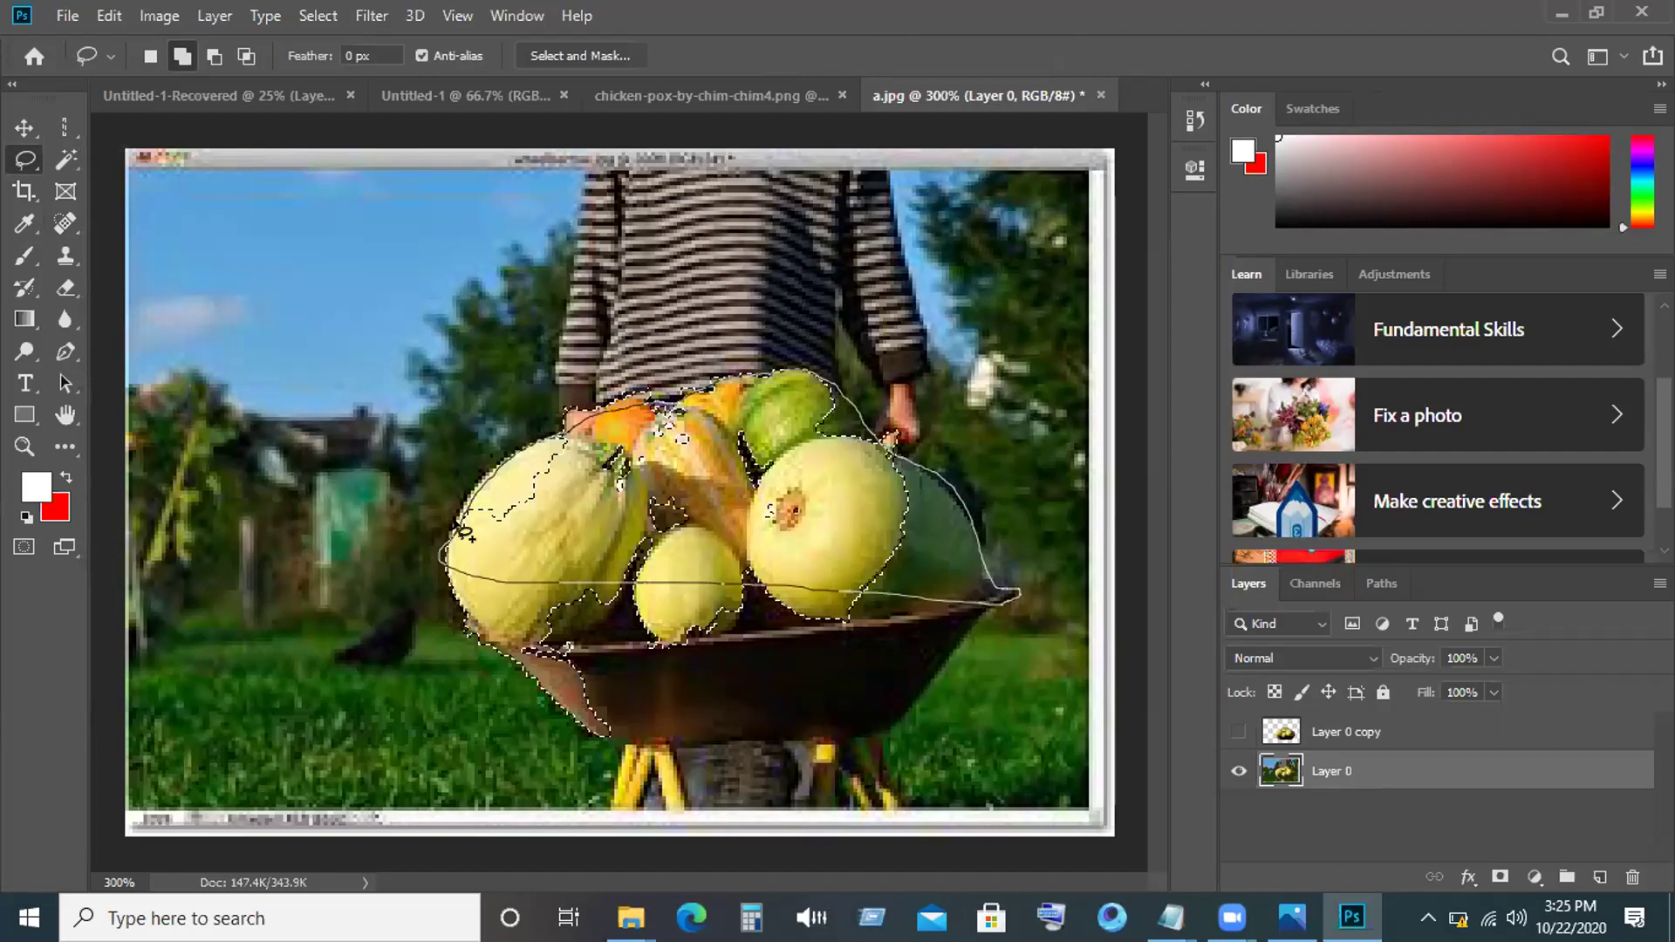
{"action": "left_click_drag", "start_coordinate": [455, 531], "coordinate": [454, 533]}
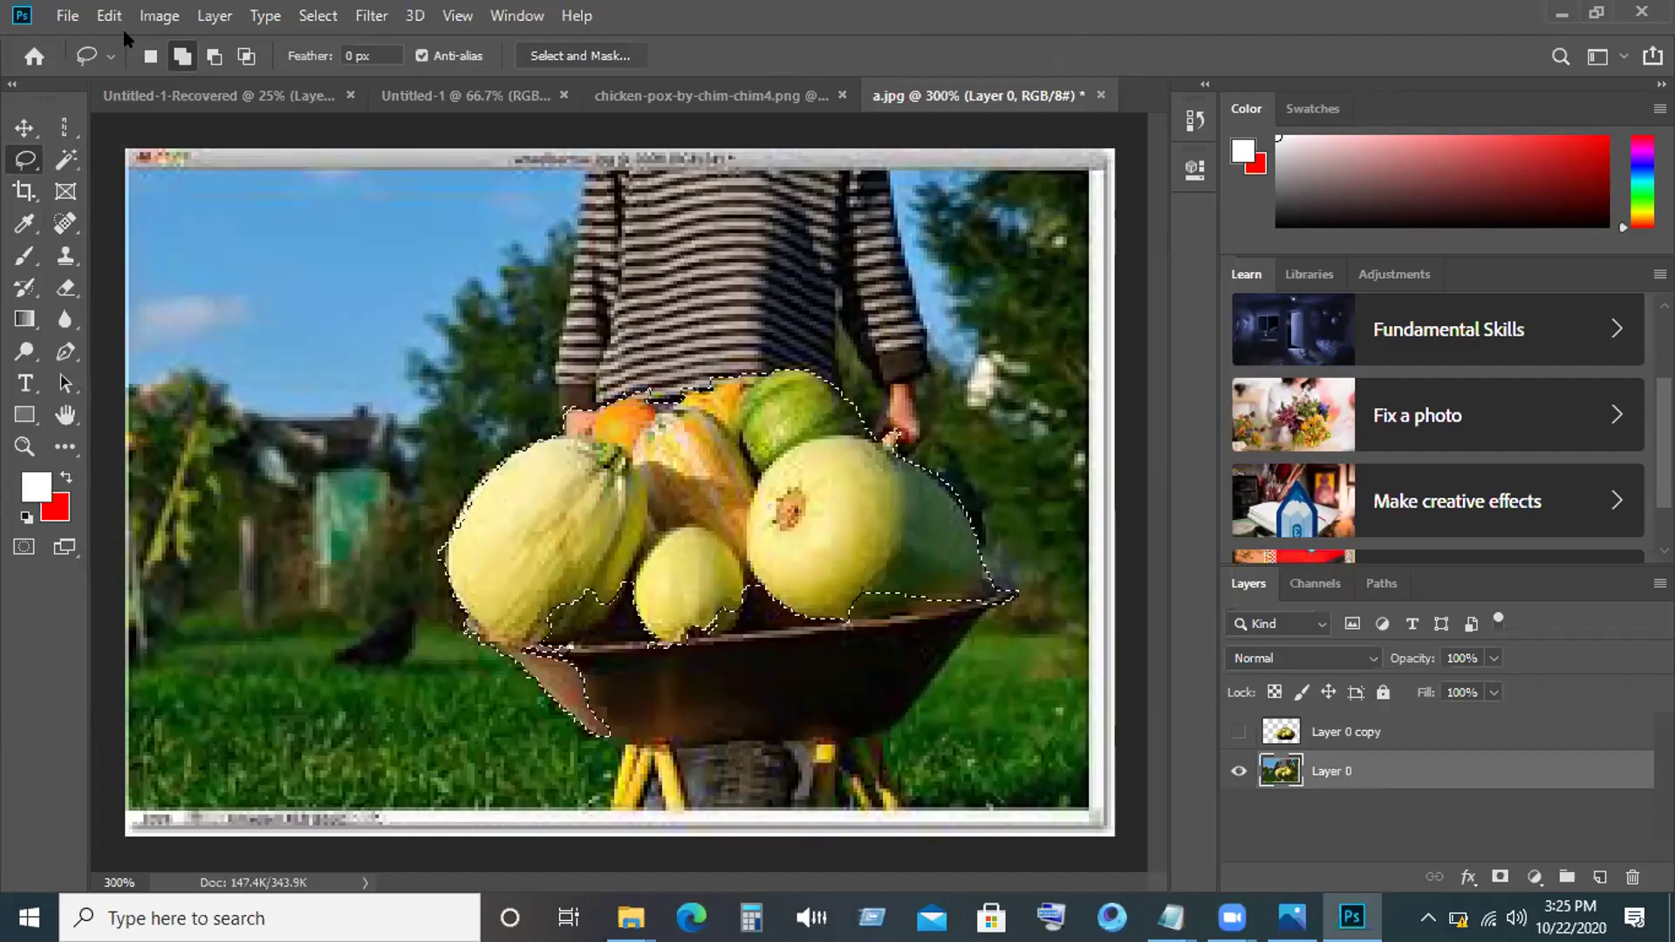
{"action": "left_click", "coordinate": [632, 163]}
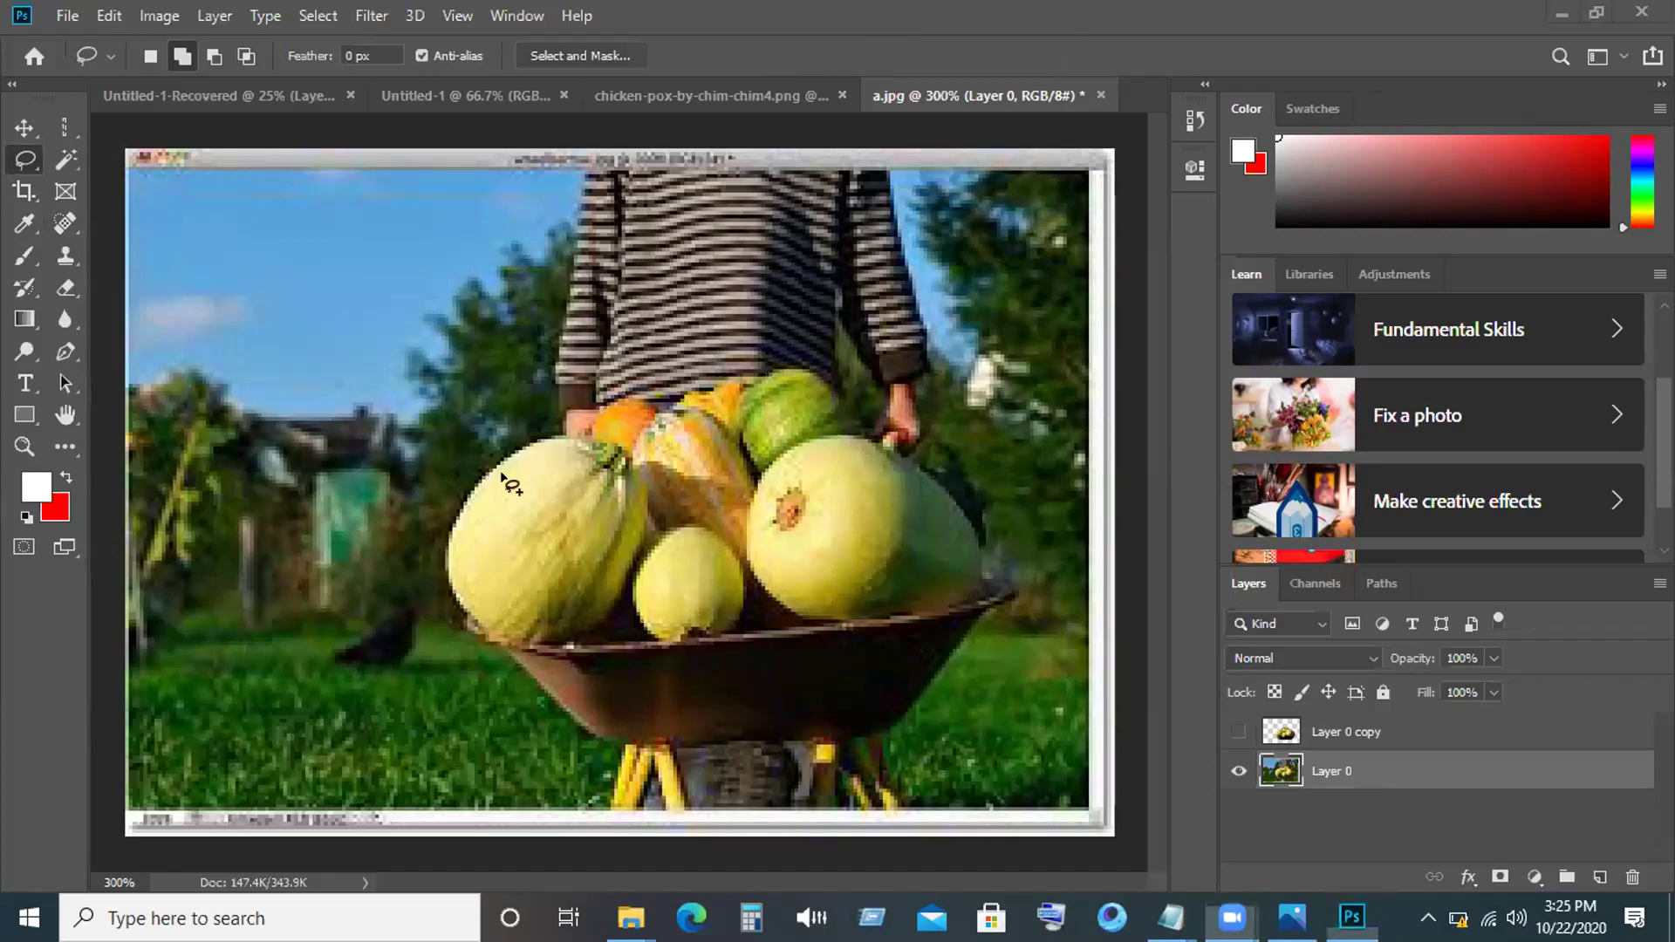
{"action": "key", "text": "ctrl+z"}
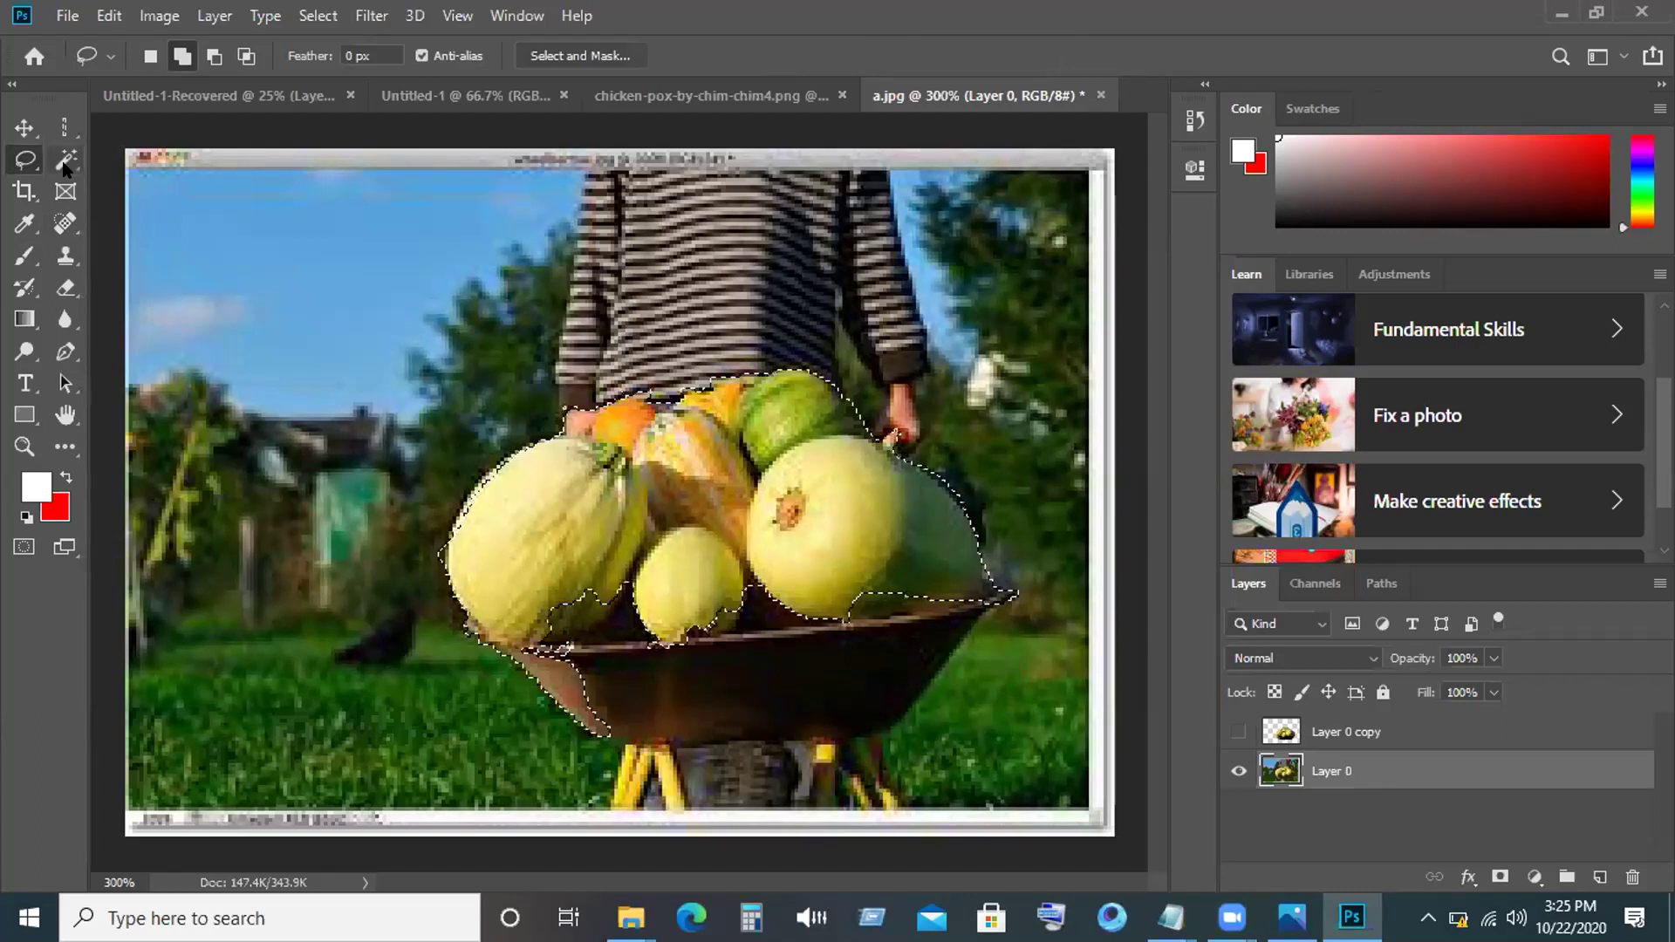
Trace the wheelbarrow's lower edge with the Magnetic Lasso to add the tray to the selection.
{"action": "left_click", "coordinate": [65, 162]}
{"action": "left_click", "coordinate": [144, 186]}
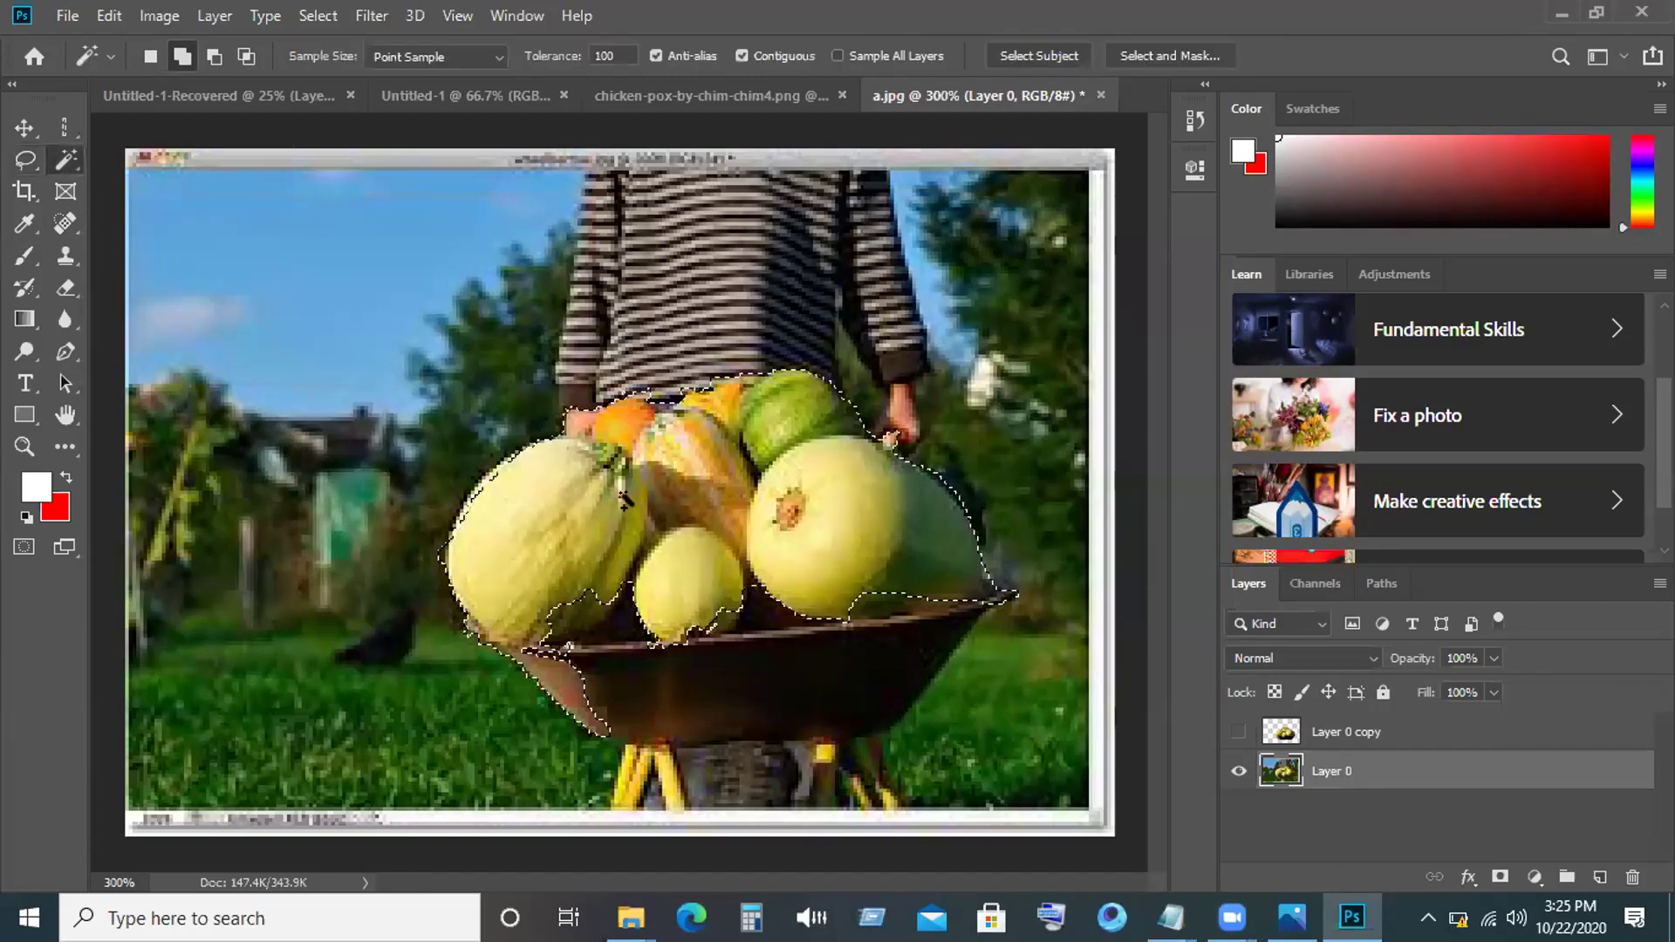
{"action": "left_click", "coordinate": [27, 163]}
{"action": "left_click", "coordinate": [27, 163]}
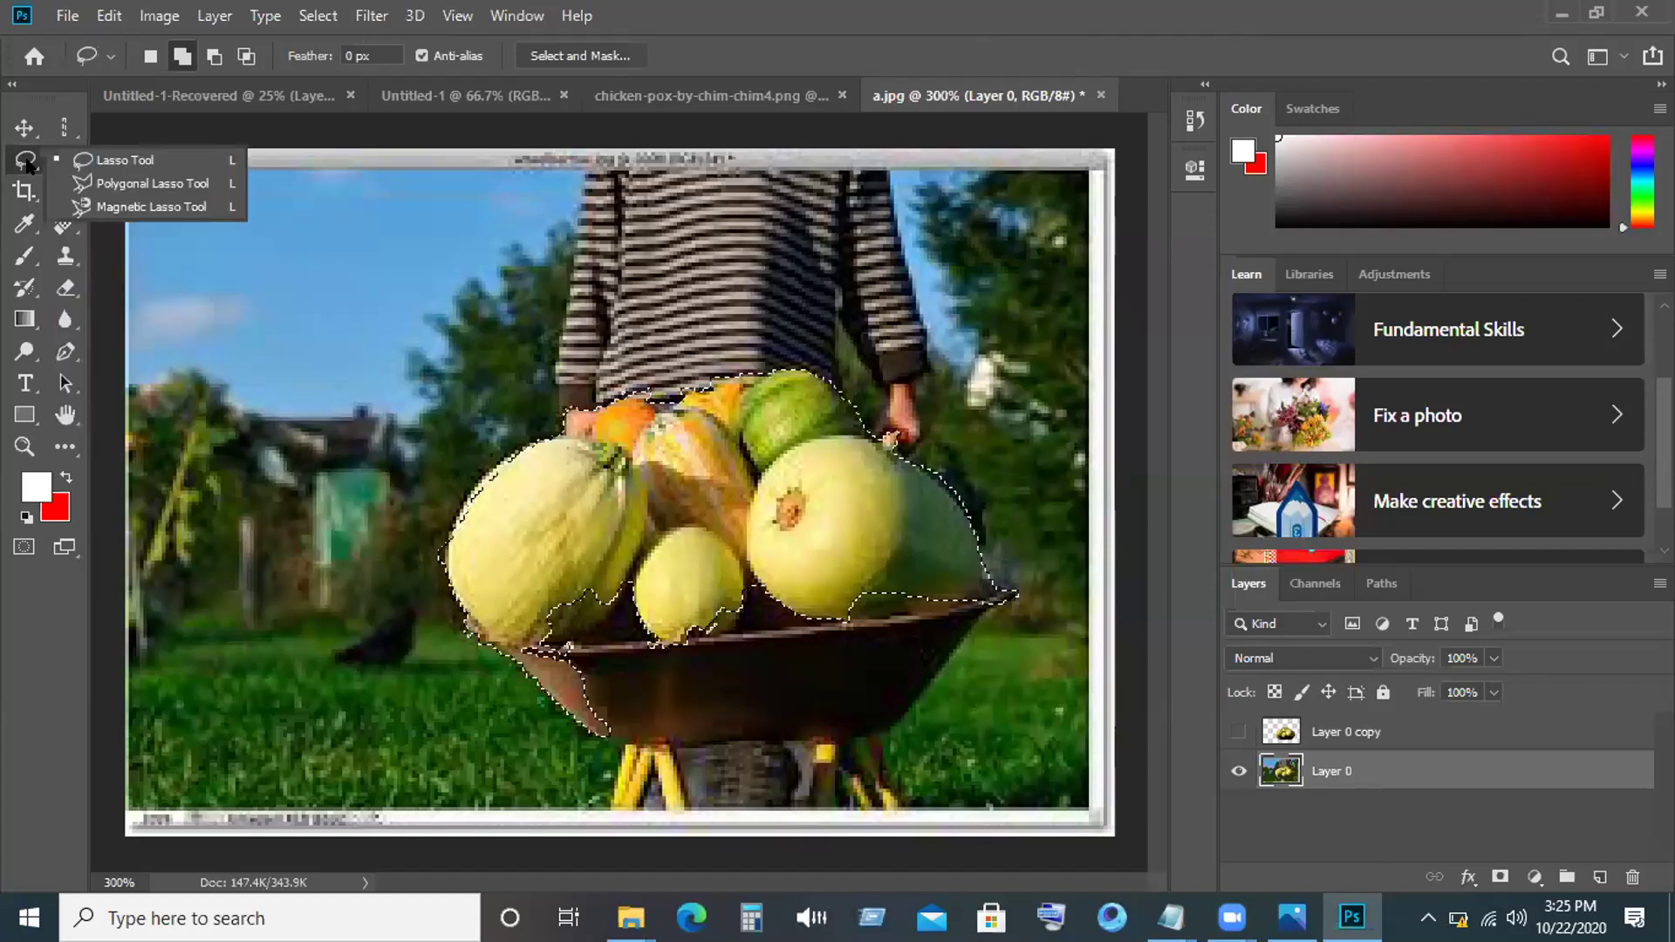
{"action": "left_click", "coordinate": [127, 208]}
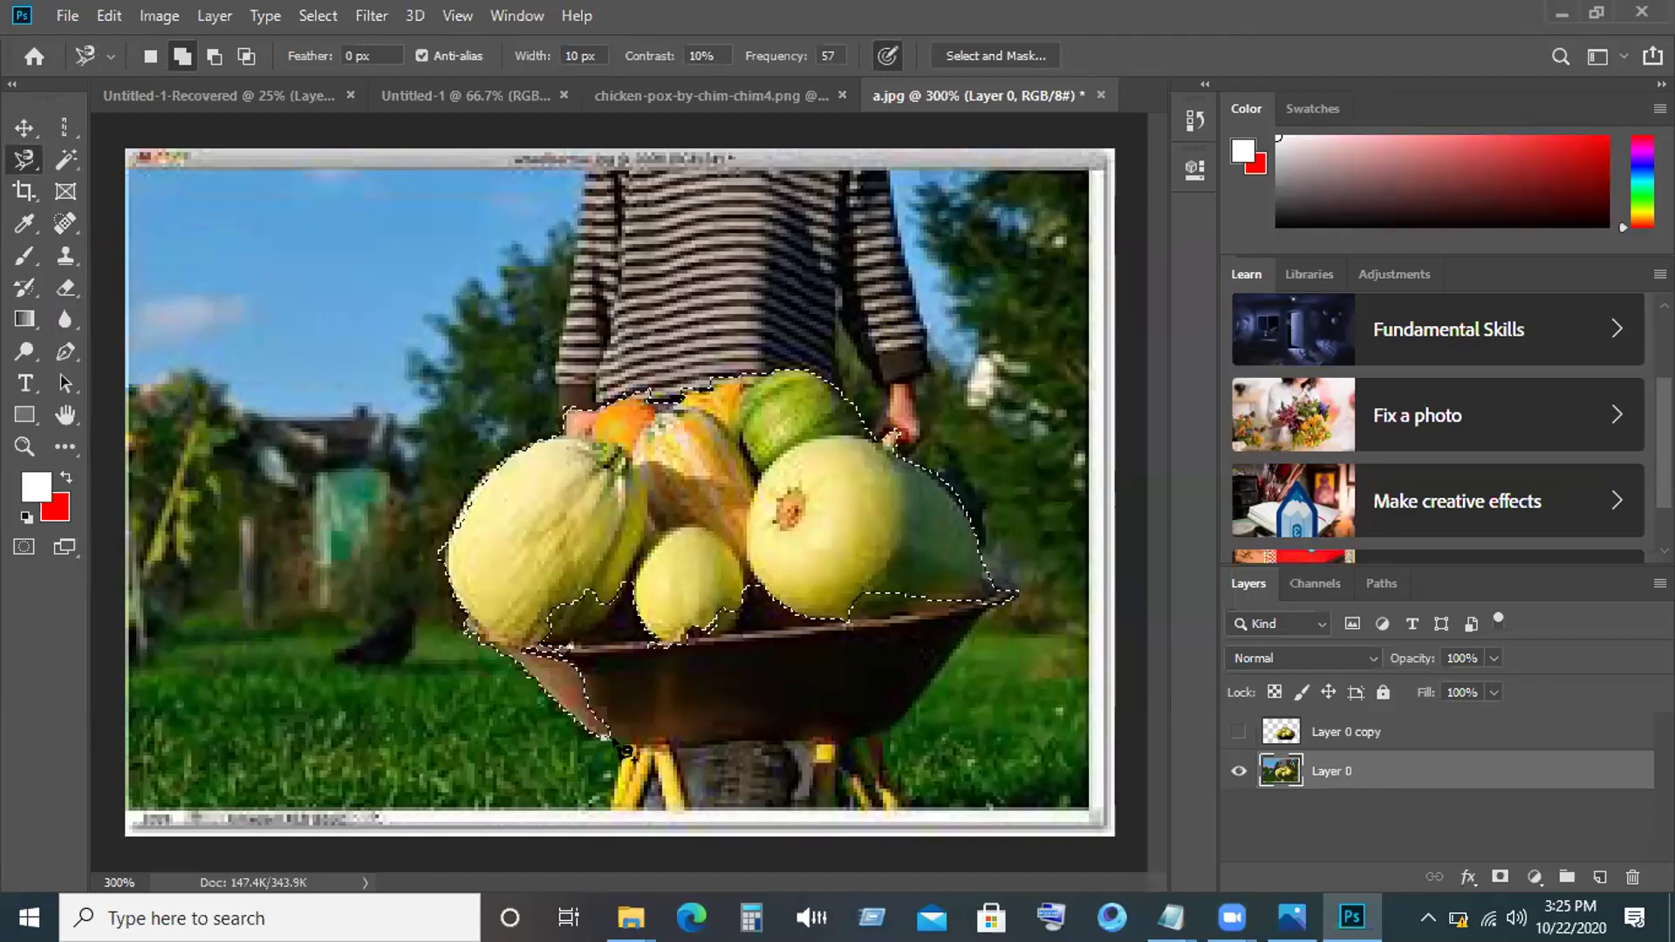
{"action": "left_click", "coordinate": [695, 752]}
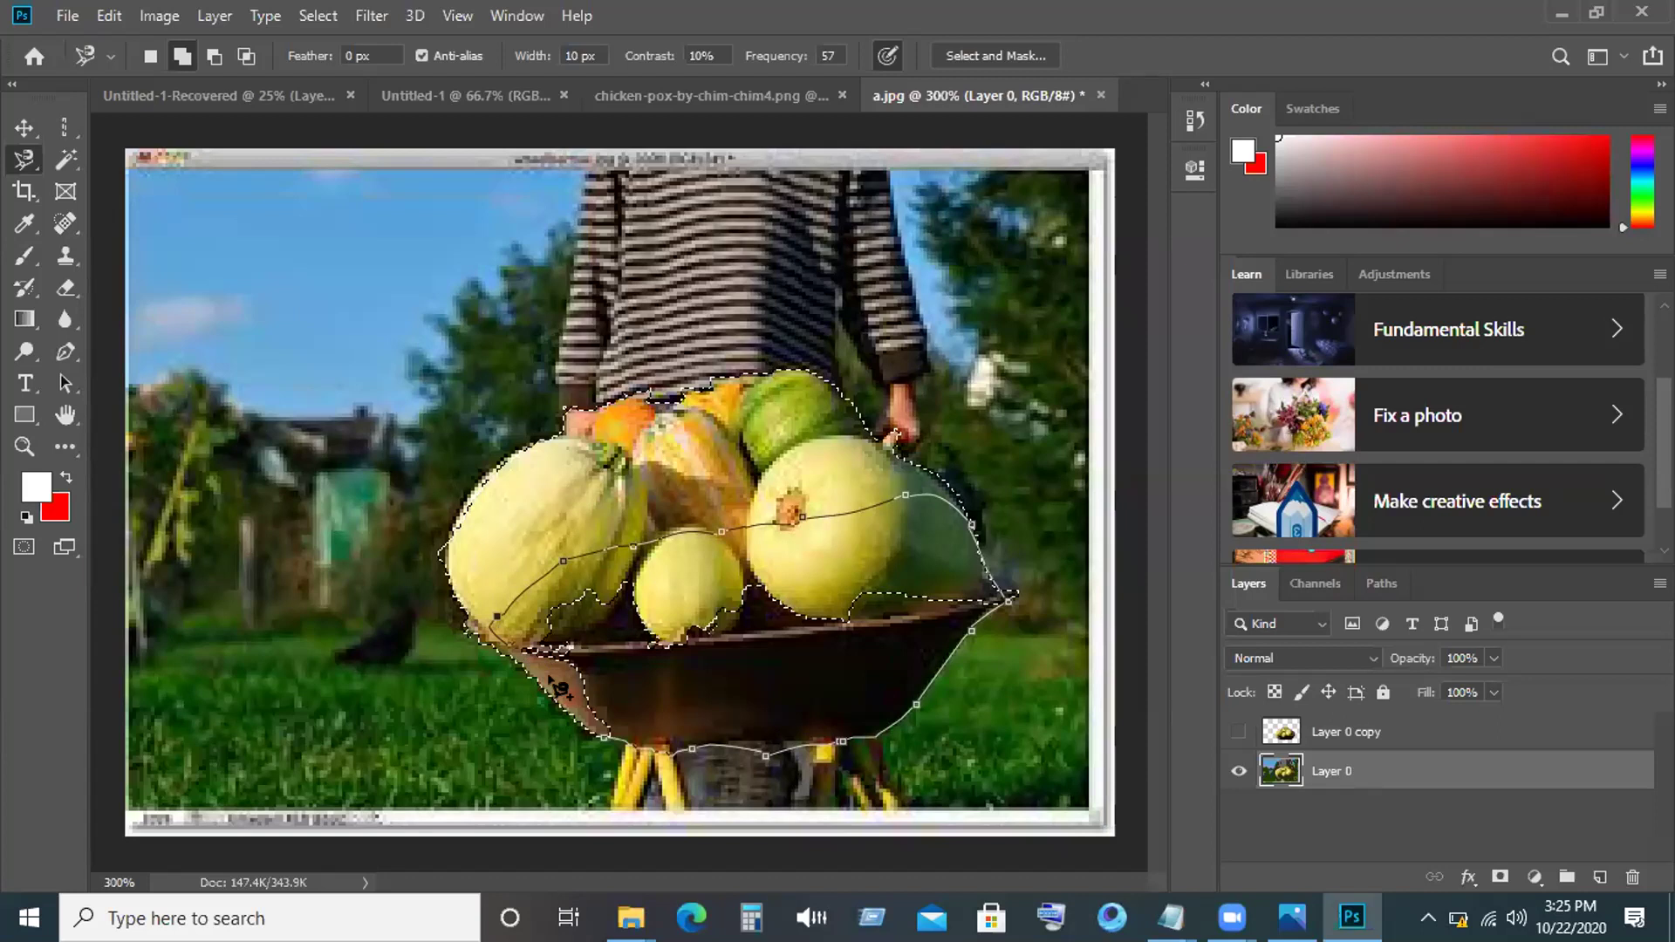
{"action": "left_click", "coordinate": [499, 621]}
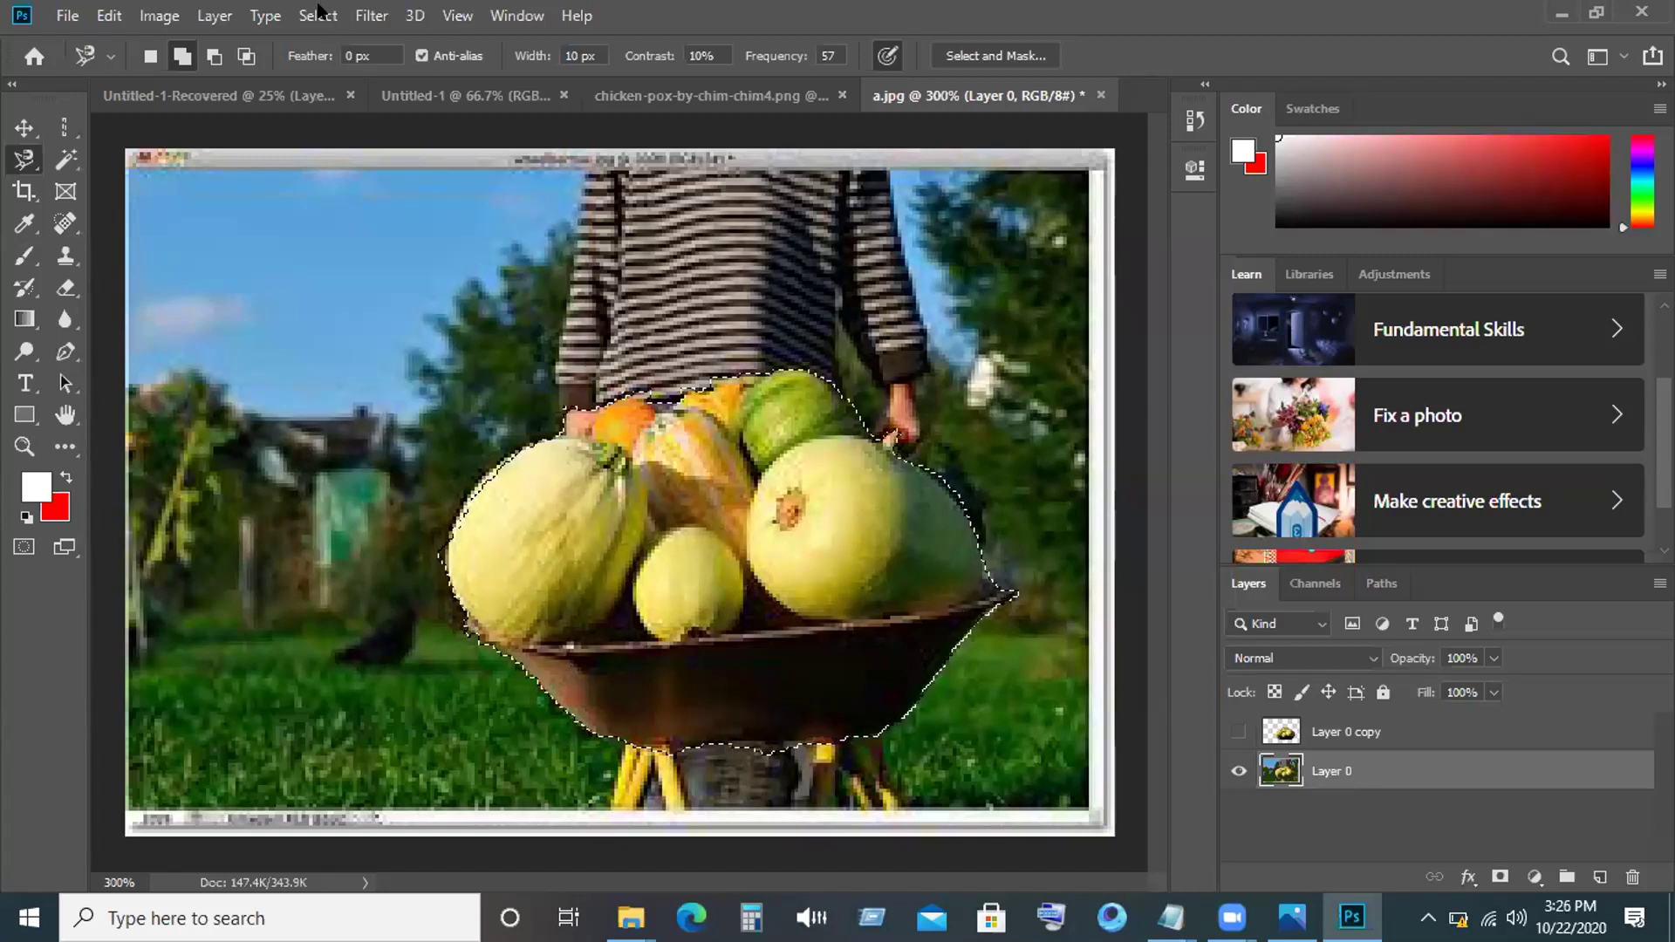
Delete the inverted background around the squashes and wheelbarrow, then bring up the Magic Wand tool group.
{"action": "left_click", "coordinate": [316, 14]}
{"action": "left_click", "coordinate": [359, 114]}
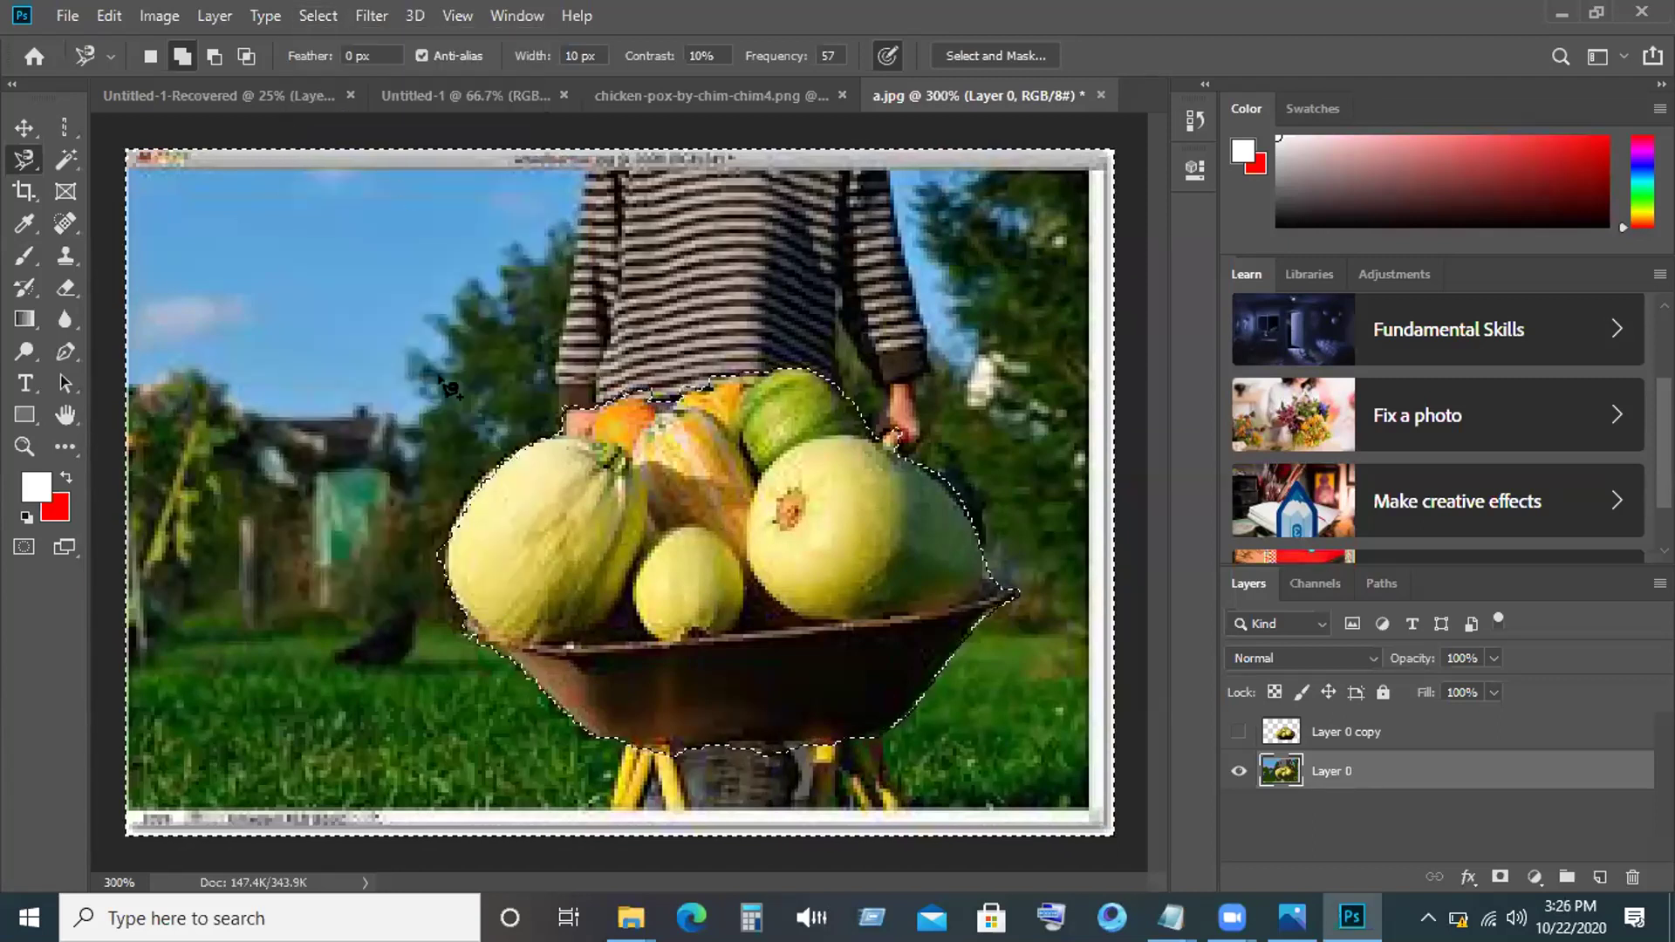
{"action": "key", "text": "Delete"}
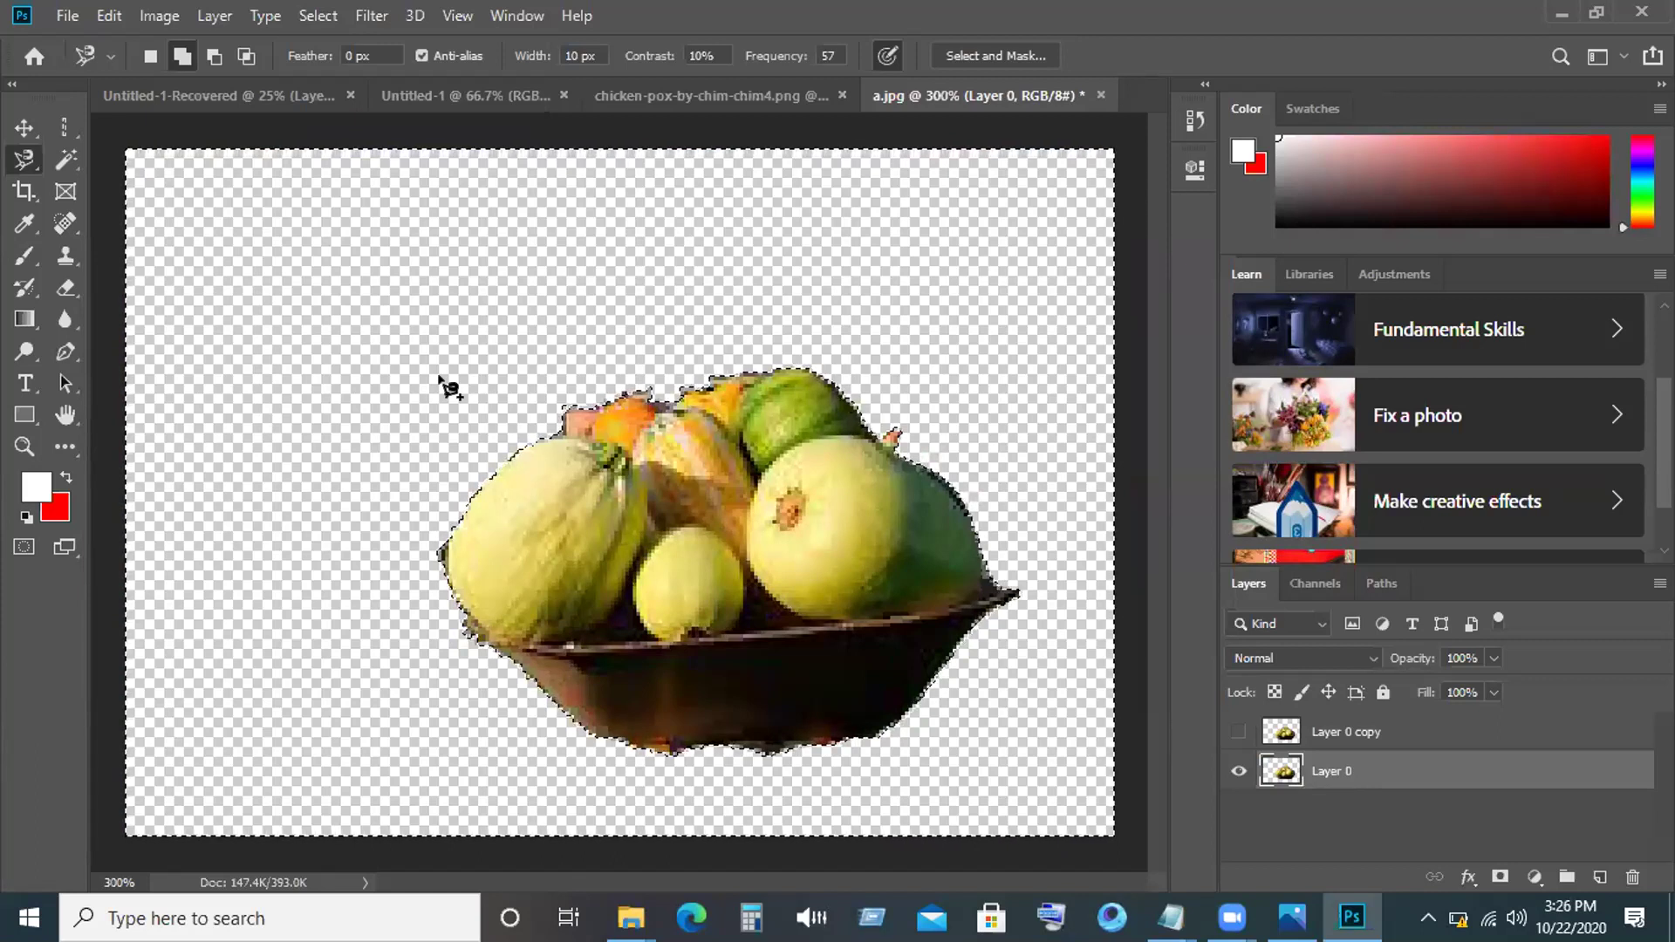
{"action": "left_click", "coordinate": [56, 162]}
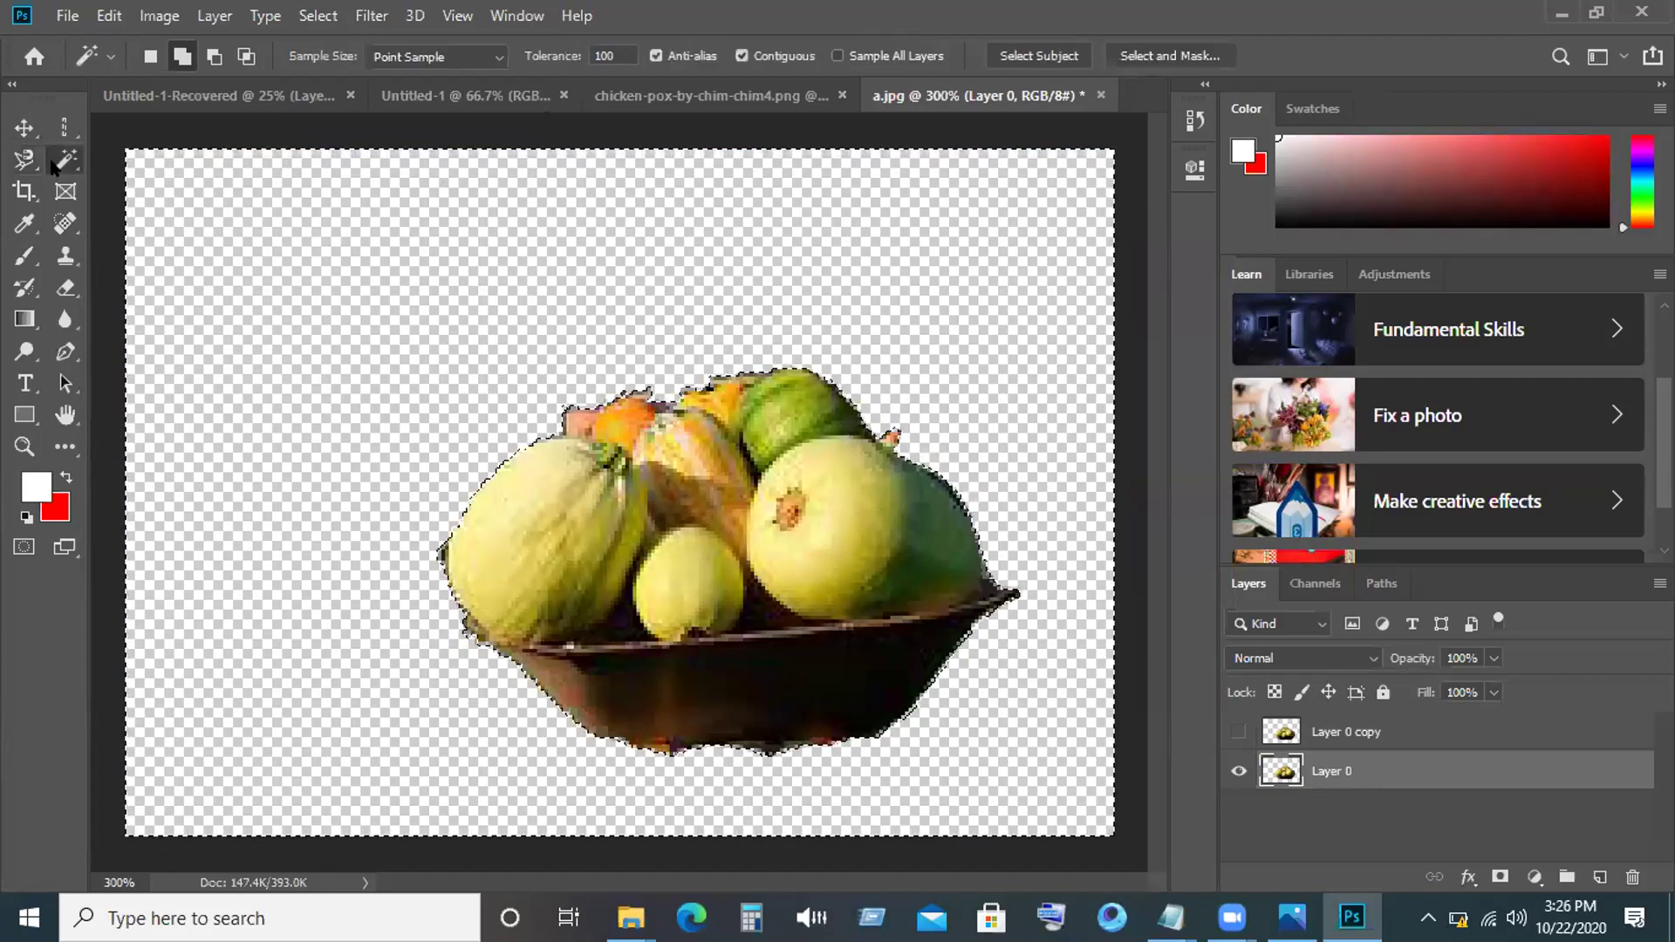
{"action": "right_click", "coordinate": [53, 166]}
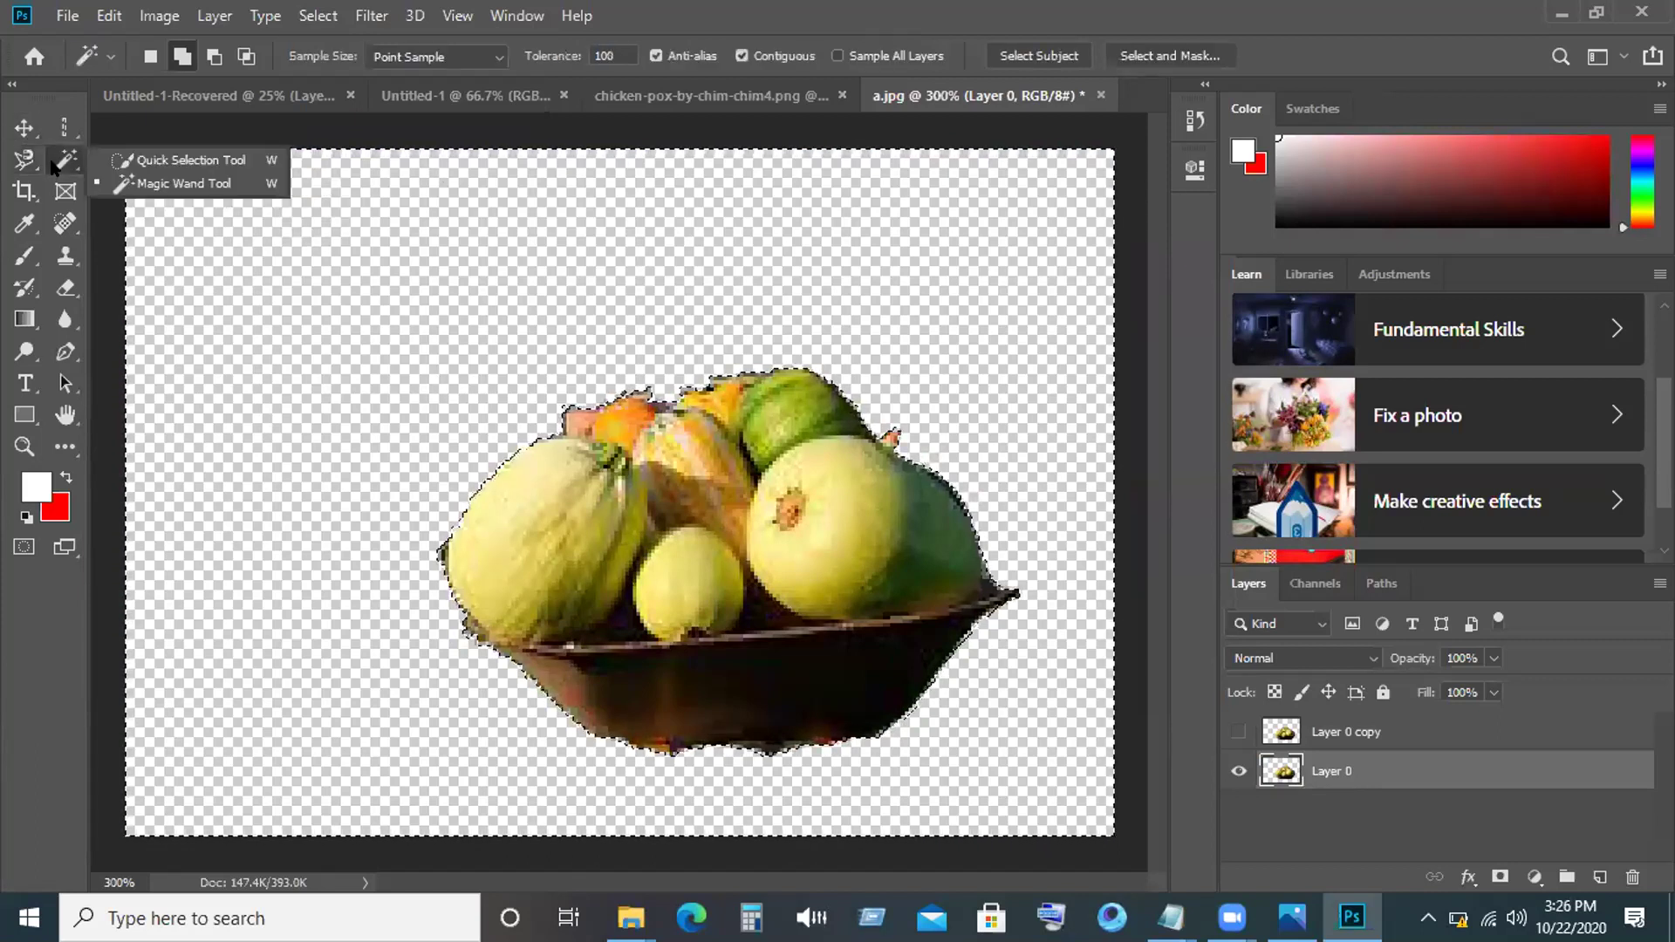
Switch to Quick Selection and resize its brush with the bracket keys to 125.
{"action": "left_click", "coordinate": [174, 161]}
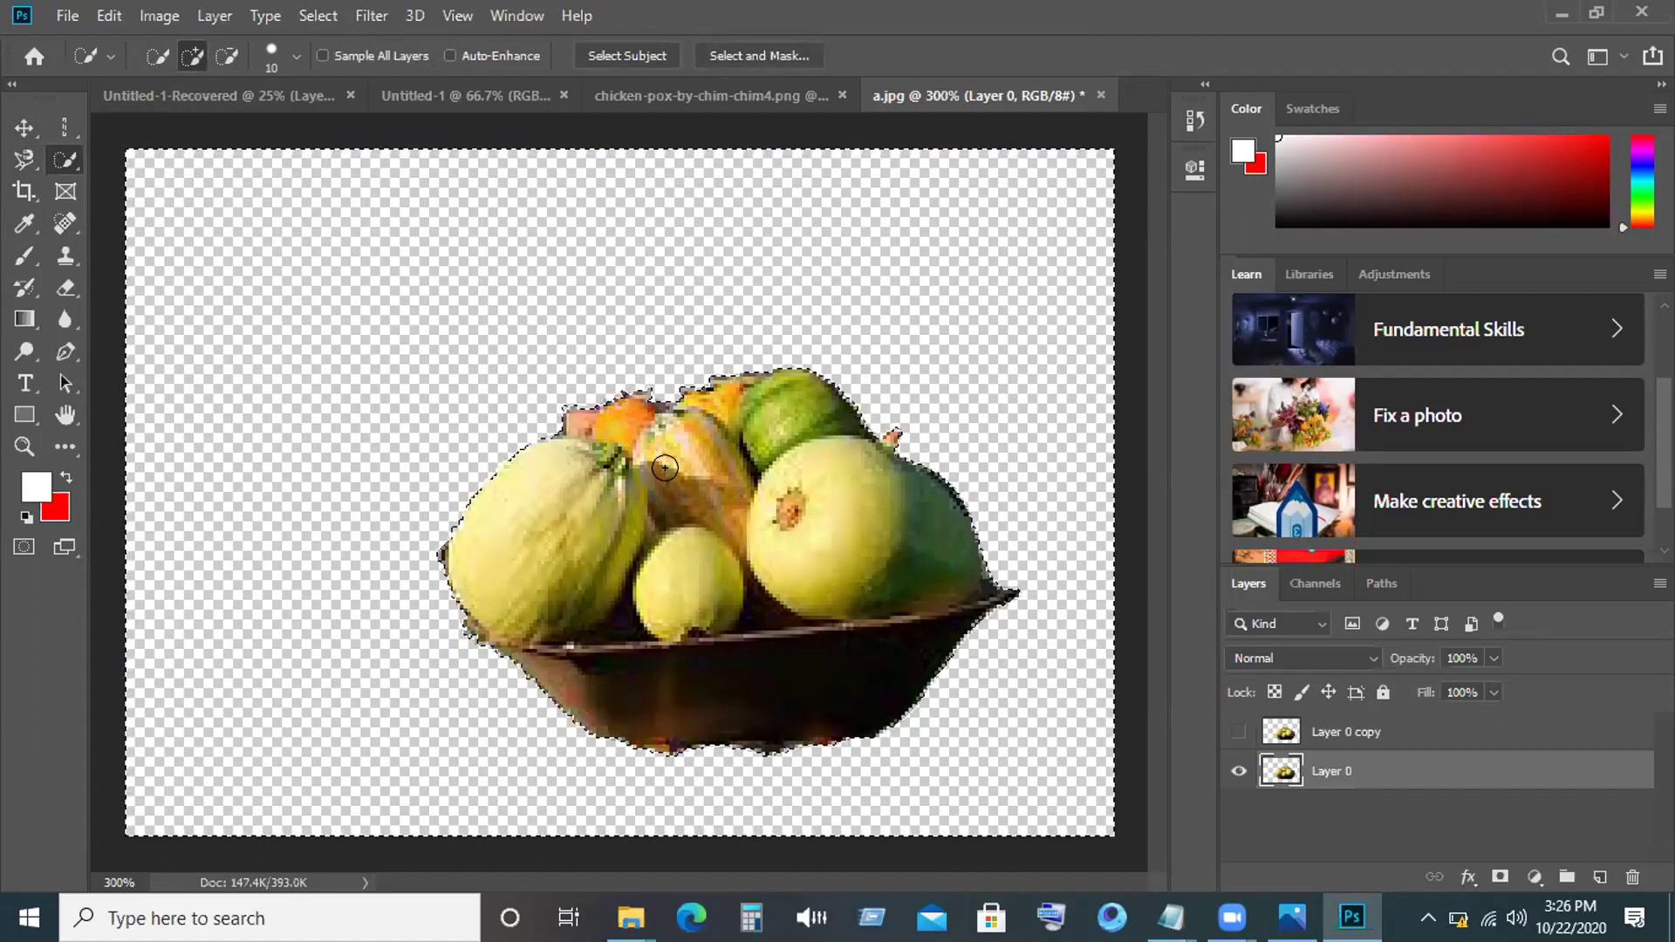
{"action": "key", "text": "bracketright"}
{"action": "key", "text": "bracketright"}
{"action": "key", "text": "bracketright"}
{"action": "key", "text": "bracketright"}
{"action": "key", "text": "bracketright"}
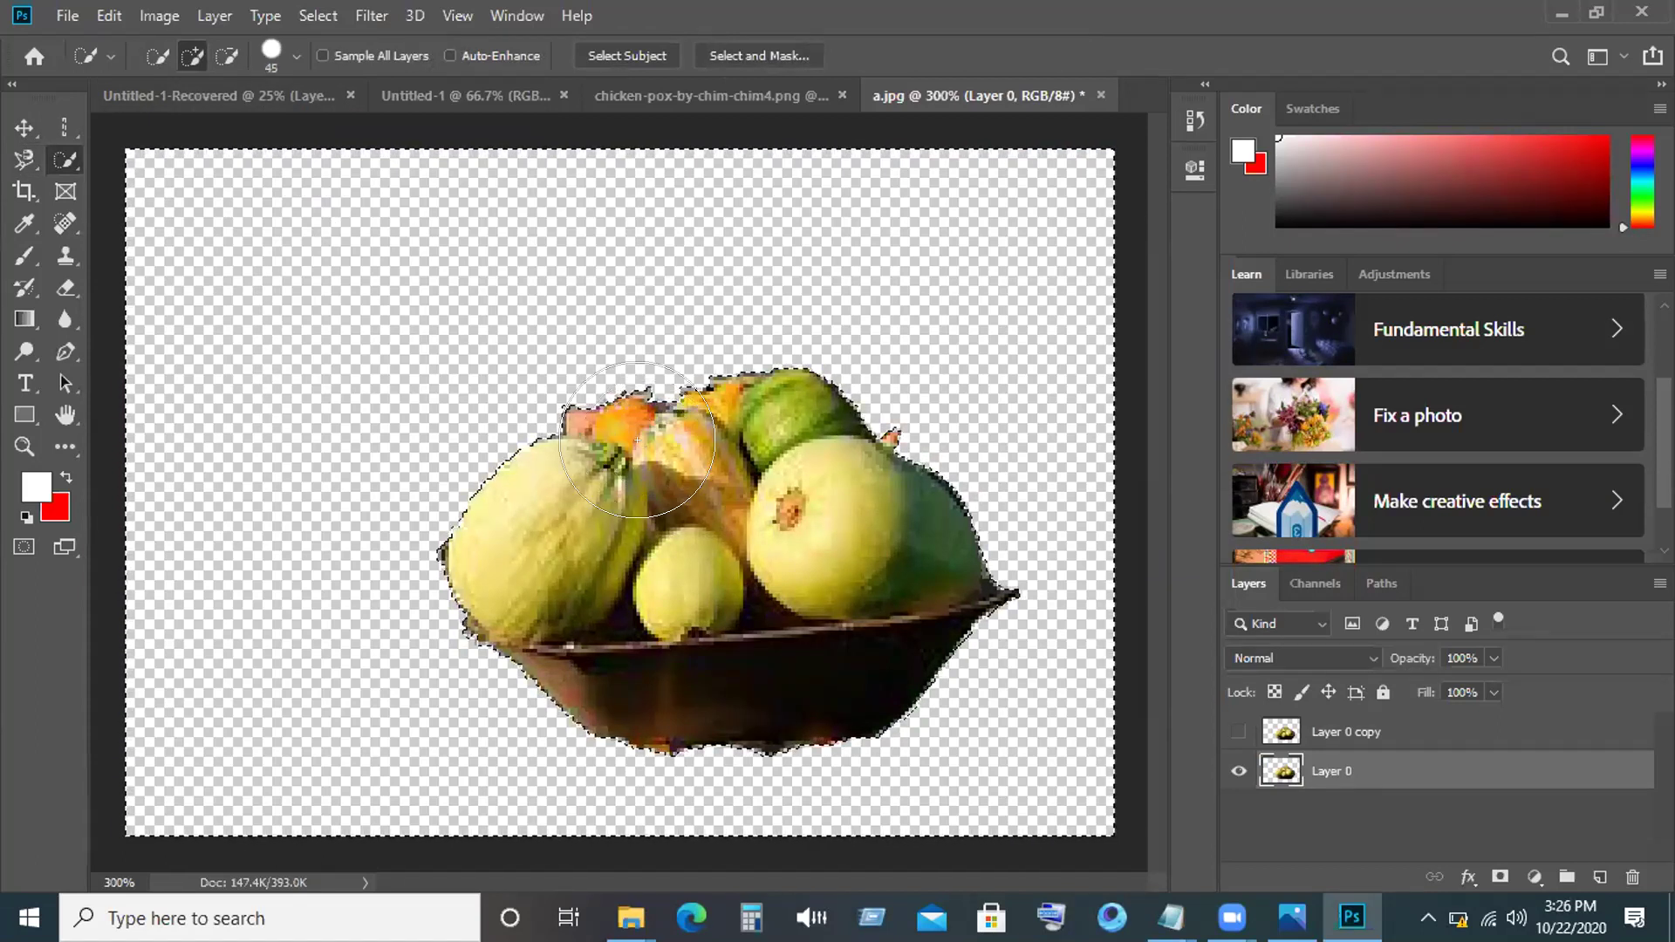
{"action": "key", "text": "bracketright"}
{"action": "key", "text": "bracketright"}
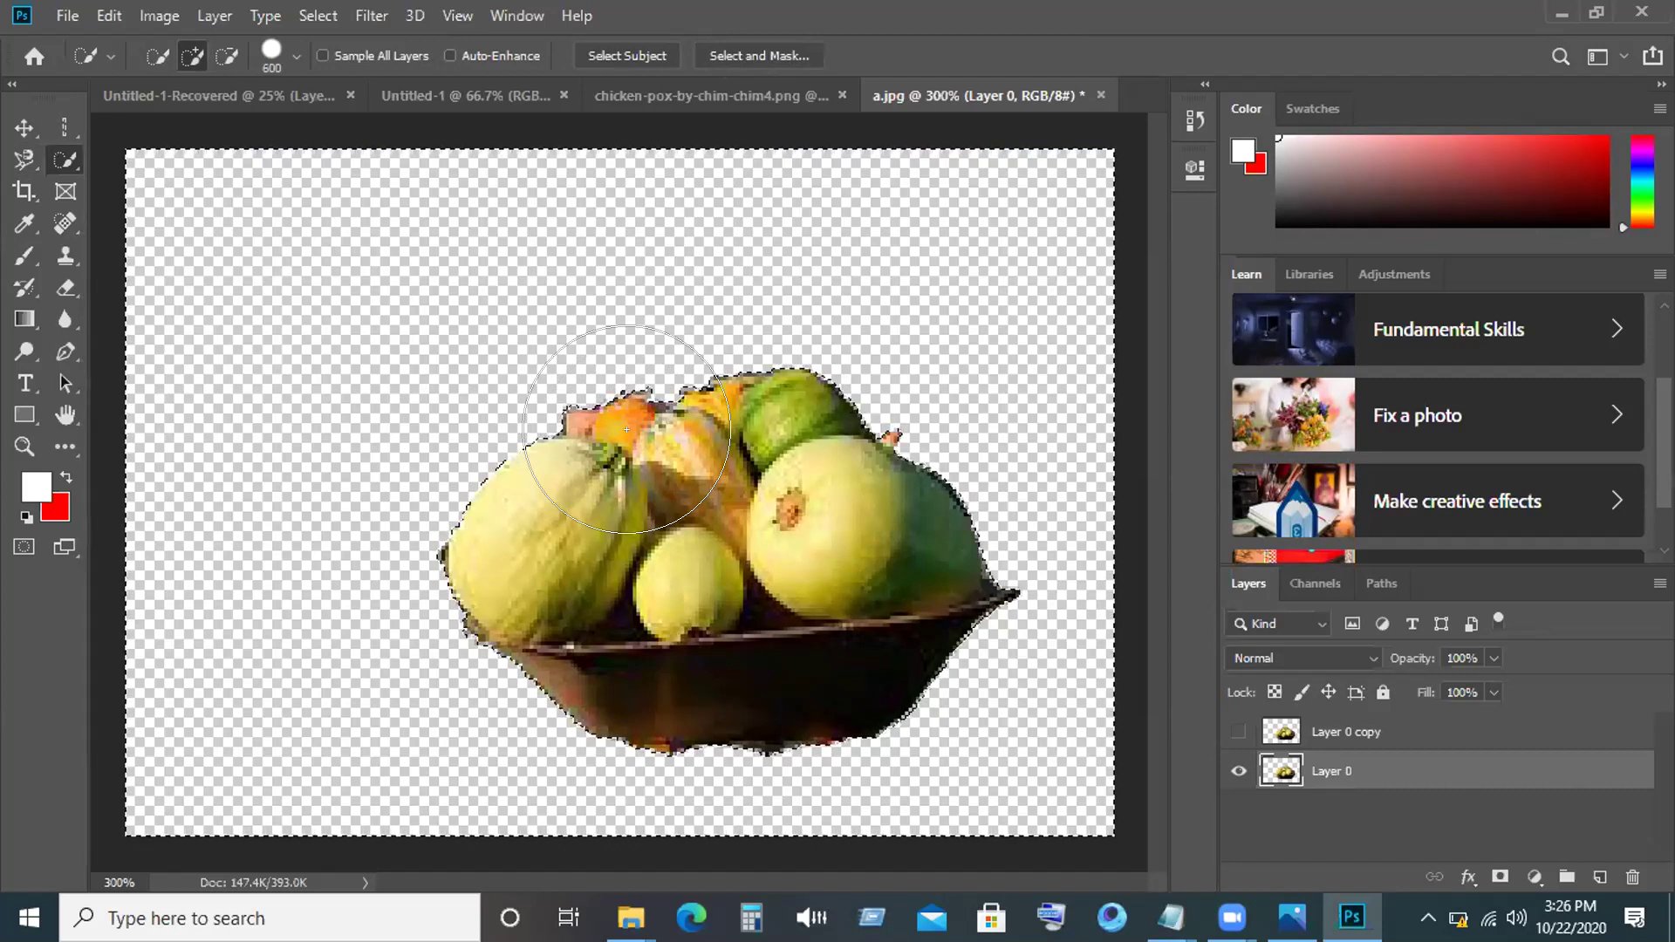
{"action": "key", "text": "bracketleft"}
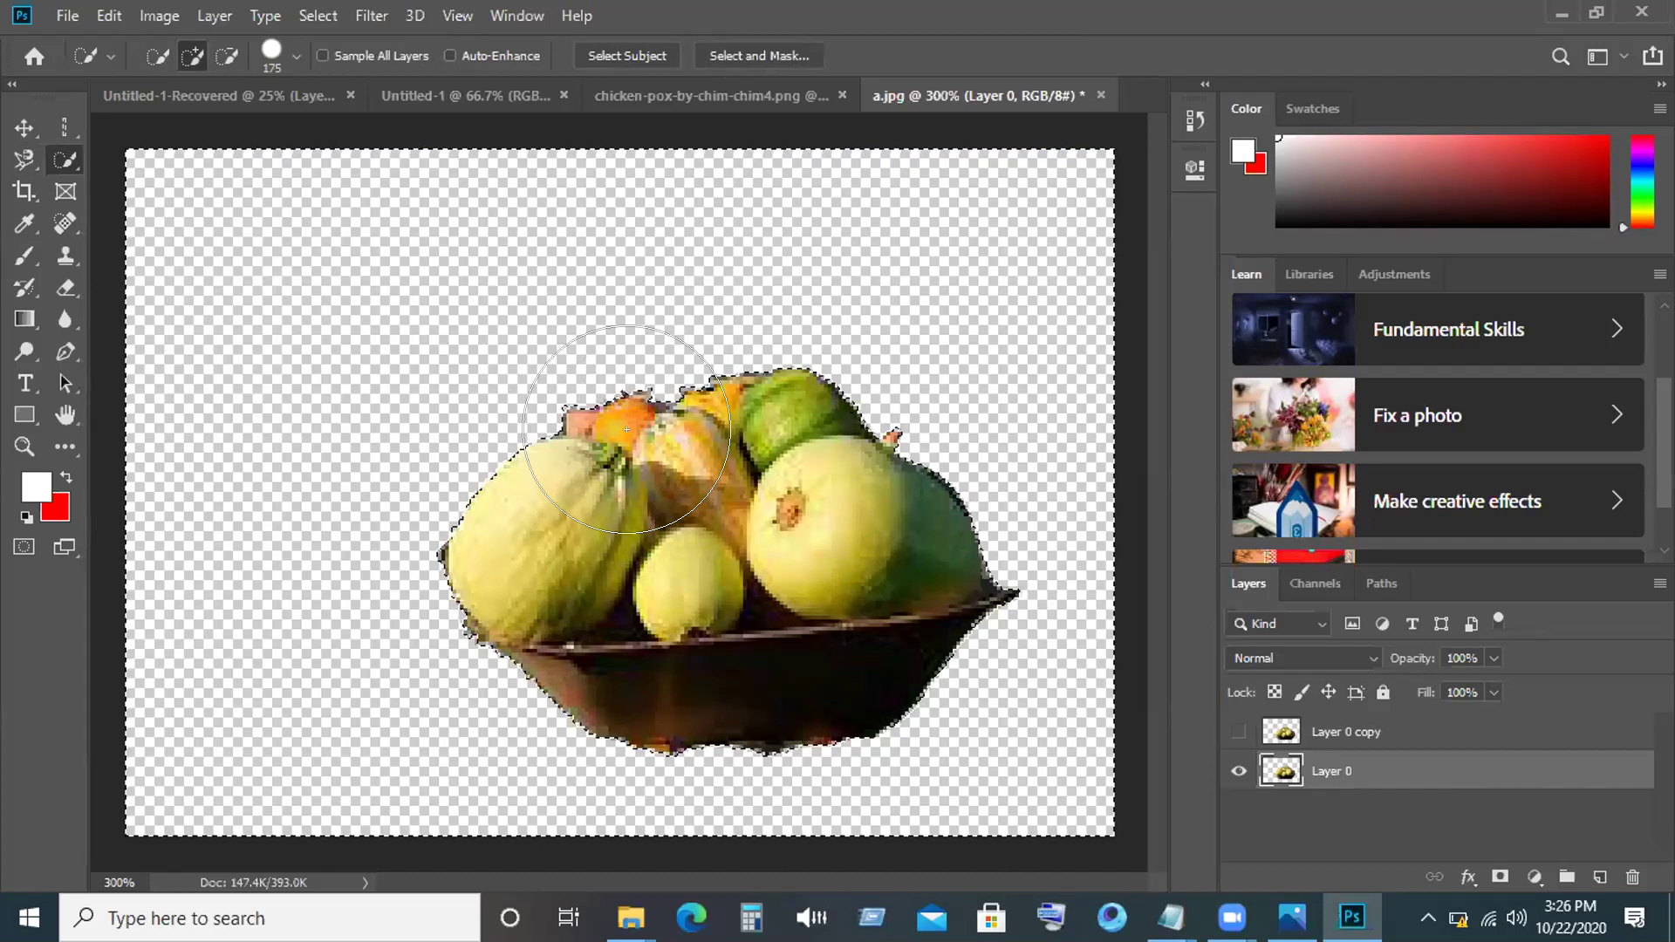
{"action": "key", "text": "bracketleft"}
{"action": "key", "text": "bracketleft"}
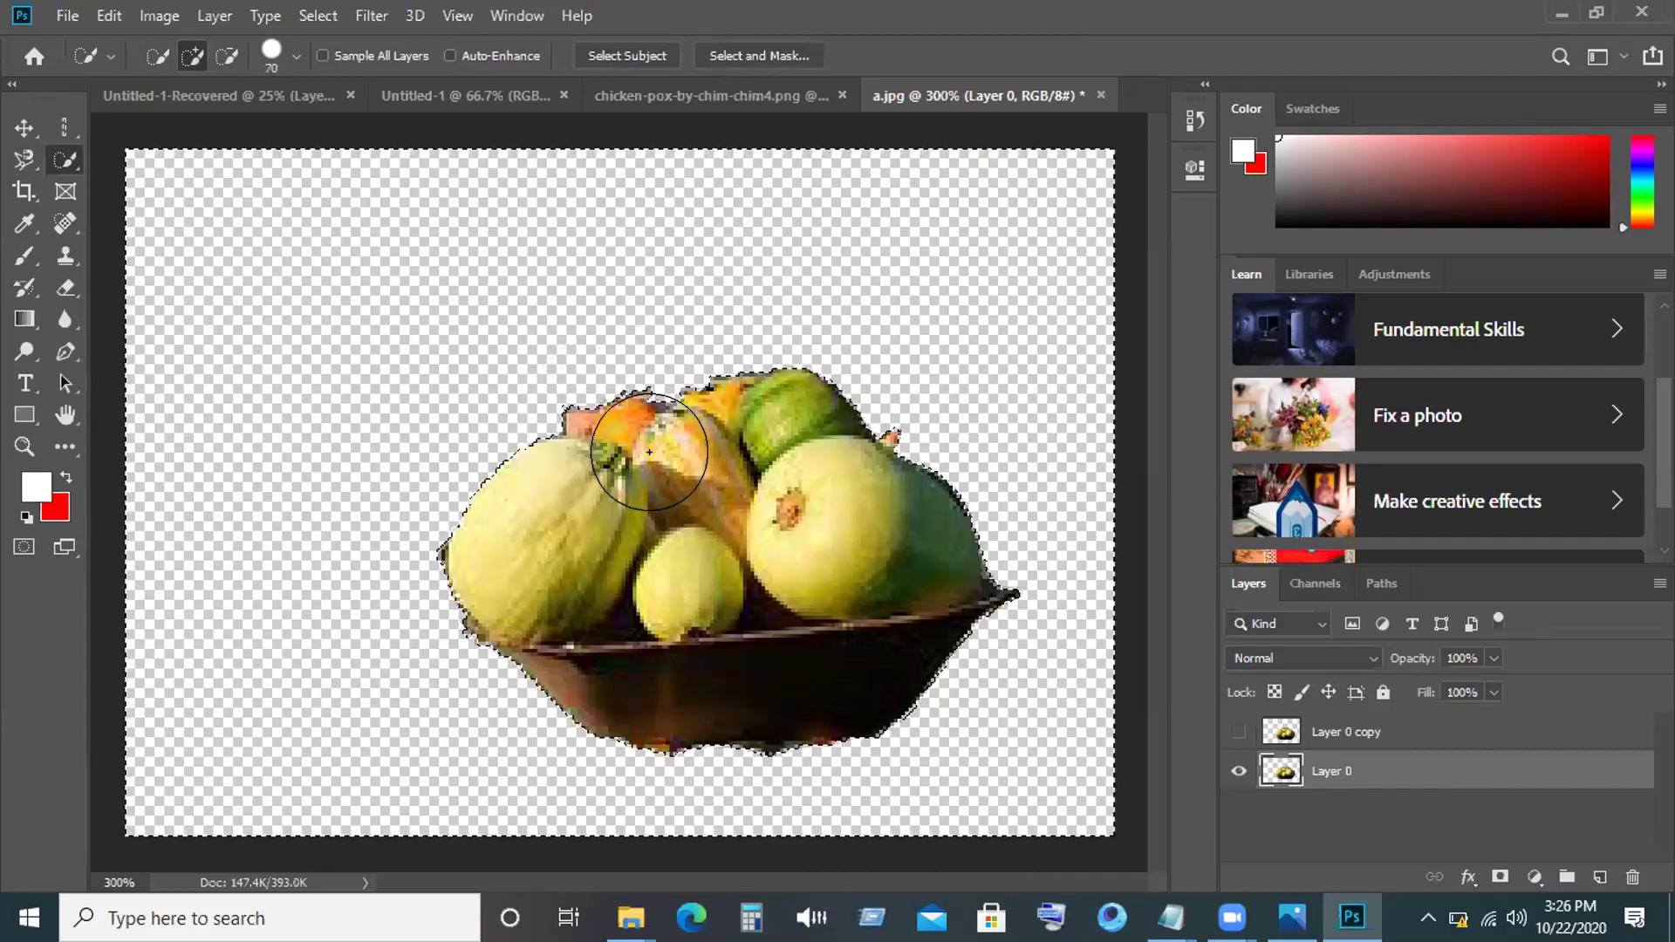
{"action": "key", "text": "bracketleft"}
{"action": "key", "text": "bracketright"}
{"action": "key", "text": "bracketright"}
{"action": "key", "text": "bracketright"}
{"action": "key", "text": "bracketright"}
{"action": "key", "text": "bracketright"}
{"action": "key", "text": "bracketright"}
{"action": "key", "text": "bracketright"}
{"action": "key", "text": "bracketright"}
{"action": "key", "text": "bracketright"}
{"action": "key", "text": "bracketright"}
{"action": "key", "text": "bracketleft"}
{"action": "key", "text": "bracketleft"}
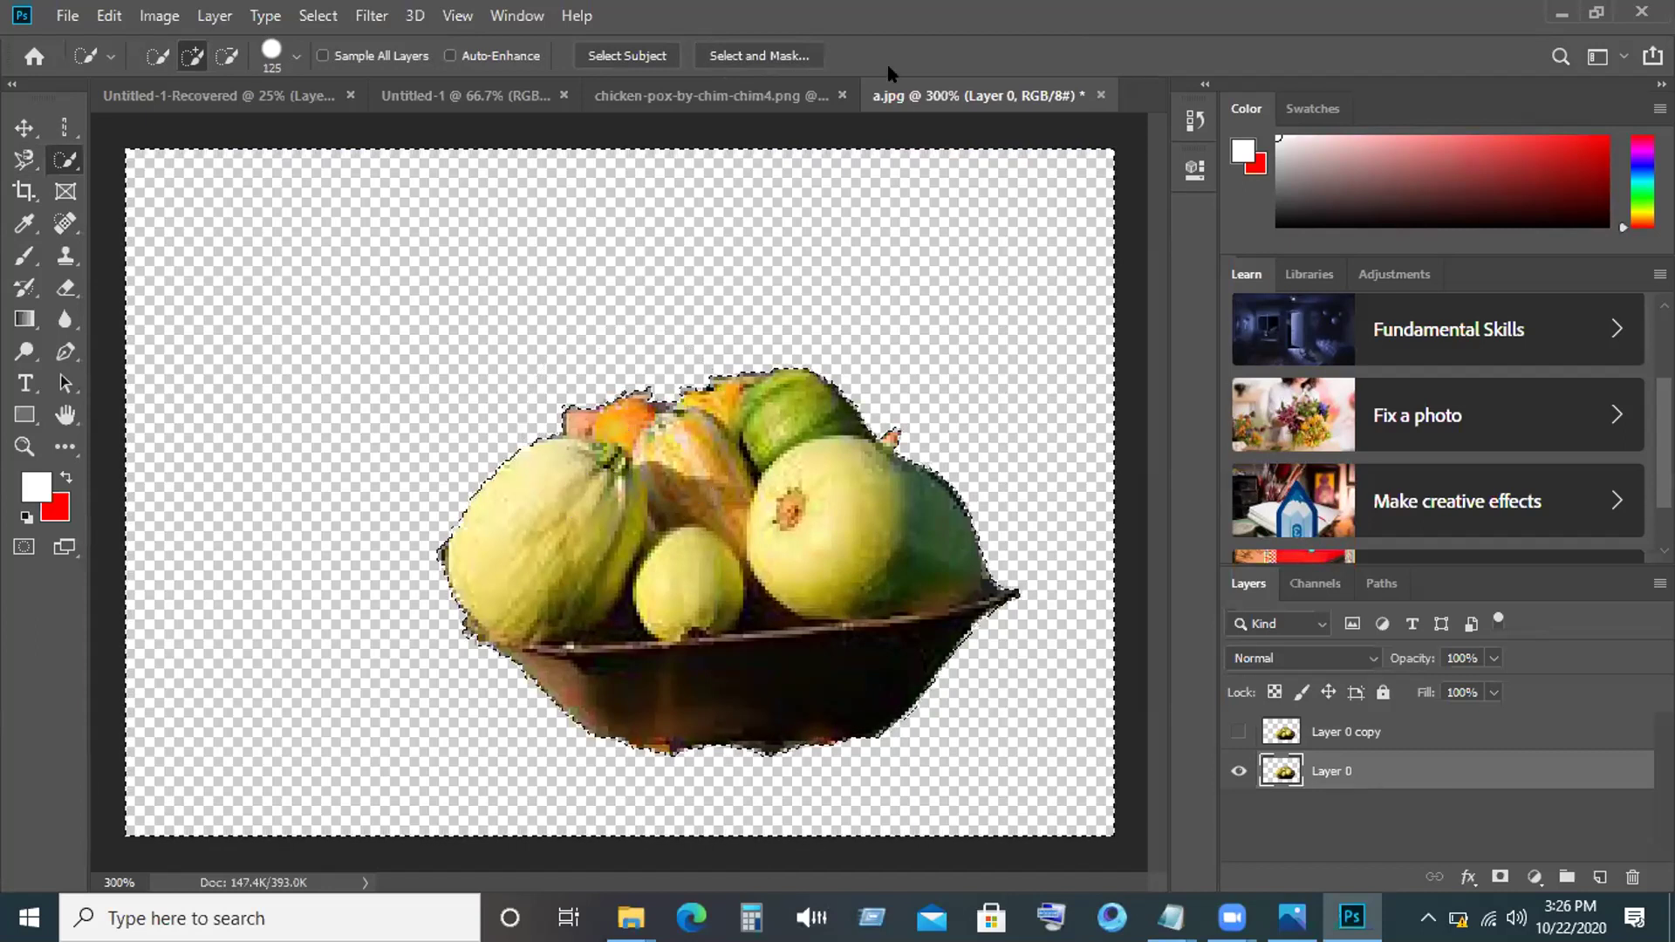
{"action": "key", "text": "bracketleft"}
{"action": "key", "text": "bracketleft"}
{"action": "key", "text": "bracketleft"}
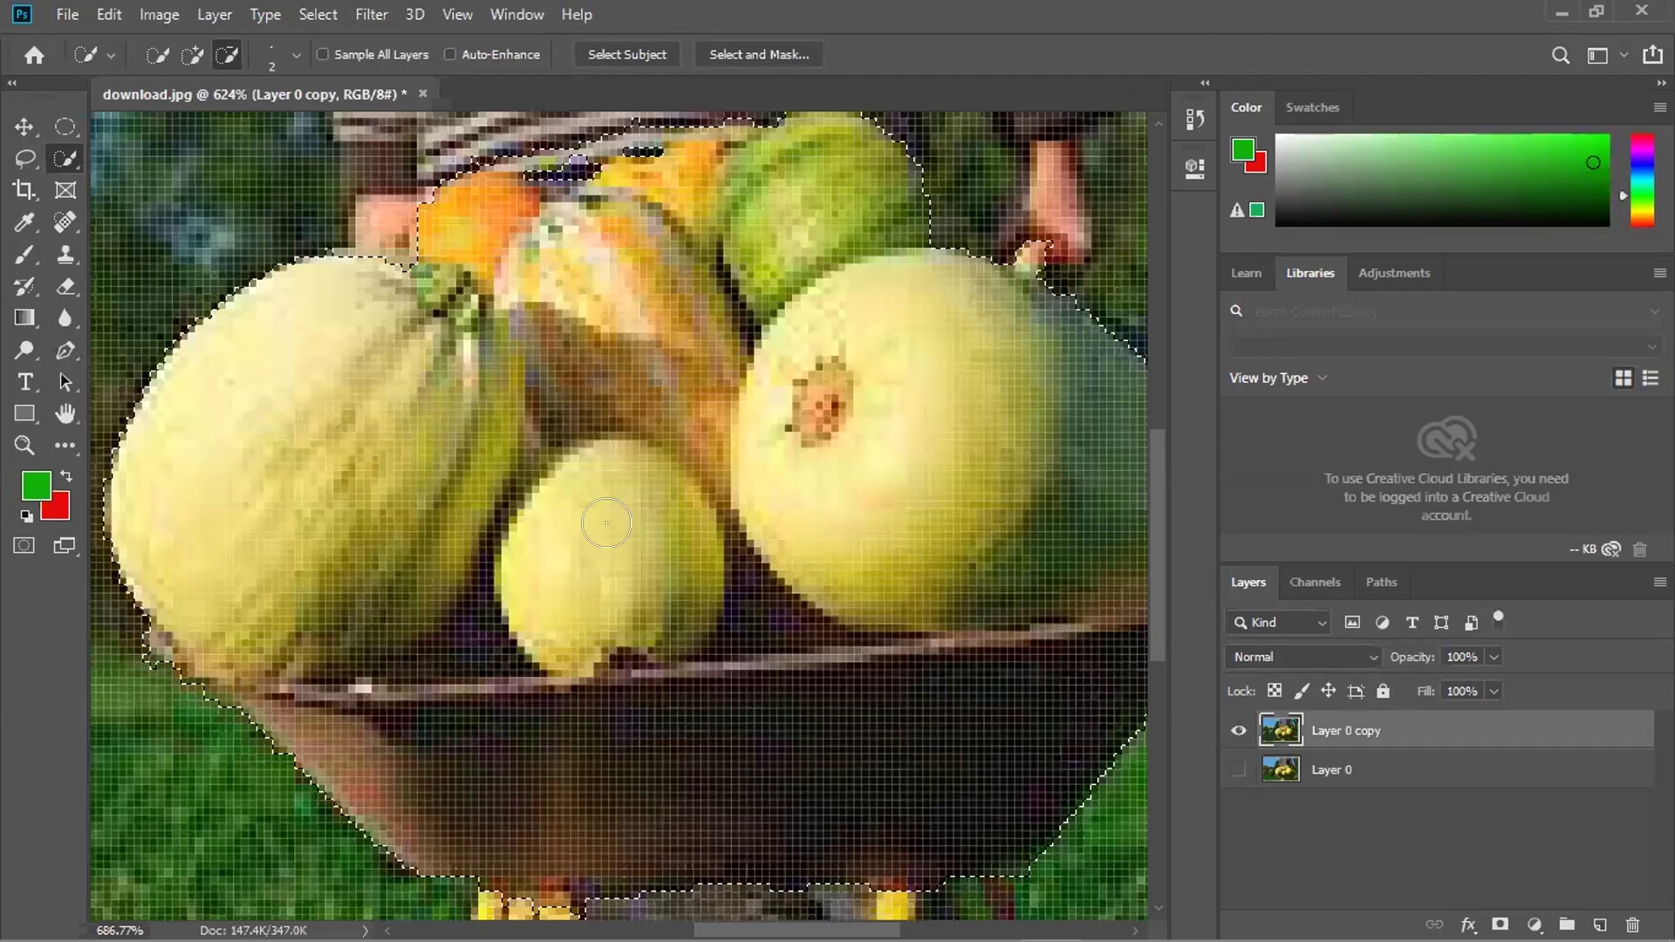
Zoom in and subtract the stray edge pixels near the wheelbarrow stand from the selection.
{"action": "scroll", "coordinate": [658, 557], "scroll_direction": "up", "scroll_amount": 3}
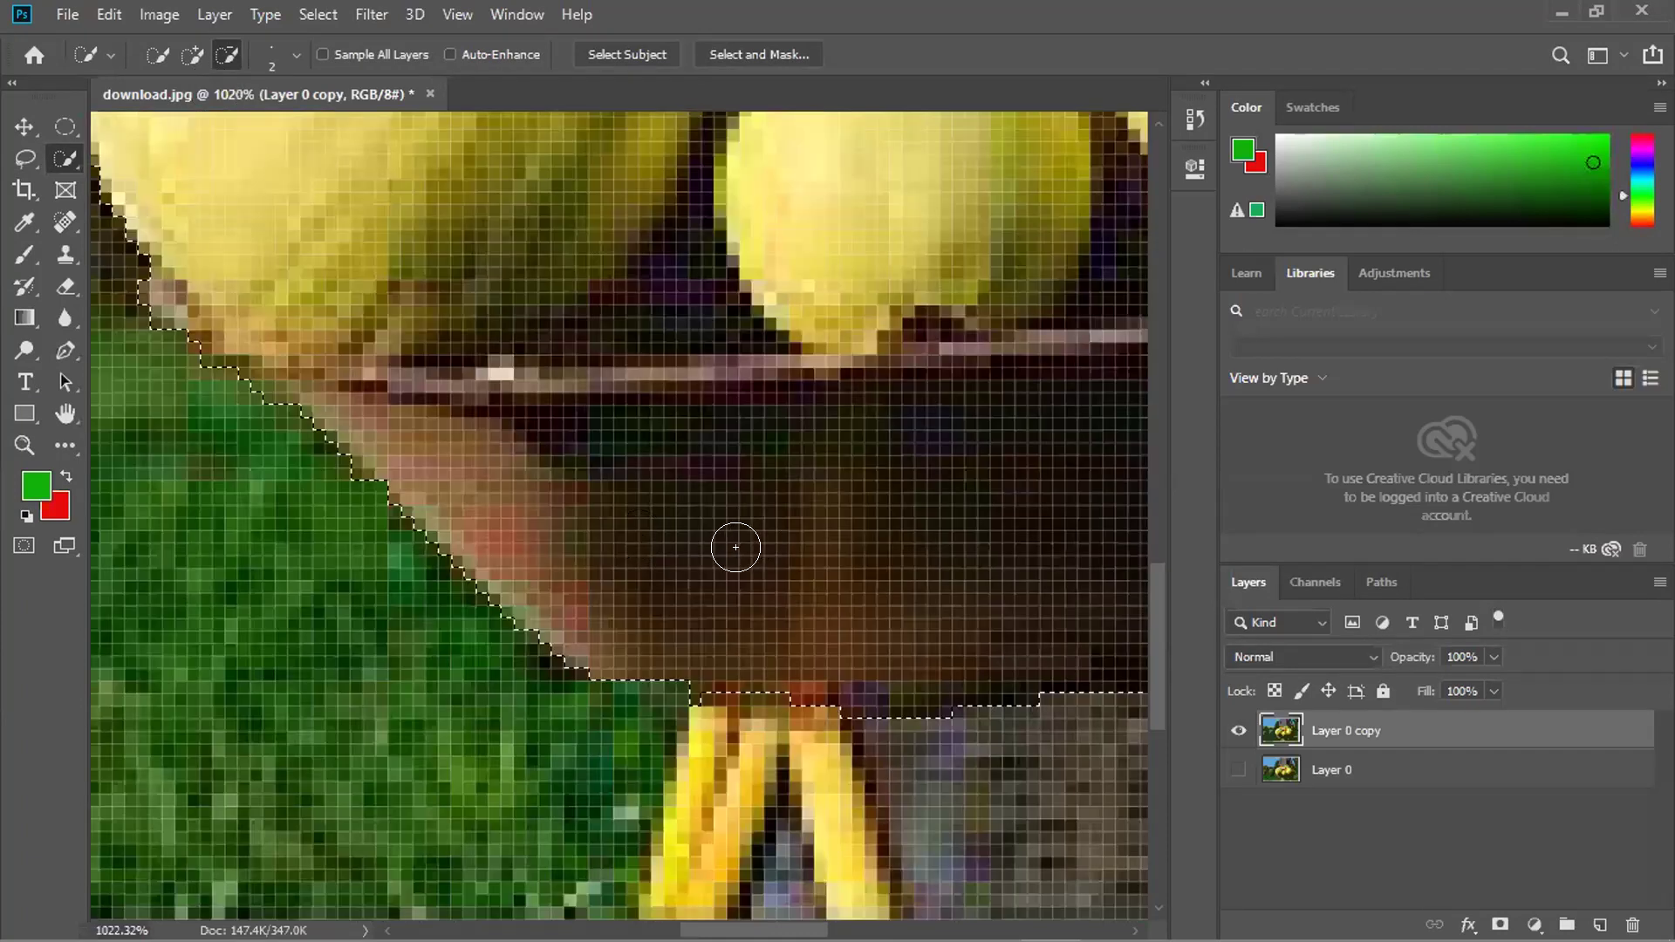
{"action": "scroll", "coordinate": [733, 546], "scroll_direction": "up", "scroll_amount": 3}
{"action": "left_click", "coordinate": [641, 734], "text": "alt"}
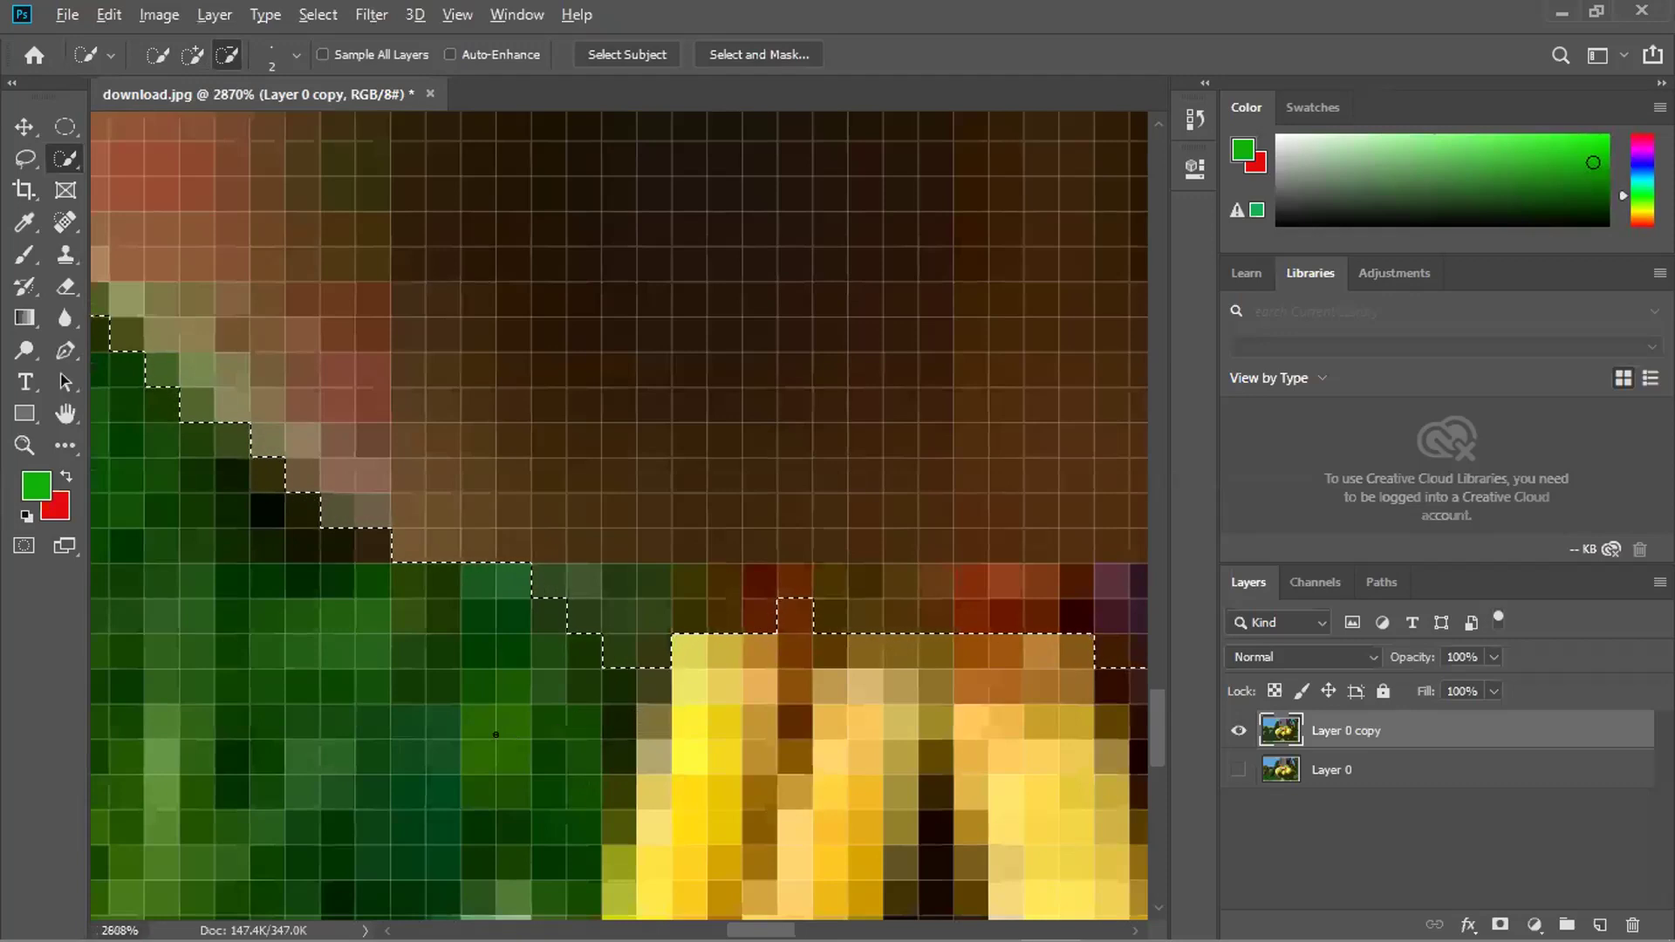
Add the orange gourd's lower edge to the selection and inspect the result.
{"action": "scroll", "coordinate": [496, 734], "scroll_direction": "down", "scroll_amount": 3}
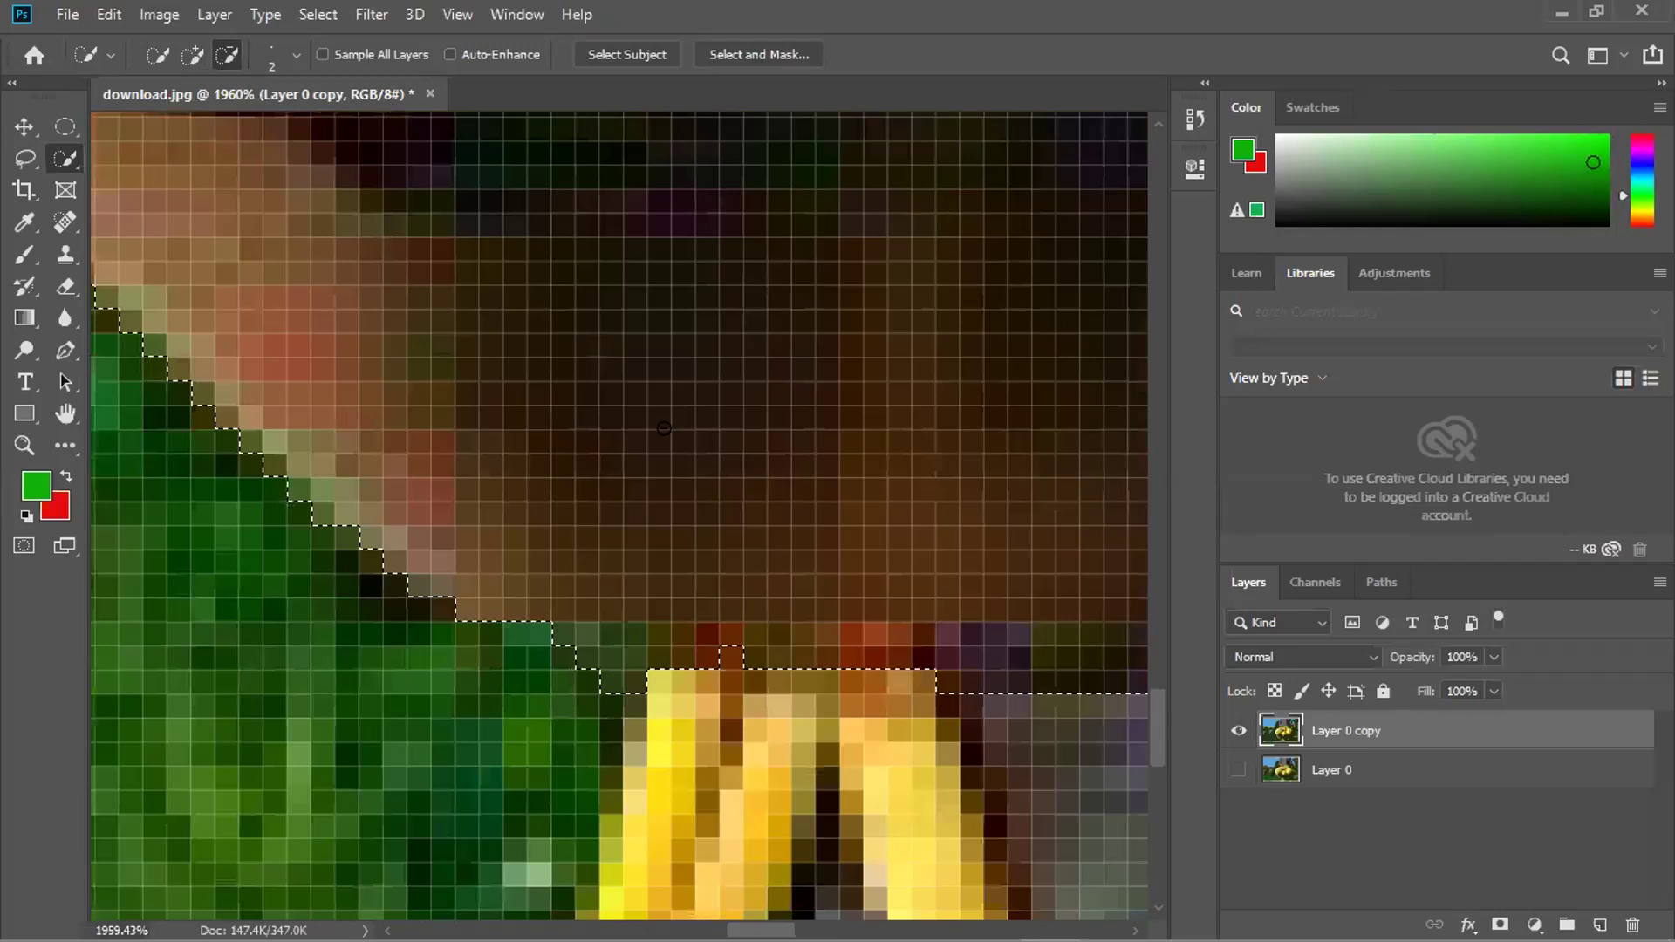
{"action": "scroll", "coordinate": [378, 355], "scroll_direction": "down", "scroll_amount": 5}
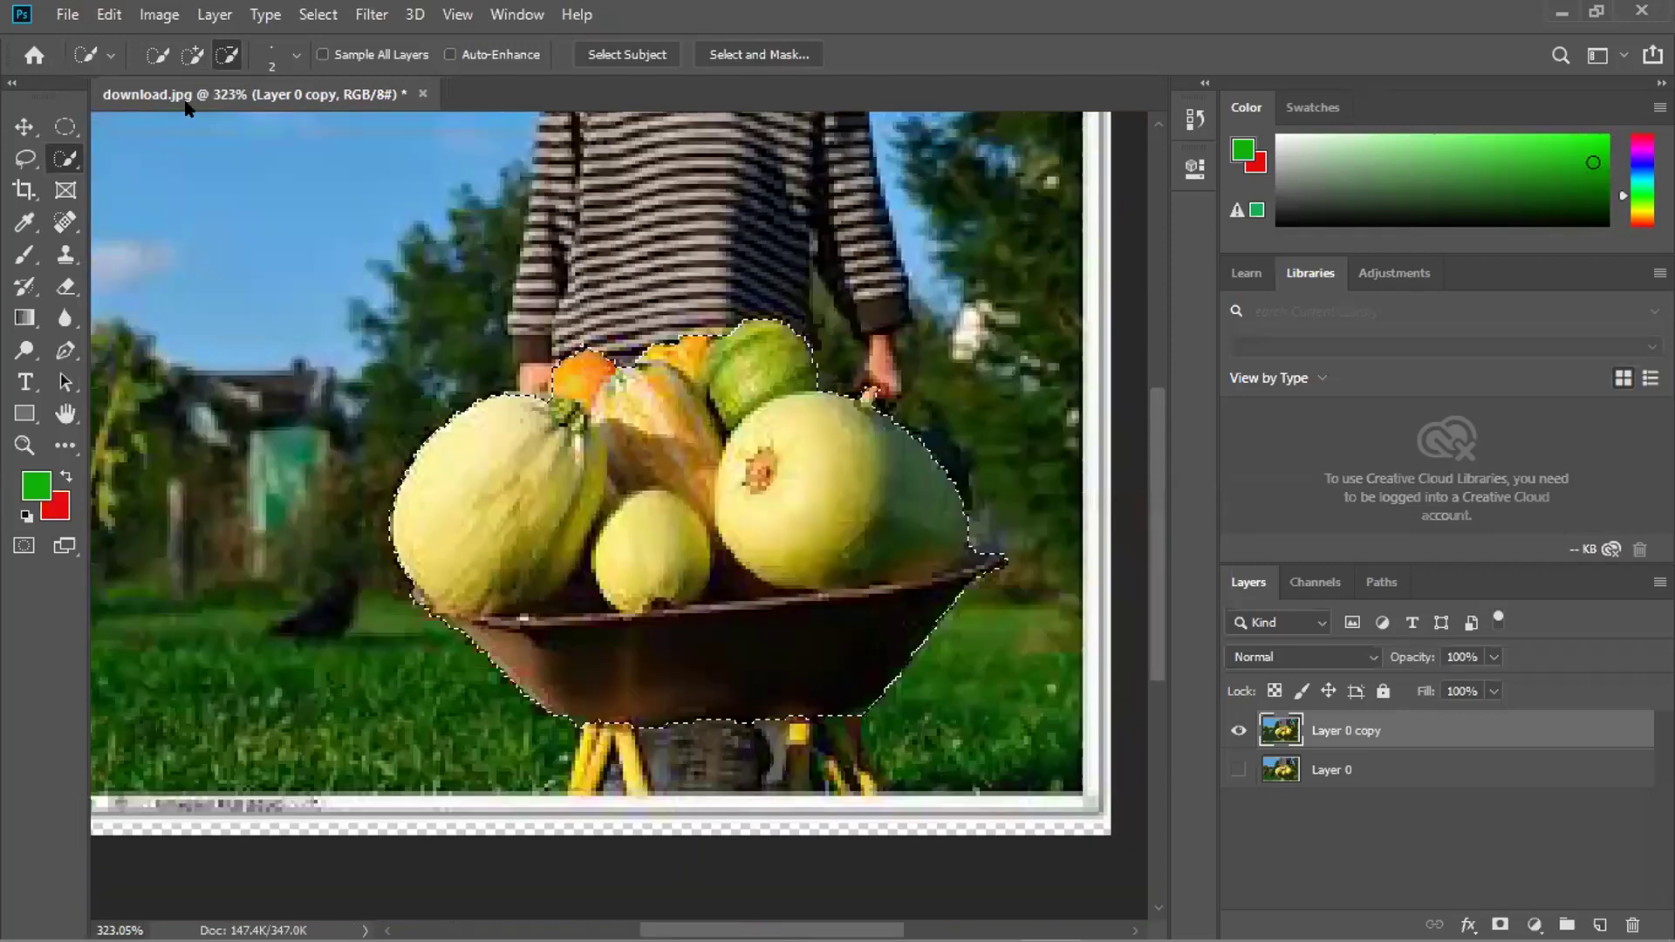
{"action": "scroll", "coordinate": [554, 400], "scroll_direction": "up", "scroll_amount": 5}
{"action": "left_click_drag", "start_coordinate": [361, 384], "coordinate": [517, 390]}
{"action": "scroll", "coordinate": [483, 557], "scroll_direction": "down", "scroll_amount": 1}
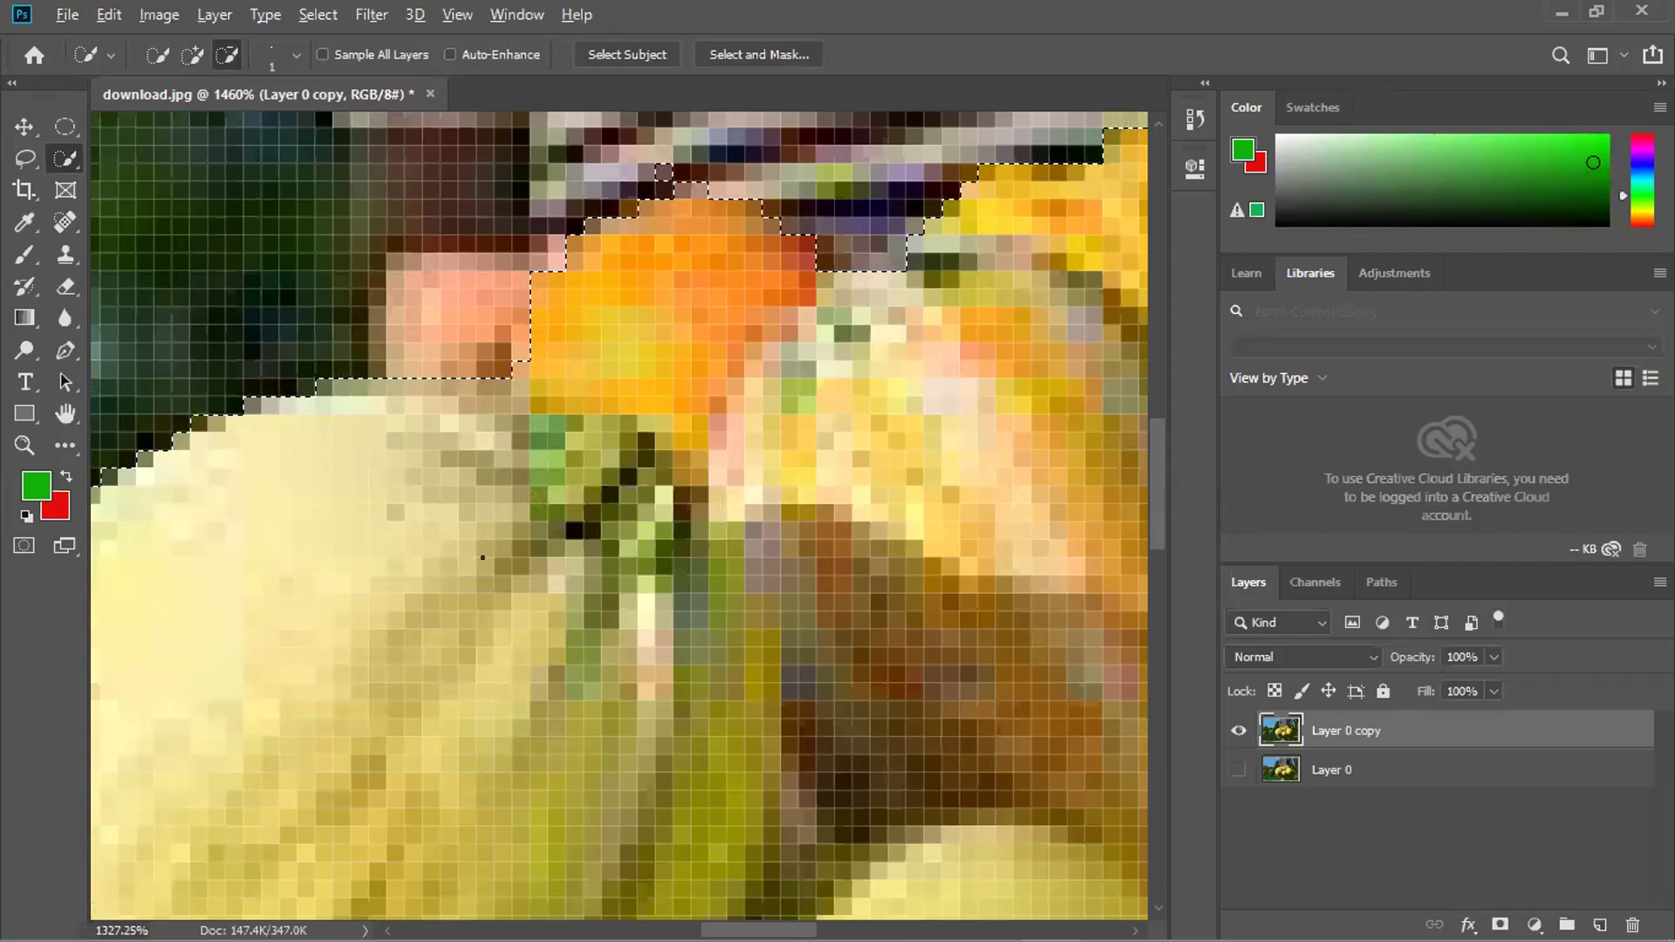
{"action": "scroll", "coordinate": [447, 565], "scroll_direction": "down", "scroll_amount": 3}
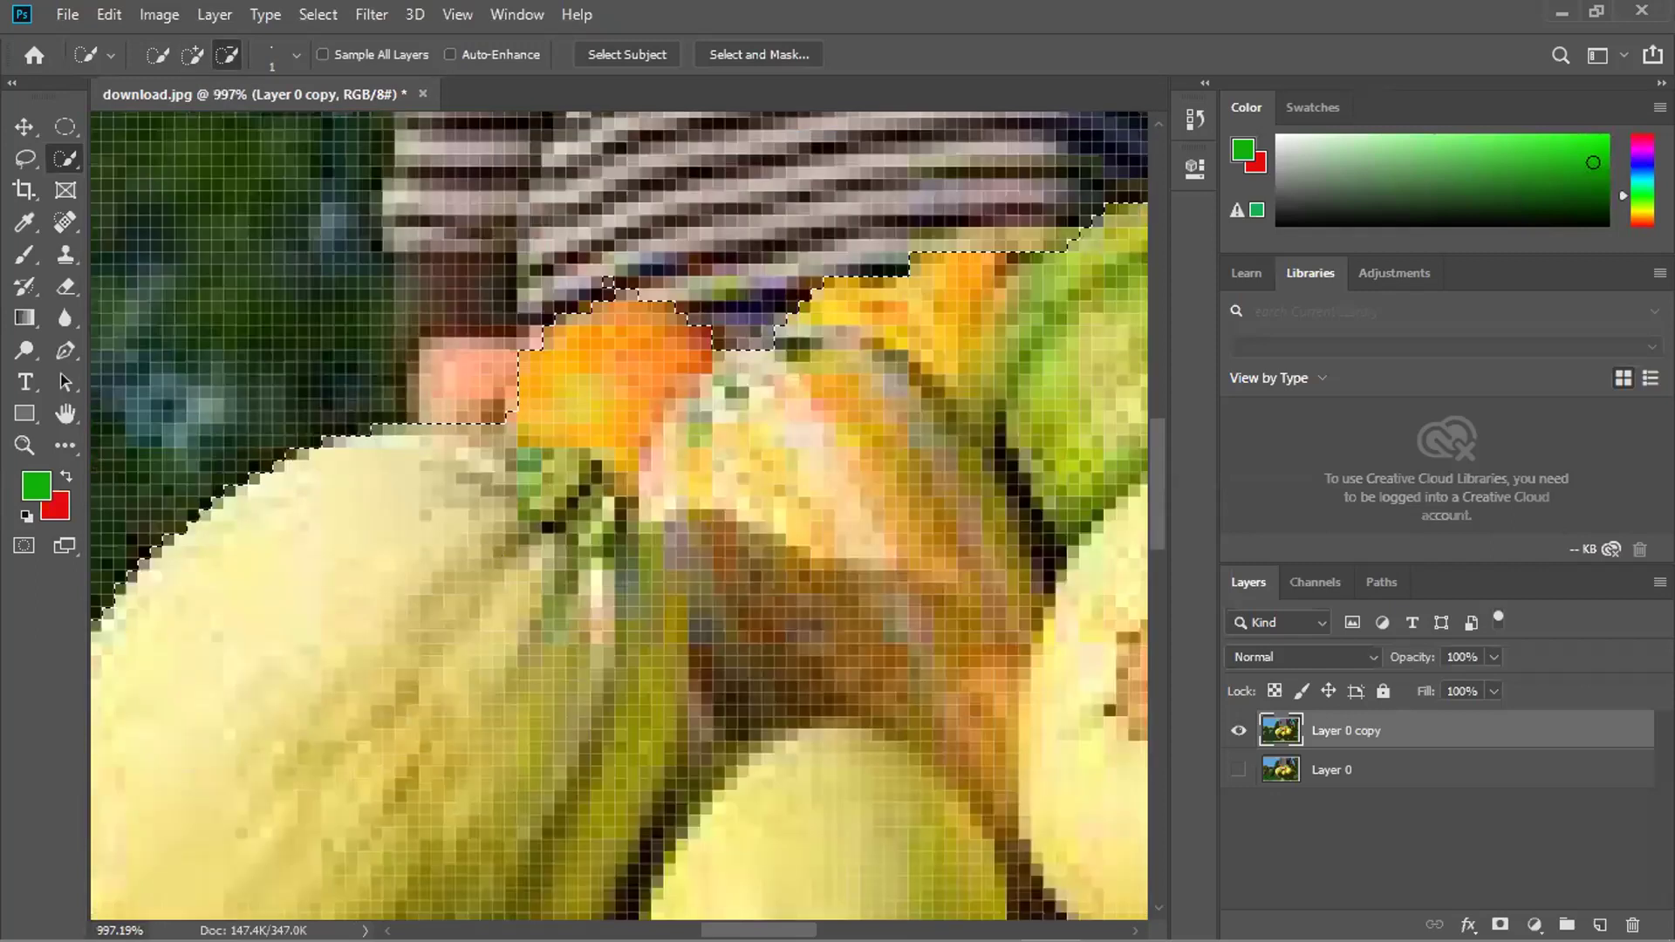
{"action": "scroll", "coordinate": [503, 560], "scroll_direction": "down", "scroll_amount": 10}
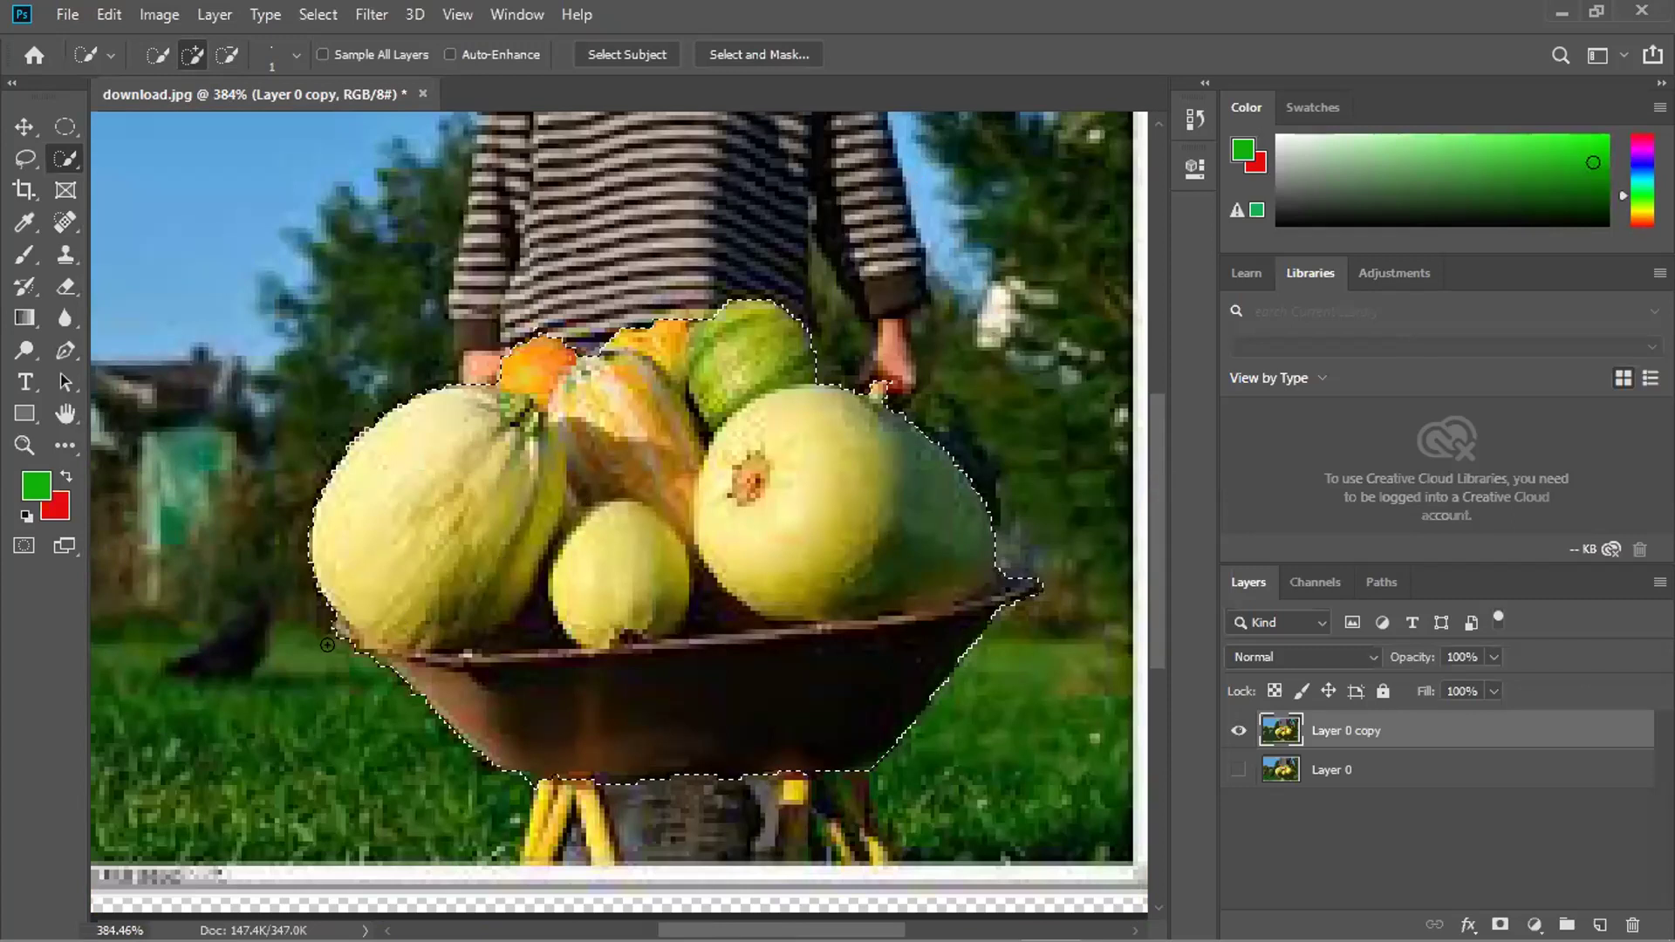
{"action": "scroll", "coordinate": [270, 521], "scroll_direction": "up", "scroll_amount": 3}
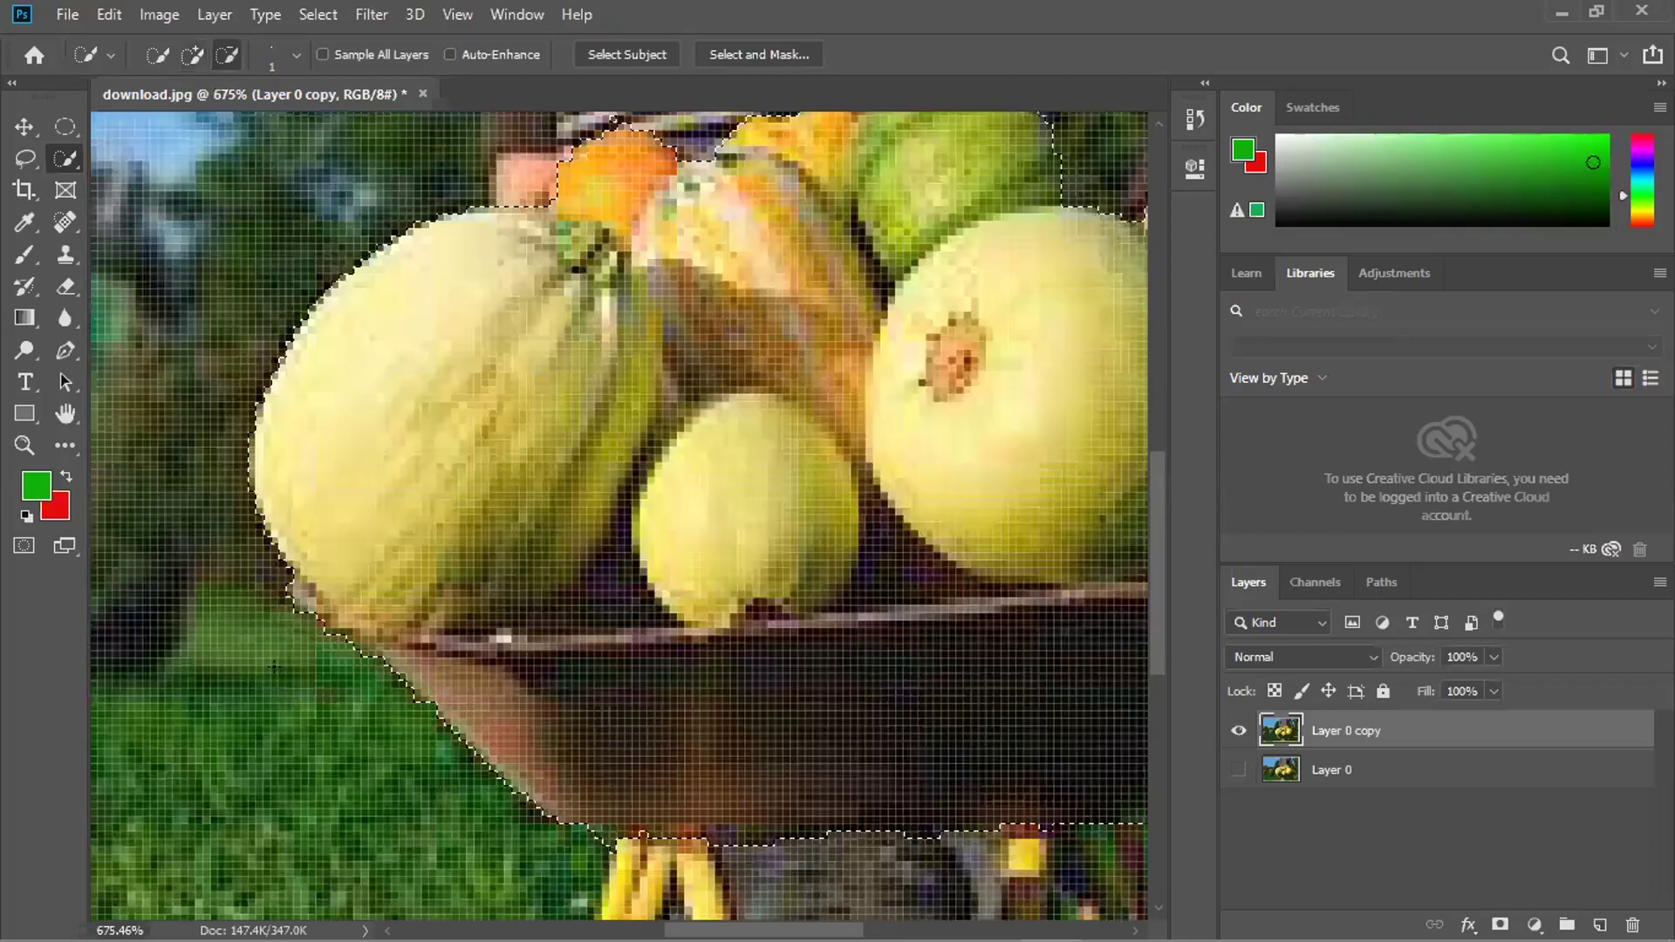
{"action": "scroll", "coordinate": [238, 655], "scroll_direction": "up", "scroll_amount": 1}
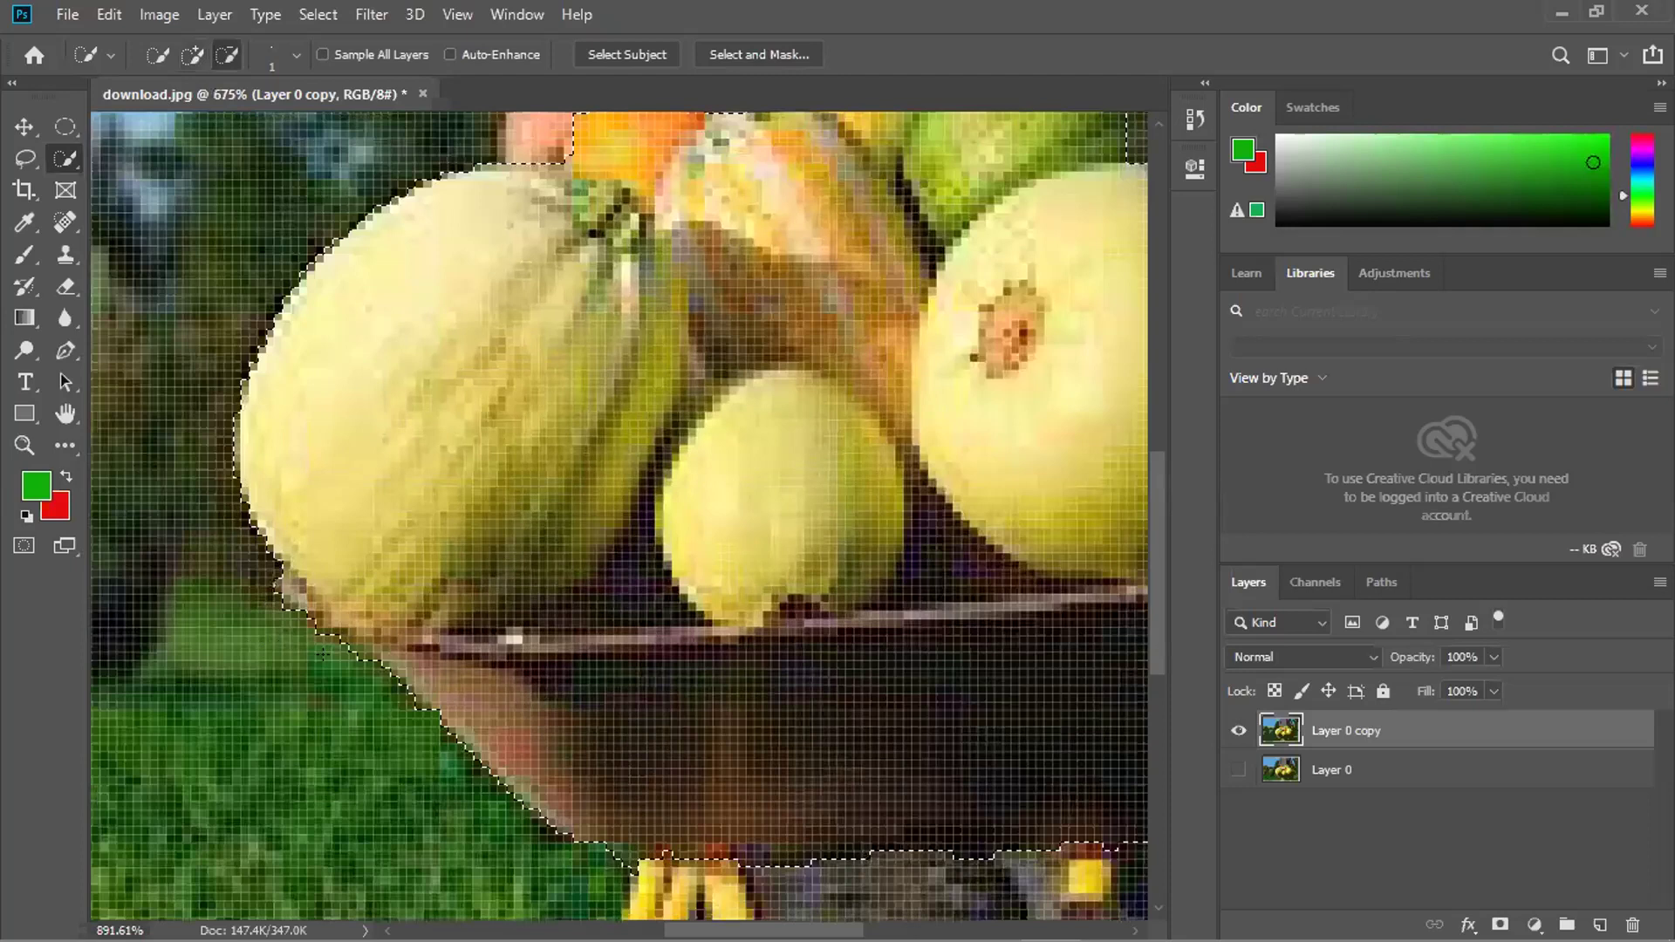
{"action": "scroll", "coordinate": [541, 635], "scroll_direction": "down", "scroll_amount": 1}
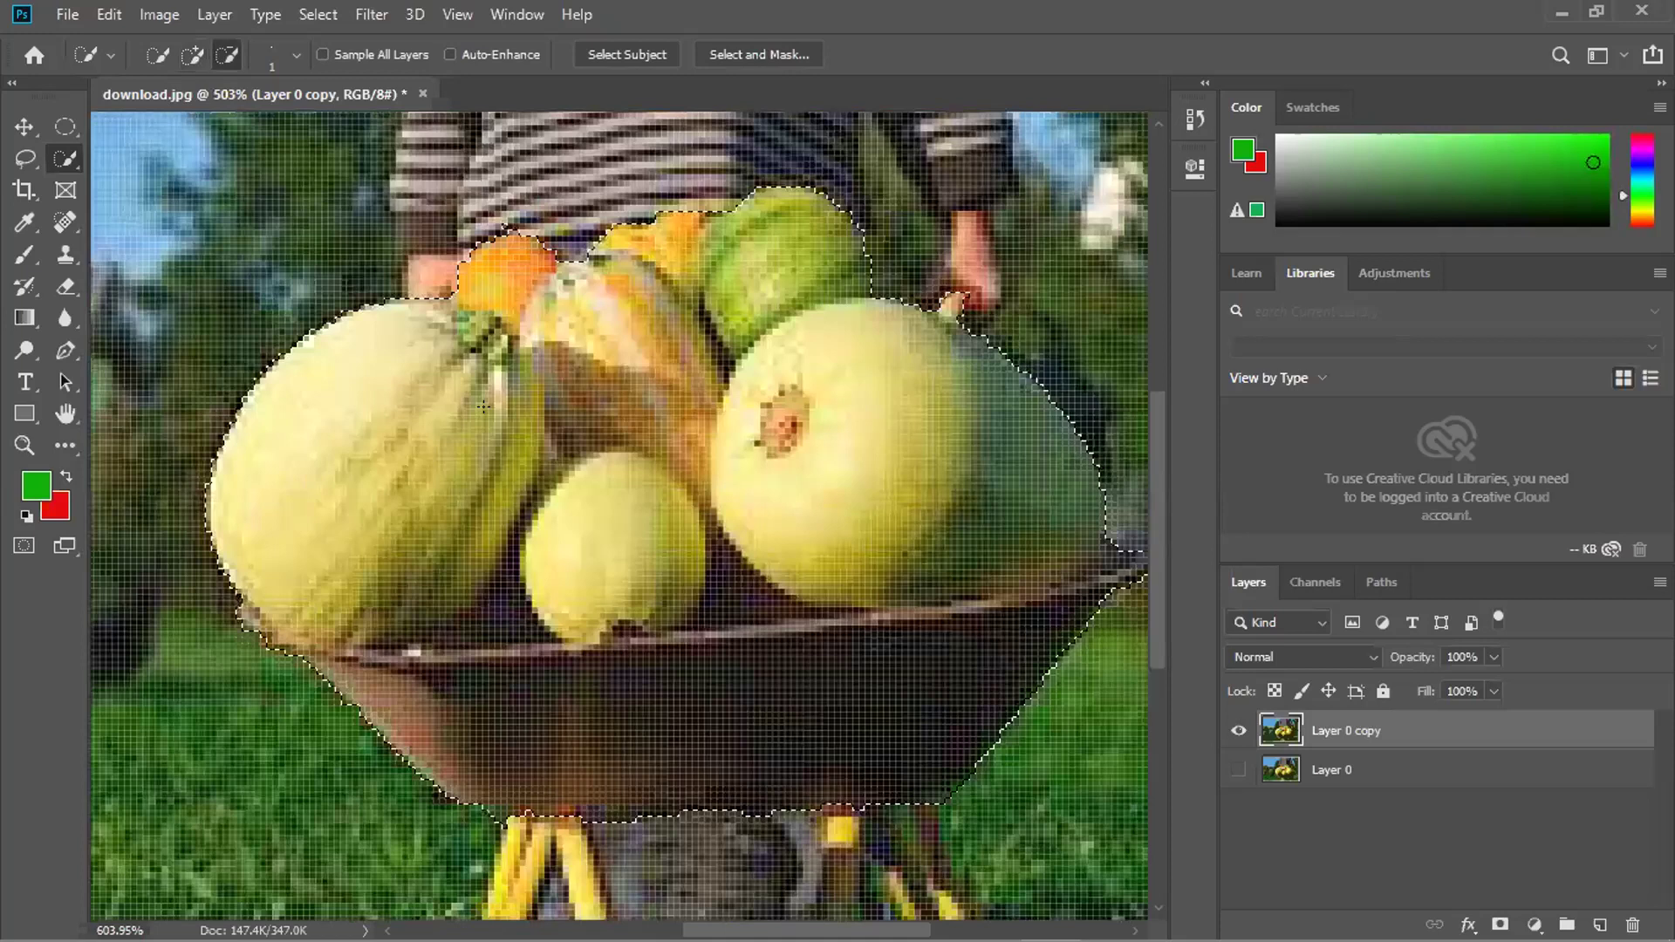
{"action": "scroll", "coordinate": [483, 407], "scroll_direction": "up", "scroll_amount": 1}
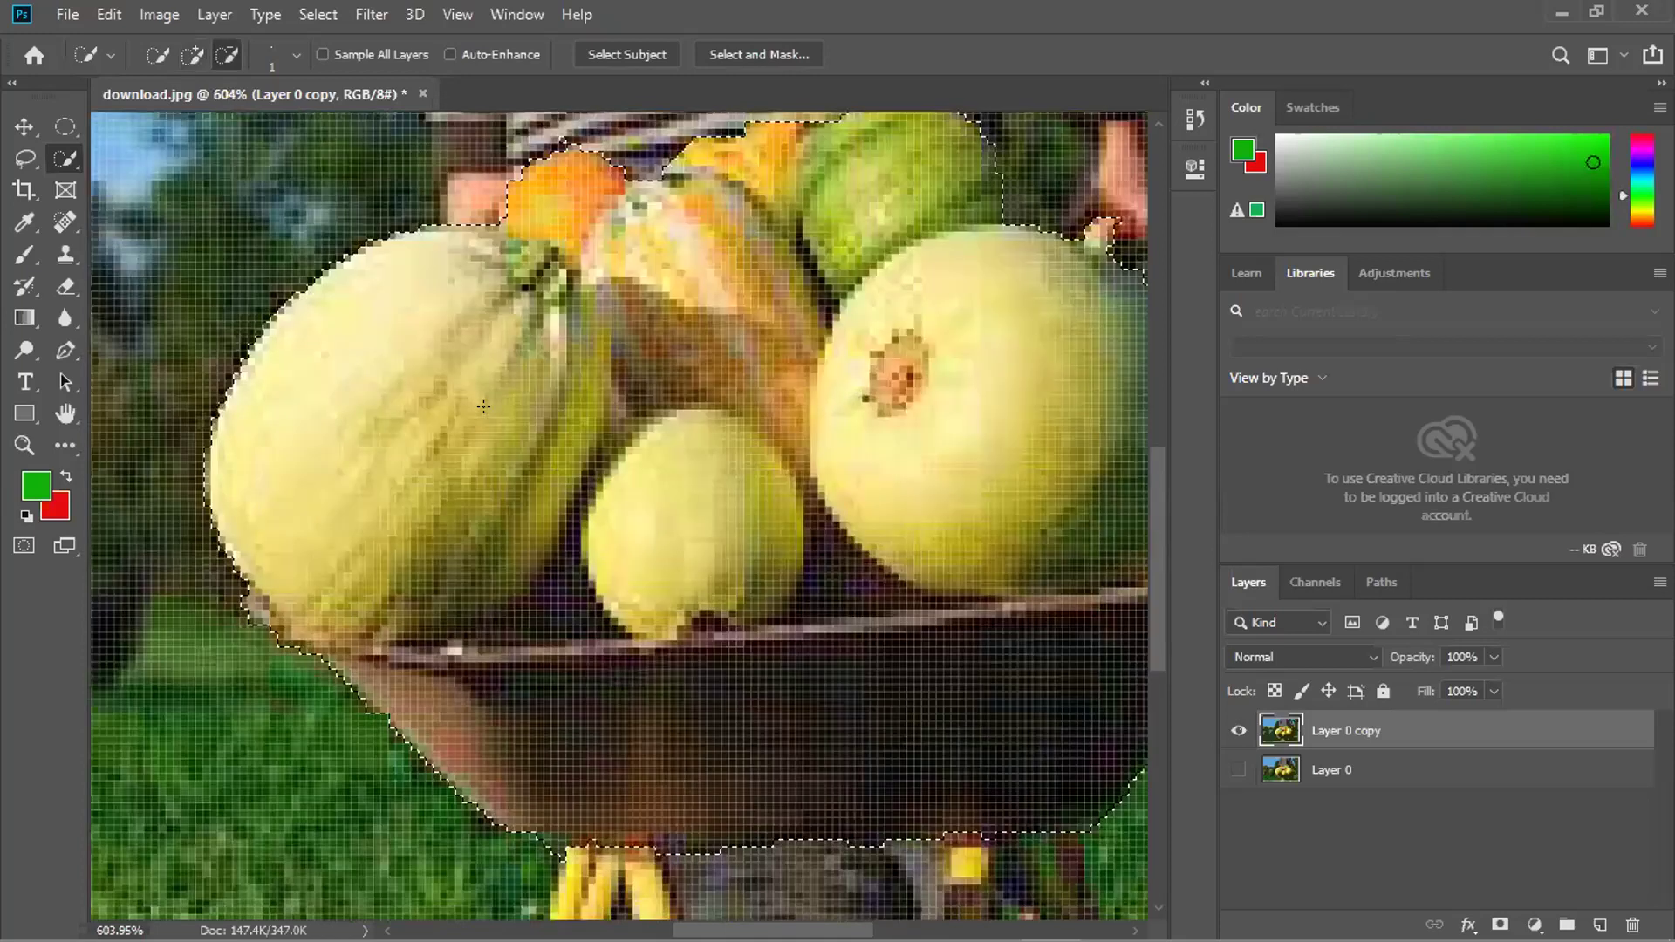
{"action": "scroll", "coordinate": [483, 407], "scroll_direction": "down", "scroll_amount": 3}
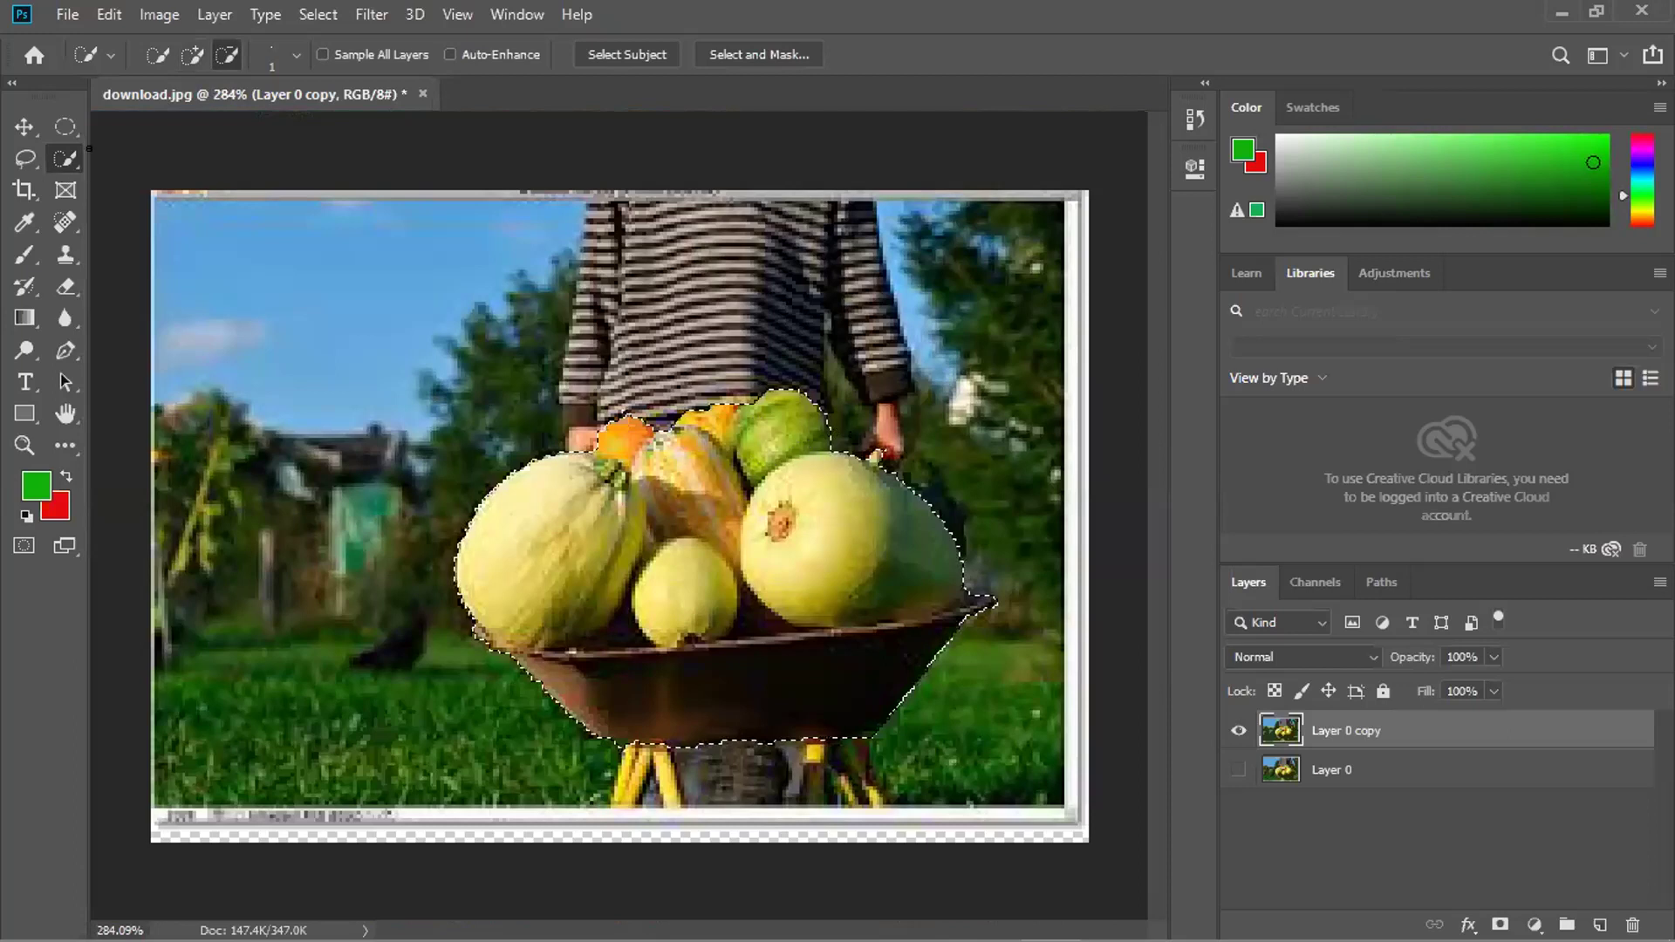
Raise the Quick Selection brush to size 3 in add mode, check the melon edge, then fit the image.
{"action": "scroll", "coordinate": [807, 459], "scroll_direction": "up", "scroll_amount": 3}
{"action": "key", "text": "bracketright"}
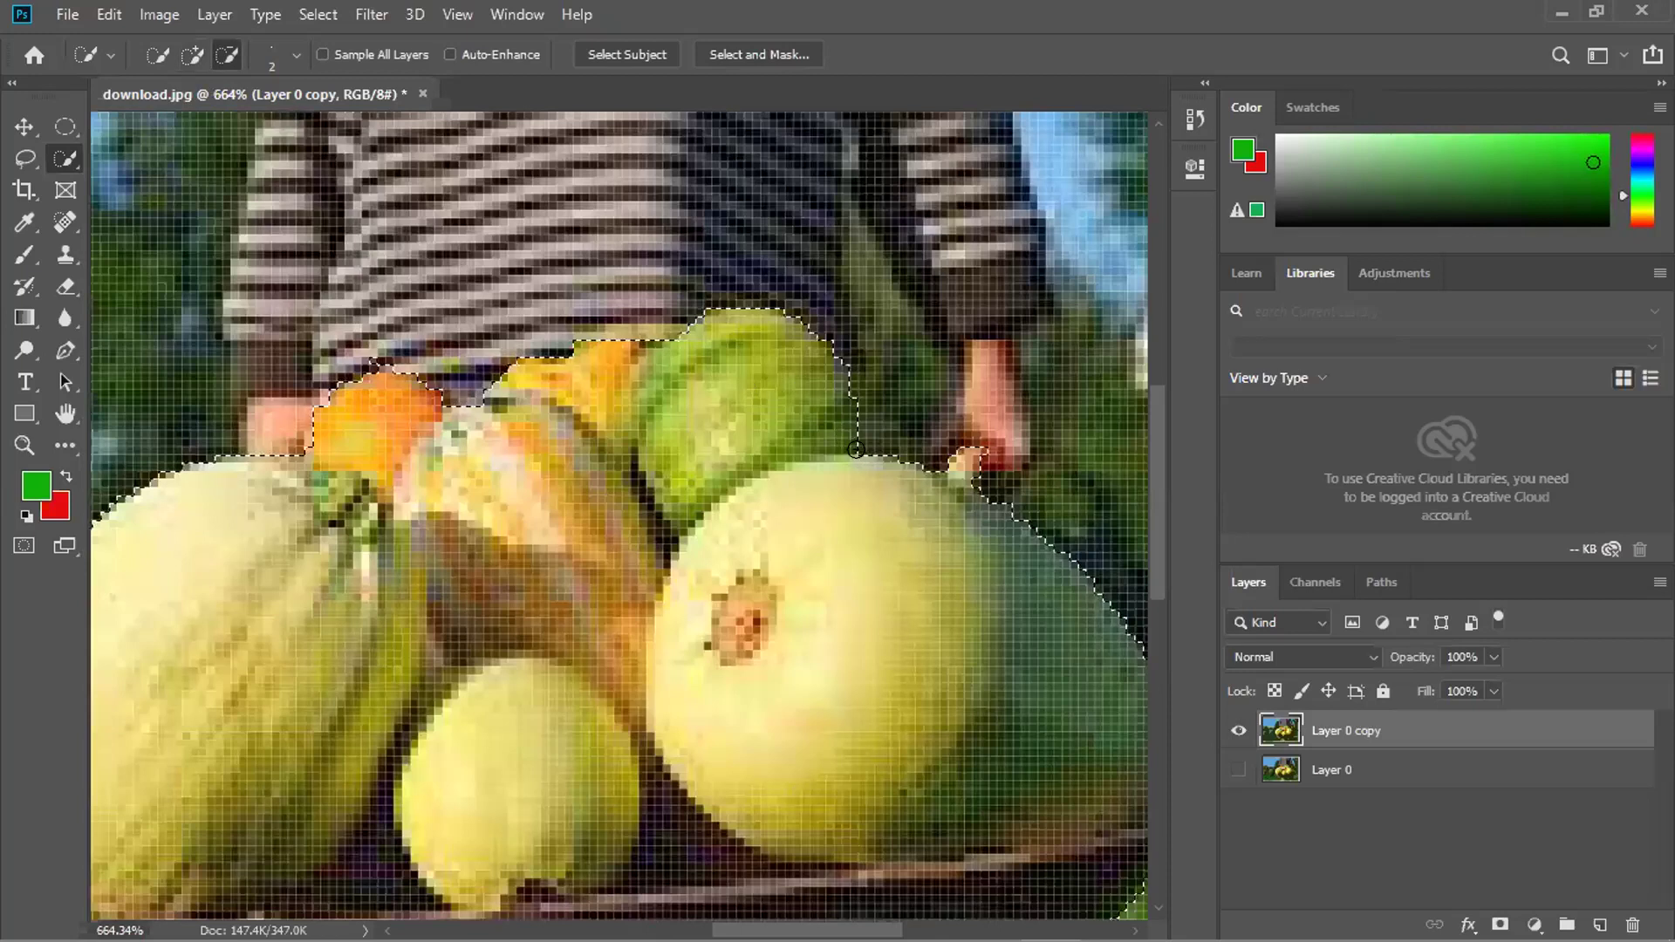
{"action": "key", "text": "bracketright"}
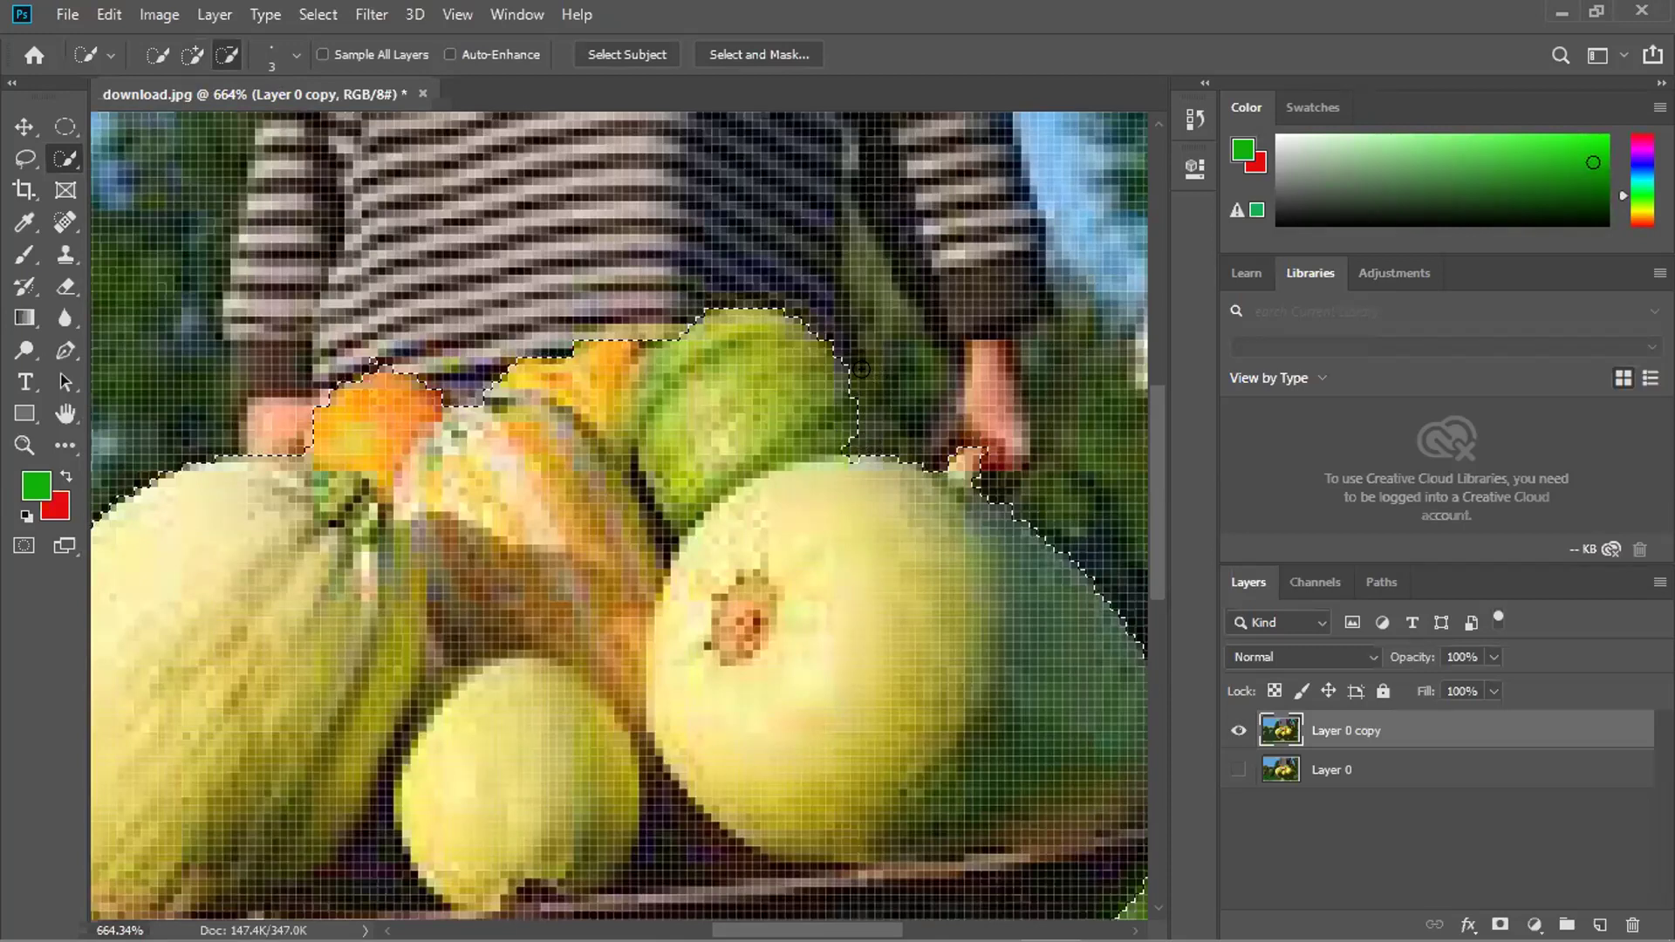
{"action": "key", "text": "alt"}
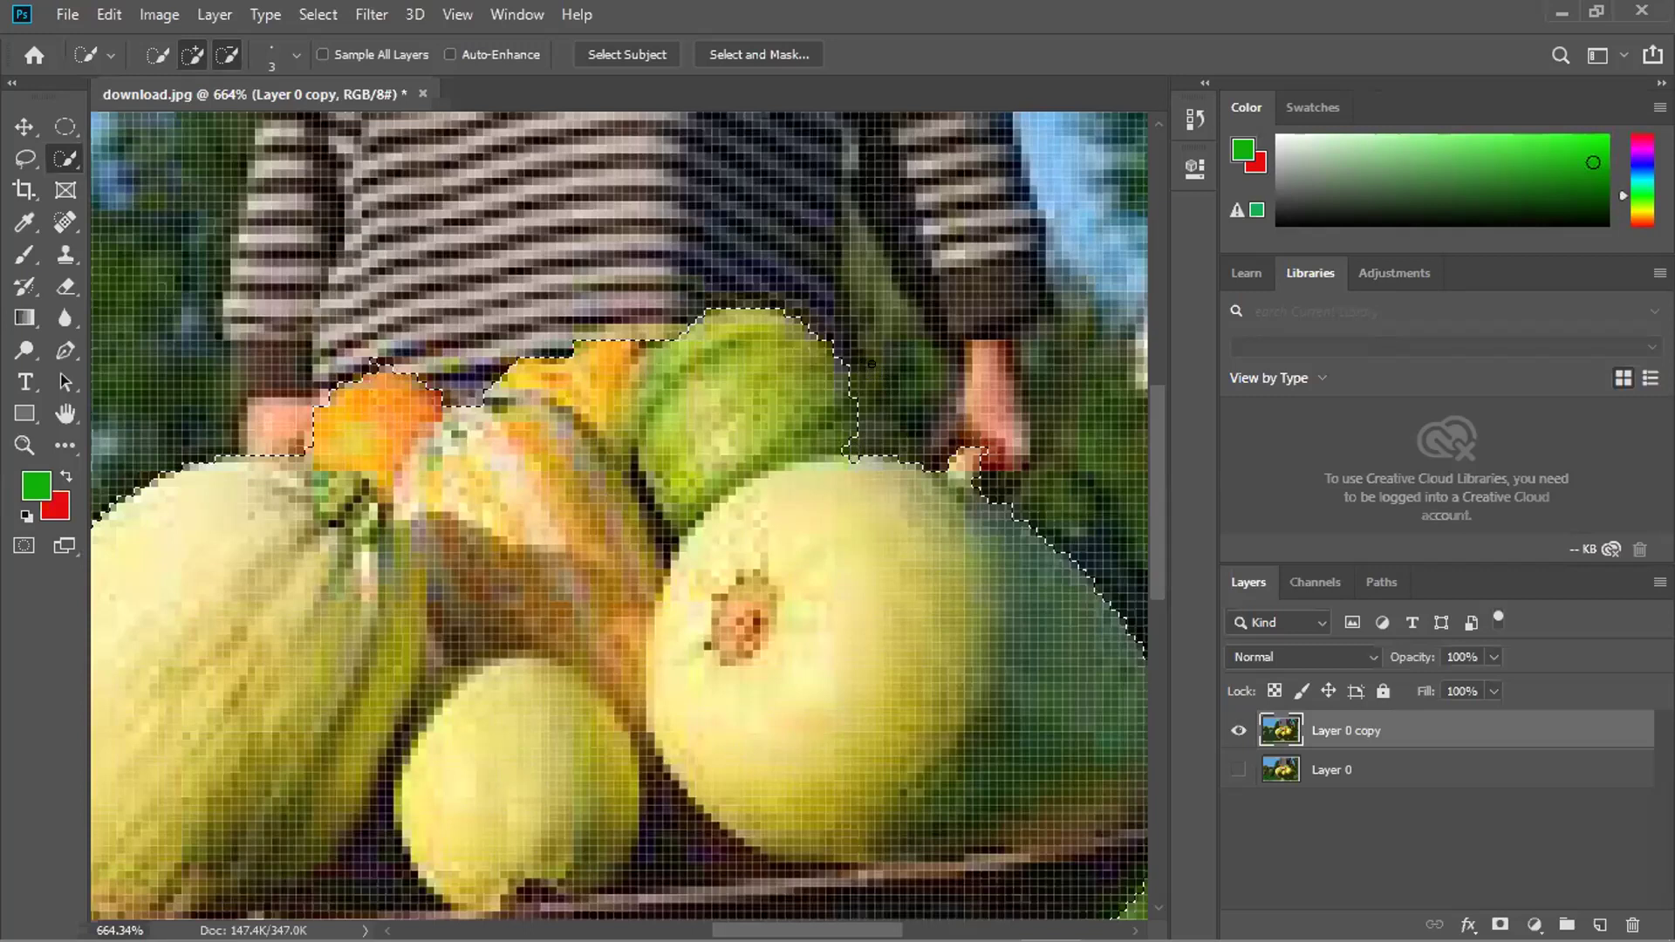
{"action": "scroll", "coordinate": [875, 404], "scroll_direction": "down", "scroll_amount": 2}
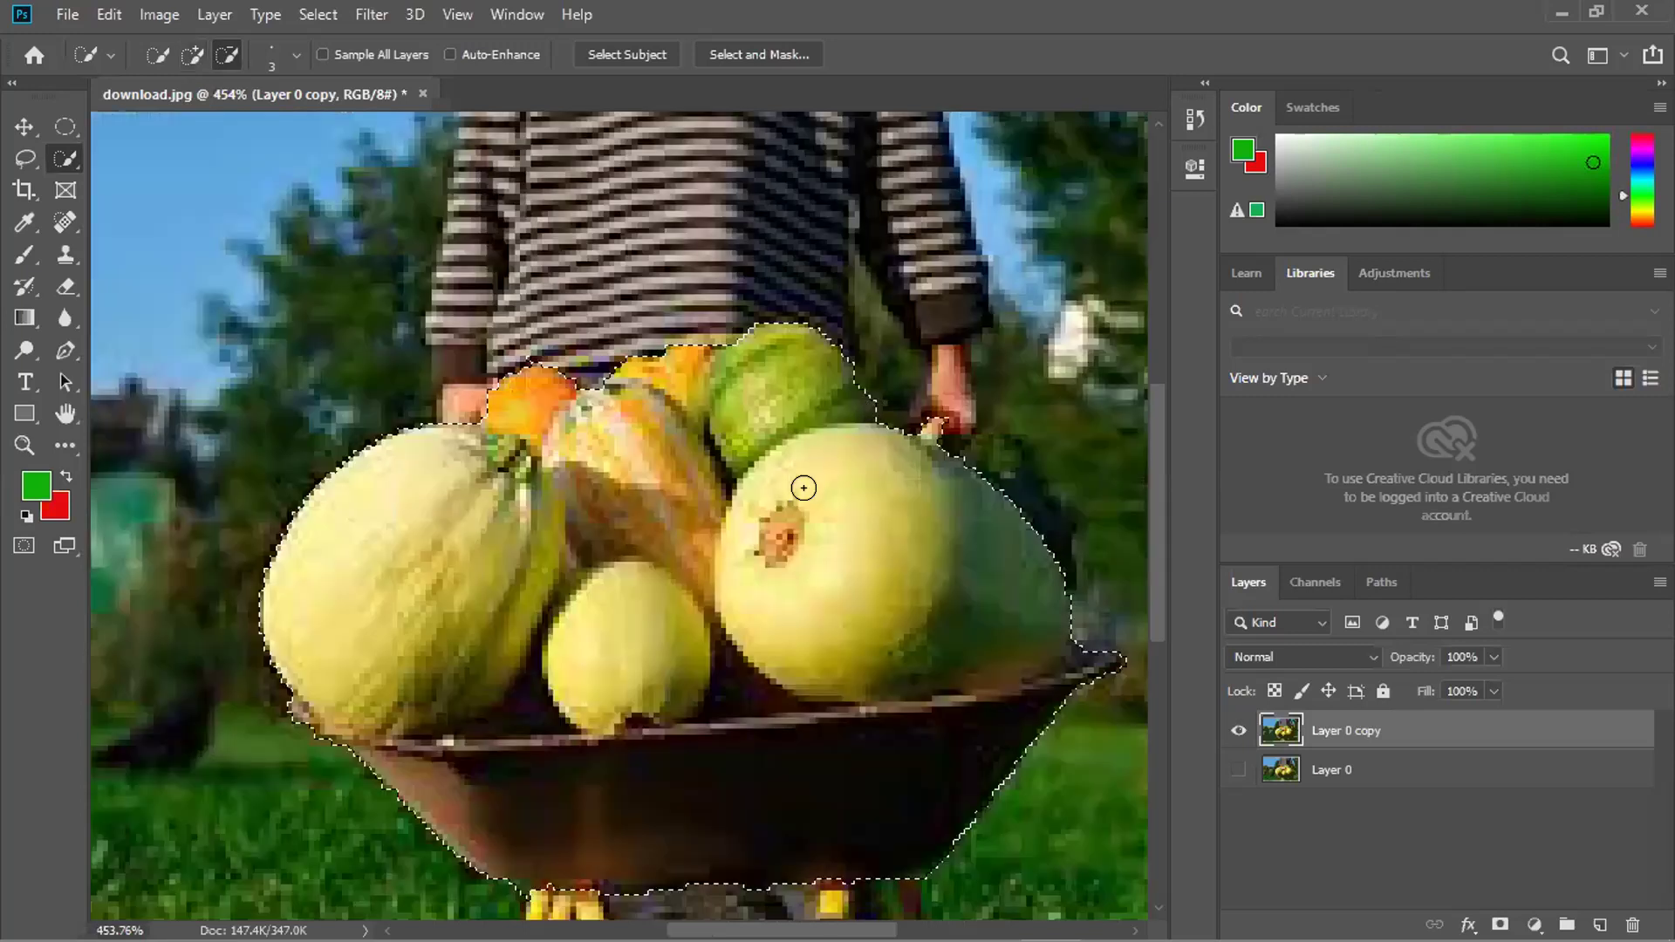
{"action": "scroll", "coordinate": [785, 476], "scroll_direction": "up", "scroll_amount": 1}
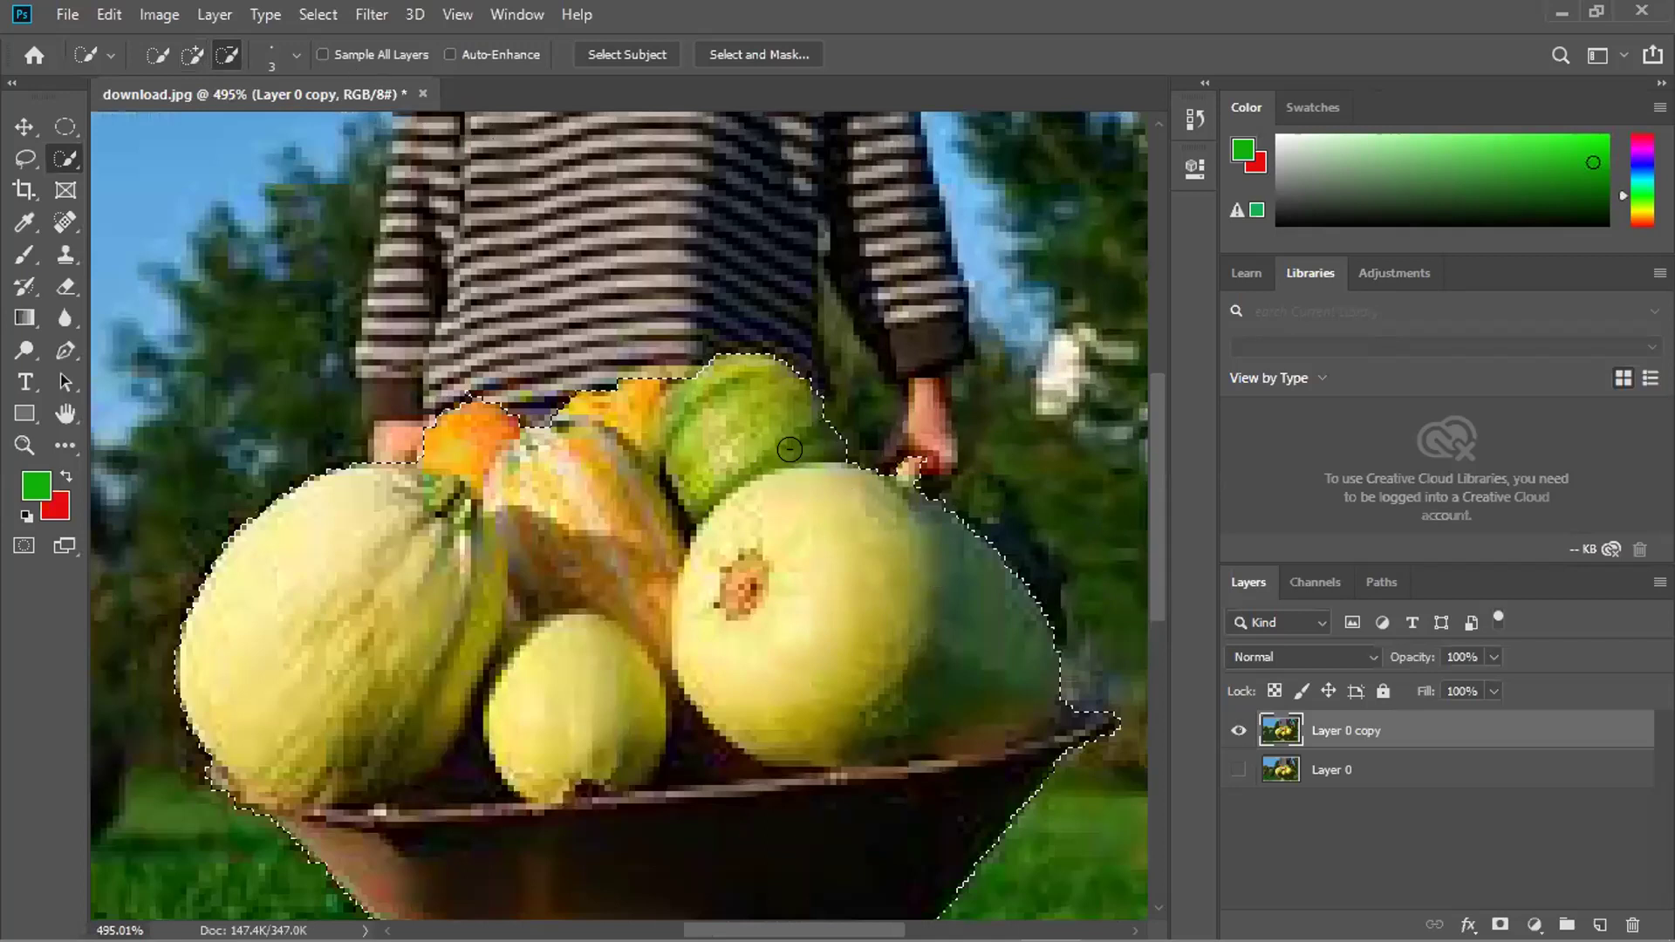
{"action": "scroll", "coordinate": [806, 450], "scroll_direction": "up", "scroll_amount": 2}
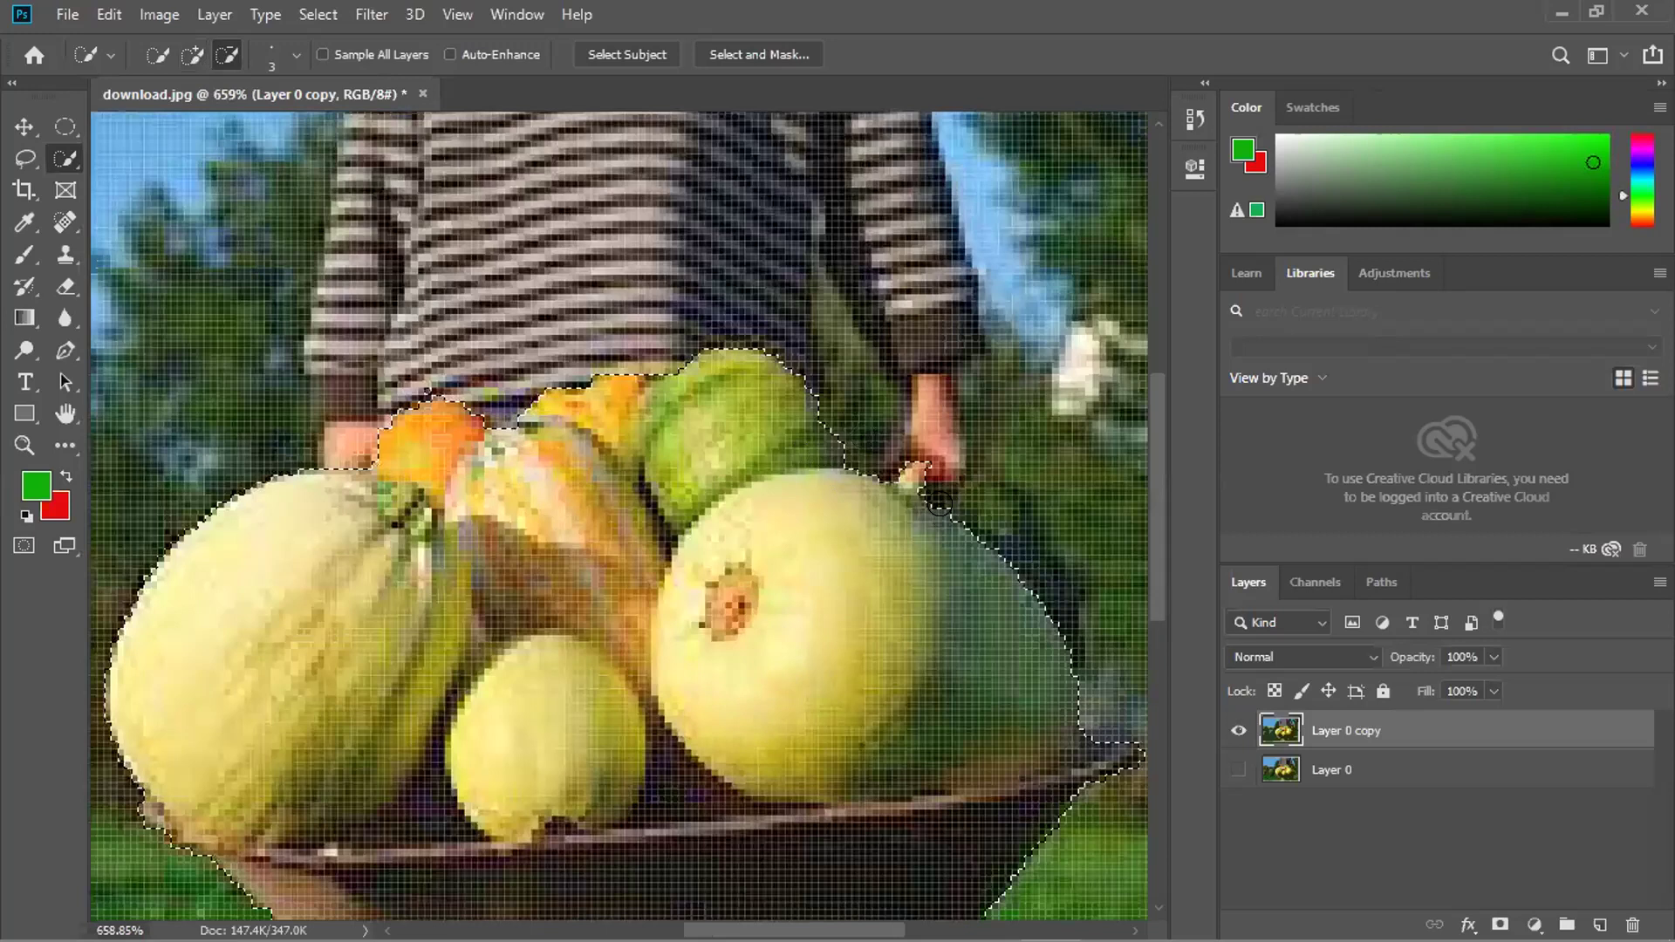
{"action": "scroll", "coordinate": [939, 504], "scroll_direction": "up", "scroll_amount": 2}
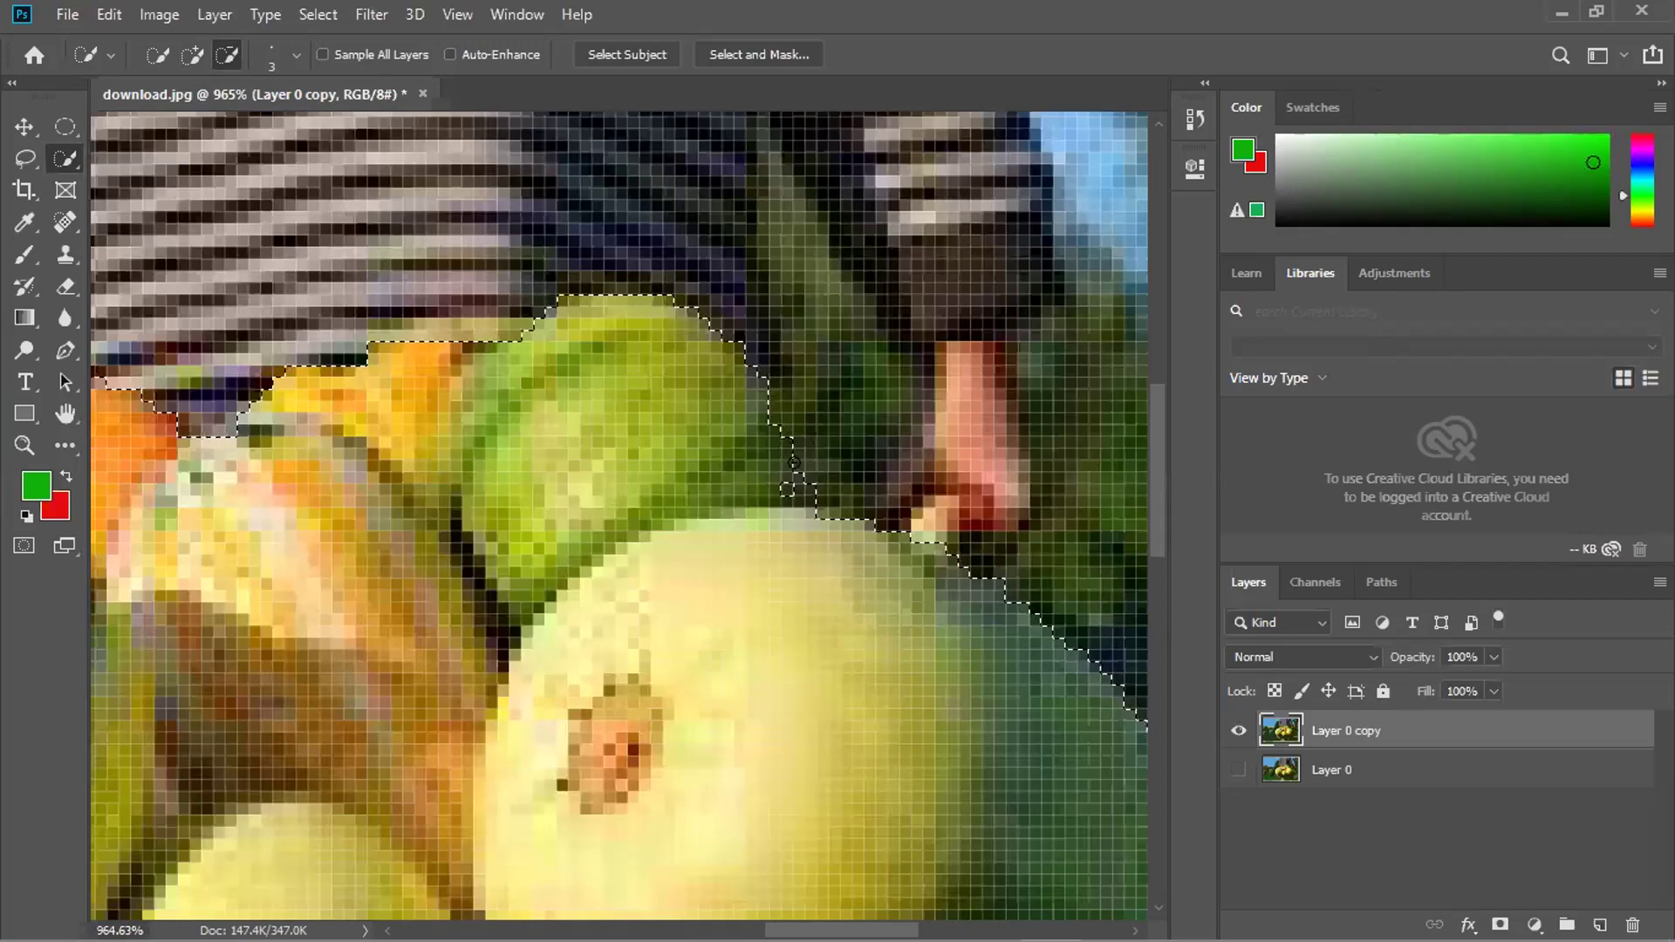
{"action": "scroll", "coordinate": [750, 584], "scroll_direction": "down", "scroll_amount": 2}
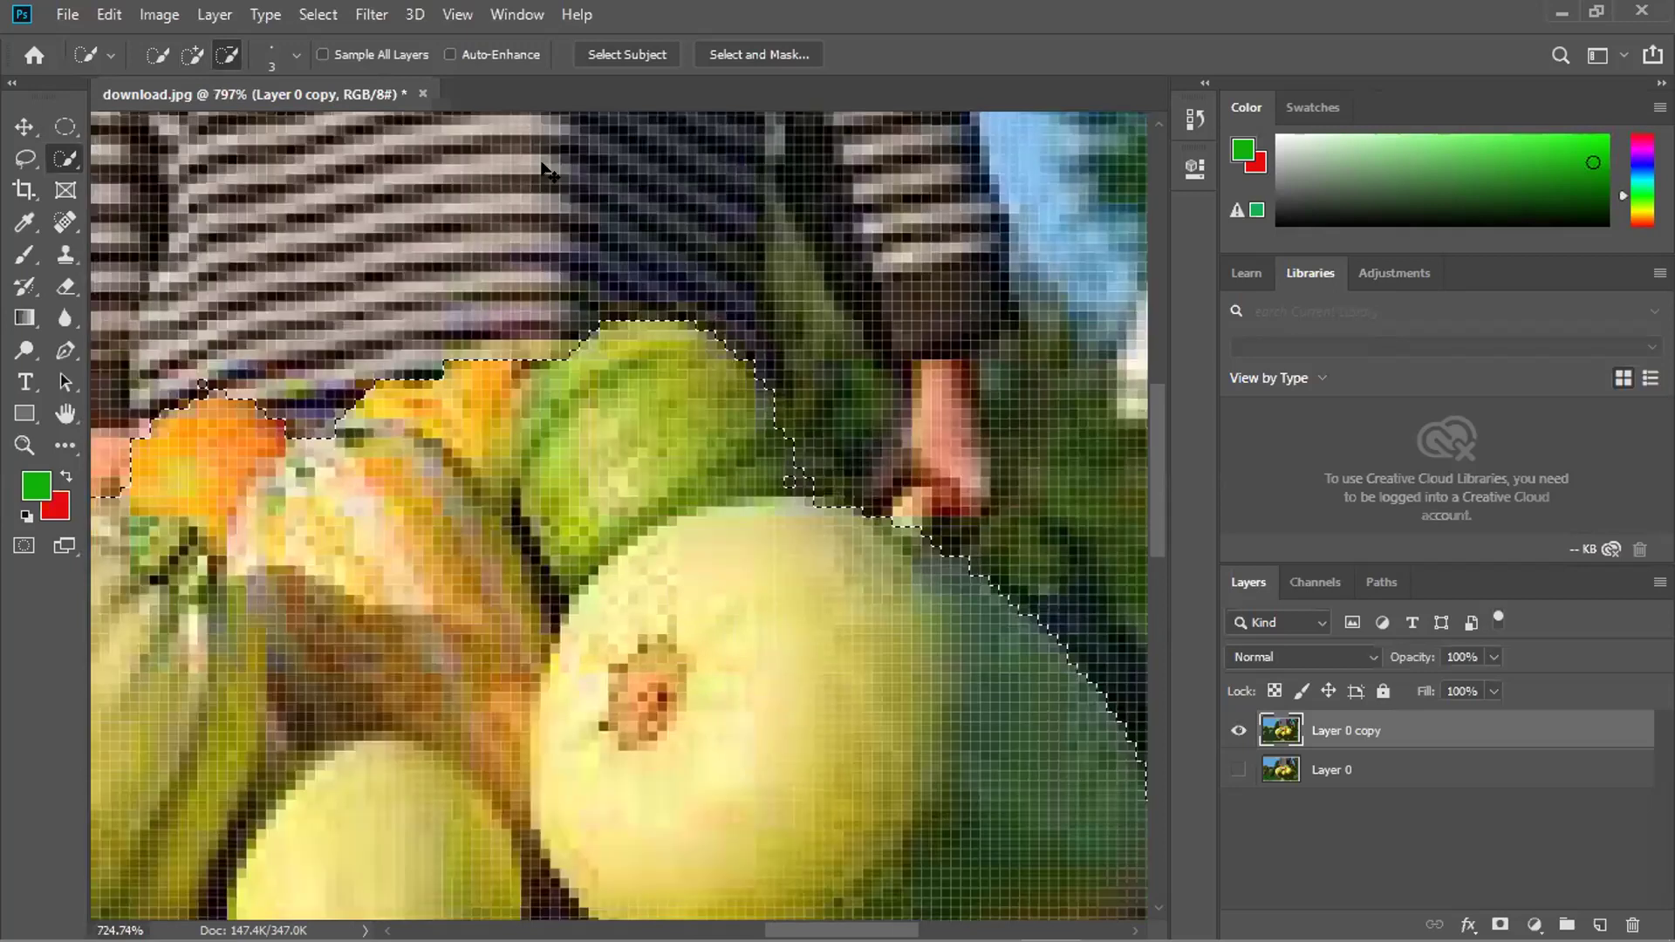
{"action": "key", "text": "ctrl+0"}
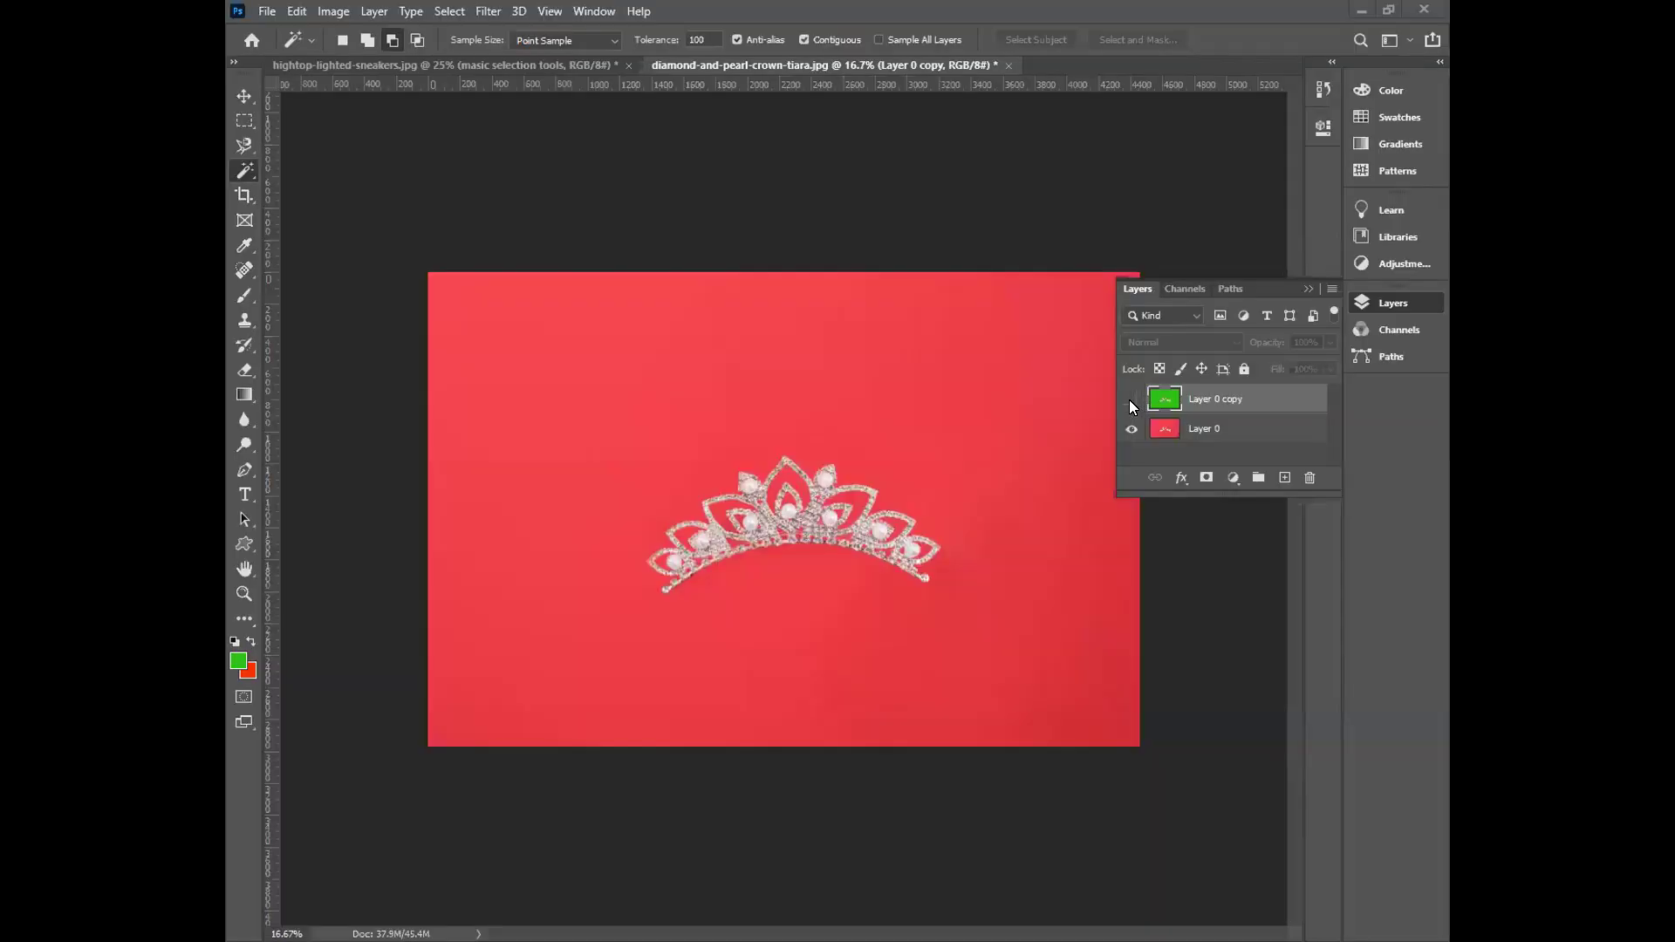
Hide Layer 0 copy and look through the tools grouped with the Magic Wand.
{"action": "left_click", "coordinate": [1132, 399]}
{"action": "key", "text": "ctrl+comma"}
{"action": "right_click", "coordinate": [245, 168]}
{"action": "key", "text": "Escape"}
{"action": "right_click", "coordinate": [248, 172]}
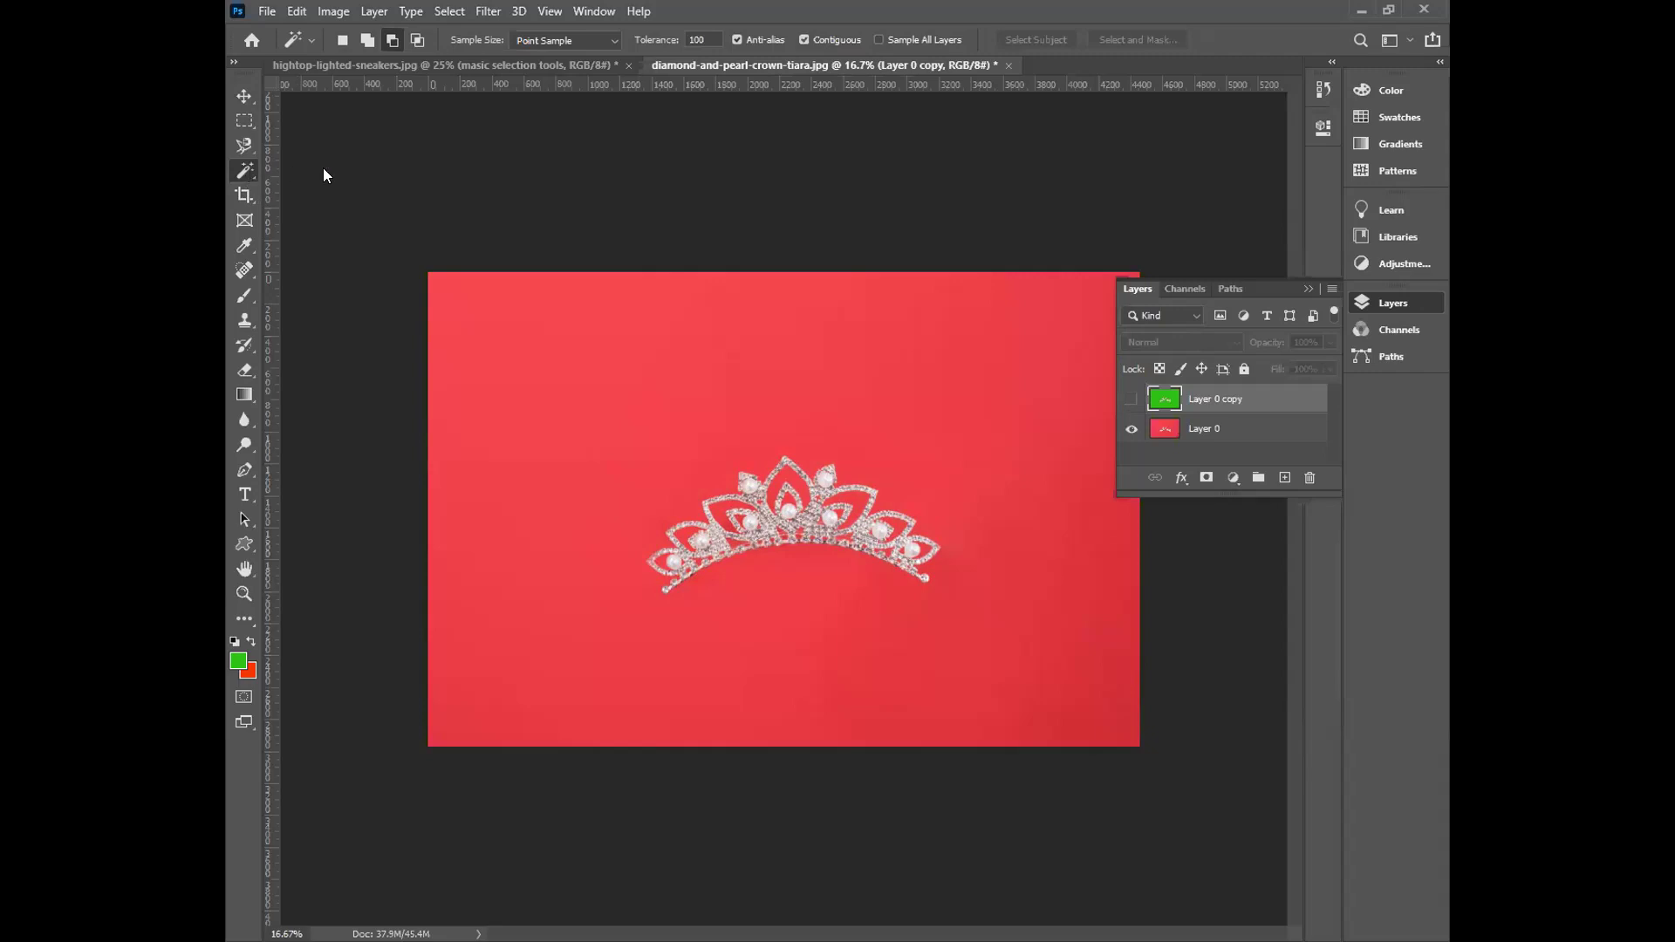
Toggle the green Layer 0 copy and red Layer 0 visibility, leaving the copy hidden.
{"action": "left_click", "coordinate": [1130, 399]}
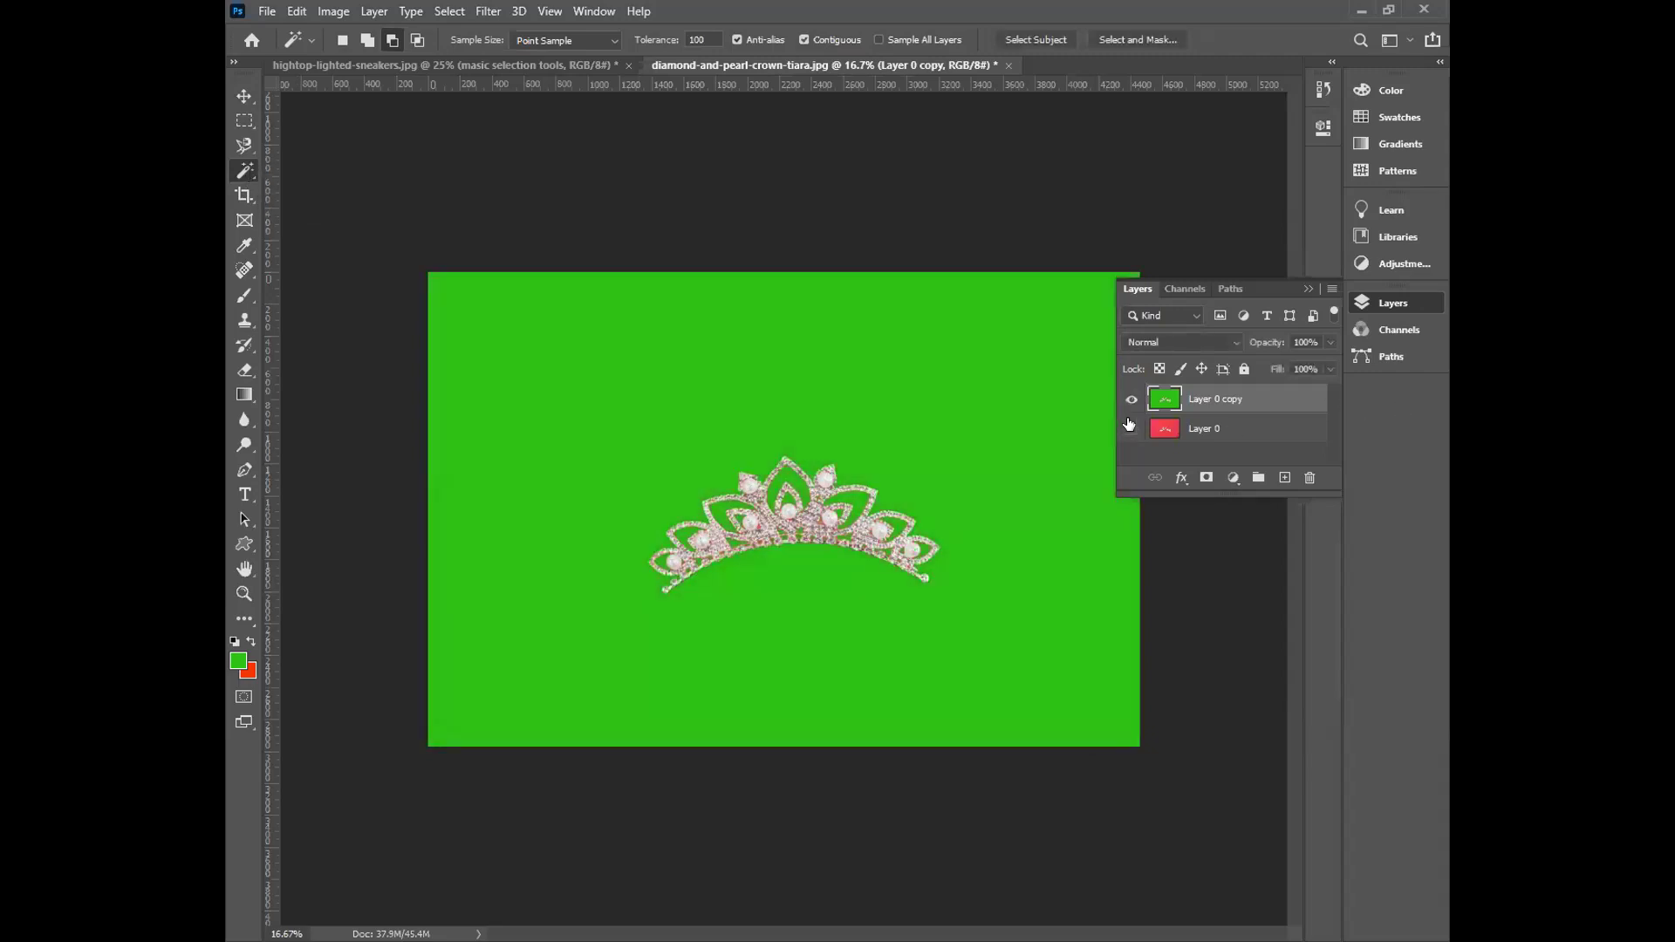
{"action": "left_click", "coordinate": [1131, 400]}
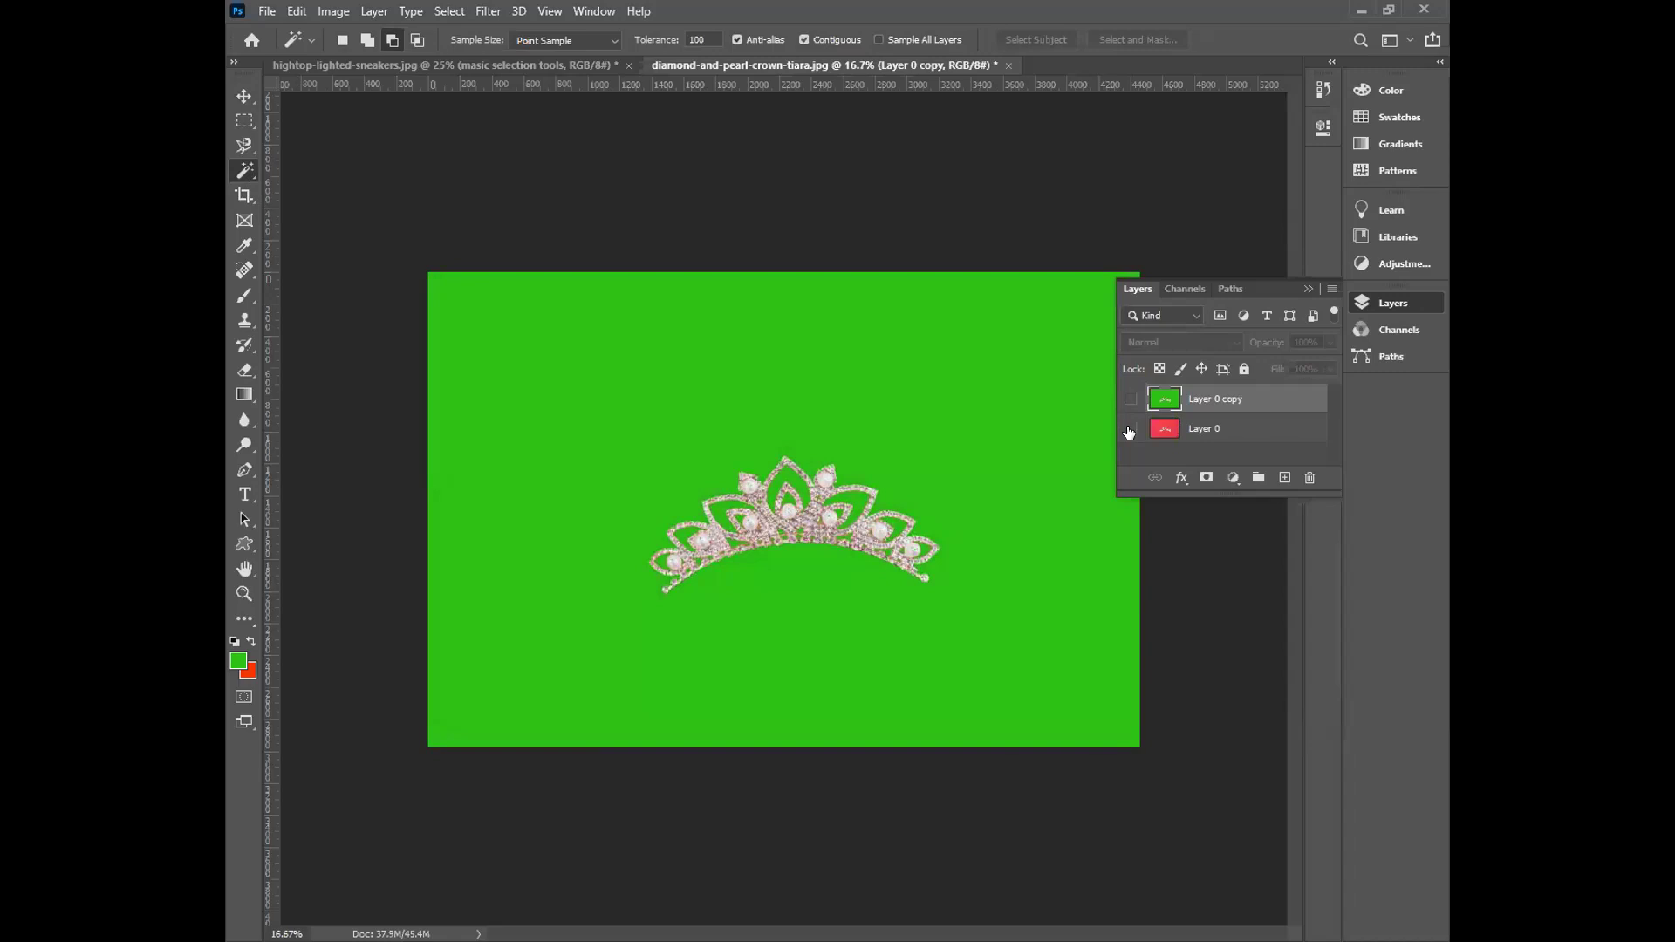
{"action": "left_click", "coordinate": [1130, 429]}
{"action": "left_click", "coordinate": [1128, 399]}
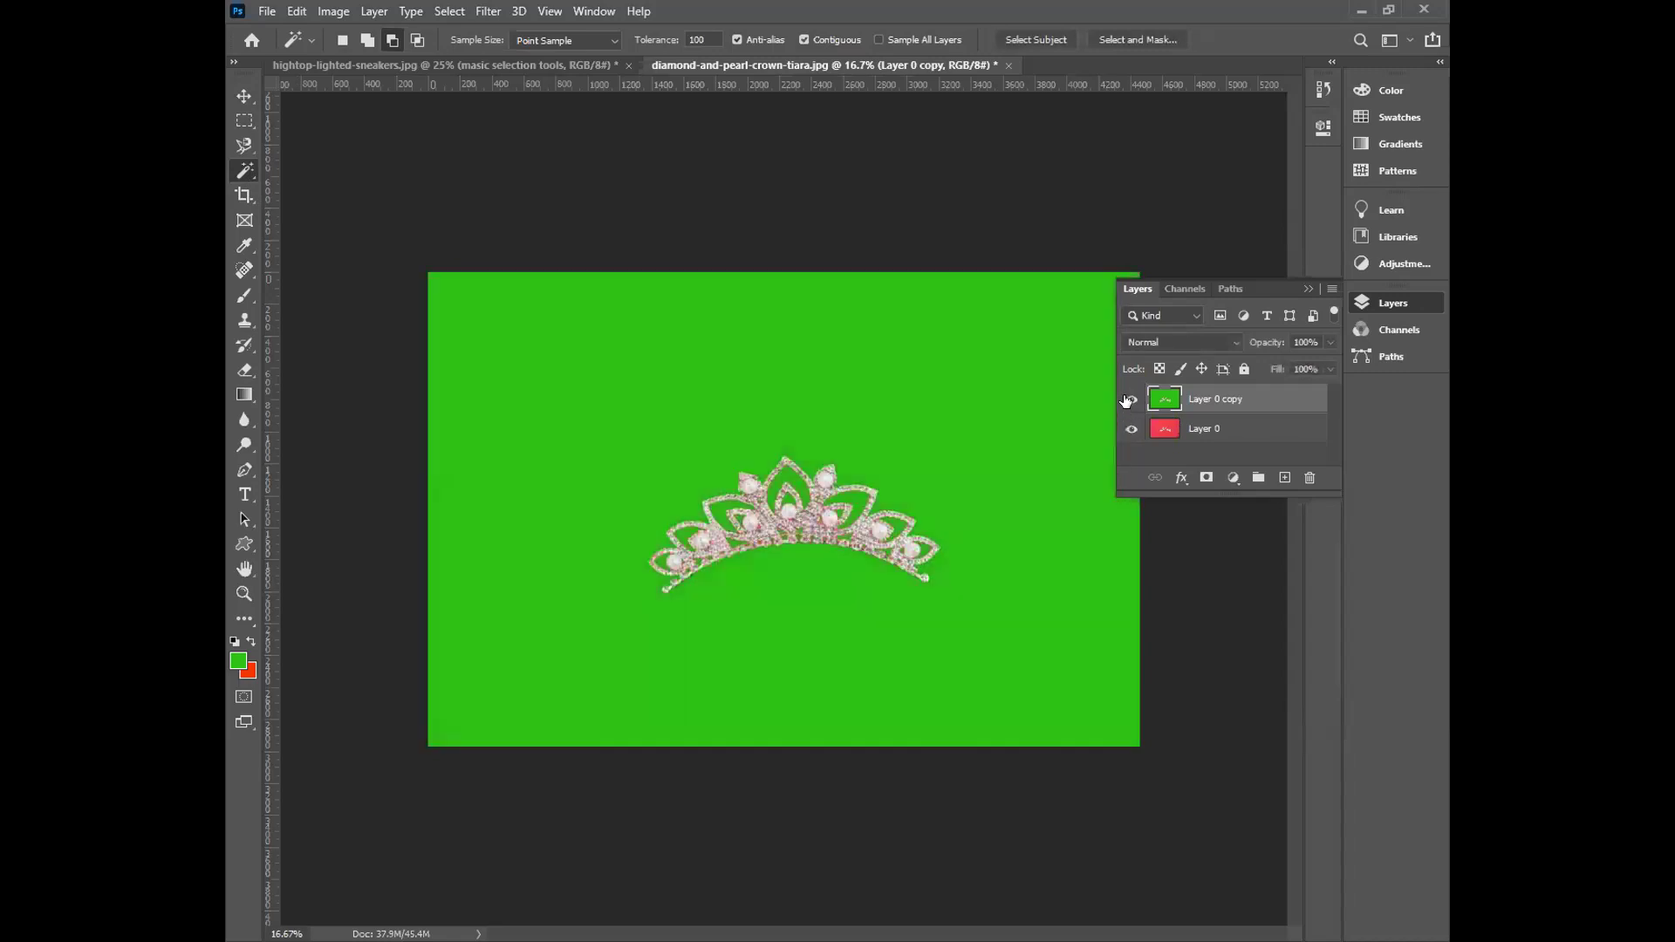
{"action": "left_click", "coordinate": [1127, 400]}
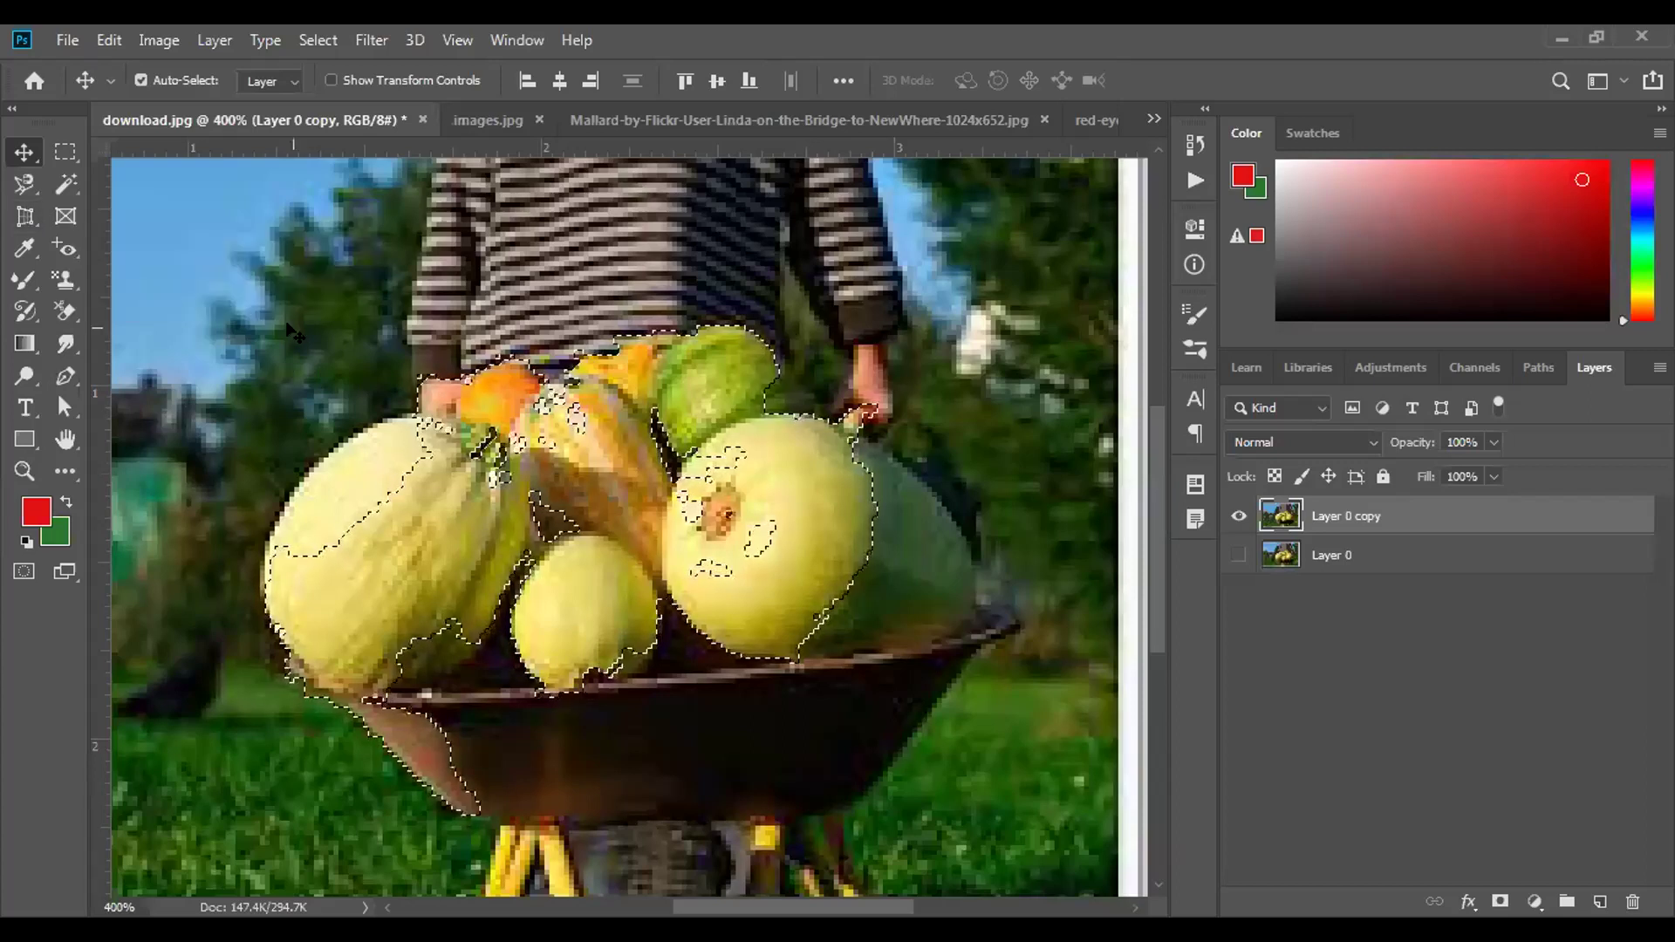
Deselect, then crop download.jpg with all edges pulled inside the white border.
{"action": "key", "text": "ctrl+d"}
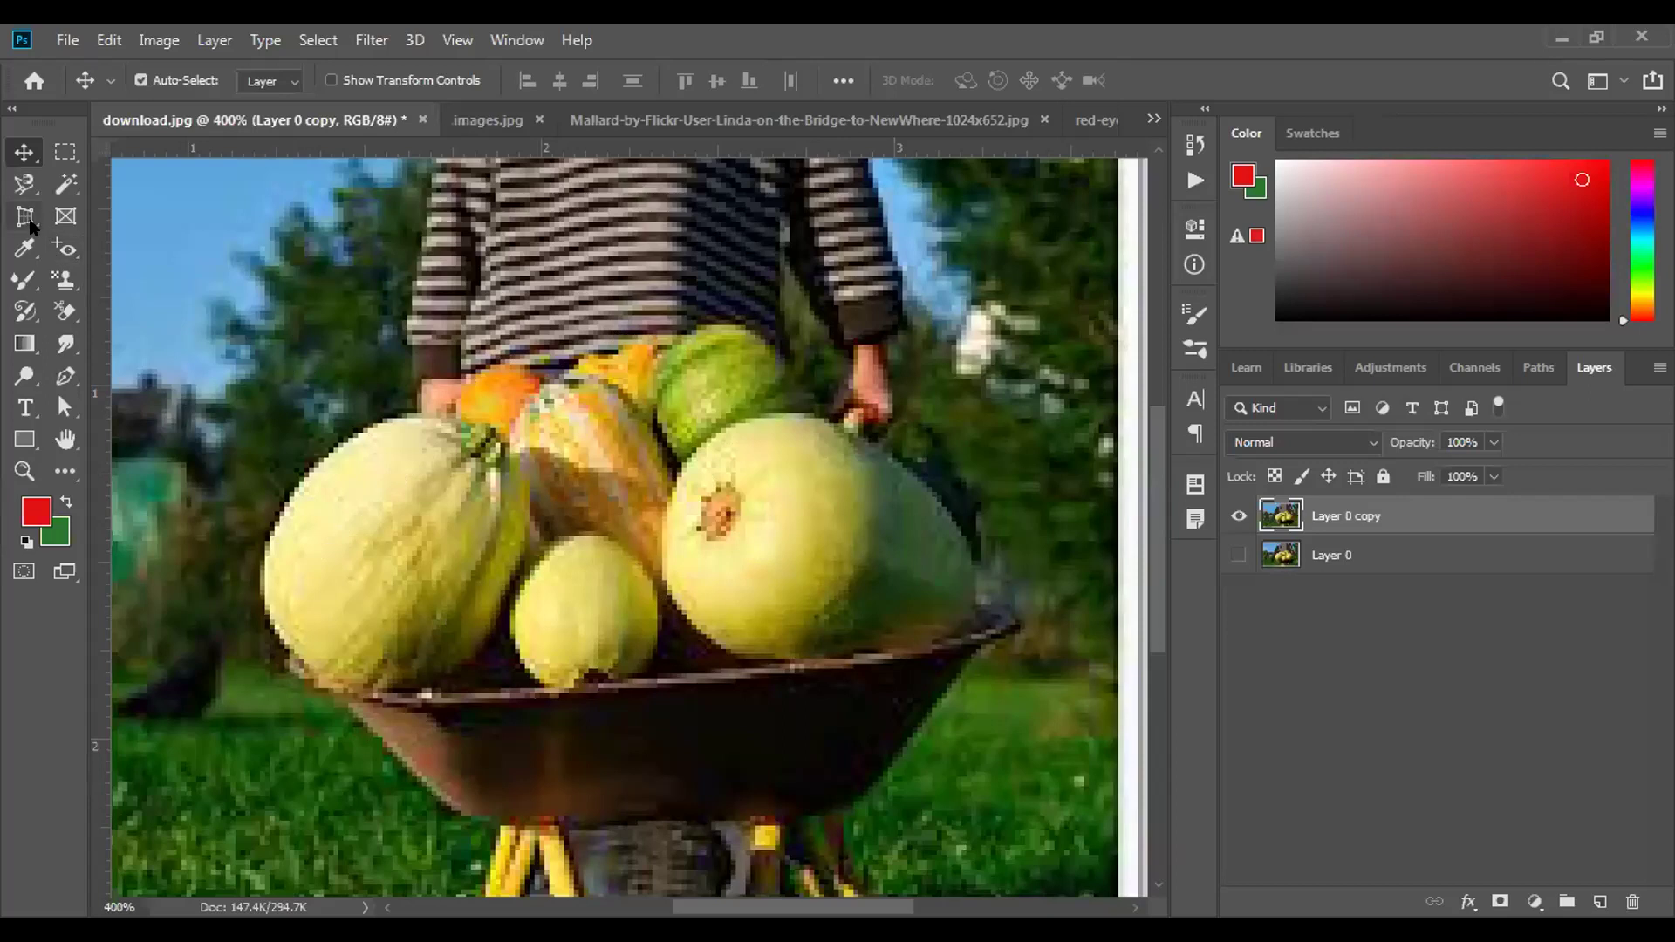
{"action": "left_click_drag", "start_coordinate": [28, 218], "coordinate": [88, 215]}
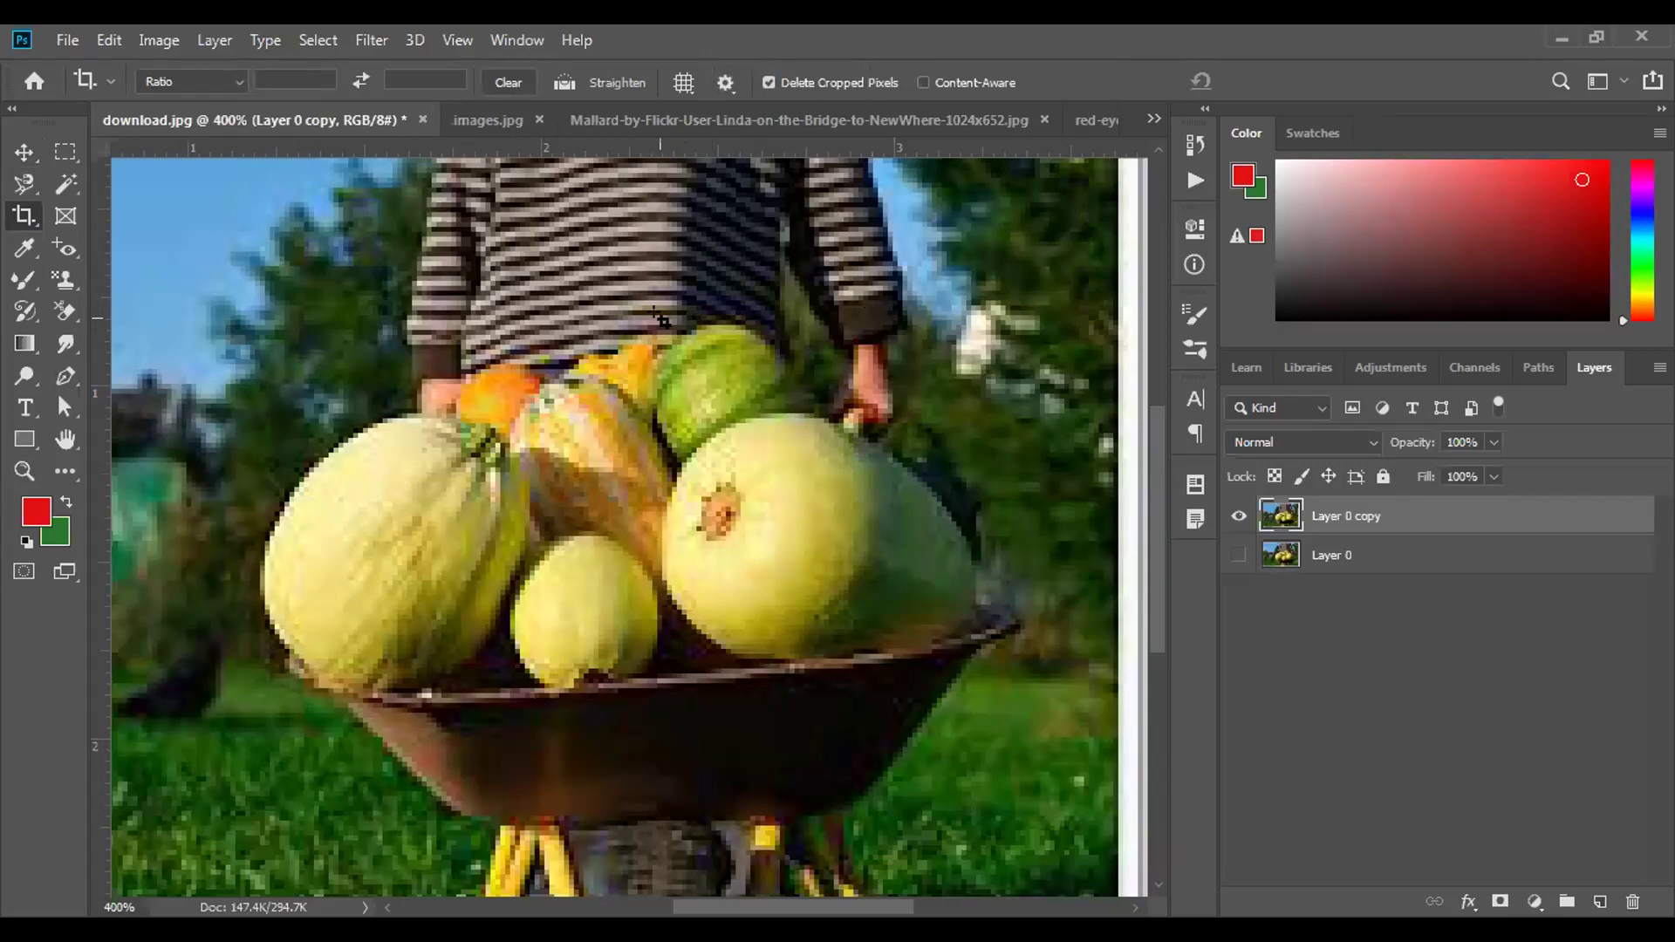
{"action": "key", "text": "ctrl+minus"}
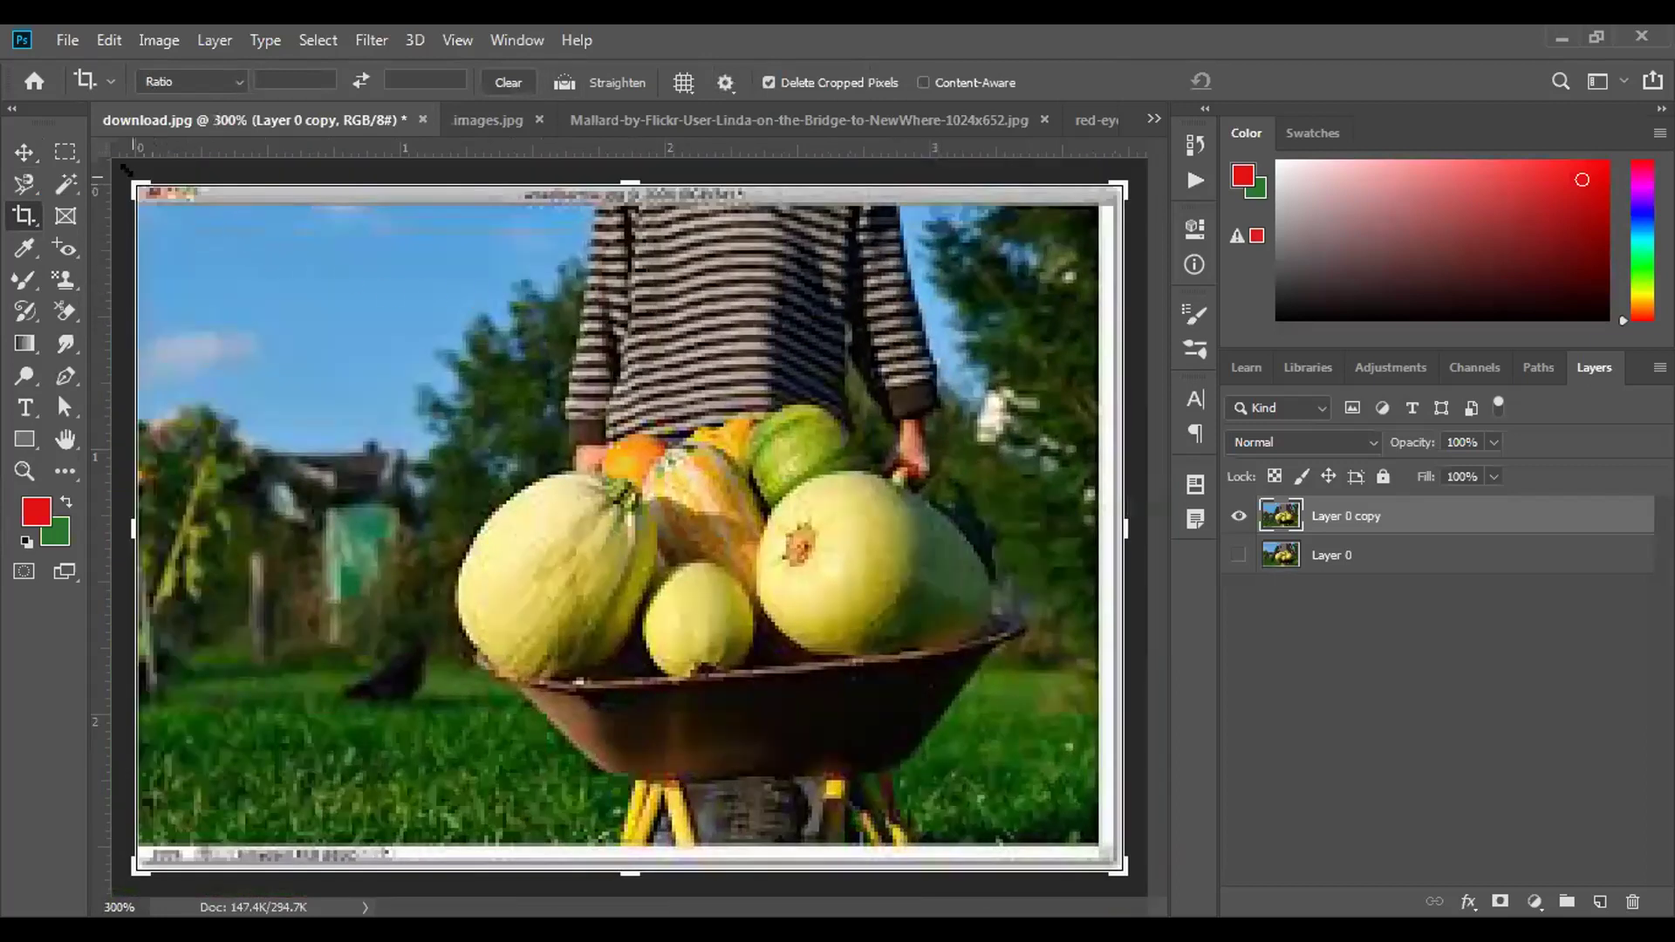
{"action": "left_click_drag", "start_coordinate": [129, 171], "coordinate": [96, 177]}
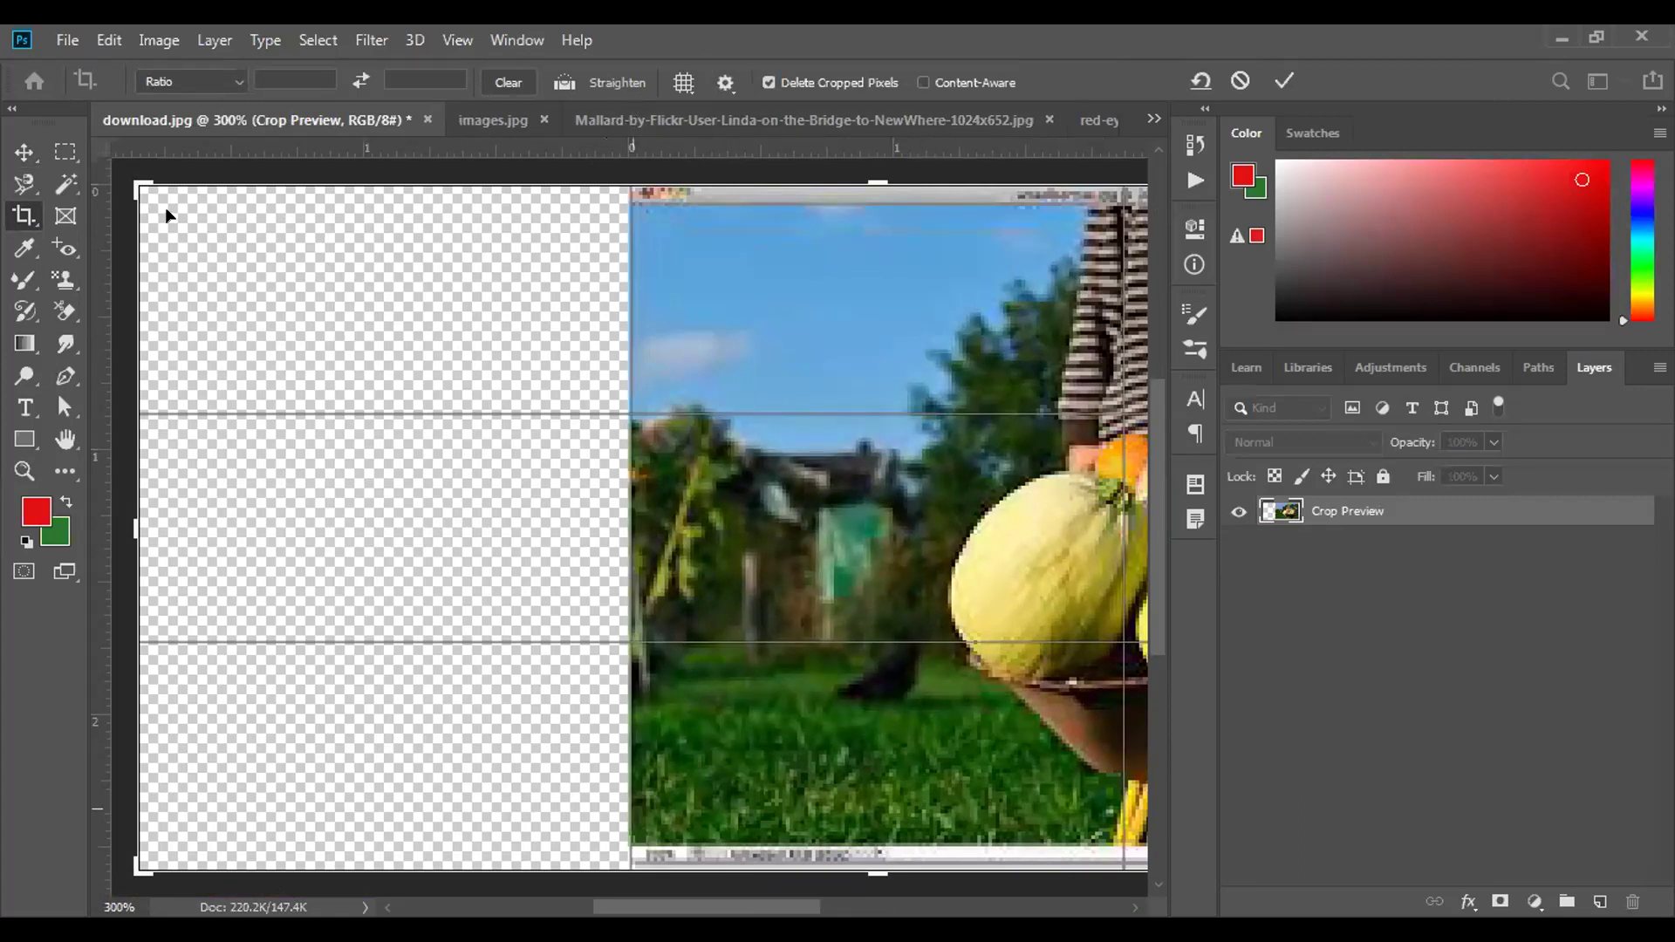
{"action": "left_click_drag", "start_coordinate": [131, 172], "coordinate": [386, 197]}
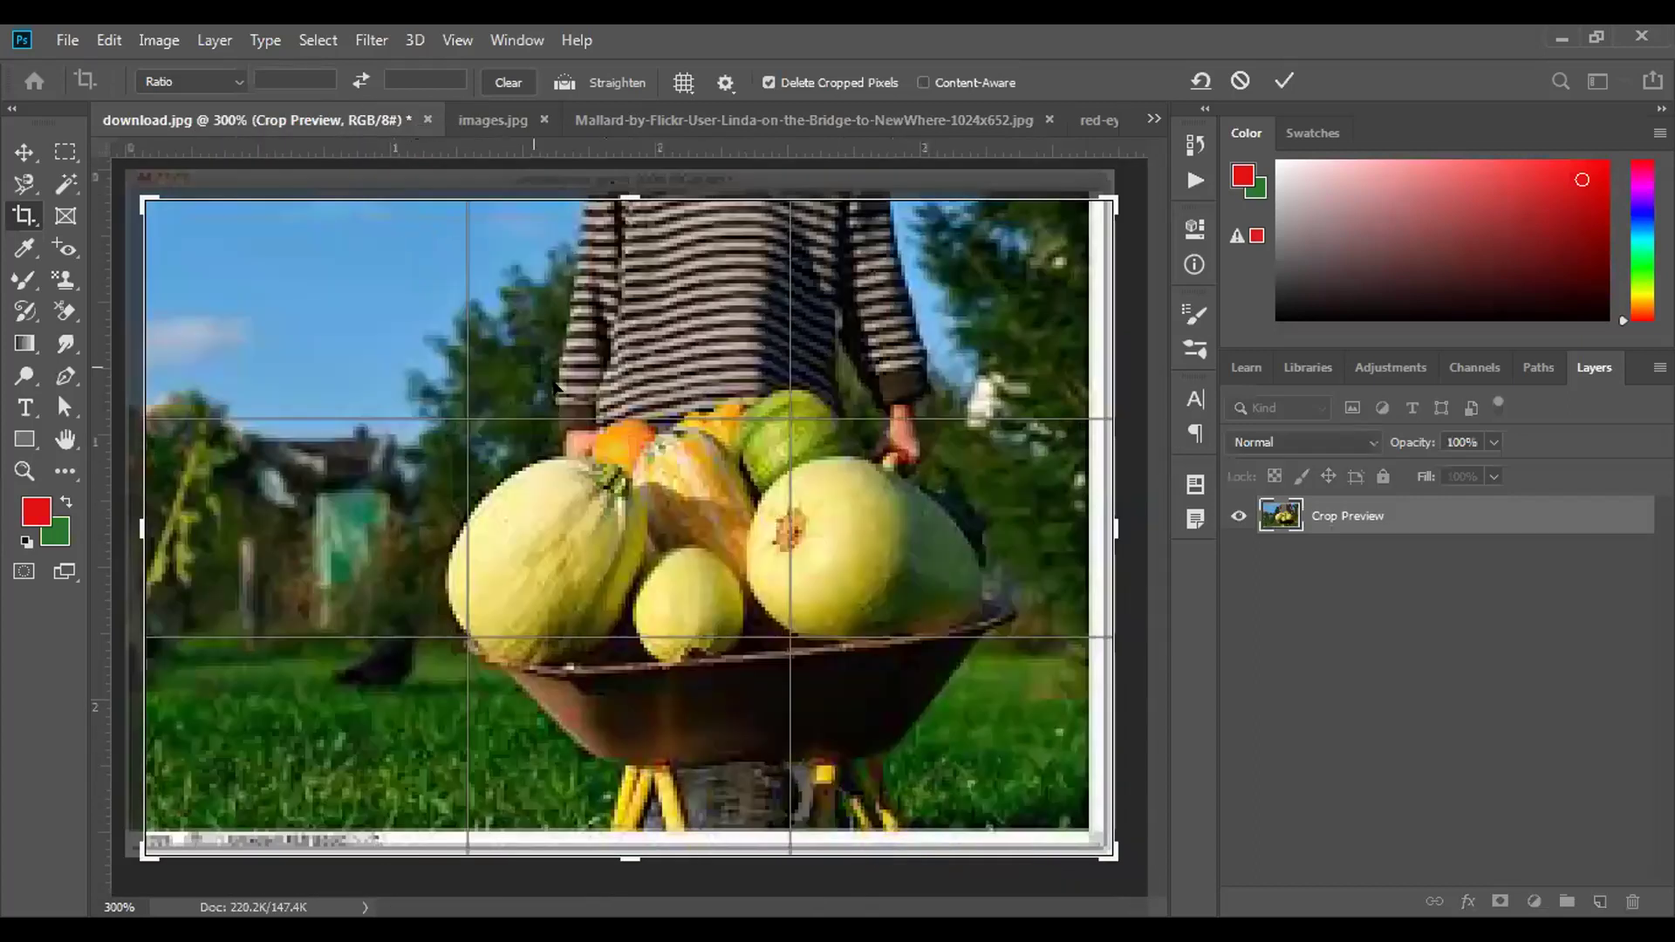
{"action": "left_click_drag", "start_coordinate": [1110, 193], "coordinate": [1084, 192]}
{"action": "left_click_drag", "start_coordinate": [1080, 859], "coordinate": [1075, 820]}
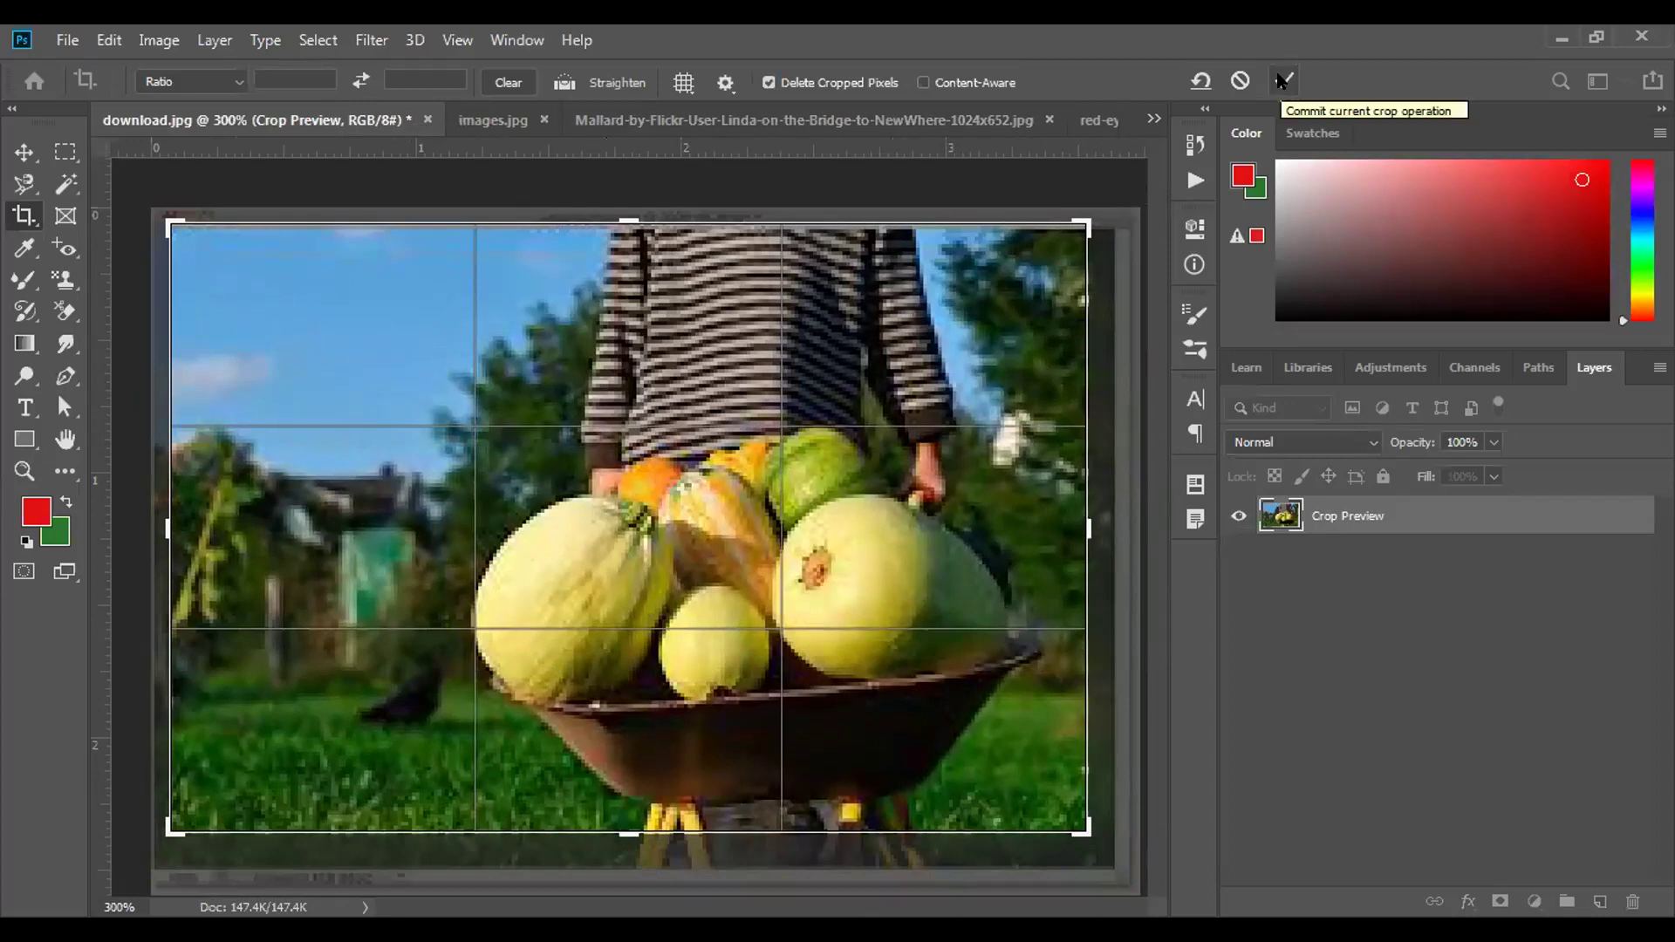
{"action": "left_click", "coordinate": [1281, 80]}
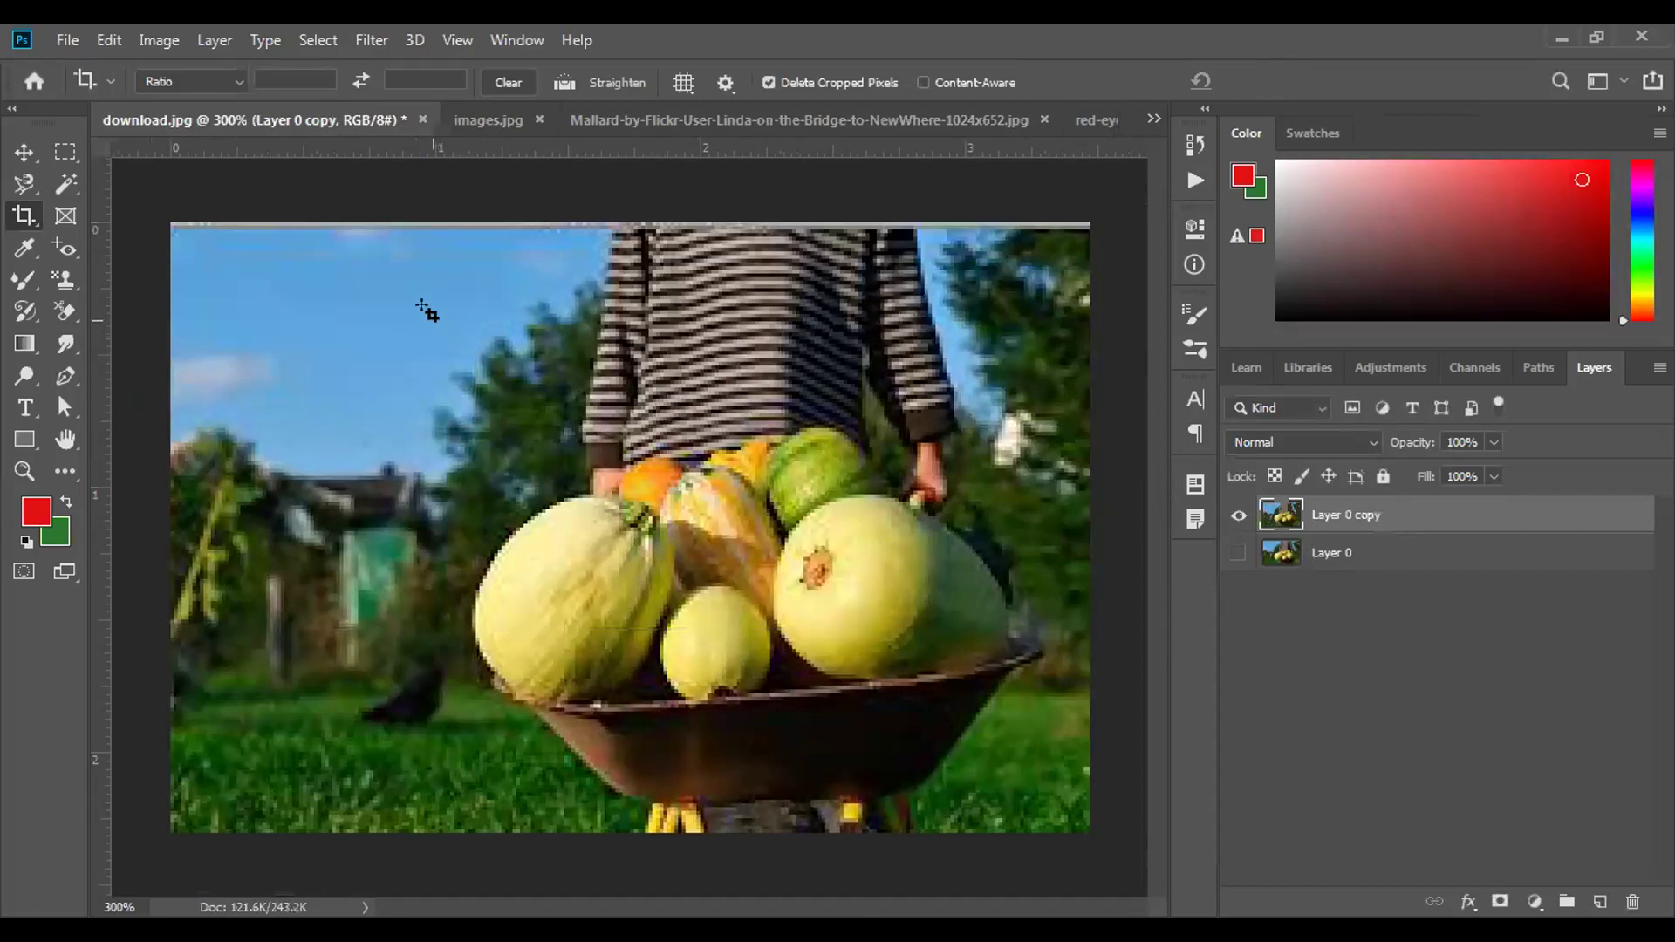
{"action": "left_click", "coordinate": [237, 81]}
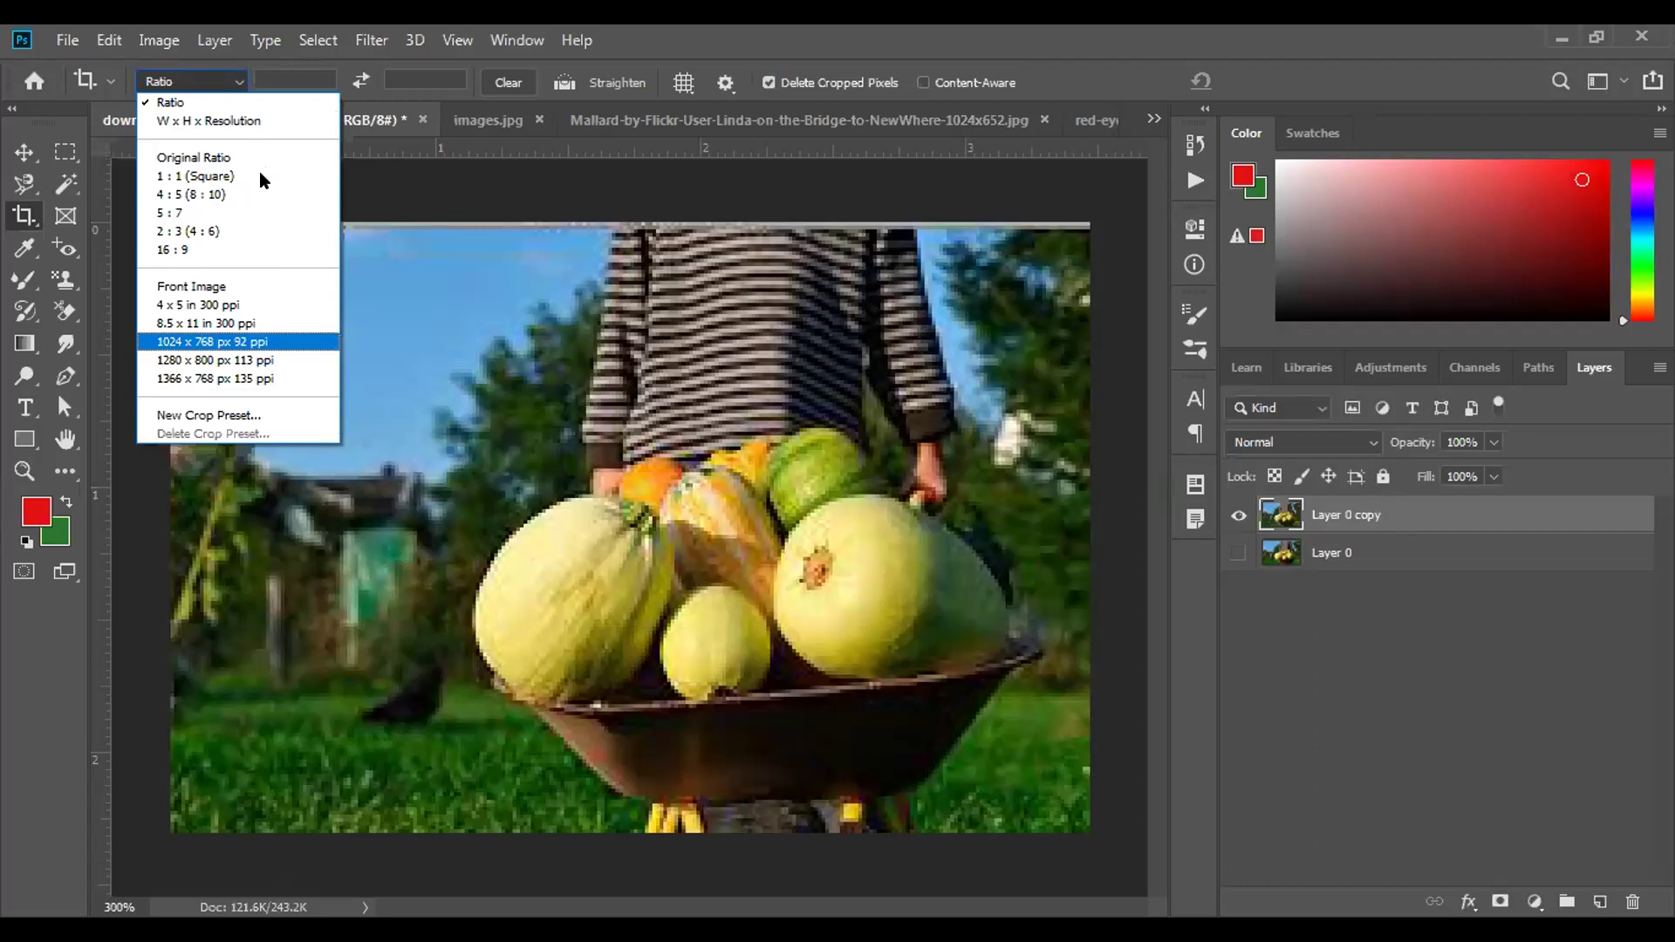
{"action": "left_click", "coordinate": [966, 208]}
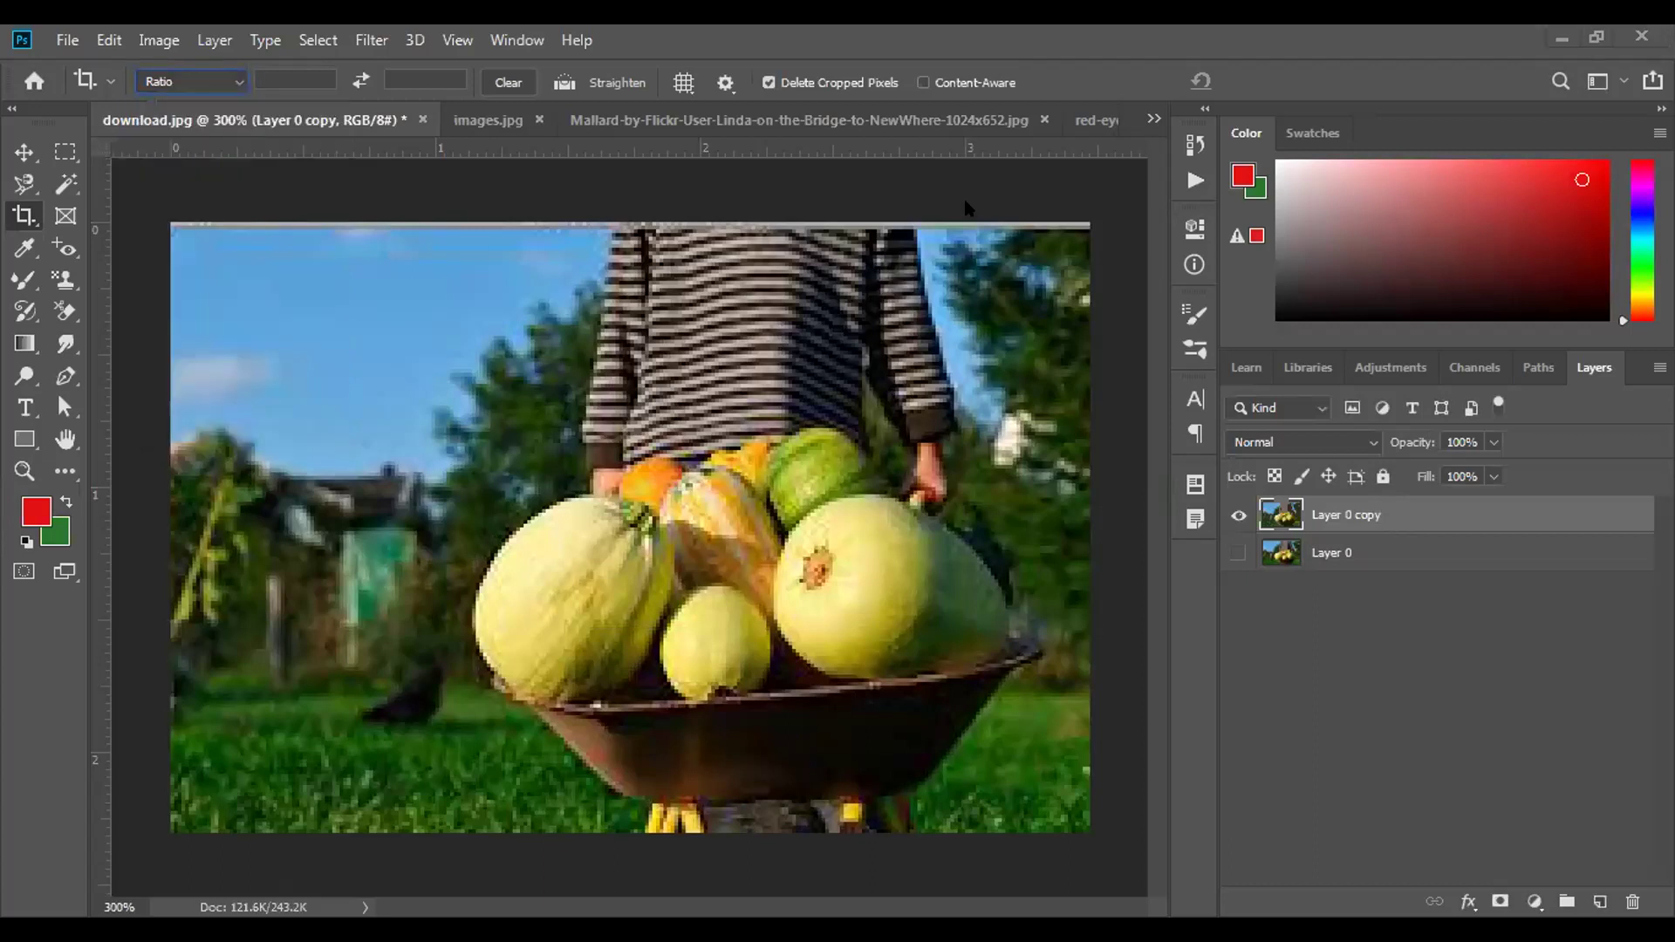
{"action": "left_click", "coordinate": [233, 80]}
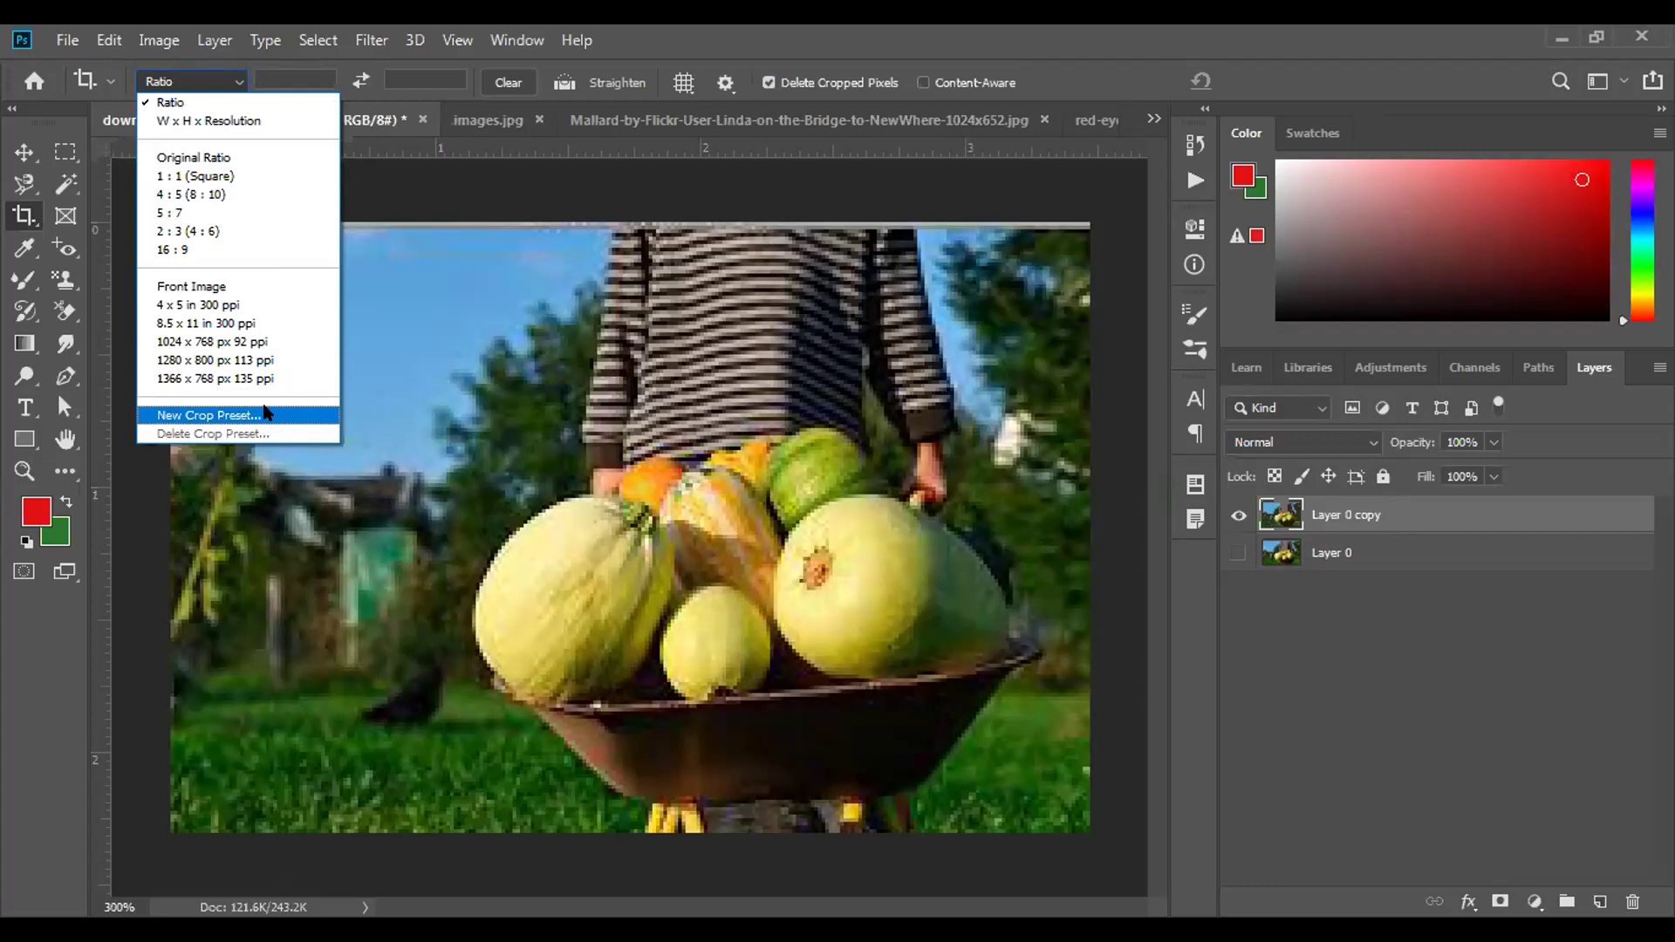
{"action": "left_click", "coordinate": [266, 482]}
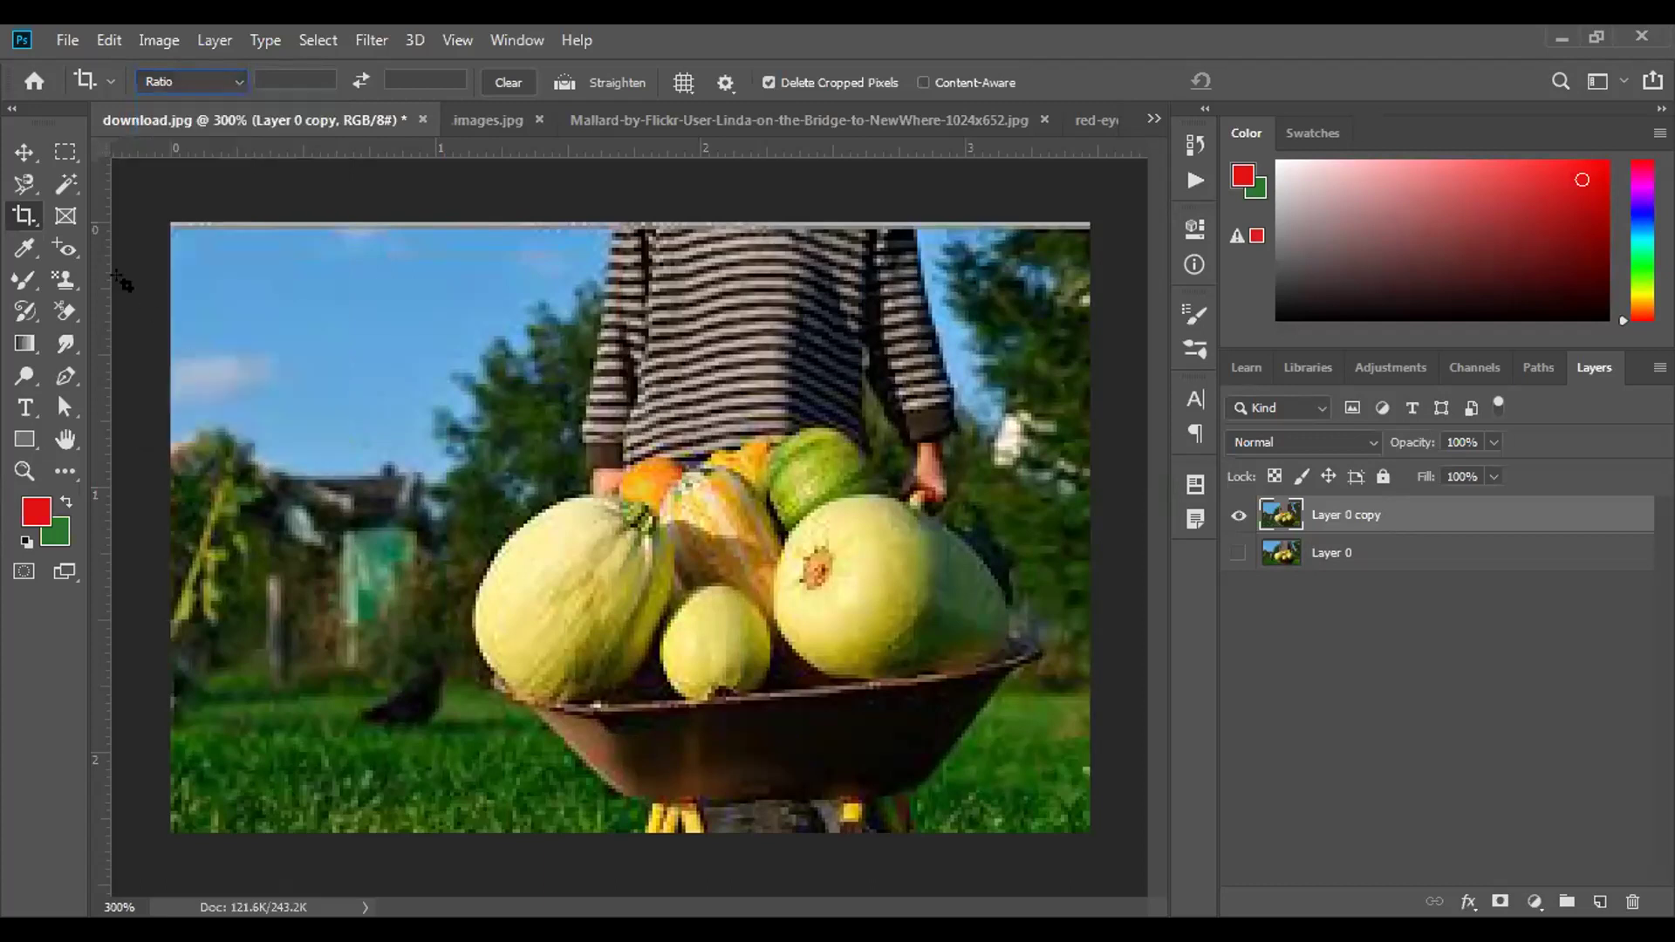
{"action": "right_click", "coordinate": [25, 217]}
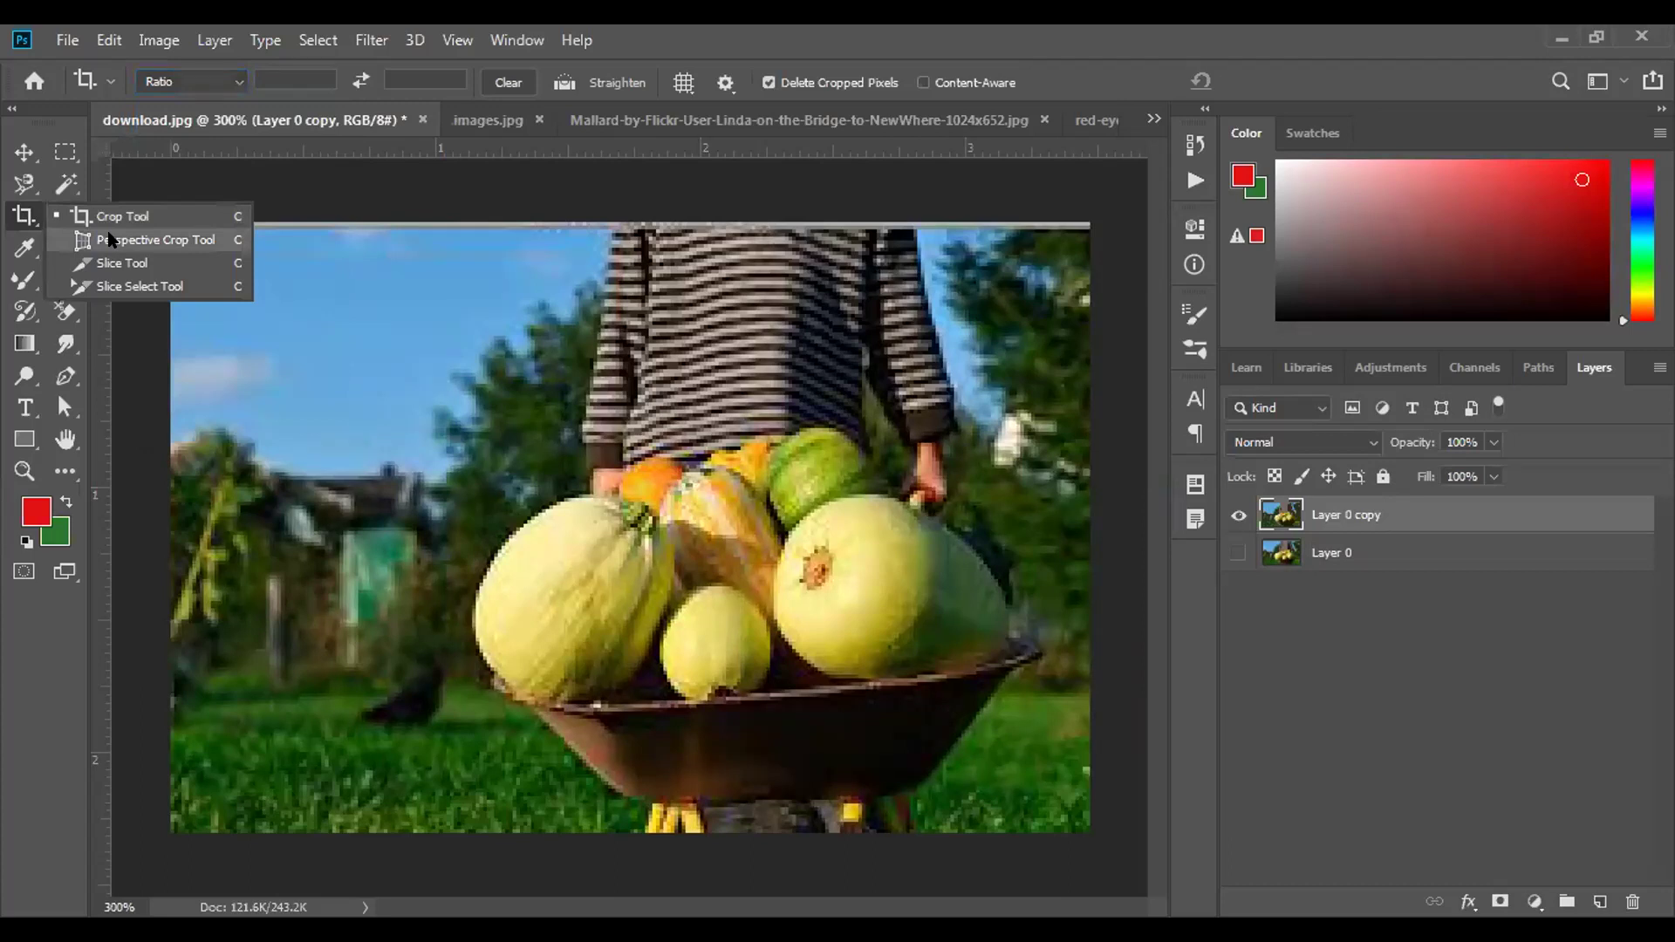
Perspective-crop the photo using four corners from the house and right-hand tree down to the bottom edge.
{"action": "left_click", "coordinate": [111, 241]}
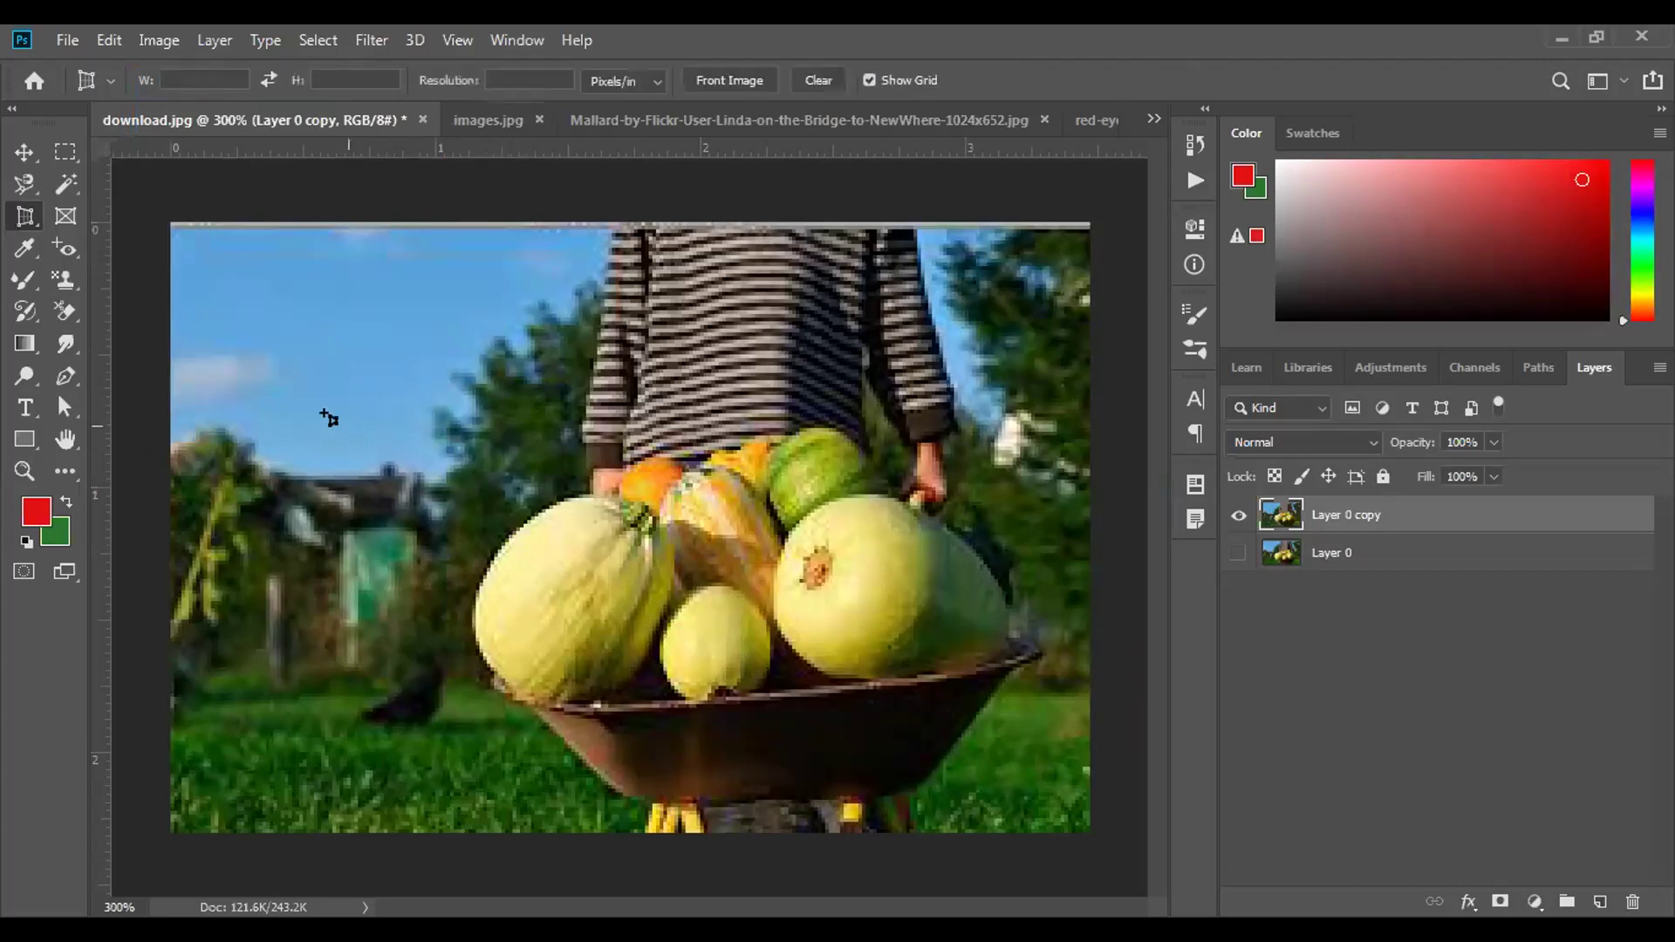
{"action": "left_click", "coordinate": [305, 448]}
{"action": "left_click", "coordinate": [1013, 329]}
{"action": "left_click", "coordinate": [1079, 833]}
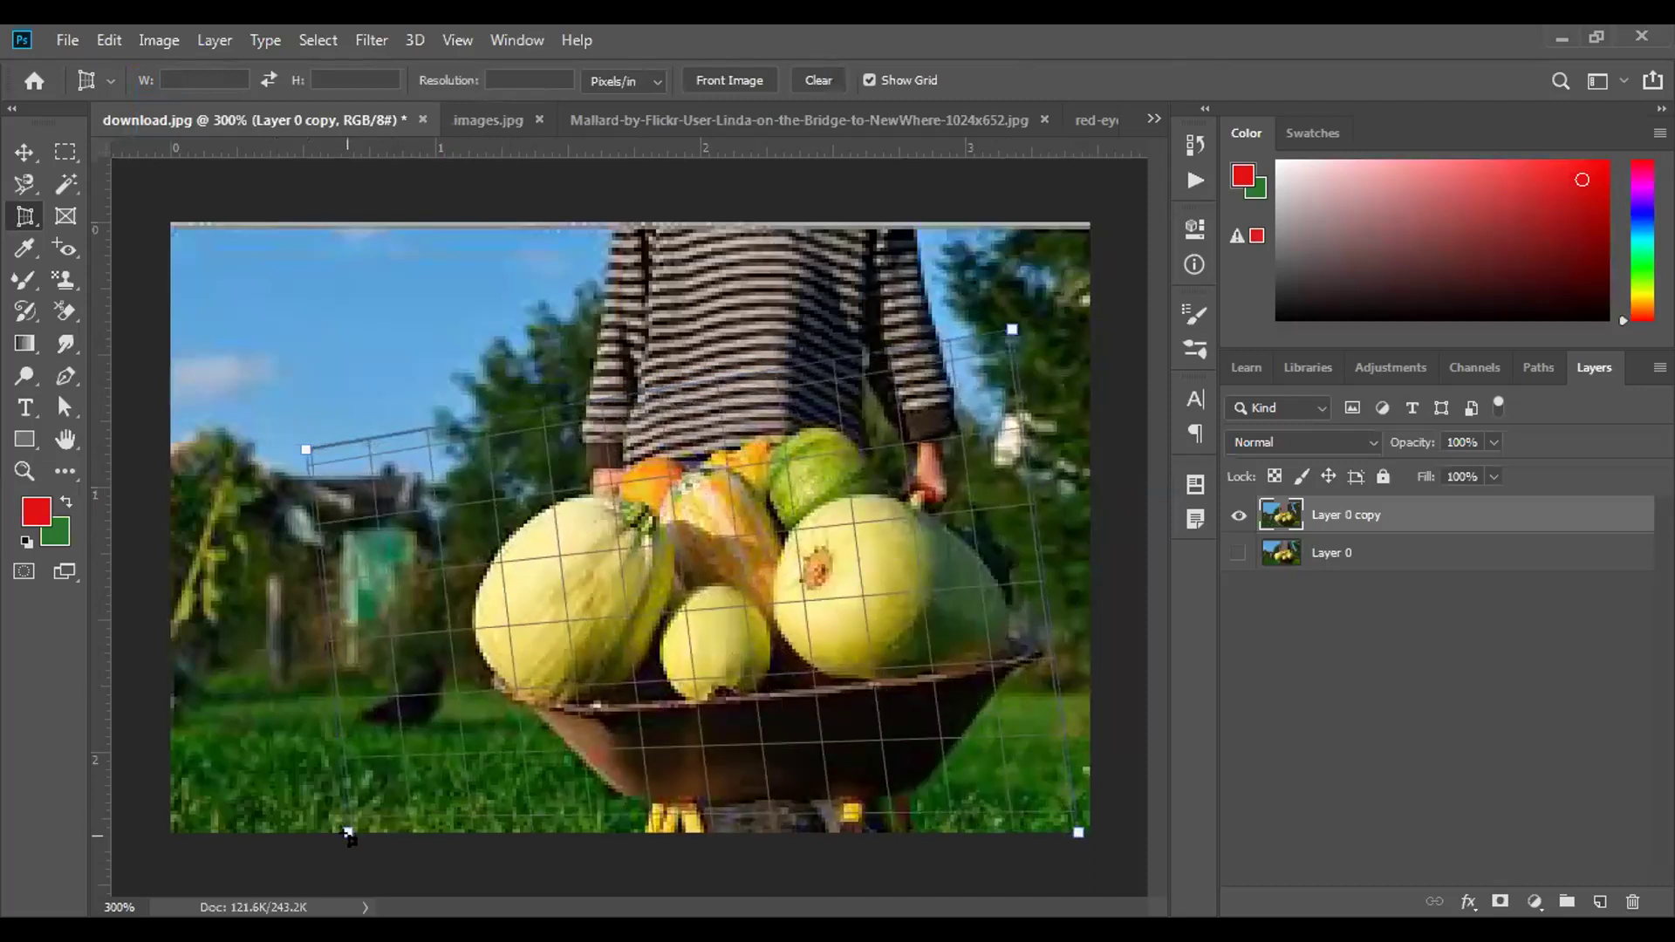
{"action": "left_click", "coordinate": [348, 834]}
{"action": "left_click", "coordinate": [999, 80]}
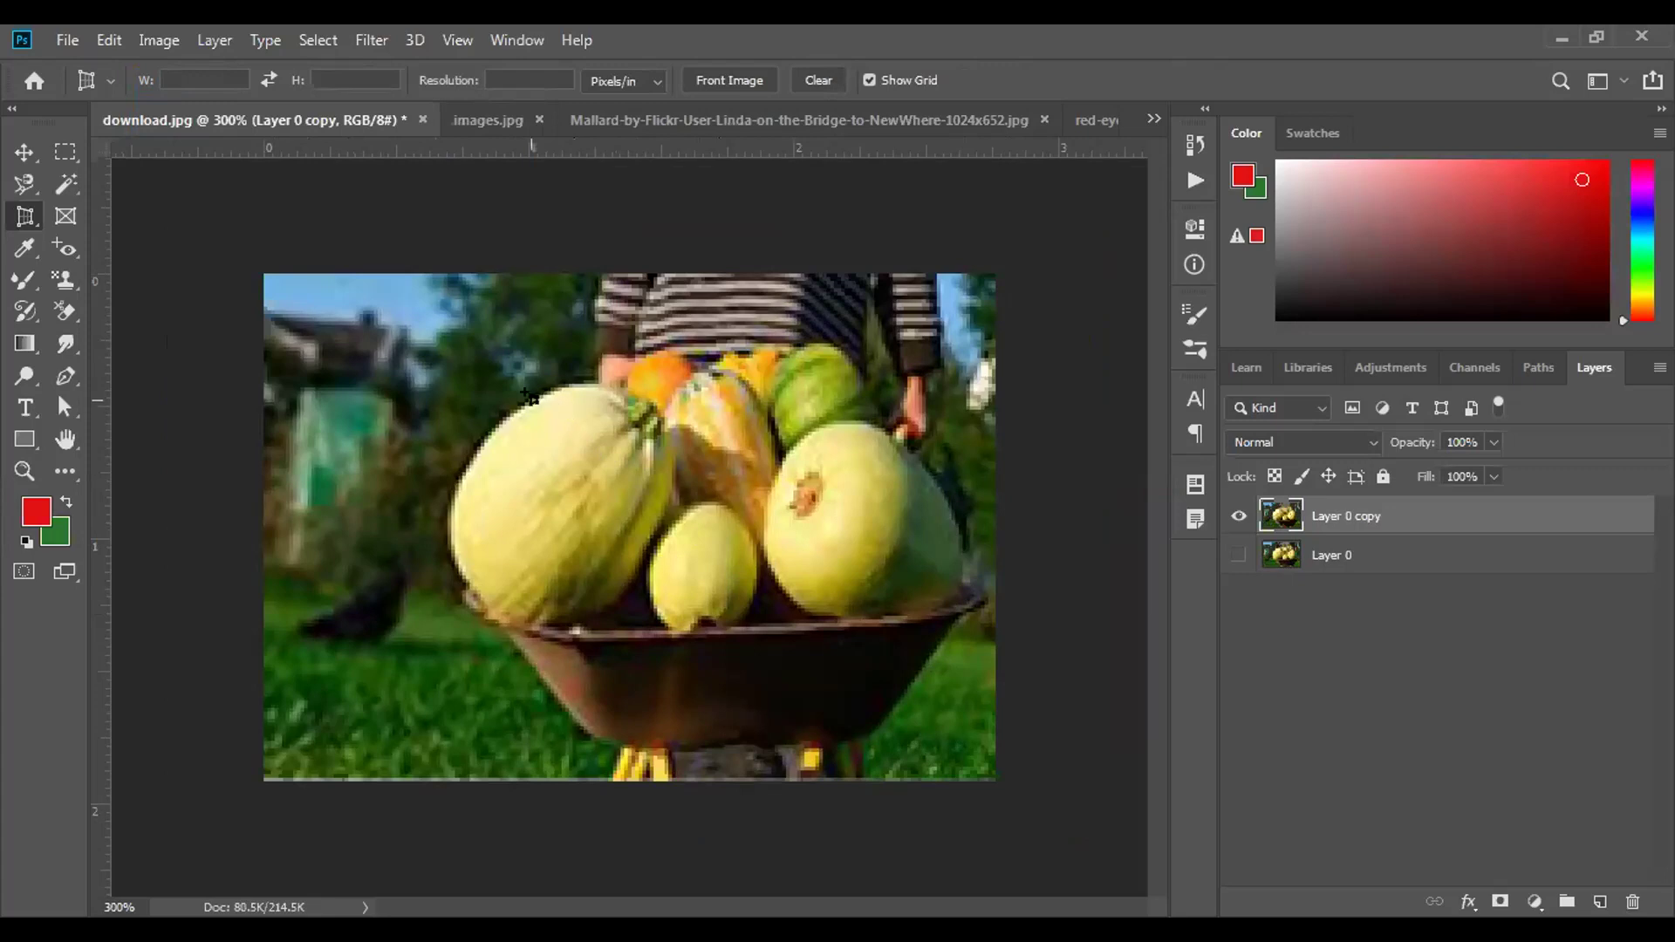
Choose the Red Eye Tool from the tool group.
{"action": "right_click", "coordinate": [25, 214]}
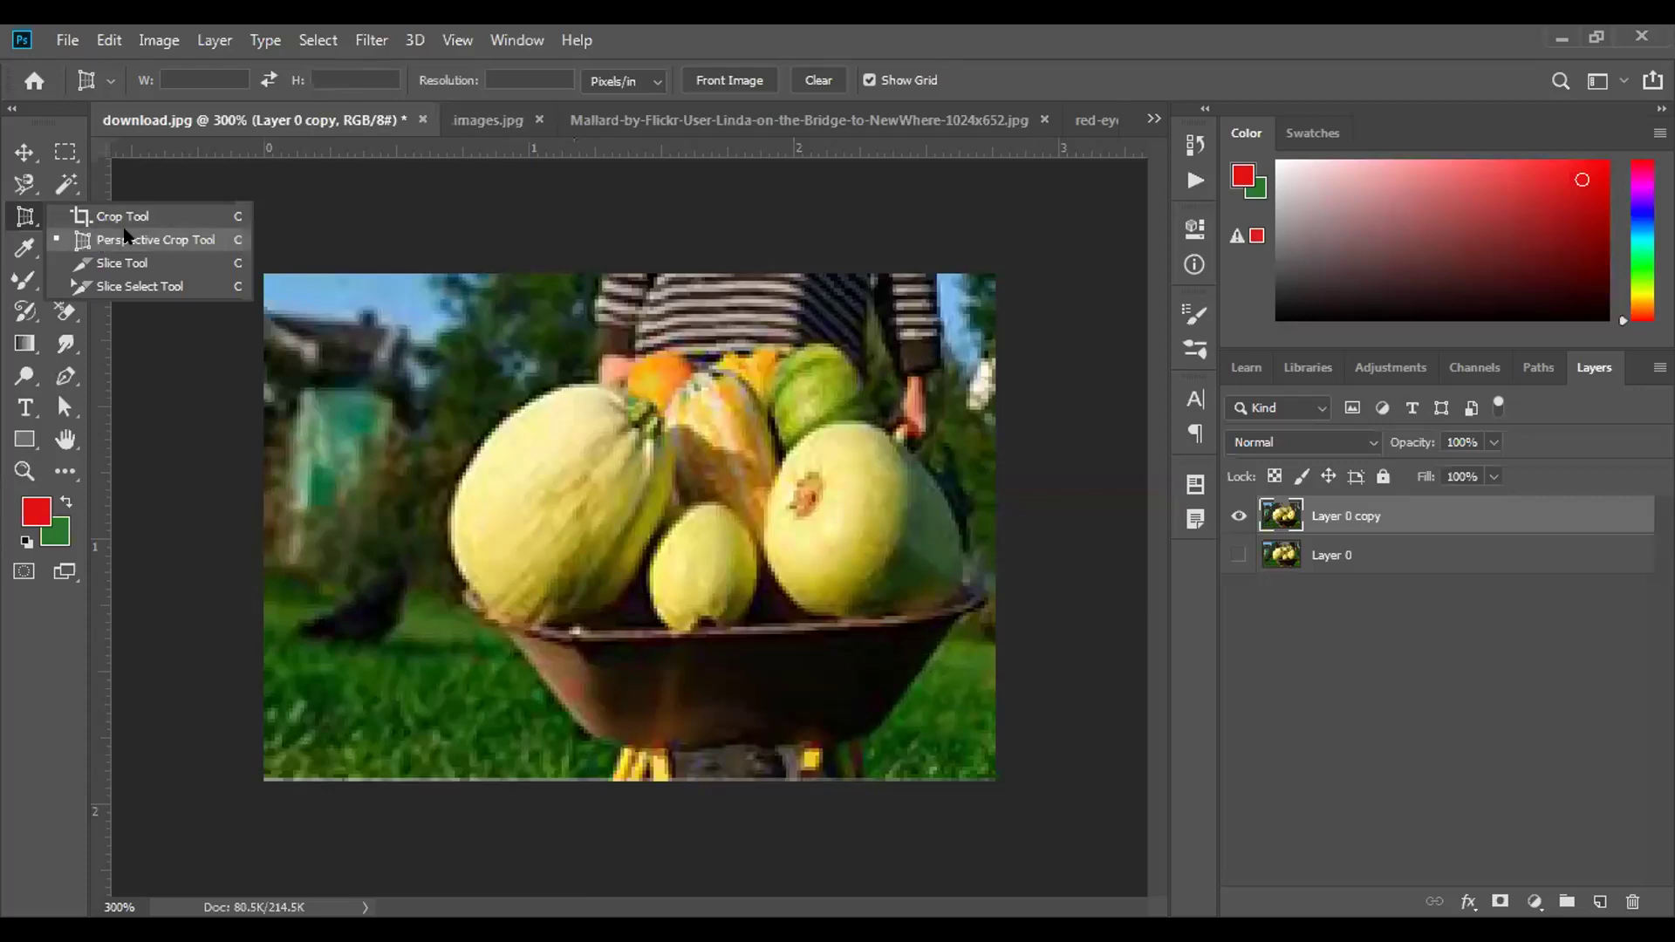
{"action": "left_click", "coordinate": [103, 329]}
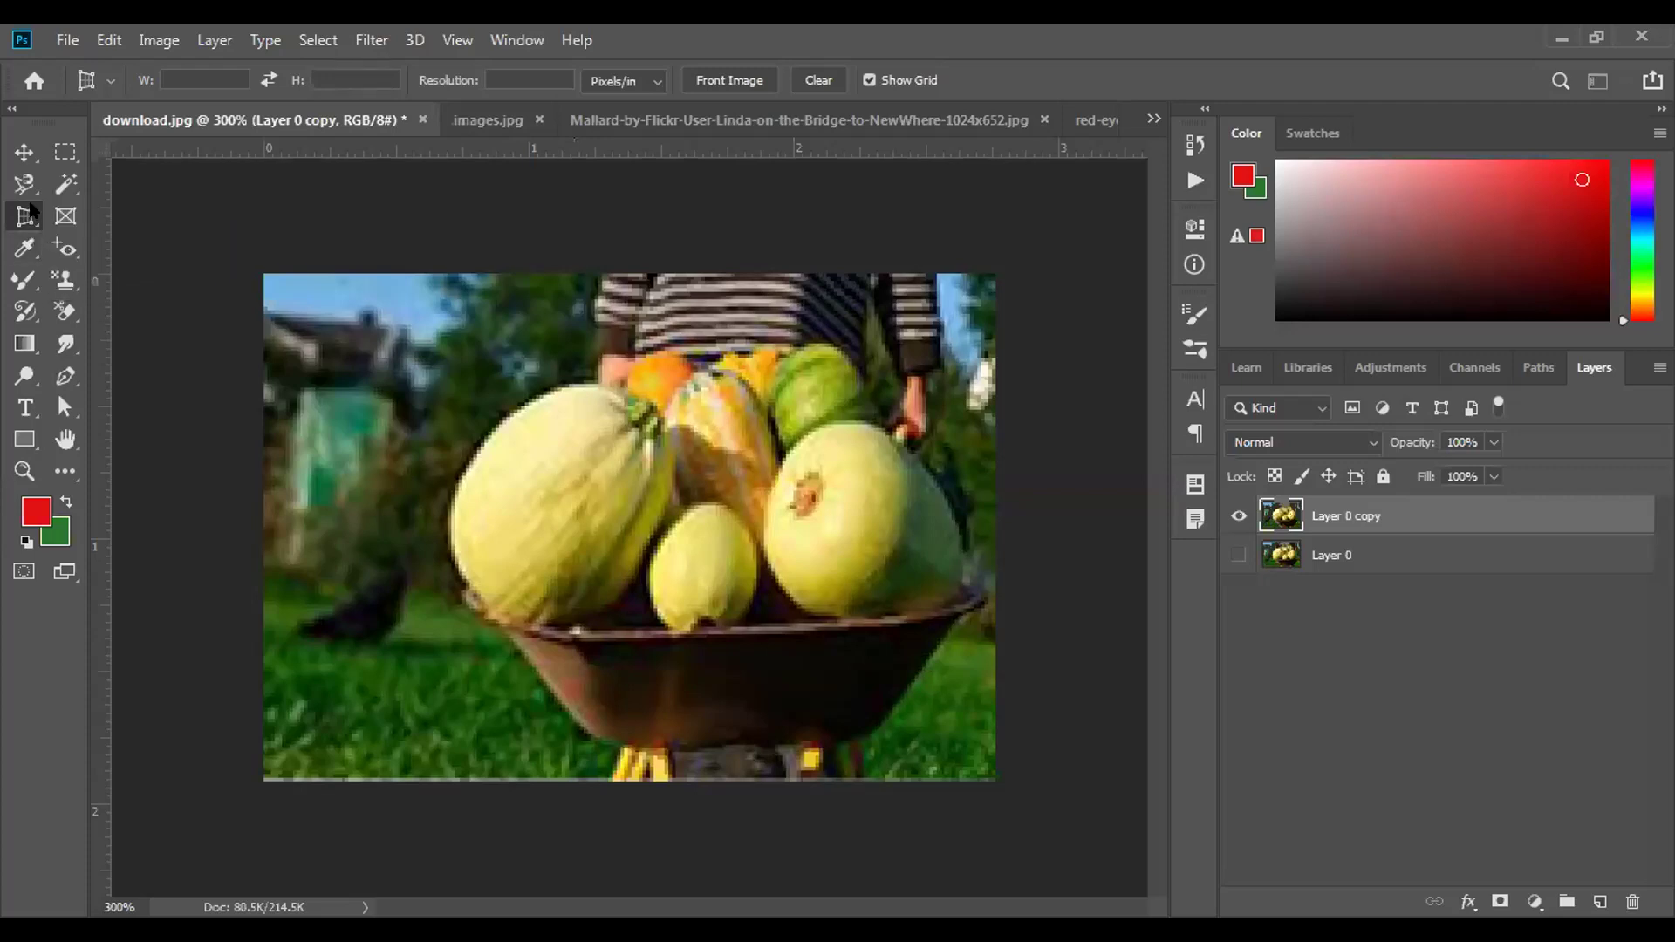
{"action": "left_click", "coordinate": [66, 250]}
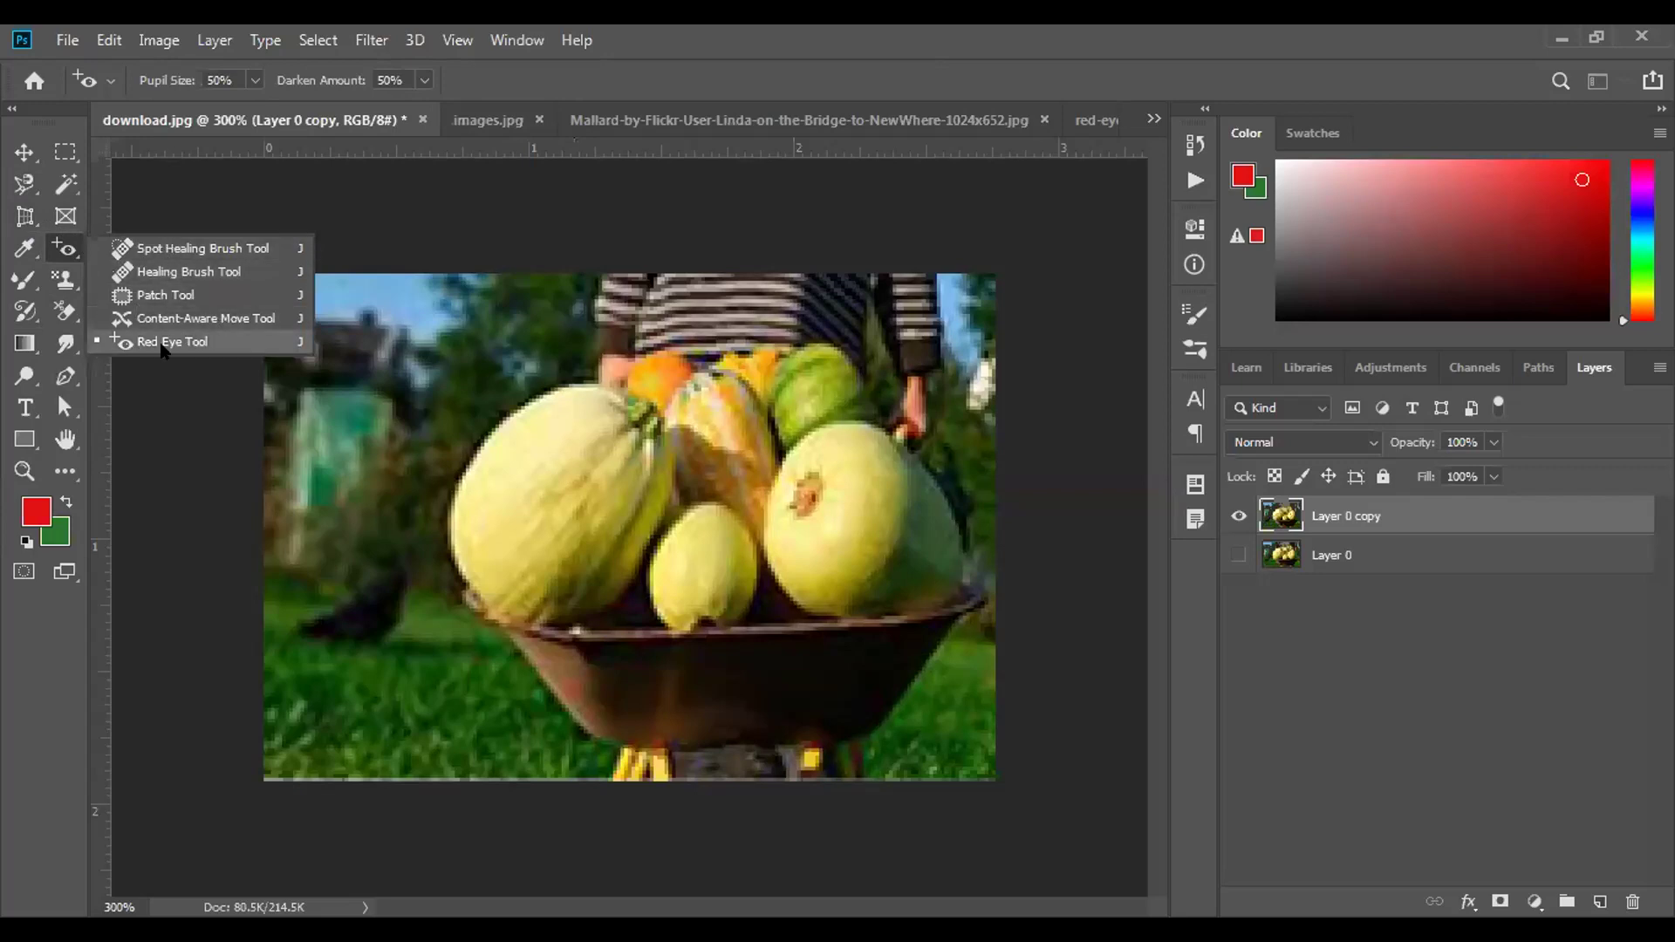
Go through the open photo tabs and bring up black-spots-1.jpg from the document list.
{"action": "left_click", "coordinate": [460, 119]}
{"action": "left_click", "coordinate": [719, 118]}
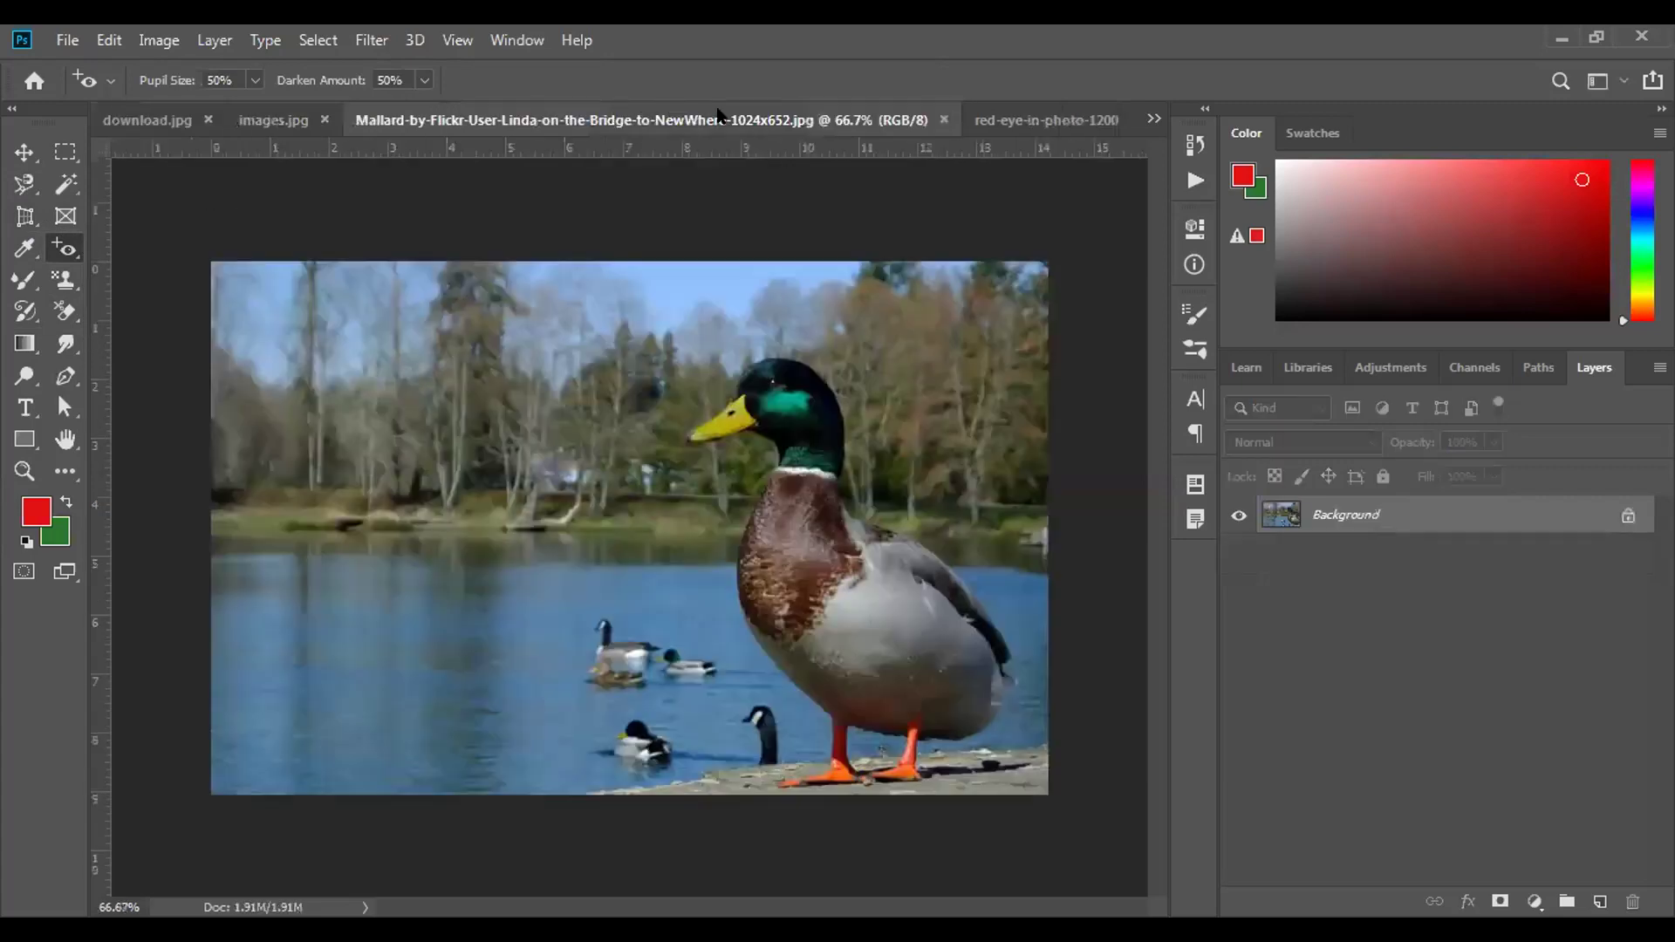
{"action": "left_click", "coordinate": [1043, 120]}
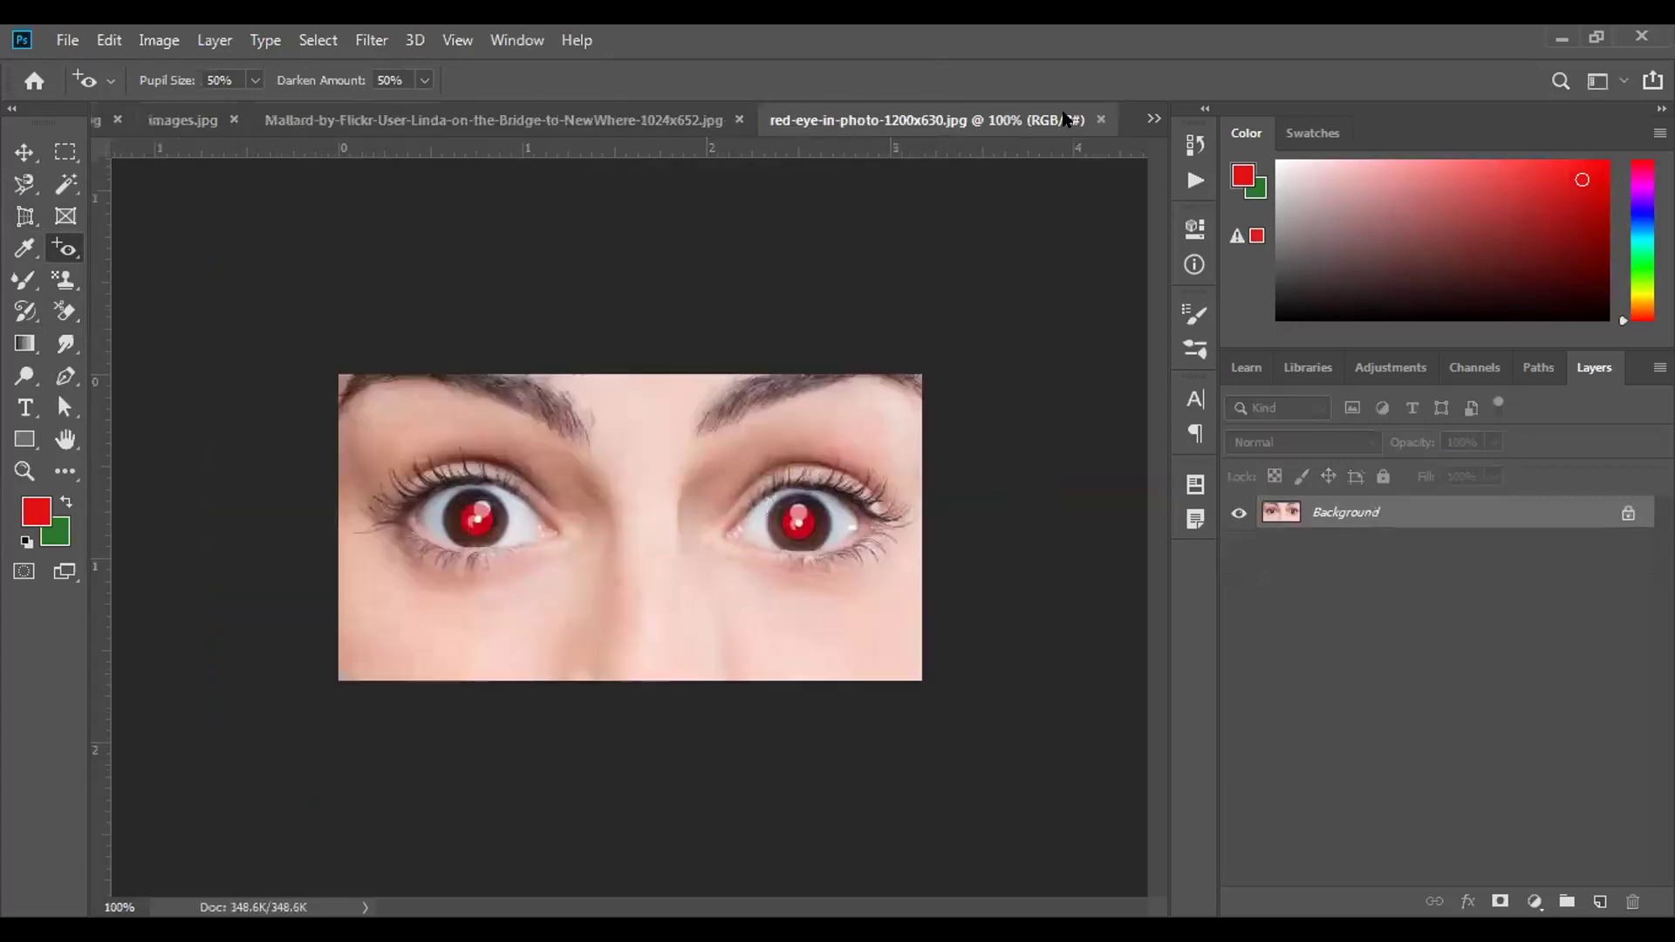
{"action": "left_click", "coordinate": [1154, 118]}
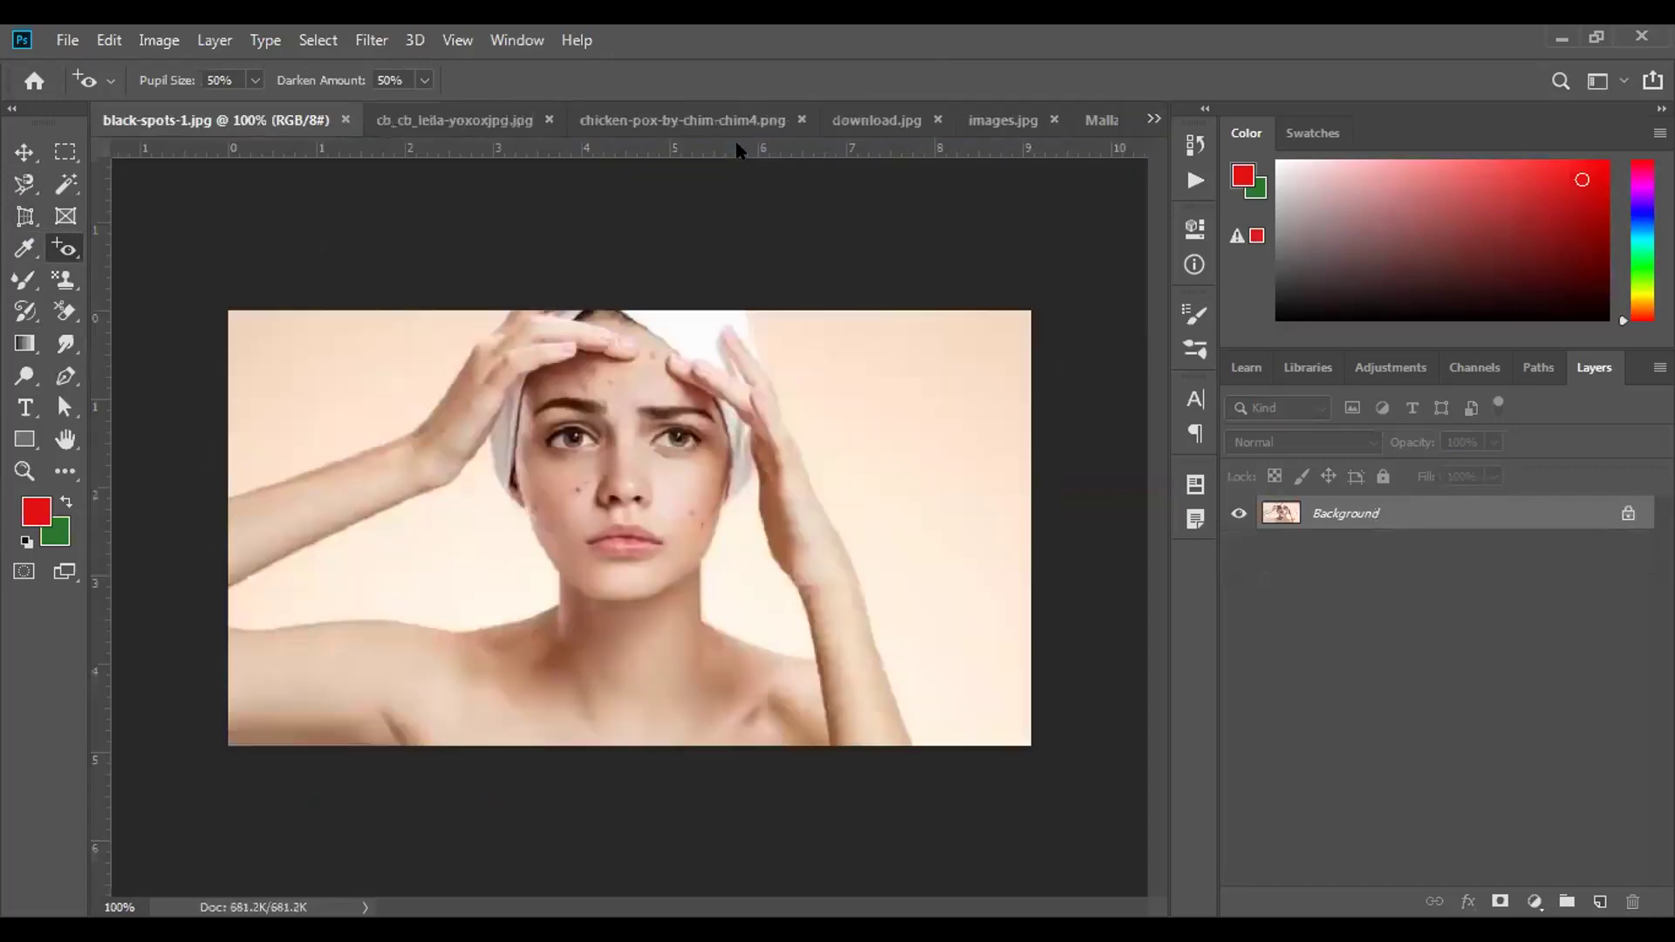
Choose the Spot Healing Brush, zoom in, and test a heal on the left cheek, then undo it.
{"action": "right_click", "coordinate": [63, 251]}
{"action": "left_click", "coordinate": [146, 251]}
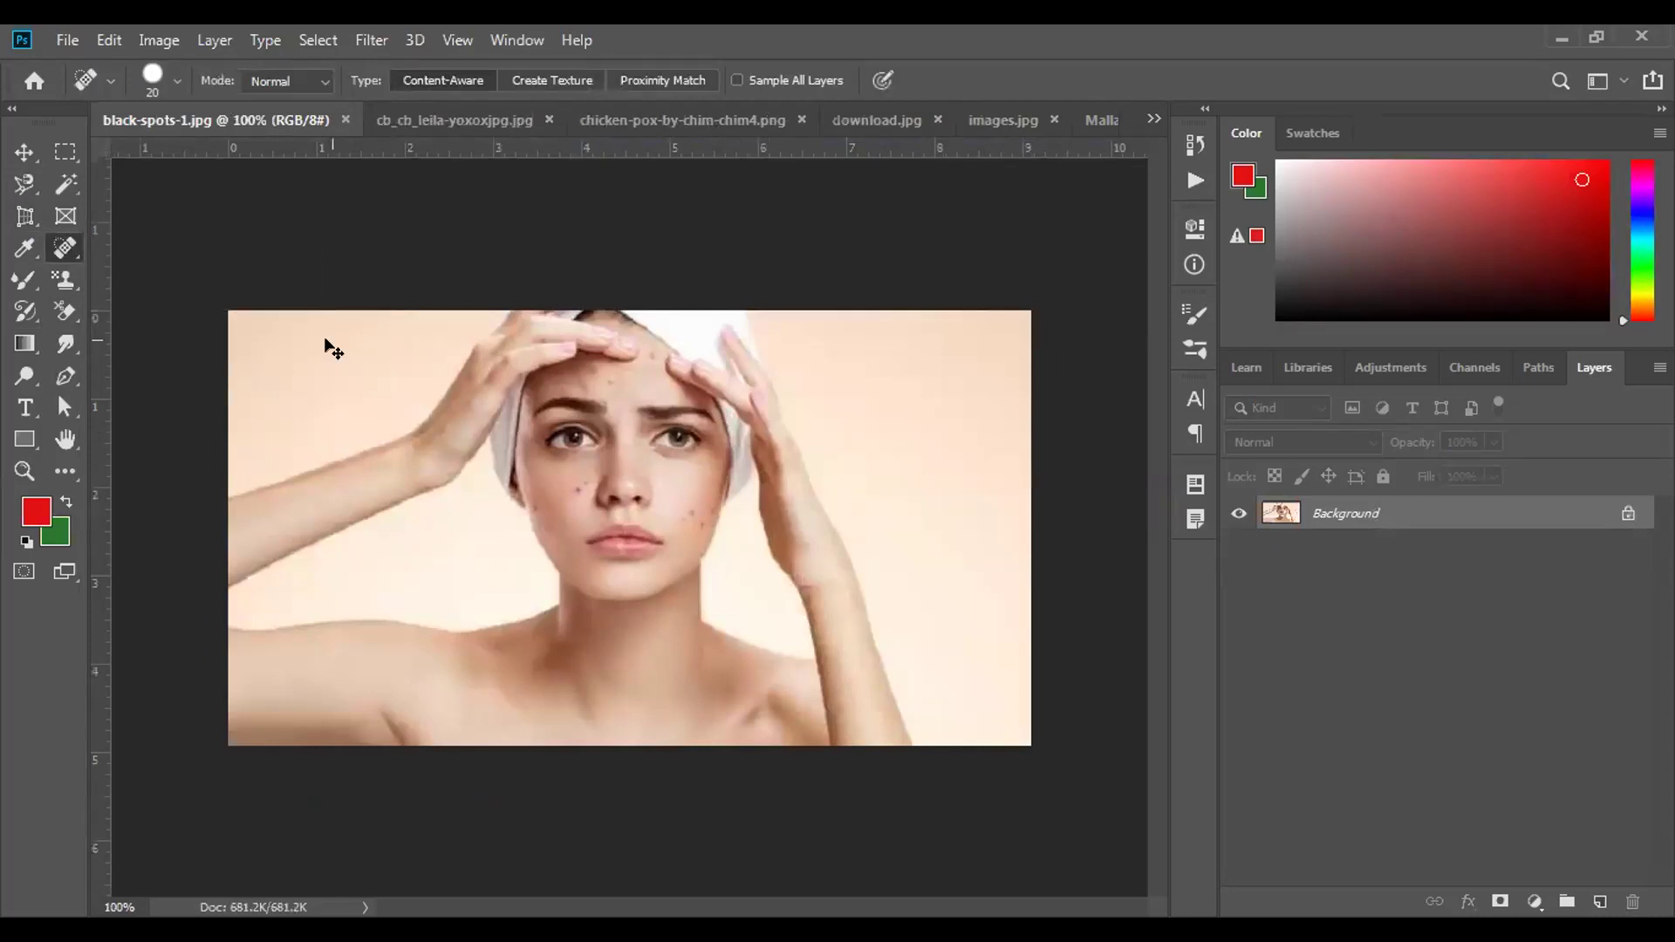
{"action": "key", "text": "ctrl+plus"}
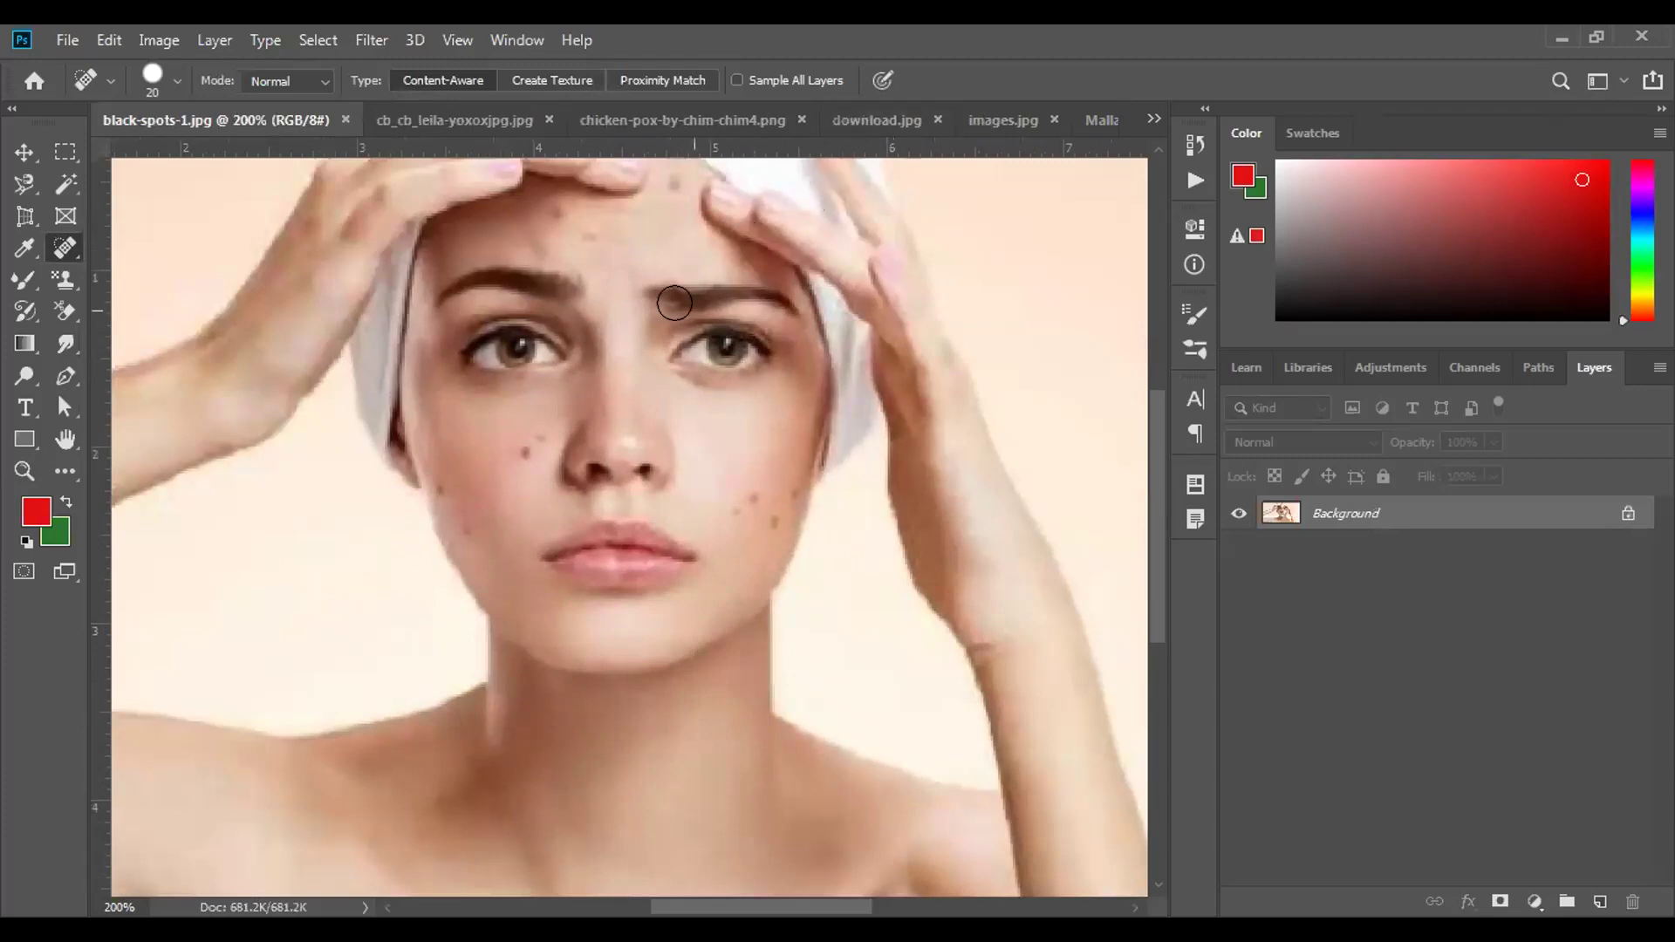
{"action": "left_click", "coordinate": [533, 437]}
{"action": "key", "text": "ctrl+z"}
Reduce the spot healing brush size to 15 px in the brush picker.
{"action": "left_click", "coordinate": [174, 81]}
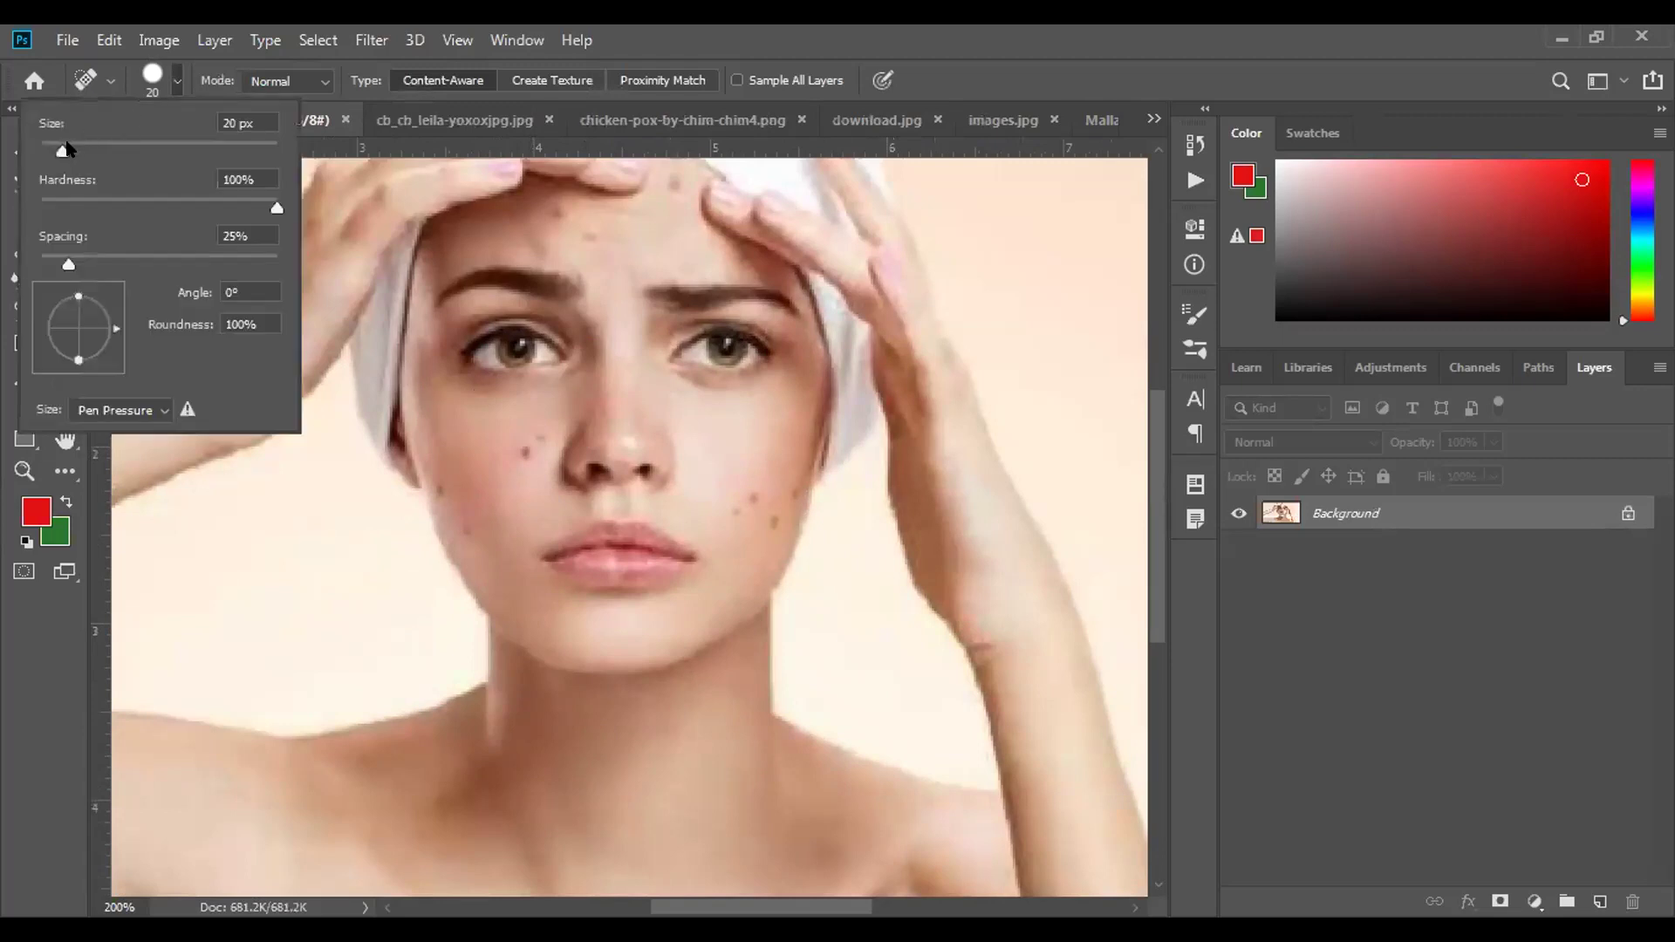
{"action": "left_click_drag", "start_coordinate": [66, 149], "coordinate": [61, 149]}
{"action": "type", "text": "[["}
{"action": "key", "text": "Return"}
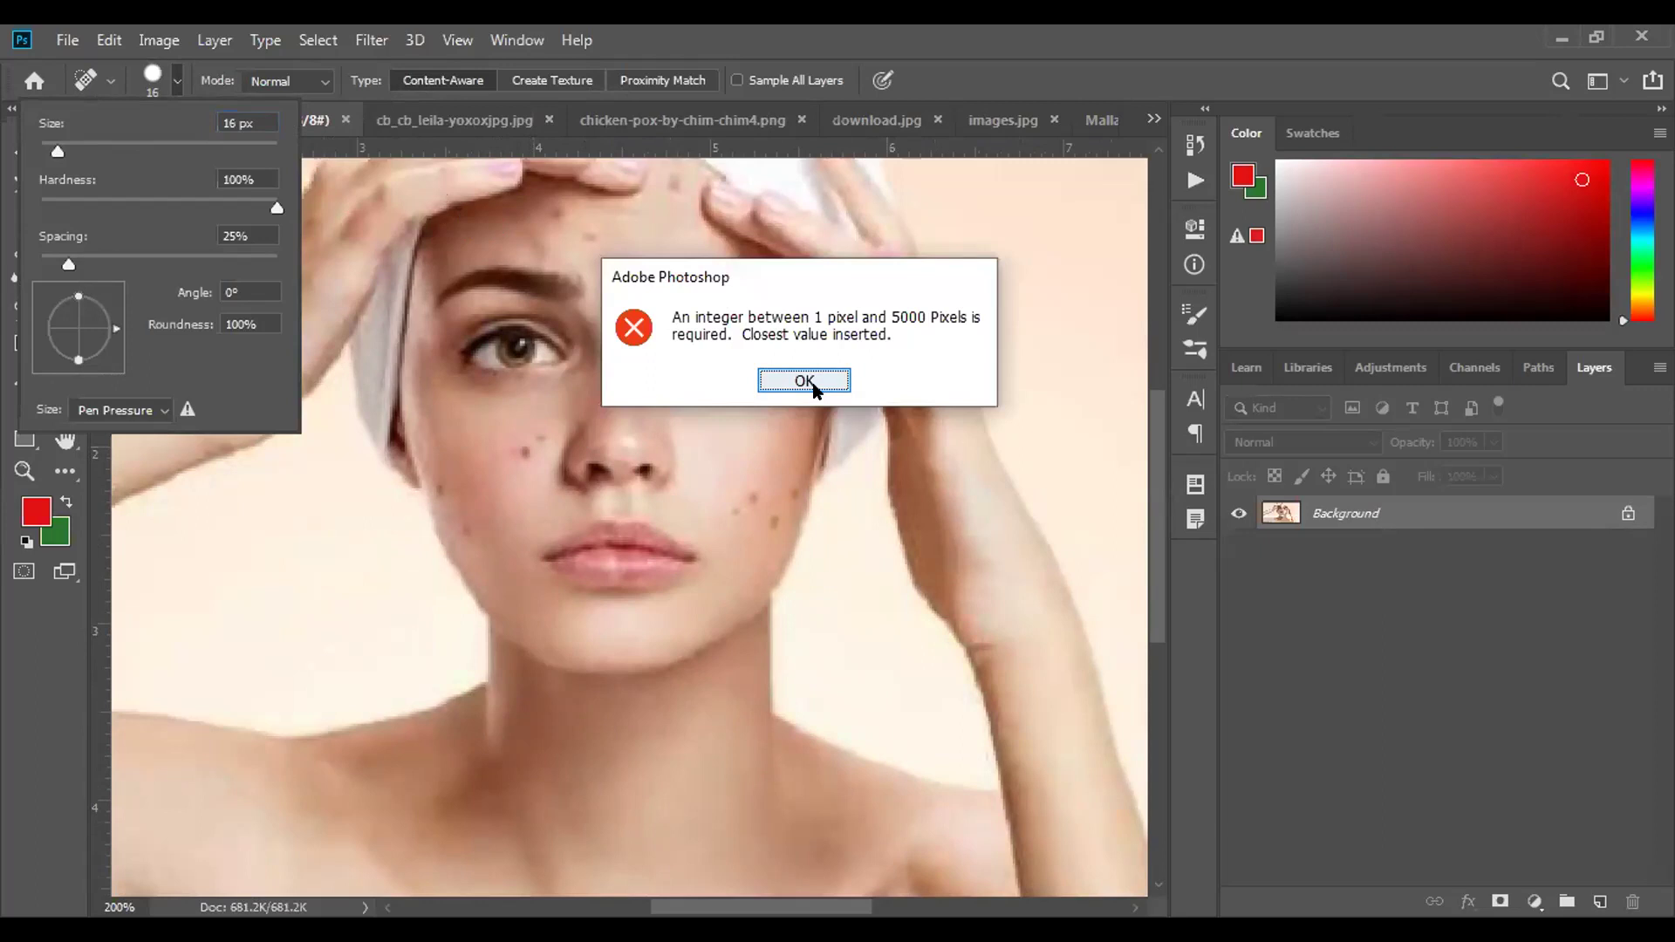
{"action": "left_click", "coordinate": [803, 381]}
{"action": "key", "text": "bracketleft"}
{"action": "key", "text": "bracketleft"}
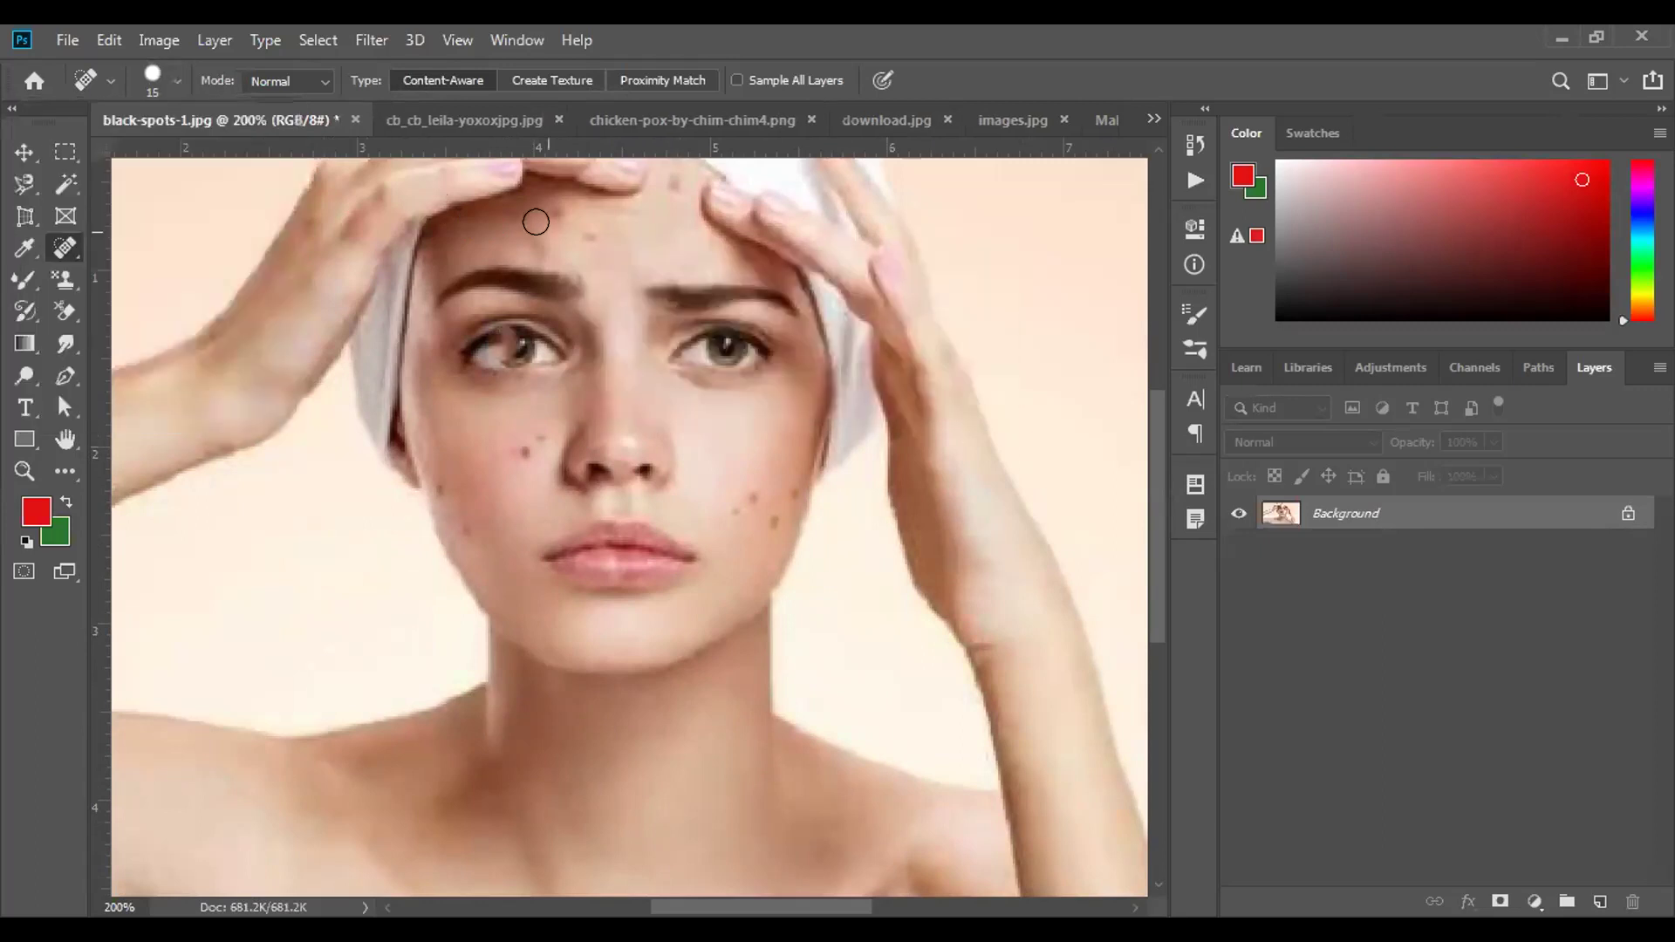
{"action": "key", "text": "bracketright"}
{"action": "key", "text": "bracketright"}
{"action": "key", "text": "bracketleft"}
{"action": "left_click", "coordinate": [532, 430]}
{"action": "left_click", "coordinate": [509, 446]}
{"action": "left_click", "coordinate": [734, 512]}
{"action": "left_click", "coordinate": [771, 516]}
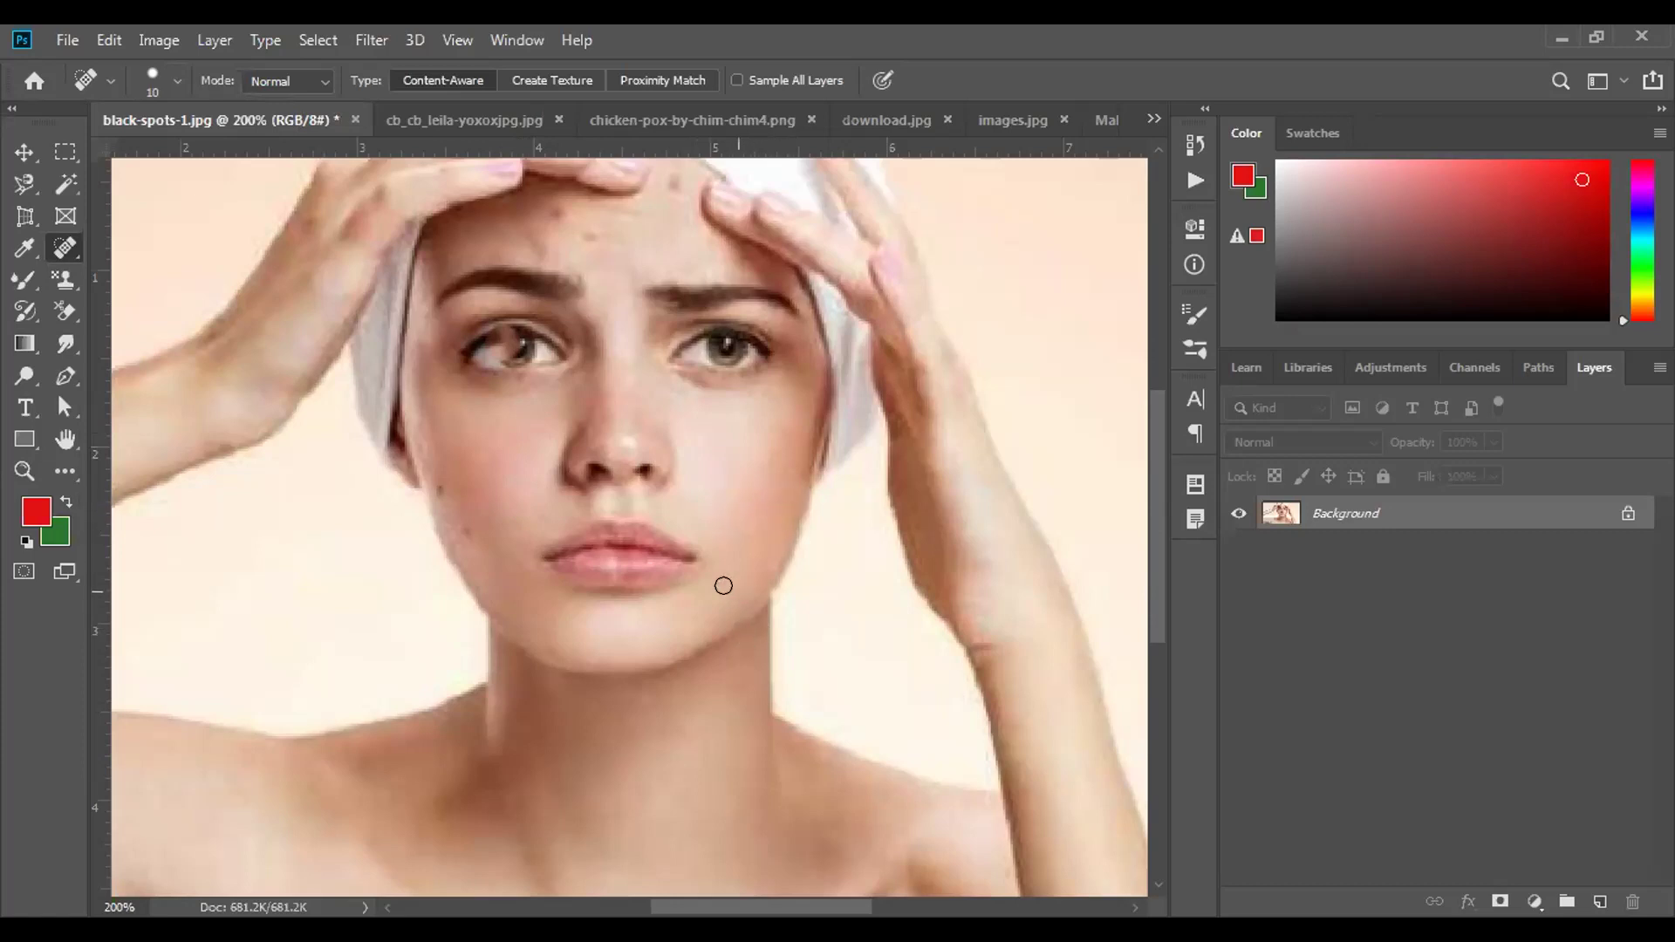
{"action": "left_click", "coordinate": [459, 526]}
{"action": "left_click", "coordinate": [585, 233]}
{"action": "left_click", "coordinate": [667, 177]}
{"action": "key", "text": "ctrl+z"}
{"action": "key", "text": "ctrl+z"}
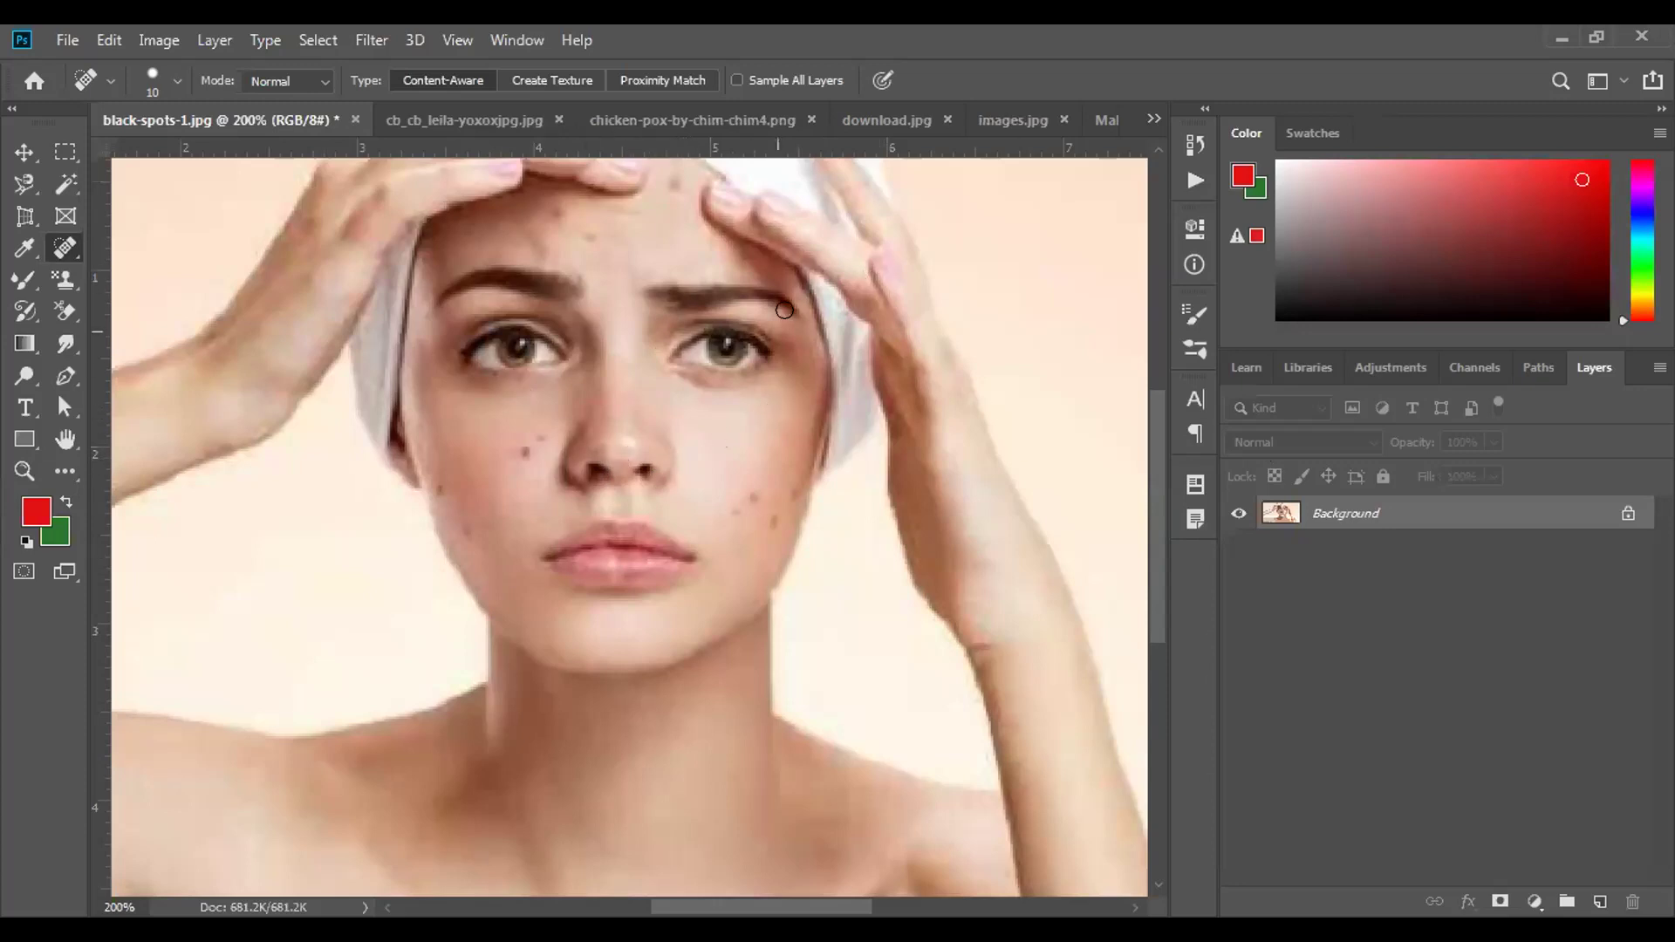
Unlock the Background layer, duplicate Layer 0, and hide the original beneath the copy.
{"action": "left_click", "coordinate": [1628, 514]}
{"action": "left_click_drag", "start_coordinate": [1464, 510], "coordinate": [1599, 902]}
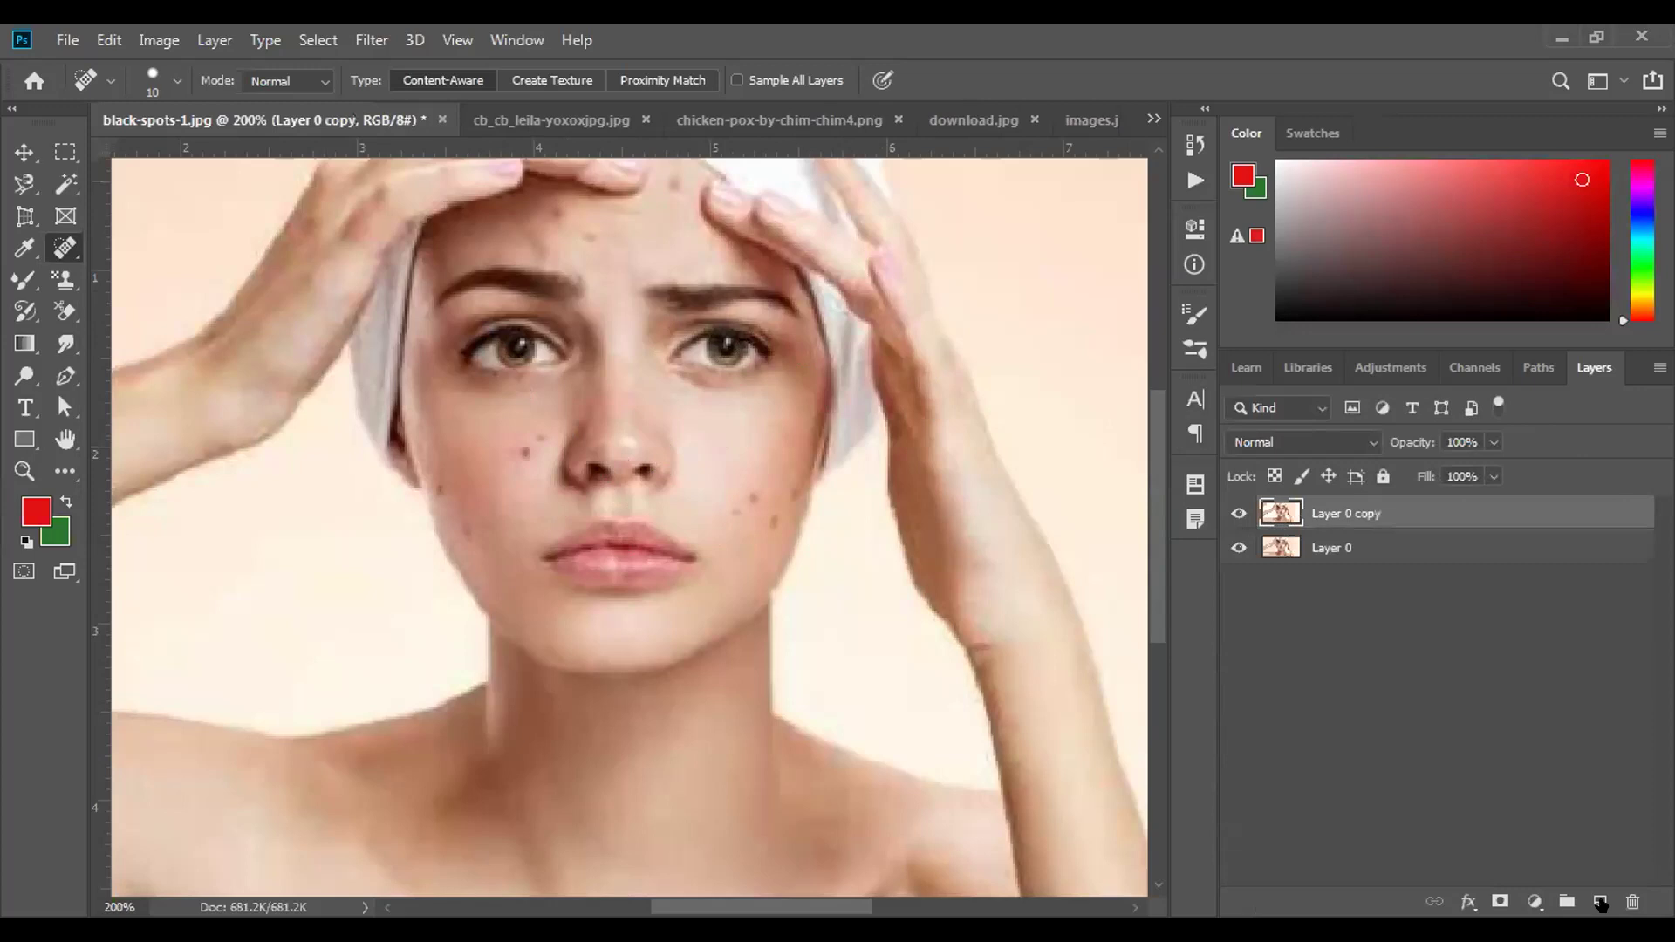
{"action": "left_click", "coordinate": [1235, 548]}
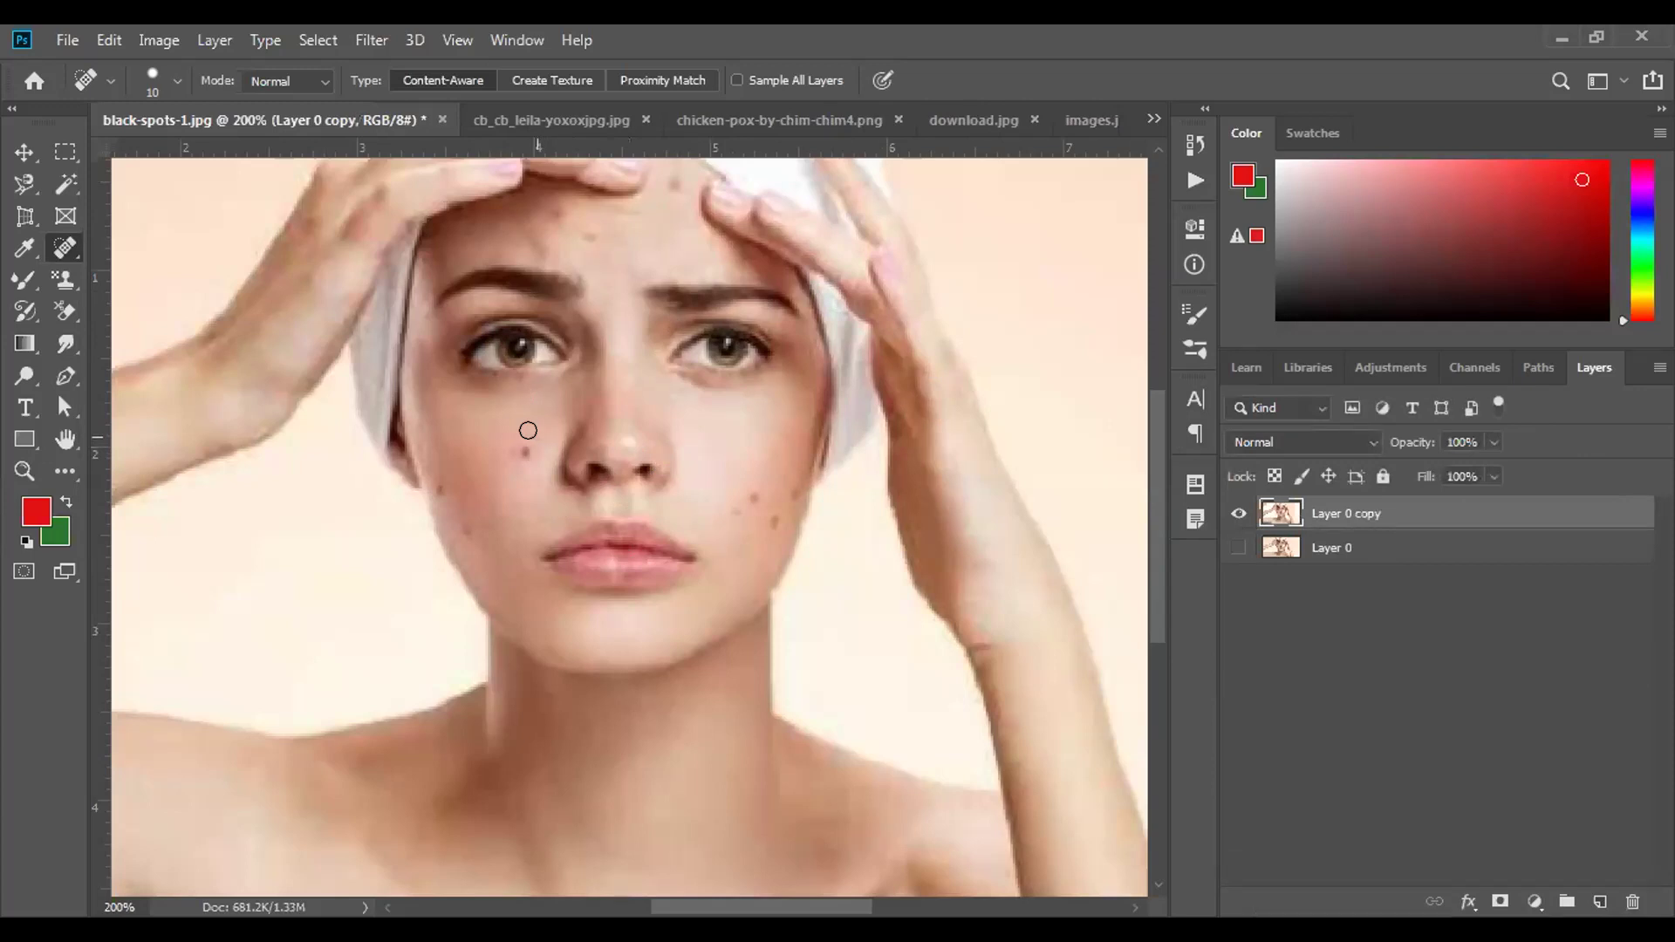
Heal the dark spots on both cheeks and the jaw.
{"action": "left_click", "coordinate": [523, 448]}
{"action": "left_click", "coordinate": [460, 529]}
{"action": "left_click", "coordinate": [755, 494]}
{"action": "left_click_drag", "start_coordinate": [780, 523], "coordinate": [788, 498]}
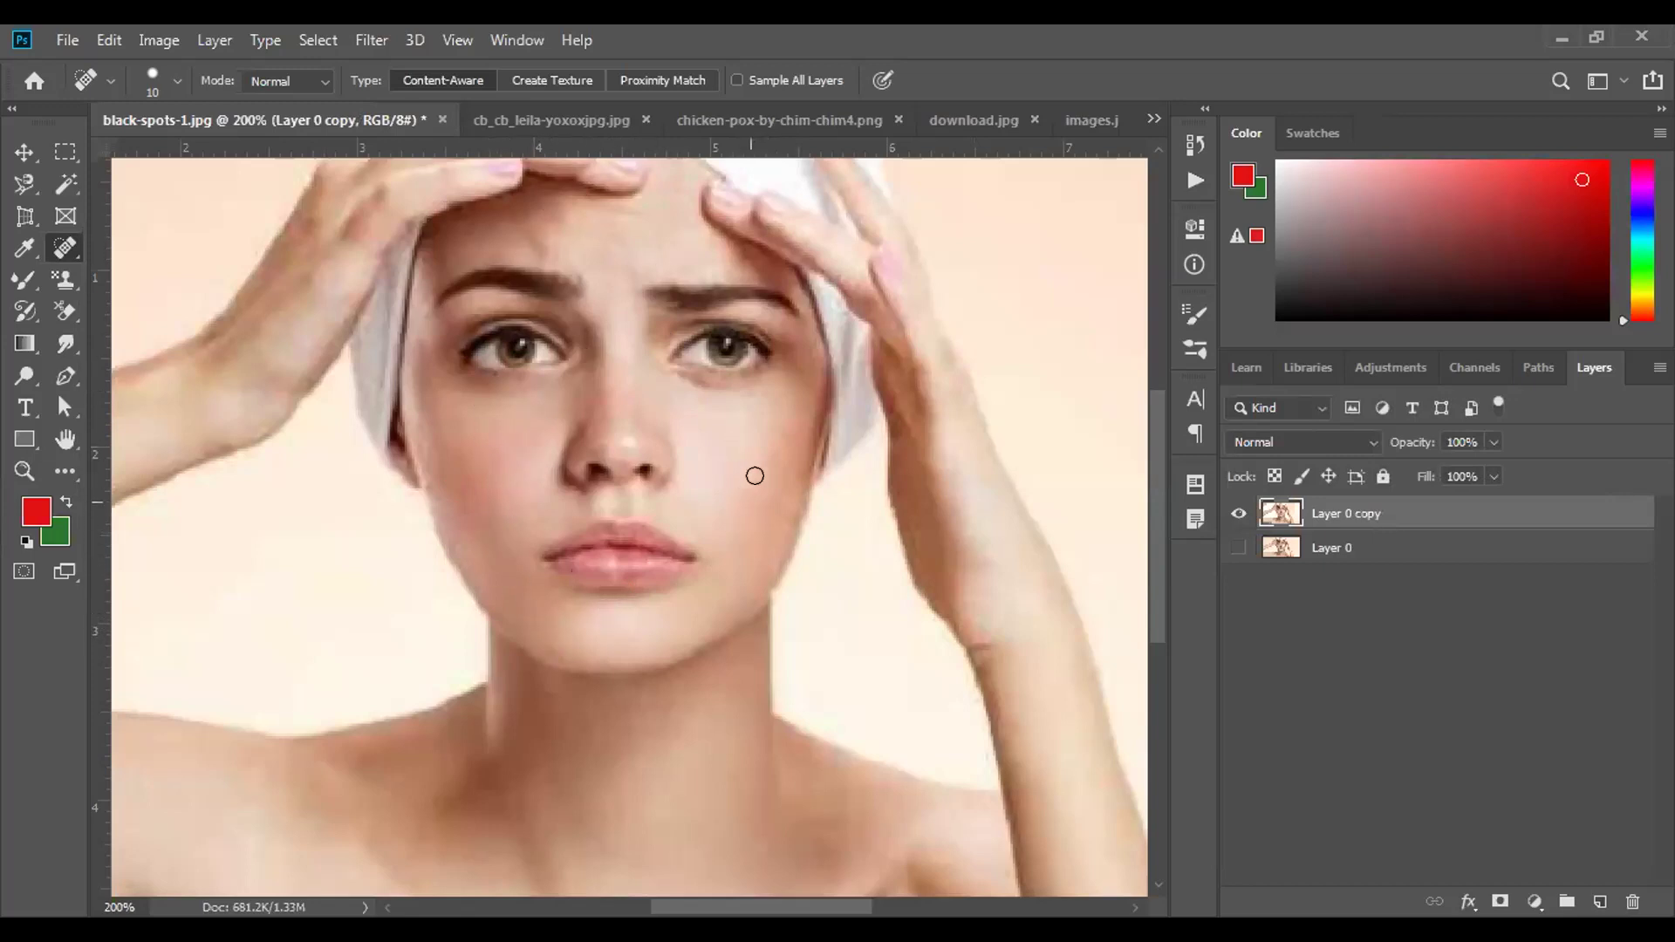
Compare the retouched copy against the original, heal one remaining cheek spot, and zoom out.
{"action": "left_click", "coordinate": [1234, 515]}
{"action": "left_click", "coordinate": [1233, 547]}
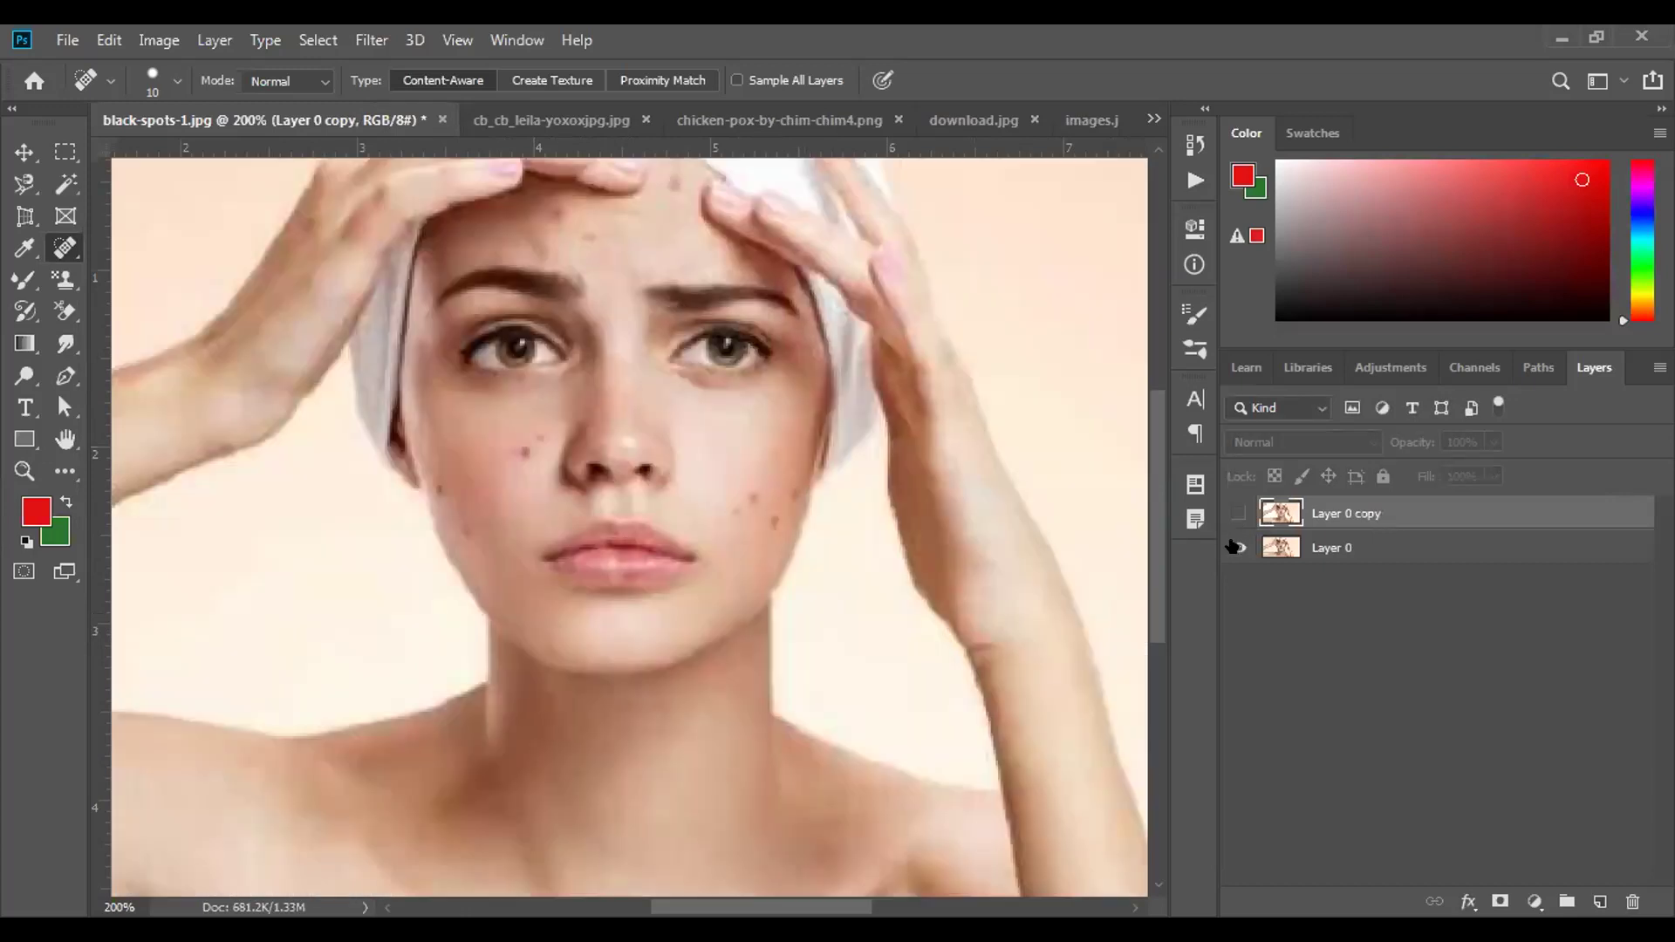
{"action": "left_click", "coordinate": [1230, 514]}
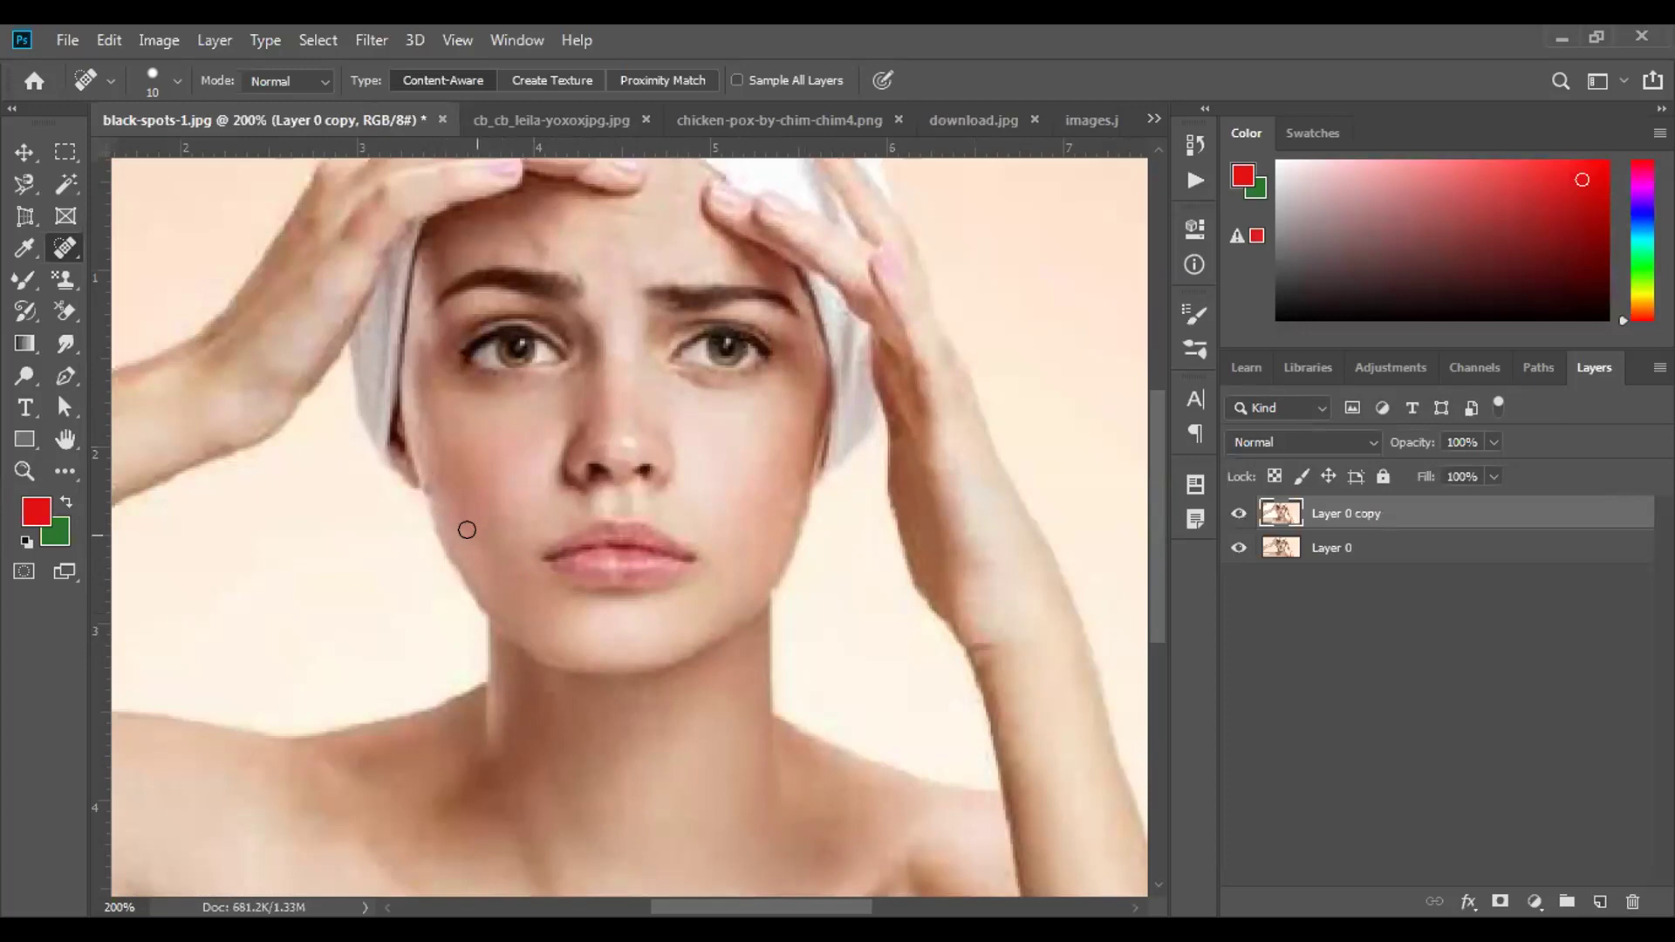
{"action": "left_click", "coordinate": [431, 488]}
{"action": "scroll", "coordinate": [602, 564], "scroll_direction": "up", "scroll_amount": 3}
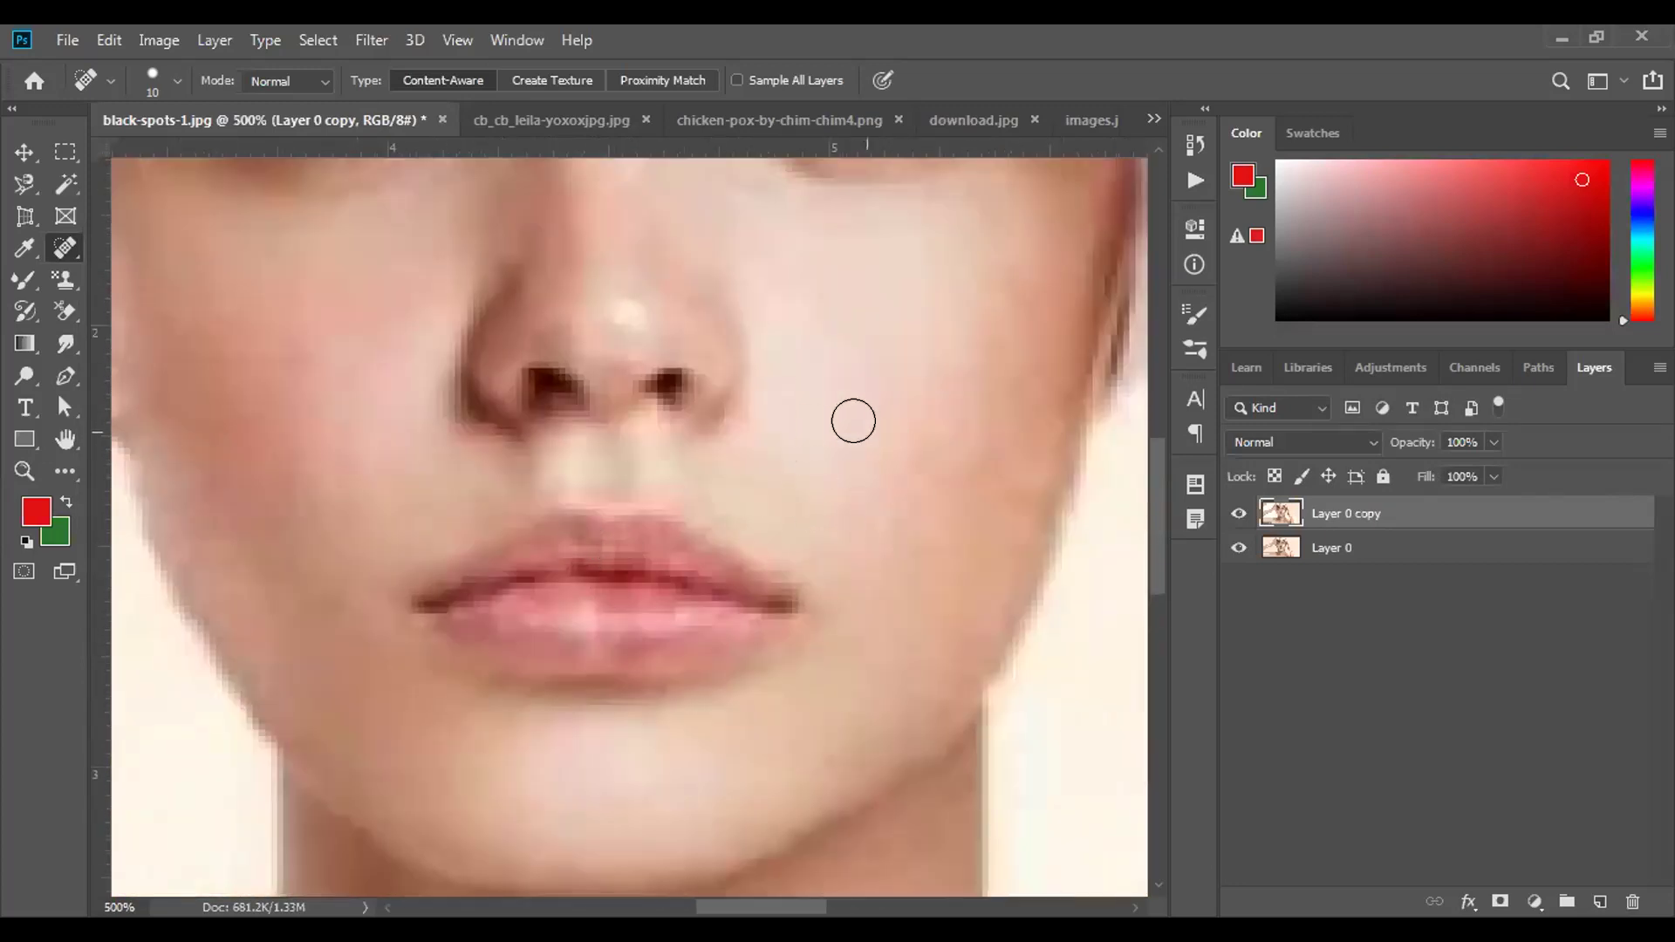
{"action": "mouse_move", "coordinate": [860, 427]}
{"action": "left_mouse_down"}
{"action": "mouse_move", "coordinate": [819, 497]}
{"action": "mouse_move", "coordinate": [401, 703]}
{"action": "mouse_move", "coordinate": [207, 680]}
{"action": "mouse_move", "coordinate": [942, 580]}
{"action": "mouse_move", "coordinate": [885, 641]}
{"action": "mouse_move", "coordinate": [1094, 650]}
{"action": "mouse_move", "coordinate": [639, 568]}
{"action": "mouse_move", "coordinate": [882, 564]}
{"action": "mouse_move", "coordinate": [621, 565]}
{"action": "mouse_move", "coordinate": [1068, 414]}
{"action": "mouse_move", "coordinate": [717, 342]}
{"action": "mouse_move", "coordinate": [1100, 443]}
{"action": "mouse_move", "coordinate": [944, 558]}
{"action": "left_mouse_up"}
{"action": "key", "text": "ctrl+minus"}
{"action": "key", "text": "ctrl+minus"}
{"action": "key", "text": "ctrl+minus"}
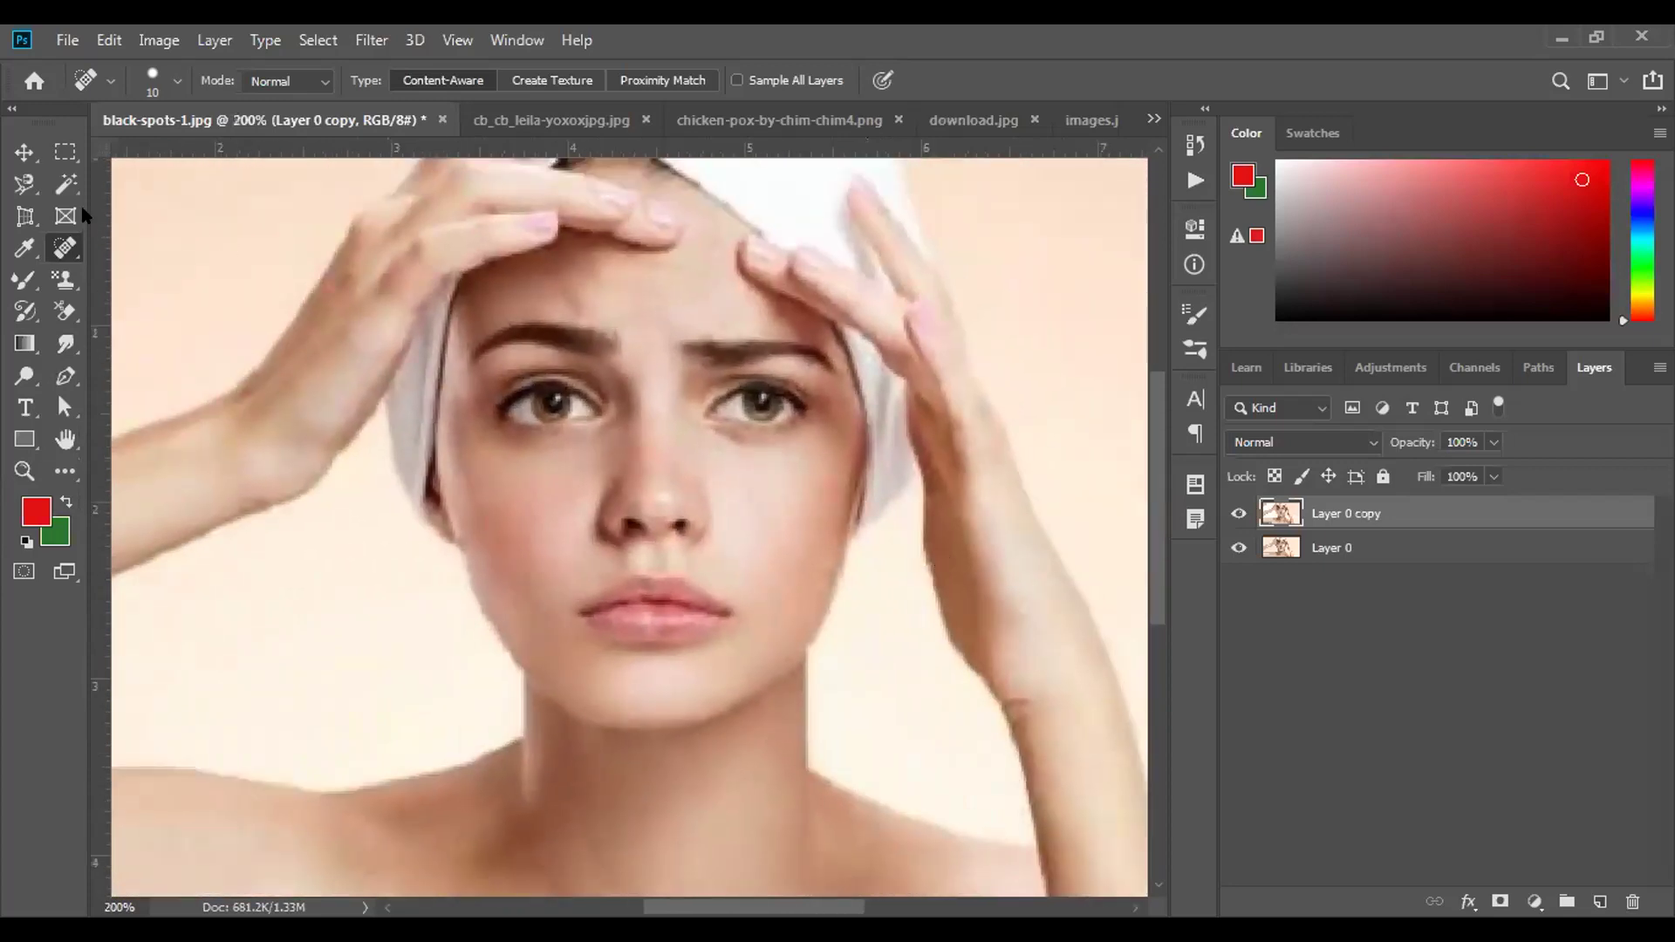
Switch to the chicken-pox-by-chim-chim4.png photo and enlarge the healing brush.
{"action": "right_click", "coordinate": [60, 248]}
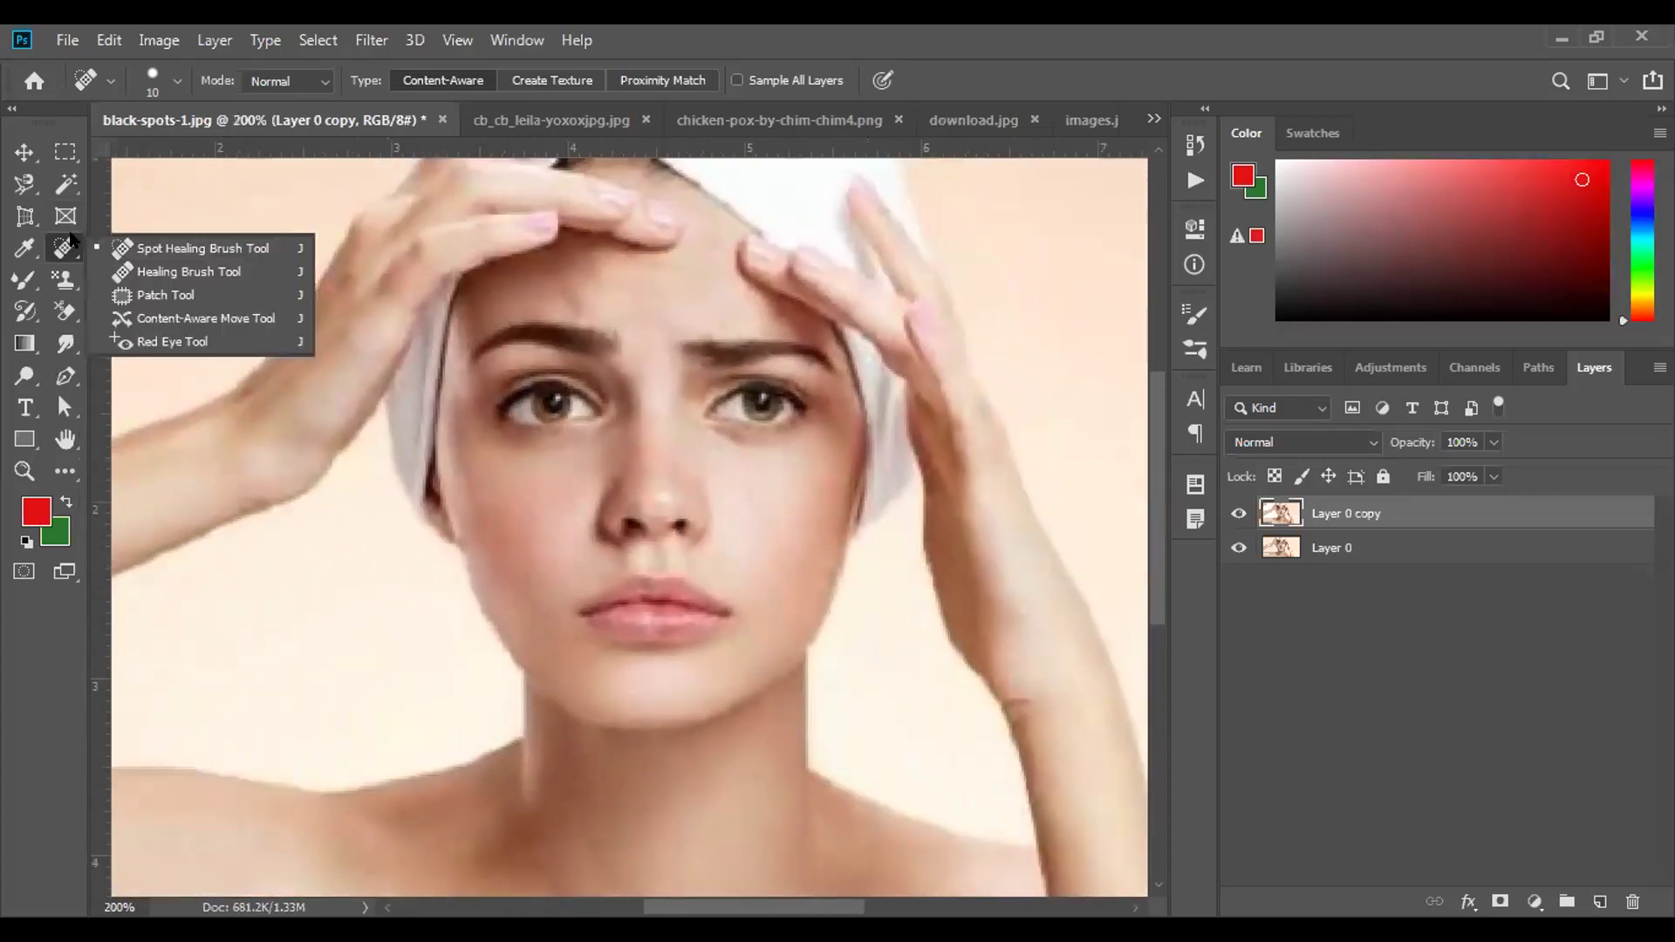
{"action": "left_click", "coordinate": [557, 122]}
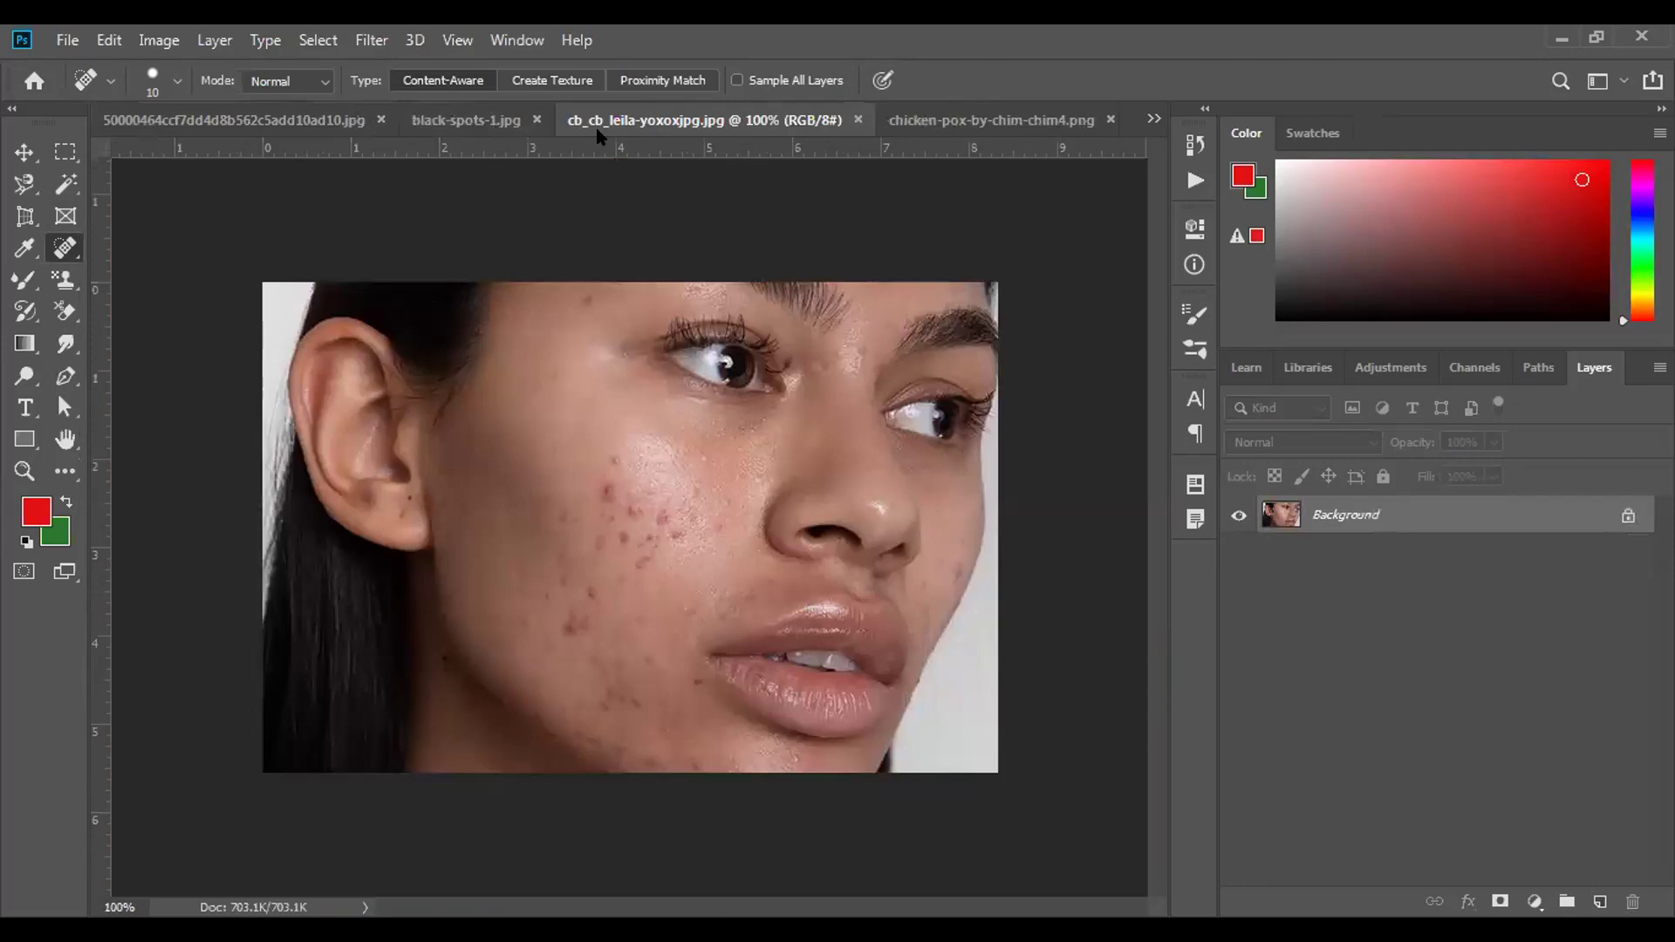
{"action": "left_click", "coordinate": [897, 122]}
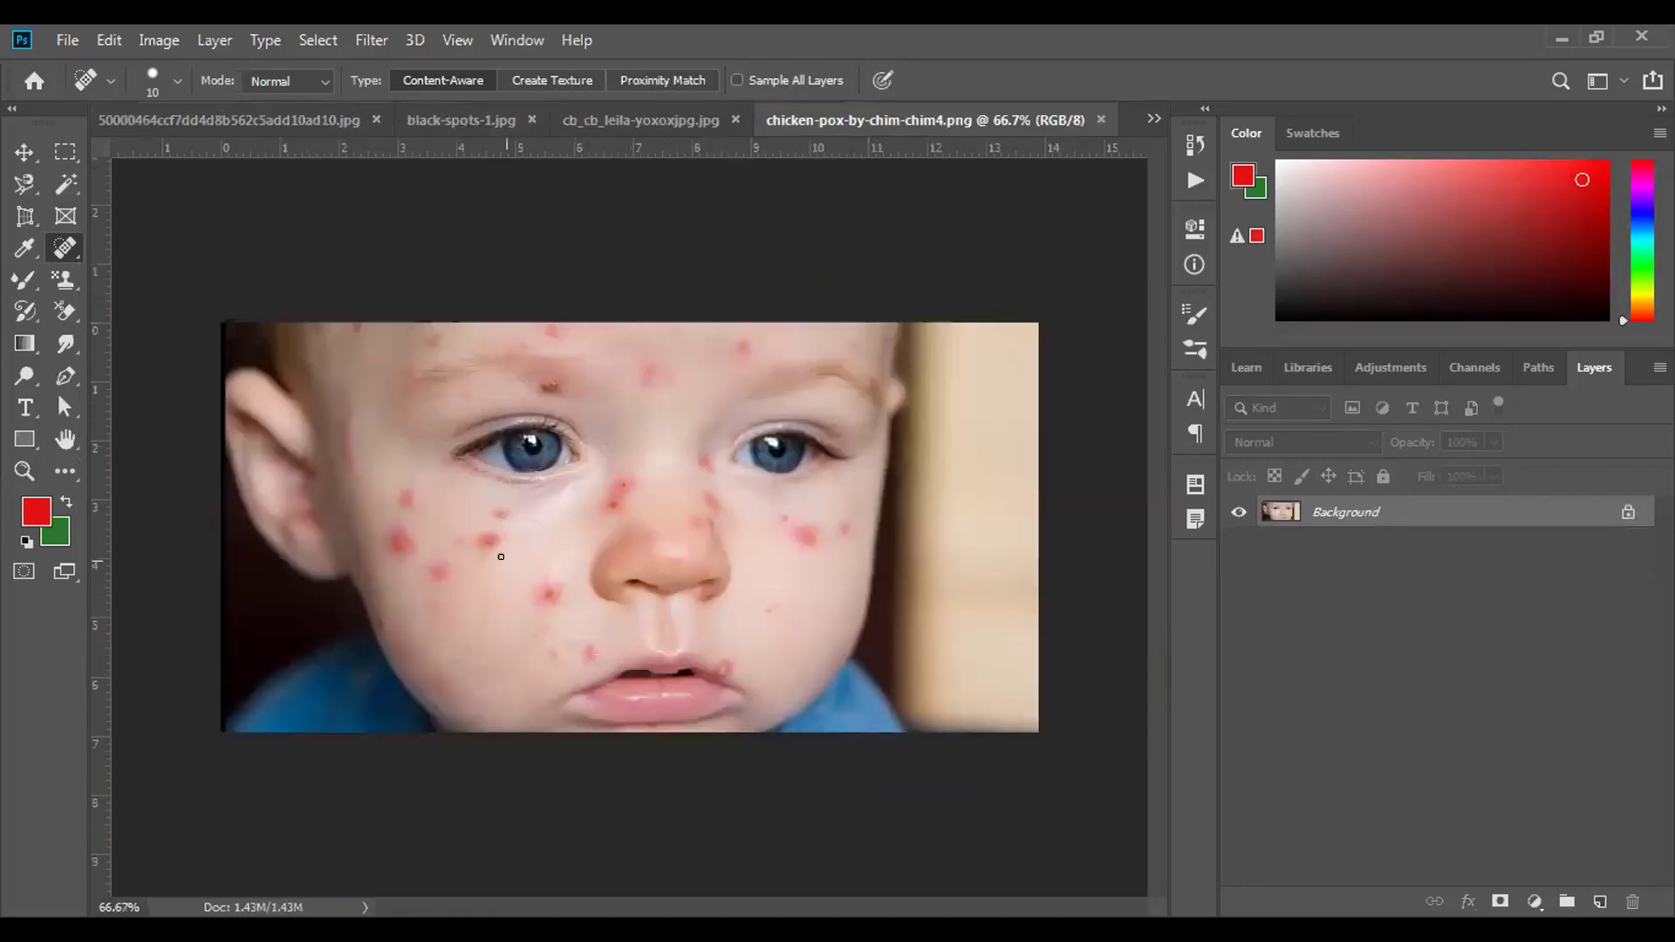
{"action": "key", "text": "bracketright"}
{"action": "key", "text": "bracketright"}
{"action": "key", "text": "bracketright"}
{"action": "key", "text": "bracketright"}
Heal the red spots across the baby's left cheek and near the ear.
{"action": "left_click", "coordinate": [542, 581]}
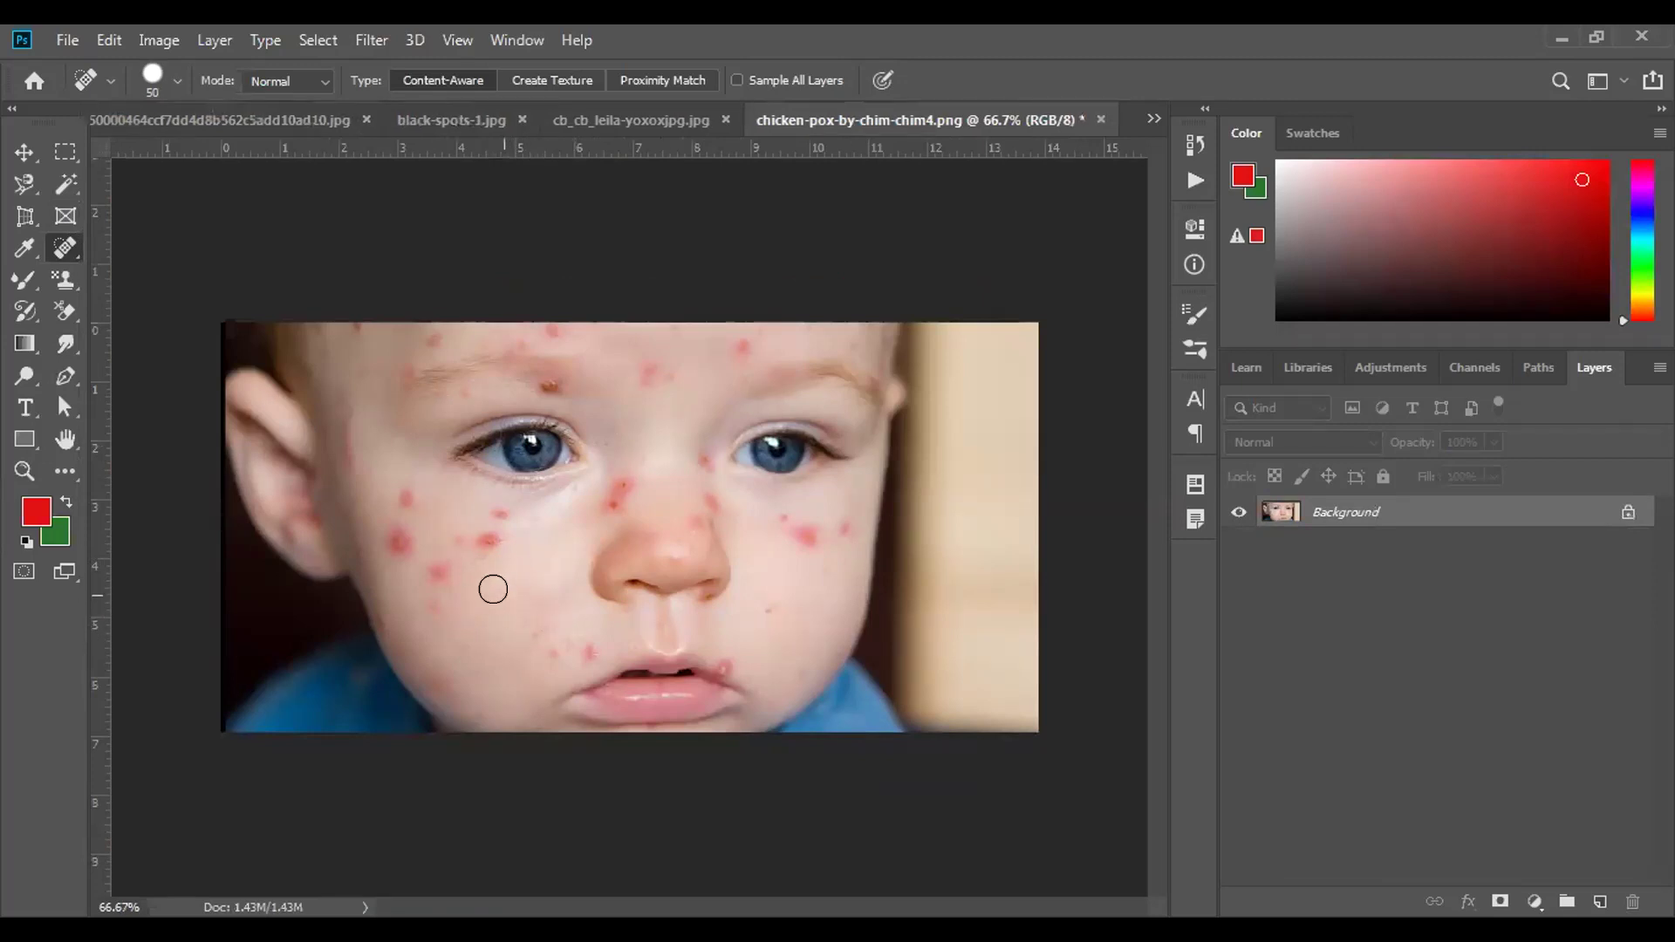
{"action": "left_click_drag", "start_coordinate": [483, 534], "coordinate": [448, 530]}
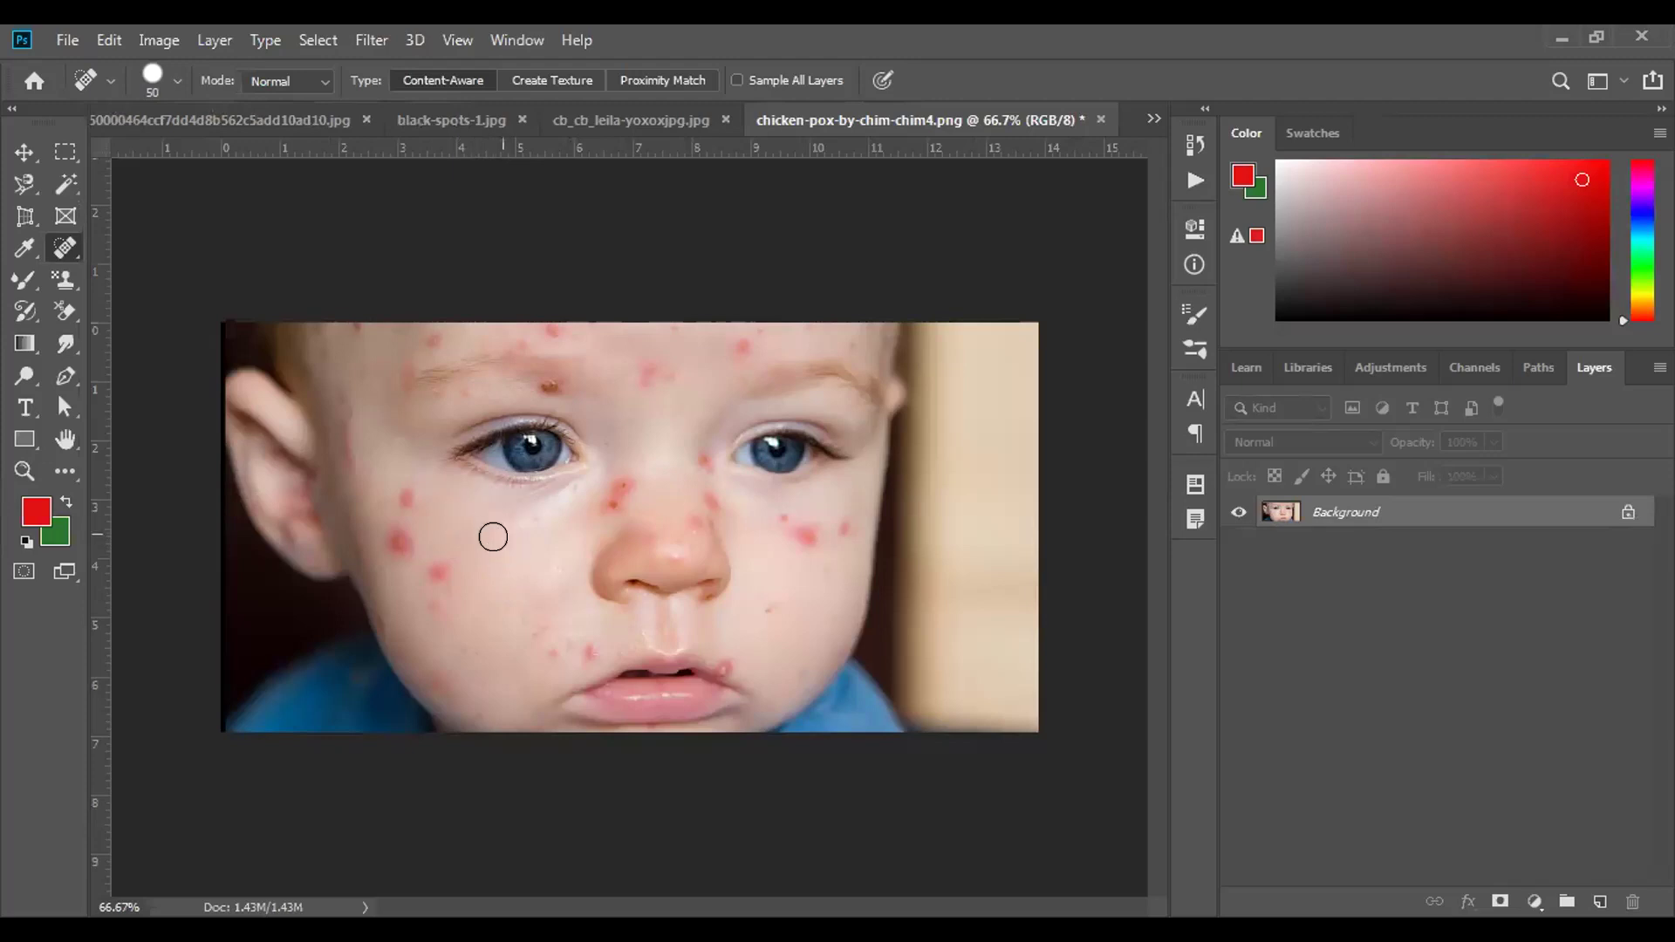
{"action": "left_click", "coordinate": [436, 596]}
{"action": "left_click", "coordinate": [389, 532]}
{"action": "left_click", "coordinate": [394, 493]}
{"action": "left_click", "coordinate": [337, 448]}
{"action": "left_click_drag", "start_coordinate": [349, 486], "coordinate": [342, 516]}
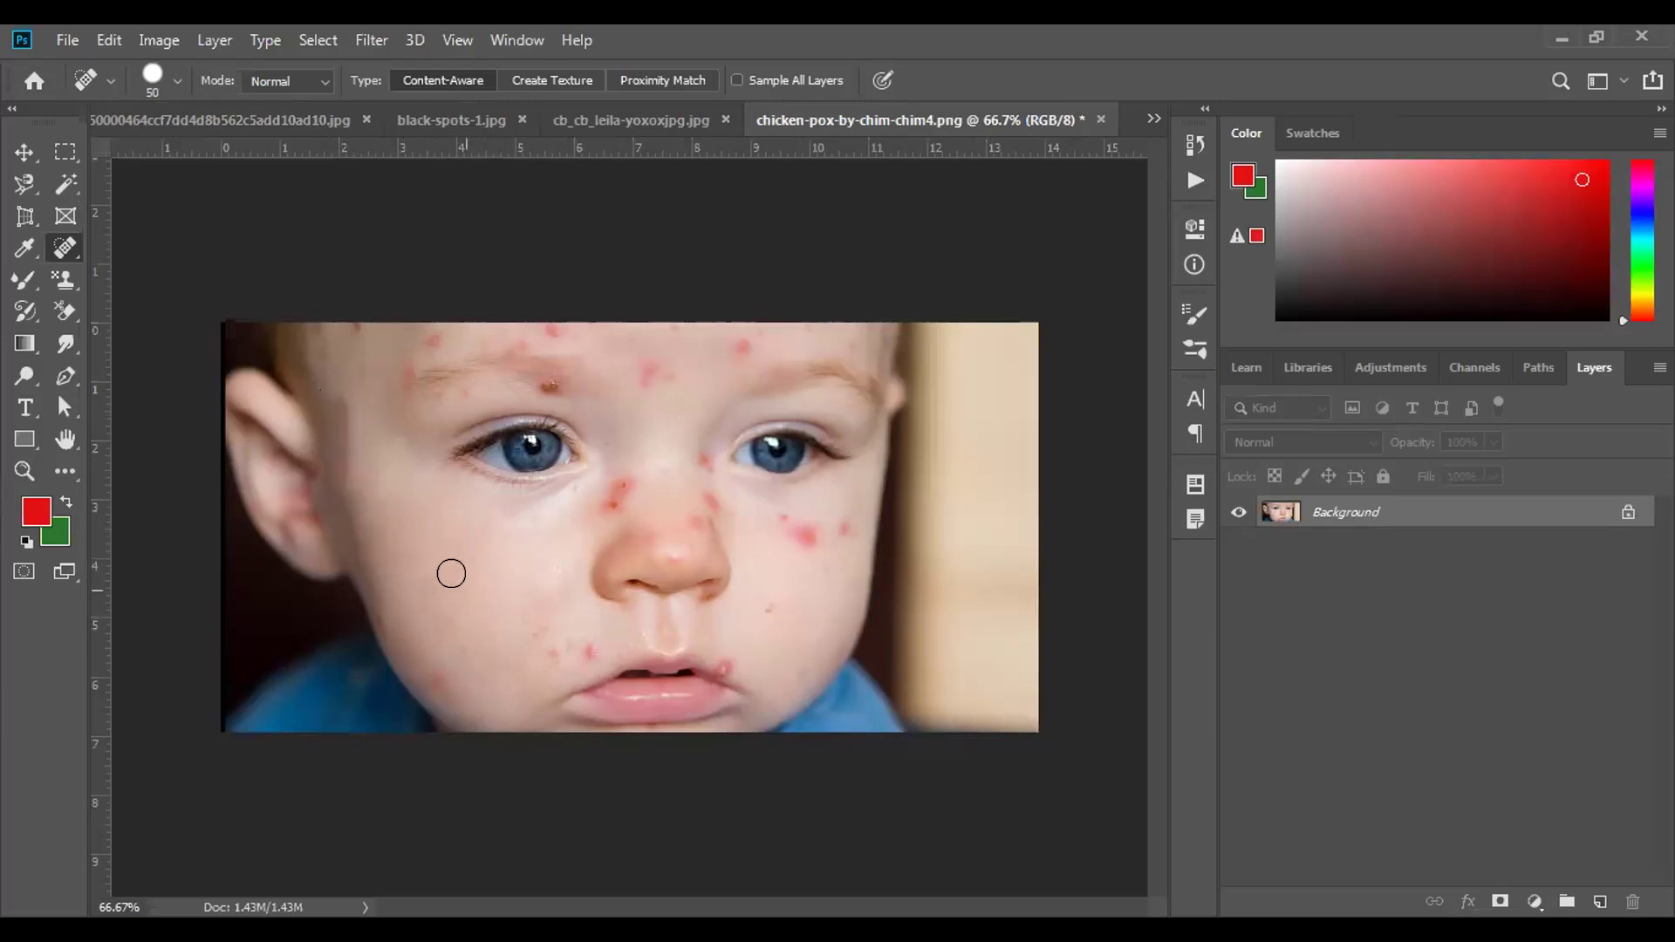
Heal the small red spots below the nose and around the mouth.
{"action": "left_click", "coordinate": [538, 633]}
{"action": "left_click", "coordinate": [555, 650]}
{"action": "left_click_drag", "start_coordinate": [581, 652], "coordinate": [573, 636]}
{"action": "left_click_drag", "start_coordinate": [516, 650], "coordinate": [505, 630]}
{"action": "right_click", "coordinate": [63, 248]}
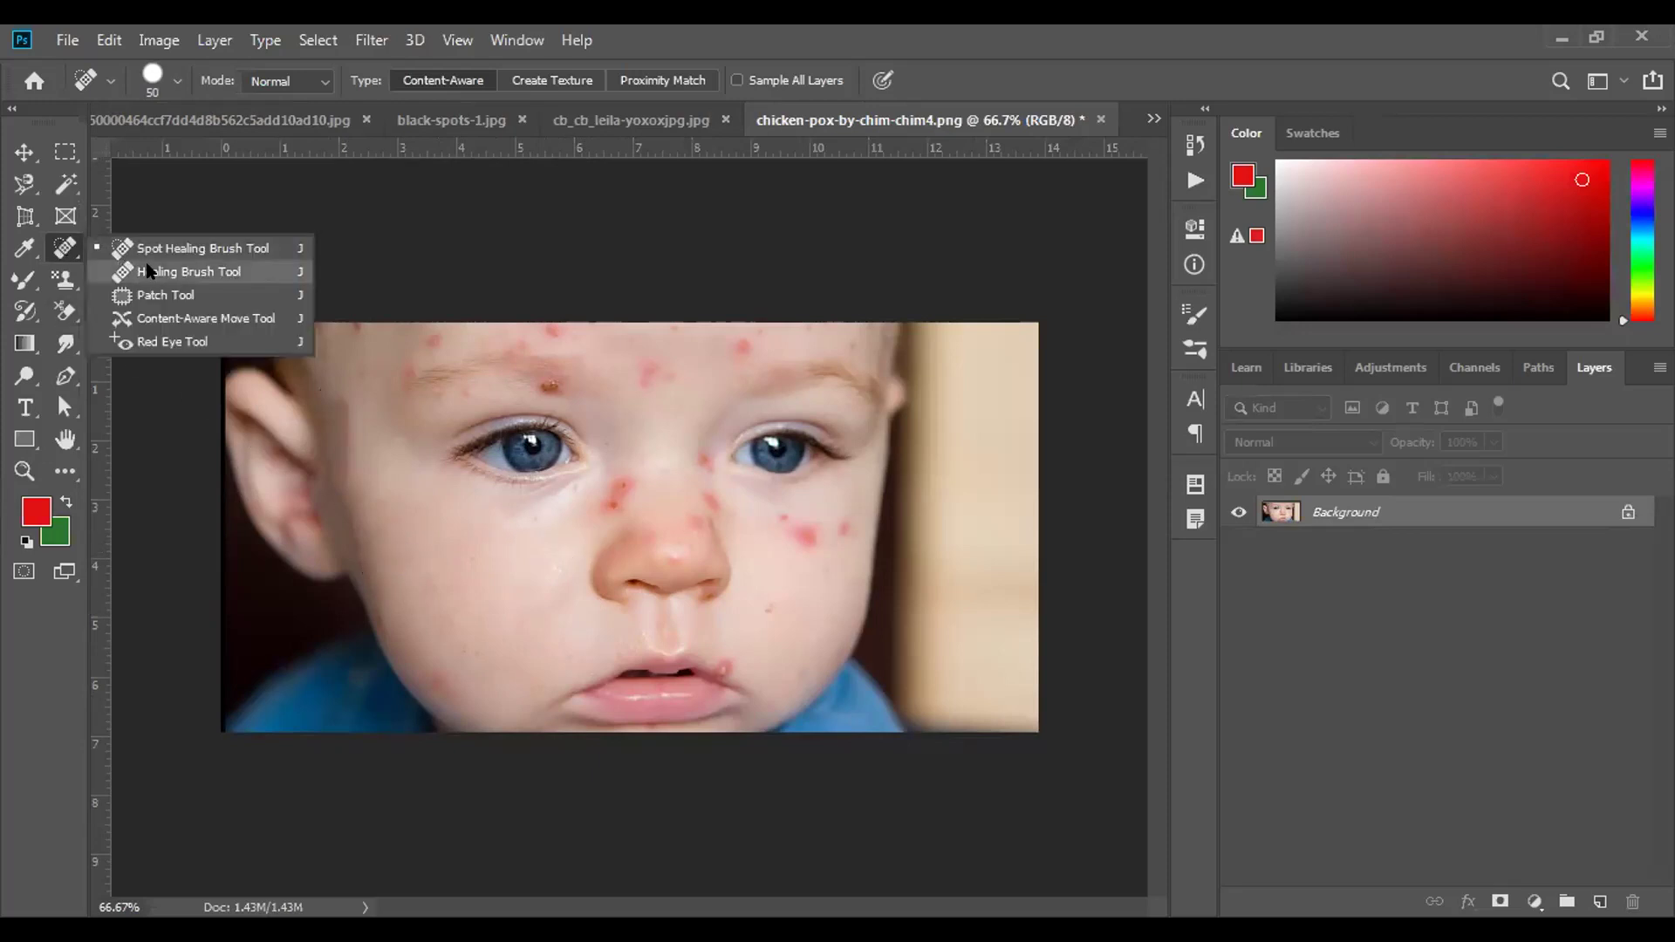
Switch to the Healing Brush Tool and blend away the red spot beside the nose.
{"action": "left_click", "coordinate": [148, 271]}
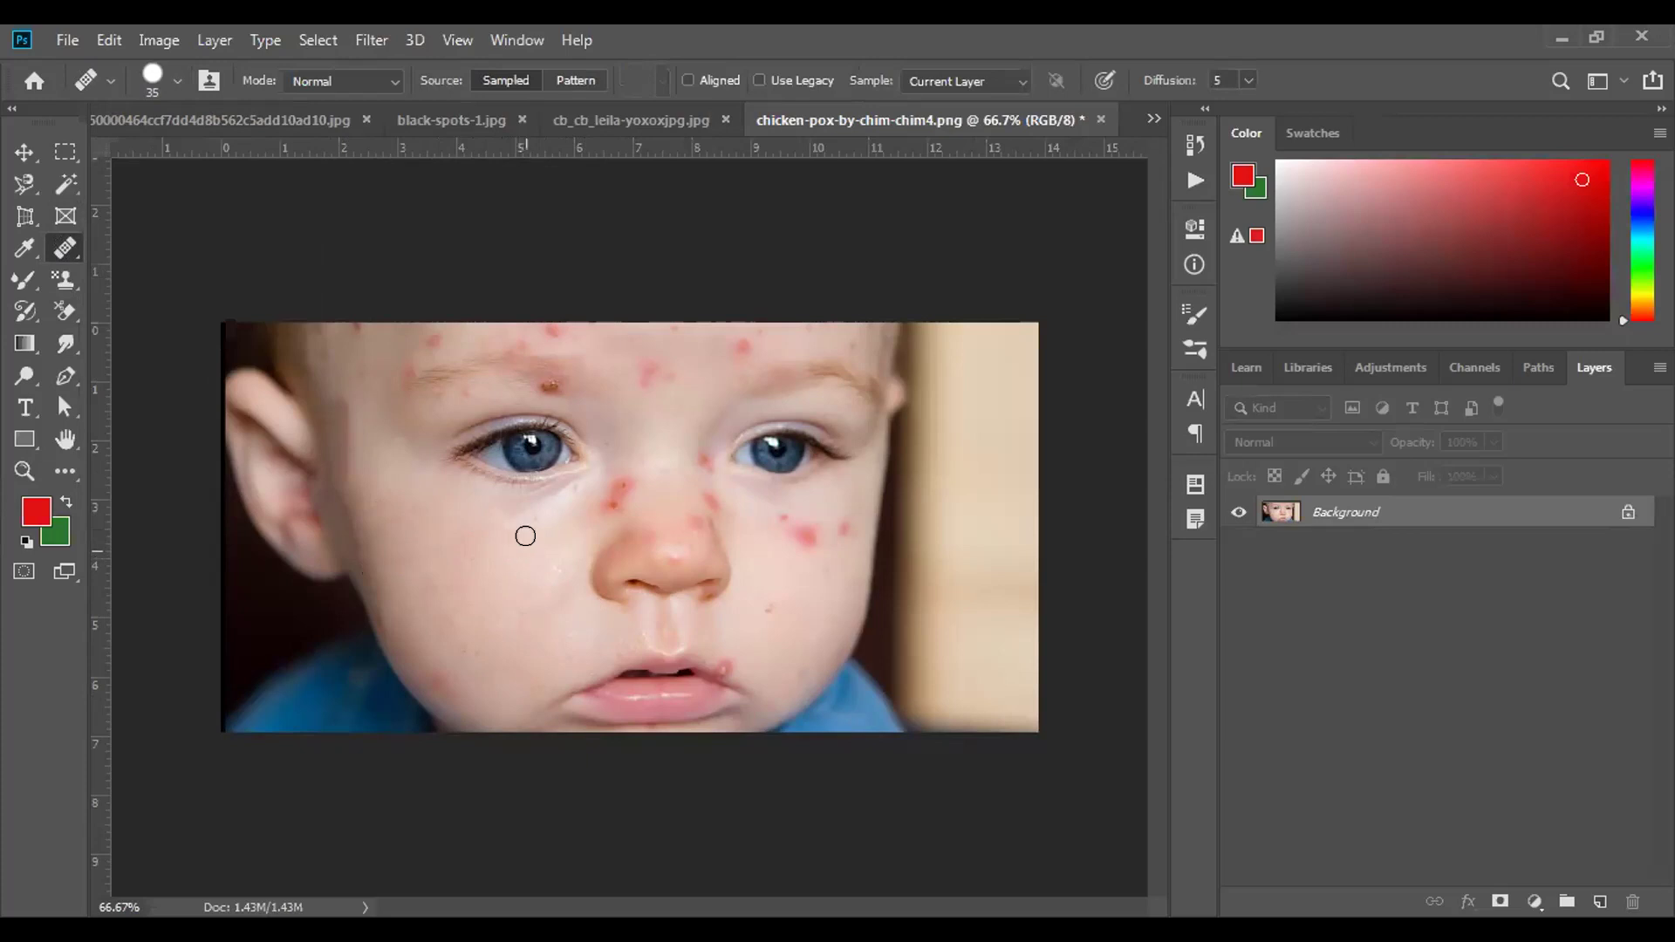
{"action": "left_click", "coordinate": [604, 498]}
{"action": "left_click", "coordinate": [611, 479]}
{"action": "left_click", "coordinate": [608, 492]}
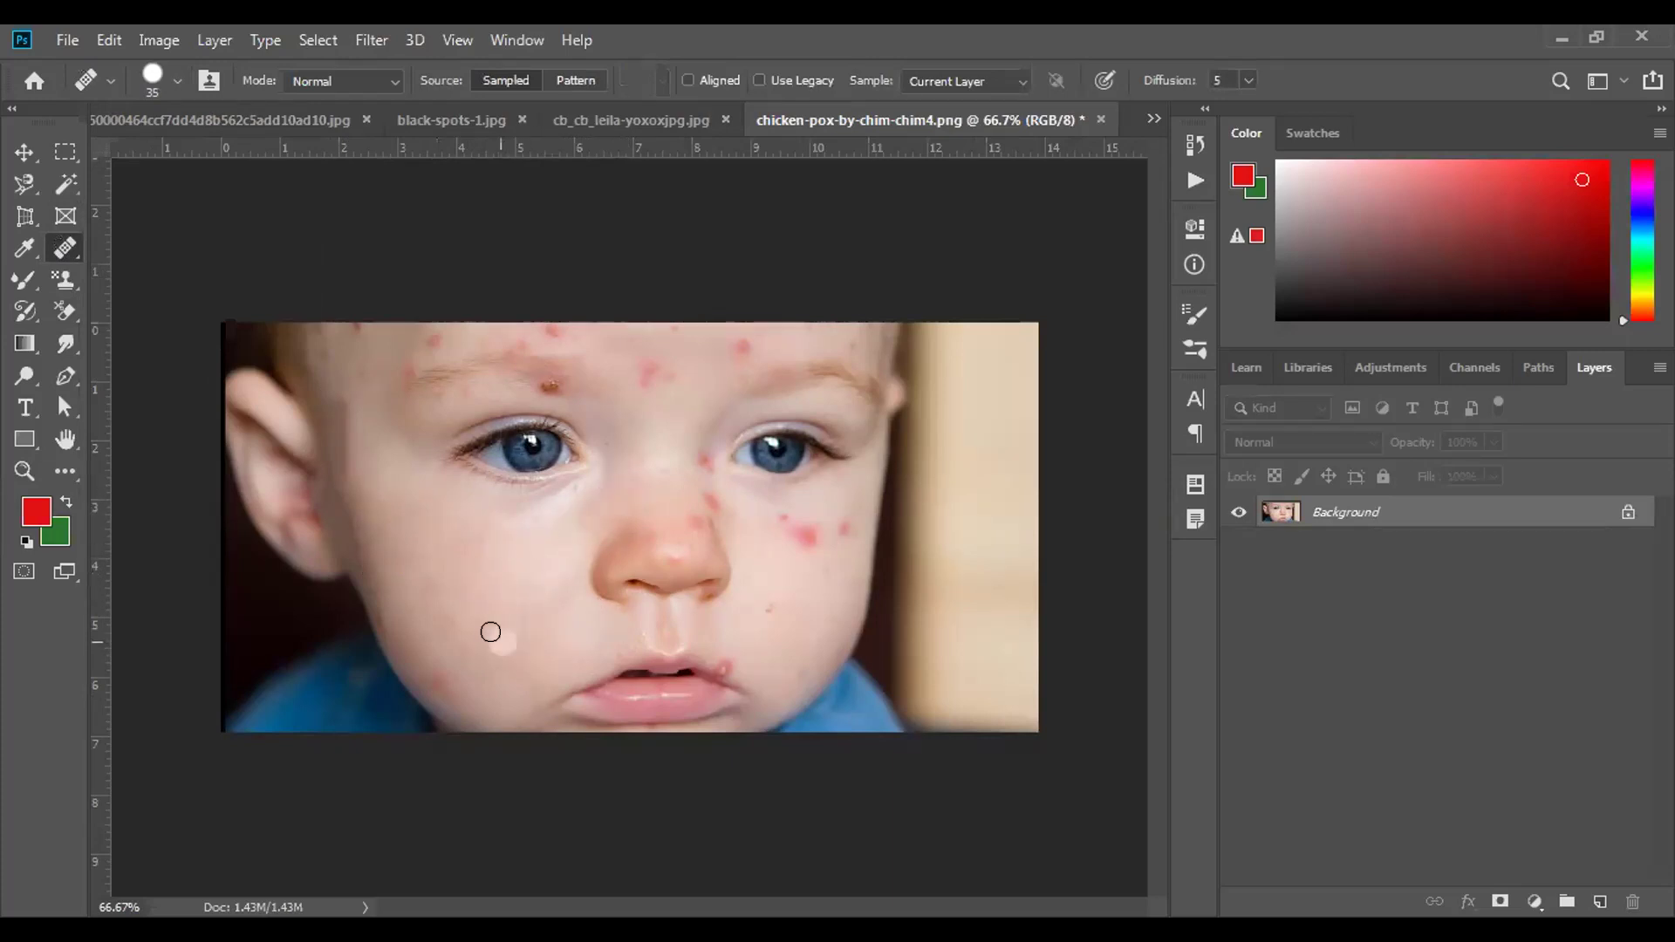
Paint out the spots under the nose, along the cheek to the mouth, and under the left eye.
{"action": "mouse_move", "coordinate": [632, 625]}
{"action": "left_mouse_down"}
{"action": "mouse_move", "coordinate": [825, 646]}
{"action": "mouse_move", "coordinate": [742, 635]}
{"action": "mouse_move", "coordinate": [775, 588]}
{"action": "left_mouse_up"}
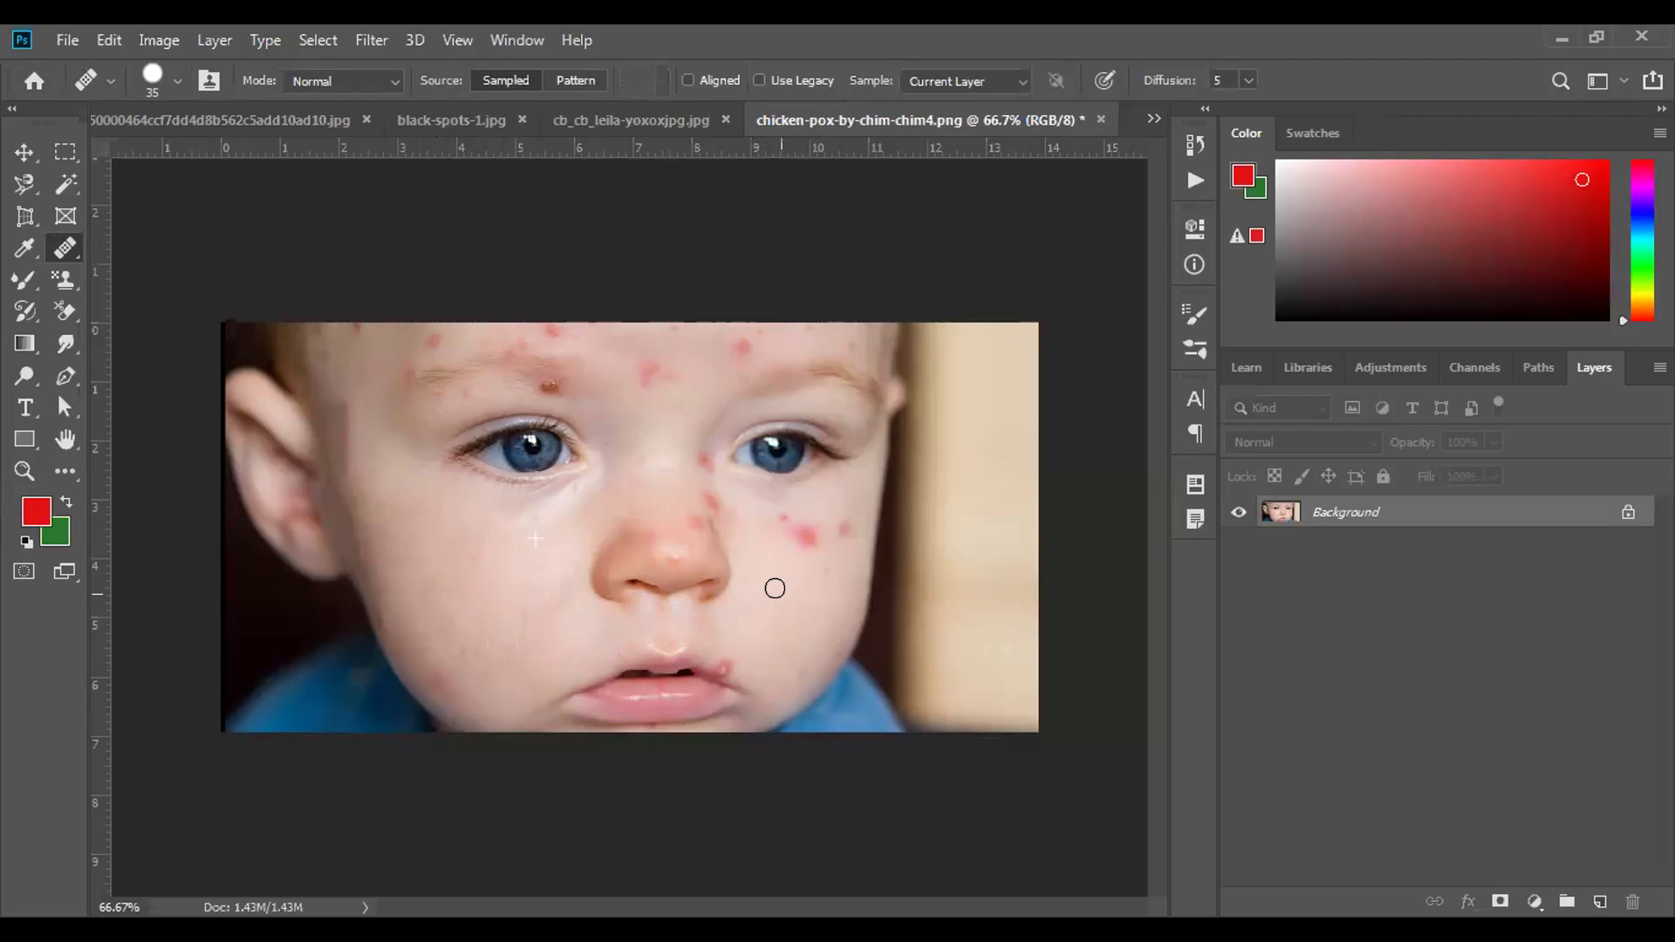
{"action": "mouse_move", "coordinate": [763, 592]}
{"action": "left_mouse_down"}
{"action": "mouse_move", "coordinate": [760, 606]}
{"action": "mouse_move", "coordinate": [800, 568]}
{"action": "mouse_move", "coordinate": [774, 565]}
{"action": "mouse_move", "coordinate": [759, 655]}
{"action": "mouse_move", "coordinate": [722, 651]}
{"action": "mouse_move", "coordinate": [733, 673]}
{"action": "mouse_move", "coordinate": [716, 653]}
{"action": "left_mouse_up"}
{"action": "left_click", "coordinate": [836, 630]}
{"action": "mouse_move", "coordinate": [579, 474]}
{"action": "left_mouse_down"}
{"action": "mouse_move", "coordinate": [560, 485]}
{"action": "mouse_move", "coordinate": [568, 531]}
{"action": "mouse_move", "coordinate": [584, 486]}
{"action": "mouse_move", "coordinate": [523, 527]}
{"action": "mouse_move", "coordinate": [558, 492]}
{"action": "left_mouse_up"}
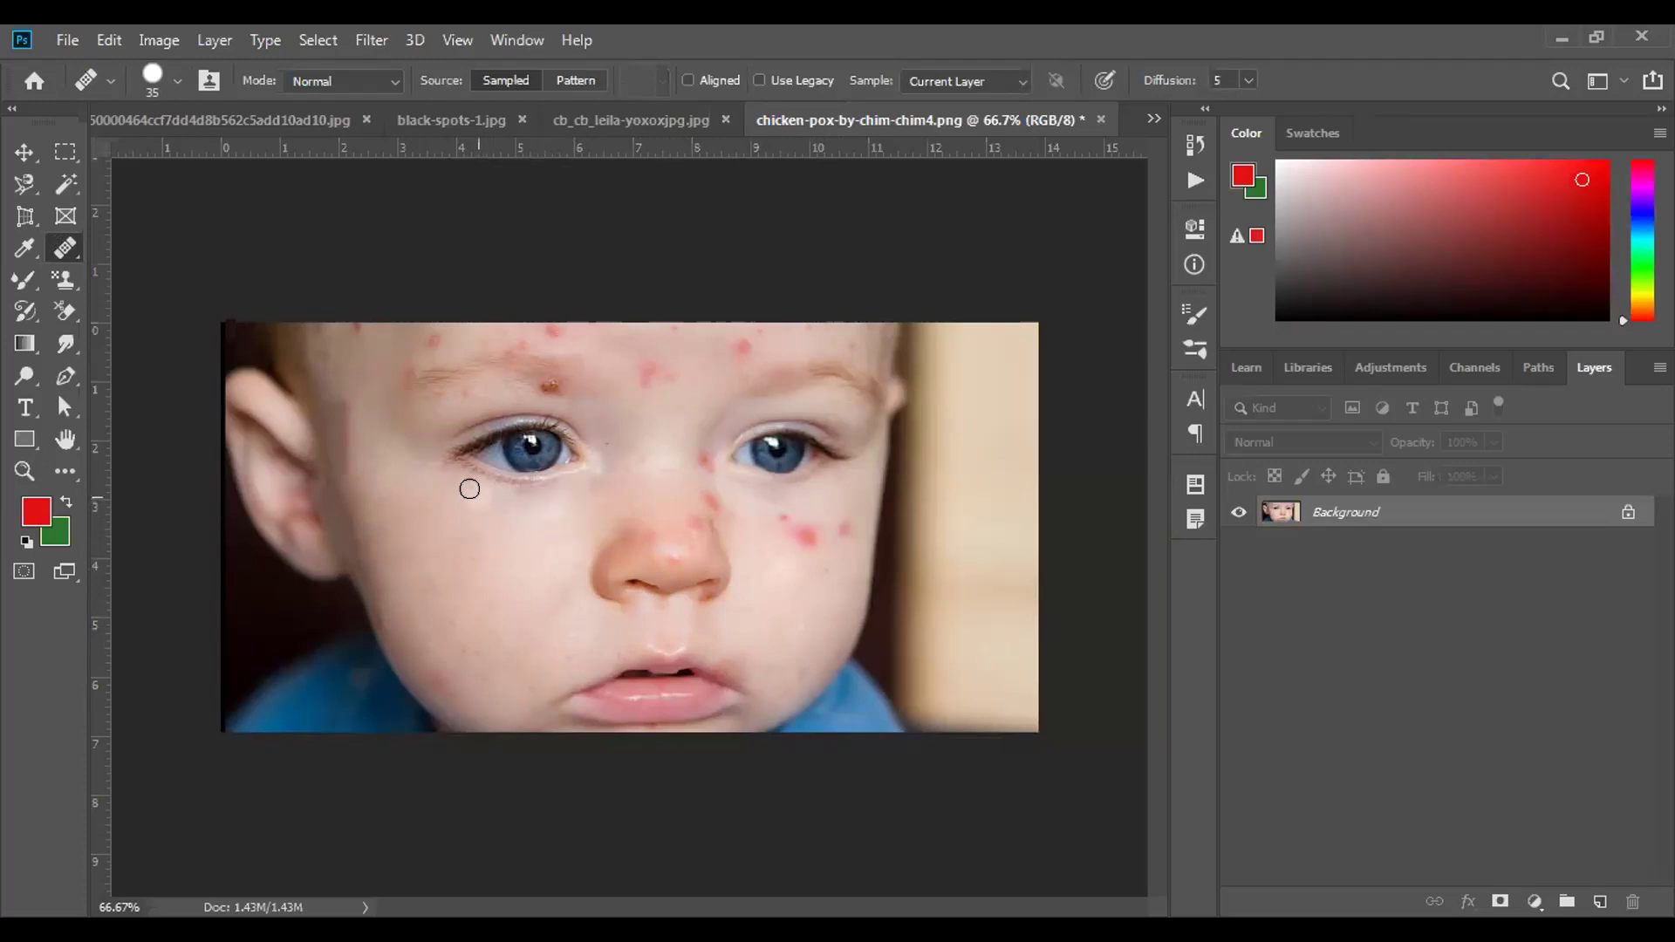
{"action": "mouse_move", "coordinate": [433, 475]}
{"action": "left_mouse_down"}
{"action": "mouse_move", "coordinate": [454, 485]}
{"action": "mouse_move", "coordinate": [437, 456]}
{"action": "mouse_move", "coordinate": [463, 471]}
{"action": "mouse_move", "coordinate": [404, 468]}
{"action": "mouse_move", "coordinate": [467, 518]}
{"action": "mouse_move", "coordinate": [382, 482]}
{"action": "mouse_move", "coordinate": [482, 553]}
{"action": "mouse_move", "coordinate": [389, 521]}
{"action": "mouse_move", "coordinate": [386, 550]}
{"action": "mouse_move", "coordinate": [448, 701]}
{"action": "mouse_move", "coordinate": [445, 658]}
{"action": "mouse_move", "coordinate": [471, 656]}
{"action": "mouse_move", "coordinate": [426, 588]}
{"action": "mouse_move", "coordinate": [415, 647]}
{"action": "mouse_move", "coordinate": [384, 625]}
{"action": "mouse_move", "coordinate": [361, 519]}
{"action": "mouse_move", "coordinate": [387, 612]}
{"action": "mouse_move", "coordinate": [447, 586]}
{"action": "mouse_move", "coordinate": [392, 636]}
{"action": "mouse_move", "coordinate": [342, 493]}
{"action": "mouse_move", "coordinate": [384, 642]}
{"action": "mouse_move", "coordinate": [412, 663]}
{"action": "mouse_move", "coordinate": [388, 555]}
{"action": "mouse_move", "coordinate": [363, 550]}
{"action": "mouse_move", "coordinate": [378, 532]}
{"action": "left_mouse_up"}
Dab away the remaining small spots on both cheeks, the nose, and near the lip.
{"action": "left_click", "coordinate": [480, 556]}
{"action": "left_click", "coordinate": [490, 607]}
{"action": "left_click", "coordinate": [765, 483]}
{"action": "left_click", "coordinate": [821, 635]}
{"action": "left_click", "coordinate": [572, 705]}
{"action": "left_click", "coordinate": [424, 604]}
{"action": "left_click", "coordinate": [887, 506]}
{"action": "left_click", "coordinate": [639, 558]}
{"action": "left_click", "coordinate": [676, 574]}
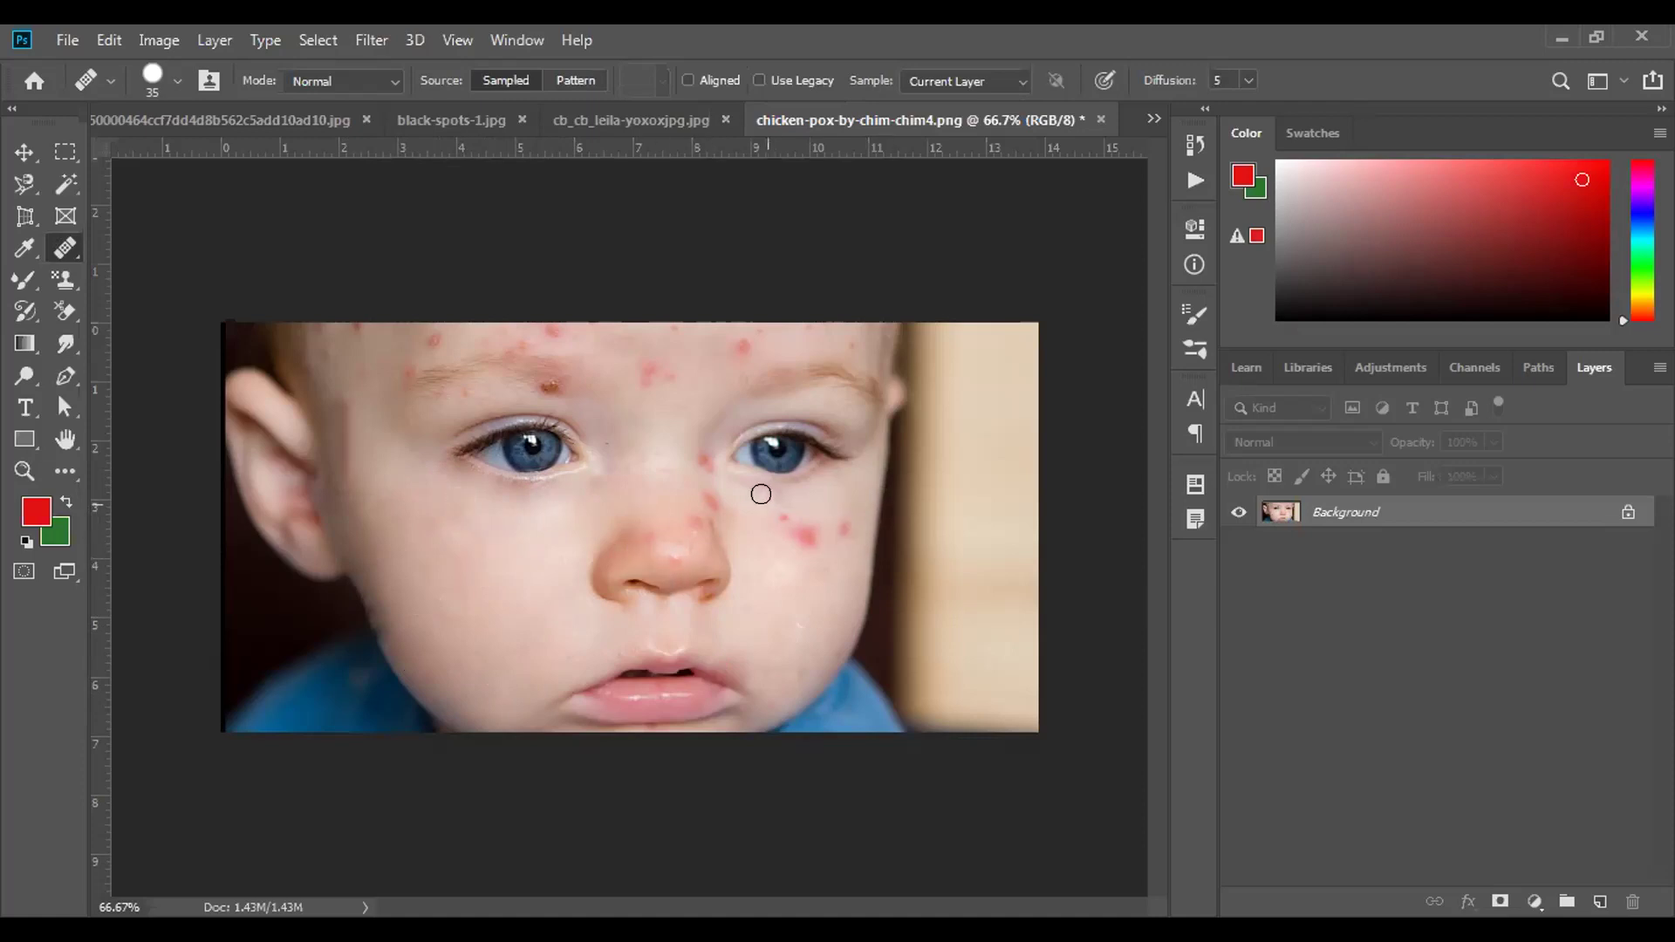
{"action": "left_click", "coordinate": [822, 546]}
{"action": "right_click", "coordinate": [65, 250]}
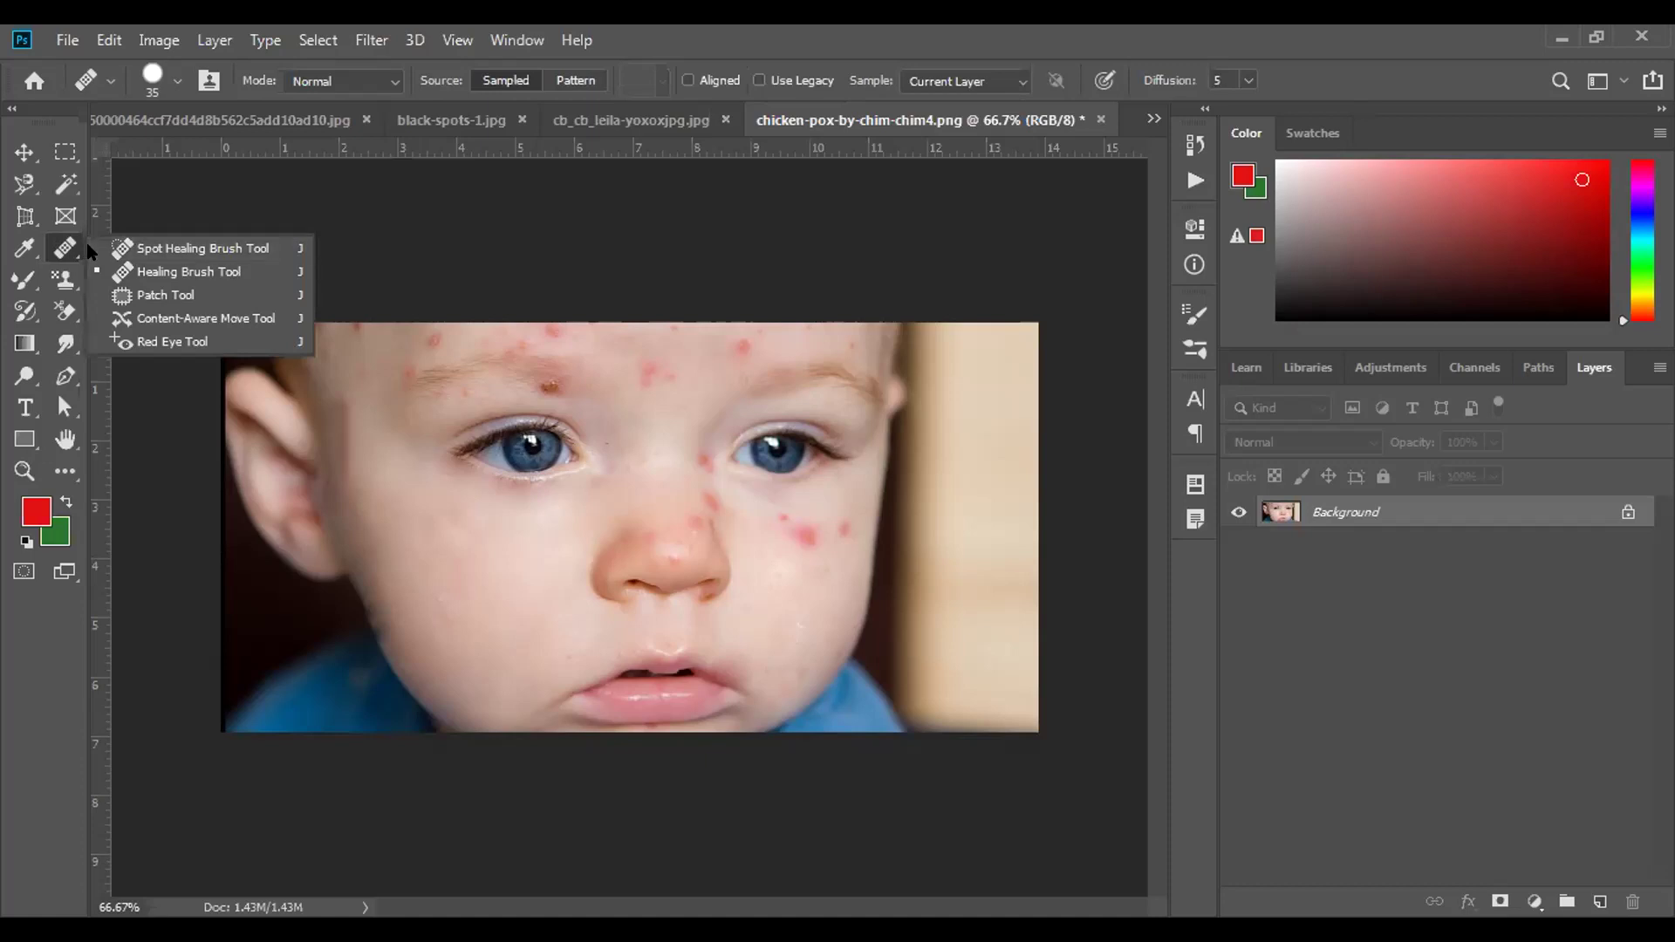
Heal the red spots on the right cheek and its edge, beside the mouth, and on the left cheek.
{"action": "left_click", "coordinate": [89, 252]}
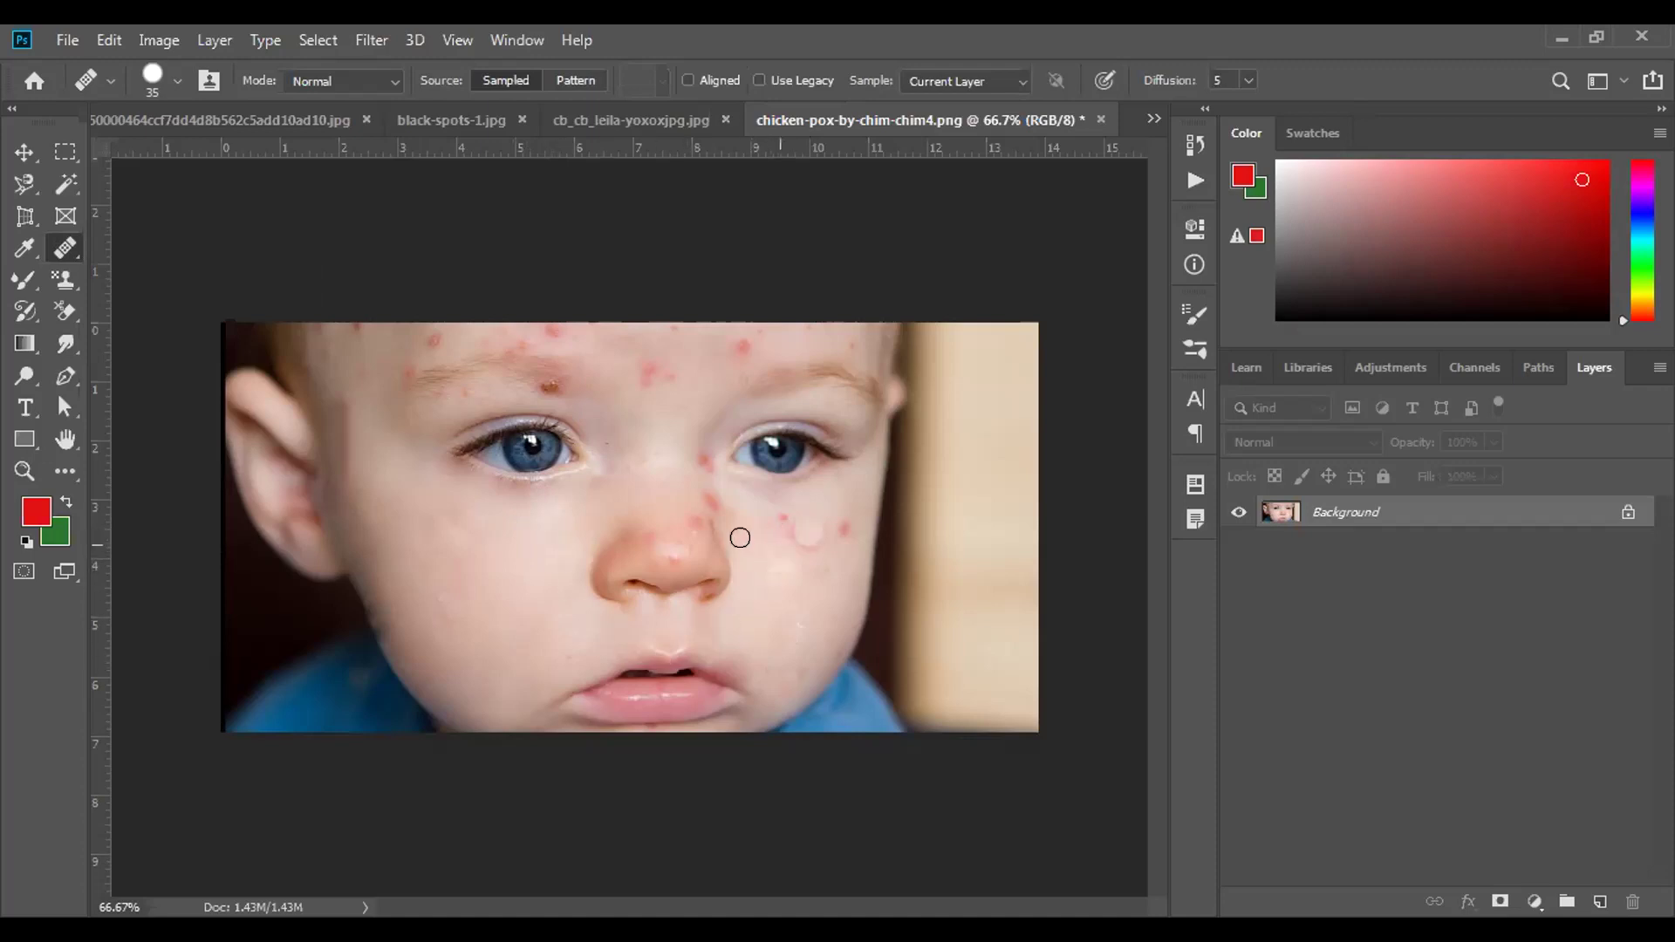
{"action": "left_click", "coordinate": [452, 527]}
{"action": "left_click", "coordinate": [800, 531]}
{"action": "left_click", "coordinate": [712, 651]}
{"action": "left_click", "coordinate": [804, 549]}
{"action": "left_click", "coordinate": [839, 521]}
{"action": "left_click_drag", "start_coordinate": [874, 534], "coordinate": [864, 529]}
{"action": "right_click", "coordinate": [86, 253]}
On the acne photo, use the Patch Tool to cover a cheek spot with clean skin.
{"action": "left_click", "coordinate": [150, 296]}
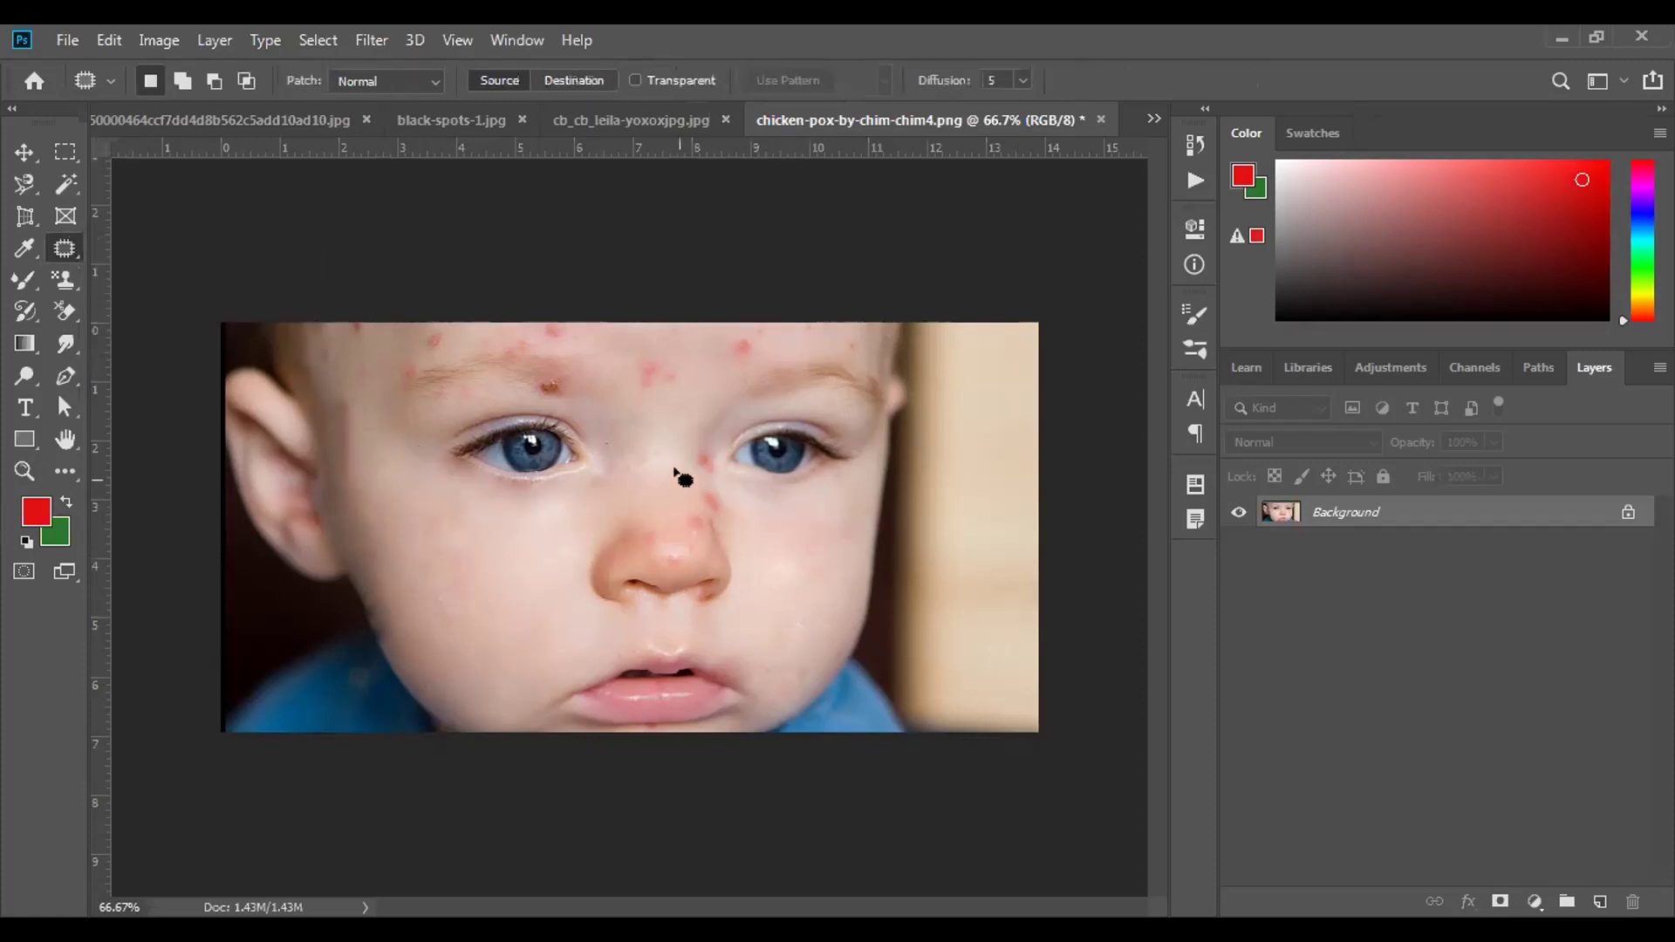
{"action": "left_click", "coordinate": [602, 130]}
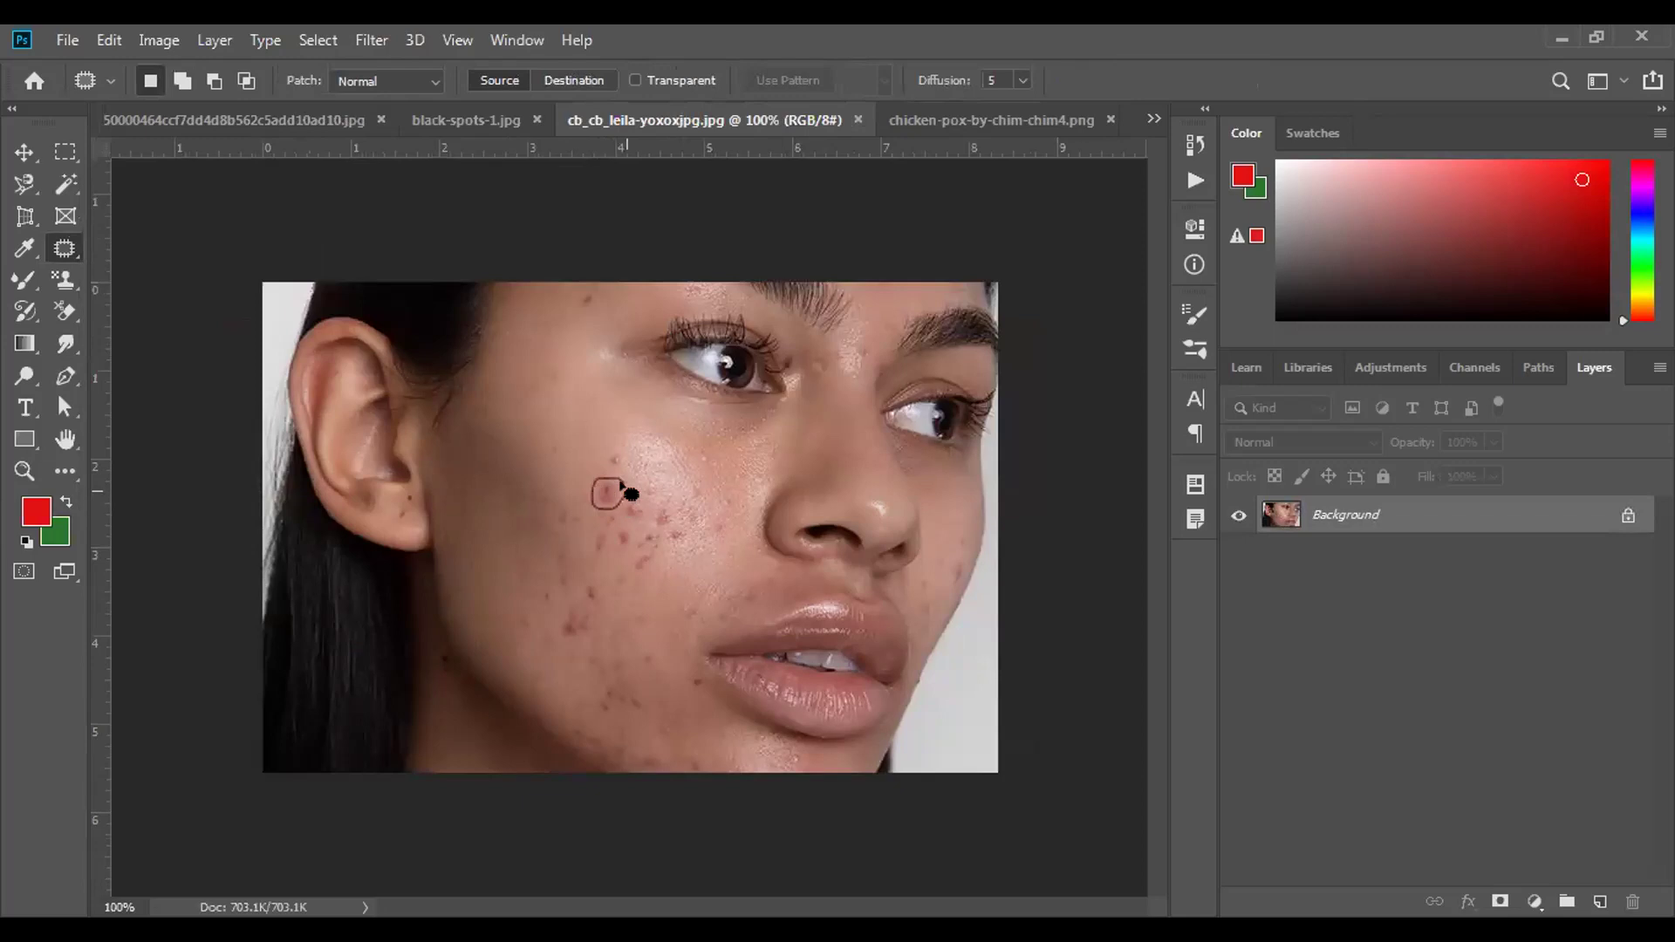
{"action": "left_click_drag", "start_coordinate": [621, 489], "coordinate": [616, 483]}
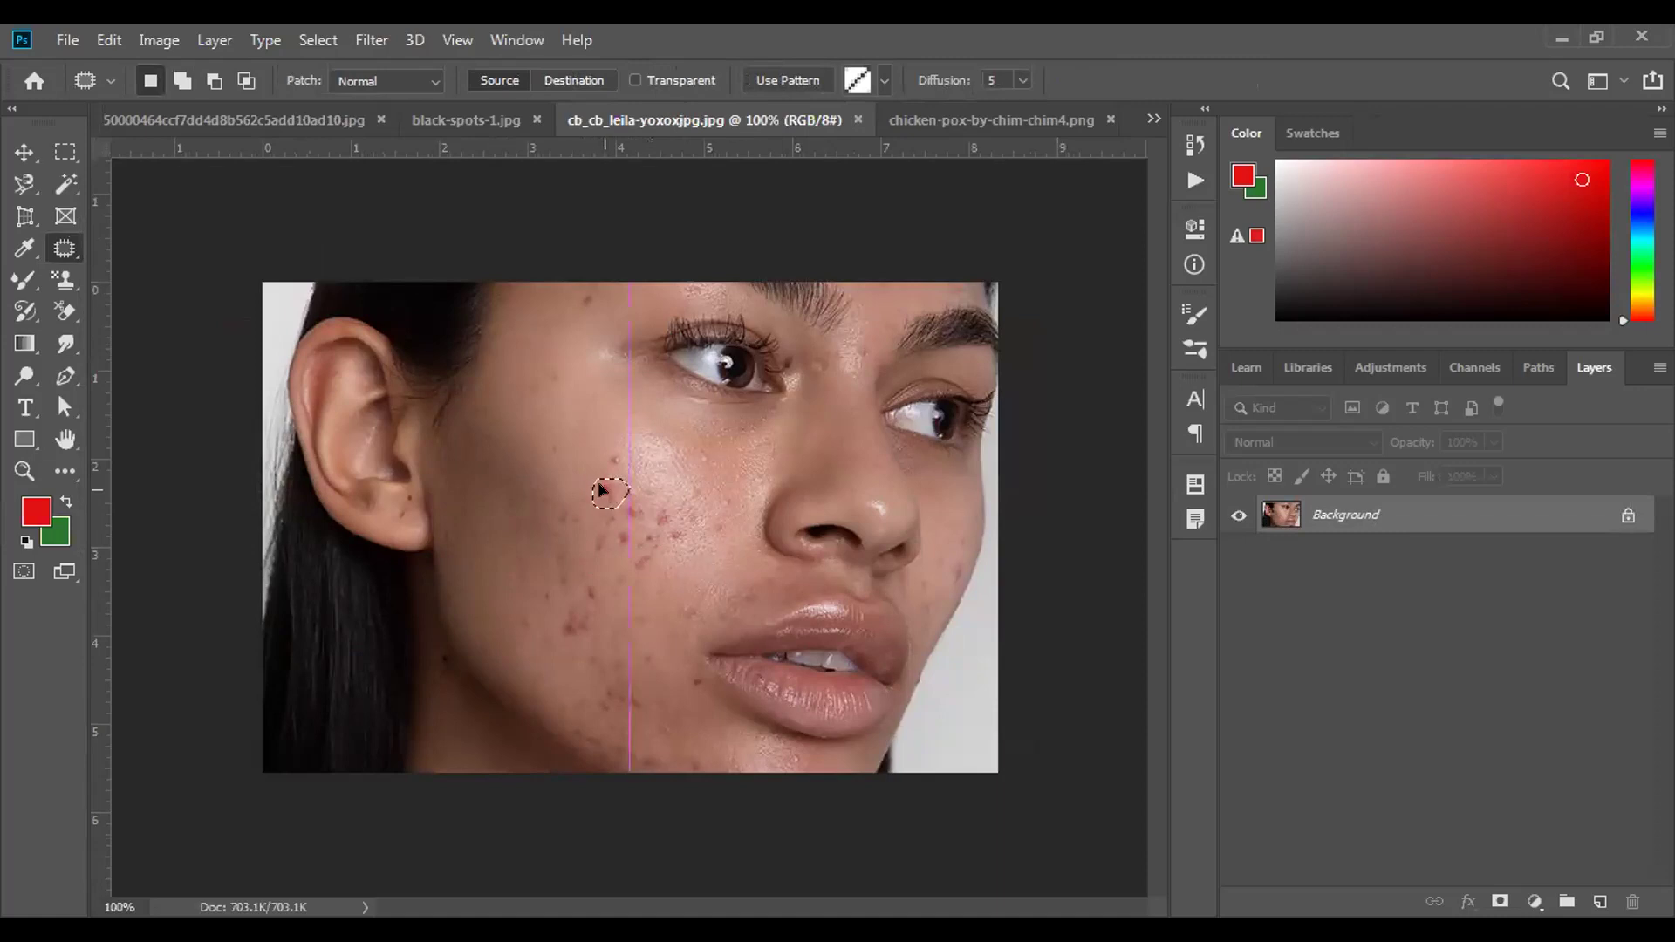
{"action": "left_click_drag", "start_coordinate": [582, 478], "coordinate": [561, 479]}
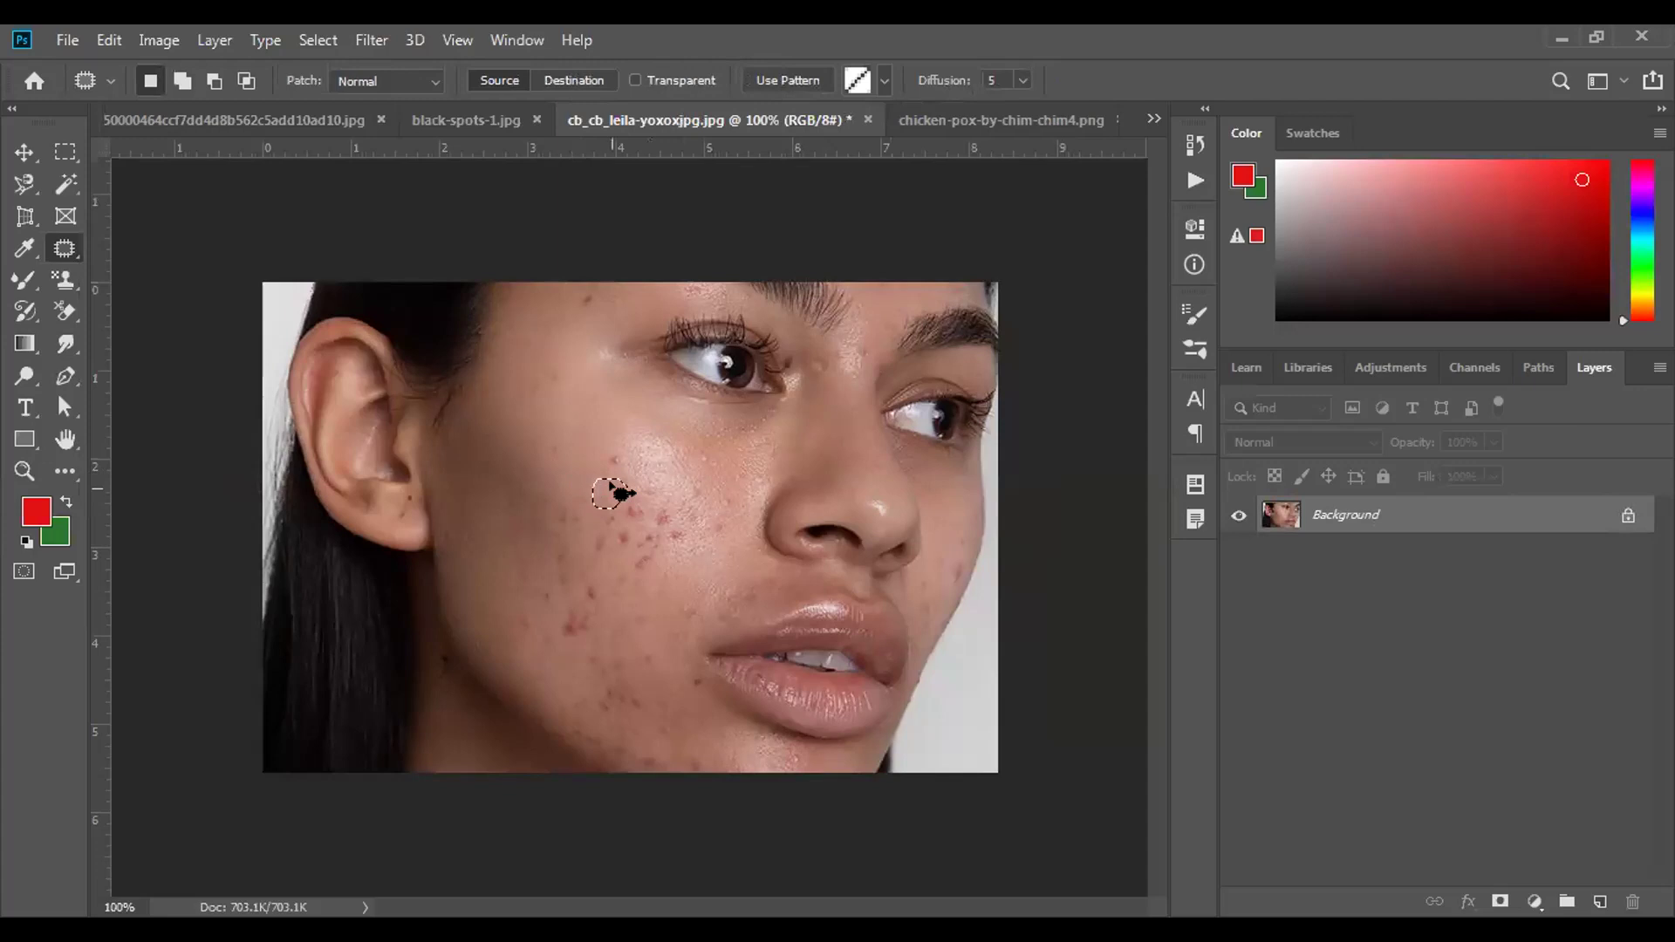
{"action": "key", "text": "ctrl+d"}
Patch a second cheek spot with nearby clean skin.
{"action": "mouse_move", "coordinate": [631, 445]}
{"action": "left_mouse_down"}
{"action": "mouse_move", "coordinate": [606, 449]}
{"action": "mouse_move", "coordinate": [621, 474]}
{"action": "mouse_move", "coordinate": [624, 445]}
{"action": "left_mouse_up"}
{"action": "left_click_drag", "start_coordinate": [617, 453], "coordinate": [608, 459]}
{"action": "left_click_drag", "start_coordinate": [583, 465], "coordinate": [589, 464]}
Try a larger trial patch between the under-eye area and the acne cheek.
{"action": "mouse_move", "coordinate": [663, 494]}
{"action": "left_mouse_down"}
{"action": "mouse_move", "coordinate": [677, 555]}
{"action": "mouse_move", "coordinate": [696, 541]}
{"action": "mouse_move", "coordinate": [671, 486]}
{"action": "mouse_move", "coordinate": [653, 498]}
{"action": "mouse_move", "coordinate": [597, 449]}
{"action": "left_mouse_up"}
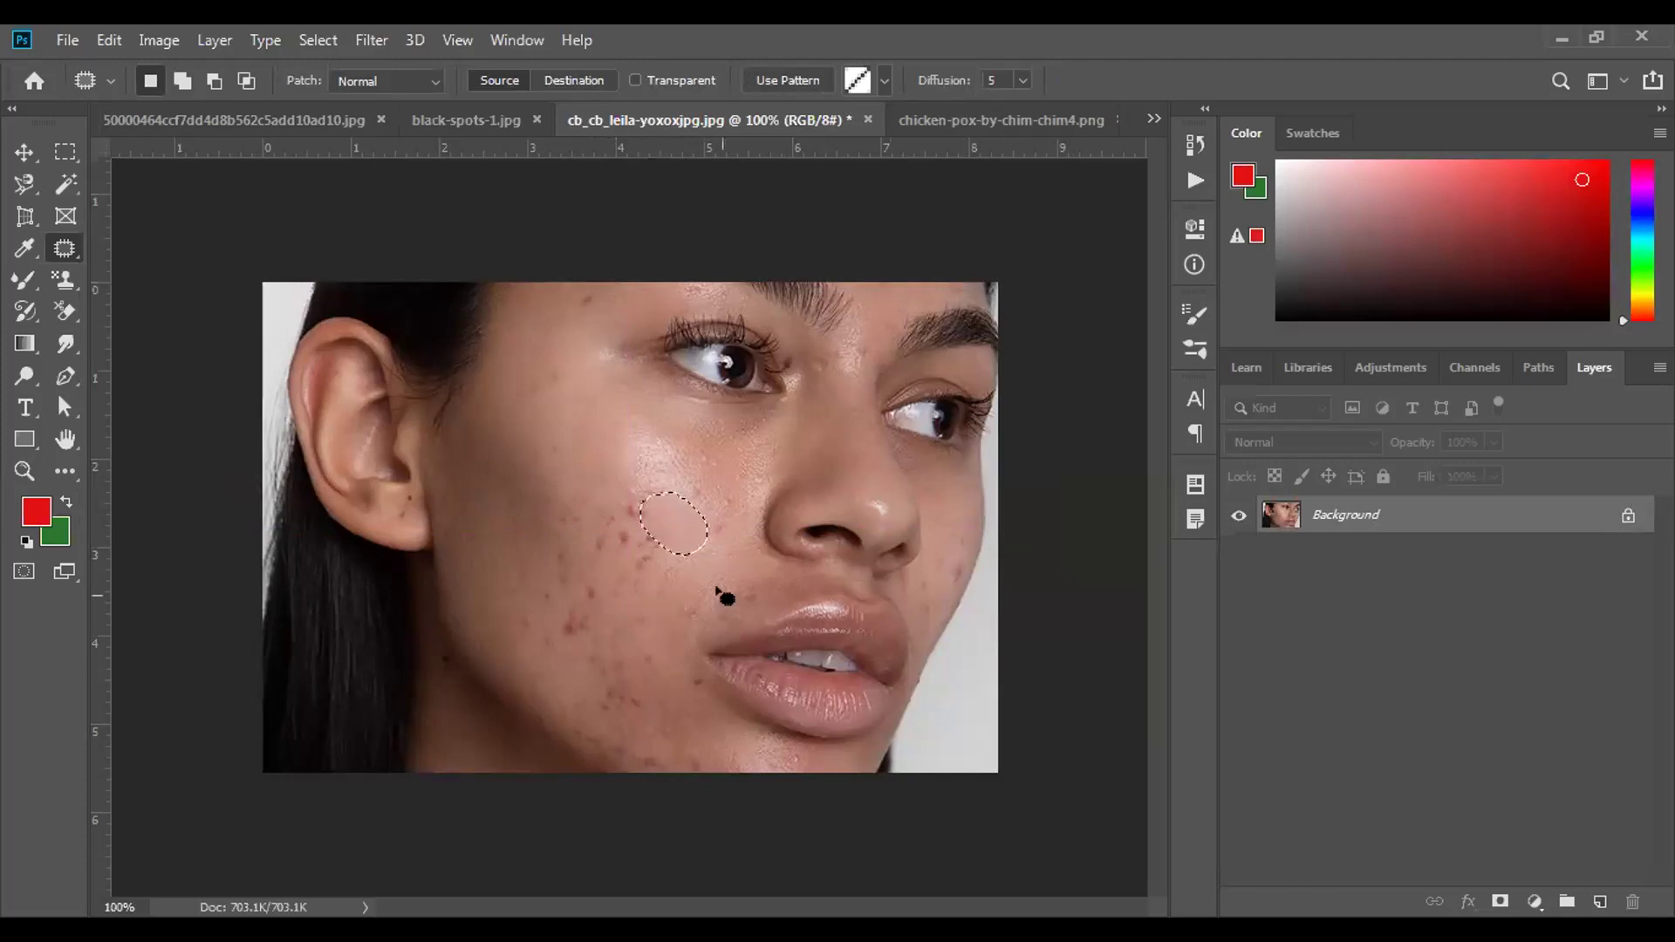
{"action": "mouse_move", "coordinate": [660, 402]}
{"action": "left_mouse_down"}
{"action": "mouse_move", "coordinate": [807, 425]}
{"action": "mouse_move", "coordinate": [838, 366]}
{"action": "mouse_move", "coordinate": [725, 286]}
{"action": "mouse_move", "coordinate": [659, 286]}
{"action": "mouse_move", "coordinate": [628, 325]}
{"action": "mouse_move", "coordinate": [666, 406]}
{"action": "left_mouse_up"}
{"action": "left_click_drag", "start_coordinate": [718, 336], "coordinate": [601, 545]}
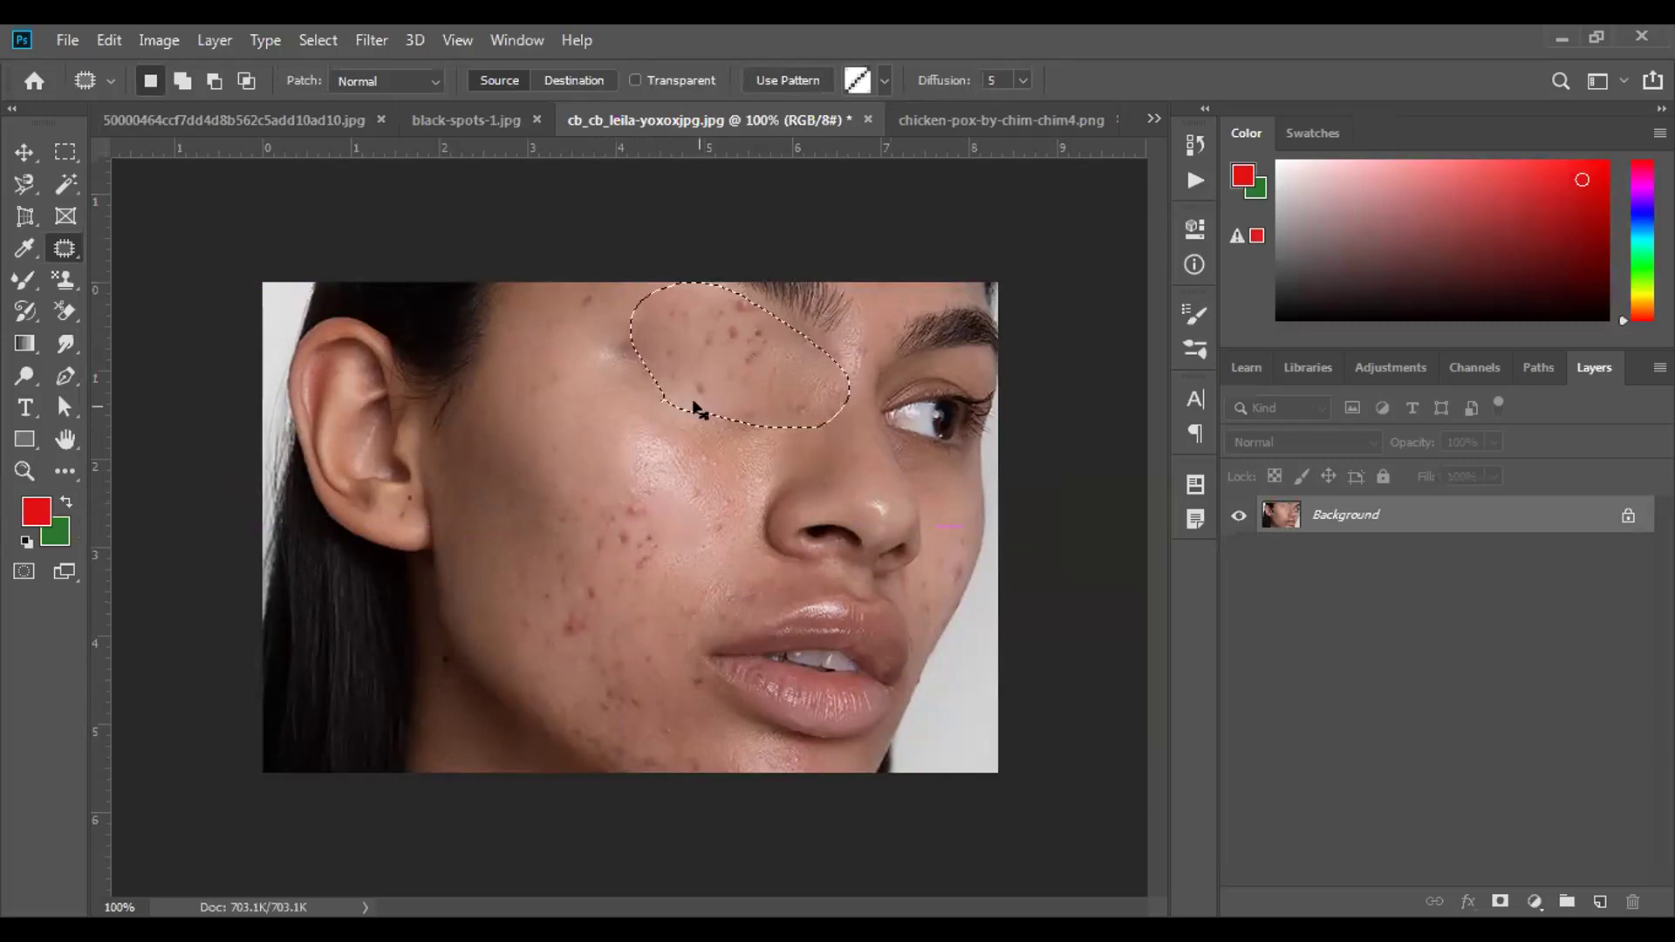
{"action": "left_click_drag", "start_coordinate": [696, 406], "coordinate": [593, 488]}
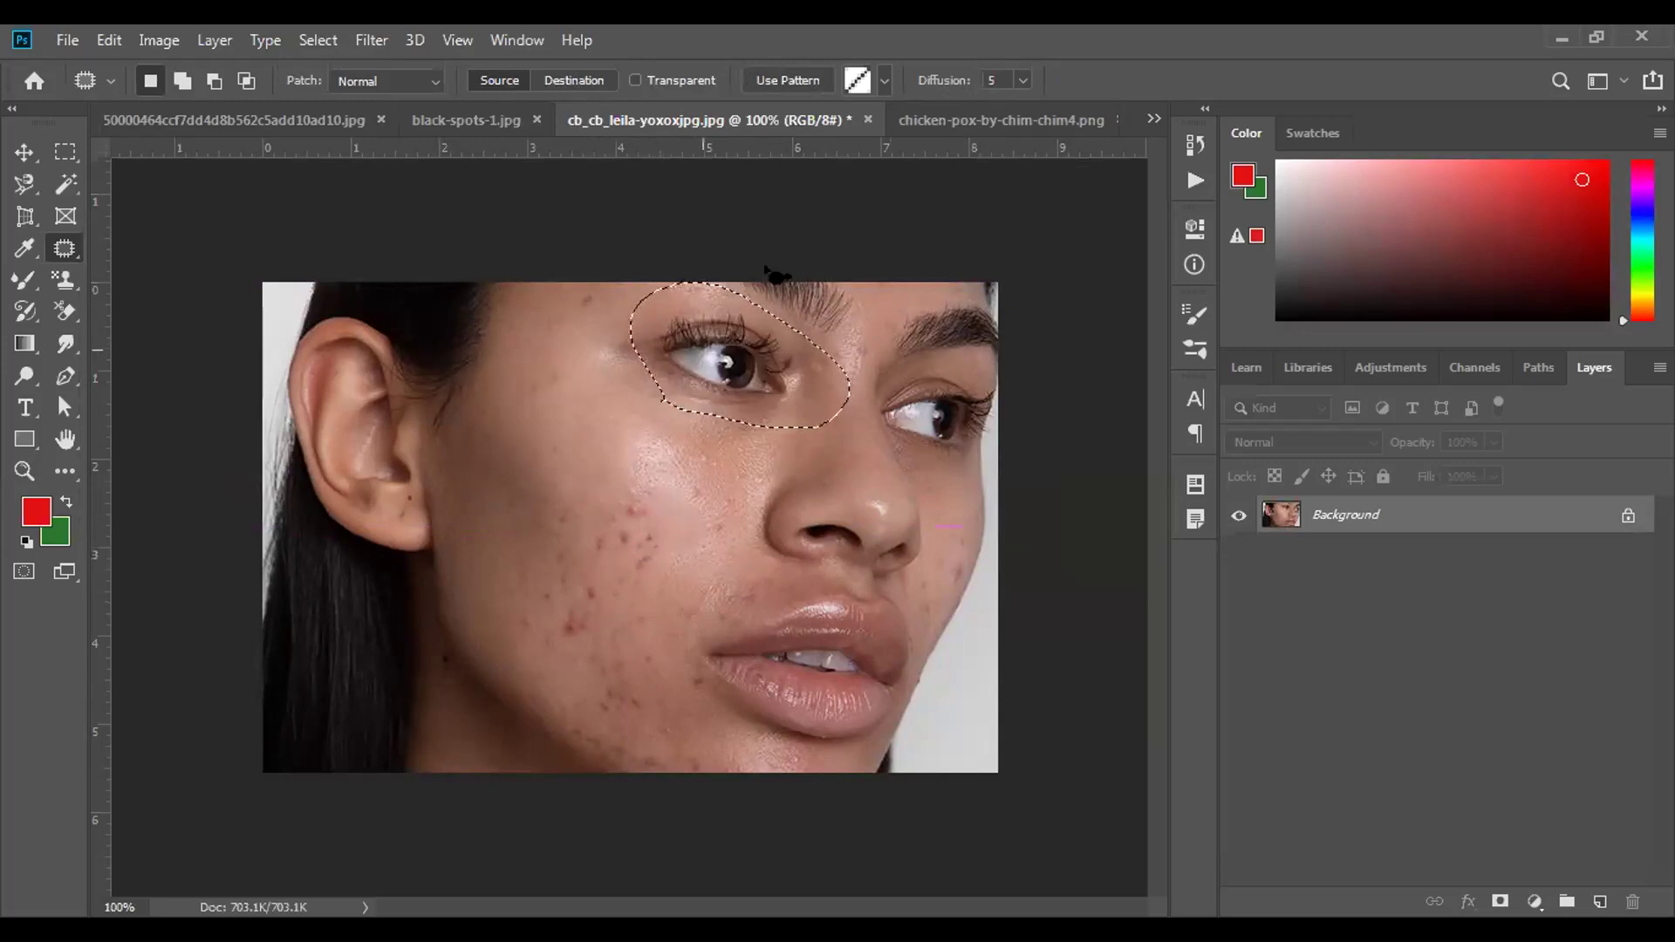
{"action": "left_click", "coordinate": [466, 120]}
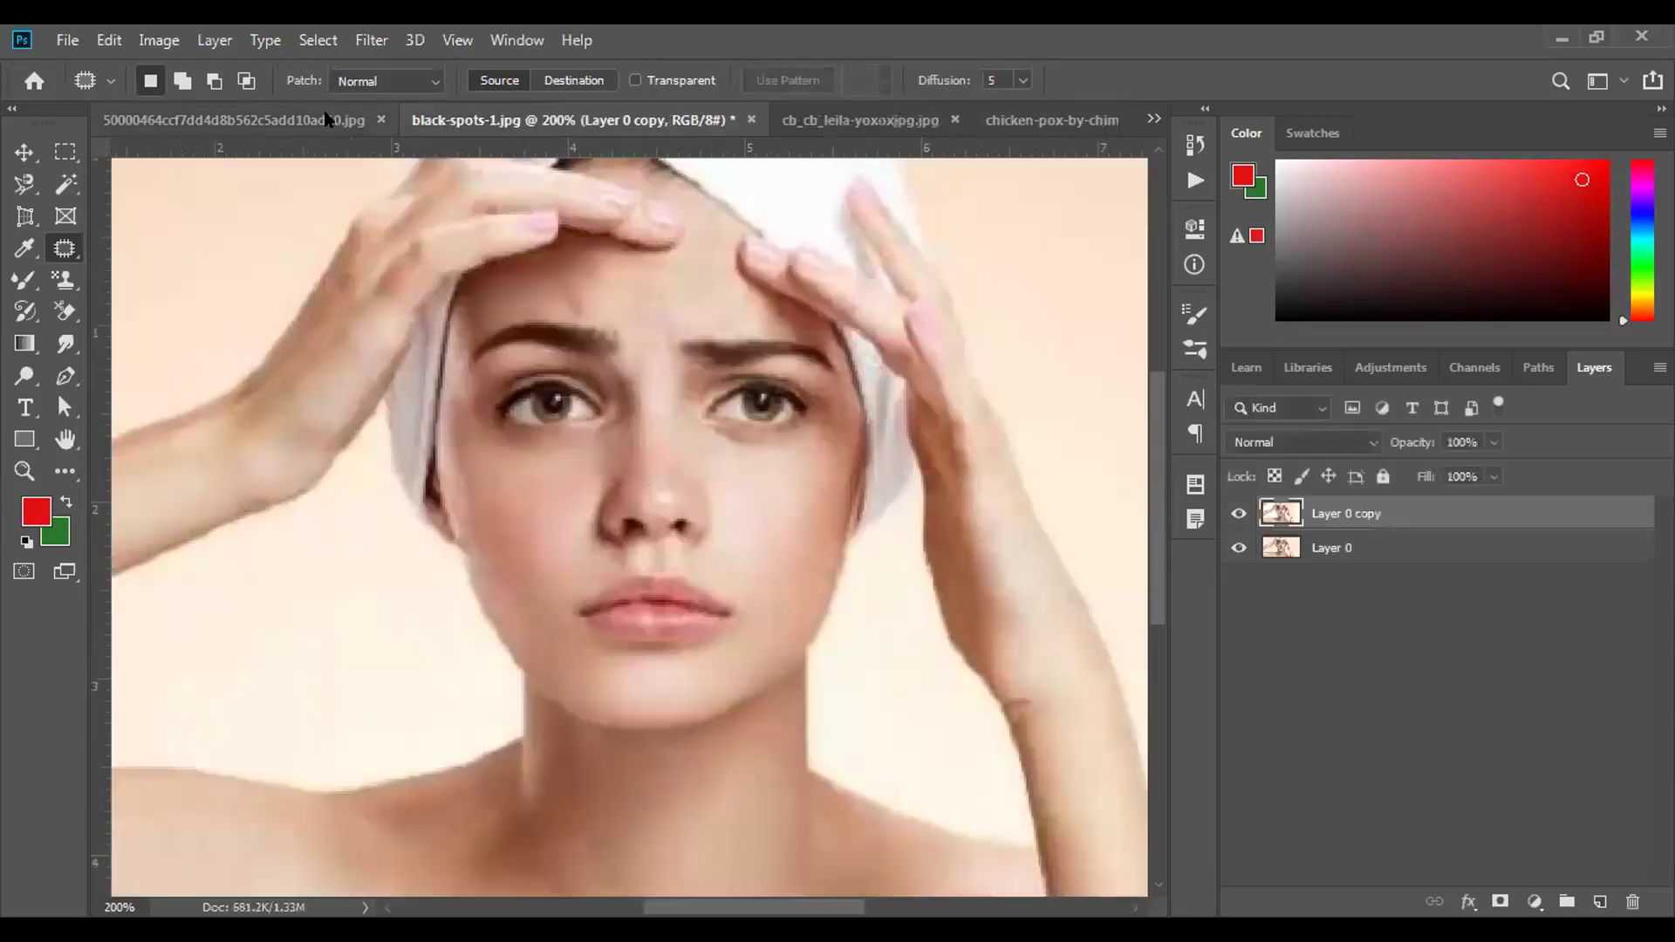
{"action": "left_click", "coordinate": [324, 124]}
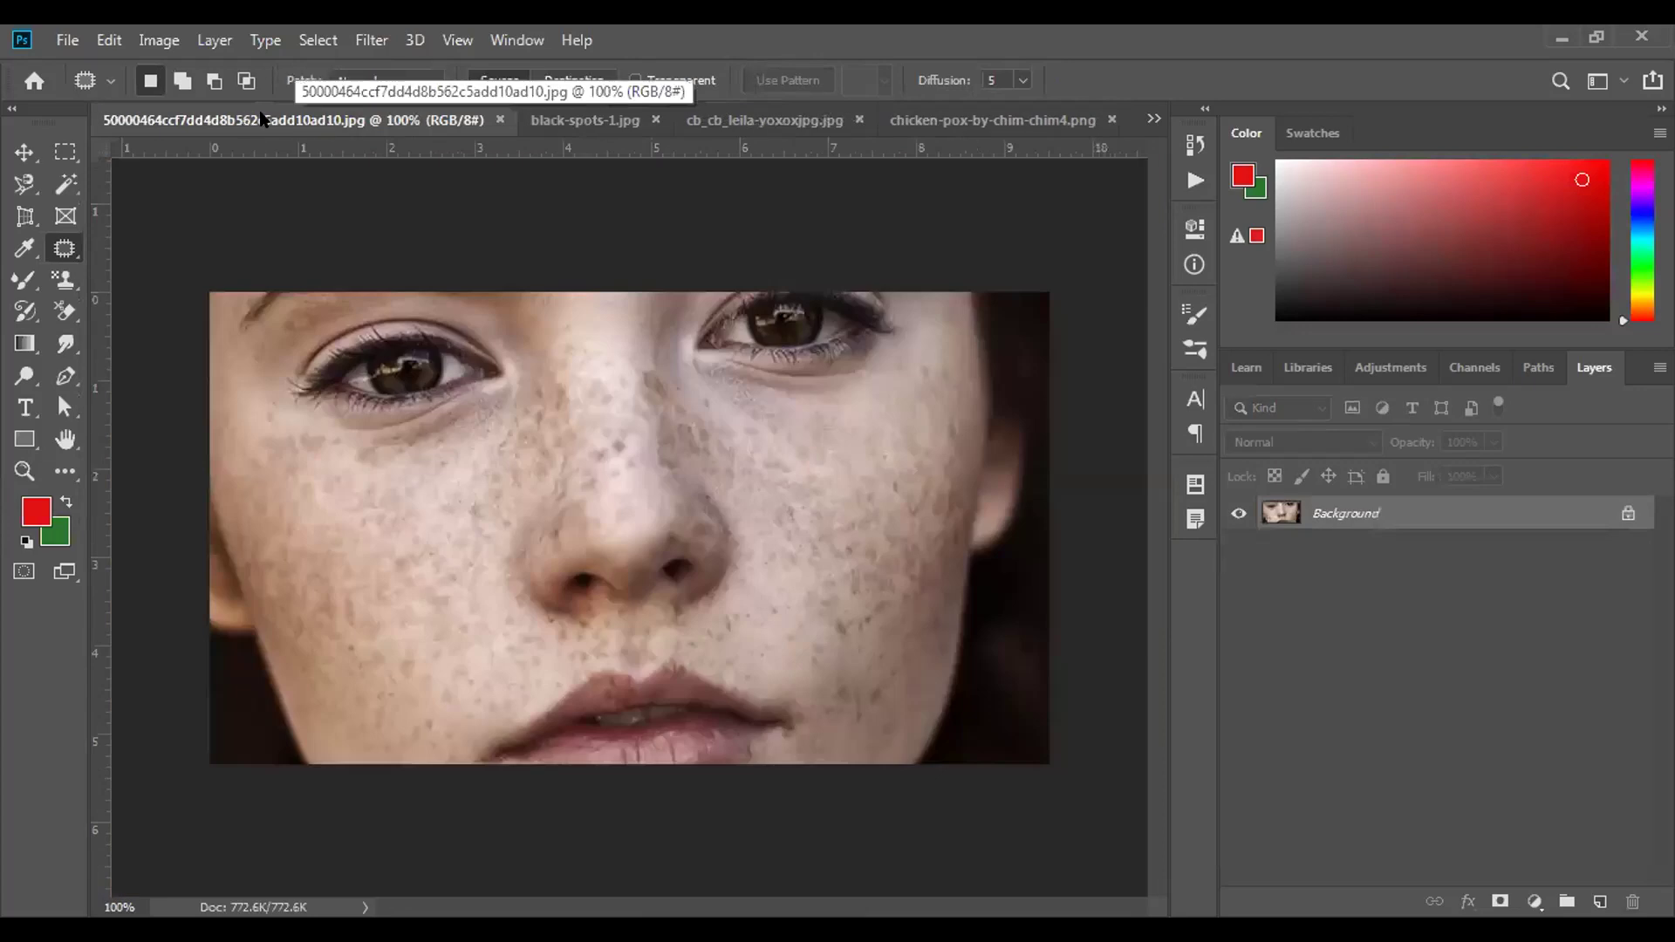
{"action": "left_click", "coordinate": [1152, 120]}
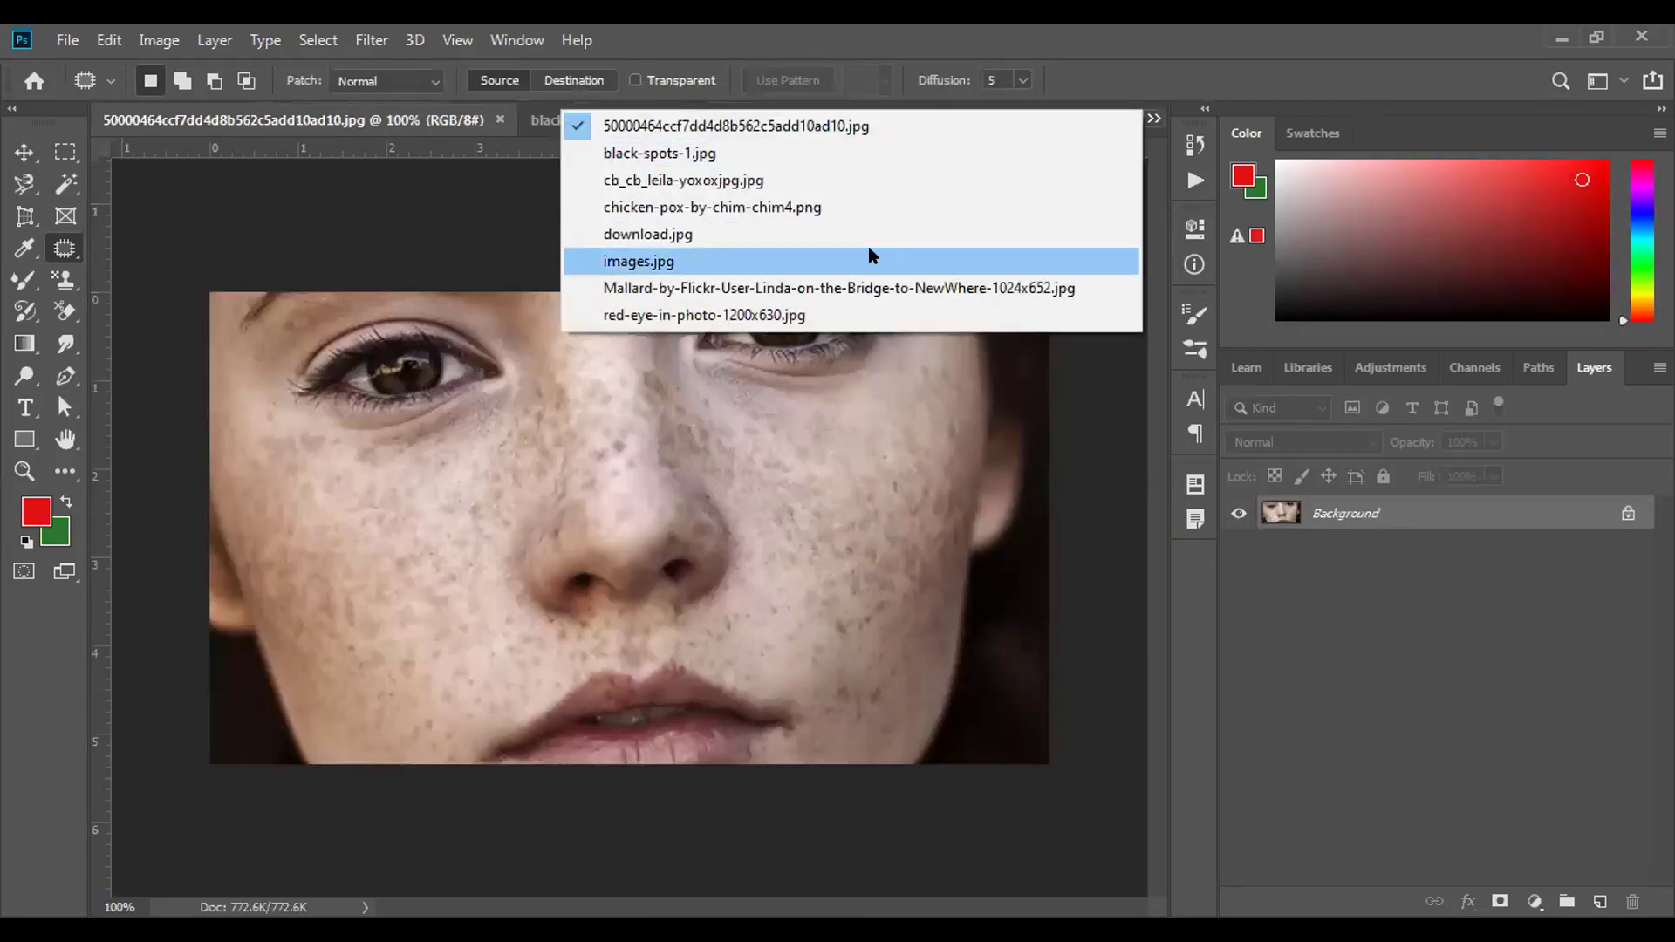
{"action": "left_click", "coordinate": [1012, 253]}
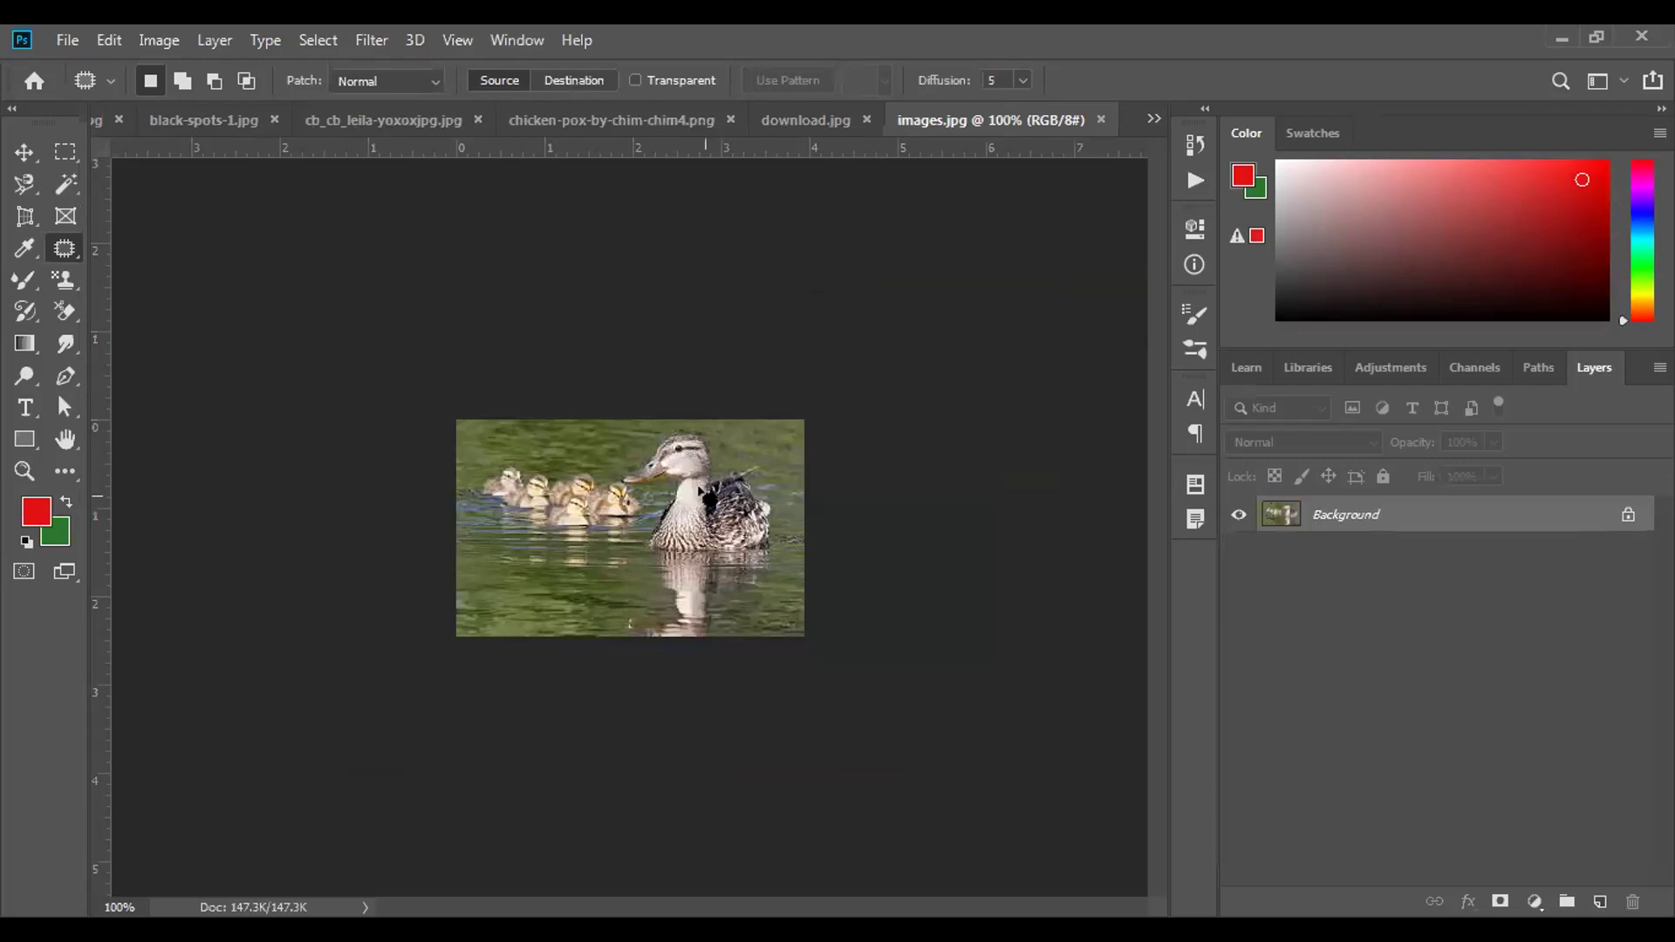
{"action": "key", "text": "ctrl+plus"}
{"action": "key", "text": "ctrl+plus"}
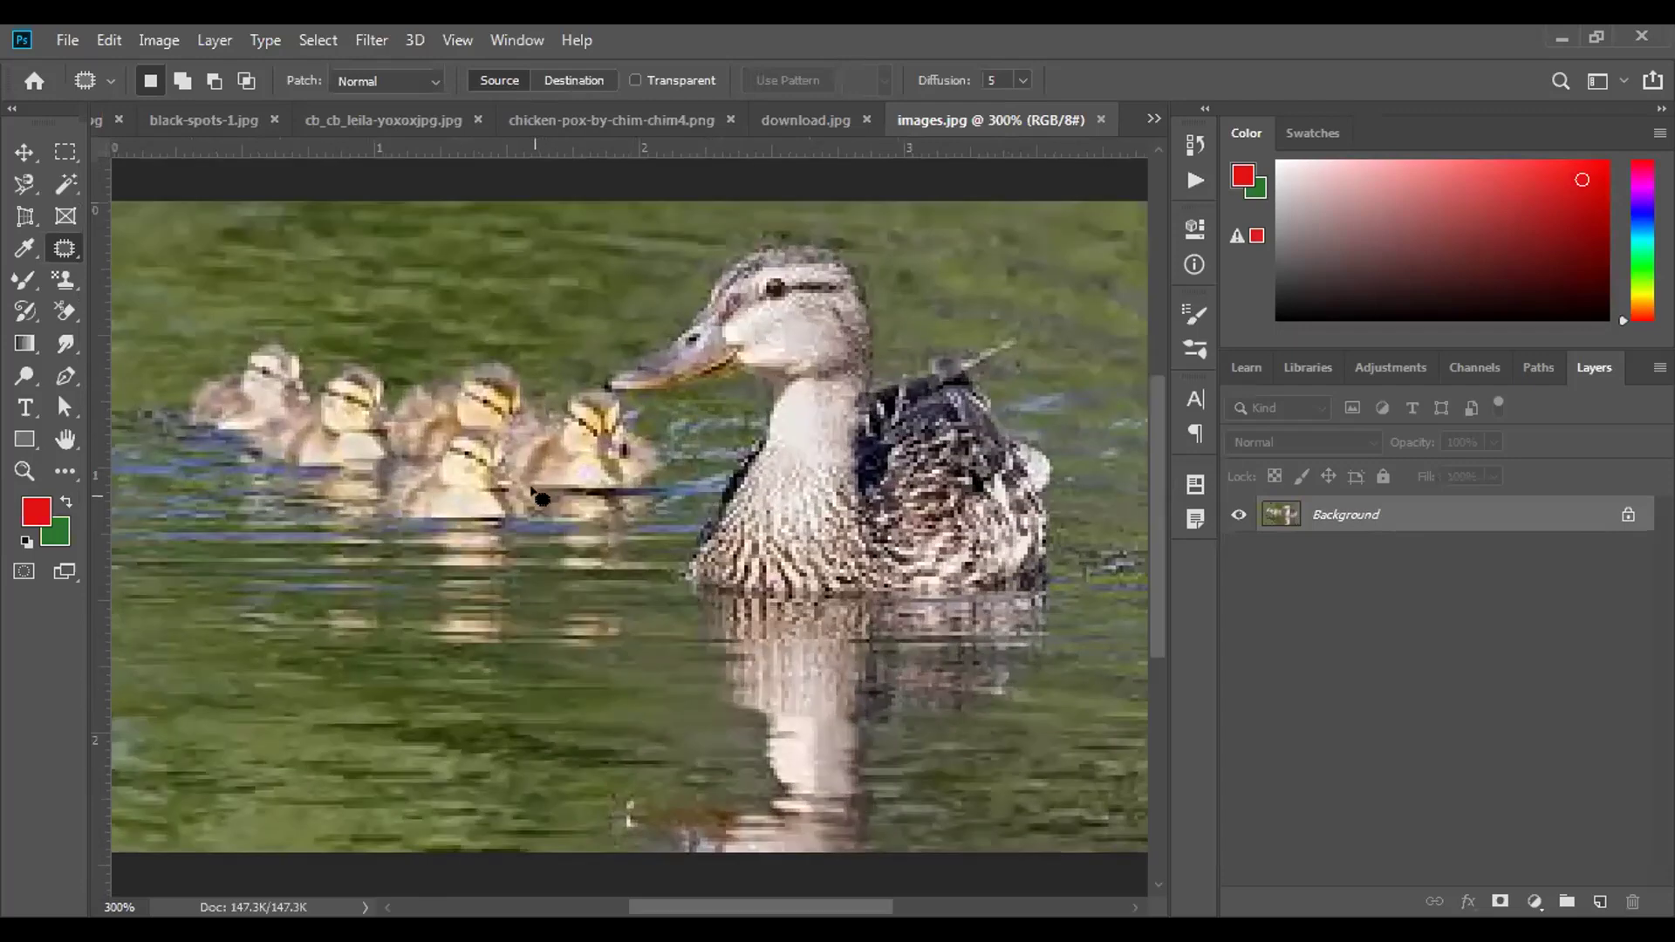
{"action": "mouse_move", "coordinate": [534, 499]}
{"action": "left_mouse_down"}
{"action": "mouse_move", "coordinate": [520, 455]}
{"action": "mouse_move", "coordinate": [445, 428]}
{"action": "mouse_move", "coordinate": [424, 489]}
{"action": "mouse_move", "coordinate": [472, 523]}
{"action": "mouse_move", "coordinate": [540, 500]}
{"action": "mouse_move", "coordinate": [459, 567]}
{"action": "mouse_move", "coordinate": [472, 567]}
{"action": "left_mouse_up"}
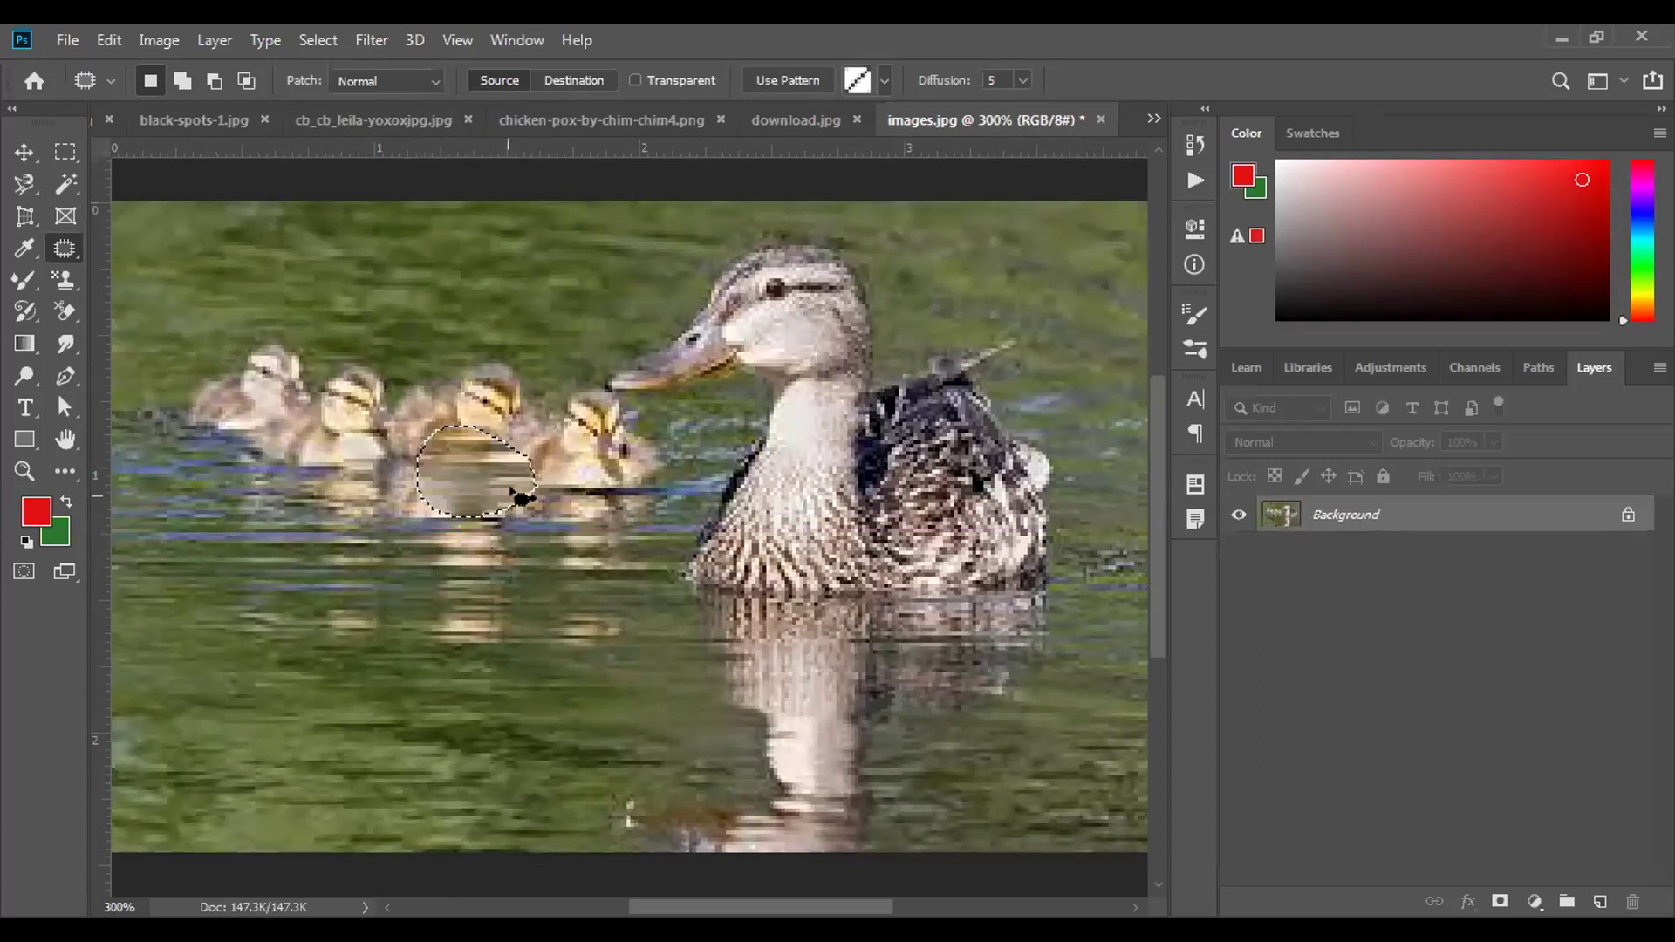
{"action": "left_click", "coordinate": [380, 545]}
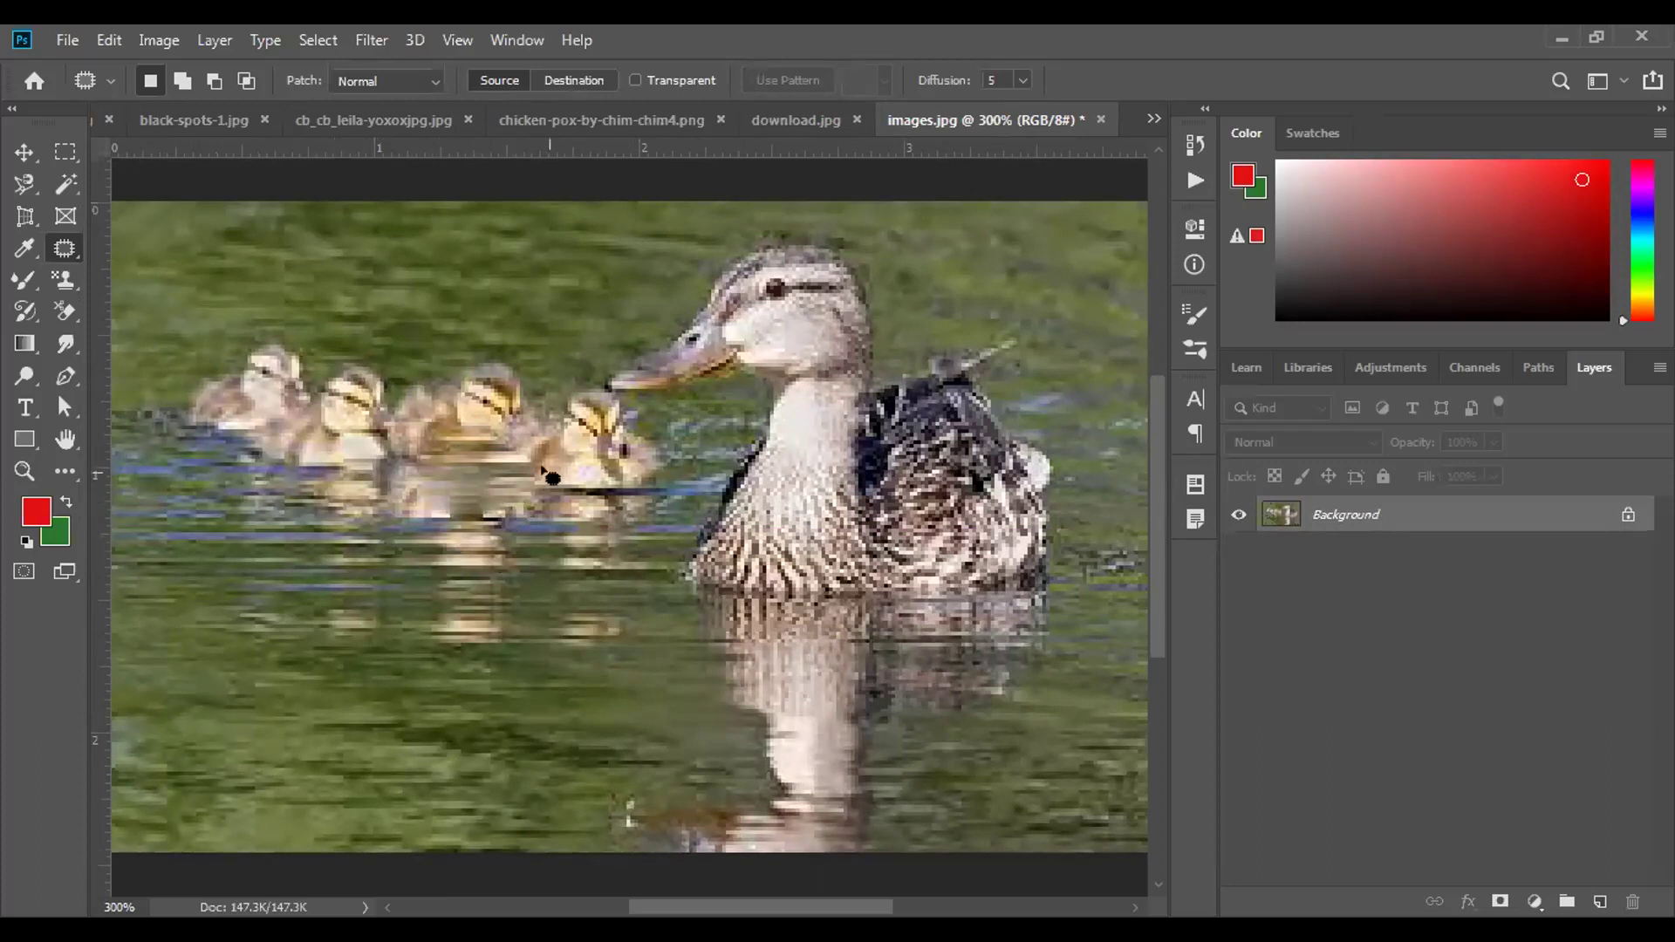
{"action": "left_click_drag", "start_coordinate": [542, 470], "coordinate": [541, 469]}
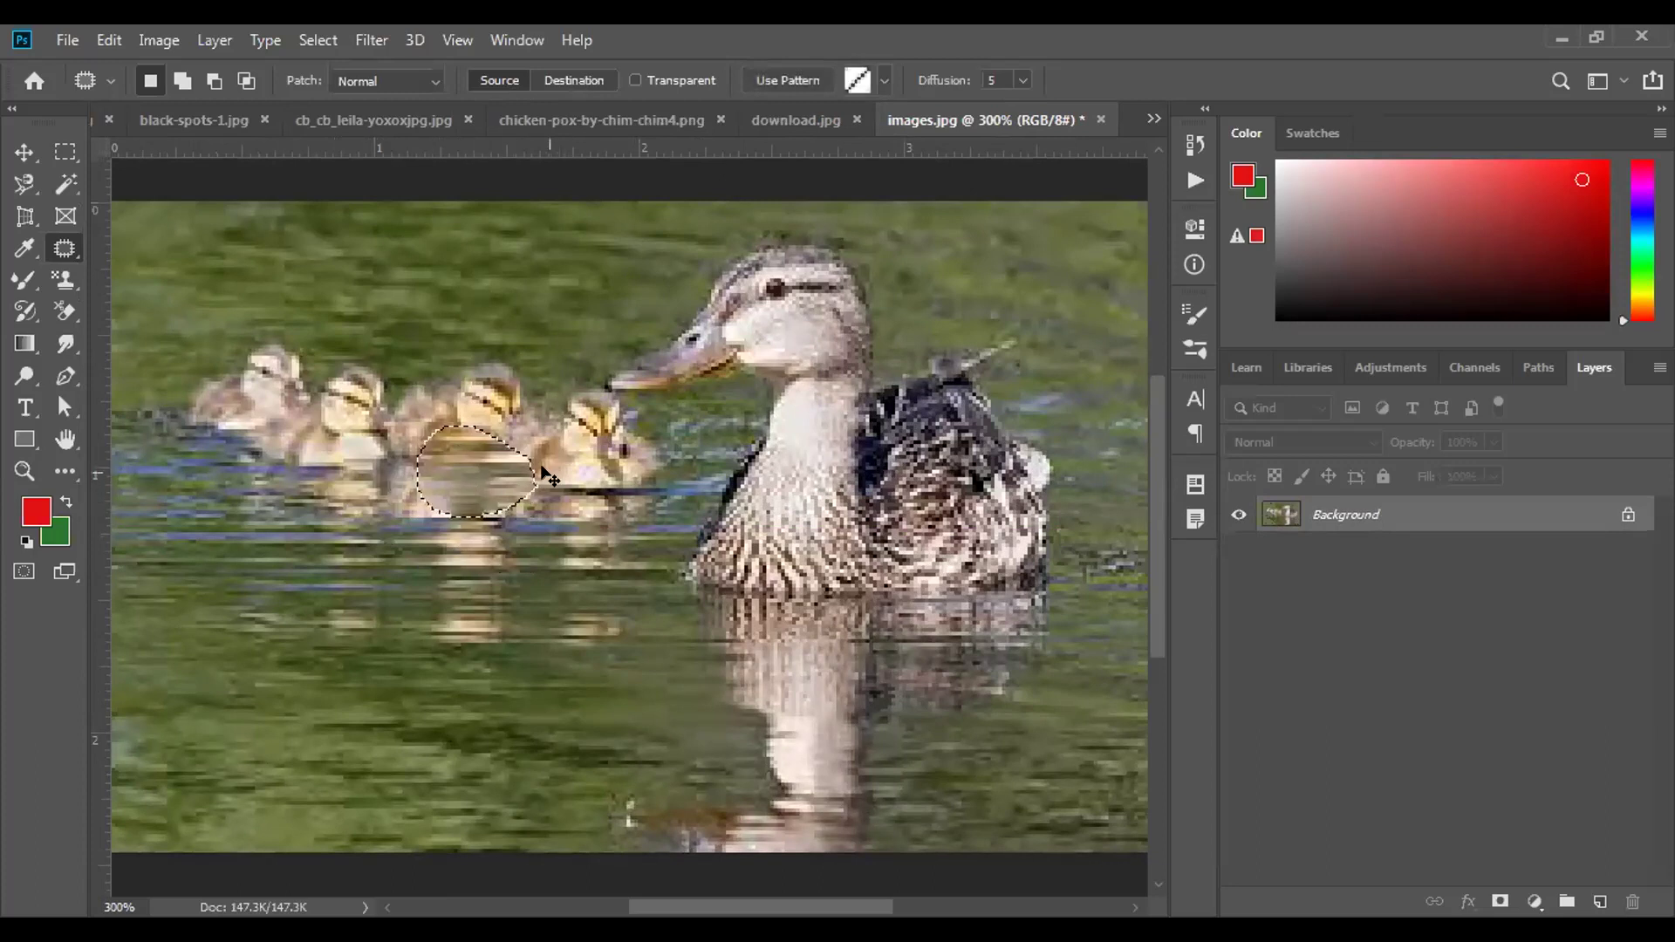
{"action": "key", "text": "ctrl+z"}
{"action": "key", "text": "ctrl+d"}
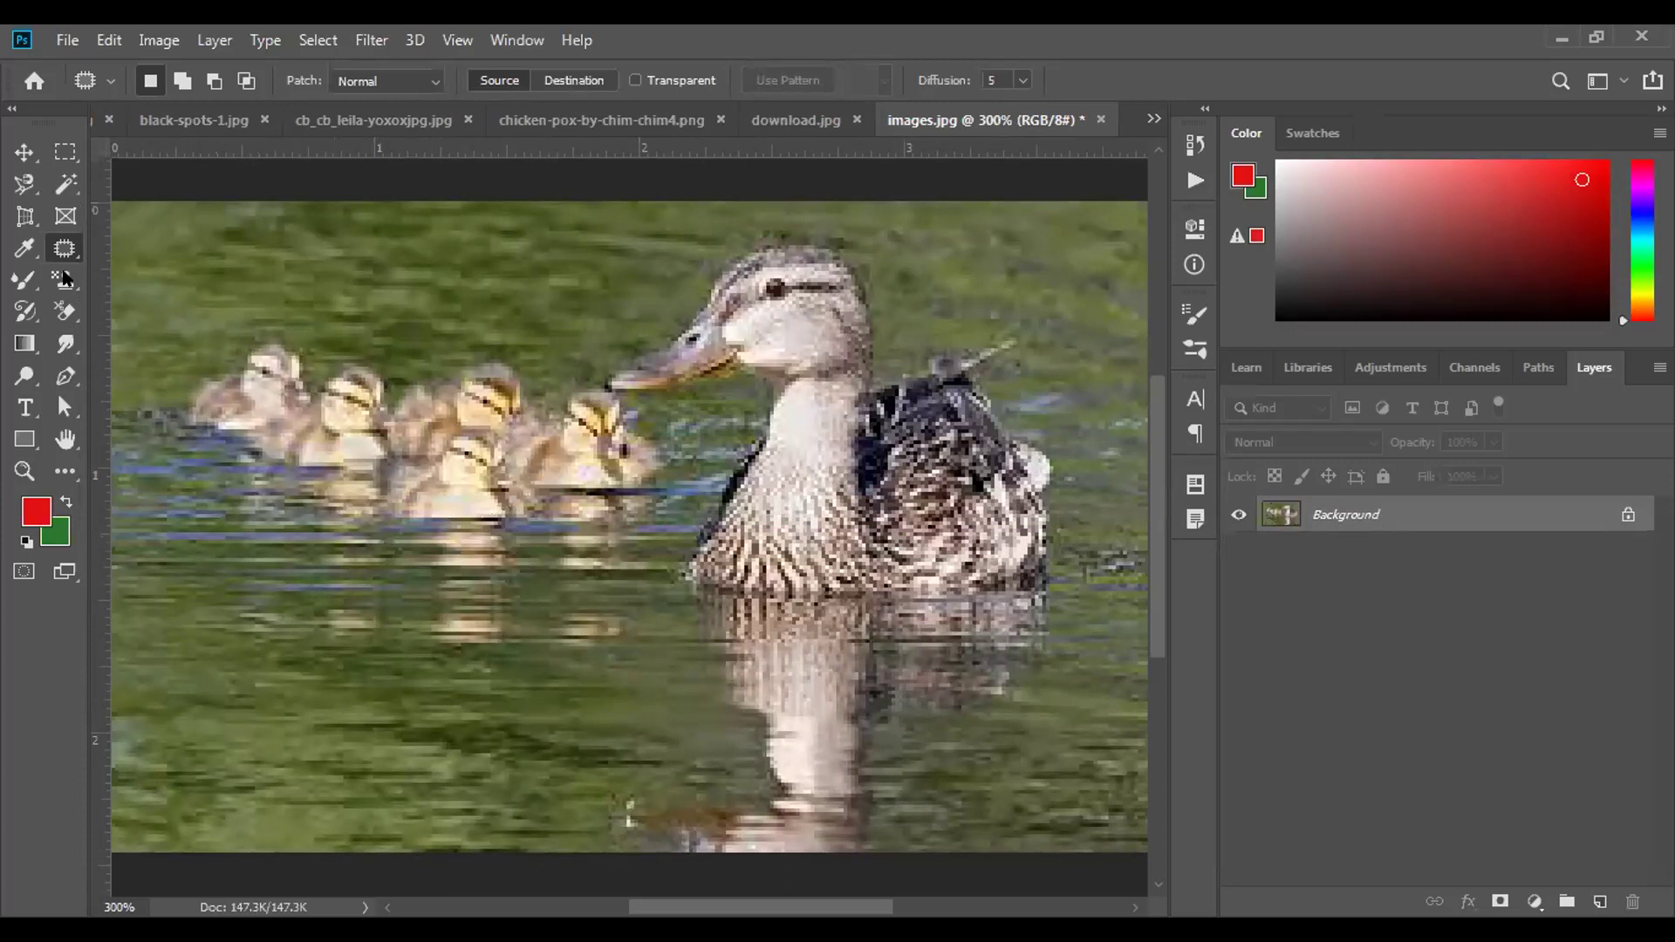
Select the Content-Aware Move Tool and outline the mother duck with her reflection.
{"action": "right_click", "coordinate": [70, 240]}
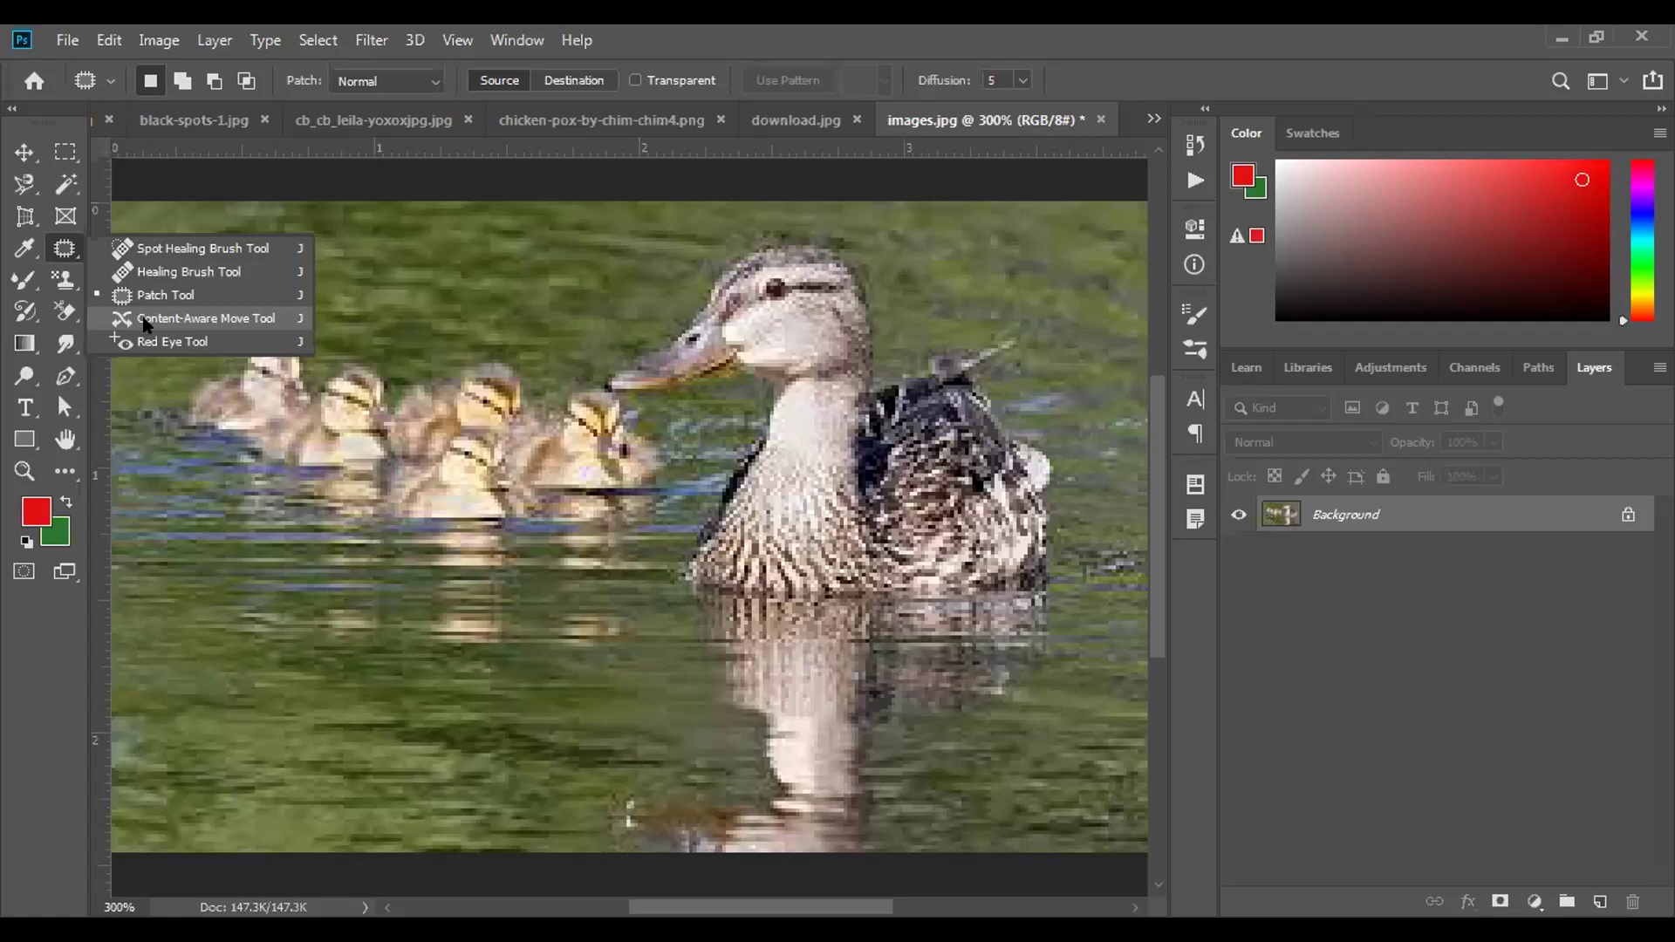
{"action": "left_click", "coordinate": [145, 321]}
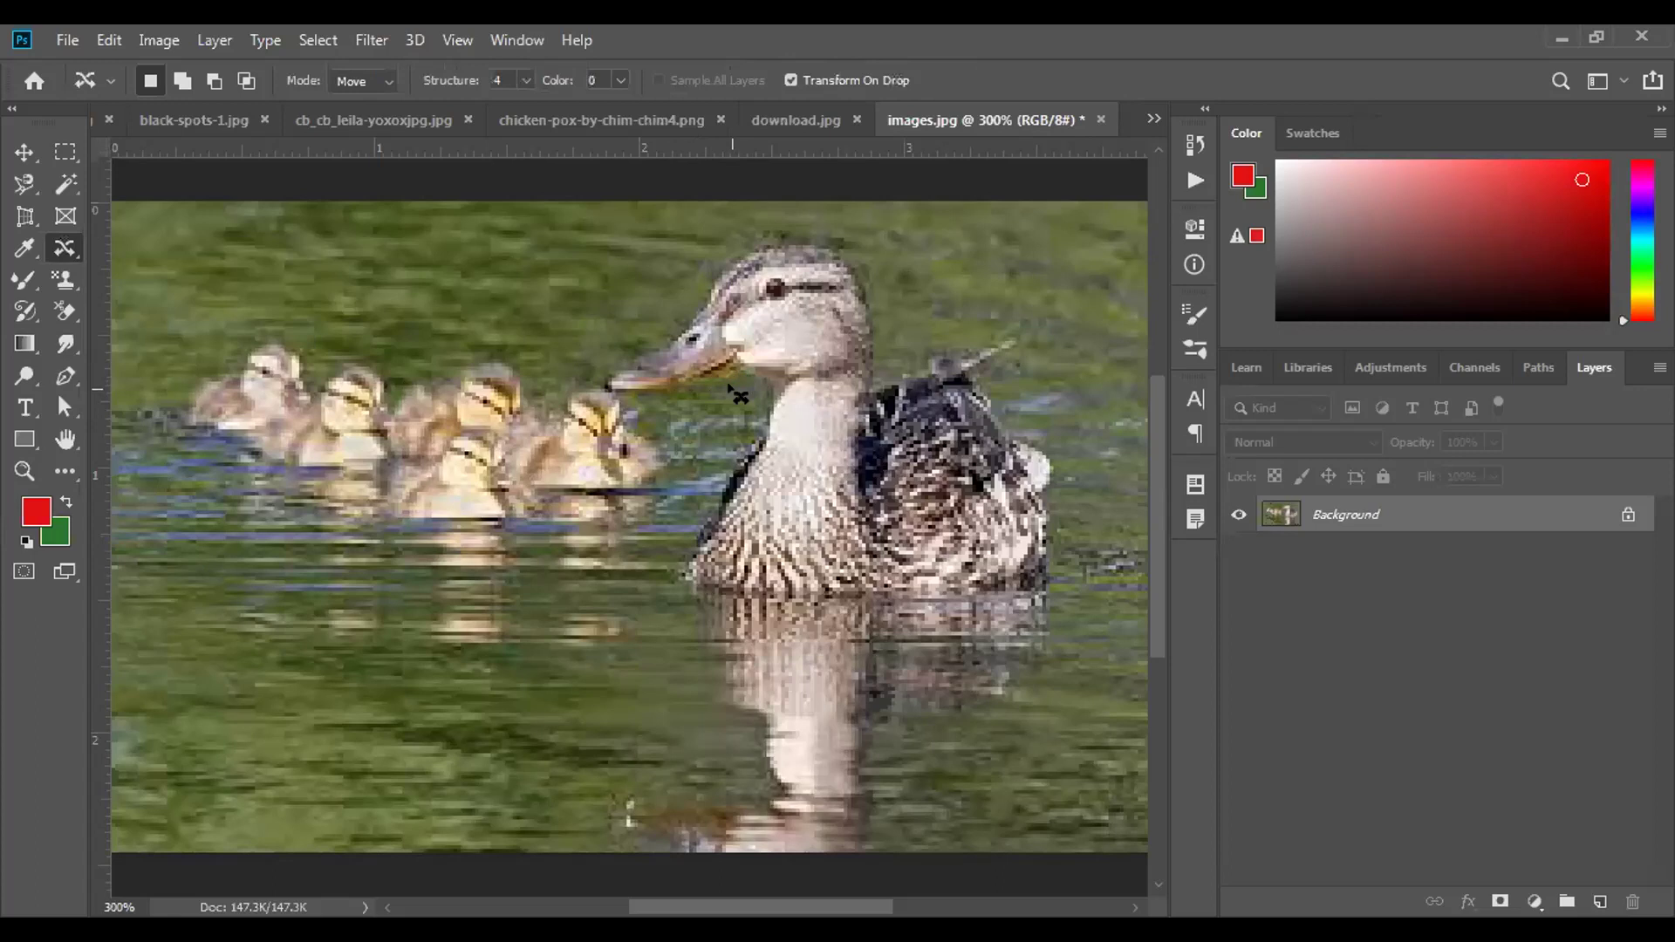
{"action": "mouse_move", "coordinate": [734, 388]}
{"action": "left_mouse_down"}
{"action": "mouse_move", "coordinate": [617, 403]}
{"action": "mouse_move", "coordinate": [577, 391]}
{"action": "mouse_move", "coordinate": [579, 369]}
{"action": "mouse_move", "coordinate": [651, 306]}
{"action": "mouse_move", "coordinate": [678, 252]}
{"action": "mouse_move", "coordinate": [766, 208]}
{"action": "mouse_move", "coordinate": [826, 205]}
{"action": "mouse_move", "coordinate": [868, 229]}
{"action": "mouse_move", "coordinate": [896, 341]}
{"action": "mouse_move", "coordinate": [1007, 309]}
{"action": "mouse_move", "coordinate": [1044, 320]}
{"action": "mouse_move", "coordinate": [1052, 347]}
{"action": "mouse_move", "coordinate": [1013, 411]}
{"action": "mouse_move", "coordinate": [1069, 431]}
{"action": "mouse_move", "coordinate": [1085, 478]}
{"action": "mouse_move", "coordinate": [1089, 623]}
{"action": "mouse_move", "coordinate": [1067, 660]}
{"action": "mouse_move", "coordinate": [906, 717]}
{"action": "mouse_move", "coordinate": [687, 694]}
{"action": "mouse_move", "coordinate": [636, 638]}
{"action": "mouse_move", "coordinate": [627, 555]}
{"action": "mouse_move", "coordinate": [735, 392]}
{"action": "left_mouse_up"}
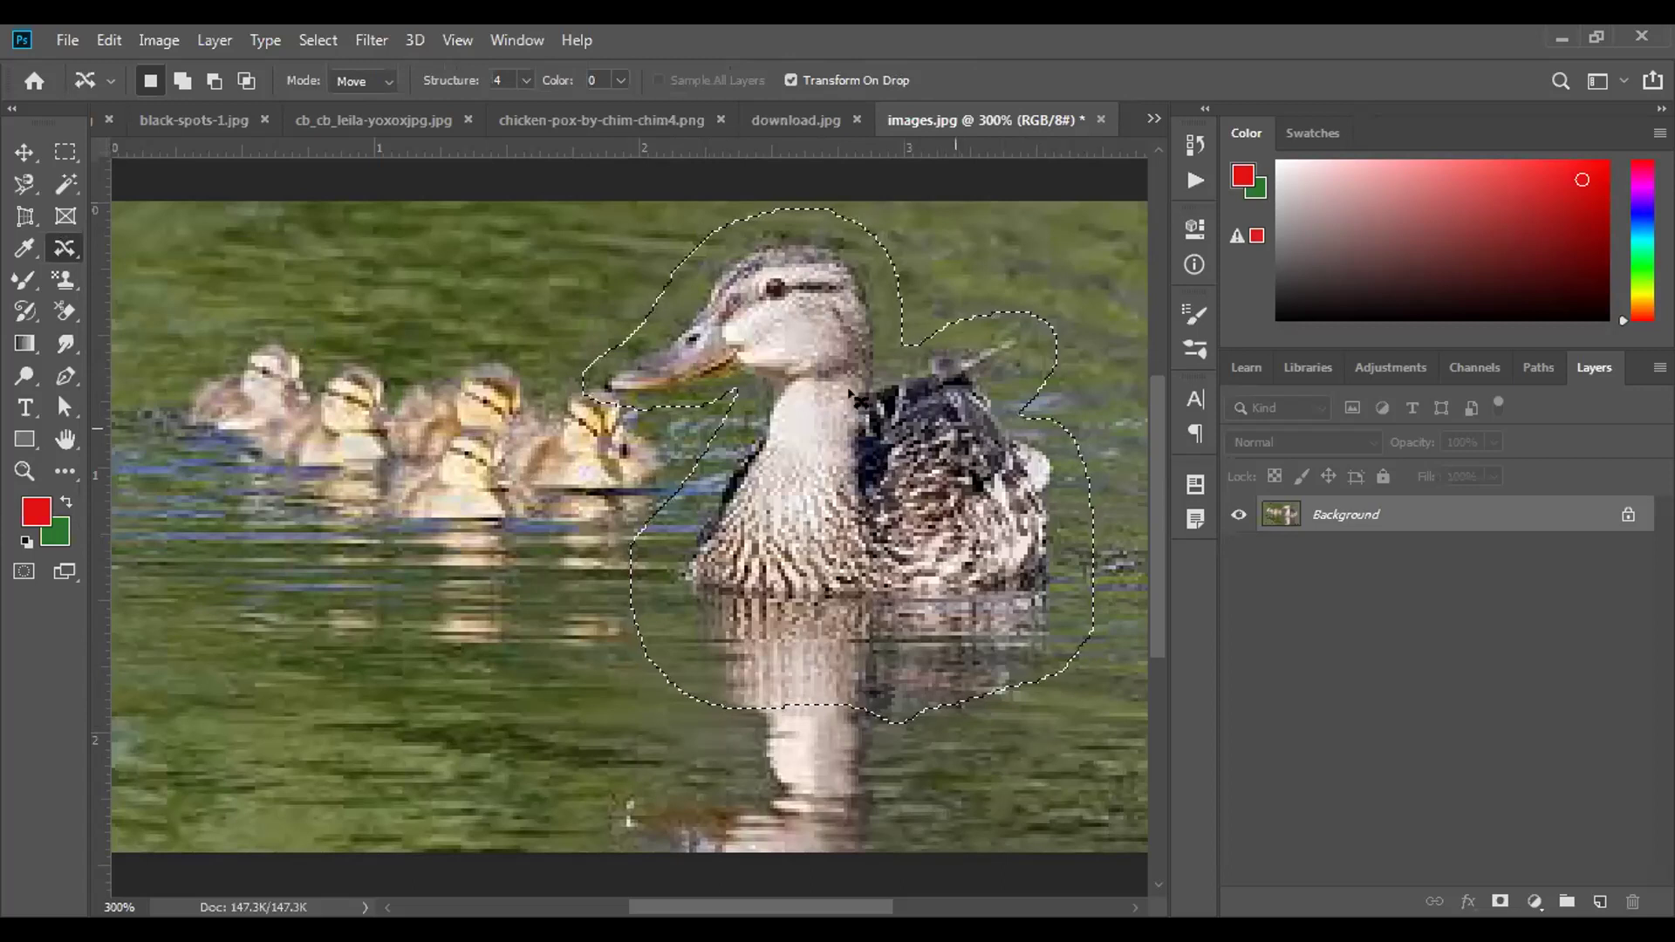
In Move mode, shift the duck down-left as a trial, then undo it.
{"action": "left_click", "coordinate": [383, 82]}
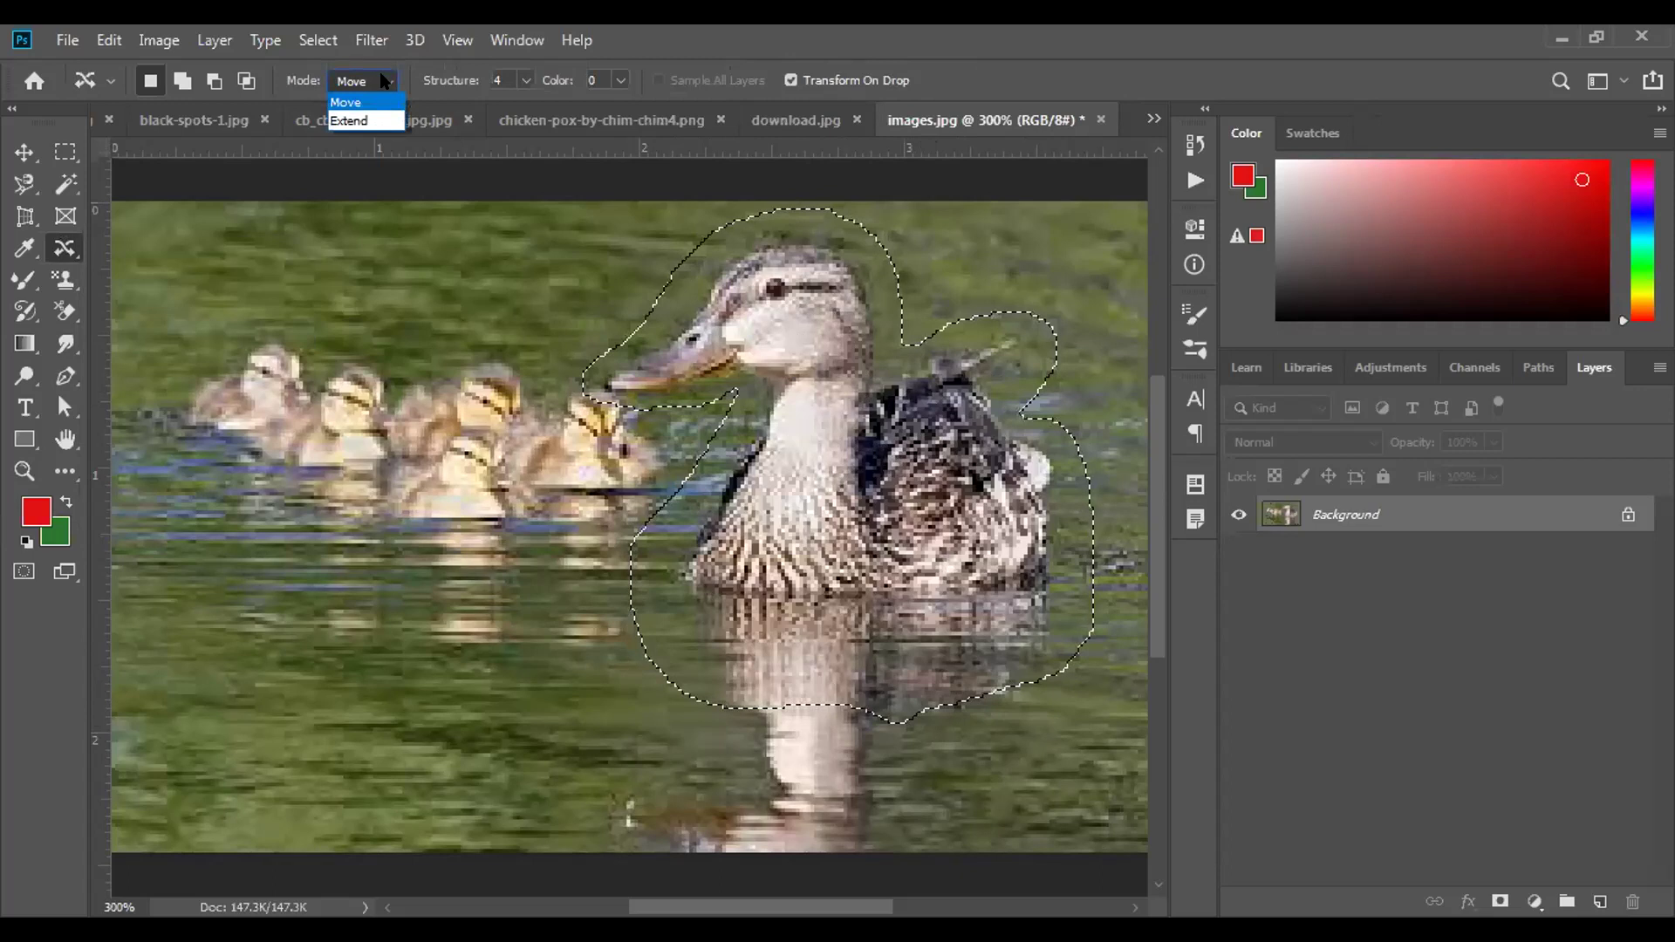
{"action": "left_click", "coordinate": [358, 102]}
{"action": "left_click_drag", "start_coordinate": [822, 499], "coordinate": [527, 705]}
{"action": "left_click_drag", "start_coordinate": [635, 696], "coordinate": [675, 647]}
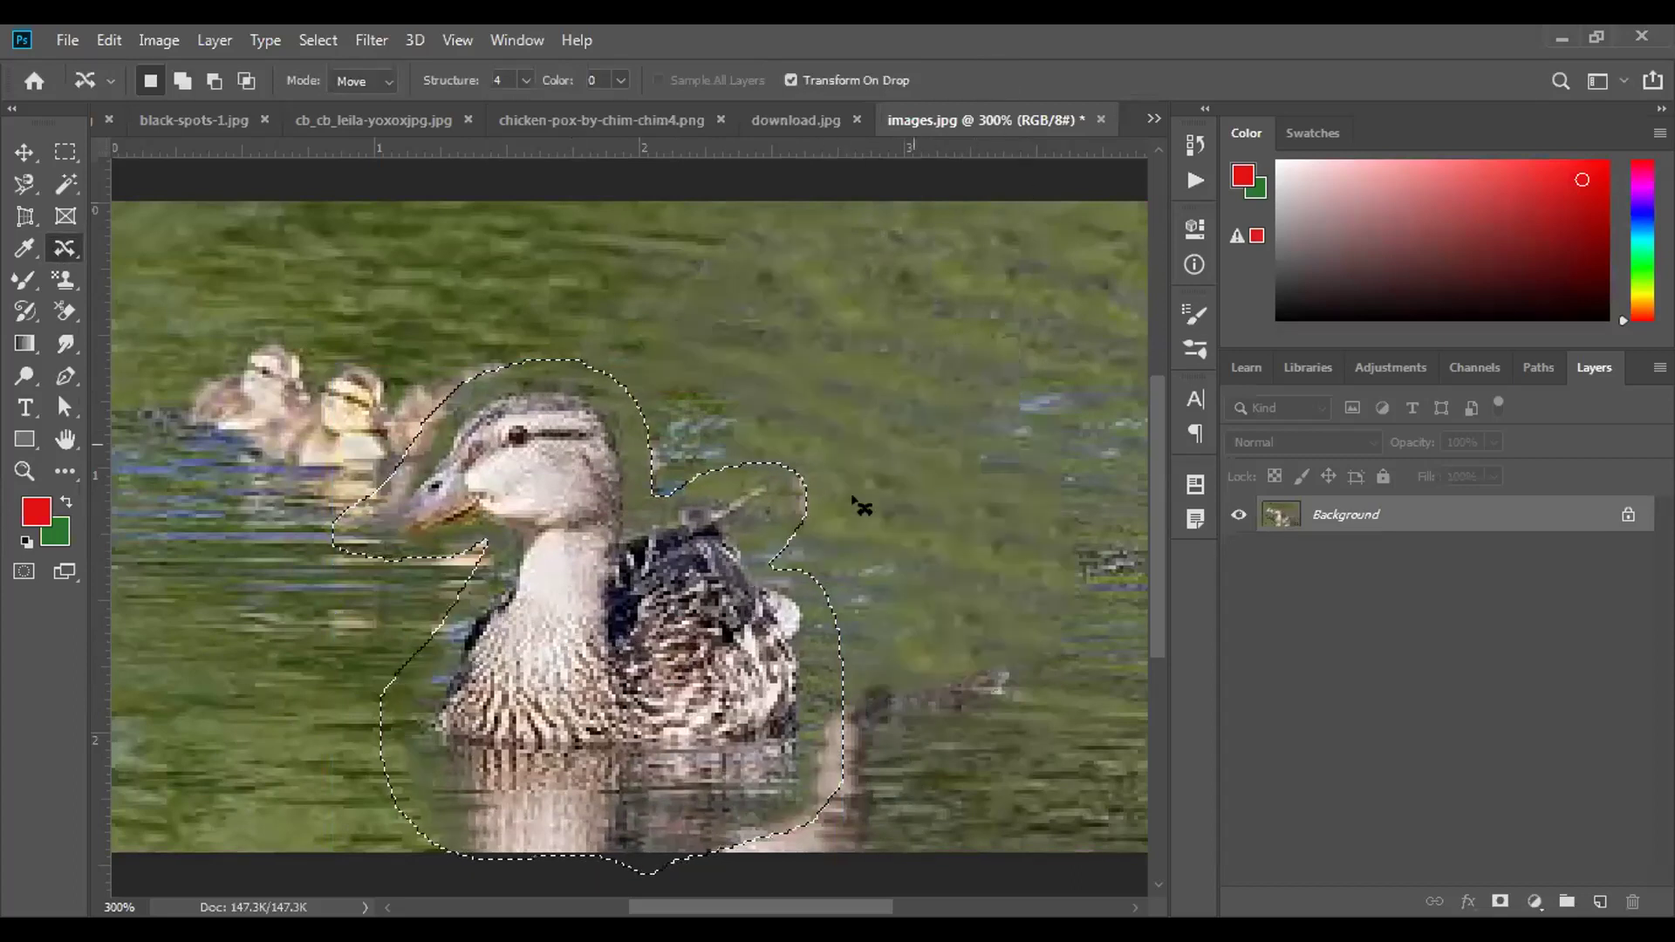
{"action": "key", "text": "ctrl+d"}
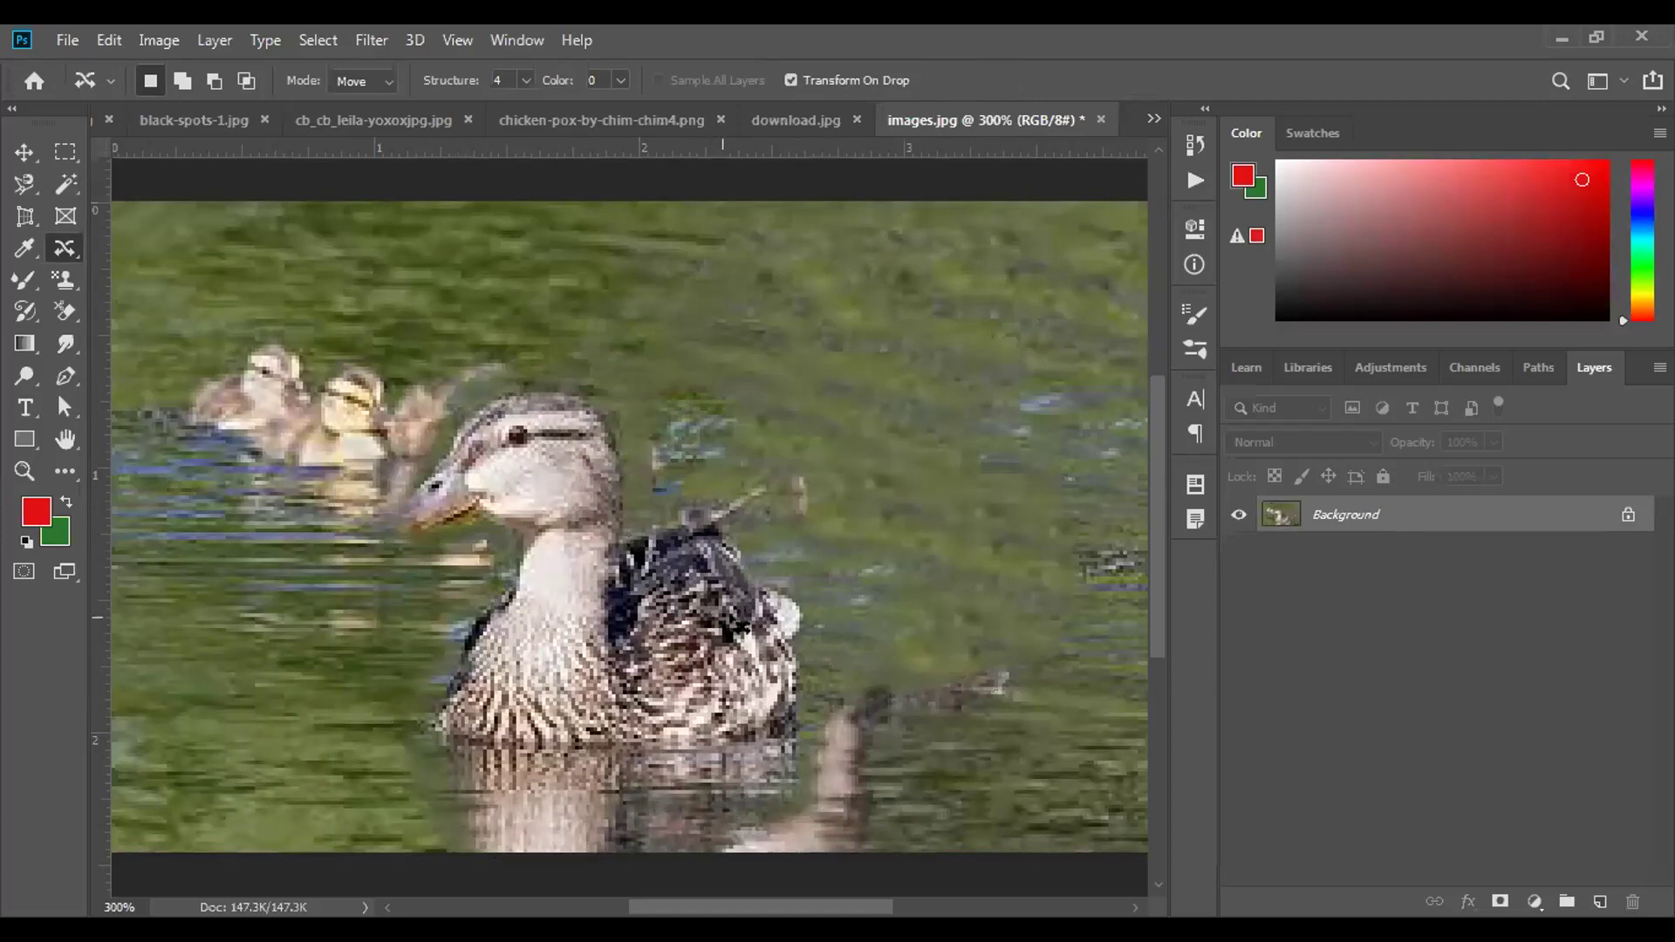
{"action": "key", "text": "ctrl+z"}
{"action": "key", "text": "ctrl+z"}
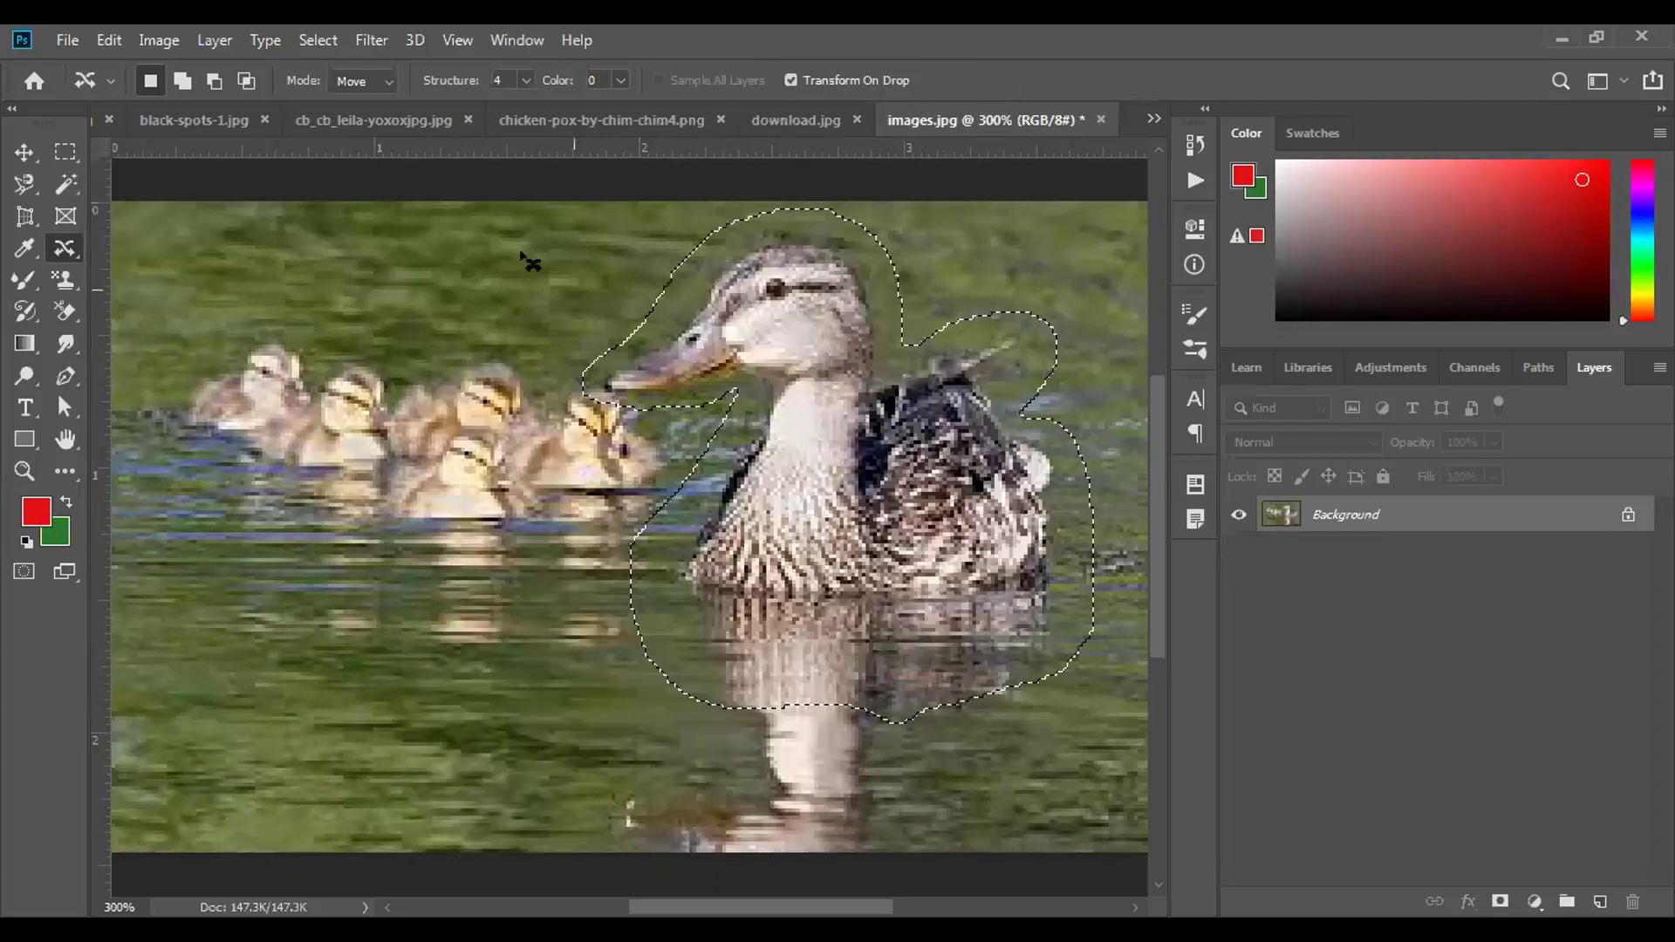
Add a second mother duck lower right using Extend mode, then bring up the chickenpox photo.
{"action": "left_click", "coordinate": [387, 81]}
{"action": "left_click", "coordinate": [384, 123]}
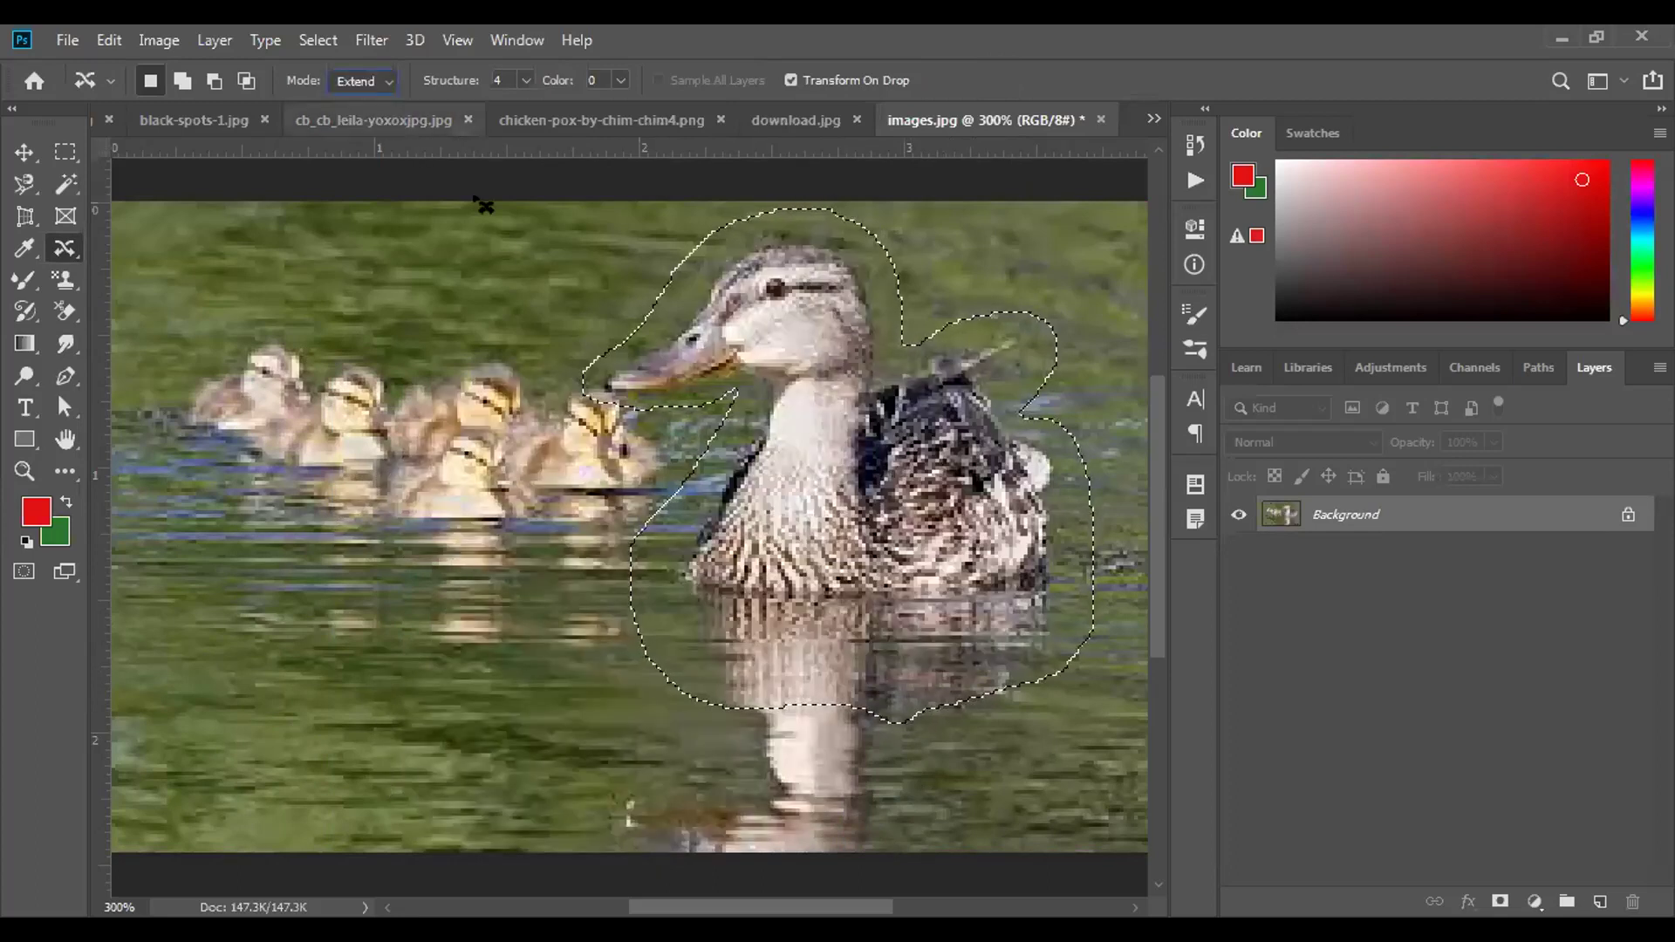
{"action": "left_click_drag", "start_coordinate": [837, 449], "coordinate": [892, 557]}
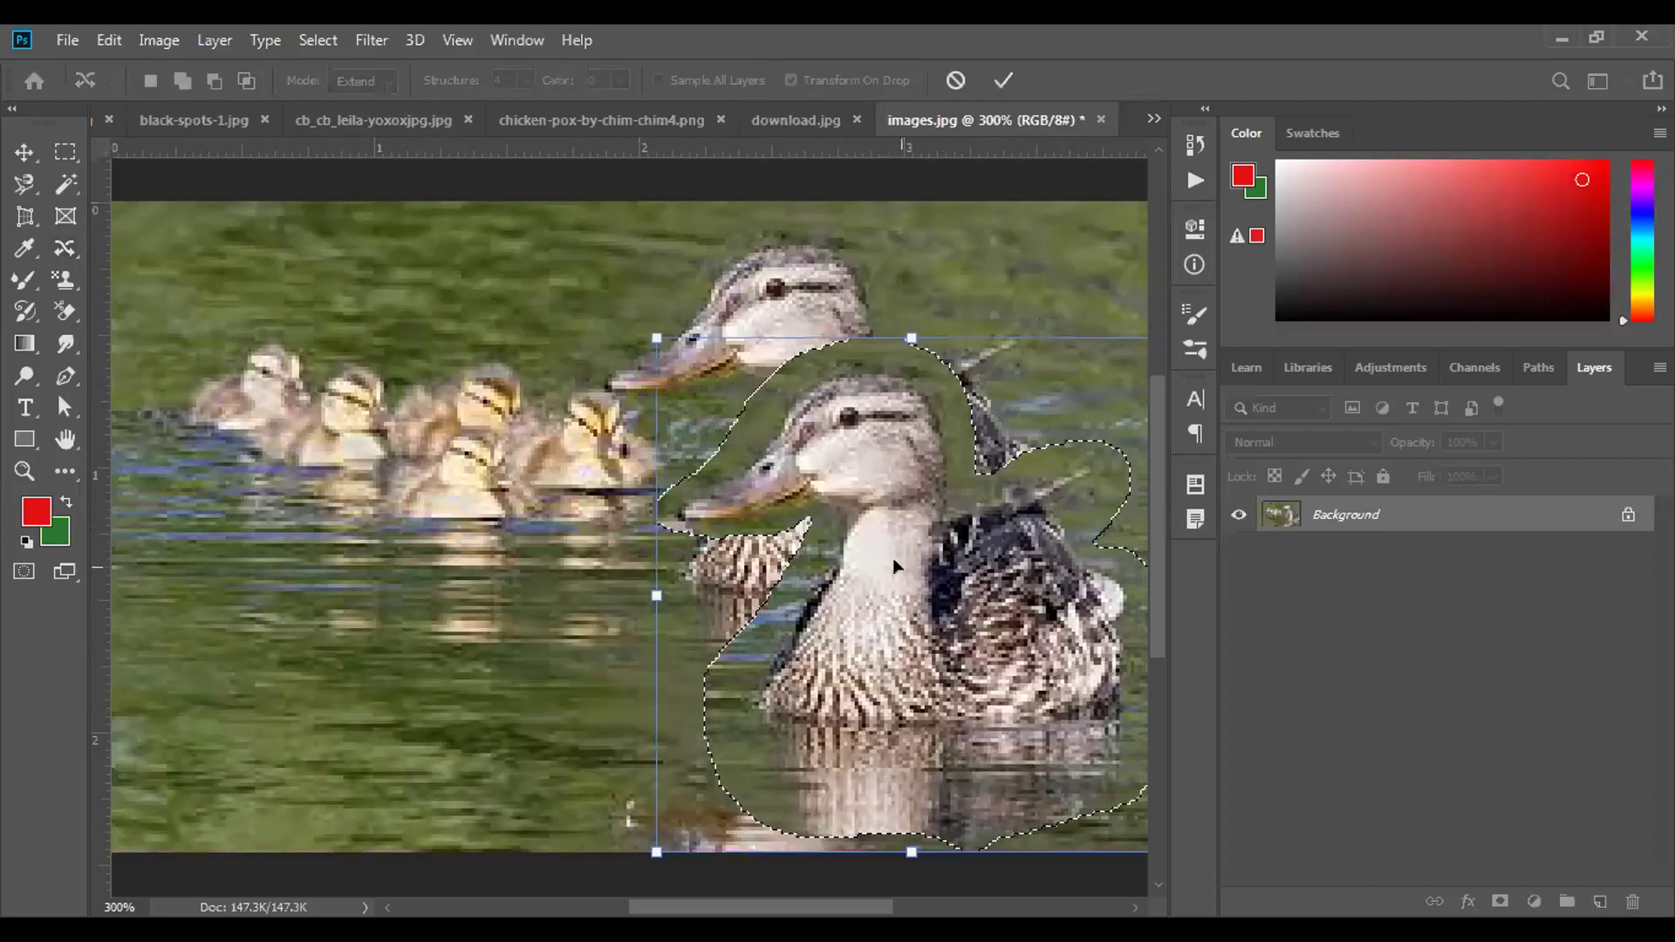
{"action": "left_click", "coordinate": [996, 80]}
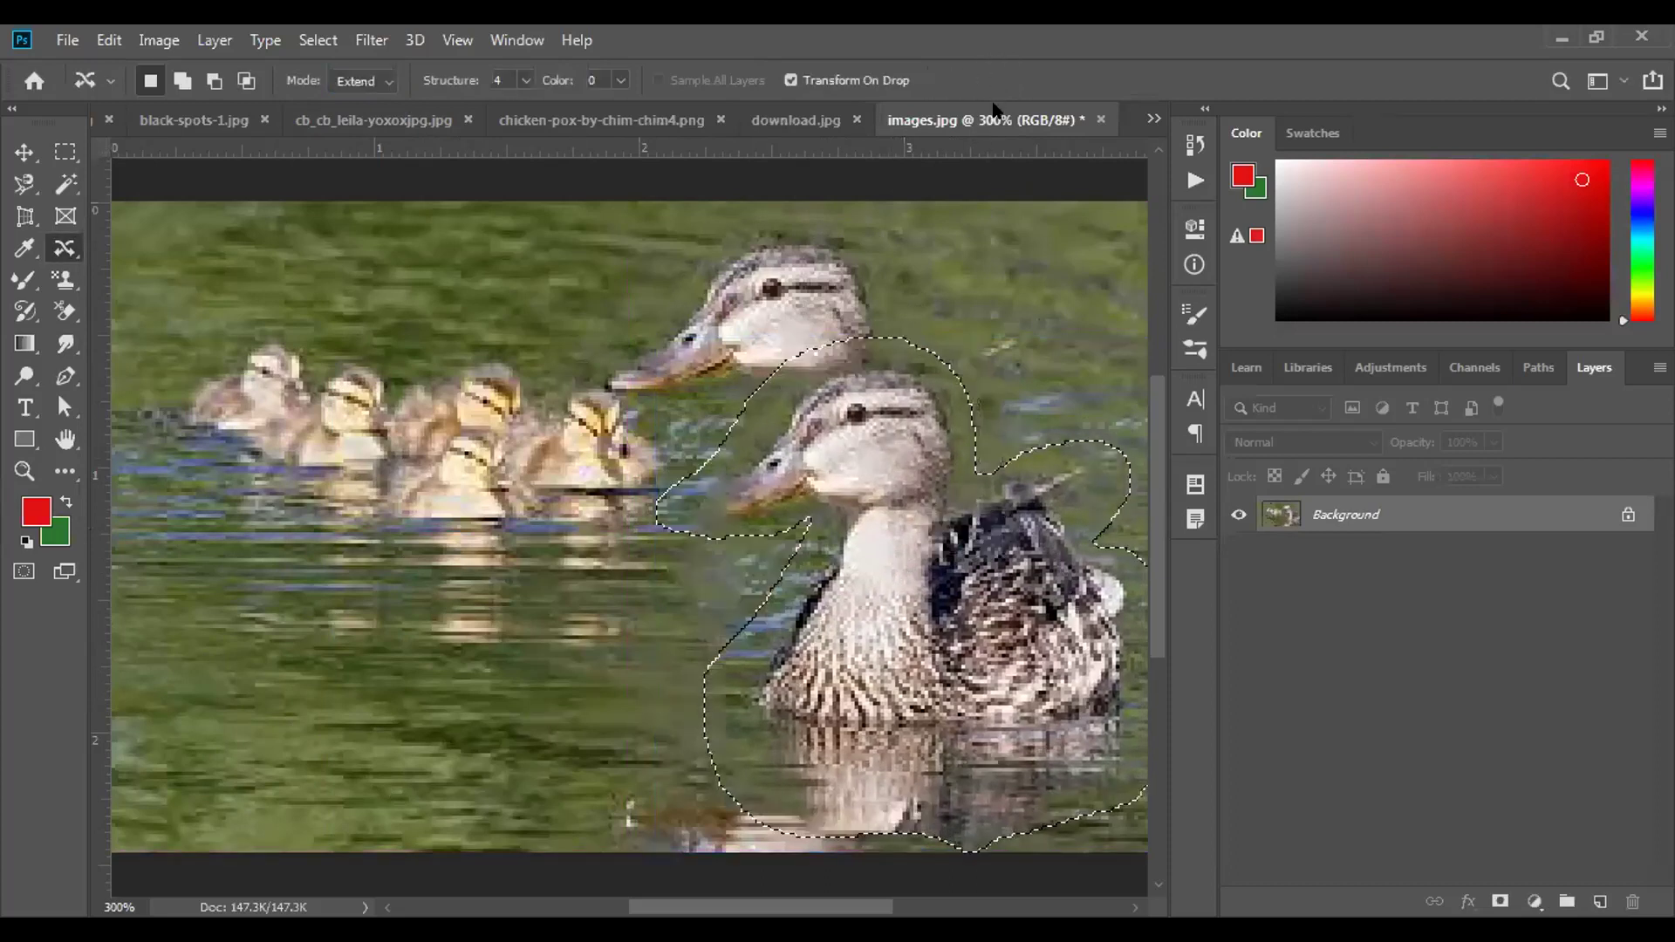
{"action": "key", "text": "ctrl+d"}
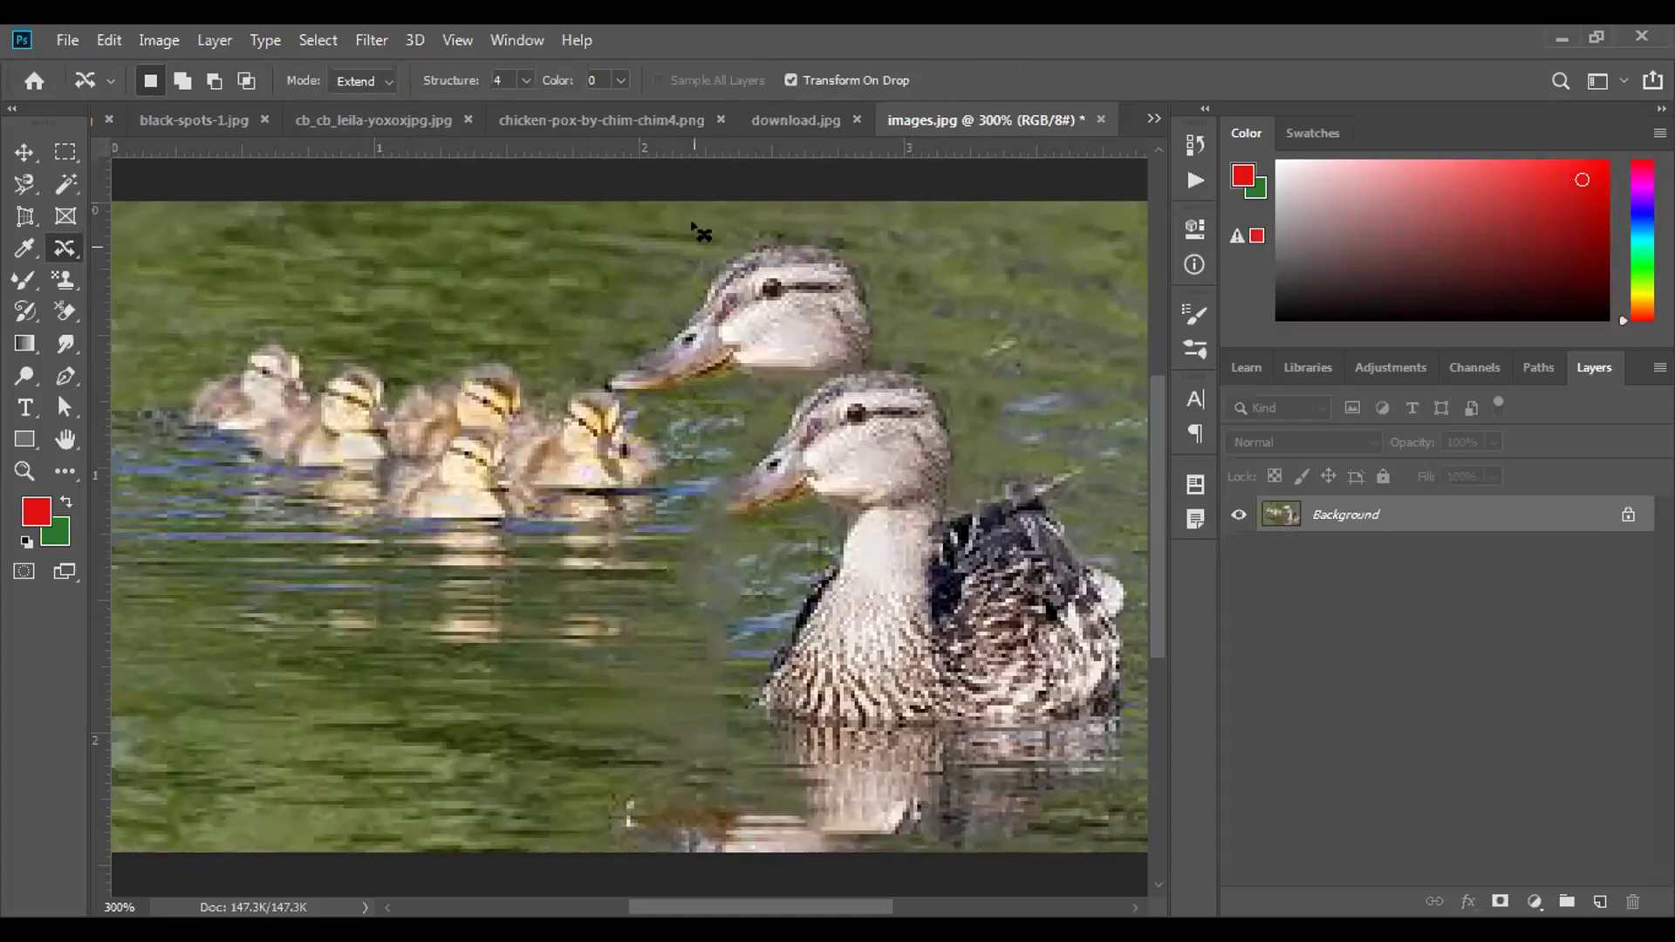
{"action": "left_click", "coordinate": [616, 122]}
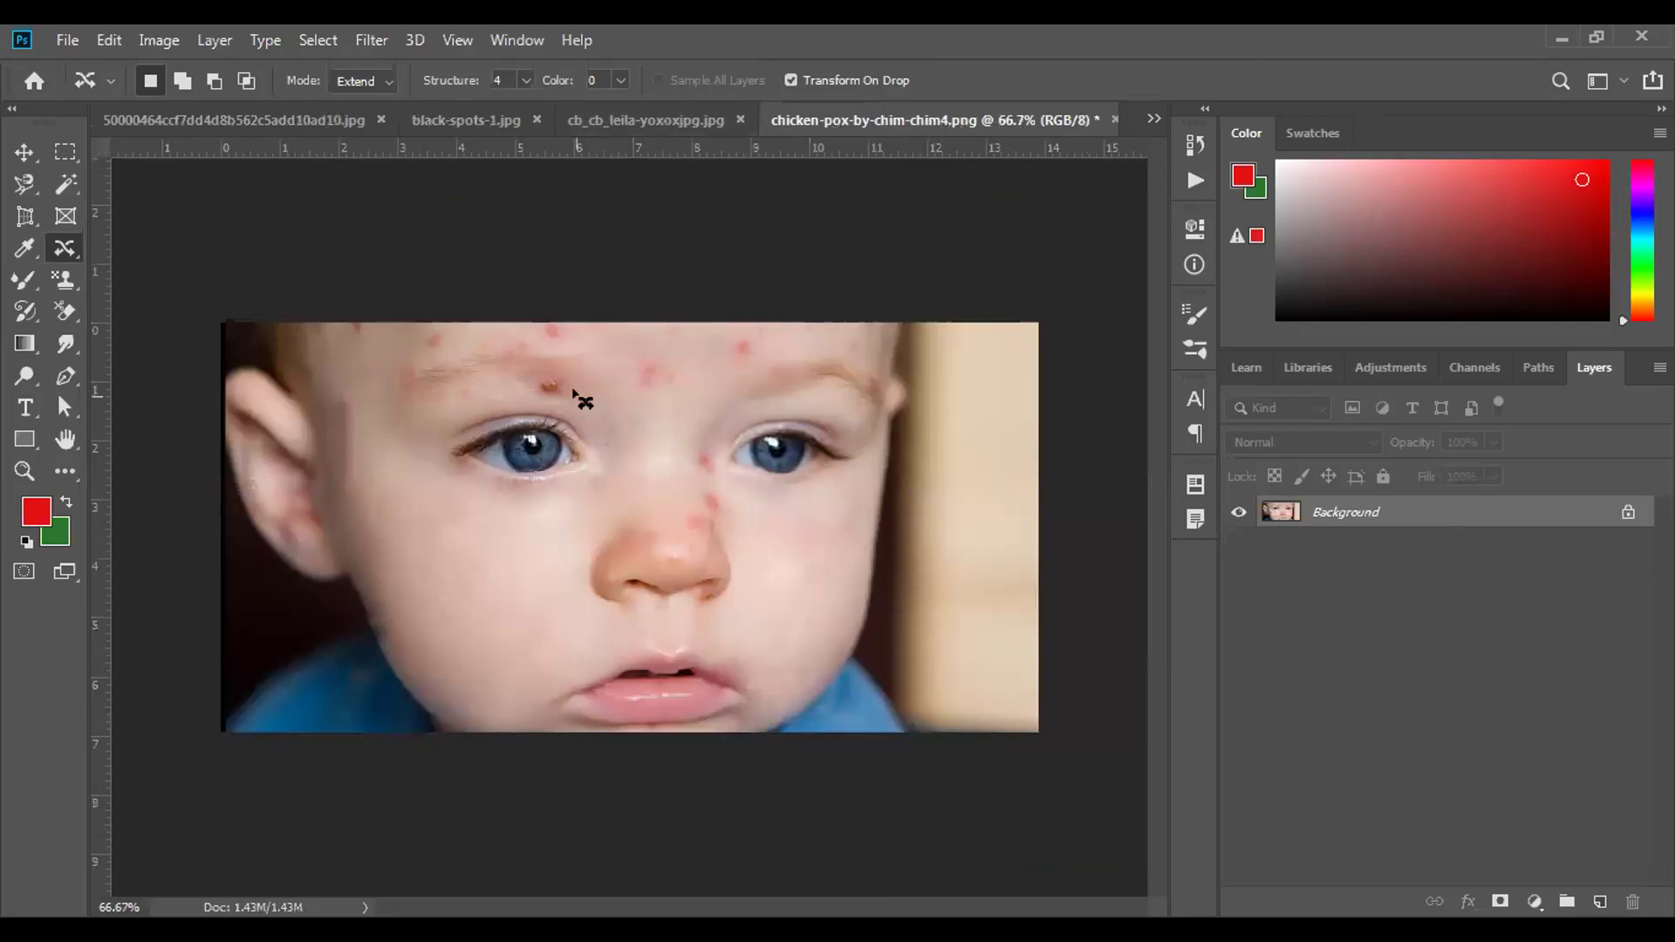
Outline the forehead spot and try Extend copies on the cheek and nose, then undo them.
{"action": "mouse_move", "coordinate": [589, 403]}
{"action": "left_mouse_down"}
{"action": "mouse_move", "coordinate": [533, 367]}
{"action": "mouse_move", "coordinate": [552, 399]}
{"action": "mouse_move", "coordinate": [582, 390]}
{"action": "mouse_move", "coordinate": [608, 496]}
{"action": "mouse_move", "coordinate": [591, 546]}
{"action": "mouse_move", "coordinate": [443, 520]}
{"action": "left_mouse_up"}
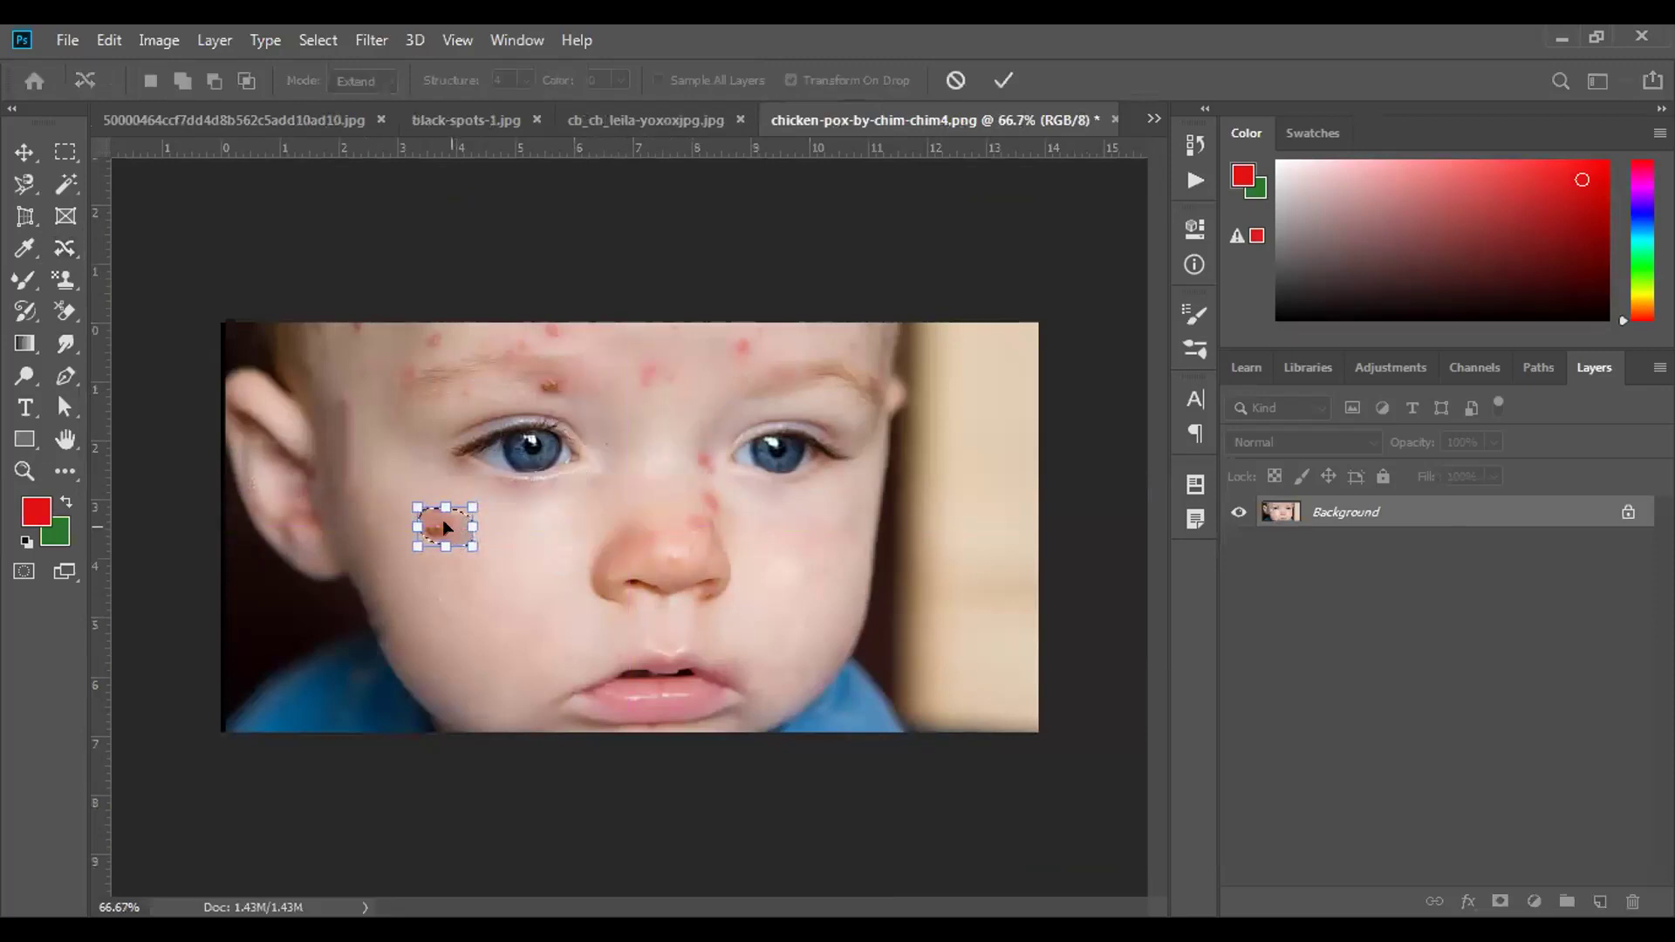
{"action": "left_click", "coordinate": [1004, 80]}
{"action": "left_click_drag", "start_coordinate": [478, 556], "coordinate": [566, 634]}
{"action": "key", "text": "Return"}
{"action": "left_click_drag", "start_coordinate": [554, 591], "coordinate": [576, 539]}
{"action": "left_click", "coordinate": [1003, 80]}
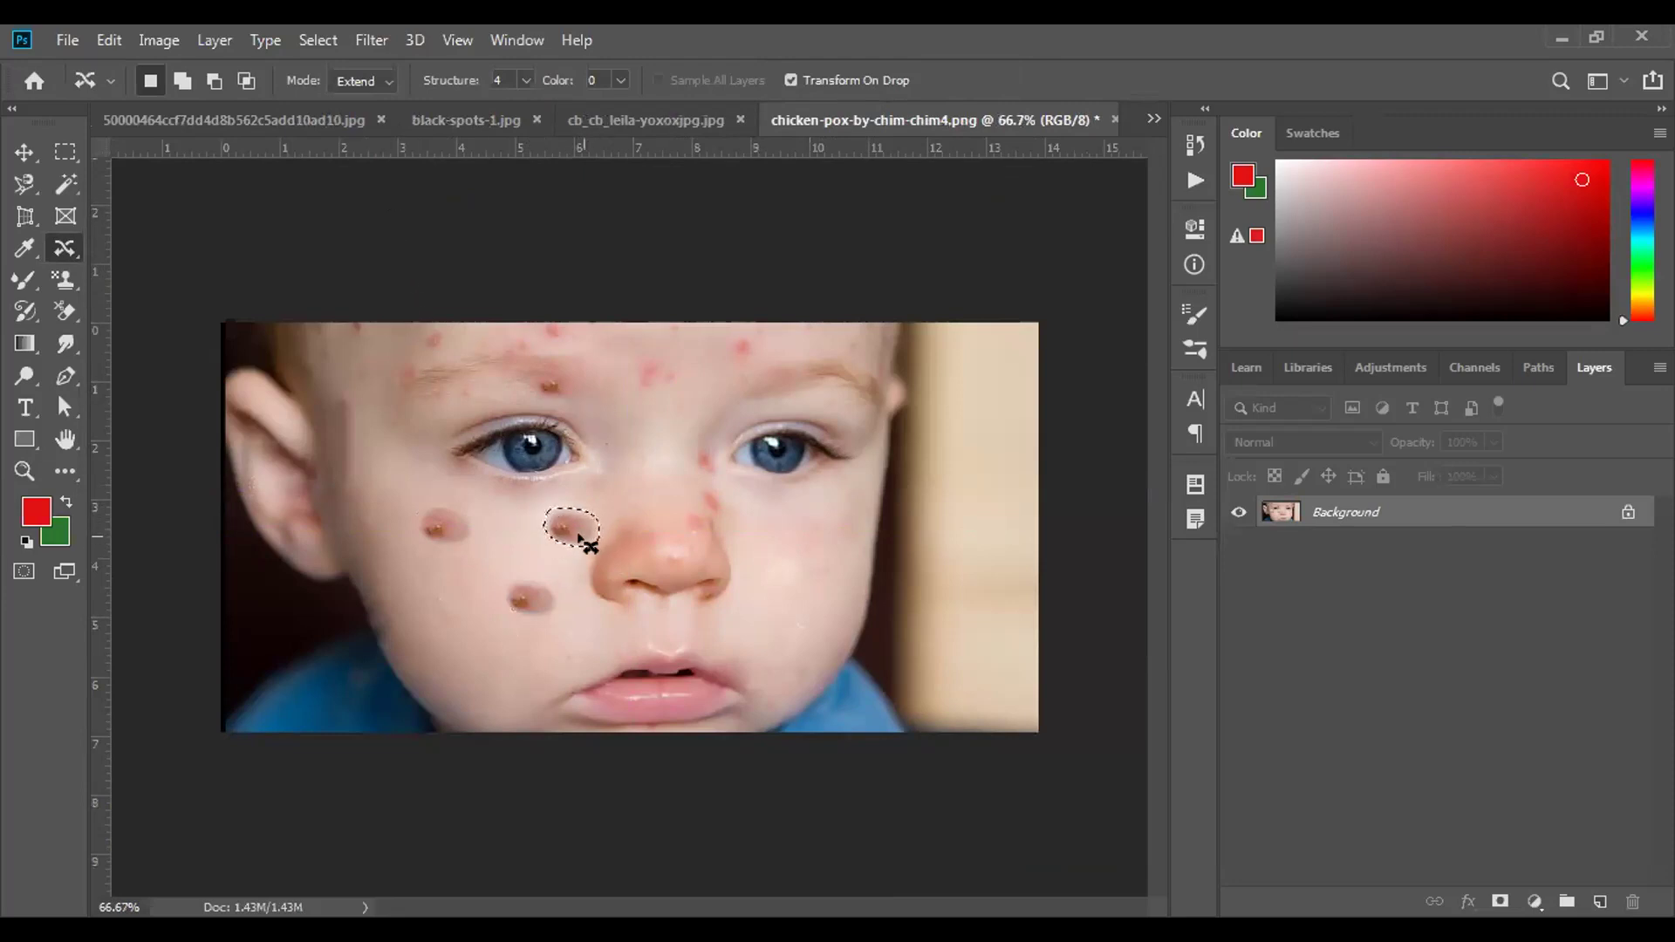
{"action": "key", "text": "ctrl+d"}
{"action": "key", "text": "ctrl+z"}
{"action": "key", "text": "ctrl+z"}
{"action": "key", "text": "ctrl+z"}
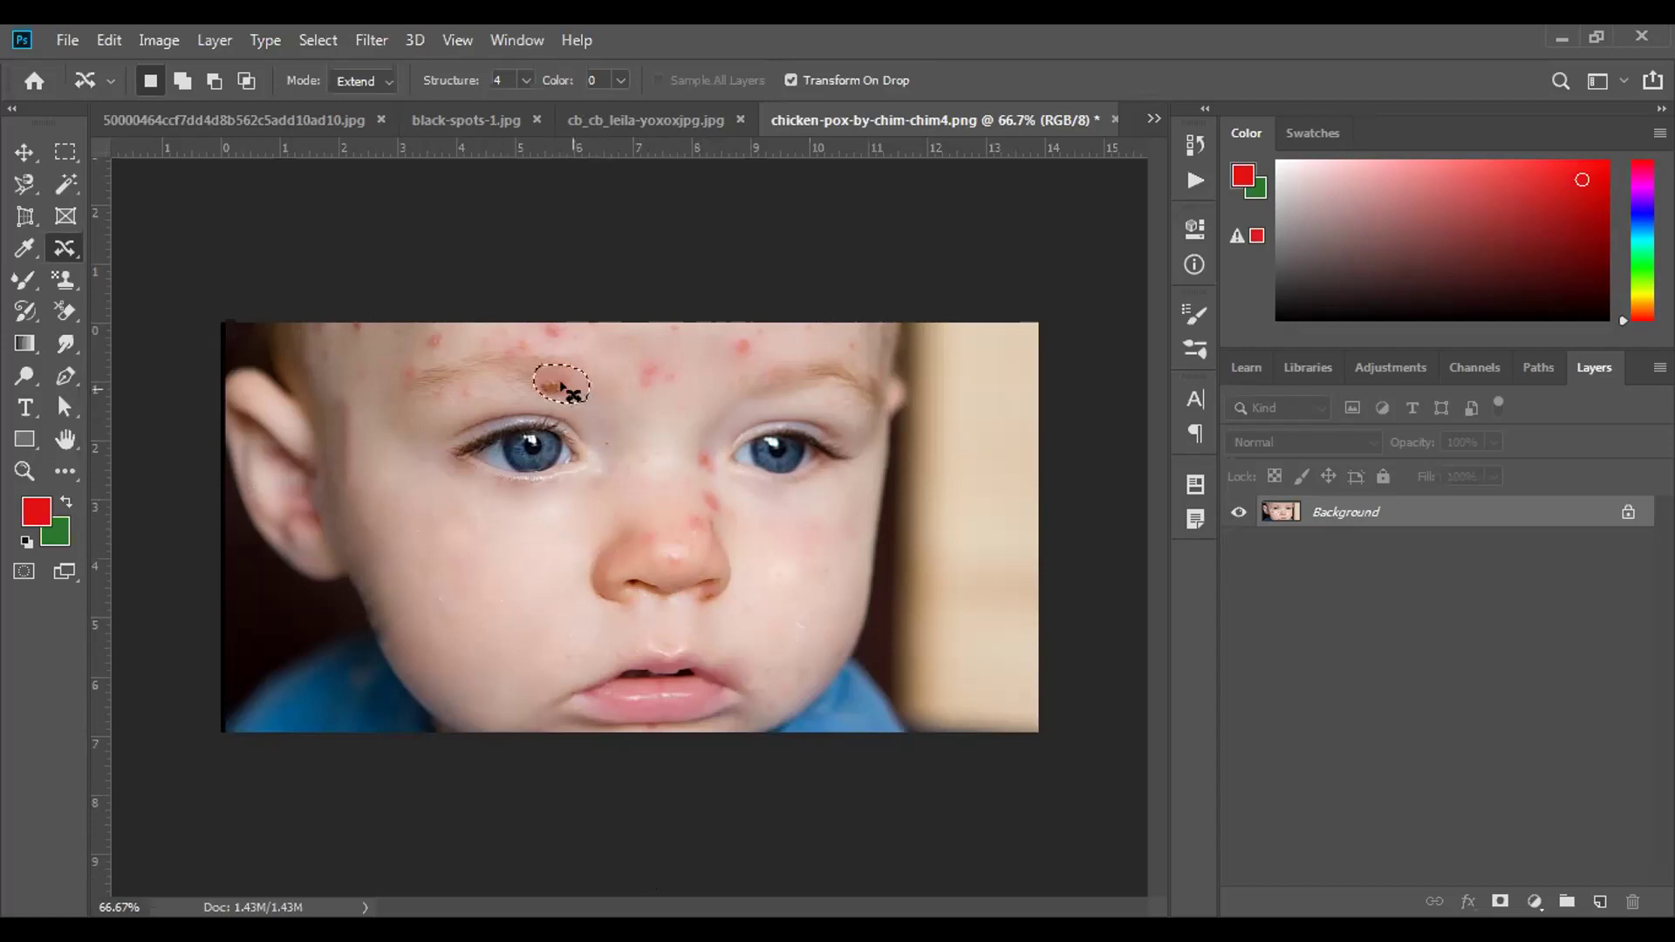
In Move mode, relocate the forehead spot onto the left cheek and commit.
{"action": "left_click", "coordinate": [381, 87]}
{"action": "left_click", "coordinate": [354, 97]}
{"action": "left_click_drag", "start_coordinate": [556, 387], "coordinate": [416, 527]}
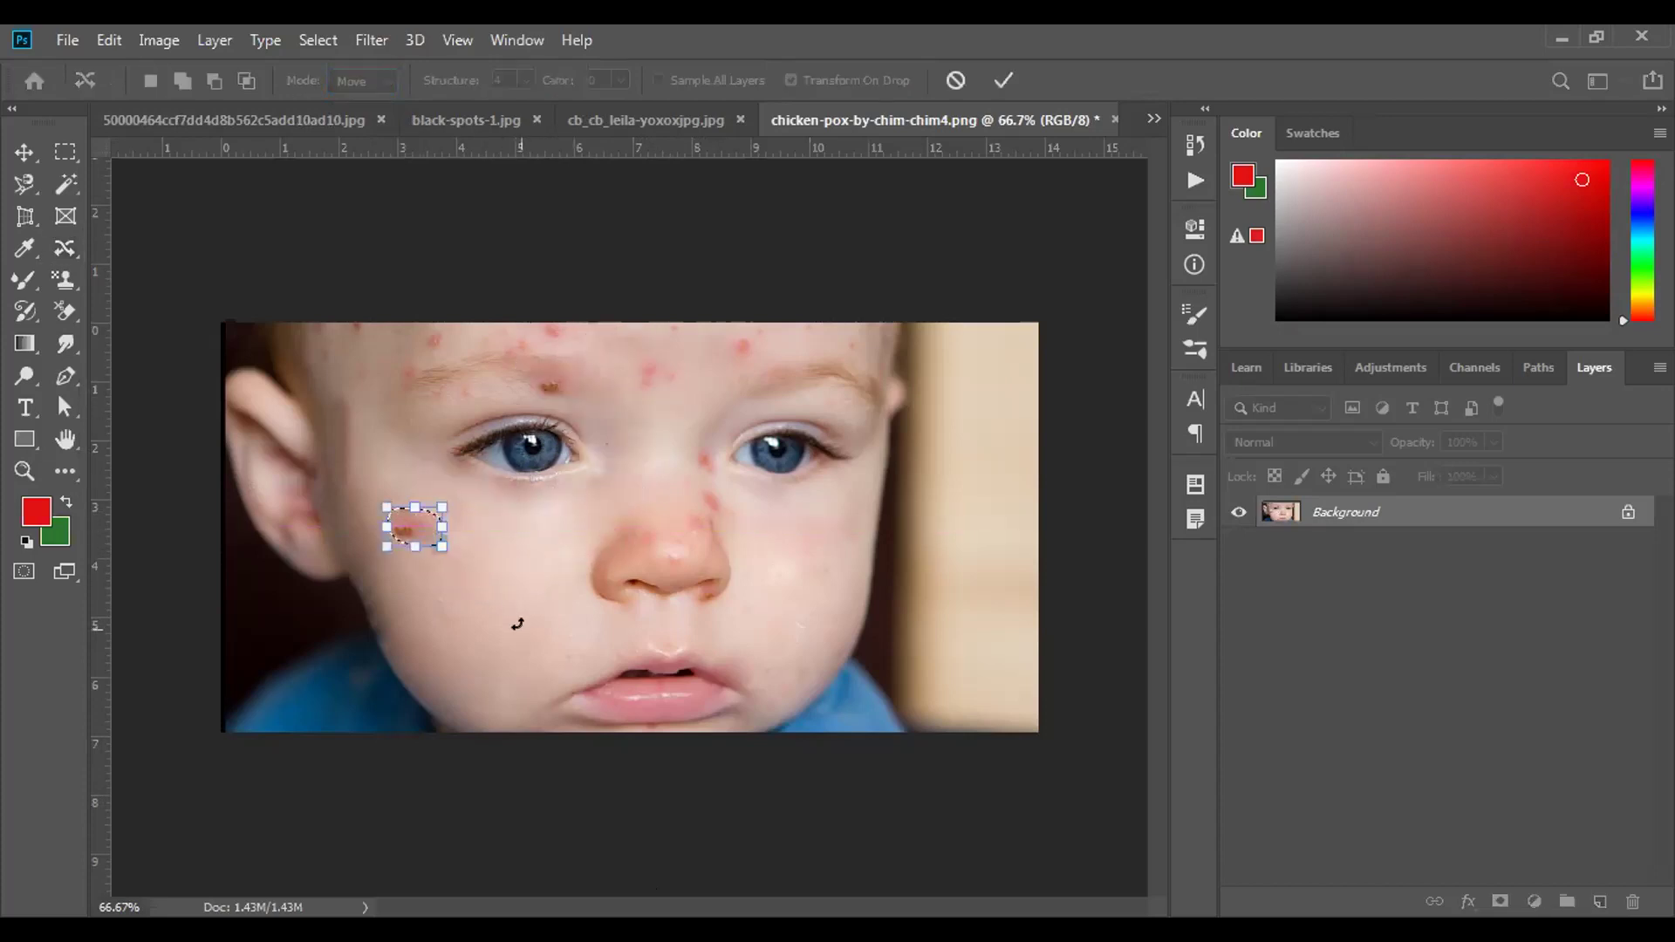
{"action": "left_click", "coordinate": [1001, 80]}
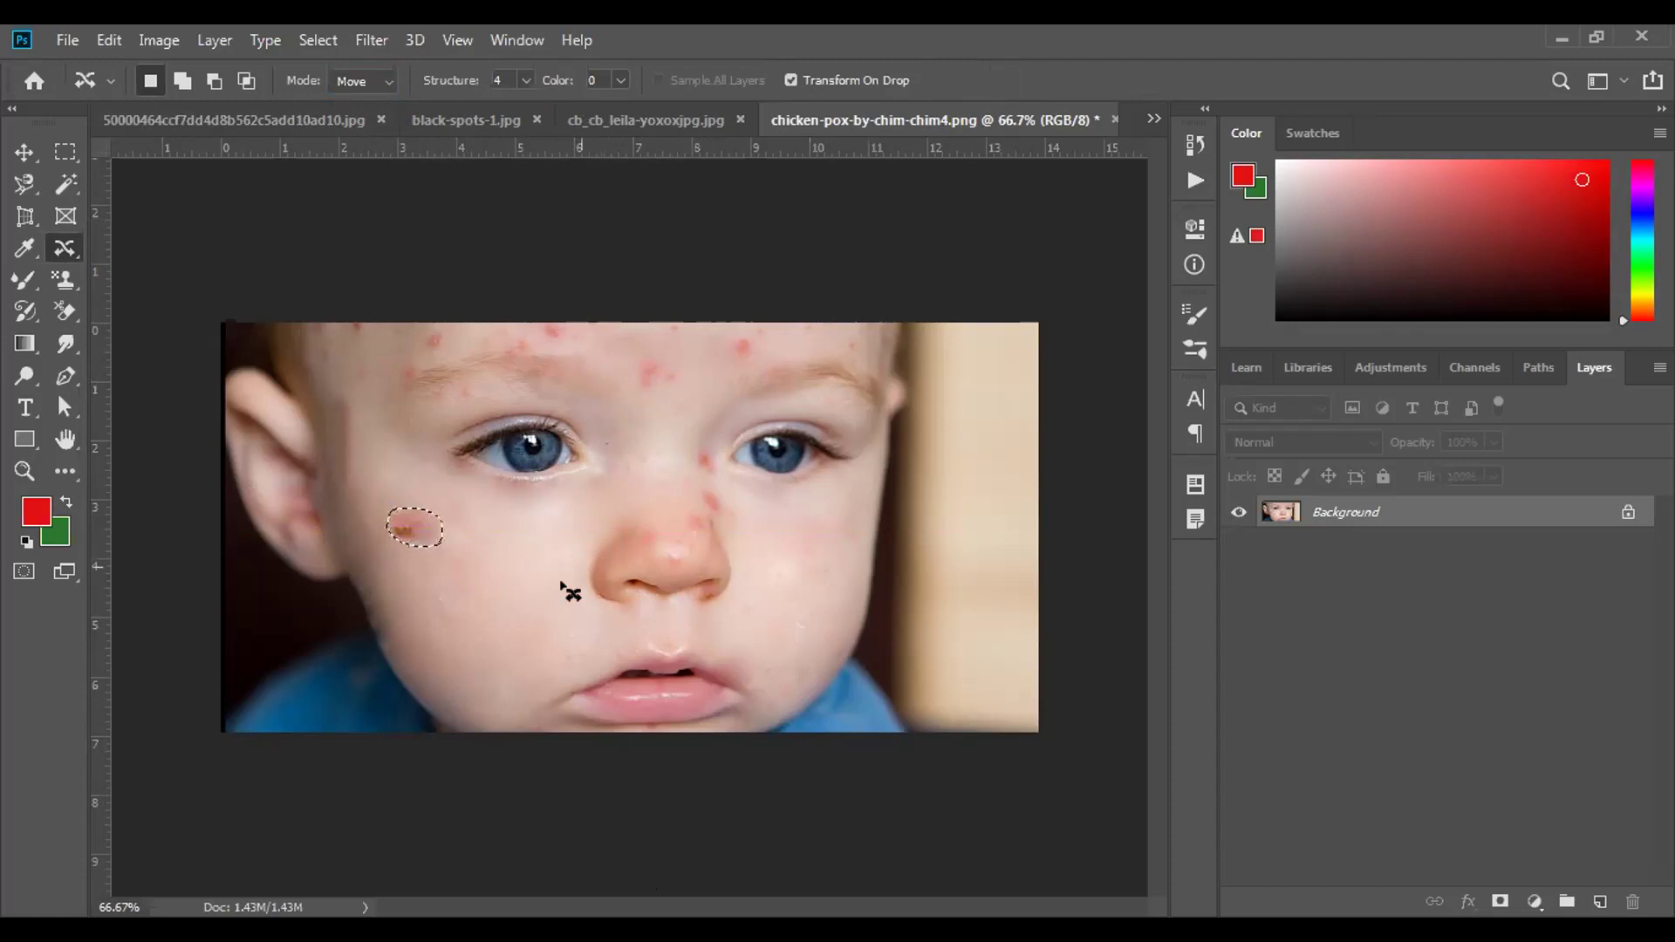
{"action": "key", "text": "ctrl+d"}
Open red-eye-in-photo-1200x630.jpg and remove the red from both pupils with the Red Eye Tool.
{"action": "left_click", "coordinate": [1154, 118]}
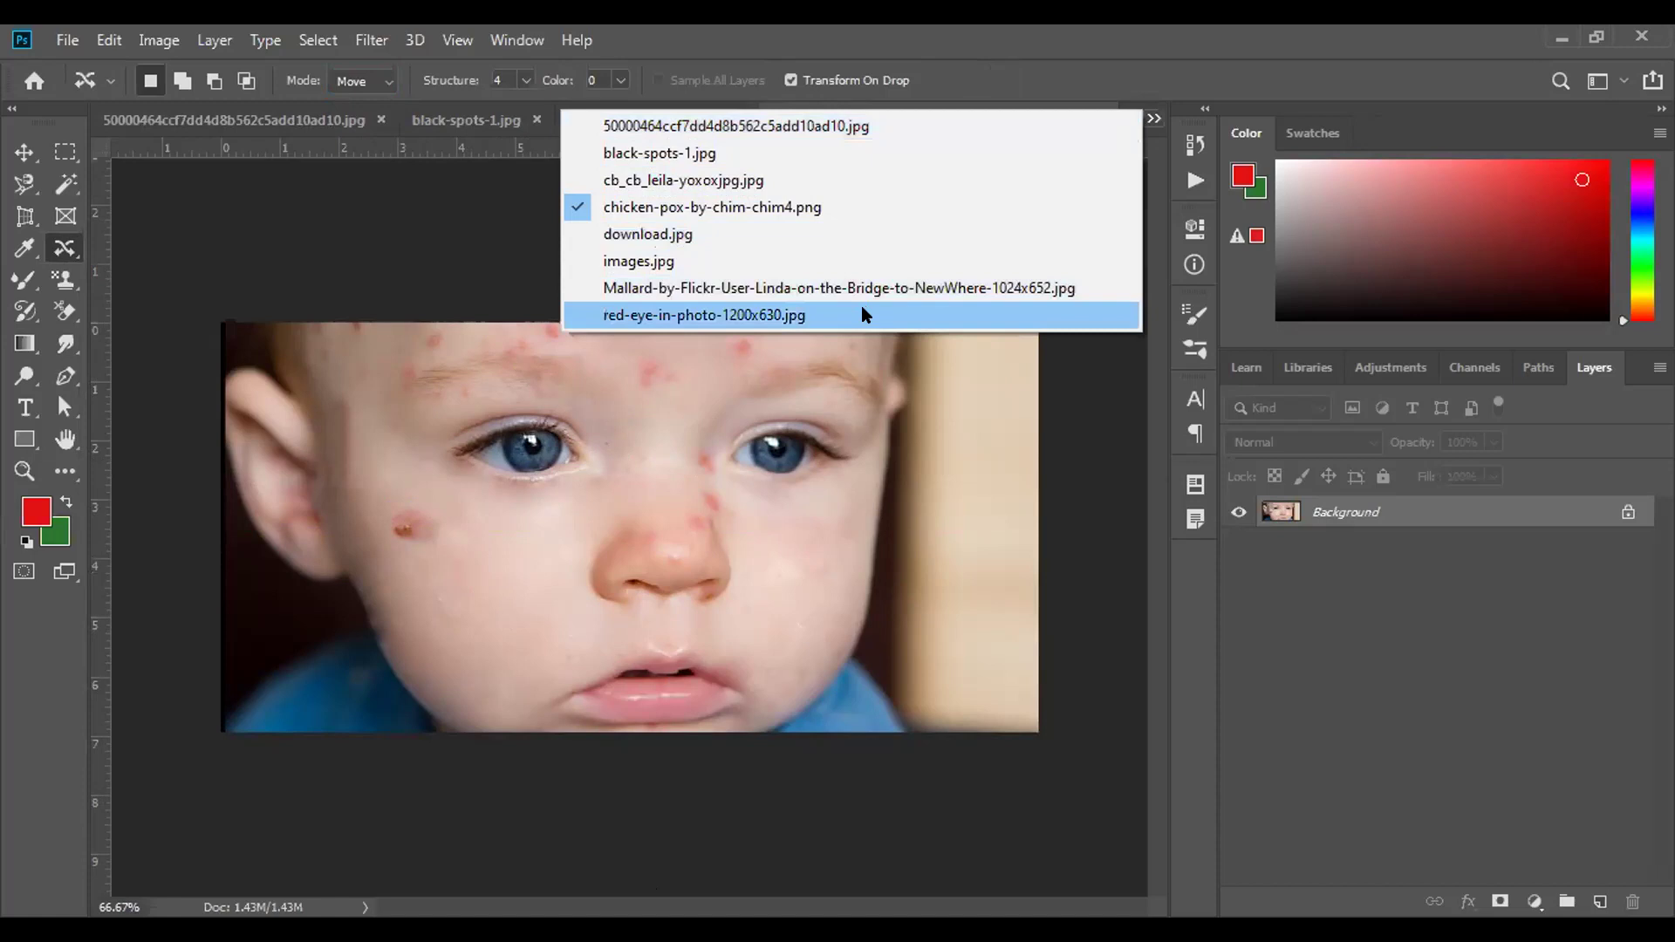
{"action": "left_click", "coordinate": [862, 309]}
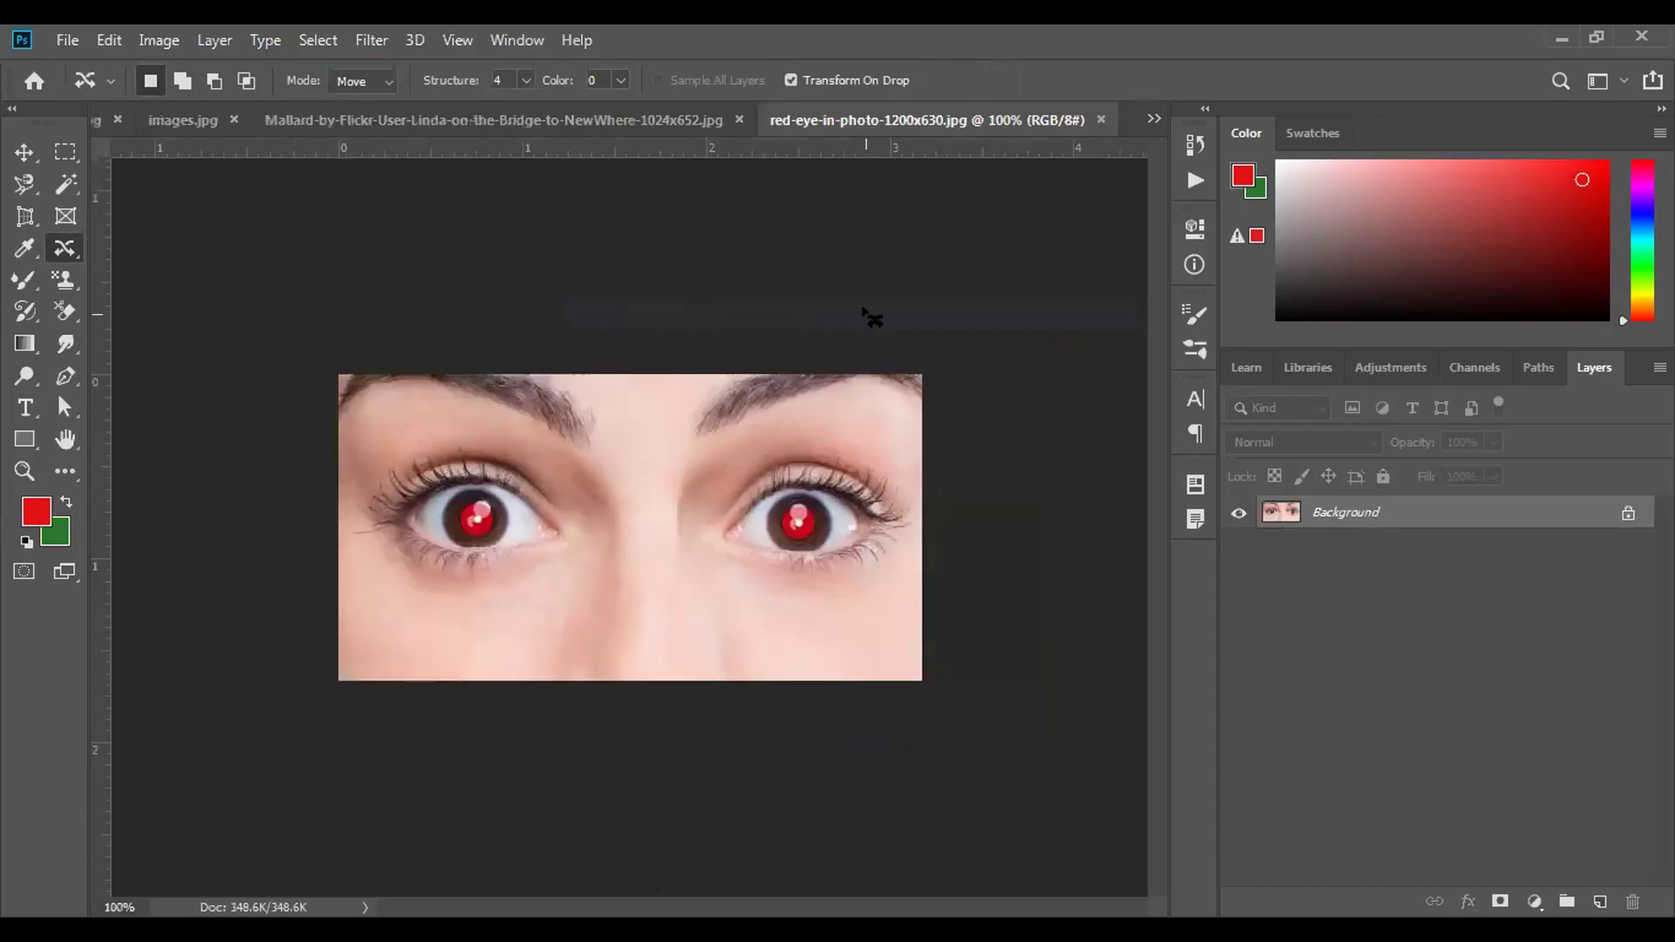
{"action": "right_click", "coordinate": [70, 250]}
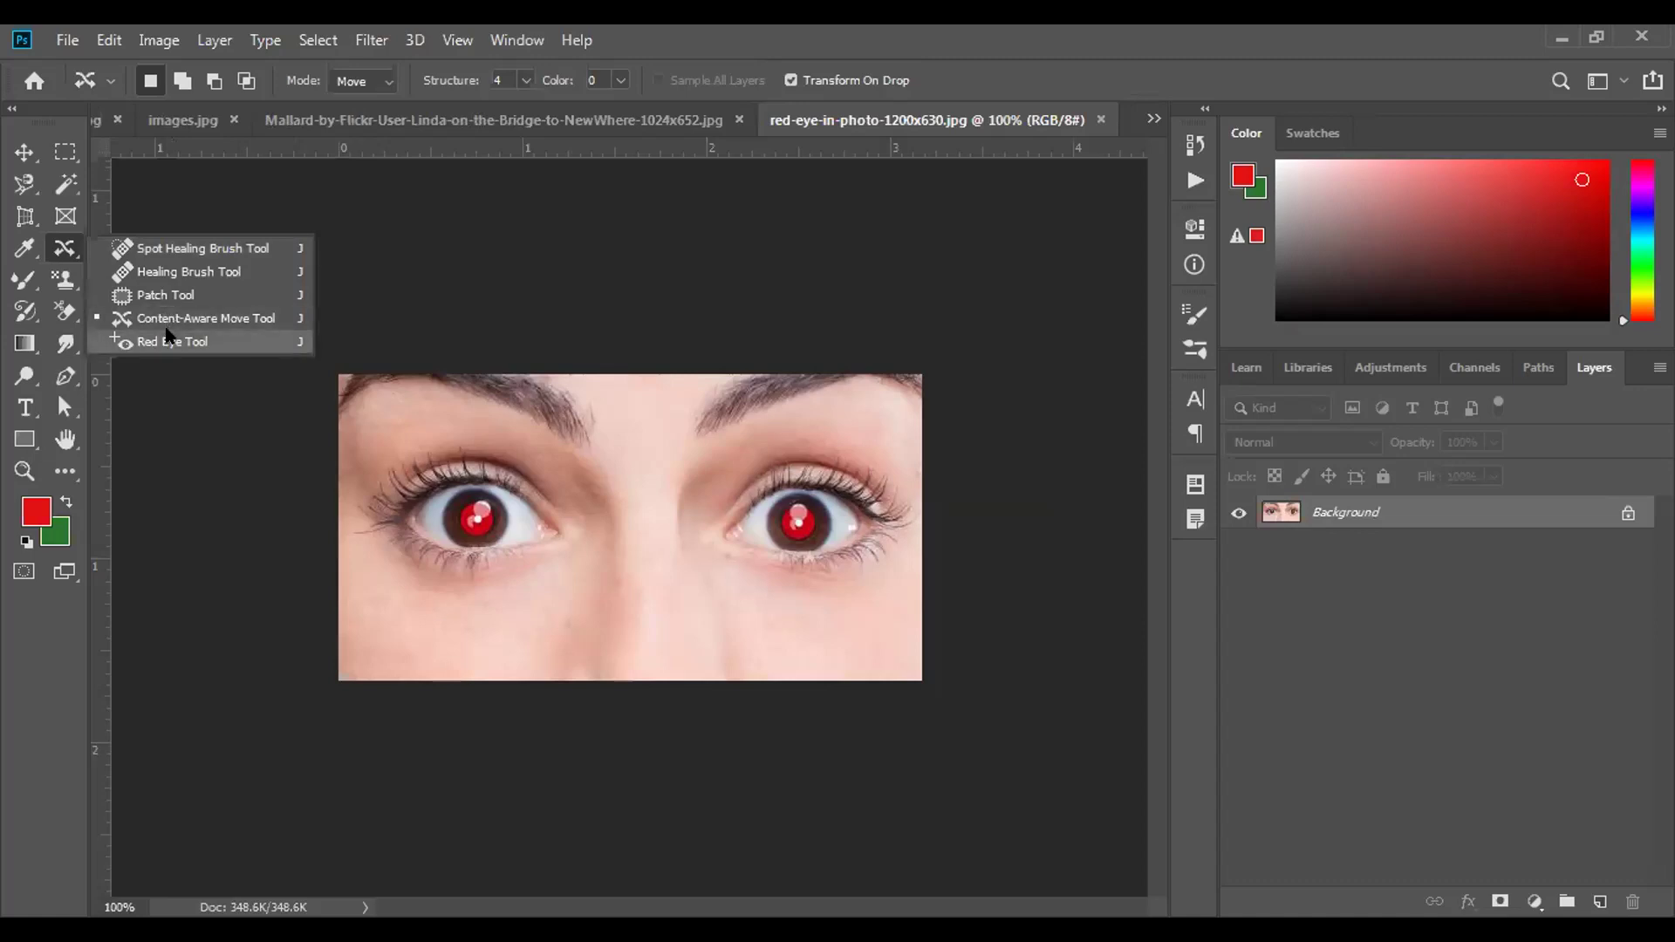
{"action": "left_click", "coordinate": [168, 338]}
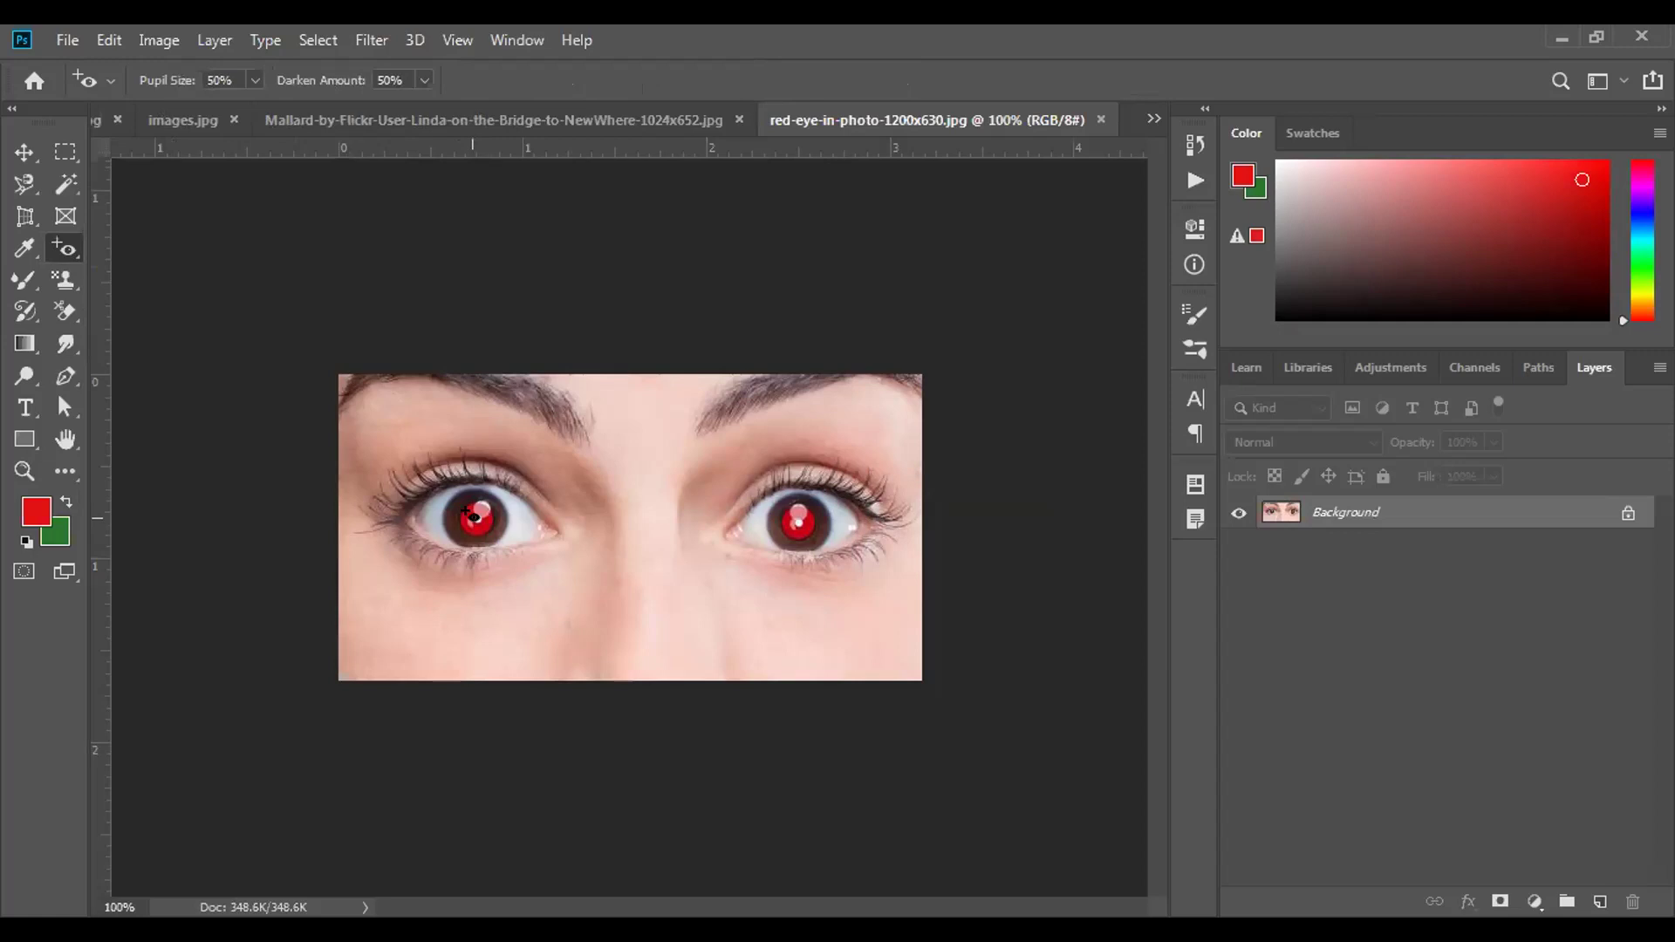
{"action": "left_click", "coordinate": [472, 515]}
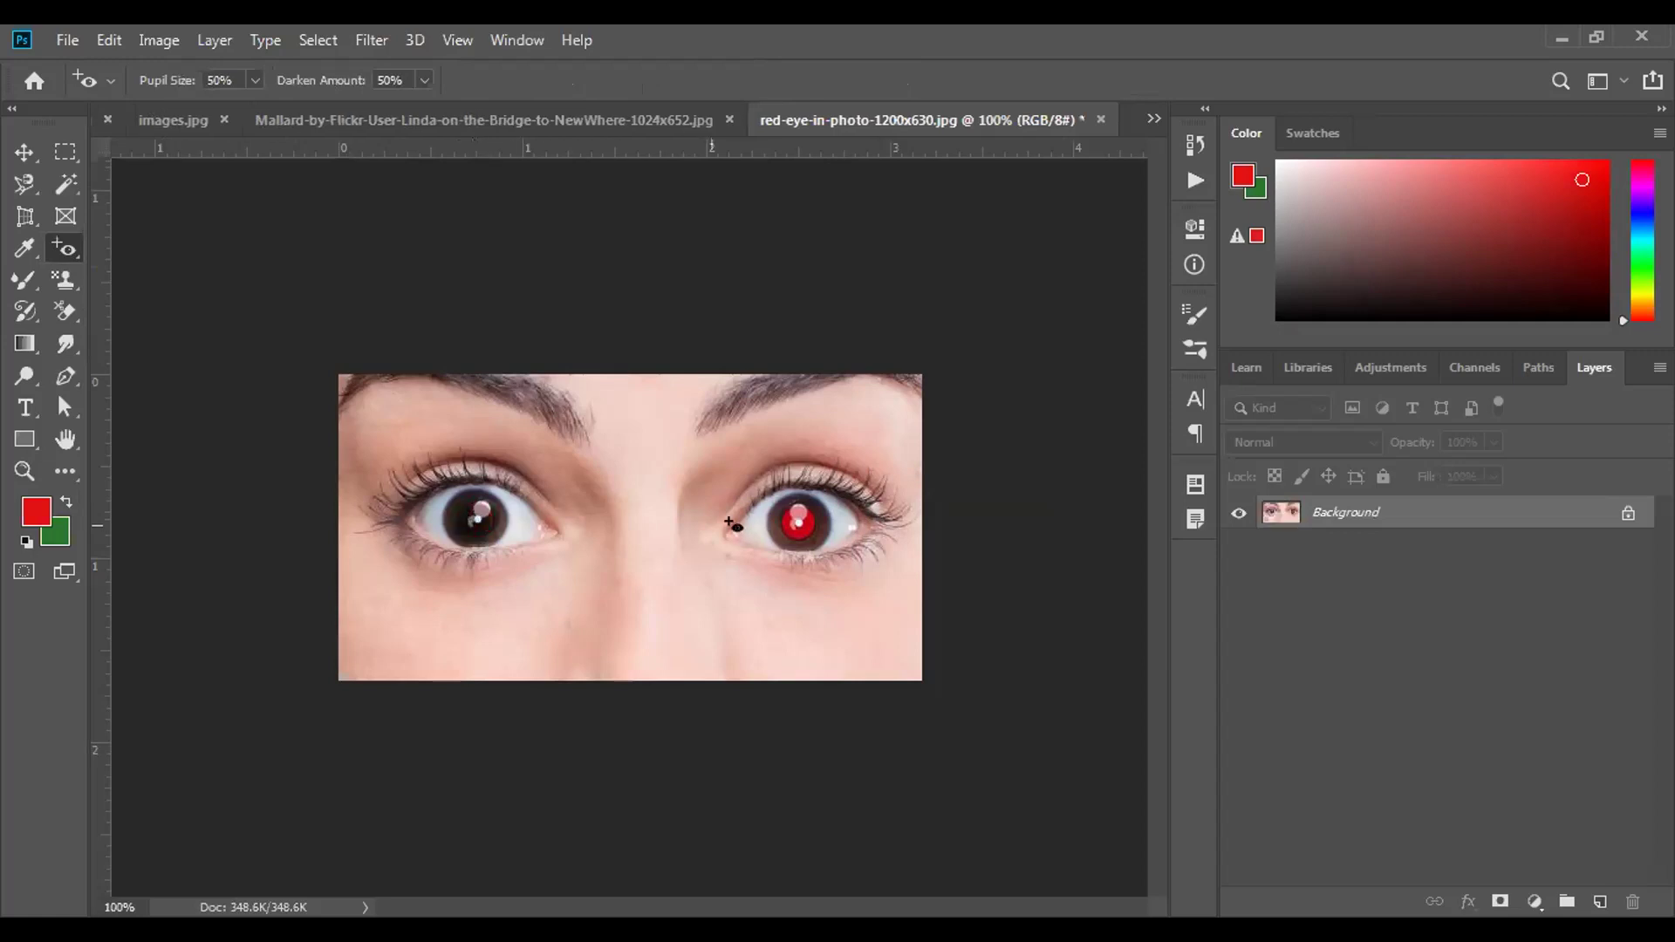
{"action": "left_click", "coordinate": [795, 515]}
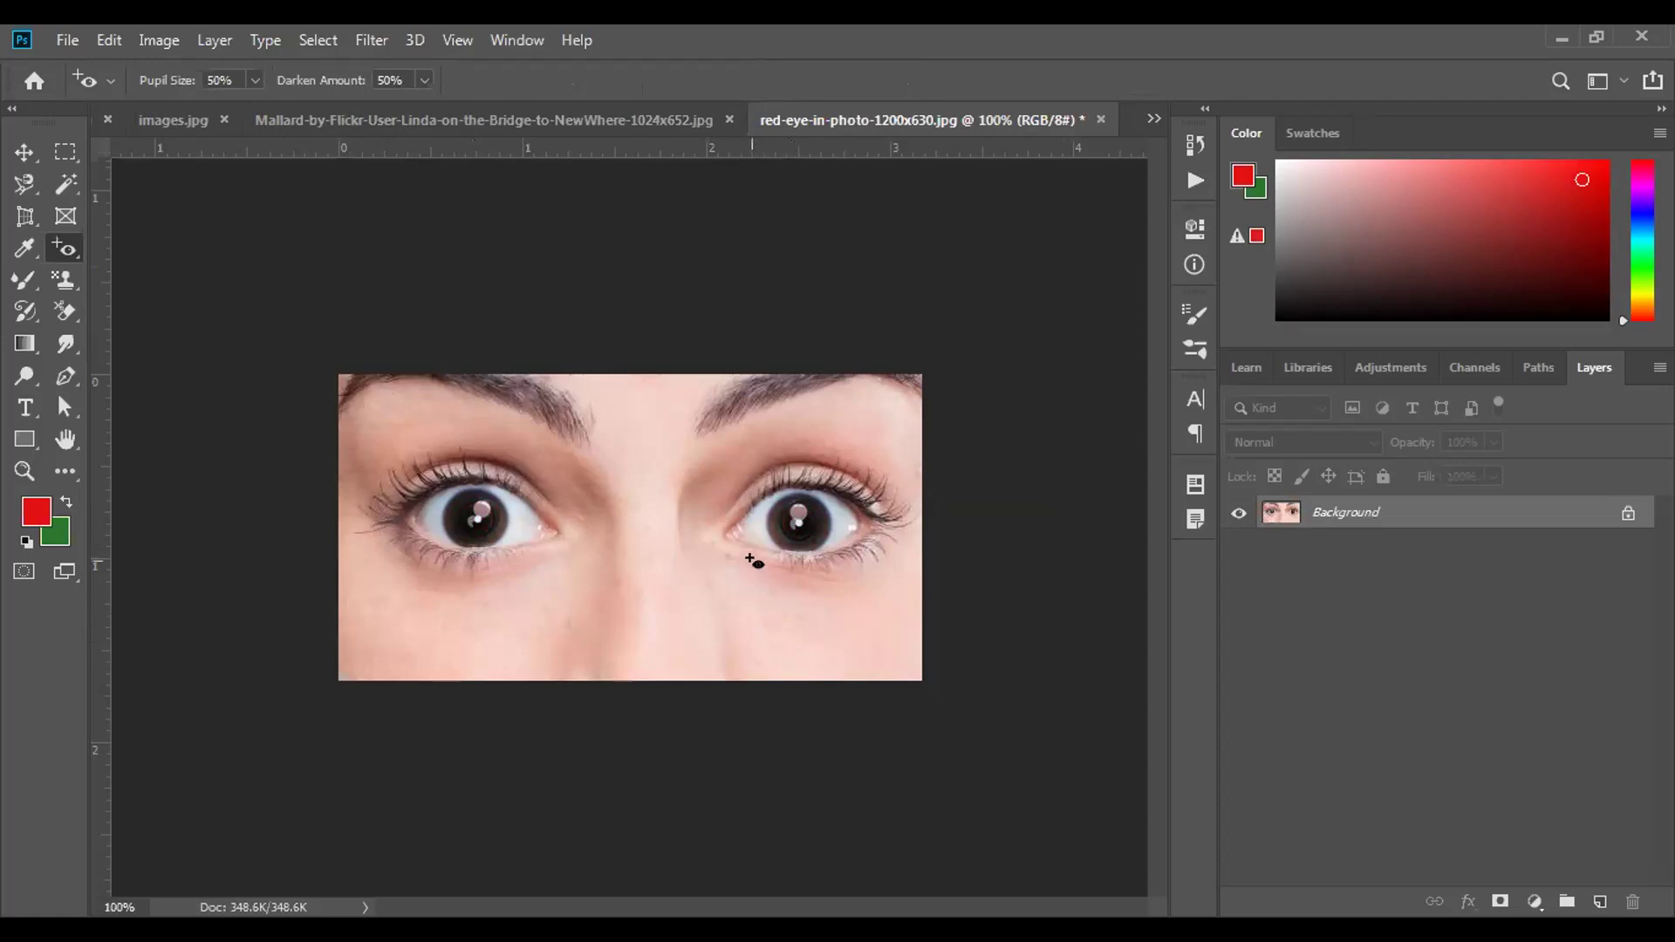
{"action": "right_click", "coordinate": [74, 252]}
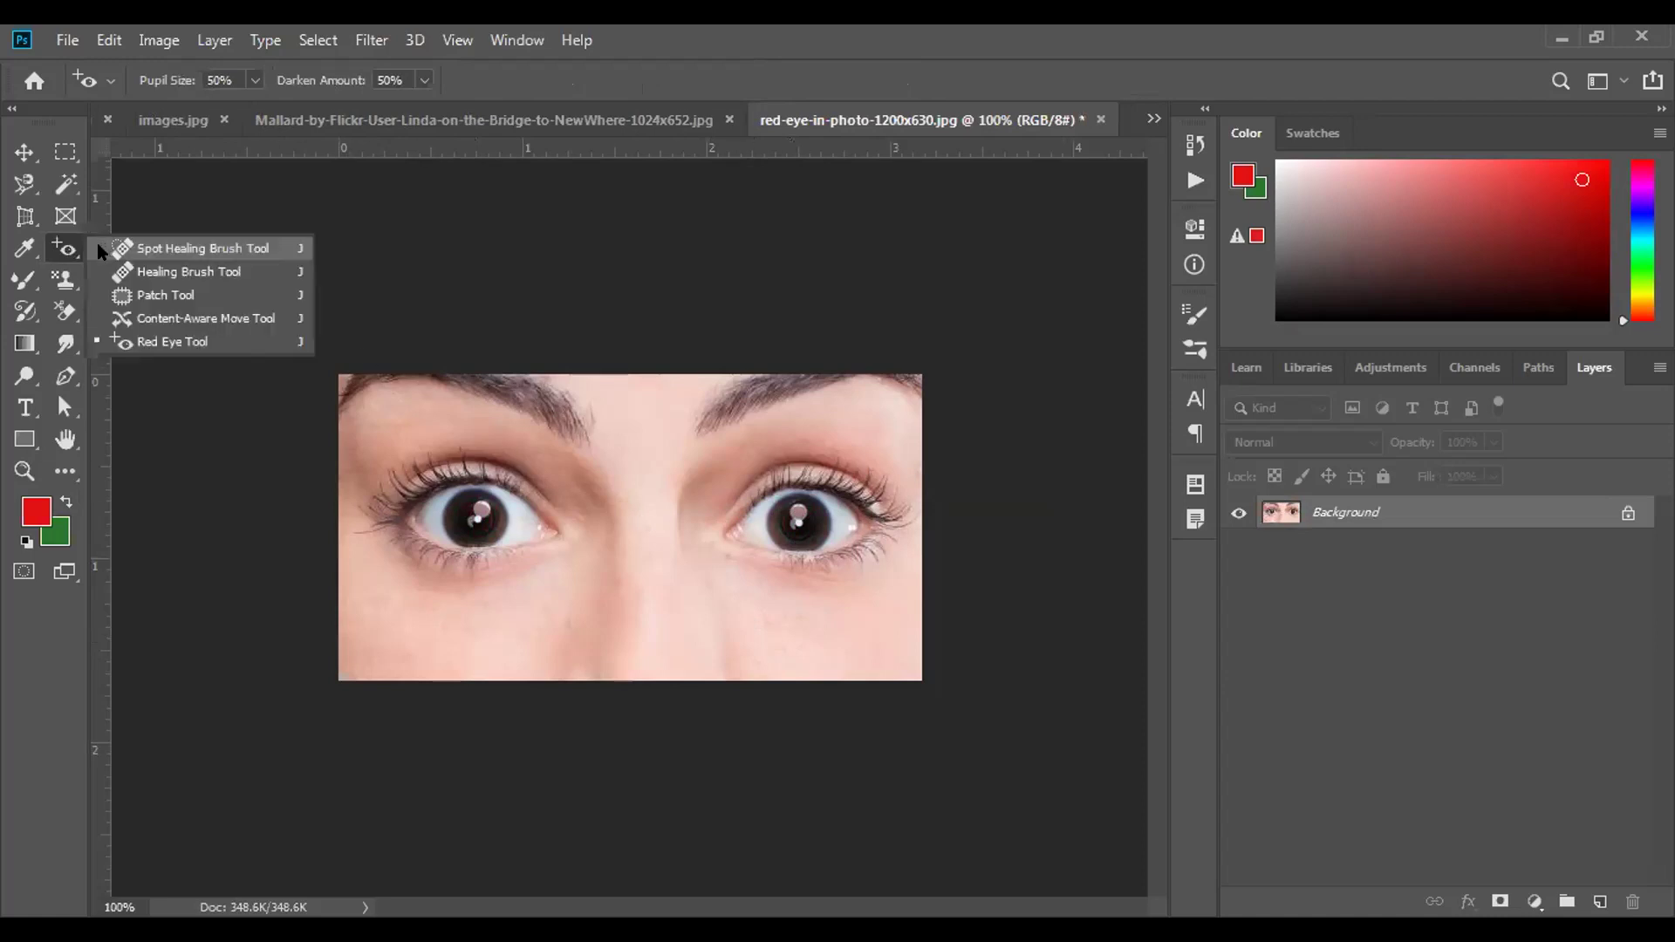
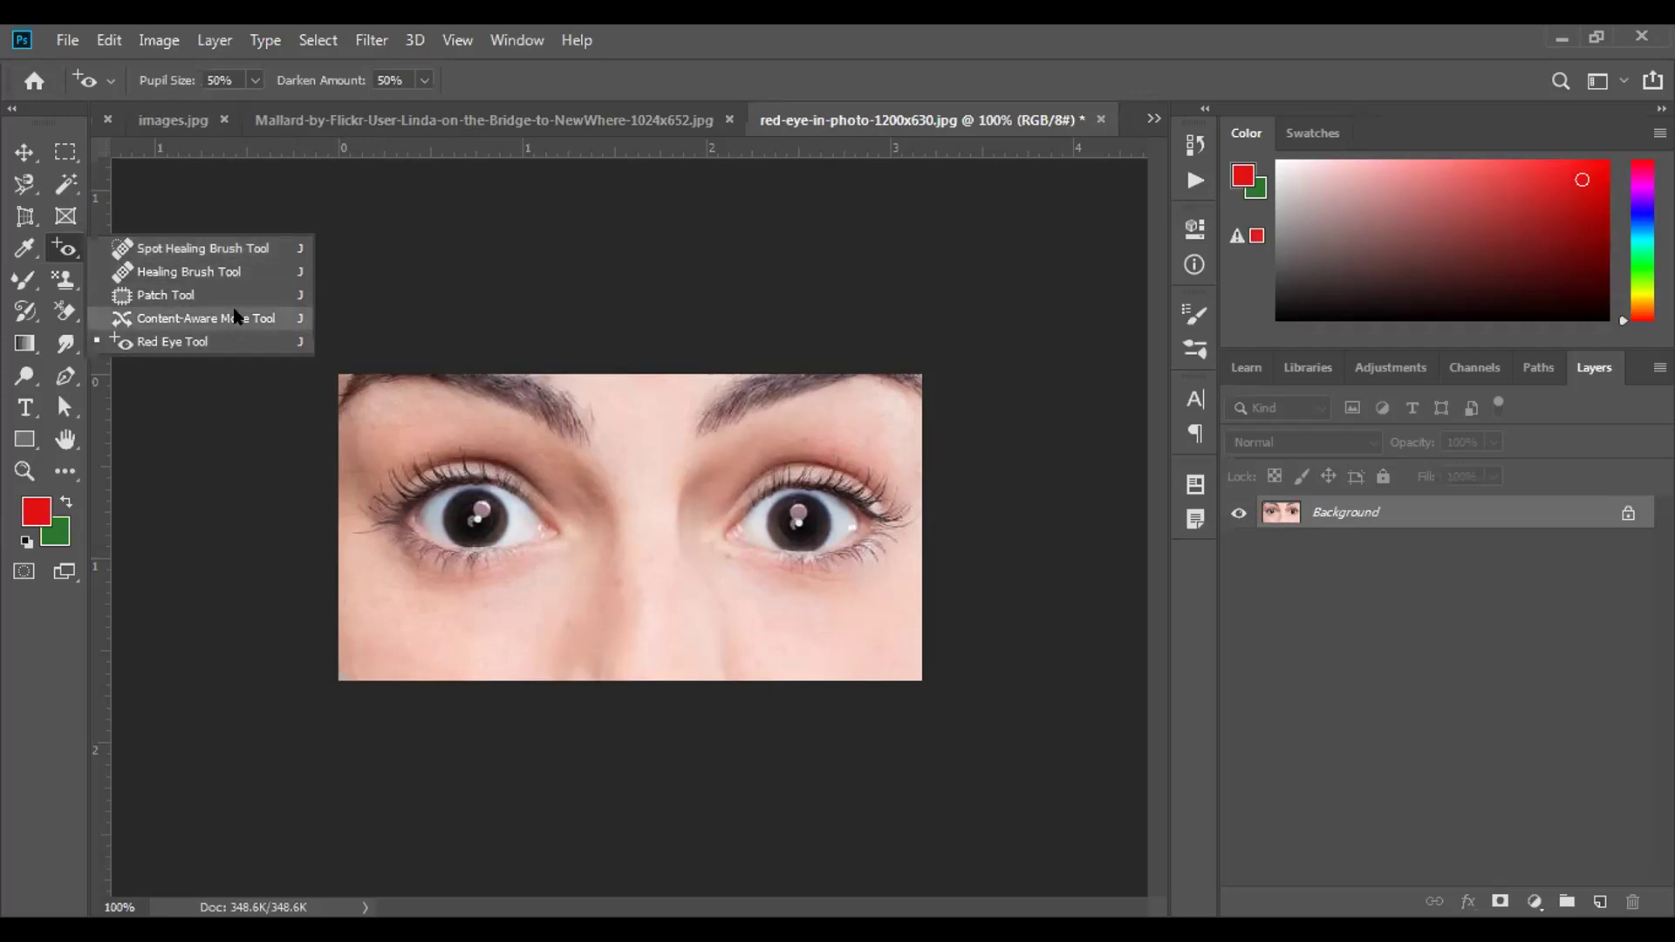
Heal a spot on the baby's nose, then cycle through the open document tabs.
{"action": "left_click", "coordinate": [964, 74]}
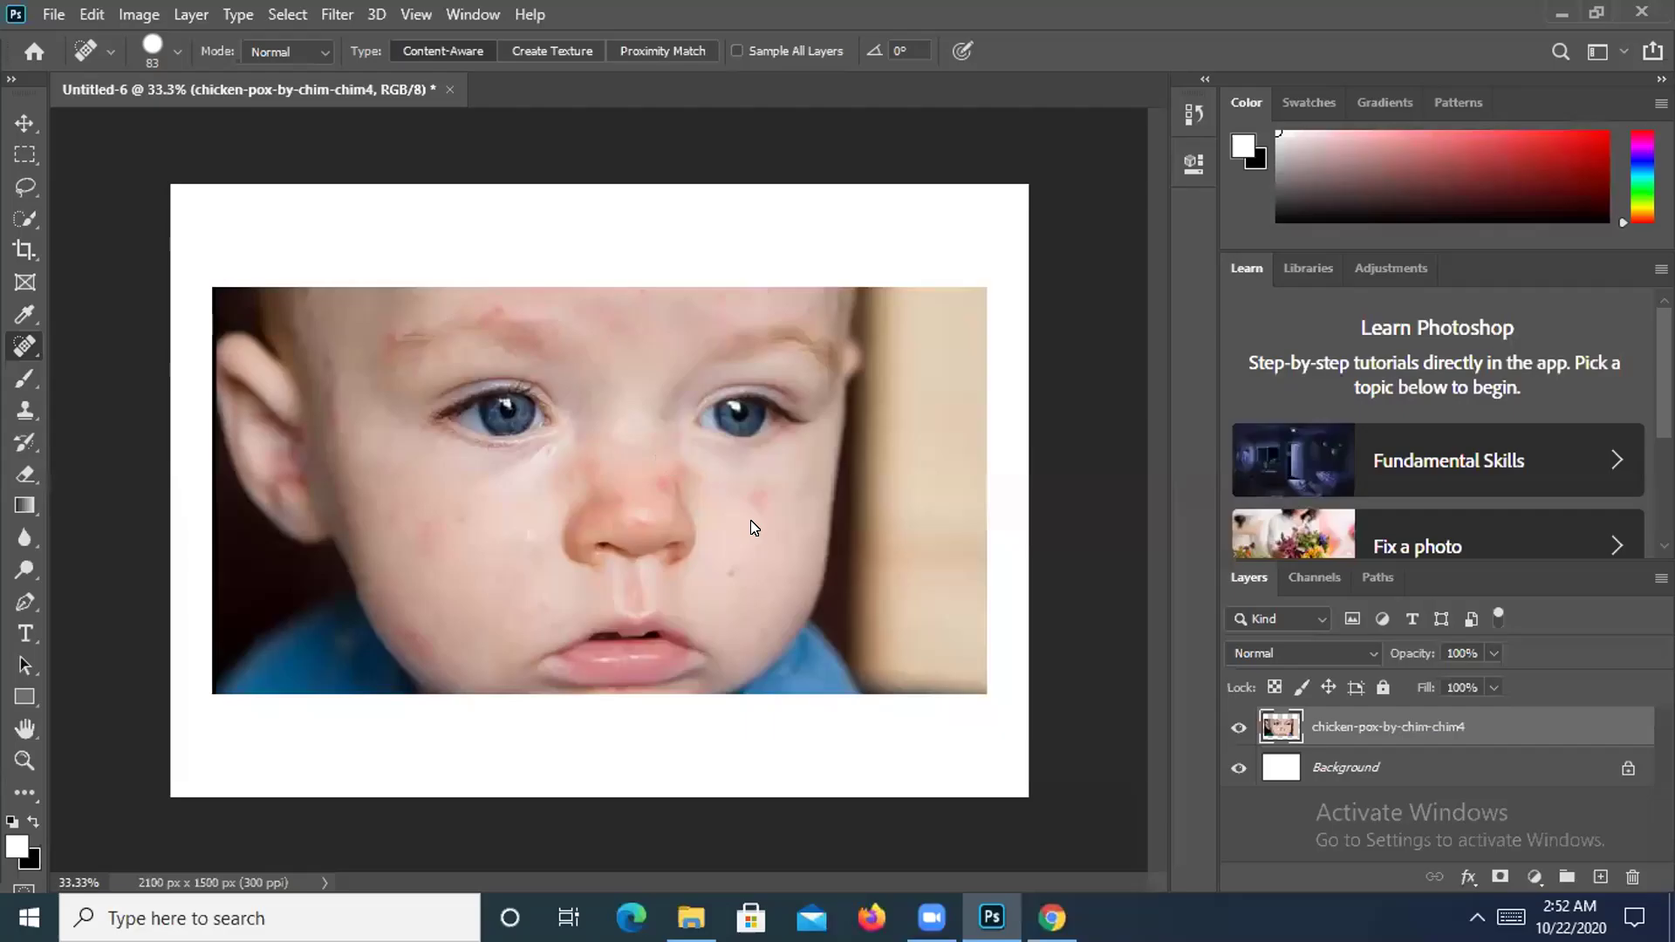
{"action": "left_click", "coordinate": [651, 518]}
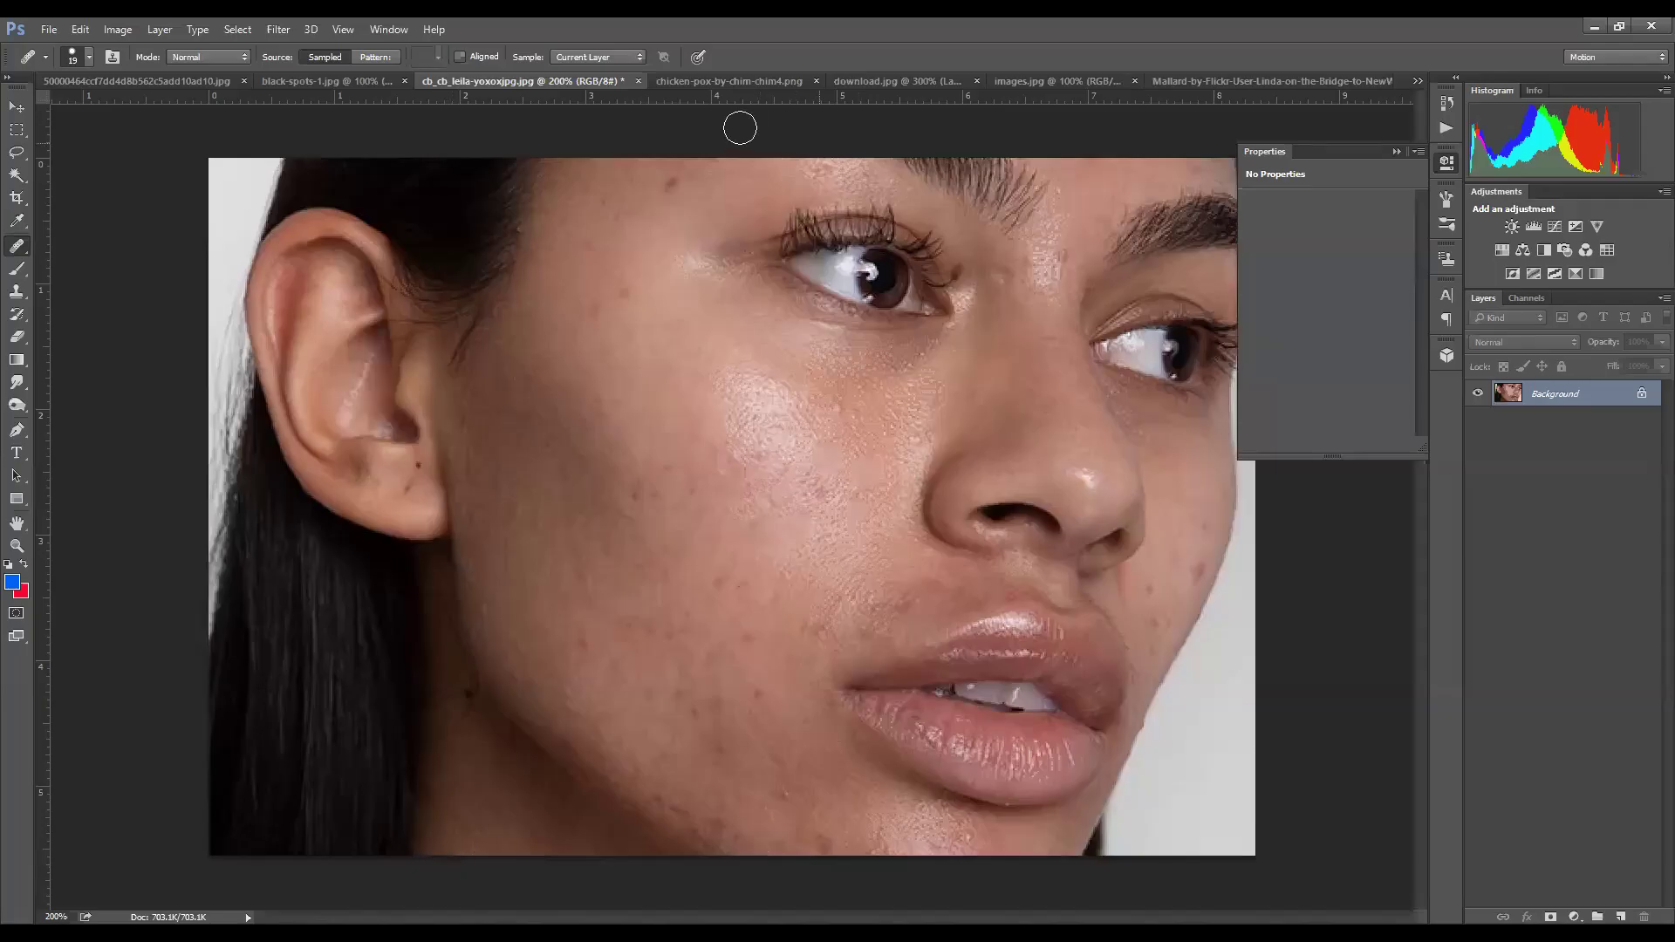
{"action": "left_click", "coordinate": [312, 85]}
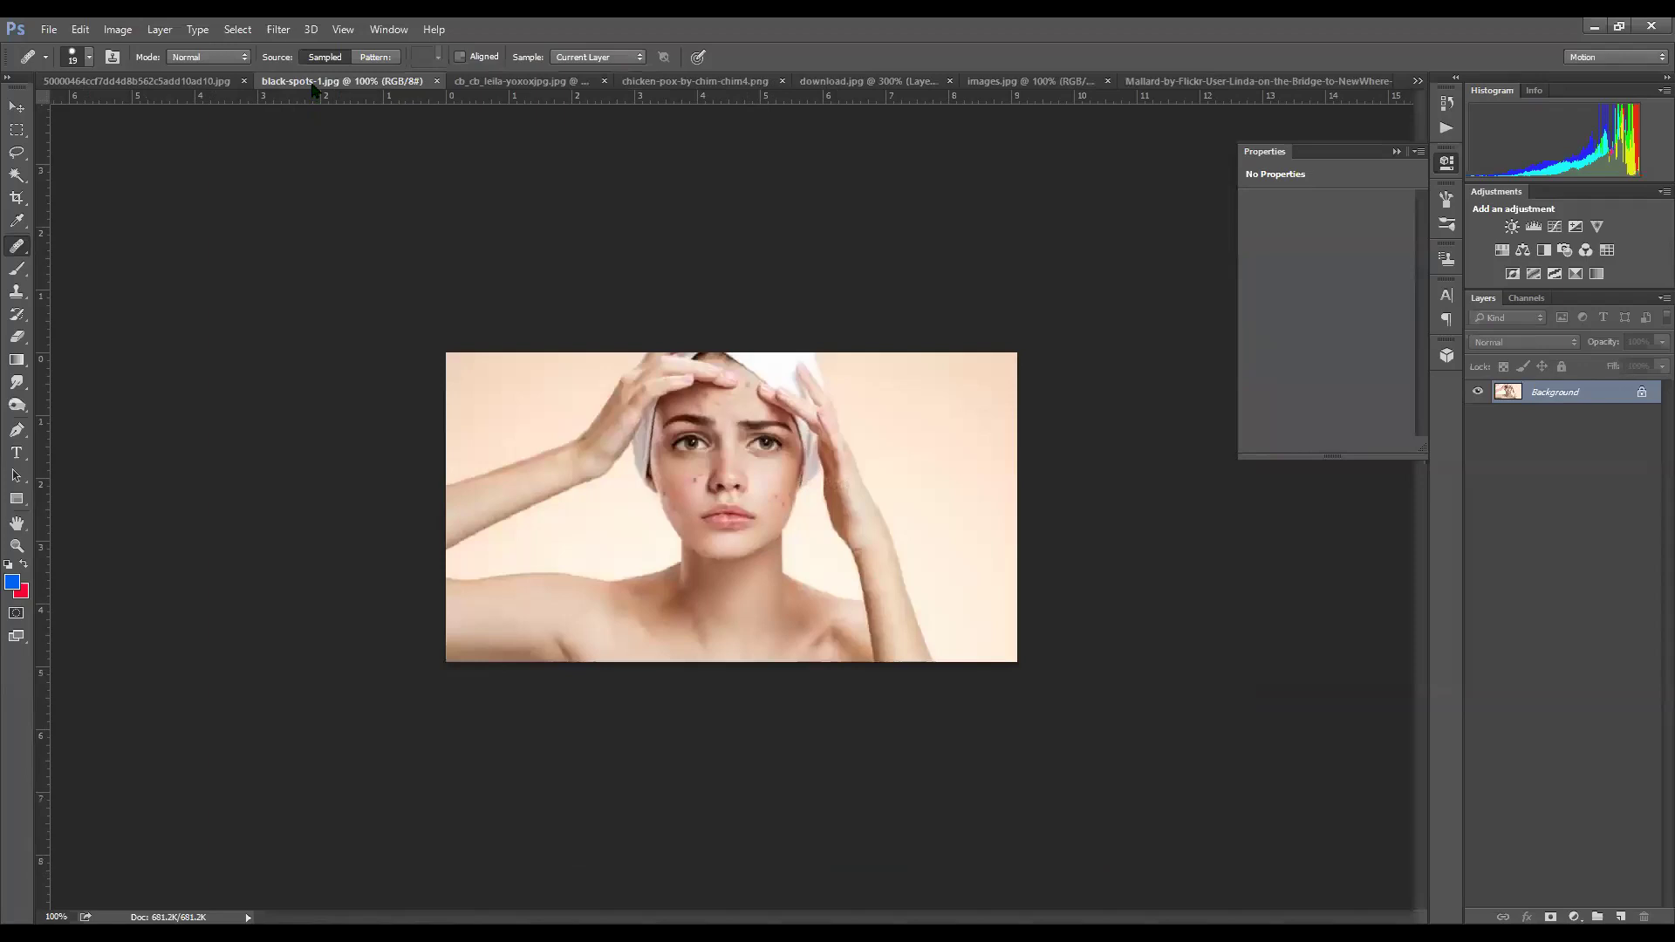
{"action": "left_click", "coordinate": [987, 83]}
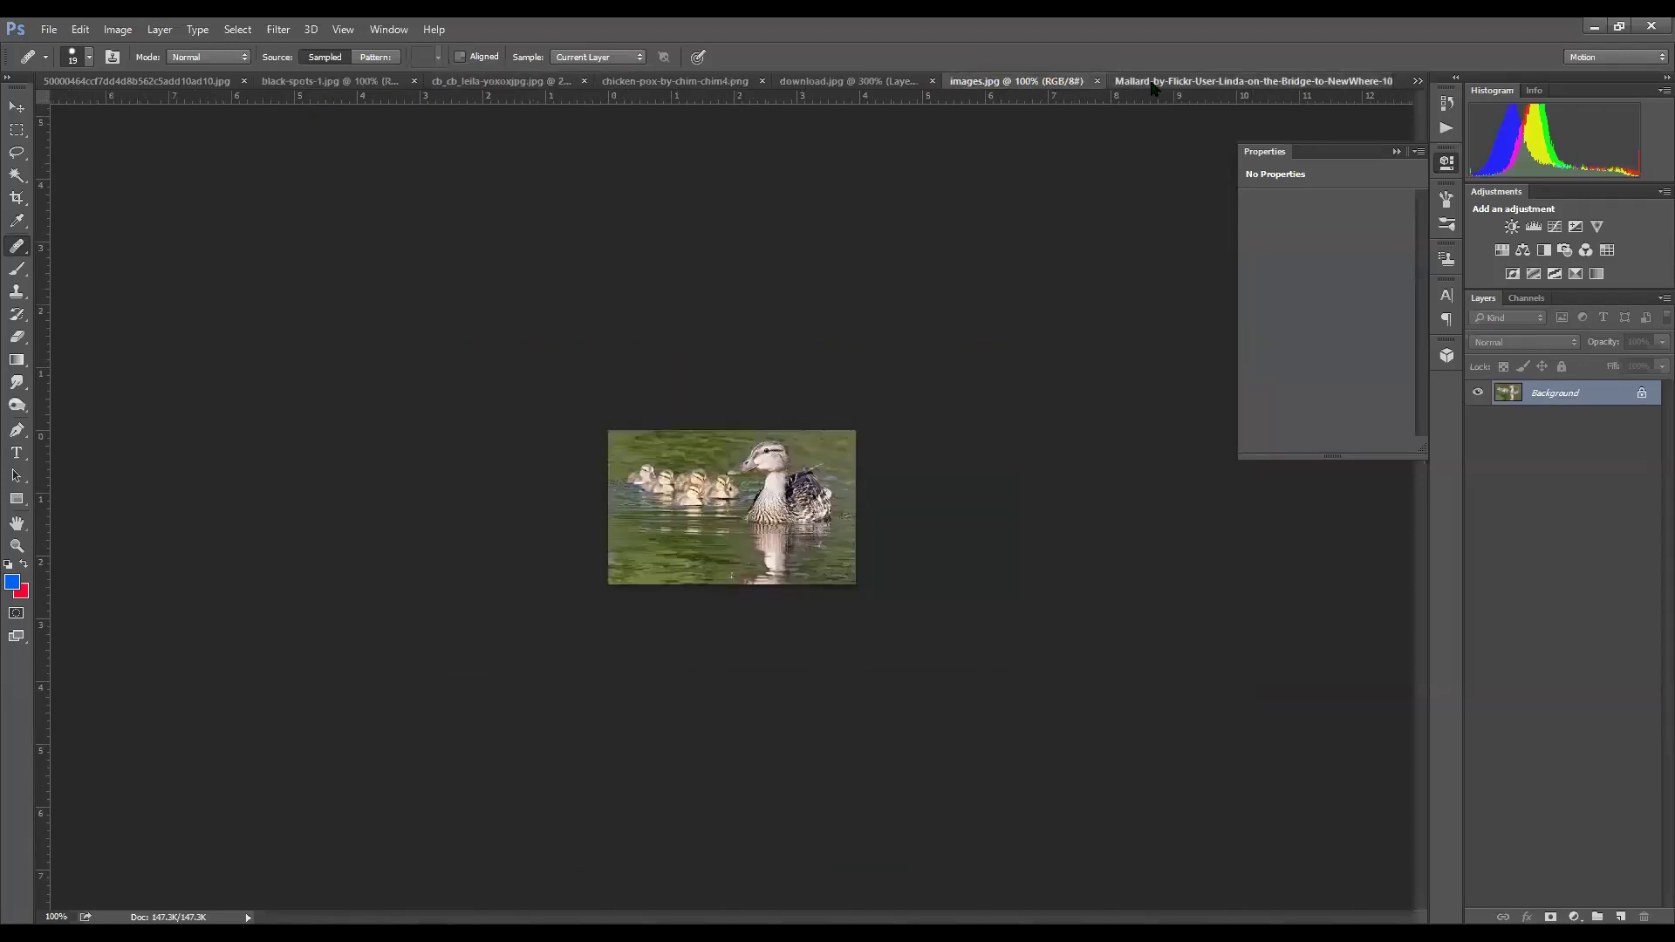
{"action": "left_click", "coordinate": [1151, 86]}
{"action": "key", "text": "ctrl+shift+Tab"}
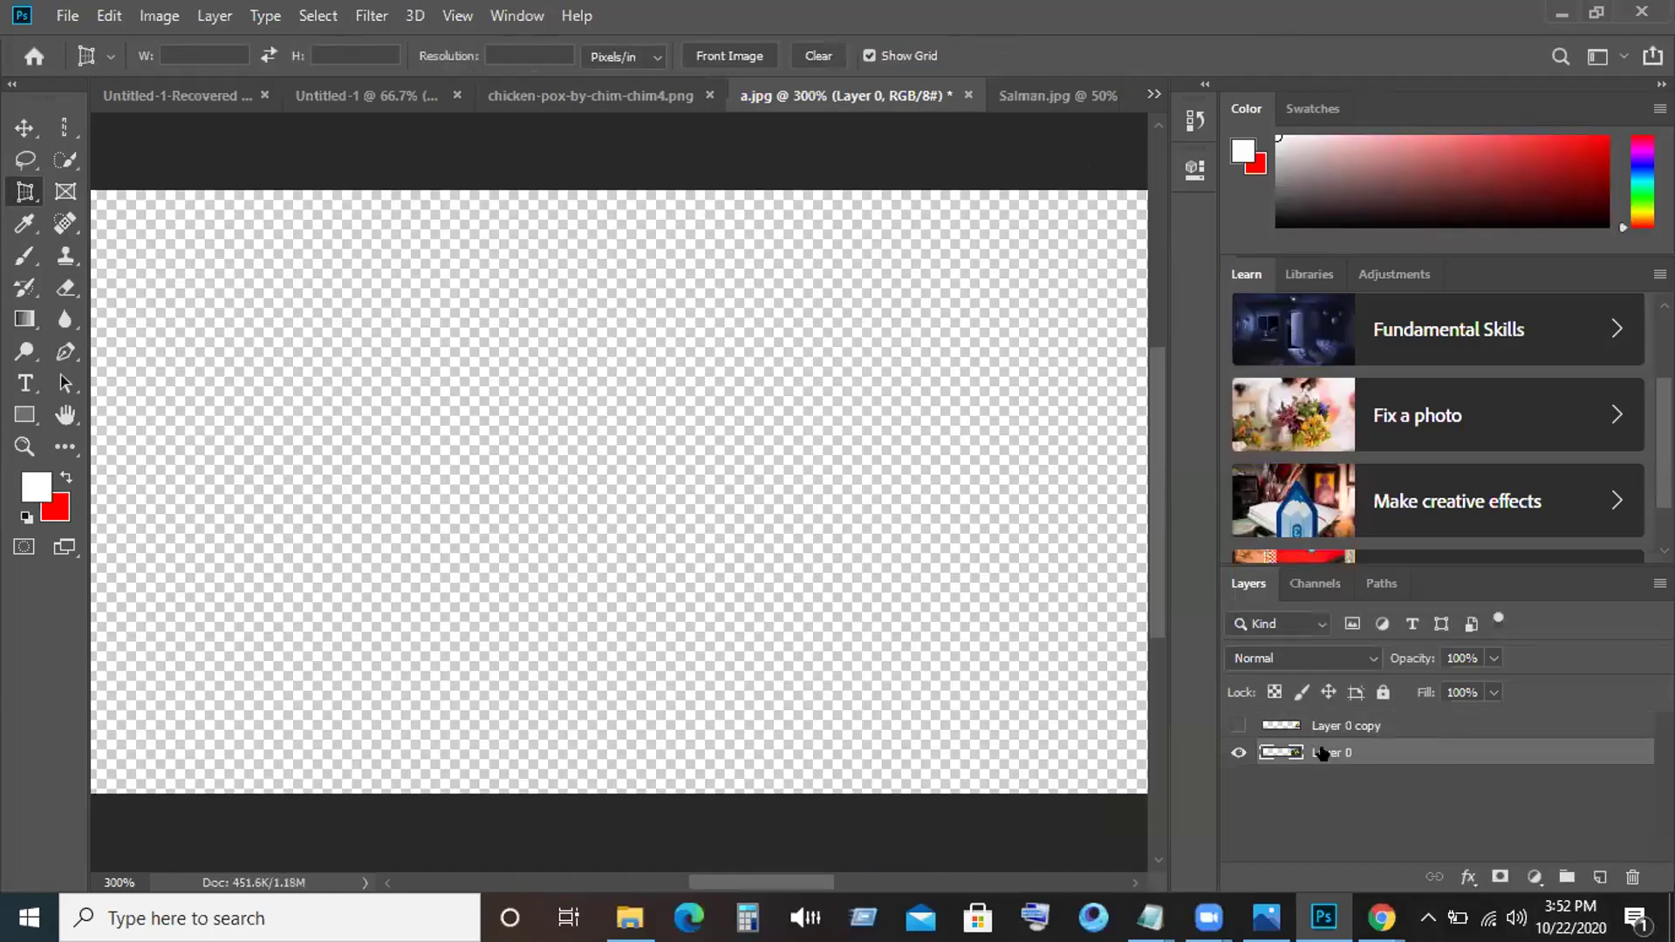
Hide Layer 0 and show Layer 0 copy, abandoning a first perspective crop attempt.
{"action": "left_click", "coordinate": [1238, 752]}
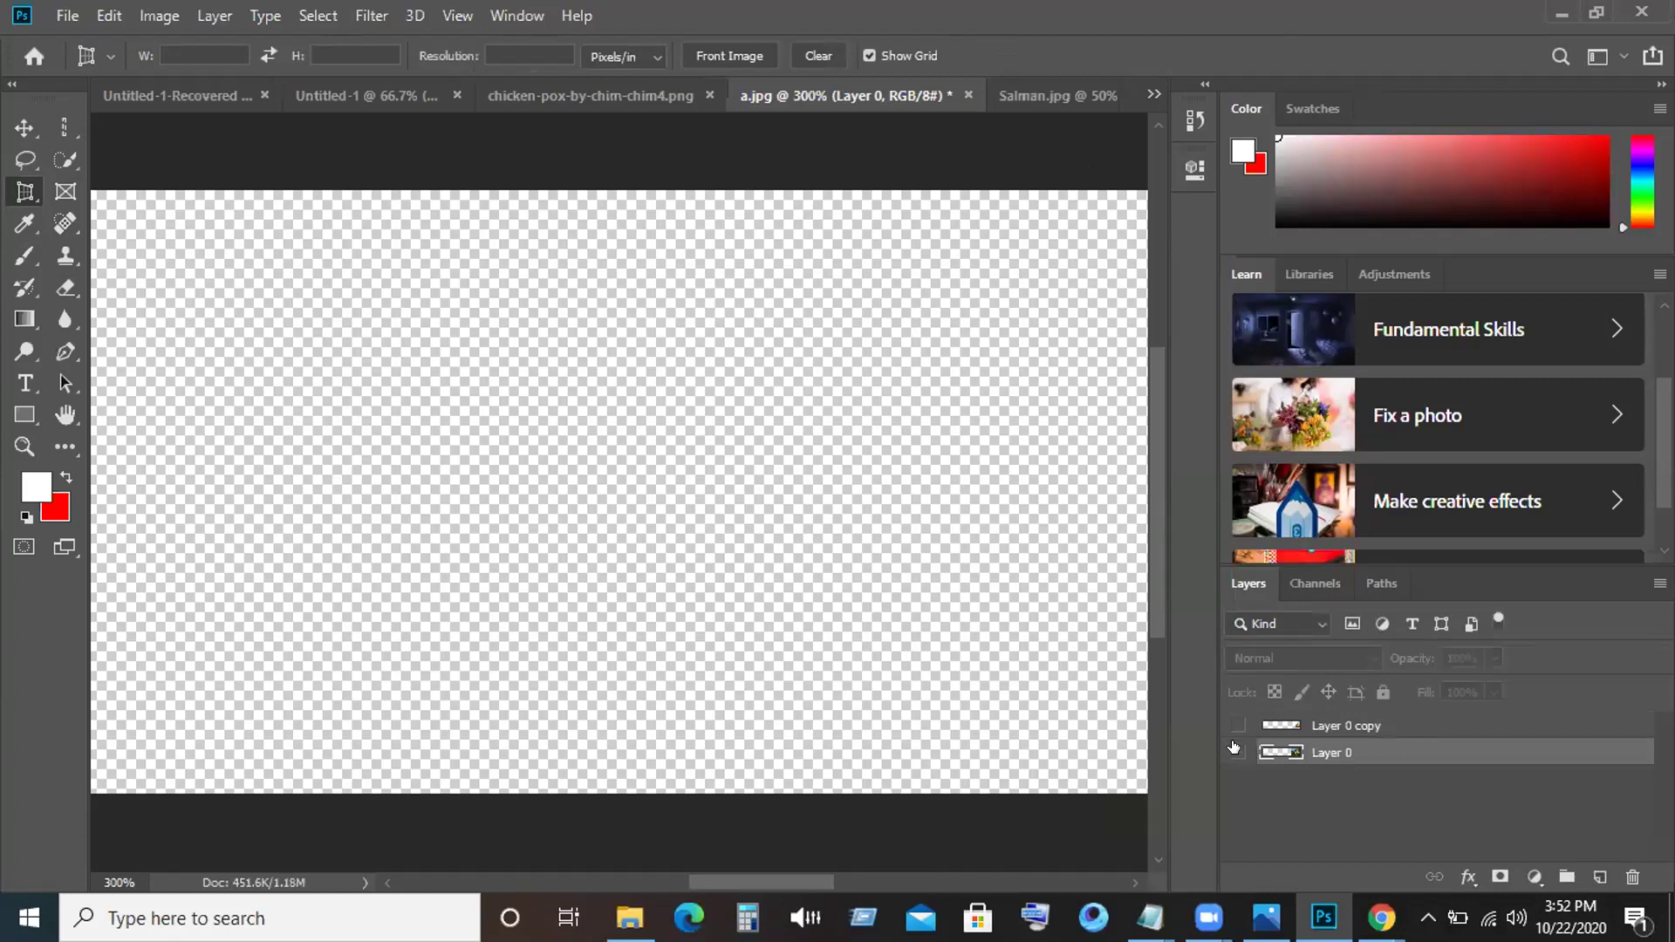
{"action": "double_click", "coordinate": [1323, 731]}
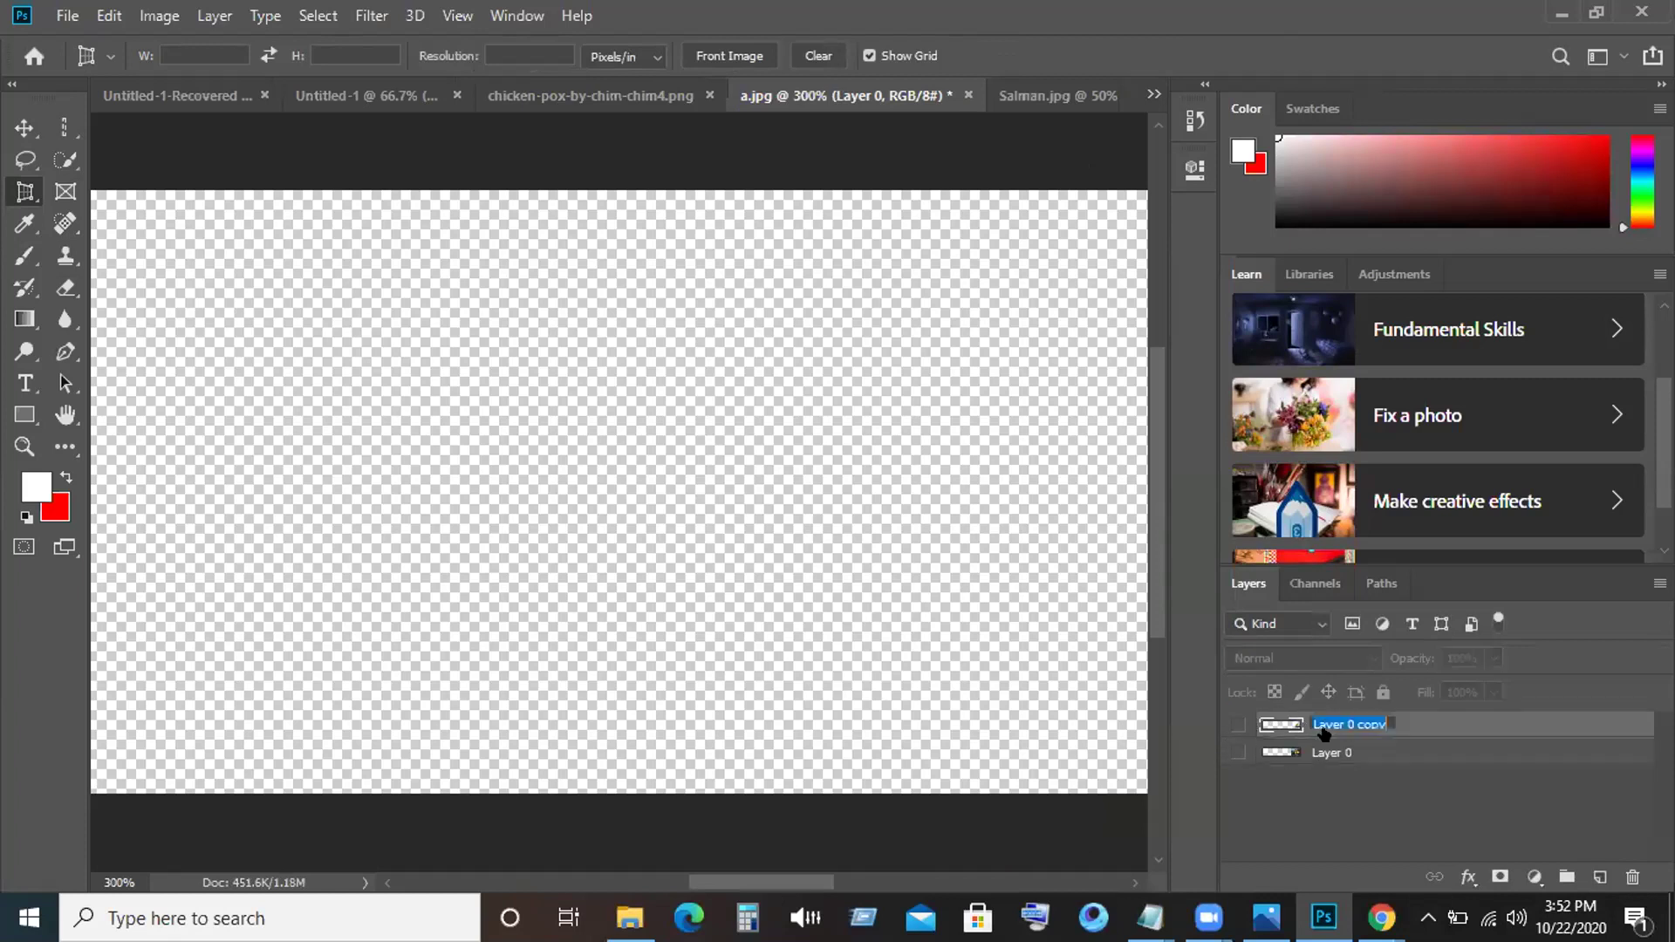
{"action": "left_click", "coordinate": [817, 580]}
{"action": "left_click_drag", "start_coordinate": [817, 580], "coordinate": [664, 474]}
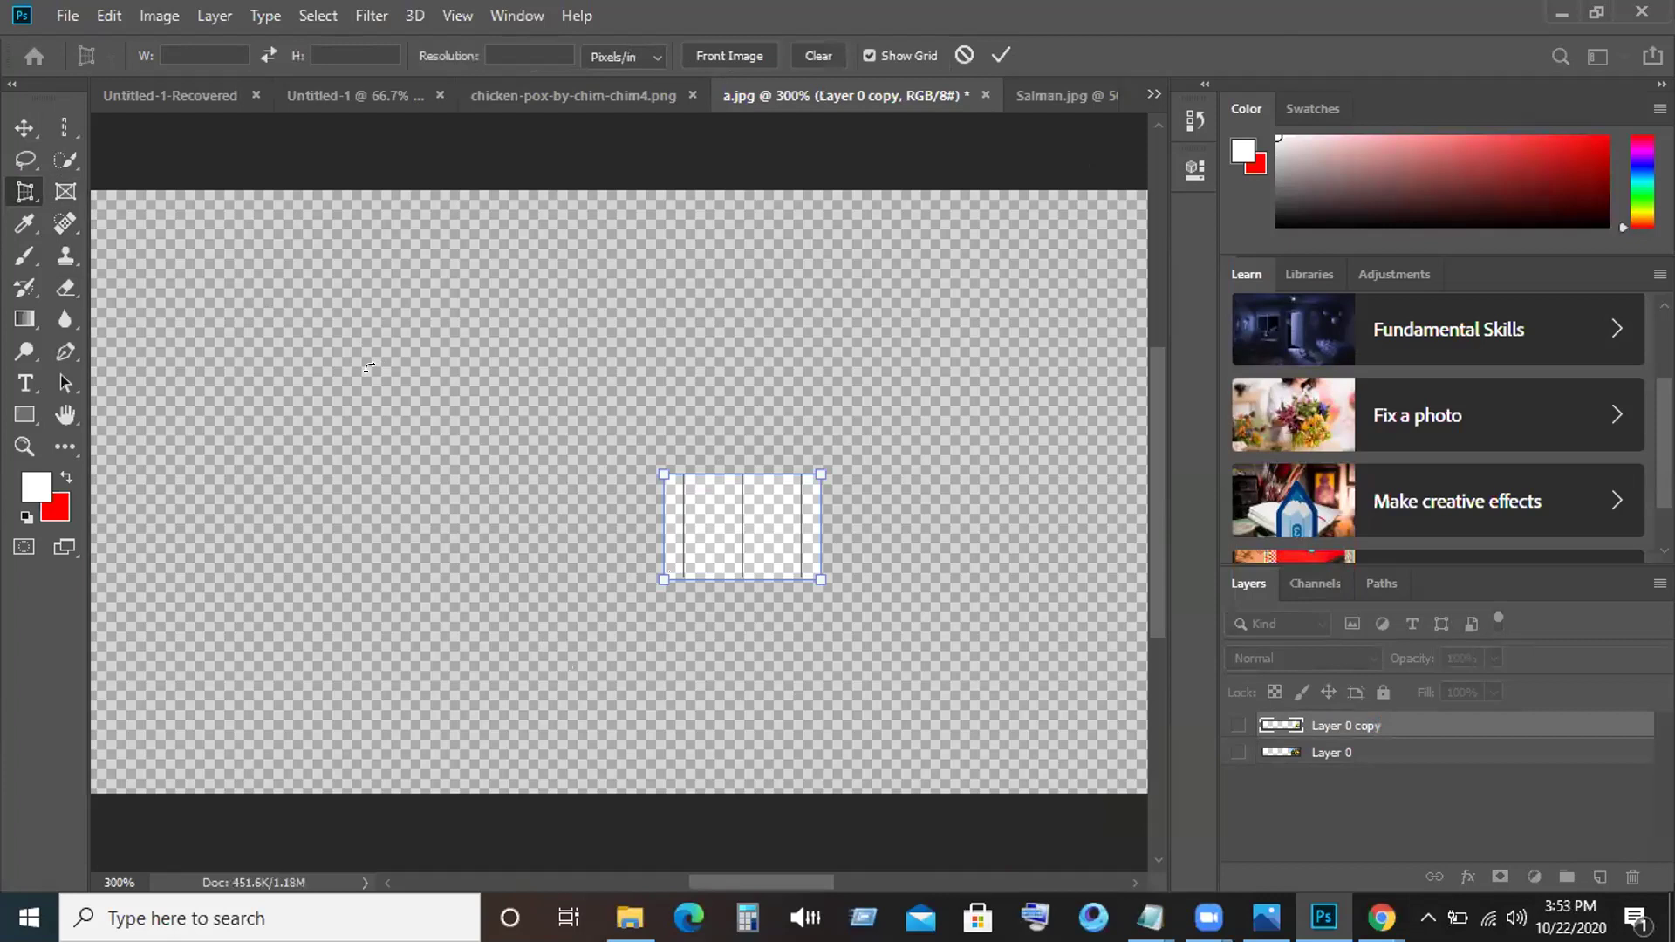
{"action": "key", "text": "Escape"}
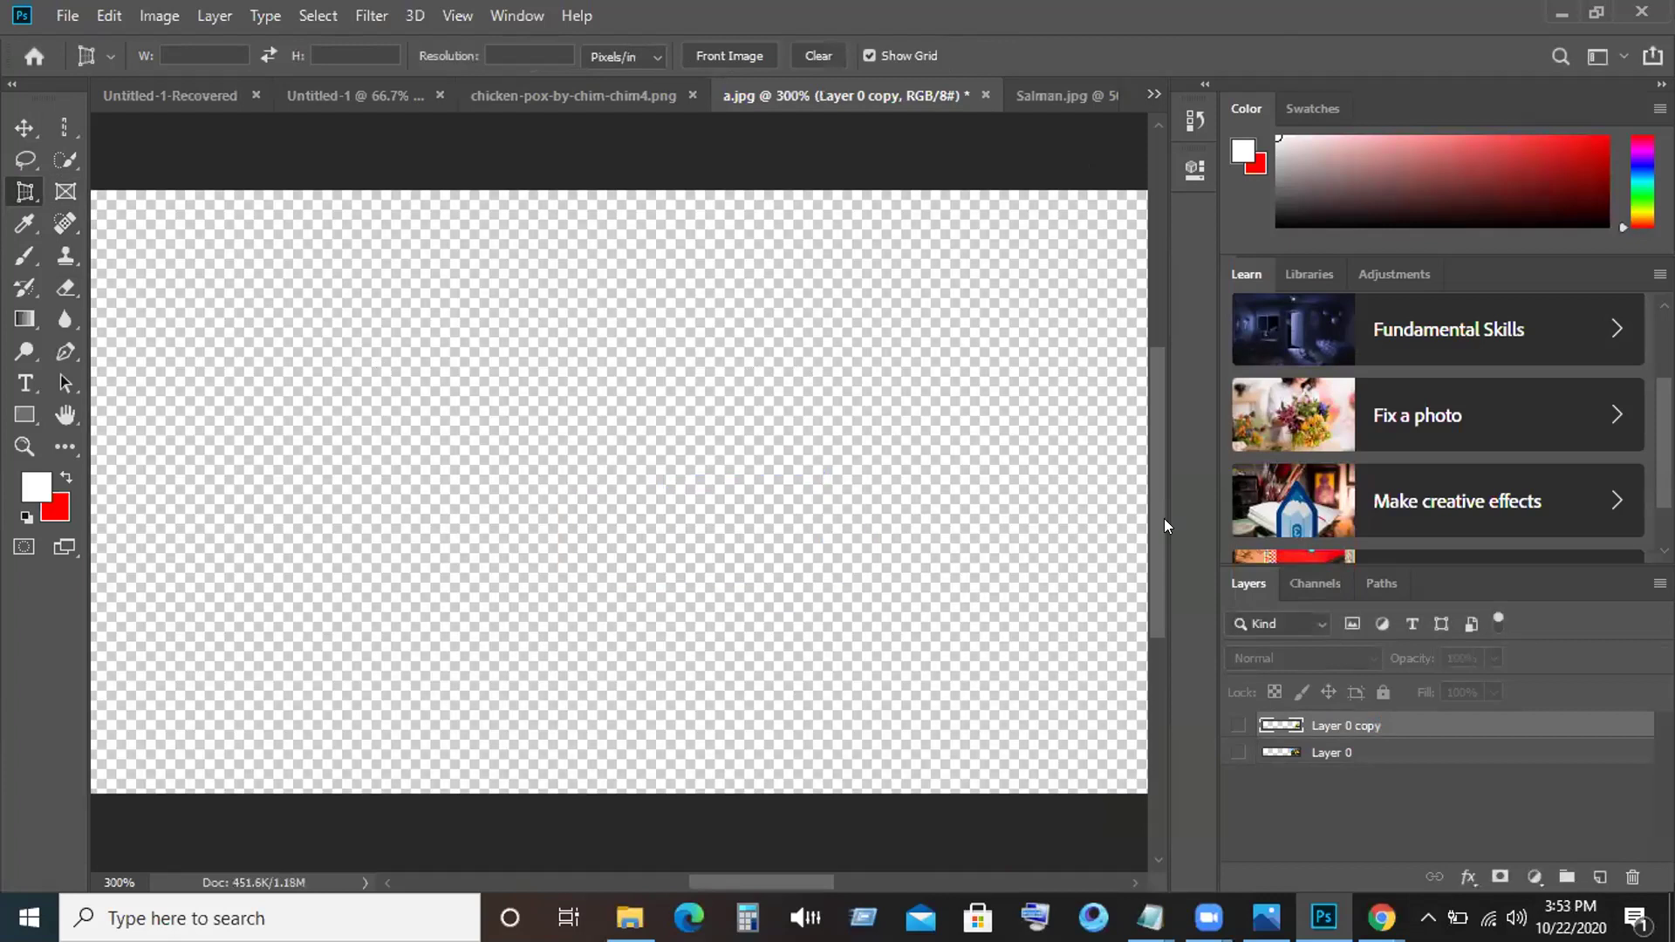
{"action": "right_click", "coordinate": [1355, 727]}
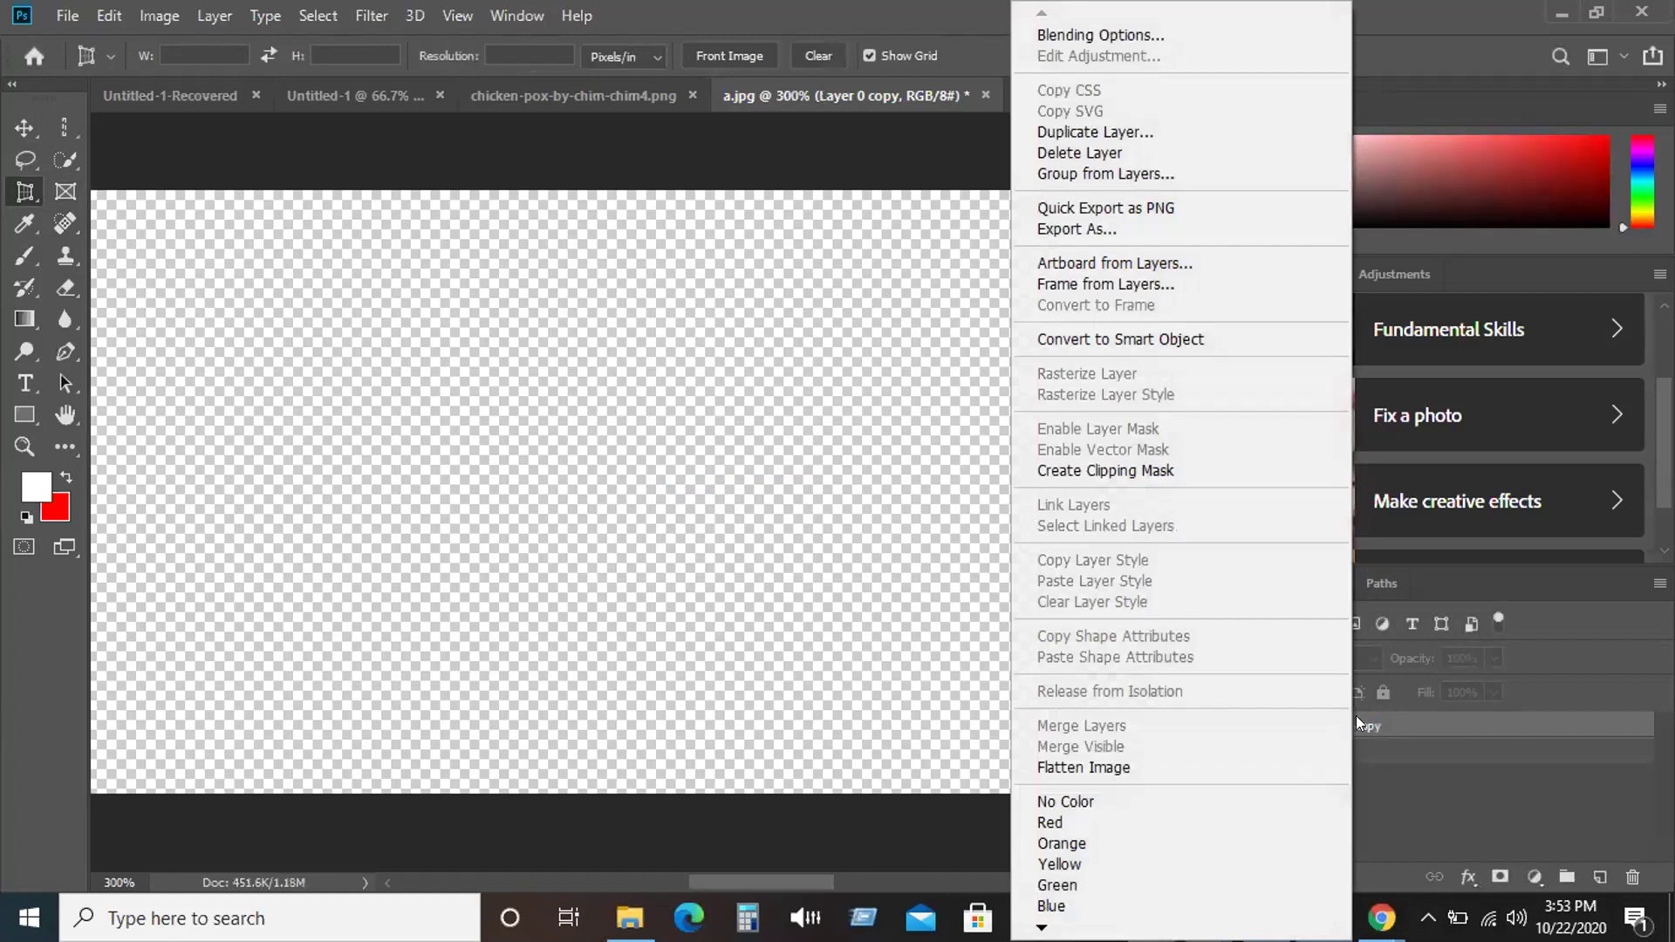
{"action": "left_click", "coordinate": [1380, 783]}
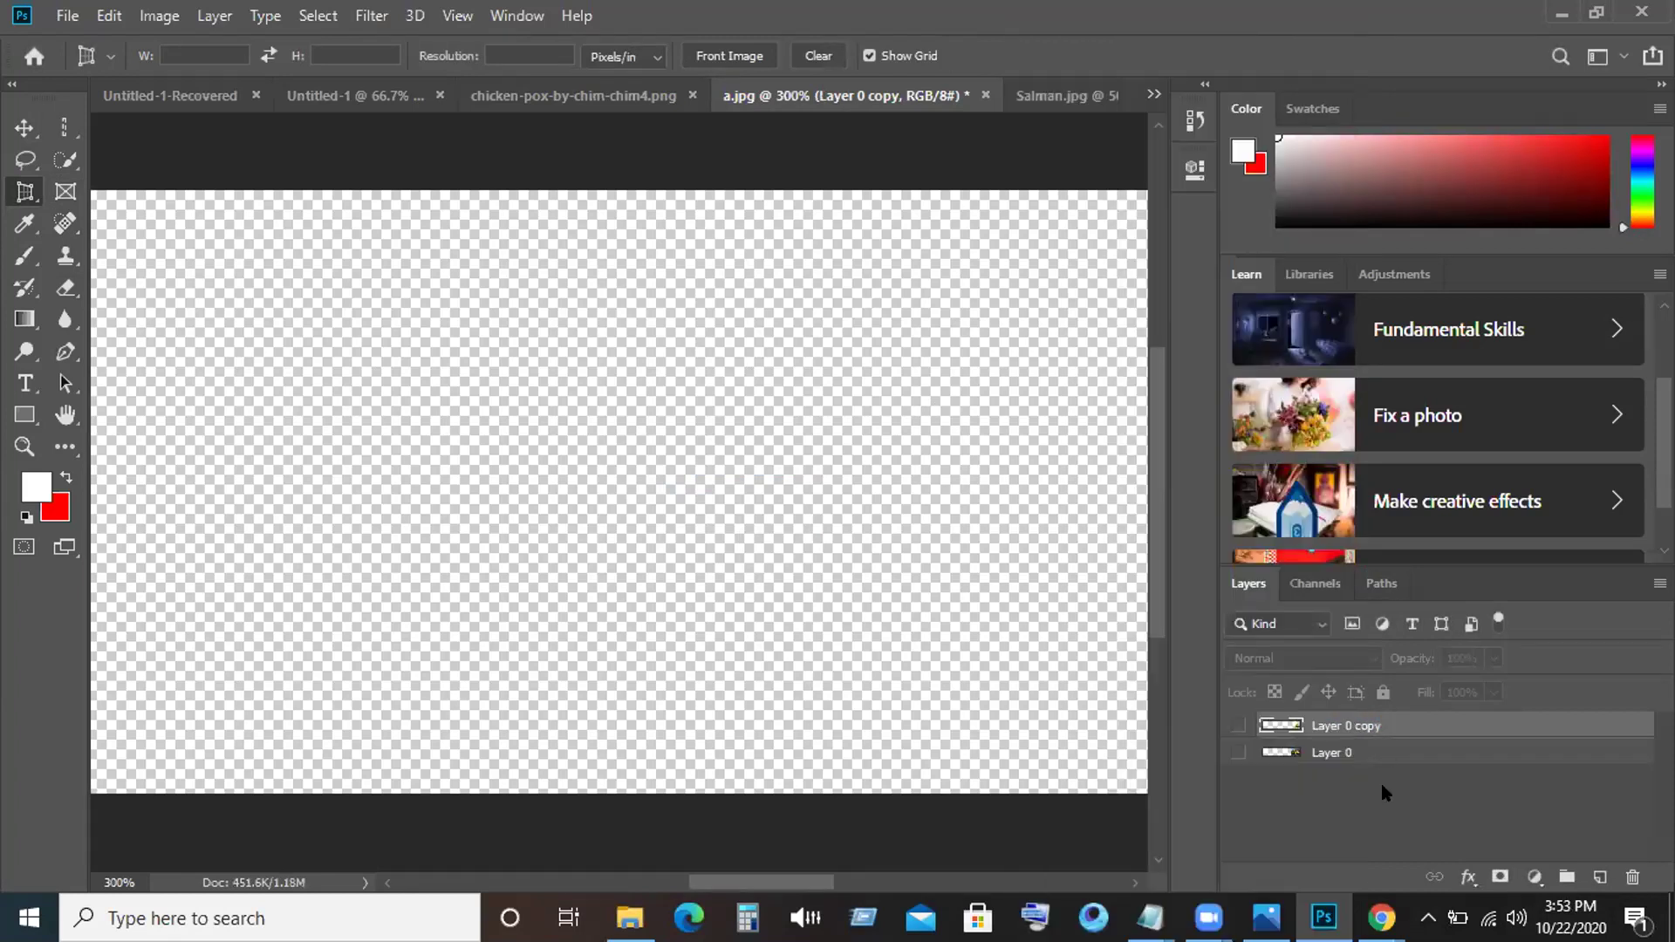
{"action": "left_click", "coordinate": [1233, 726]}
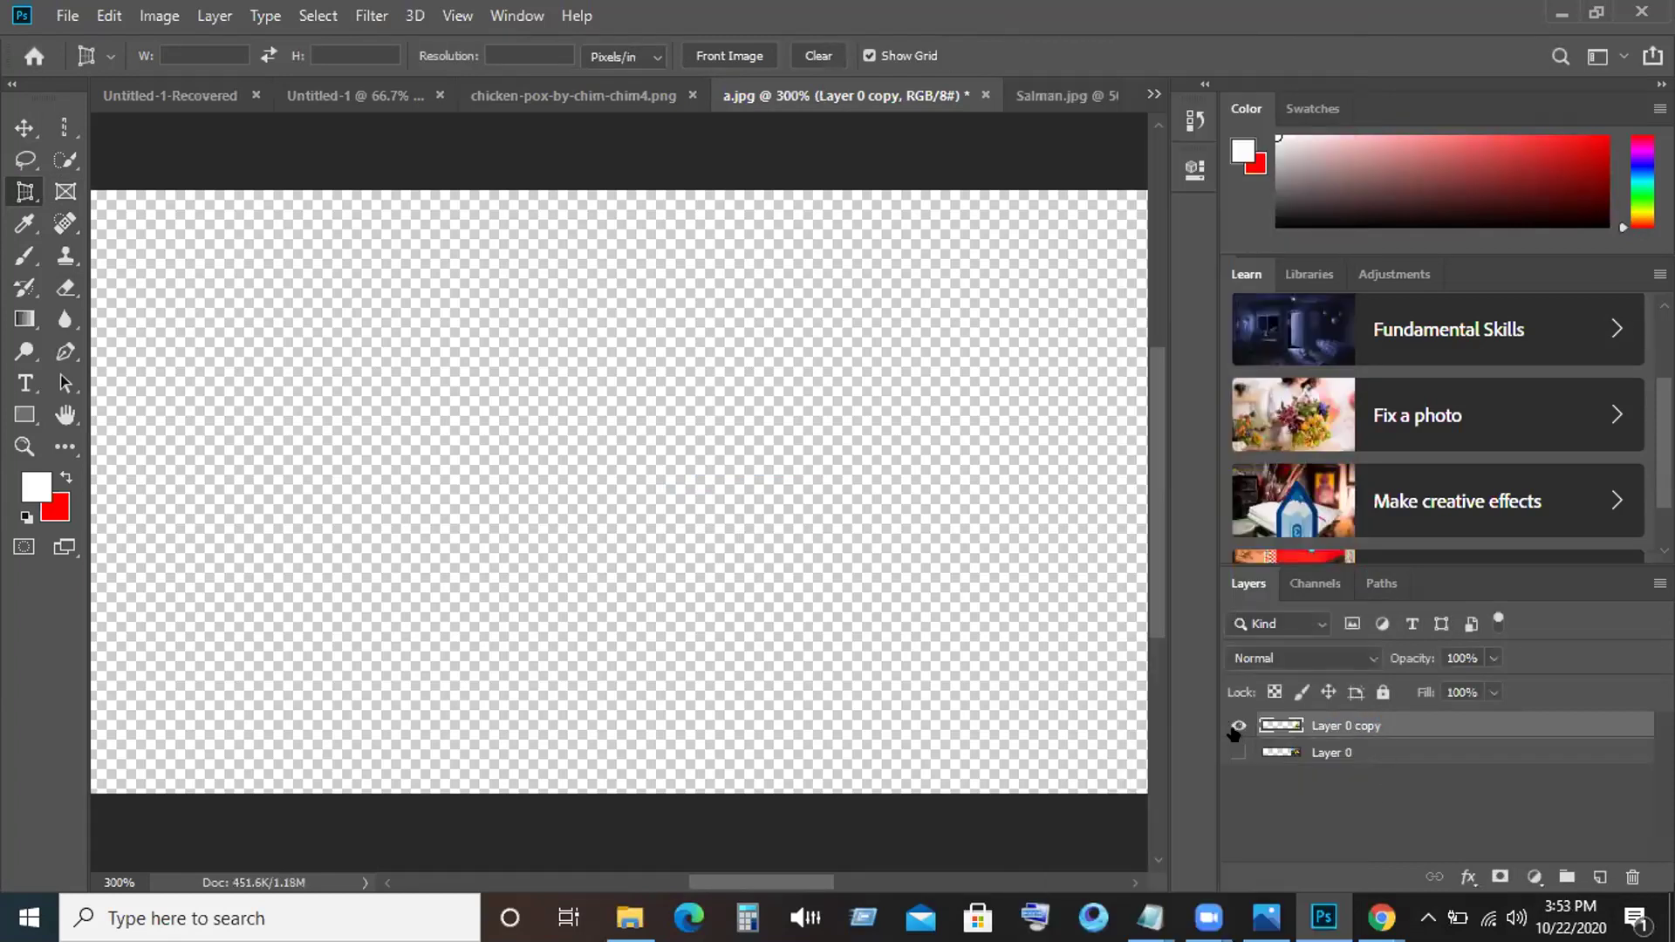
Perspective-crop the fruit photo to a narrow strip by adjusting the corners and committing.
{"action": "left_click_drag", "start_coordinate": [942, 464], "coordinate": [460, 655]}
{"action": "left_click_drag", "start_coordinate": [255, 541], "coordinate": [292, 418]}
{"action": "left_click_drag", "start_coordinate": [285, 299], "coordinate": [358, 270]}
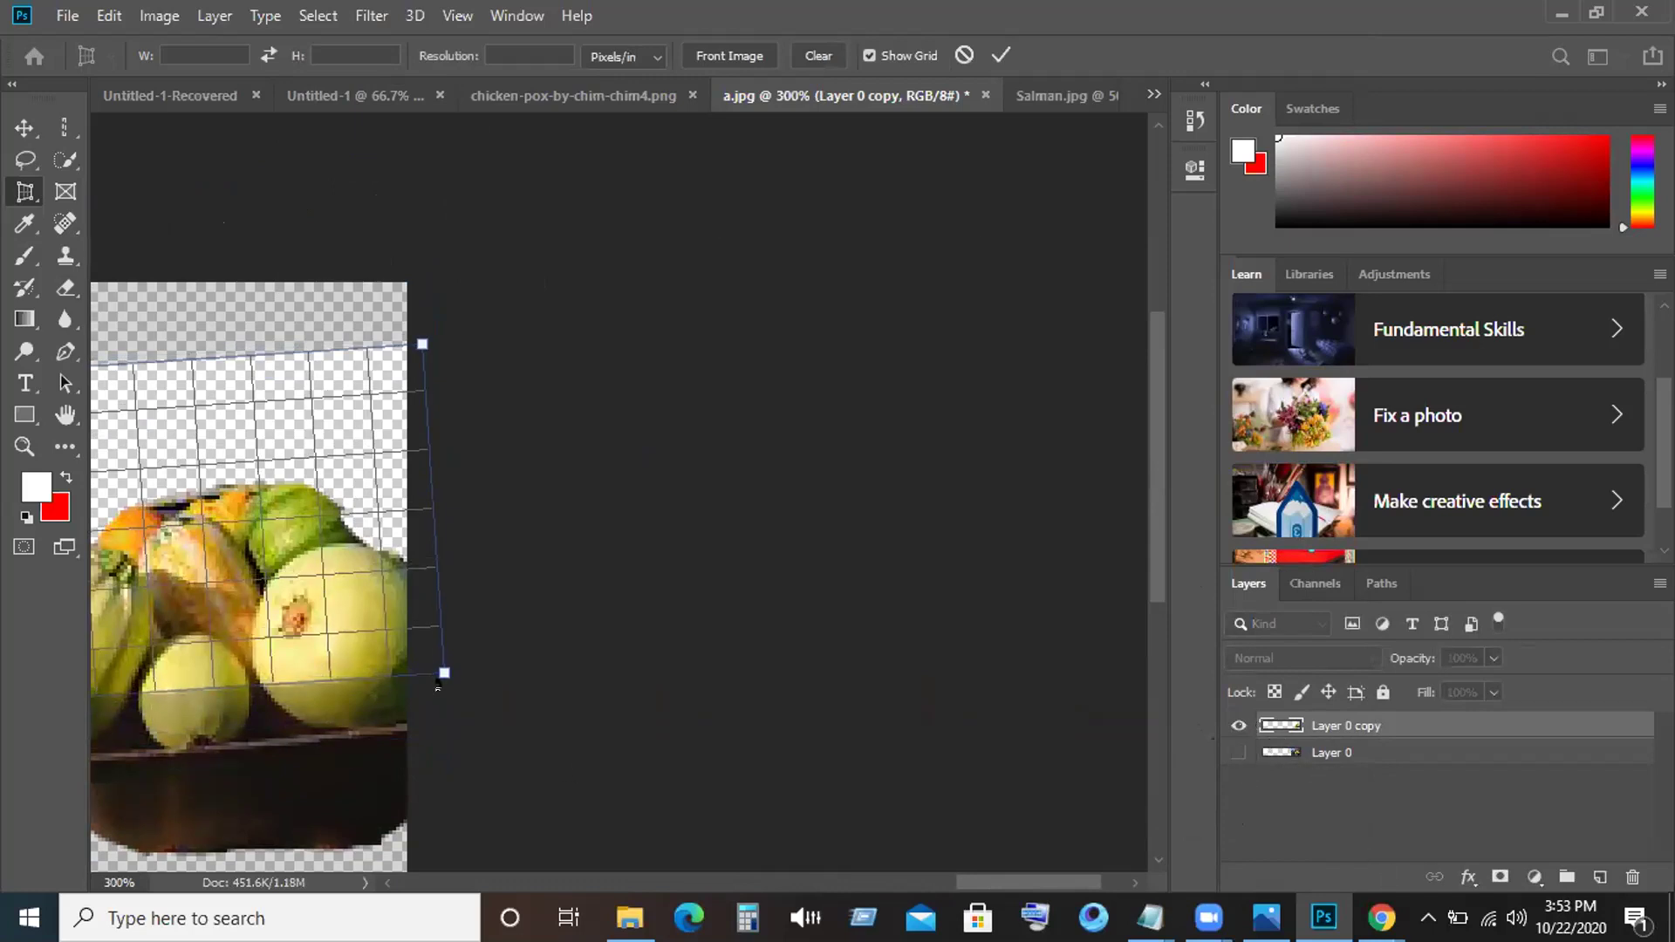
{"action": "left_click_drag", "start_coordinate": [444, 673], "coordinate": [340, 690]}
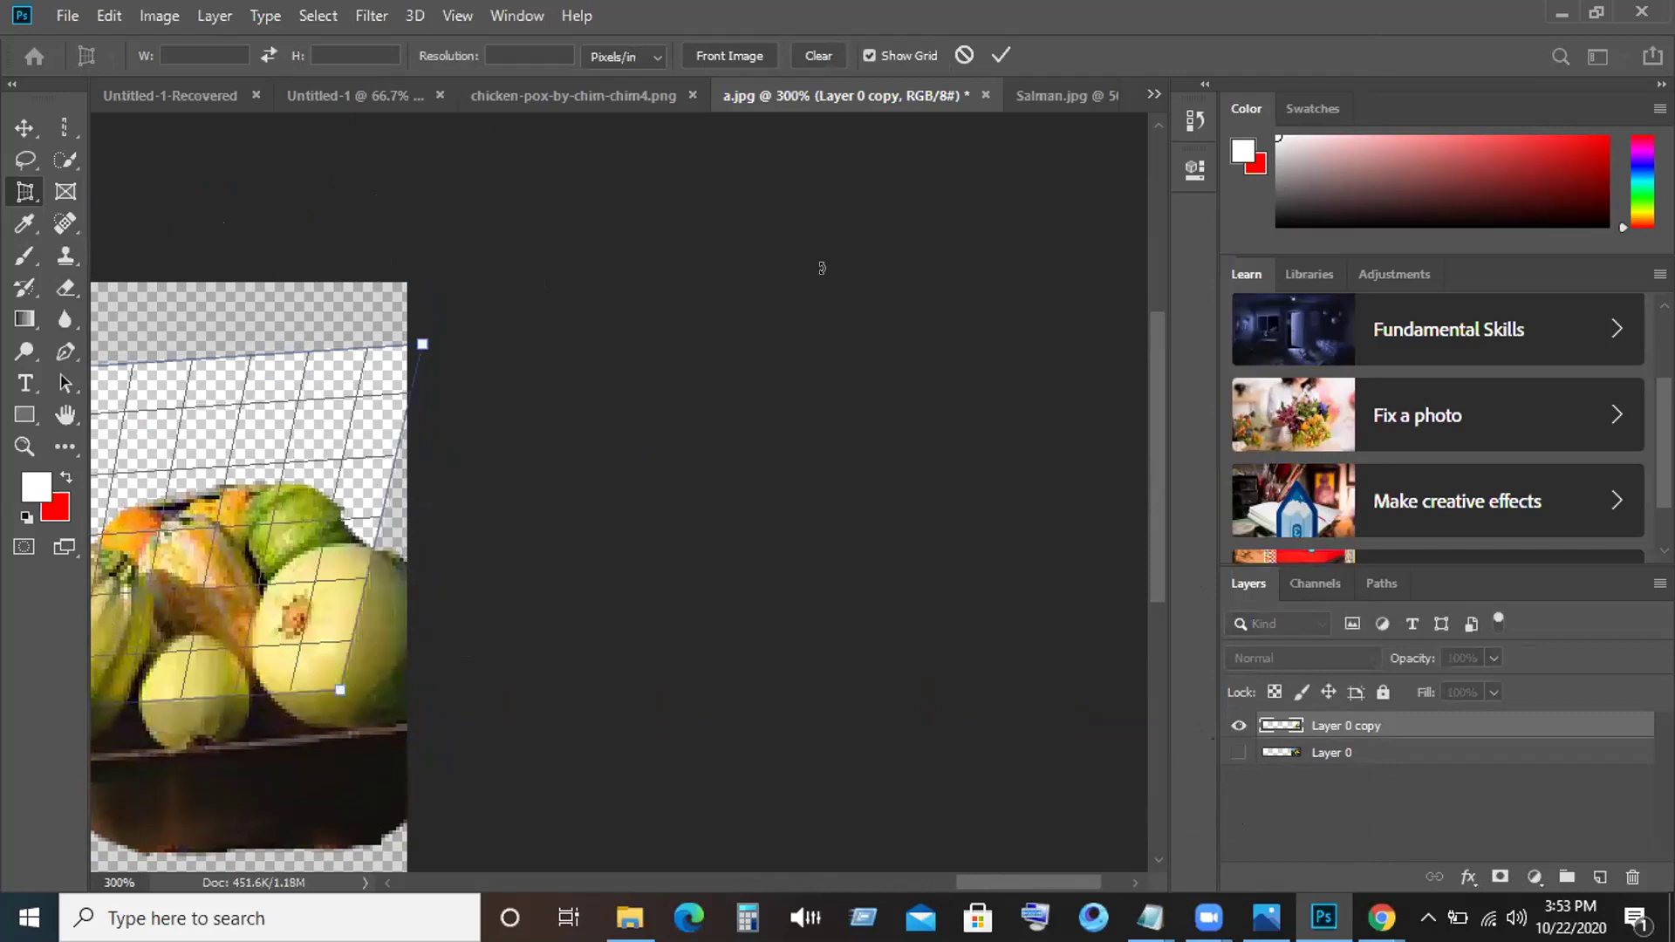
{"action": "left_click", "coordinate": [1001, 53]}
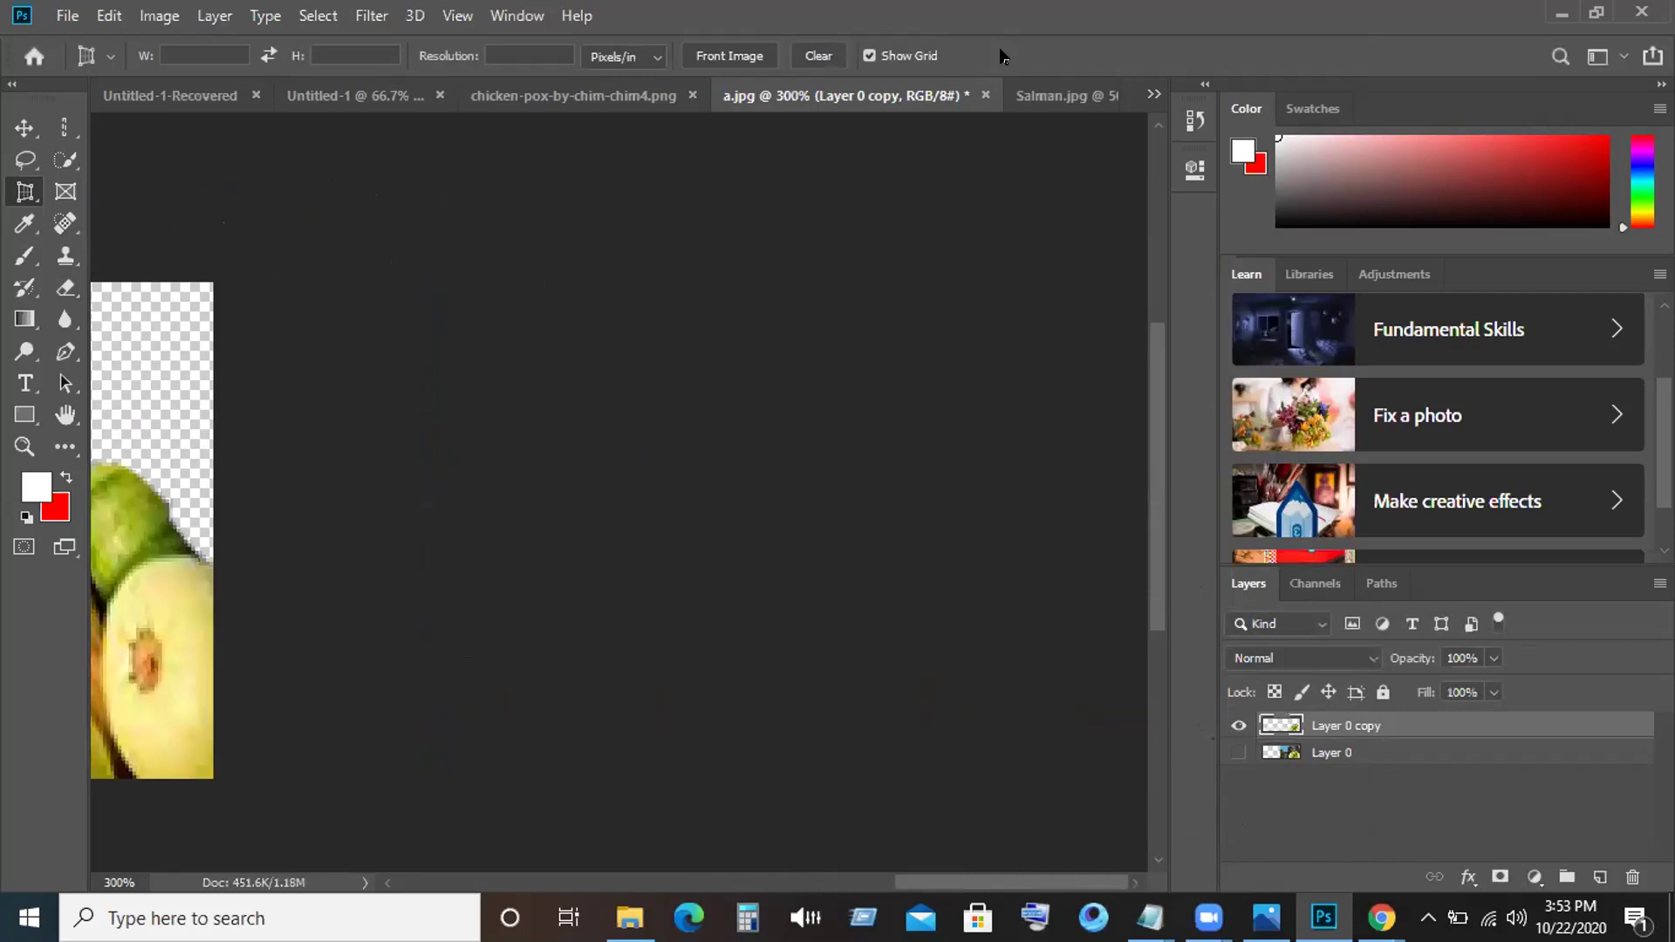
{"action": "left_click_drag", "start_coordinate": [133, 503], "coordinate": [226, 478]}
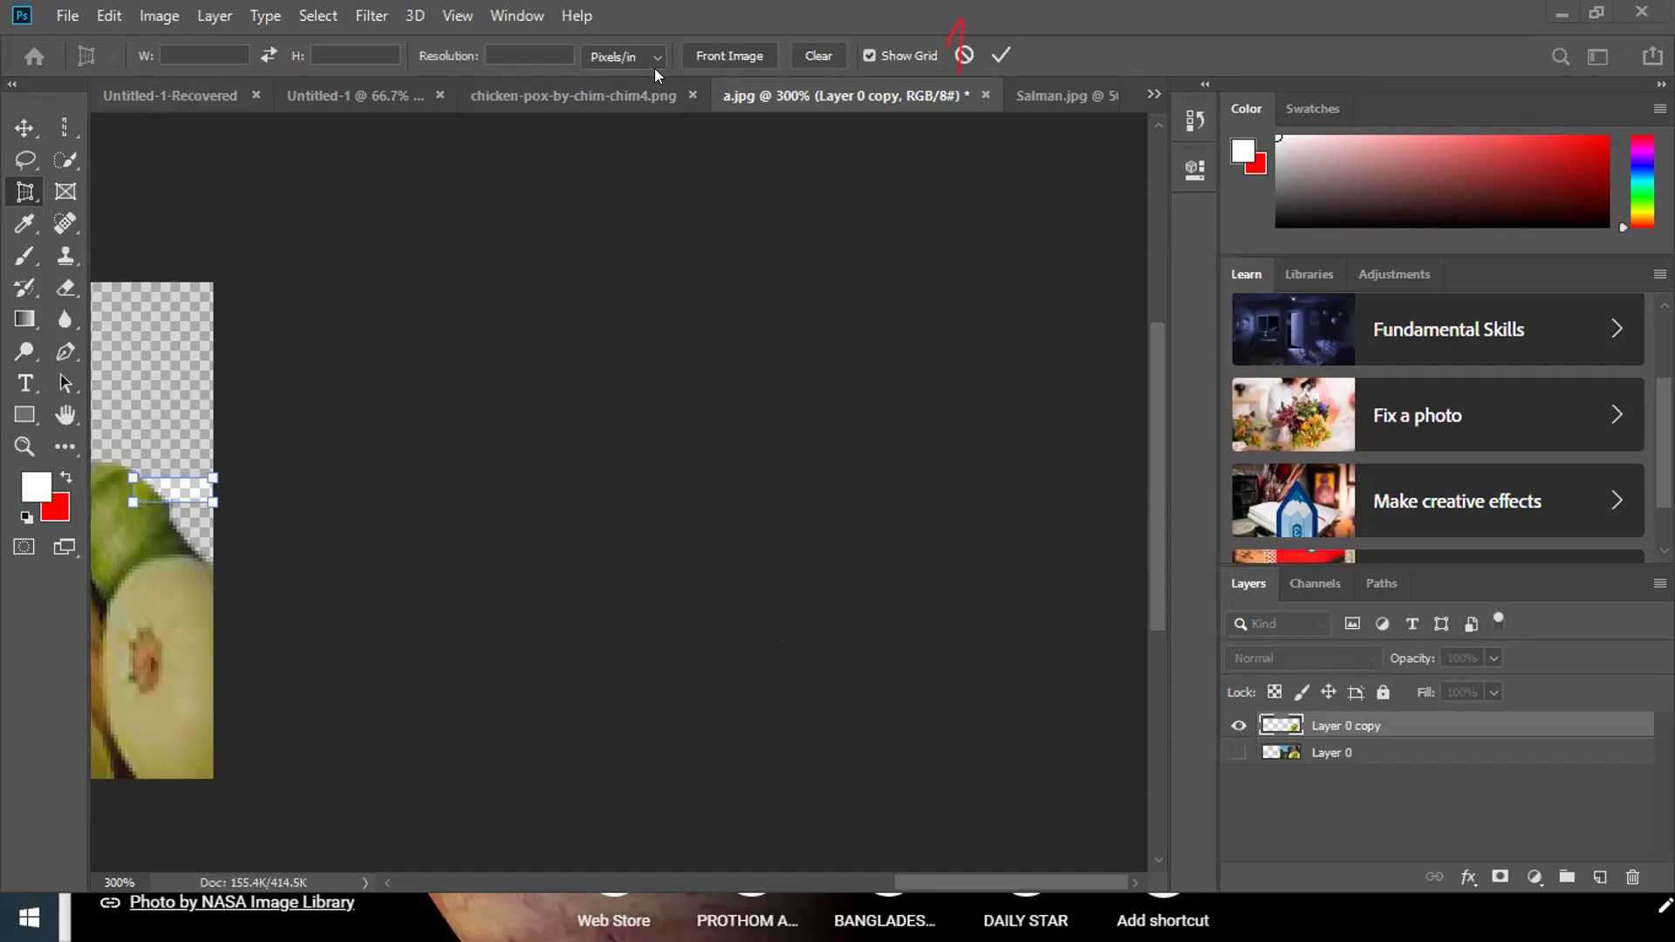
Cancel the new crop box, pan the view, and undo twice to restore the full wheelbarrow photo.
{"action": "left_click", "coordinate": [962, 54]}
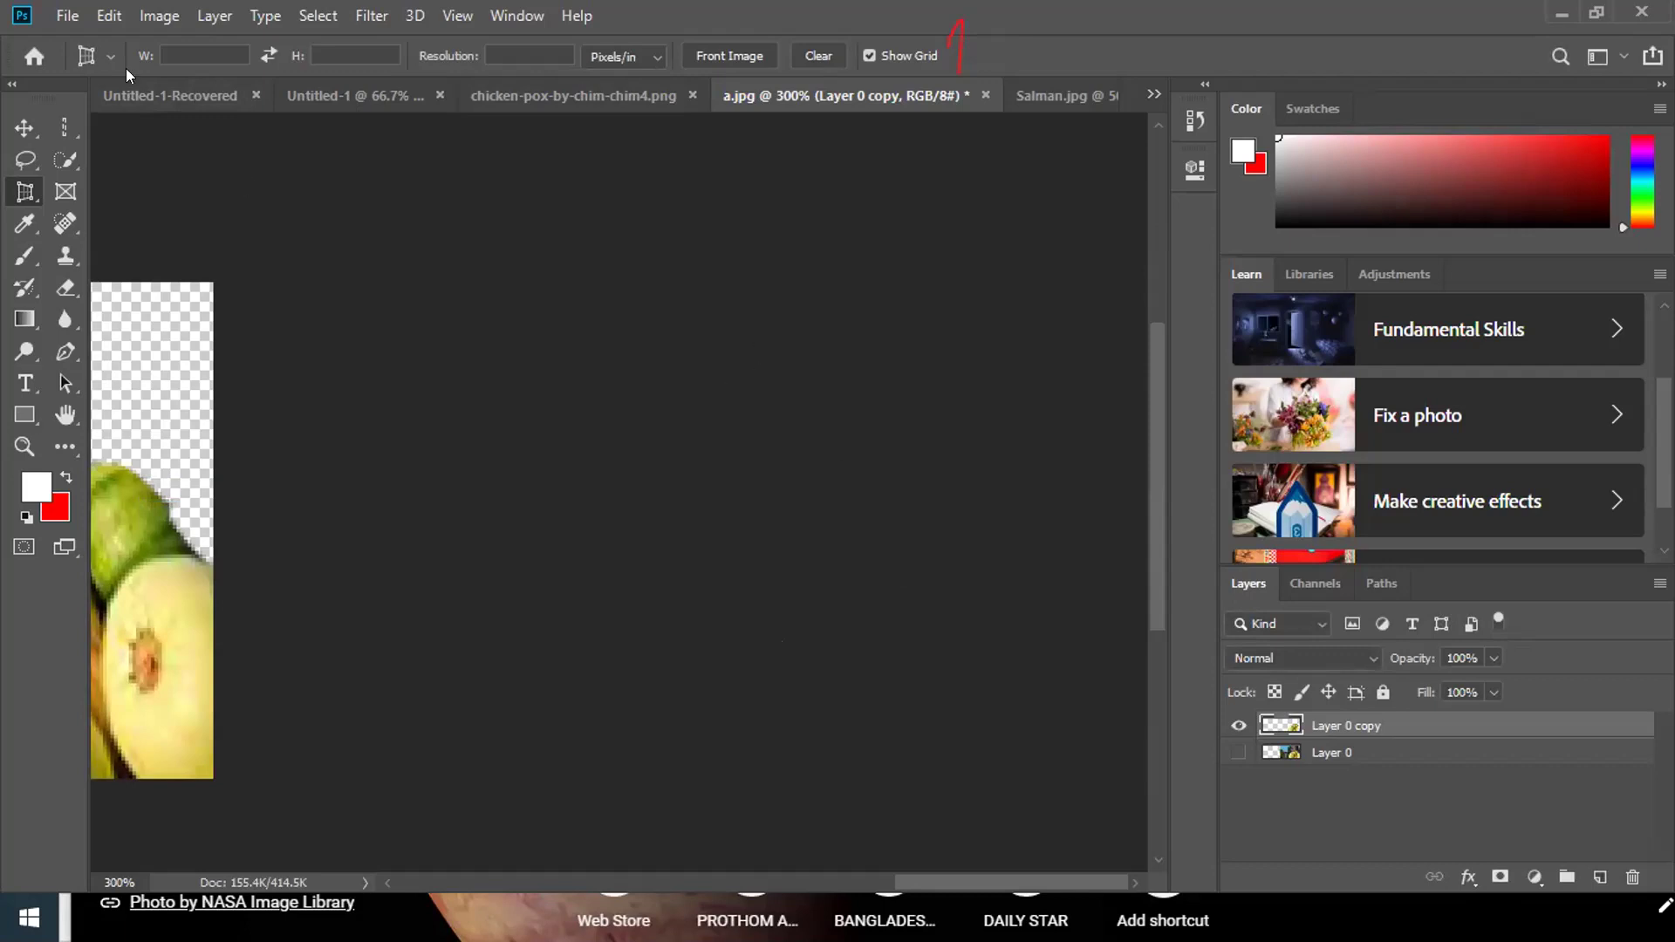
{"action": "left_click", "coordinate": [24, 128]}
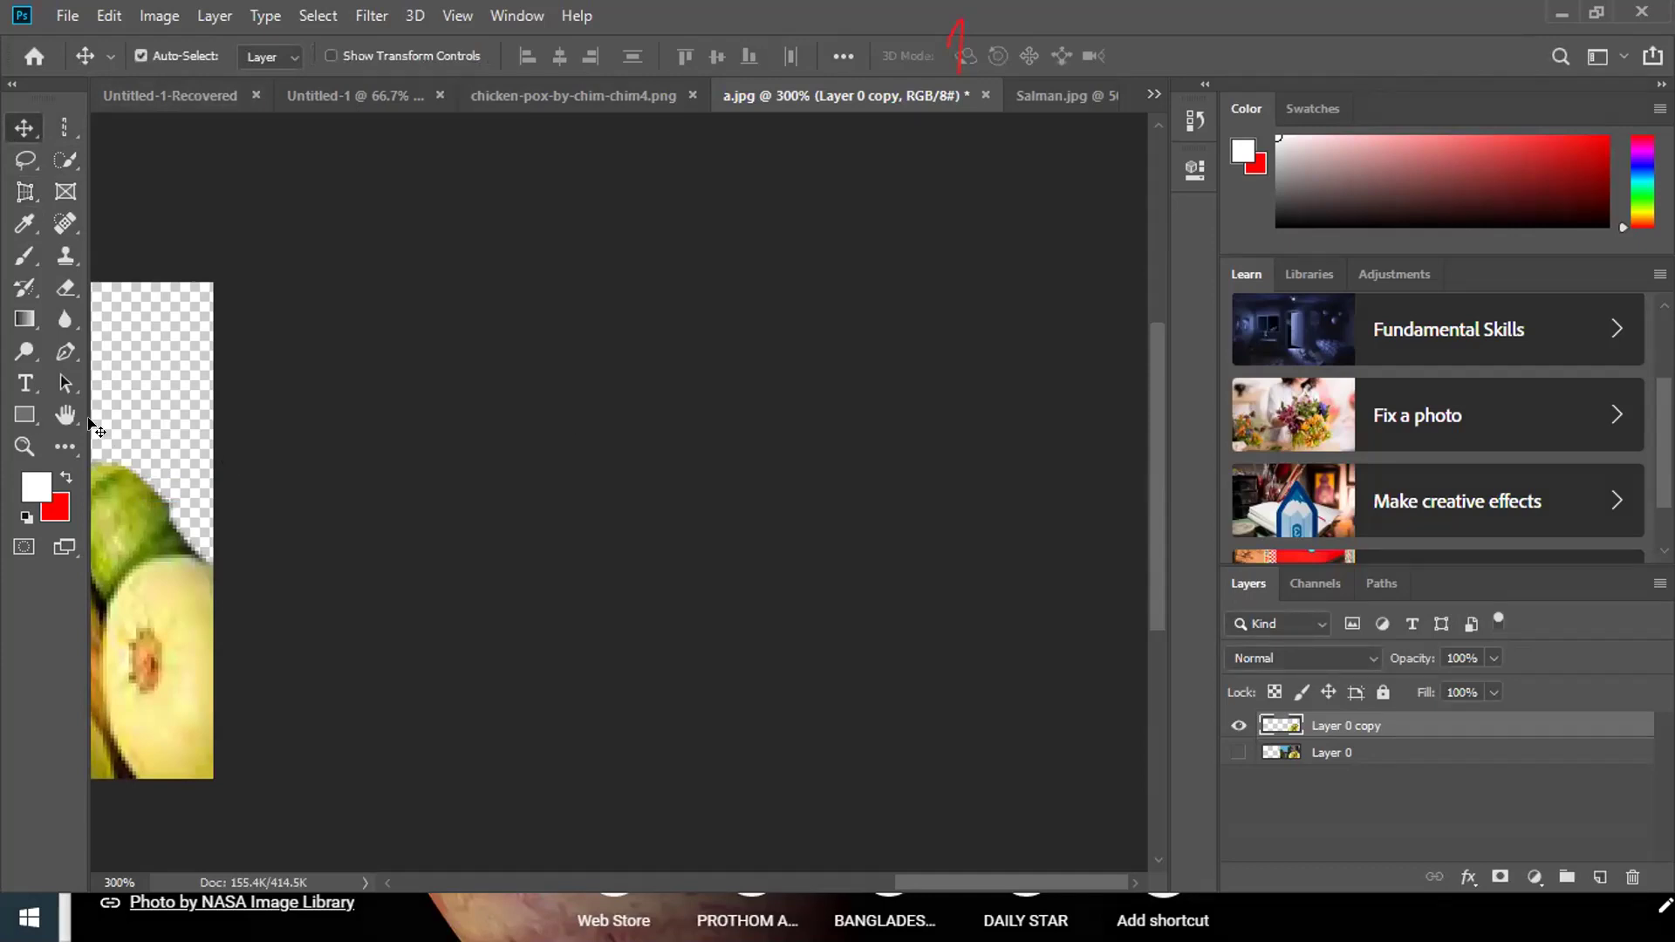
{"action": "left_click", "coordinate": [65, 414]}
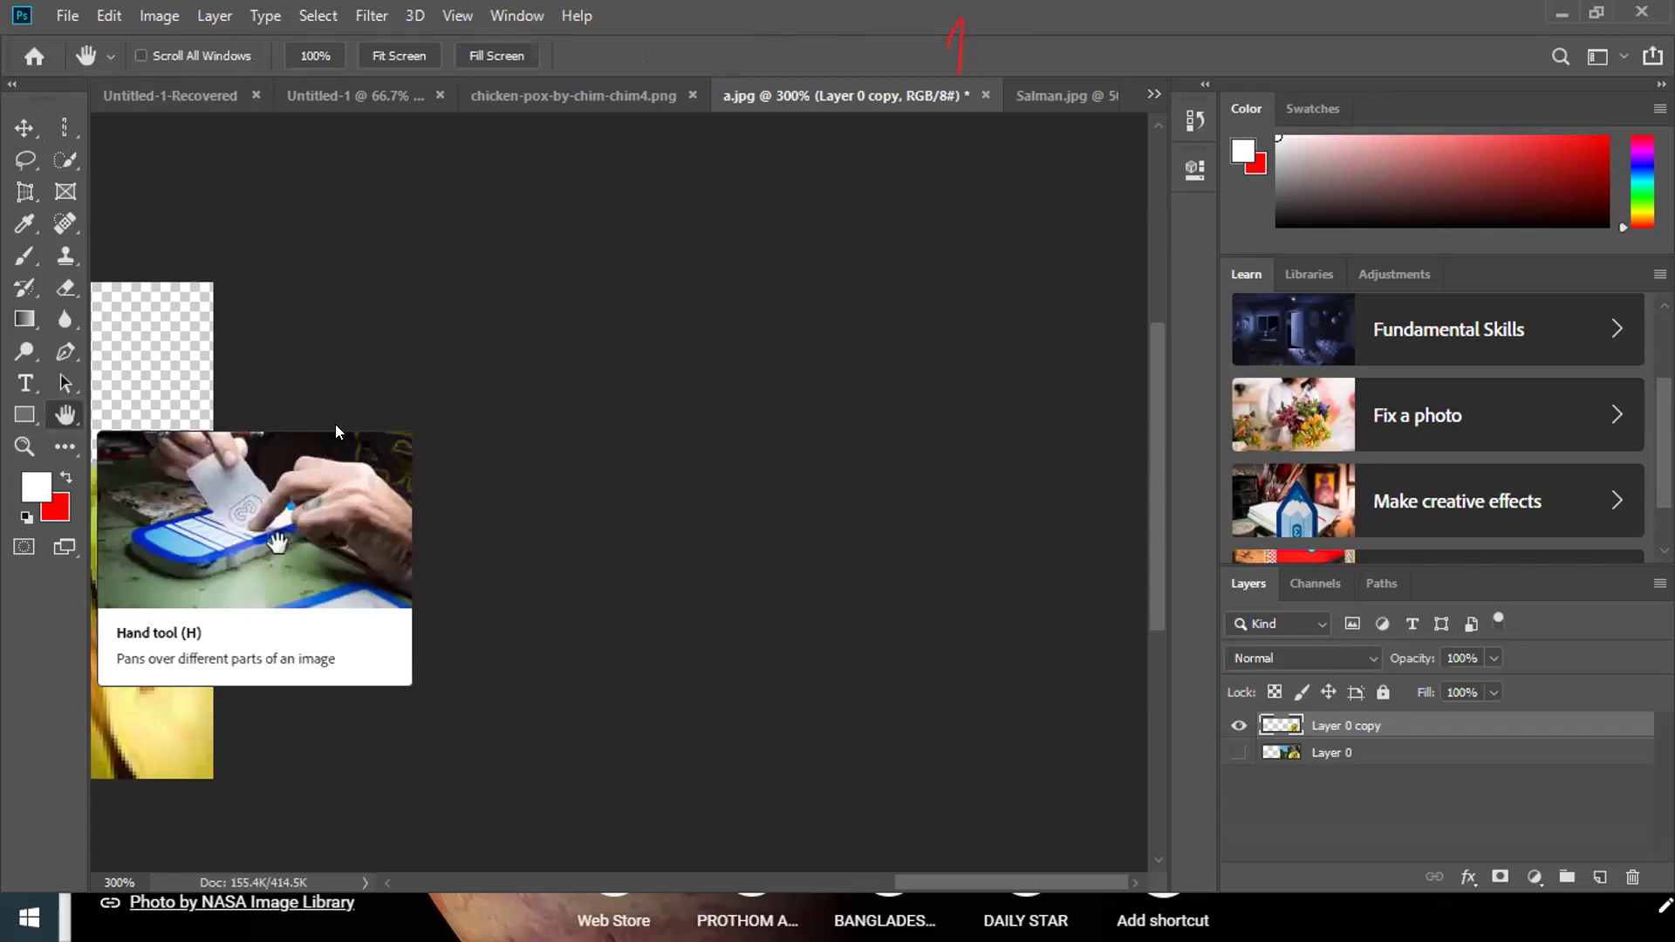
{"action": "left_click_drag", "start_coordinate": [650, 324], "coordinate": [1177, 332]}
{"action": "left_click_drag", "start_coordinate": [716, 367], "coordinate": [486, 332]}
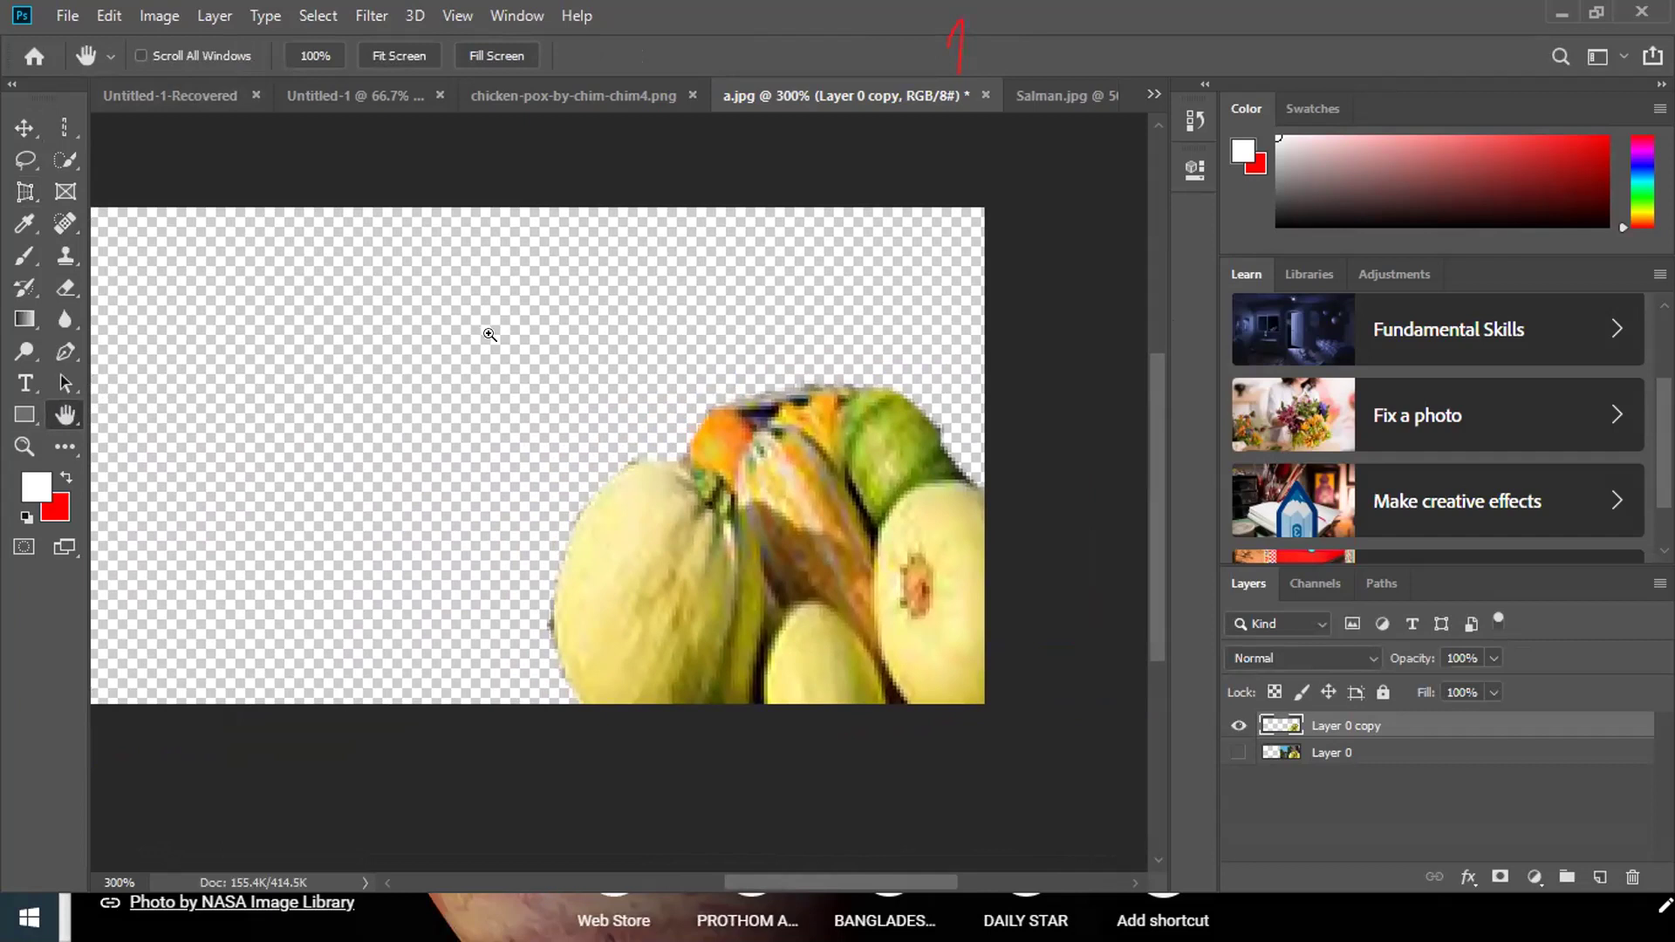
{"action": "key", "text": "ctrl+z"}
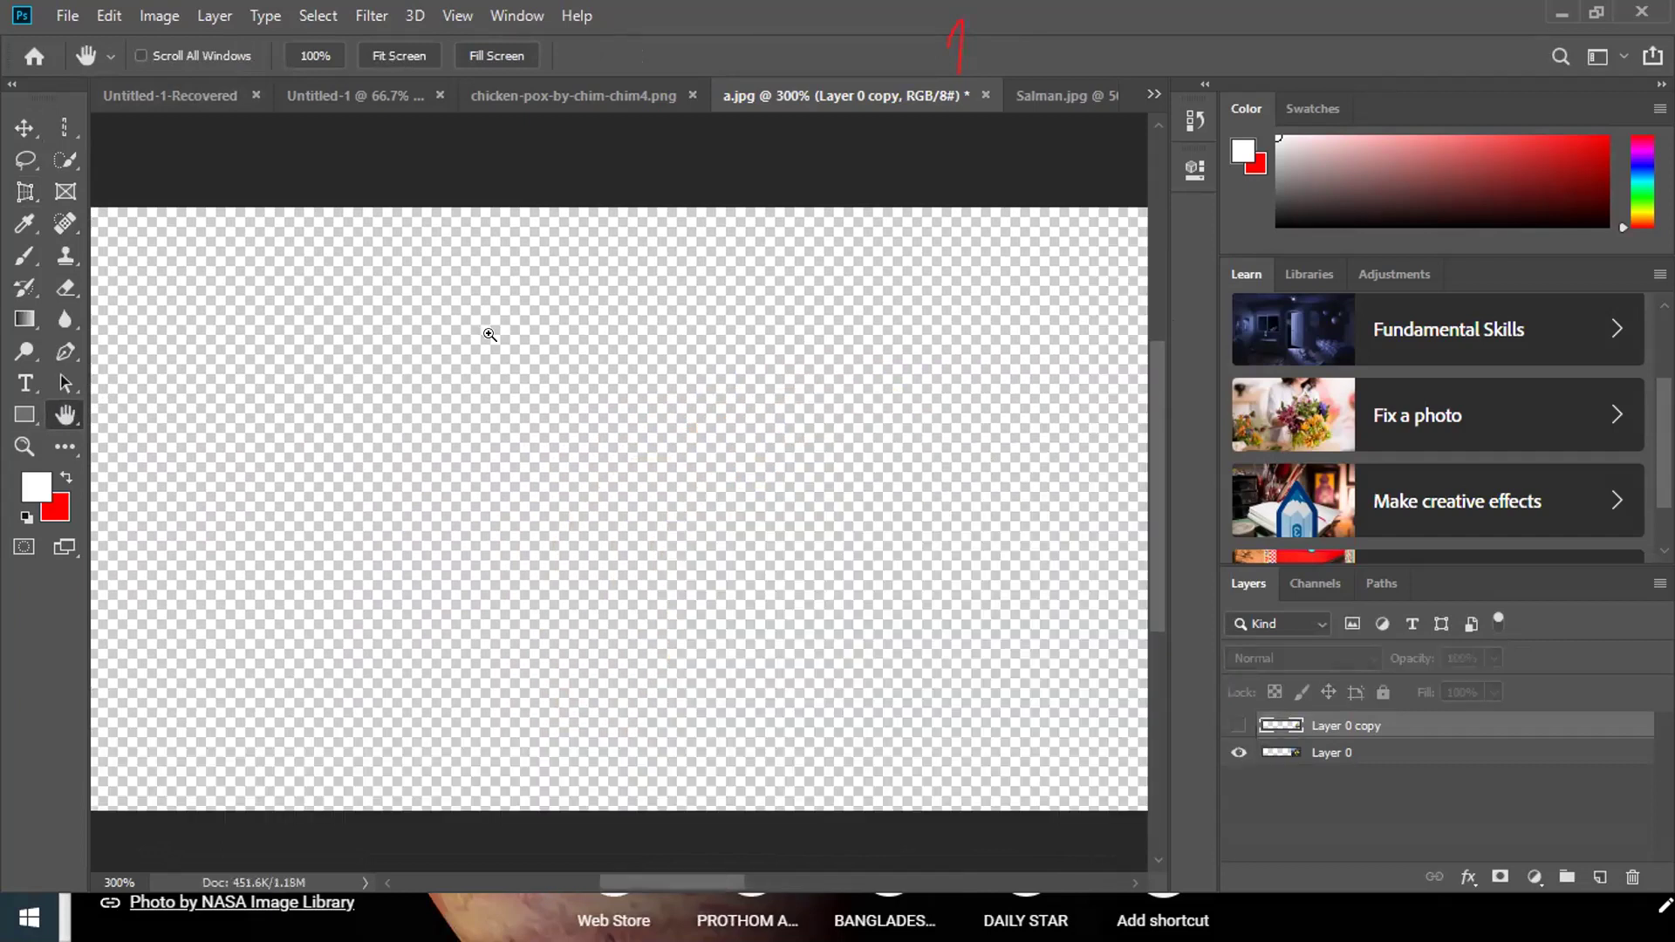
{"action": "key", "text": "ctrl+z"}
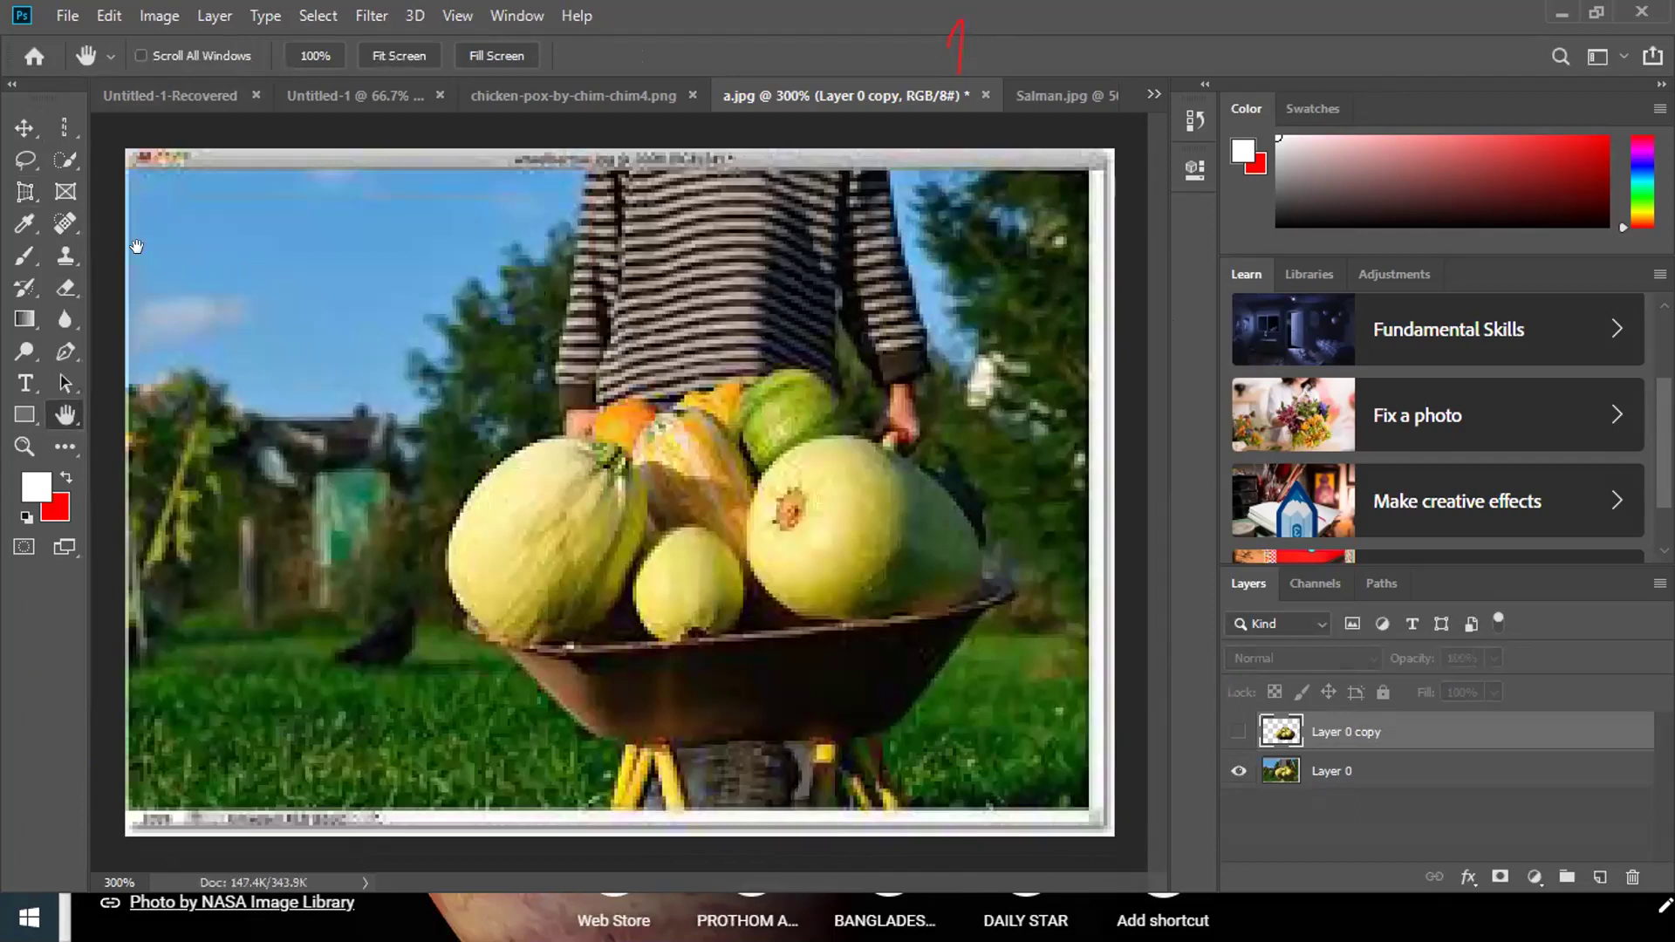
Apply a four-corner perspective crop to the wheelbarrow photo, undo it, and pick the Frame tool.
{"action": "left_click", "coordinate": [25, 190]}
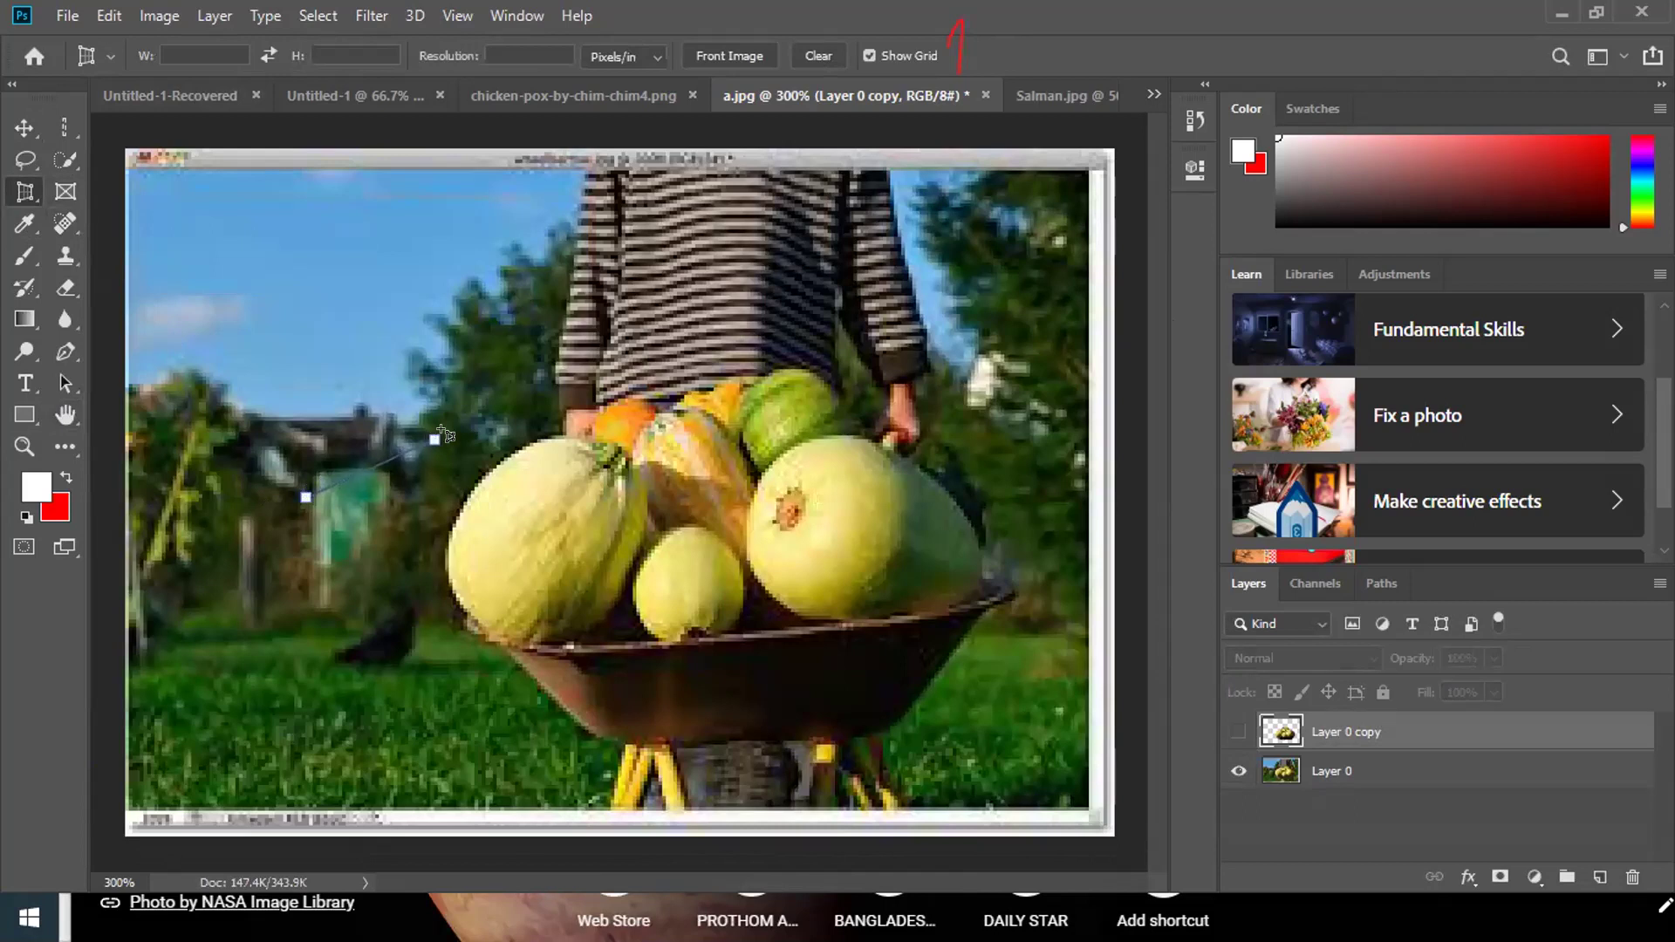
{"action": "left_click", "coordinate": [630, 395]}
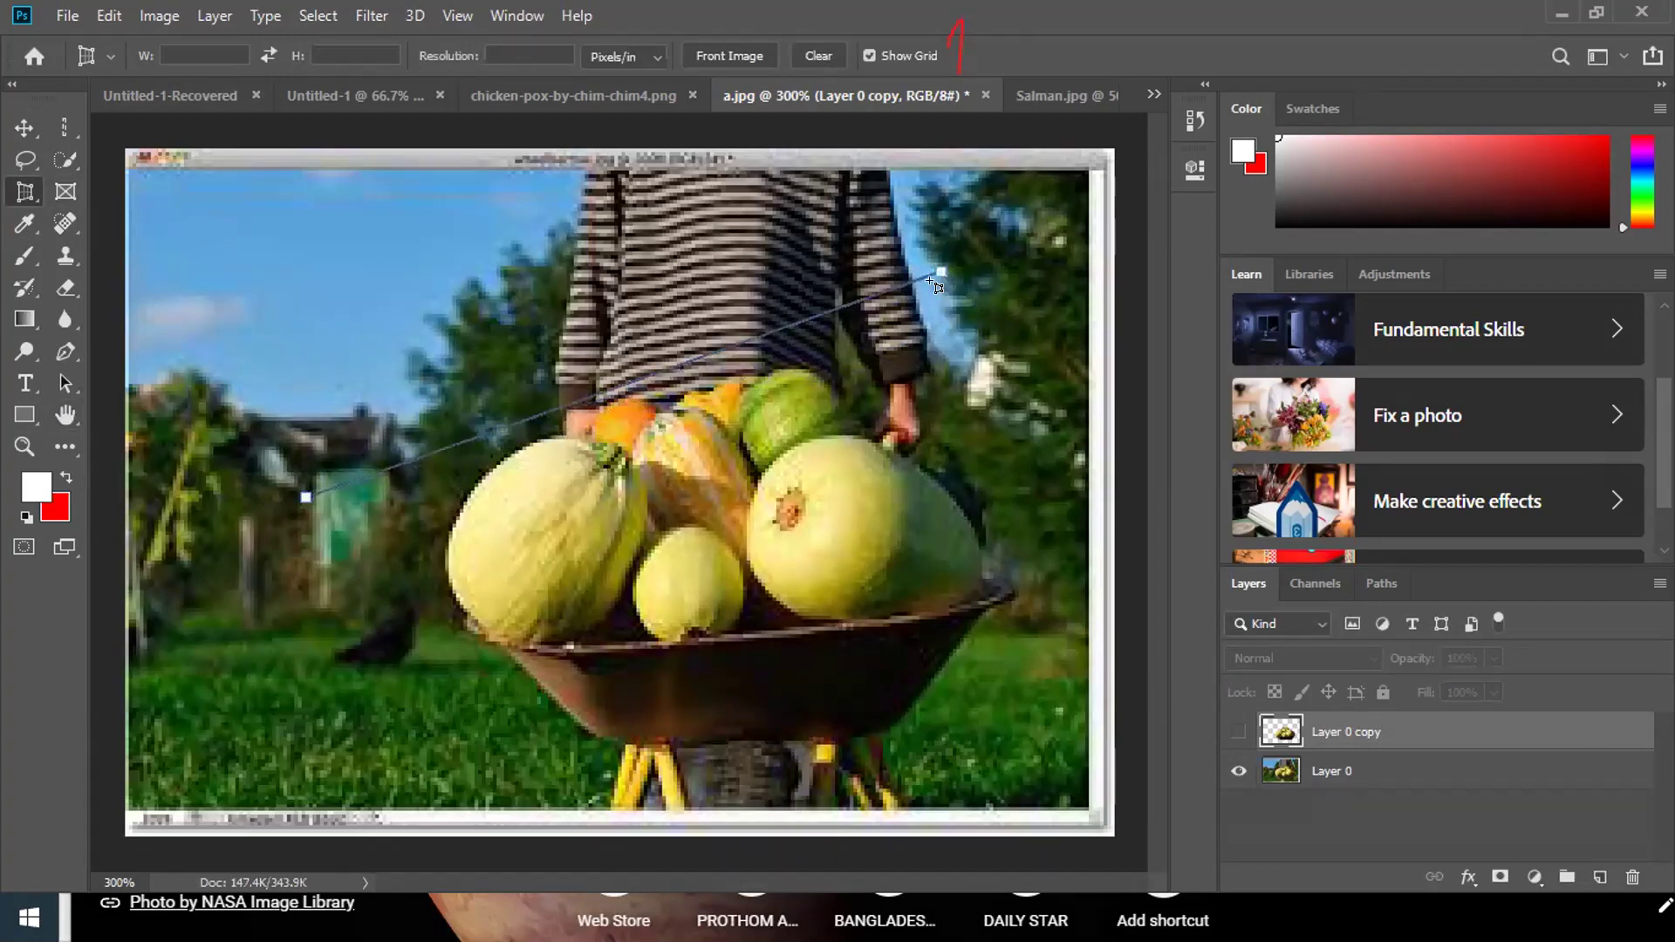
{"action": "left_click", "coordinate": [898, 302]}
{"action": "left_click", "coordinate": [960, 404]}
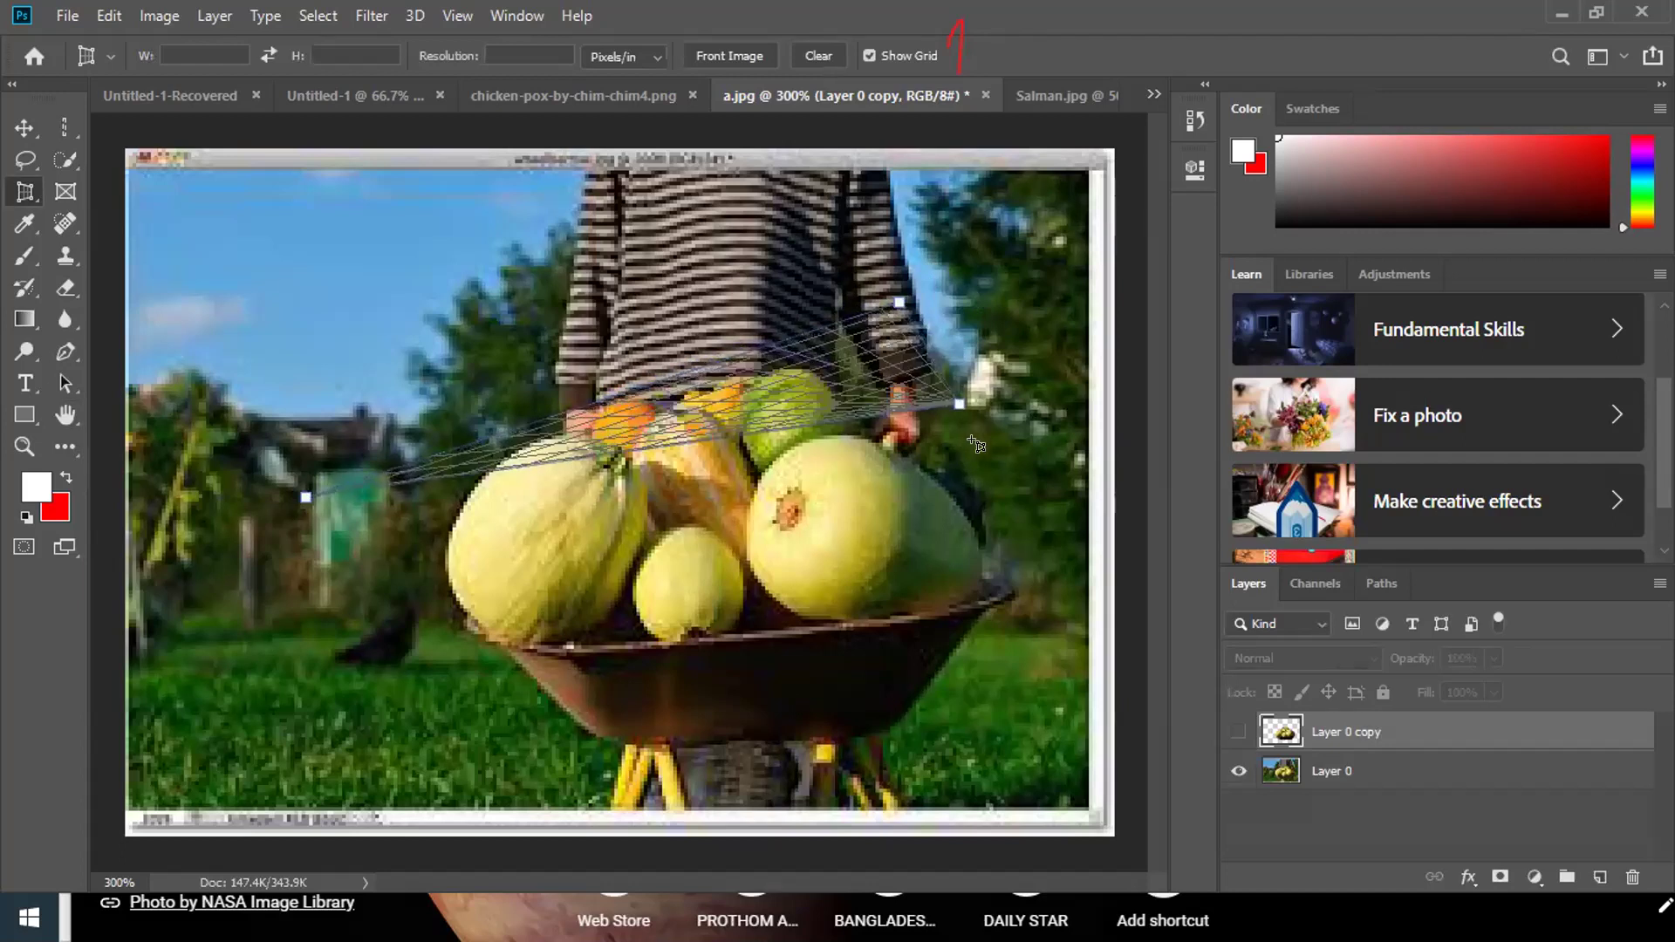
{"action": "left_click", "coordinate": [1095, 754]}
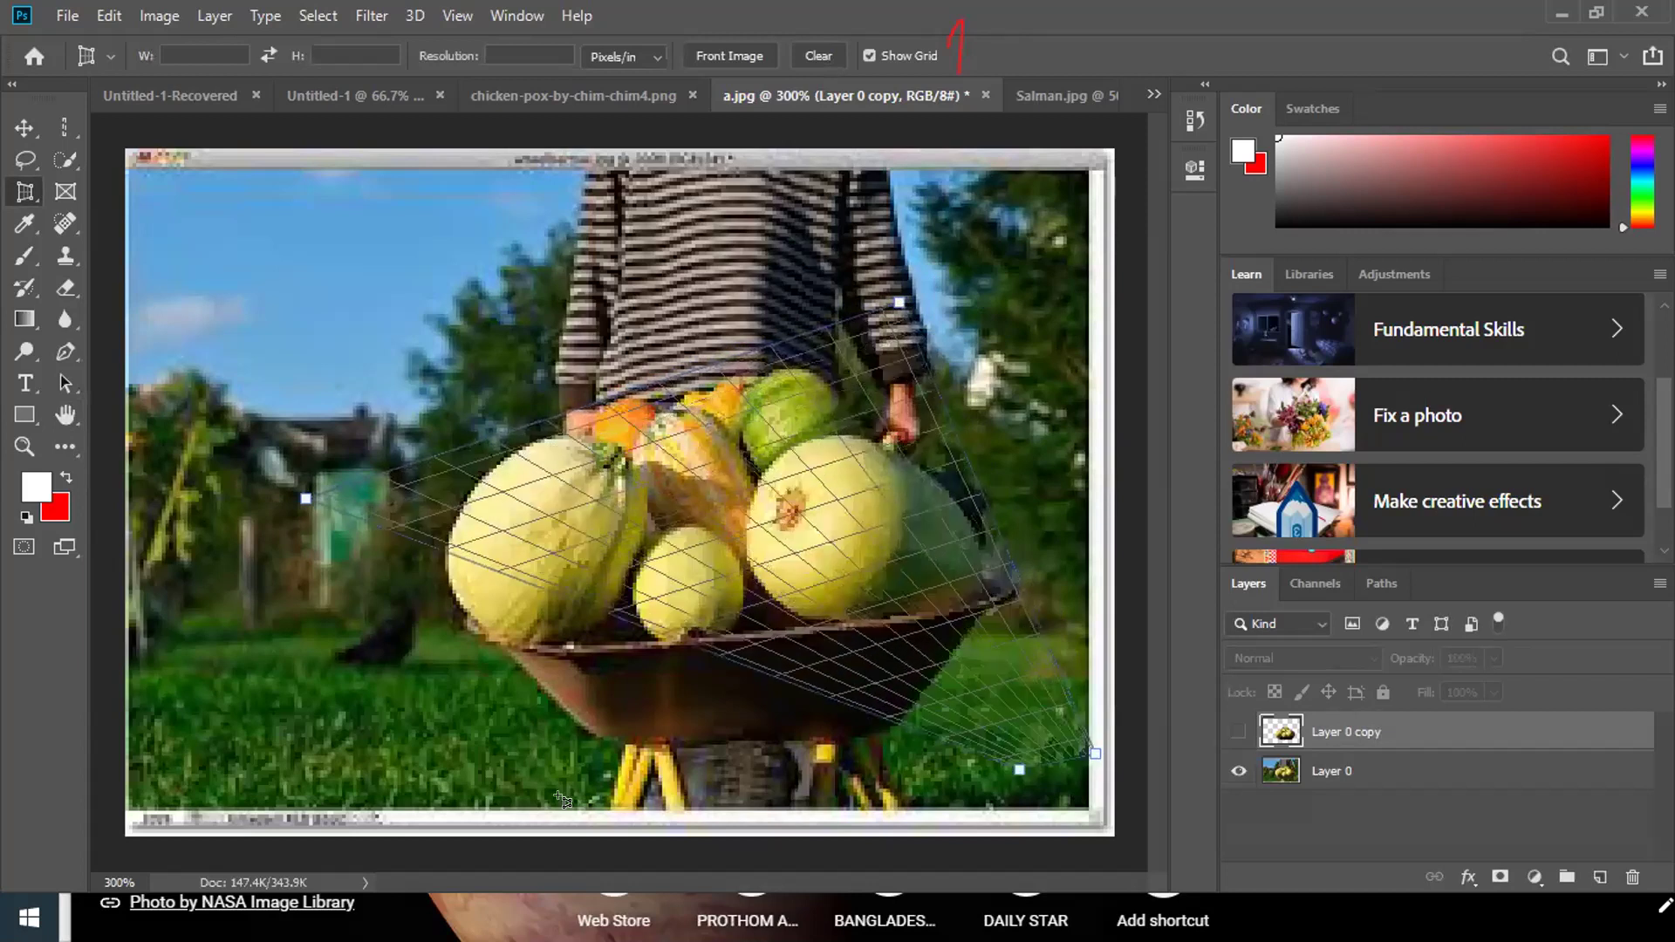
{"action": "left_click", "coordinate": [434, 793]}
{"action": "left_click_drag", "start_coordinate": [399, 798], "coordinate": [398, 836]}
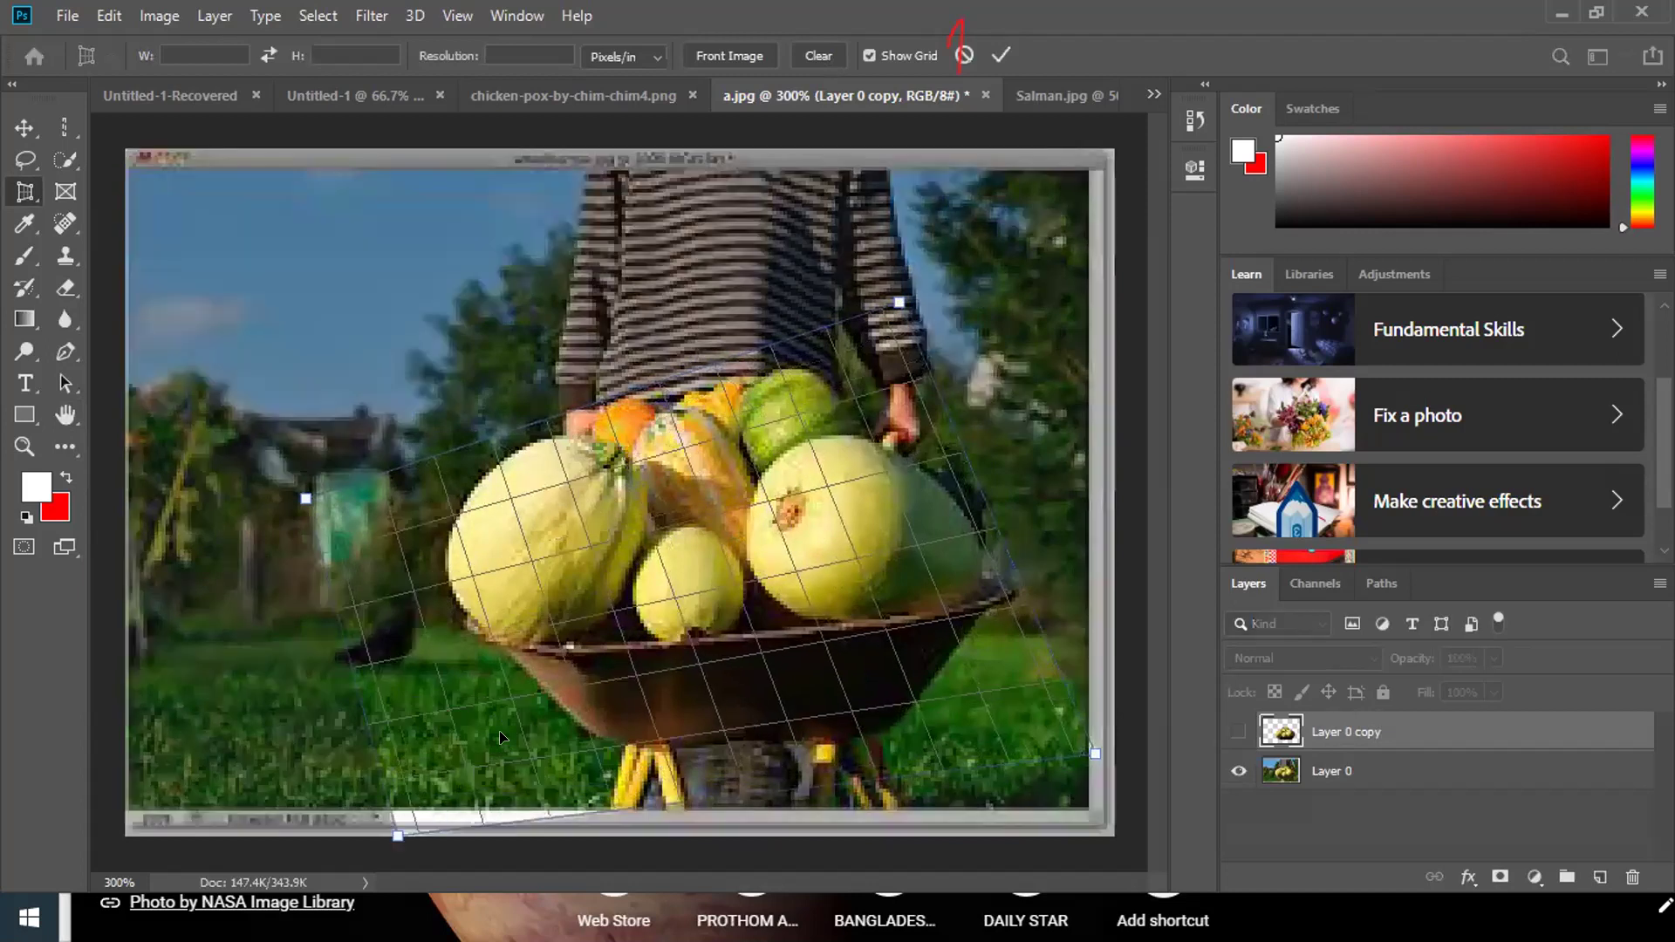
{"action": "left_click", "coordinate": [991, 54]}
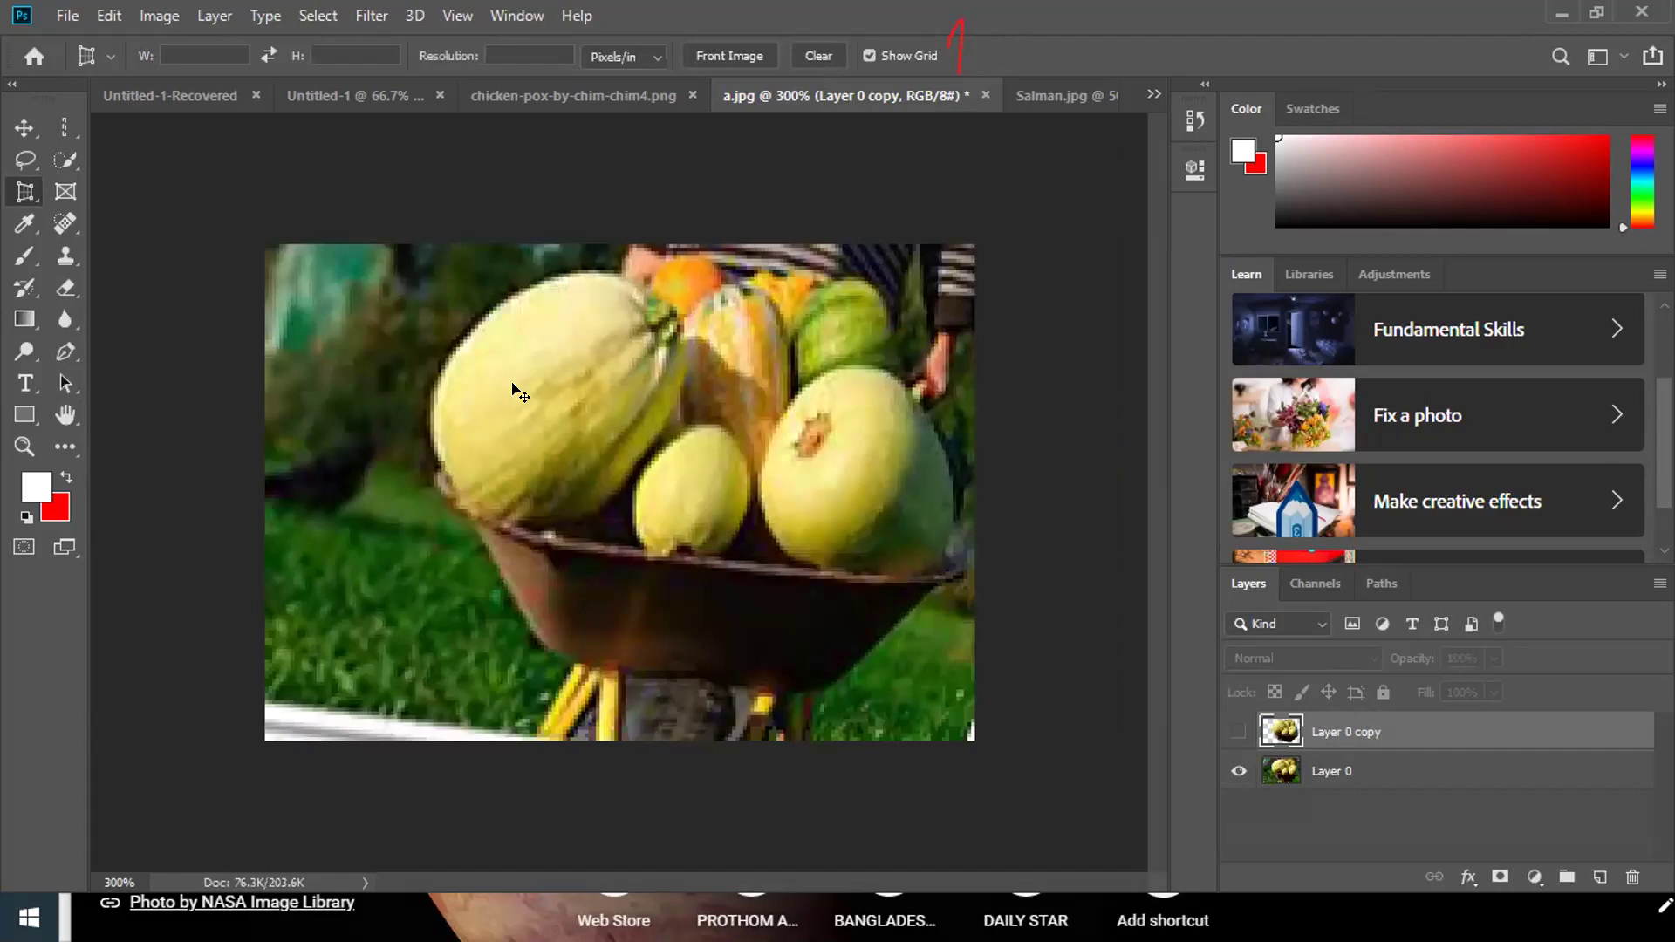
{"action": "key", "text": "ctrl+z"}
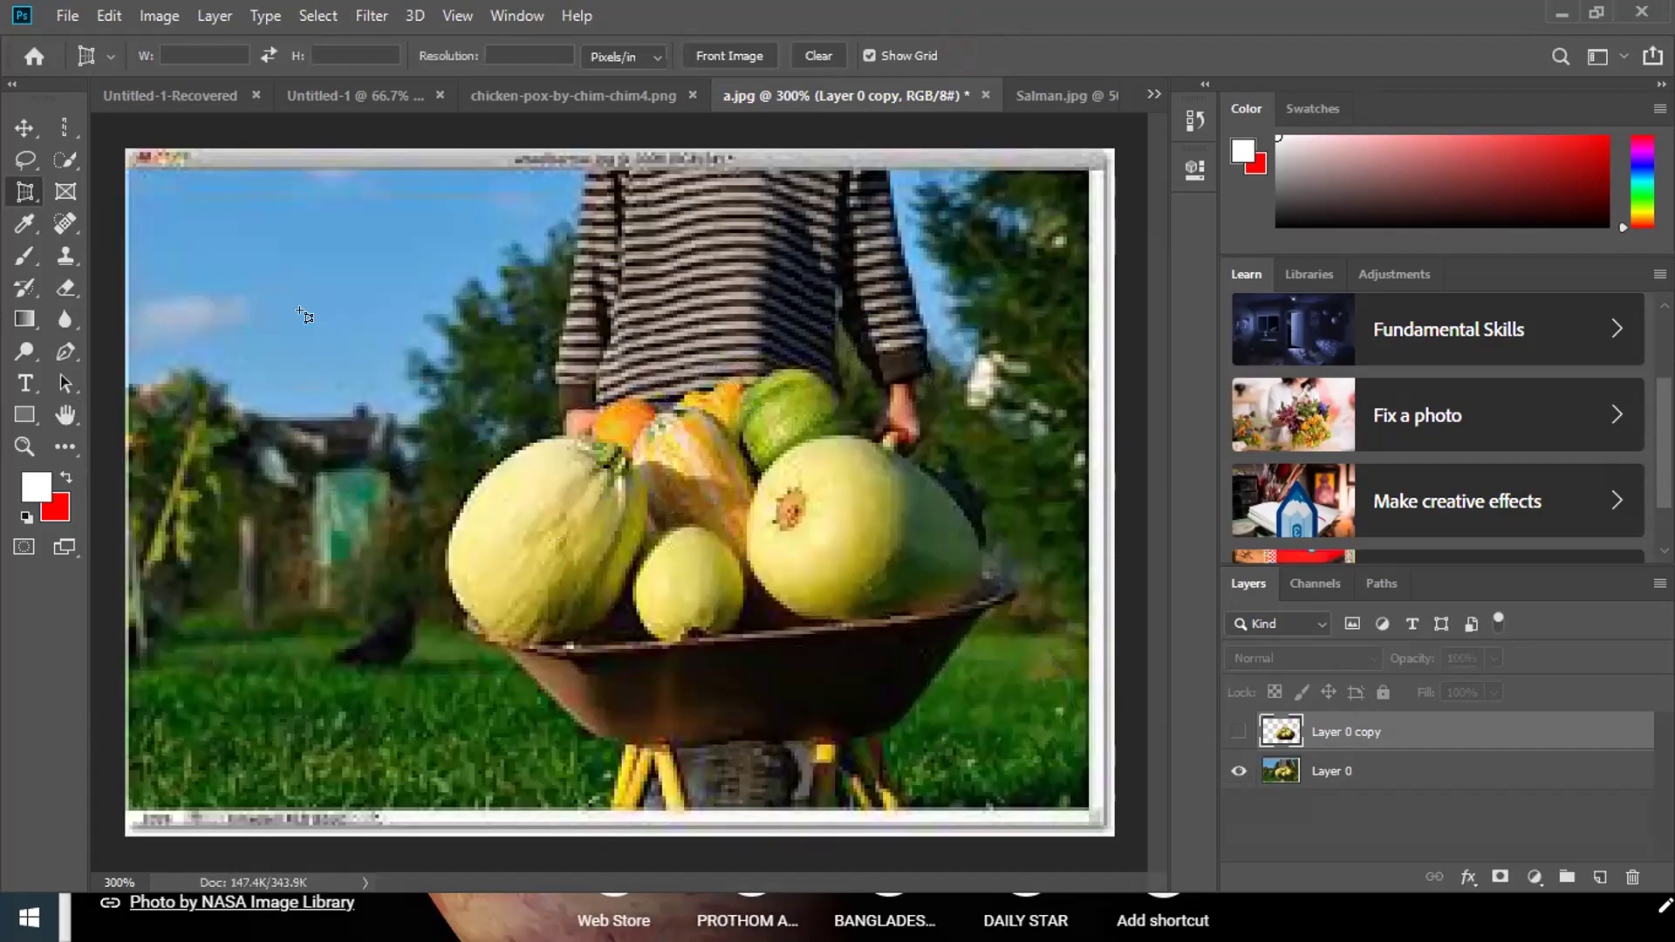
{"action": "left_click", "coordinate": [64, 194]}
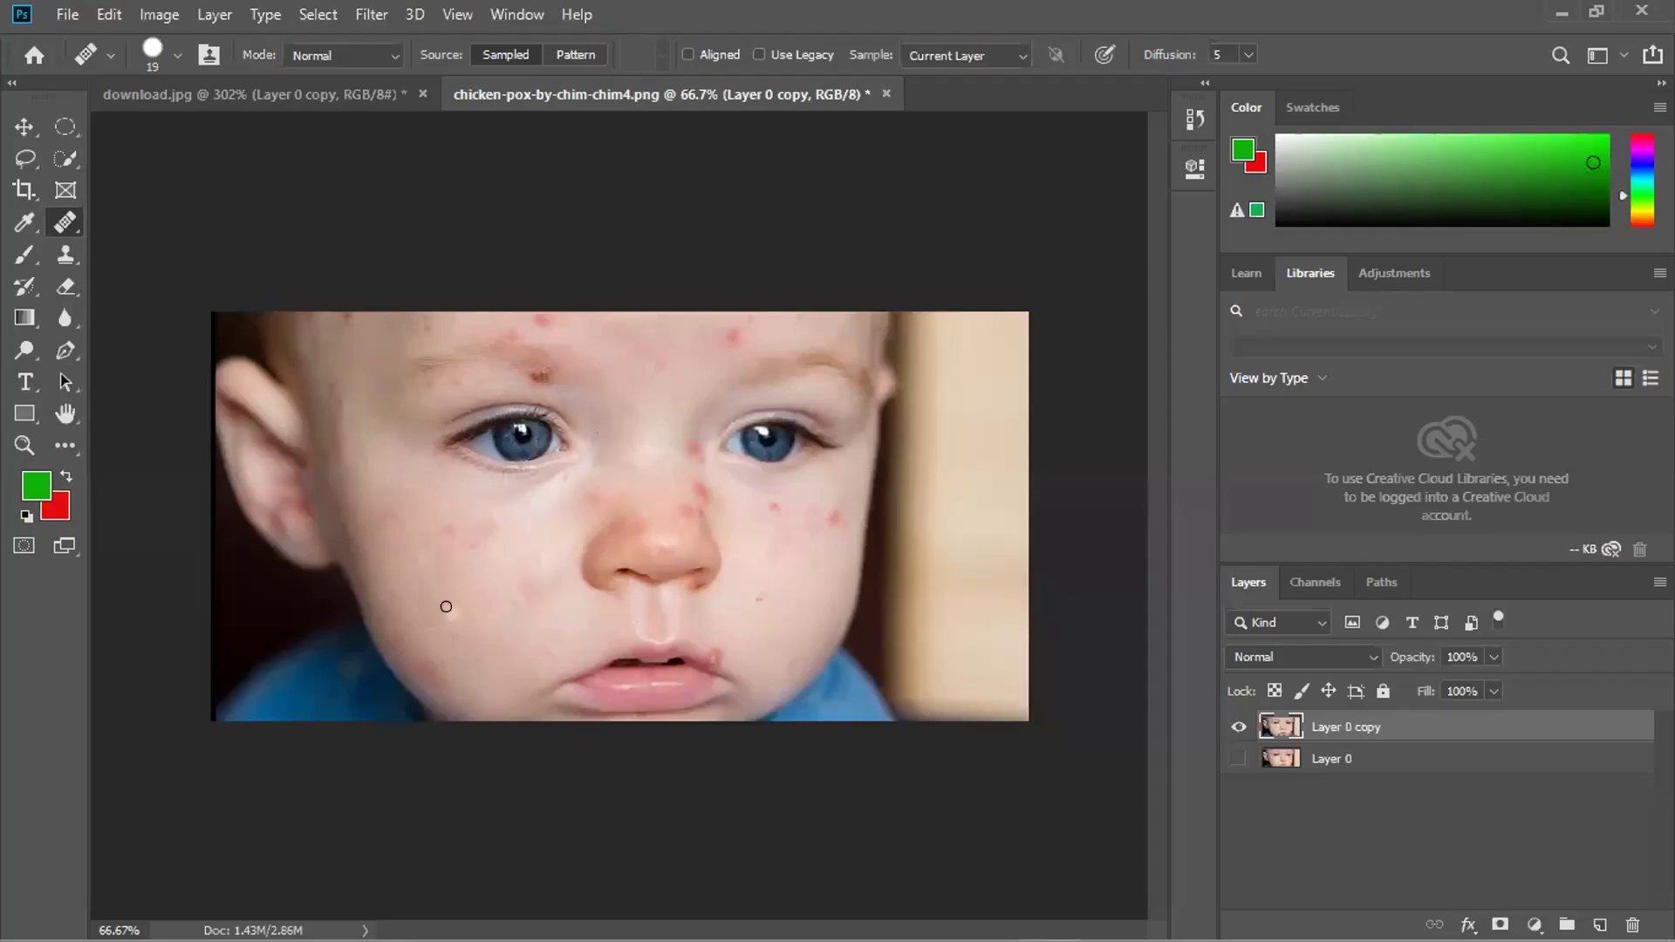
Heal the spots on the baby's cheek, beside the lip corner and beside the nose.
{"action": "left_click", "coordinate": [445, 612]}
{"action": "right_click", "coordinate": [68, 226]}
{"action": "mouse_move", "coordinate": [712, 658]}
{"action": "left_mouse_down"}
{"action": "mouse_move", "coordinate": [699, 654]}
{"action": "mouse_move", "coordinate": [731, 647]}
{"action": "left_mouse_up"}
{"action": "left_click_drag", "start_coordinate": [762, 507], "coordinate": [772, 508]}
{"action": "mouse_move", "coordinate": [831, 515]}
{"action": "left_mouse_down"}
{"action": "mouse_move", "coordinate": [809, 507]}
{"action": "mouse_move", "coordinate": [815, 521]}
{"action": "mouse_move", "coordinate": [817, 498]}
{"action": "left_mouse_up"}
{"action": "left_click_drag", "start_coordinate": [724, 486], "coordinate": [696, 484]}
{"action": "left_click_drag", "start_coordinate": [695, 480], "coordinate": [699, 486]}
Retouch the red spot beside the nose, the nose tip, and a small dark cheek spot.
{"action": "scroll", "coordinate": [555, 494], "scroll_direction": "up", "scroll_amount": 4}
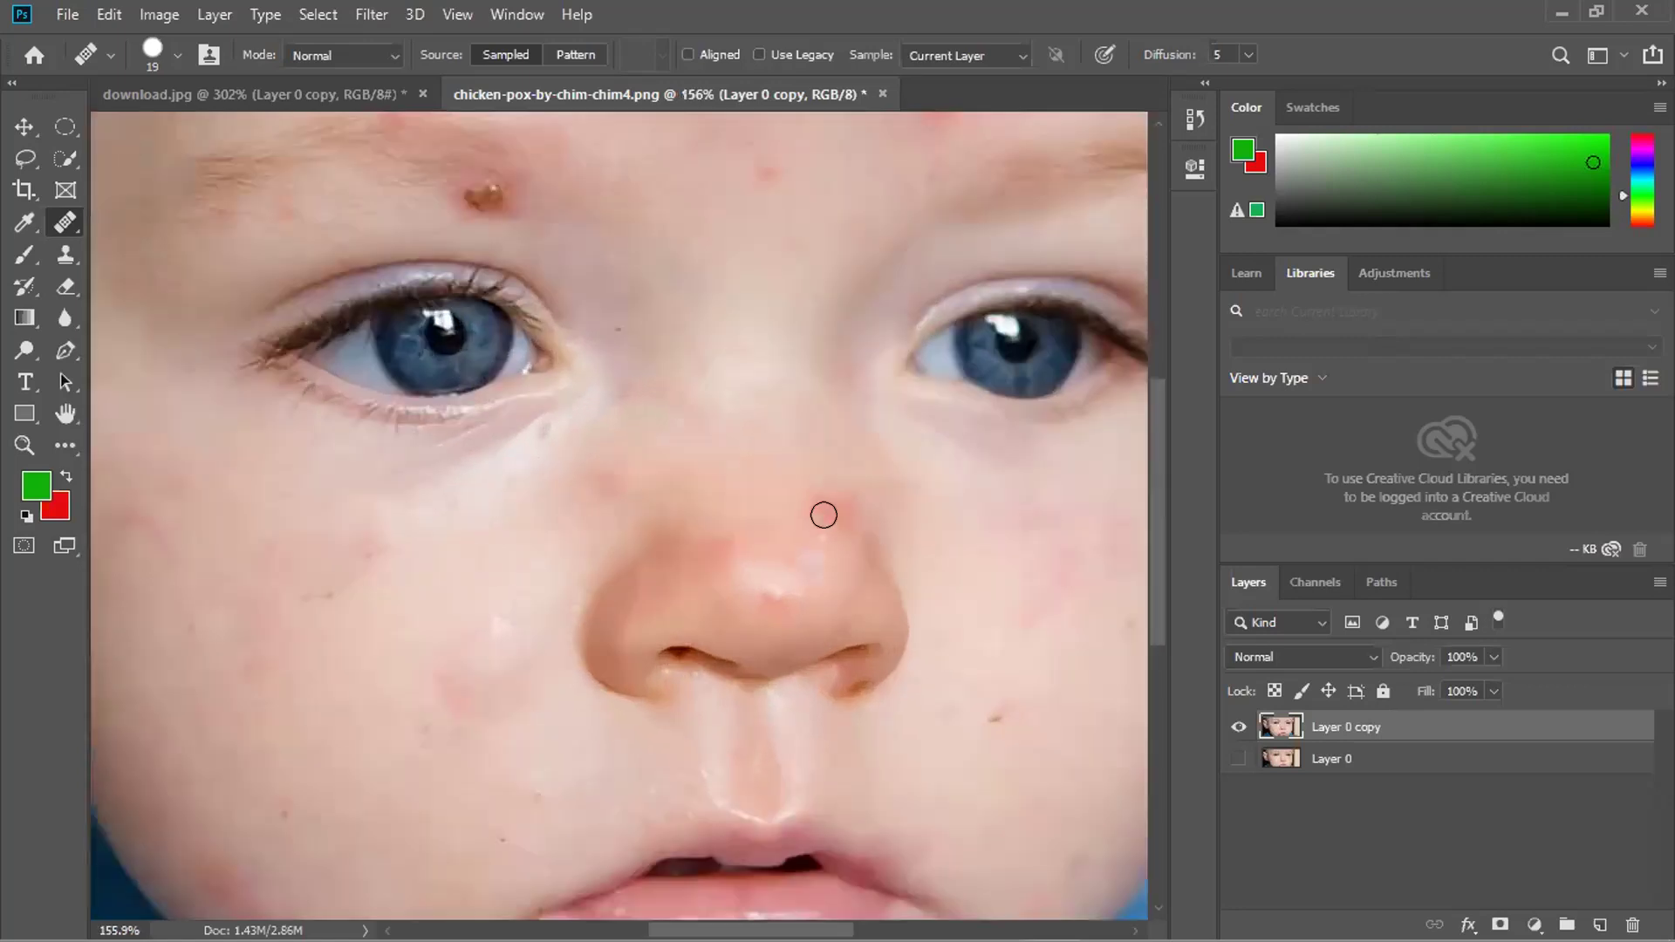
{"action": "left_click", "coordinate": [823, 515]}
{"action": "left_click", "coordinate": [838, 513]}
{"action": "left_click", "coordinate": [820, 517]}
{"action": "mouse_move", "coordinate": [767, 583]}
{"action": "left_mouse_down"}
{"action": "mouse_move", "coordinate": [711, 536]}
{"action": "mouse_move", "coordinate": [743, 564]}
{"action": "mouse_move", "coordinate": [700, 554]}
{"action": "mouse_move", "coordinate": [801, 535]}
{"action": "mouse_move", "coordinate": [803, 571]}
{"action": "mouse_move", "coordinate": [868, 528]}
{"action": "mouse_move", "coordinate": [781, 548]}
{"action": "mouse_move", "coordinate": [849, 546]}
{"action": "left_mouse_up"}
{"action": "left_click", "coordinate": [861, 535], "text": "alt"}
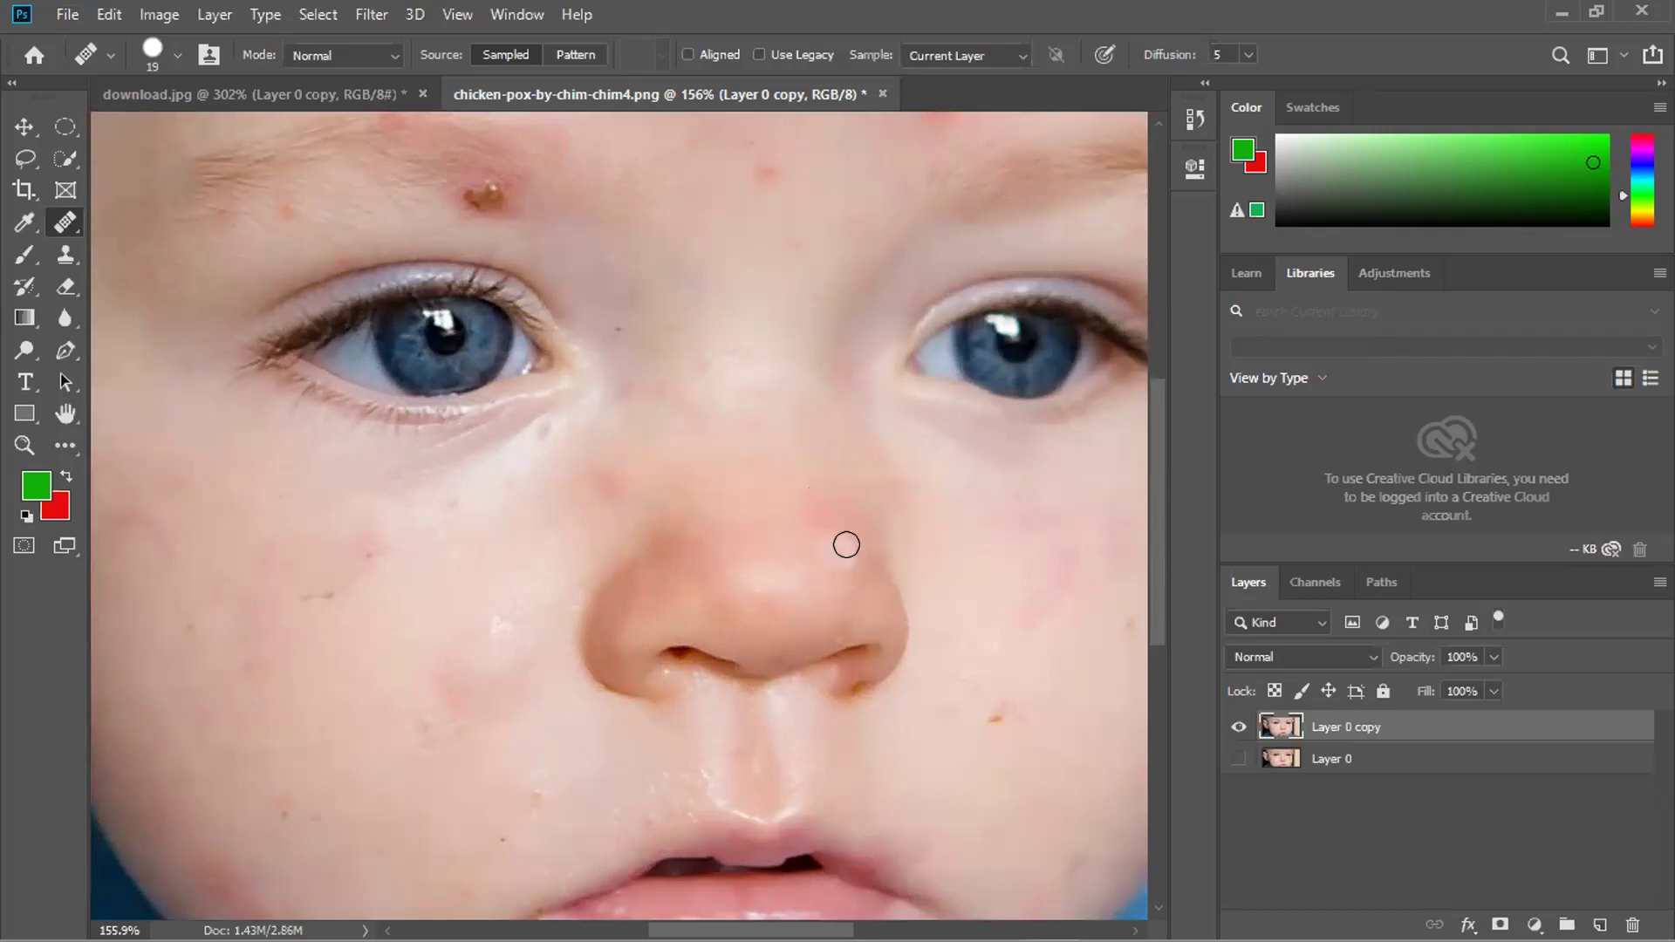
{"action": "scroll", "coordinate": [565, 446], "scroll_direction": "down", "scroll_amount": 4}
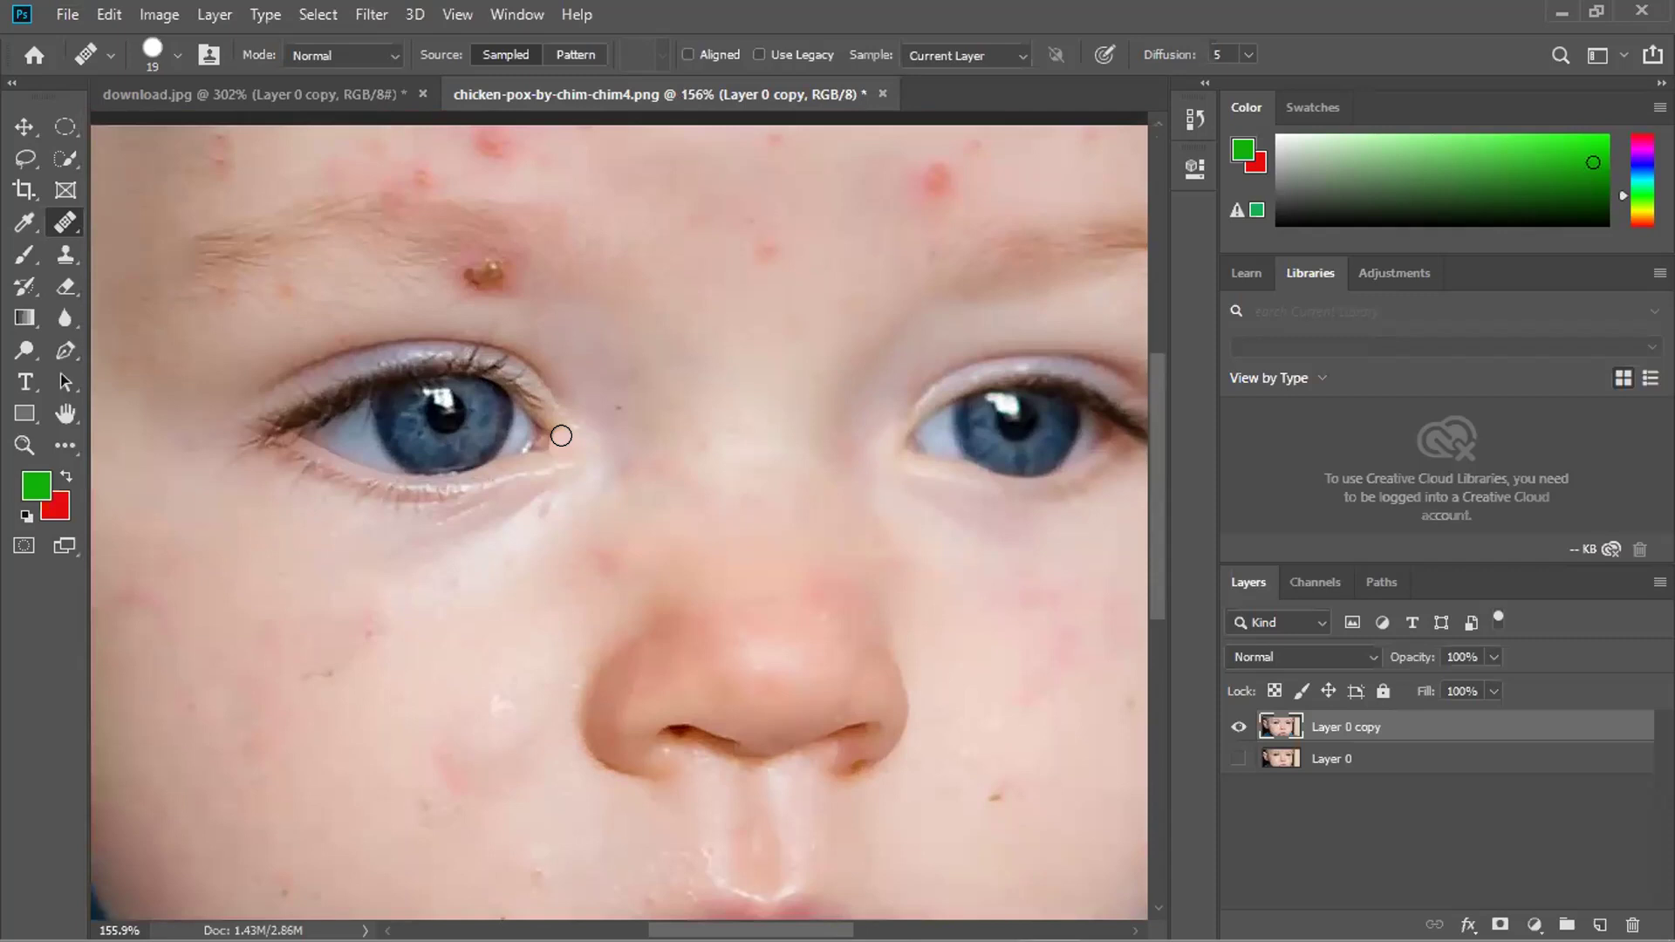
{"action": "scroll", "coordinate": [838, 685], "scroll_direction": "up", "scroll_amount": 5}
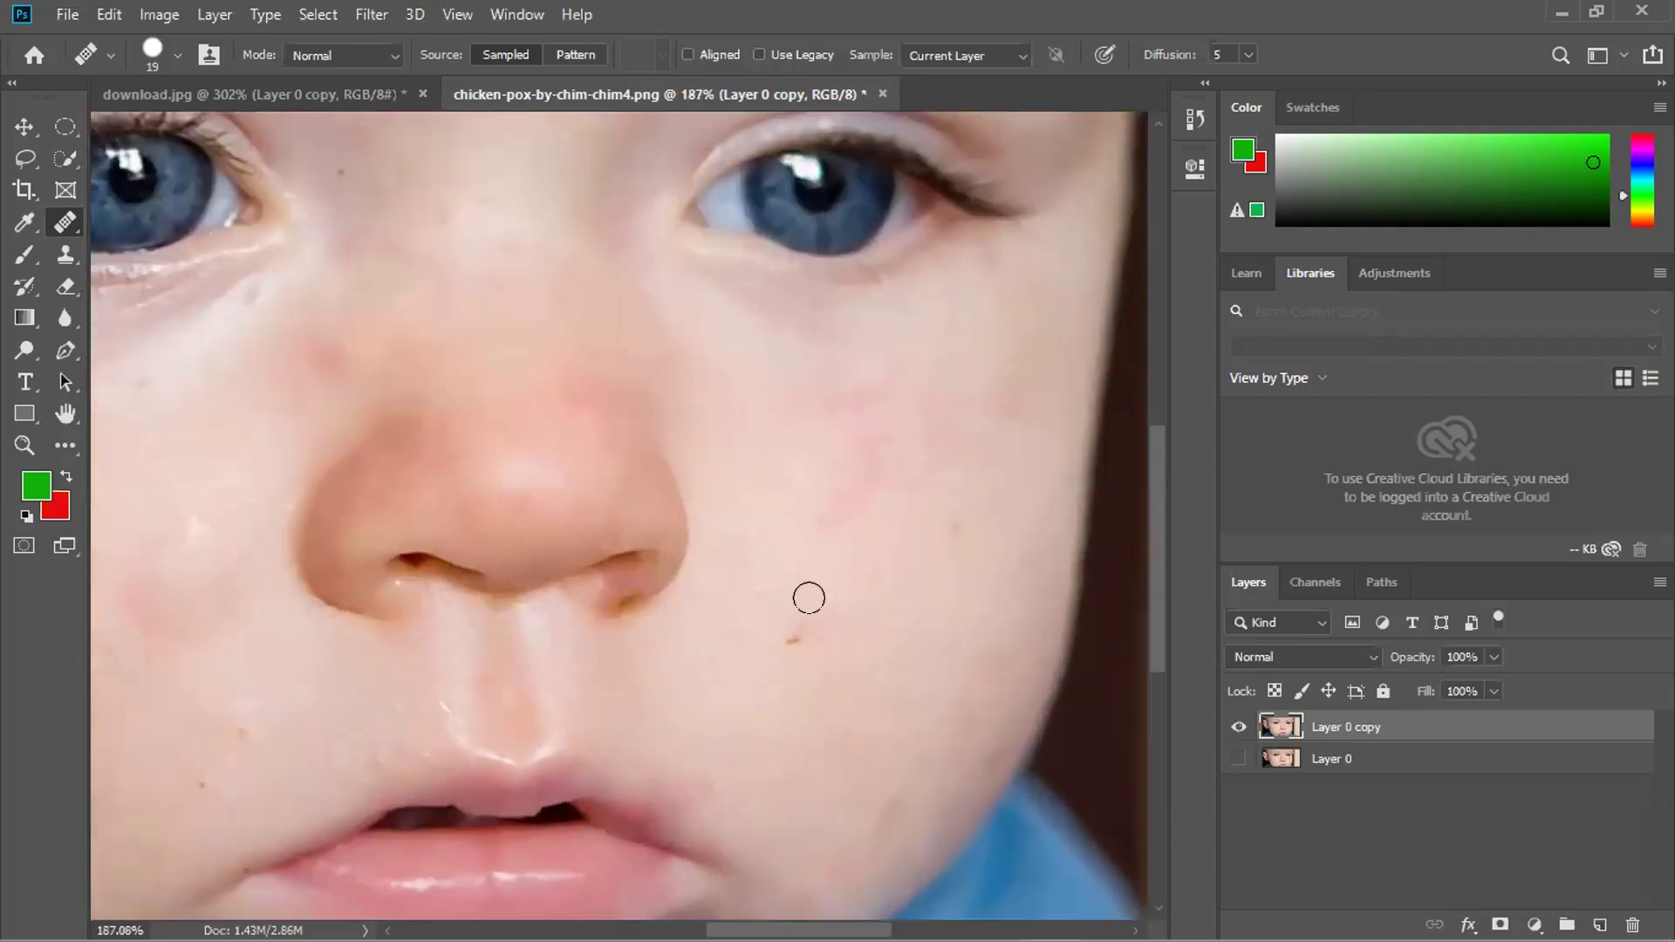
{"action": "left_click", "coordinate": [788, 634]}
Enlarge the healing brush to 30 and heal the white specks, dark scratch and pink spot on the cheek.
{"action": "scroll", "coordinate": [816, 577], "scroll_direction": "down", "scroll_amount": 2}
{"action": "scroll", "coordinate": [814, 580], "scroll_direction": "down", "scroll_amount": 3}
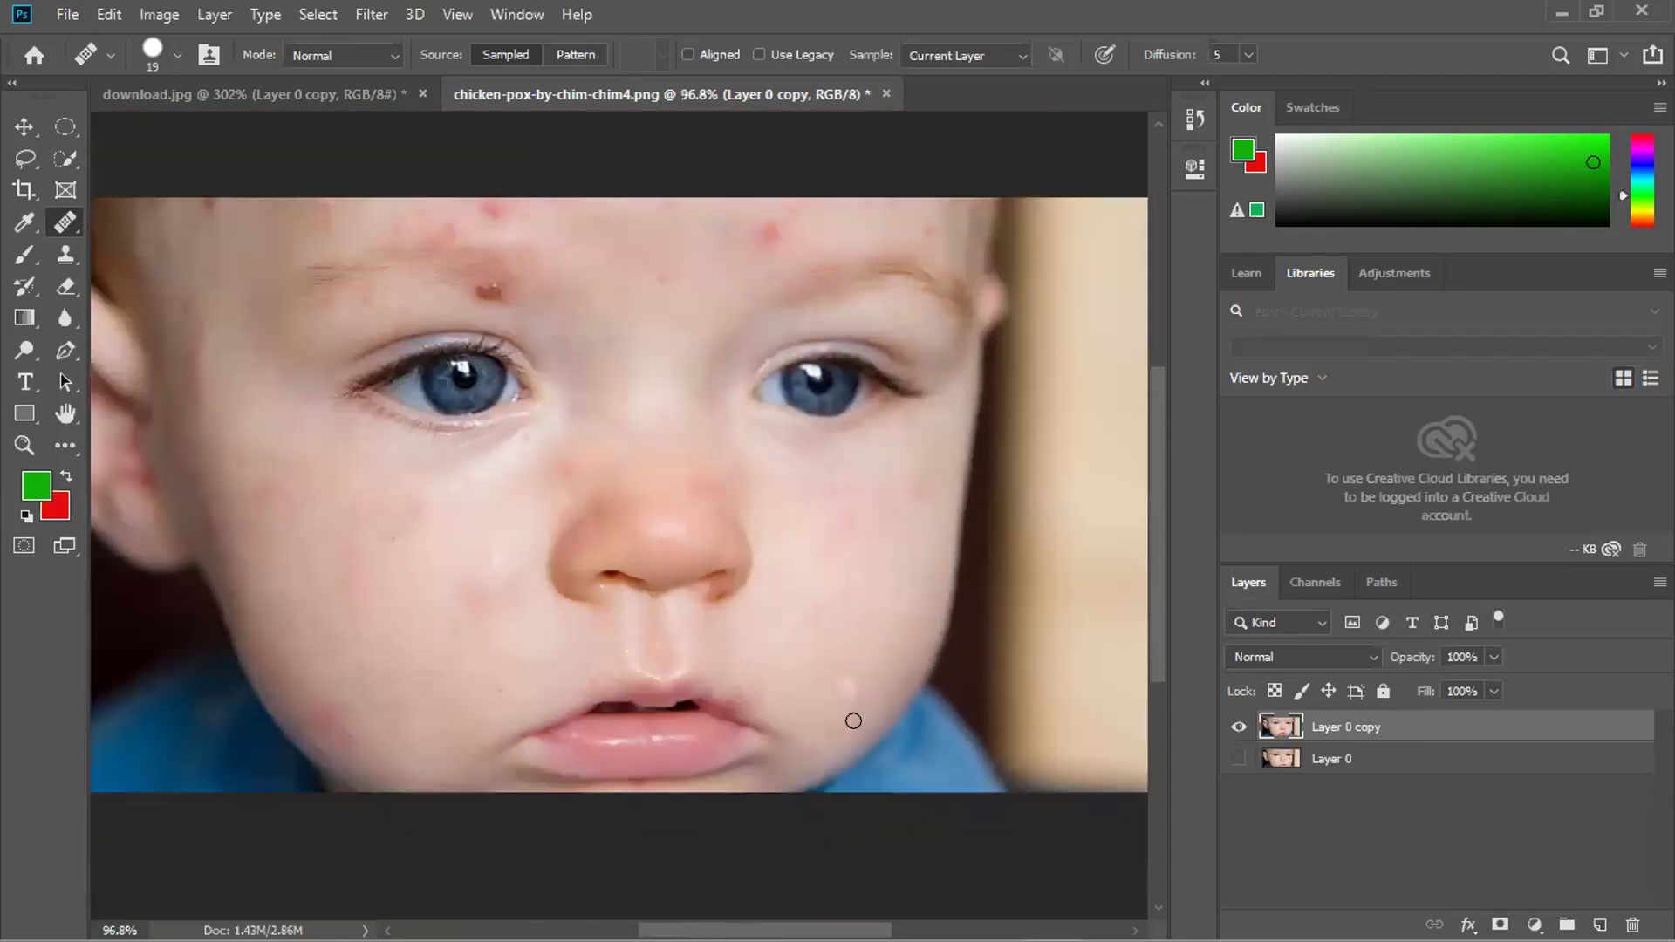
{"action": "scroll", "coordinate": [816, 763], "scroll_direction": "up", "scroll_amount": 2}
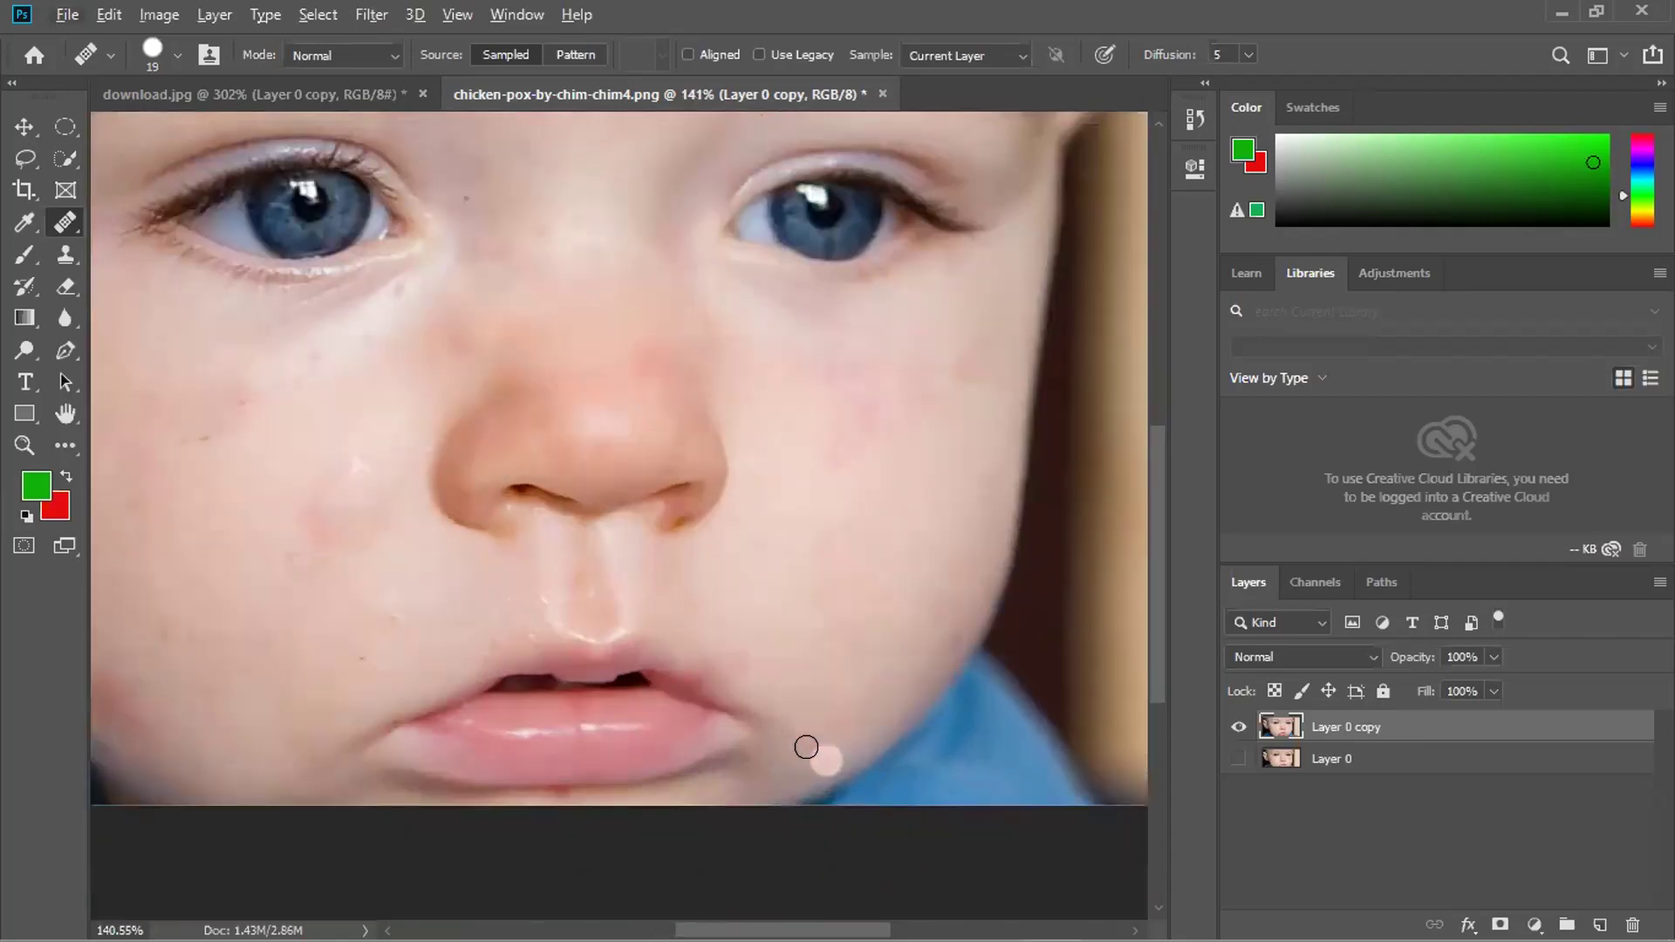
{"action": "scroll", "coordinate": [673, 756], "scroll_direction": "down", "scroll_amount": 3}
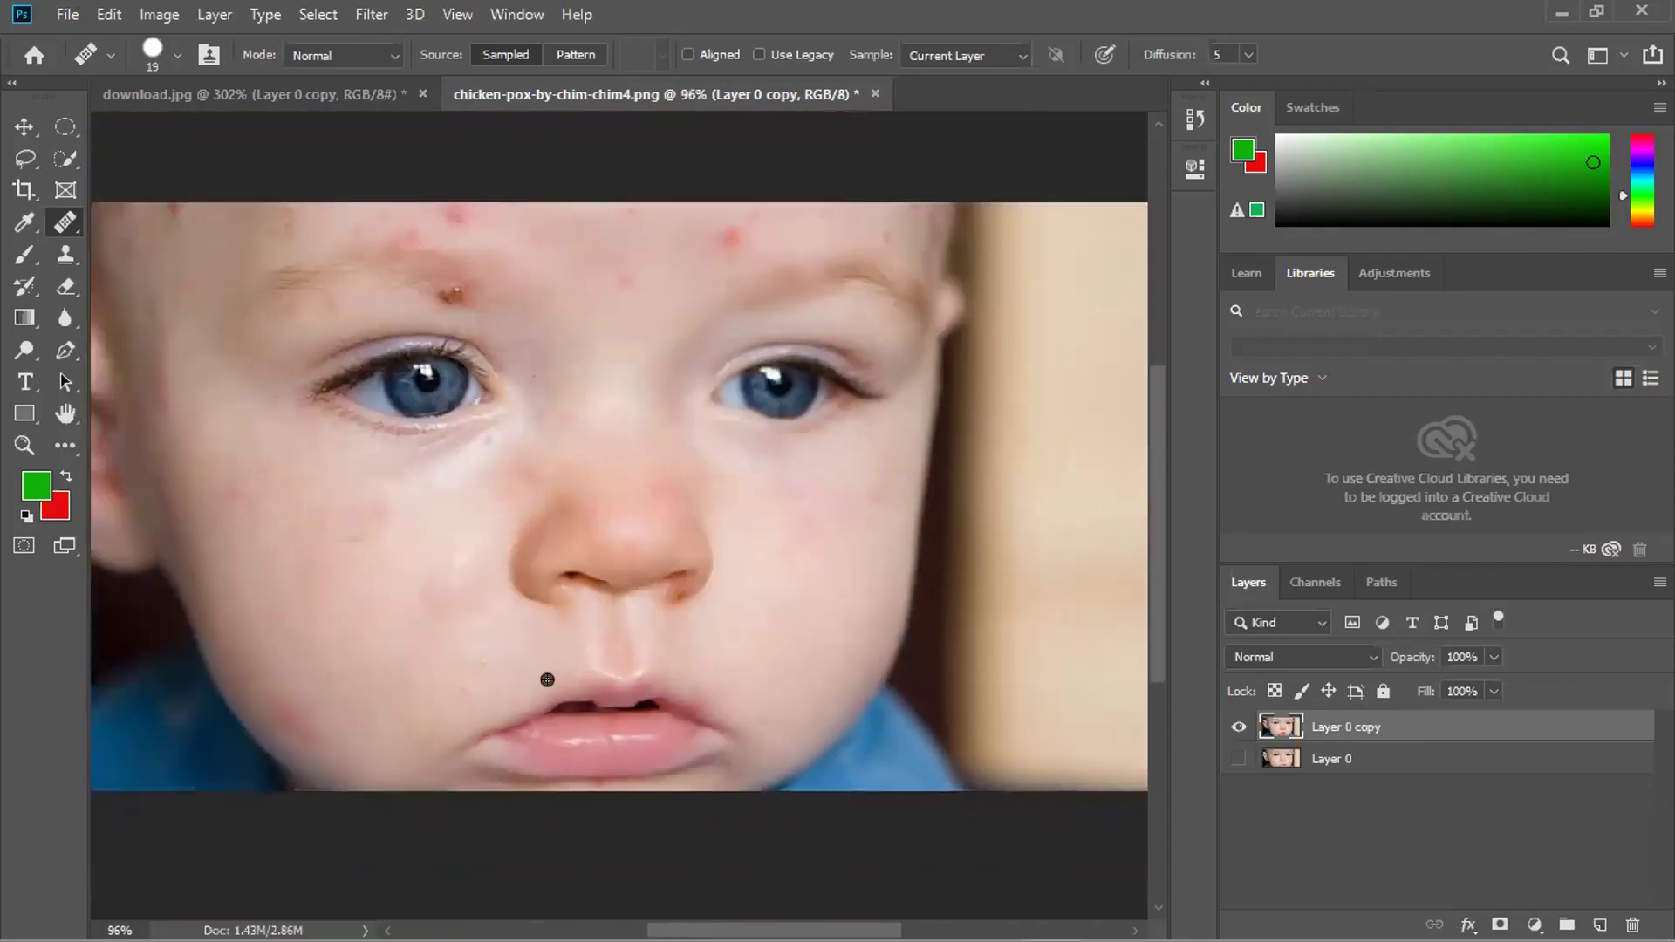
{"action": "scroll", "coordinate": [397, 673], "scroll_direction": "up", "scroll_amount": 3}
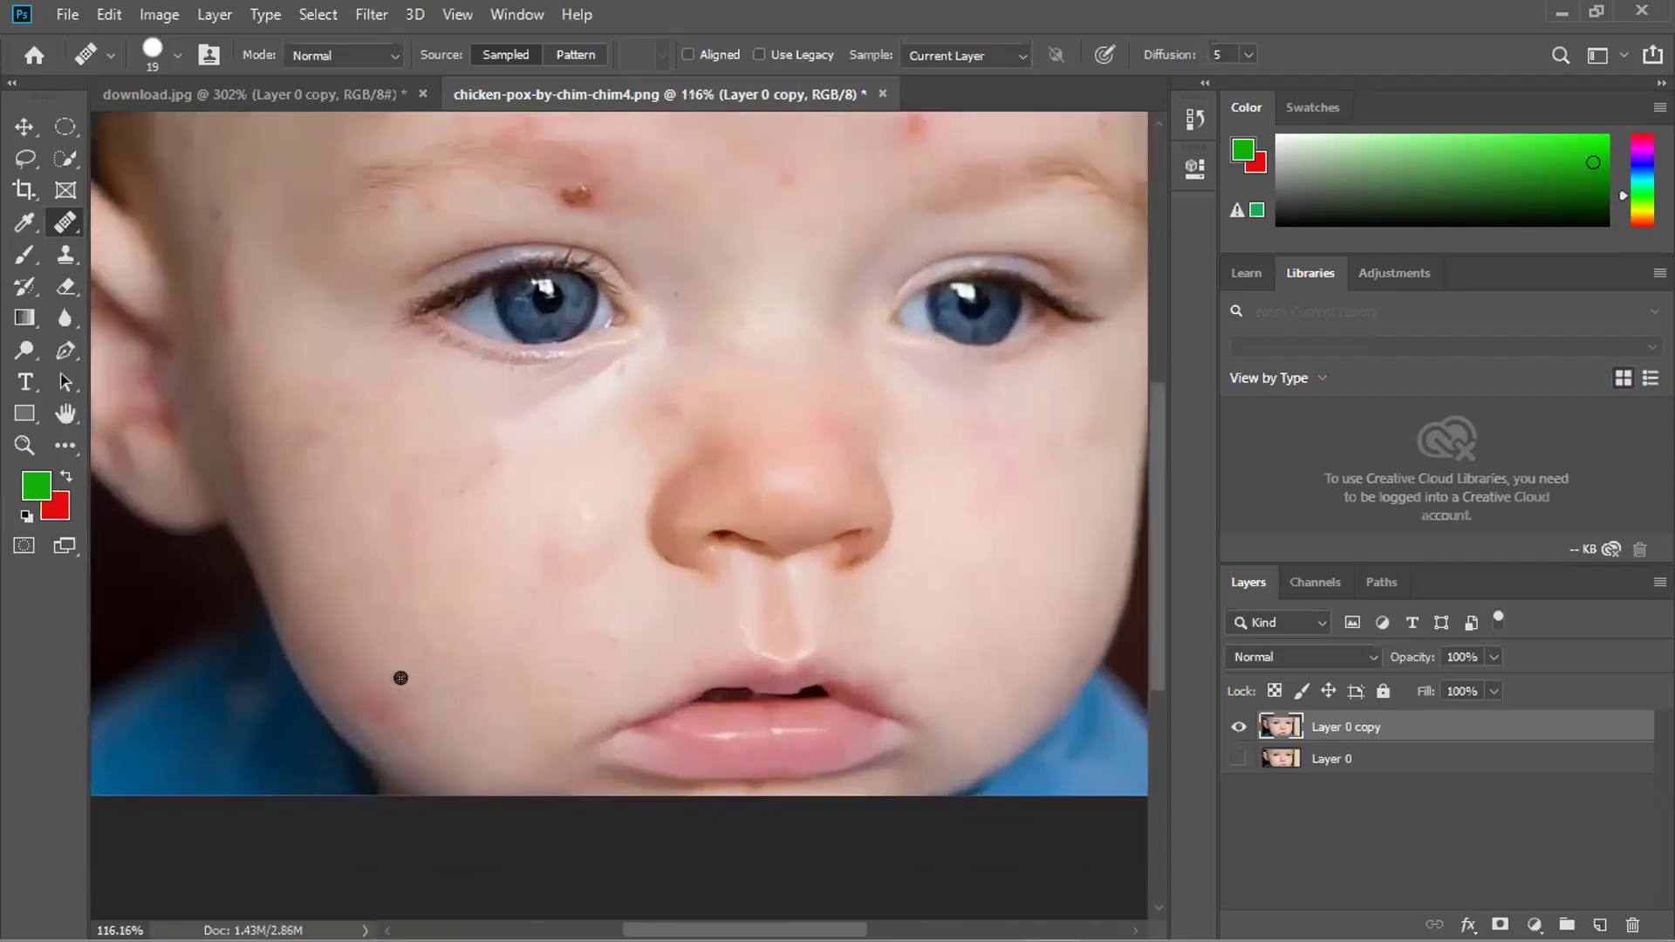
{"action": "scroll", "coordinate": [395, 672], "scroll_direction": "up", "scroll_amount": 1}
{"action": "scroll", "coordinate": [643, 554], "scroll_direction": "up", "scroll_amount": 1}
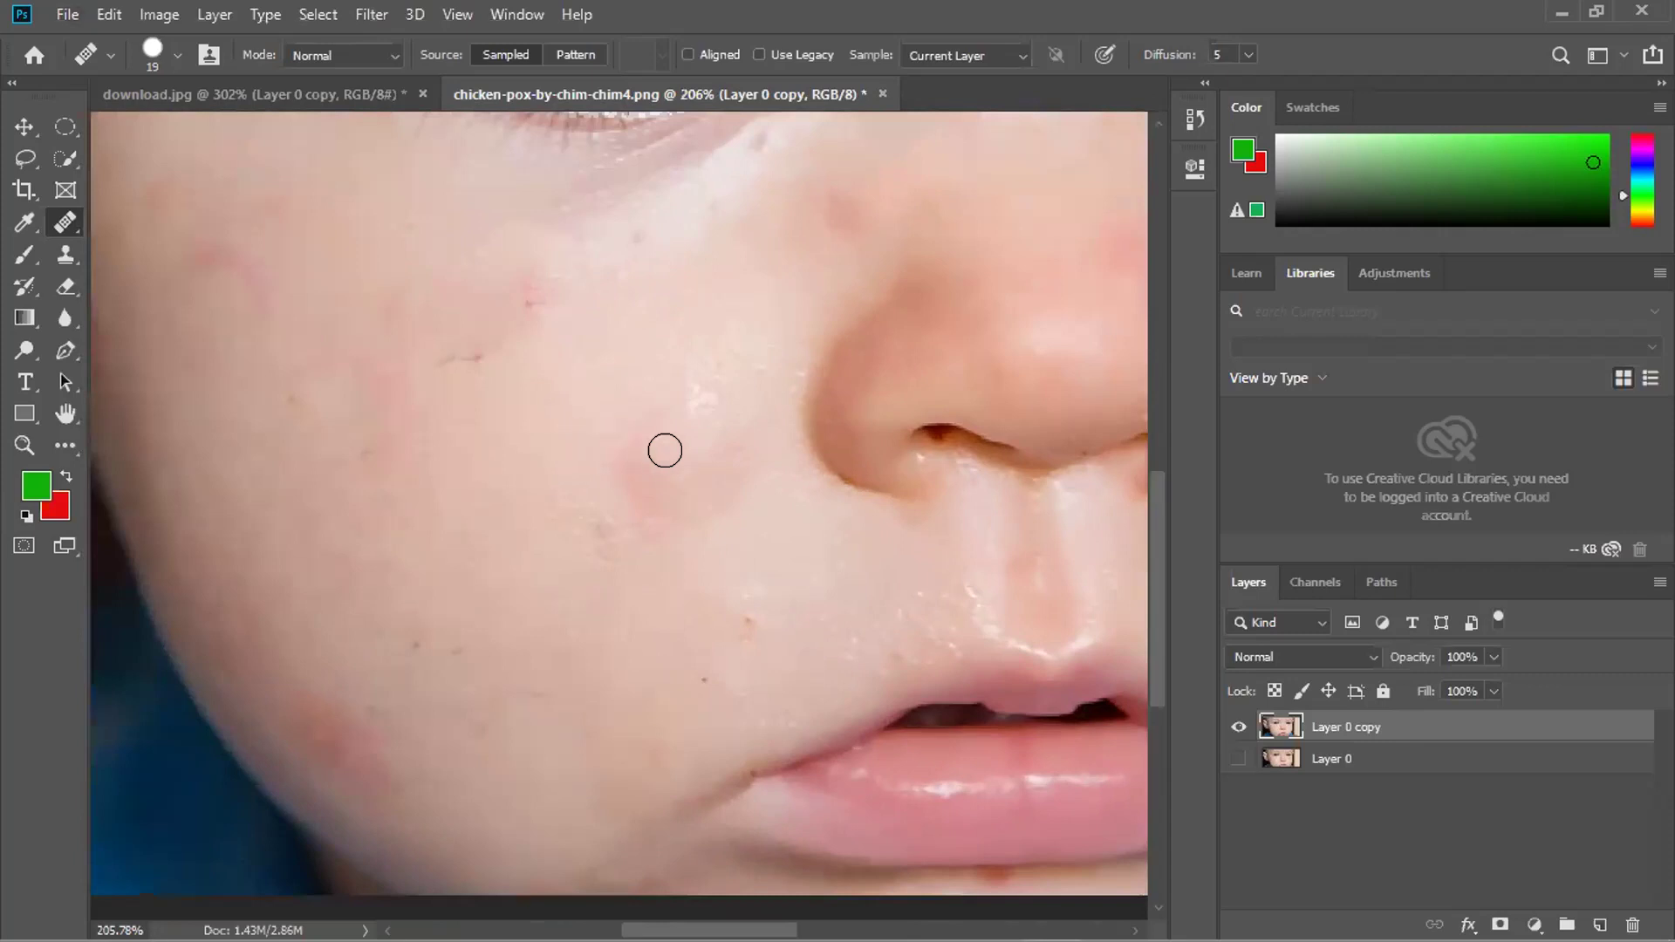
{"action": "key", "text": "bracketright"}
{"action": "left_click", "coordinate": [696, 401]}
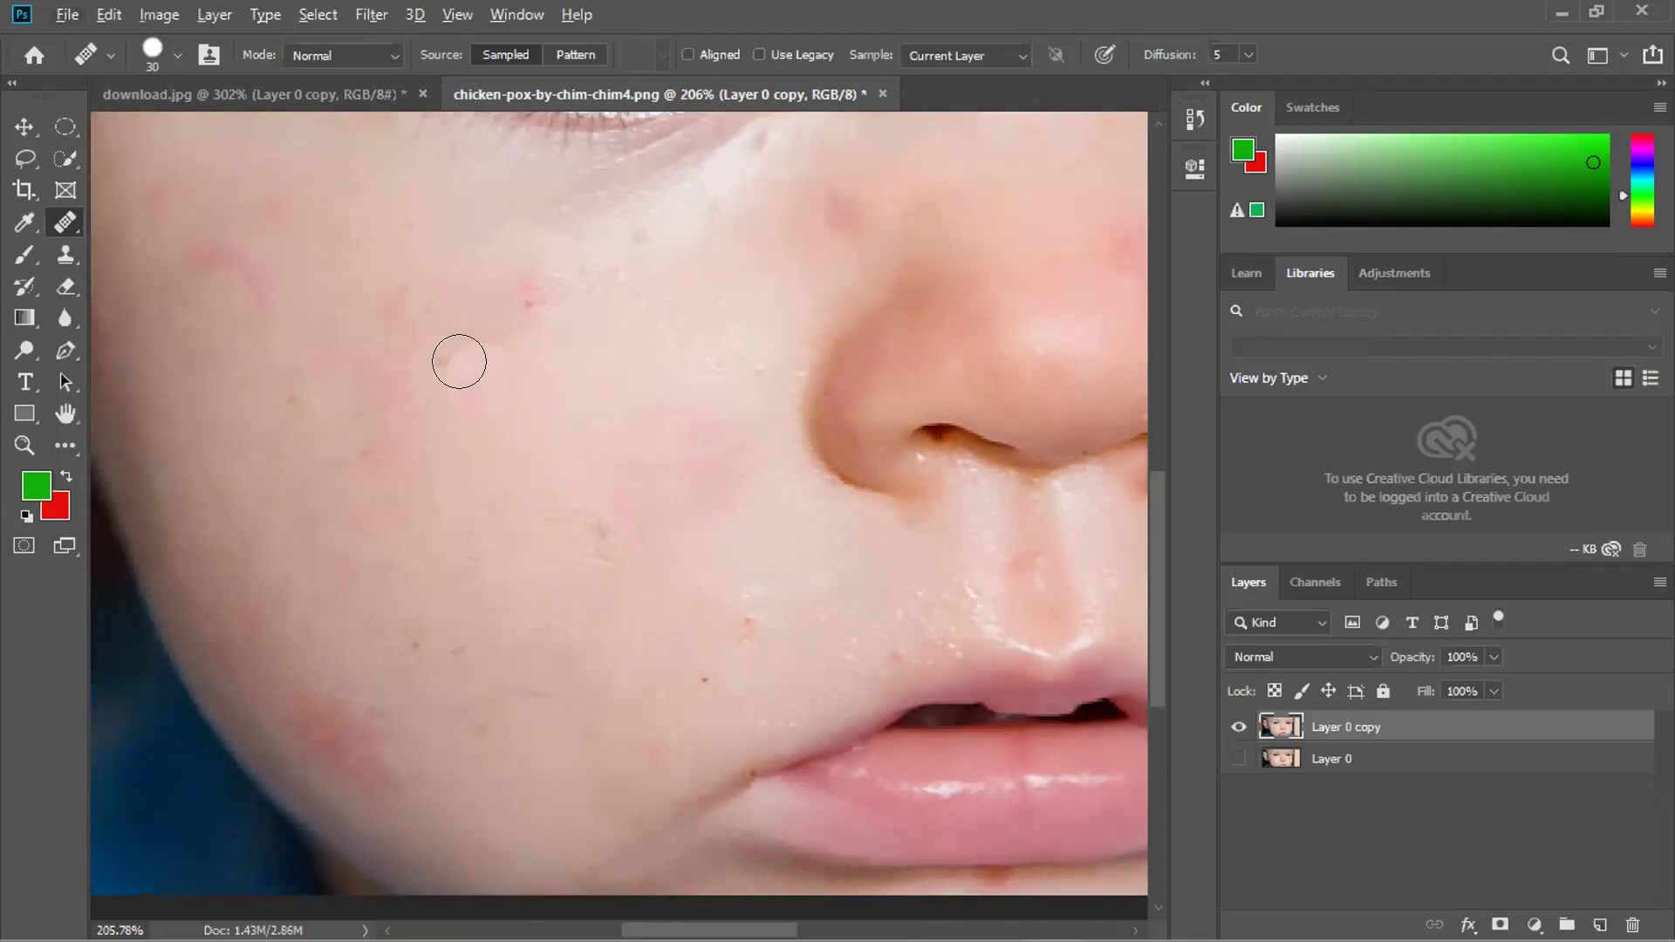
{"action": "left_click", "coordinate": [443, 351]}
{"action": "left_click", "coordinate": [524, 284]}
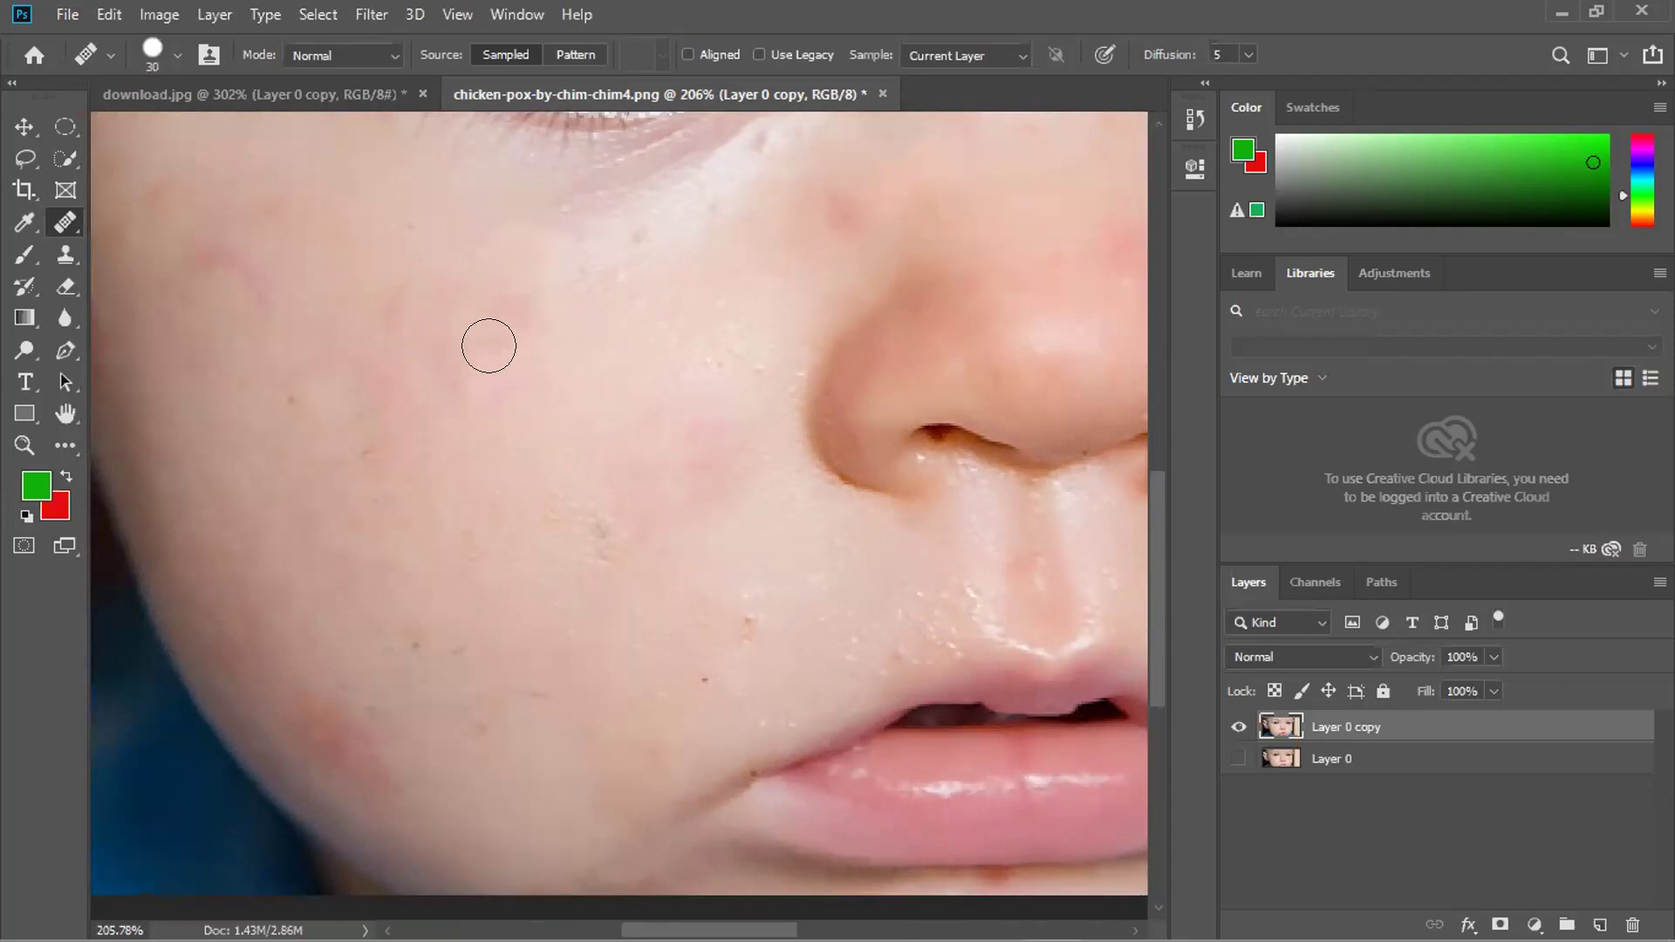
Sample clean cheek skin and heal the pink mark and the lower cheek.
{"action": "left_click", "coordinate": [303, 254], "text": "alt"}
{"action": "left_click_drag", "start_coordinate": [262, 266], "coordinate": [168, 262]}
{"action": "left_click", "coordinate": [248, 311]}
{"action": "left_click", "coordinate": [205, 281]}
{"action": "left_click", "coordinate": [243, 375]}
{"action": "left_click", "coordinate": [267, 464]}
{"action": "left_click", "coordinate": [311, 598]}
{"action": "left_click", "coordinate": [335, 718]}
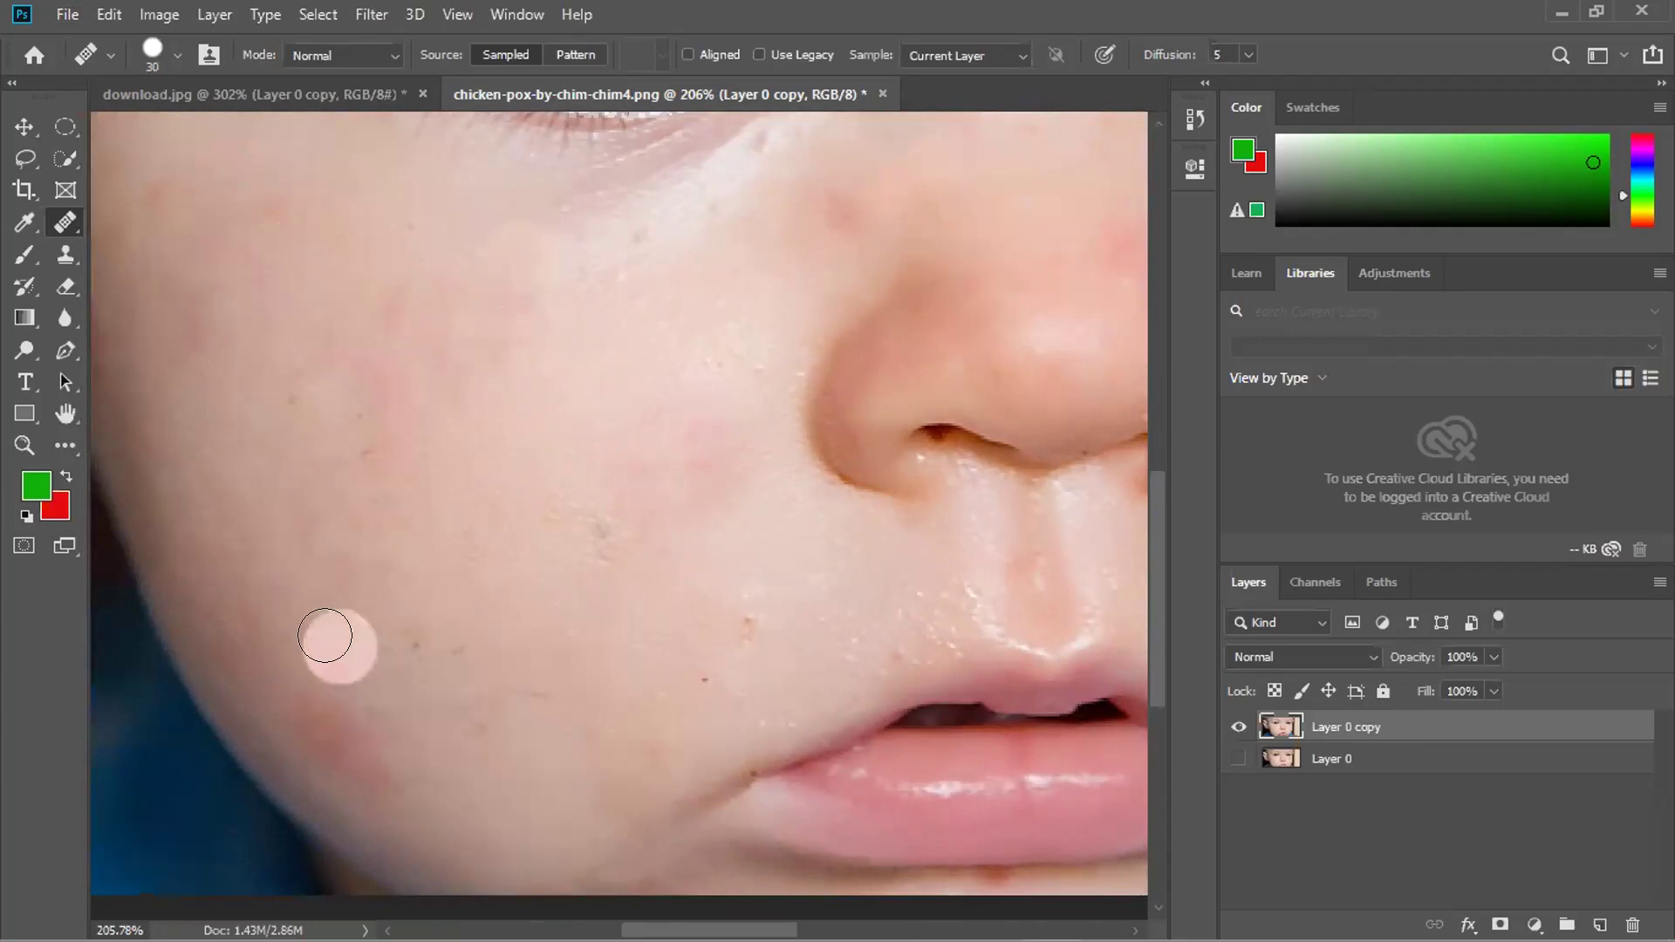
Heal the remaining marks near the jaw, mouth and upper lip.
{"action": "left_click", "coordinate": [335, 738]}
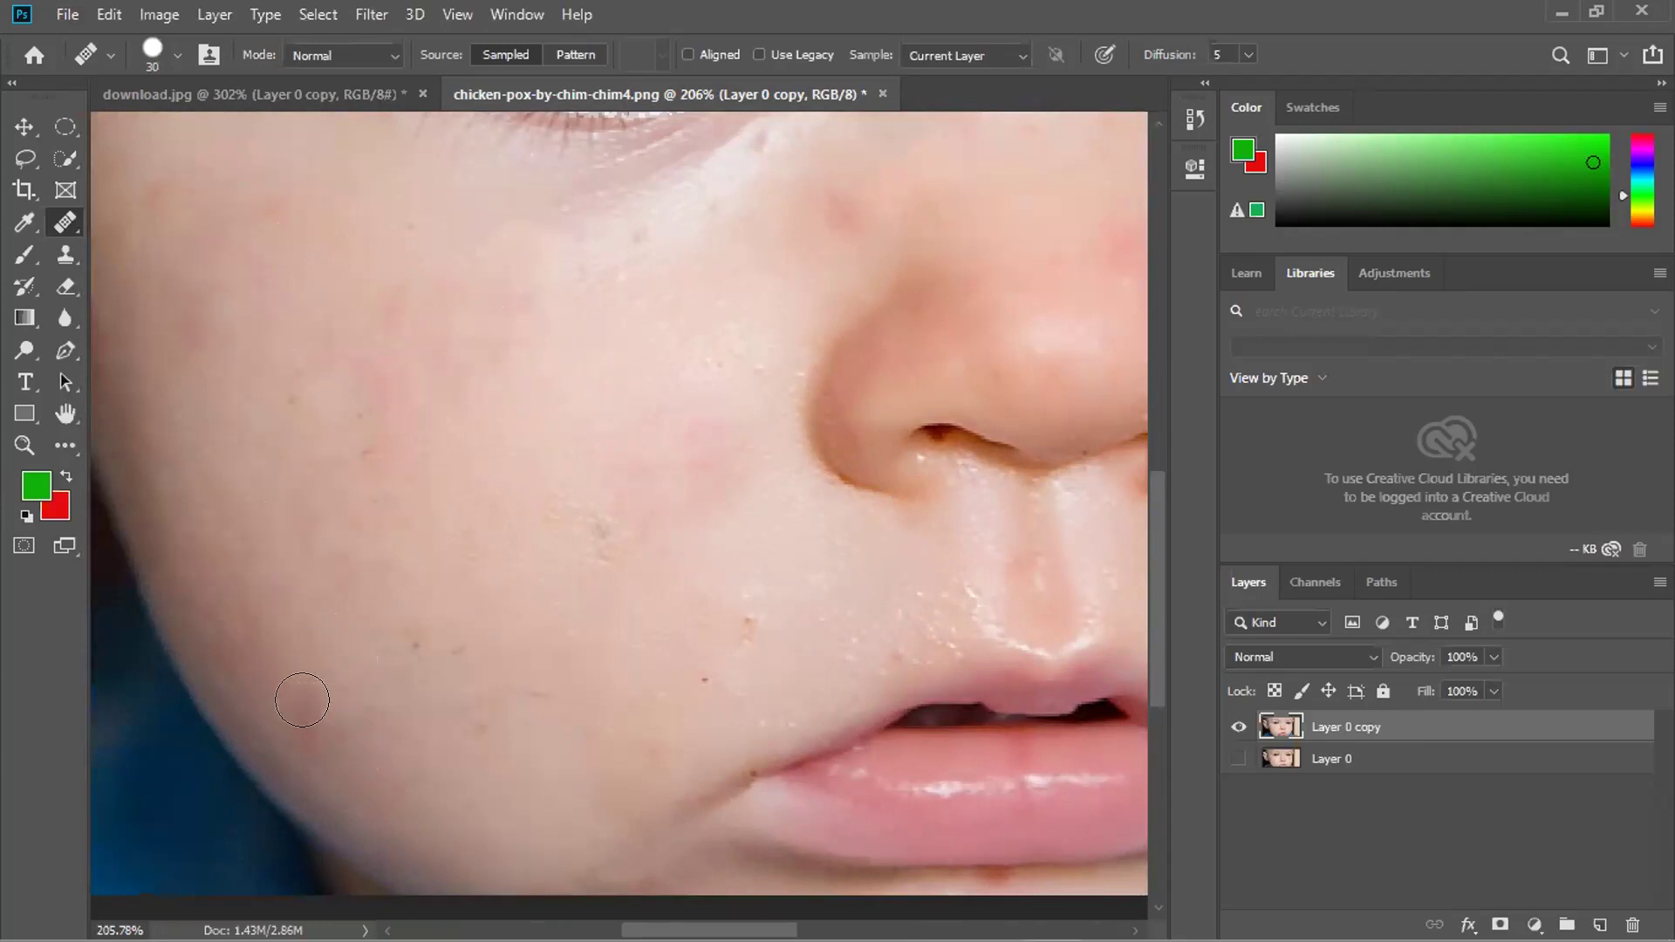
{"action": "left_click", "coordinate": [340, 746]}
{"action": "left_click", "coordinate": [444, 790]}
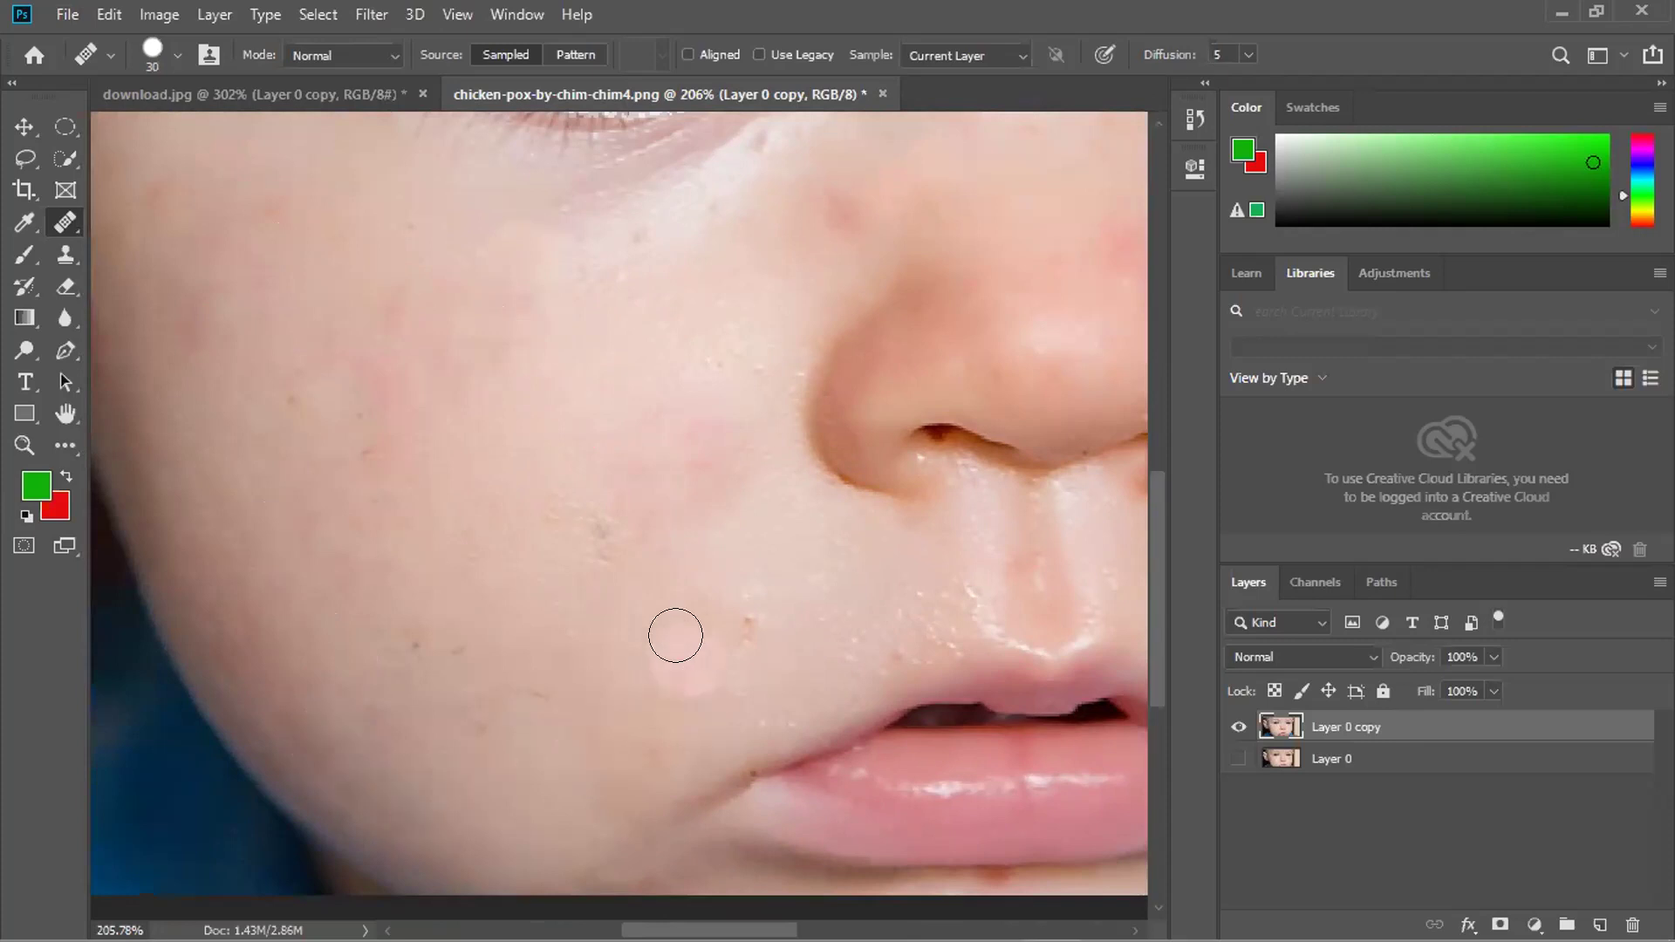
{"action": "left_click", "coordinate": [859, 709]}
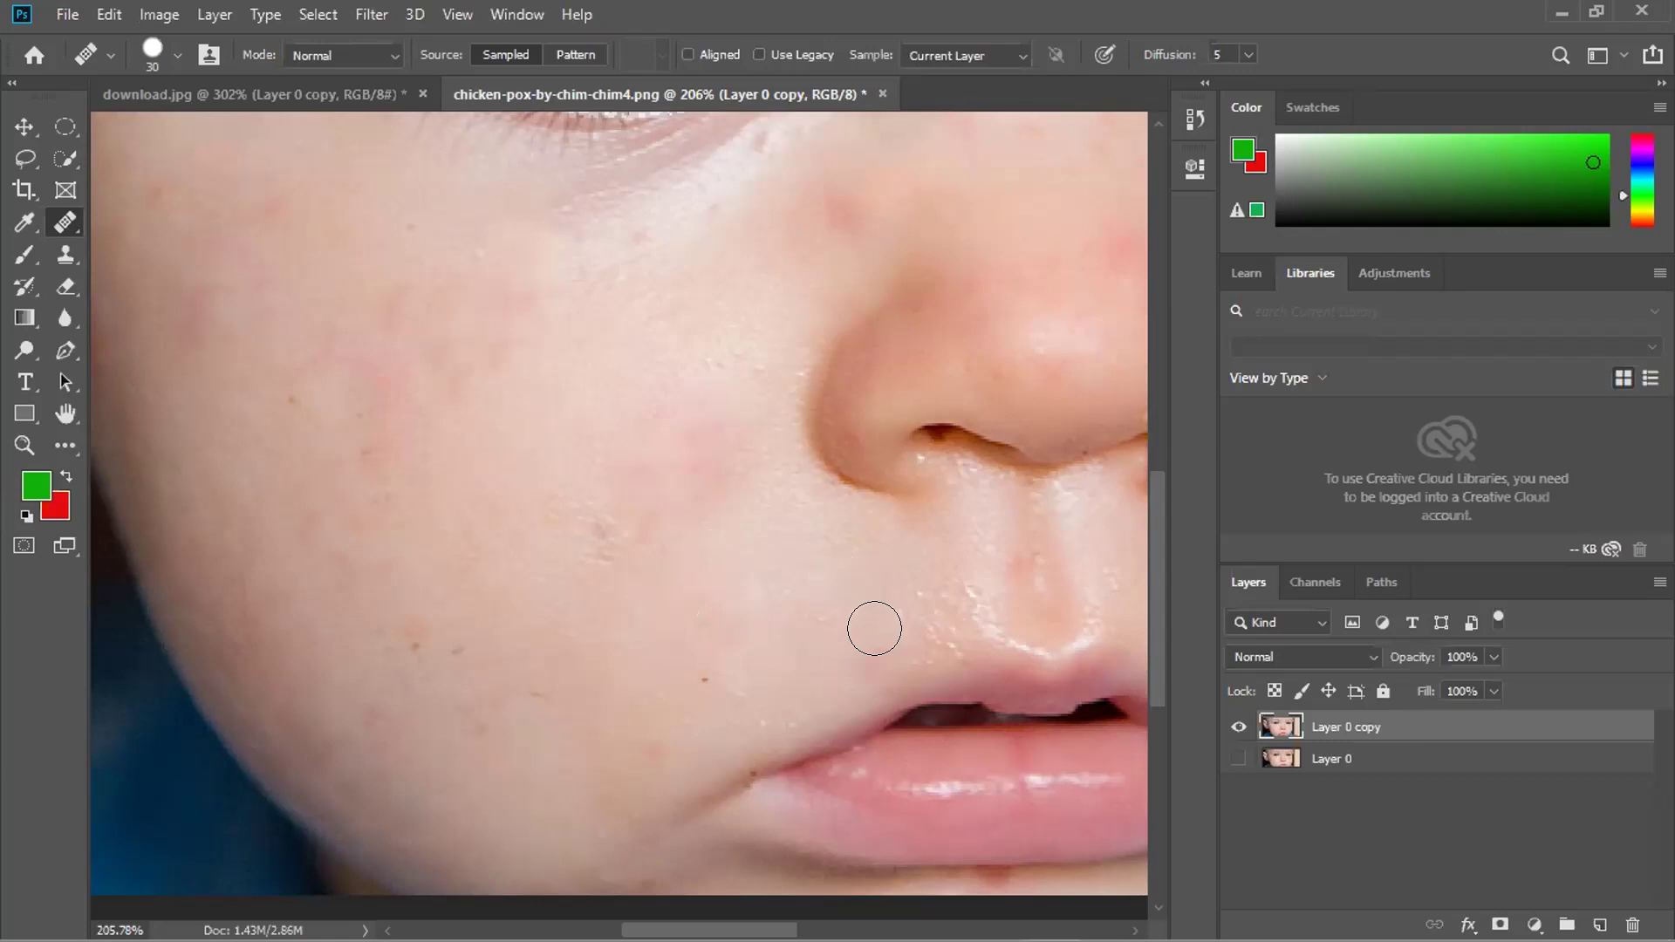
{"action": "scroll", "coordinate": [718, 580], "scroll_direction": "down", "scroll_amount": 2}
Shrink the healing brush to 20, then 15, and heal spots on the forehead and near the brow.
{"action": "scroll", "coordinate": [719, 580], "scroll_direction": "down", "scroll_amount": 3}
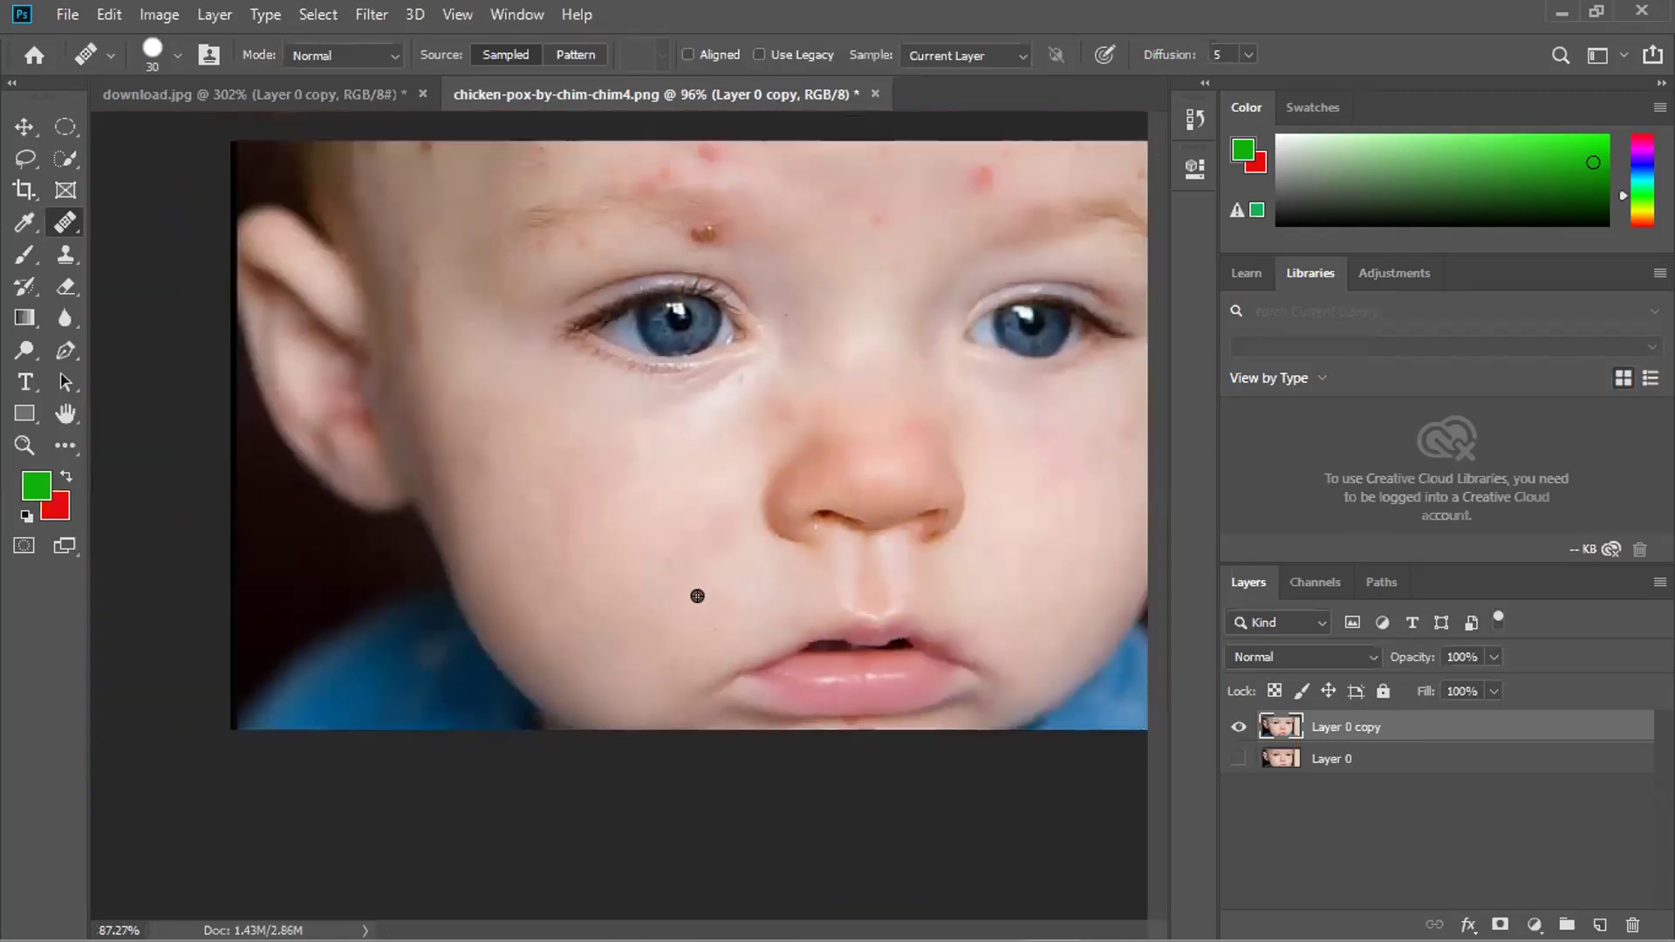
{"action": "scroll", "coordinate": [862, 290], "scroll_direction": "up", "scroll_amount": 3}
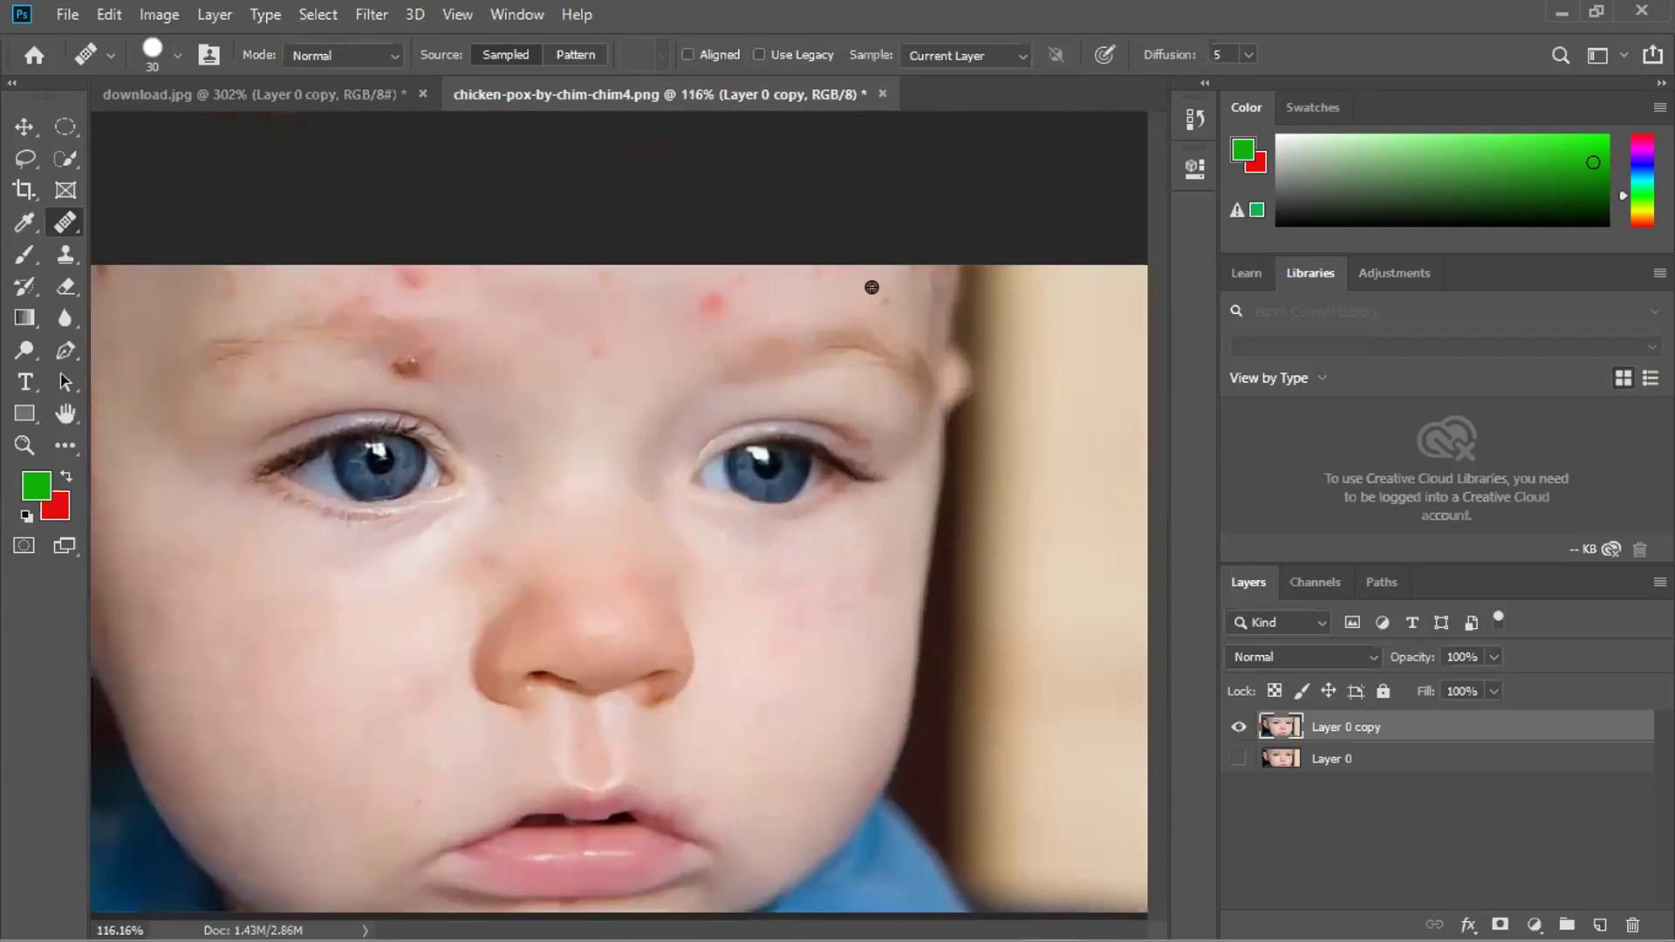
{"action": "key", "text": "bracketleft"}
{"action": "left_click", "coordinate": [902, 307]}
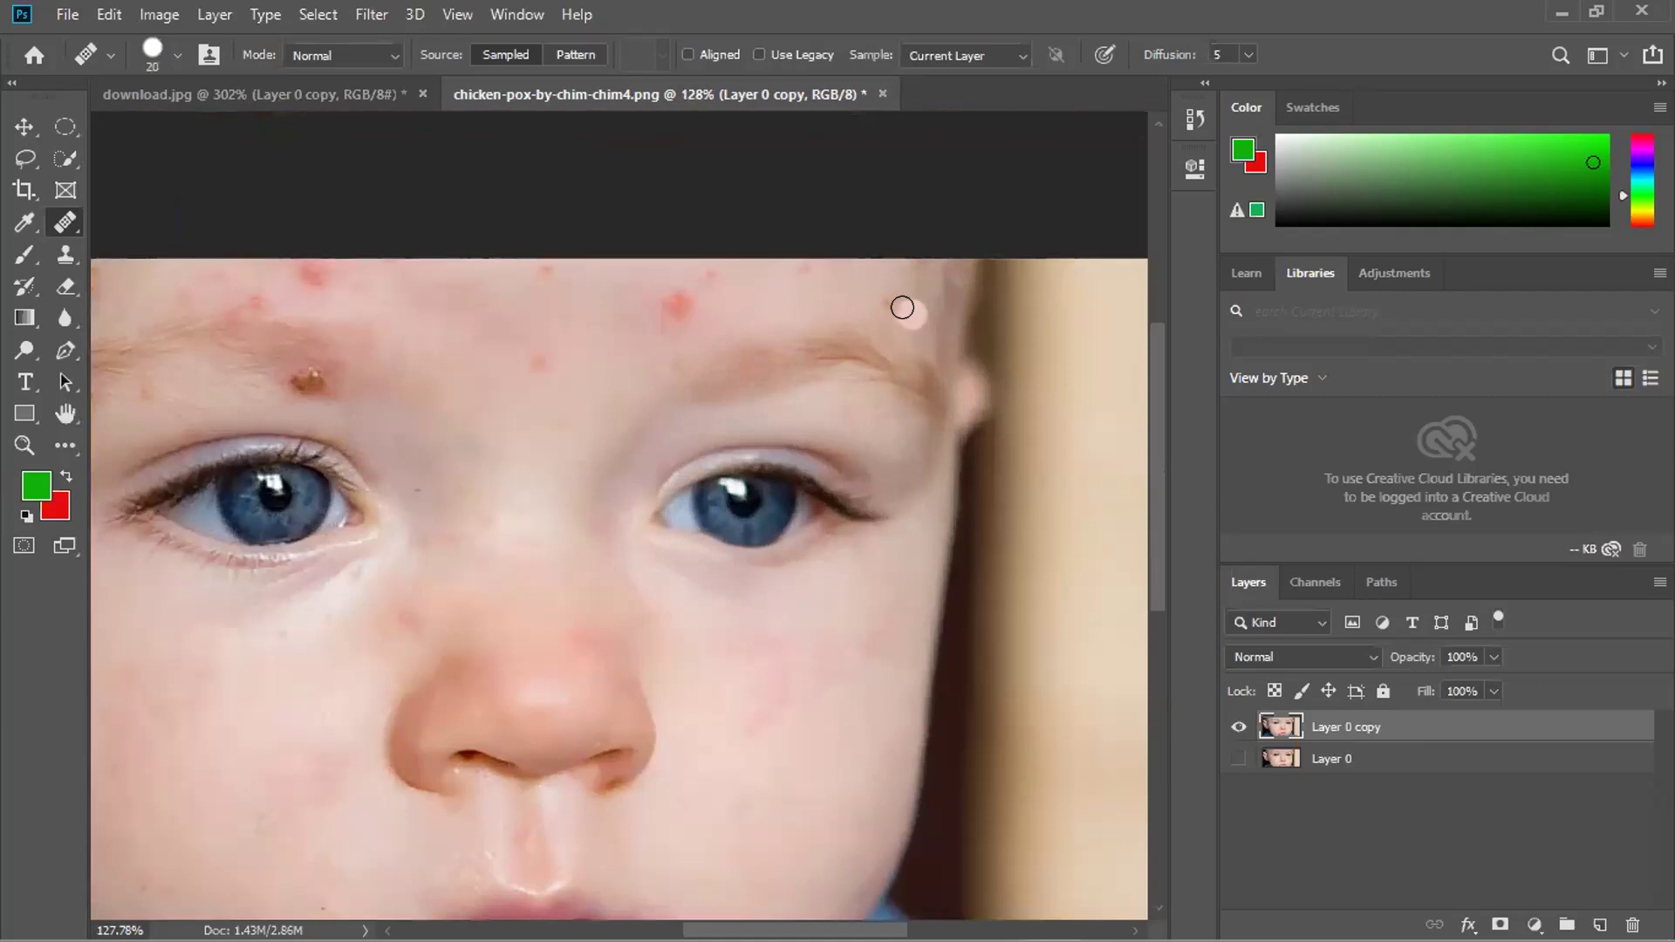
{"action": "key", "text": "bracketleft"}
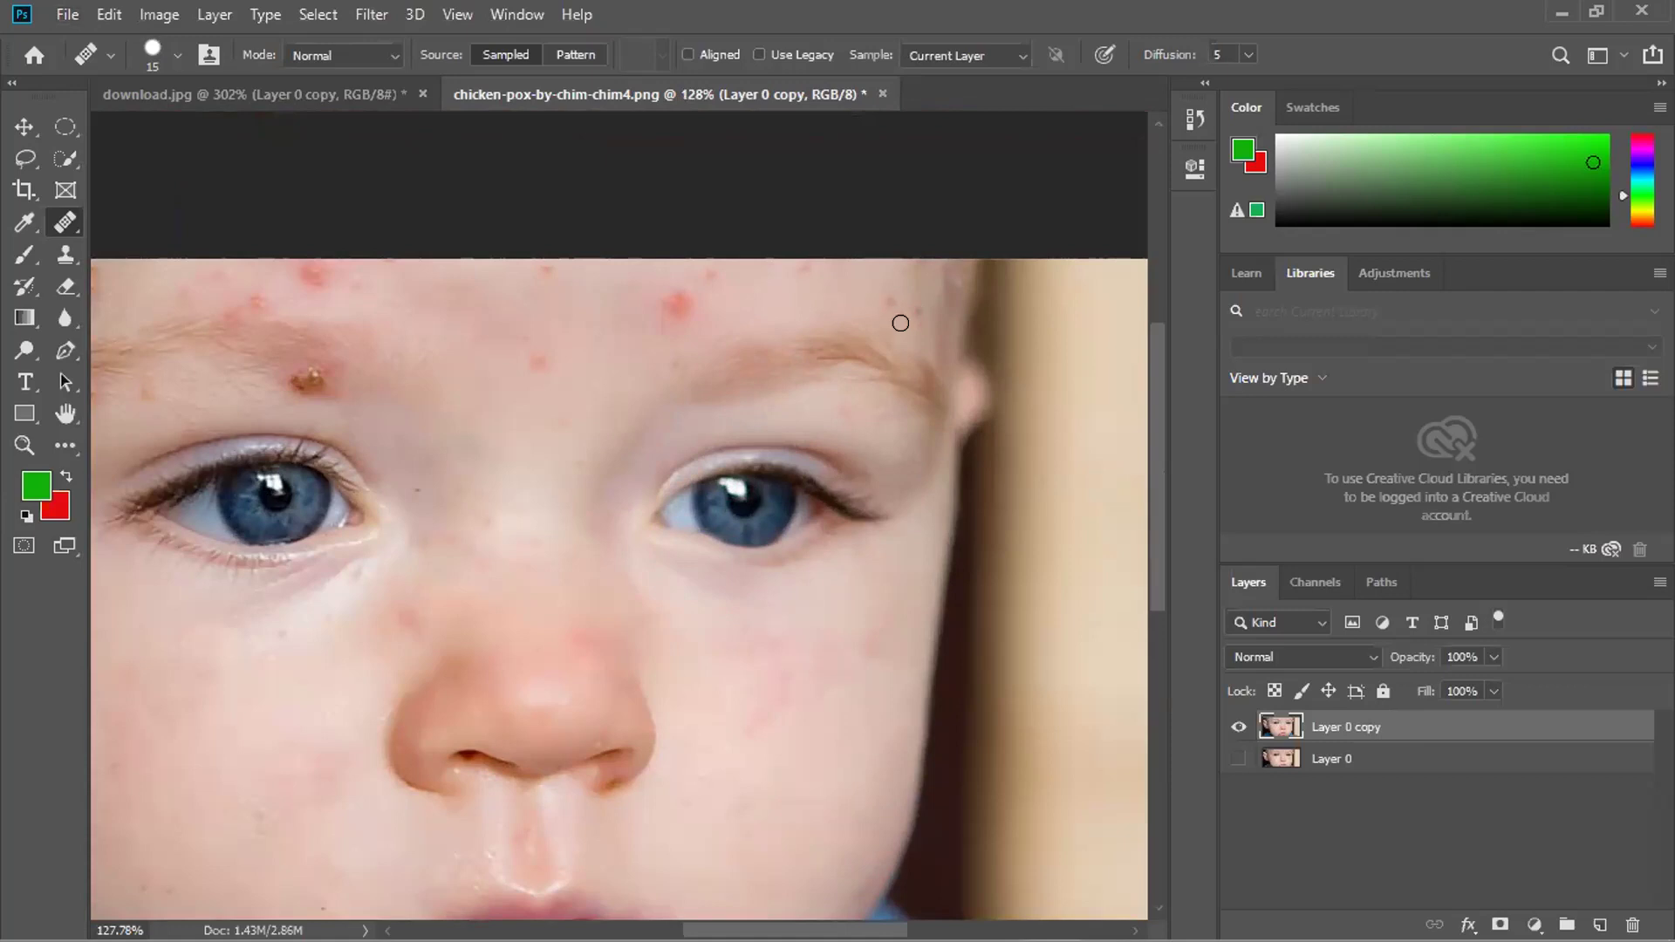
{"action": "left_click_drag", "start_coordinate": [920, 314], "coordinate": [920, 329]}
{"action": "left_click", "coordinate": [933, 375]}
{"action": "left_click", "coordinate": [909, 481]}
Enlarge the brush to 25 and heal the small spots across the forehead and its top edge.
{"action": "key", "text": "bracketright"}
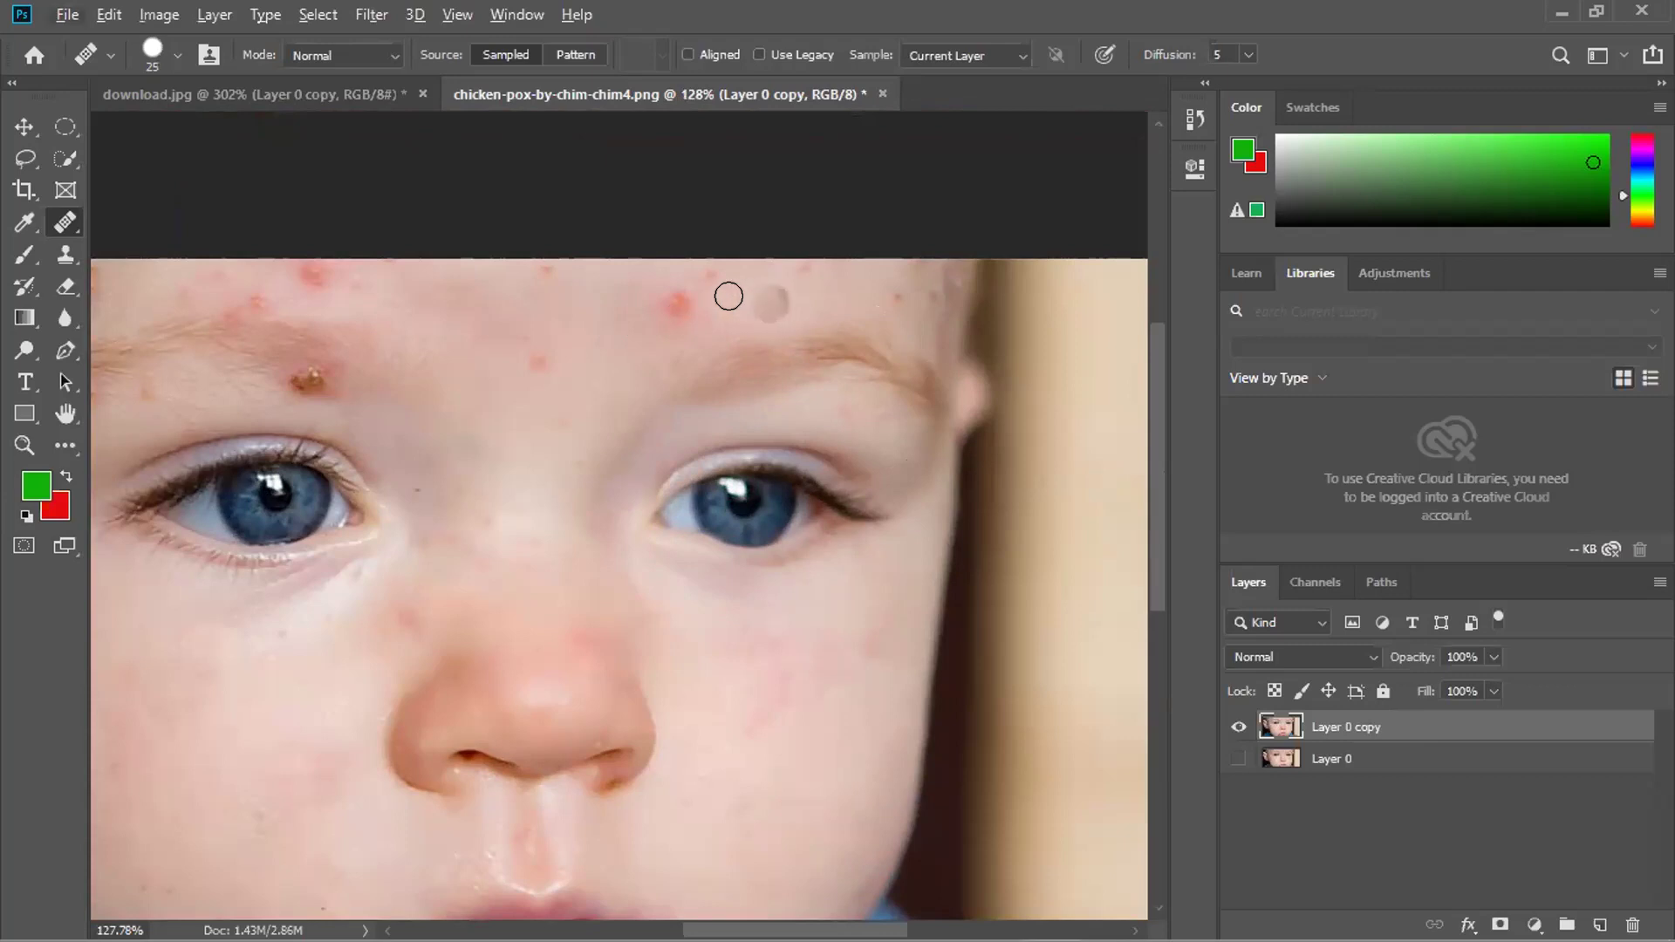
{"action": "mouse_move", "coordinate": [683, 293]}
{"action": "left_mouse_down"}
{"action": "mouse_move", "coordinate": [666, 315]}
{"action": "mouse_move", "coordinate": [654, 288]}
{"action": "left_mouse_up"}
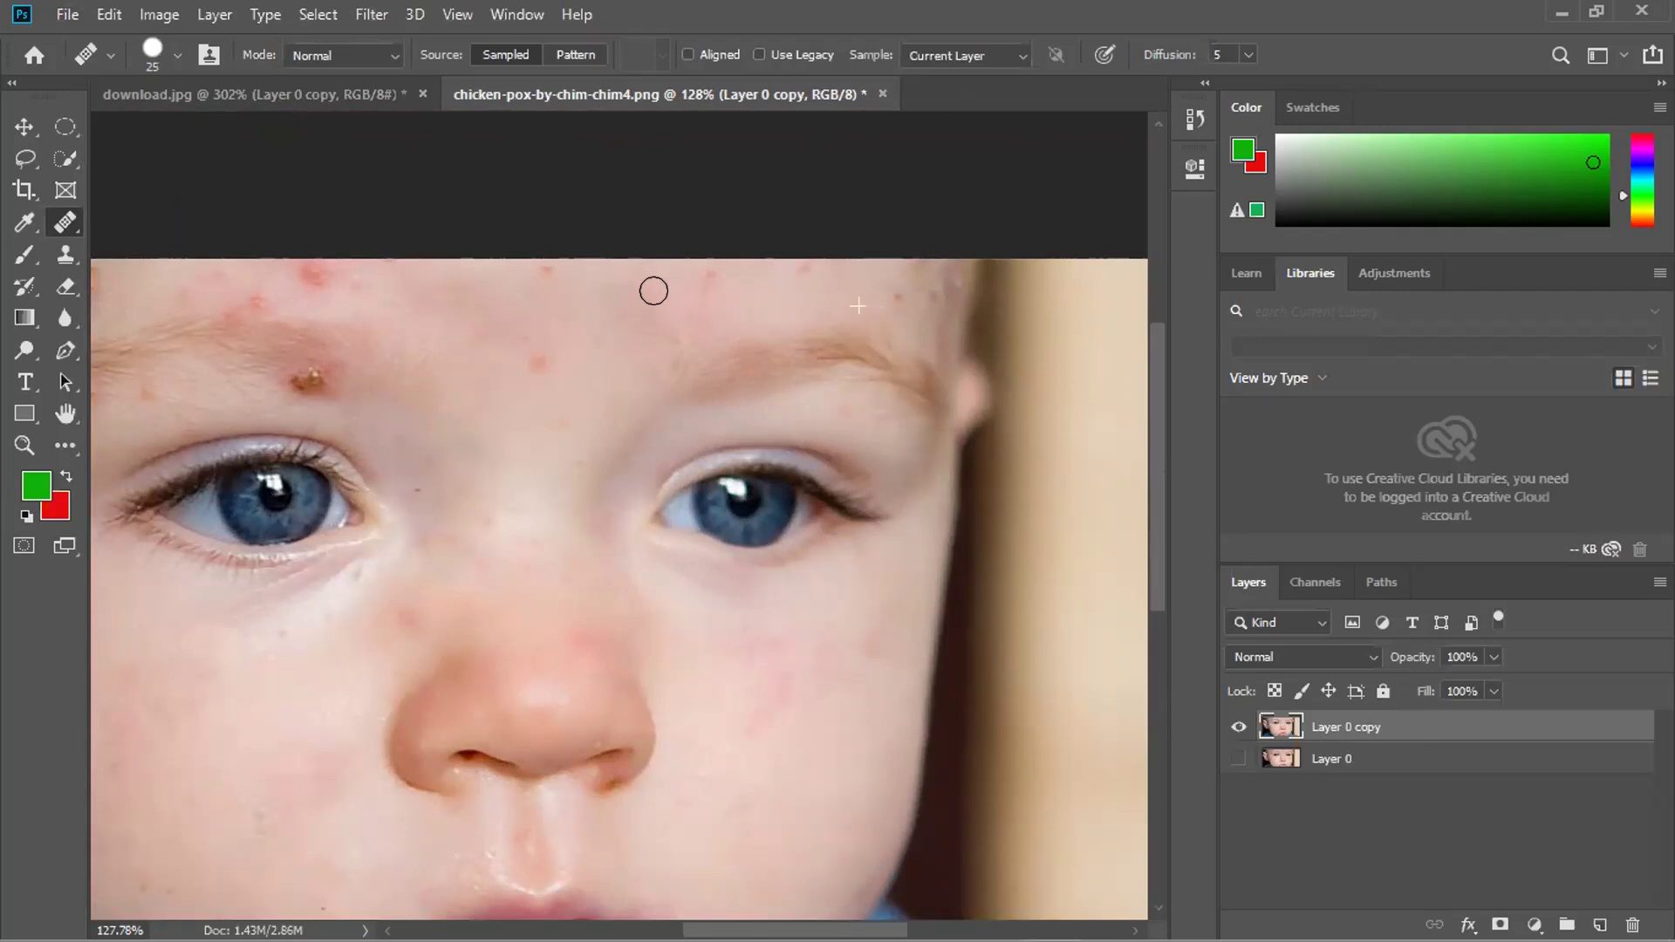
{"action": "scroll", "coordinate": [689, 329], "scroll_direction": "up", "scroll_amount": 2}
{"action": "left_click", "coordinate": [712, 346]}
{"action": "mouse_move", "coordinate": [772, 325]}
{"action": "left_mouse_down"}
{"action": "mouse_move", "coordinate": [781, 336]}
{"action": "mouse_move", "coordinate": [759, 349]}
{"action": "mouse_move", "coordinate": [771, 329]}
{"action": "mouse_move", "coordinate": [706, 320]}
{"action": "left_mouse_up"}
{"action": "left_click_drag", "start_coordinate": [808, 311], "coordinate": [842, 371]}
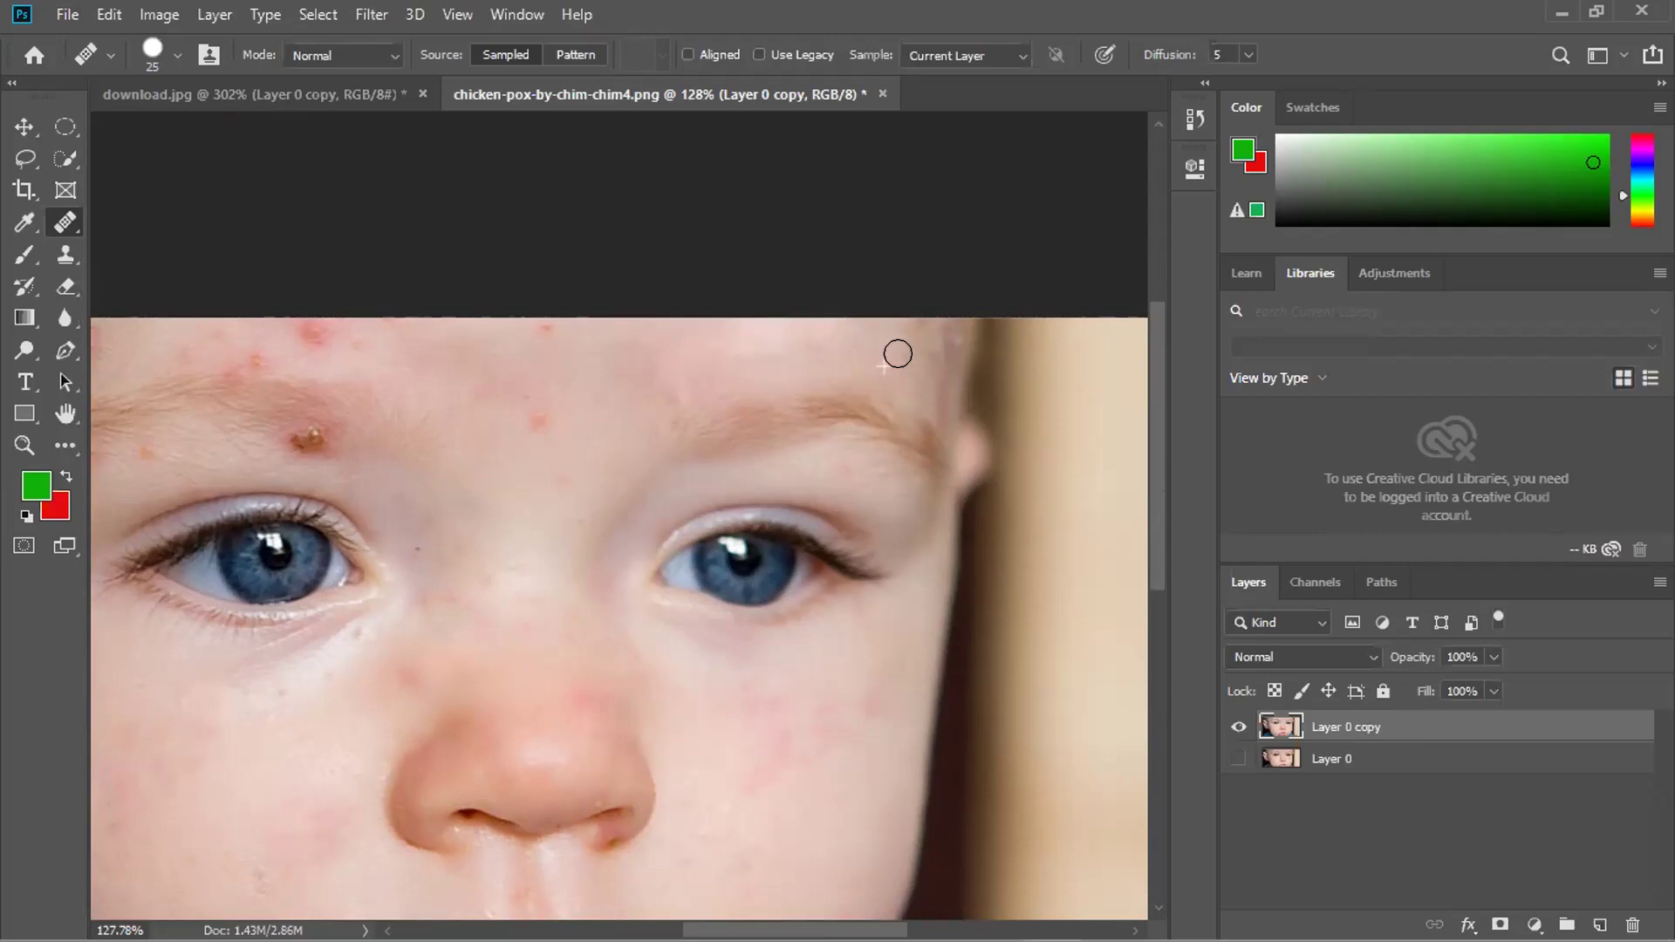
{"action": "mouse_move", "coordinate": [938, 348]}
{"action": "left_mouse_down"}
{"action": "mouse_move", "coordinate": [925, 334]}
{"action": "mouse_move", "coordinate": [946, 340]}
{"action": "mouse_move", "coordinate": [924, 358]}
{"action": "mouse_move", "coordinate": [942, 419]}
{"action": "mouse_move", "coordinate": [898, 314]}
{"action": "mouse_move", "coordinate": [939, 318]}
{"action": "left_mouse_up"}
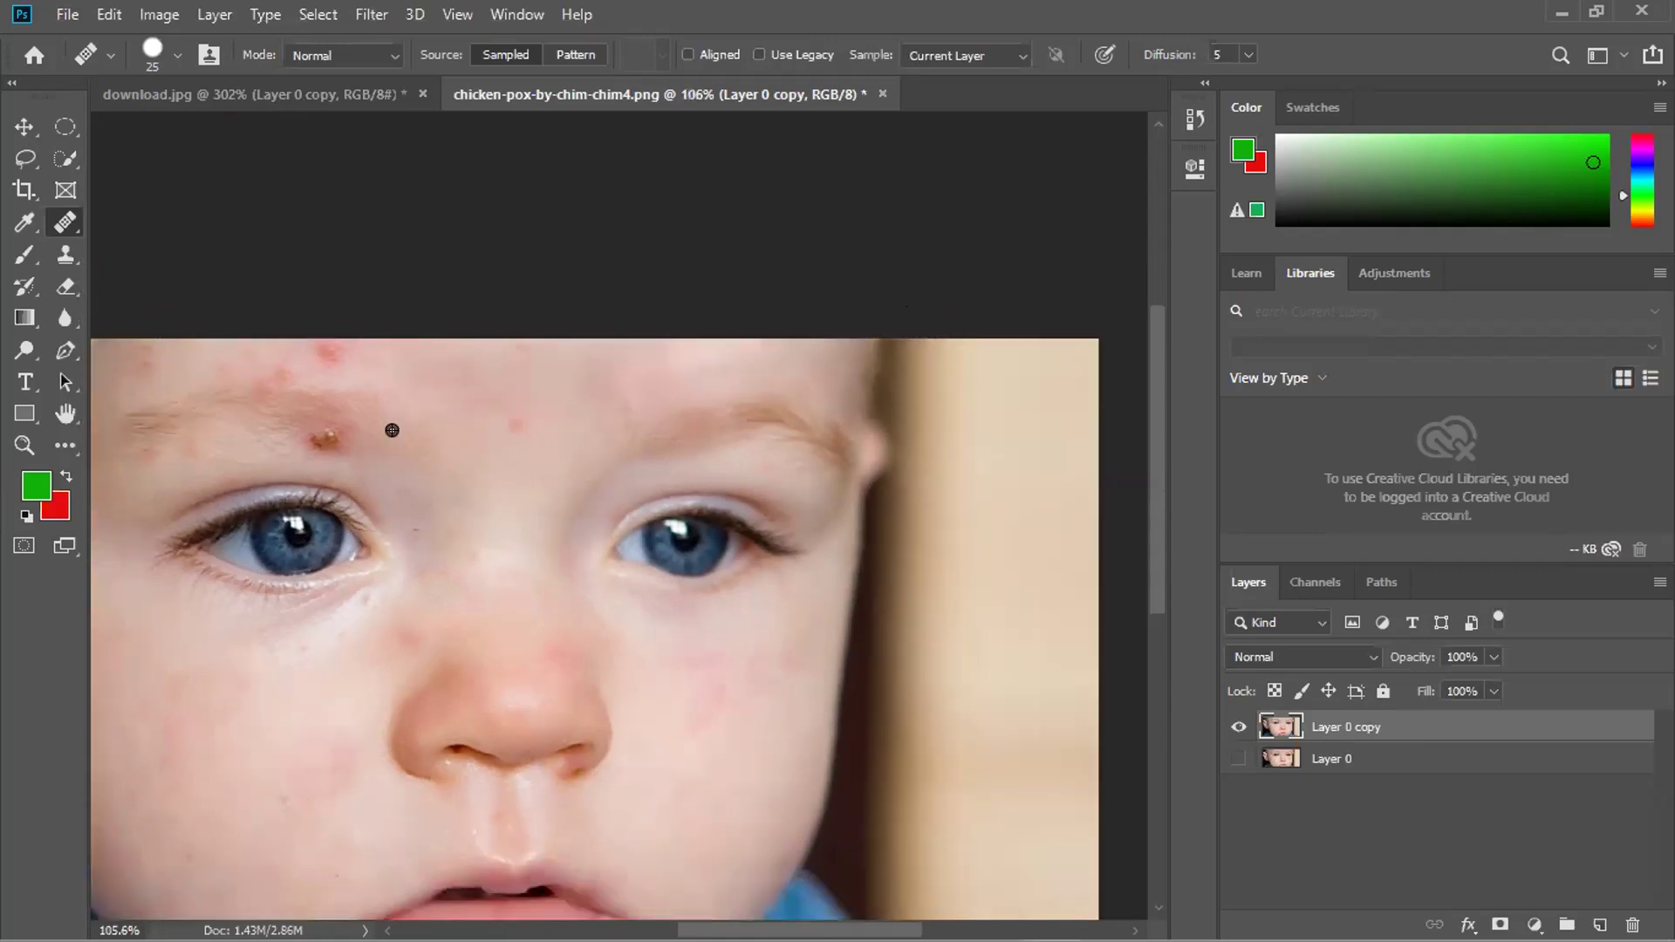
Heal a cheek spot, then click with the Patch tool, raising the 'No pixels are selected' warning.
{"action": "scroll", "coordinate": [389, 426], "scroll_direction": "down", "scroll_amount": 2}
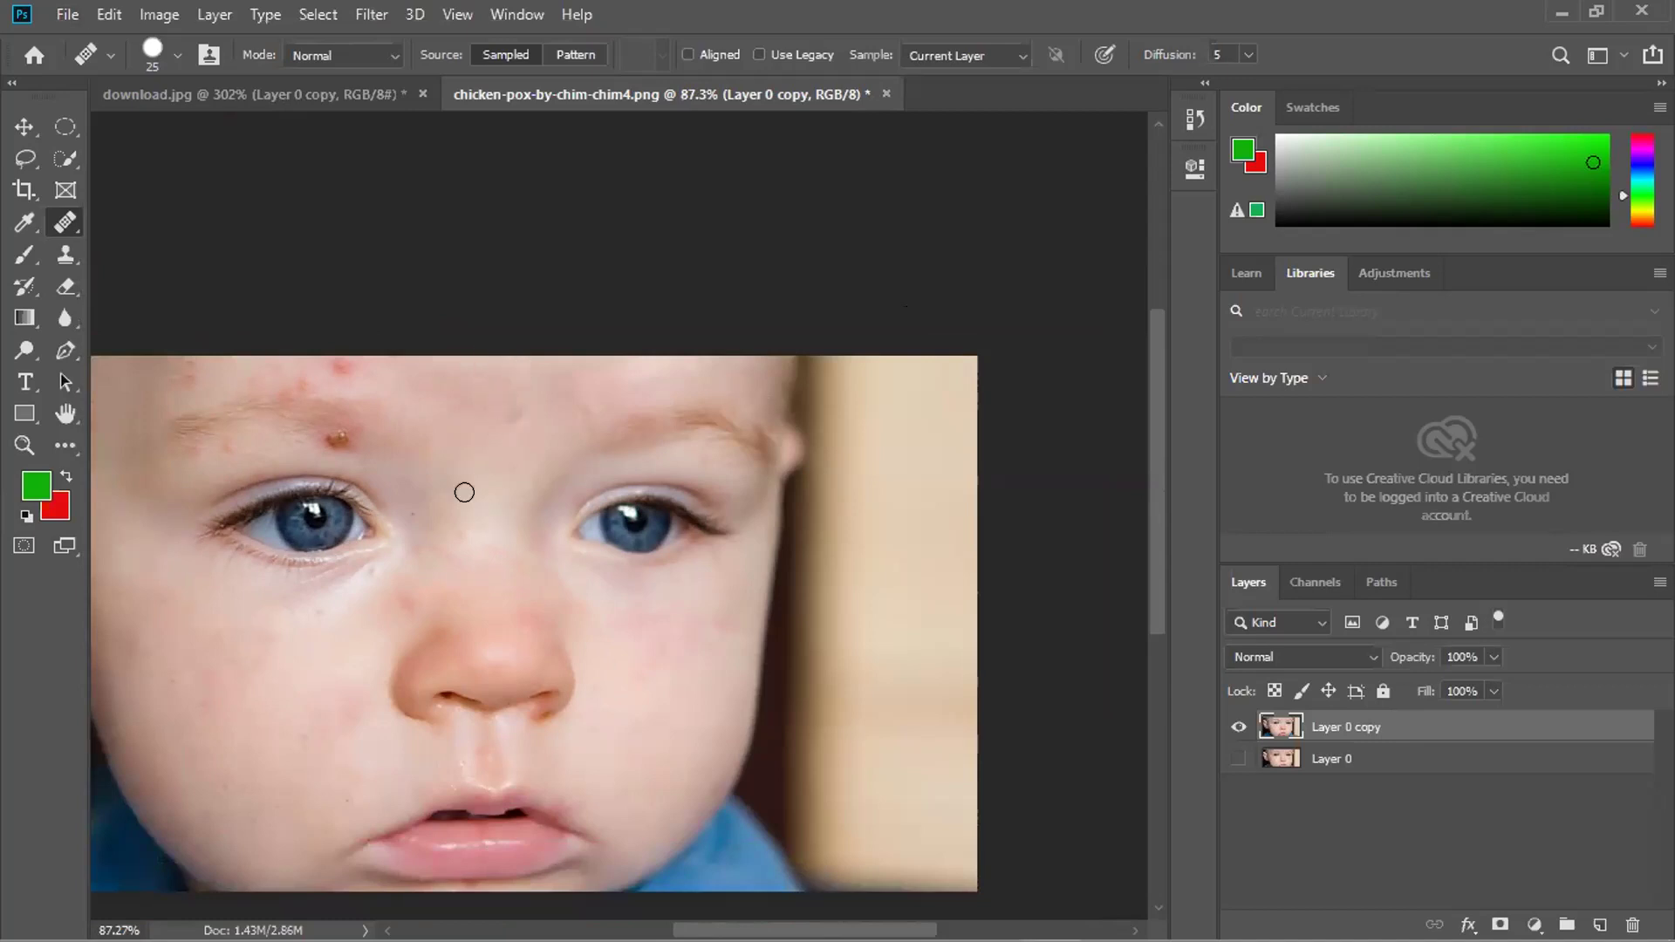
{"action": "scroll", "coordinate": [345, 741], "scroll_direction": "down", "scroll_amount": 2}
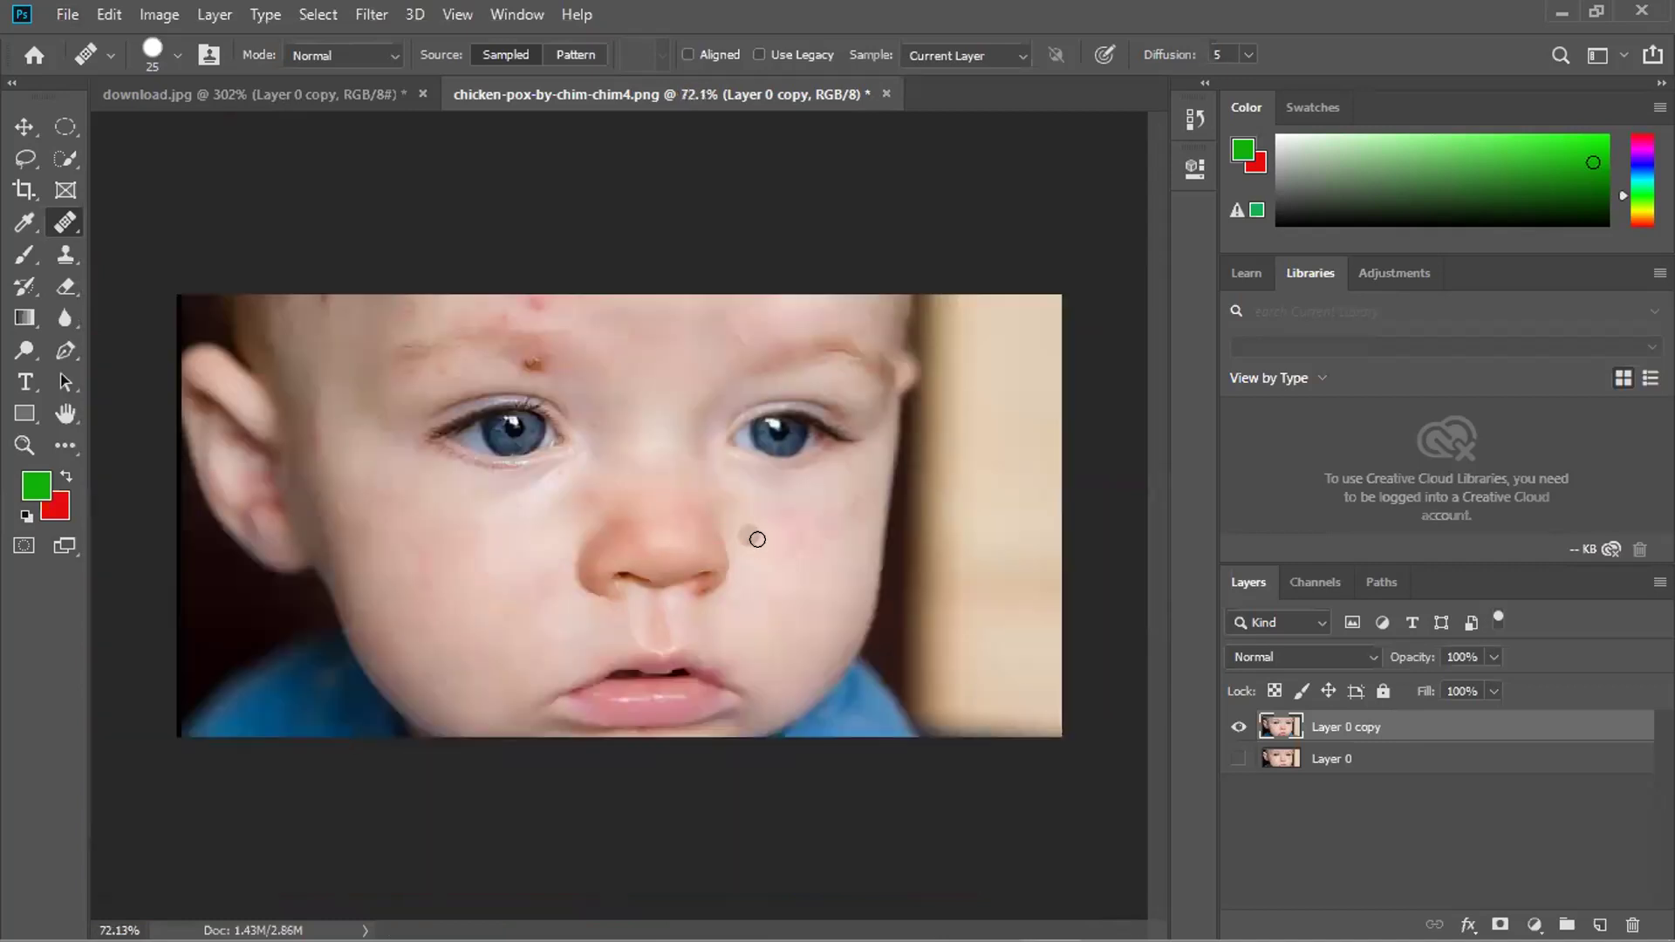
{"action": "scroll", "coordinate": [549, 491], "scroll_direction": "up", "scroll_amount": 4}
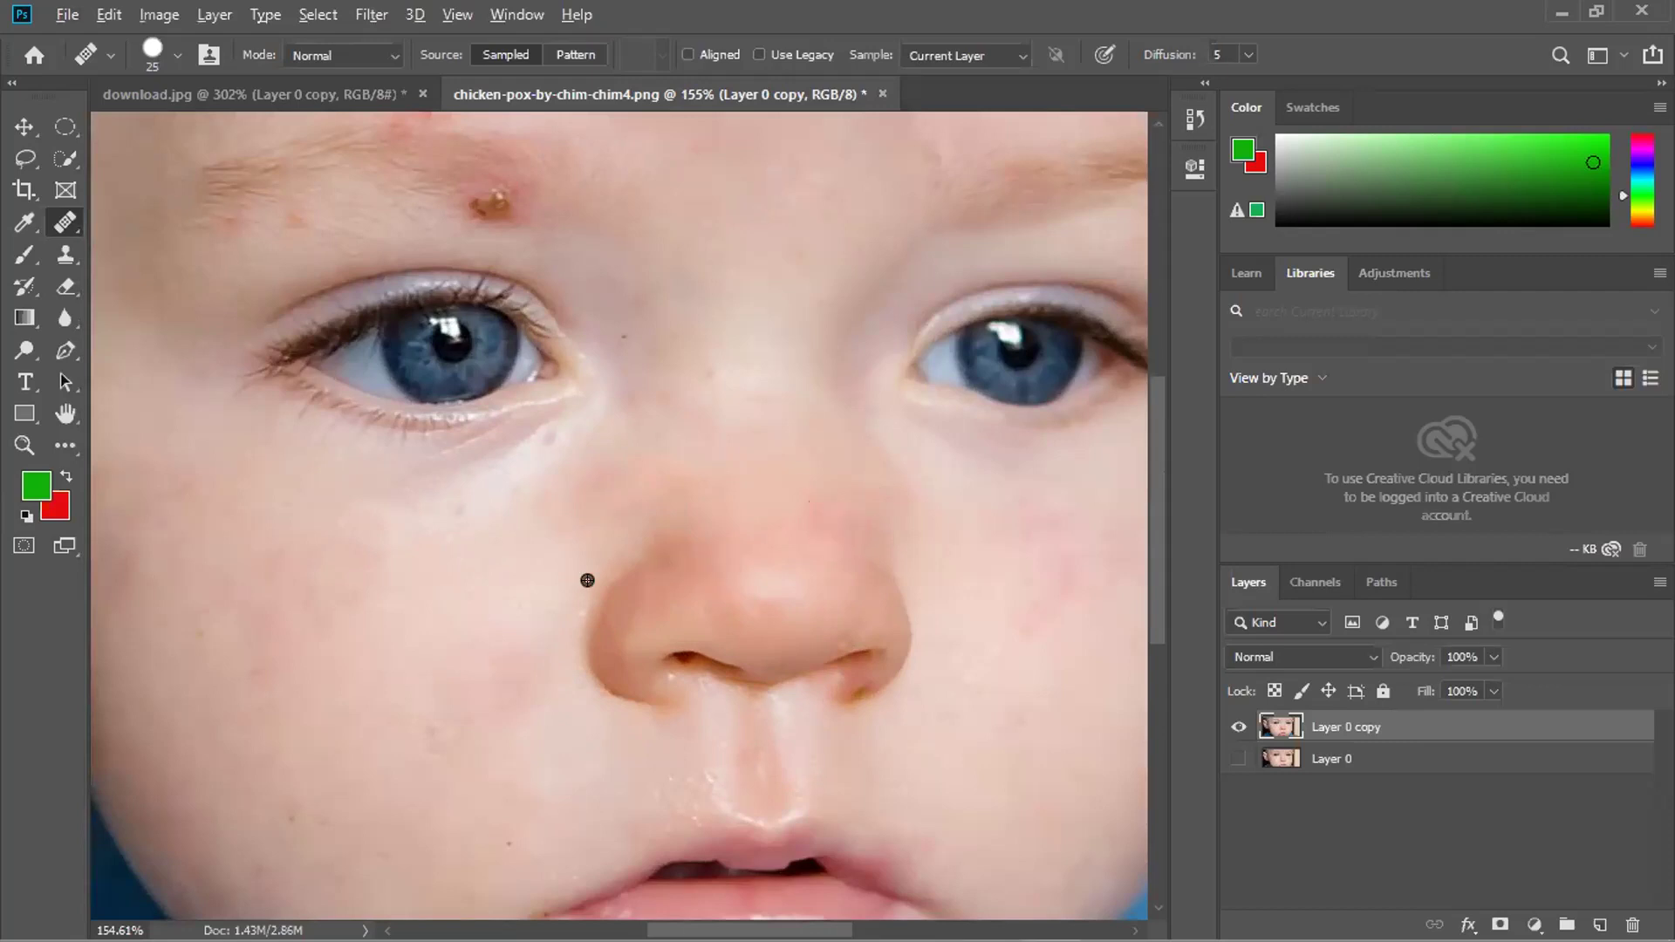
{"action": "scroll", "coordinate": [489, 584], "scroll_direction": "down", "scroll_amount": 2}
{"action": "scroll", "coordinate": [153, 428], "scroll_direction": "up", "scroll_amount": 2}
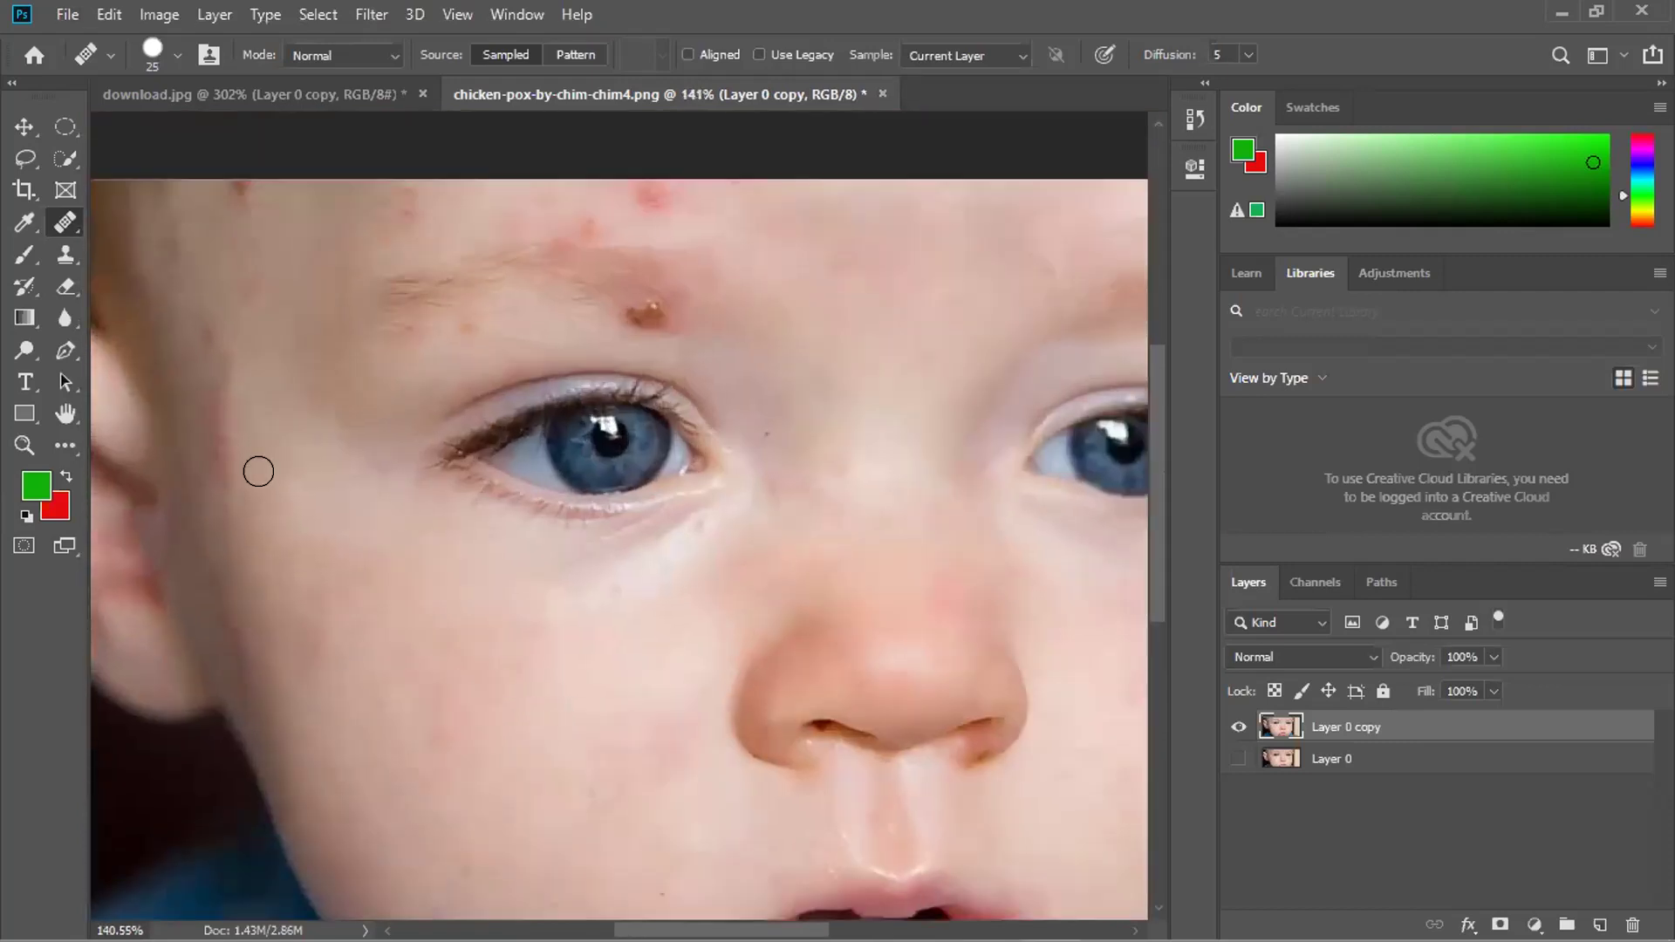
{"action": "left_click_drag", "start_coordinate": [251, 414], "coordinate": [251, 415]}
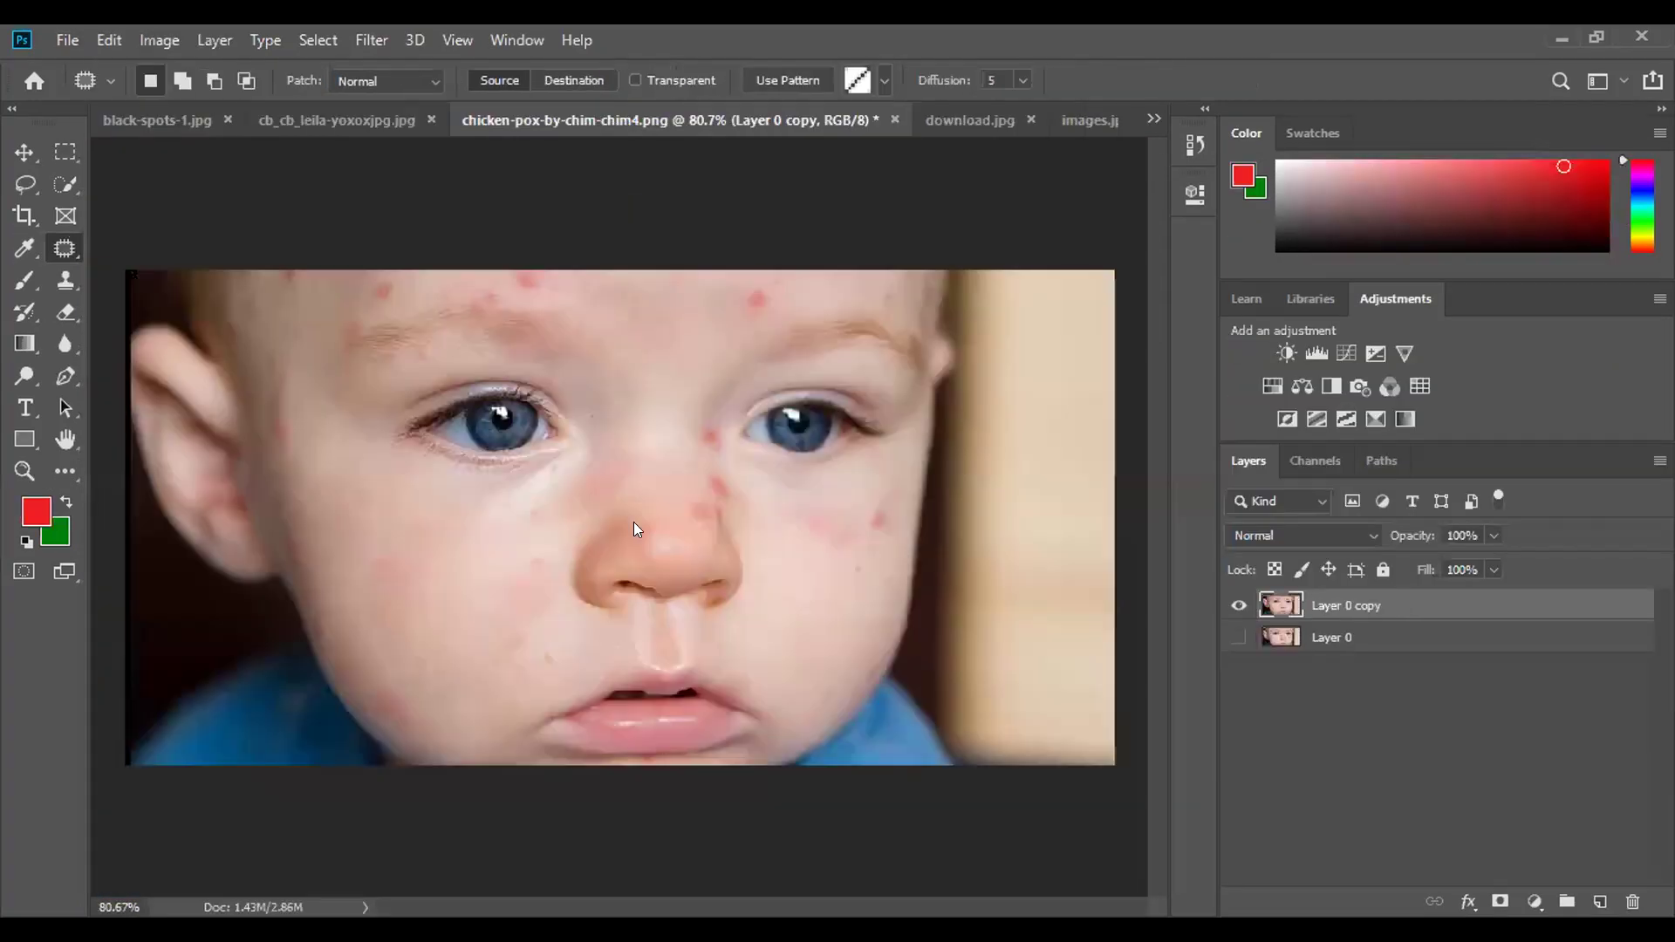
{"action": "left_click", "coordinate": [636, 532]}
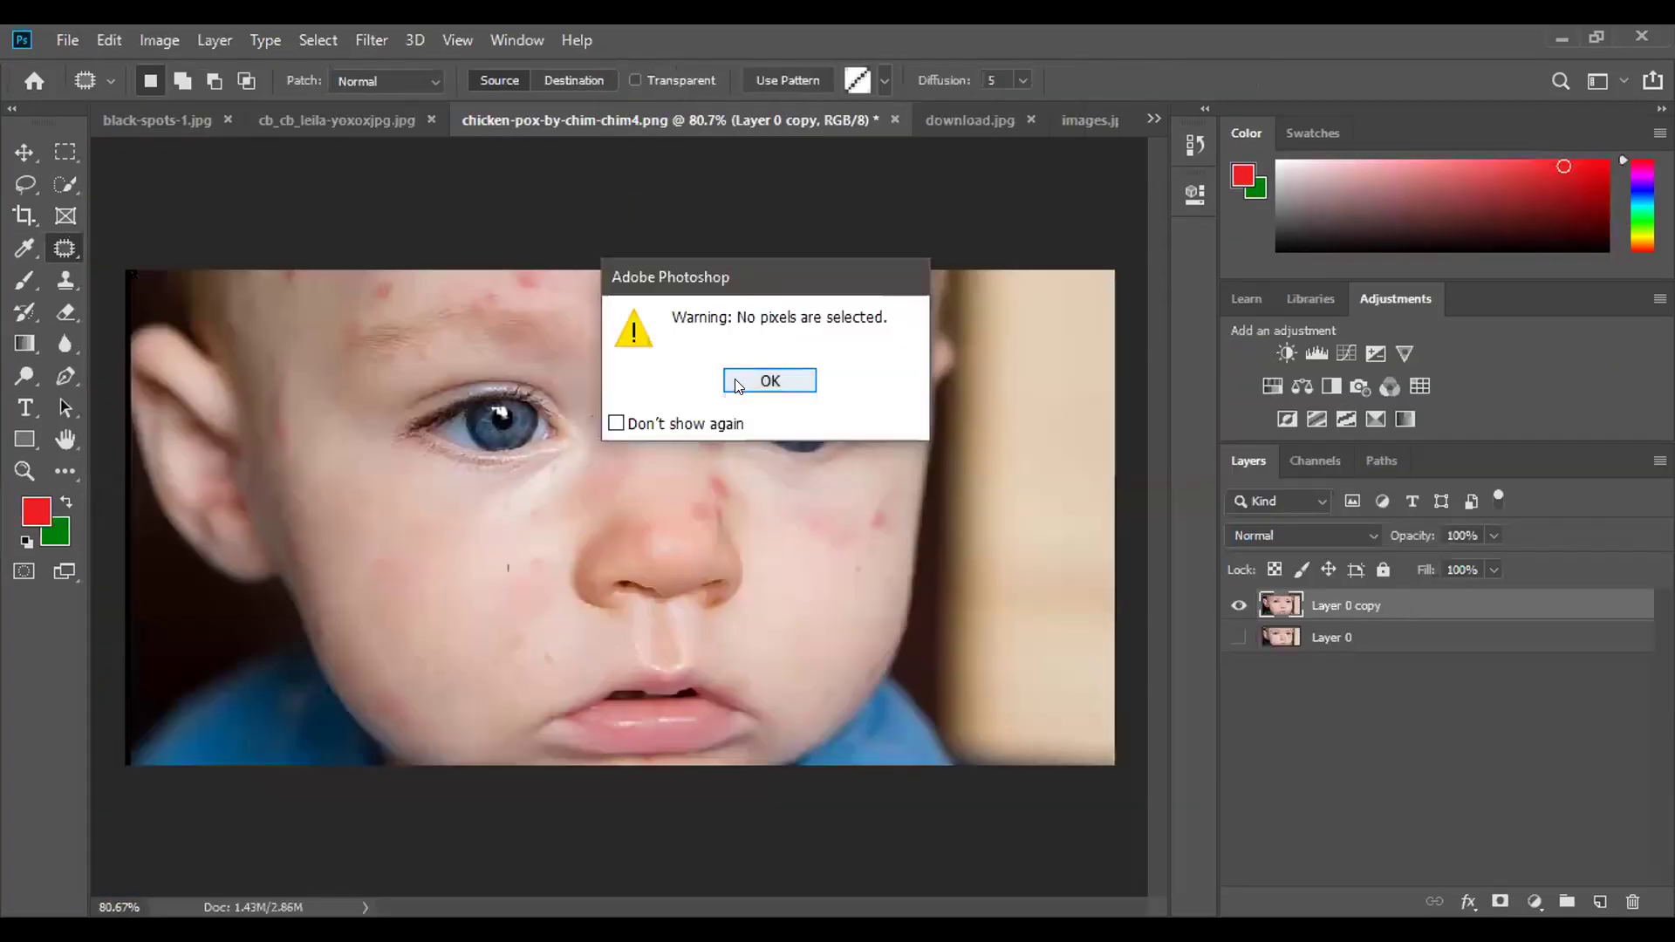
Dismiss the no-pixels warning, deselect the patch selection near the lips with Ctrl+D, and zoom around the face.
{"action": "left_click", "coordinate": [768, 381]}
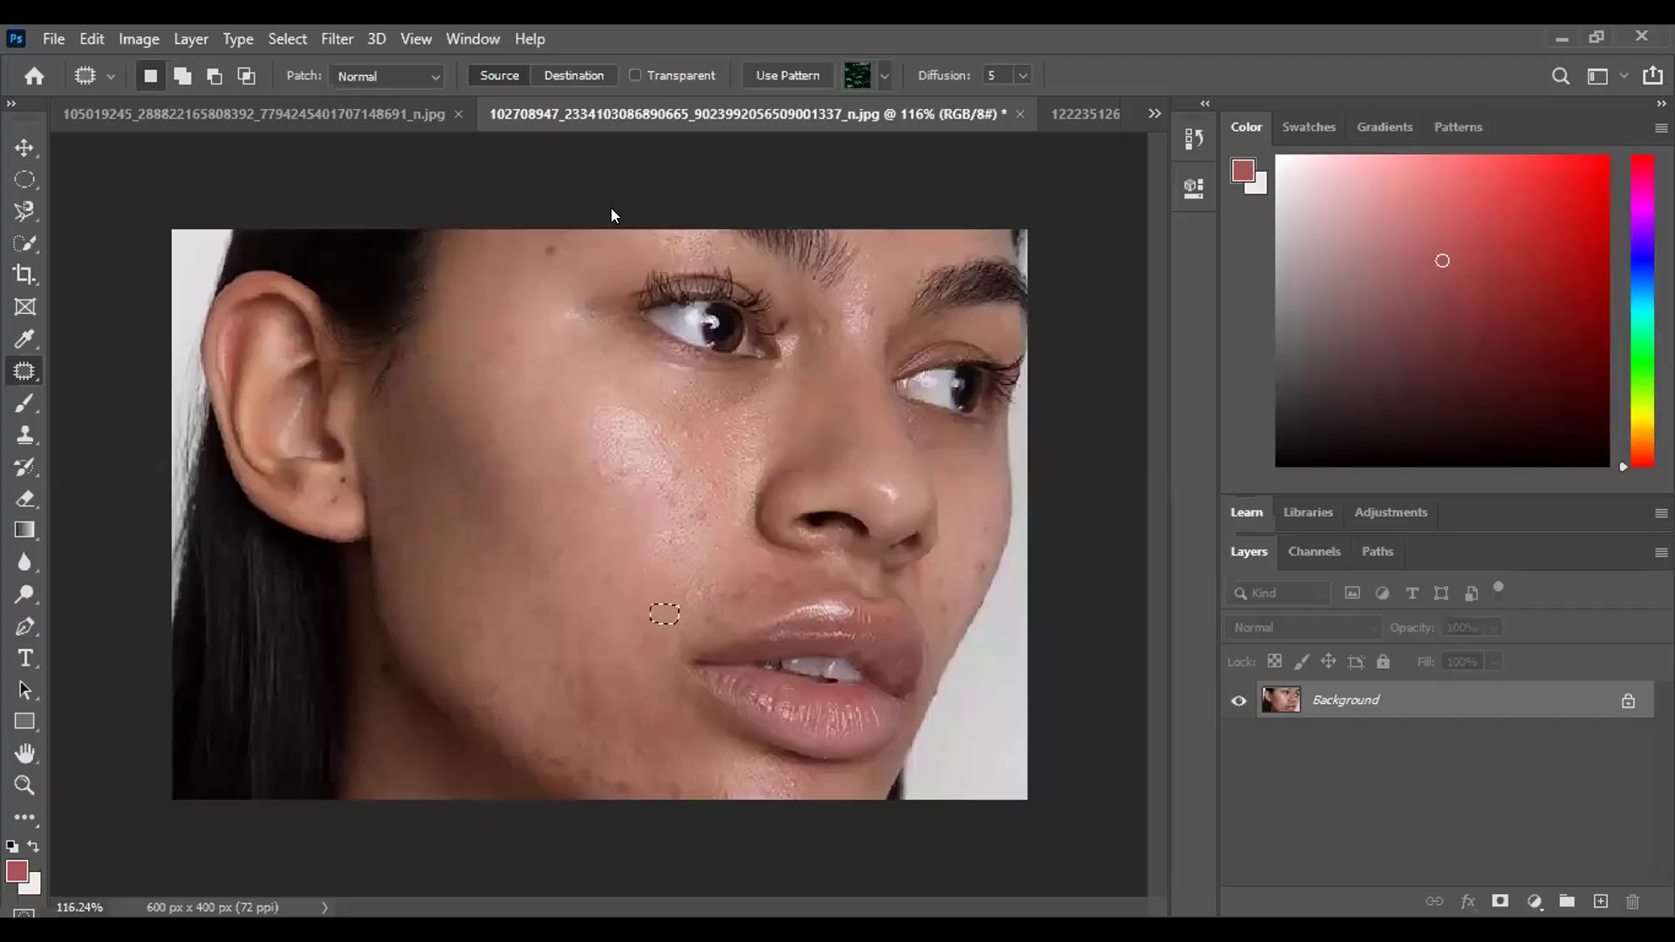
{"action": "key", "text": "ctrl+d"}
{"action": "scroll", "coordinate": [539, 241], "scroll_direction": "up", "scroll_amount": 5}
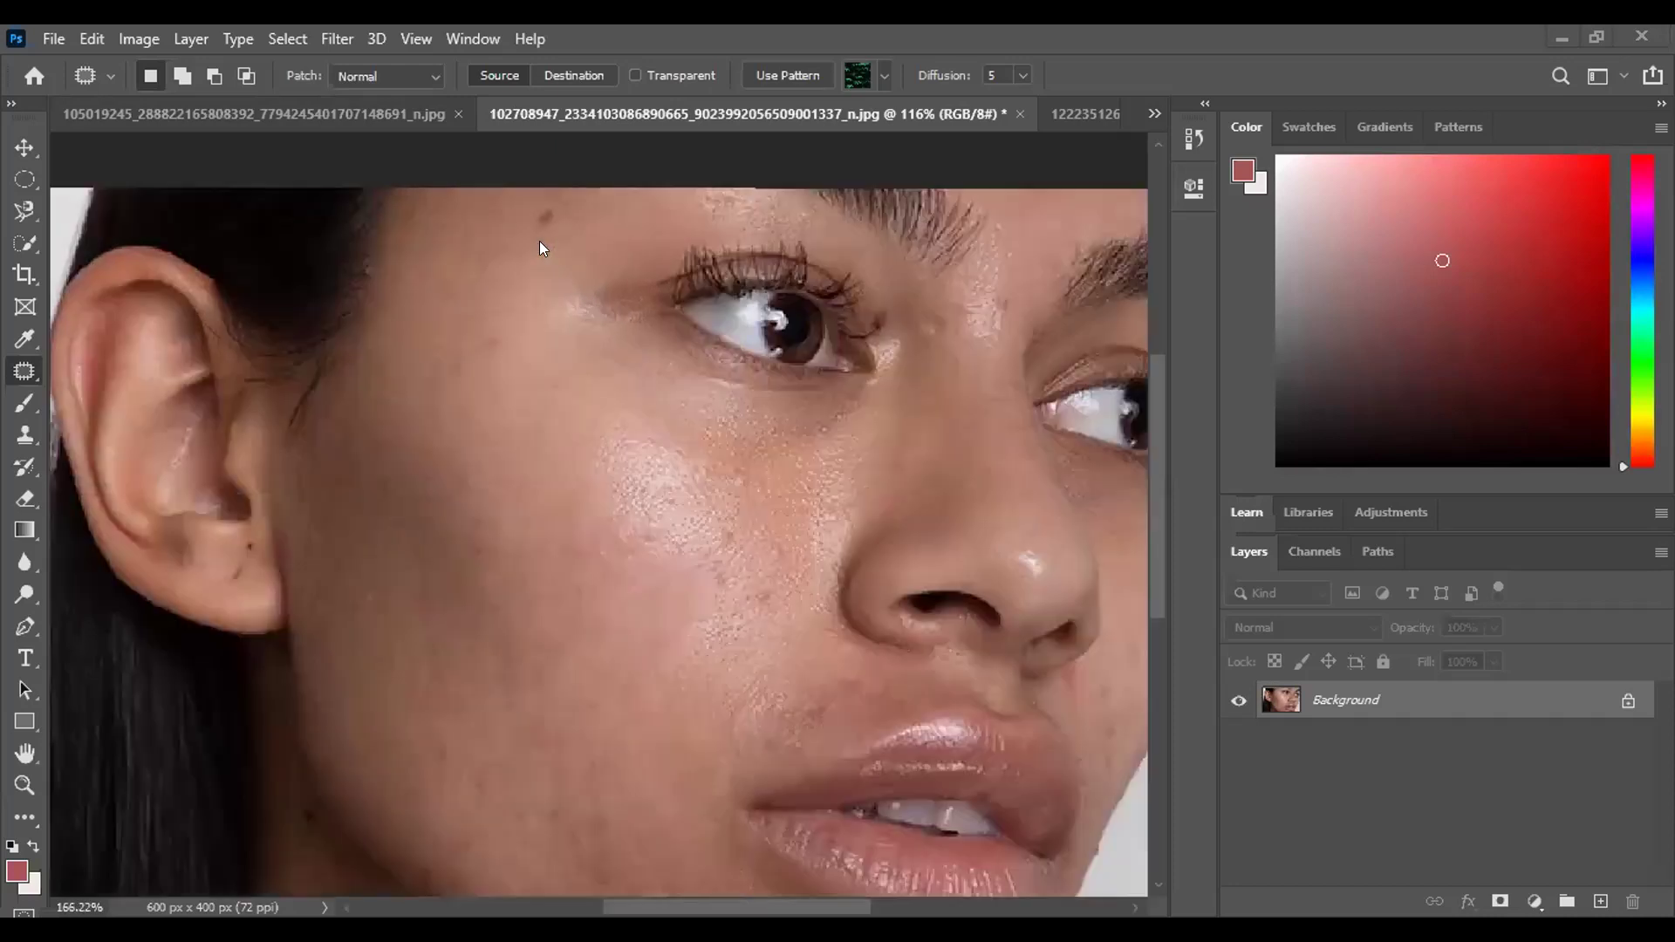
{"action": "scroll", "coordinate": [551, 210], "scroll_direction": "up", "scroll_amount": 3}
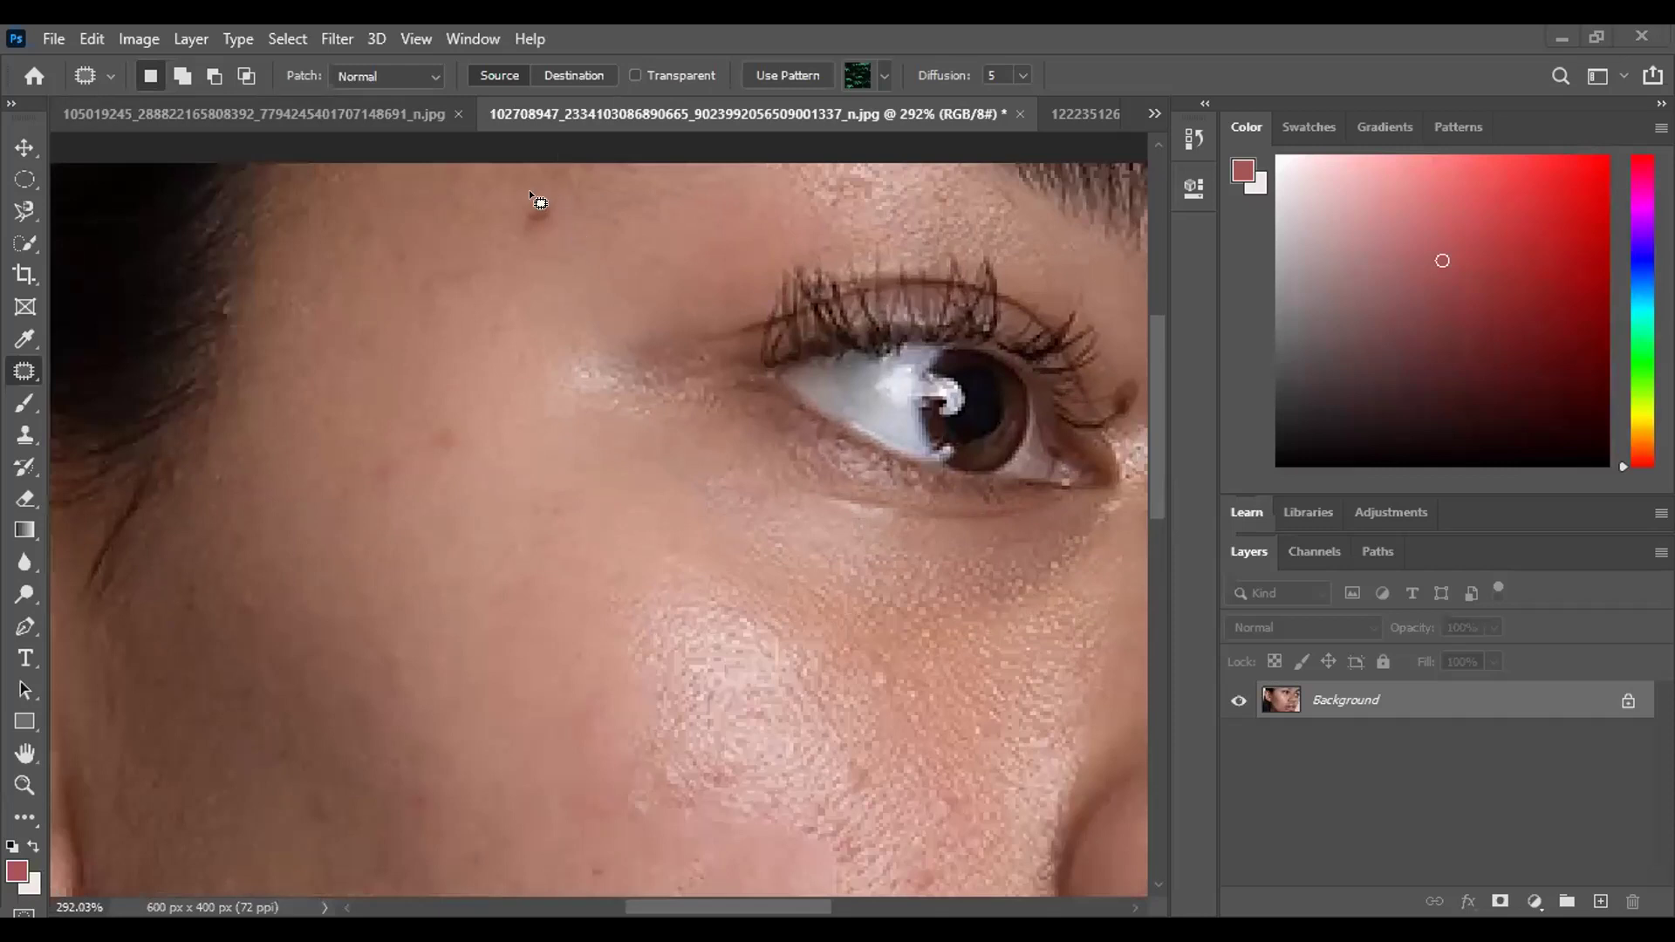
{"action": "scroll", "coordinate": [556, 252], "scroll_direction": "down", "scroll_amount": 1}
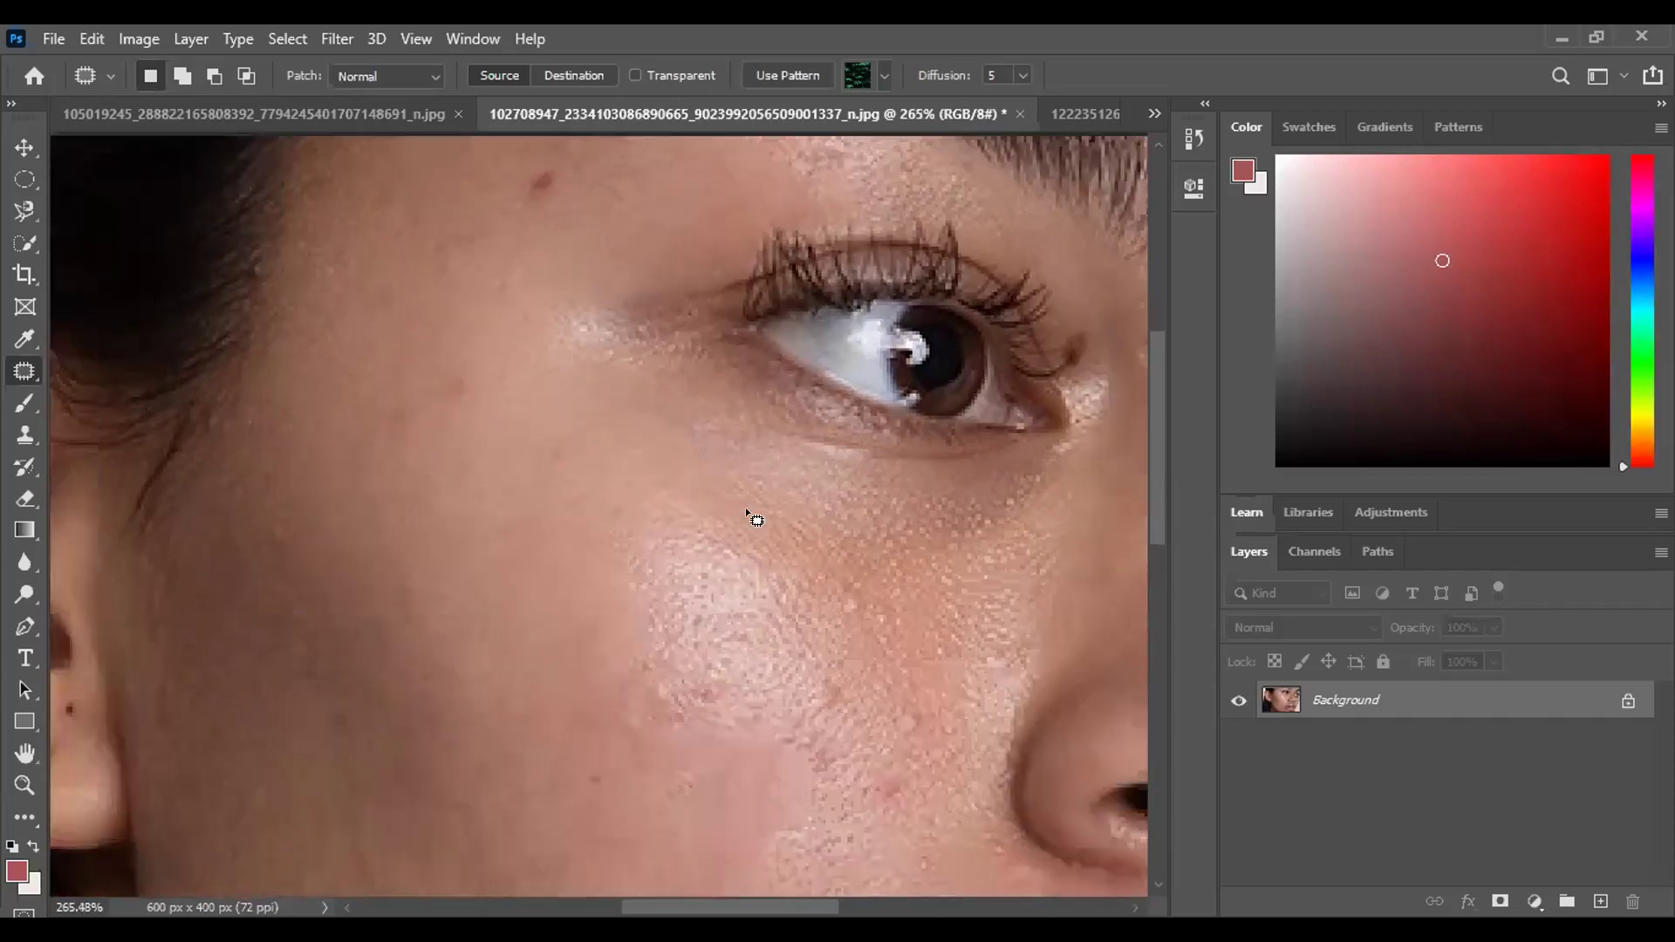
{"action": "scroll", "coordinate": [579, 561], "scroll_direction": "down", "scroll_amount": 2}
{"action": "scroll", "coordinate": [677, 550], "scroll_direction": "down", "scroll_amount": 2}
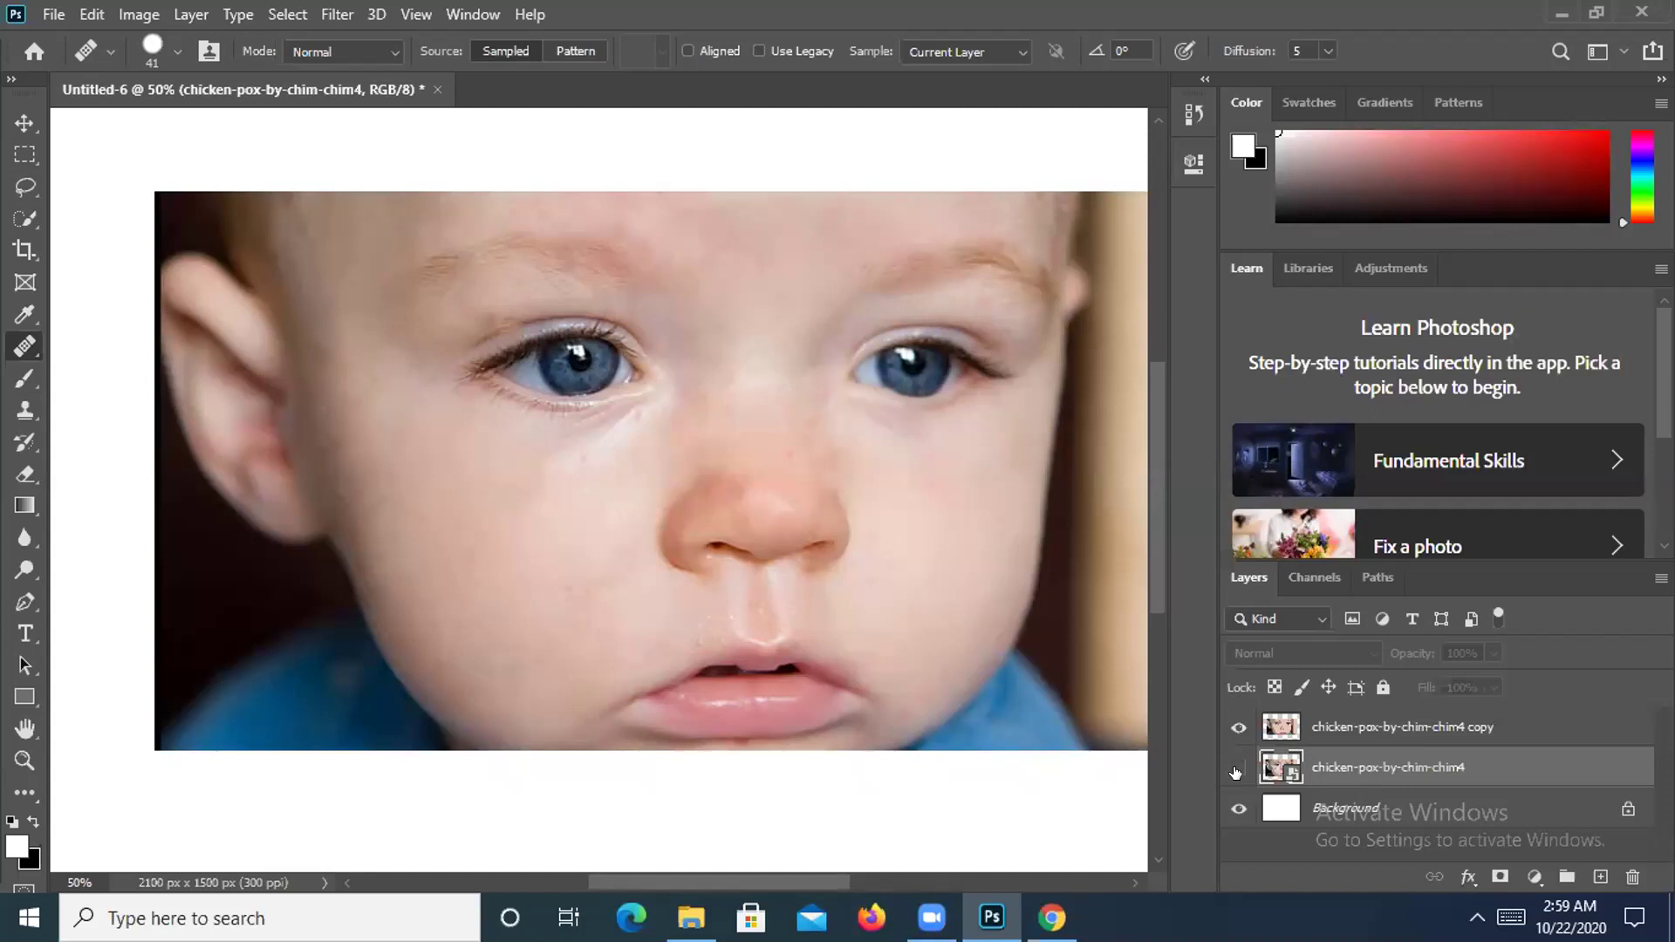
Toggle the original and retouched layers to compare them, then zoom to 100%.
{"action": "left_click", "coordinate": [1237, 767]}
{"action": "left_click", "coordinate": [1234, 726]}
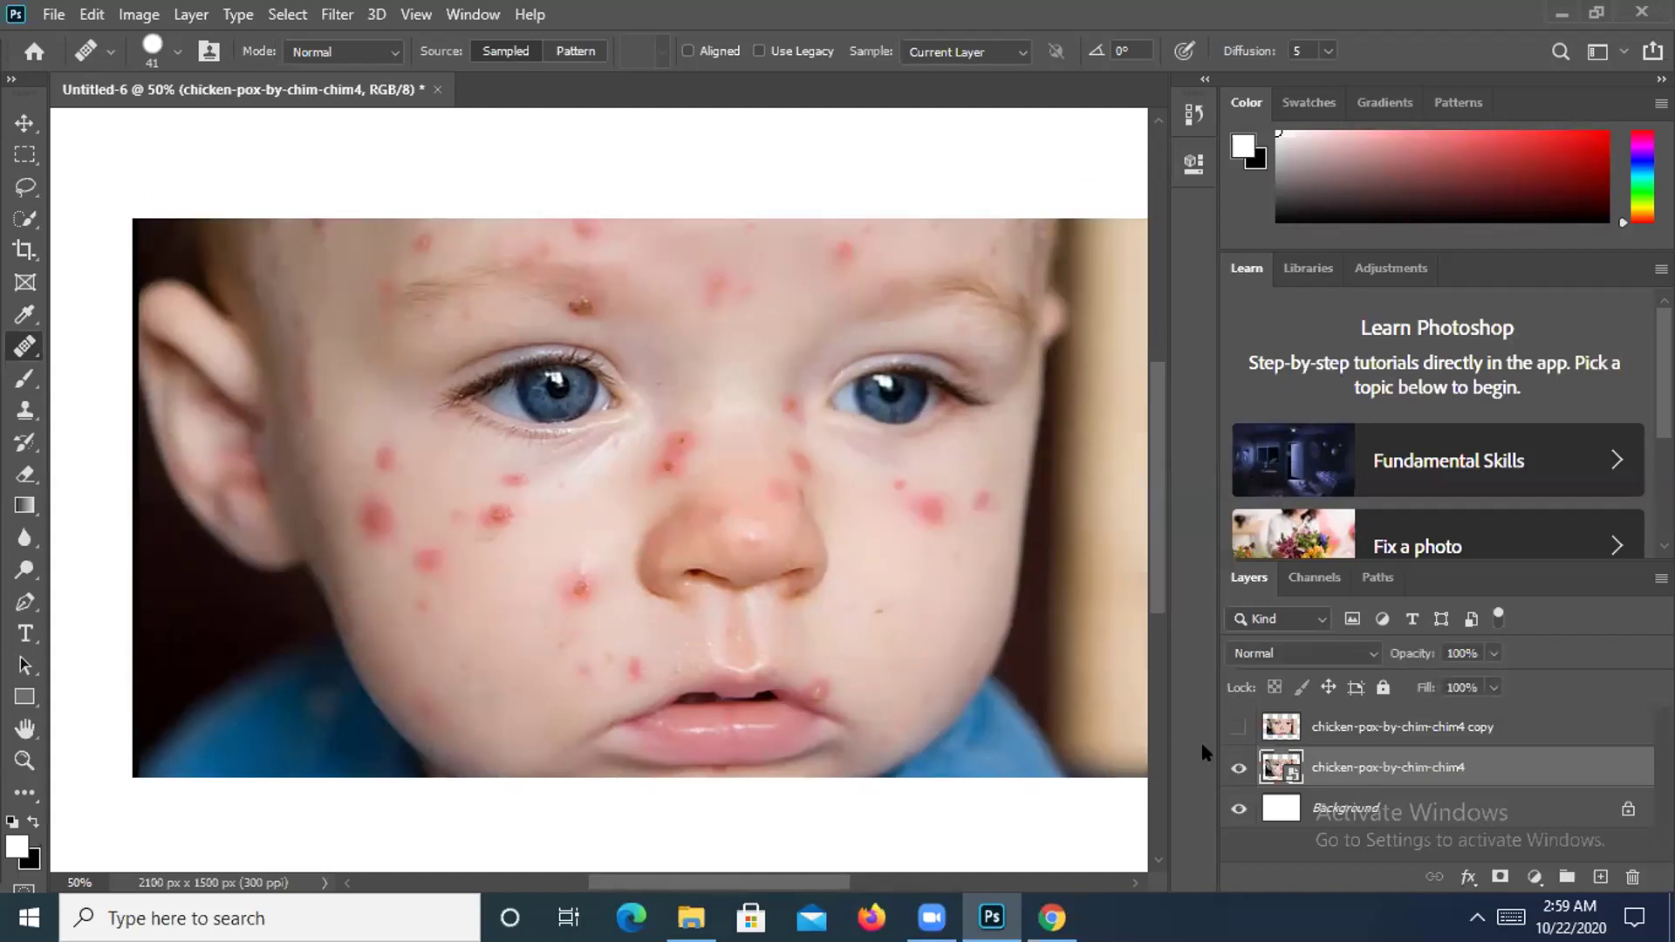
{"action": "left_click", "coordinate": [1235, 769]}
{"action": "left_click", "coordinate": [1234, 726]}
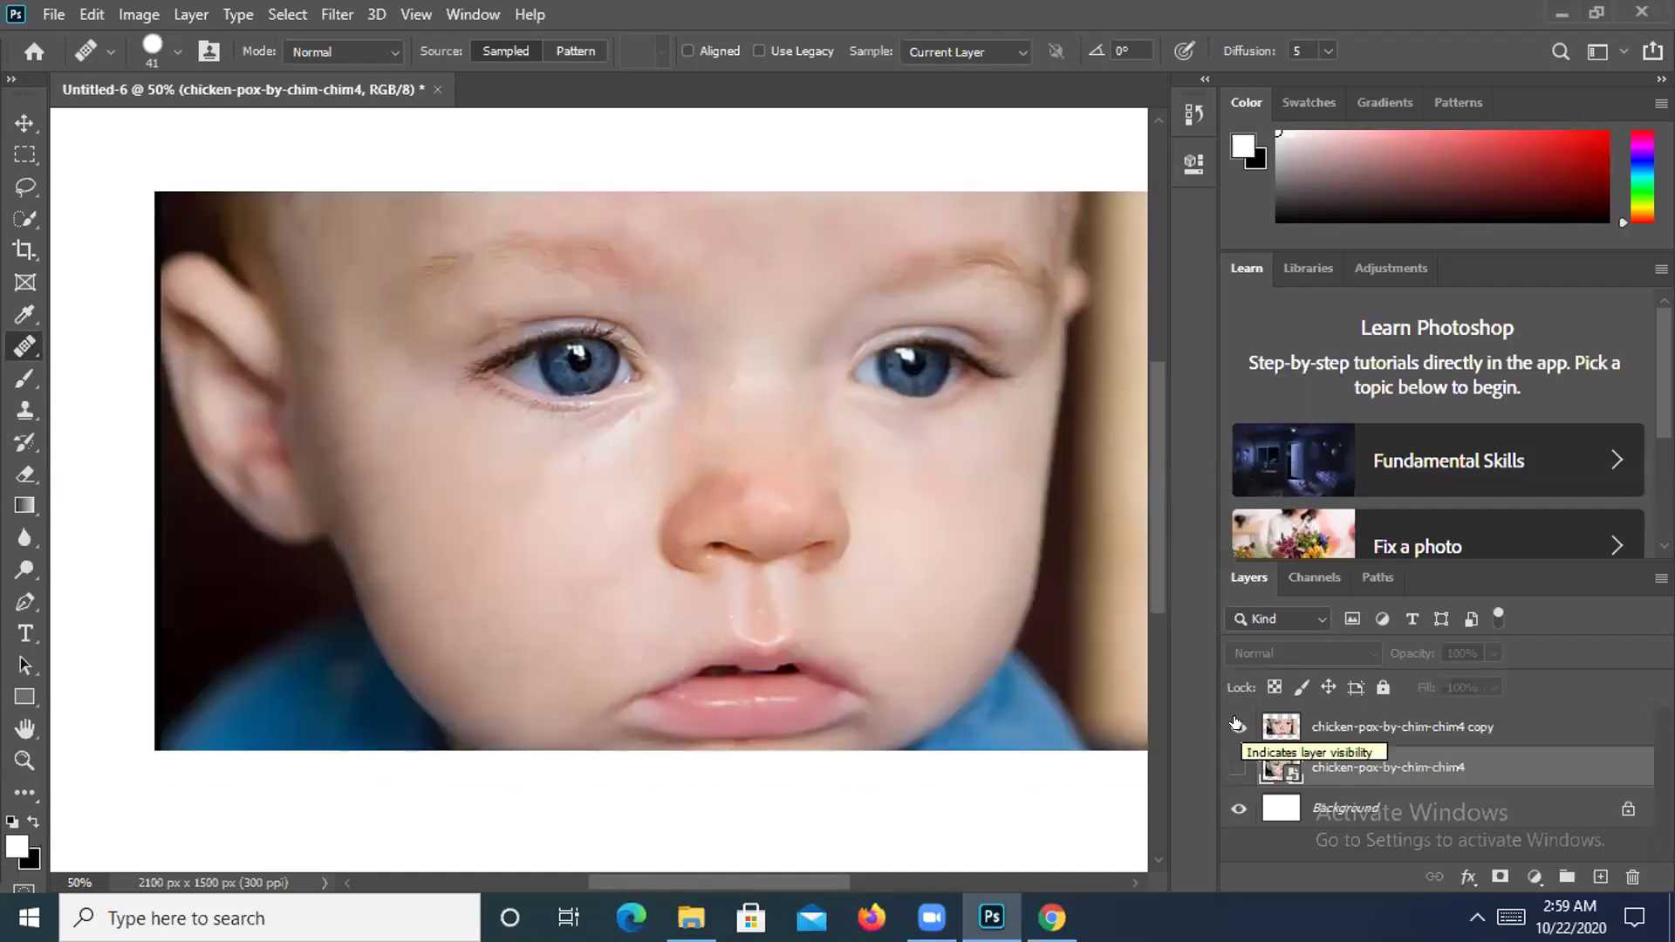
{"action": "key", "text": "ctrl+plus"}
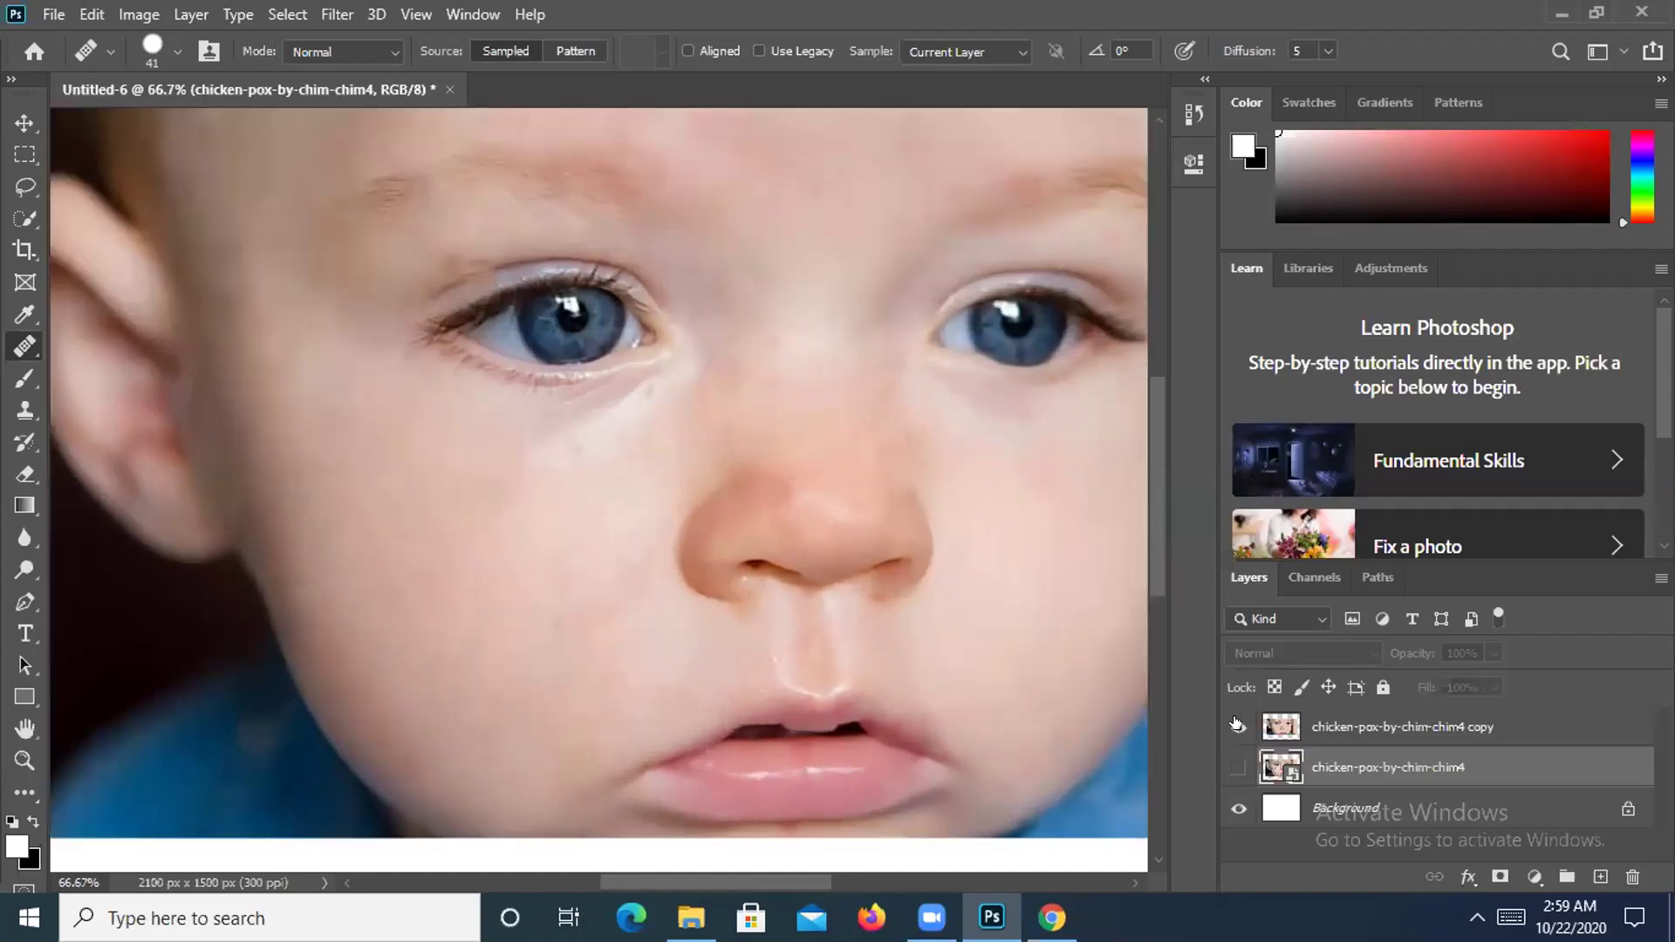
{"action": "key", "text": "ctrl+plus"}
Smooth and patch the spot below the baby's left eye and heal a small spot beside the nose.
{"action": "left_click_drag", "start_coordinate": [471, 446], "coordinate": [579, 485]}
{"action": "left_click_drag", "start_coordinate": [663, 525], "coordinate": [585, 506]}
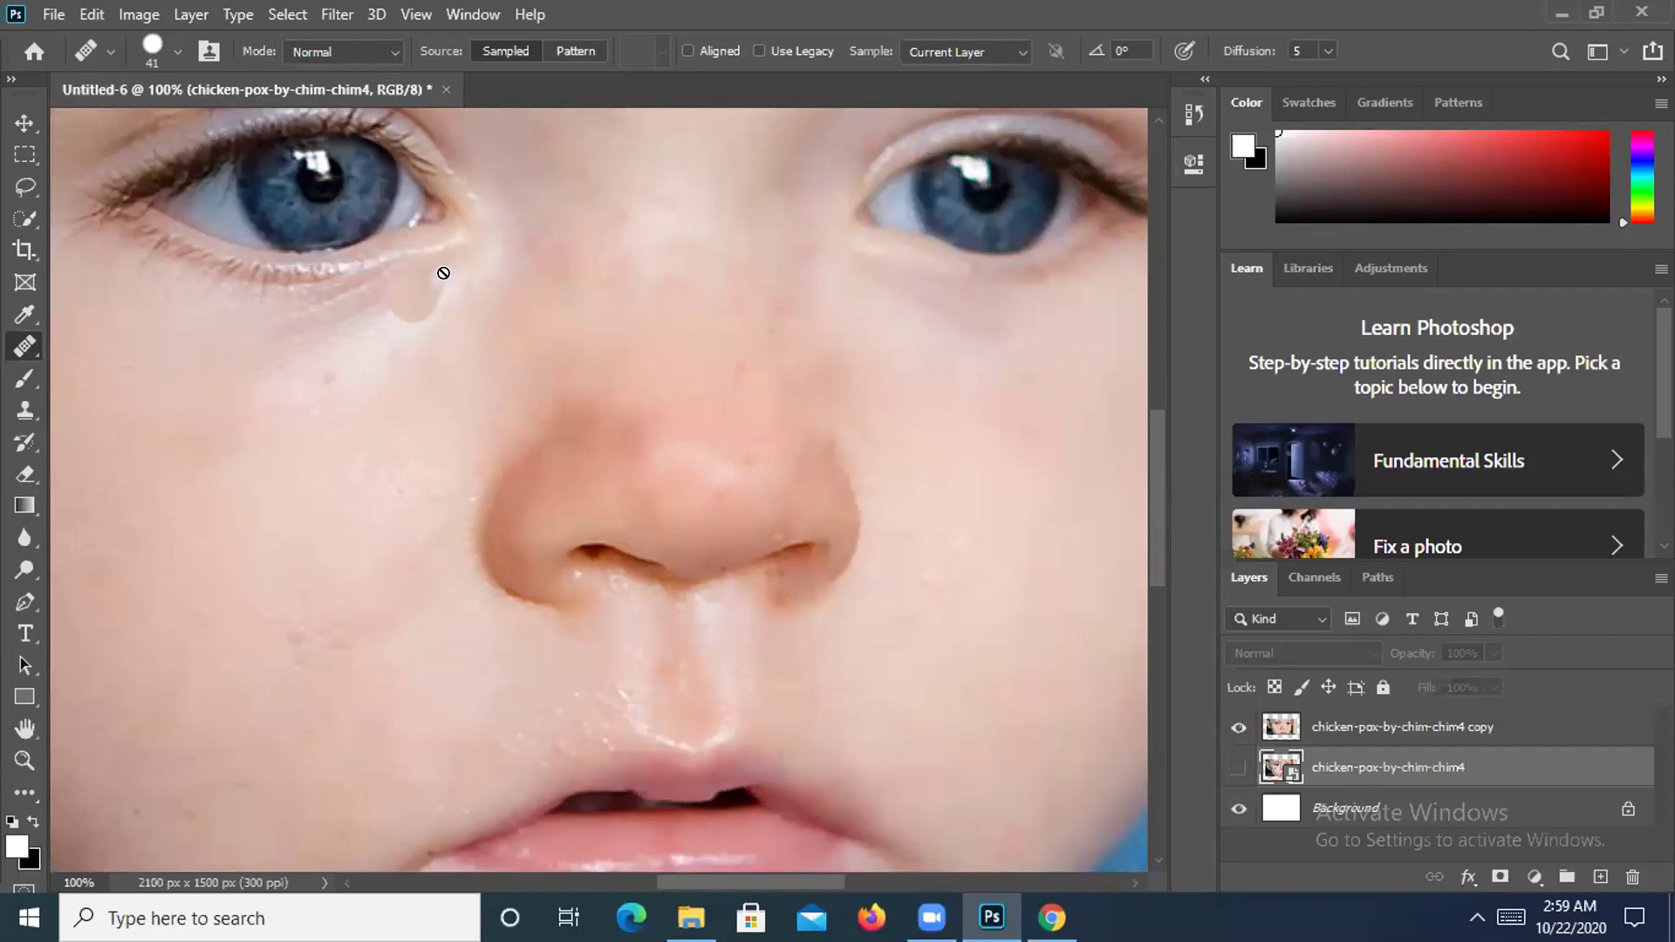
{"action": "left_click_drag", "start_coordinate": [408, 301], "coordinate": [476, 283]}
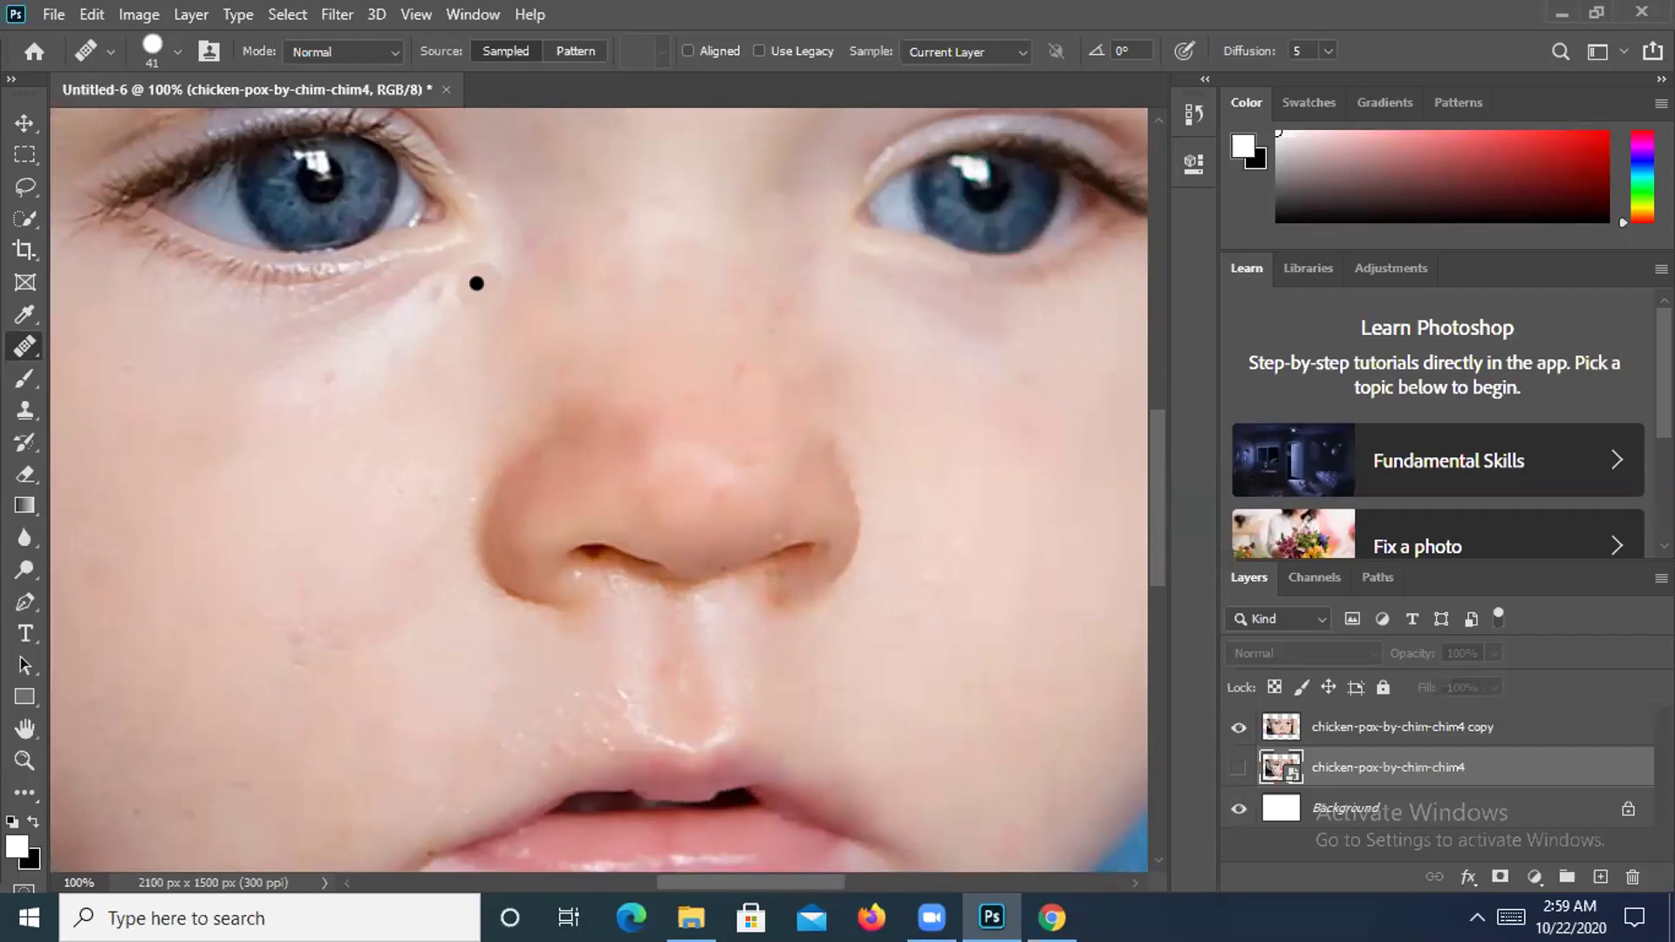
{"action": "left_click", "coordinate": [925, 518]}
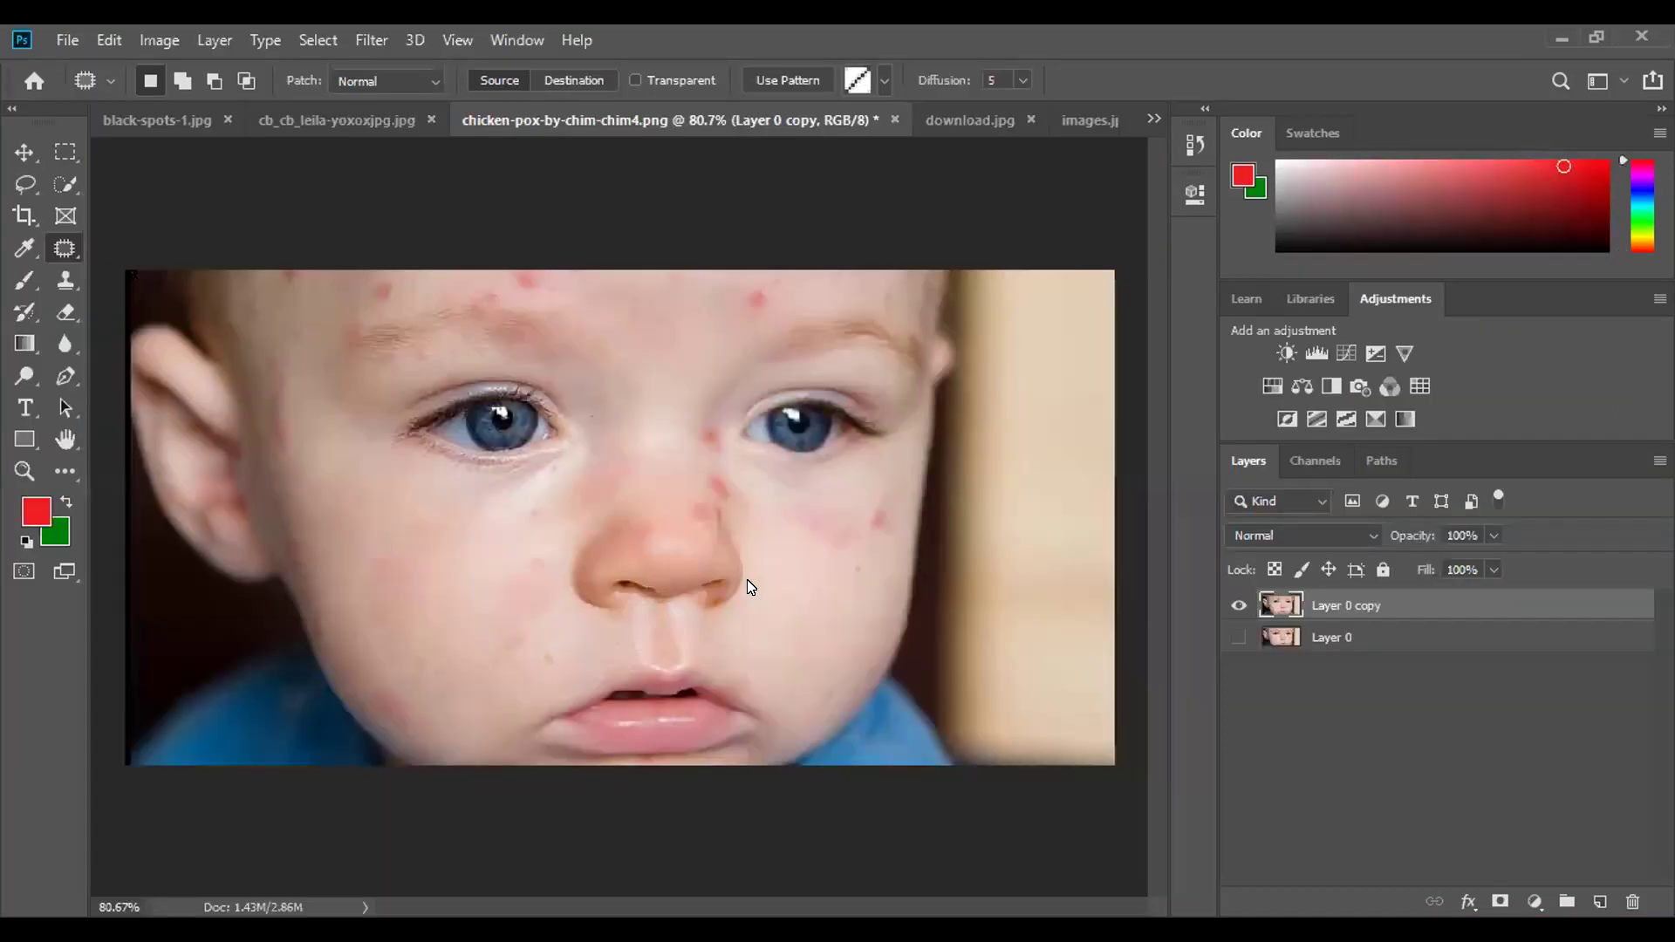
{"action": "mouse_move", "coordinate": [748, 583]}
{"action": "left_mouse_down"}
{"action": "mouse_move", "coordinate": [746, 635]}
{"action": "mouse_move", "coordinate": [754, 599]}
{"action": "mouse_move", "coordinate": [737, 580]}
{"action": "mouse_move", "coordinate": [602, 718]}
{"action": "left_mouse_up"}
{"action": "mouse_move", "coordinate": [819, 526]}
{"action": "left_mouse_down"}
{"action": "mouse_move", "coordinate": [789, 561]}
{"action": "mouse_move", "coordinate": [846, 585]}
{"action": "mouse_move", "coordinate": [836, 523]}
{"action": "mouse_move", "coordinate": [809, 528]}
{"action": "mouse_move", "coordinate": [609, 643]}
{"action": "mouse_move", "coordinate": [663, 684]}
{"action": "left_mouse_up"}
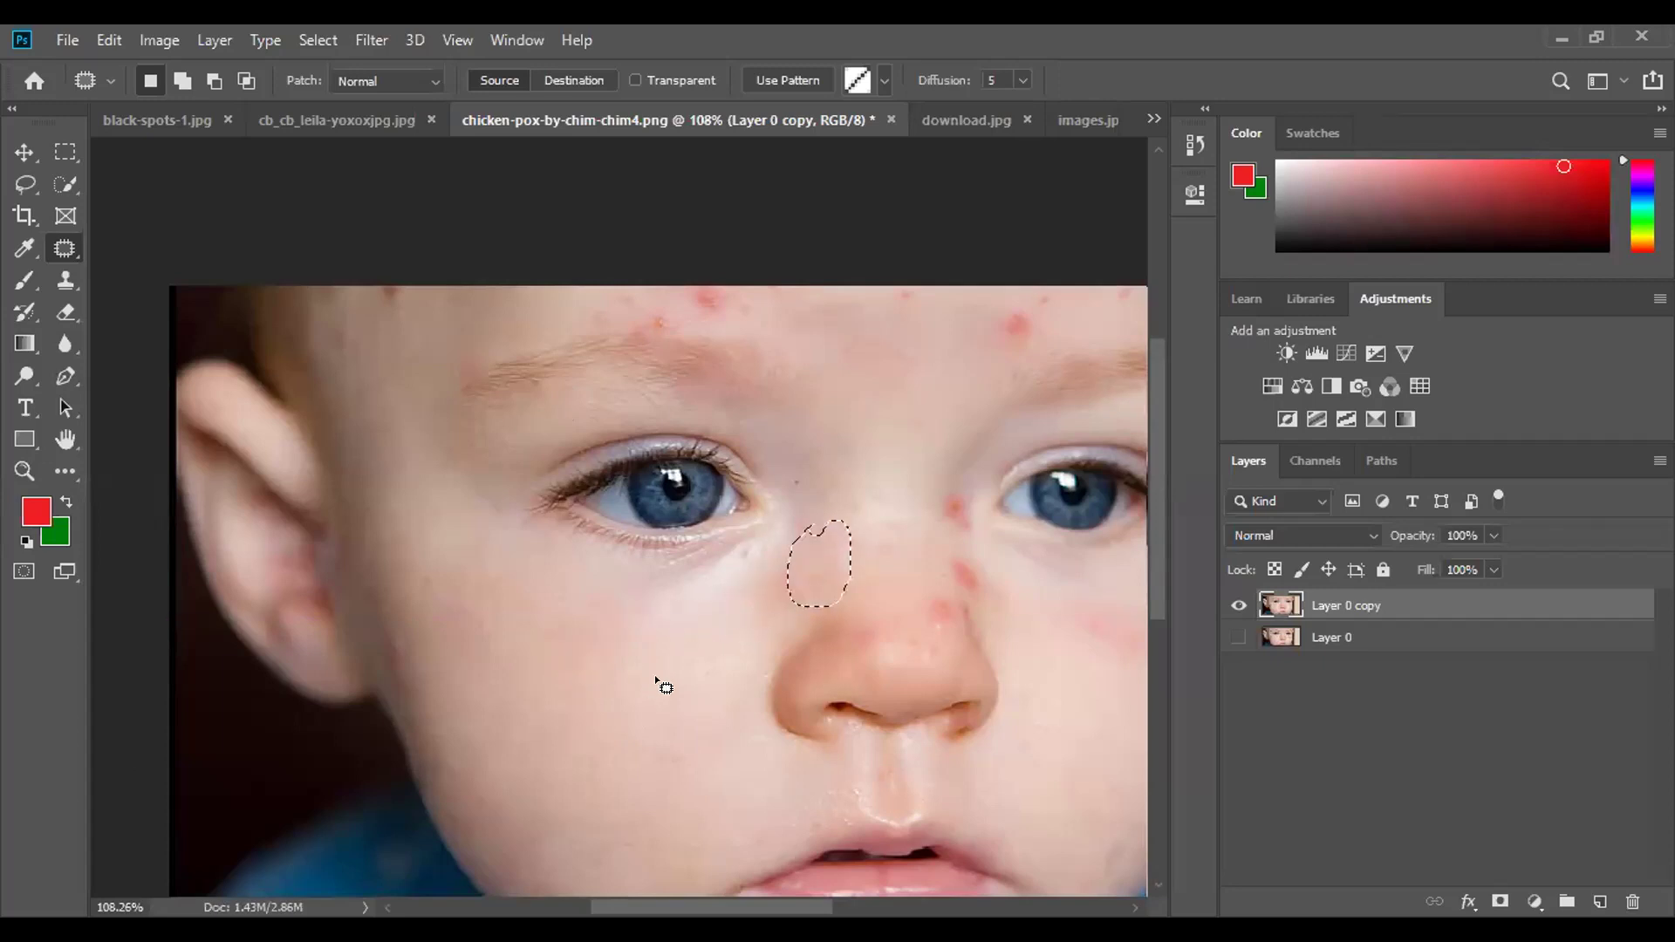
Patch the red spots beside the baby's nose with clear skin from below.
{"action": "key", "text": "ctrl+d"}
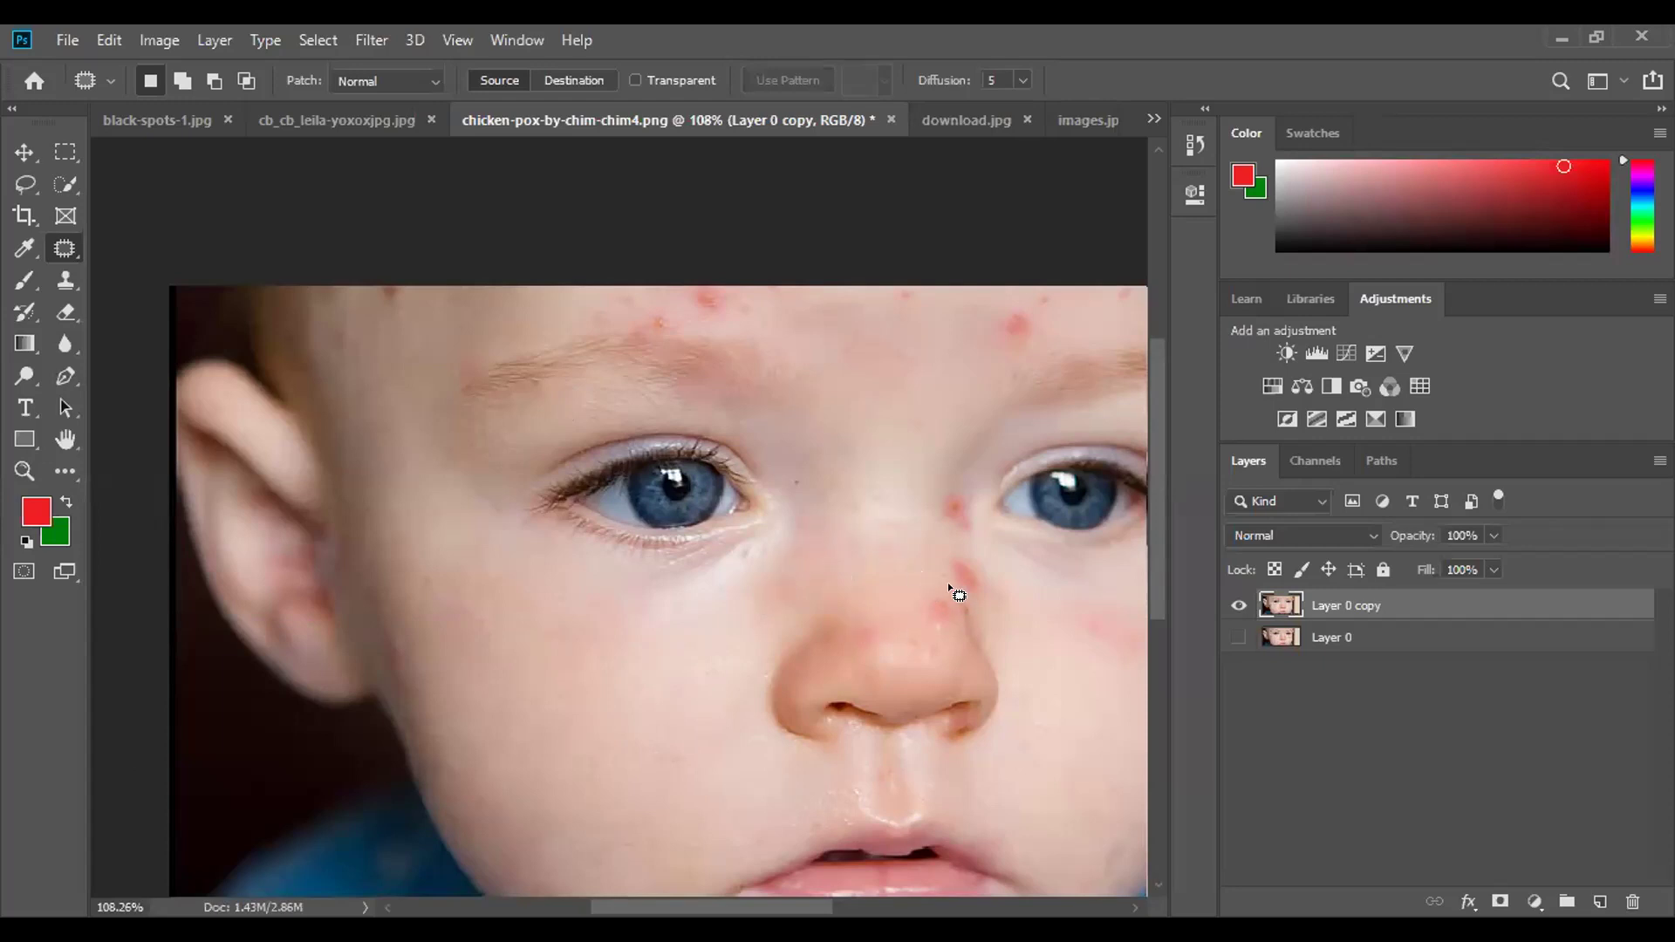
{"action": "mouse_move", "coordinate": [925, 593]}
{"action": "left_mouse_down"}
{"action": "mouse_move", "coordinate": [964, 618]}
{"action": "mouse_move", "coordinate": [950, 598]}
{"action": "mouse_move", "coordinate": [773, 630]}
{"action": "mouse_move", "coordinate": [633, 685]}
{"action": "left_mouse_up"}
{"action": "key", "text": "ctrl+d"}
{"action": "mouse_move", "coordinate": [949, 546]}
{"action": "left_mouse_down"}
{"action": "mouse_move", "coordinate": [961, 606]}
{"action": "mouse_move", "coordinate": [990, 616]}
{"action": "mouse_move", "coordinate": [968, 548]}
{"action": "left_mouse_up"}
{"action": "mouse_move", "coordinate": [966, 590]}
{"action": "left_mouse_down"}
{"action": "mouse_move", "coordinate": [863, 586]}
{"action": "mouse_move", "coordinate": [593, 696]}
{"action": "left_mouse_up"}
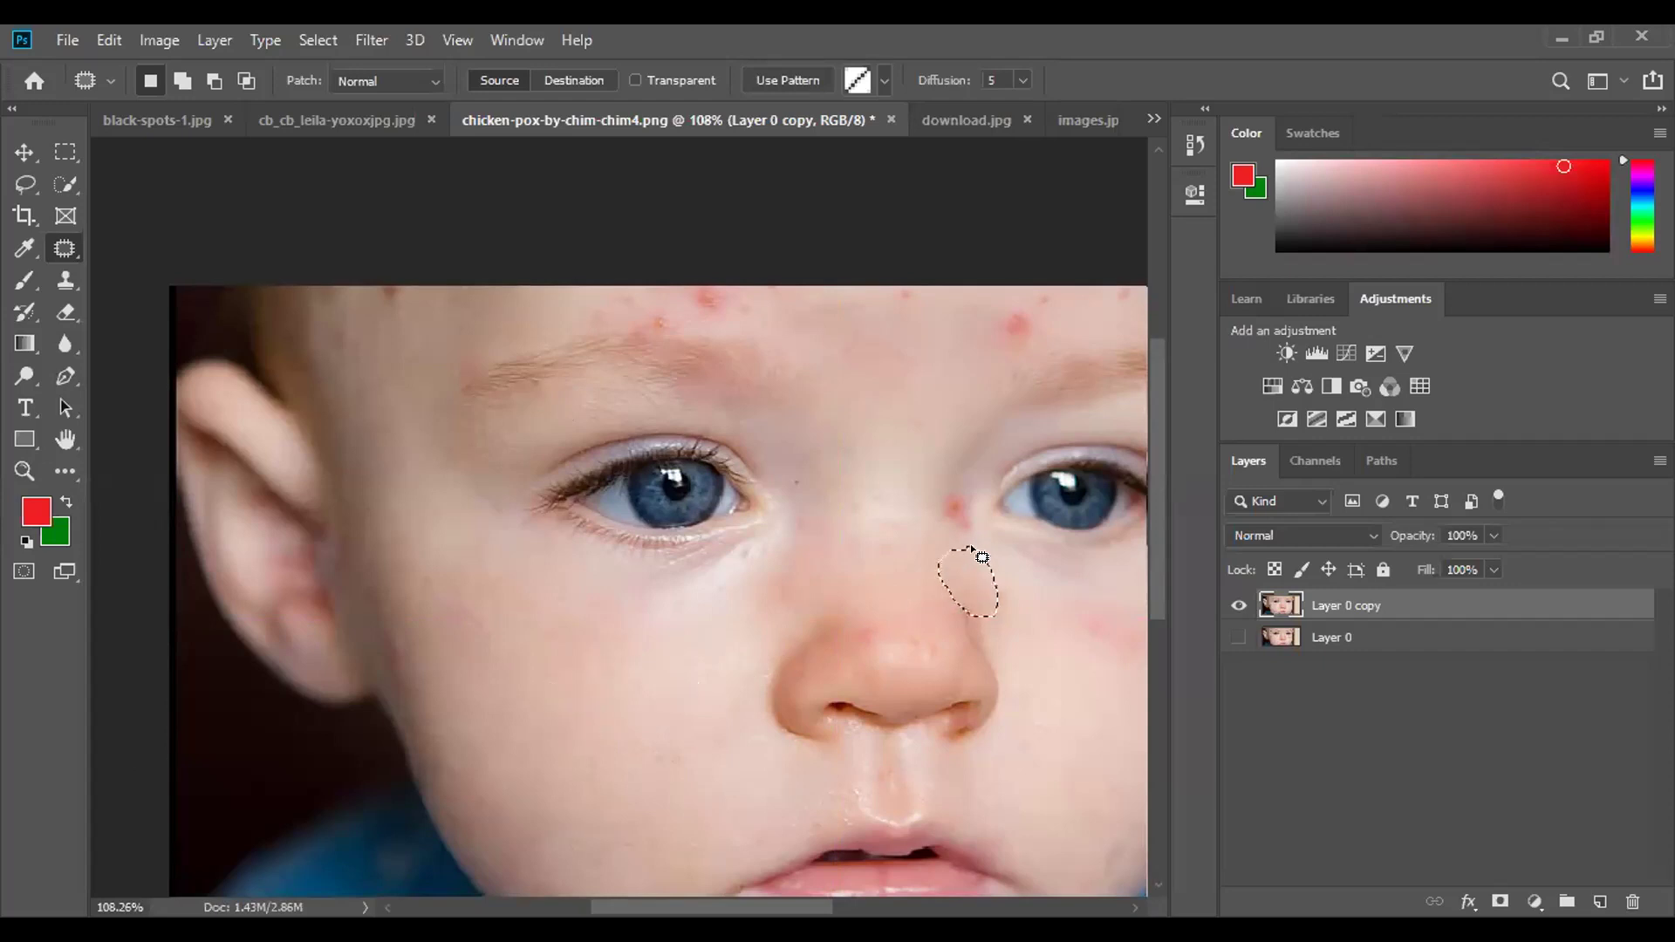
{"action": "mouse_move", "coordinate": [934, 512]}
{"action": "left_mouse_down"}
{"action": "mouse_move", "coordinate": [987, 535]}
{"action": "mouse_move", "coordinate": [941, 479]}
{"action": "mouse_move", "coordinate": [959, 521]}
{"action": "left_mouse_up"}
{"action": "mouse_move", "coordinate": [960, 522]}
{"action": "left_mouse_down"}
{"action": "mouse_move", "coordinate": [681, 698]}
{"action": "mouse_move", "coordinate": [702, 621]}
{"action": "left_mouse_up"}
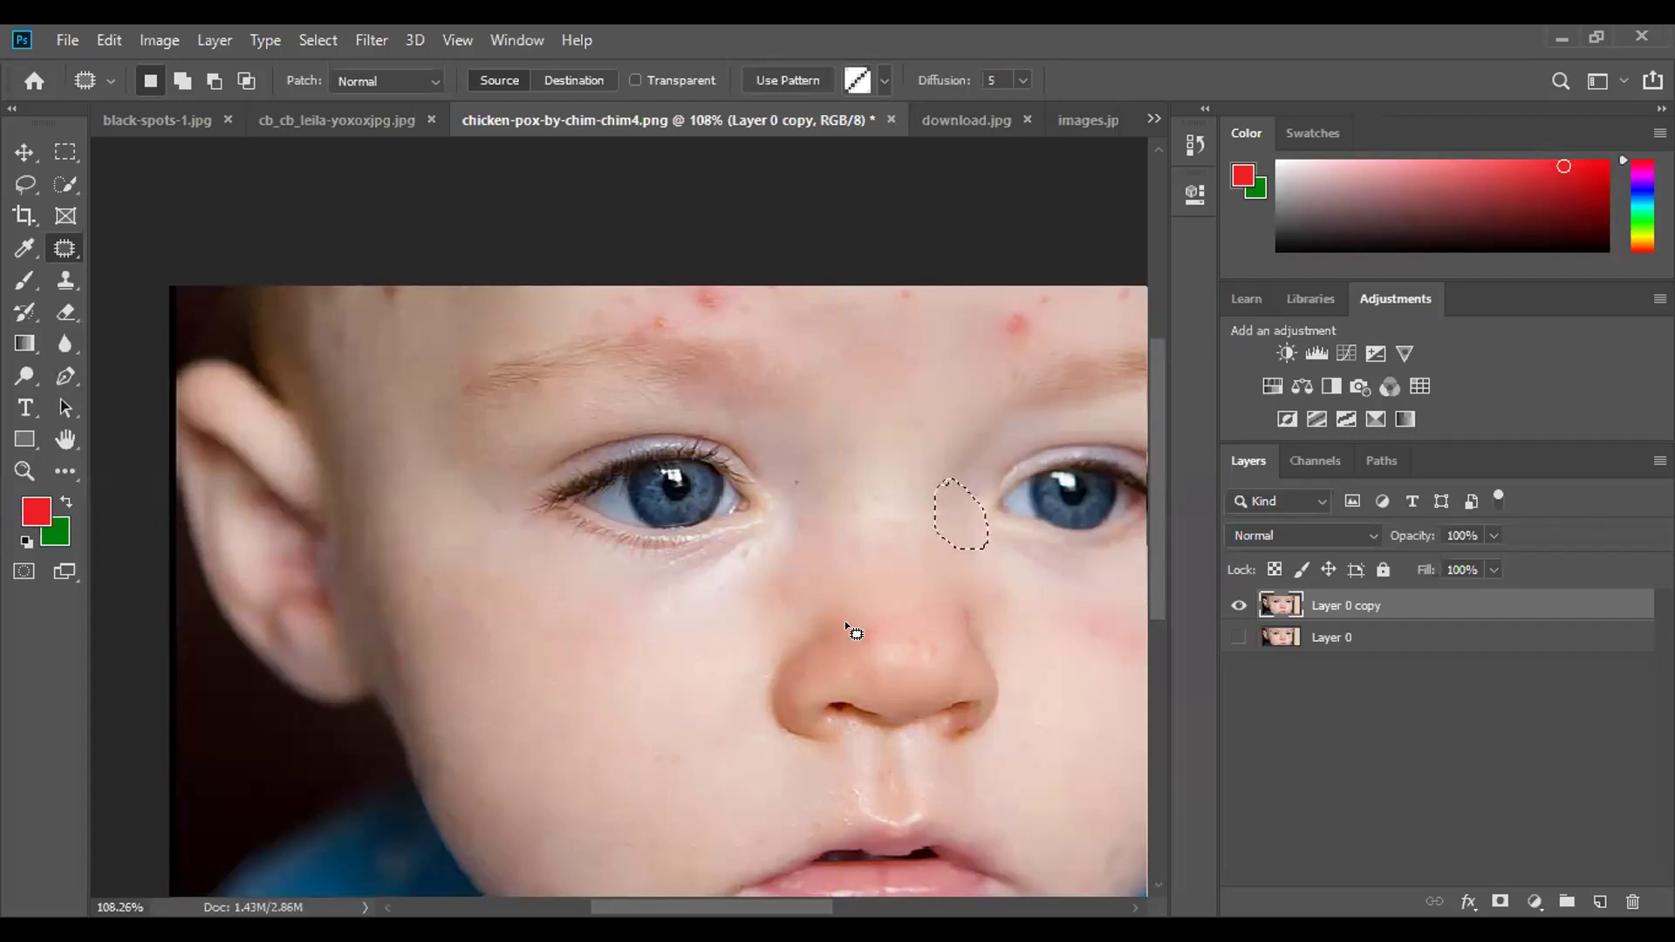
{"action": "key", "text": "ctrl+d"}
Patch two red spots on the cheek with nearby clear skin and outline smaller spots.
{"action": "scroll", "coordinate": [899, 624], "scroll_direction": "down", "scroll_amount": 3}
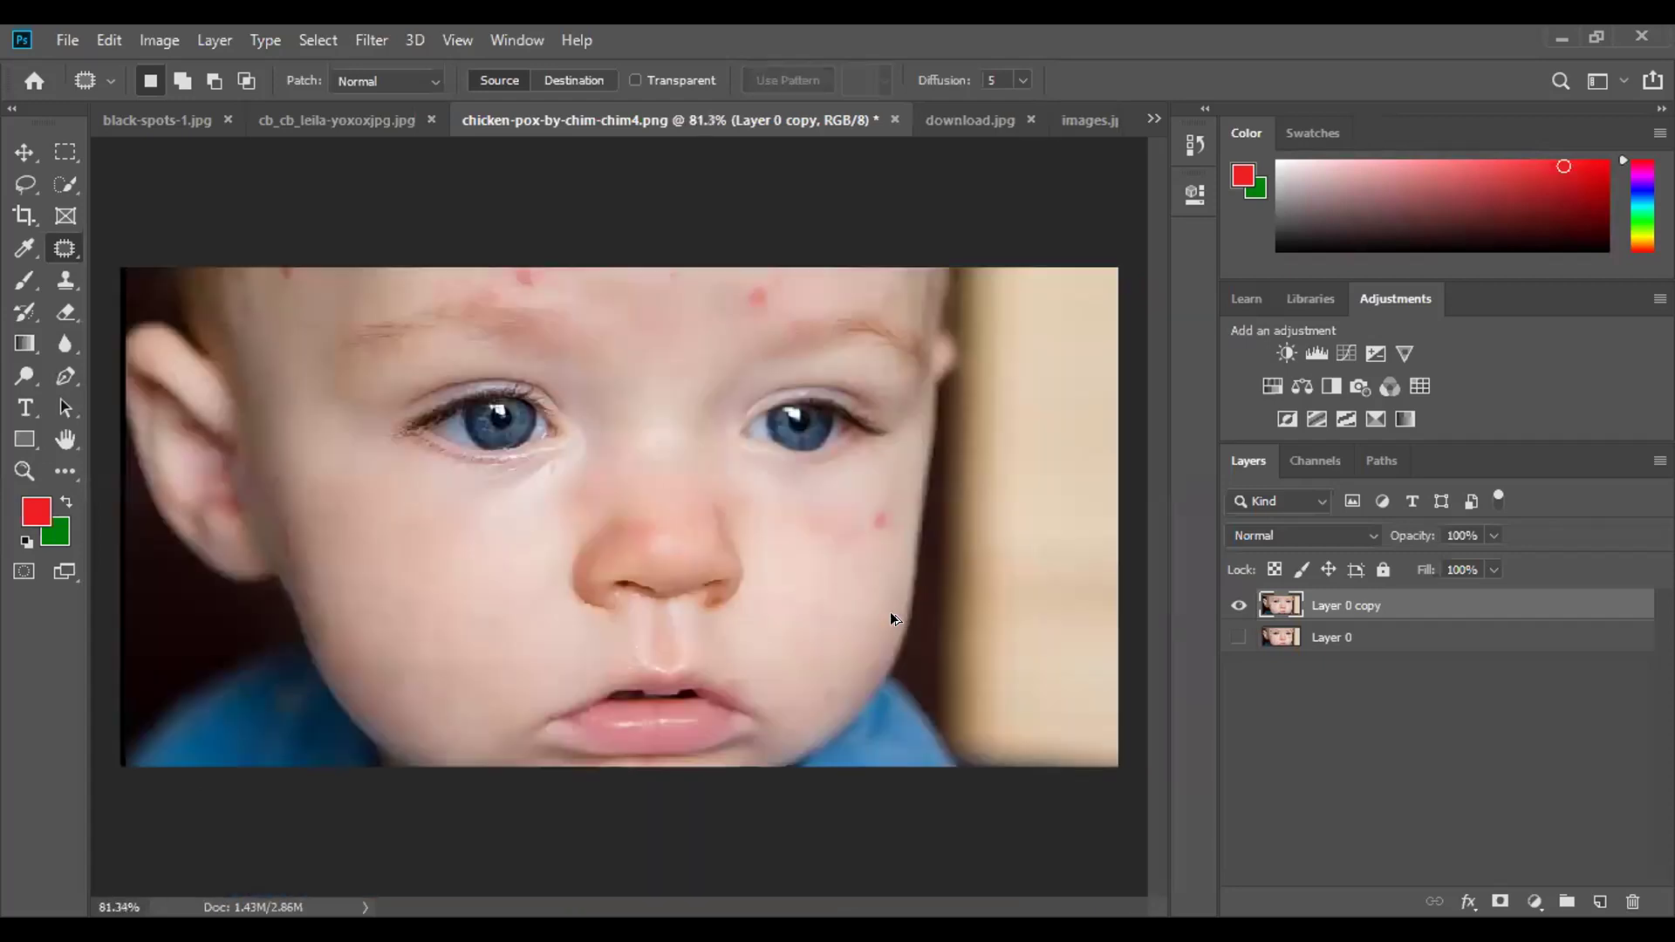
{"action": "scroll", "coordinate": [857, 563], "scroll_direction": "up", "scroll_amount": 5}
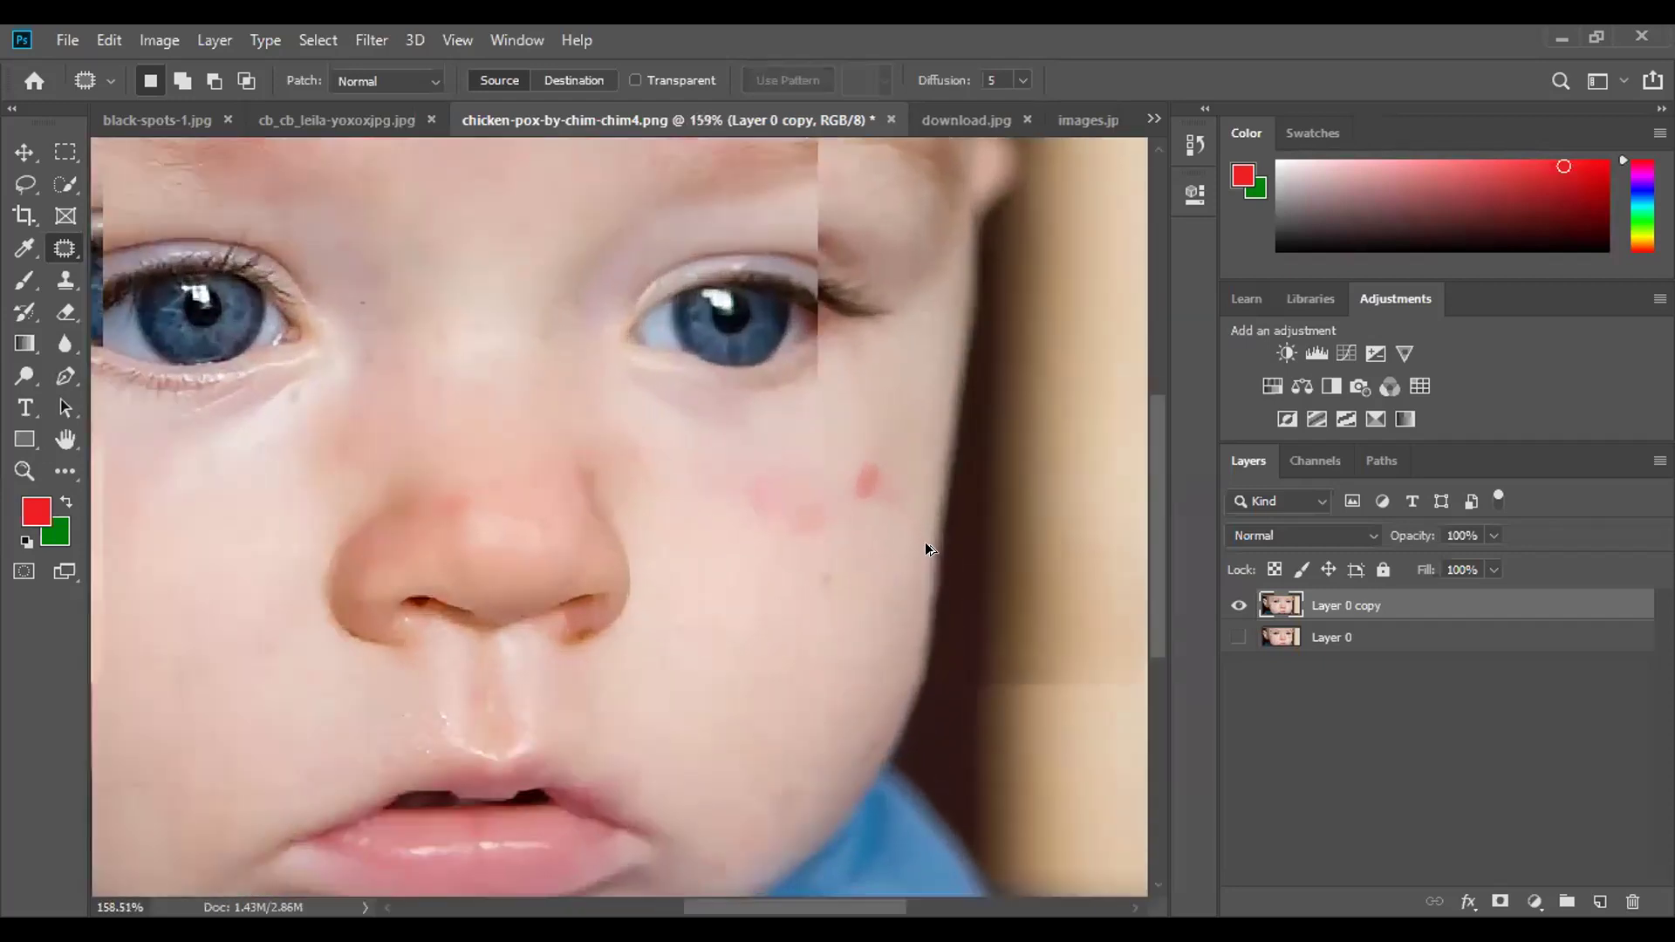
{"action": "left_click_drag", "start_coordinate": [866, 408], "coordinate": [910, 523]}
{"action": "mouse_move", "coordinate": [866, 408]}
{"action": "left_mouse_down"}
{"action": "mouse_move", "coordinate": [651, 717]}
{"action": "mouse_move", "coordinate": [578, 703]}
{"action": "left_mouse_up"}
{"action": "mouse_move", "coordinate": [733, 388]}
{"action": "left_mouse_down"}
{"action": "mouse_move", "coordinate": [592, 399]}
{"action": "mouse_move", "coordinate": [653, 541]}
{"action": "left_mouse_up"}
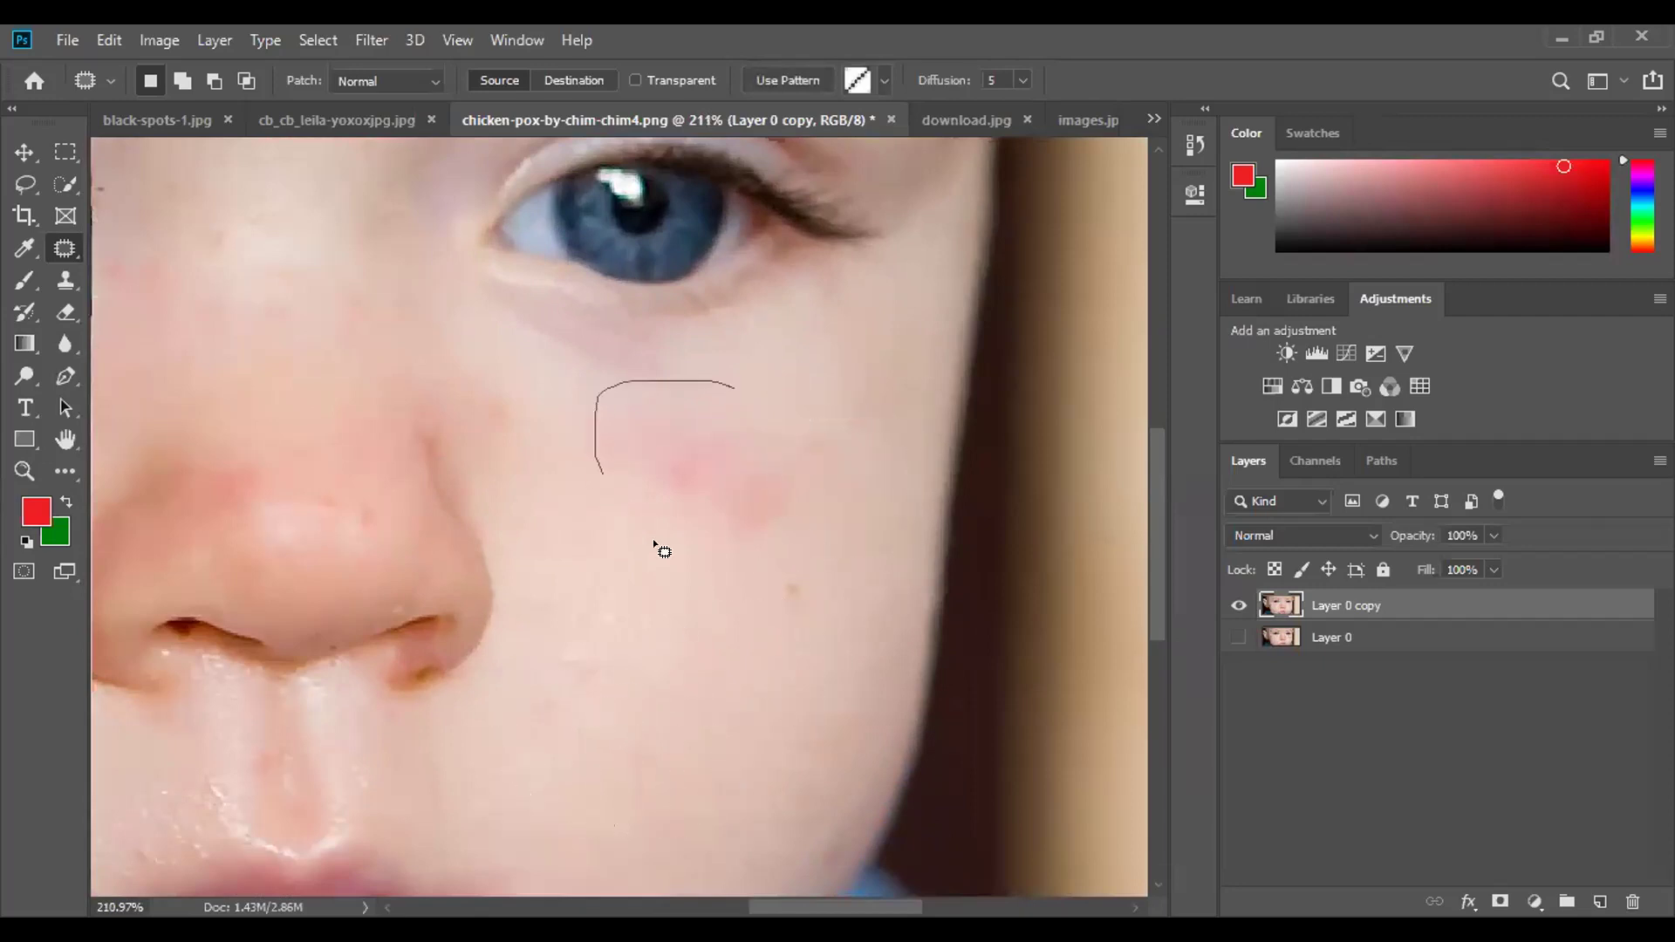
{"action": "left_click_drag", "start_coordinate": [729, 385], "coordinate": [625, 722]}
{"action": "left_click_drag", "start_coordinate": [801, 594], "coordinate": [789, 574]}
{"action": "left_click", "coordinate": [812, 684]}
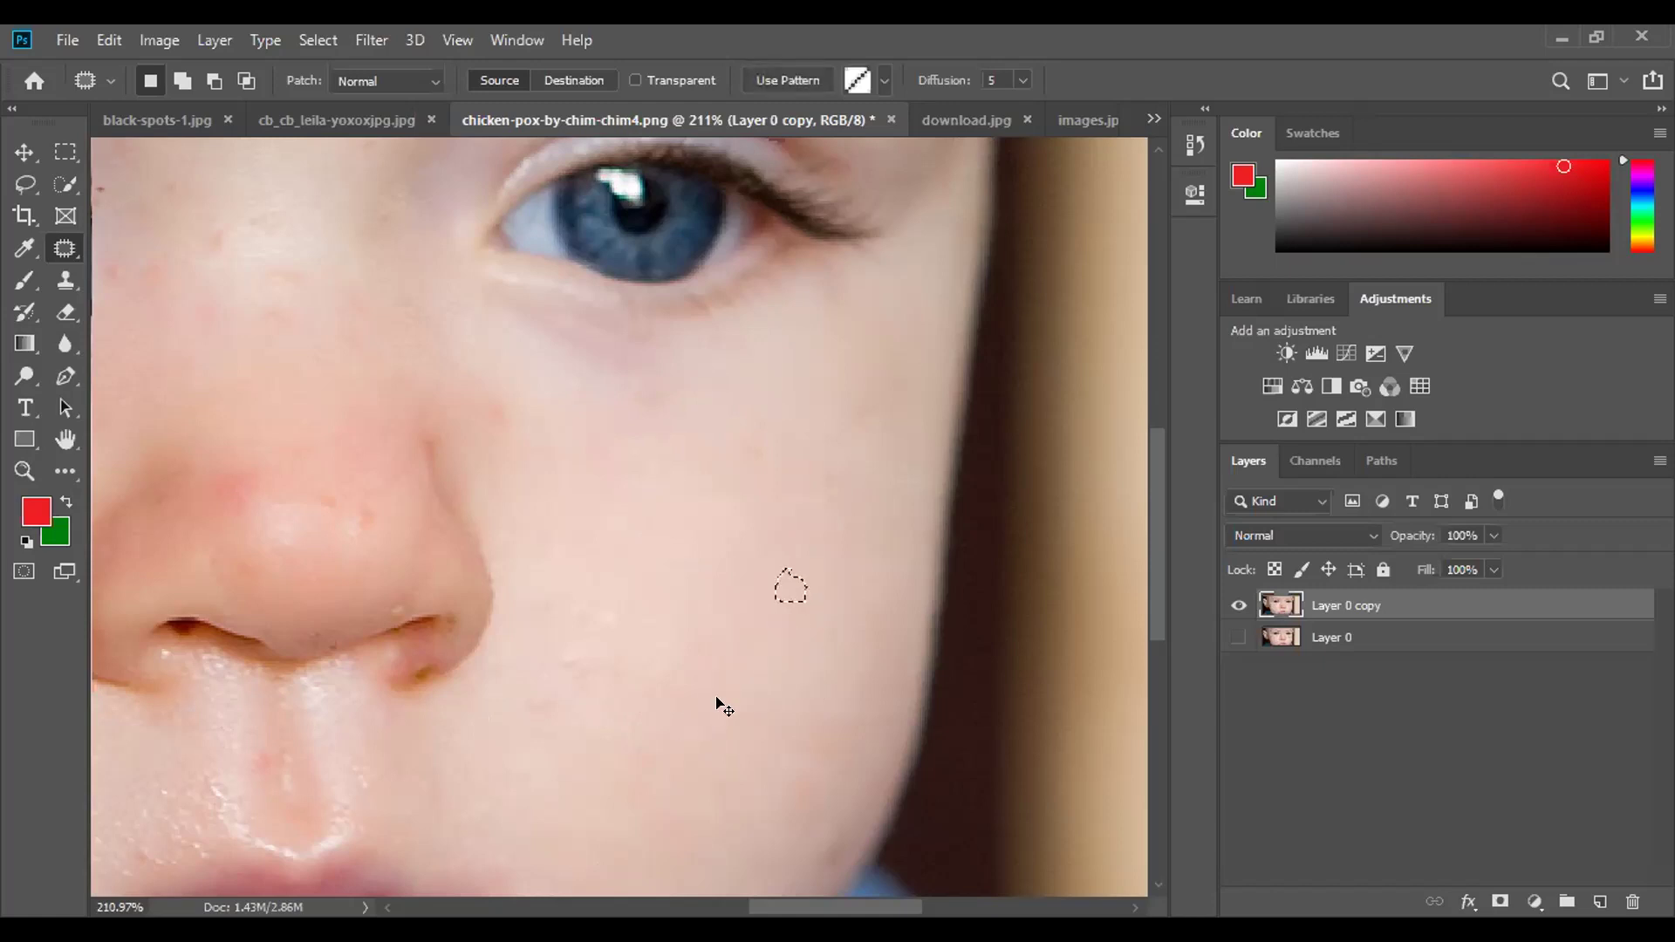
Patch the lower-cheek spot and dark spot with clean skin from above, then deselect.
{"action": "scroll", "coordinate": [718, 705], "scroll_direction": "down", "scroll_amount": 4}
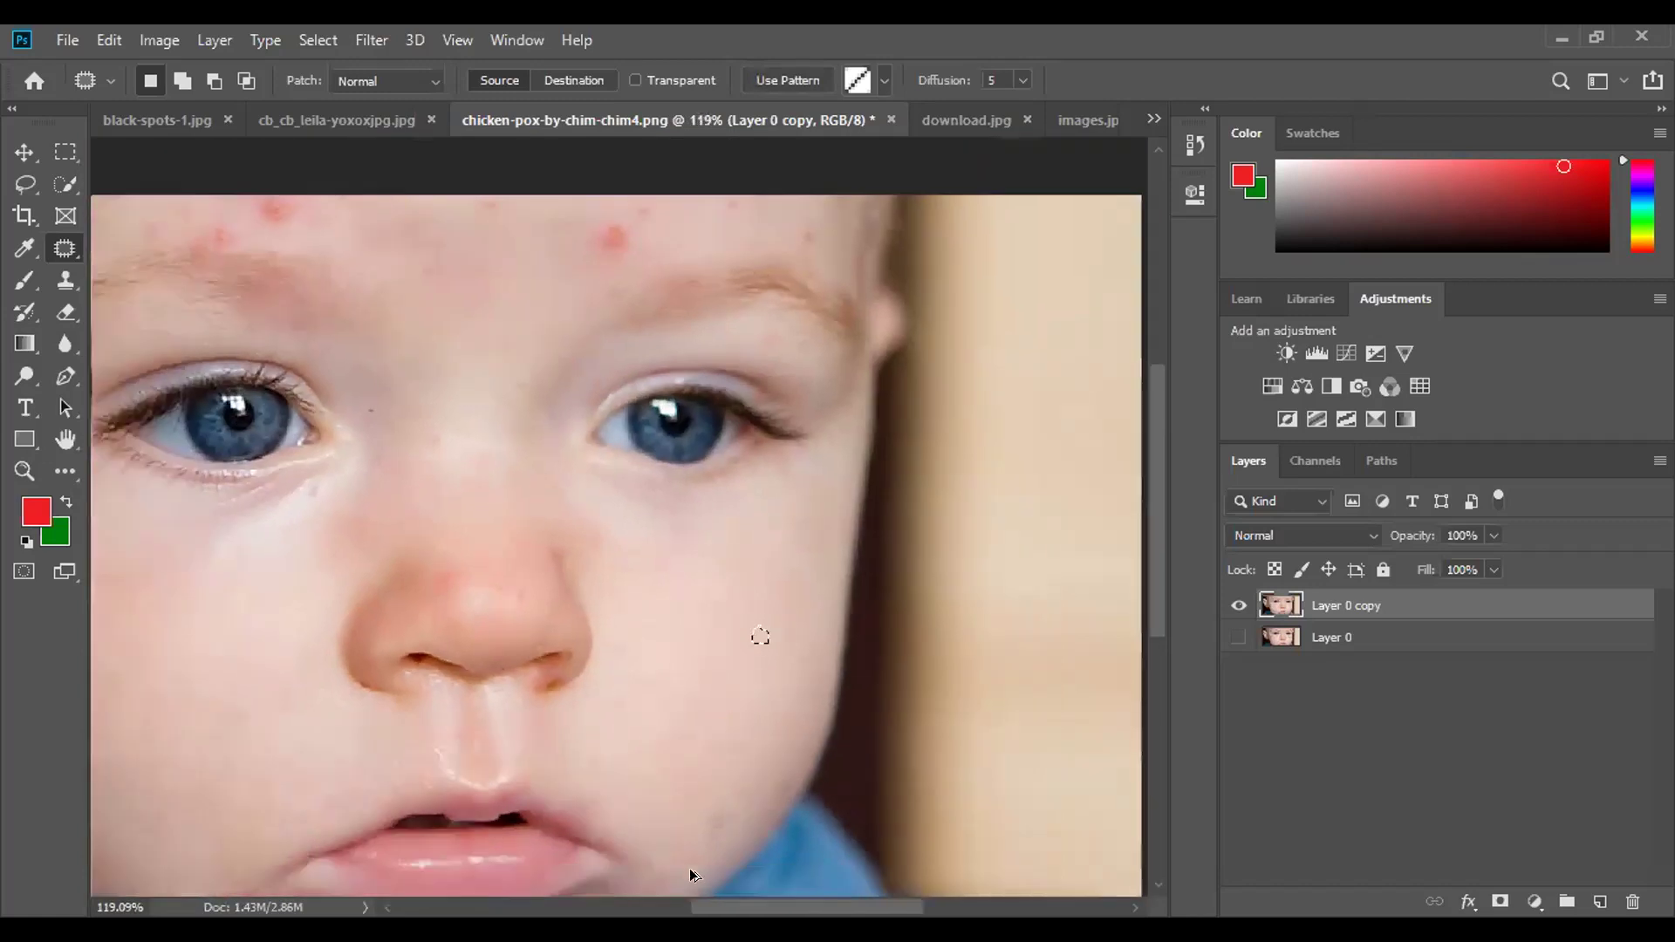
{"action": "scroll", "coordinate": [702, 868], "scroll_direction": "down", "scroll_amount": 1}
{"action": "scroll", "coordinate": [685, 881], "scroll_direction": "up", "scroll_amount": 6}
{"action": "scroll", "coordinate": [676, 884], "scroll_direction": "up", "scroll_amount": 2}
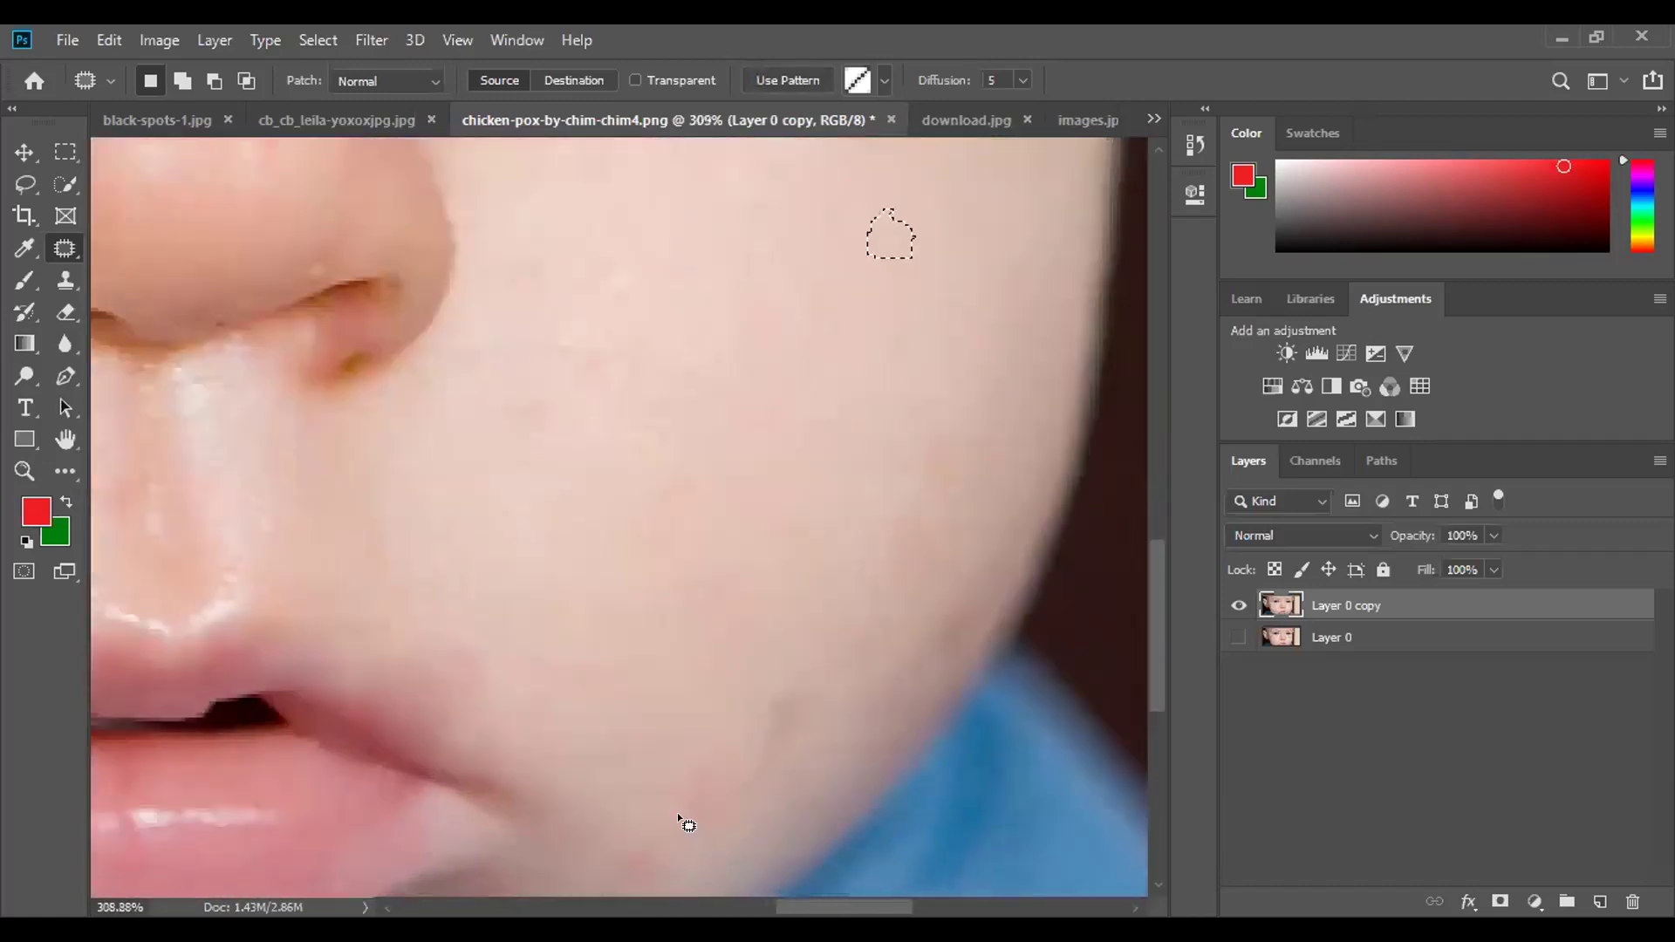
{"action": "mouse_move", "coordinate": [740, 729]}
{"action": "left_mouse_down"}
{"action": "mouse_move", "coordinate": [633, 779]}
{"action": "mouse_move", "coordinate": [608, 840]}
{"action": "mouse_move", "coordinate": [620, 862]}
{"action": "mouse_move", "coordinate": [700, 838]}
{"action": "mouse_move", "coordinate": [725, 744]}
{"action": "left_mouse_up"}
{"action": "left_click_drag", "start_coordinate": [691, 813], "coordinate": [717, 541]}
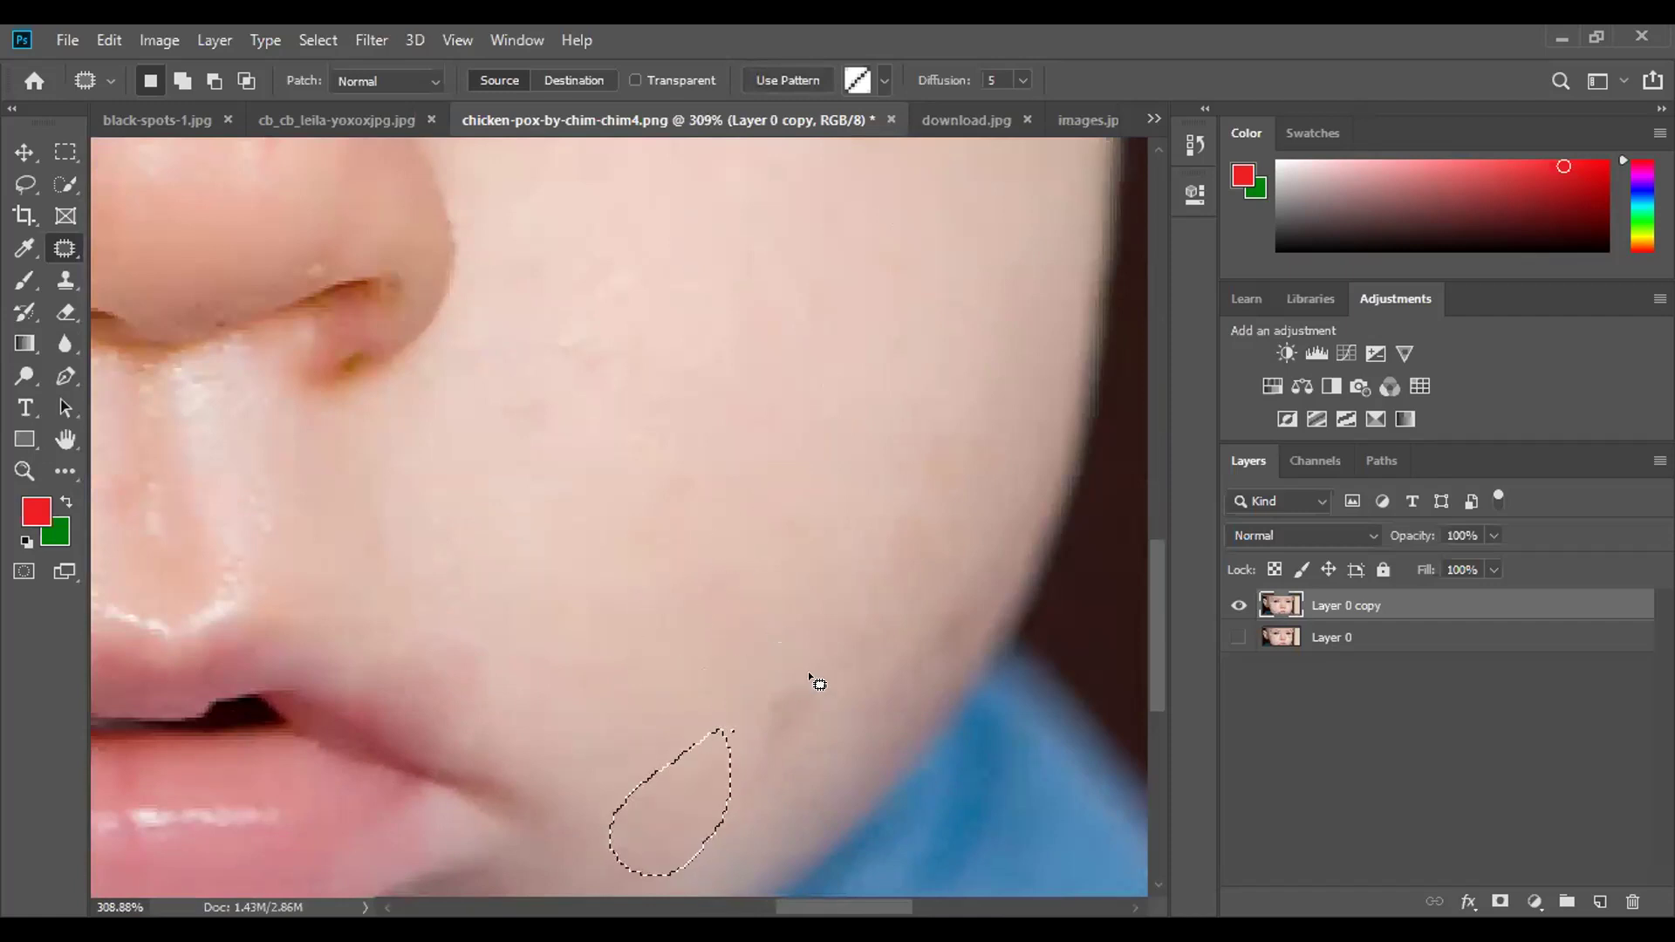
{"action": "left_click_drag", "start_coordinate": [750, 784], "coordinate": [797, 641]}
{"action": "mouse_move", "coordinate": [796, 748]}
{"action": "left_mouse_down"}
{"action": "mouse_move", "coordinate": [765, 577]}
{"action": "mouse_move", "coordinate": [748, 537]}
{"action": "mouse_move", "coordinate": [751, 640]}
{"action": "mouse_move", "coordinate": [748, 548]}
{"action": "mouse_move", "coordinate": [730, 540]}
{"action": "mouse_move", "coordinate": [747, 556]}
{"action": "mouse_move", "coordinate": [748, 452]}
{"action": "left_mouse_up"}
{"action": "left_click", "coordinate": [705, 572]}
{"action": "left_click", "coordinate": [768, 536]}
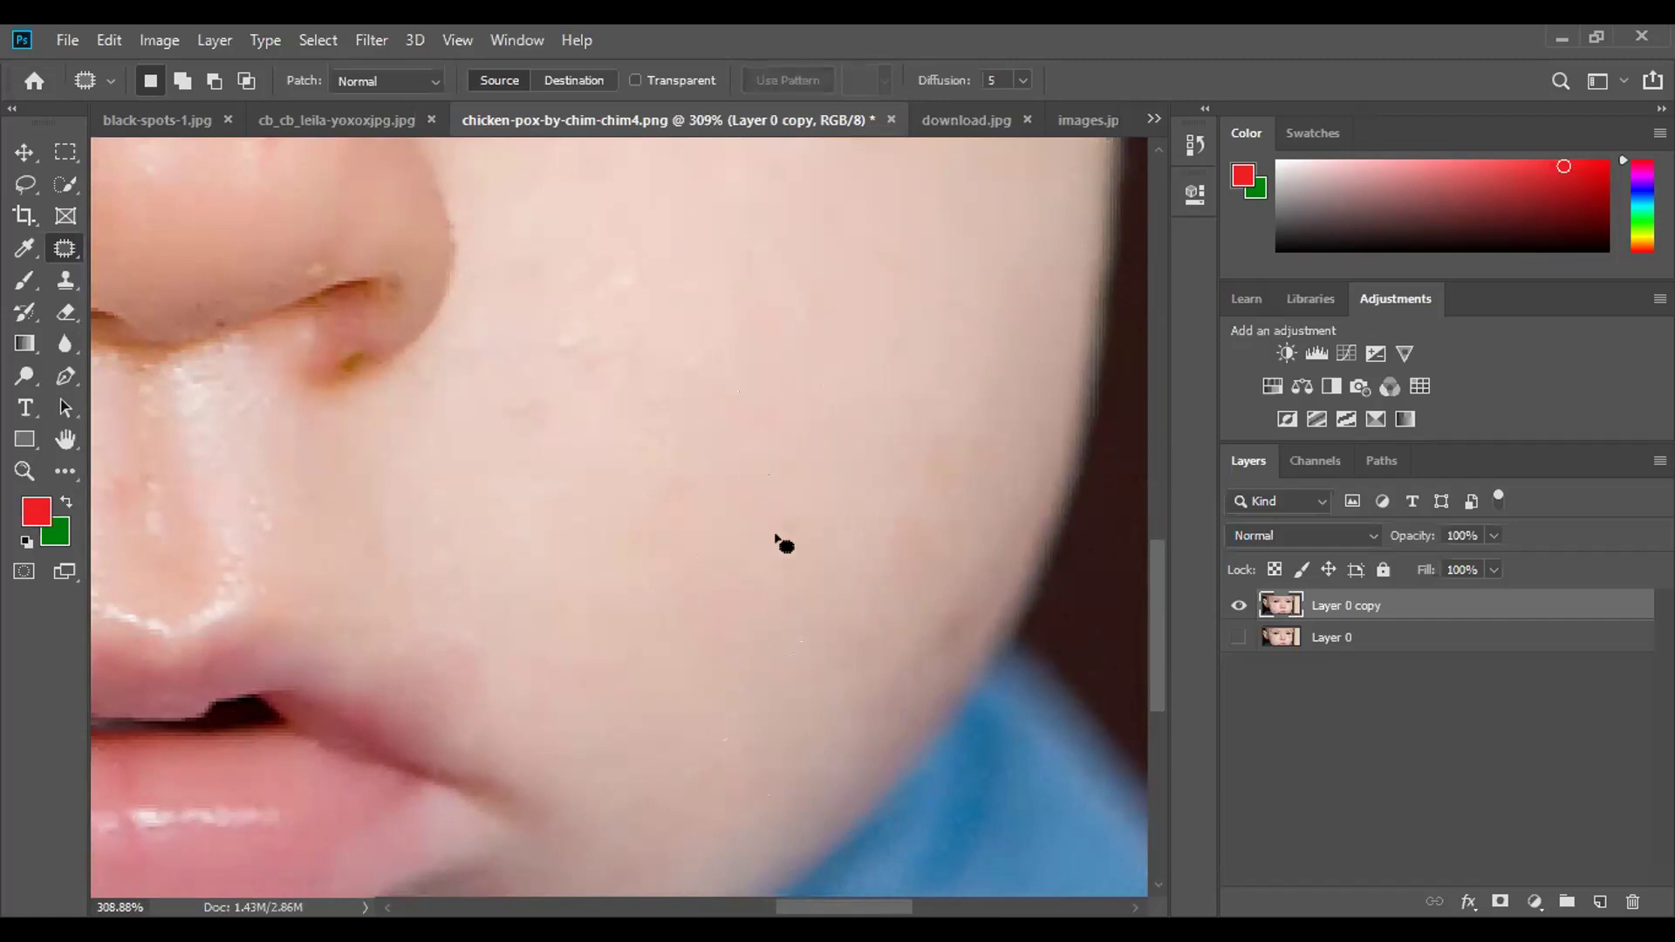
Outline the red spot on the baby's nose with the Patch tool.
{"action": "scroll", "coordinate": [757, 543], "scroll_direction": "down", "scroll_amount": 4}
{"action": "scroll", "coordinate": [755, 545], "scroll_direction": "down", "scroll_amount": 2}
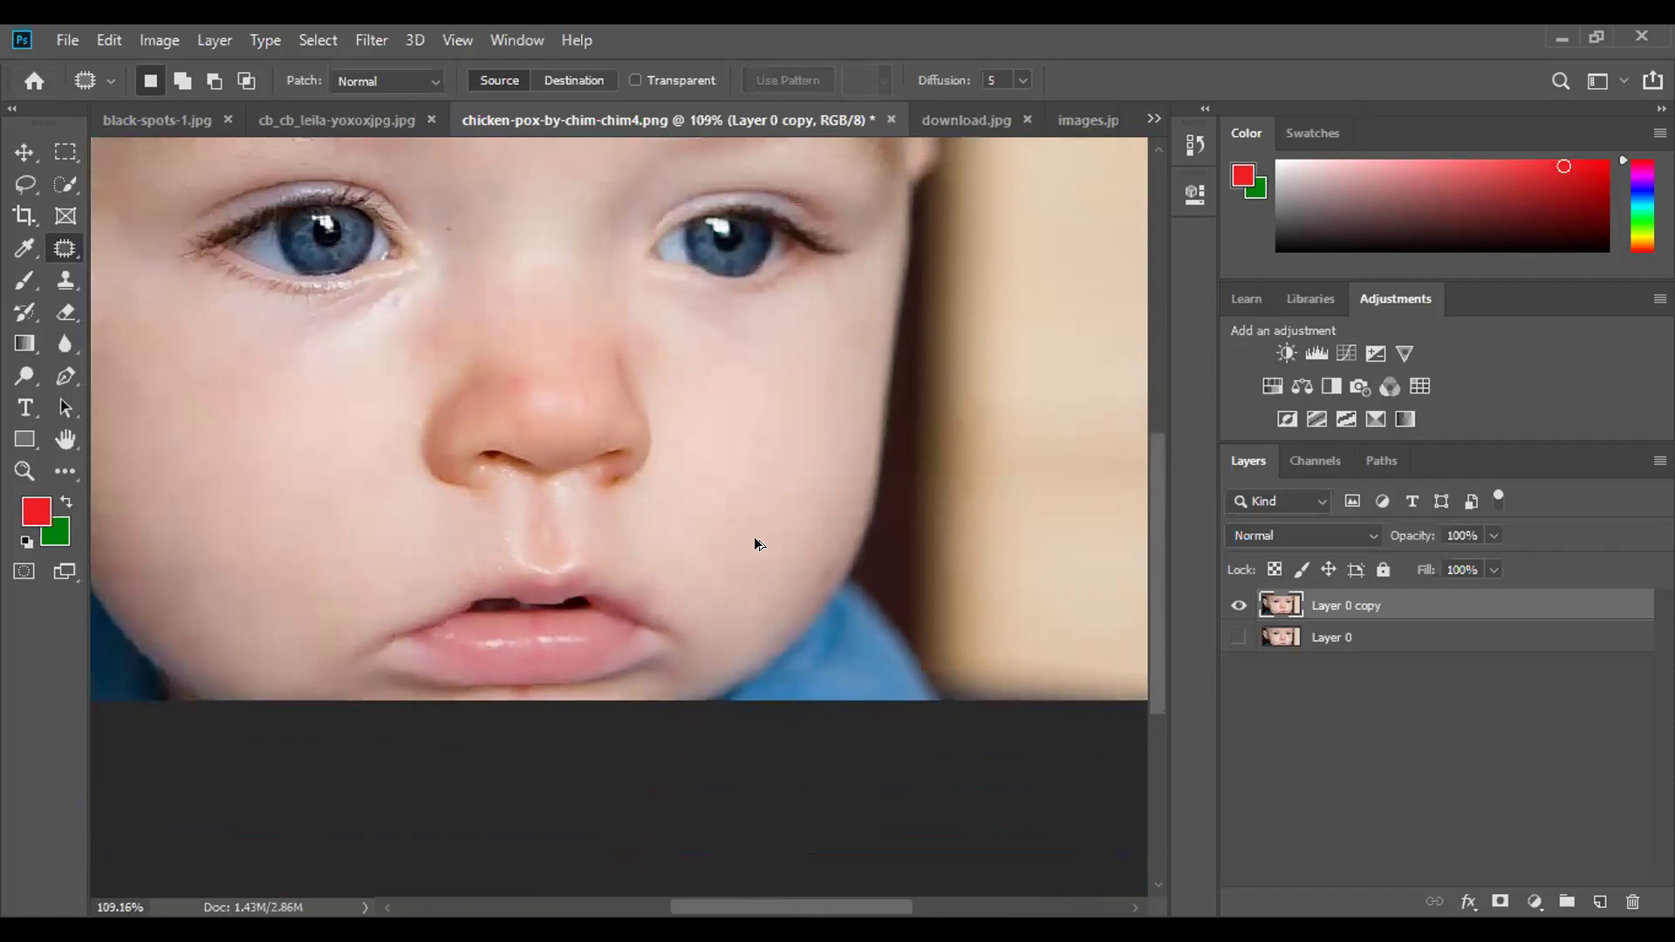
{"action": "scroll", "coordinate": [616, 435], "scroll_direction": "up", "scroll_amount": 7}
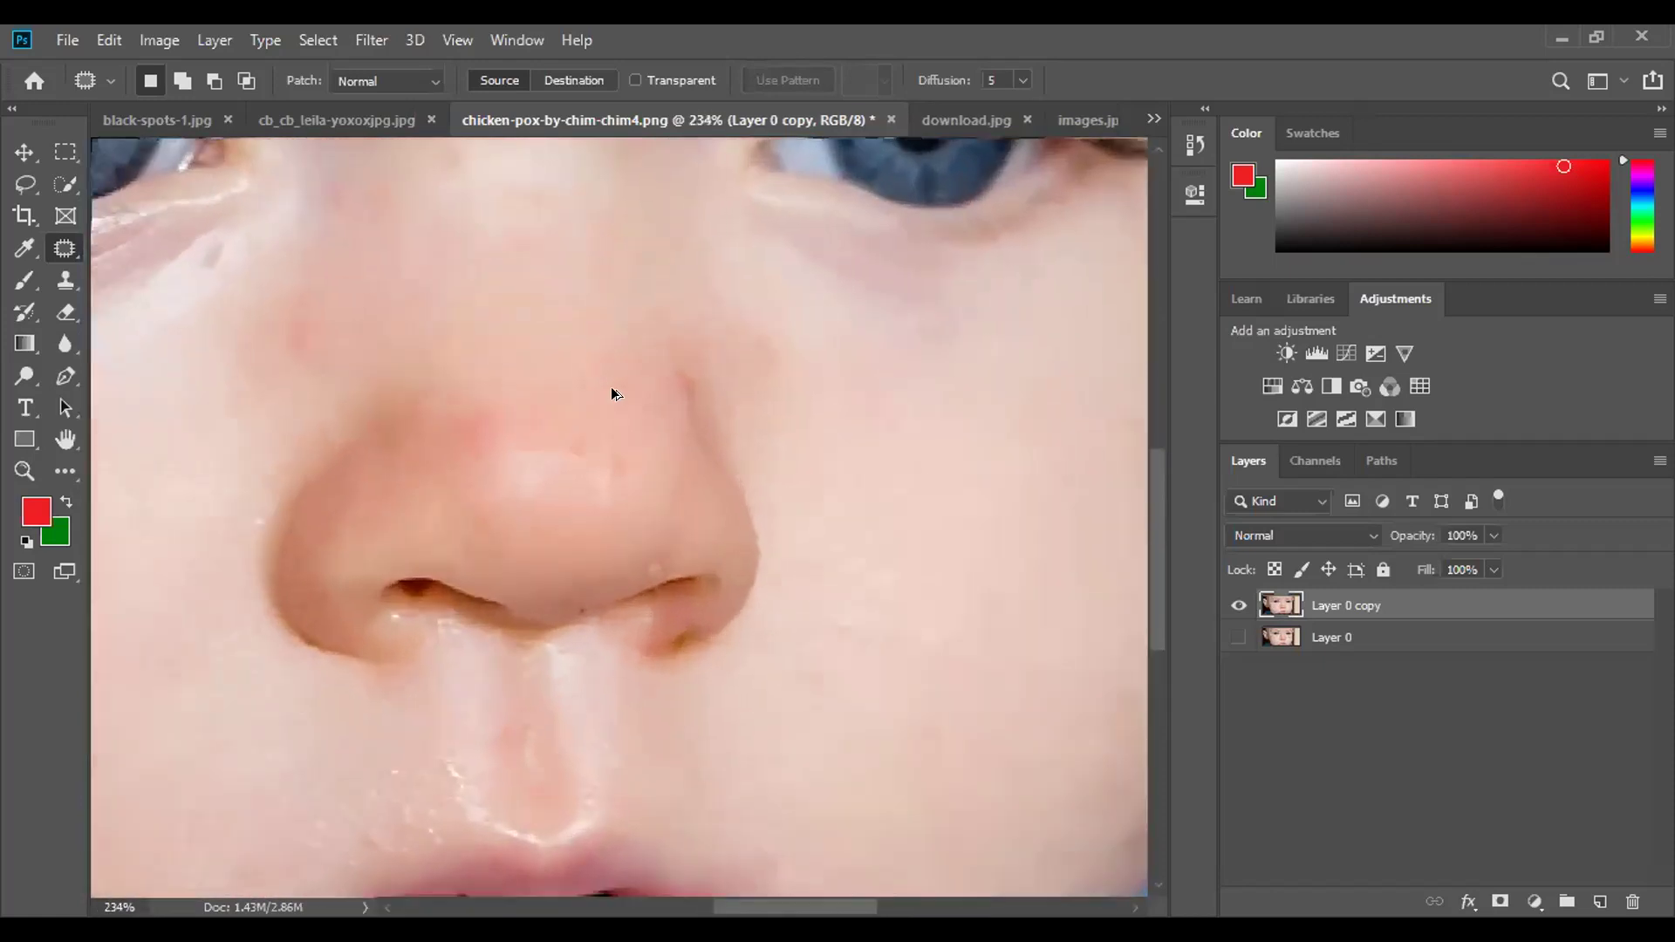
{"action": "mouse_move", "coordinate": [287, 411]}
{"action": "left_mouse_down"}
{"action": "mouse_move", "coordinate": [299, 507]}
{"action": "mouse_move", "coordinate": [385, 549]}
{"action": "left_mouse_up"}
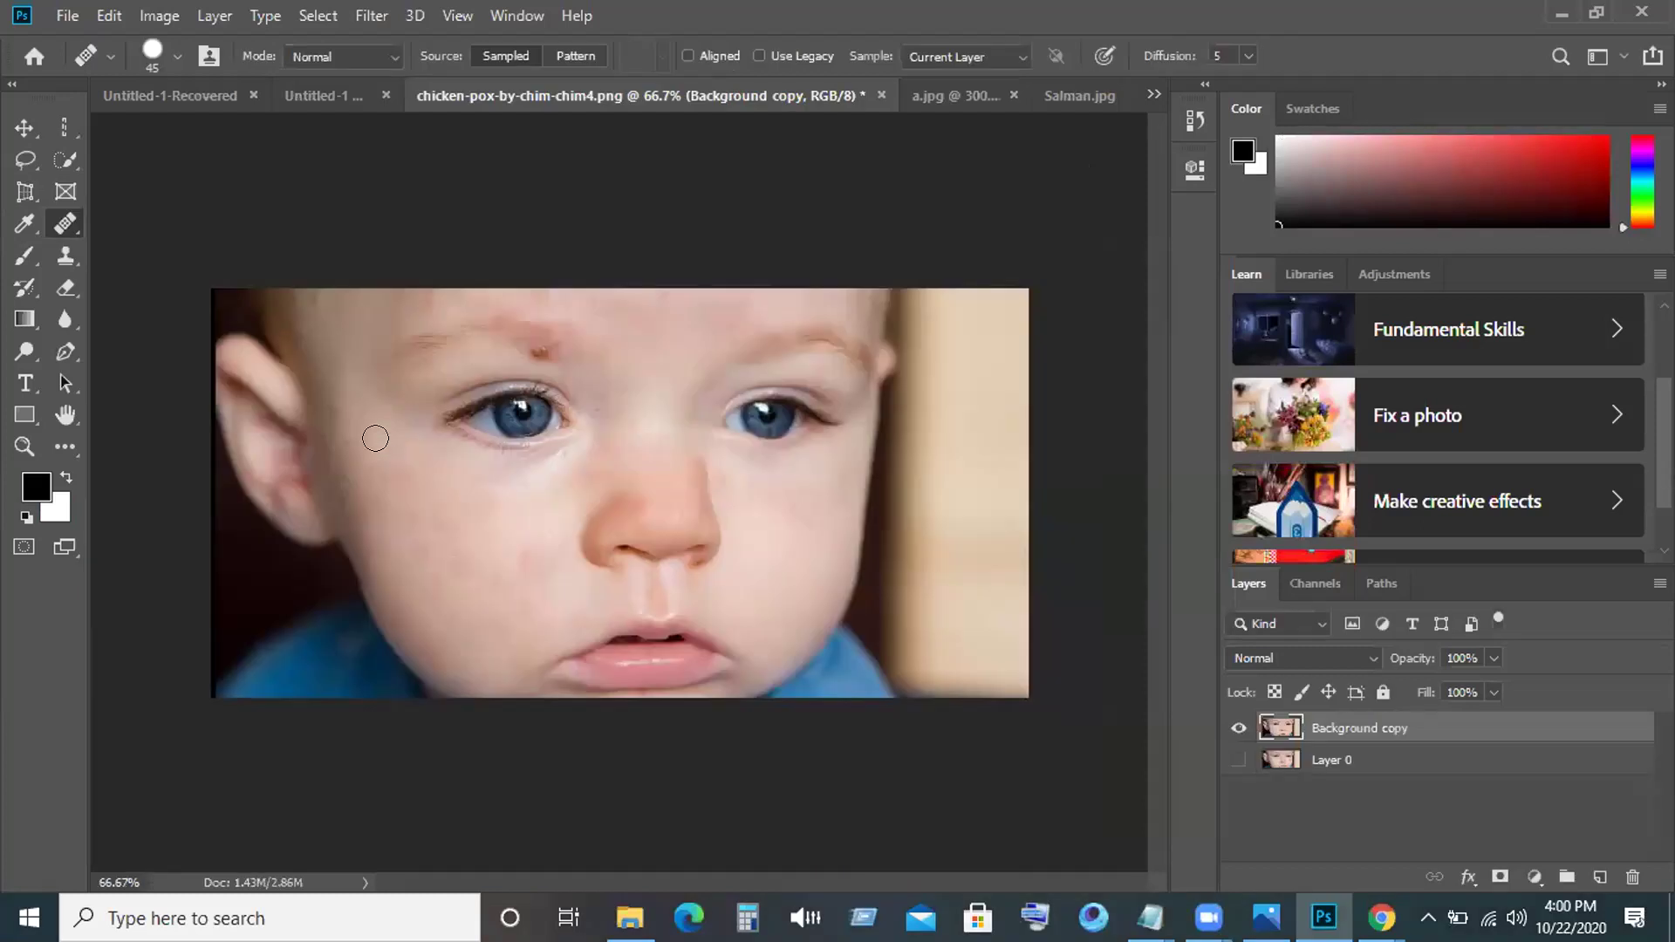
Heal the red spot on the baby's left cheek, retrying several times until it looks right.
{"action": "left_click", "coordinate": [380, 446]}
{"action": "key", "text": "ctrl+z"}
{"action": "left_click", "coordinate": [381, 446]}
{"action": "key", "text": "ctrl+z"}
{"action": "left_click", "coordinate": [395, 477]}
{"action": "key", "text": "ctrl+z"}
{"action": "left_click", "coordinate": [402, 483]}
{"action": "key", "text": "ctrl+z"}
{"action": "left_click", "coordinate": [398, 476]}
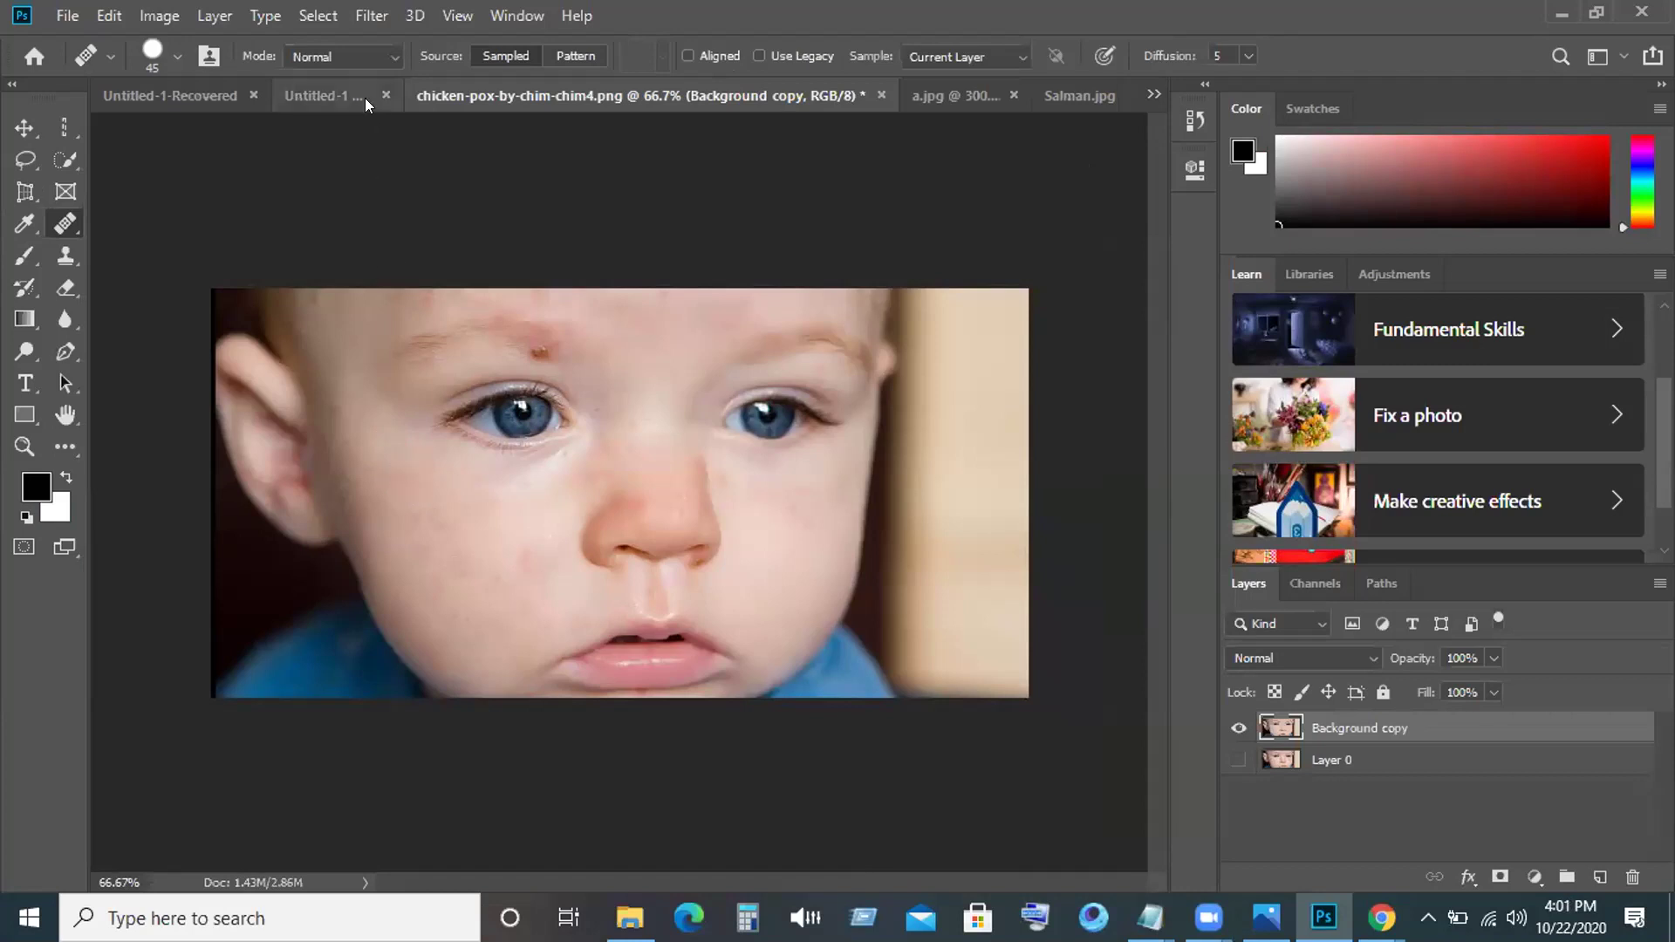
Heal five more red spots across the baby's left cheek.
{"action": "left_click", "coordinate": [319, 15]}
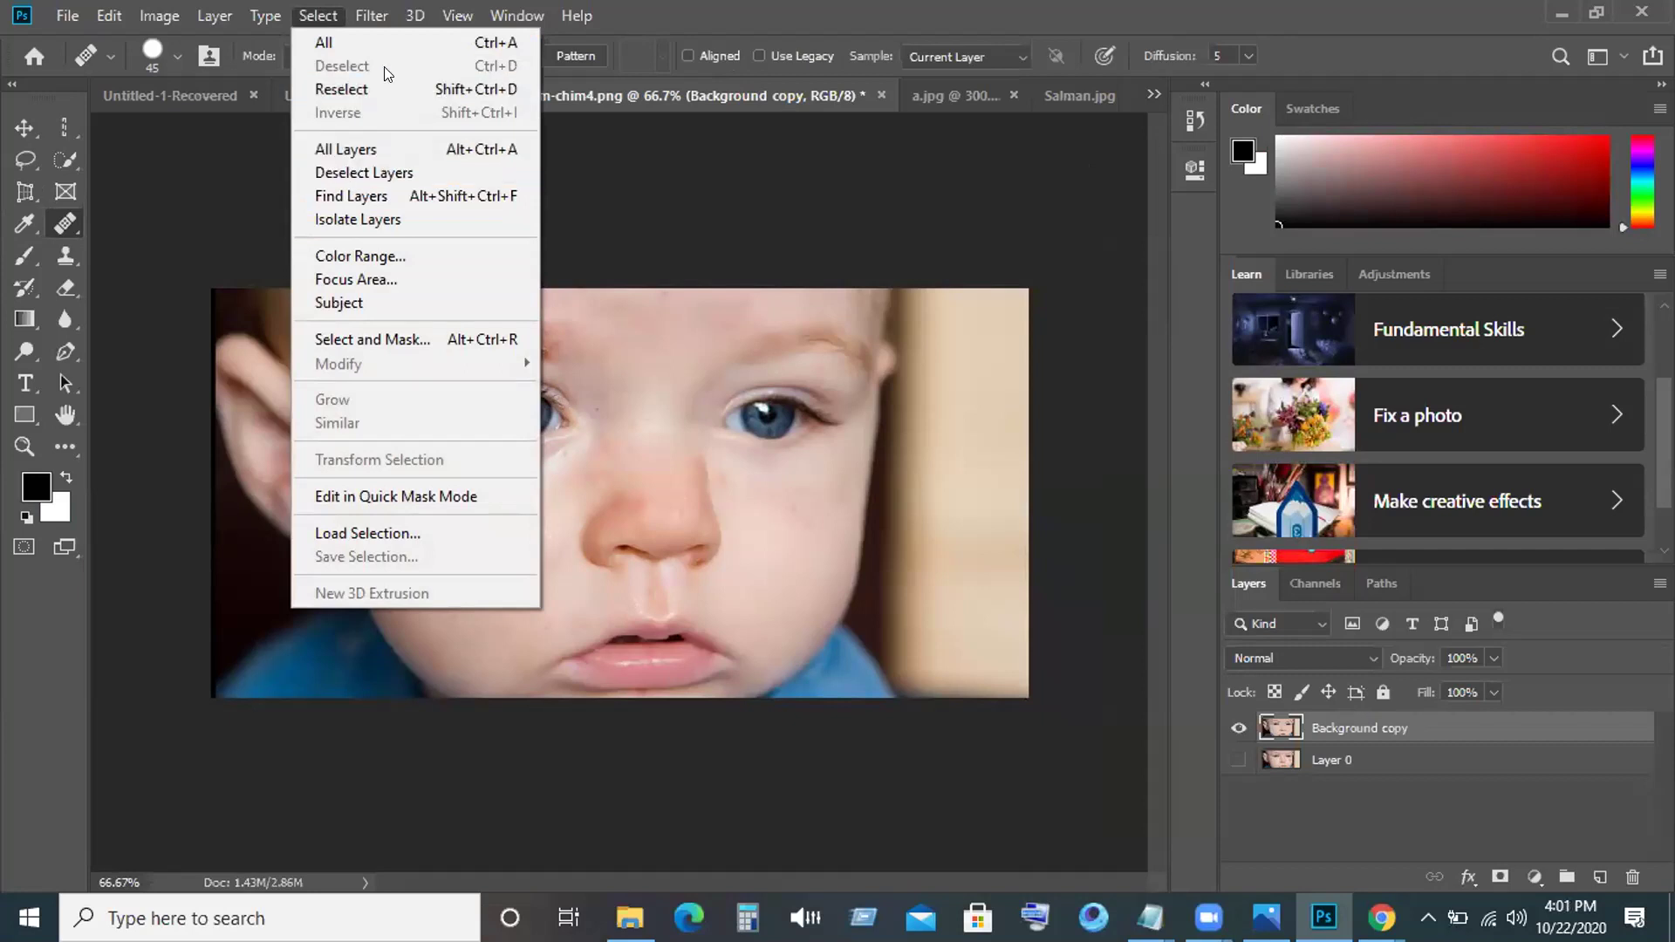
{"action": "left_click", "coordinate": [616, 250]}
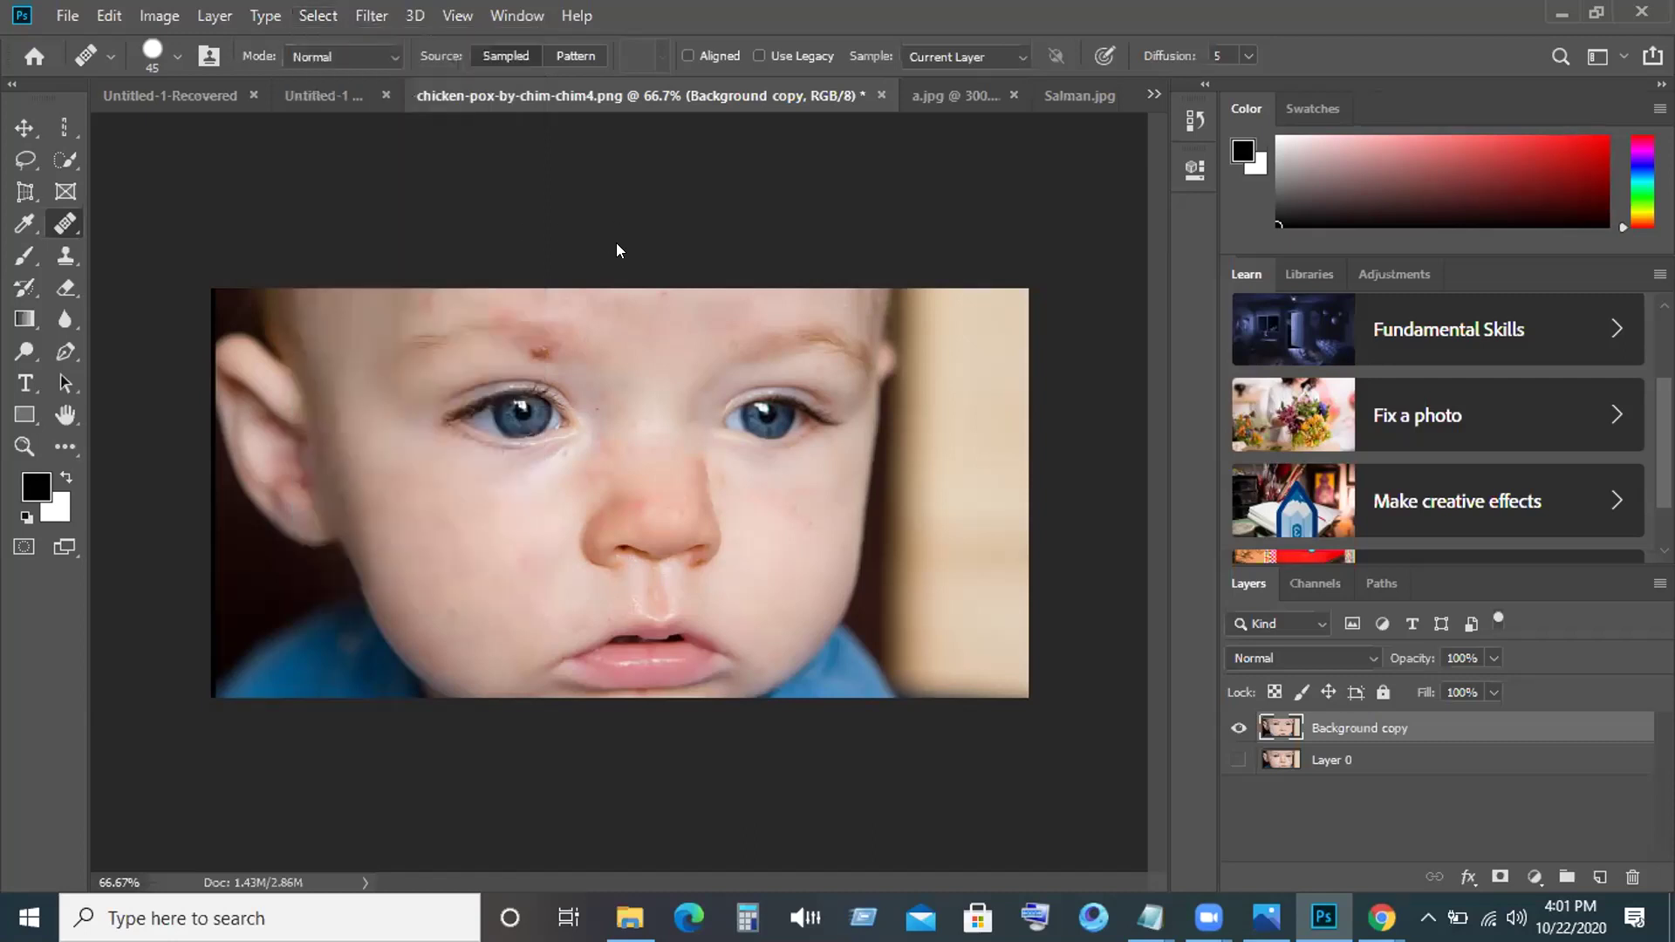
{"action": "left_click", "coordinate": [493, 534]}
{"action": "left_click", "coordinate": [478, 484]}
{"action": "left_click", "coordinate": [476, 480]}
{"action": "left_click", "coordinate": [480, 485]}
{"action": "left_click", "coordinate": [471, 477]}
{"action": "right_click", "coordinate": [63, 226]}
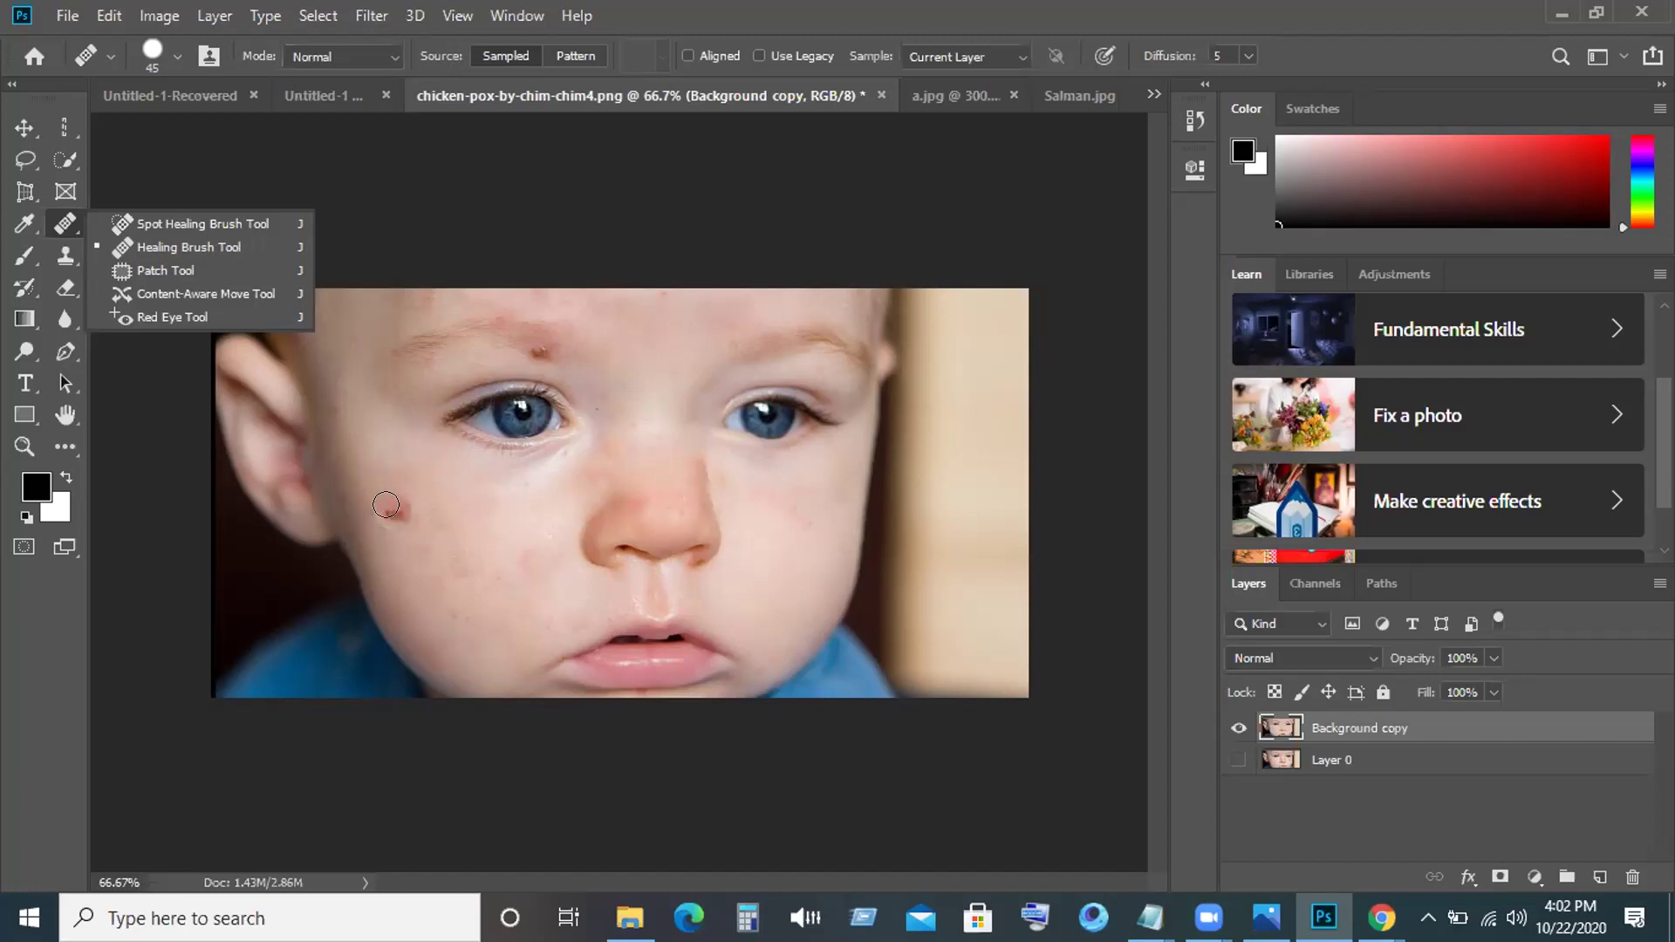
Heal the cheek spot from sampled clean skin, then the red spot above the left eyebrow.
{"action": "left_click", "coordinate": [366, 504]}
{"action": "left_click", "coordinate": [369, 499]}
{"action": "left_click", "coordinate": [370, 493]}
{"action": "left_click", "coordinate": [369, 500], "text": "alt"}
{"action": "left_click", "coordinate": [396, 465]}
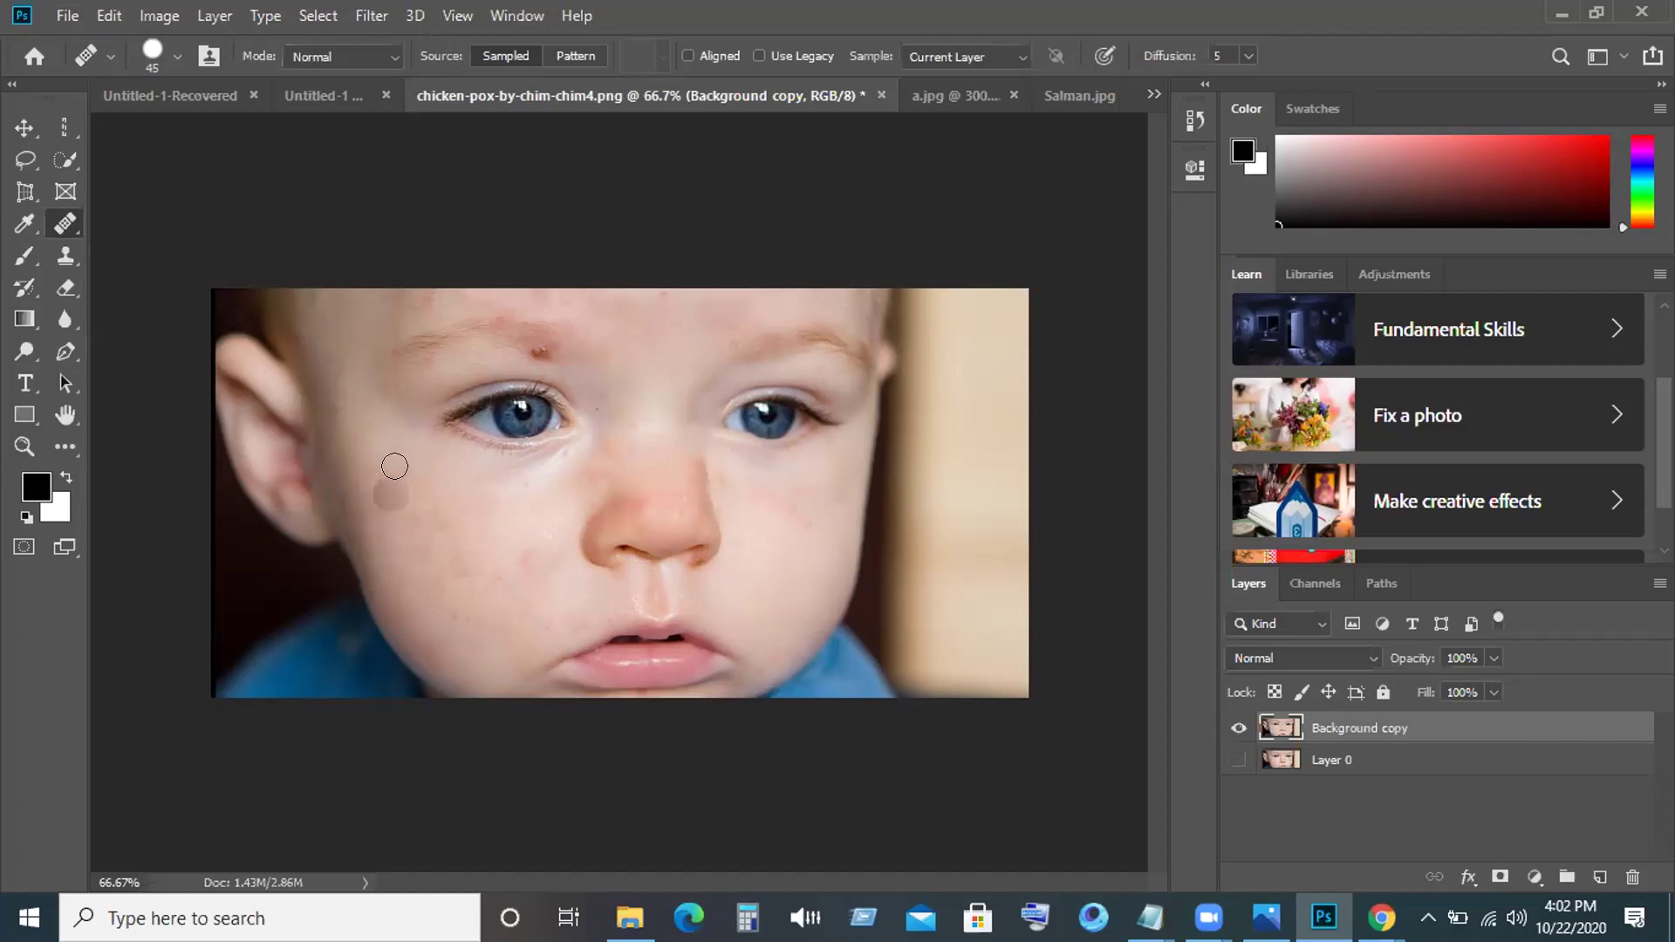
{"action": "left_click", "coordinate": [527, 352]}
Paint sampled skin over the cheeks, a hairline blemish and the spot between the eyes.
{"action": "mouse_move", "coordinate": [435, 520]}
{"action": "left_mouse_down"}
{"action": "mouse_move", "coordinate": [493, 563]}
{"action": "mouse_move", "coordinate": [470, 566]}
{"action": "left_mouse_up"}
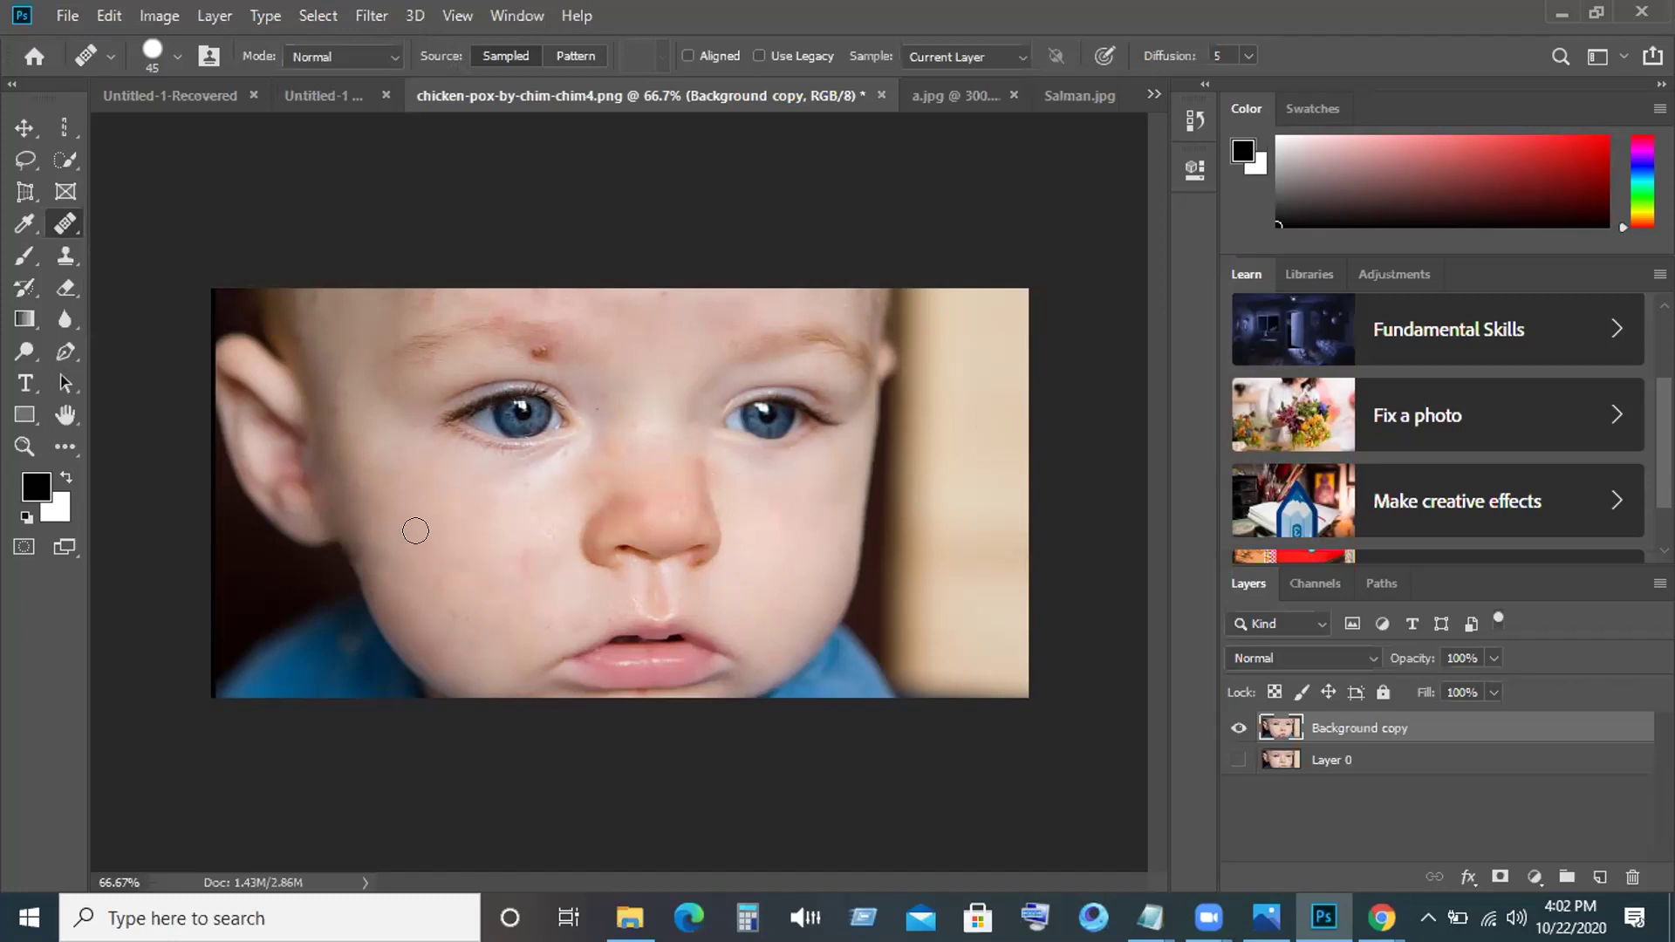
{"action": "left_click_drag", "start_coordinate": [510, 571], "coordinate": [454, 615]}
{"action": "mouse_move", "coordinate": [303, 325]}
{"action": "left_mouse_down"}
{"action": "mouse_move", "coordinate": [301, 306]}
{"action": "mouse_move", "coordinate": [360, 294]}
{"action": "mouse_move", "coordinate": [777, 285]}
{"action": "mouse_move", "coordinate": [650, 325]}
{"action": "mouse_move", "coordinate": [584, 479]}
{"action": "mouse_move", "coordinate": [574, 464]}
{"action": "mouse_move", "coordinate": [254, 580]}
{"action": "mouse_move", "coordinate": [553, 468]}
{"action": "mouse_move", "coordinate": [703, 479]}
{"action": "mouse_move", "coordinate": [705, 450]}
{"action": "mouse_move", "coordinate": [752, 494]}
{"action": "mouse_move", "coordinate": [740, 509]}
{"action": "mouse_move", "coordinate": [703, 463]}
{"action": "mouse_move", "coordinate": [723, 489]}
{"action": "left_mouse_up"}
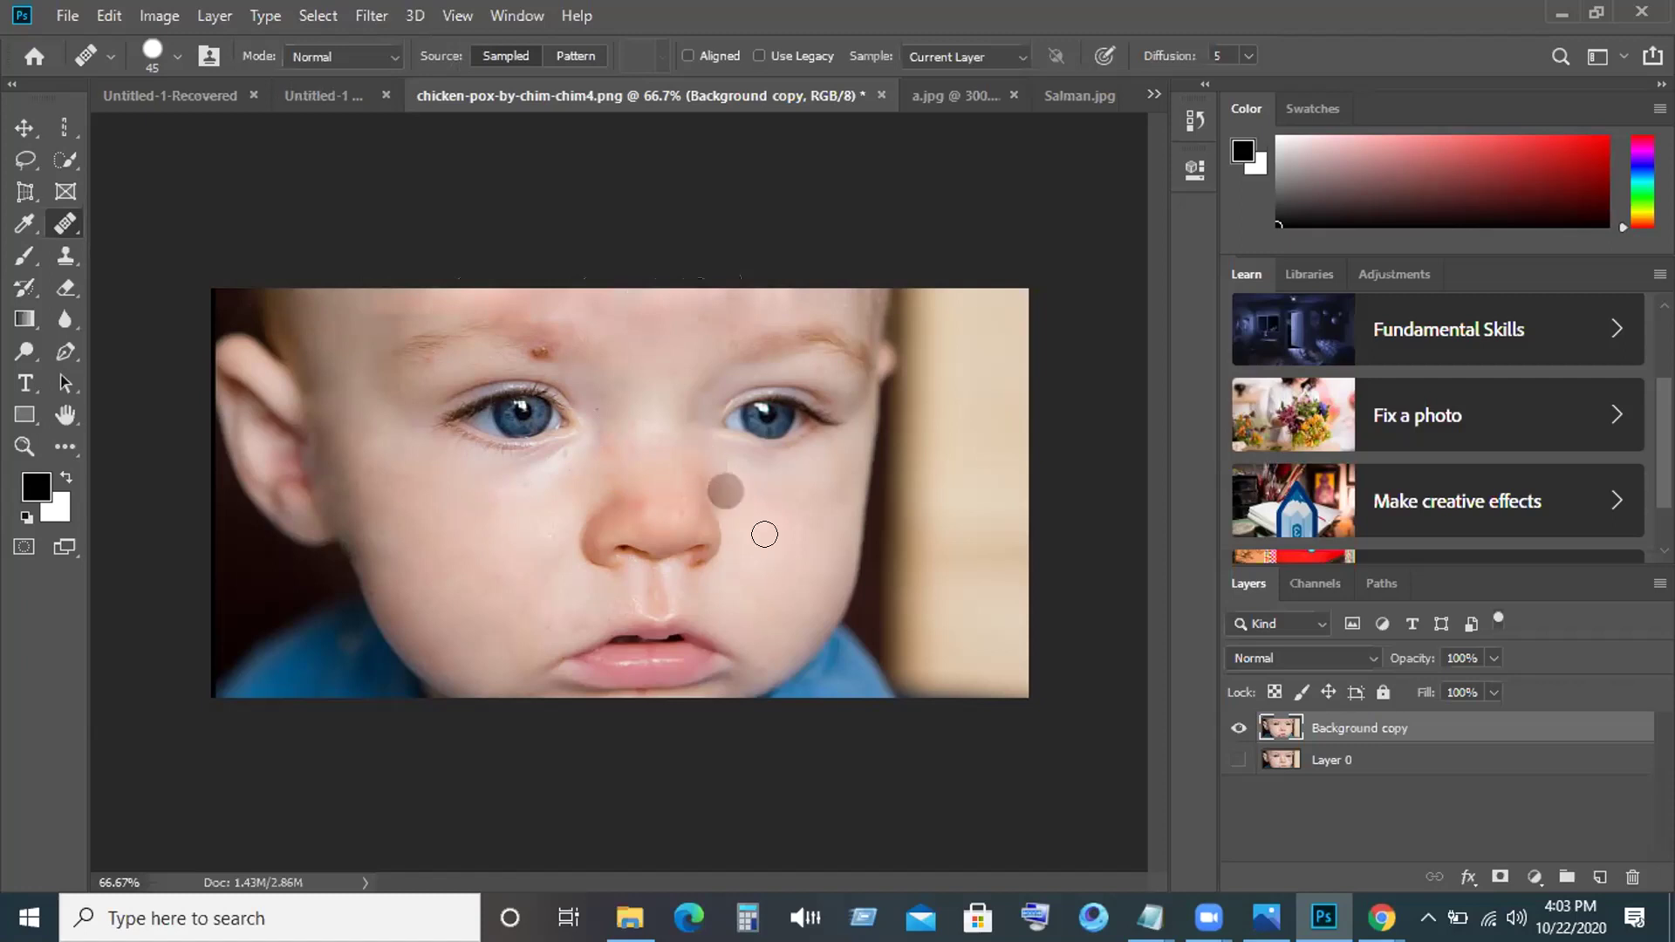
{"action": "left_click_drag", "start_coordinate": [663, 412], "coordinate": [665, 411]}
{"action": "left_click", "coordinate": [517, 522]}
{"action": "left_click_drag", "start_coordinate": [461, 519], "coordinate": [398, 476]}
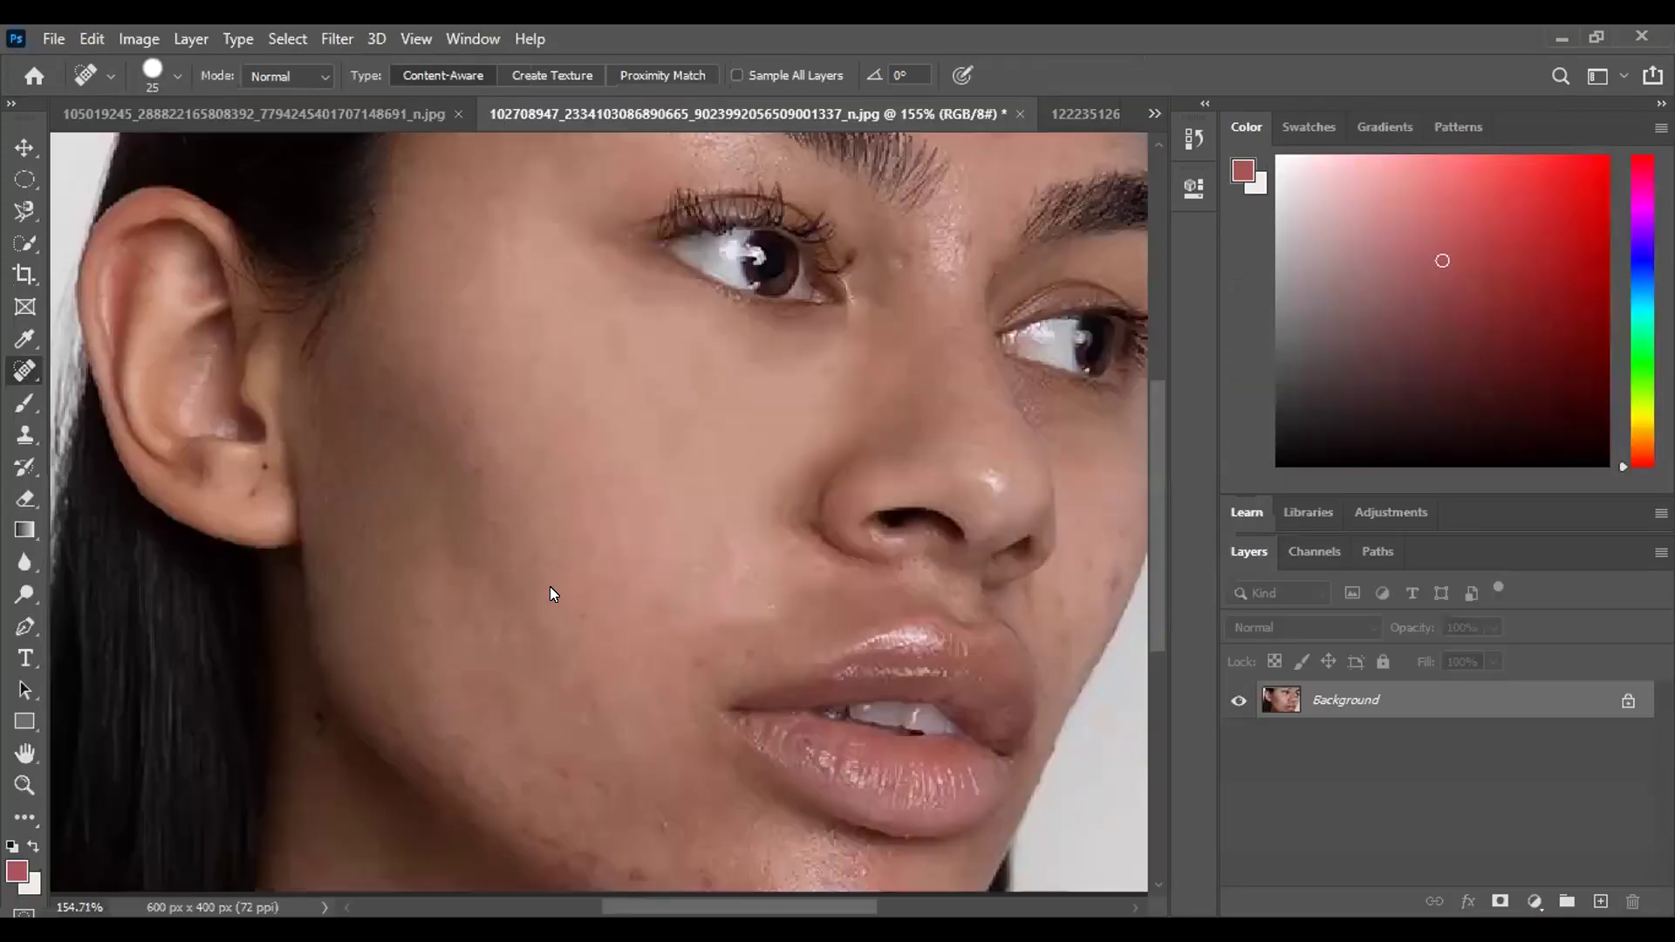
Spot-heal one cheek blemish and three temple blemishes, then shrink the brush from 25 to 15.
{"action": "left_click", "coordinate": [517, 501]}
{"action": "left_click", "coordinate": [453, 169]}
{"action": "left_click", "coordinate": [477, 184]}
{"action": "left_click", "coordinate": [448, 221]}
{"action": "key", "text": "bracketleft"}
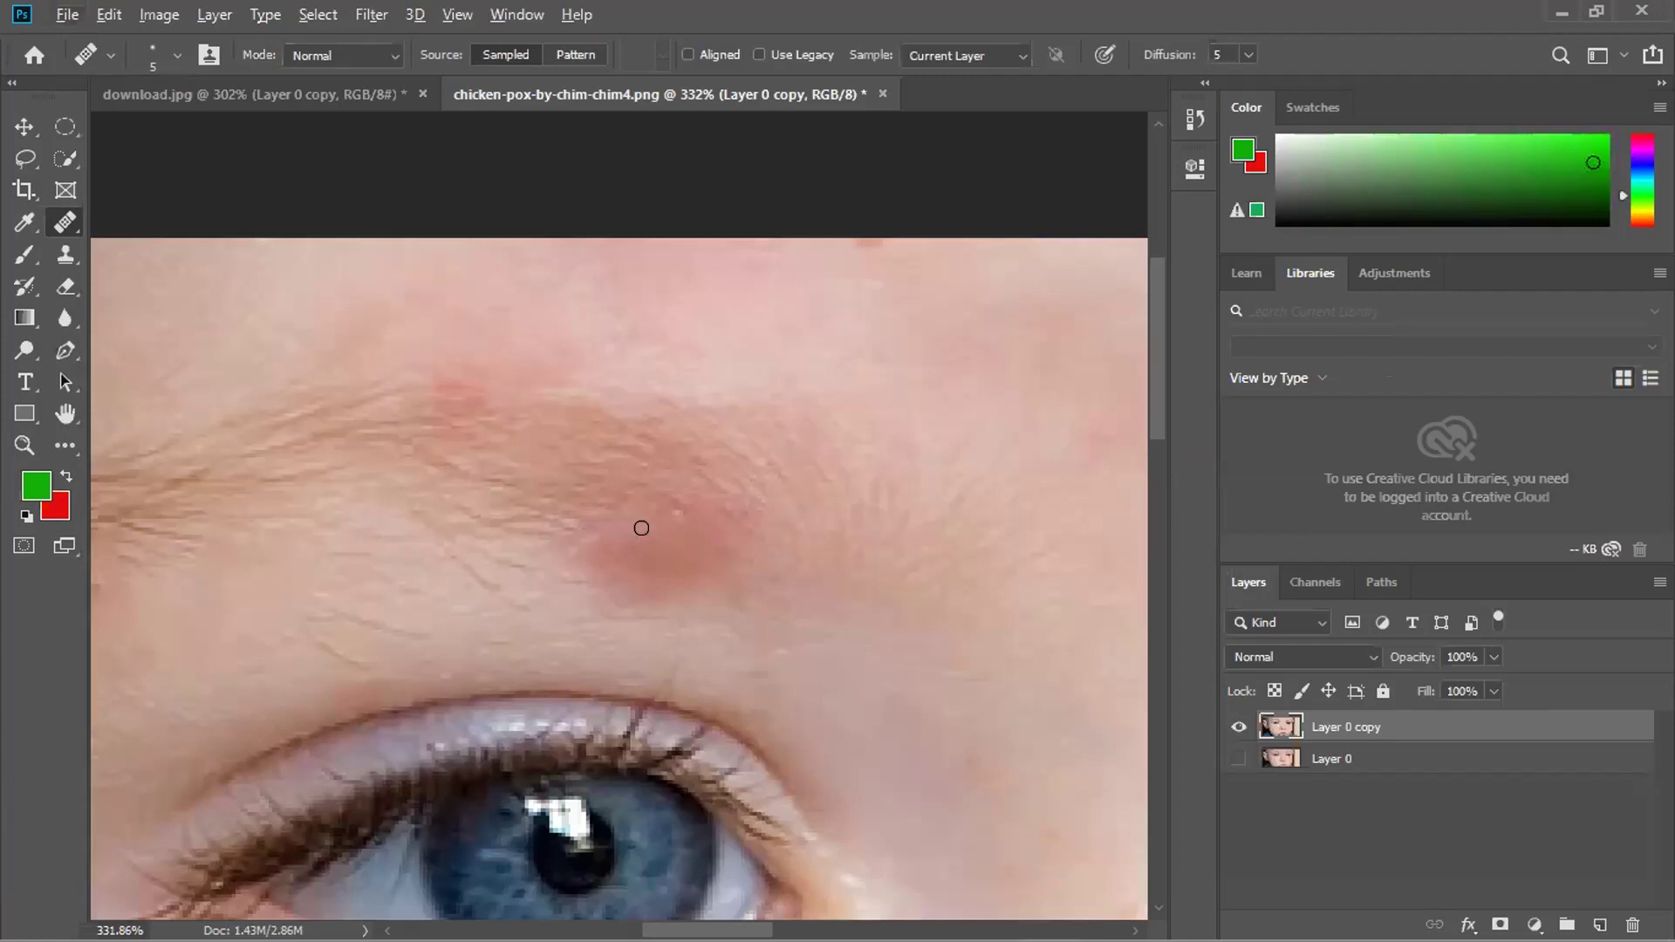
Heal the red spot on the baby's brow in three Healing Brush clicks.
{"action": "scroll", "coordinate": [639, 542], "scroll_direction": "down", "scroll_amount": 5}
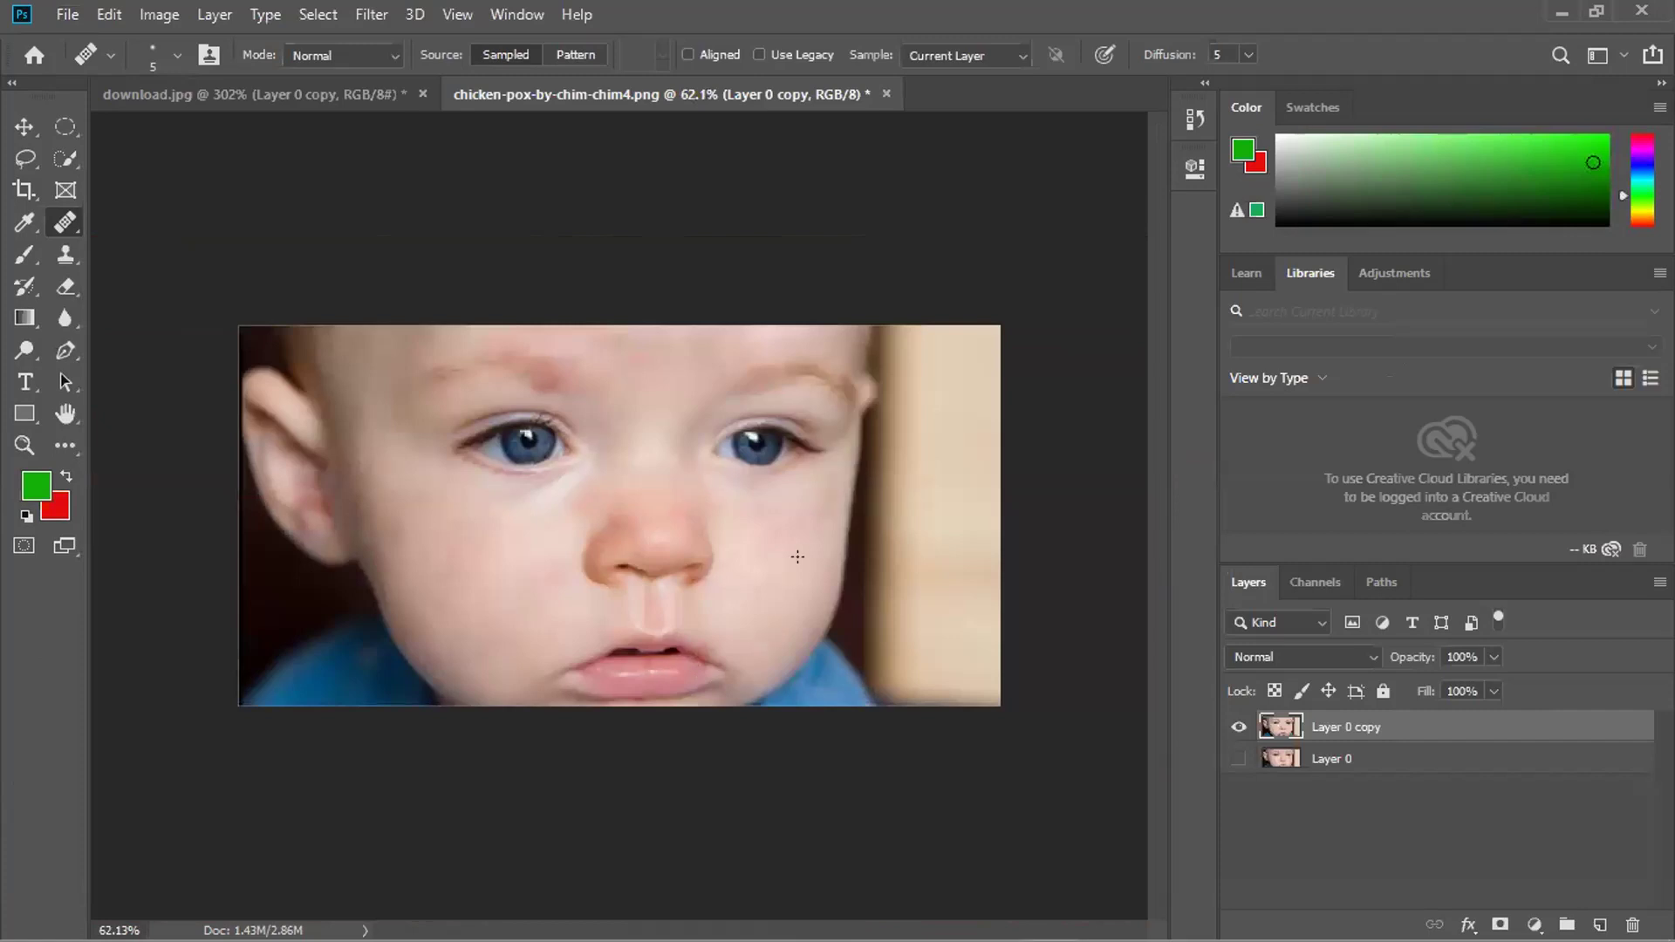
{"action": "scroll", "coordinate": [558, 423], "scroll_direction": "up", "scroll_amount": 5}
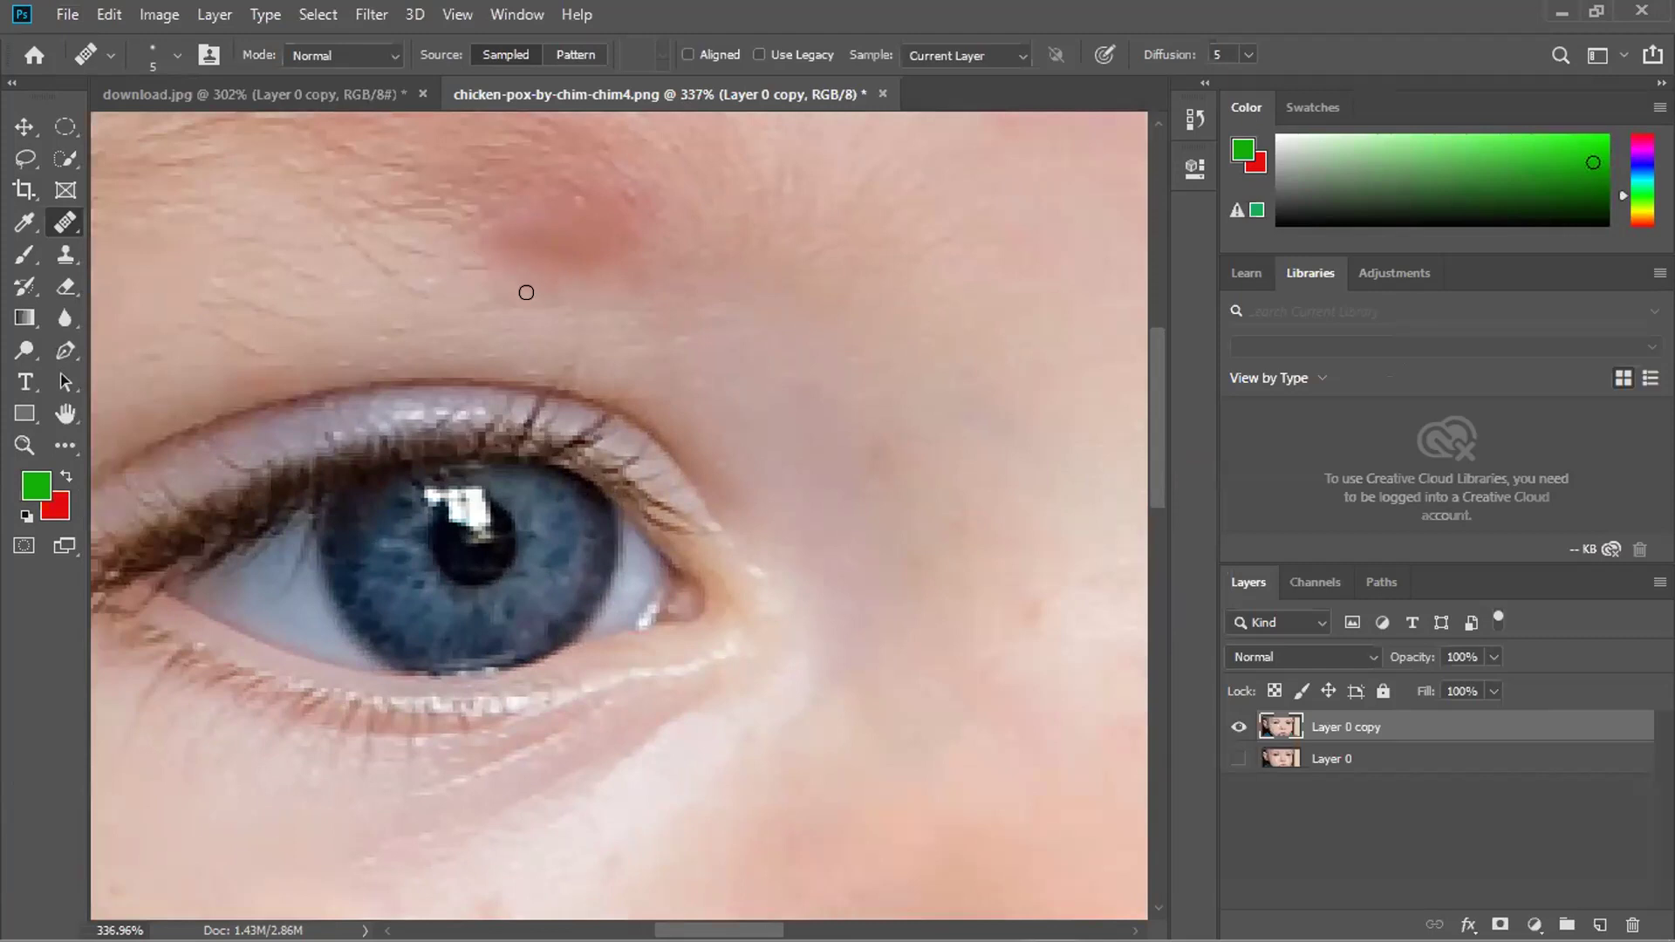
{"action": "left_click", "coordinate": [595, 262]}
{"action": "left_click", "coordinate": [614, 250]}
{"action": "left_click", "coordinate": [595, 234]}
Spot-heal four small cheek spots and the dark spot at the lip corner.
{"action": "scroll", "coordinate": [549, 327], "scroll_direction": "down", "scroll_amount": 10}
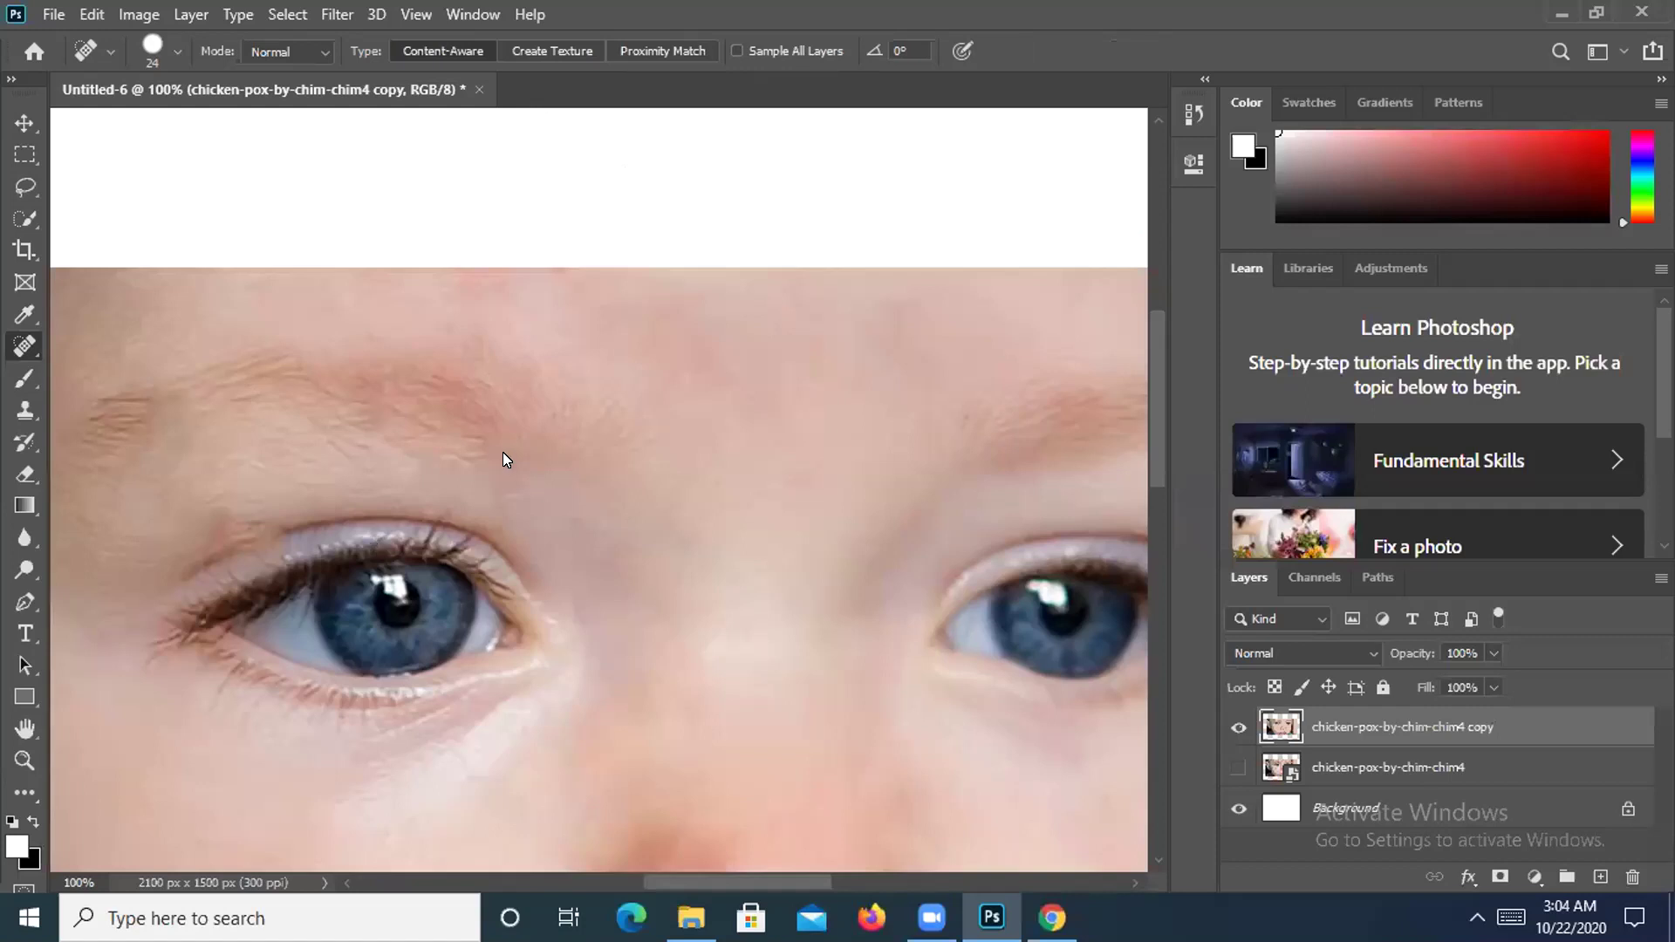
{"action": "mouse_move", "coordinate": [503, 452]}
{"action": "left_mouse_down"}
{"action": "mouse_move", "coordinate": [731, 314]}
{"action": "mouse_move", "coordinate": [729, 133]}
{"action": "left_mouse_up"}
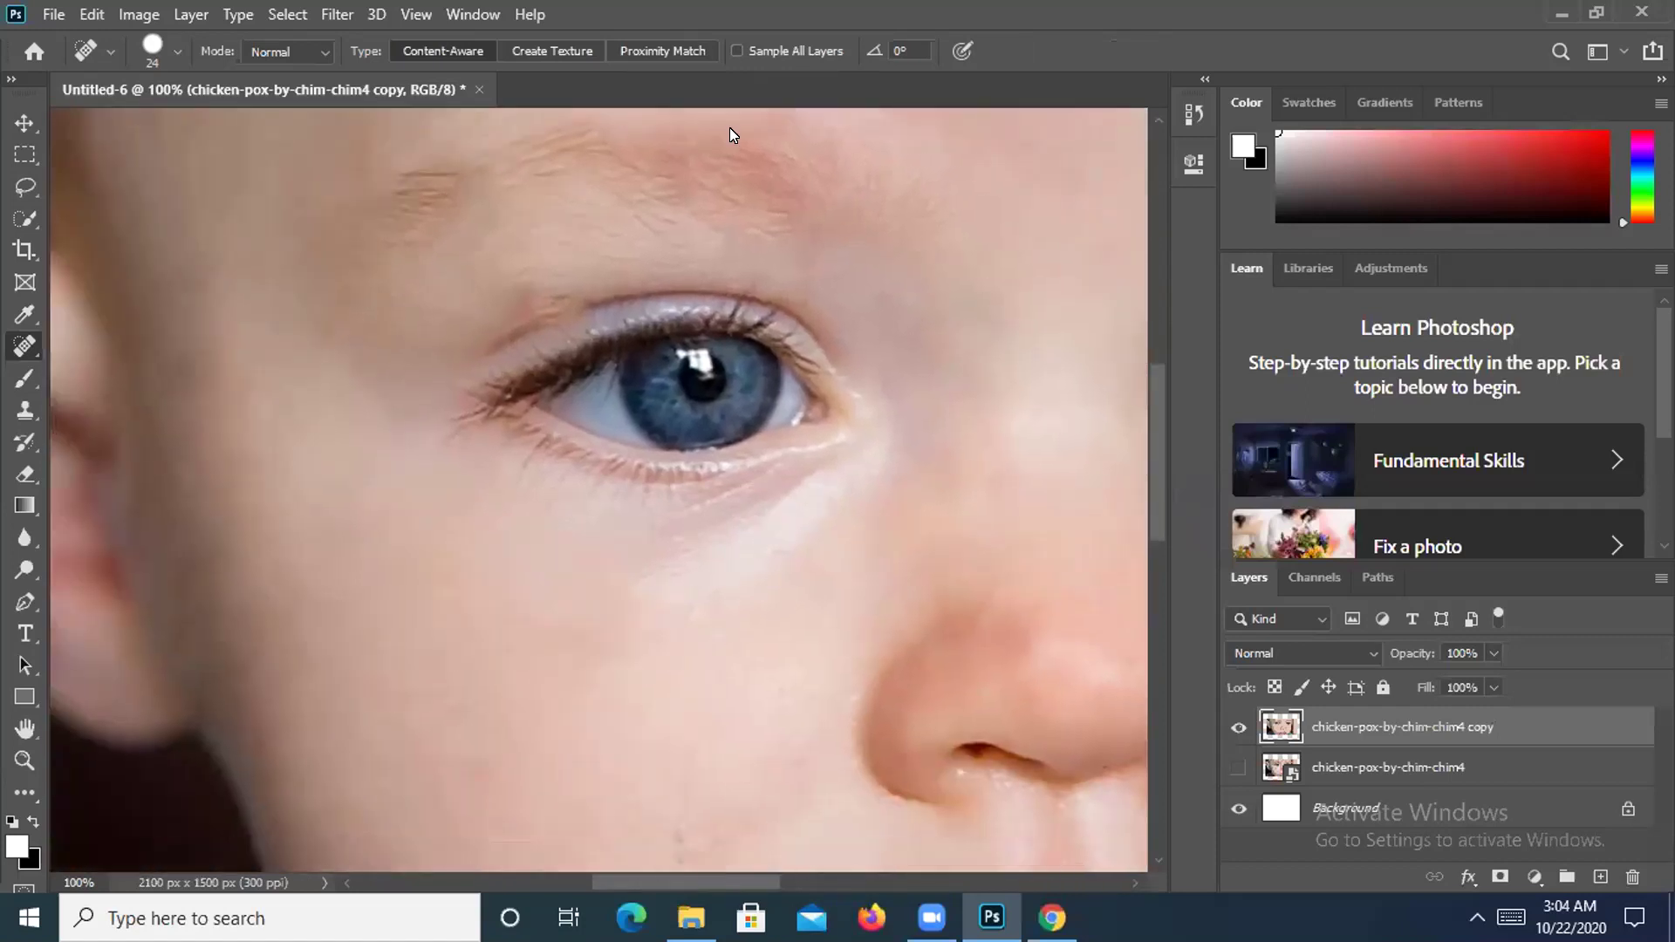
{"action": "scroll", "coordinate": [776, 438], "scroll_direction": "down", "scroll_amount": 10}
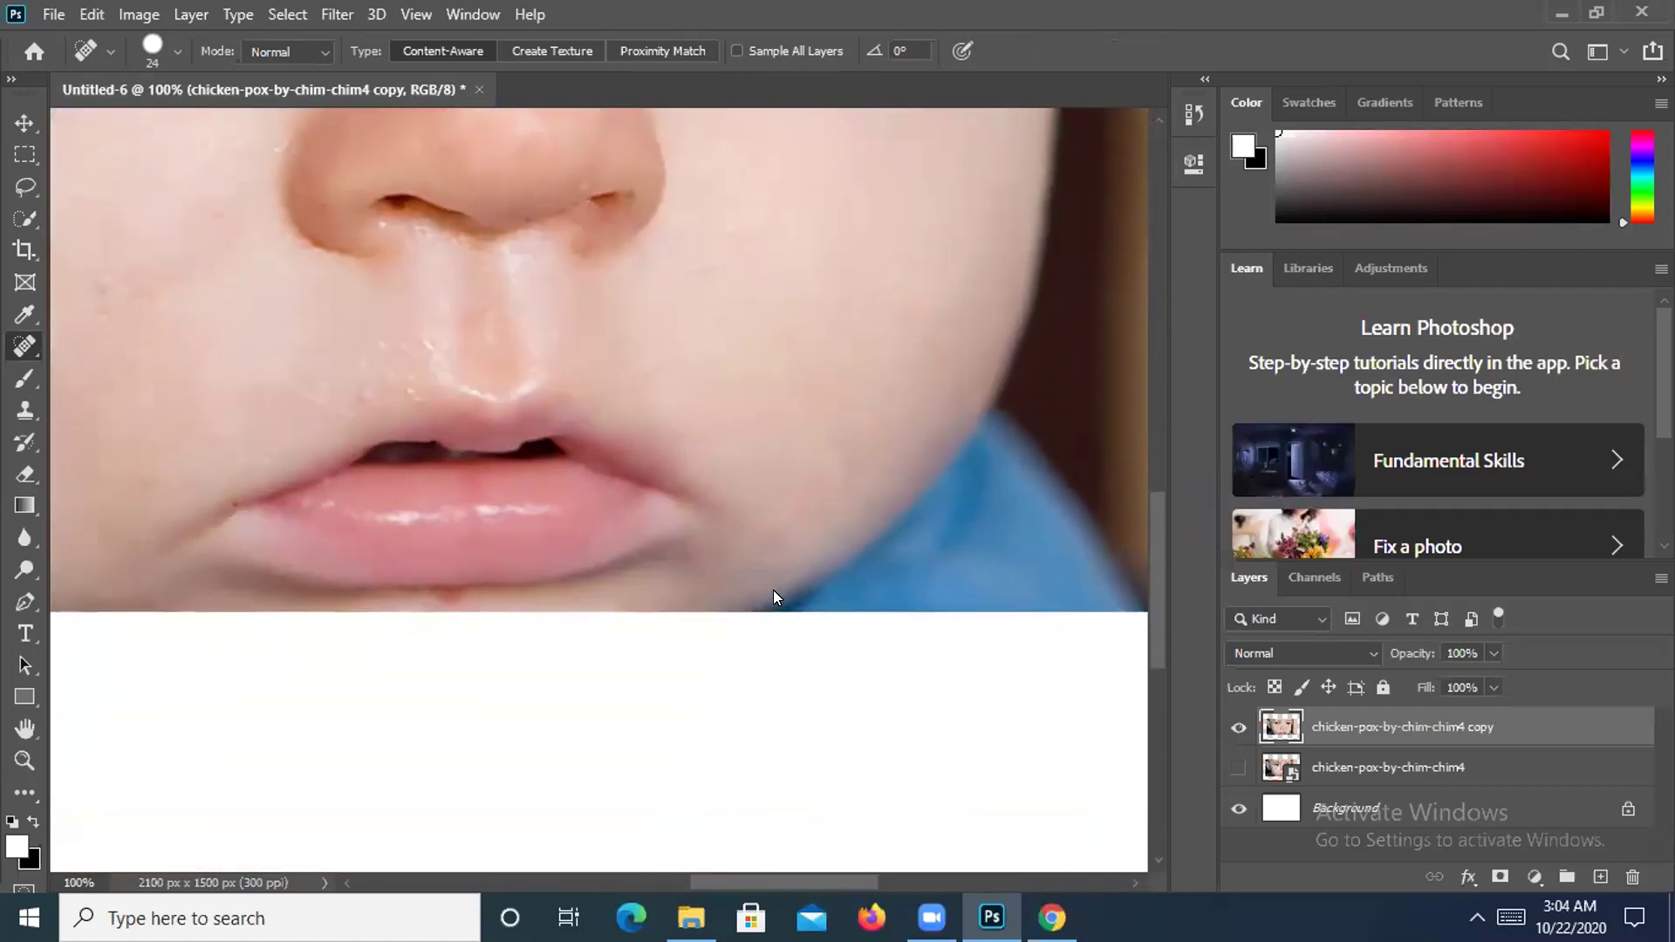
{"action": "scroll", "coordinate": [773, 590], "scroll_direction": "down", "scroll_amount": 1}
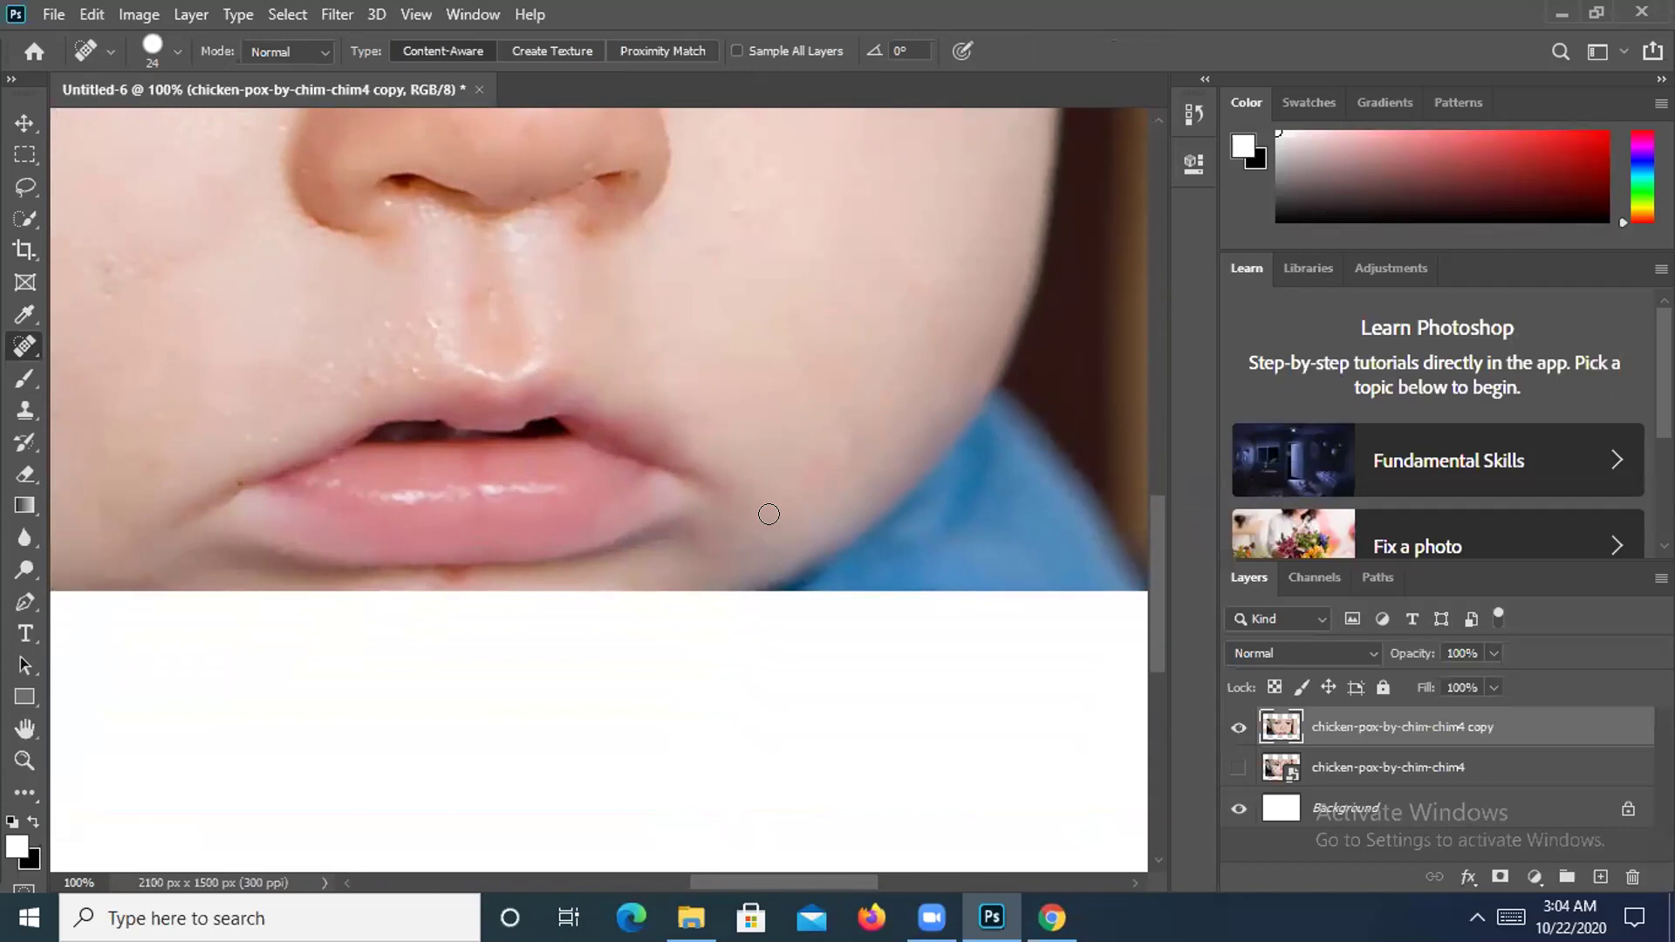
{"action": "left_click", "coordinate": [775, 522]}
{"action": "left_click", "coordinate": [896, 469]}
{"action": "left_click", "coordinate": [858, 443]}
{"action": "left_click", "coordinate": [913, 386]}
{"action": "left_click", "coordinate": [232, 485]}
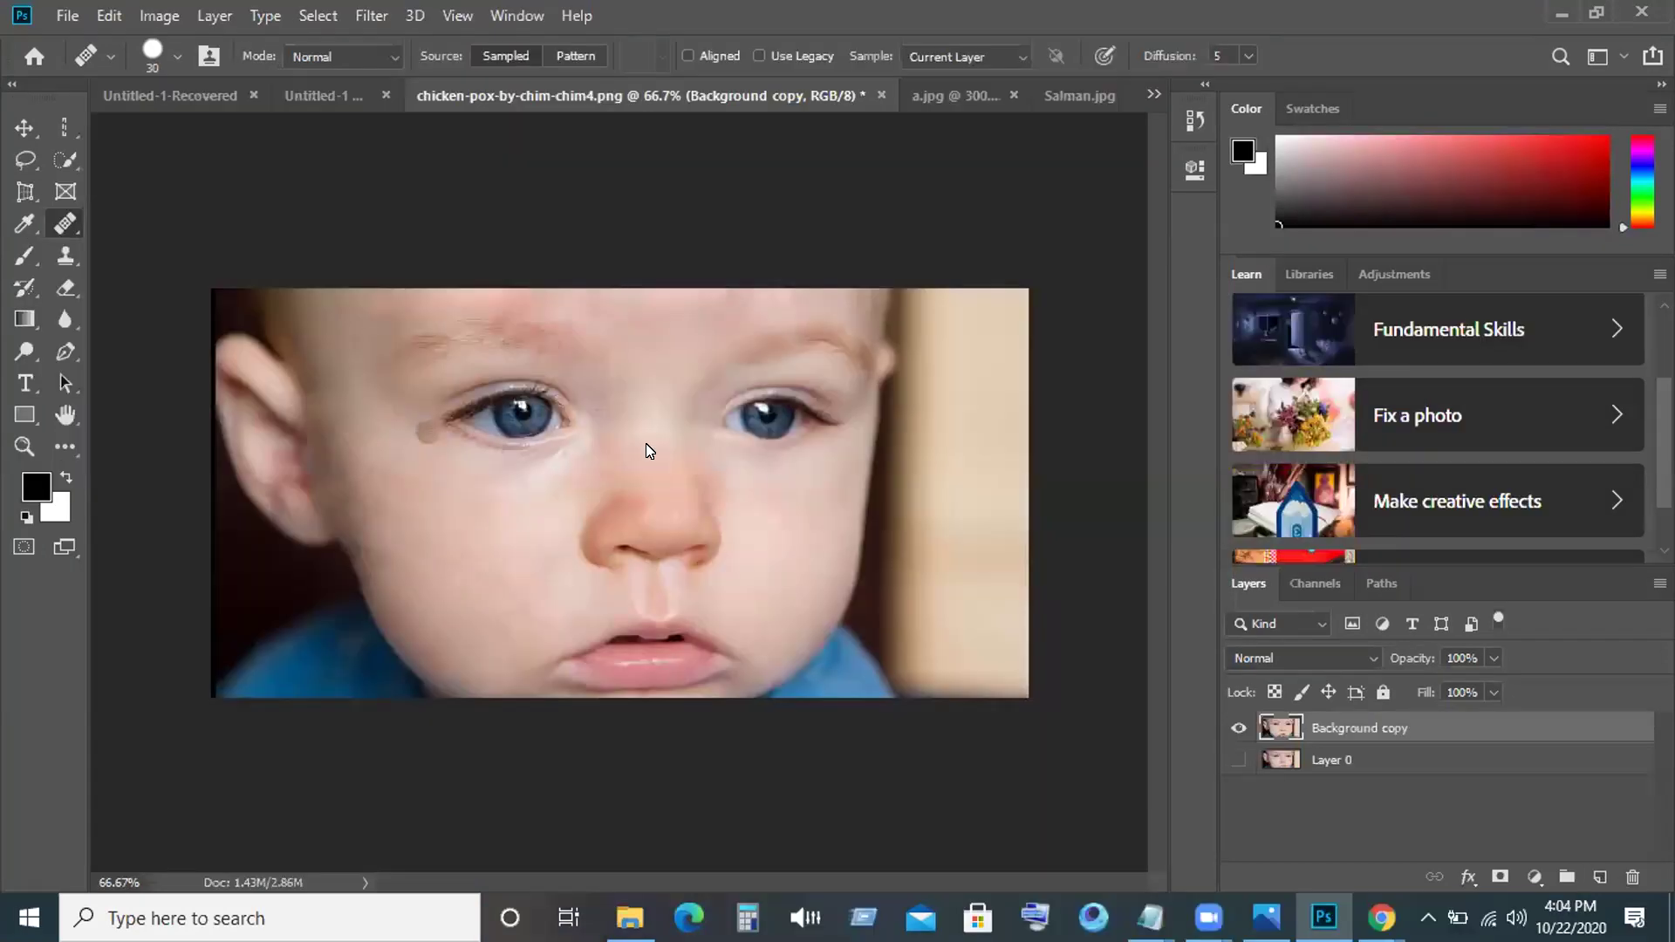
Spot-heal two right-cheek spots and one nose spot, then switch to the Patch Tool.
{"action": "left_click", "coordinate": [771, 460]}
{"action": "left_click", "coordinate": [764, 576]}
{"action": "left_click", "coordinate": [636, 451]}
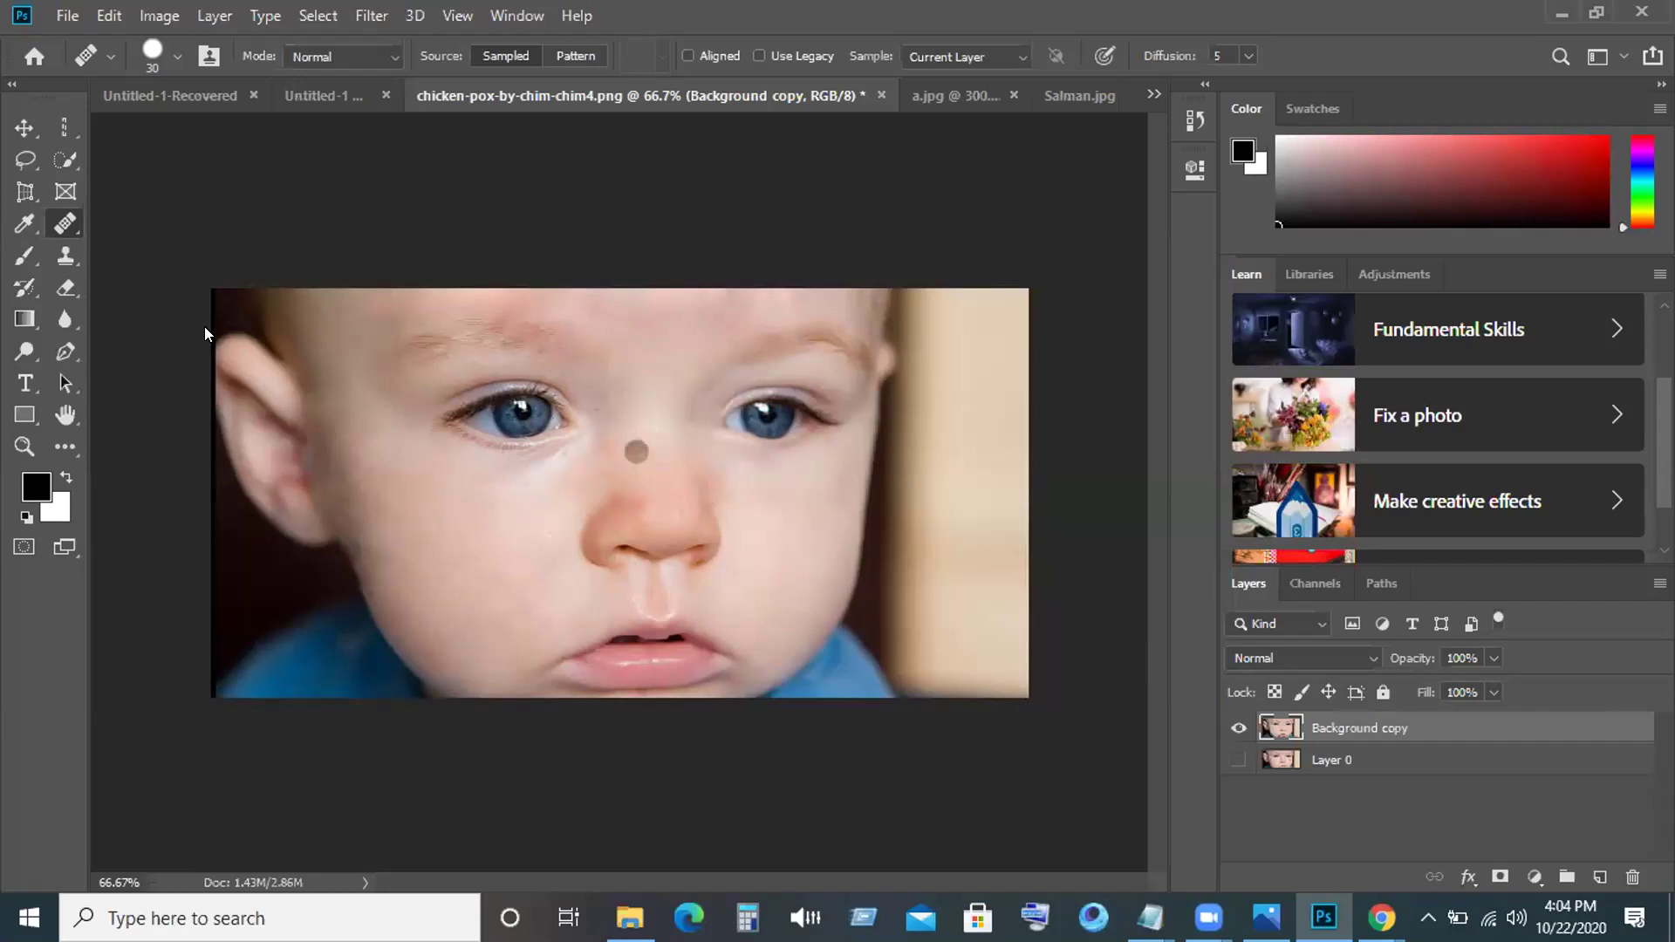
{"action": "right_click", "coordinate": [70, 224]}
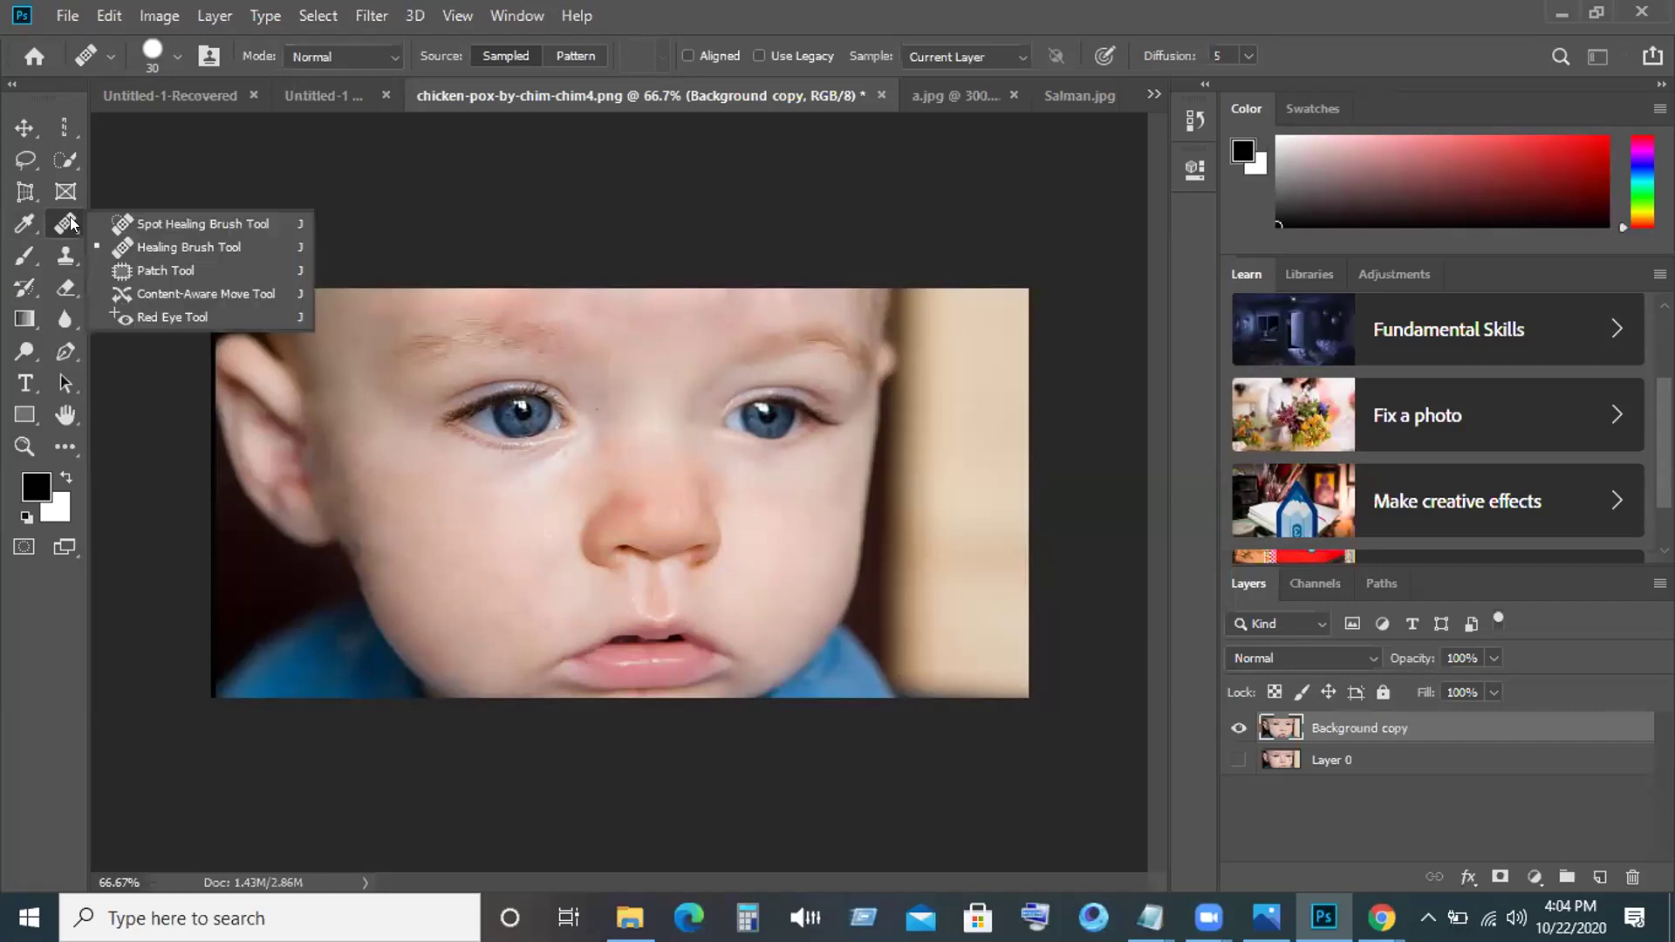
{"action": "left_click", "coordinate": [146, 269]}
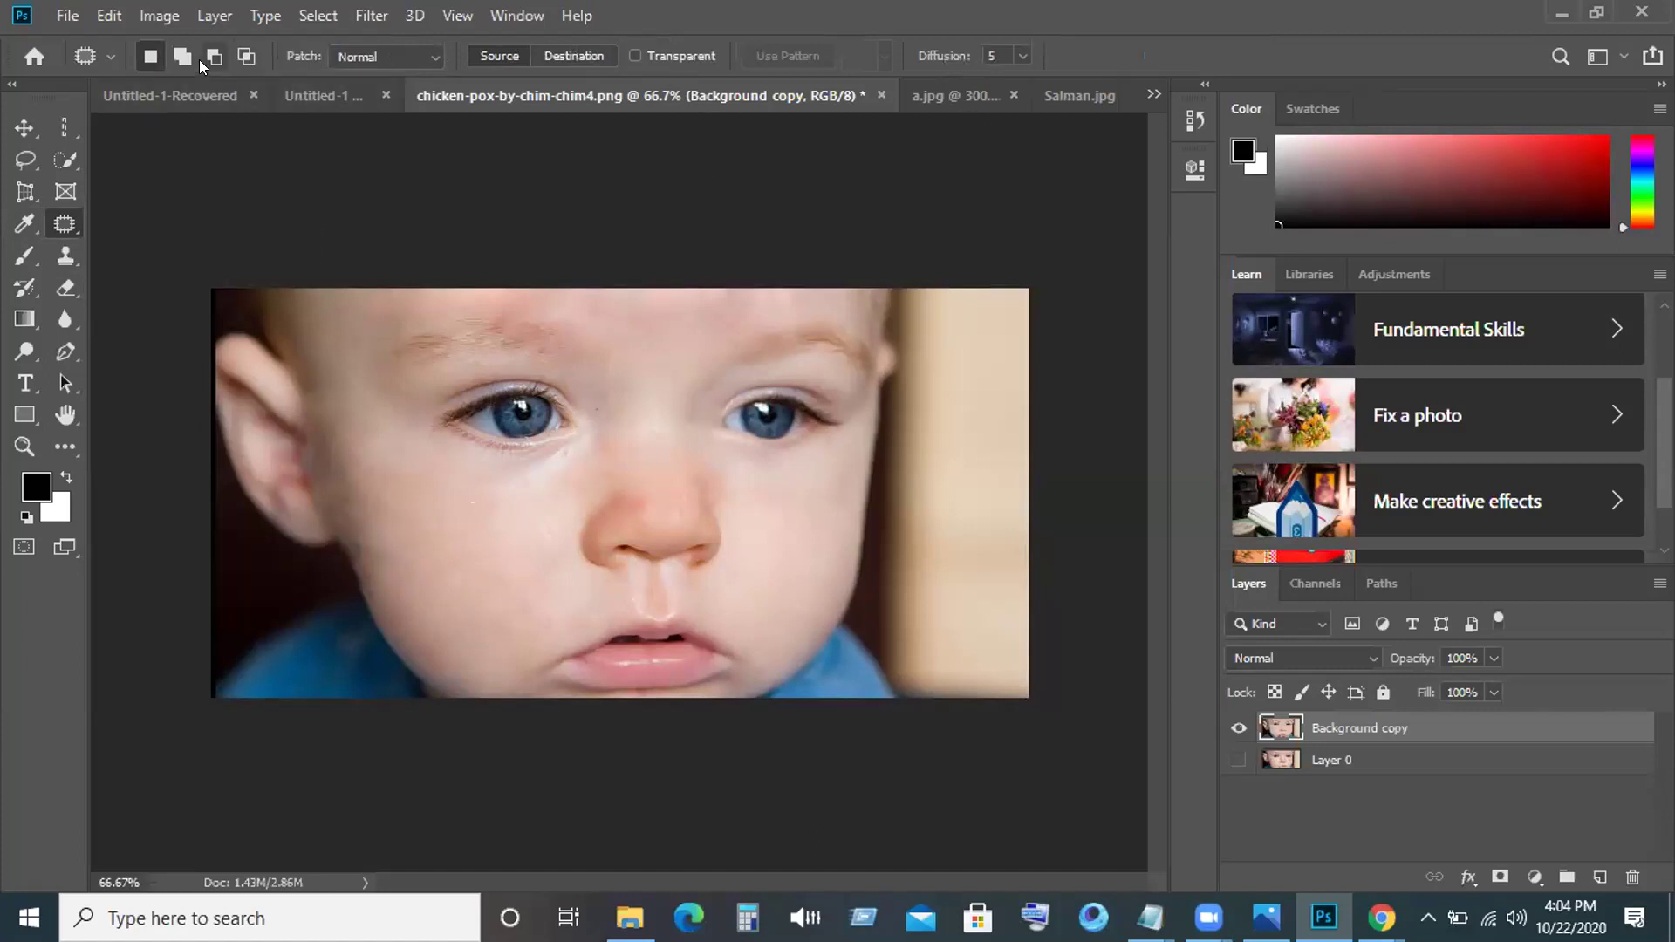
Open images.jpg from the Desktop in a new tab.
{"action": "left_click", "coordinate": [68, 16]}
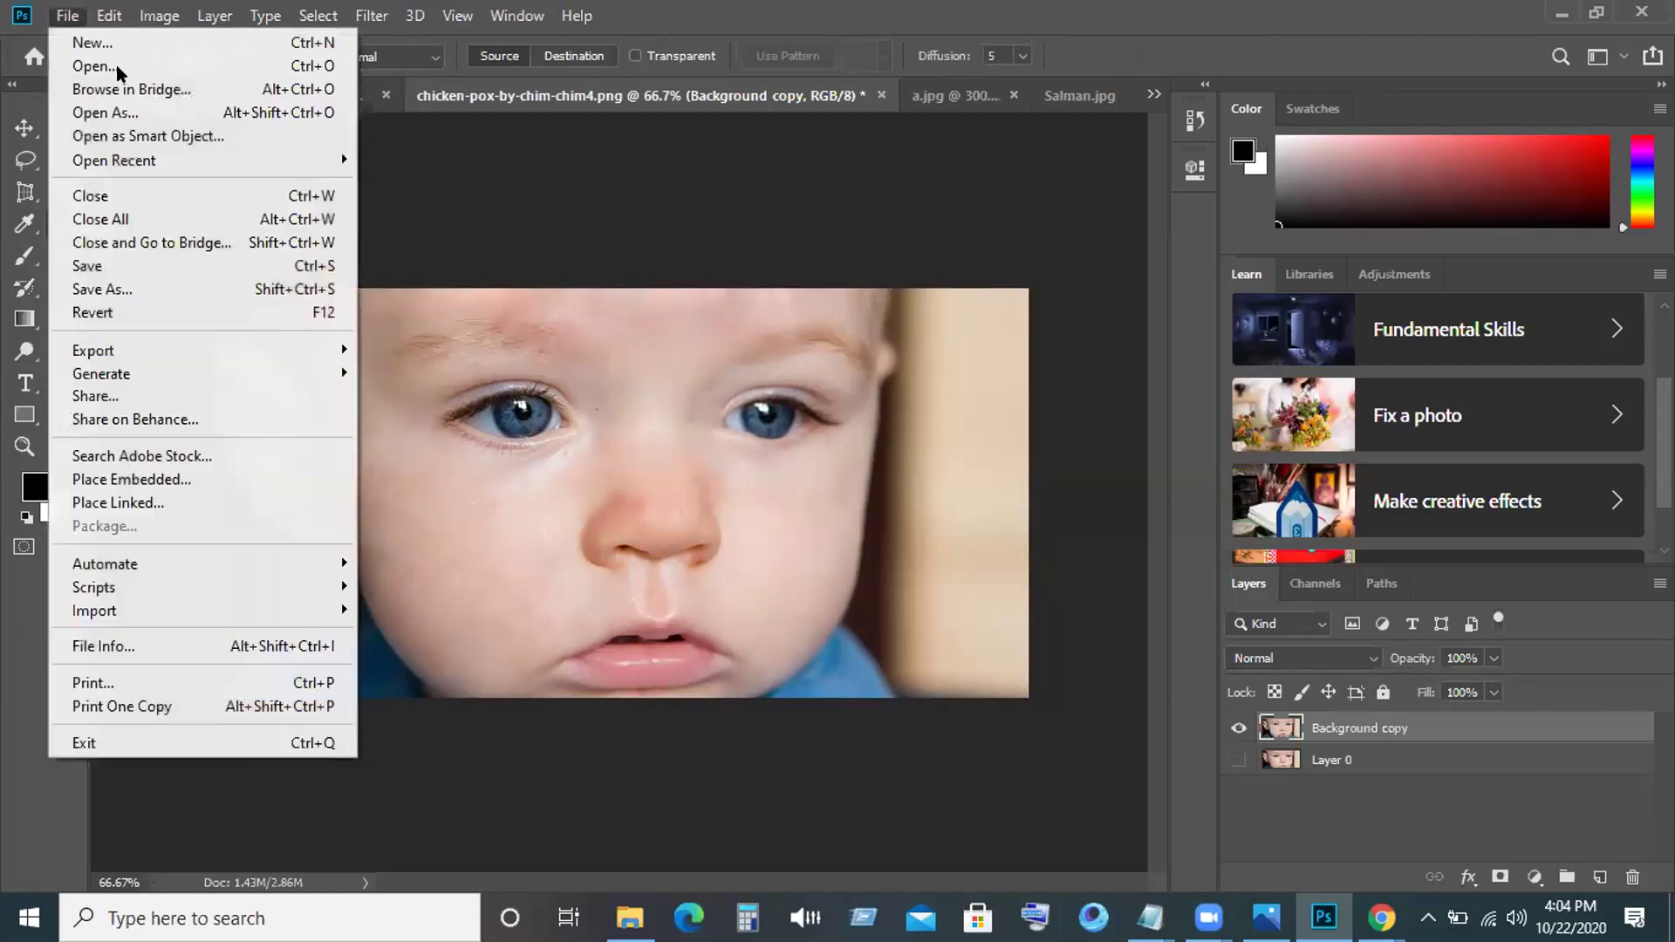
{"action": "mouse_move", "coordinate": [62, 18]}
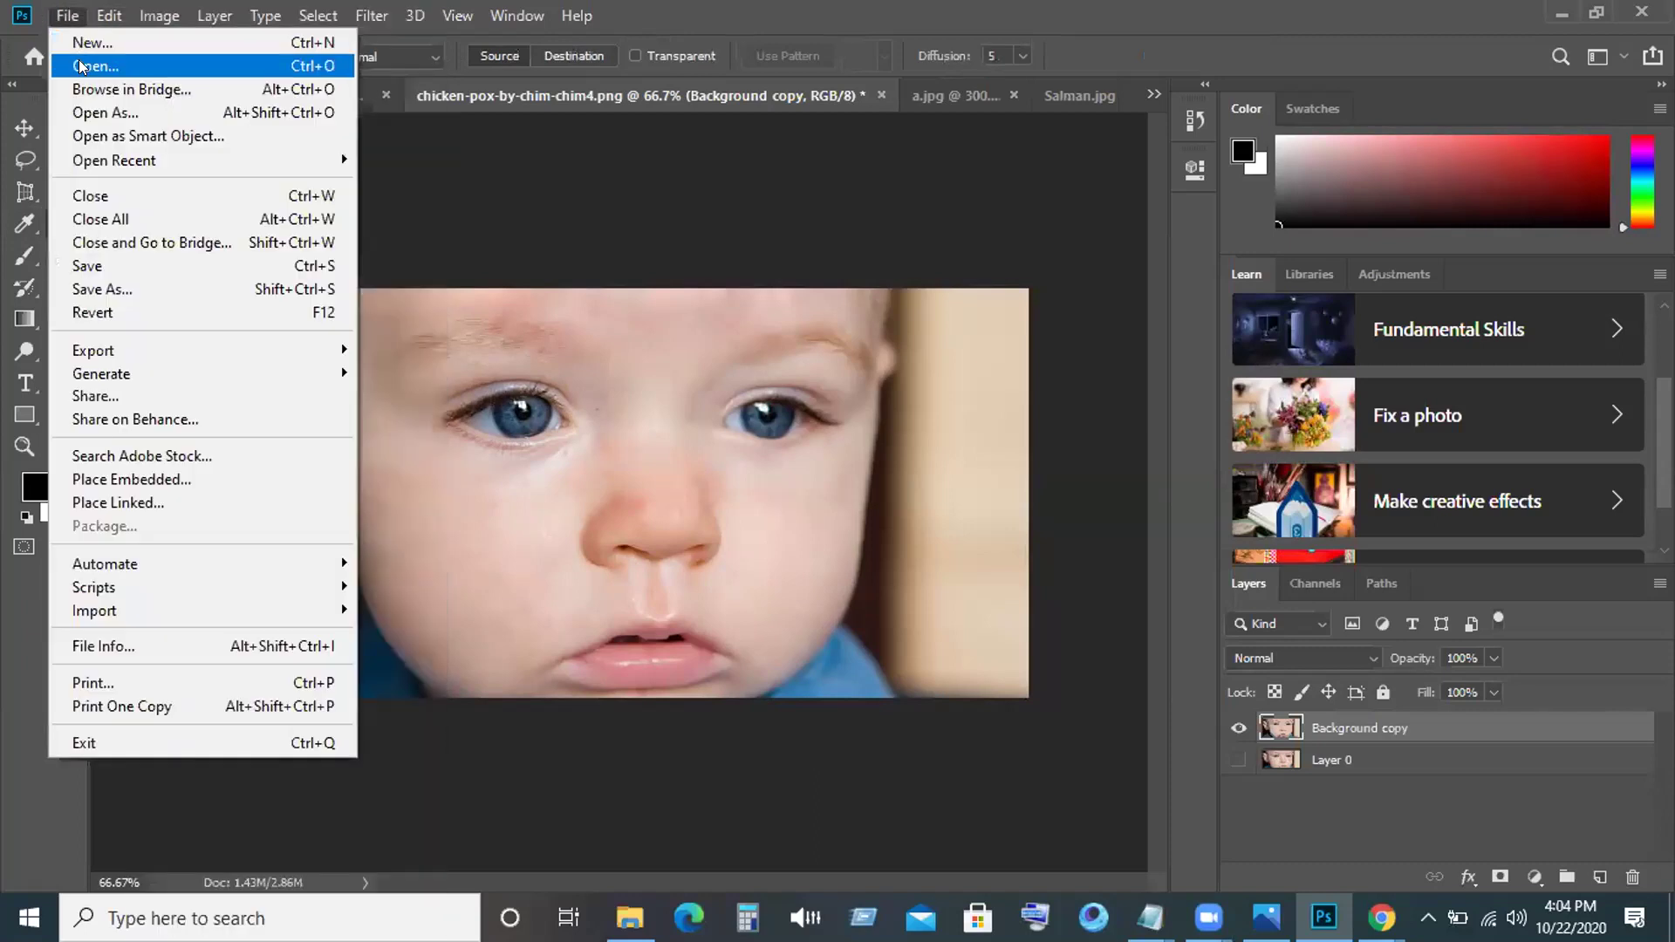
{"action": "left_click", "coordinate": [81, 67]}
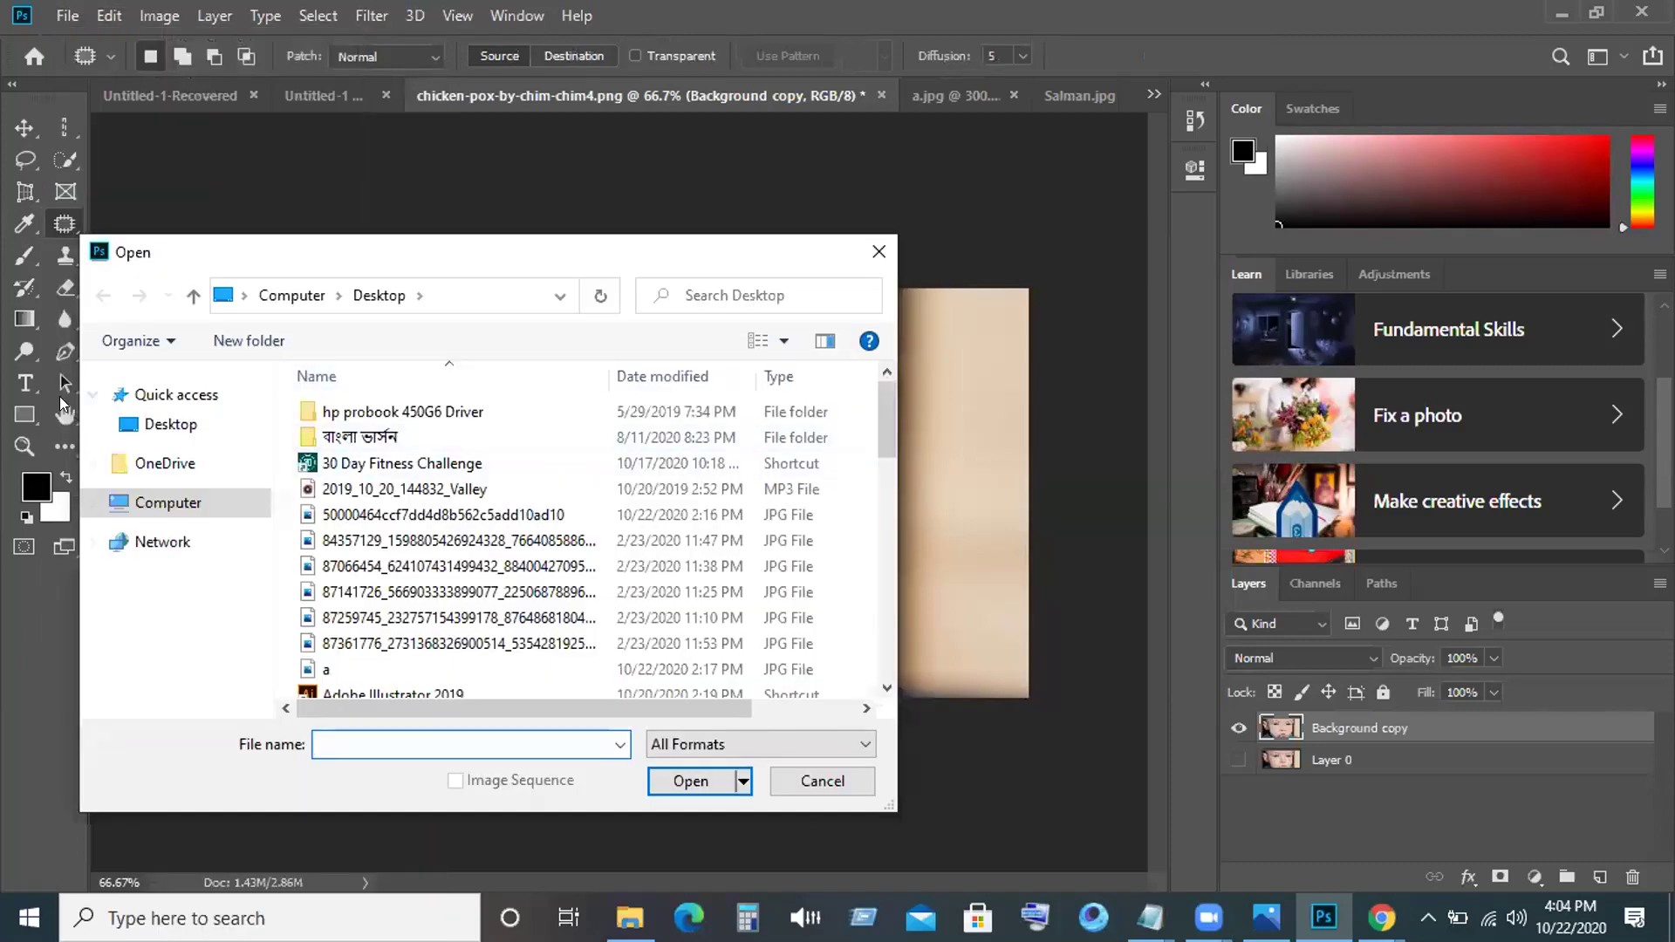
{"action": "left_click", "coordinate": [183, 419]}
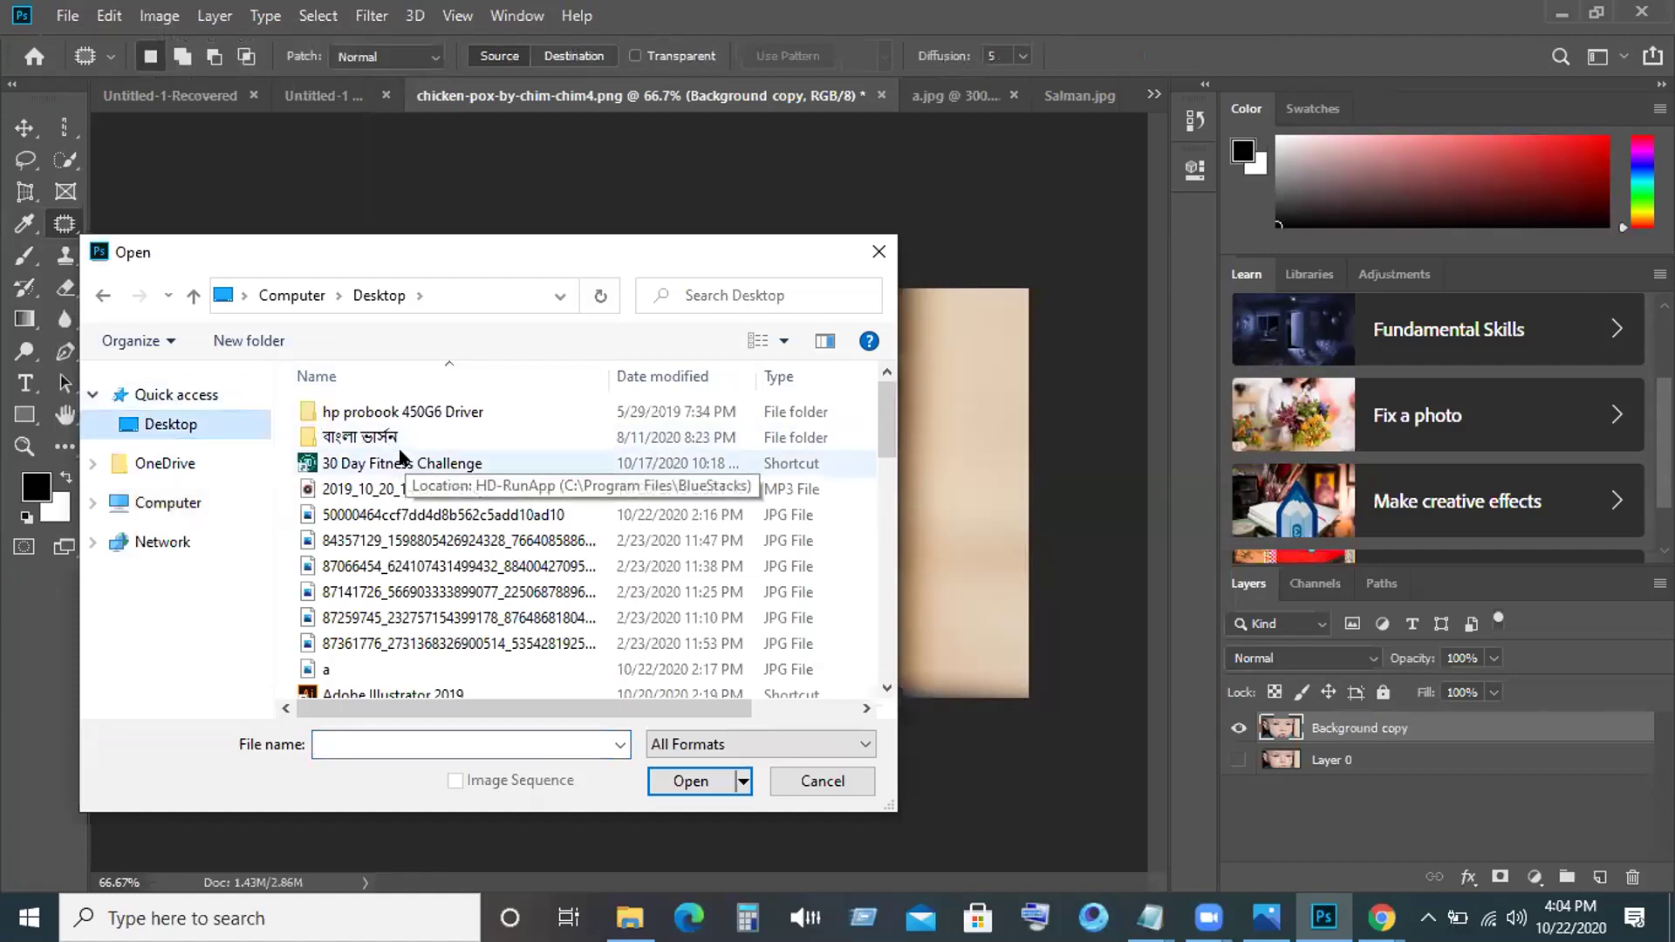
{"action": "scroll", "coordinate": [402, 456], "scroll_direction": "down", "scroll_amount": 2}
{"action": "scroll", "coordinate": [403, 456], "scroll_direction": "down", "scroll_amount": 2}
{"action": "scroll", "coordinate": [401, 456], "scroll_direction": "down", "scroll_amount": 1}
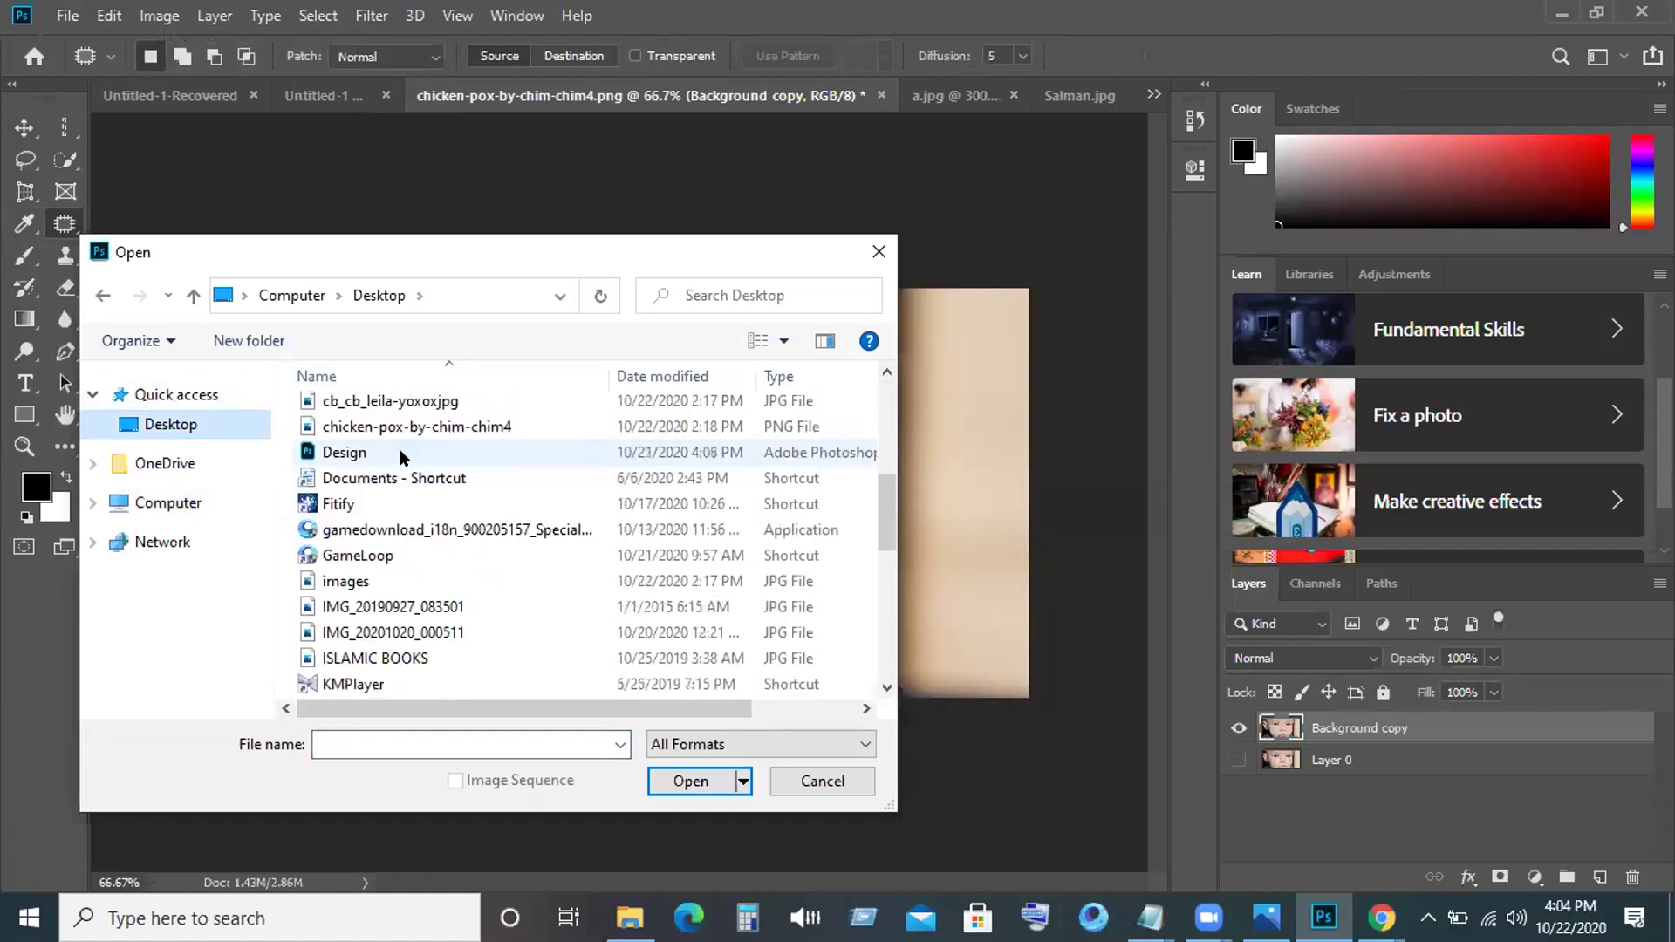
{"action": "scroll", "coordinate": [401, 456], "scroll_direction": "down", "scroll_amount": 4}
{"action": "scroll", "coordinate": [402, 457], "scroll_direction": "down", "scroll_amount": 2}
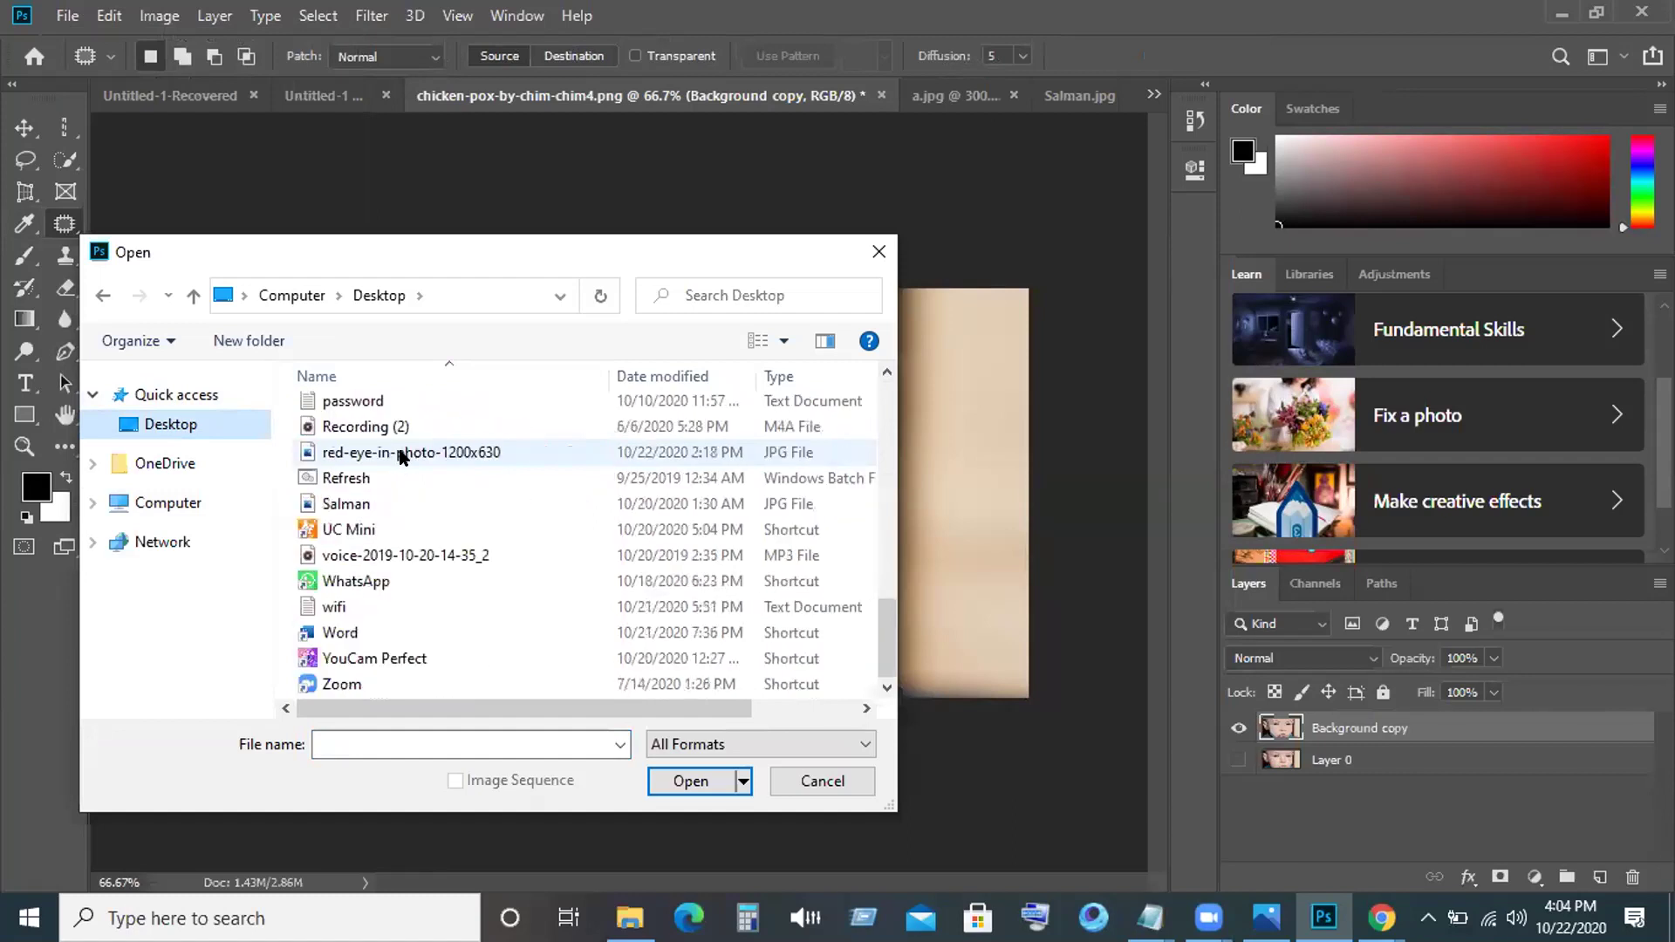
{"action": "scroll", "coordinate": [403, 453], "scroll_direction": "up", "scroll_amount": 1}
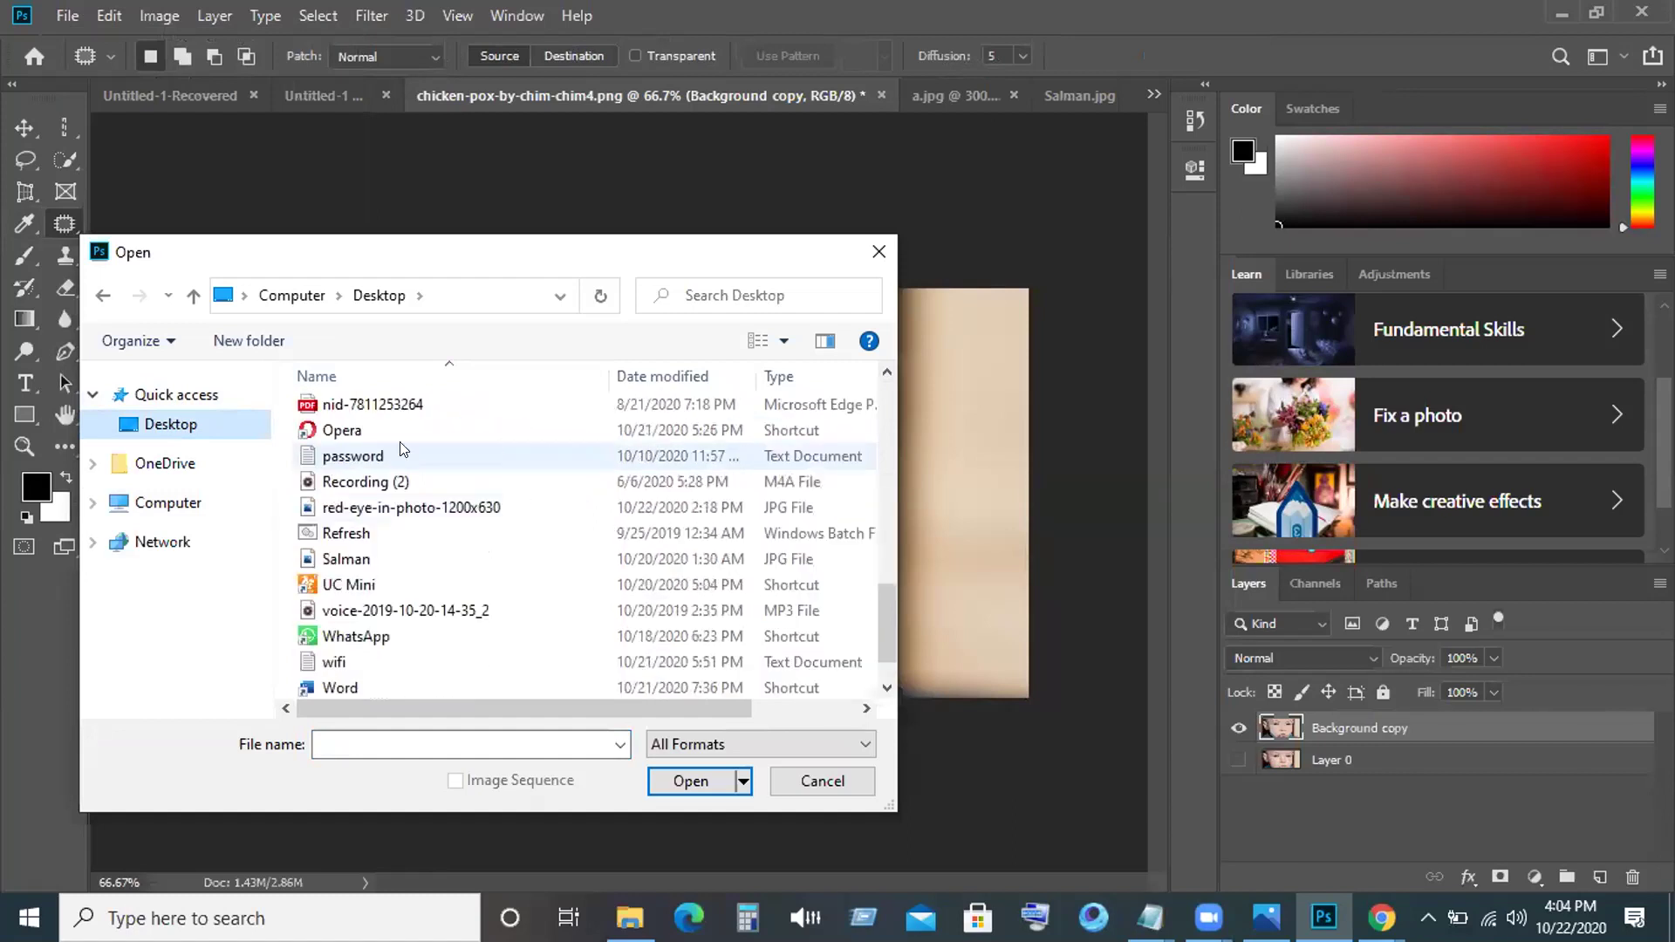
{"action": "scroll", "coordinate": [402, 450], "scroll_direction": "down", "scroll_amount": 1}
{"action": "scroll", "coordinate": [401, 450], "scroll_direction": "up", "scroll_amount": 4}
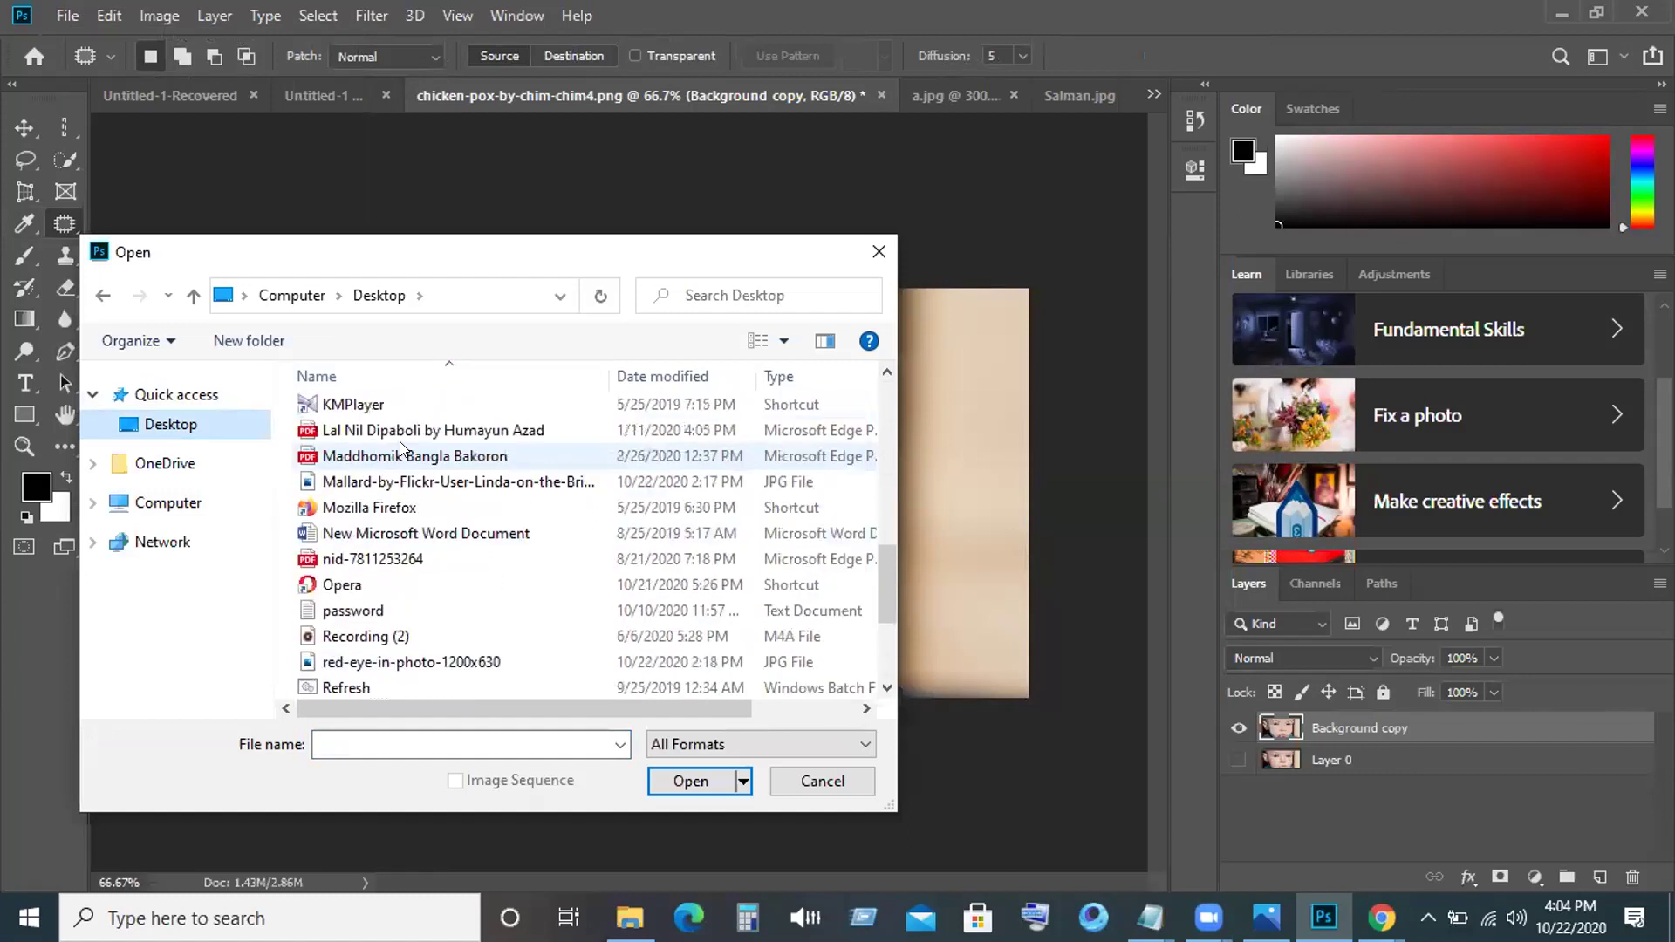
{"action": "left_click", "coordinate": [402, 452]}
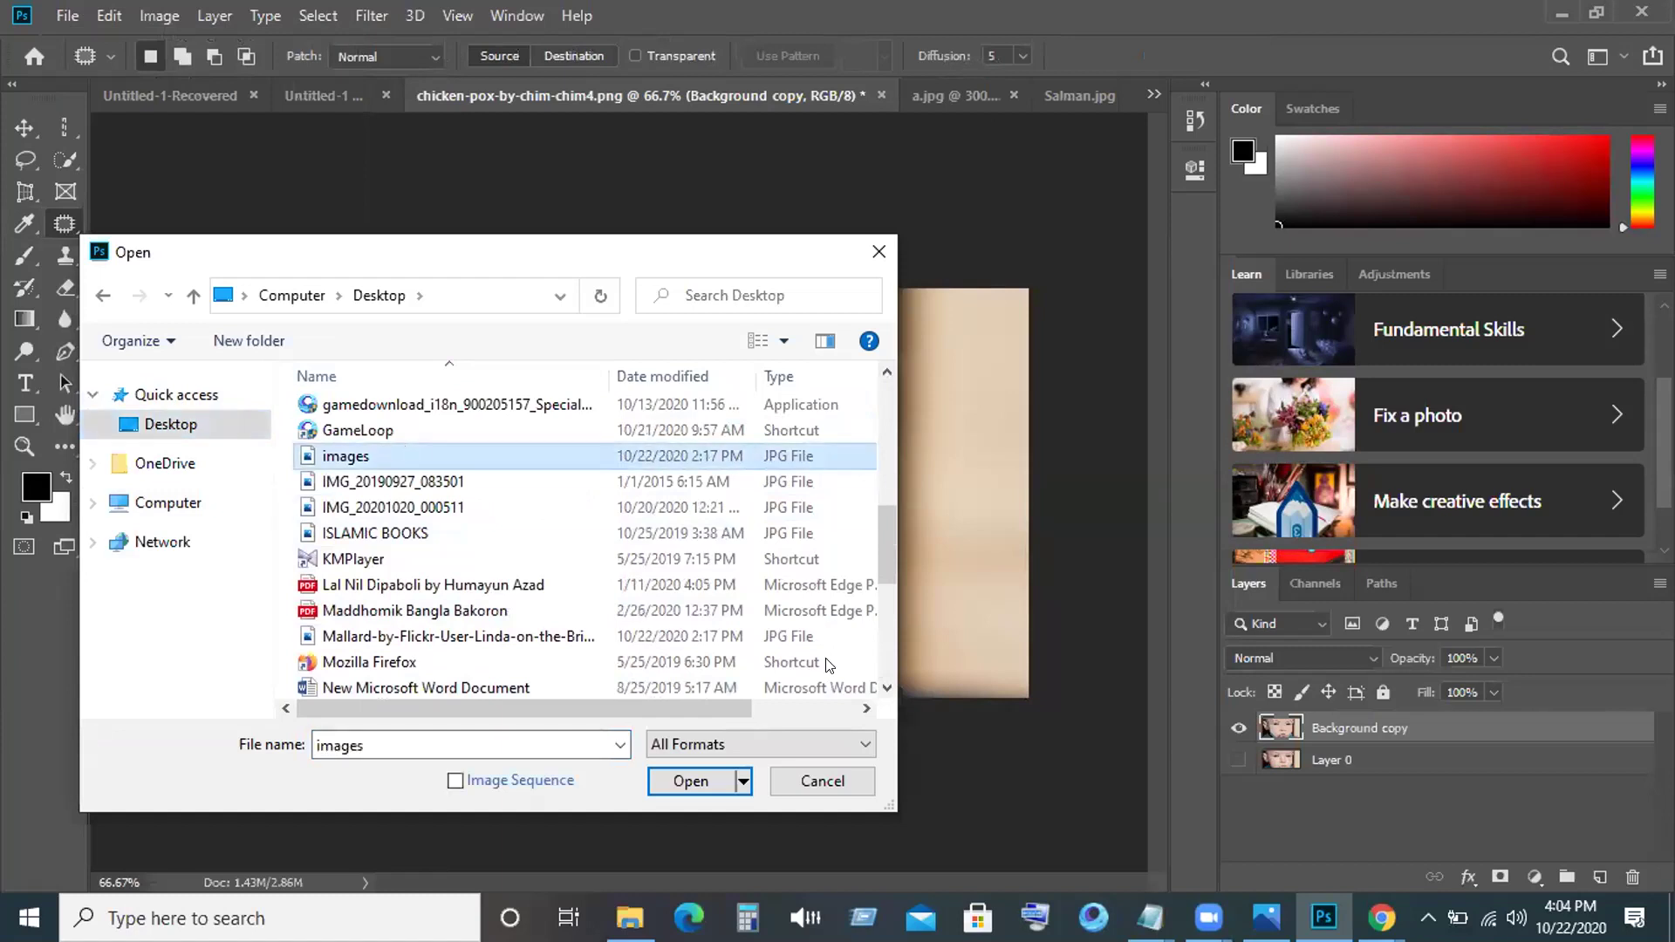
{"action": "left_click", "coordinate": [690, 782]}
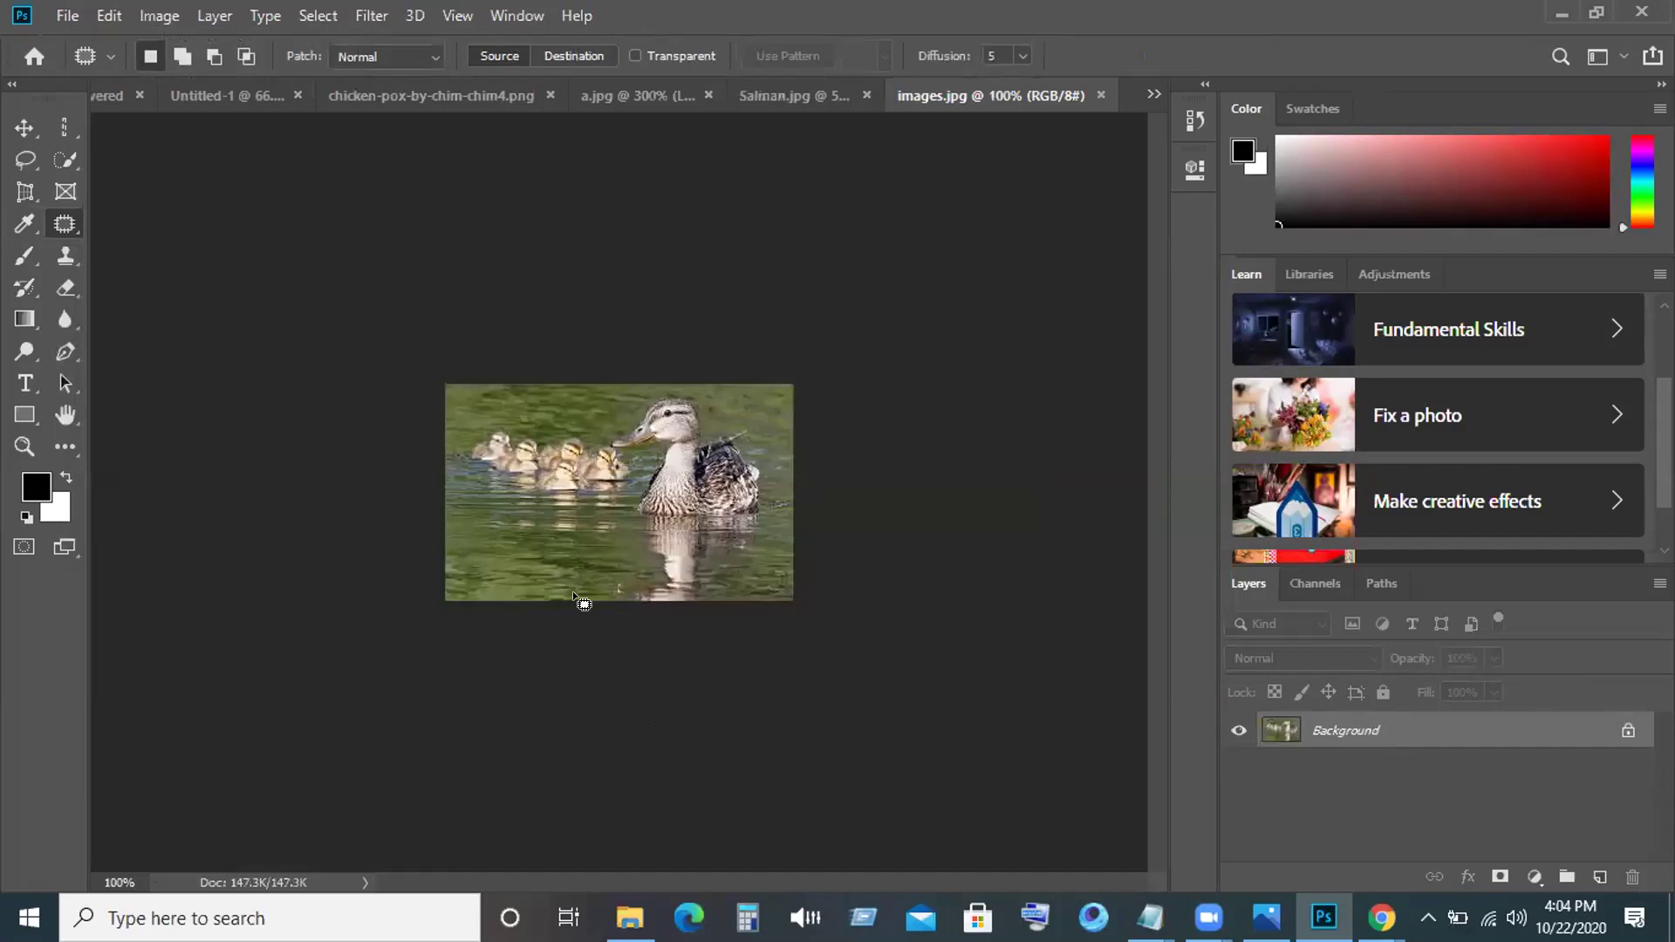
Zoom the duck photo to 300% and select the Content-Aware Move Tool.
{"action": "left_click", "coordinate": [18, 126]}
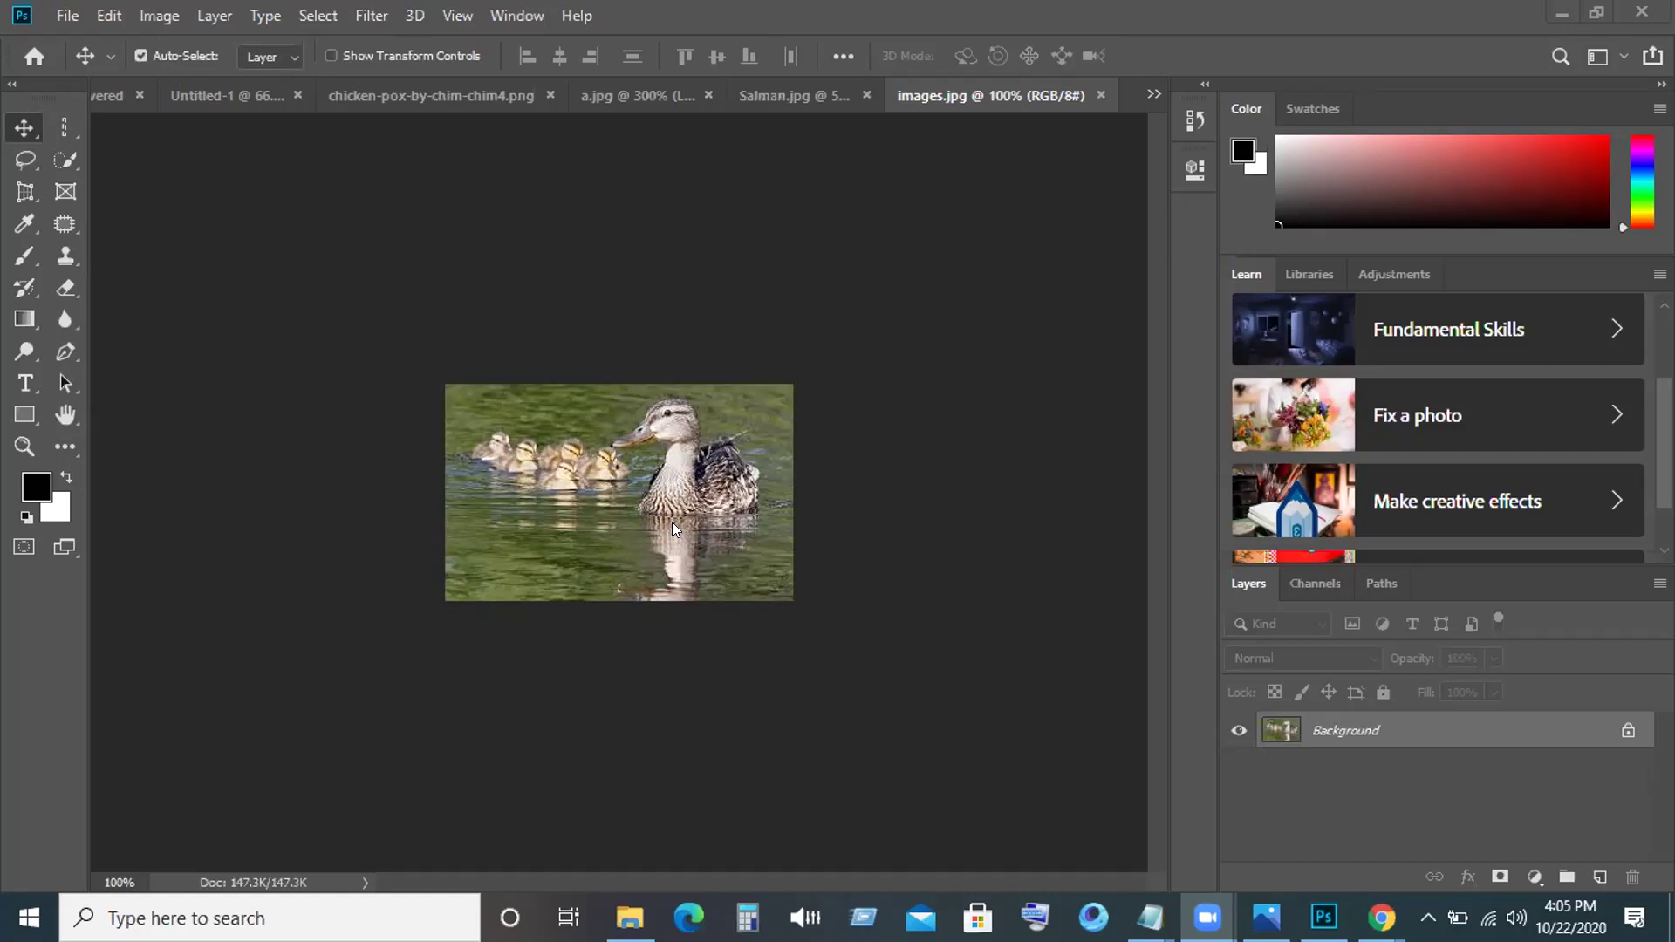
{"action": "left_click", "coordinate": [657, 504]}
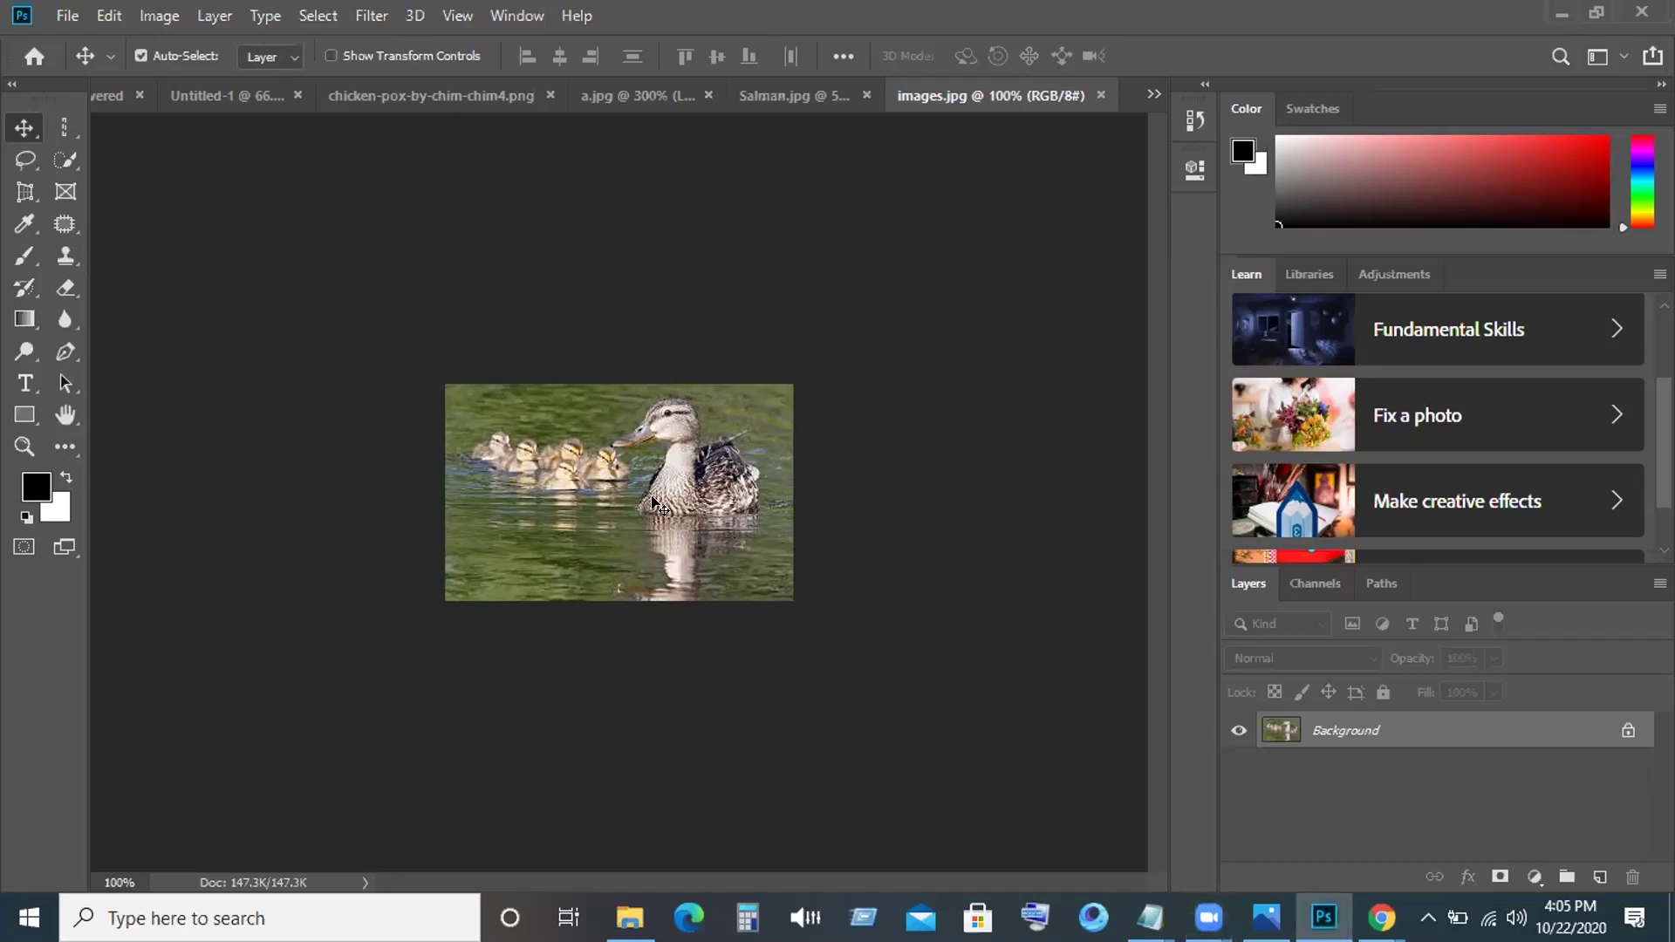
{"action": "key", "text": "ctrl"}
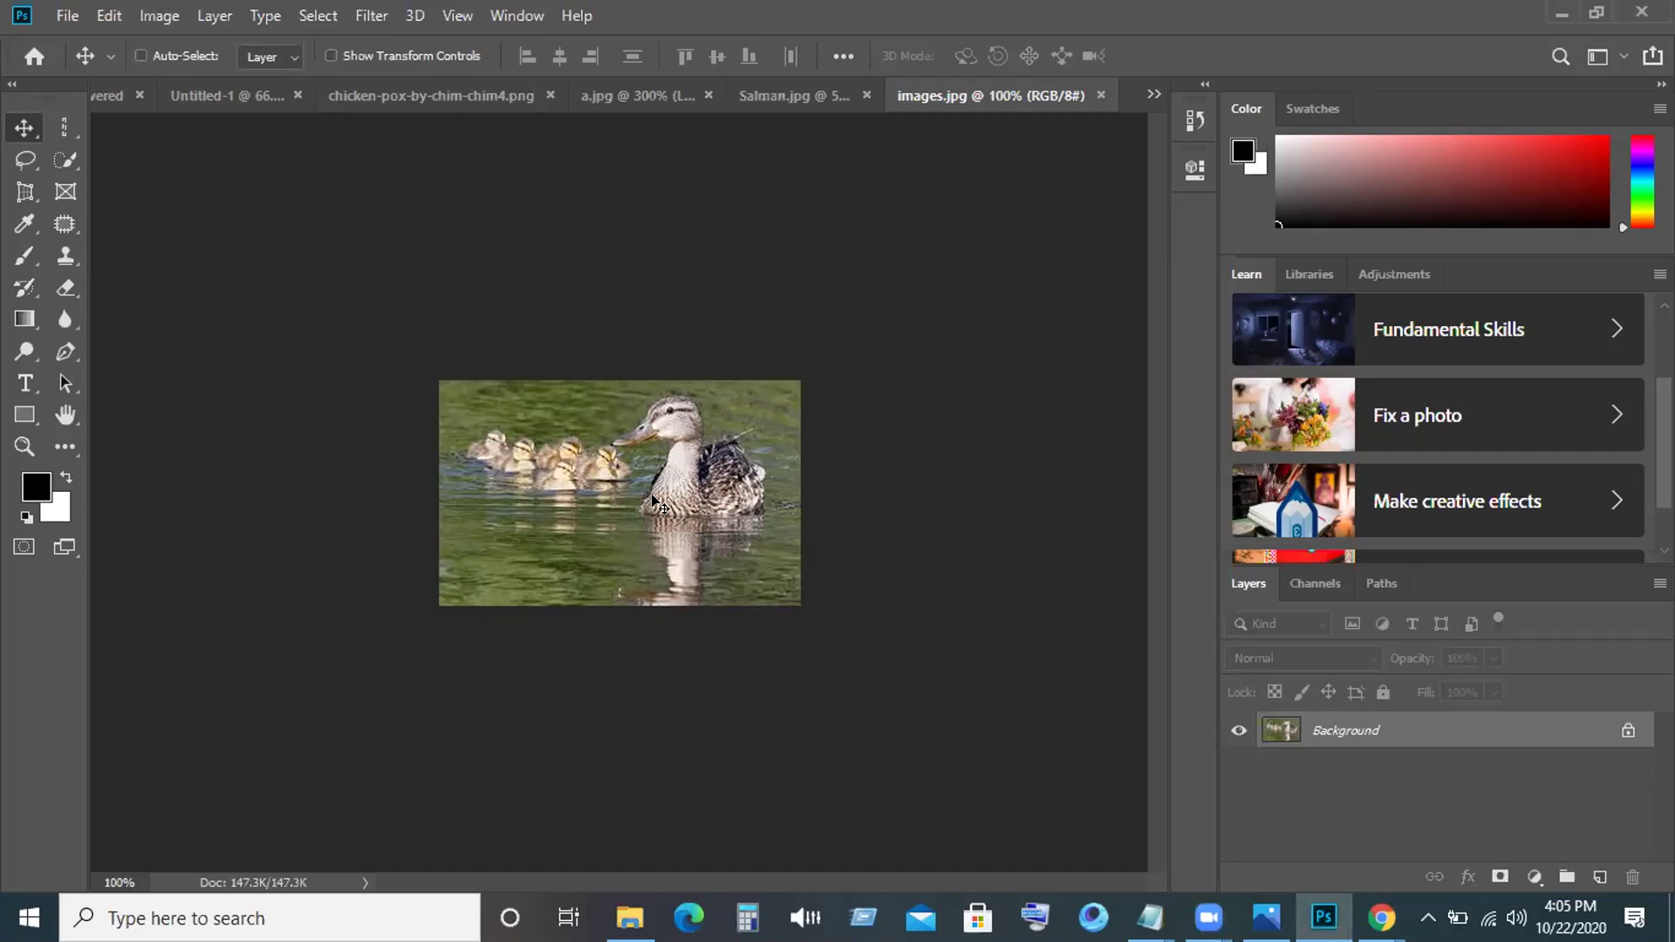
{"action": "key", "text": "ctrl+plus"}
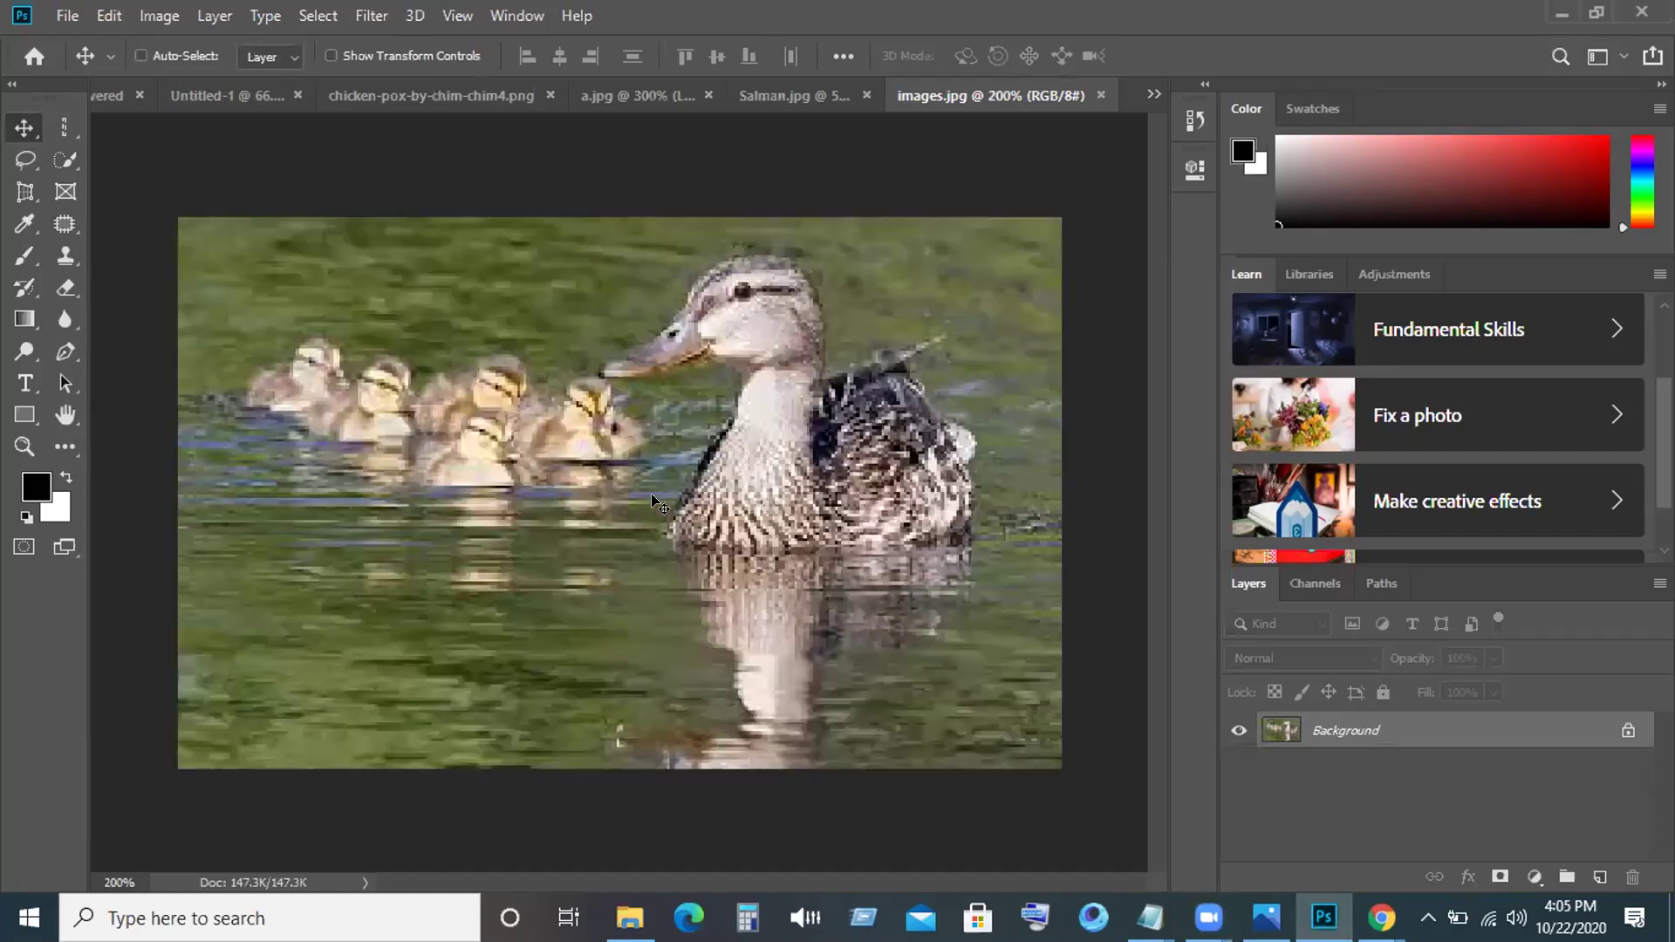
{"action": "key", "text": "ctrl+plus"}
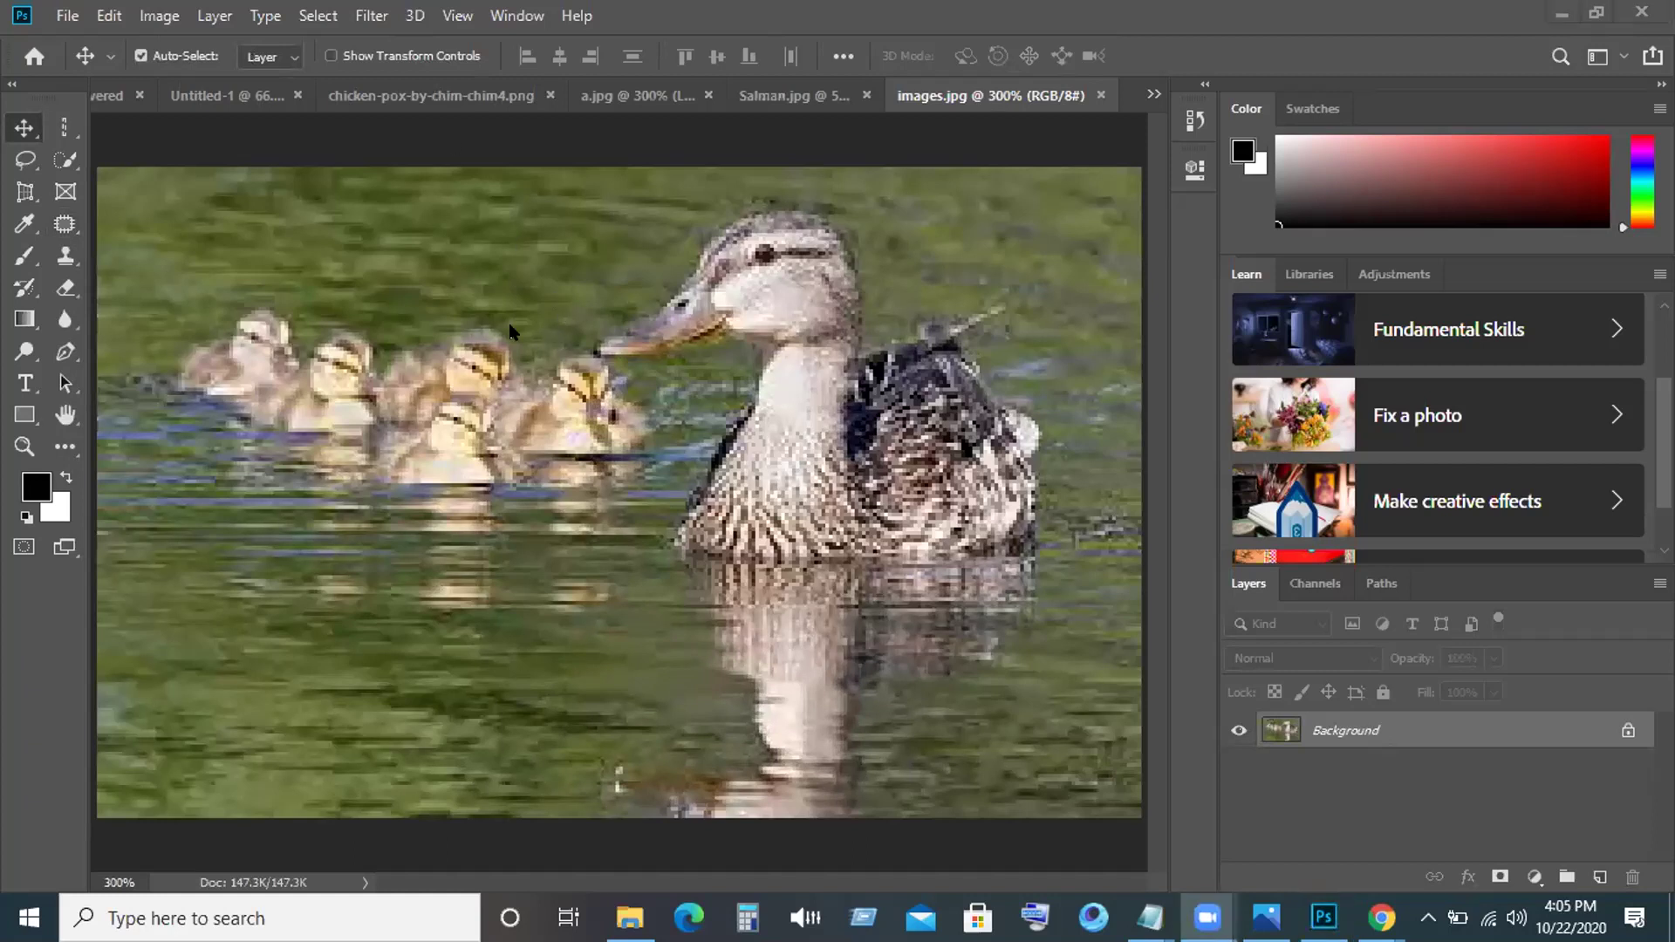
{"action": "left_click", "coordinate": [64, 223]}
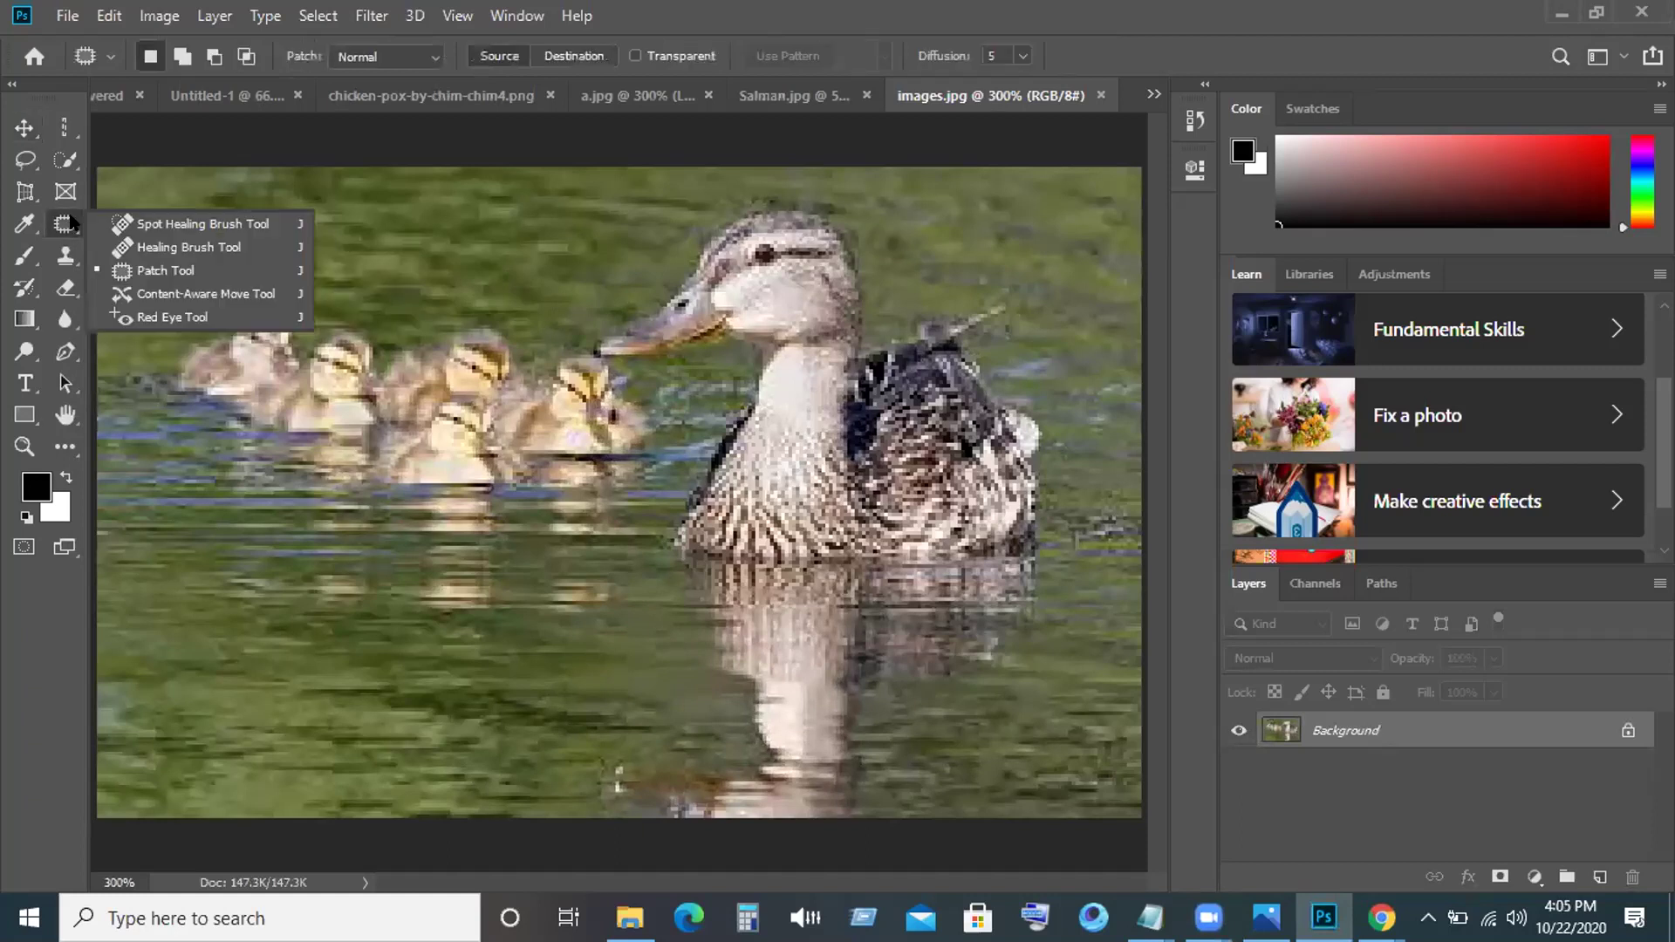
{"action": "left_click", "coordinate": [167, 292]}
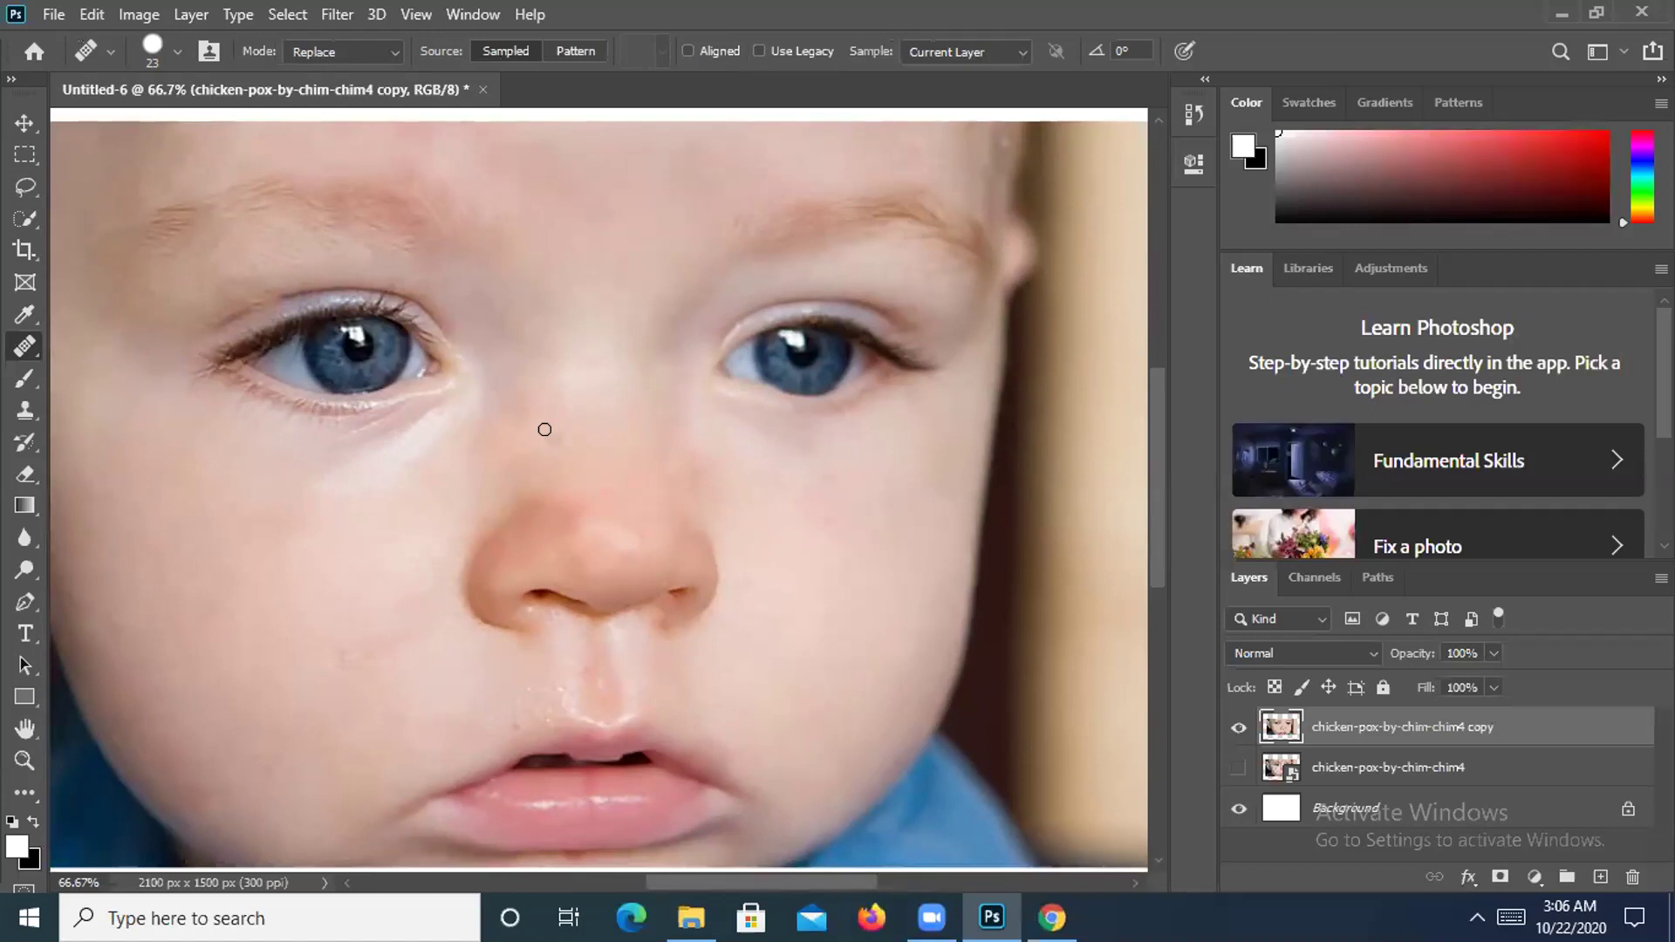
Pan across the baby's spot-free face with the Hand tool and open the File menu.
{"action": "left_click_drag", "start_coordinate": [546, 430], "coordinate": [619, 471]}
{"action": "left_click_drag", "start_coordinate": [389, 486], "coordinate": [434, 512]}
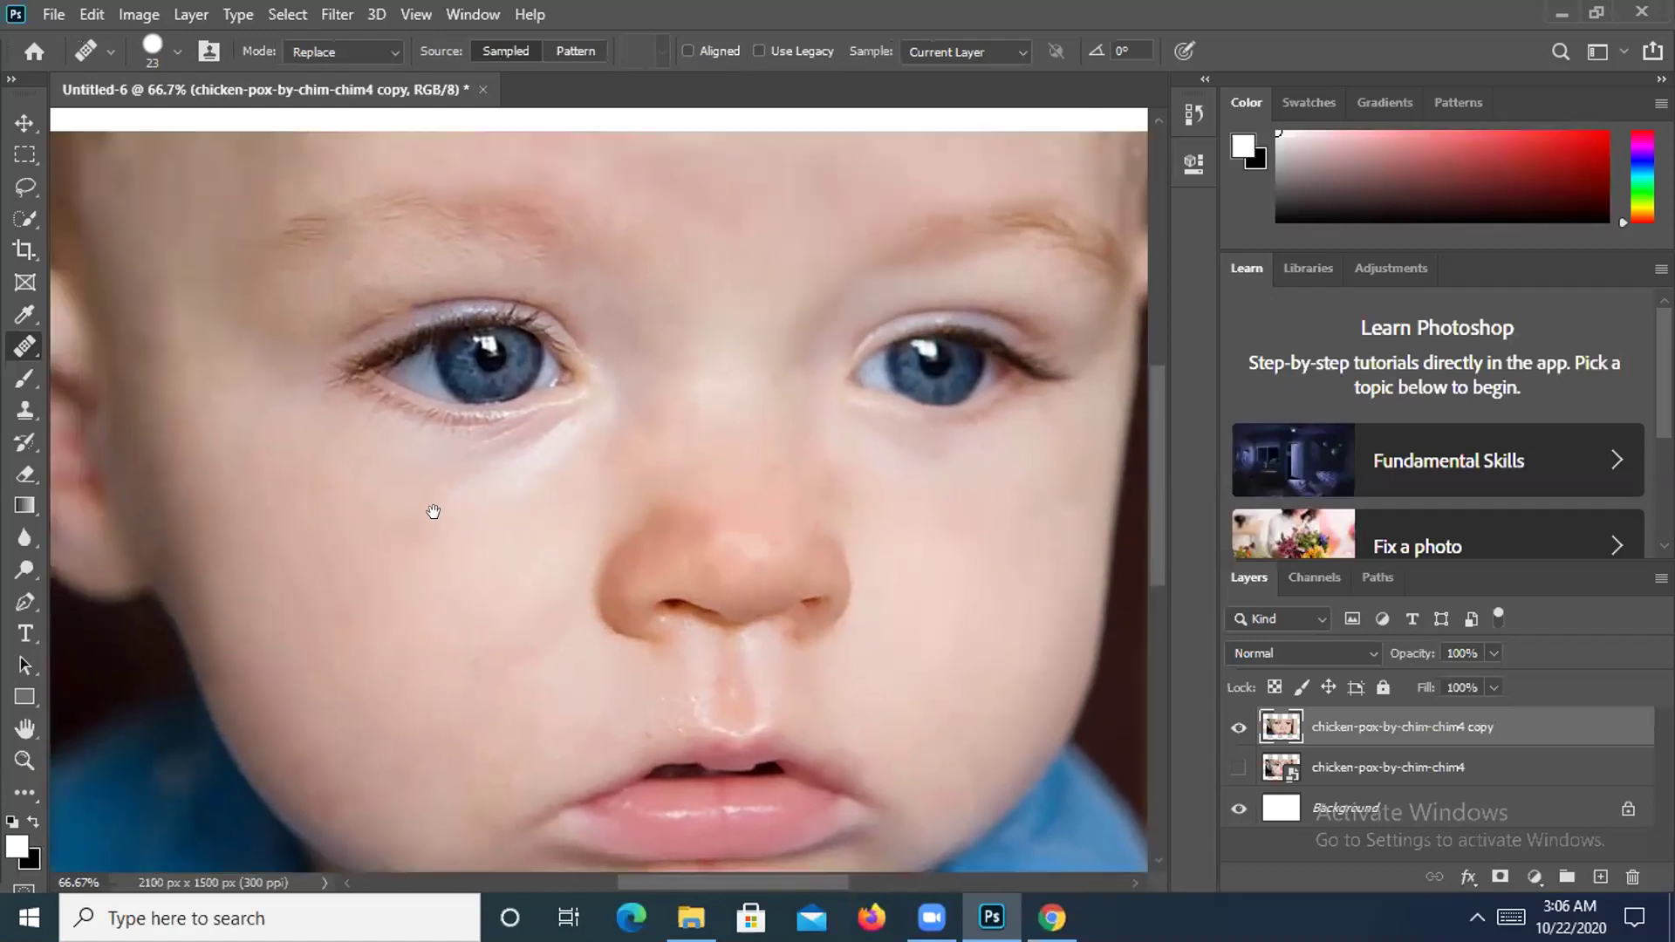
{"action": "left_click", "coordinate": [500, 324]}
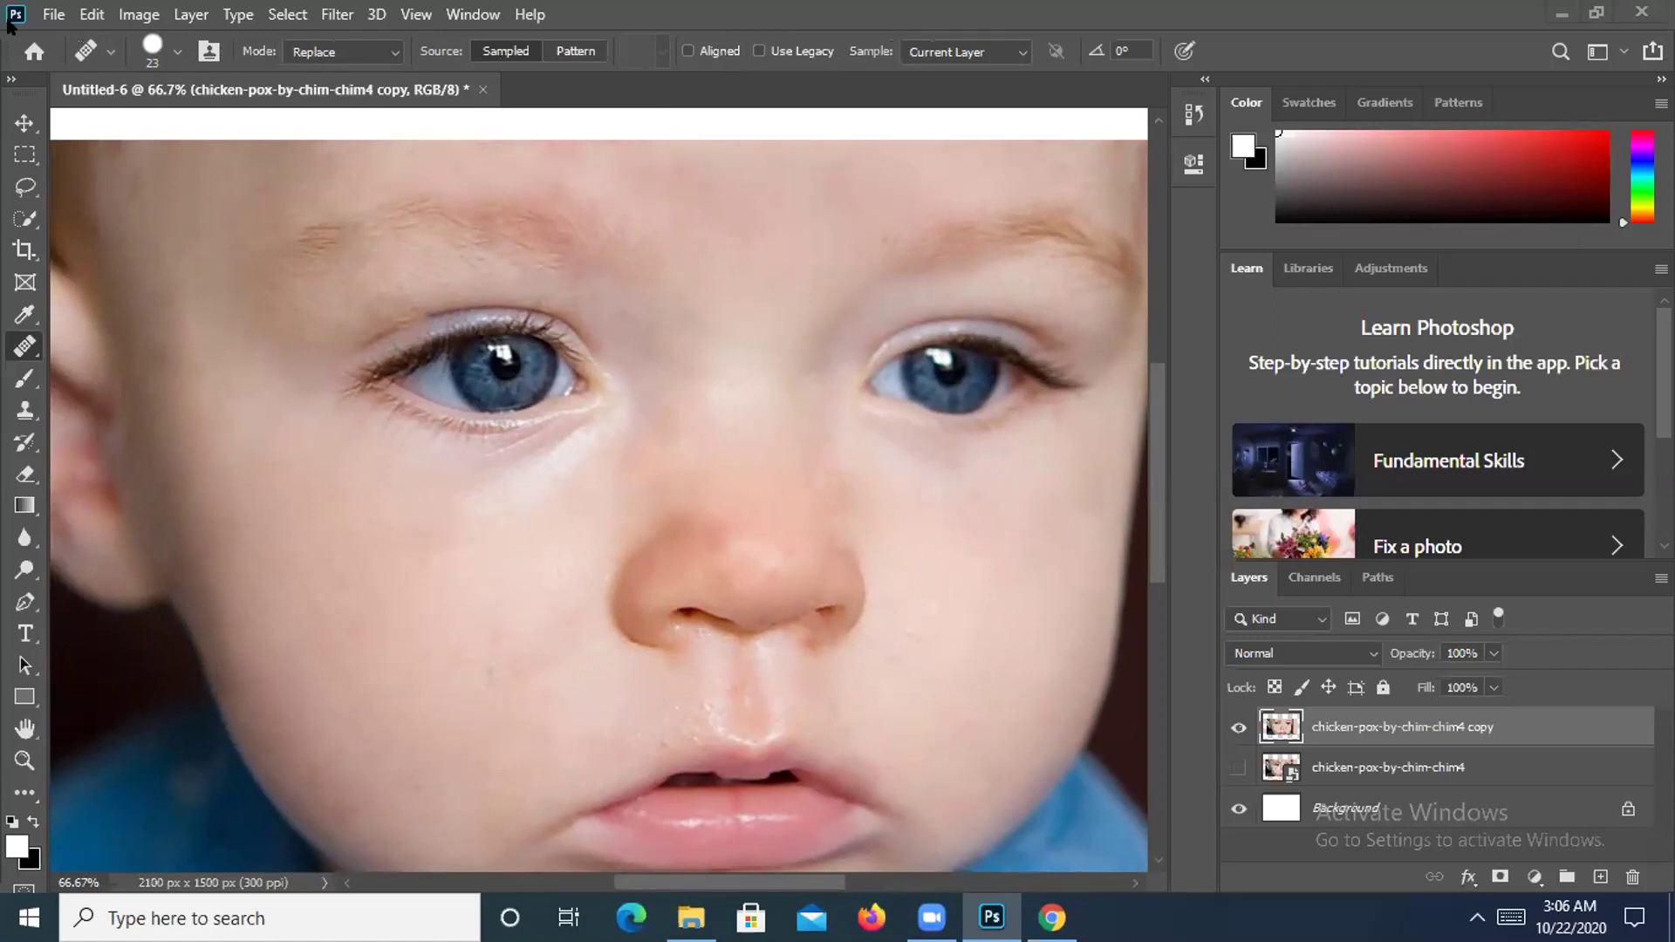
{"action": "left_click", "coordinate": [53, 14]}
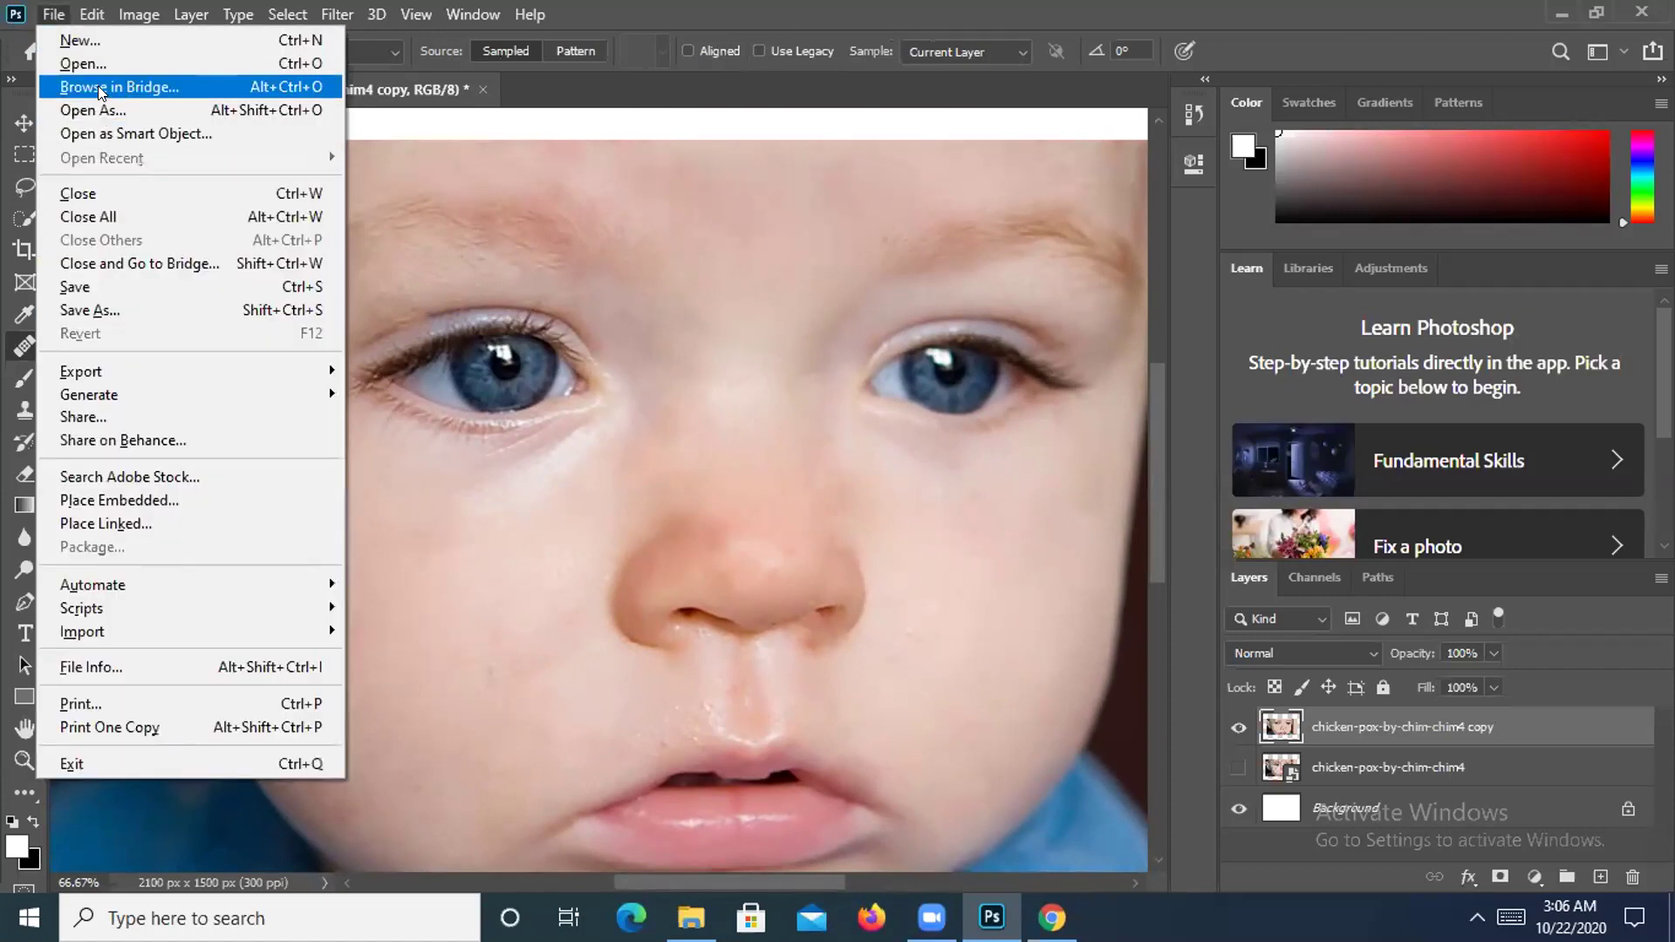
Create a 7×5 in document and place the woman's portrait into it, scaled to 73%.
{"action": "left_click", "coordinate": [87, 41]}
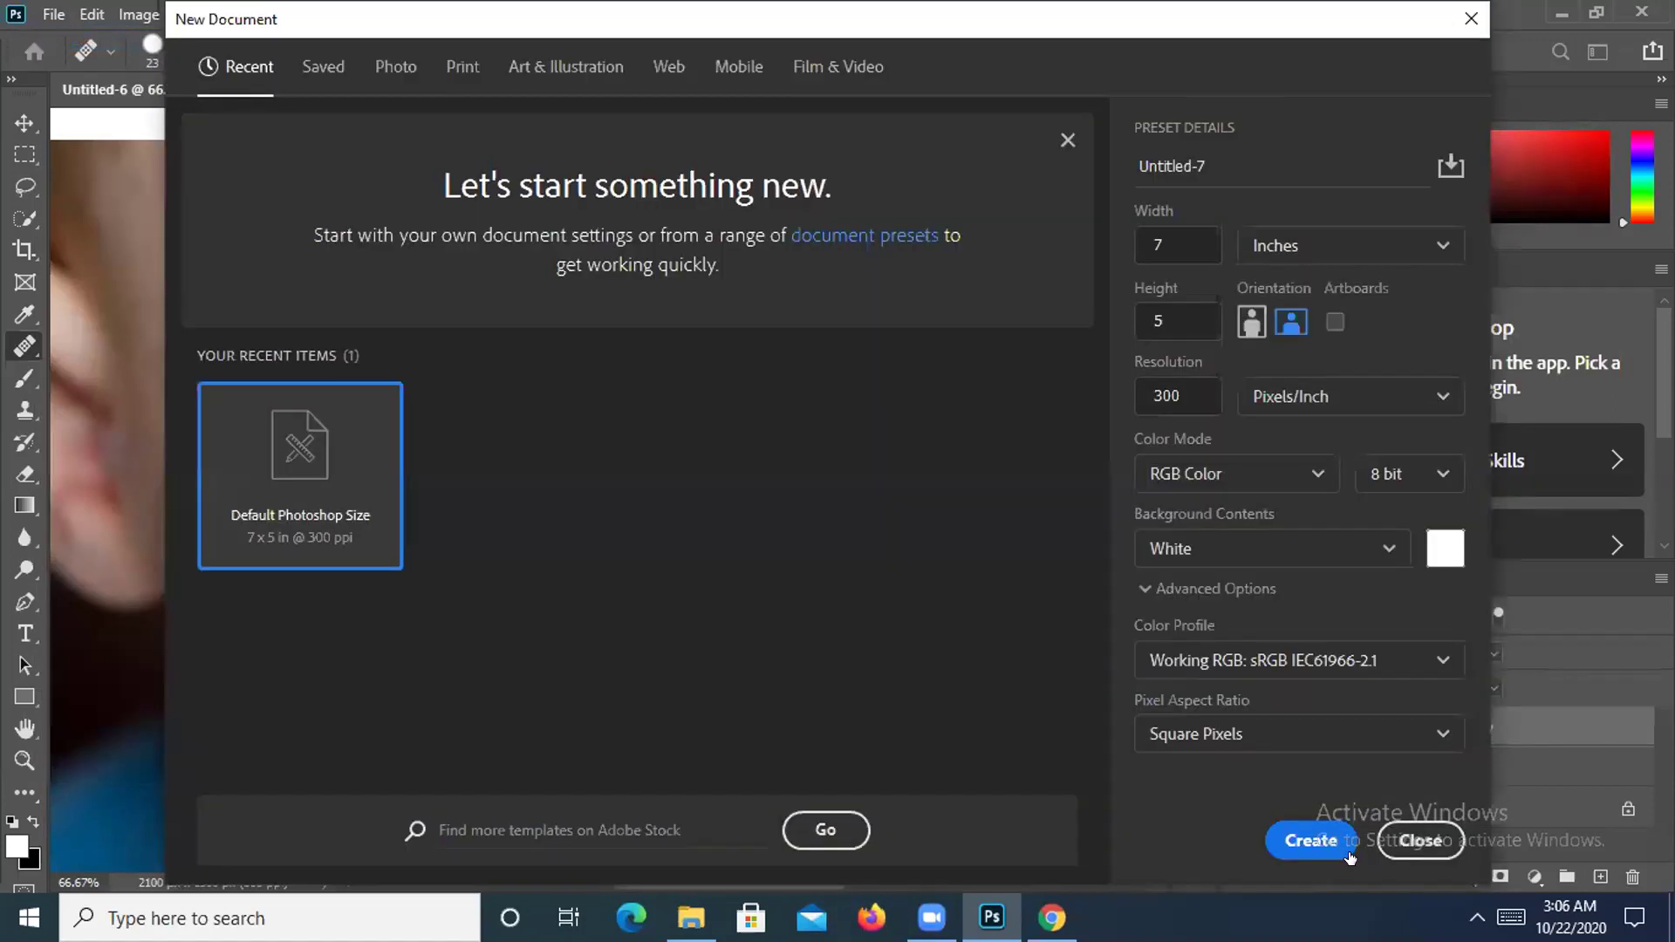
{"action": "left_click", "coordinate": [1305, 833]}
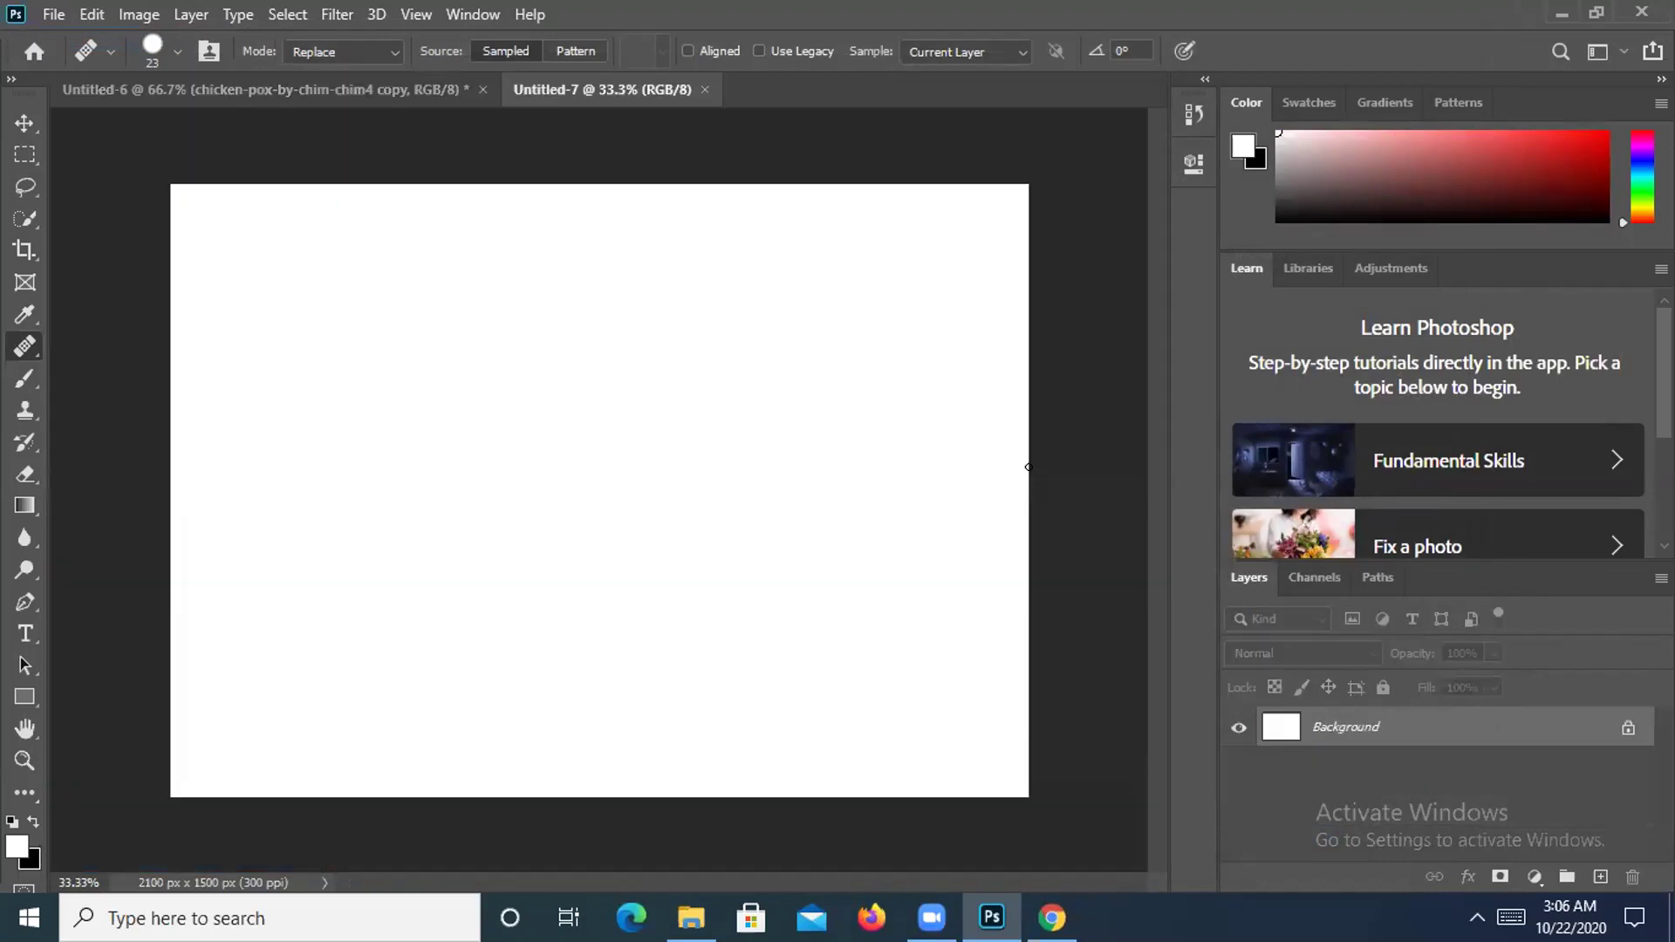
{"action": "left_click", "coordinate": [1561, 13]}
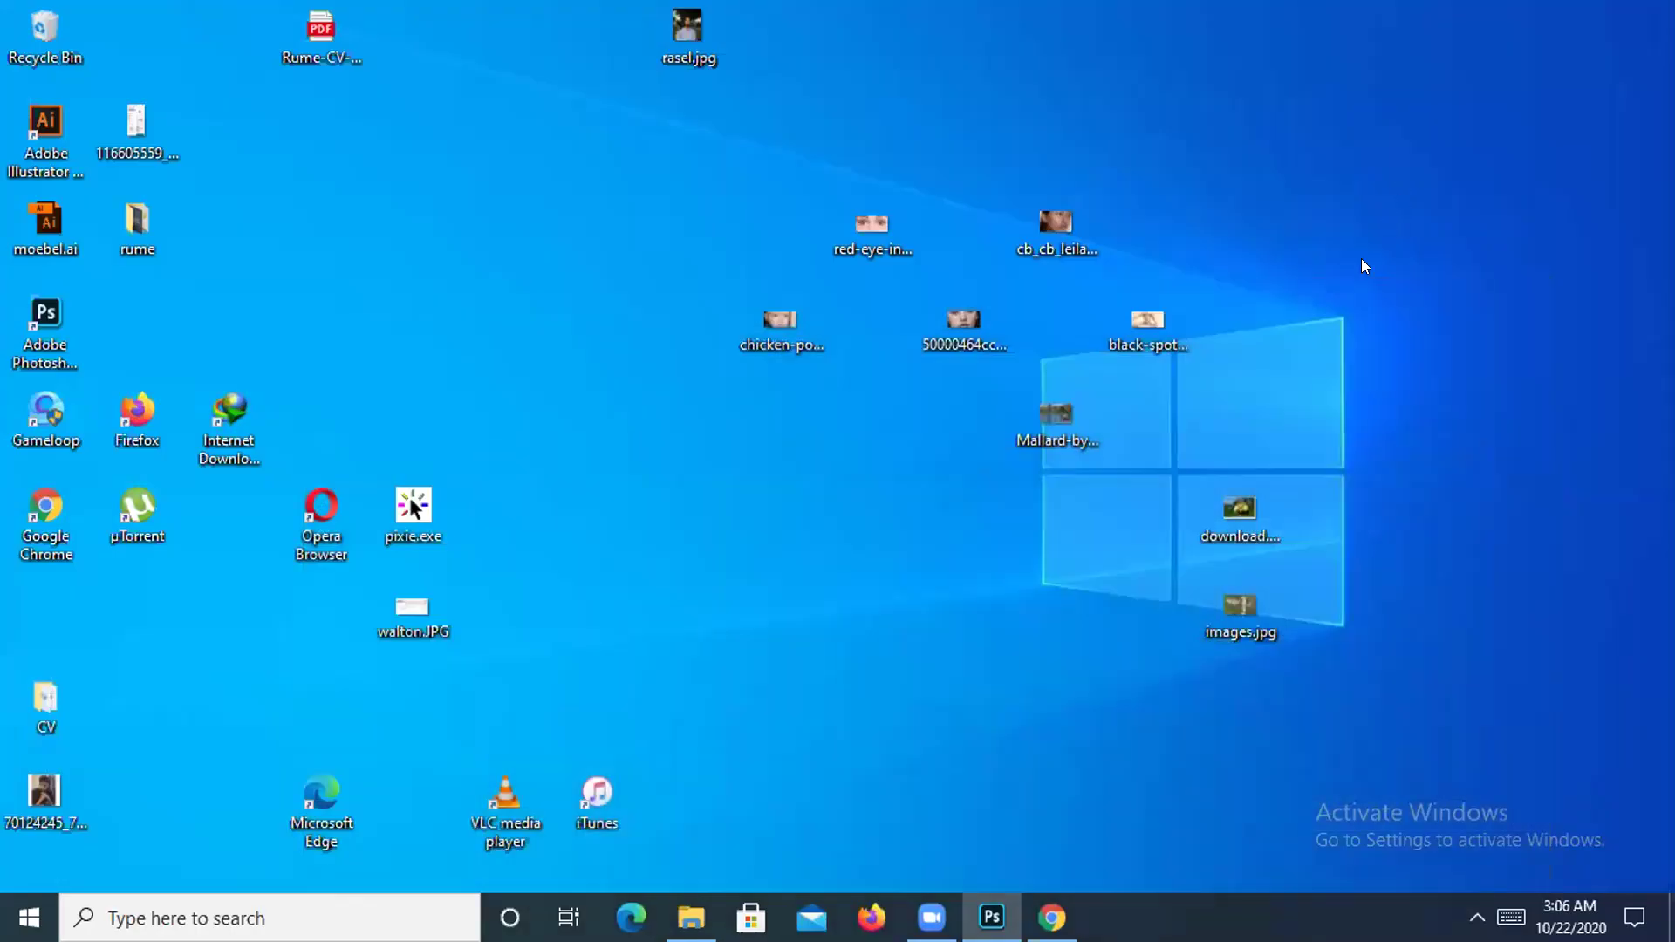
{"action": "left_click_drag", "start_coordinate": [1048, 259], "coordinate": [580, 535]}
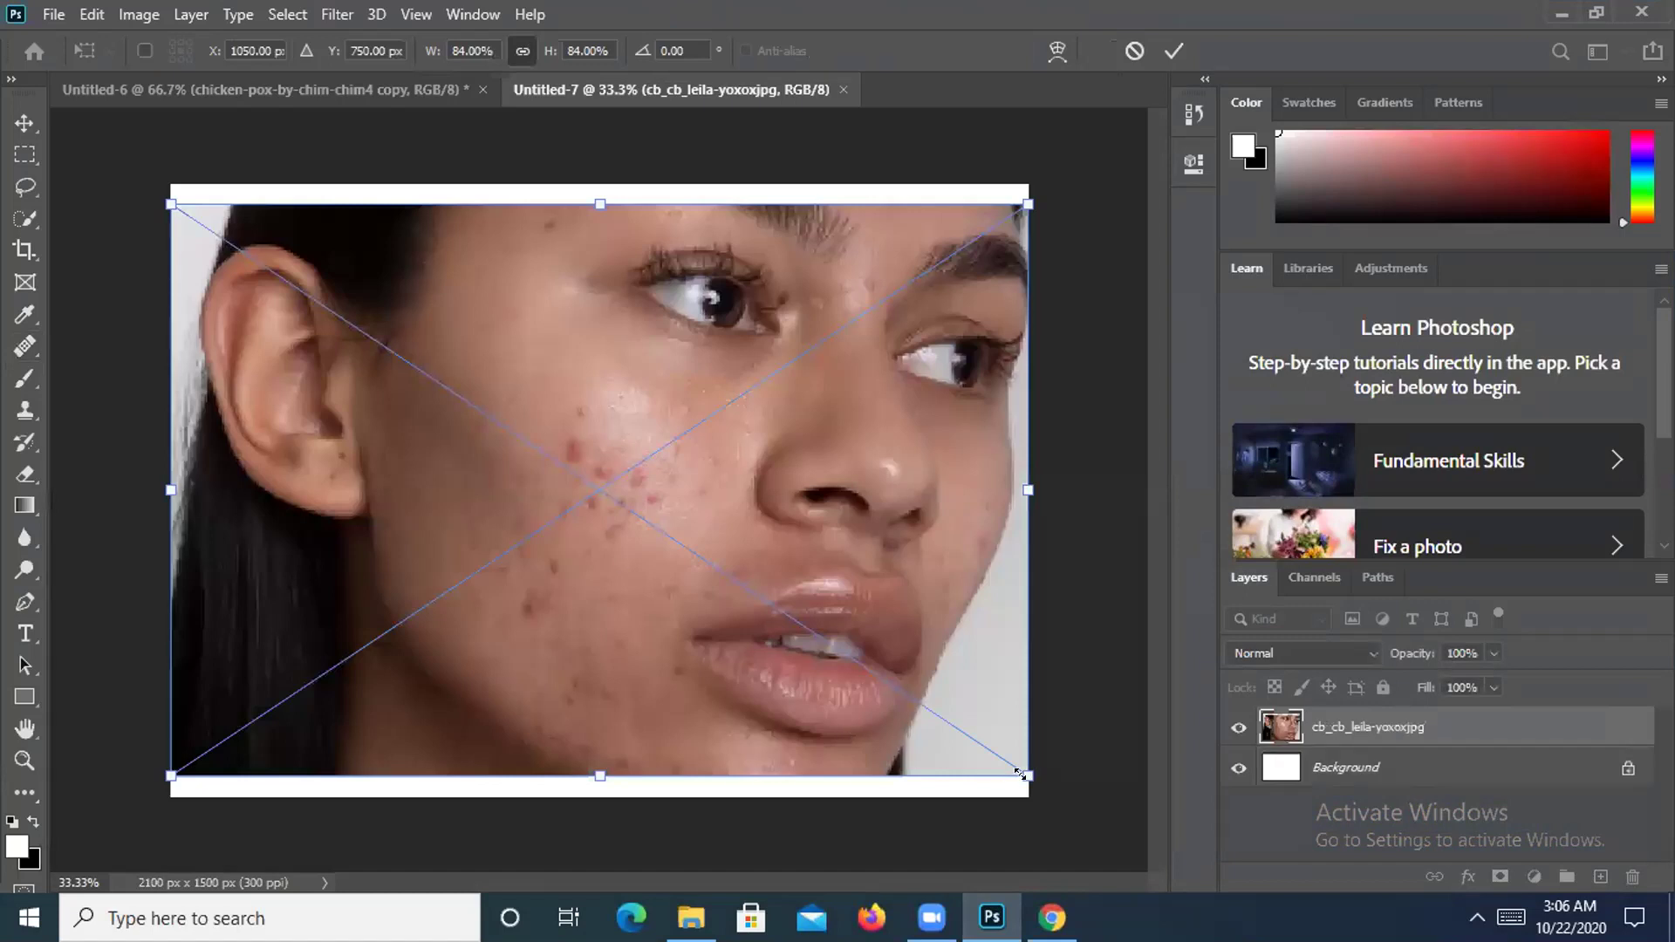
{"action": "left_click_drag", "start_coordinate": [1019, 773], "coordinate": [971, 735]}
Duplicate the portrait layer, hide the original, rasterize the copy, and pick the Spot Healing Brush.
{"action": "mouse_move", "coordinate": [1424, 733]}
{"action": "left_mouse_down"}
{"action": "mouse_move", "coordinate": [1543, 851]}
{"action": "mouse_move", "coordinate": [1601, 876]}
{"action": "left_mouse_up"}
{"action": "left_click", "coordinate": [1240, 768]}
{"action": "right_click", "coordinate": [1386, 724]}
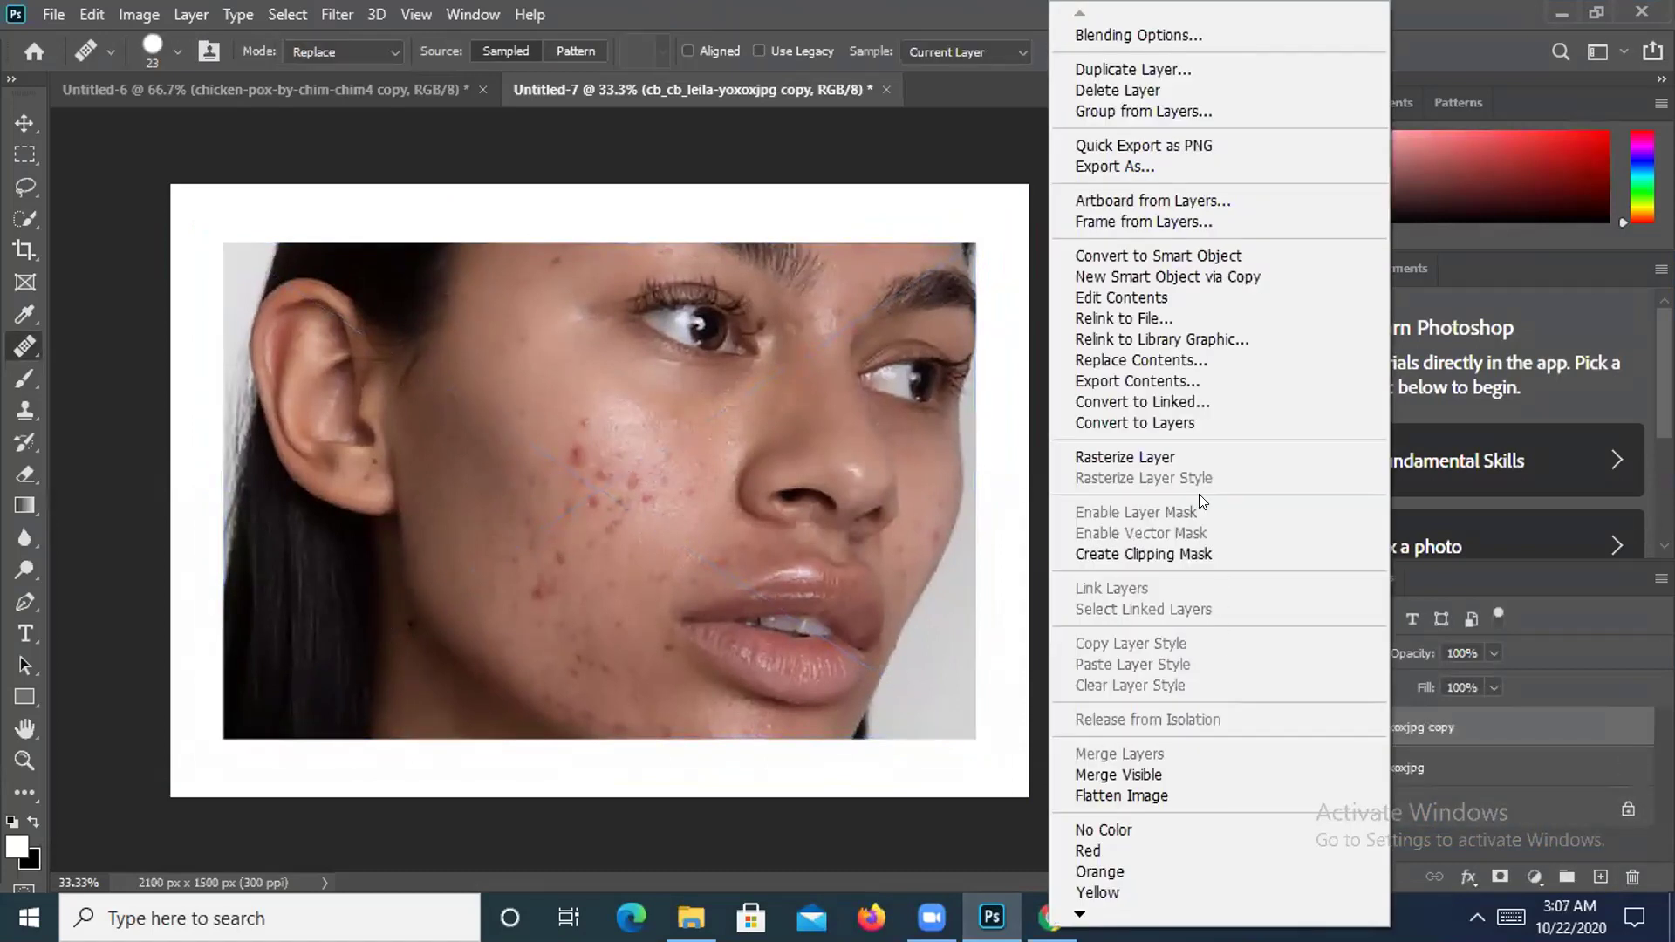
{"action": "left_click", "coordinate": [1164, 461]}
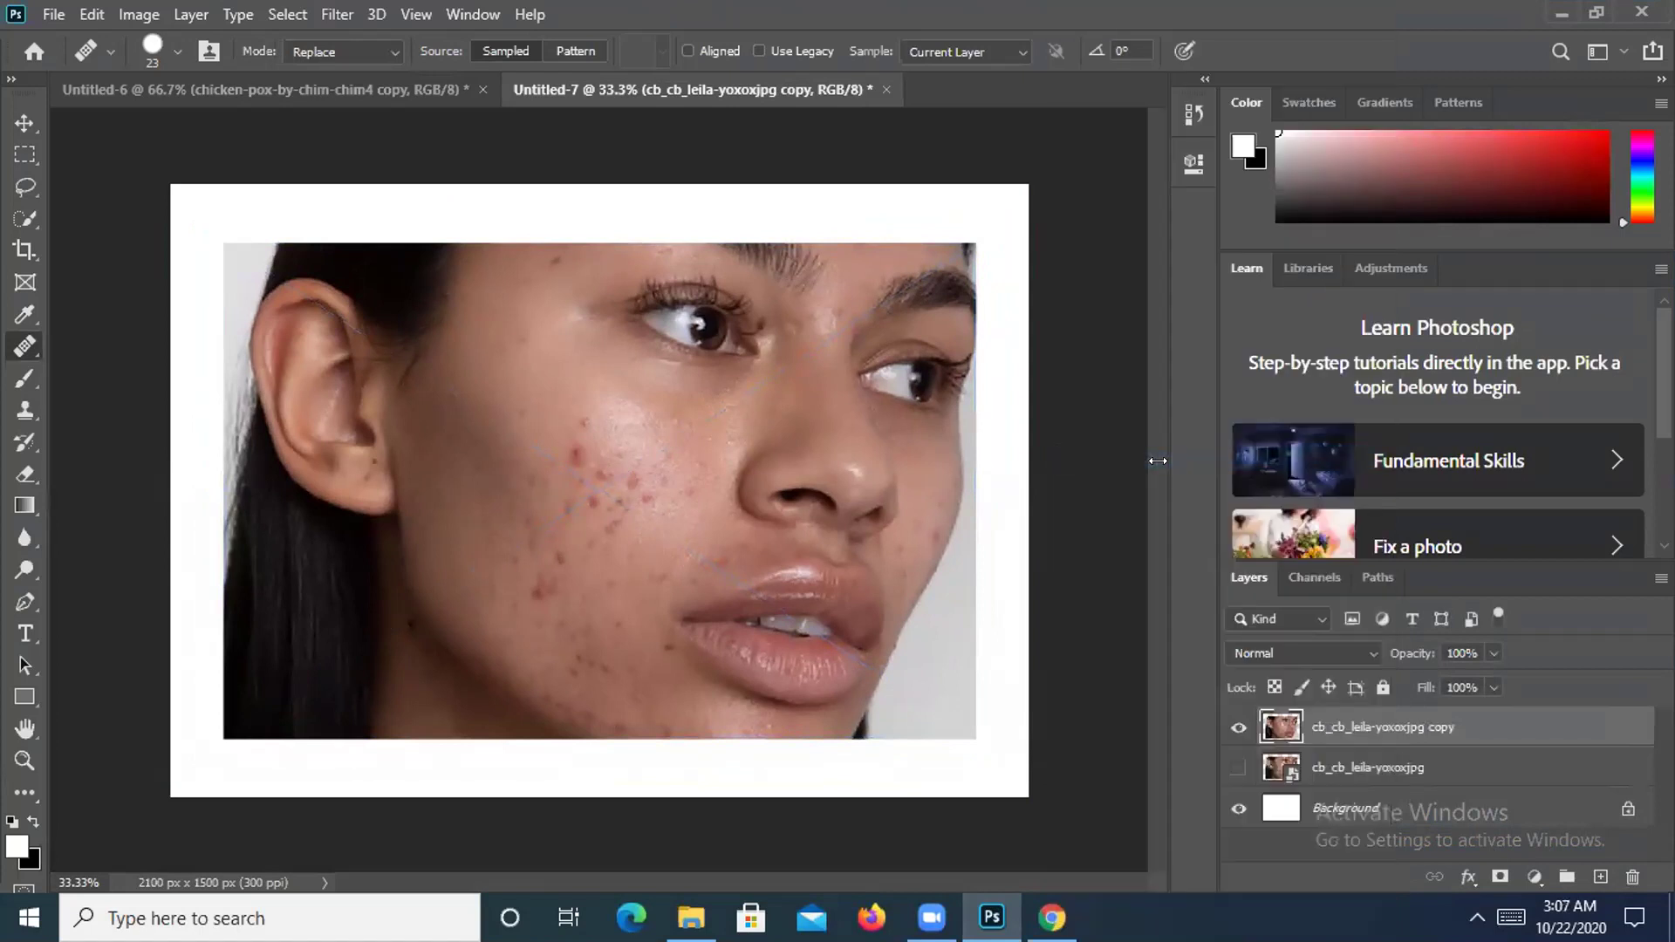
{"action": "right_click", "coordinate": [23, 345]}
{"action": "left_click", "coordinate": [104, 347]}
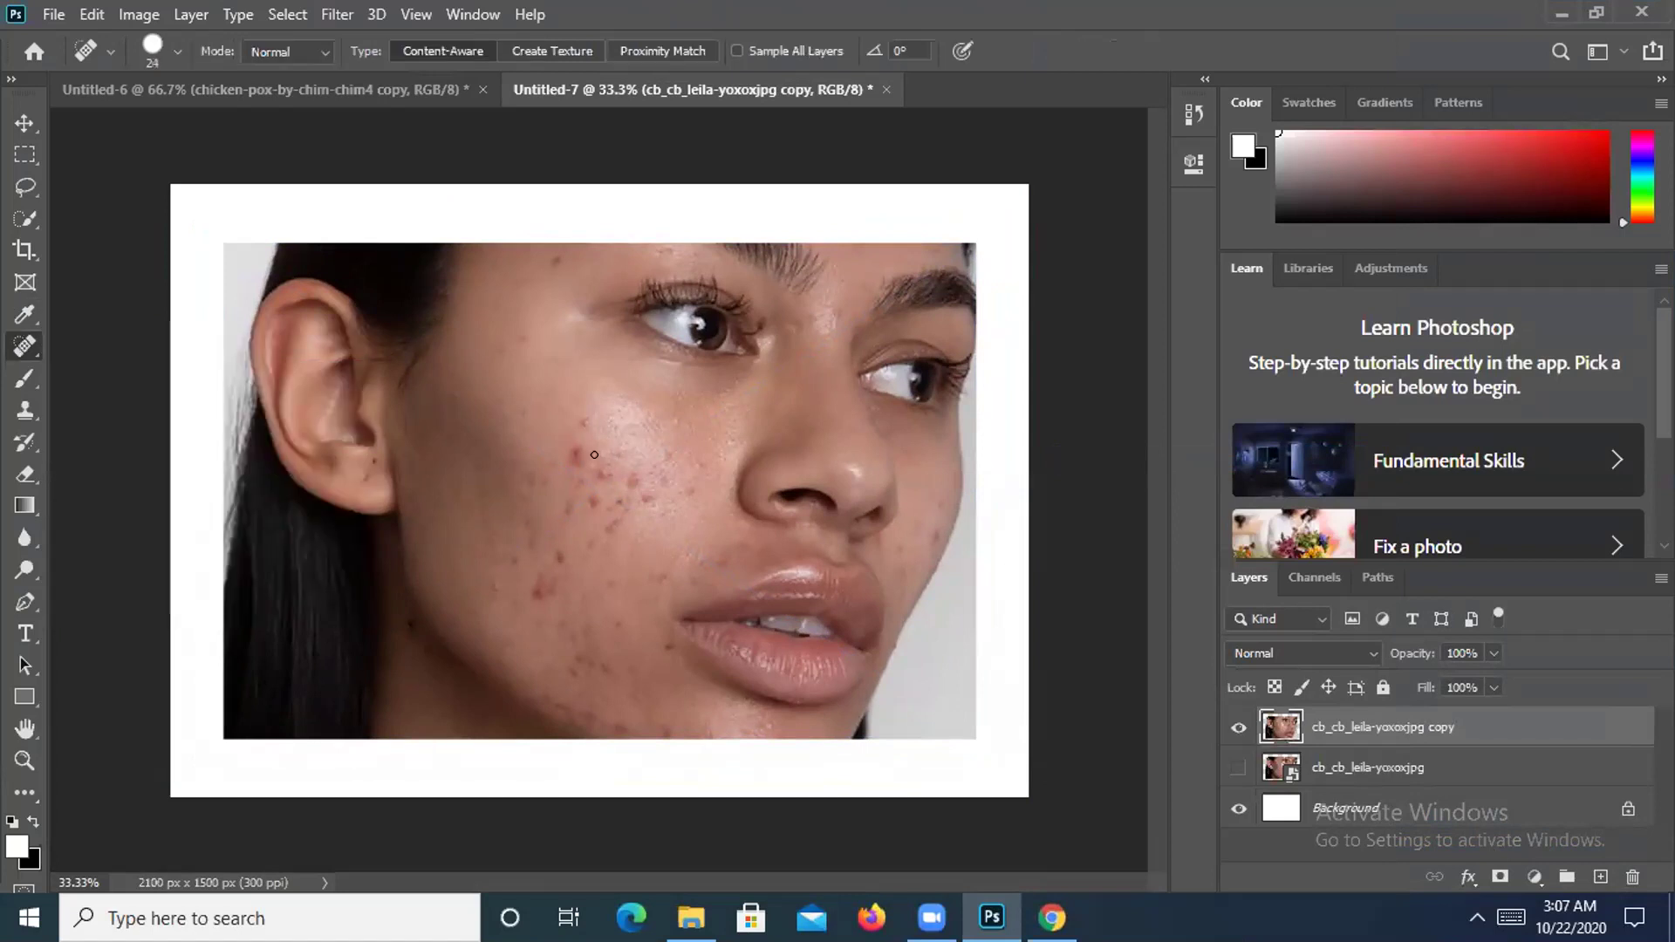
Set the Spot Healing Brush to 67 px, zoom in, and heal the mid-cheek blemishes.
{"action": "left_click", "coordinate": [178, 50]}
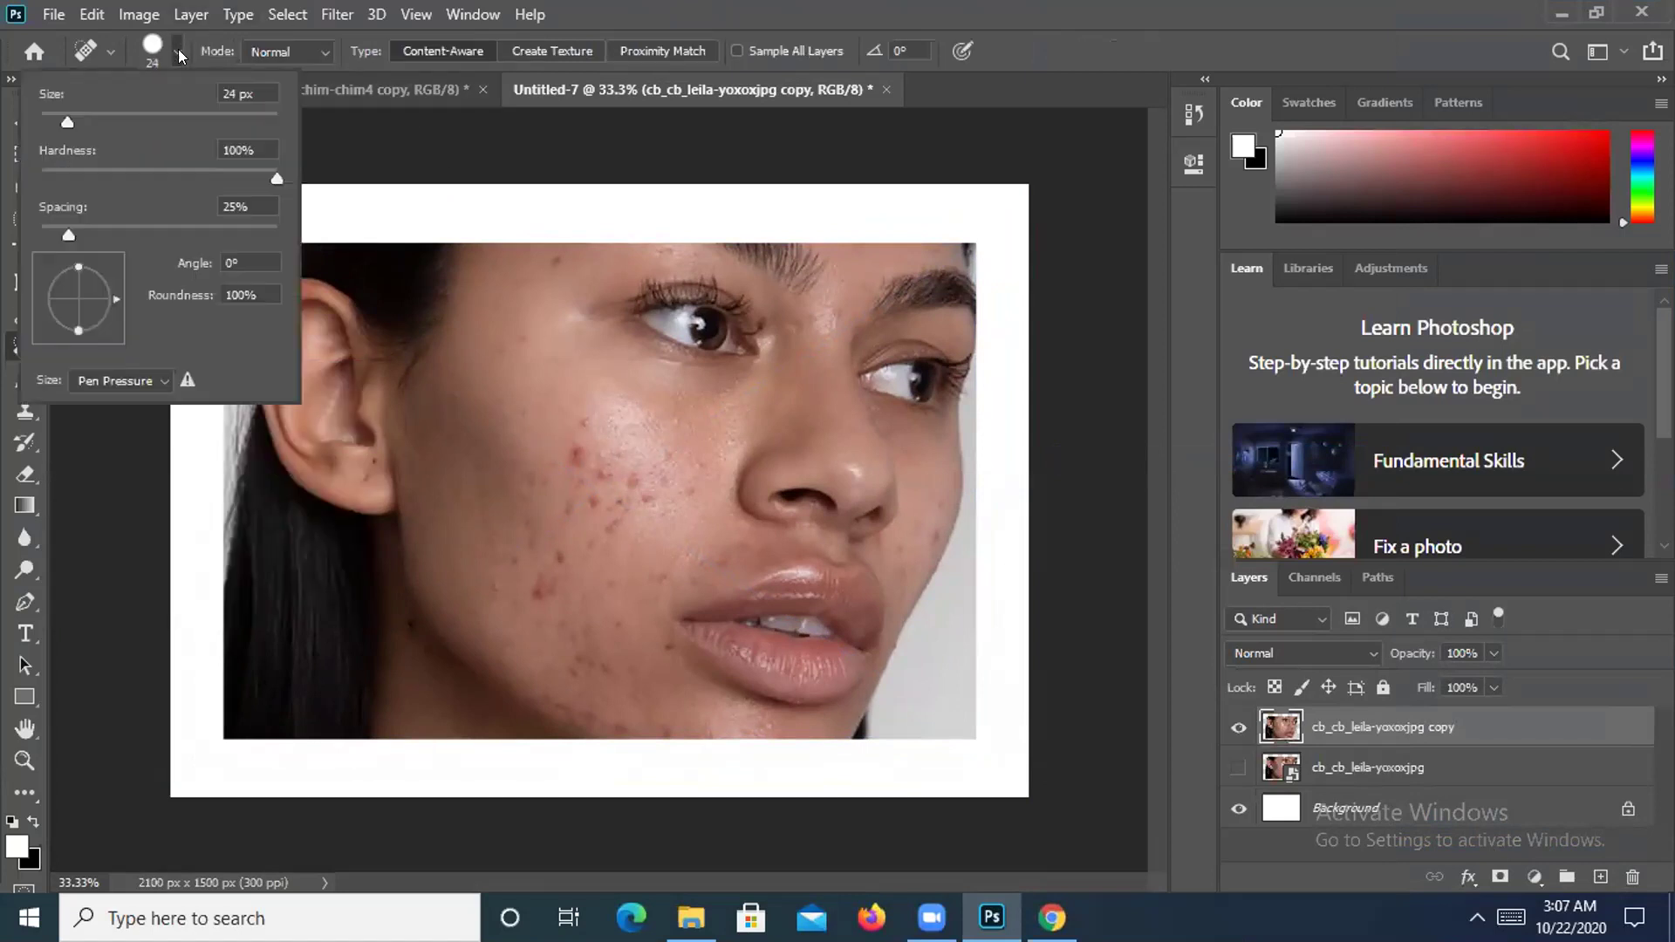
{"action": "left_click", "coordinate": [117, 114]}
{"action": "key", "text": "Return"}
{"action": "key", "text": "ctrl+plus"}
{"action": "key", "text": "ctrl+plus"}
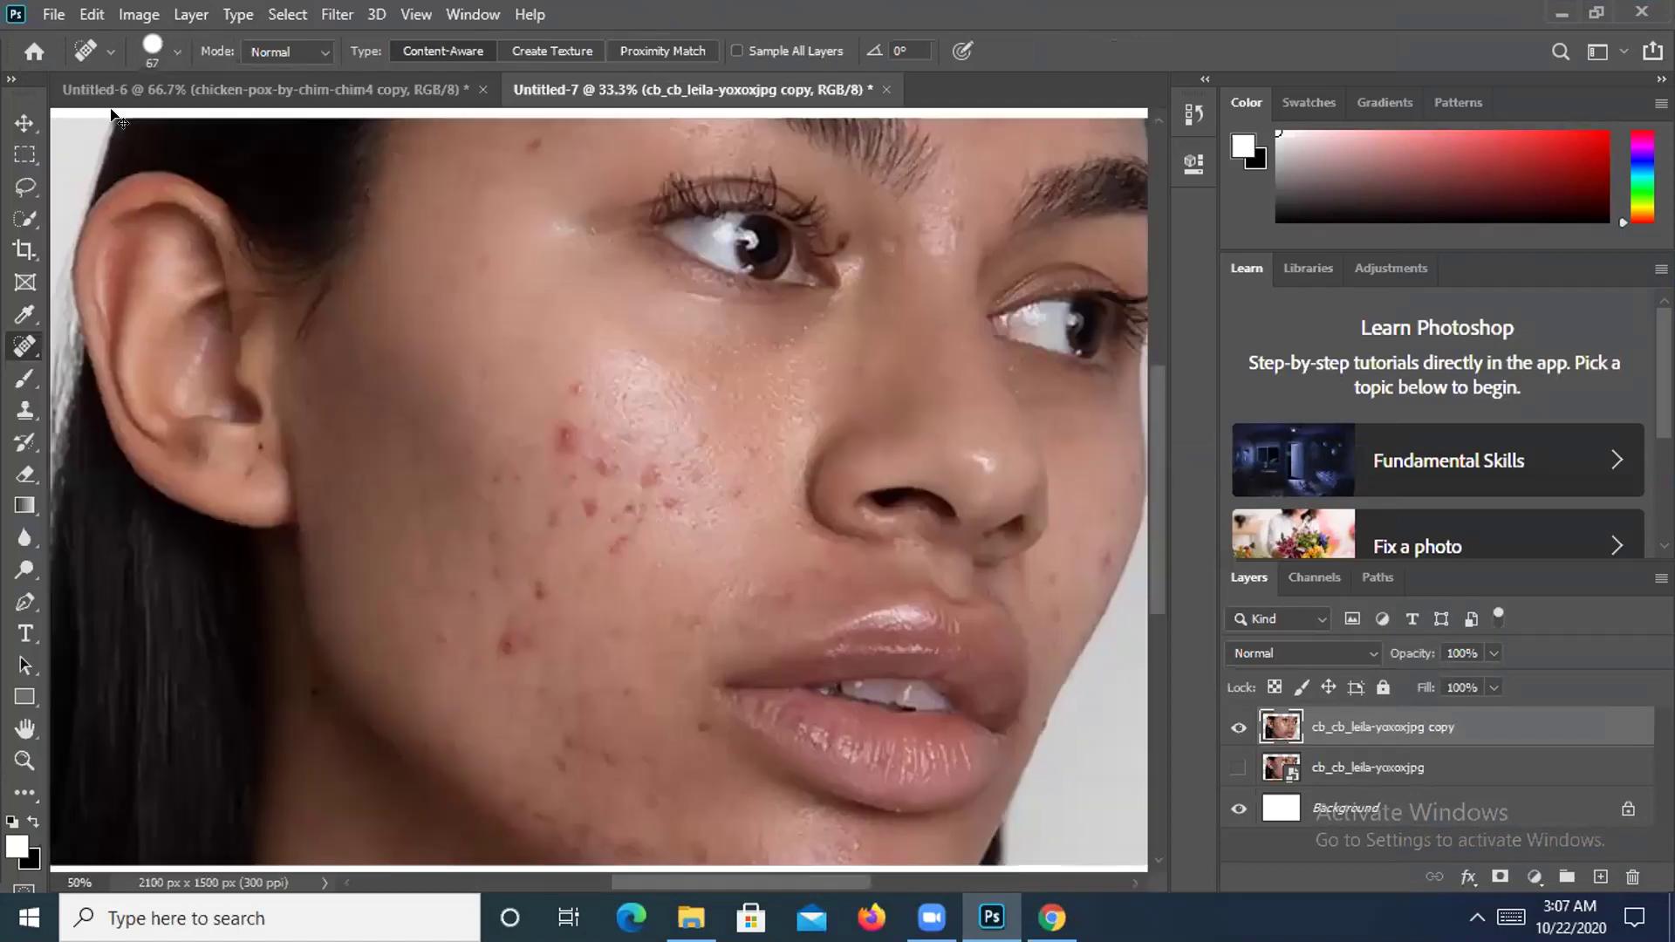
{"action": "left_click", "coordinate": [536, 401]}
{"action": "left_click", "coordinate": [575, 332]}
{"action": "left_click", "coordinate": [561, 428]}
{"action": "left_click", "coordinate": [565, 421]}
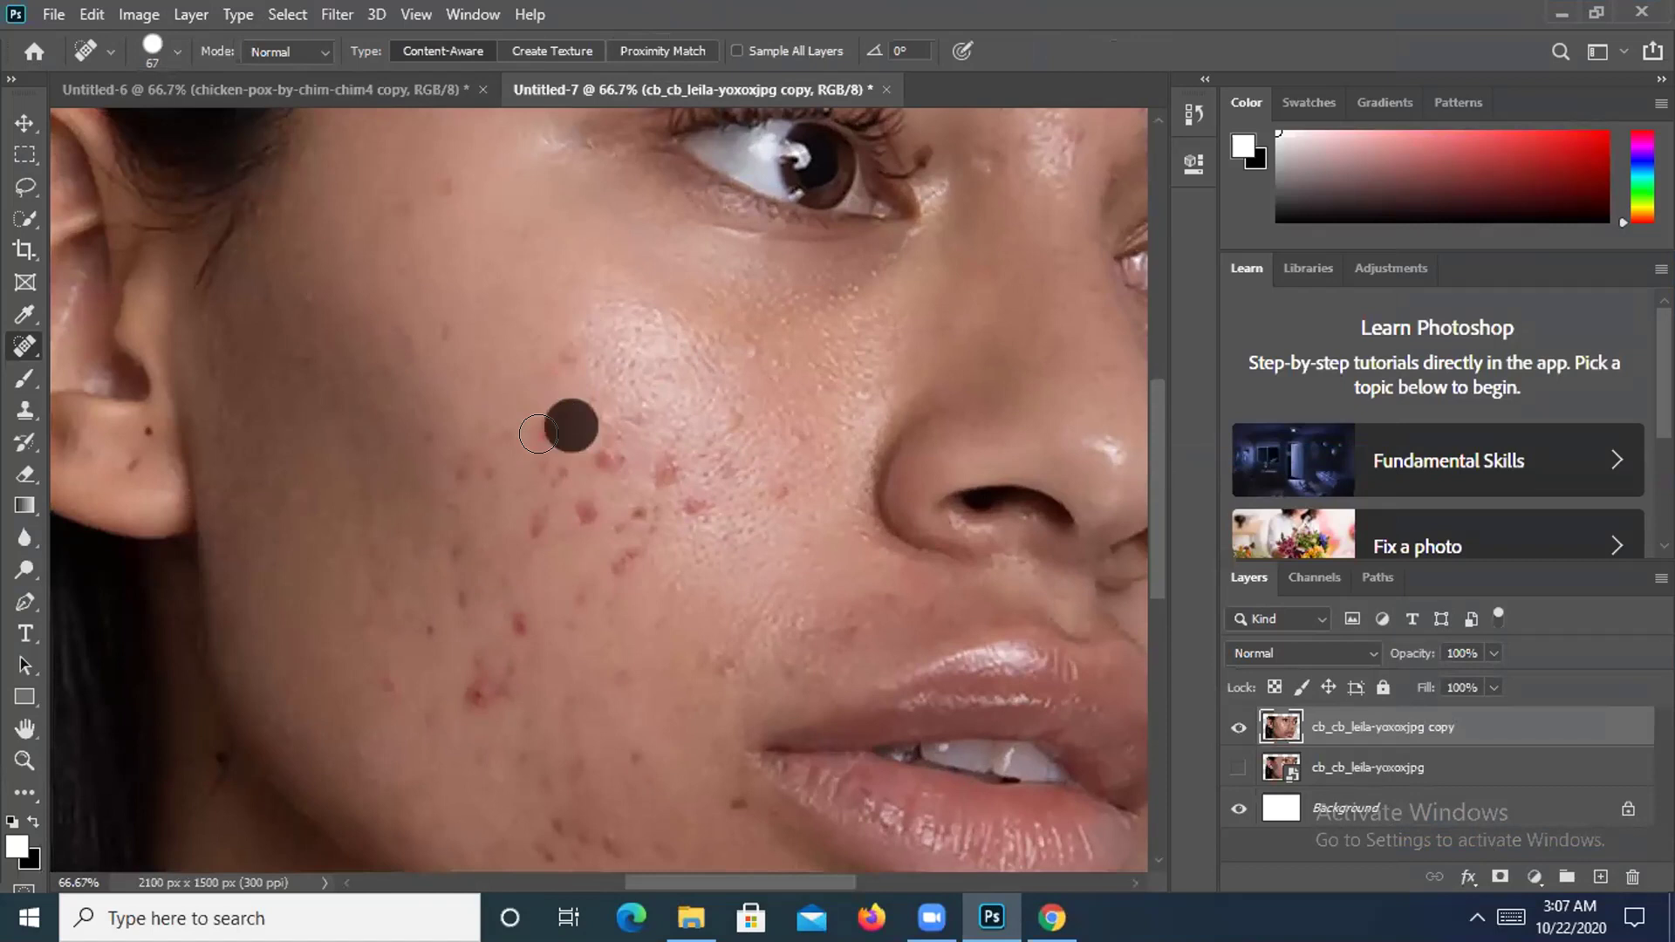
{"action": "left_click", "coordinate": [553, 428]}
{"action": "left_click", "coordinate": [597, 442]}
Heal the blemishes beside the nose and up the cheek, brushing a final streak across.
{"action": "left_click", "coordinate": [641, 462]}
{"action": "left_click", "coordinate": [673, 499]}
{"action": "left_click", "coordinate": [638, 520]}
{"action": "left_click", "coordinate": [605, 539]}
{"action": "left_click", "coordinate": [673, 449]}
{"action": "left_click", "coordinate": [651, 408]}
{"action": "left_click", "coordinate": [629, 370]}
{"action": "left_click", "coordinate": [619, 346]}
{"action": "left_click_drag", "start_coordinate": [698, 417], "coordinate": [539, 505]}
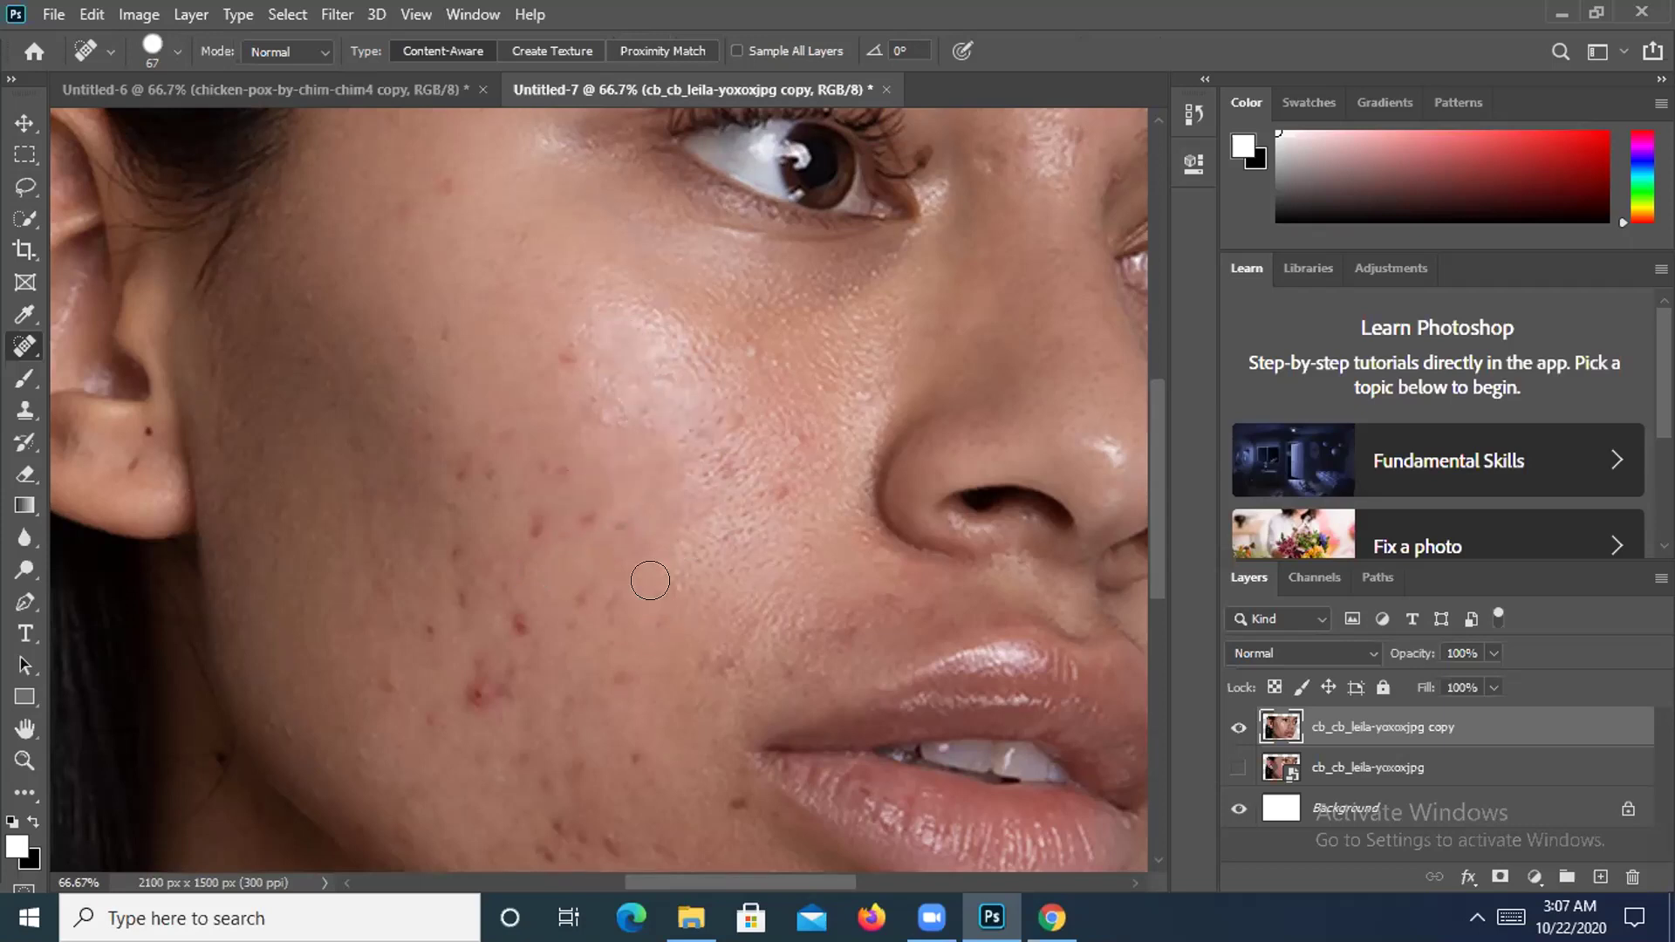
{"action": "right_click", "coordinate": [28, 345]}
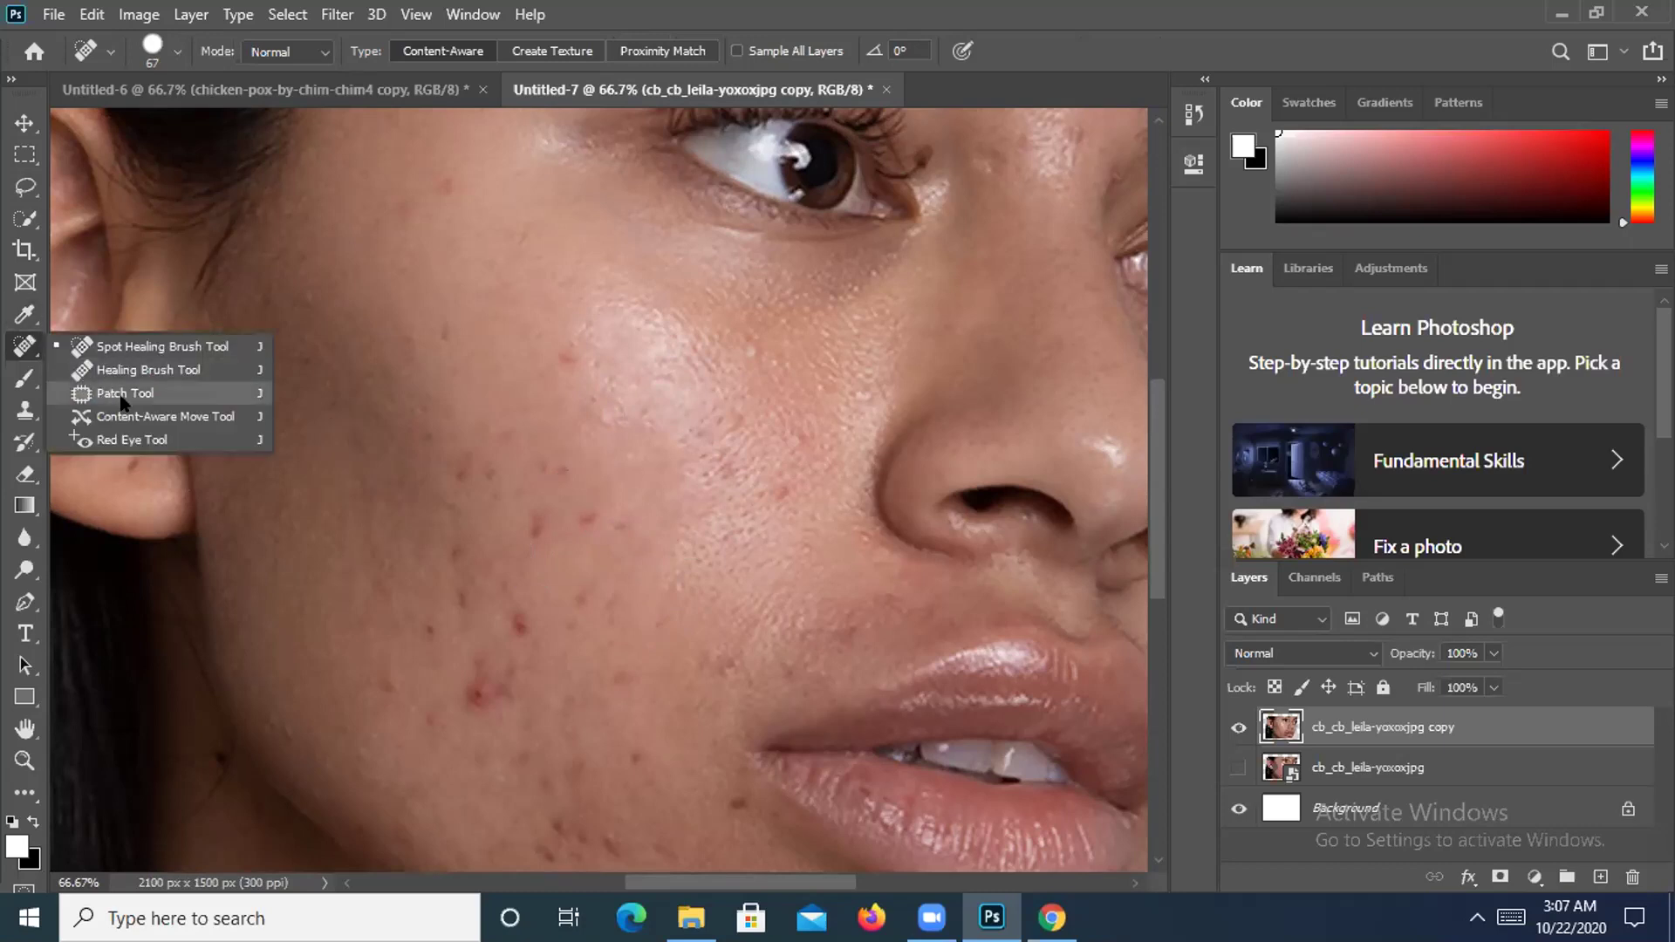
Patch two blemished cheek areas by dragging each Patch-tool selection onto clear skin.
{"action": "left_click", "coordinate": [84, 391]}
{"action": "mouse_move", "coordinate": [707, 410]}
{"action": "left_mouse_down"}
{"action": "mouse_move", "coordinate": [653, 445]}
{"action": "mouse_move", "coordinate": [691, 464]}
{"action": "mouse_move", "coordinate": [707, 448]}
{"action": "mouse_move", "coordinate": [695, 420]}
{"action": "left_mouse_up"}
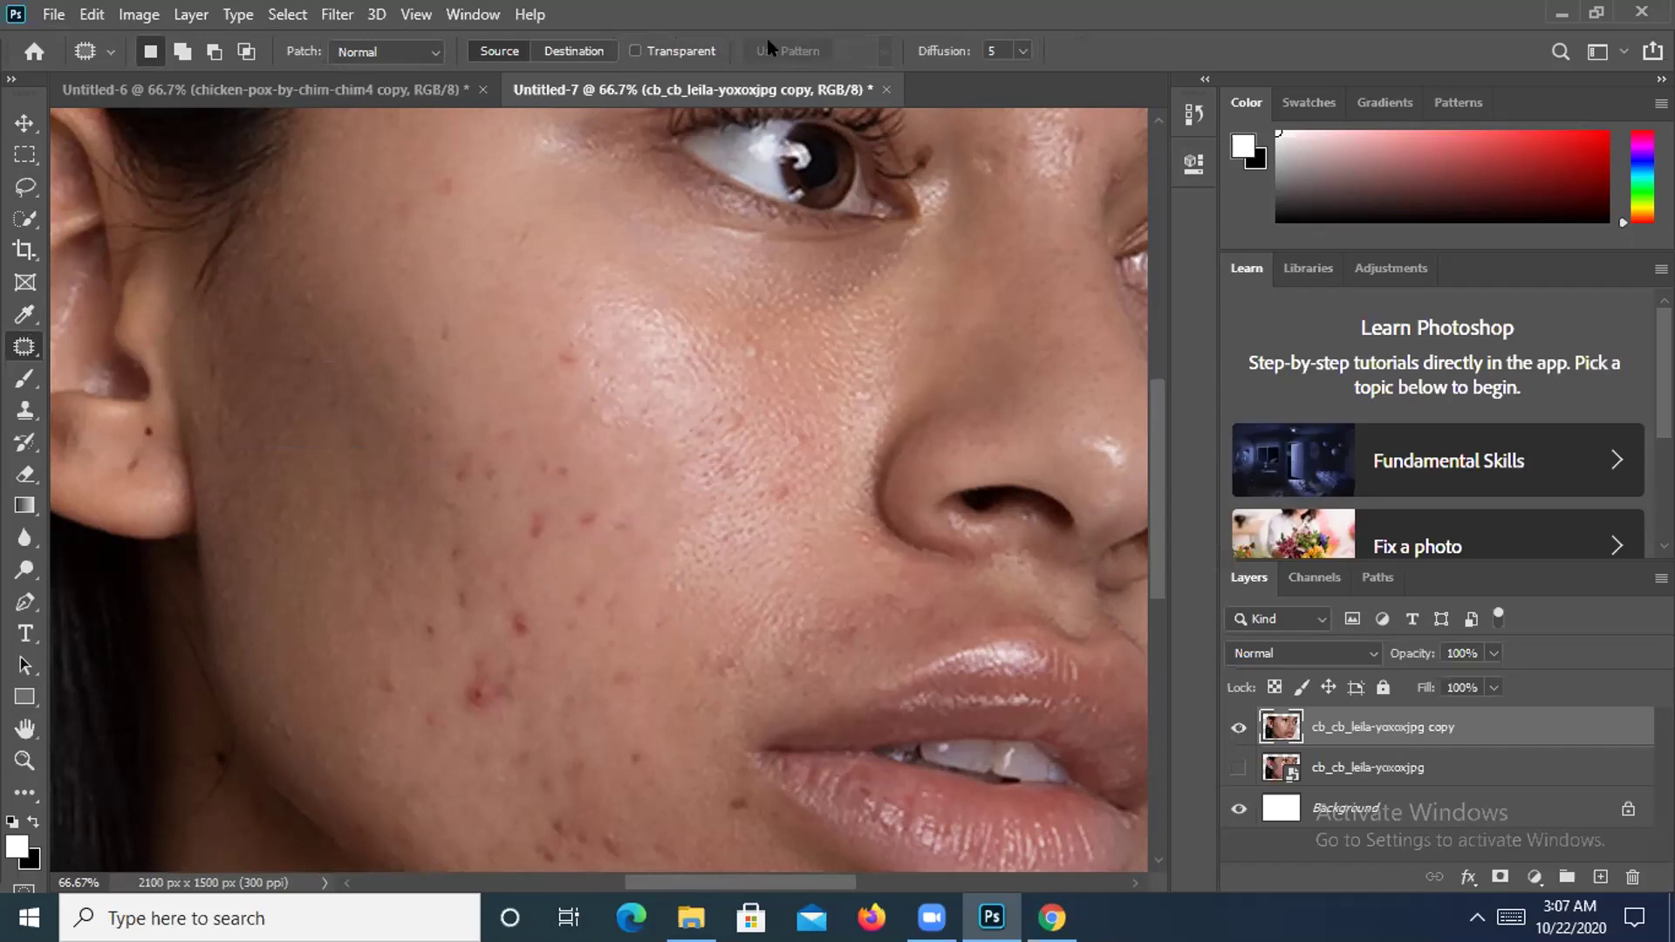
{"action": "right_click", "coordinate": [24, 348]}
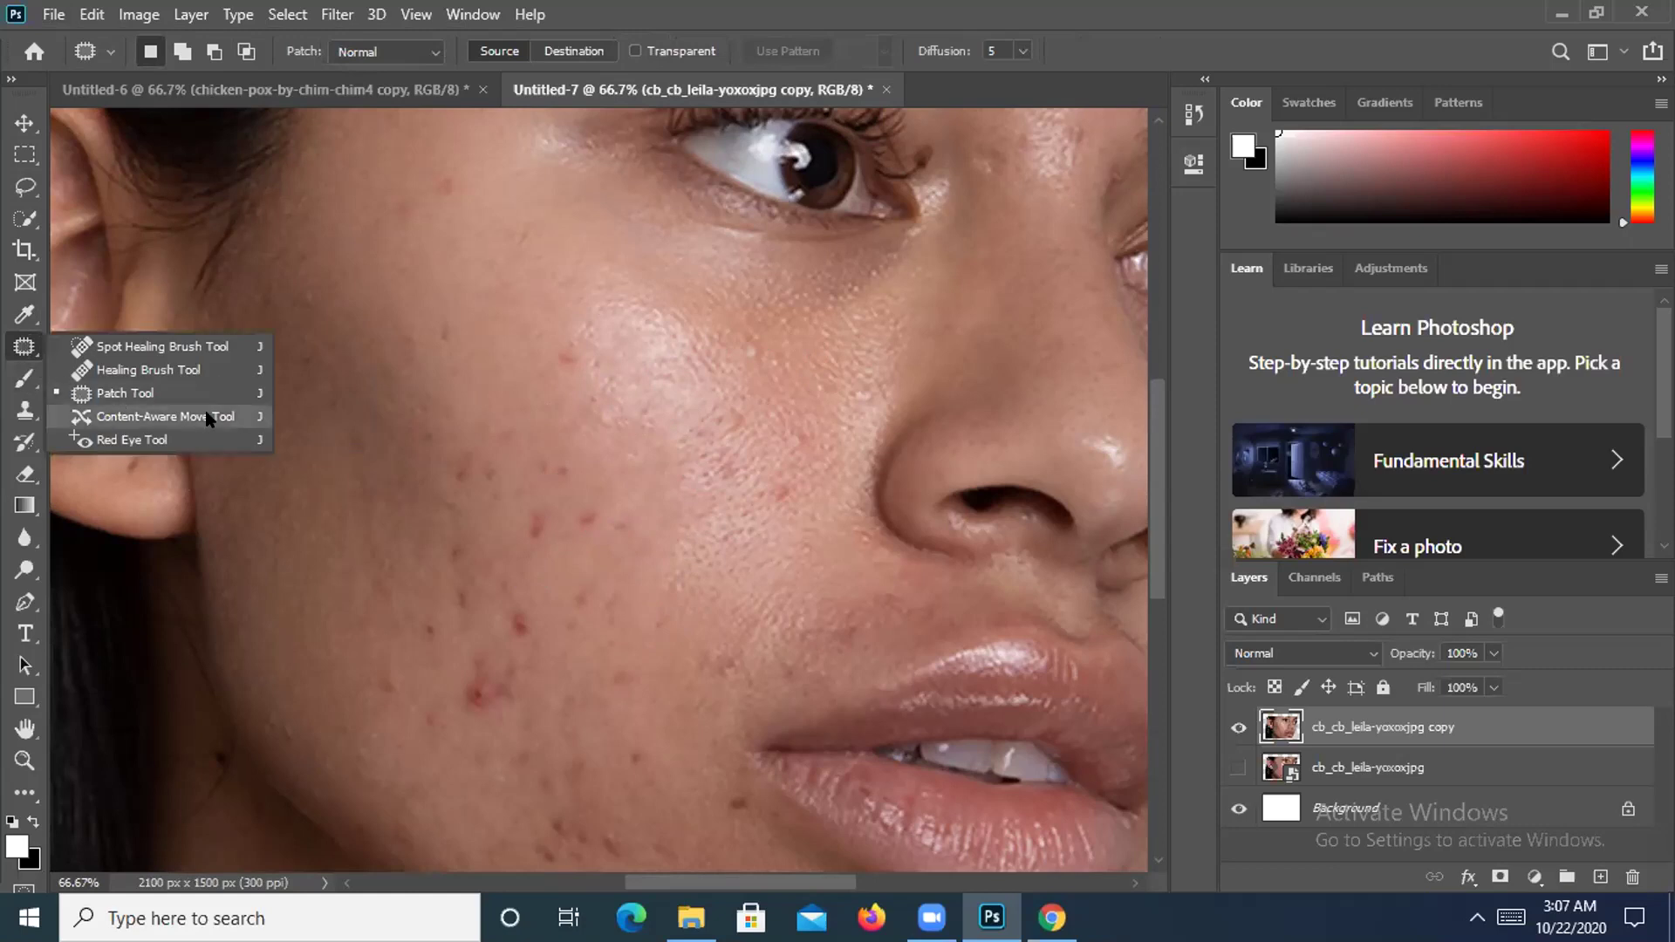
{"action": "left_click", "coordinate": [131, 393]}
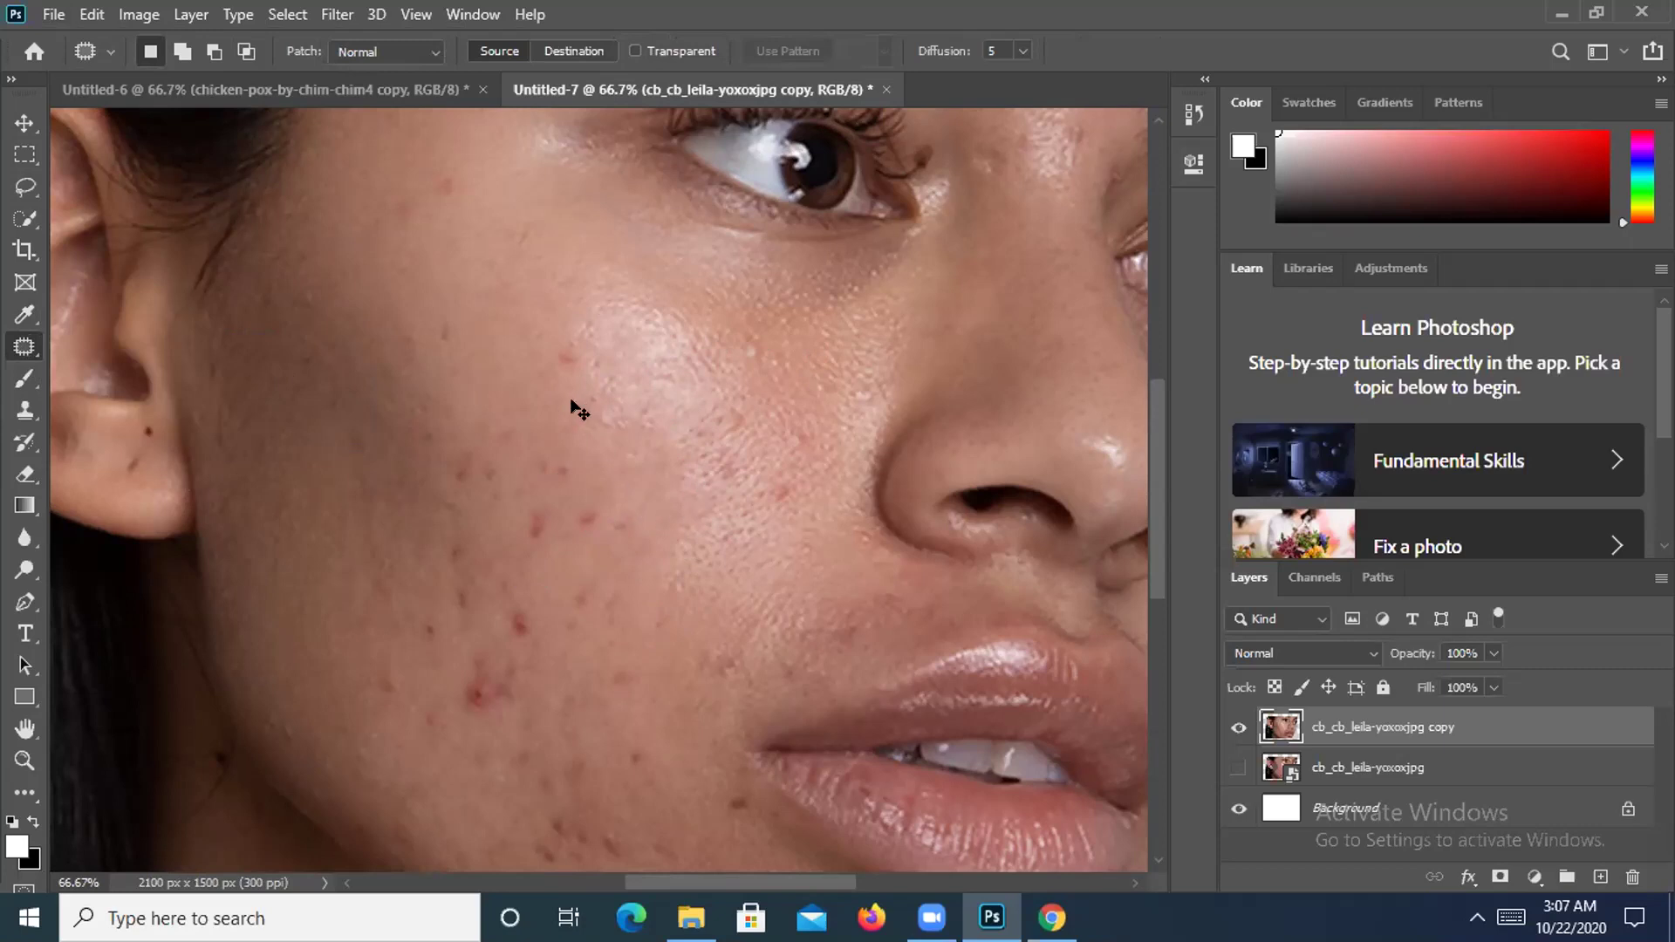
{"action": "mouse_move", "coordinate": [651, 453]}
{"action": "left_mouse_down"}
{"action": "mouse_move", "coordinate": [551, 376]}
{"action": "mouse_move", "coordinate": [552, 497]}
{"action": "left_mouse_up"}
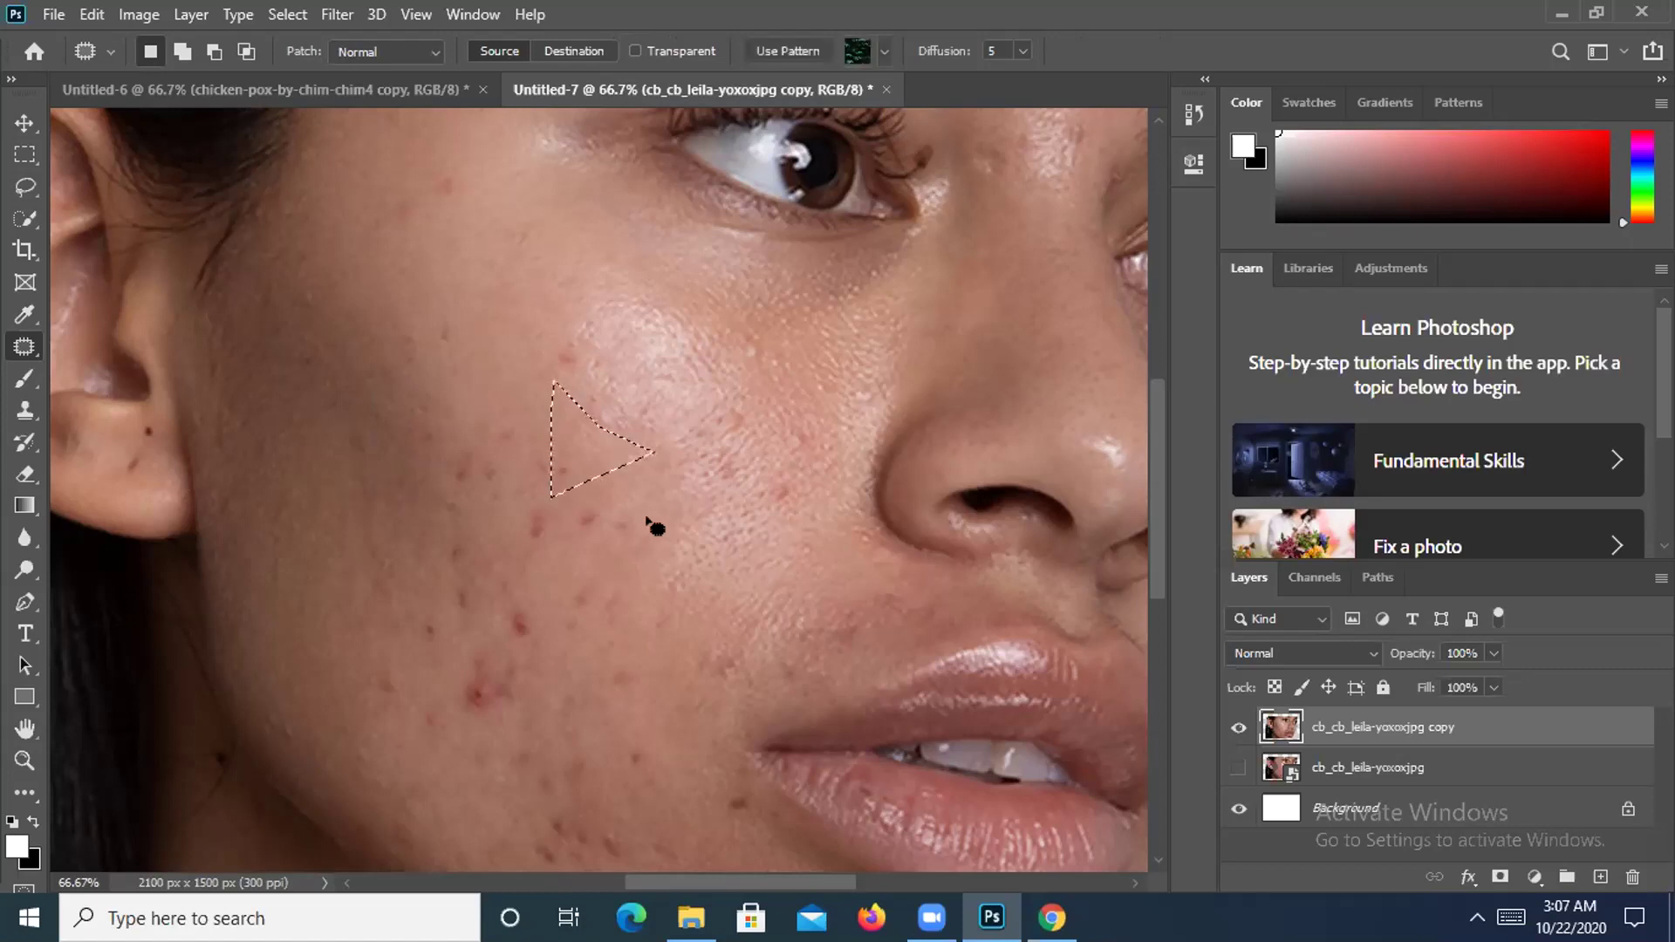
{"action": "left_click_drag", "start_coordinate": [599, 455], "coordinate": [731, 425]}
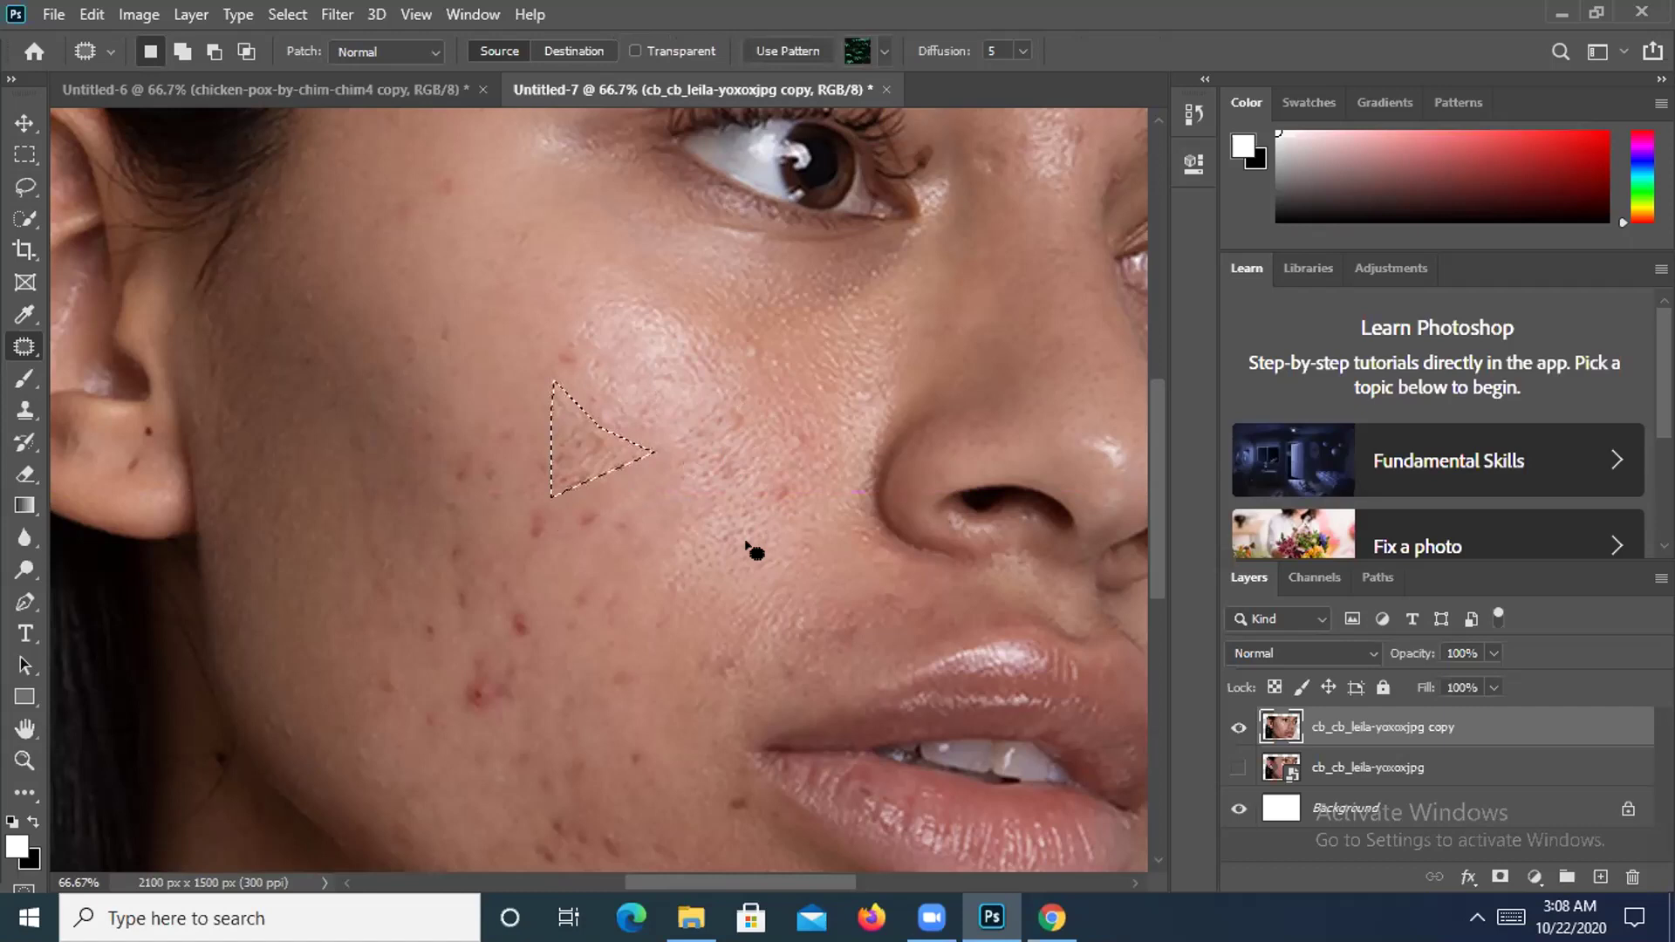
{"action": "key", "text": "ctrl+d"}
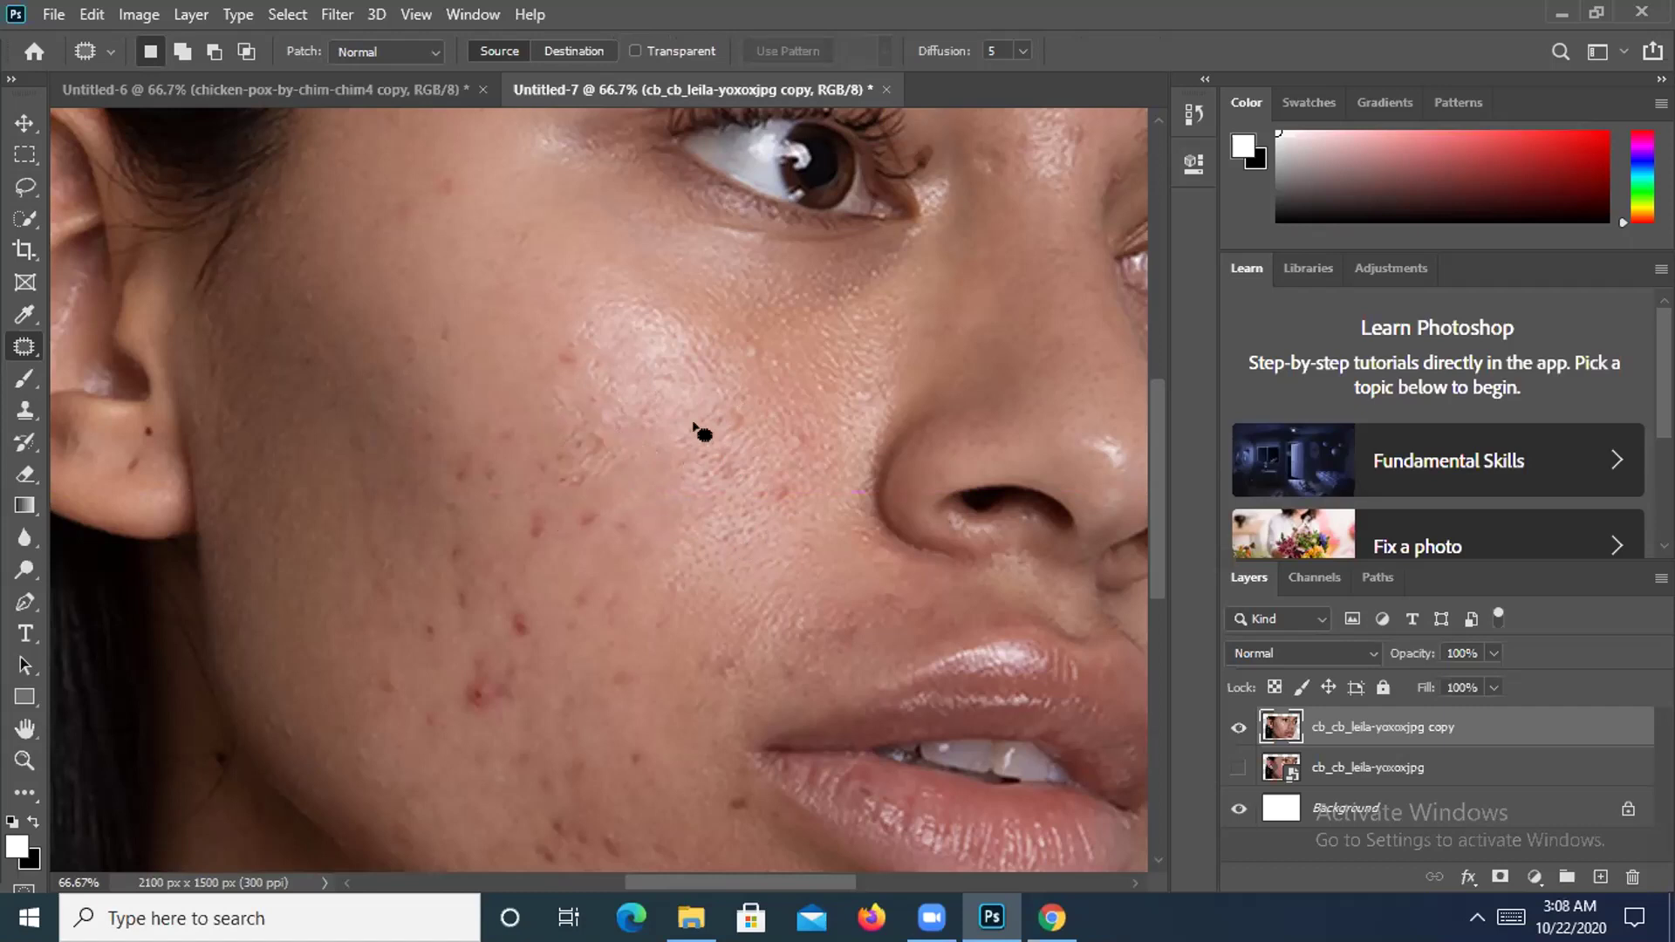
{"action": "mouse_move", "coordinate": [689, 482]}
{"action": "left_mouse_down"}
{"action": "mouse_move", "coordinate": [715, 530]}
{"action": "mouse_move", "coordinate": [650, 512]}
{"action": "mouse_move", "coordinate": [638, 433]}
{"action": "left_mouse_up"}
{"action": "mouse_move", "coordinate": [684, 509]}
{"action": "left_mouse_down"}
{"action": "mouse_move", "coordinate": [639, 524]}
{"action": "mouse_move", "coordinate": [677, 557]}
{"action": "mouse_move", "coordinate": [625, 546]}
{"action": "mouse_move", "coordinate": [583, 566]}
{"action": "left_mouse_up"}
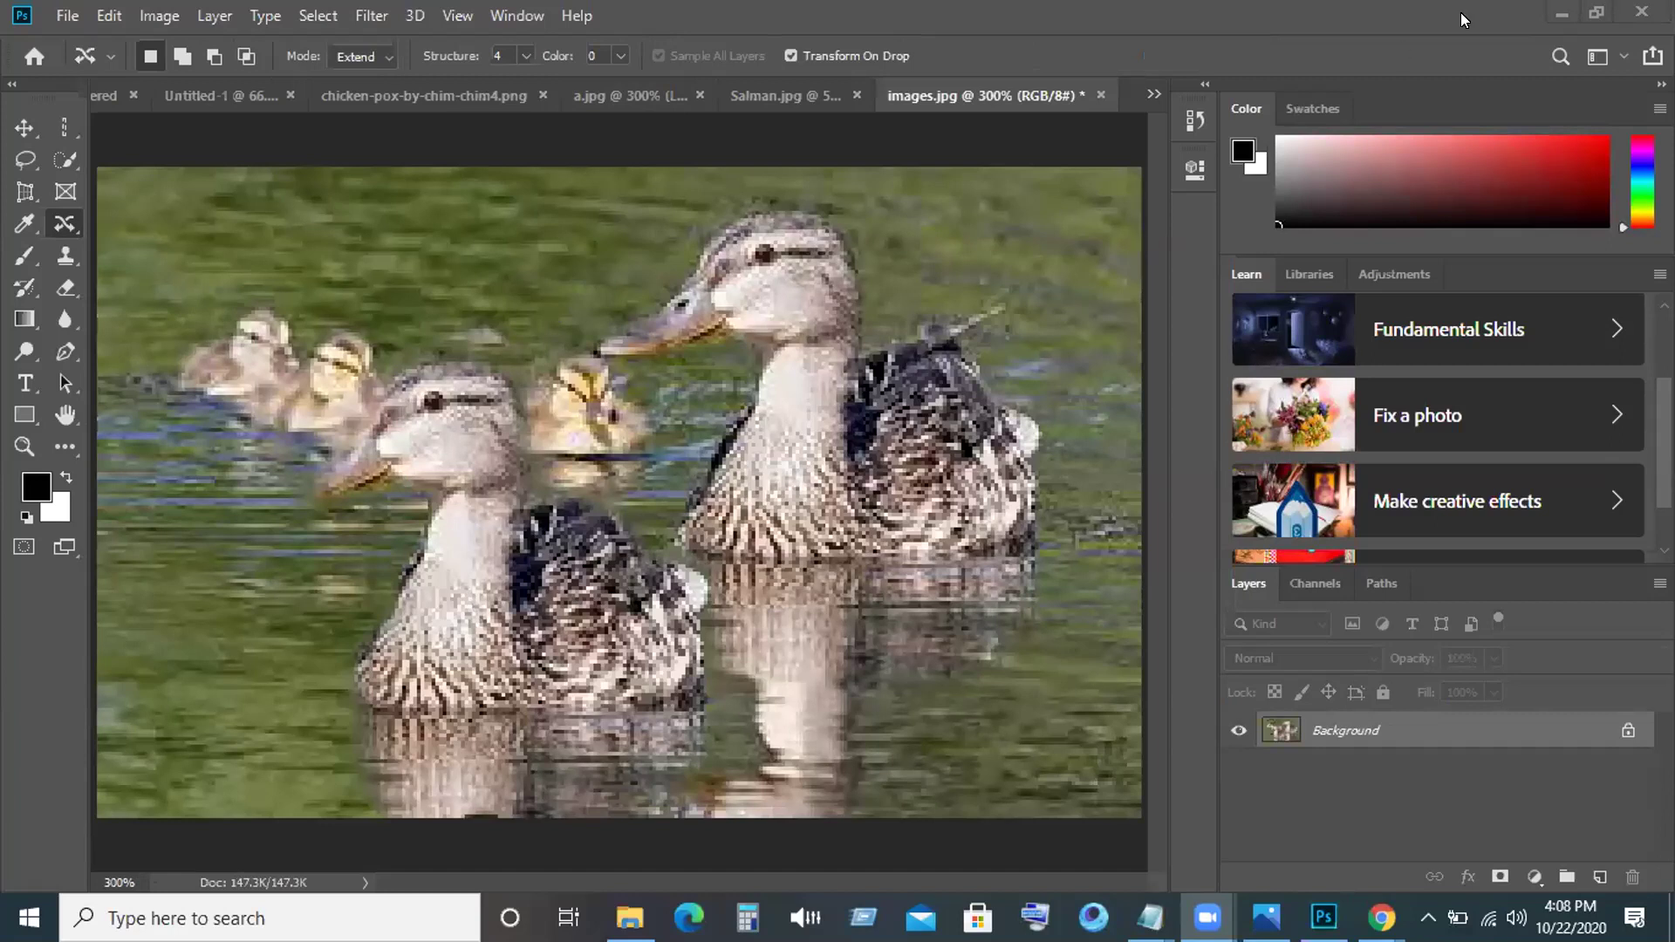
Return to Photoshop and outline a teardrop-shaped blemished area on the woman's cheek.
{"action": "left_click", "coordinate": [1552, 8]}
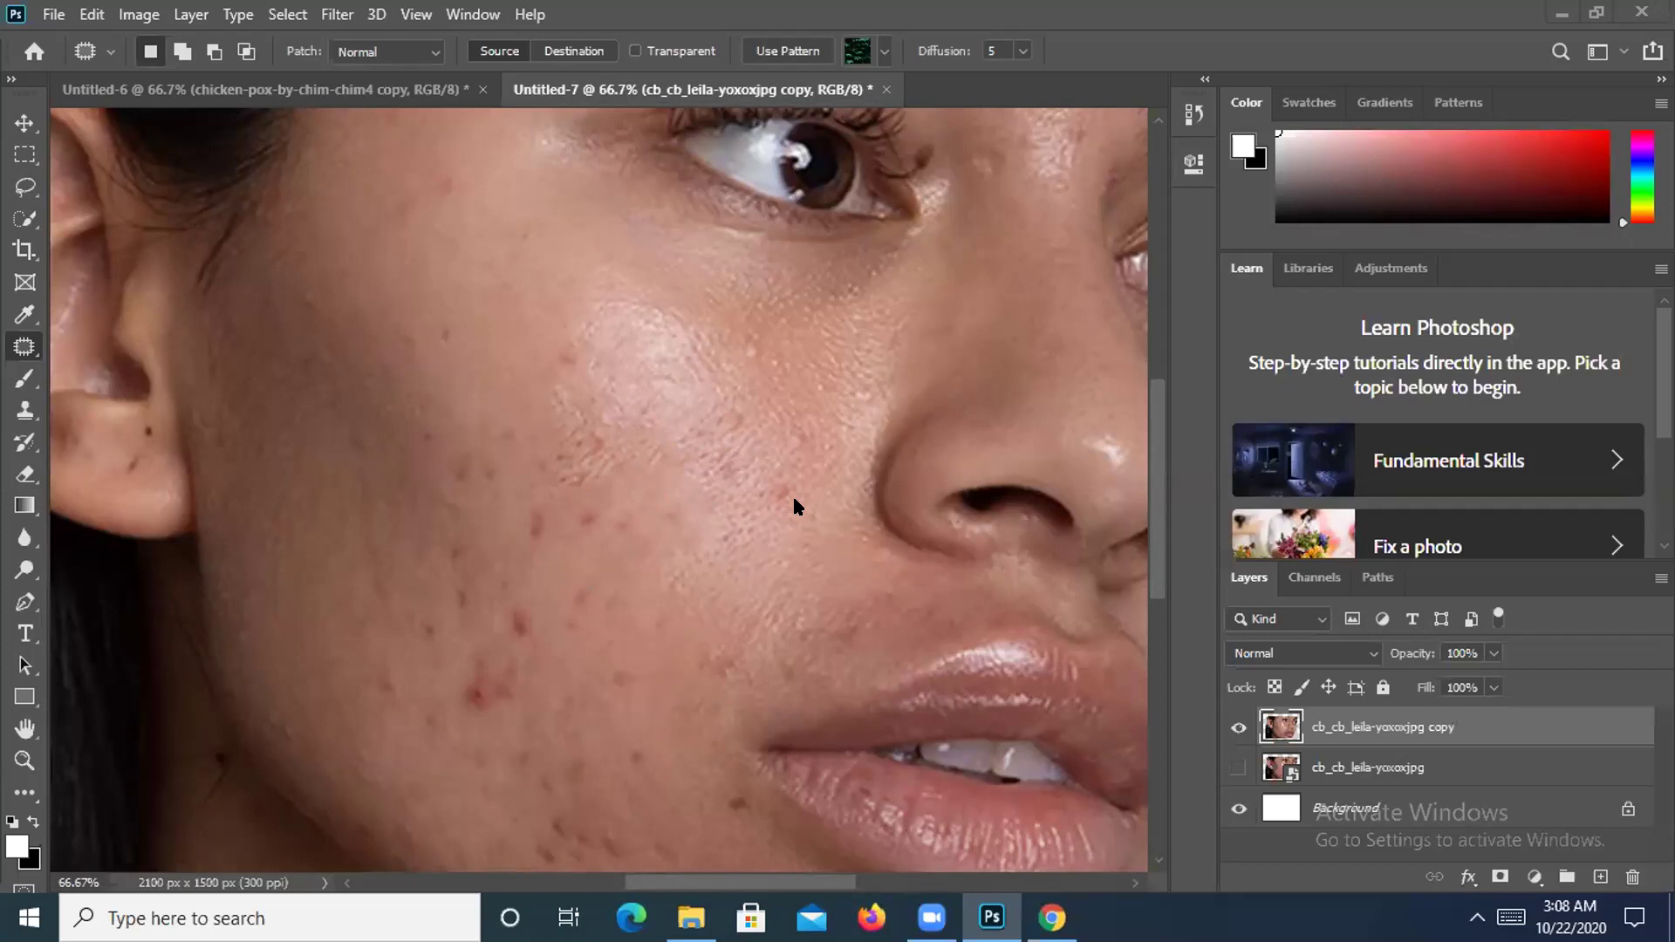
{"action": "mouse_move", "coordinate": [638, 432]}
{"action": "left_mouse_down"}
{"action": "mouse_move", "coordinate": [672, 533]}
{"action": "mouse_move", "coordinate": [721, 536]}
{"action": "left_mouse_up"}
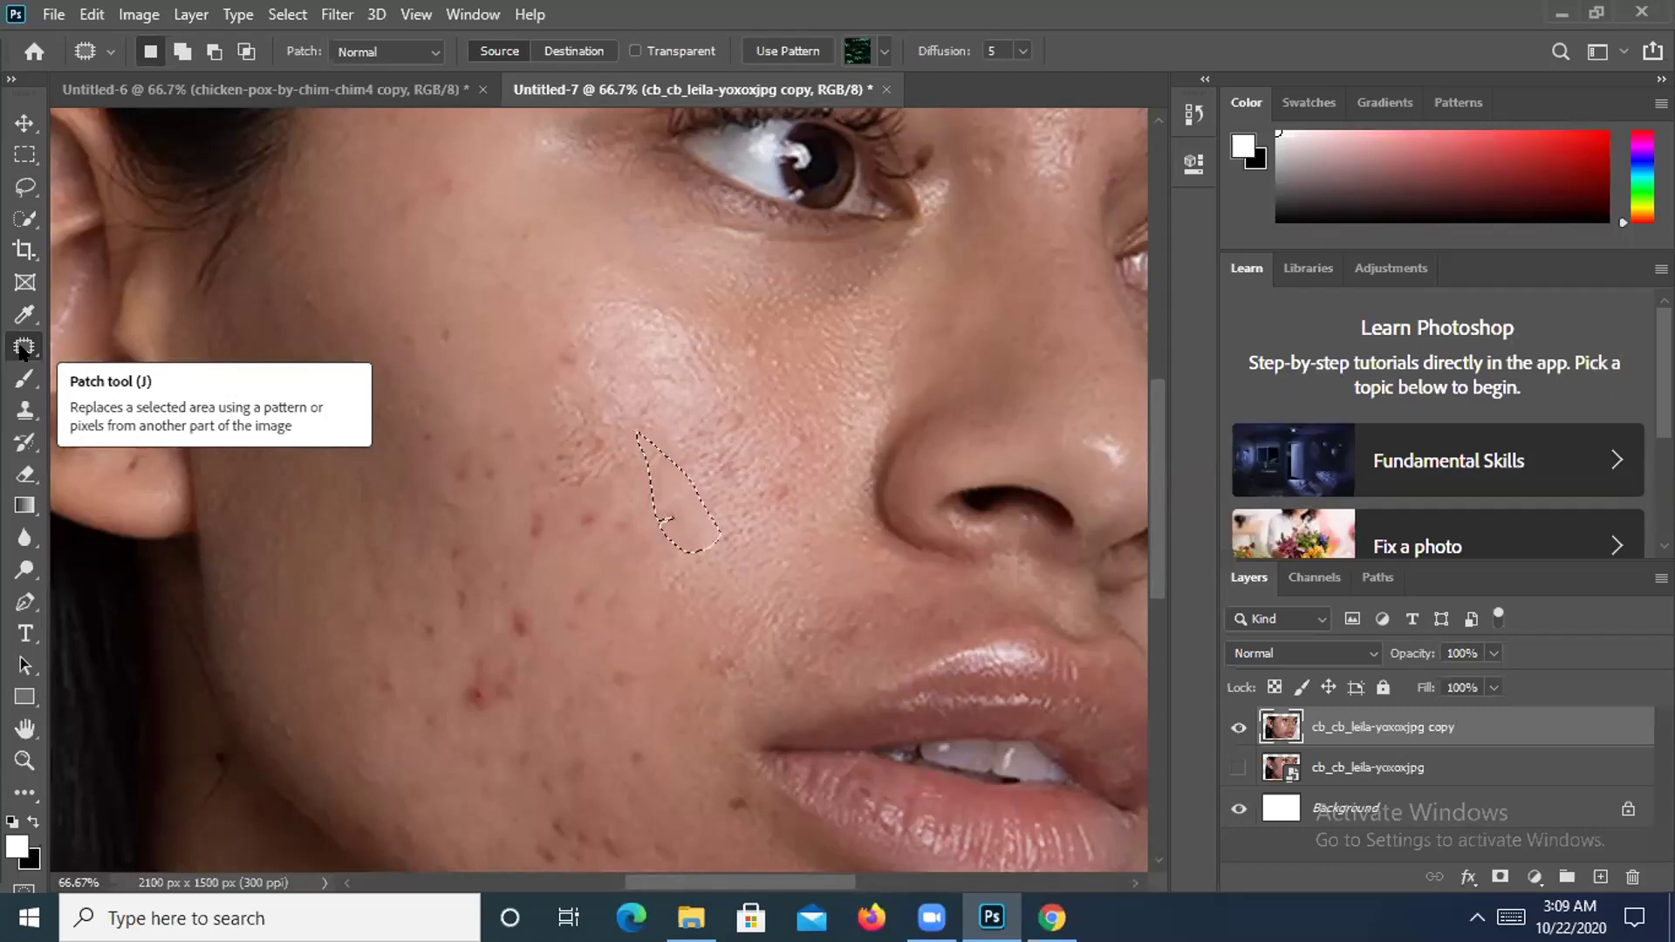
{"action": "left_click", "coordinate": [24, 348]}
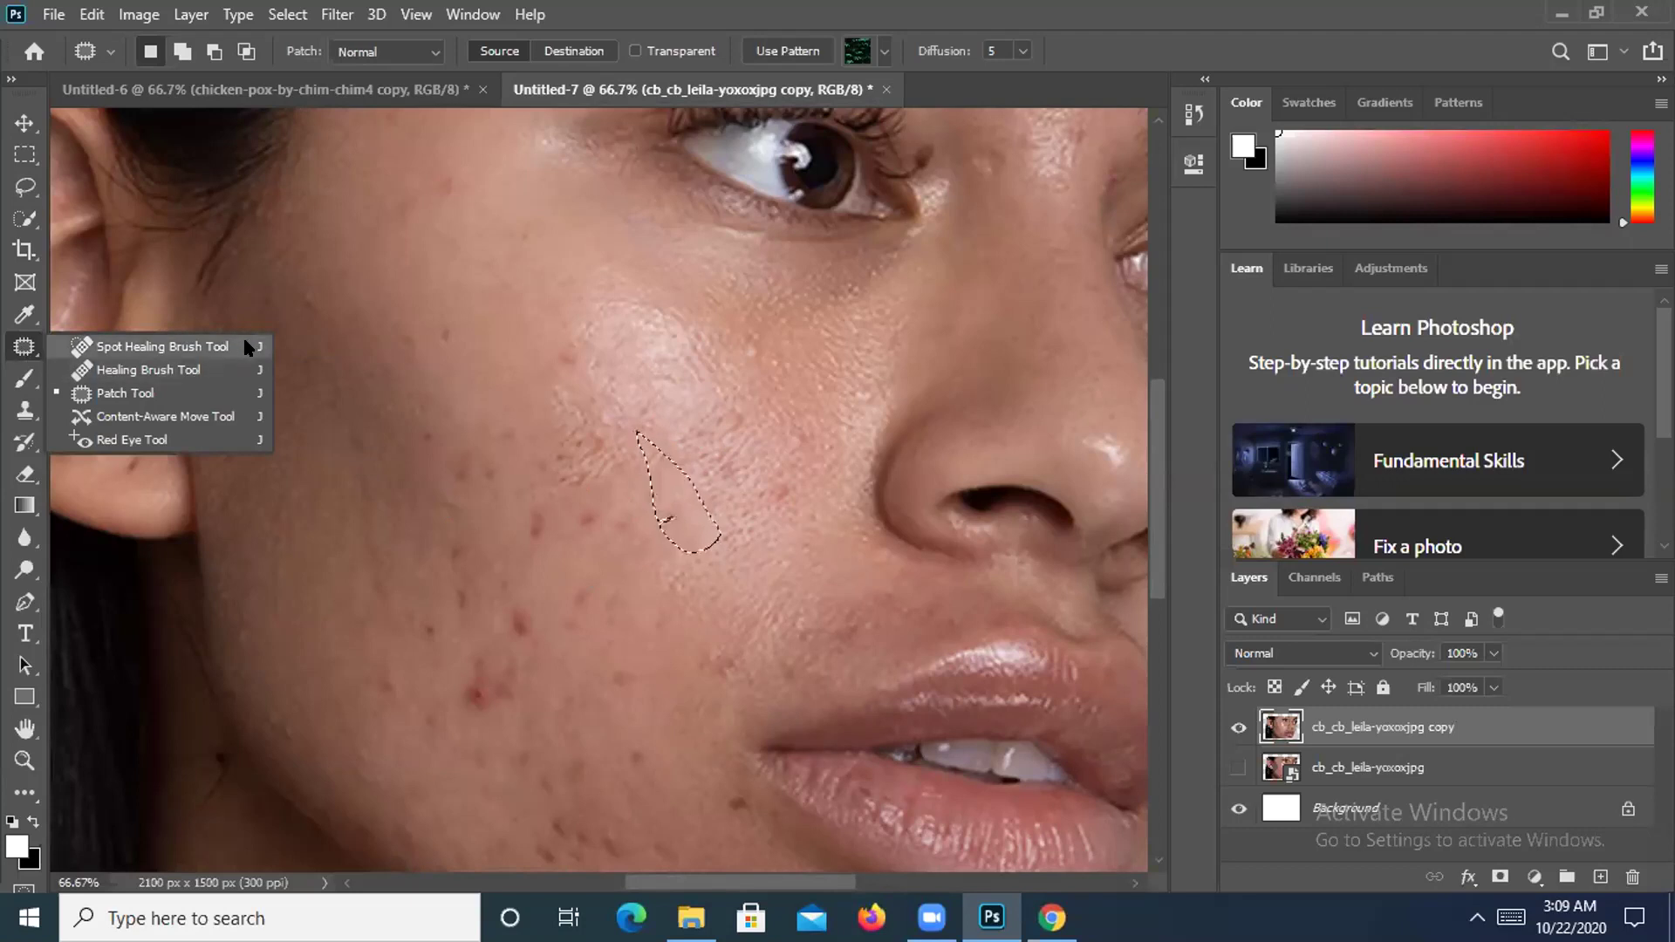
Switch to the Spot Healing Brush, keeping the cheek selection in place.
{"action": "left_click", "coordinate": [113, 371]}
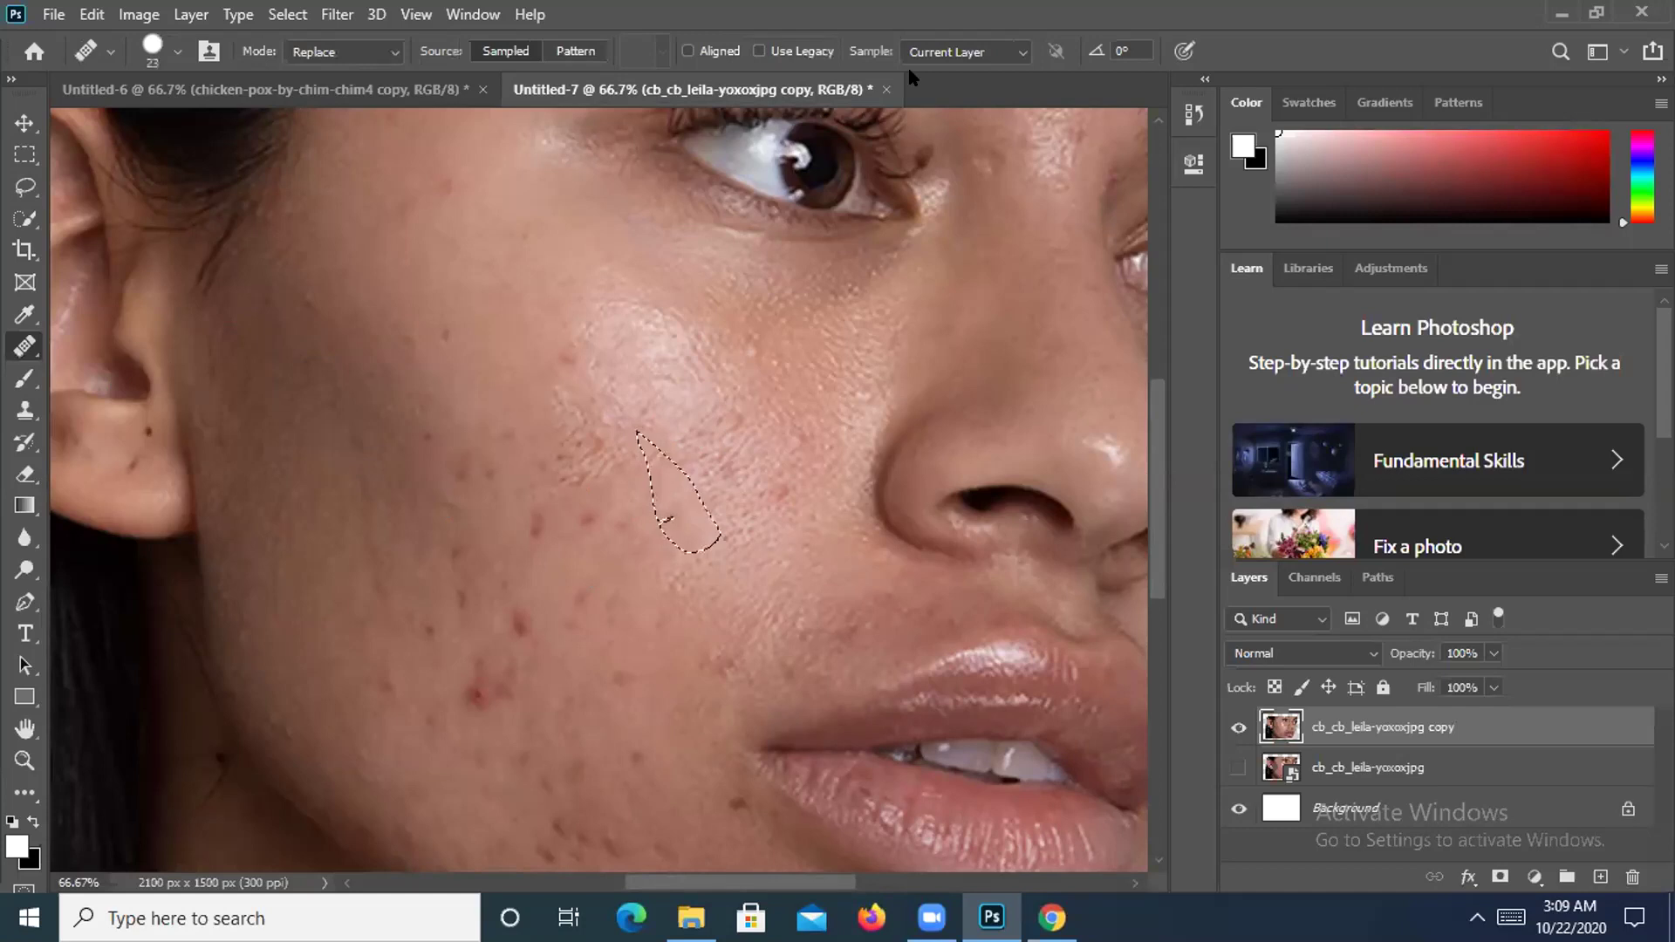
{"action": "right_click", "coordinate": [24, 346]}
{"action": "left_click", "coordinate": [114, 346]}
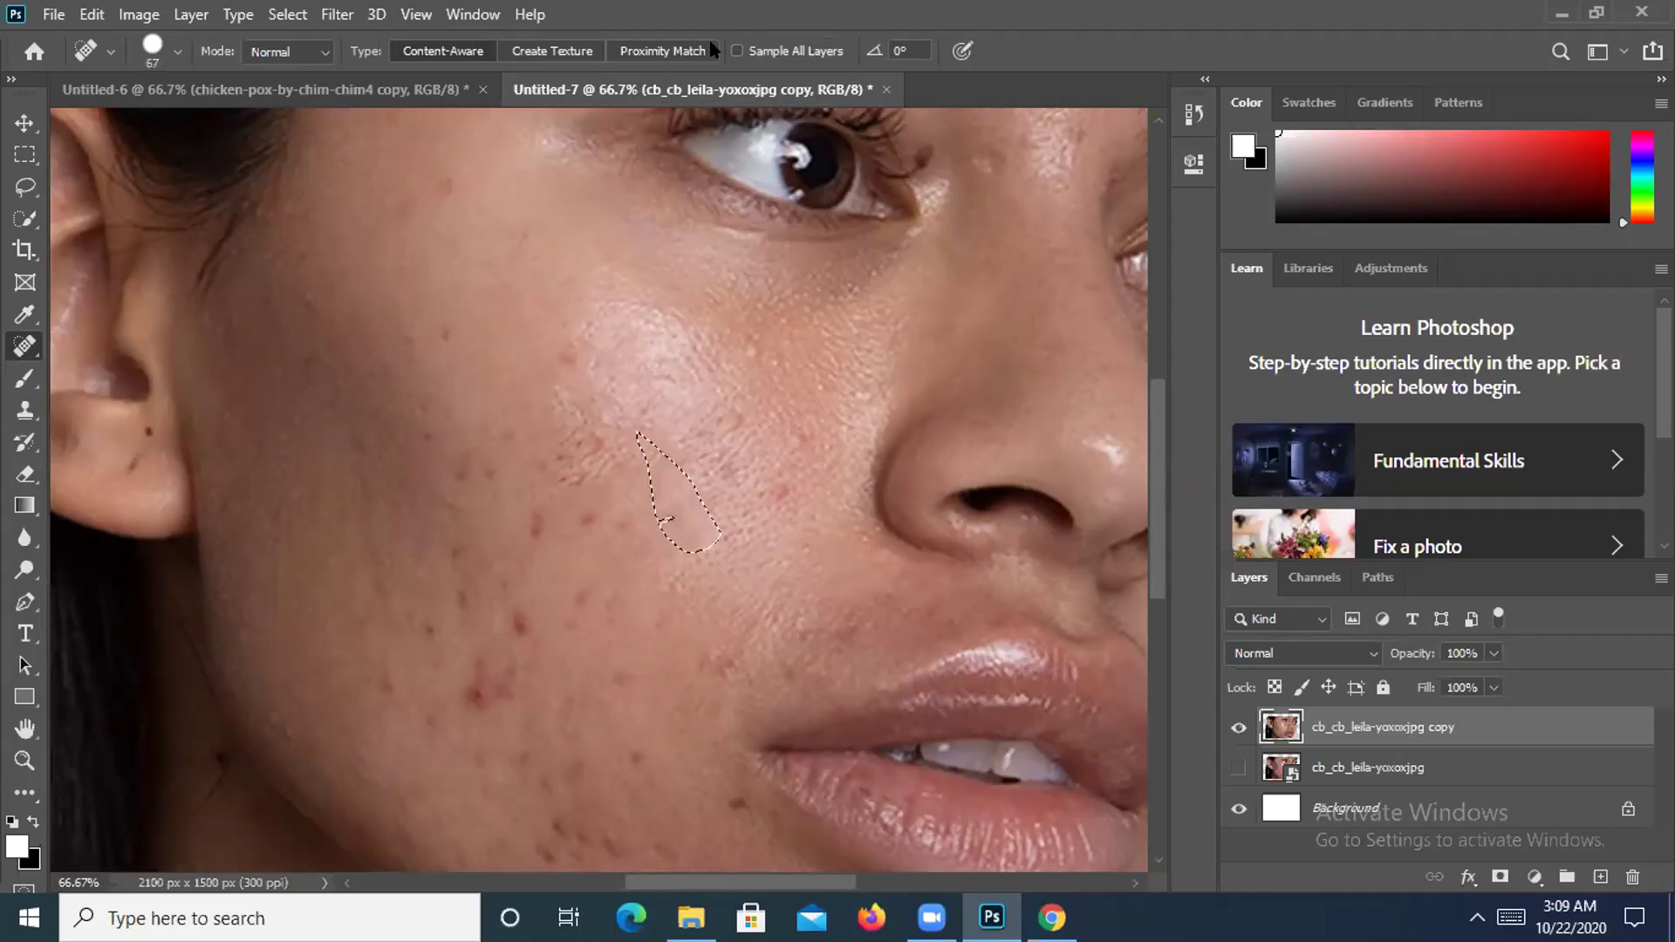
{"action": "key", "text": "ctrl+d"}
{"action": "key", "text": "ctrl+z"}
Set the spot healing brush size, trying 46 and 30 px before settling on 37 px.
{"action": "left_click", "coordinate": [178, 53]}
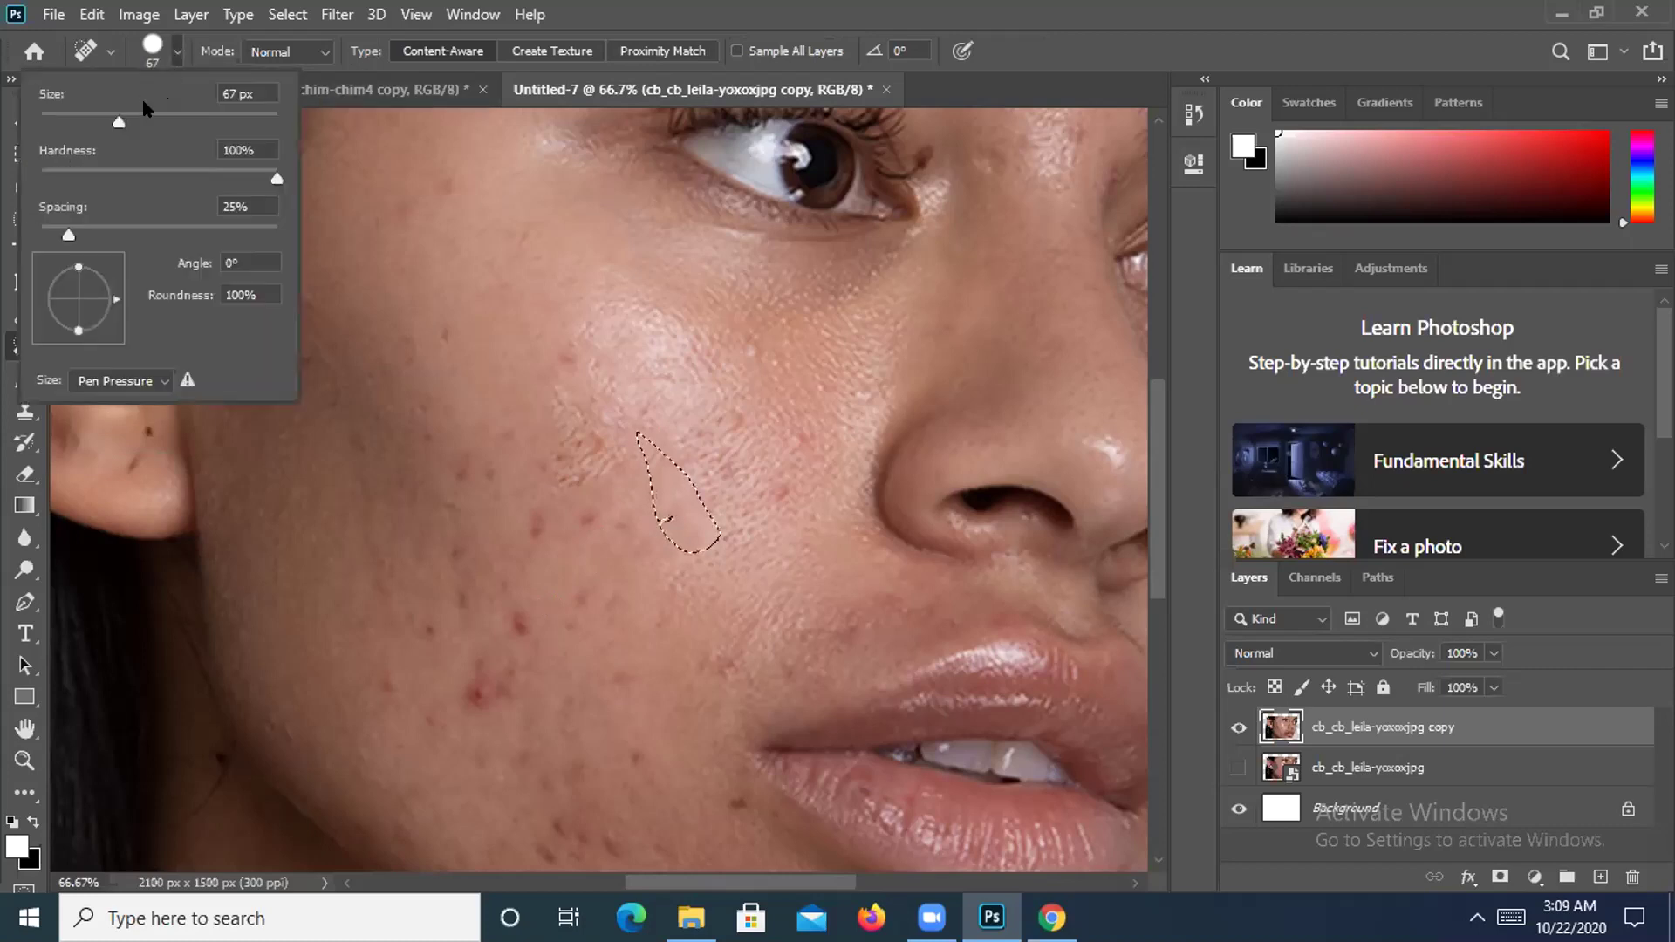
{"action": "type", "text": "46"}
{"action": "key", "text": "Return"}
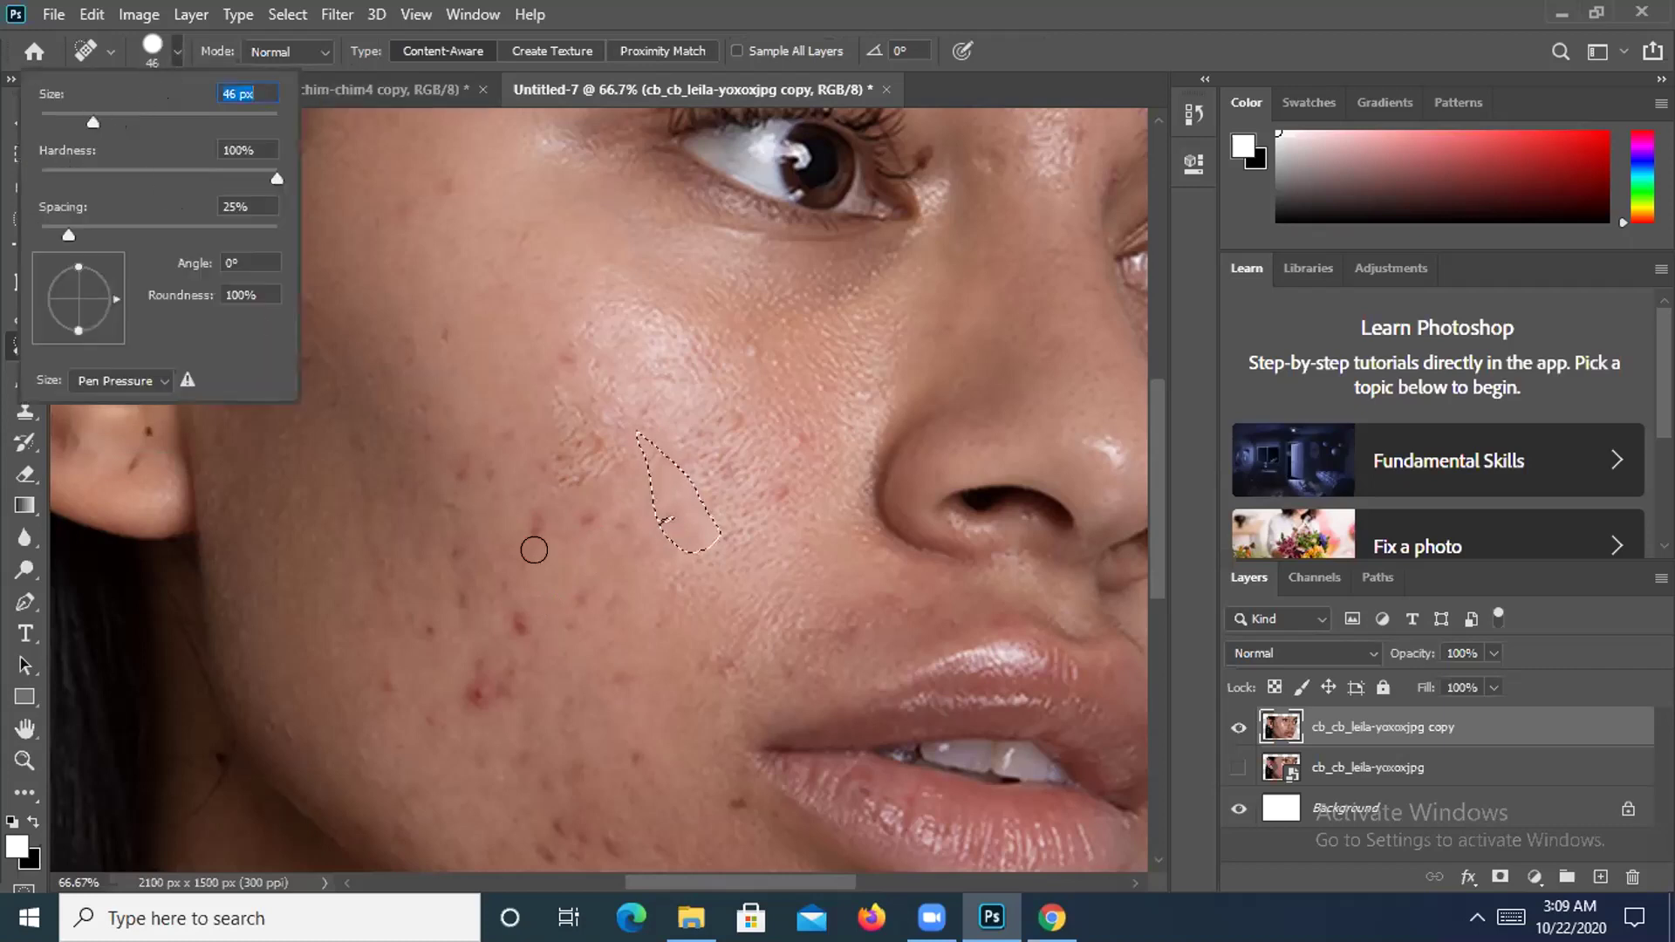
{"action": "type", "text": "30"}
{"action": "key", "text": "Return"}
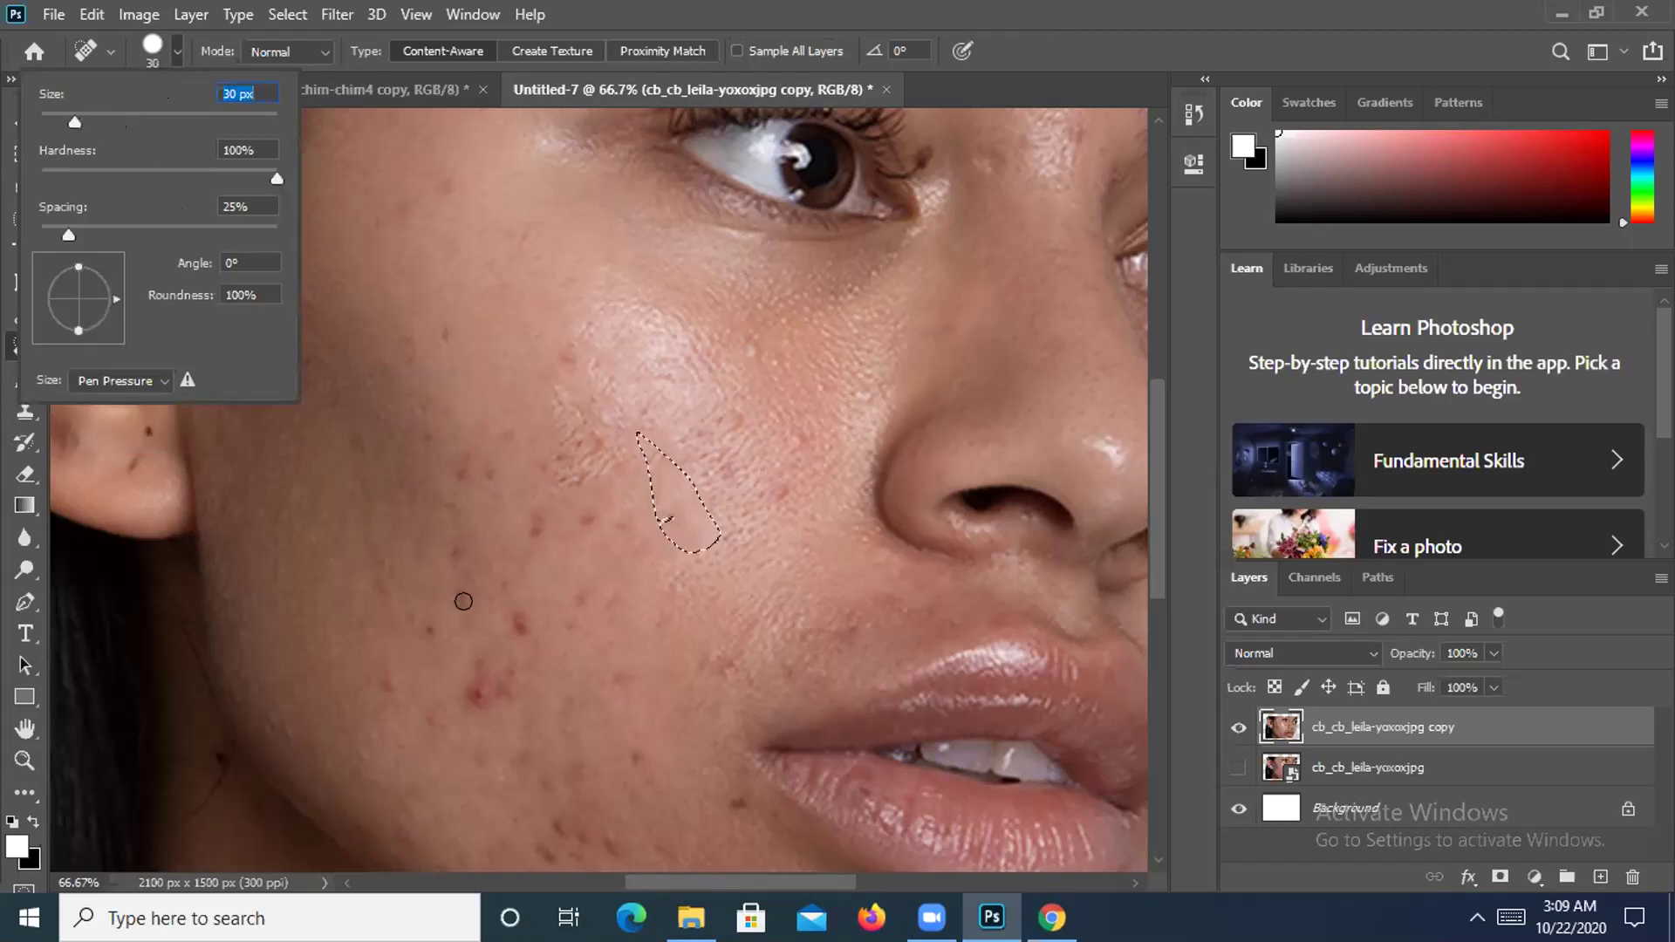
{"action": "key", "text": "Return"}
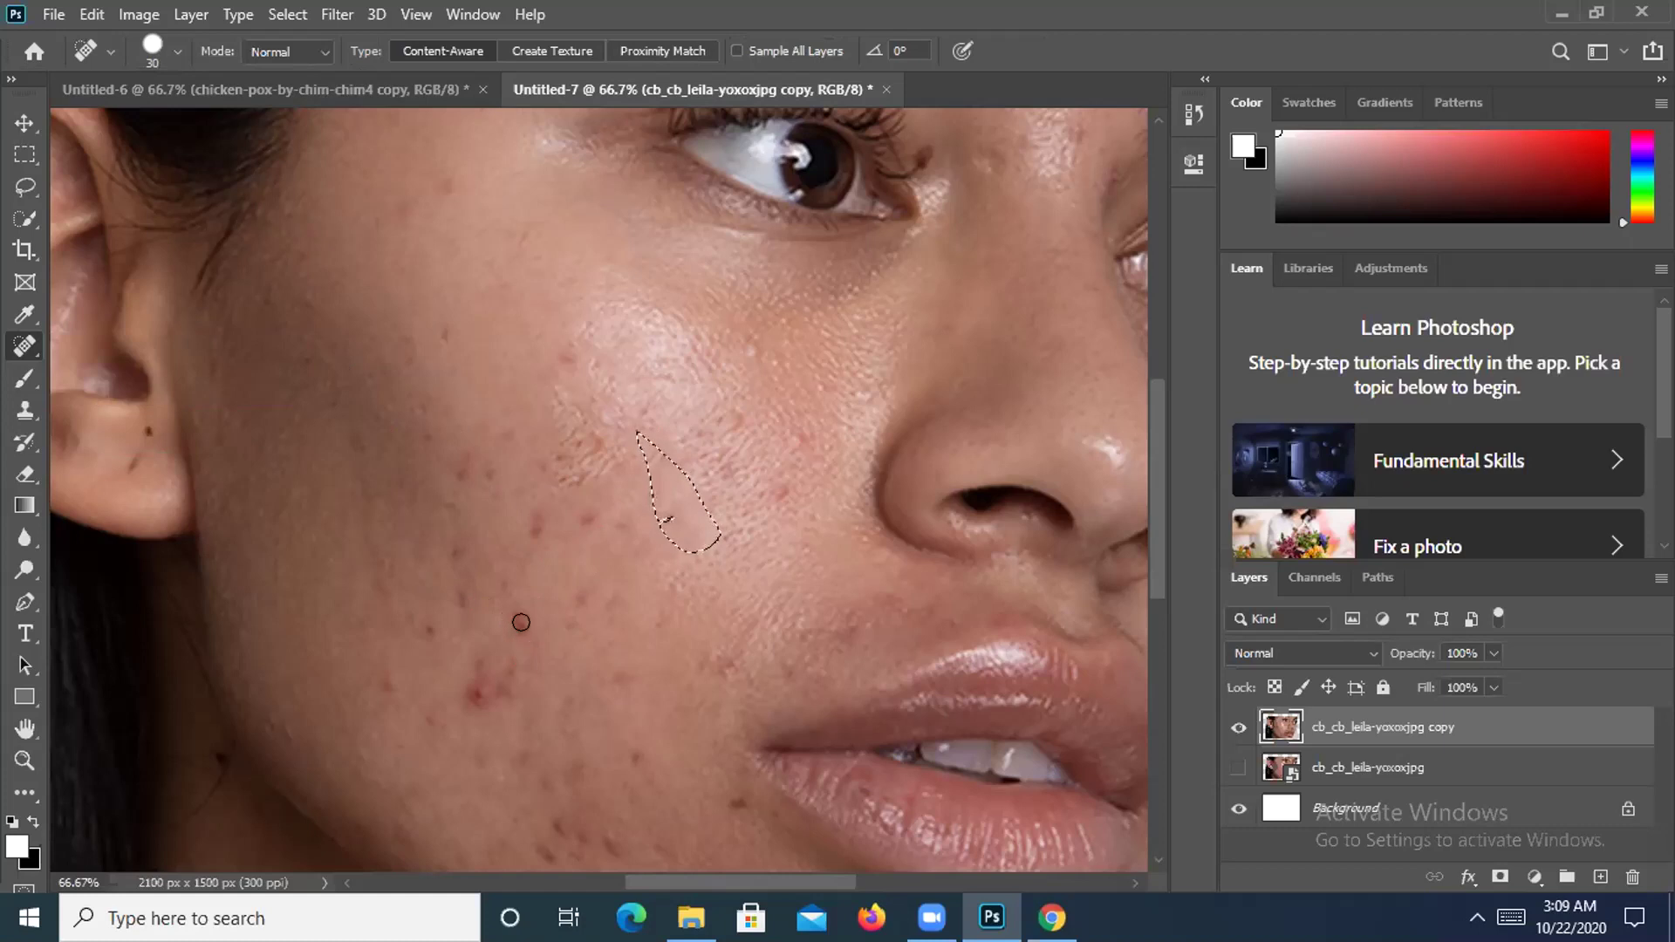
{"action": "left_click", "coordinate": [178, 51]}
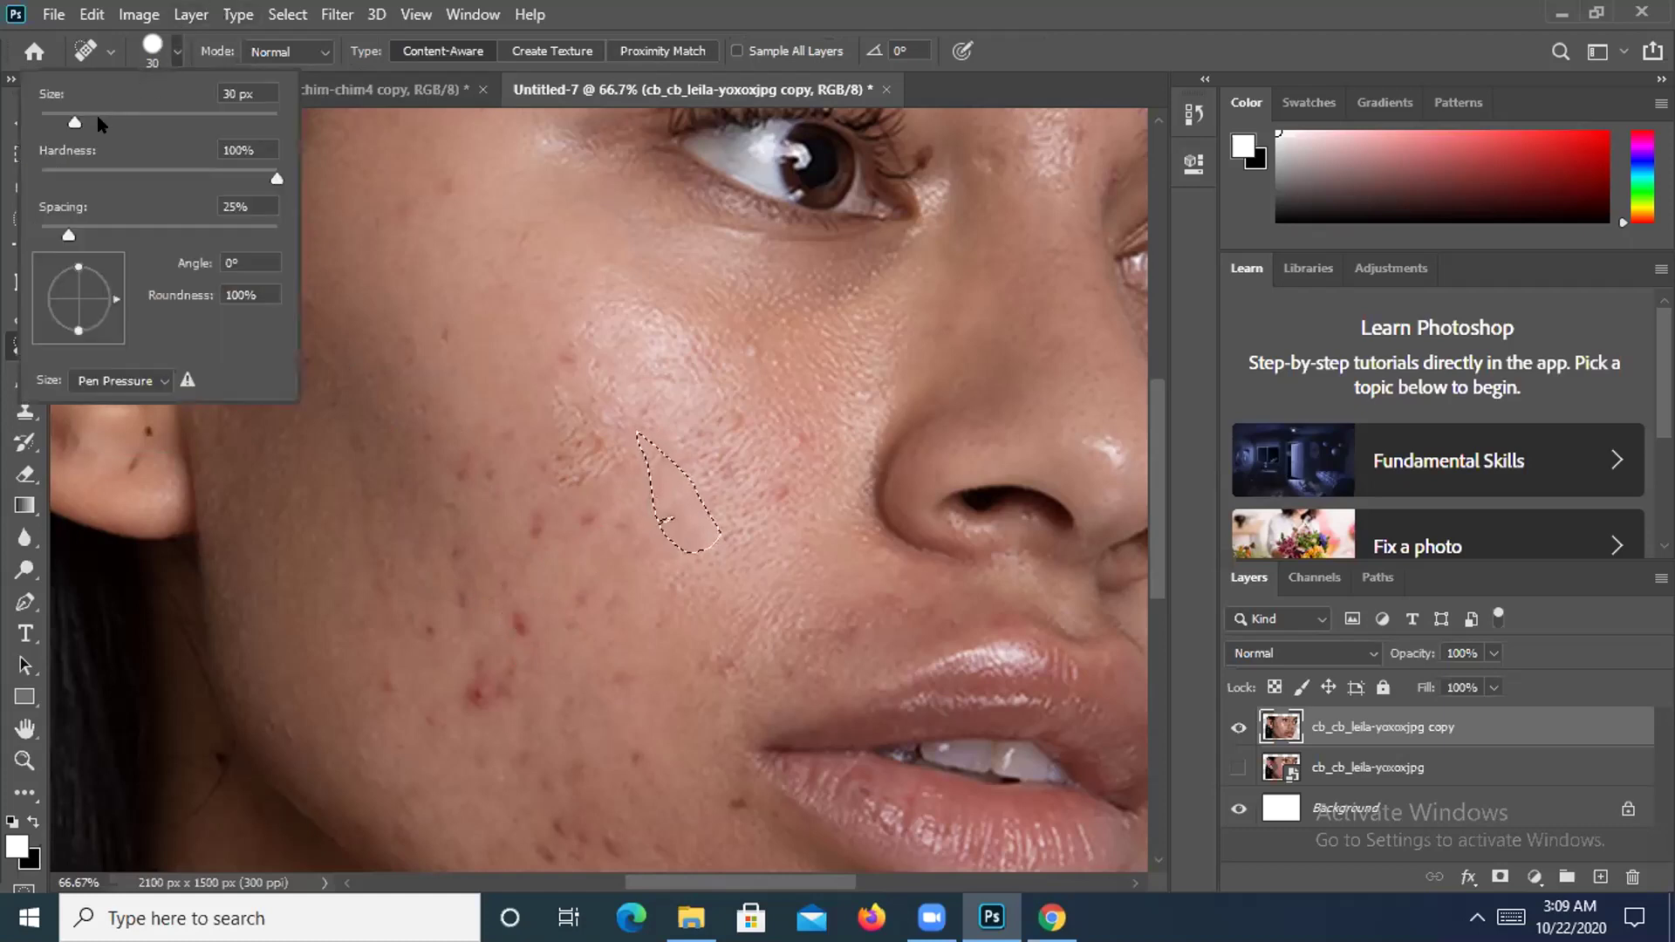
{"action": "left_click_drag", "start_coordinate": [74, 122], "coordinate": [83, 122]}
{"action": "left_click", "coordinate": [462, 700]}
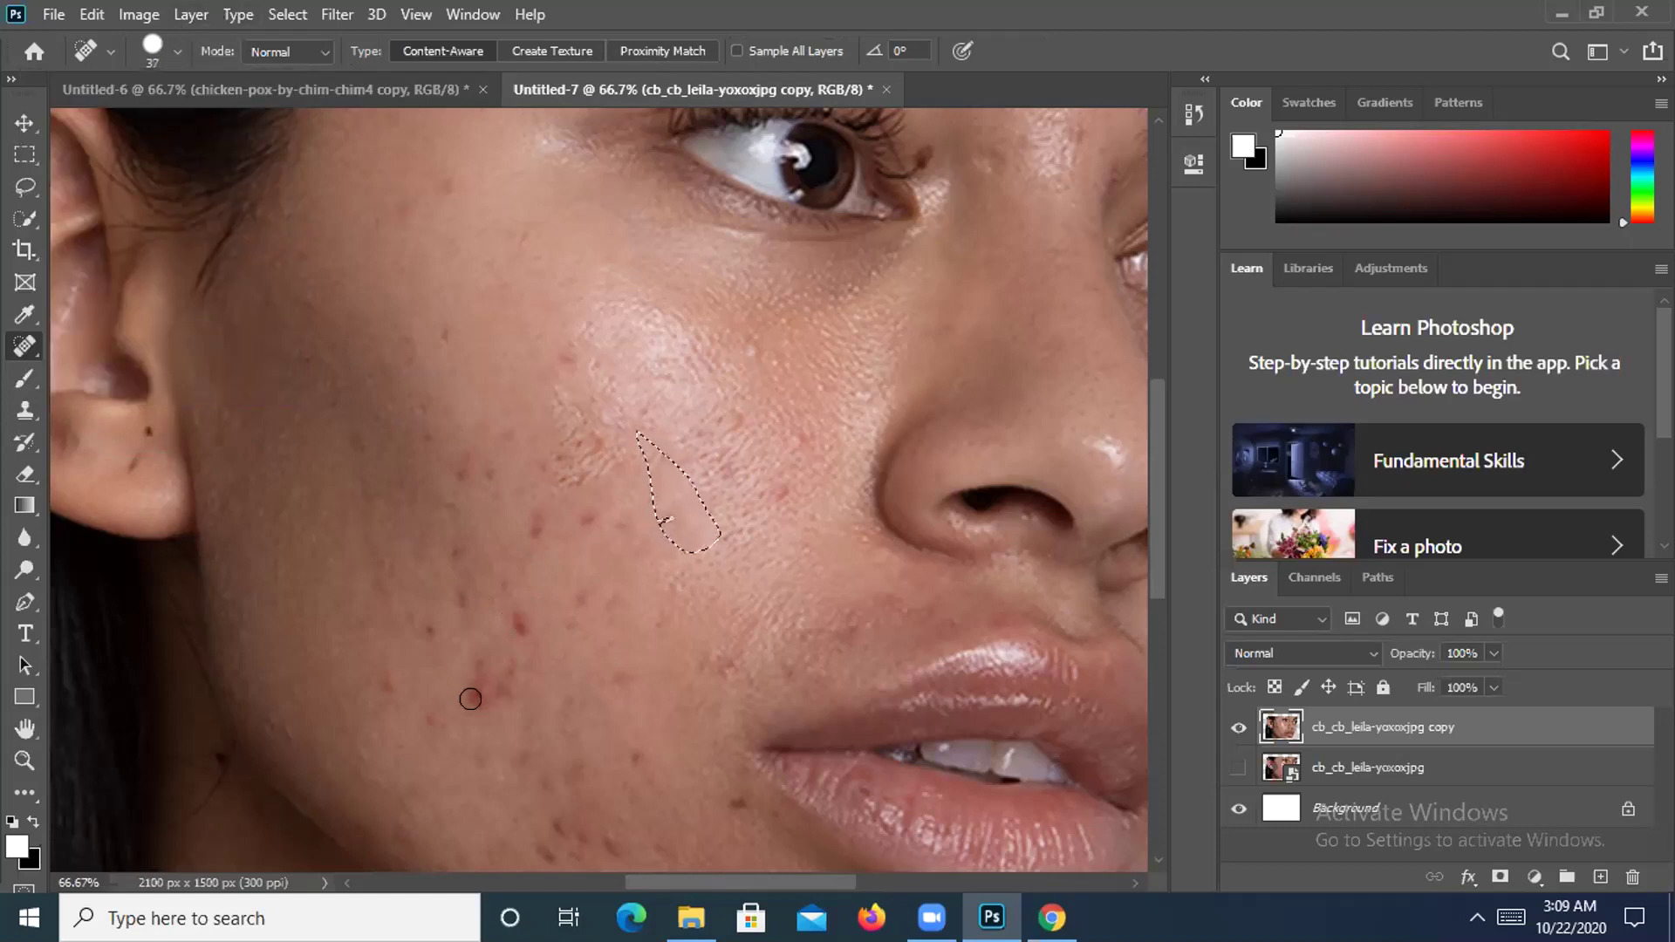
{"action": "right_click", "coordinate": [12, 358]}
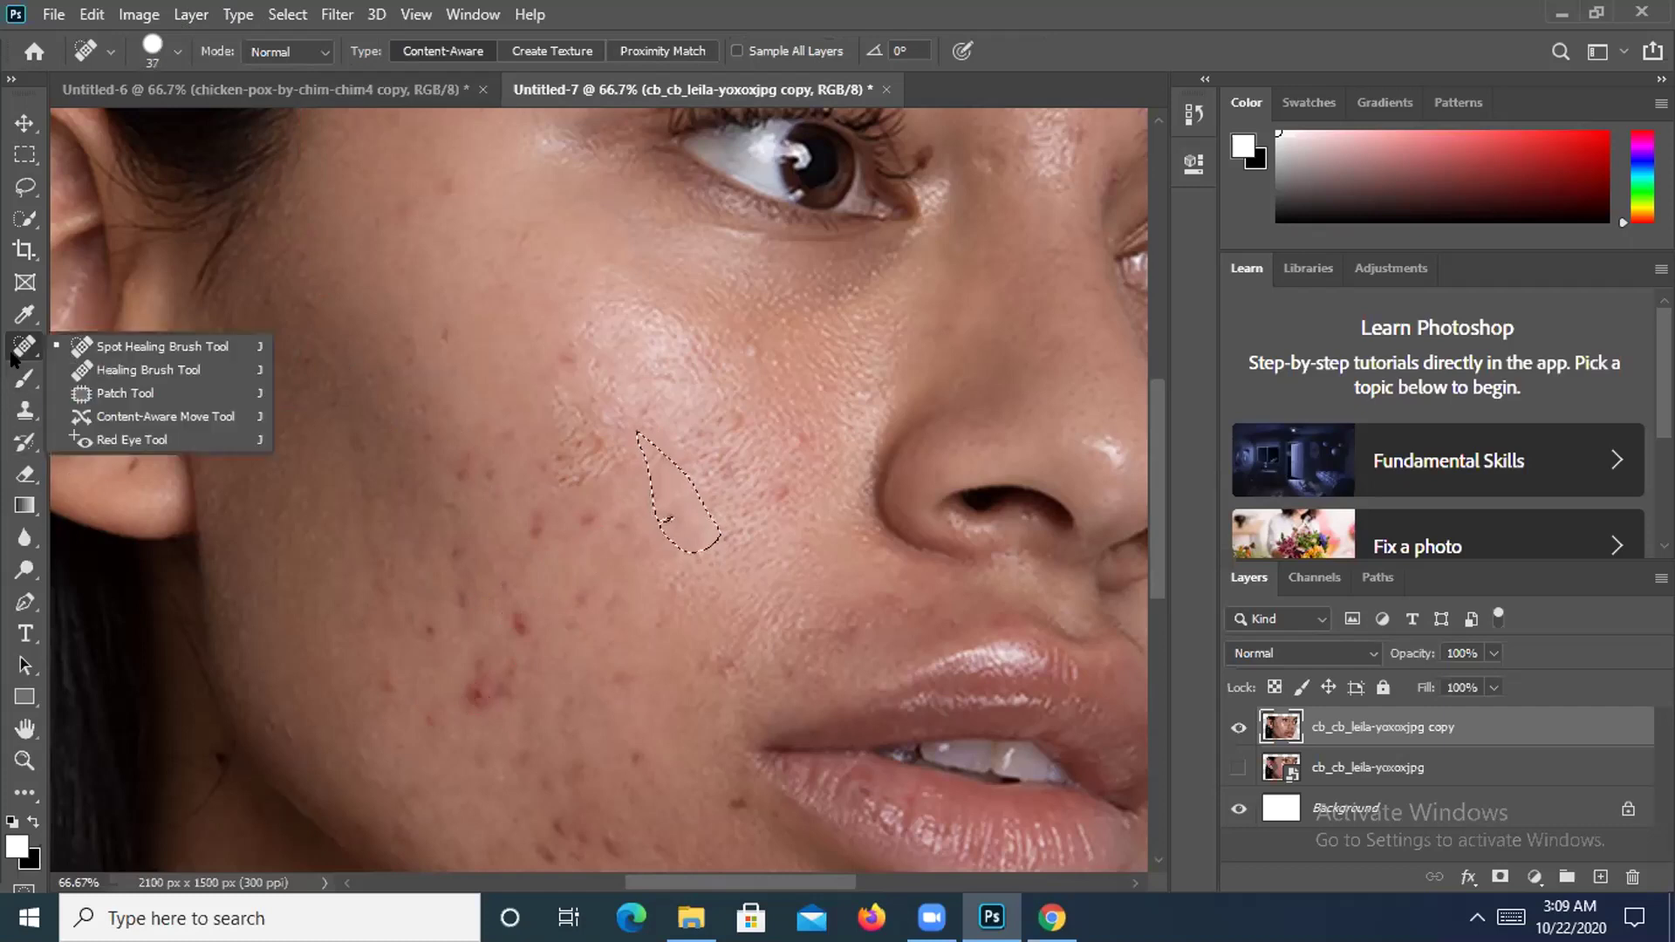
{"action": "left_click", "coordinate": [105, 346]}
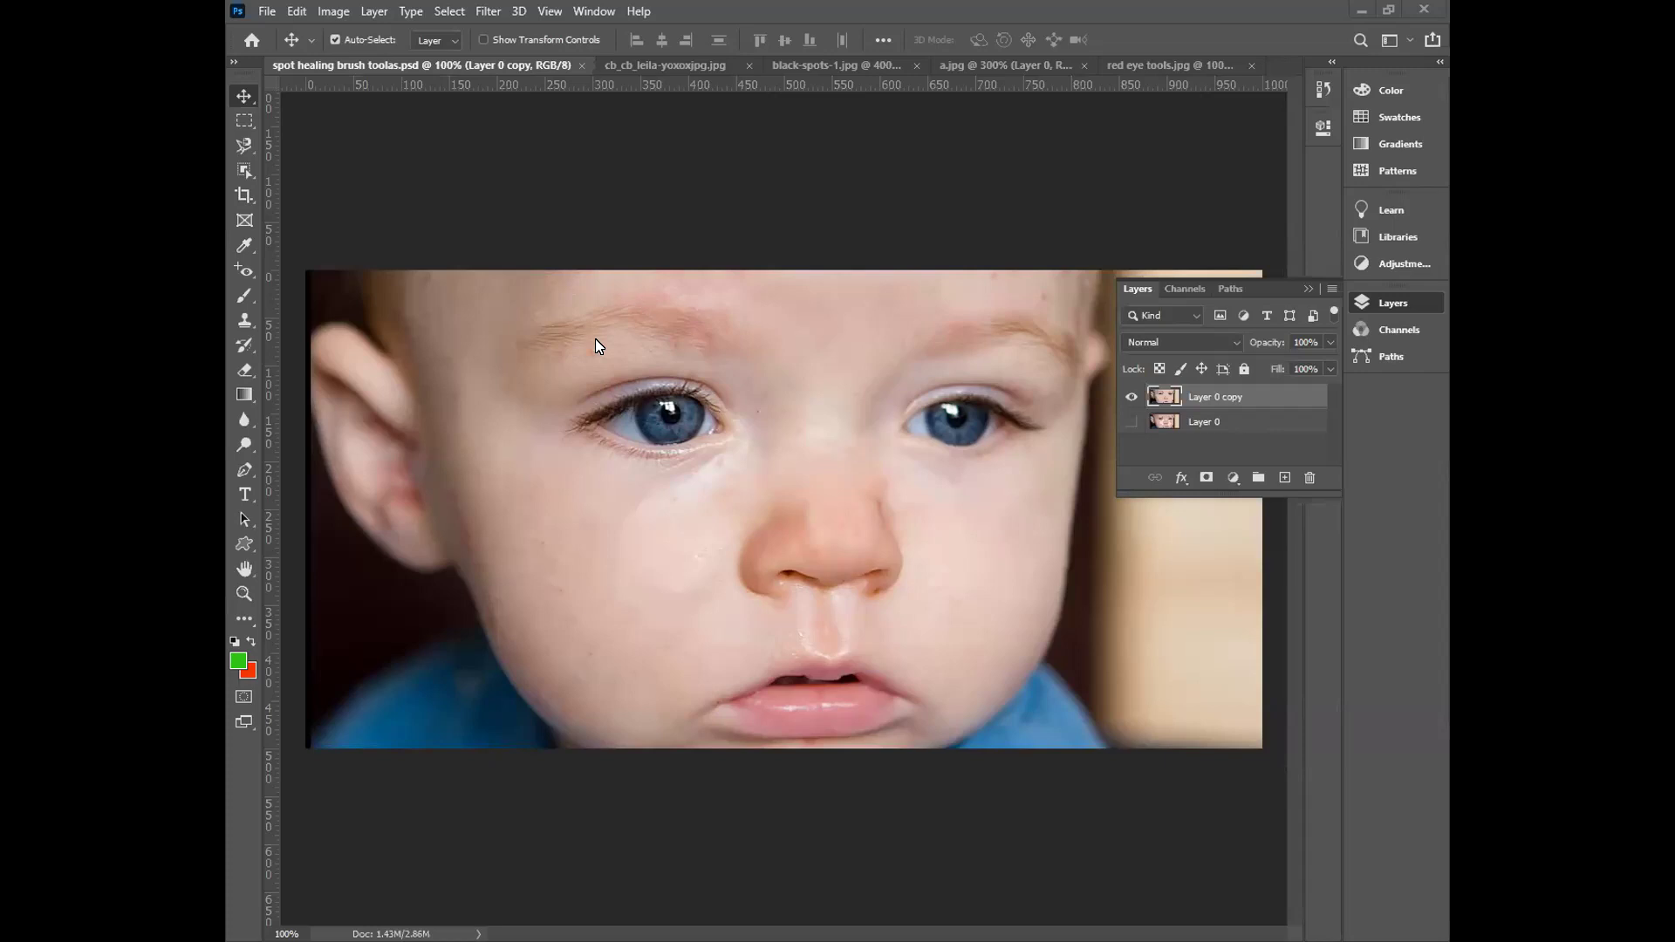
Choose the Spot Healing Brush and heal one spot on the baby's forehead.
{"action": "left_click", "coordinate": [245, 274]}
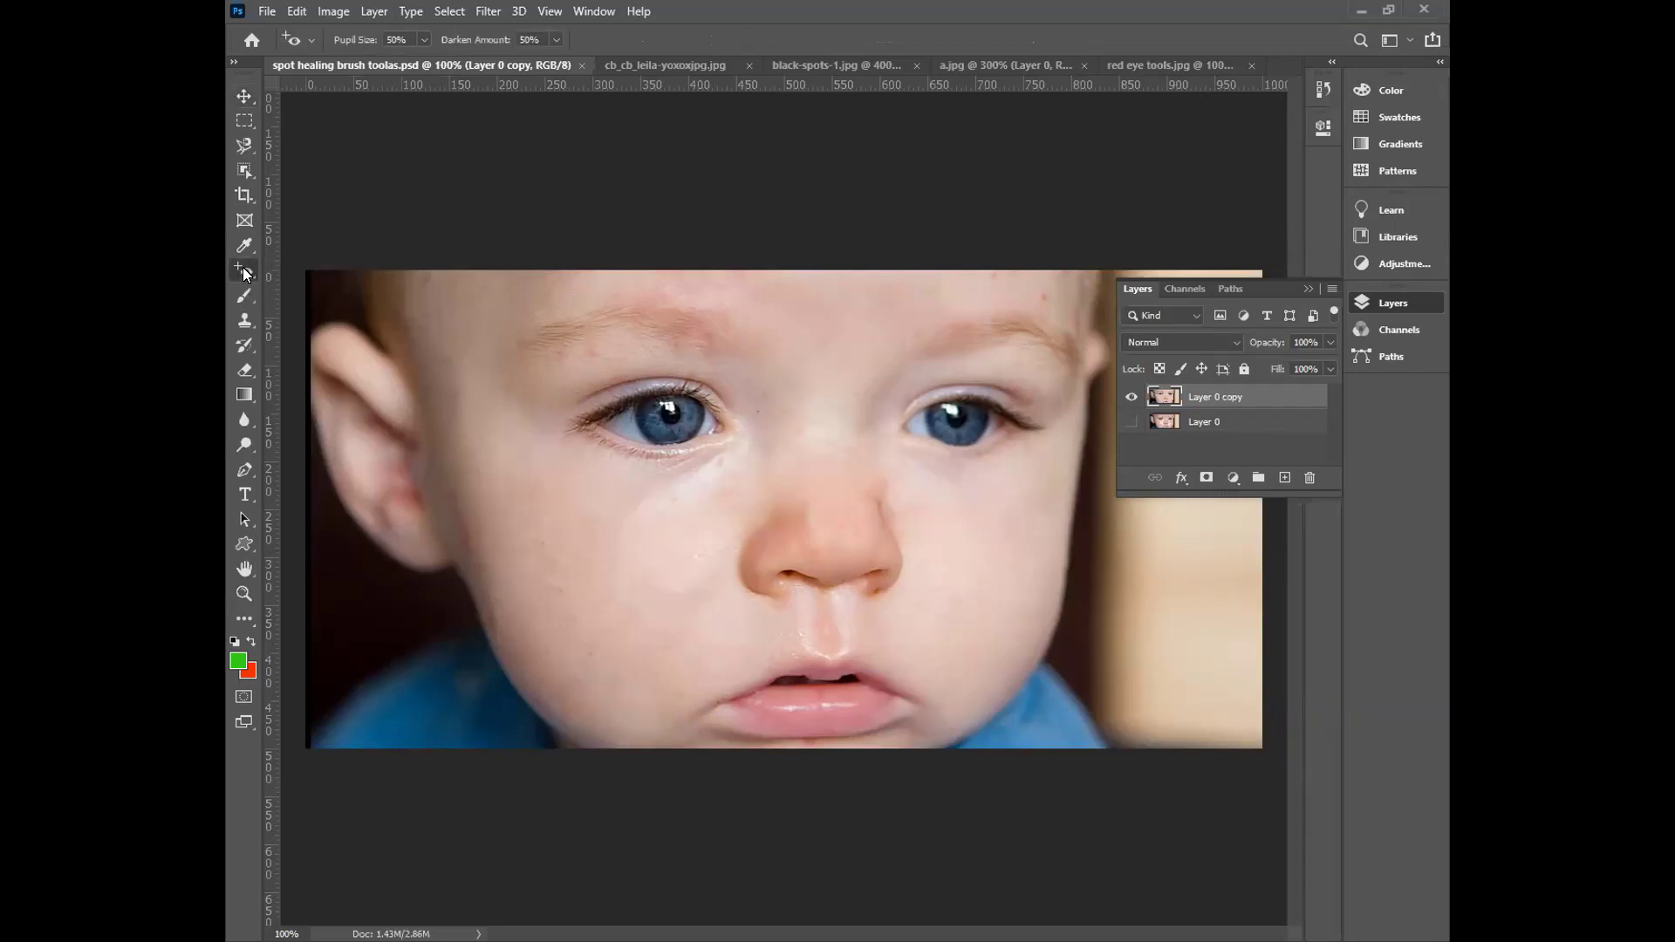
{"action": "right_click", "coordinate": [244, 274]}
{"action": "left_click", "coordinate": [313, 267]}
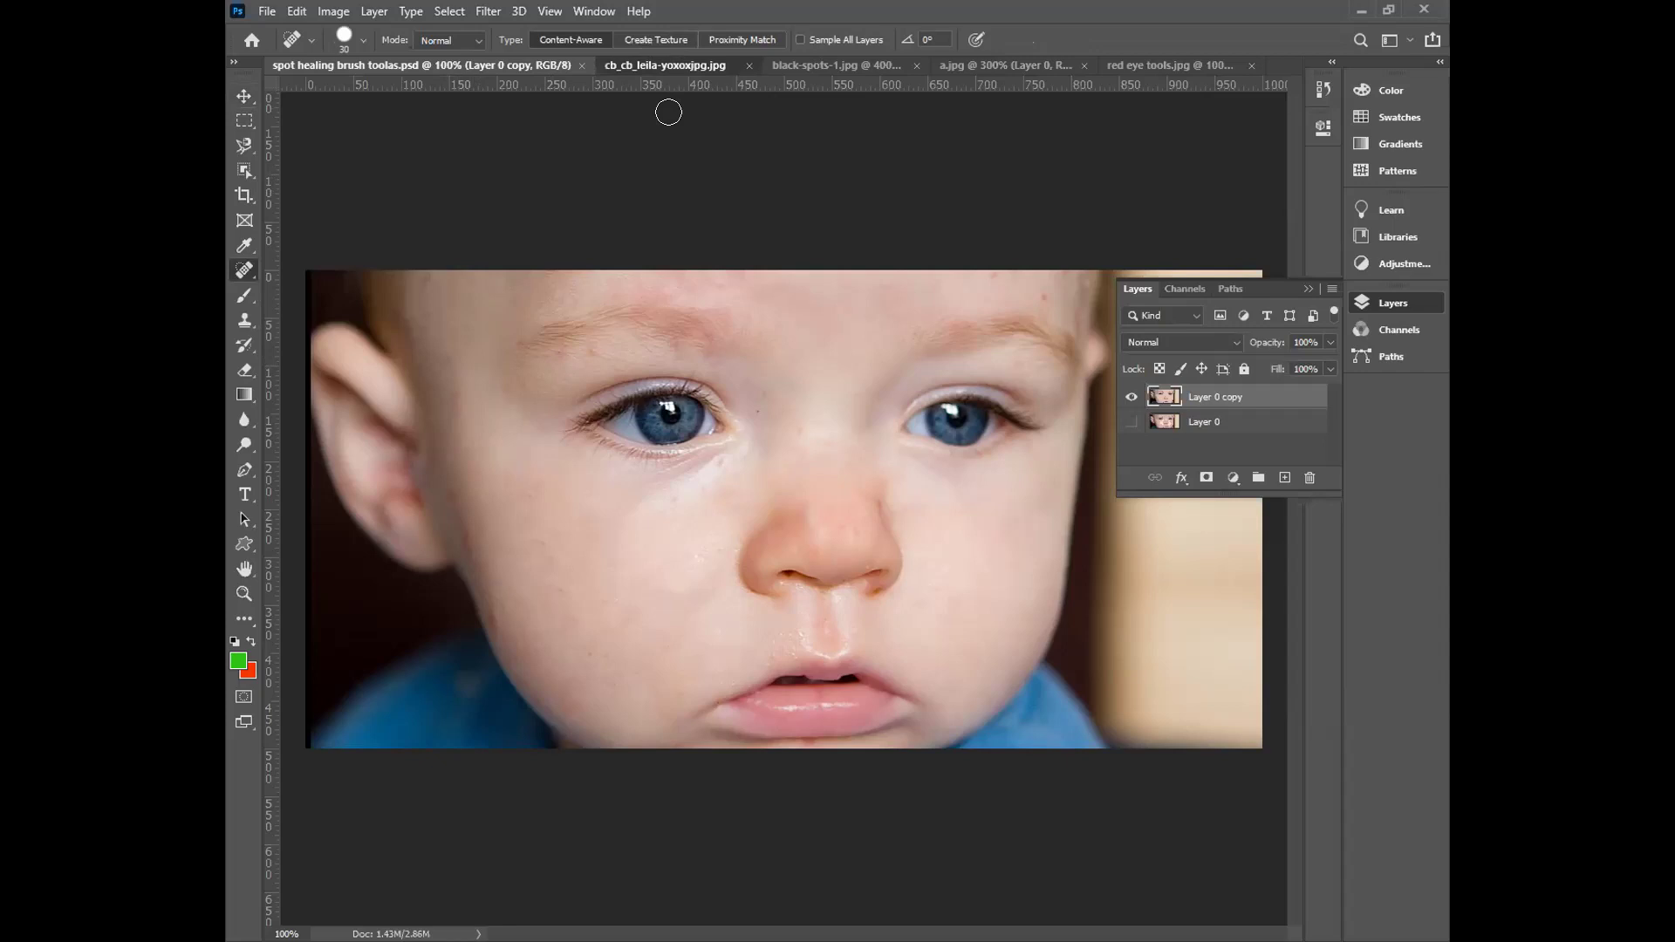
{"action": "left_click", "coordinate": [664, 65]}
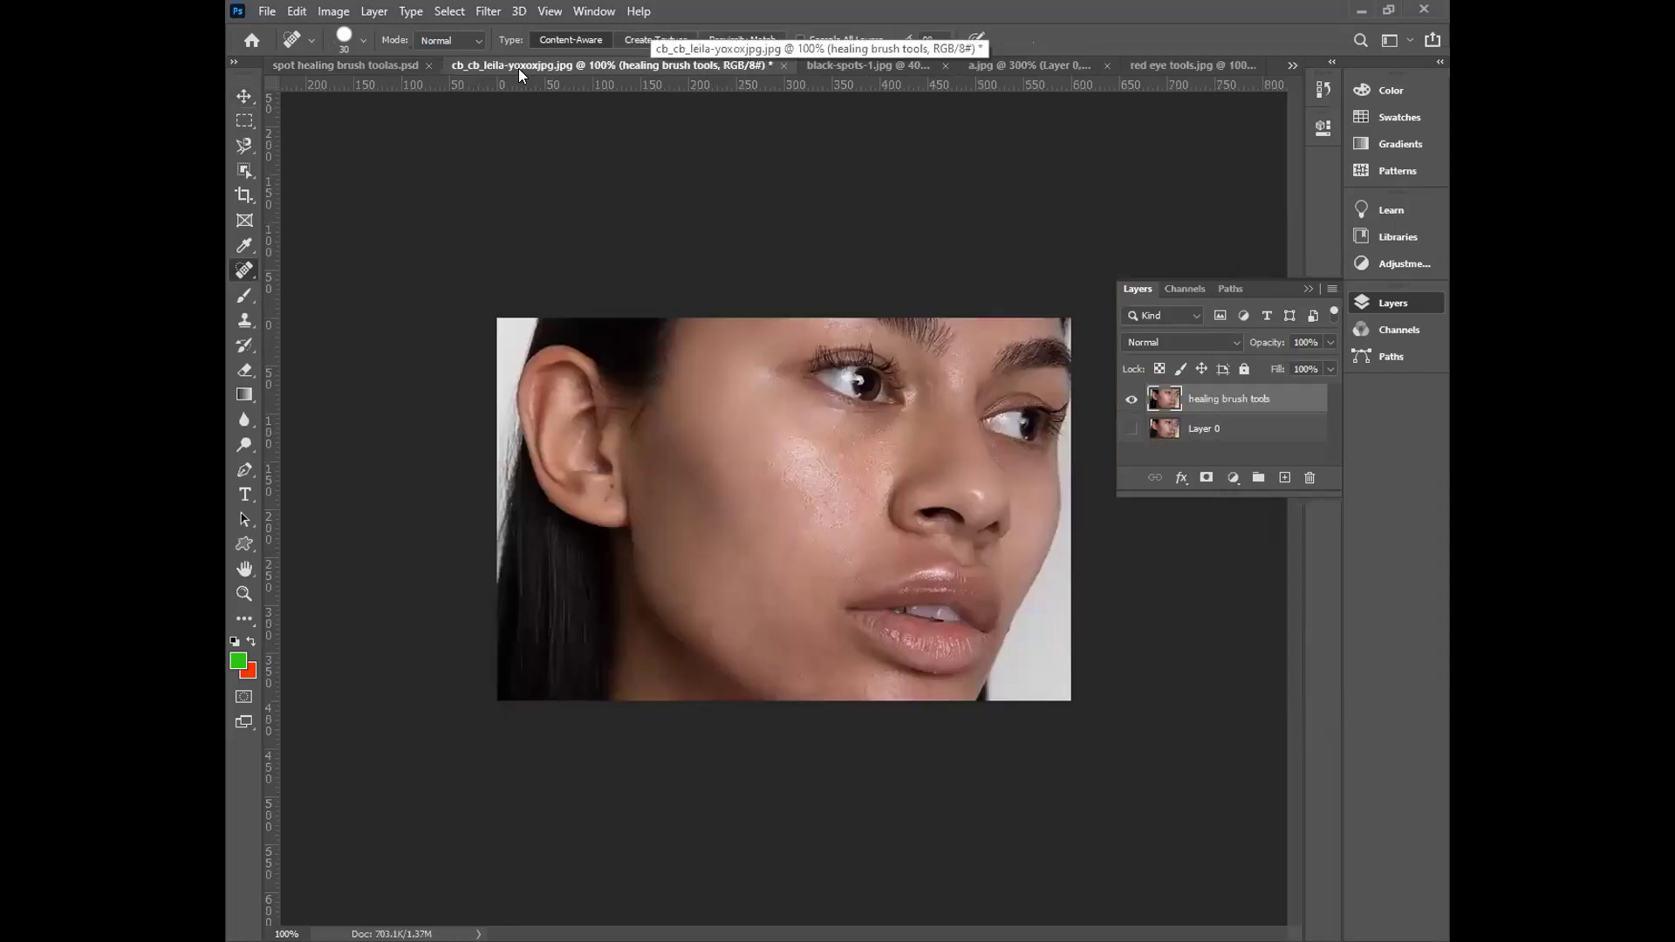
{"action": "left_click", "coordinate": [414, 66]}
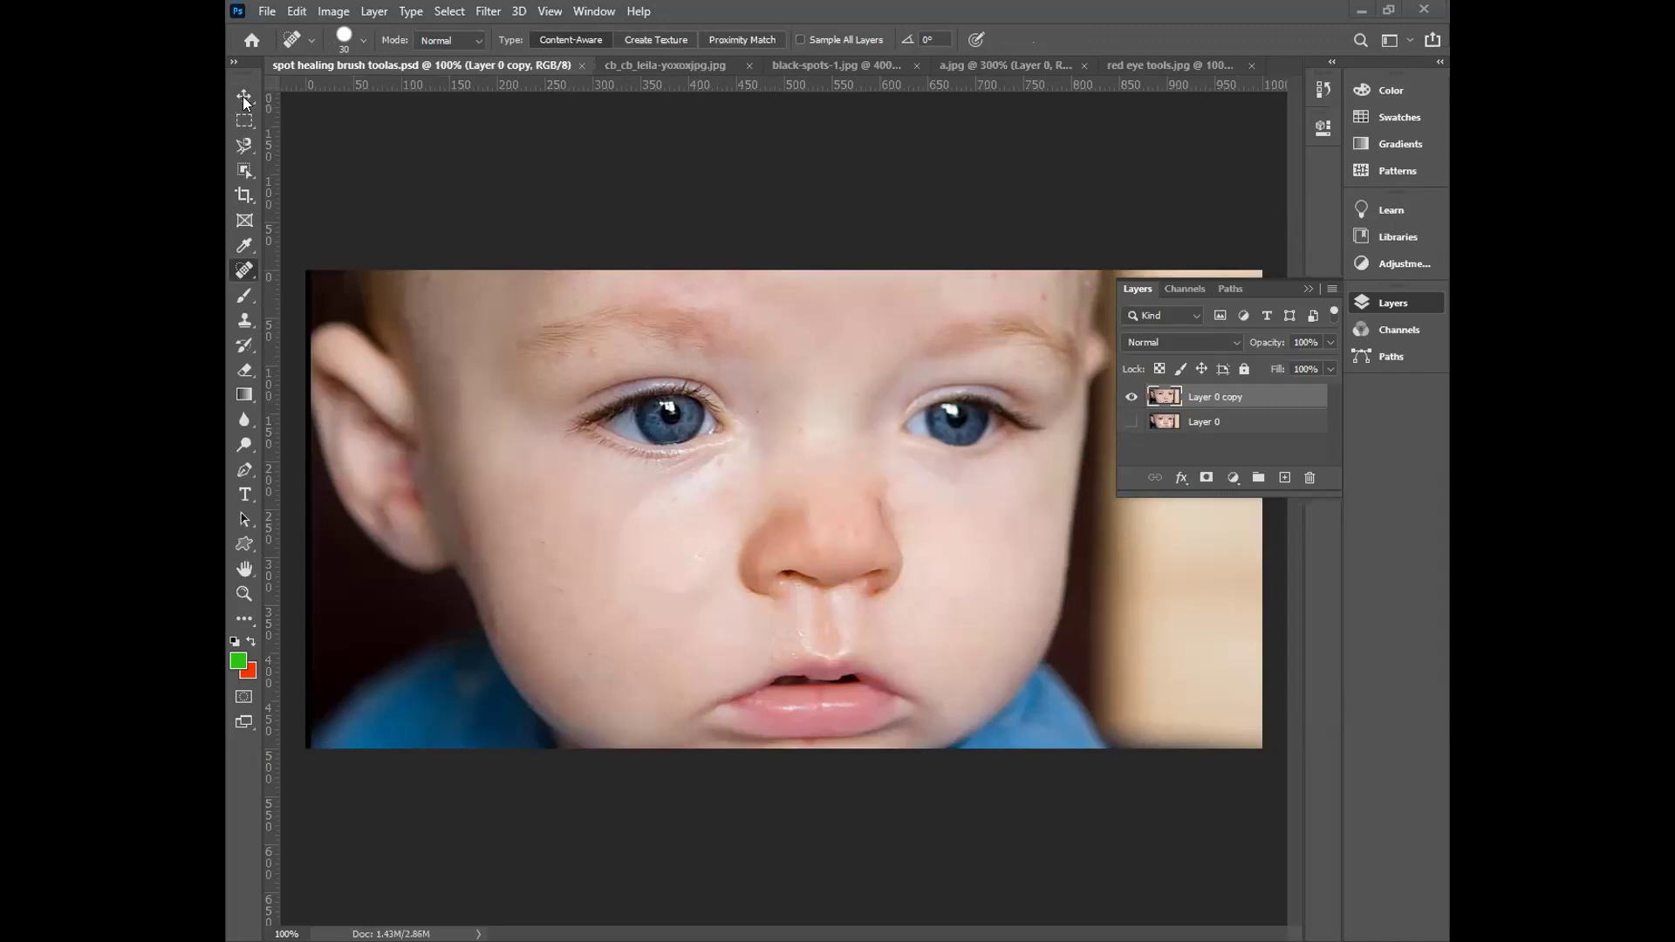
{"action": "left_click", "coordinate": [510, 305]}
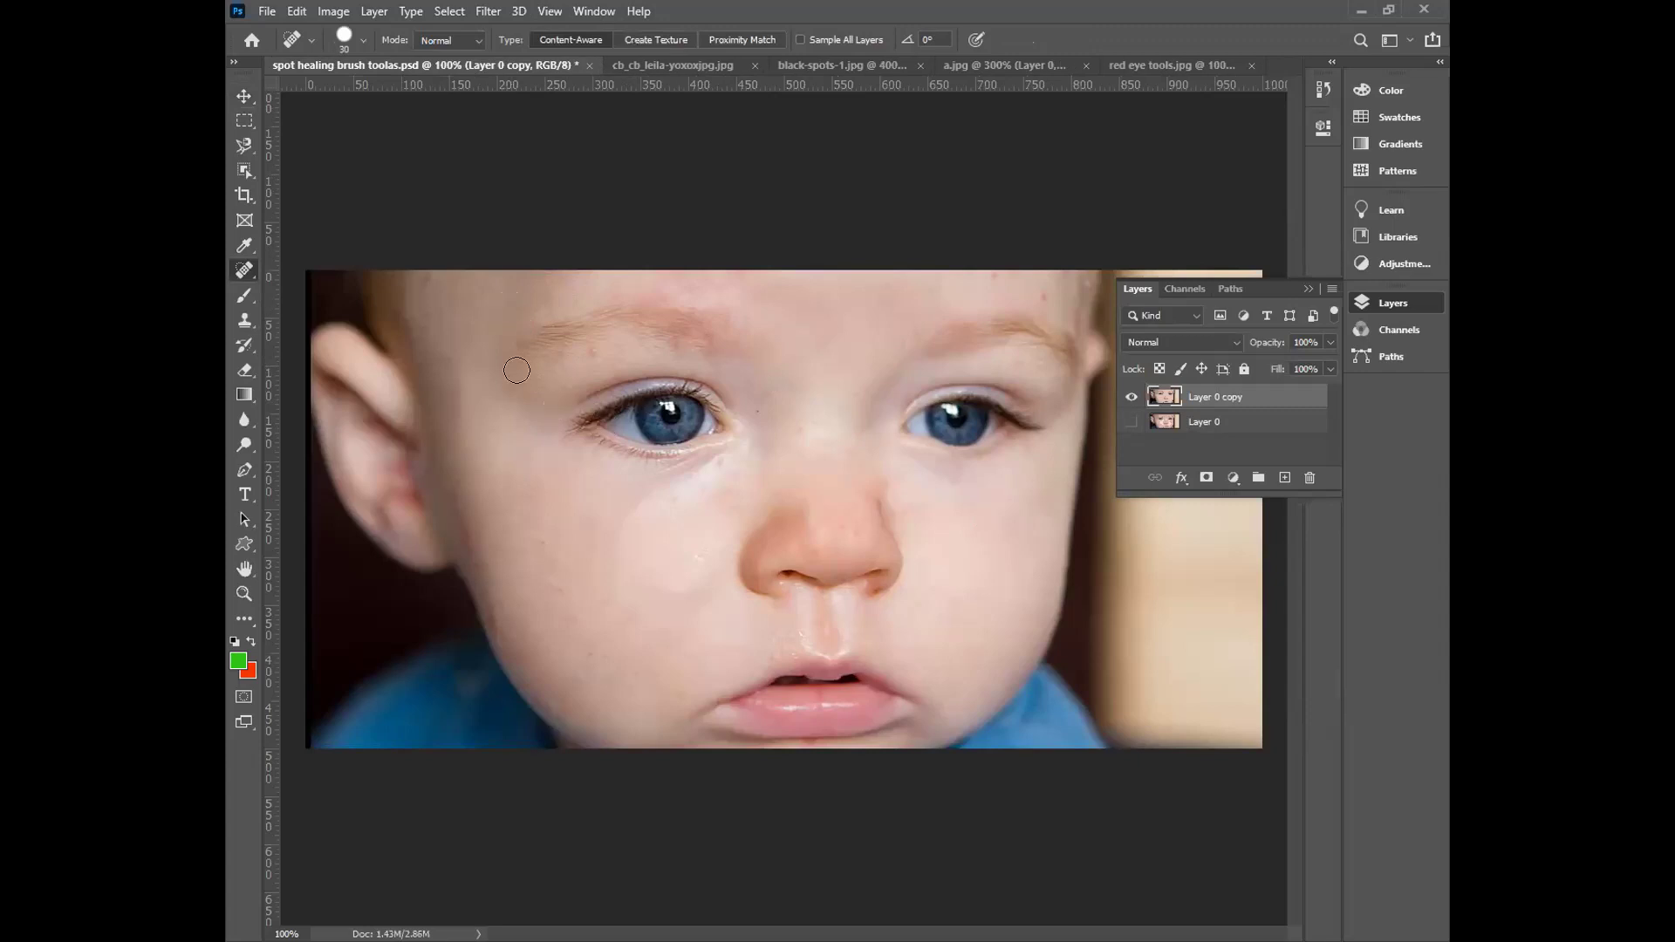
{"action": "left_click", "coordinate": [244, 96]}
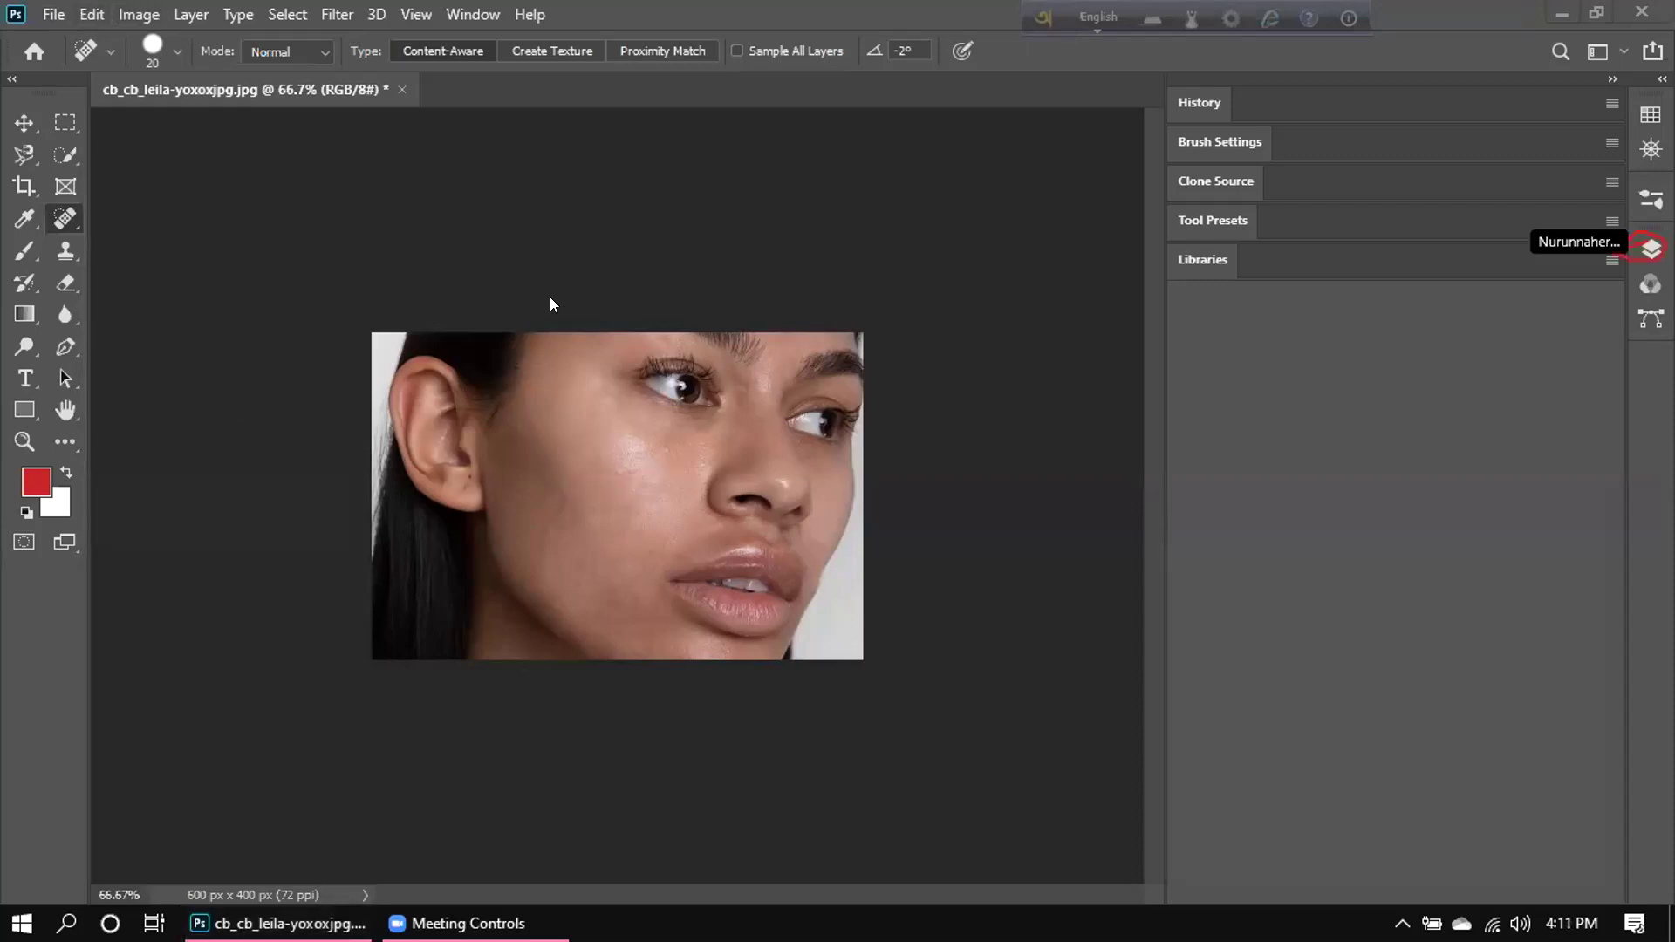
Pull the Clone Source panel out of the dock and close it.
{"action": "left_click", "coordinate": [1641, 247]}
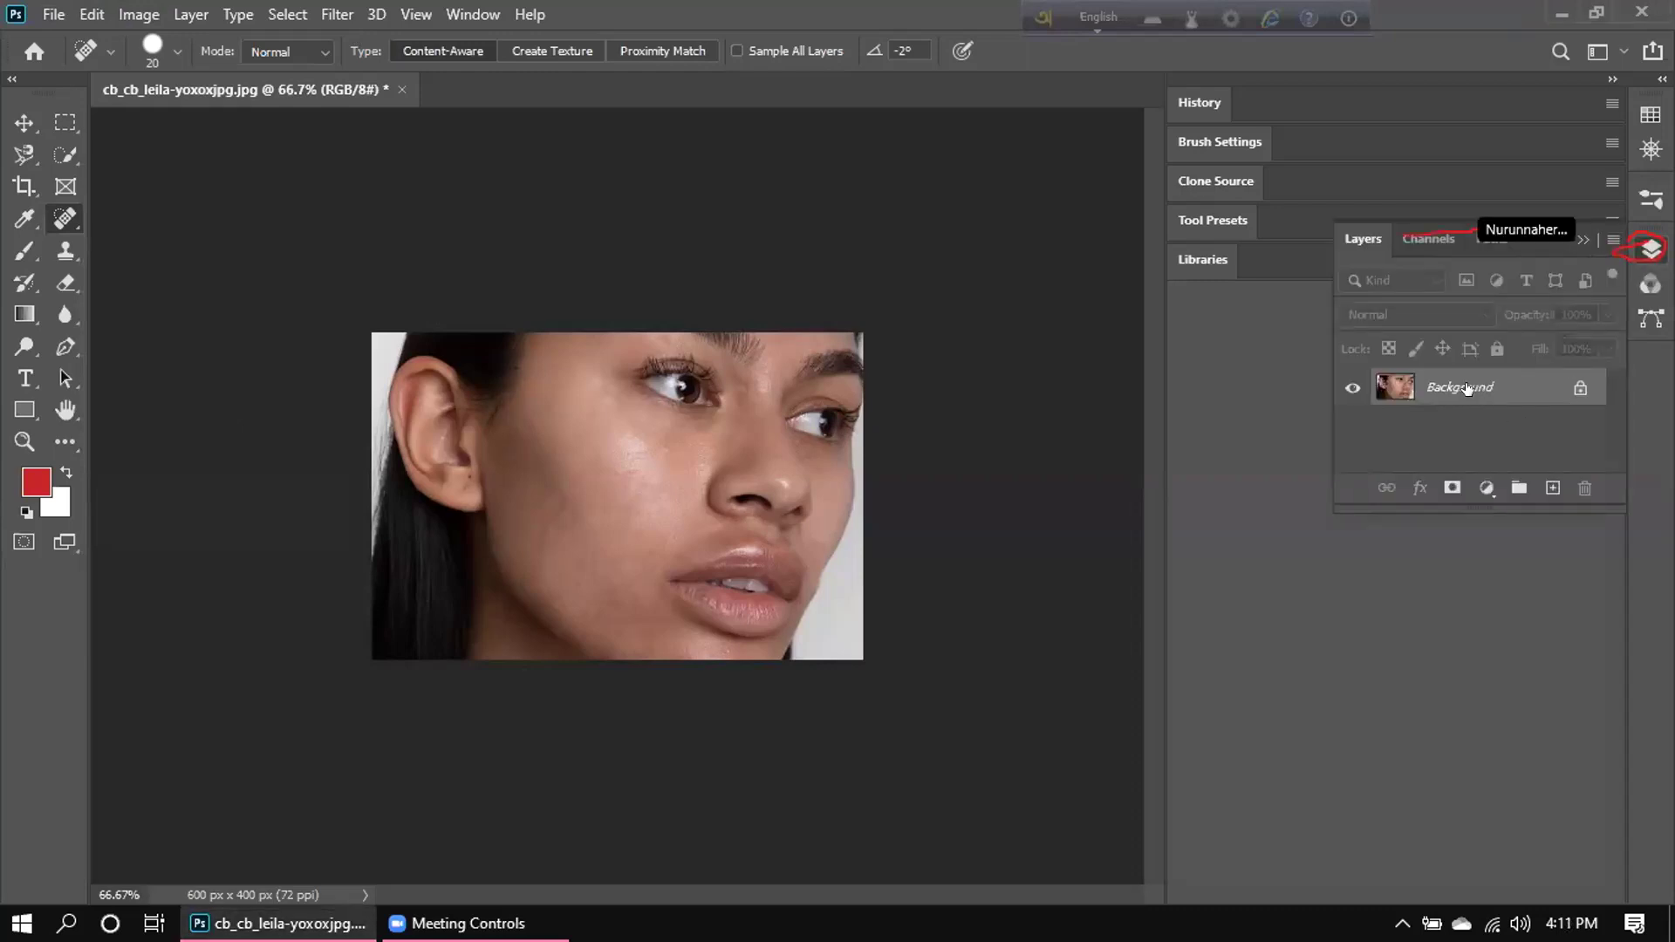
{"action": "mouse_move", "coordinate": [1500, 187]}
{"action": "left_mouse_down"}
{"action": "mouse_move", "coordinate": [1494, 226]}
{"action": "mouse_move", "coordinate": [1502, 209]}
{"action": "left_mouse_up"}
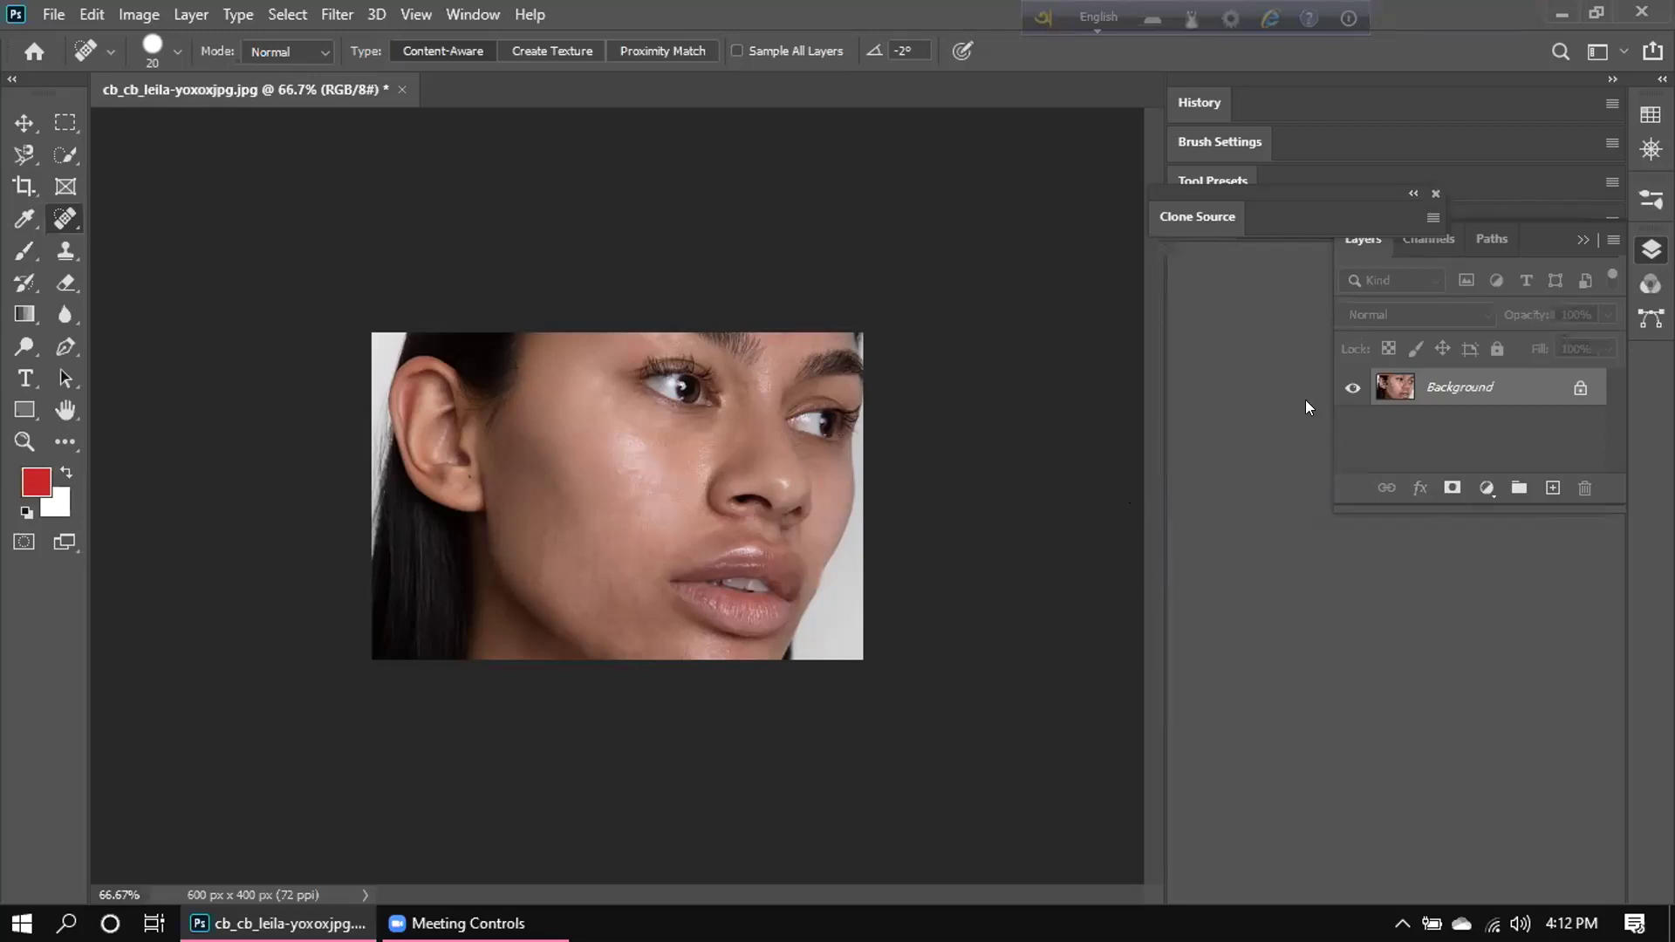
{"action": "left_click", "coordinate": [1434, 185]}
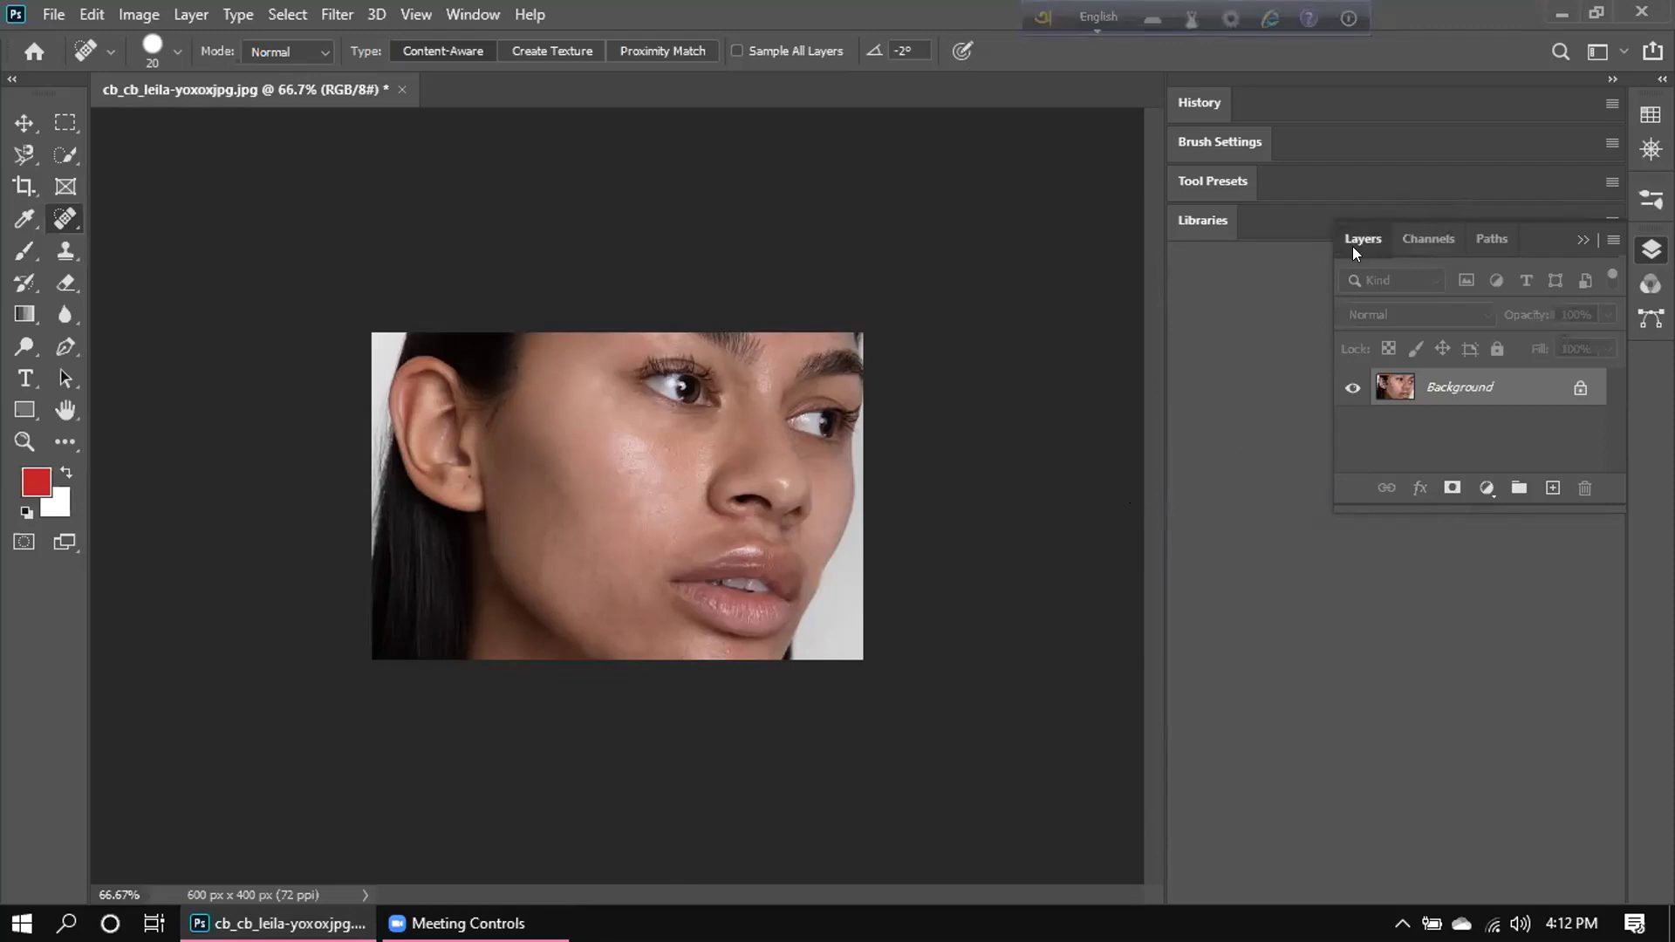
Redock Layers, Channels and Paths as one group, and unlock the Background as Layer 0.
{"action": "left_click_drag", "start_coordinate": [1342, 248], "coordinate": [1177, 305]}
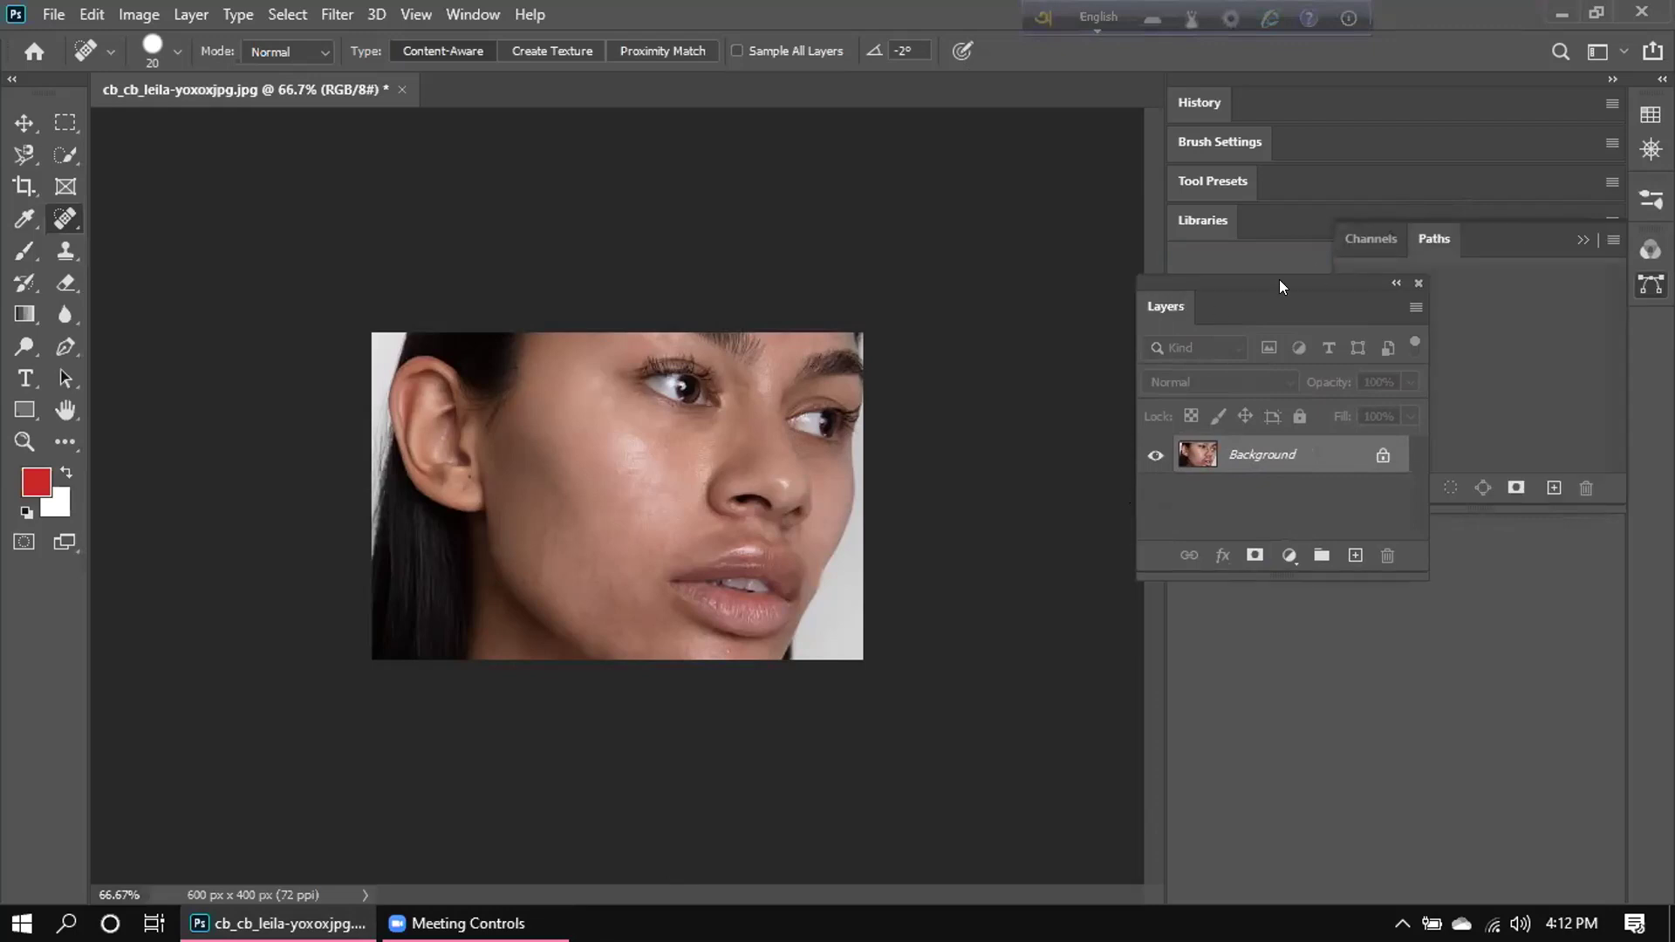
{"action": "left_click_drag", "start_coordinate": [1240, 295], "coordinate": [1303, 262]}
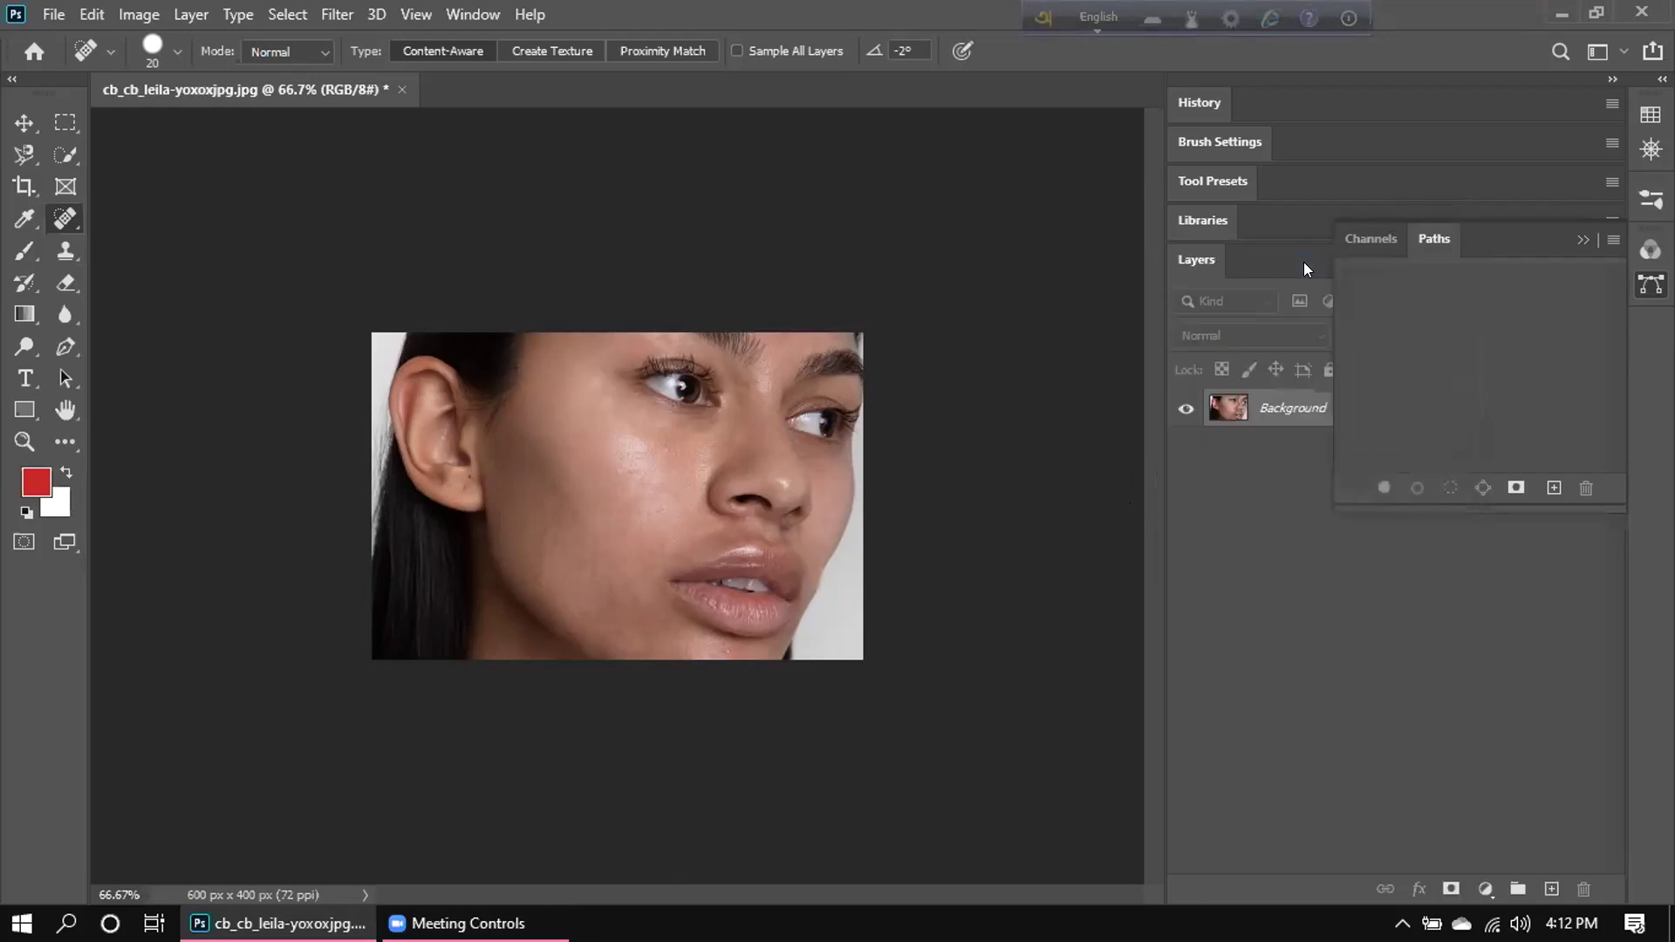
{"action": "left_click_drag", "start_coordinate": [1382, 225], "coordinate": [1275, 260]}
{"action": "left_click_drag", "start_coordinate": [1365, 228], "coordinate": [1321, 258]}
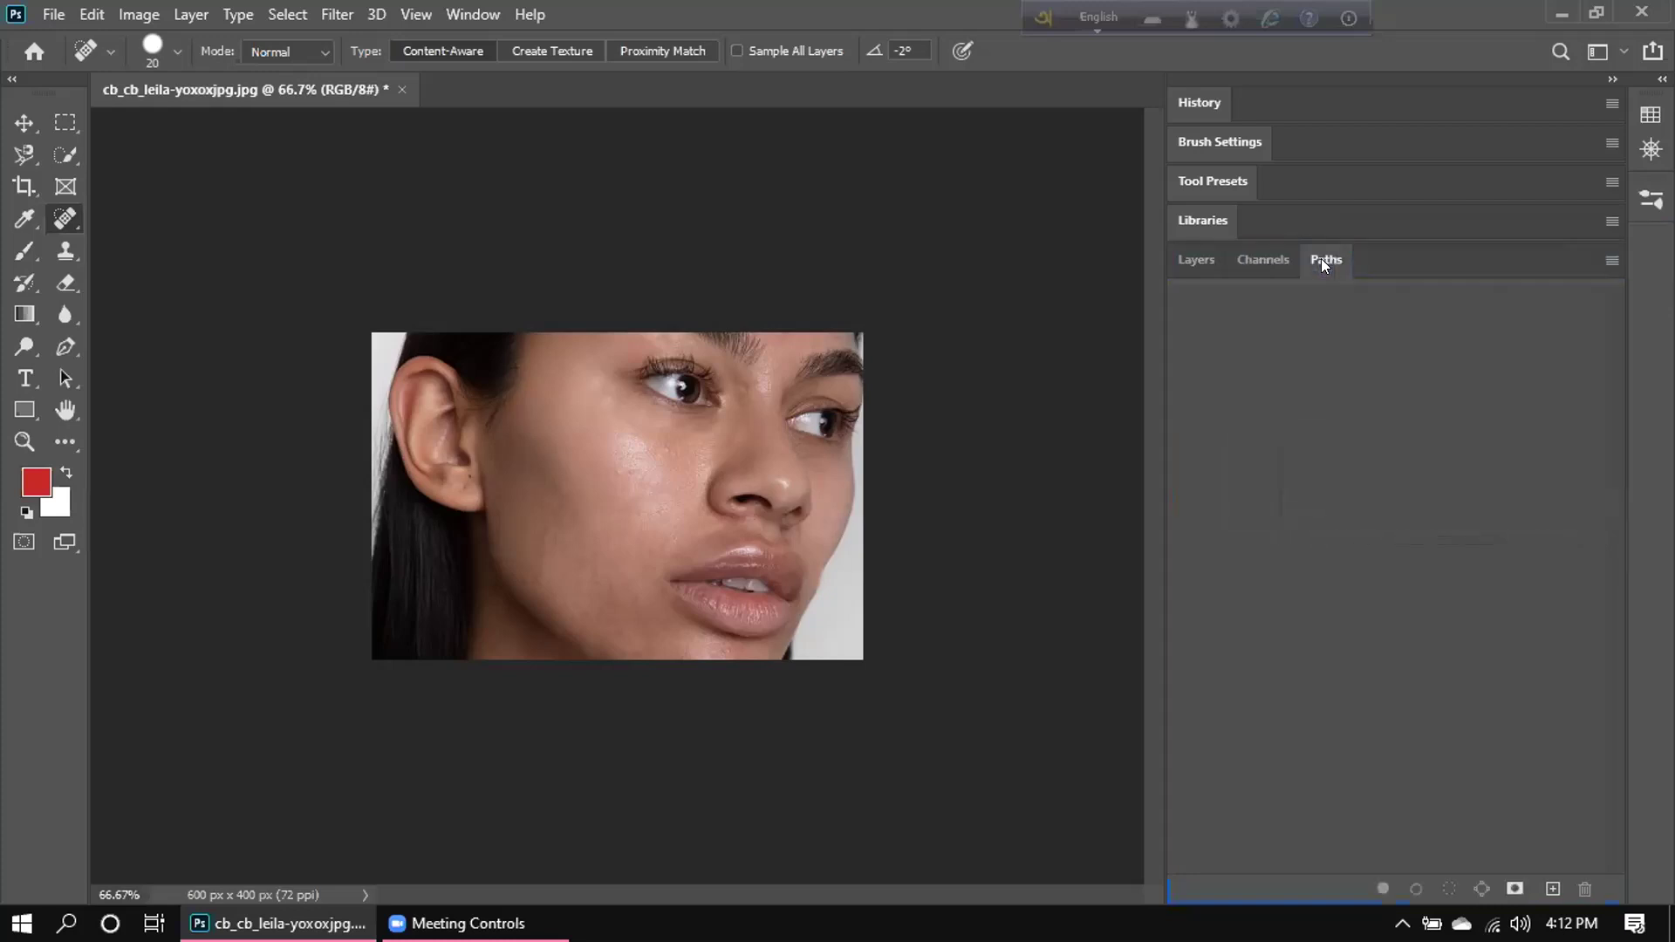
{"action": "left_click", "coordinate": [1198, 261]}
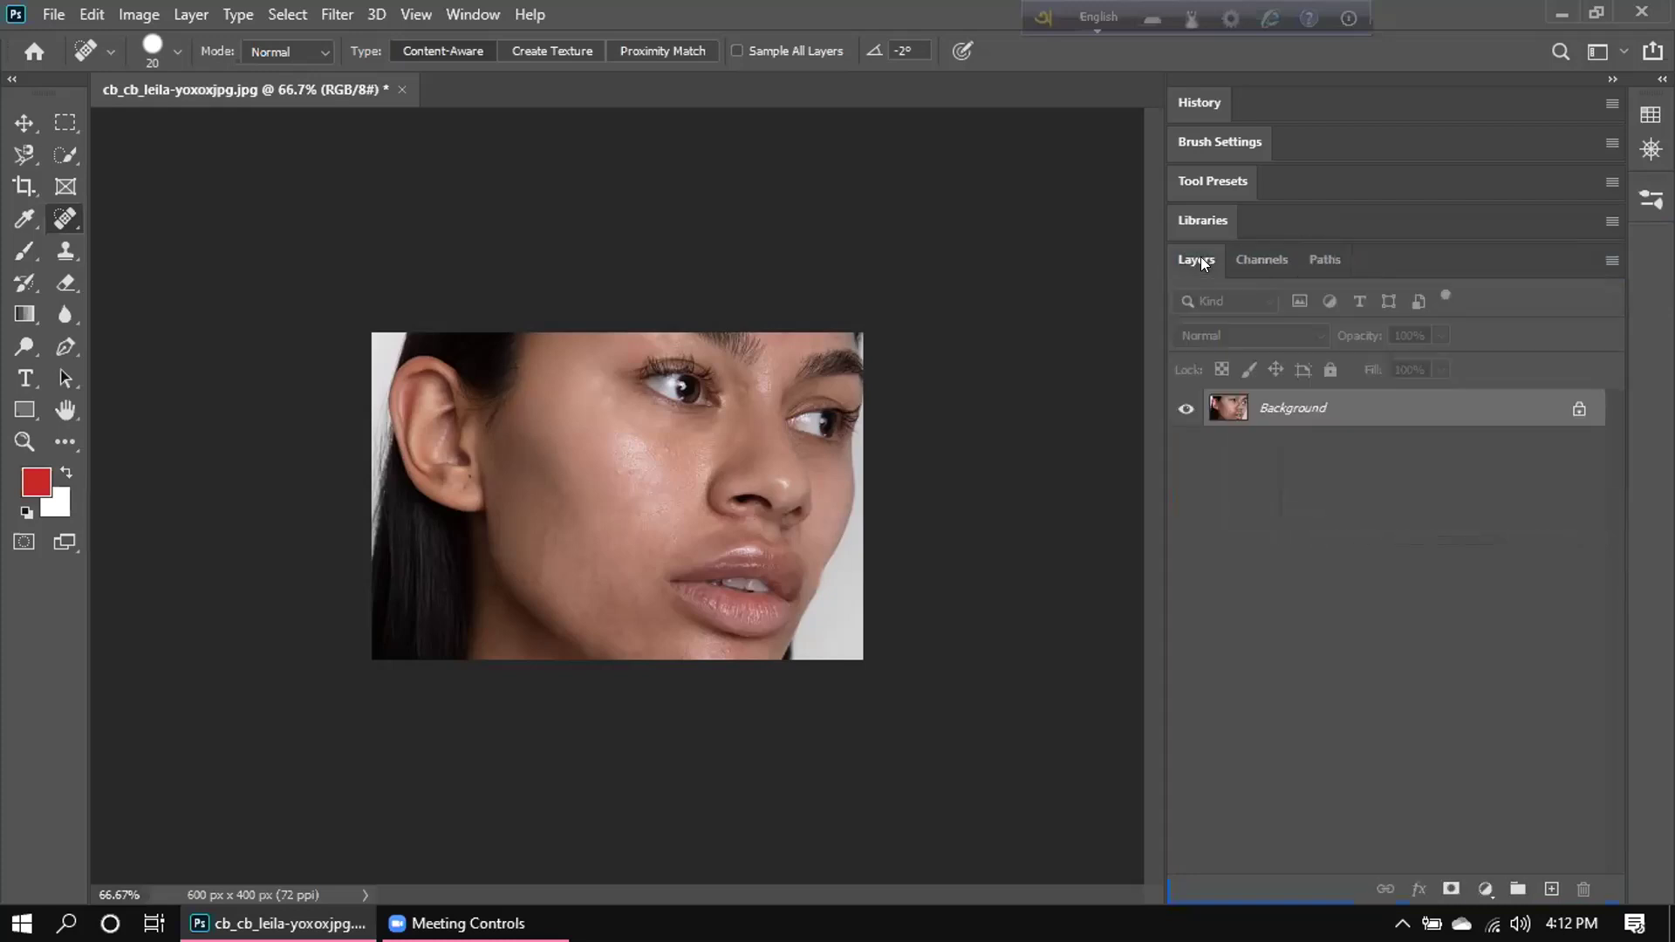
{"action": "left_click", "coordinate": [1579, 409]}
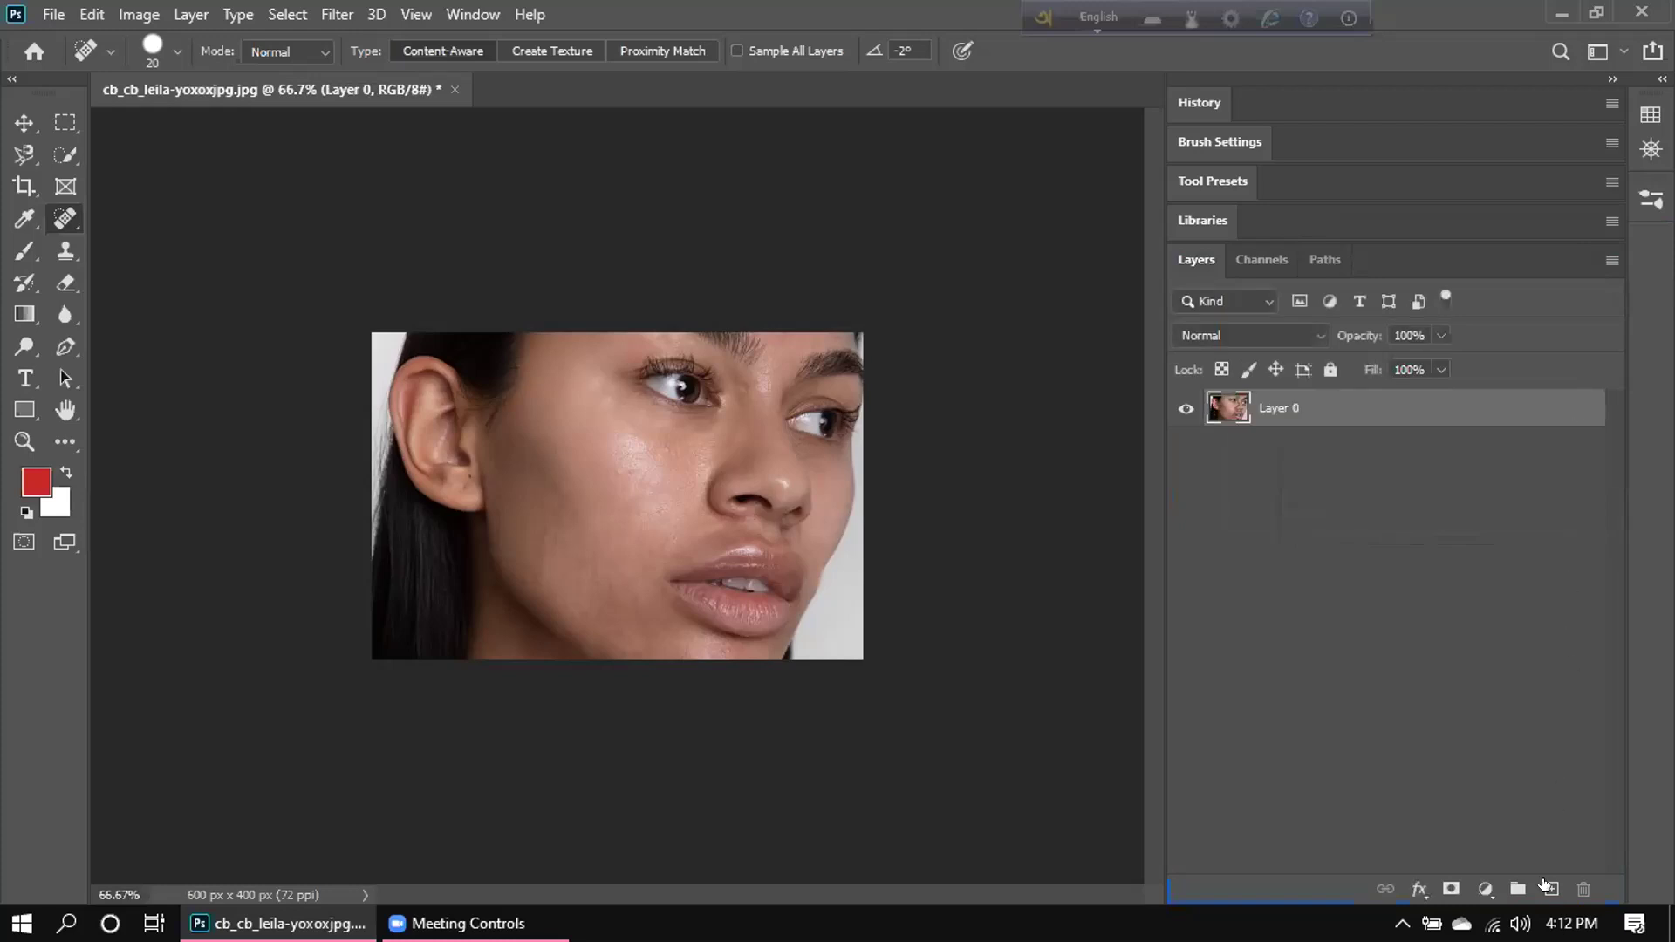
Duplicate Layer 0, hide the original Layer 0, and zoom to 200% on the cheek.
{"action": "left_click_drag", "start_coordinate": [1492, 403], "coordinate": [1545, 883]}
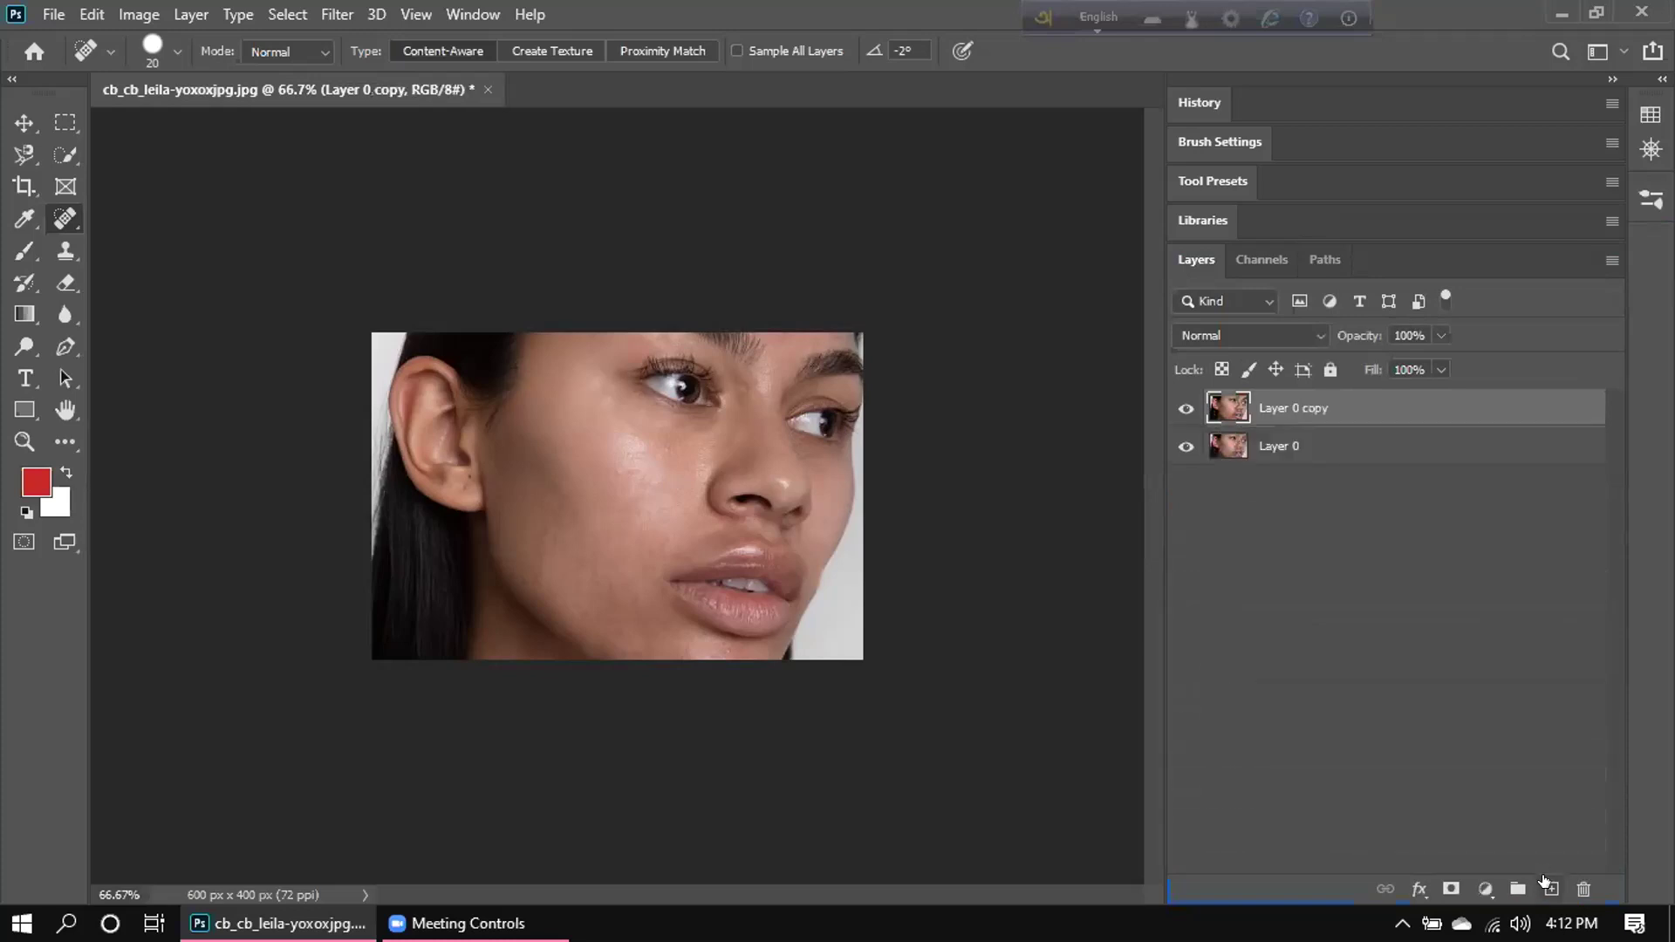
{"action": "left_click", "coordinate": [1187, 445]}
{"action": "key", "text": "ctrl+plus"}
{"action": "key", "text": "ctrl+plus"}
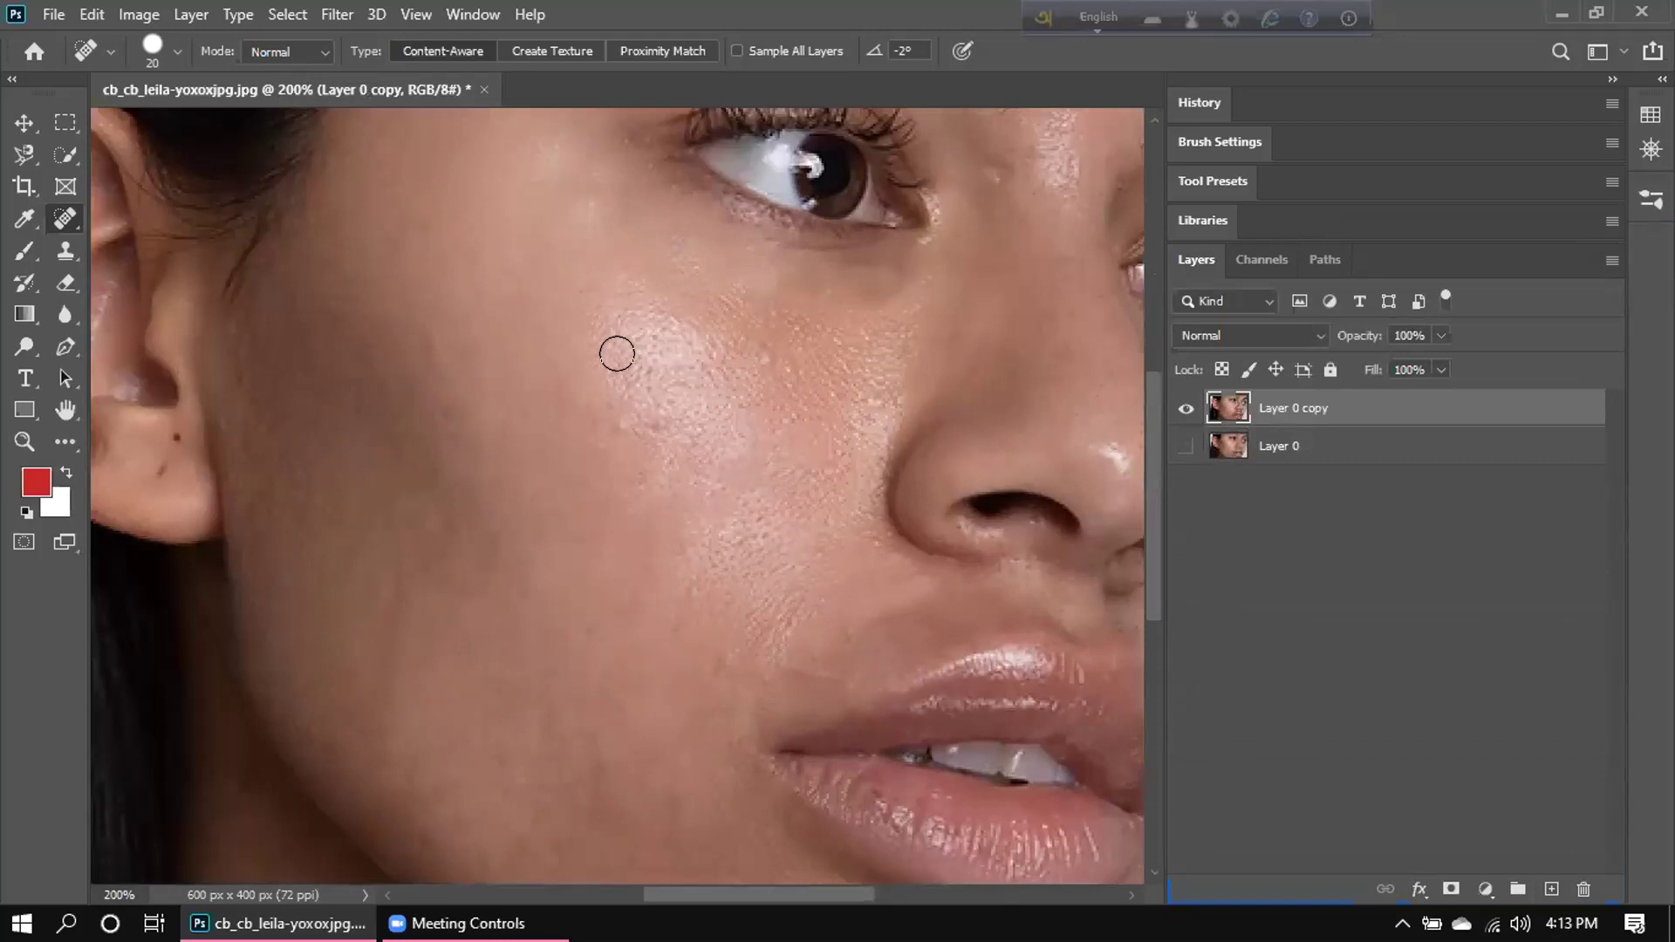
{"action": "right_click", "coordinate": [63, 221]}
{"action": "left_click", "coordinate": [174, 241]}
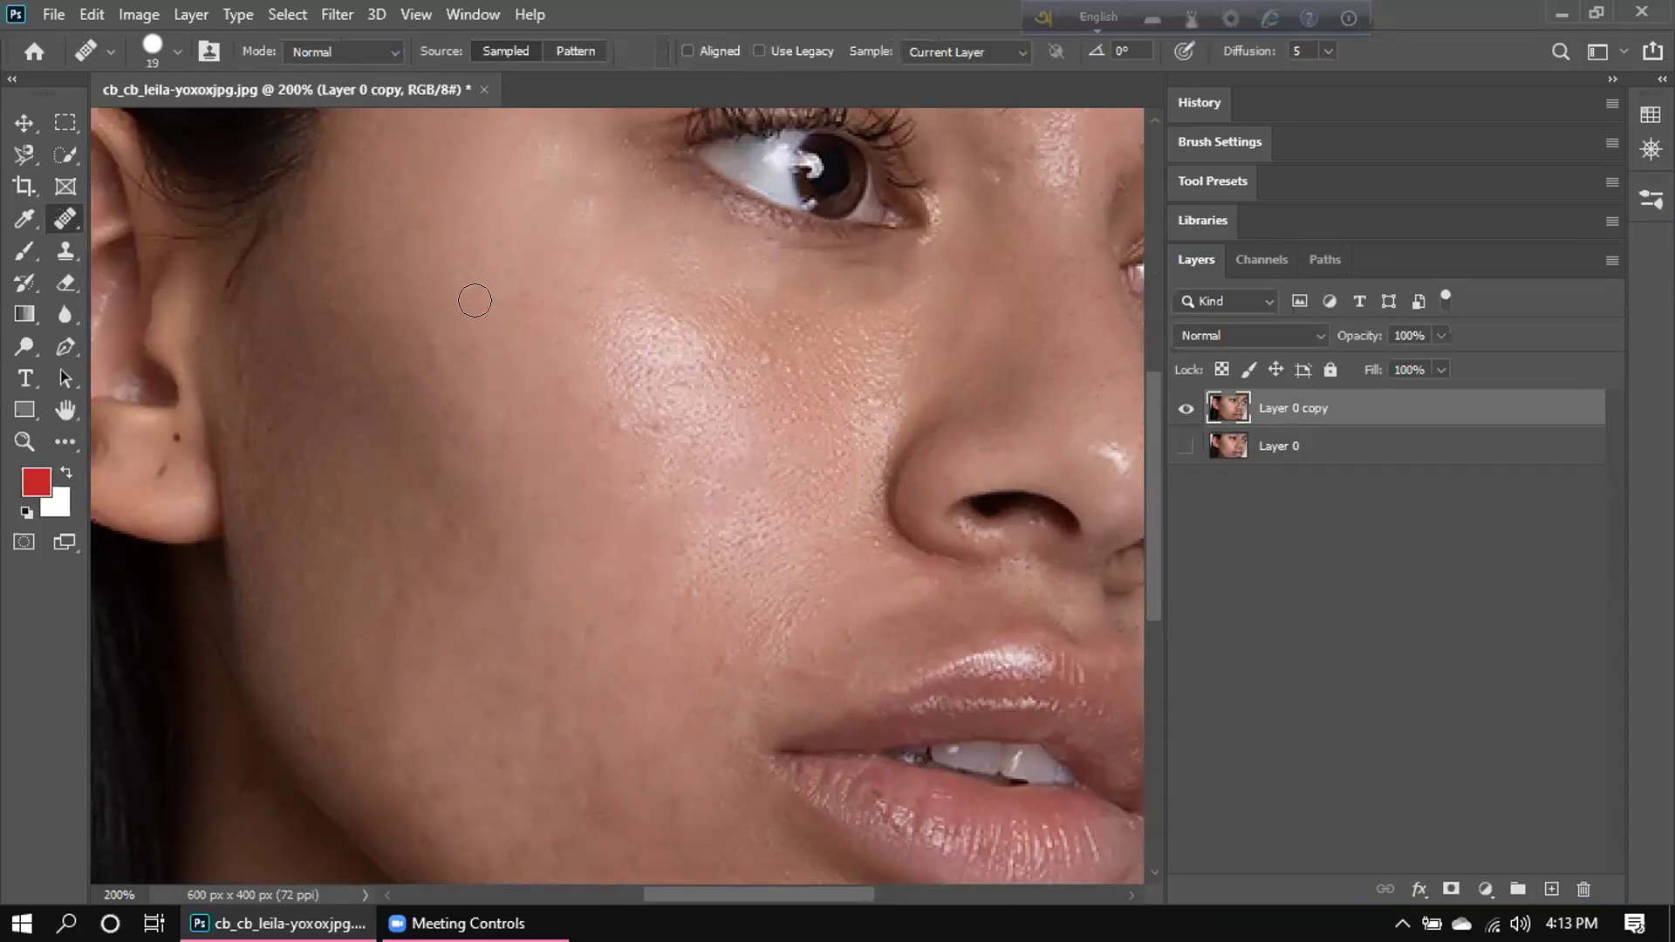
Shrink the healing brush to 8 px and paint over the acne on the woman's cheek.
{"action": "key", "text": "bracketleft"}
{"action": "key", "text": "bracketleft"}
{"action": "key", "text": "bracketleft"}
{"action": "key", "text": "bracketleft"}
{"action": "left_click", "coordinate": [532, 326]}
{"action": "mouse_move", "coordinate": [611, 301]}
{"action": "left_mouse_down"}
{"action": "mouse_move", "coordinate": [646, 303]}
{"action": "mouse_move", "coordinate": [544, 409]}
{"action": "mouse_move", "coordinate": [598, 322]}
{"action": "mouse_move", "coordinate": [596, 385]}
{"action": "mouse_move", "coordinate": [666, 341]}
{"action": "mouse_move", "coordinate": [622, 404]}
{"action": "mouse_move", "coordinate": [642, 345]}
{"action": "mouse_move", "coordinate": [622, 428]}
{"action": "mouse_move", "coordinate": [627, 254]}
{"action": "mouse_move", "coordinate": [628, 329]}
{"action": "mouse_move", "coordinate": [683, 407]}
{"action": "mouse_move", "coordinate": [678, 461]}
{"action": "mouse_move", "coordinate": [642, 486]}
{"action": "mouse_move", "coordinate": [568, 442]}
{"action": "mouse_move", "coordinate": [645, 486]}
{"action": "mouse_move", "coordinate": [655, 441]}
{"action": "mouse_move", "coordinate": [663, 480]}
{"action": "mouse_move", "coordinate": [676, 442]}
{"action": "mouse_move", "coordinate": [637, 462]}
{"action": "mouse_move", "coordinate": [634, 401]}
{"action": "mouse_move", "coordinate": [678, 401]}
{"action": "mouse_move", "coordinate": [678, 441]}
{"action": "mouse_move", "coordinate": [661, 383]}
{"action": "mouse_move", "coordinate": [681, 321]}
{"action": "left_mouse_up"}
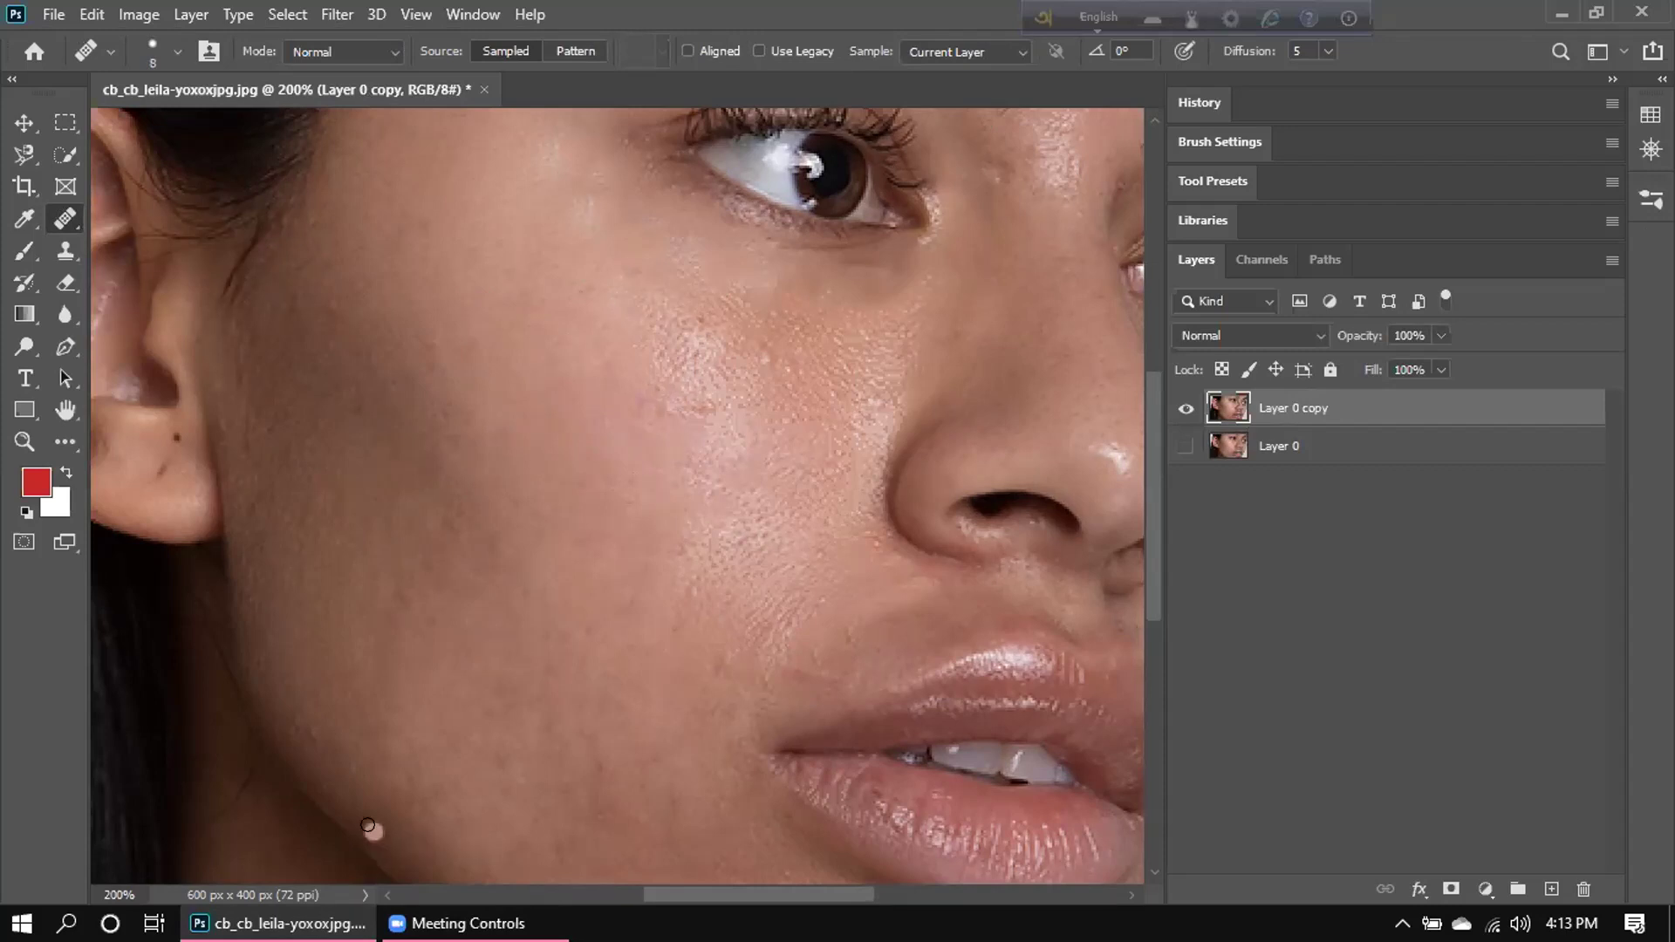
{"action": "key", "text": "ctrl+minus"}
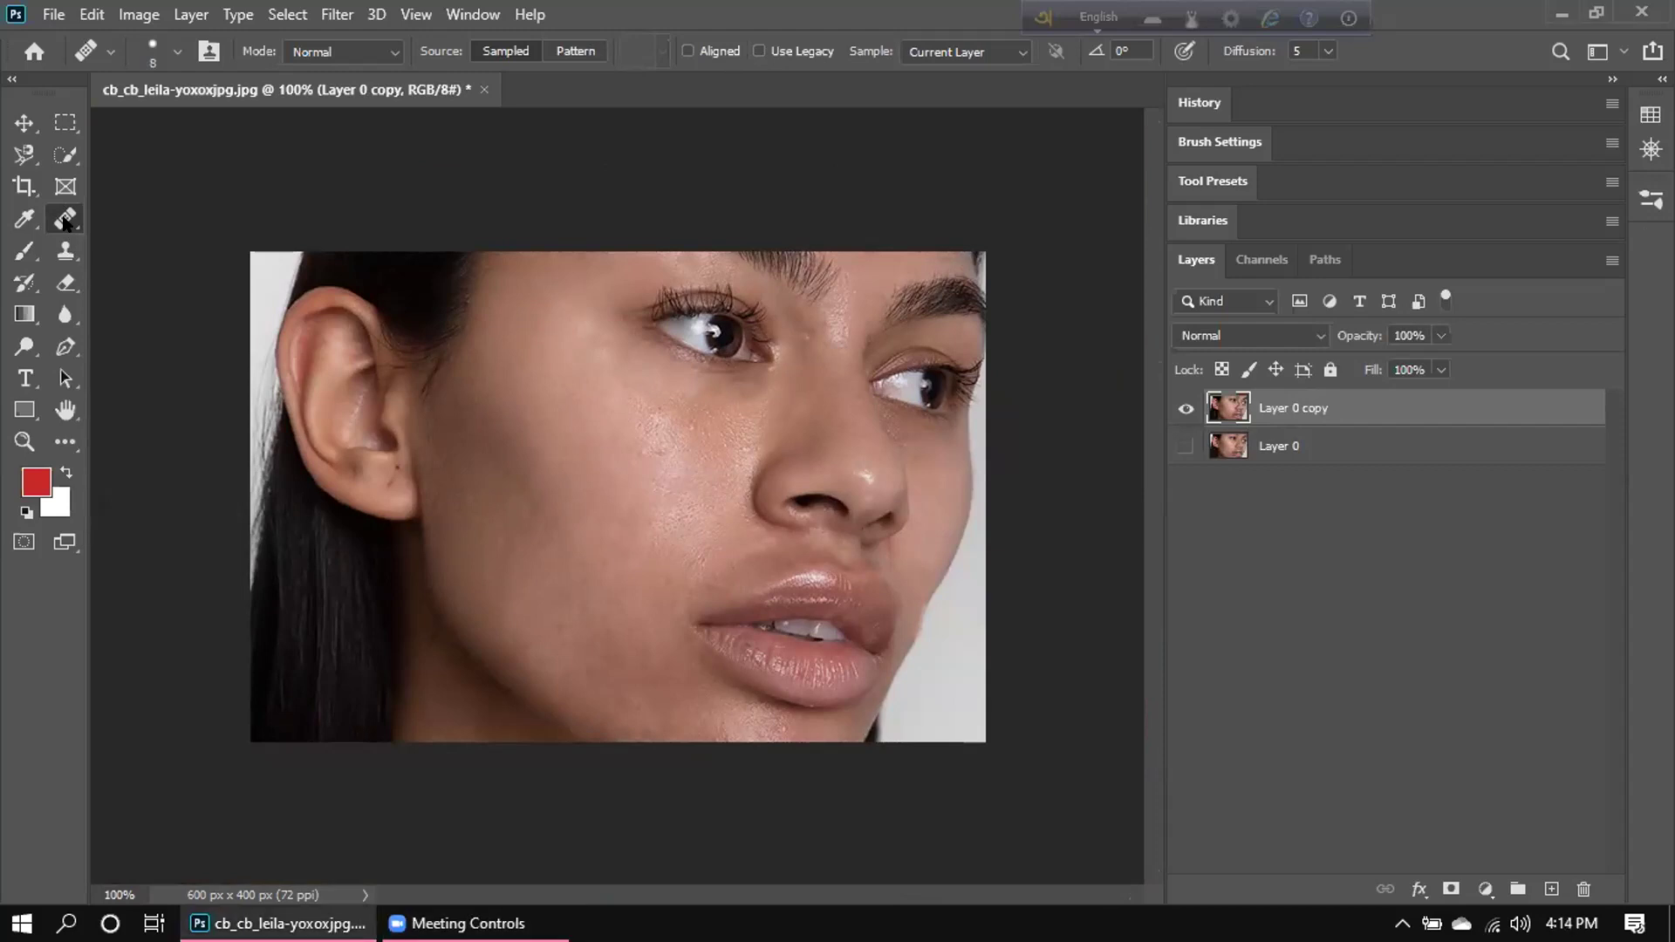
{"action": "left_click", "coordinate": [62, 224]}
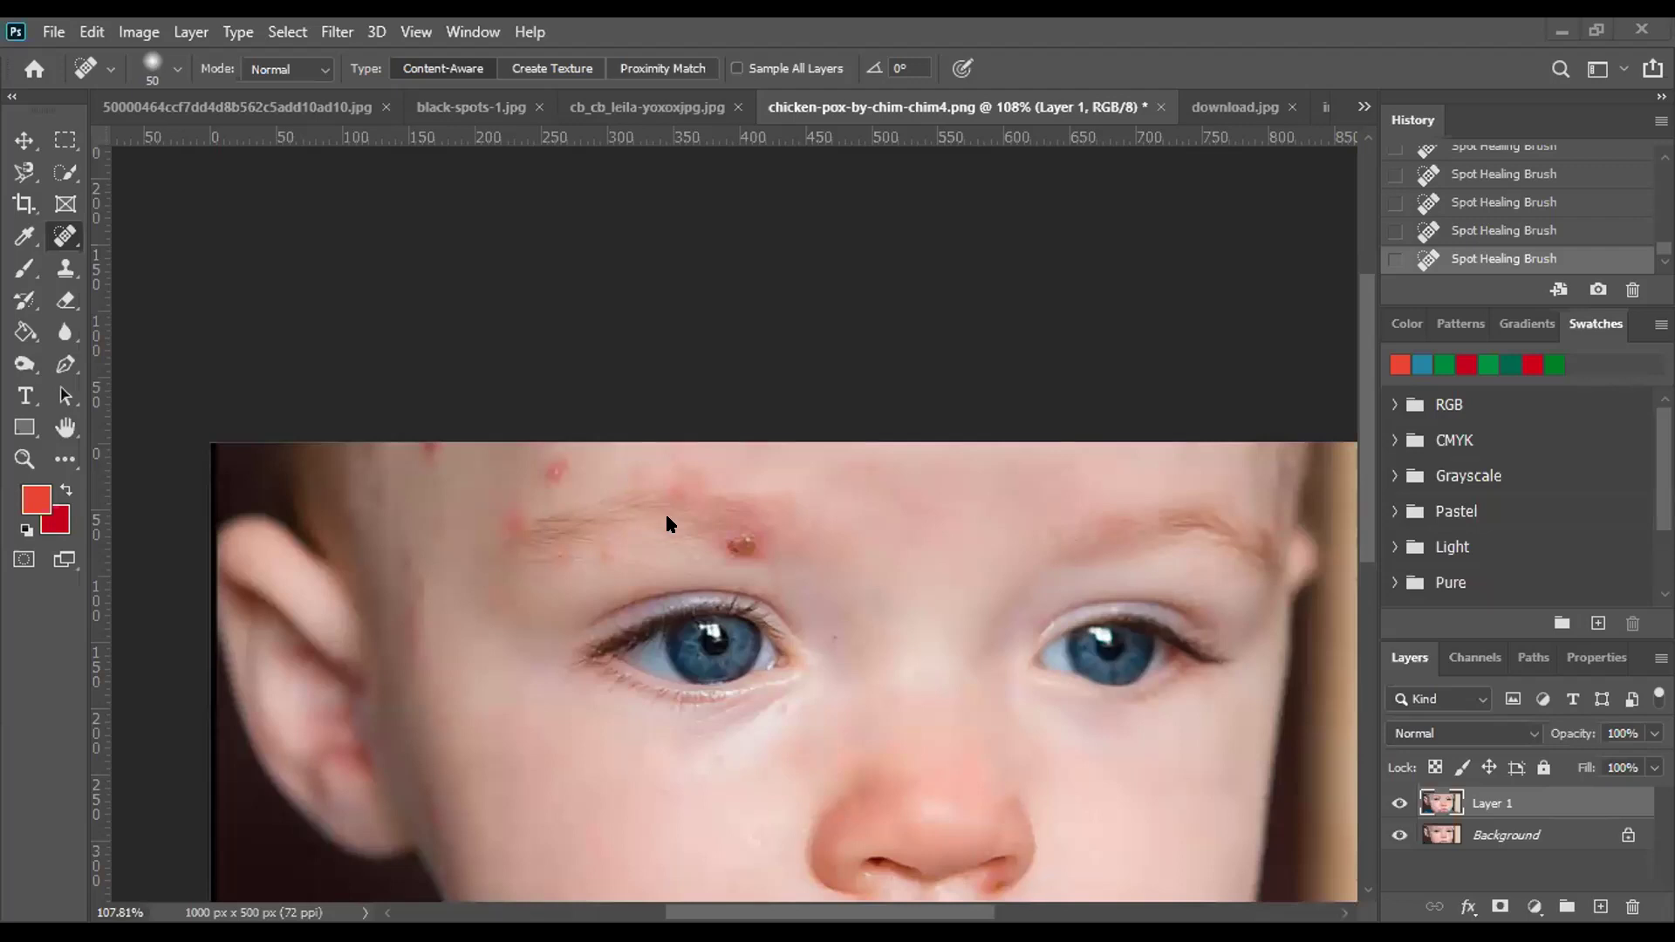
Heal the red chicken-pox spot high on the baby's forehead.
{"action": "scroll", "coordinate": [667, 522], "scroll_direction": "up", "scroll_amount": 3}
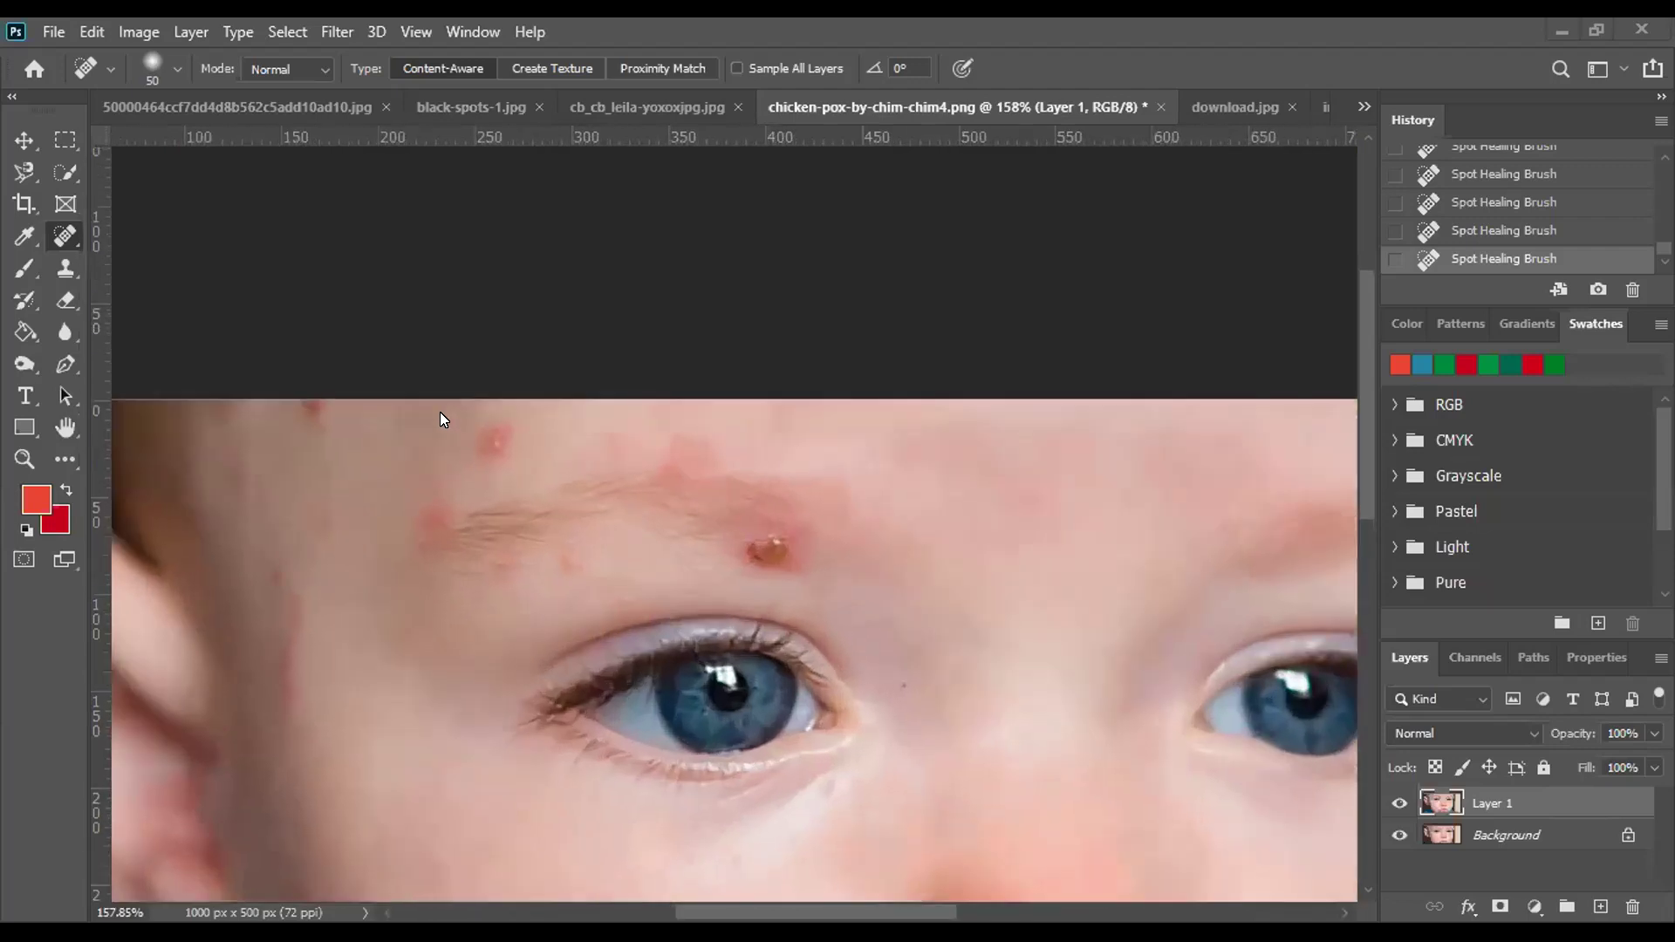
{"action": "scroll", "coordinate": [496, 436], "scroll_direction": "up", "scroll_amount": 3}
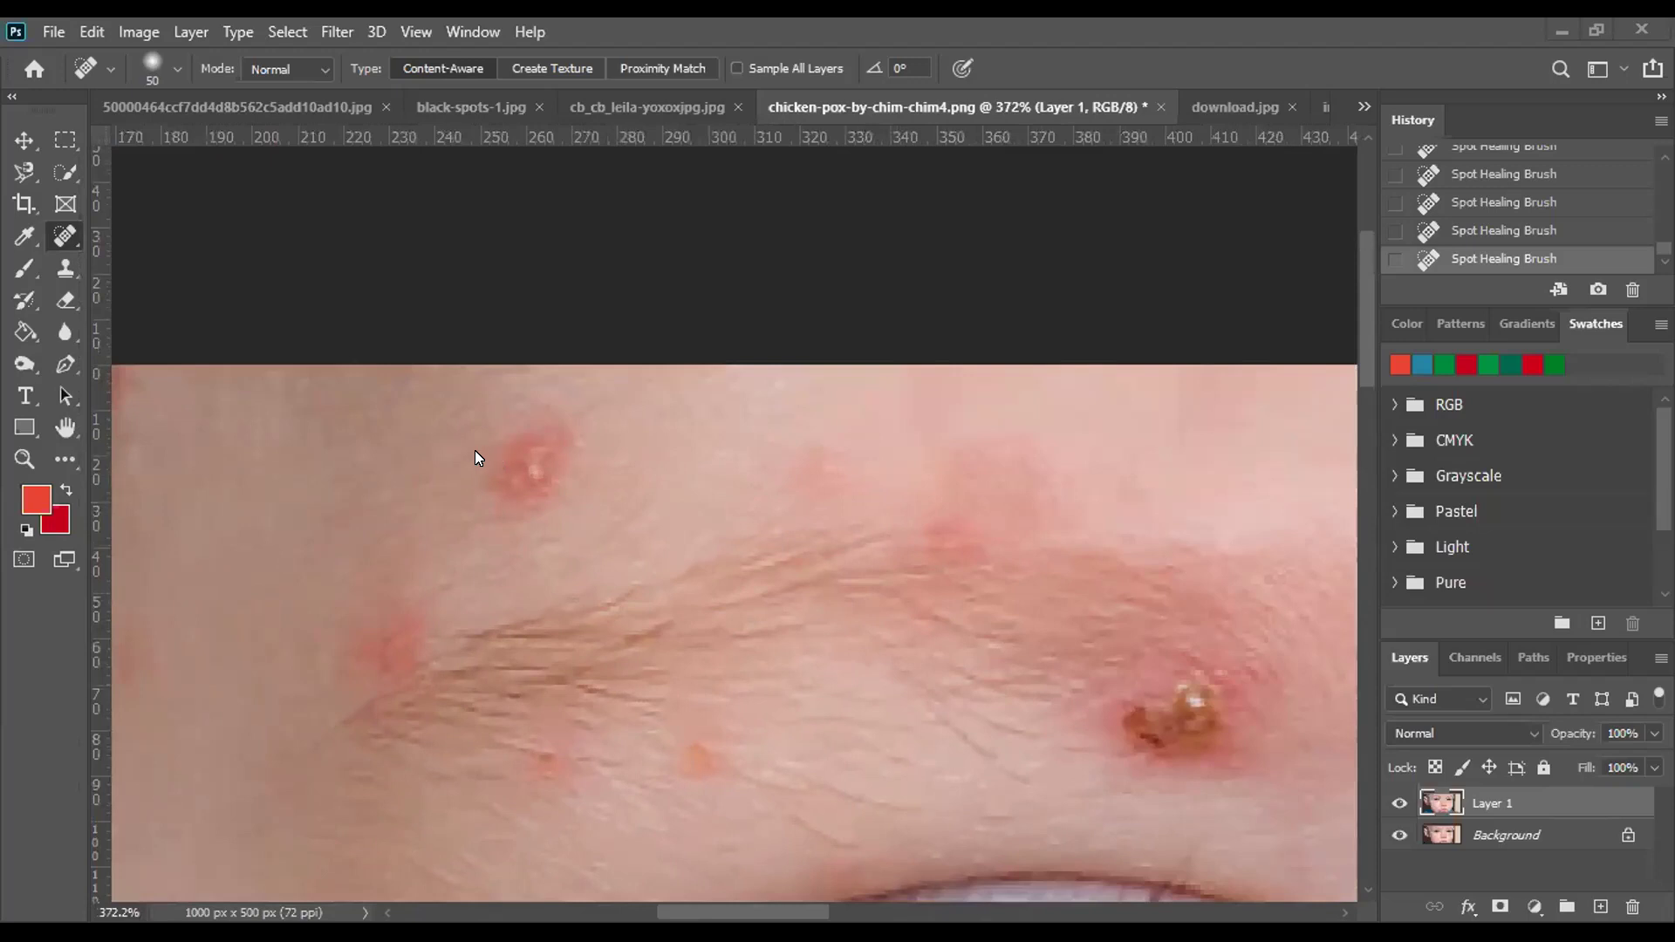
{"action": "right_click", "coordinate": [63, 235]}
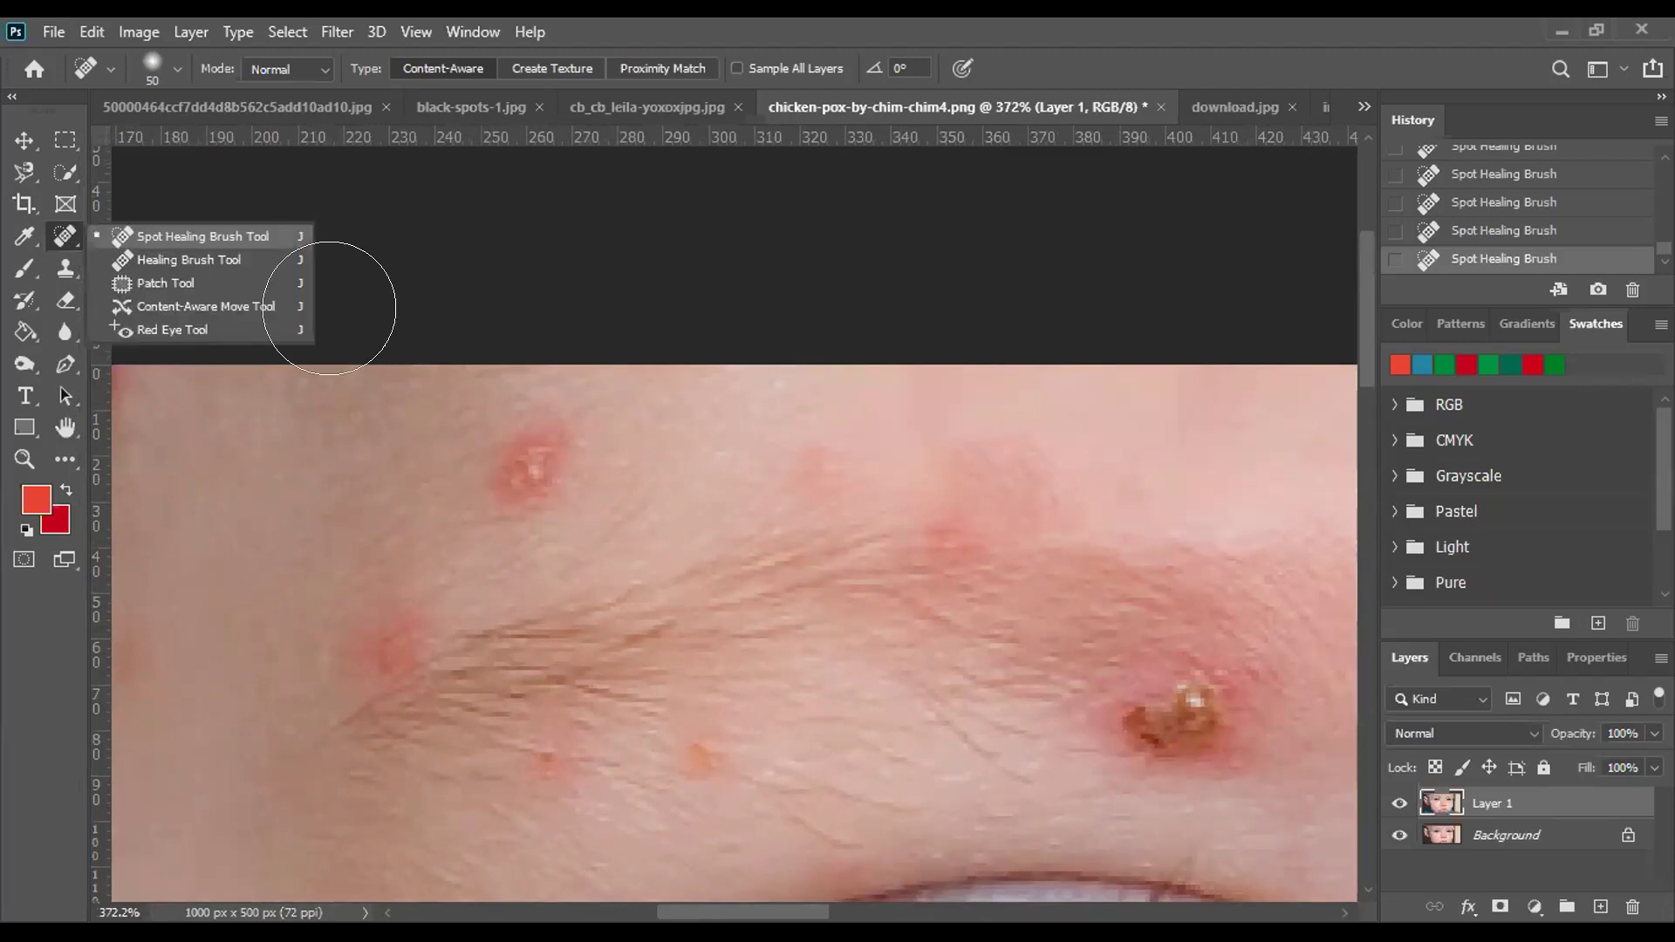
{"action": "left_click", "coordinate": [521, 440]}
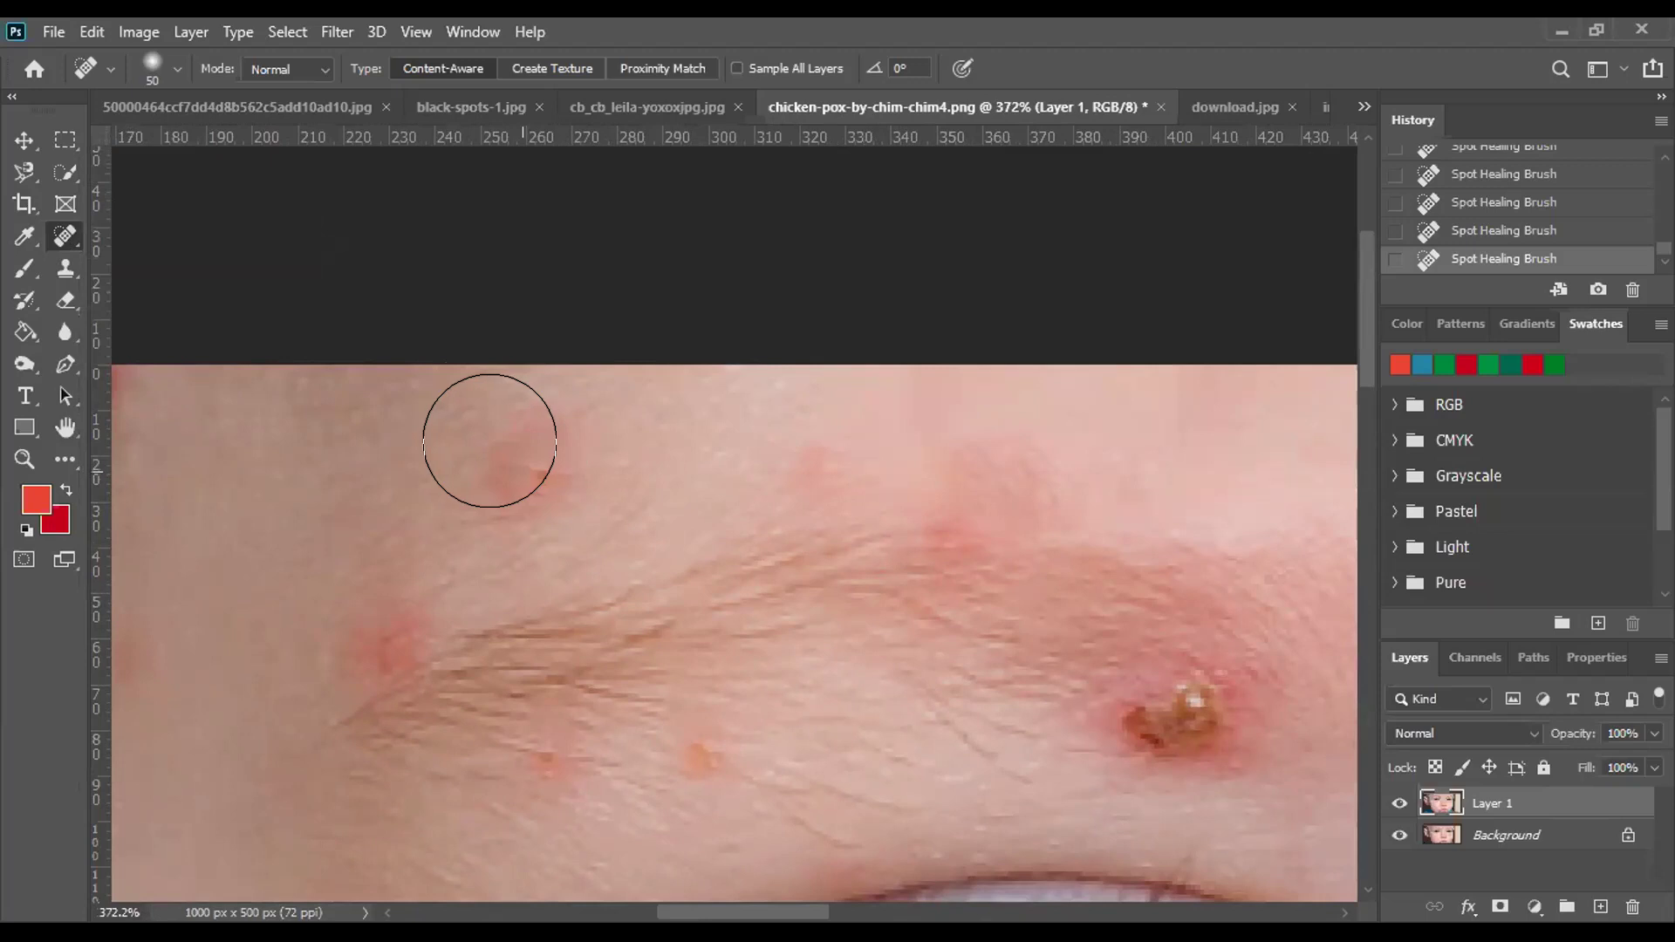
Set the spot healing brush hardness to 52%, then zoom back out.
{"action": "left_click", "coordinate": [178, 70]}
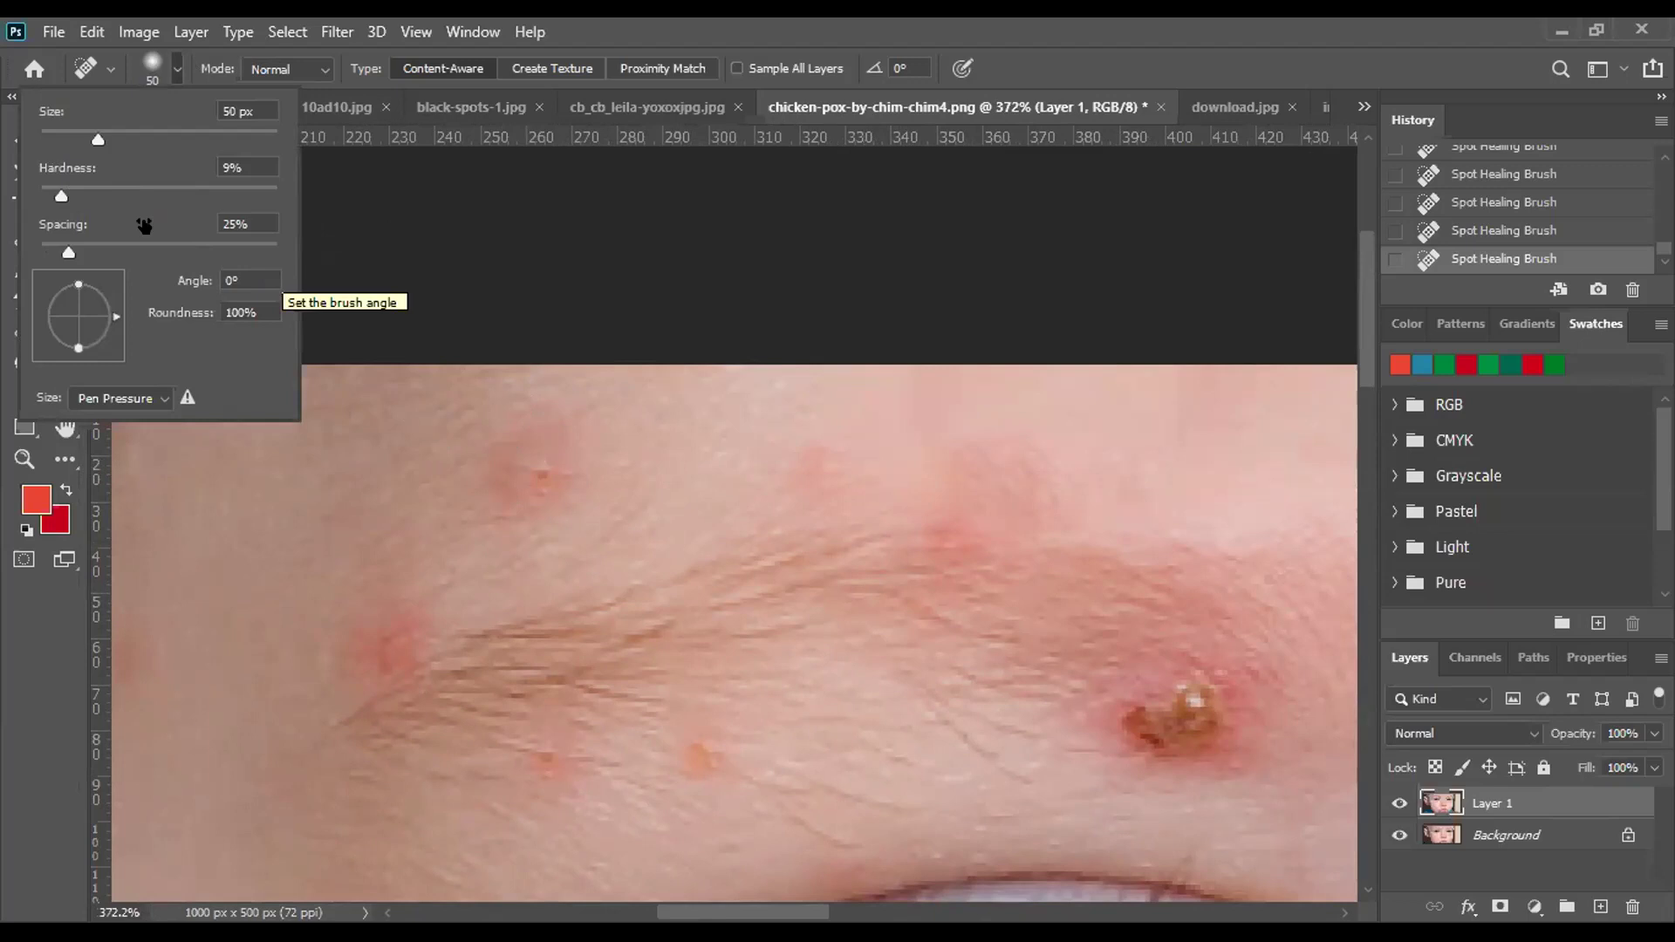
{"action": "left_click_drag", "start_coordinate": [62, 194], "coordinate": [164, 194]}
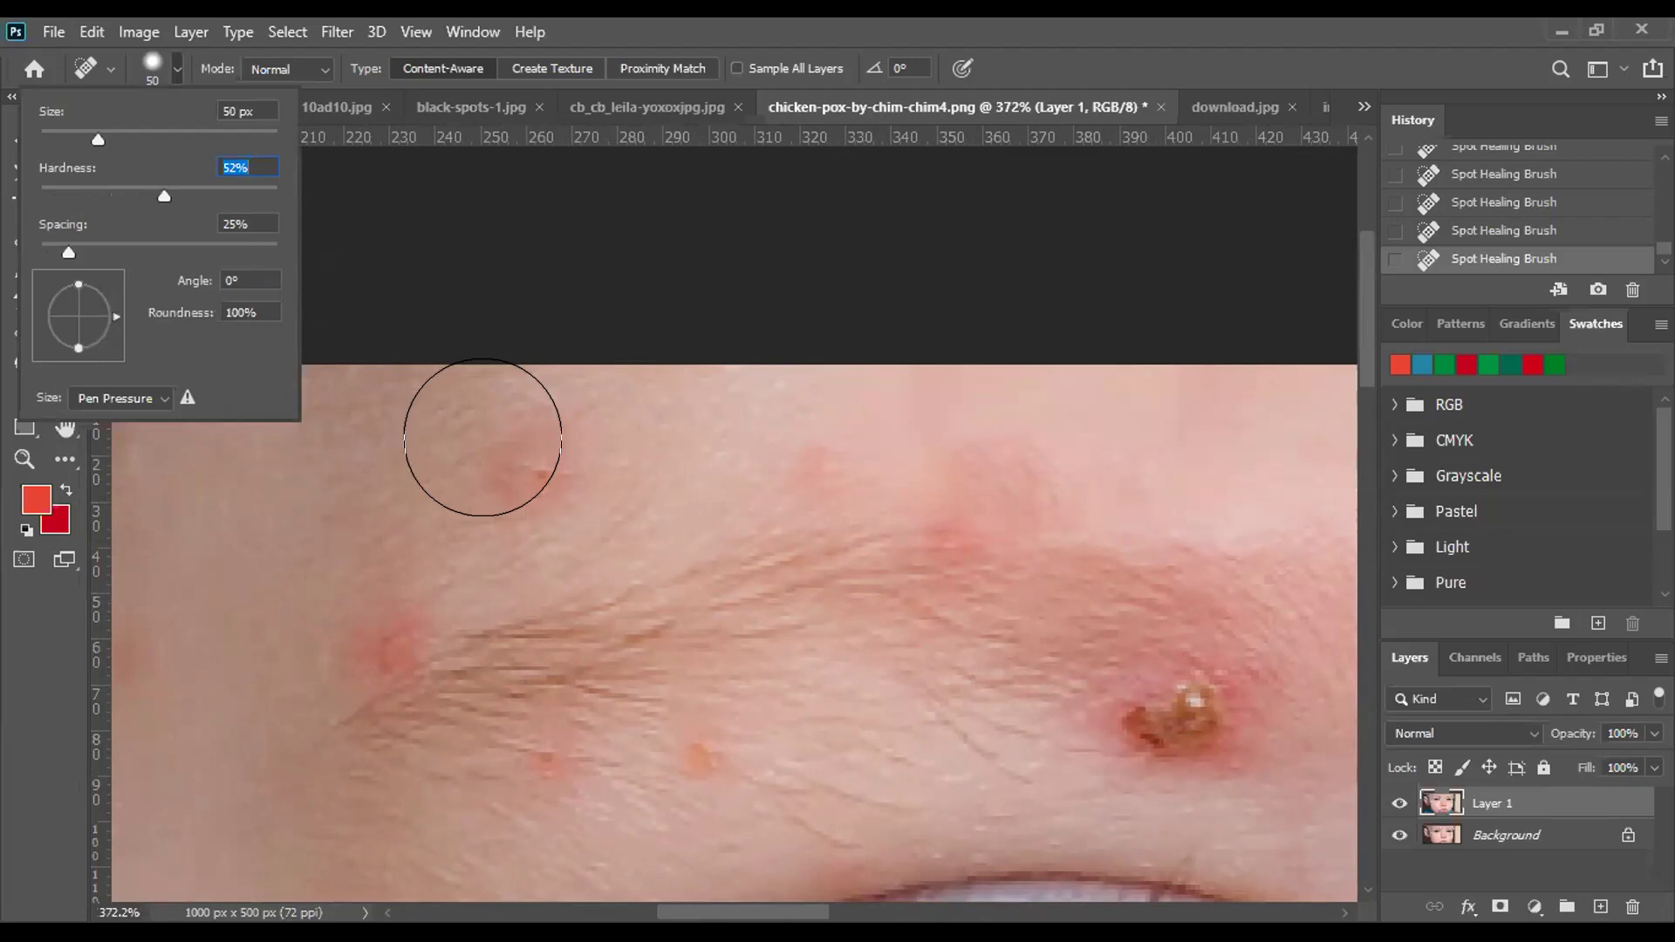
{"action": "left_click", "coordinate": [482, 436]}
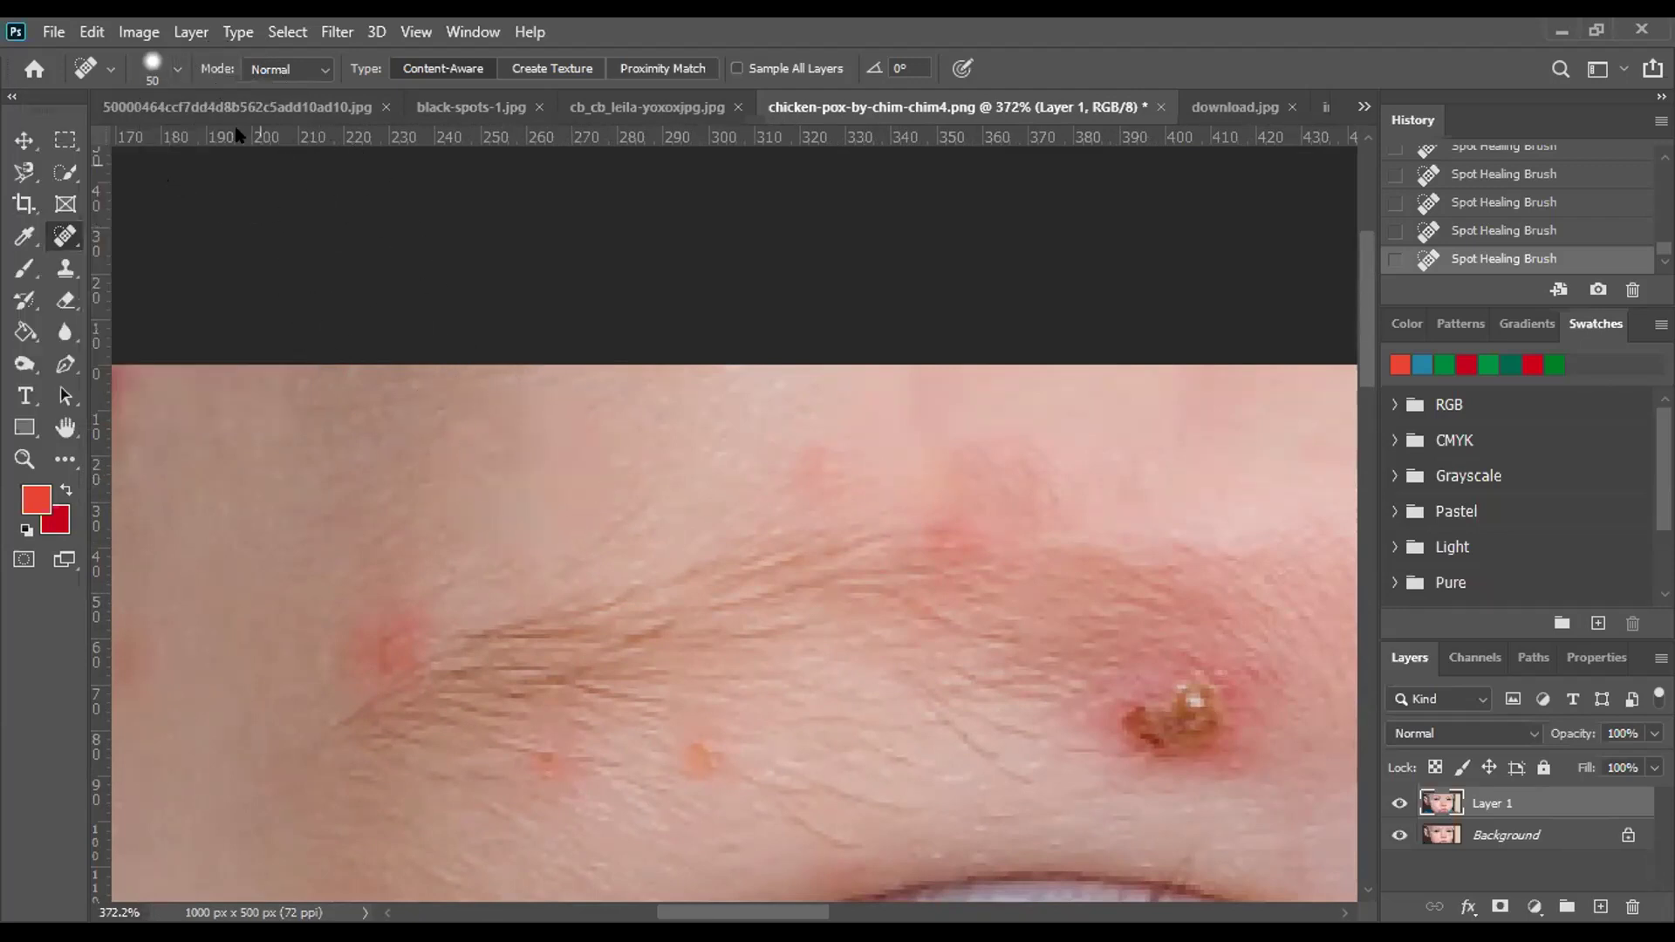
{"action": "left_click", "coordinate": [172, 70]}
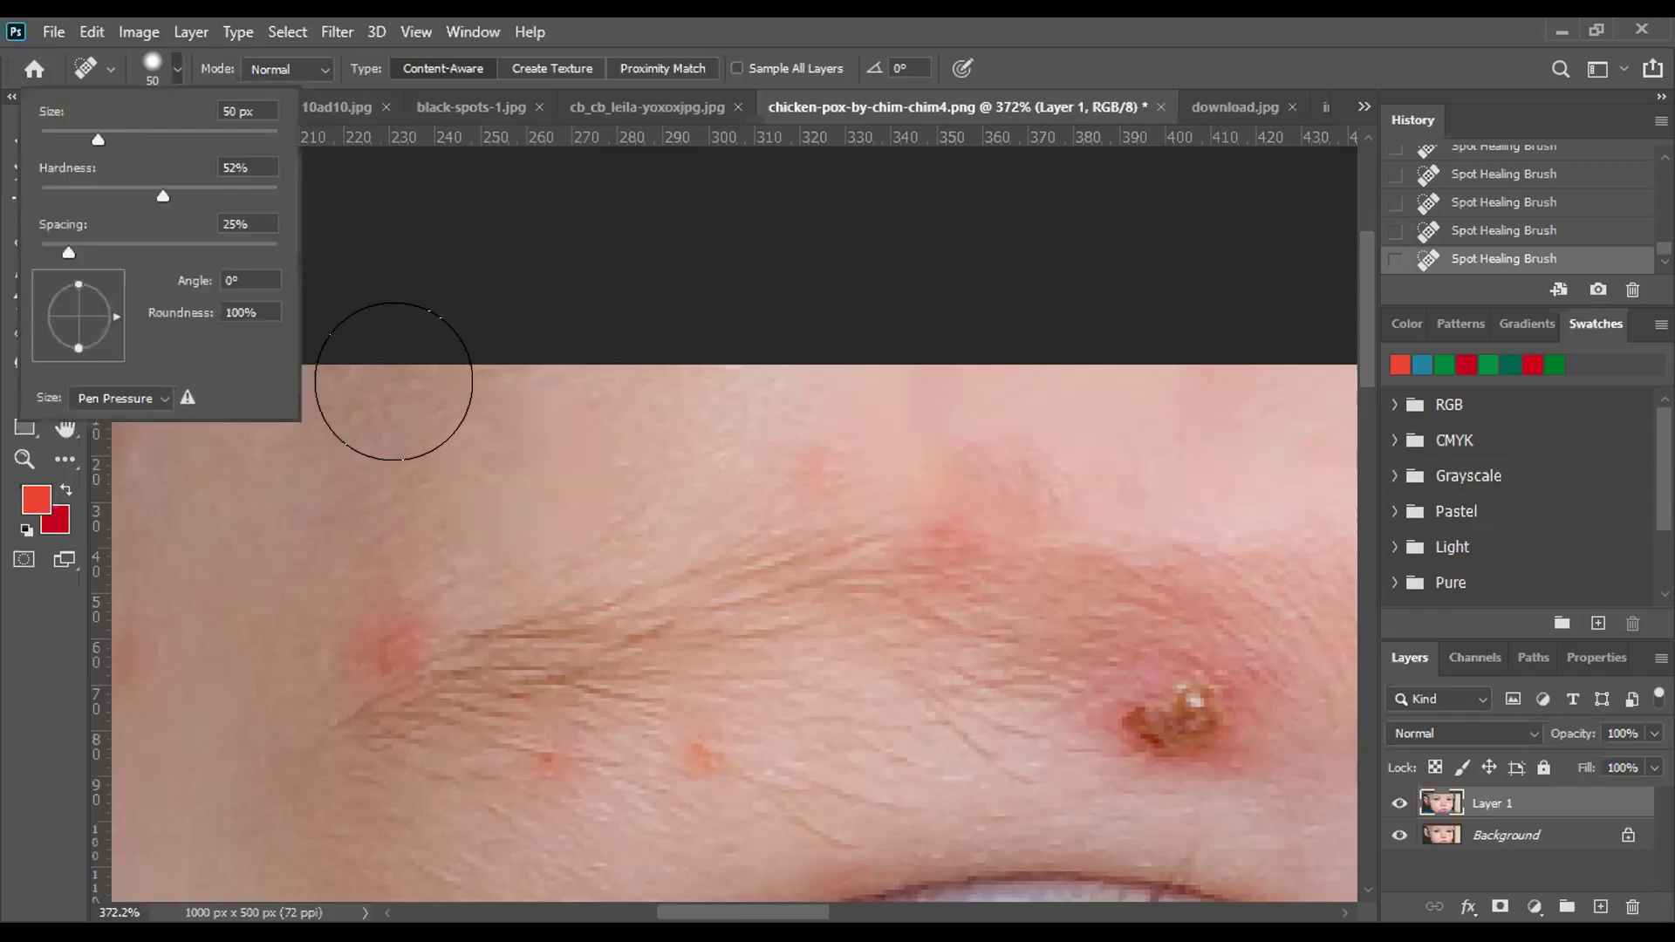
{"action": "left_click", "coordinate": [514, 430]}
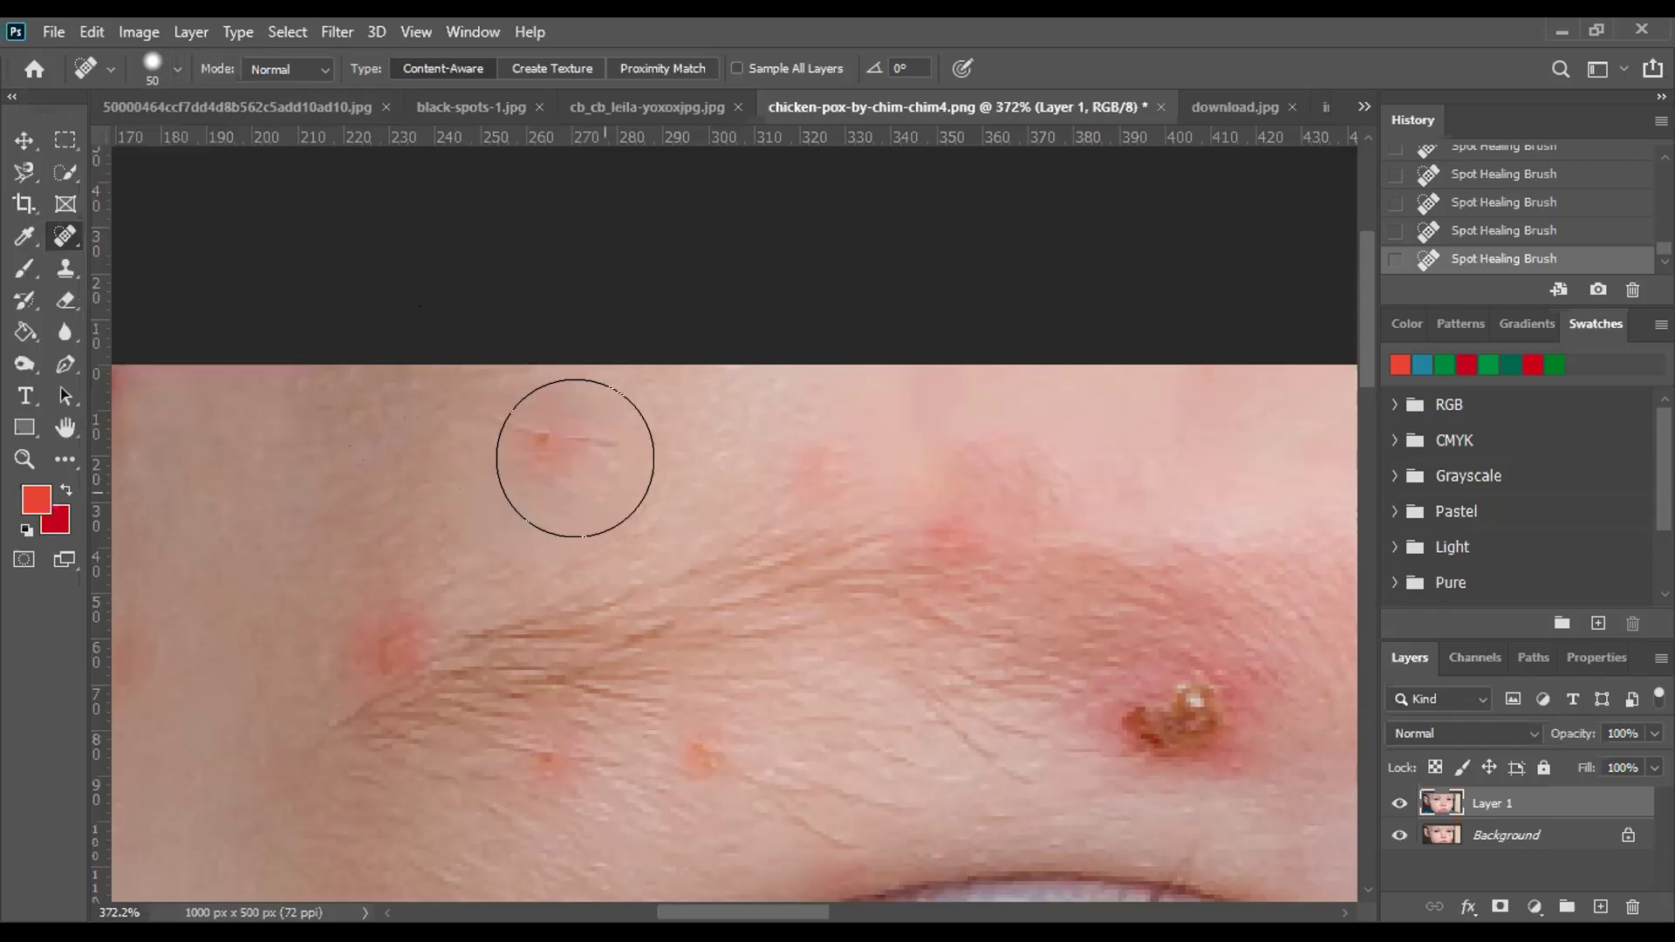
{"action": "scroll", "coordinate": [916, 587], "scroll_direction": "down", "scroll_amount": 3}
{"action": "scroll", "coordinate": [744, 602], "scroll_direction": "down", "scroll_amount": 3}
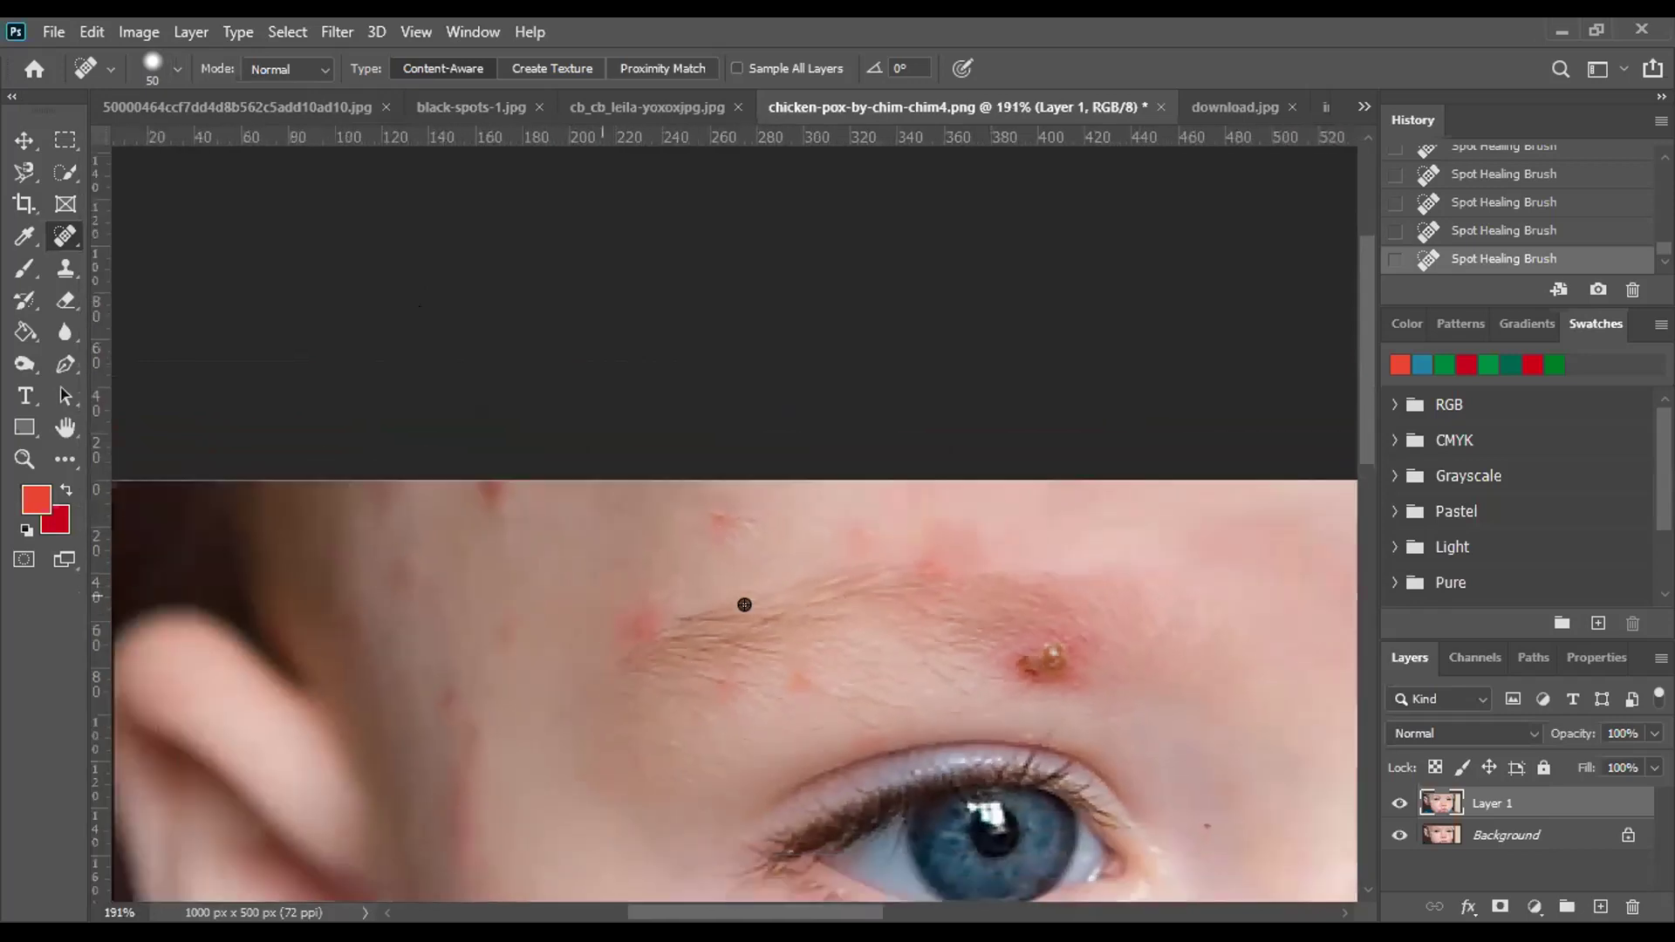
{"action": "scroll", "coordinate": [332, 577], "scroll_direction": "down", "scroll_amount": 3}
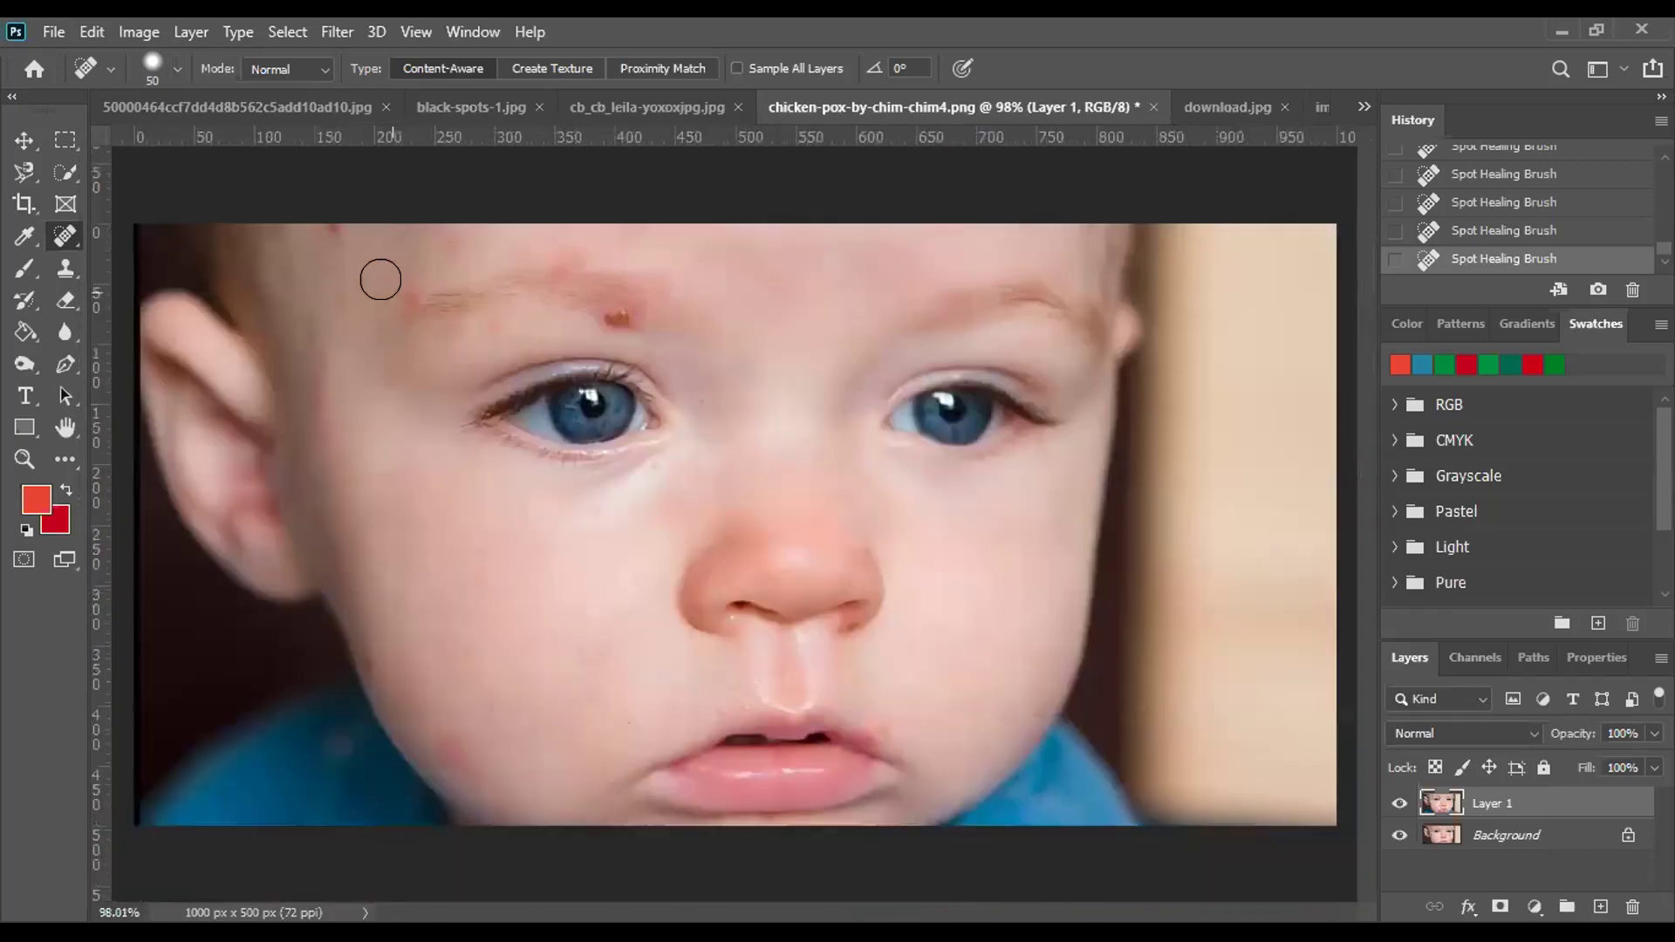
Switch to the Healing Brush and heal the crusted pimple and small red forehead spots.
{"action": "right_click", "coordinate": [79, 234]}
{"action": "left_click", "coordinate": [166, 259]}
{"action": "scroll", "coordinate": [641, 339], "scroll_direction": "up", "scroll_amount": 6}
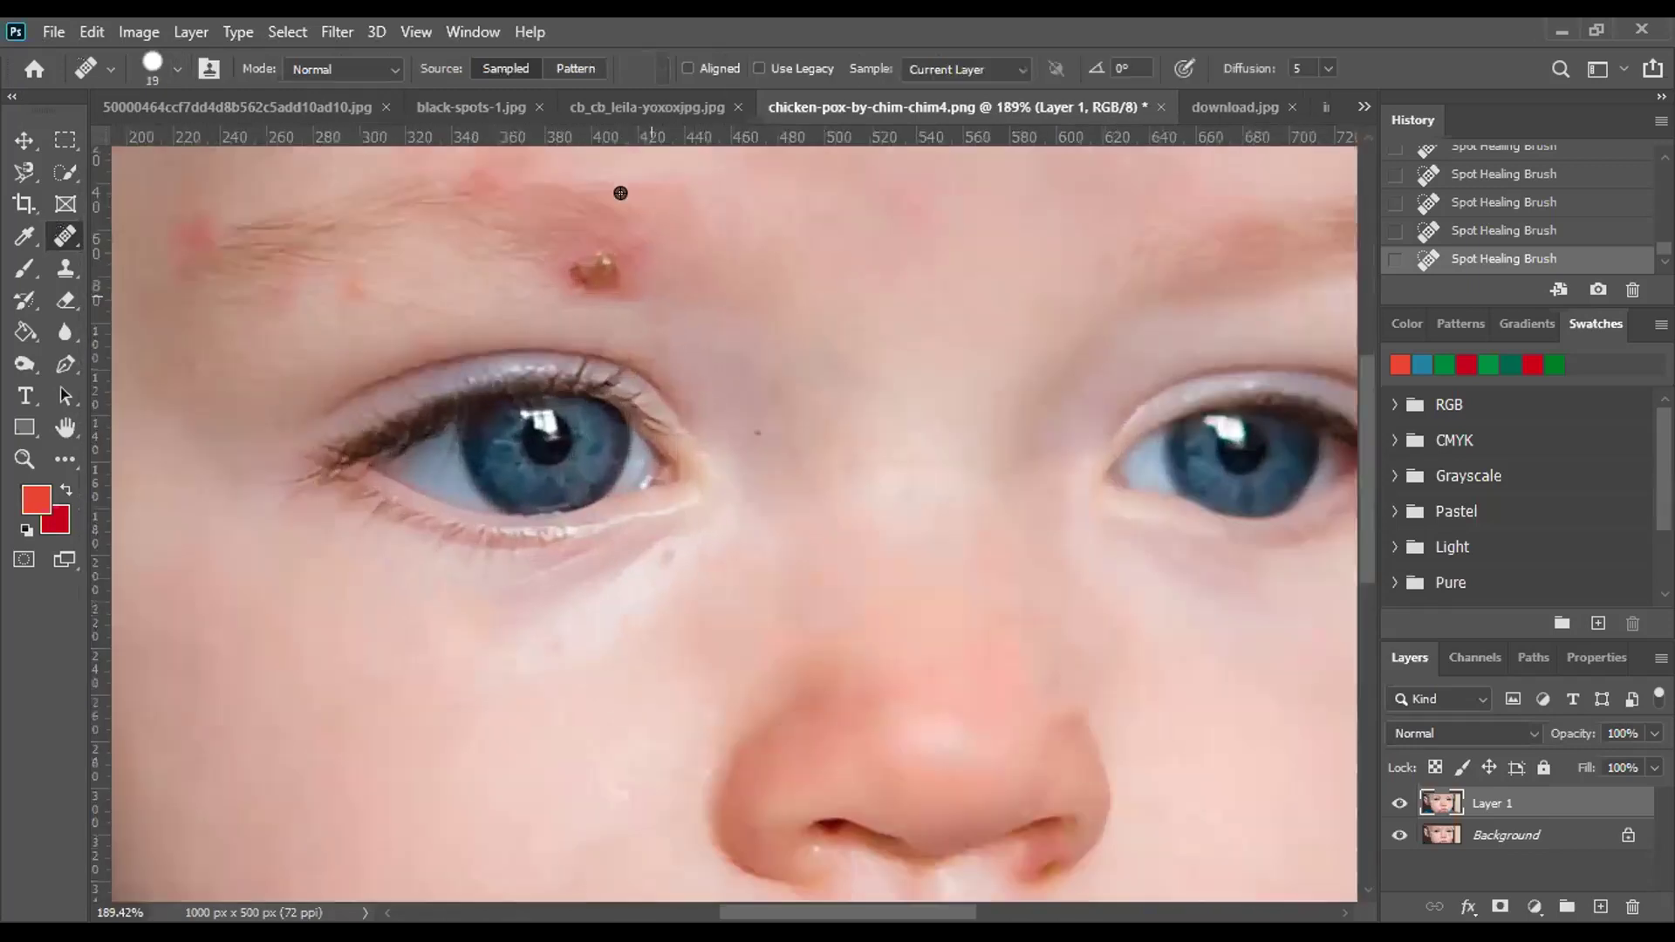
{"action": "left_click", "coordinate": [574, 312]}
{"action": "left_click", "coordinate": [568, 314]}
{"action": "left_click", "coordinate": [566, 316]}
{"action": "left_click", "coordinate": [706, 389], "text": "alt"}
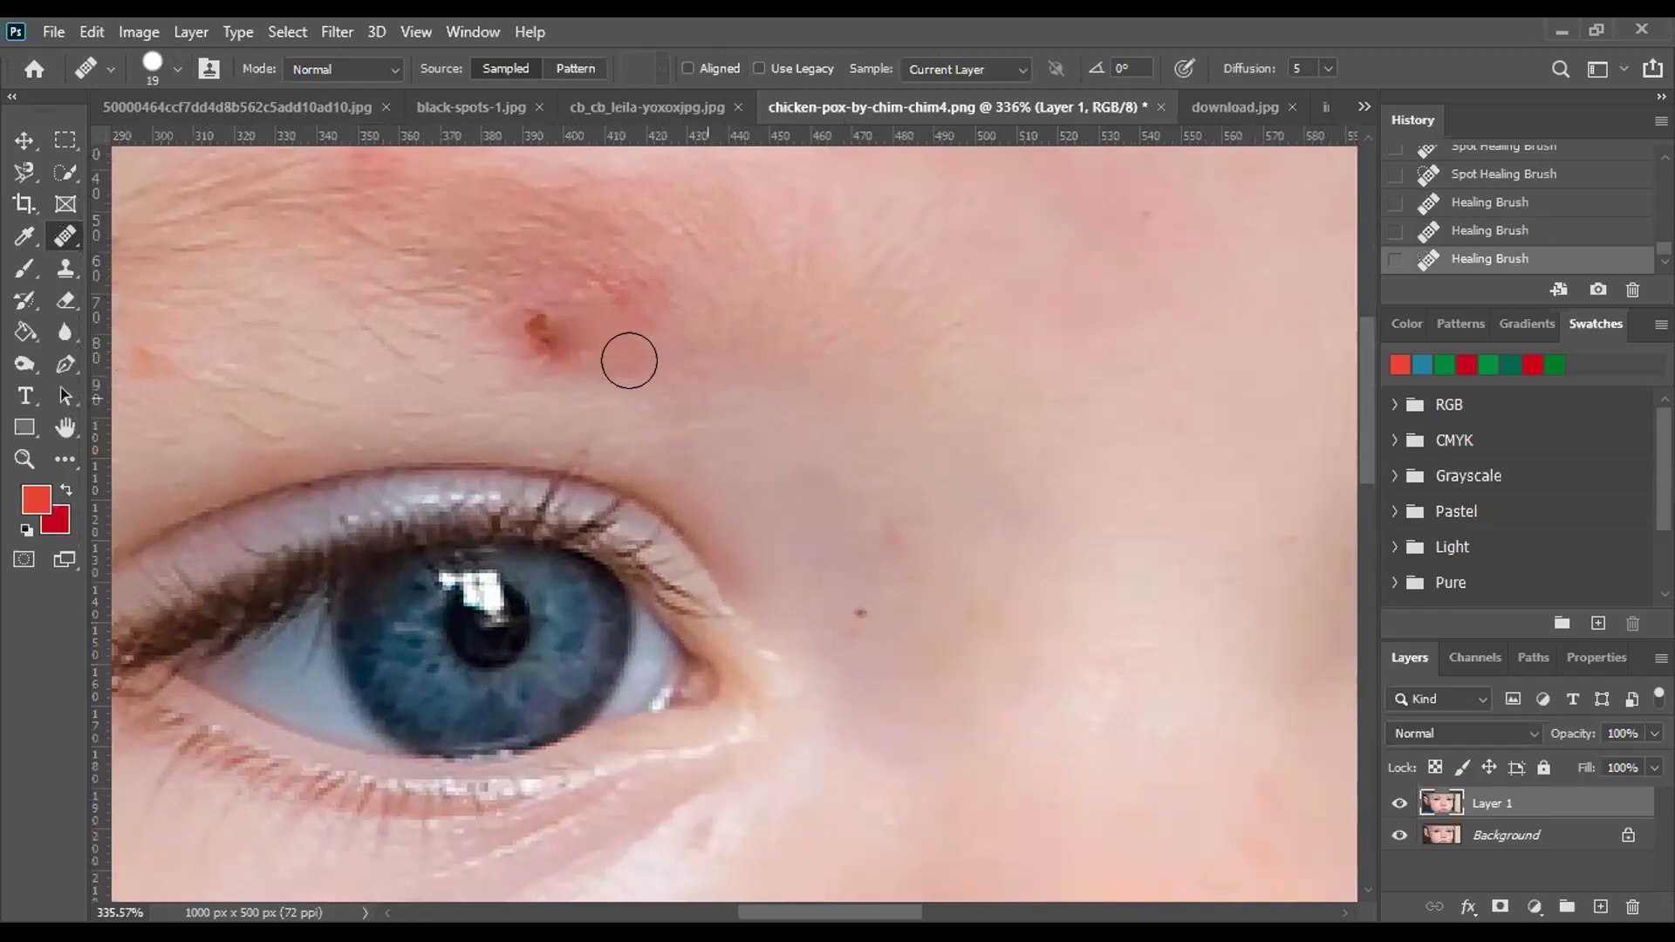
{"action": "left_click", "coordinate": [560, 326]}
{"action": "left_click", "coordinate": [521, 324]}
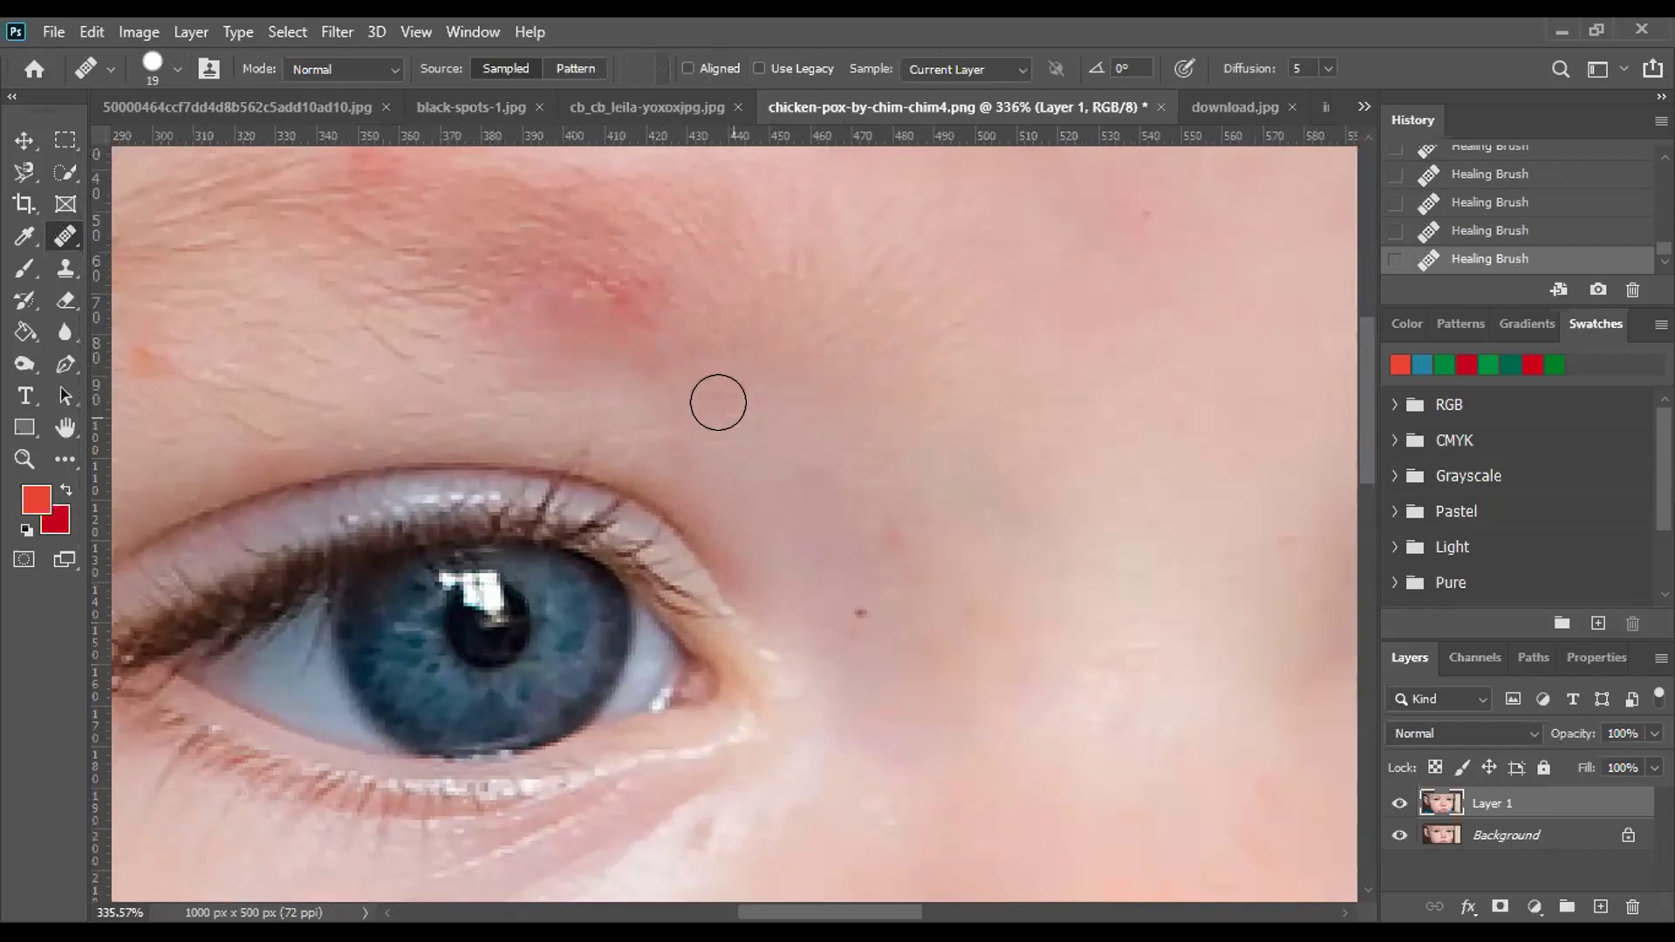
{"action": "left_click", "coordinate": [721, 404], "text": "alt"}
{"action": "left_click", "coordinate": [623, 301]}
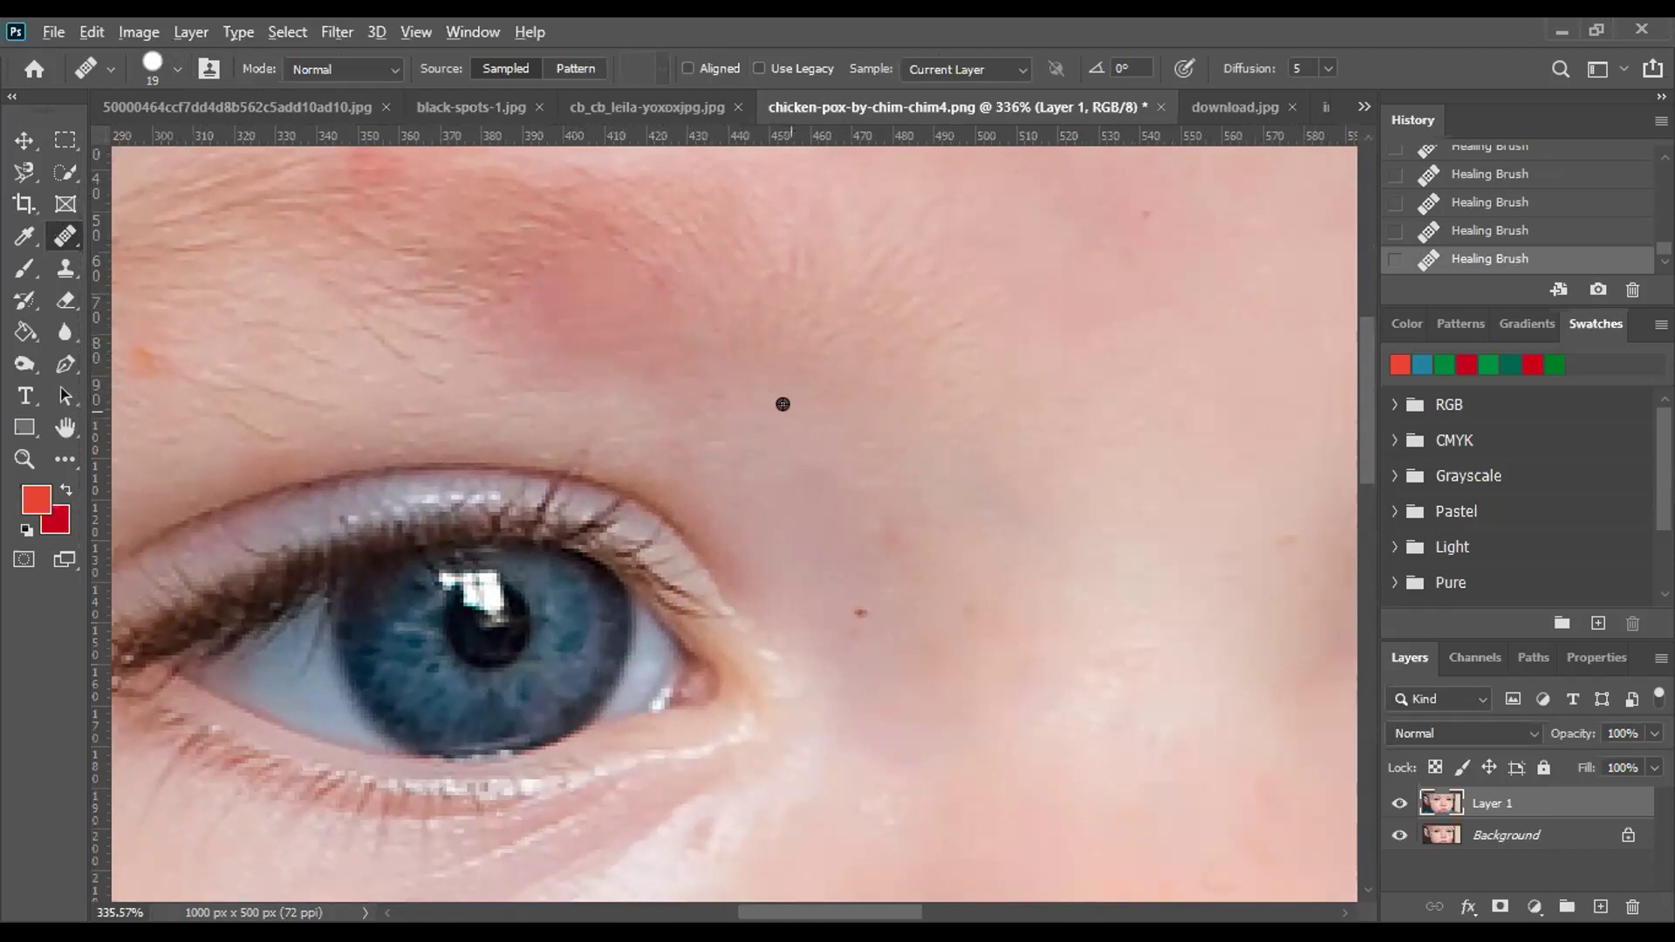
Heal the red patches along the baby's eyebrow into smooth, even skin.
{"action": "scroll", "coordinate": [1012, 515], "scroll_direction": "down", "scroll_amount": 3}
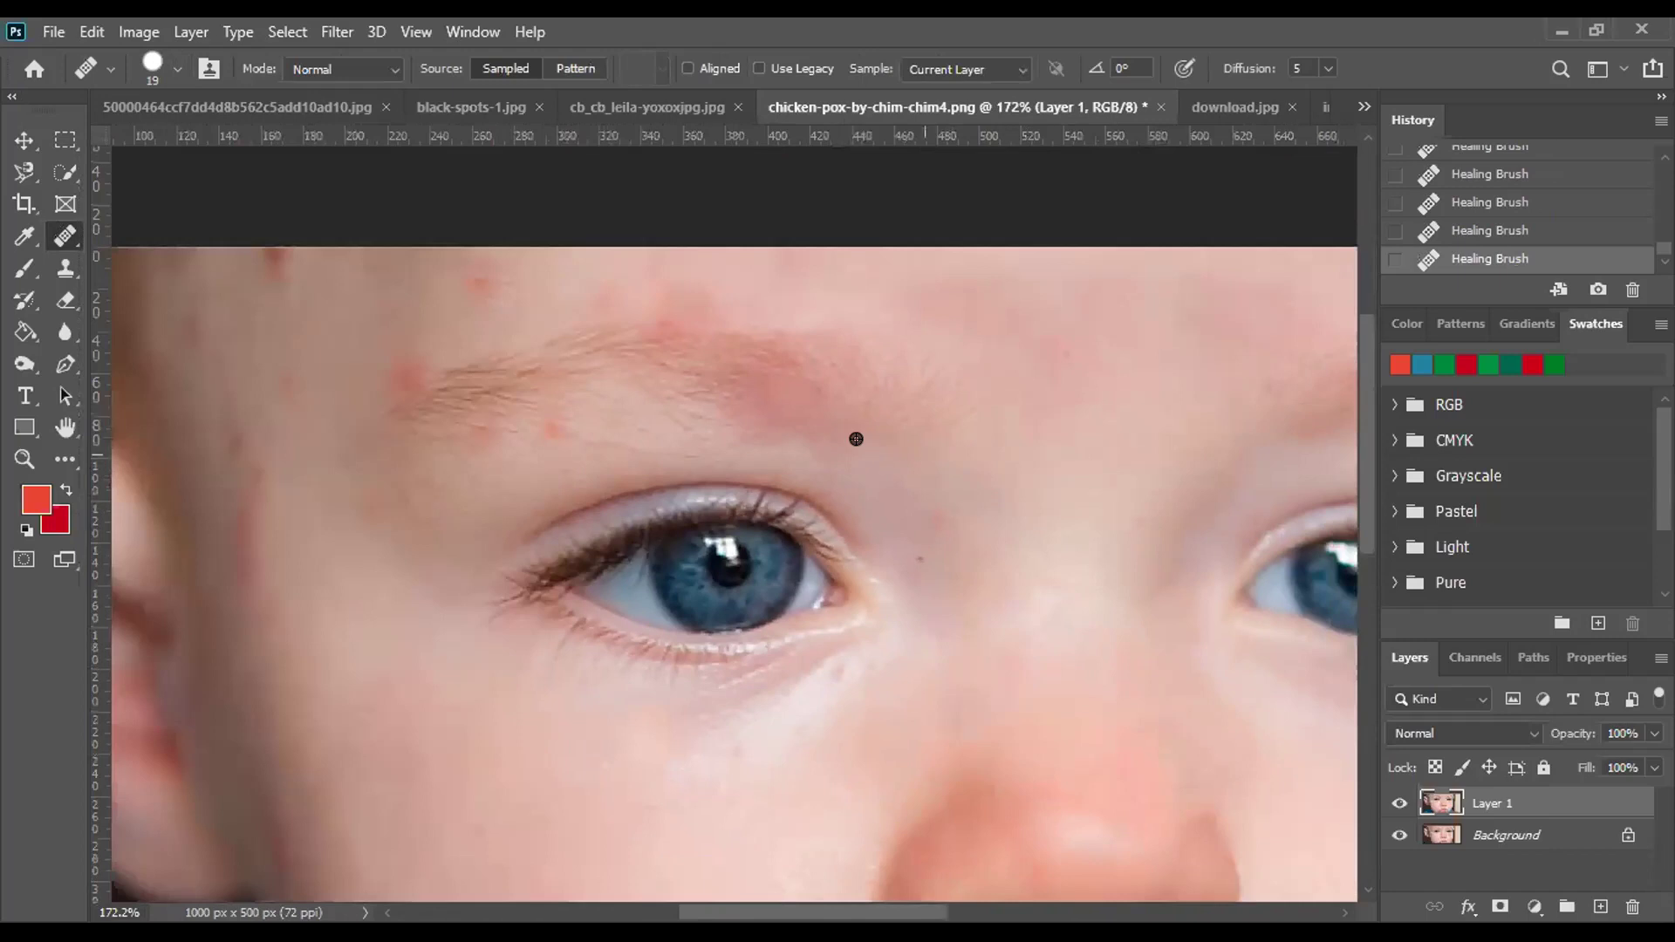
{"action": "scroll", "coordinate": [778, 383], "scroll_direction": "up", "scroll_amount": 3}
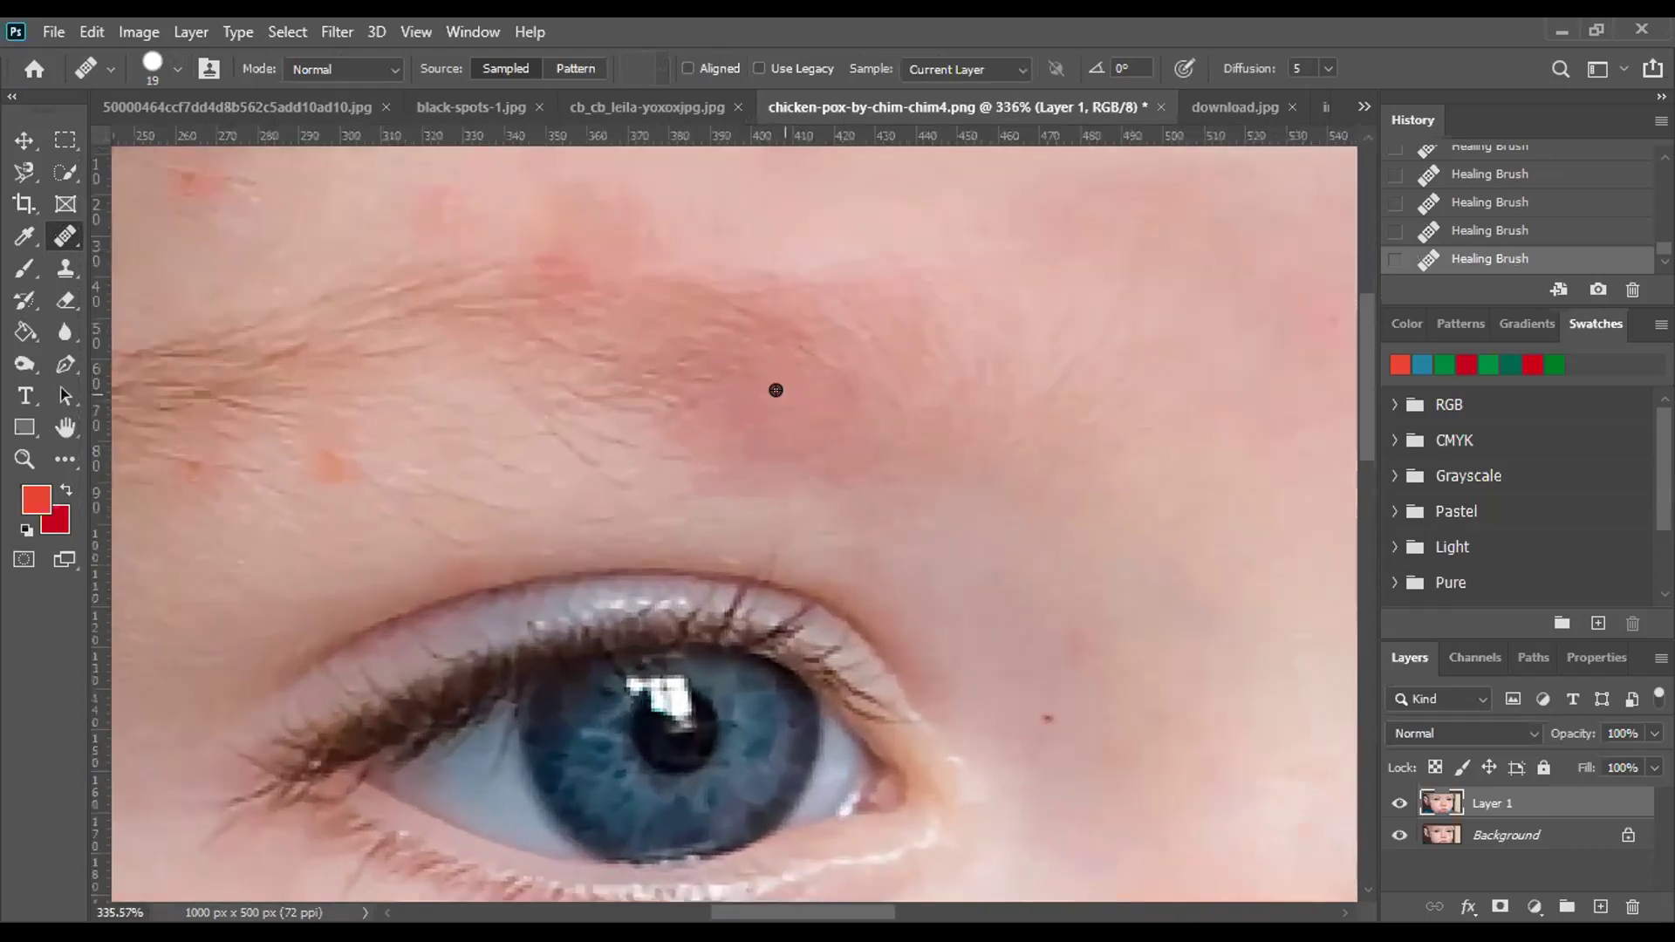
{"action": "scroll", "coordinate": [777, 383], "scroll_direction": "up", "scroll_amount": 1}
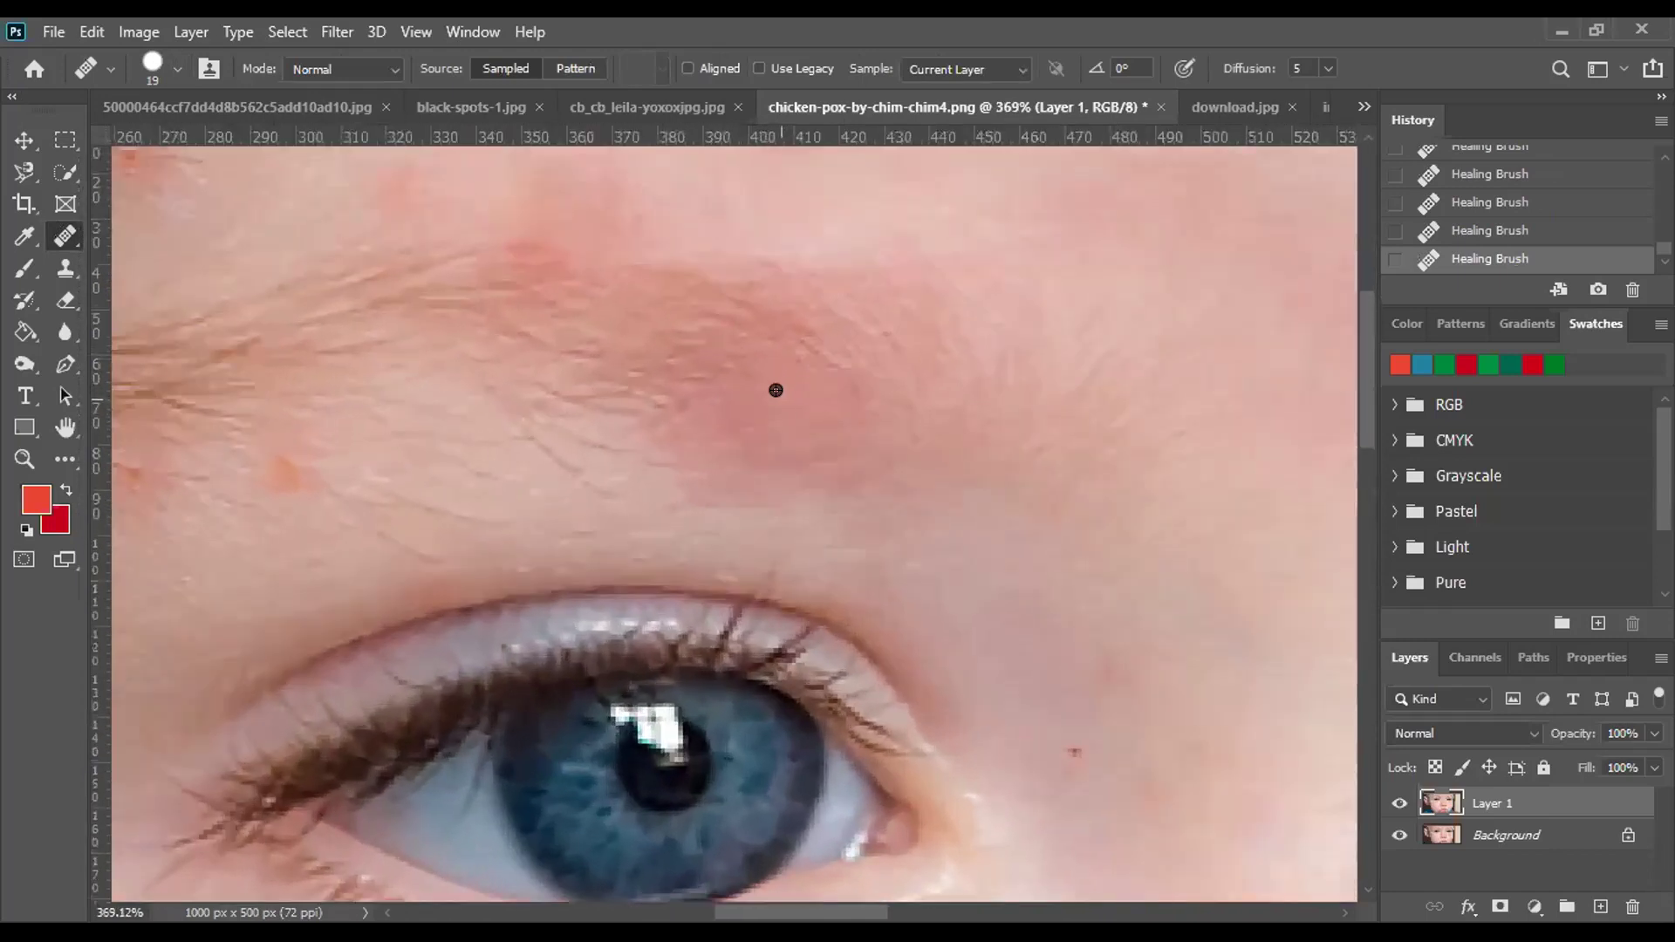
{"action": "left_click", "coordinate": [777, 397]}
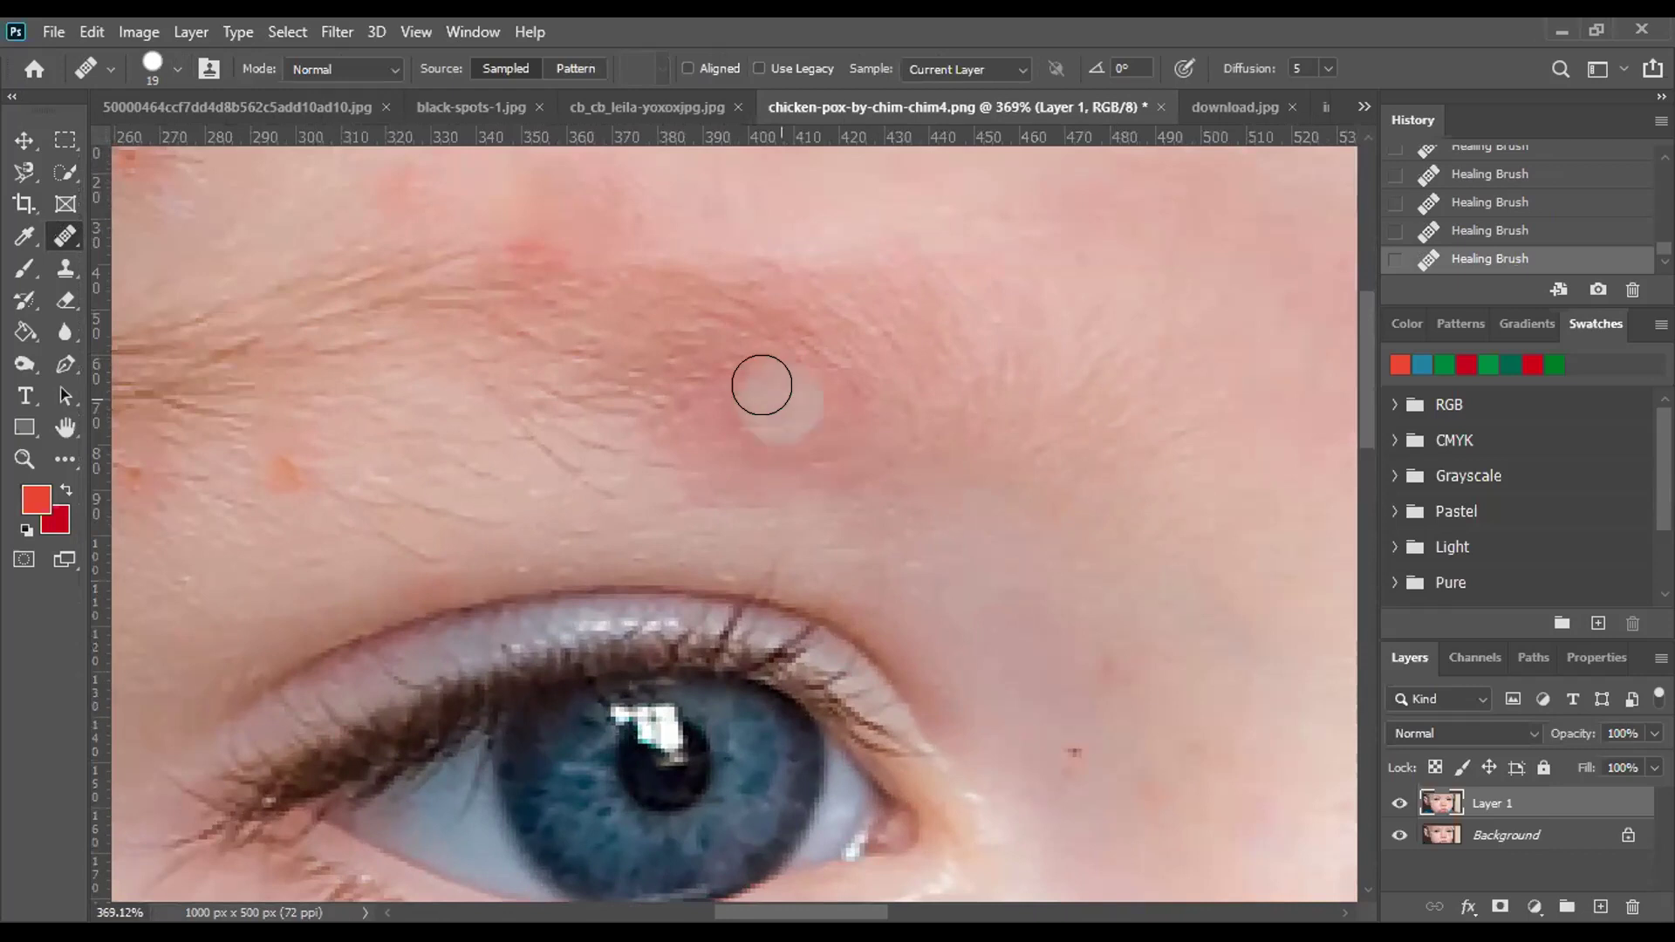
{"action": "scroll", "coordinate": [797, 664], "scroll_direction": "down", "scroll_amount": 1}
{"action": "scroll", "coordinate": [797, 664], "scroll_direction": "down", "scroll_amount": 1}
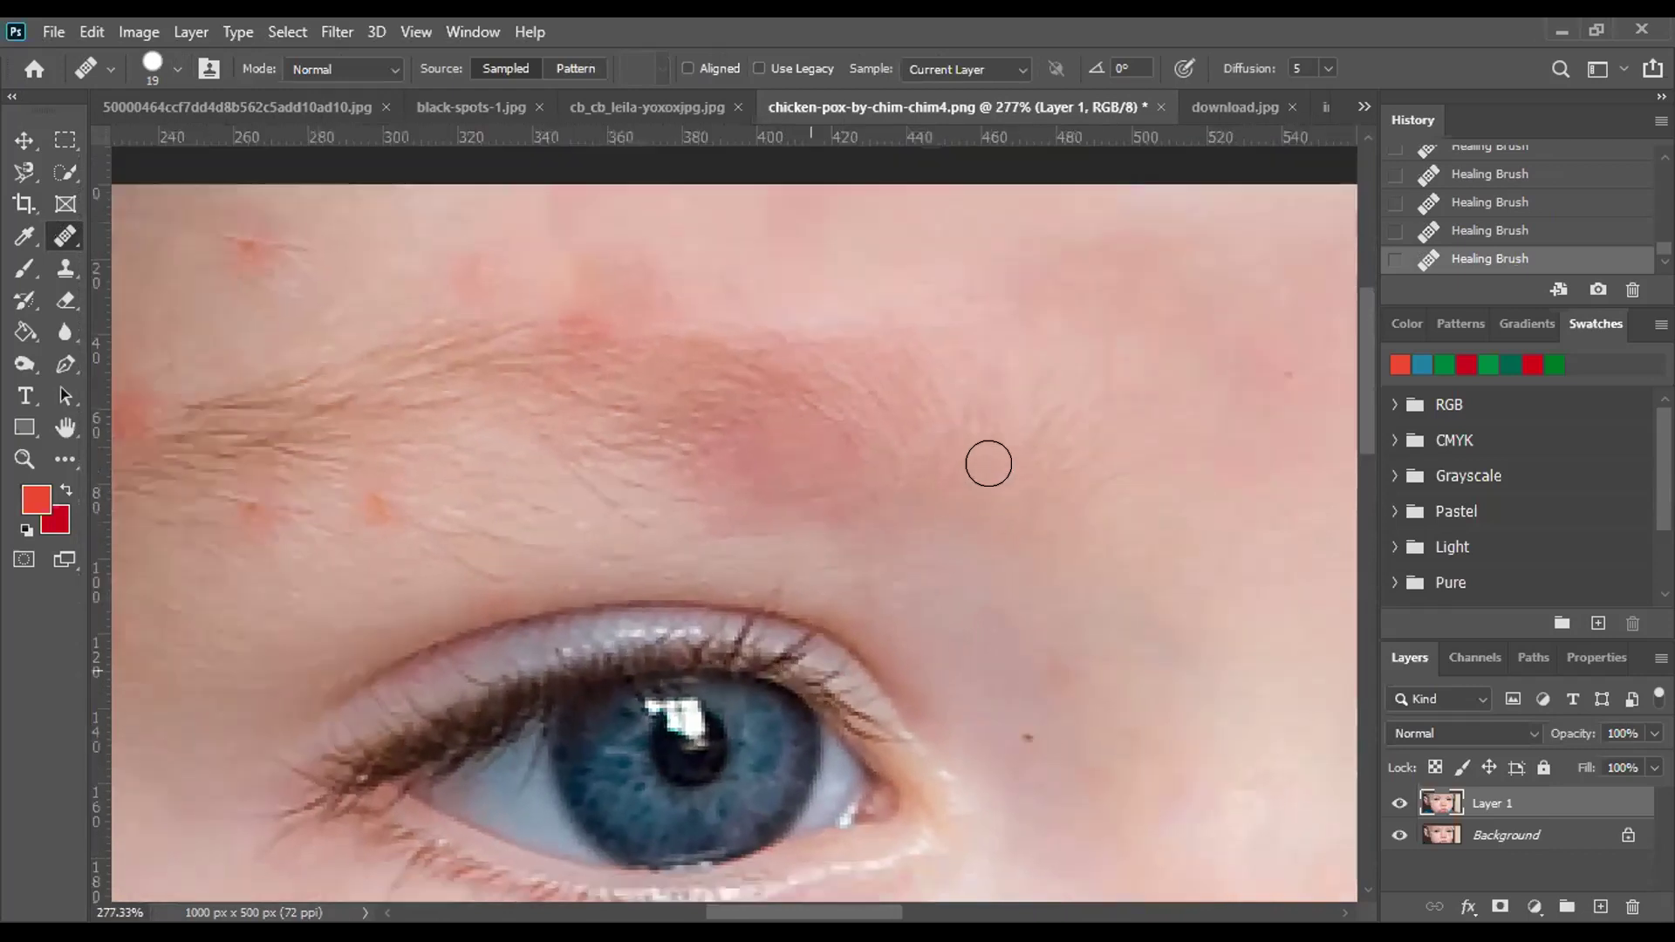
{"action": "scroll", "coordinate": [987, 460], "scroll_direction": "down", "scroll_amount": 1}
{"action": "left_click_drag", "start_coordinate": [1010, 400], "coordinate": [1072, 453]}
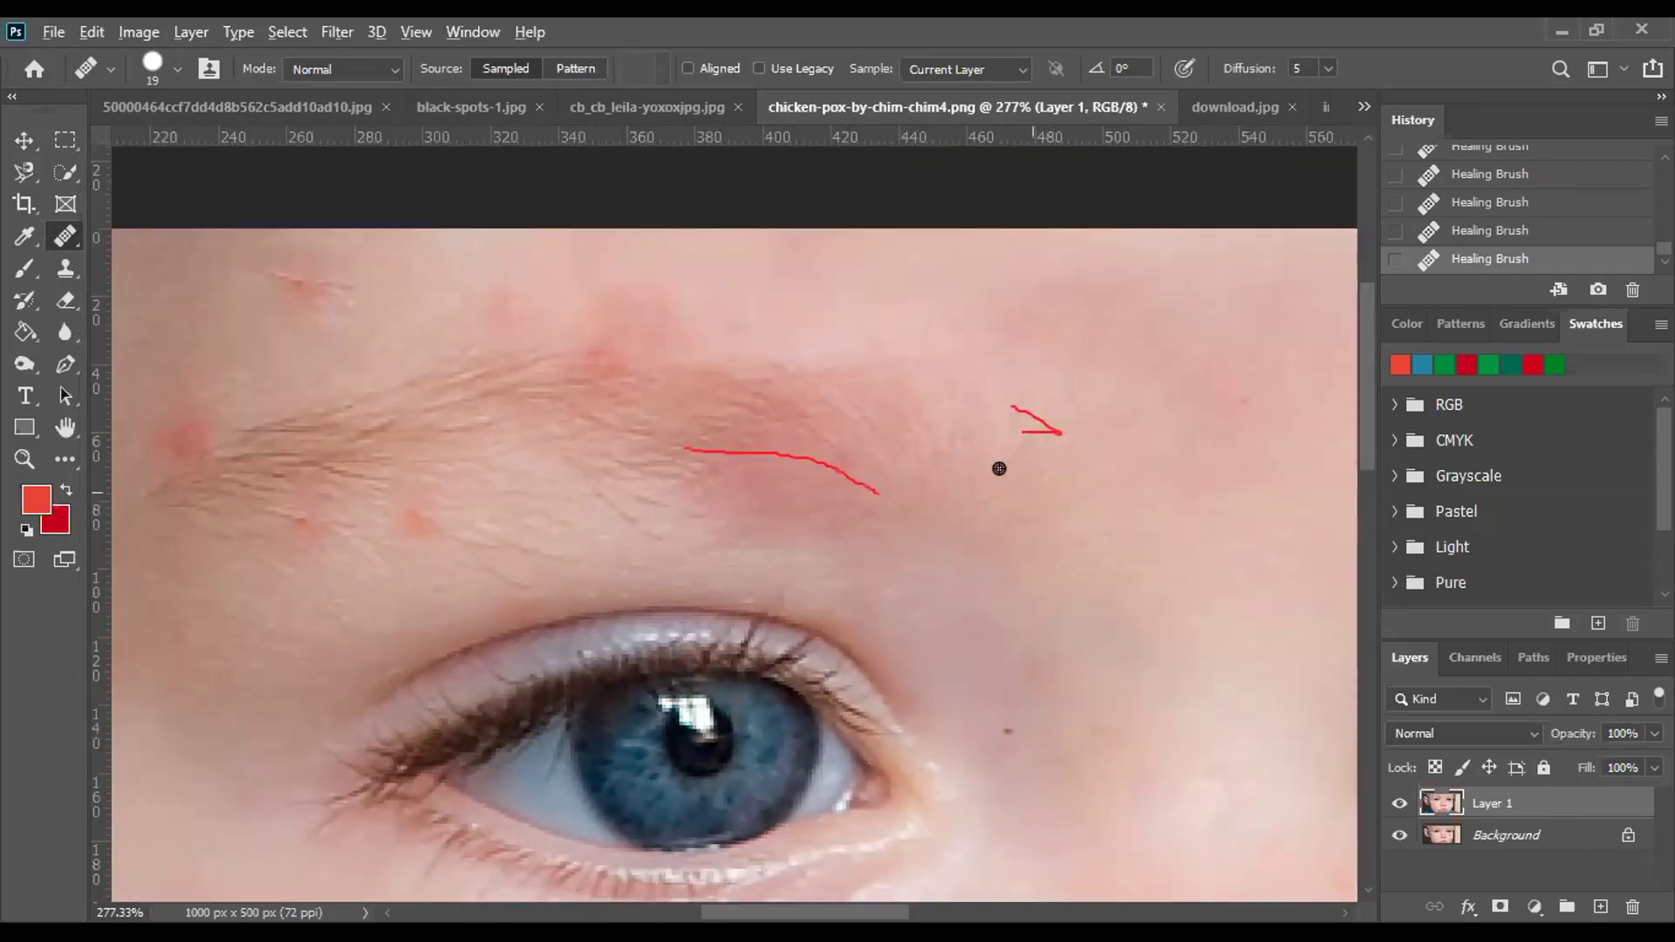
{"action": "scroll", "coordinate": [992, 464], "scroll_direction": "up", "scroll_amount": 2}
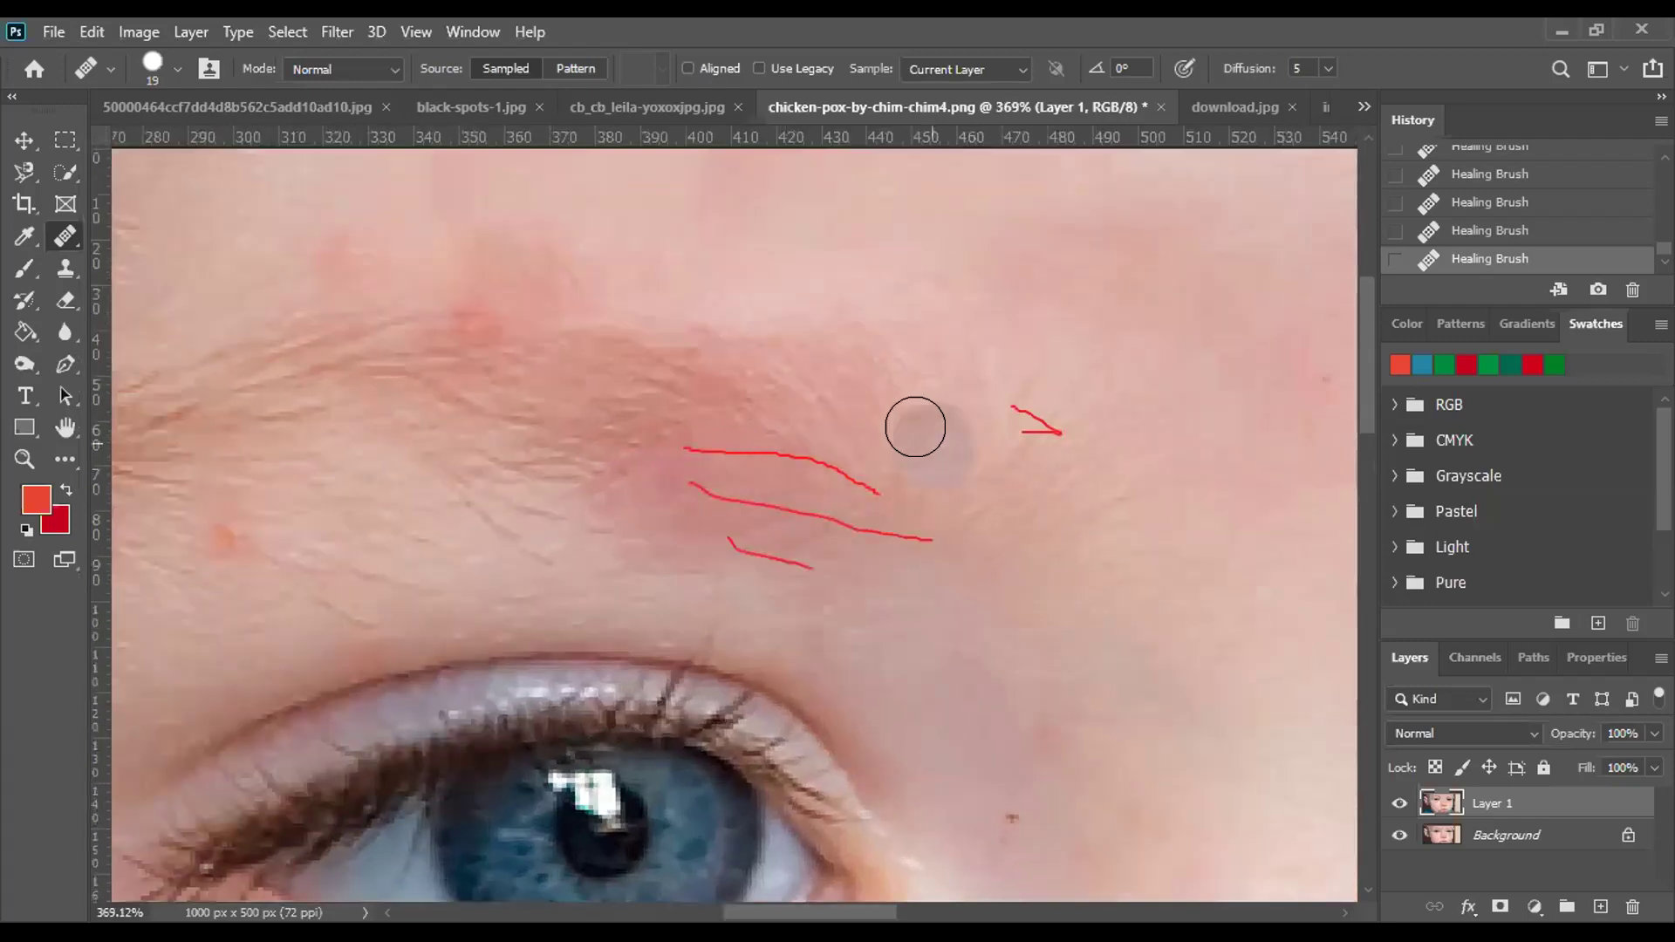
{"action": "left_click", "coordinate": [719, 410]}
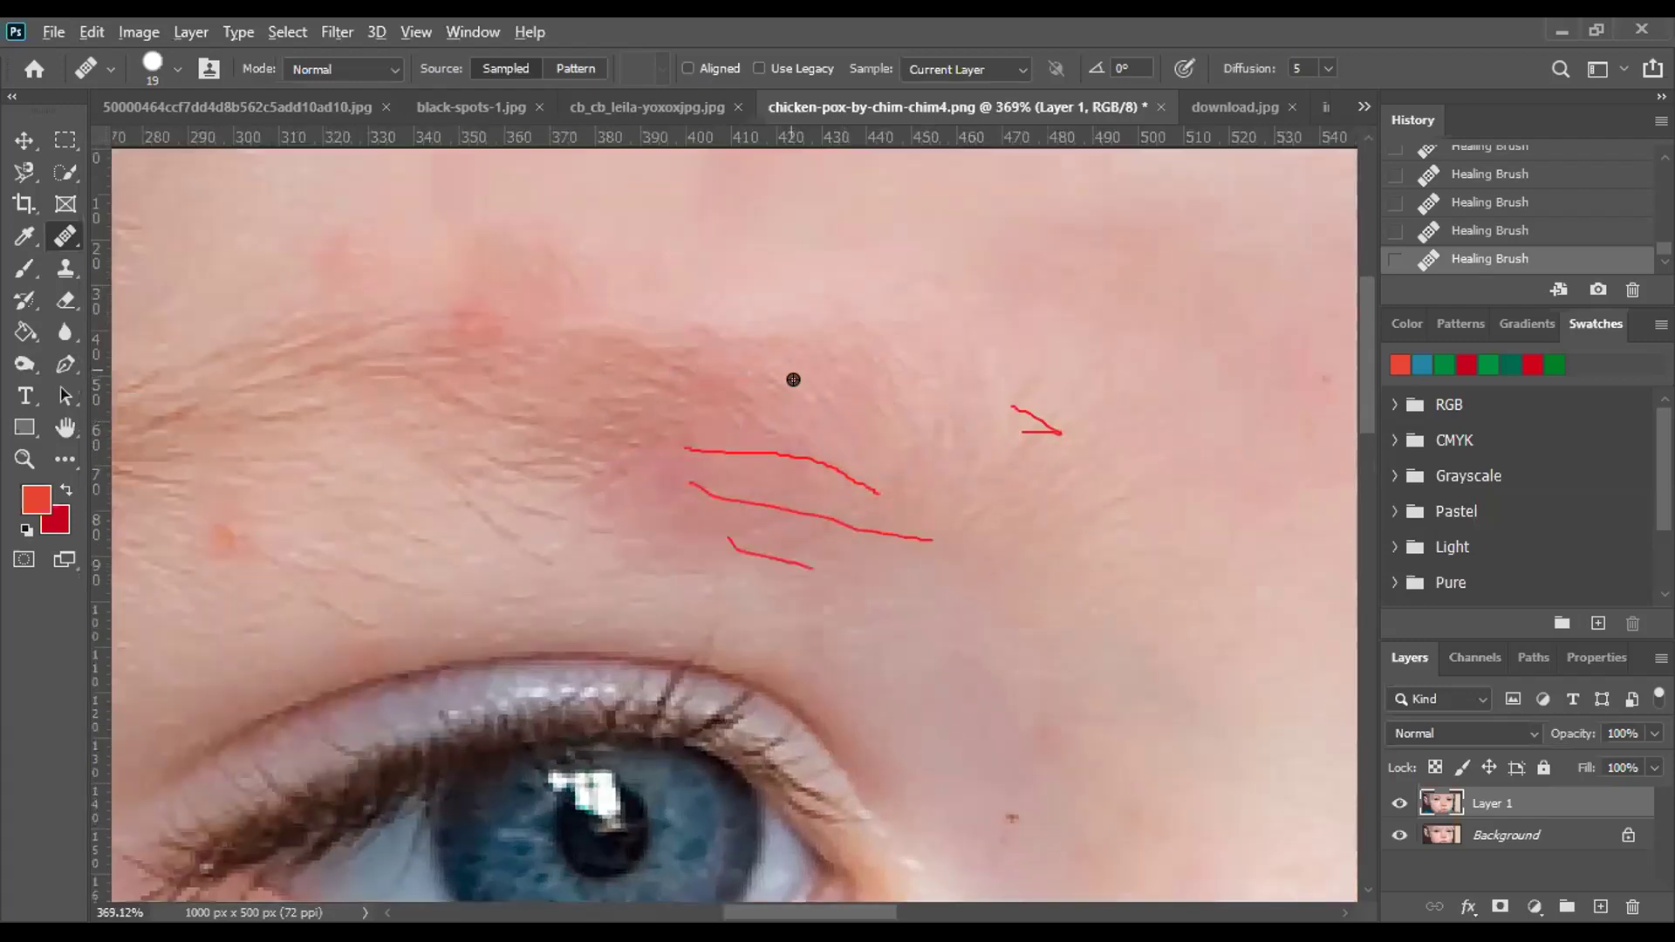
{"action": "mouse_move", "coordinate": [744, 405]}
{"action": "left_mouse_down"}
{"action": "mouse_move", "coordinate": [606, 444]}
{"action": "mouse_move", "coordinate": [539, 418]}
{"action": "left_mouse_up"}
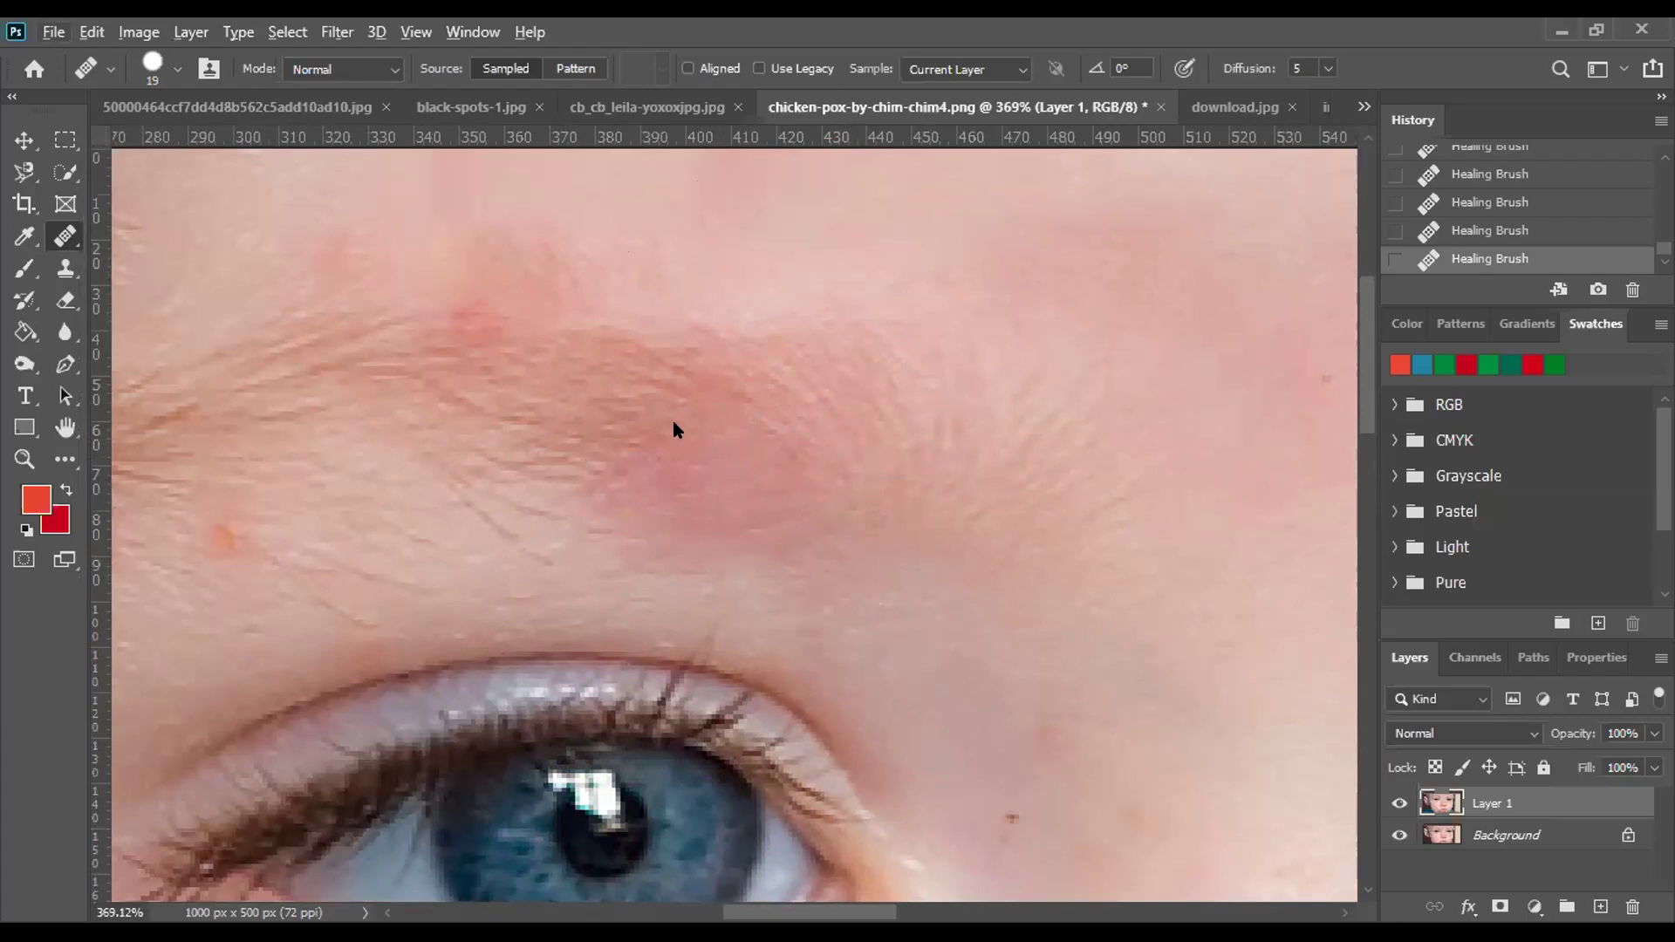
{"action": "scroll", "coordinate": [756, 467], "scroll_direction": "down", "scroll_amount": 4}
{"action": "scroll", "coordinate": [920, 452], "scroll_direction": "down", "scroll_amount": 3}
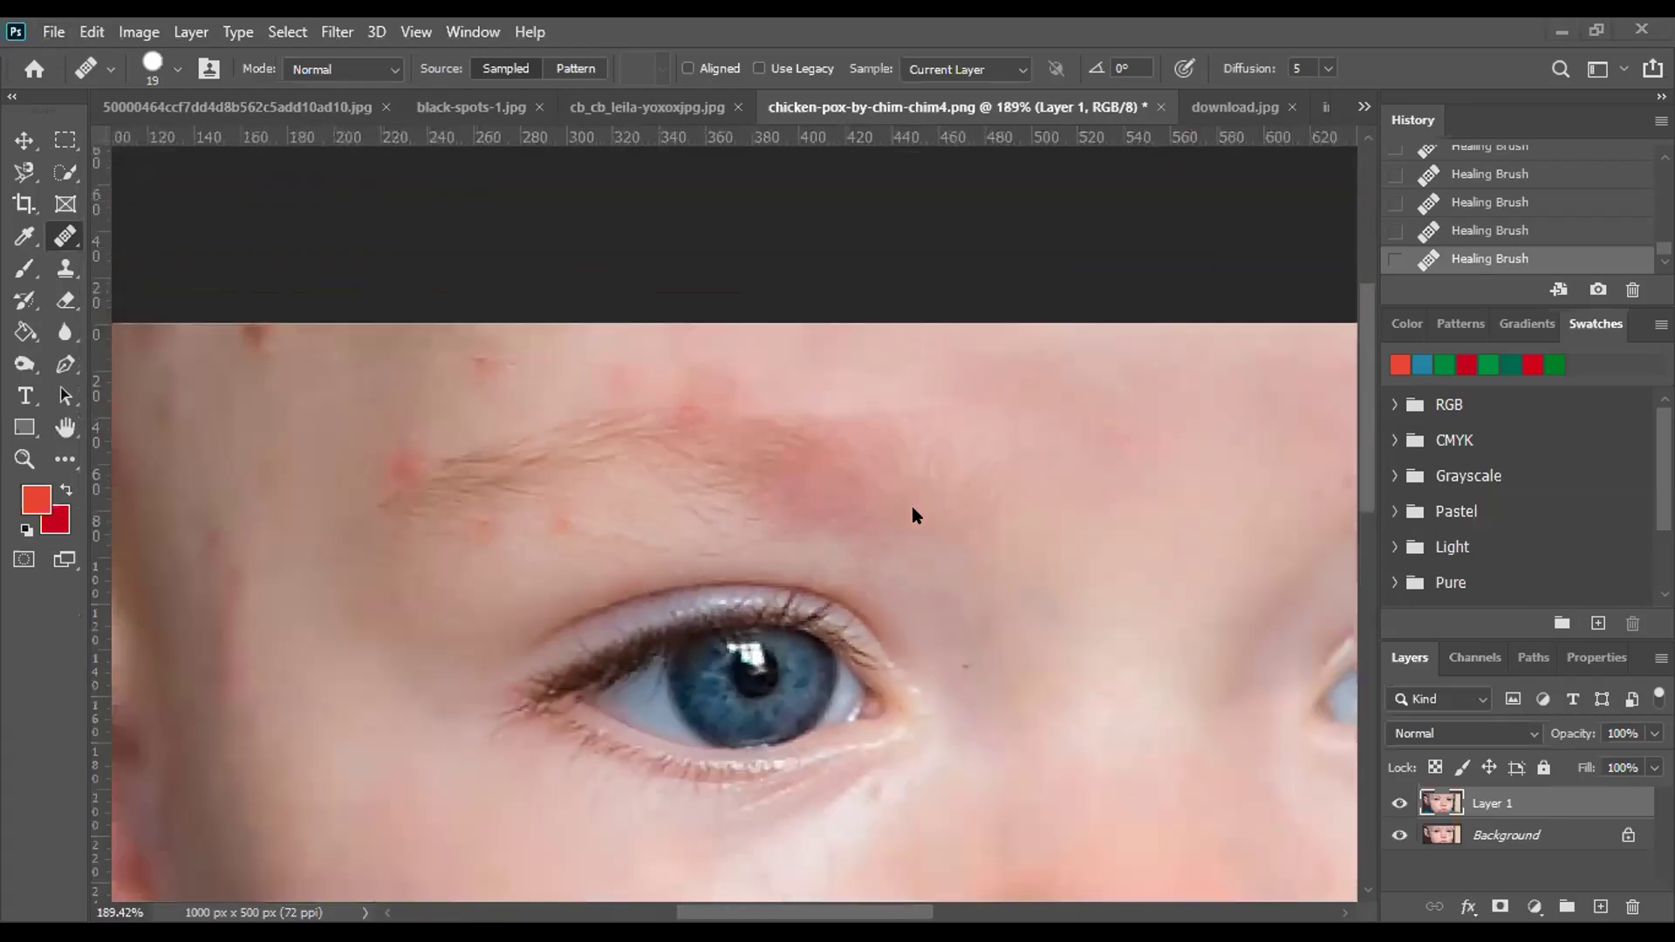
{"action": "scroll", "coordinate": [756, 486], "scroll_direction": "up", "scroll_amount": 4}
{"action": "scroll", "coordinate": [1060, 517], "scroll_direction": "up", "scroll_amount": 2}
{"action": "scroll", "coordinate": [646, 434], "scroll_direction": "up", "scroll_amount": 2}
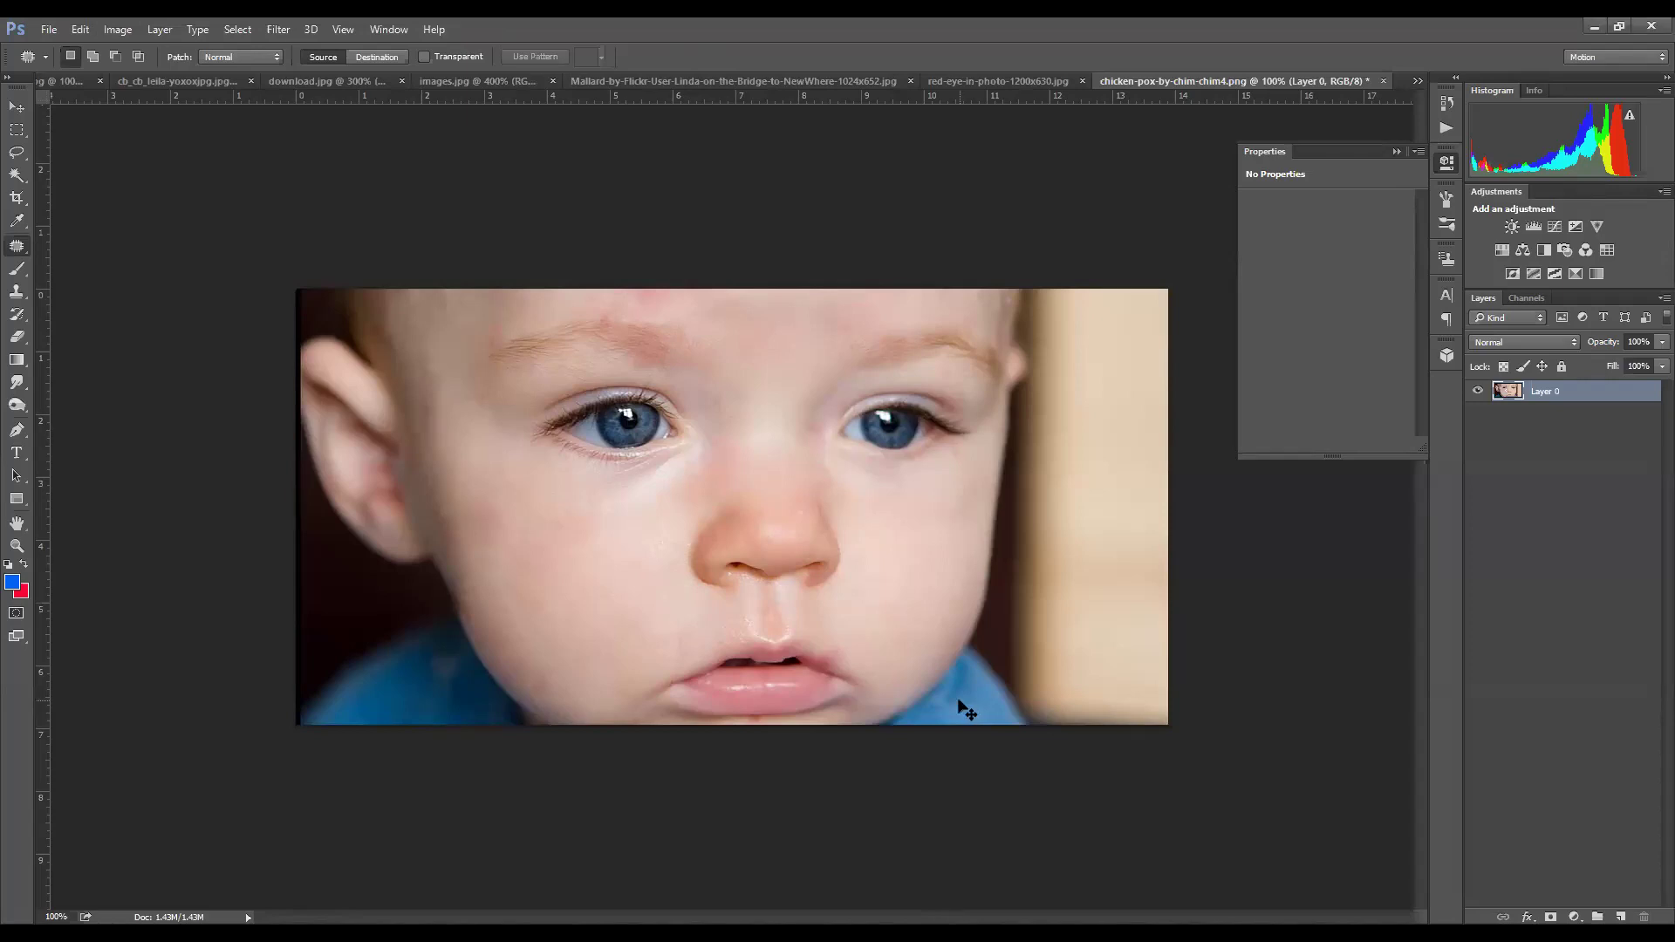
Zoom the baby photo to 200% to review the healed face.
{"action": "key", "text": "ctrl+plus"}
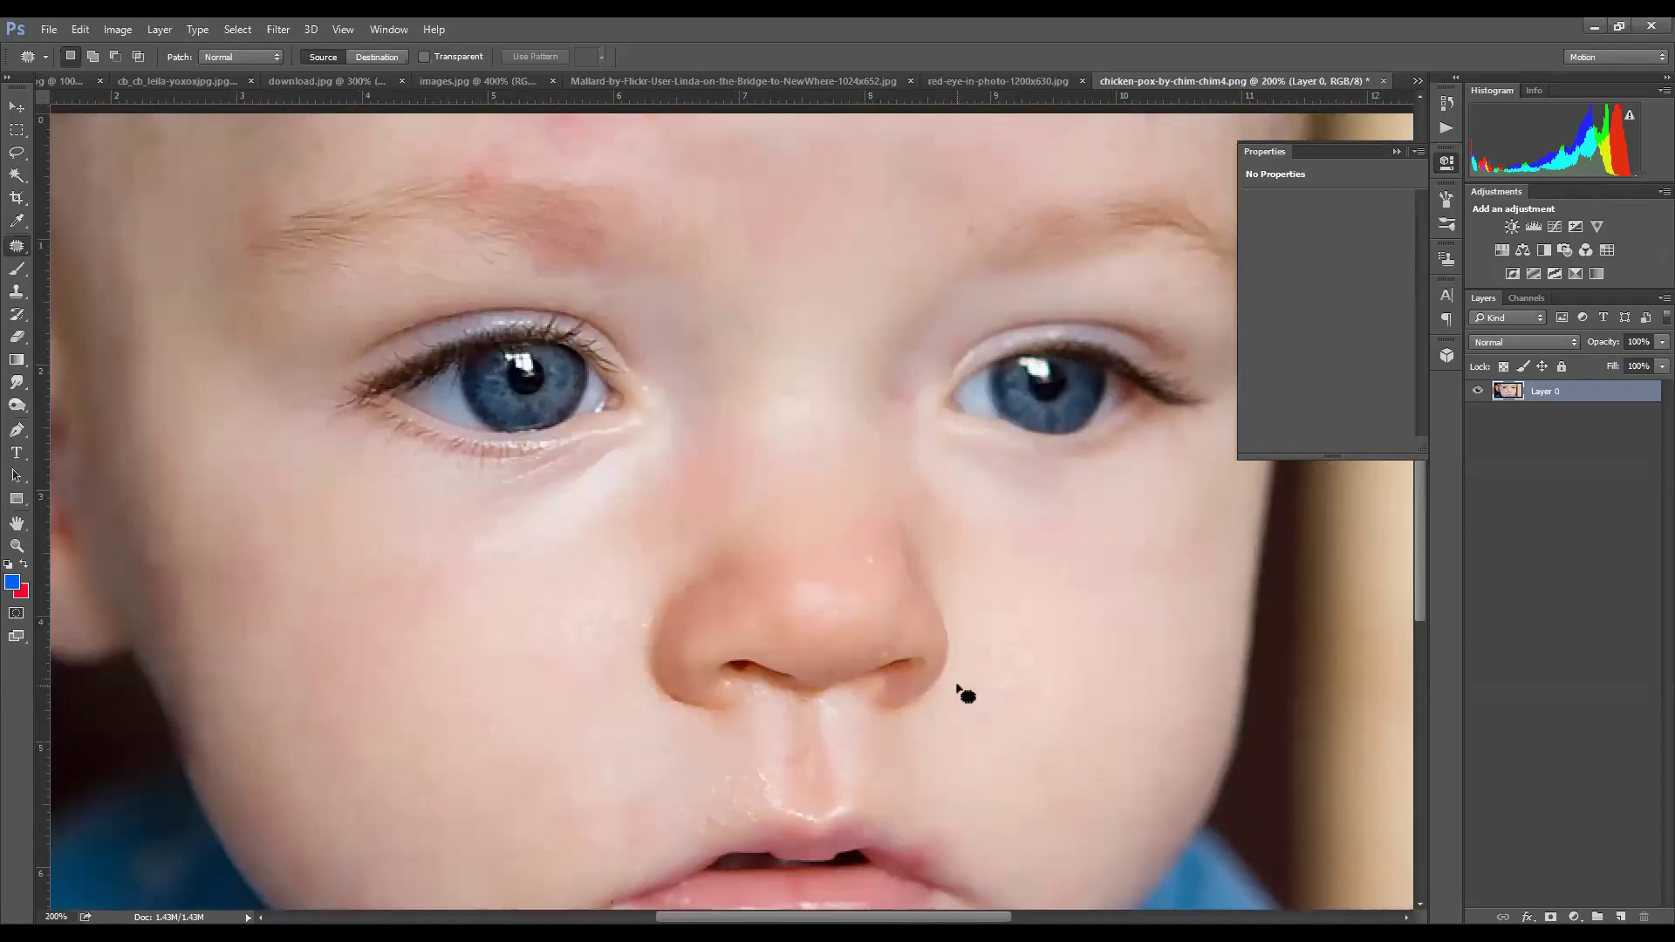
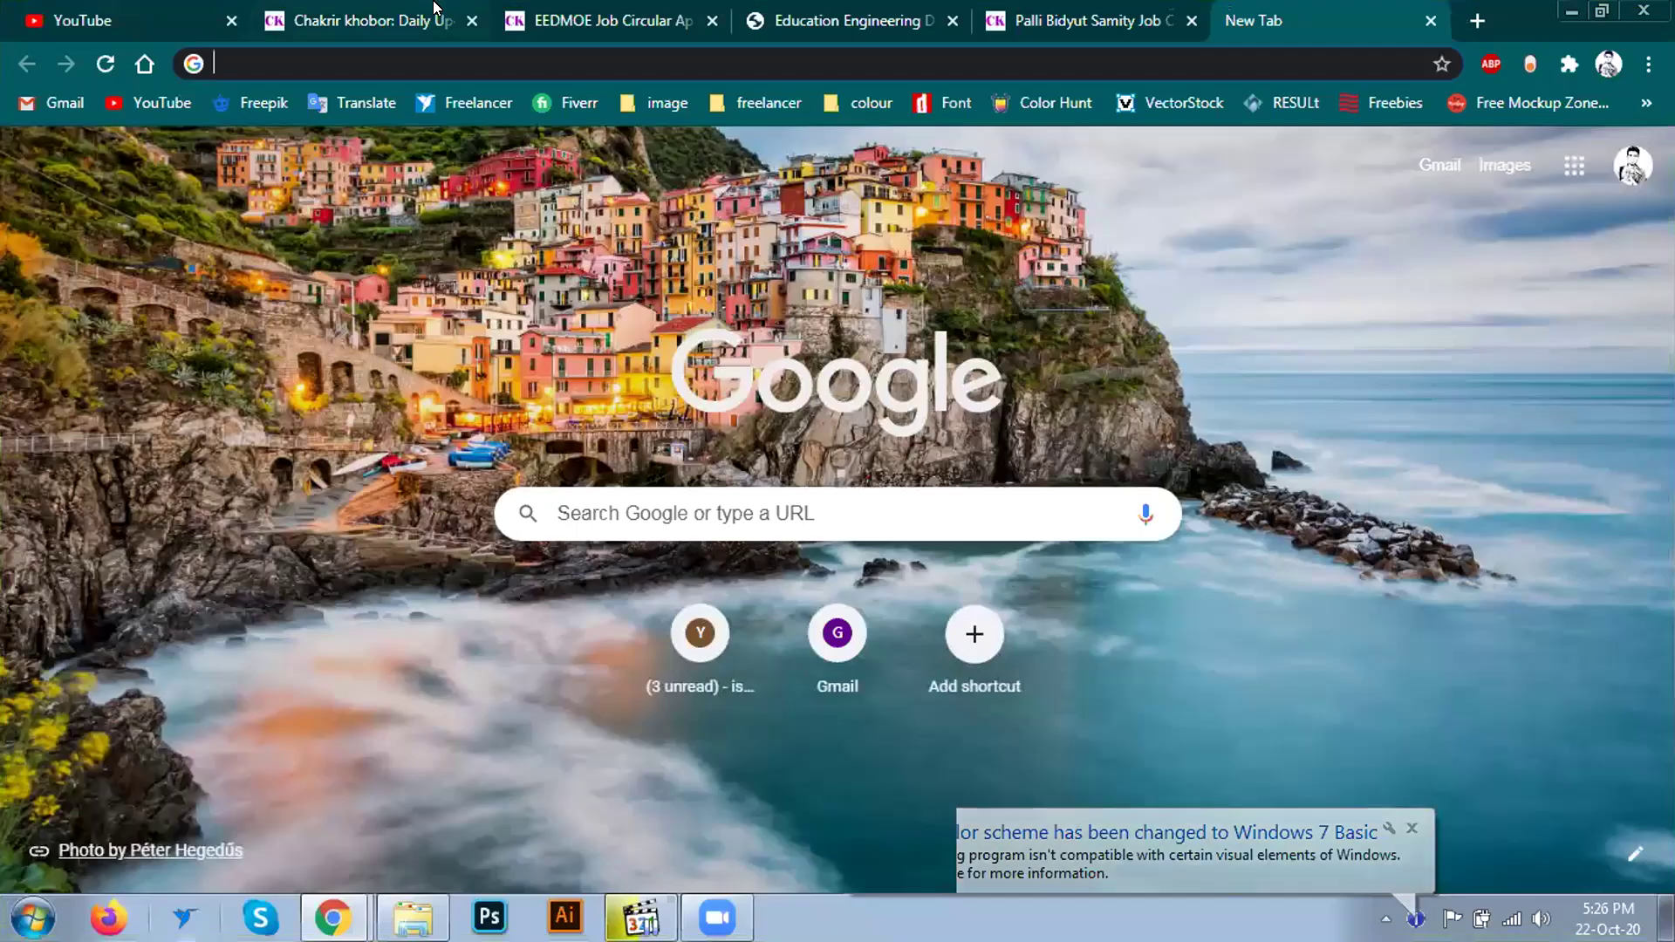
Close the Chakrir khobor tab so the job circular page shows.
{"action": "left_click", "coordinate": [440, 18]}
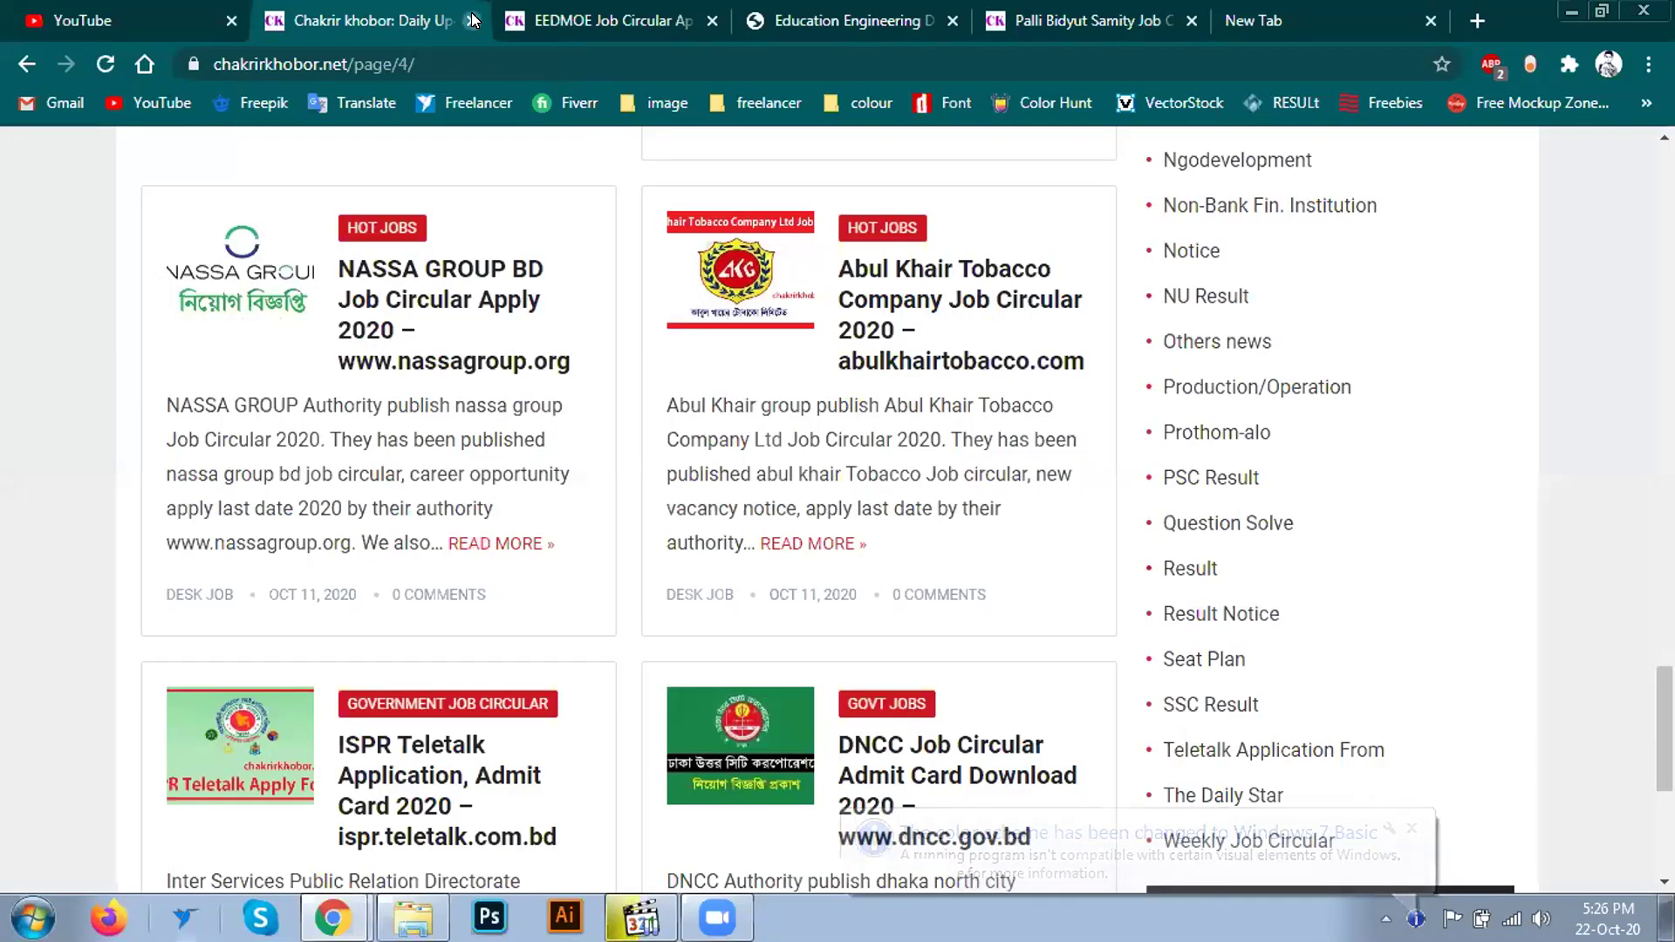
{"action": "left_click", "coordinate": [472, 20]}
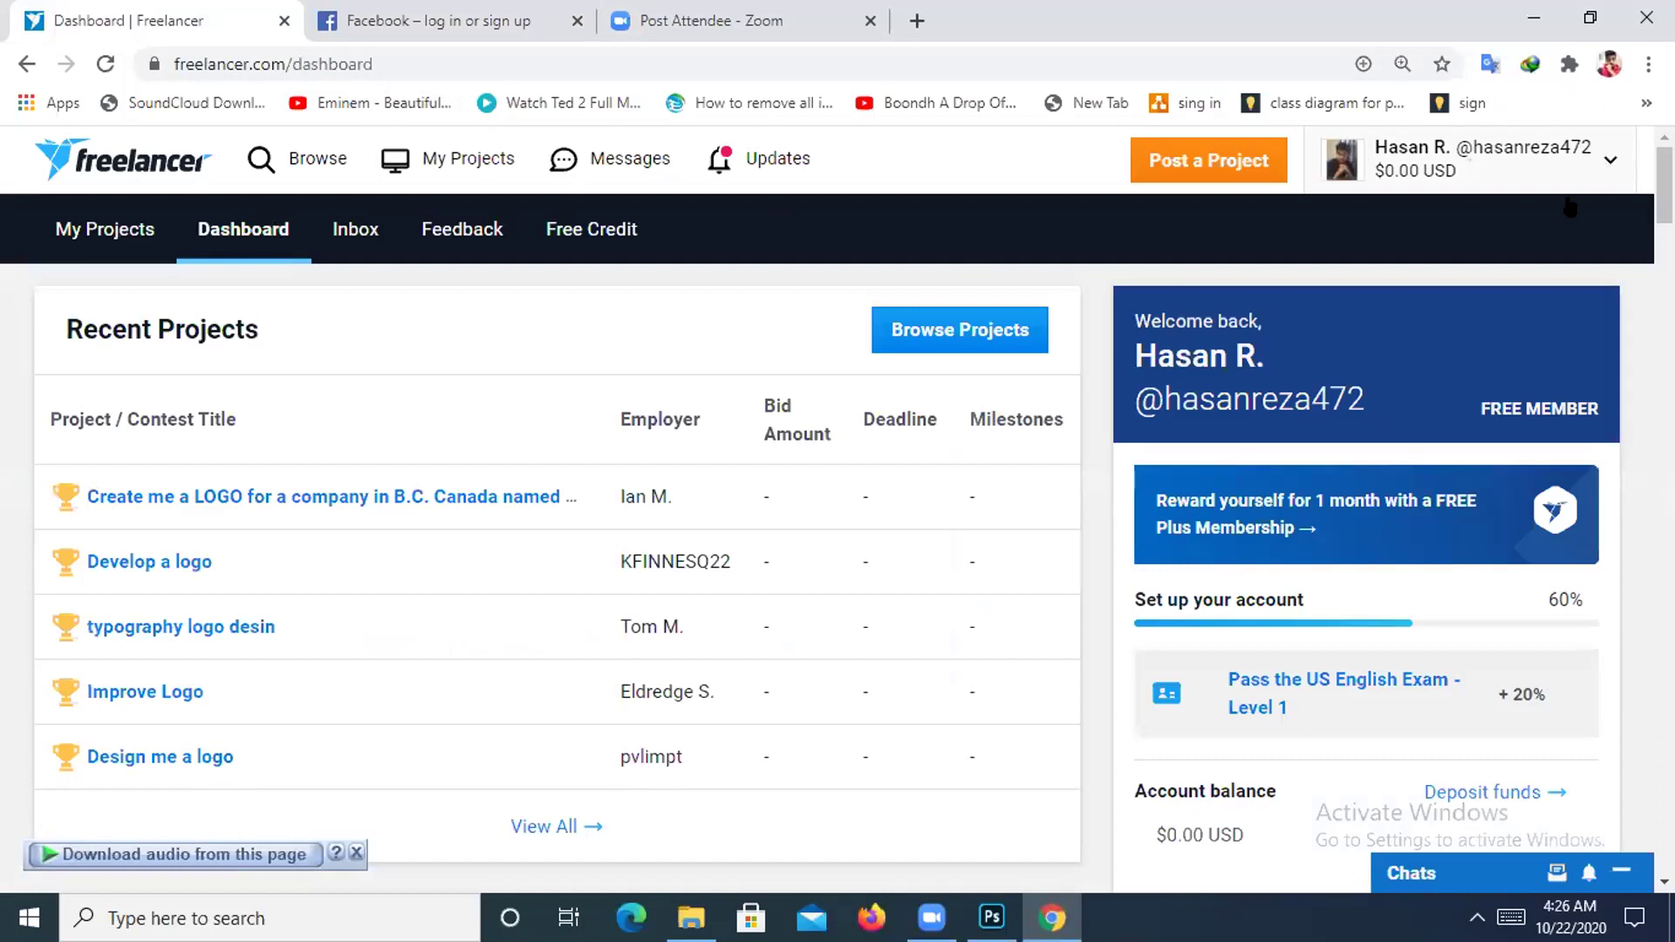
Log out of the Freelancer account from the account dropdown.
{"action": "left_click", "coordinate": [1608, 162]}
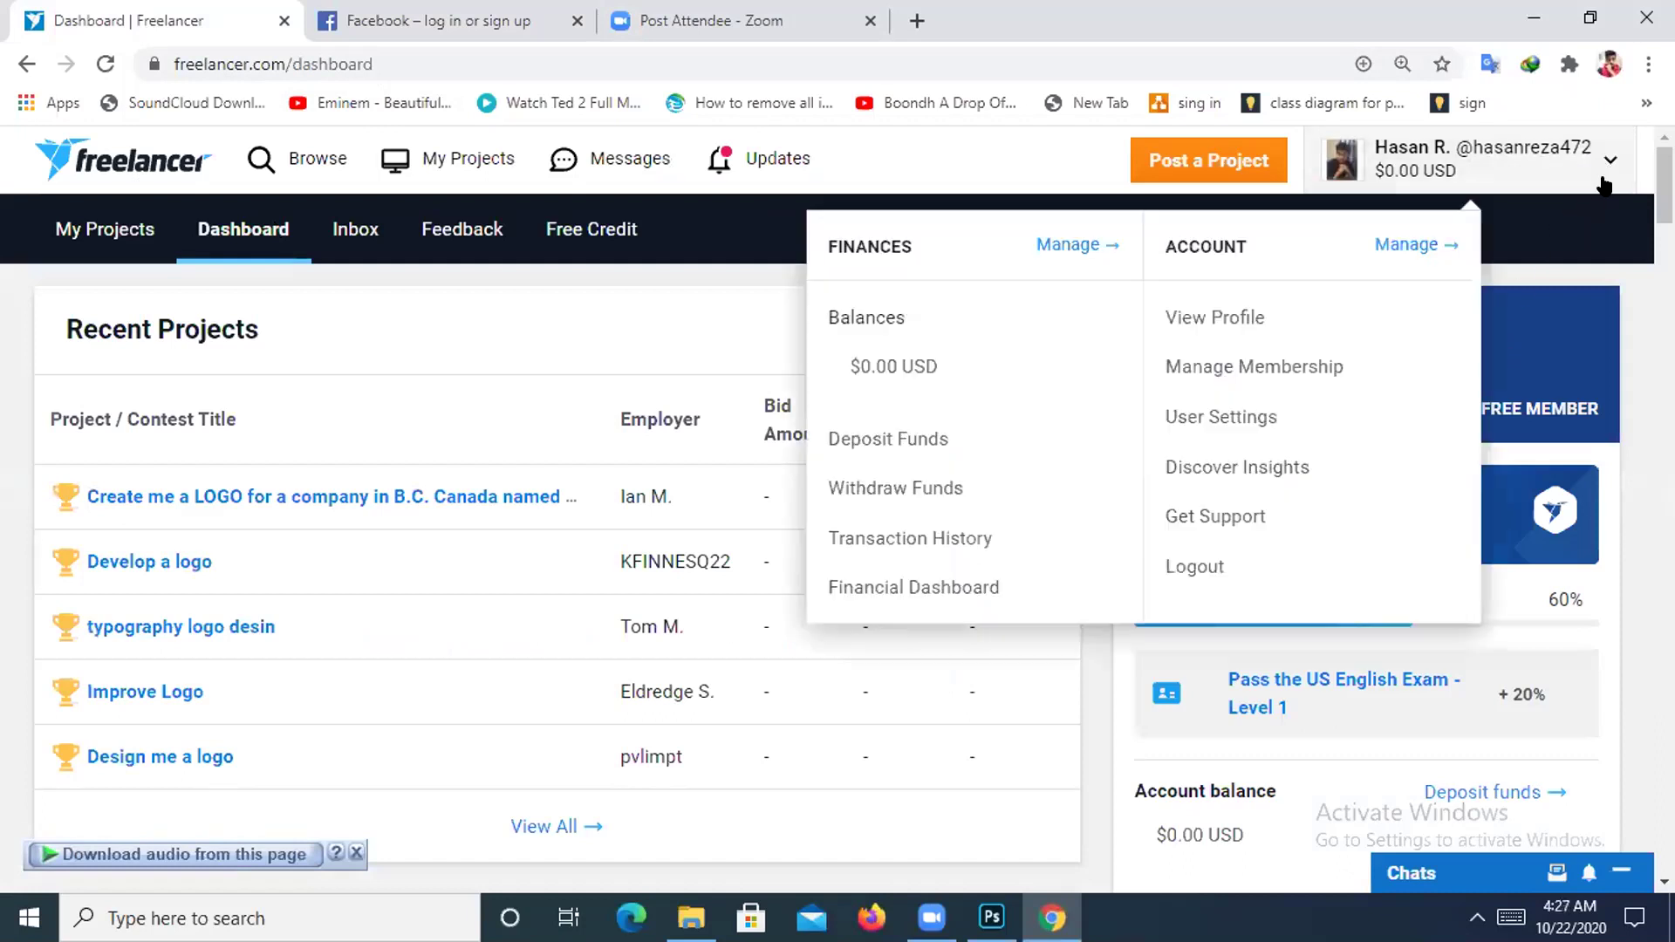
{"action": "left_click", "coordinate": [1205, 570]}
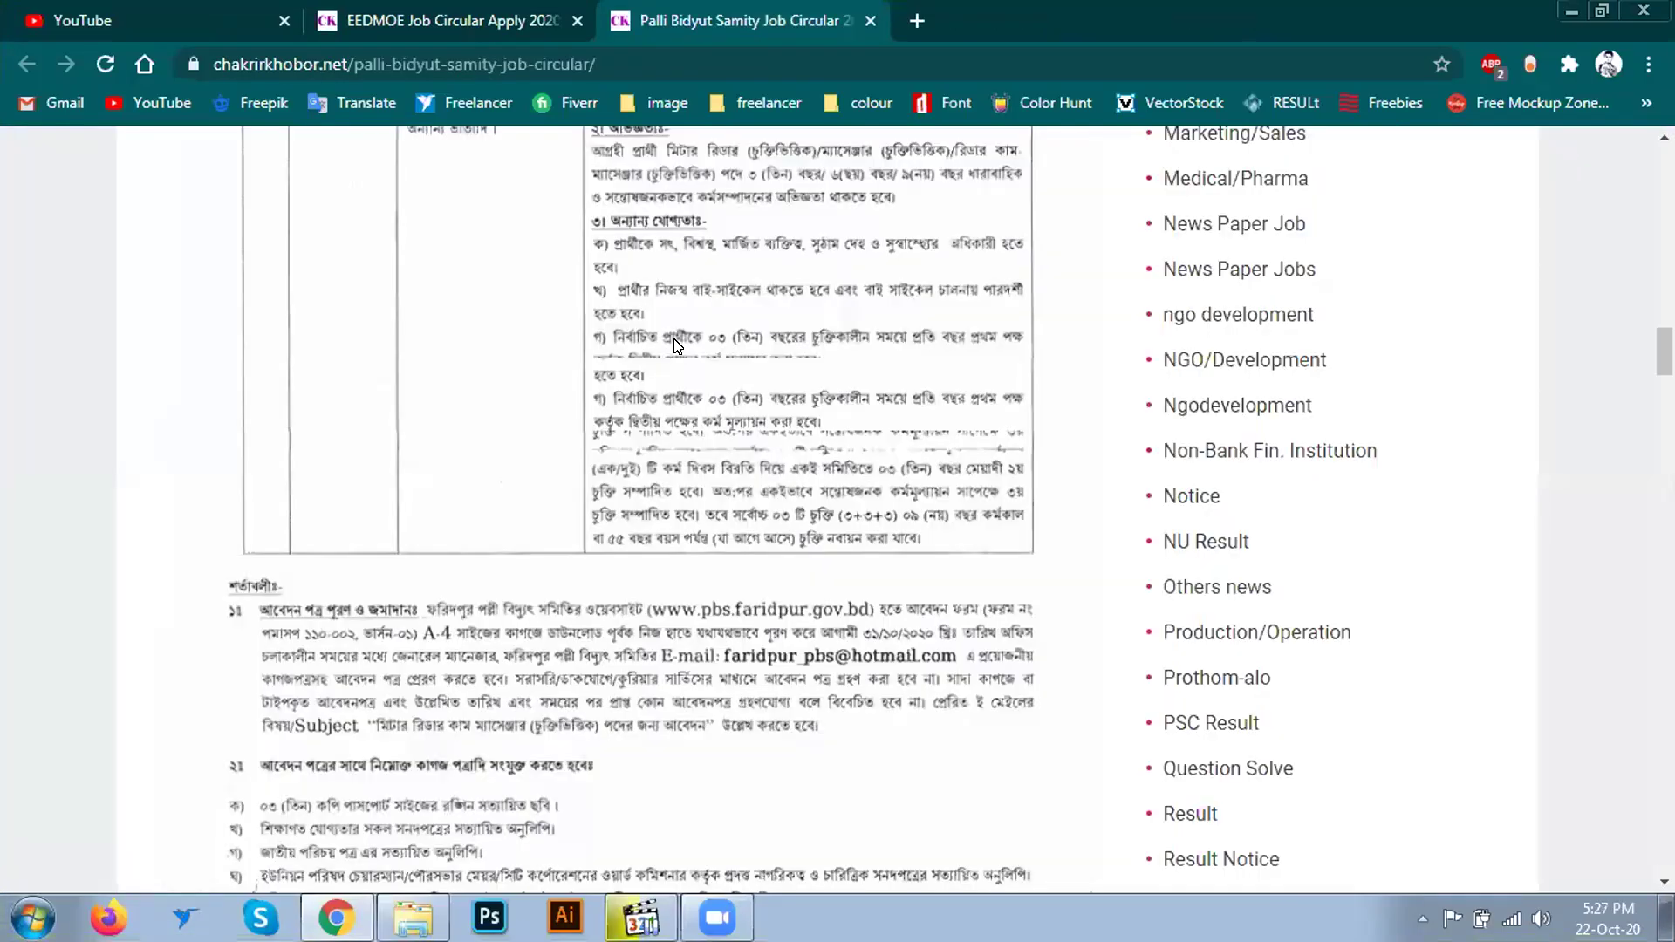
{"action": "left_click", "coordinate": [1647, 65]}
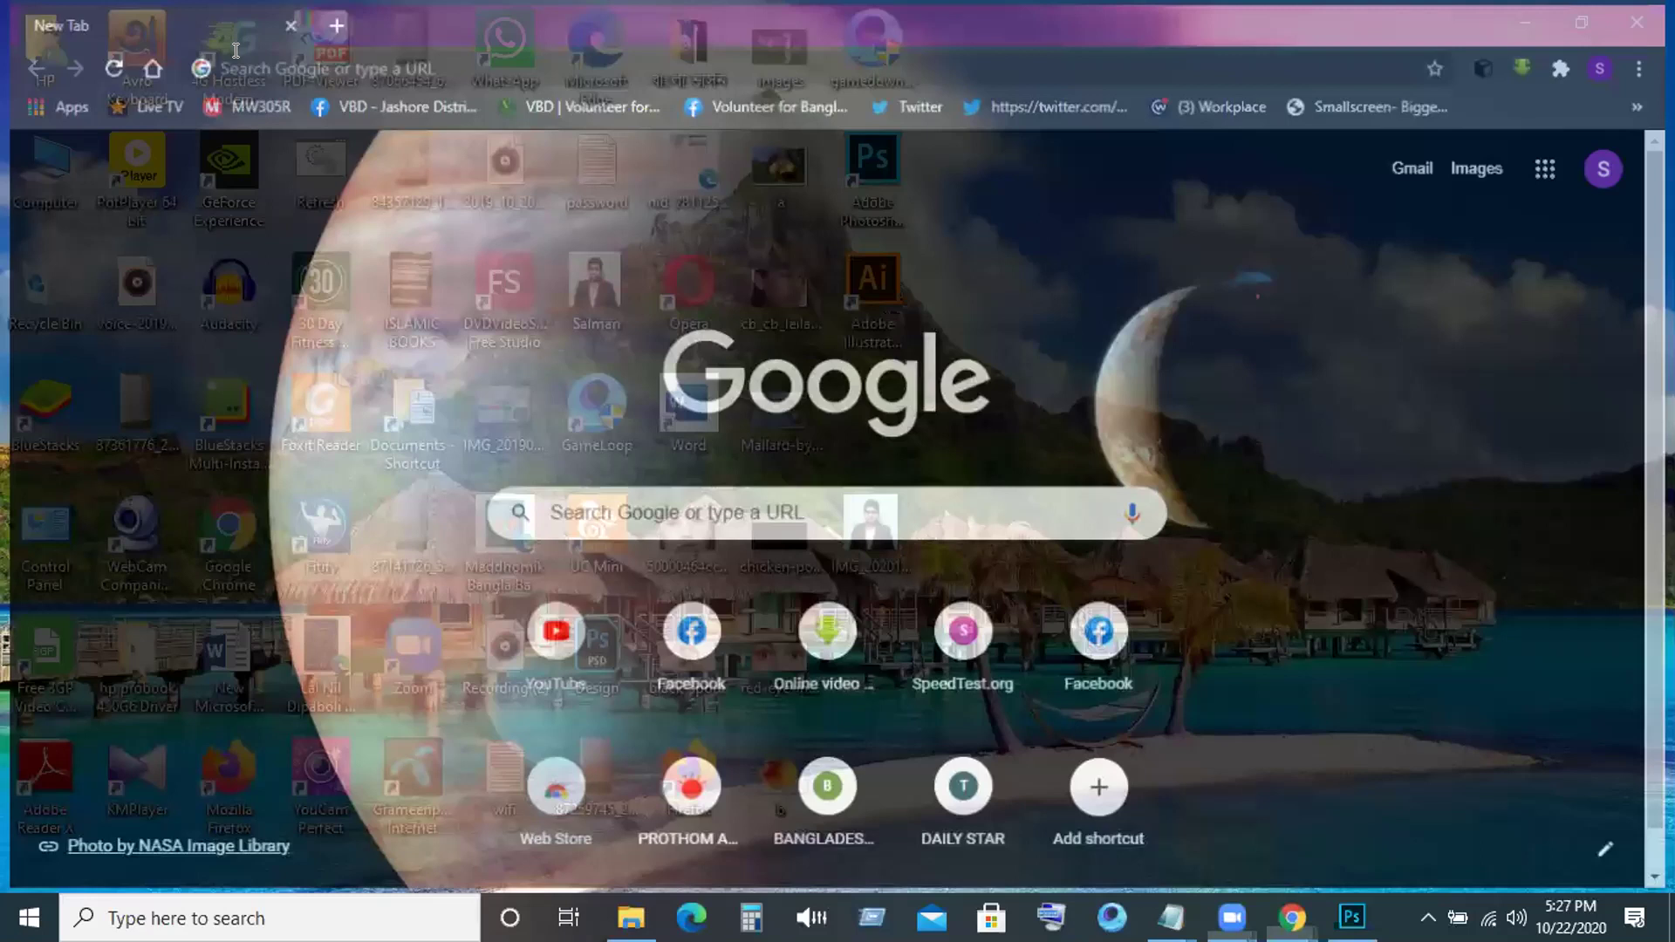
Go to freelancer.com from the Chrome address bar.
{"action": "type", "text": "Fre"}
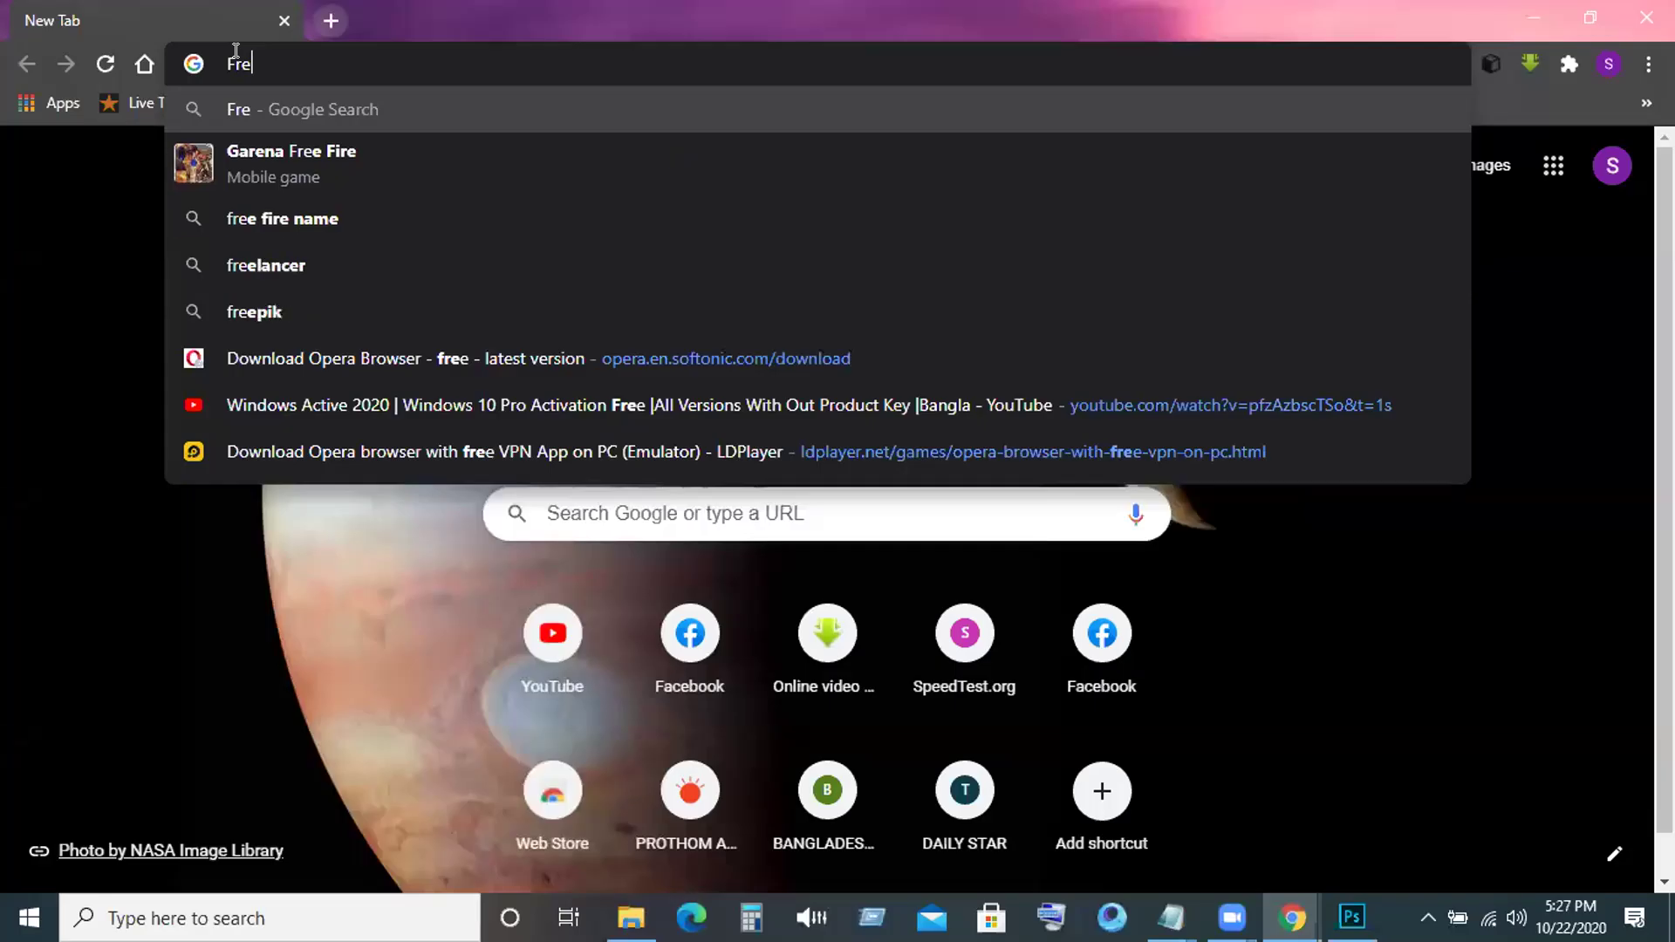
{"action": "type", "text": "elancer"}
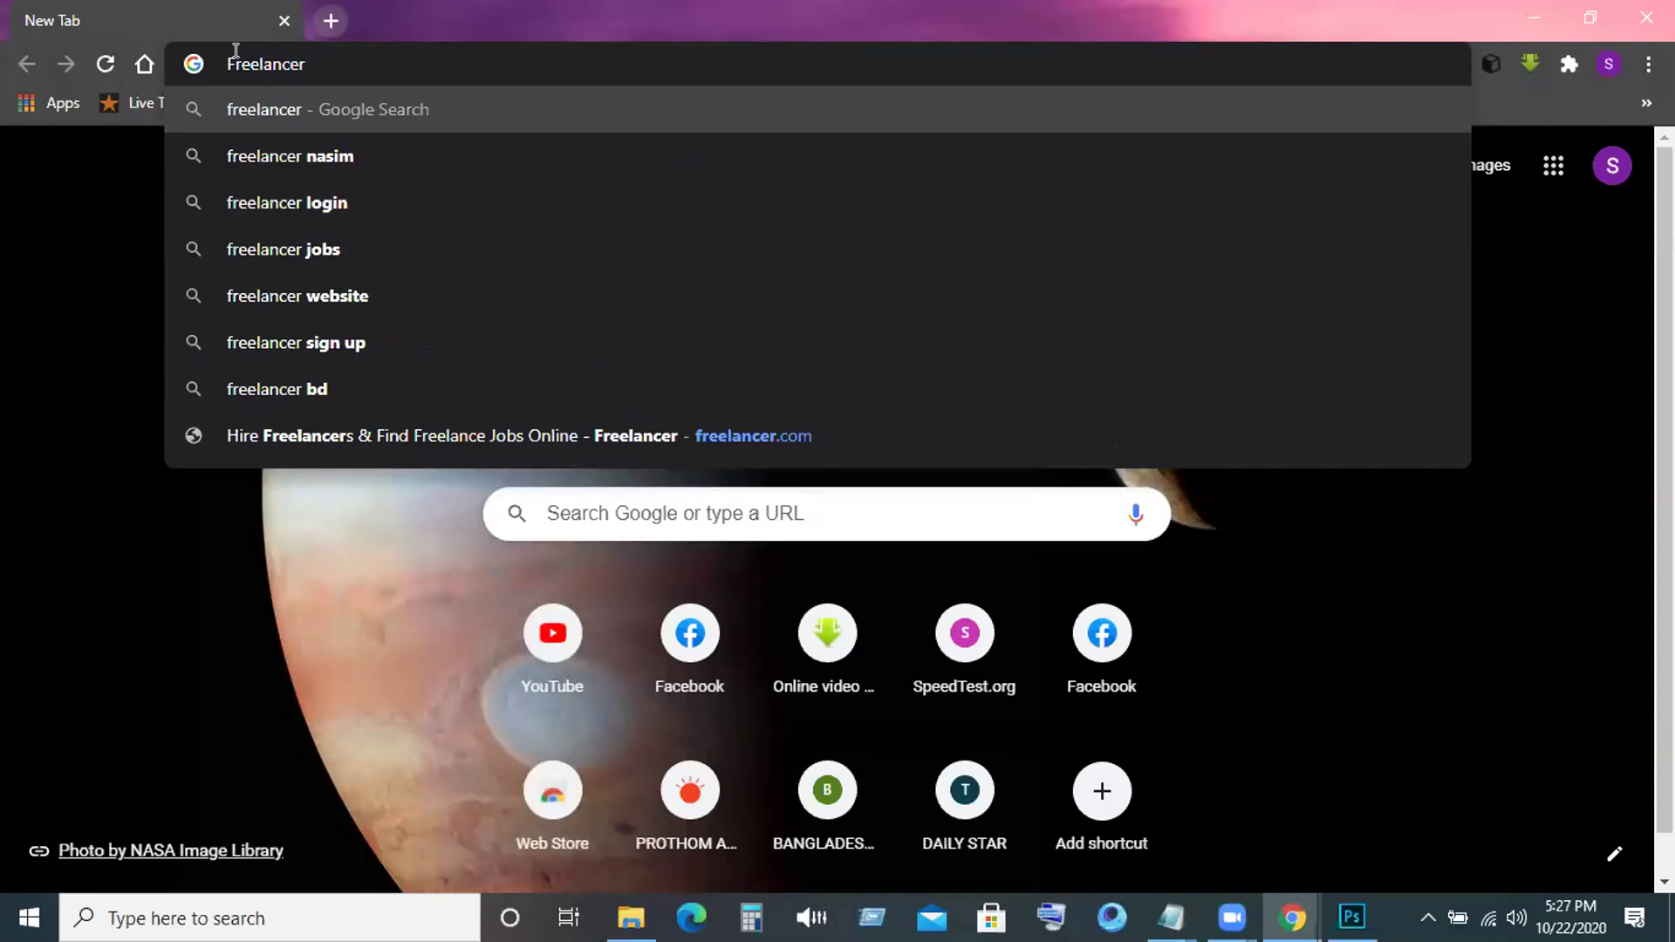
{"action": "type", "text": ".c"}
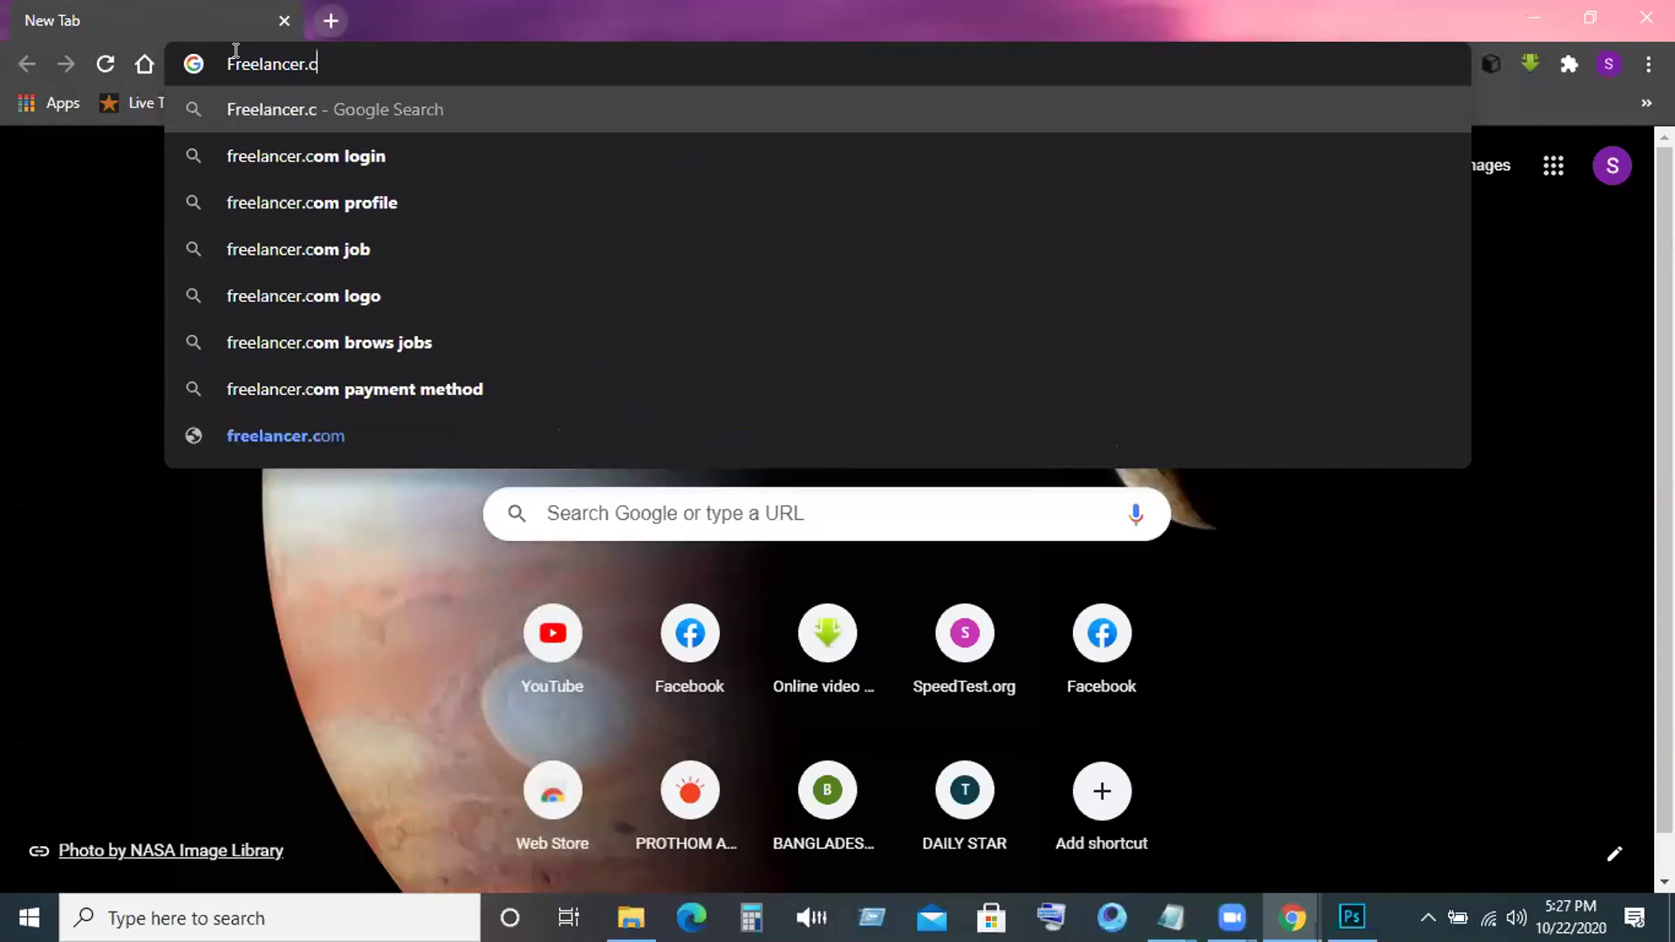
{"action": "type", "text": "om"}
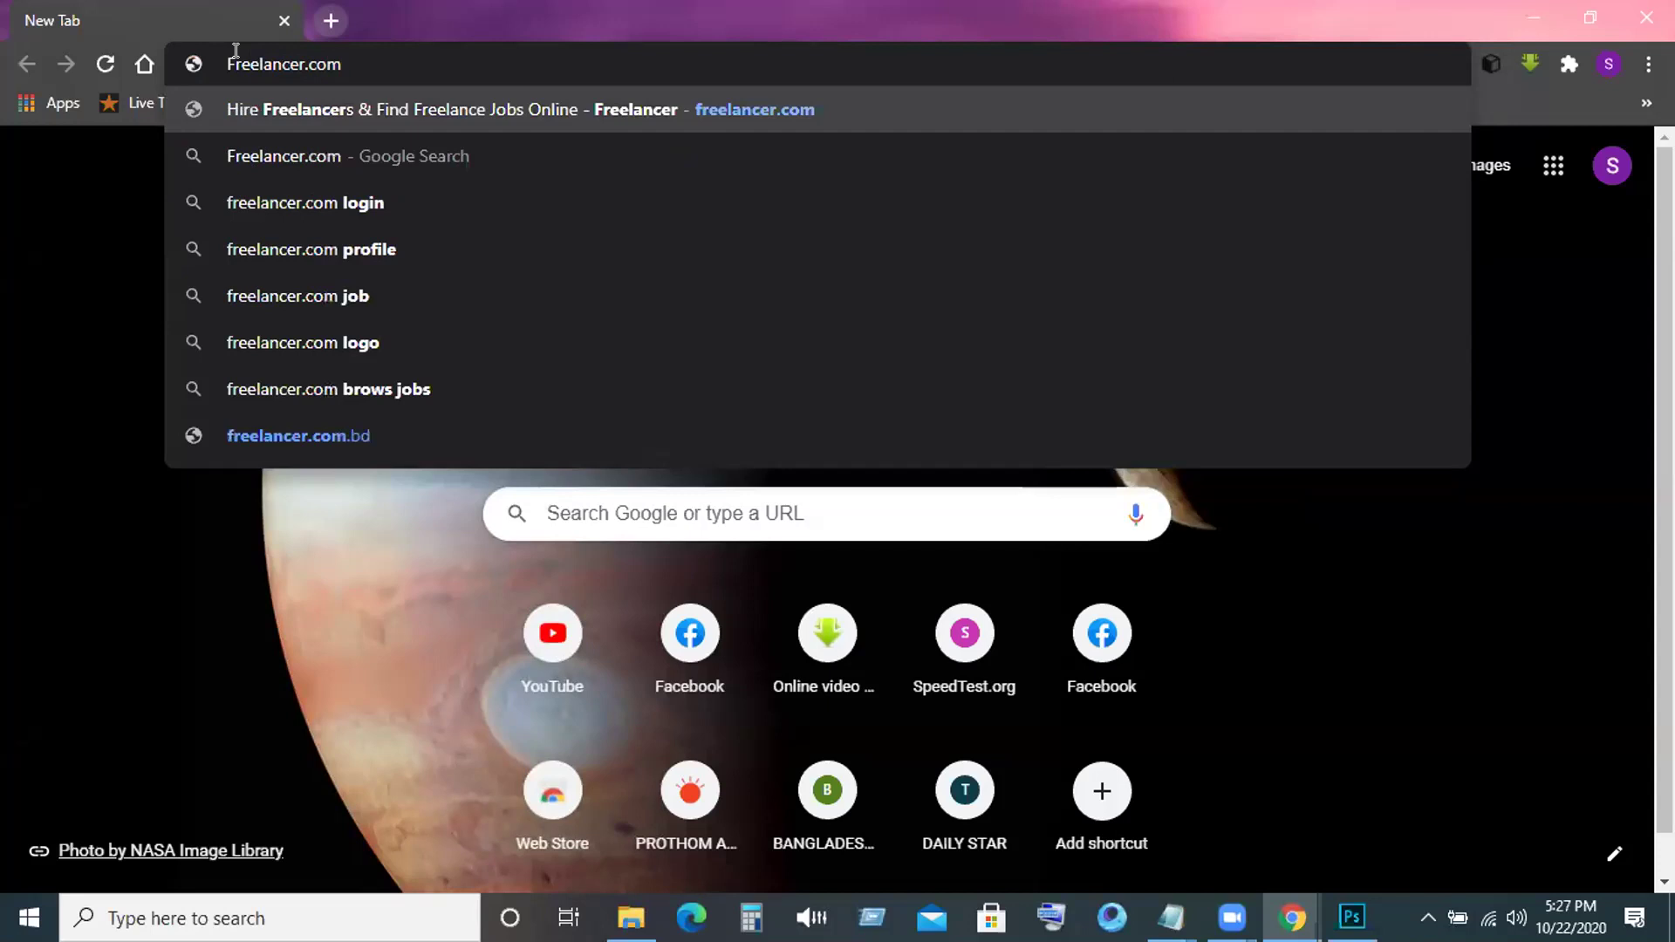
{"action": "key", "text": "Return"}
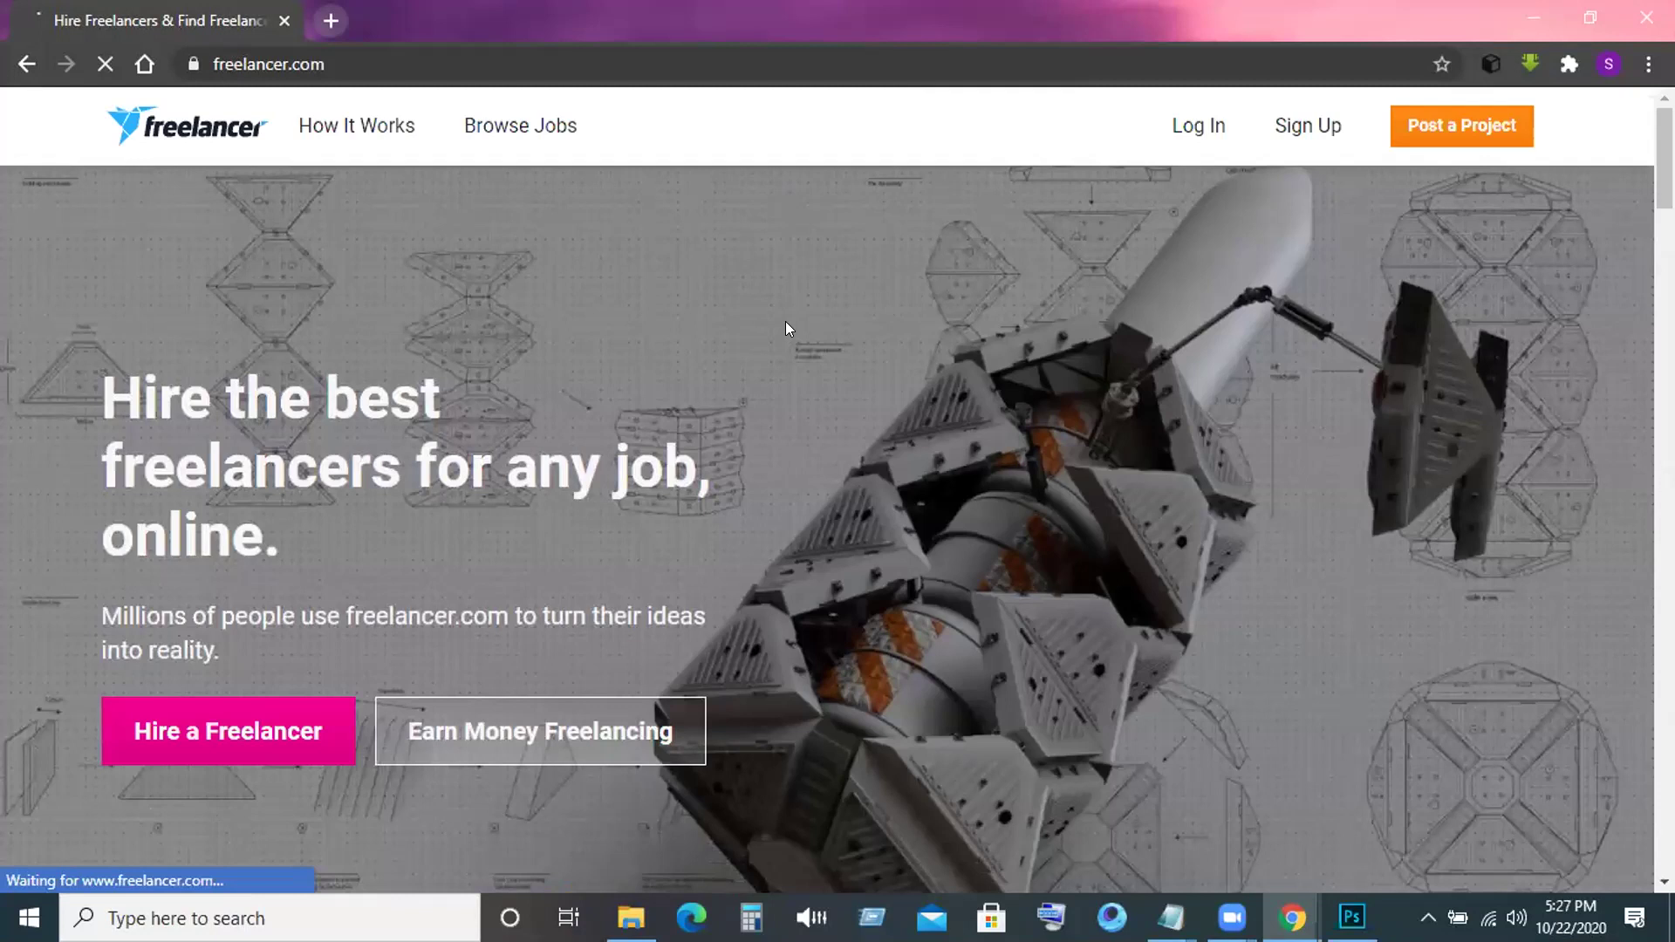
Scroll the freelancer.com home page and go to the Sign Up form.
{"action": "scroll", "coordinate": [786, 322], "scroll_direction": "down", "scroll_amount": 1}
{"action": "scroll", "coordinate": [669, 90], "scroll_direction": "down", "scroll_amount": 1}
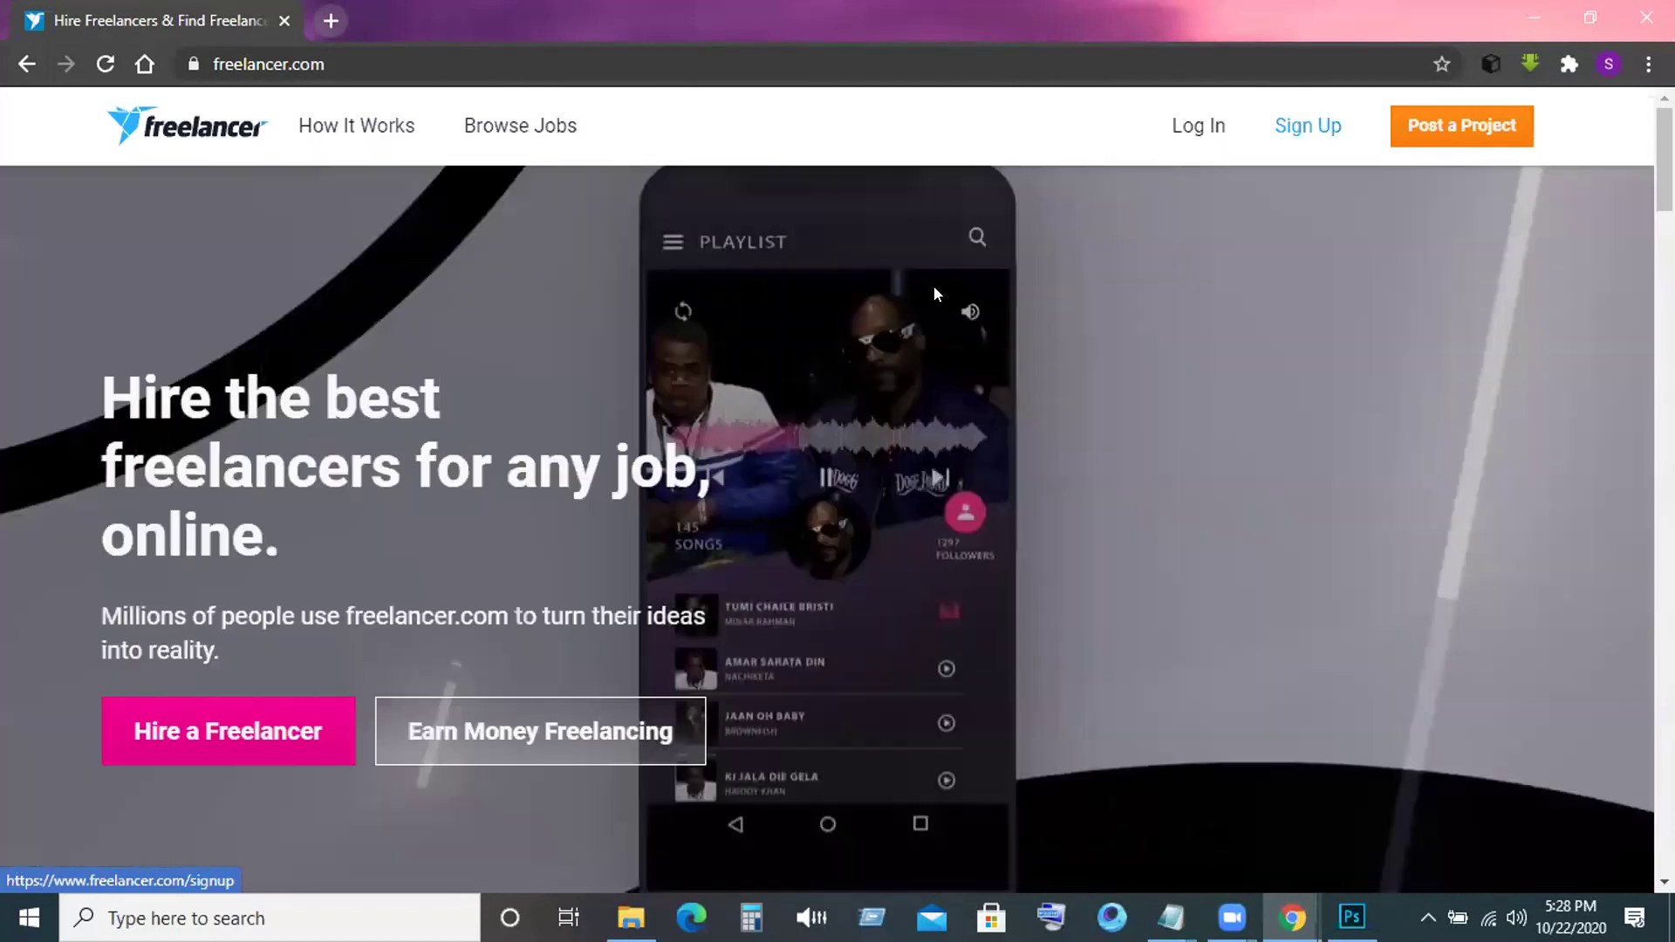
{"action": "left_click", "coordinate": [933, 286]}
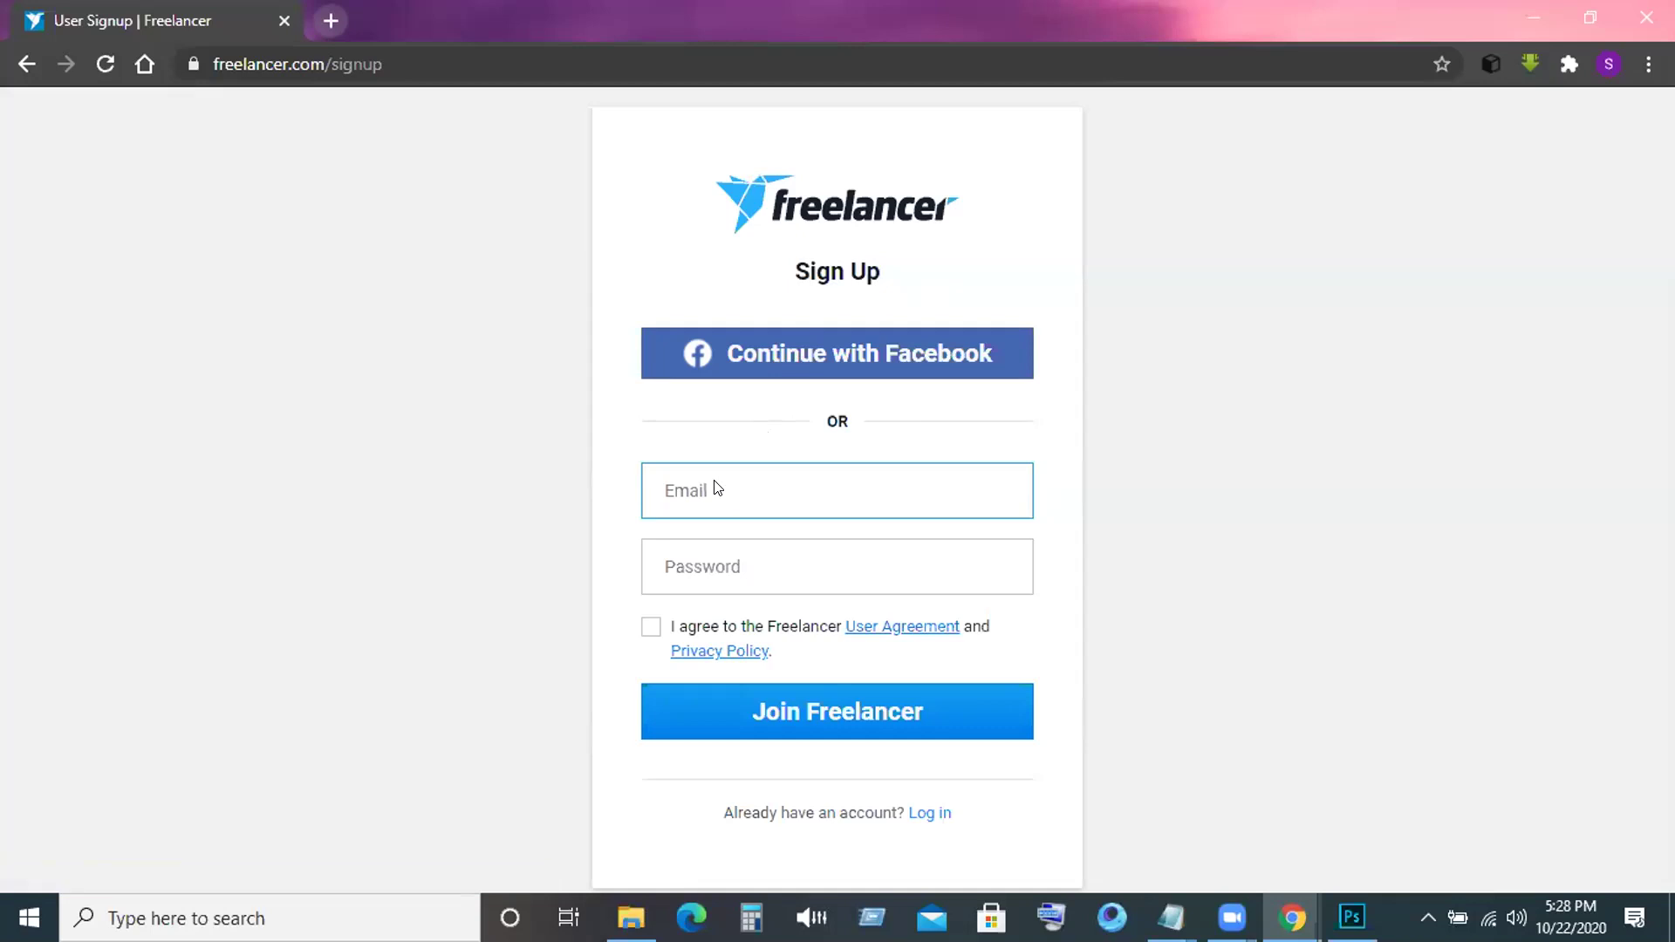
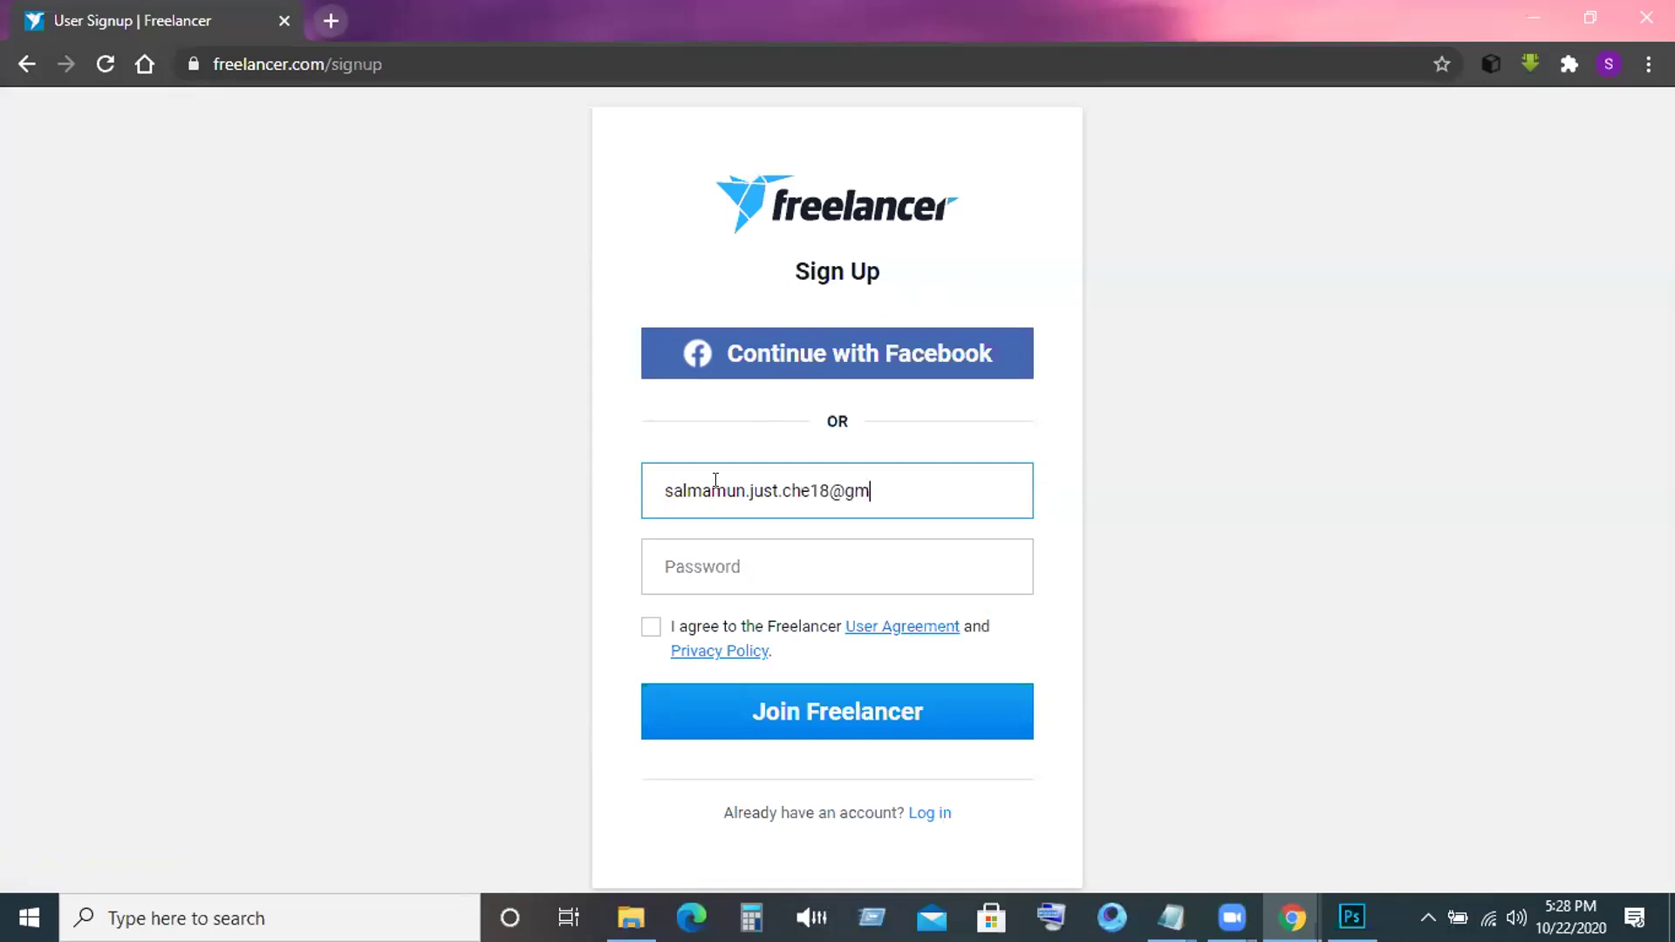
Enter the account password and accept the Freelancer User Agreement.
{"action": "left_click", "coordinate": [758, 567]}
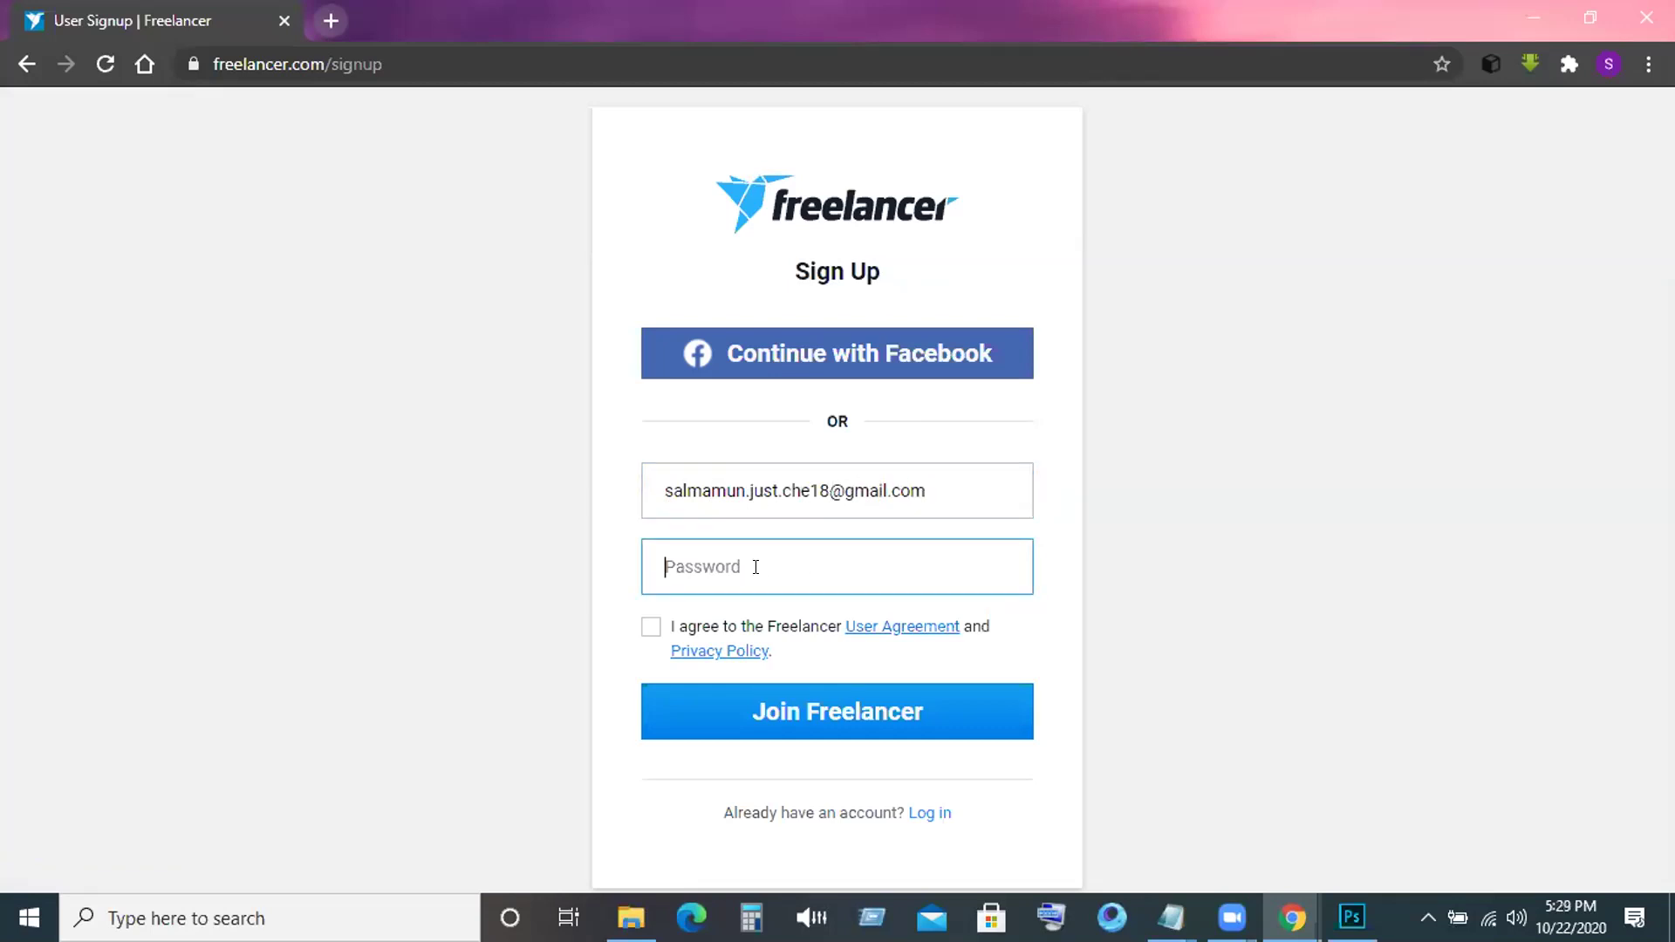
{"action": "type", "text": "a"}
{"action": "key", "text": "BackSpace"}
{"action": "type", "text": "s****"}
{"action": "key", "text": "BackSpace"}
{"action": "key", "text": "BackSpace"}
{"action": "key", "text": "BackSpace"}
{"action": "key", "text": "BackSpace"}
{"action": "key", "text": "BackSpace"}
{"action": "key", "text": "BackSpace"}
{"action": "type", "text": "************"}
{"action": "key", "text": "BackSpace"}
{"action": "key", "text": "BackSpace"}
{"action": "key", "text": "BackSpace"}
{"action": "key", "text": "BackSpace"}
{"action": "key", "text": "BackSpace"}
{"action": "key", "text": "BackSpace"}
{"action": "key", "text": "BackSpace"}
{"action": "key", "text": "BackSpace"}
{"action": "key", "text": "BackSpace"}
{"action": "key", "text": "BackSpace"}
{"action": "key", "text": "BackSpace"}
{"action": "key", "text": "BackSpace"}
{"action": "type", "text": "**************"}
{"action": "left_click", "coordinate": [648, 629]}
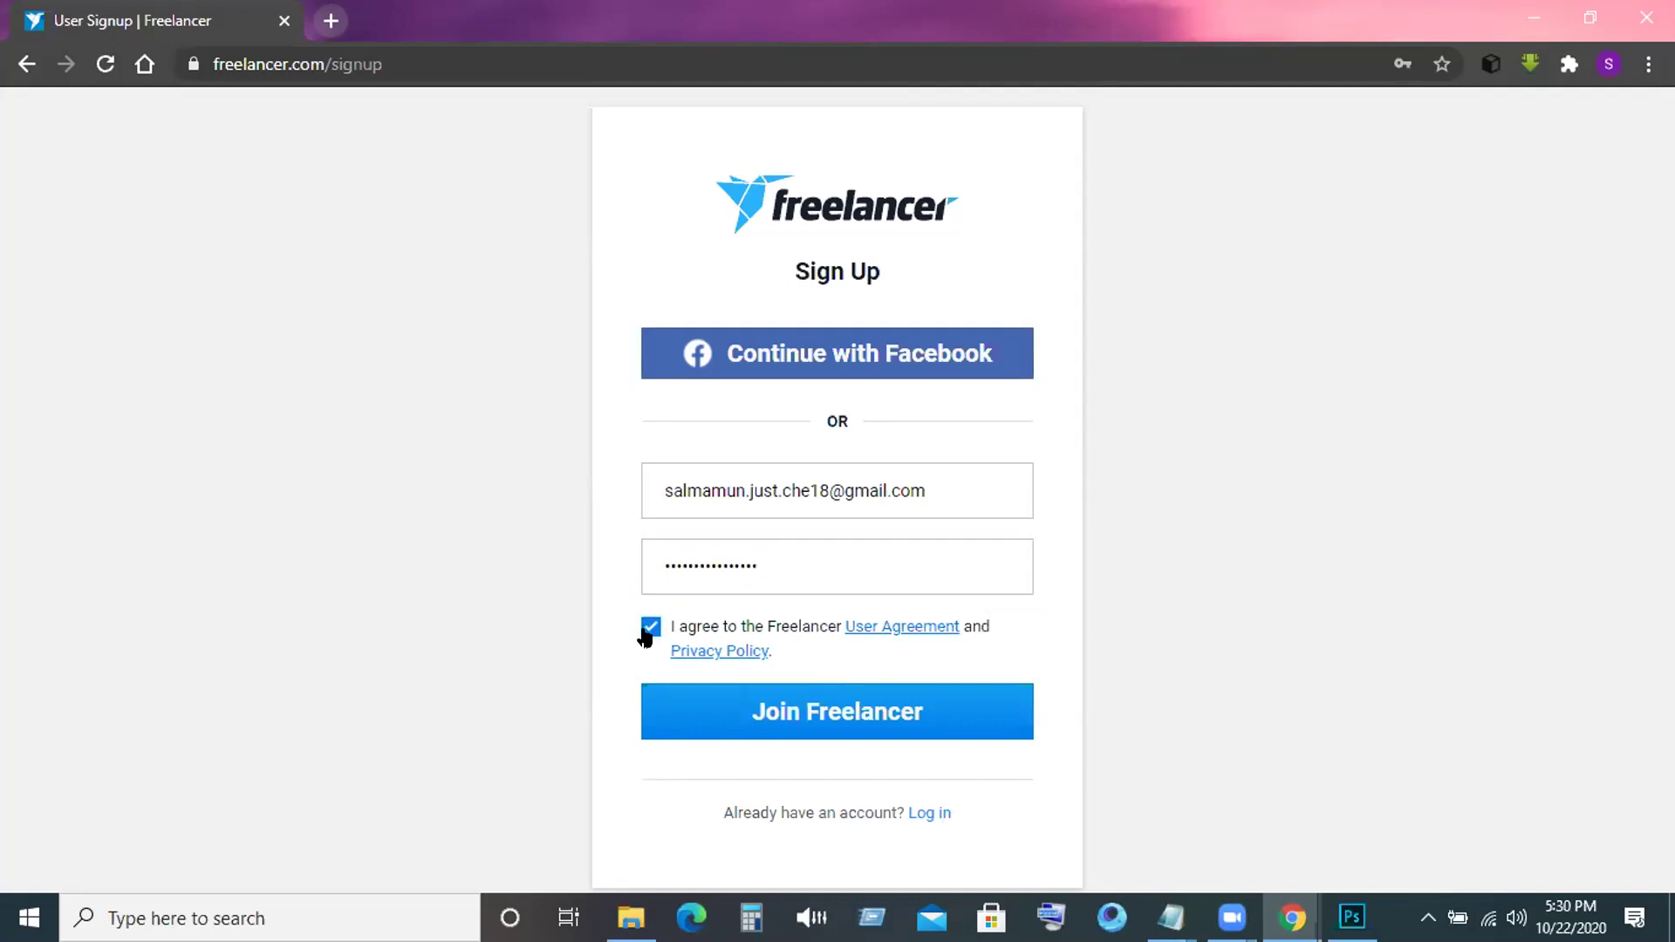
Submit the form, replace the rejected password with a new one, and resubmit.
{"action": "left_click", "coordinate": [835, 705]}
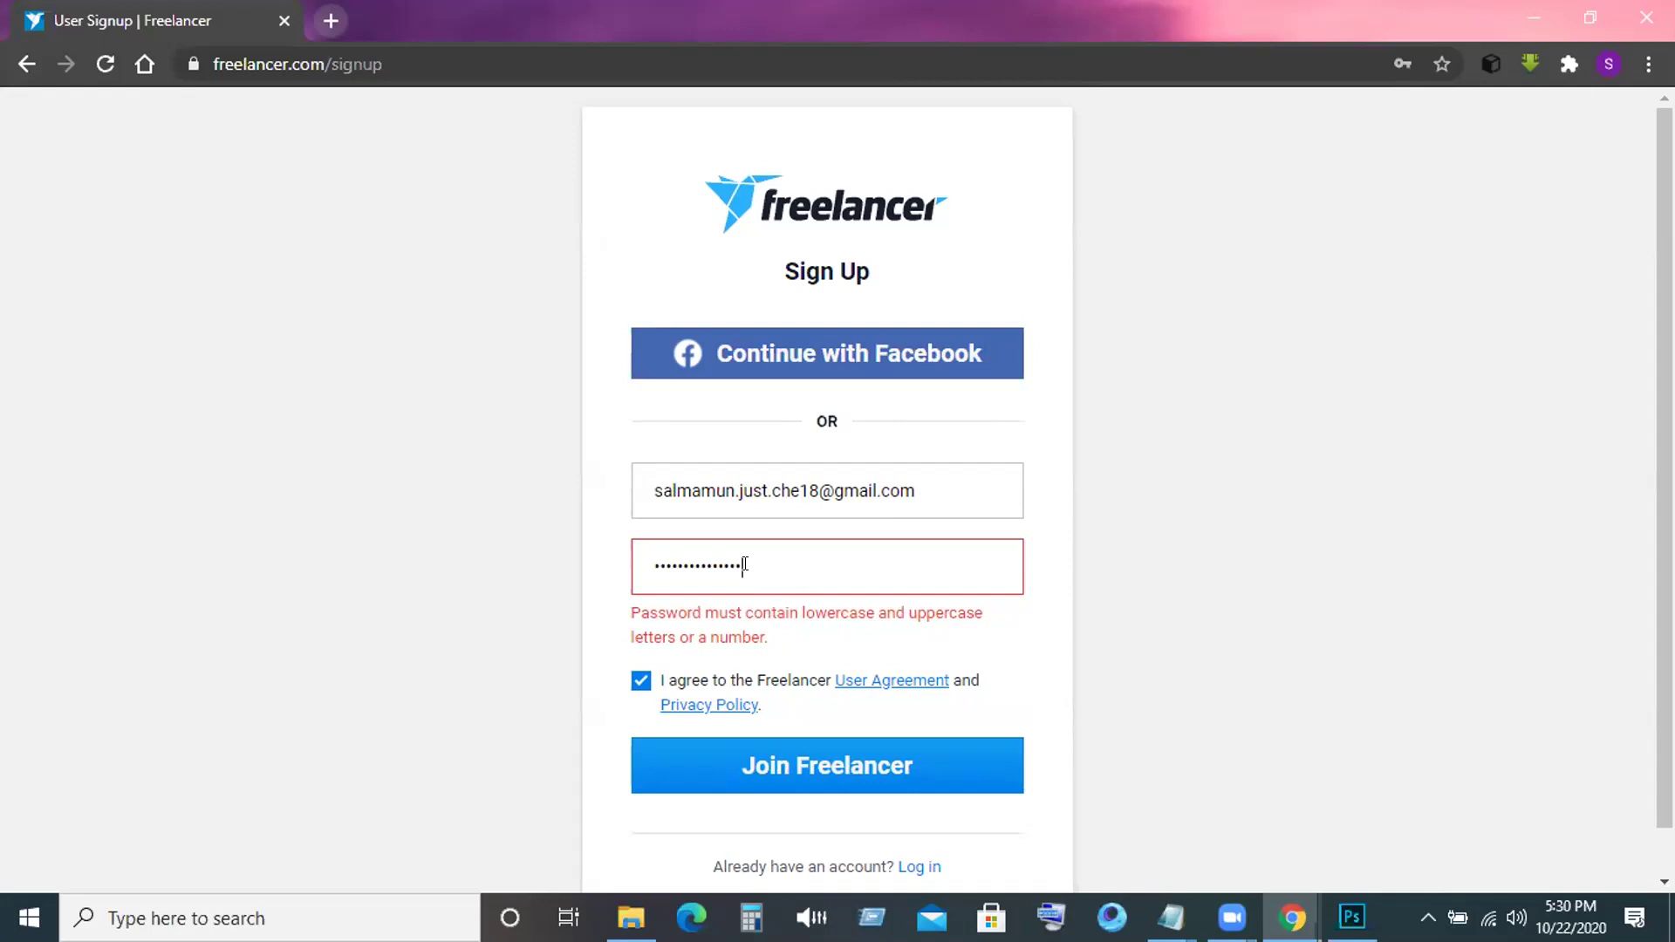
{"action": "key", "text": "BackSpace"}
{"action": "key", "text": "BackSpace"}
{"action": "key", "text": "BackSpace"}
{"action": "key", "text": "BackSpace"}
{"action": "key", "text": "BackSpace"}
{"action": "key", "text": "BackSpace"}
{"action": "key", "text": "BackSpace"}
{"action": "key", "text": "BackSpace"}
{"action": "key", "text": "BackSpace"}
{"action": "key", "text": "BackSpace"}
{"action": "key", "text": "BackSpace"}
{"action": "key", "text": "BackSpace"}
{"action": "key", "text": "BackSpace"}
{"action": "key", "text": "BackSpace"}
{"action": "key", "text": "BackSpace"}
{"action": "type", "text": "a"}
{"action": "key", "text": "BackSpace"}
{"action": "type", "text": "aaaaaaaaaaaaaaaaaa"}
{"action": "key", "text": "Return"}
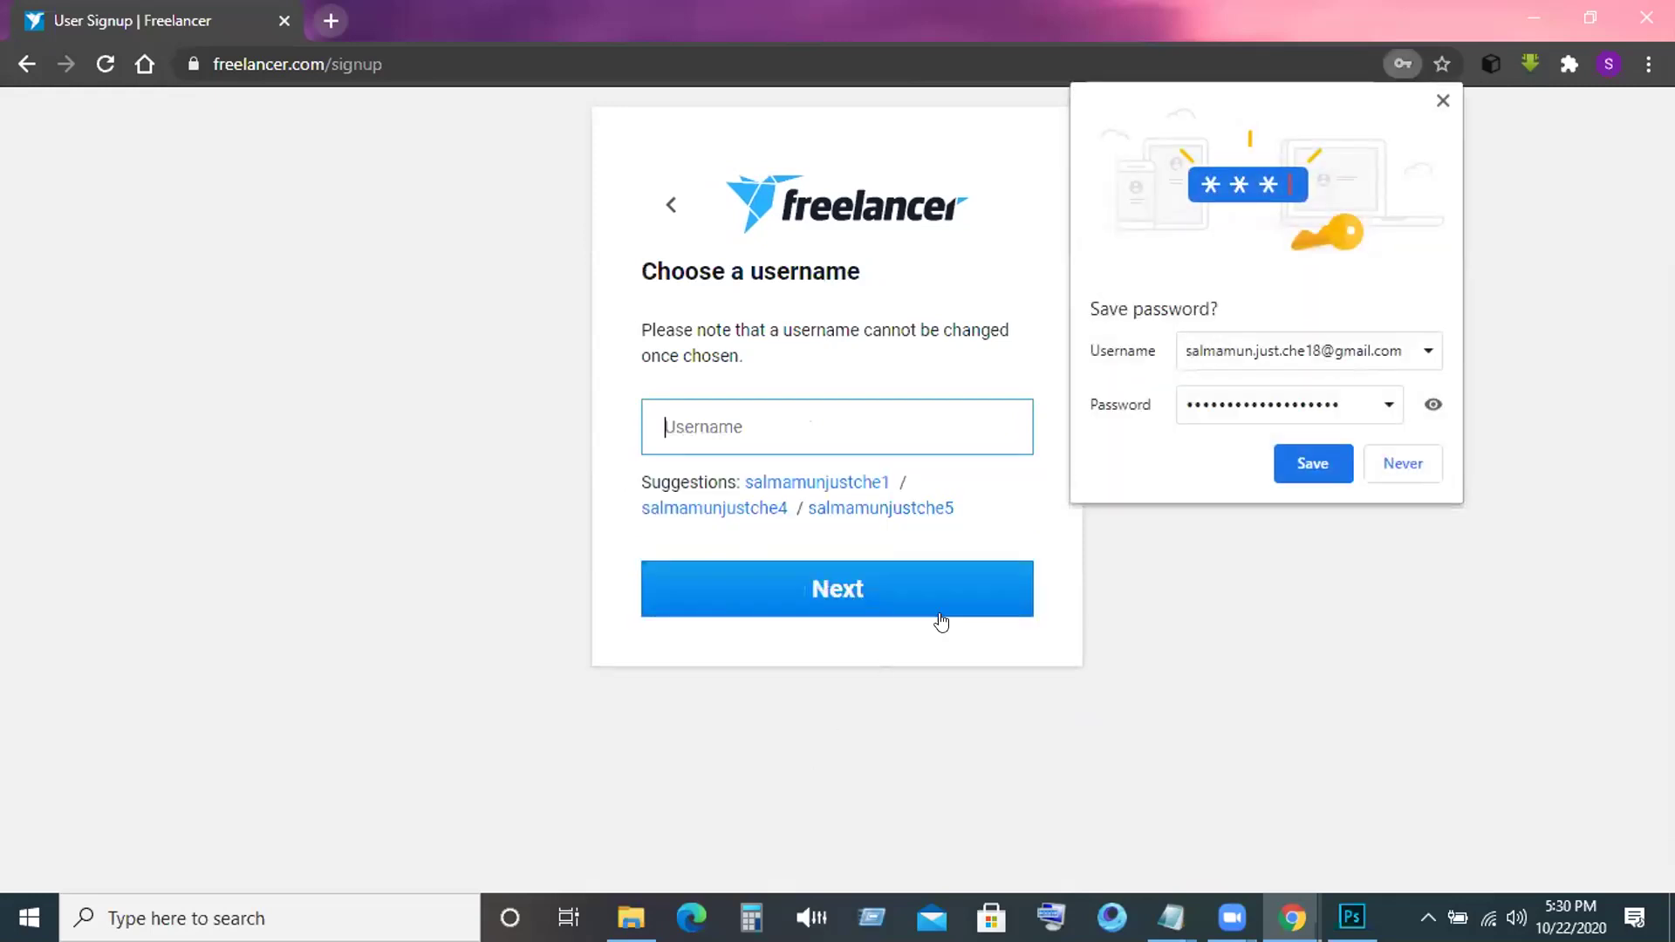
Save the login in the browser, then enter a dotted first-and-last-name username and submit it.
{"action": "left_click", "coordinate": [1305, 453]}
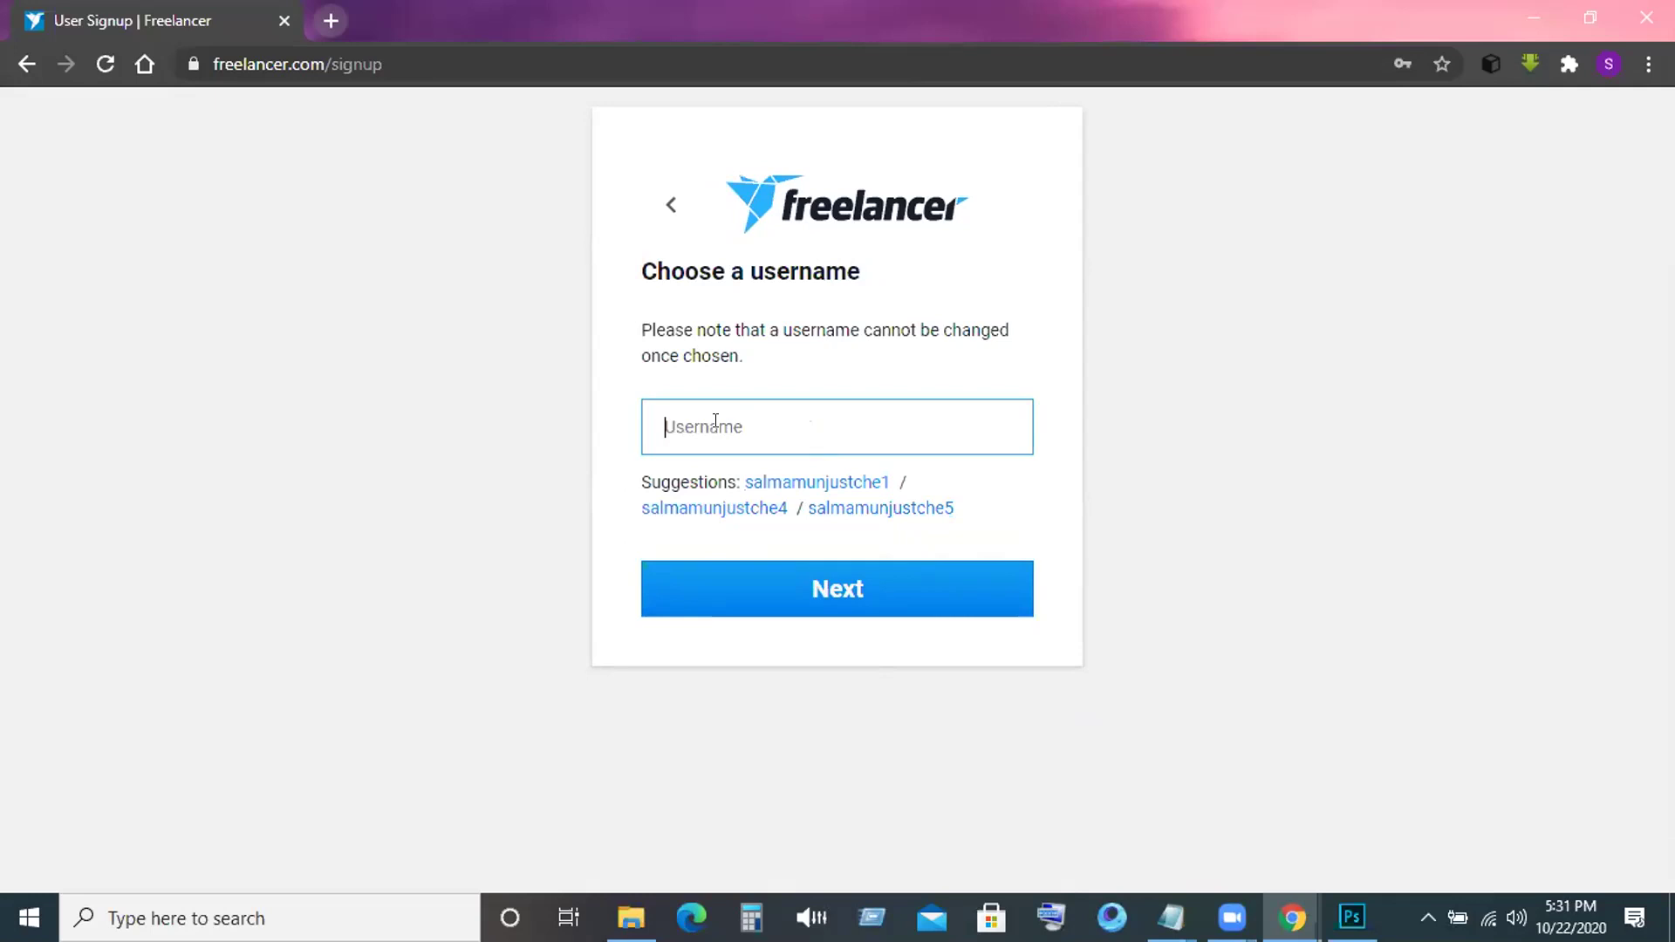
{"action": "type", "text": "Salman"}
{"action": "key", "text": "BackSpace"}
{"action": "key", "text": "BackSpace"}
{"action": "key", "text": "BackSpace"}
{"action": "key", "text": "BackSpace"}
{"action": "key", "text": "BackSpace"}
{"action": "key", "text": "BackSpace"}
{"action": "left_click", "coordinate": [741, 425]}
{"action": "key", "text": "BackSpace"}
{"action": "key", "text": "BackSpace"}
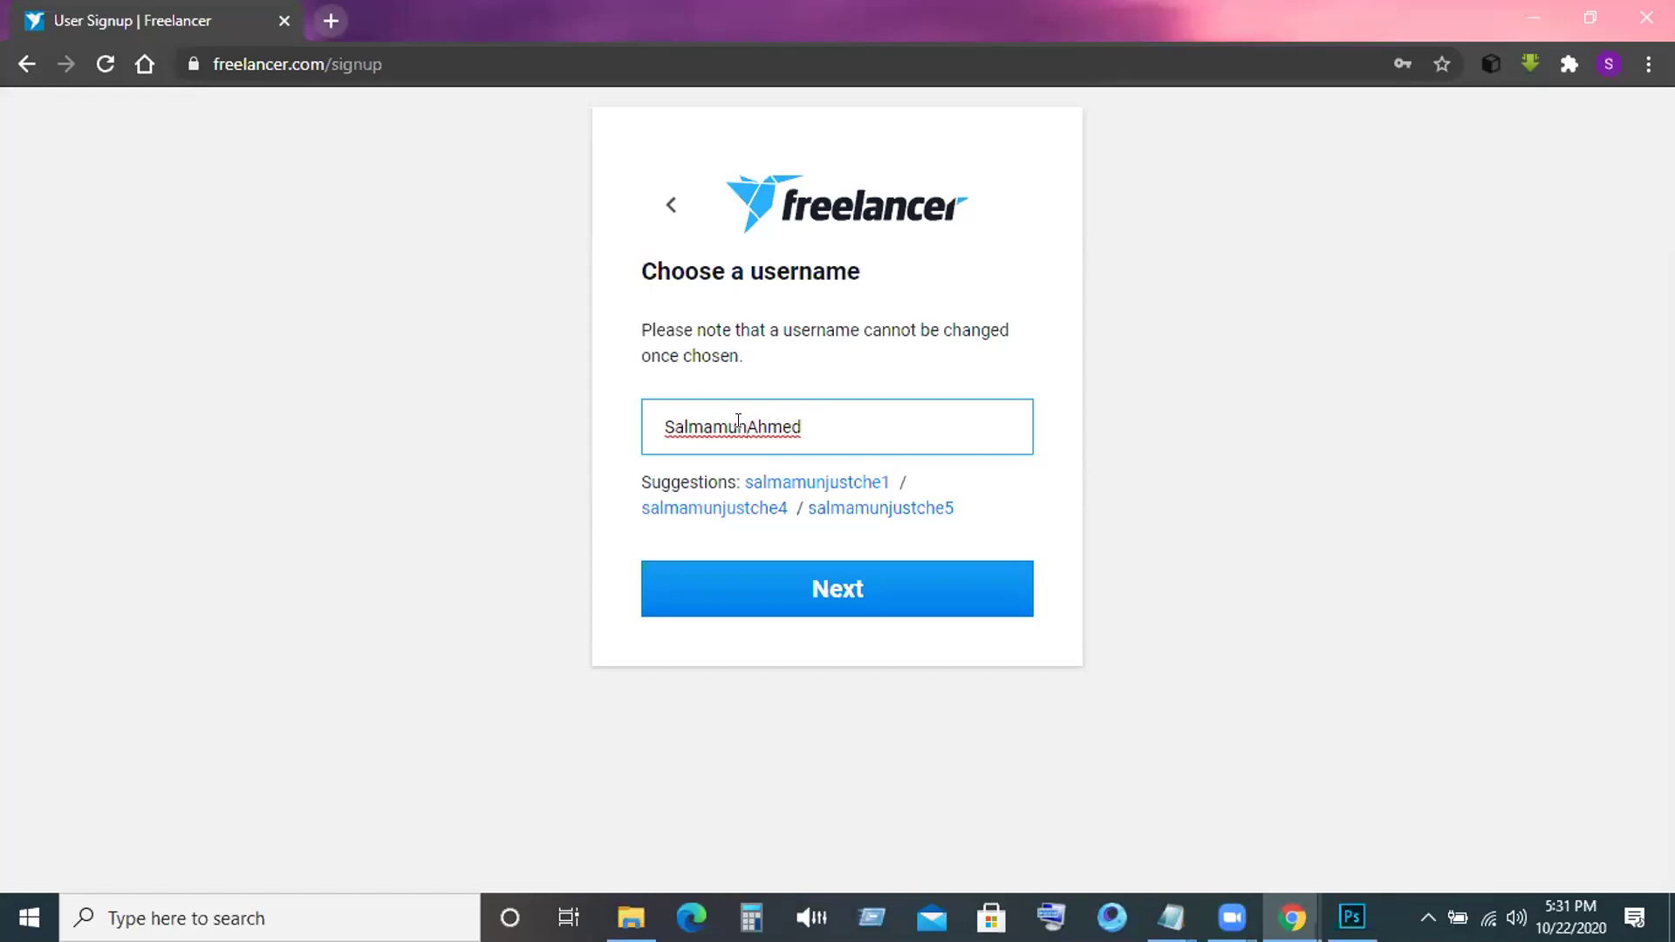
{"action": "type", "text": "."}
{"action": "key", "text": "BackSpace"}
{"action": "type", "text": "-"}
{"action": "key", "text": "BackSpace"}
{"action": "type", "text": "."}
{"action": "left_click", "coordinate": [818, 597]}
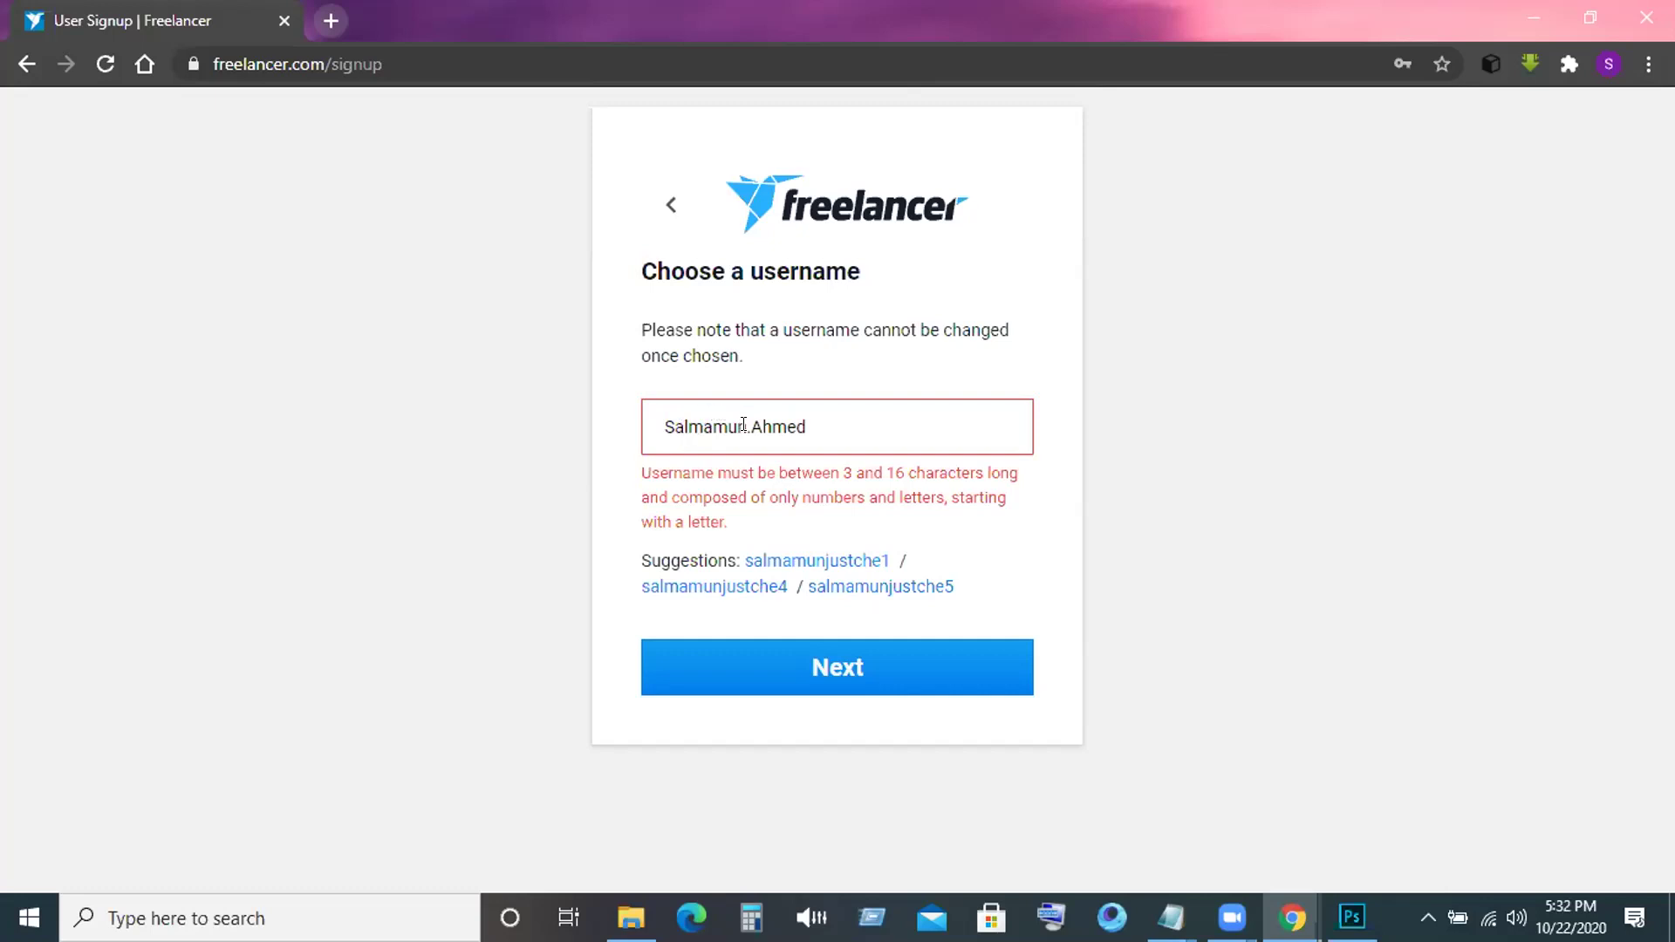
Drop the dot and retype the username as letters ending in 100, then submit.
{"action": "left_click", "coordinate": [744, 424]}
{"action": "key", "text": "Delete"}
{"action": "left_click", "coordinate": [796, 425]}
{"action": "key", "text": "BackSpace"}
{"action": "key", "text": "BackSpace"}
{"action": "key", "text": "BackSpace"}
{"action": "key", "text": "BackSpace"}
{"action": "key", "text": "BackSpace"}
{"action": "key", "text": "BackSpace"}
{"action": "key", "text": "BackSpace"}
{"action": "key", "text": "BackSpace"}
{"action": "key", "text": "BackSpace"}
{"action": "key", "text": "BackSpace"}
{"action": "key", "text": "BackSpace"}
{"action": "key", "text": "BackSpace"}
{"action": "key", "text": "BackSpace"}
{"action": "type", "text": "Sa"}
{"action": "type", "text": "lman"}
{"action": "type", "text": "-A"}
{"action": "key", "text": "BackSpace"}
{"action": "key", "text": "BackSpace"}
{"action": "type", "text": "!"}
{"action": "key", "text": "BackSpace"}
{"action": "type", "text": "100"}
{"action": "key", "text": "Left"}
{"action": "key", "text": "Left"}
{"action": "key", "text": "Left"}
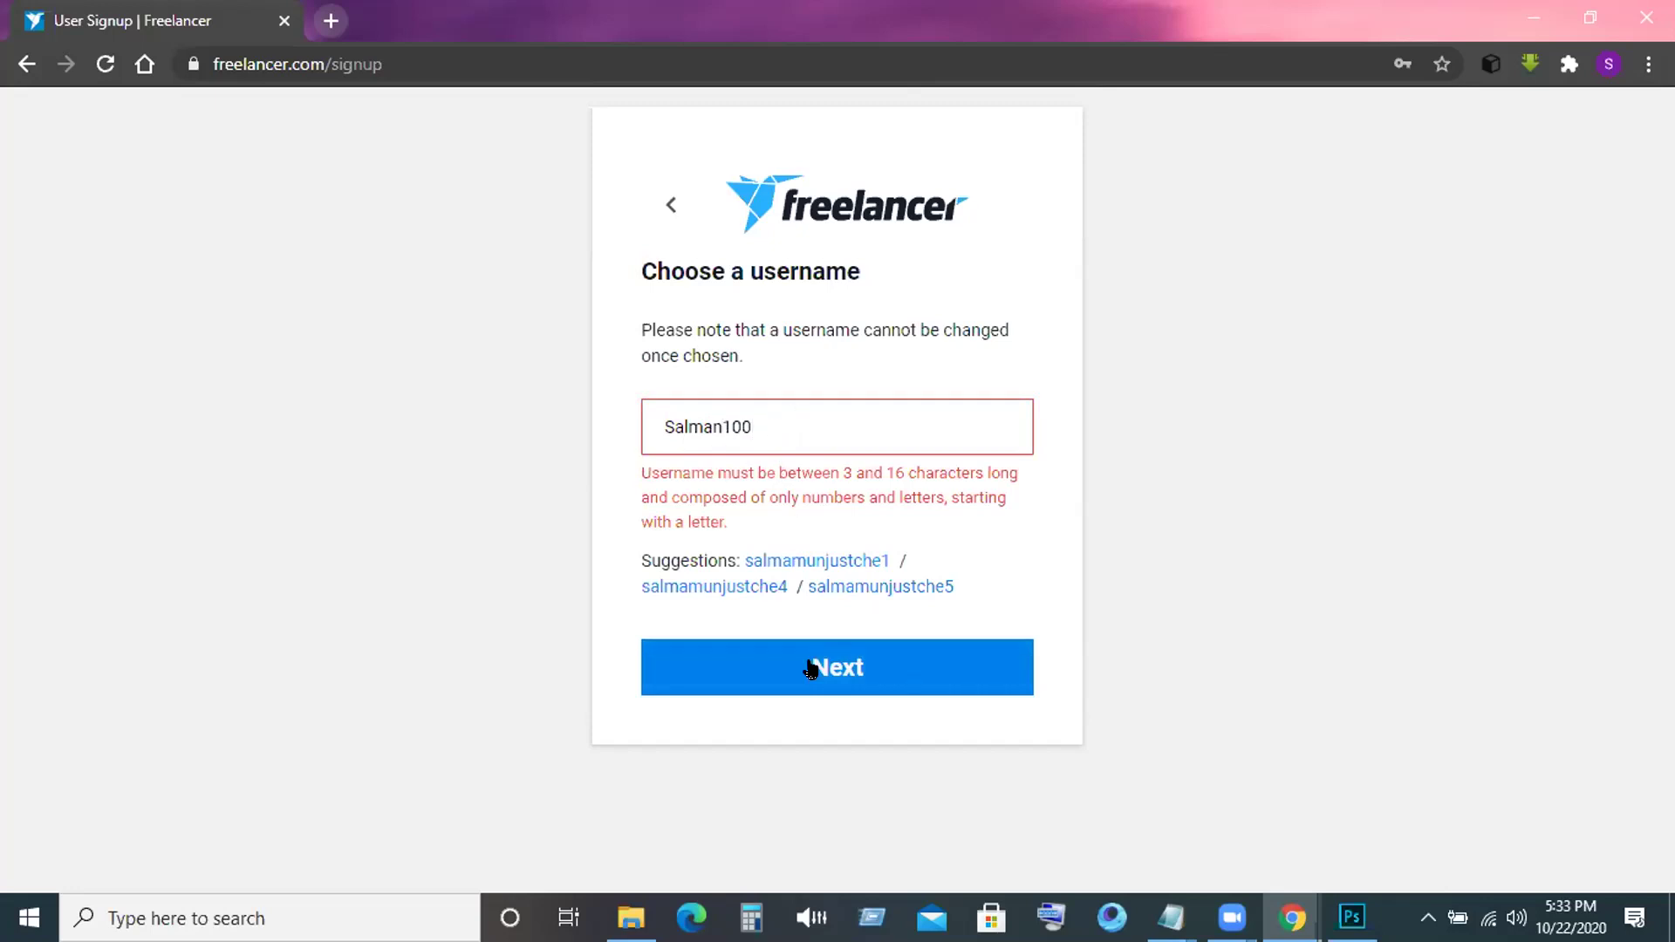
{"action": "left_click", "coordinate": [810, 670]}
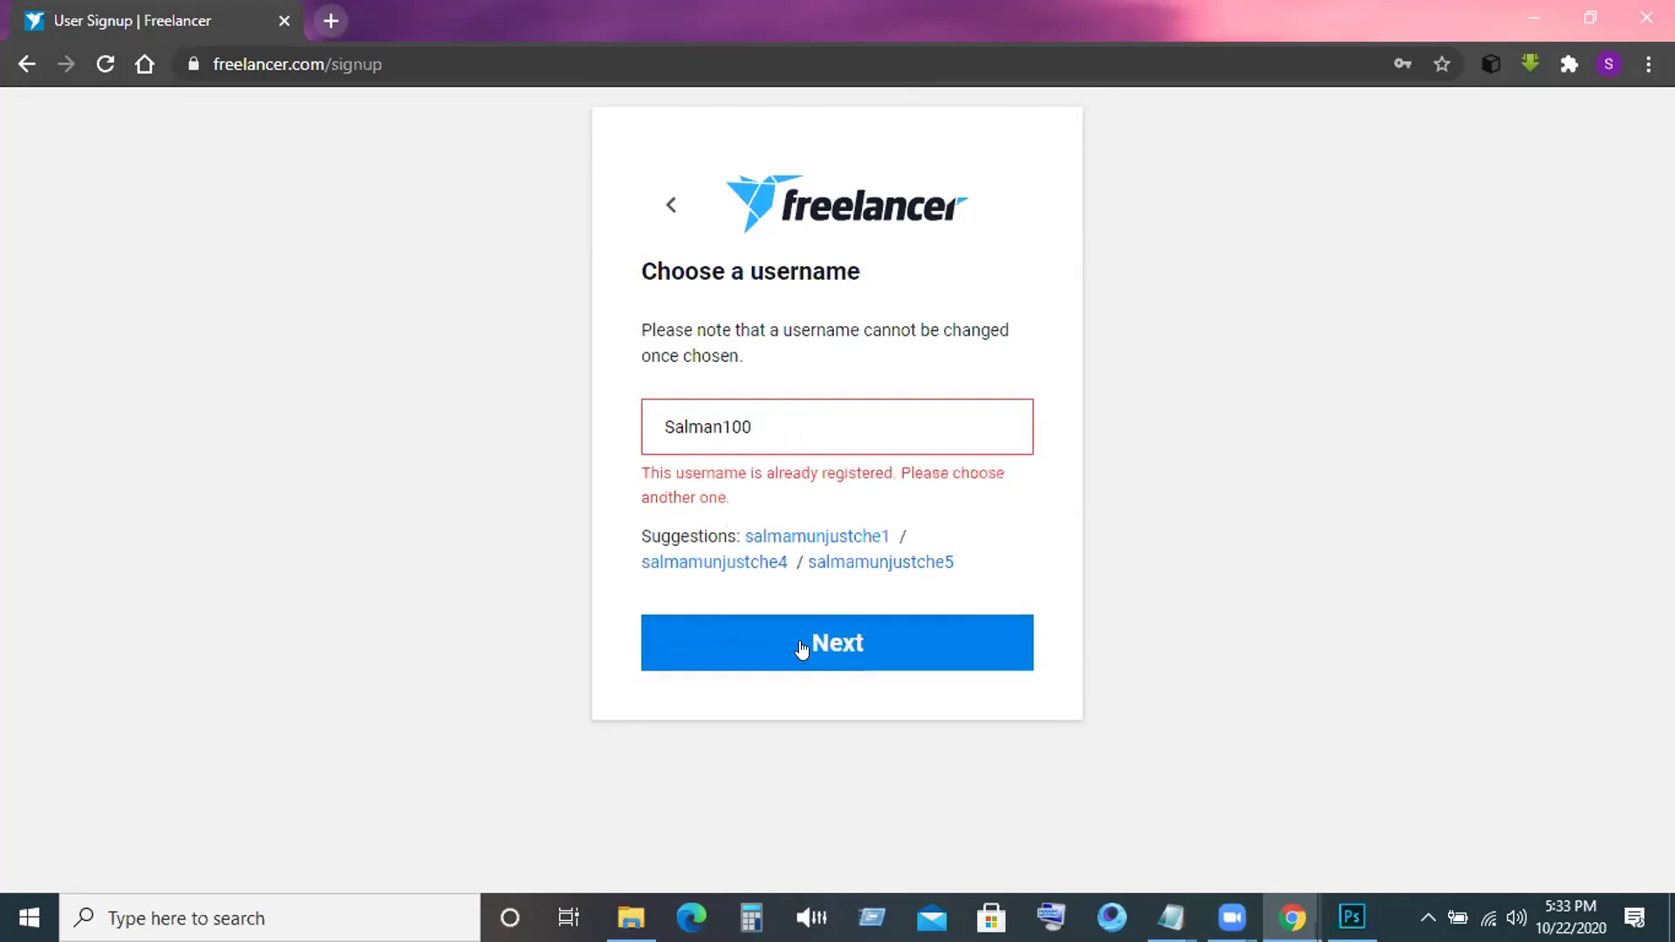
Revise the letters before 100 in the username and resubmit it.
{"action": "left_click", "coordinate": [716, 424]}
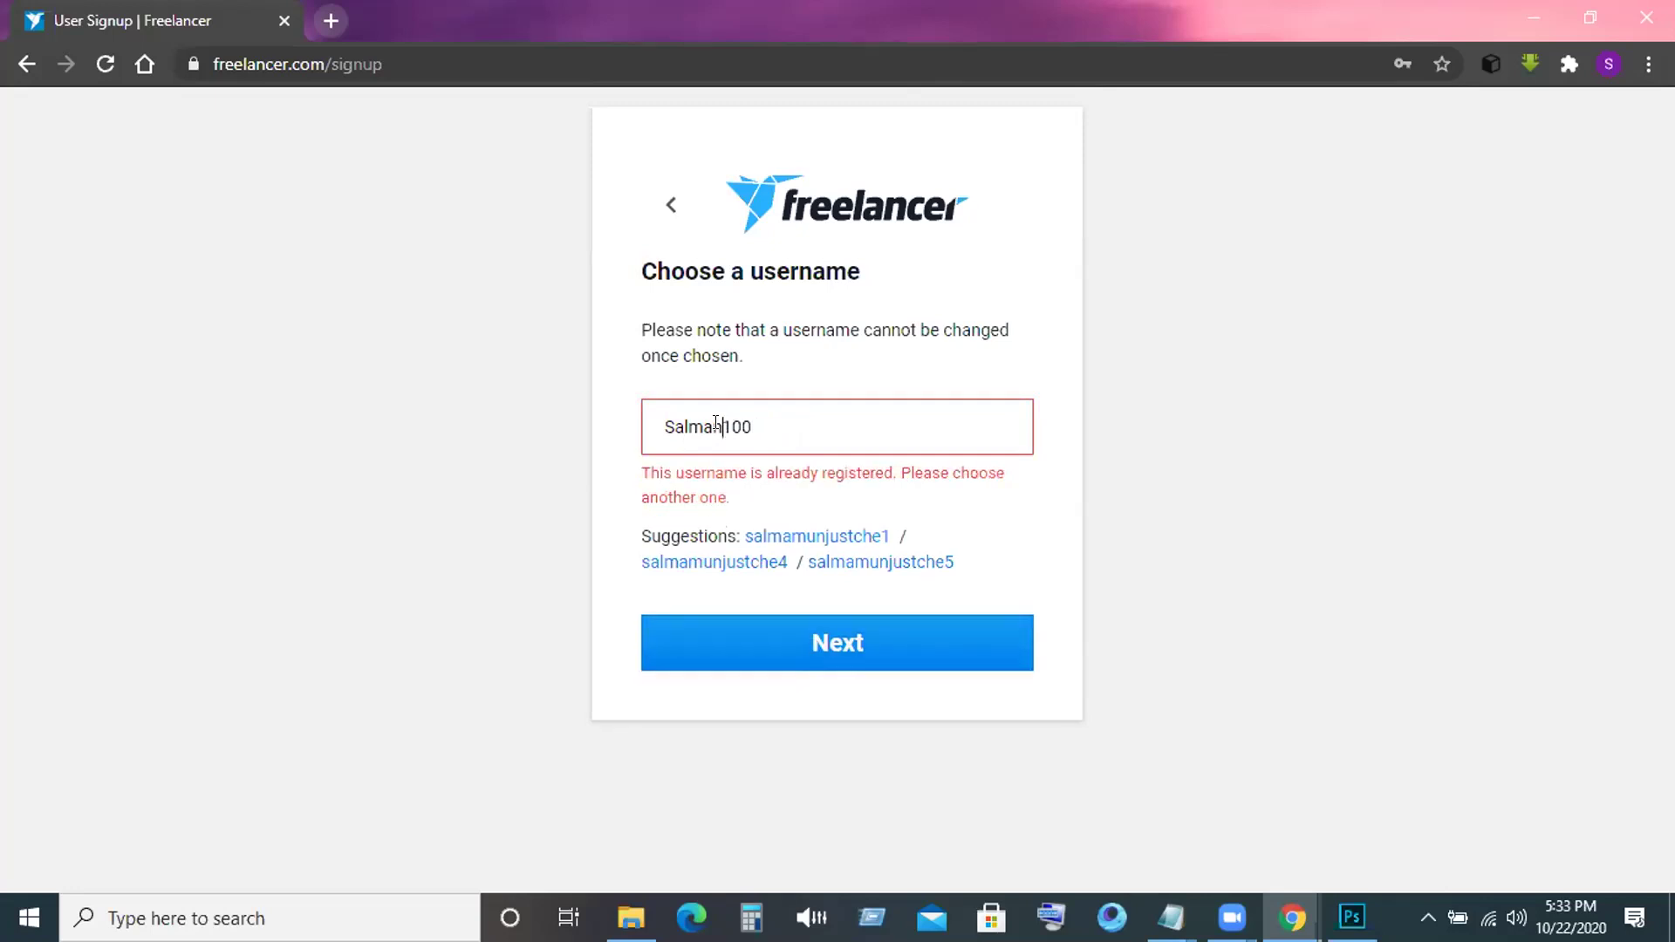
{"action": "key", "text": "BackSpace"}
{"action": "type", "text": "an"}
{"action": "type", "text": "un"}
{"action": "left_click", "coordinate": [777, 657]}
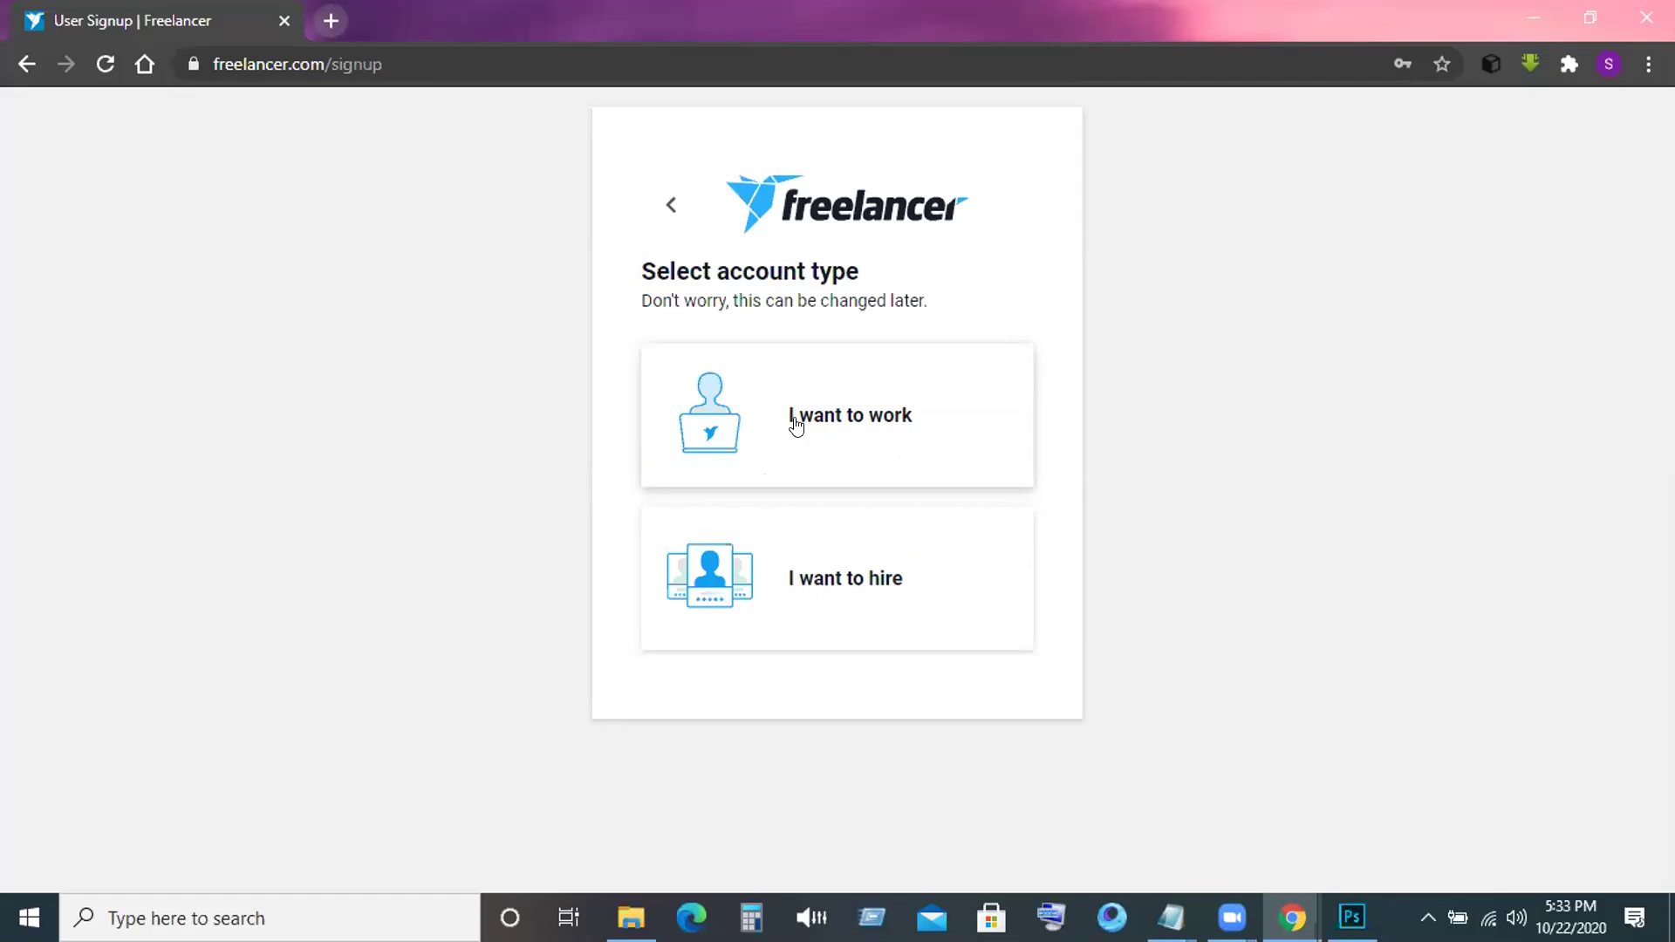
Choose the 'I want to work' account type.
{"action": "left_click", "coordinate": [831, 429]}
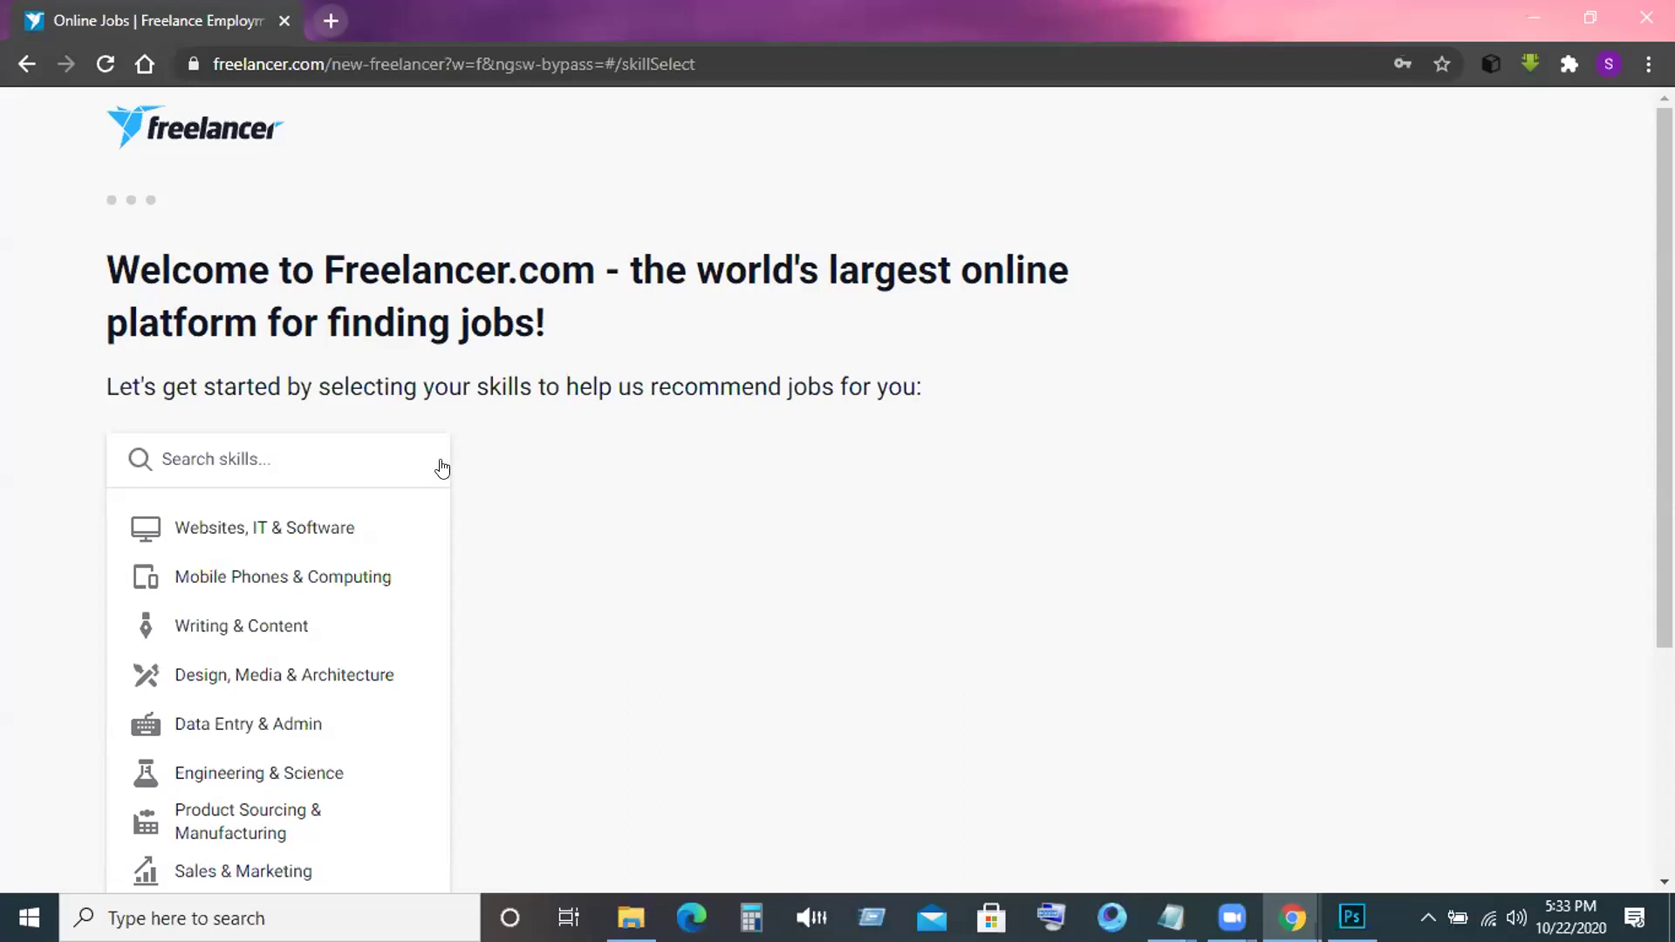
Under Design, Media & Architecture, add Graphic Design, Photoshop, Logo Design, Illustrator, Photoshop Design and Illustration.
{"action": "left_click", "coordinate": [325, 677]}
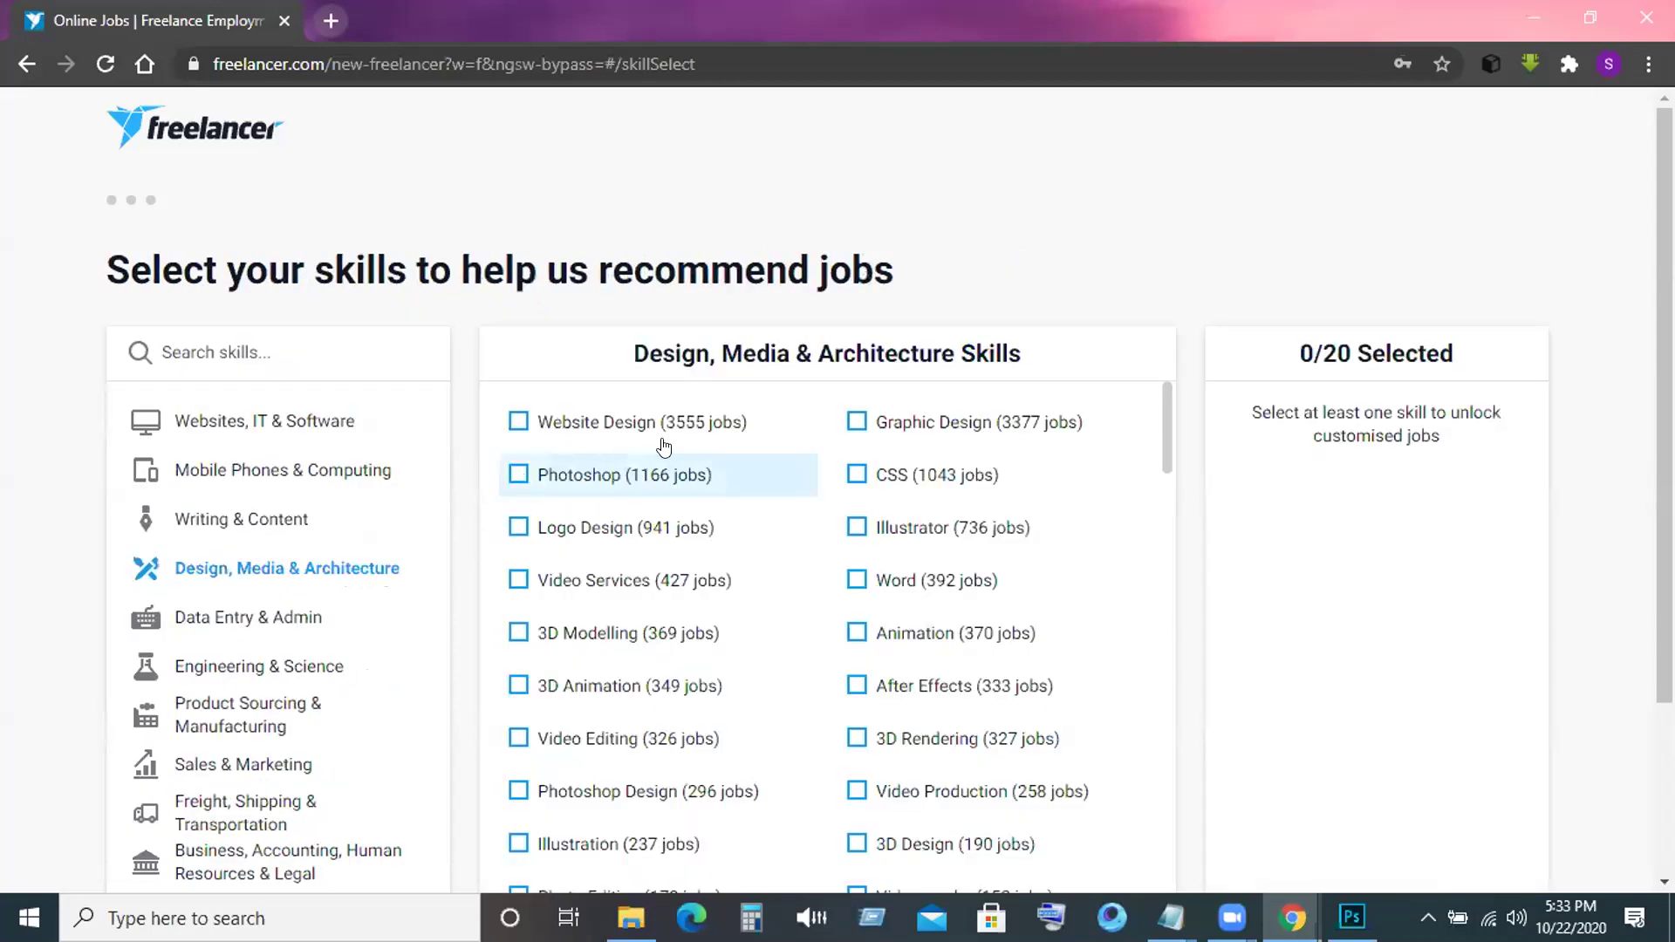
{"action": "left_click", "coordinate": [856, 425]}
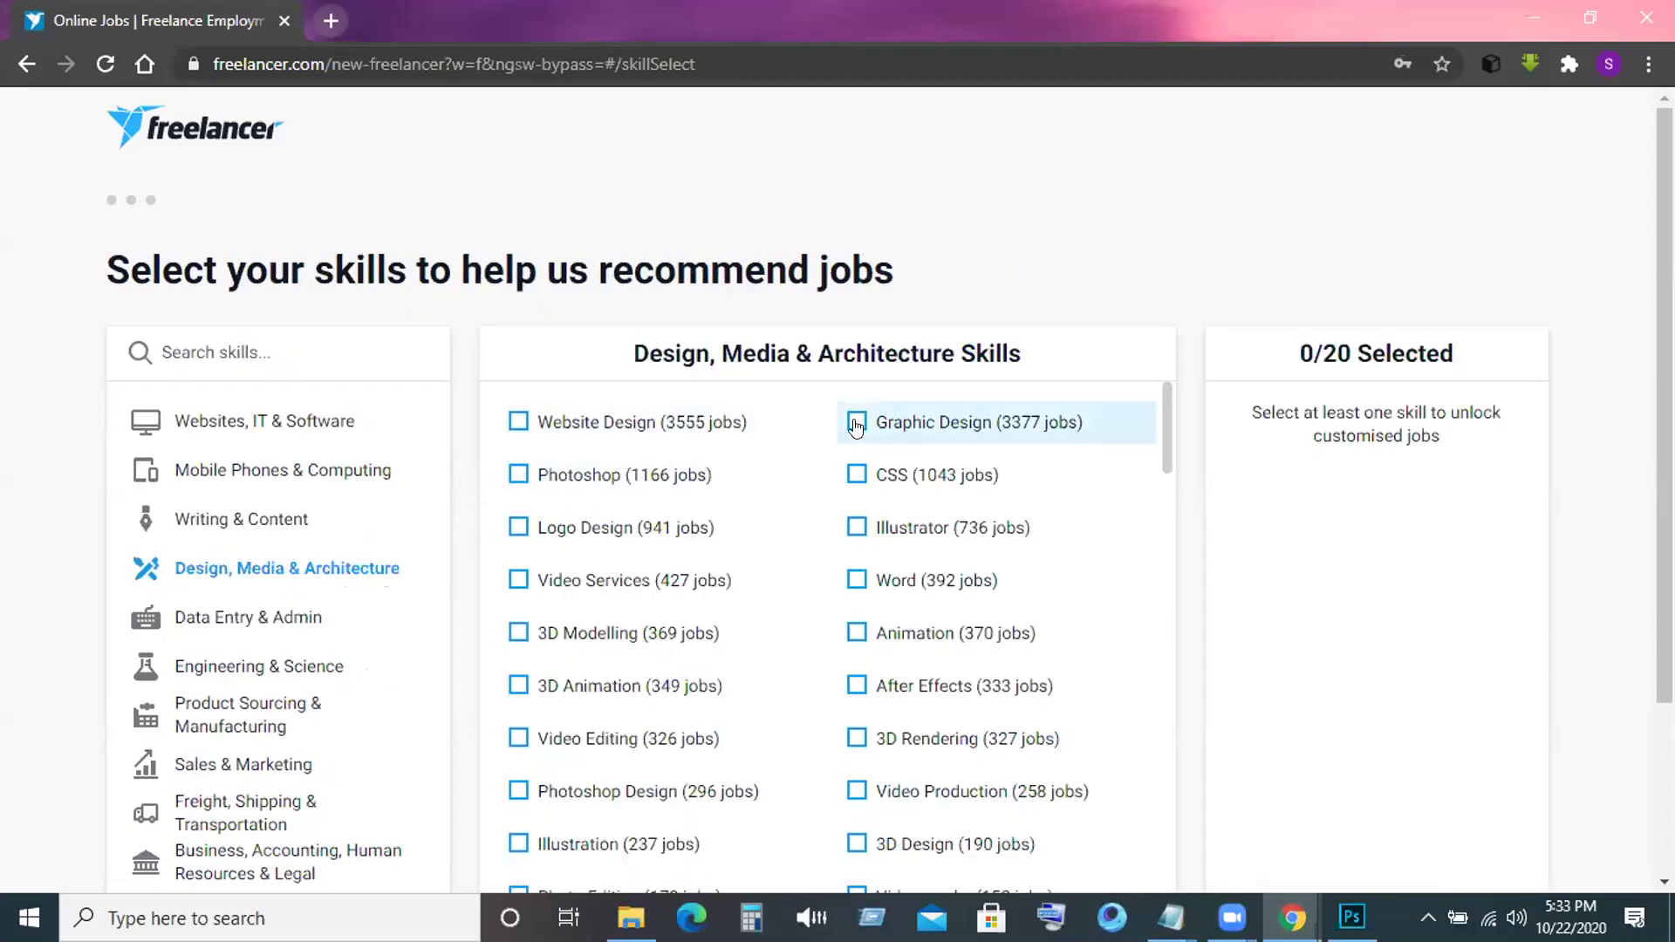
{"action": "left_click", "coordinate": [517, 474]}
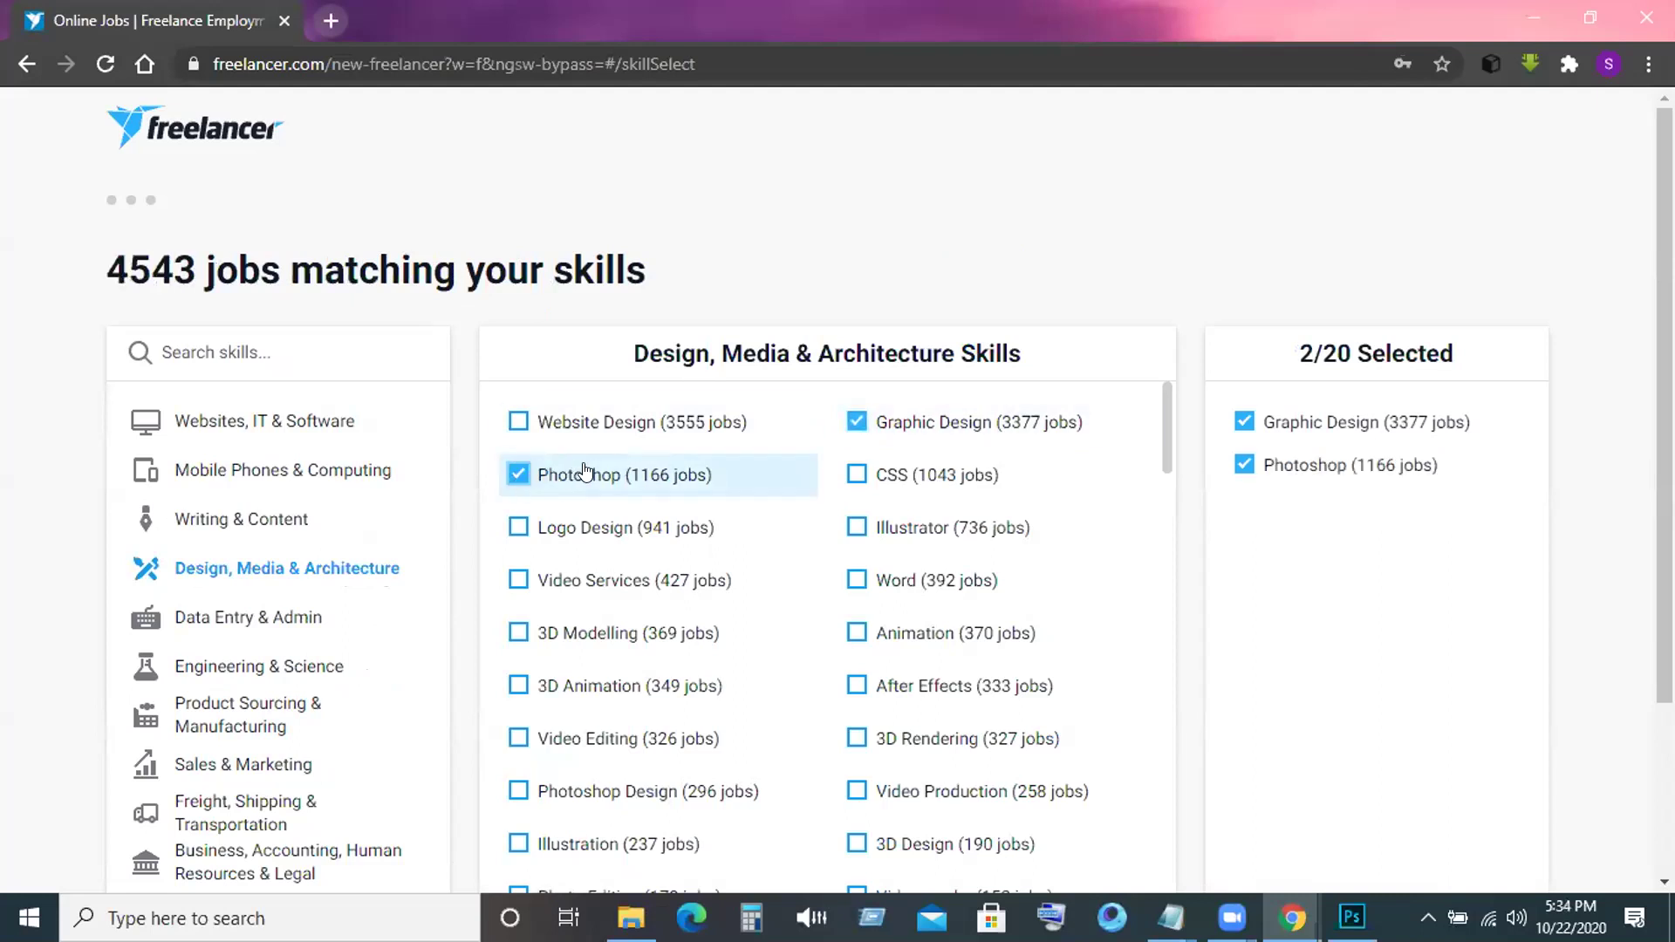
{"action": "left_click", "coordinate": [521, 526]}
{"action": "left_click", "coordinate": [857, 534]}
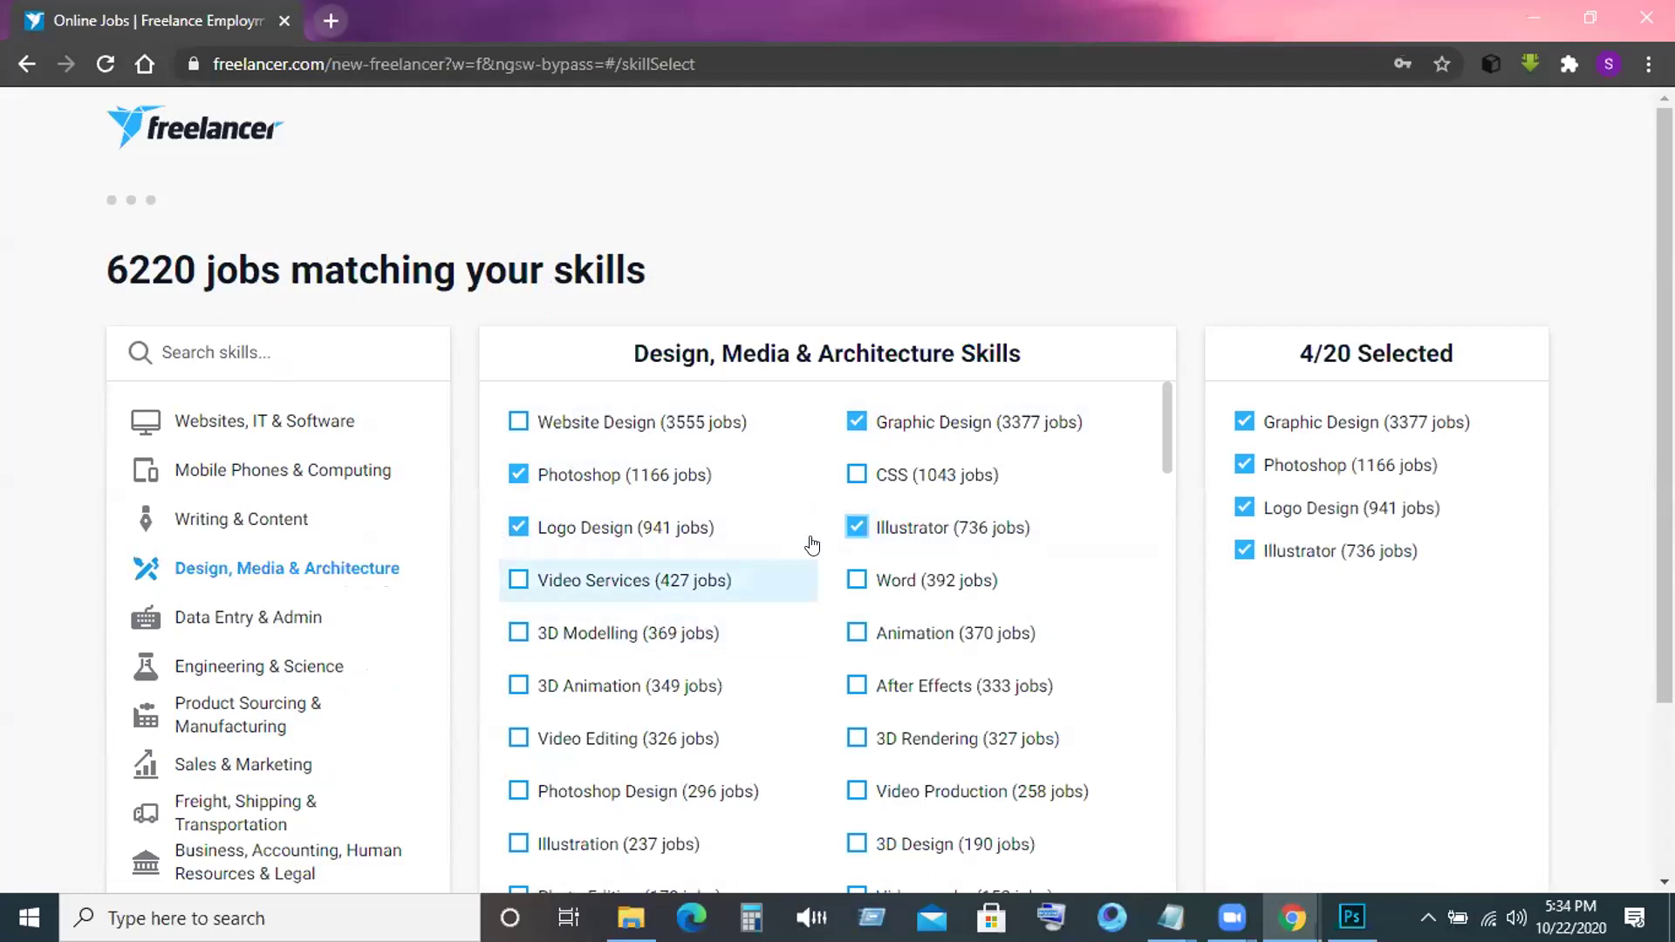
{"action": "left_click", "coordinate": [520, 791]}
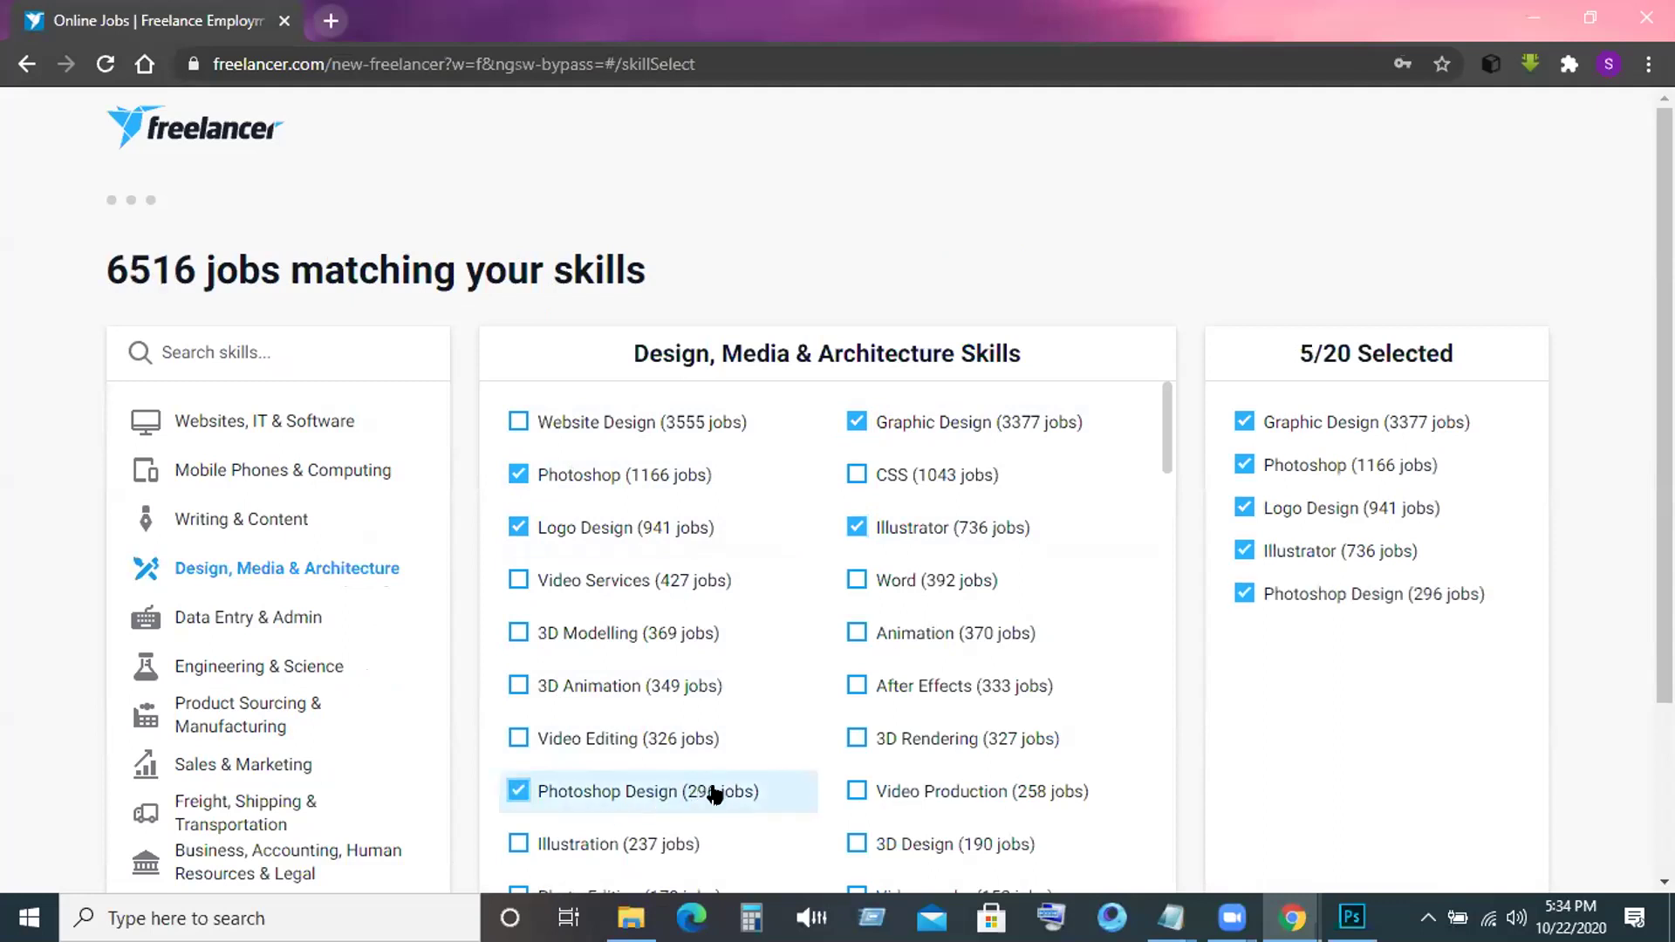
{"action": "left_click", "coordinate": [519, 843]}
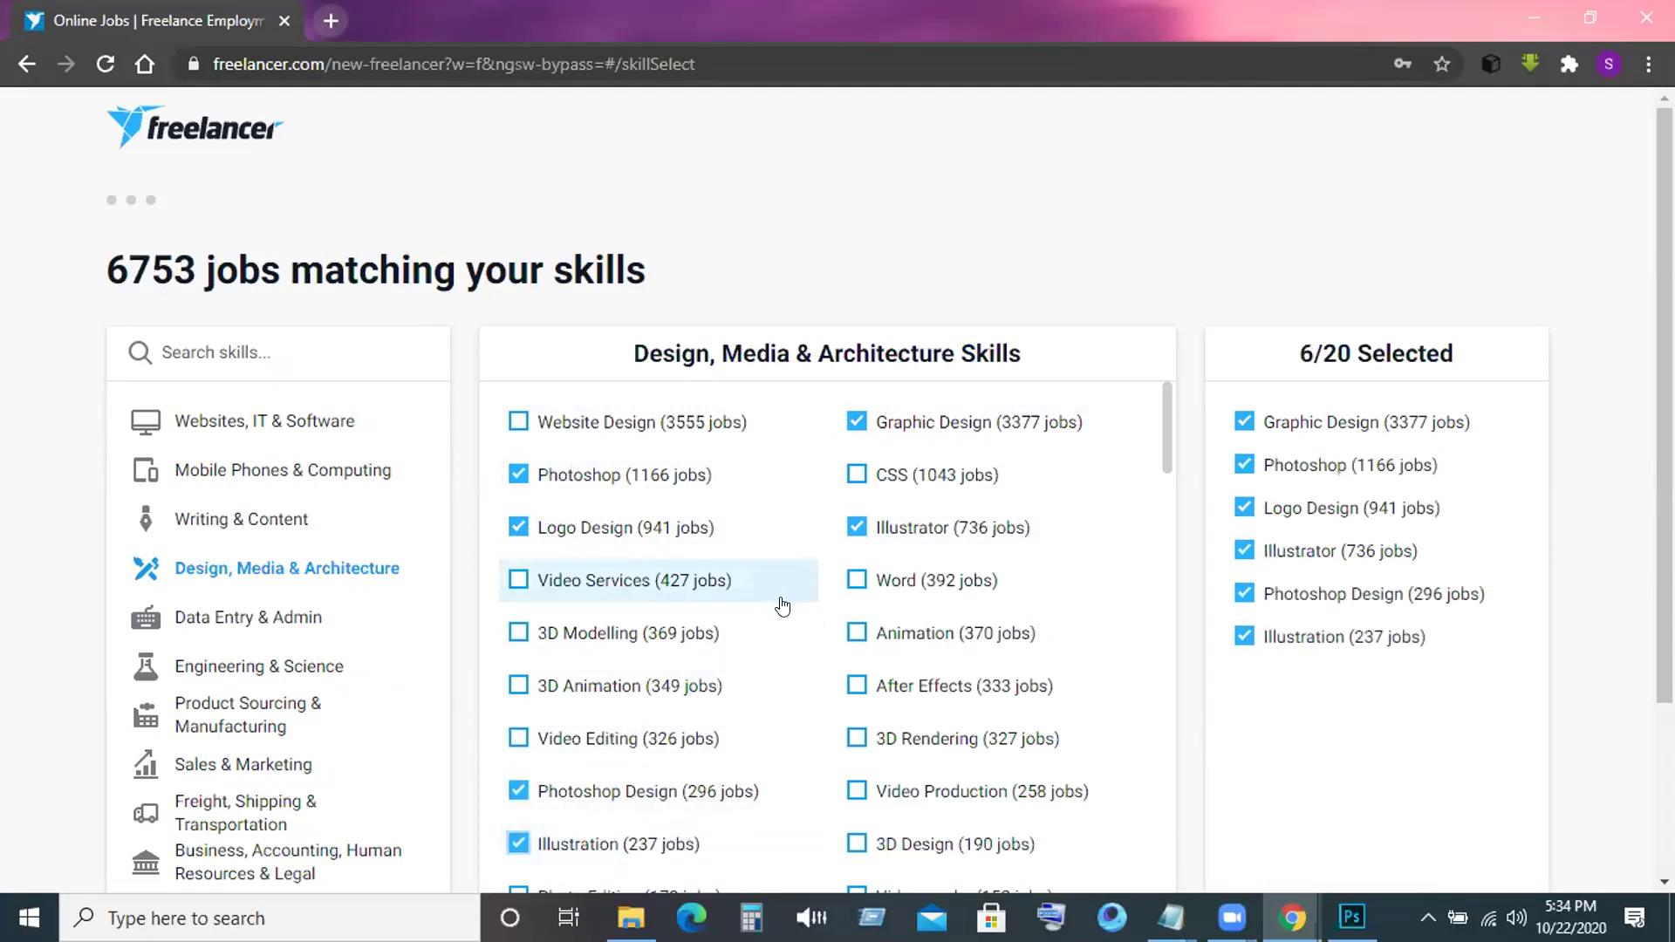
Add Brochure Design, Covers & Packaging, Flyer Design, T-Shirts, Business Cards and Image Processing.
{"action": "scroll", "coordinate": [768, 636], "scroll_direction": "down", "scroll_amount": 4}
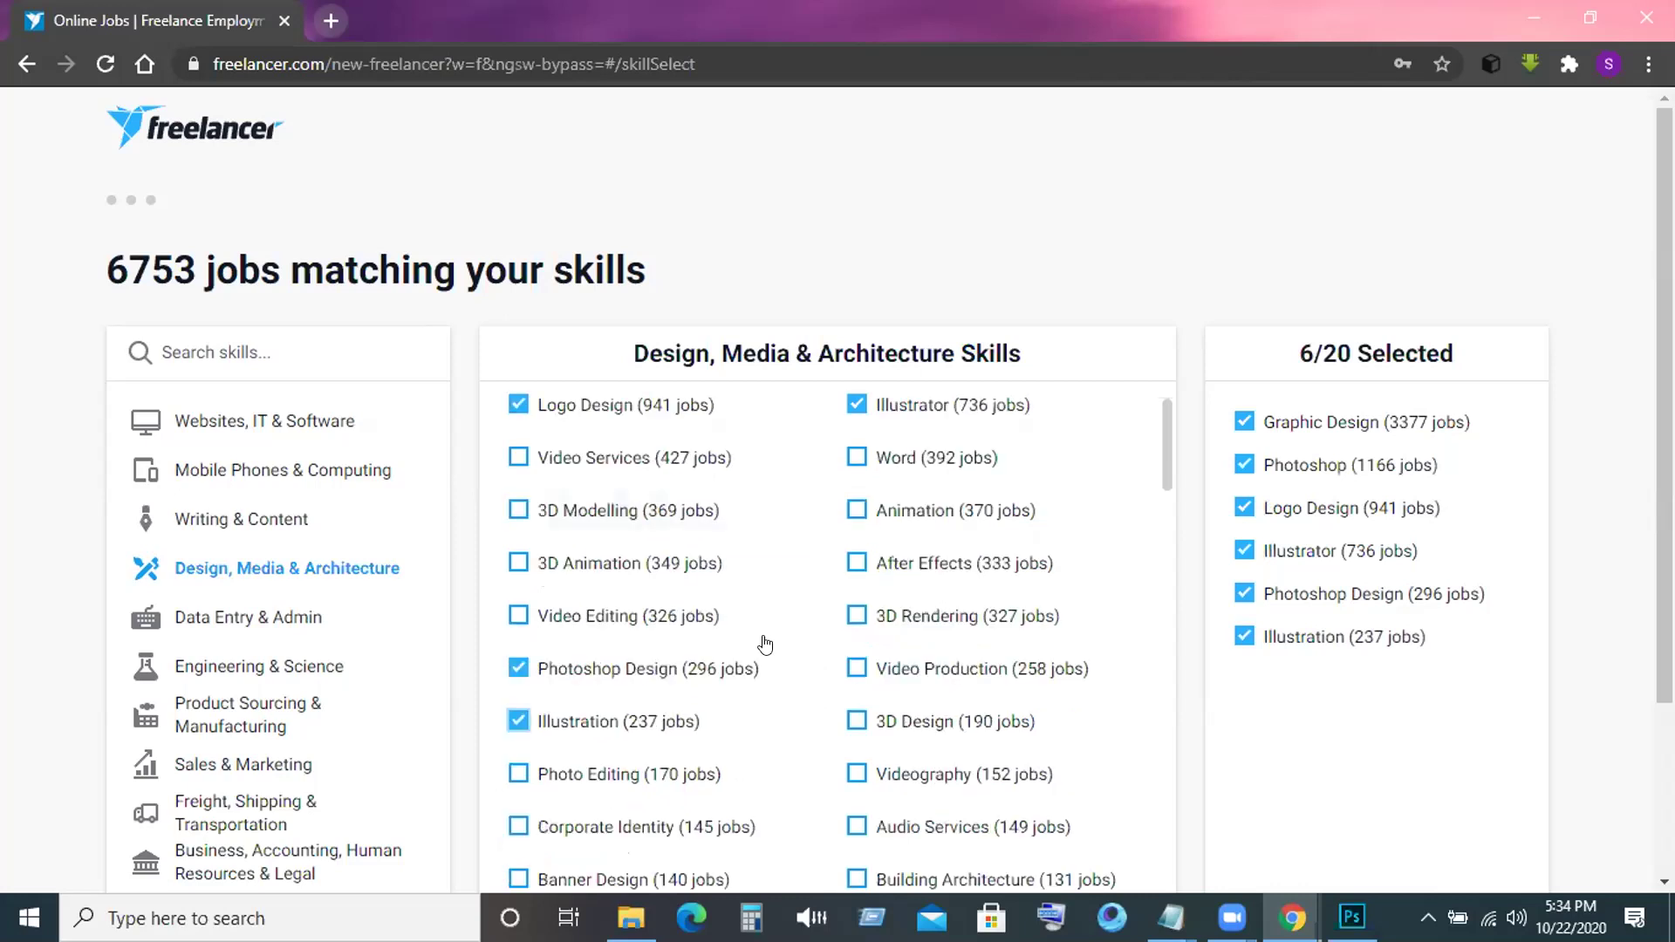
{"action": "scroll", "coordinate": [765, 644], "scroll_direction": "down", "scroll_amount": 1}
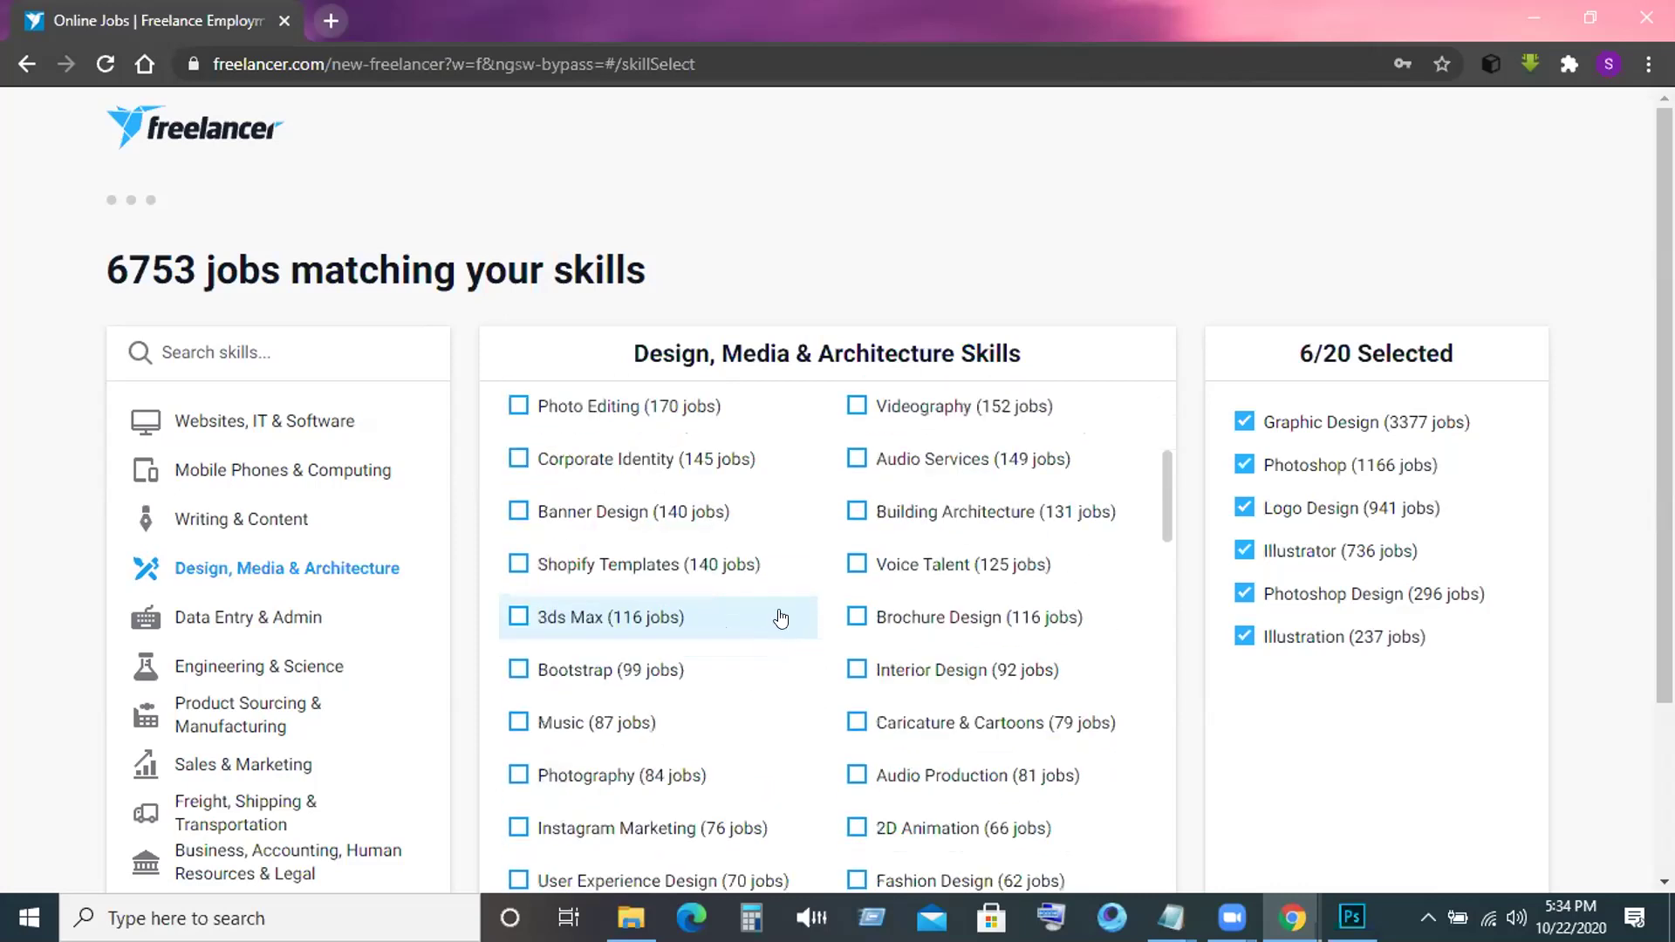
{"action": "scroll", "coordinate": [767, 561], "scroll_direction": "up", "scroll_amount": 1}
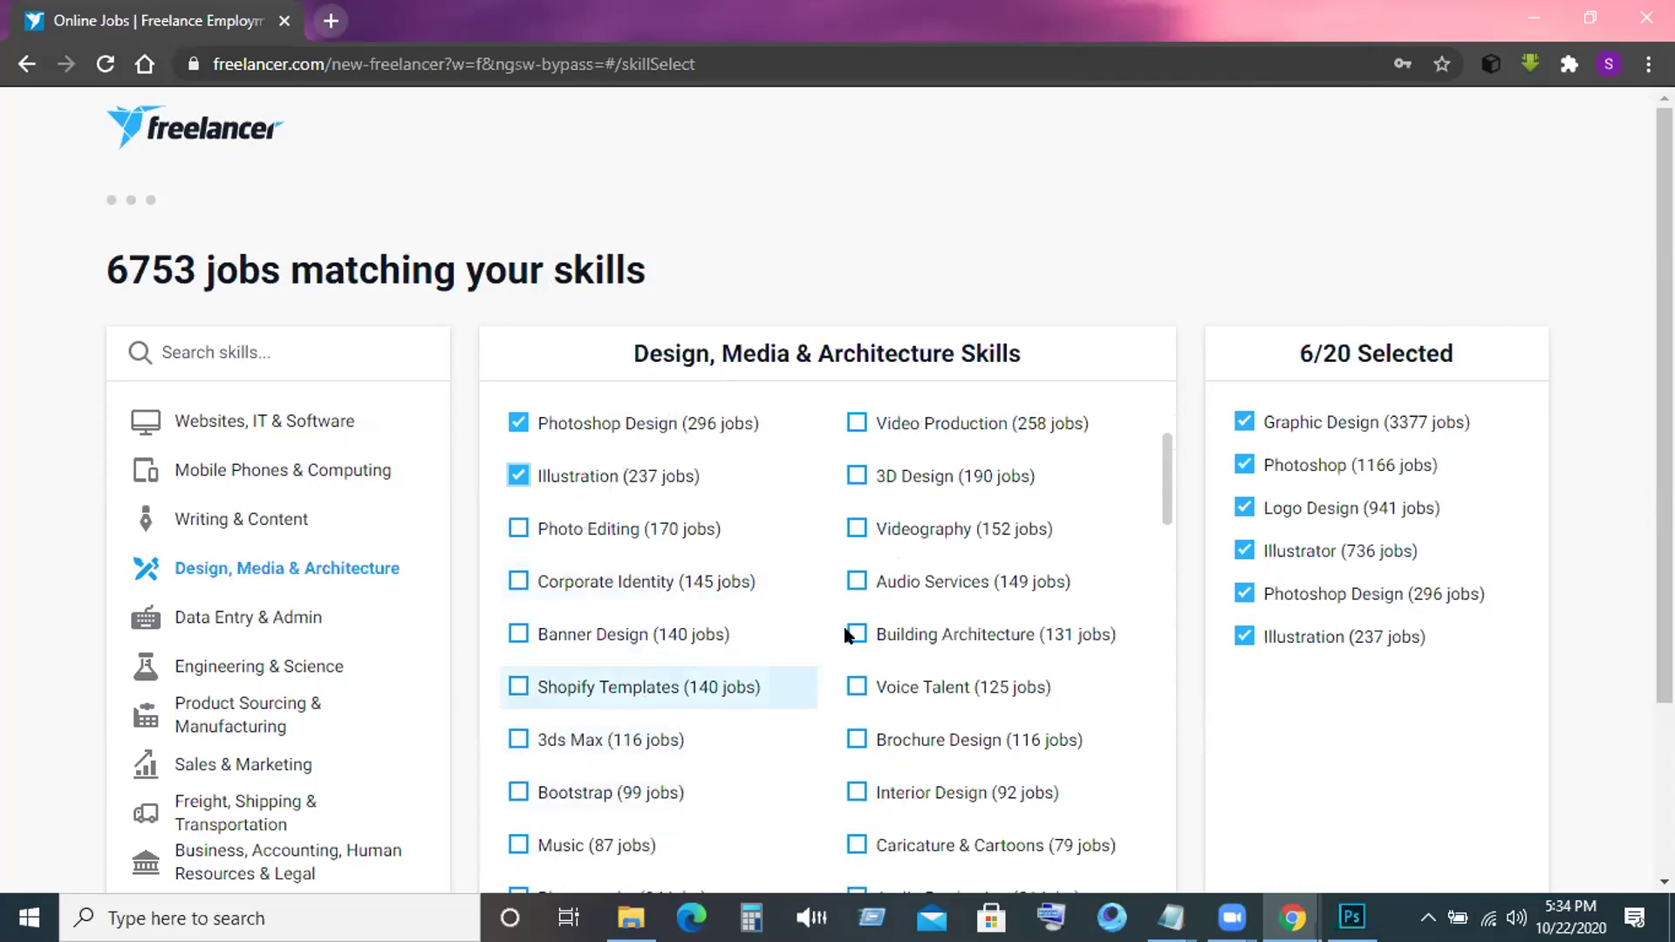
{"action": "left_click", "coordinate": [850, 741]}
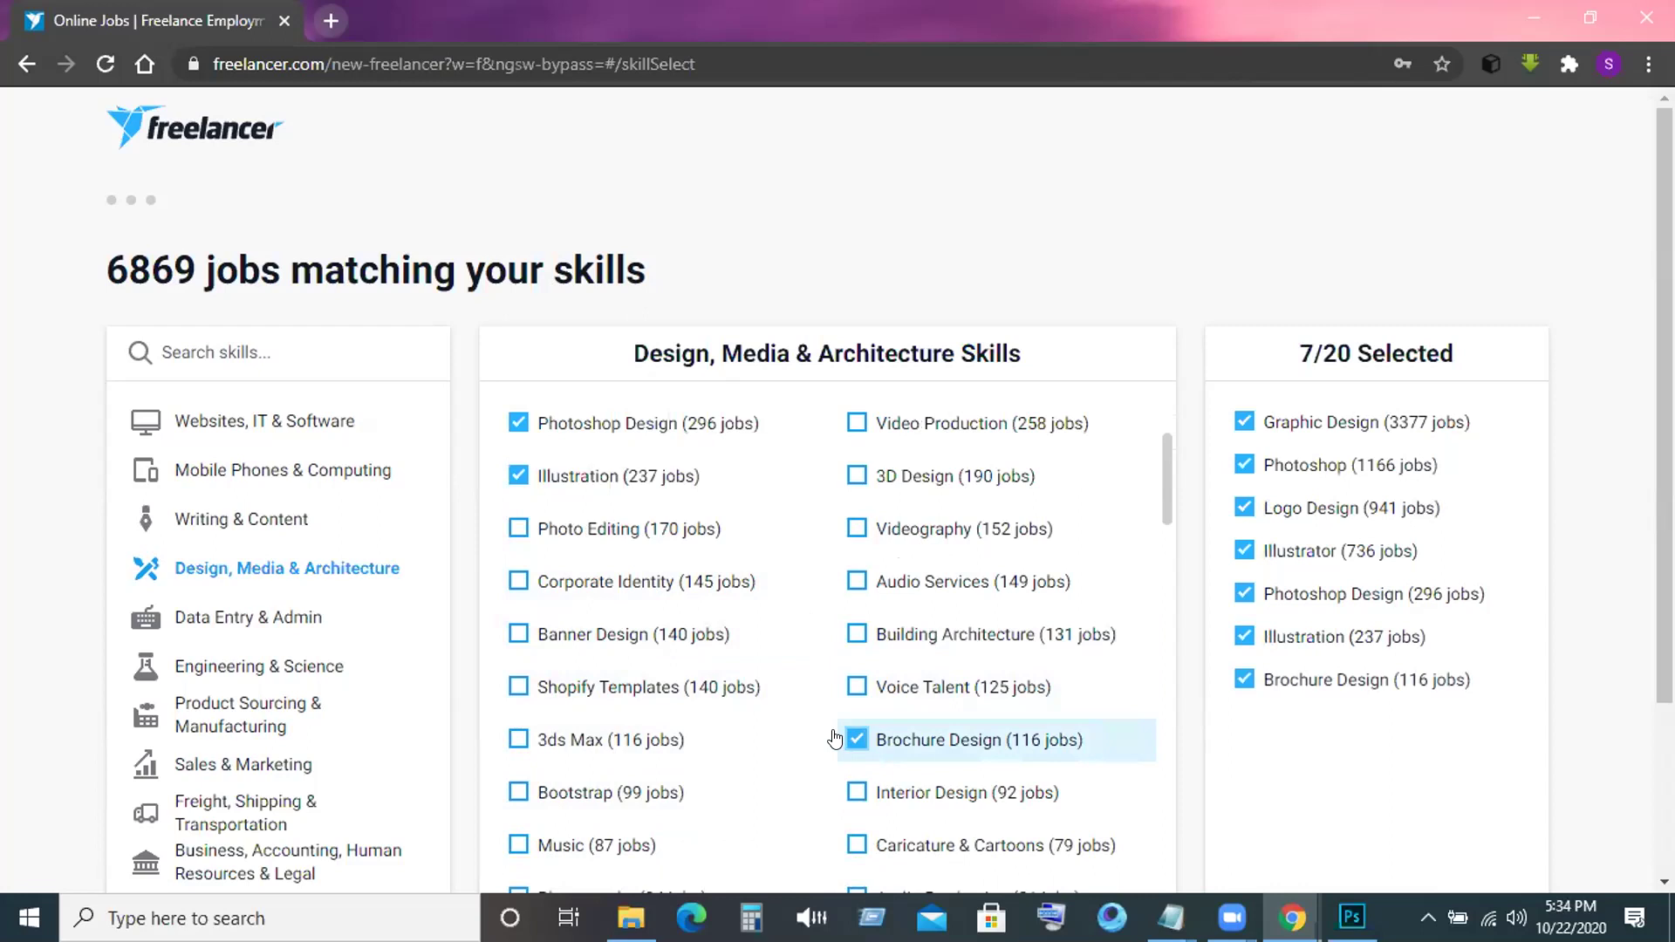
{"action": "scroll", "coordinate": [835, 737], "scroll_direction": "down", "scroll_amount": 3}
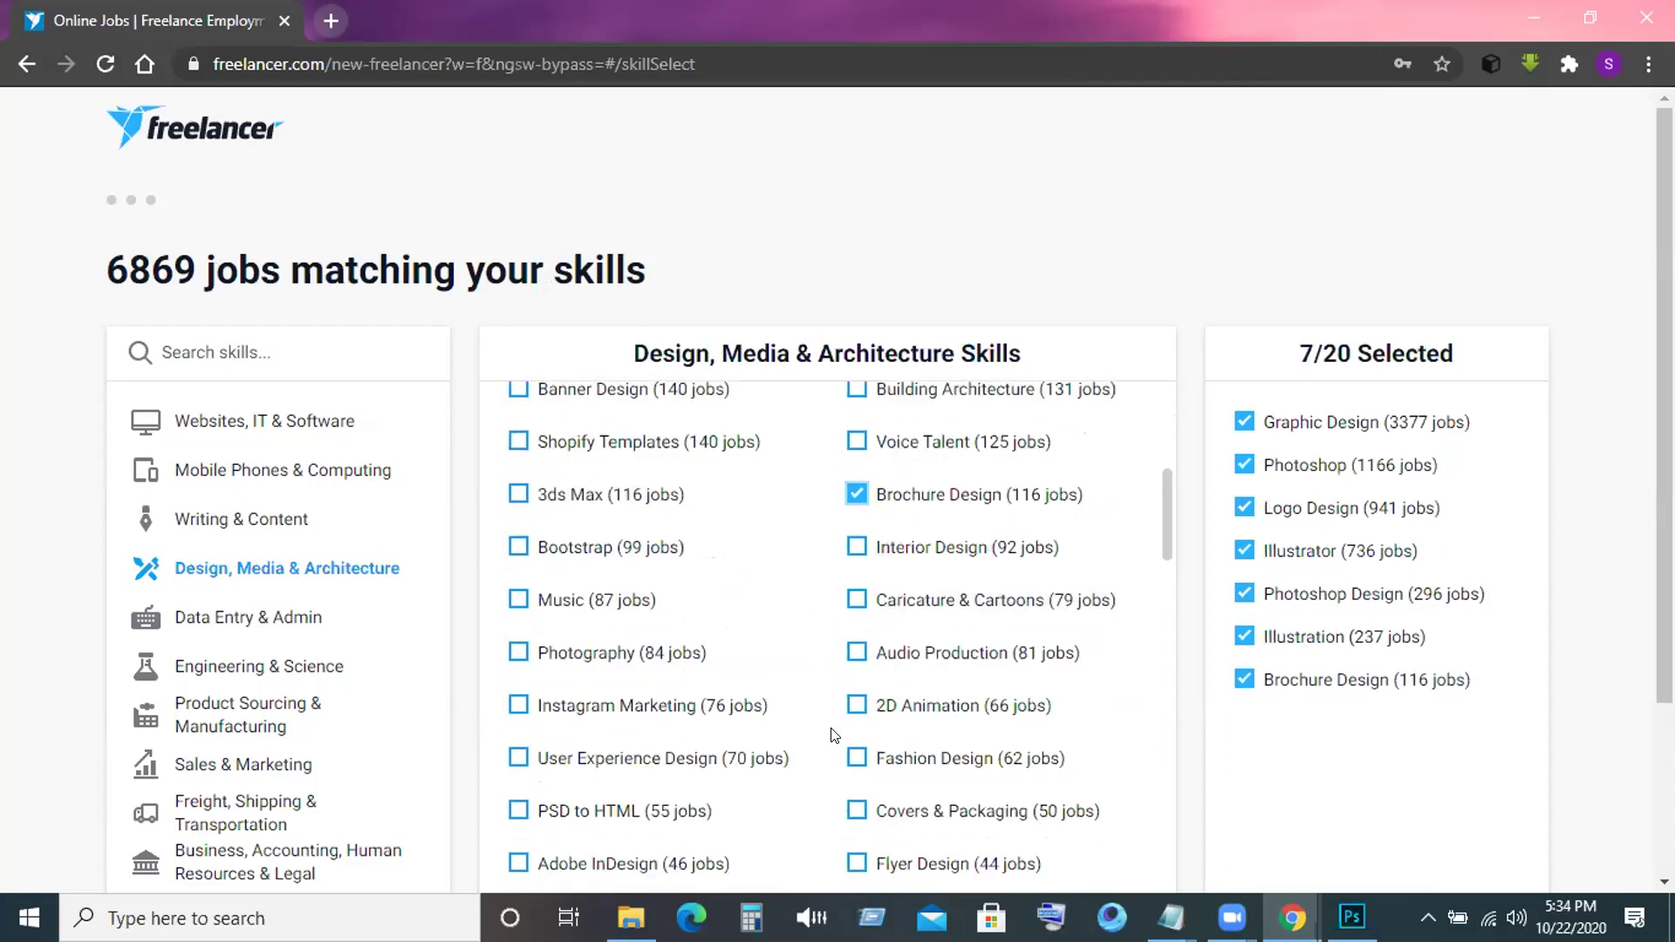
{"action": "scroll", "coordinate": [835, 735], "scroll_direction": "down", "scroll_amount": 2}
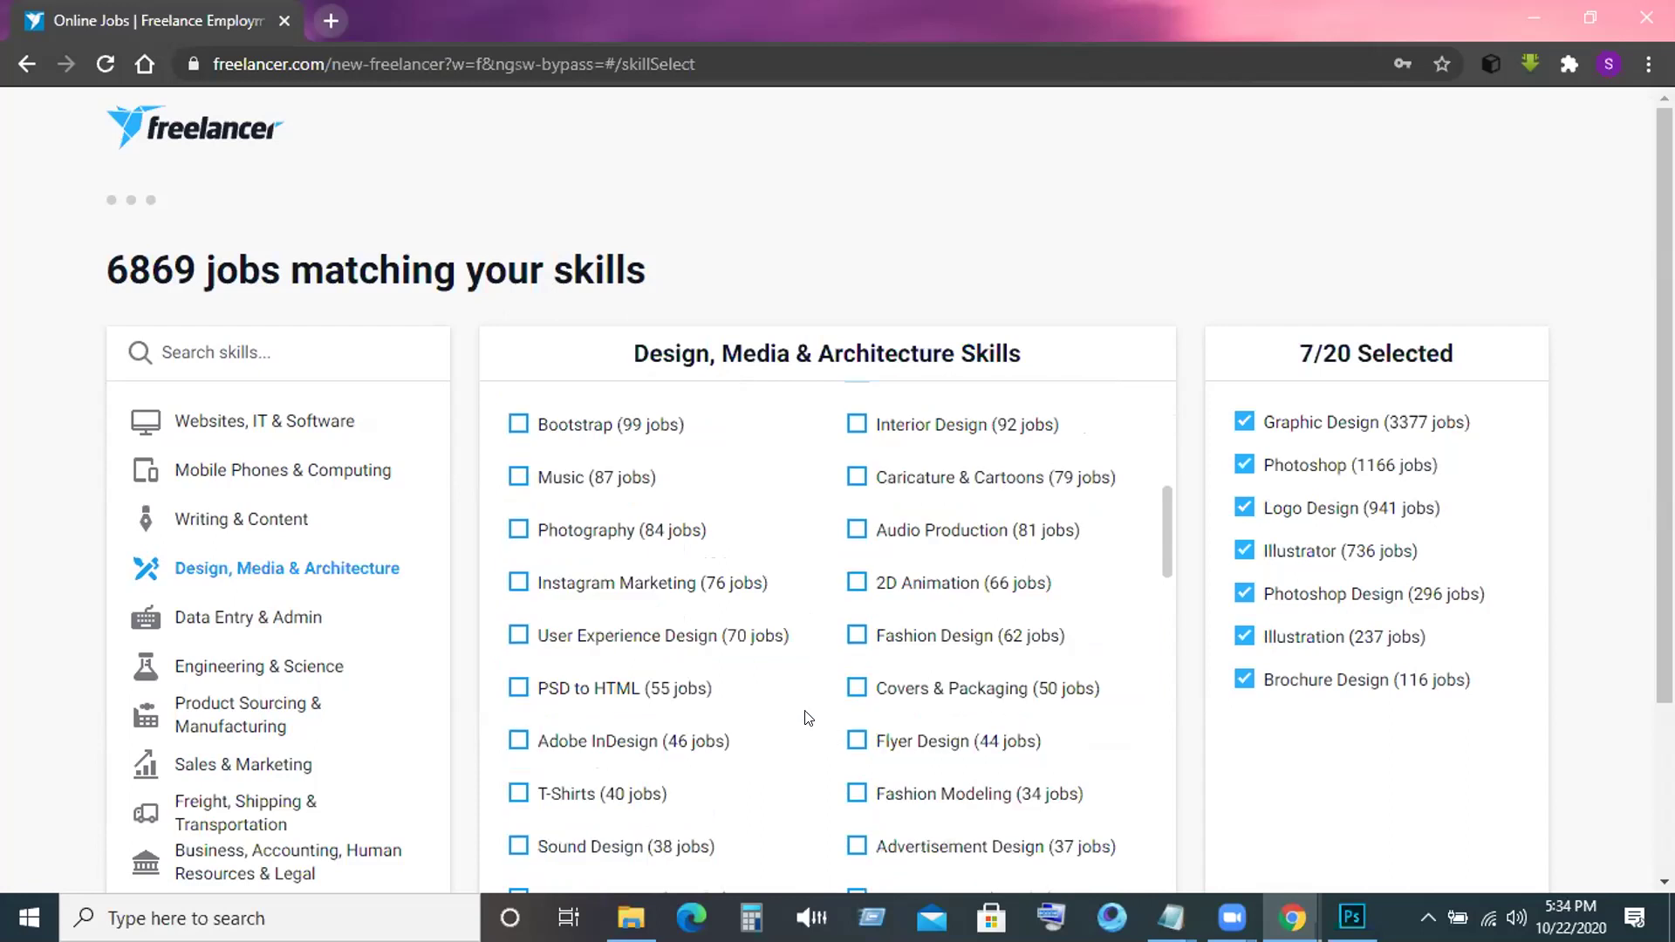
{"action": "left_click", "coordinate": [855, 693]}
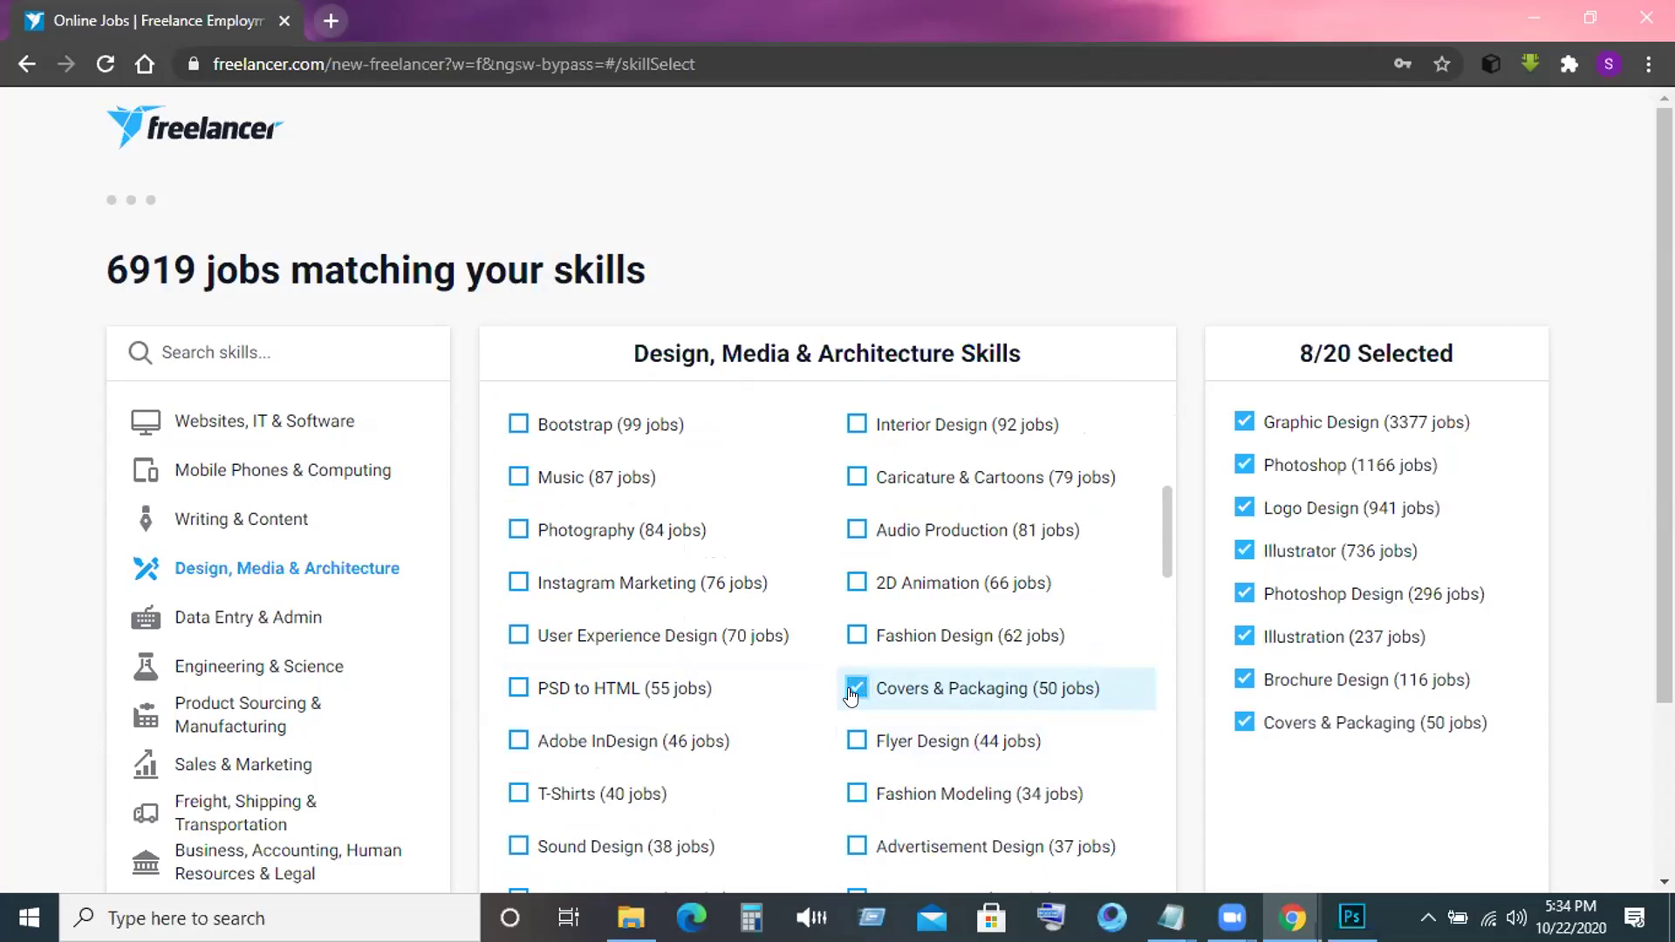
{"action": "left_click", "coordinate": [840, 739]}
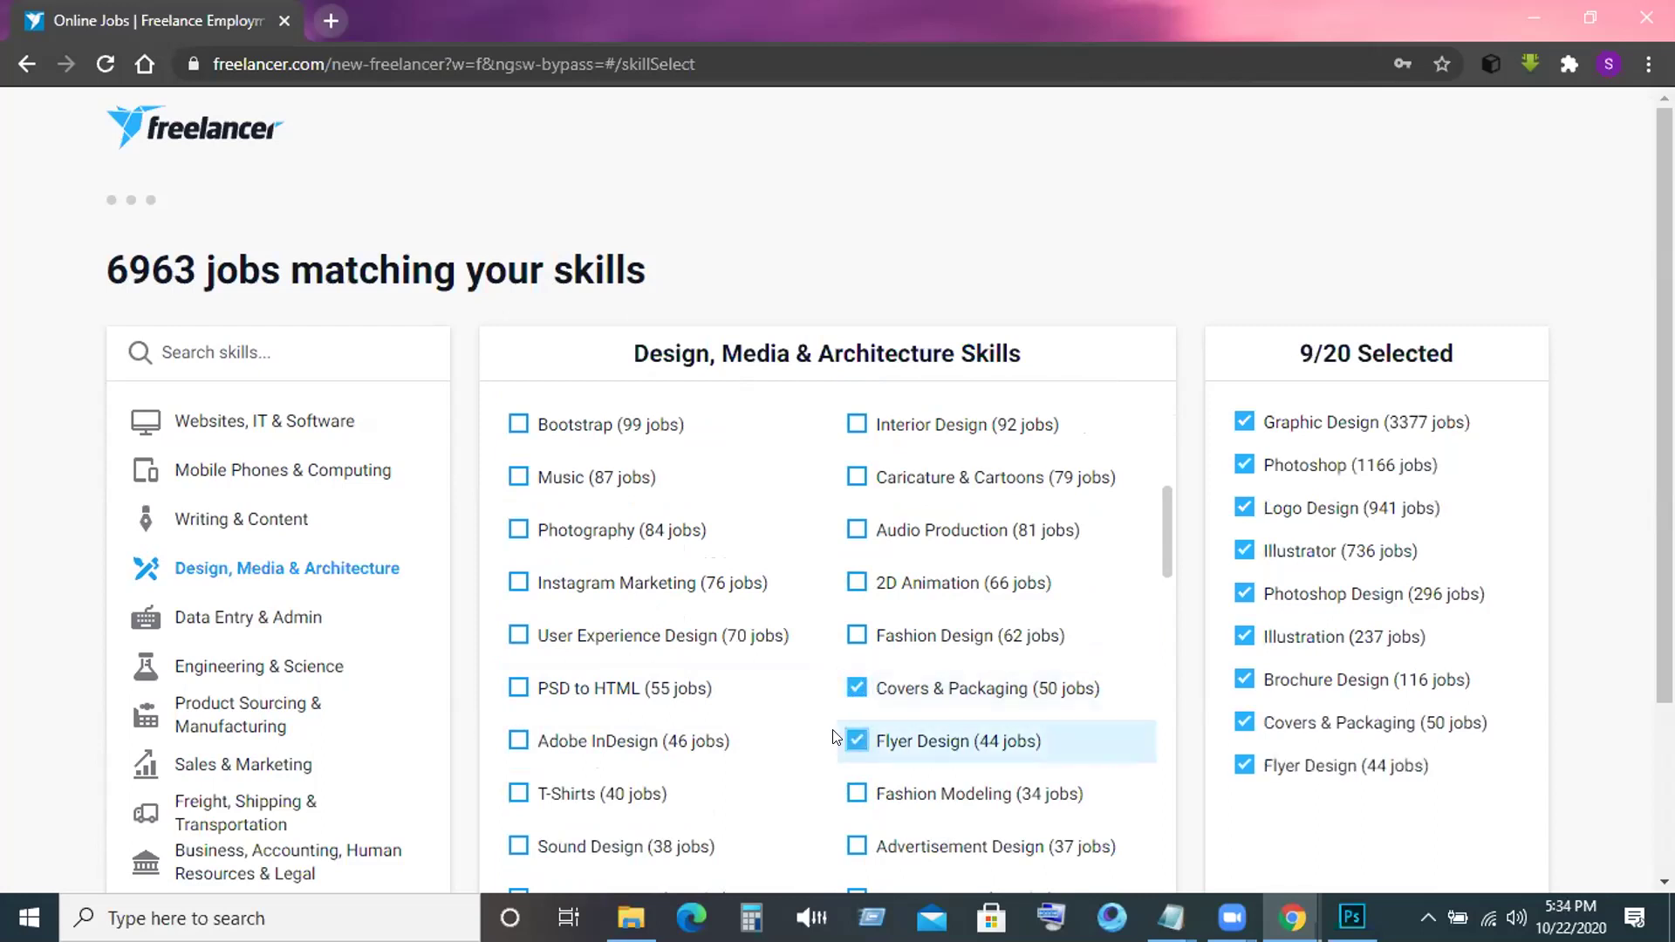
{"action": "left_click", "coordinate": [519, 795]}
{"action": "scroll", "coordinate": [562, 756], "scroll_direction": "down", "scroll_amount": 1}
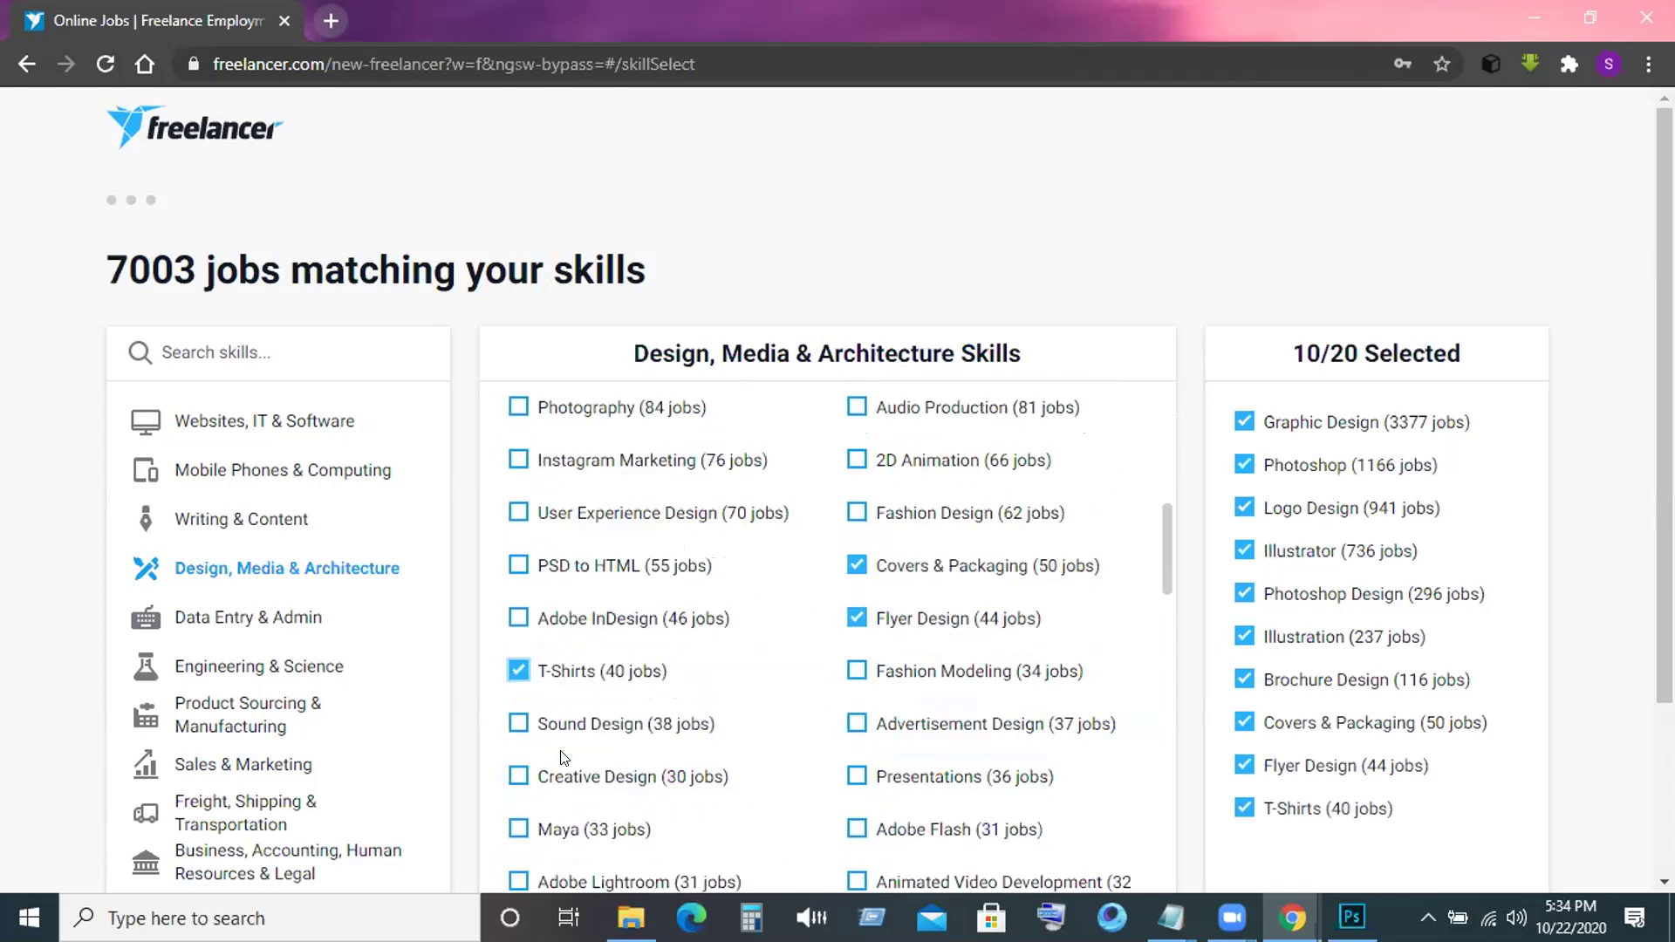
{"action": "scroll", "coordinate": [562, 759], "scroll_direction": "down", "scroll_amount": 2}
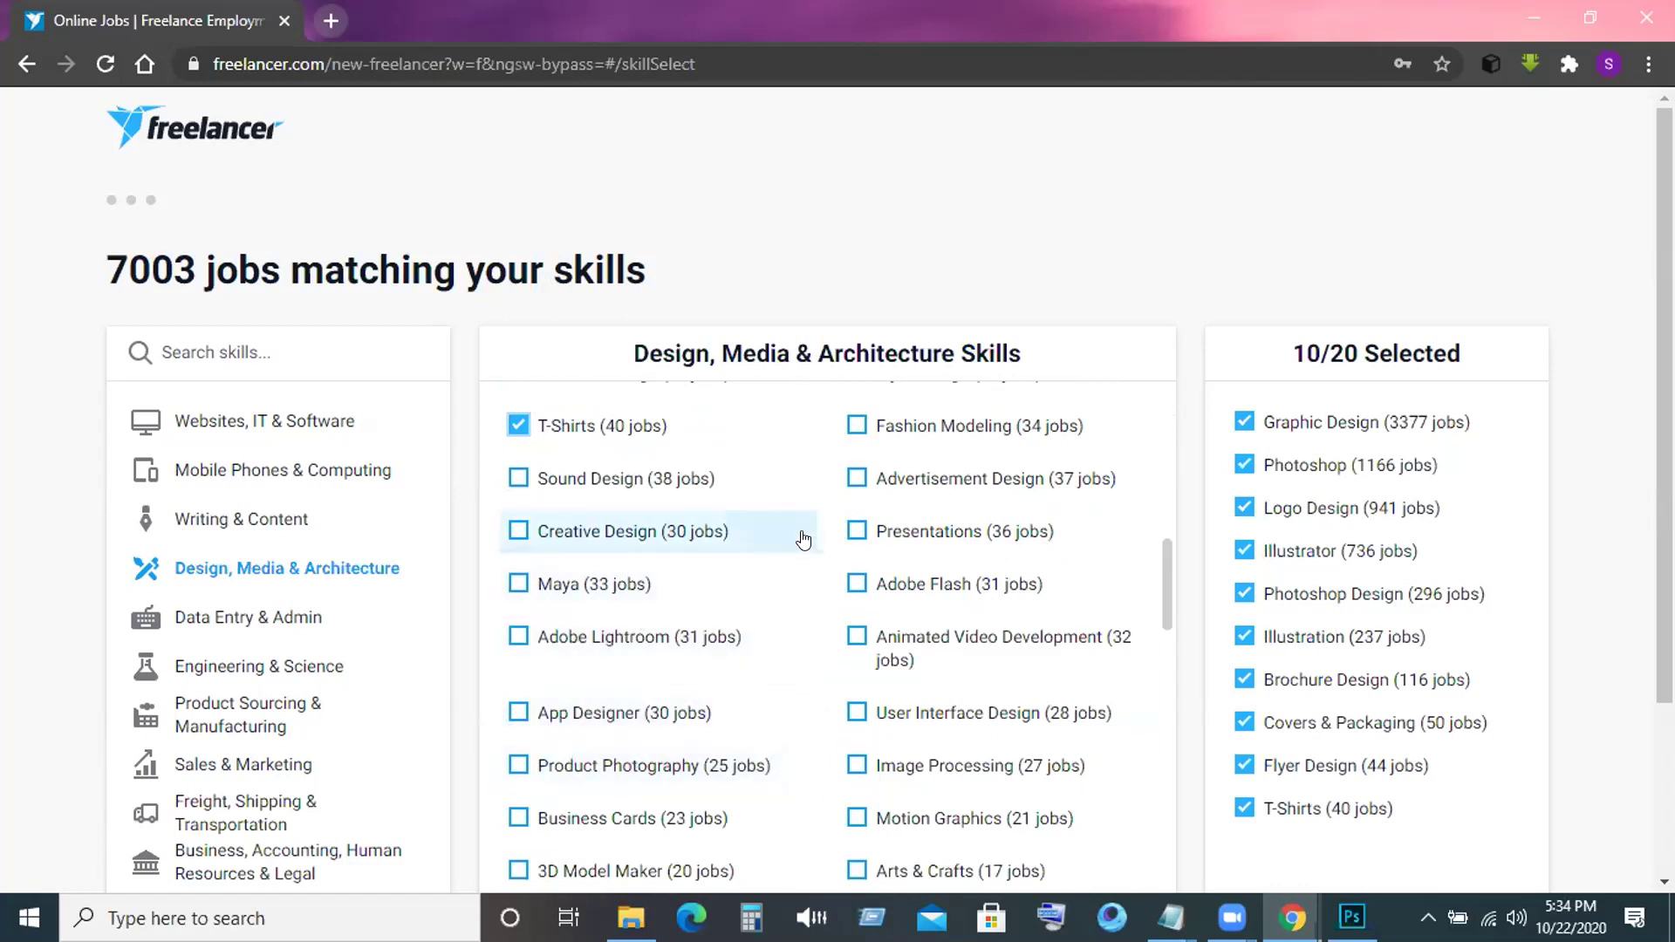
{"action": "left_click", "coordinate": [519, 819]}
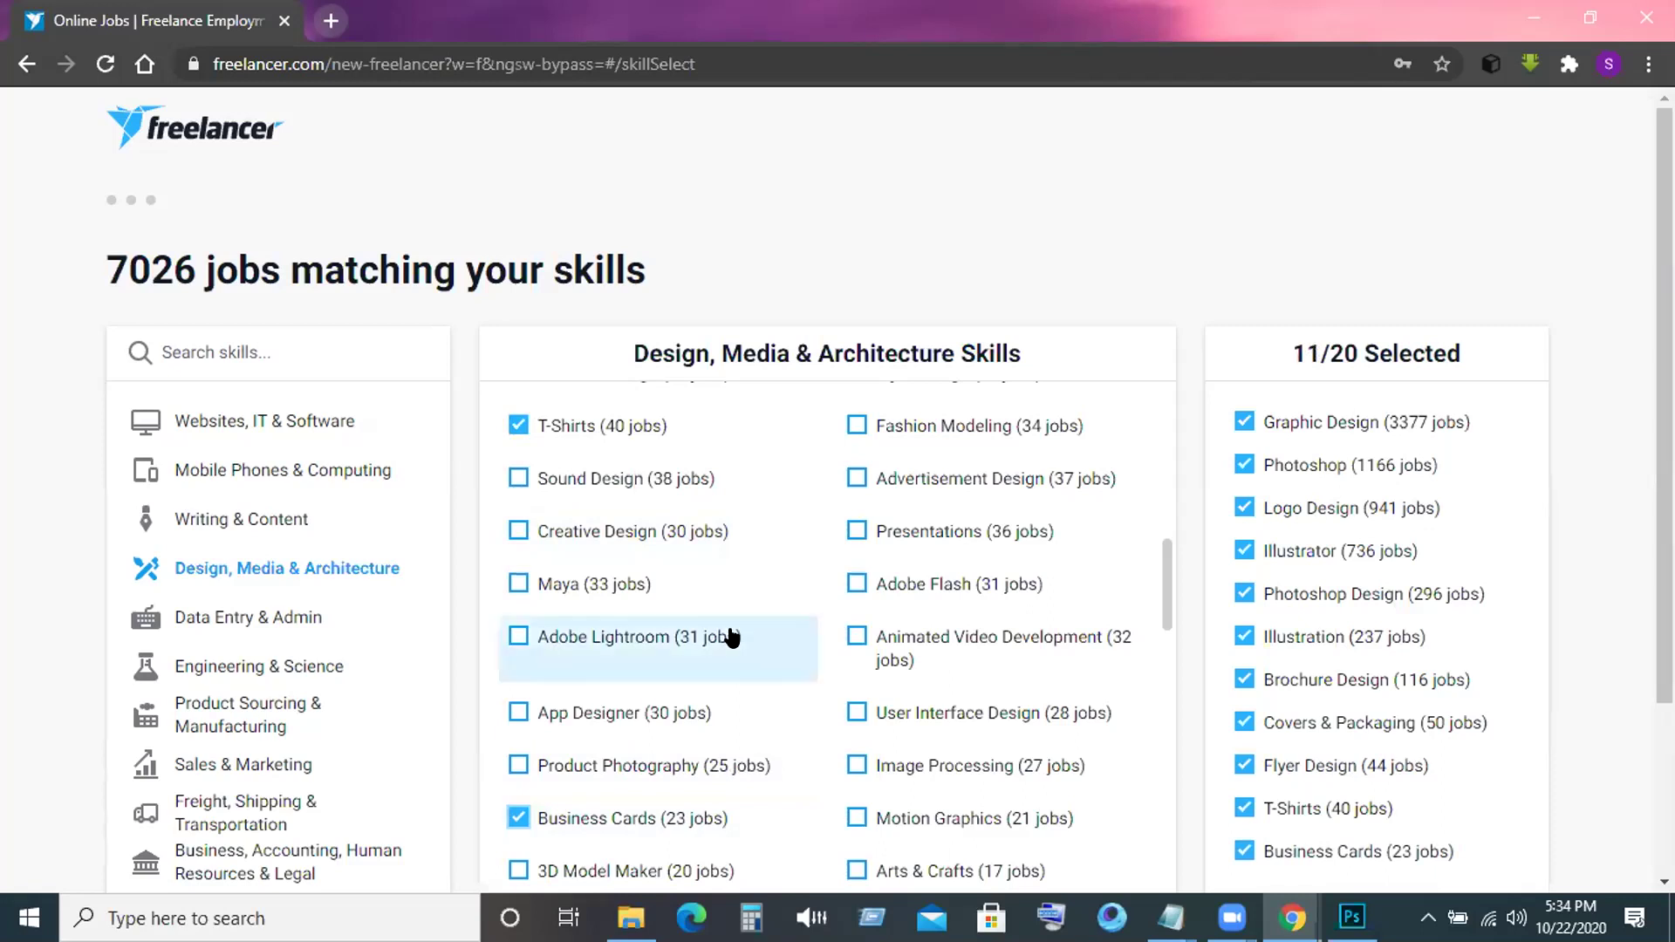
{"action": "scroll", "coordinate": [731, 637], "scroll_direction": "down", "scroll_amount": 4}
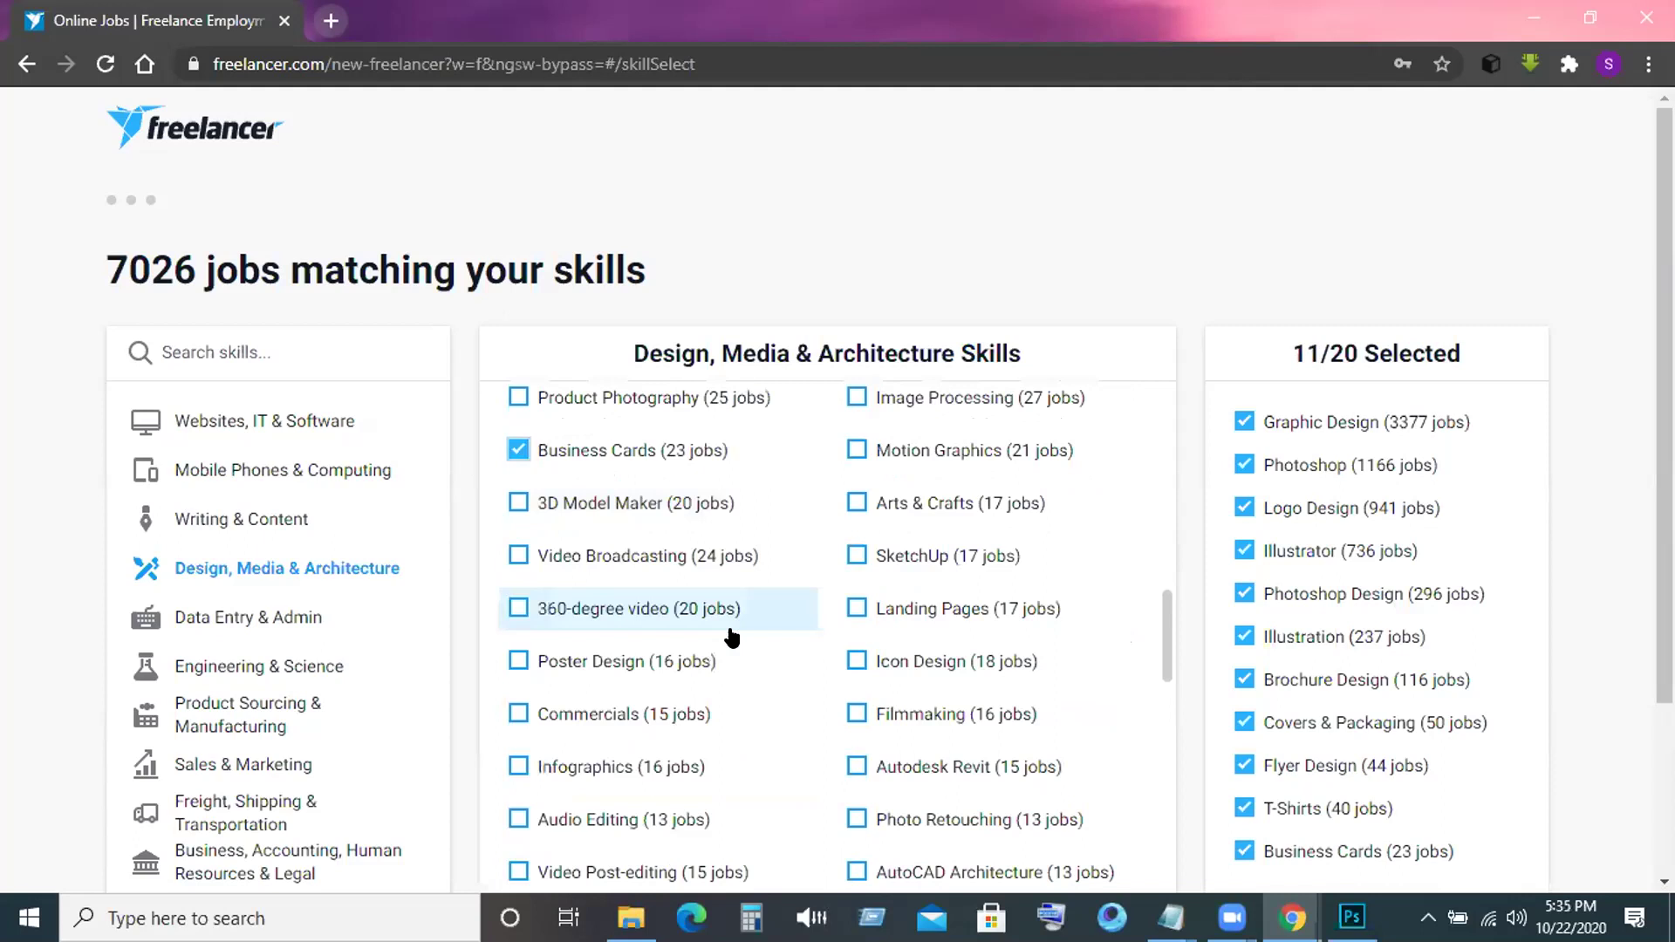
{"action": "scroll", "coordinate": [731, 636], "scroll_direction": "down", "scroll_amount": 2}
{"action": "scroll", "coordinate": [732, 637], "scroll_direction": "up", "scroll_amount": 2}
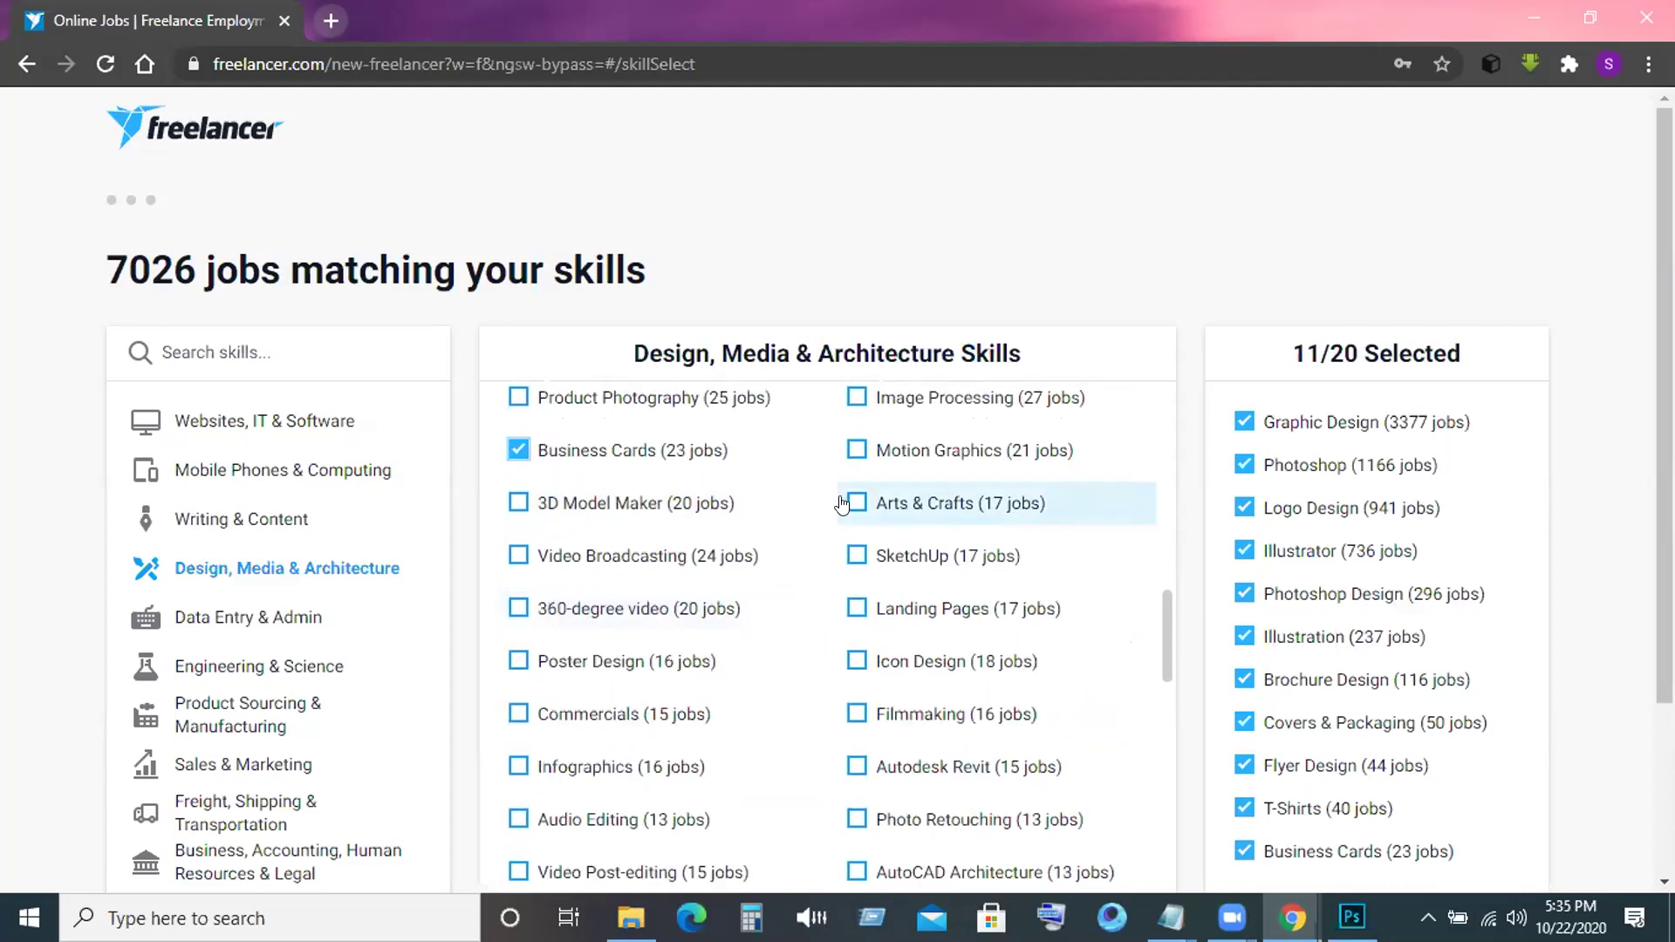
{"action": "left_click", "coordinate": [857, 401]}
Tick Icon Design, Poster Design and Infographics, bringing the selection to 15 of 20 skills.
{"action": "scroll", "coordinate": [731, 489], "scroll_direction": "up", "scroll_amount": 1}
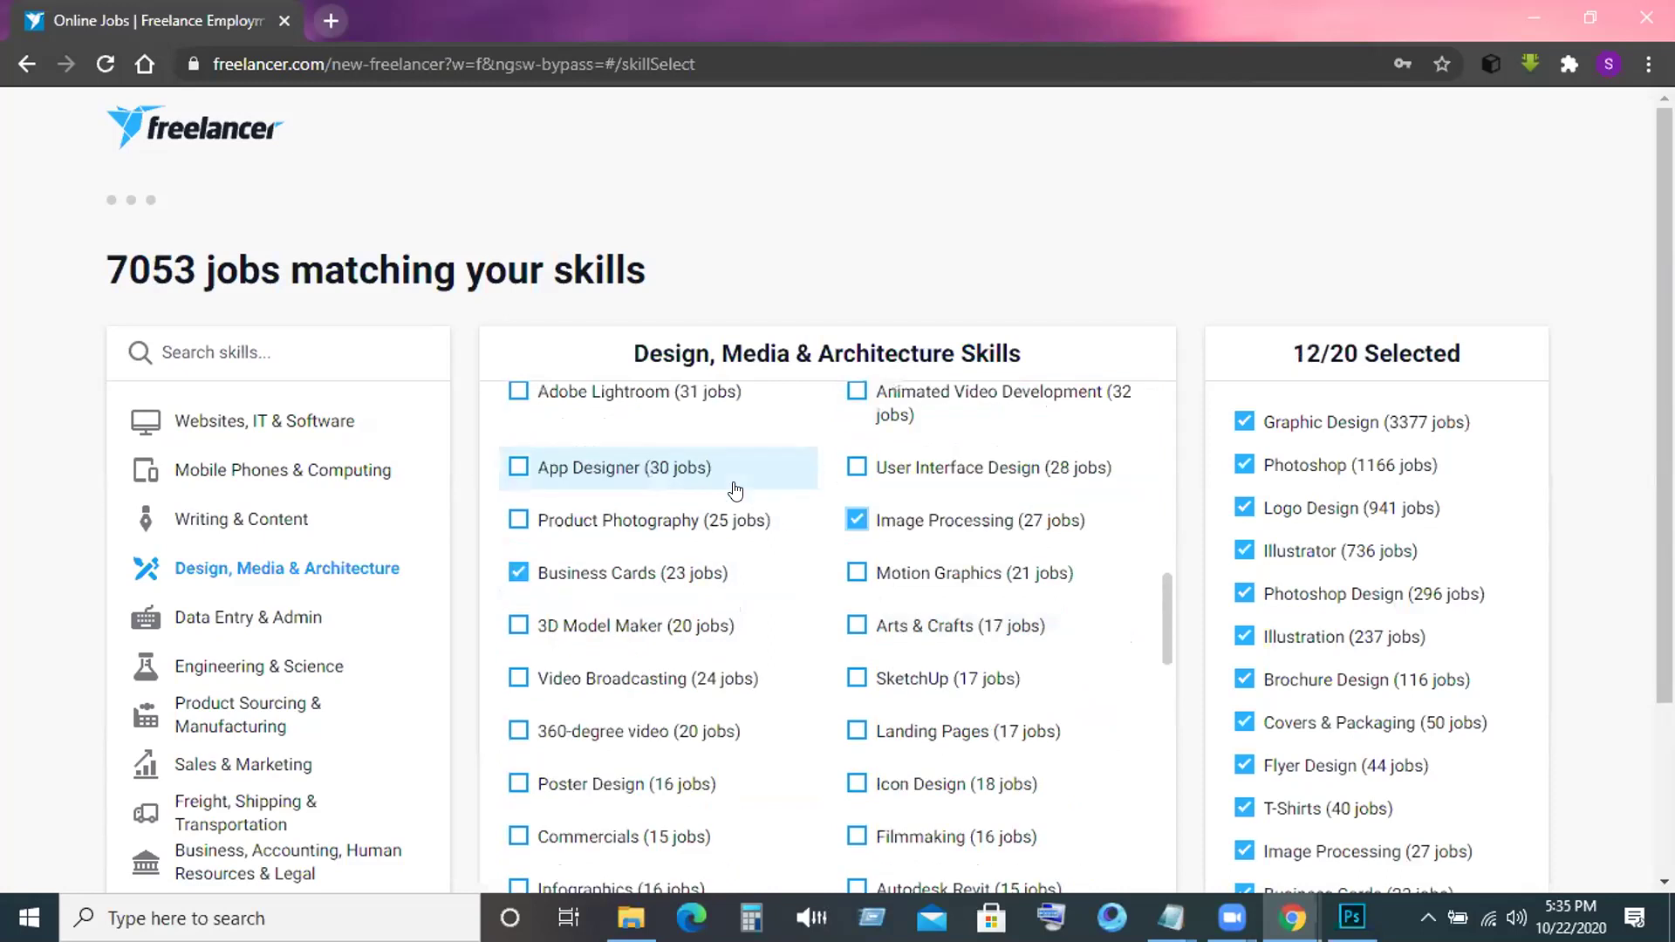
{"action": "scroll", "coordinate": [731, 489], "scroll_direction": "down", "scroll_amount": 1}
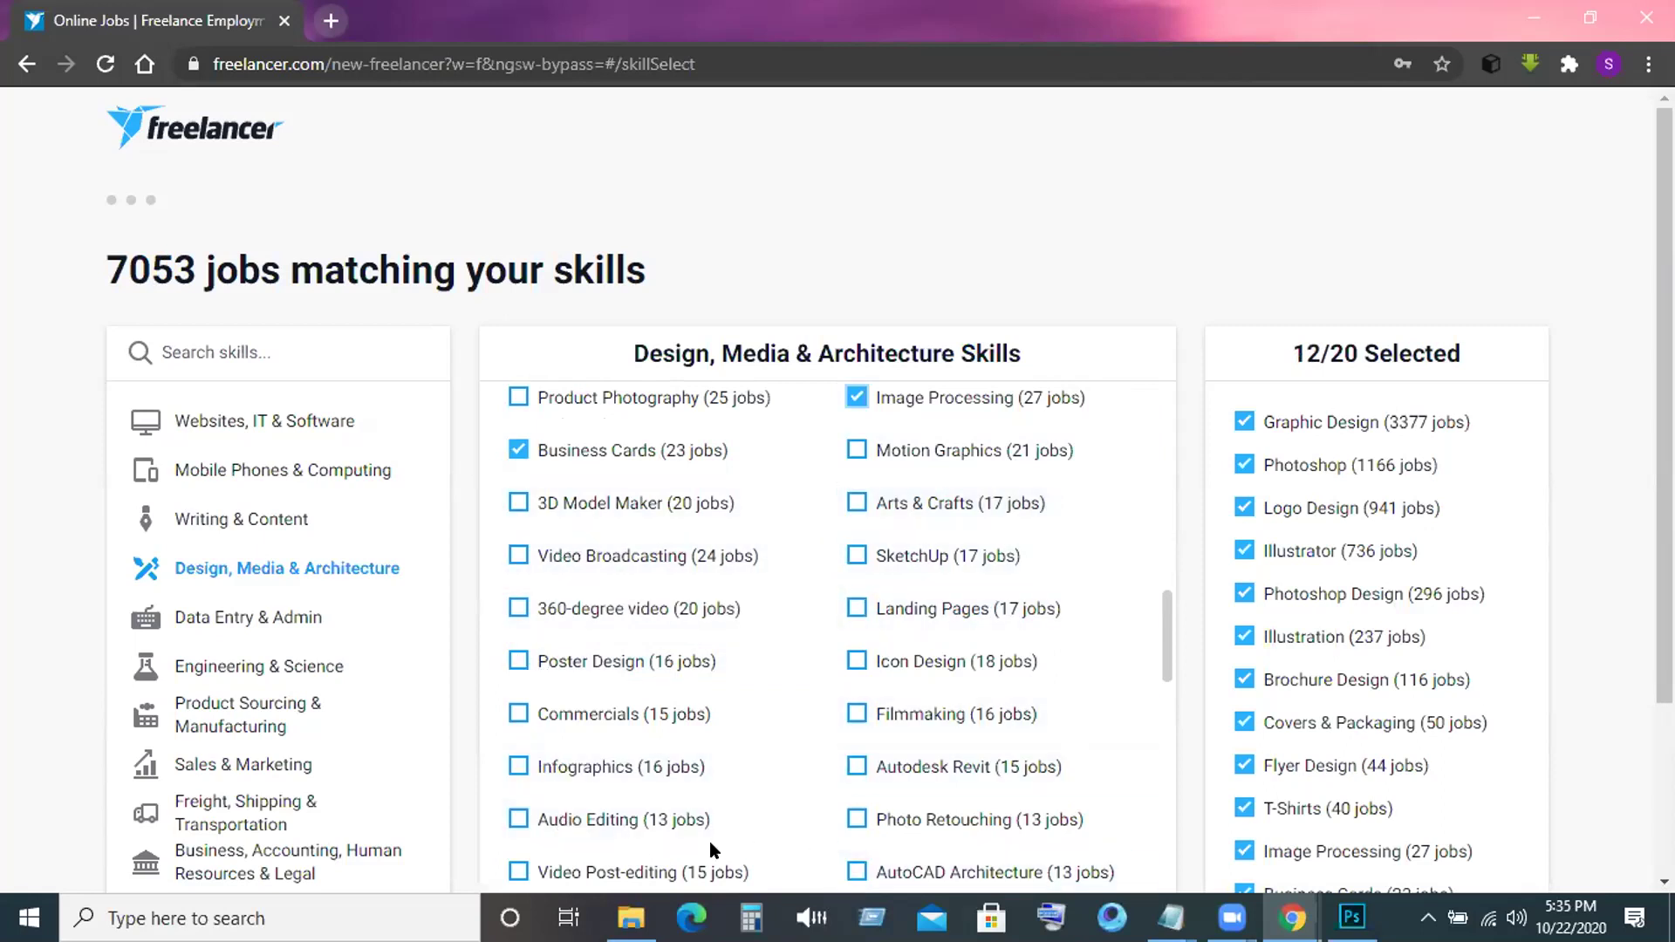
{"action": "left_click", "coordinate": [856, 663]}
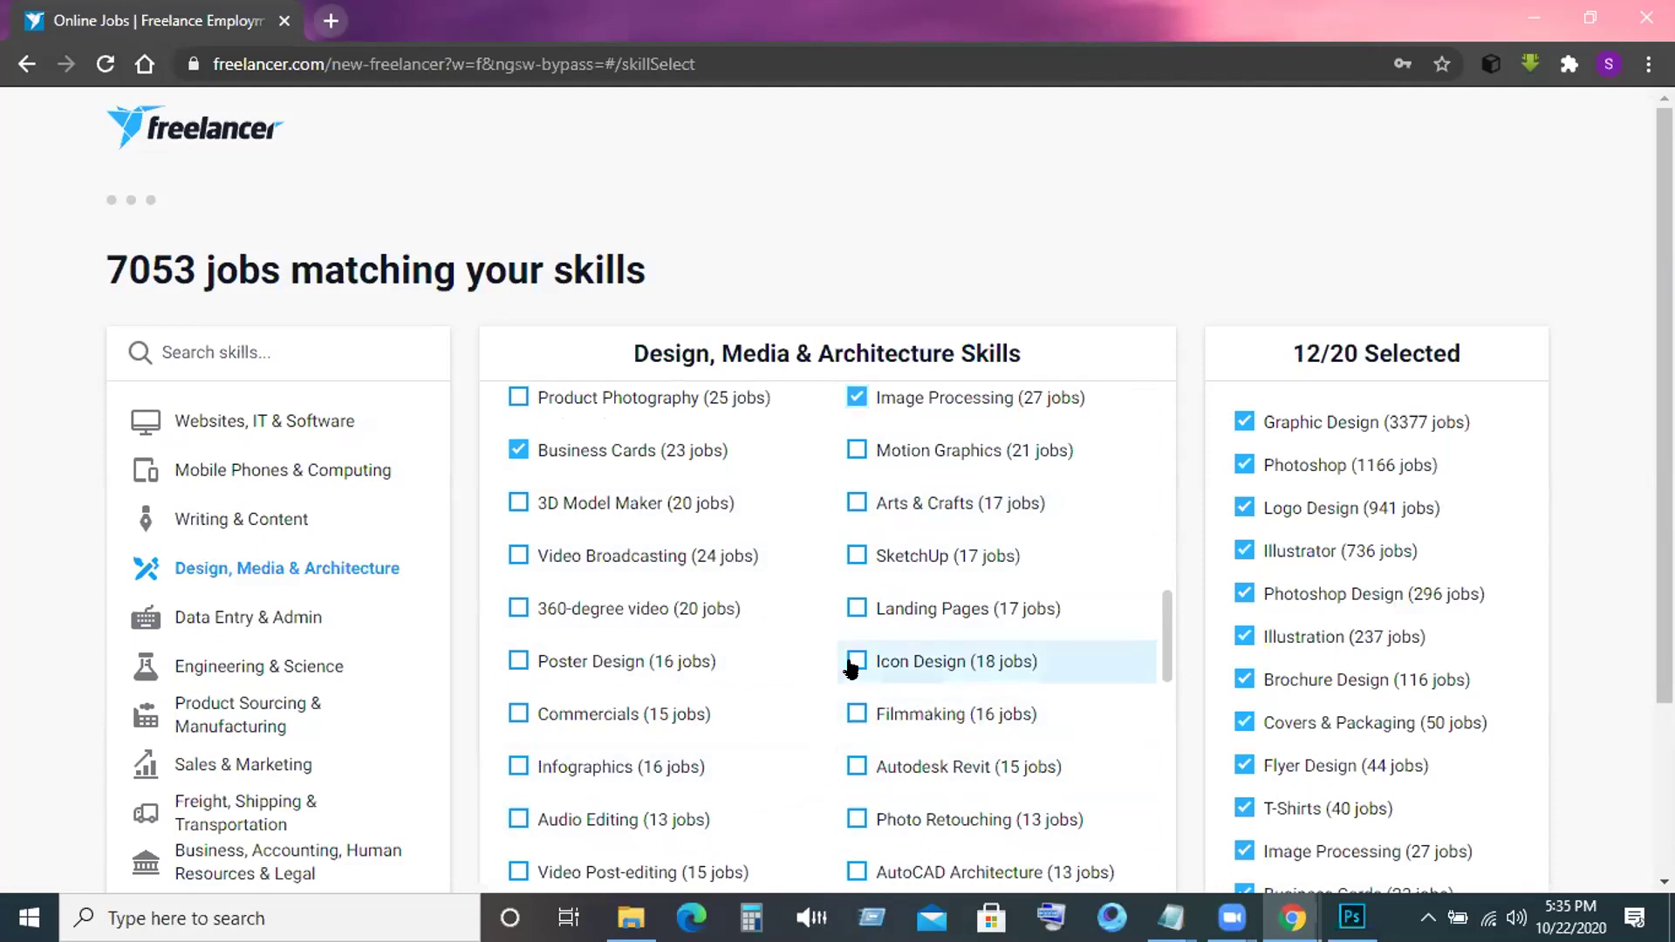
{"action": "left_click", "coordinate": [583, 676]}
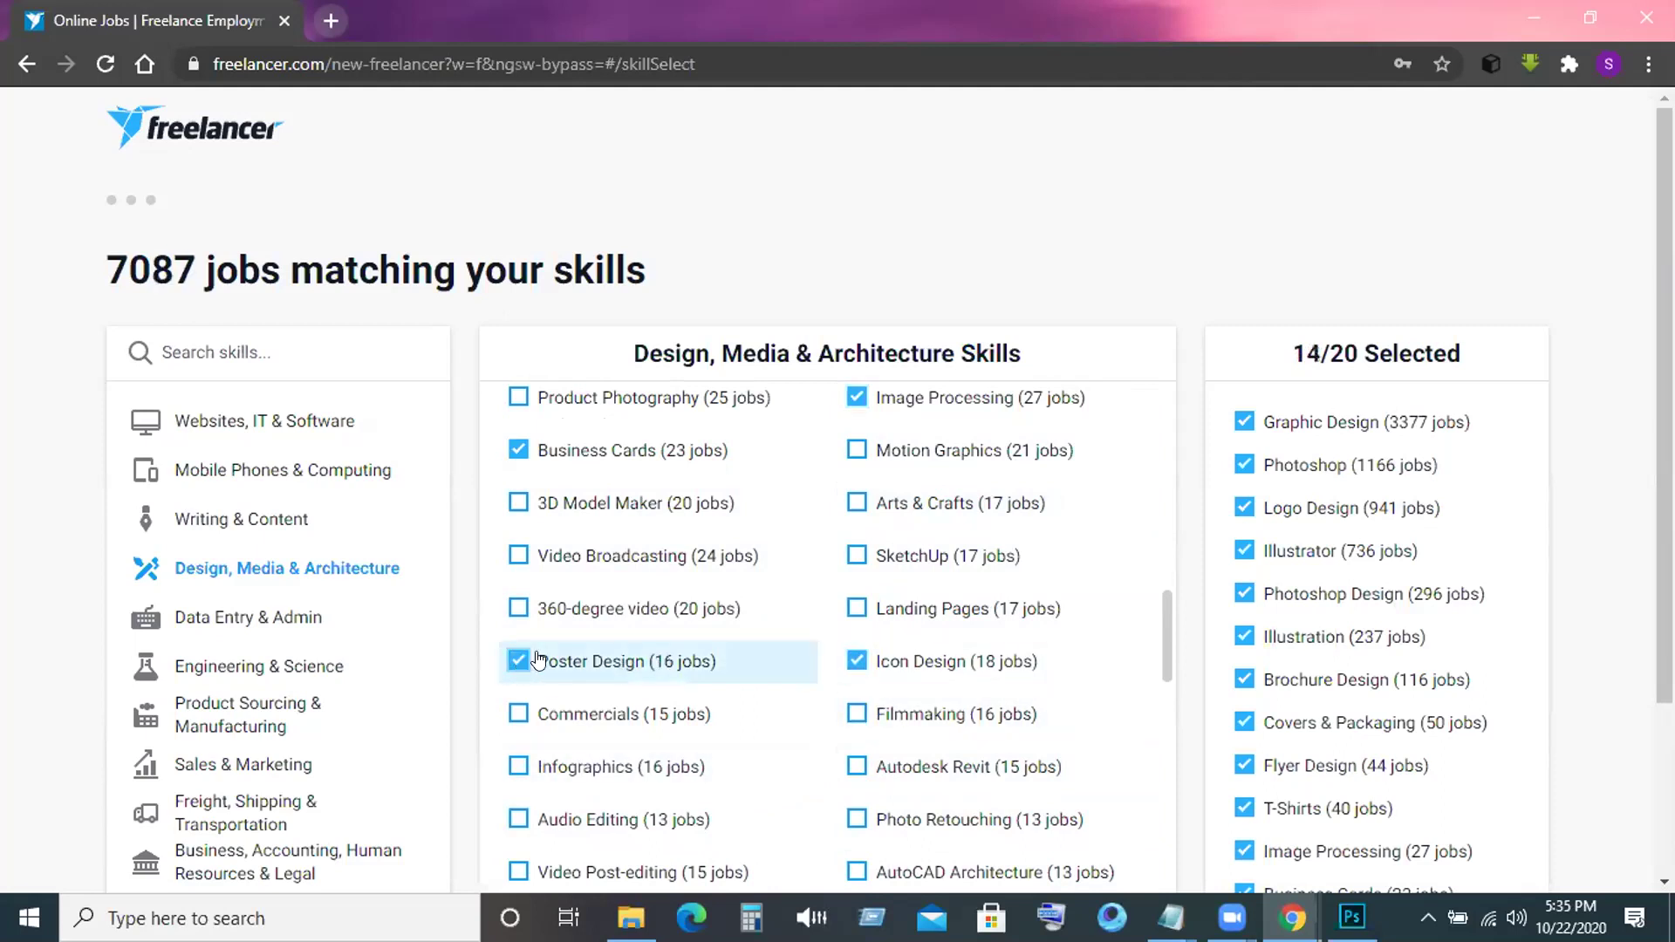
{"action": "left_click", "coordinate": [549, 767]}
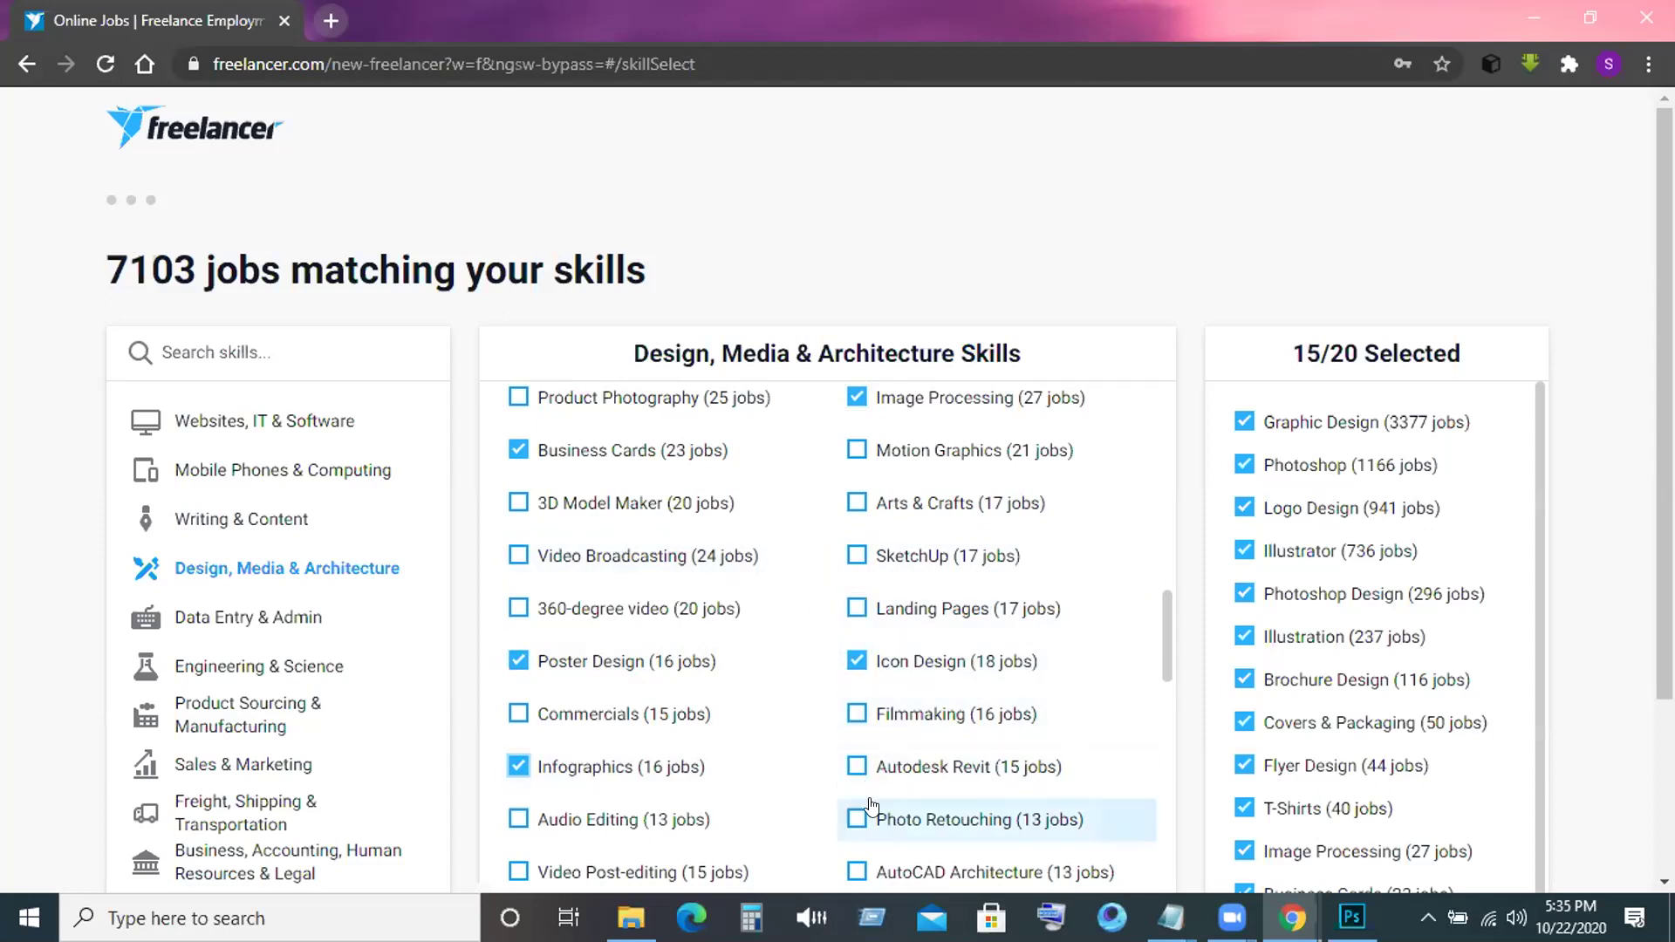
{"action": "scroll", "coordinate": [818, 676], "scroll_direction": "up", "scroll_amount": 2}
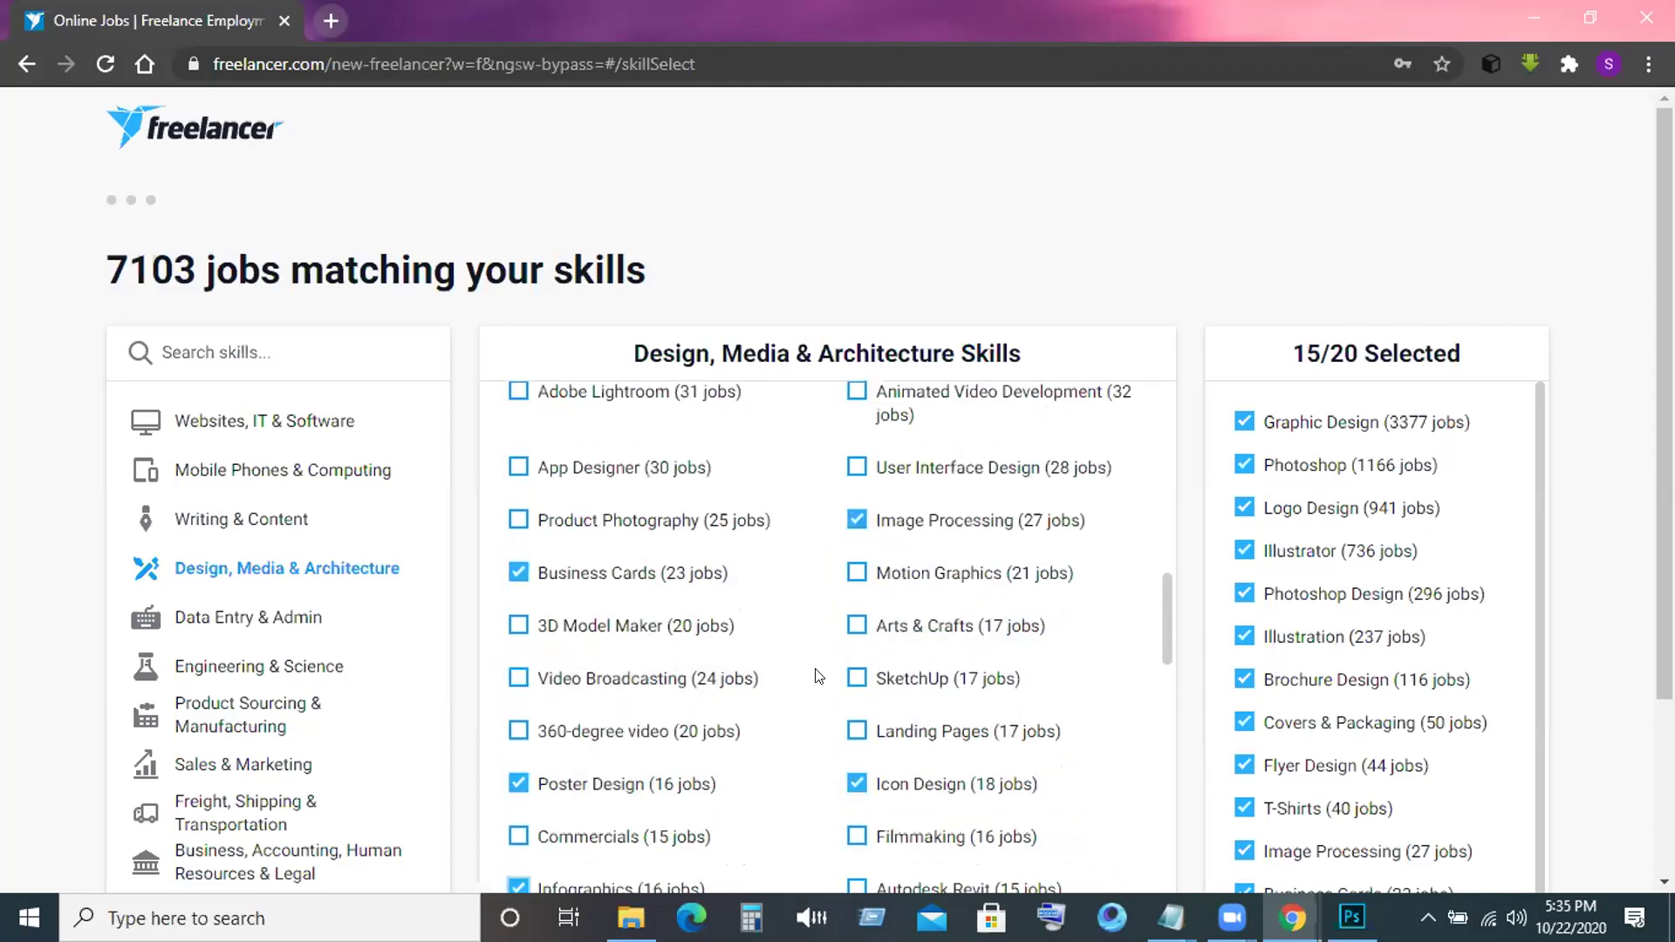
{"action": "scroll", "coordinate": [818, 676], "scroll_direction": "up", "scroll_amount": 2}
{"action": "scroll", "coordinate": [819, 676], "scroll_direction": "up", "scroll_amount": 2}
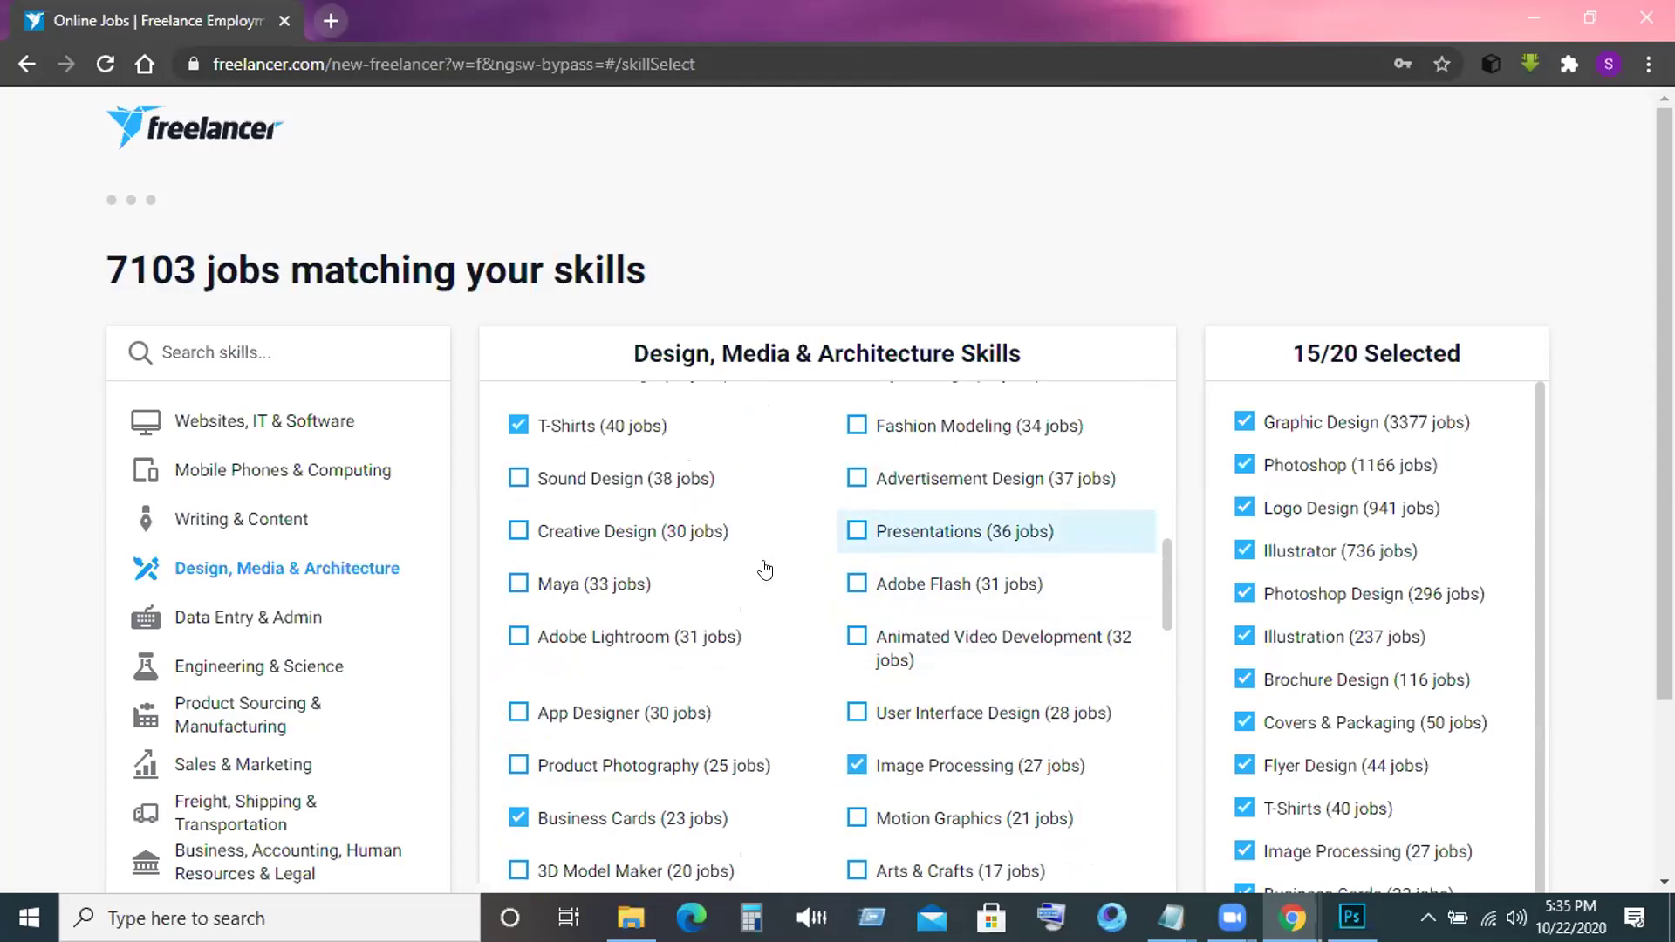
{"action": "scroll", "coordinate": [772, 568], "scroll_direction": "down", "scroll_amount": 12}
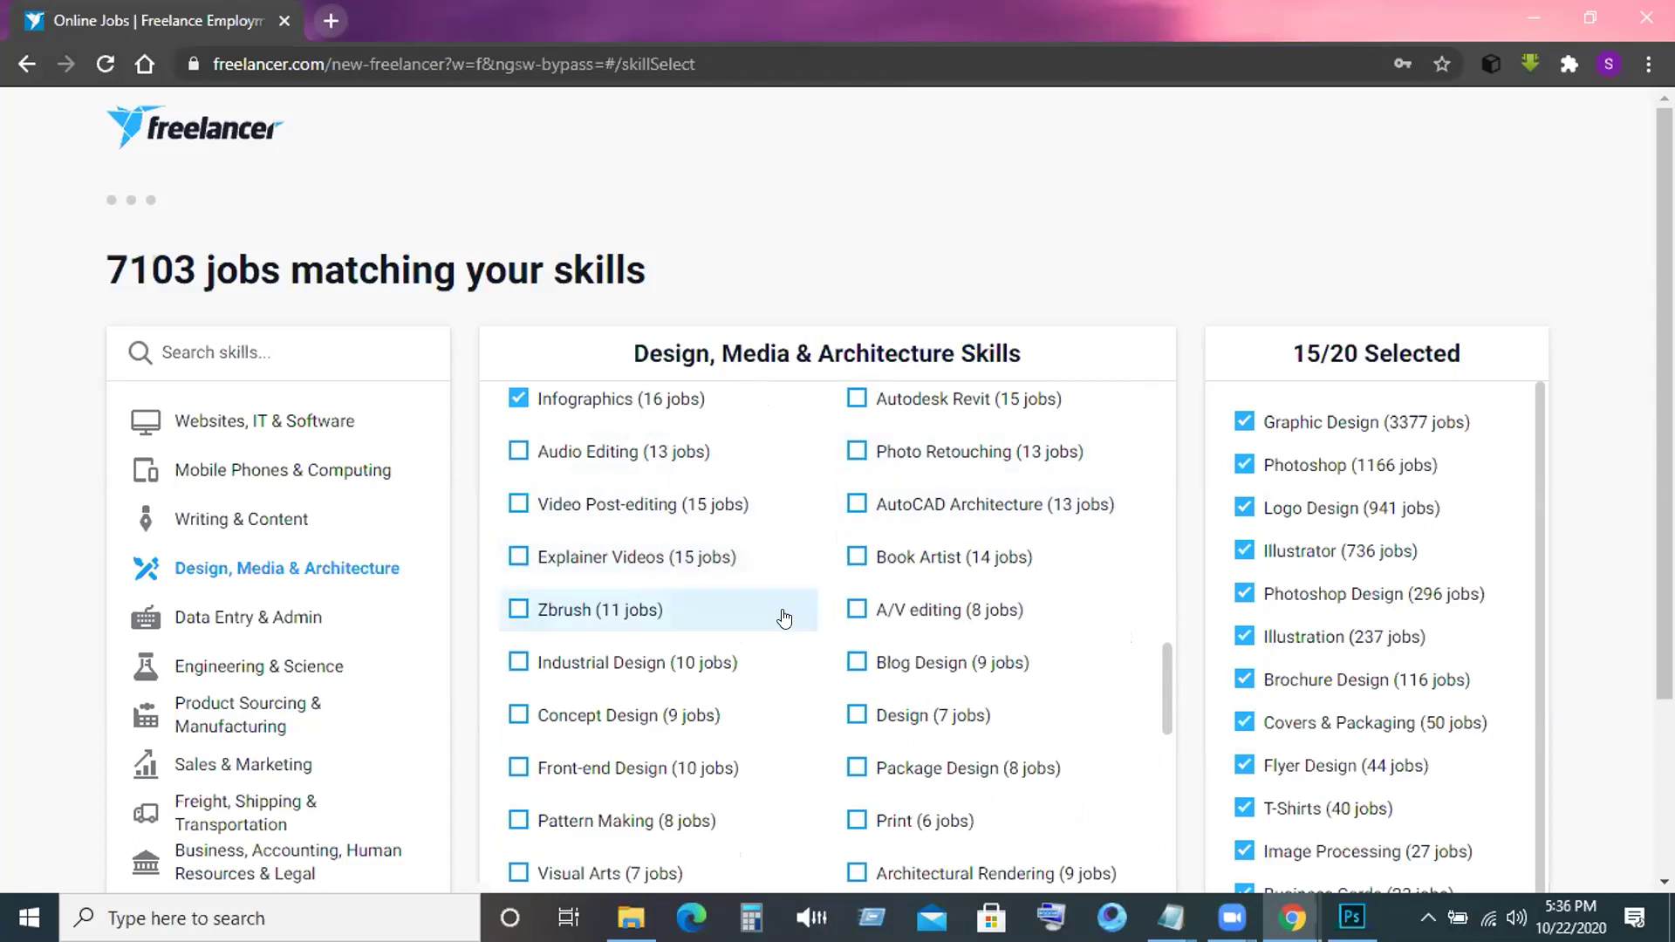
Add Photo Retouching, Graphic Art, Stationery Design, Typography and Photo Restoration to reach 20/20 skills.
{"action": "scroll", "coordinate": [784, 618], "scroll_direction": "down", "scroll_amount": 3}
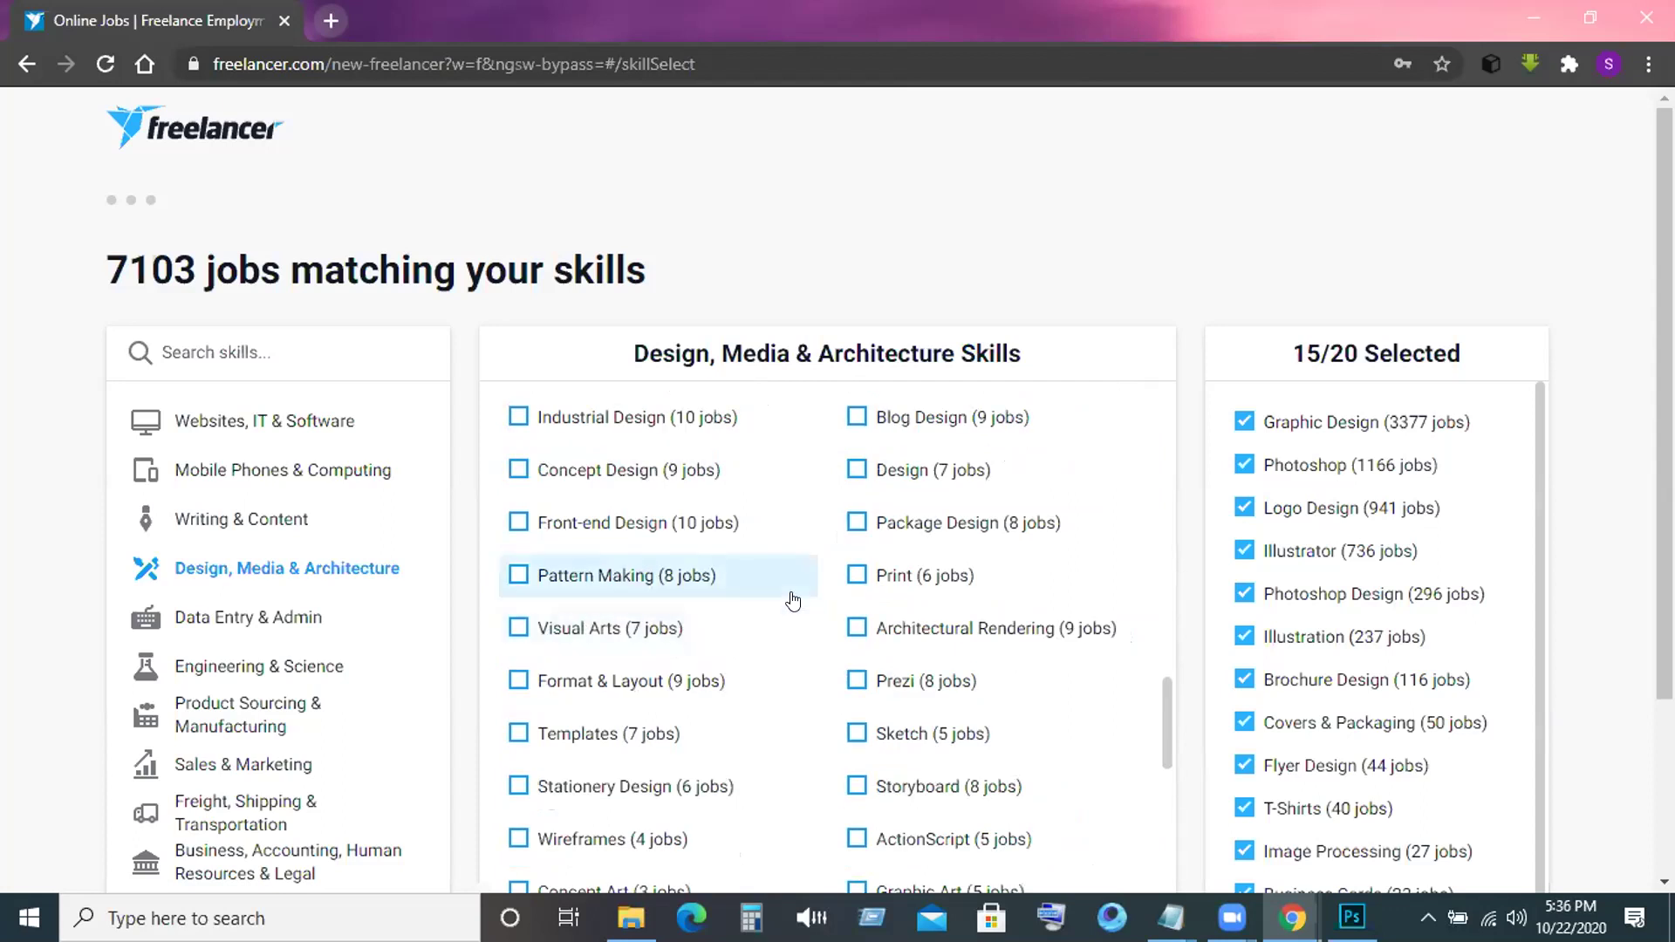
{"action": "scroll", "coordinate": [792, 601], "scroll_direction": "up", "scroll_amount": 3}
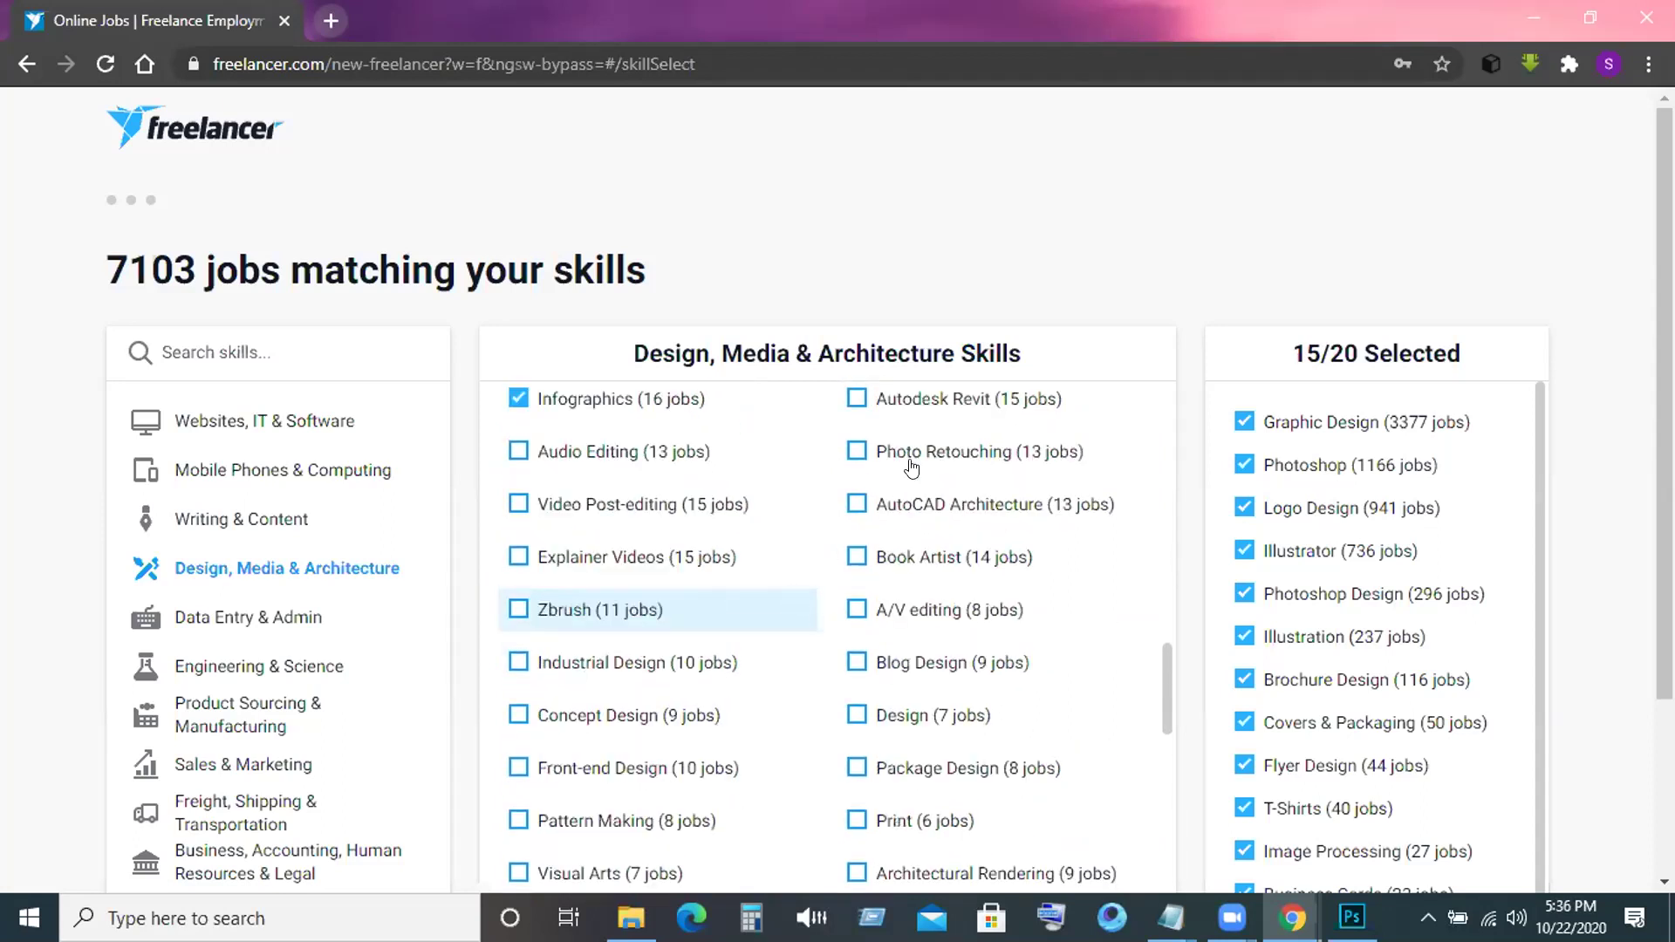
{"action": "left_click", "coordinate": [856, 453]}
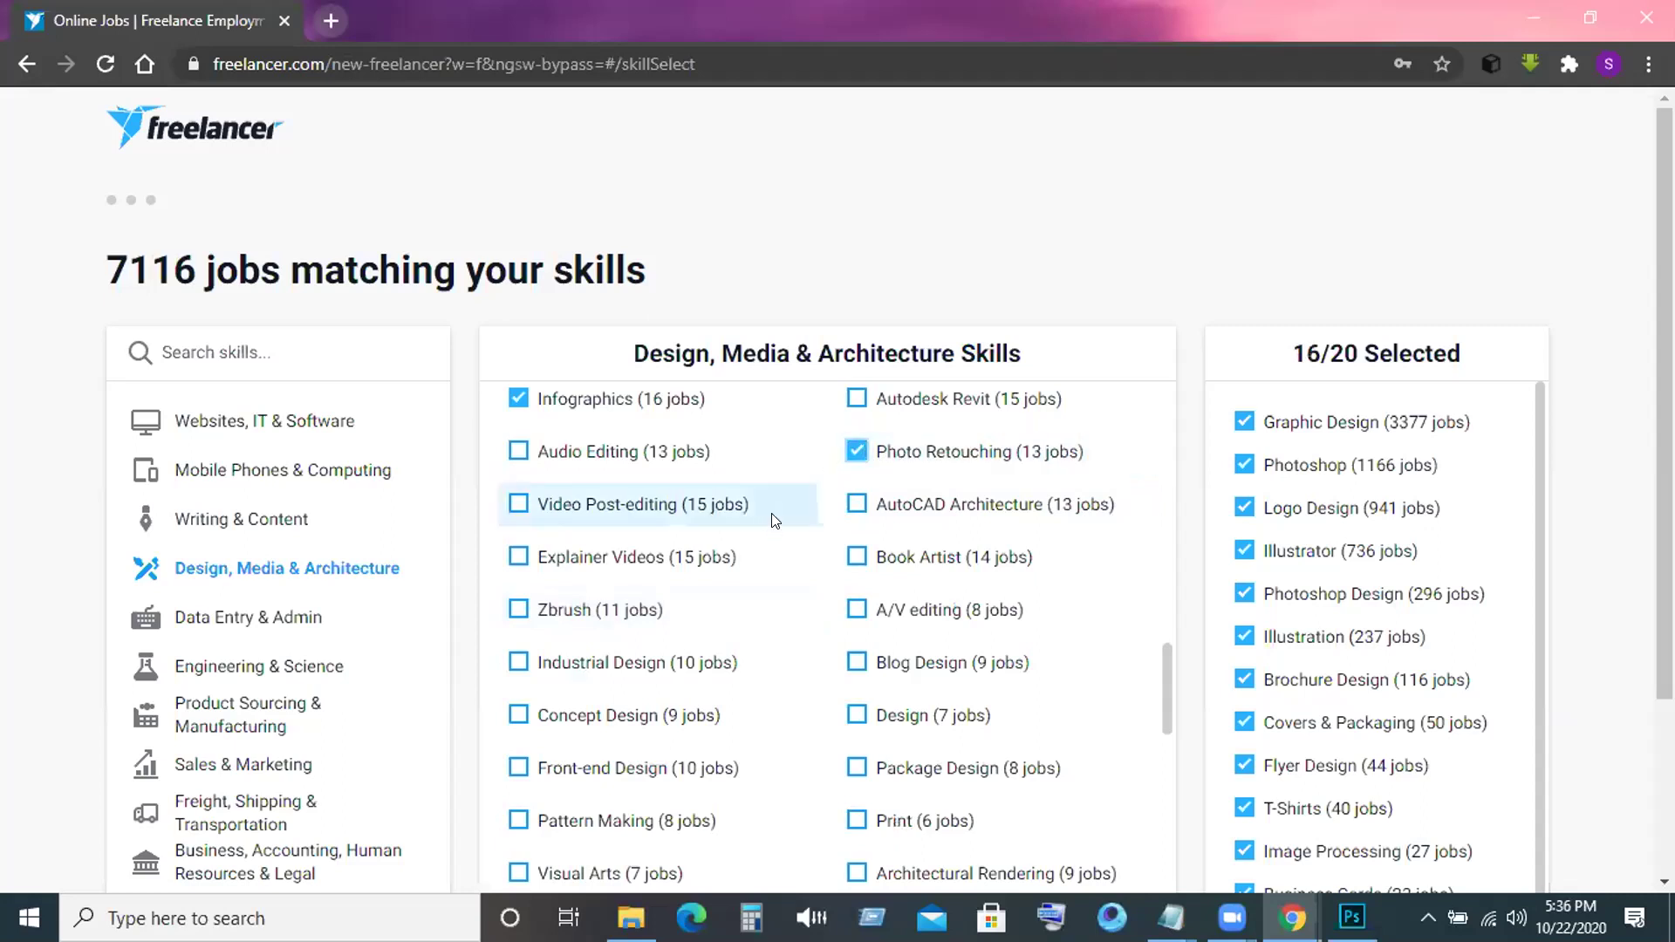
{"action": "scroll", "coordinate": [775, 521], "scroll_direction": "down", "scroll_amount": 2}
{"action": "scroll", "coordinate": [773, 521], "scroll_direction": "down", "scroll_amount": 3}
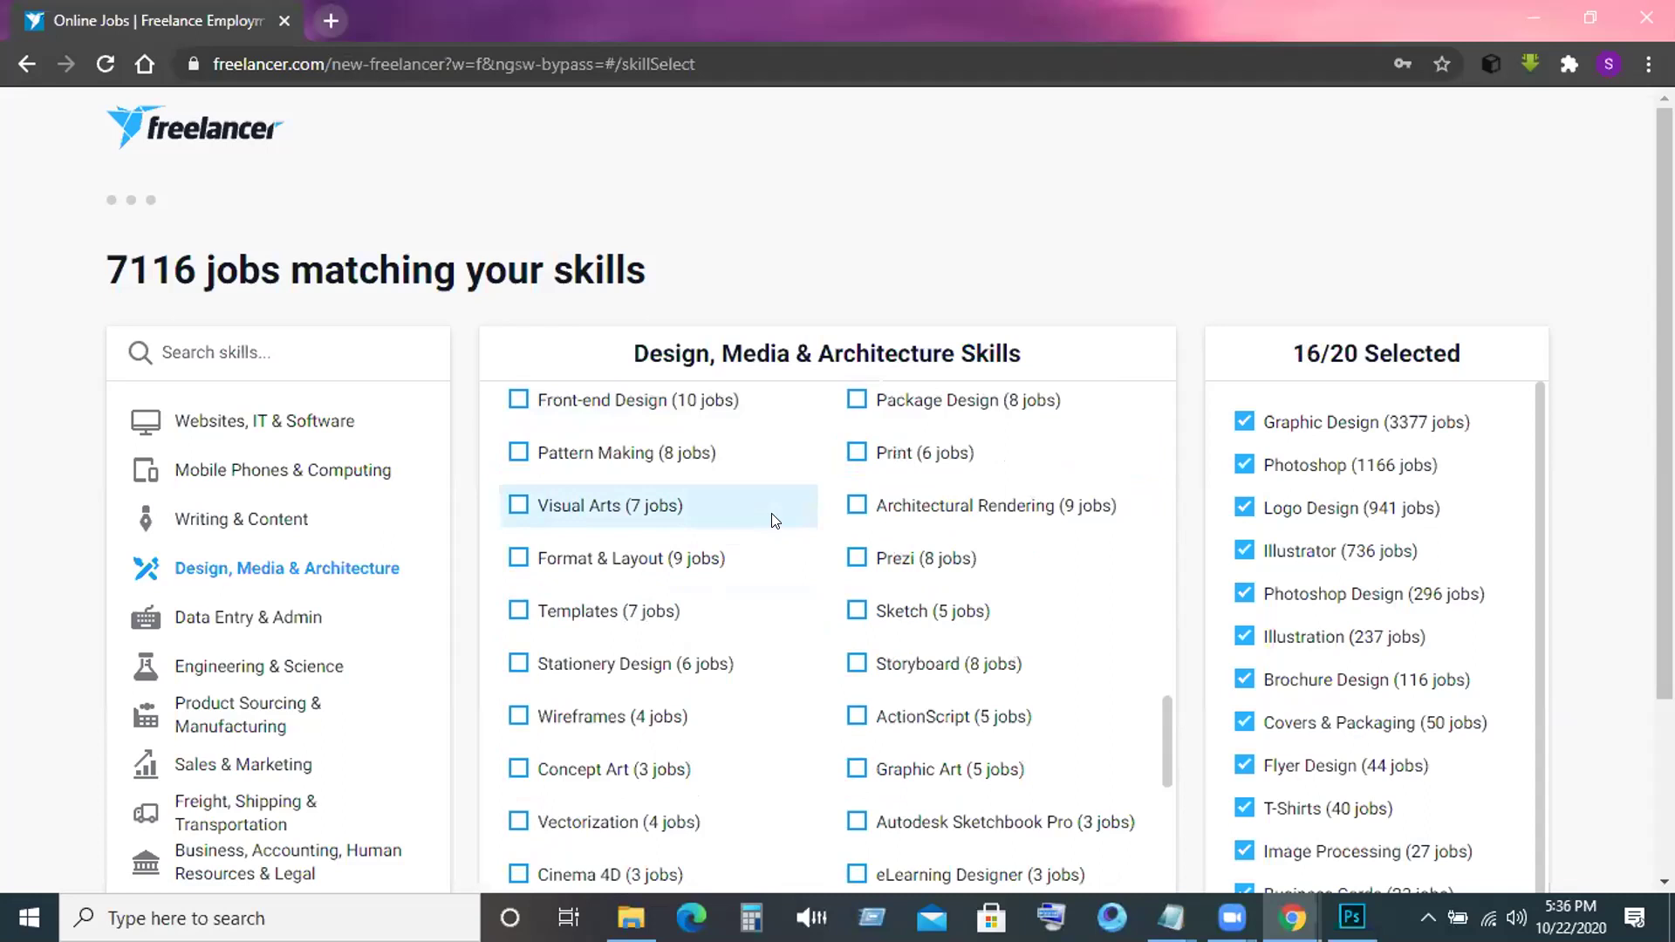
{"action": "scroll", "coordinate": [773, 521], "scroll_direction": "down", "scroll_amount": 2}
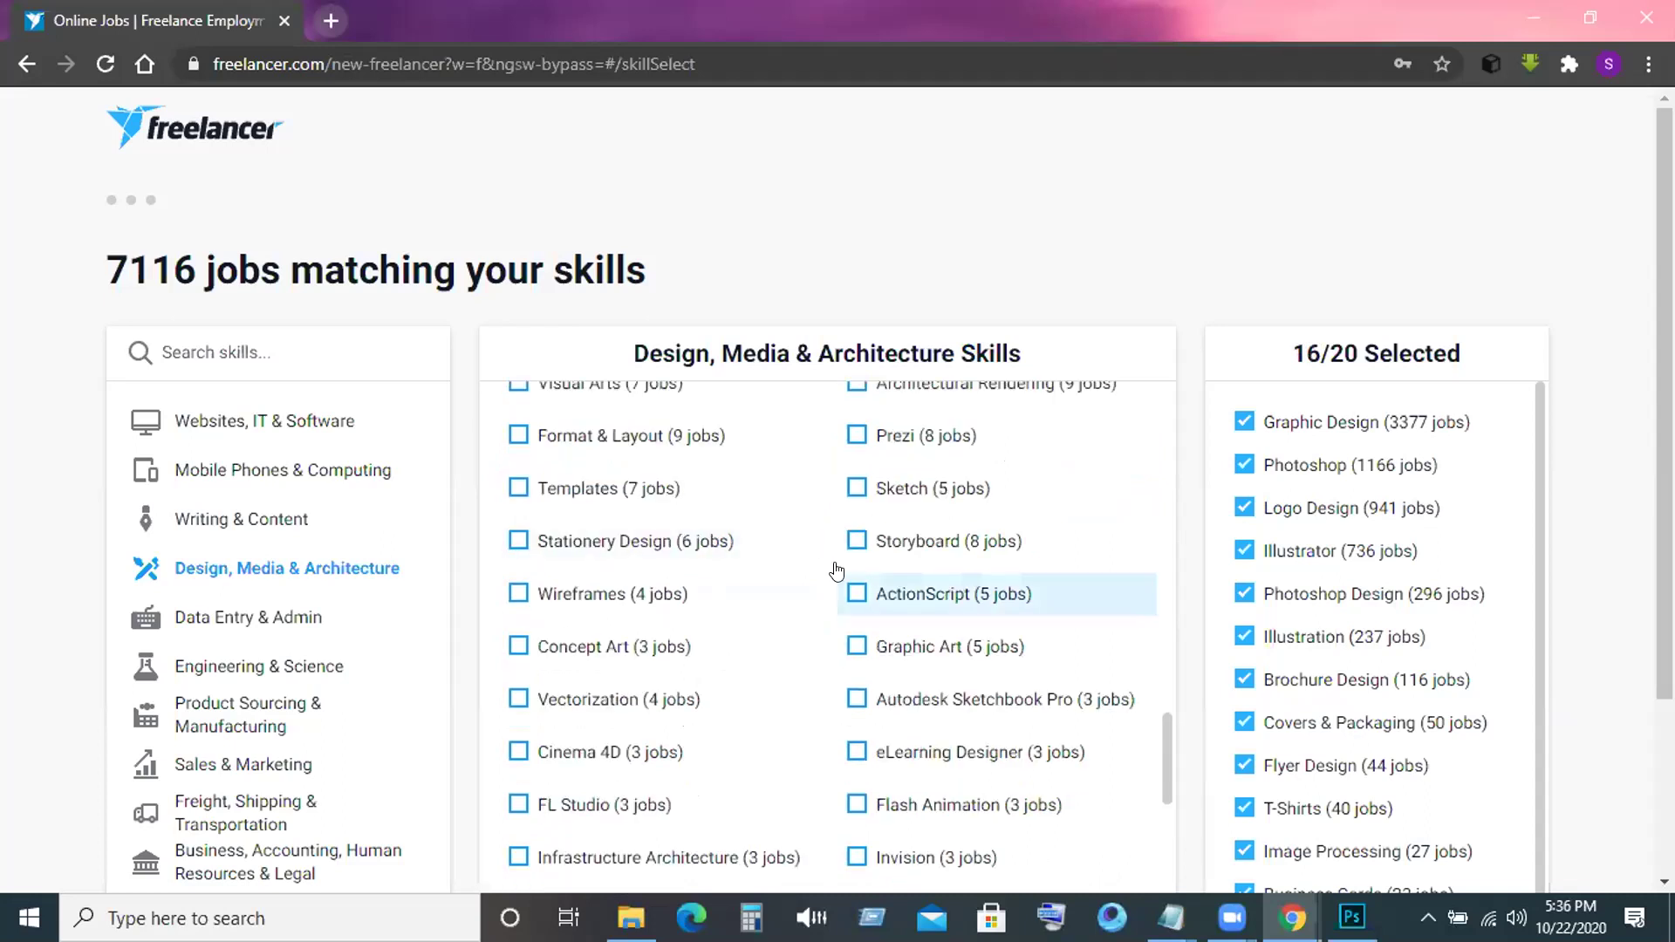
{"action": "left_click", "coordinate": [843, 647]}
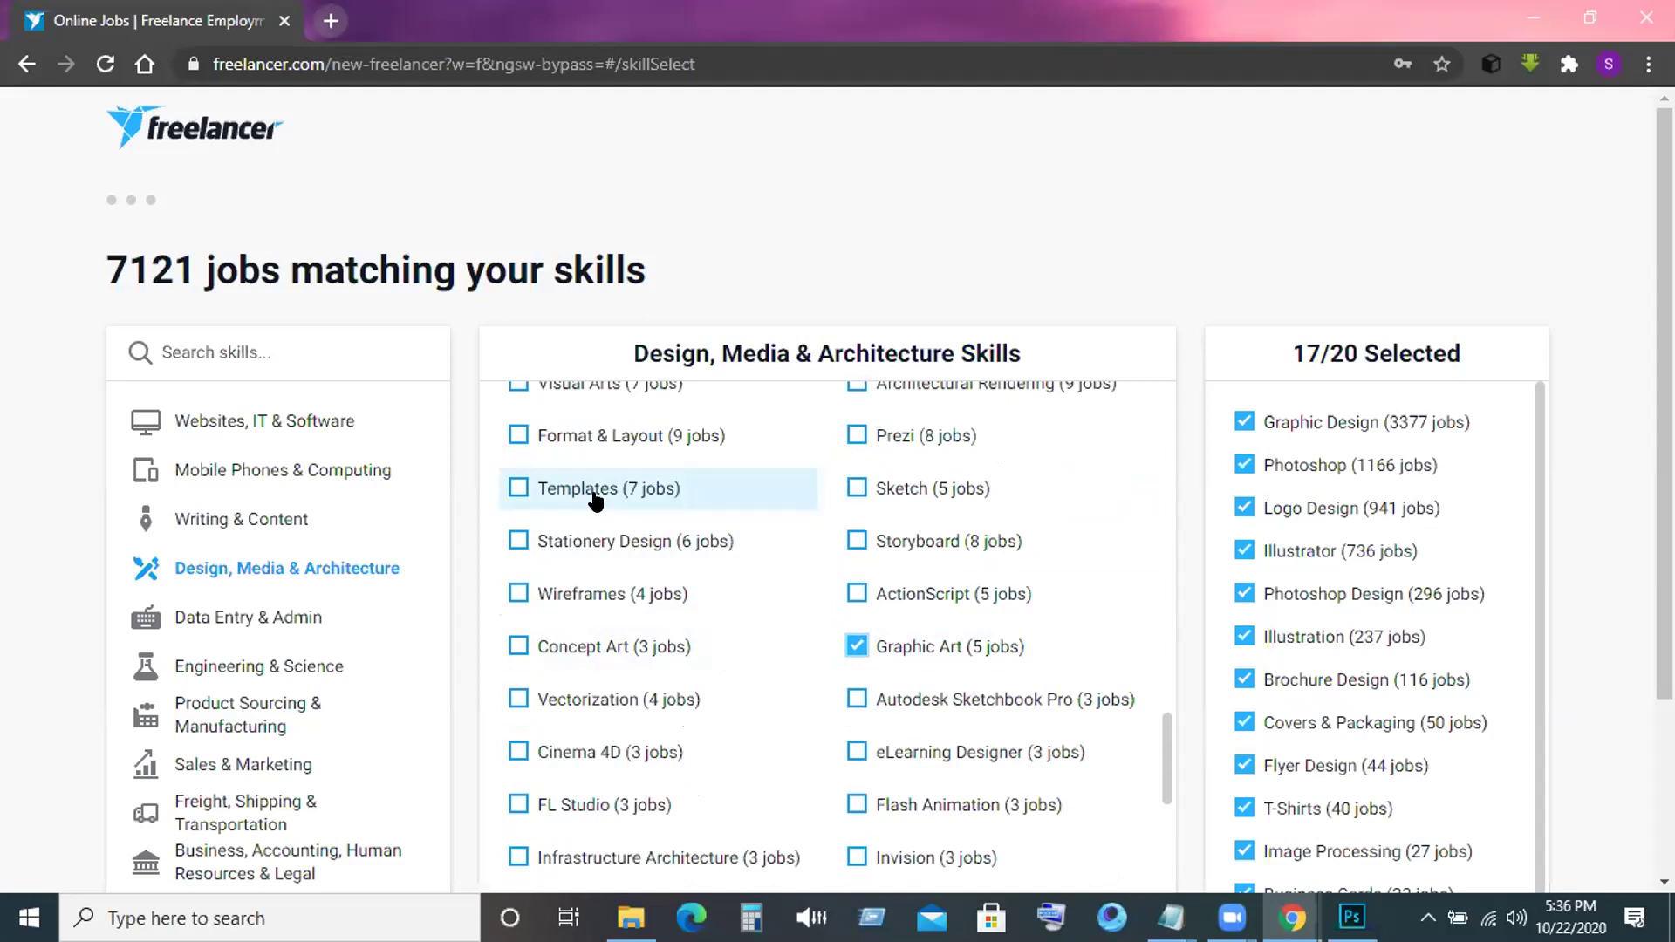
{"action": "left_click", "coordinate": [558, 542]}
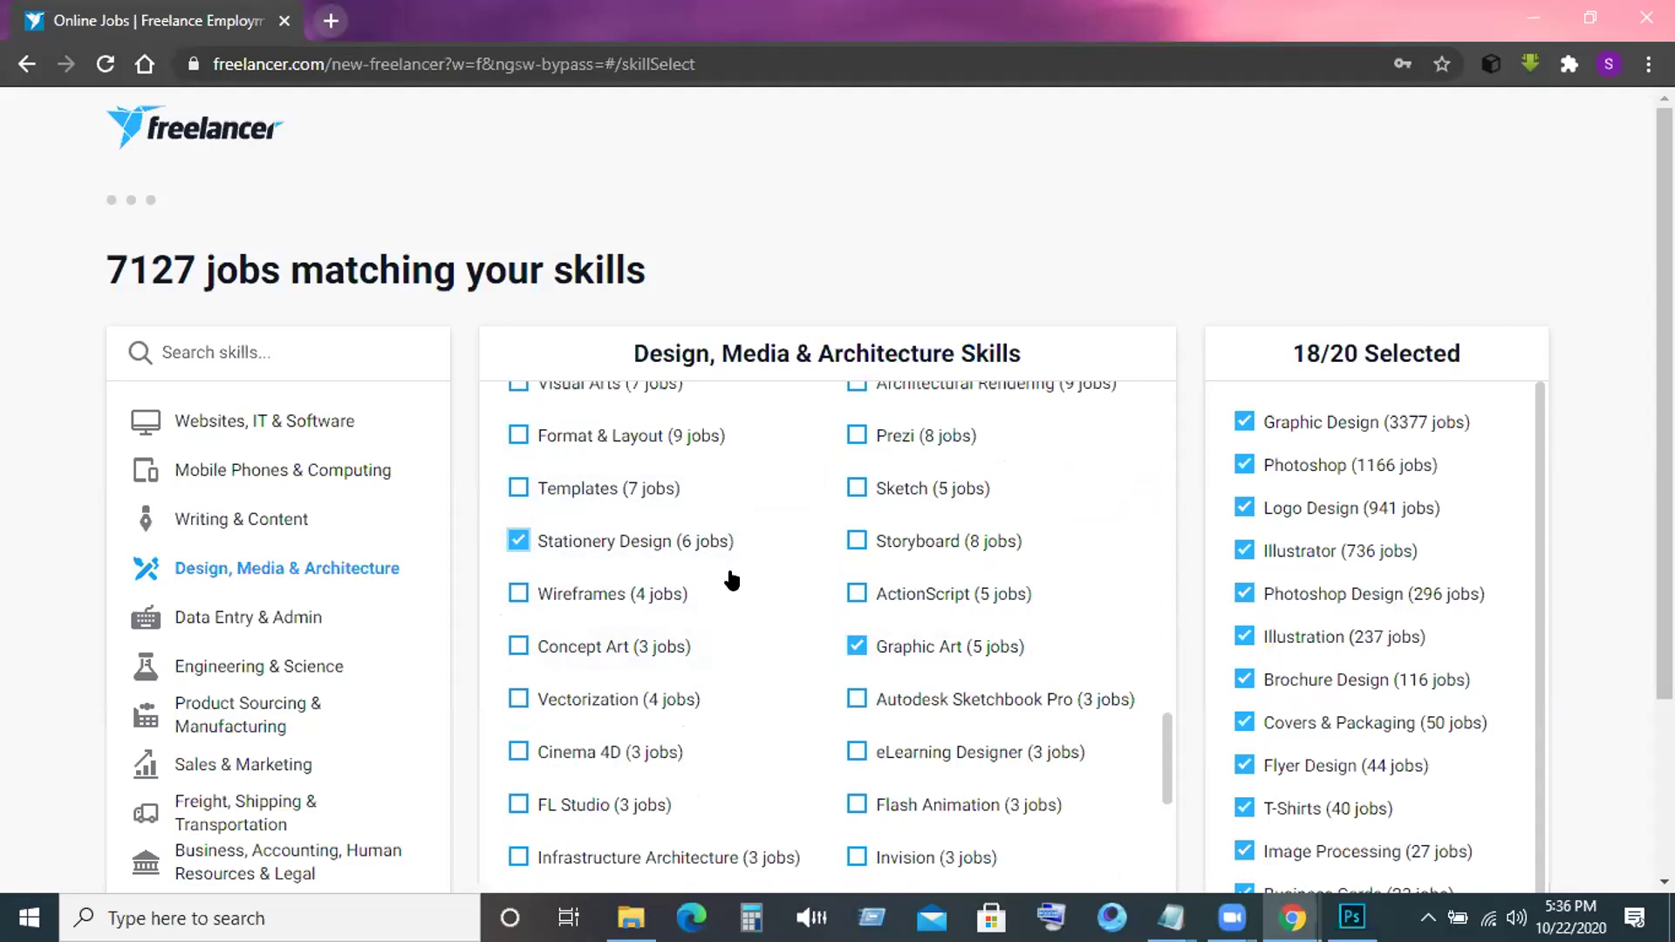
{"action": "scroll", "coordinate": [733, 579], "scroll_direction": "down", "scroll_amount": 4}
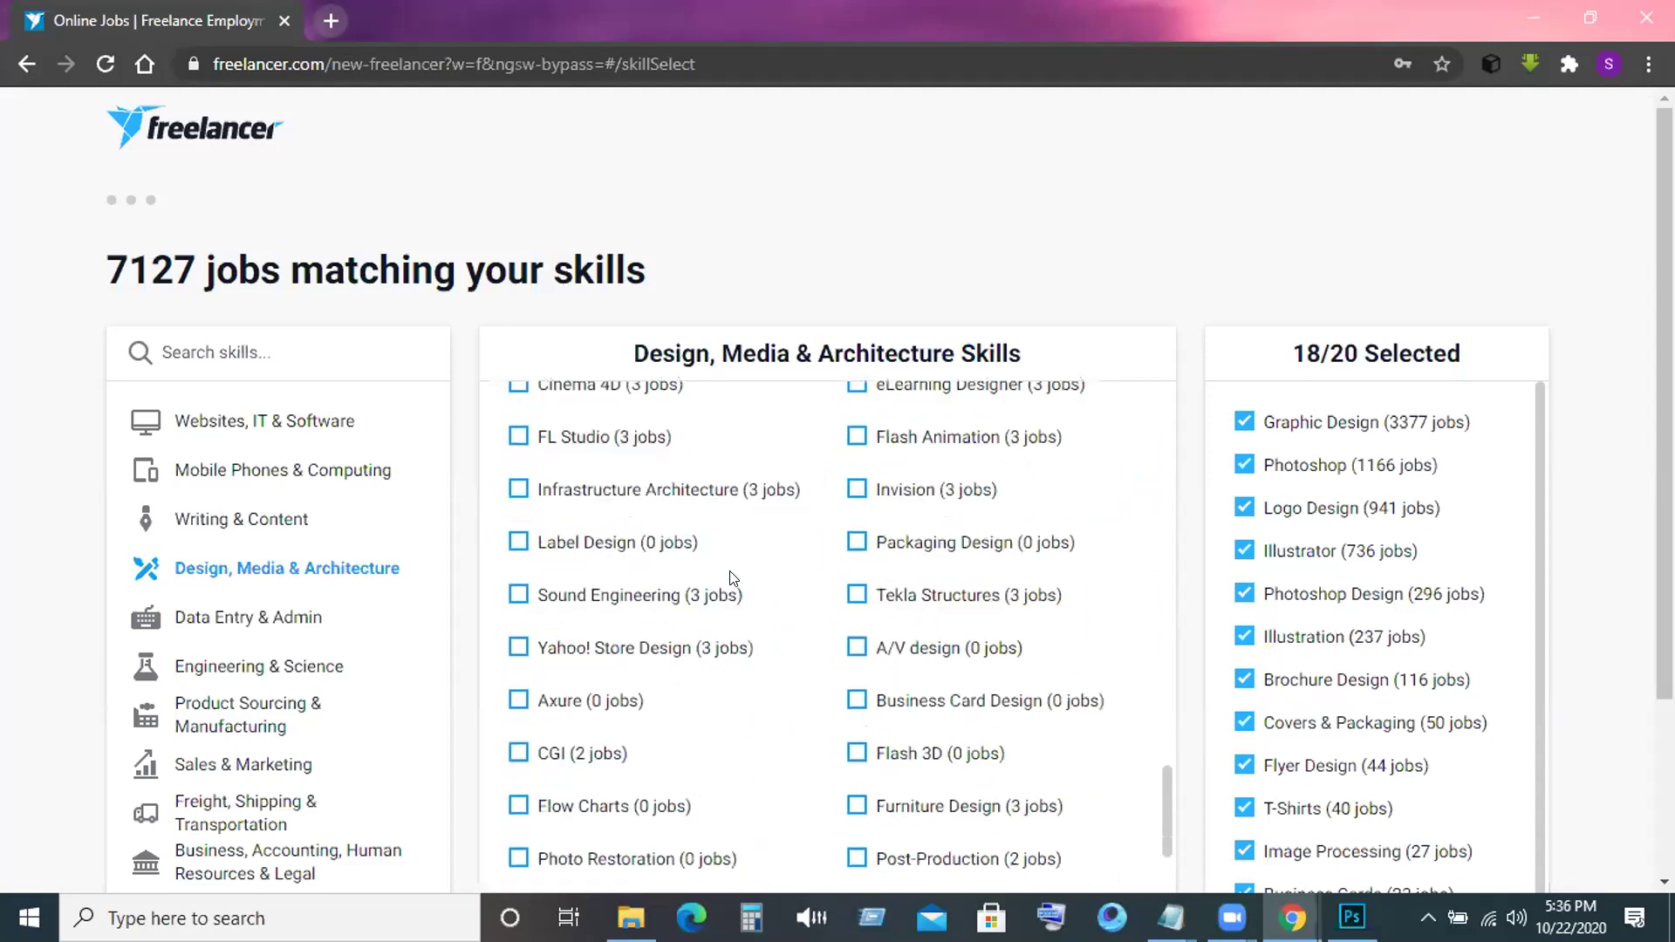
{"action": "scroll", "coordinate": [733, 579], "scroll_direction": "down", "scroll_amount": 1}
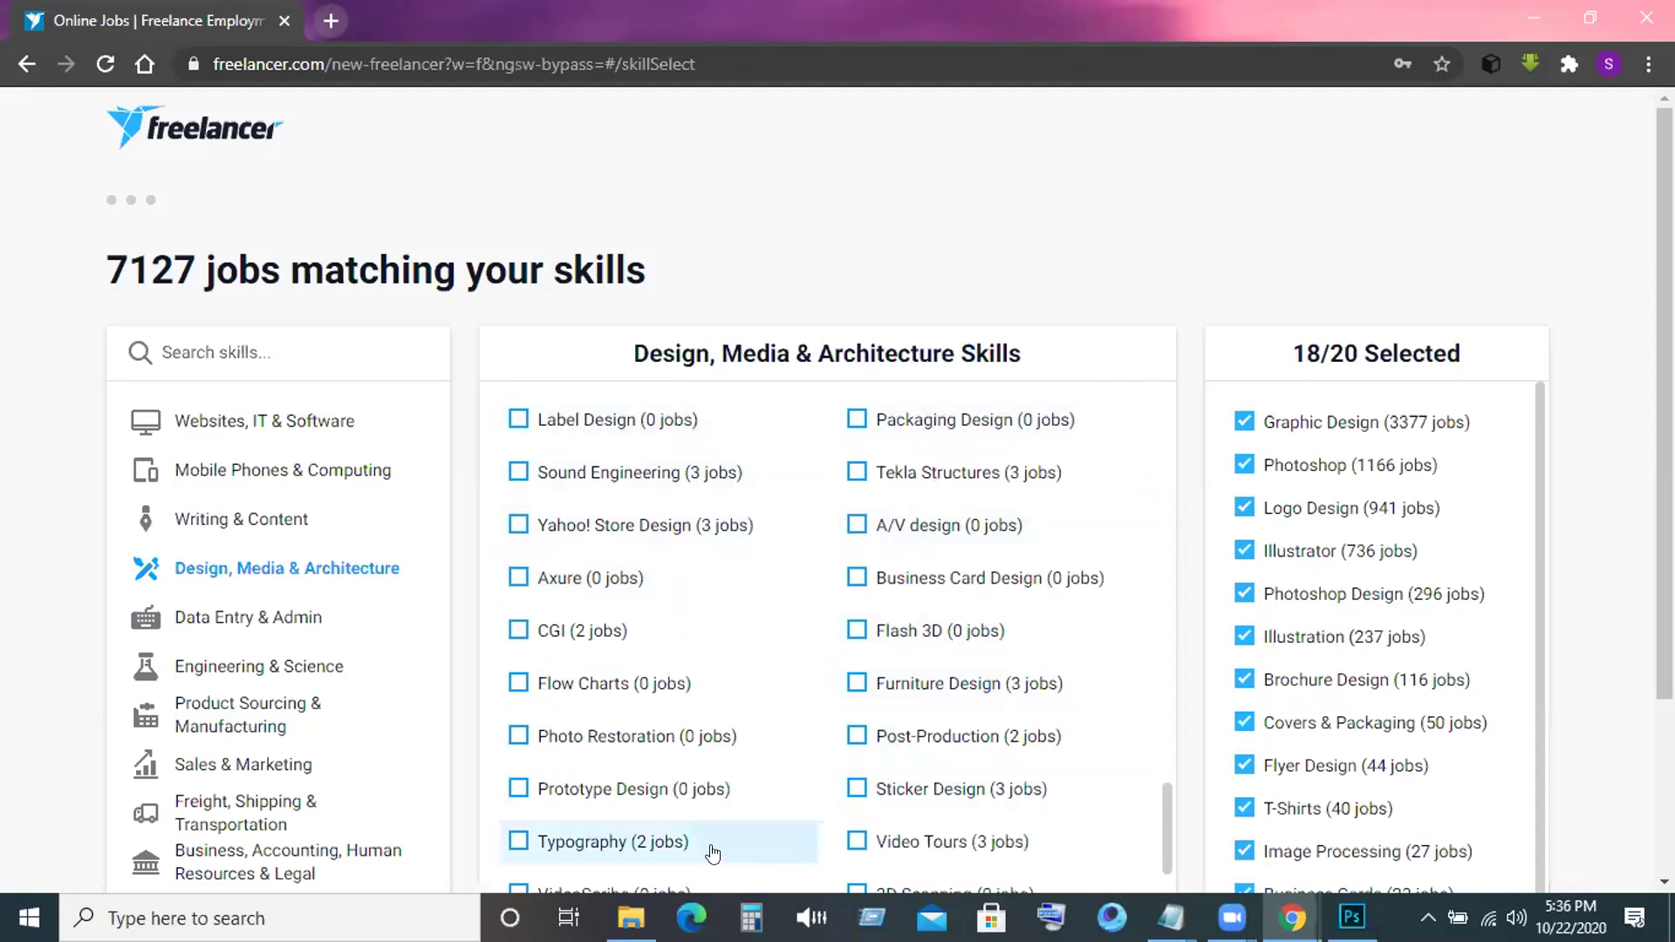
{"action": "left_click", "coordinate": [527, 825]}
{"action": "left_click", "coordinate": [547, 724]}
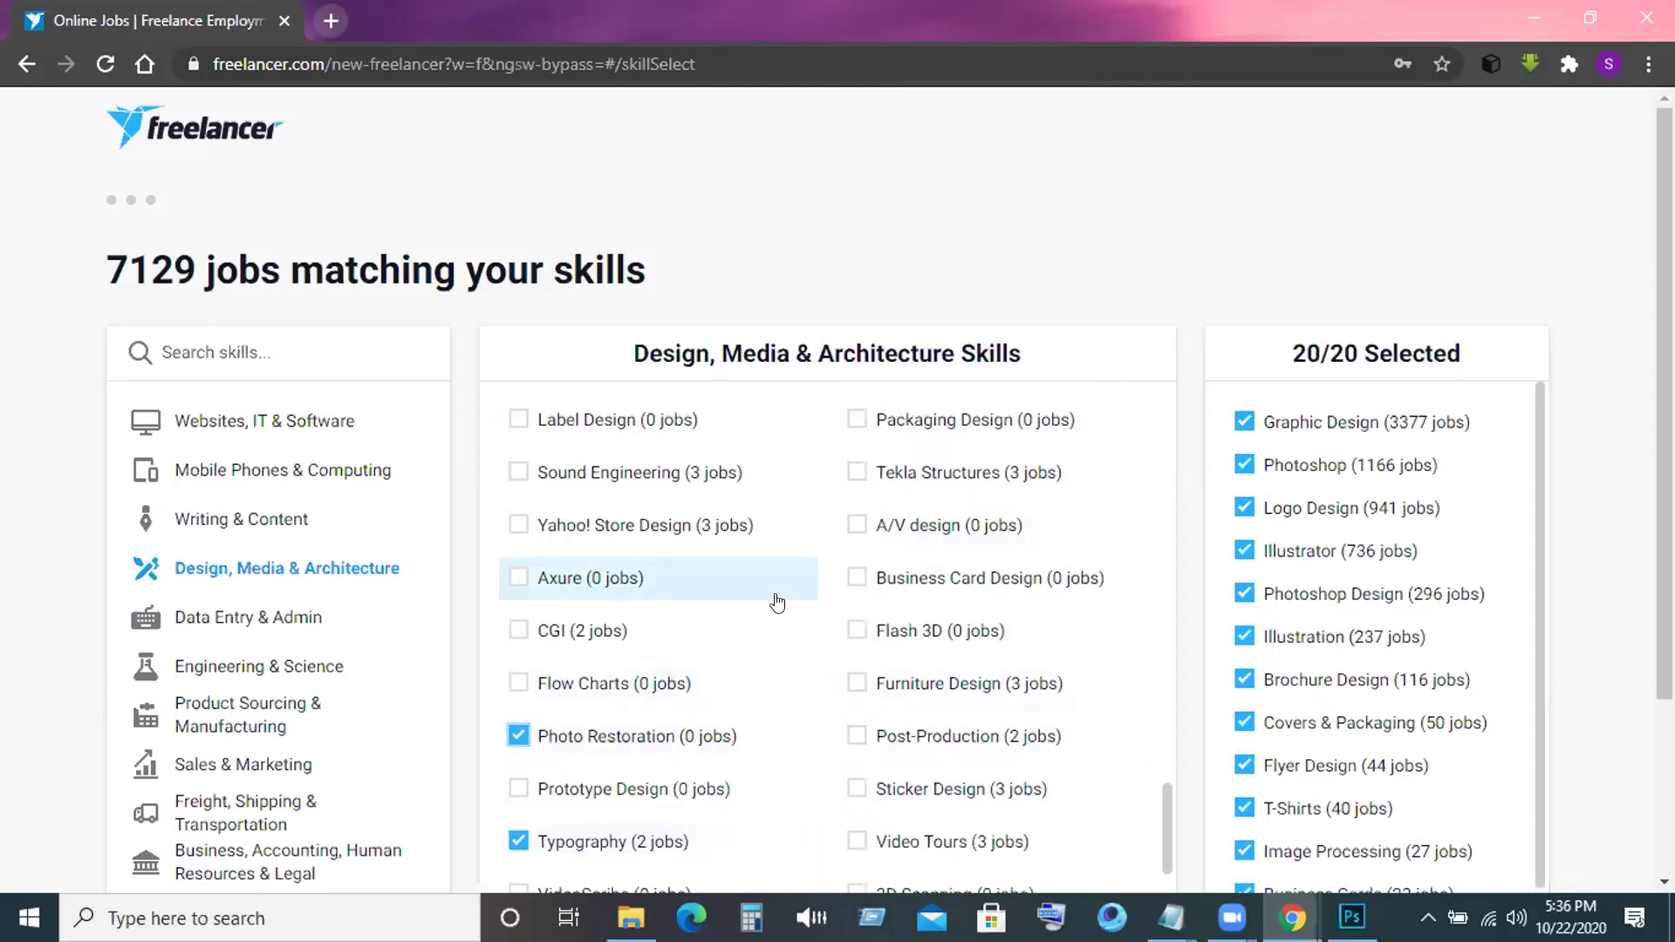
{"action": "scroll", "coordinate": [778, 603], "scroll_direction": "down", "scroll_amount": 4}
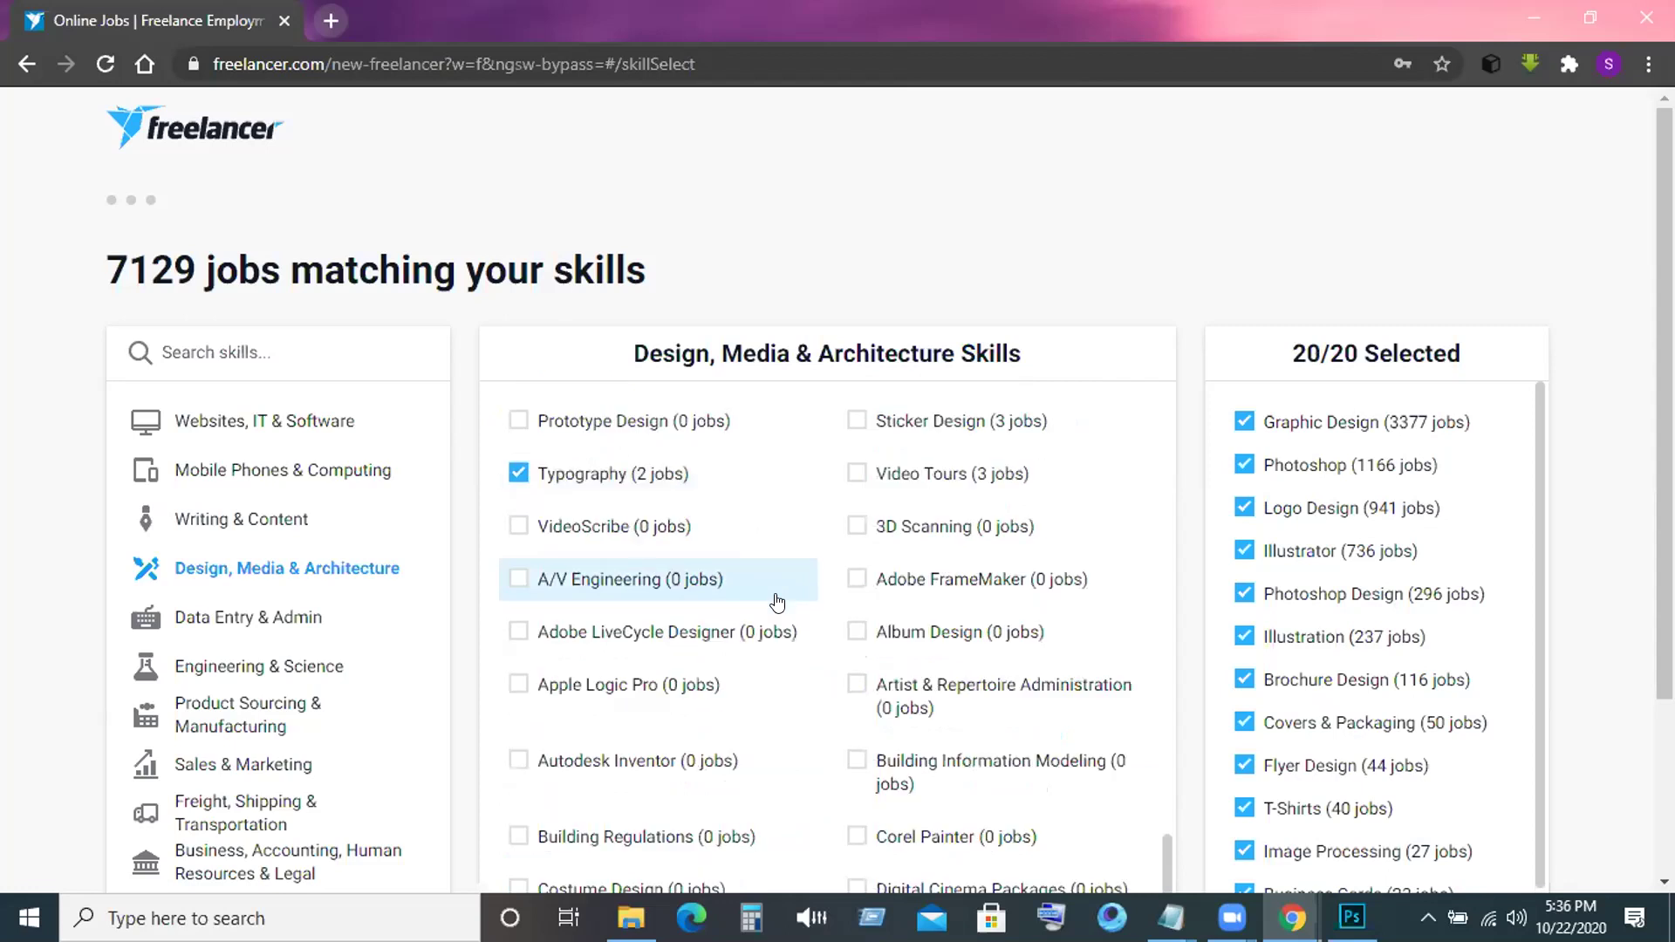
{"action": "scroll", "coordinate": [872, 462], "scroll_direction": "down", "scroll_amount": 2}
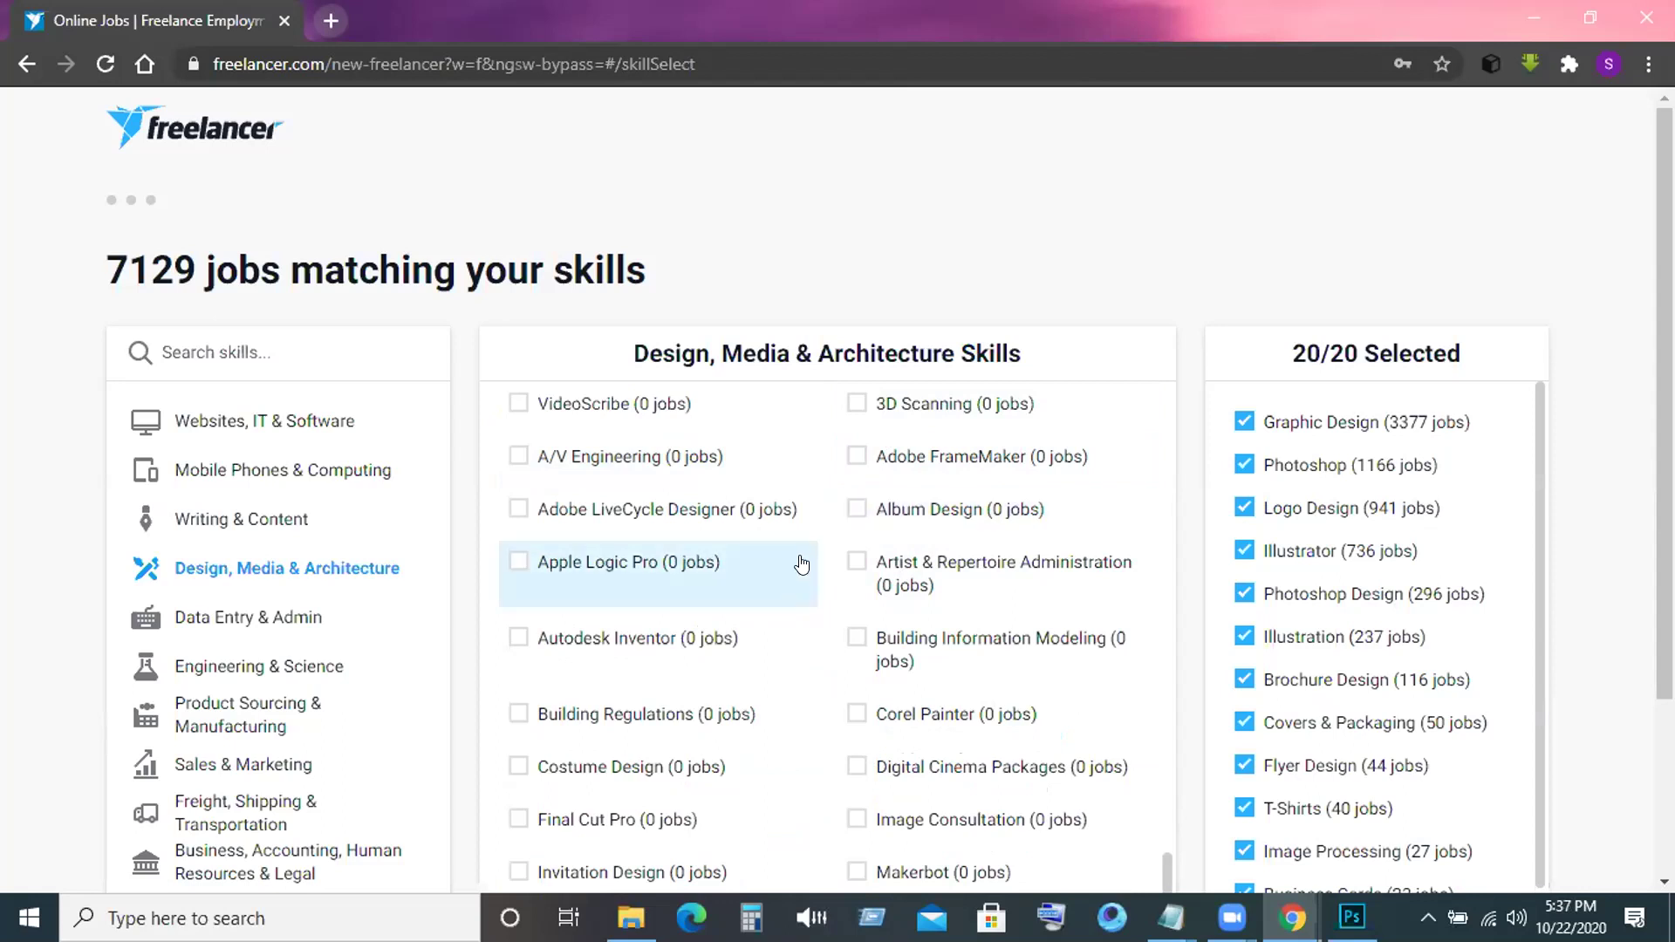
{"action": "scroll", "coordinate": [799, 569], "scroll_direction": "down", "scroll_amount": 1}
{"action": "scroll", "coordinate": [800, 571], "scroll_direction": "down", "scroll_amount": 1}
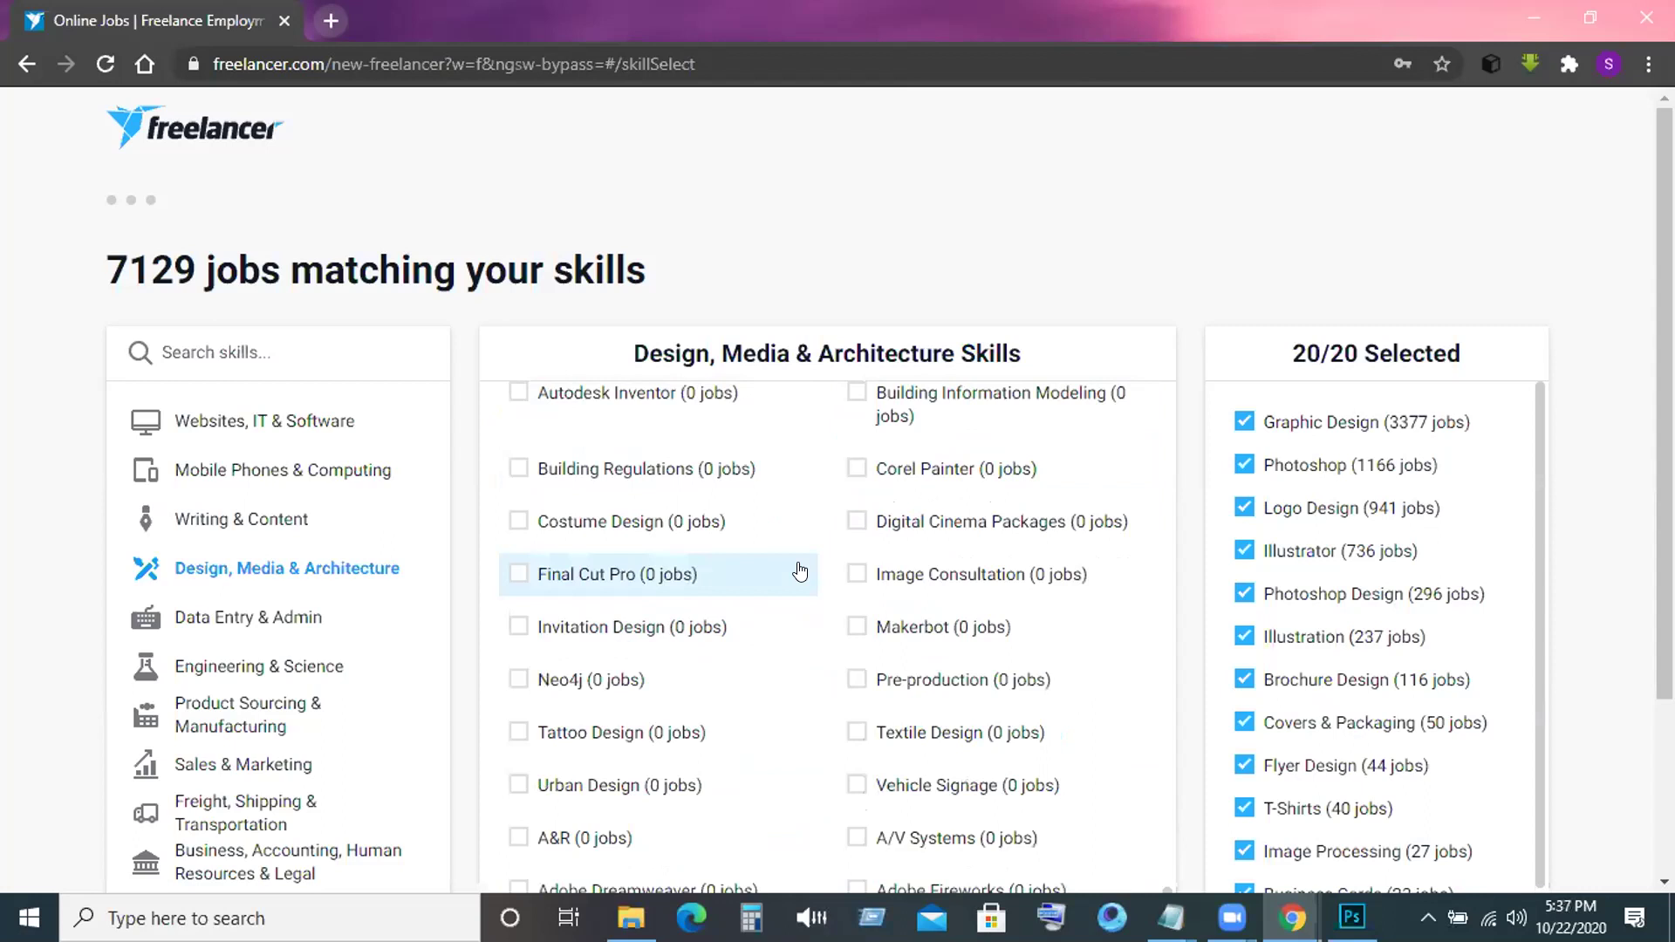
{"action": "scroll", "coordinate": [800, 572], "scroll_direction": "down", "scroll_amount": 3}
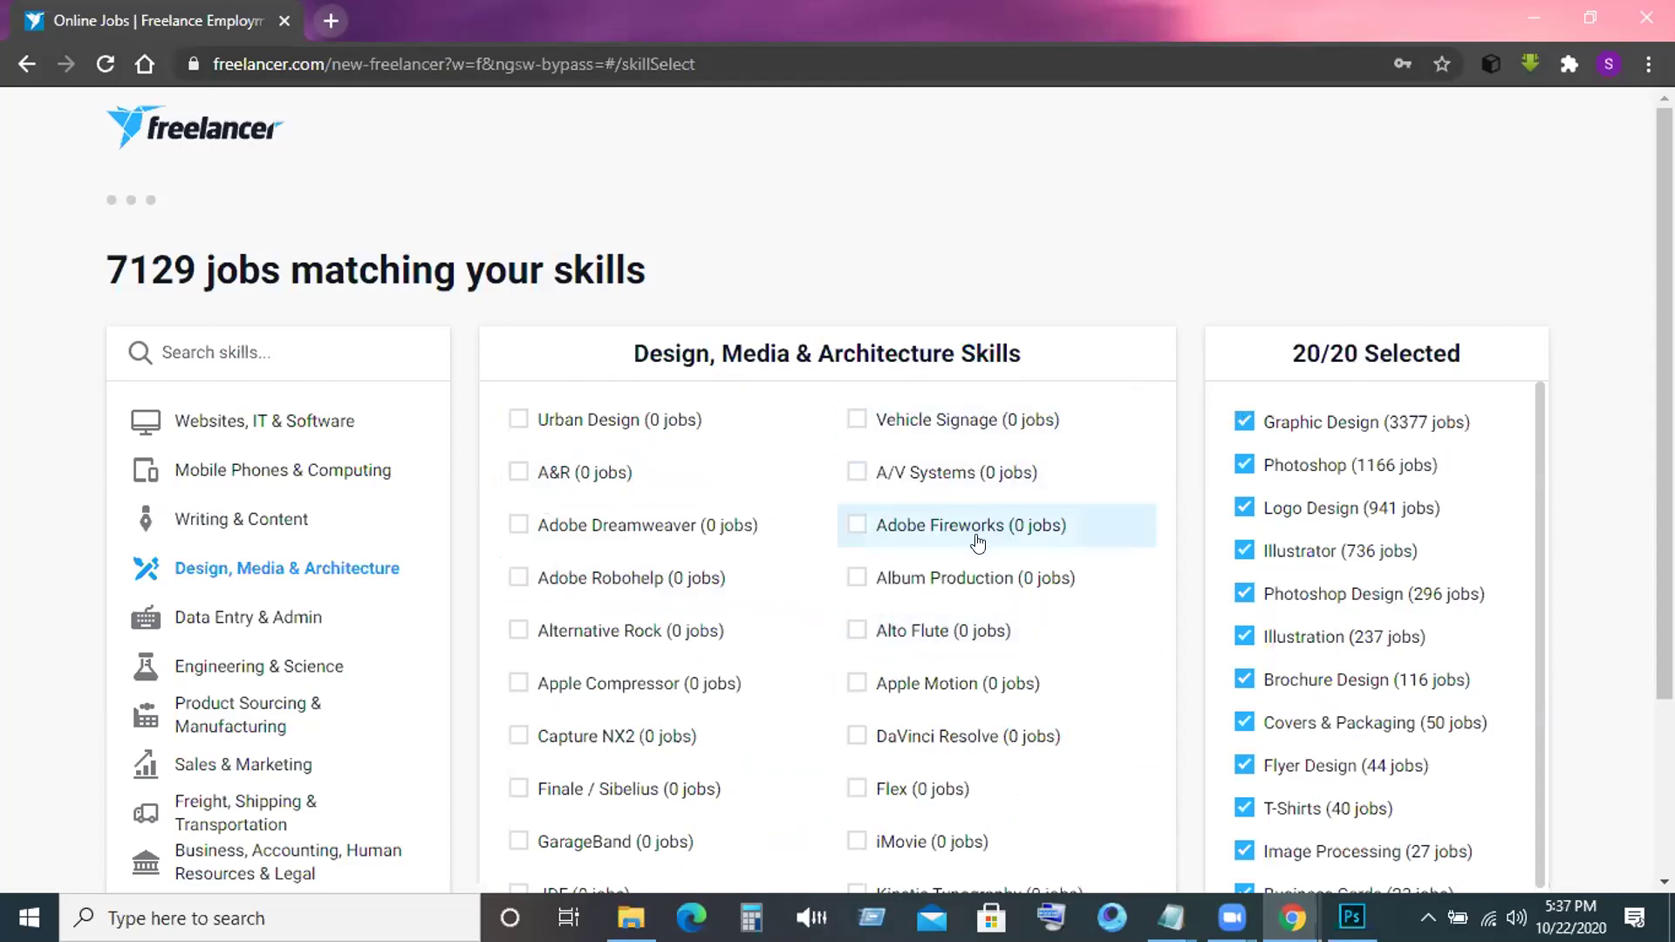
{"action": "scroll", "coordinate": [978, 541], "scroll_direction": "up", "scroll_amount": 2}
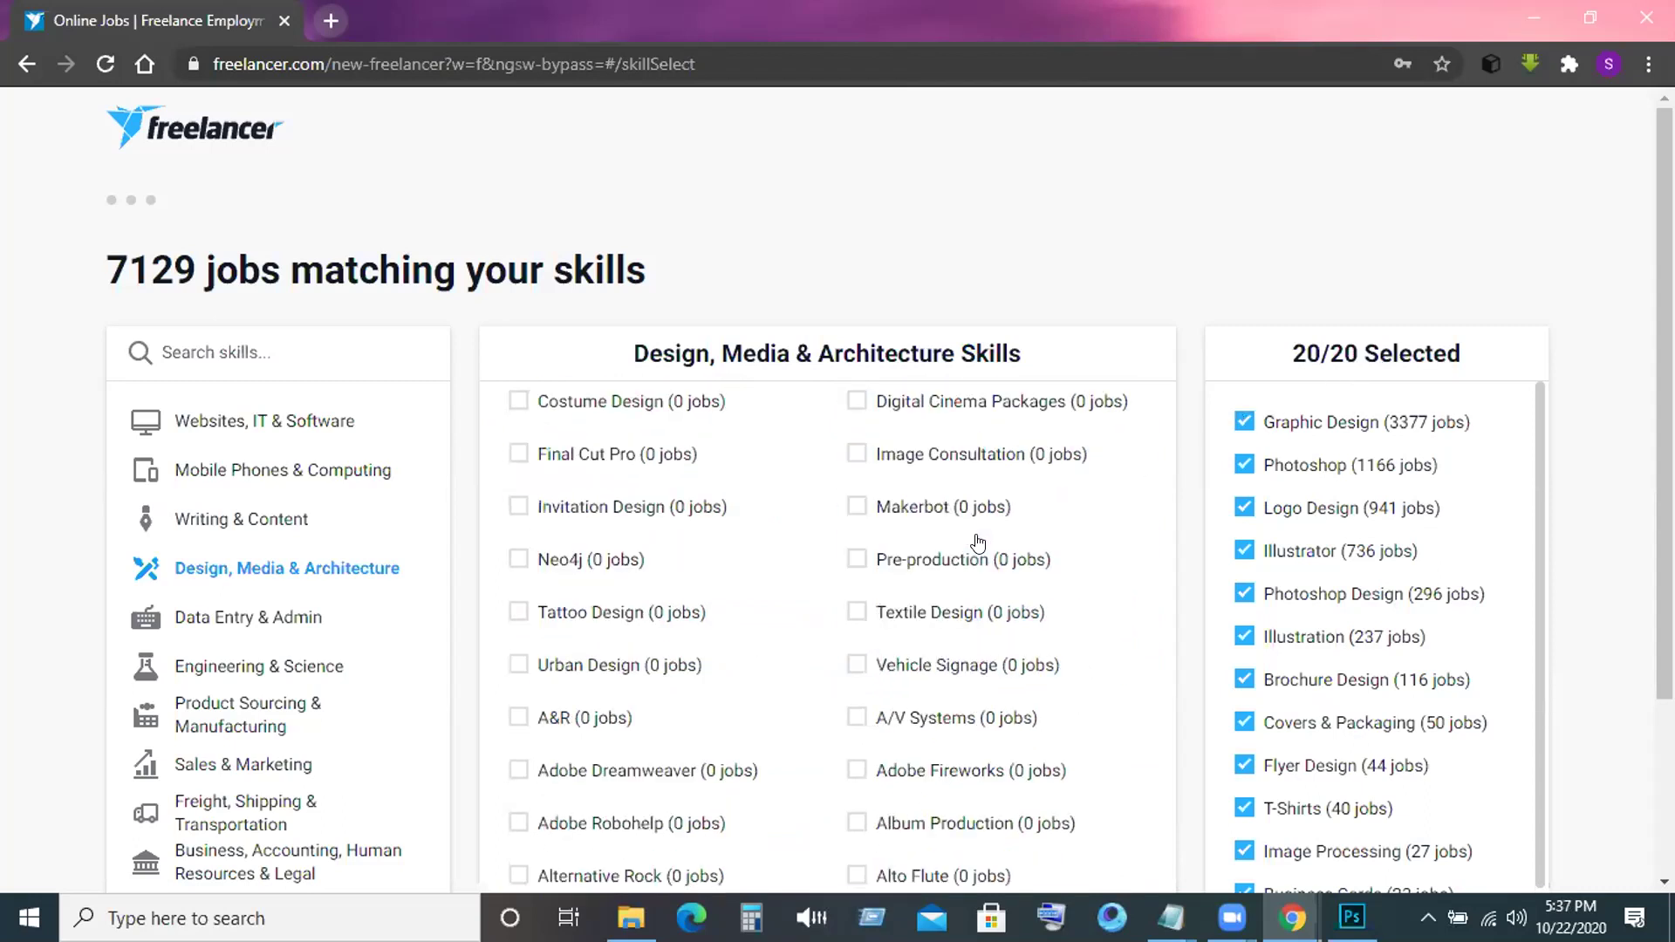
{"action": "scroll", "coordinate": [978, 542], "scroll_direction": "up", "scroll_amount": 3}
{"action": "scroll", "coordinate": [954, 565], "scroll_direction": "up", "scroll_amount": 3}
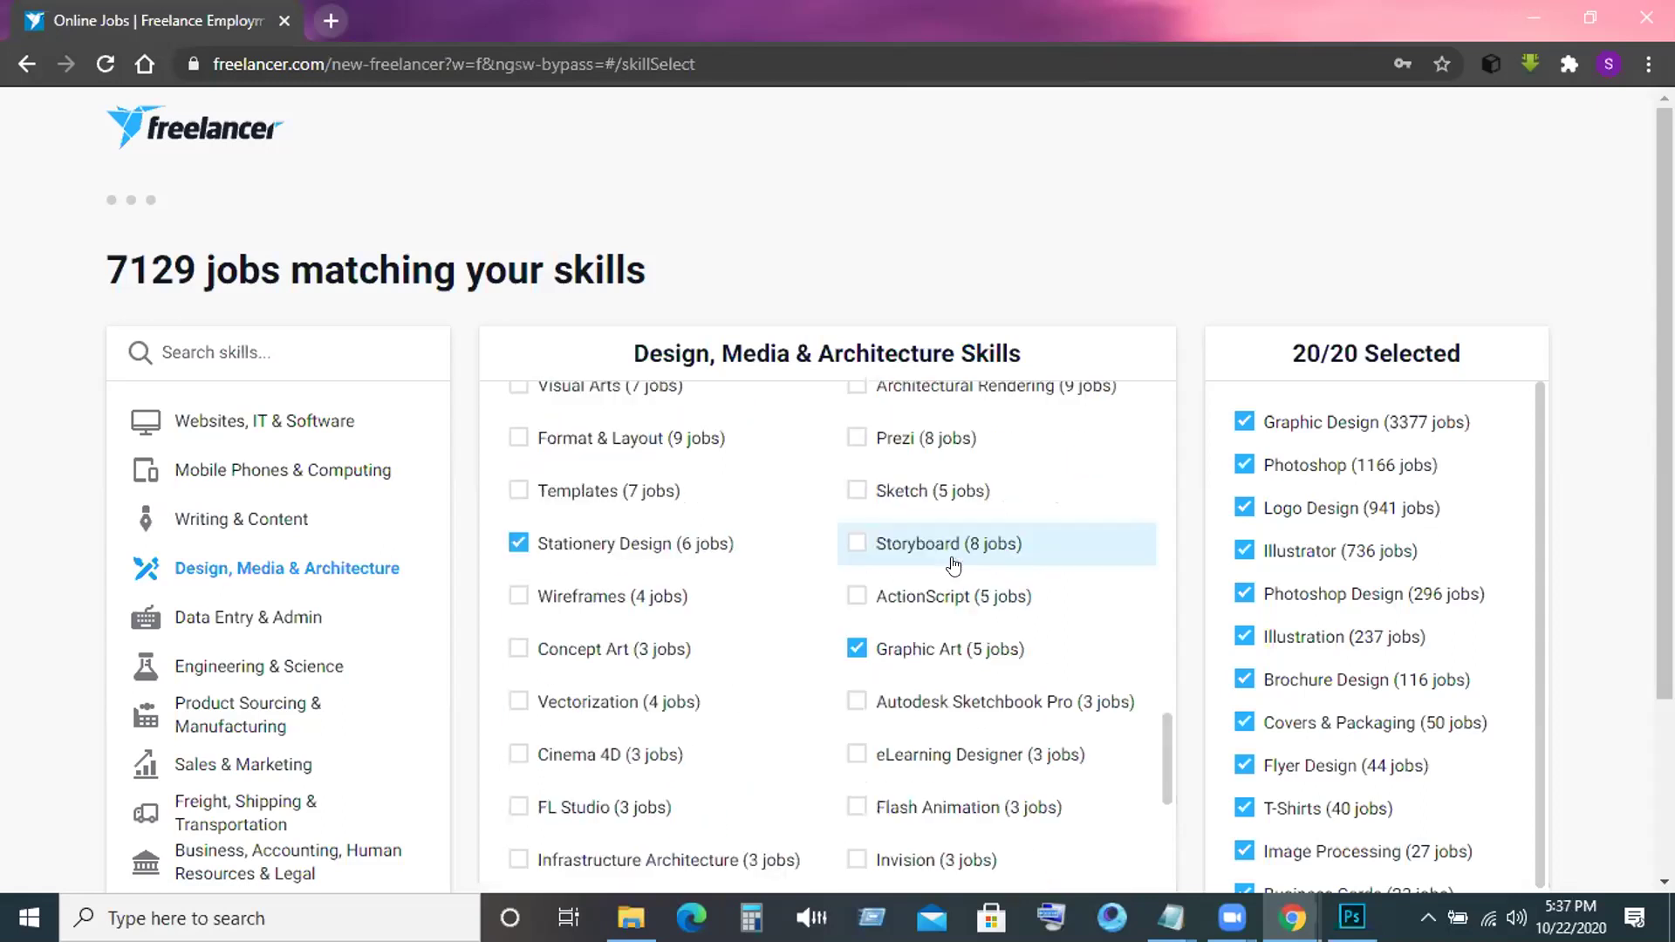
{"action": "scroll", "coordinate": [953, 565], "scroll_direction": "down", "scroll_amount": 5}
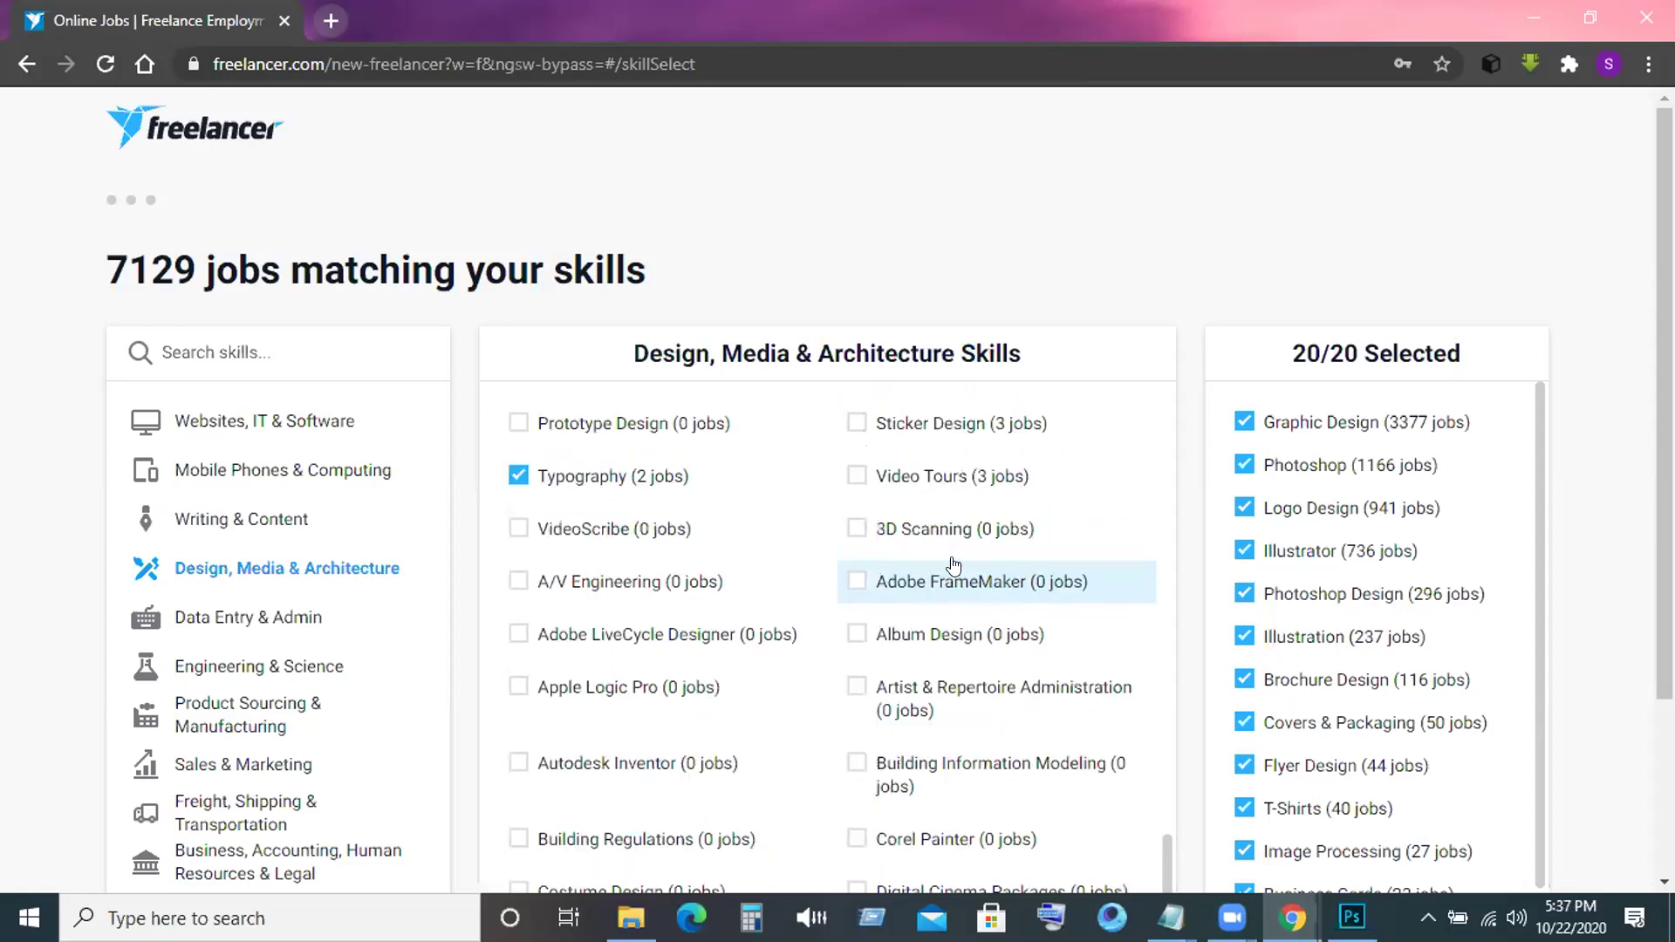
{"action": "scroll", "coordinate": [953, 565], "scroll_direction": "down", "scroll_amount": 3}
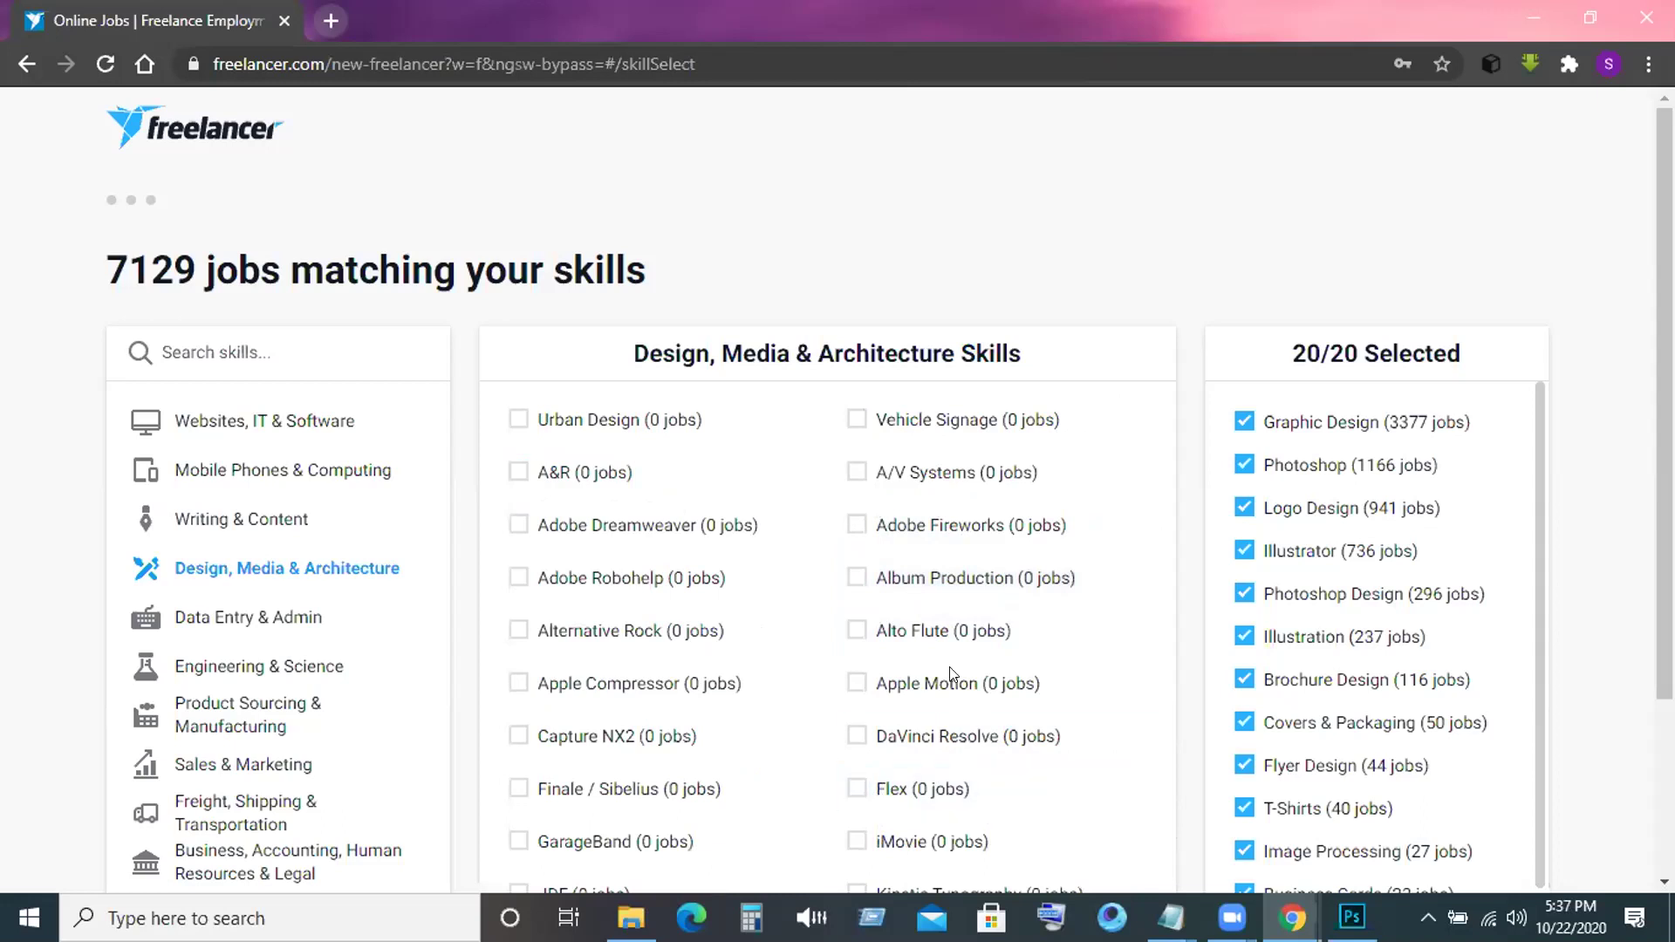
{"action": "scroll", "coordinate": [1287, 629], "scroll_direction": "down", "scroll_amount": 3}
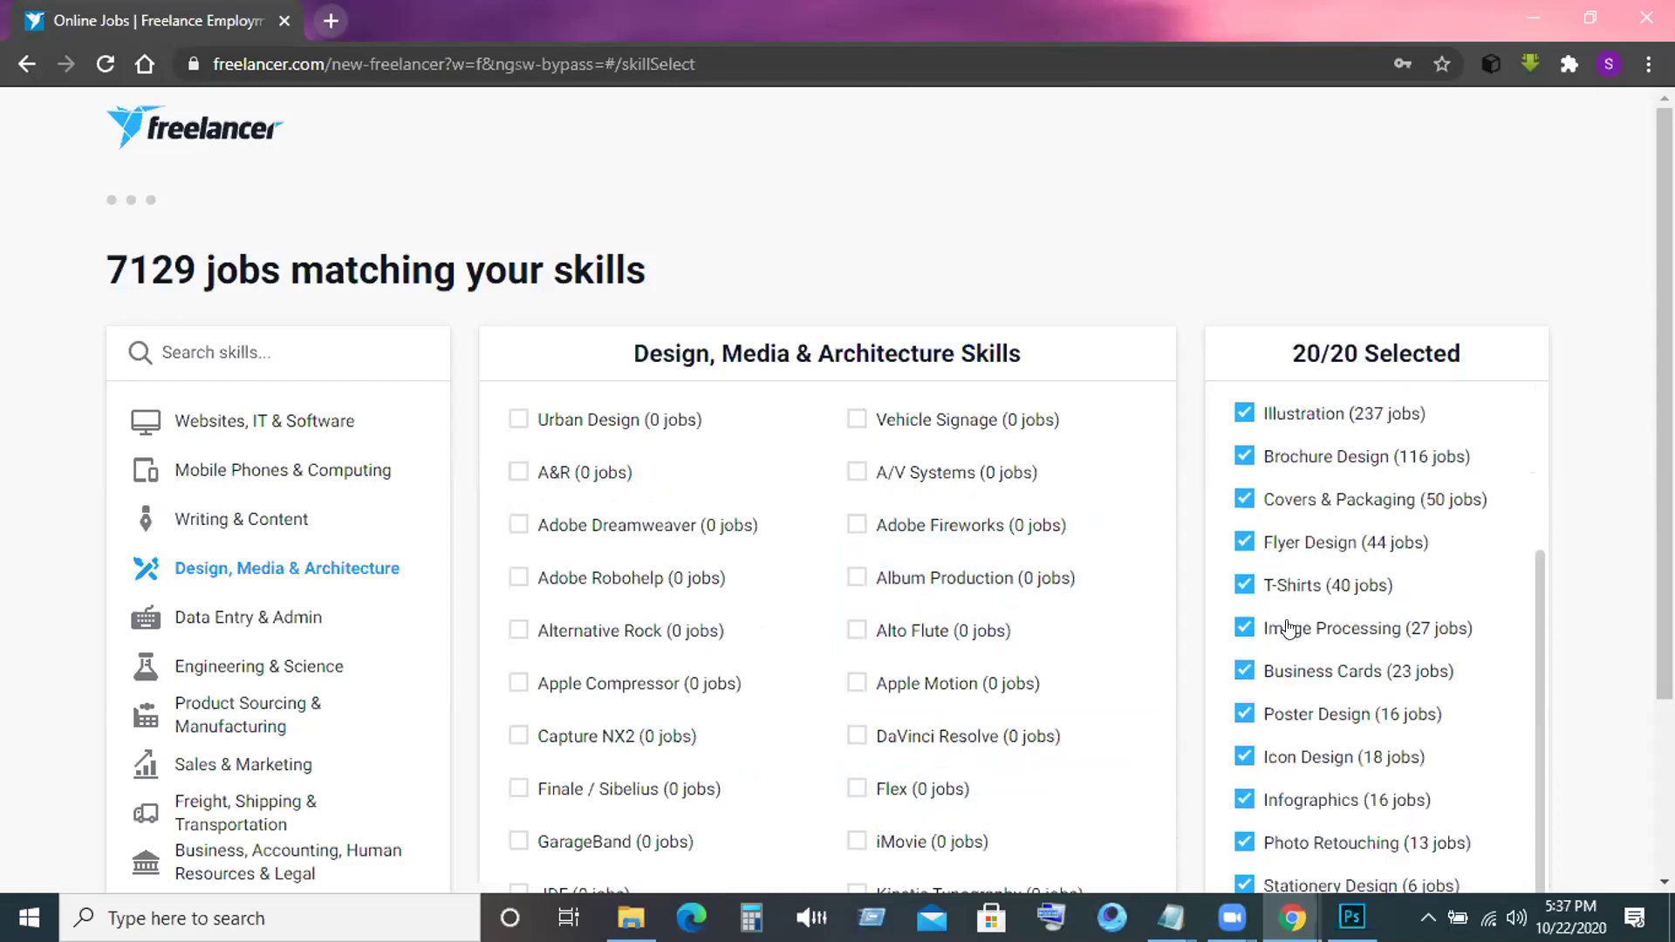
{"action": "scroll", "coordinate": [1288, 629], "scroll_direction": "up", "scroll_amount": 3}
{"action": "scroll", "coordinate": [1402, 588], "scroll_direction": "down", "scroll_amount": 3}
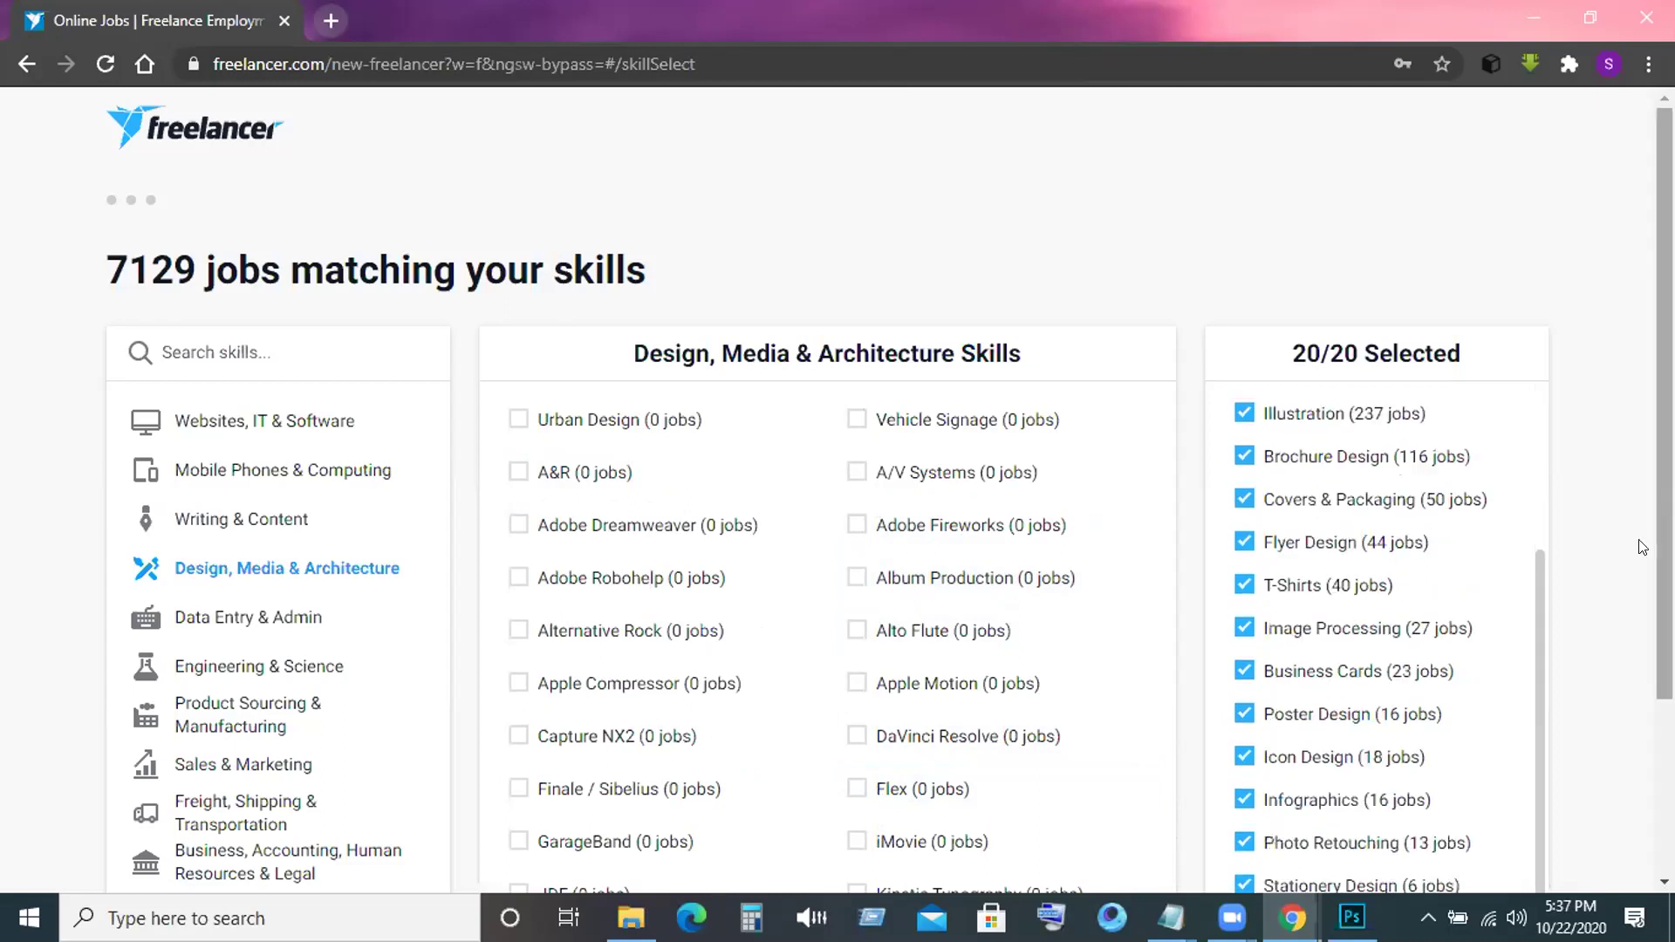
{"action": "left_click_drag", "start_coordinate": [1665, 547], "coordinate": [1665, 602]}
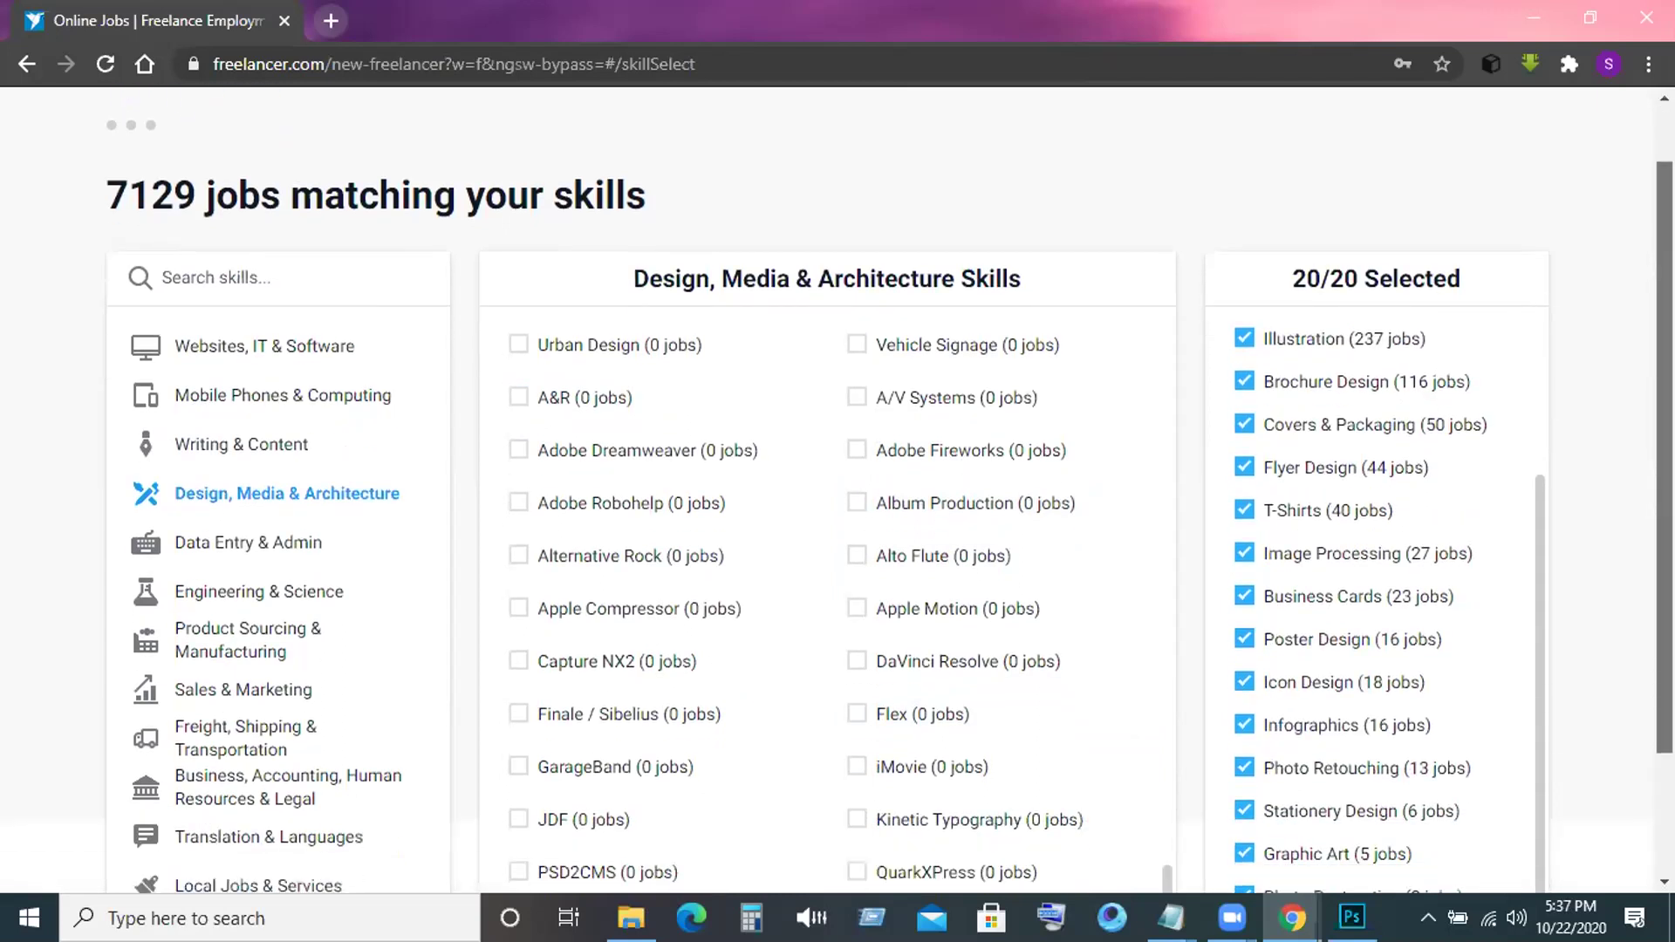
{"action": "scroll", "coordinate": [1449, 876], "scroll_direction": "down", "scroll_amount": 2}
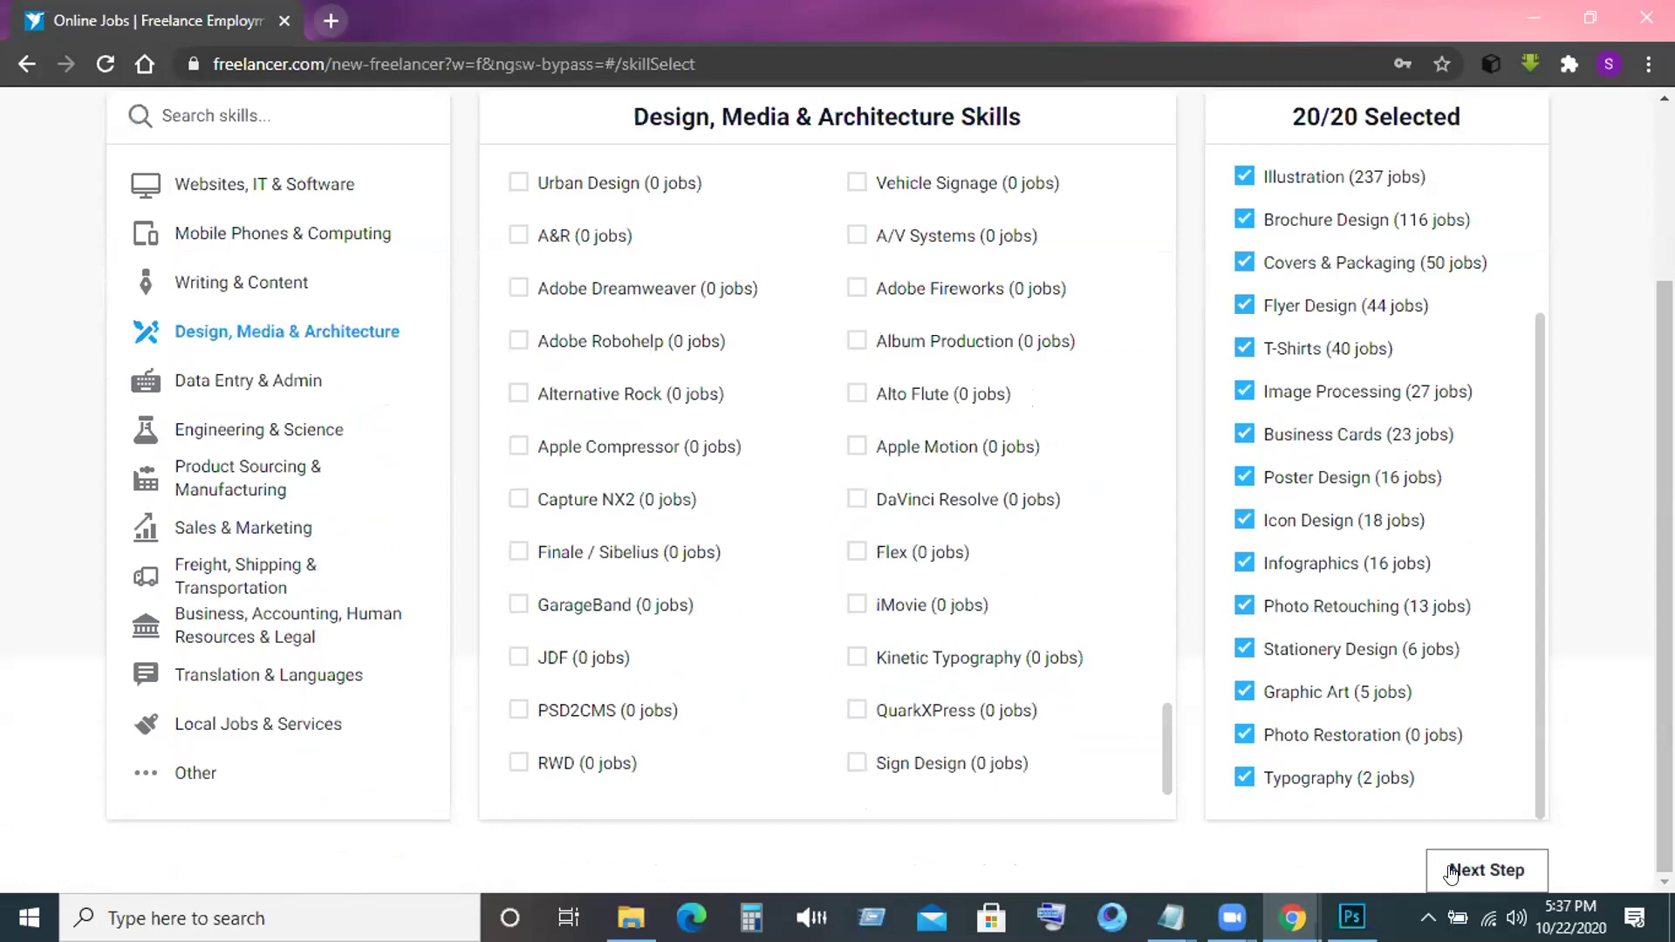
Continue to the profile form and enter the first and last name.
{"action": "left_click", "coordinate": [1450, 870]}
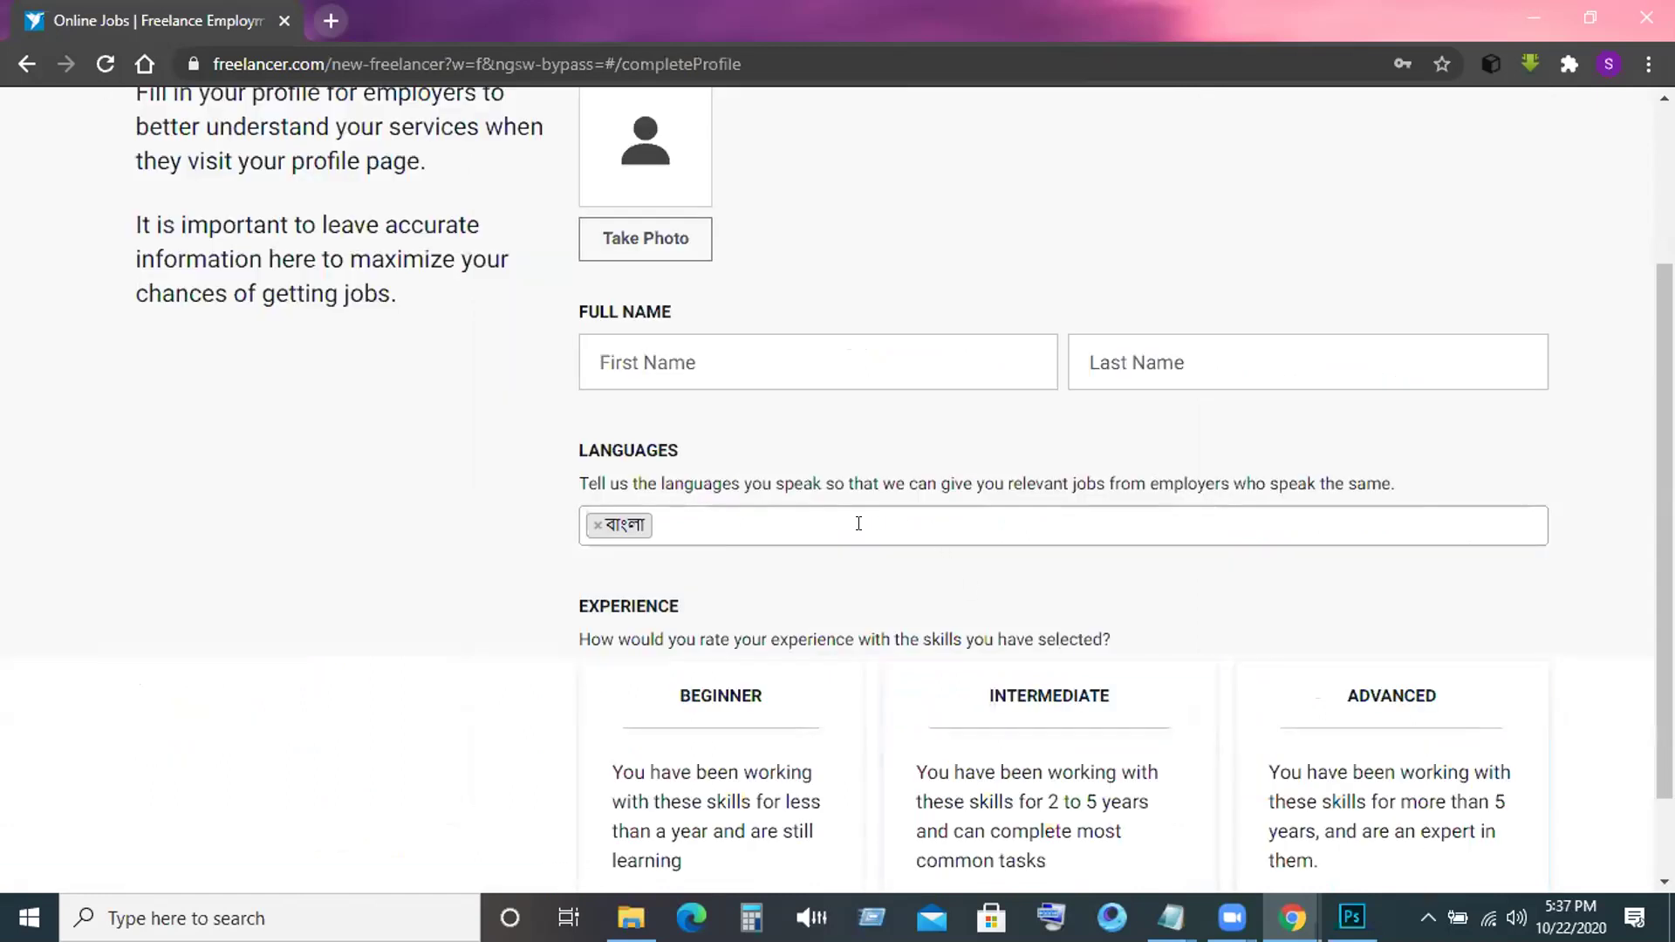
{"action": "left_click", "coordinate": [620, 349]}
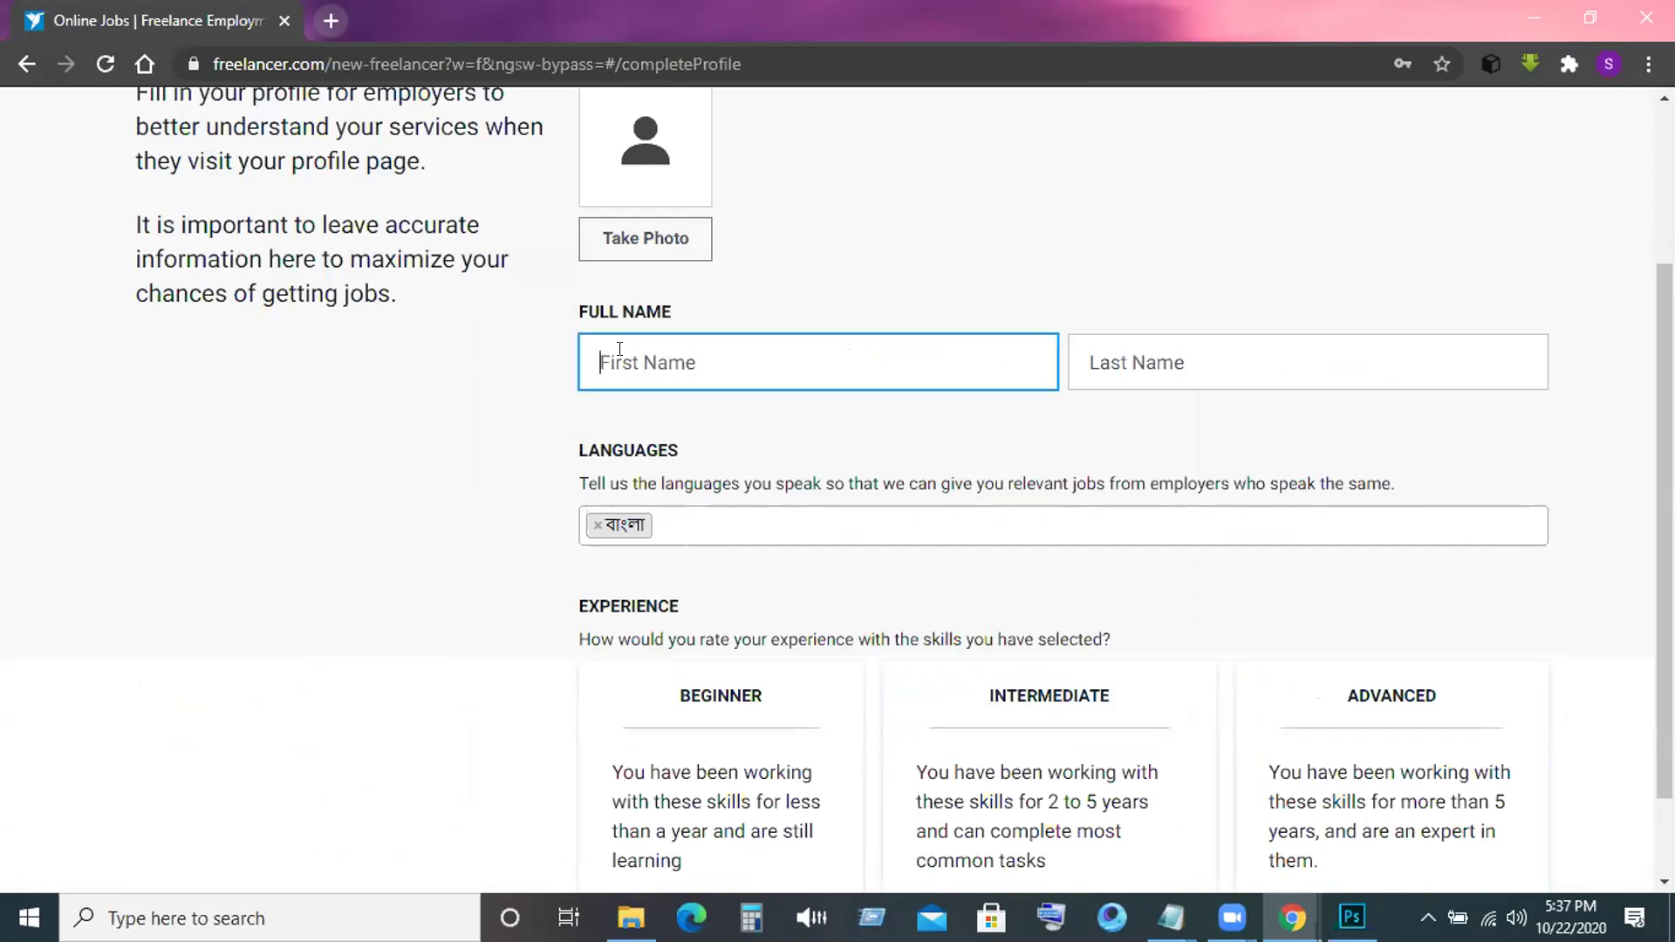
{"action": "left_click", "coordinate": [1113, 345]}
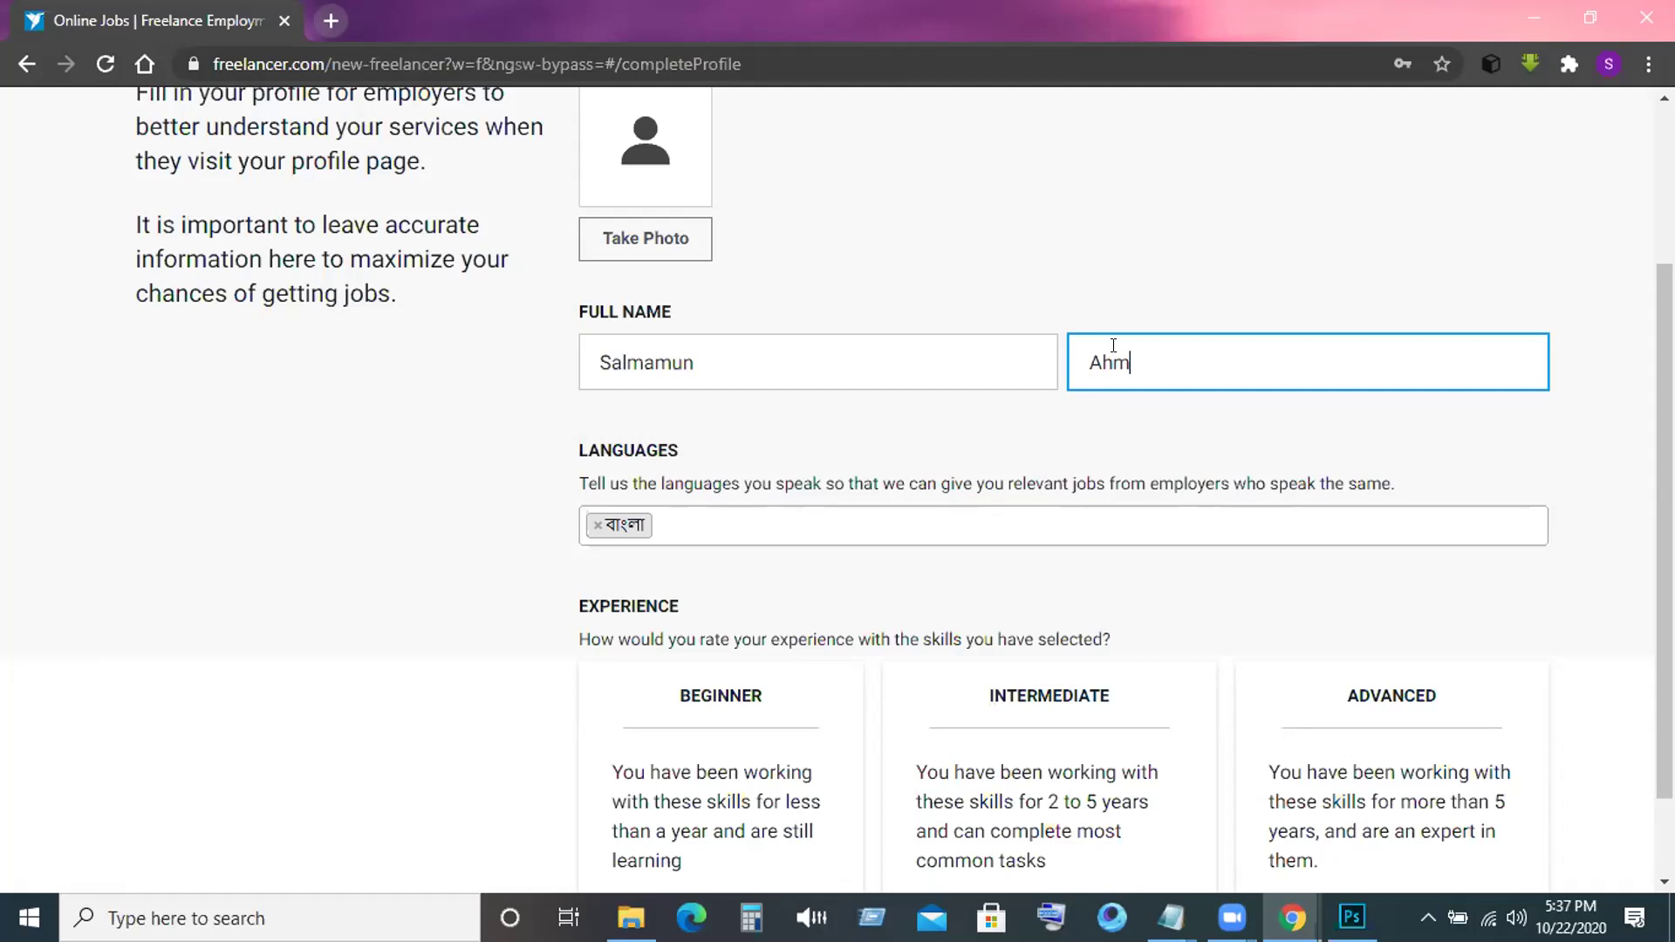
Add English as a spoken language and choose the Intermediate experience level.
{"action": "left_click", "coordinate": [665, 522]}
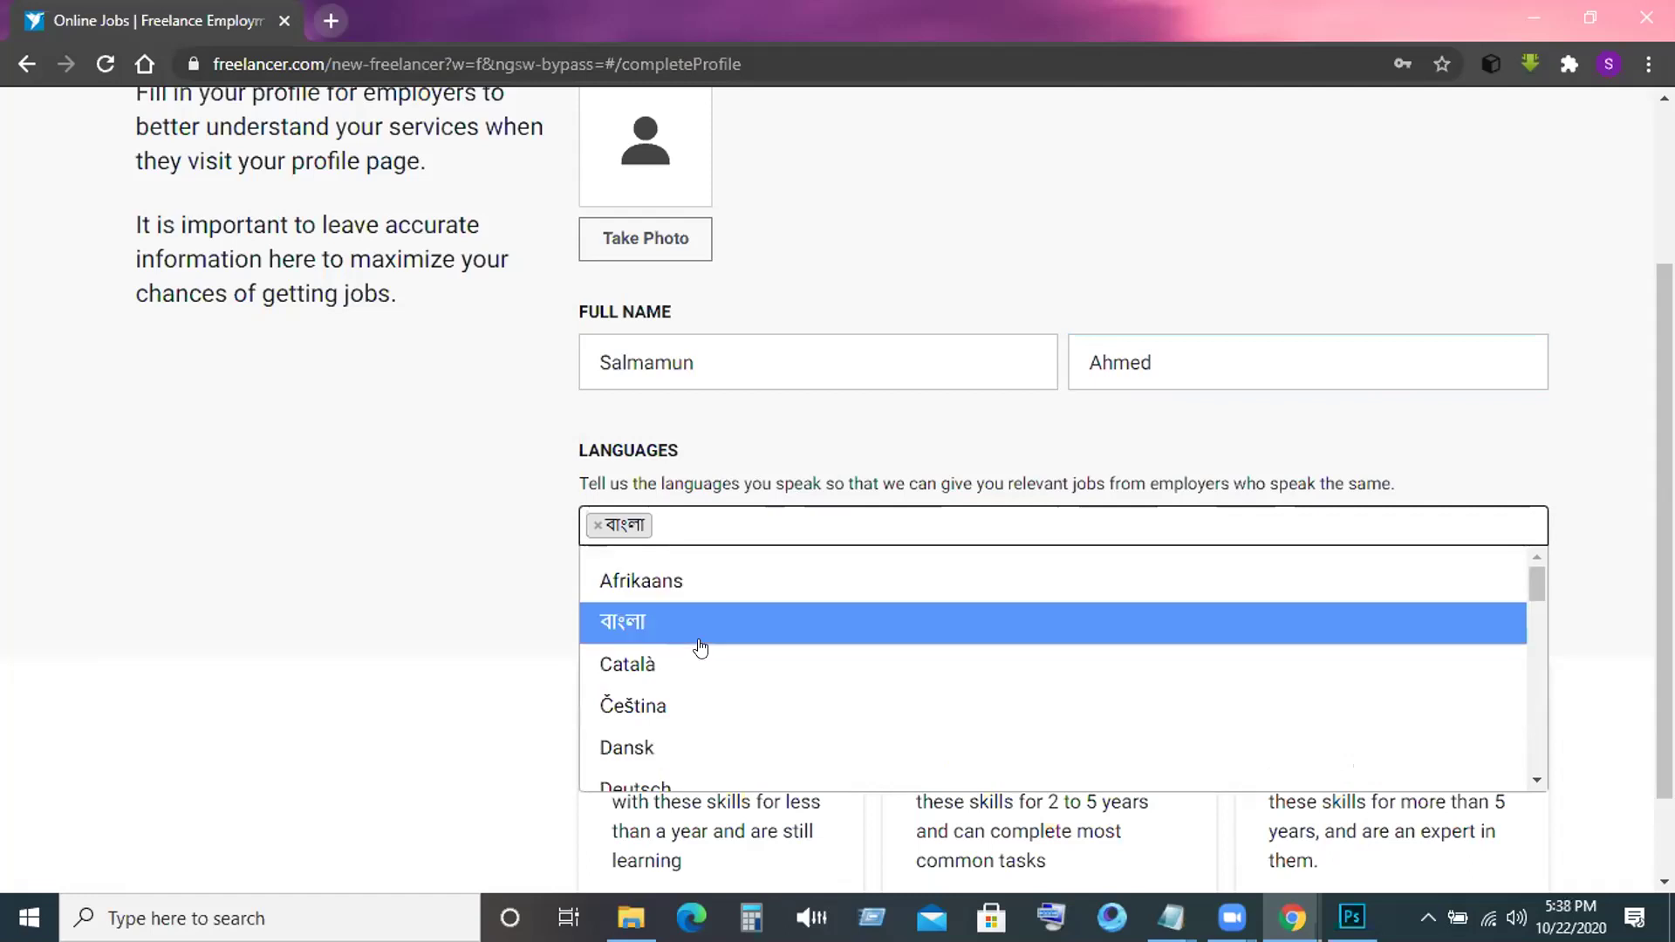
{"action": "scroll", "coordinate": [698, 647], "scroll_direction": "down", "scroll_amount": 3}
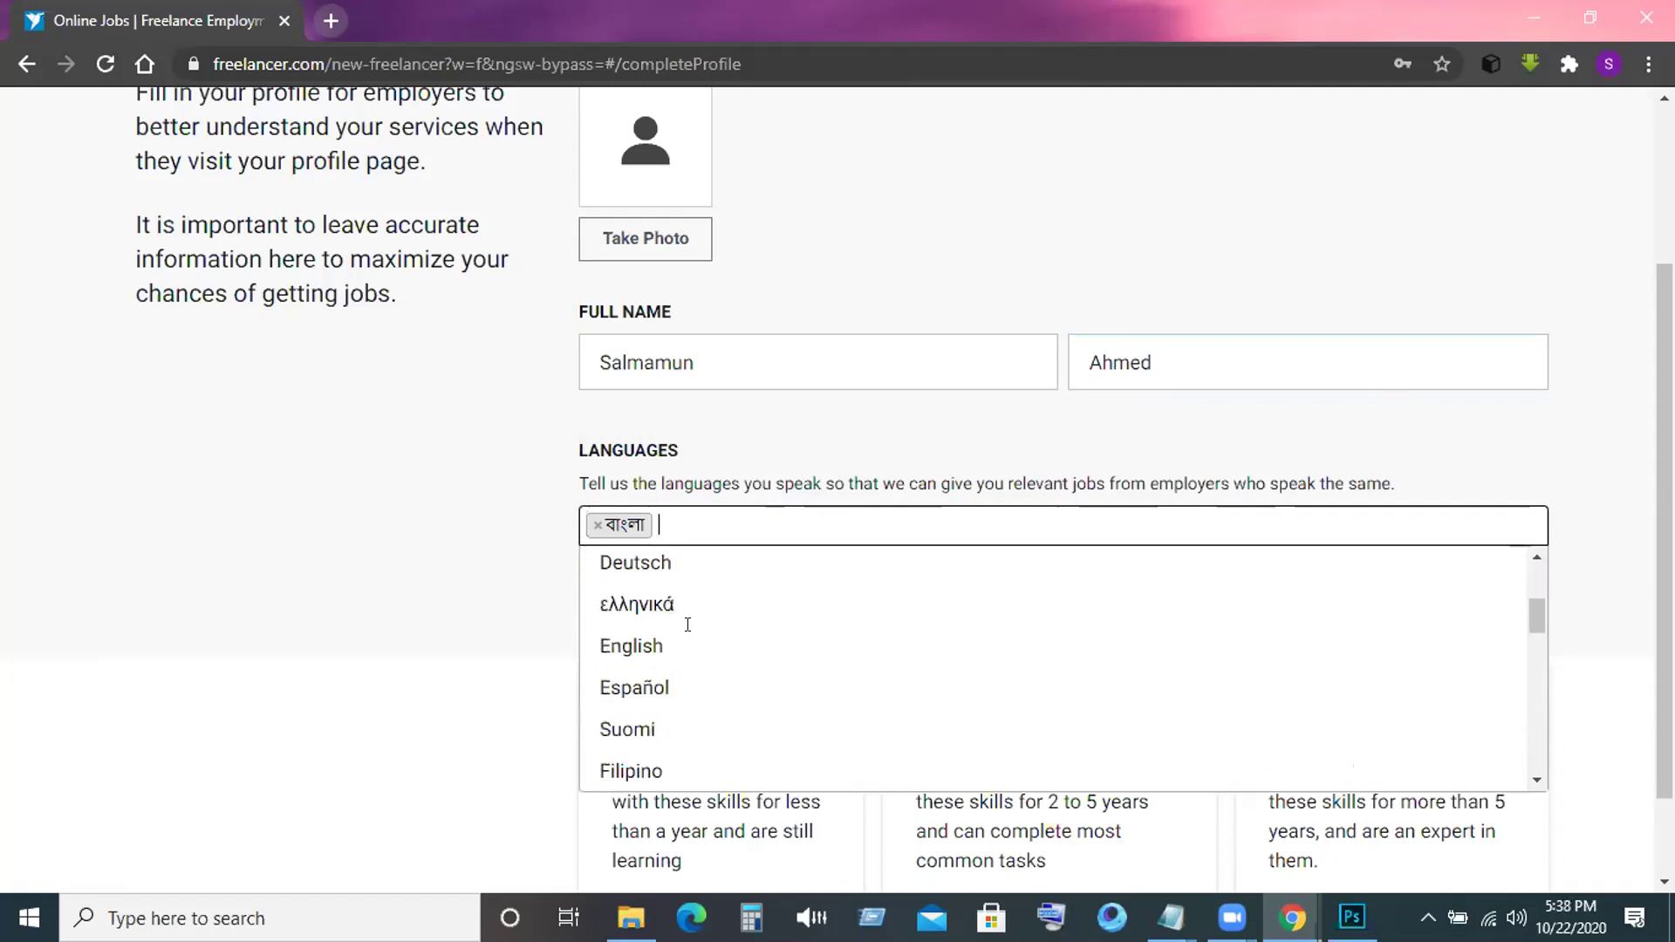
{"action": "left_click", "coordinate": [692, 628]}
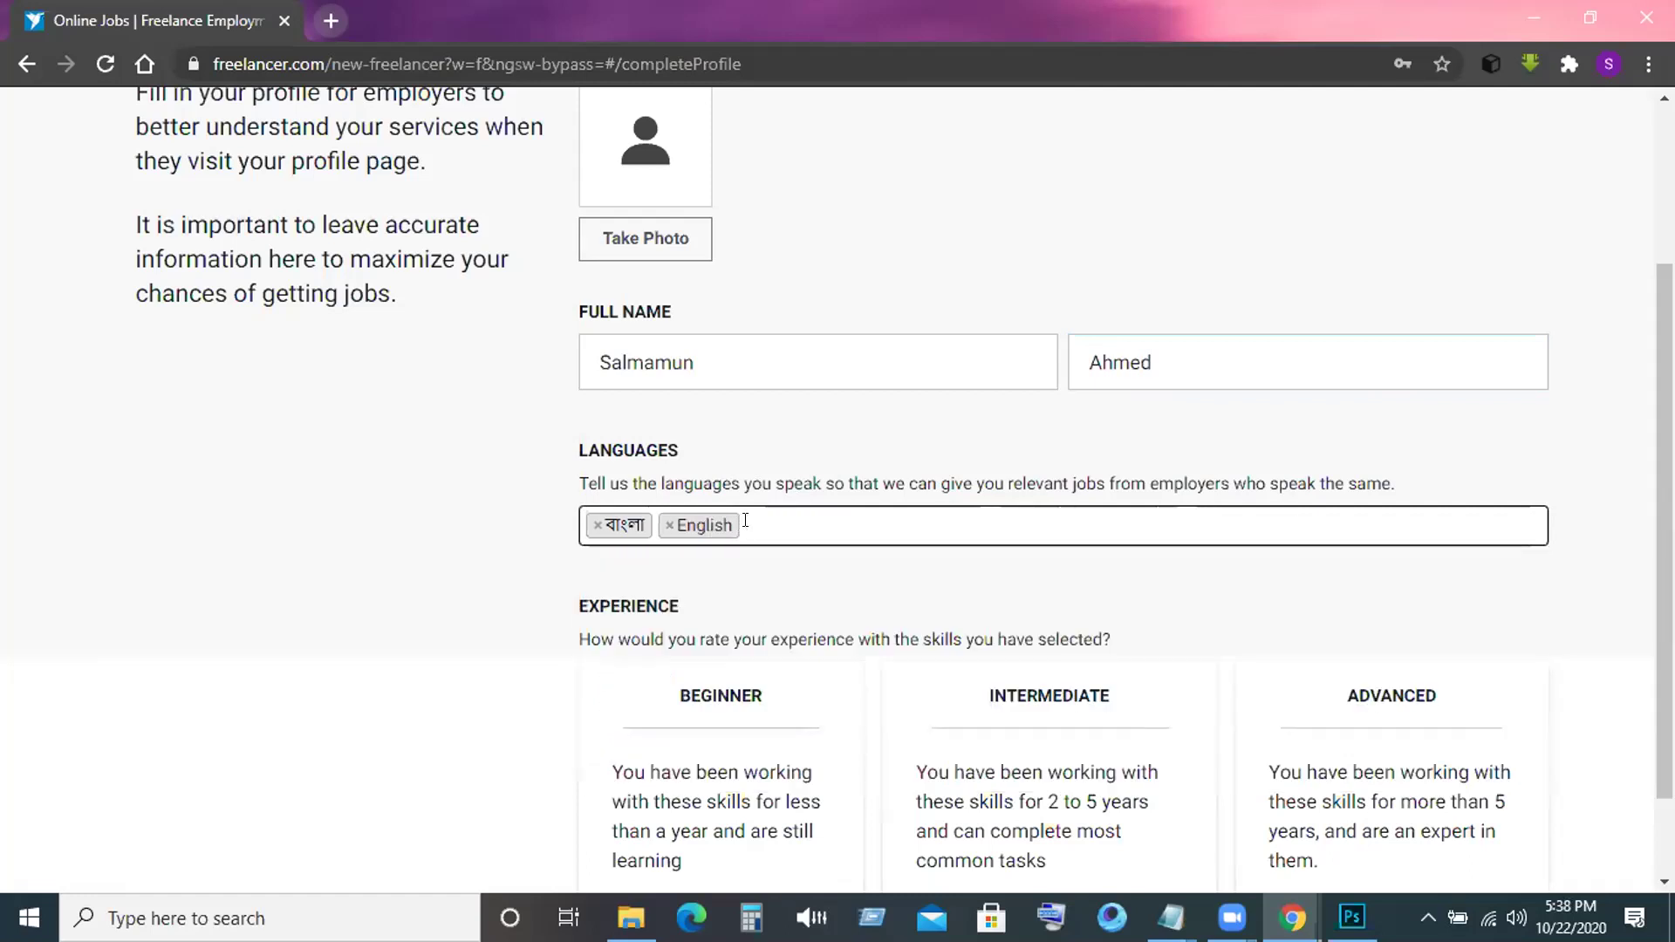
{"action": "left_click", "coordinate": [746, 521]}
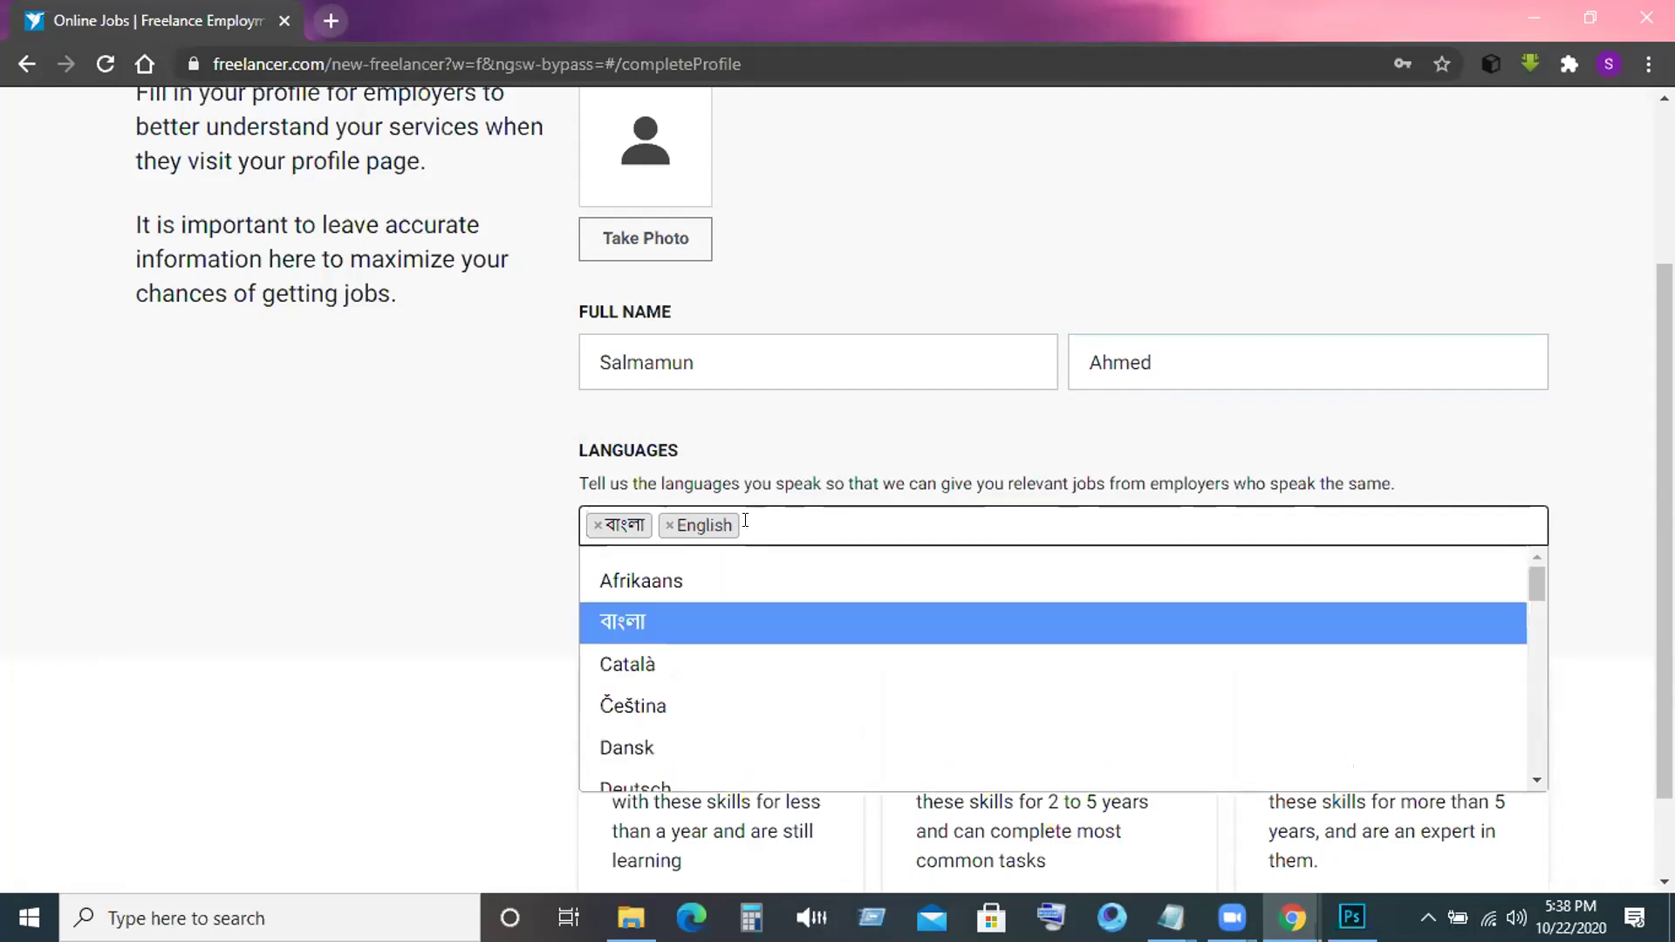
{"action": "type", "text": "hi"}
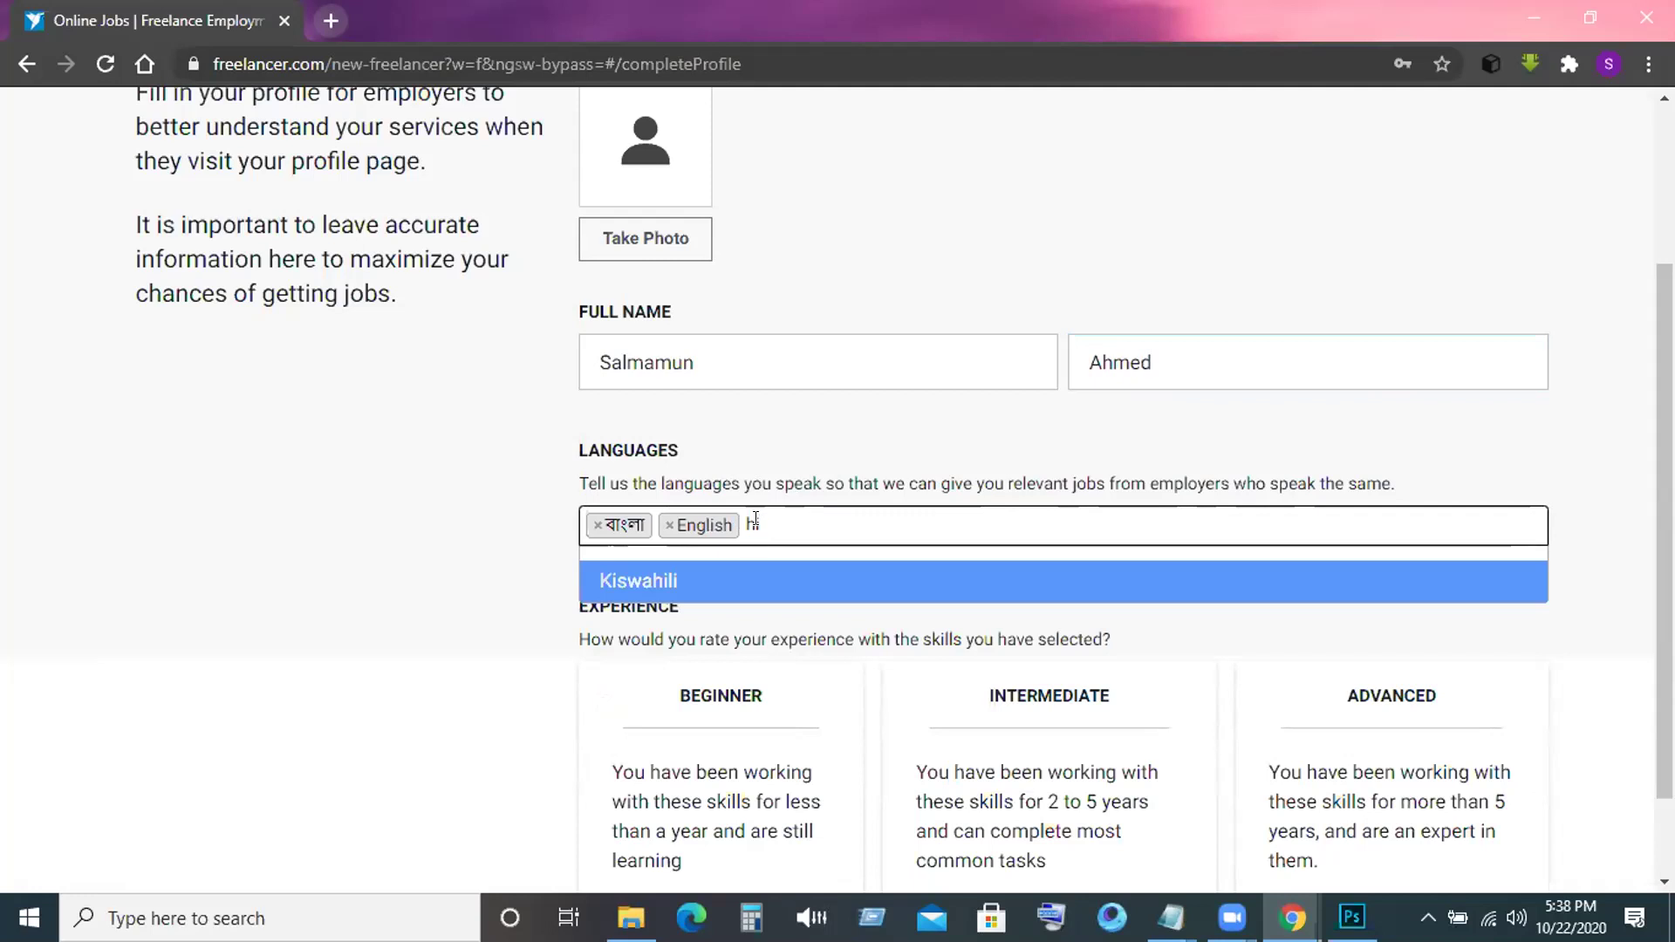
{"action": "key", "text": "BackSpace"}
{"action": "key", "text": "BackSpace"}
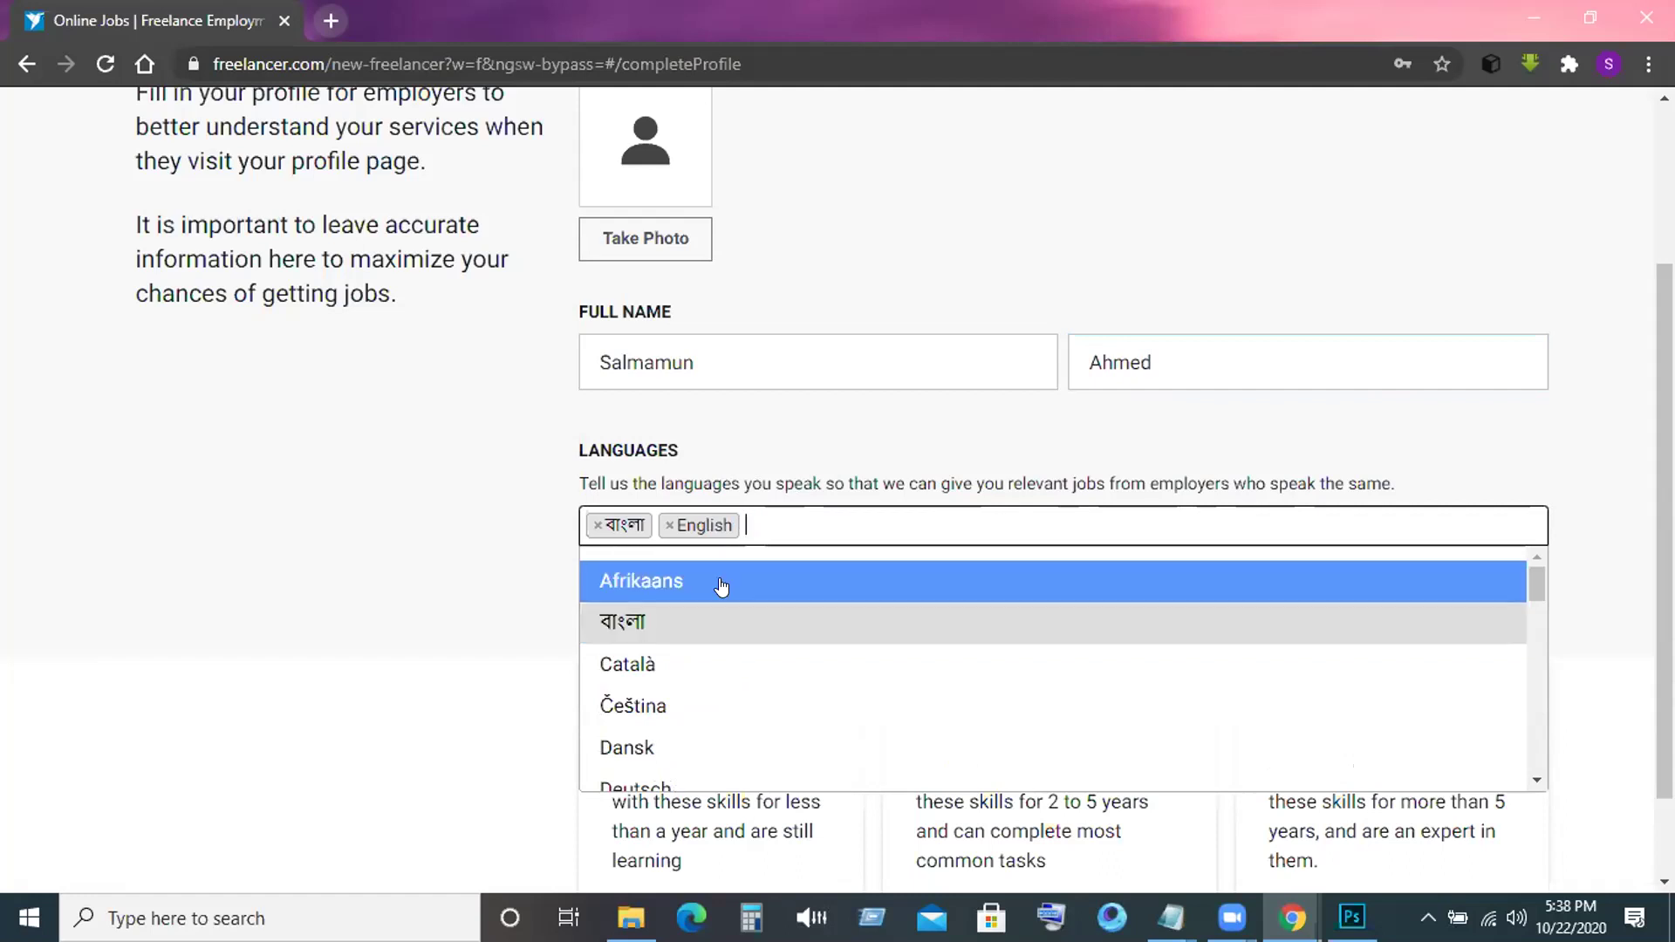
{"action": "scroll", "coordinate": [721, 587], "scroll_direction": "down", "scroll_amount": 6}
{"action": "scroll", "coordinate": [721, 586], "scroll_direction": "up", "scroll_amount": 2}
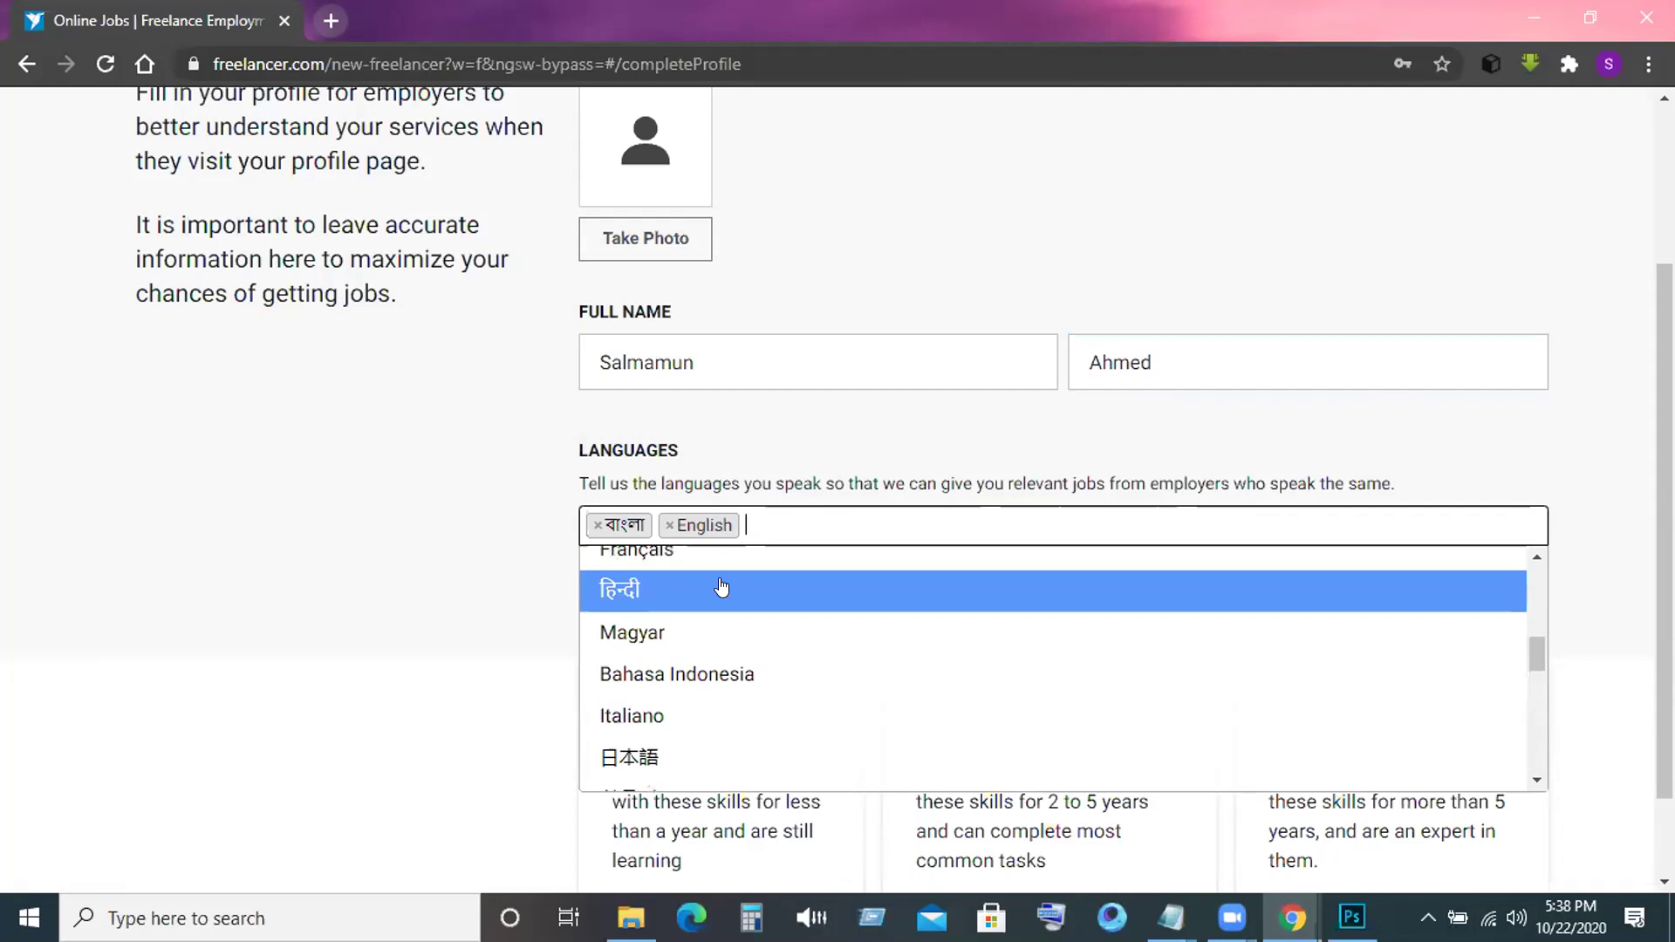
{"action": "scroll", "coordinate": [721, 587], "scroll_direction": "up", "scroll_amount": 5}
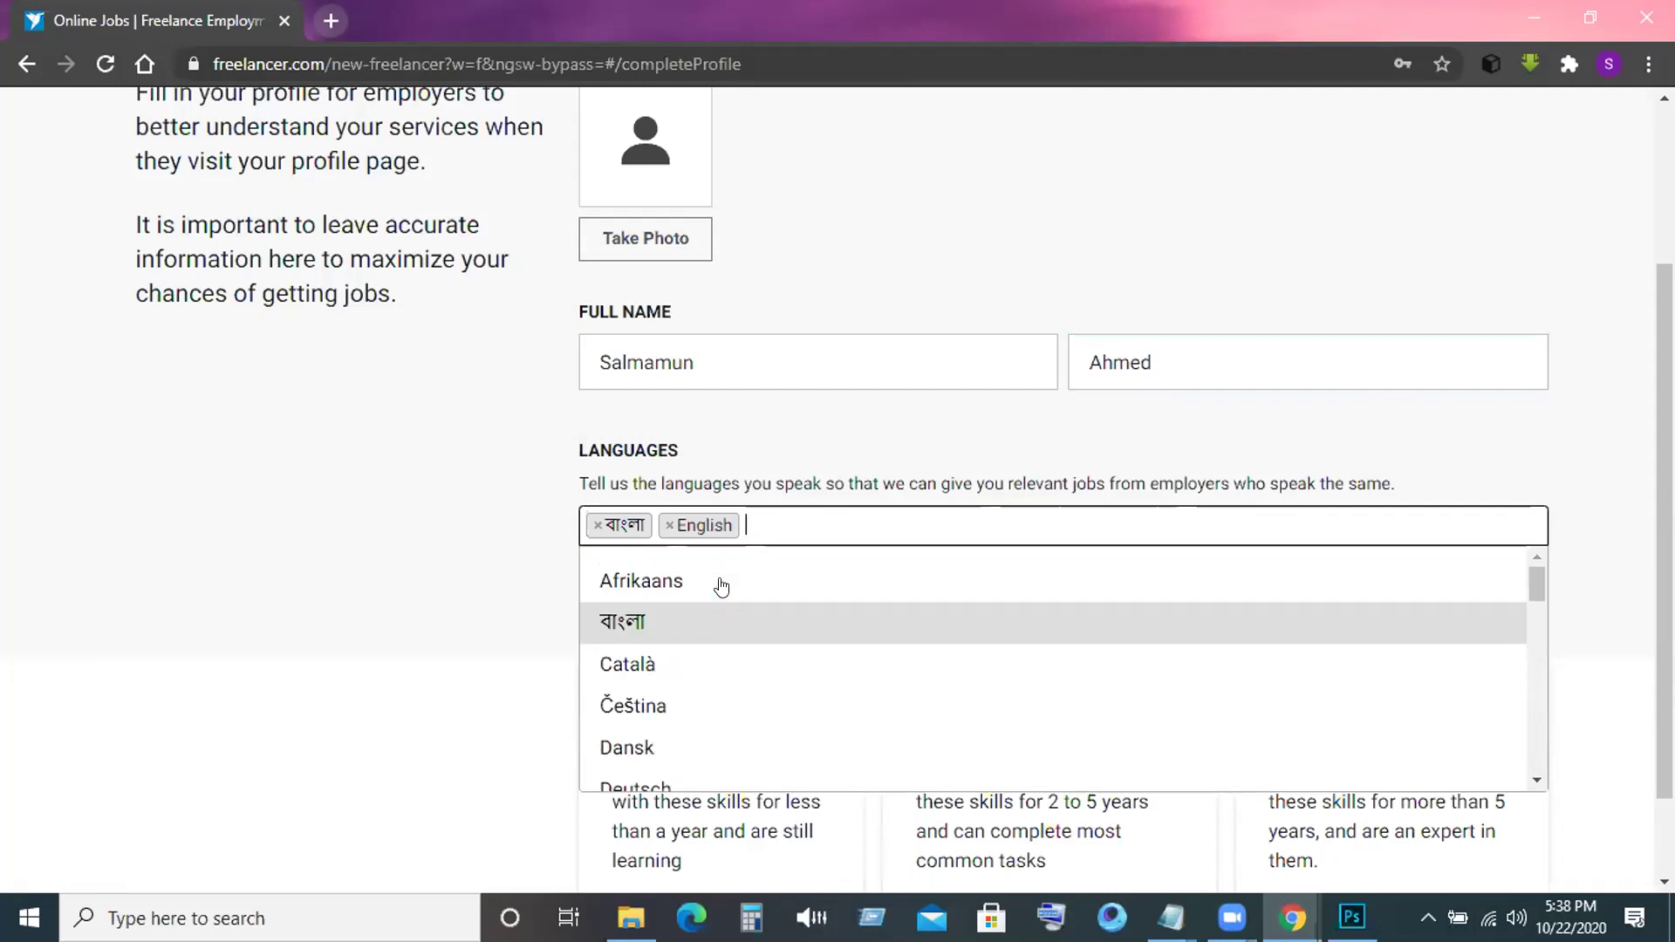
{"action": "scroll", "coordinate": [721, 583], "scroll_direction": "up", "scroll_amount": 2}
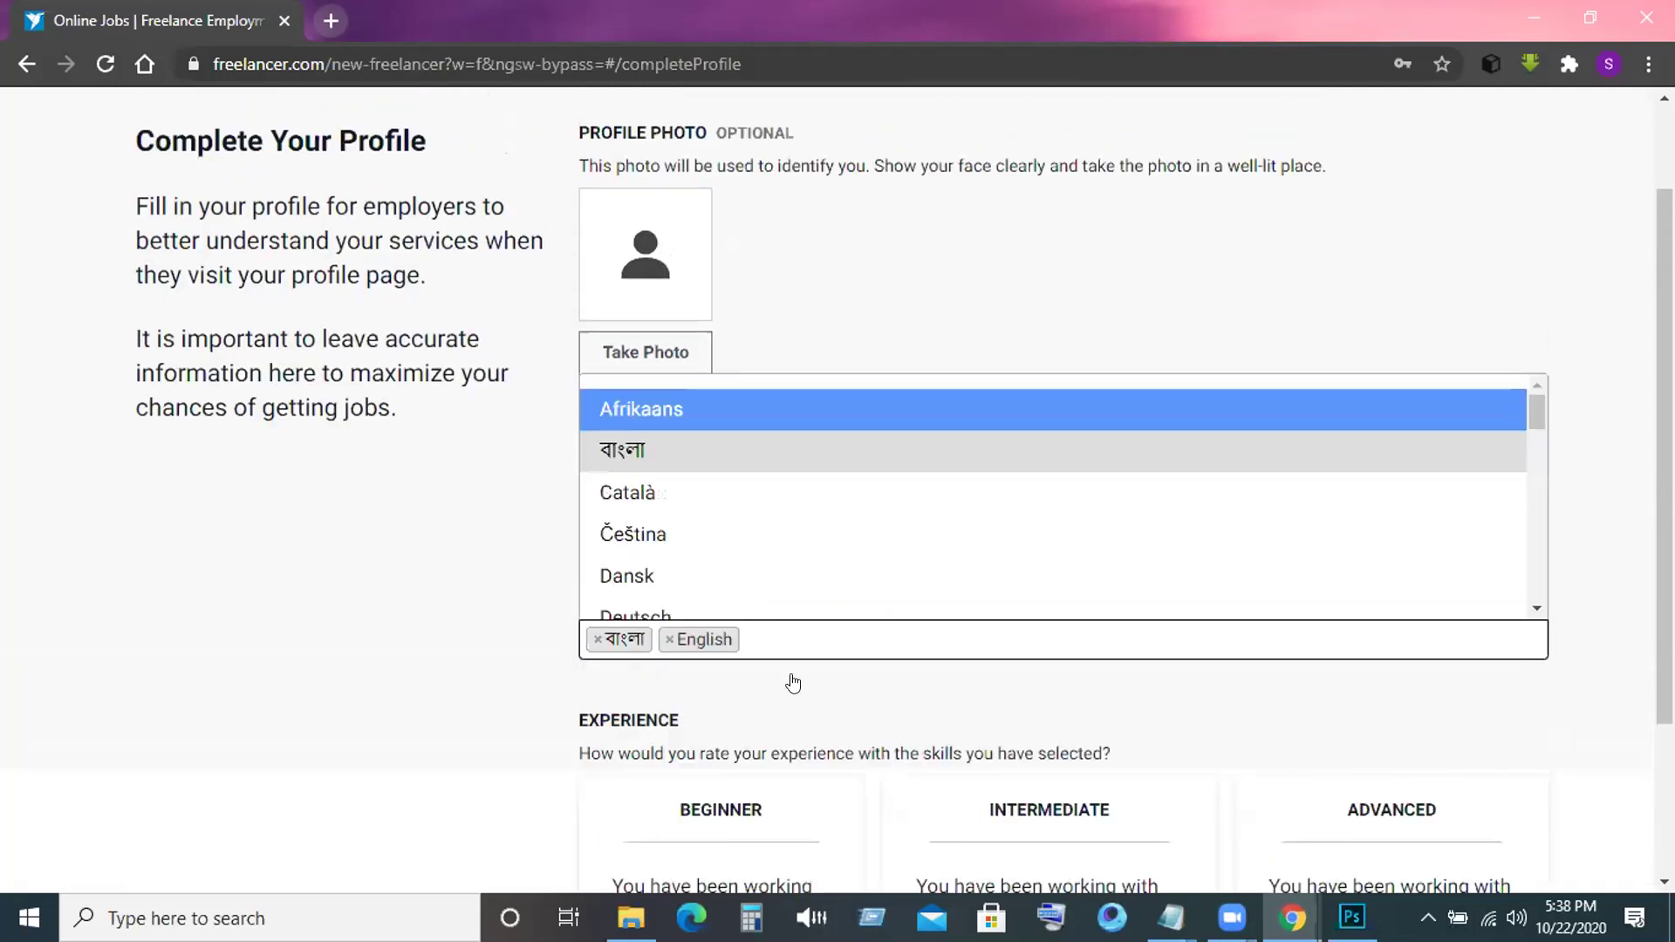
{"action": "key", "text": "Down"}
{"action": "key", "text": "Down"}
{"action": "key", "text": "Down"}
{"action": "key", "text": "Down"}
{"action": "key", "text": "Down"}
{"action": "key", "text": "Down"}
{"action": "key", "text": "Down"}
{"action": "key", "text": "Down"}
{"action": "key", "text": "Down"}
{"action": "key", "text": "Down"}
{"action": "scroll", "coordinate": [799, 742], "scroll_direction": "down", "scroll_amount": 3}
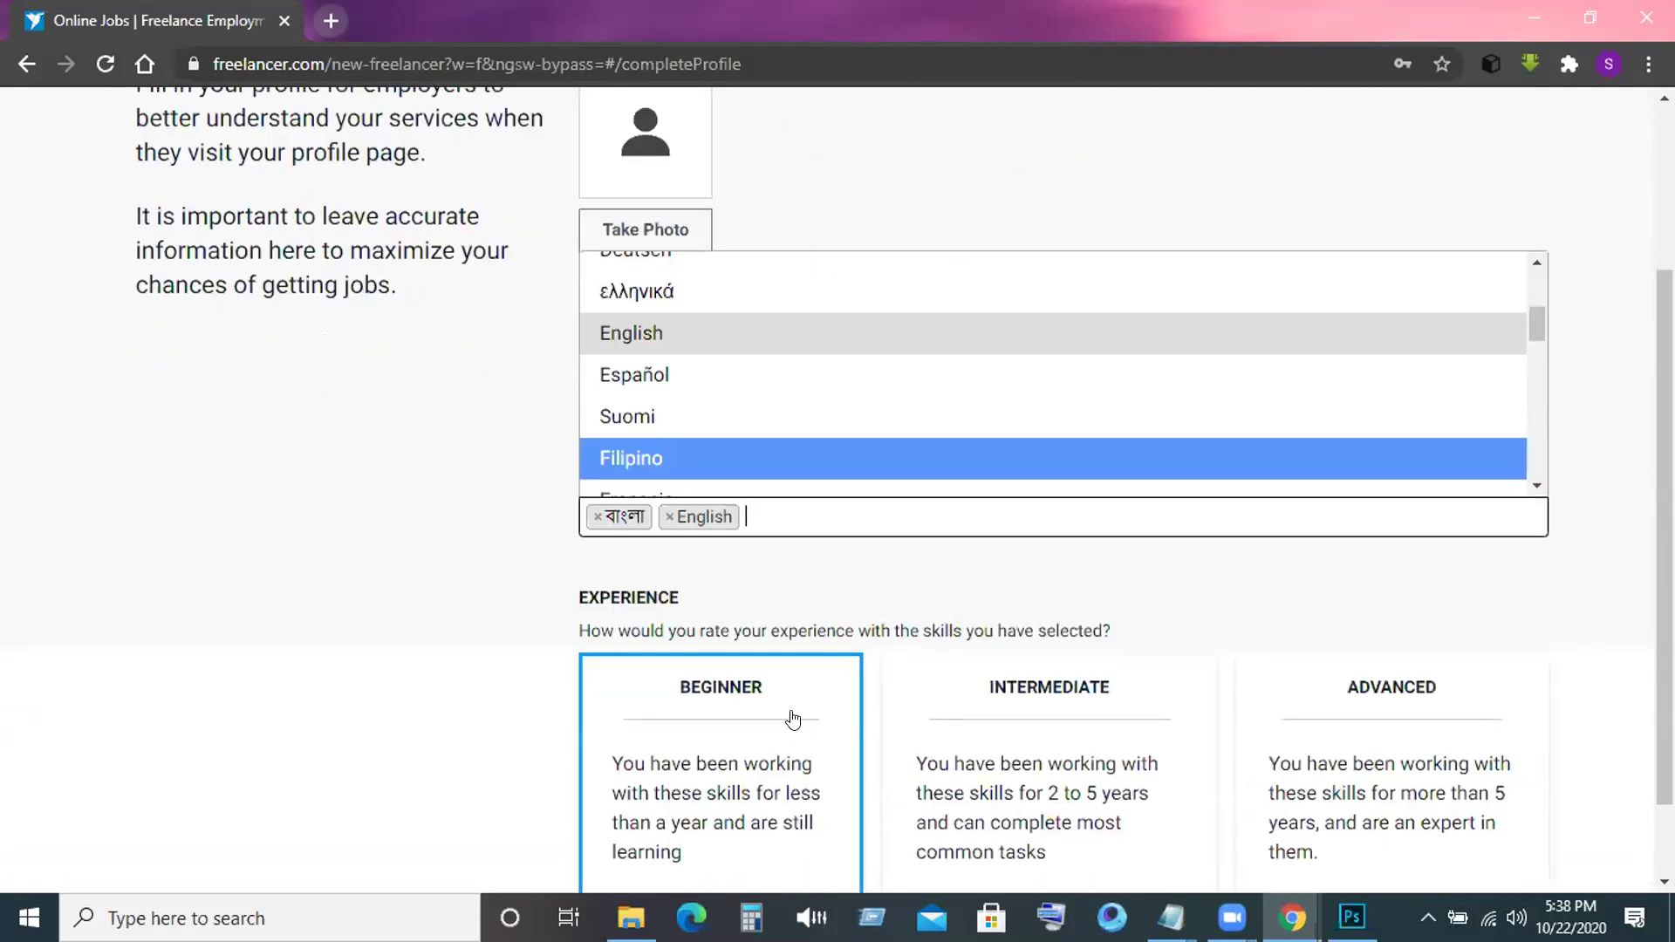
{"action": "scroll", "coordinate": [792, 719], "scroll_direction": "down", "scroll_amount": 1}
{"action": "left_click", "coordinate": [1148, 637]}
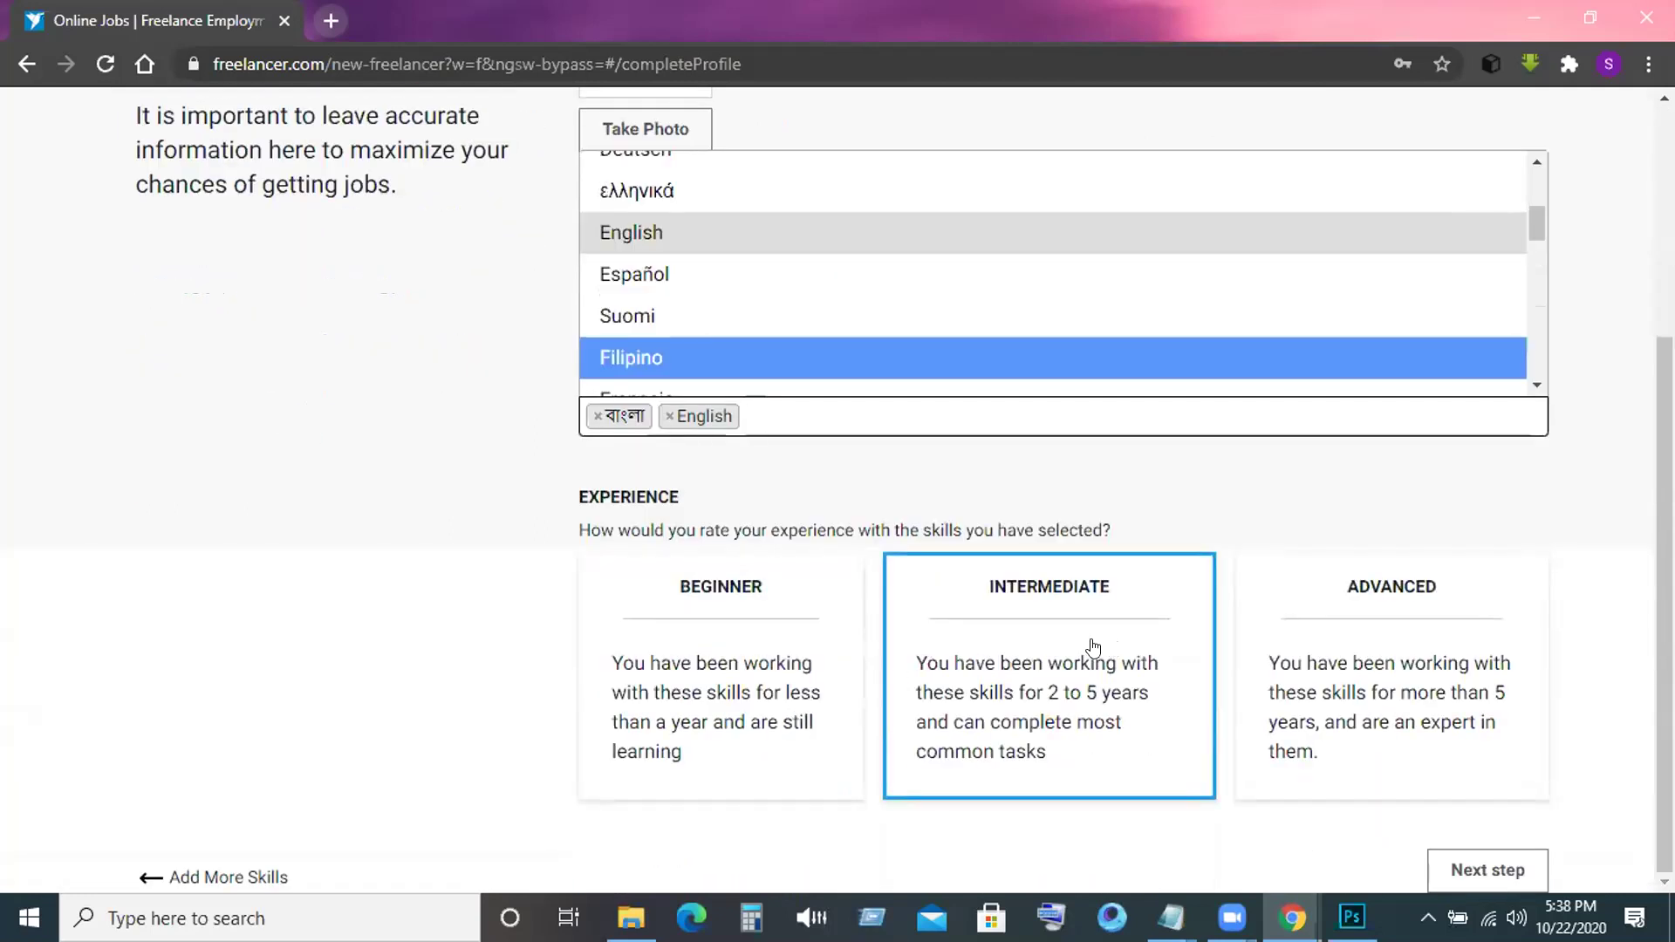
{"action": "left_click", "coordinate": [1073, 660]}
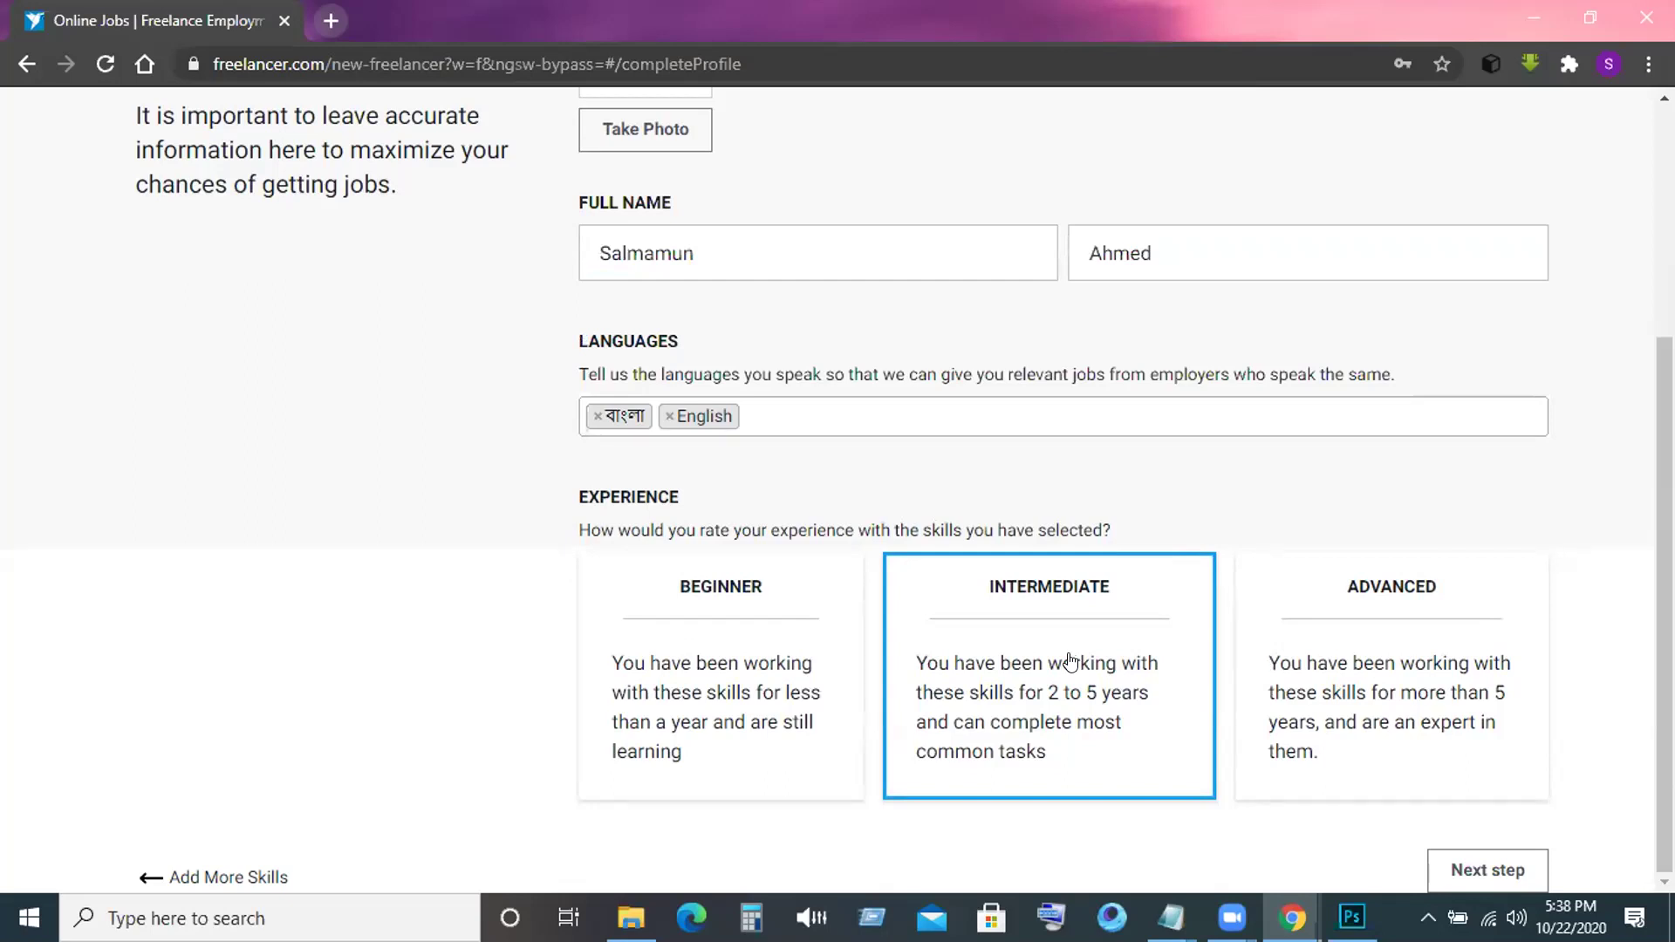
Submit the completed profile step to reach the payment-method page.
{"action": "left_click", "coordinate": [1457, 870]}
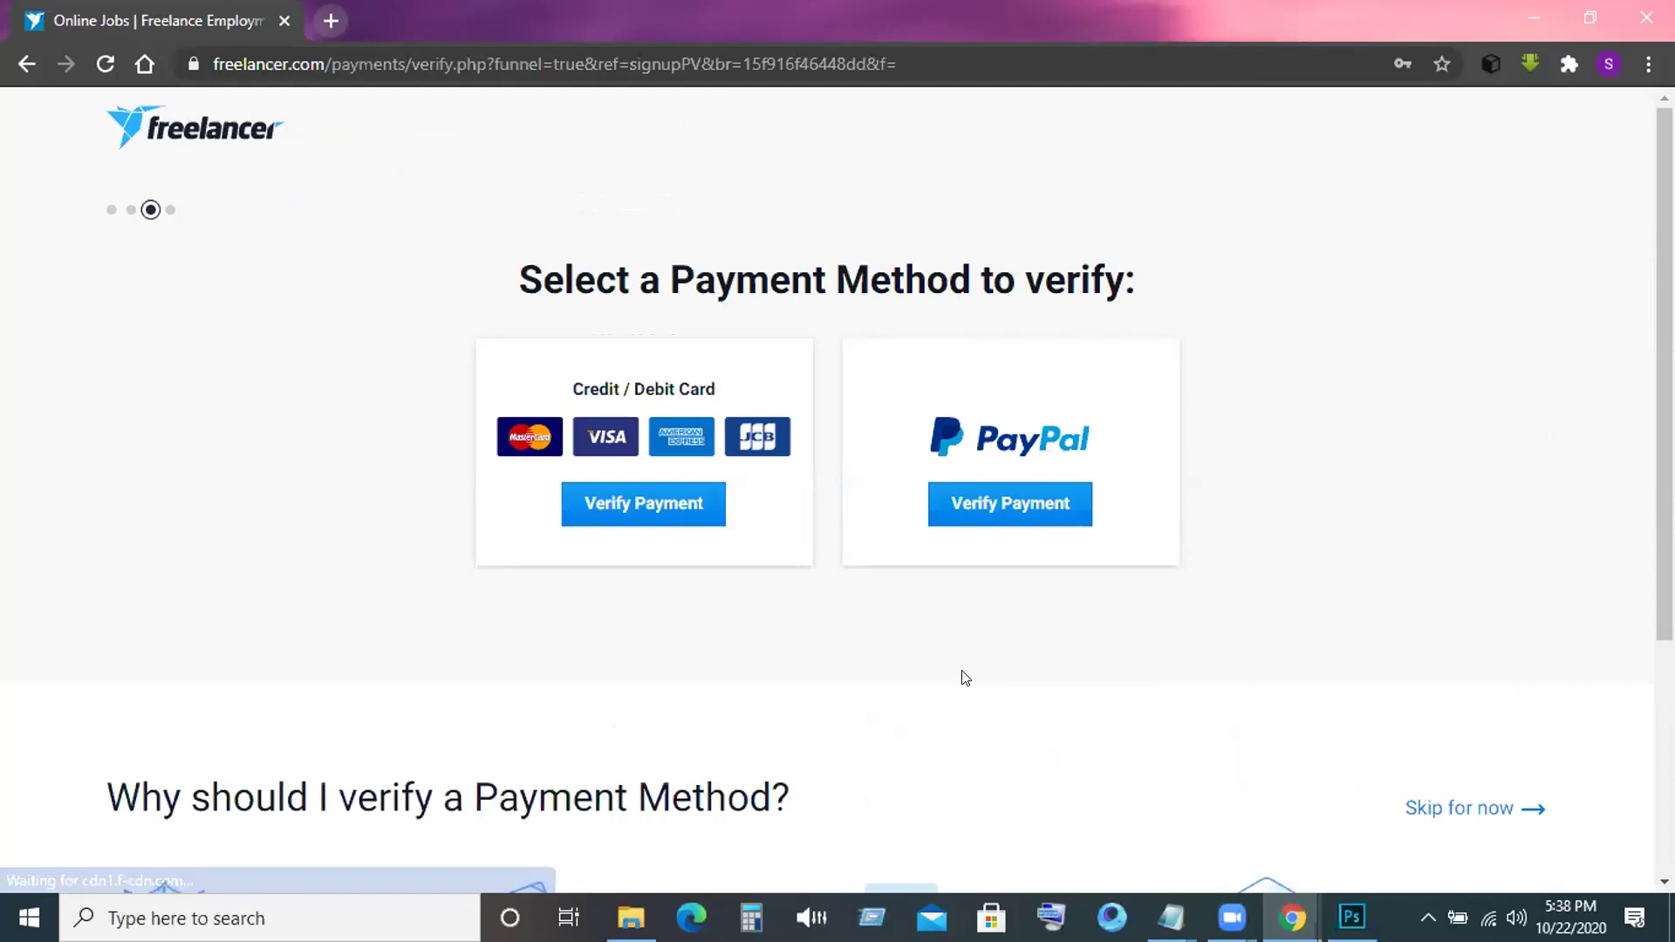
{"action": "scroll", "coordinate": [965, 678], "scroll_direction": "down", "scroll_amount": 1}
{"action": "scroll", "coordinate": [965, 678], "scroll_direction": "up", "scroll_amount": 1}
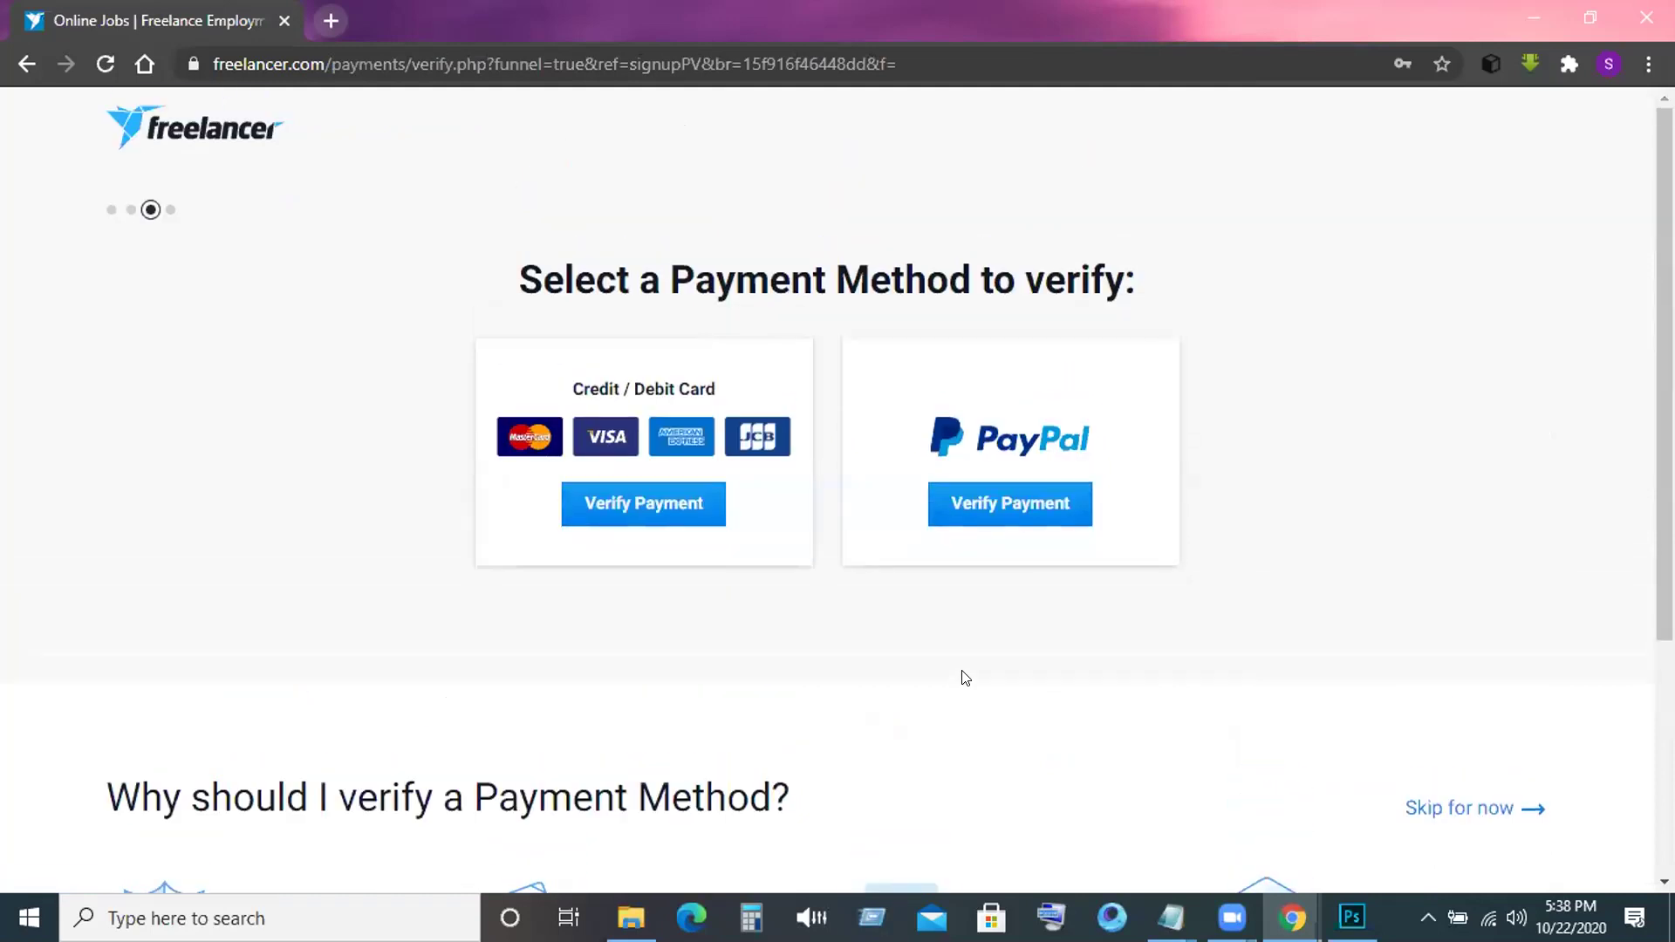
Skip payment-method verification and review the Plus Membership free-trial offer at USD $9.95/month.
{"action": "left_click", "coordinate": [1424, 810]}
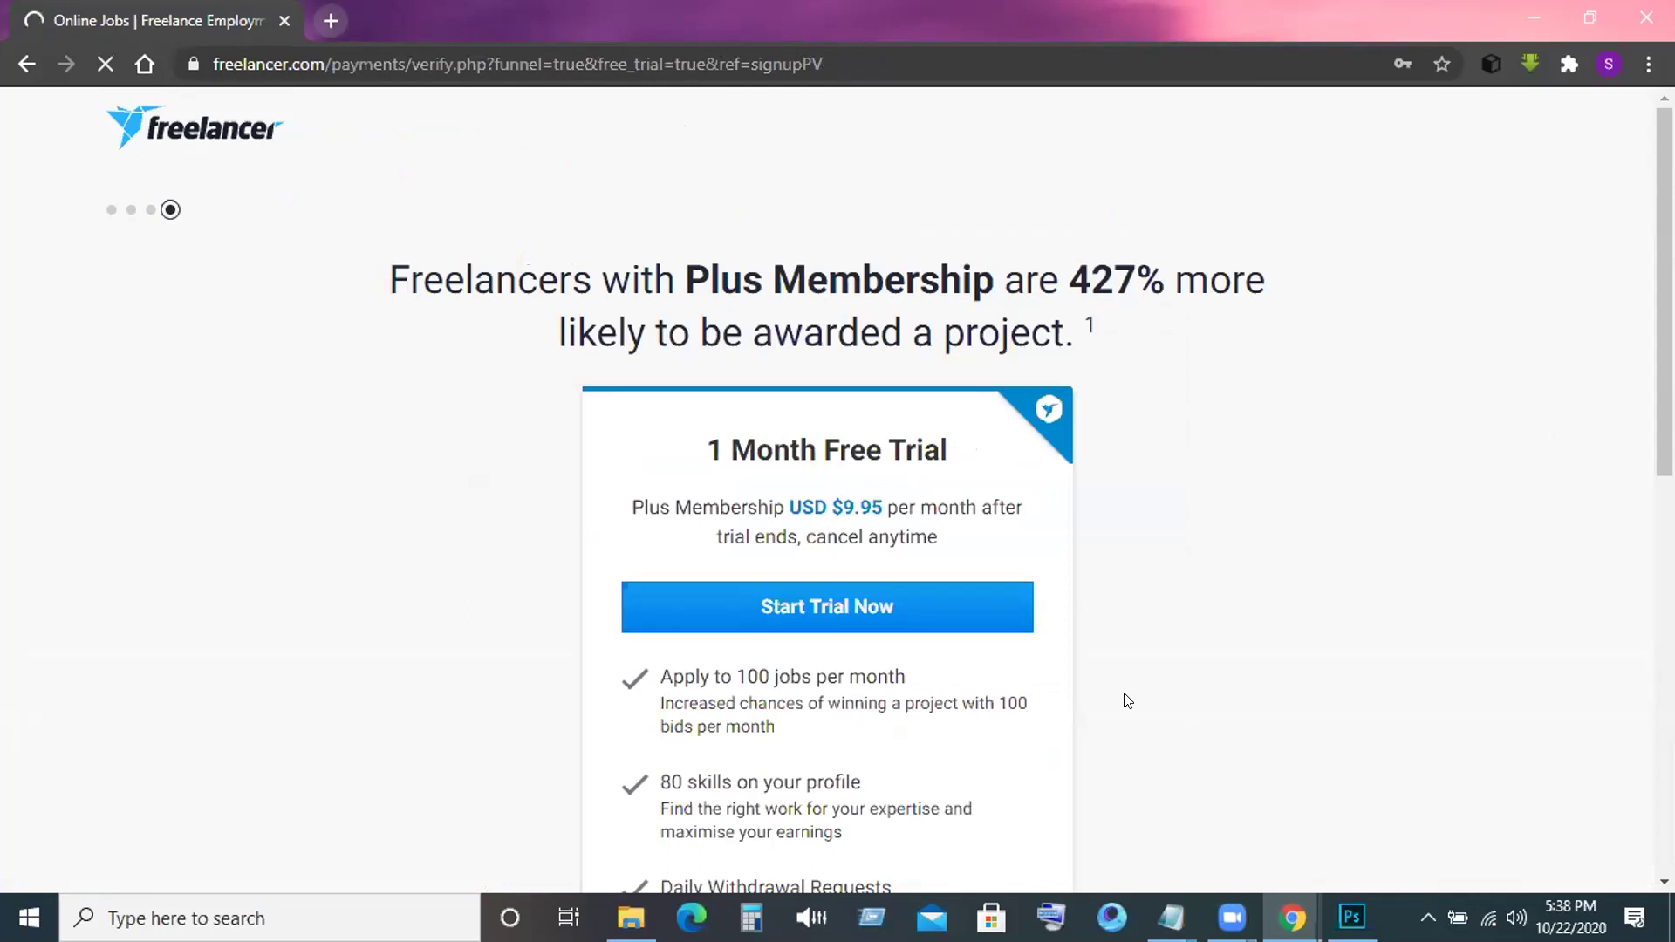
{"action": "scroll", "coordinate": [1127, 699], "scroll_direction": "down", "scroll_amount": 3}
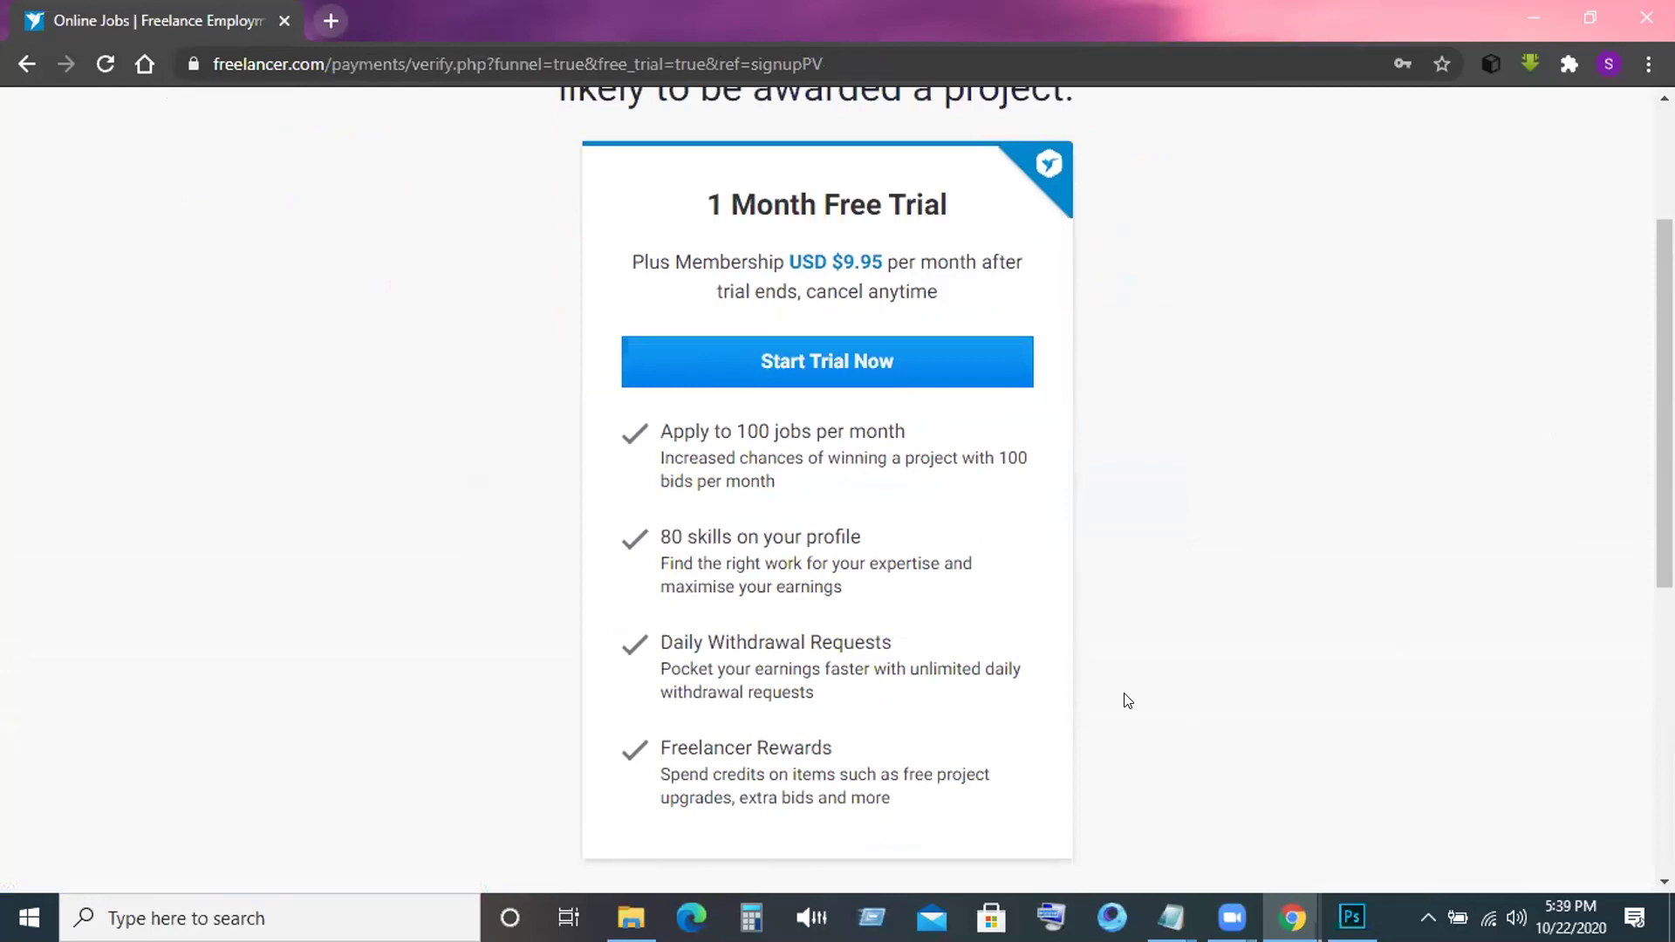
{"action": "scroll", "coordinate": [1127, 700], "scroll_direction": "down", "scroll_amount": 4}
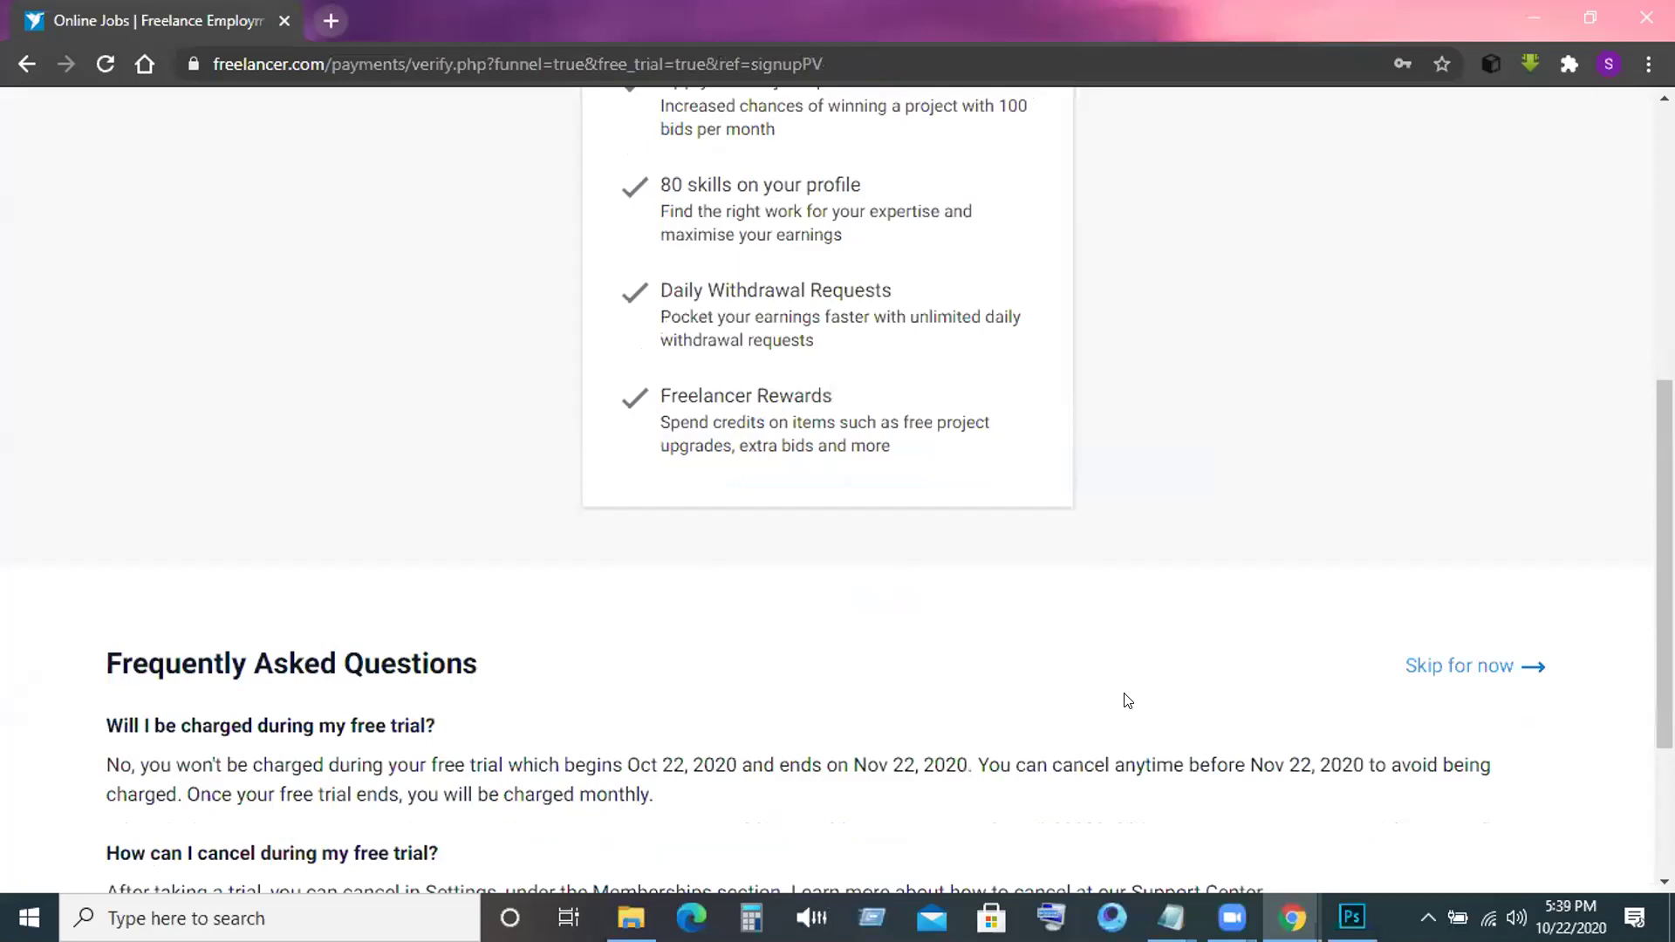
{"action": "scroll", "coordinate": [1128, 699], "scroll_direction": "up", "scroll_amount": 5}
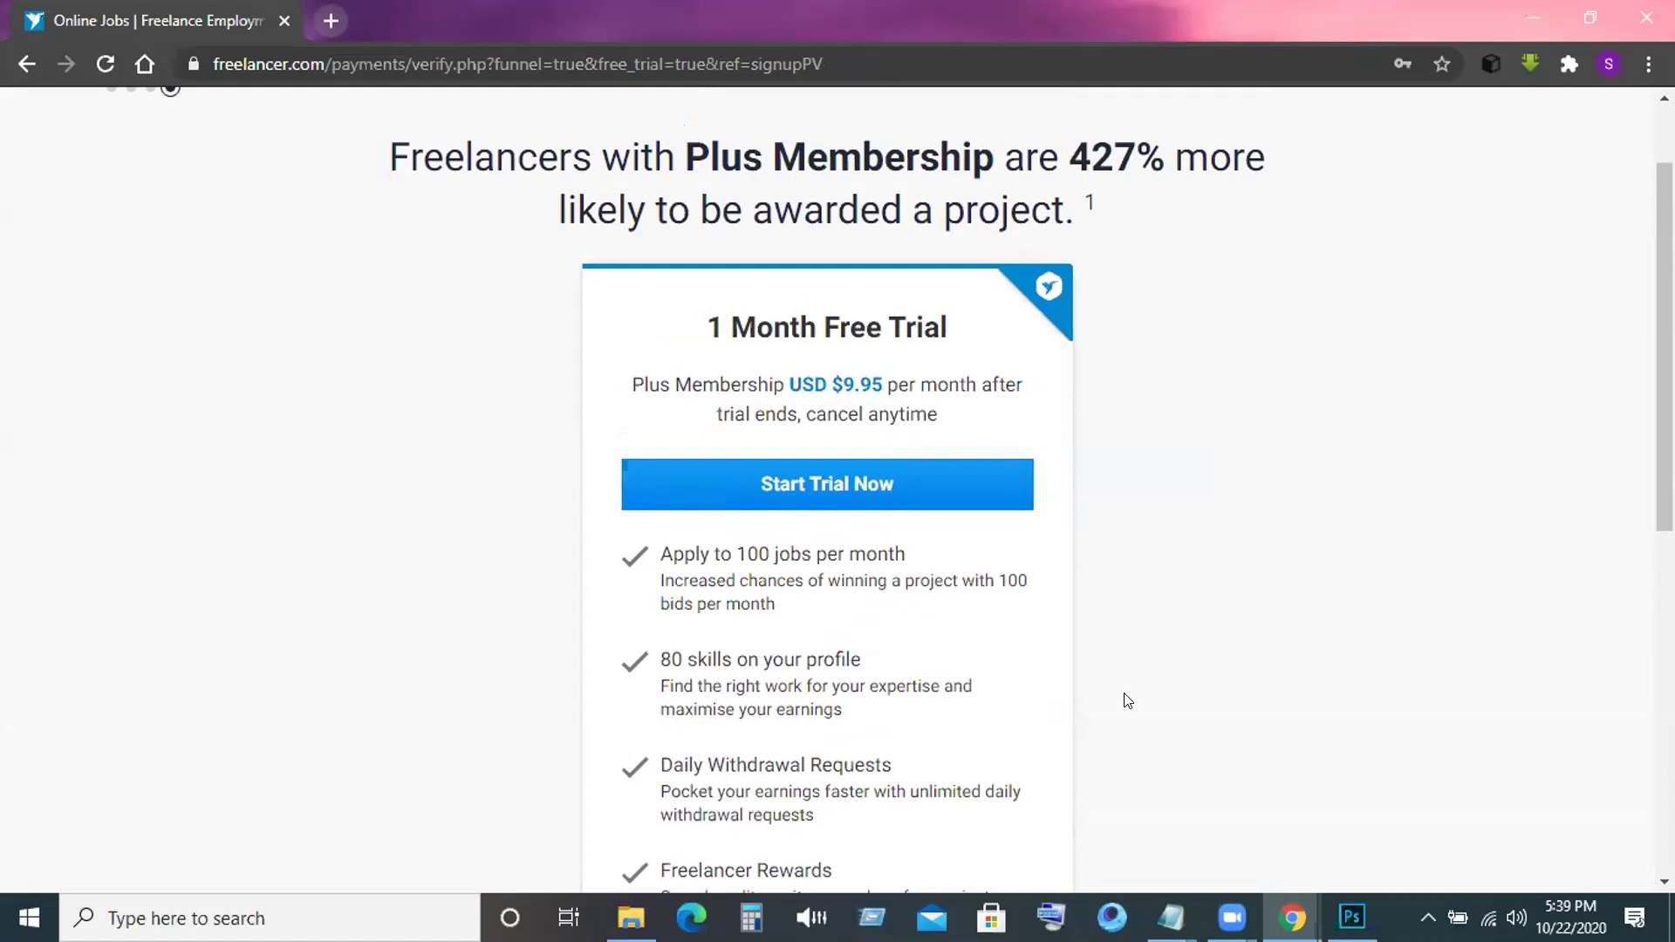
{"action": "scroll", "coordinate": [1128, 701], "scroll_direction": "down", "scroll_amount": 5}
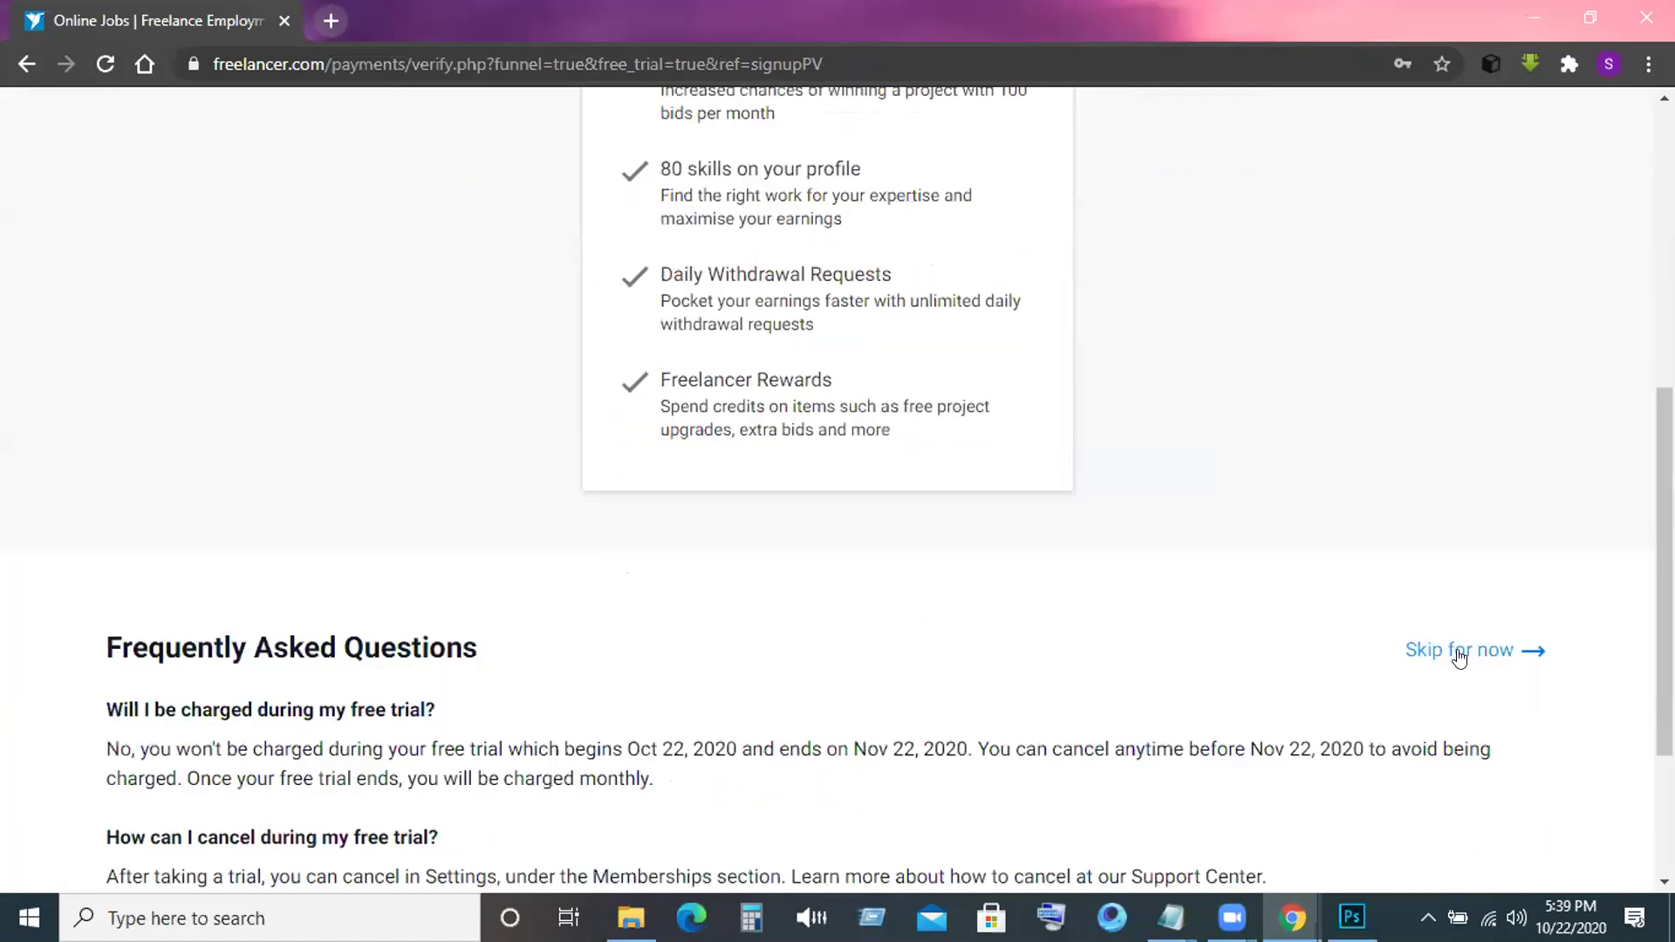
Skip the Plus Membership free trial and open a new browser tab.
{"action": "left_click", "coordinate": [1460, 657]}
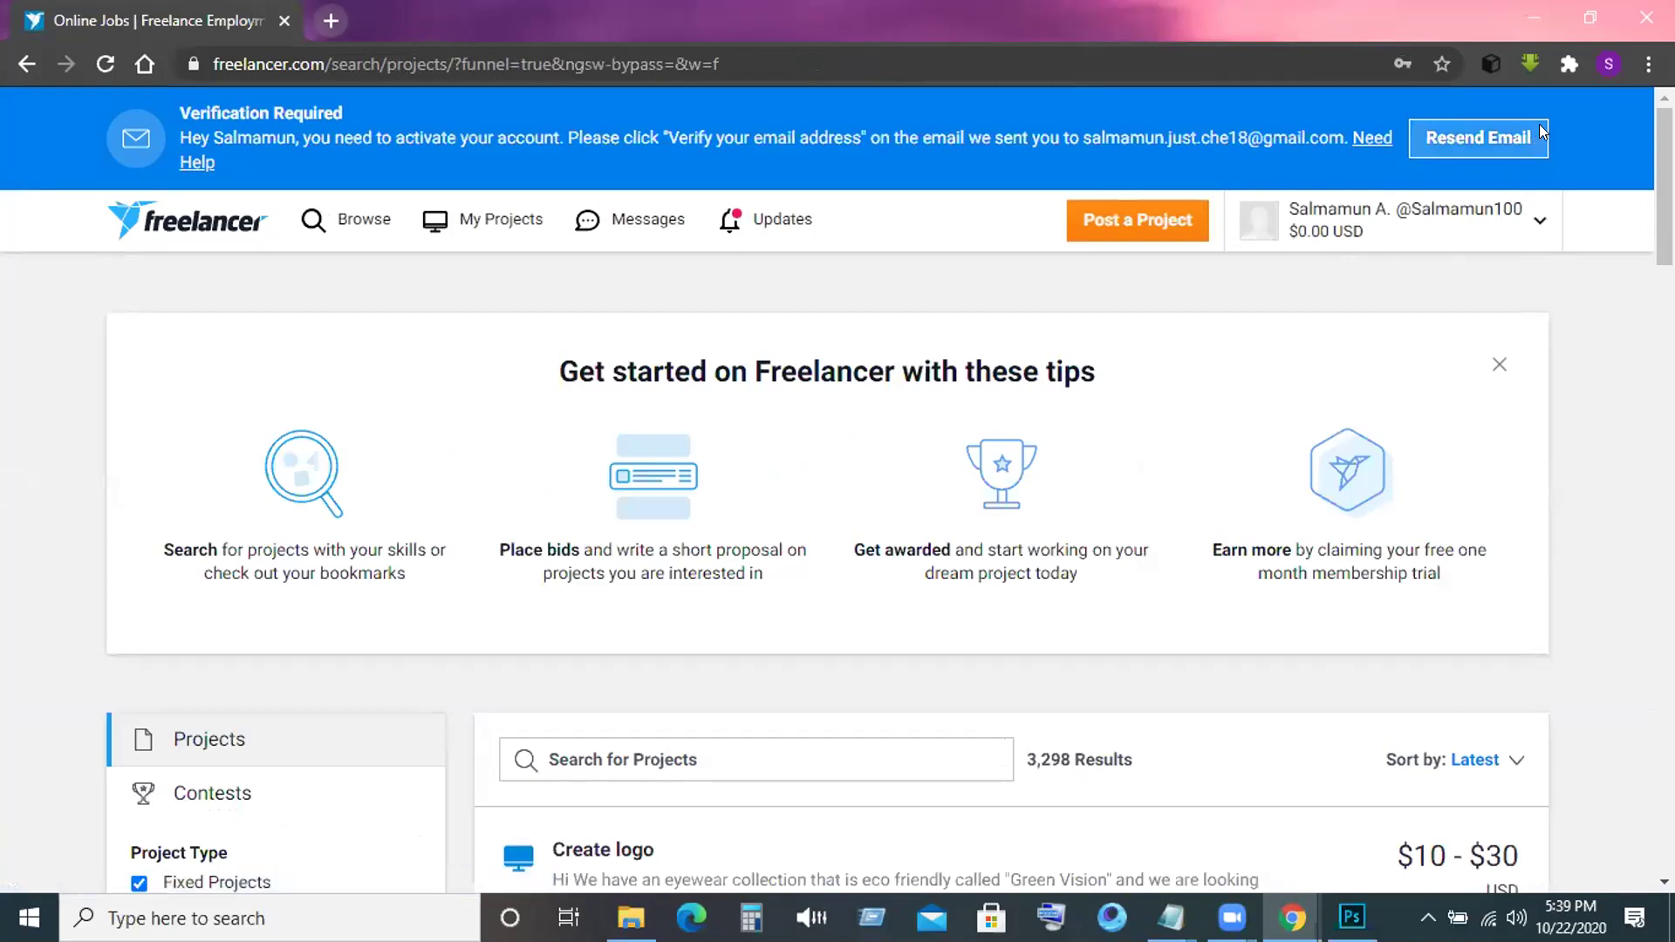
{"action": "left_click", "coordinate": [327, 18]}
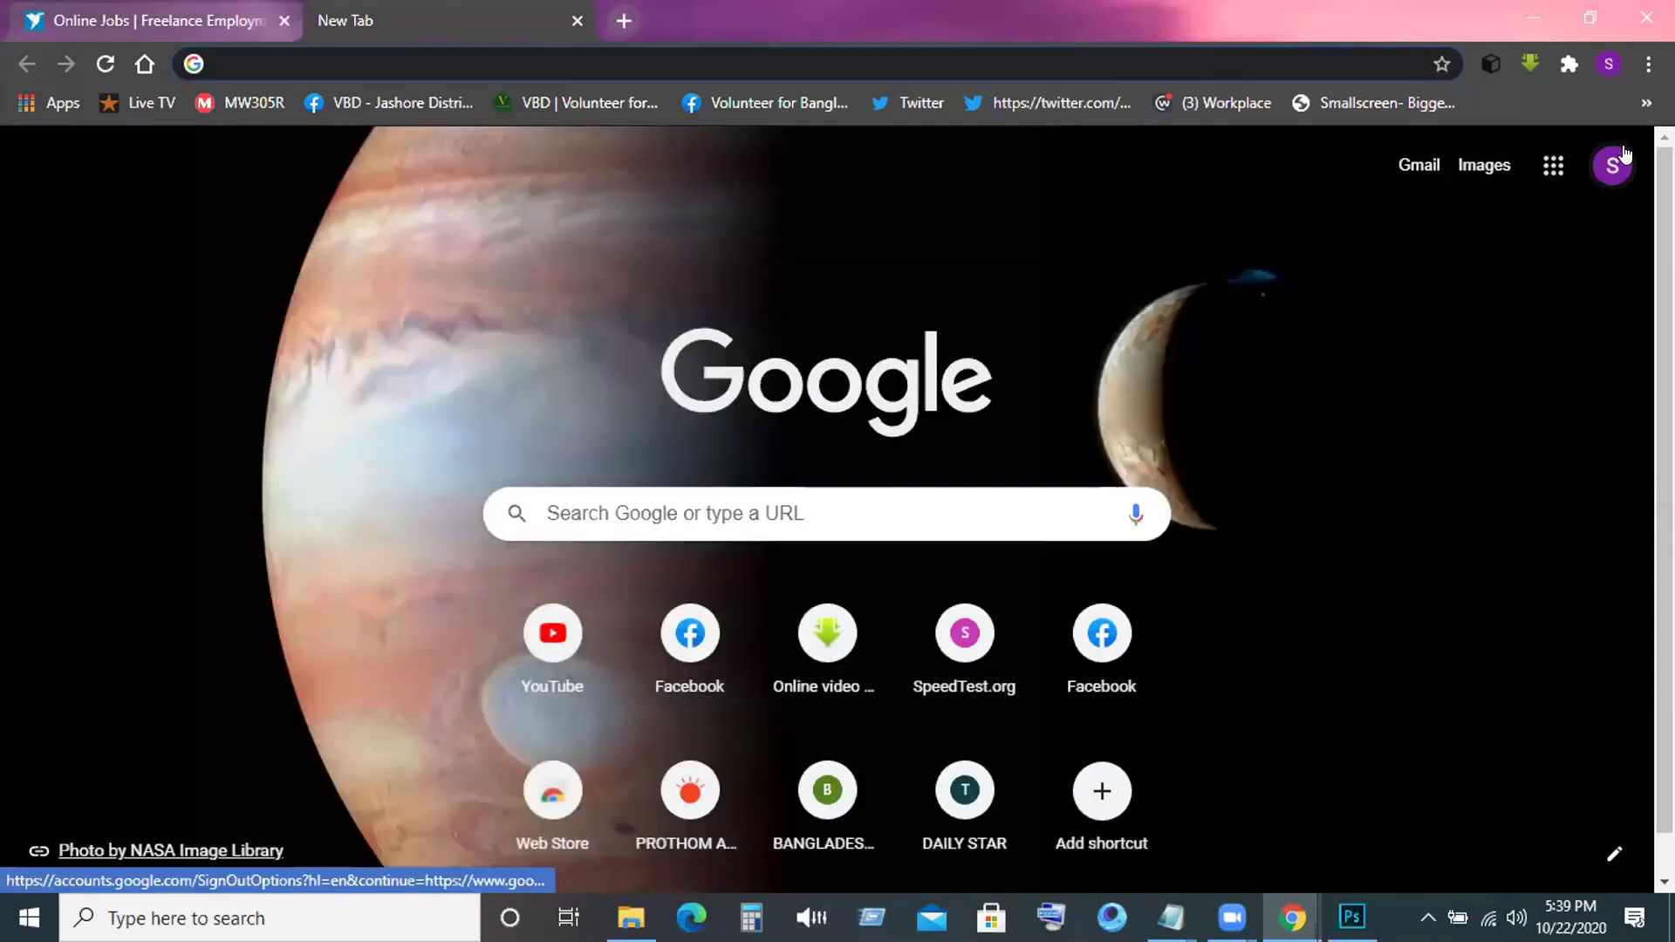
Switch to the Google account that received the mail and open the Welcome to Freelancer.com email.
{"action": "left_click", "coordinate": [1612, 165]}
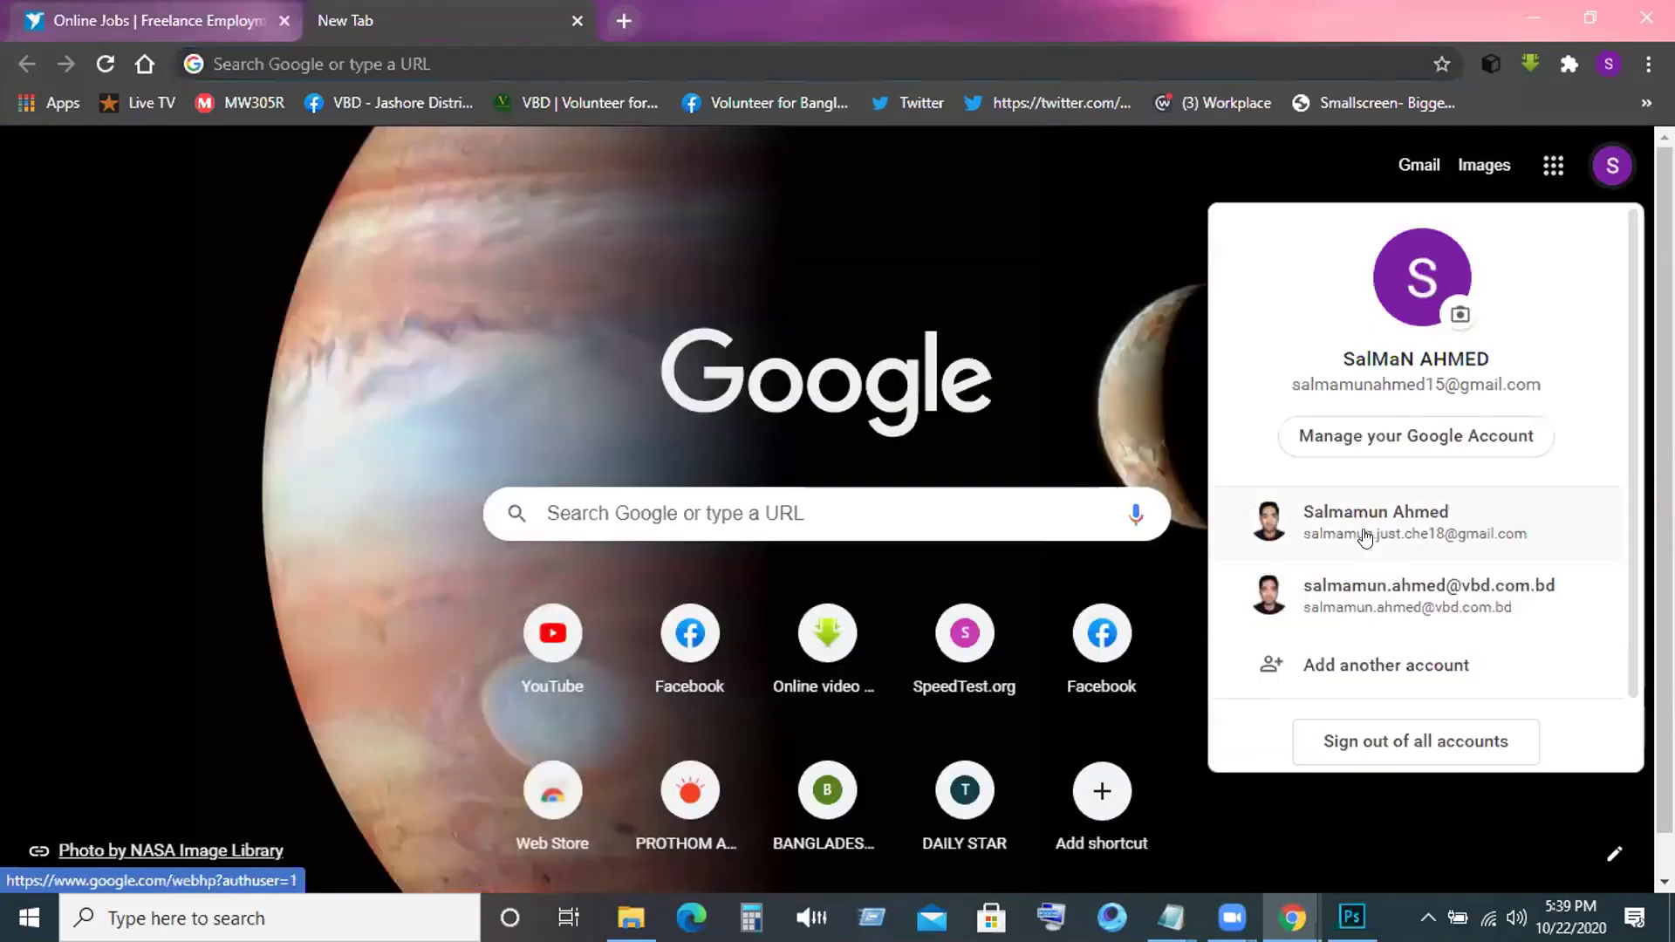
{"action": "left_click", "coordinate": [1366, 534]}
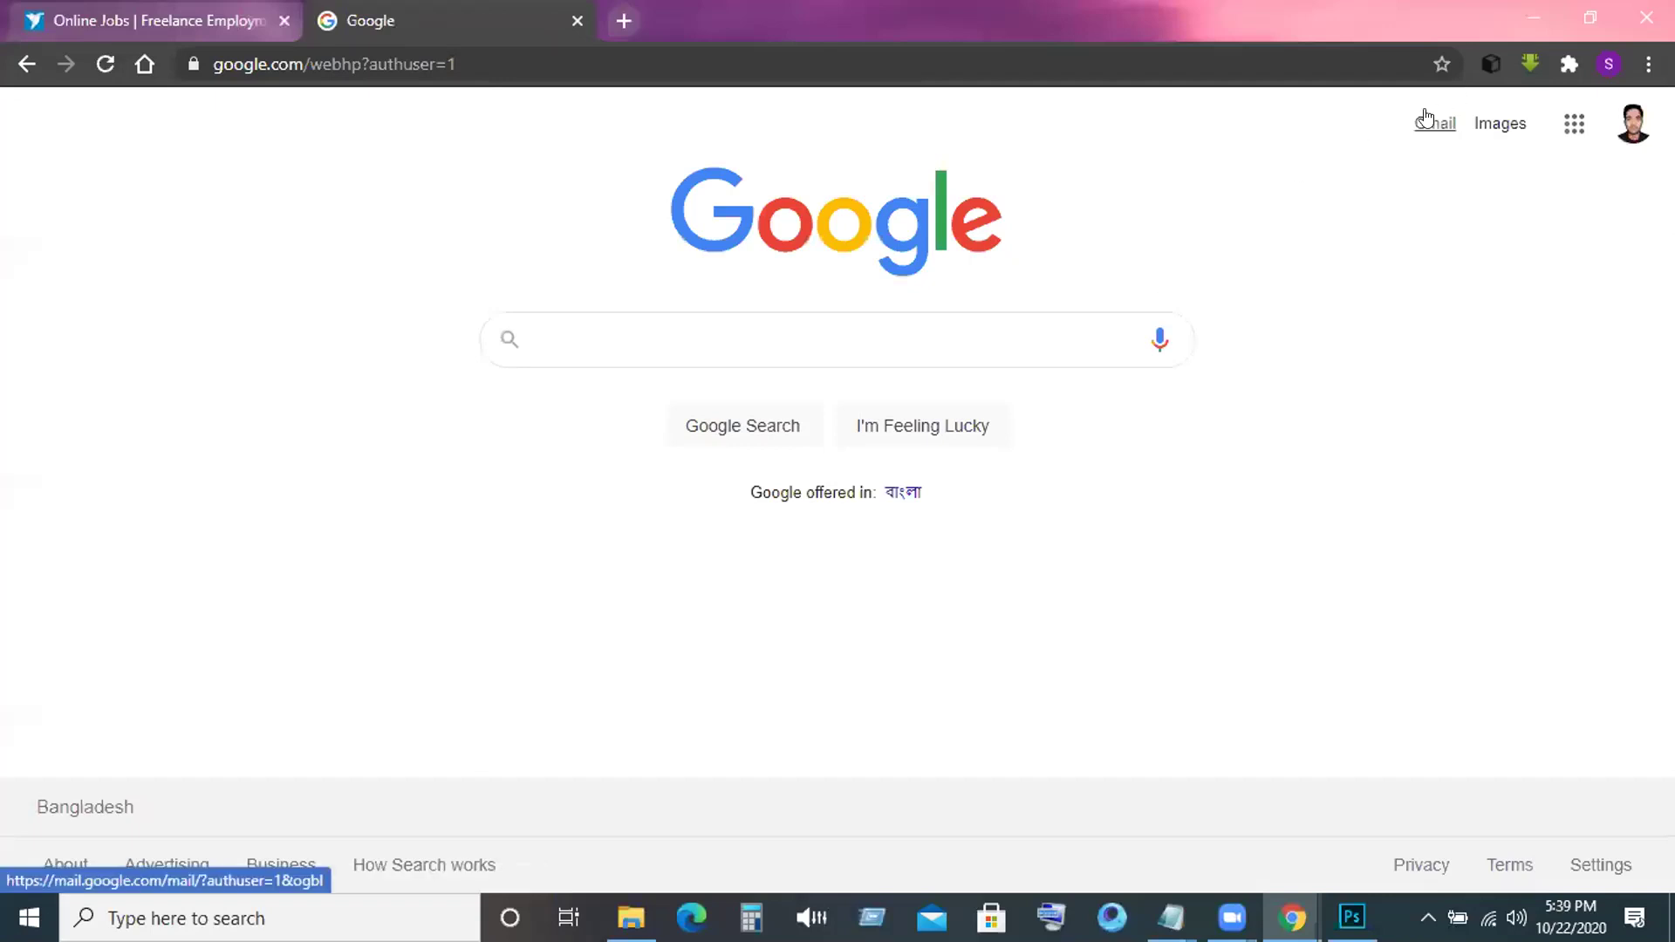
{"action": "left_click", "coordinate": [1427, 118]}
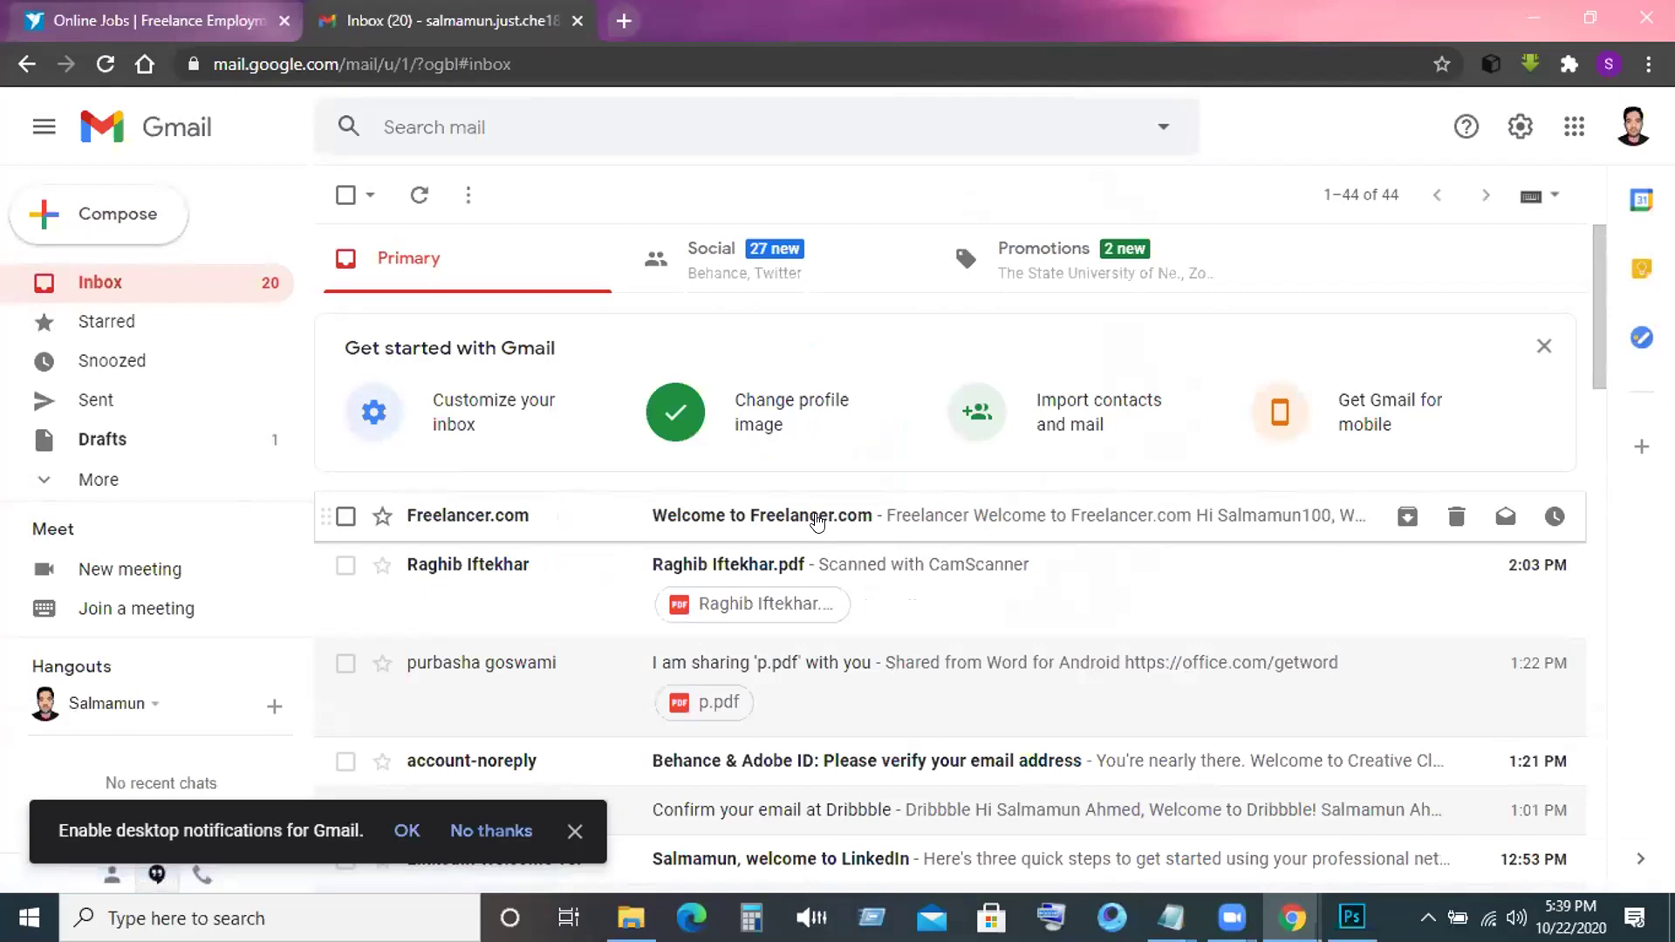
{"action": "left_click", "coordinate": [817, 520]}
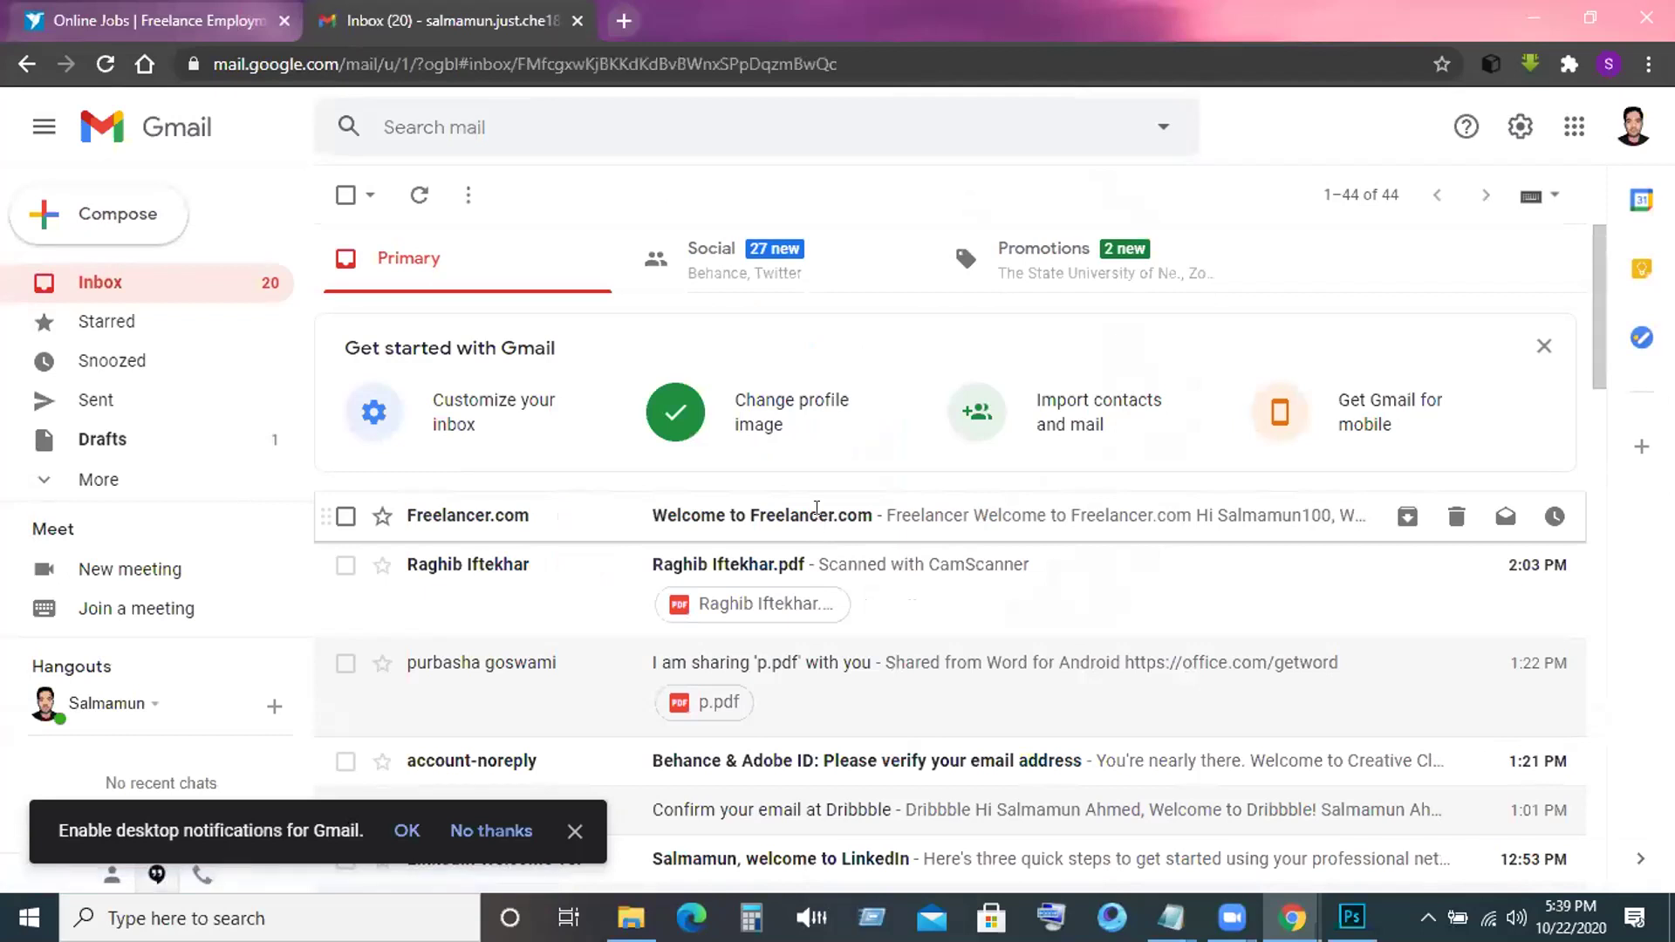
{"action": "scroll", "coordinate": [864, 599], "scroll_direction": "down", "scroll_amount": 3}
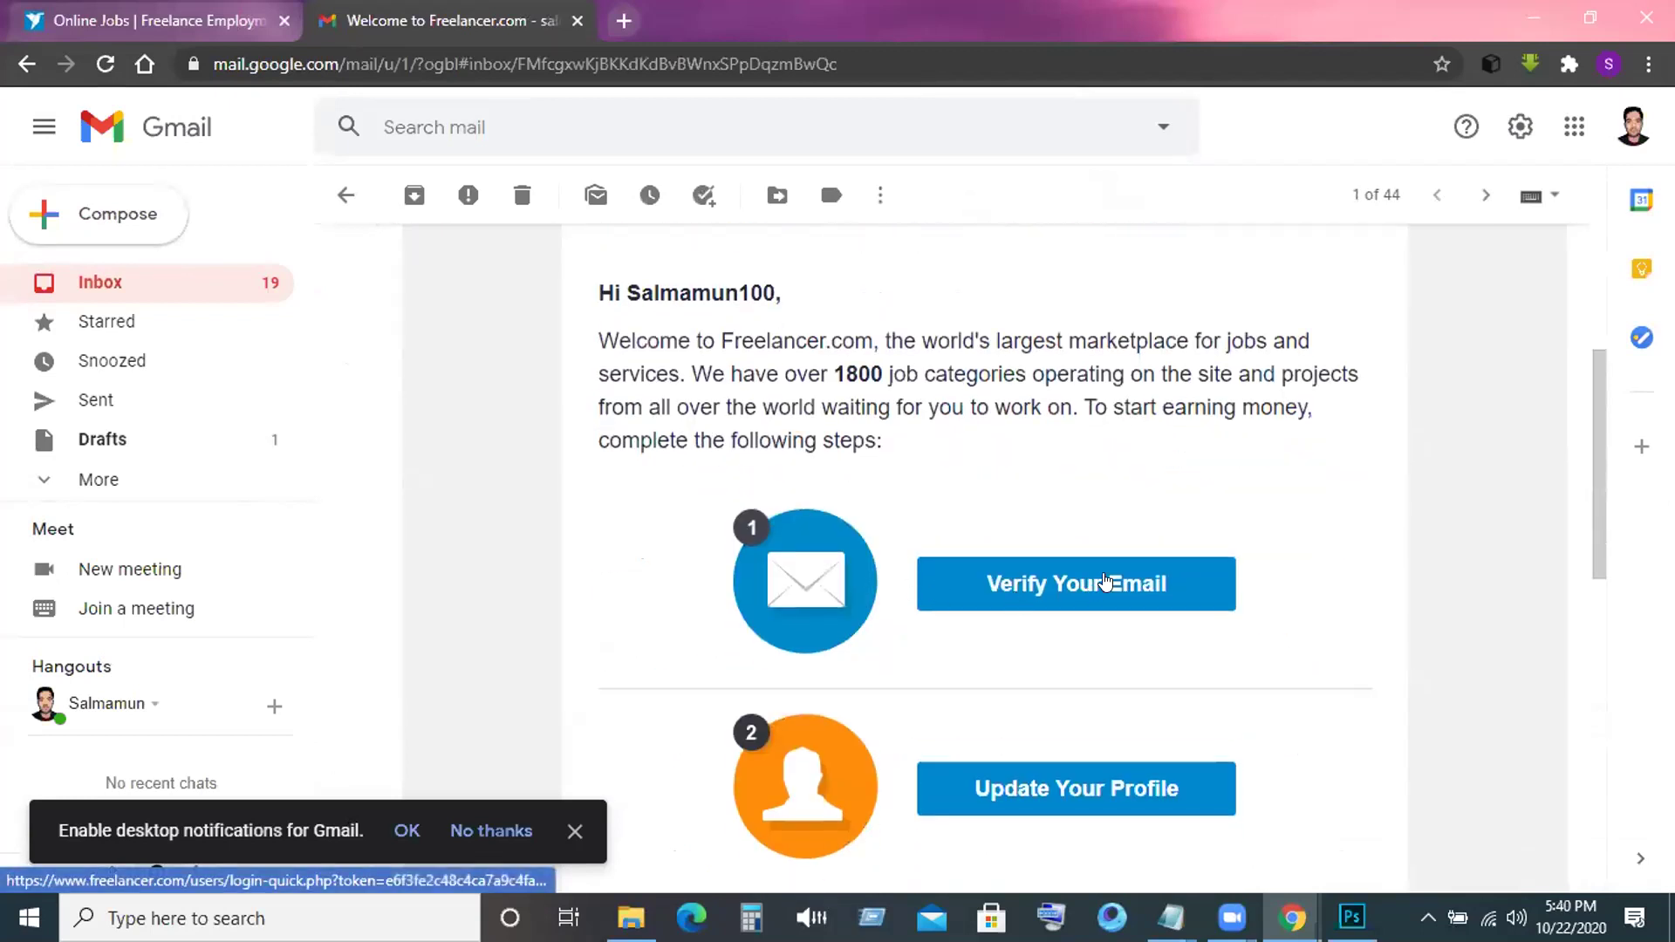
Verify the email via the welcome message, then skip the free-trial offer in the new tab.
{"action": "left_click", "coordinate": [1106, 582]}
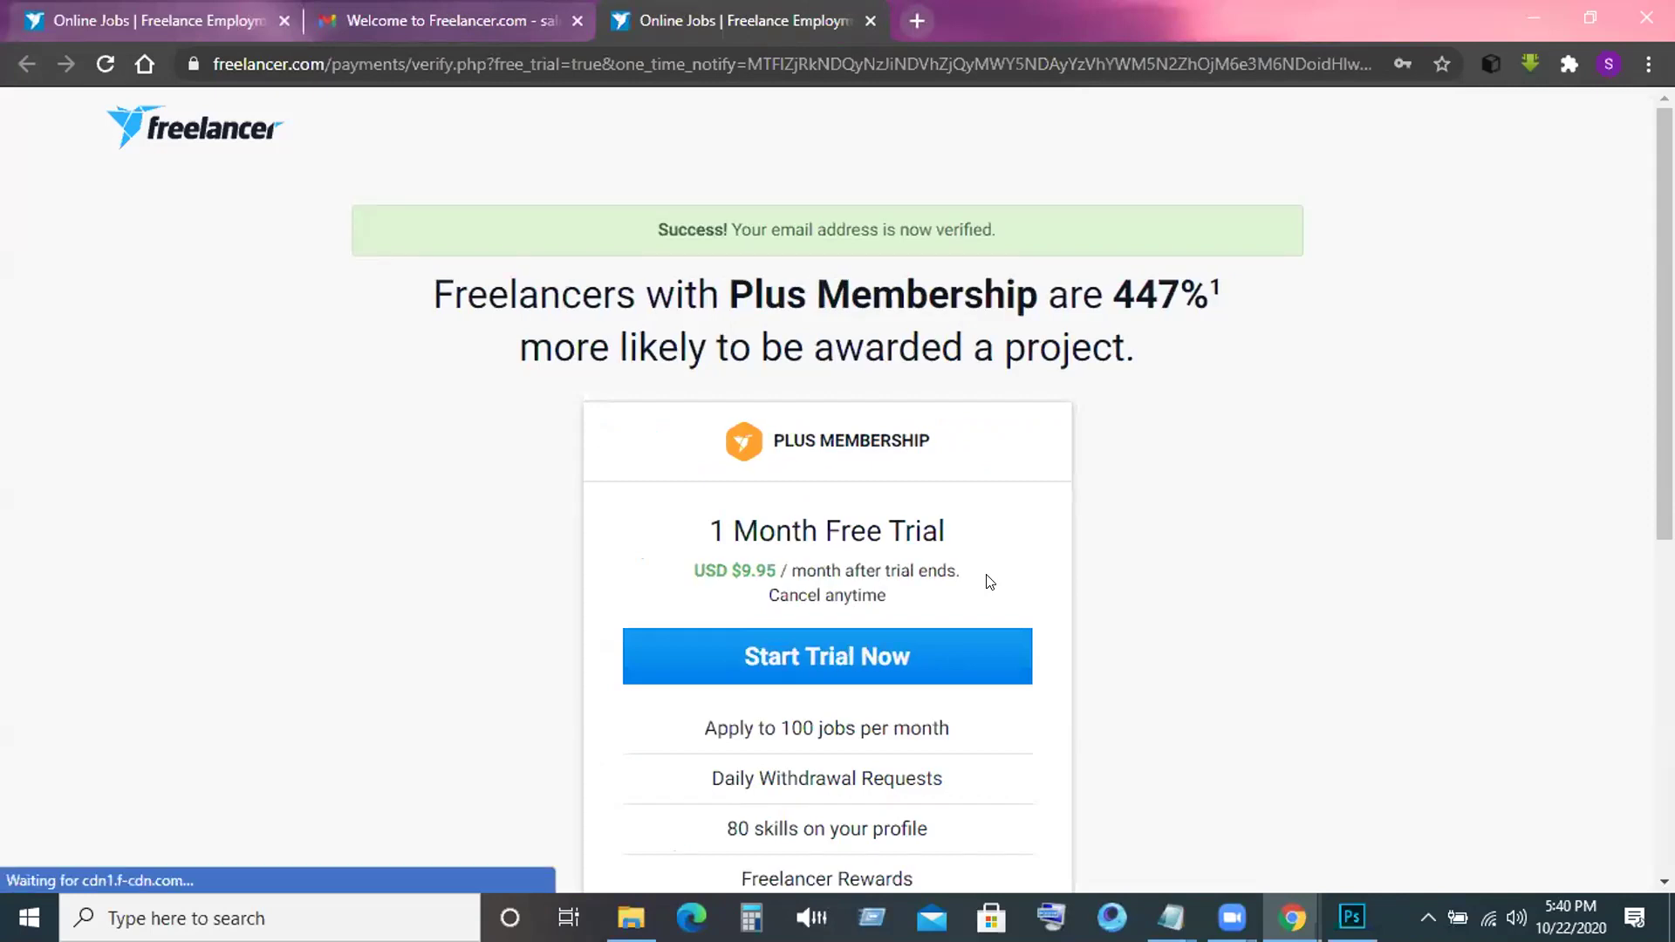
{"action": "scroll", "coordinate": [989, 582], "scroll_direction": "down", "scroll_amount": 3}
{"action": "scroll", "coordinate": [990, 582], "scroll_direction": "down", "scroll_amount": 5}
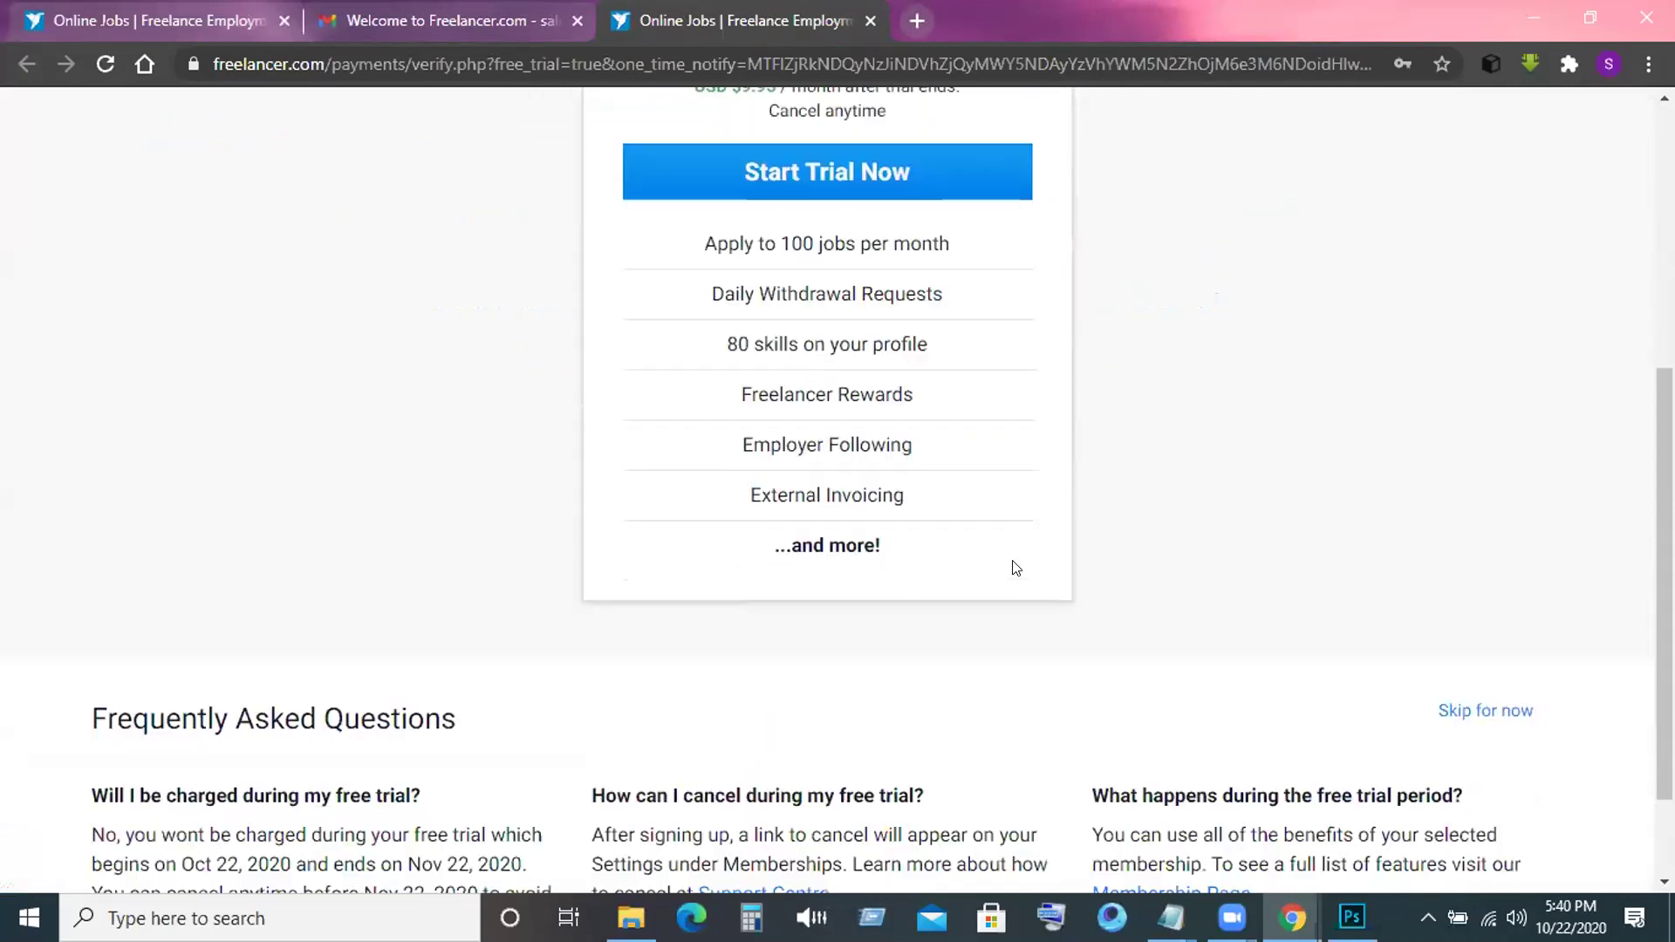
{"action": "left_click", "coordinate": [1469, 583]}
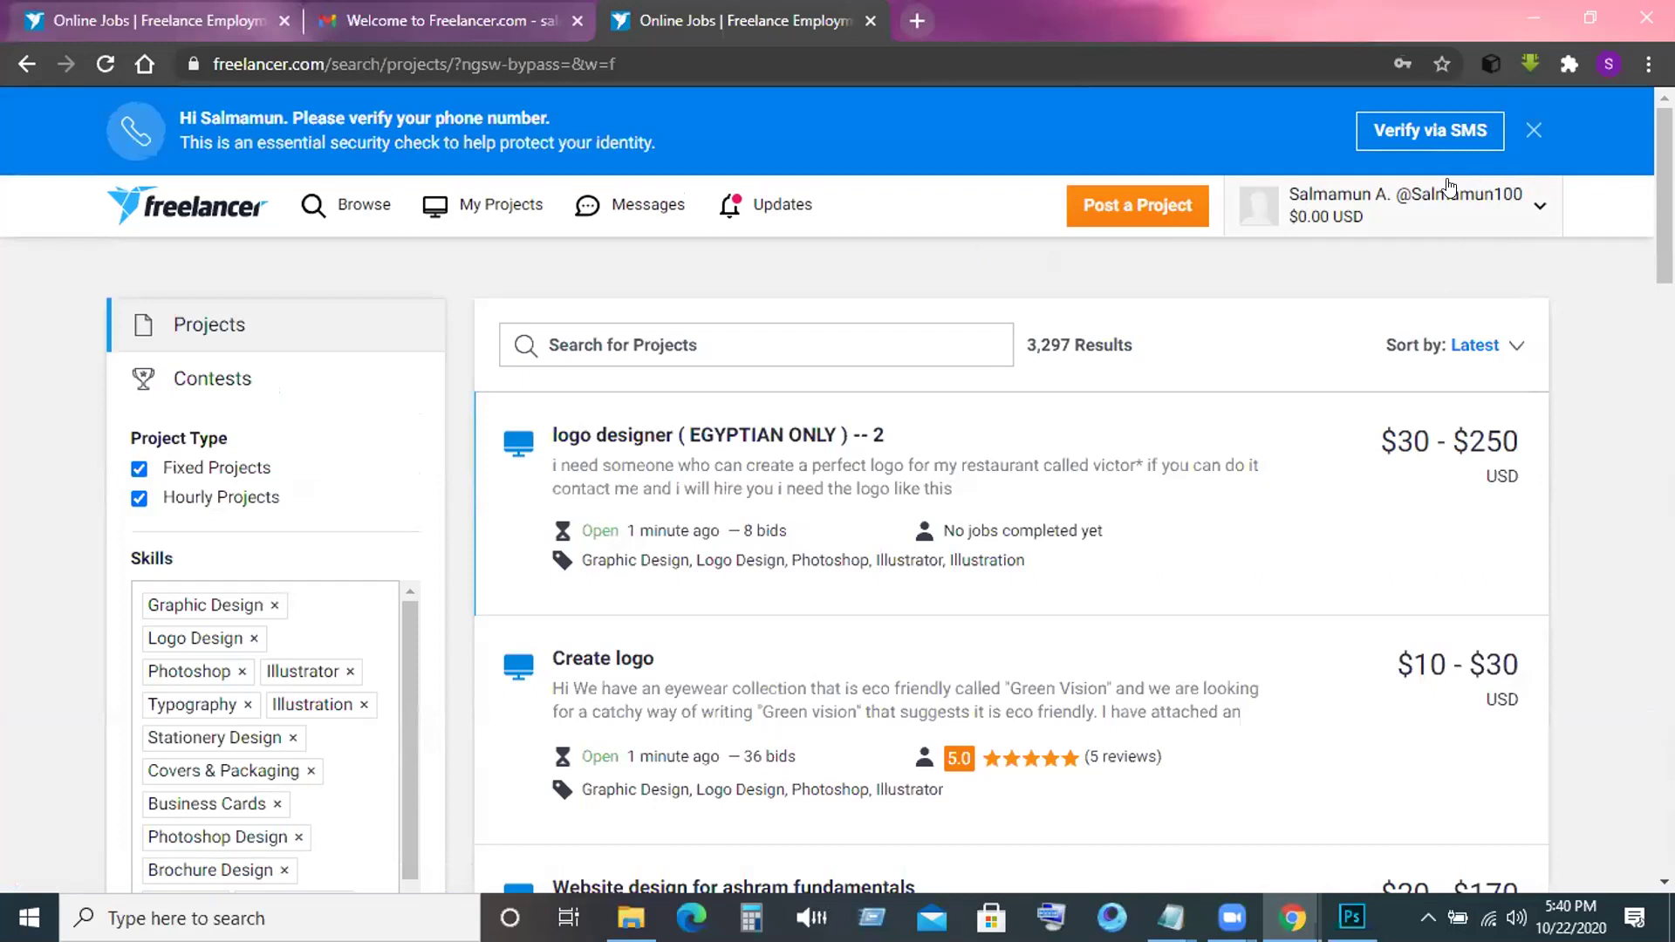
{"action": "left_click", "coordinate": [1537, 210]}
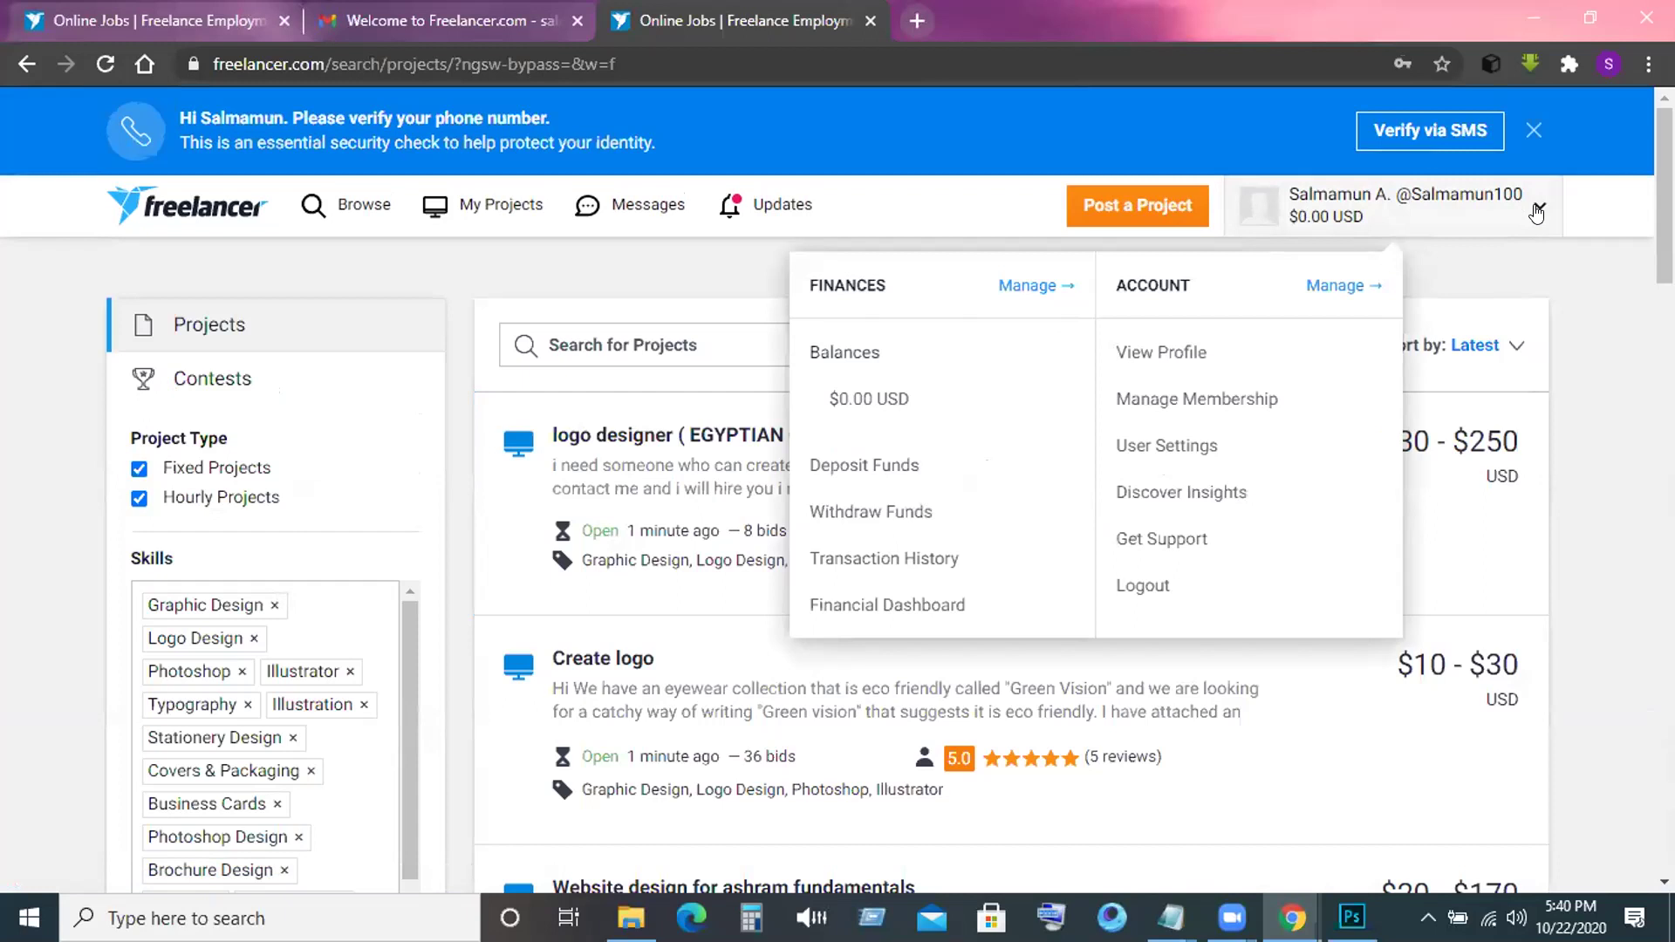
Open the account's public profile and switch it into edit mode.
{"action": "left_click", "coordinate": [1163, 352]}
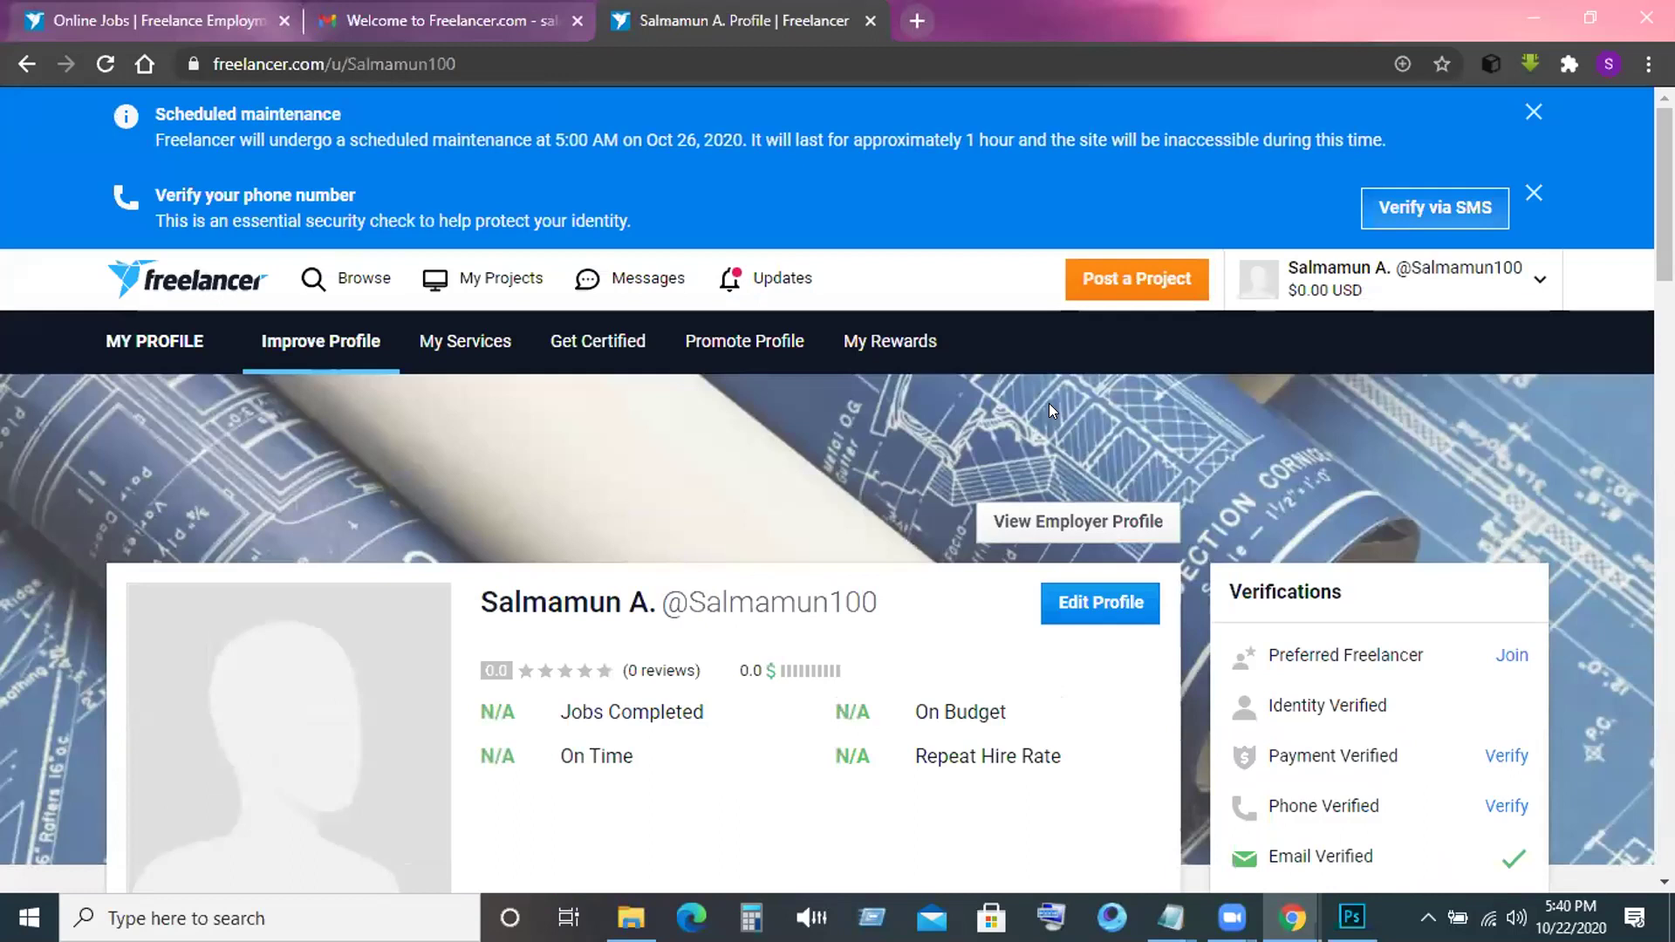
{"action": "scroll", "coordinate": [1051, 409], "scroll_direction": "down", "scroll_amount": 1}
{"action": "scroll", "coordinate": [1050, 409], "scroll_direction": "down", "scroll_amount": 1}
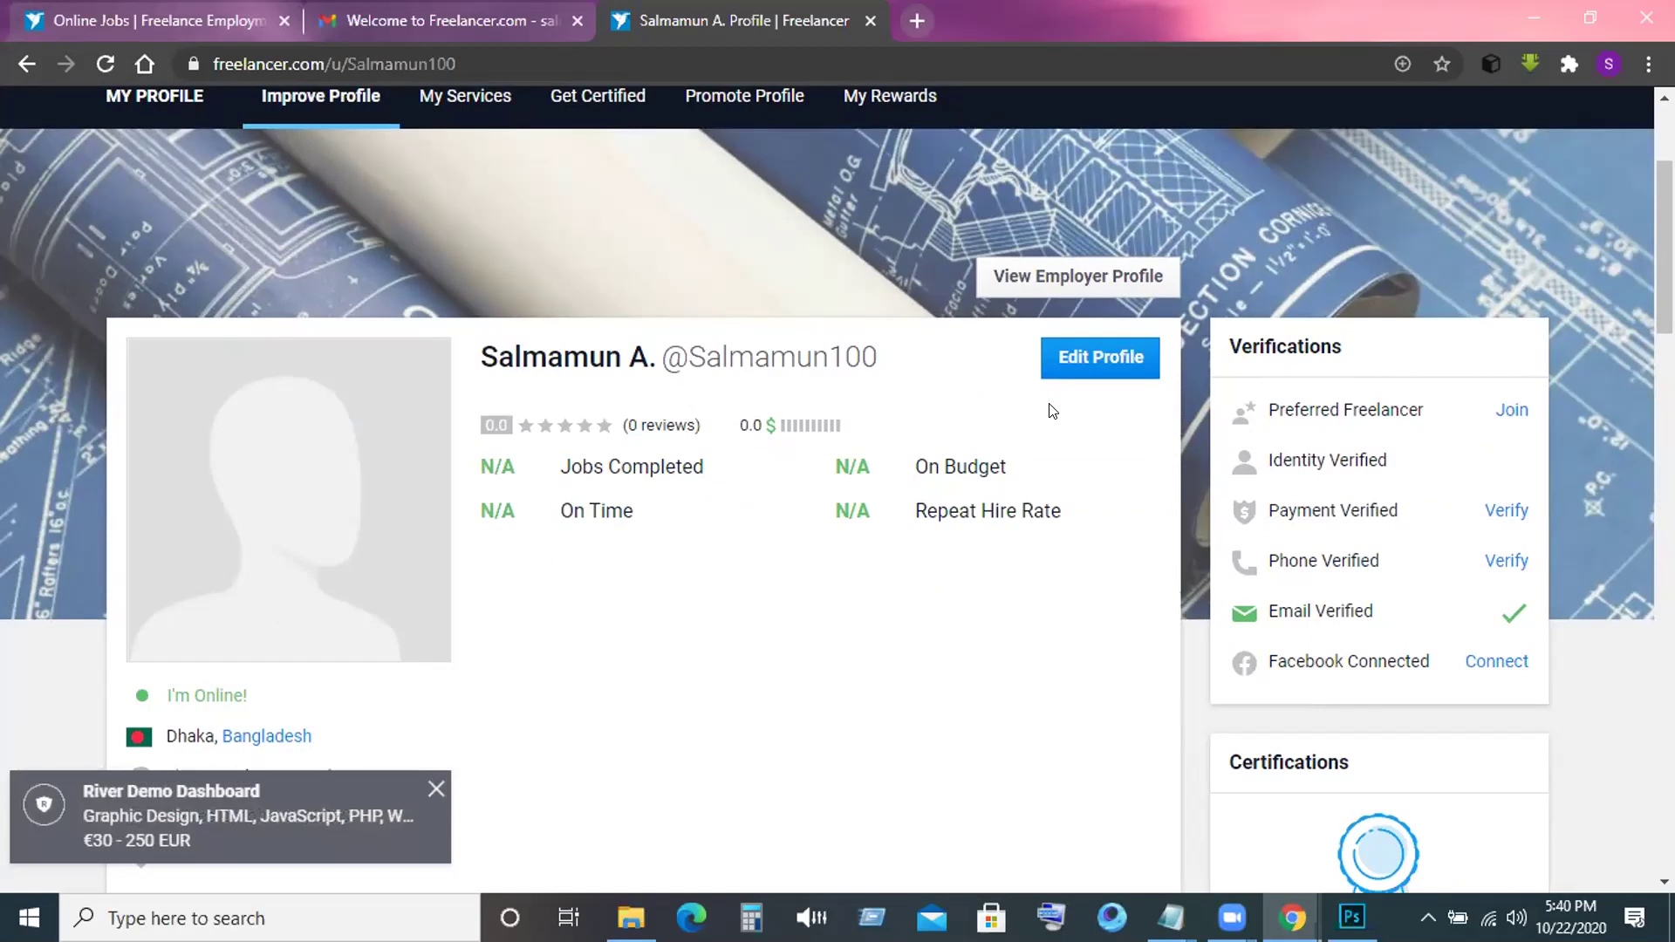
{"action": "left_click", "coordinate": [1070, 360]}
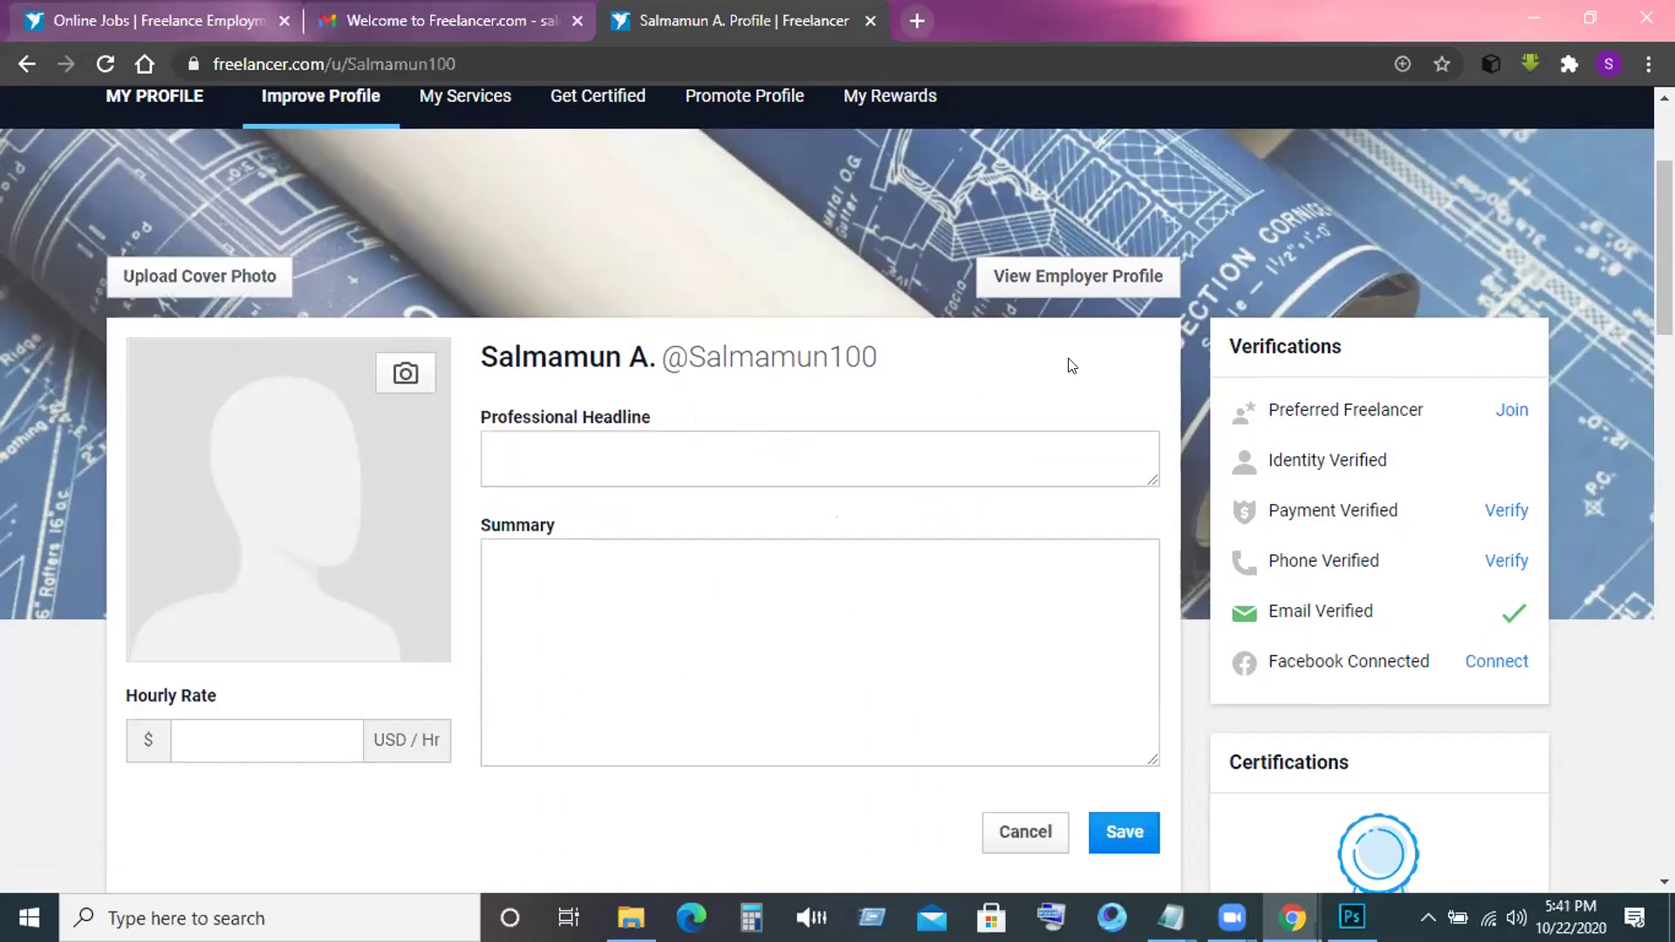
Try the Professional Headline and Summary fields, leaving the headline empty.
{"action": "left_click", "coordinate": [695, 442]}
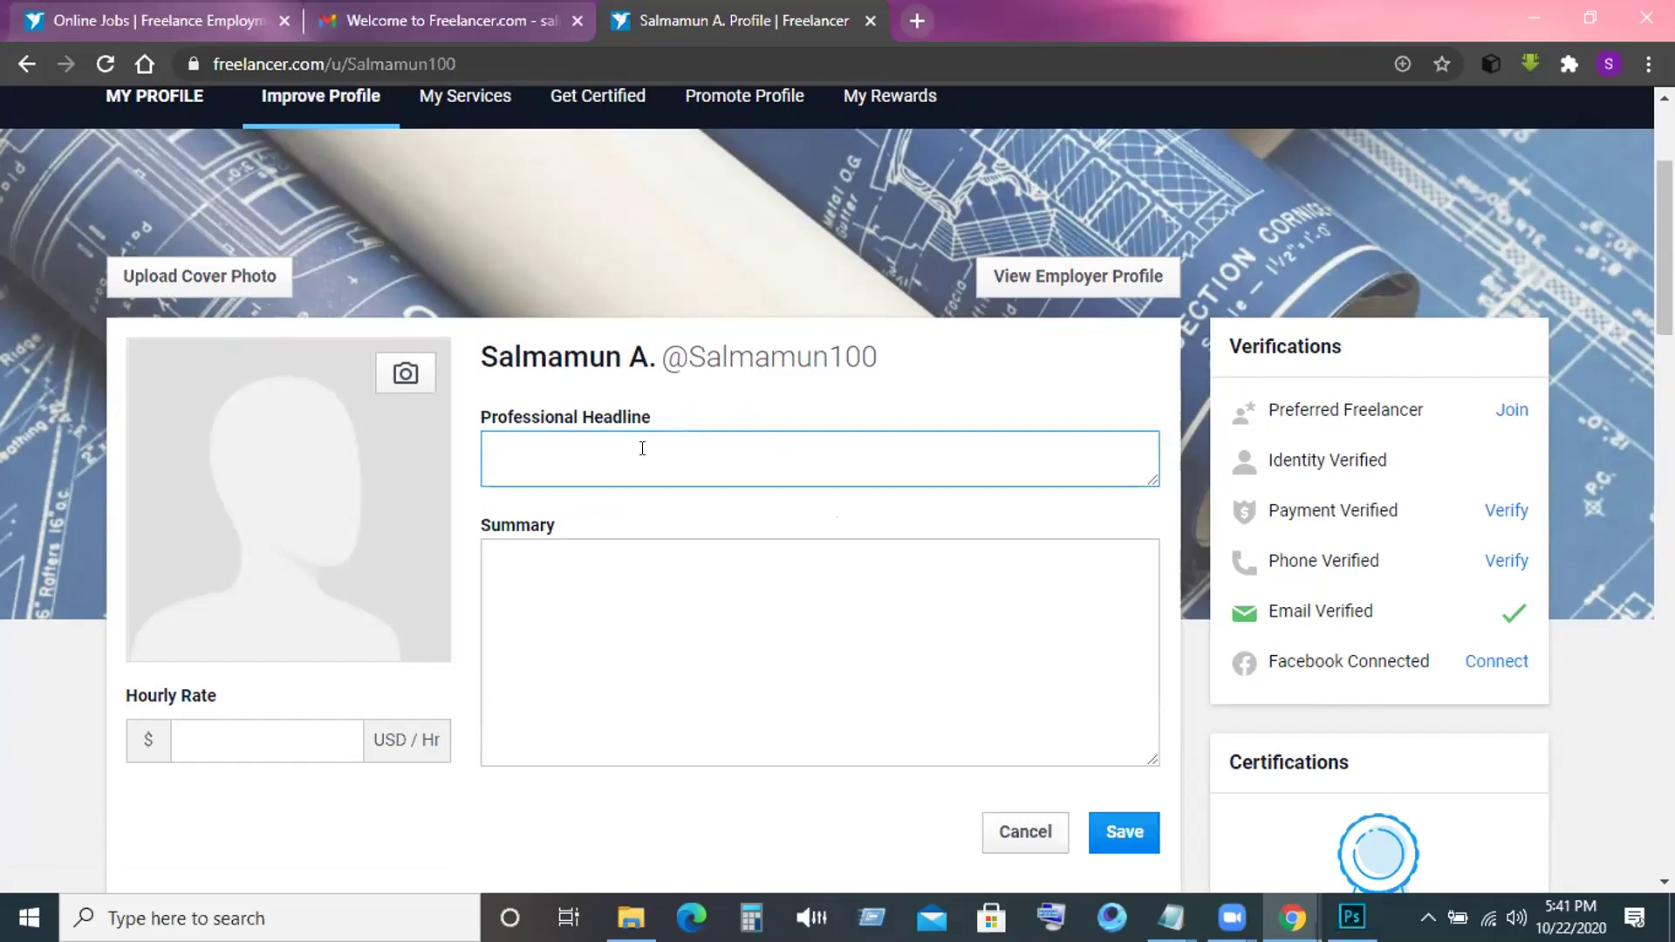
{"action": "type", "text": "G"}
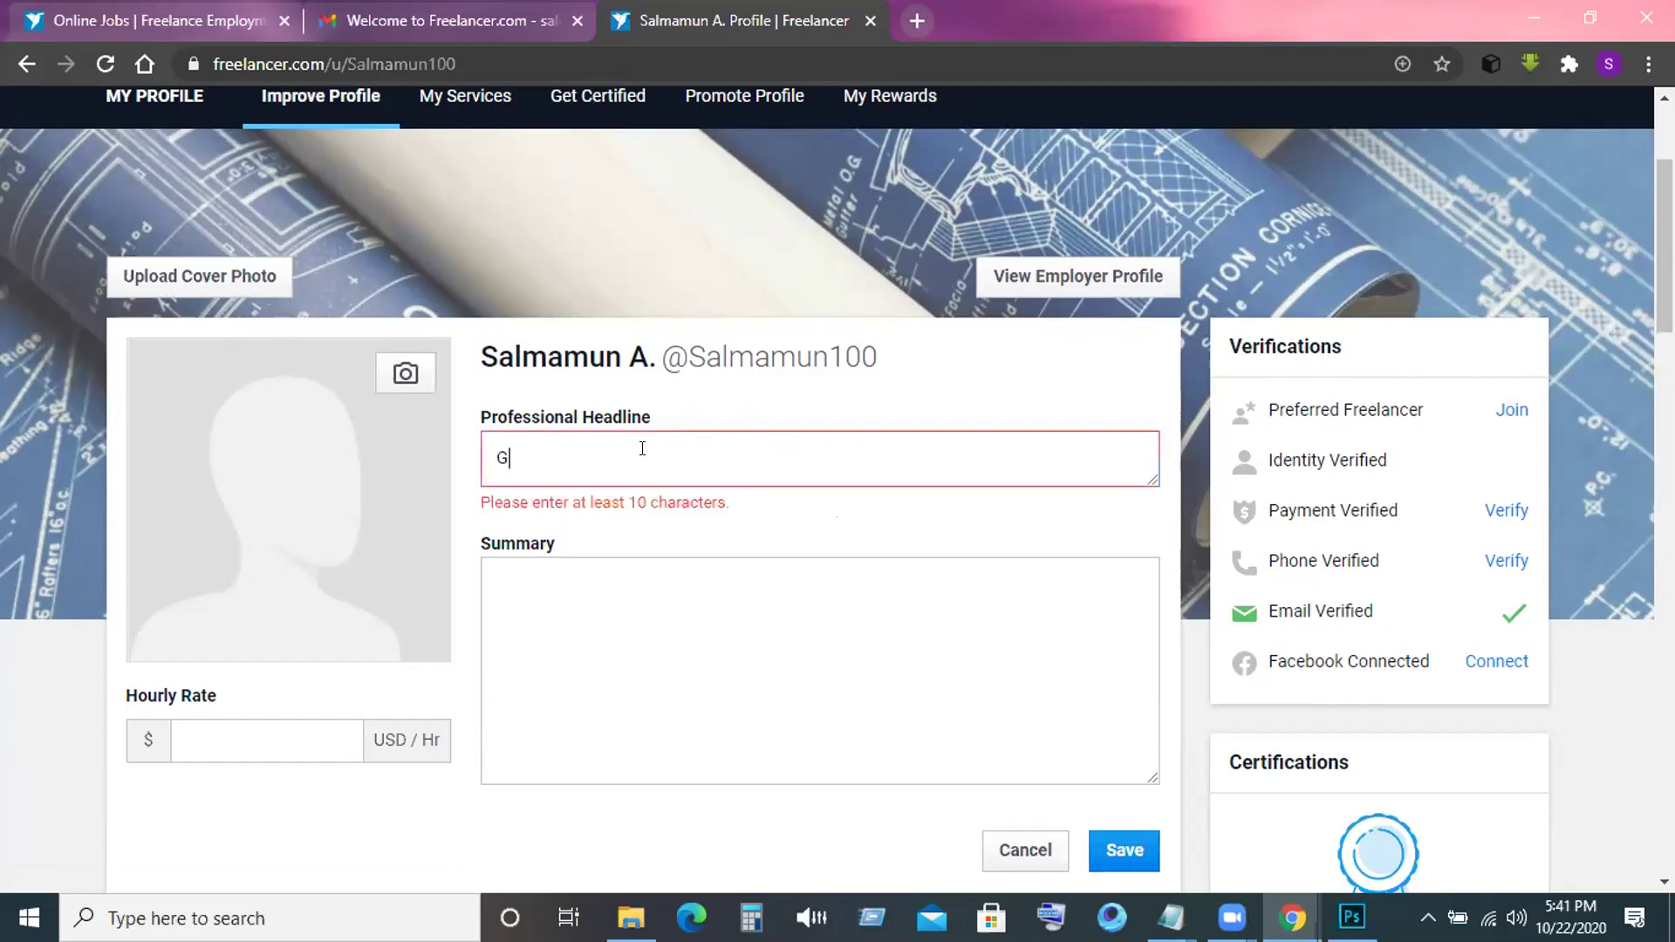
{"action": "key", "text": "BackSpace"}
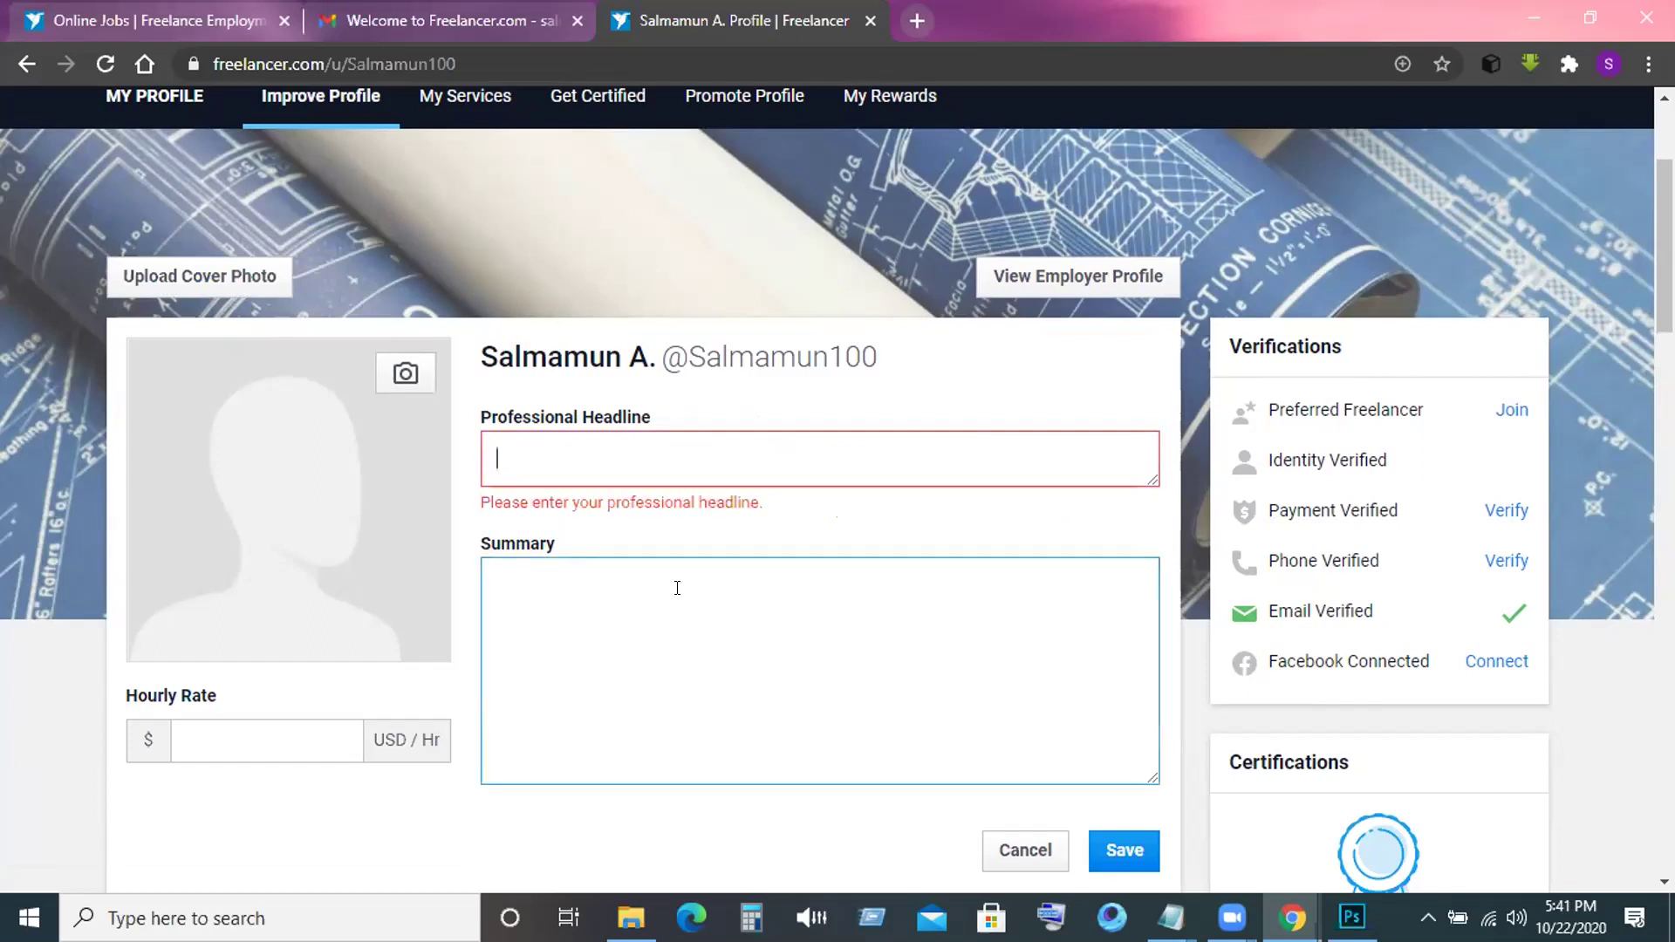
{"action": "scroll", "coordinate": [677, 587], "scroll_direction": "down", "scroll_amount": 1}
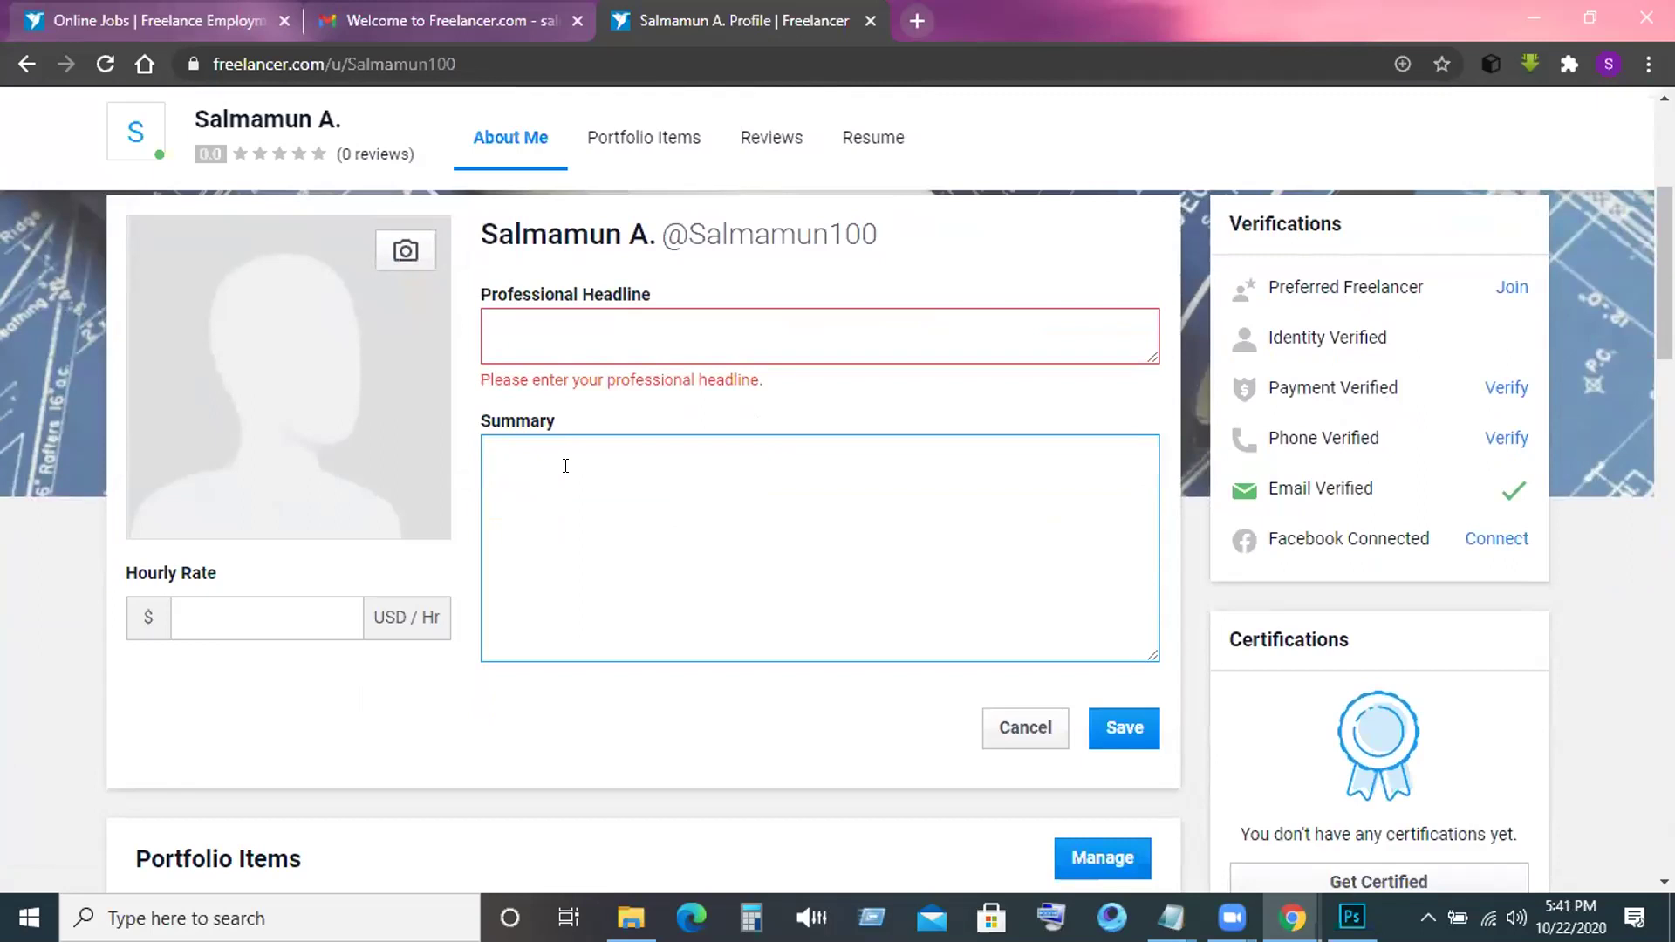
{"action": "left_click", "coordinate": [550, 442]}
{"action": "left_click", "coordinate": [509, 331]}
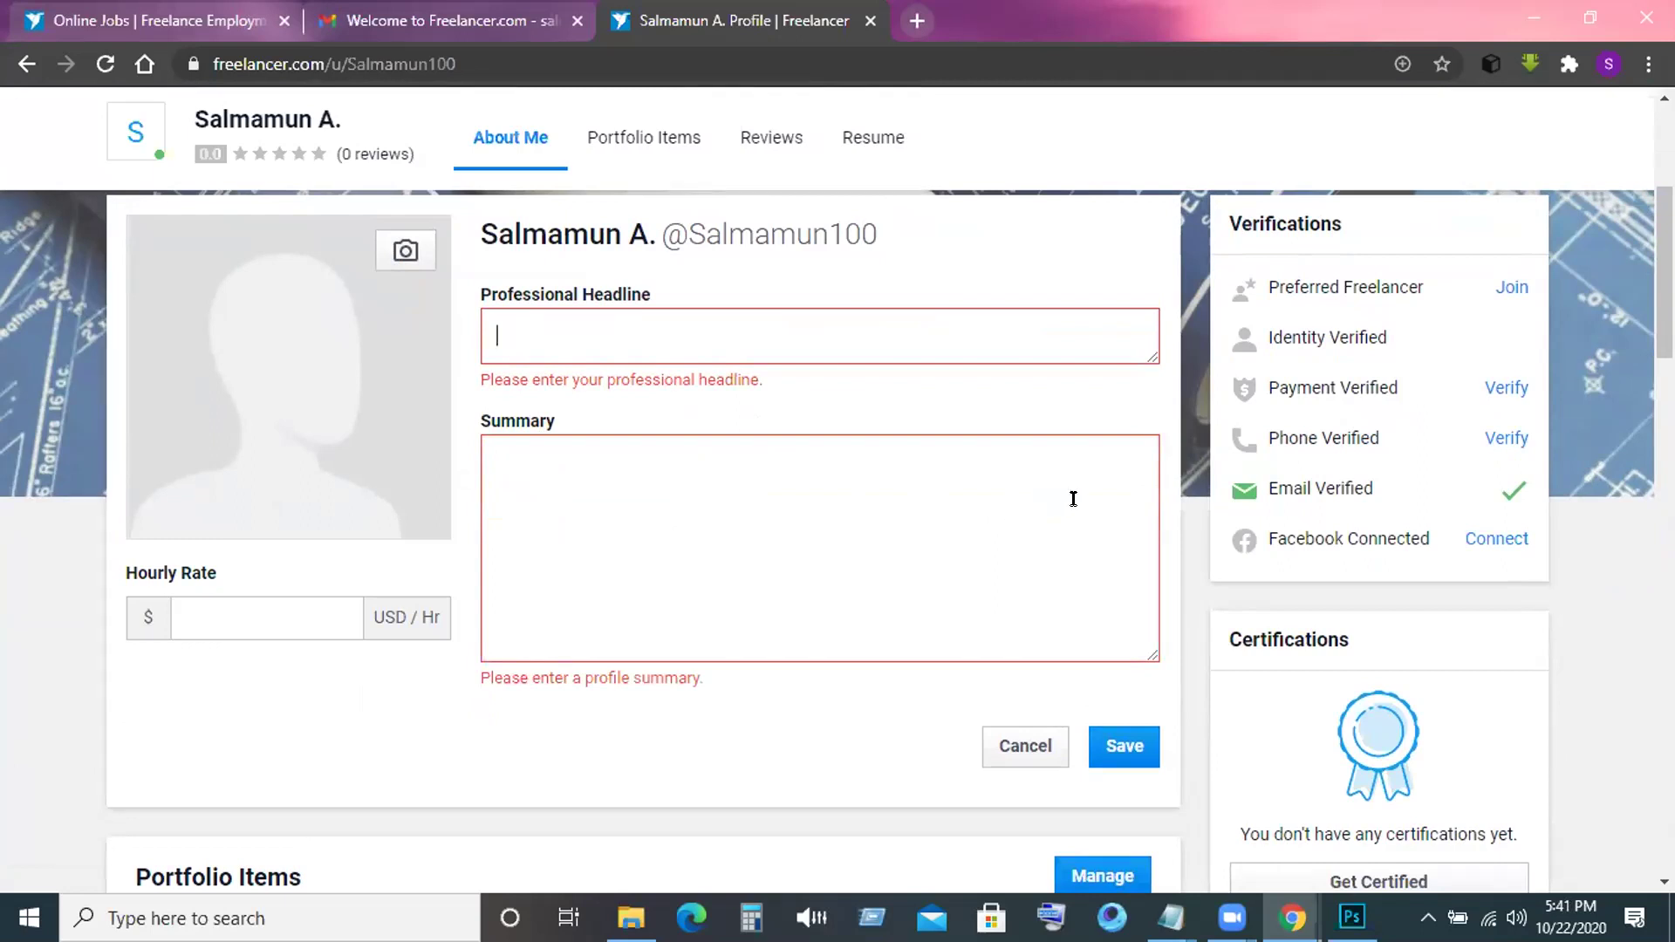
Test an hourly rate of 5, then clear it and look over the edit form.
{"action": "scroll", "coordinate": [337, 534], "scroll_direction": "down", "scroll_amount": 1}
{"action": "left_click", "coordinate": [225, 485]}
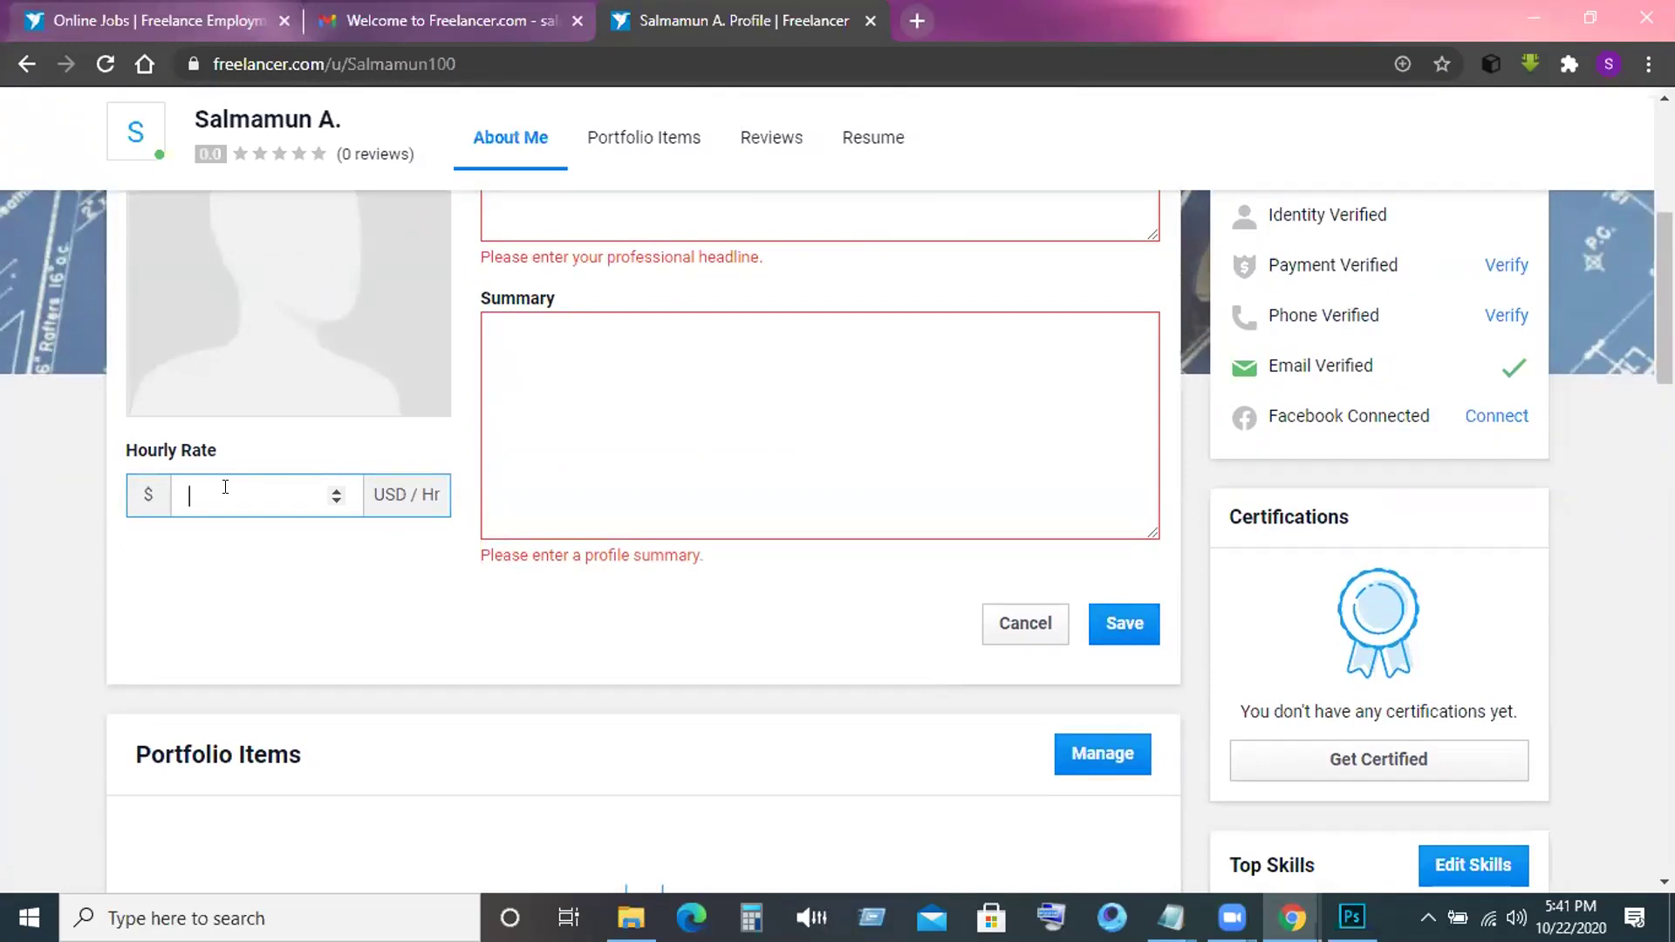
{"action": "type", "text": "5"}
{"action": "key", "text": "BackSpace"}
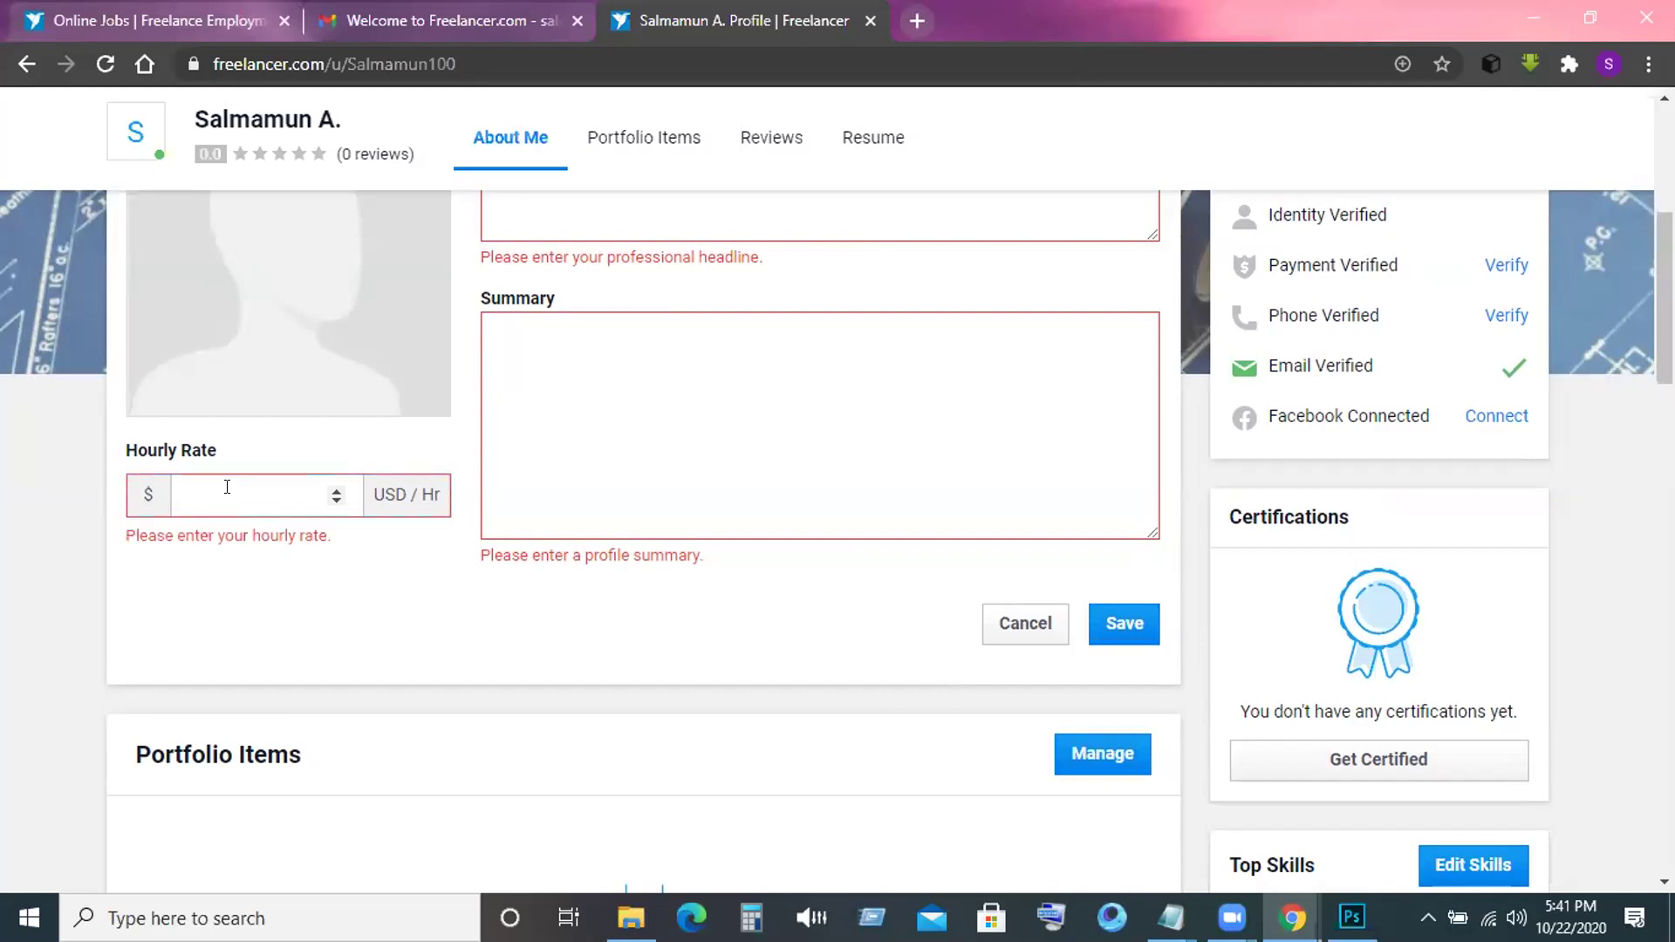
{"action": "type", "text": "5"}
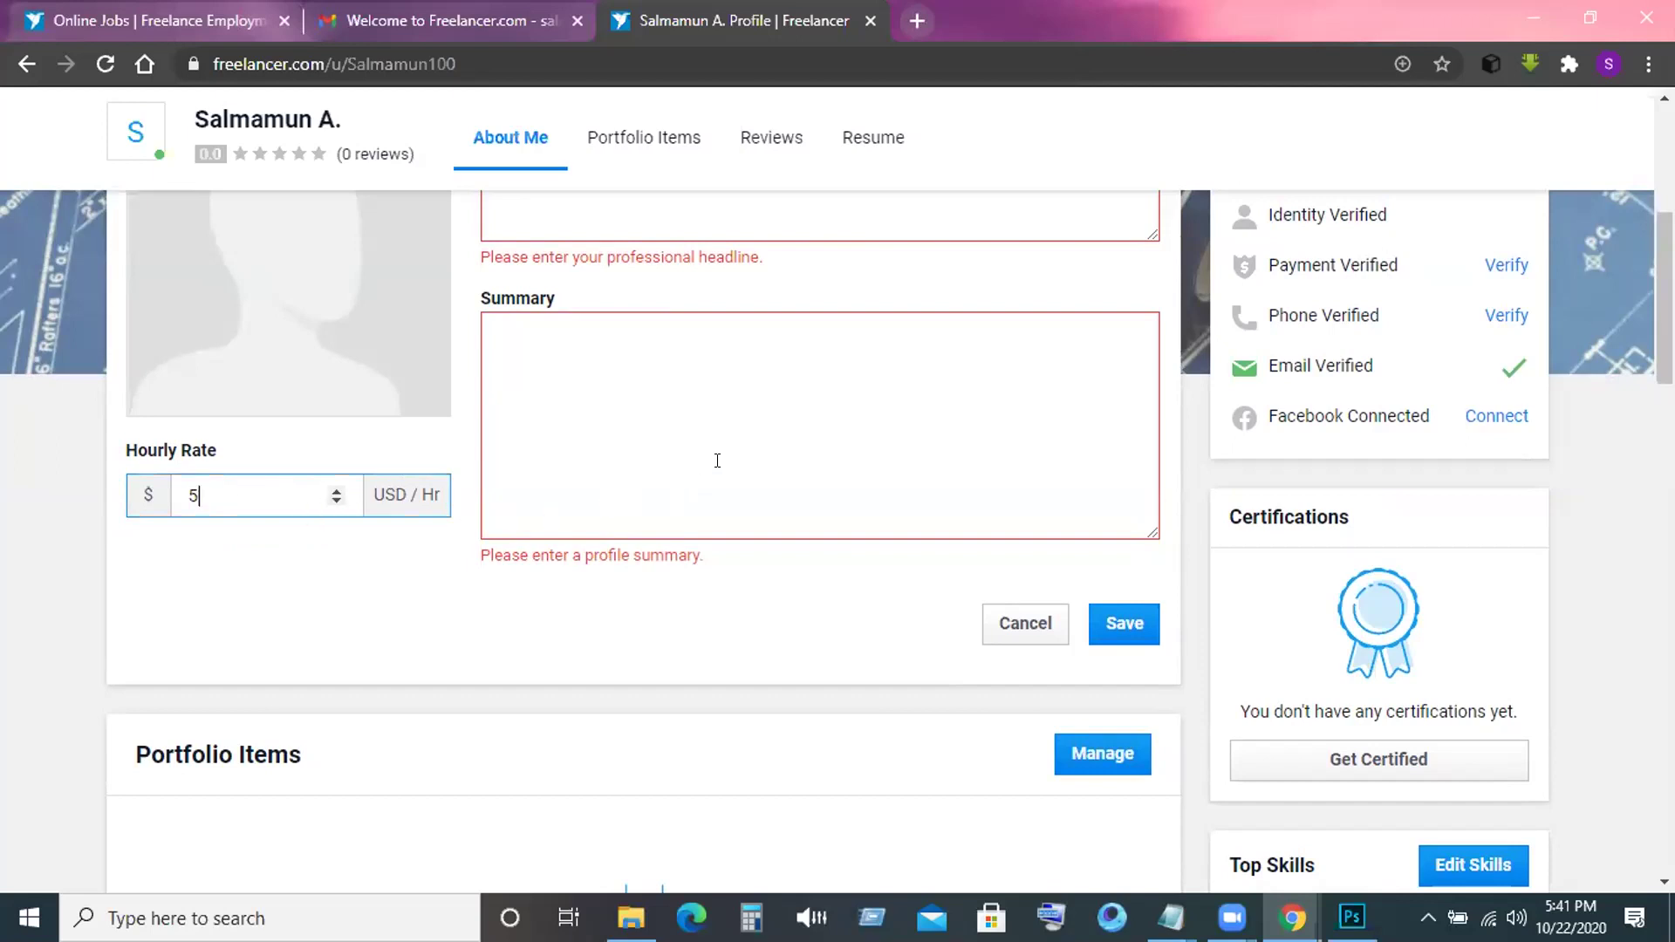
{"action": "scroll", "coordinate": [717, 460], "scroll_direction": "up", "scroll_amount": 1}
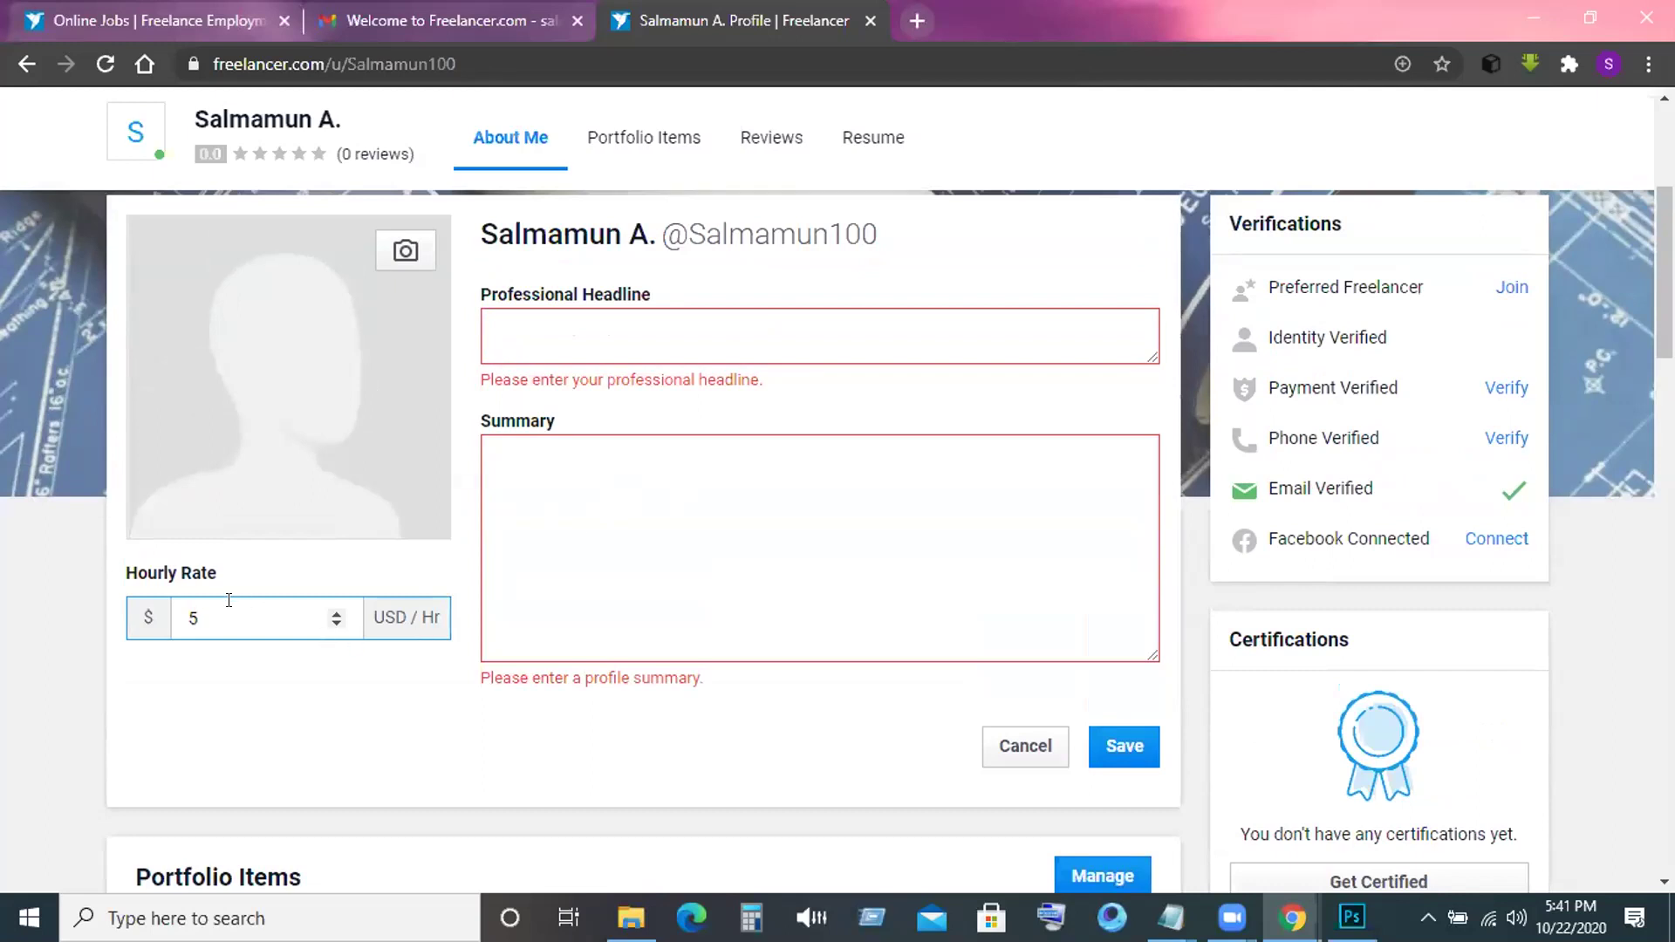
{"action": "key", "text": "BackSpace"}
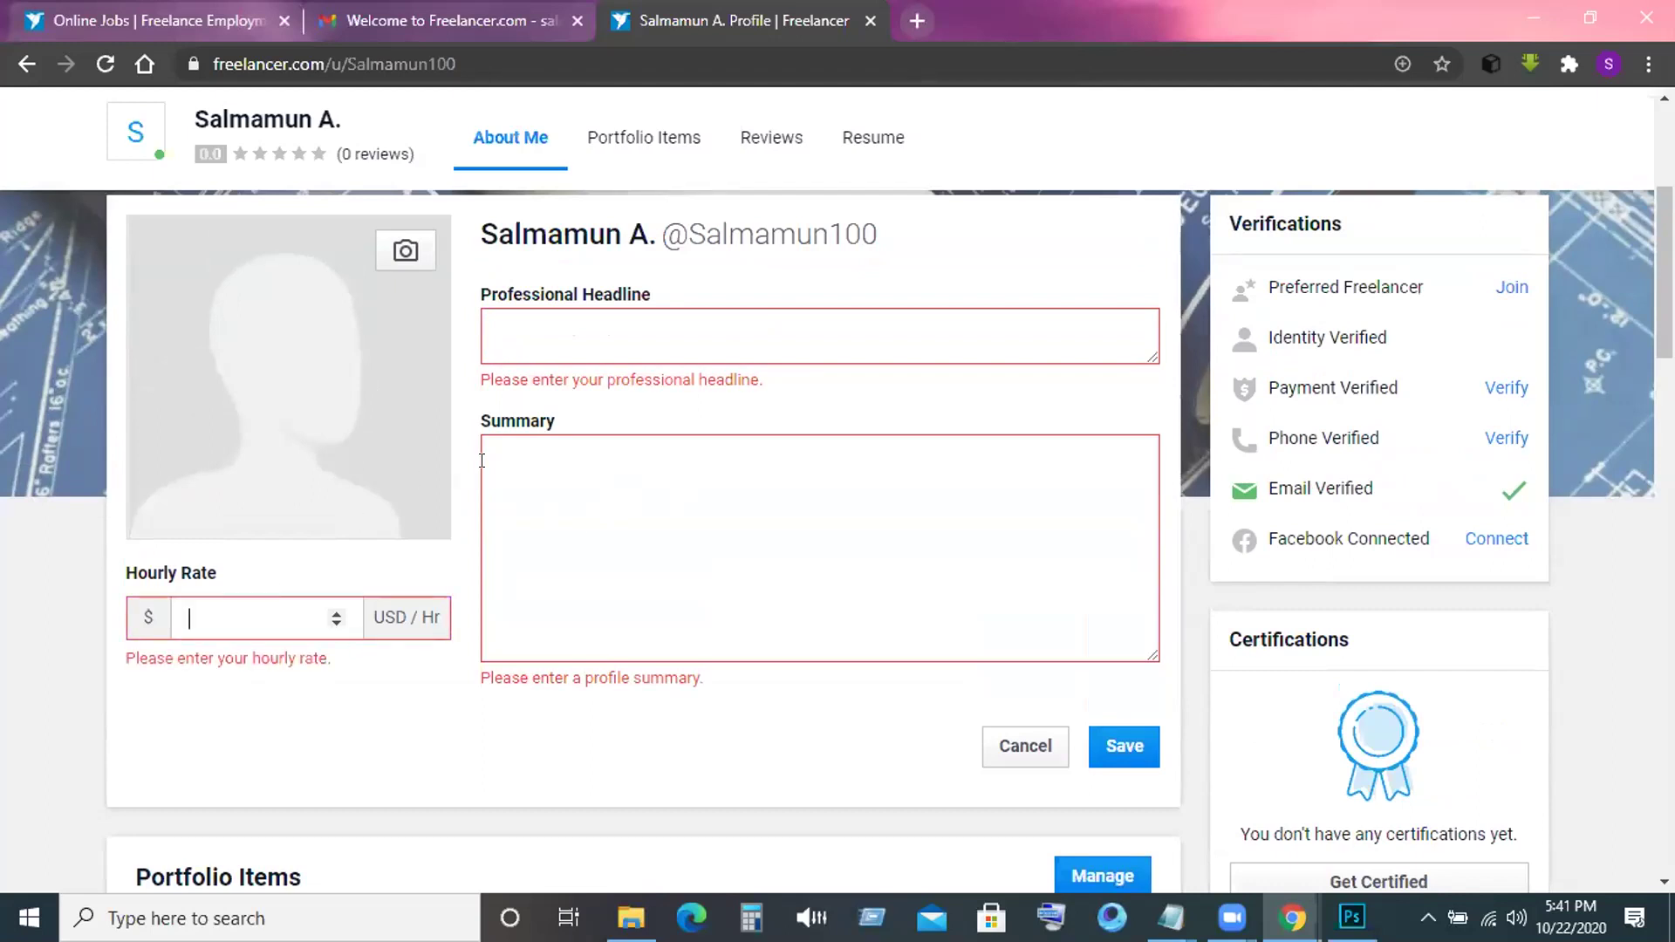
{"action": "scroll", "coordinate": [483, 468], "scroll_direction": "up", "scroll_amount": 1}
{"action": "scroll", "coordinate": [482, 469], "scroll_direction": "up", "scroll_amount": 1}
{"action": "scroll", "coordinate": [636, 464], "scroll_direction": "down", "scroll_amount": 3}
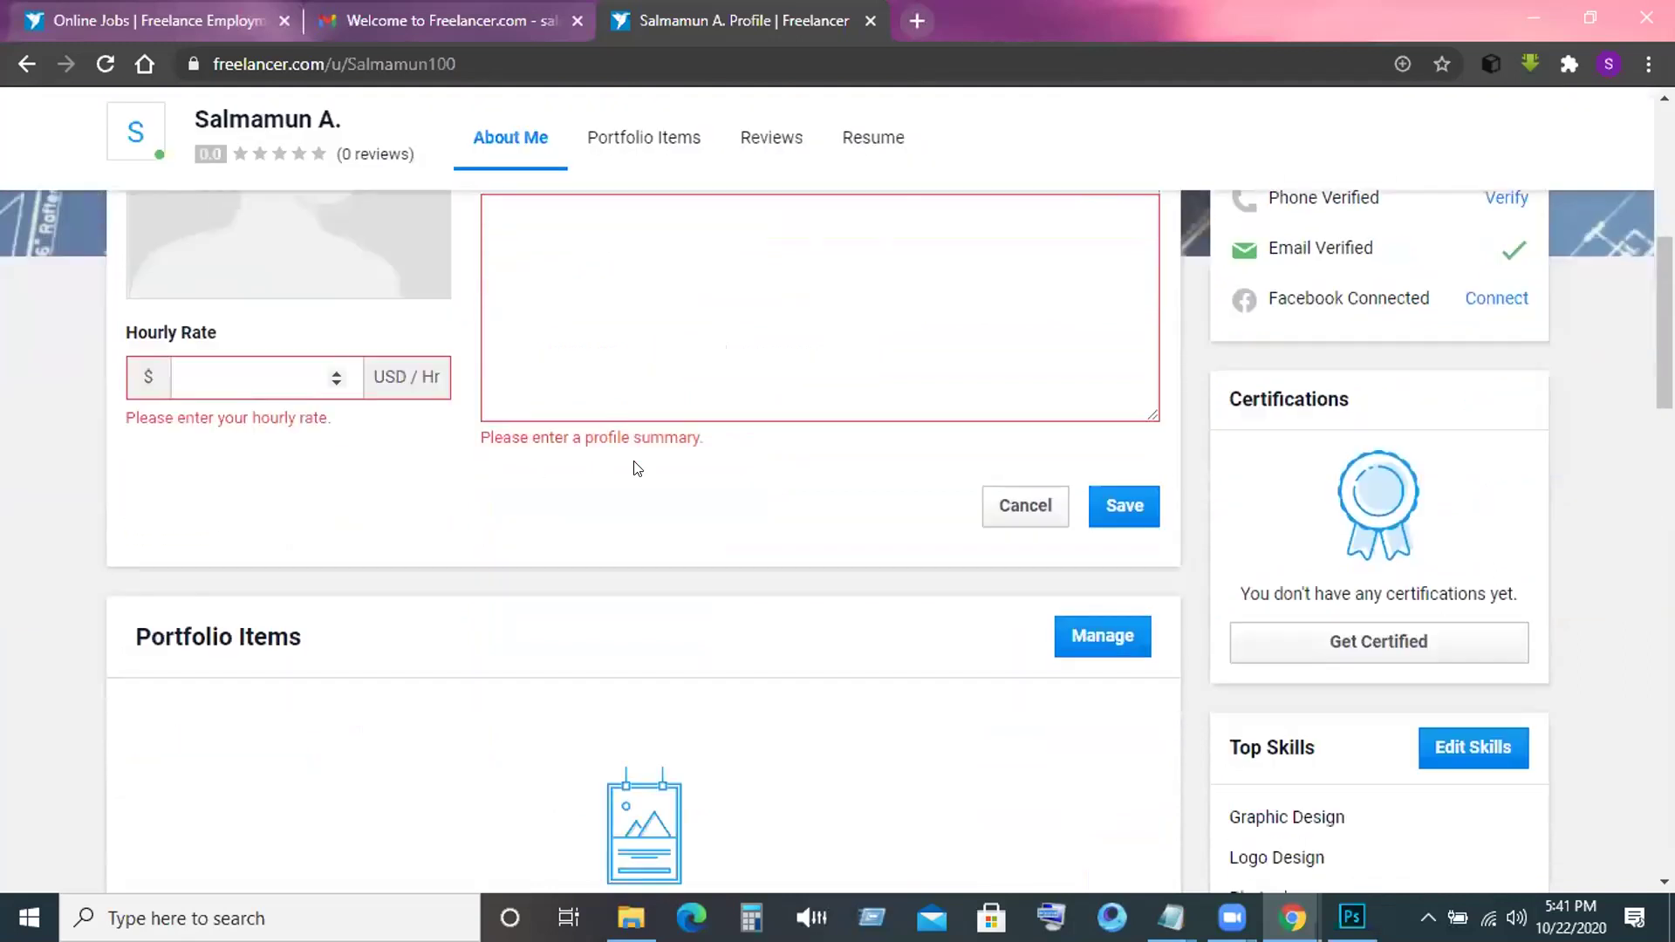
{"action": "scroll", "coordinate": [718, 459], "scroll_direction": "up", "scroll_amount": 1}
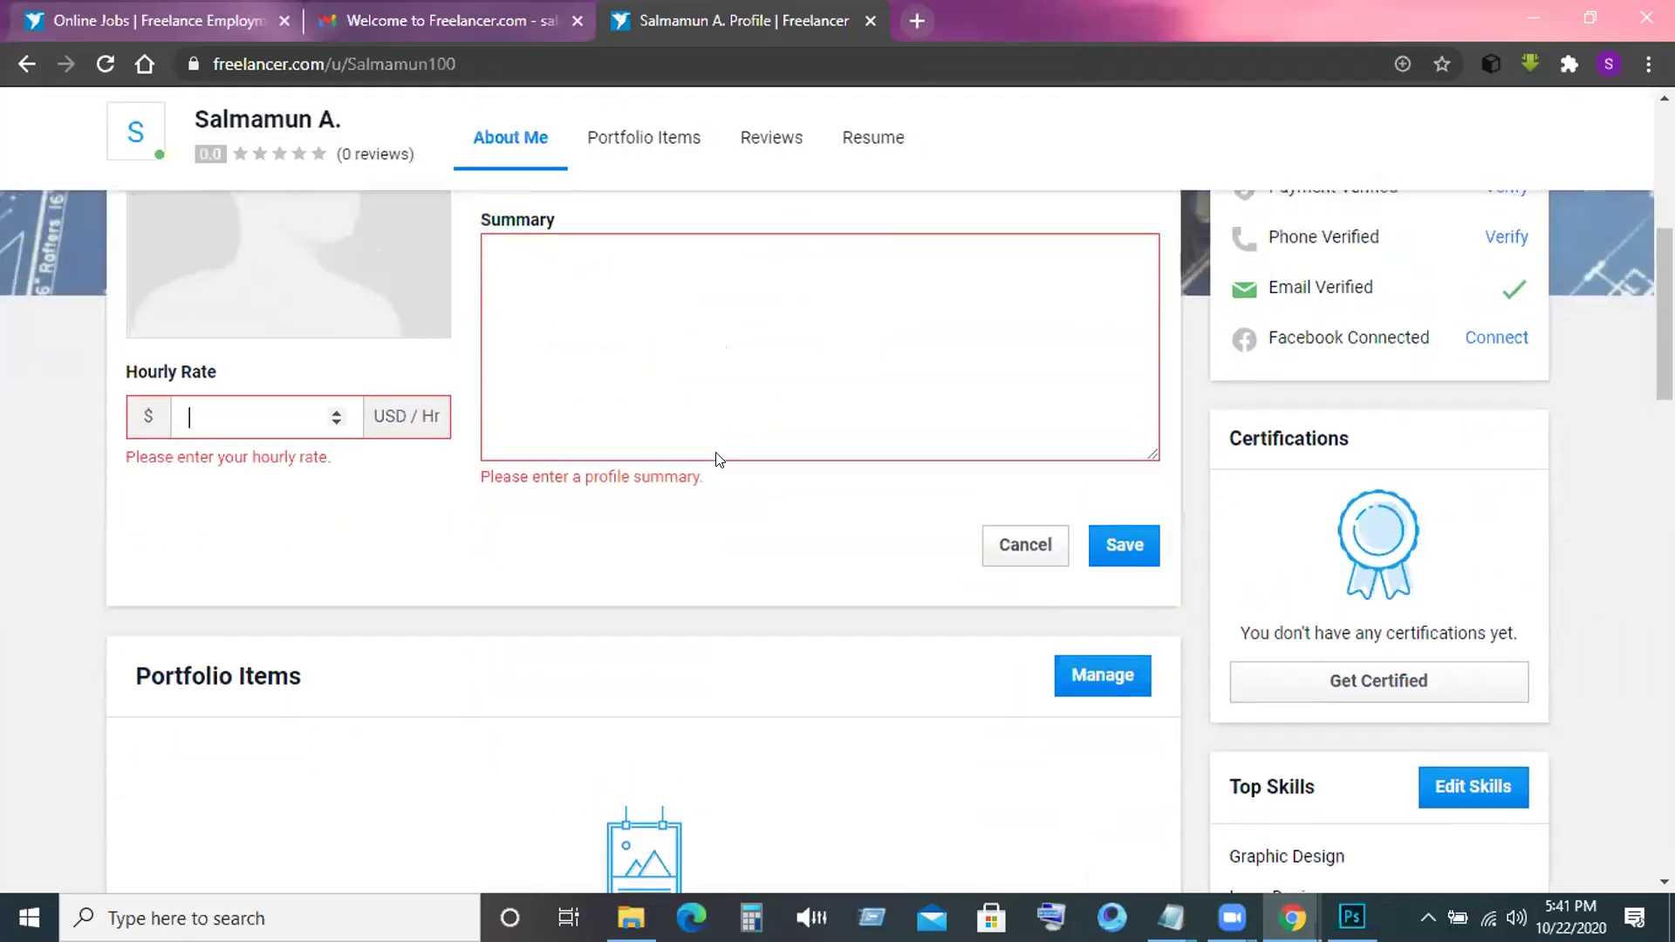
{"action": "scroll", "coordinate": [718, 460], "scroll_direction": "up", "scroll_amount": 3}
{"action": "mouse_move", "coordinate": [1253, 488]}
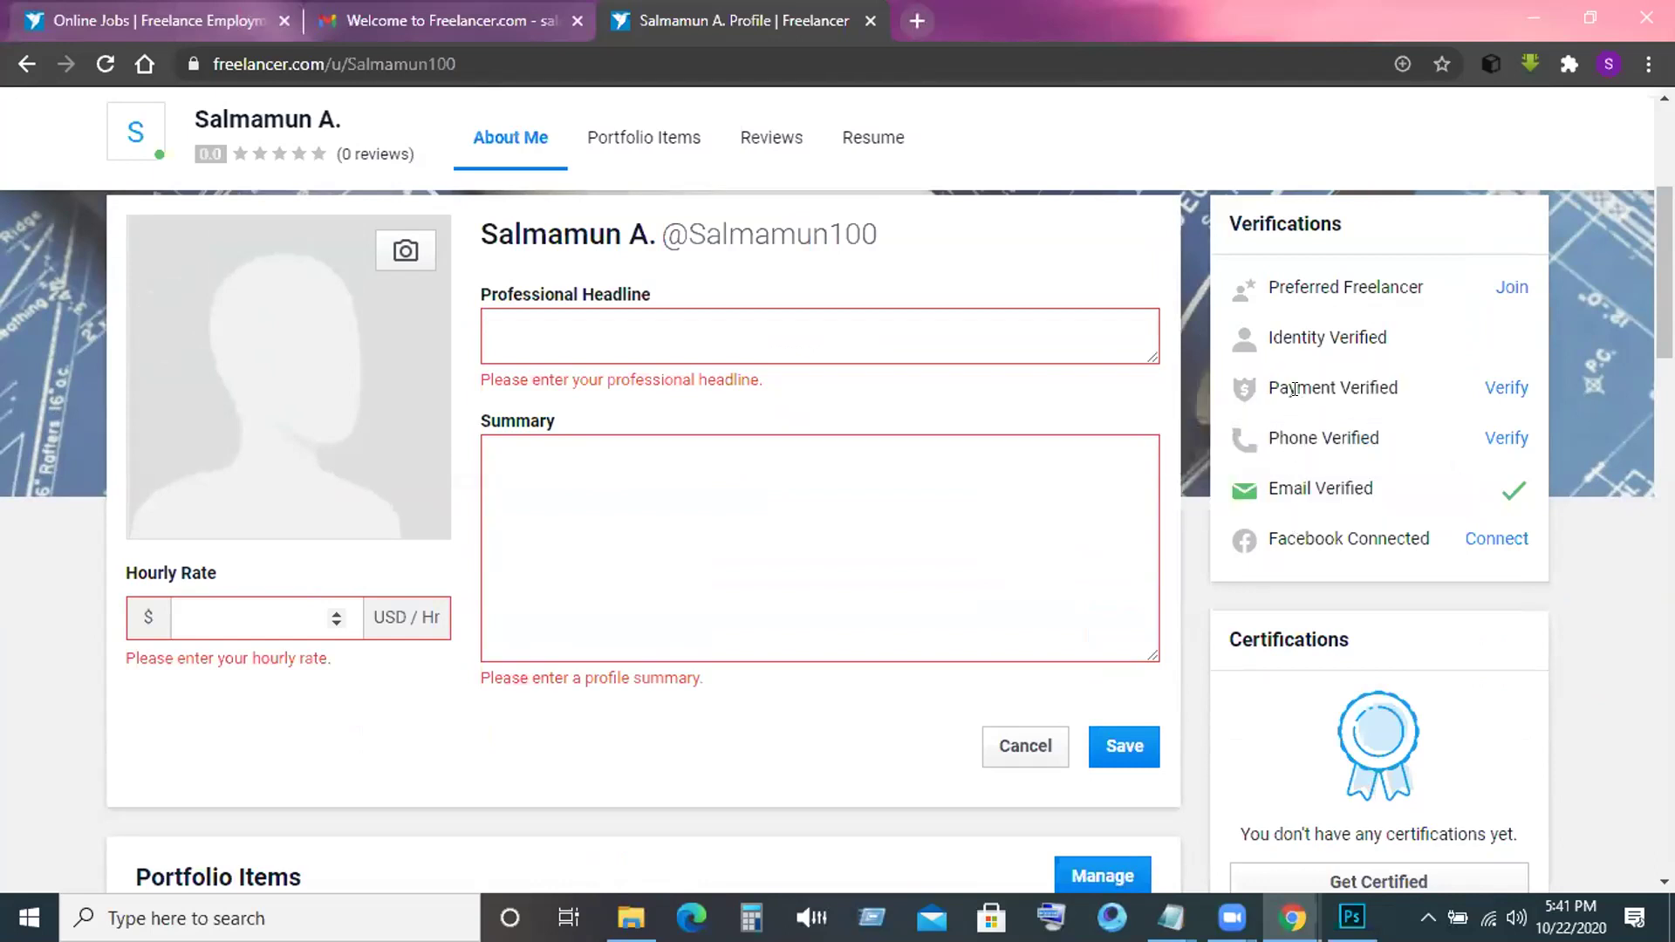
{"action": "mouse_move", "coordinate": [1315, 323]}
{"action": "scroll", "coordinate": [965, 382], "scroll_direction": "up", "scroll_amount": 1}
{"action": "scroll", "coordinate": [965, 388], "scroll_direction": "up", "scroll_amount": 1}
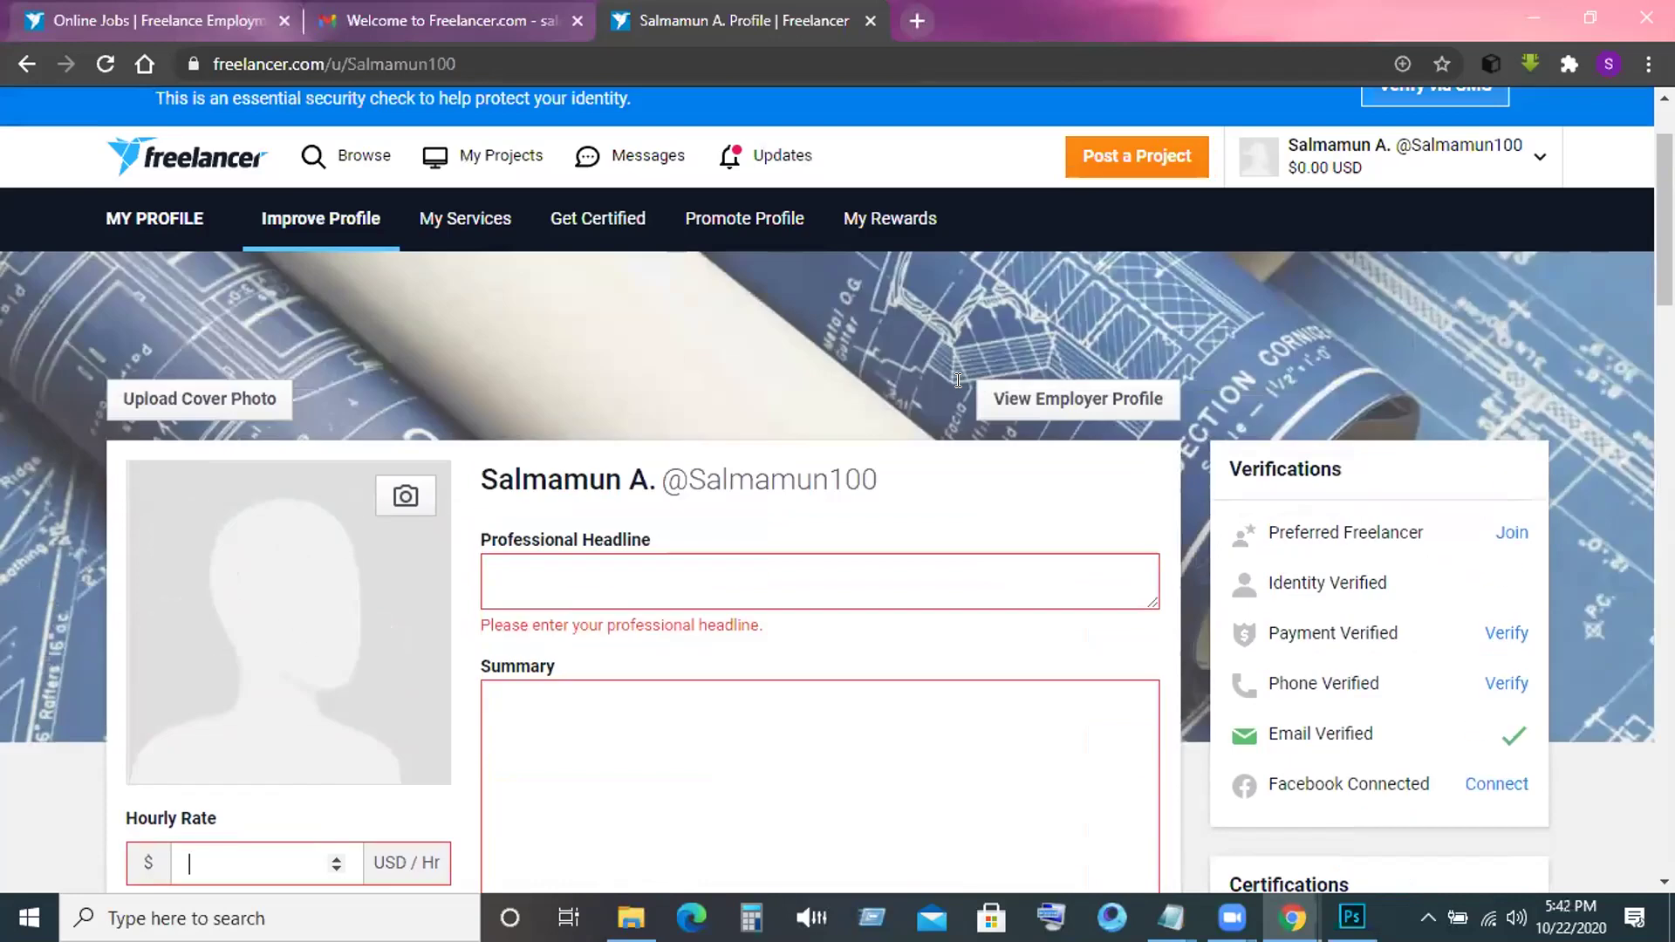
{"action": "scroll", "coordinate": [958, 380], "scroll_direction": "down", "scroll_amount": 3}
{"action": "scroll", "coordinate": [958, 381], "scroll_direction": "up", "scroll_amount": 4}
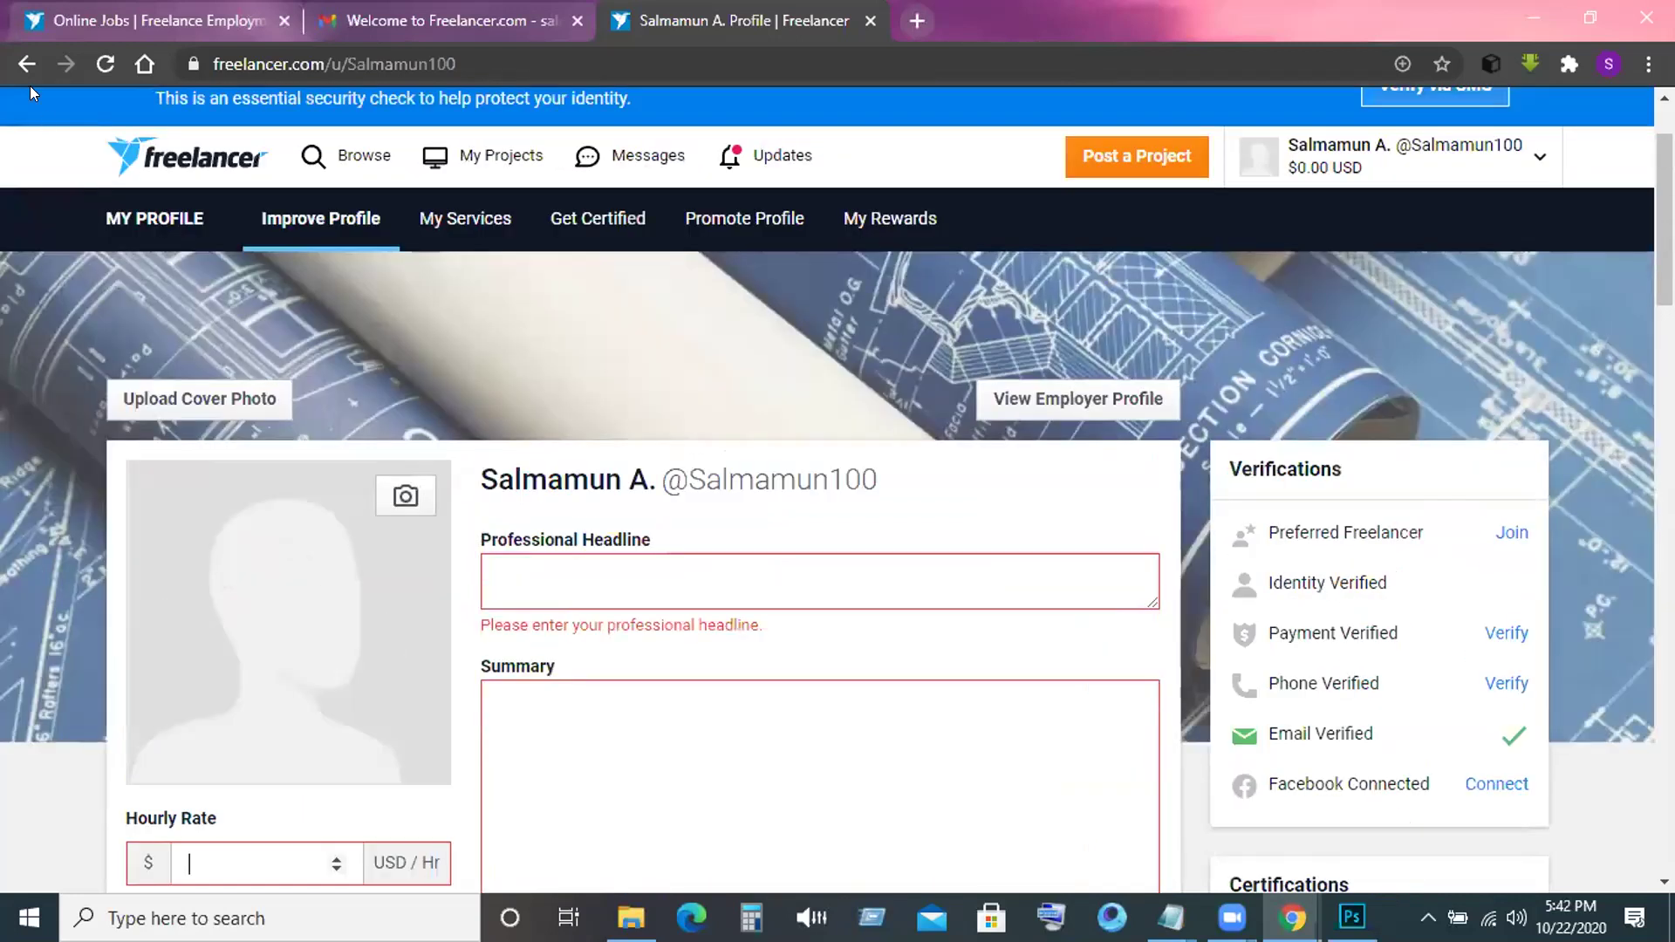
Go back to the project search results and open User Settings from the account menu.
{"action": "left_click", "coordinate": [27, 65]}
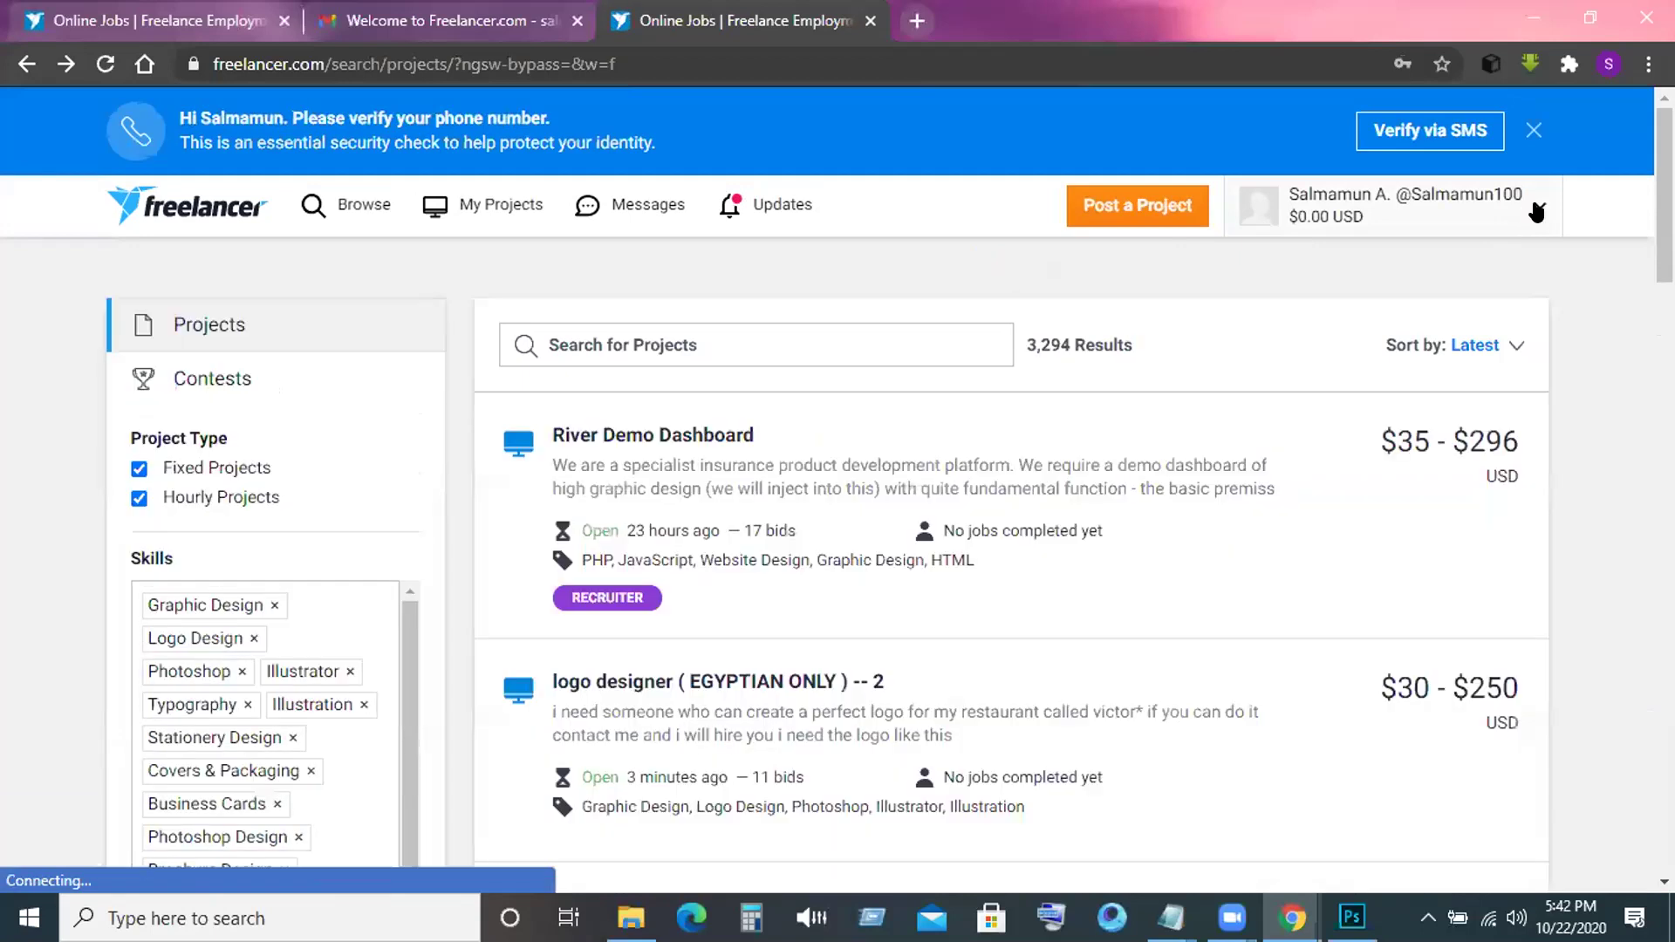
{"action": "left_click", "coordinate": [1537, 212]}
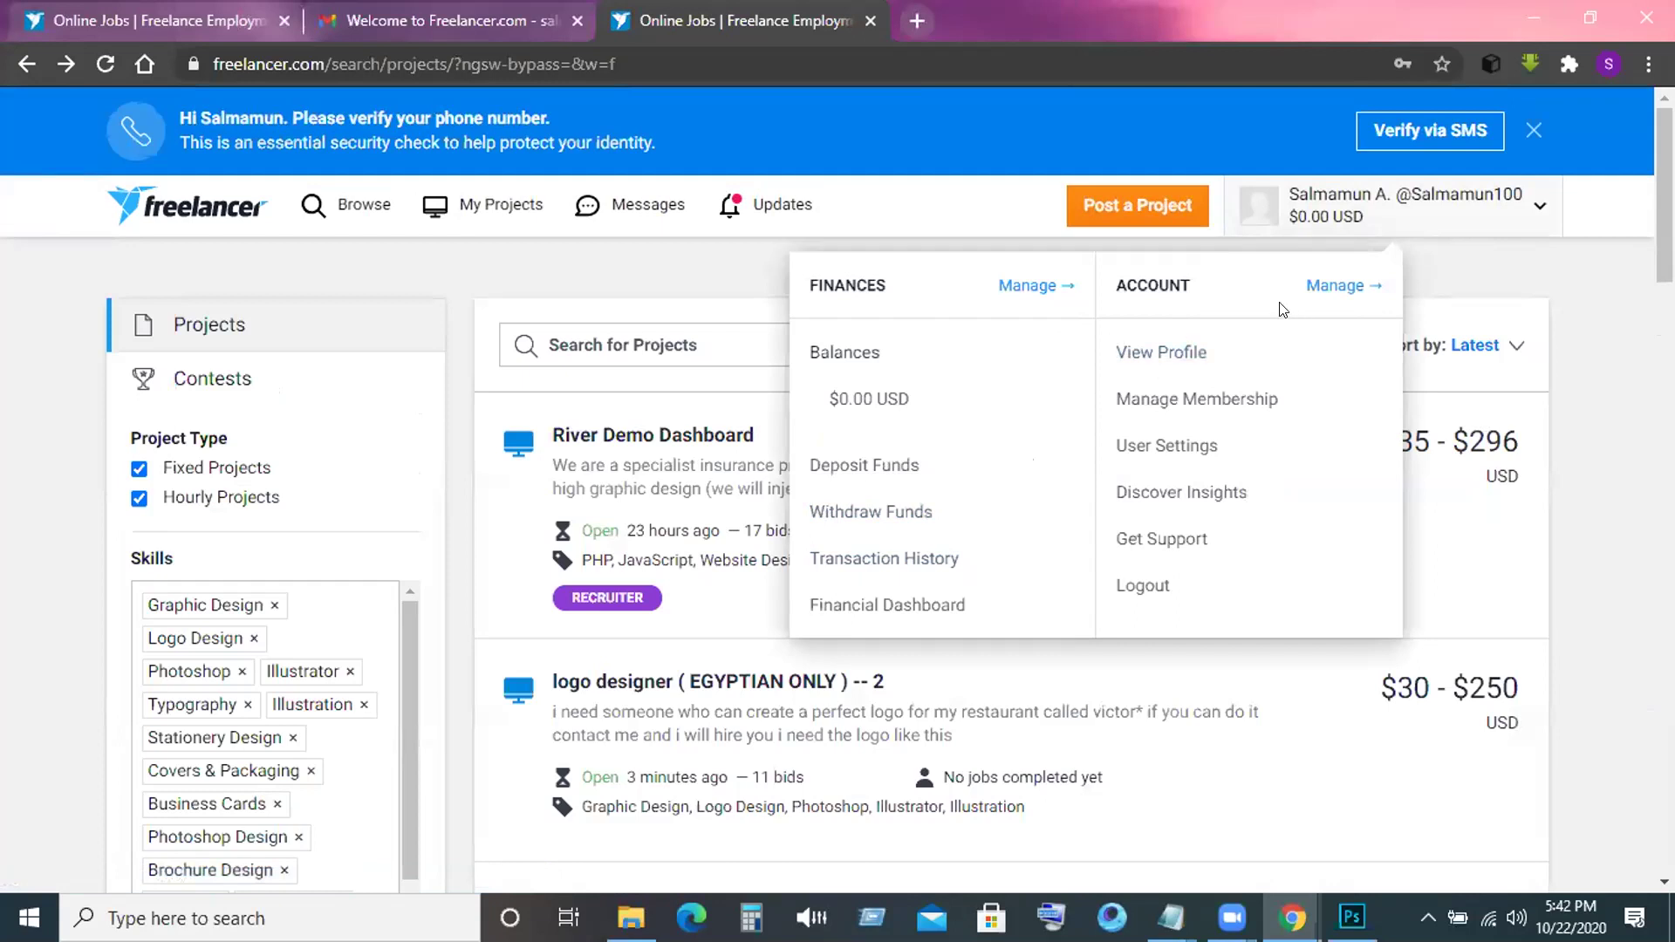
{"action": "left_click", "coordinate": [1166, 447]}
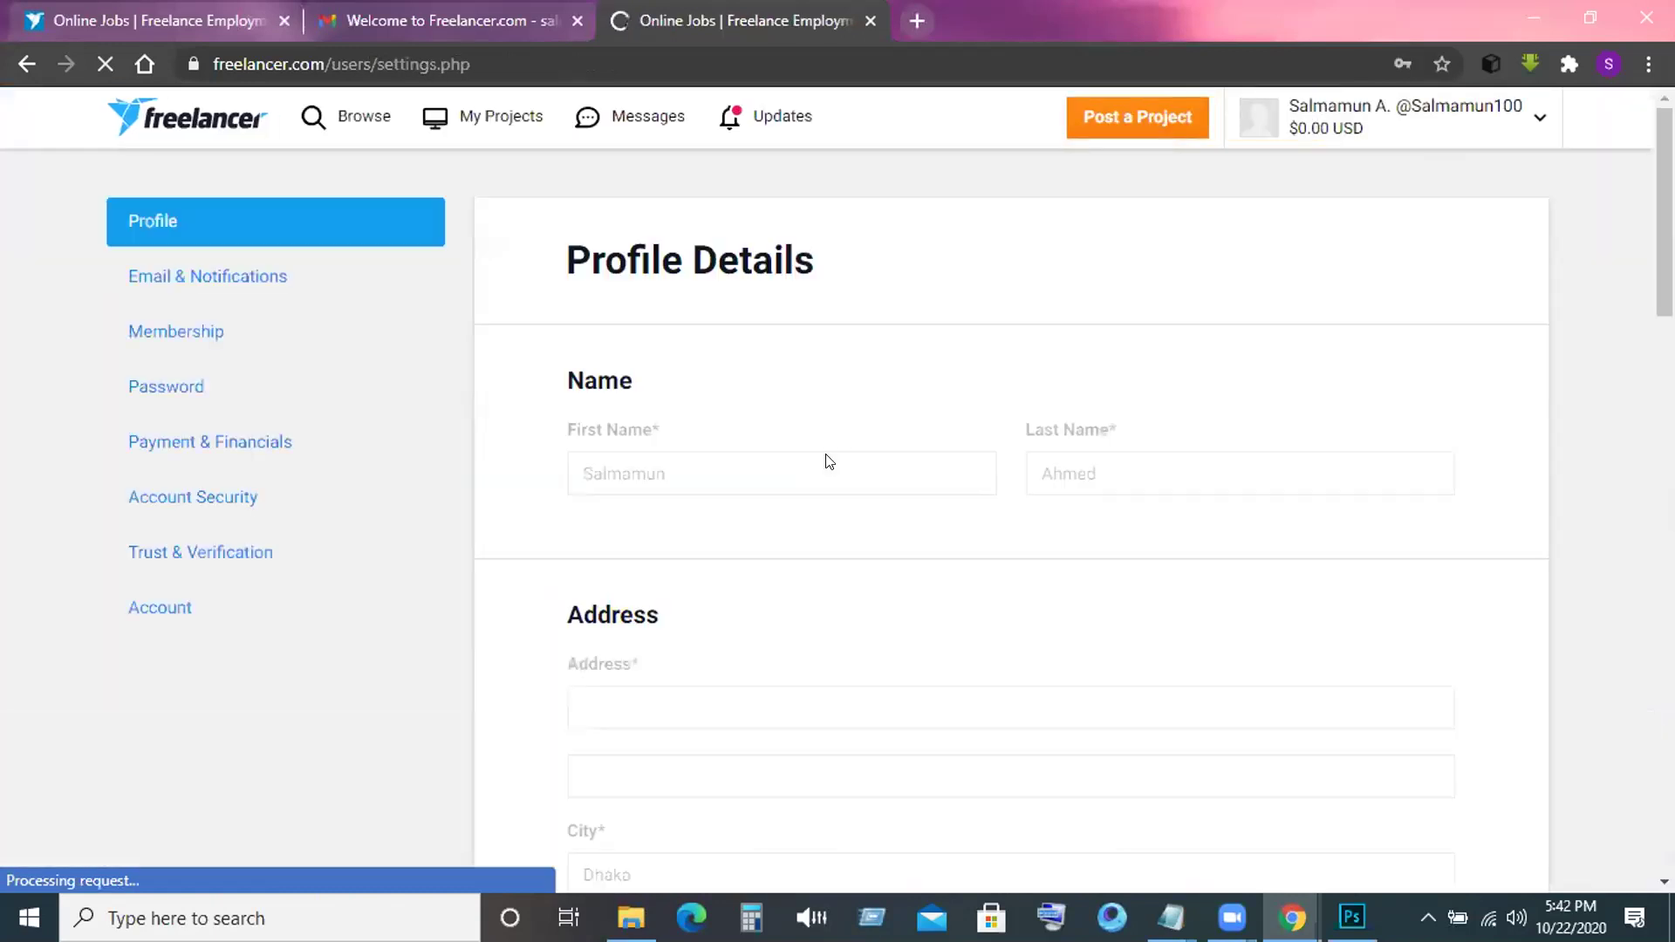
{"action": "scroll", "coordinate": [829, 460], "scroll_direction": "down", "scroll_amount": 1}
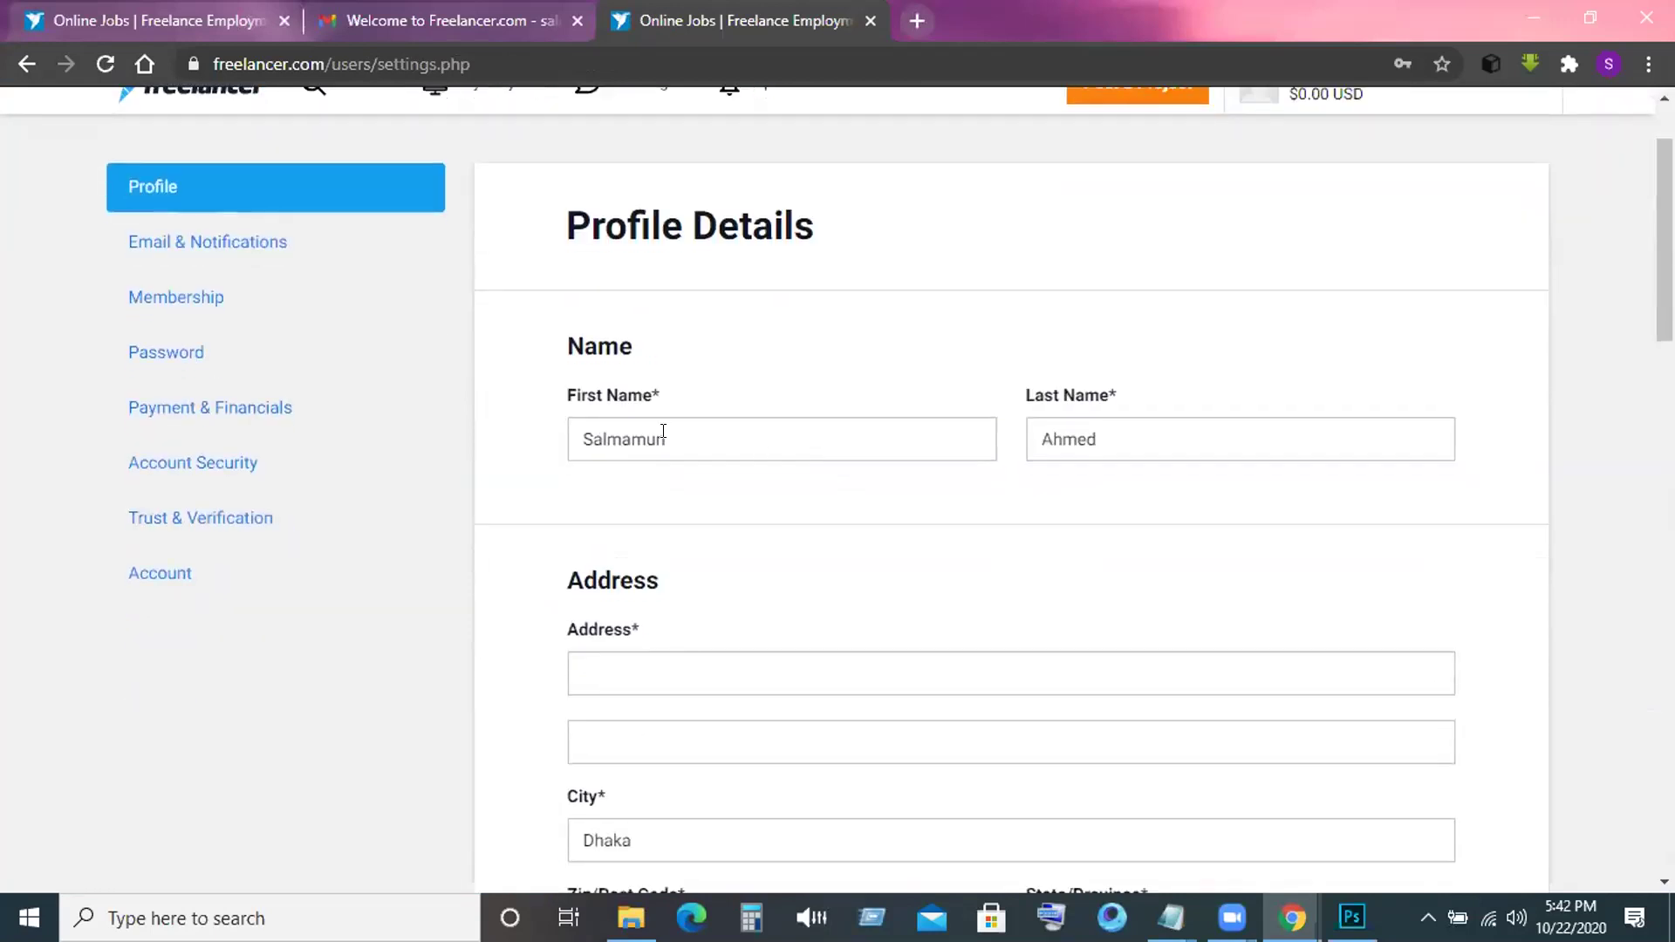
{"action": "scroll", "coordinate": [653, 427], "scroll_direction": "down", "scroll_amount": 3}
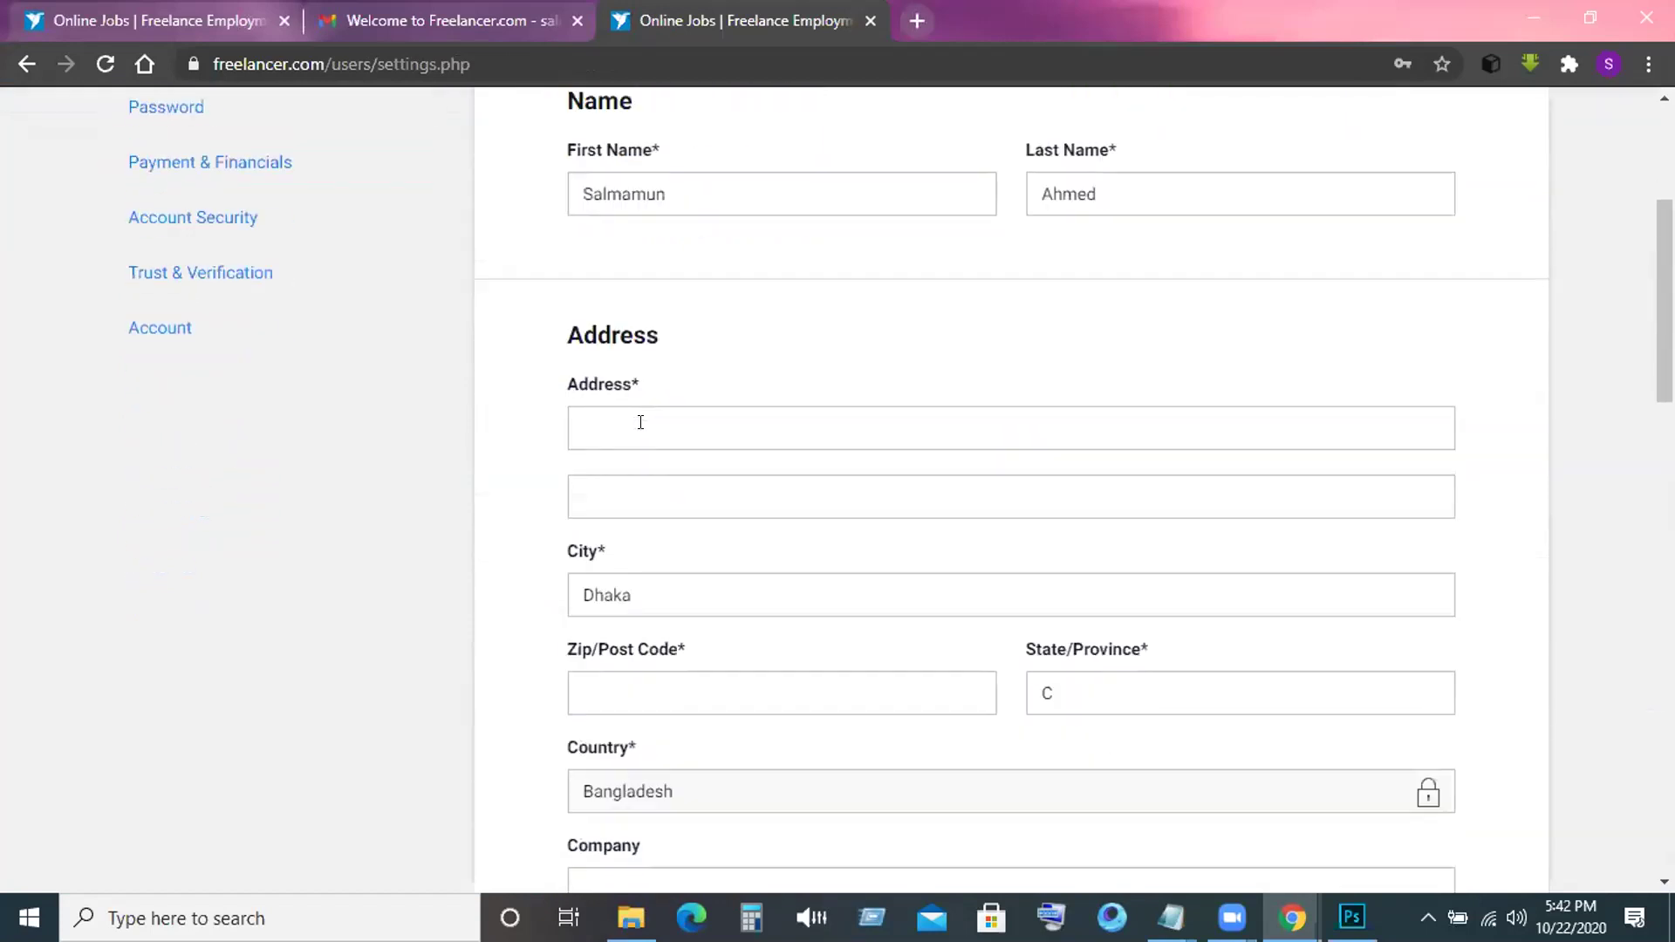
{"action": "scroll", "coordinate": [640, 424], "scroll_direction": "down", "scroll_amount": 2}
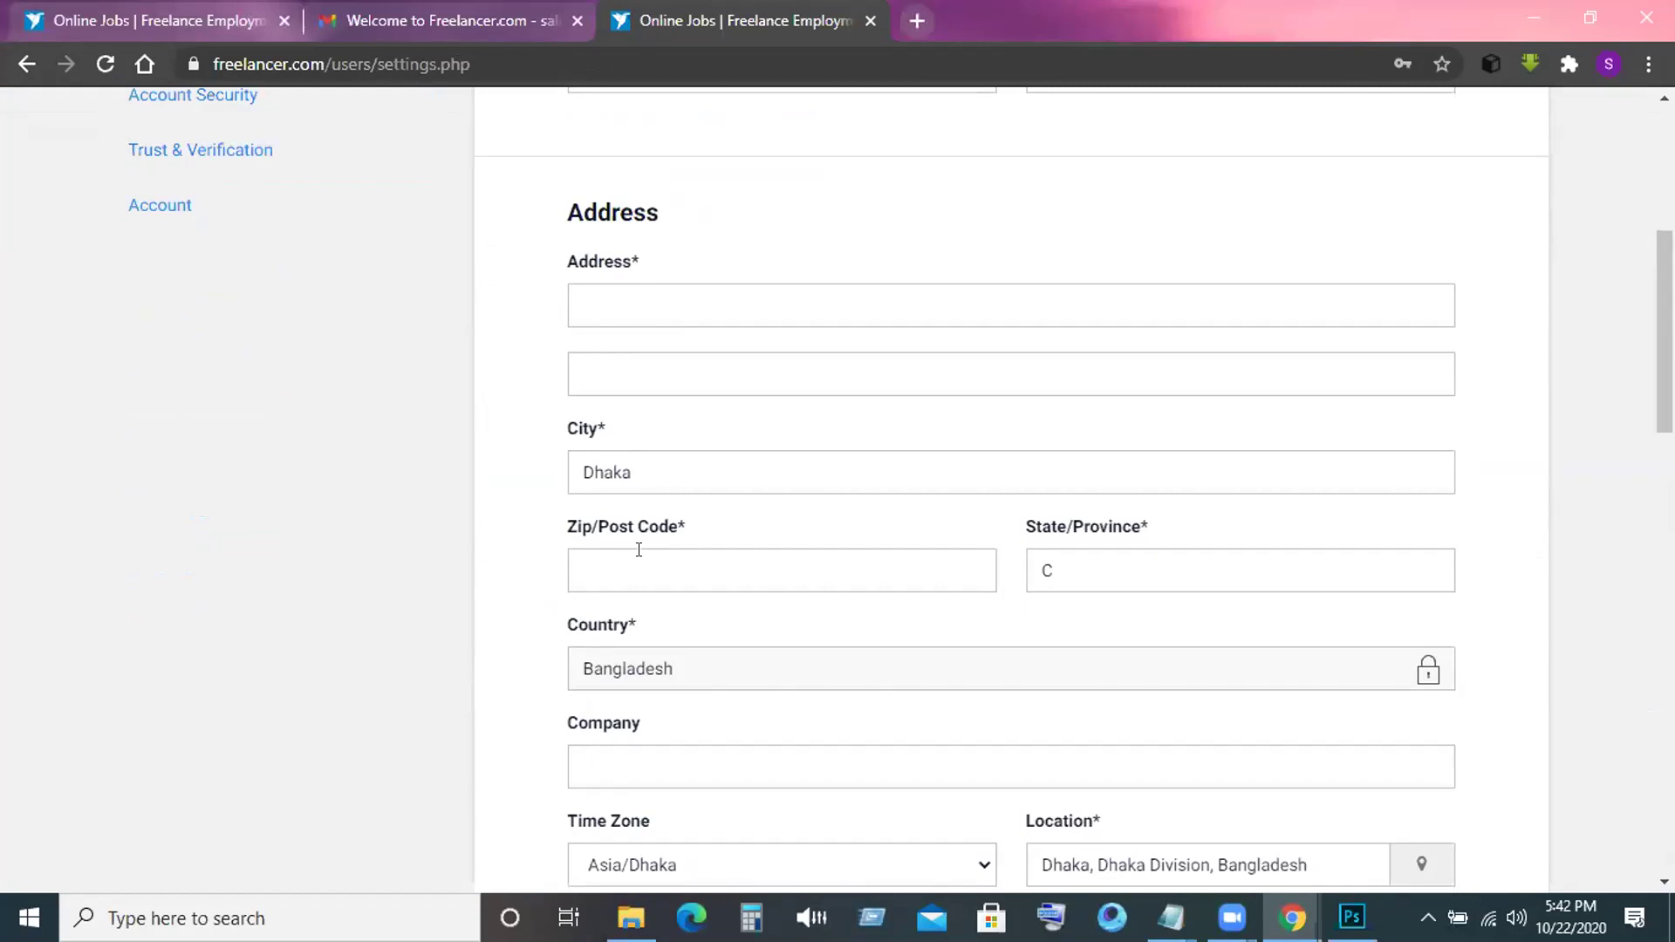
{"action": "scroll", "coordinate": [639, 550], "scroll_direction": "down", "scroll_amount": 2}
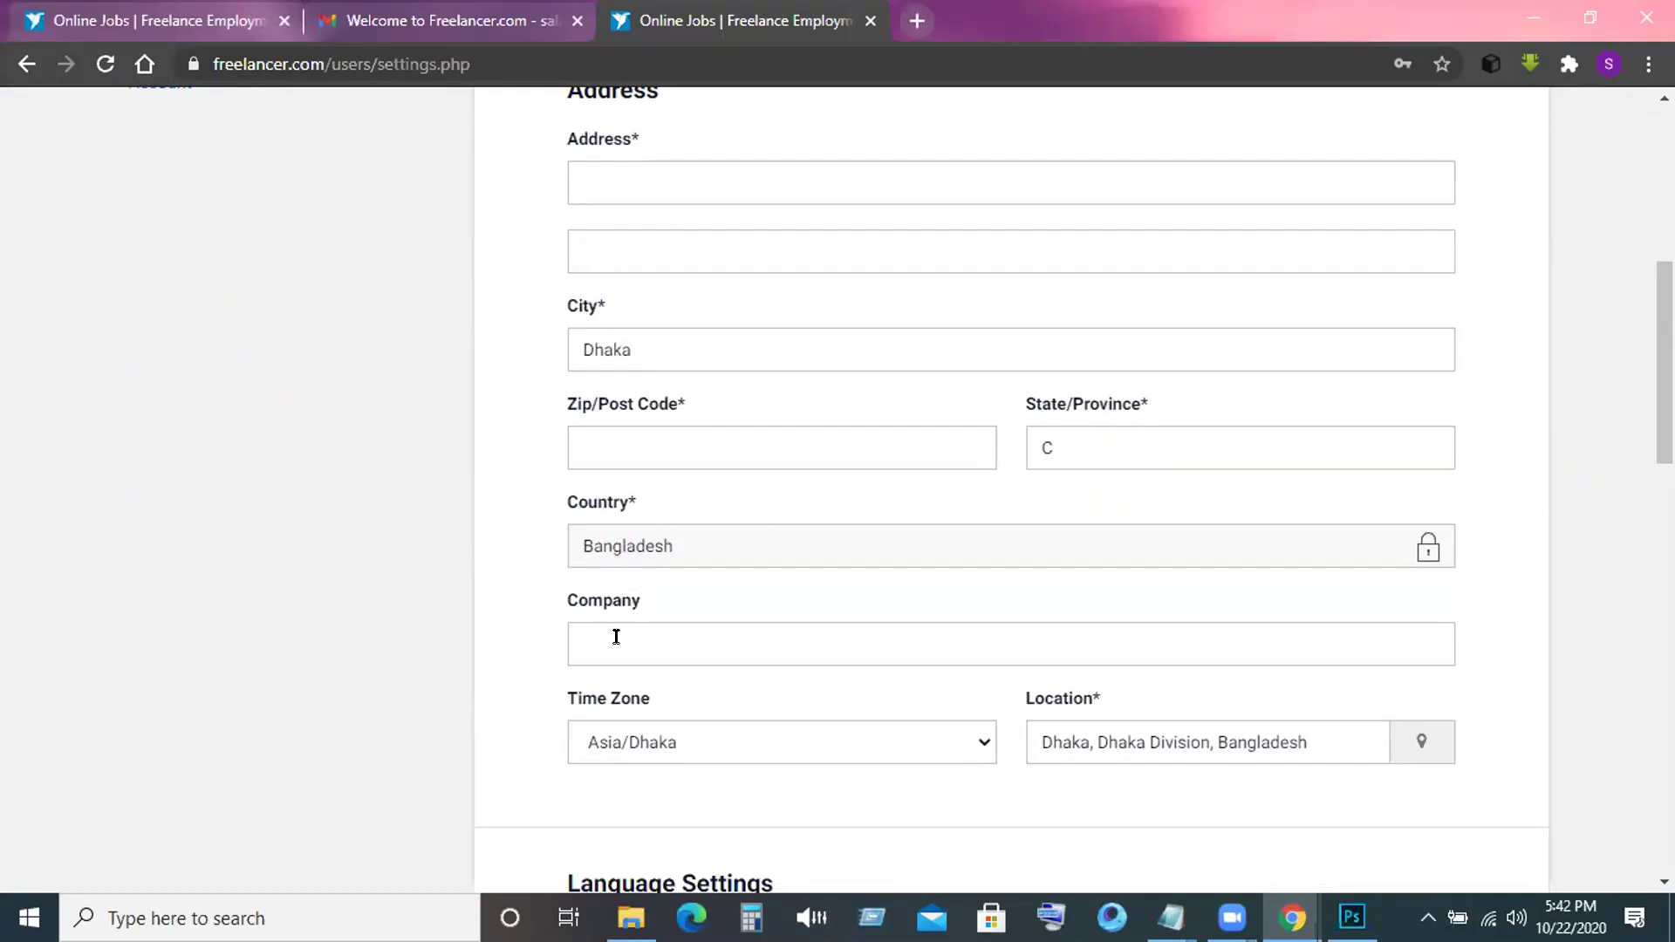
{"action": "scroll", "coordinate": [616, 637], "scroll_direction": "down", "scroll_amount": 2}
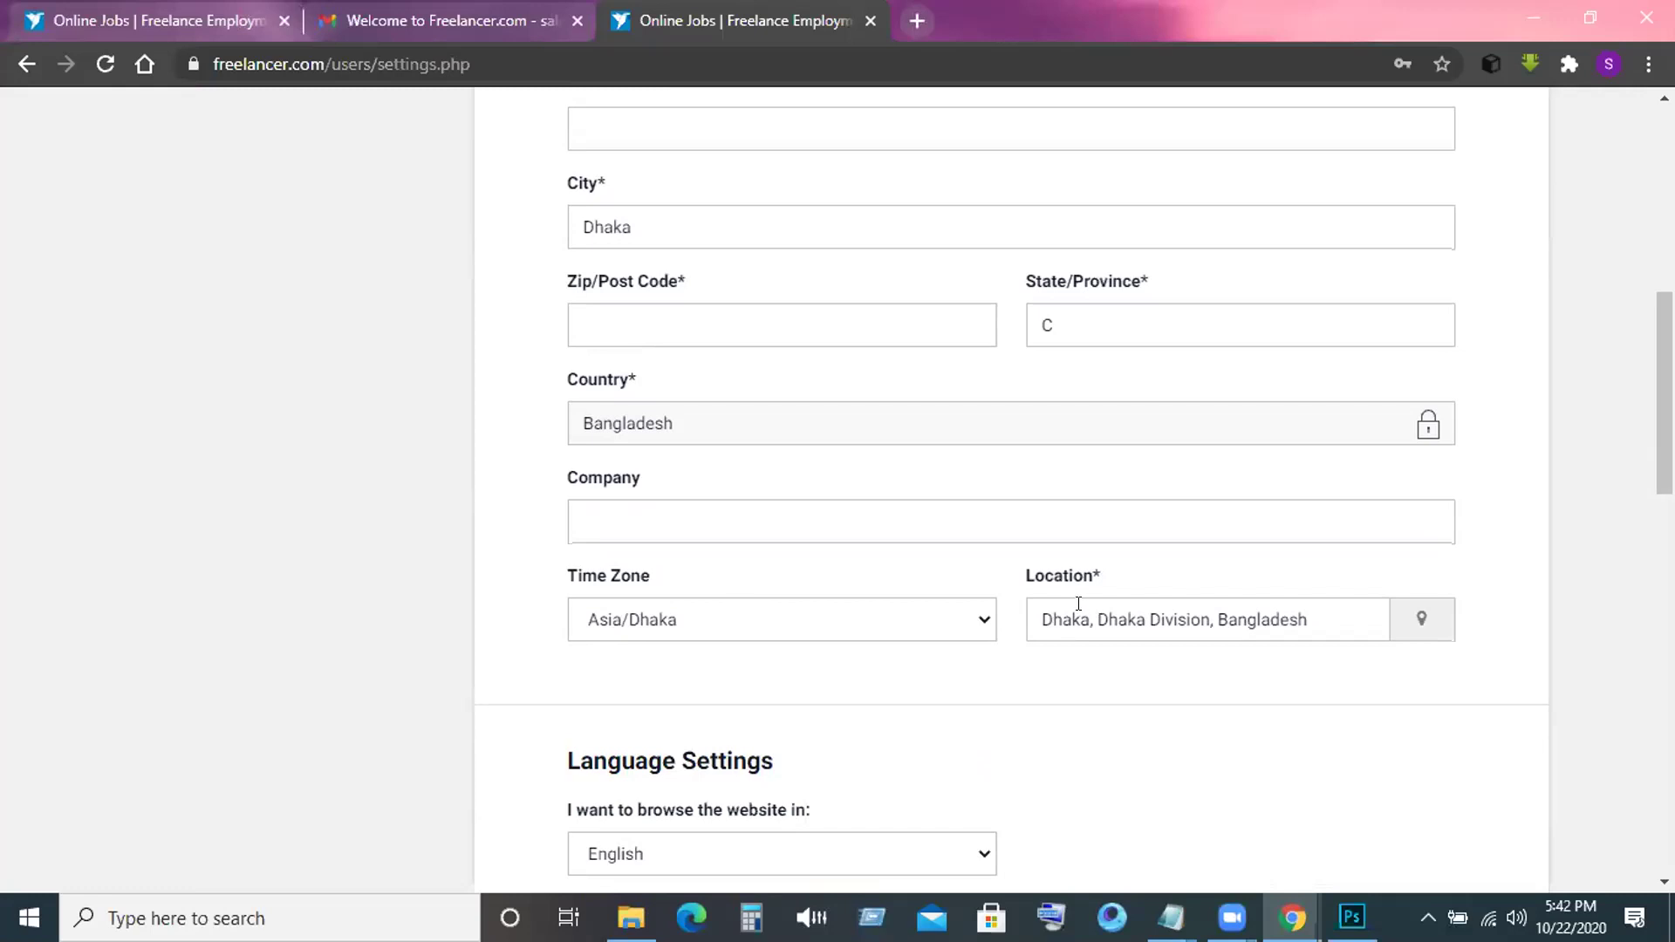
{"action": "scroll", "coordinate": [868, 668], "scroll_direction": "down", "scroll_amount": 4}
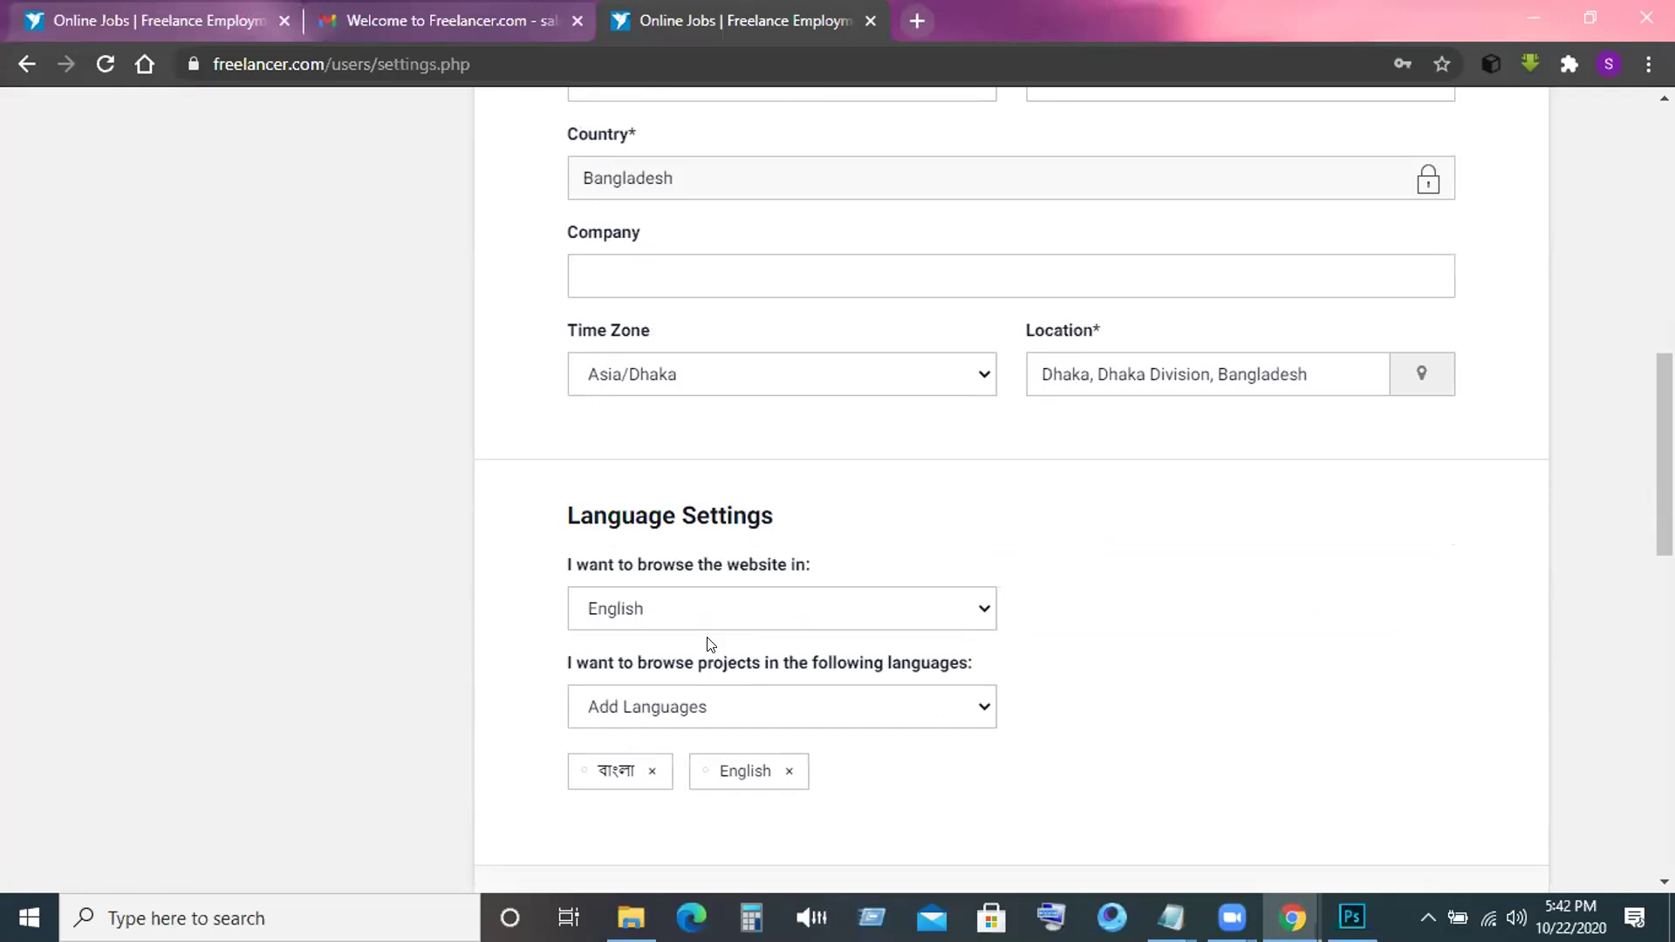
{"action": "left_click", "coordinate": [976, 608]}
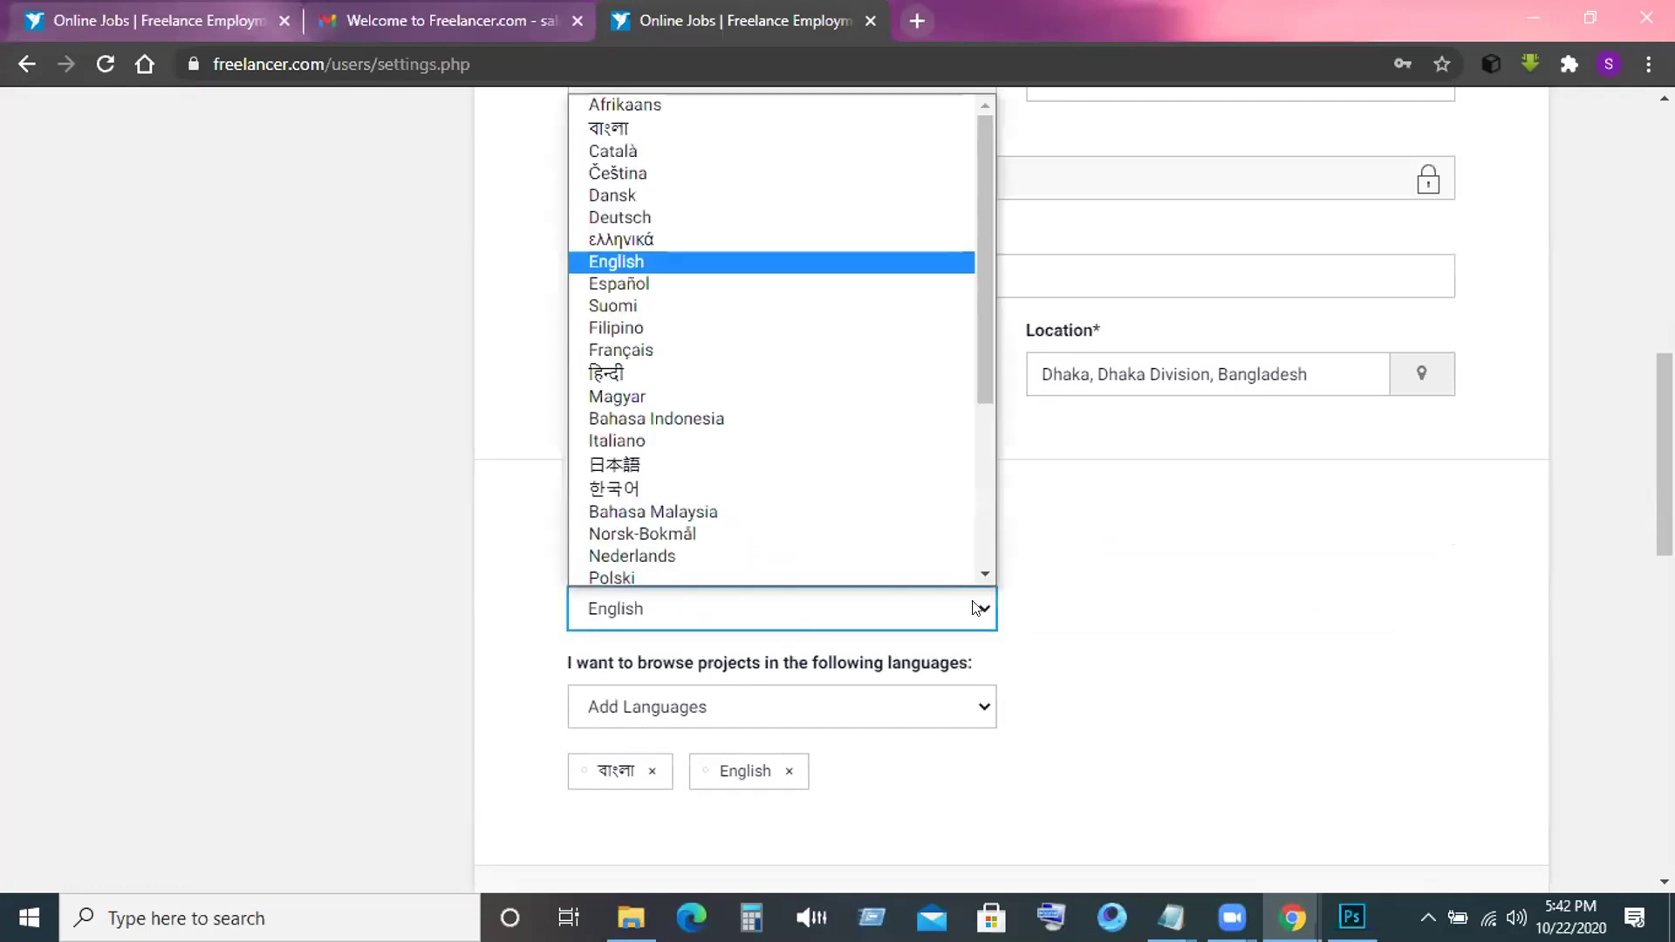
{"action": "left_click", "coordinate": [975, 608]}
{"action": "scroll", "coordinate": [1088, 555], "scroll_direction": "up", "scroll_amount": 10}
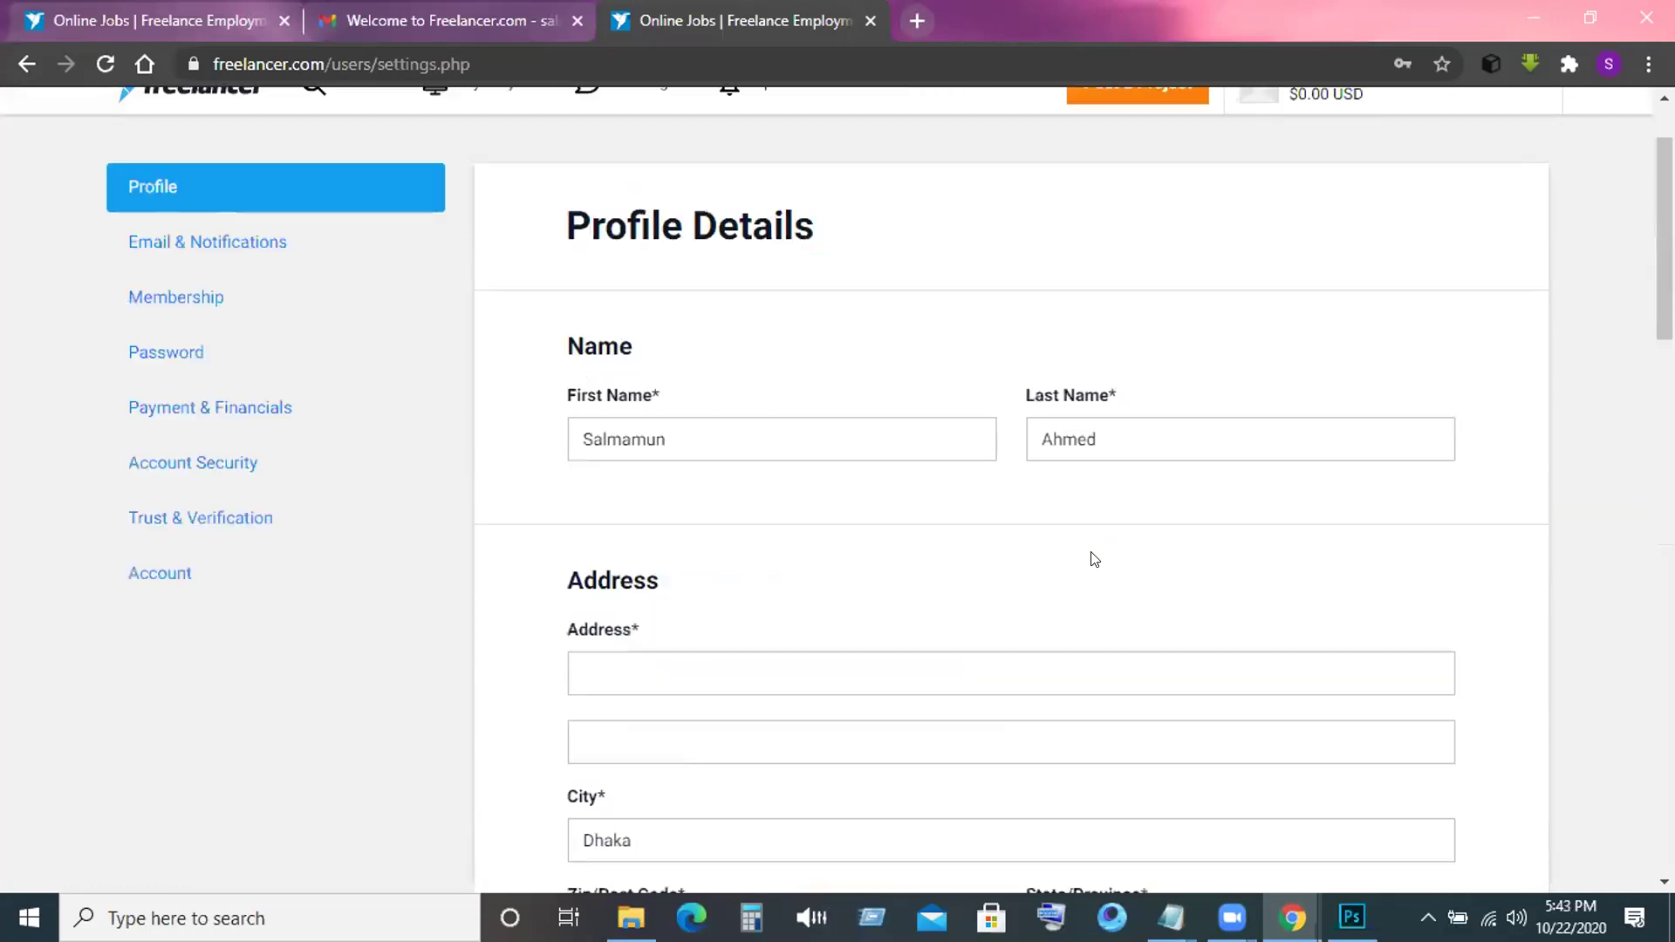
{"action": "scroll", "coordinate": [1092, 545], "scroll_direction": "down", "scroll_amount": 5}
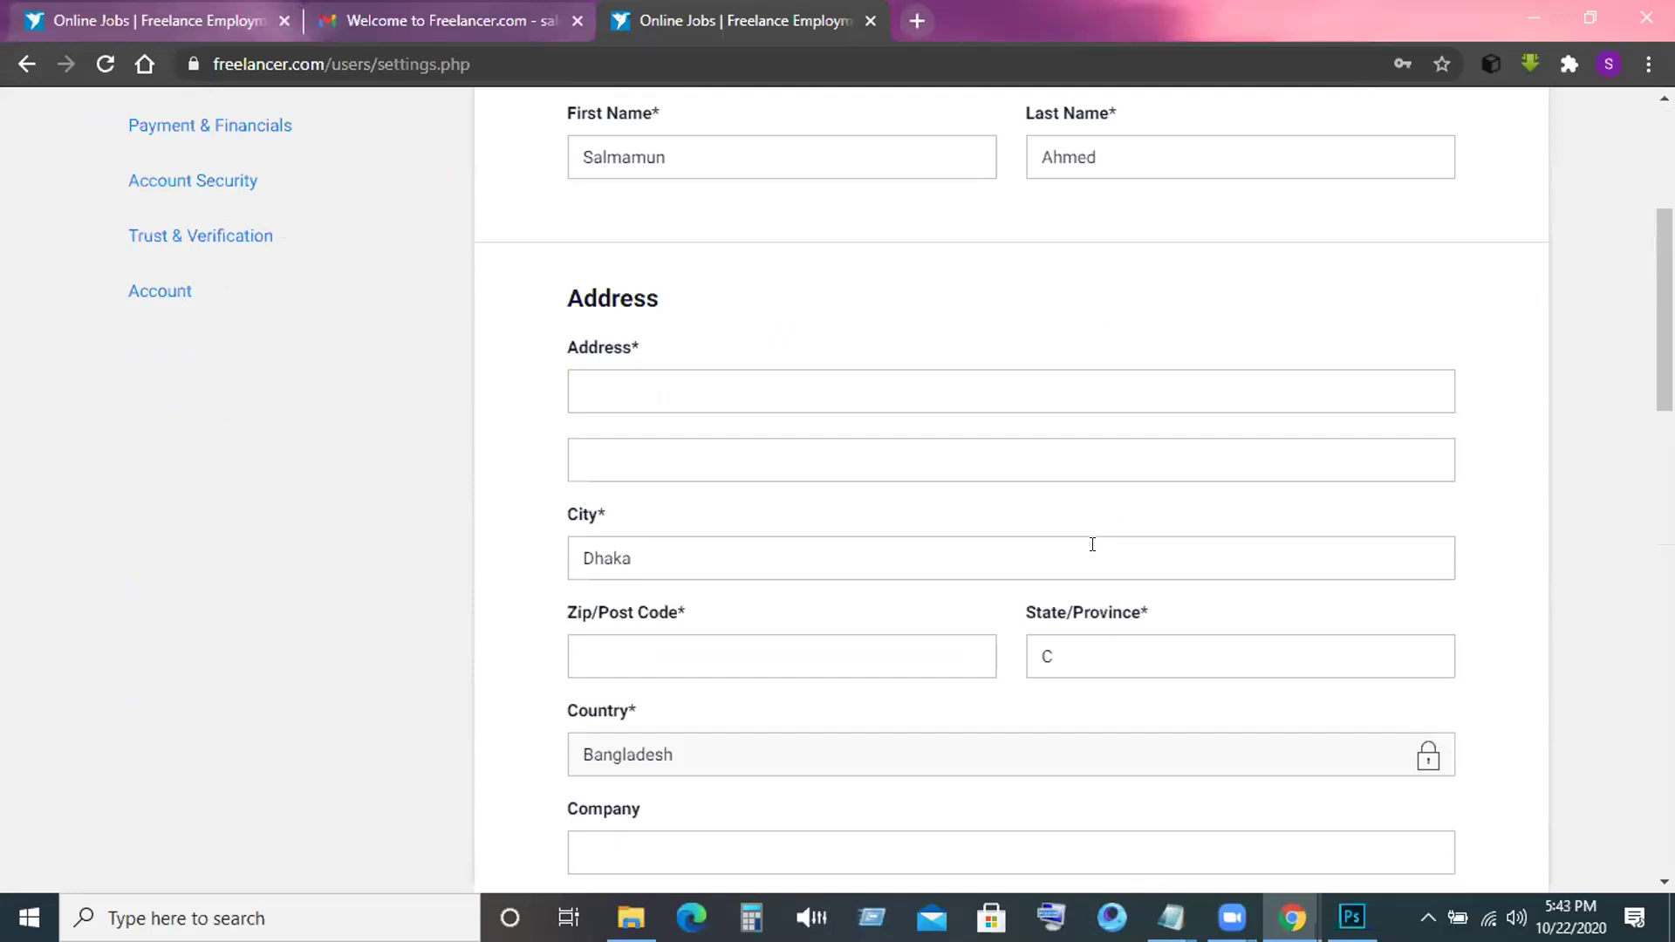
{"action": "scroll", "coordinate": [1093, 544], "scroll_direction": "up", "scroll_amount": 5}
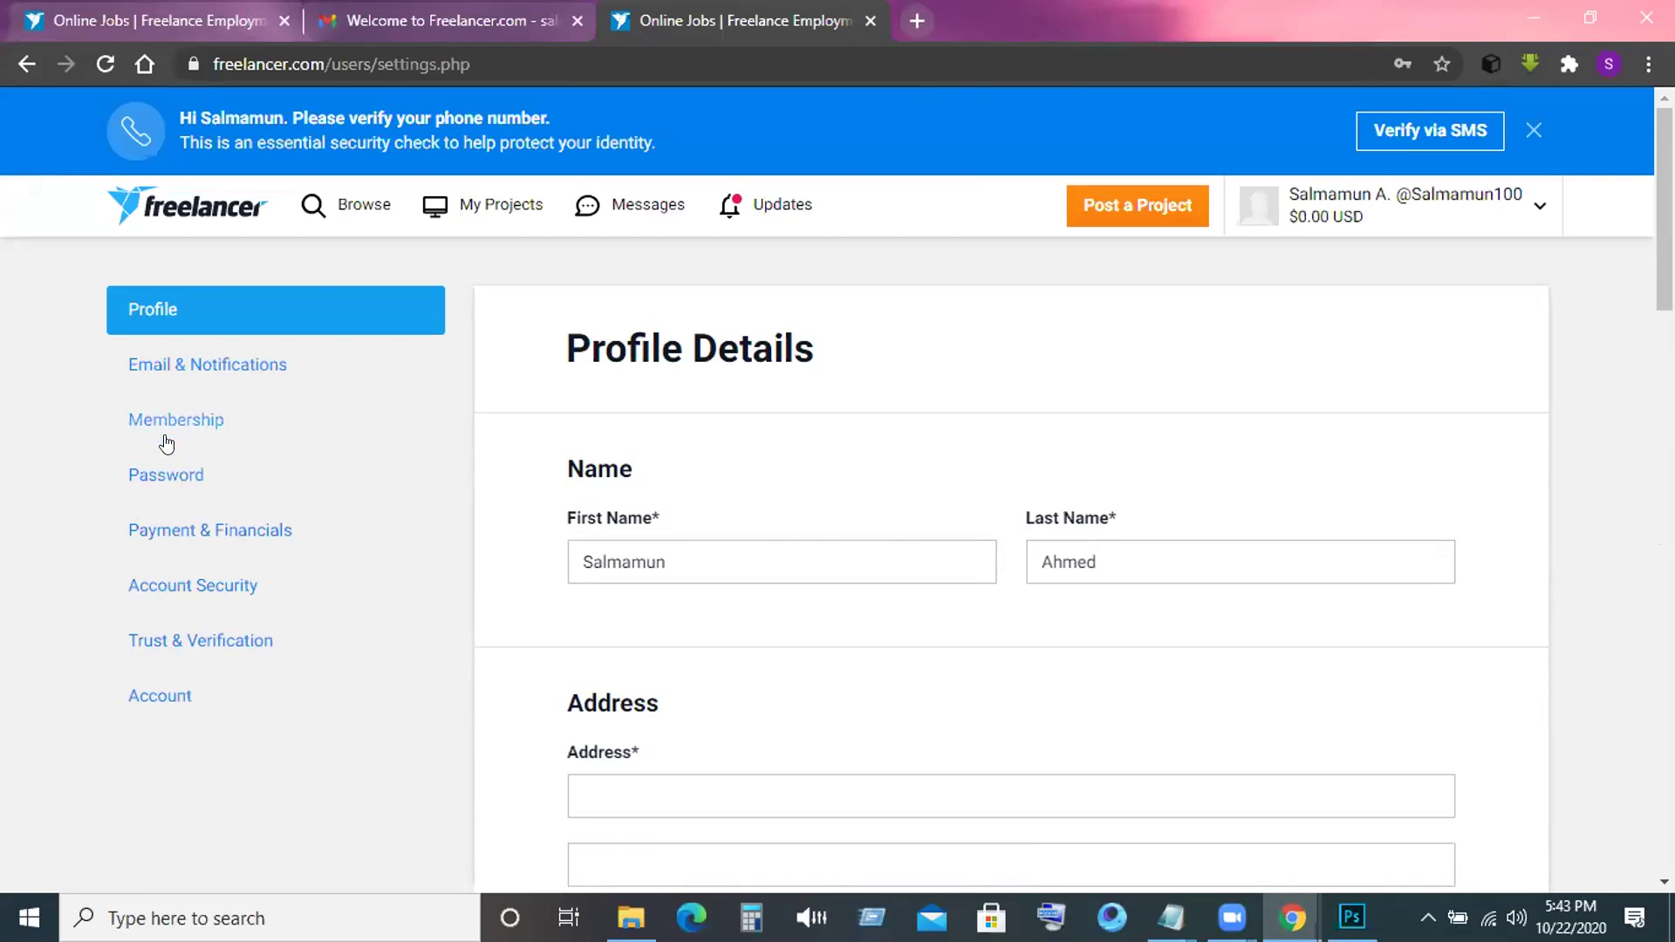
Browse the Email & Notifications and Membership settings pages.
{"action": "left_click", "coordinate": [171, 365]}
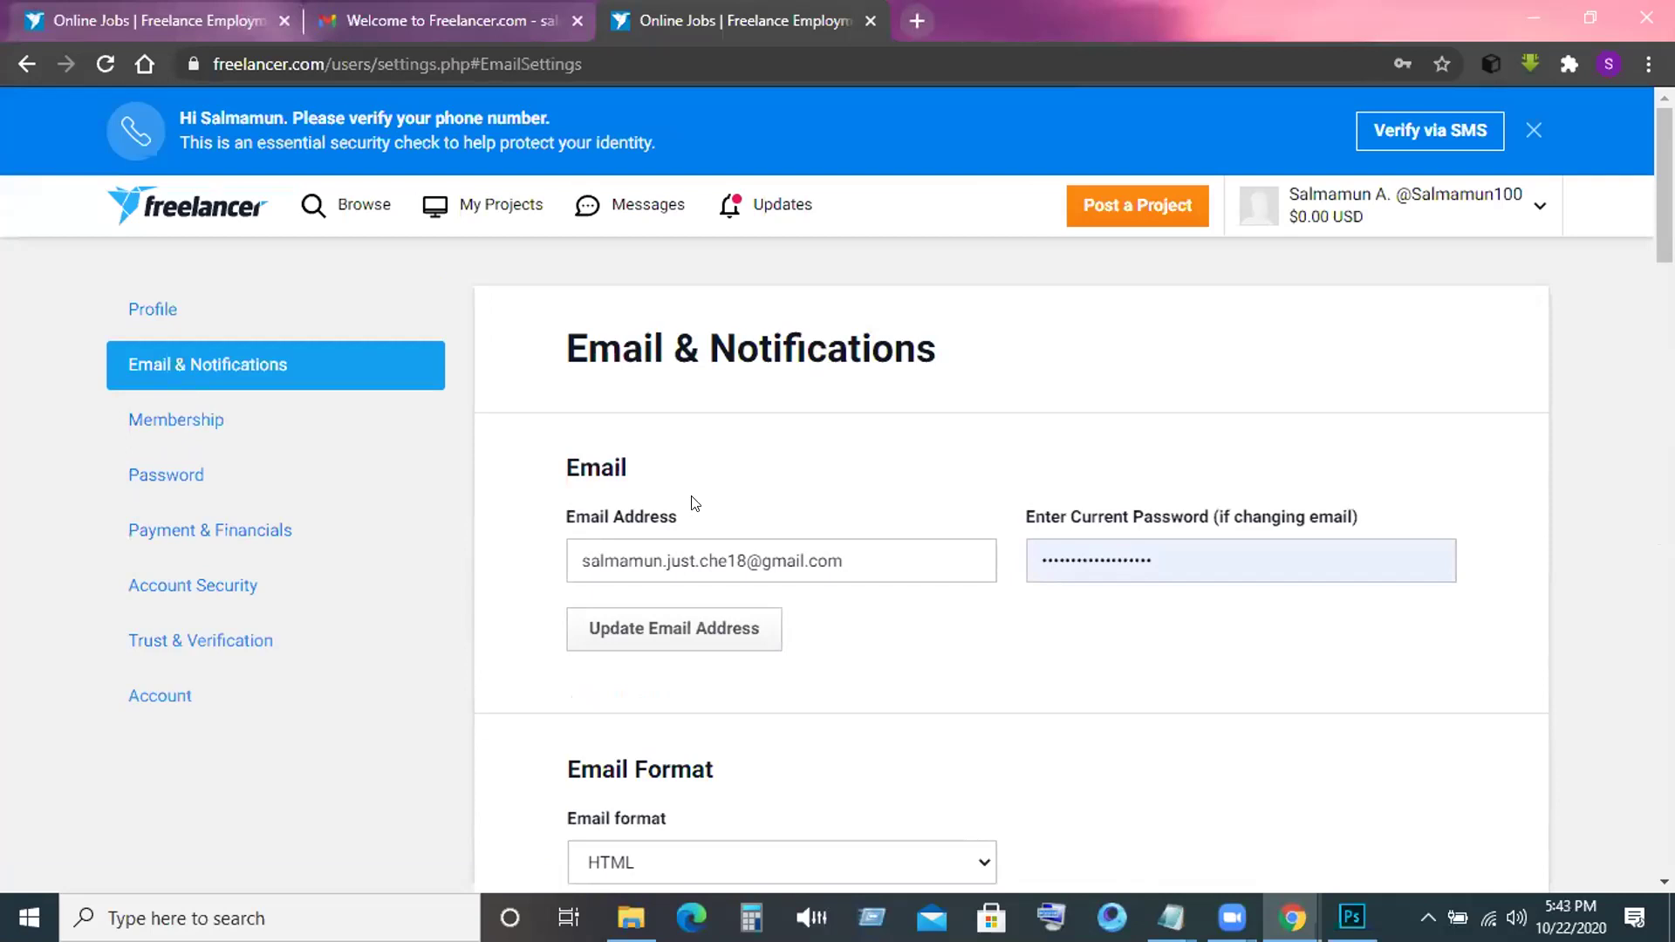
{"action": "scroll", "coordinate": [694, 503], "scroll_direction": "down", "scroll_amount": 4}
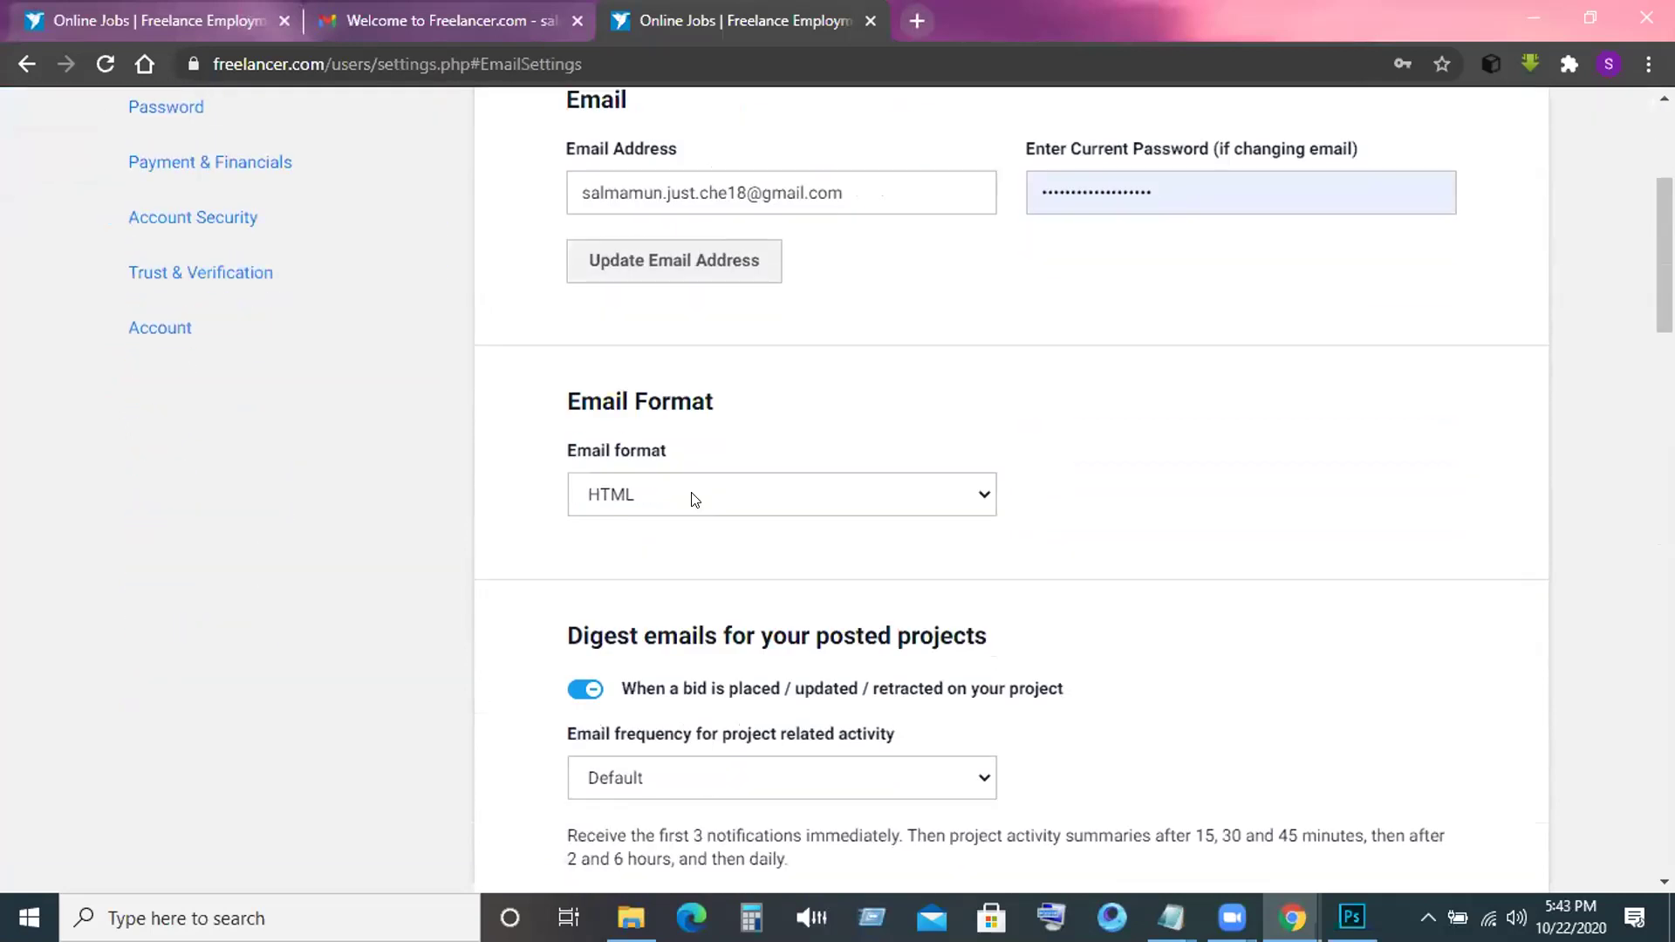
{"action": "scroll", "coordinate": [696, 501], "scroll_direction": "down", "scroll_amount": 3}
{"action": "scroll", "coordinate": [692, 497], "scroll_direction": "up", "scroll_amount": 6}
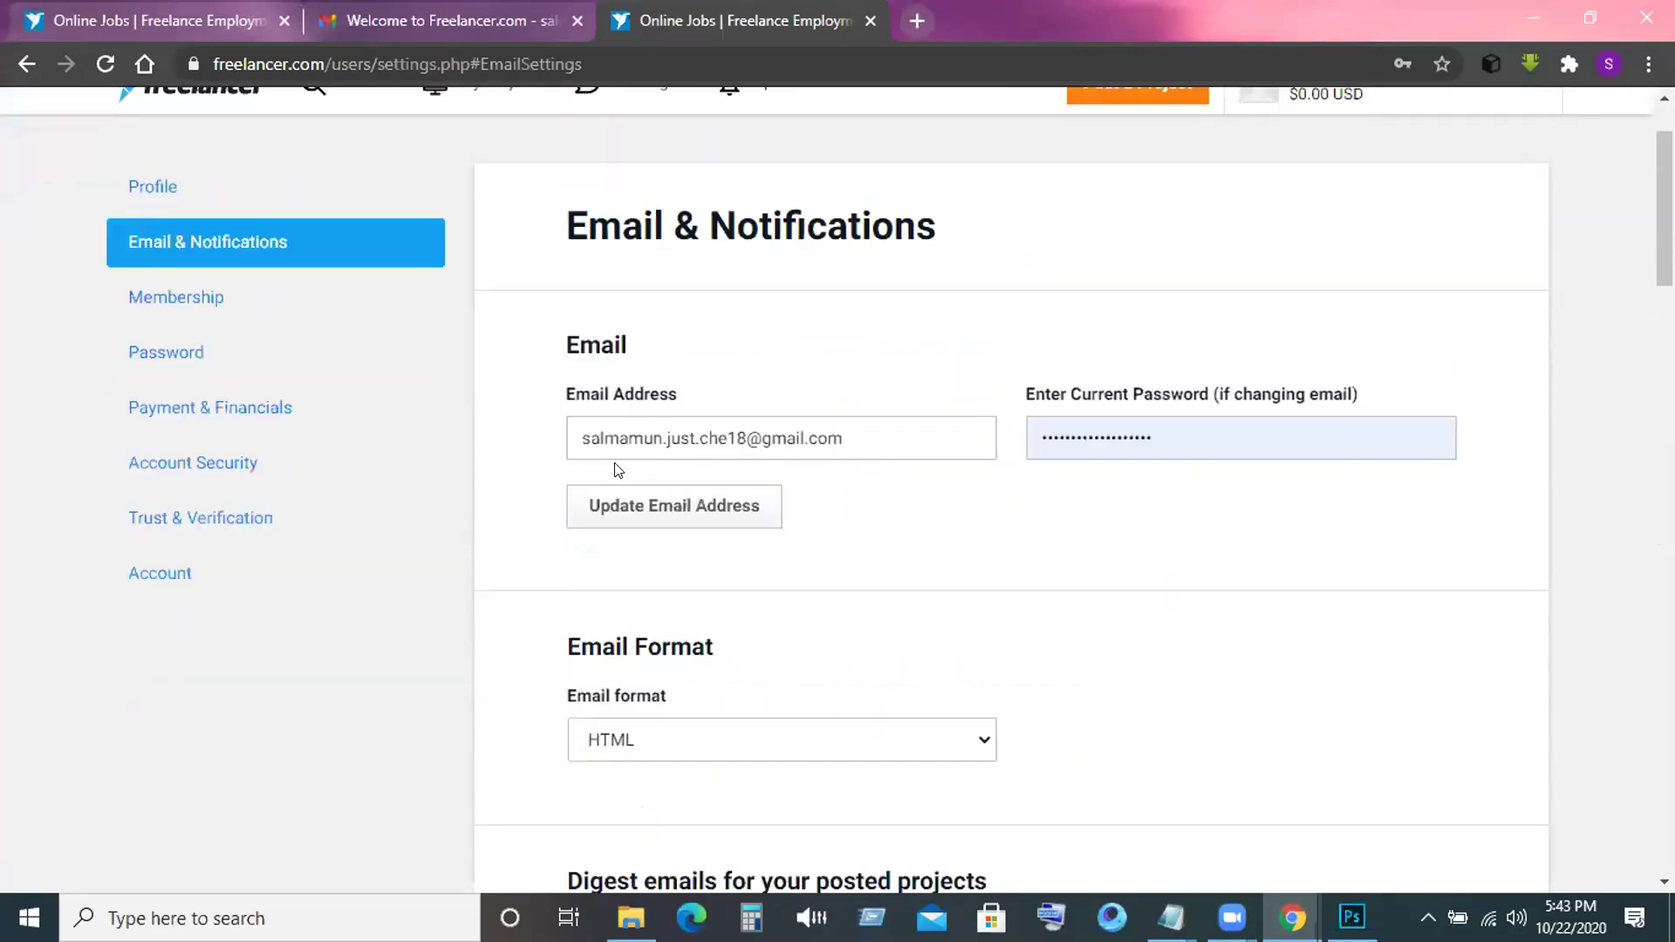
{"action": "left_click", "coordinate": [172, 295]}
{"action": "scroll", "coordinate": [759, 362], "scroll_direction": "down", "scroll_amount": 1}
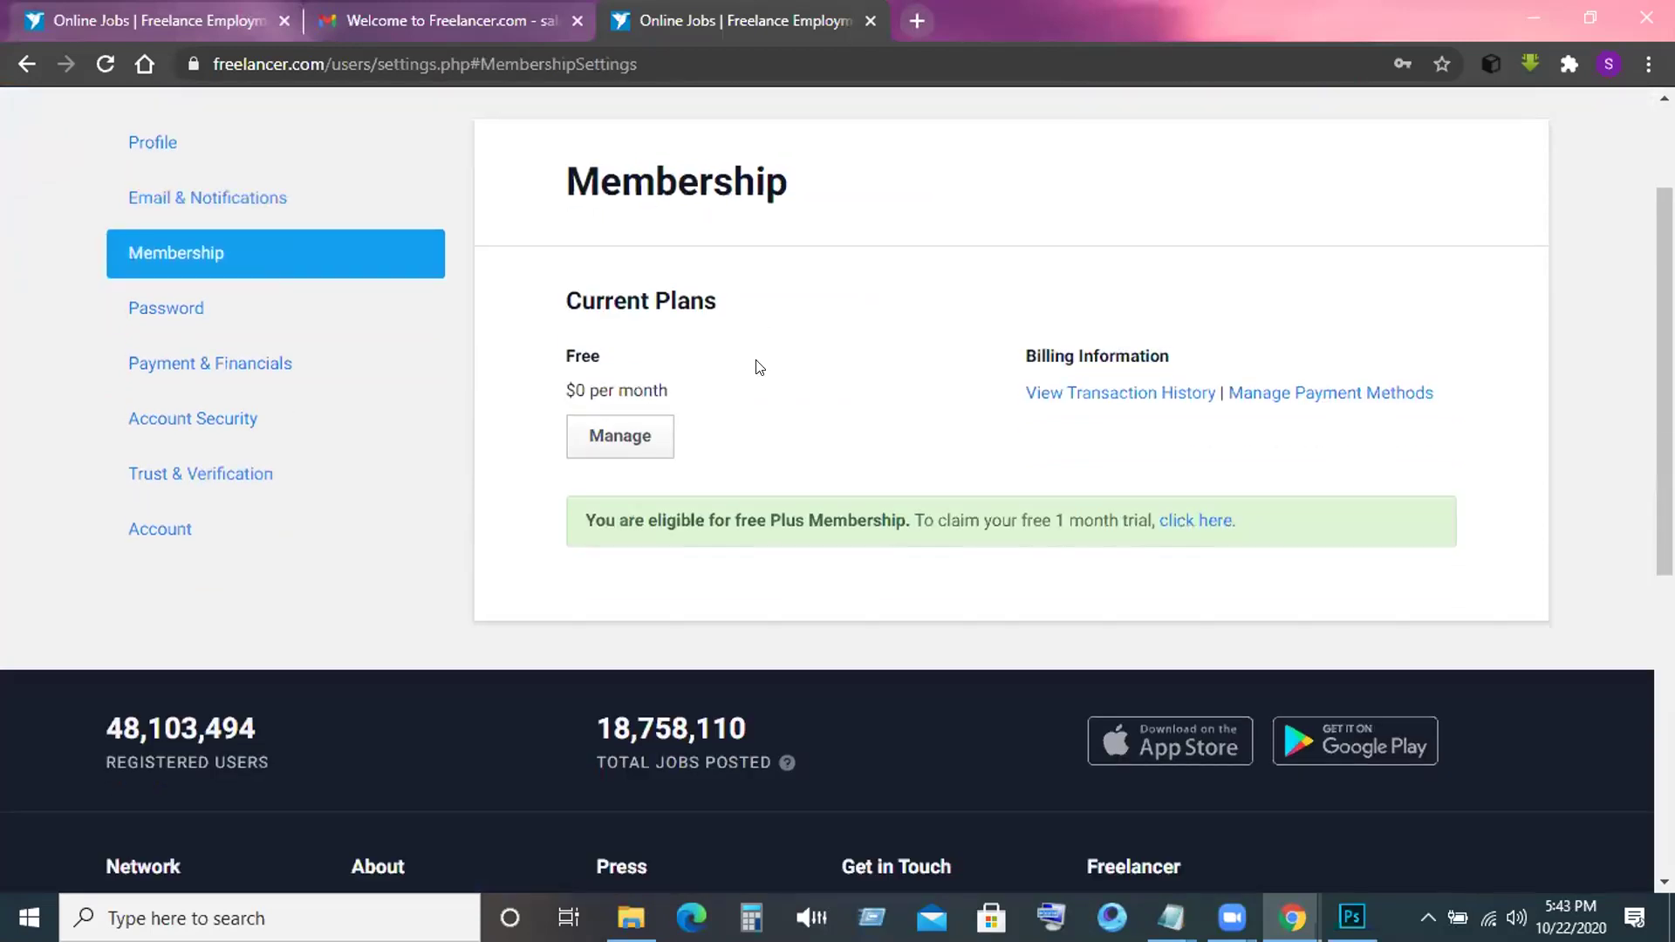
{"action": "scroll", "coordinate": [390, 423], "scroll_direction": "up", "scroll_amount": 2}
View the Password, Payment & Financials and Account Security settings pages.
{"action": "left_click", "coordinate": [187, 471]}
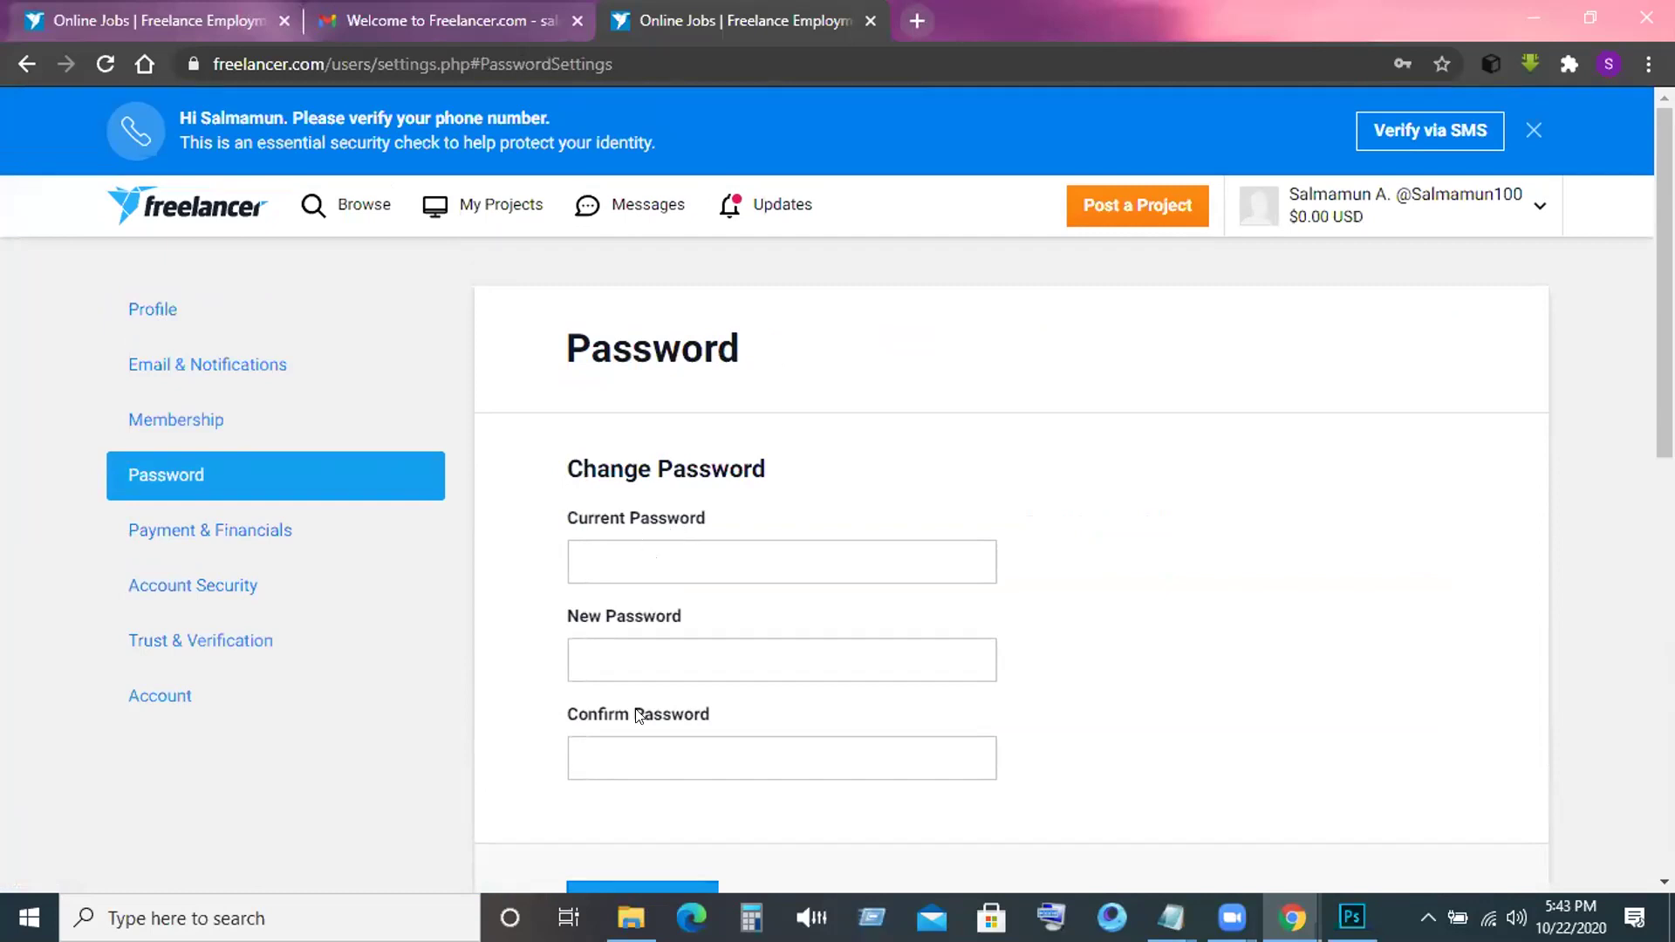
{"action": "scroll", "coordinate": [638, 689], "scroll_direction": "down", "scroll_amount": 1}
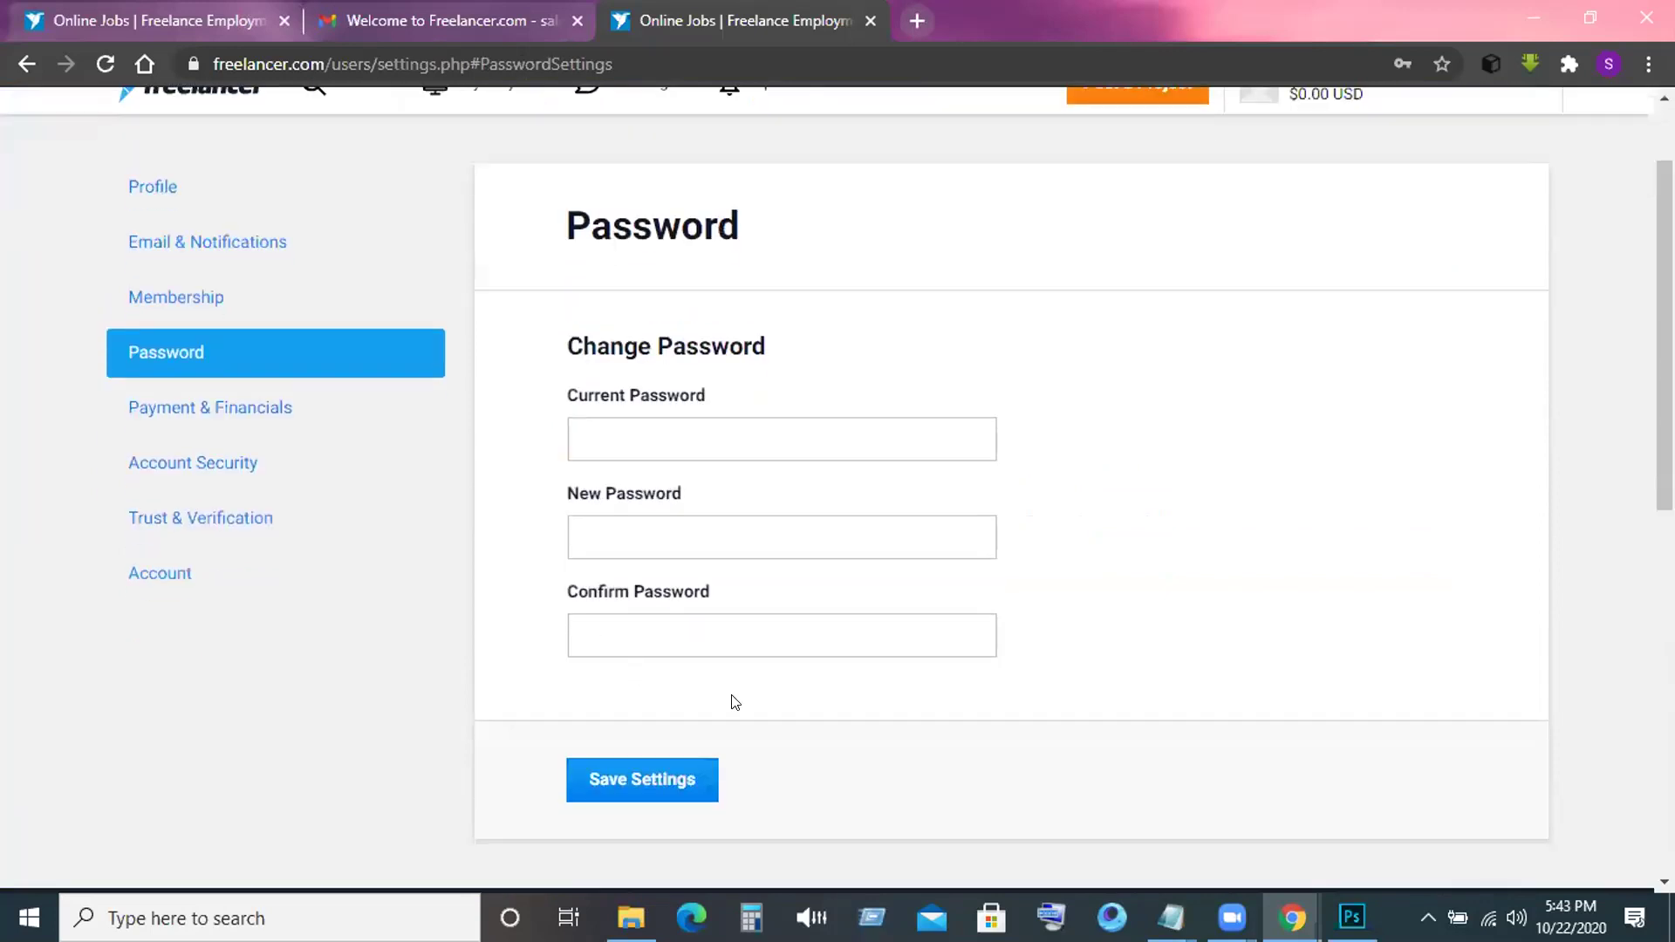
{"action": "left_click", "coordinate": [213, 406]}
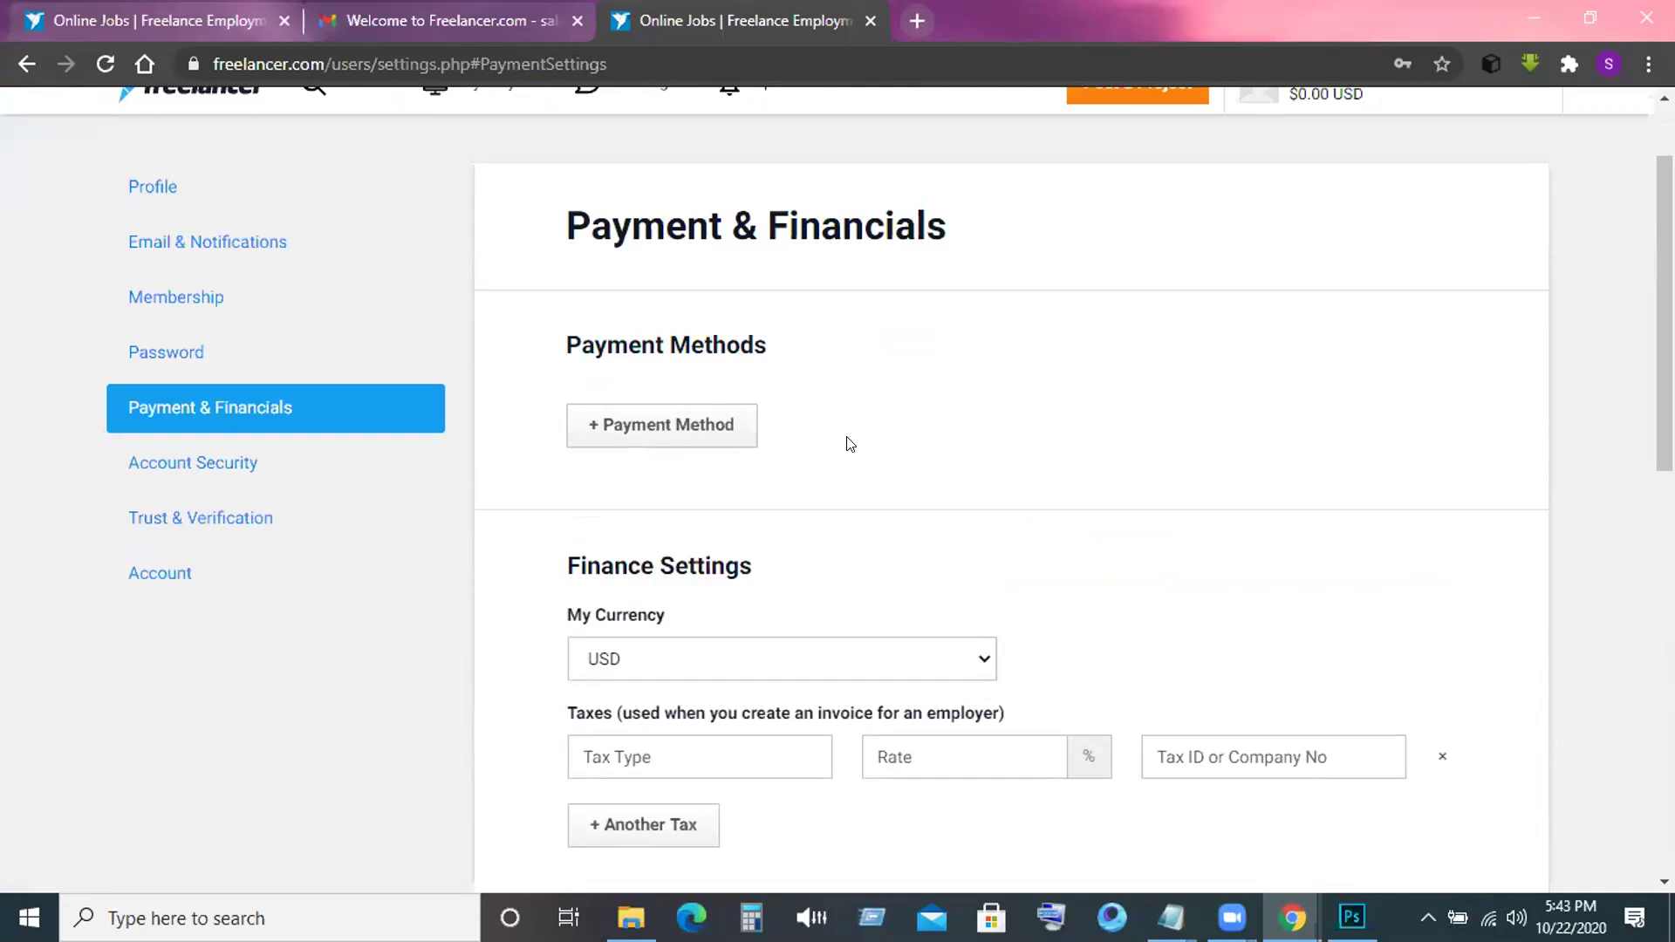
{"action": "left_click", "coordinate": [210, 450]}
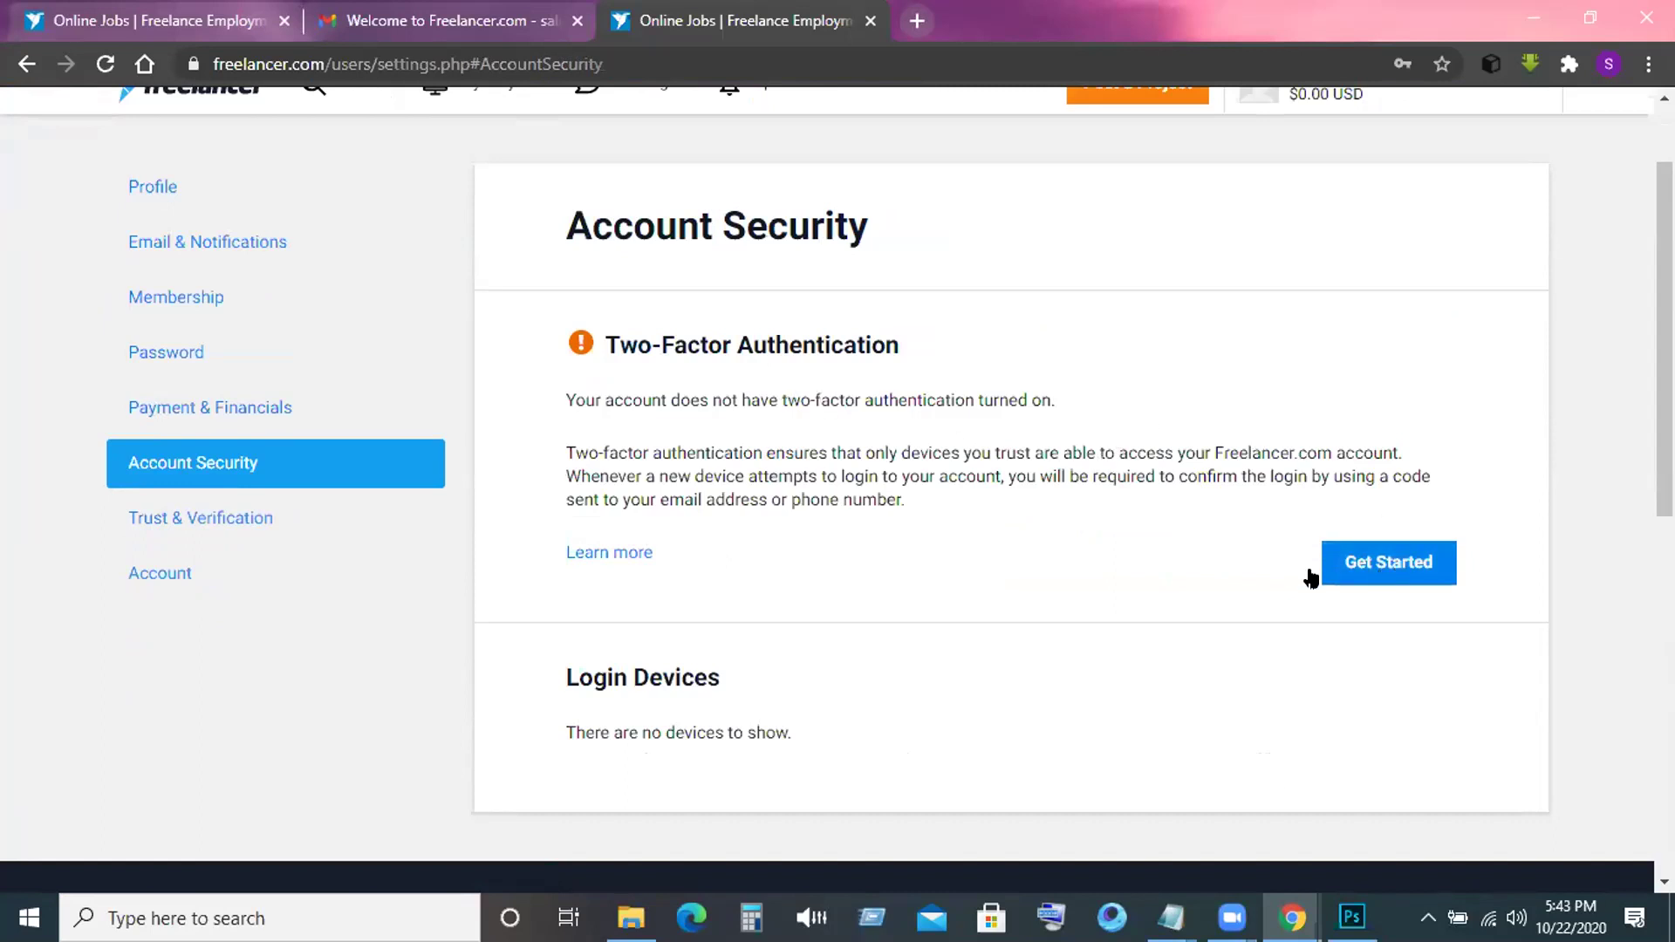
Open Trust & Verification settings and review its options: trust score 5 (Low), only email verified.
{"action": "left_click", "coordinate": [140, 522]}
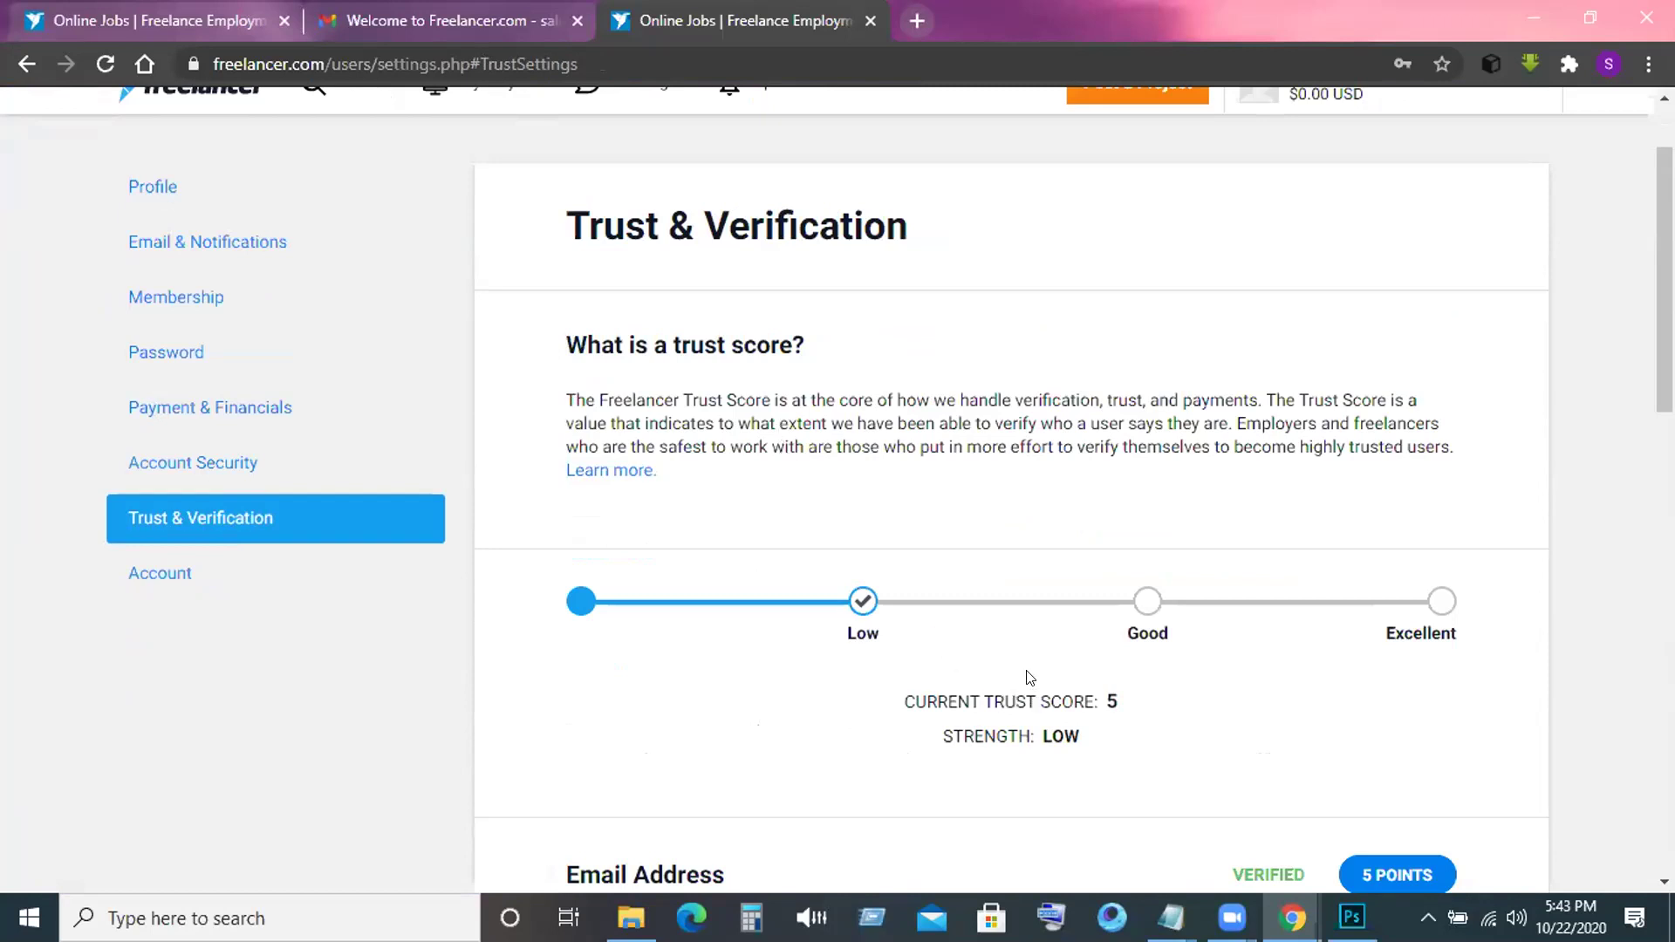
{"action": "scroll", "coordinate": [1032, 678], "scroll_direction": "down", "scroll_amount": 1}
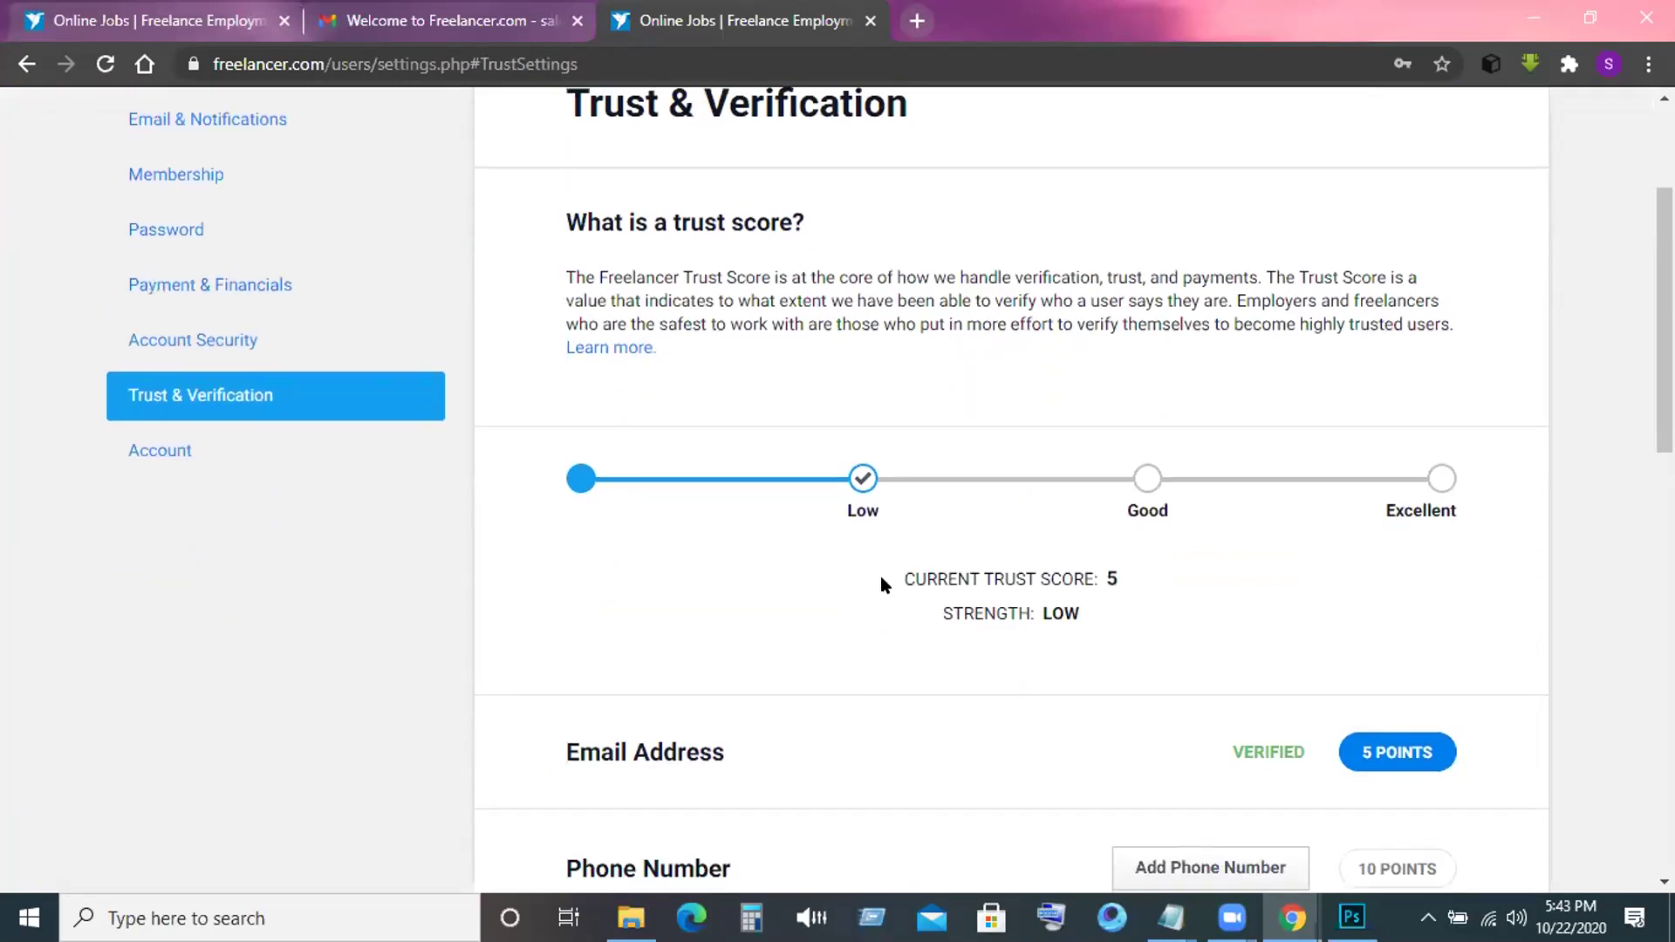
{"action": "scroll", "coordinate": [882, 580], "scroll_direction": "up", "scroll_amount": 1}
{"action": "scroll", "coordinate": [882, 579], "scroll_direction": "down", "scroll_amount": 2}
{"action": "scroll", "coordinate": [881, 578], "scroll_direction": "down", "scroll_amount": 2}
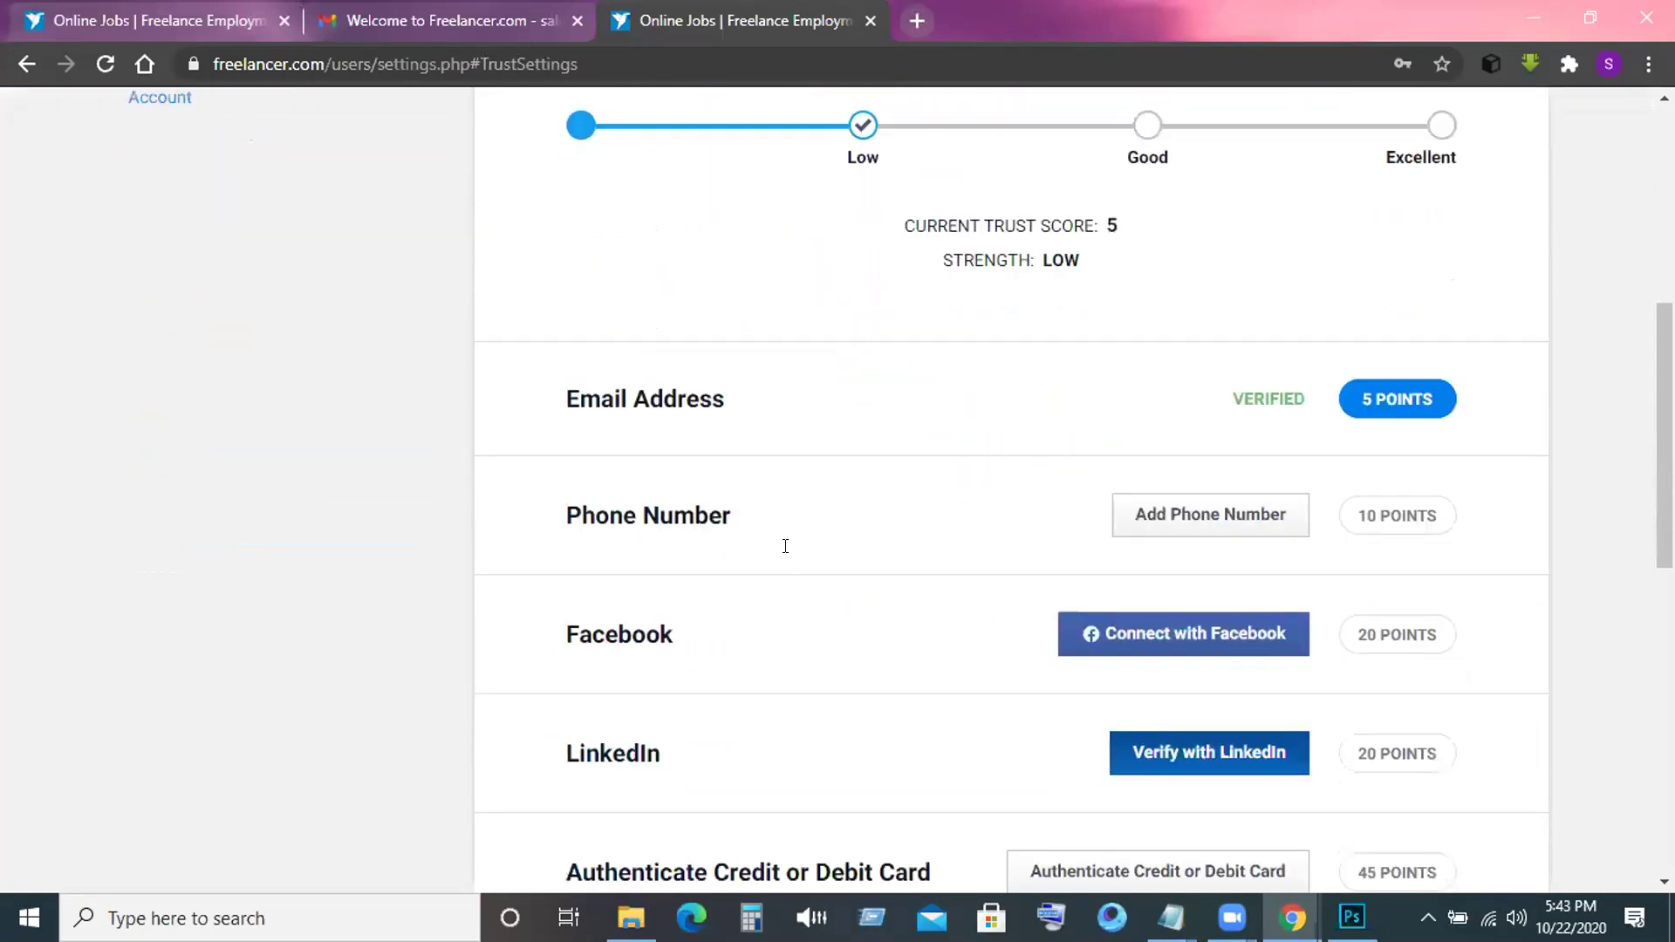
{"action": "scroll", "coordinate": [785, 546], "scroll_direction": "down", "scroll_amount": 1}
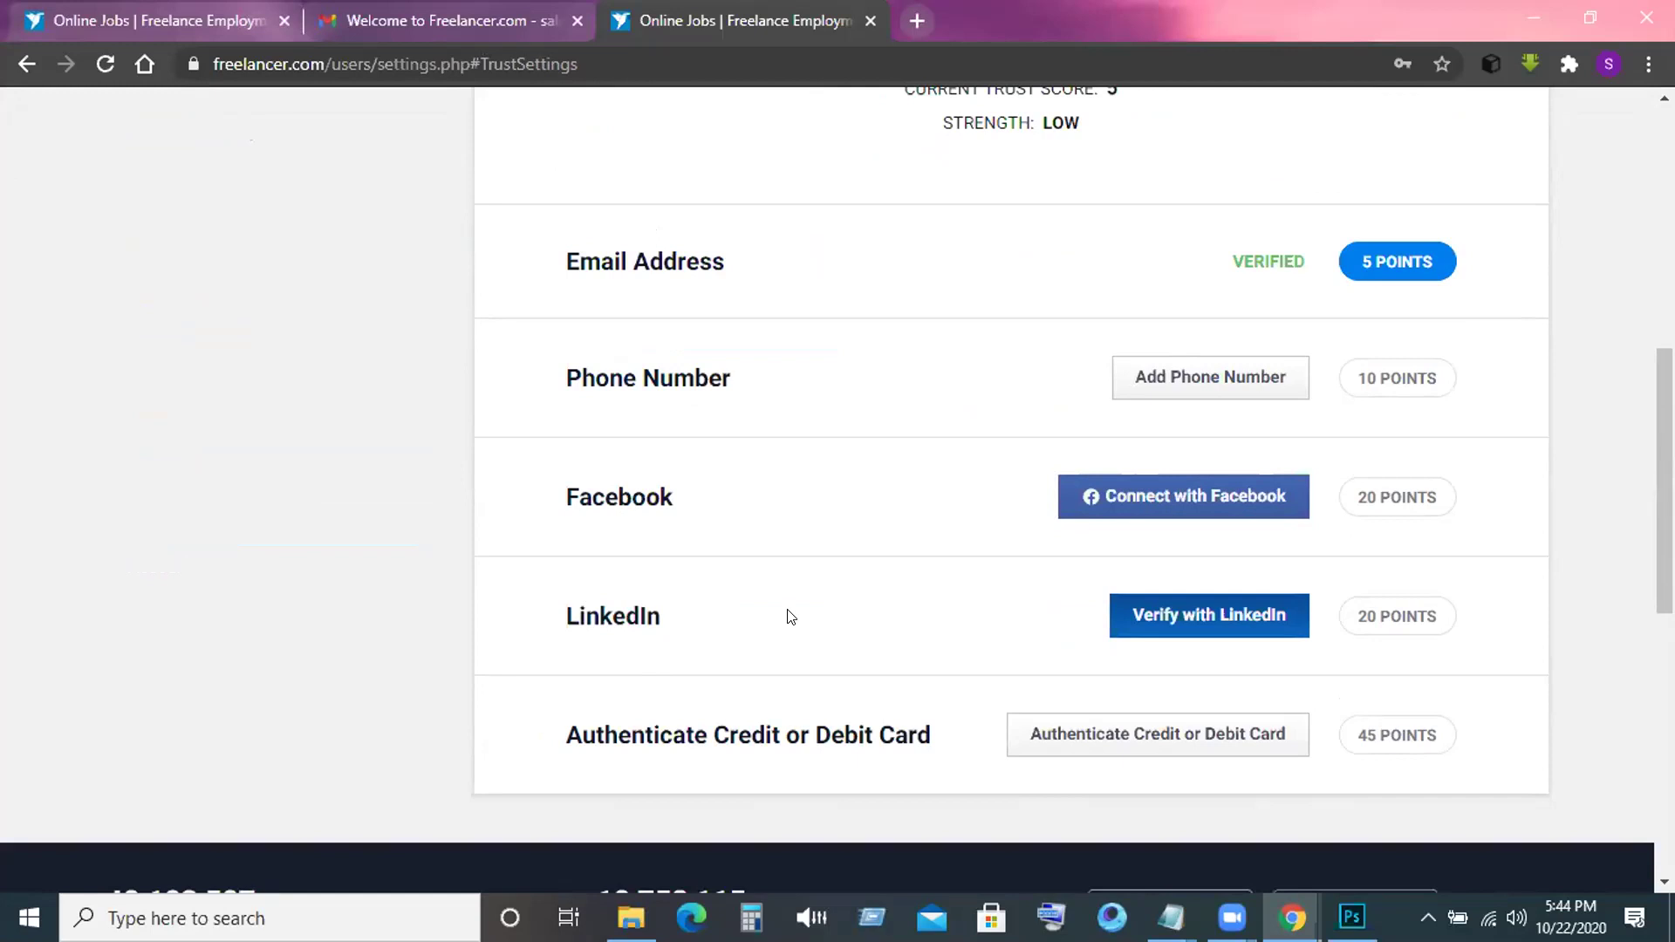
{"action": "scroll", "coordinate": [790, 617], "scroll_direction": "up", "scroll_amount": 4}
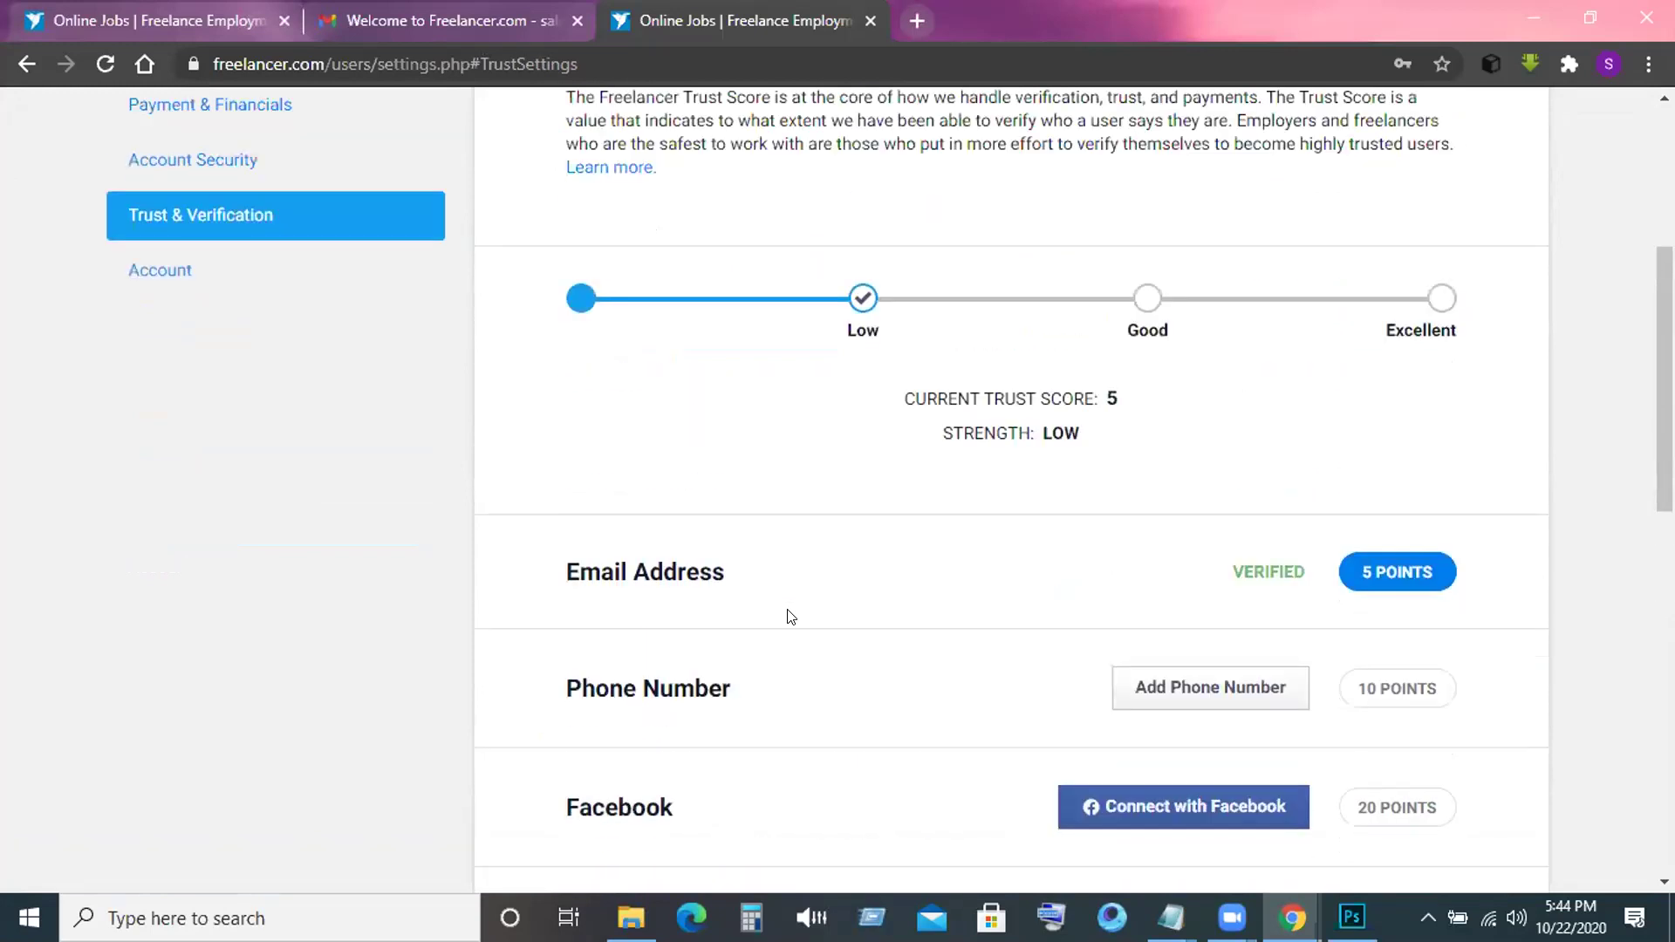
{"action": "scroll", "coordinate": [790, 617], "scroll_direction": "up", "scroll_amount": 2}
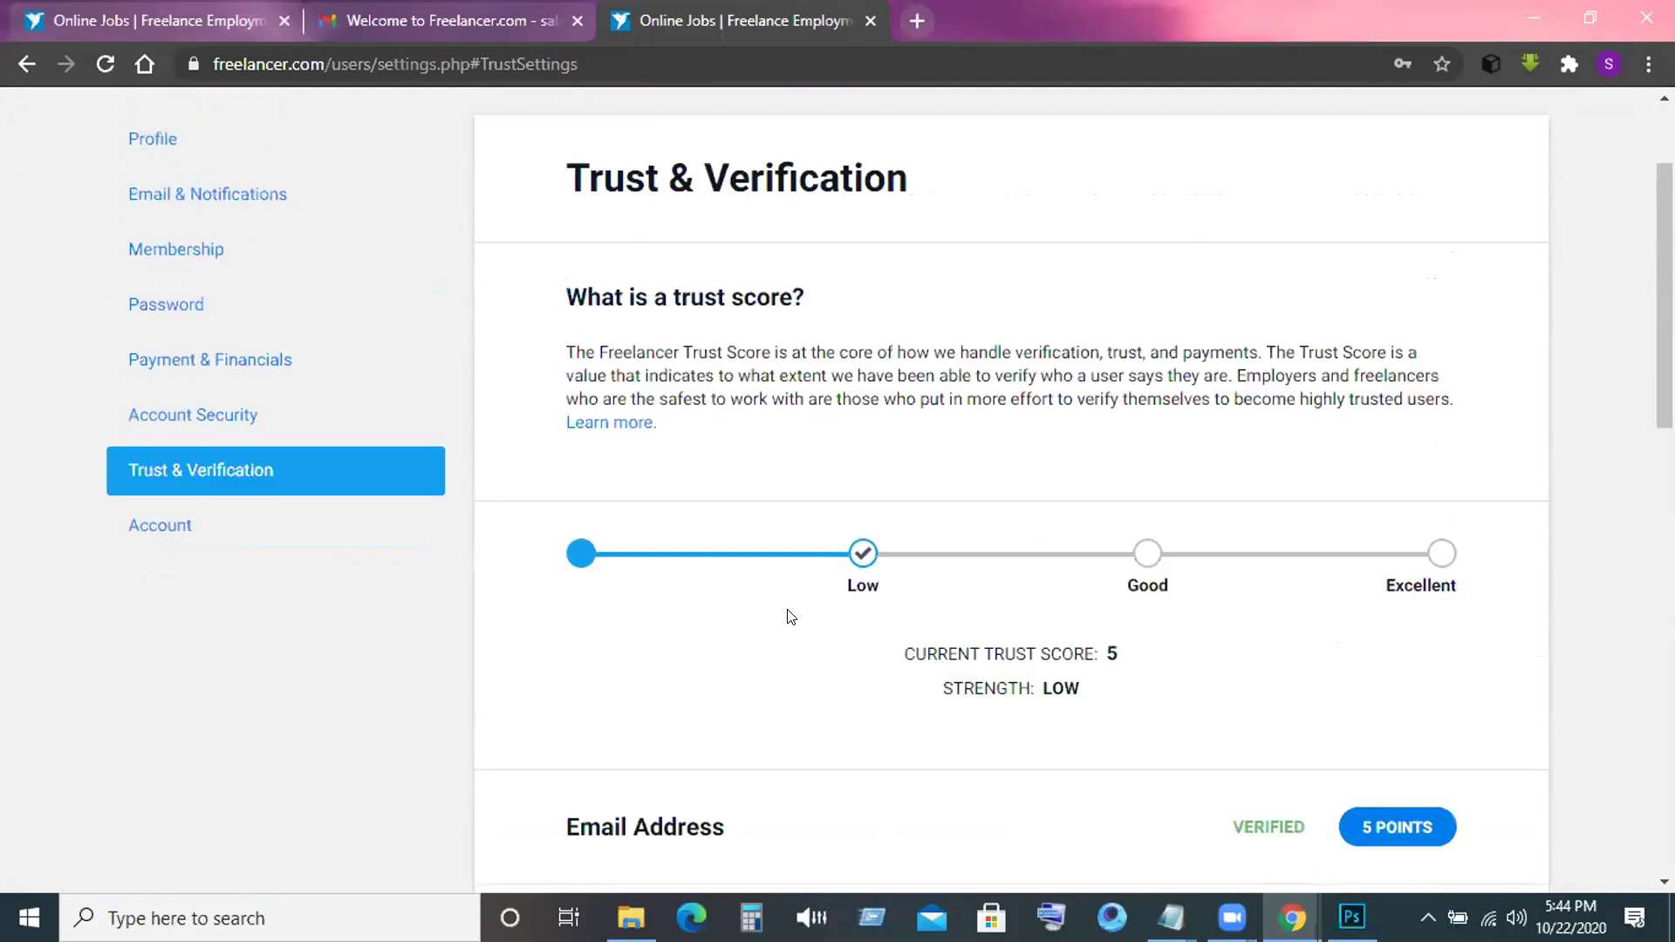